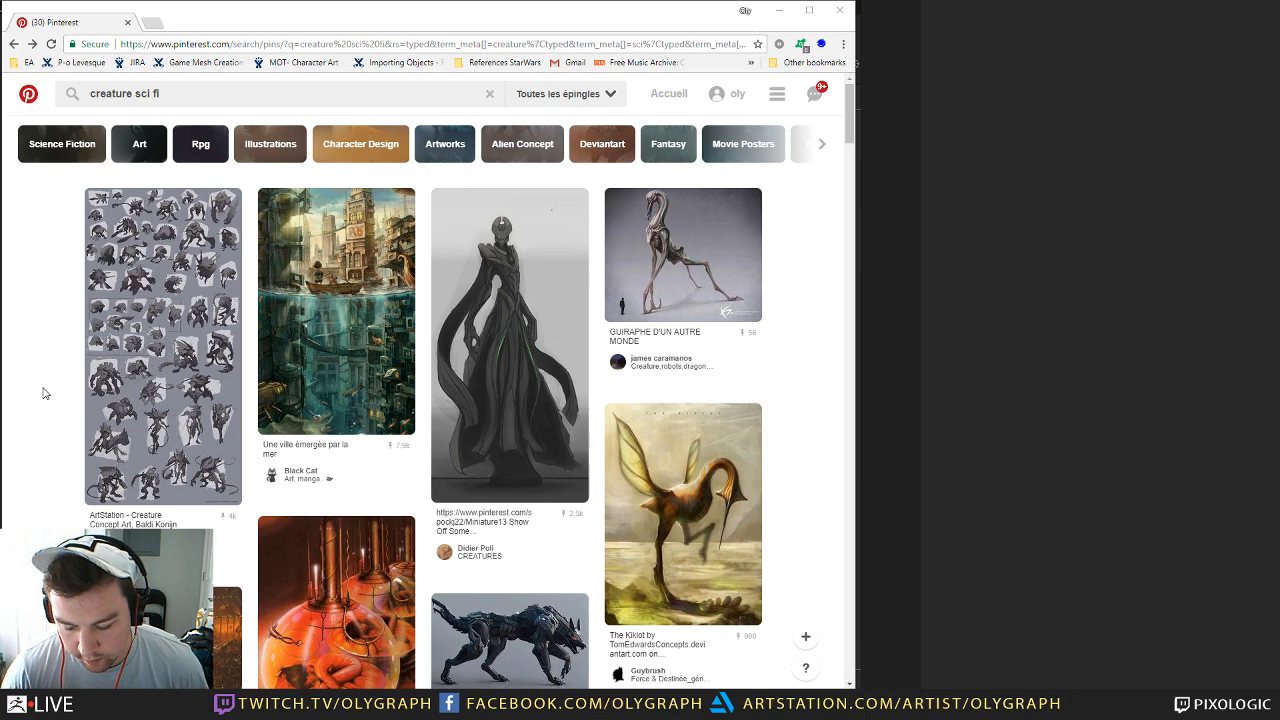
# Step: Browse the current creature results, then change the search wording to "creature sci-fi" and run it
pyautogui.scroll(-2, 43, 393)
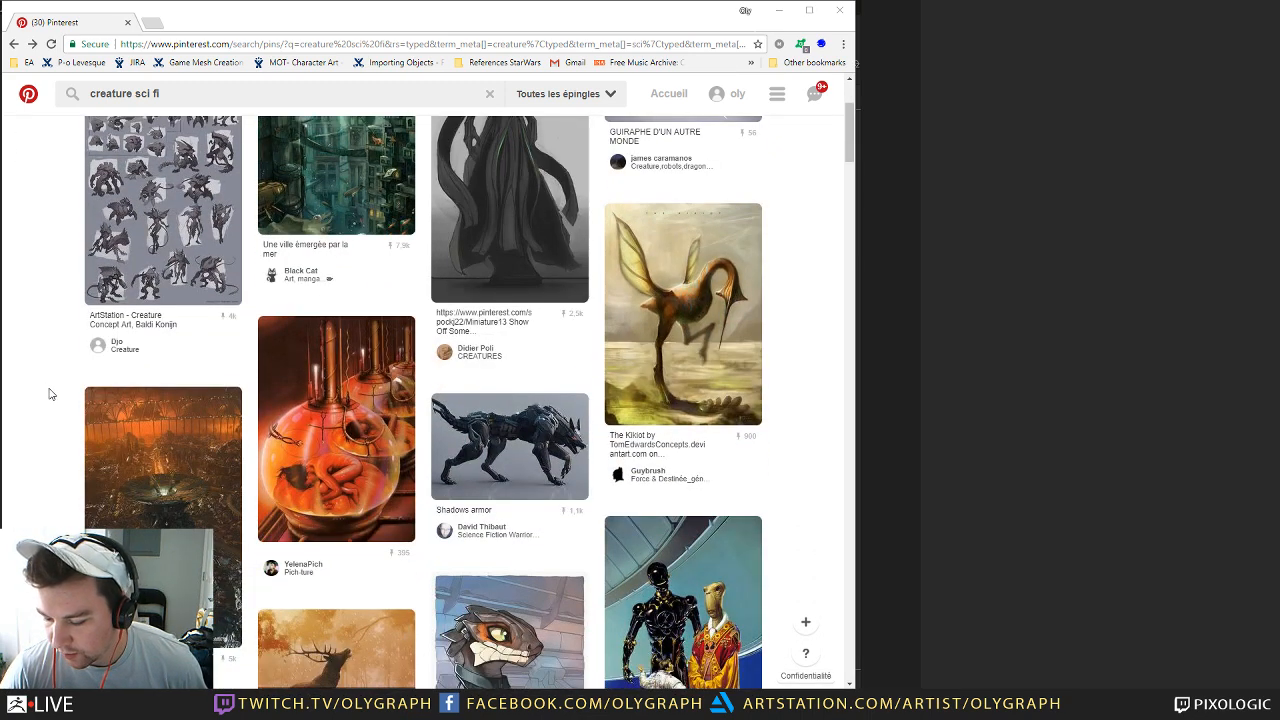
pyautogui.scroll(-1, 70, 436)
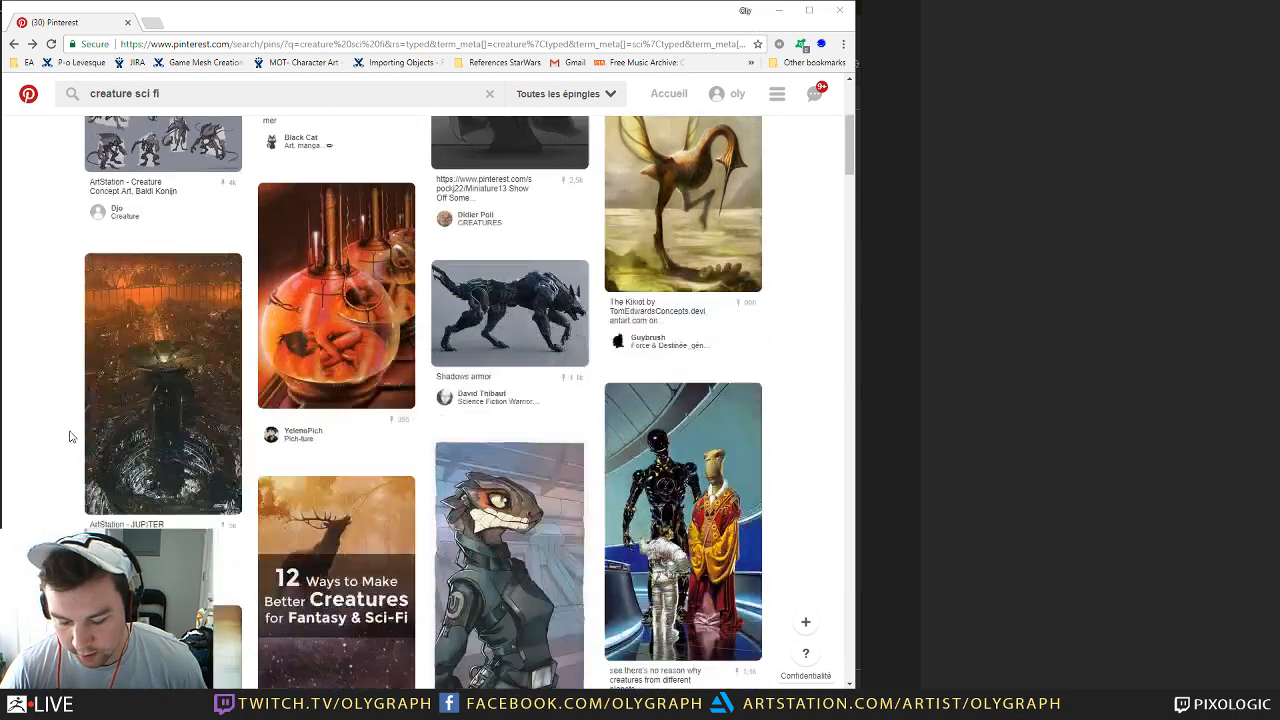
pyautogui.scroll(-4, 70, 436)
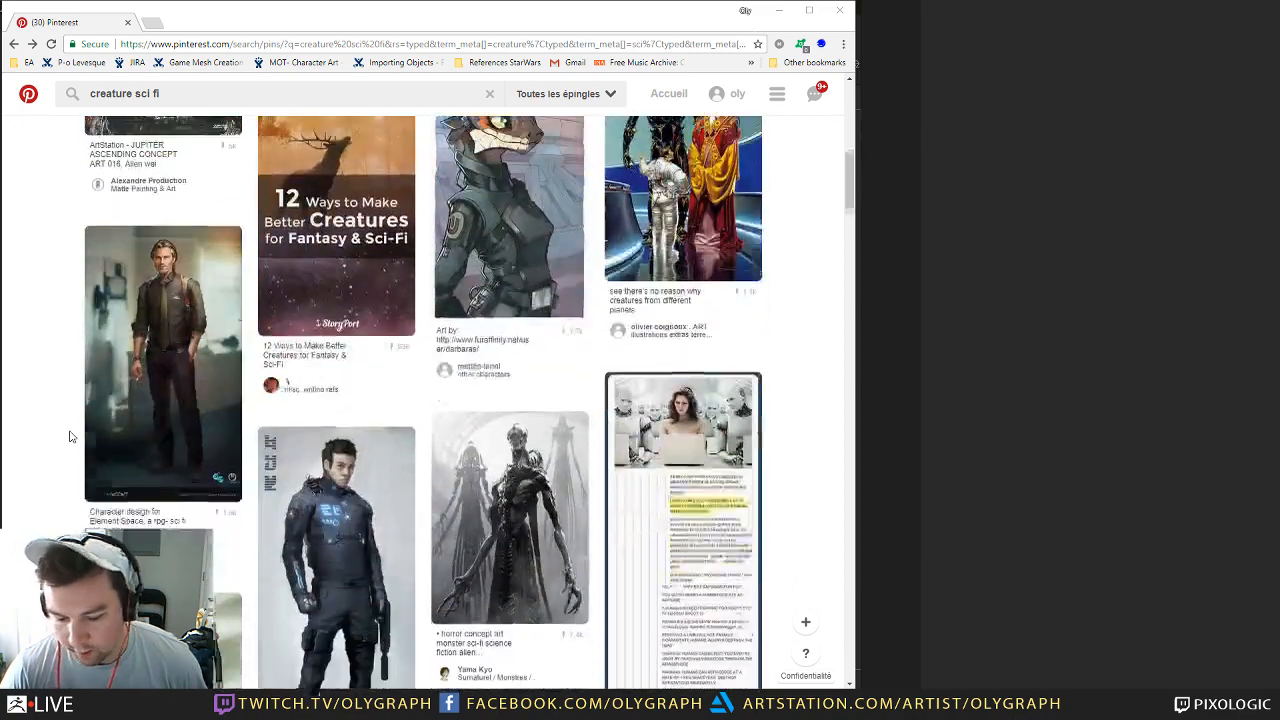
pyautogui.scroll(1, 70, 436)
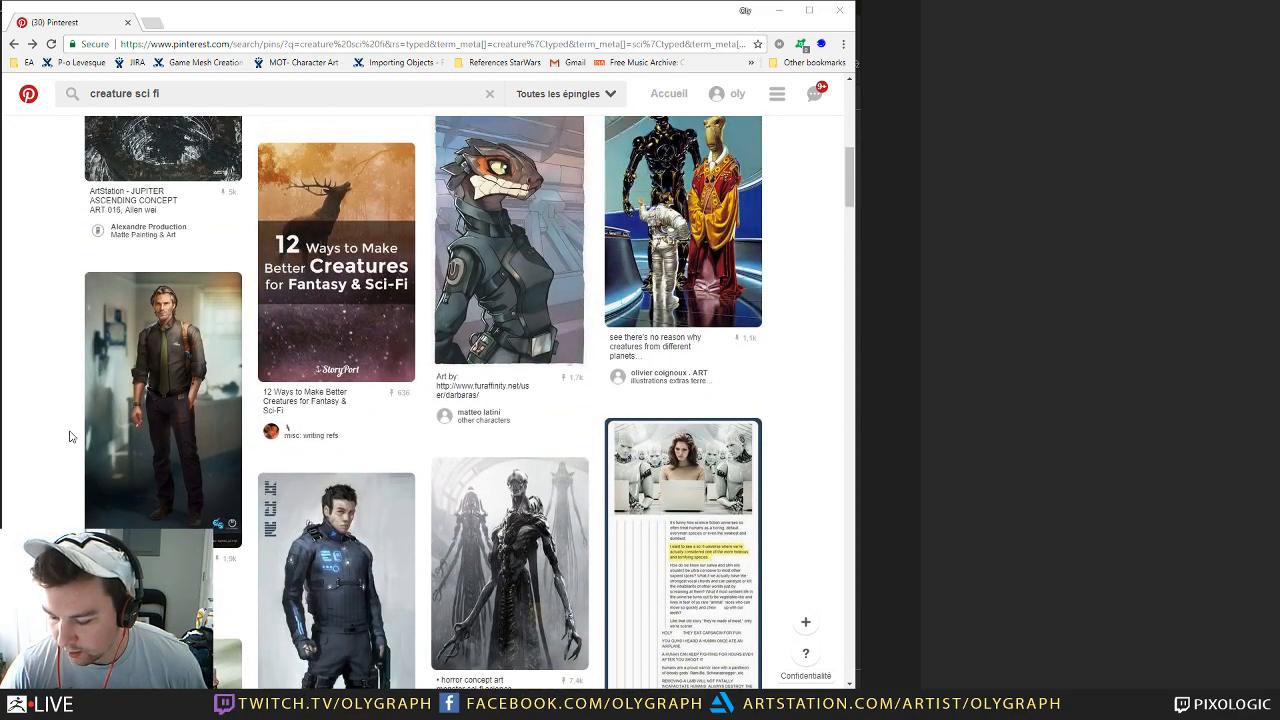
pyautogui.scroll(5, 70, 436)
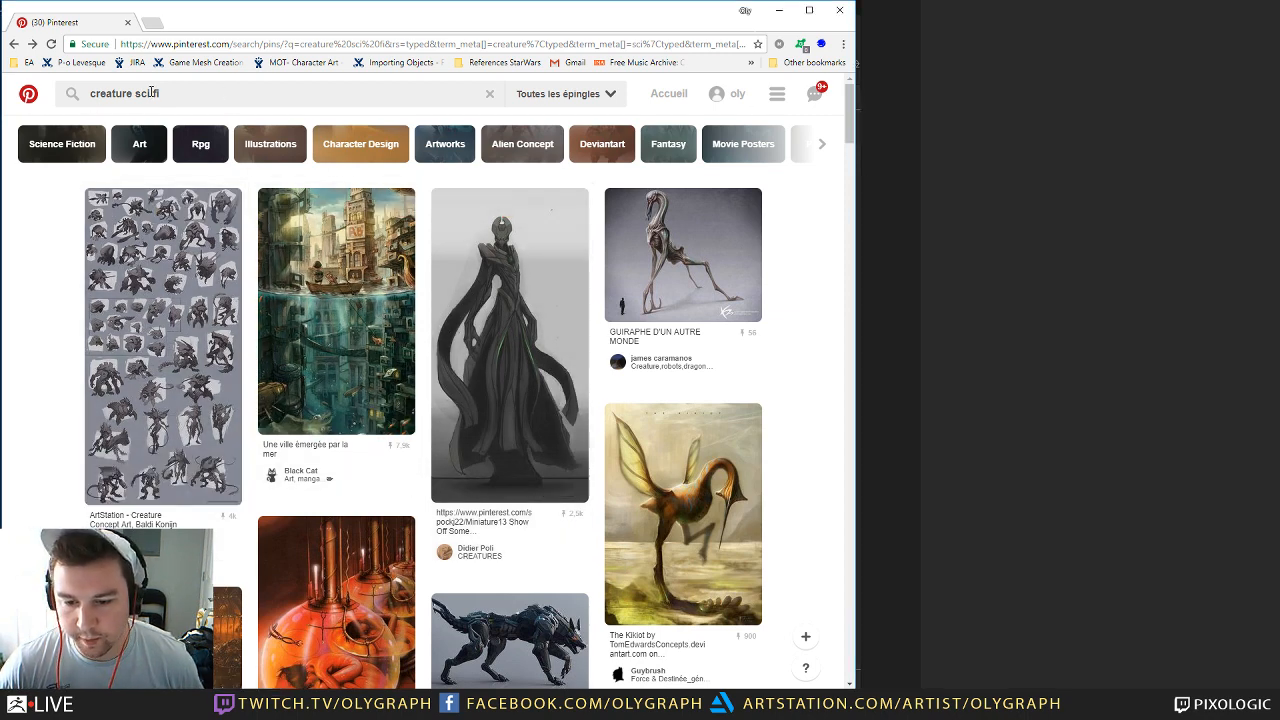
pyautogui.click(183, 94)
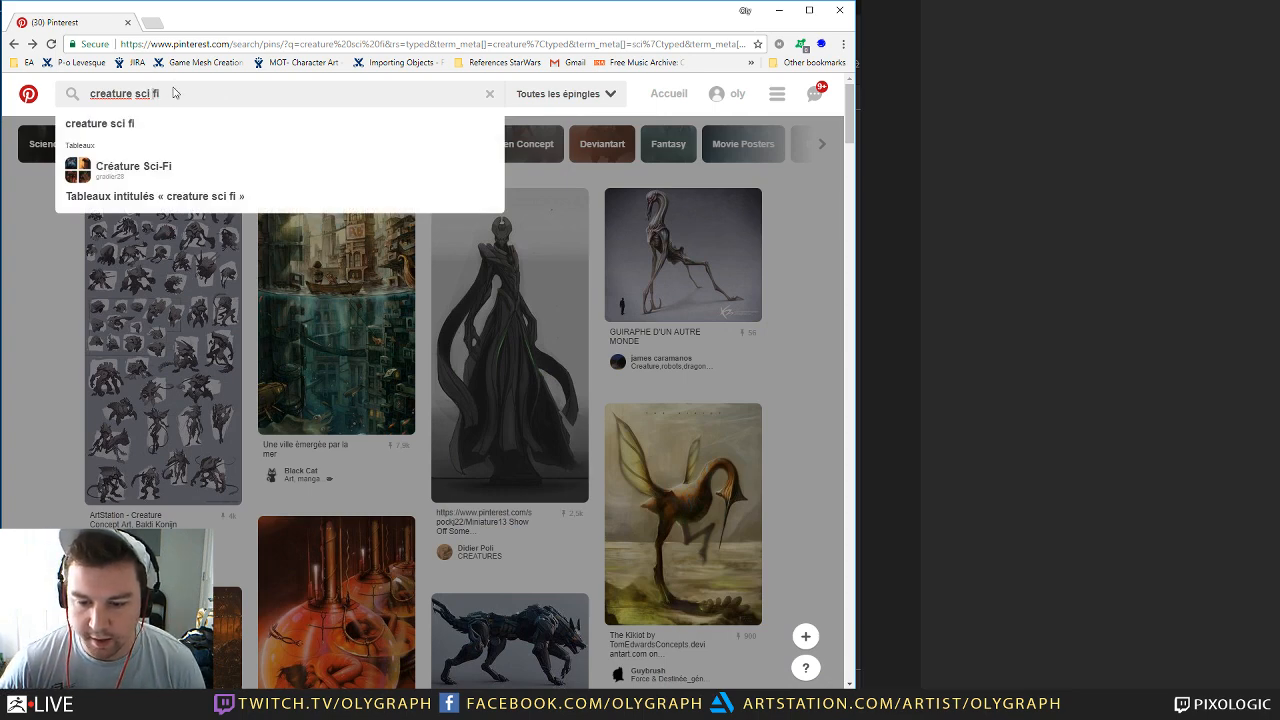
pyautogui.press('BackSpace')
pyautogui.press('BackSpace')
pyautogui.press('BackSpace')
pyautogui.write('-fi')
pyautogui.press('Return')
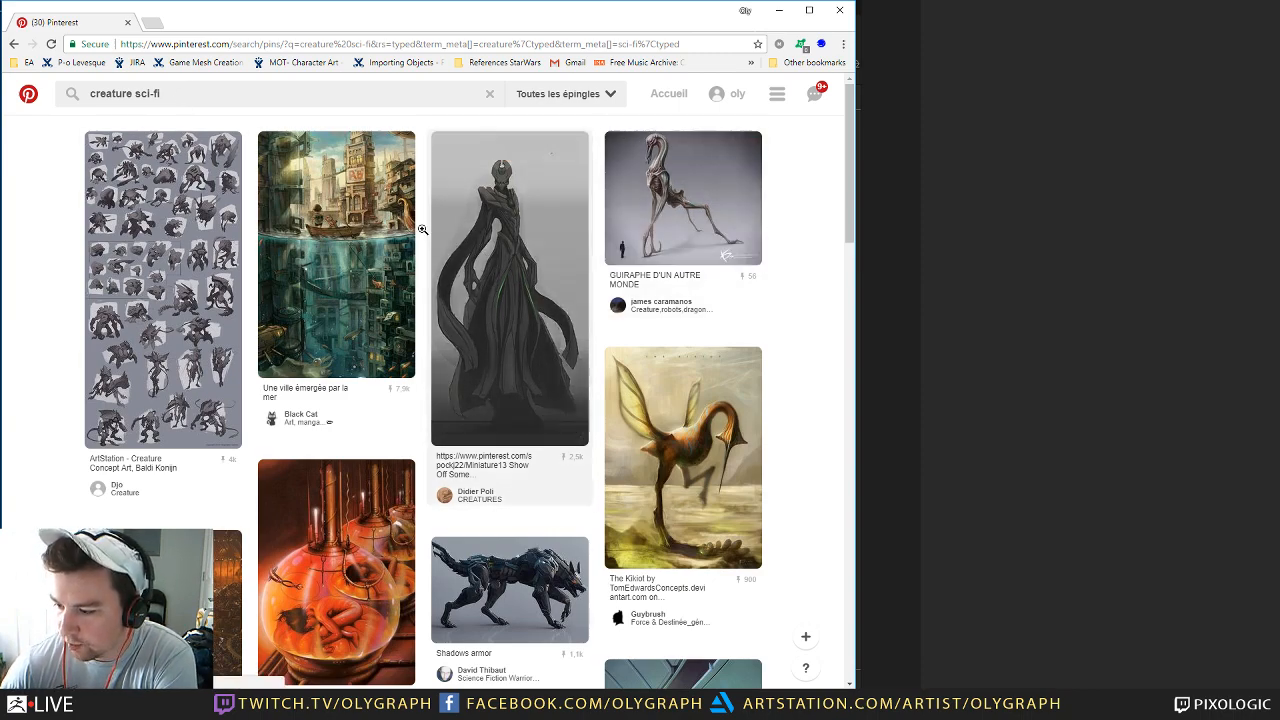
# Step: Open the pin of the long-legged giraffe-like creature, GUIRAPHE D'UN AUTRE MONDE, and copy its image
pyautogui.moveTo(527, 306)
pyautogui.scroll(-10, 527, 306)
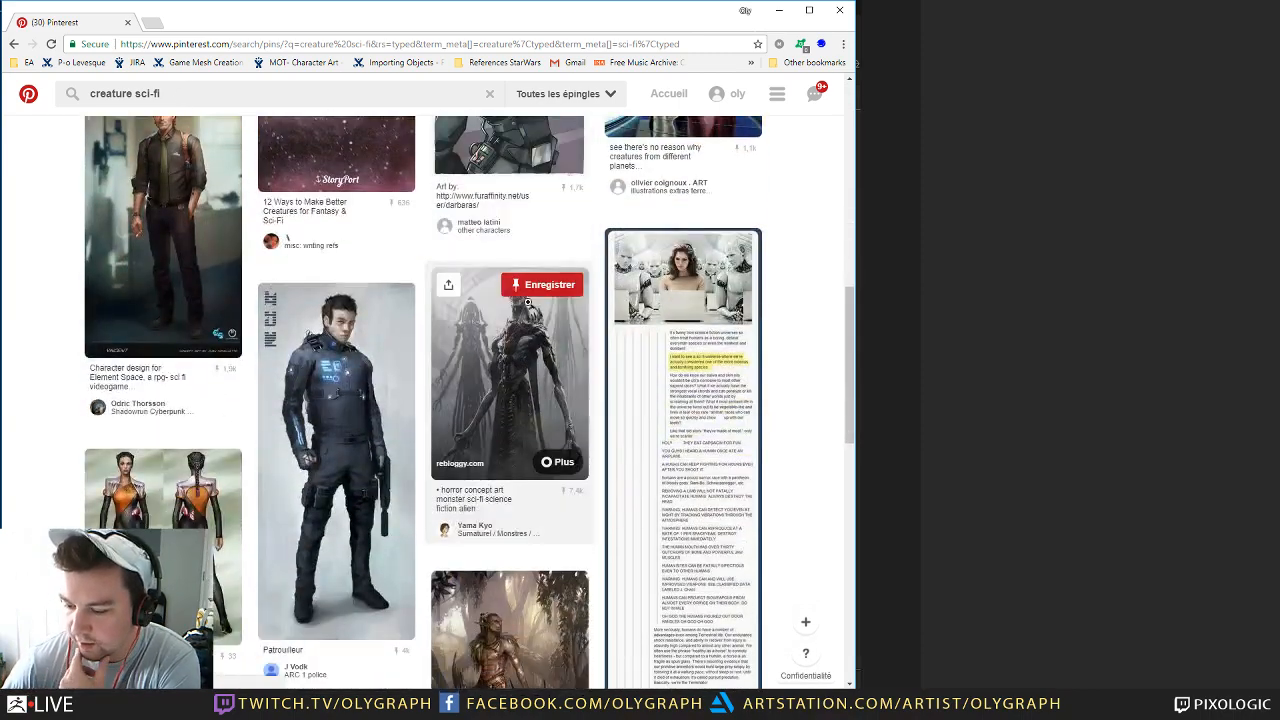
pyautogui.scroll(-10, 522, 332)
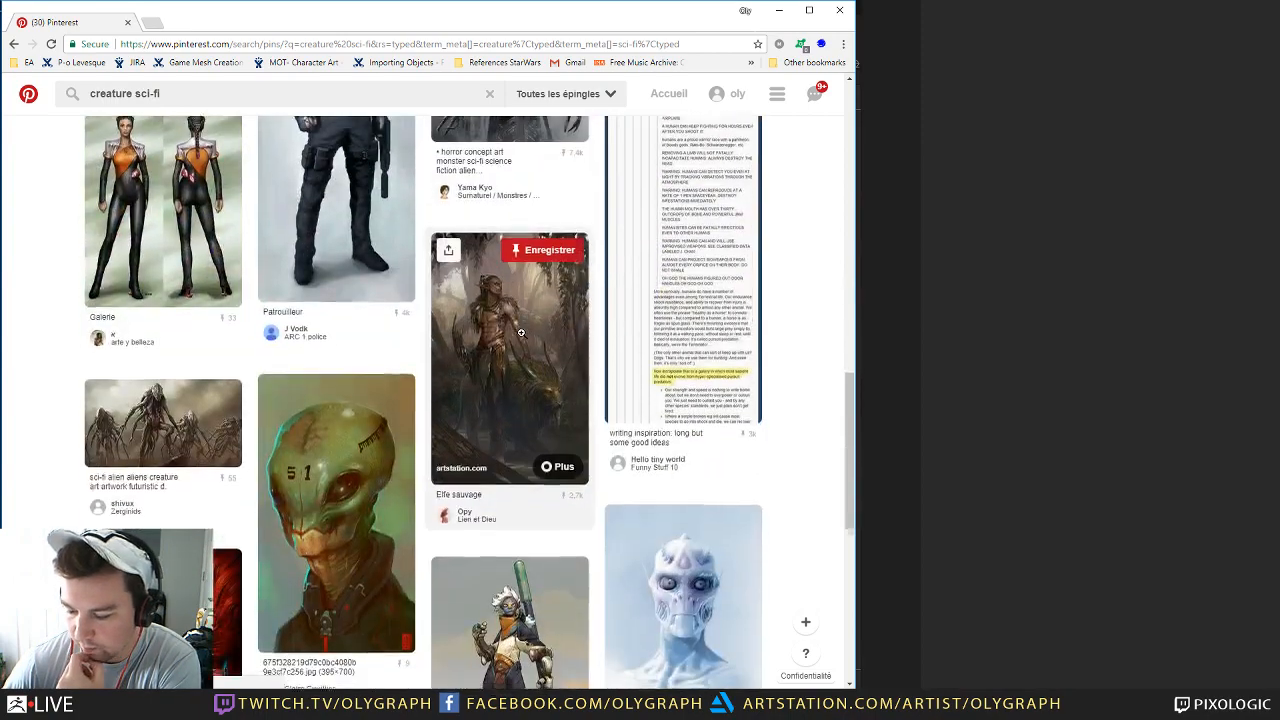
pyautogui.scroll(15, 519, 333)
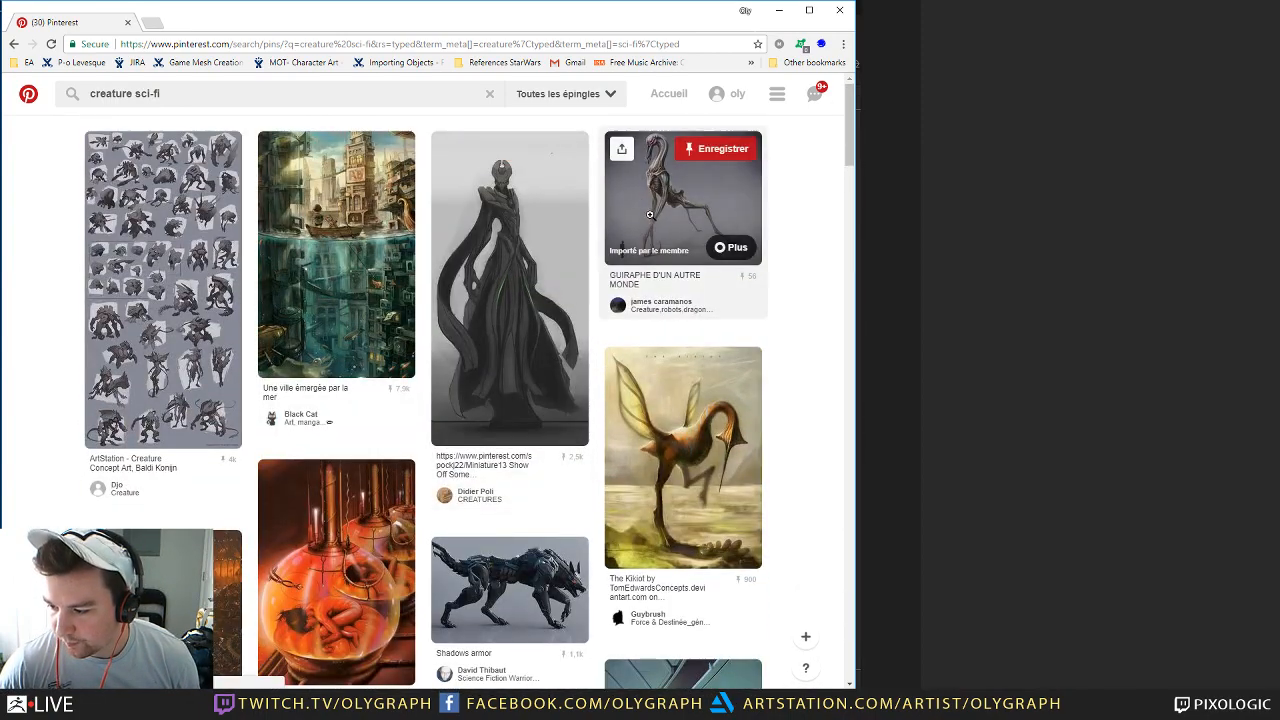
pyautogui.click(651, 211)
pyautogui.rightClick(330, 254)
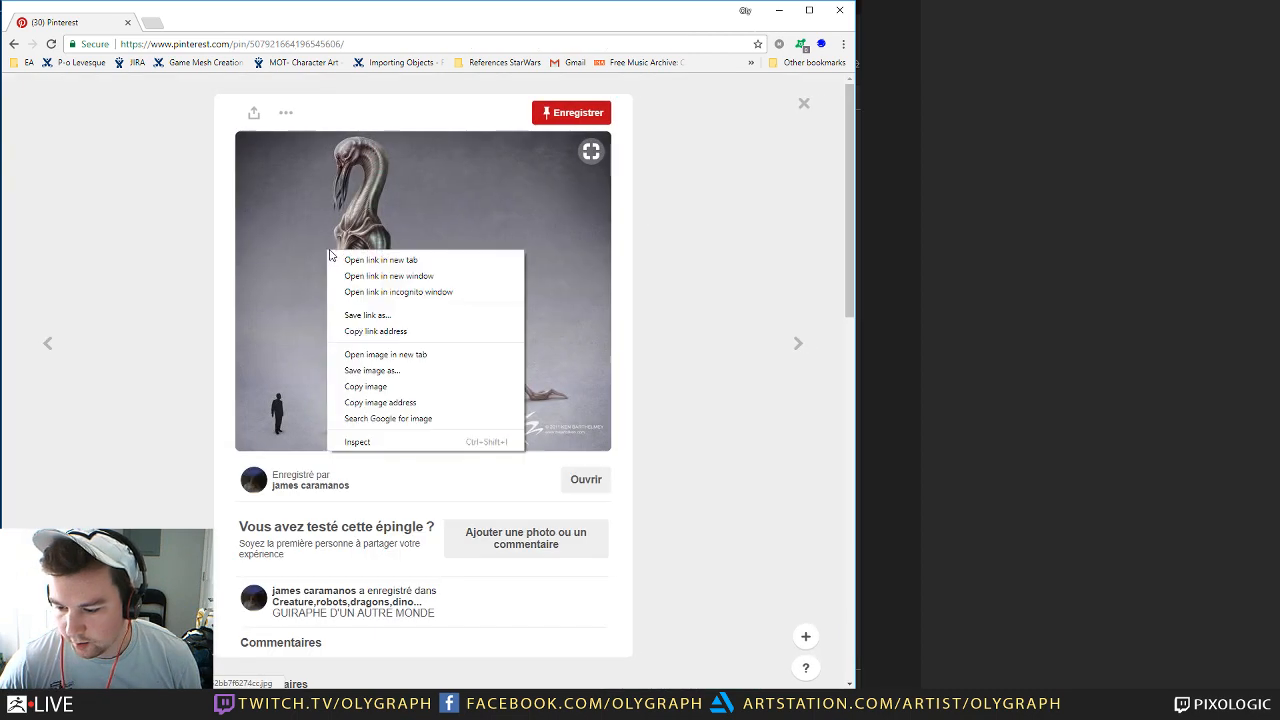
pyautogui.click(400, 387)
# Step: Paste the giraffe creature image onto the empty reference board, position it, and close its pin
pyautogui.click(1080, 243)
pyautogui.hotkey('ctrl', 'v')
pyautogui.moveTo(1056, 290); pyautogui.dragTo(1052, 187)
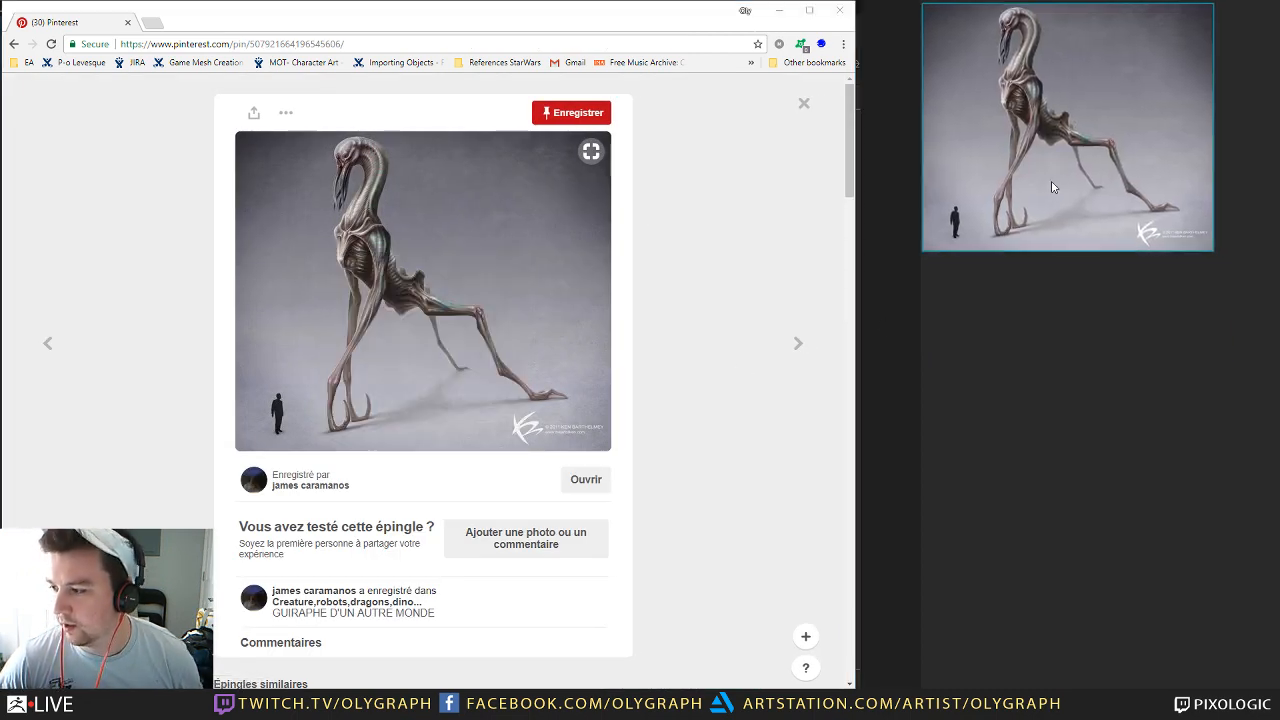
pyautogui.click(803, 103)
# Step: Open the grey horror concept art pin of the skeletal sci-fi alien and copy its image
pyautogui.scroll(-2, 545, 248)
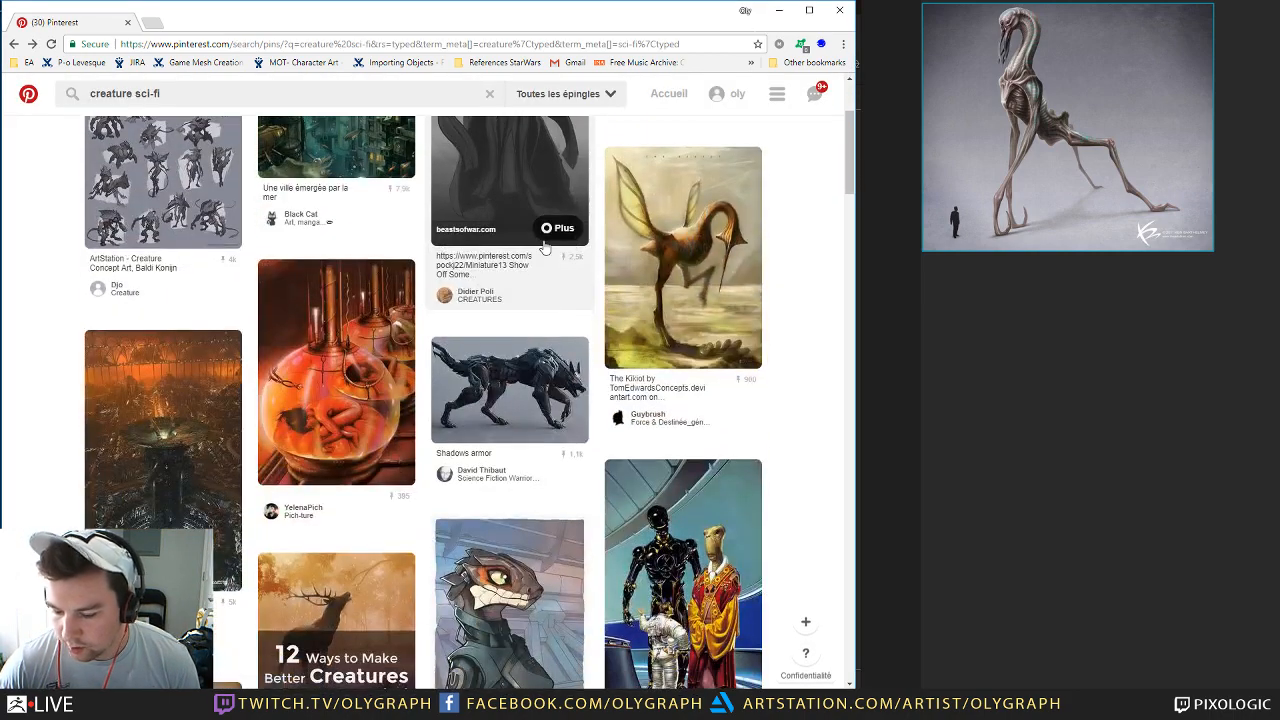
pyautogui.scroll(-4, 545, 248)
pyautogui.scroll(-2, 543, 240)
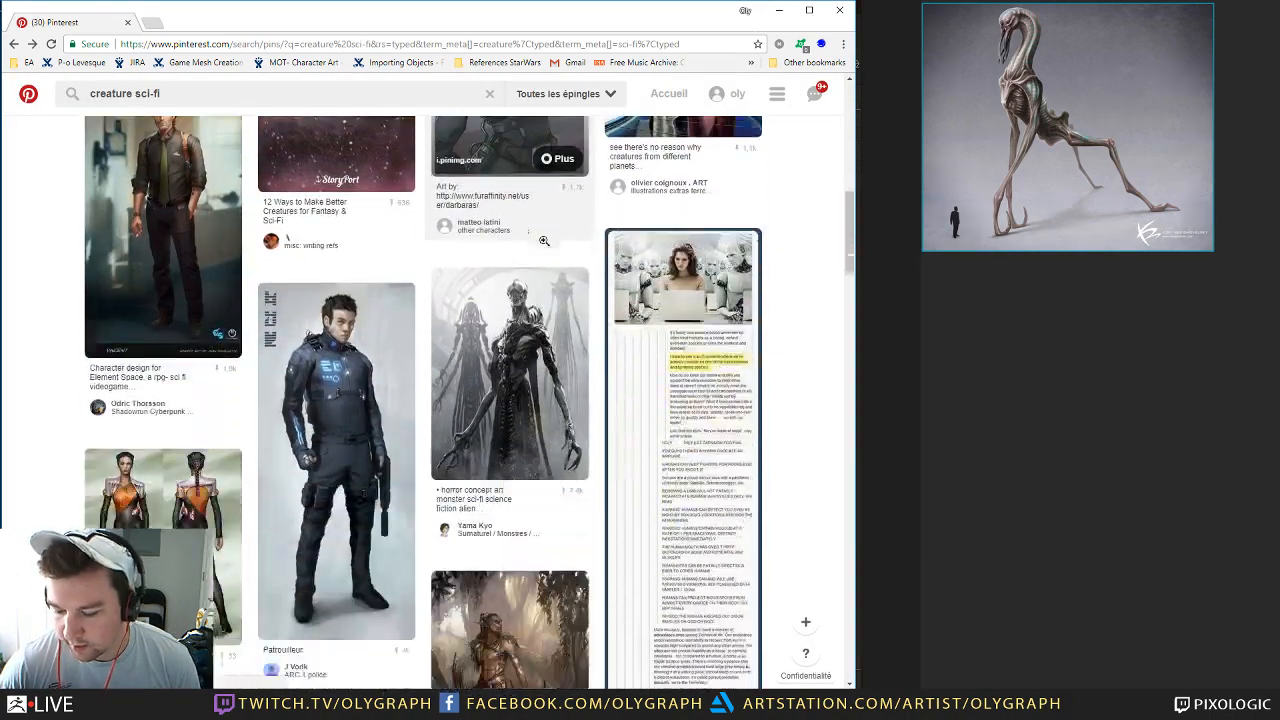
pyautogui.scroll(1, 548, 300)
pyautogui.click(552, 331)
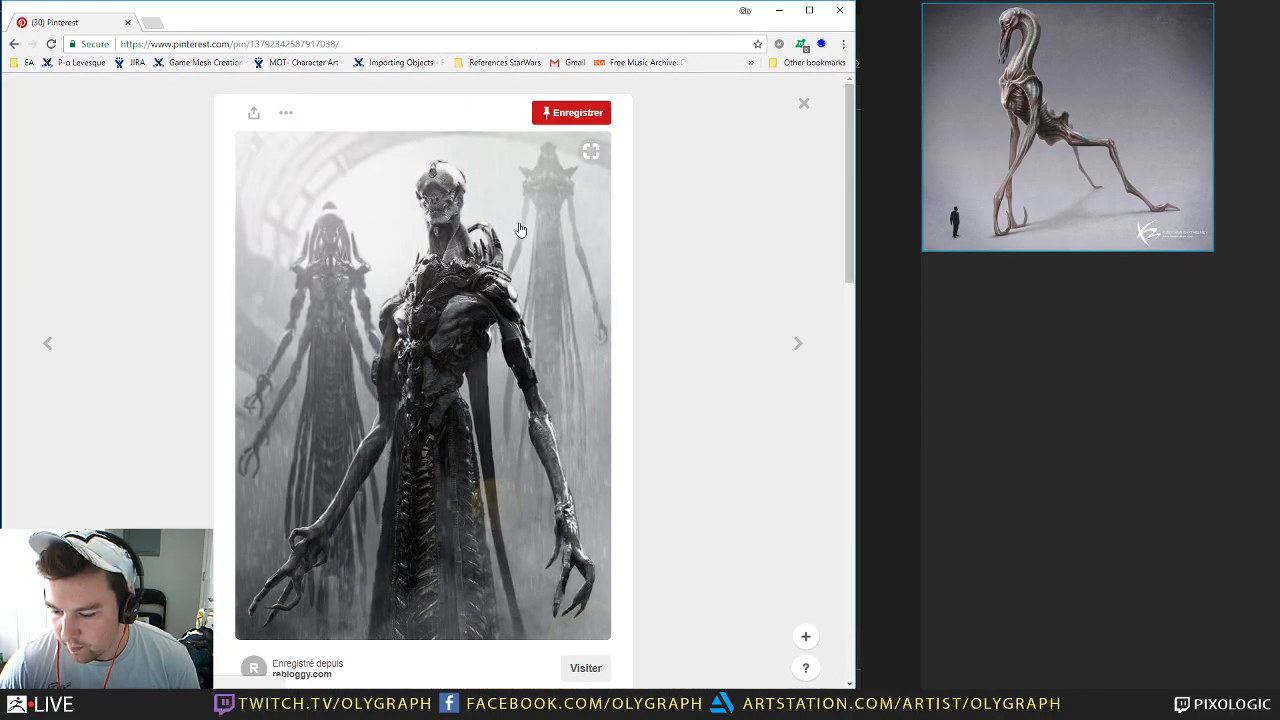
pyautogui.scroll(-2, 443, 278)
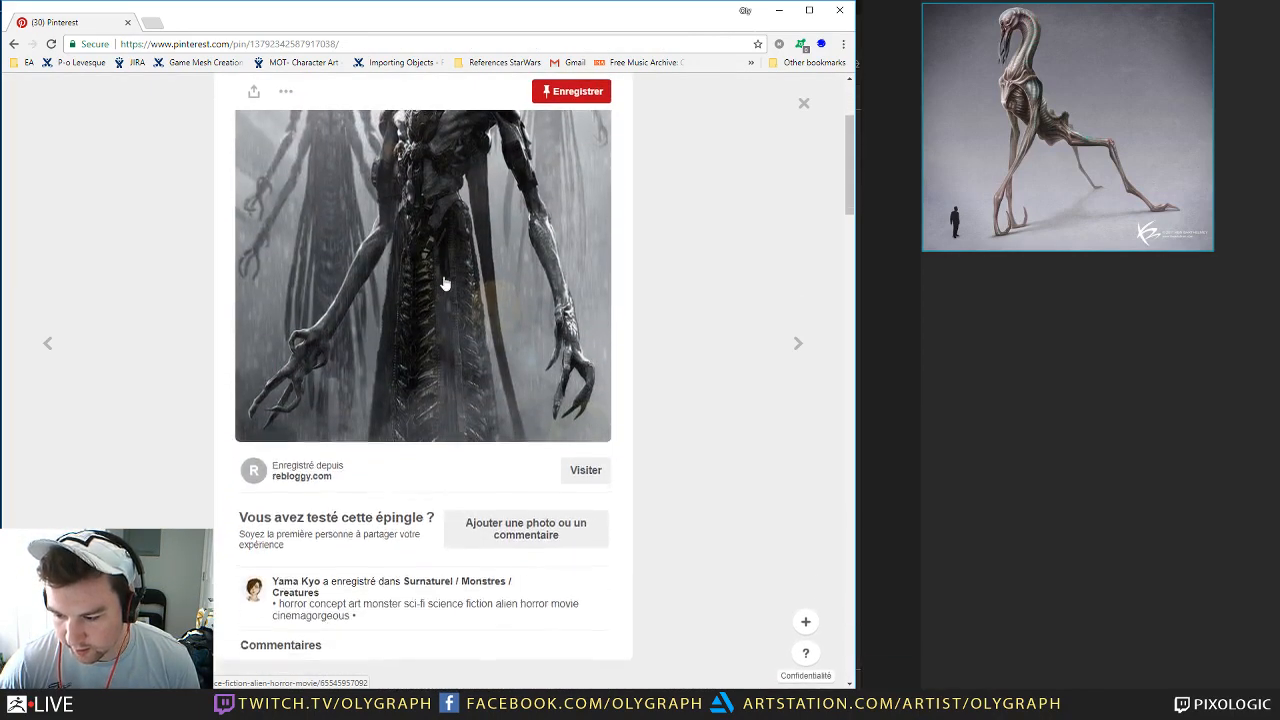
pyautogui.scroll(2, 445, 284)
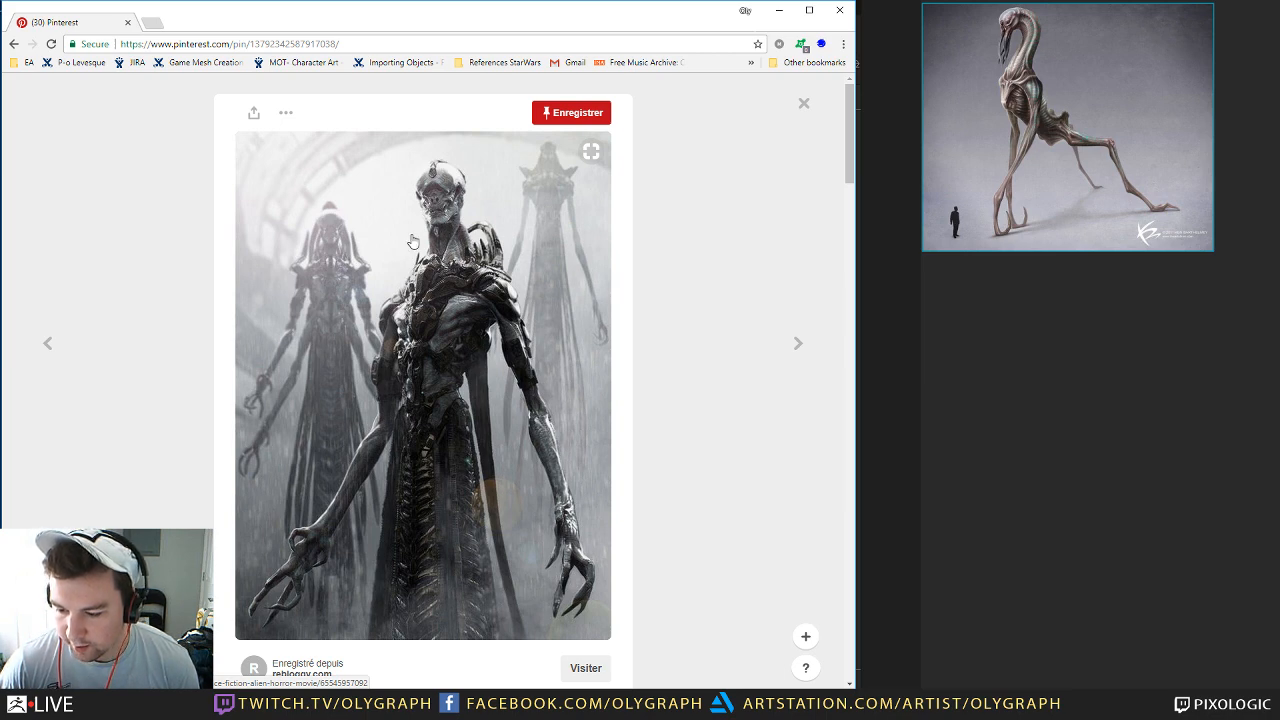
pyautogui.rightClick(463, 241)
pyautogui.click(523, 369)
# Step: Paste the skeletal alien image onto the reference board directly below the giraffe creature and close its pin
pyautogui.click(1073, 384)
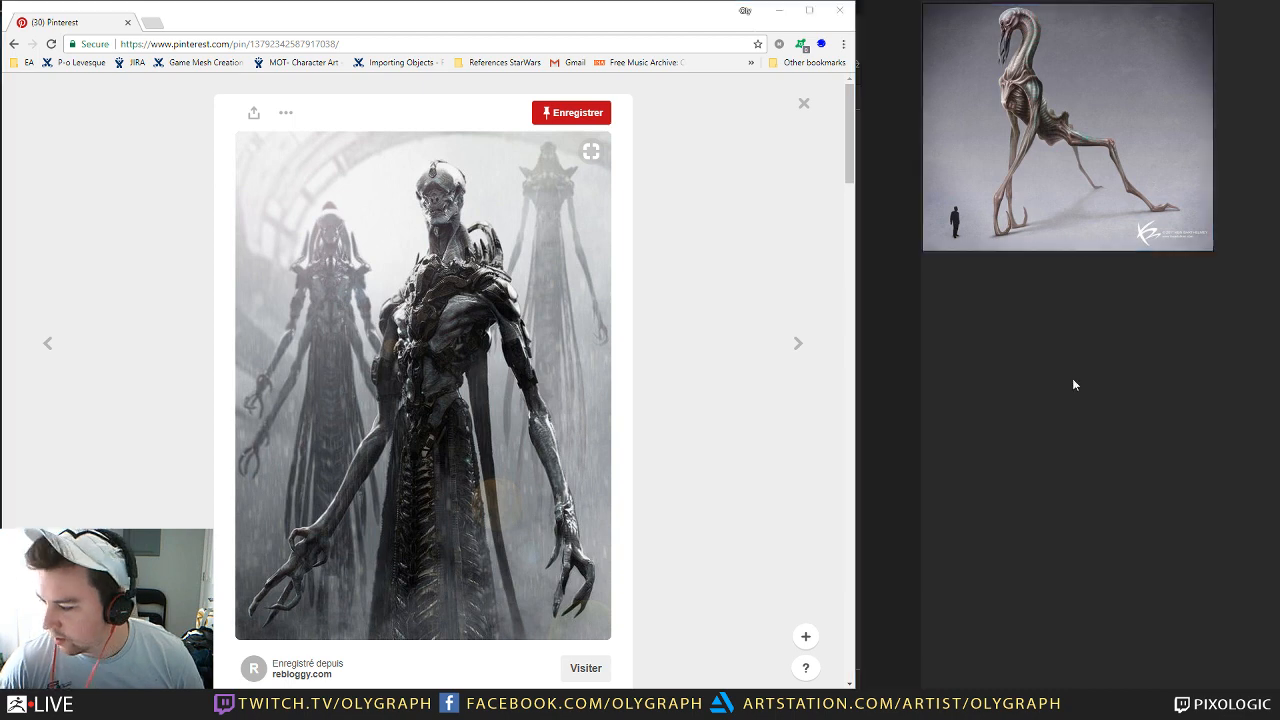
pyautogui.hotkey('ctrl', 'v')
pyautogui.moveTo(1073, 372); pyautogui.dragTo(1062, 433)
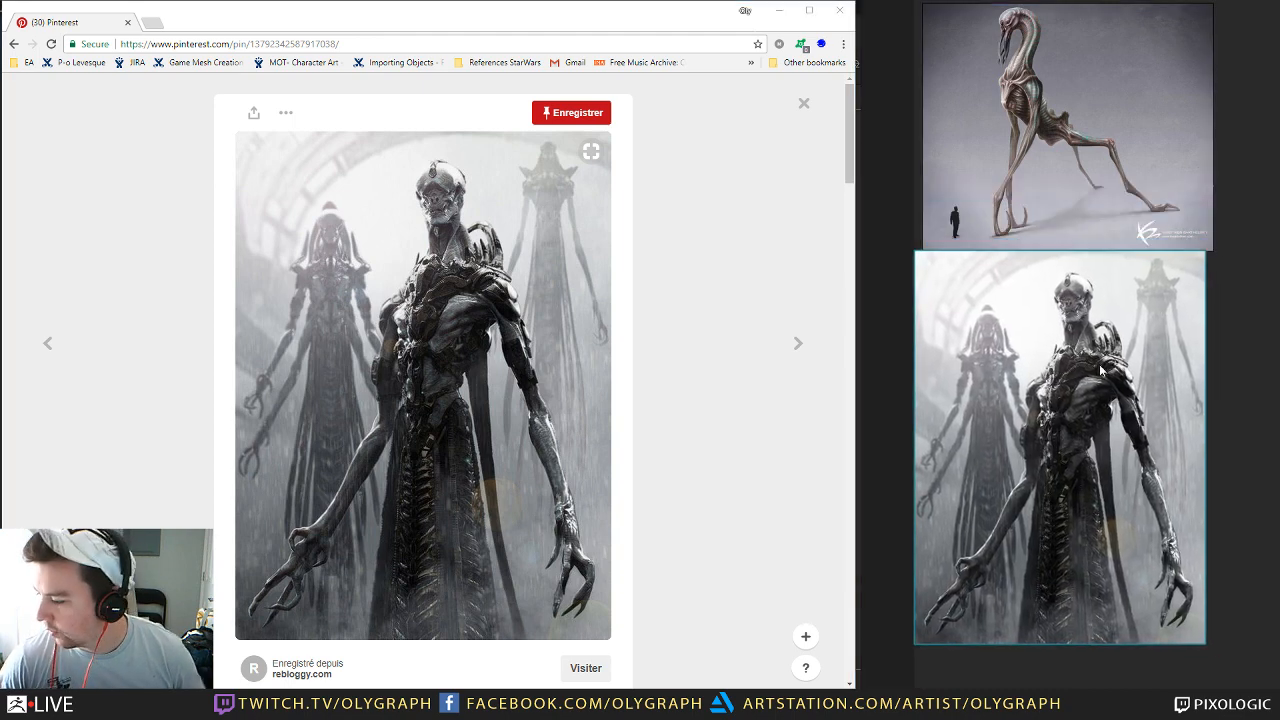
pyautogui.moveTo(1081, 380)
pyautogui.mouseDown()
pyautogui.moveTo(1100, 376)
pyautogui.moveTo(1069, 384)
pyautogui.mouseUp()
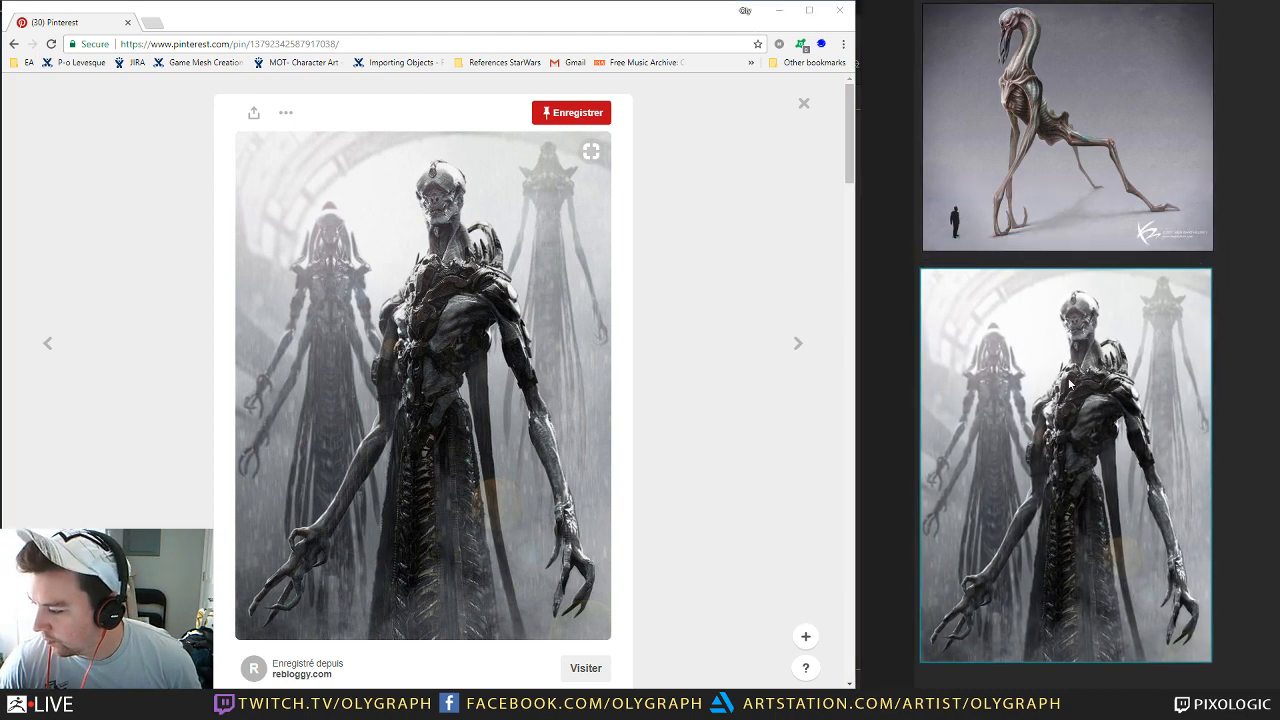
pyautogui.click(804, 104)
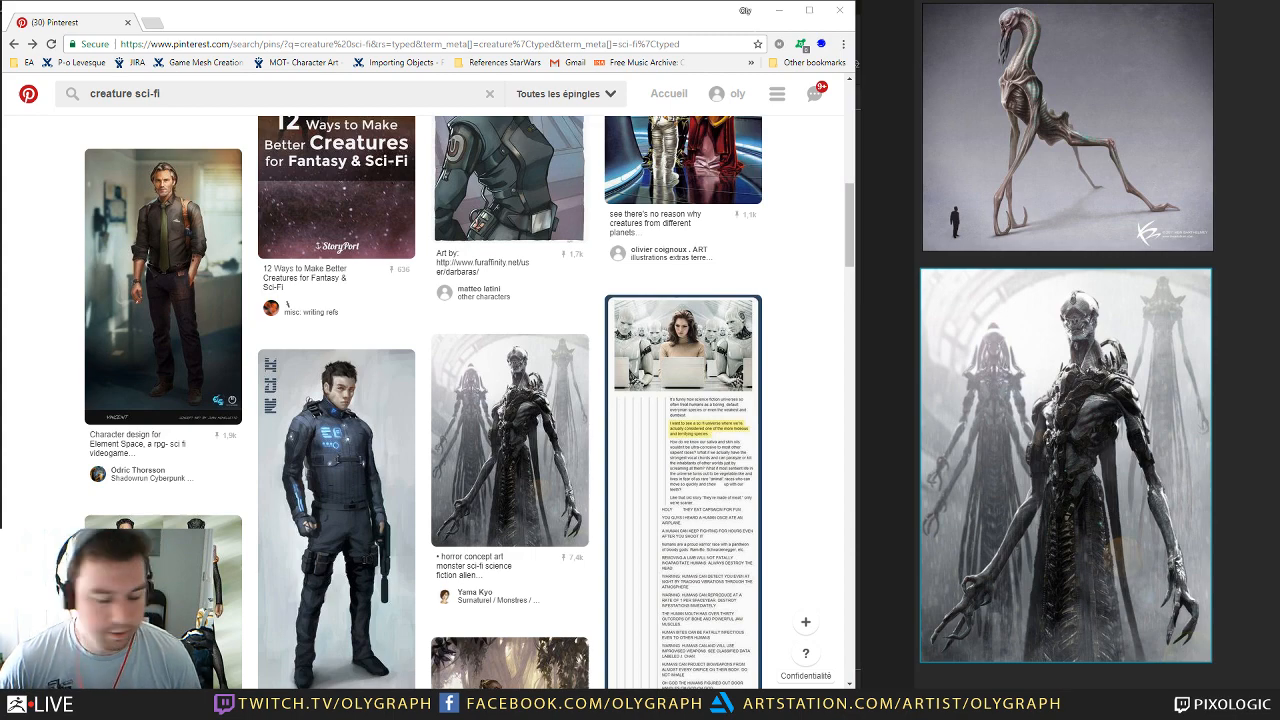
# Step: Open the pin of the green alien portrait with 51 on its forehead and copy the image
pyautogui.scroll(-1, 373, 320)
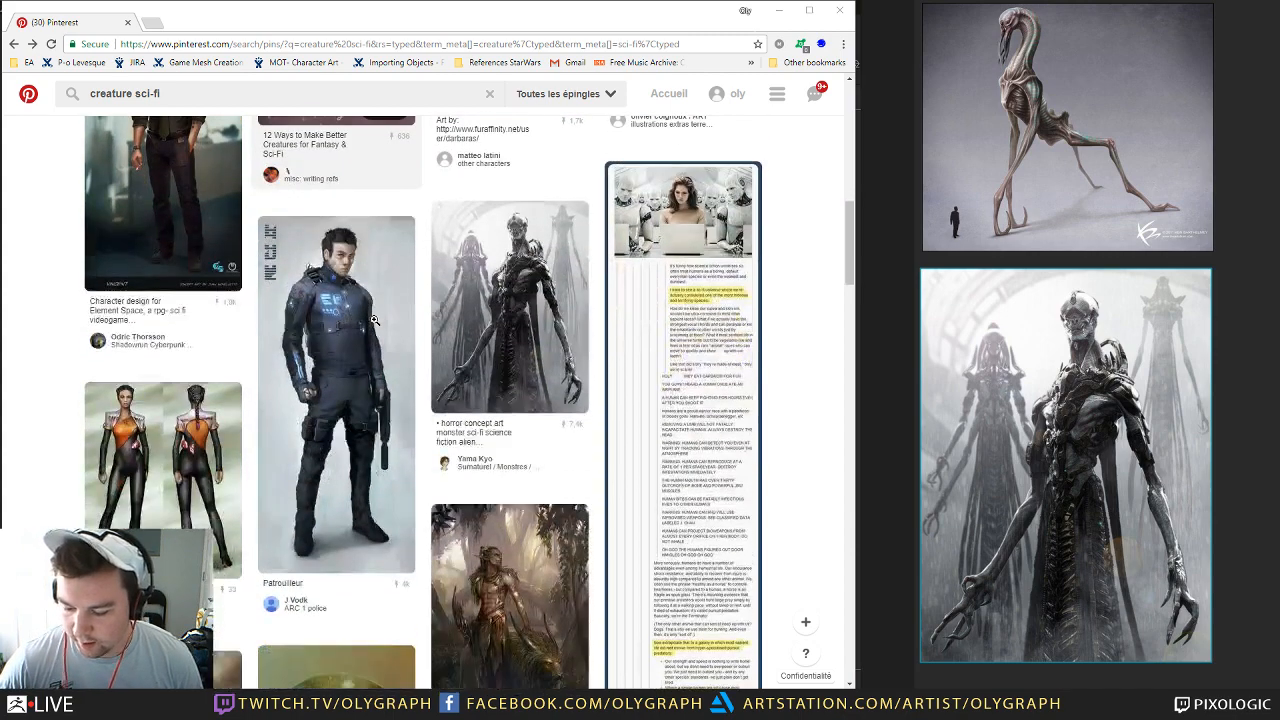
pyautogui.scroll(-3, 373, 320)
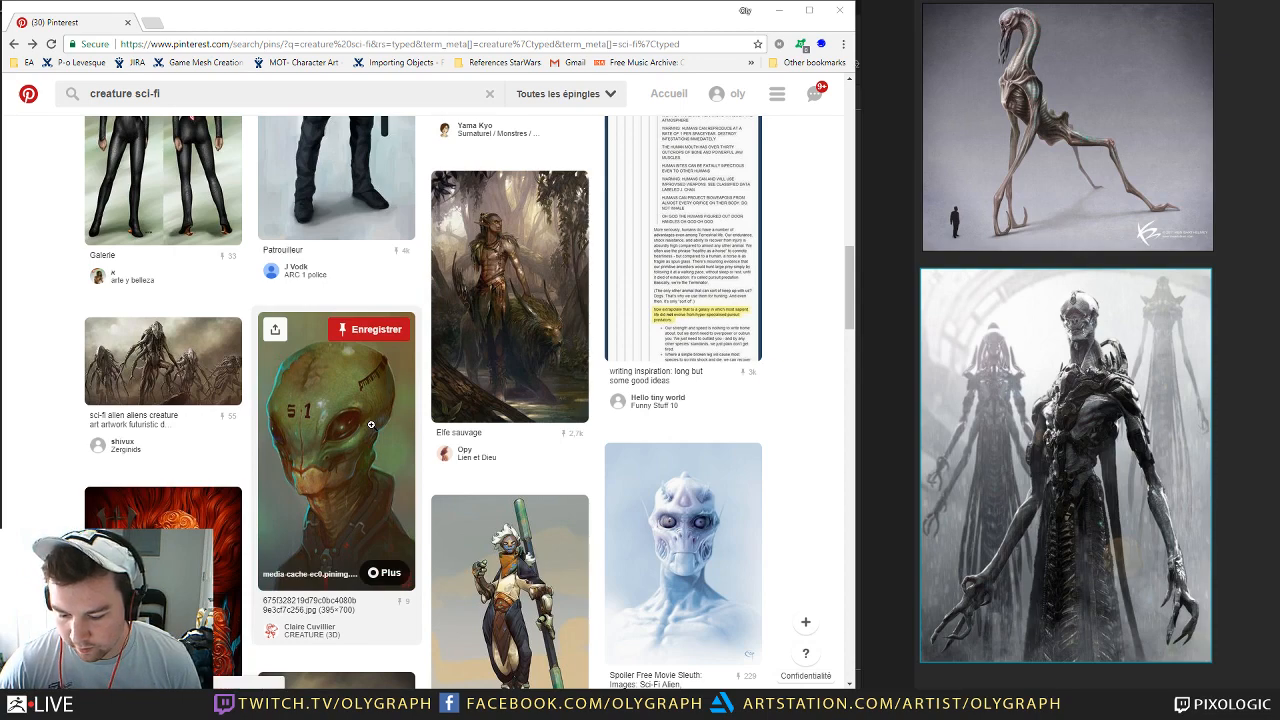
pyautogui.scroll(-1, 370, 425)
pyautogui.click(359, 306)
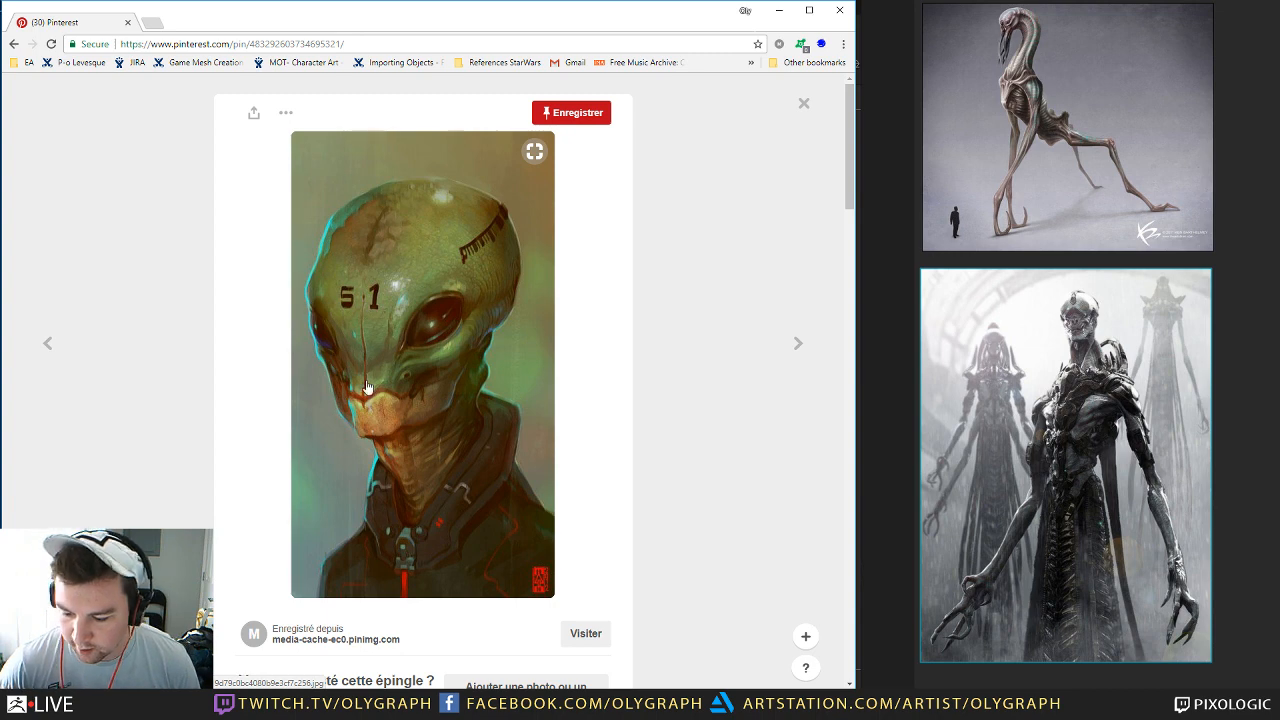
pyautogui.rightClick(380, 262)
pyautogui.click(430, 387)
# Step: Paste the green alien portrait into free space beside the two existing references and close its pin
pyautogui.click(1051, 320)
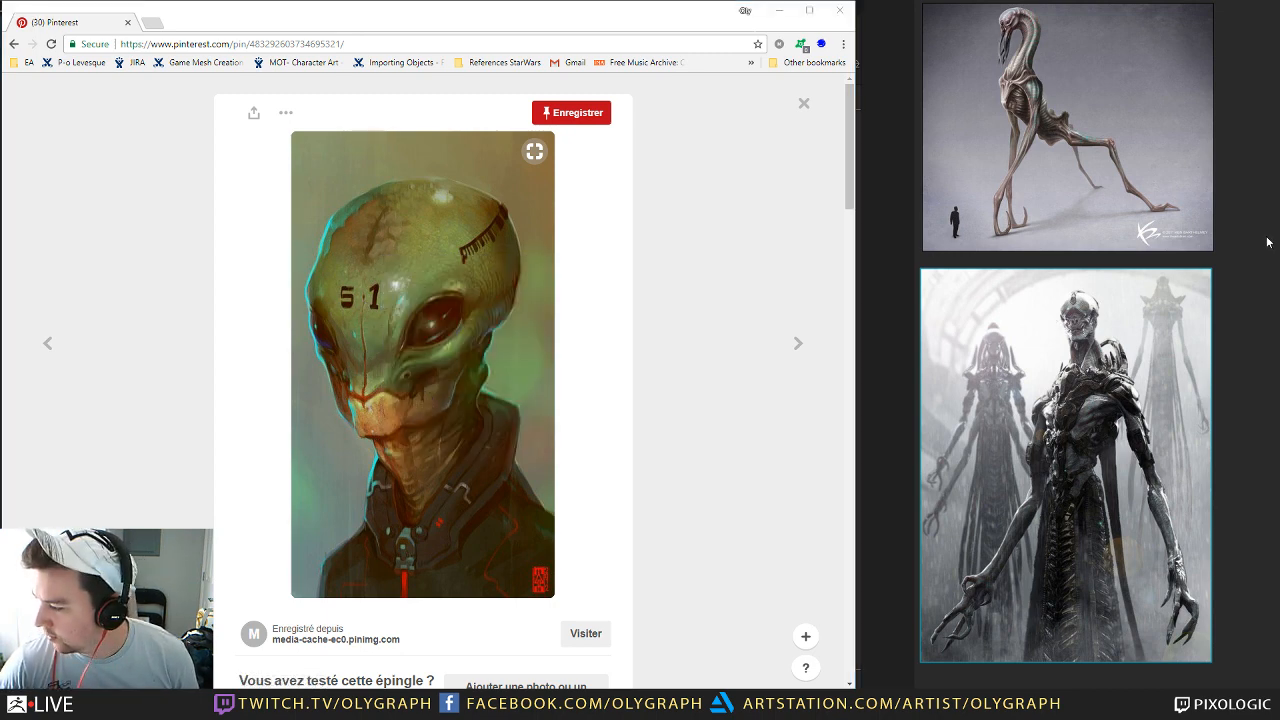
pyautogui.moveTo(1240, 263); pyautogui.dragTo(1072, 358, button='middle')
pyautogui.hotkey('ctrl', 'v')
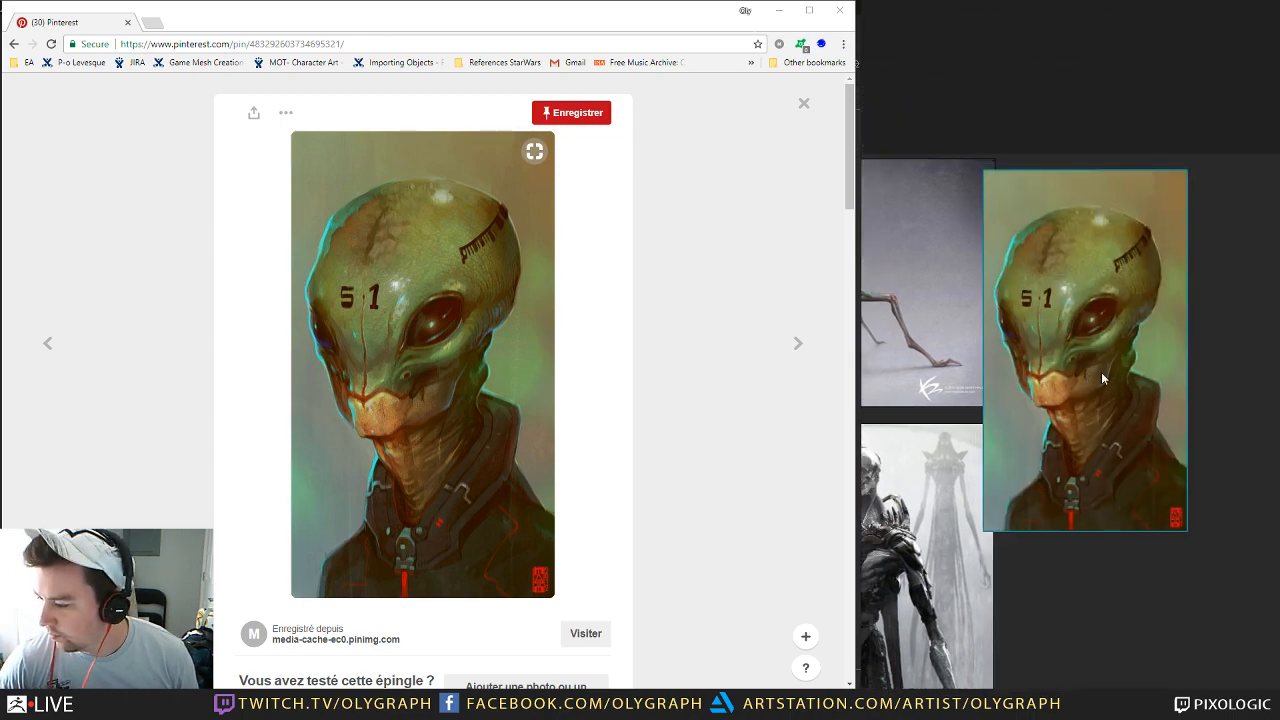
pyautogui.moveTo(1090, 374)
pyautogui.mouseDown()
pyautogui.moveTo(1118, 378)
pyautogui.moveTo(1110, 368)
pyautogui.mouseUp()
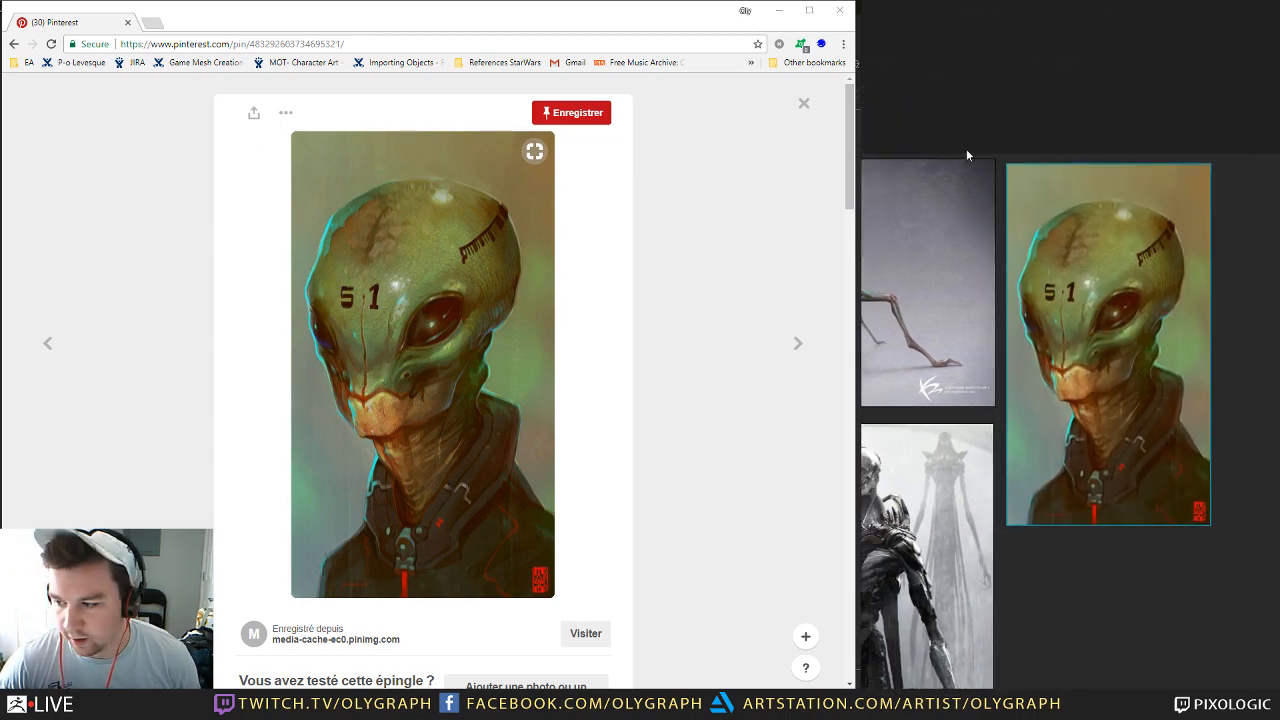
pyautogui.click(804, 104)
# Step: Find the dark hooded sci-fi character concept with the thin halo, open its pin, and copy the image
pyautogui.scroll(-2, 358, 349)
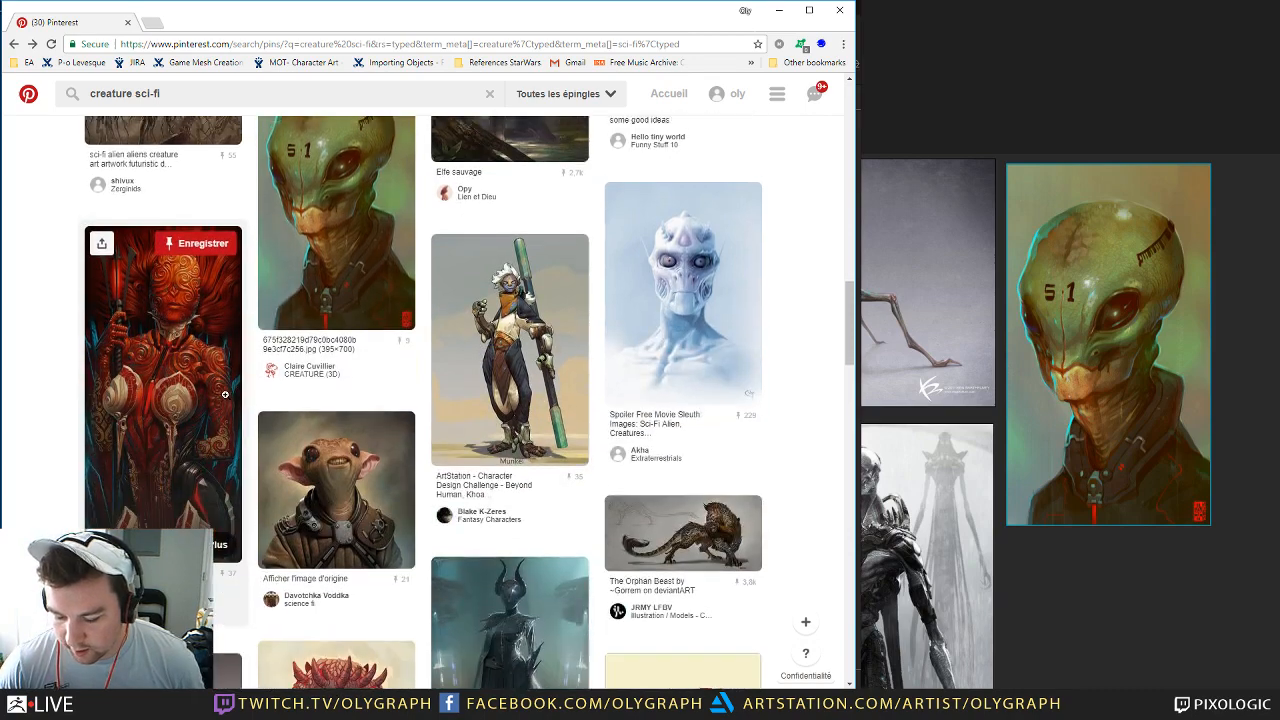
pyautogui.scroll(-4, 355, 355)
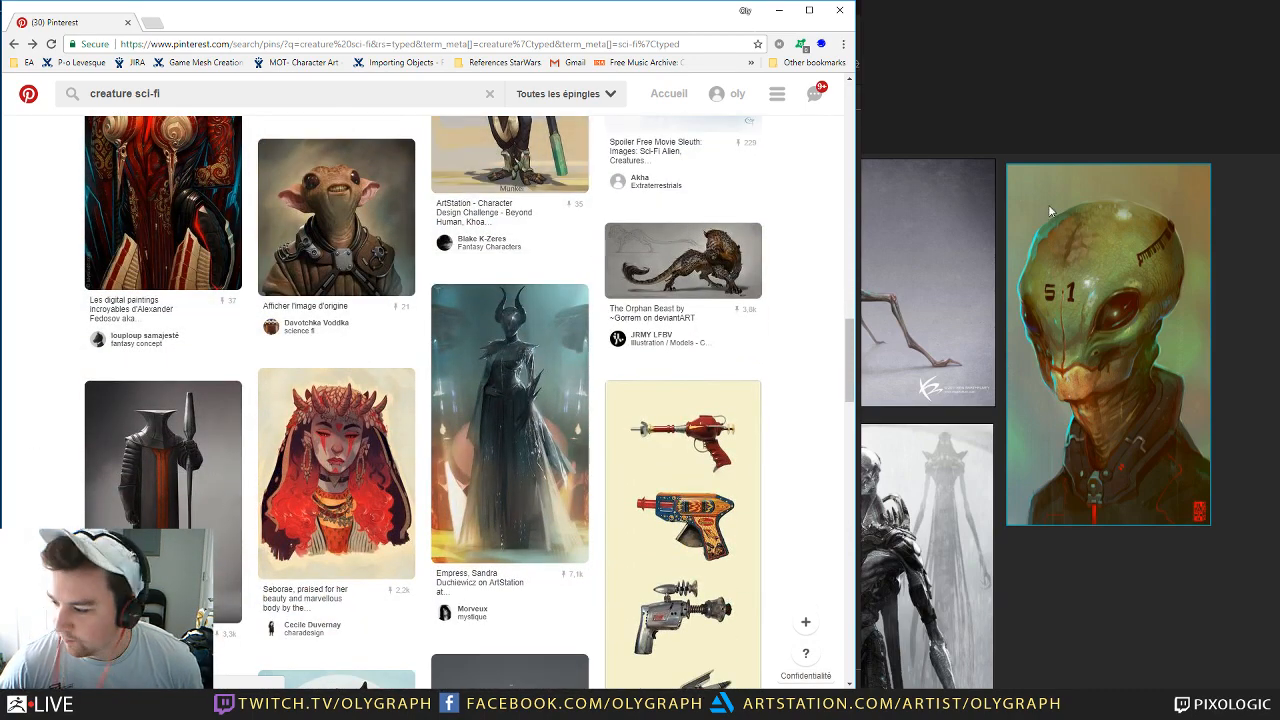
pyautogui.scroll(-7, 617, 230)
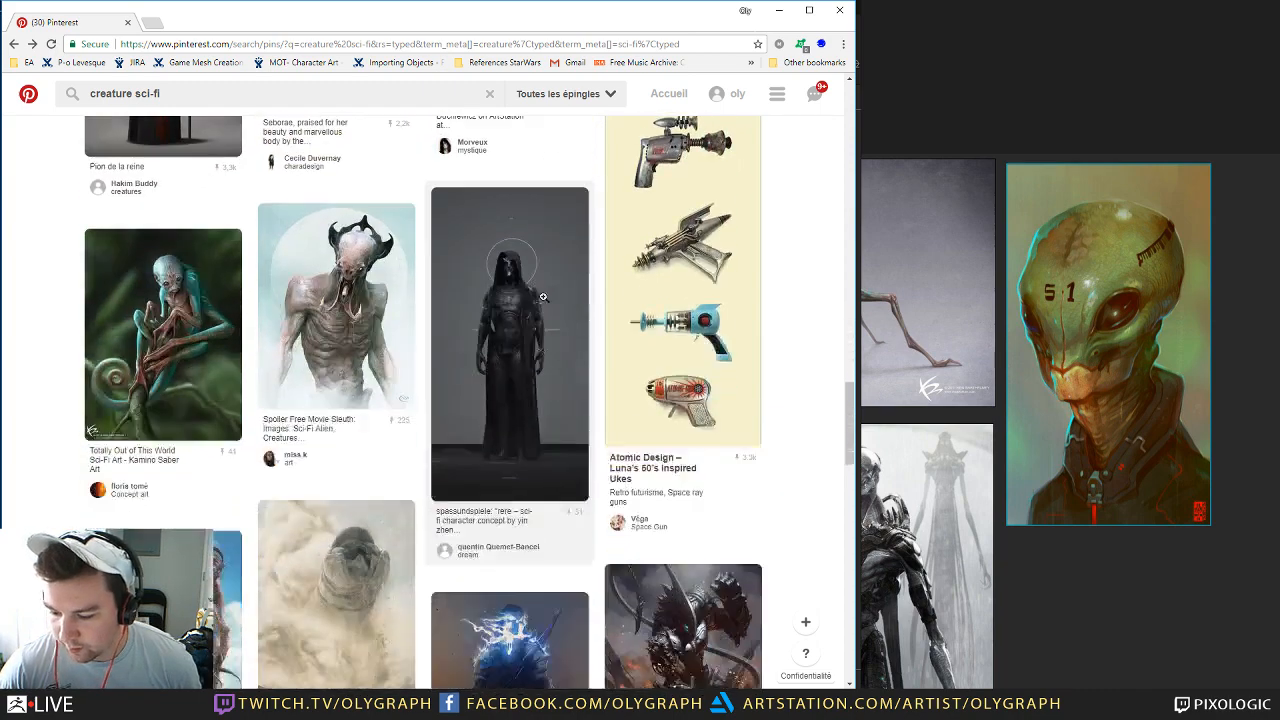
pyautogui.click(522, 323)
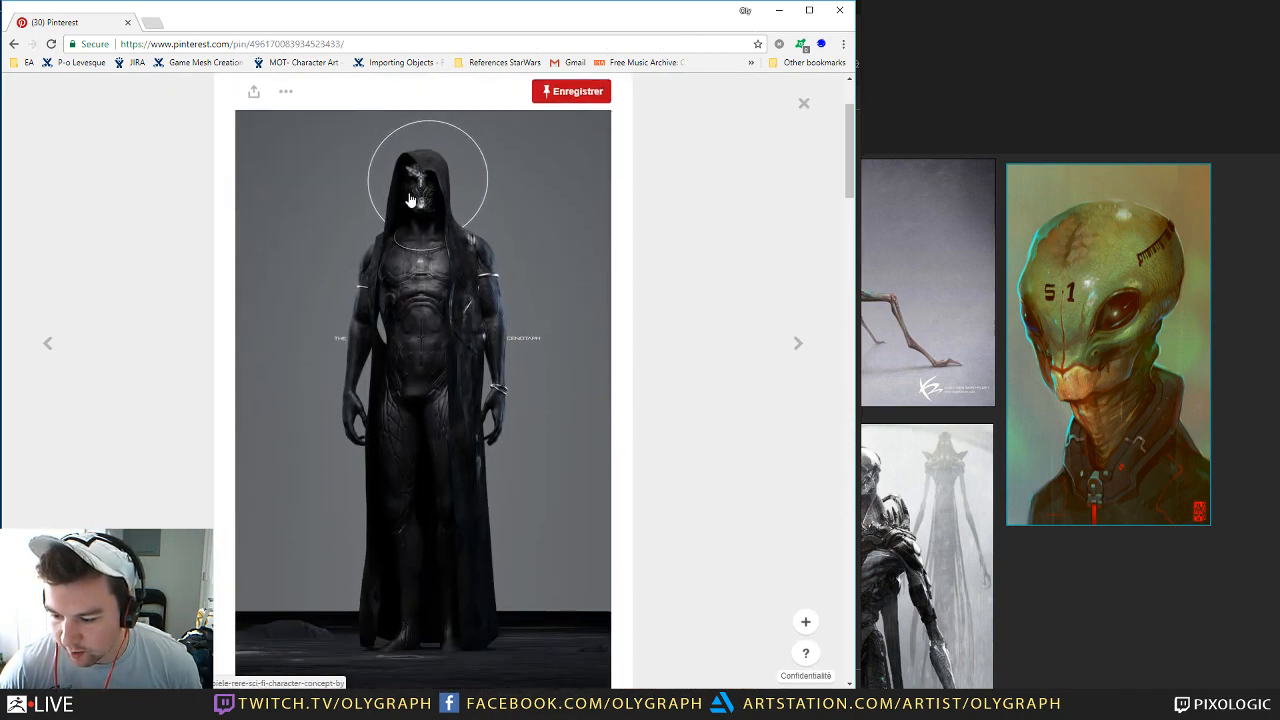
pyautogui.rightClick(420, 313)
pyautogui.click(460, 412)
# Step: Paste the hooded character image onto the reference board below the green alien portrait and close its pin
pyautogui.click(1160, 593)
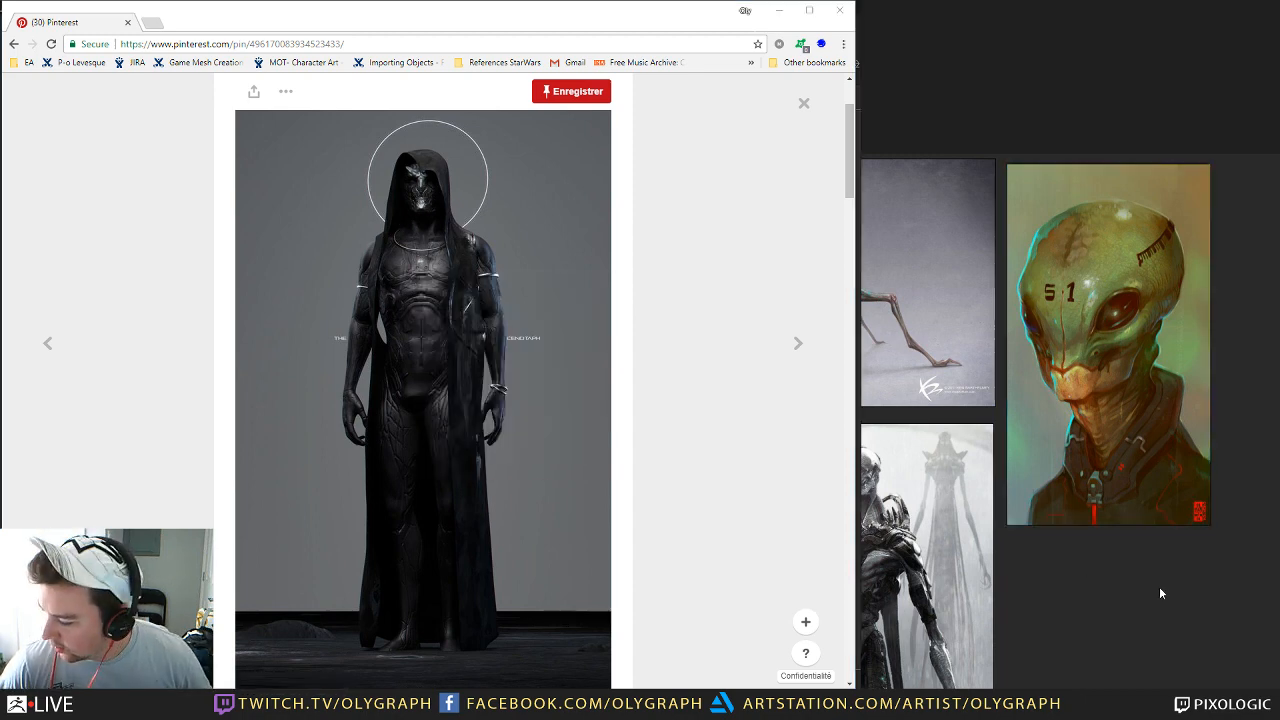
pyautogui.moveTo(1153, 619); pyautogui.dragTo(1125, 247, button='middle')
pyautogui.hotkey('ctrl', 'v')
pyautogui.moveTo(1107, 313); pyautogui.dragTo(1106, 512)
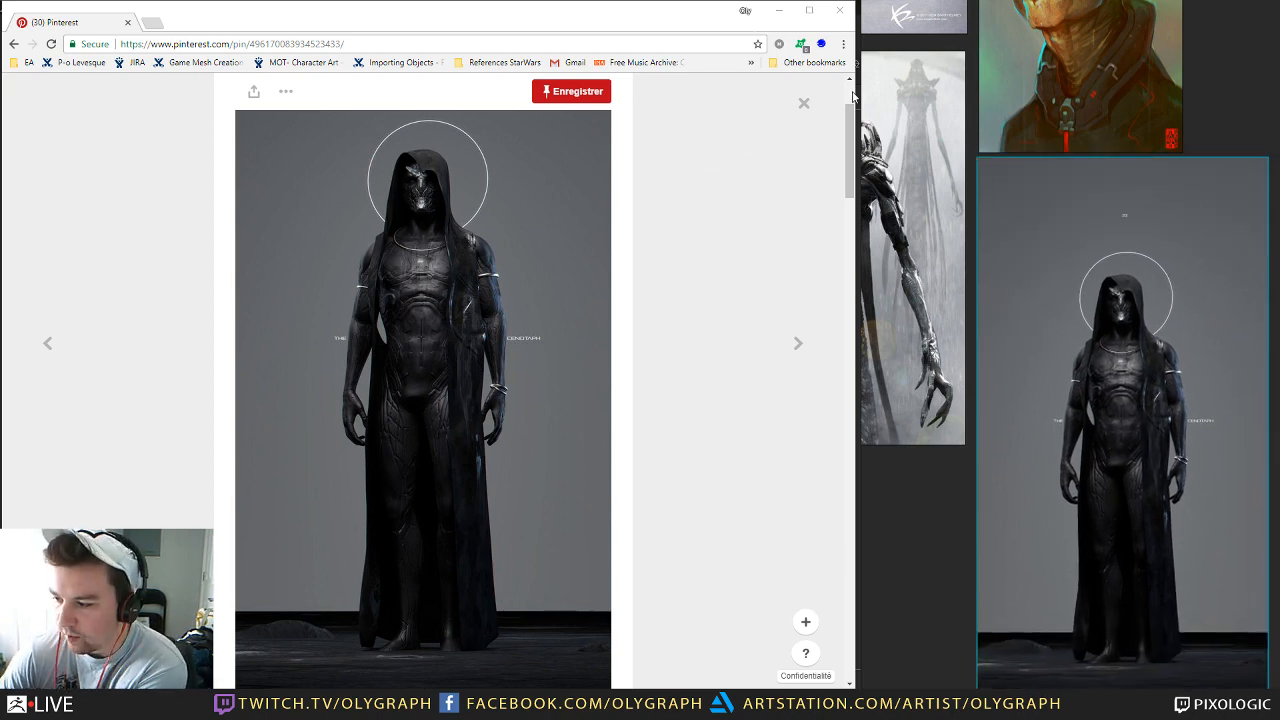
pyautogui.click(806, 105)
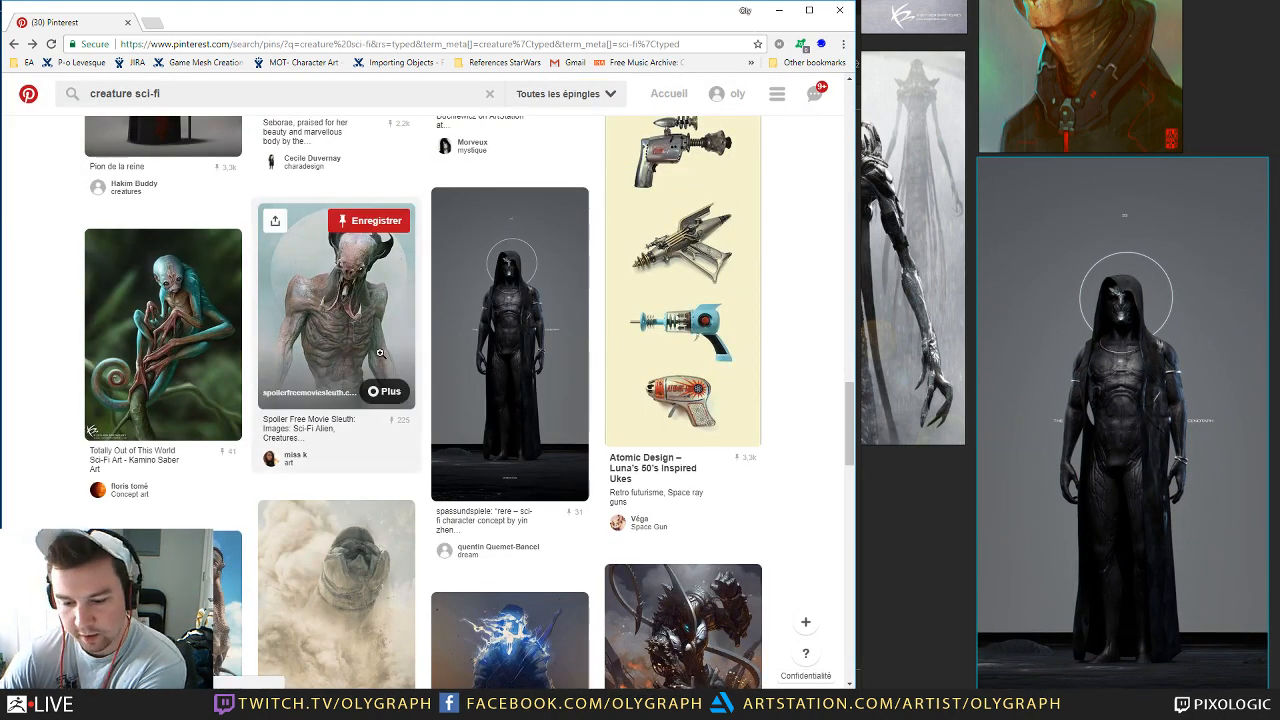
# Step: Open the pin of the turquoise creature with the curled tail on a branch and copy the image
pyautogui.click(191, 290)
pyautogui.rightClick(450, 281)
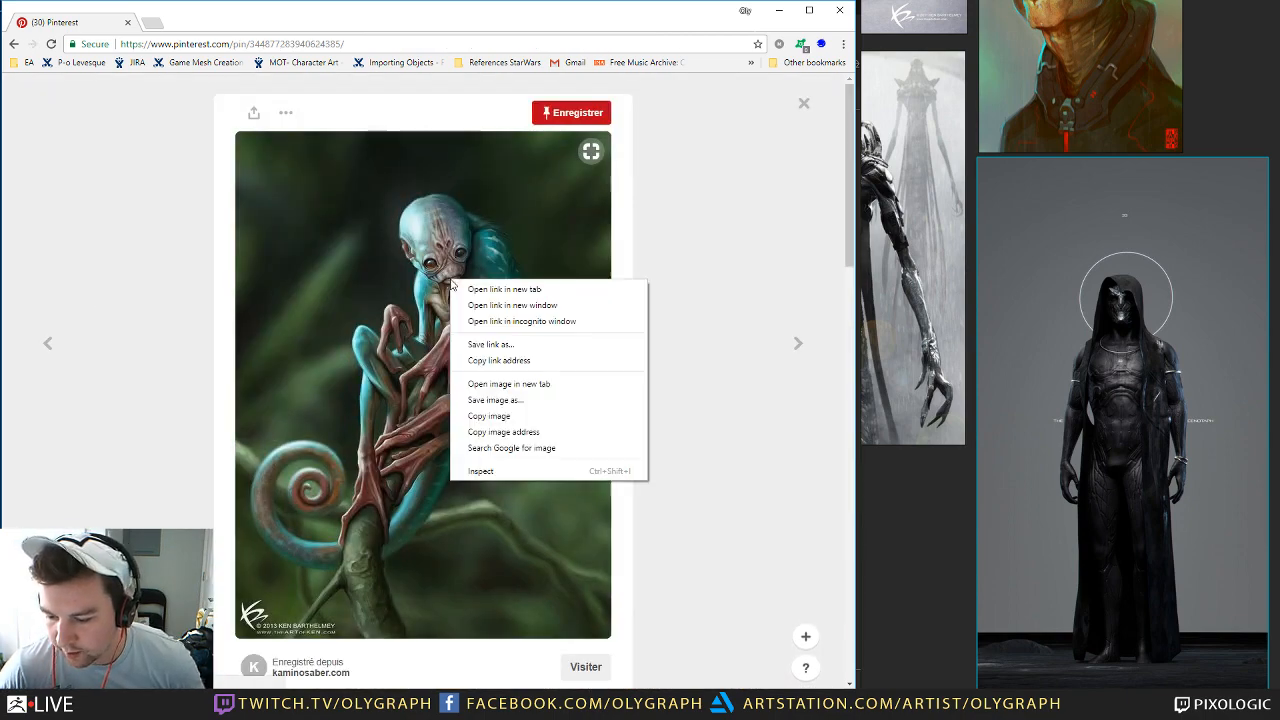
pyautogui.click(492, 416)
# Step: Paste the turquoise creature image onto the reference board directly below the grey robed creature and close its pin
pyautogui.moveTo(960, 519); pyautogui.dragTo(1148, 341, button='middle')
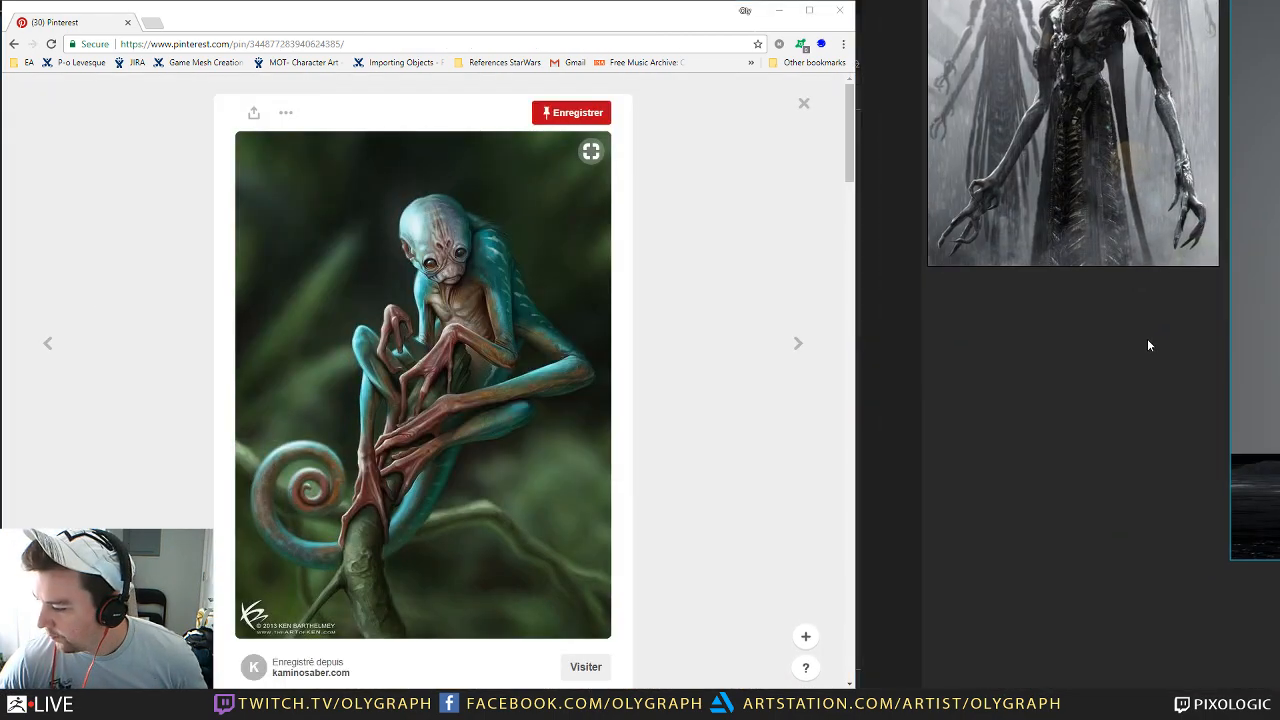
pyautogui.click(1040, 408)
pyautogui.hotkey('ctrl', 'v')
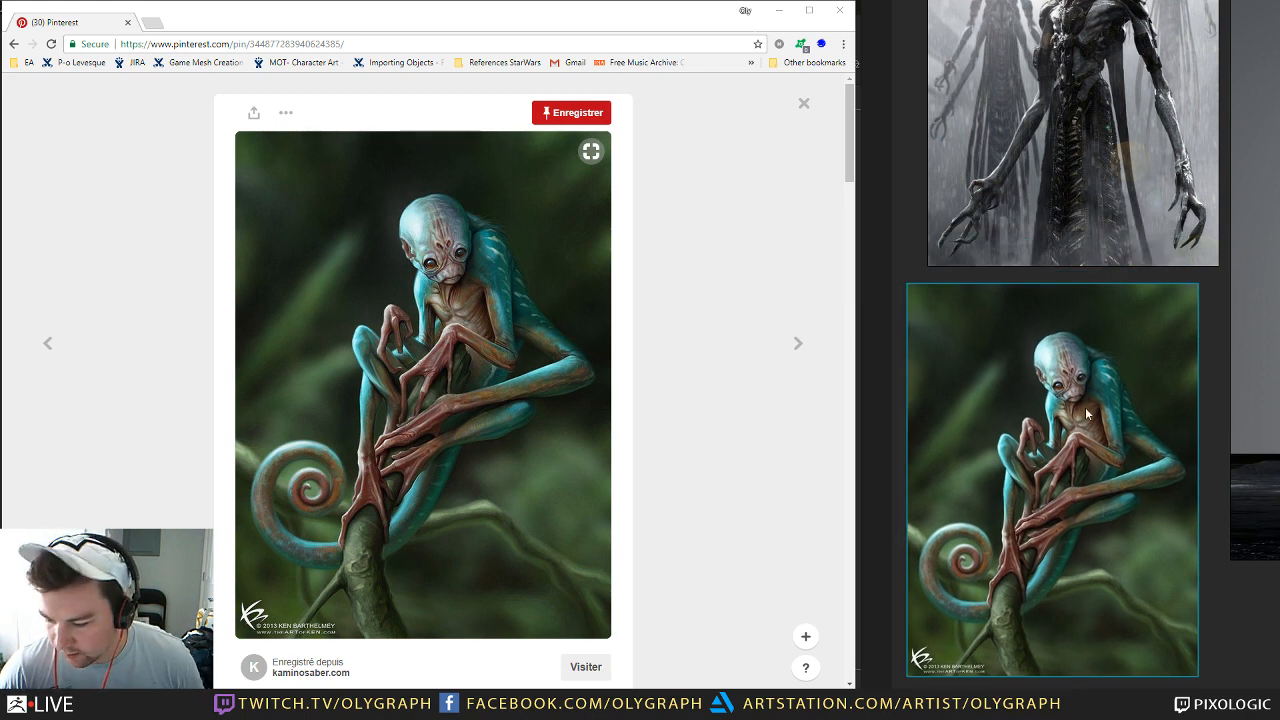
pyautogui.moveTo(1058, 422); pyautogui.dragTo(1074, 418)
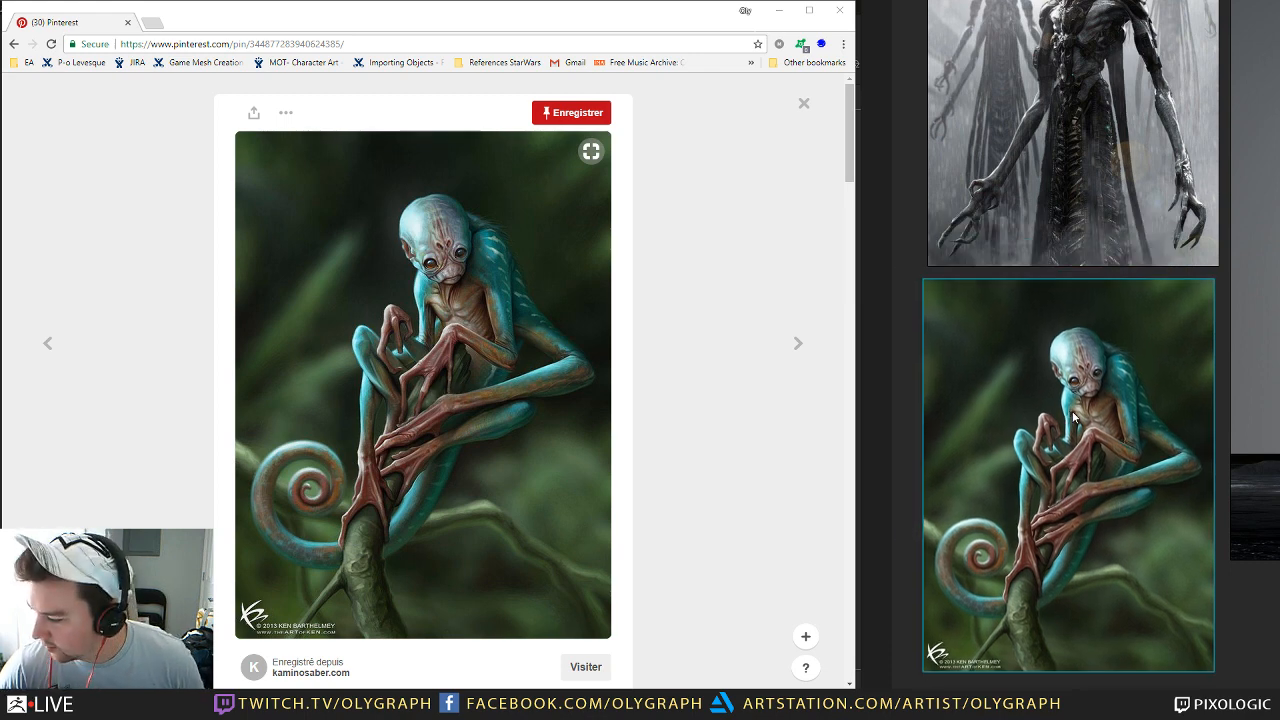
pyautogui.click(803, 108)
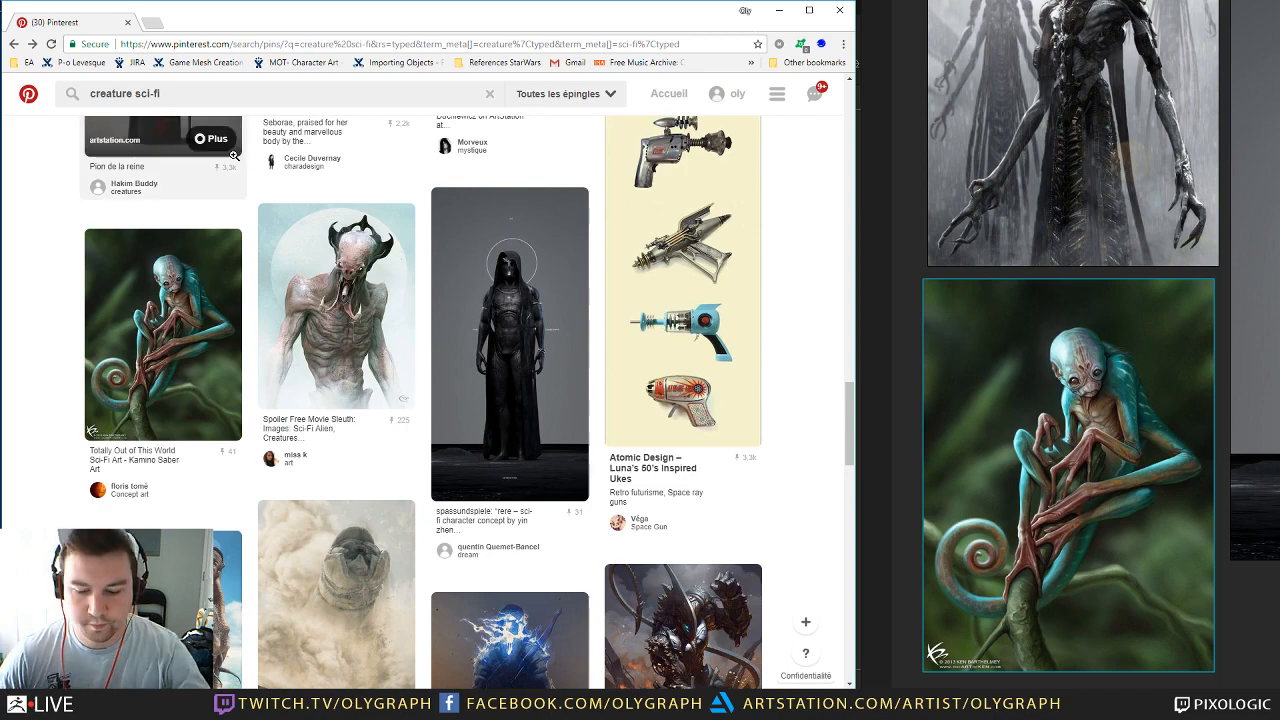
# Step: Nudge the grey robed creature image on the reference board to tidy its position in the column
pyautogui.scroll(-3, 232, 305)
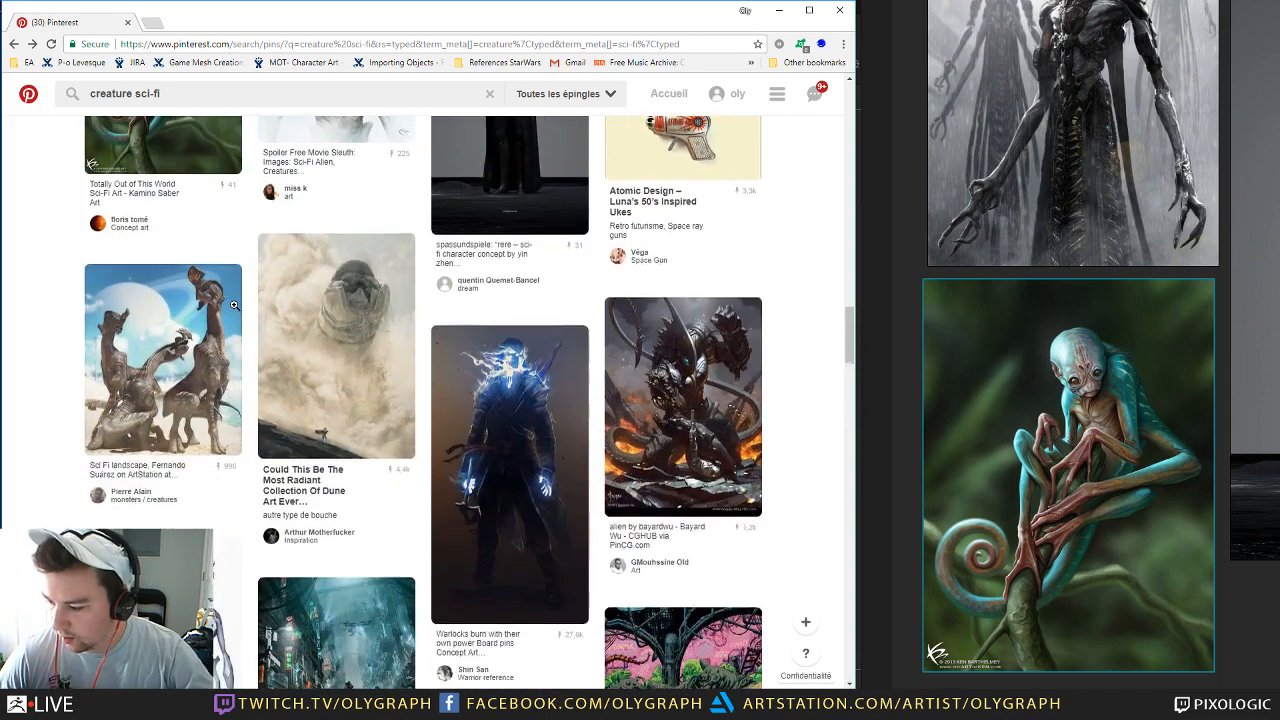
pyautogui.scroll(-1, 234, 305)
pyautogui.click(908, 254)
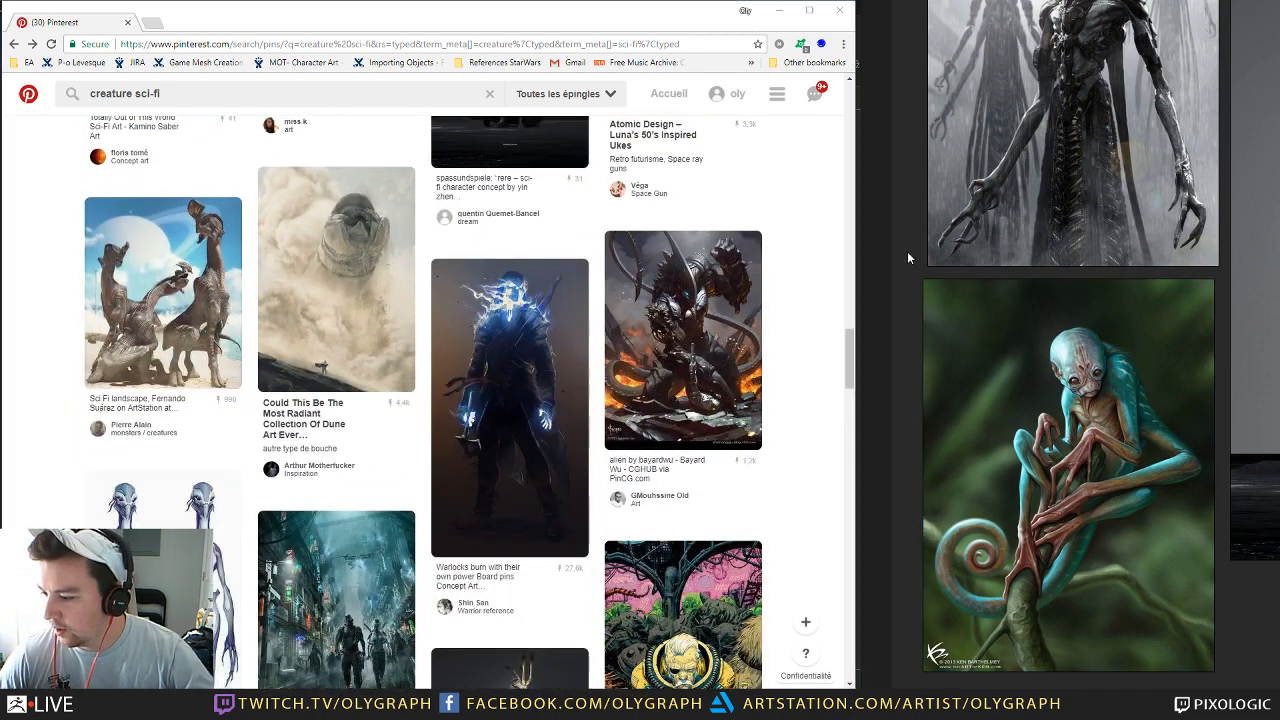
pyautogui.moveTo(1100, 218); pyautogui.dragTo(1109, 191)
pyautogui.moveTo(985, 320); pyautogui.dragTo(905, 389, button='middle')
pyautogui.scroll(-5, 1126, 264)
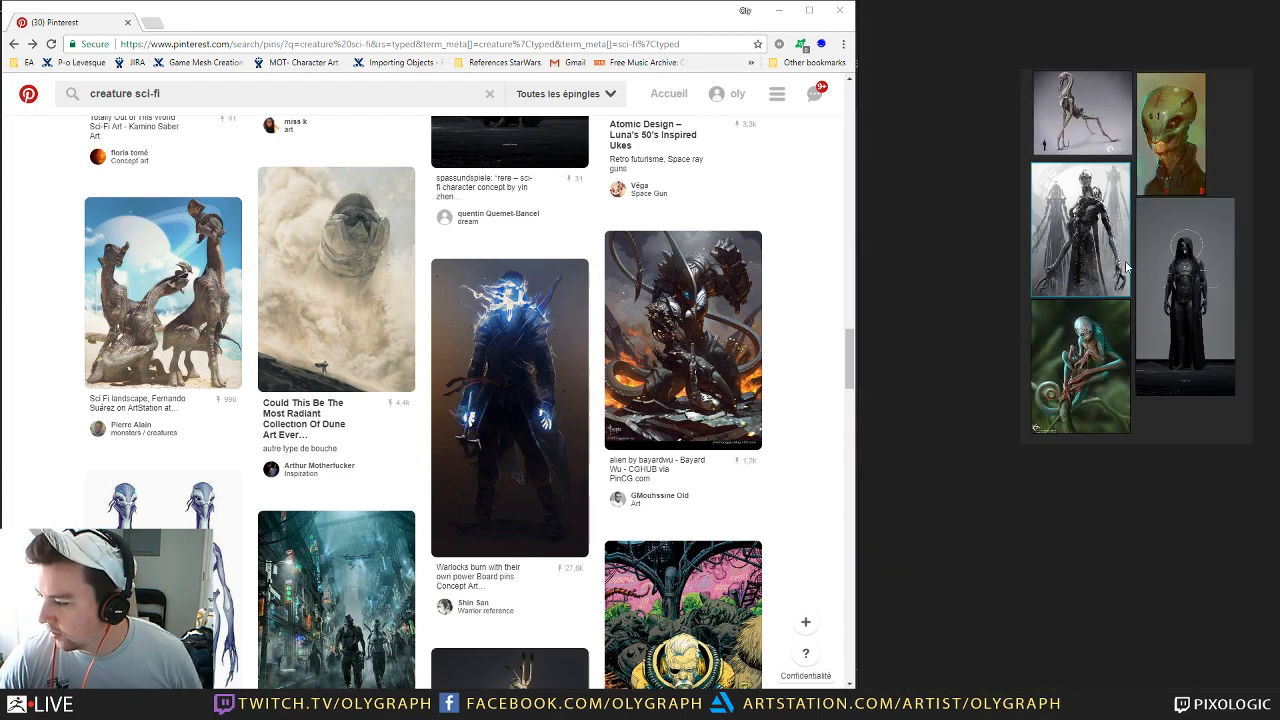
pyautogui.moveTo(1231, 87); pyautogui.dragTo(1128, 75, button='middle')
# Step: Move the green alien portrait and the hooded character together to the right, leaving a wide gap beside the creature column
pyautogui.moveTo(1134, 58); pyautogui.dragTo(1038, 420)
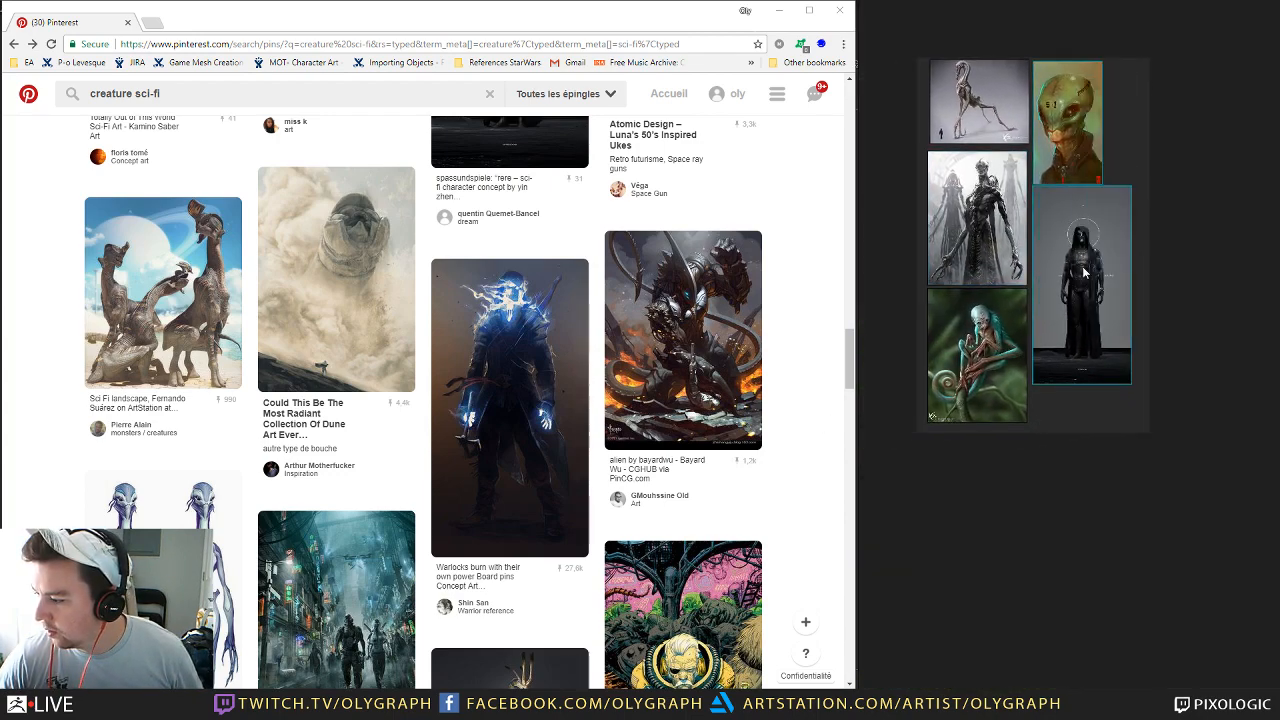
pyautogui.moveTo(1084, 270); pyautogui.dragTo(1229, 235)
pyautogui.click(1172, 208)
pyautogui.moveTo(1158, 104)
pyautogui.mouseDown(button='middle')
pyautogui.moveTo(1126, 114)
pyautogui.moveTo(1158, 98)
pyautogui.mouseUp(button='middle')
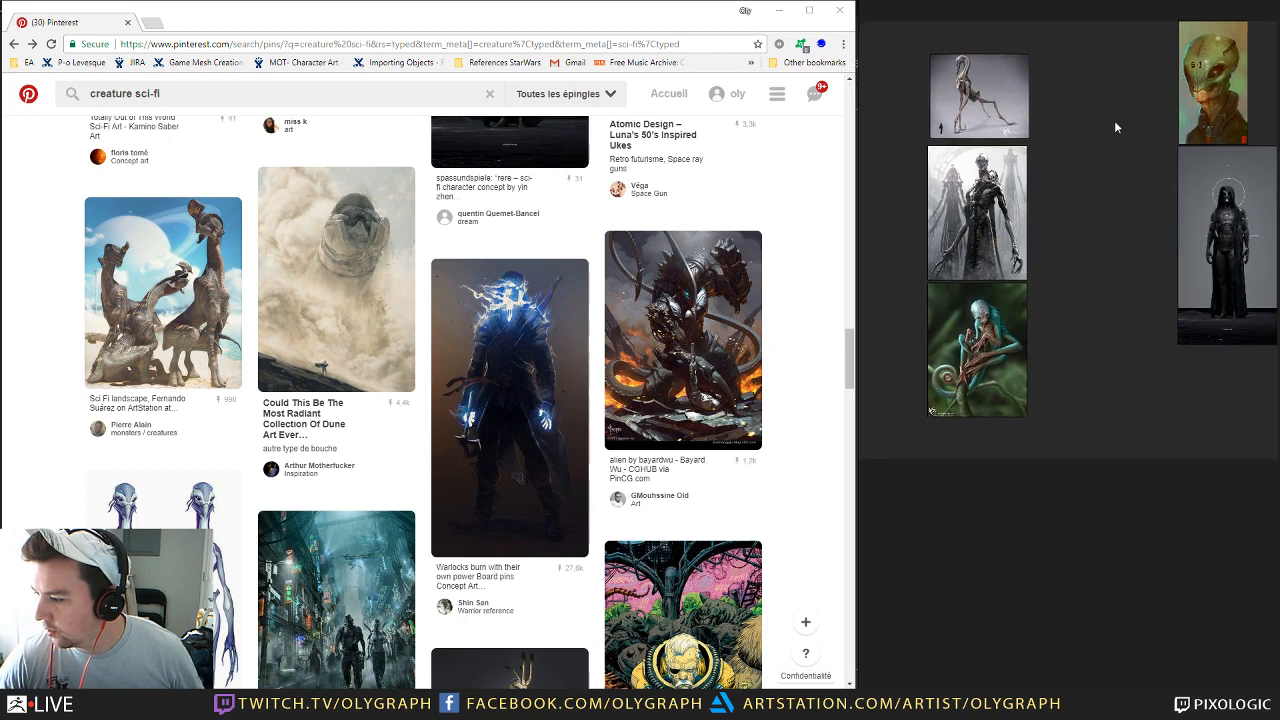
pyautogui.scroll(2, 1174, 14)
pyautogui.moveTo(1164, 33); pyautogui.dragTo(1226, 196)
pyautogui.moveTo(1232, 122); pyautogui.dragTo(1187, 176)
pyautogui.moveTo(1042, 246); pyautogui.dragTo(1171, 164, button='middle')
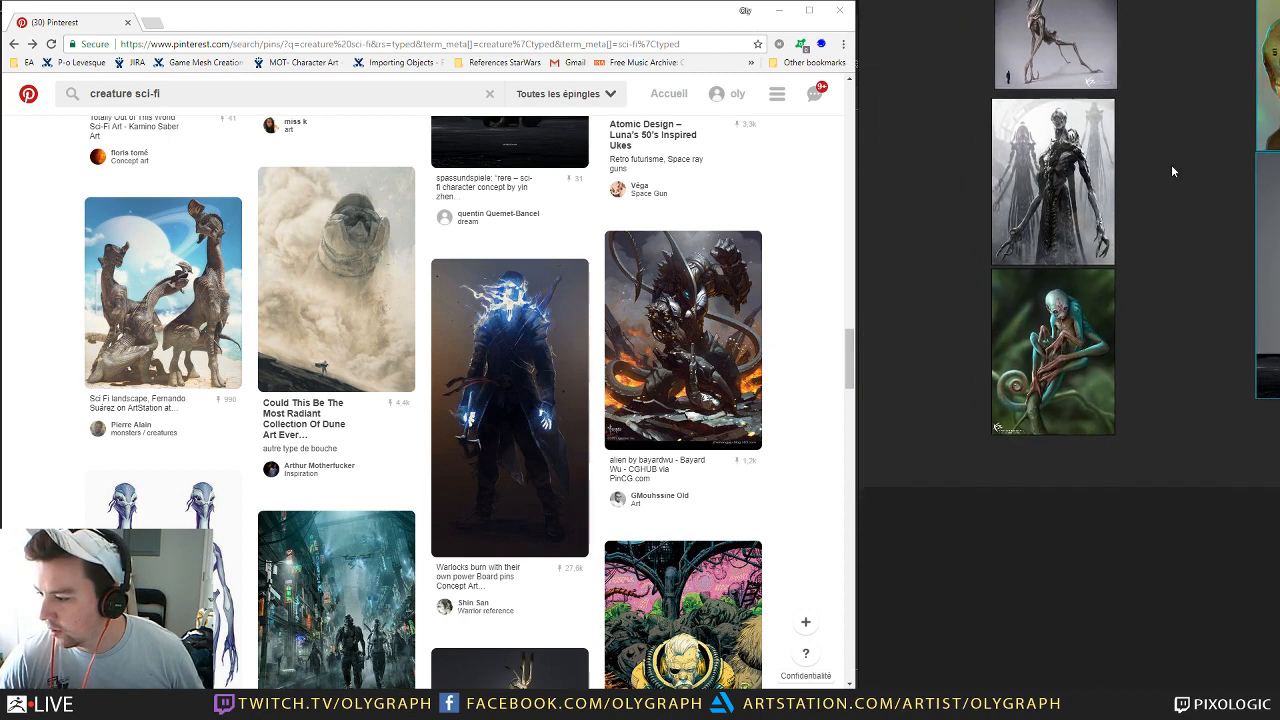
pyautogui.click(1171, 164)
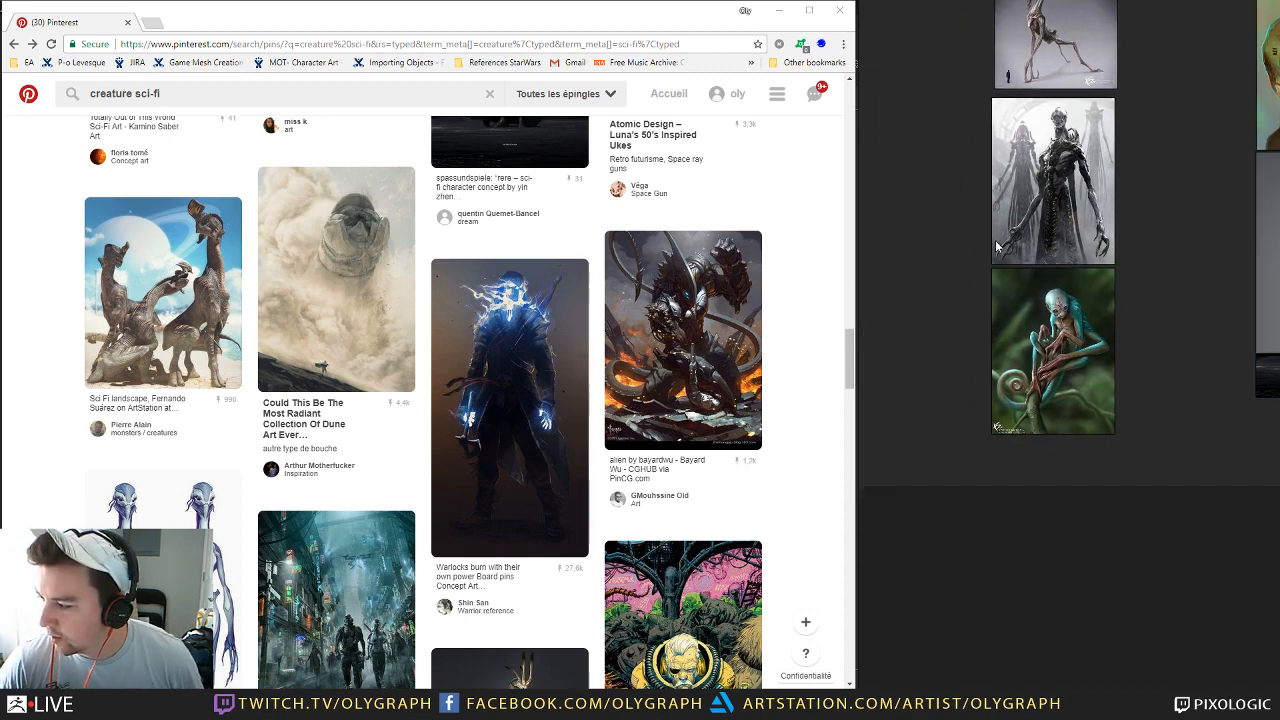
# Step: Find the horned, gold-masked character with the long tail in the Pinterest results, open its pin, and copy the image
pyautogui.scroll(-5, 630, 325)
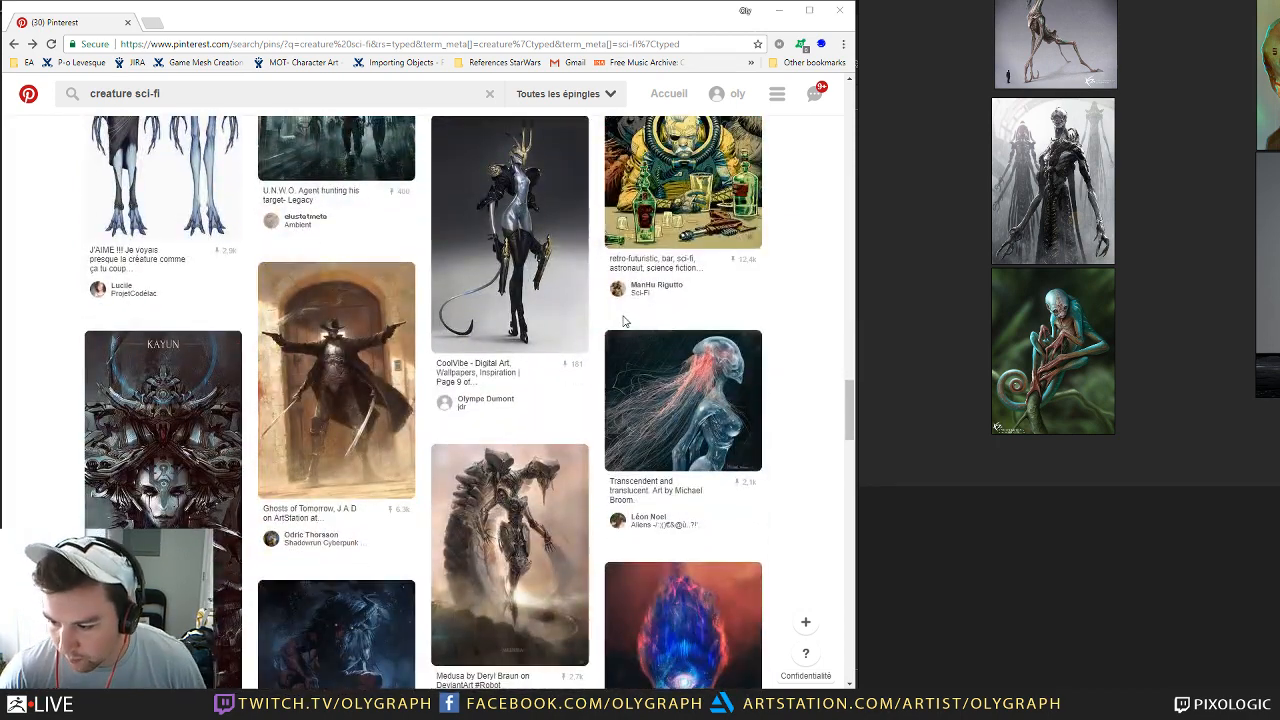
pyautogui.scroll(1, 511, 300)
pyautogui.click(511, 305)
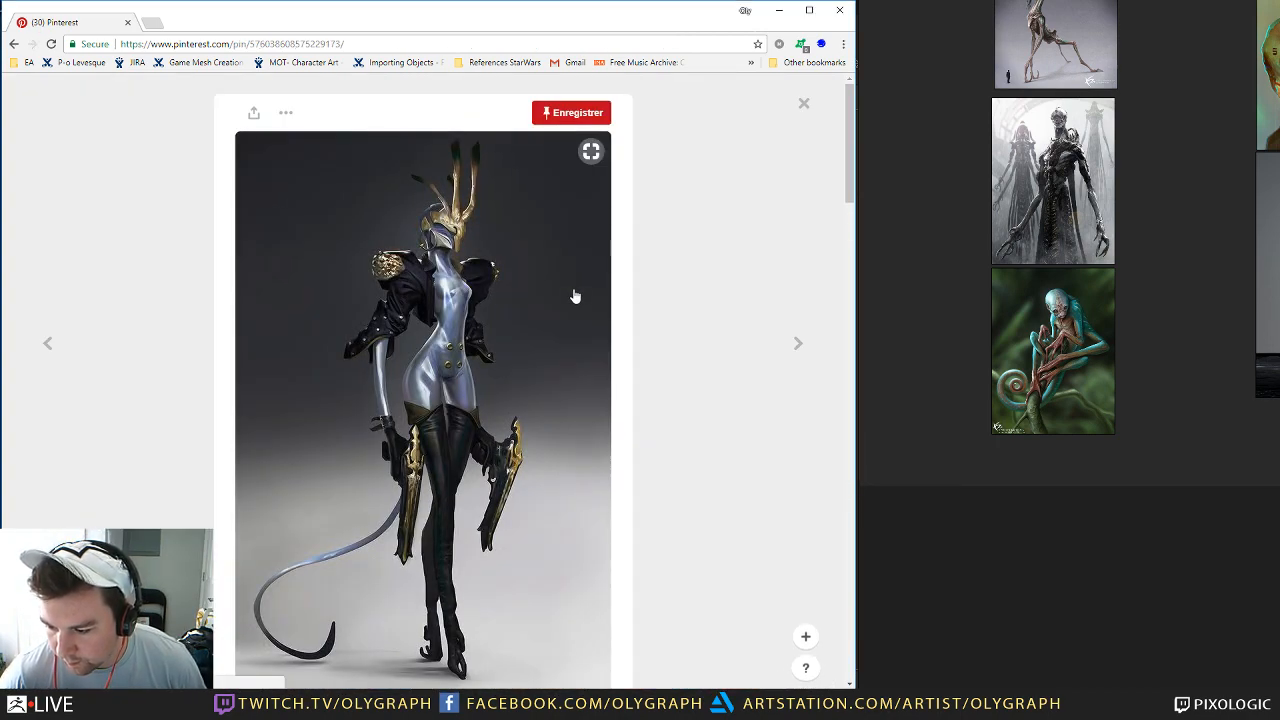
pyautogui.rightClick(553, 288)
pyautogui.click(585, 420)
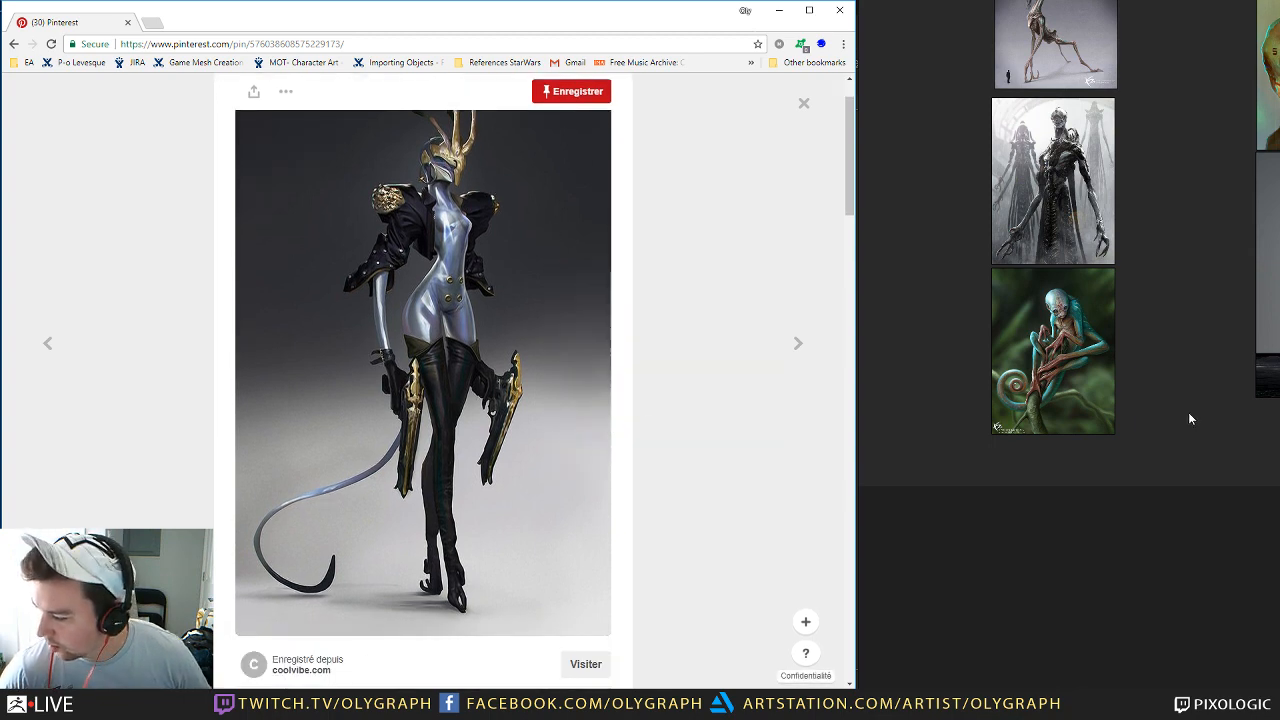
# Step: Paste the horned character image onto the board to the left of the turquoise creature and close its pin
pyautogui.click(1215, 416)
pyautogui.hotkey('ctrl', 'v')
pyautogui.moveTo(1130, 430); pyautogui.dragTo(933, 368)
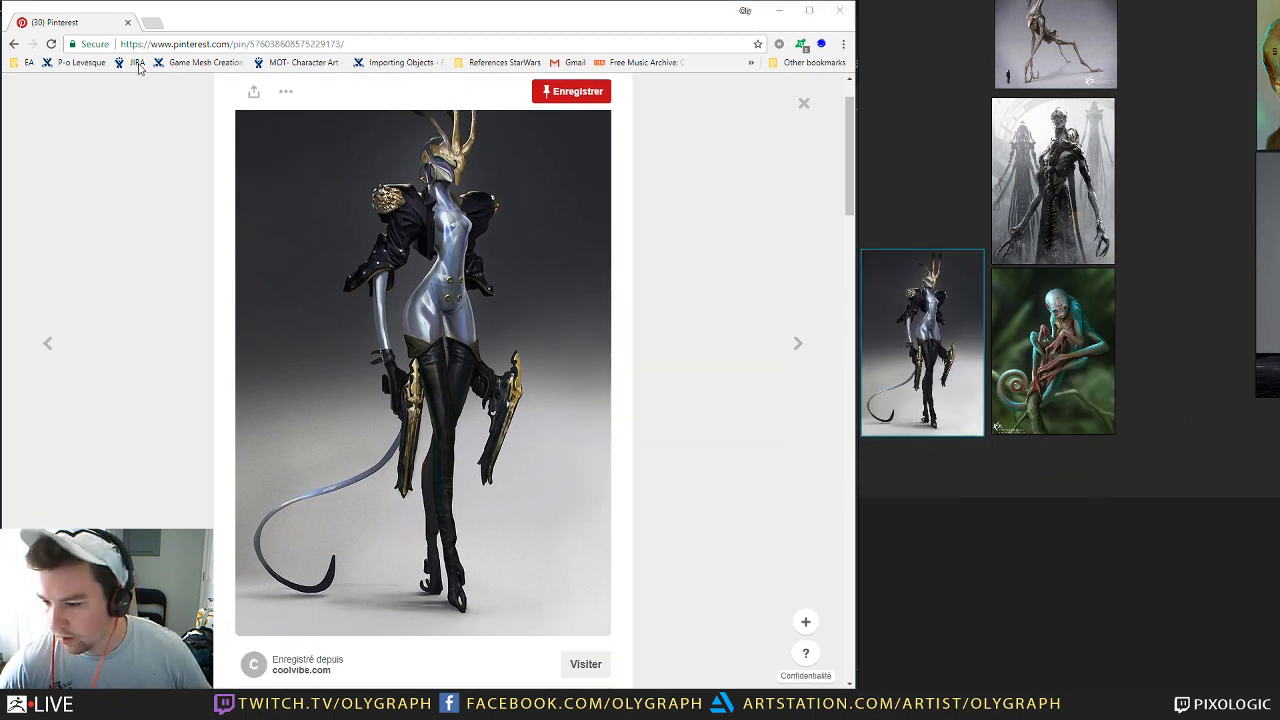
pyautogui.click(803, 103)
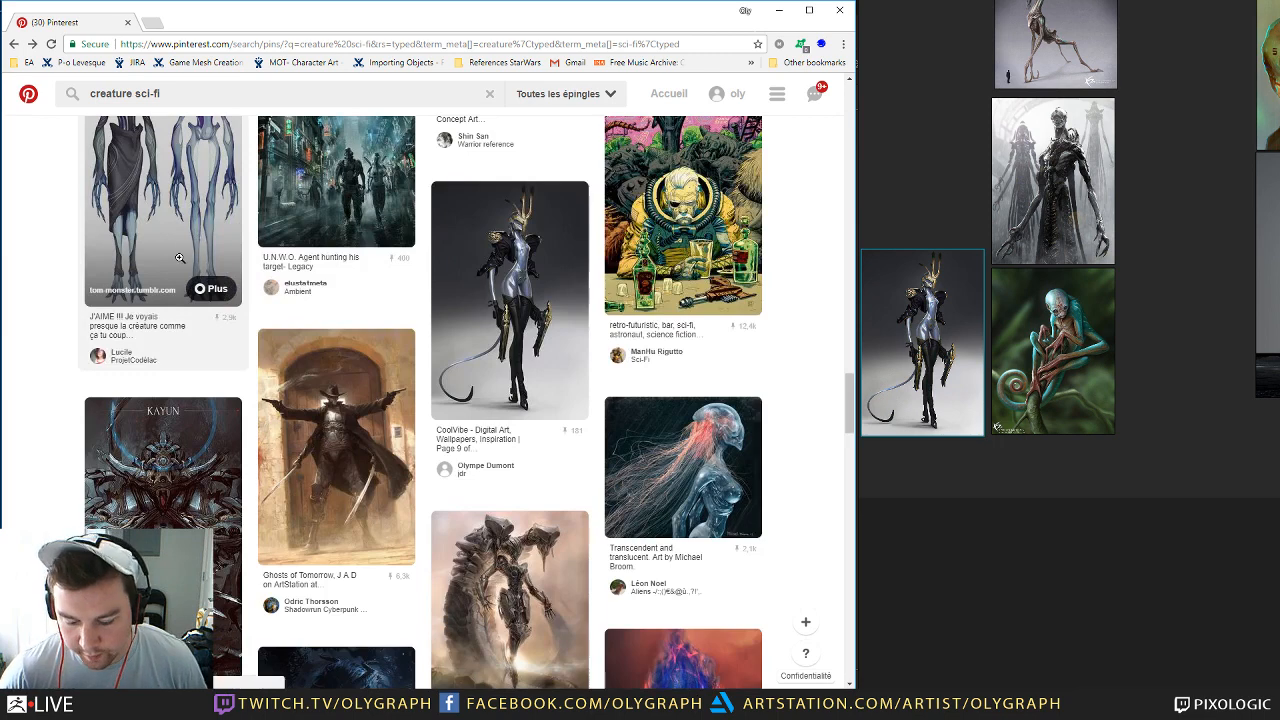
# Step: Find the KAYUN artwork in the search results, open its pin, and copy the image
pyautogui.scroll(-3, 179, 258)
pyautogui.click(194, 371)
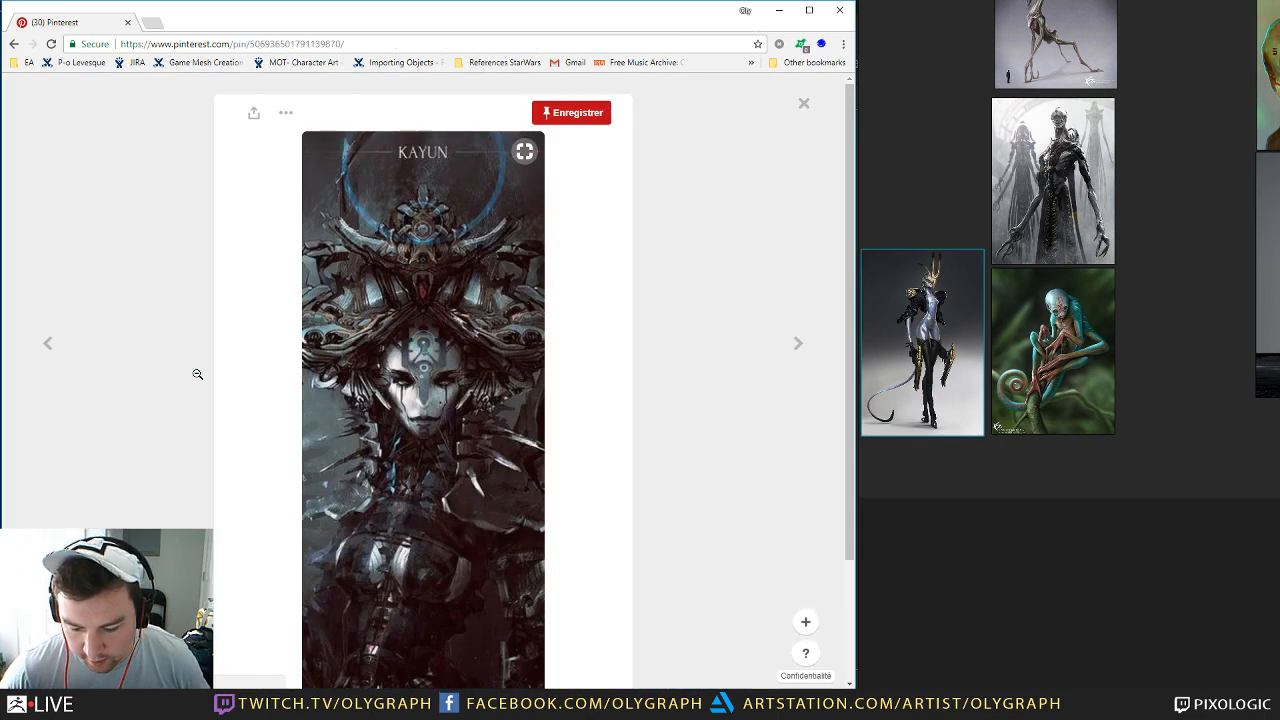
pyautogui.rightClick(449, 346)
pyautogui.click(488, 477)
# Step: Paste the KAYUN artwork onto the board directly above the horned character and close its pin
pyautogui.click(1147, 552)
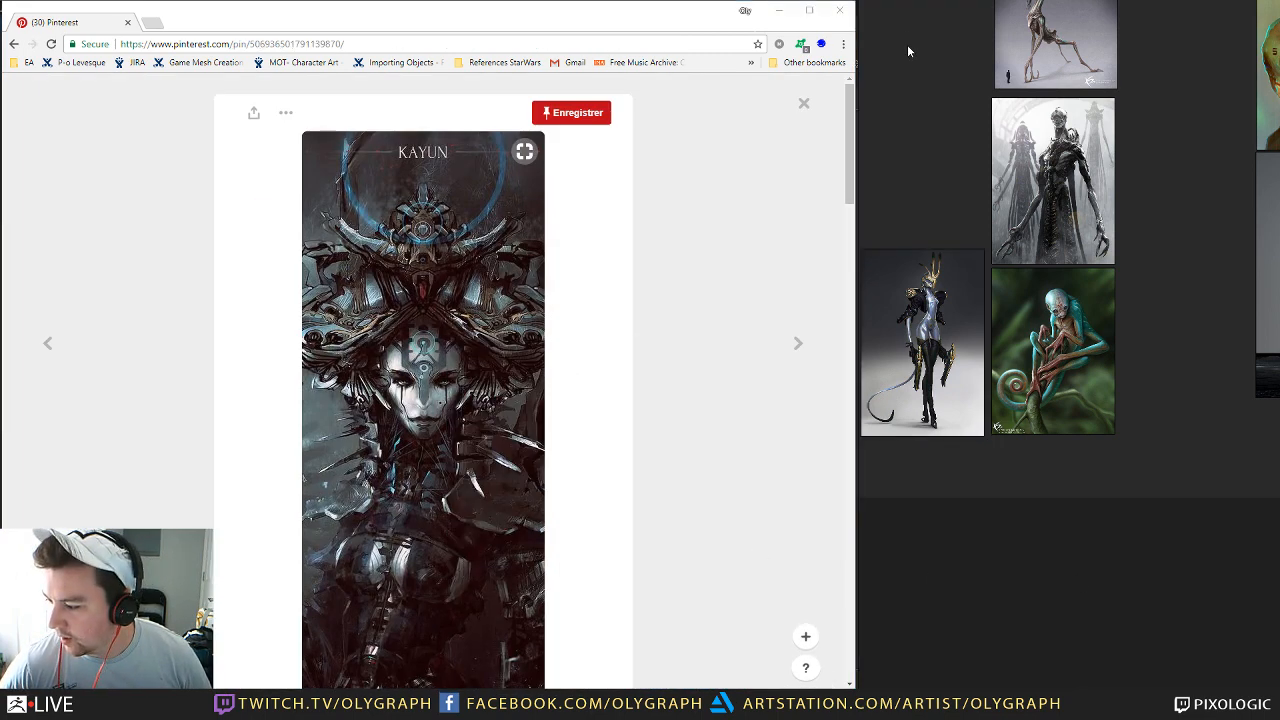
pyautogui.hotkey('ctrl', 'v')
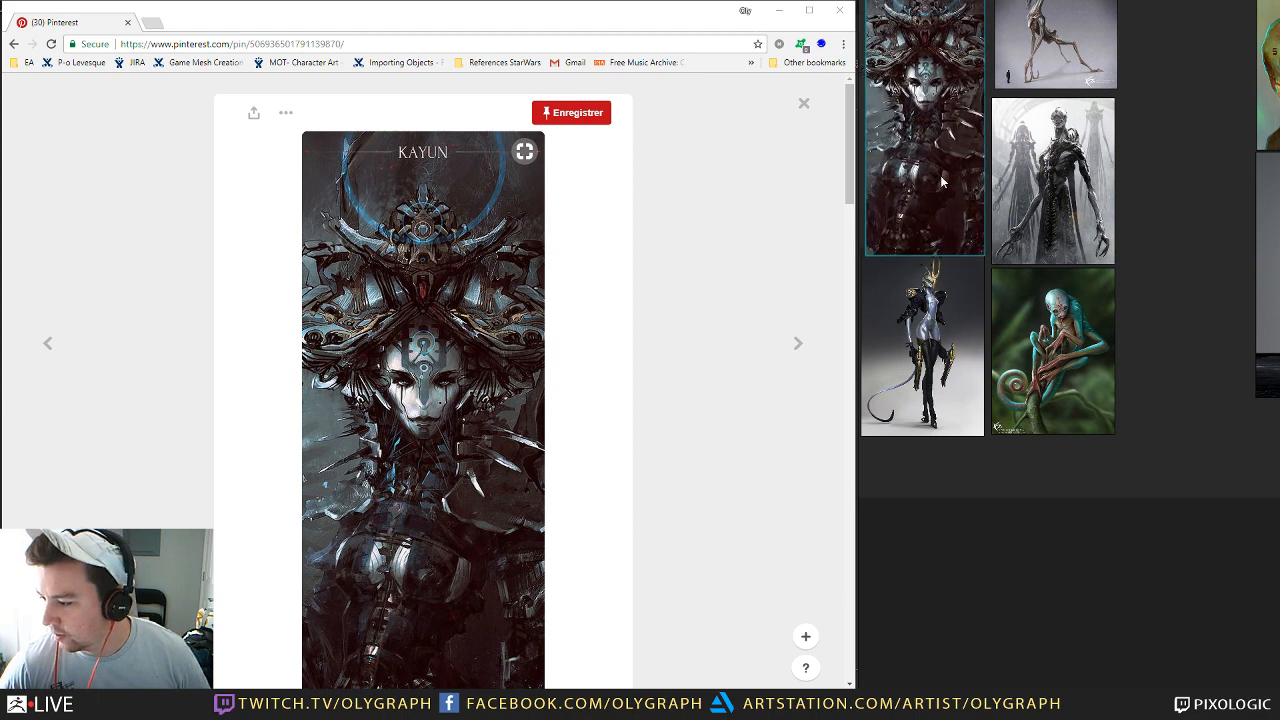
pyautogui.moveTo(942, 181); pyautogui.dragTo(939, 168)
pyautogui.click(804, 104)
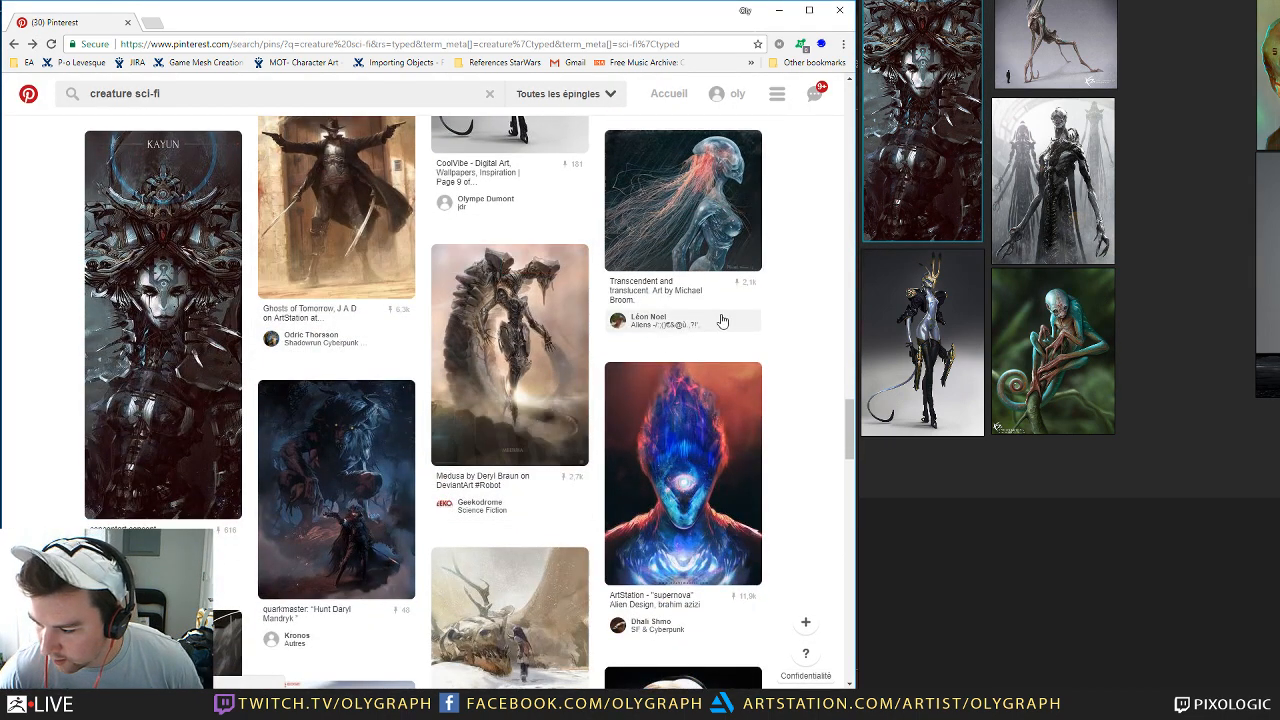
# Step: View the pin of the translucent alien with red jellyfish-like tendrils and close it
pyautogui.click(664, 199)
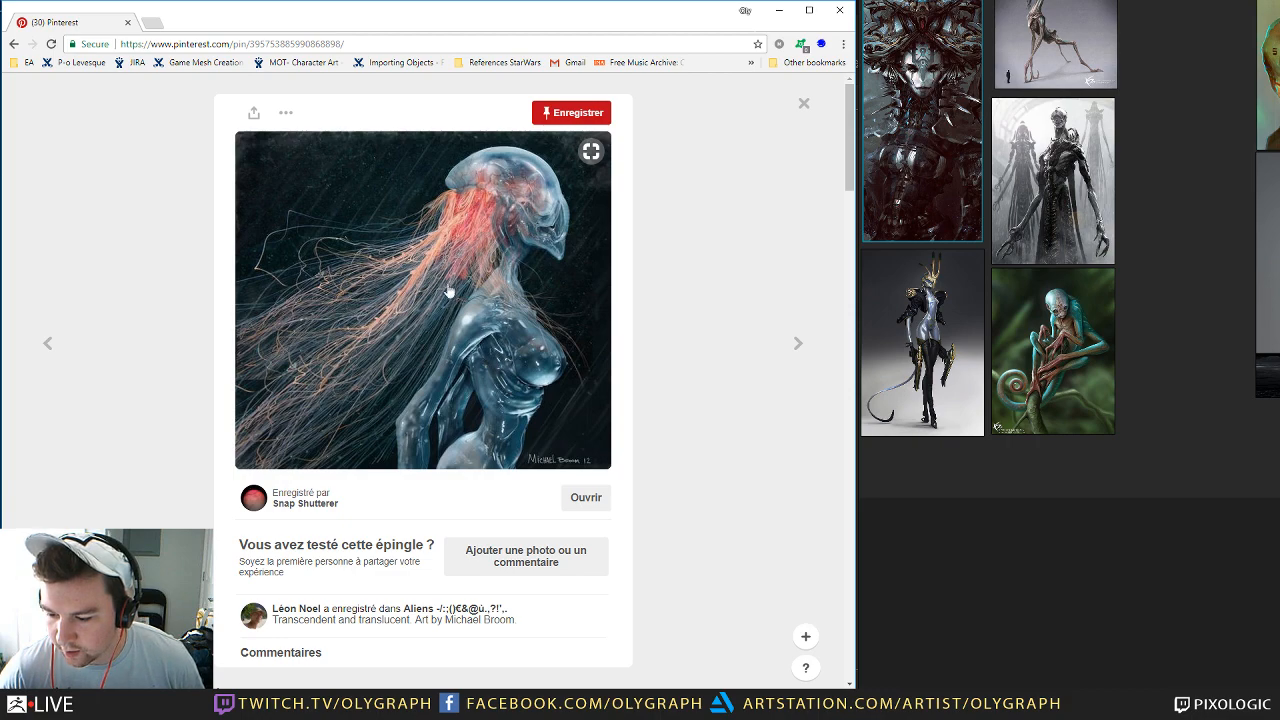
pyautogui.click(803, 104)
# Step: Find the dark hooded warrior holding a blade in the search results, open its pin, and copy the image
pyautogui.scroll(-2, 255, 290)
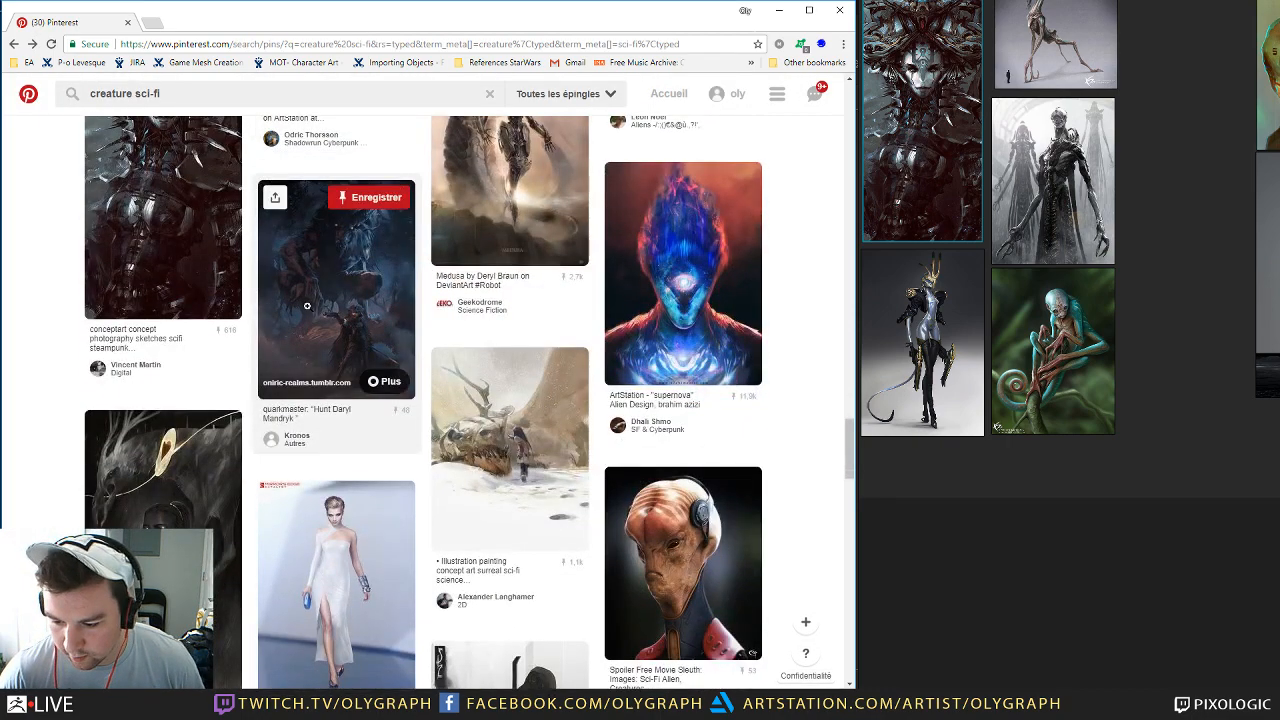
pyautogui.scroll(-2, 307, 306)
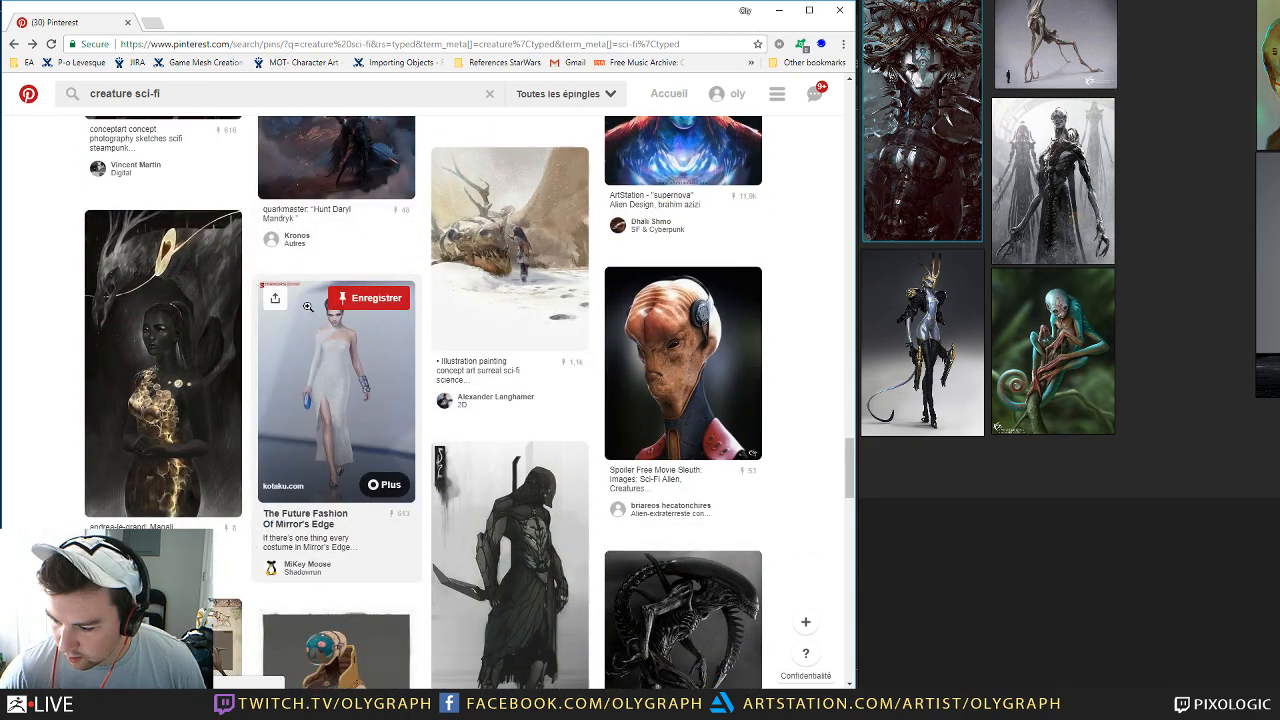
pyautogui.scroll(-1, 307, 306)
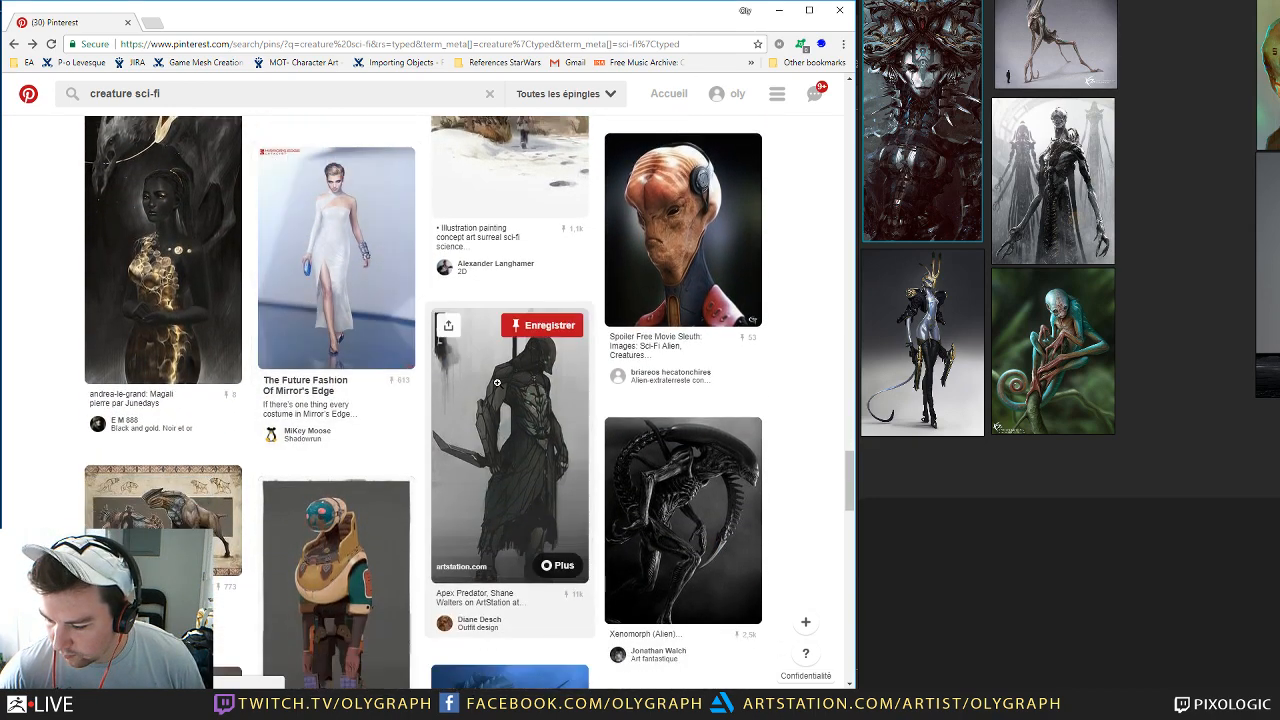
pyautogui.click(555, 374)
pyautogui.rightClick(497, 212)
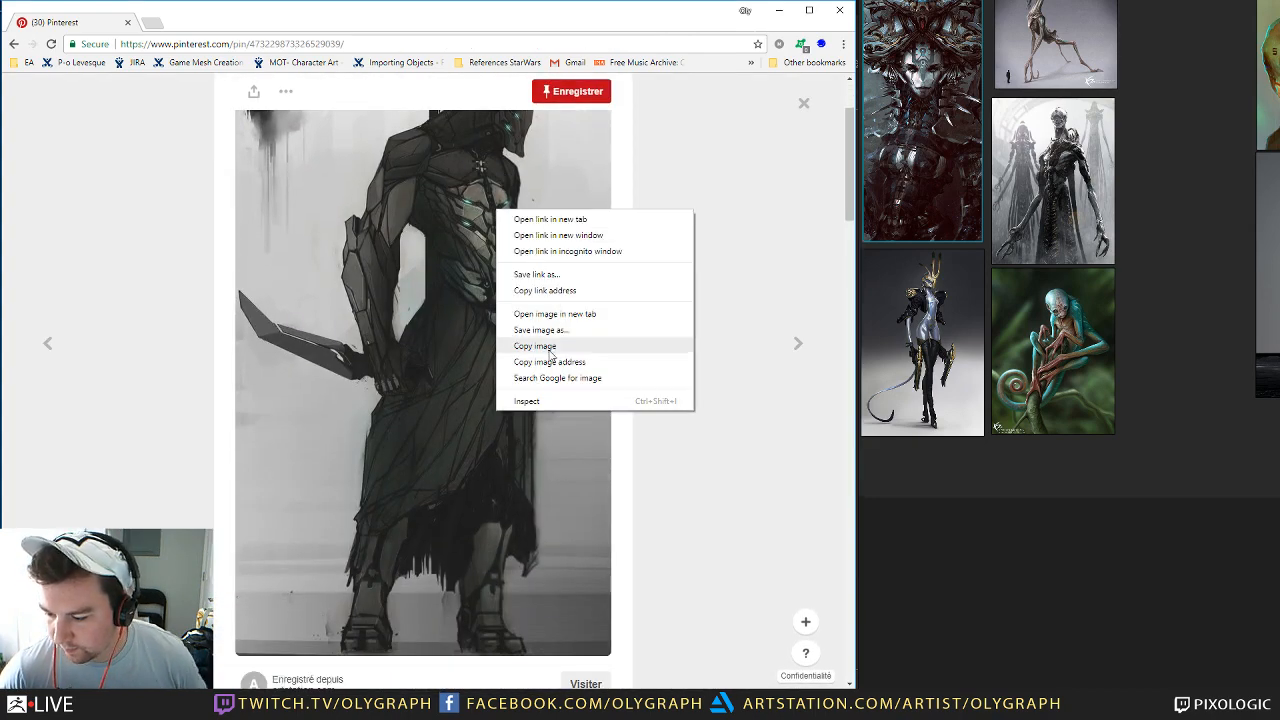
pyautogui.click(547, 352)
# Step: Paste the blade warrior onto the board and place it to the right of the haloed hooded character
pyautogui.click(1101, 495)
pyautogui.hotkey('ctrl', 'v')
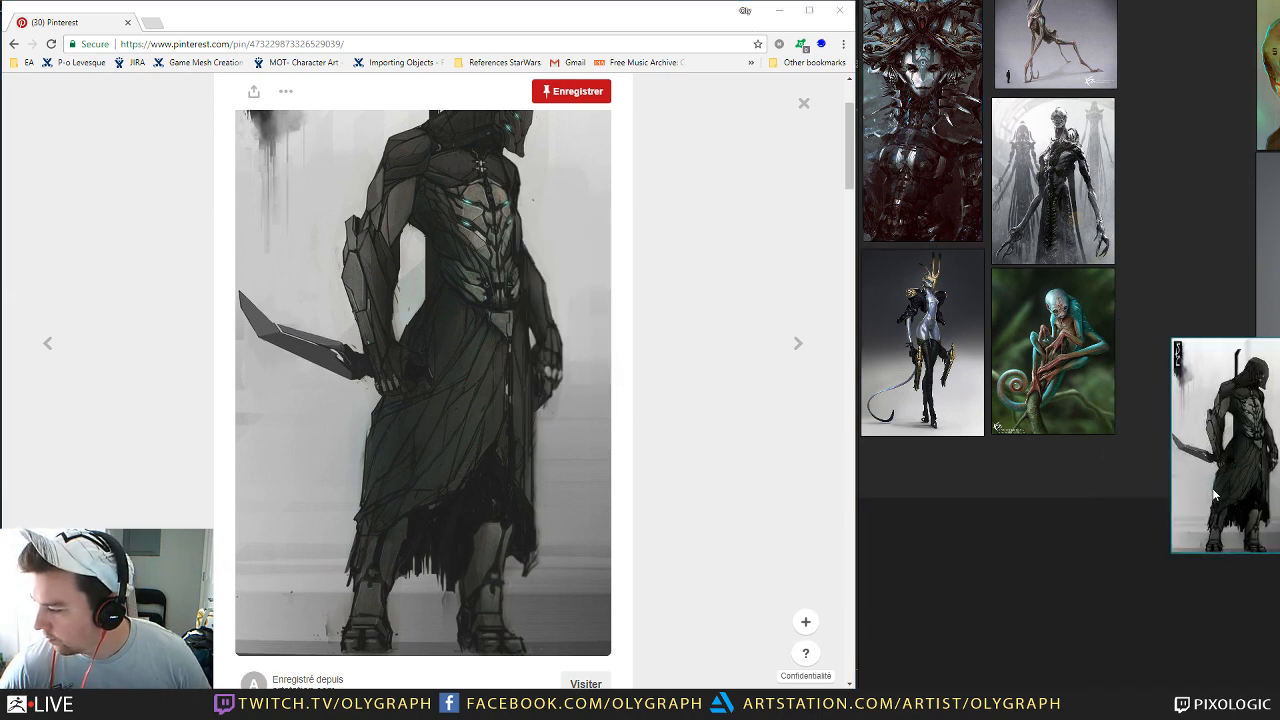
pyautogui.moveTo(1143, 90); pyautogui.dragTo(922, 152, button='middle')
pyautogui.moveTo(1078, 397); pyautogui.dragTo(1097, 392)
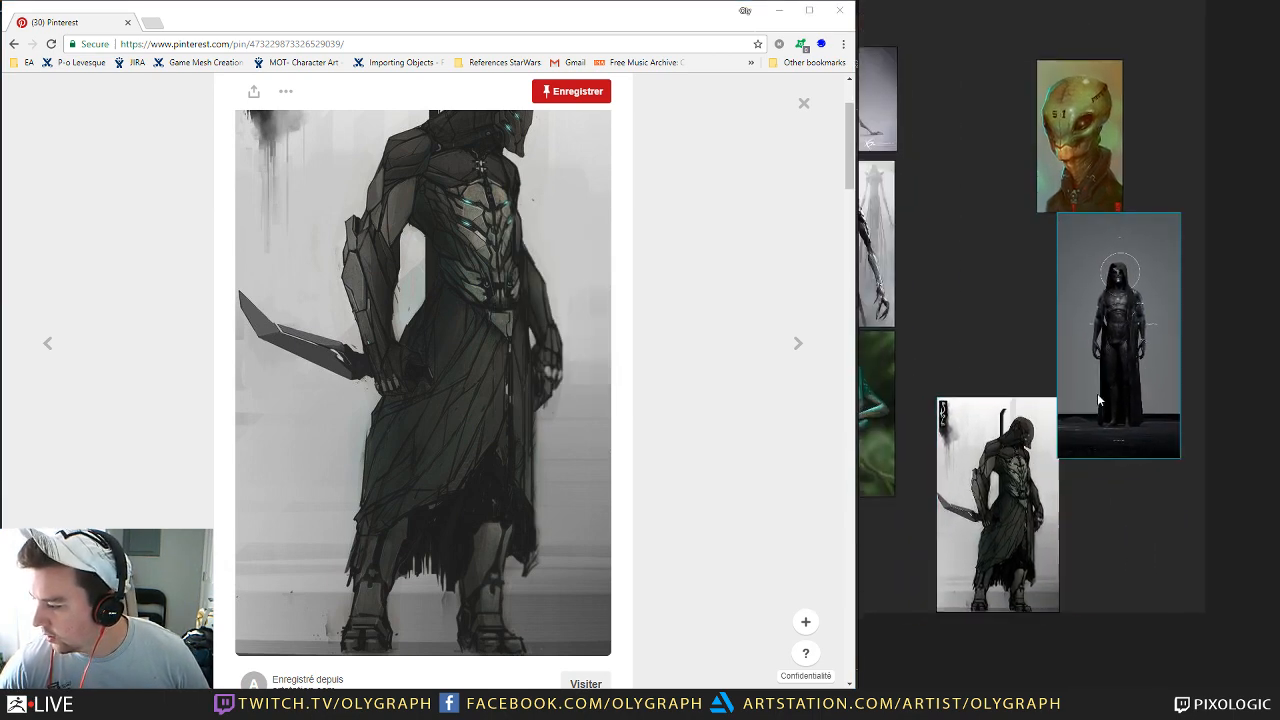
pyautogui.moveTo(946, 490); pyautogui.dragTo(1053, 363)
pyautogui.moveTo(936, 309); pyautogui.dragTo(1020, 298, button='middle')
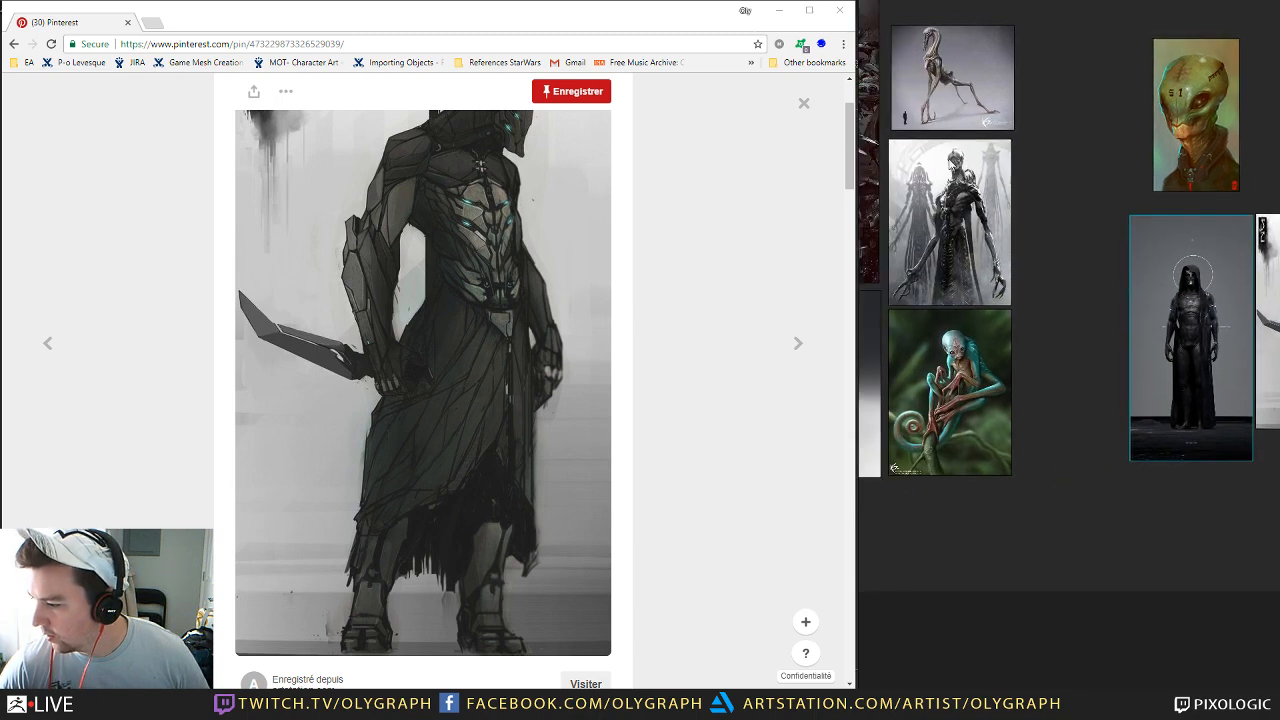
# Step: Move the KAYUN artwork and the horned character together to the left, away from the central creature column
pyautogui.moveTo(964, 166); pyautogui.dragTo(1096, 207, button='middle')
pyautogui.moveTo(1018, 208); pyautogui.dragTo(1081, 215, button='middle')
pyautogui.moveTo(940, 234); pyautogui.dragTo(1014, 372)
pyautogui.moveTo(1058, 270); pyautogui.dragTo(882, 278)
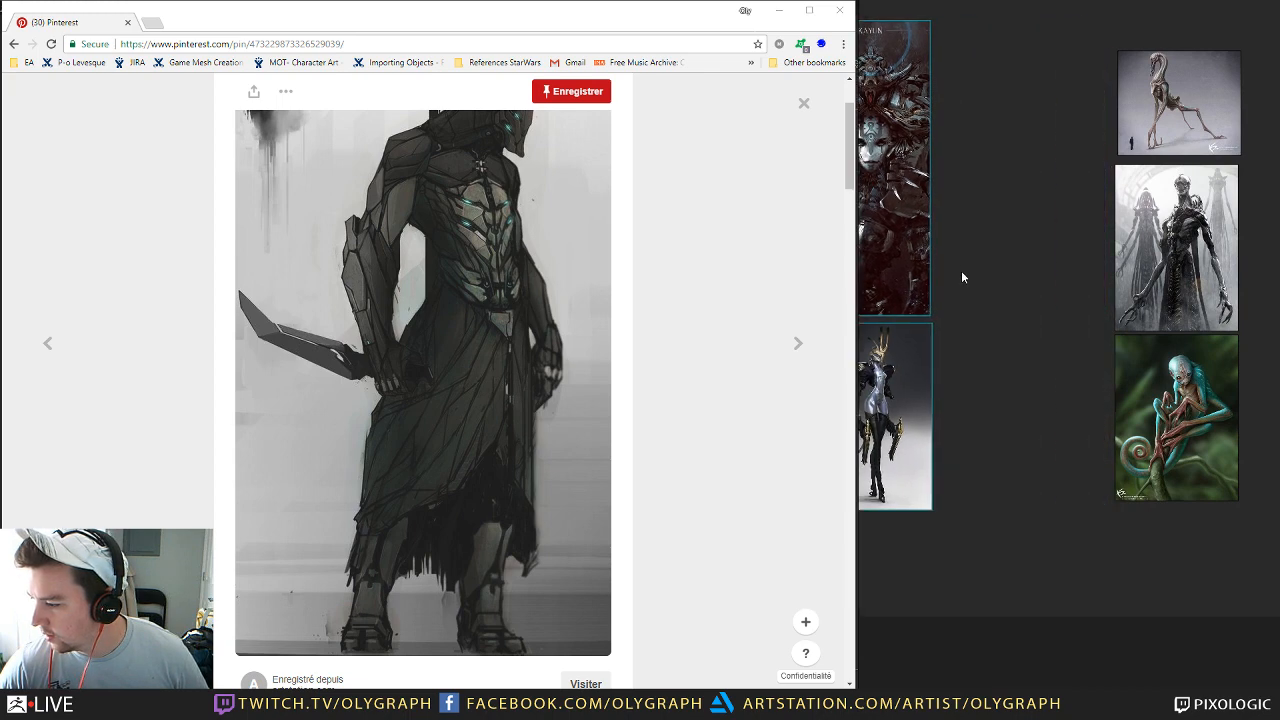
pyautogui.moveTo(961, 277); pyautogui.dragTo(927, 285, button='middle')
pyautogui.moveTo(1000, 266); pyautogui.dragTo(872, 279, button='middle')
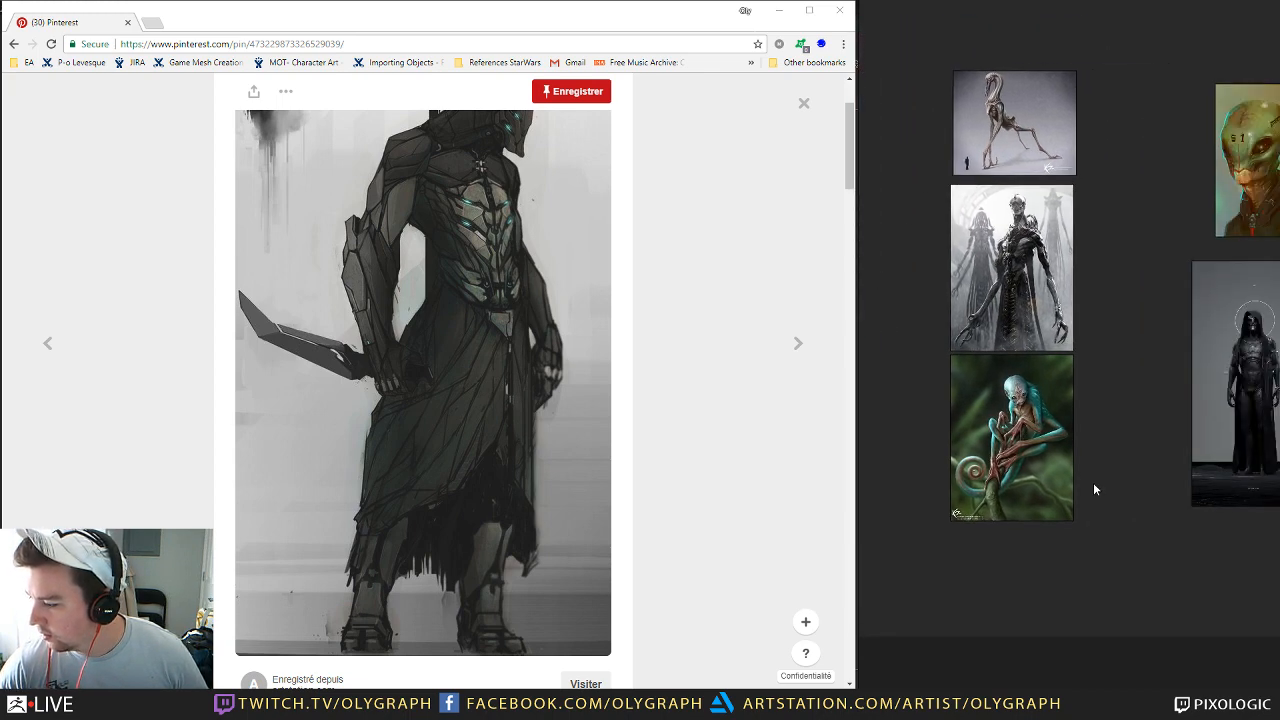
# Step: Move the green alien portrait next to the long-legged creature at the top of the column
pyautogui.moveTo(1094, 485); pyautogui.dragTo(970, 453, button='middle')
pyautogui.moveTo(1105, 128); pyautogui.dragTo(984, 118)
pyautogui.moveTo(1083, 75); pyautogui.dragTo(1167, 87, button='middle')
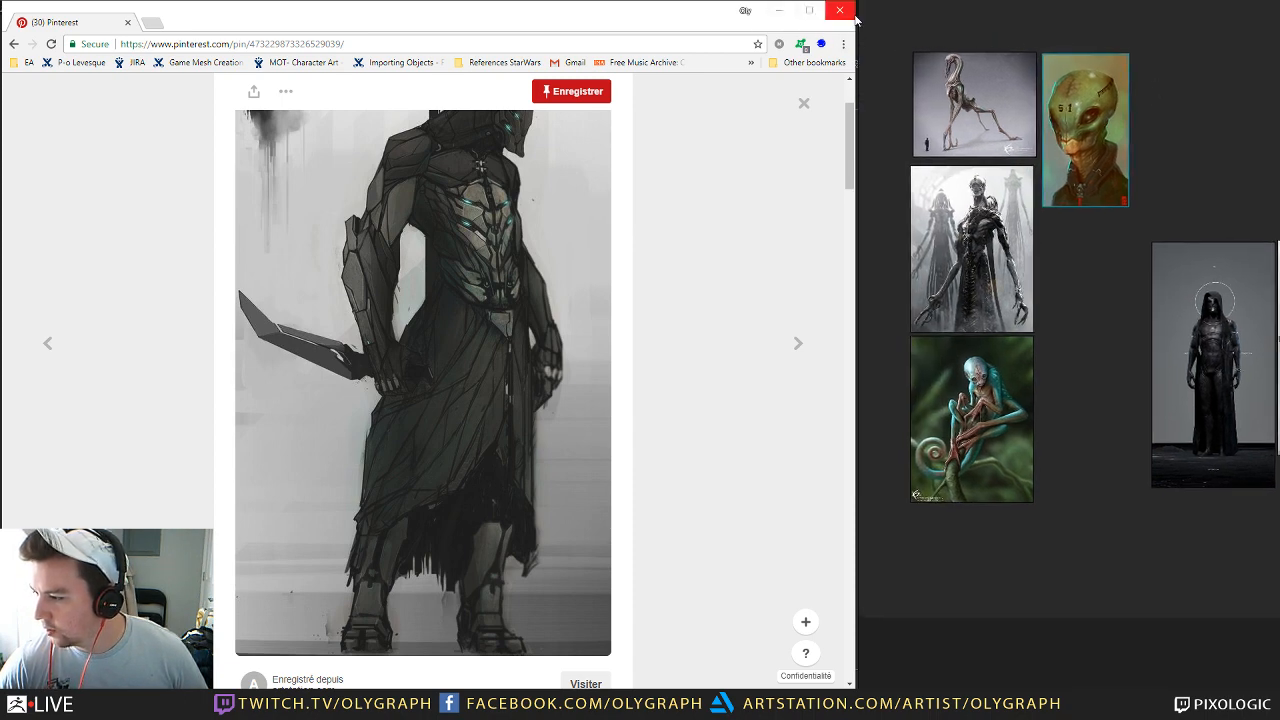
# Step: Pack the long-legged, grey robed, turquoise, and green alien images into one compact block and shift it slightly left
pyautogui.moveTo(872, 22); pyautogui.dragTo(1099, 536)
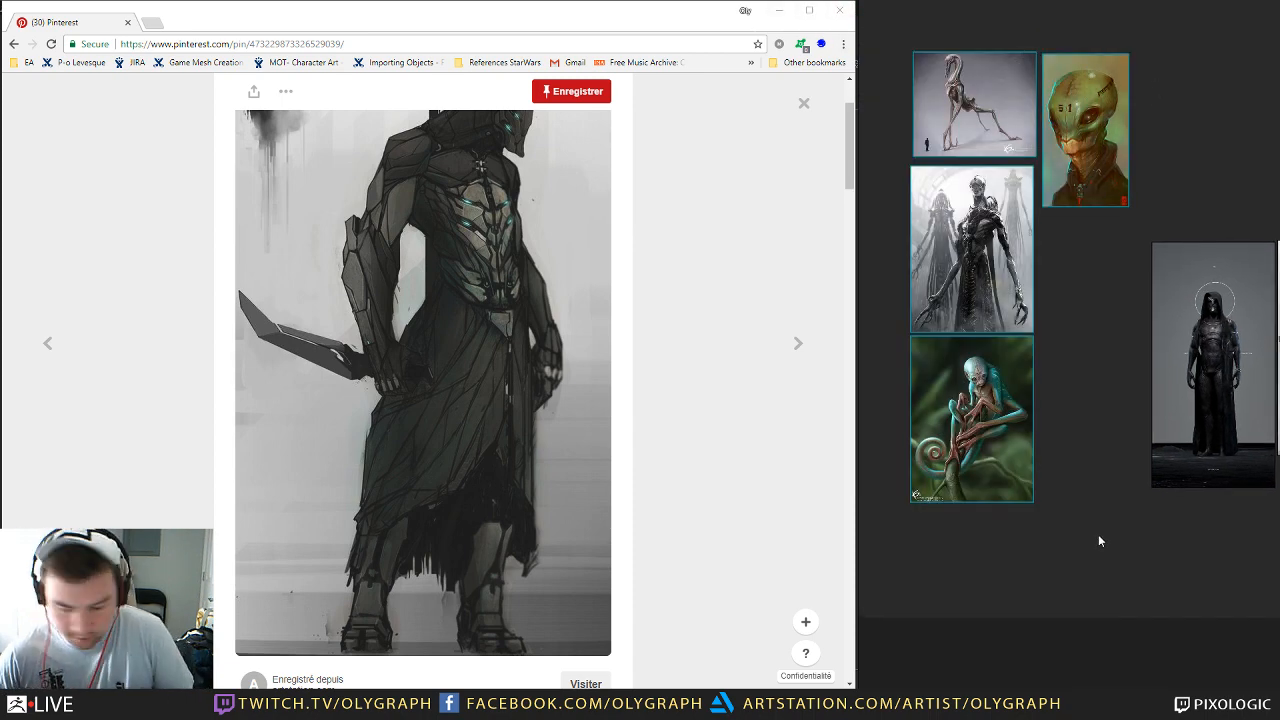
pyautogui.hotkey('ctrl', 'p')
pyautogui.moveTo(1086, 348); pyautogui.dragTo(1052, 353)
# Step: Pack the KAYUN artwork and the horned character side by side as a separate group
pyautogui.moveTo(1017, 470); pyautogui.dragTo(1267, 474, button='middle')
pyautogui.moveTo(1007, 65); pyautogui.dragTo(932, 511)
pyautogui.hotkey('ctrl', 'p')
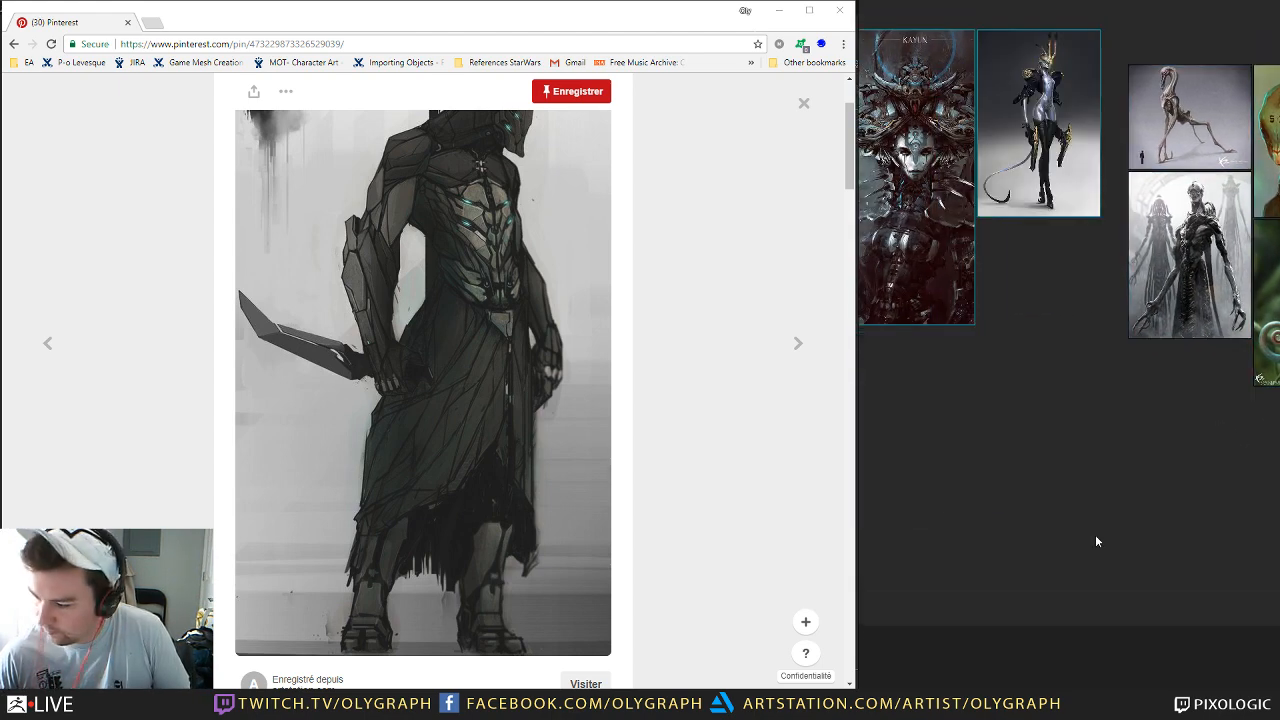
# Step: Move the two dark hooded figures together as a separate group beside the central creature block, and close the open pin
pyautogui.moveTo(1147, 522); pyautogui.dragTo(747, 492, button='middle')
pyautogui.moveTo(1020, 124); pyautogui.dragTo(1174, 401)
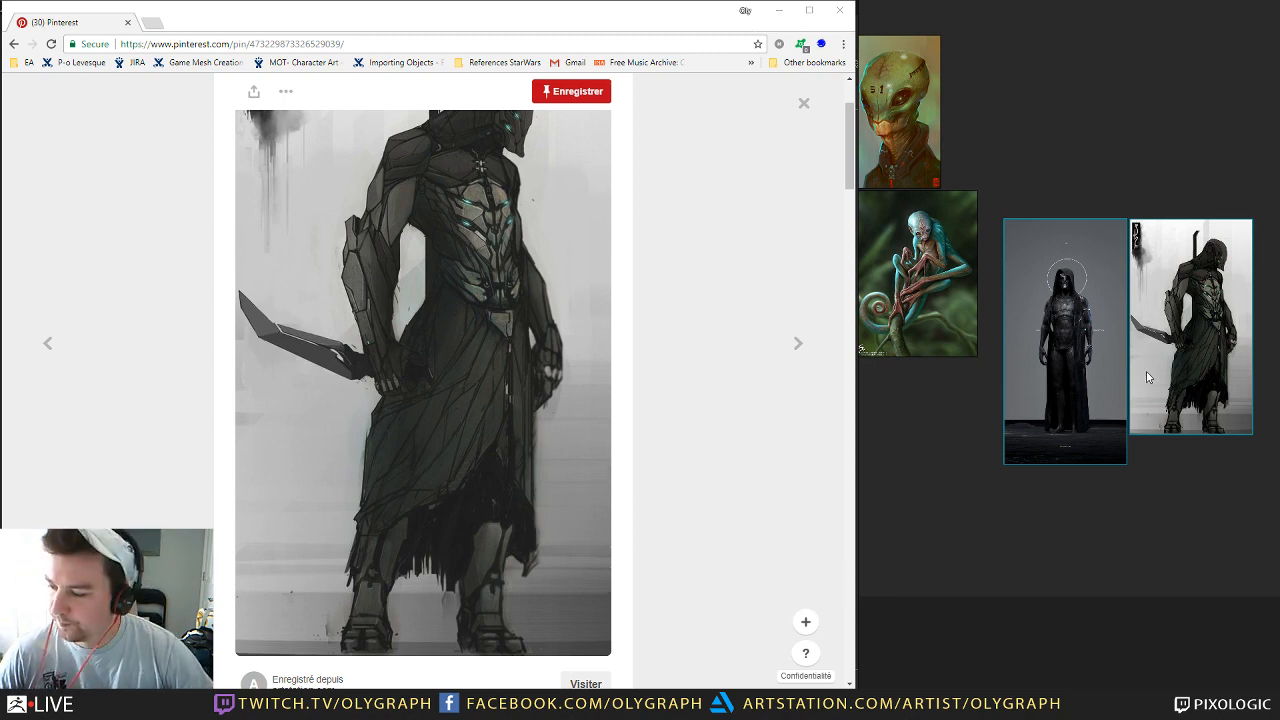
pyautogui.moveTo(1225, 383); pyautogui.dragTo(1244, 190)
pyautogui.click(1201, 501)
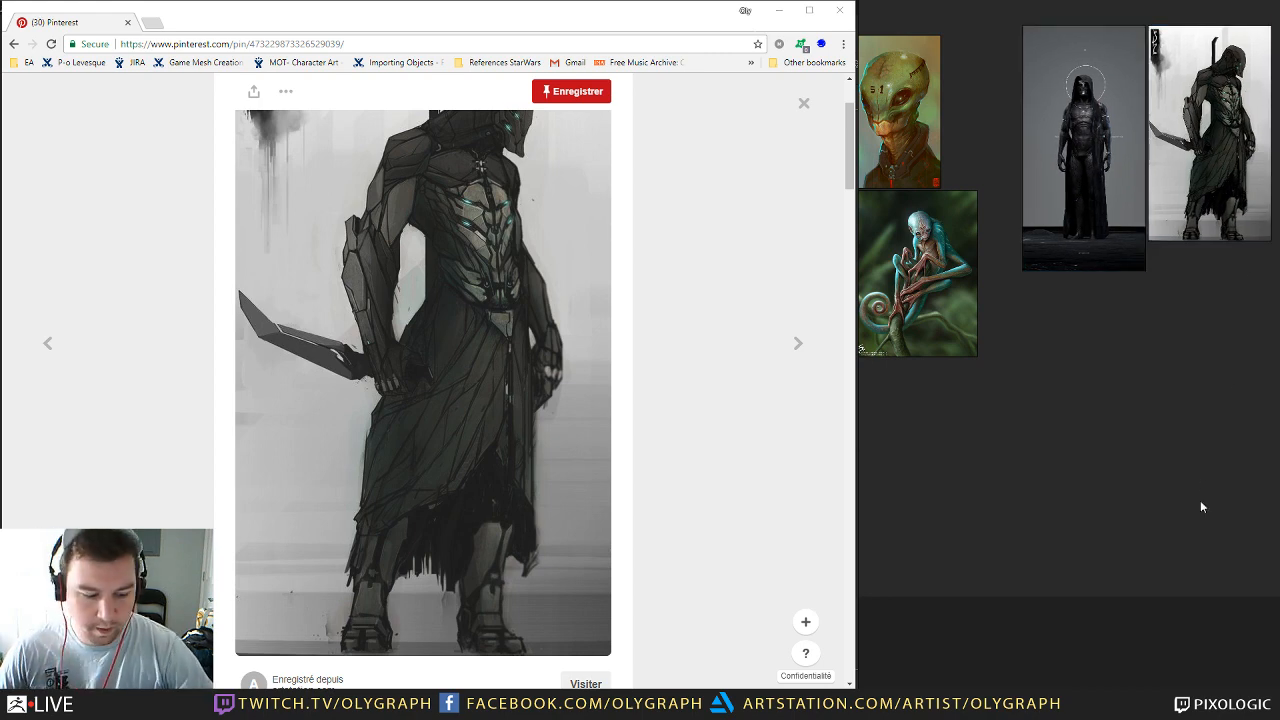
pyautogui.click(804, 104)
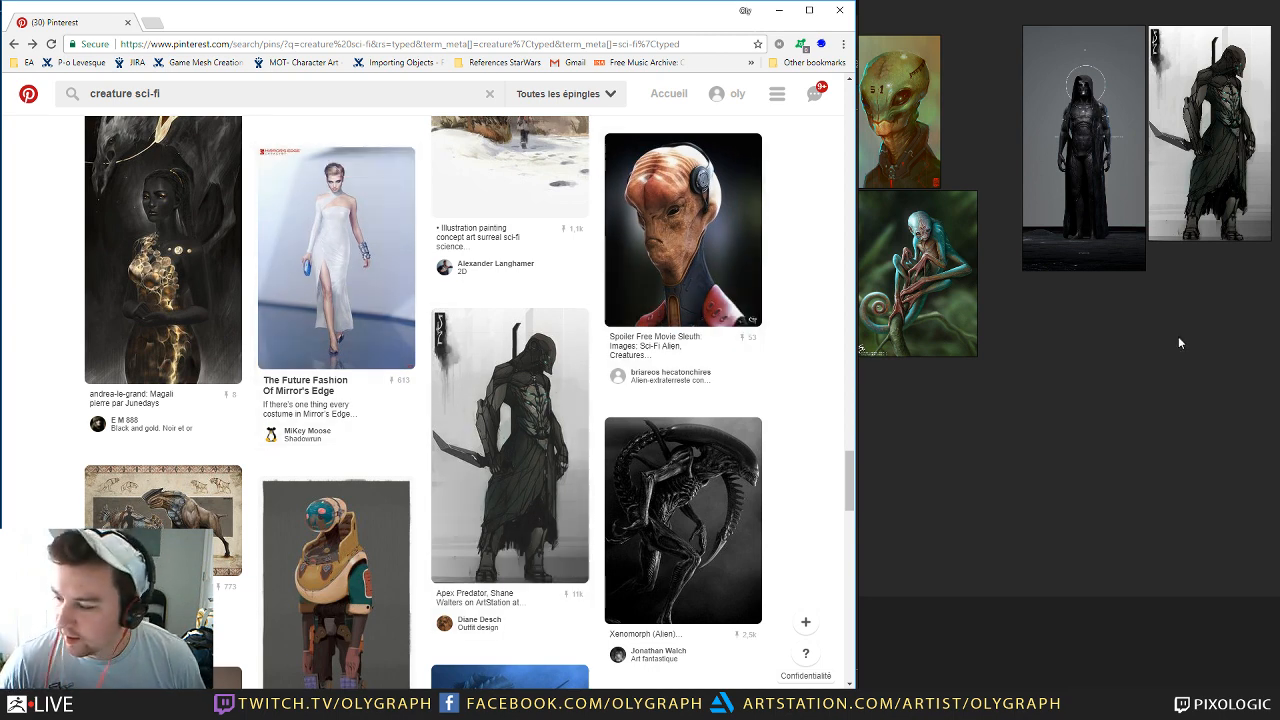
pyautogui.moveTo(1079, 468)
pyautogui.mouseDown(button='right')
pyautogui.moveTo(1090, 495)
pyautogui.moveTo(1138, 510)
pyautogui.moveTo(1075, 478)
pyautogui.moveTo(1079, 466)
pyautogui.mouseUp(button='right')
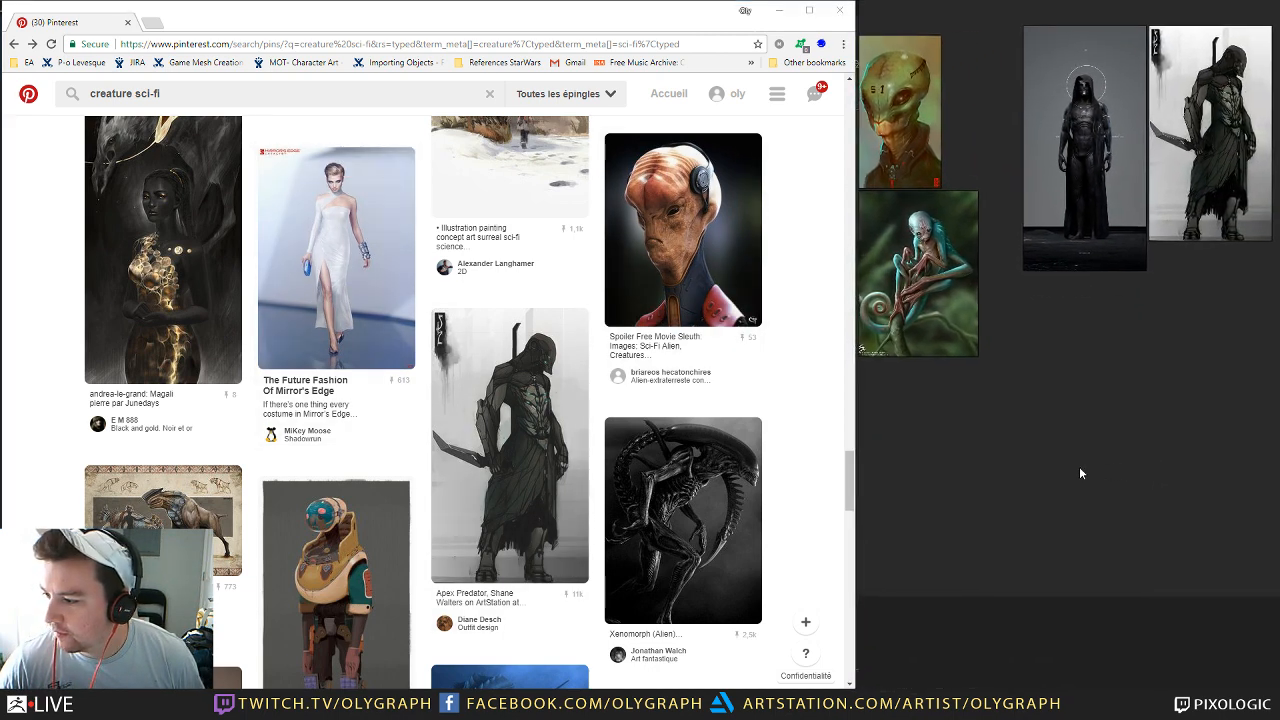
# Step: Search the web for pureref in a new browser tab
pyautogui.click(154, 23)
pyautogui.write('pUERE')
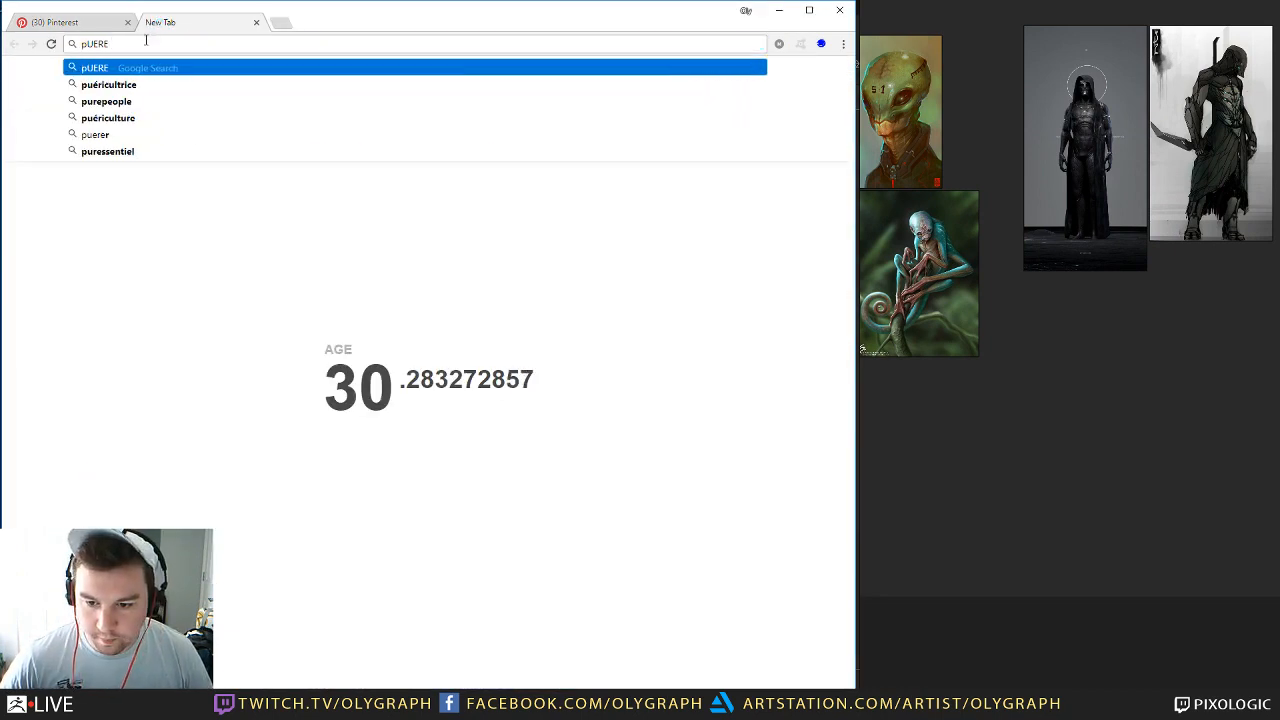
pyautogui.press('BackSpace')
pyautogui.press('BackSpace')
pyautogui.press('BackSpace')
pyautogui.press('BackSpace')
pyautogui.press('BackSpace')
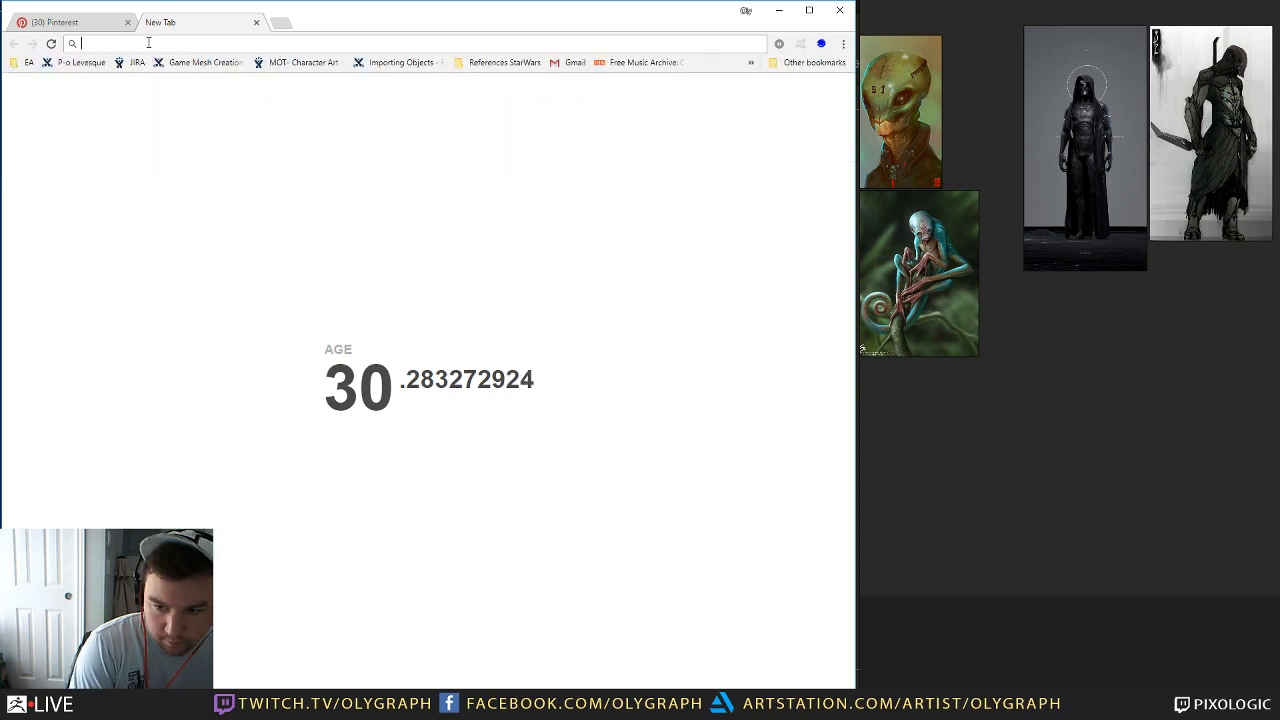
pyautogui.write('pureref')
pyautogui.press('Return')
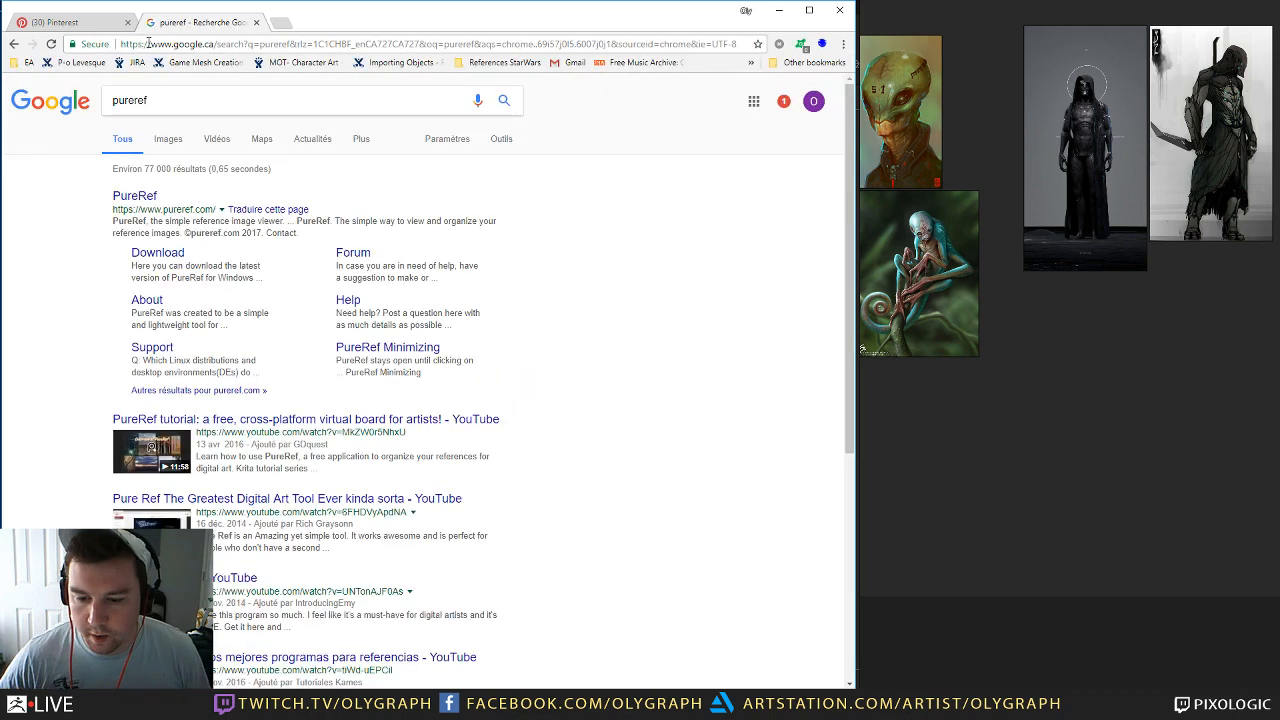
# Step: View the PureRef website's home page from the search results, and close its browser tab
pyautogui.click(140, 201)
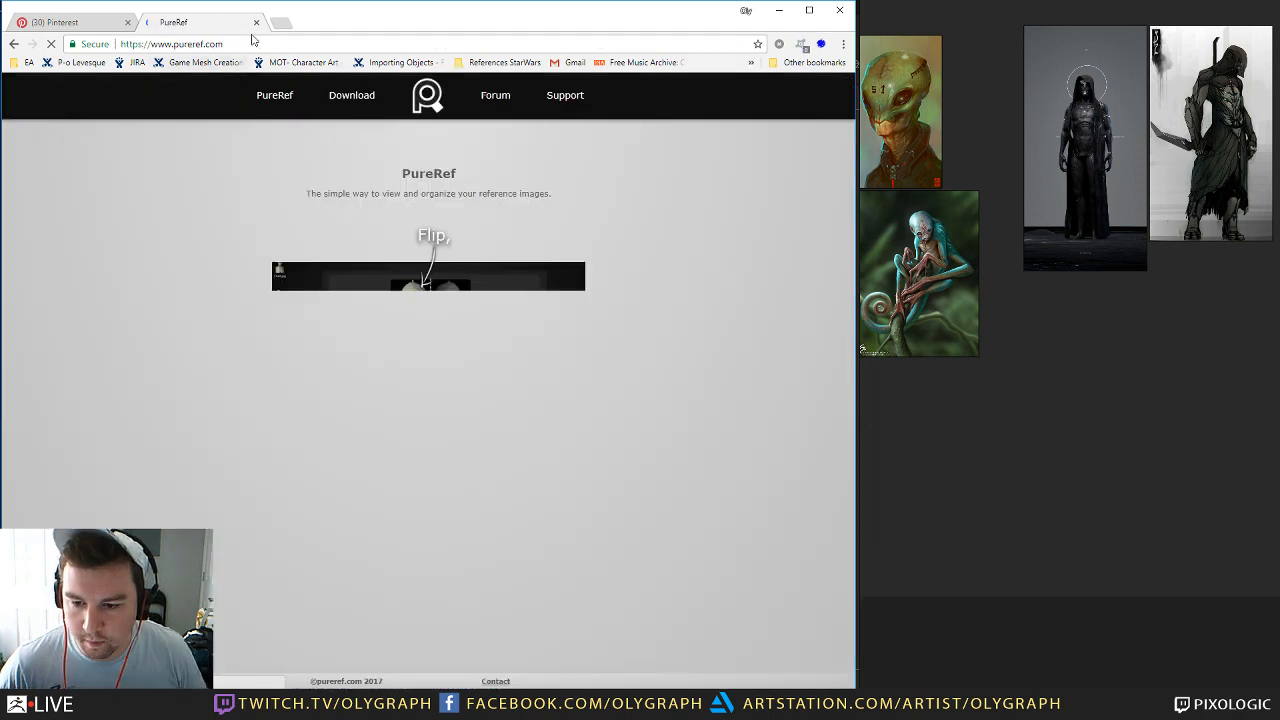
pyautogui.hotkey('ctrl', 'l')
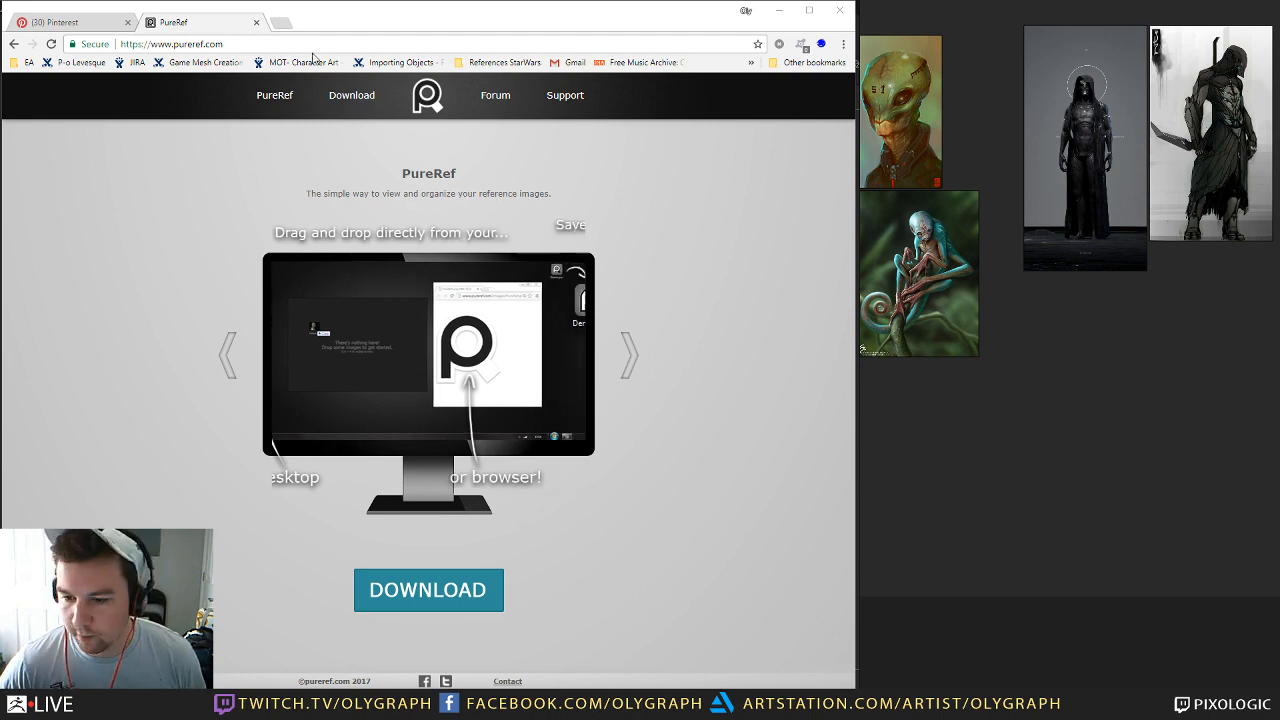
pyautogui.middleClick(180, 28)
# Step: Copy the black xenomorph image from its pin onto the reference board, below the creature block, and close the pin
pyautogui.scroll(-2, 352, 233)
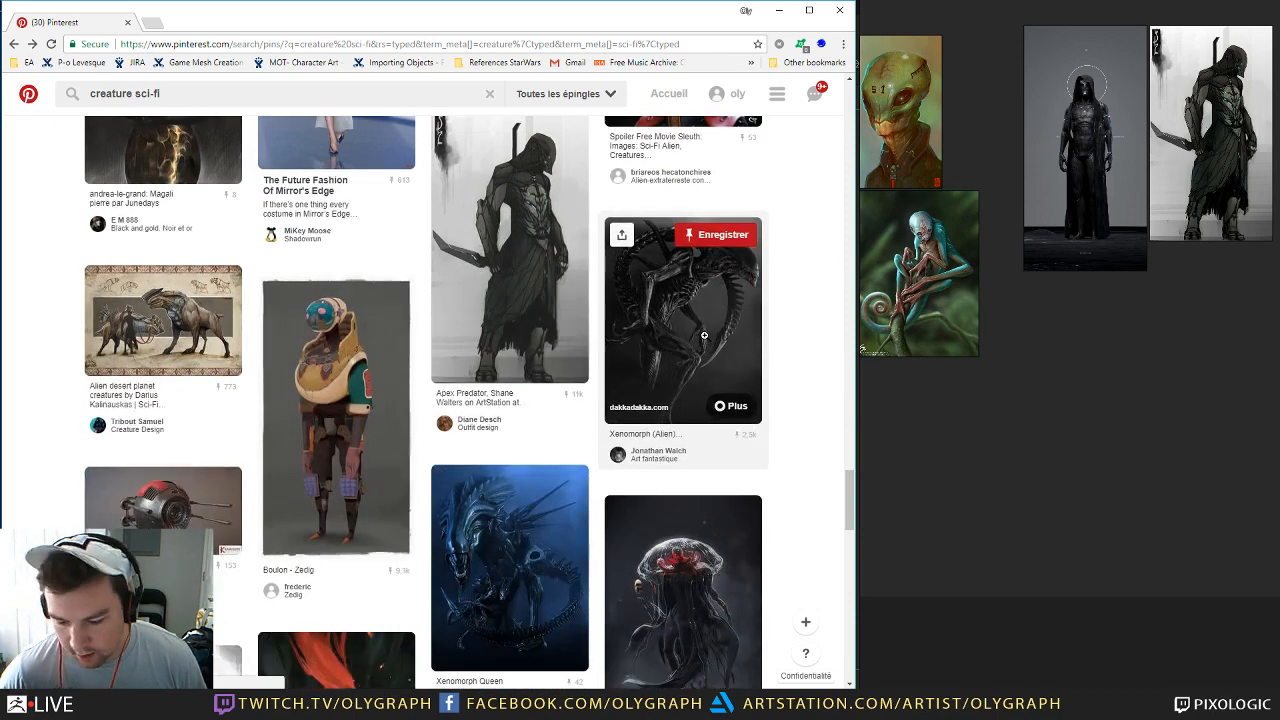
pyautogui.click(708, 405)
pyautogui.rightClick(420, 262)
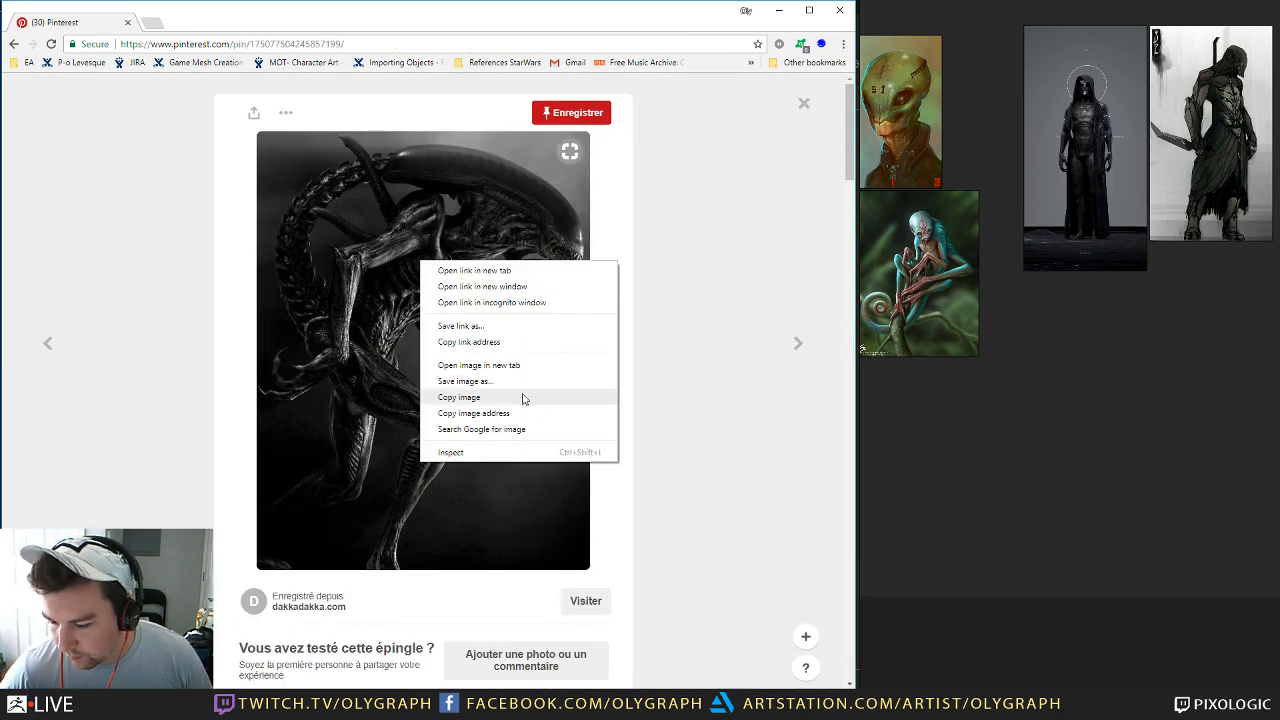
pyautogui.click(522, 396)
pyautogui.moveTo(1146, 394); pyautogui.dragTo(1279, 468, button='middle')
pyautogui.moveTo(872, 546); pyautogui.dragTo(925, 480, button='middle')
pyautogui.hotkey('ctrl', 'v')
pyautogui.moveTo(1083, 505); pyautogui.dragTo(1114, 537)
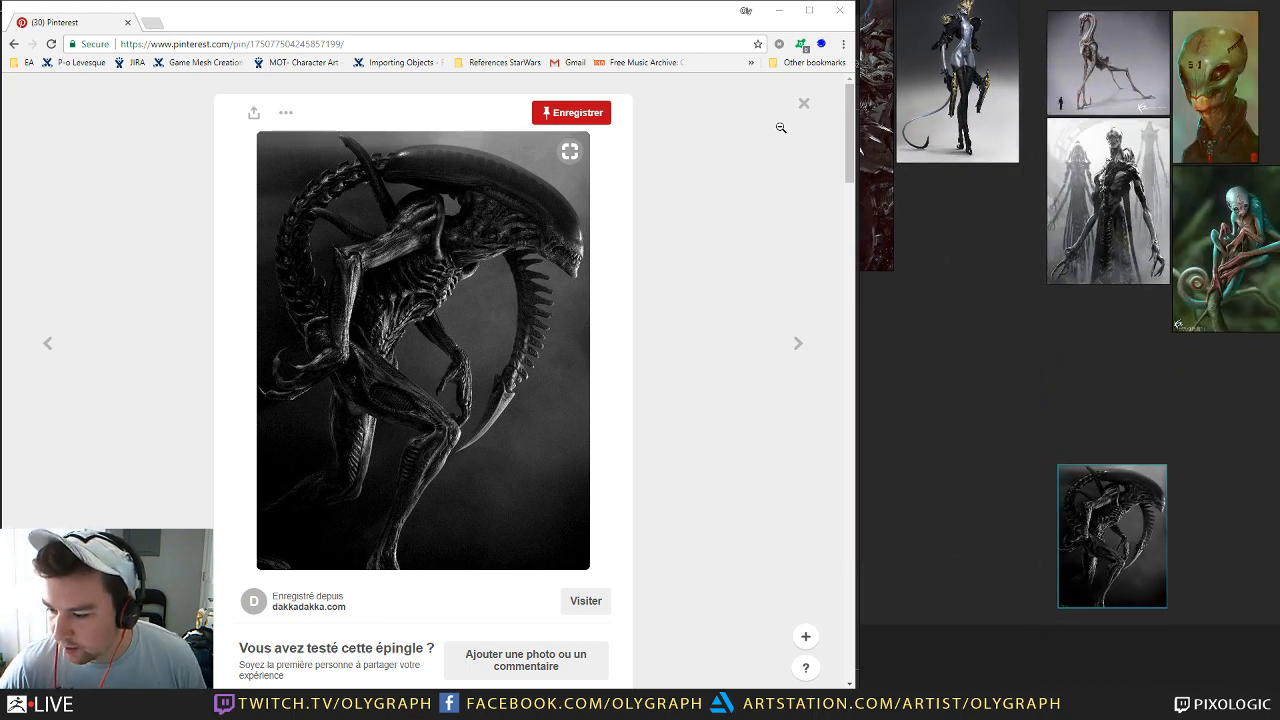
pyautogui.click(804, 103)
# Step: Browse the creature sci-fi search results for more creature and character concepts
pyautogui.scroll(-3, 470, 268)
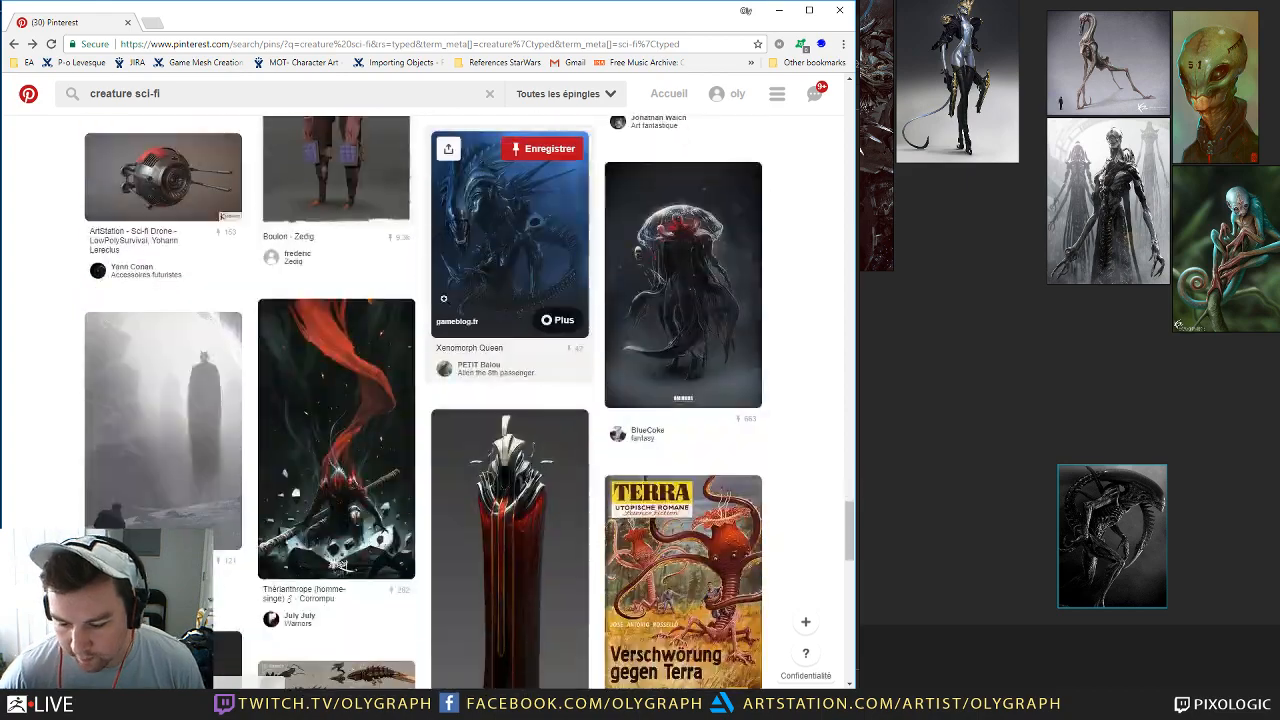
pyautogui.scroll(4, 505, 264)
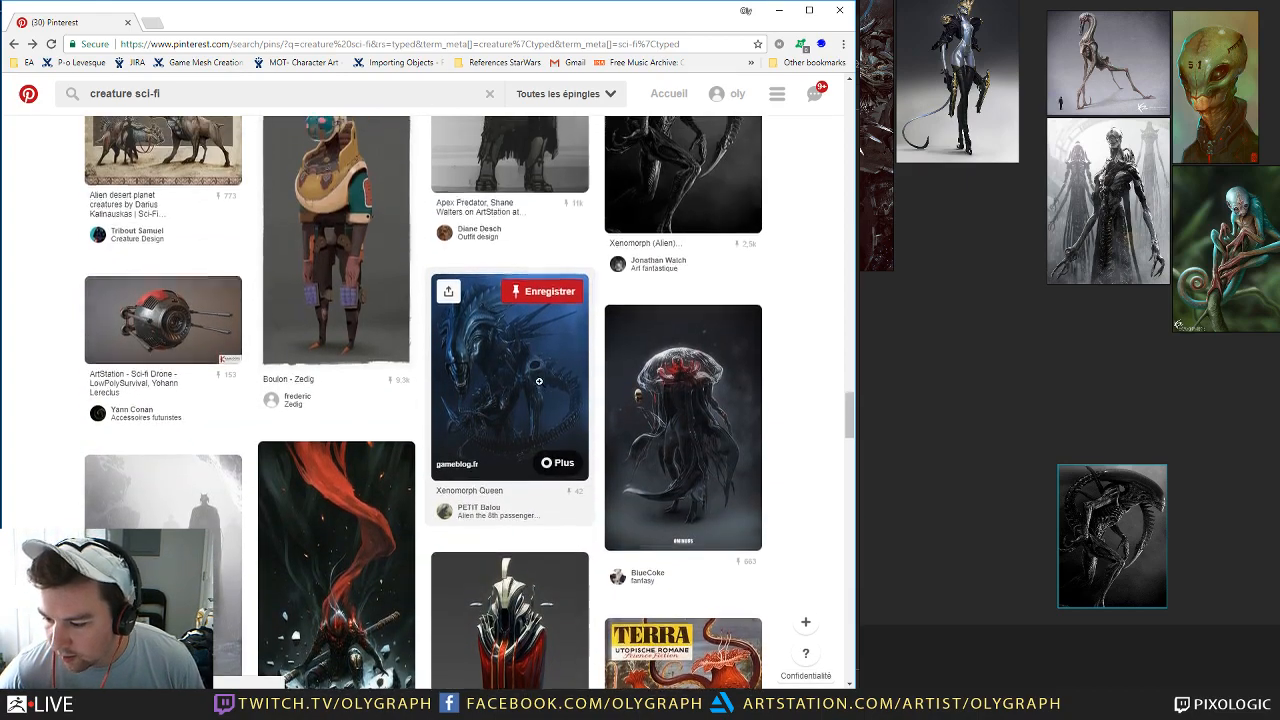
pyautogui.scroll(-6, 412, 343)
pyautogui.scroll(1, 405, 343)
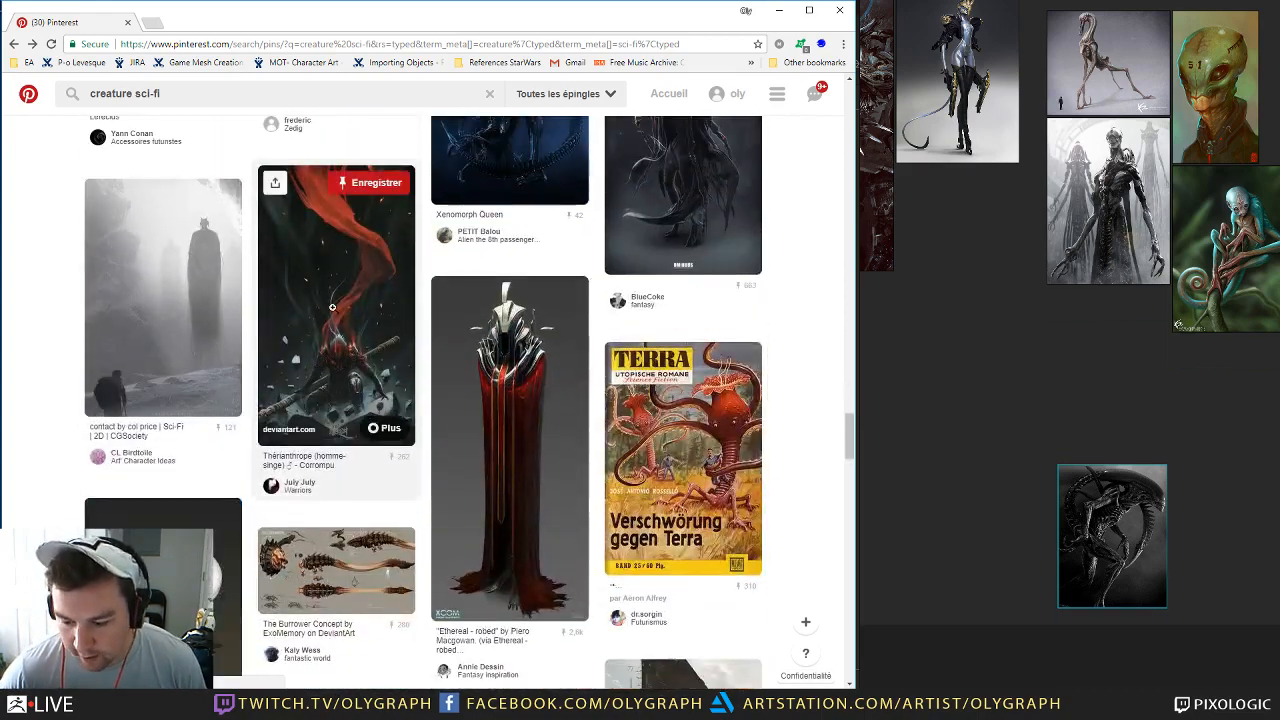
pyautogui.scroll(-2, 163, 304)
pyautogui.moveTo(166, 314)
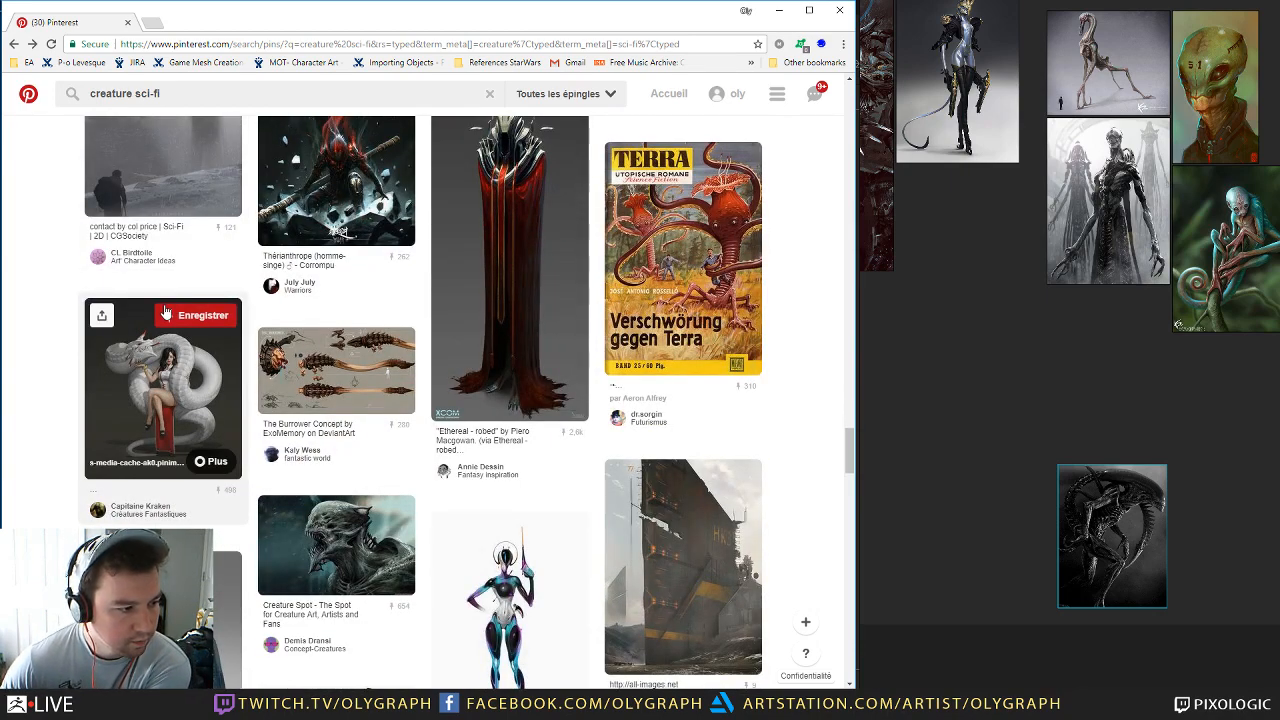
pyautogui.scroll(-2, 168, 314)
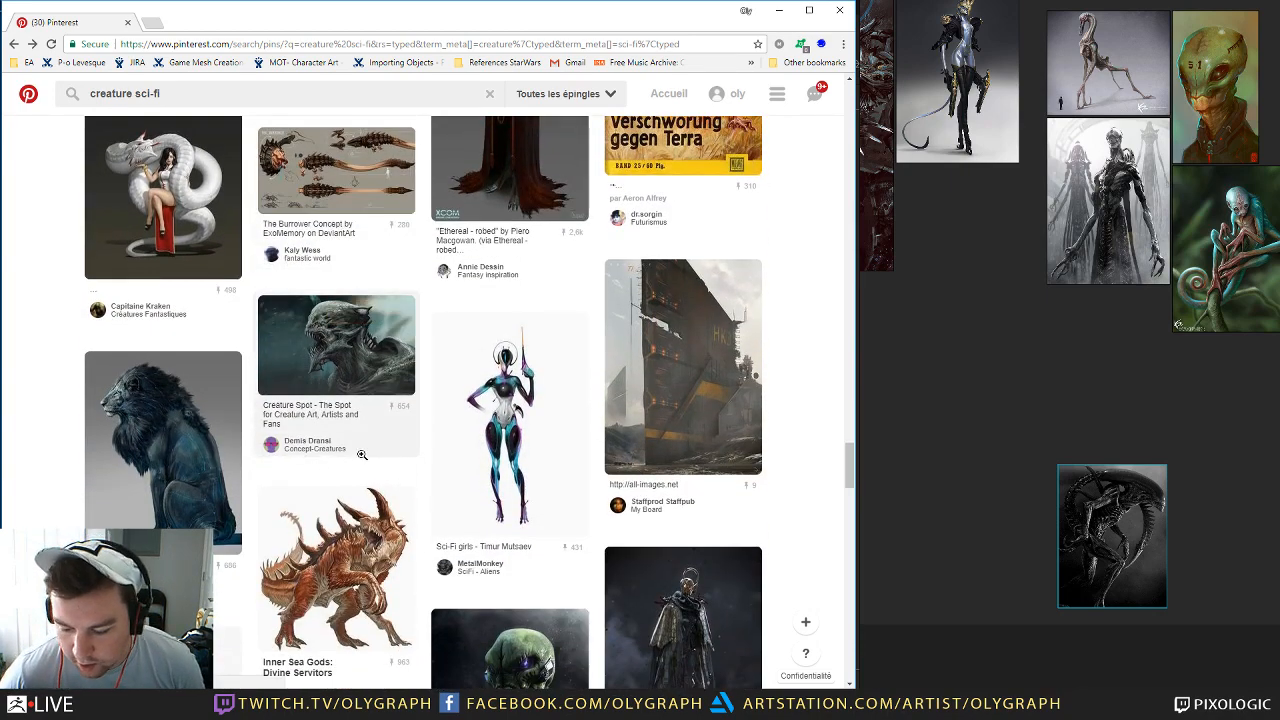
pyautogui.scroll(-1, 581, 342)
pyautogui.scroll(-5, 581, 342)
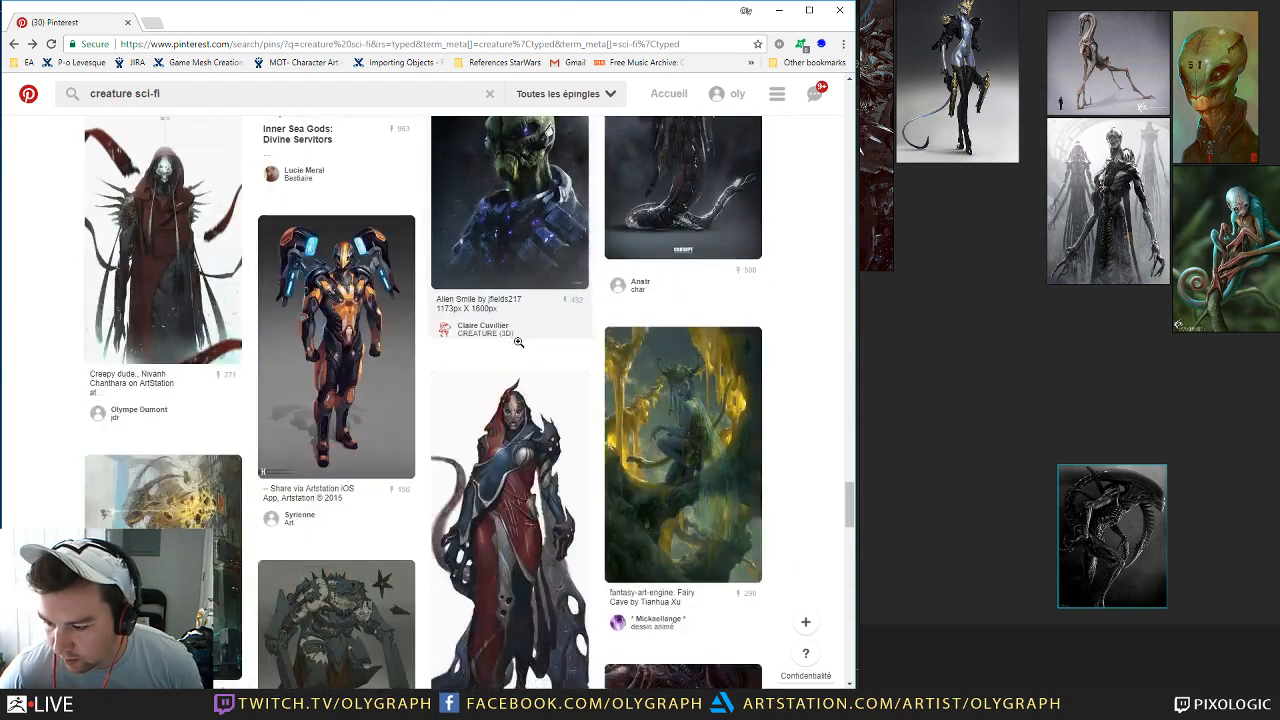
pyautogui.scroll(1, 519, 342)
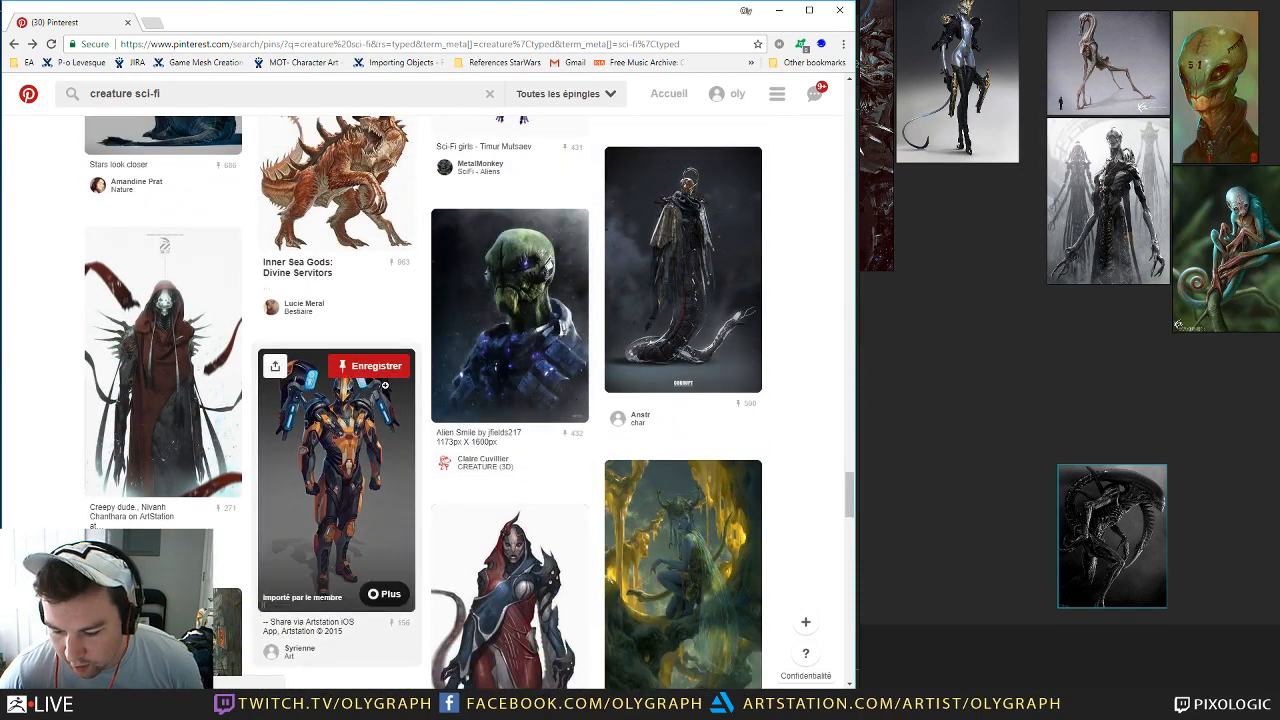
# Step: Copy the red-hooded skull-faced figure from its pin onto the reference board and place it below the turquoise creature
pyautogui.click(95, 398)
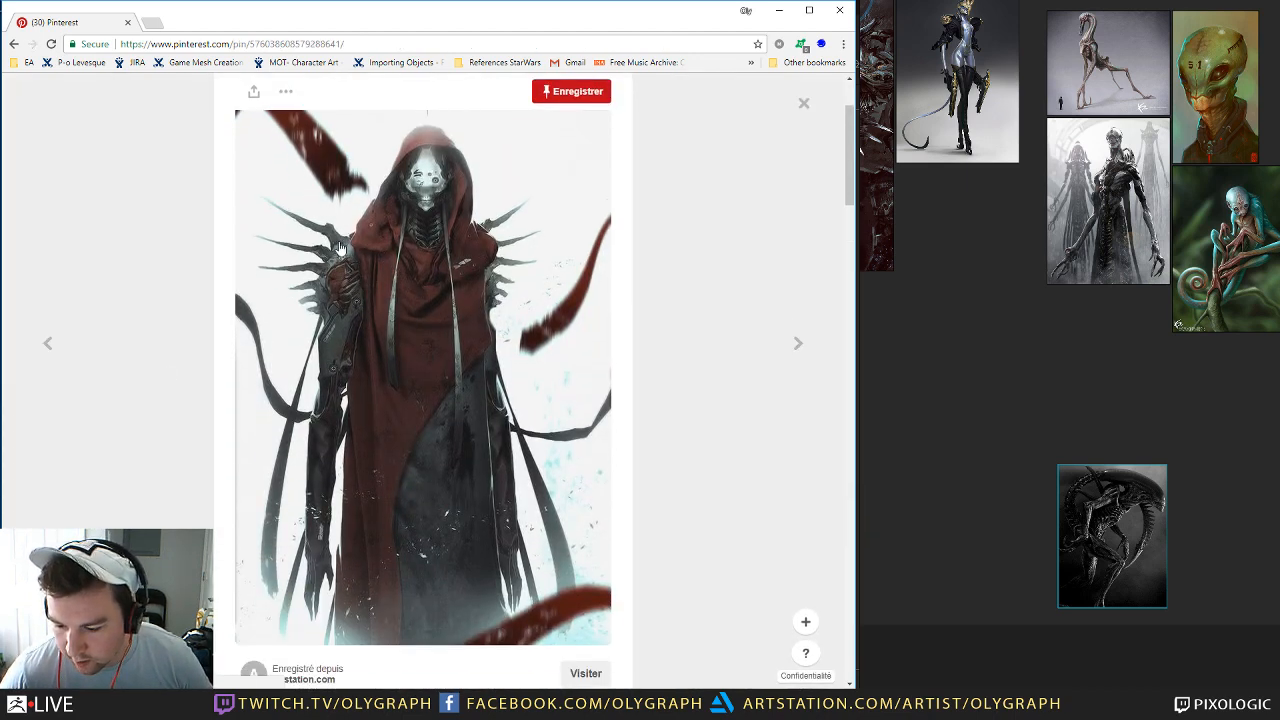
pyautogui.rightClick(518, 222)
pyautogui.click(606, 356)
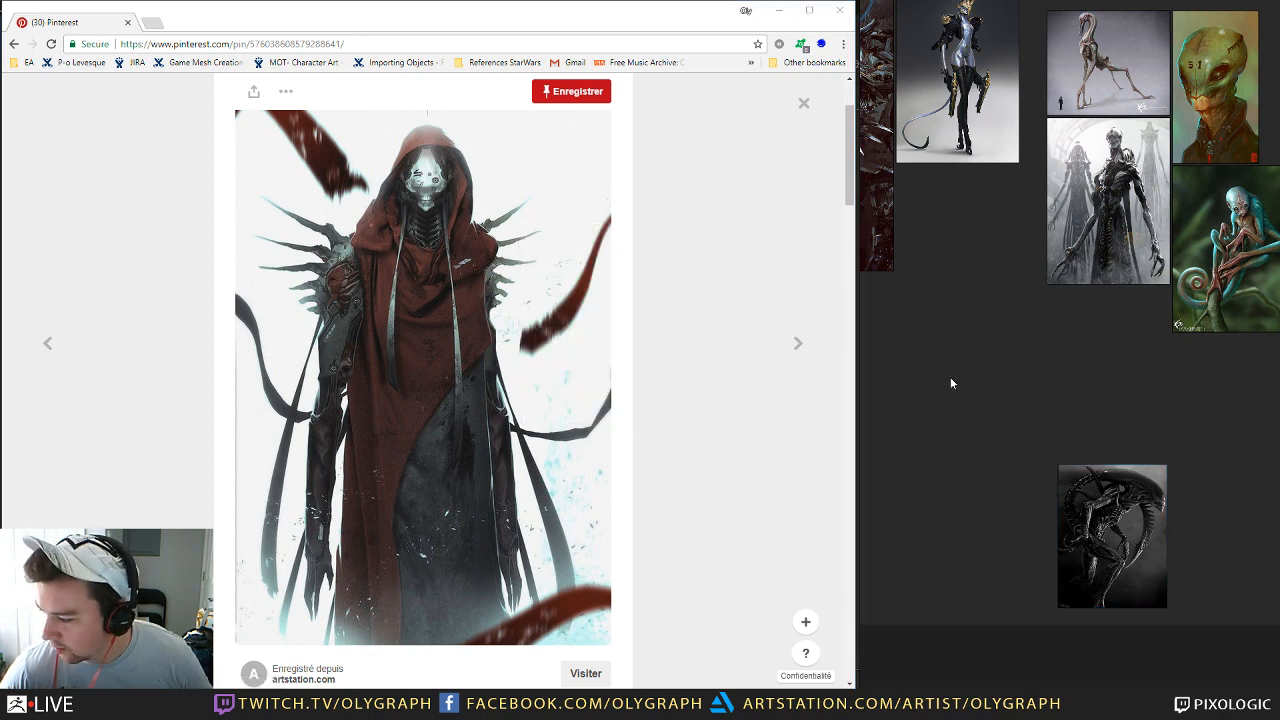
pyautogui.hotkey('ctrl', 'v')
pyautogui.moveTo(1113, 446); pyautogui.dragTo(1223, 519)
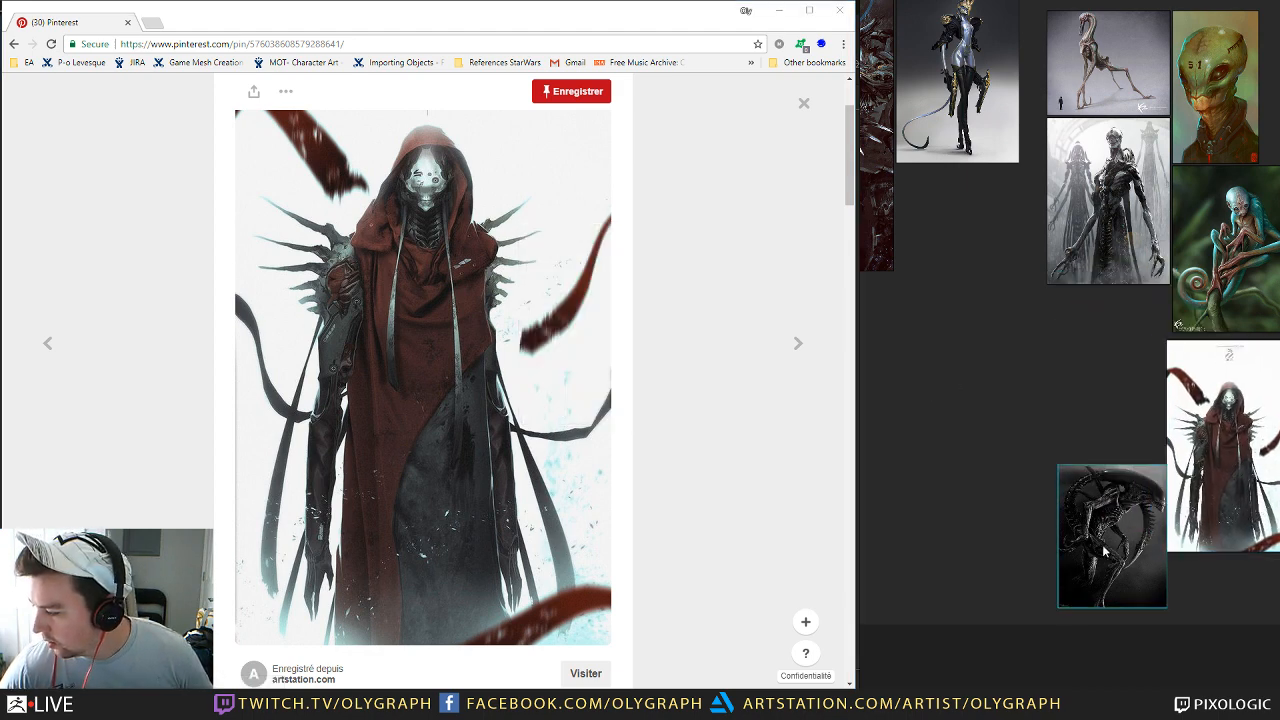
# Step: Move the xenomorph image directly beneath the grey robed creature, and close the red-hooded figure's pin
pyautogui.moveTo(1107, 560); pyautogui.dragTo(1093, 395)
pyautogui.moveTo(1074, 557); pyautogui.dragTo(939, 644, button='middle')
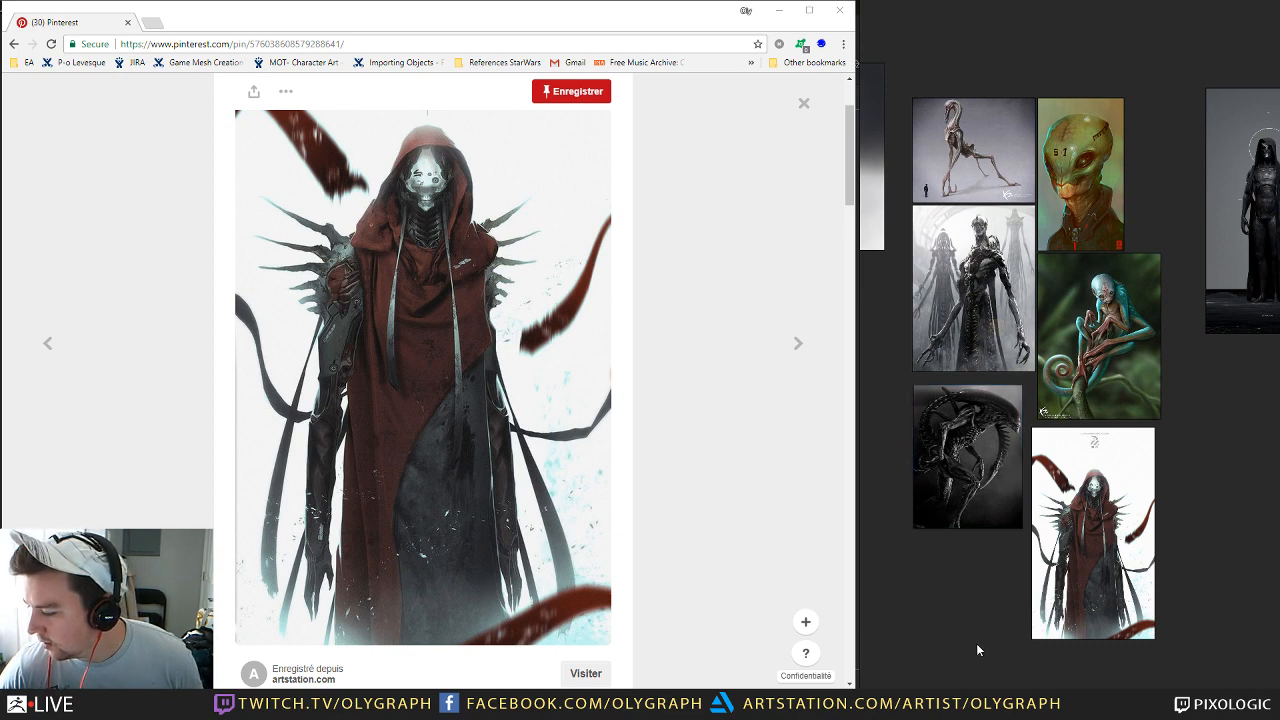
pyautogui.moveTo(1123, 432); pyautogui.dragTo(1109, 347, button='middle')
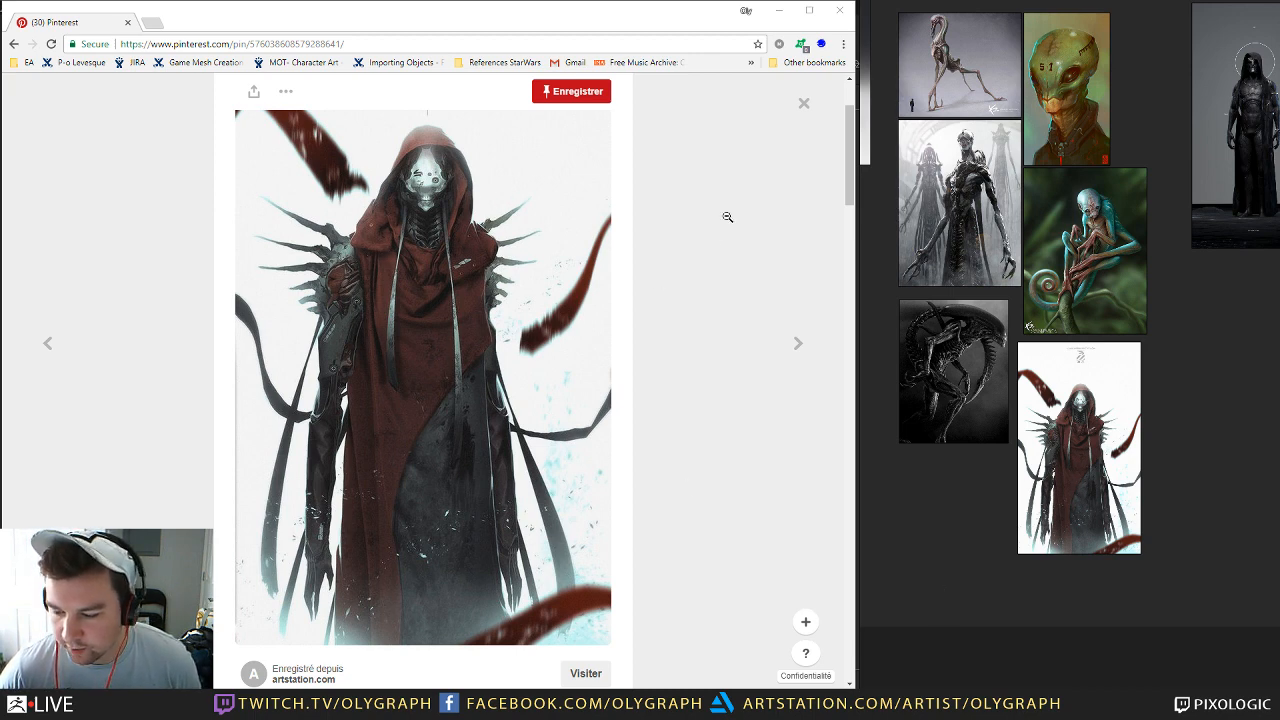
pyautogui.click(804, 105)
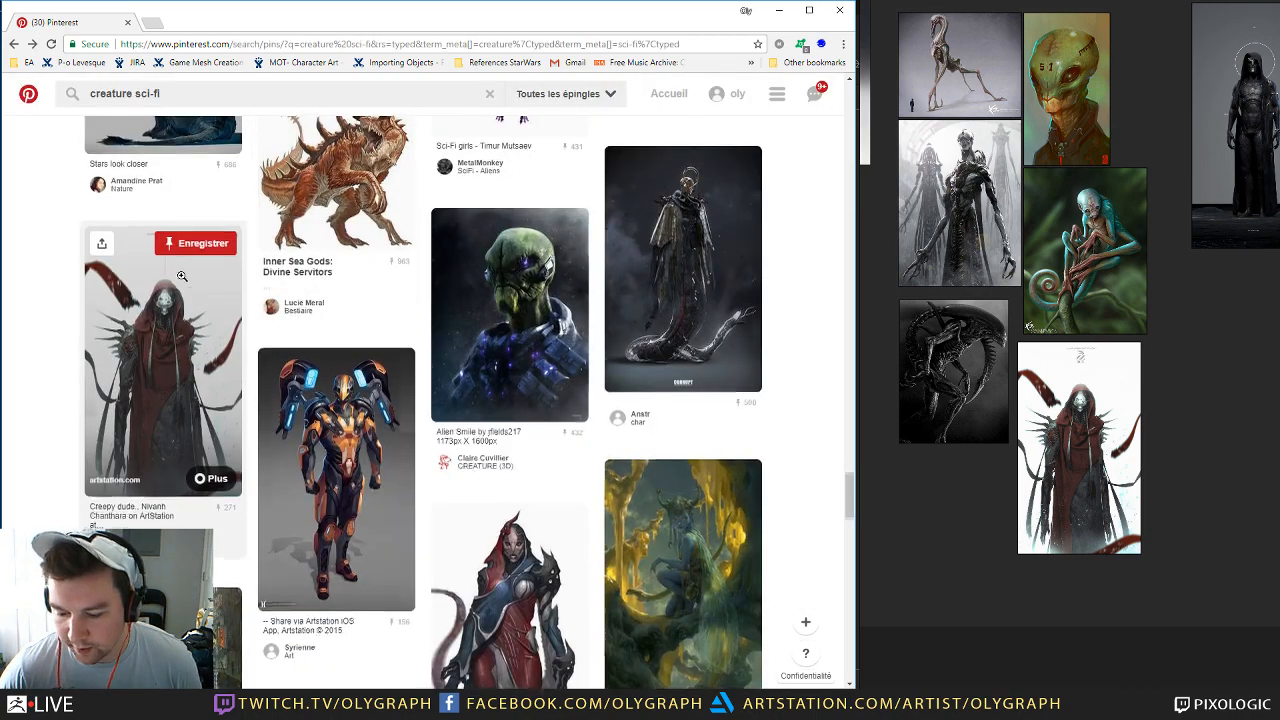
# Step: Find the horned demon girl sculpture in the search results and copy its image onto the reference board
pyautogui.scroll(-4, 150, 280)
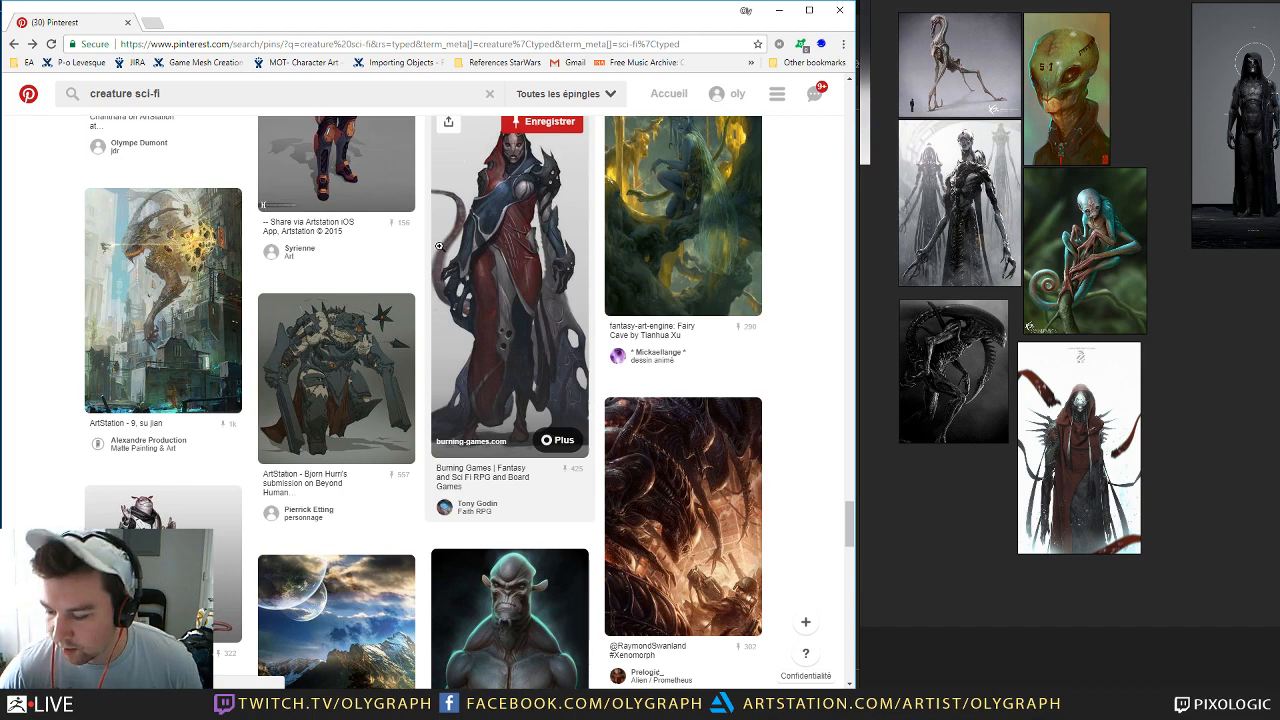
pyautogui.scroll(-1, 440, 248)
pyautogui.scroll(1, 531, 259)
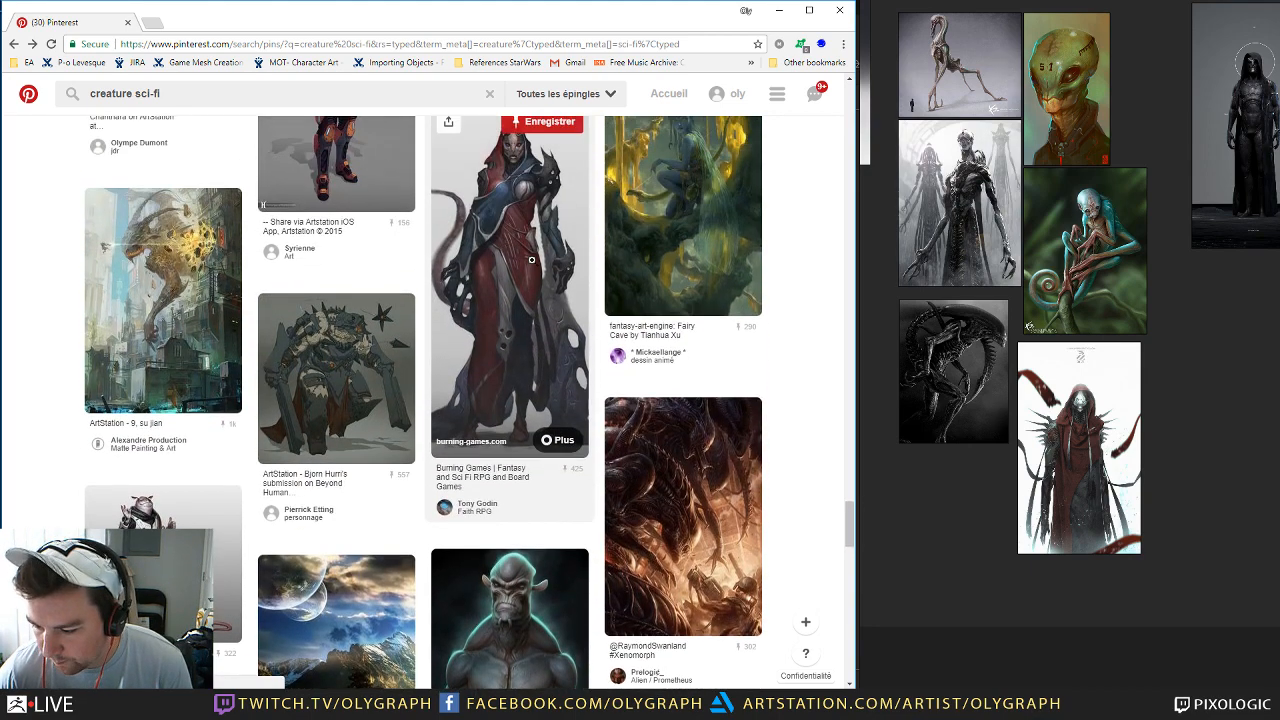
pyautogui.scroll(1, 531, 259)
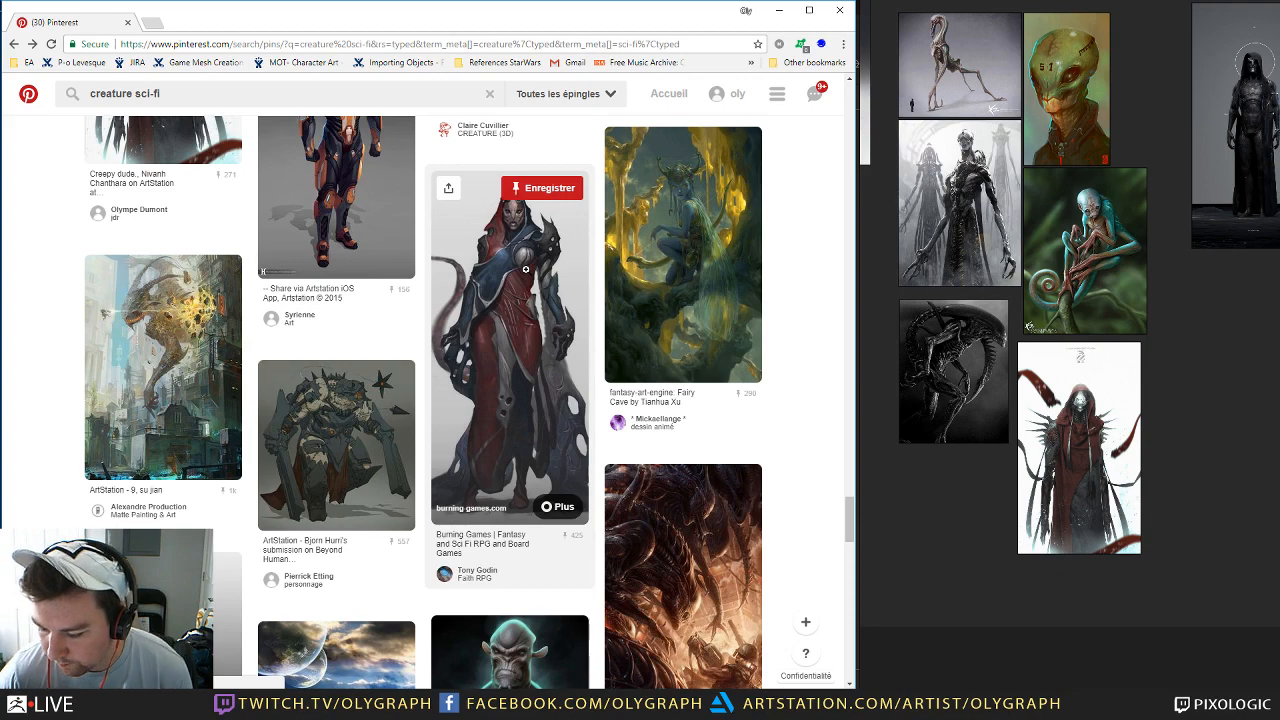
pyautogui.scroll(-10, 513, 285)
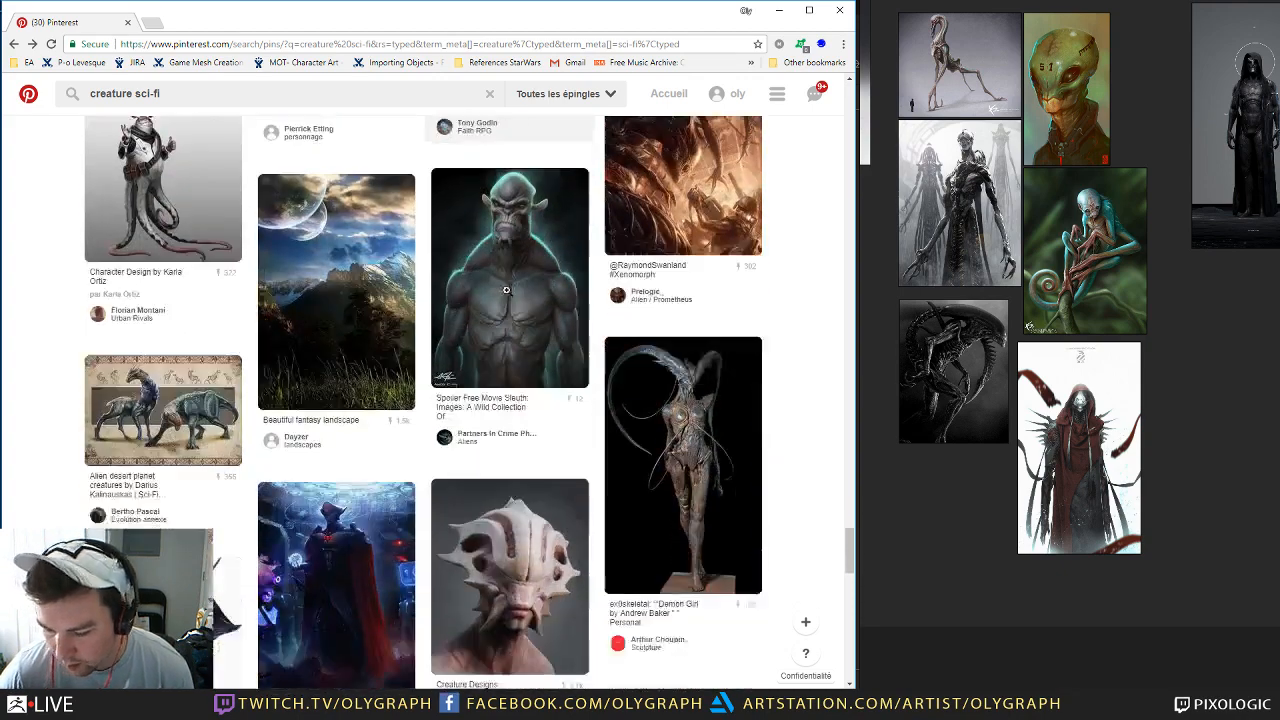
pyautogui.scroll(2, 504, 289)
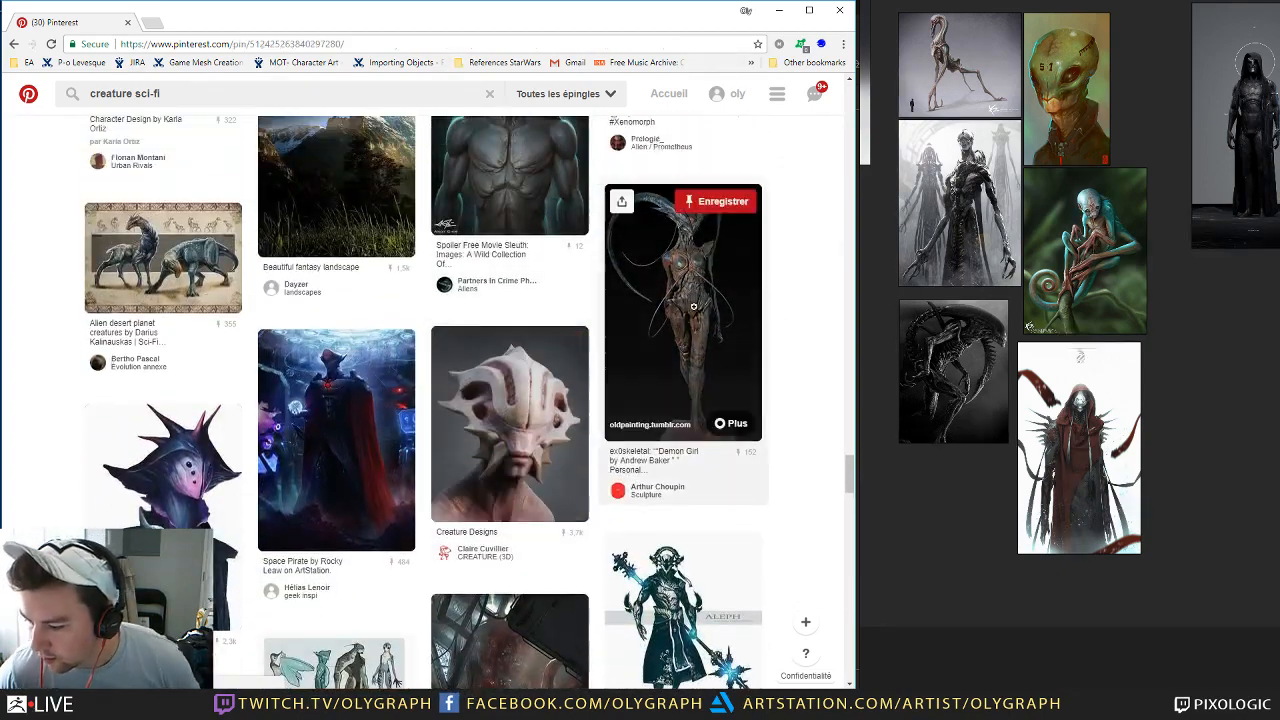
pyautogui.click(690, 320)
pyautogui.rightClick(350, 290)
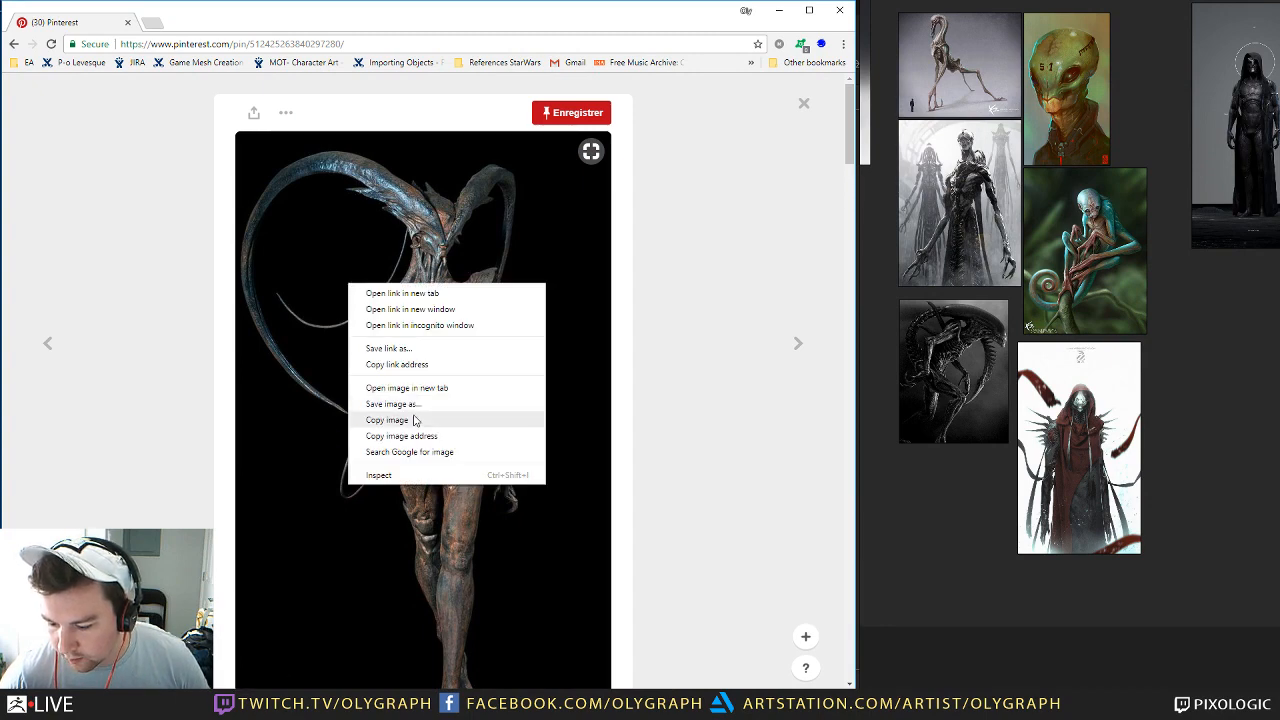
pyautogui.click(412, 420)
pyautogui.click(960, 587)
pyautogui.hotkey('ctrl', 'v')
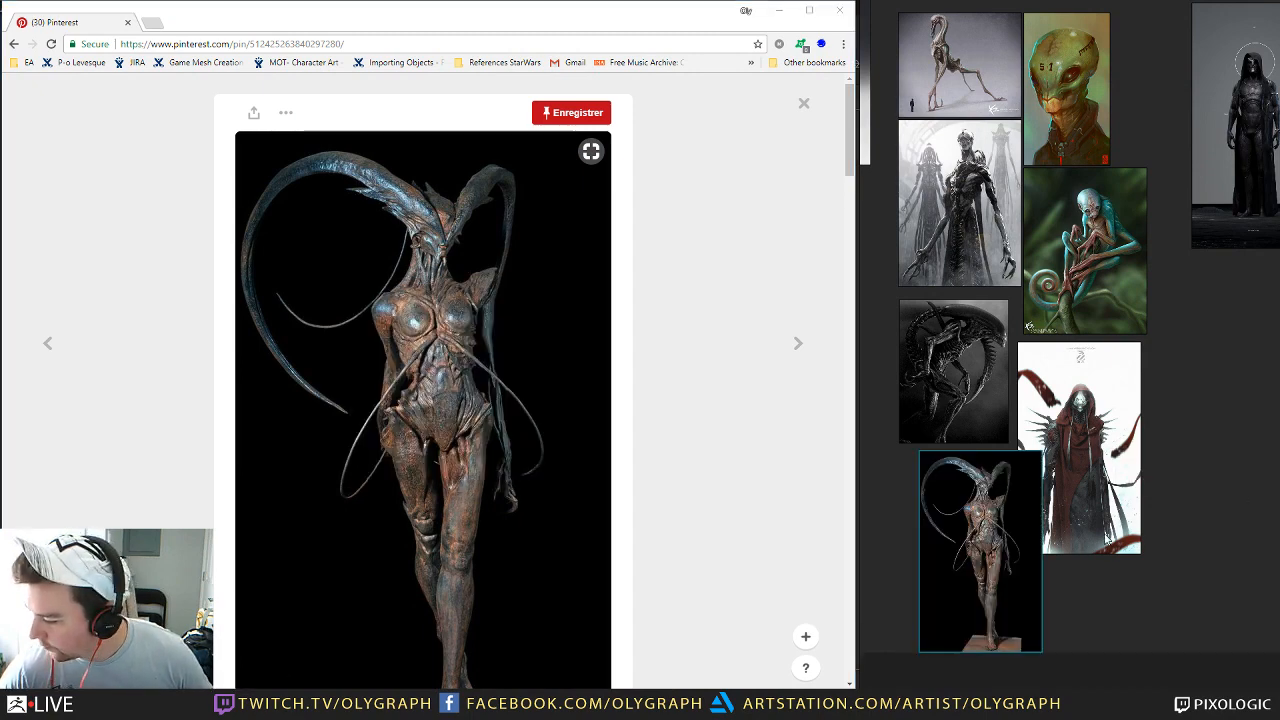
# Step: Move the demon sculpture and the red-hooded figure beneath the two dark hooded figures, and close the sculpture's pin
pyautogui.moveTo(962, 594); pyautogui.dragTo(1248, 420)
pyautogui.moveTo(1145, 367); pyautogui.dragTo(973, 366, button='middle')
pyautogui.moveTo(930, 471); pyautogui.dragTo(1236, 366)
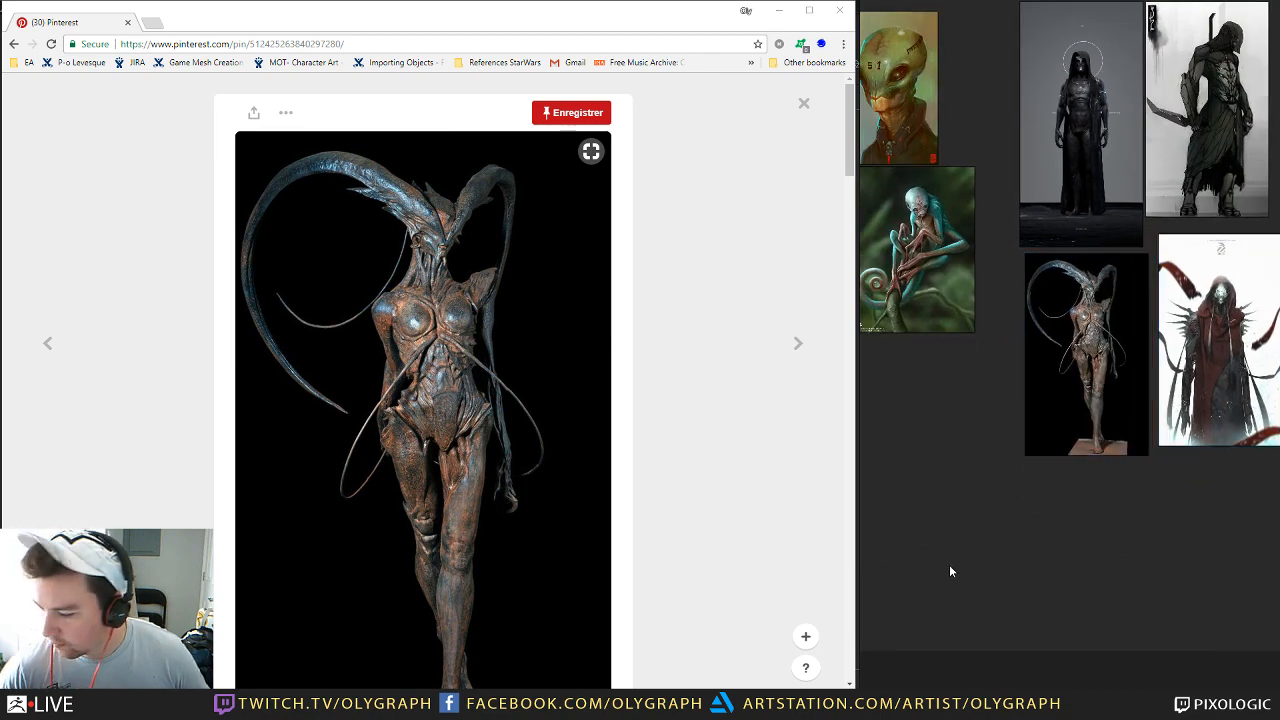
pyautogui.moveTo(949, 564); pyautogui.dragTo(1095, 578, button='middle')
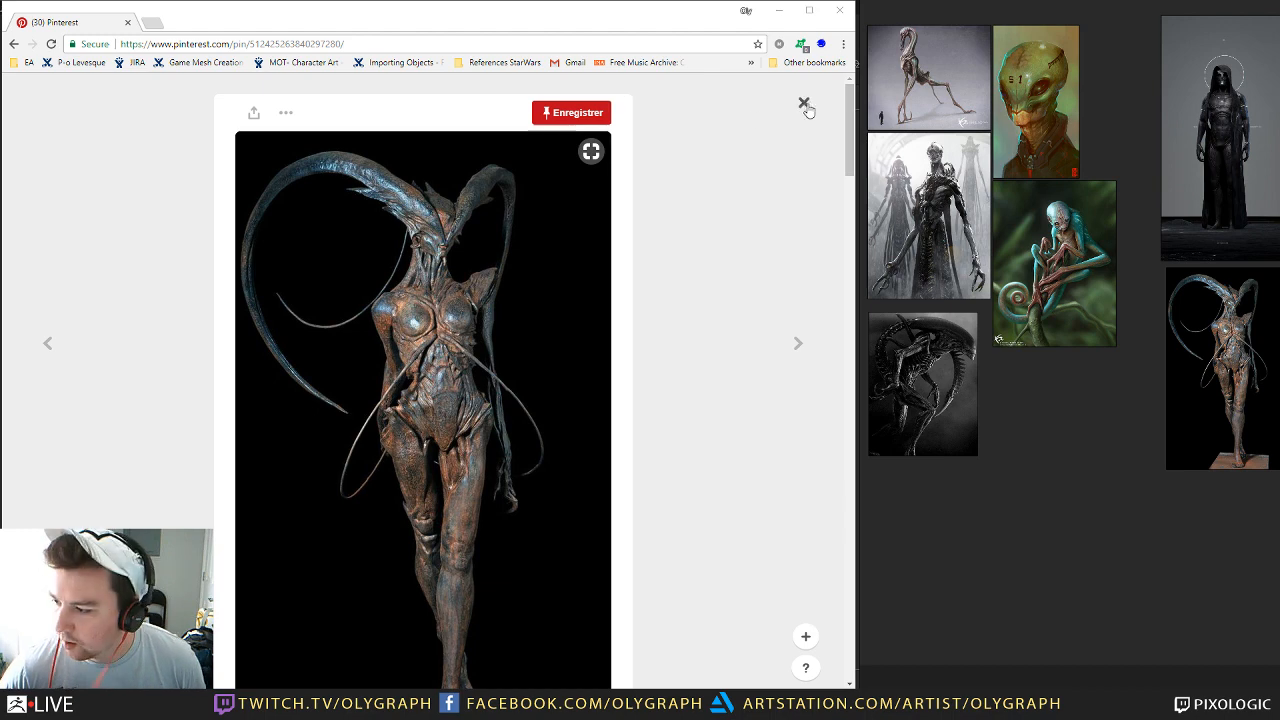
pyautogui.click(805, 103)
pyautogui.moveTo(1080, 476); pyautogui.dragTo(1197, 426, button='middle')
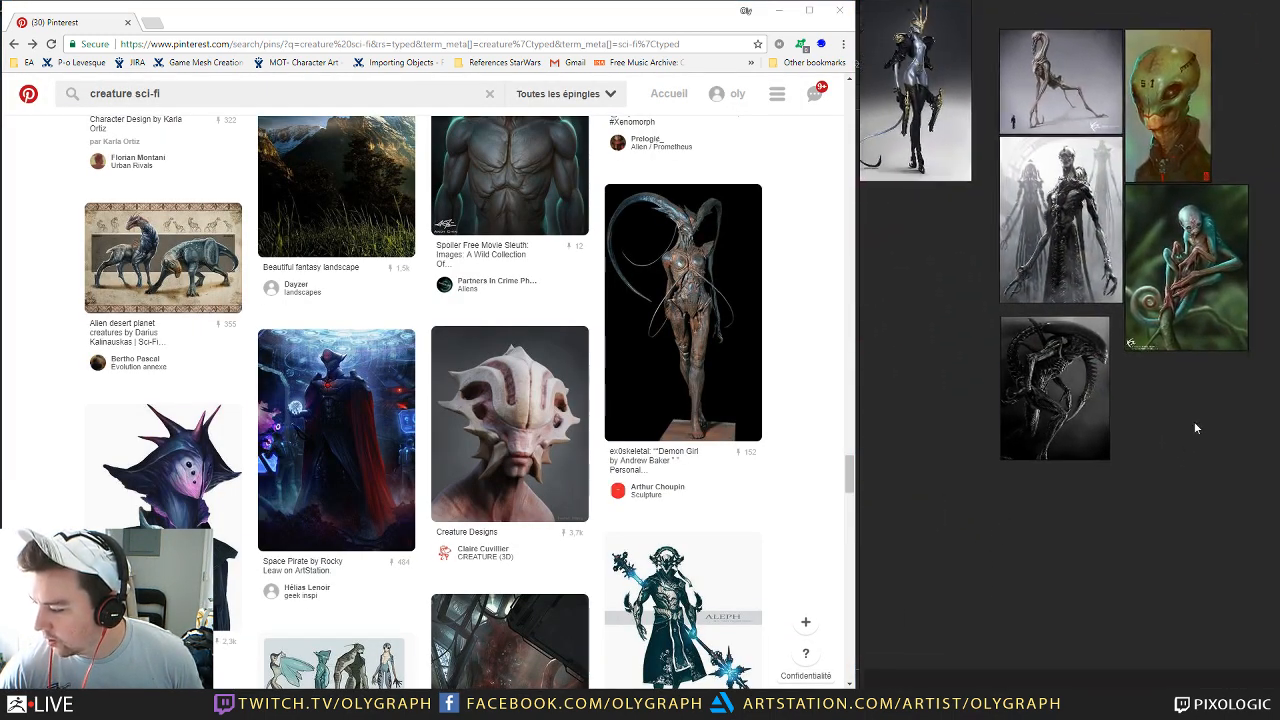
# Step: Look over the creature and hooded-figure image groups on the reference board, including the grey robed creature
pyautogui.moveTo(944, 308); pyautogui.dragTo(976, 371, button='middle')
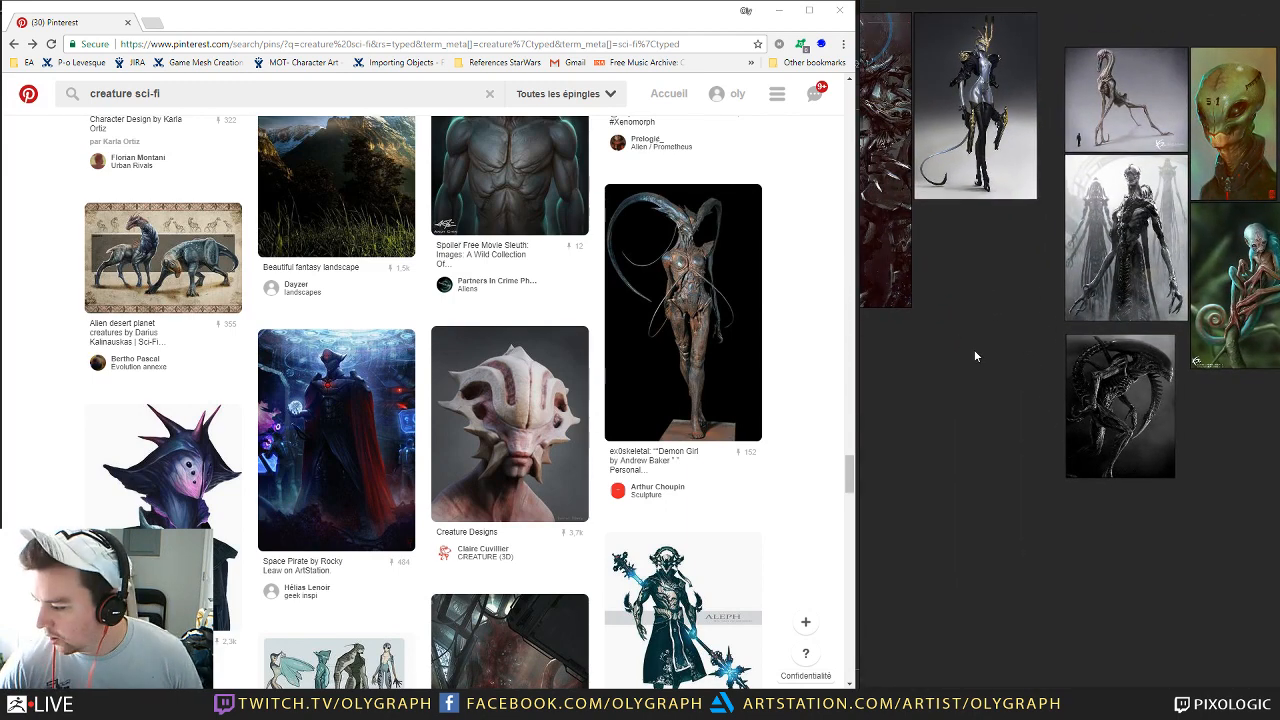
pyautogui.moveTo(1125, 291)
pyautogui.mouseDown()
pyautogui.moveTo(1122, 305)
pyautogui.moveTo(1122, 277)
pyautogui.moveTo(1122, 291)
pyautogui.mouseUp()
pyautogui.moveTo(979, 334); pyautogui.dragTo(977, 342, button='middle')
pyautogui.moveTo(1214, 239); pyautogui.dragTo(1030, 285, button='middle')
pyautogui.scroll(2, 1030, 286)
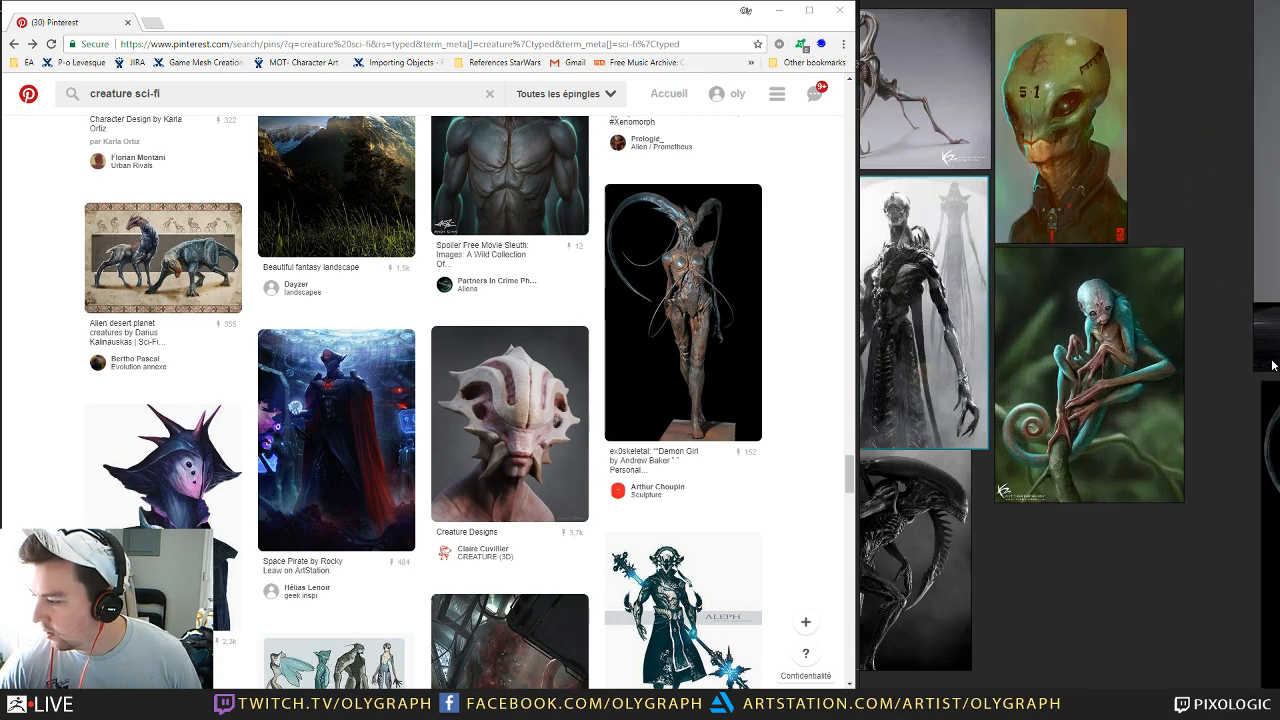
pyautogui.scroll(-6, 1029, 288)
pyautogui.scroll(4, 1028, 288)
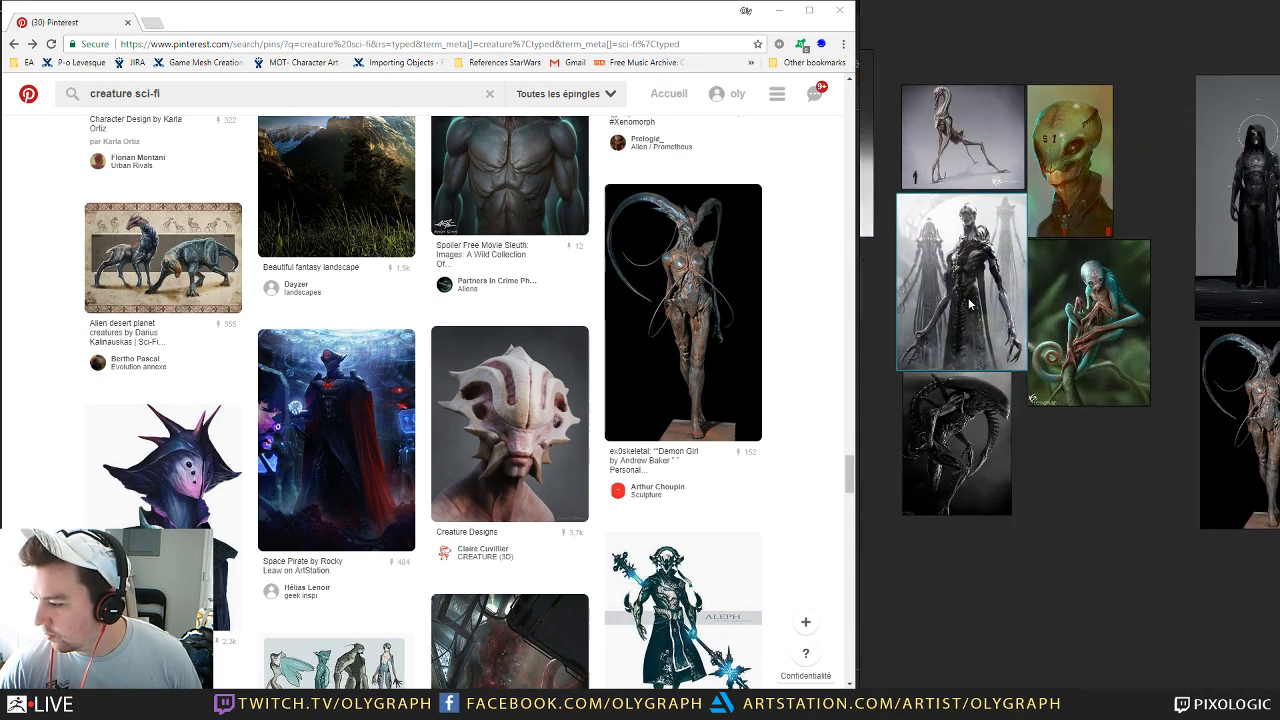
pyautogui.scroll(-4, 962, 303)
pyautogui.scroll(5, 962, 303)
pyautogui.scroll(-5, 962, 303)
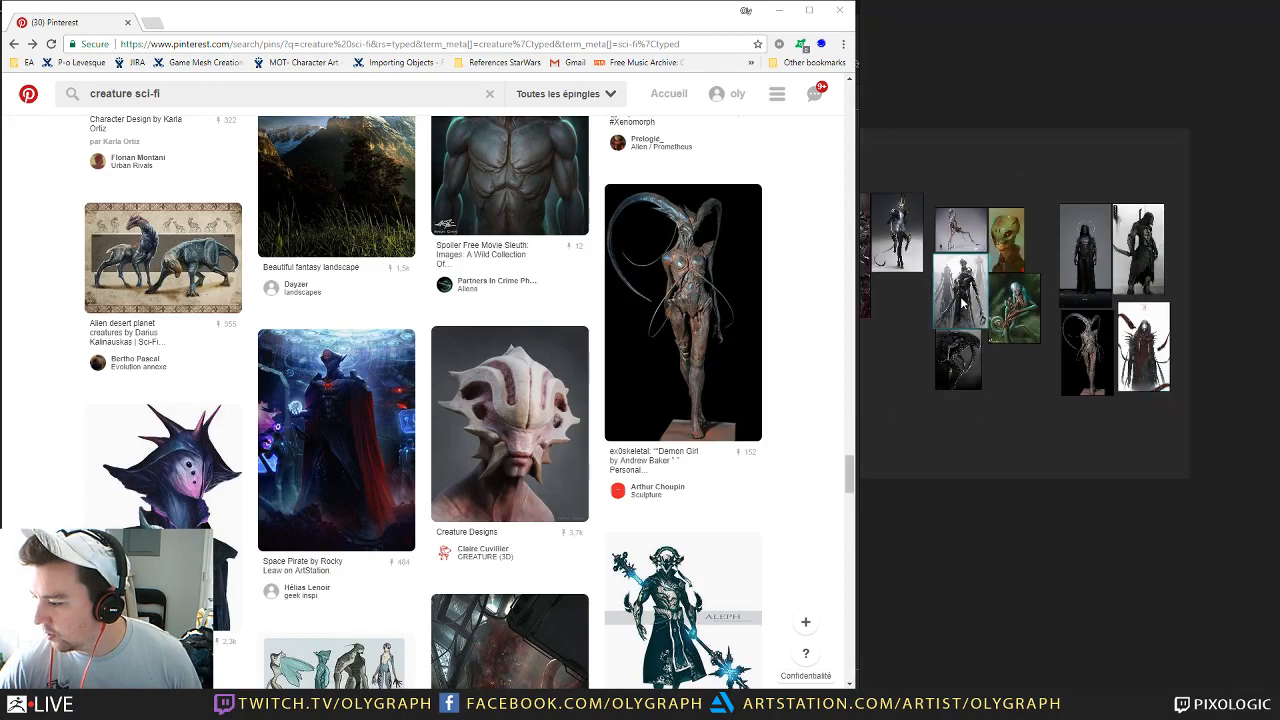
pyautogui.scroll(5, 962, 303)
# Step: Scale the grey robed creature image down slightly to match the width of the long-legged creature above it
pyautogui.moveTo(1146, 298); pyautogui.dragTo(1250, 281, button='middle')
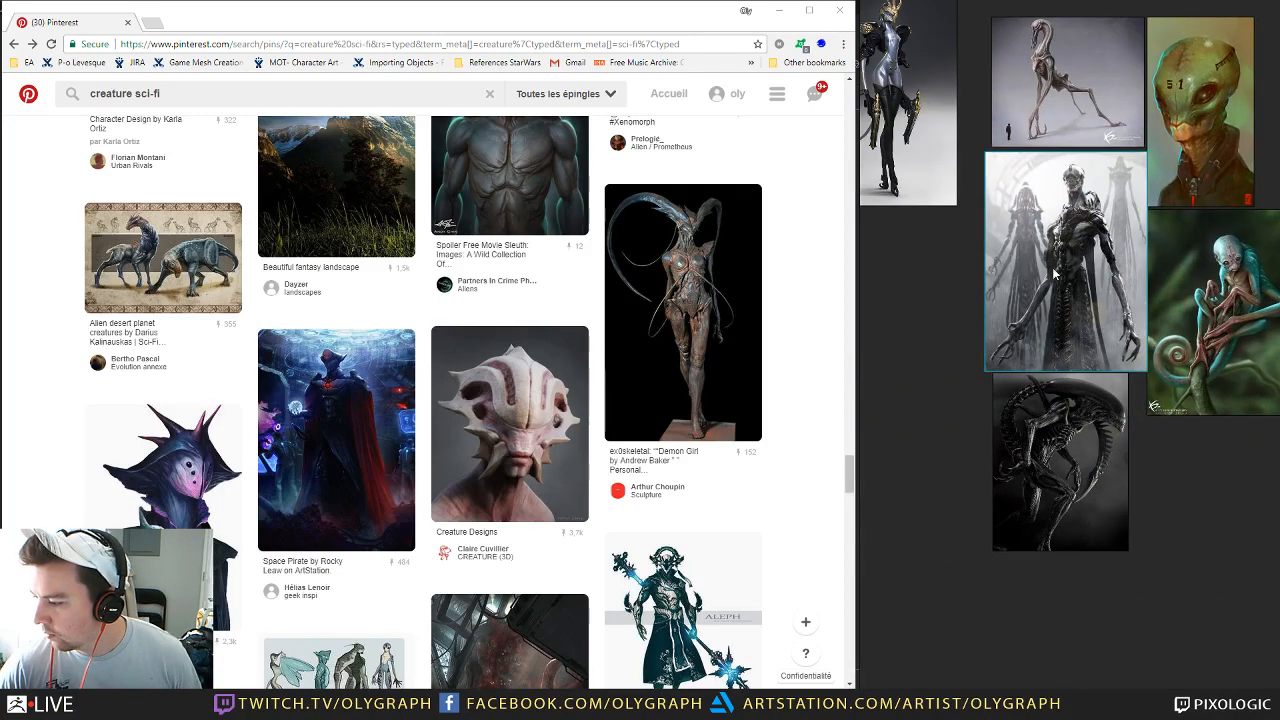
pyautogui.moveTo(1056, 271); pyautogui.dragTo(1070, 283, button='middle')
pyautogui.scroll(2, 1201, 233)
pyautogui.moveTo(1201, 233); pyautogui.dragTo(1153, 284, button='middle')
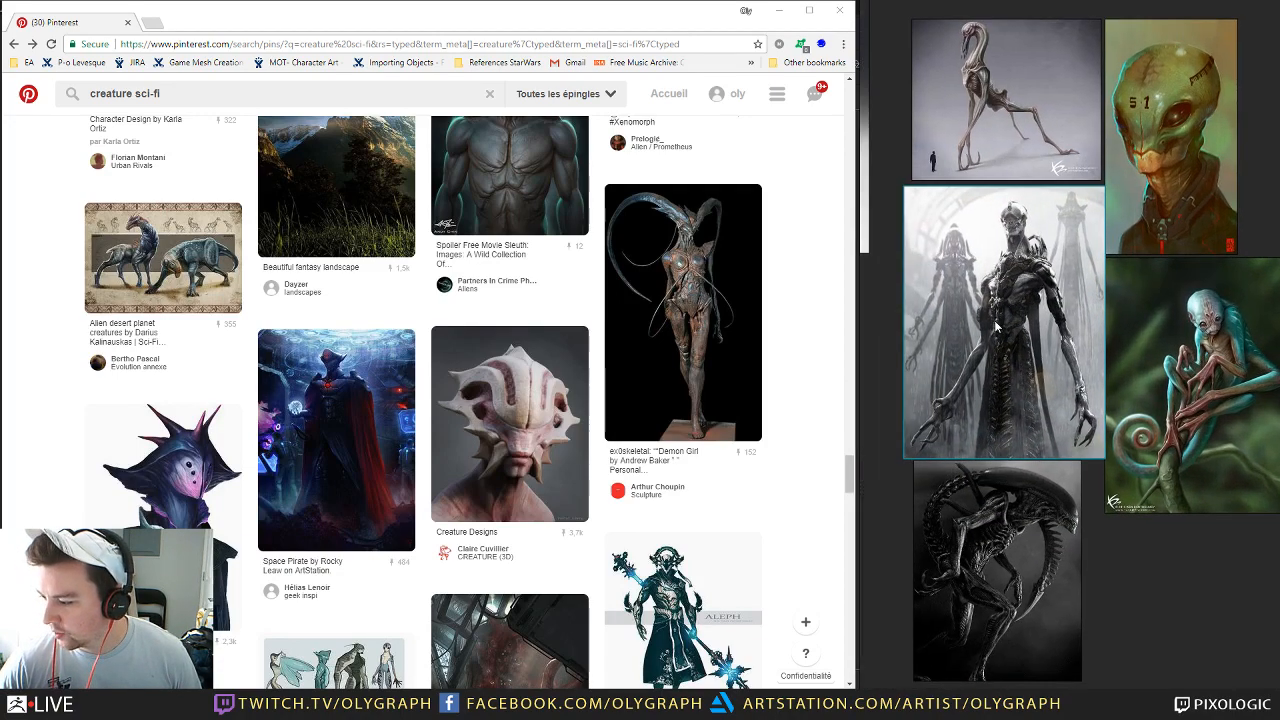
pyautogui.scroll(-2, 1025, 228)
pyautogui.keyDown('ctrl'); pyautogui.keyDown('alt'); pyautogui.moveTo(1030, 309); pyautogui.dragTo(1008, 315); pyautogui.keyUp('alt'); pyautogui.keyUp('ctrl')
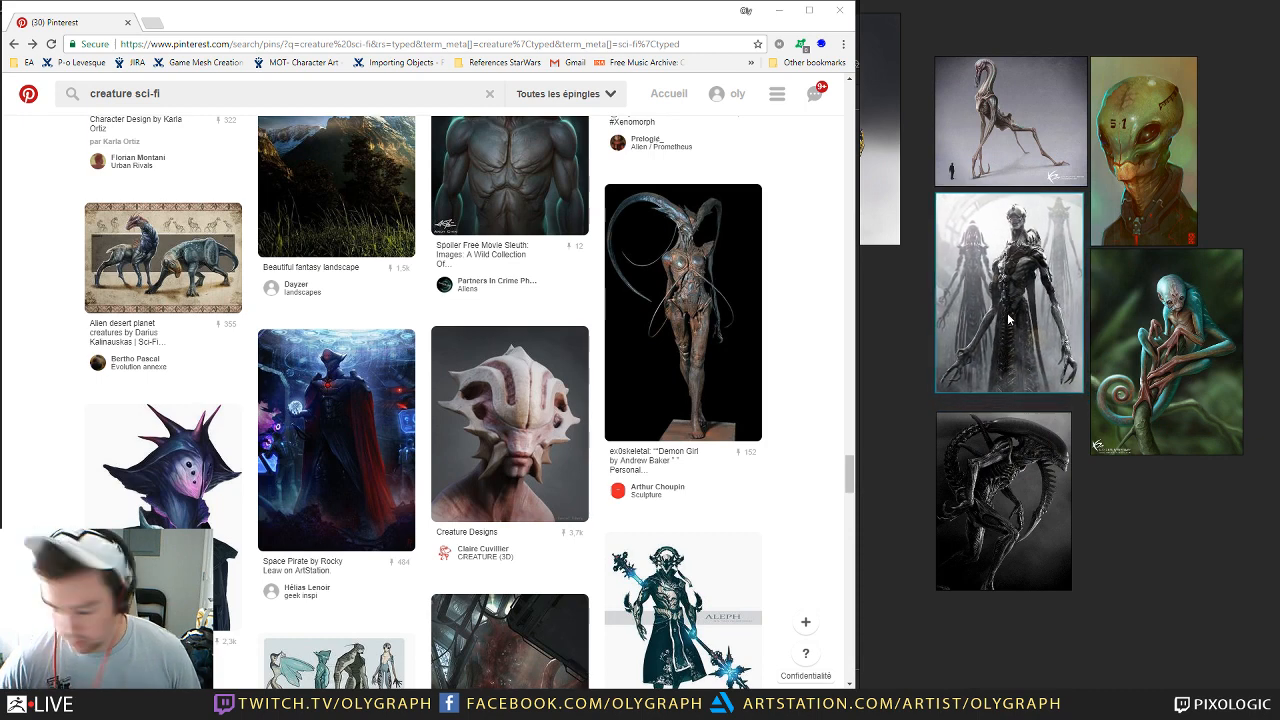
# Step: Minimize the reference board, browser and ZBrush windows, and bring the reference board back up
pyautogui.hotkey('ctrl', 'm')
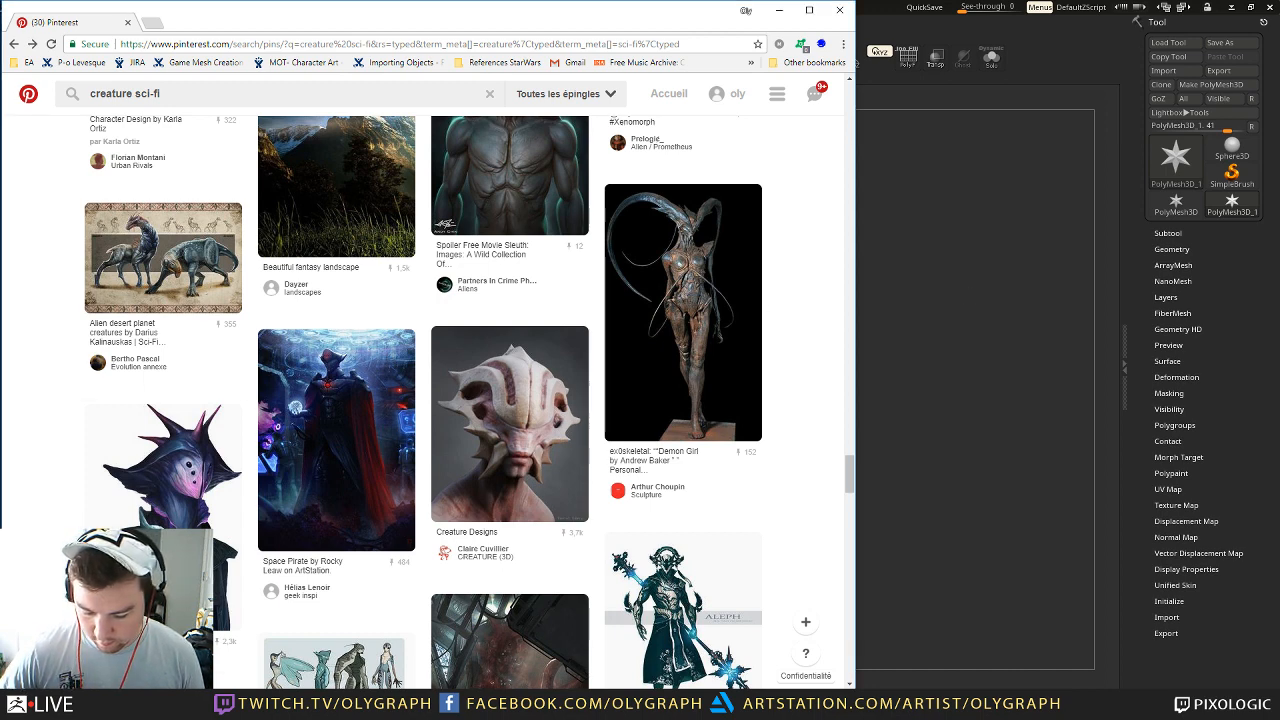
pyautogui.click(779, 9)
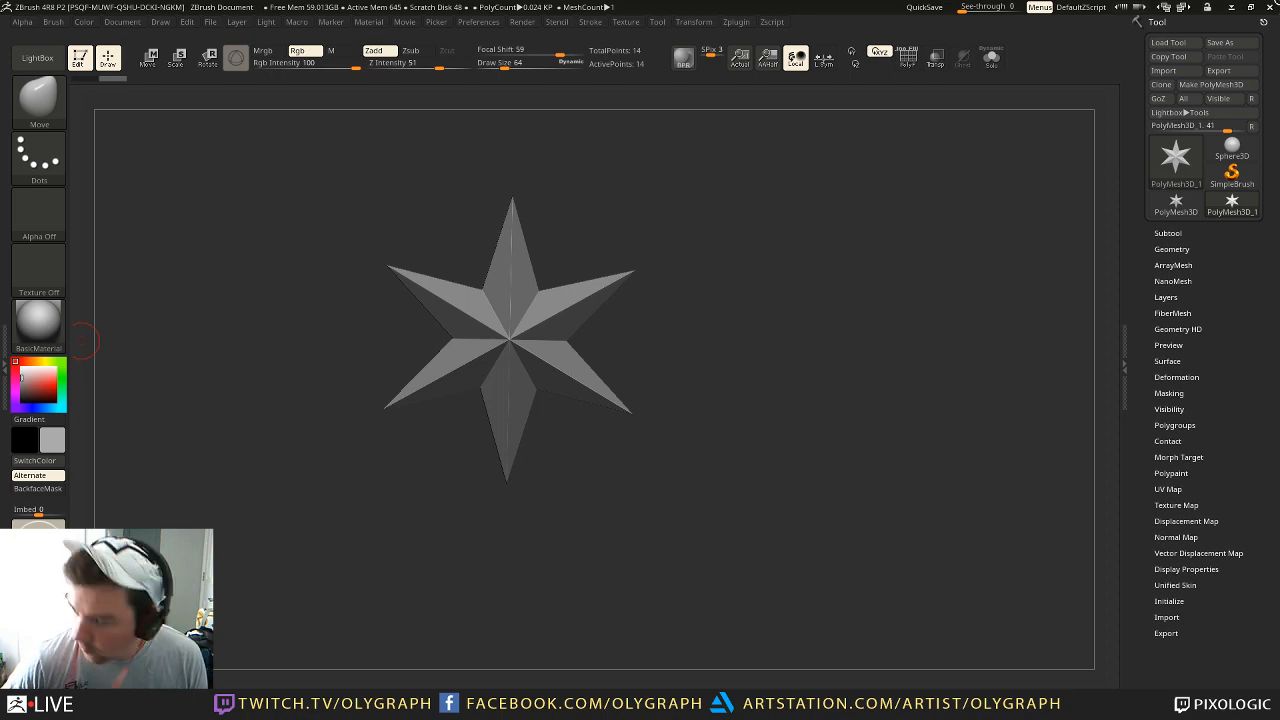
pyautogui.click(1230, 7)
pyautogui.hotkey('alt', 'Tab')
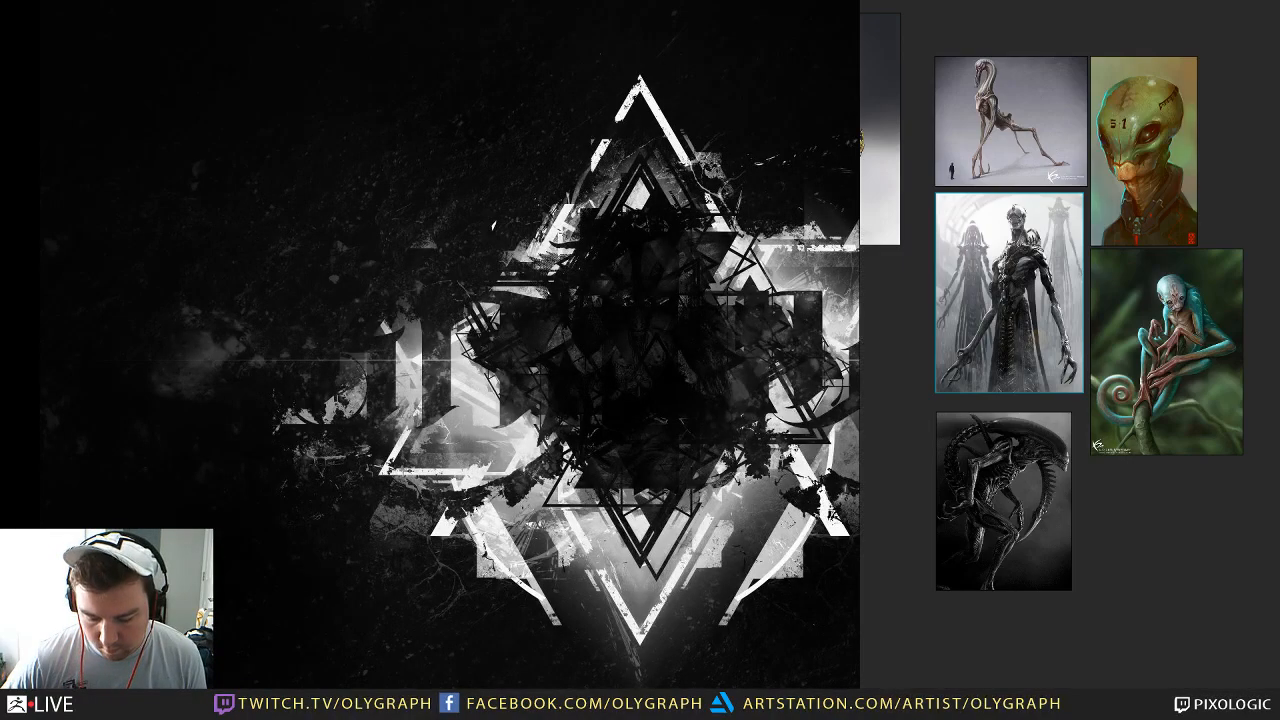
# Step: Review the window and mode commands available for the reference board
pyautogui.rightClick(1245, 585)
pyautogui.moveTo(1219, 479)
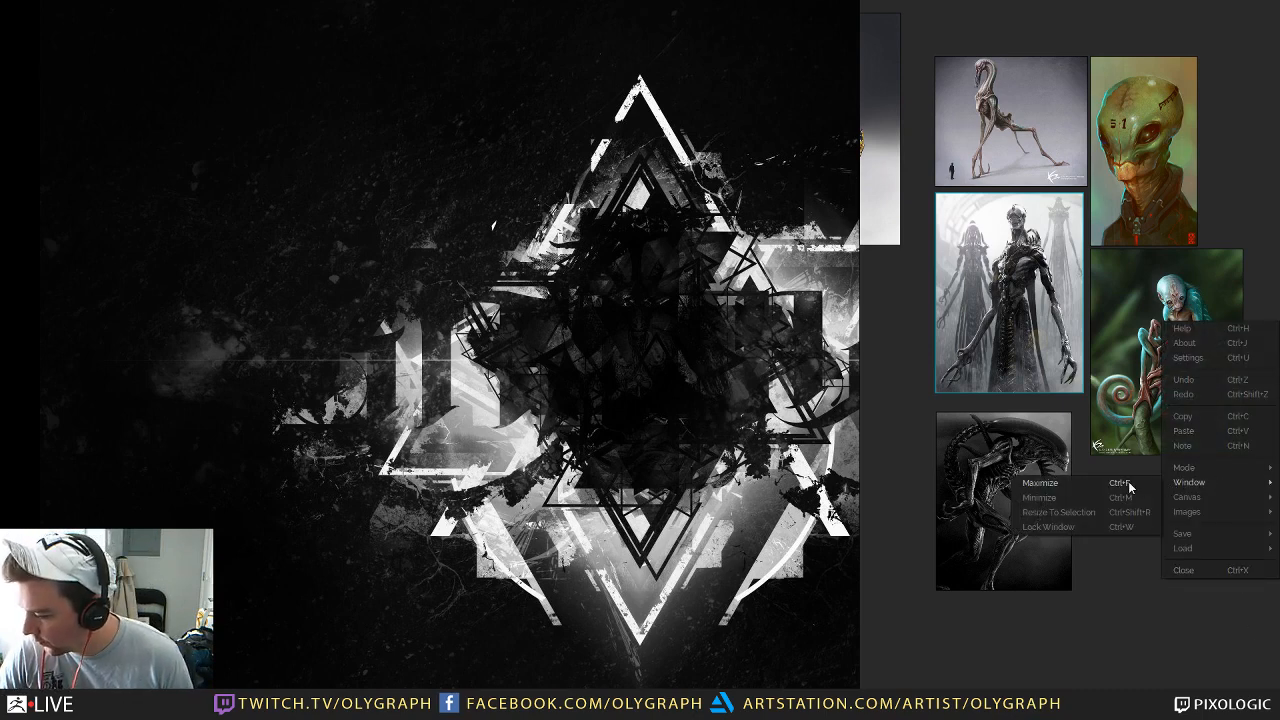
pyautogui.moveTo(1183, 470)
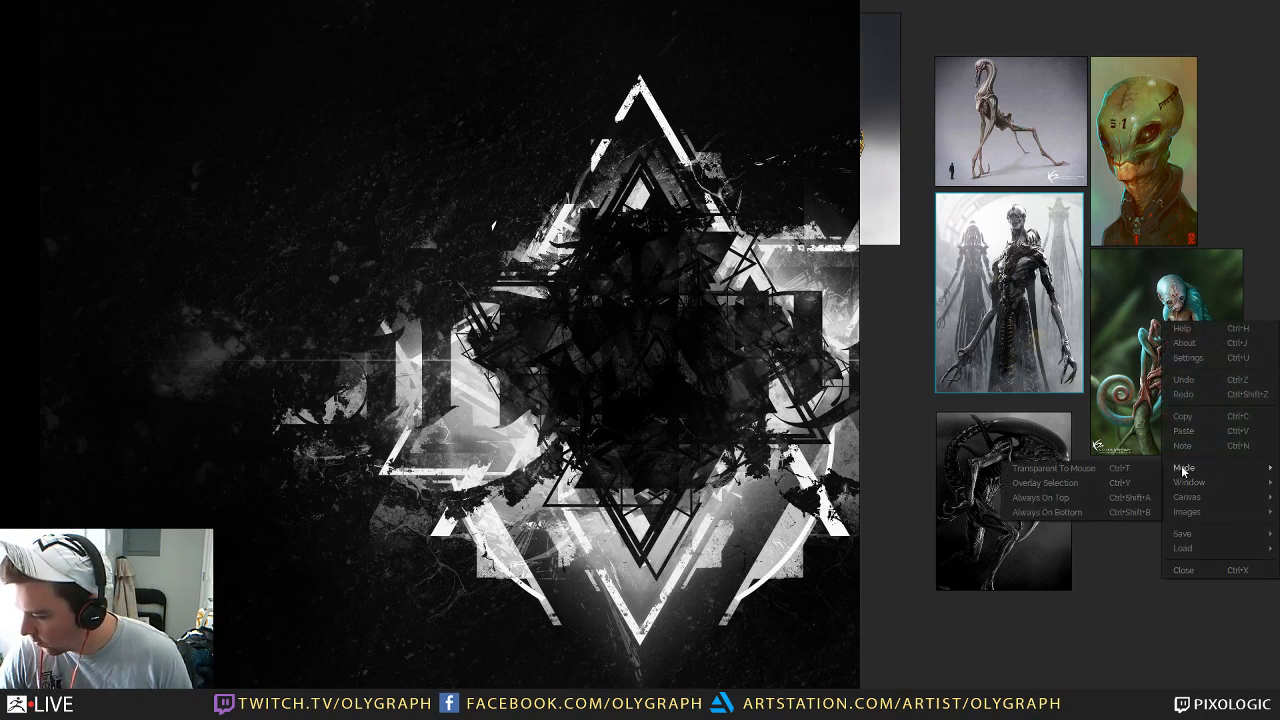
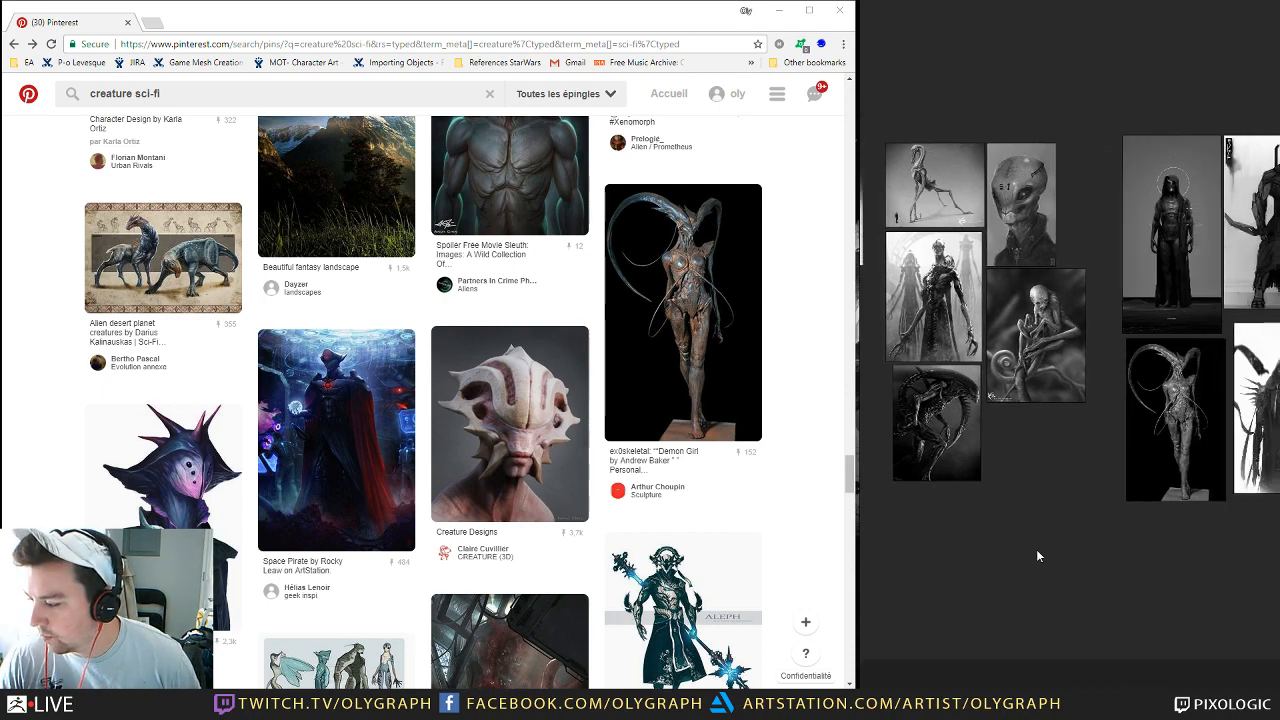
# Step: Browse further down the "creature sci-fi" search results for more creature designs
pyautogui.scroll(-10, 300, 400)
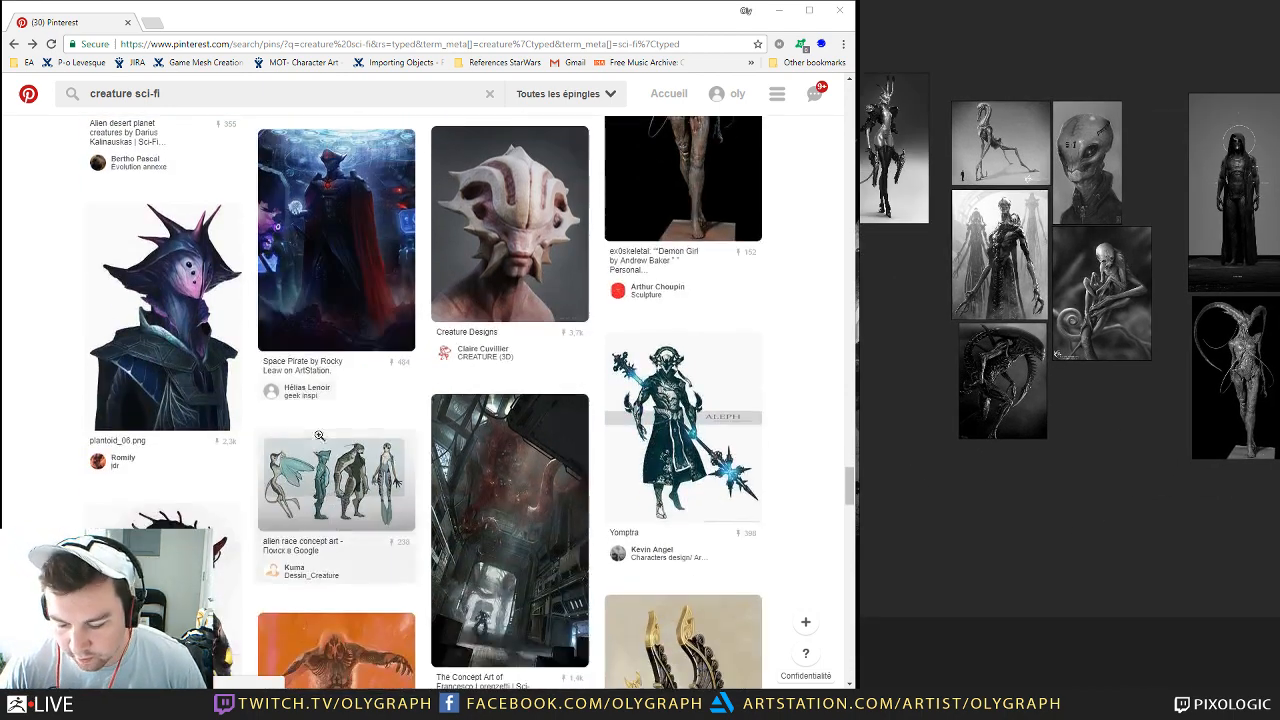
pyautogui.scroll(-6, 315, 443)
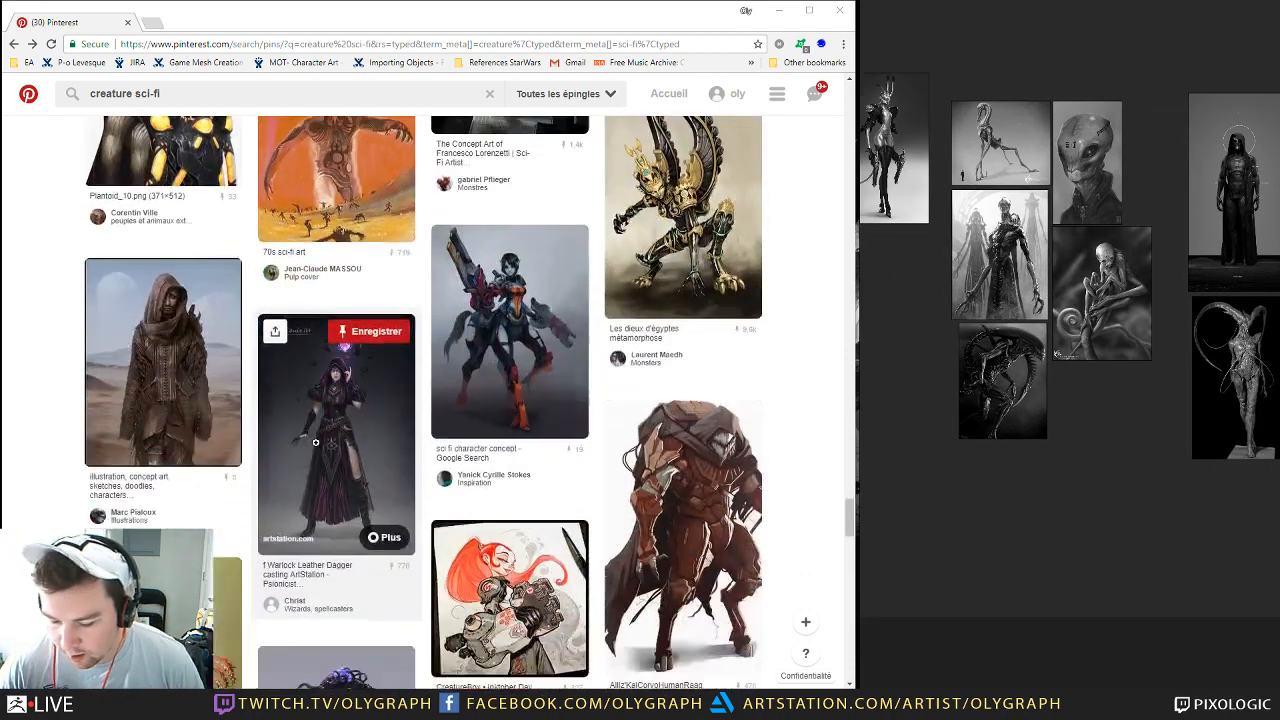
pyautogui.scroll(-2, 315, 443)
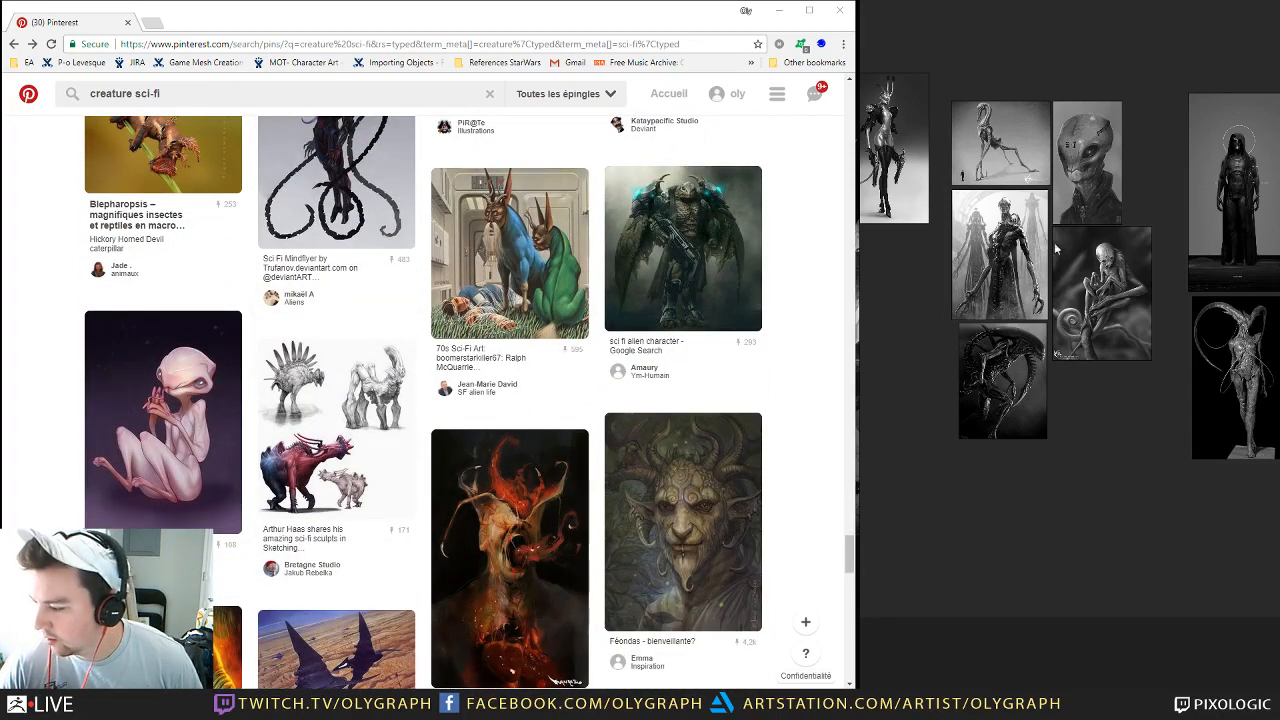
# Step: Examine the greyscale images up close: the robed creature, the long-legged creature, the alien bust and the crouching spiral-tailed creature
pyautogui.scroll(5, 955, 241)
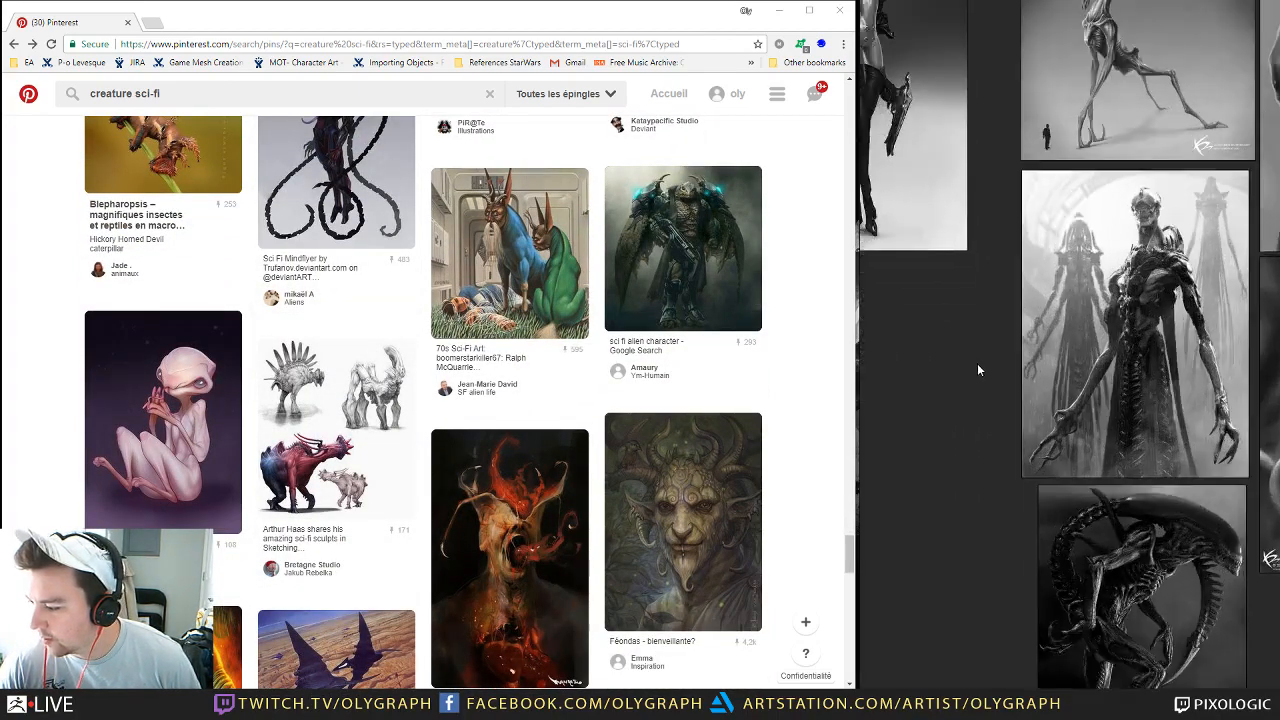
pyautogui.moveTo(968, 460); pyautogui.dragTo(872, 534, button='middle')
pyautogui.scroll(4, 1052, 362)
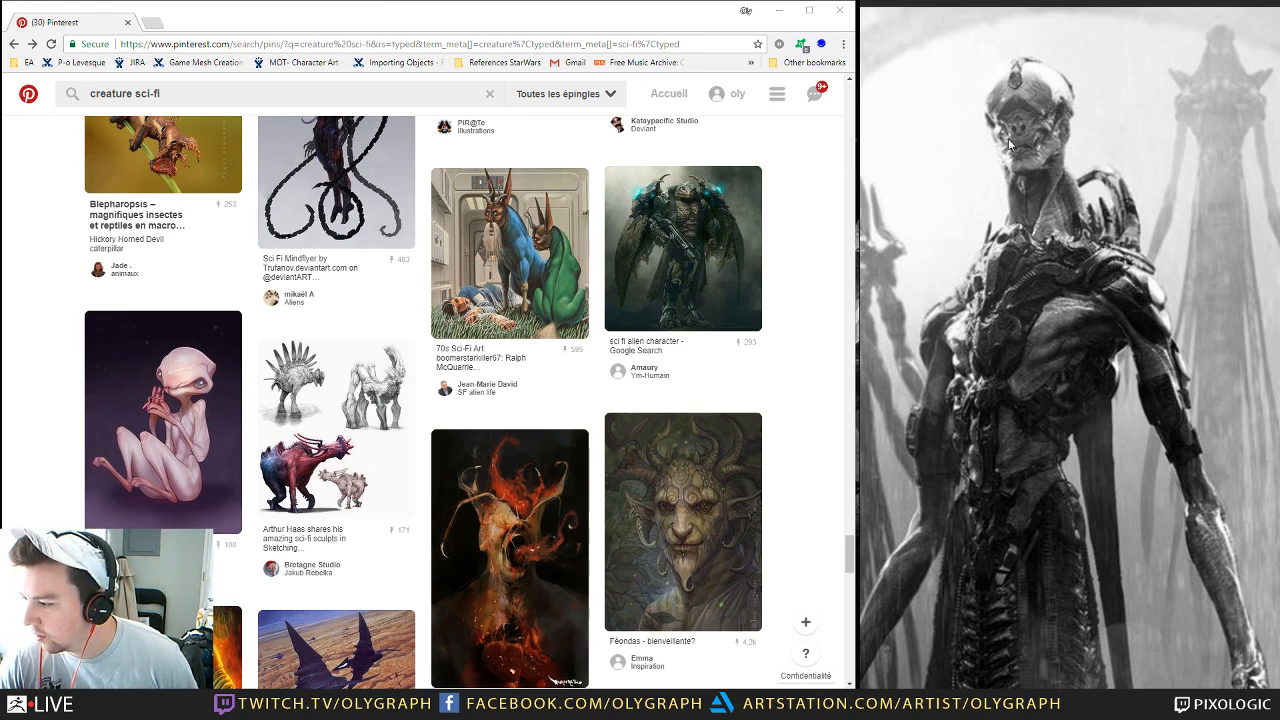
pyautogui.scroll(-2, 985, 325)
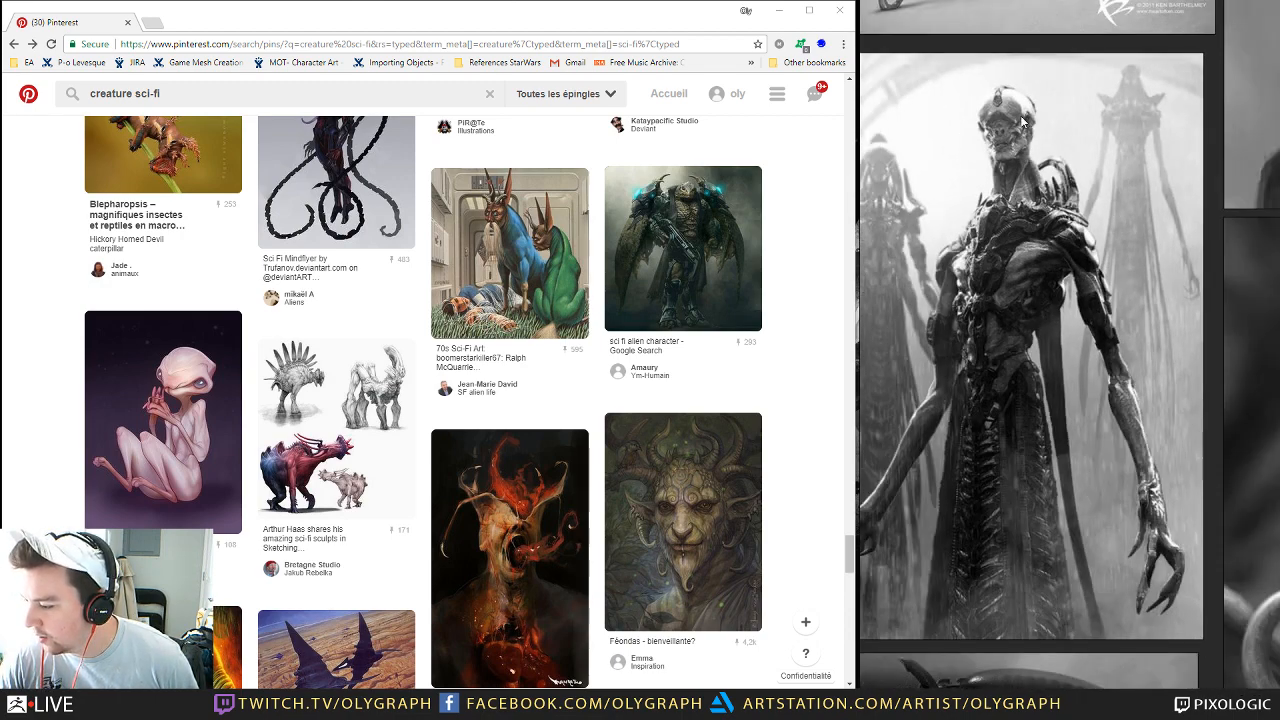
pyautogui.moveTo(1022, 120); pyautogui.dragTo(1066, 118, button='middle')
pyautogui.moveTo(1032, 174); pyautogui.dragTo(1022, 405, button='middle')
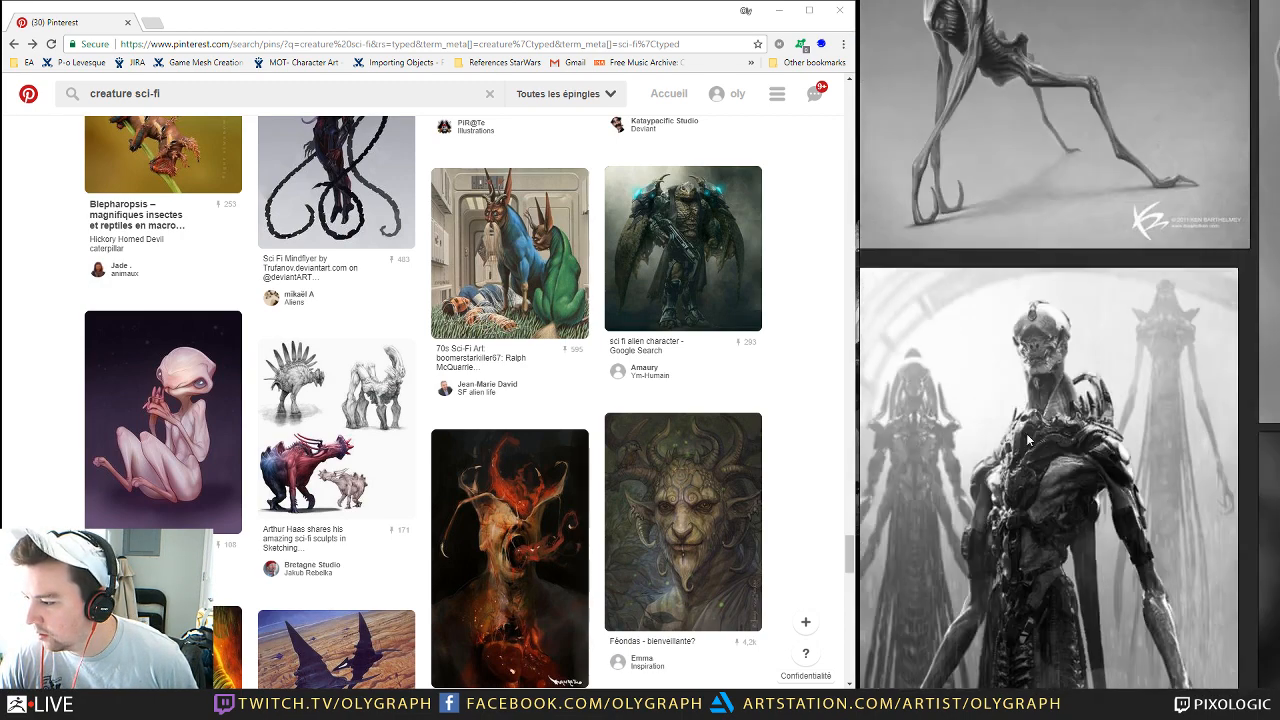
pyautogui.moveTo(990, 91); pyautogui.dragTo(992, 293, button='middle')
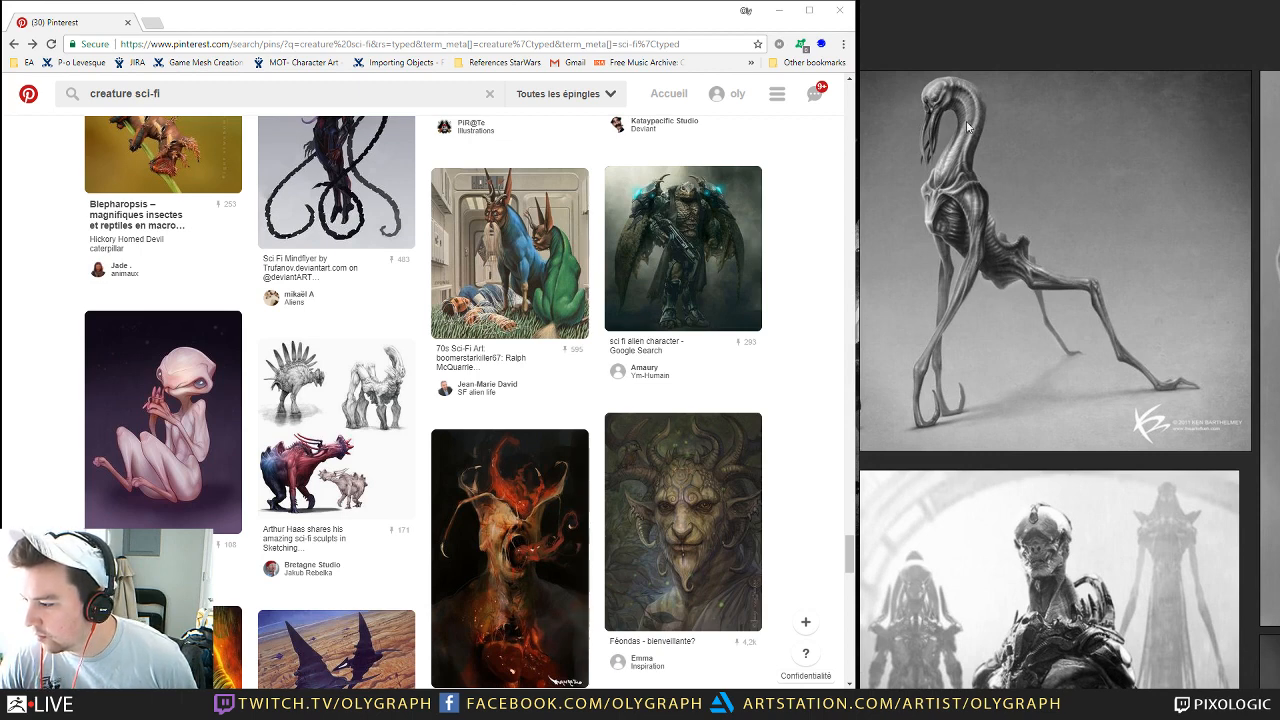
pyautogui.moveTo(1152, 384); pyautogui.dragTo(832, 179, button='middle')
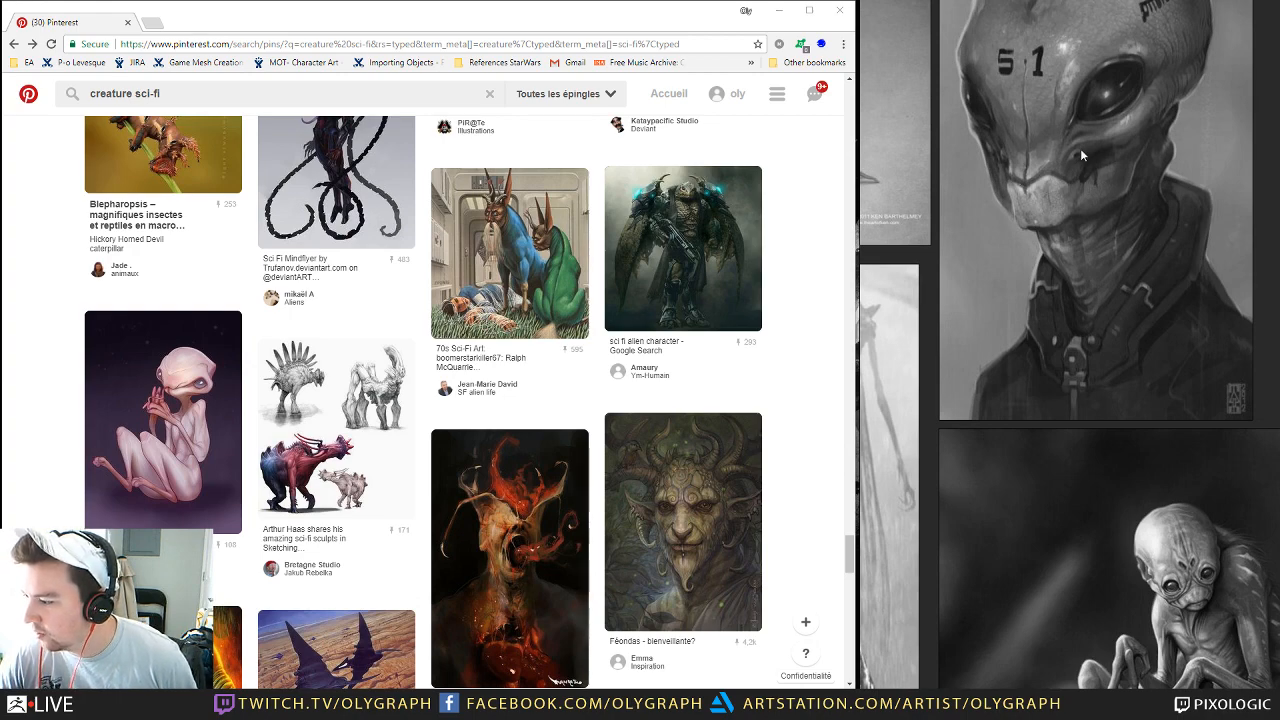
pyautogui.moveTo(1068, 610); pyautogui.dragTo(1056, 197, button='middle')
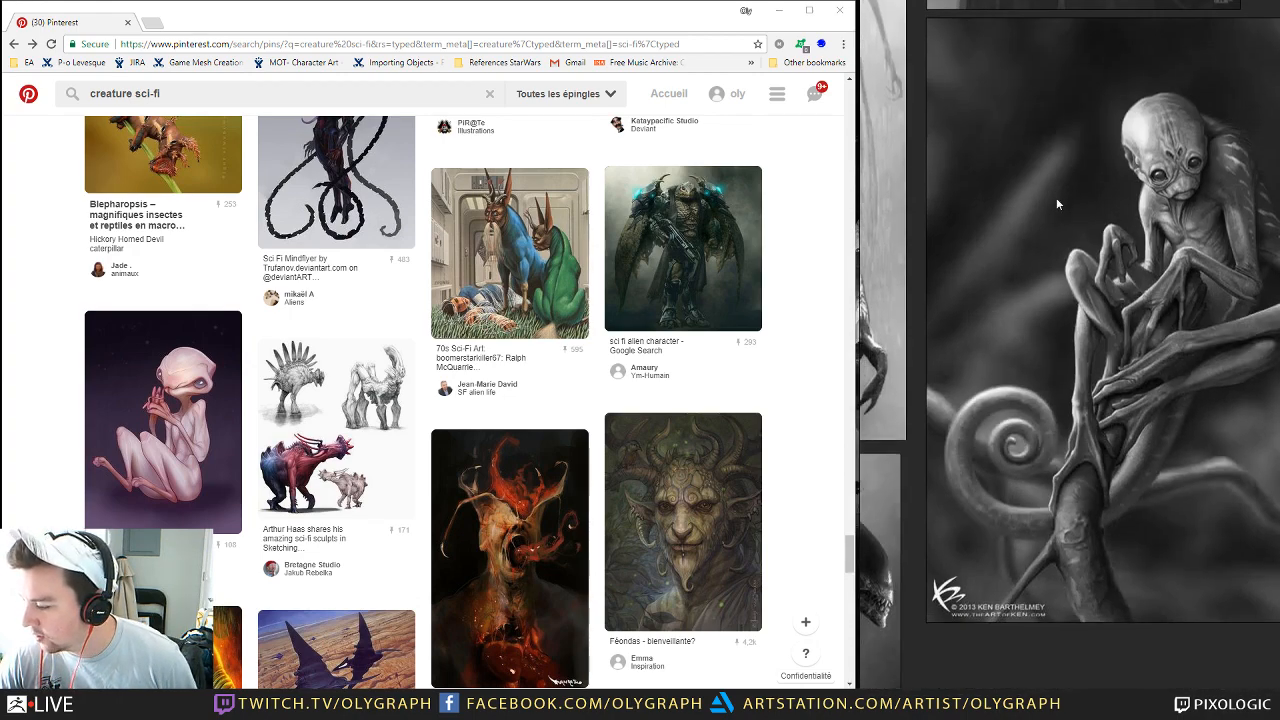
pyautogui.moveTo(1018, 409); pyautogui.dragTo(1142, 291, button='middle')
pyautogui.scroll(-2, 1120, 288)
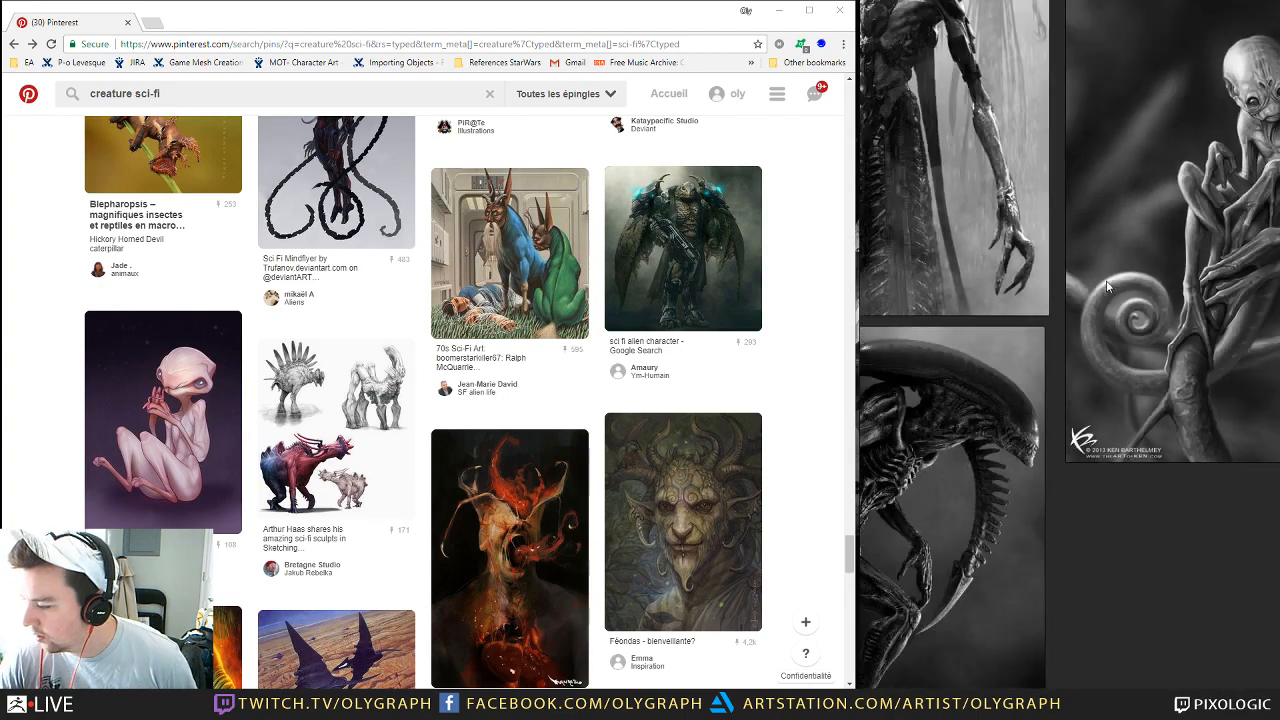
pyautogui.moveTo(1230, 240); pyautogui.dragTo(1063, 248, button='middle')
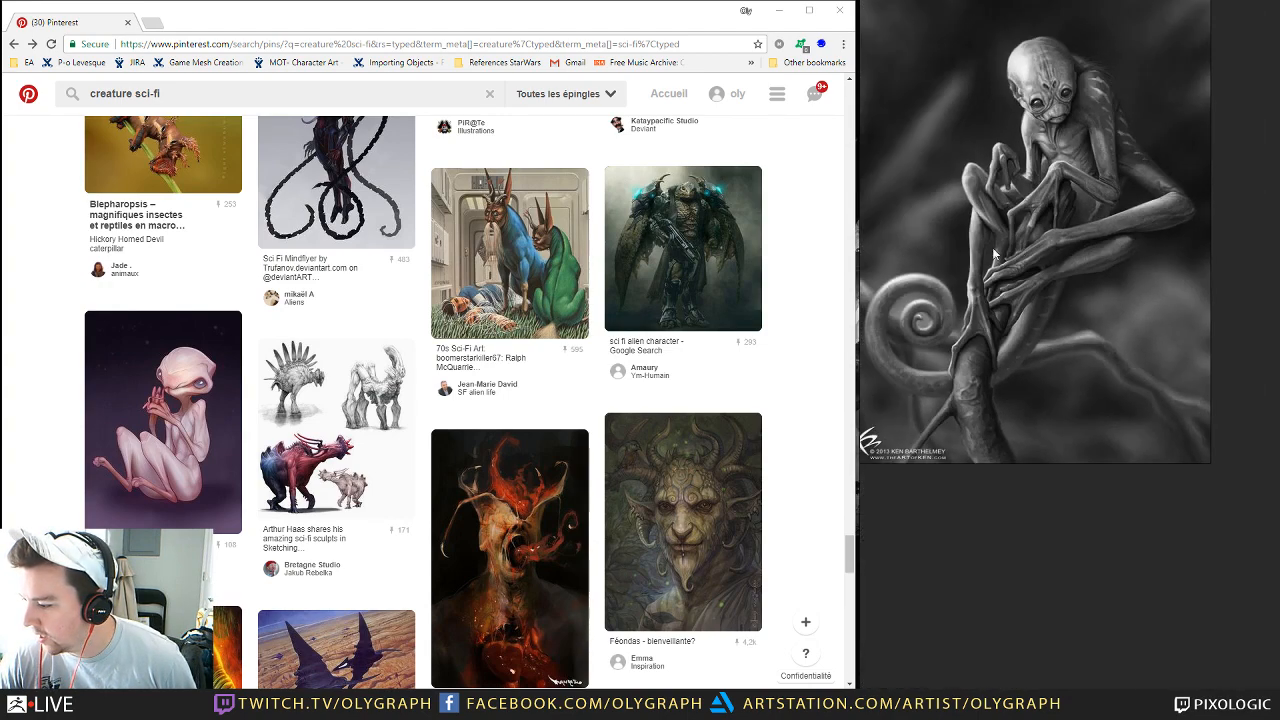
# Step: Turn off greyscale for the crouching spiral-tailed creature image and compare it with its greyscale neighbours
pyautogui.click(1000, 278)
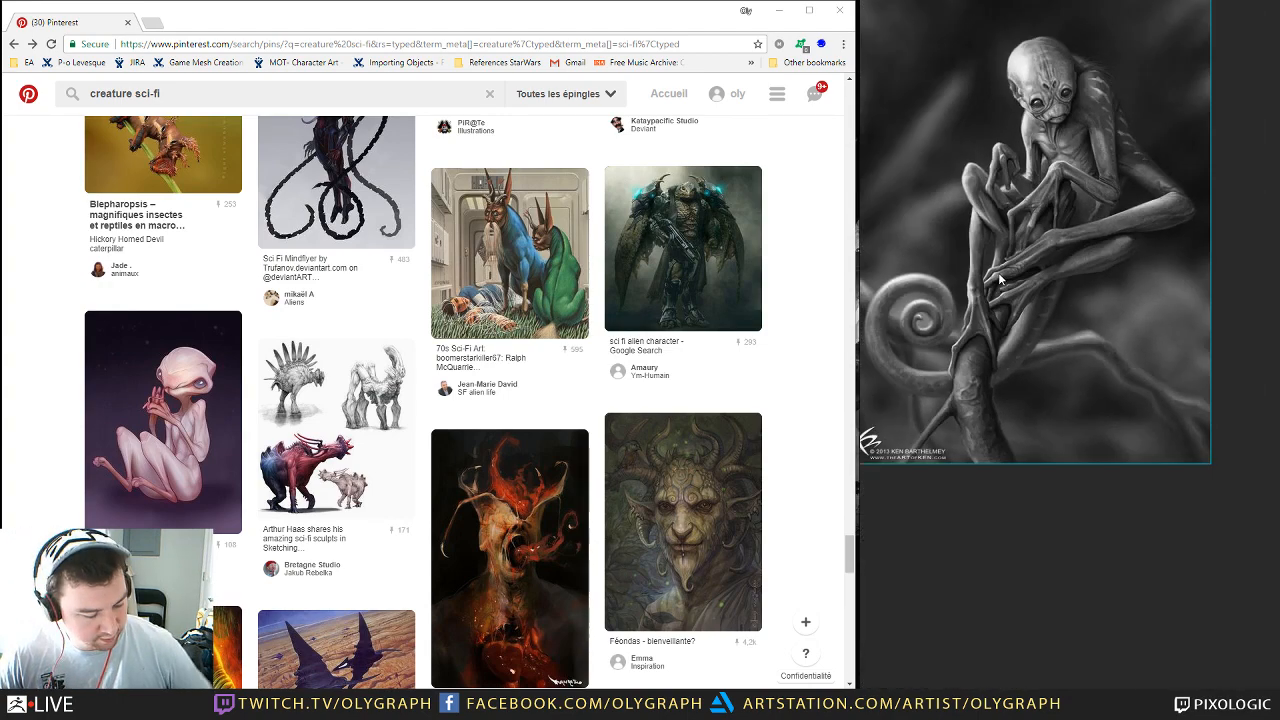
pyautogui.hotkey('alt', 'g')
pyautogui.moveTo(1022, 574); pyautogui.dragTo(1182, 535, button='middle')
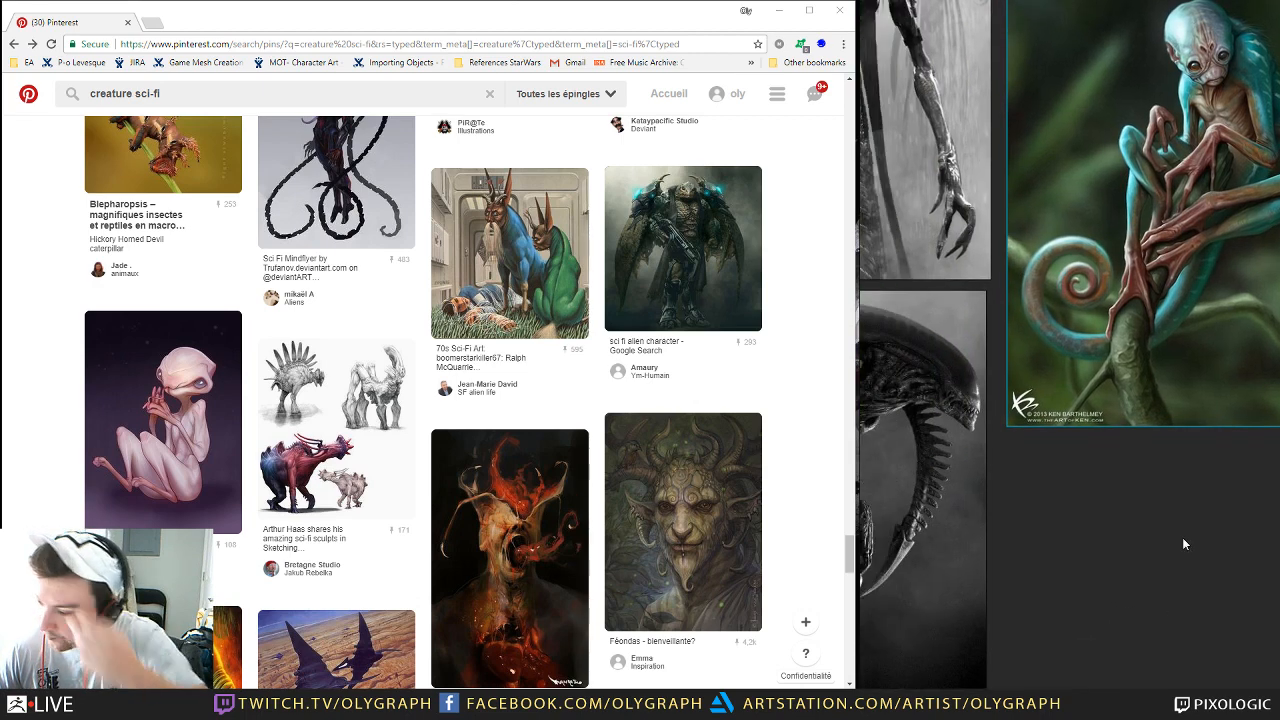
pyautogui.scroll(-1, 1080, 430)
pyautogui.scroll(-1, 922, 262)
pyautogui.moveTo(957, 196); pyautogui.dragTo(1036, 241, button='middle')
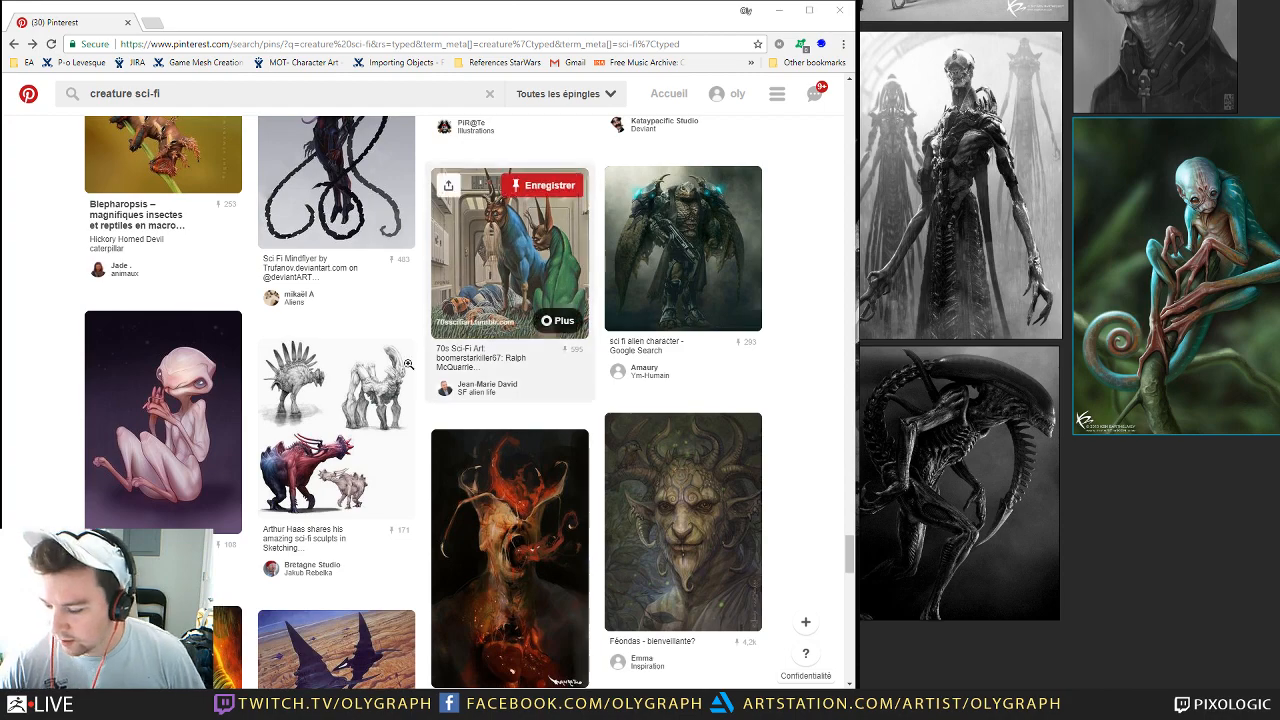
# Step: Find the white armoured centaur with the spear in the search results and copy its image from the pin
pyautogui.scroll(-6, 371, 413)
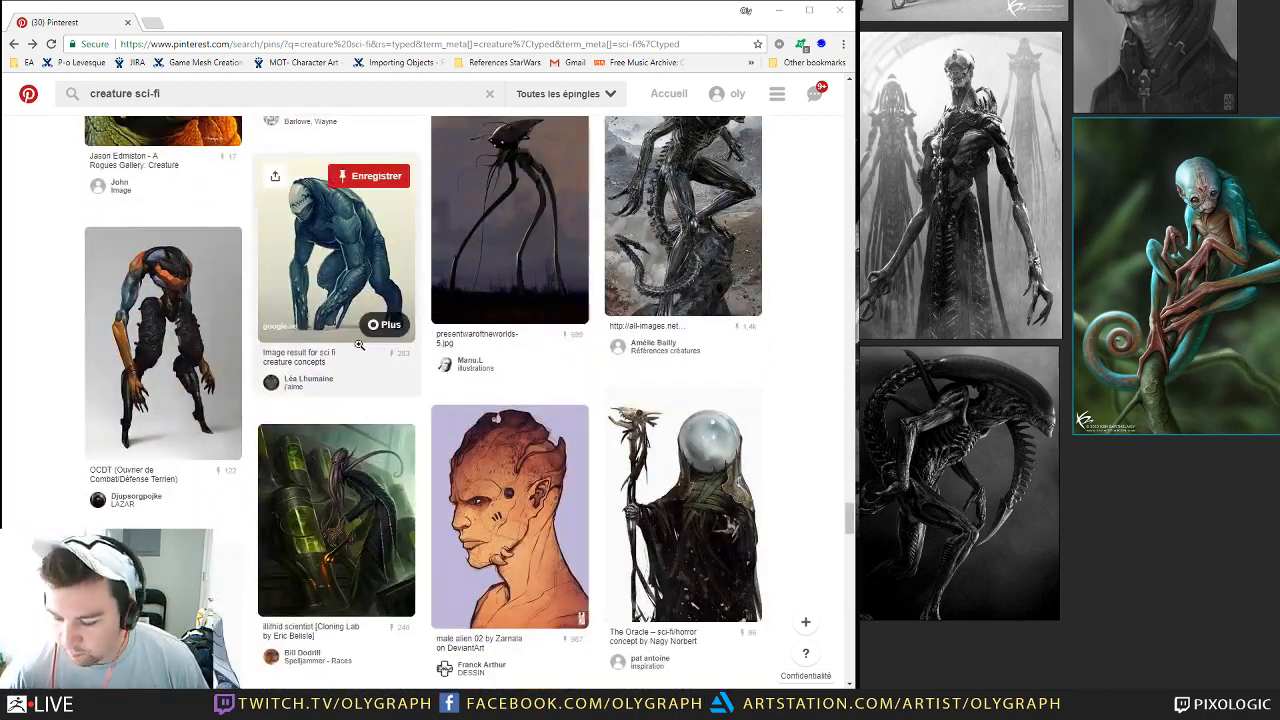
pyautogui.scroll(-5, 345, 300)
pyautogui.scroll(3, 349, 325)
pyautogui.scroll(-10, 349, 325)
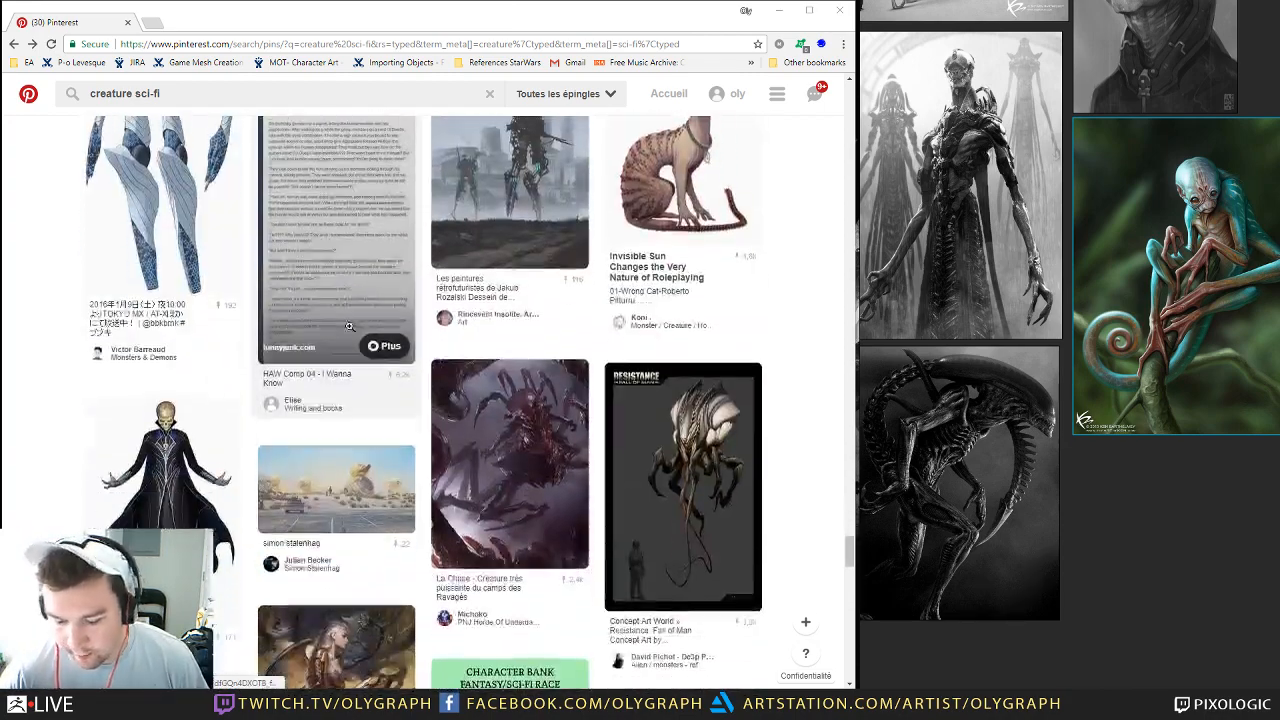
pyautogui.scroll(-6, 343, 326)
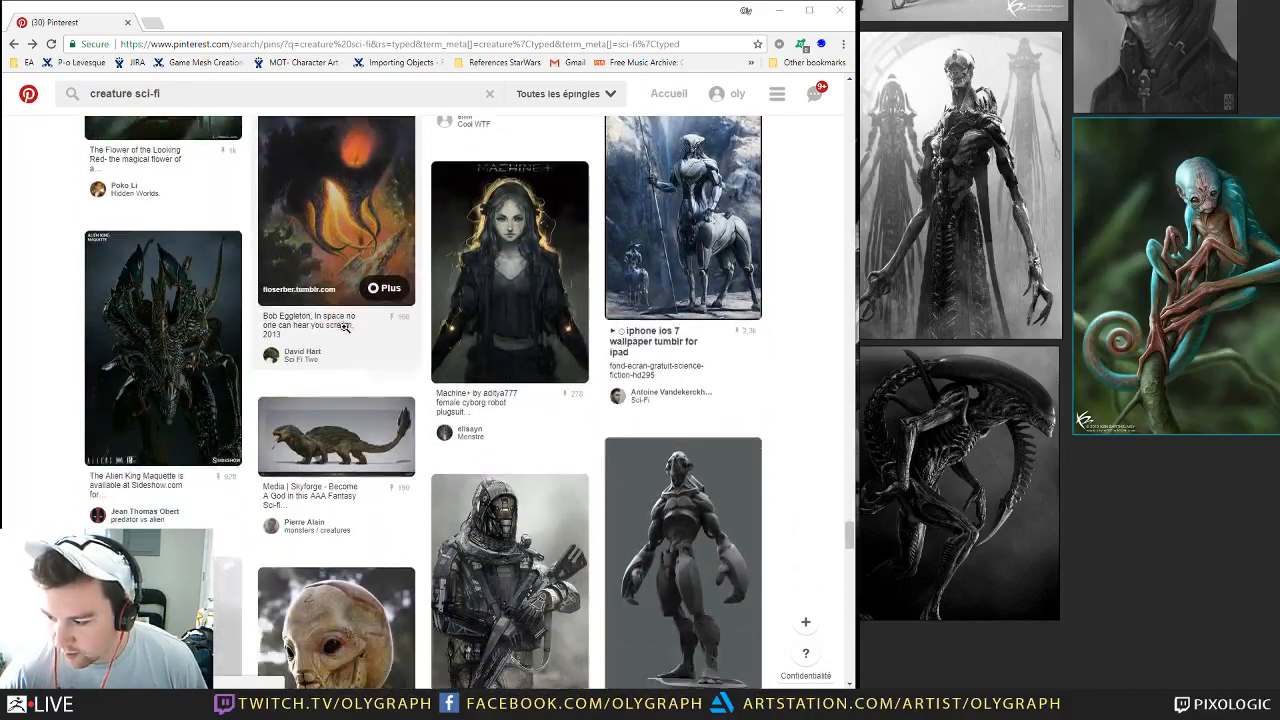
pyautogui.click(658, 215)
pyautogui.rightClick(477, 292)
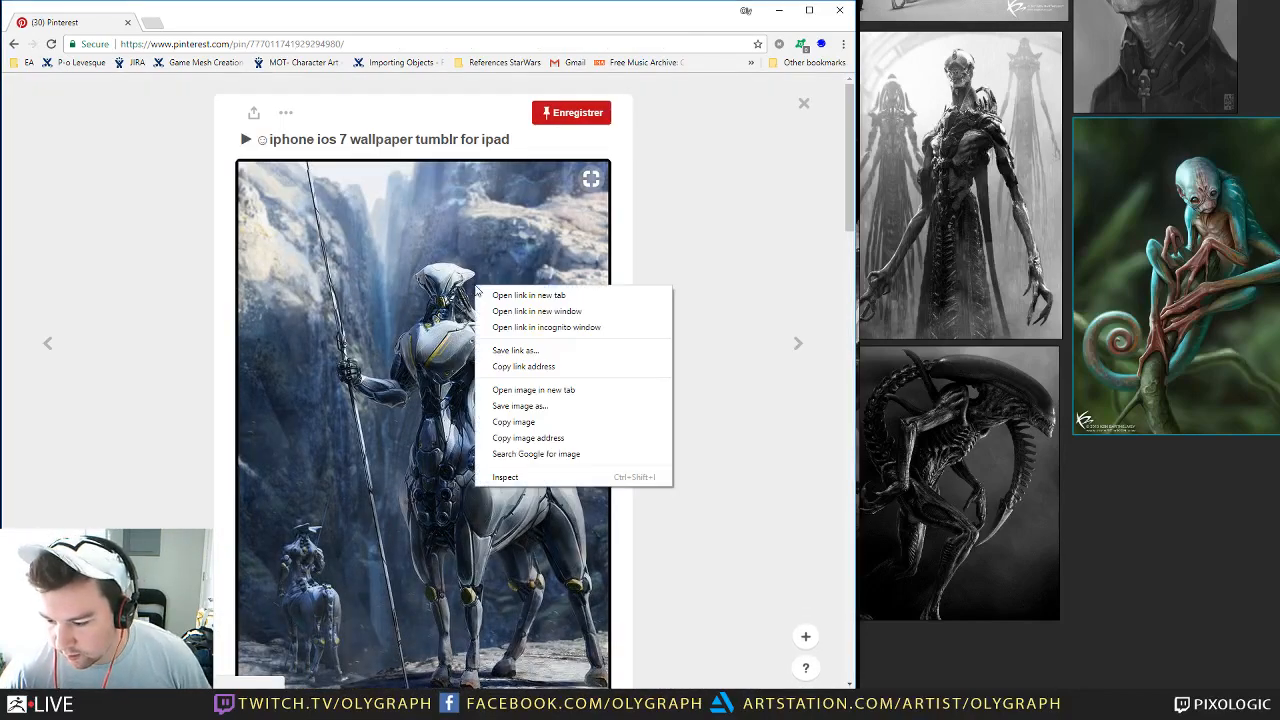
pyautogui.click(560, 421)
# Step: Paste the centaur image onto the reference board and place it beneath the ornate horned head image
pyautogui.click(1195, 553)
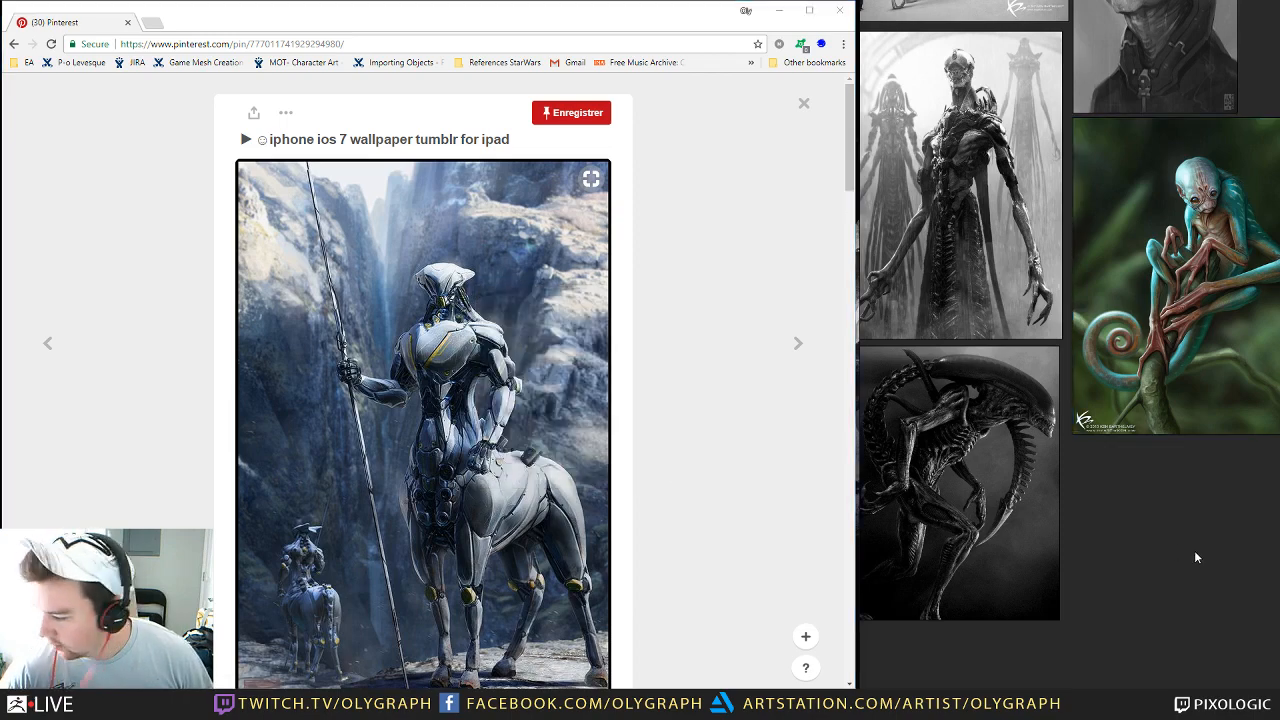
pyautogui.scroll(-6, 1140, 499)
pyautogui.moveTo(1137, 546); pyautogui.dragTo(1159, 485, button='middle')
pyautogui.scroll(2, 944, 436)
pyautogui.hotkey('ctrl', 'v')
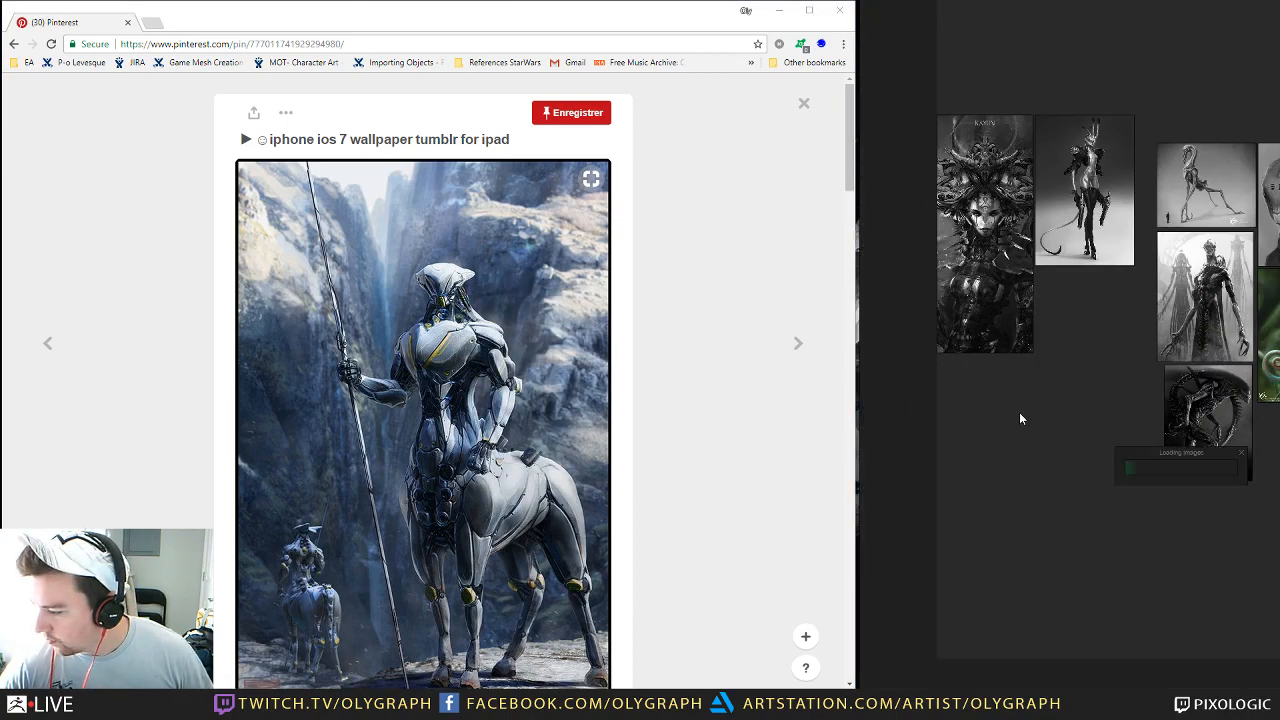
pyautogui.moveTo(1019, 412); pyautogui.dragTo(993, 437)
# Step: Select the ornate horned head and slender horned figure images above the centaur and turn off their greyscale
pyautogui.moveTo(952, 43); pyautogui.dragTo(1080, 242)
pyautogui.click(1098, 350)
pyautogui.moveTo(1133, 300); pyautogui.dragTo(1014, 300, button='middle')
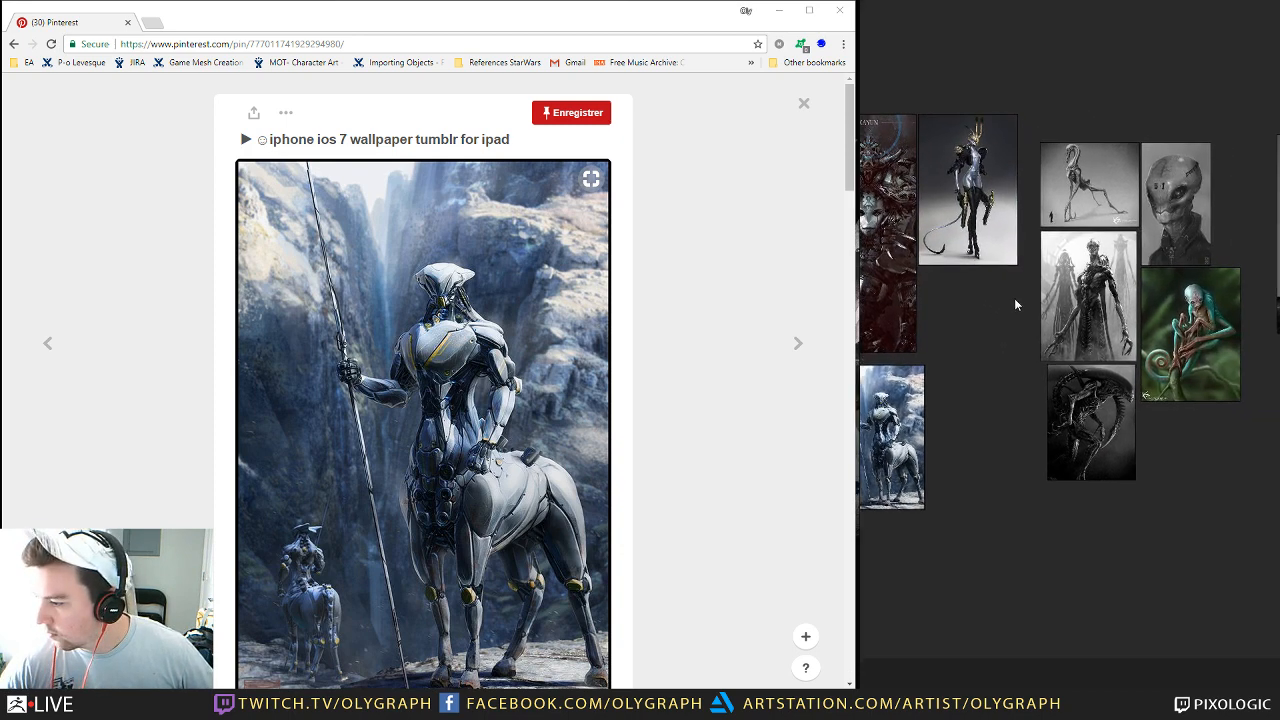
# Step: Turn off greyscale for the alien bust, the figures beside it, and the four dark robed and horned figures in the neighbouring group
pyautogui.moveTo(1109, 125); pyautogui.dragTo(1109, 402)
pyautogui.click(1173, 199)
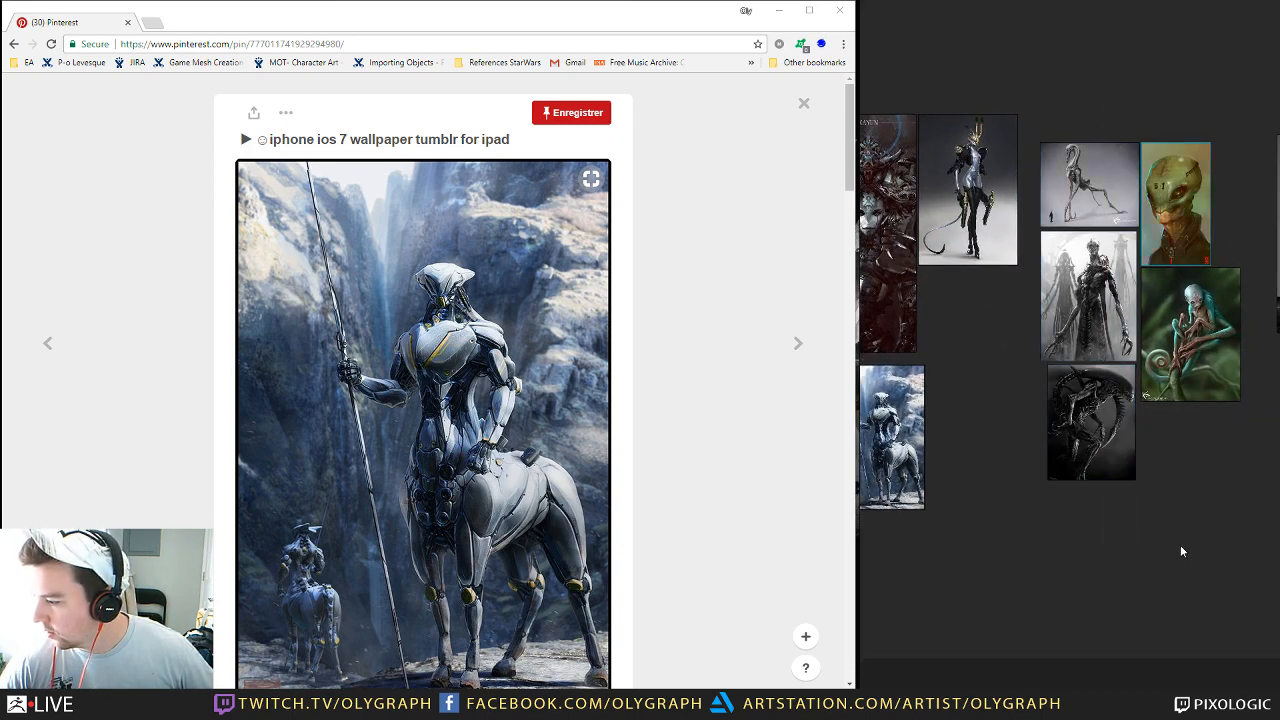
pyautogui.moveTo(1180, 551); pyautogui.dragTo(920, 537, button='middle')
pyautogui.moveTo(1045, 108); pyautogui.dragTo(1190, 518)
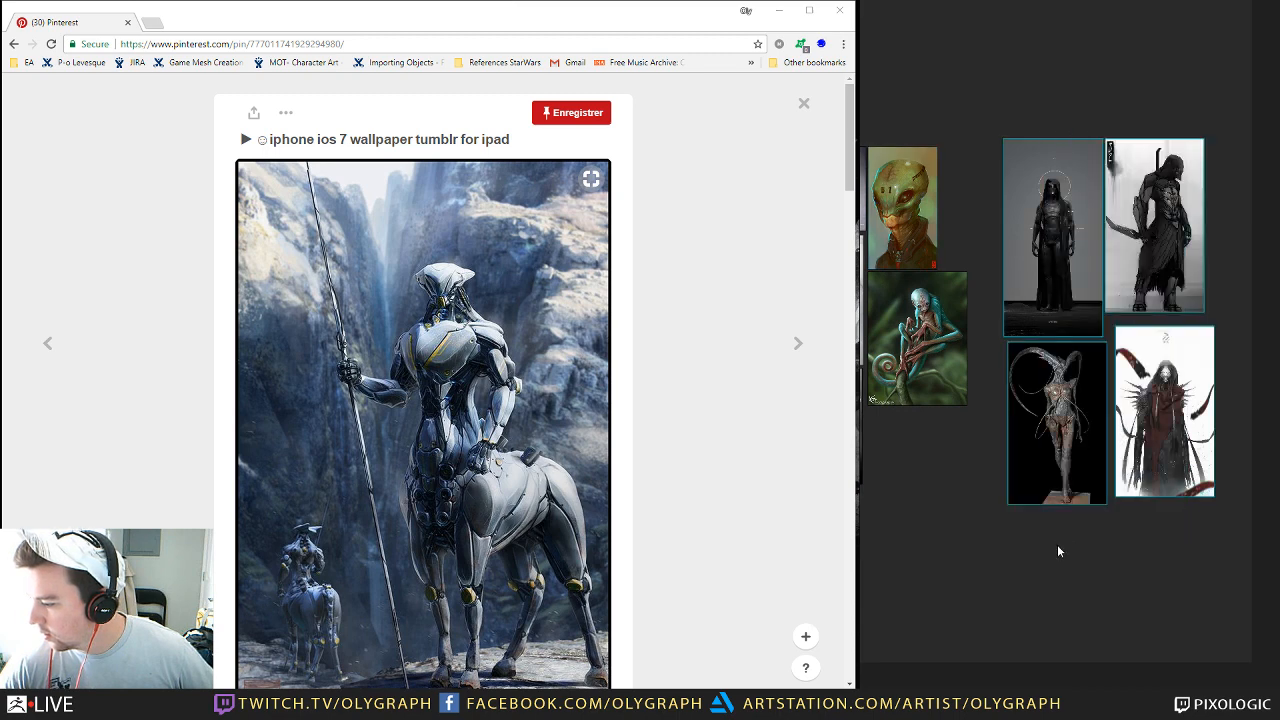
pyautogui.click(1001, 556)
pyautogui.moveTo(1013, 547); pyautogui.dragTo(1250, 482, button='middle')
pyautogui.moveTo(990, 574); pyautogui.dragTo(1018, 546, button='middle')
# Step: Start saving the reference board as a new scene file and browse to Projects > 2017 on the 4TB_Data_02 drive
pyautogui.rightClick(997, 453)
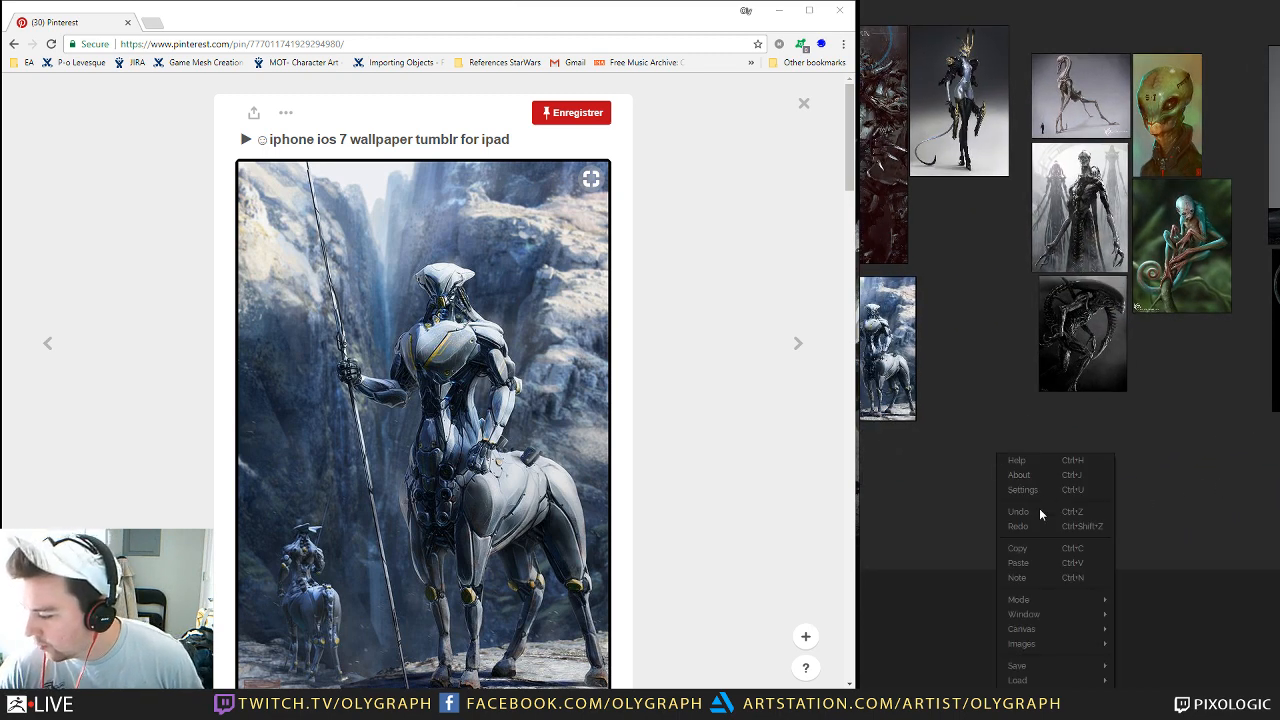
pyautogui.moveTo(1045, 602)
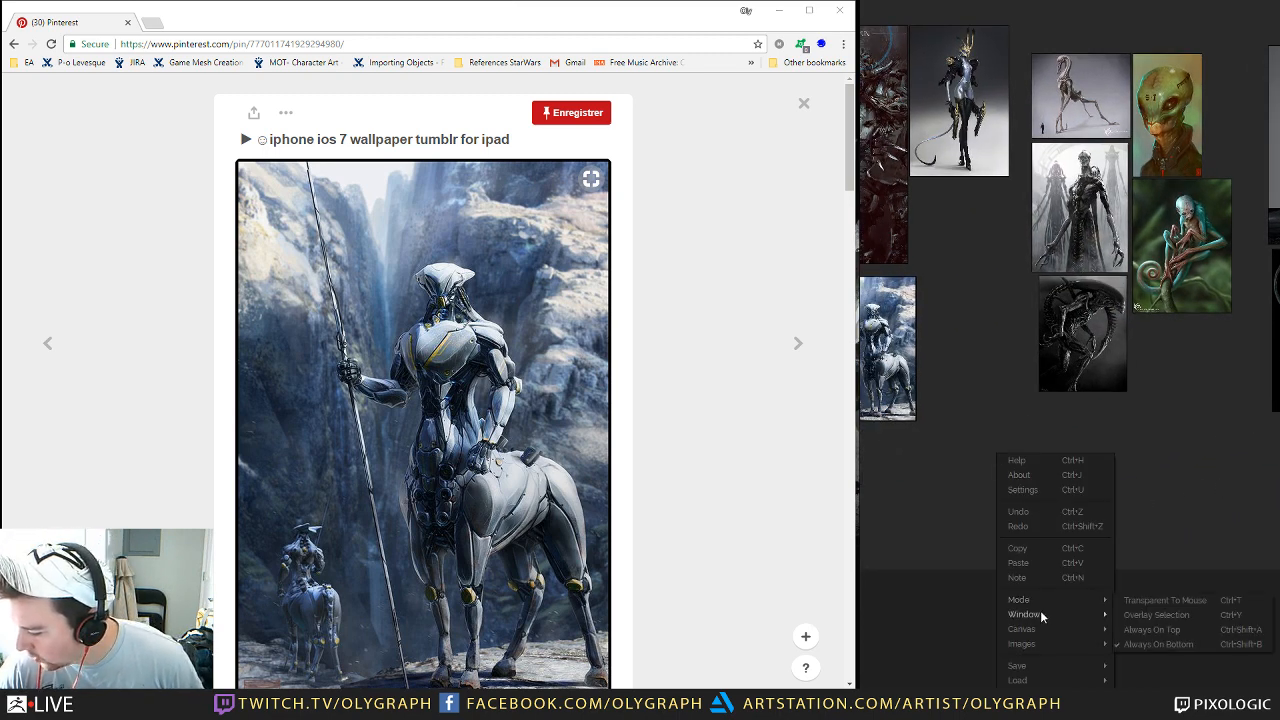
pyautogui.moveTo(1036, 667)
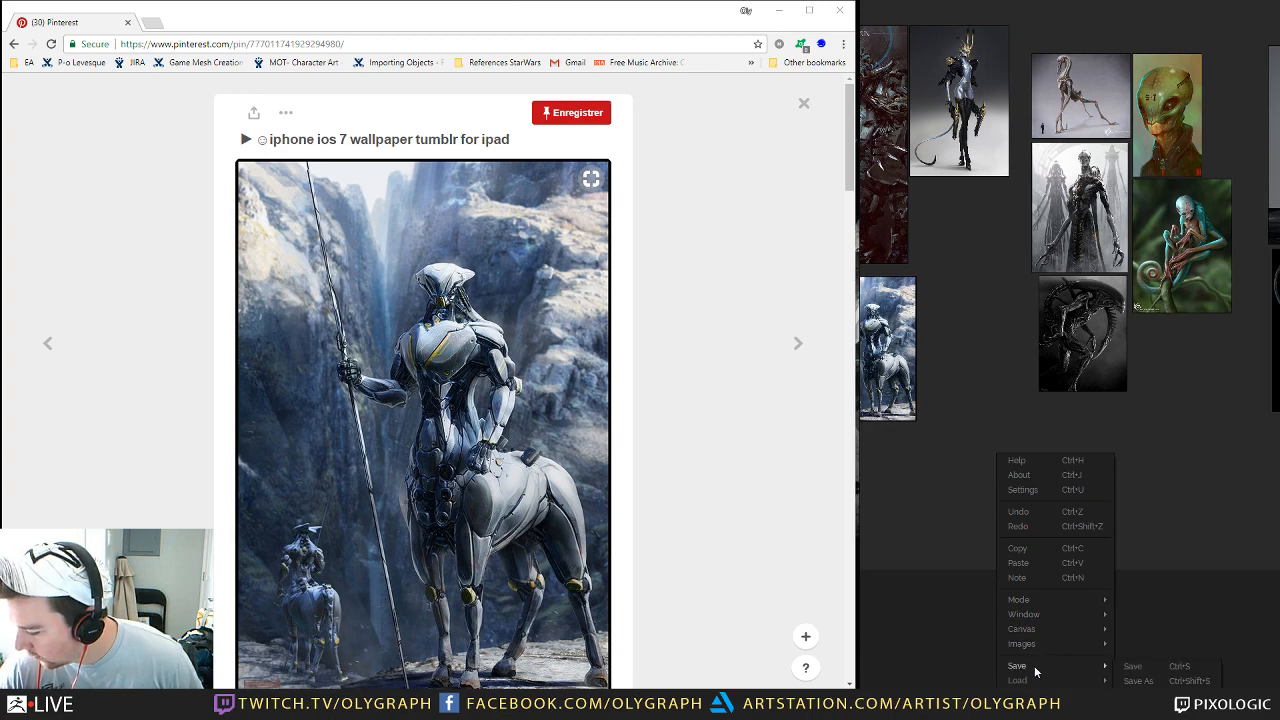
pyautogui.click(1200, 681)
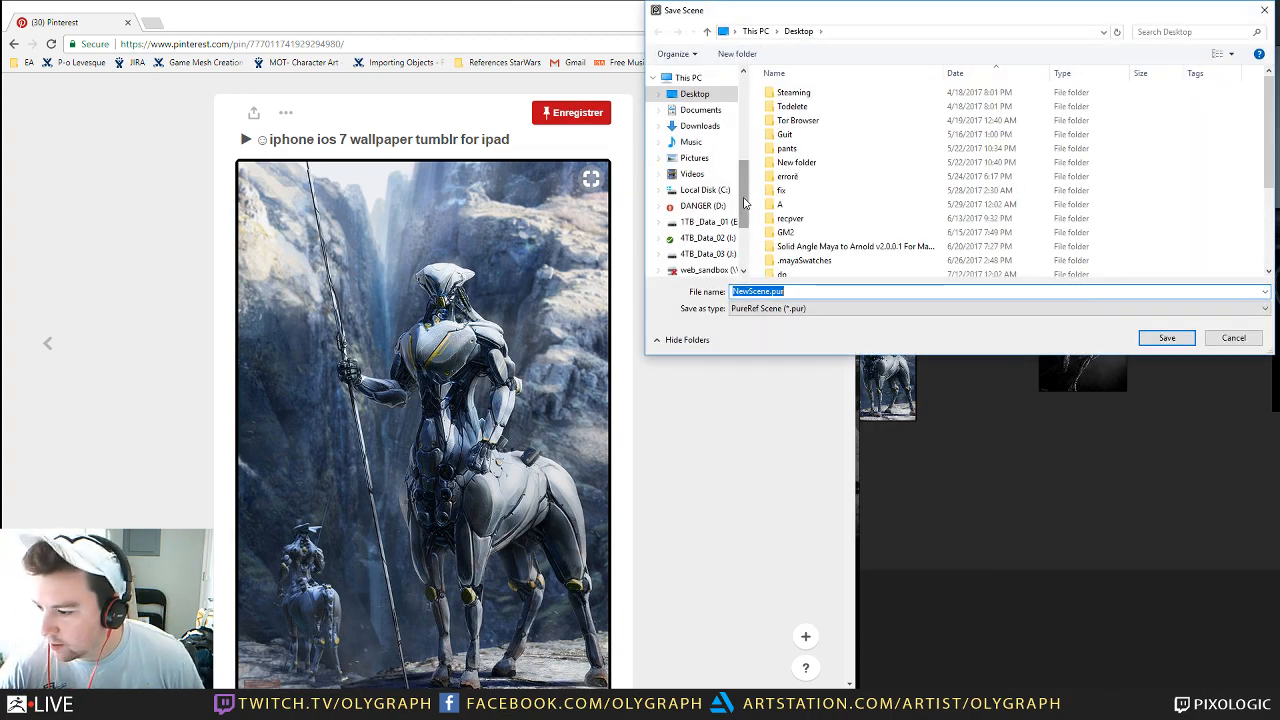
pyautogui.scroll(1, 735, 100)
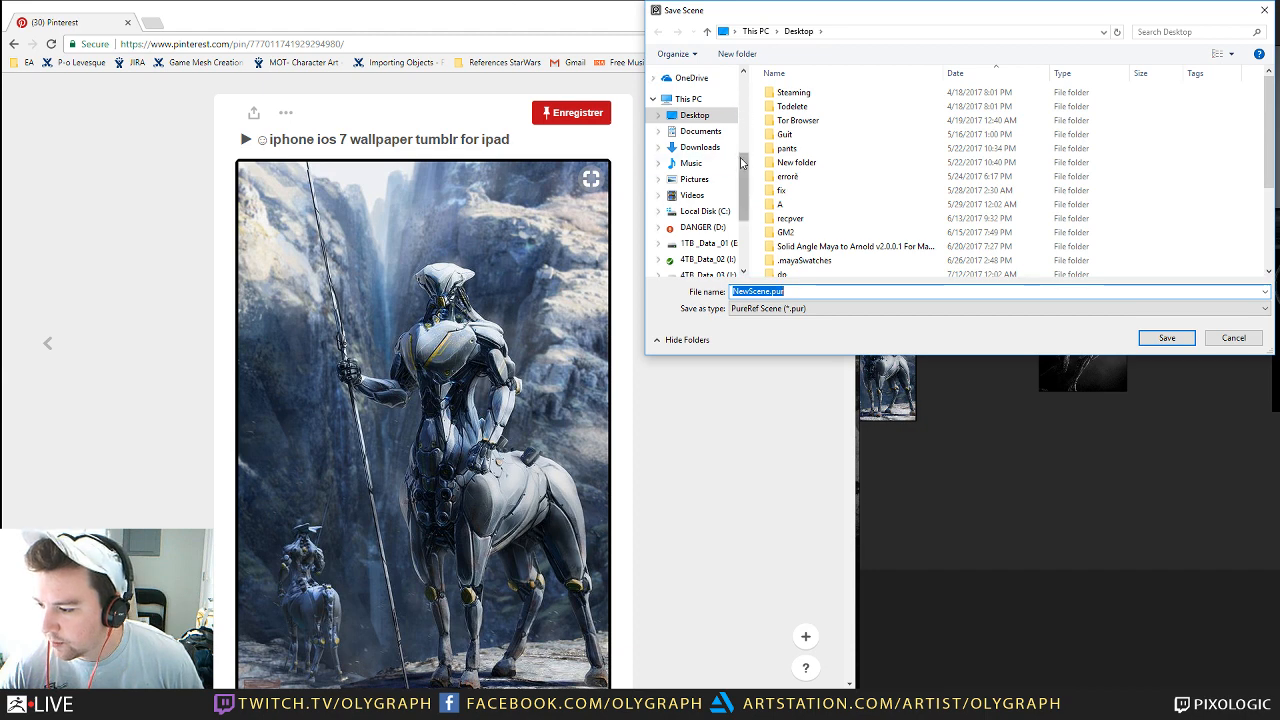
pyautogui.moveTo(744, 165); pyautogui.dragTo(745, 177)
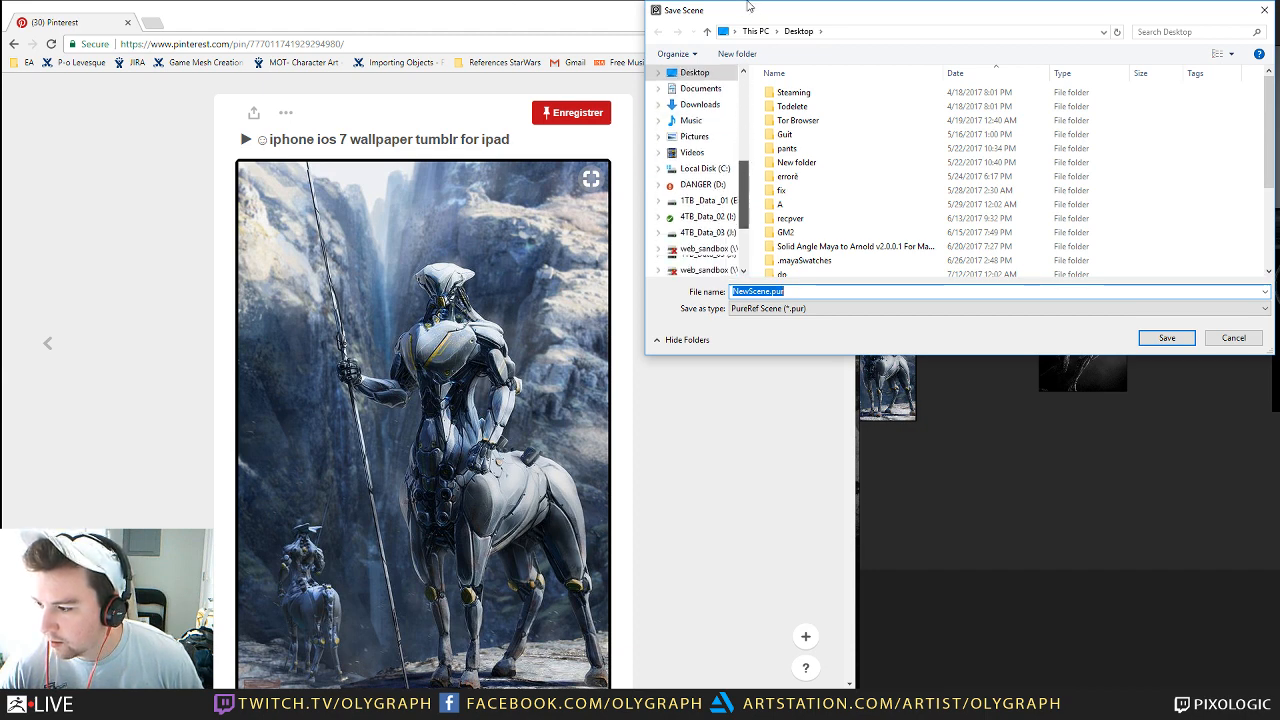
pyautogui.click(657, 506)
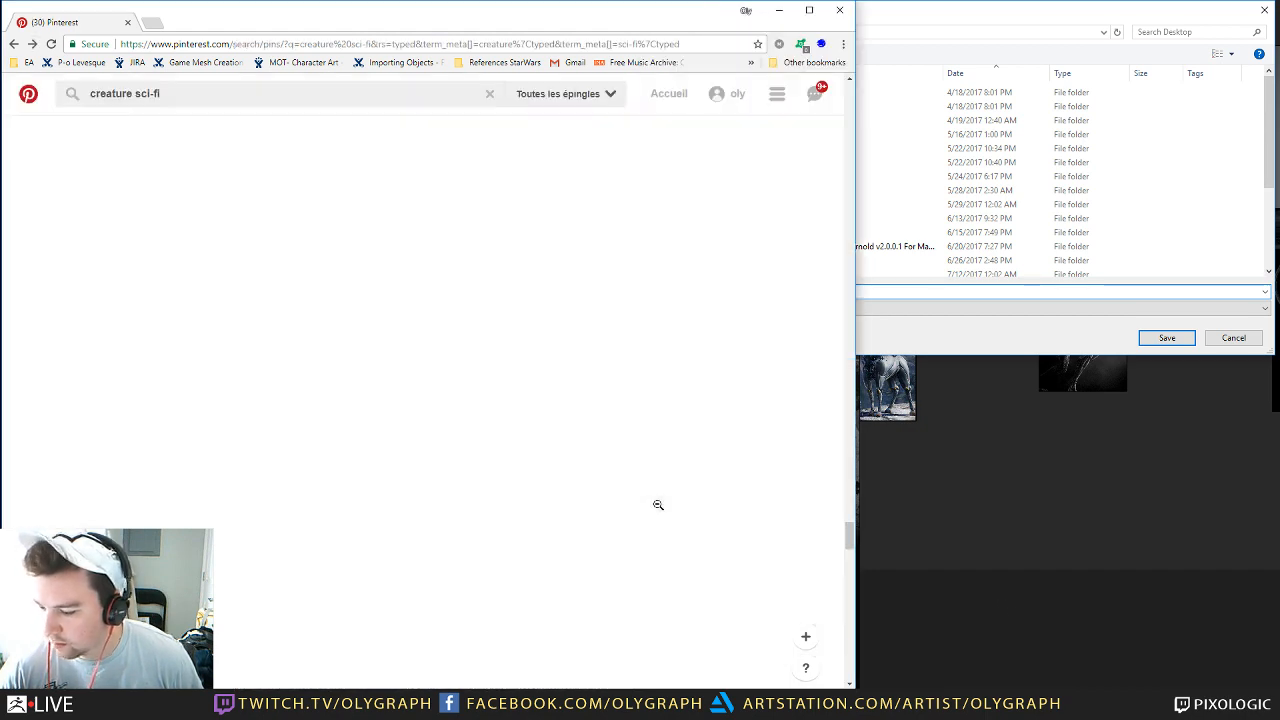
pyautogui.click(1058, 491)
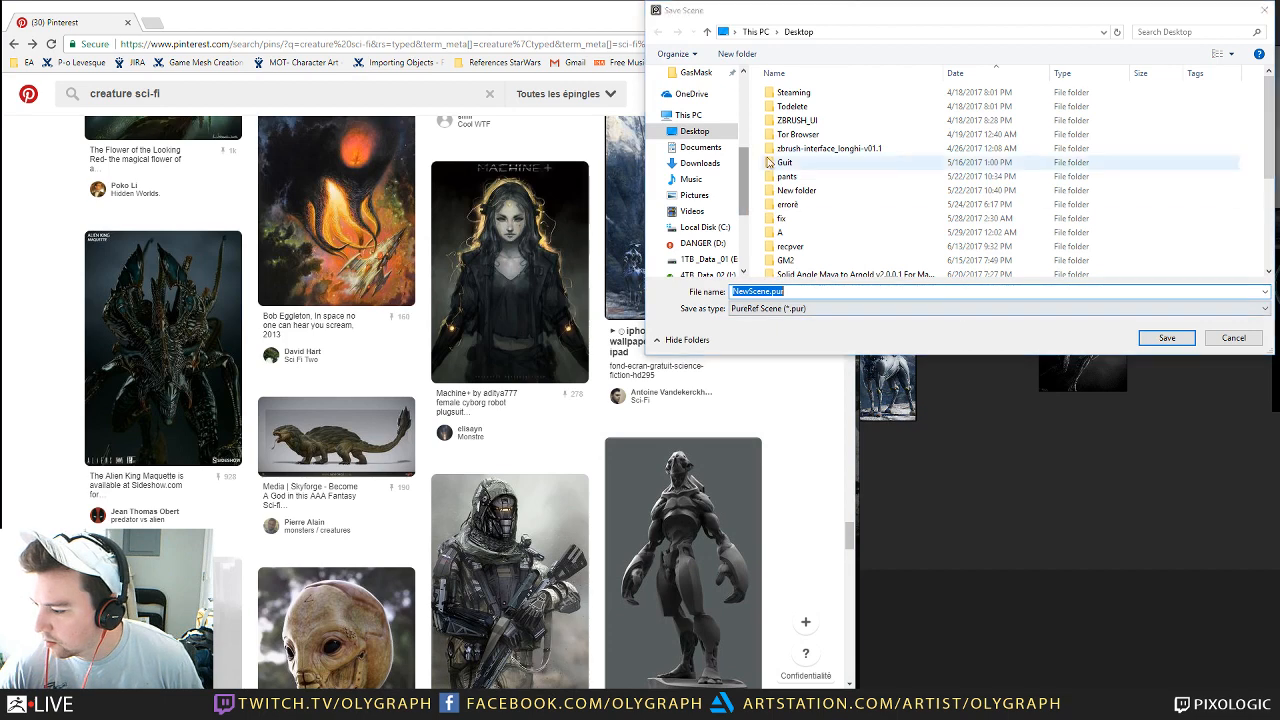
pyautogui.scroll(3, 746, 181)
pyautogui.click(737, 164)
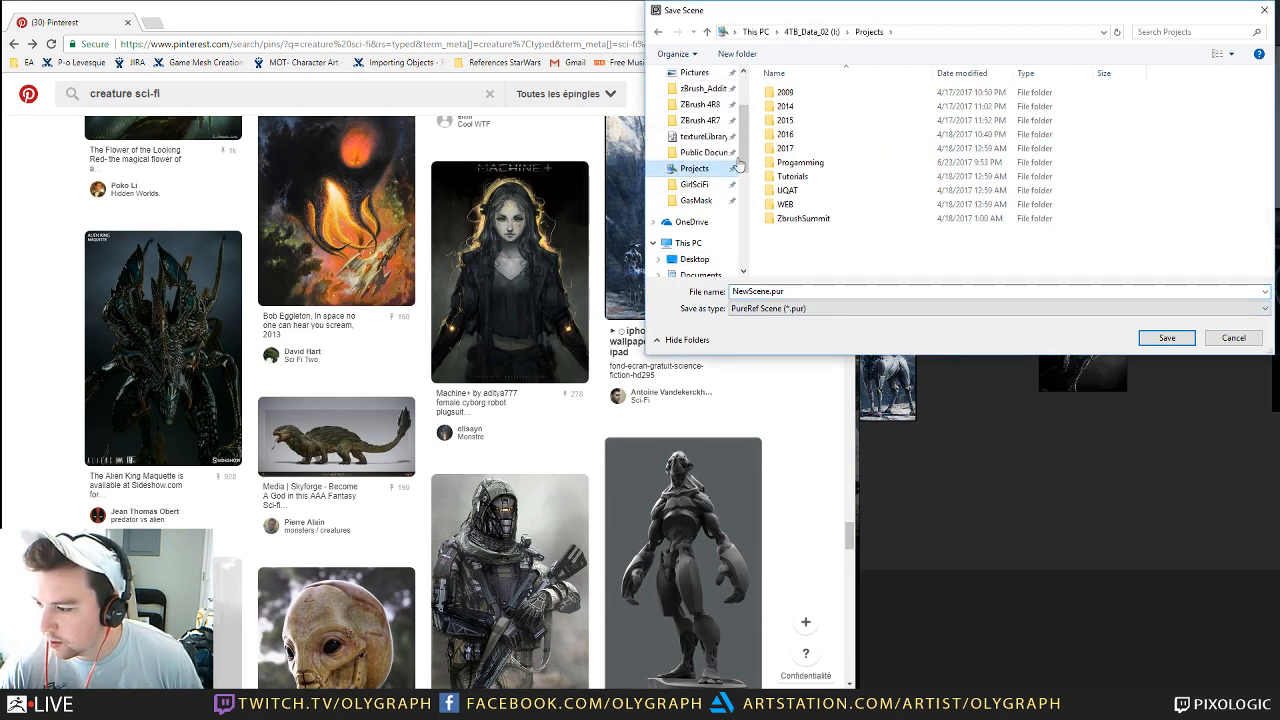
pyautogui.doubleClick(786, 148)
# Step: Create a folder named CreatureSciFi inside the 2017 folder and open it
pyautogui.rightClick(820, 148)
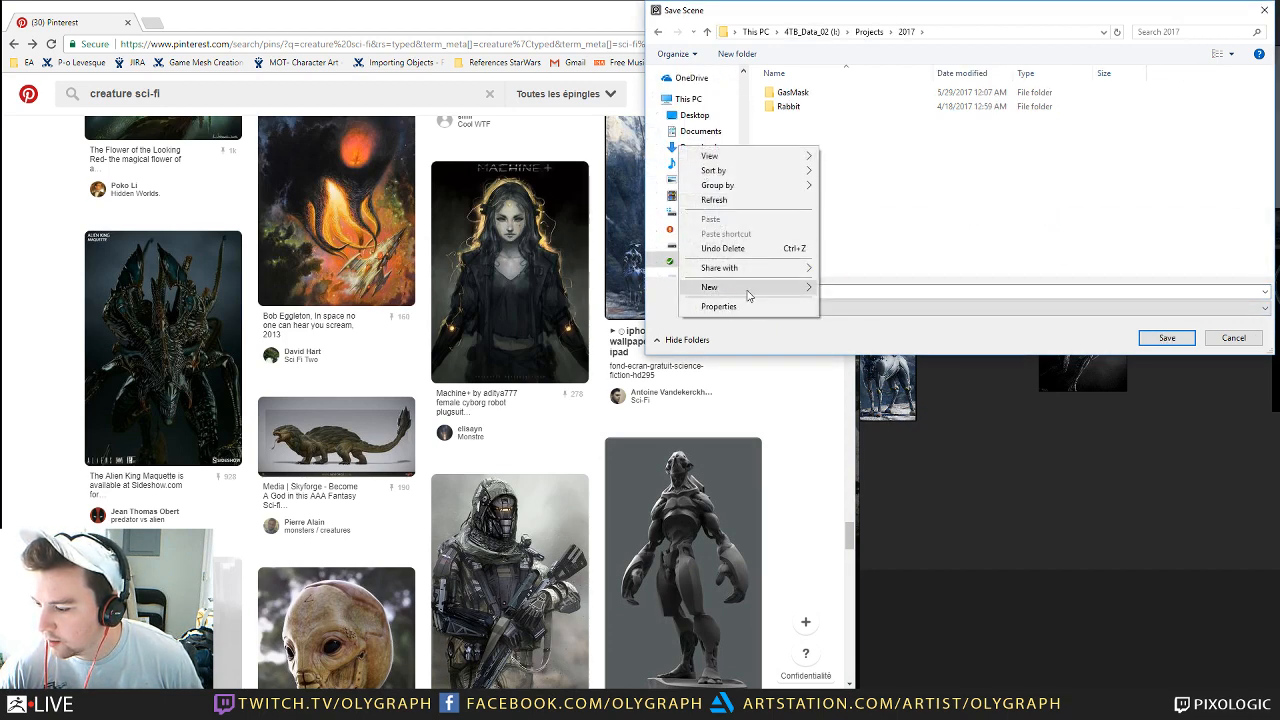
pyautogui.moveTo(748, 290)
pyautogui.click(619, 290)
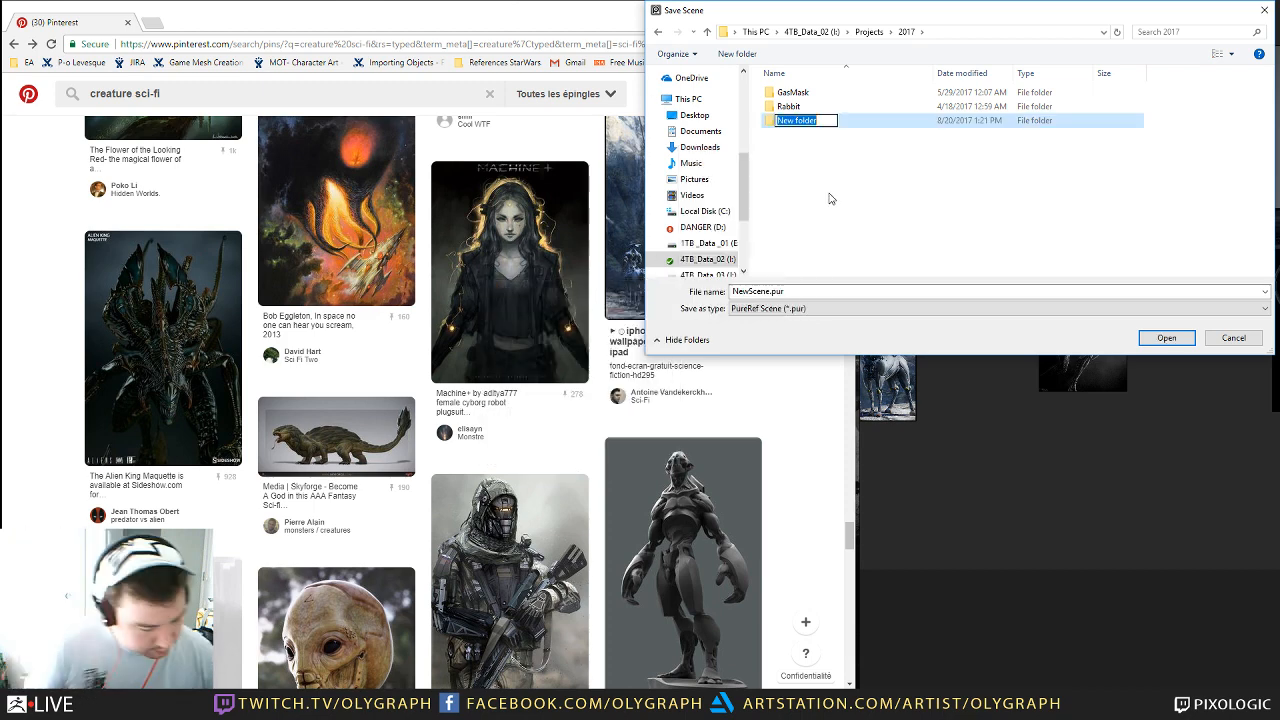
pyautogui.write('Cl')
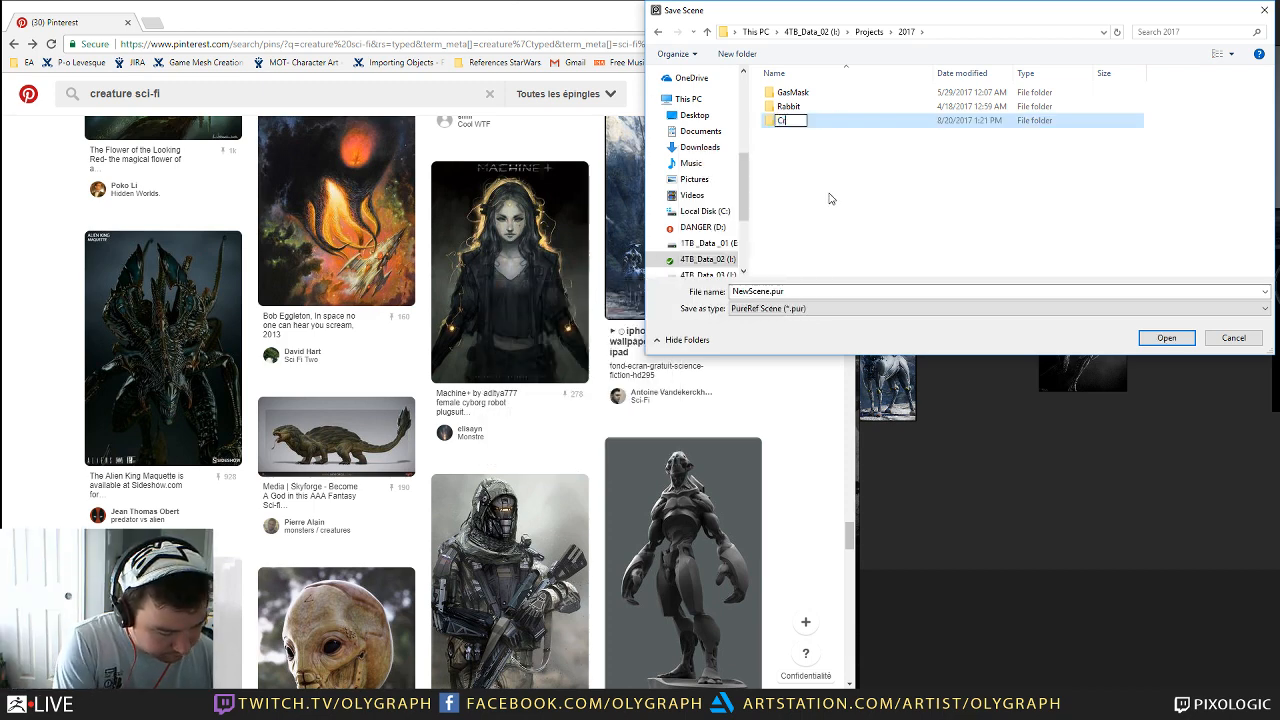
pyautogui.write('eatureSciFi')
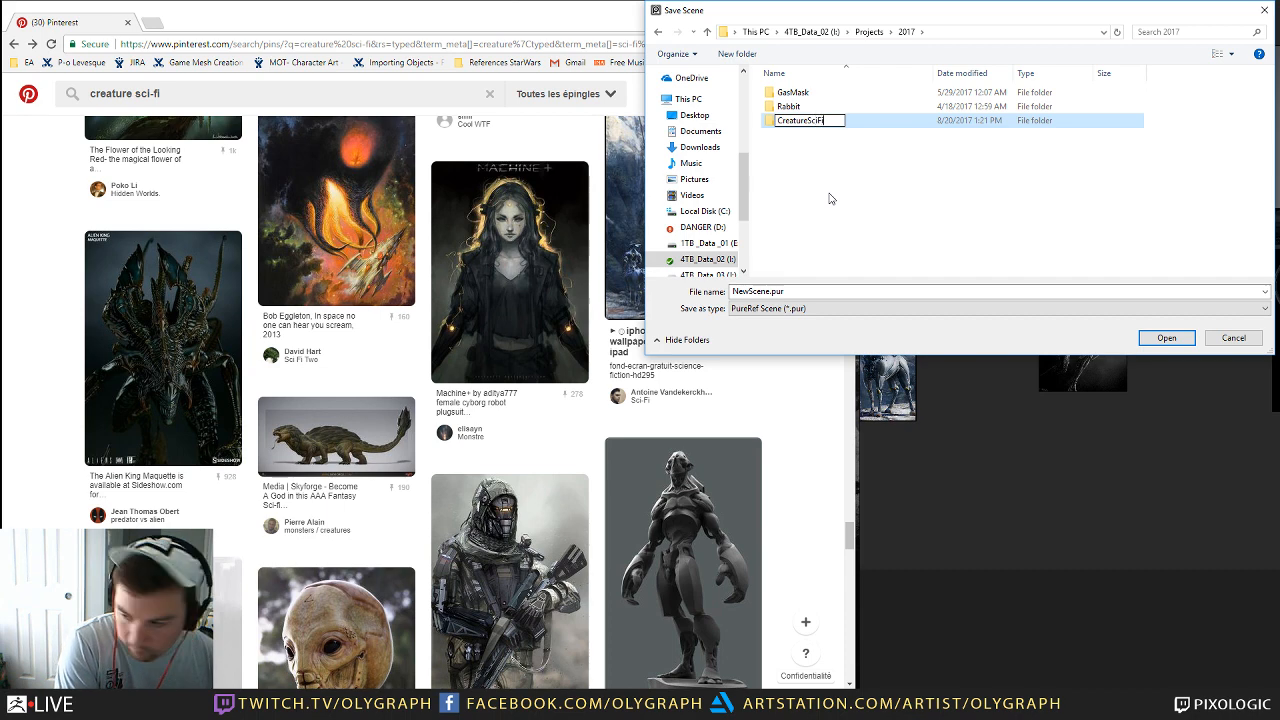
pyautogui.press('Return')
pyautogui.press('Return')
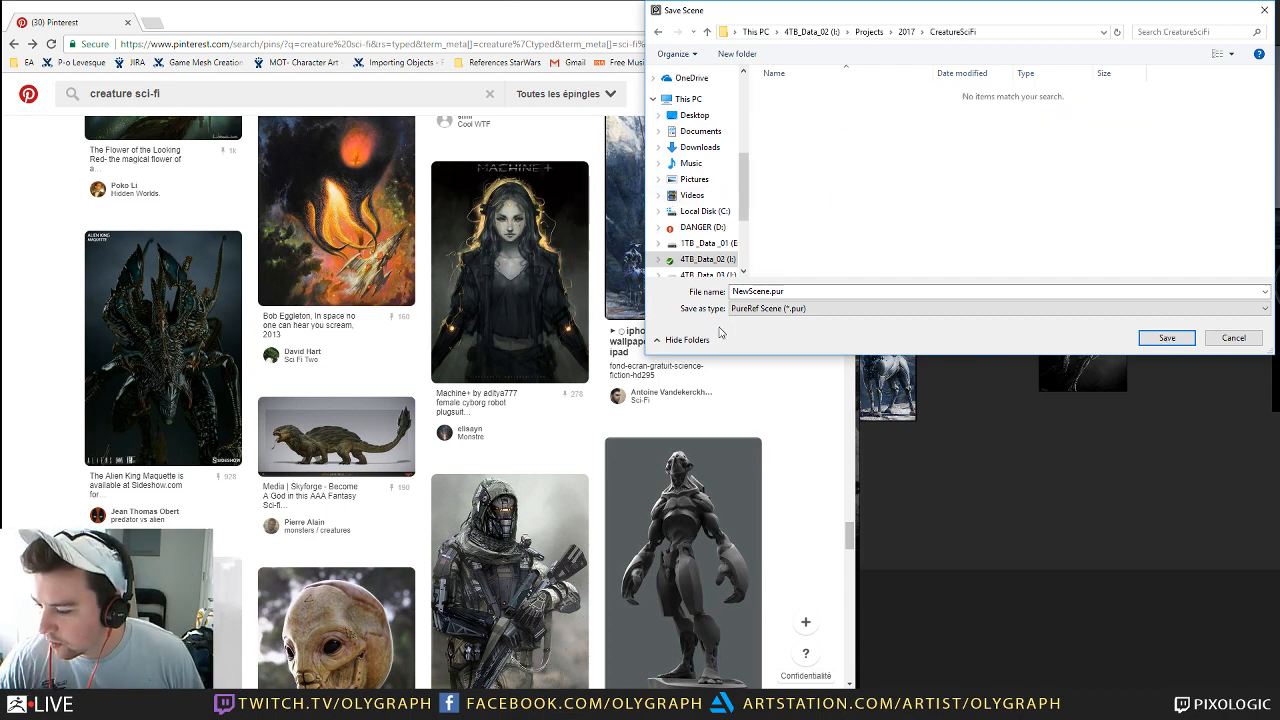
# Step: Create a subfolder named Ref inside CreatureSciFi and open it
pyautogui.rightClick(764, 175)
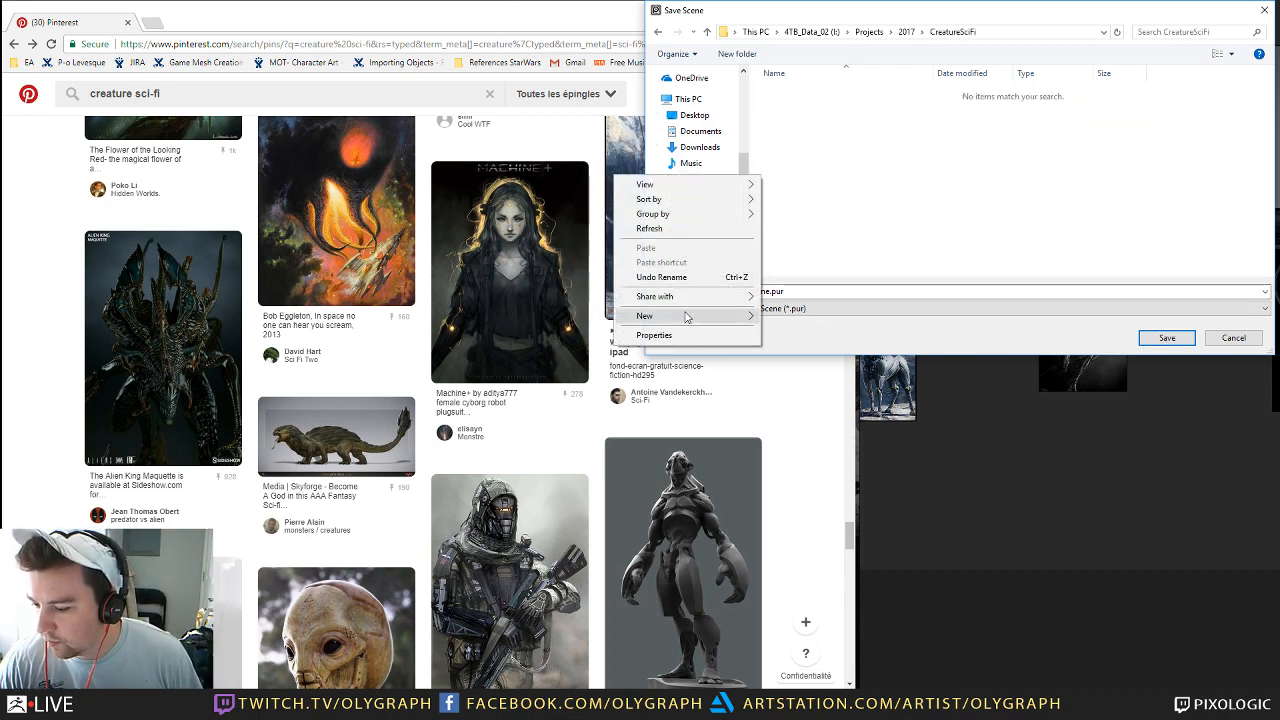
pyautogui.moveTo(686, 314)
pyautogui.click(598, 316)
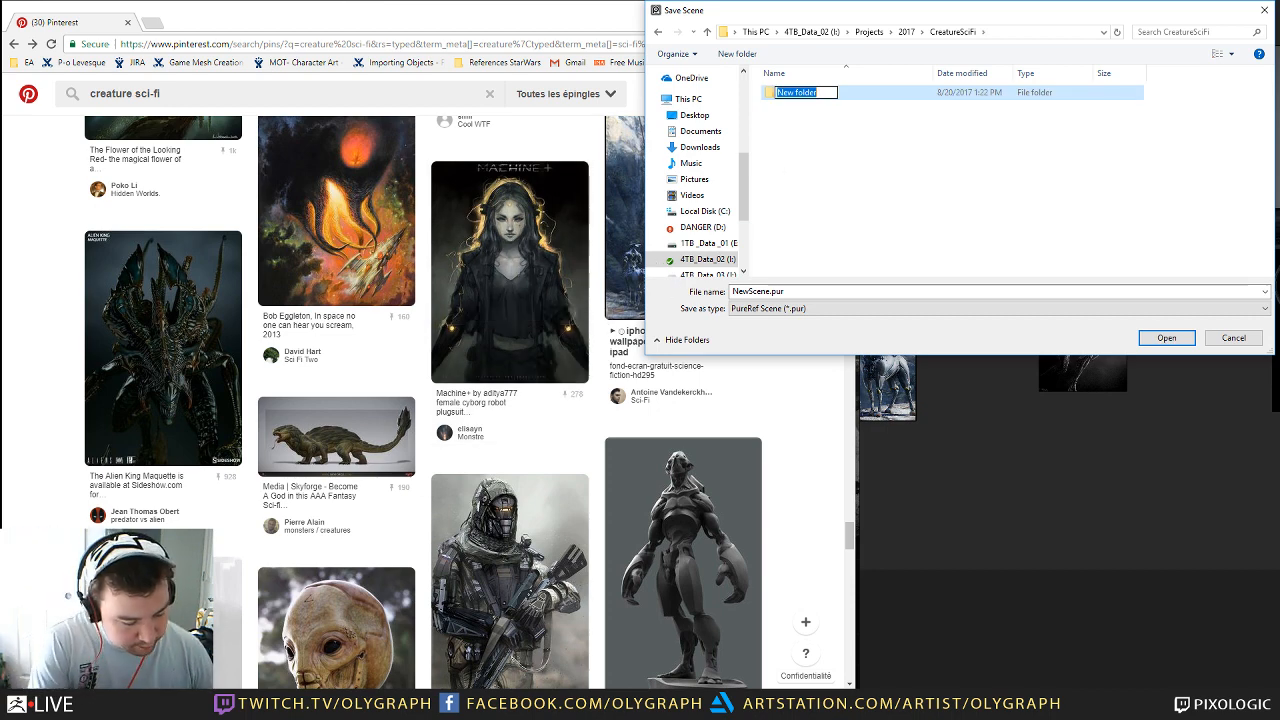
pyautogui.write('Ref')
pyautogui.press('Return')
pyautogui.press('Return')
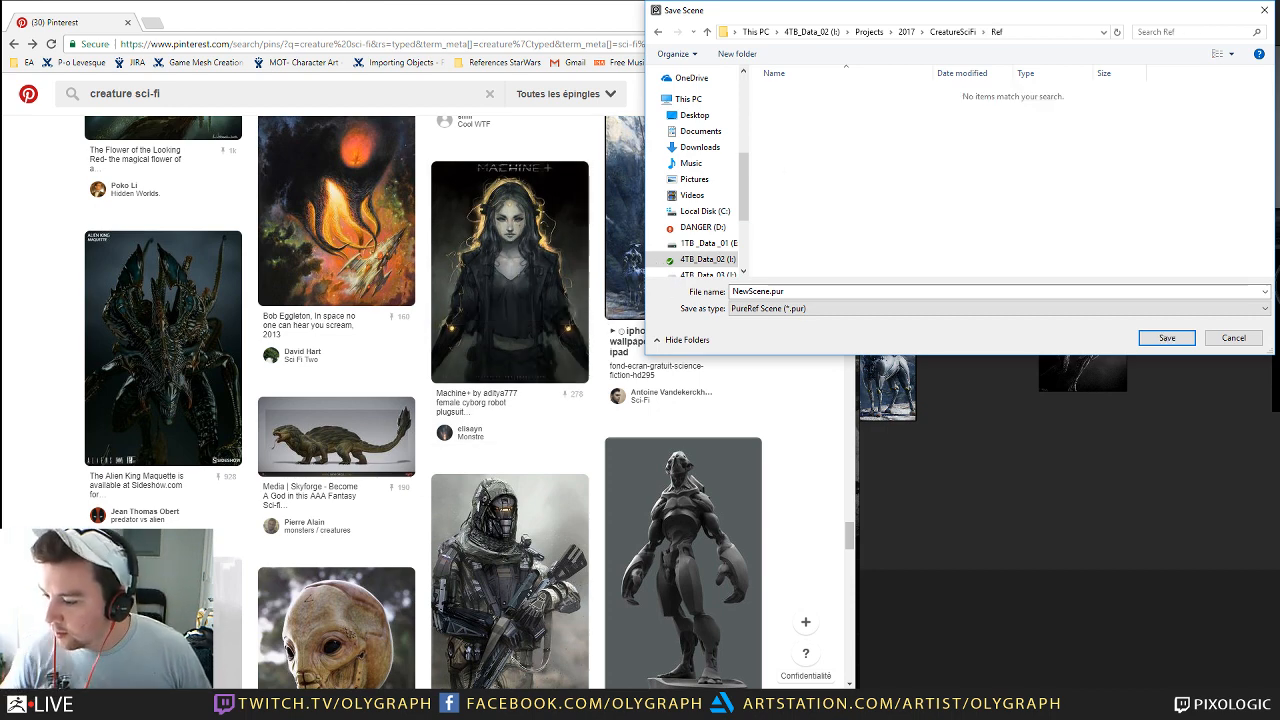
# Step: Name the scene file CreatureSciRefs and save it as a PureRef scene in the Ref folder
pyautogui.doubleClick(799, 291)
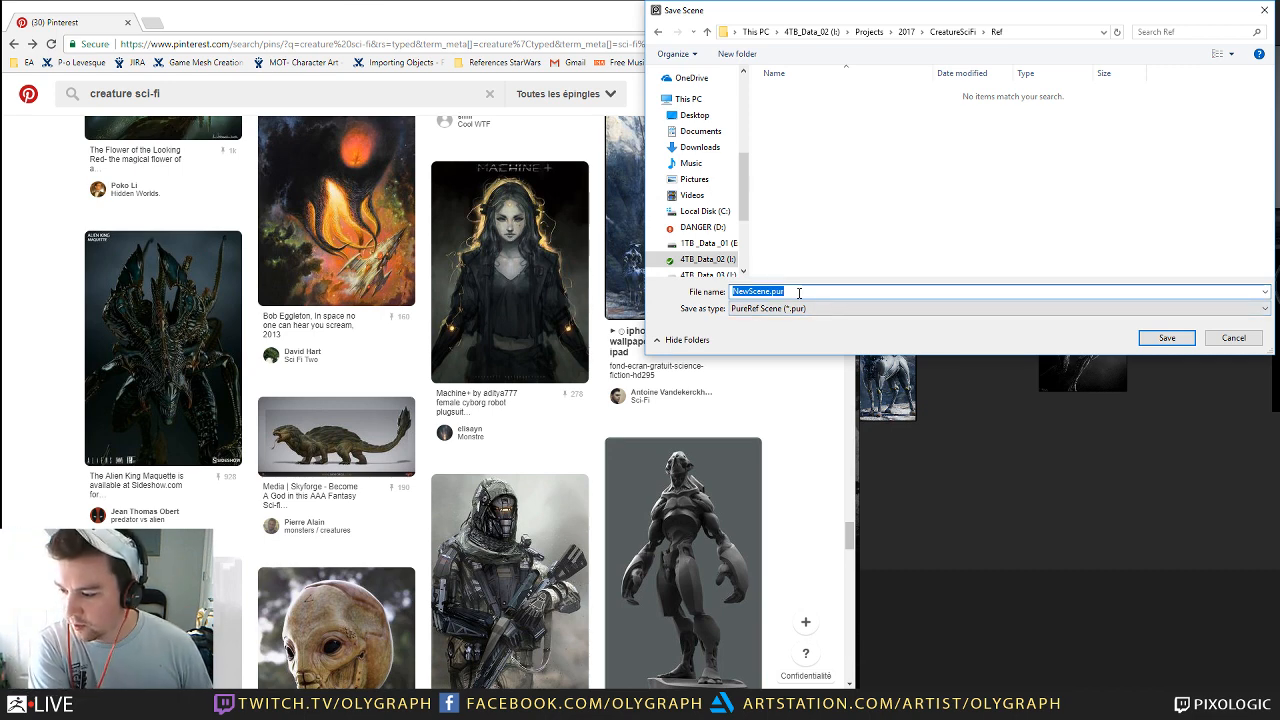
pyautogui.write('Crea')
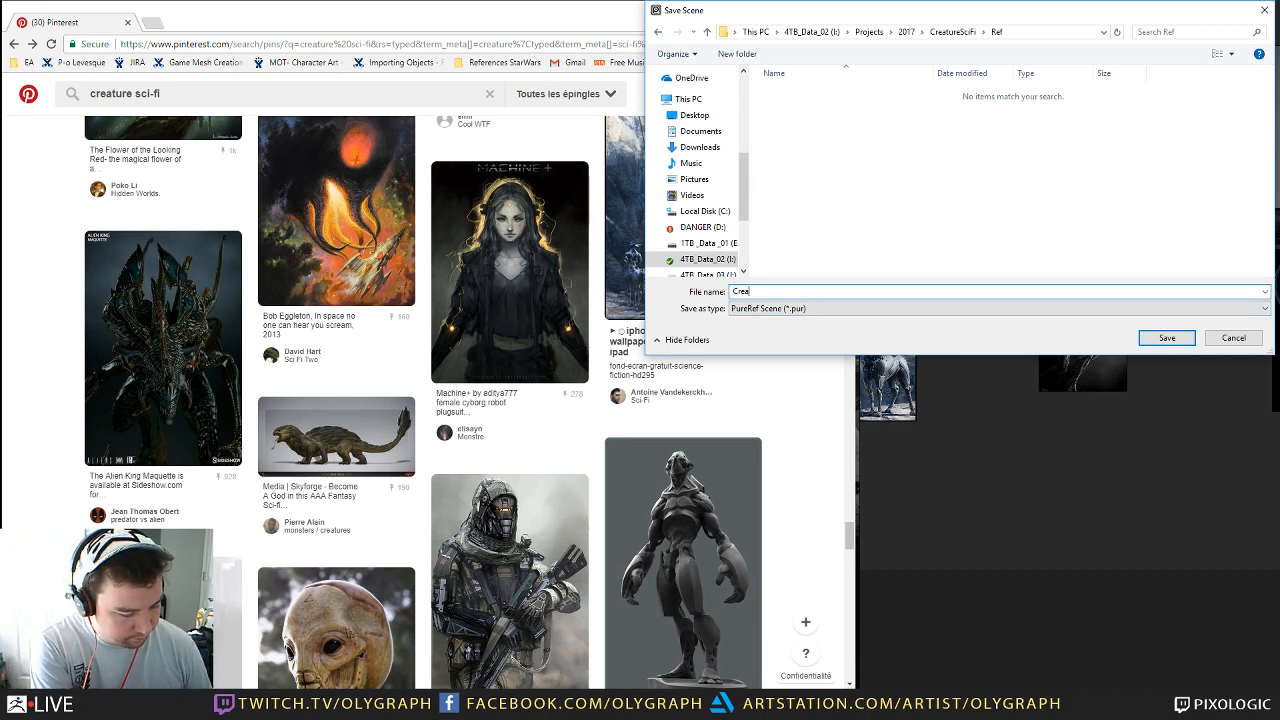
pyautogui.write('tureSciRefs')
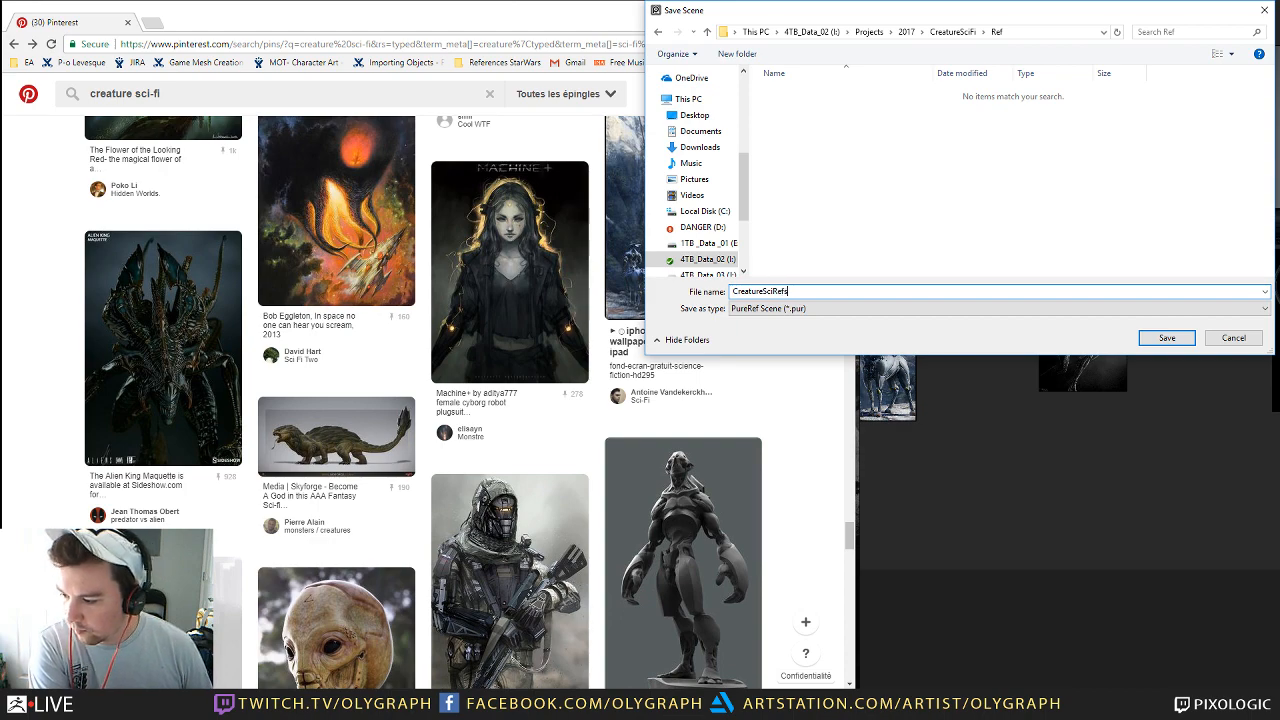
pyautogui.press('Return')
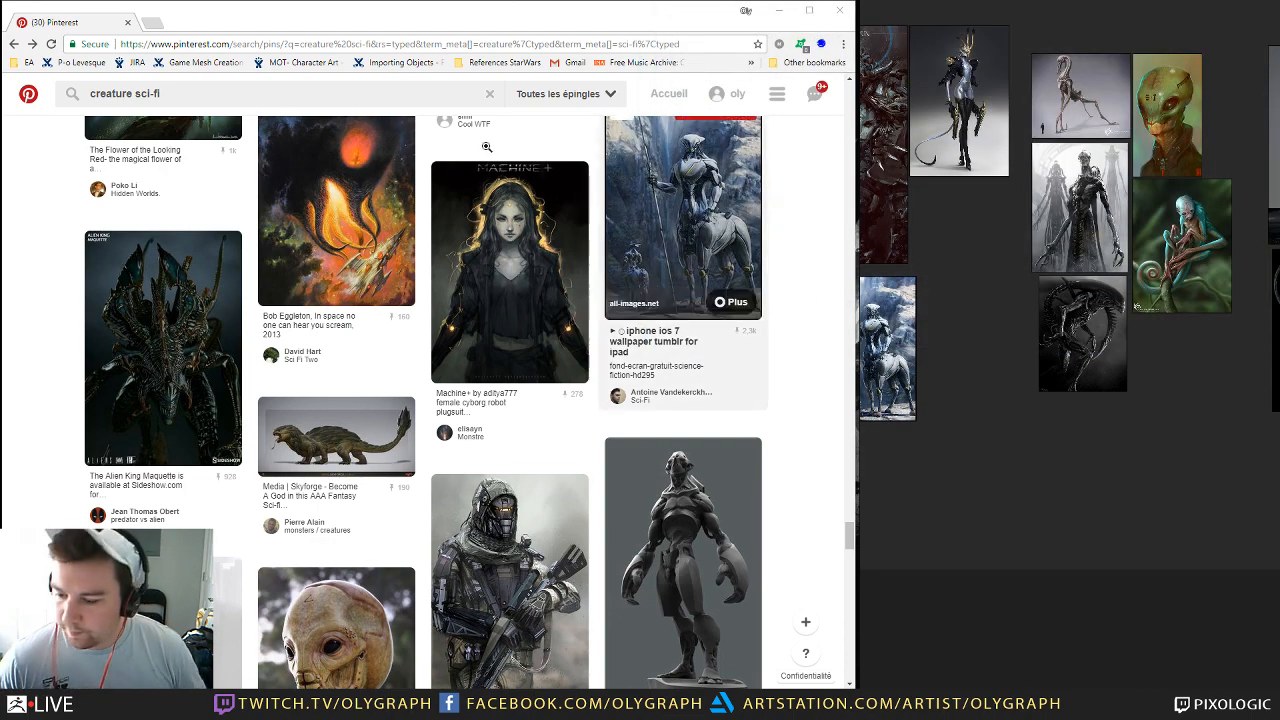
# Step: Browse further down the creature sci-fi results and view the pin of the spiked shark-headed creature, closing it without copying
pyautogui.scroll(-3, 490, 310)
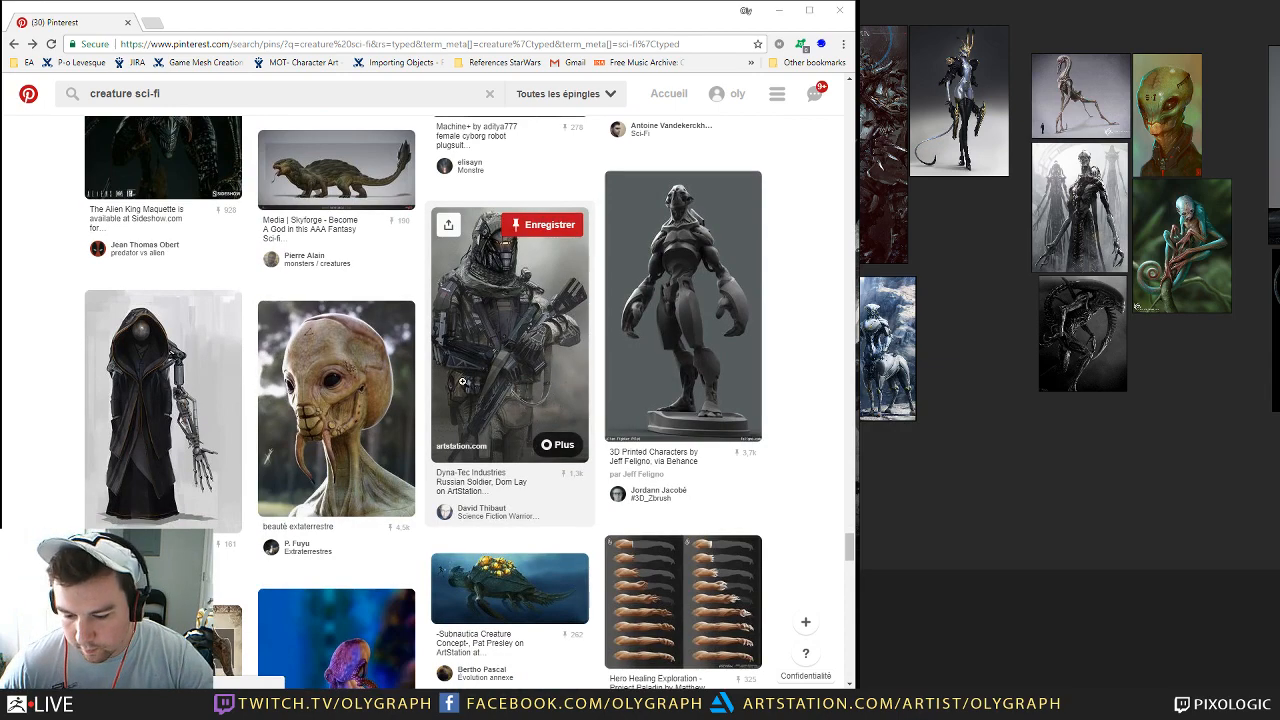
pyautogui.scroll(-4, 497, 322)
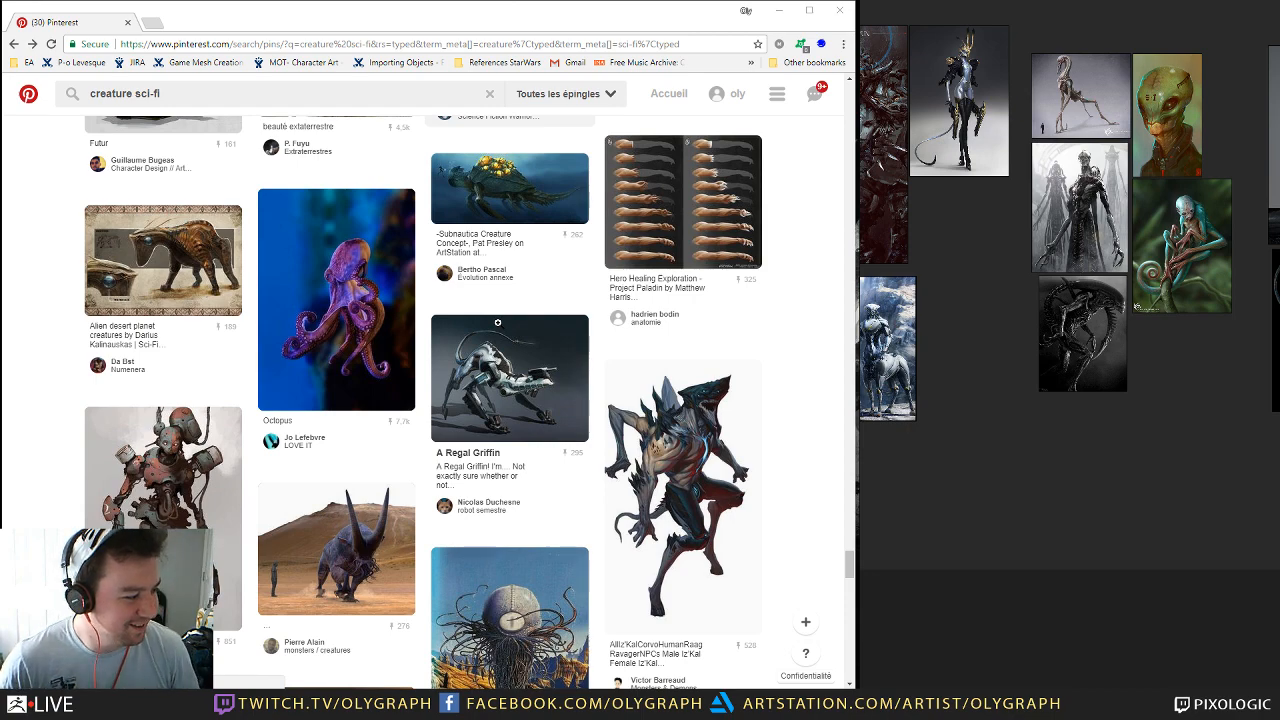
pyautogui.scroll(-2, 677, 307)
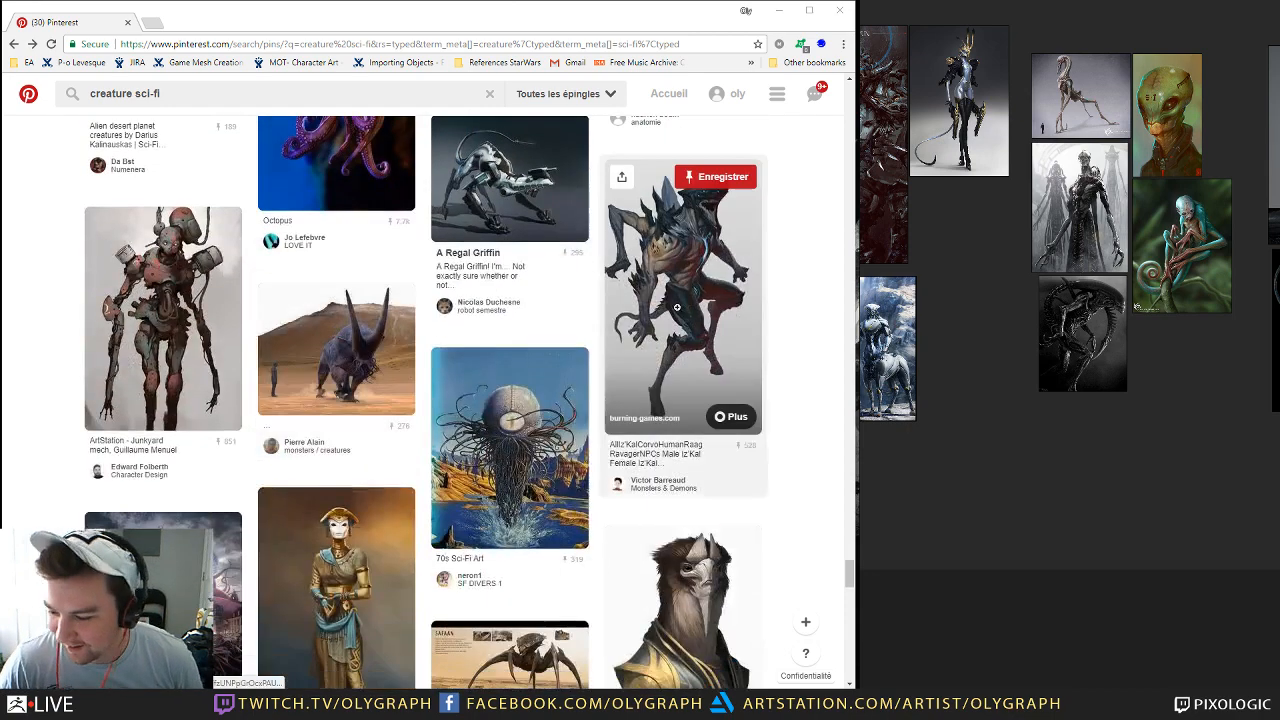
pyautogui.click(683, 293)
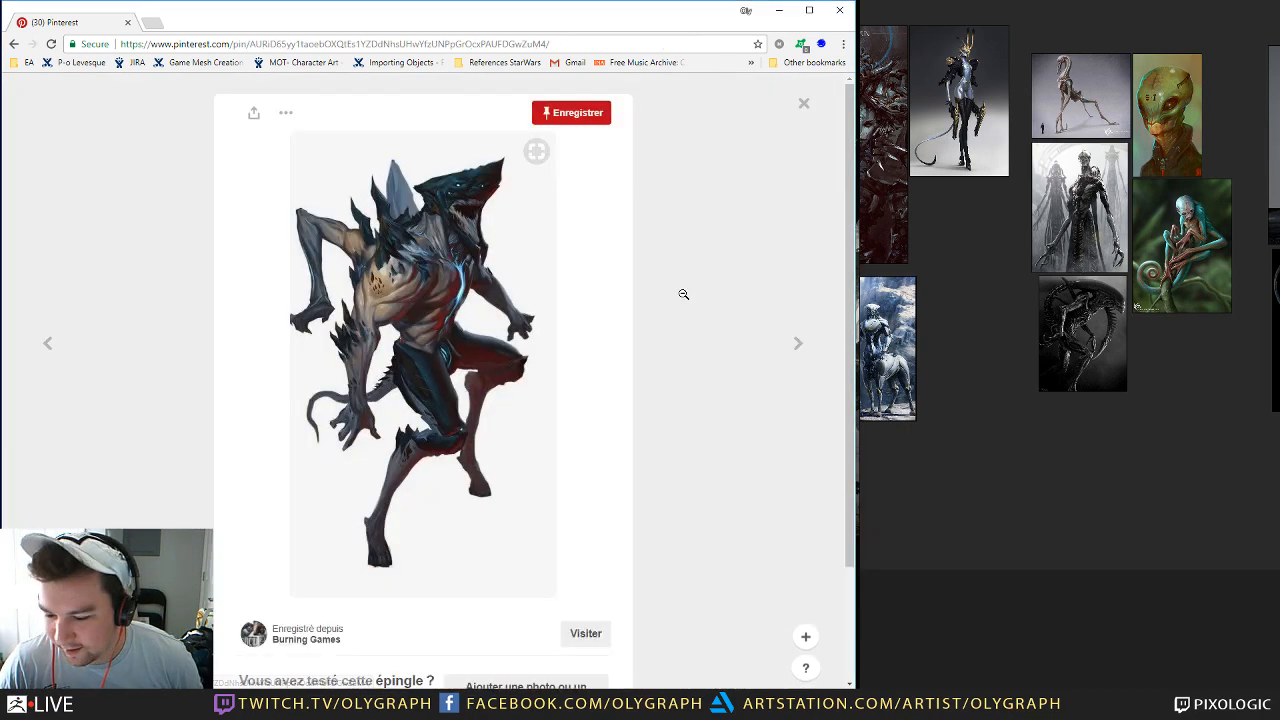
pyautogui.click(804, 108)
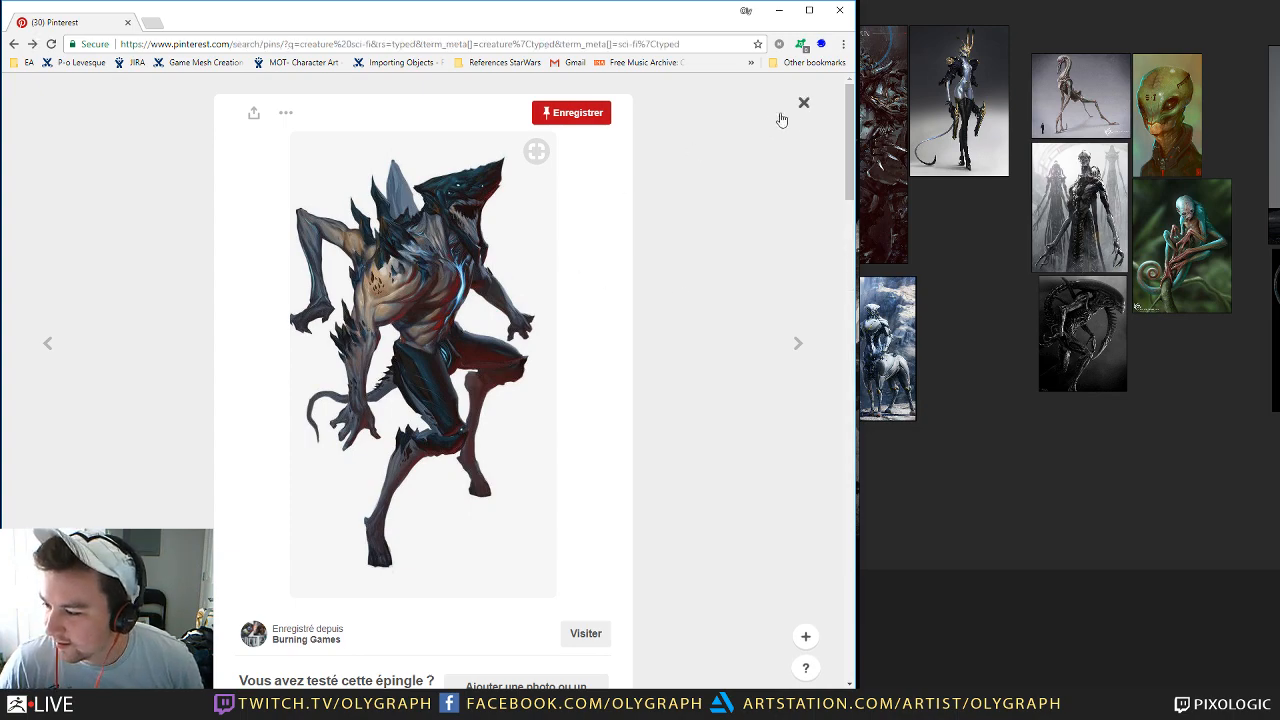
# Step: Find the armoured cyborg with the long spiked tail in the creature sci-fi results, copy its image and paste it onto the PureRef board
pyautogui.scroll(-5, 474, 310)
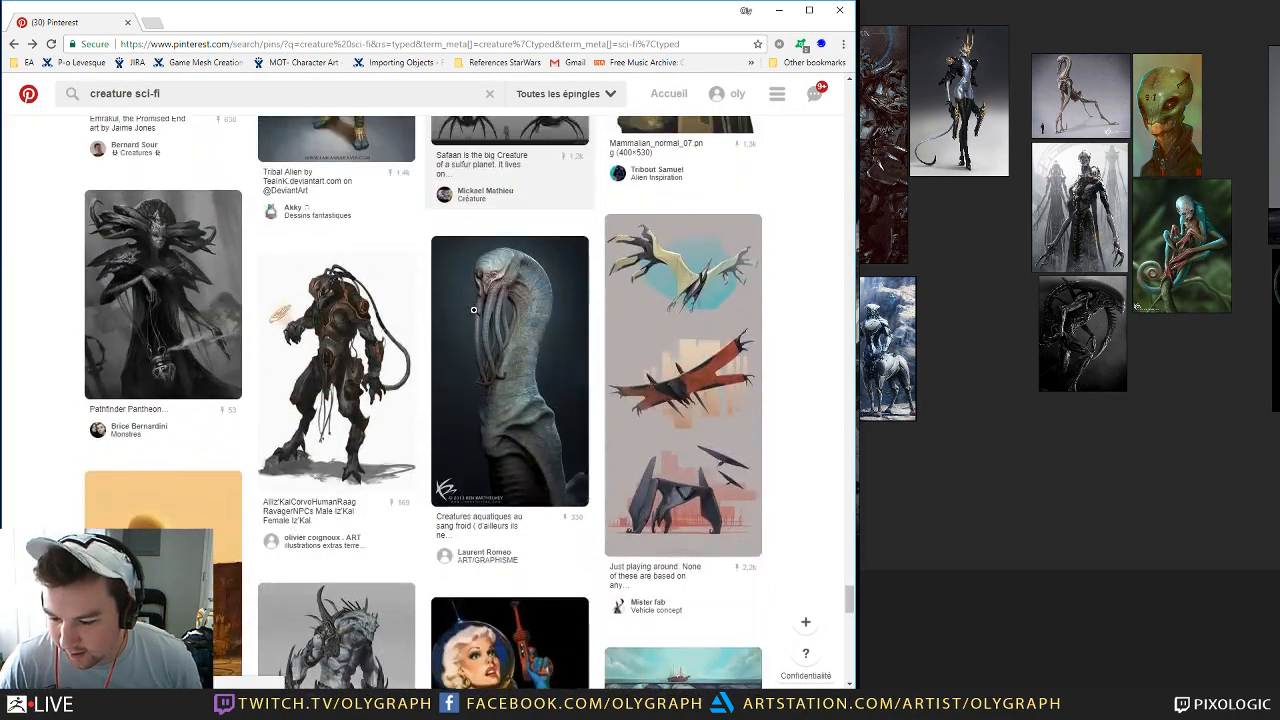
pyautogui.scroll(-10, 473, 310)
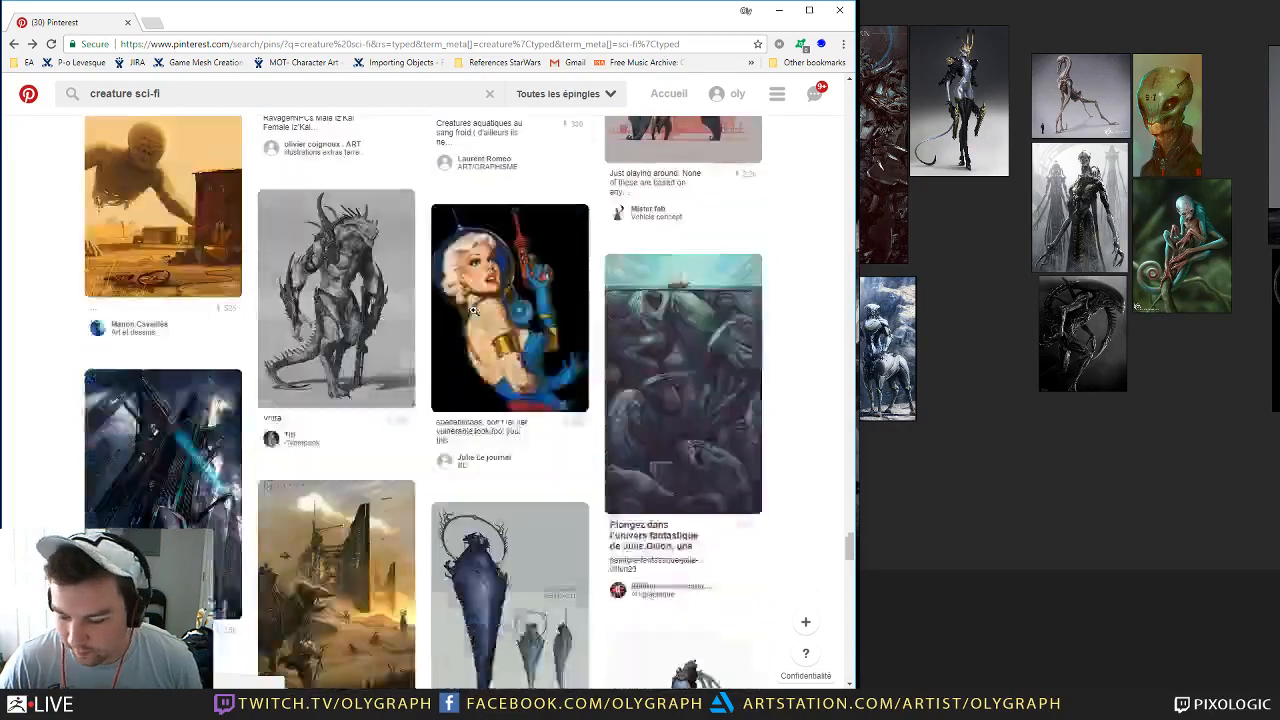
pyautogui.scroll(-4, 474, 310)
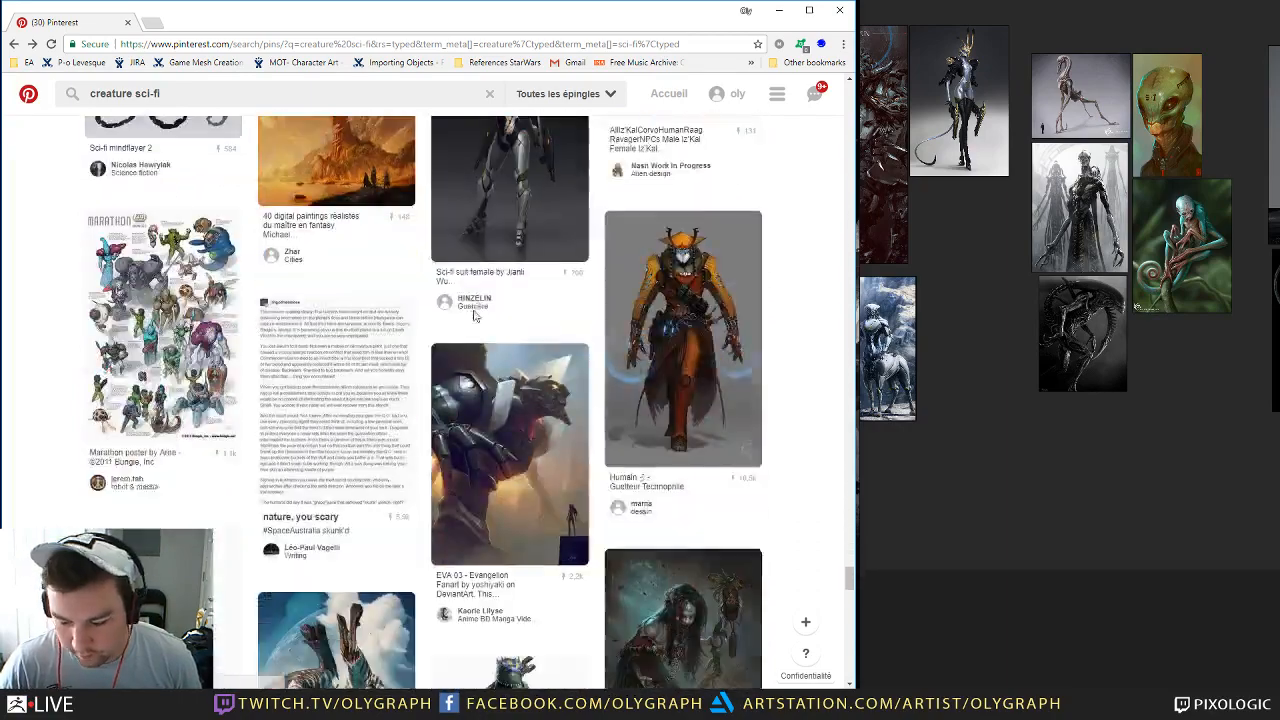
pyautogui.scroll(2, 473, 309)
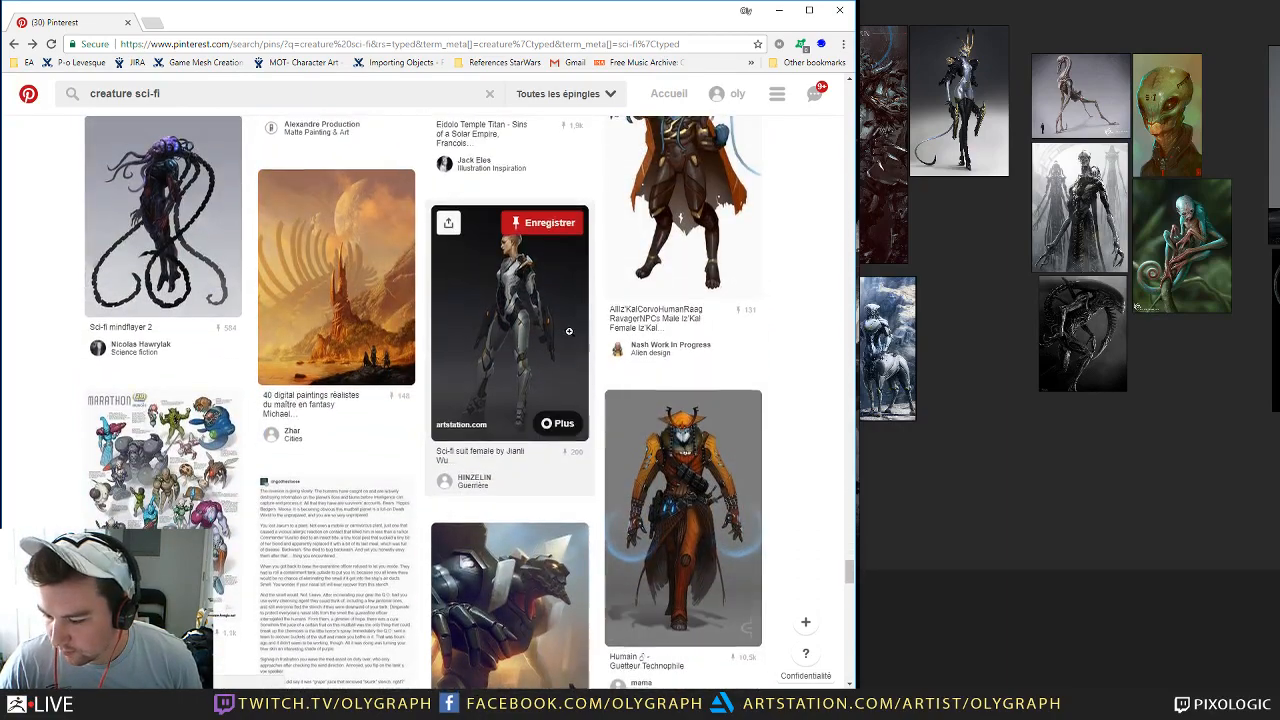
pyautogui.scroll(-5, 426, 349)
pyautogui.scroll(-6, 426, 349)
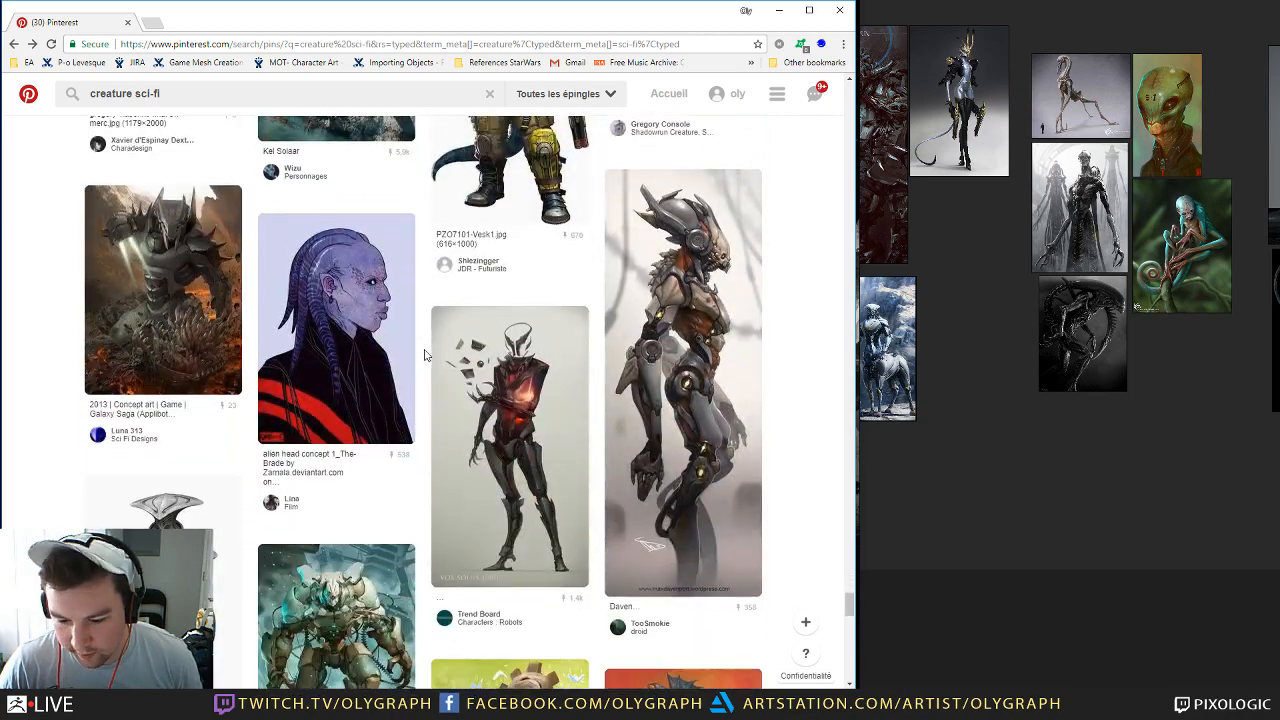
pyautogui.scroll(-5, 424, 355)
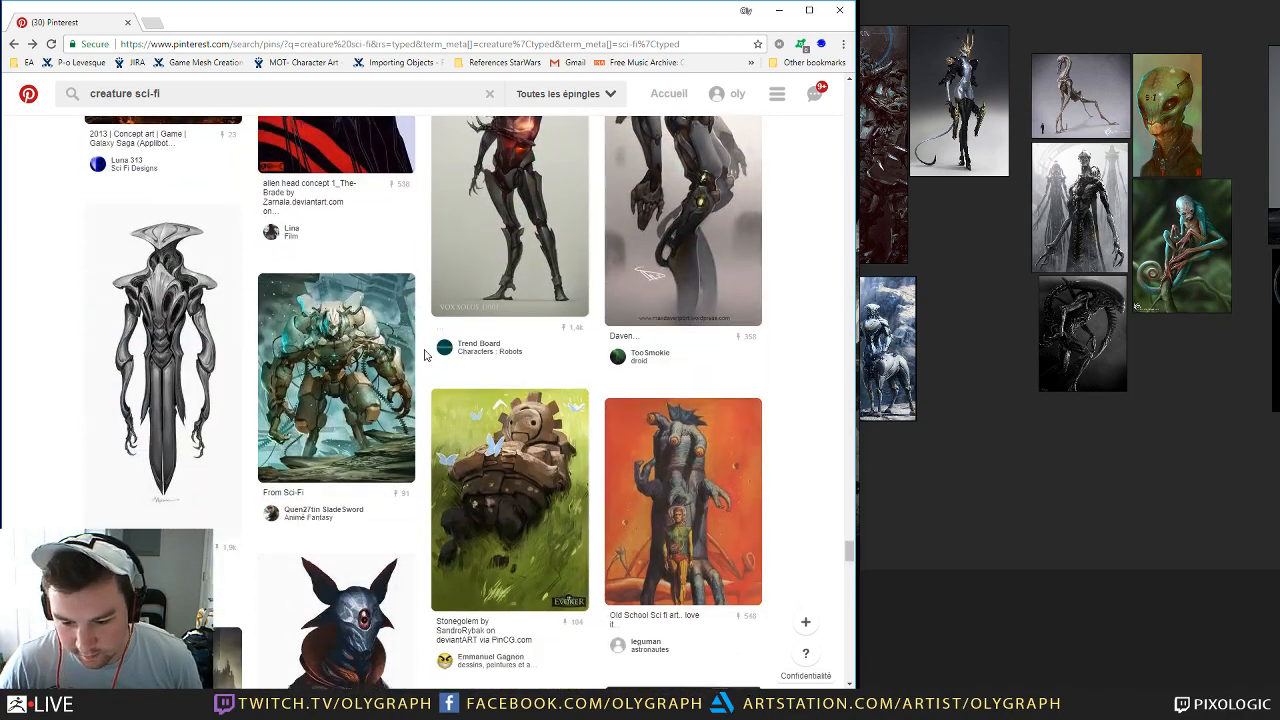
pyautogui.scroll(-2, 424, 355)
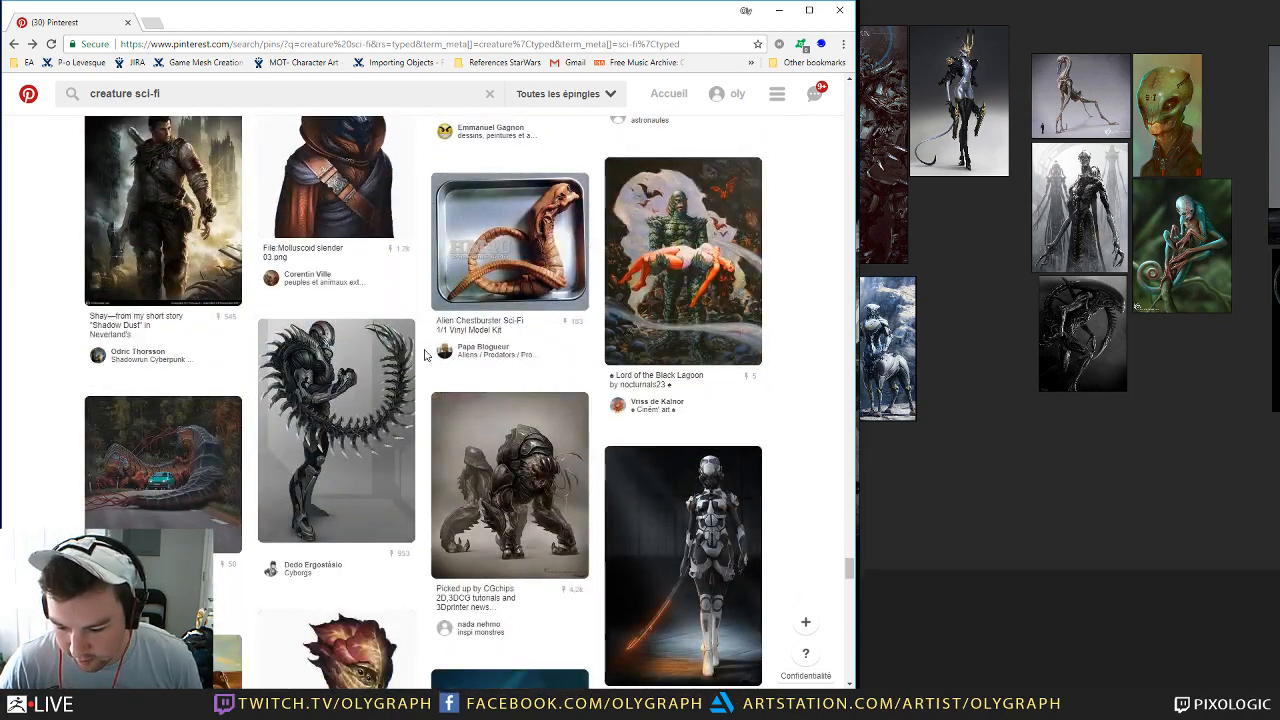
pyautogui.click(405, 358)
pyautogui.rightClick(455, 302)
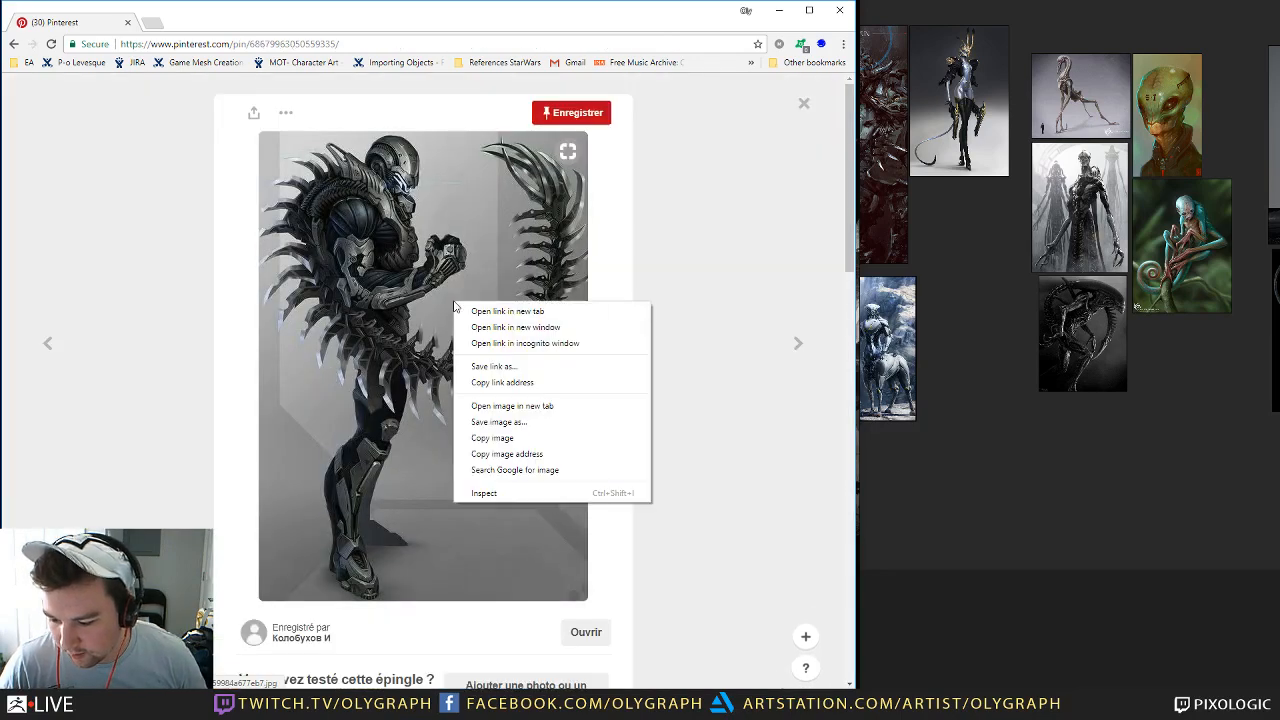
pyautogui.click(490, 422)
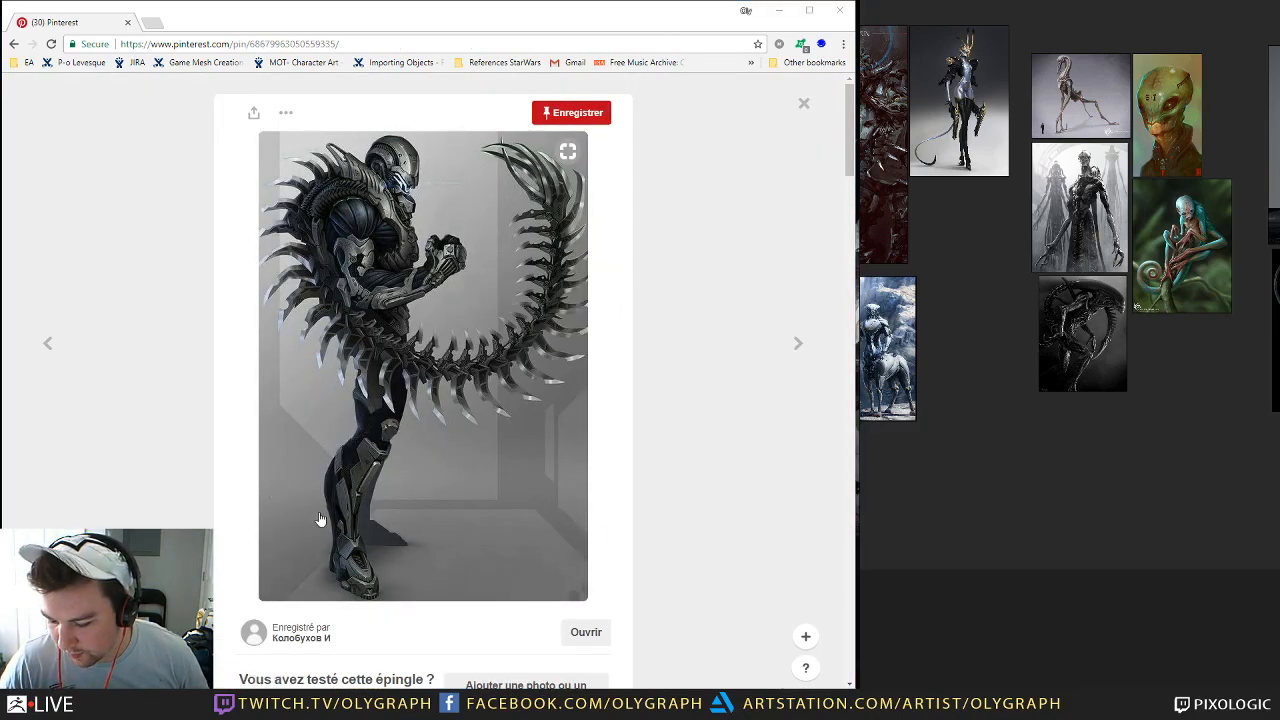
pyautogui.hotkey('ctrl', 'v')
# Step: Place the spiked-tail cyborg image beneath the red-robed figure on the board and close its Pinterest pin
pyautogui.moveTo(1060, 508); pyautogui.dragTo(1167, 514)
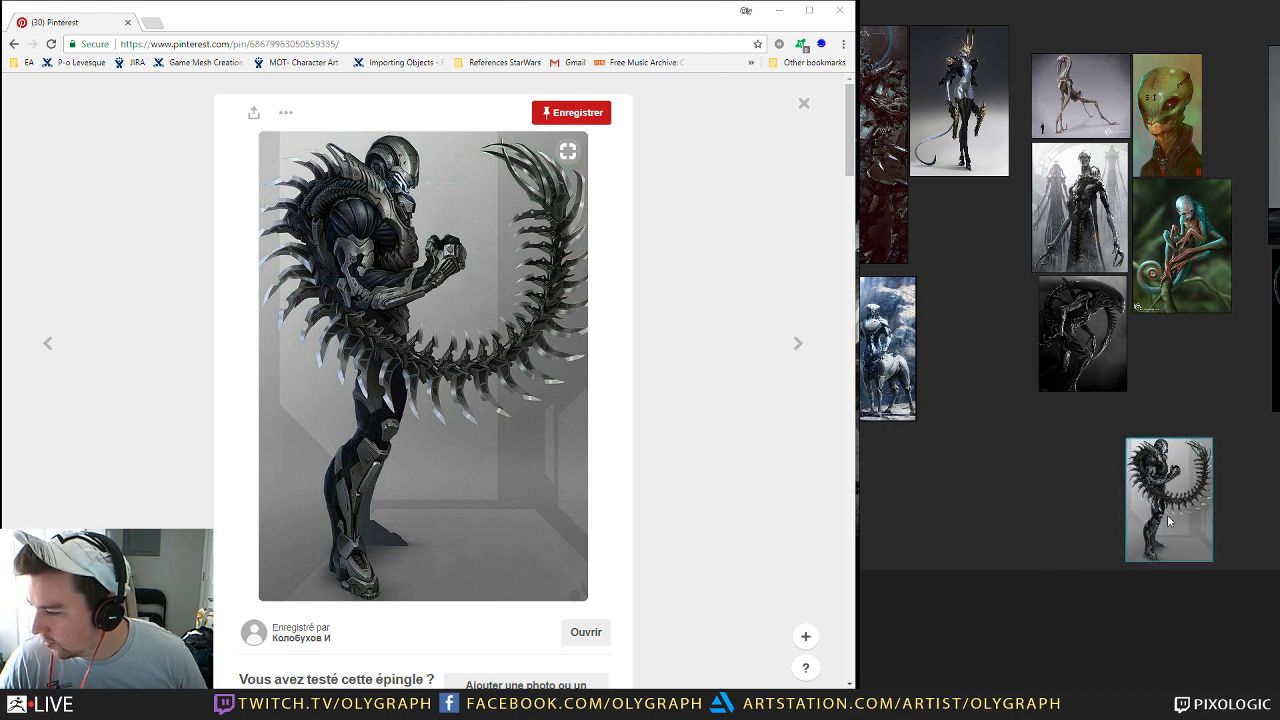
pyautogui.moveTo(1107, 410); pyautogui.dragTo(865, 452, button='middle')
pyautogui.moveTo(930, 535); pyautogui.dragTo(1189, 525)
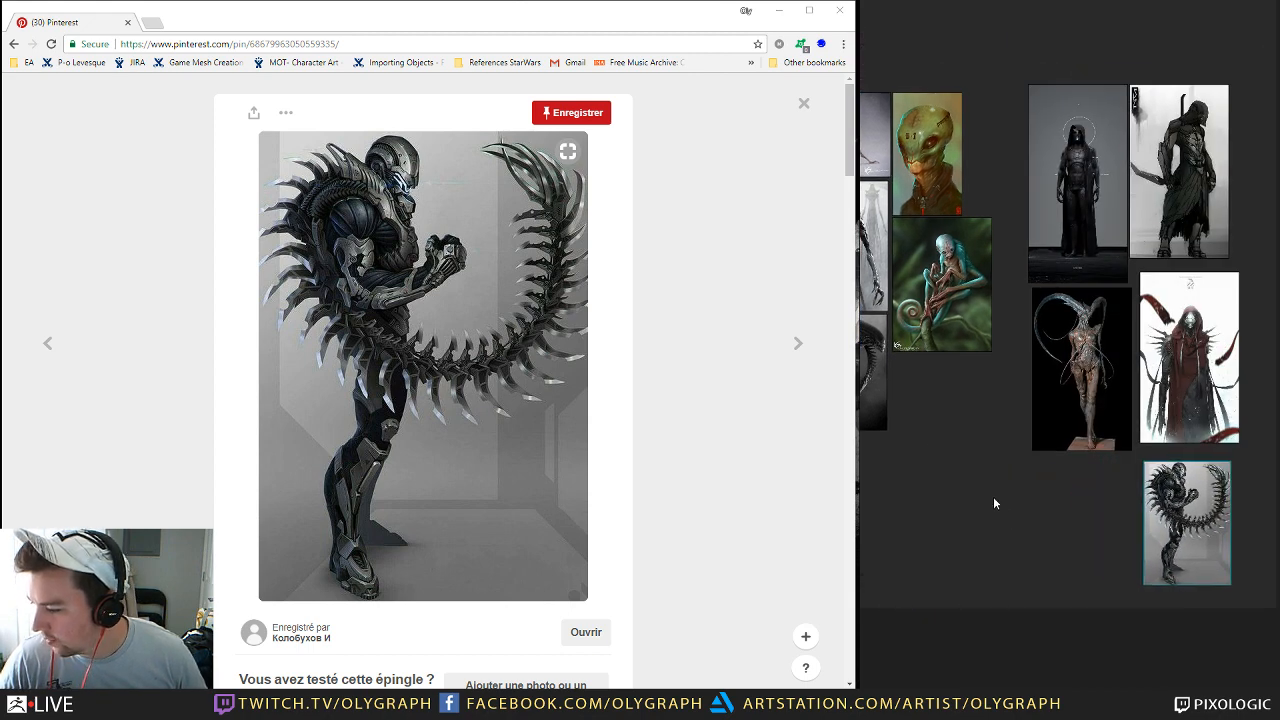
pyautogui.moveTo(883, 499); pyautogui.dragTo(1098, 512, button='middle')
pyautogui.moveTo(1088, 262); pyautogui.dragTo(970, 332, button='middle')
pyautogui.scroll(4, 970, 332)
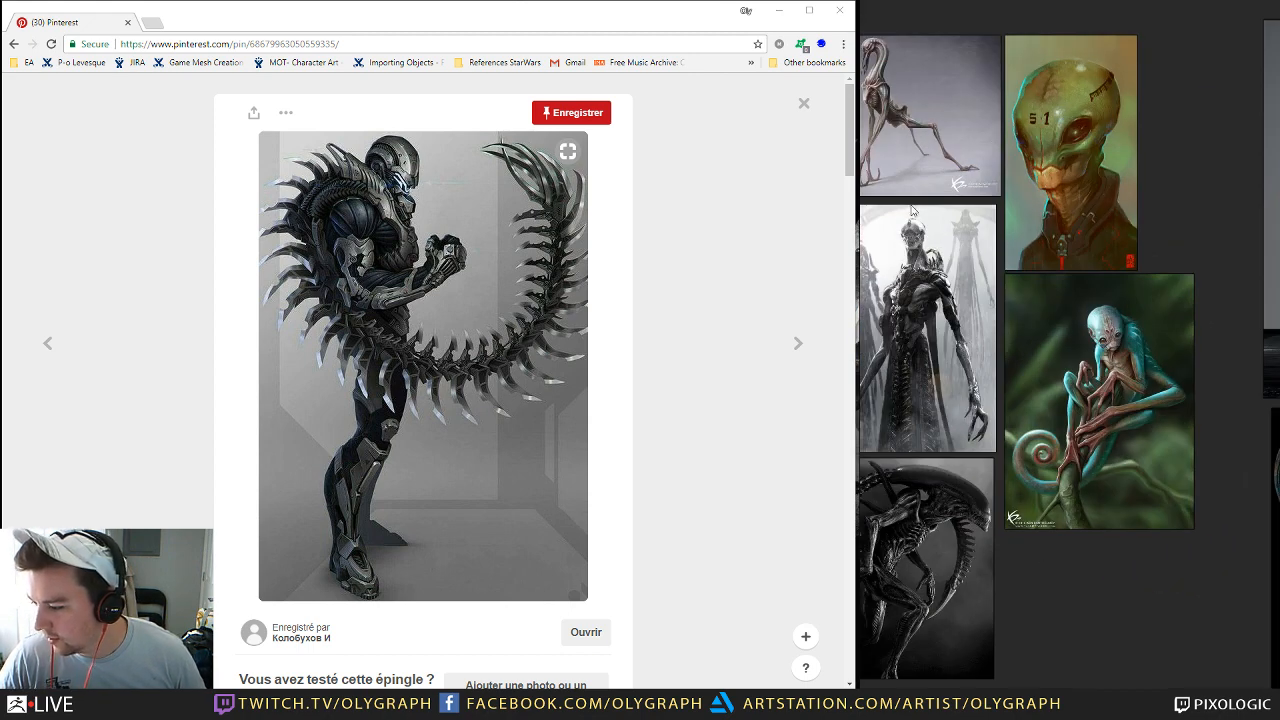
pyautogui.scroll(-5, 460, 463)
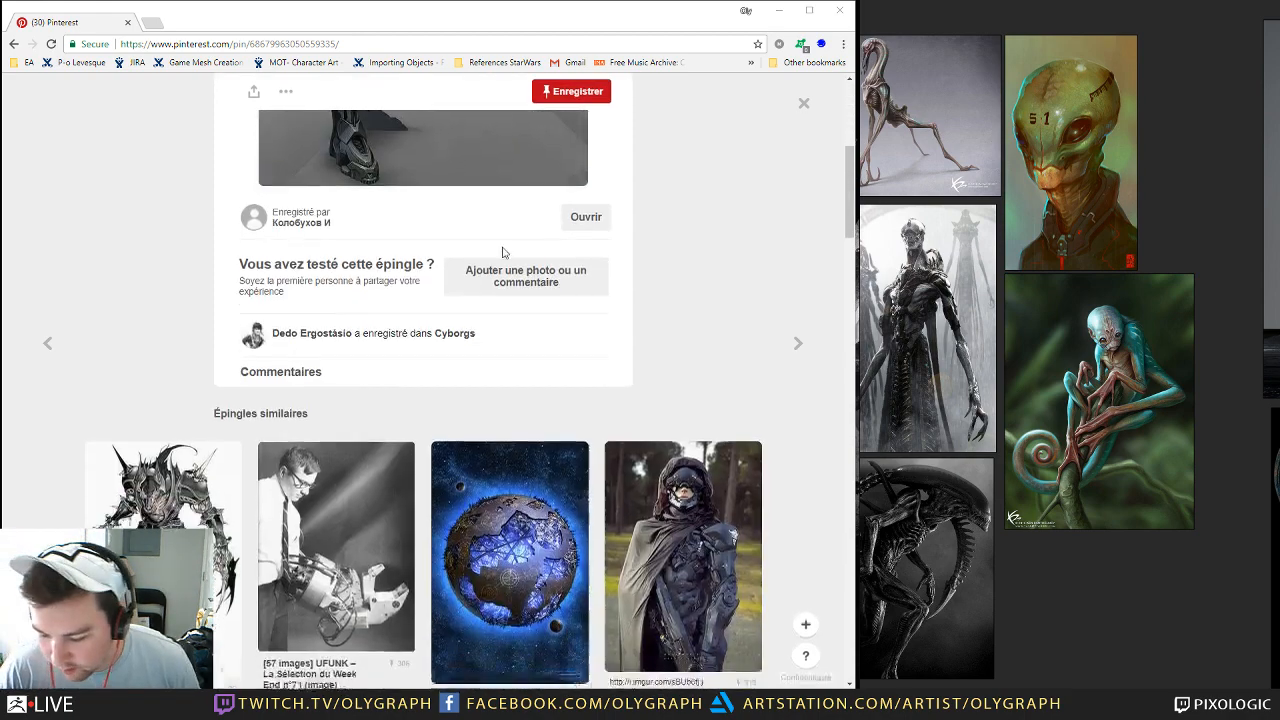
pyautogui.click(805, 104)
# Step: Find the Alien Soldier concept with glowing blue arm weapons further down the Pinterest results and copy its image
pyautogui.scroll(-3, 306, 365)
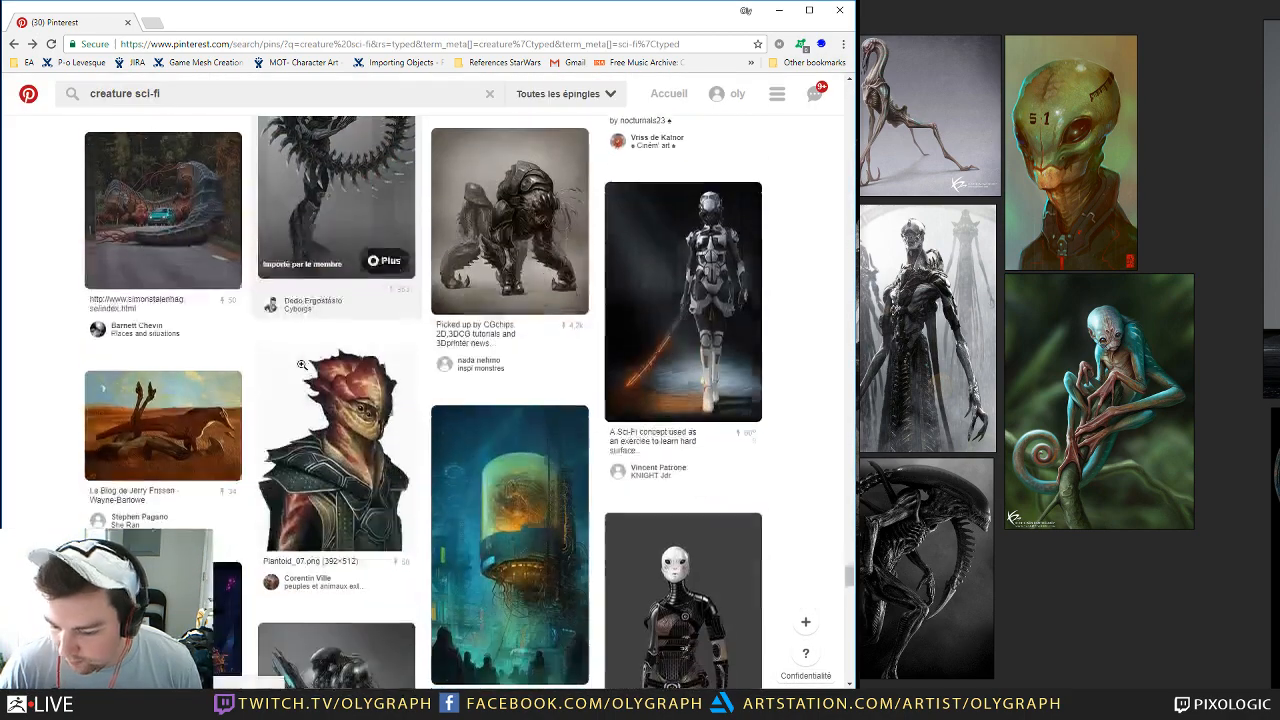
pyautogui.scroll(-1, 306, 365)
pyautogui.scroll(-2, 307, 365)
pyautogui.scroll(2, 312, 370)
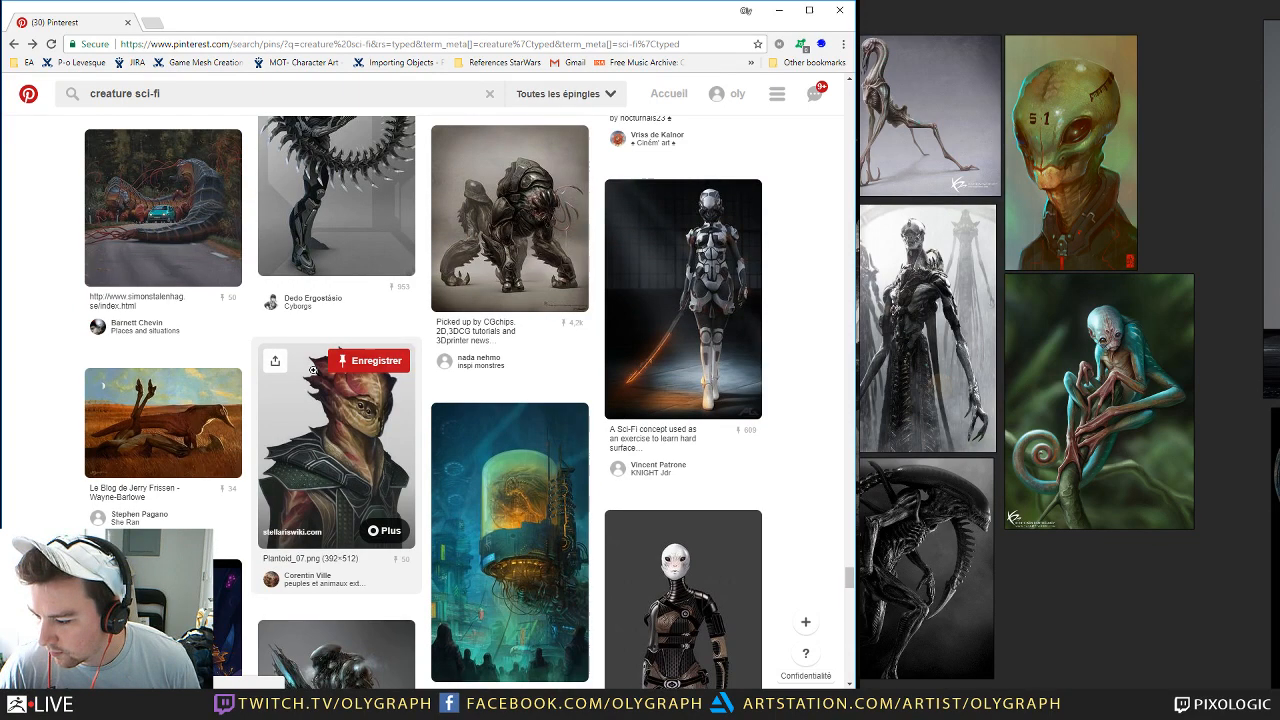
pyautogui.scroll(-3, 312, 370)
pyautogui.click(309, 371)
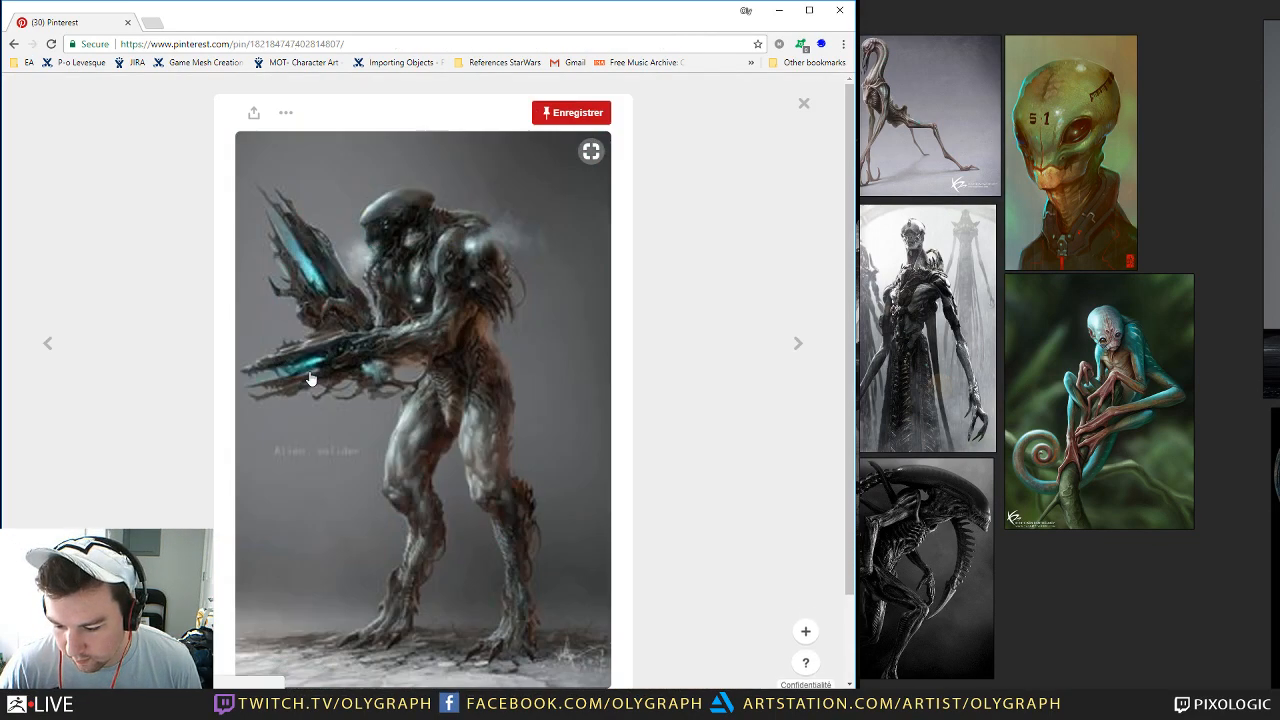
pyautogui.rightClick(471, 277)
pyautogui.click(497, 410)
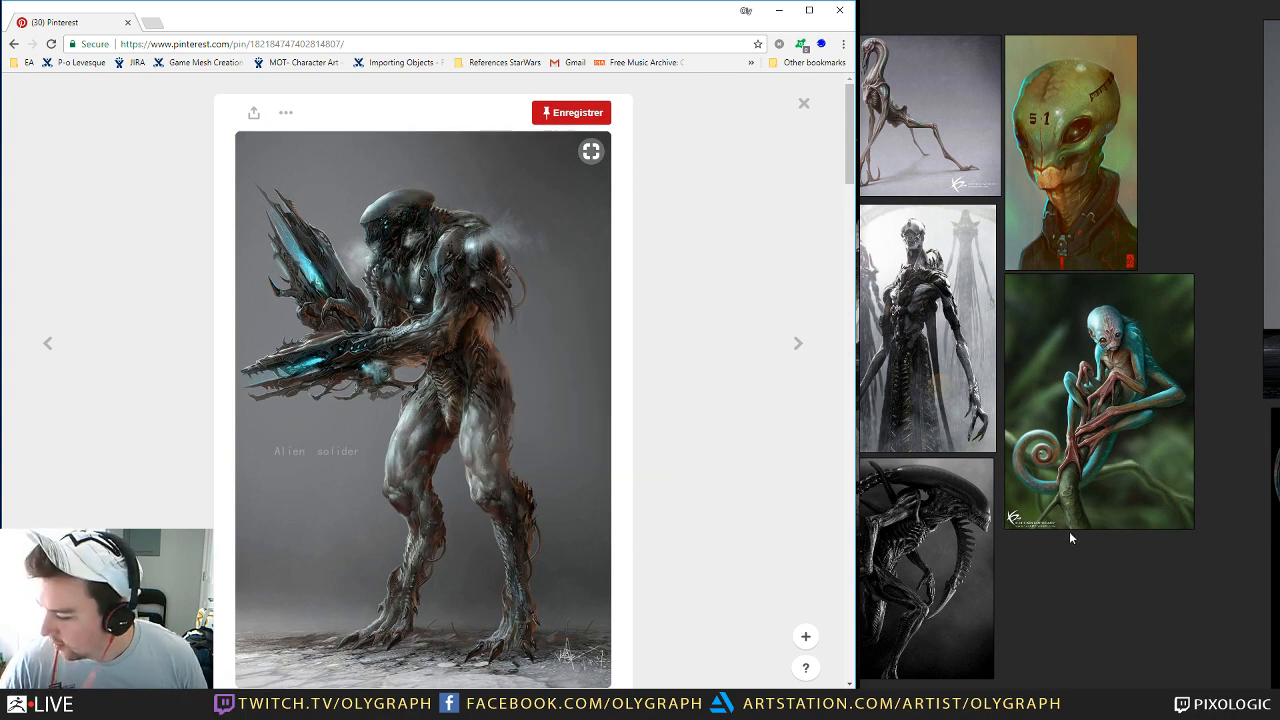
# Step: Paste the alien soldier image onto the PureRef board below the teal curled-tail creature and close its Pinterest pin
pyautogui.moveTo(1070, 590); pyautogui.dragTo(1130, 295, button='middle')
pyautogui.hotkey('ctrl', 'v')
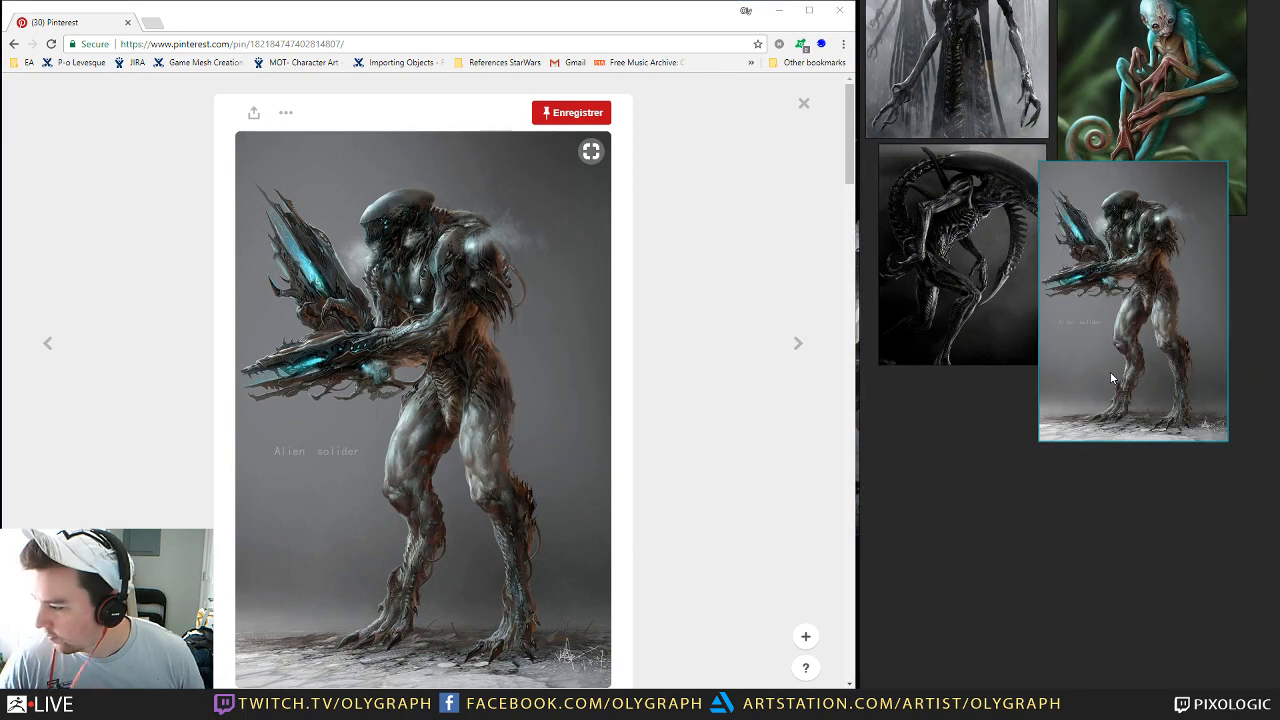
pyautogui.moveTo(1111, 378); pyautogui.dragTo(1133, 450)
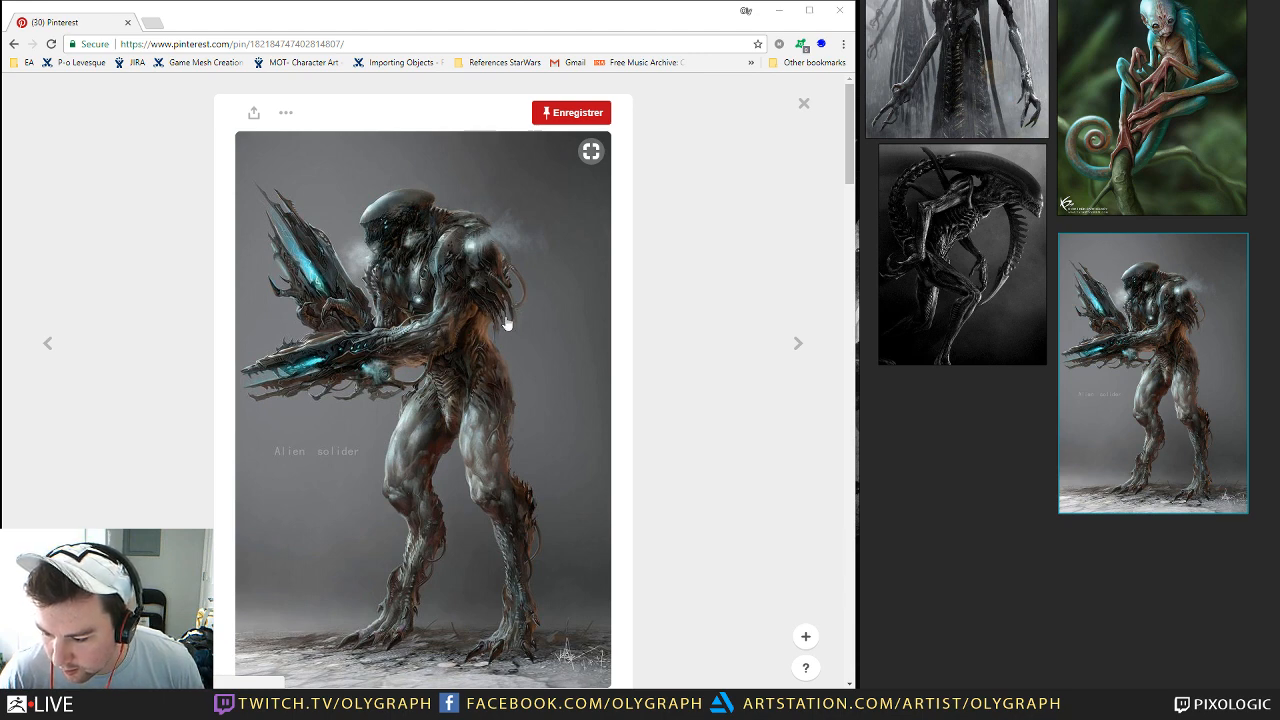
pyautogui.click(804, 105)
# Step: Browse further down the creature sci-fi results, examining the creature, robot and armoured character concepts for more reference candidates
pyautogui.scroll(-3, 396, 271)
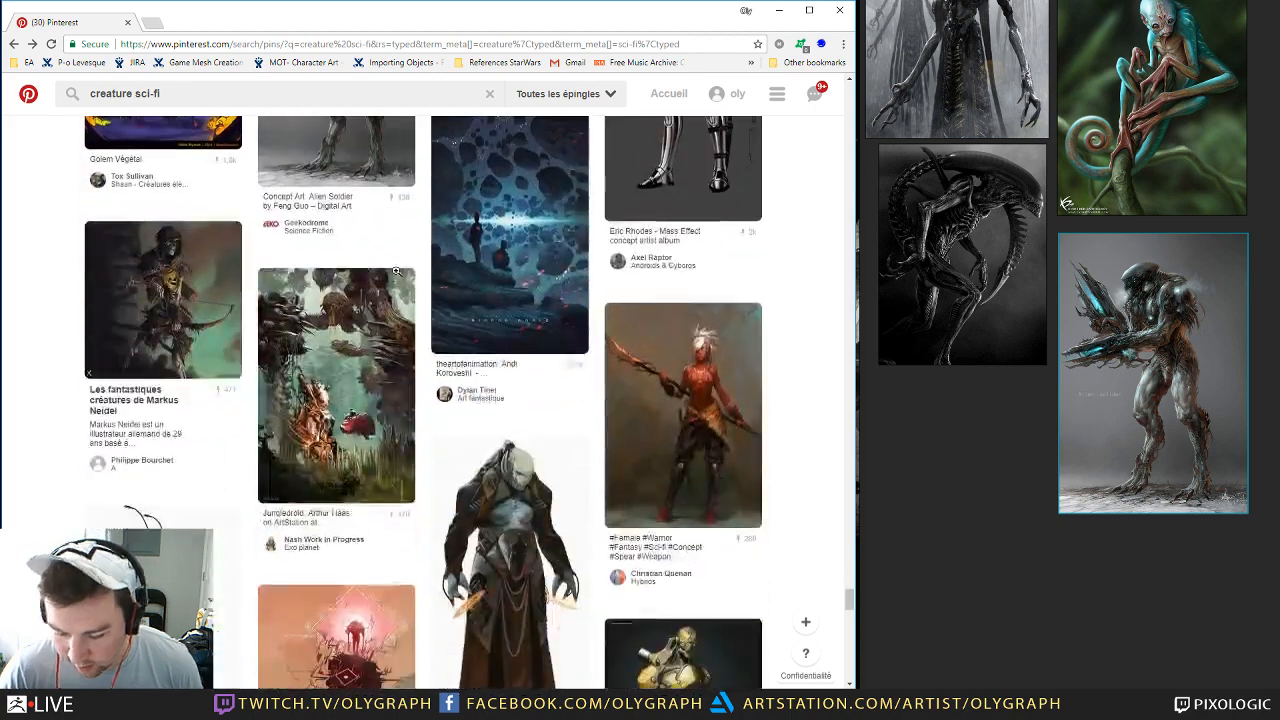
pyautogui.scroll(-2, 396, 271)
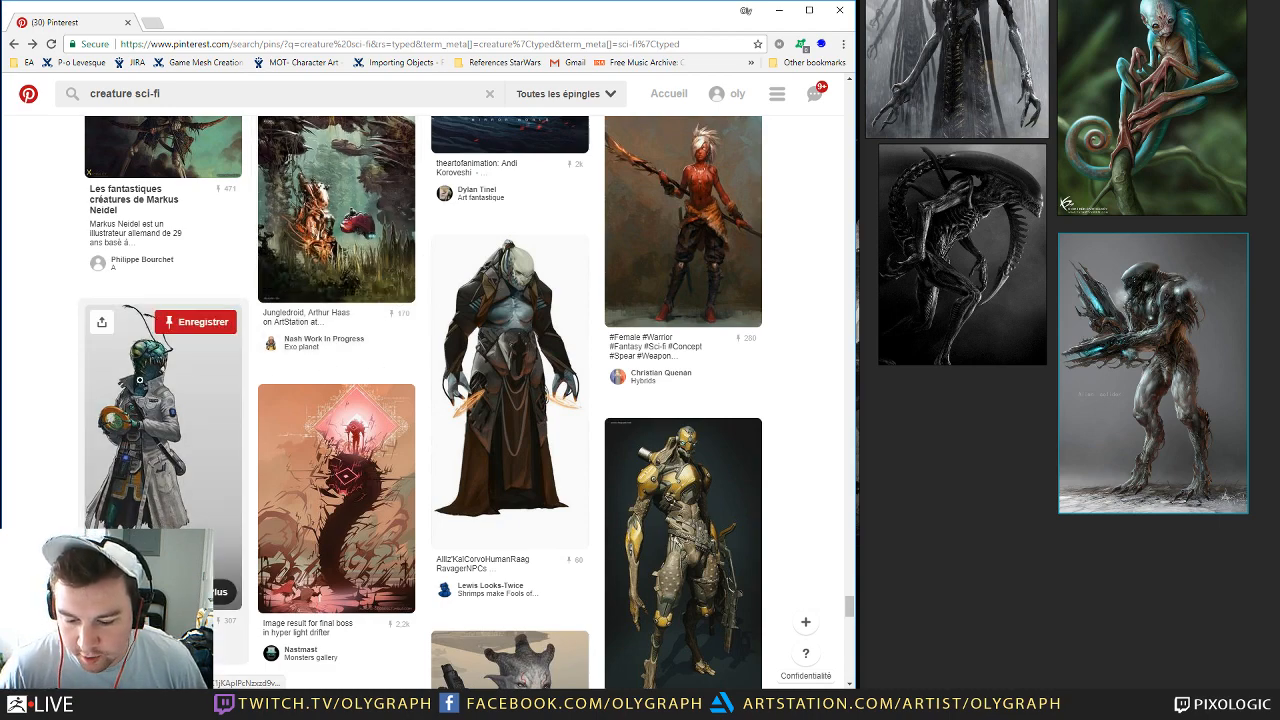
pyautogui.scroll(-3, 130, 381)
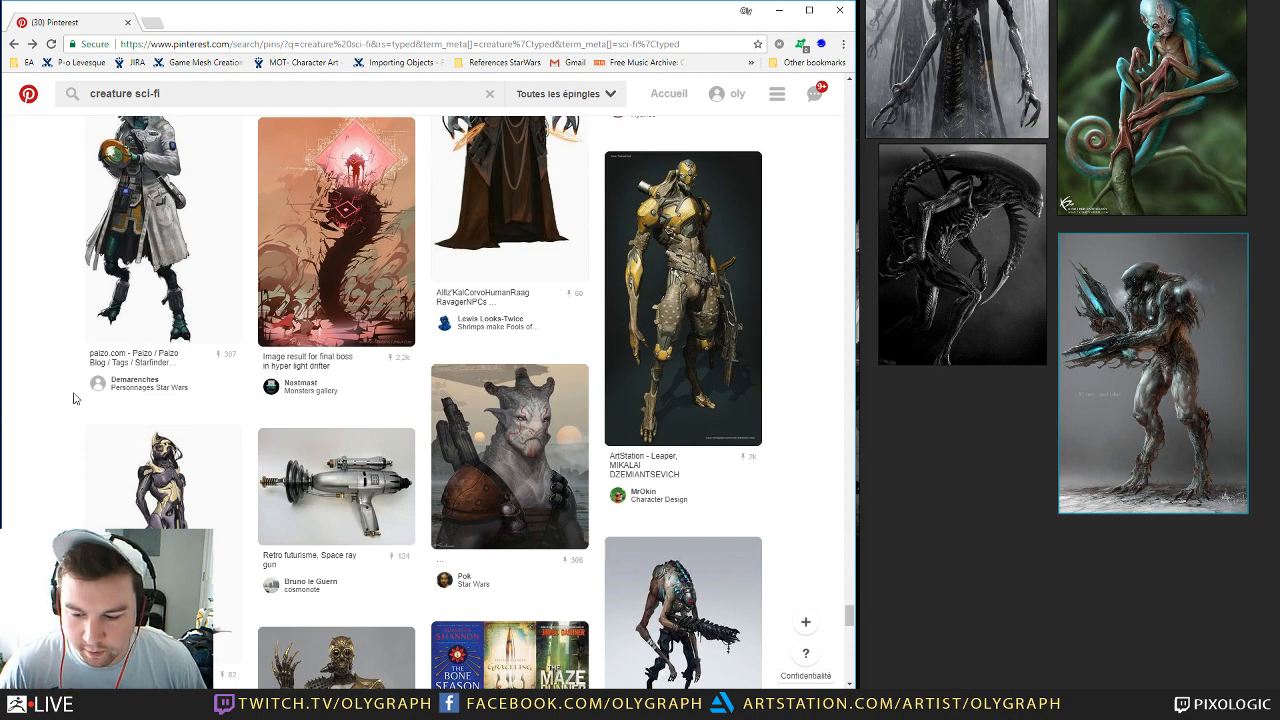
pyautogui.scroll(-4, 73, 398)
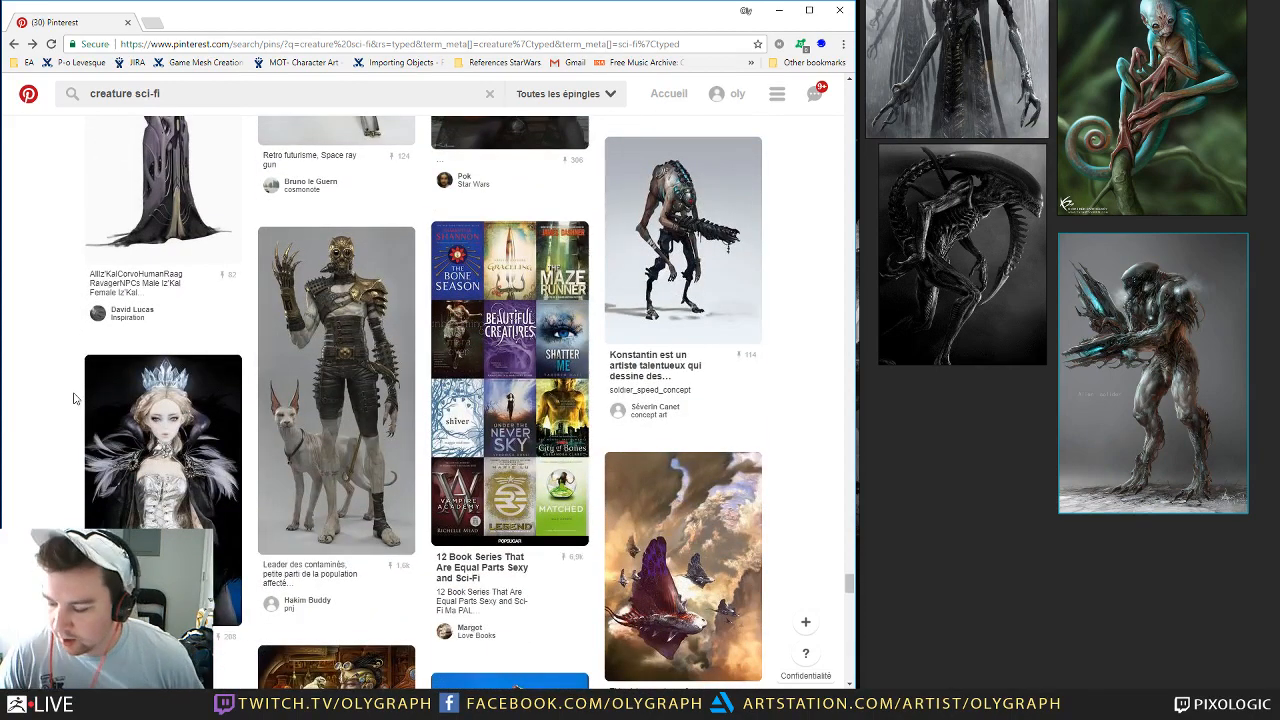
pyautogui.moveTo(78, 397)
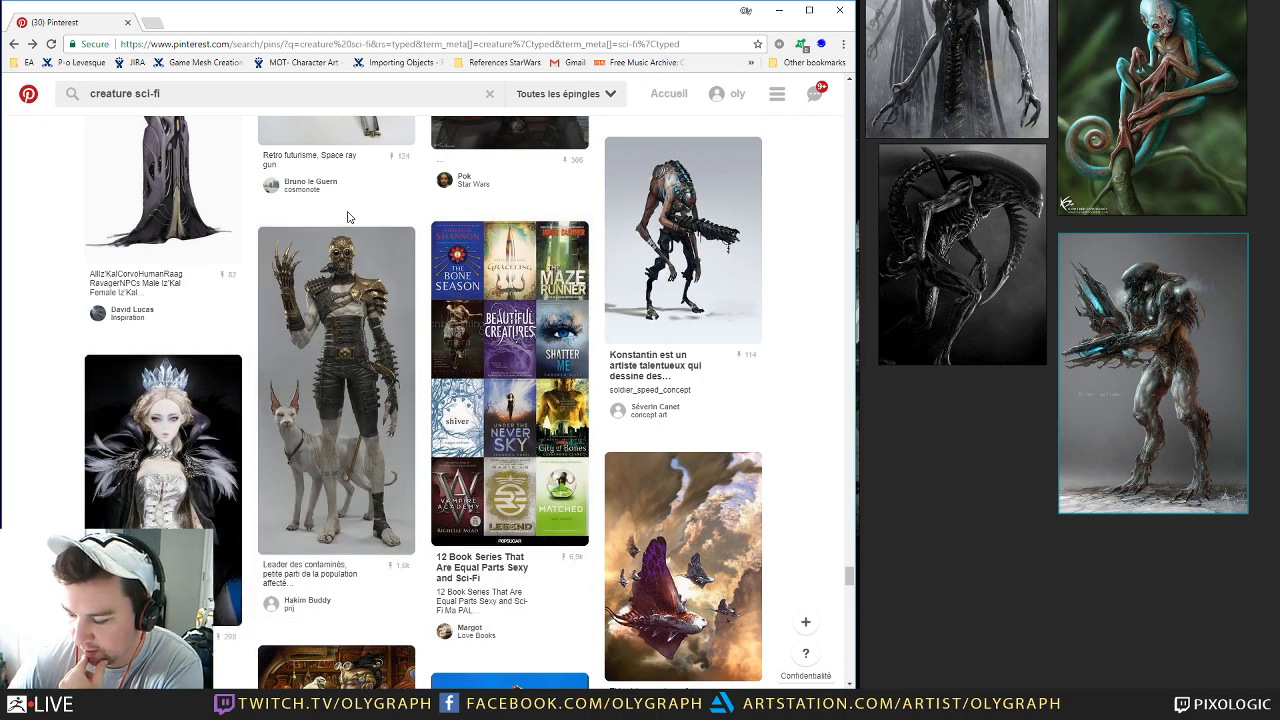
pyautogui.scroll(-2, 347, 217)
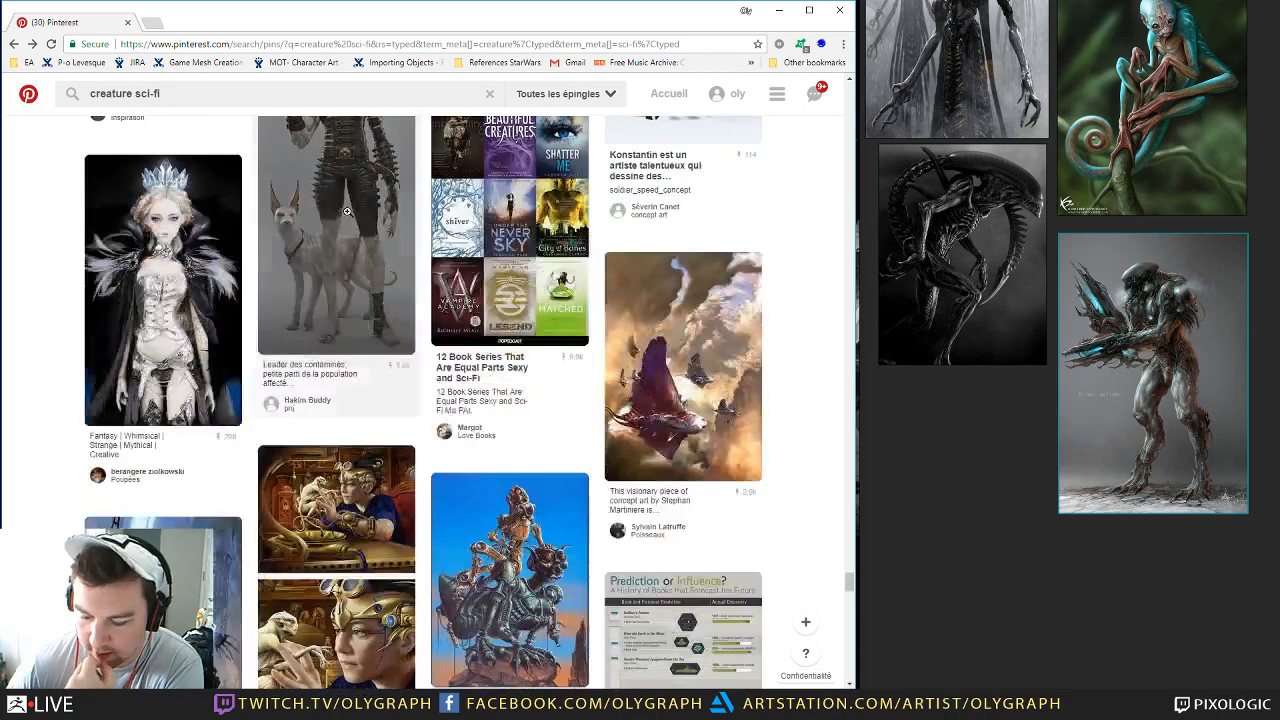
pyautogui.scroll(1, 347, 212)
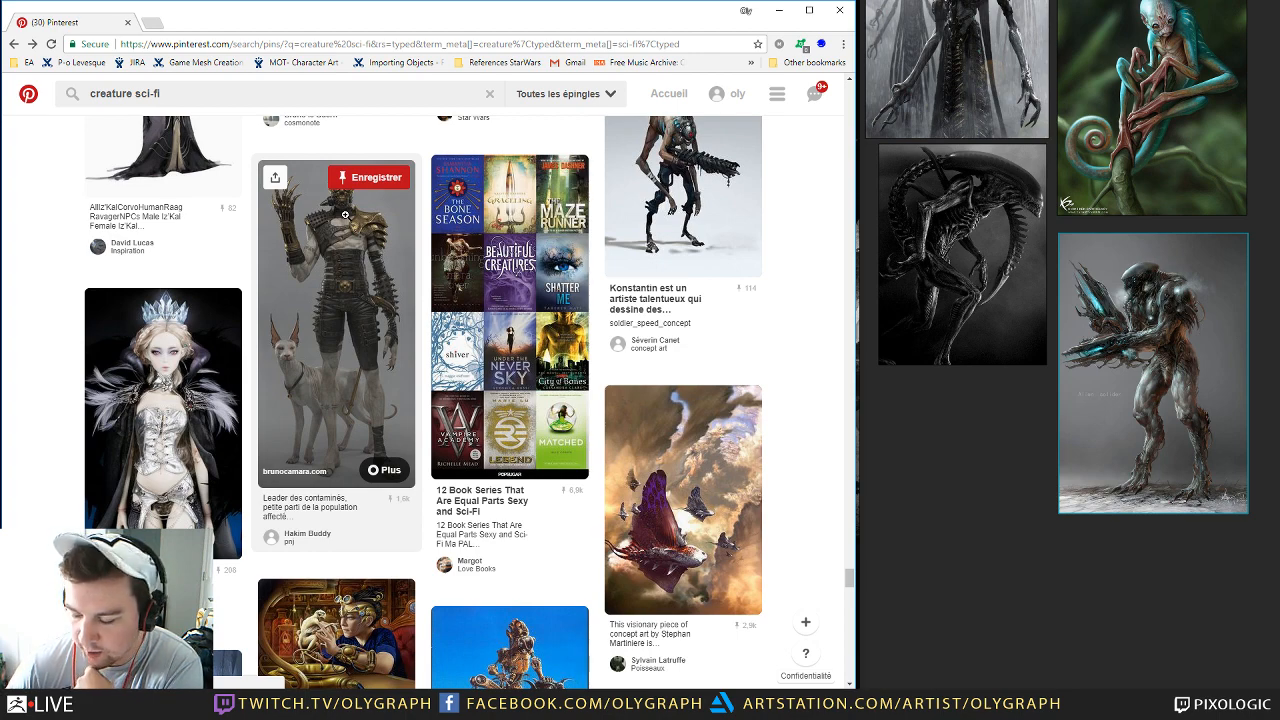
pyautogui.scroll(-3, 344, 214)
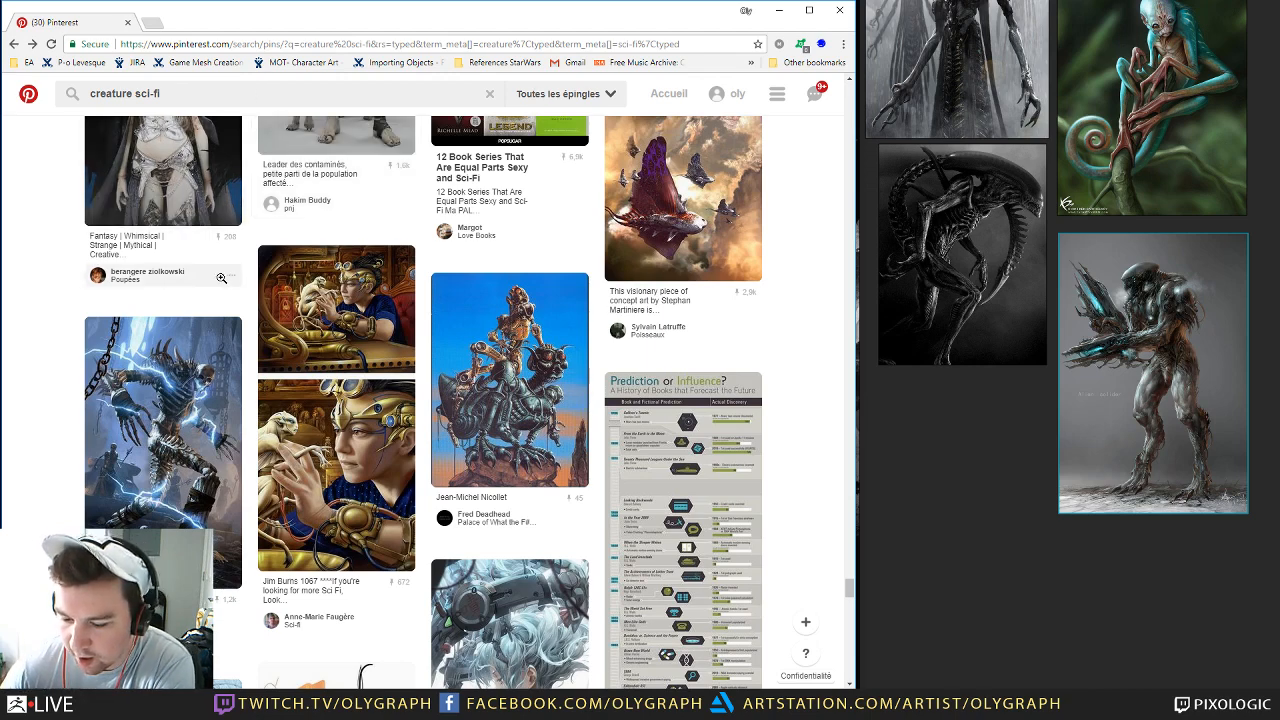
pyautogui.scroll(-2, 60, 300)
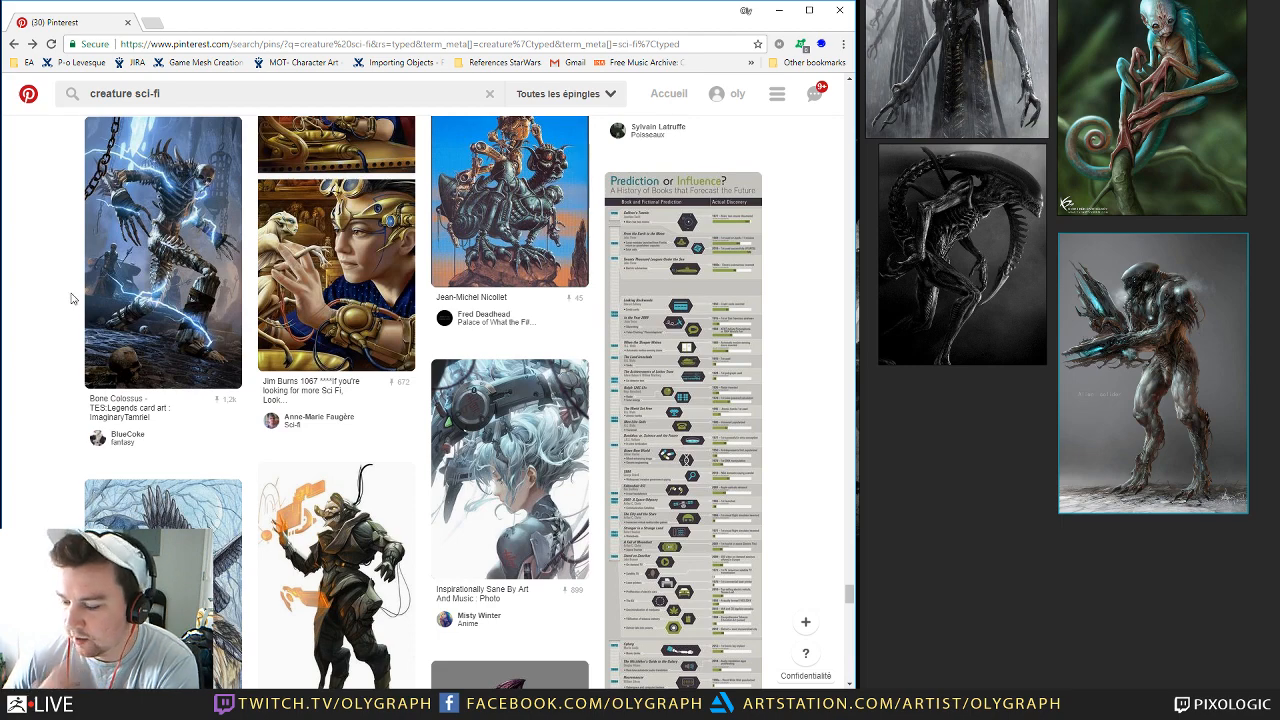
pyautogui.scroll(-4, 75, 297)
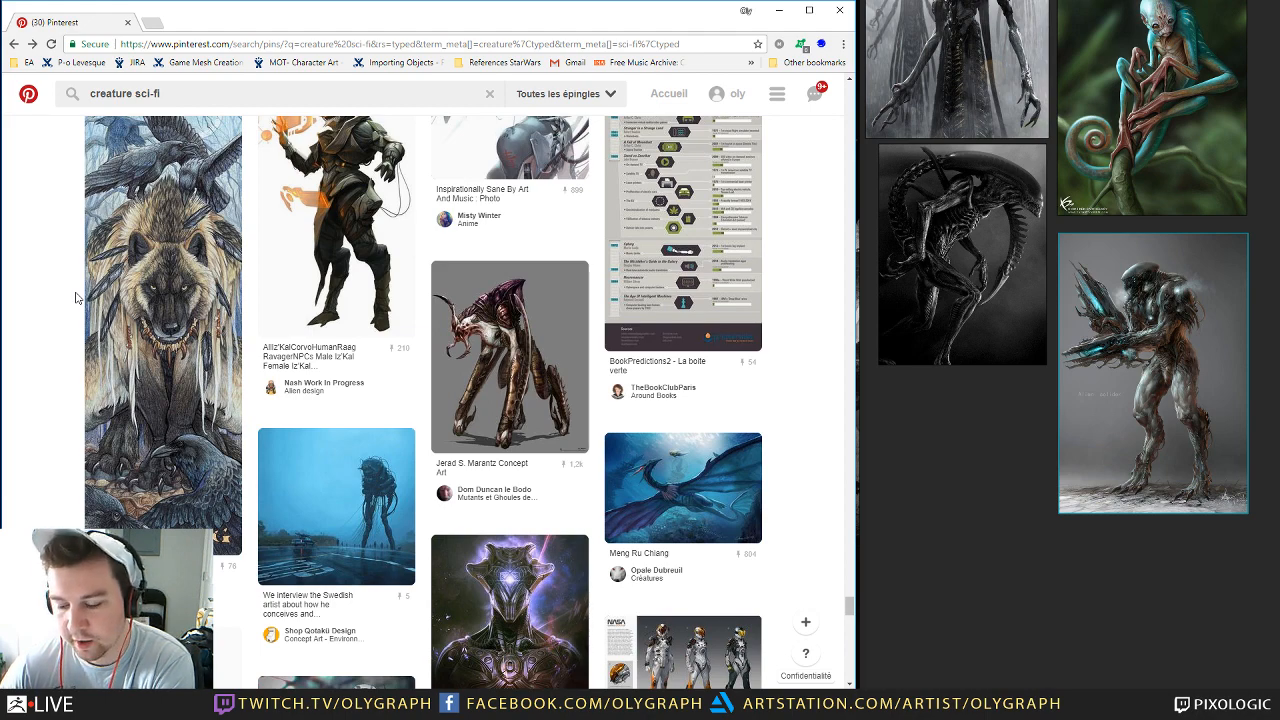
pyautogui.scroll(-5, 75, 297)
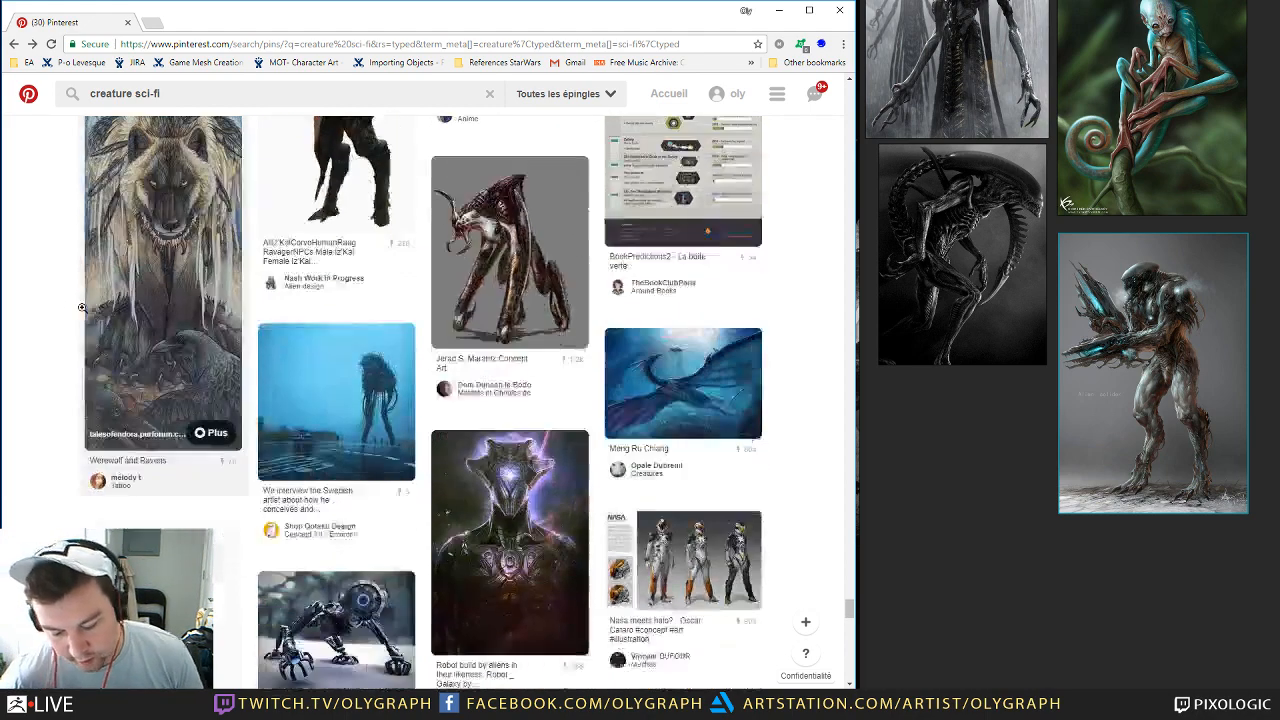
pyautogui.scroll(-4, 48, 322)
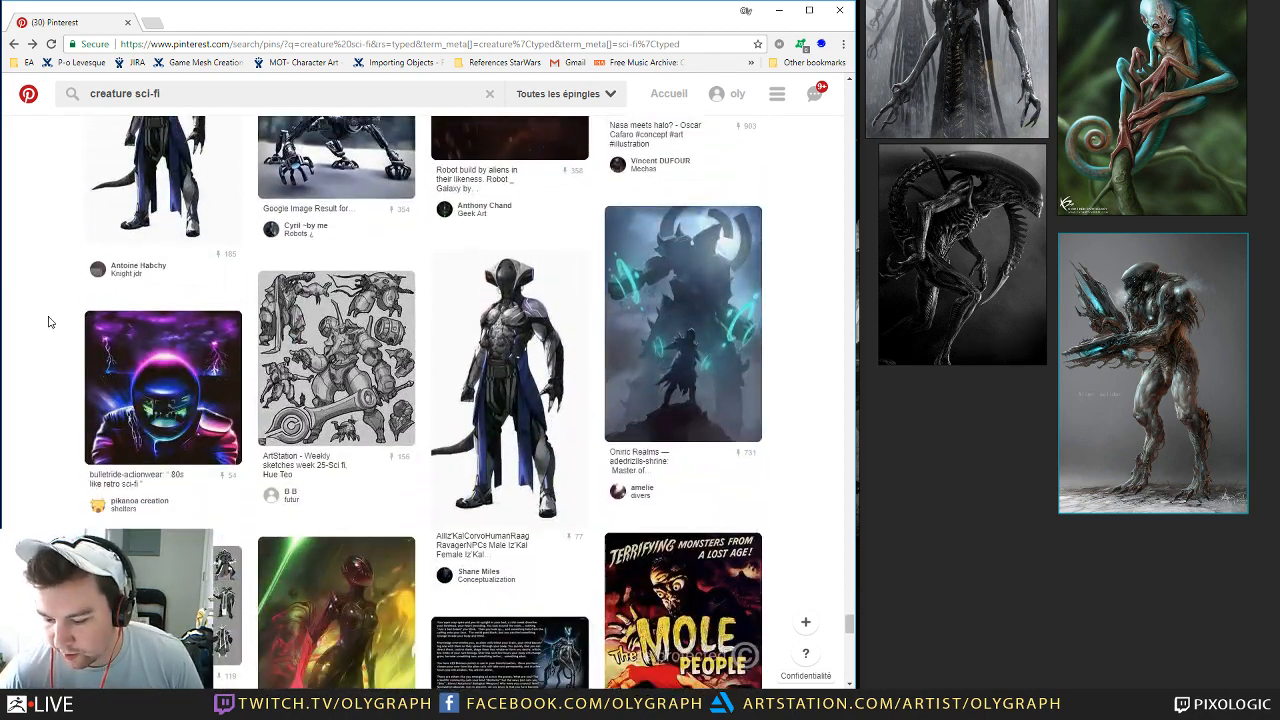
pyautogui.scroll(2, 50, 323)
pyautogui.scroll(-6, 48, 322)
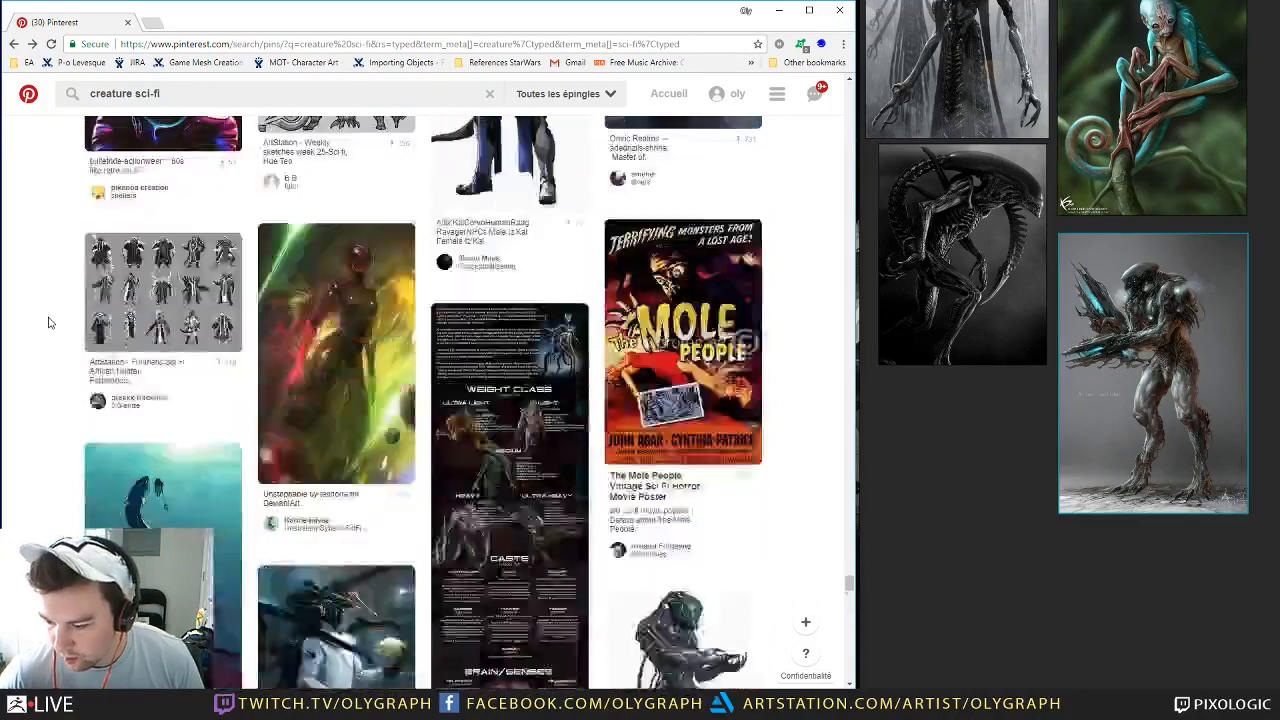
pyautogui.scroll(-8, 48, 322)
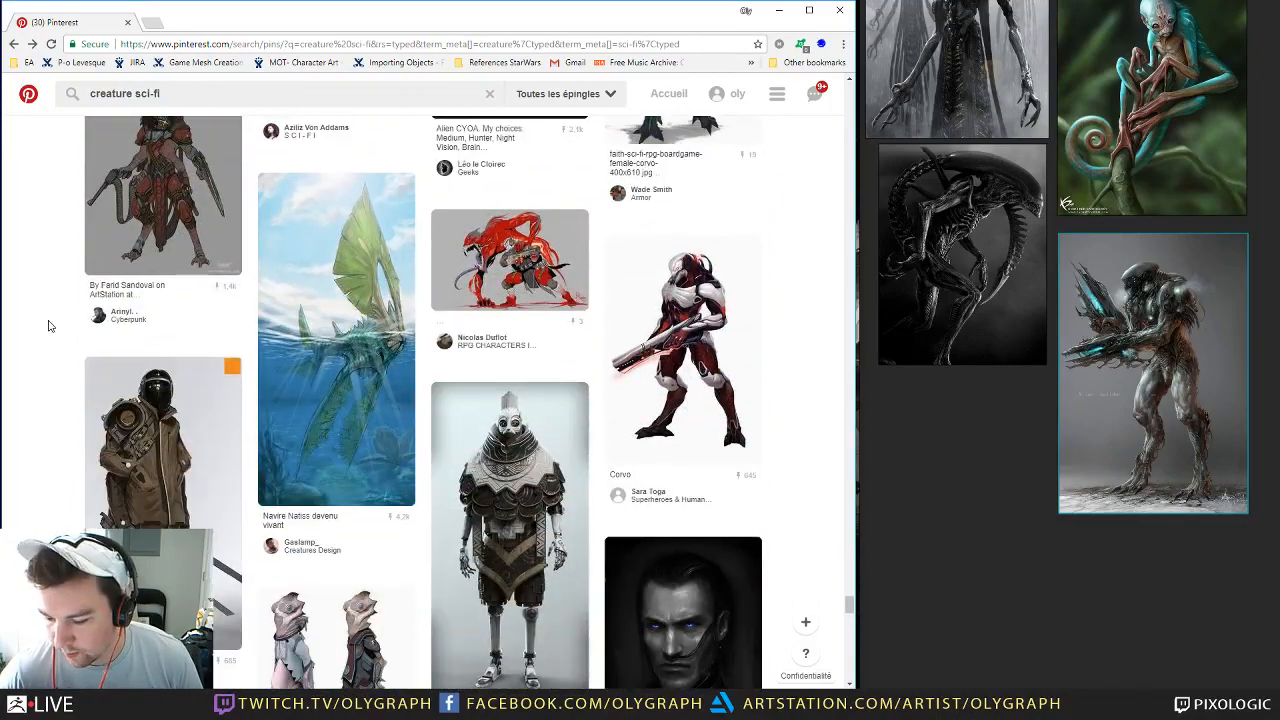
pyautogui.scroll(-1, 48, 326)
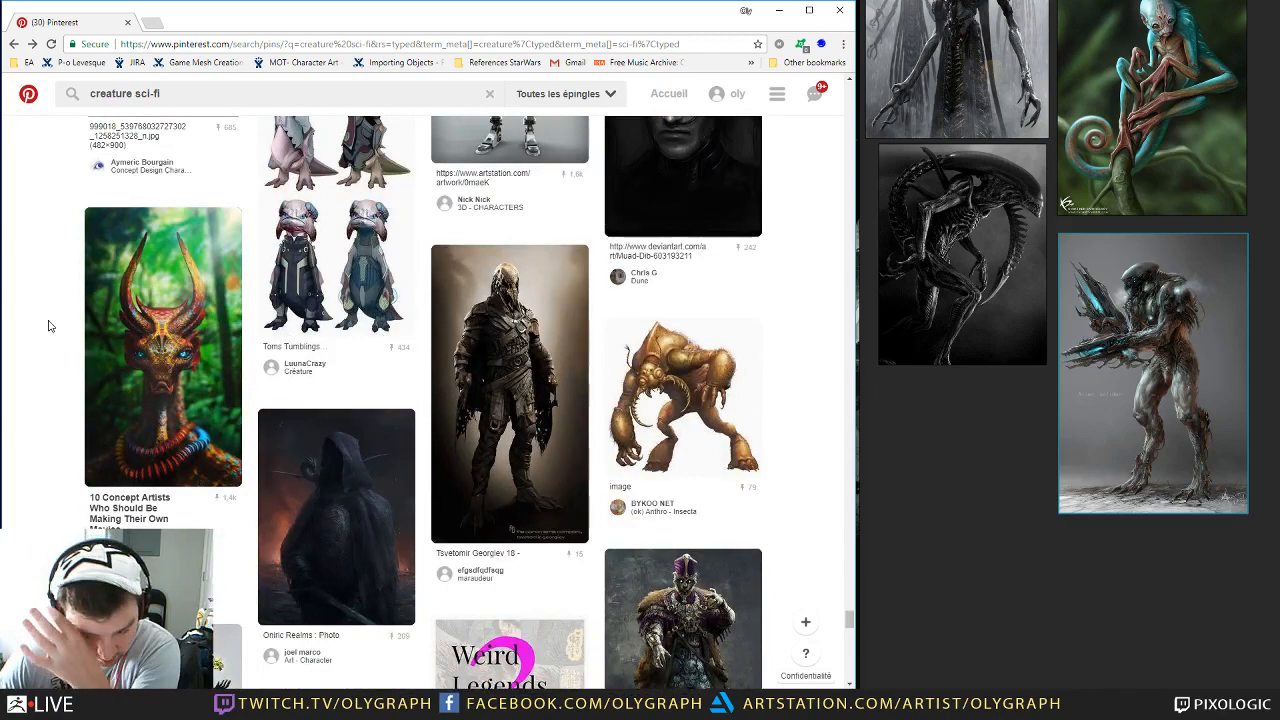
pyautogui.scroll(-5, 48, 326)
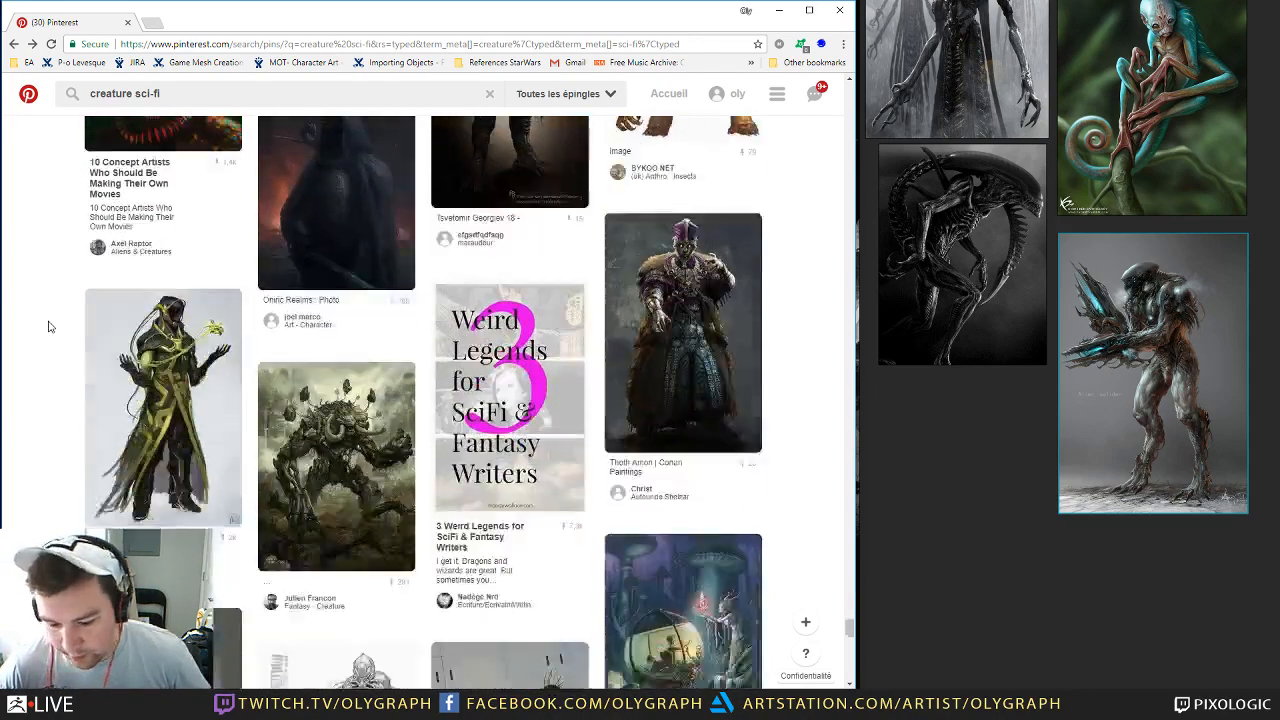
# Step: Open the pin of the robed creature sculpt with the wide helmet-like head and view the whole figure
pyautogui.scroll(-2, 48, 326)
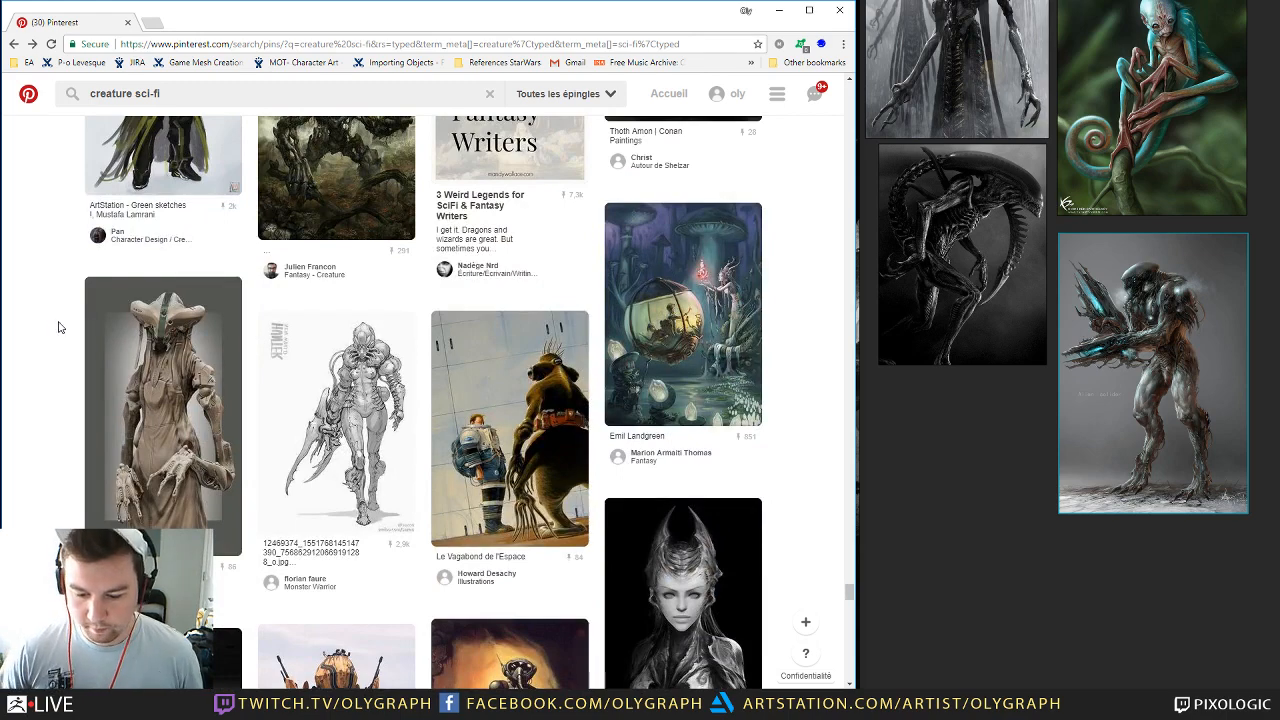
pyautogui.click(149, 371)
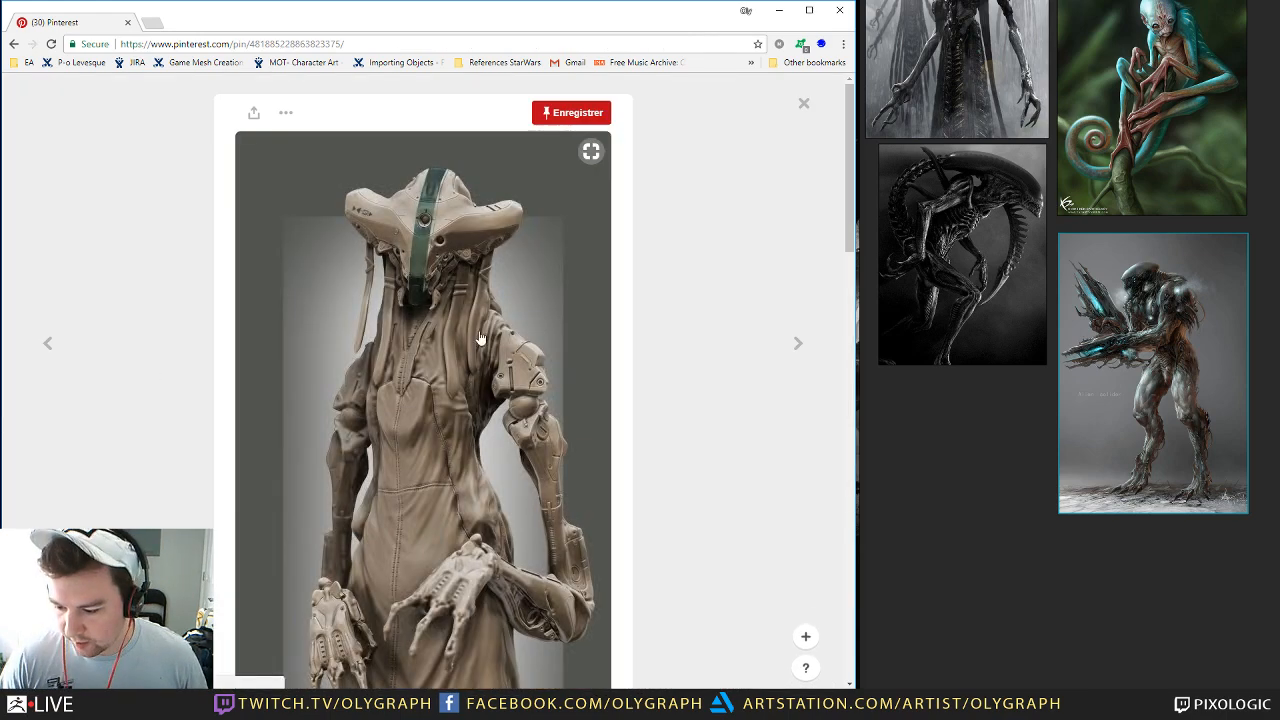
pyautogui.scroll(-4, 480, 338)
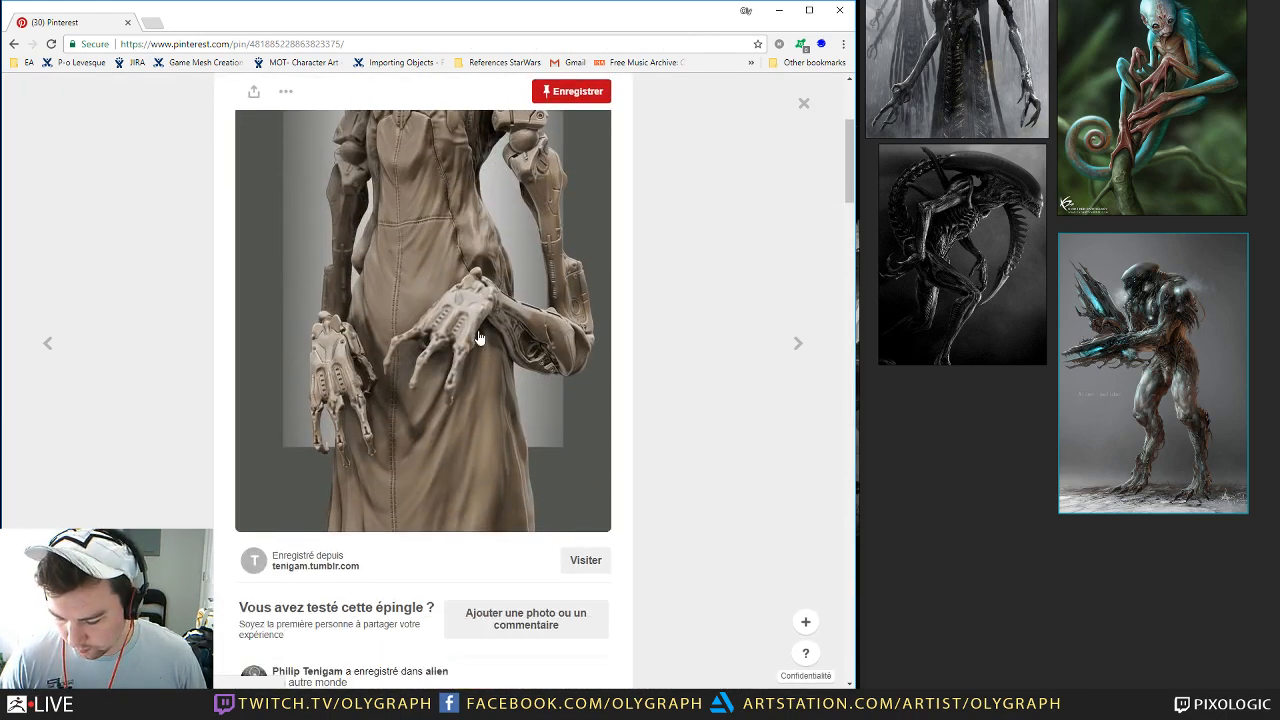
pyautogui.scroll(-3, 480, 338)
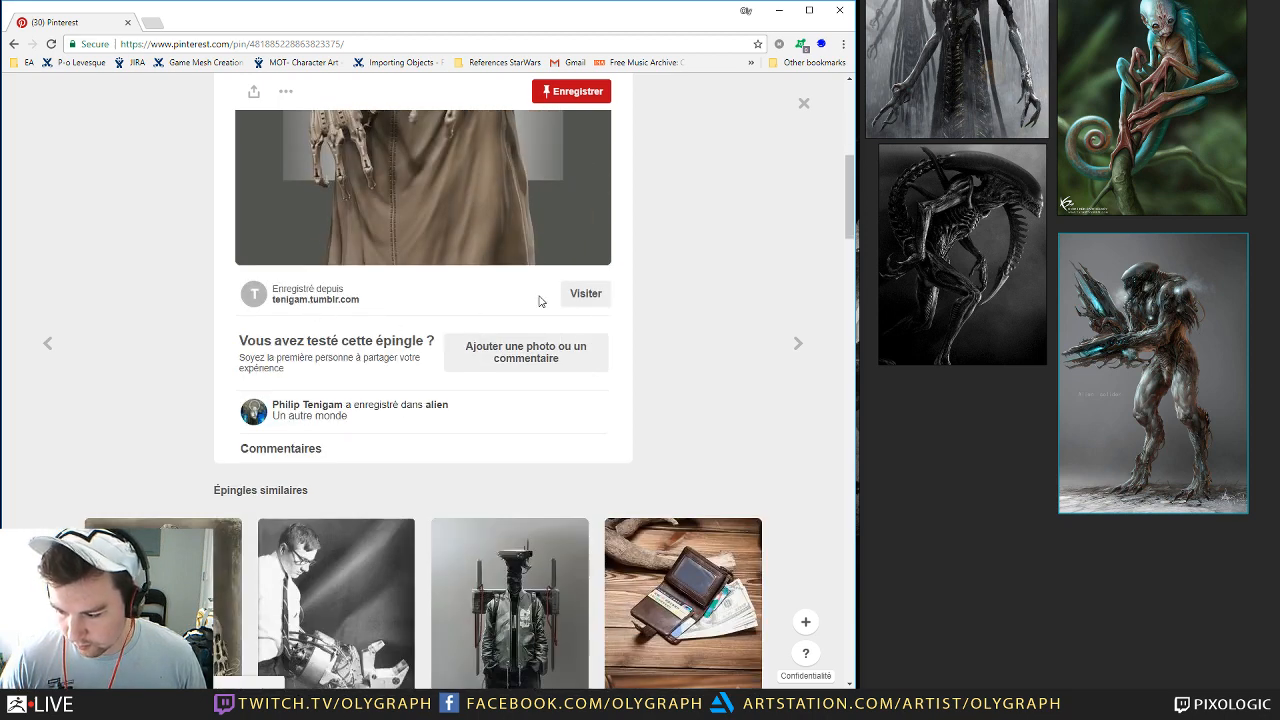
# Step: Visit the pin's Tumblr source in a separate tab, look through its posts for the sculpt, and close the tab
pyautogui.middleClick(586, 293)
pyautogui.click(183, 24)
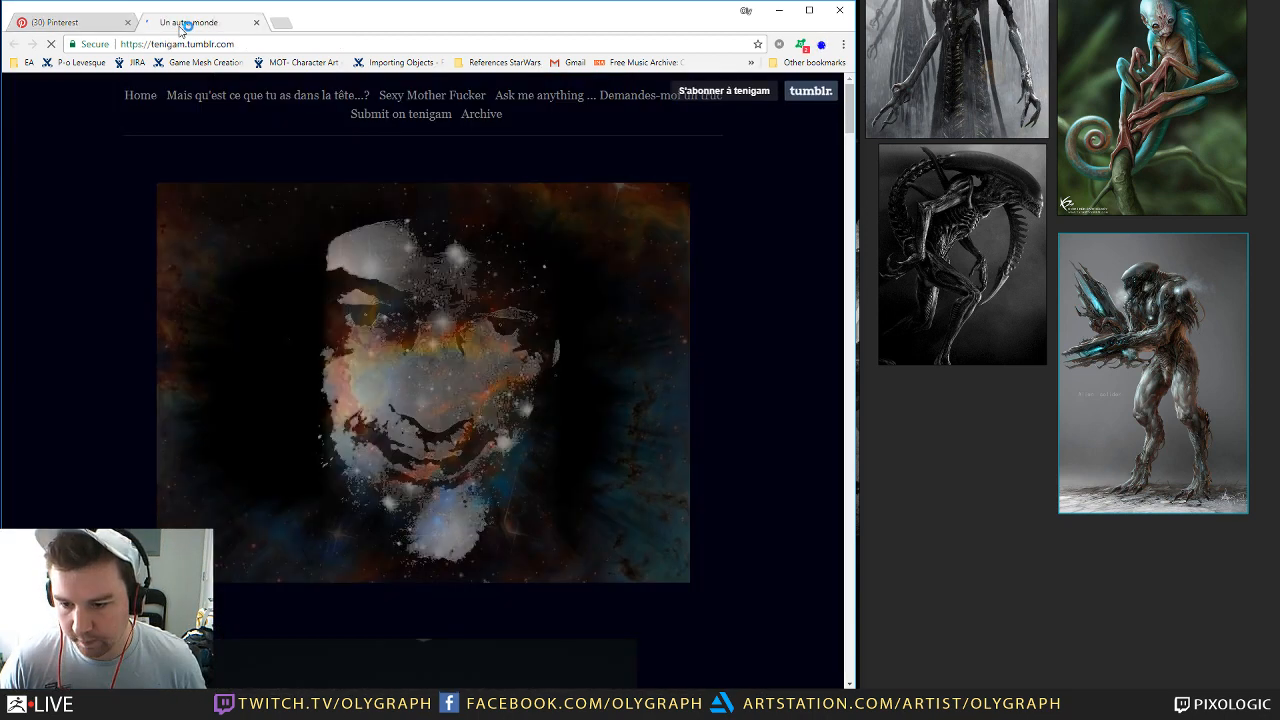
pyautogui.scroll(-10, 123, 240)
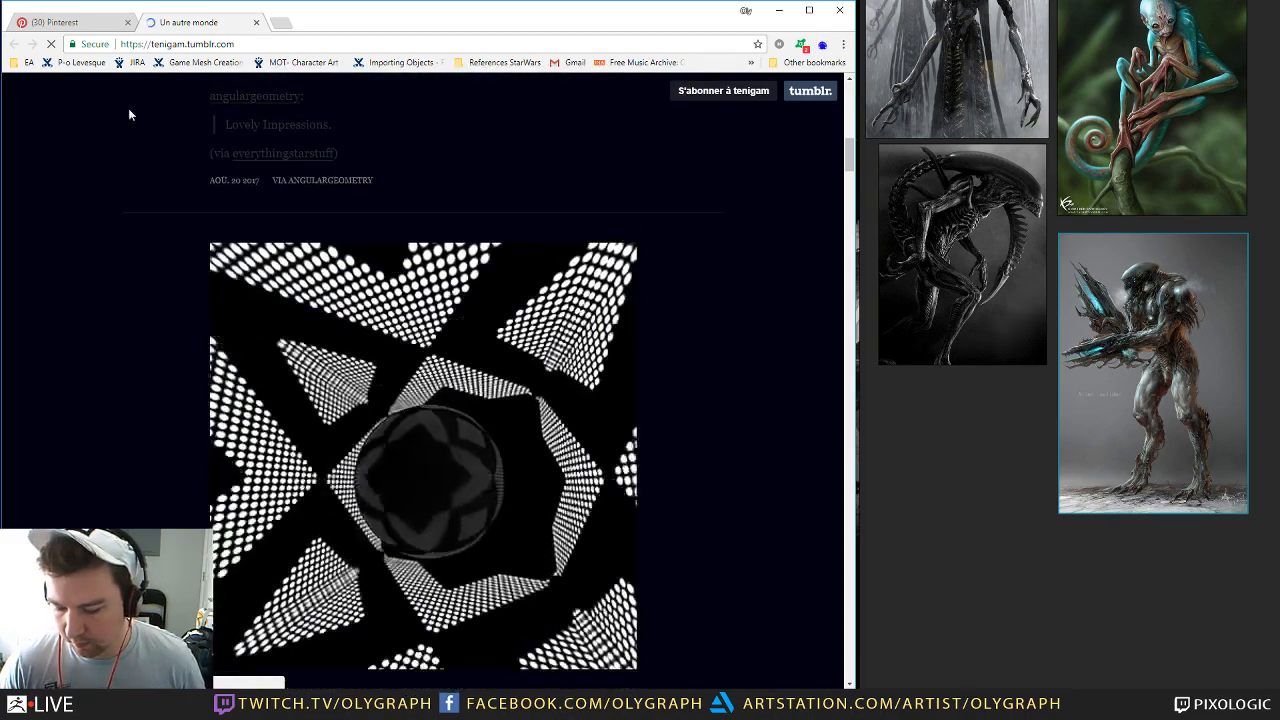
pyautogui.hotkey('ctrl', 'w')
# Step: Copy the robed creature sculpt image onto the PureRef board below the black xenomorph and close its Pinterest pin
pyautogui.scroll(3, 318, 472)
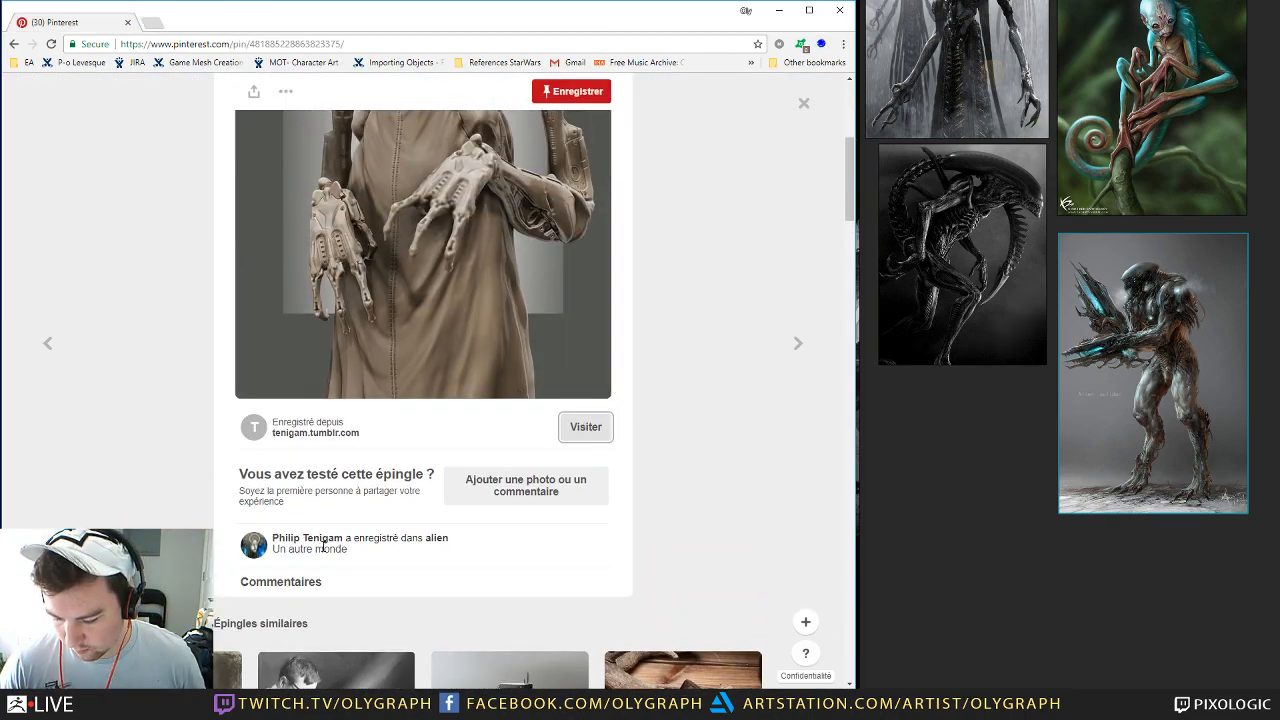
pyautogui.scroll(3, 323, 547)
pyautogui.rightClick(410, 192)
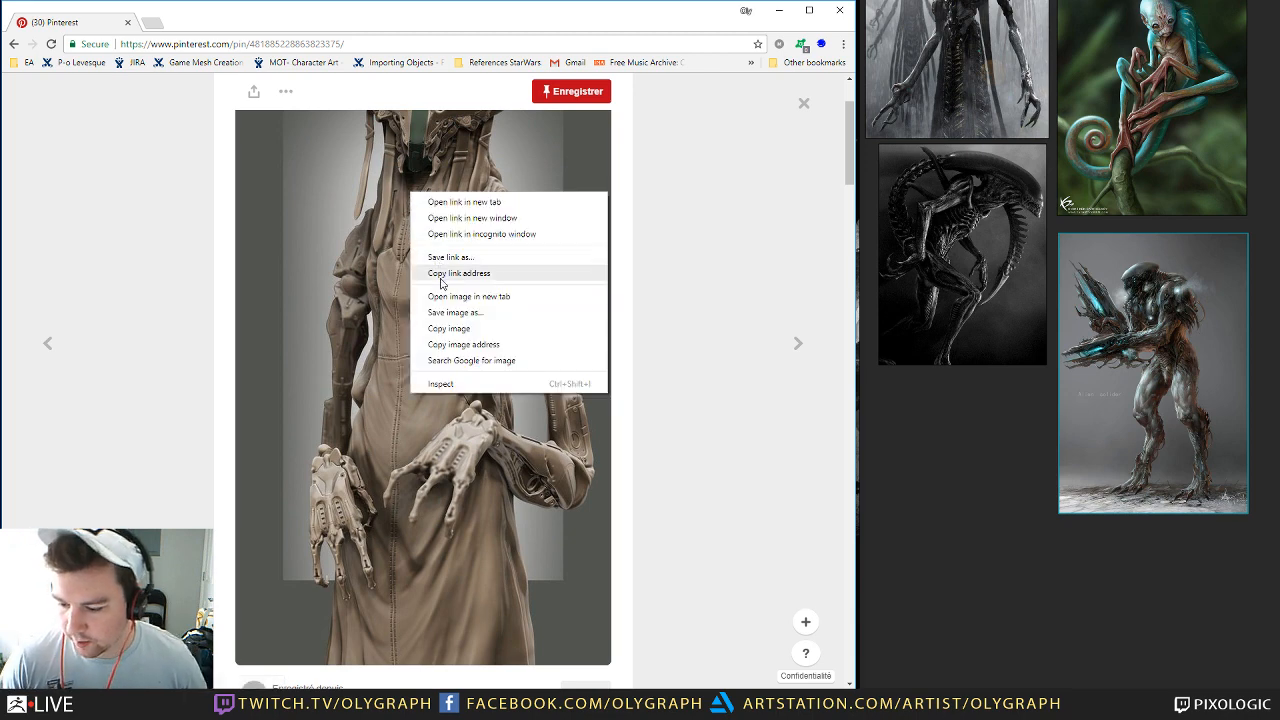
pyautogui.click(437, 329)
pyautogui.hotkey('ctrl', 'v')
pyautogui.moveTo(1017, 460); pyautogui.dragTo(938, 570)
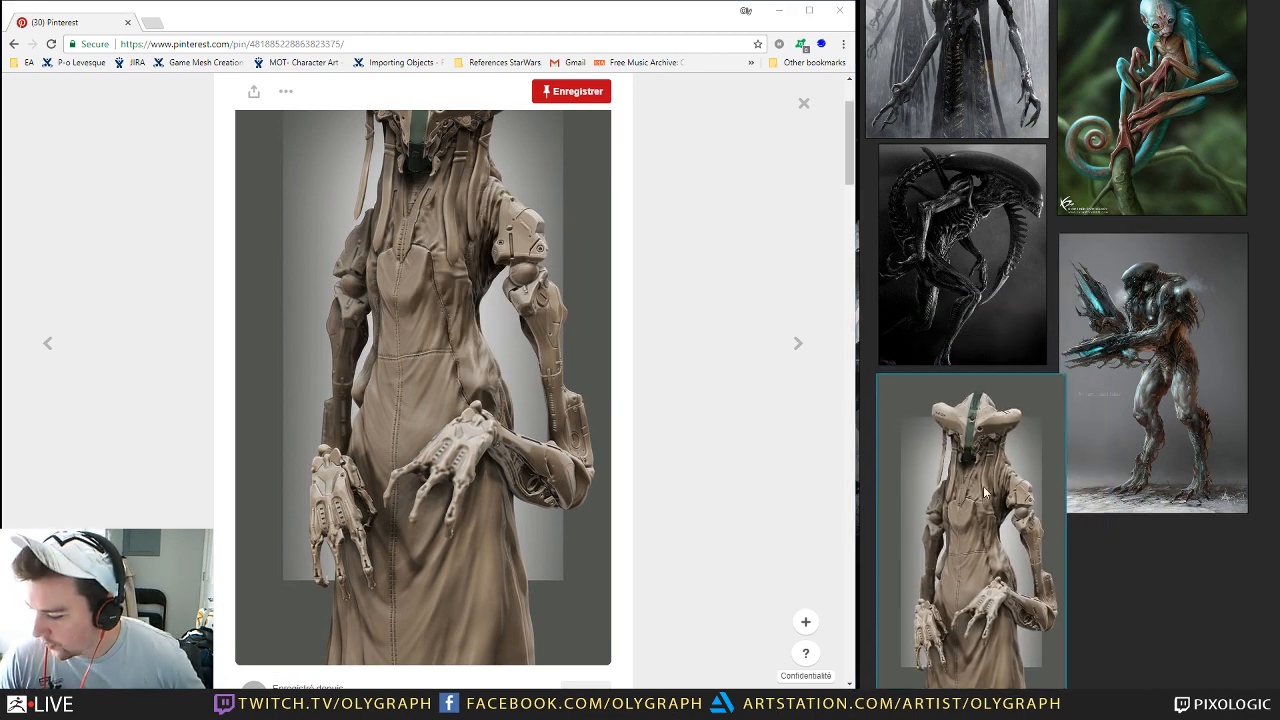
pyautogui.scroll(1, 477, 353)
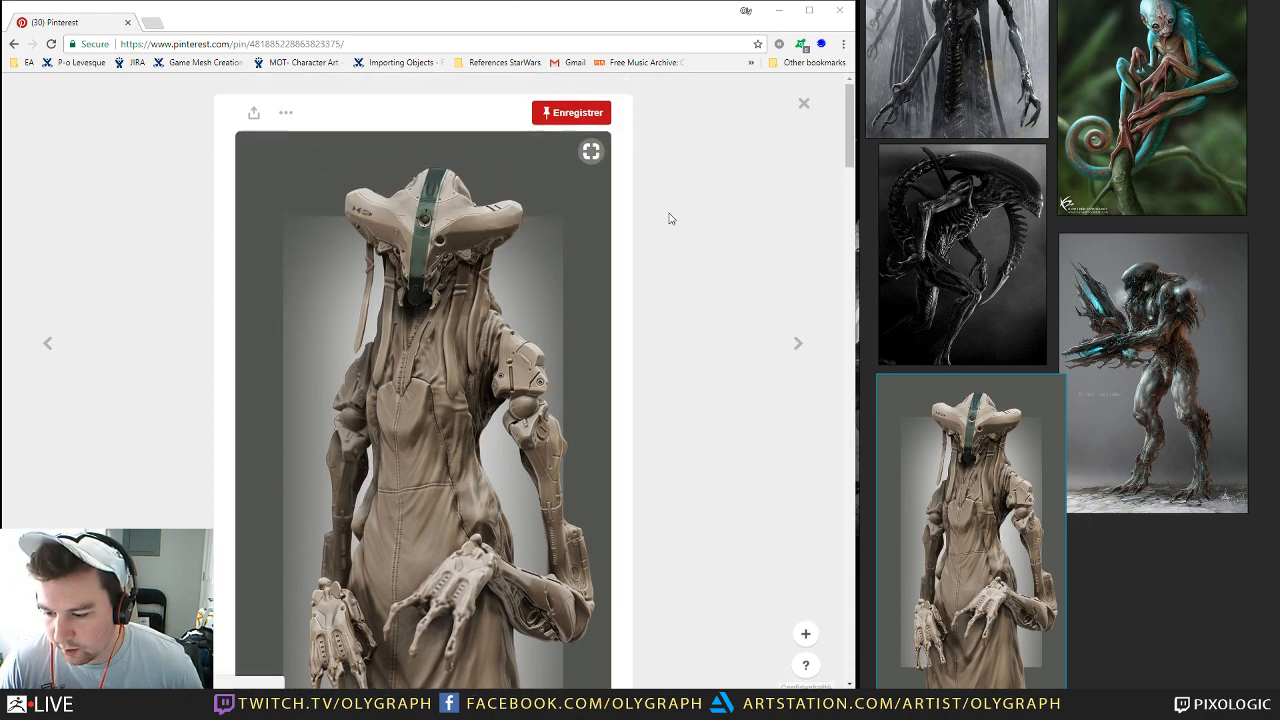
pyautogui.click(803, 102)
# Step: Copy the New World Hunter sketch onto the board below the alien soldier, nudge the robed sculpt away from that column, and close the pin
pyautogui.click(337, 394)
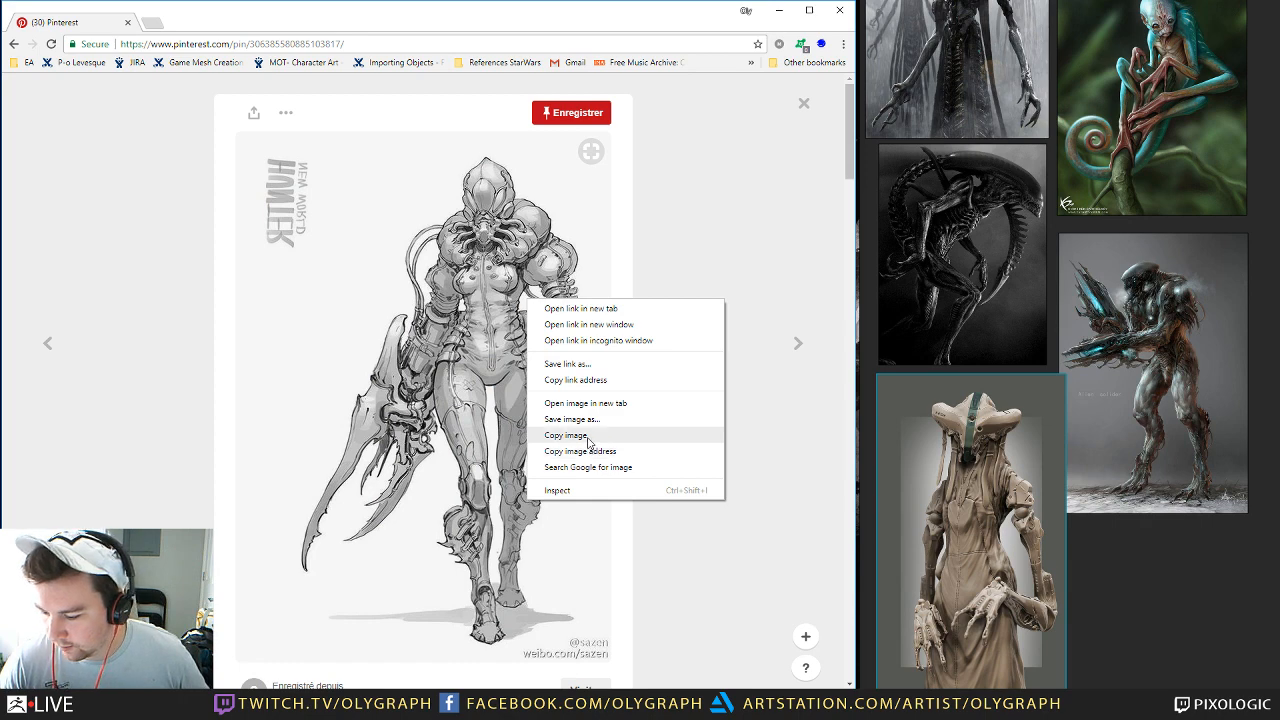
pyautogui.click(565, 434)
pyautogui.moveTo(1178, 579); pyautogui.dragTo(1149, 400, button='middle')
pyautogui.hotkey('ctrl', 'v')
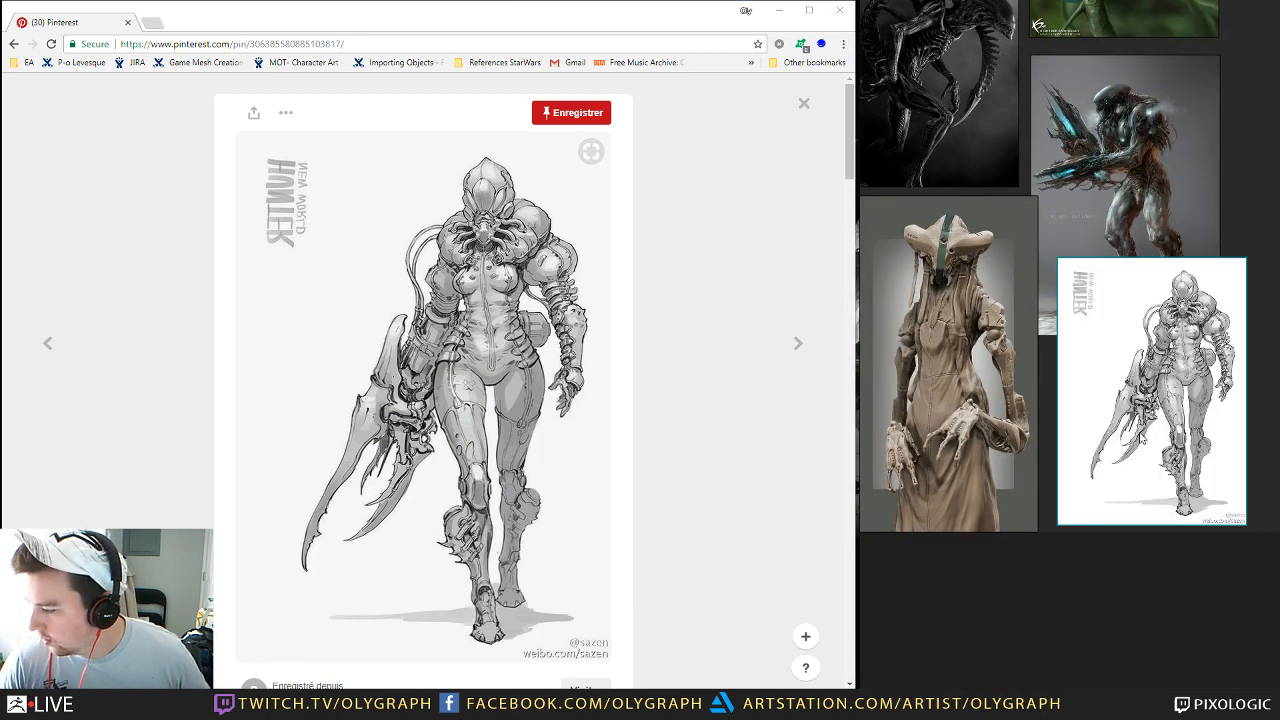
pyautogui.moveTo(1138, 436); pyautogui.dragTo(1154, 483)
pyautogui.moveTo(967, 403); pyautogui.dragTo(957, 402)
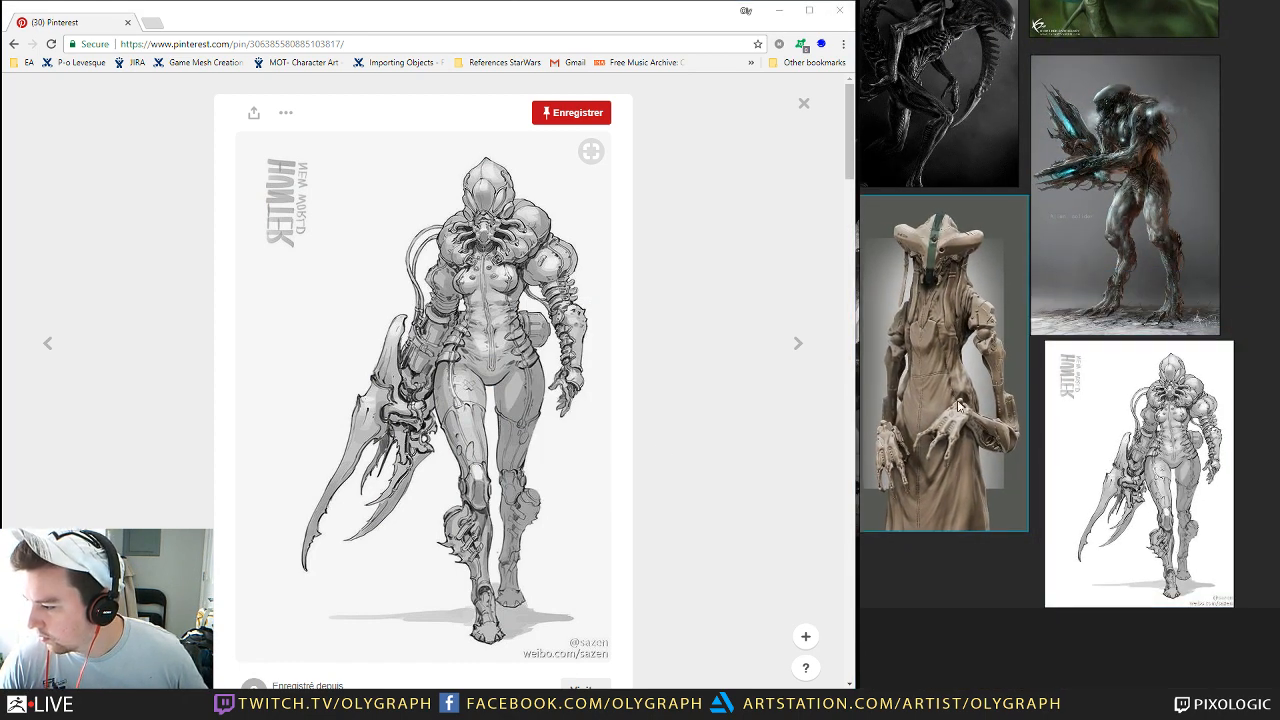
pyautogui.click(803, 103)
# Step: Browse further down the creature sci-fi results, examining the alien, reptilian and robot concepts for more references
pyautogui.scroll(-5, 406, 228)
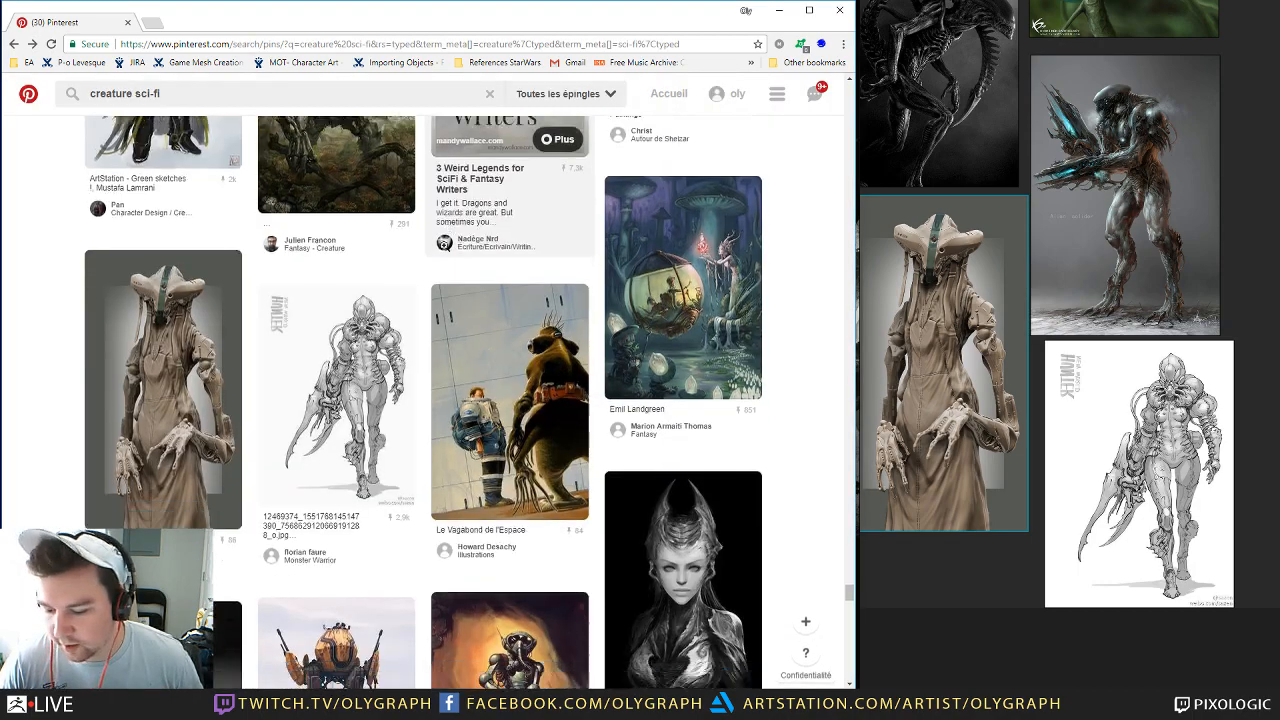
pyautogui.scroll(-3, 406, 228)
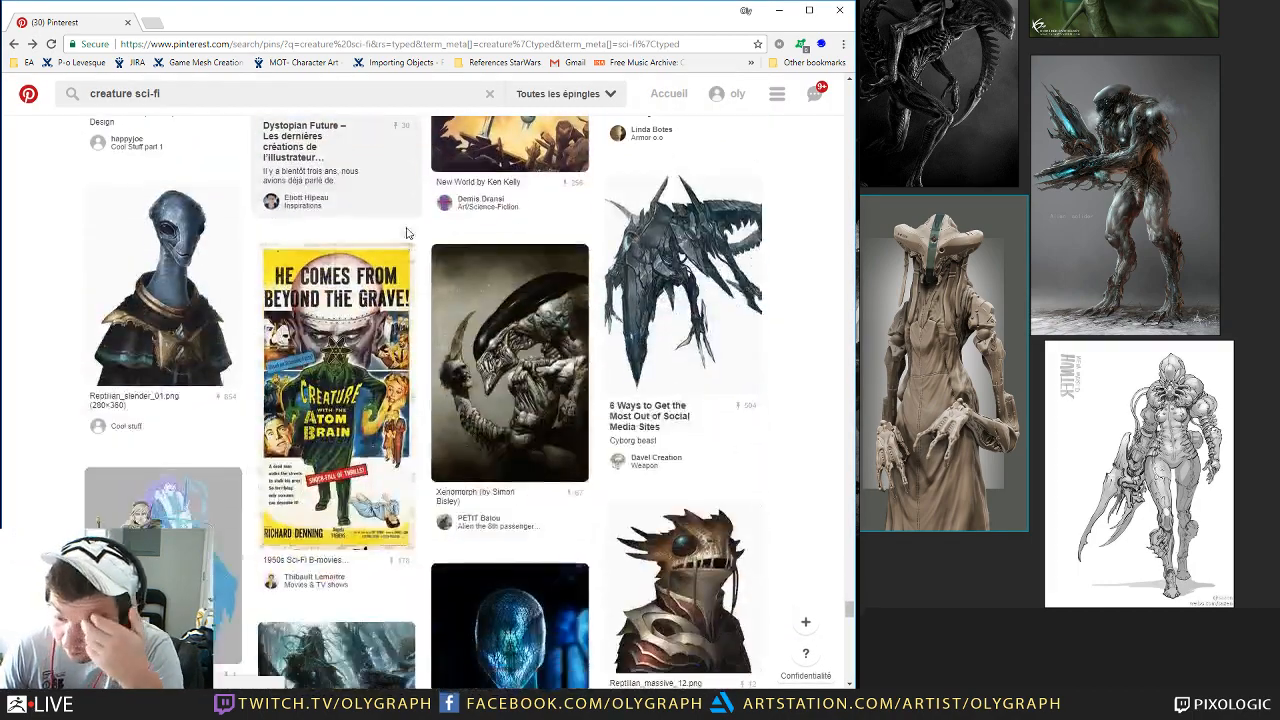
pyautogui.scroll(-2, 406, 228)
pyautogui.scroll(-3, 406, 228)
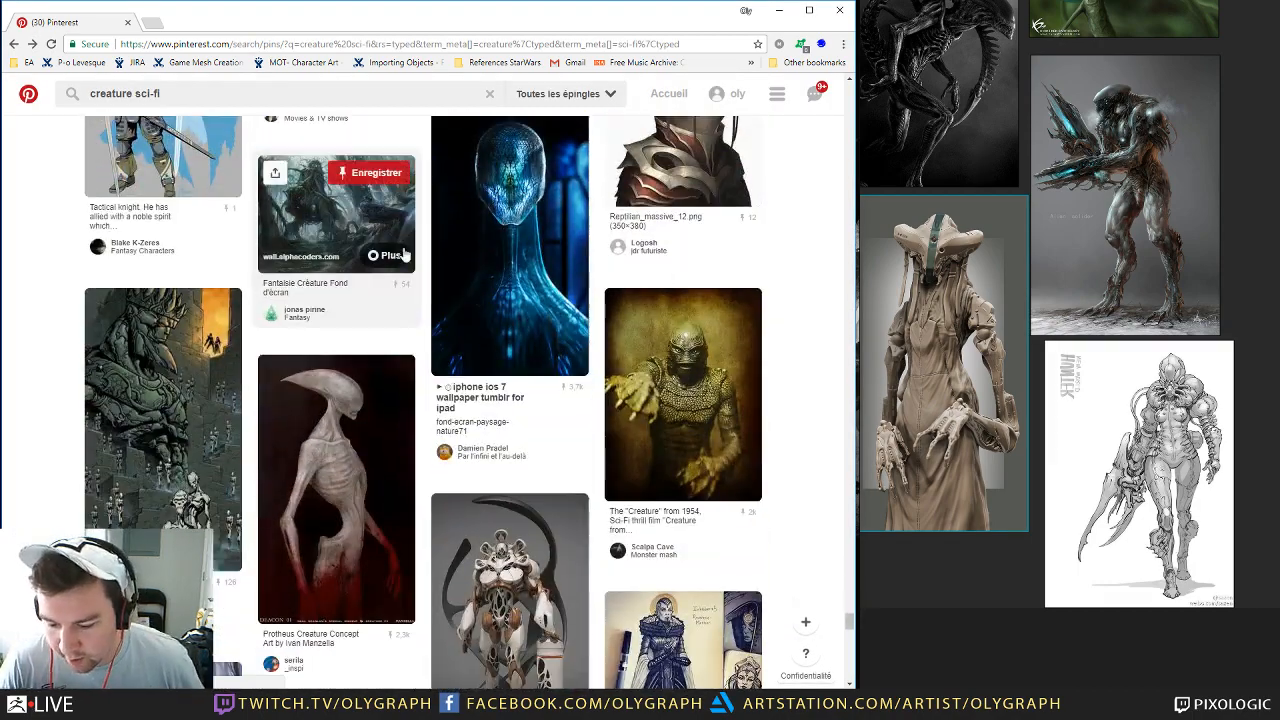
pyautogui.scroll(-3, 398, 236)
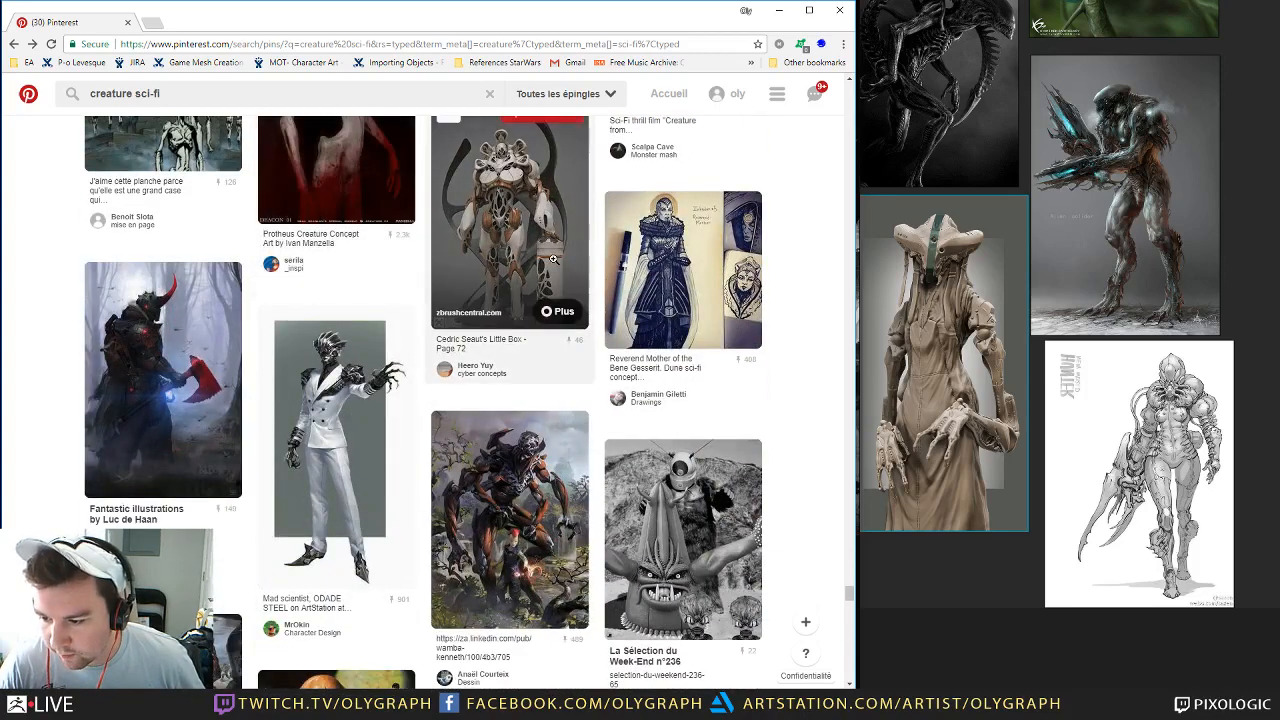
pyautogui.scroll(-1, 398, 272)
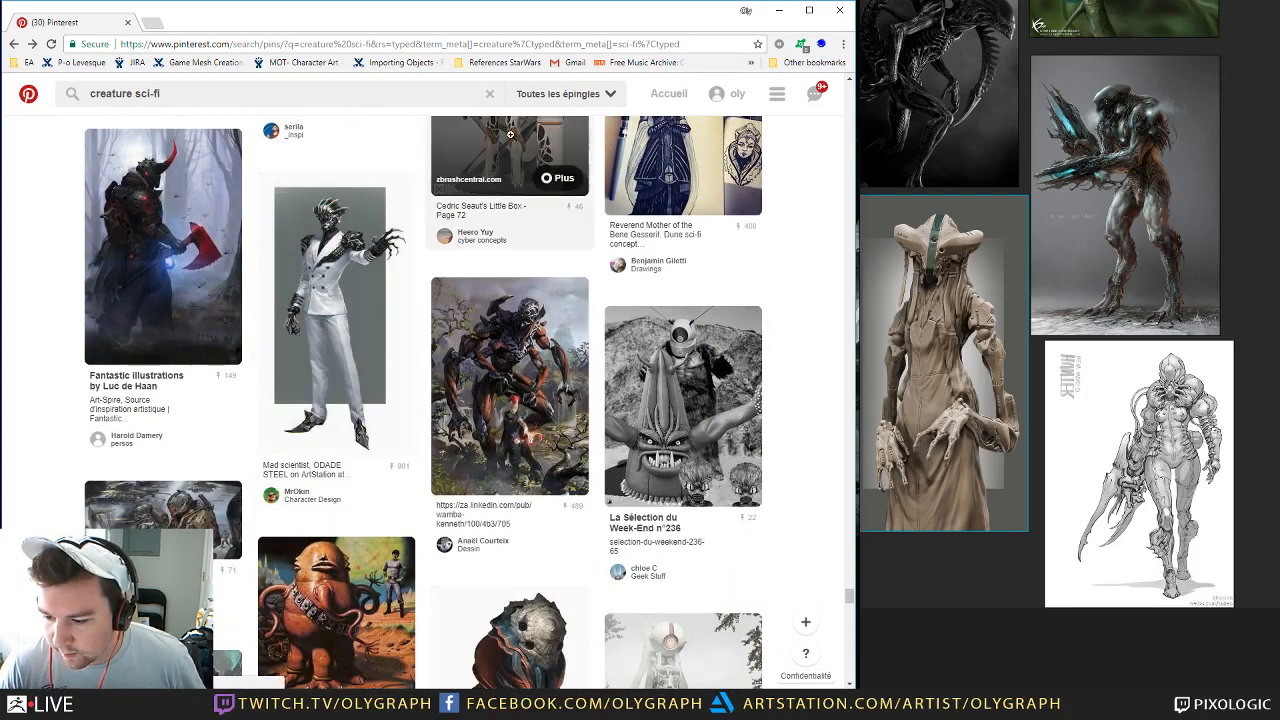
pyautogui.scroll(1, 509, 140)
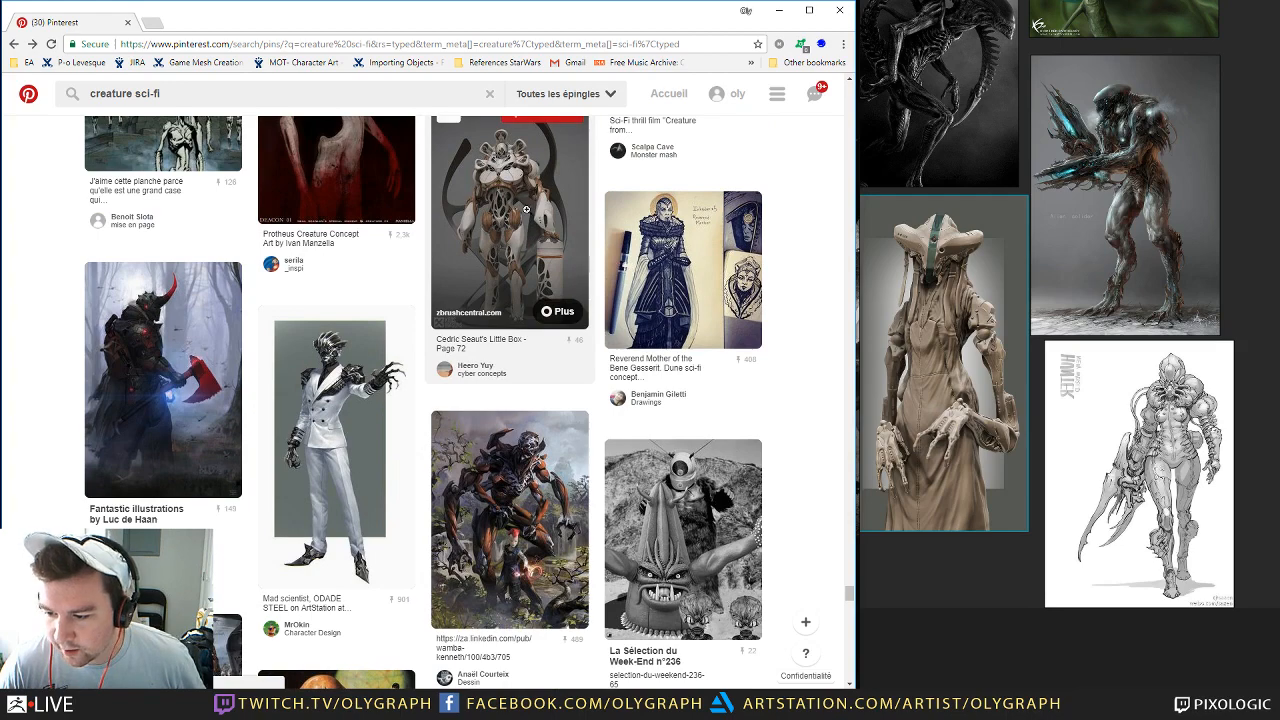
pyautogui.scroll(-2, 532, 220)
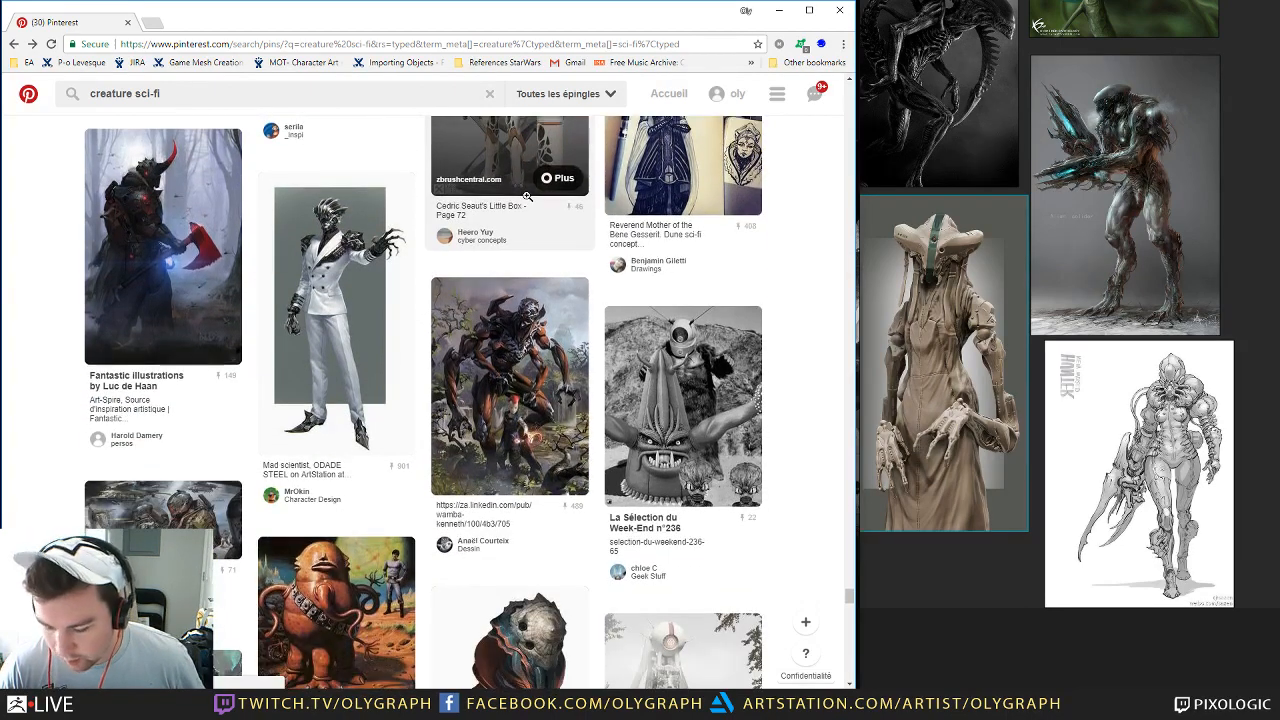
pyautogui.scroll(-4, 527, 196)
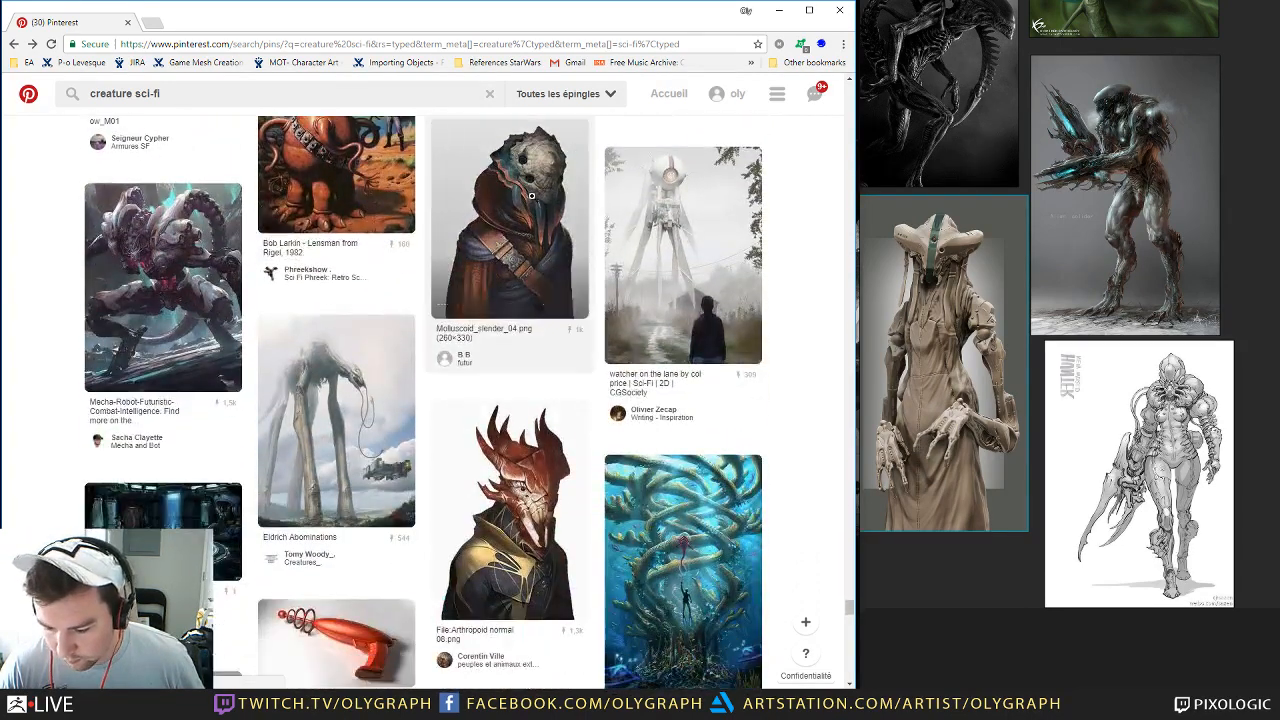
pyautogui.scroll(-3, 531, 196)
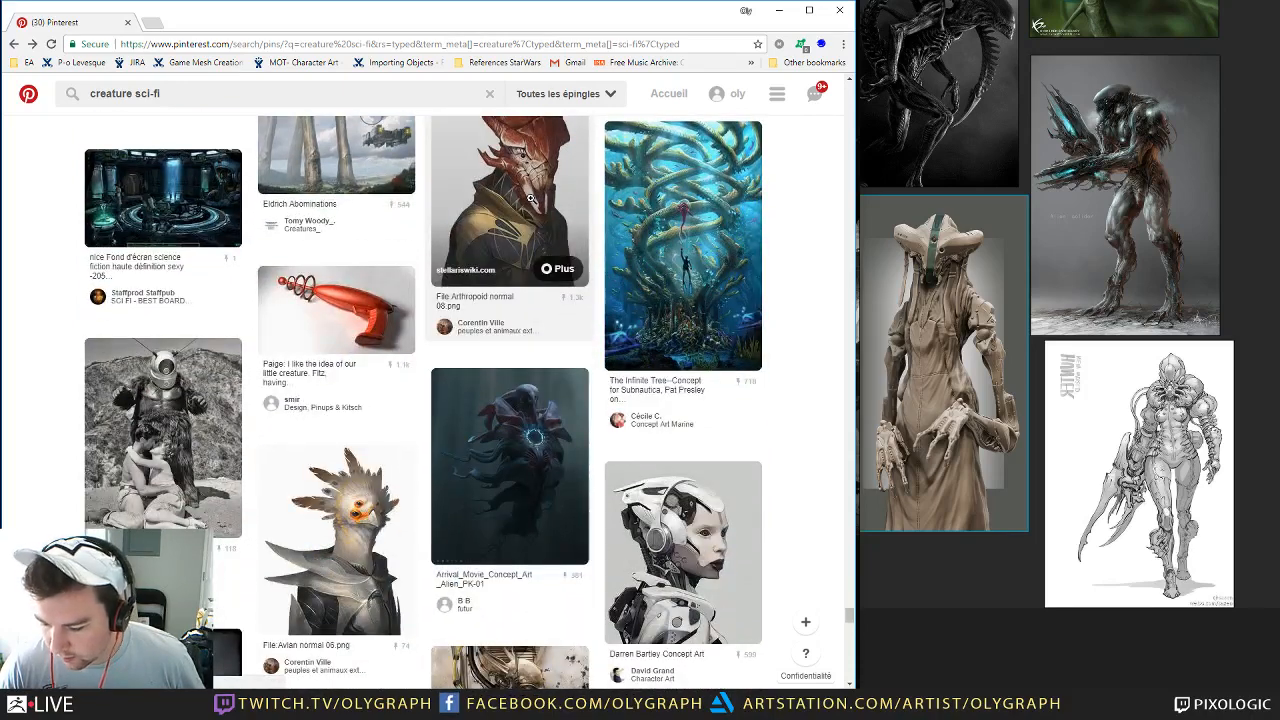
pyautogui.scroll(-1, 531, 197)
# Step: Examine the pins of the Arrival alien concept and the white-and-wood robot sculpture, closing each one
pyautogui.click(549, 345)
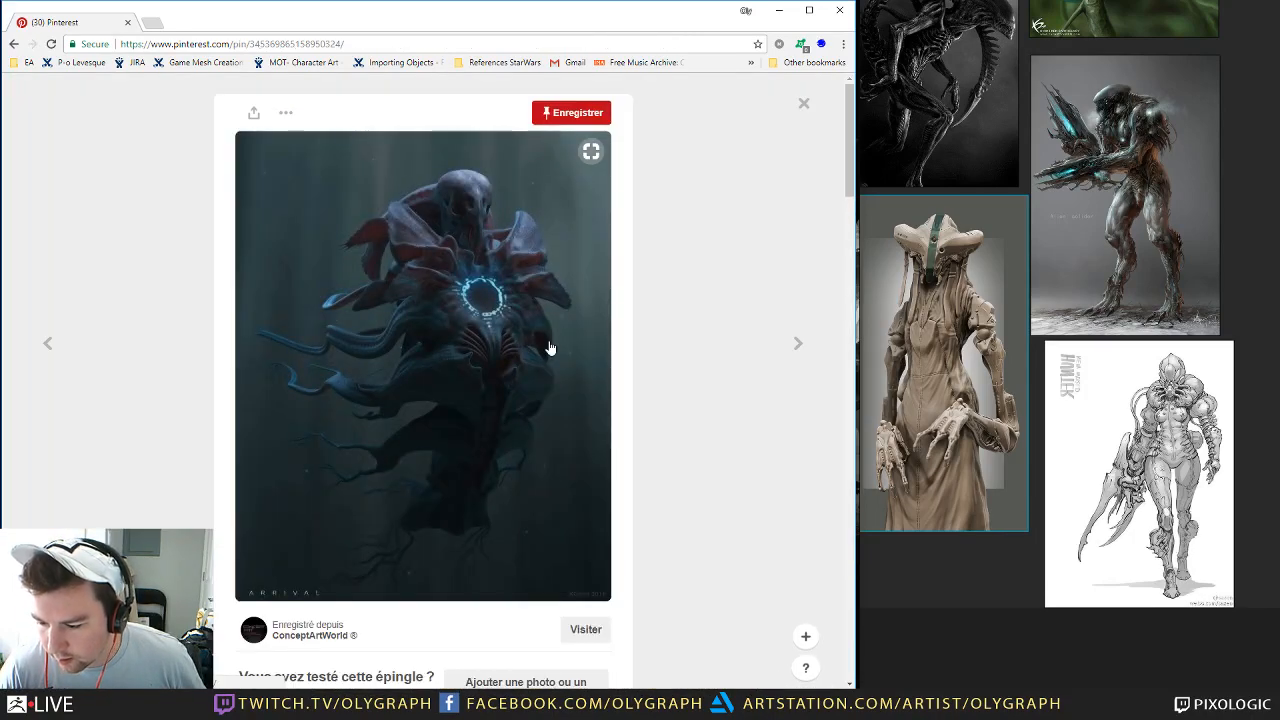
pyautogui.click(804, 104)
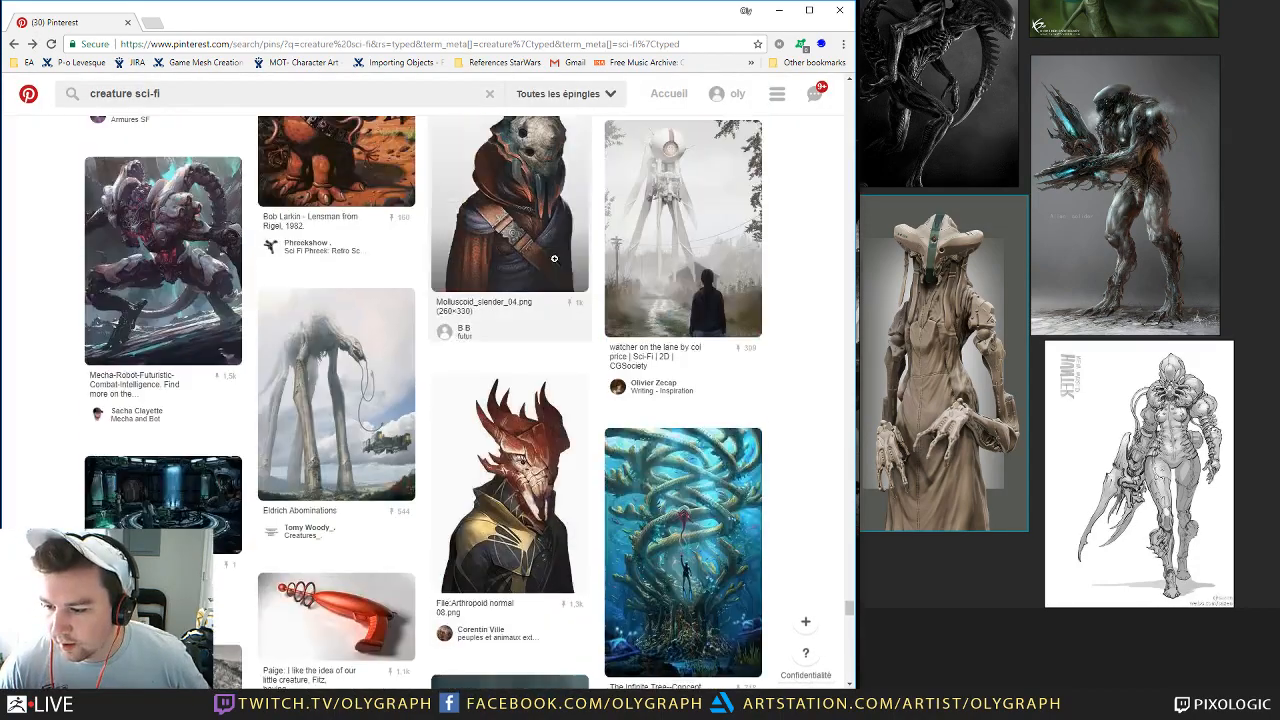
pyautogui.scroll(12, 554, 258)
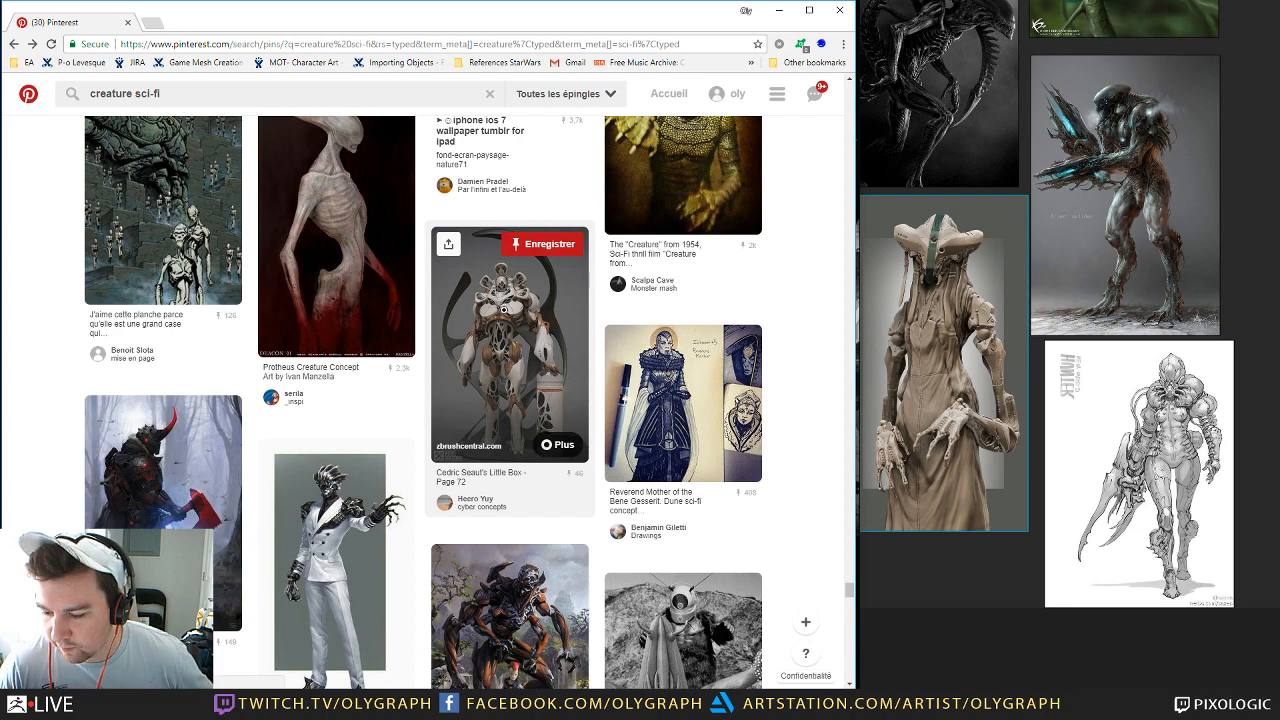
pyautogui.click(507, 294)
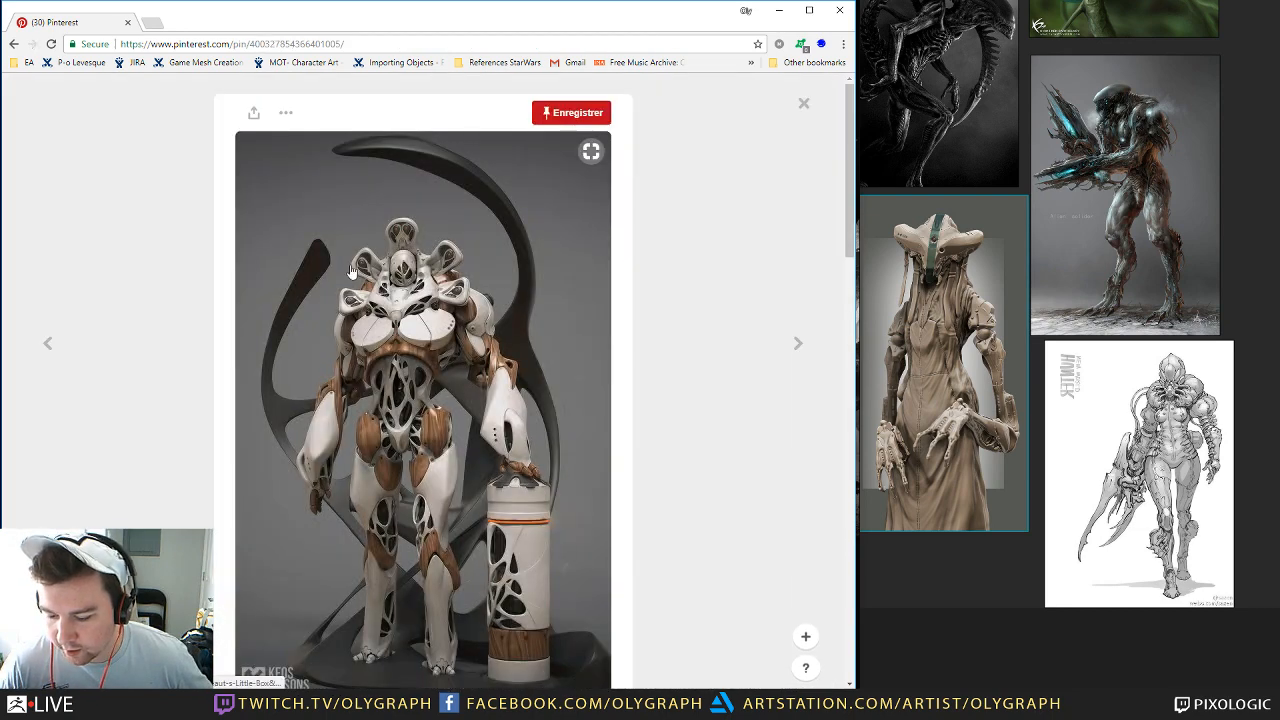
pyautogui.scroll(-3, 352, 271)
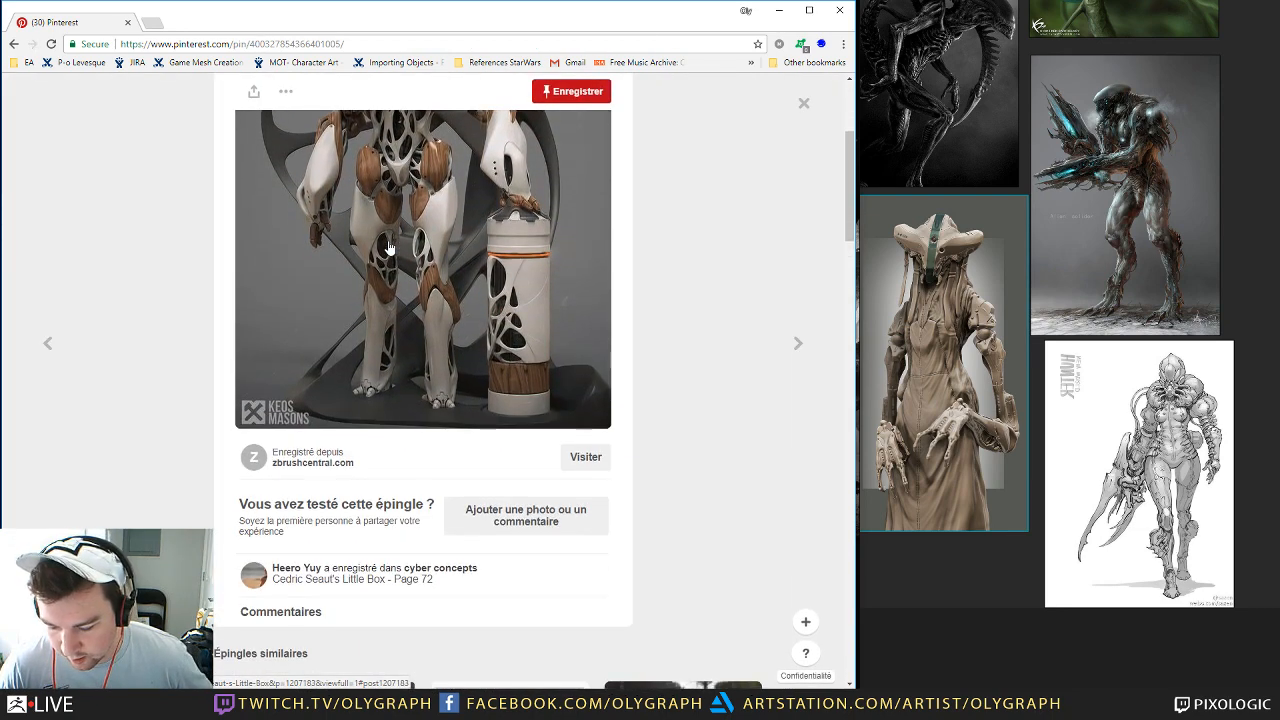
pyautogui.scroll(2, 389, 247)
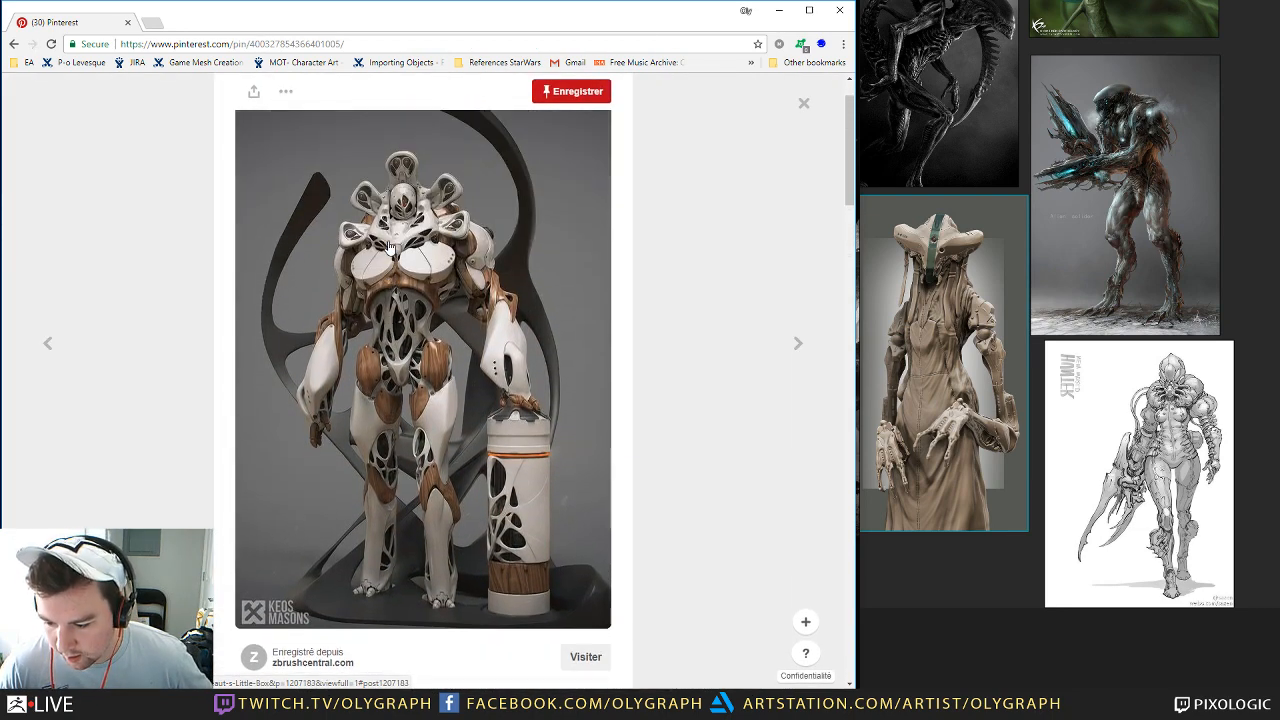
pyautogui.click(804, 108)
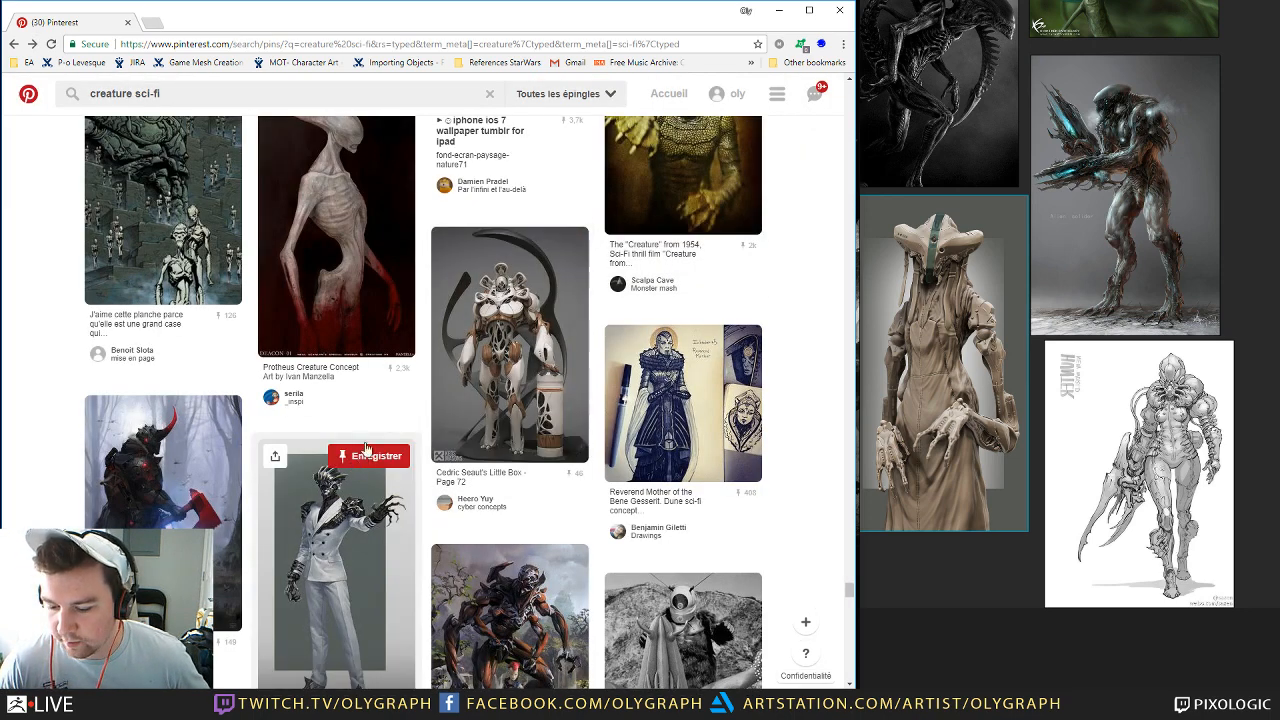
# Step: Continue down the search results past the Arrival alien, examining the avian, android and Destiny concept images
pyautogui.scroll(-5, 363, 430)
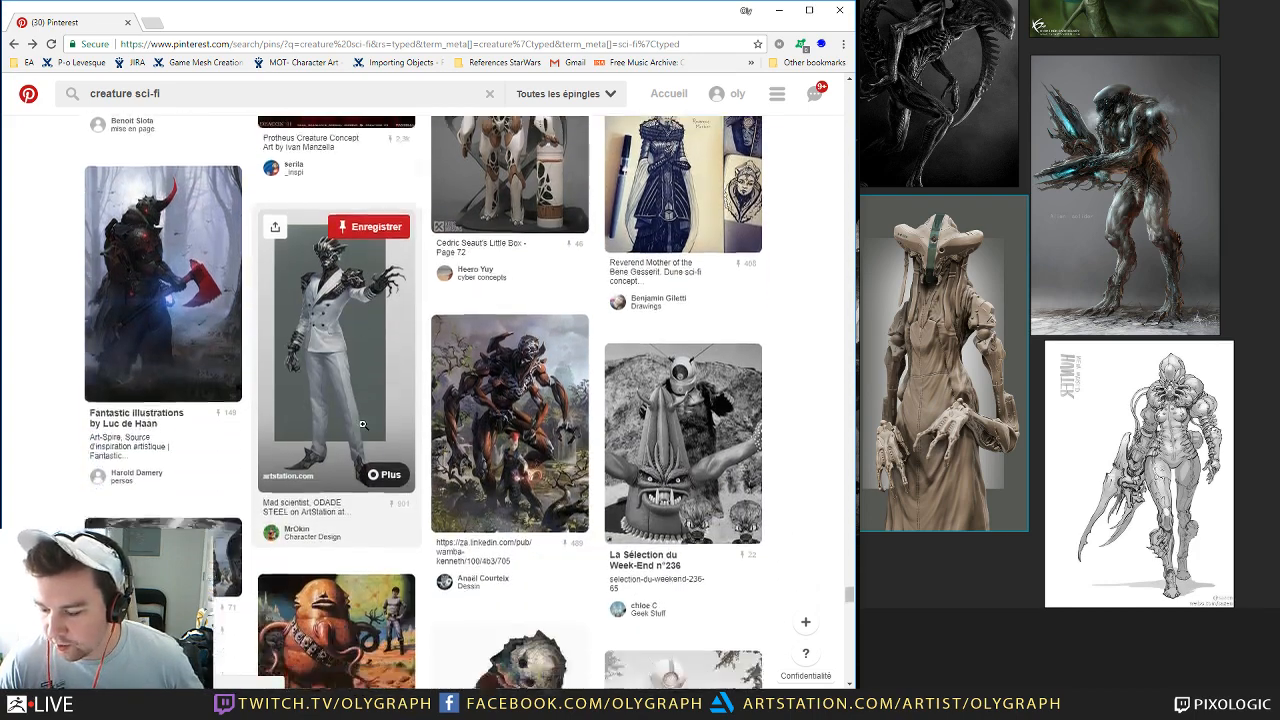
pyautogui.scroll(-2, 363, 425)
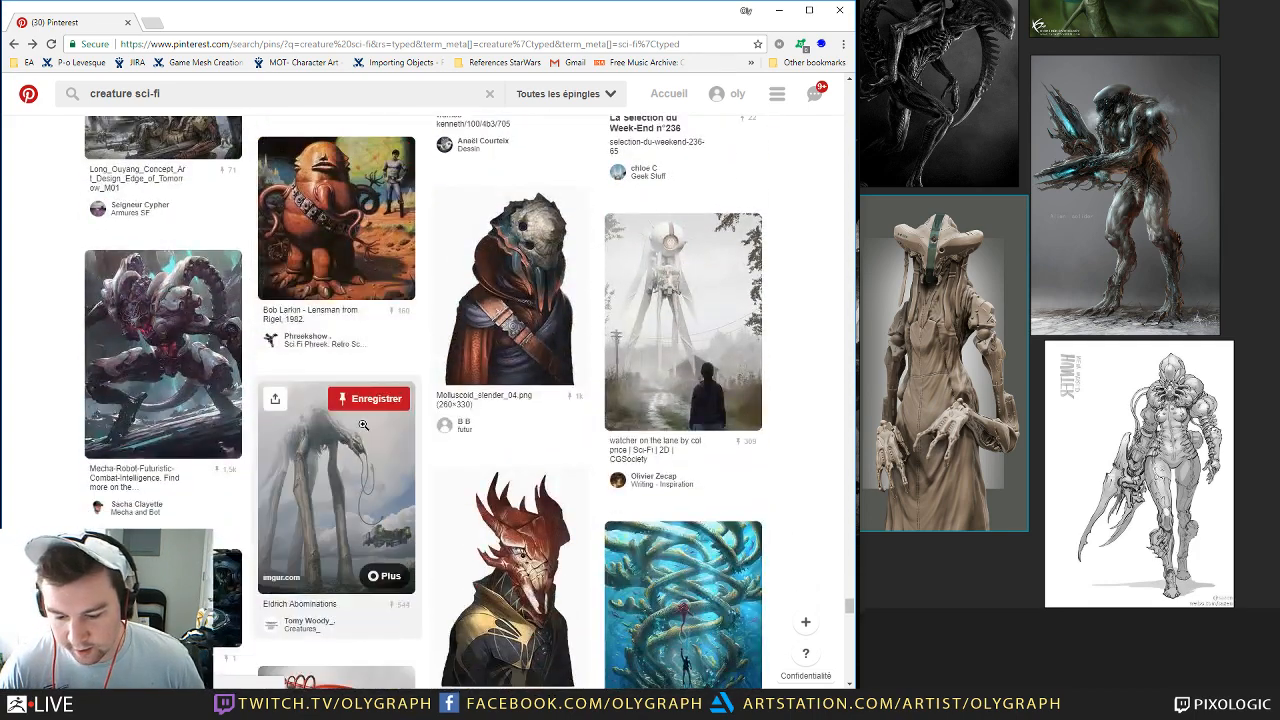
pyautogui.scroll(-2, 370, 440)
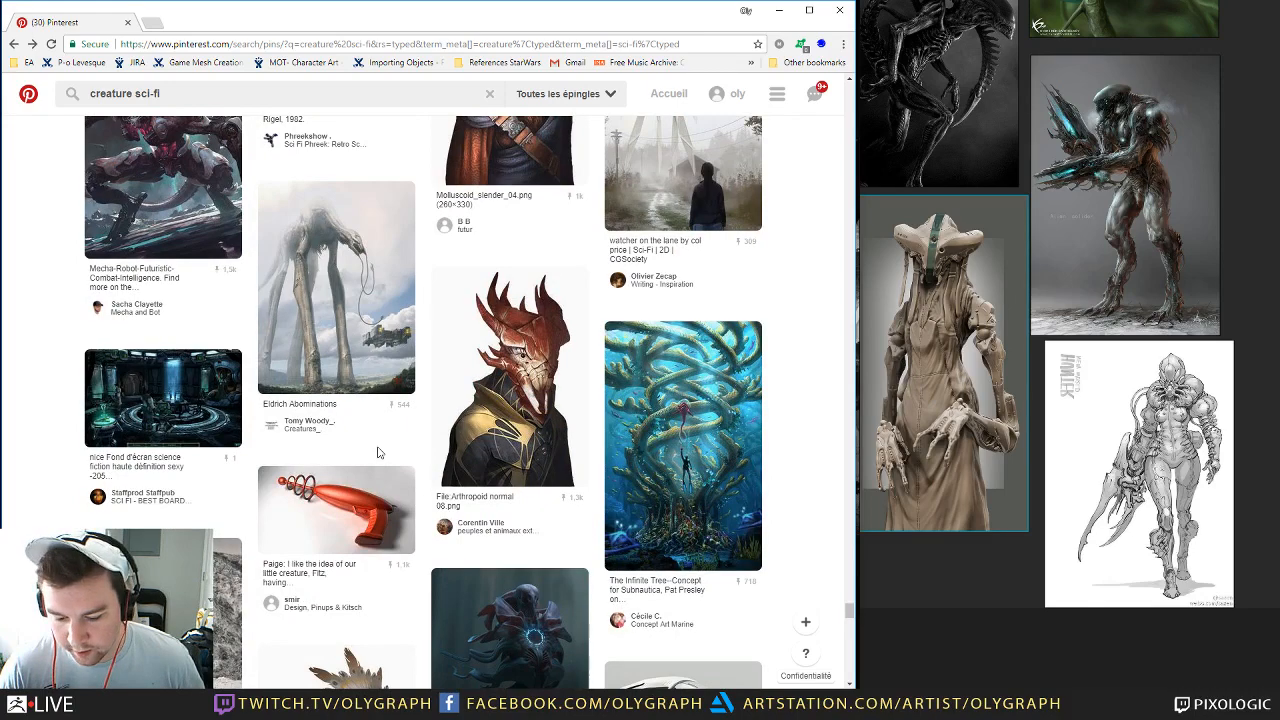
pyautogui.scroll(-5, 378, 453)
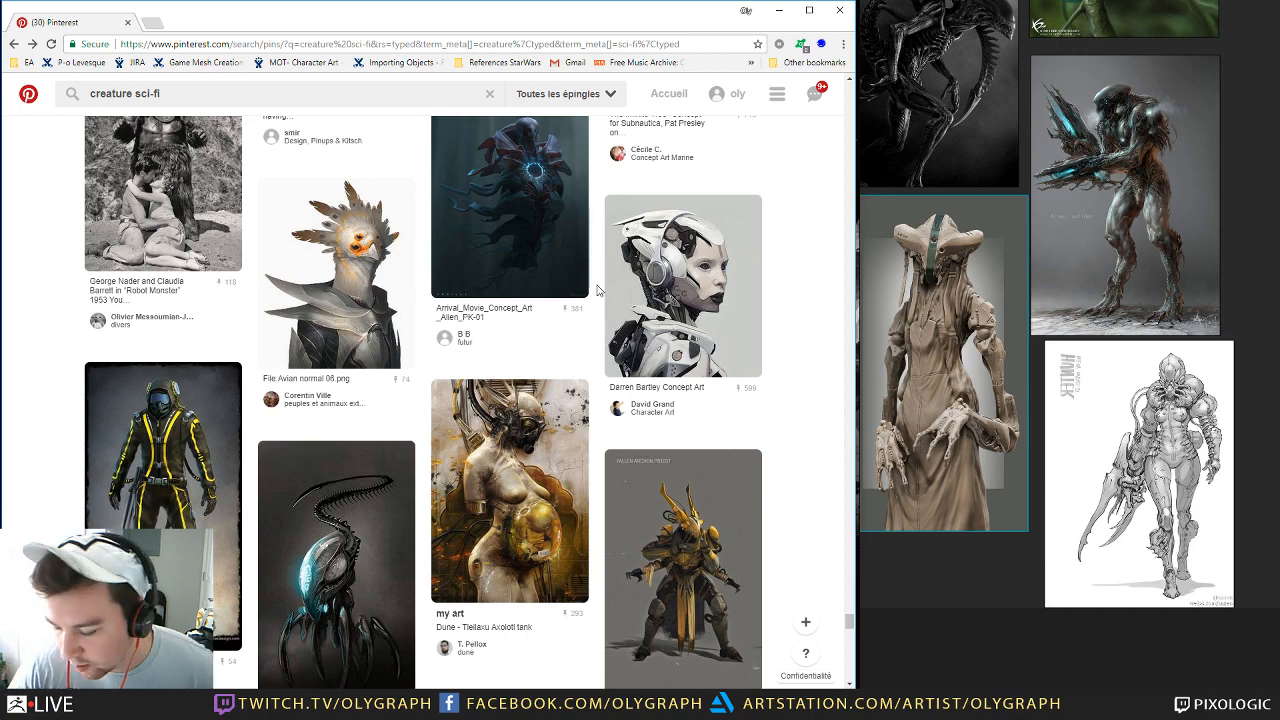
pyautogui.scroll(-3, 598, 300)
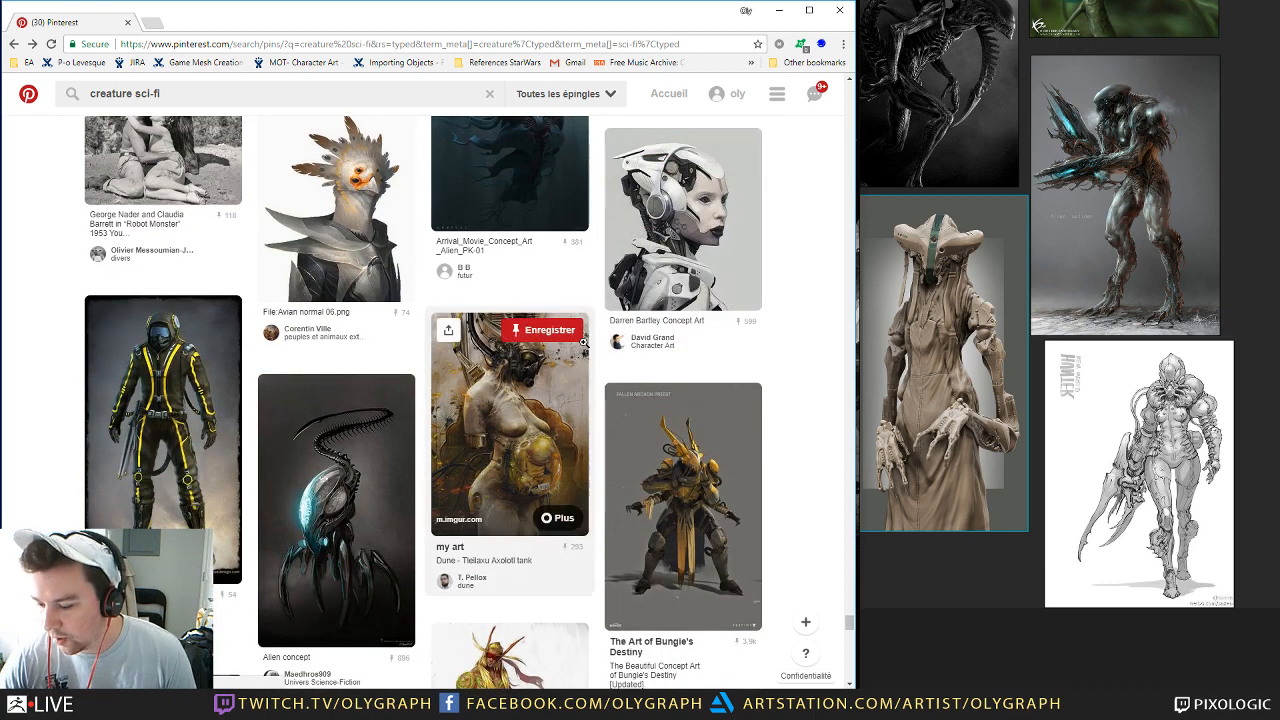
pyautogui.scroll(-1, 599, 416)
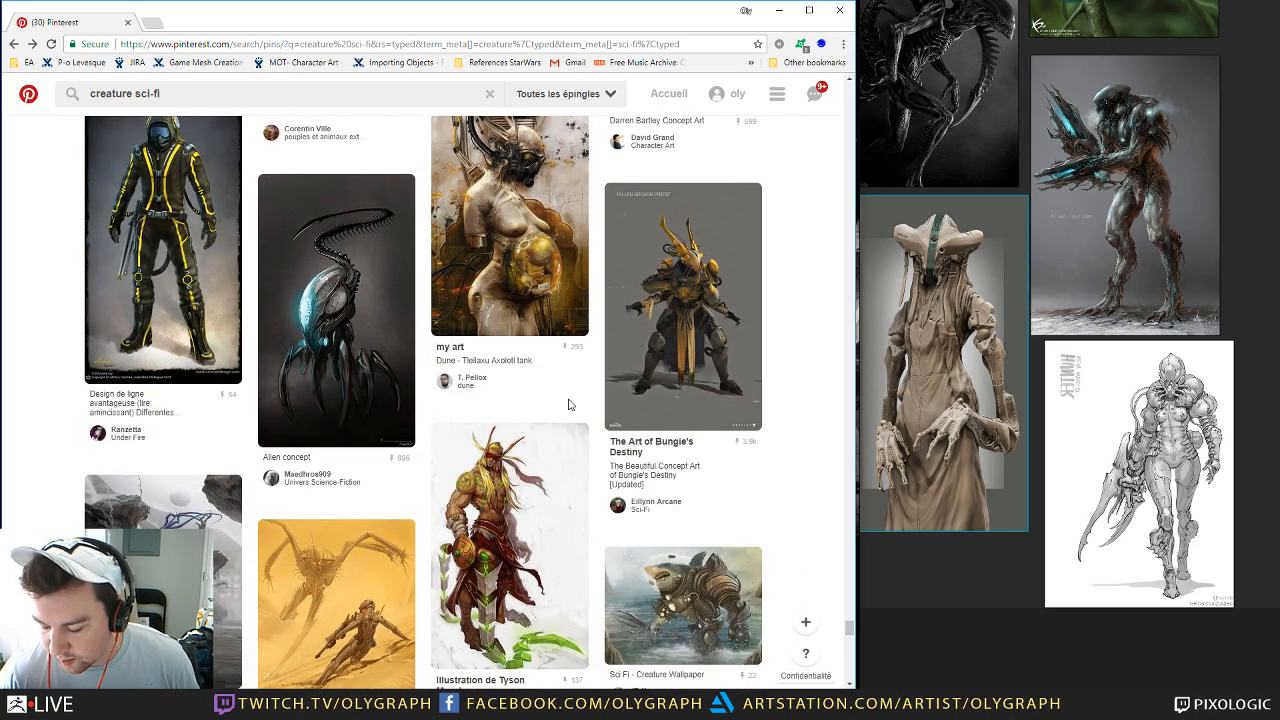
# Step: Browse further down the creature sci-fi results, examining the armored, alien and monster concepts for usable references
pyautogui.scroll(-4, 569, 405)
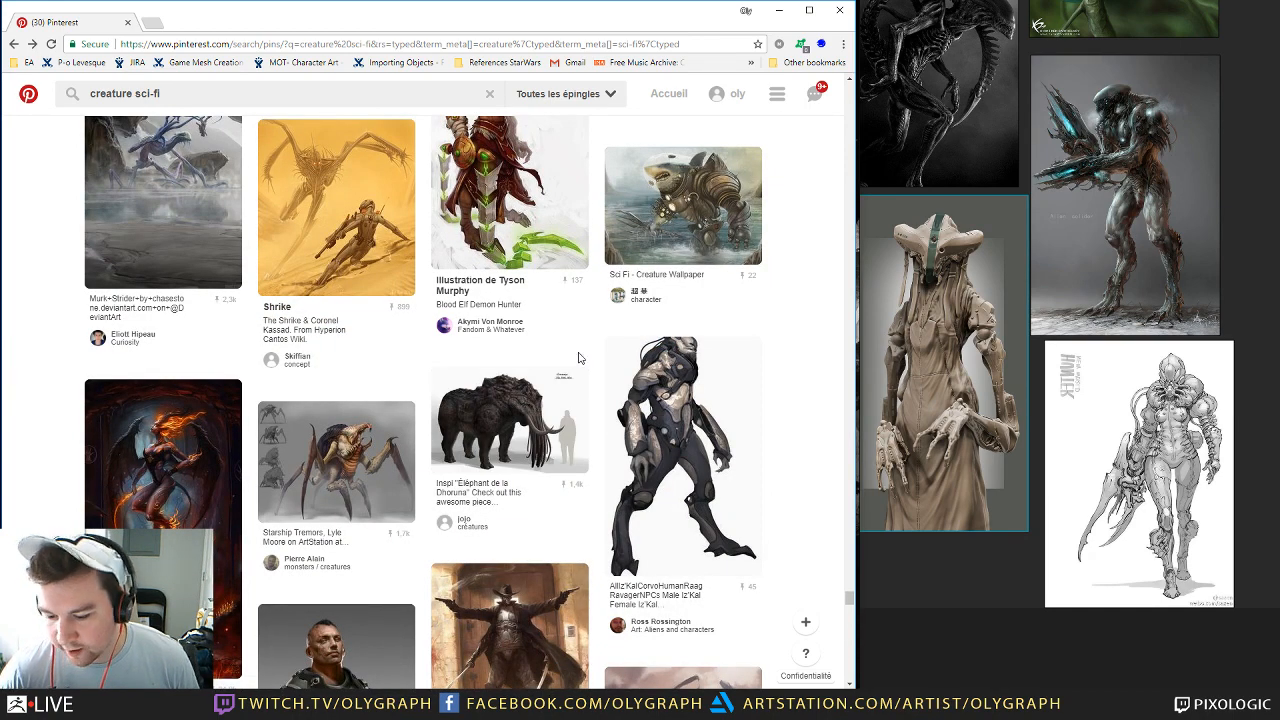
pyautogui.scroll(-3, 580, 357)
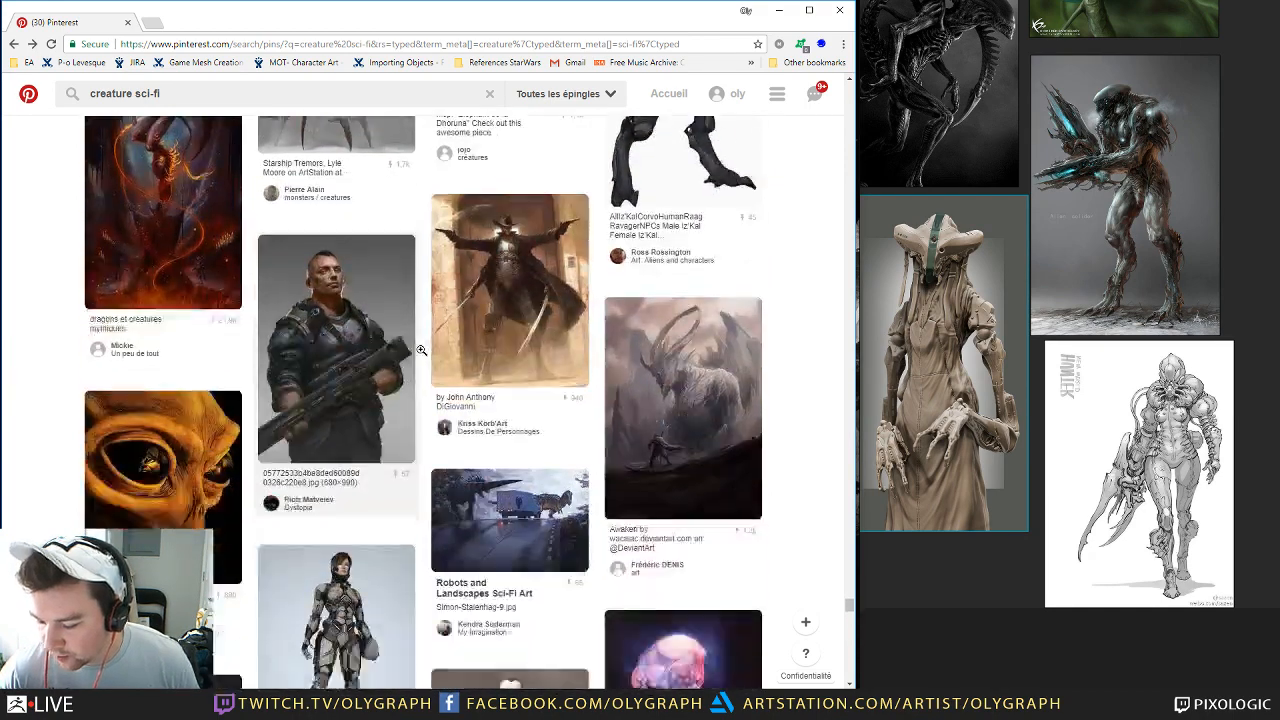
pyautogui.scroll(-4, 300, 300)
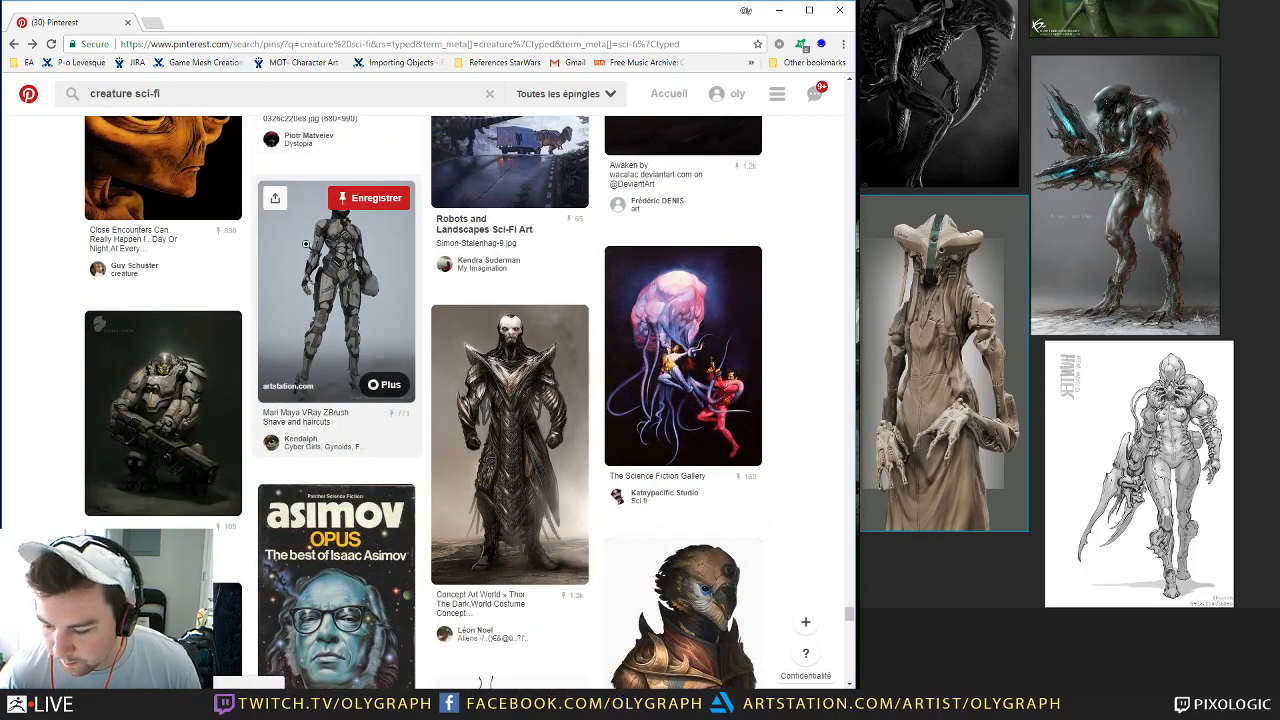
pyautogui.scroll(-7, 251, 271)
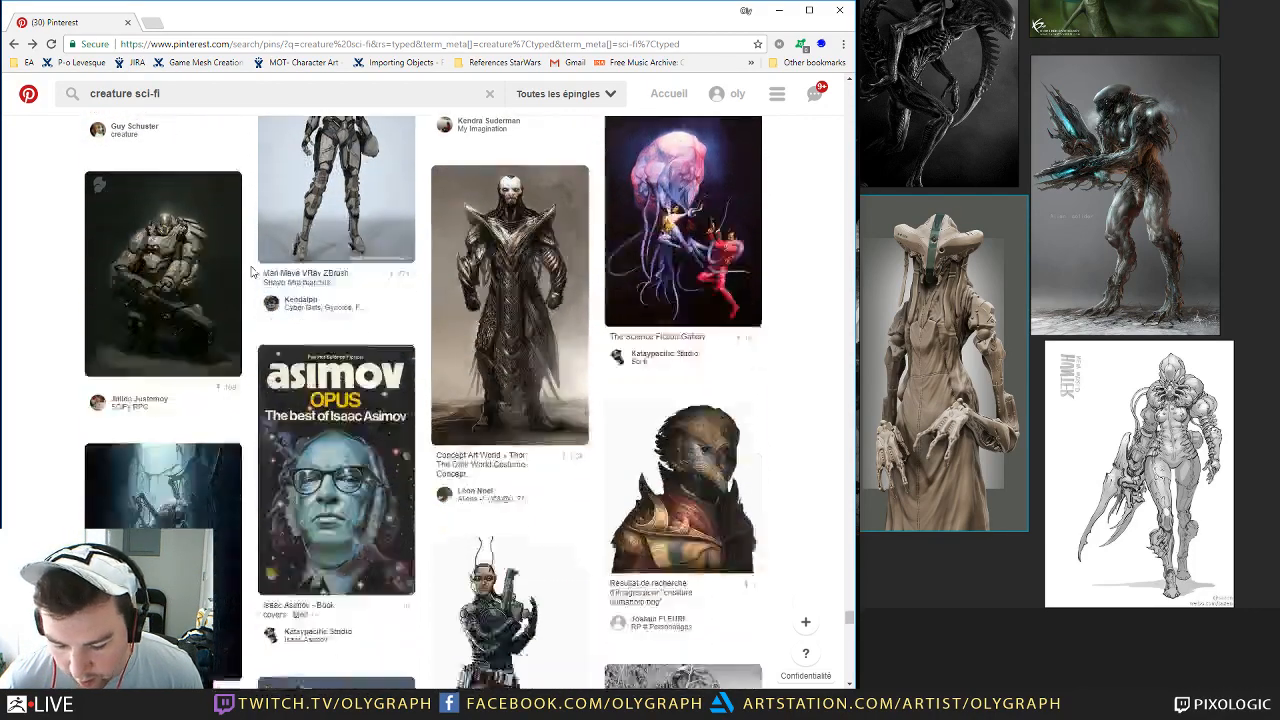
pyautogui.scroll(-3, 247, 264)
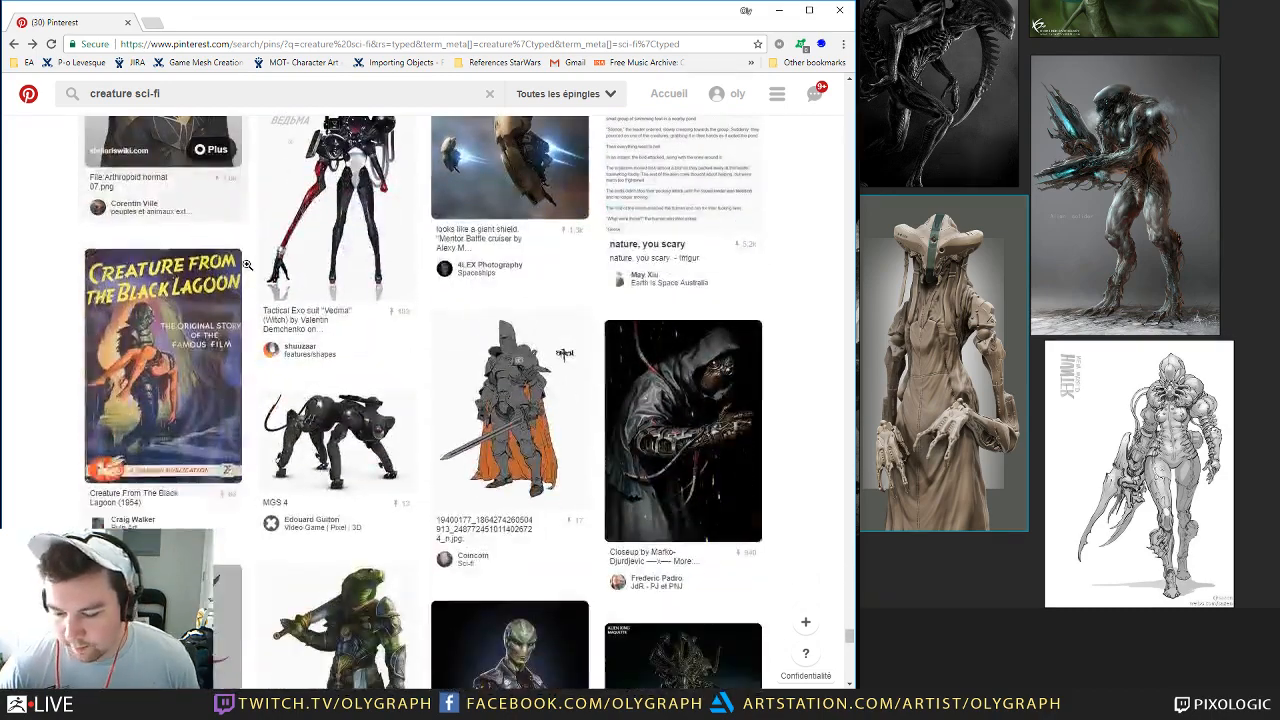
pyautogui.scroll(3, 247, 264)
pyautogui.scroll(-8, 247, 264)
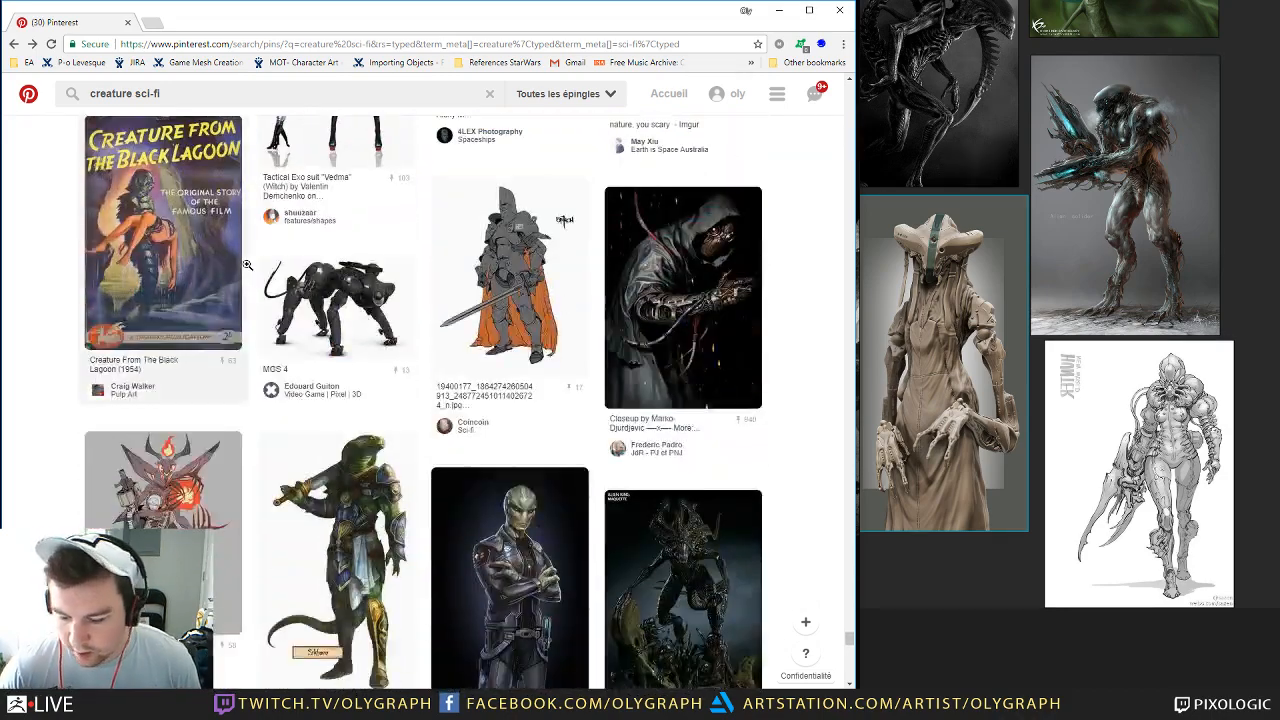
pyautogui.scroll(-2, 247, 265)
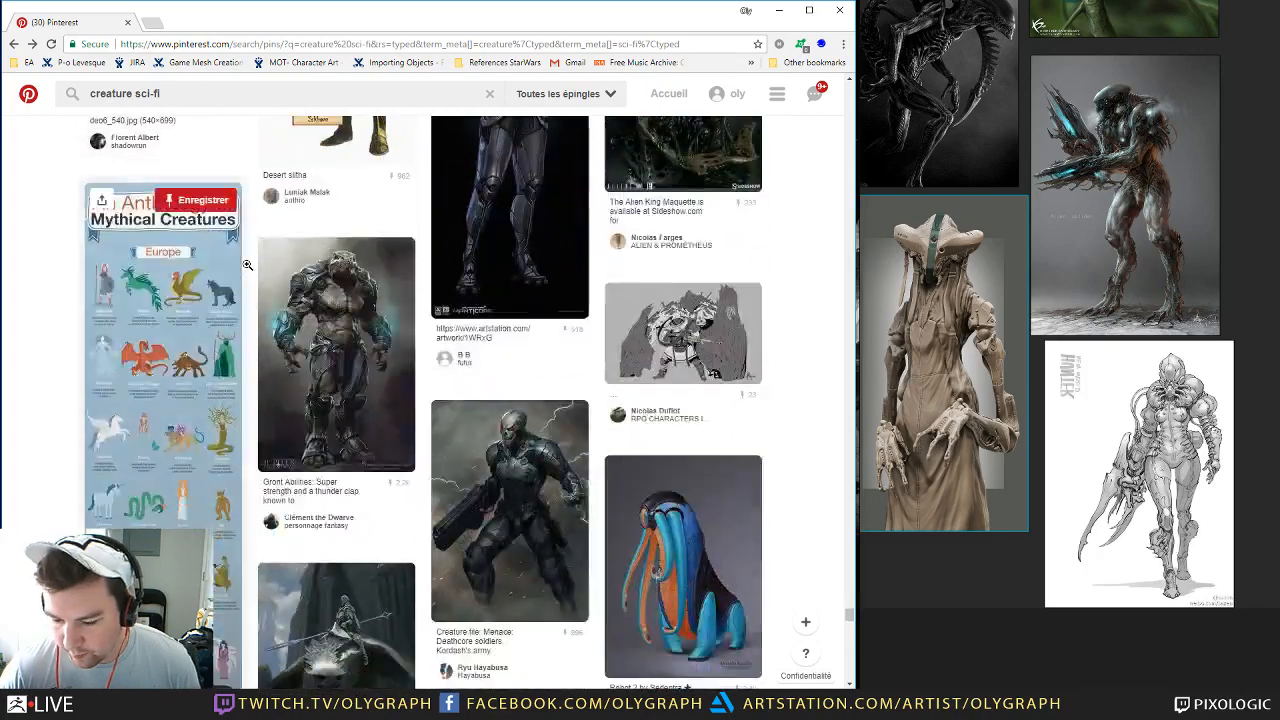
# Step: Copy the armored reptilian Jupiter Ascending concept onto the board, place it beside the New World Hunter sketch, and close the pin
pyautogui.click(370, 330)
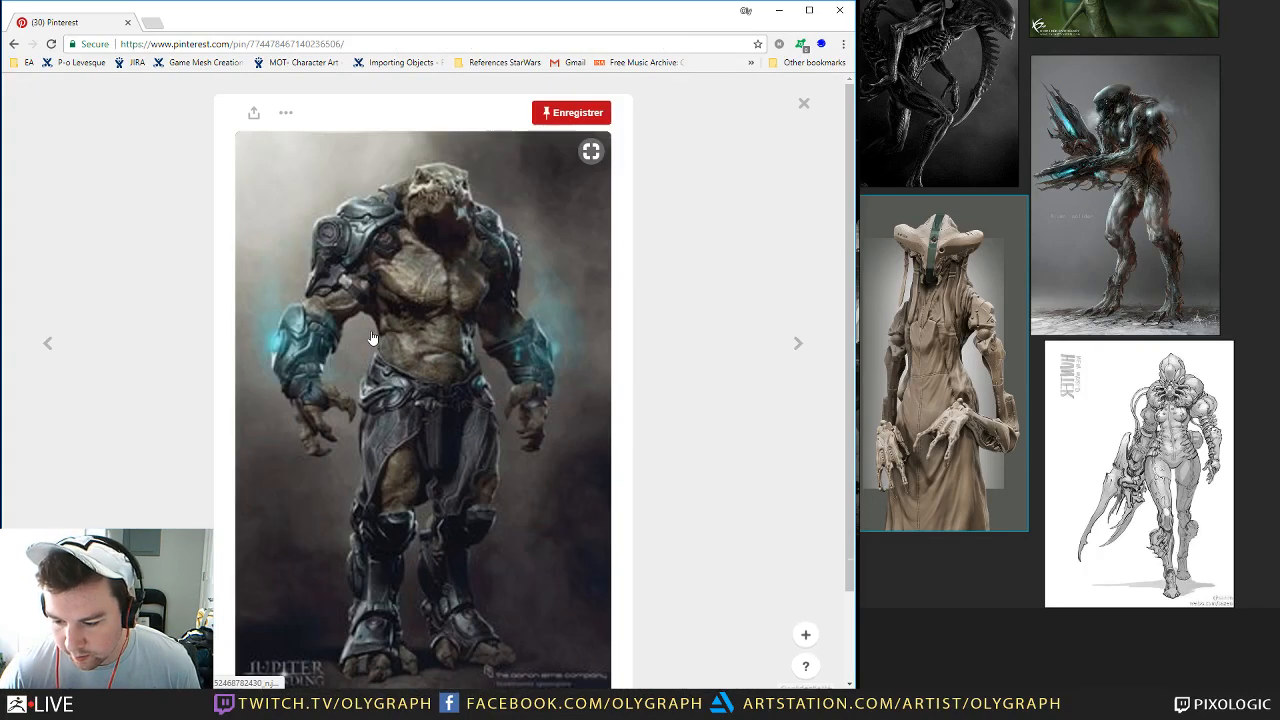
pyautogui.rightClick(498, 290)
pyautogui.click(543, 427)
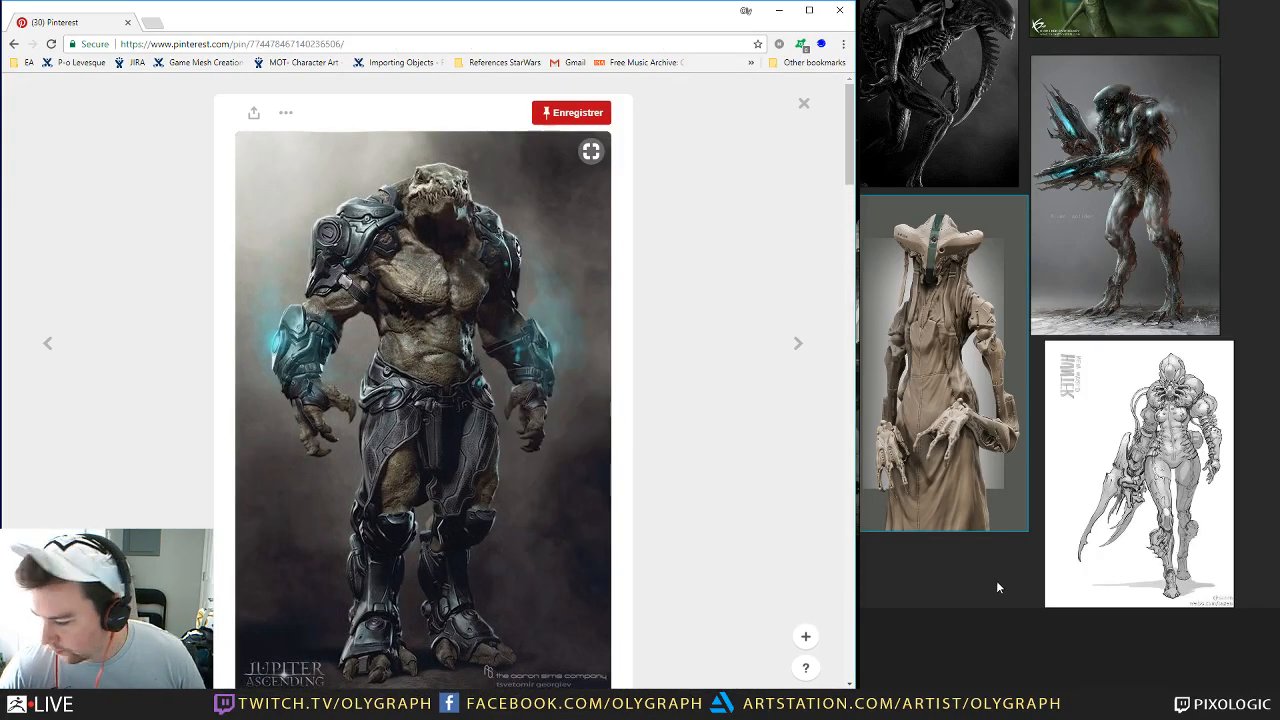
pyautogui.moveTo(994, 582); pyautogui.dragTo(1052, 461, button='middle')
pyautogui.hotkey('ctrl', 'v')
pyautogui.scroll(-2, 972, 368)
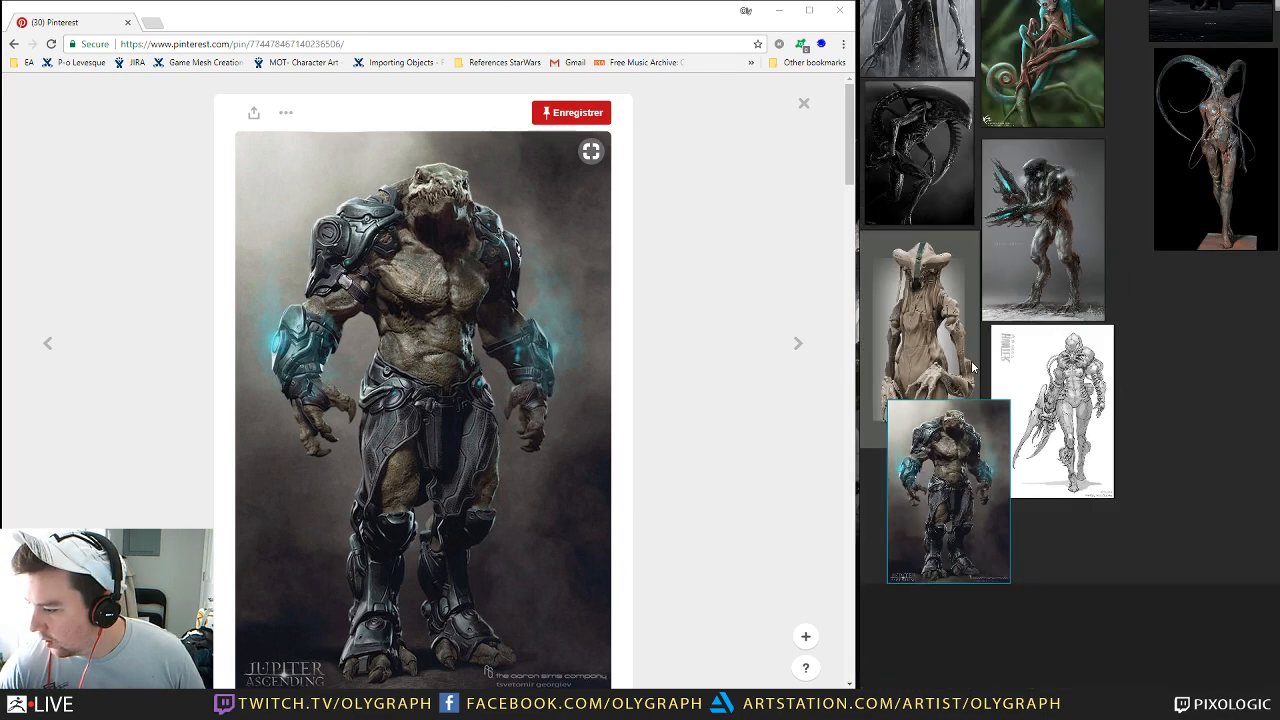
pyautogui.moveTo(943, 532)
pyautogui.mouseDown()
pyautogui.moveTo(926, 575)
pyautogui.moveTo(1141, 461)
pyautogui.moveTo(1178, 475)
pyautogui.moveTo(1175, 487)
pyautogui.mouseUp()
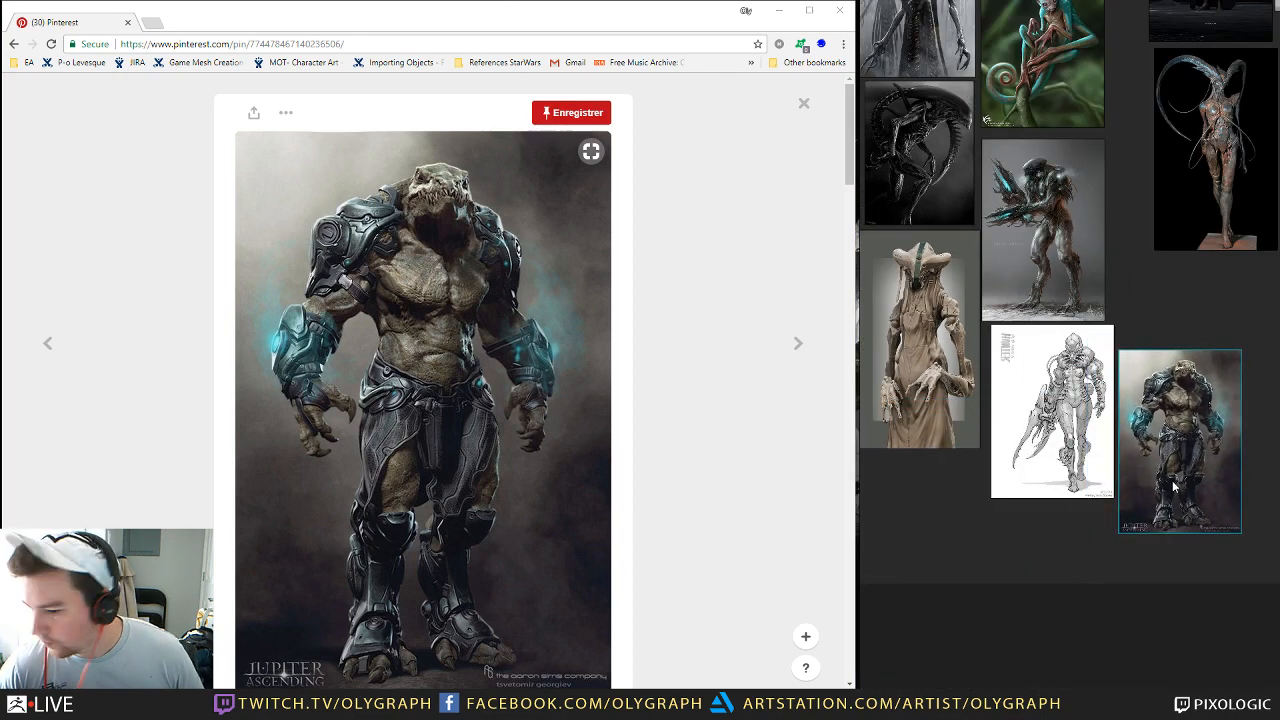
pyautogui.click(804, 105)
# Step: Continue through the creature sci-fi results below the reptilian brute, examining the bioarmor, demon and robot designs
pyautogui.scroll(-2, 343, 262)
pyautogui.scroll(-2, 343, 262)
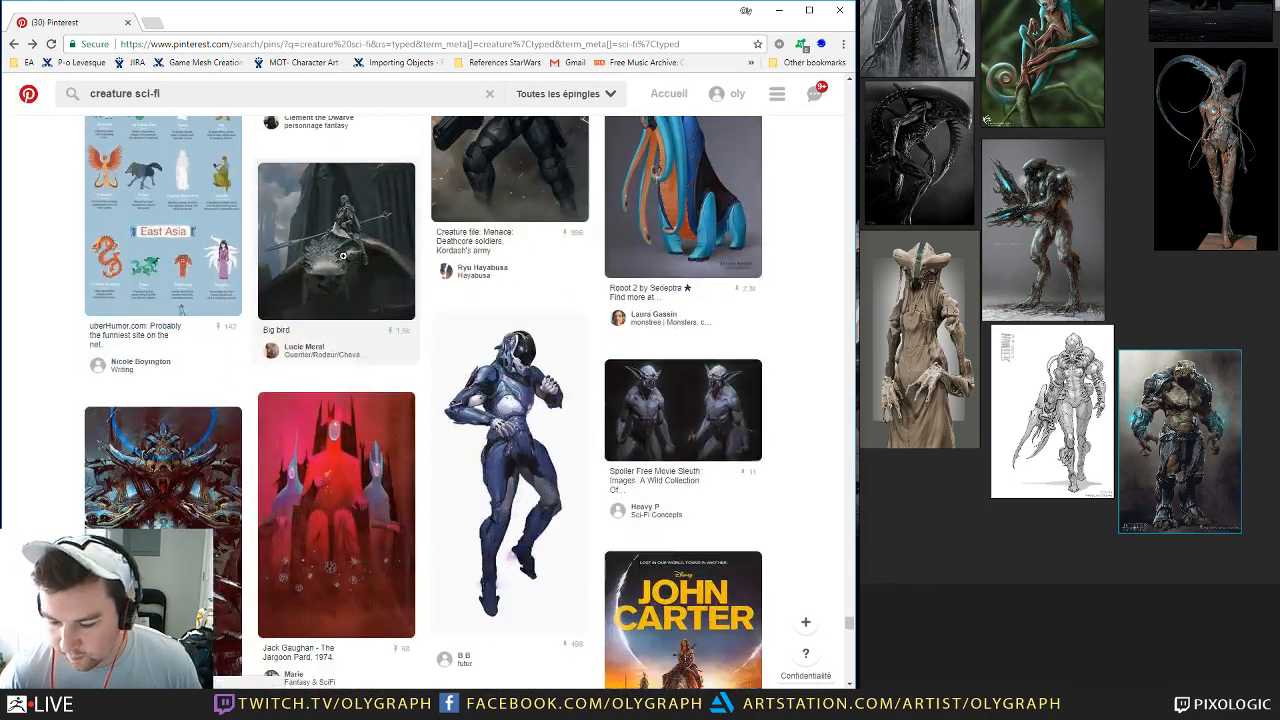
pyautogui.moveTo(344, 257)
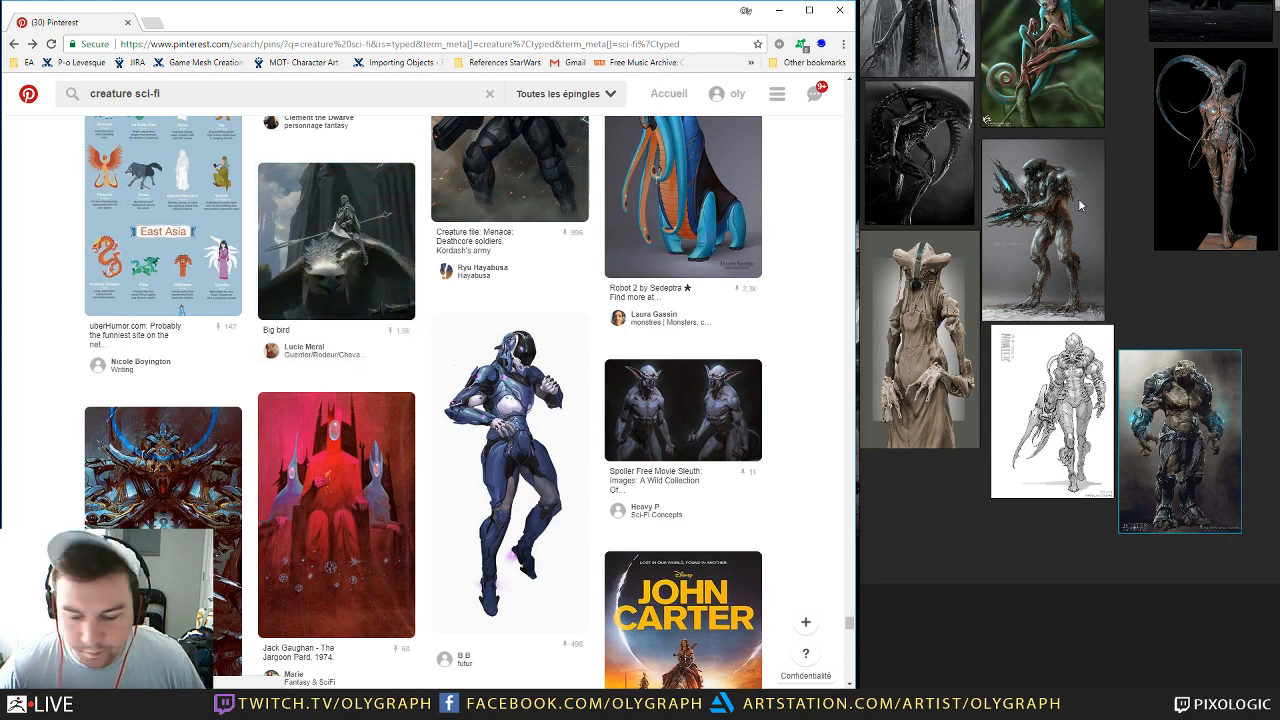
pyautogui.scroll(-3, 463, 254)
pyautogui.scroll(-3, 463, 254)
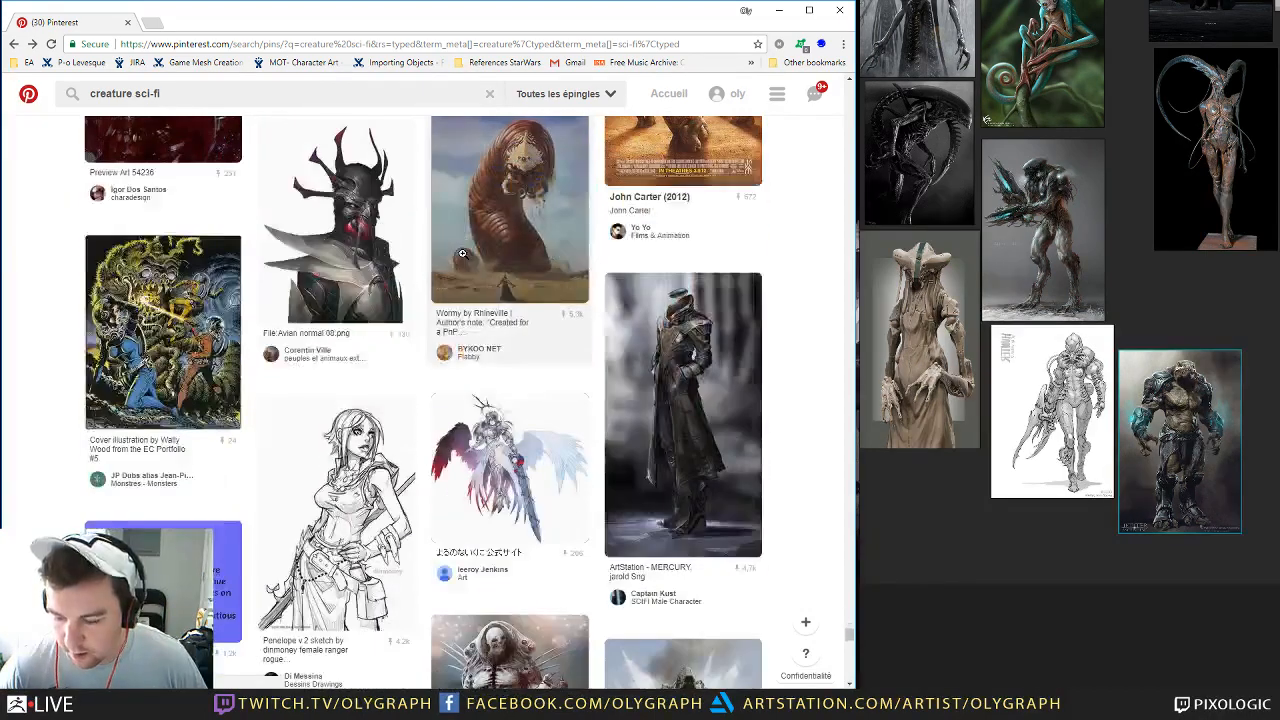
pyautogui.scroll(-3, 469, 291)
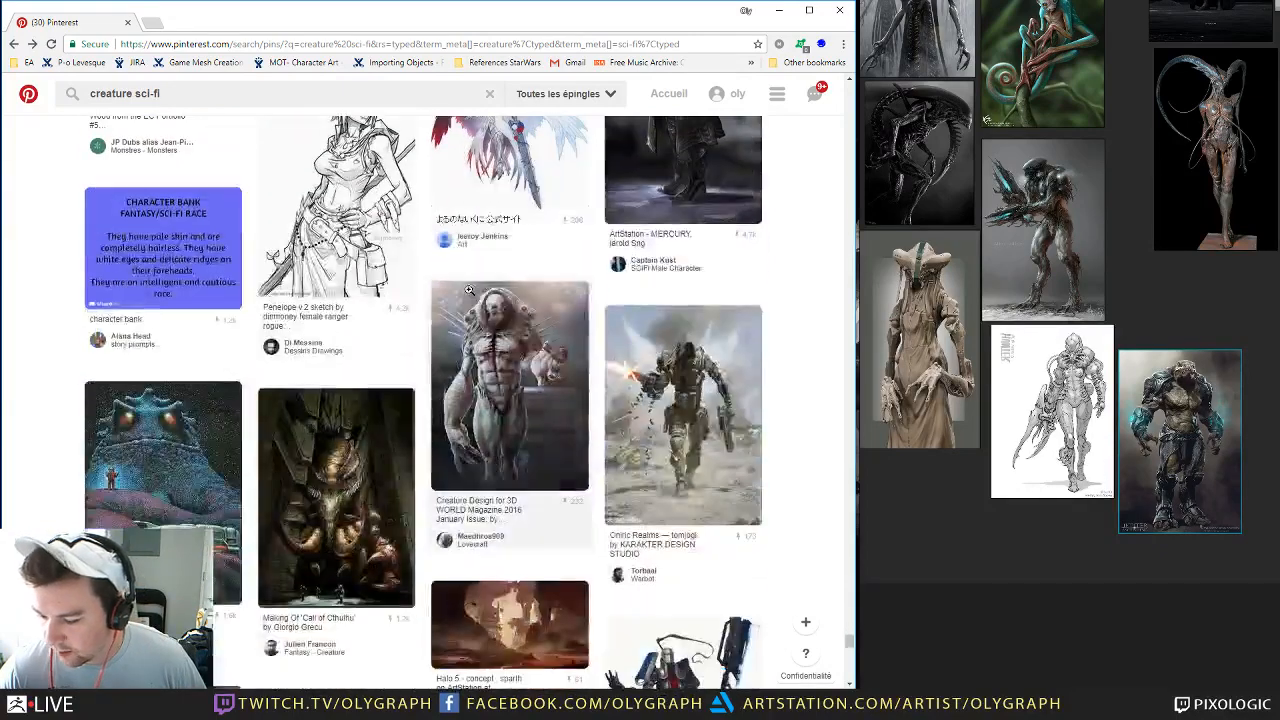
pyautogui.scroll(-1, 497, 377)
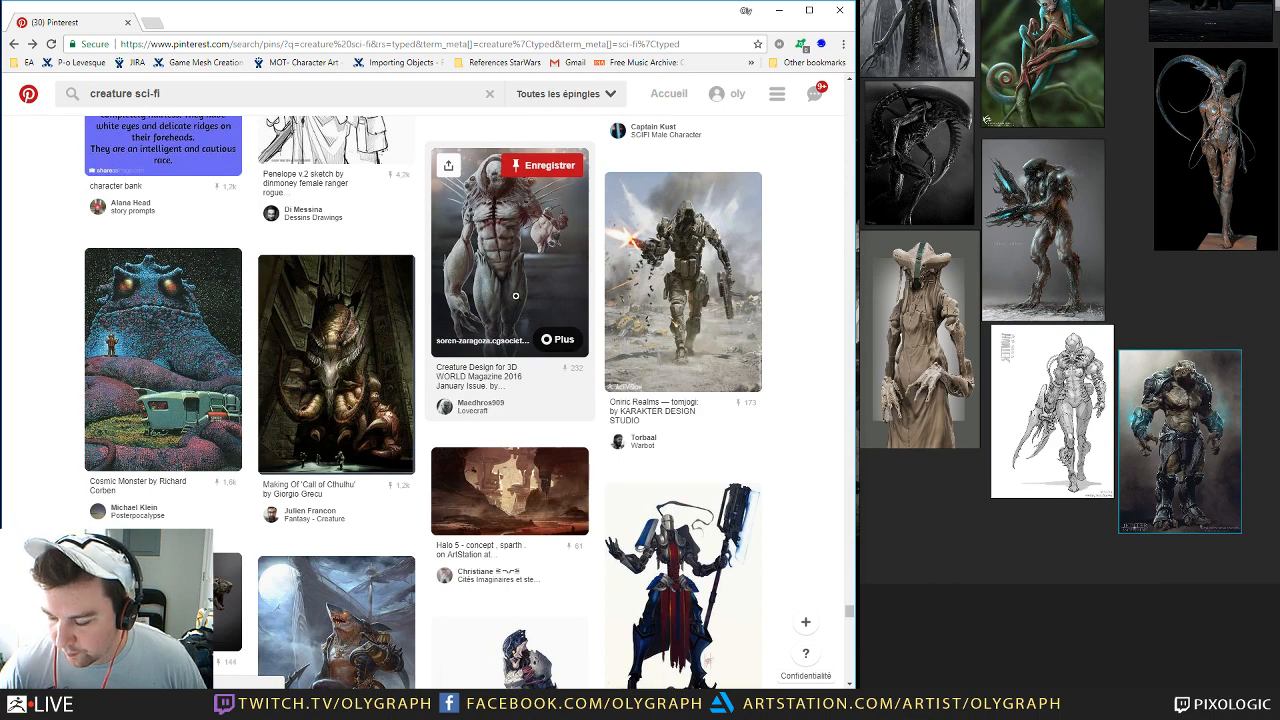
pyautogui.scroll(-6, 512, 295)
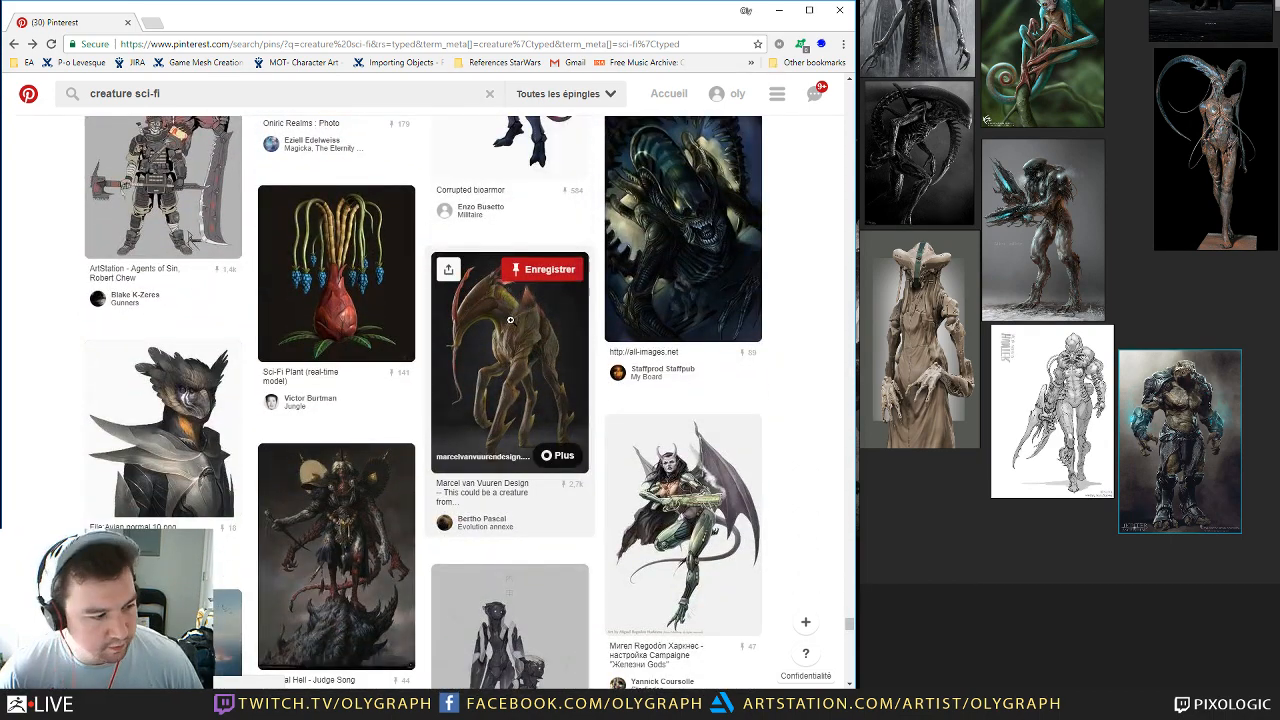
pyautogui.scroll(-2, 510, 320)
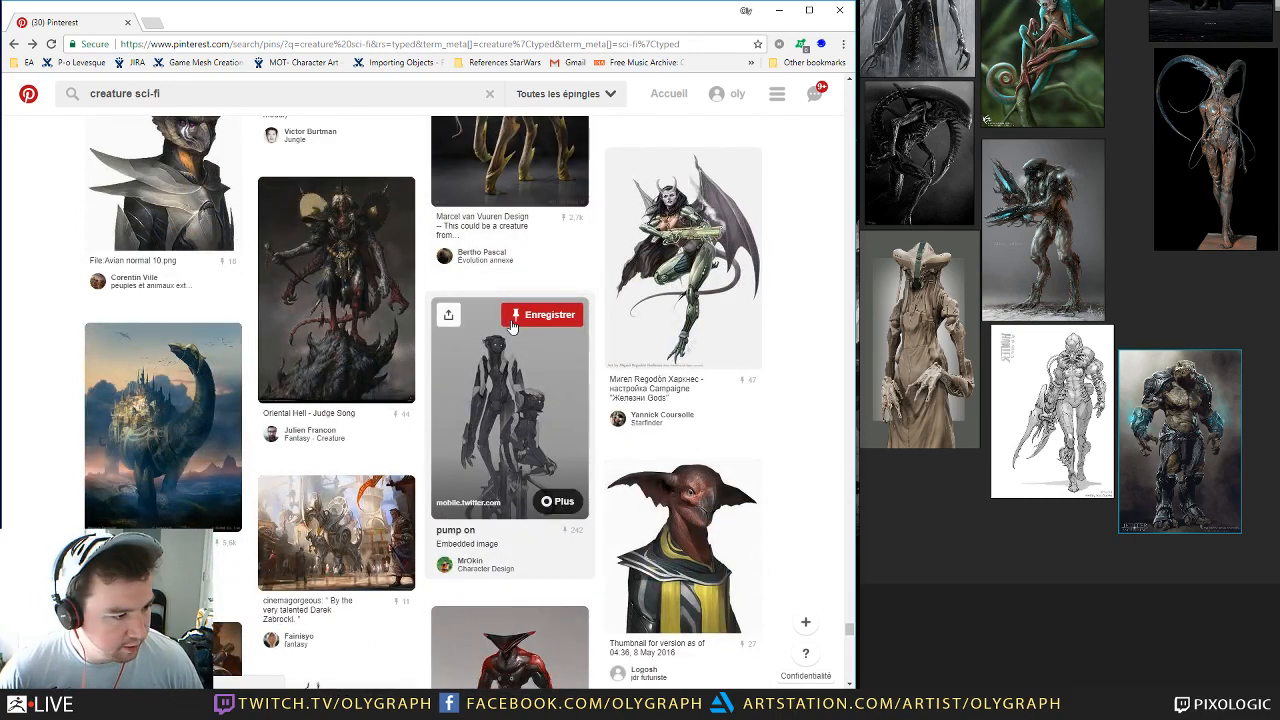
pyautogui.scroll(-4, 513, 328)
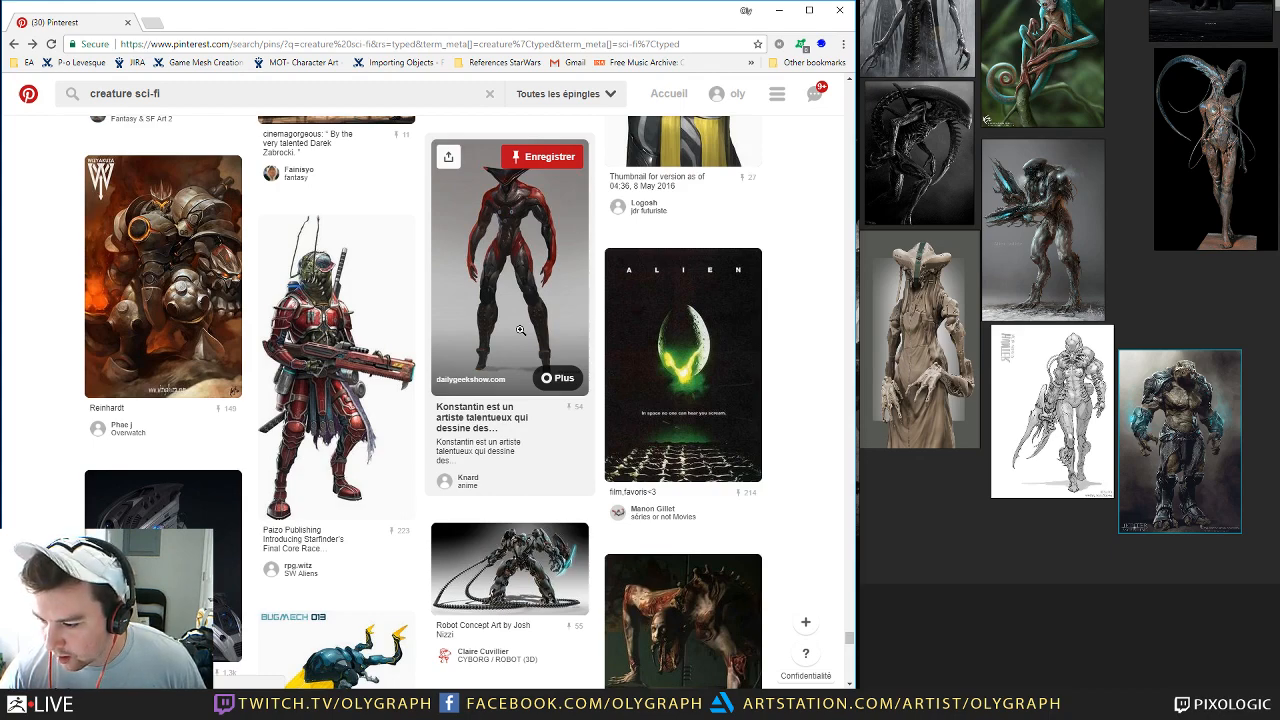
# Step: Copy the red-and-black humanoid with the wide pointed head onto the board below the robed sculpt, and close the pin
pyautogui.click(520, 330)
pyautogui.rightClick(523, 252)
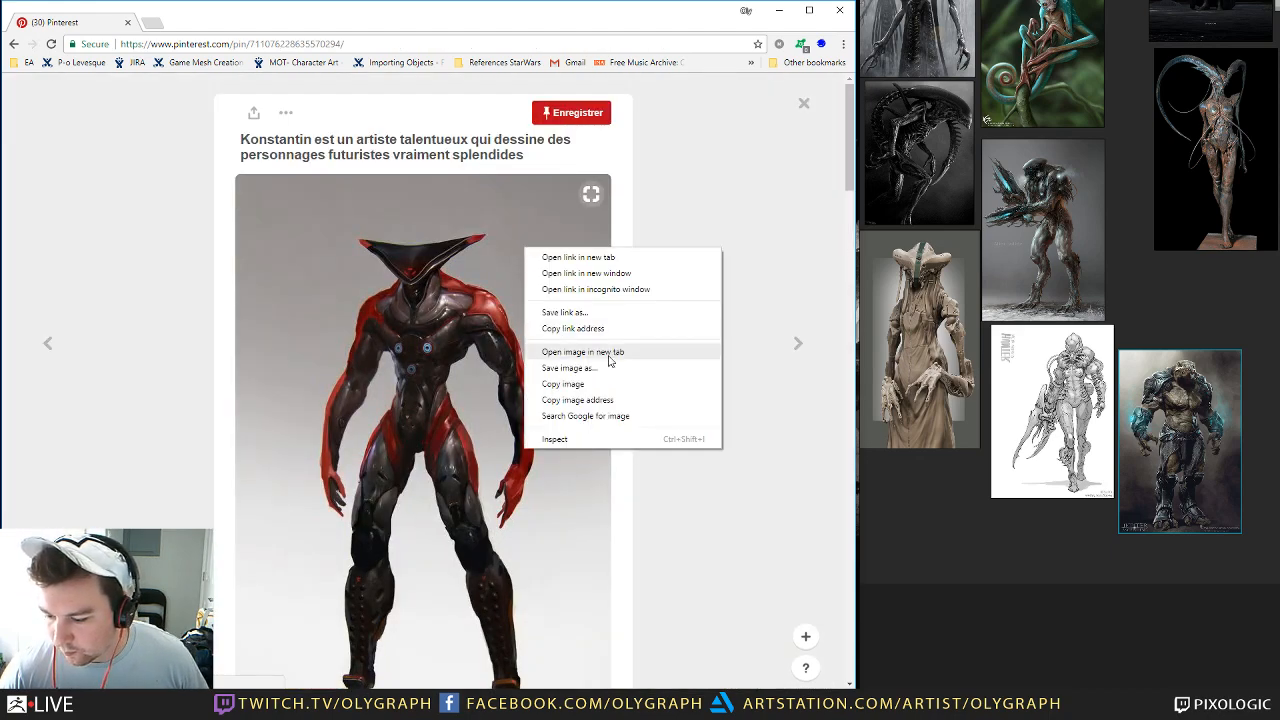
pyautogui.click(600, 384)
pyautogui.click(1050, 540)
pyautogui.hotkey('ctrl', 'v')
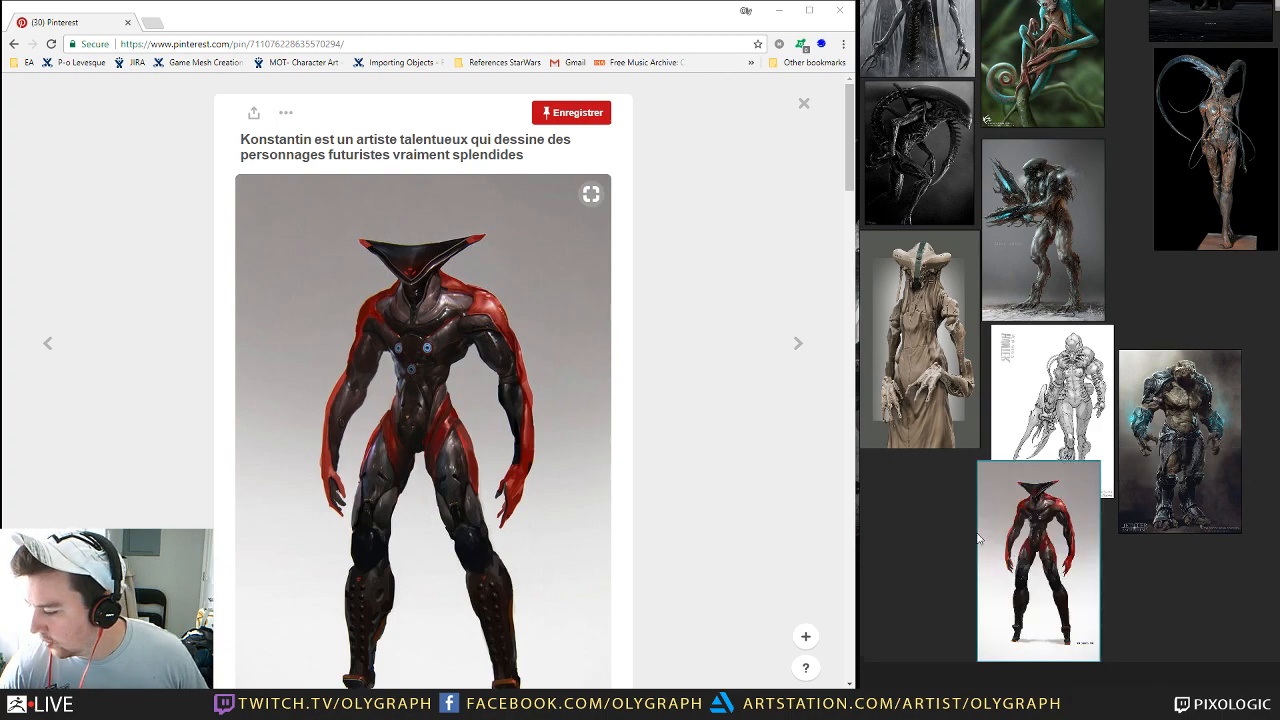
pyautogui.moveTo(978, 540); pyautogui.dragTo(878, 536)
pyautogui.click(803, 103)
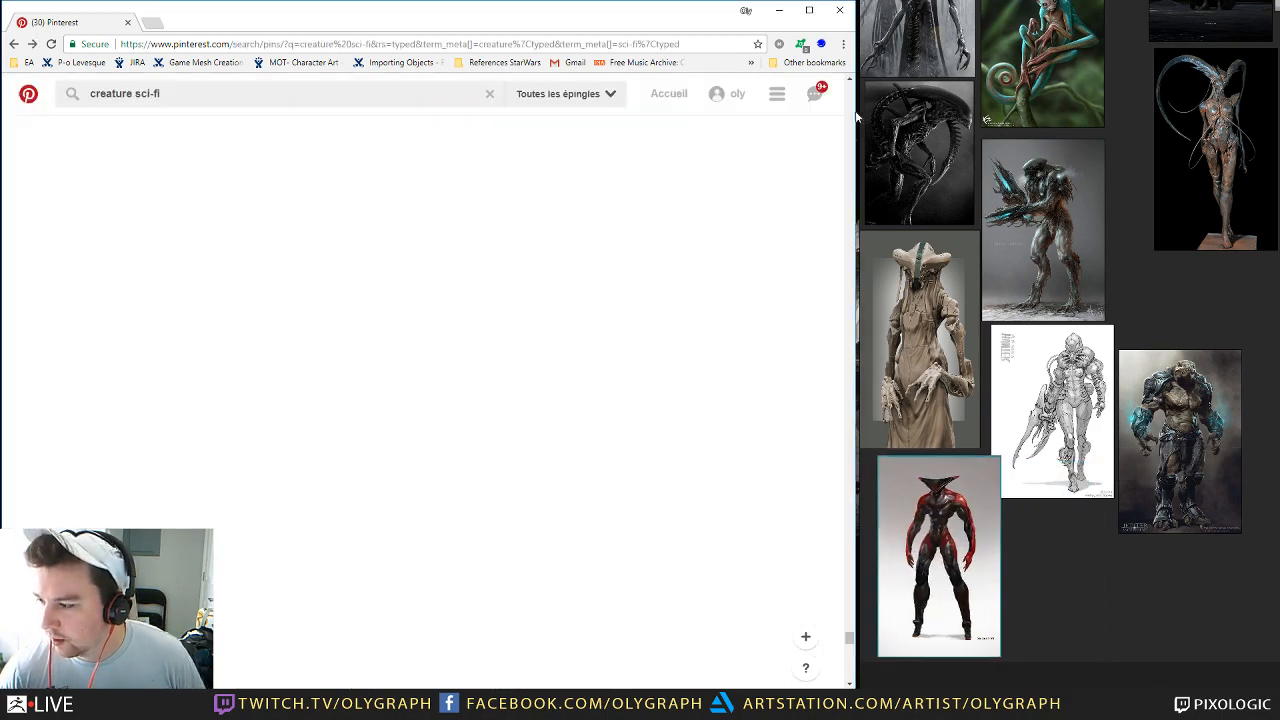
# Step: Find the Alien Grenadier pin further down the results and visit its source page on ZBrushCentral
pyautogui.scroll(-5, 490, 284)
pyautogui.scroll(-5, 490, 284)
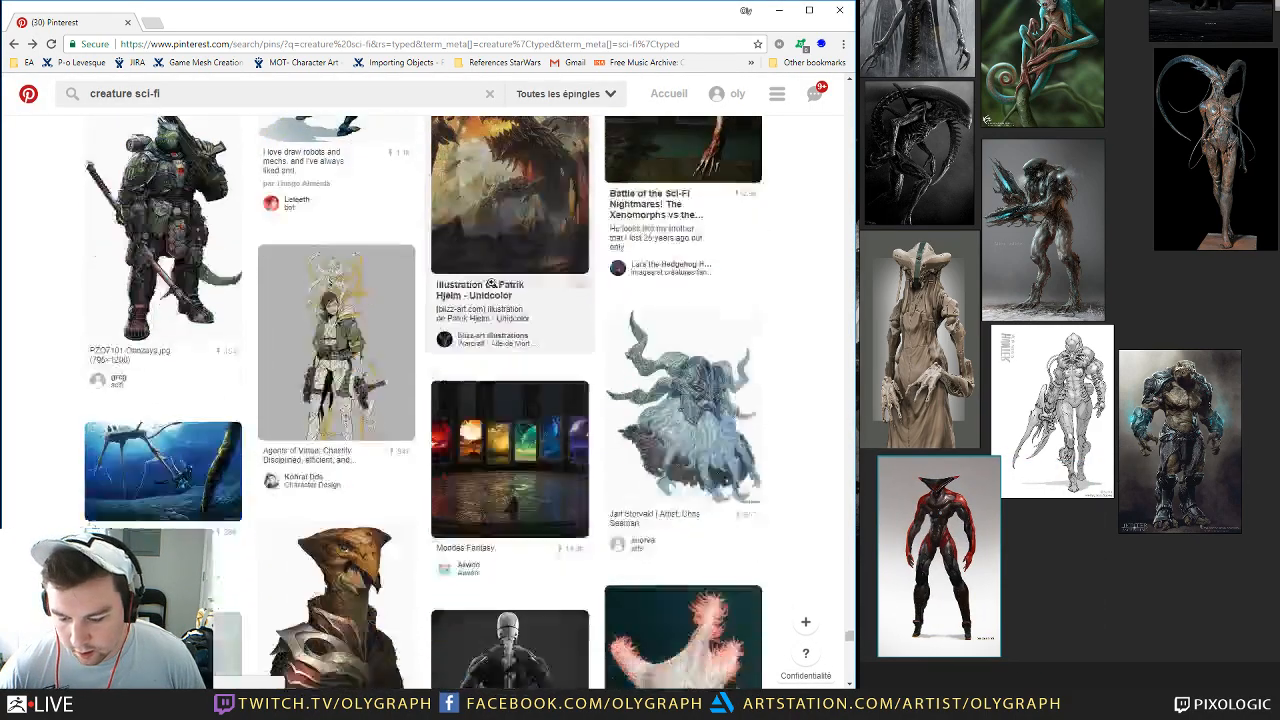
pyautogui.scroll(-5, 490, 275)
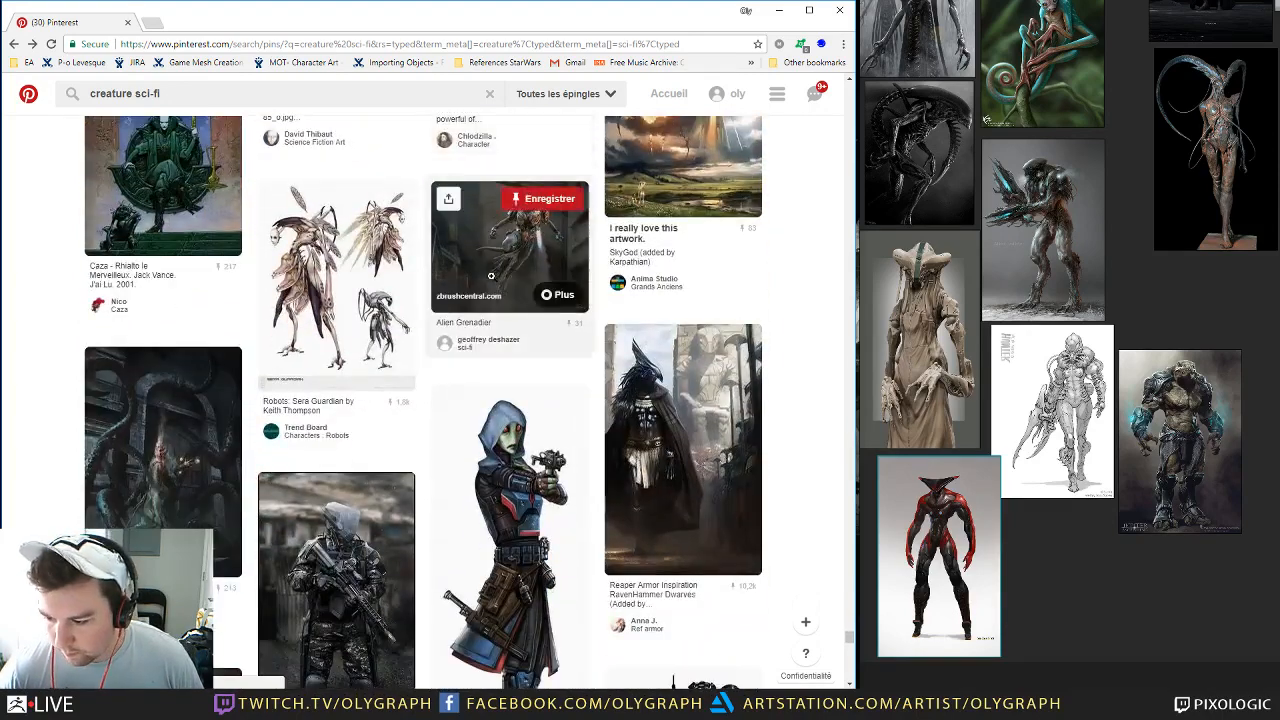
pyautogui.click(508, 248)
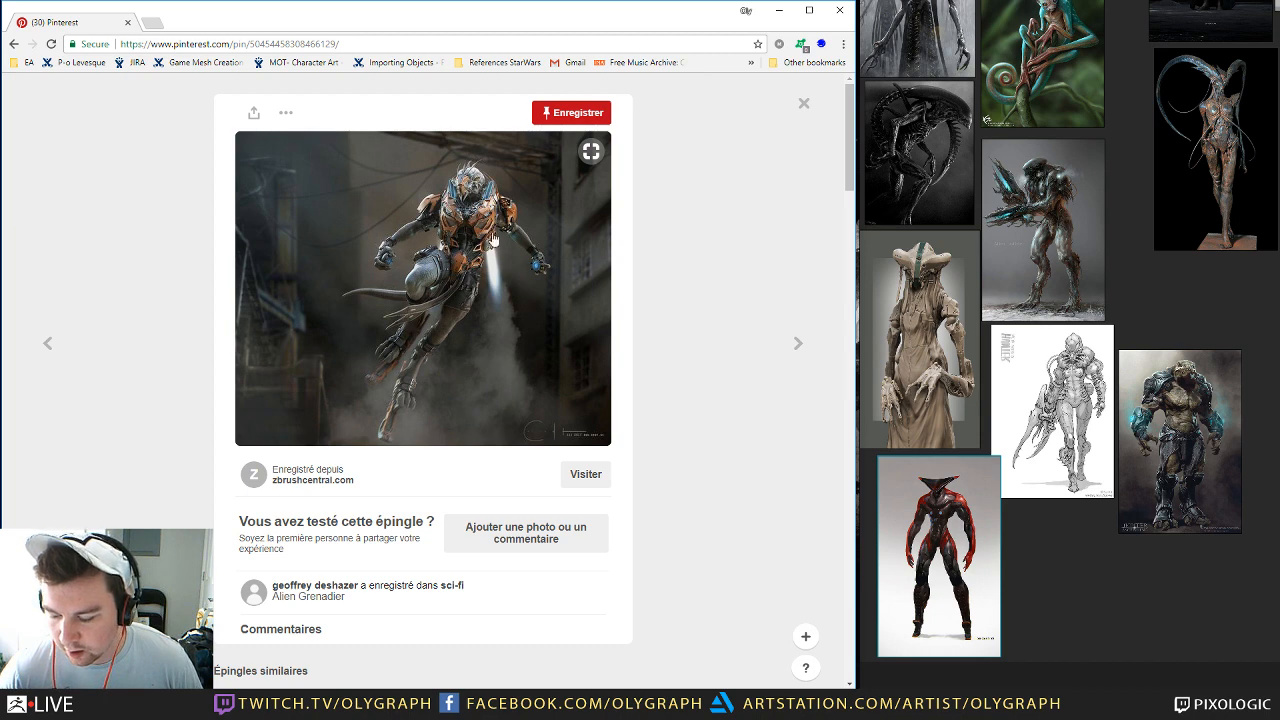
pyautogui.click(586, 474)
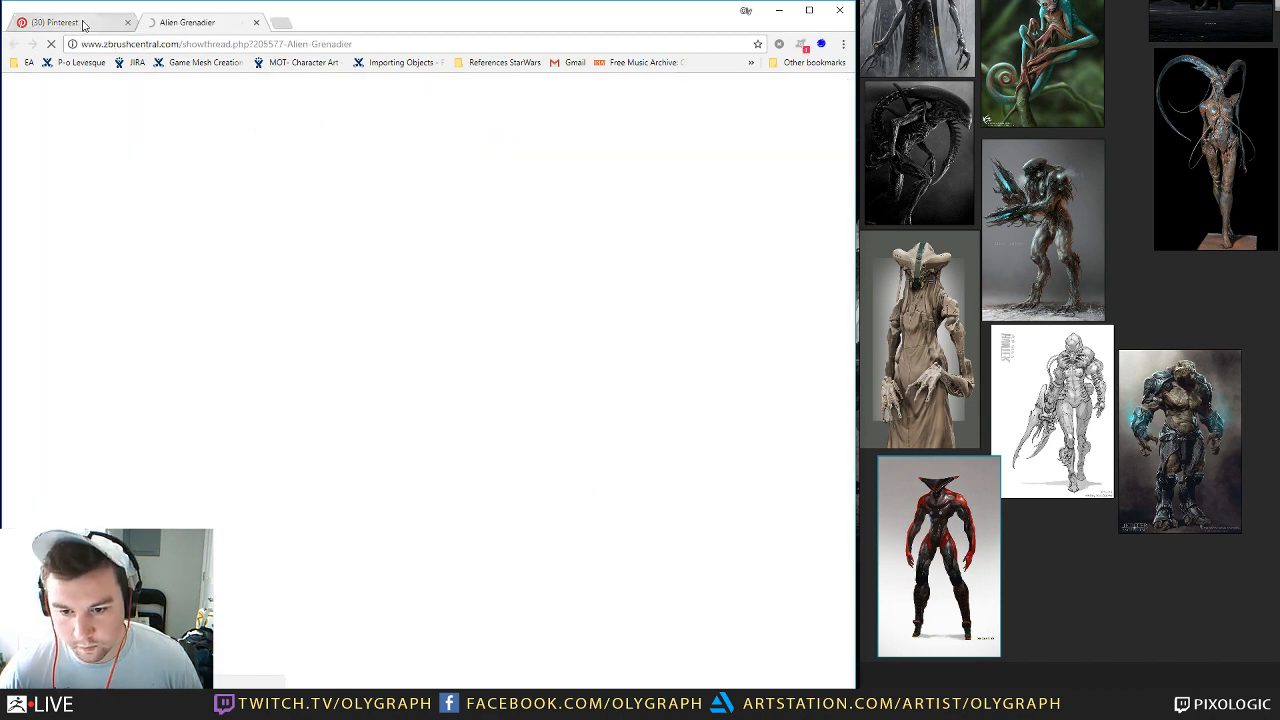
# Step: Examine the Alien Grenadier render at its original size, close the source page, and glance at the pin's similar images
pyautogui.scroll(-3, 454, 379)
pyautogui.scroll(-3, 454, 379)
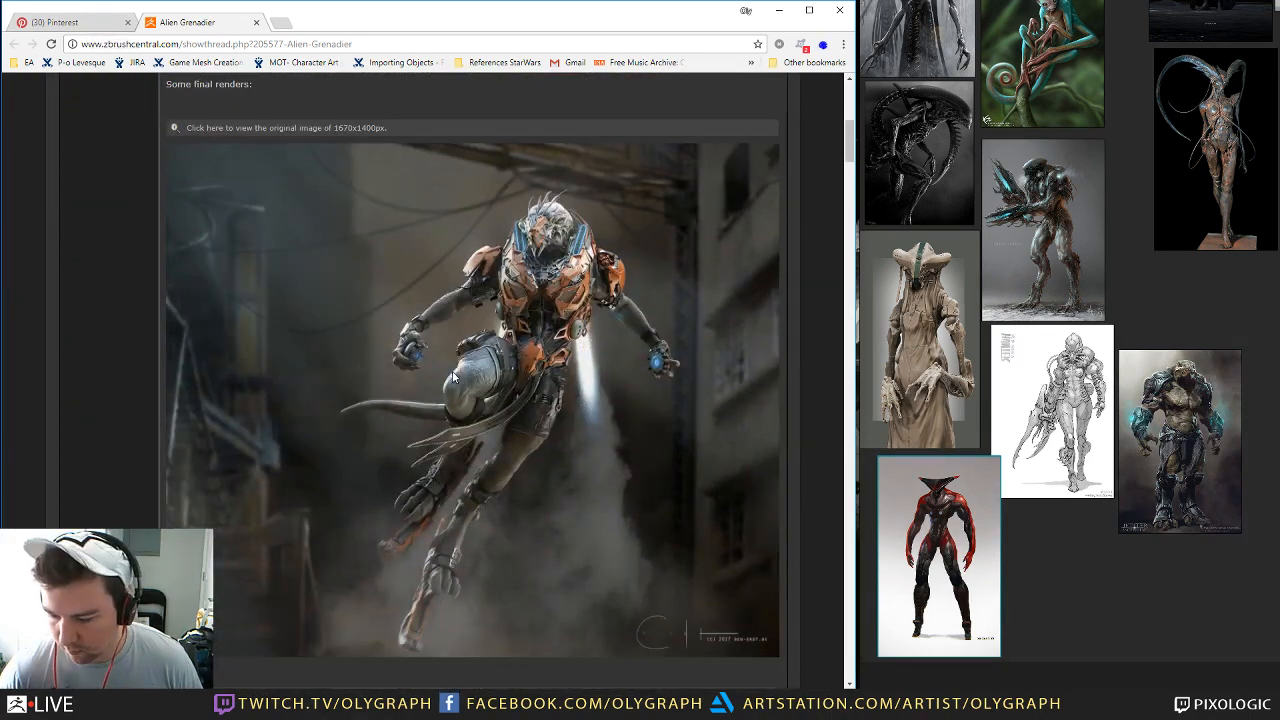
pyautogui.click(257, 138)
pyautogui.scroll(-2, 452, 314)
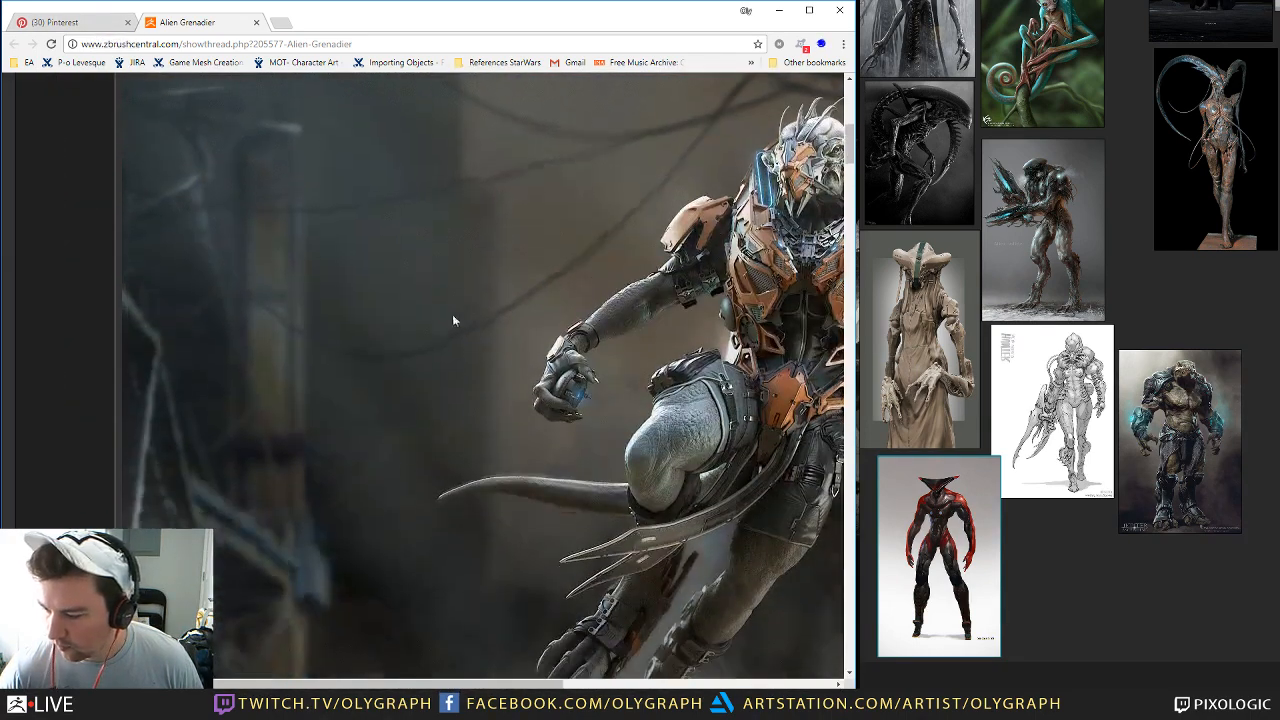
pyautogui.hscroll(6, 452, 314)
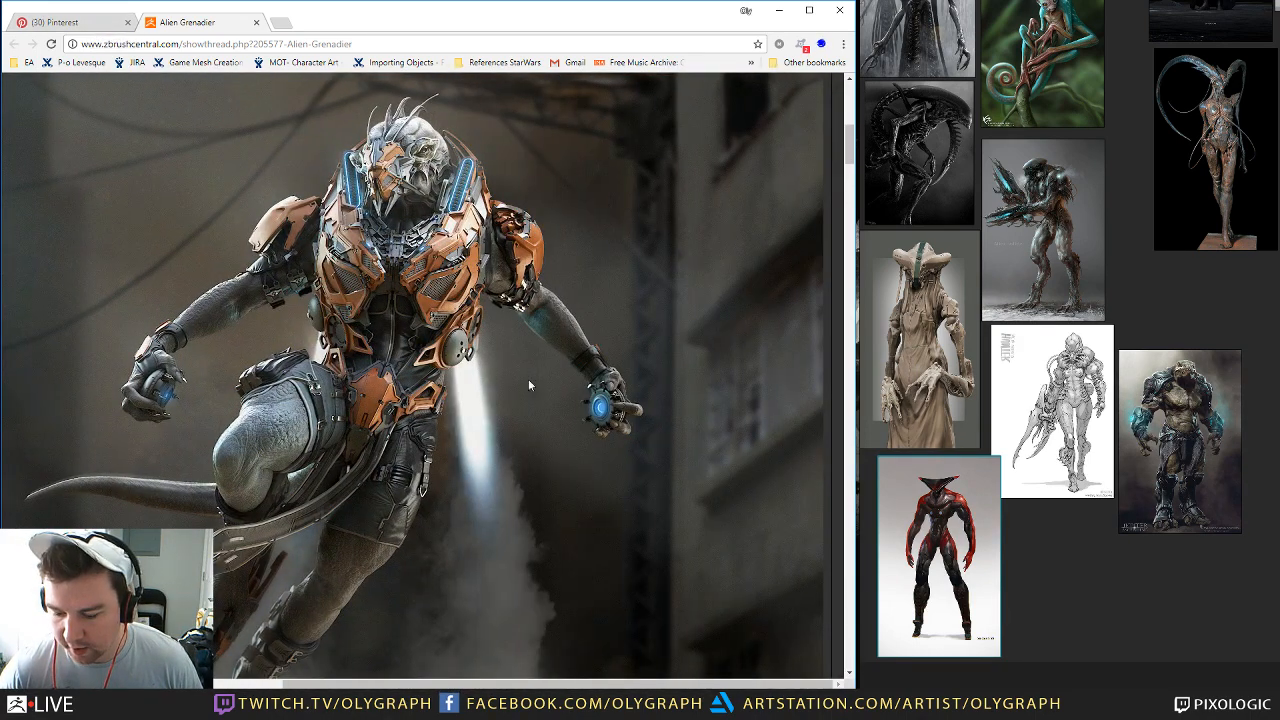
pyautogui.scroll(-5, 470, 212)
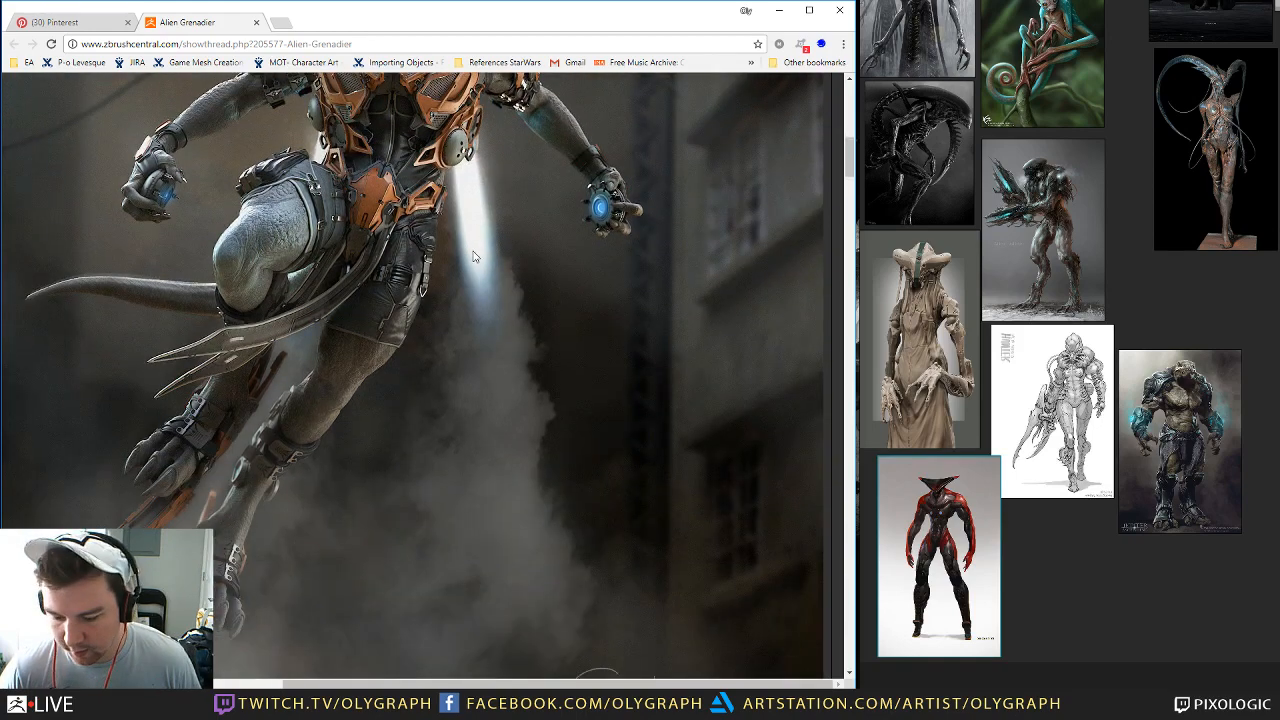
pyautogui.scroll(4, 474, 257)
pyautogui.scroll(-4, 478, 268)
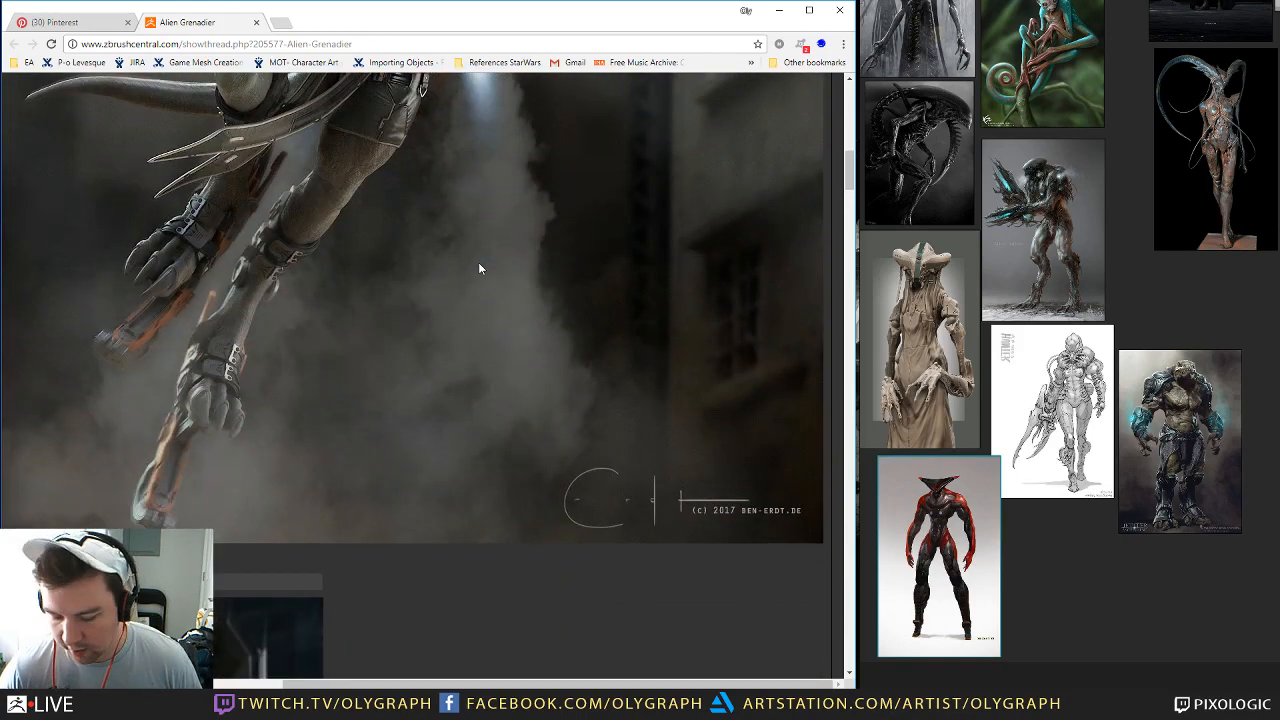
pyautogui.scroll(7, 480, 266)
pyautogui.middleClick(193, 33)
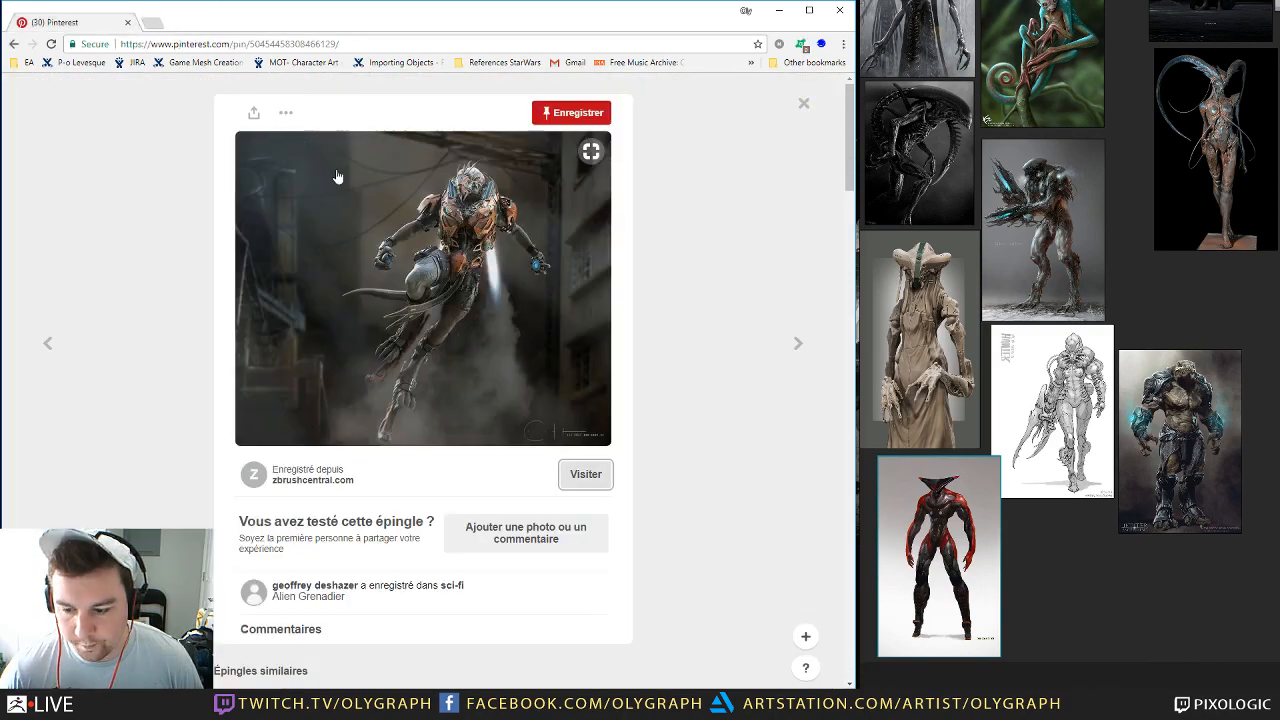
pyautogui.scroll(-3, 134, 229)
pyautogui.scroll(1, 134, 229)
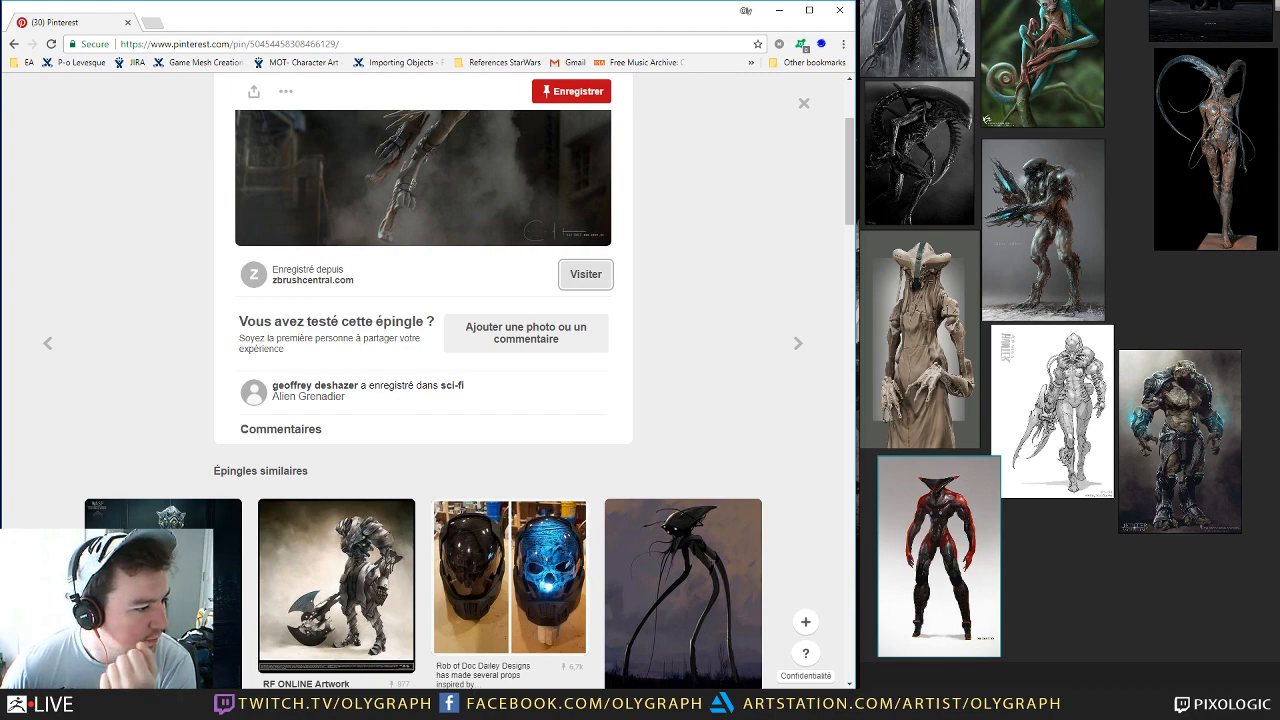
# Step: Bring the ZBrush Summit 2017 website window onto this screen and look through its home page down to the summit events section
pyautogui.moveTo(0, 420); pyautogui.dragTo(430, 81)
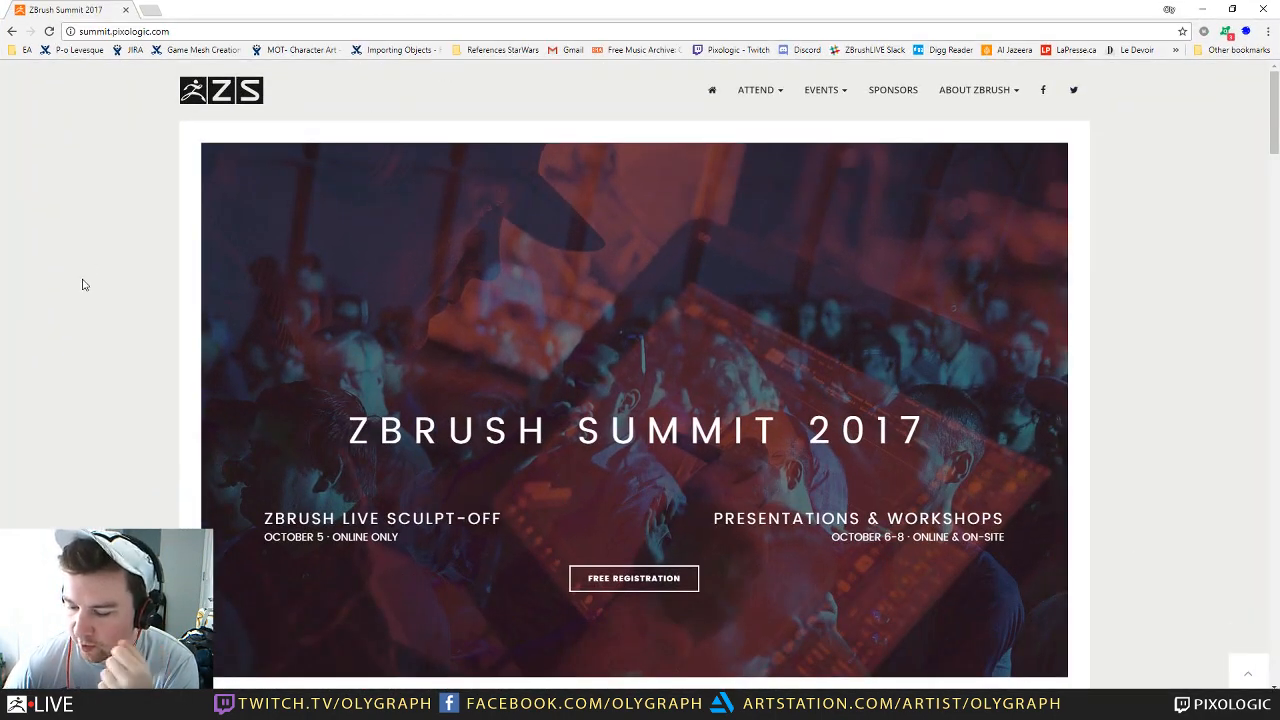
pyautogui.scroll(-8, 83, 285)
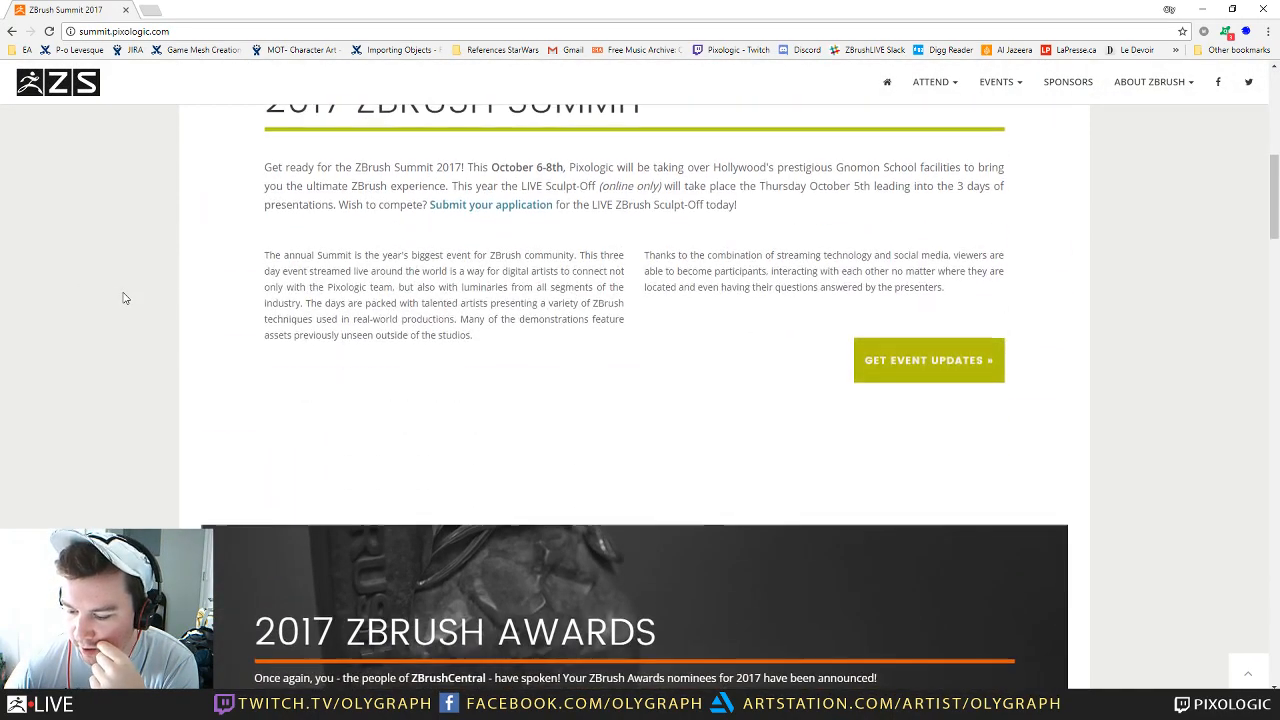
pyautogui.scroll(10, 123, 294)
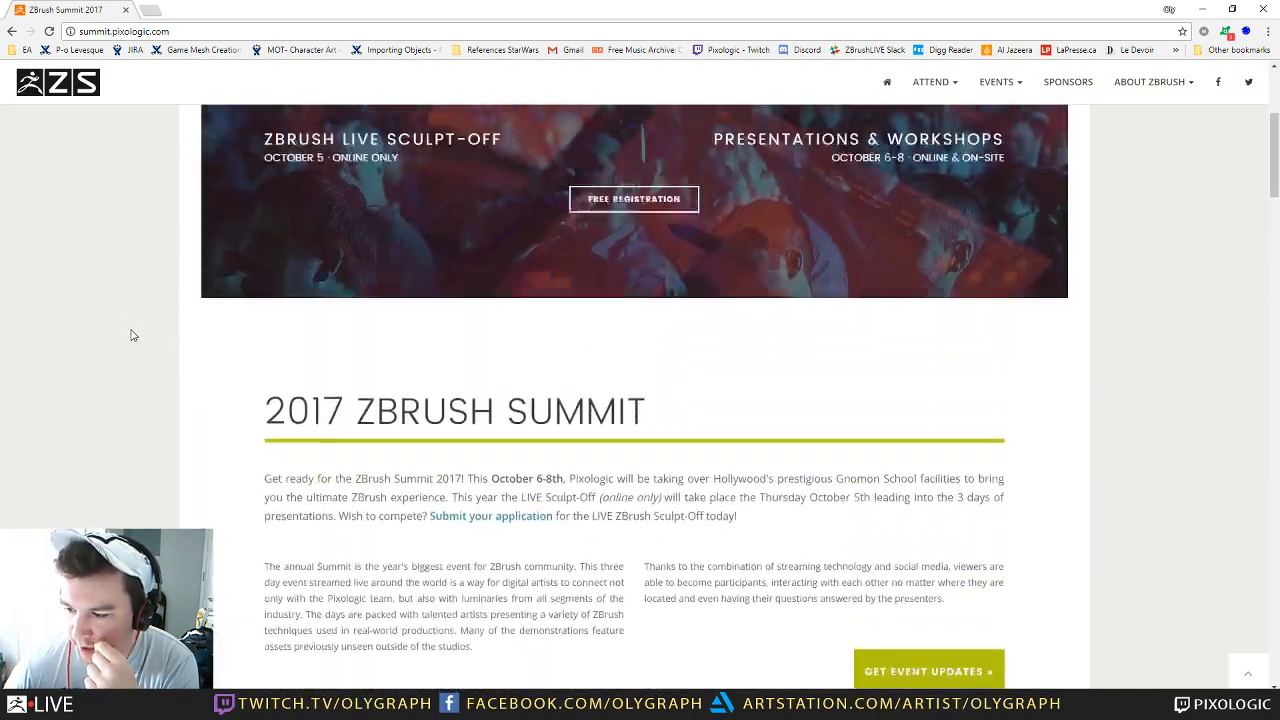
pyautogui.scroll(-8, 133, 346)
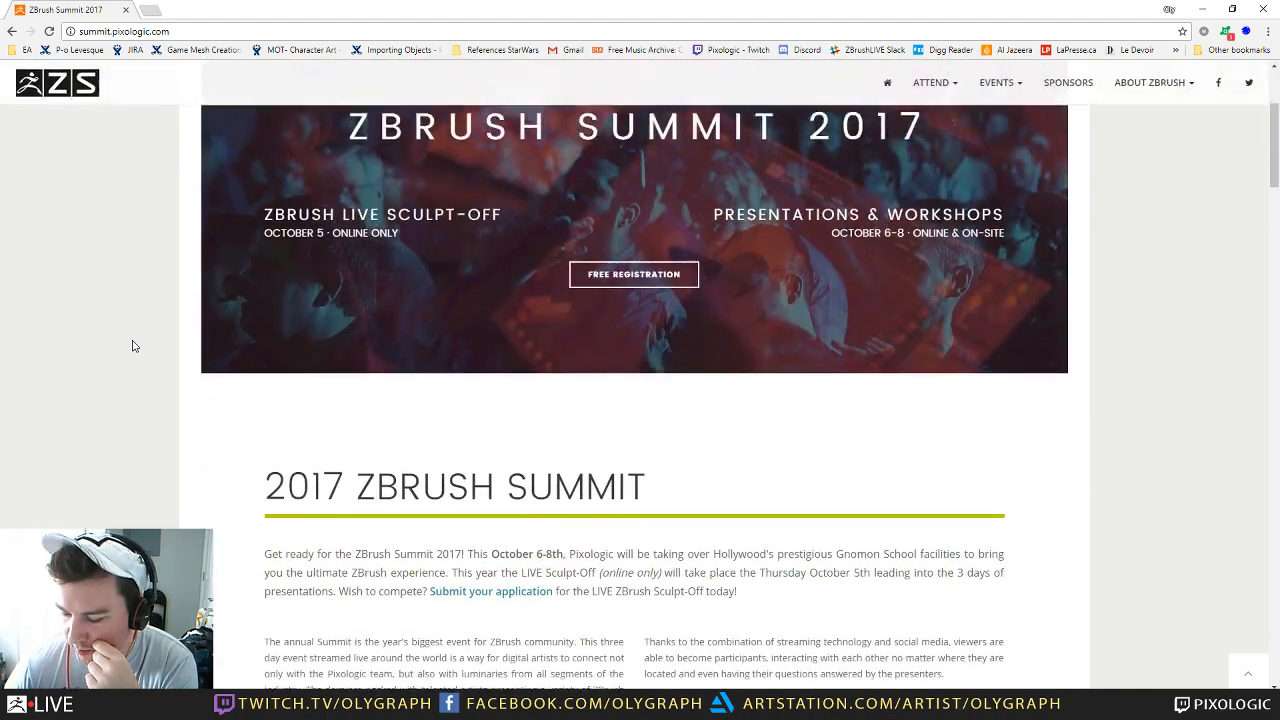
pyautogui.scroll(-6, 133, 346)
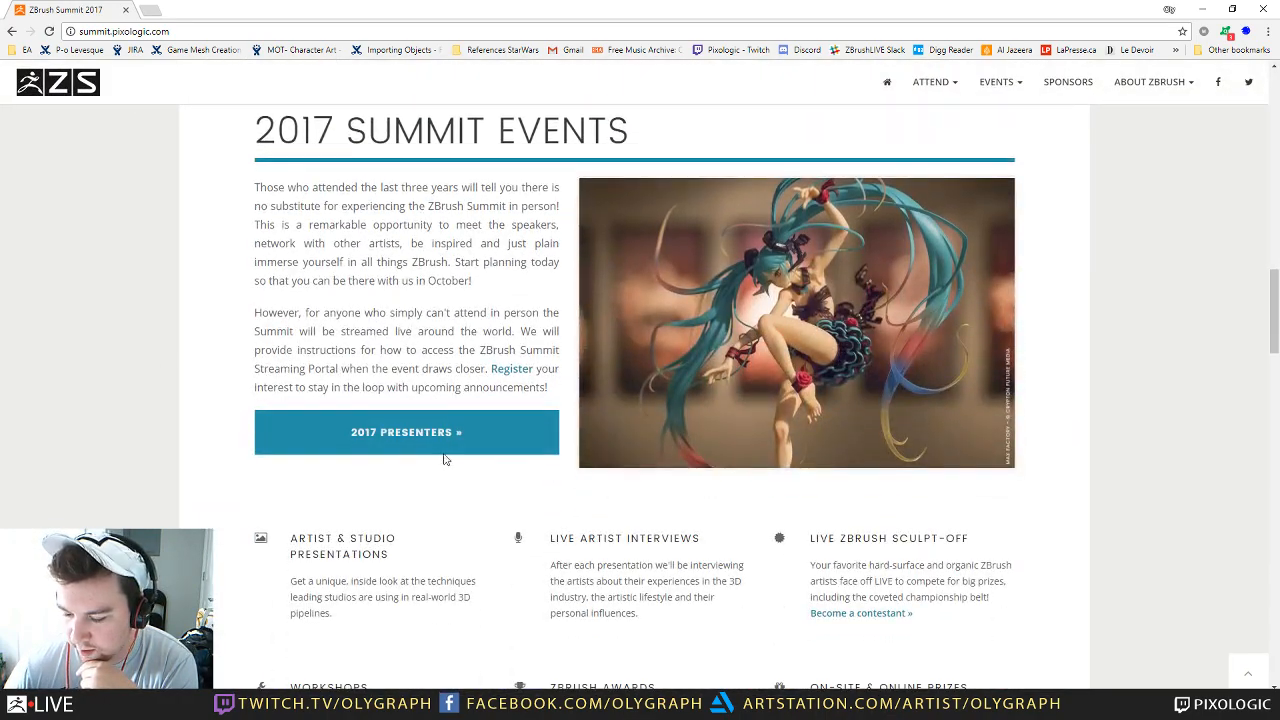
# Step: Open the 2017 presenters page and examine Friday's presentation schedule through the Horizon Zero Dawn session
pyautogui.click(445, 448)
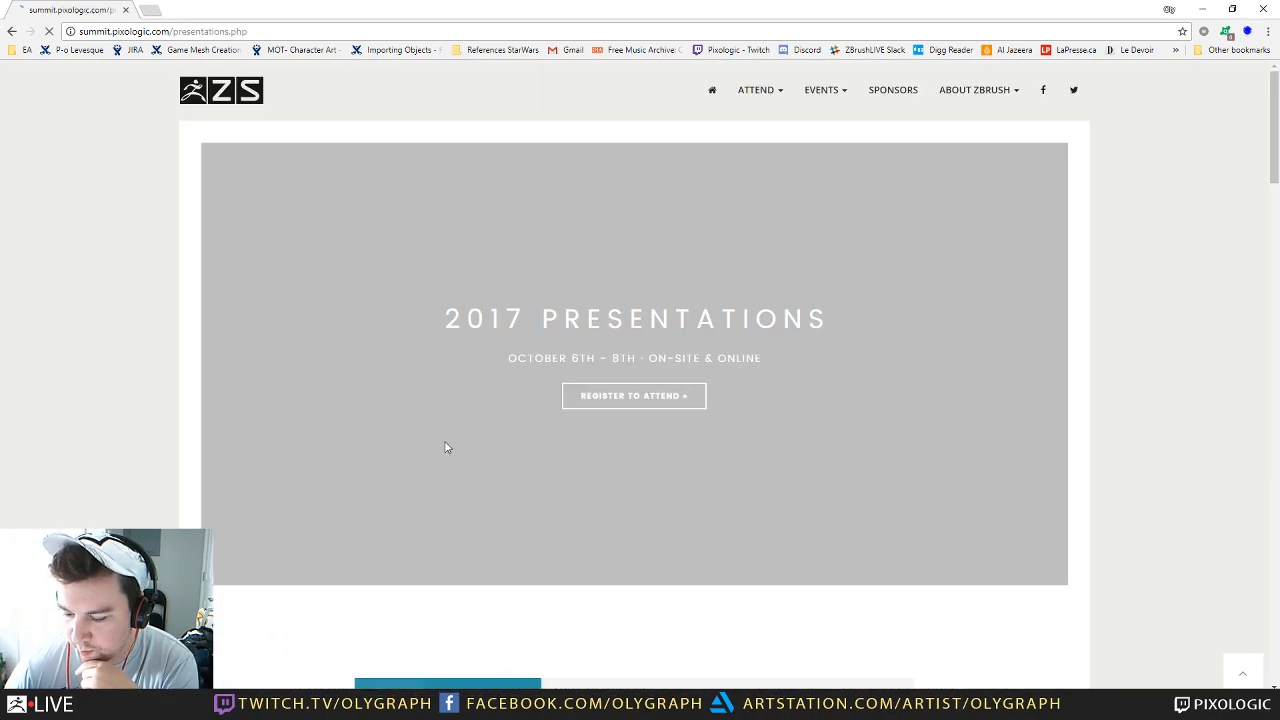
pyautogui.scroll(-3, 244, 417)
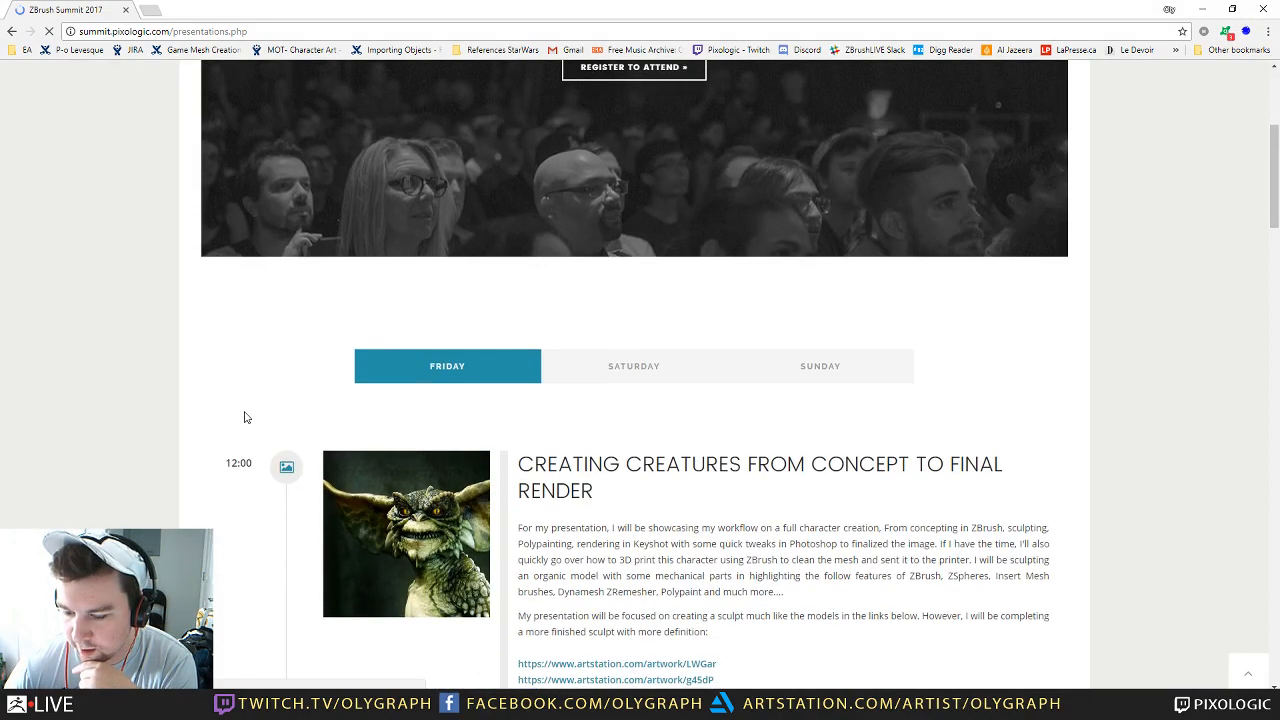
pyautogui.scroll(-3, 244, 417)
pyautogui.scroll(-4, 244, 417)
pyautogui.scroll(-8, 244, 417)
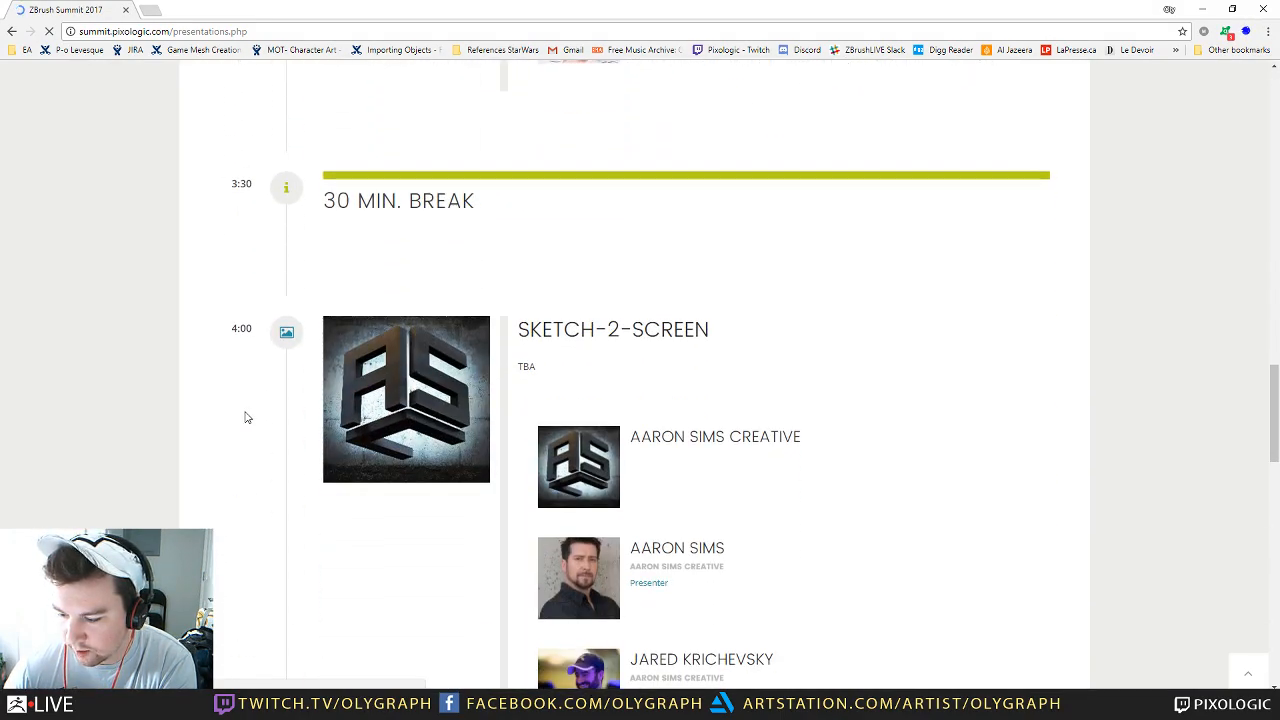
pyautogui.scroll(-3, 247, 417)
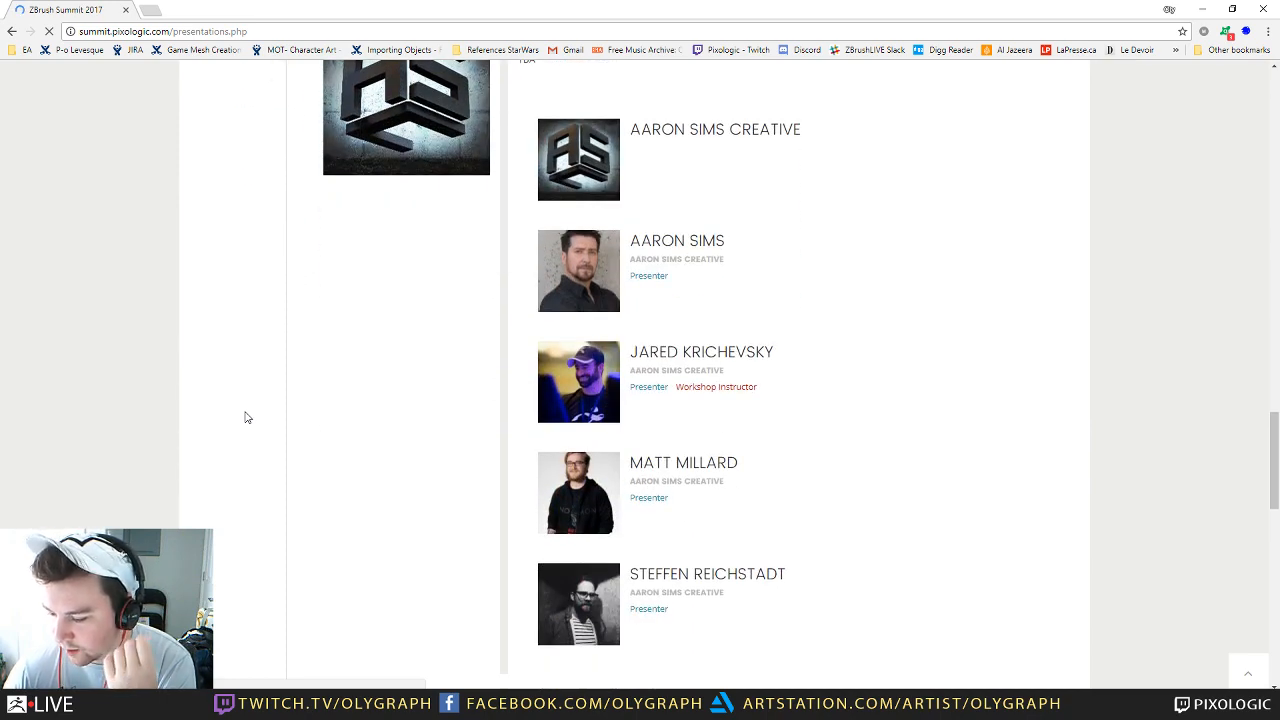
pyautogui.scroll(-5, 247, 417)
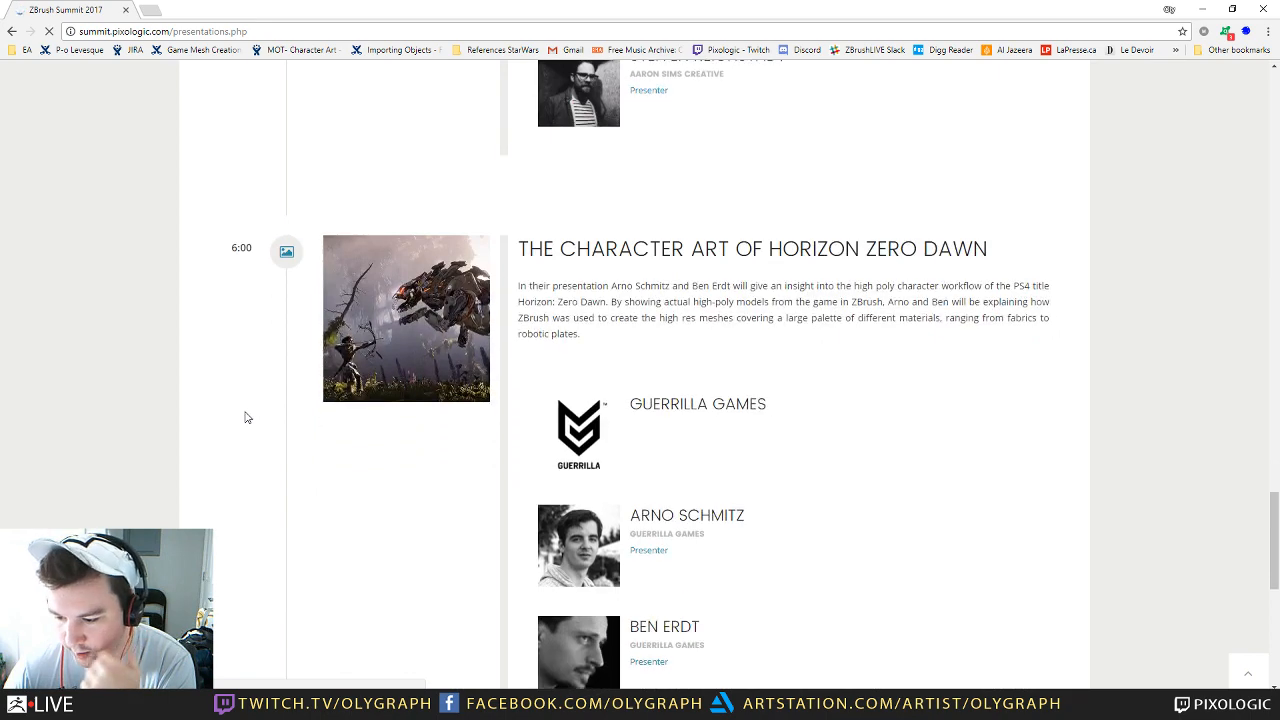
pyautogui.scroll(-3, 247, 417)
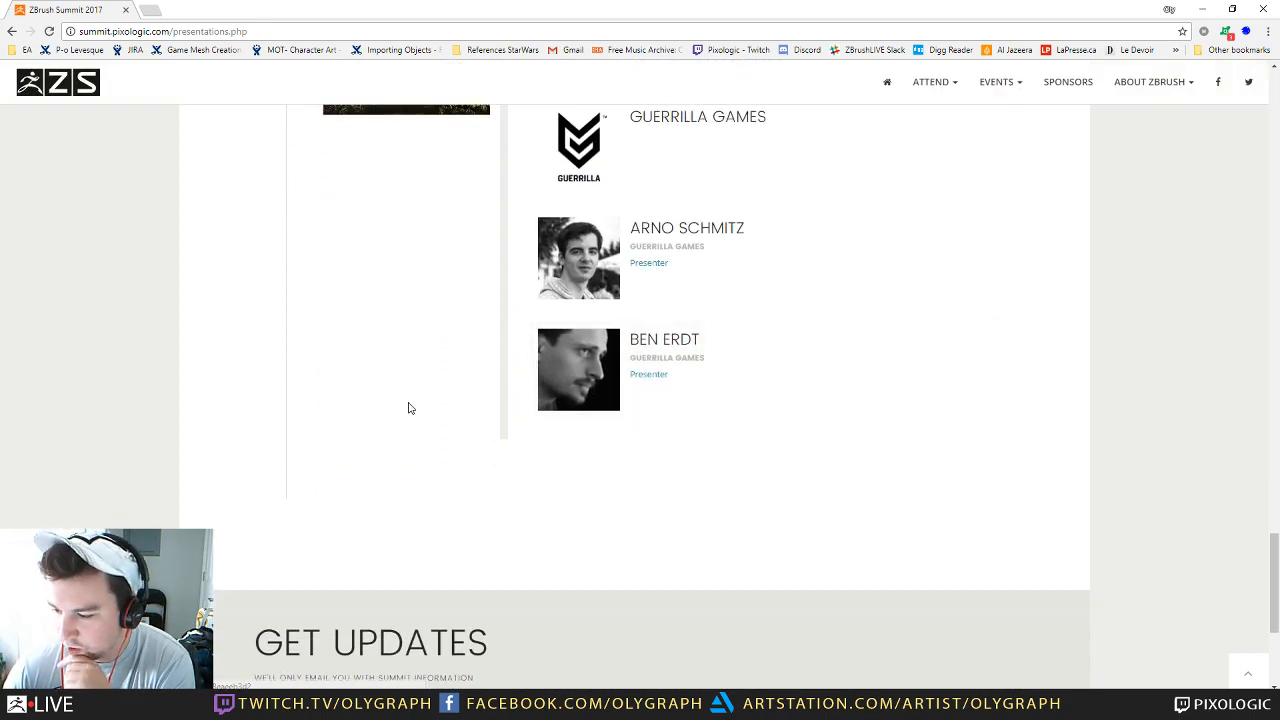
pyautogui.scroll(8, 413, 461)
pyautogui.scroll(8, 421, 482)
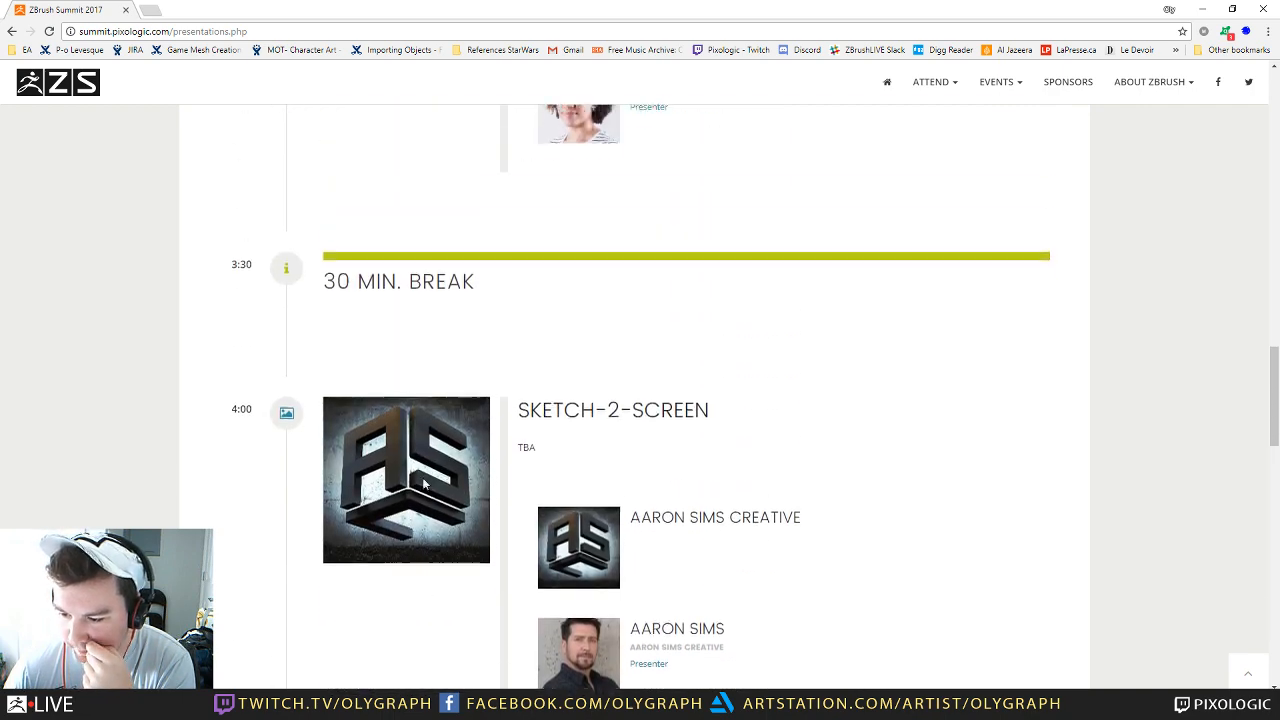
pyautogui.scroll(8, 424, 487)
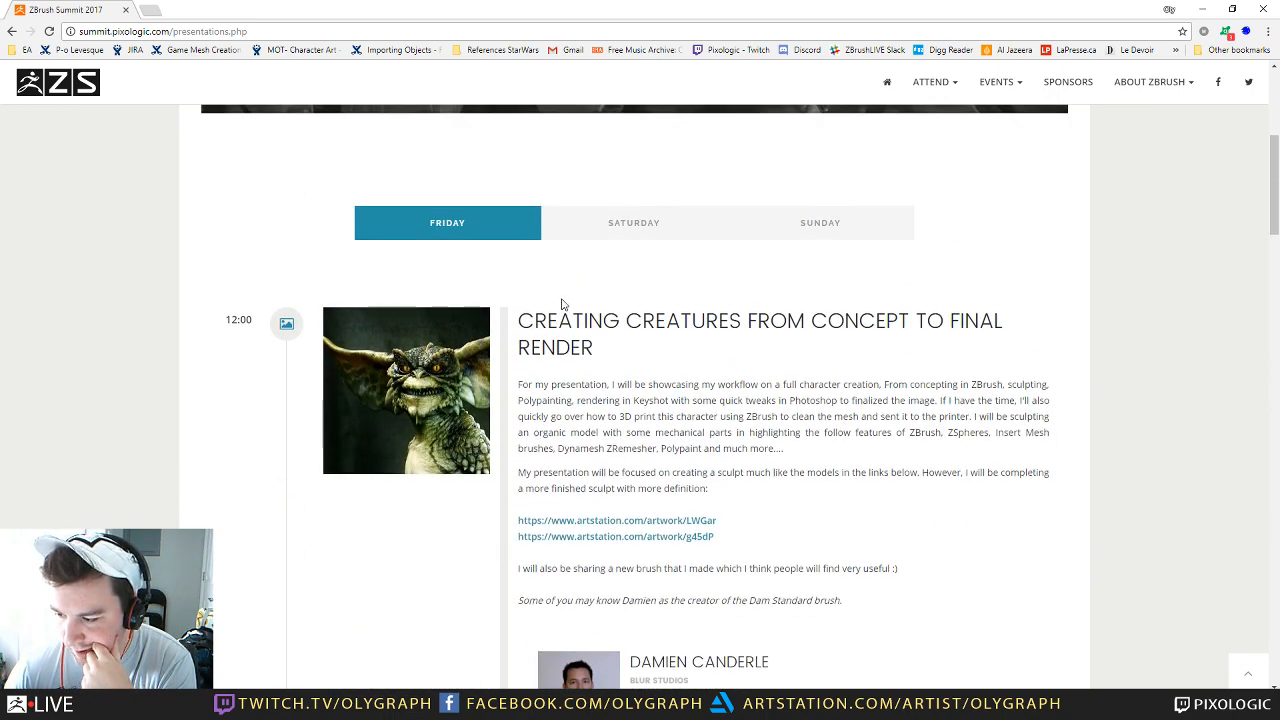
# Step: Switch to Saturday's schedule and examine its presentations, from Hard Surface with ZBrush 4R8 to the 3rd Annual ZBrush Awards
pyautogui.click(630, 223)
pyautogui.scroll(-3, 372, 352)
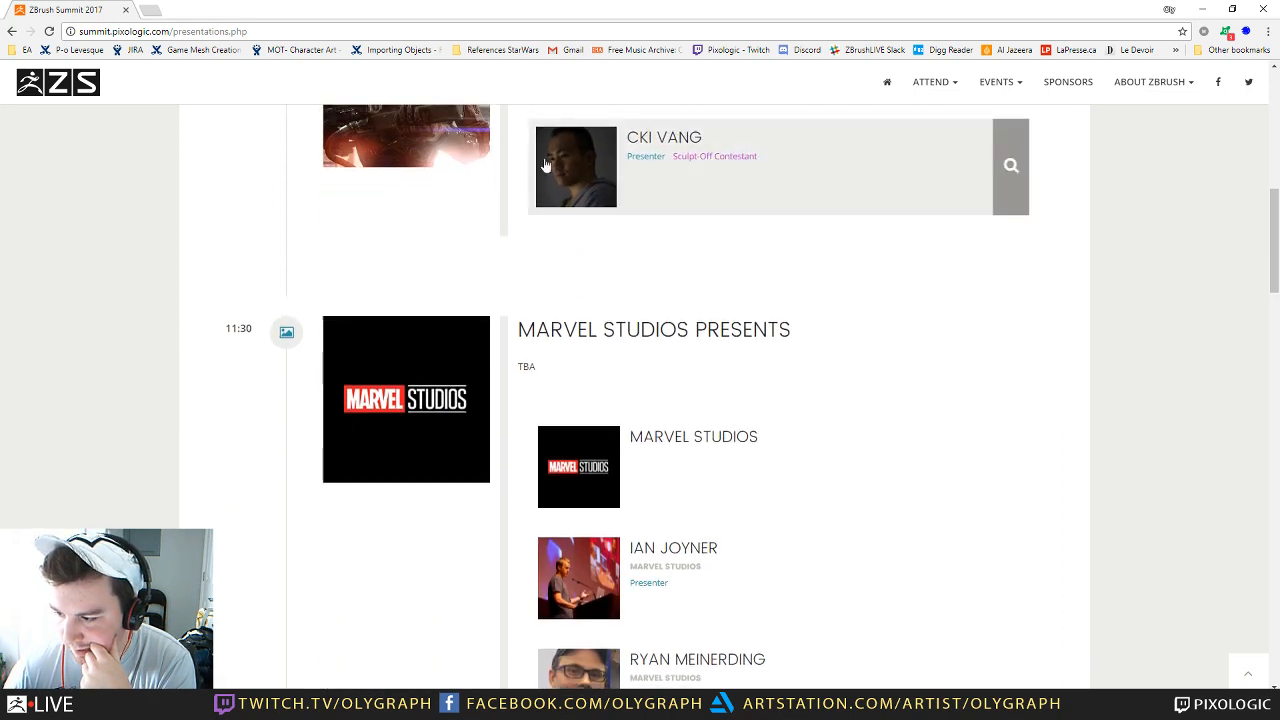
pyautogui.scroll(3, 336, 407)
pyautogui.scroll(-2, 336, 407)
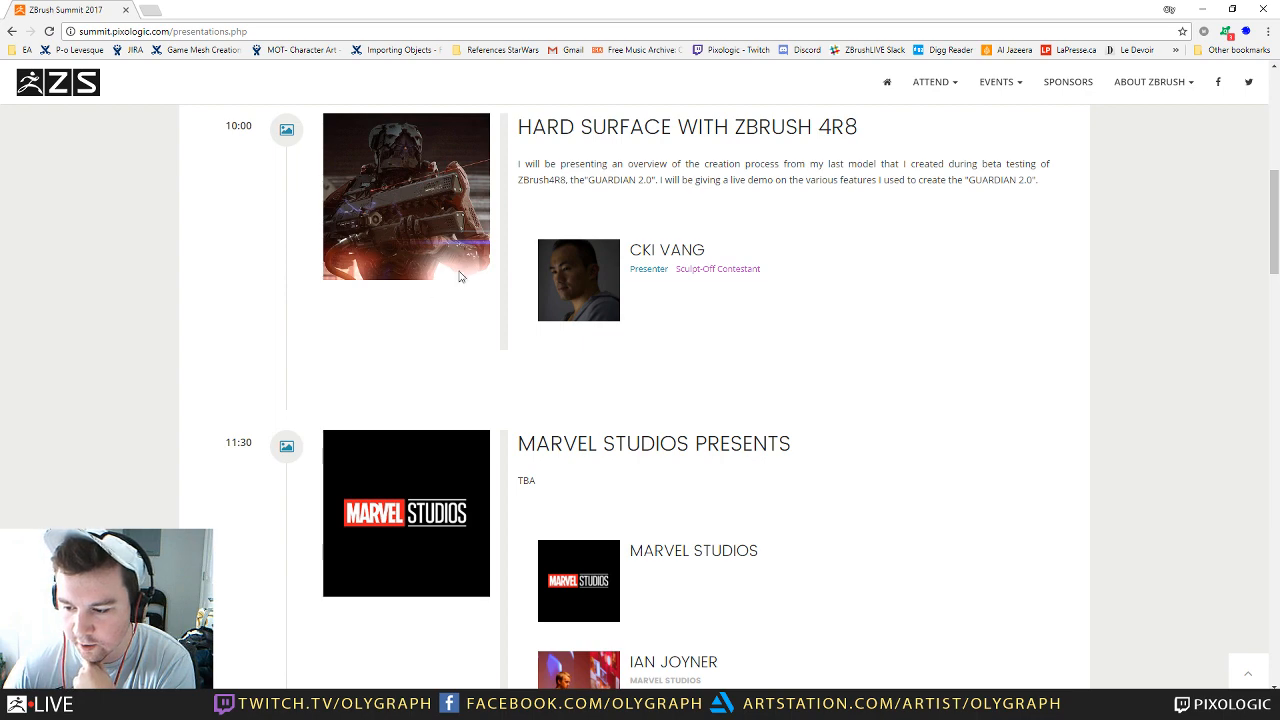
pyautogui.scroll(-2, 213, 312)
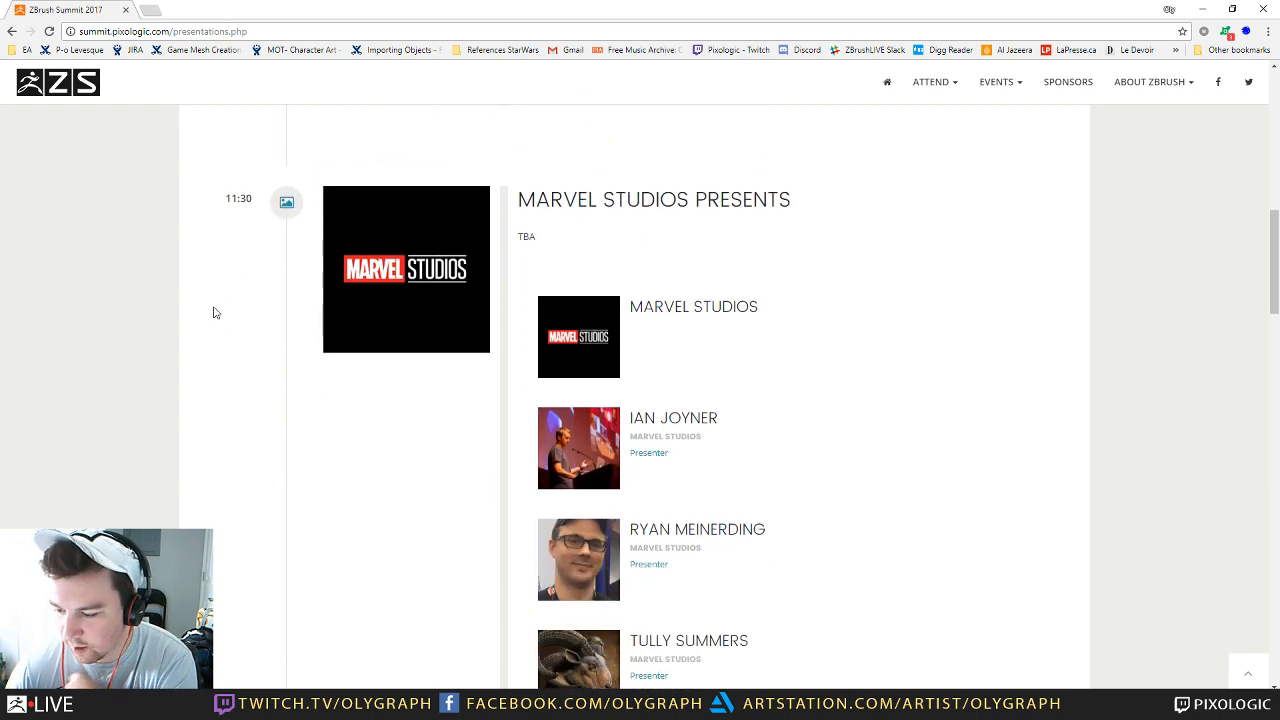
pyautogui.scroll(-3, 222, 360)
pyautogui.scroll(-8, 228, 380)
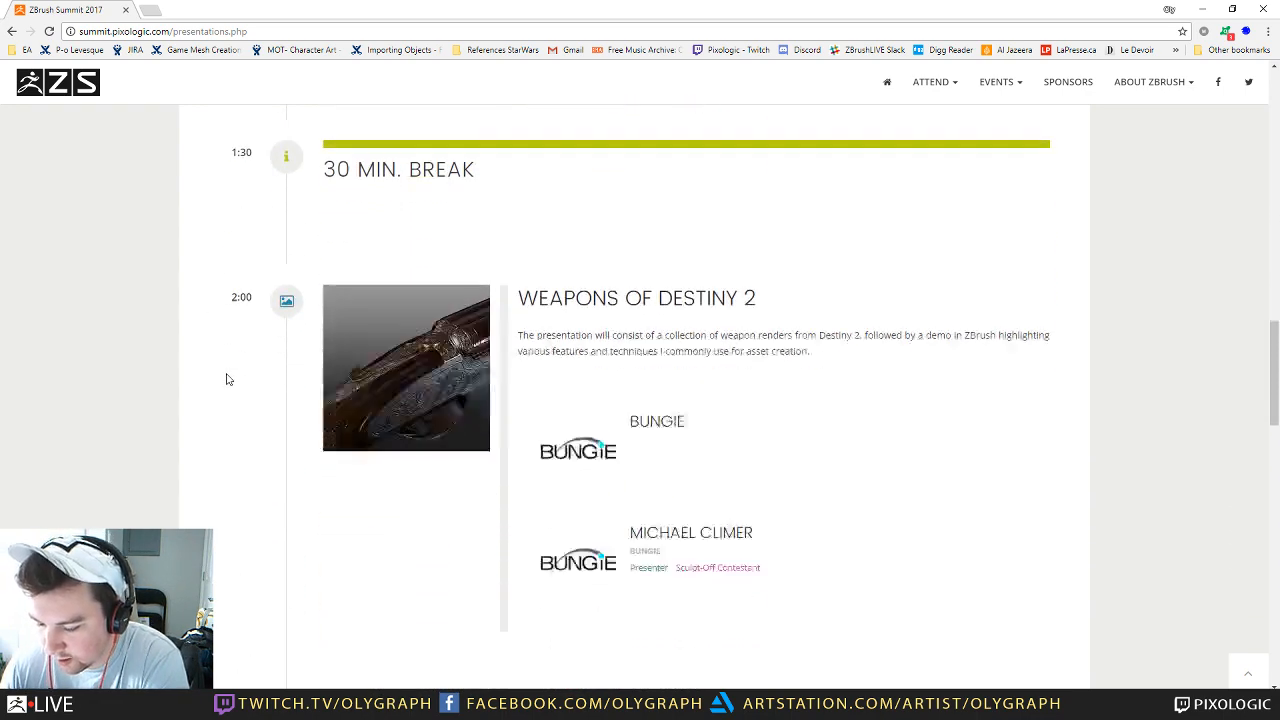
pyautogui.scroll(-2, 240, 385)
pyautogui.scroll(-7, 270, 405)
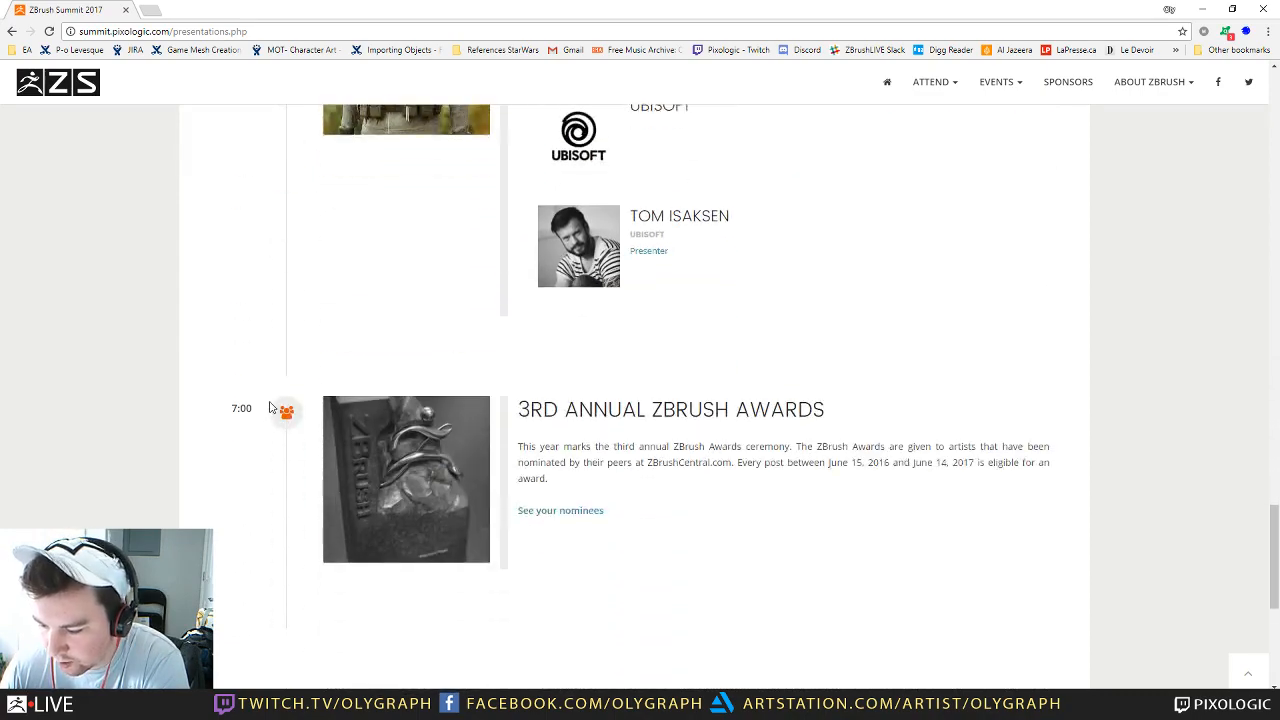
pyautogui.scroll(7, 766, 500)
pyautogui.scroll(20, 766, 515)
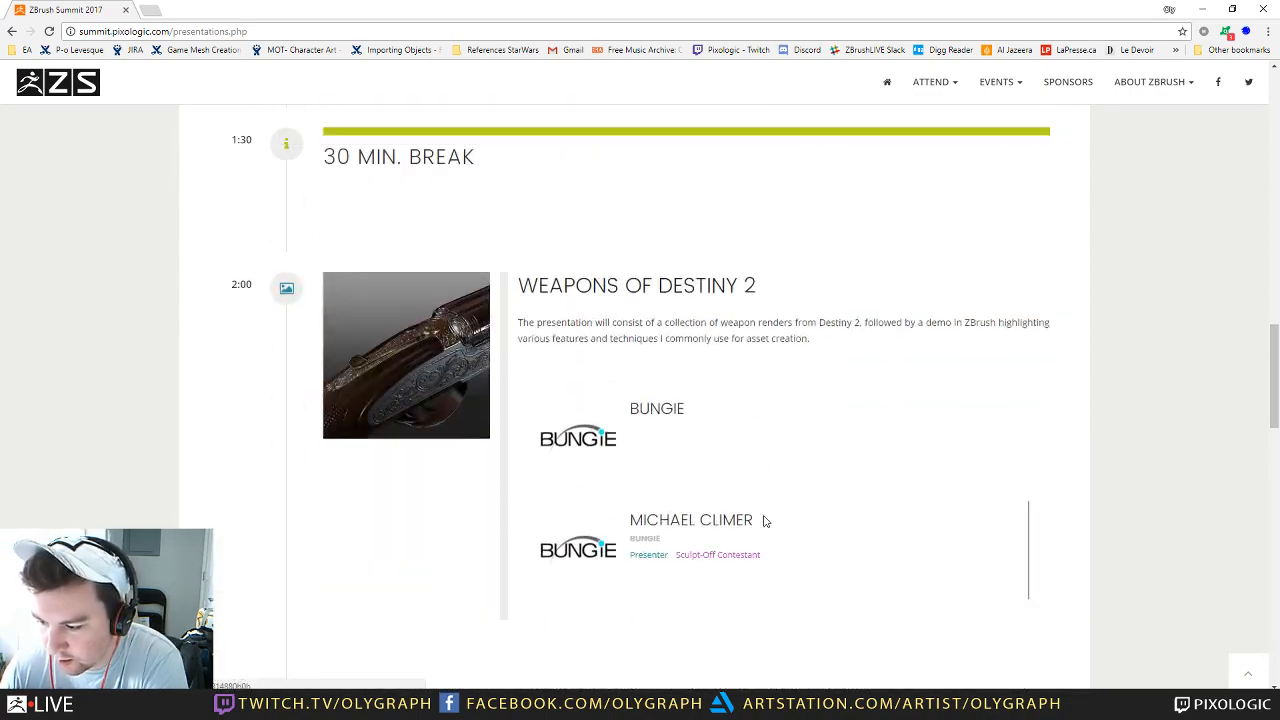
# Step: Switch to Sunday's schedule and examine the XM Studios and Design for Production - Descendants 2 Disney presentations
pyautogui.scroll(-4, 573, 320)
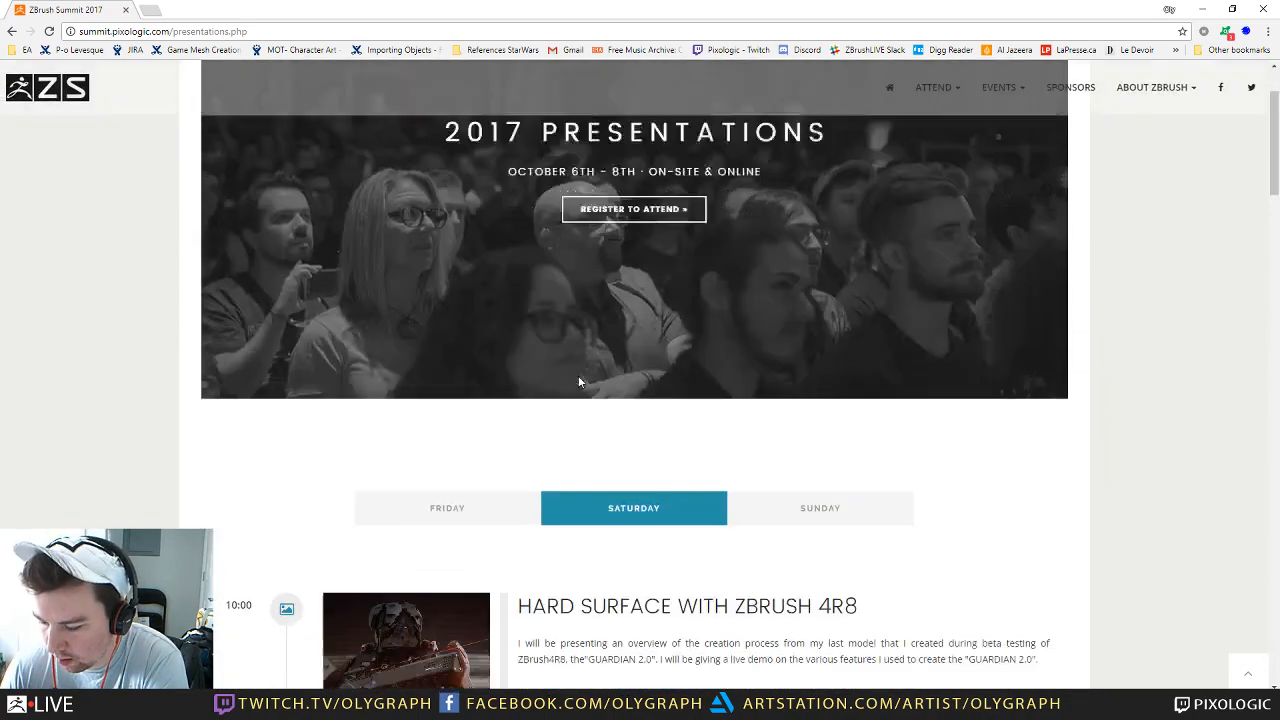
pyautogui.click(908, 289)
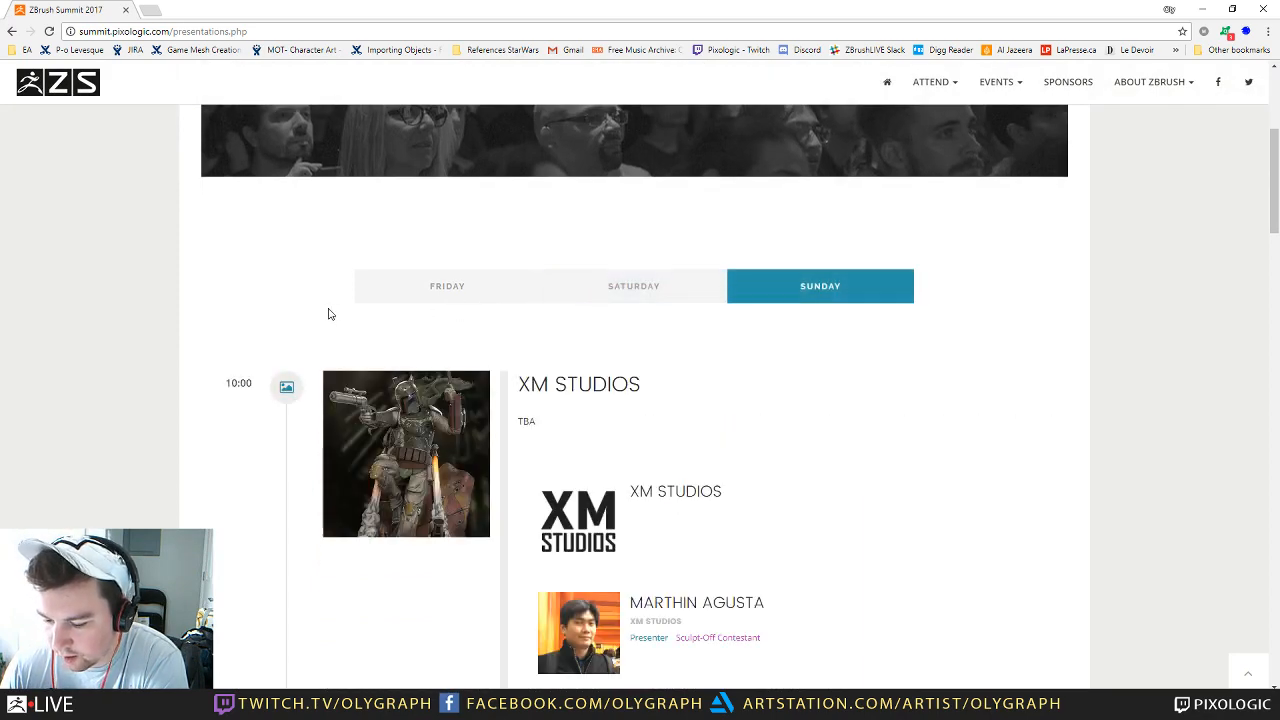
pyautogui.scroll(-3, 328, 314)
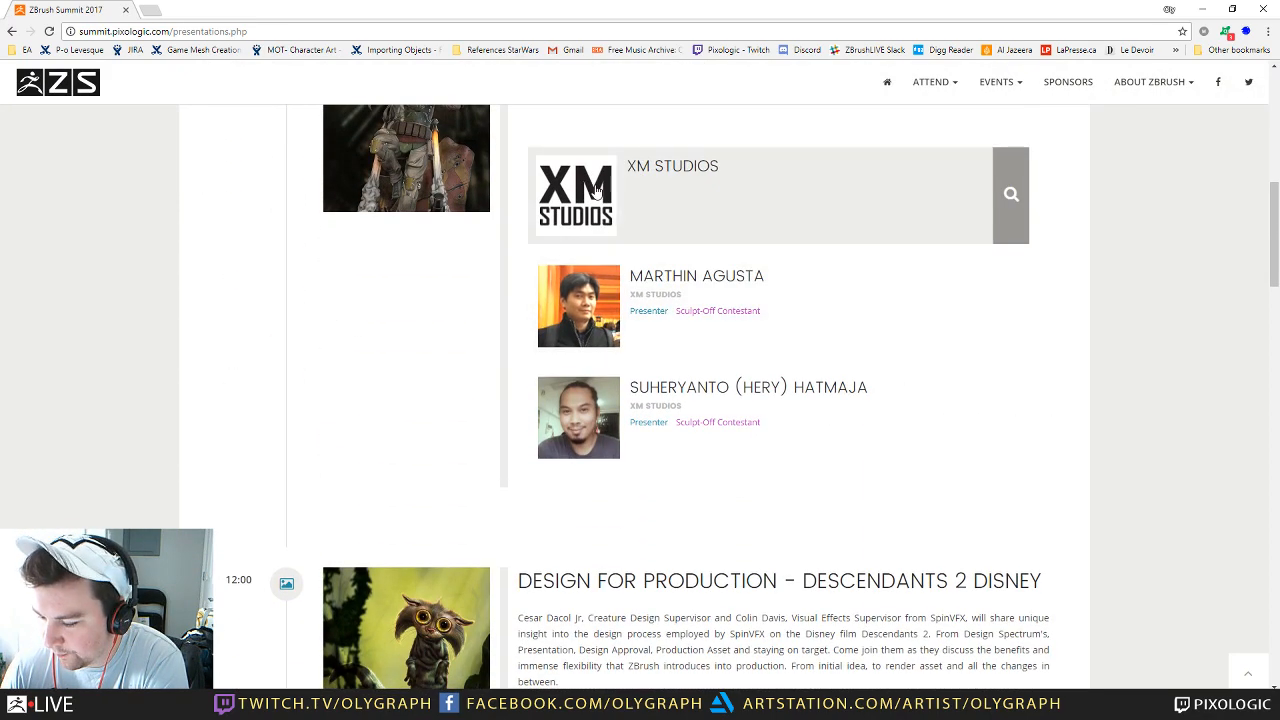
pyautogui.scroll(-1, 340, 303)
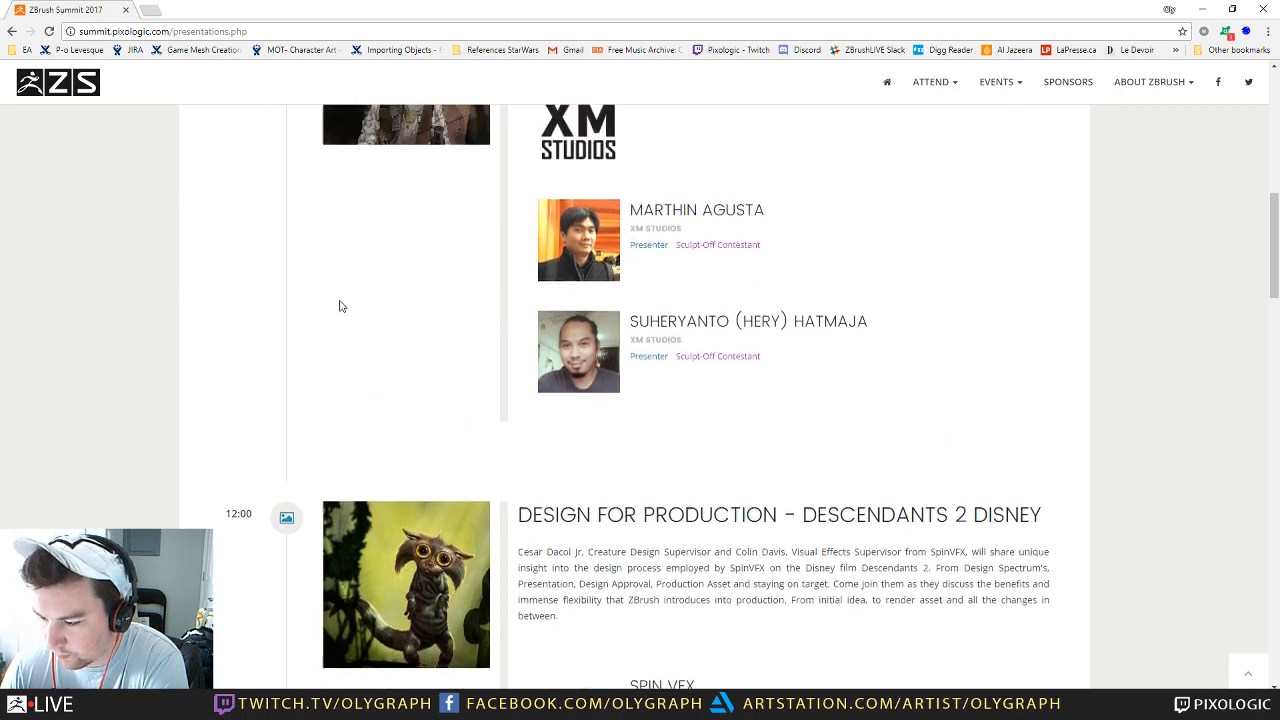
pyautogui.scroll(1, 340, 305)
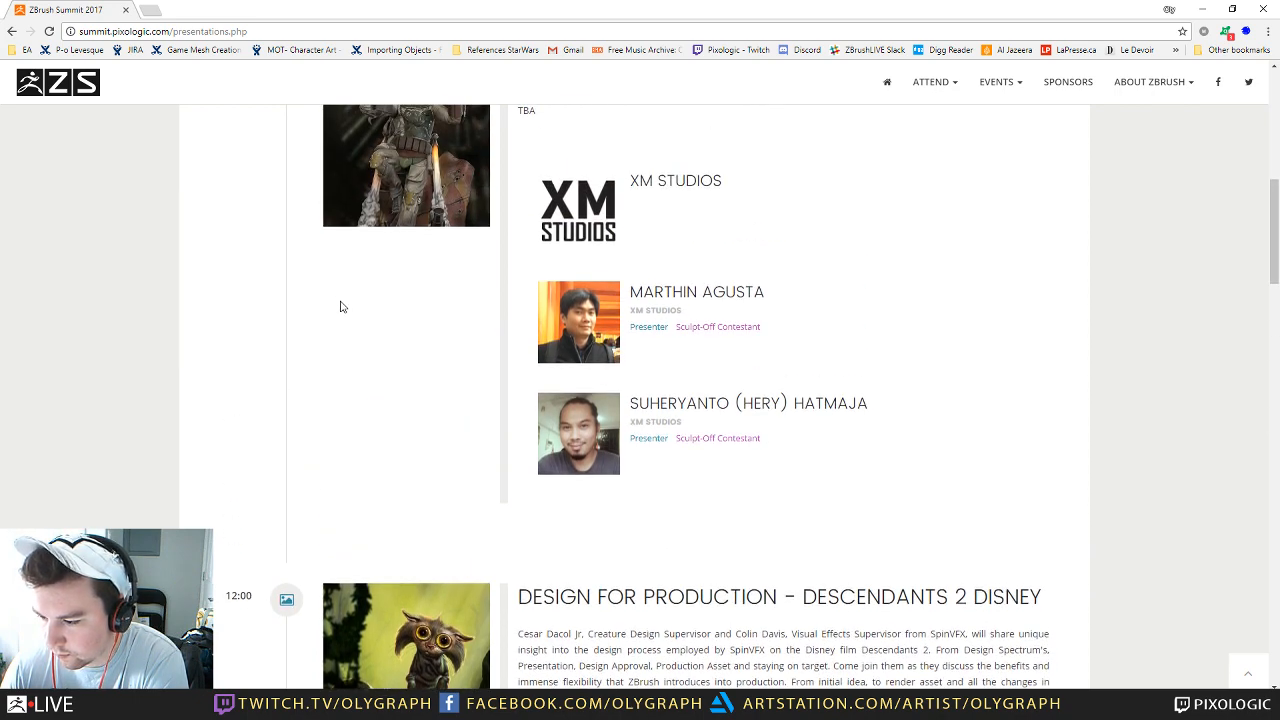
pyautogui.scroll(2, 340, 306)
pyautogui.scroll(-5, 340, 306)
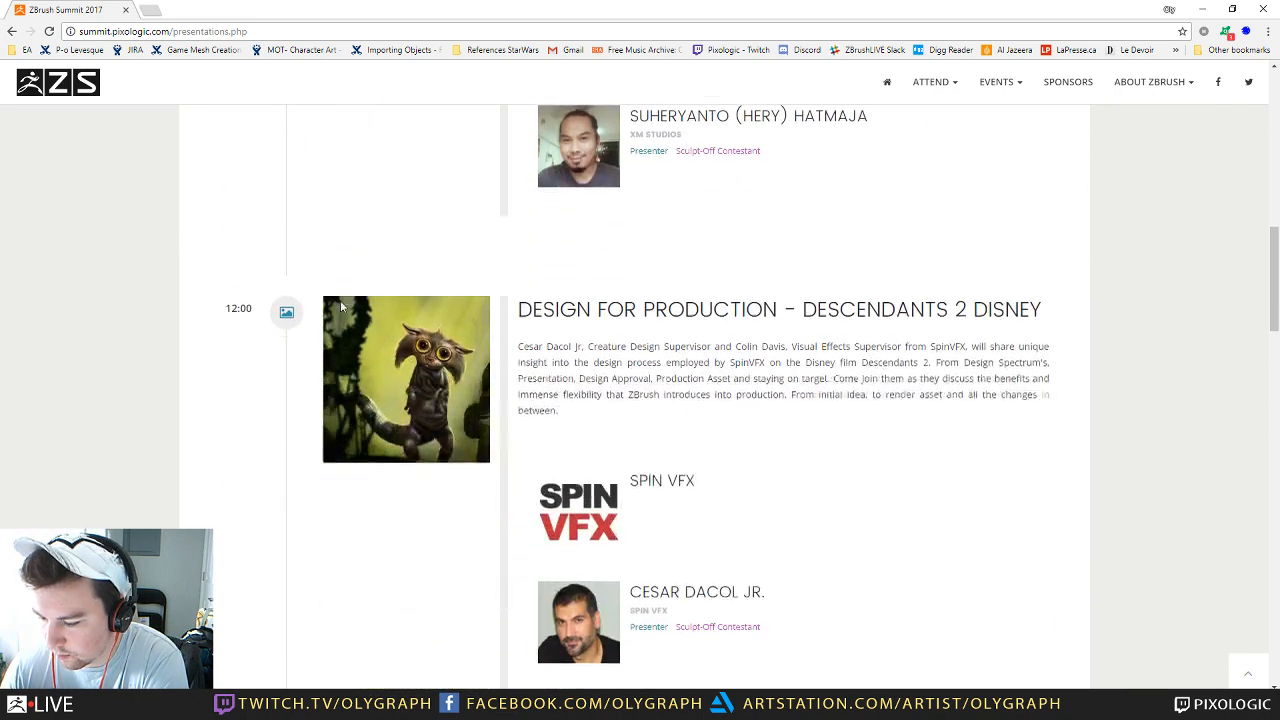
pyautogui.scroll(-3, 340, 305)
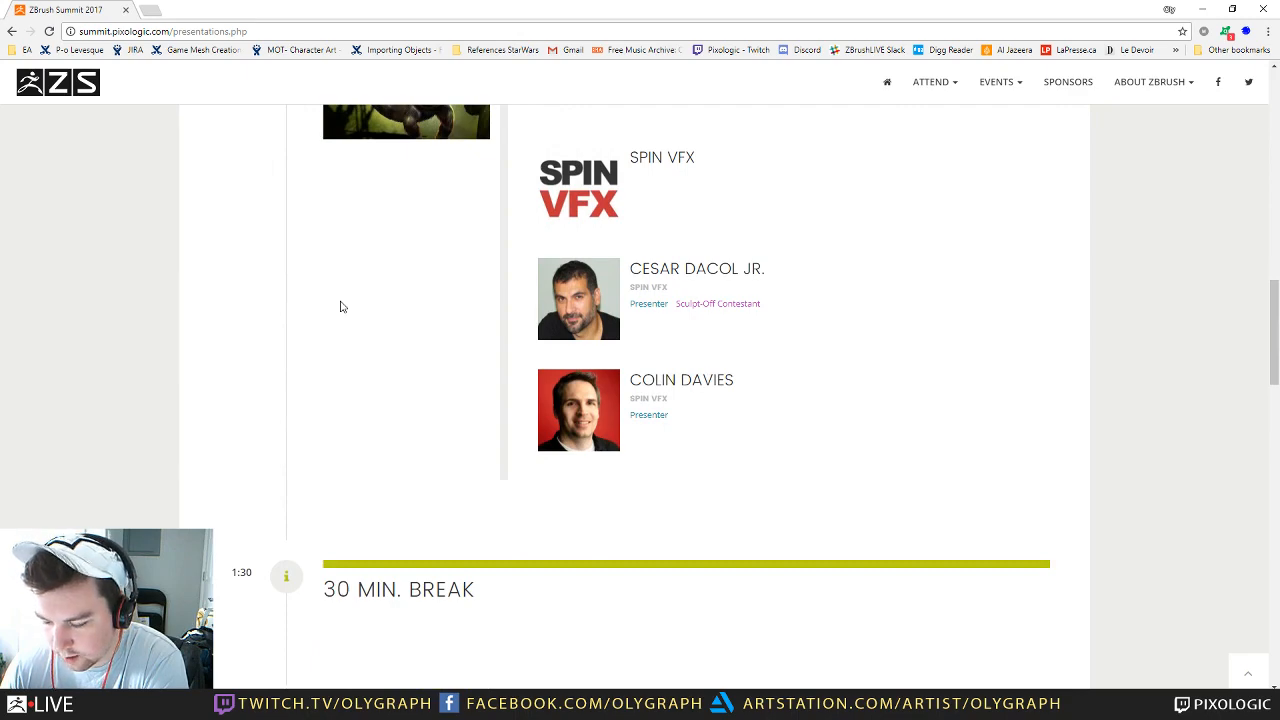
pyautogui.scroll(-3, 340, 306)
pyautogui.scroll(4, 341, 301)
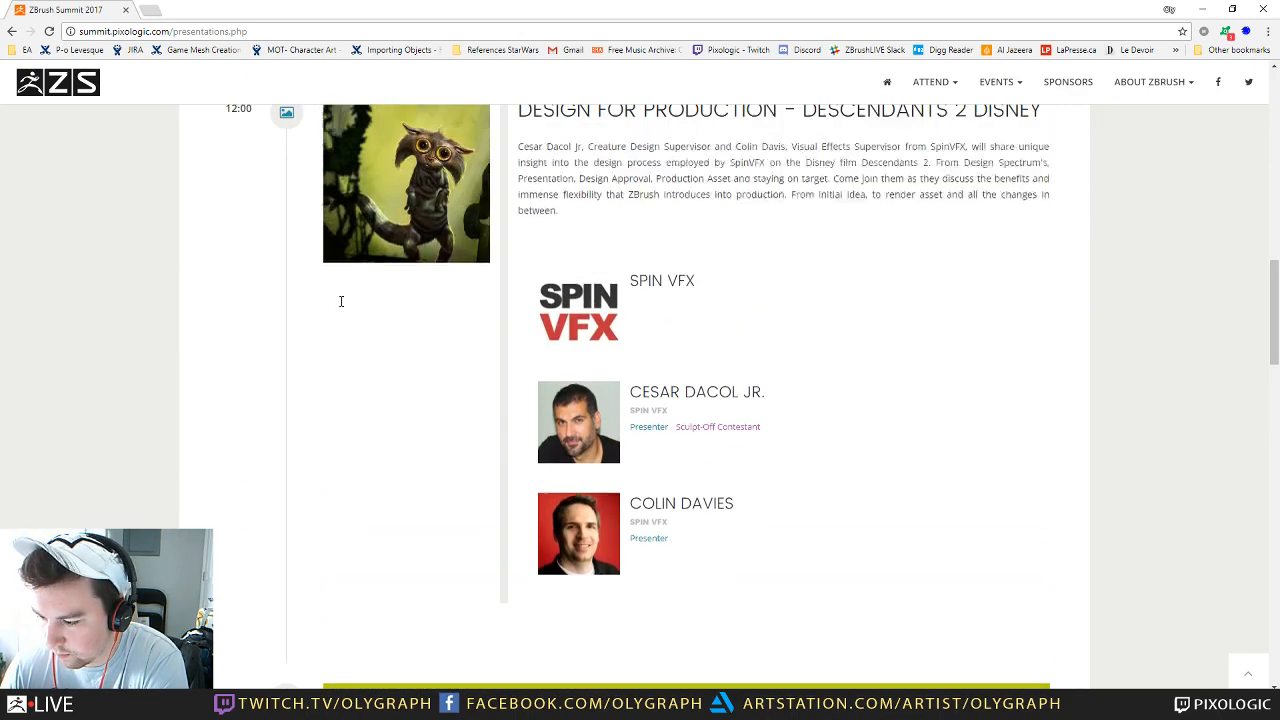
pyautogui.scroll(4, 340, 299)
pyautogui.scroll(-4, 340, 300)
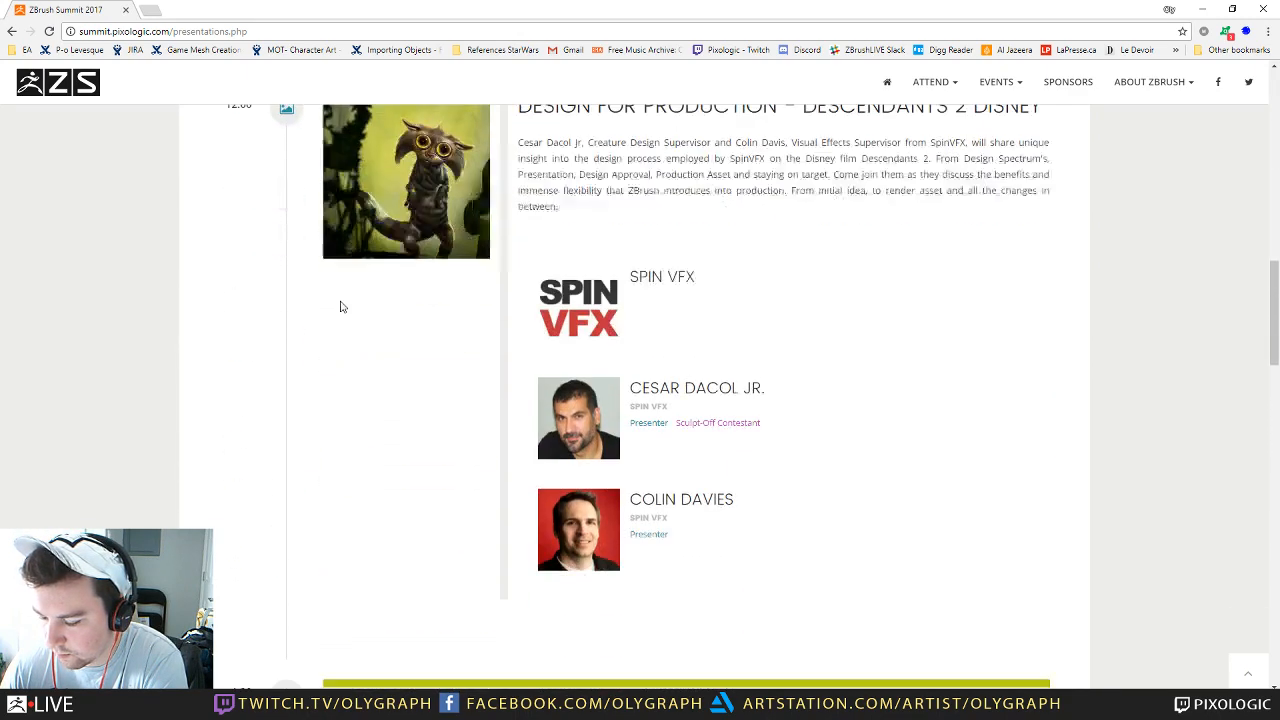
# Step: Examine the EA Motive and The Art of Shadow Warrior 2 sessions, and move the summit window away to return to the Pinterest pin
pyautogui.scroll(-9, 340, 306)
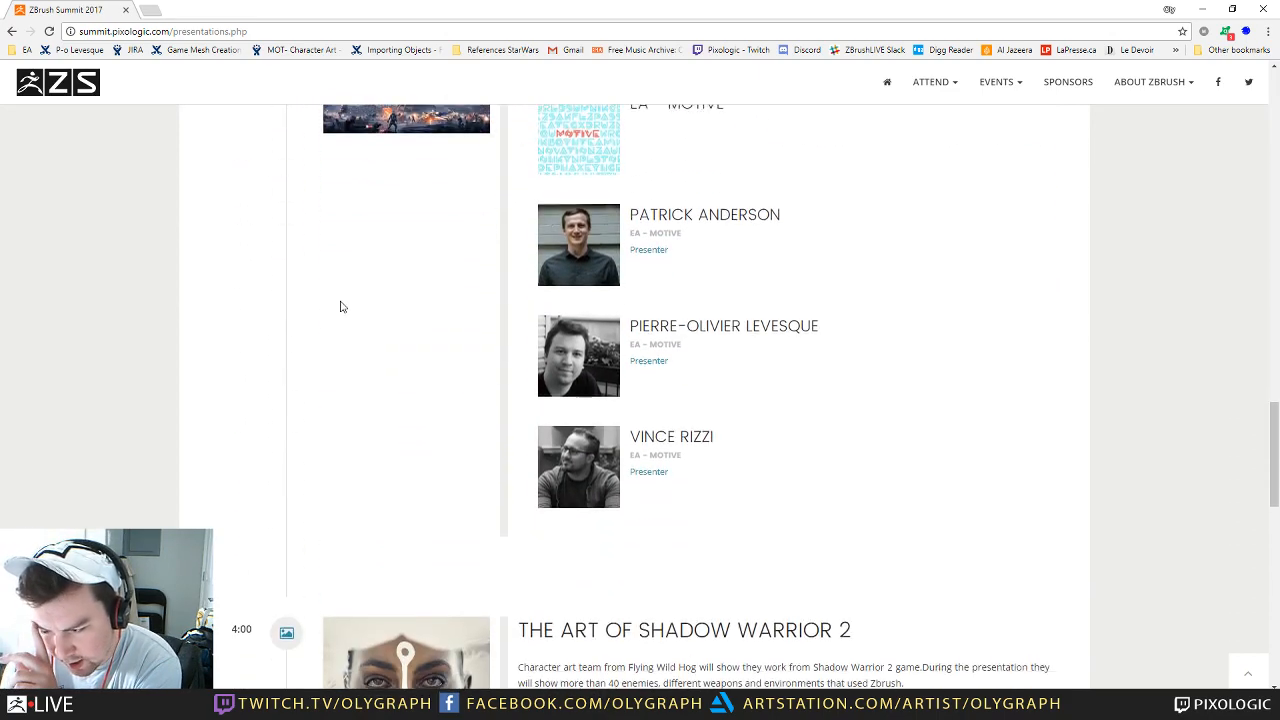
pyautogui.scroll(2, 340, 306)
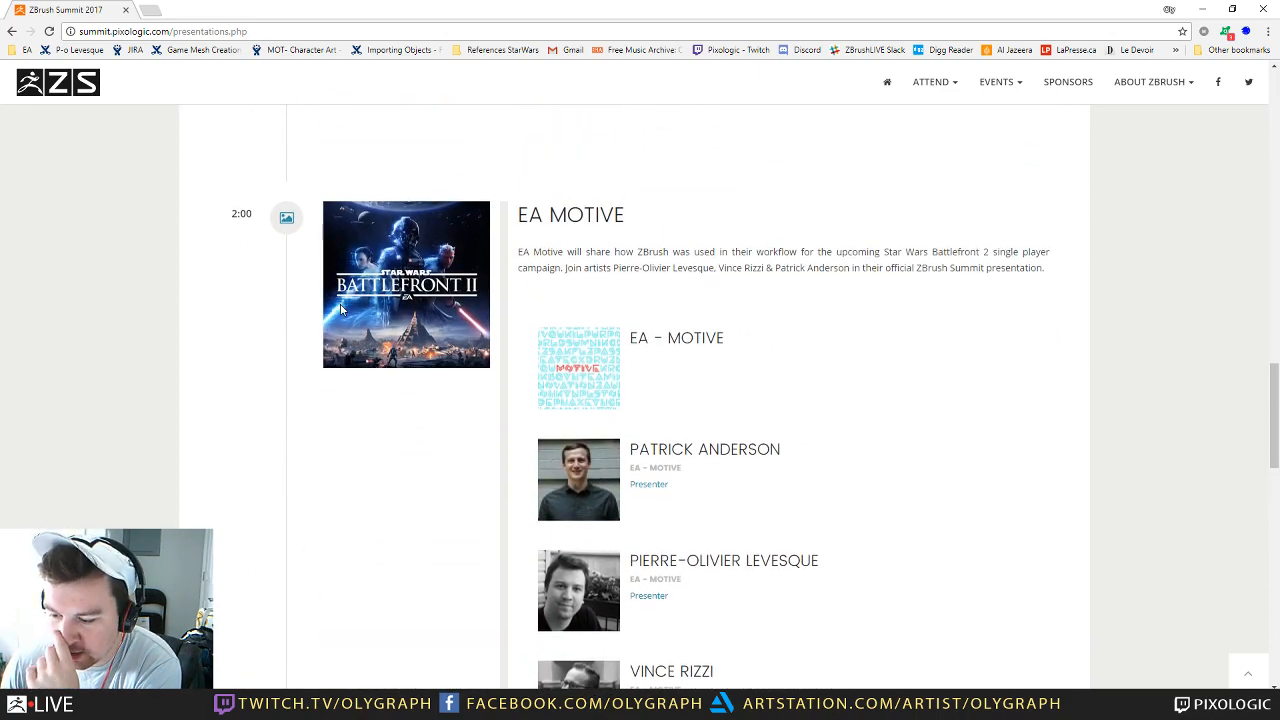
pyautogui.scroll(-3, 340, 309)
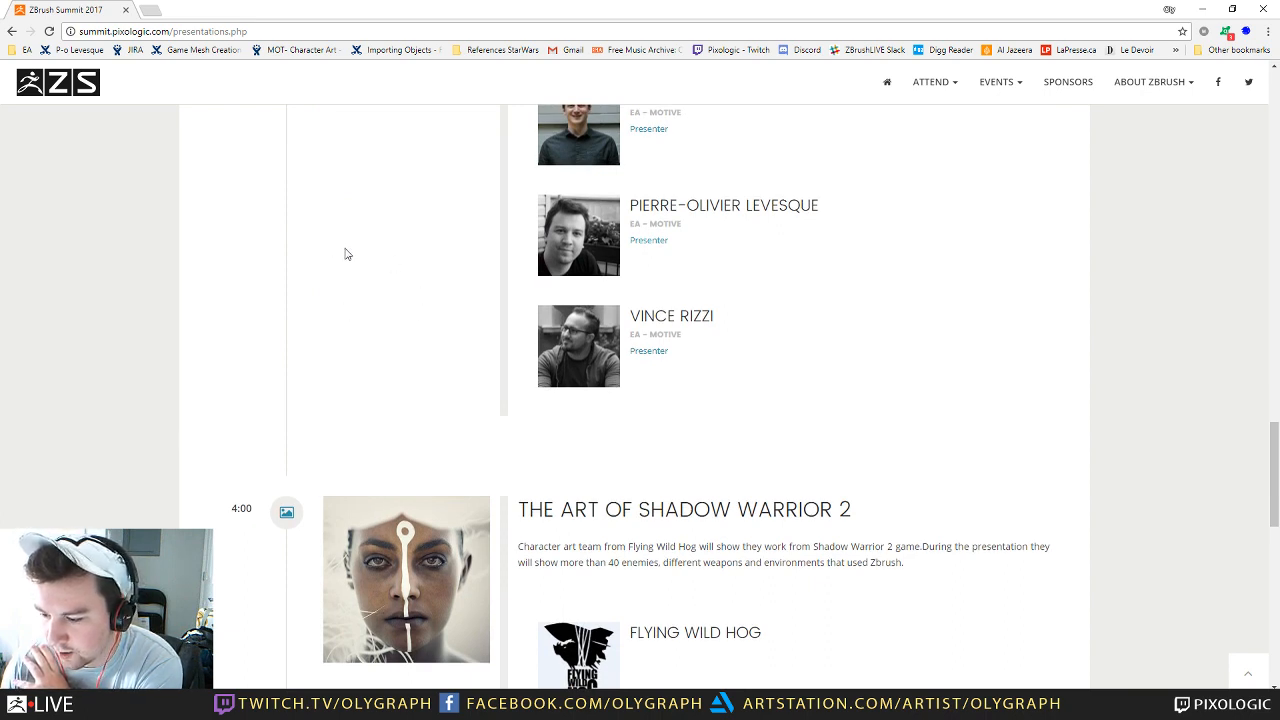
pyautogui.scroll(2, 362, 305)
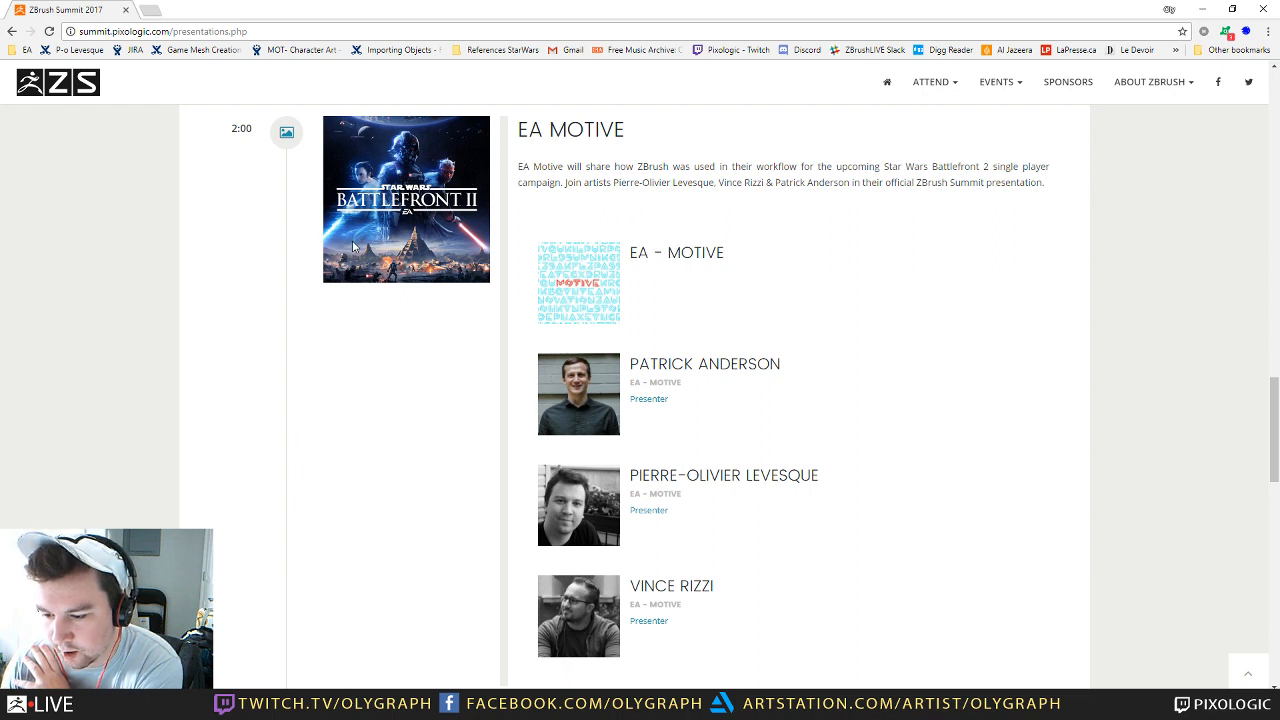
pyautogui.scroll(-3, 352, 246)
pyautogui.scroll(-2, 352, 246)
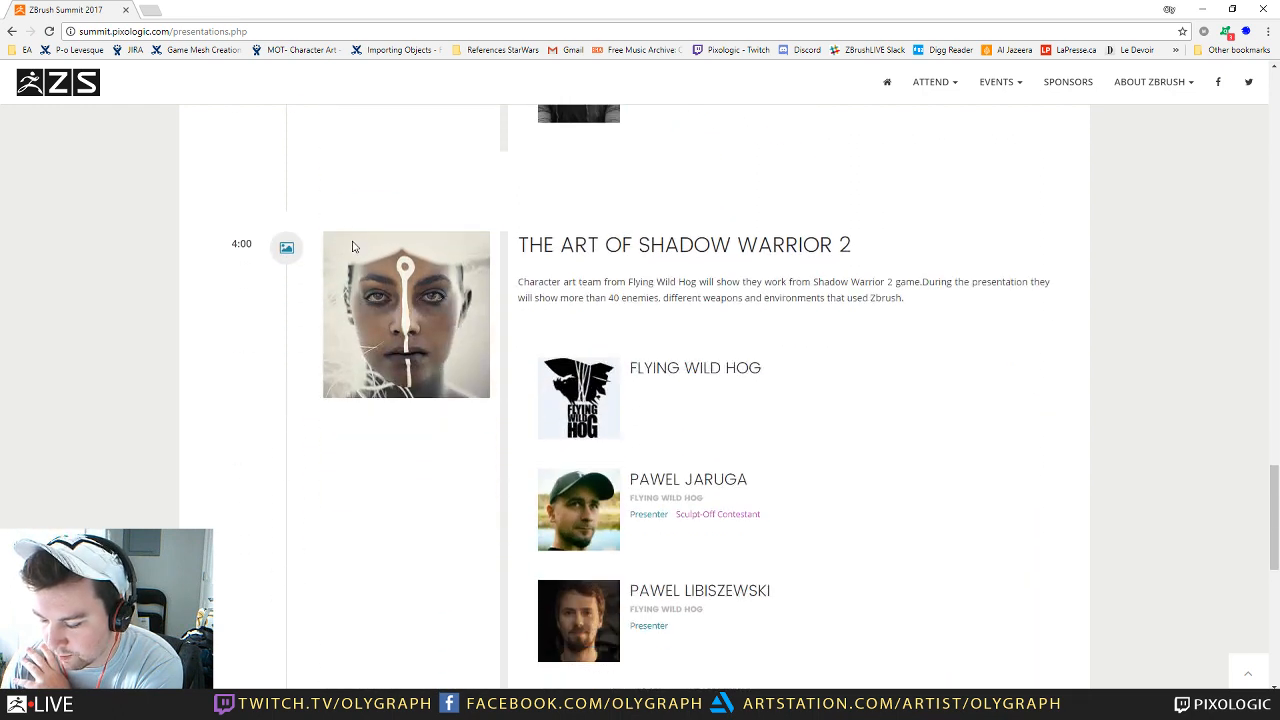
pyautogui.scroll(-2, 352, 246)
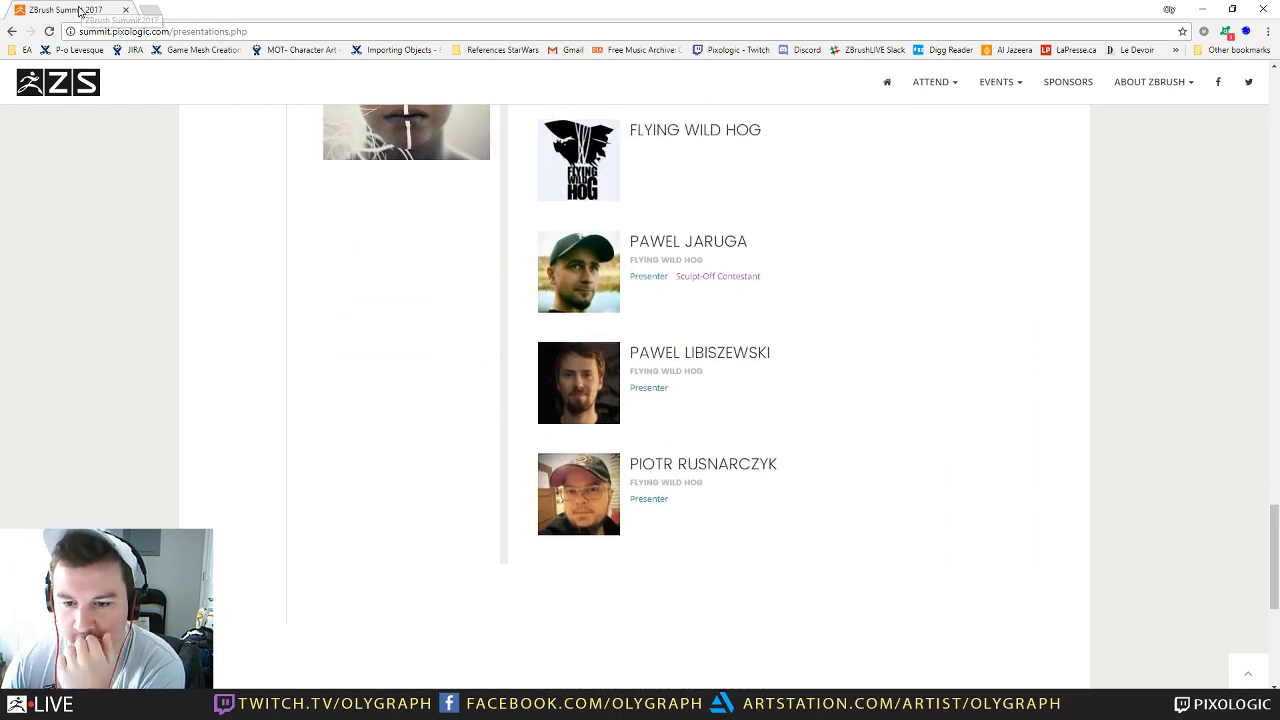
pyautogui.moveTo(303, 9); pyautogui.dragTo(0, 38)
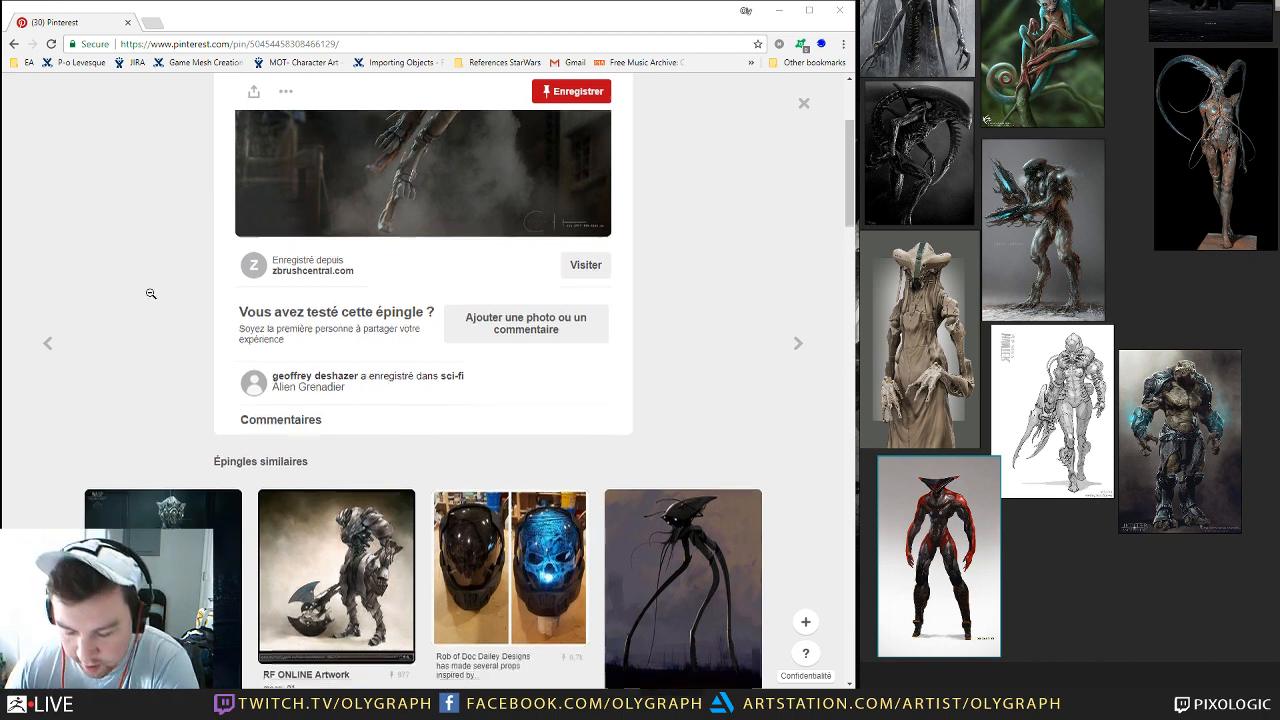
# Step: Leave the Alien Grenadier pin, browse the creature sci fi results, and open the pin of the white striped robot
pyautogui.scroll(-2, 150, 290)
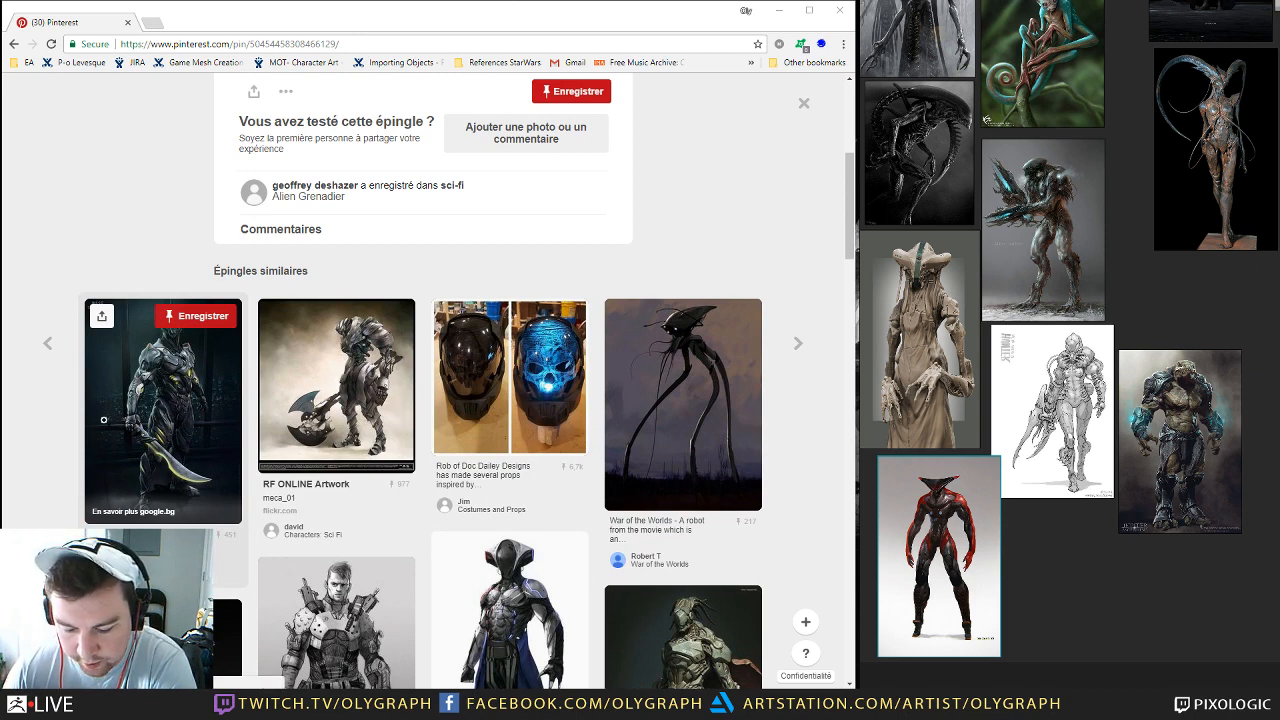
pyautogui.click(41, 278)
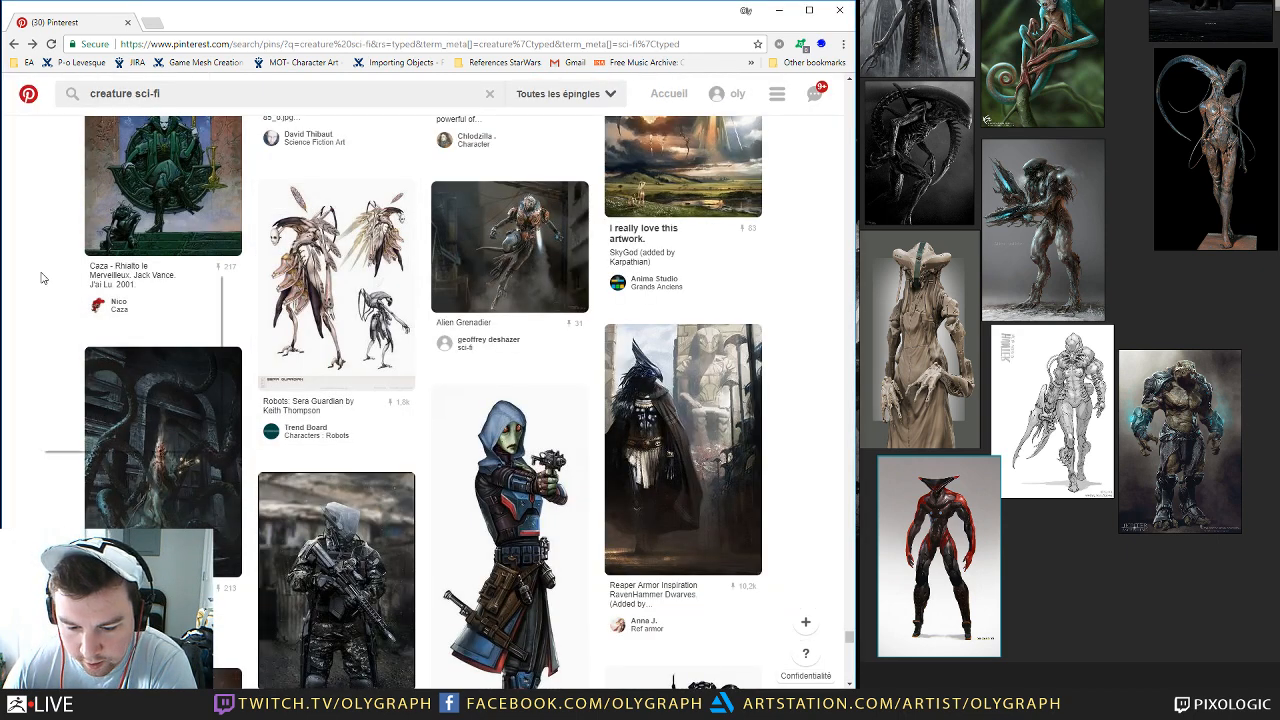
pyautogui.scroll(-15, 136, 308)
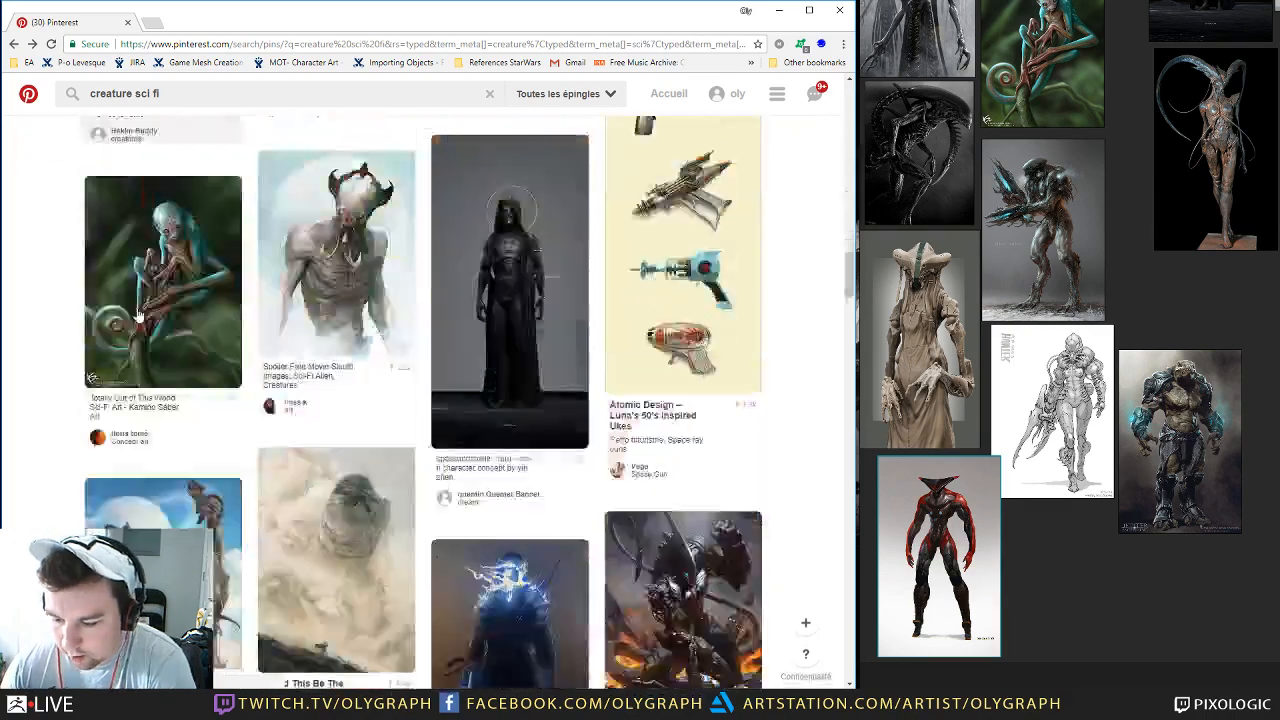
pyautogui.scroll(-10, 137, 309)
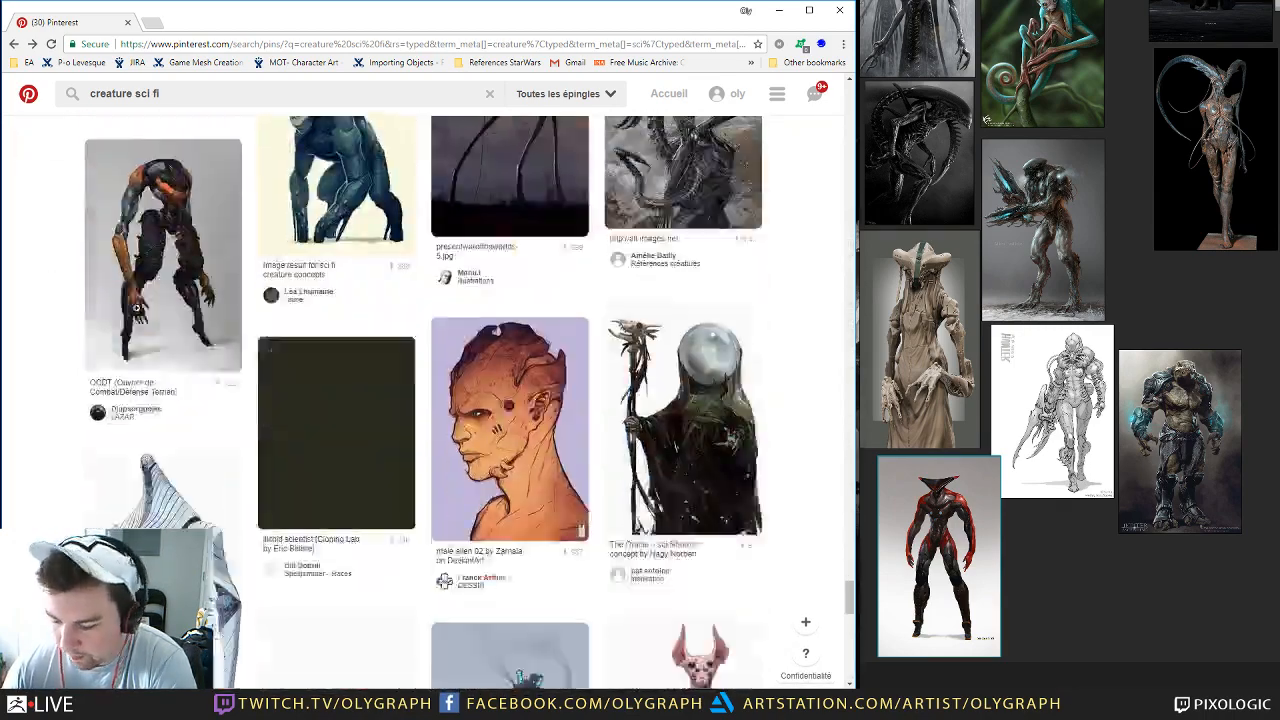
pyautogui.click(137, 309)
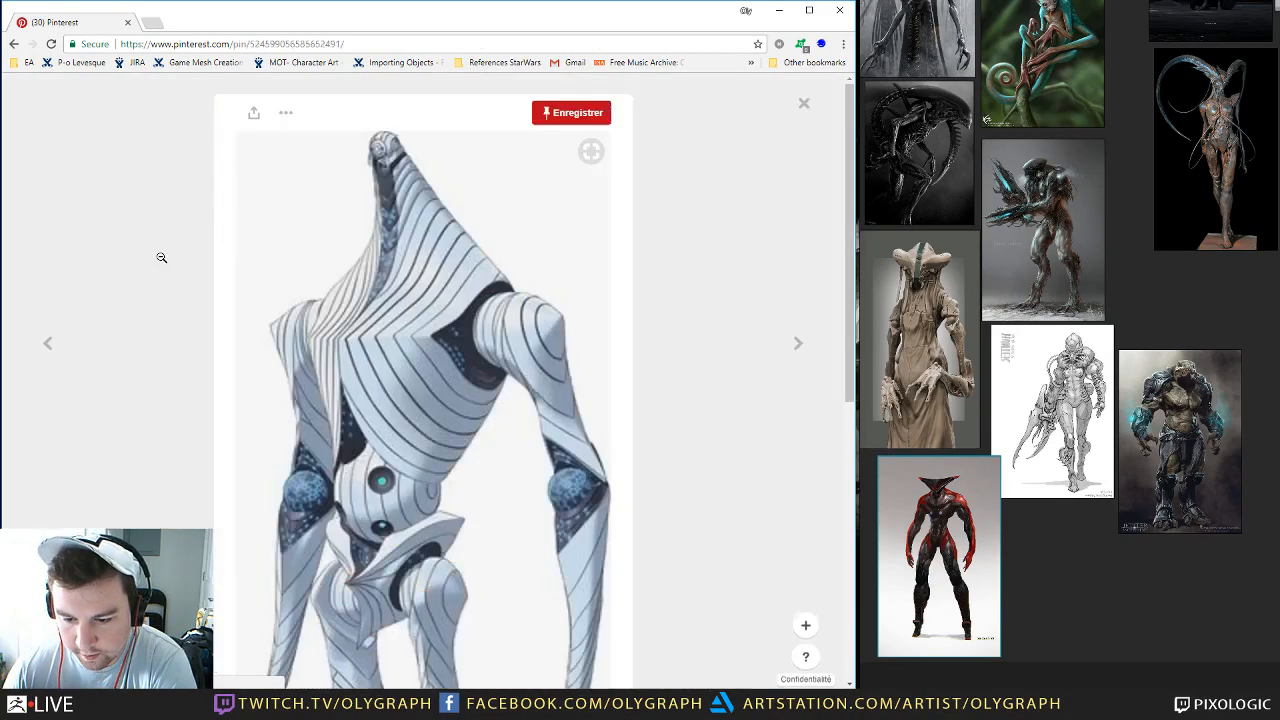
# Step: Copy the white striped robot image onto the PureRef board and place it below the line-art armoured figure
pyautogui.rightClick(573, 308)
pyautogui.click(653, 442)
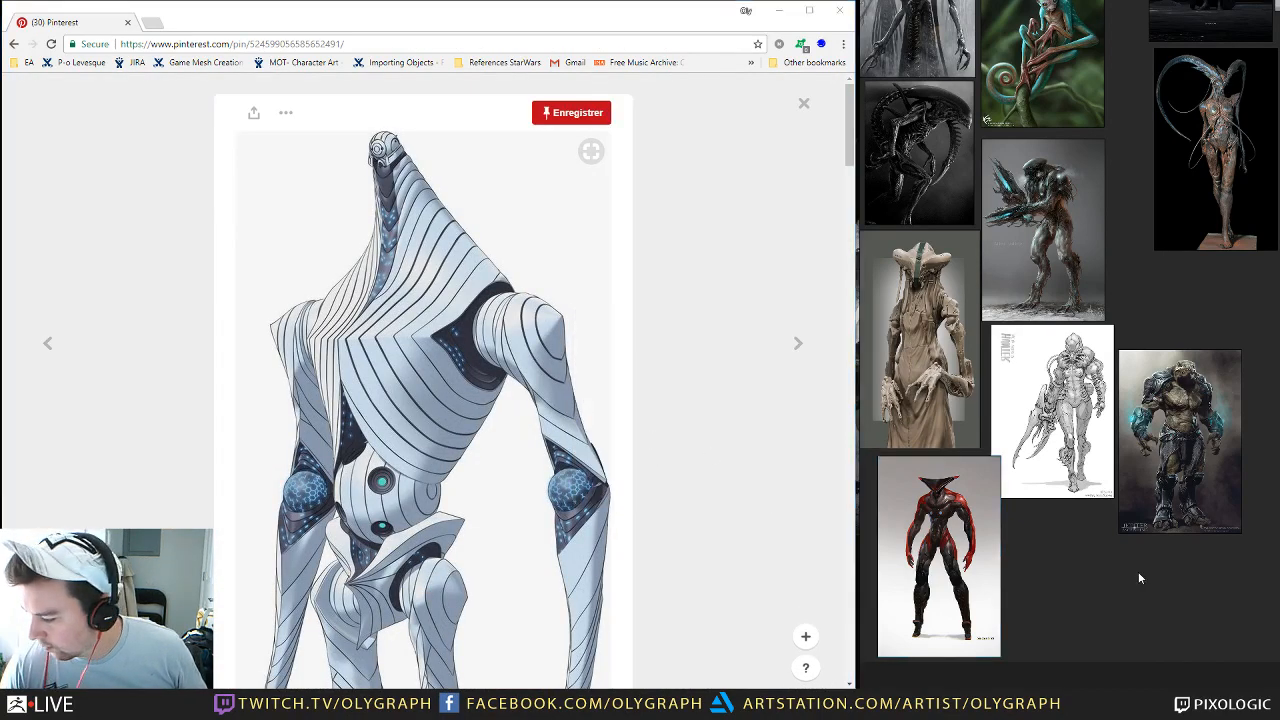
pyautogui.hotkey('ctrl', 'v')
pyautogui.moveTo(1137, 533); pyautogui.dragTo(1067, 633)
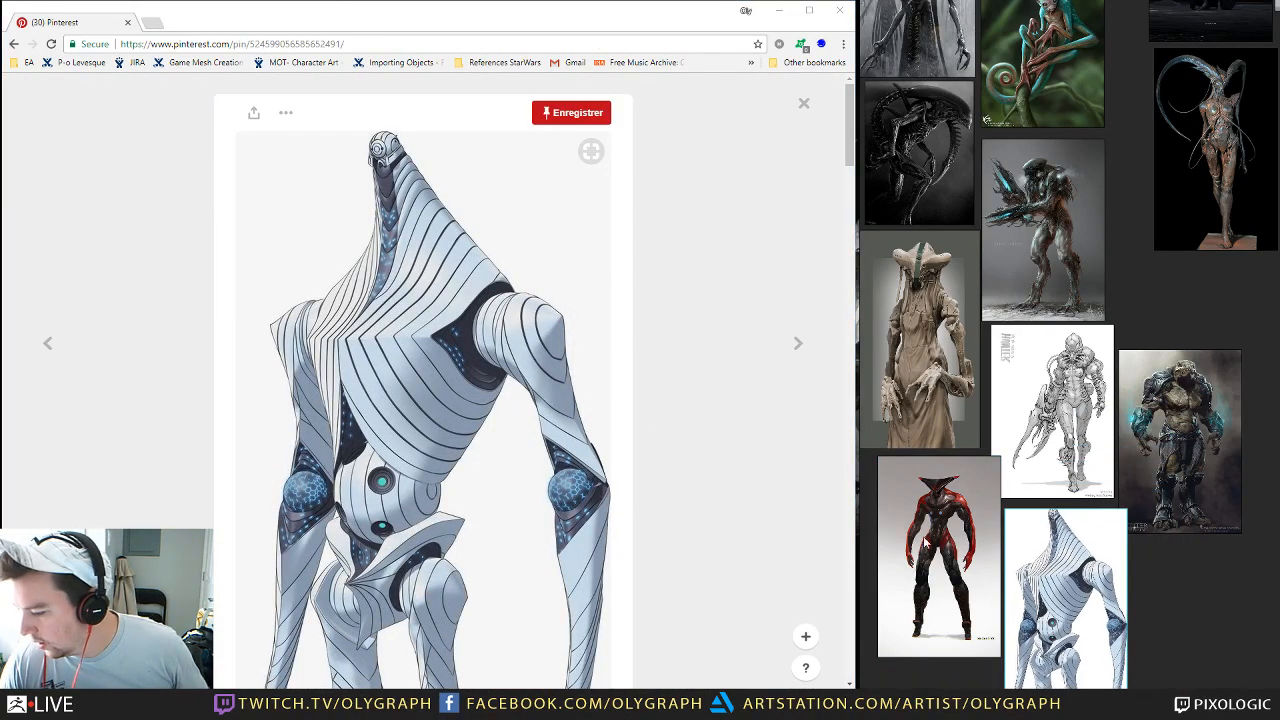
pyautogui.moveTo(925, 543); pyautogui.dragTo(909, 536)
pyautogui.scroll(5, 969, 308)
pyautogui.scroll(-6, 969, 308)
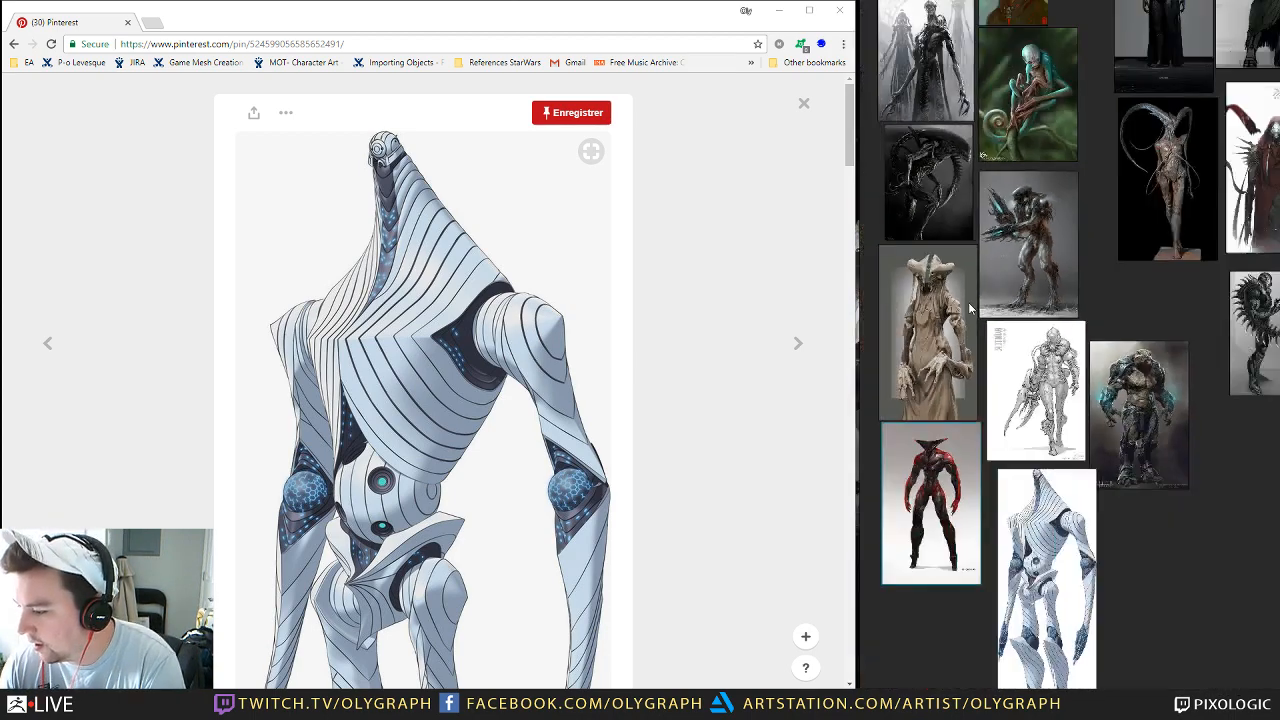
pyautogui.scroll(-2, 969, 308)
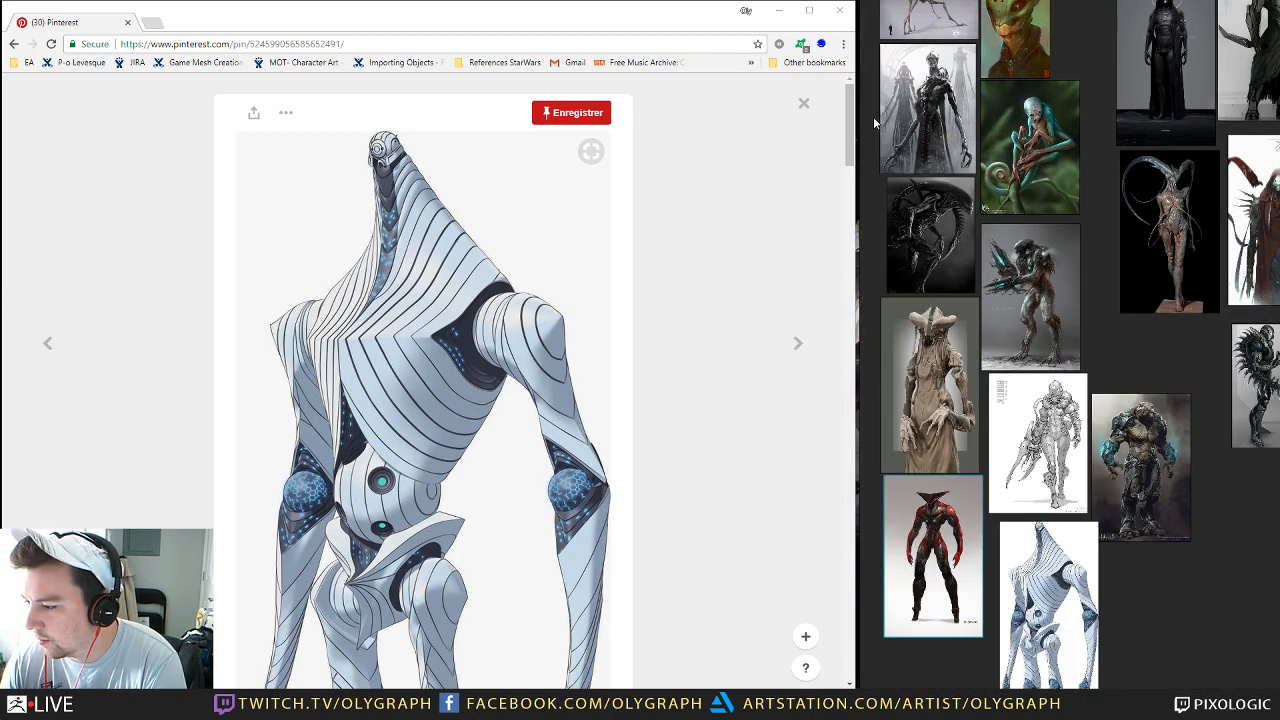
# Step: Examine more creature sci fi results and take a closer look at the Creature design 3D WORLD Magazine pin
pyautogui.click(803, 103)
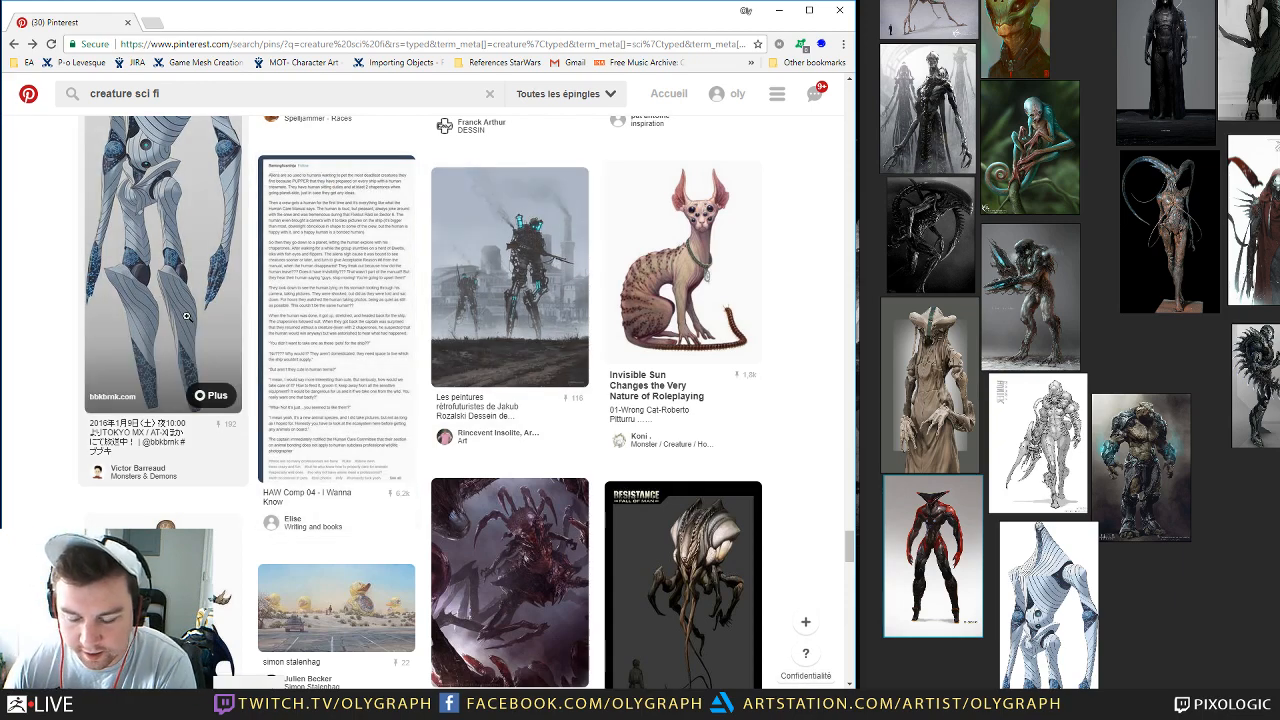
pyautogui.scroll(-3, 186, 316)
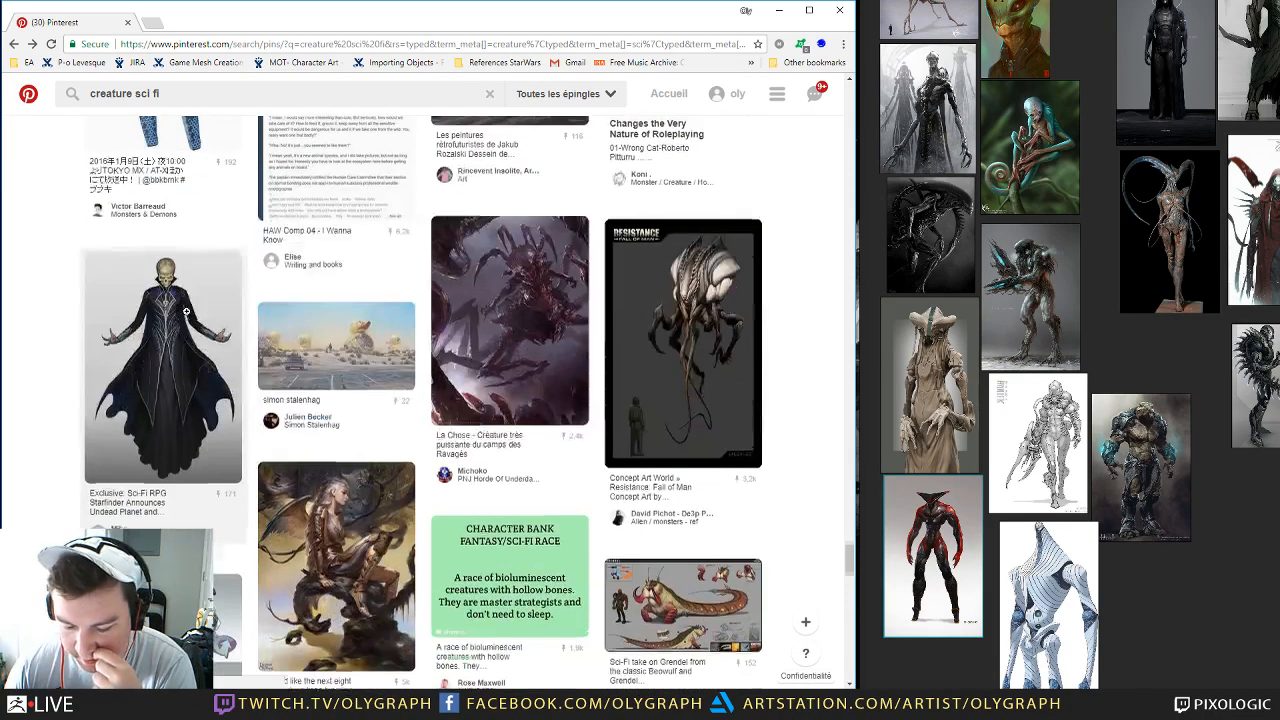
pyautogui.scroll(4, 186, 313)
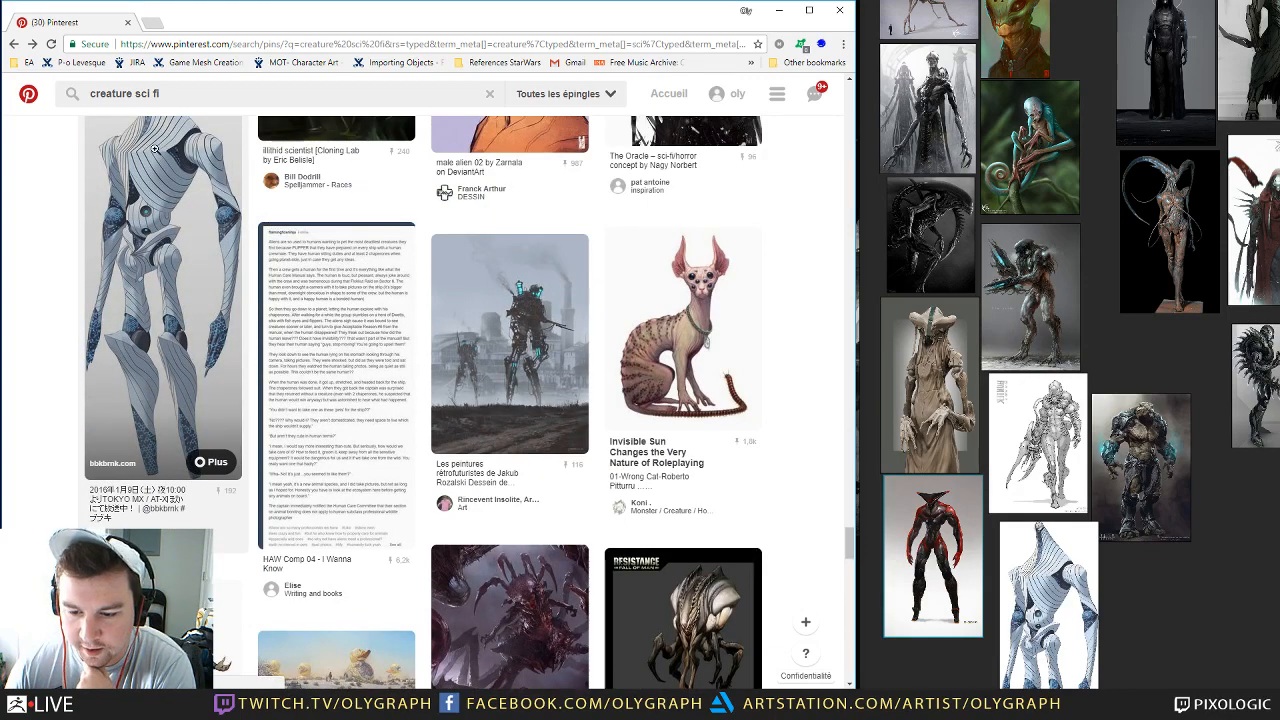
pyautogui.scroll(-4, 138, 278)
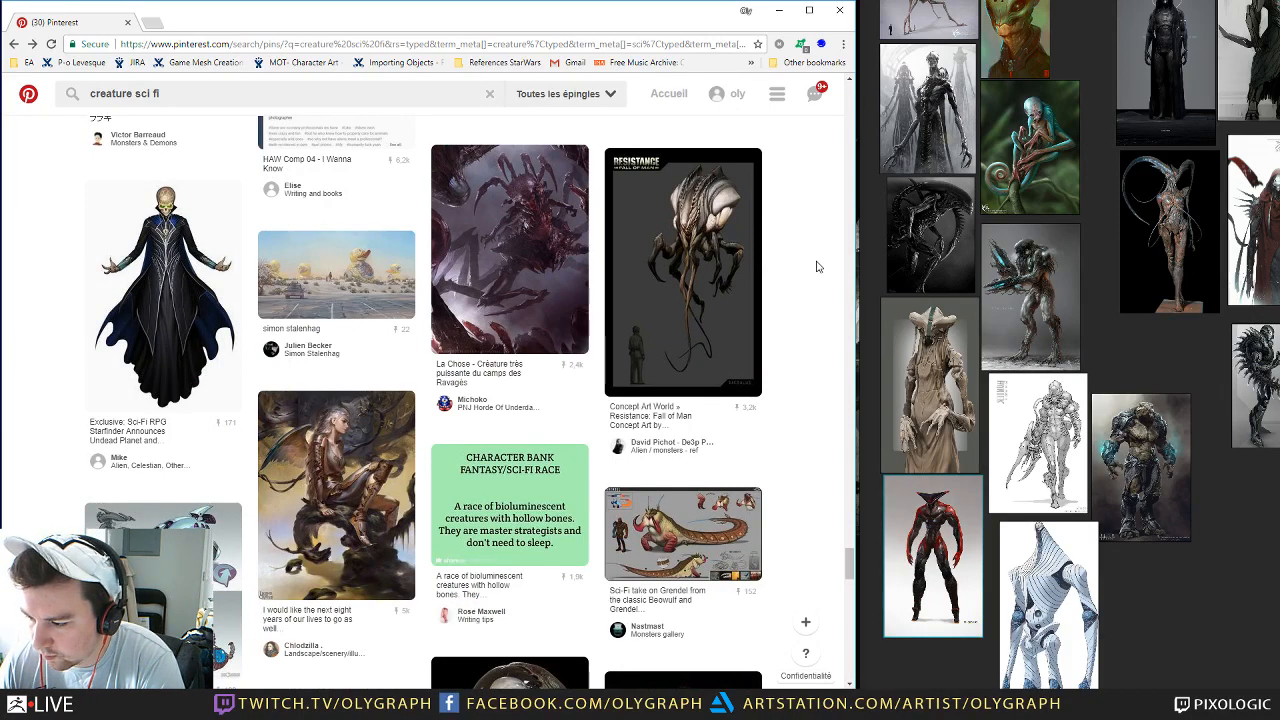
pyautogui.scroll(-5, 816, 268)
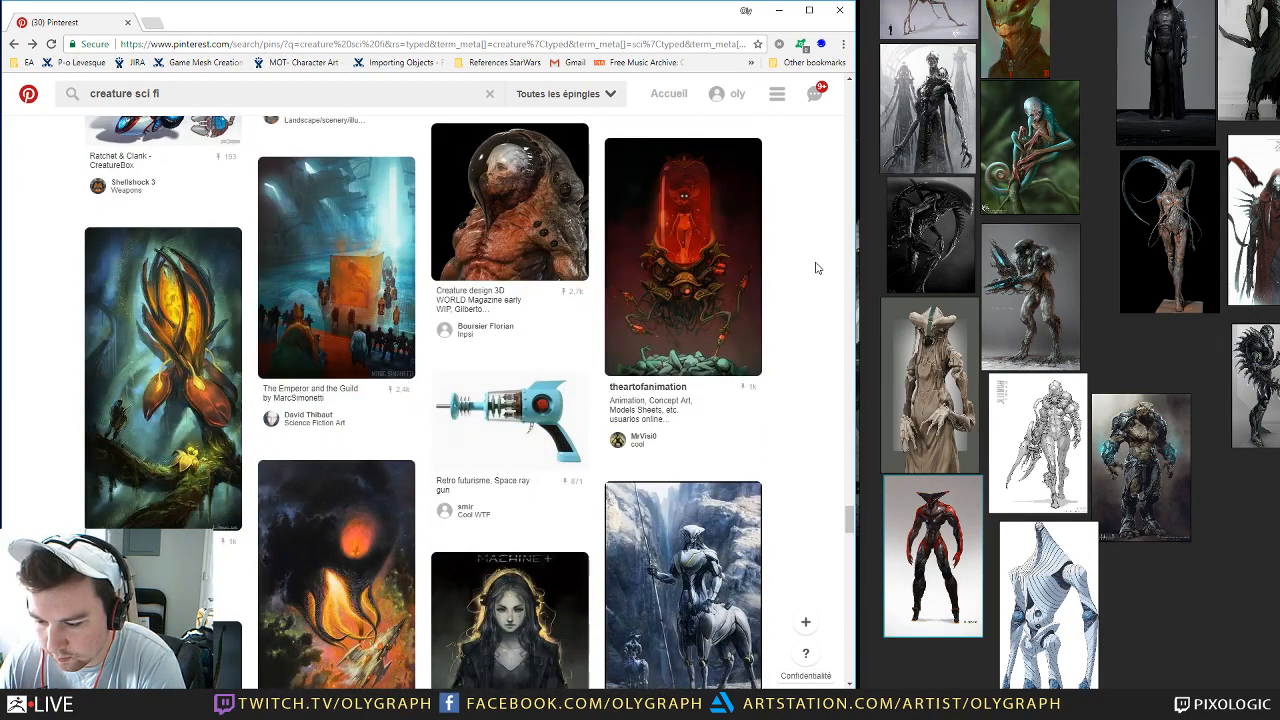
pyautogui.scroll(-3, 816, 268)
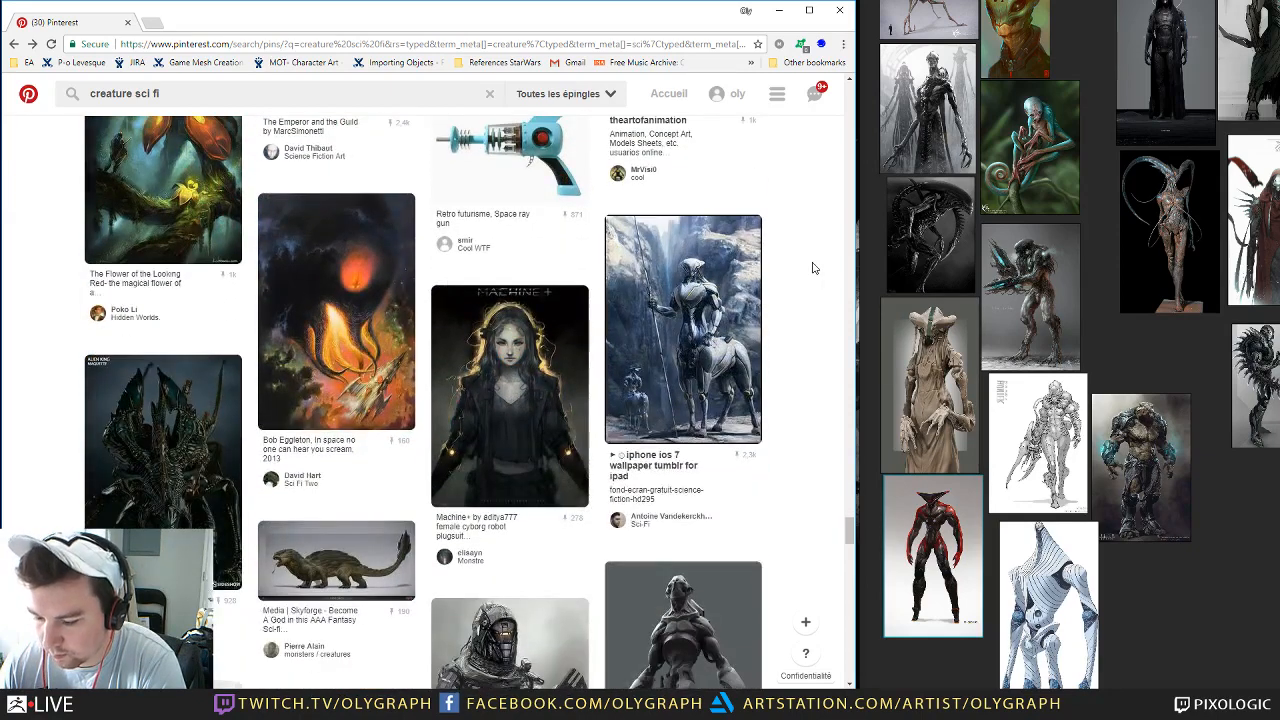
pyautogui.scroll(4, 814, 266)
pyautogui.click(510, 275)
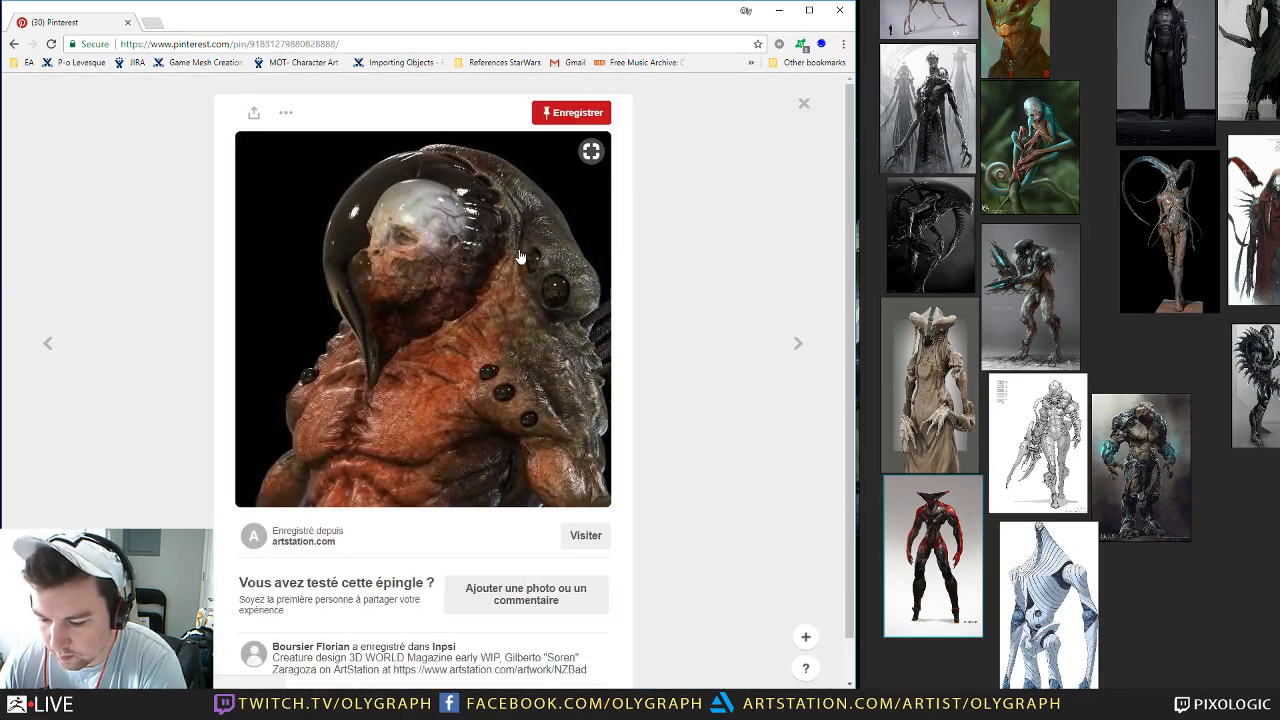
pyautogui.click(804, 103)
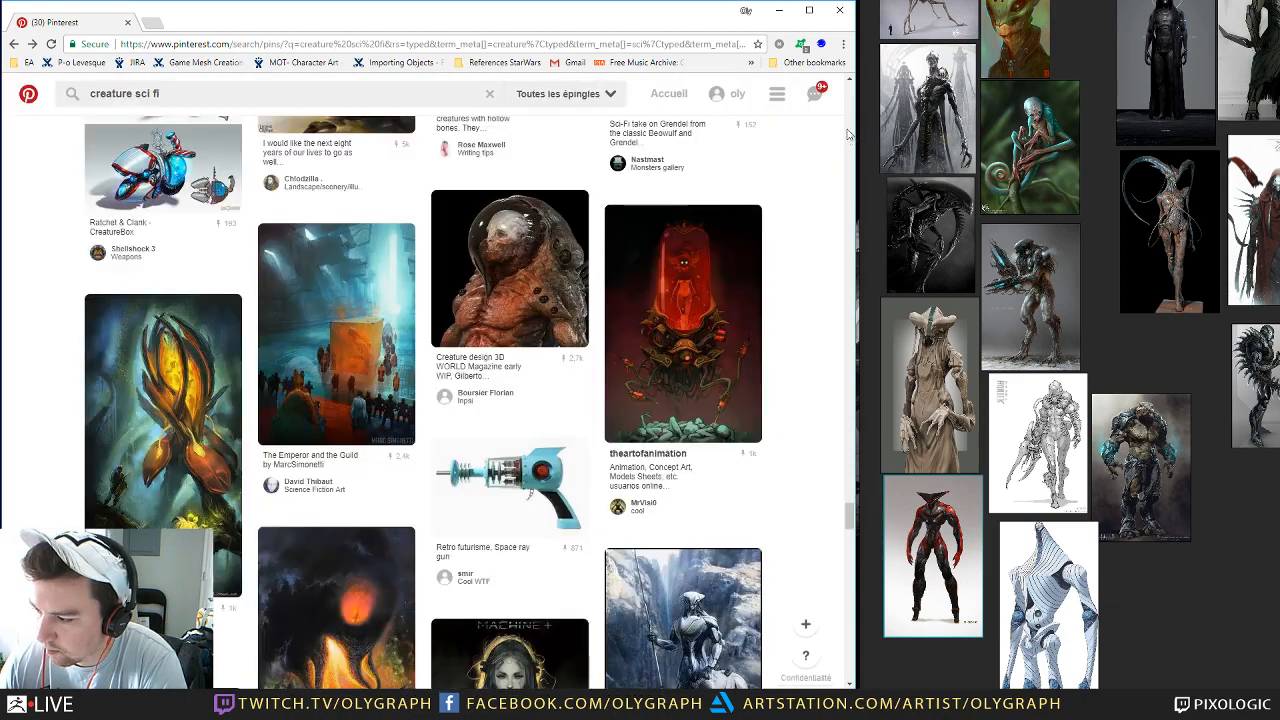
# Step: Find the Junkyard mech pin further down the results and copy its image onto the PureRef board below the armoured creature
pyautogui.moveTo(848, 521); pyautogui.dragTo(853, 587)
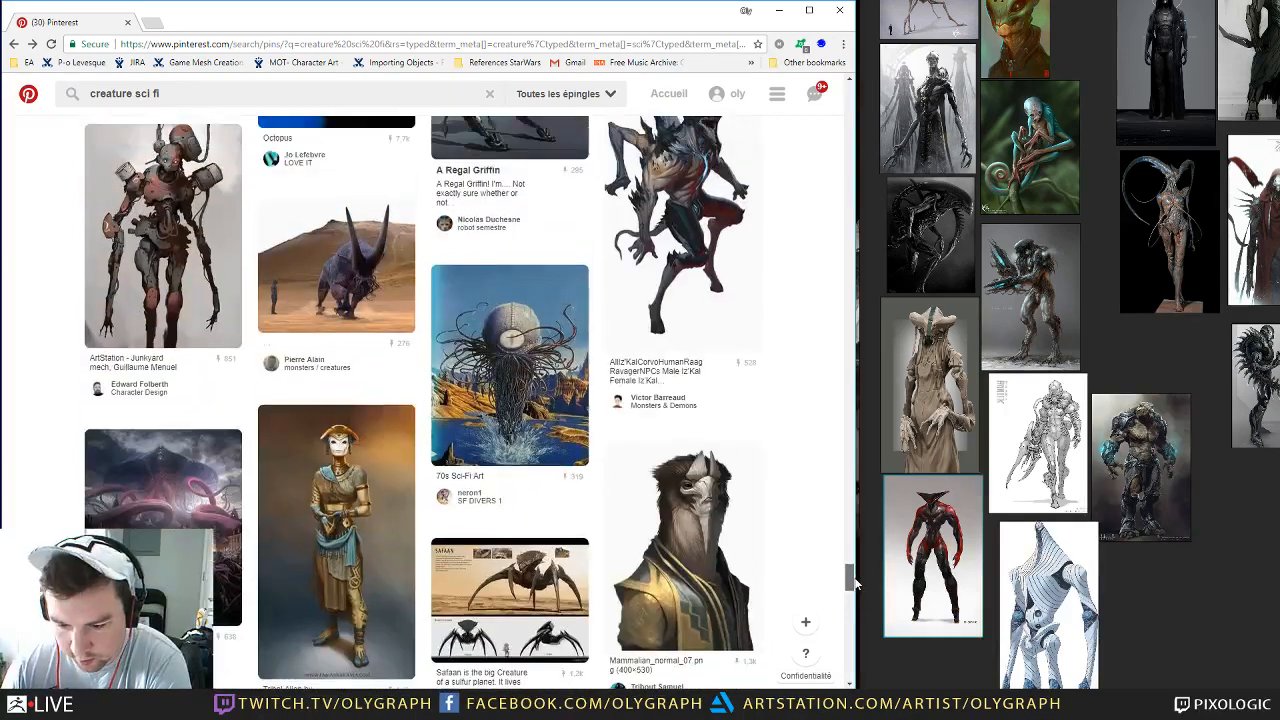
pyautogui.click(206, 223)
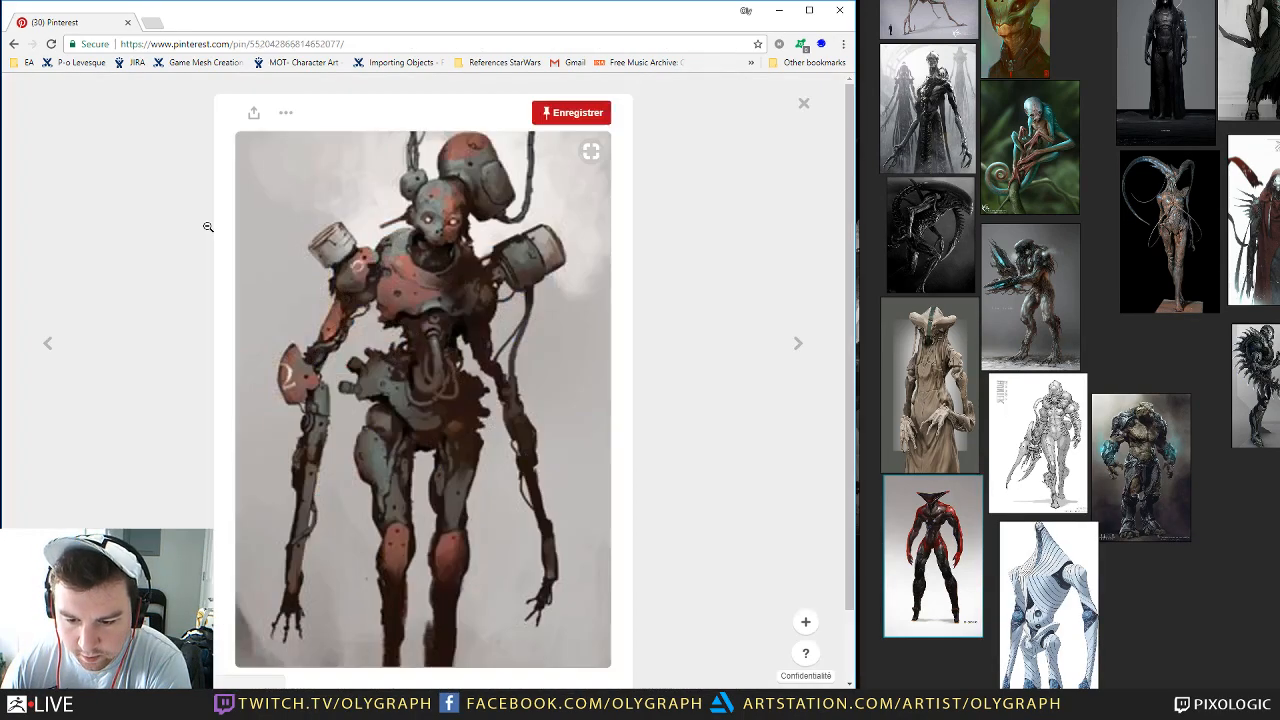
pyautogui.rightClick(517, 266)
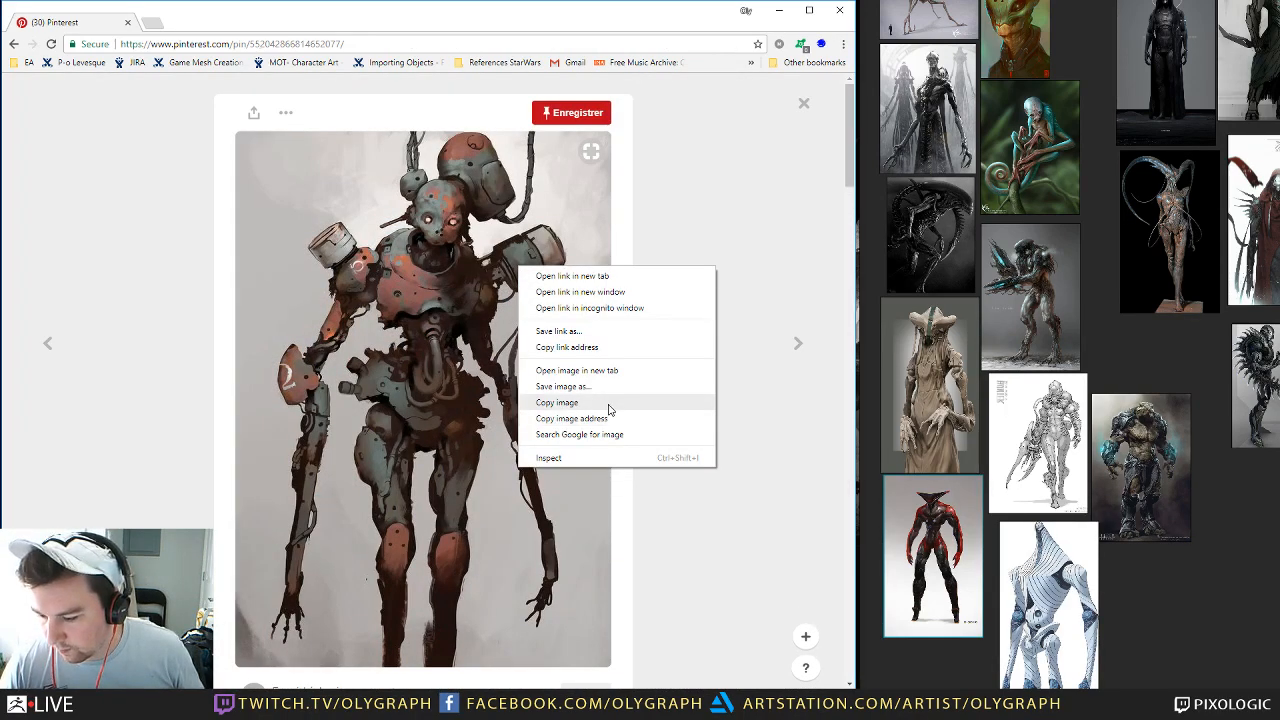
pyautogui.click(595, 403)
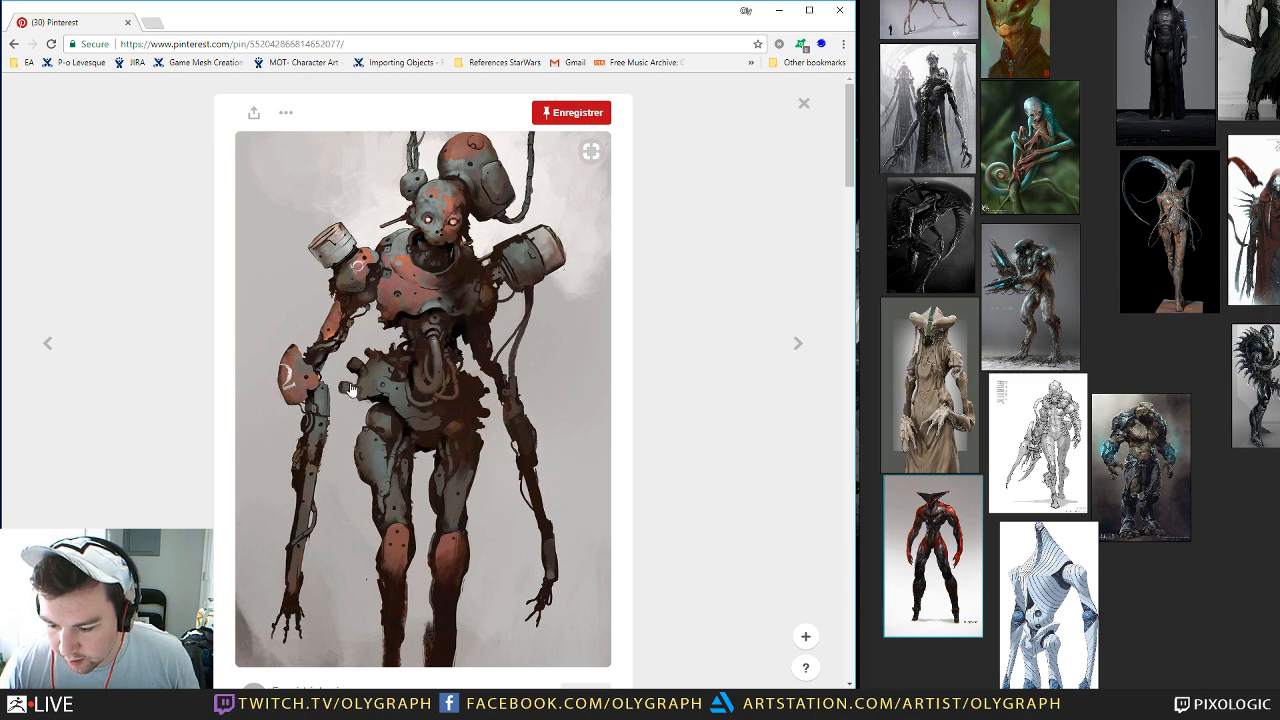
pyautogui.rightClick(501, 205)
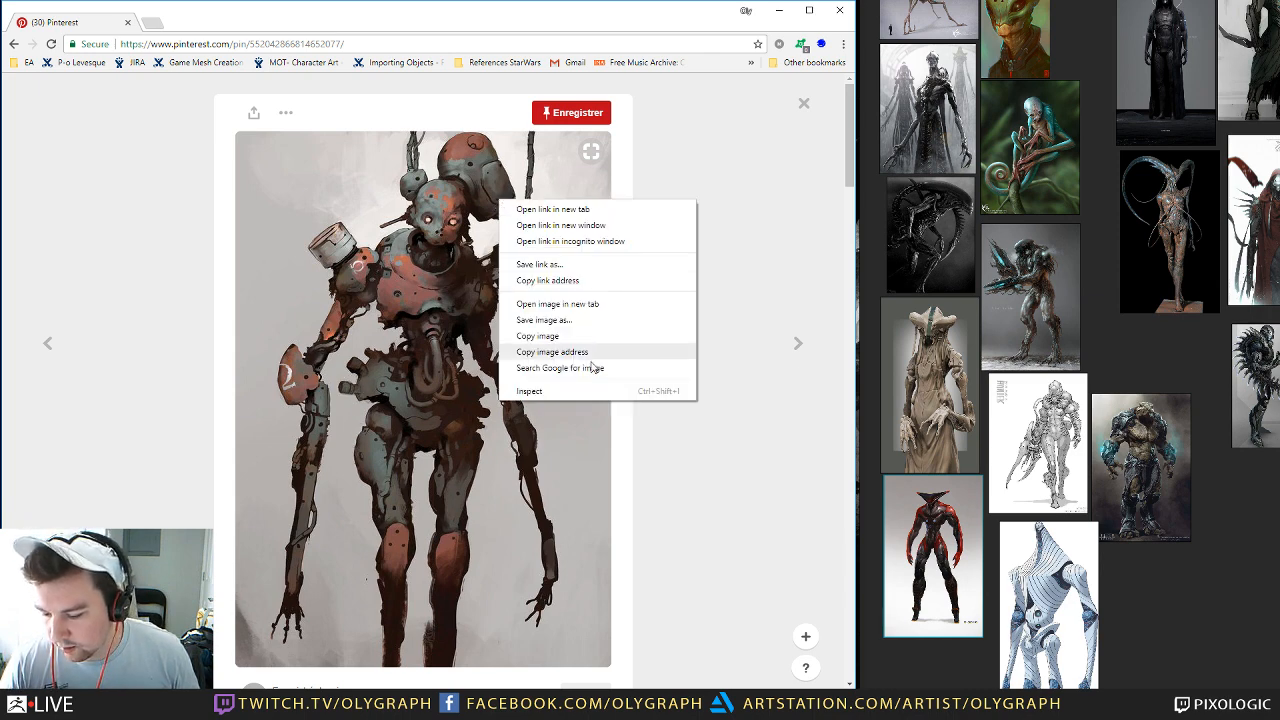
pyautogui.click(588, 338)
pyautogui.hotkey('ctrl', 'v')
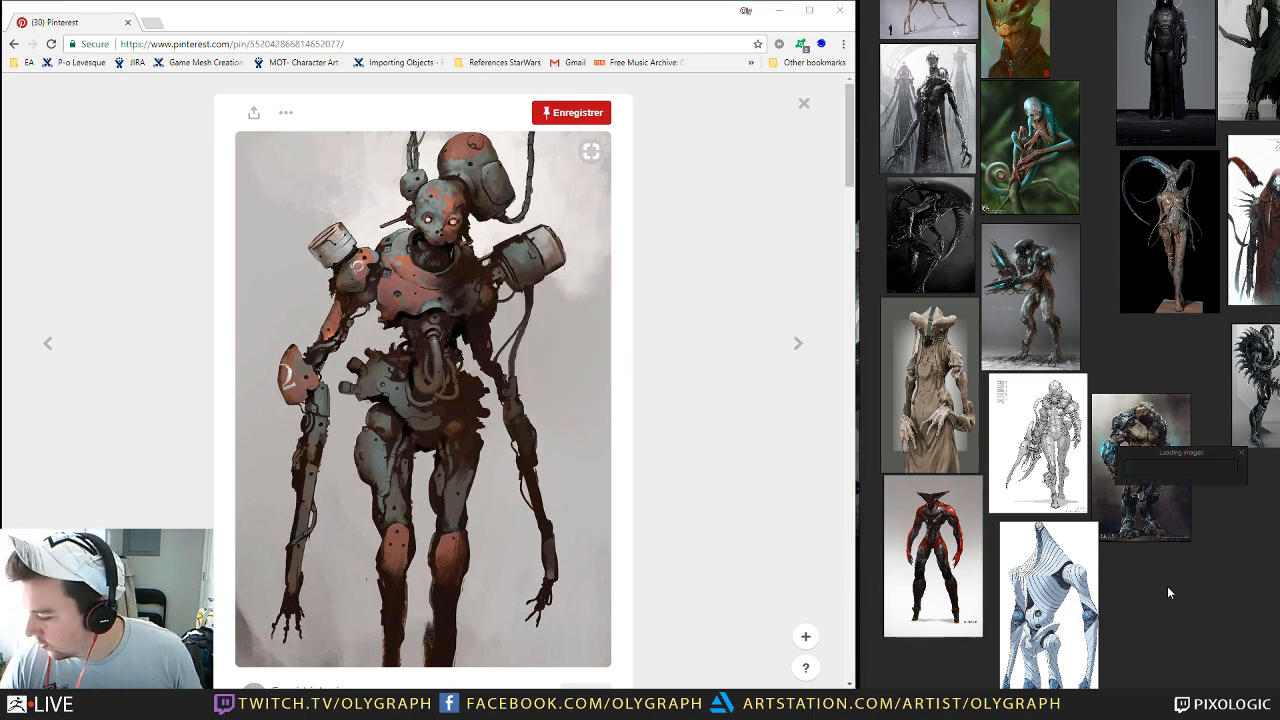
pyautogui.click(914, 545)
# Step: Pack the main creature group, including the striped robot and junkyard mech, into a tight arrangement and move it below the other groups
pyautogui.scroll(-5, 1150, 311)
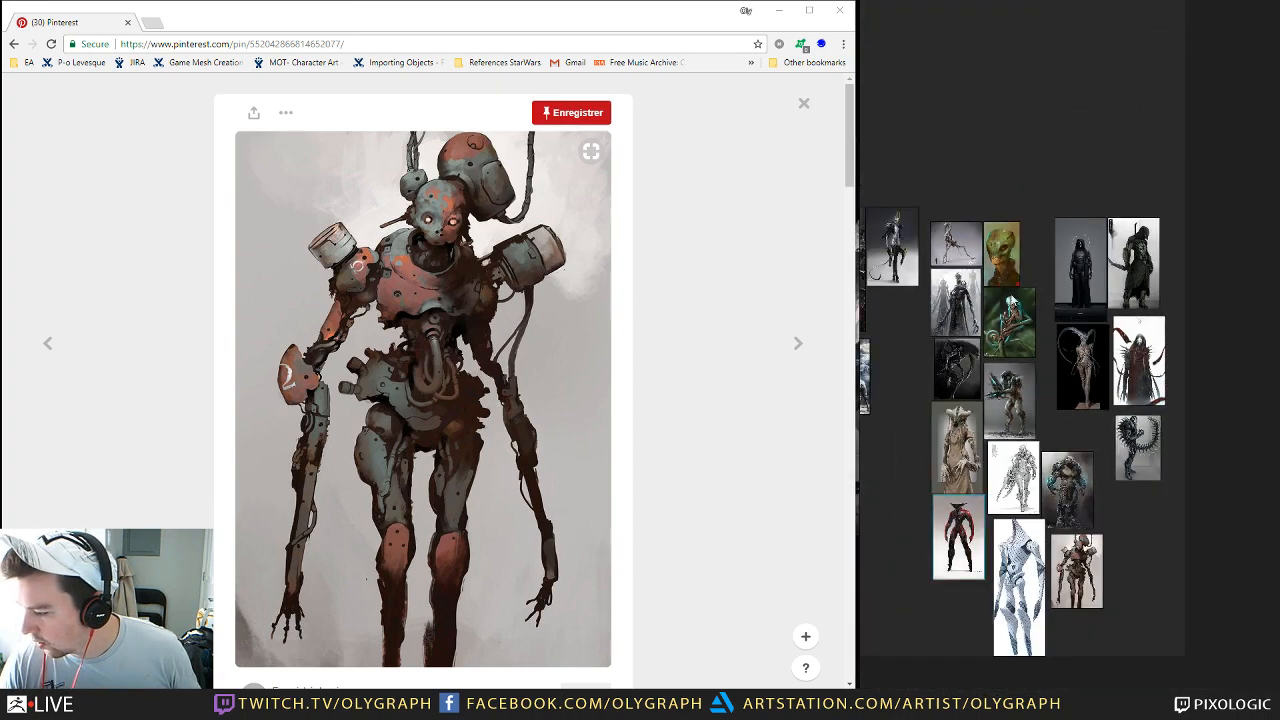
pyautogui.moveTo(960, 205); pyautogui.dragTo(1060, 690)
pyautogui.hotkey('ctrl', 'p')
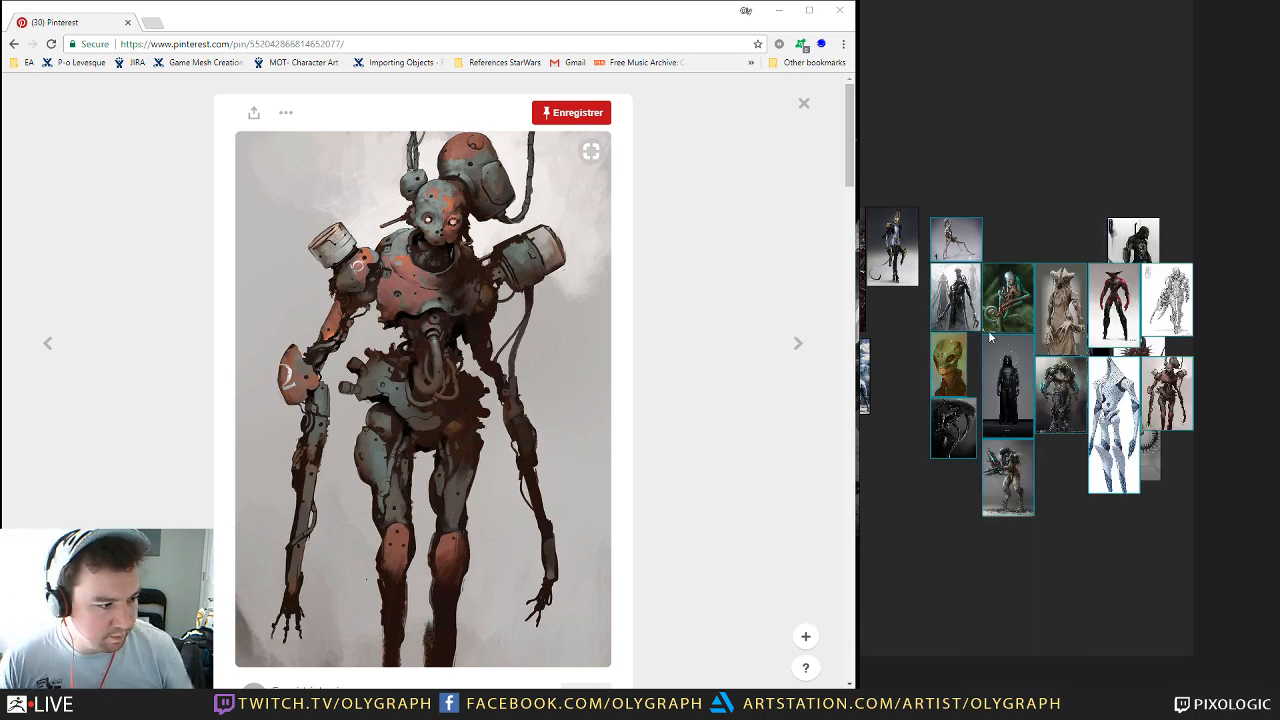
pyautogui.moveTo(1036, 400); pyautogui.dragTo(985, 661)
pyautogui.moveTo(981, 436); pyautogui.dragTo(1018, 405, button='middle')
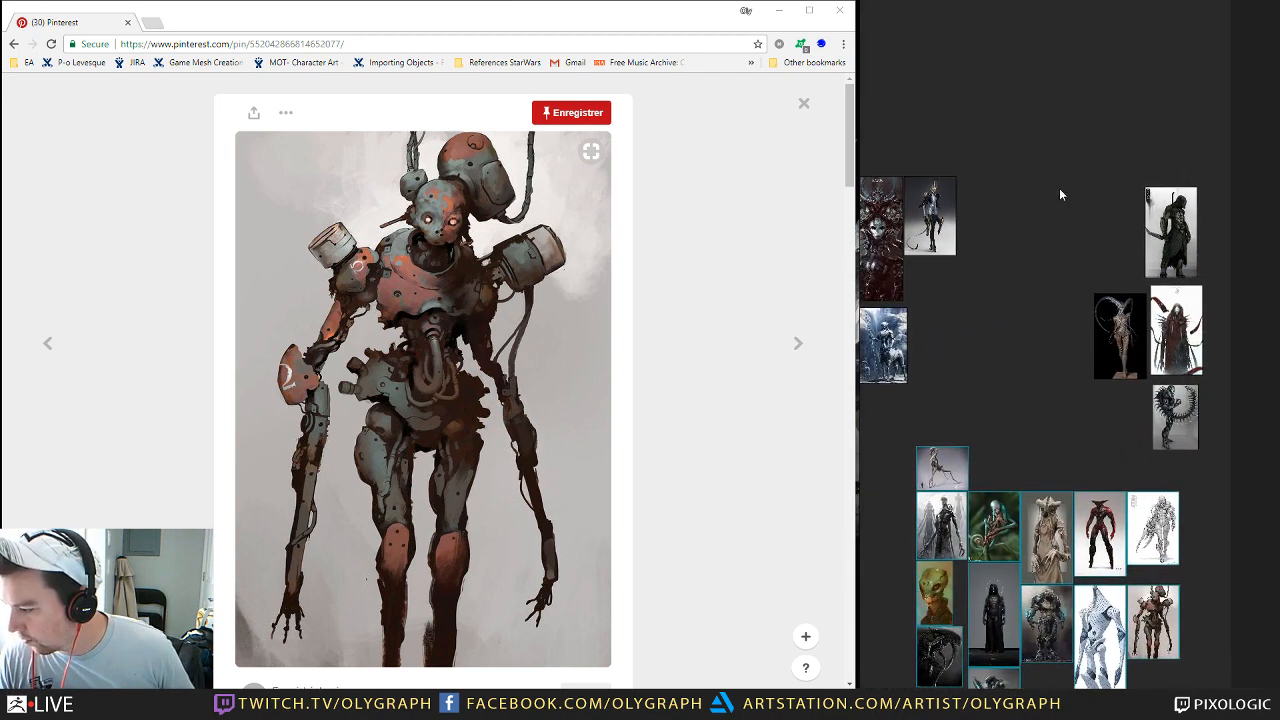
# Step: Pack the group with the hooded and horned figures, and the group with the red ornate creature, into tight arrangements
pyautogui.moveTo(1080, 122); pyautogui.dragTo(1199, 417)
pyautogui.hotkey('ctrl', 'p')
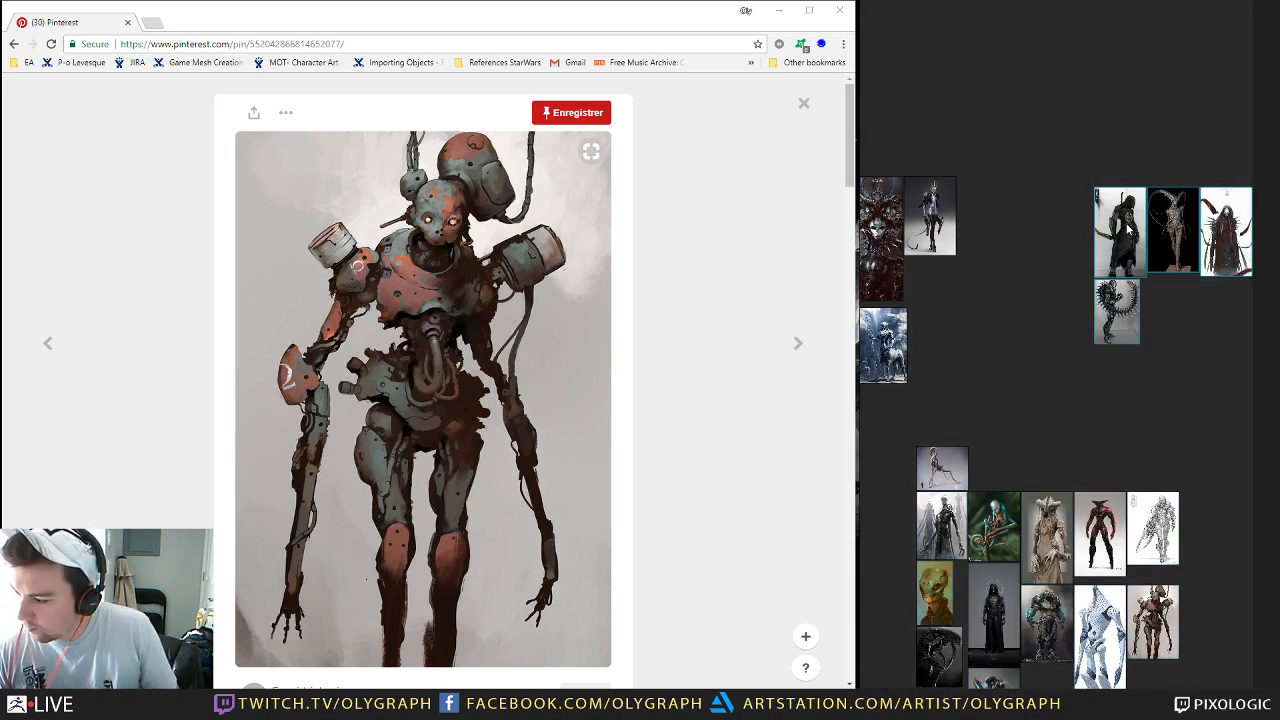
pyautogui.moveTo(988, 186); pyautogui.dragTo(1043, 134, button='middle')
pyautogui.moveTo(1045, 137); pyautogui.dragTo(893, 396)
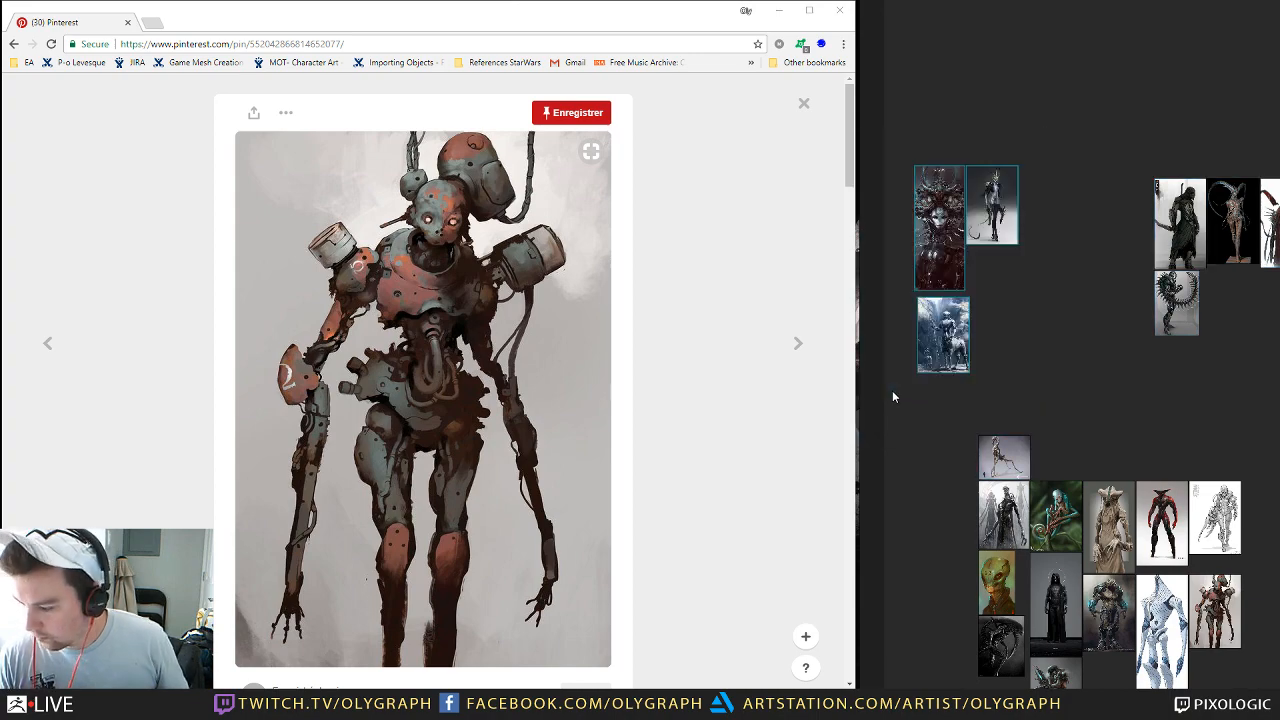
pyautogui.hotkey('ctrl', 'p')
pyautogui.click(1061, 296)
pyautogui.moveTo(1047, 363); pyautogui.dragTo(1035, 227, button='middle')
# Step: Close the Junkyard mech pin and examine further creature sci fi results for more character and creature references
pyautogui.click(805, 103)
pyautogui.scroll(-6, 500, 292)
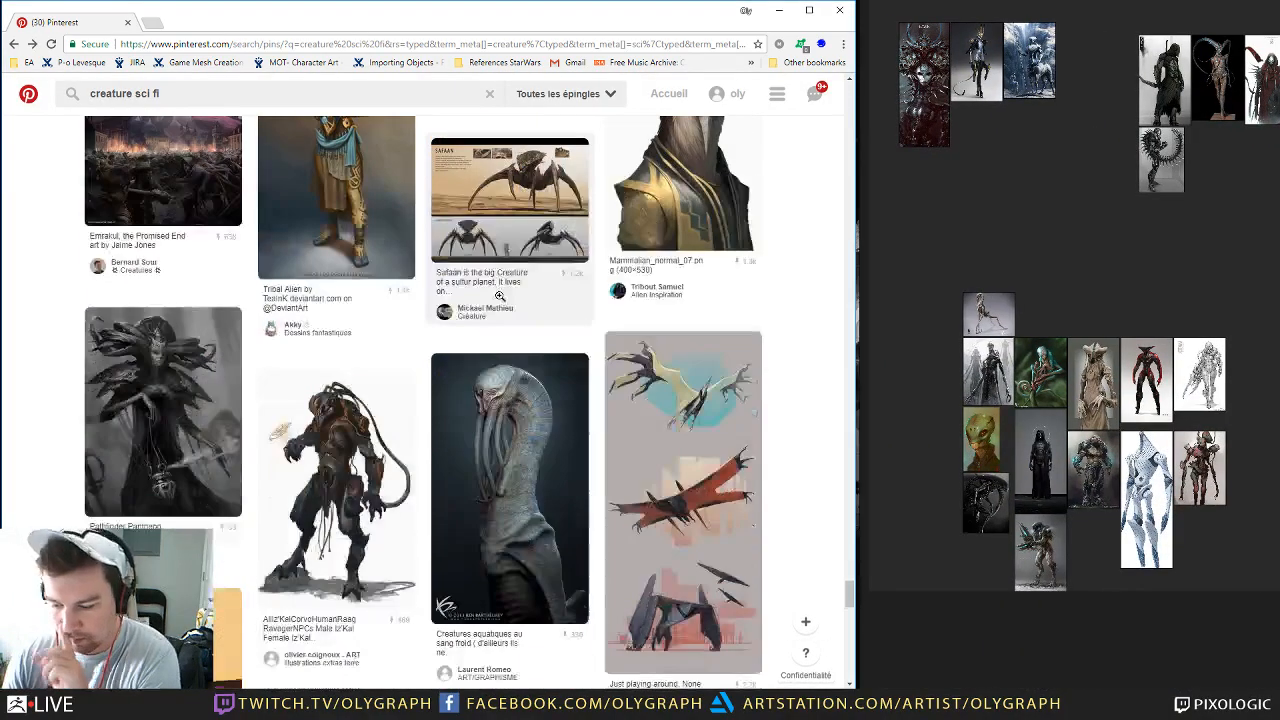
pyautogui.scroll(-3, 500, 292)
pyautogui.scroll(3, 500, 292)
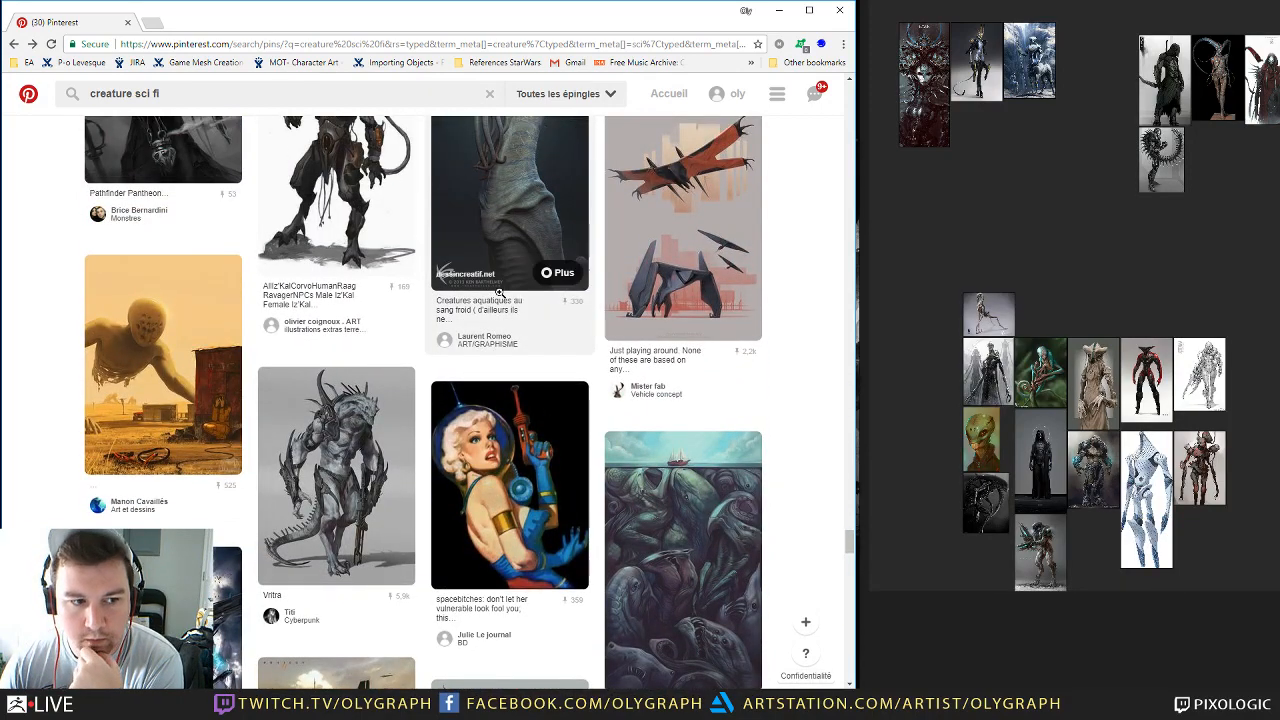
pyautogui.scroll(-6, 500, 292)
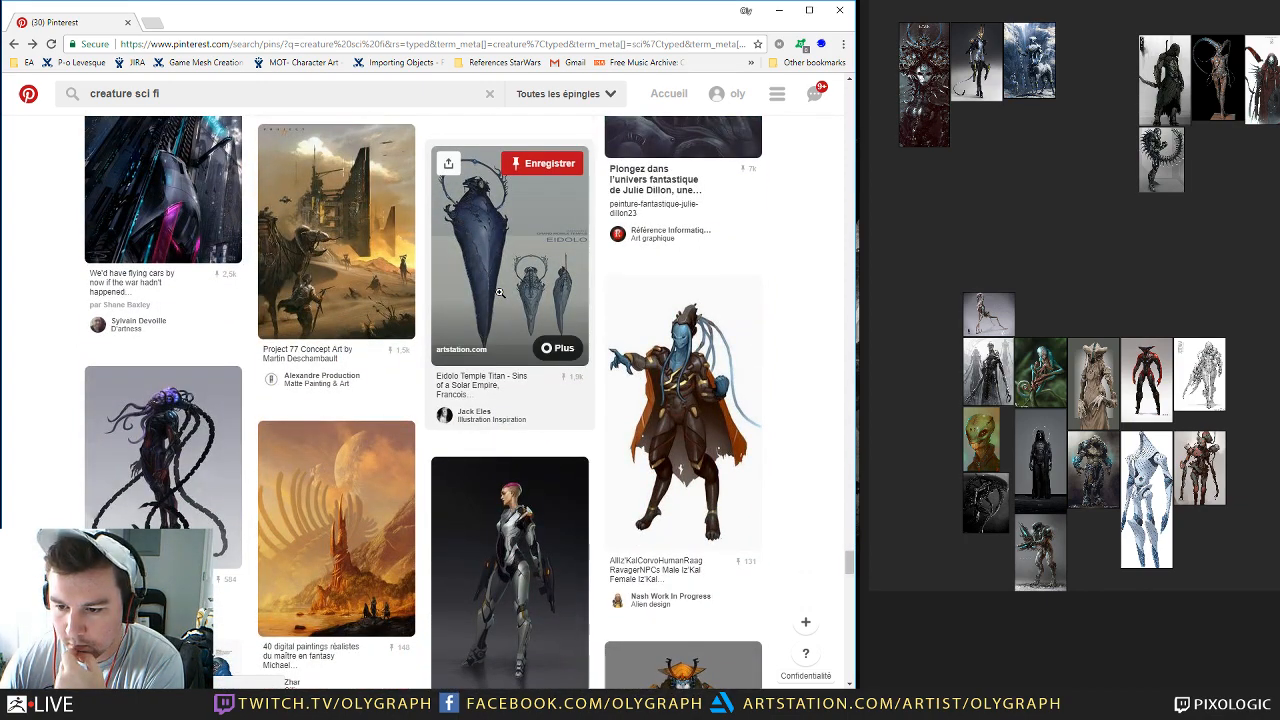
pyautogui.scroll(-1, 500, 292)
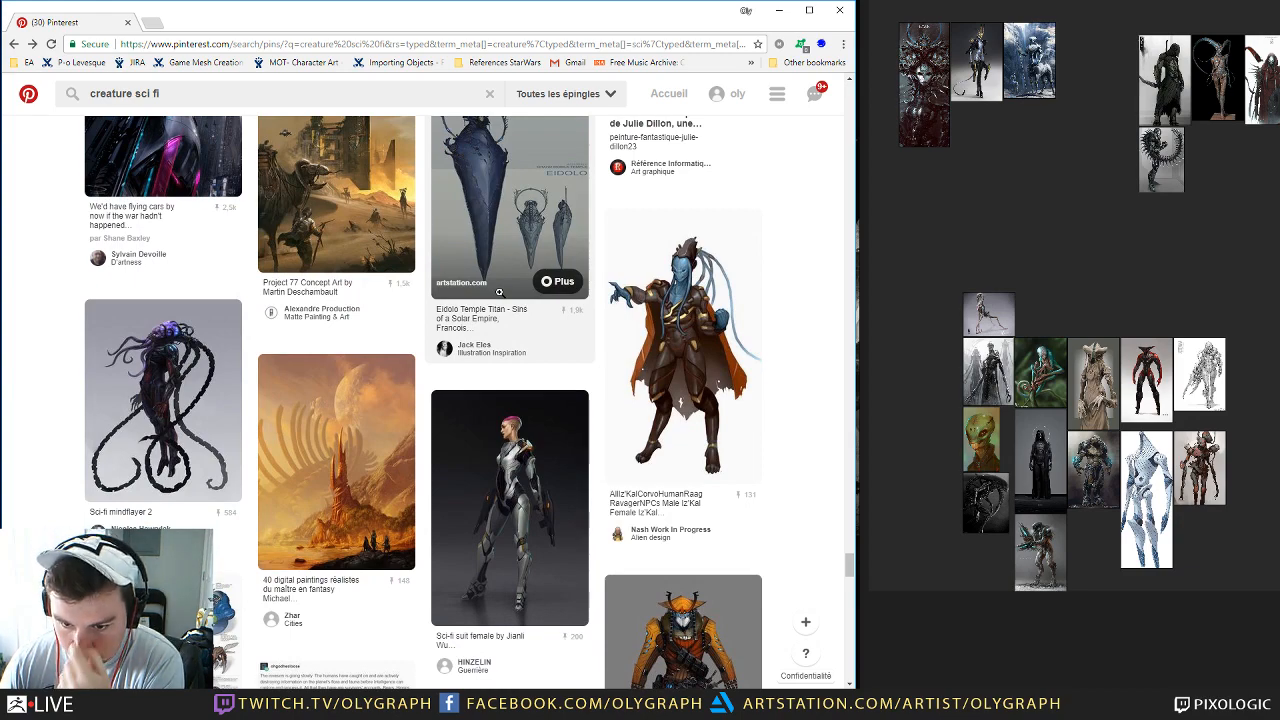
pyautogui.scroll(-10, 498, 291)
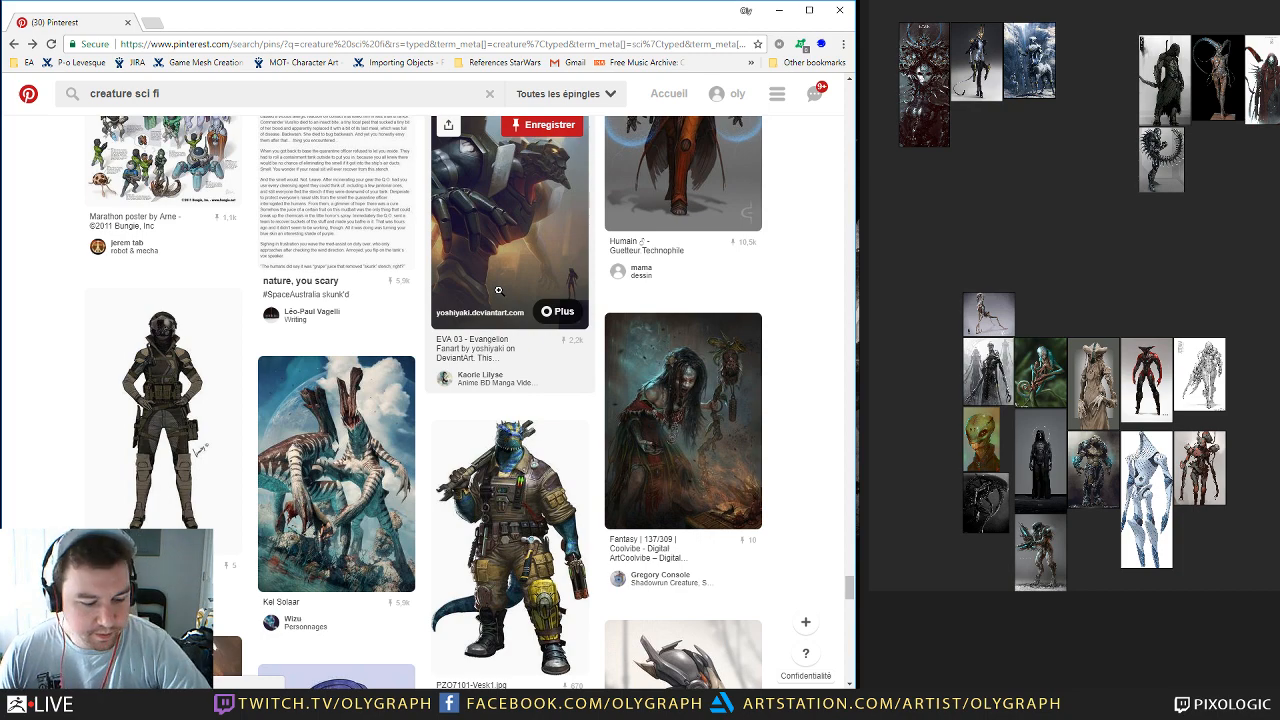
pyautogui.scroll(-10, 498, 290)
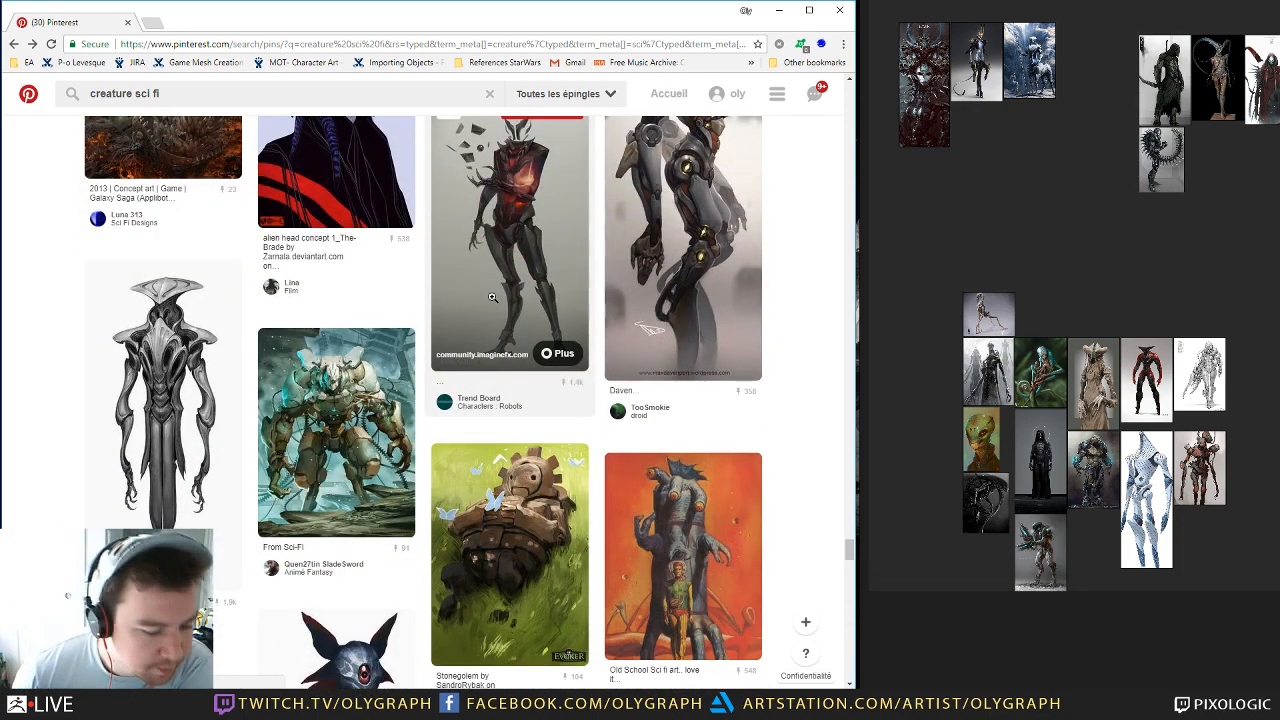
pyautogui.scroll(-10, 489, 296)
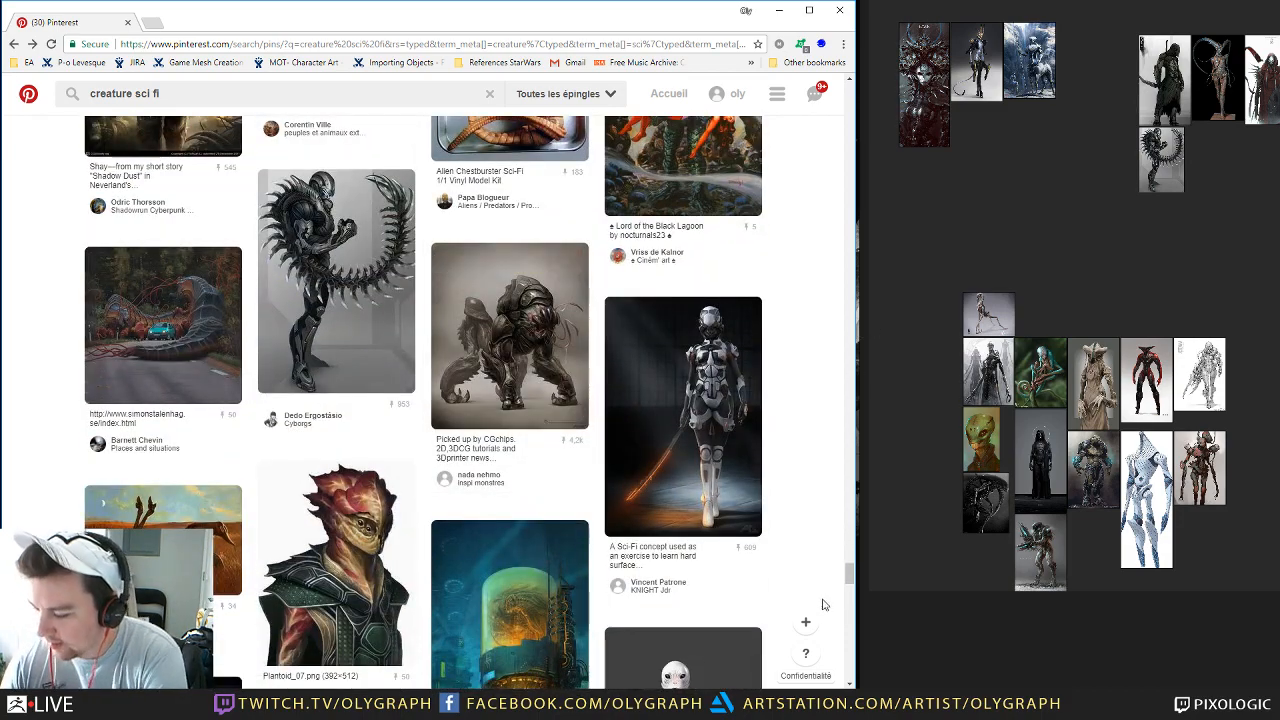
# Step: Find the yellow-armoured Leaper pin further down the creature sci fi results, open it and copy its image
pyautogui.moveTo(848, 584); pyautogui.dragTo(853, 620)
pyautogui.click(722, 363)
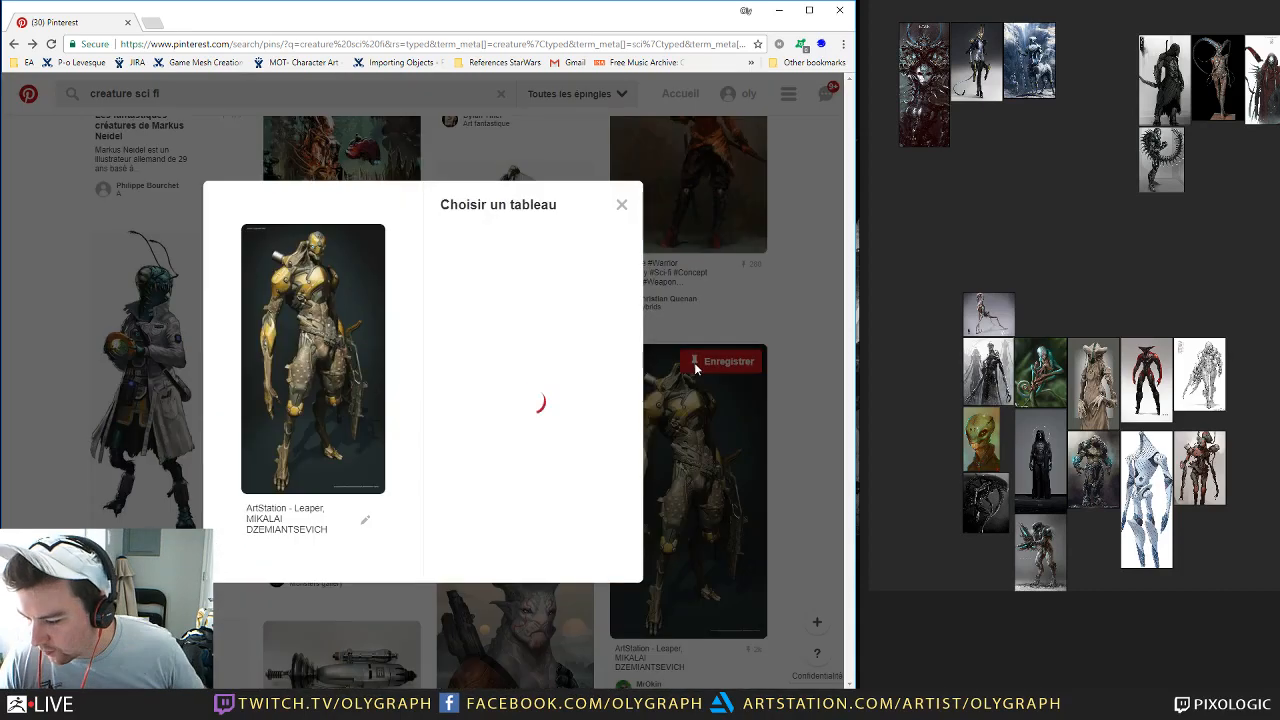
pyautogui.click(622, 207)
pyautogui.click(703, 491)
pyautogui.rightClick(401, 315)
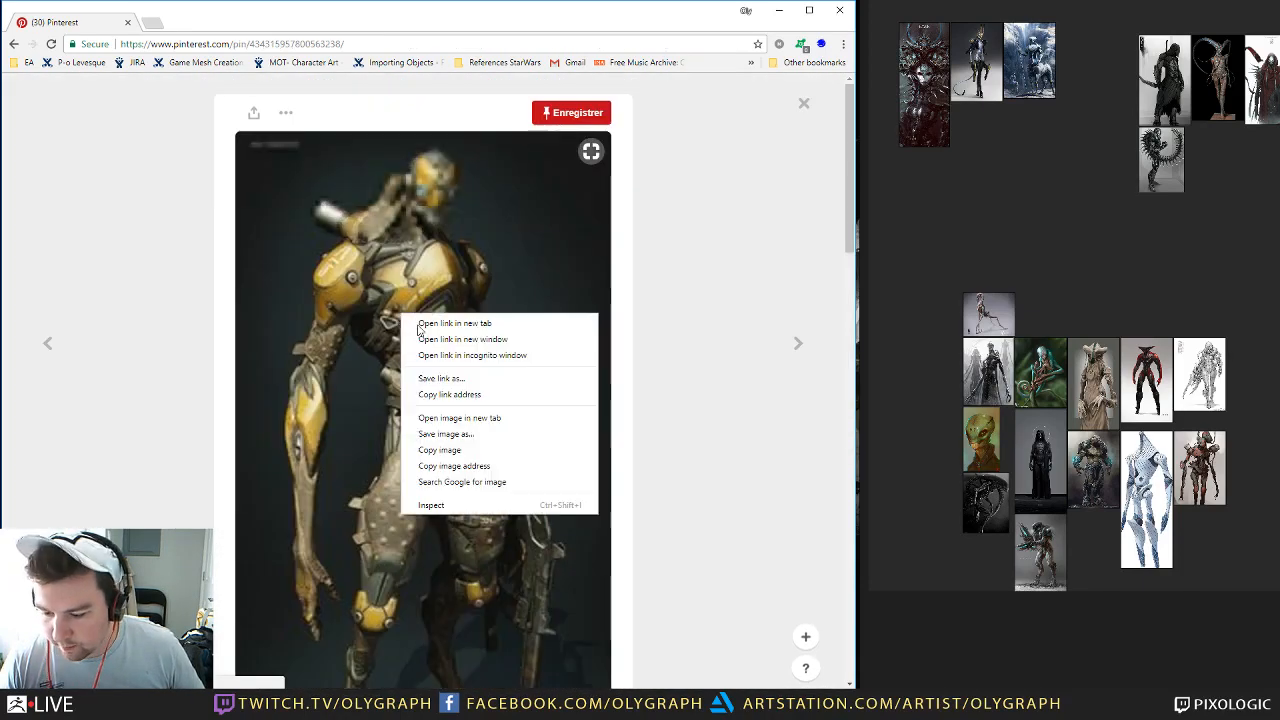
pyautogui.click(440, 450)
# Step: Paste the Leaper image onto the PureRef board, place it directly above the main creature group, and close its pin
pyautogui.moveTo(1033, 248); pyautogui.dragTo(869, 220, button='middle')
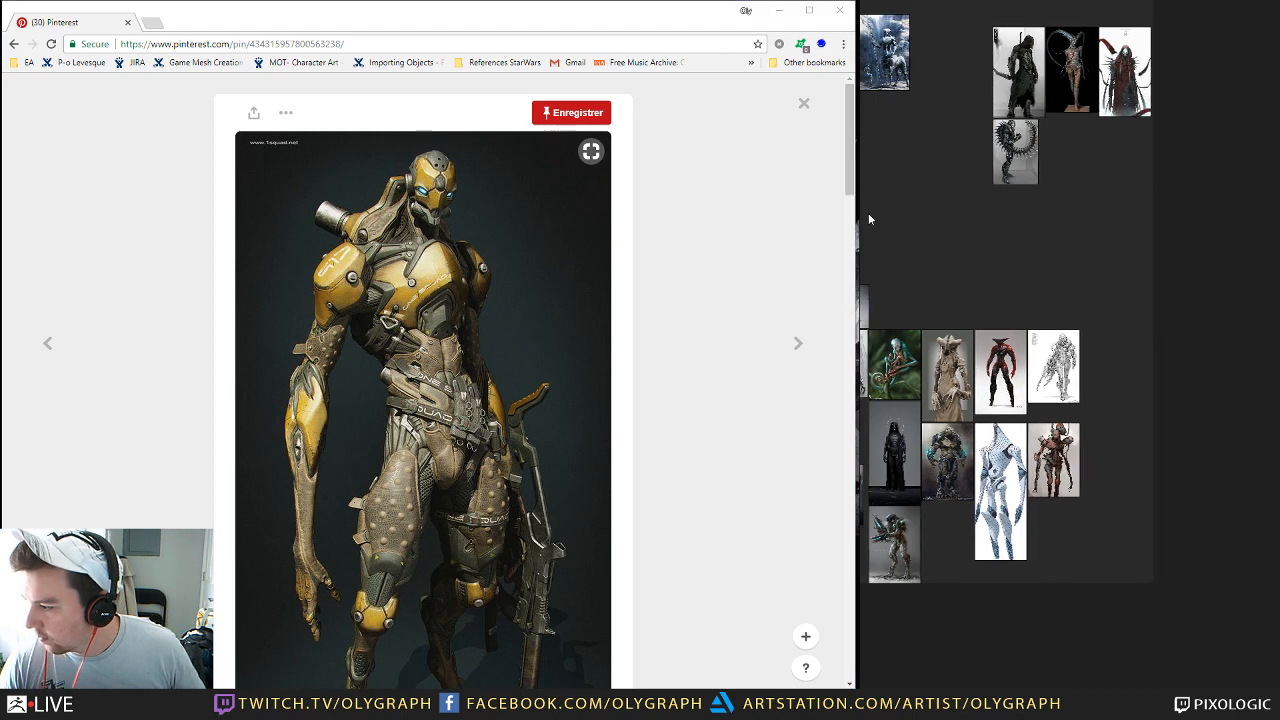
pyautogui.hotkey('ctrl', 'v')
pyautogui.moveTo(1143, 255); pyautogui.dragTo(928, 318)
pyautogui.click(1034, 277)
pyautogui.moveTo(979, 179); pyautogui.dragTo(1124, 196, button='middle')
pyautogui.click(803, 103)
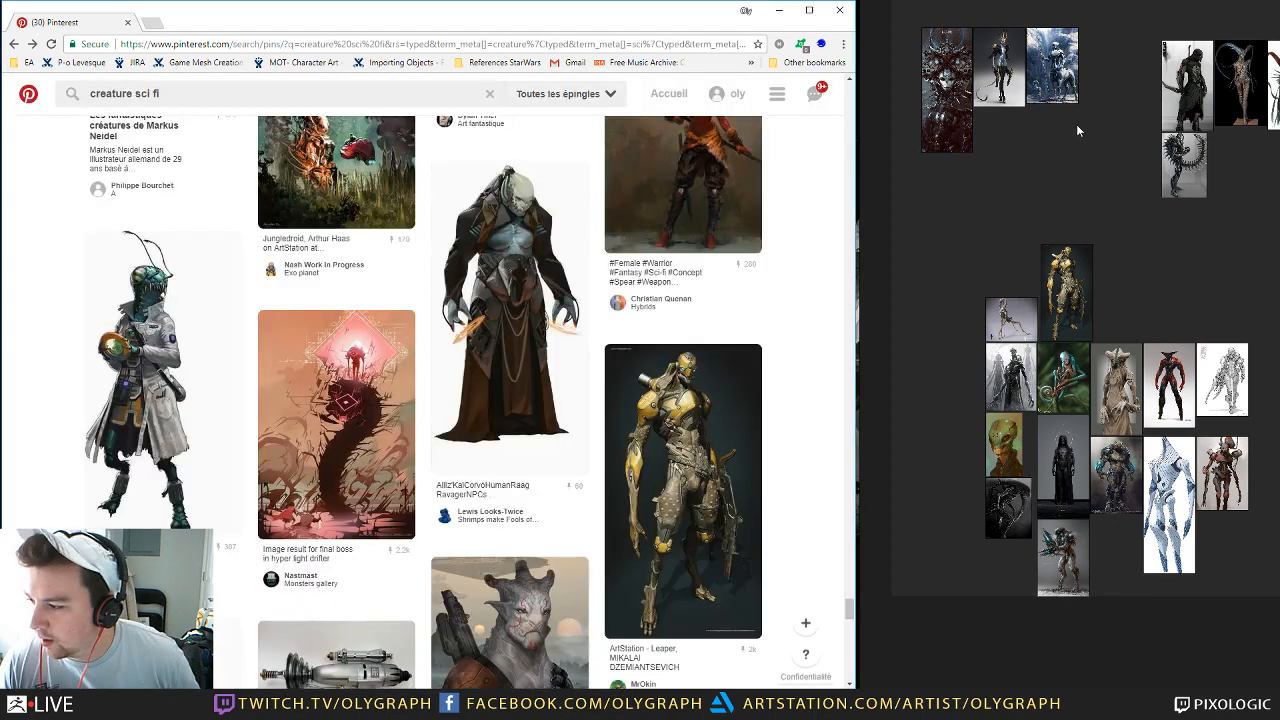
# Step: Replace the Pinterest search with "demon creatures" and run it
pyautogui.scroll(8, 1043, 305)
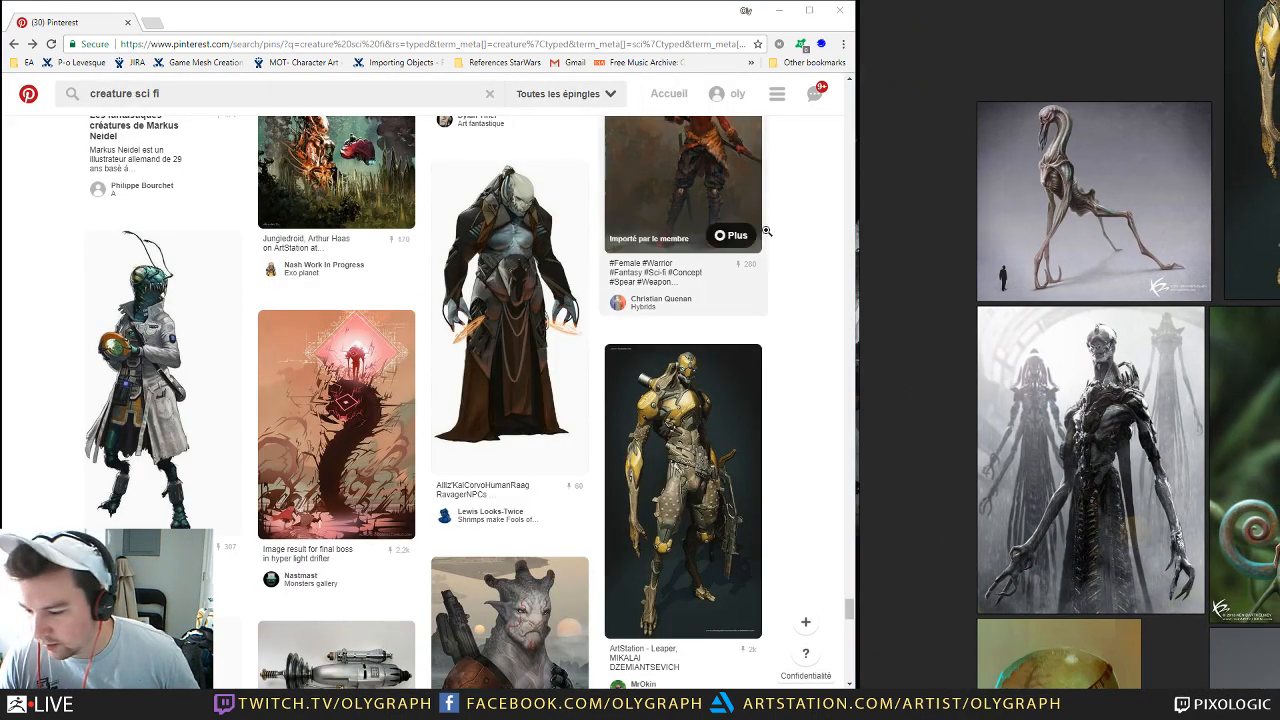
pyautogui.moveTo(846, 610); pyautogui.dragTo(832, 95)
pyautogui.click(230, 90)
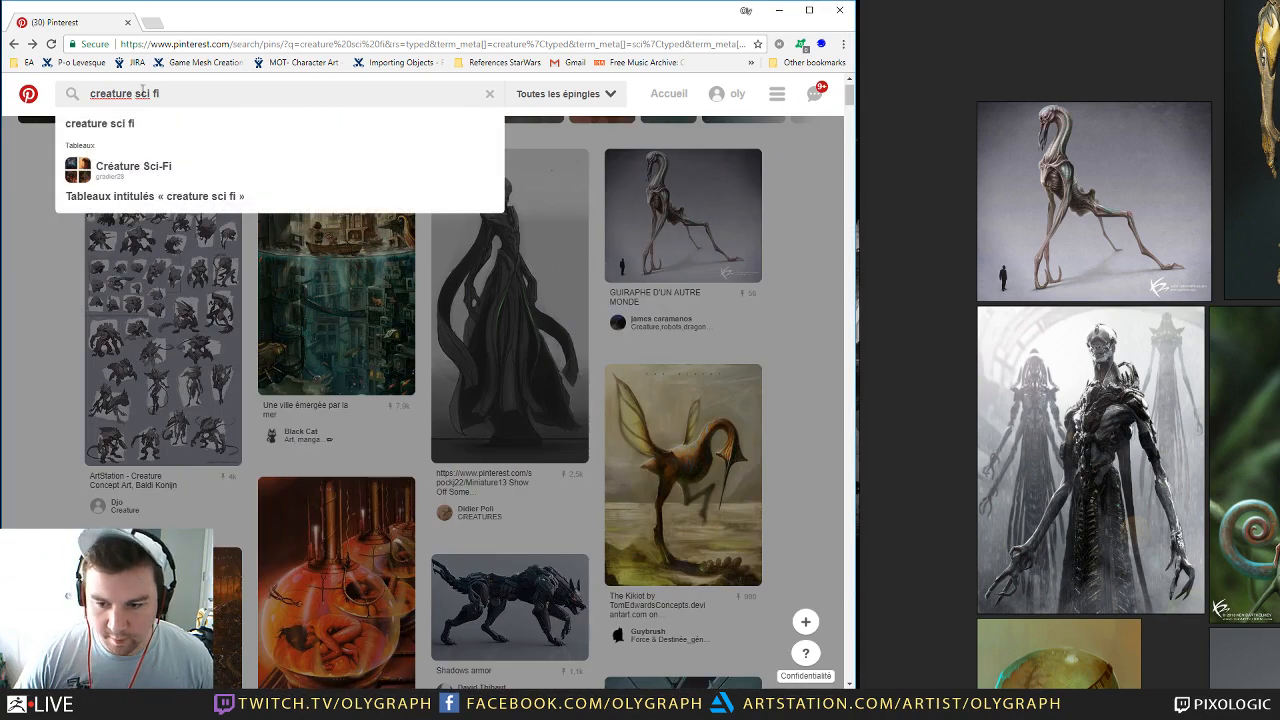
pyautogui.moveTo(99, 97); pyautogui.dragTo(72, 100)
pyautogui.write('demon crea')
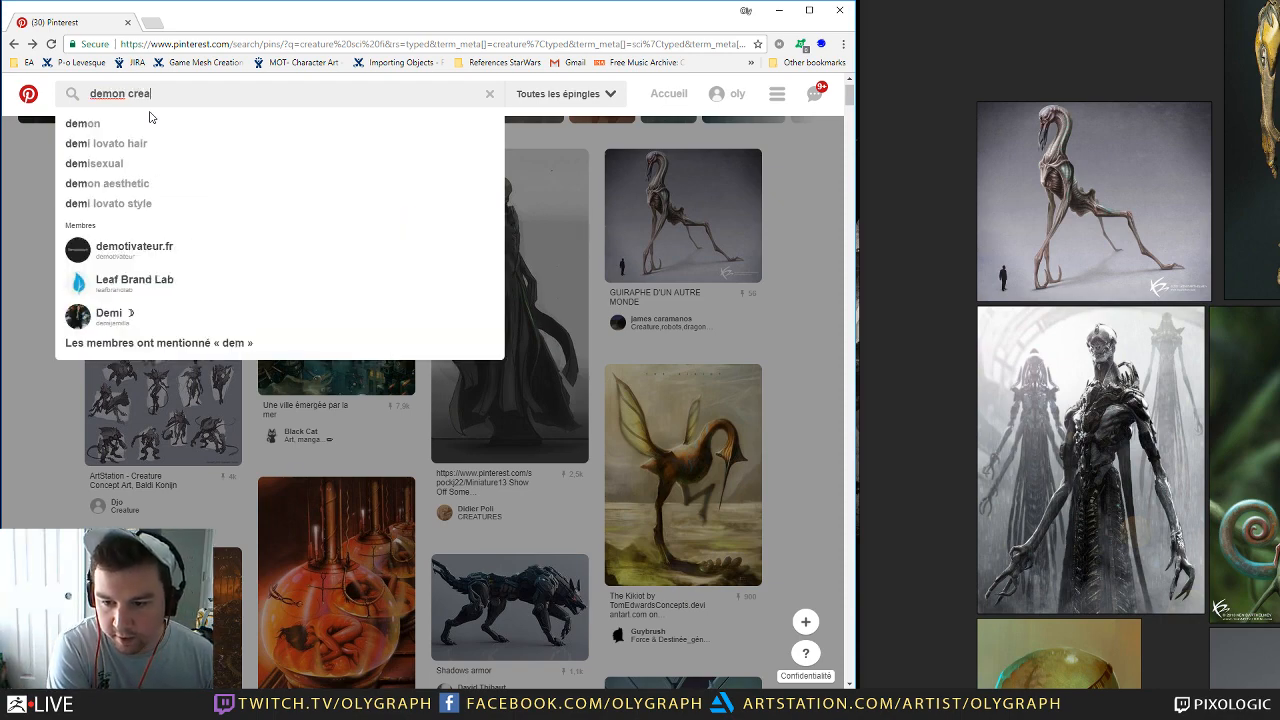
pyautogui.write('tures')
pyautogui.press('Return')
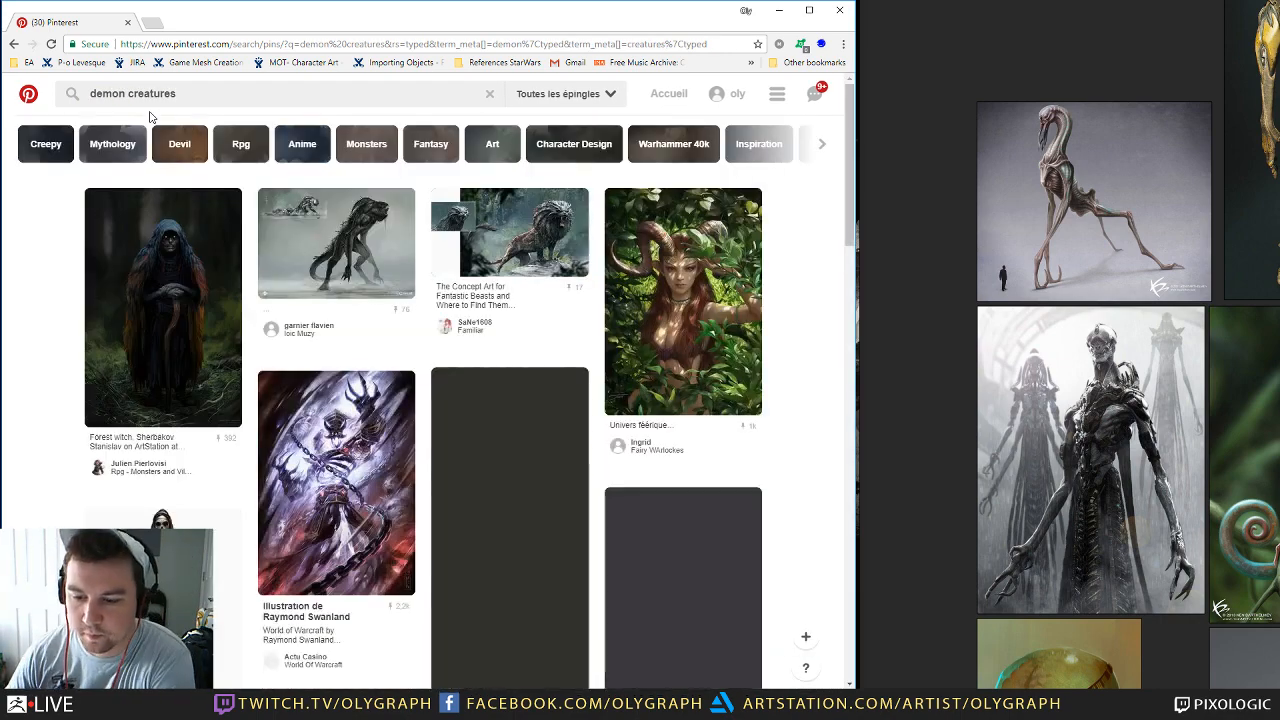
# Step: Open the pin of the dark spiny-backed, long-tailed creature and paste its image onto the PureRef board above the existing groups
pyautogui.click(315, 257)
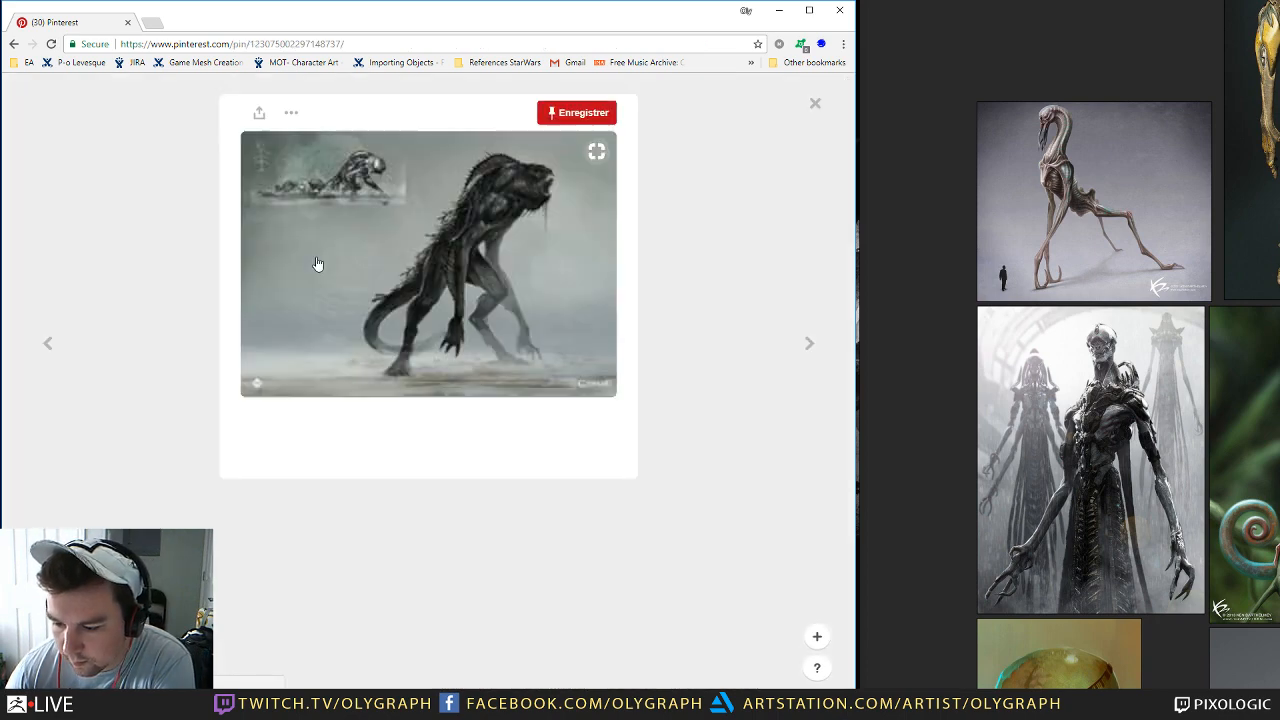
pyautogui.rightClick(511, 206)
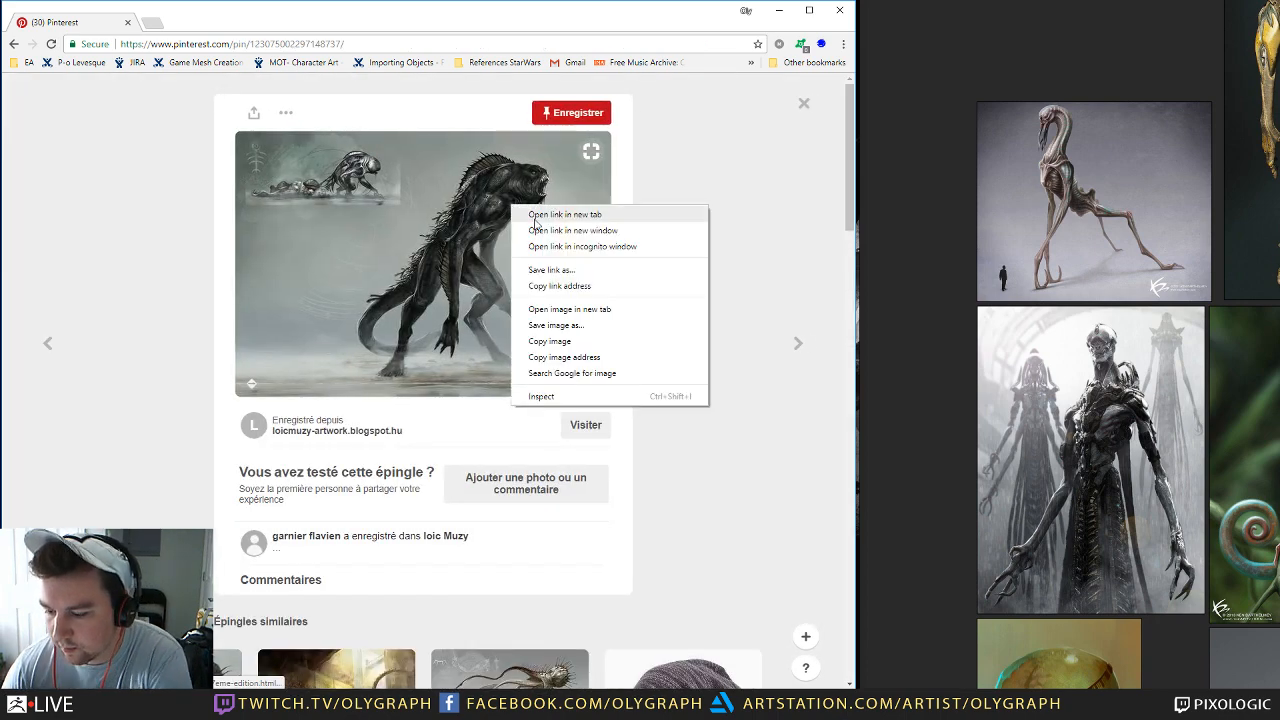
pyautogui.click(585, 343)
pyautogui.scroll(-5, 1078, 255)
pyautogui.scroll(-7, 1078, 250)
pyautogui.moveTo(1059, 251); pyautogui.dragTo(873, 305, button='middle')
pyautogui.scroll(3, 1111, 208)
pyautogui.moveTo(937, 160); pyautogui.dragTo(1214, 193, button='middle')
pyautogui.scroll(1, 1077, 183)
pyautogui.hotkey('ctrl', 'v')
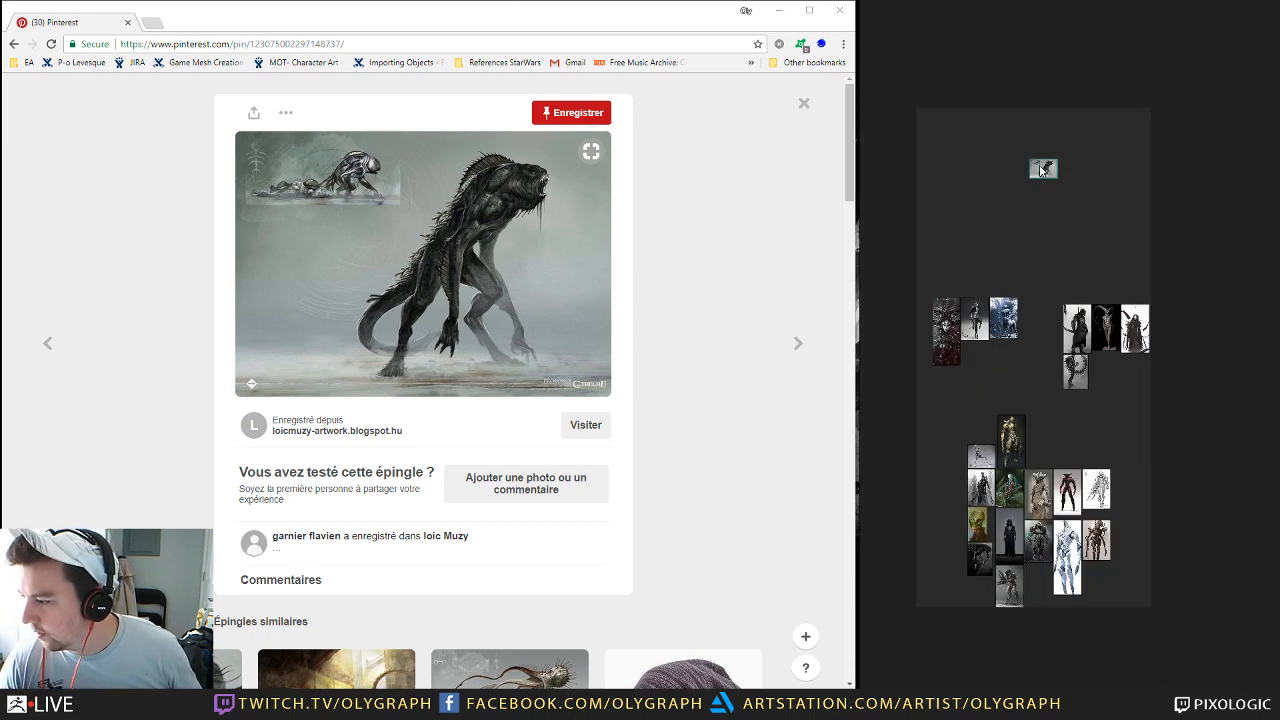
# Step: Copy the skull-headed "Child of Dust" image from the demon creatures results and place it beside the tailed creature on the reference board
pyautogui.scroll(-1, 640, 170)
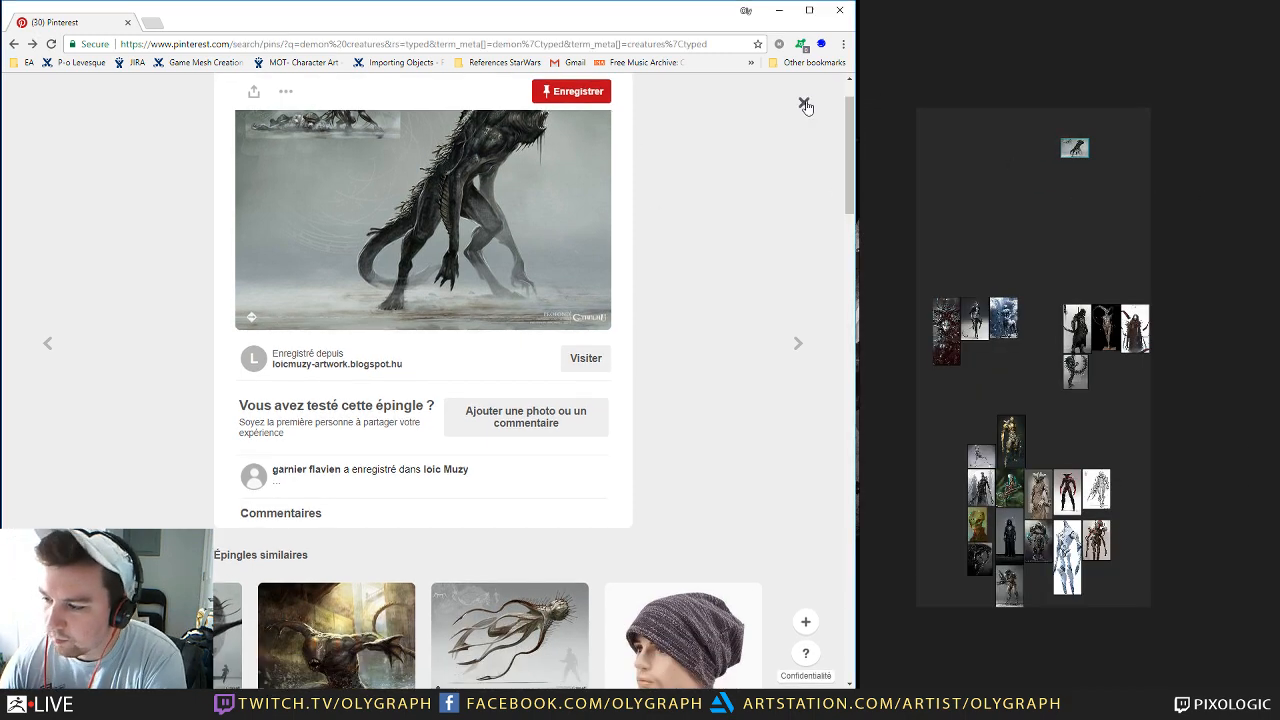
pyautogui.click(803, 103)
pyautogui.scroll(-3, 403, 262)
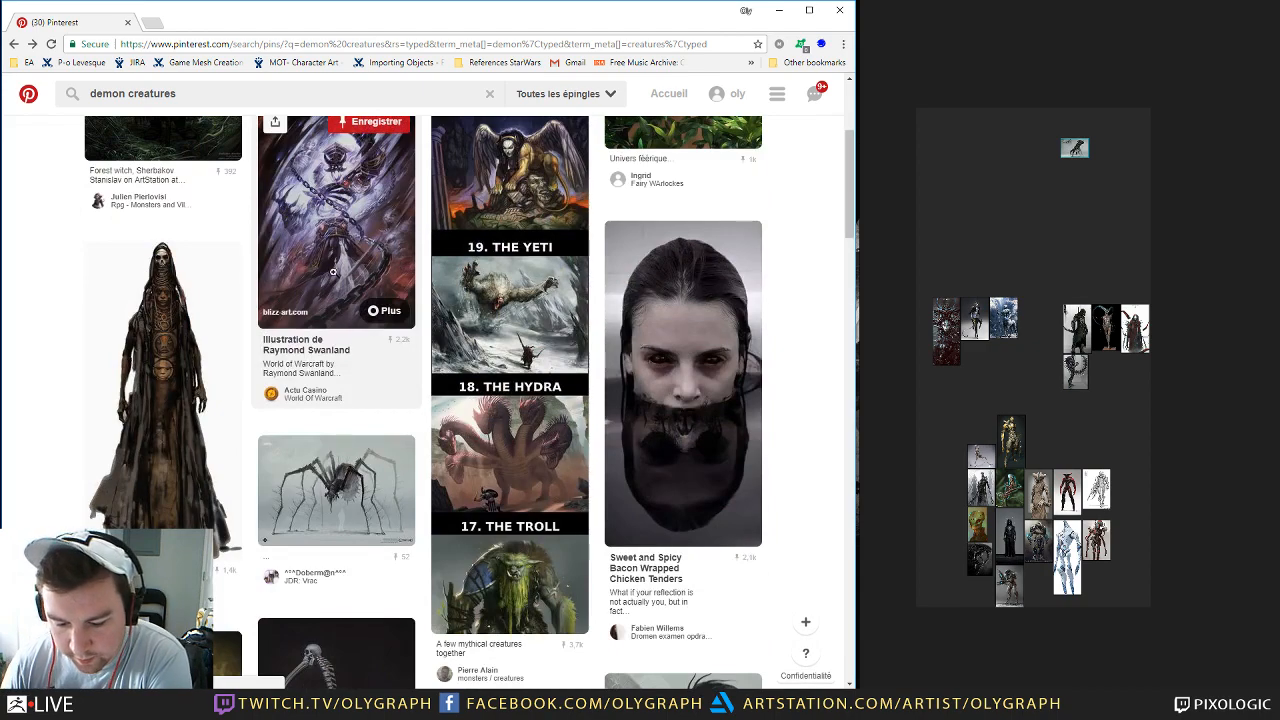
pyautogui.scroll(4, 403, 262)
pyautogui.scroll(-12, 335, 290)
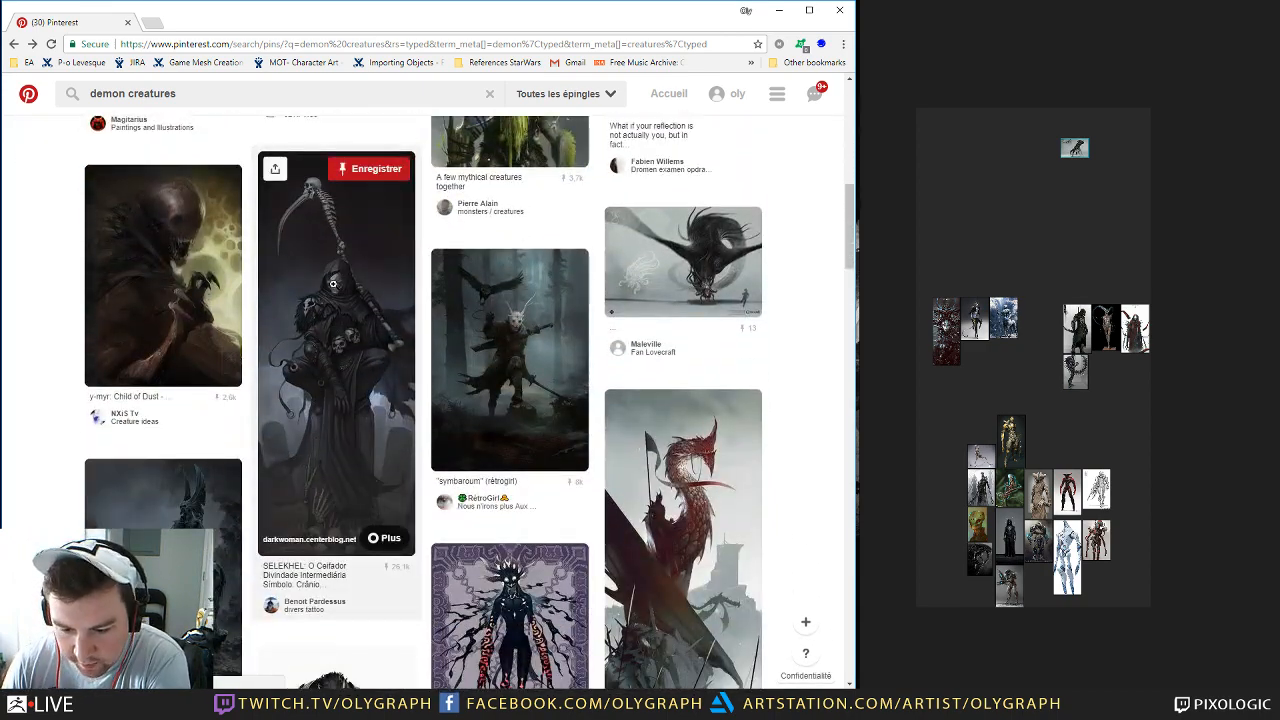
pyautogui.click(220, 271)
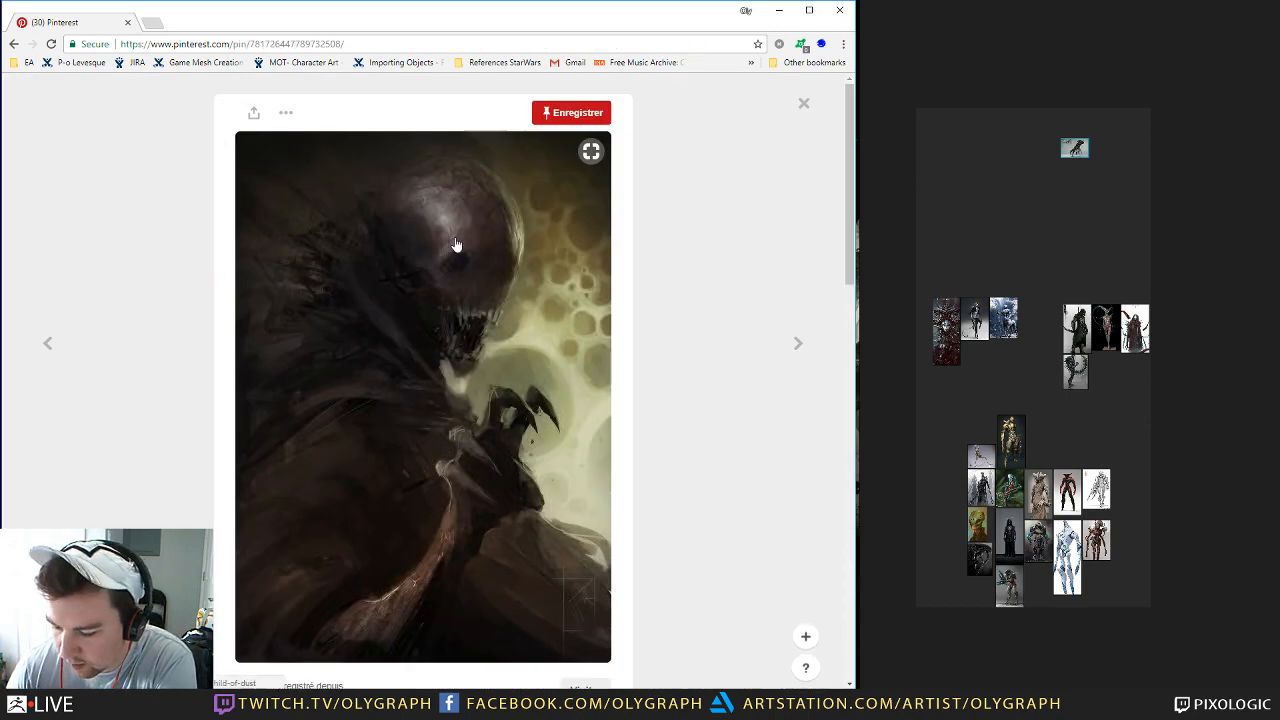
pyautogui.rightClick(456, 241)
pyautogui.click(550, 375)
pyautogui.click(1006, 186)
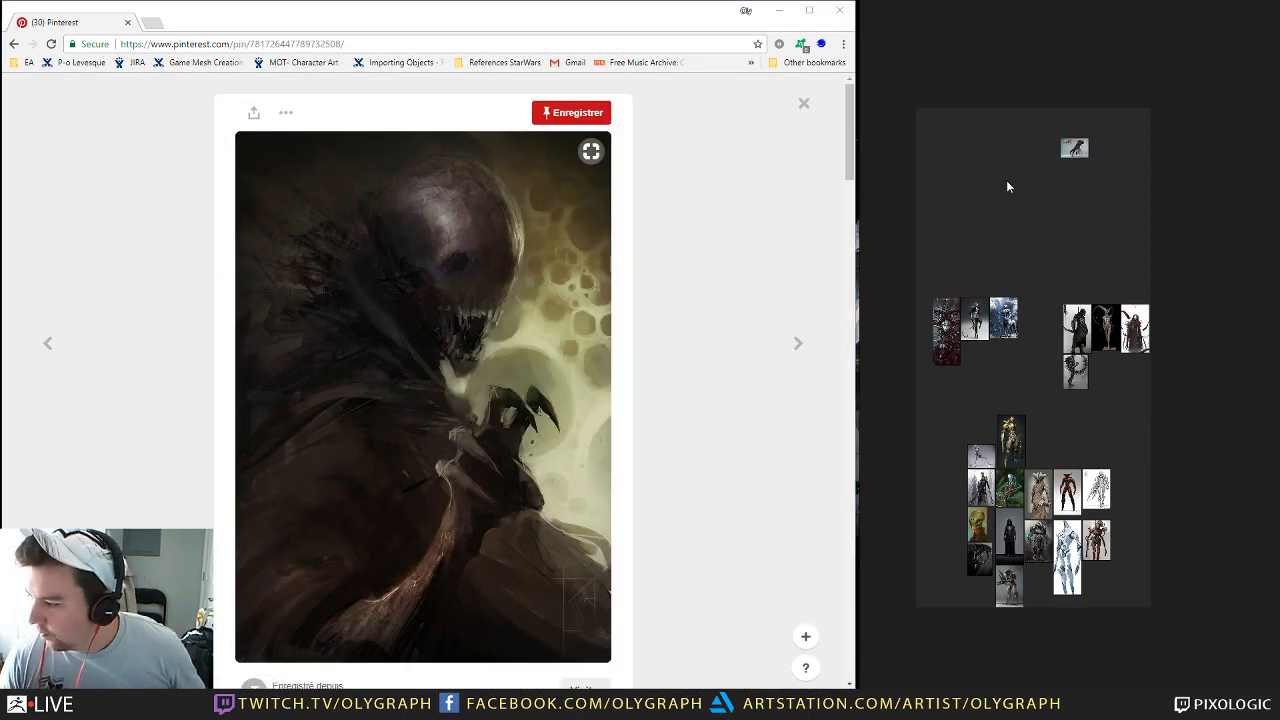
pyautogui.hotkey('ctrl', 'v')
pyautogui.moveTo(1041, 197); pyautogui.dragTo(1108, 168)
pyautogui.click(805, 105)
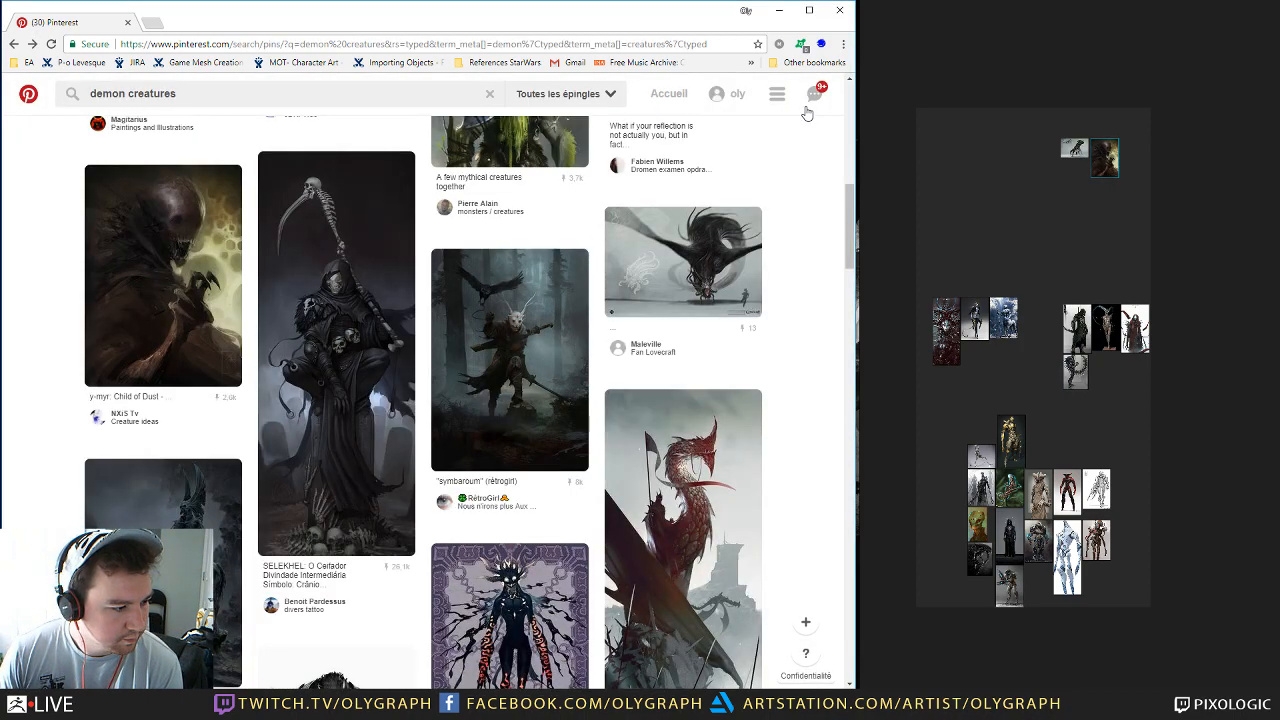
# Step: Copy the "Vraska the Unseen" tentacle-haired figure from the results and place it below the tailed creature on the reference board
pyautogui.scroll(-3, 567, 210)
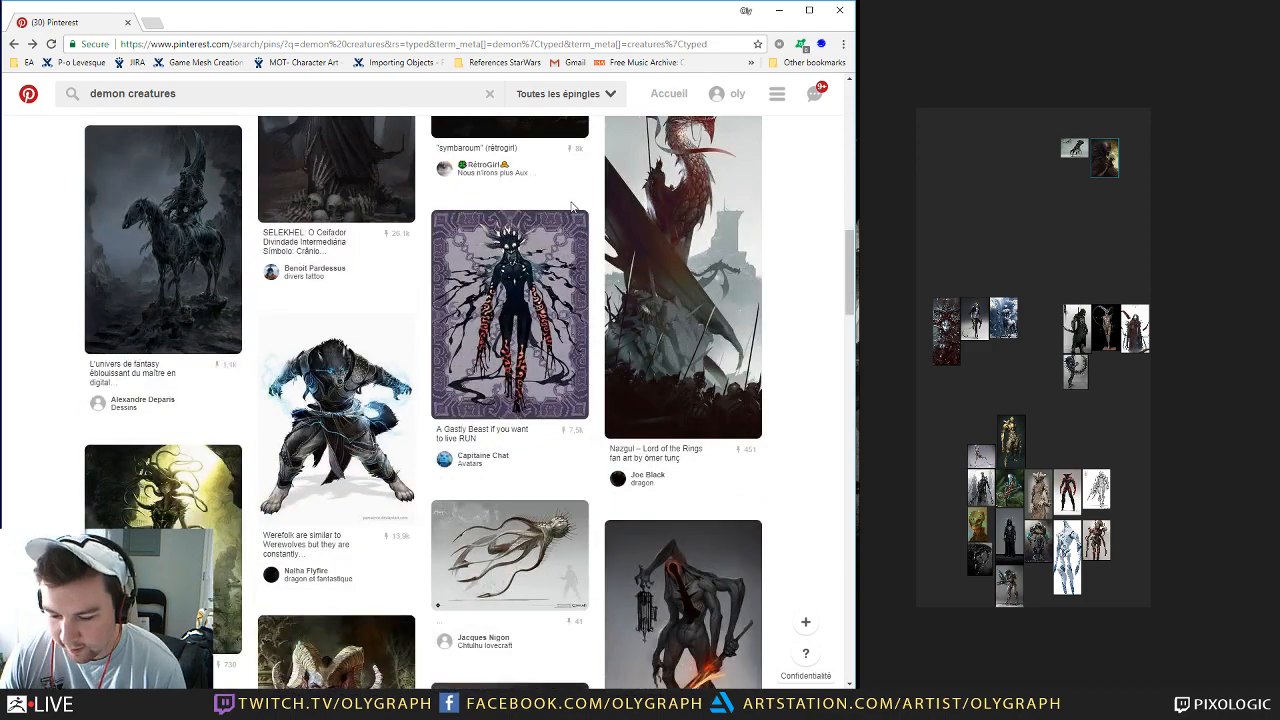
pyautogui.scroll(-2, 567, 210)
pyautogui.click(157, 335)
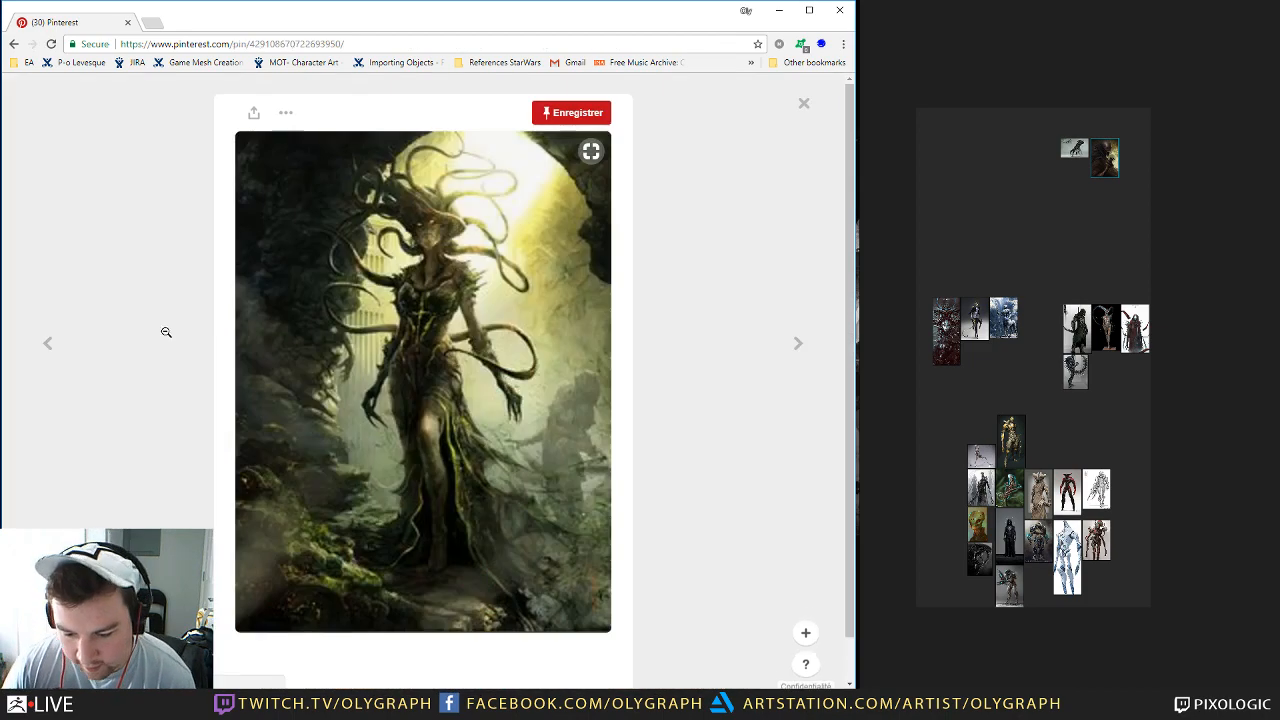
pyautogui.rightClick(436, 292)
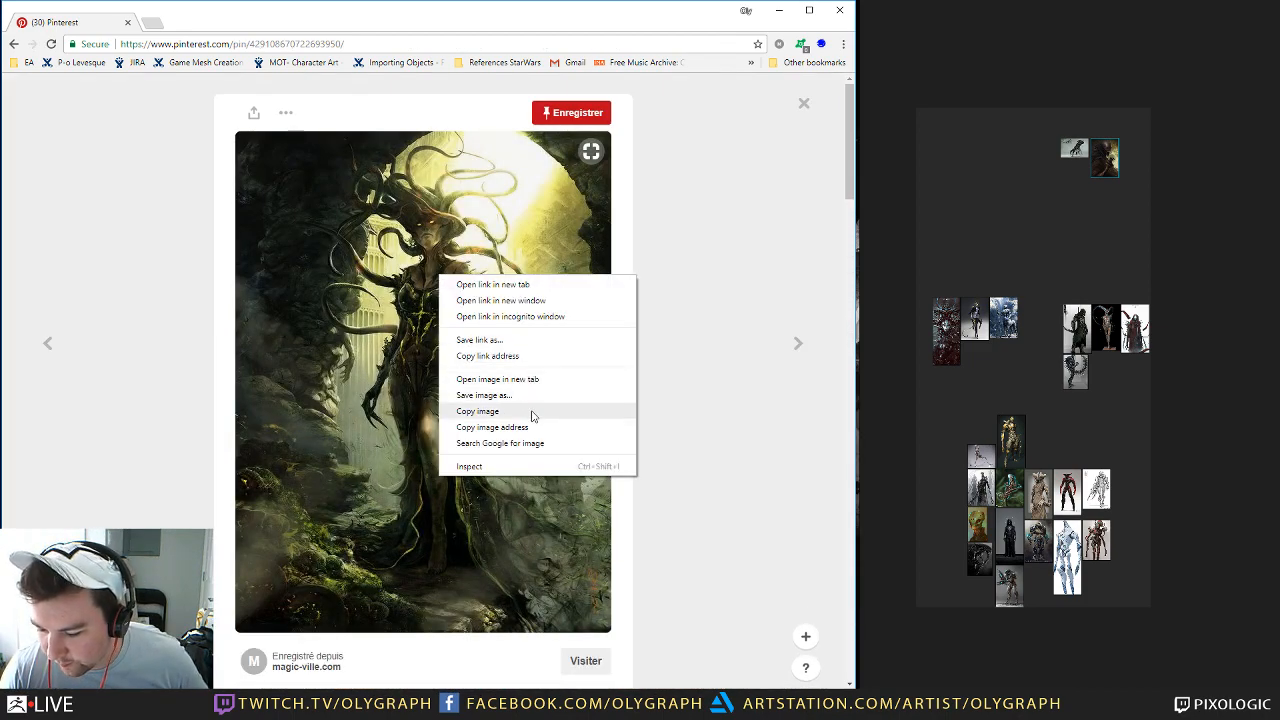
pyautogui.click(532, 414)
pyautogui.click(1004, 242)
pyautogui.hotkey('ctrl', 'v')
pyautogui.moveTo(1168, 214); pyautogui.dragTo(1068, 185)
pyautogui.click(804, 103)
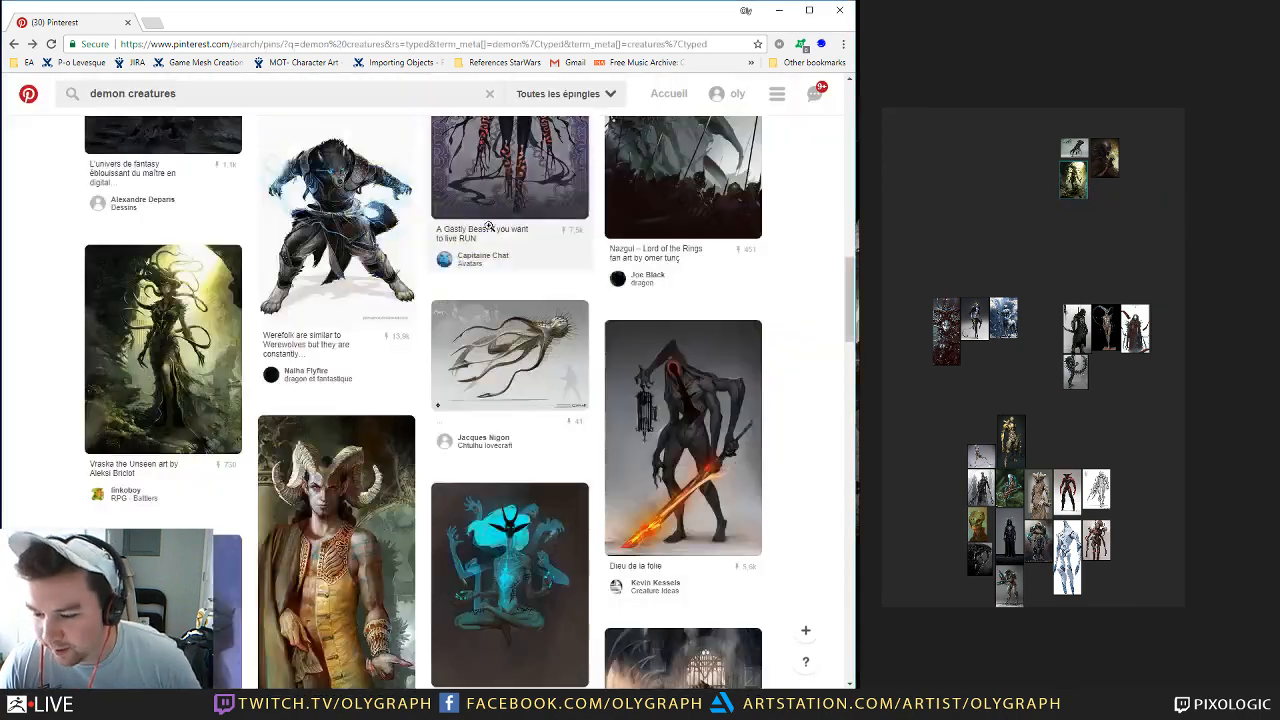
# Step: Copy the "Dieu de la folie" creature with the flaming sword and place it beneath the skull-headed creature on the reference board
pyautogui.scroll(-3, 488, 258)
pyautogui.scroll(2, 488, 258)
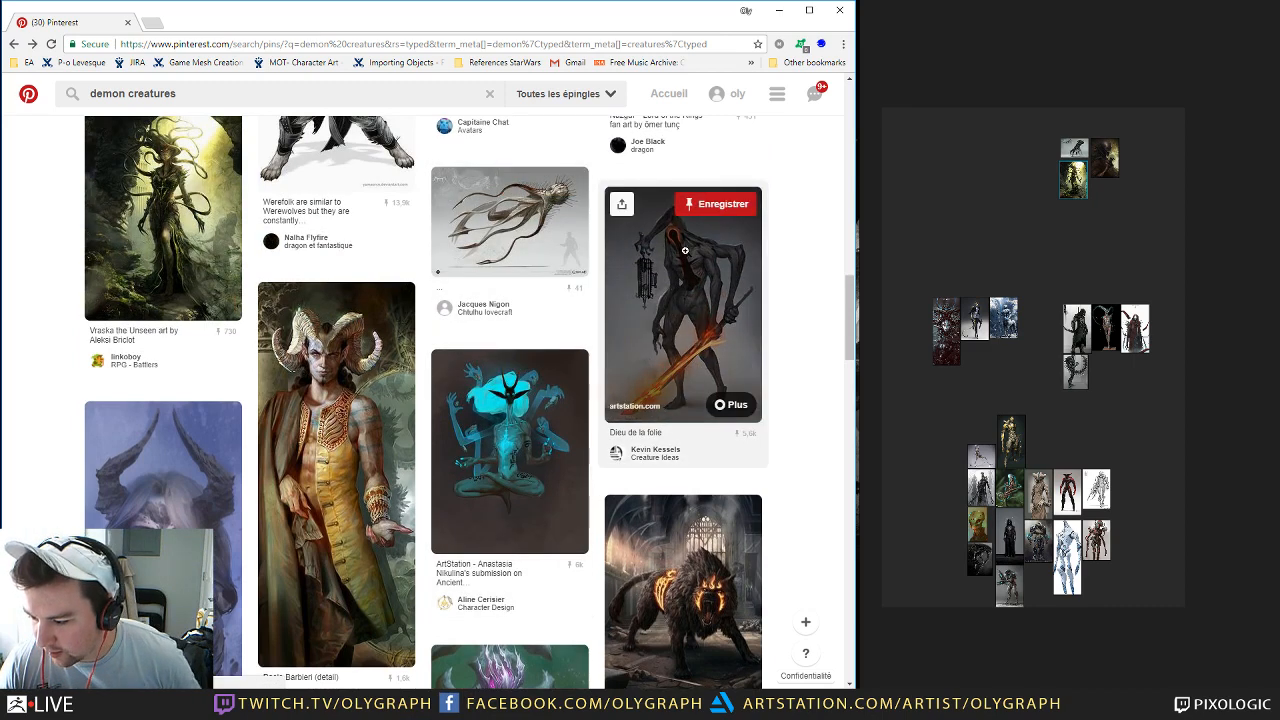
pyautogui.click(683, 300)
pyautogui.rightClick(466, 258)
pyautogui.click(518, 394)
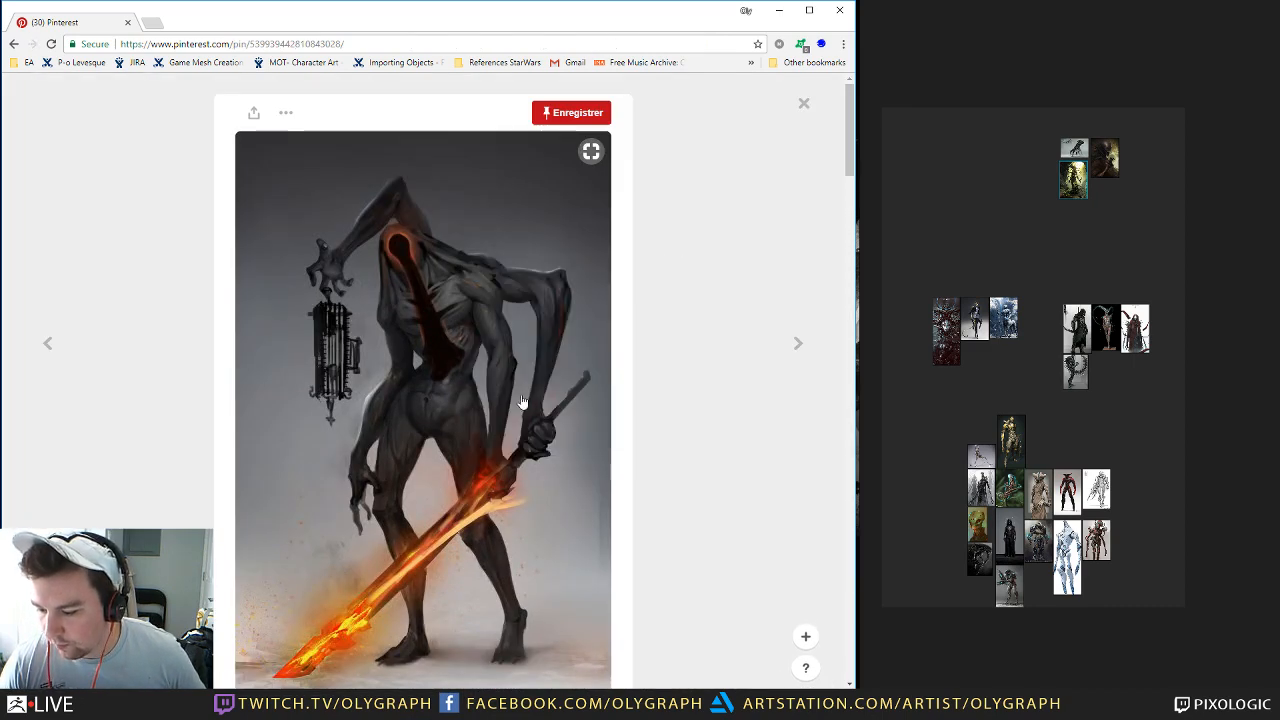
pyautogui.click(1026, 237)
pyautogui.hotkey('ctrl', 'v')
pyautogui.moveTo(1069, 229); pyautogui.dragTo(1108, 215)
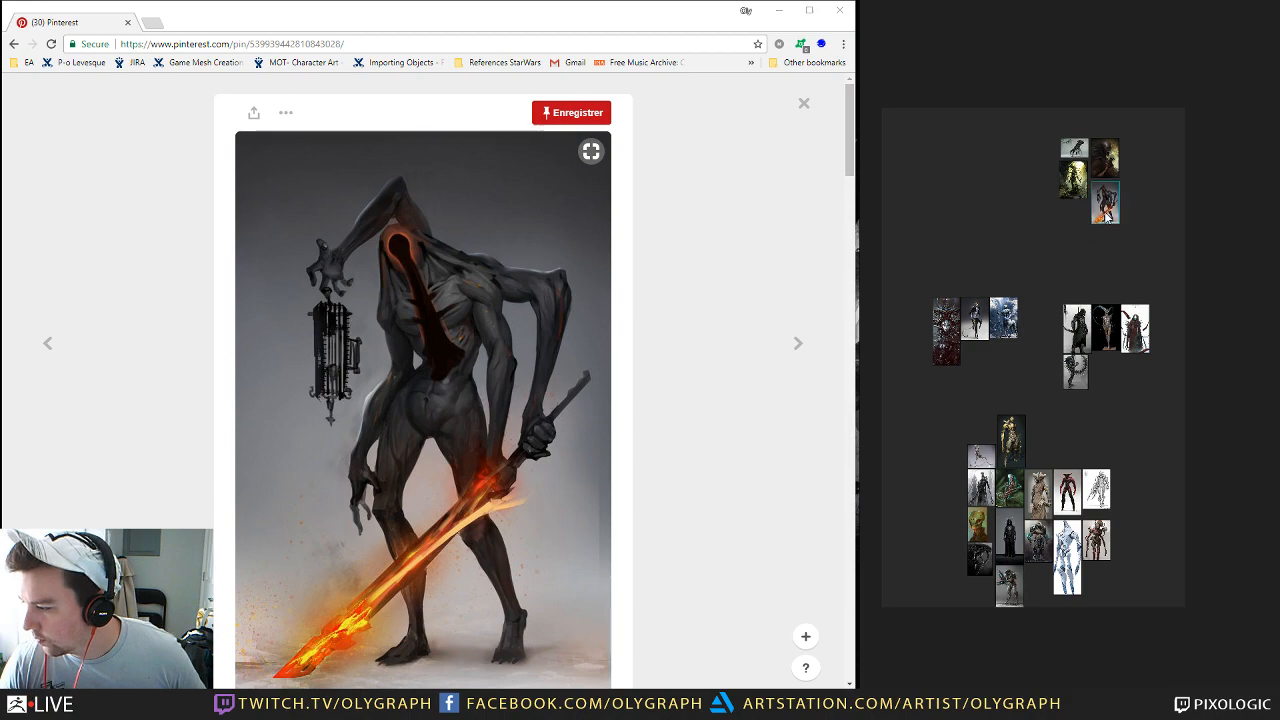
pyautogui.click(803, 104)
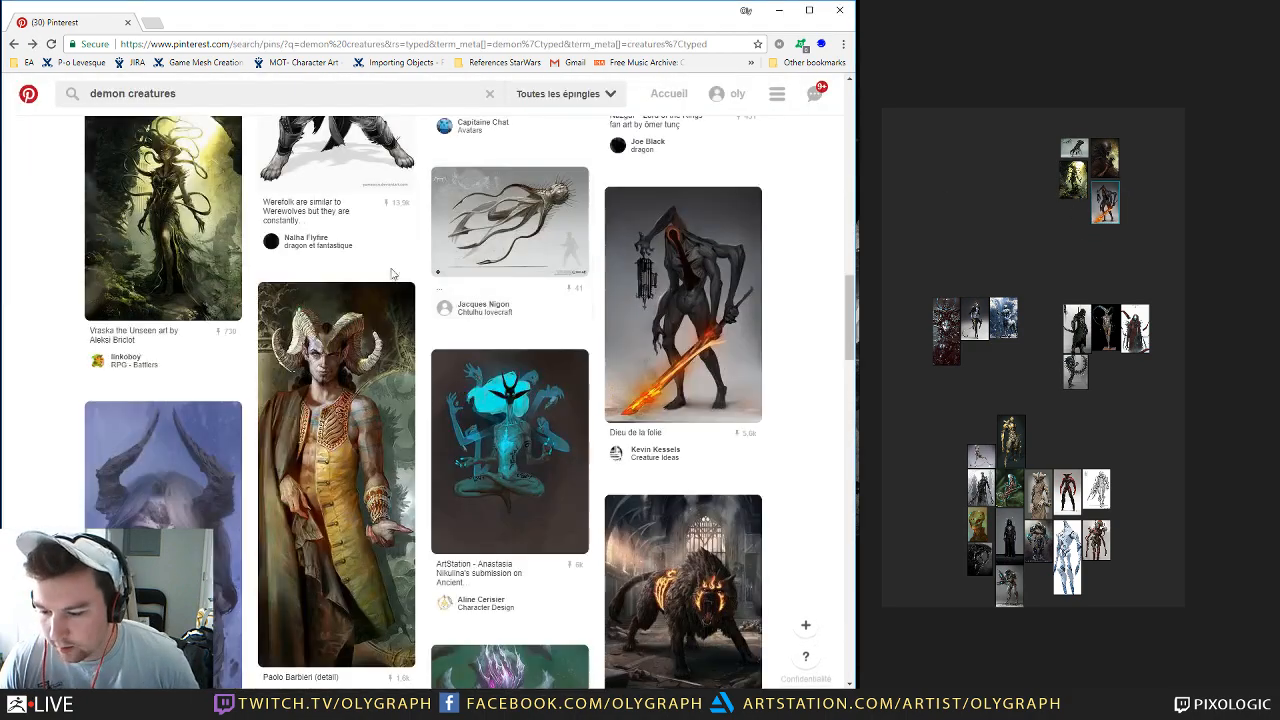
# Step: Copy the blue "Frost chevalier" image and add it to the reference board below the Vraska image
pyautogui.scroll(-2, 333, 291)
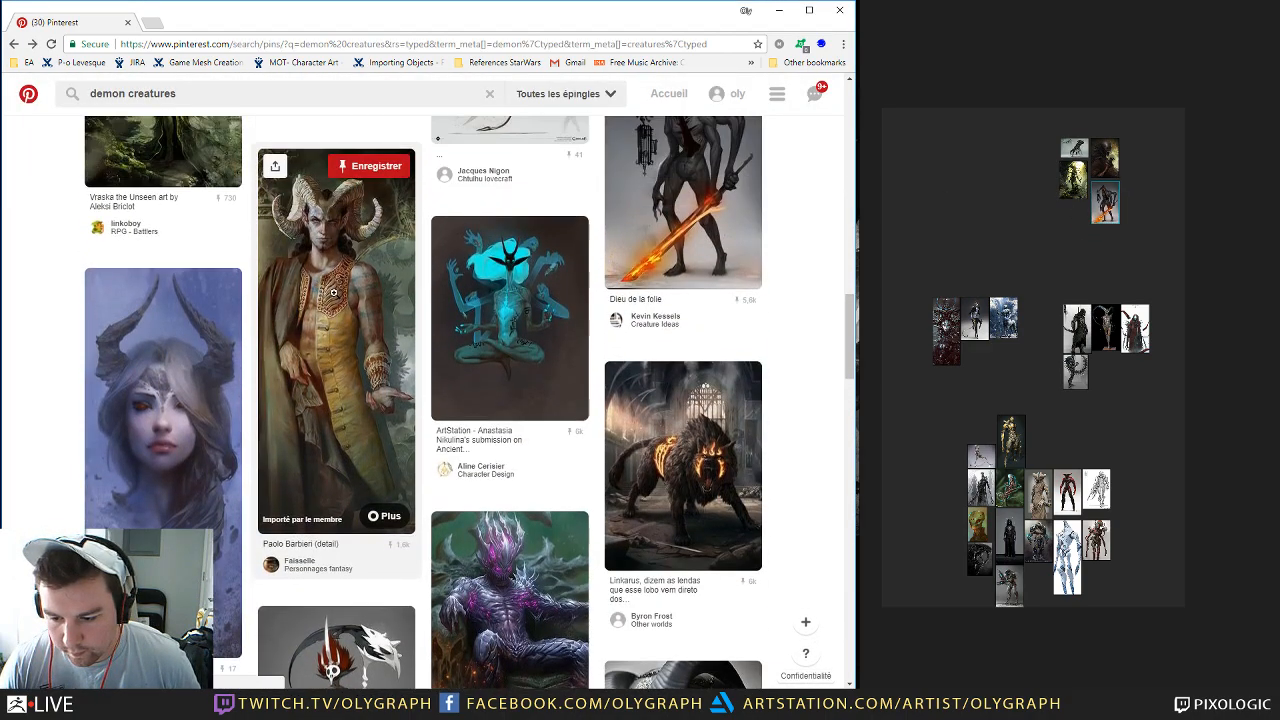
pyautogui.scroll(-3, 334, 295)
pyautogui.scroll(-2, 335, 298)
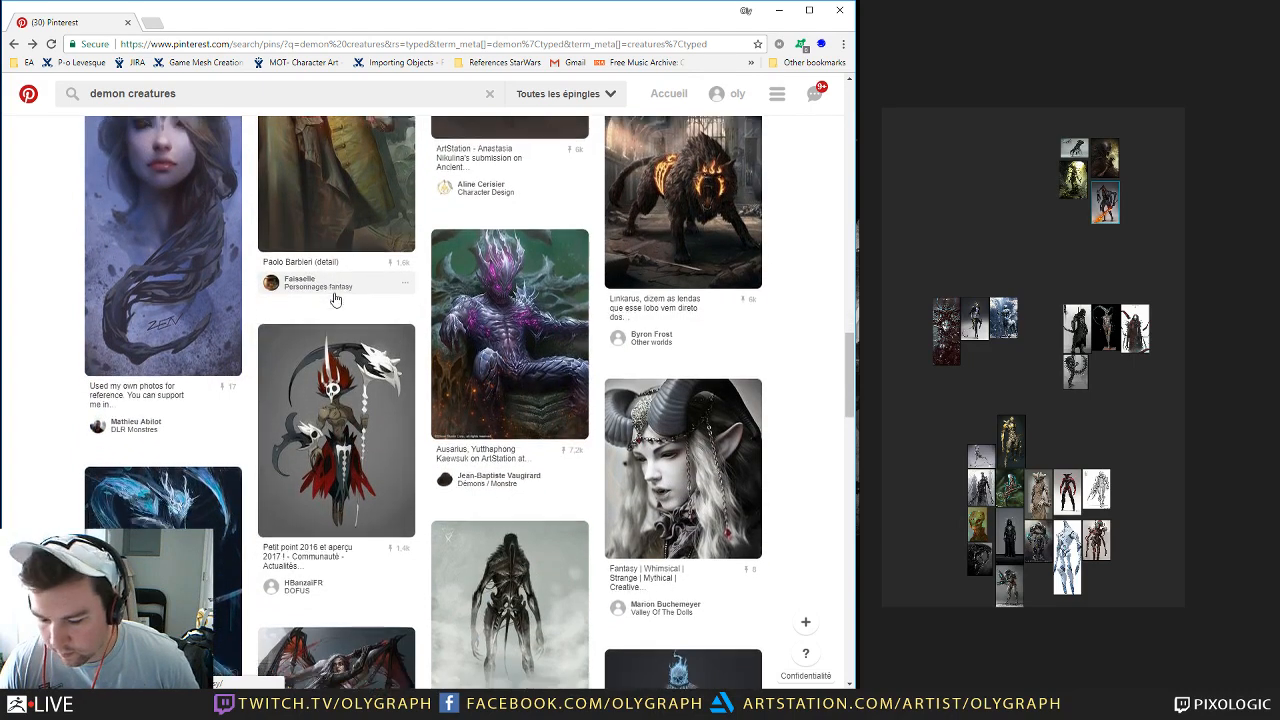
pyautogui.click(211, 413)
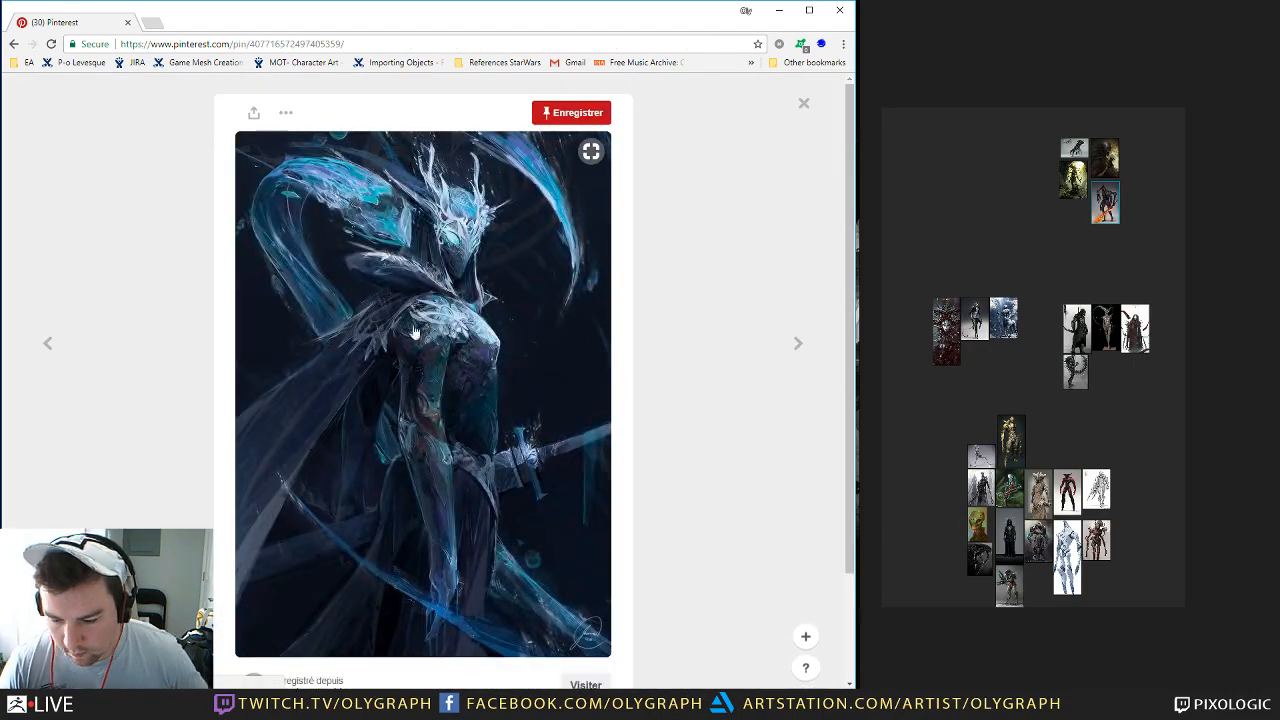
pyautogui.rightClick(436, 303)
pyautogui.click(474, 439)
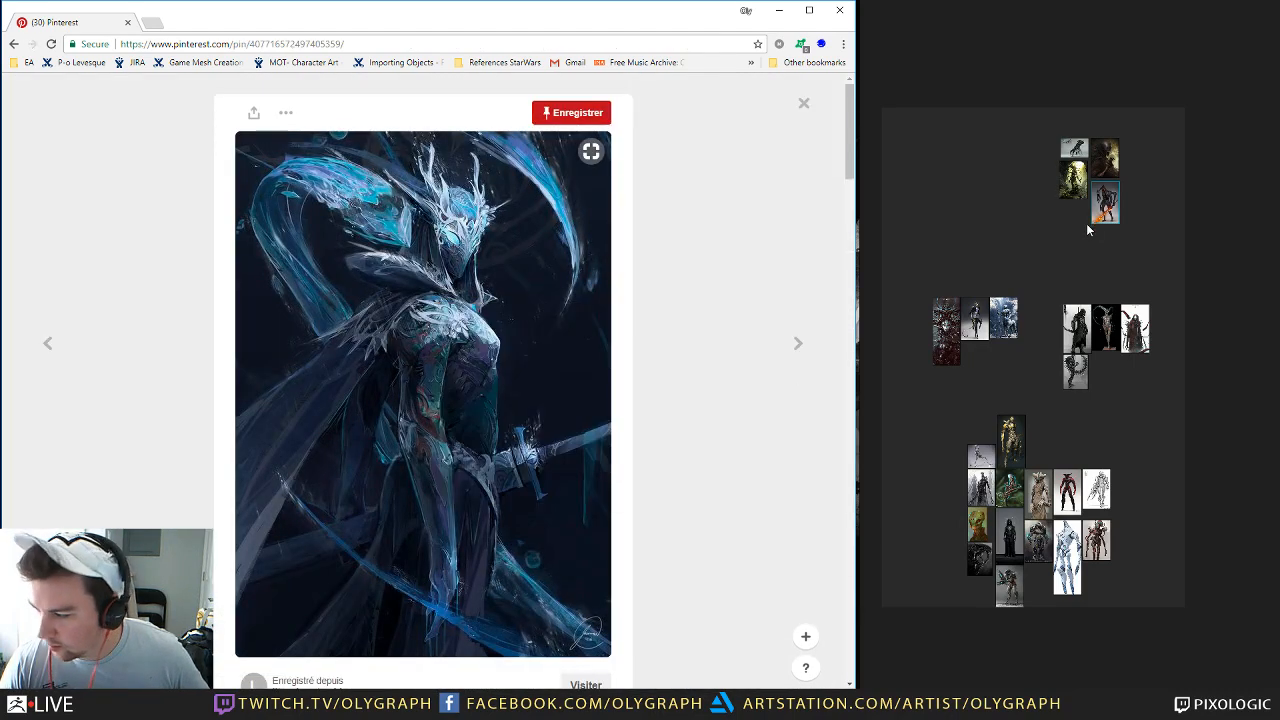
pyautogui.click(1088, 224)
pyautogui.hotkey('ctrl', 'v')
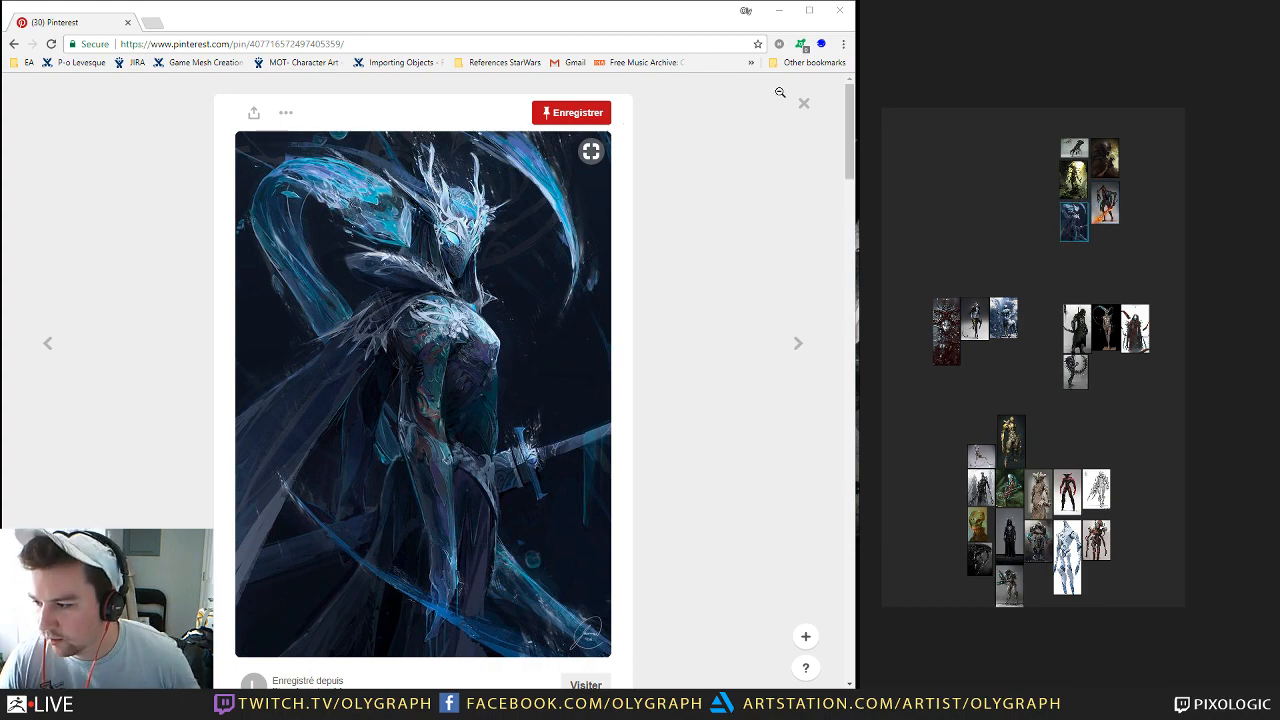
pyautogui.click(803, 104)
# Step: Copy the dark giant standing in pale fog and place it beside the skull-headed creature at the end of the board's upper row
pyautogui.scroll(-3, 500, 212)
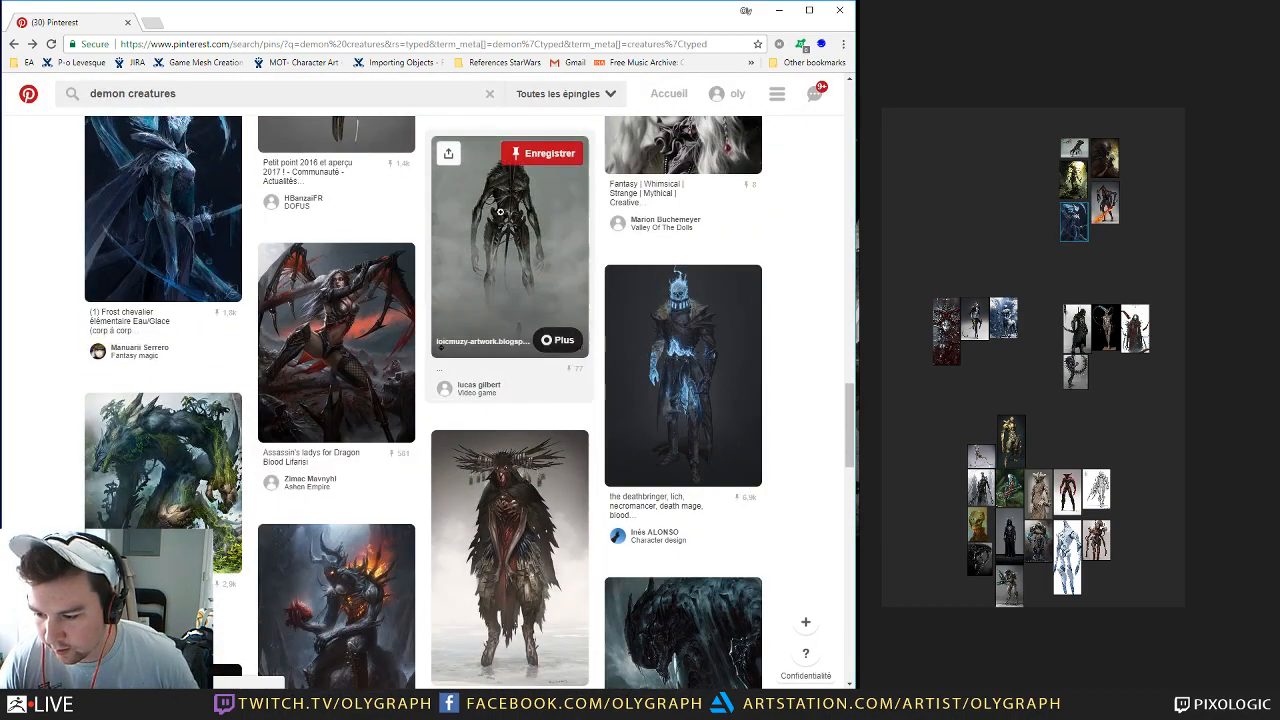
pyautogui.click(500, 212)
pyautogui.rightClick(480, 220)
pyautogui.click(545, 355)
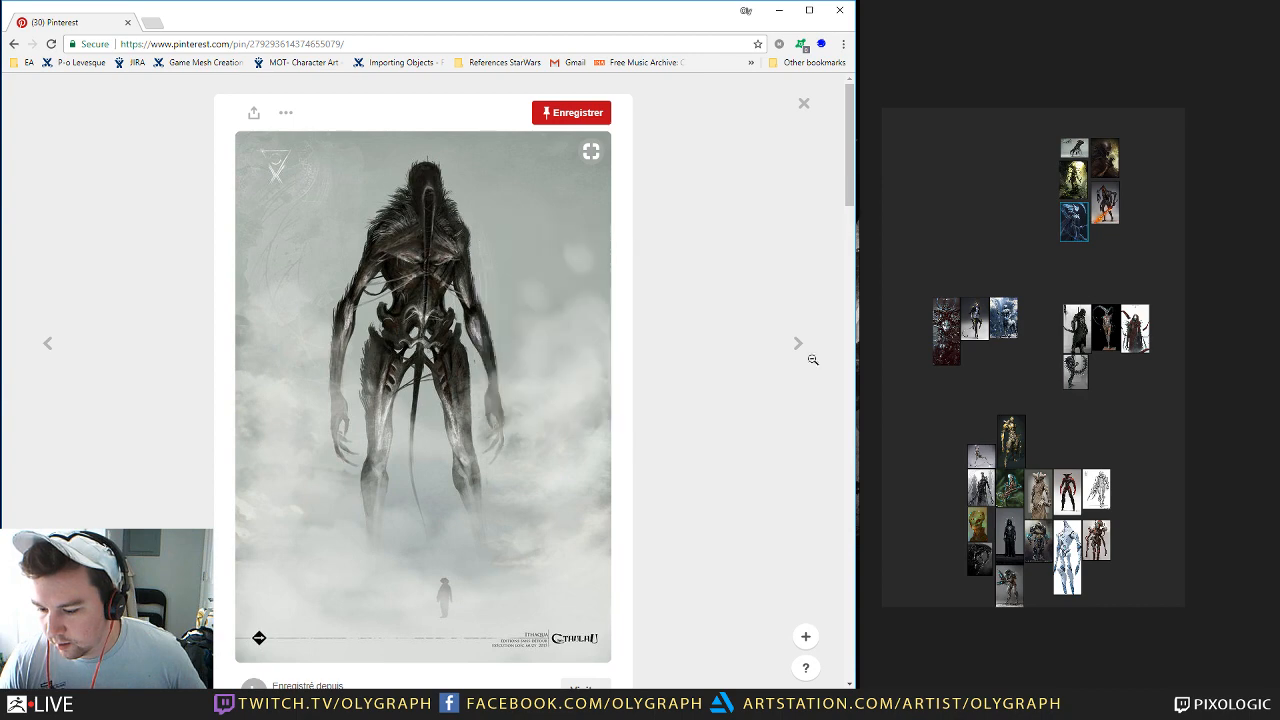
pyautogui.click(1138, 224)
pyautogui.hotkey('ctrl', 'v')
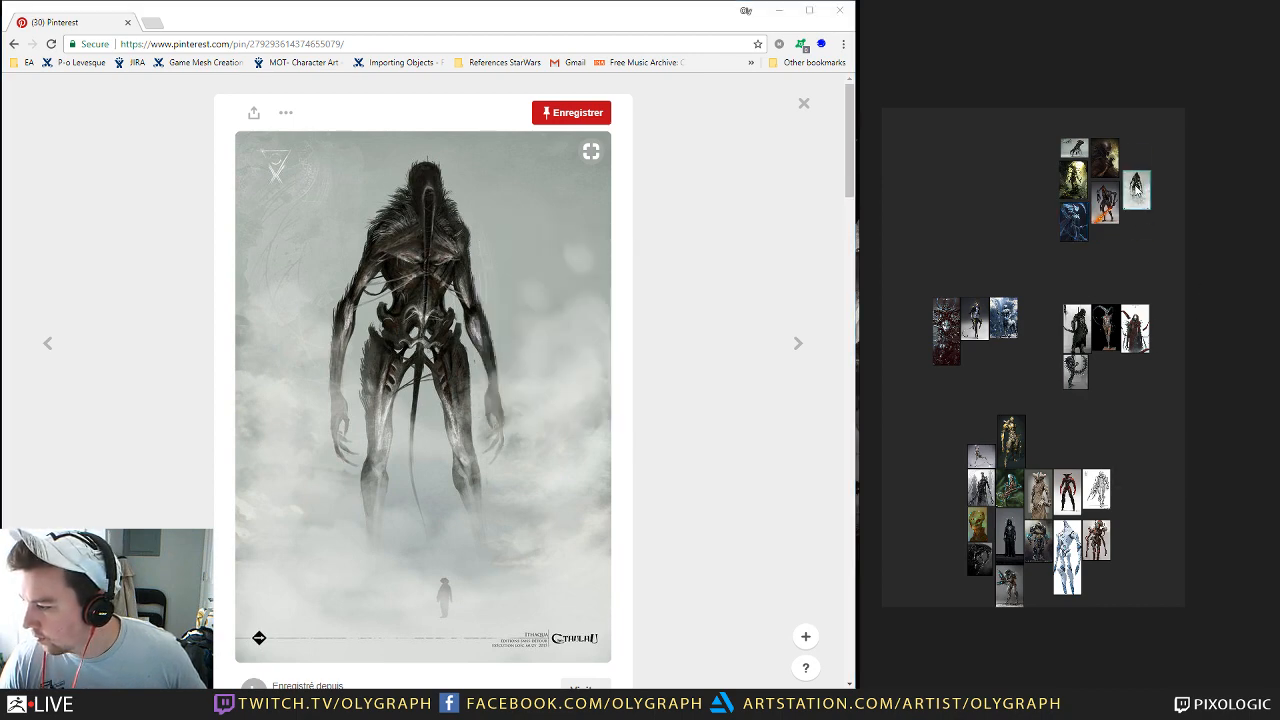
pyautogui.moveTo(1136, 185); pyautogui.dragTo(1137, 166)
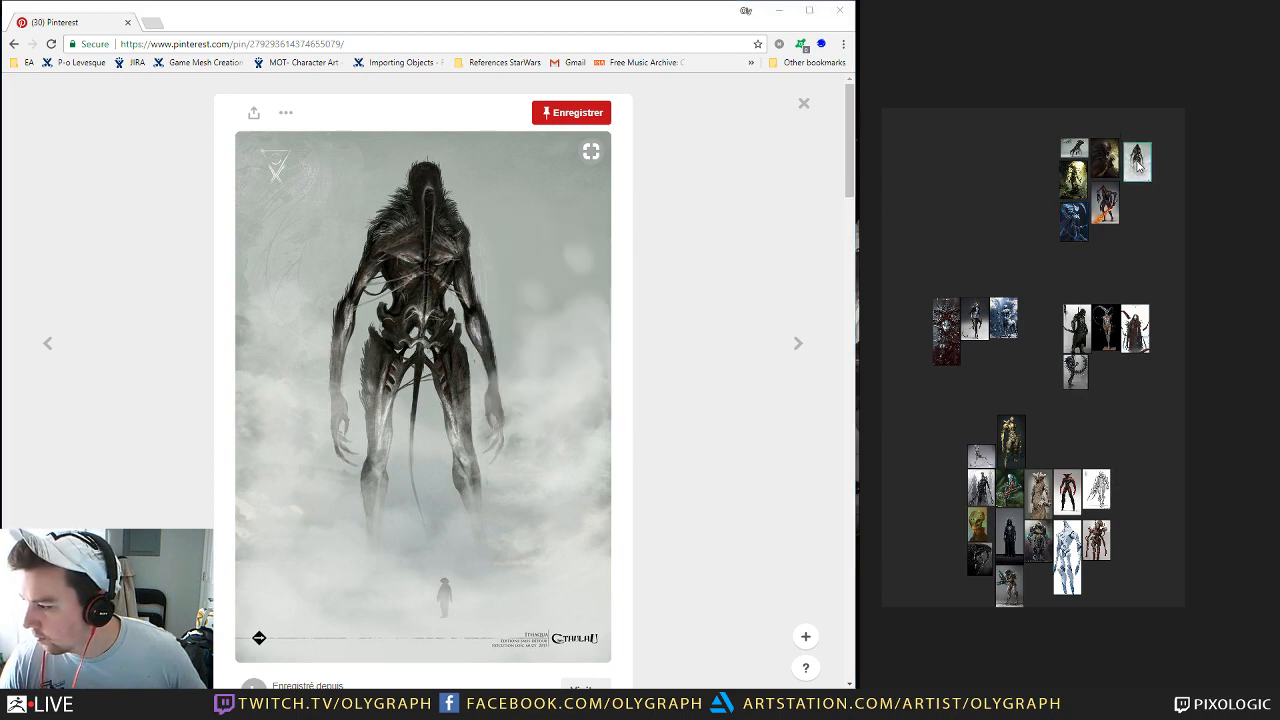
pyautogui.click(803, 104)
# Step: Find the "Posessed" hooded figure with bloodied wings, copy its image and place it below the fog giant on the reference board
pyautogui.scroll(-1, 306, 274)
pyautogui.scroll(1, 306, 274)
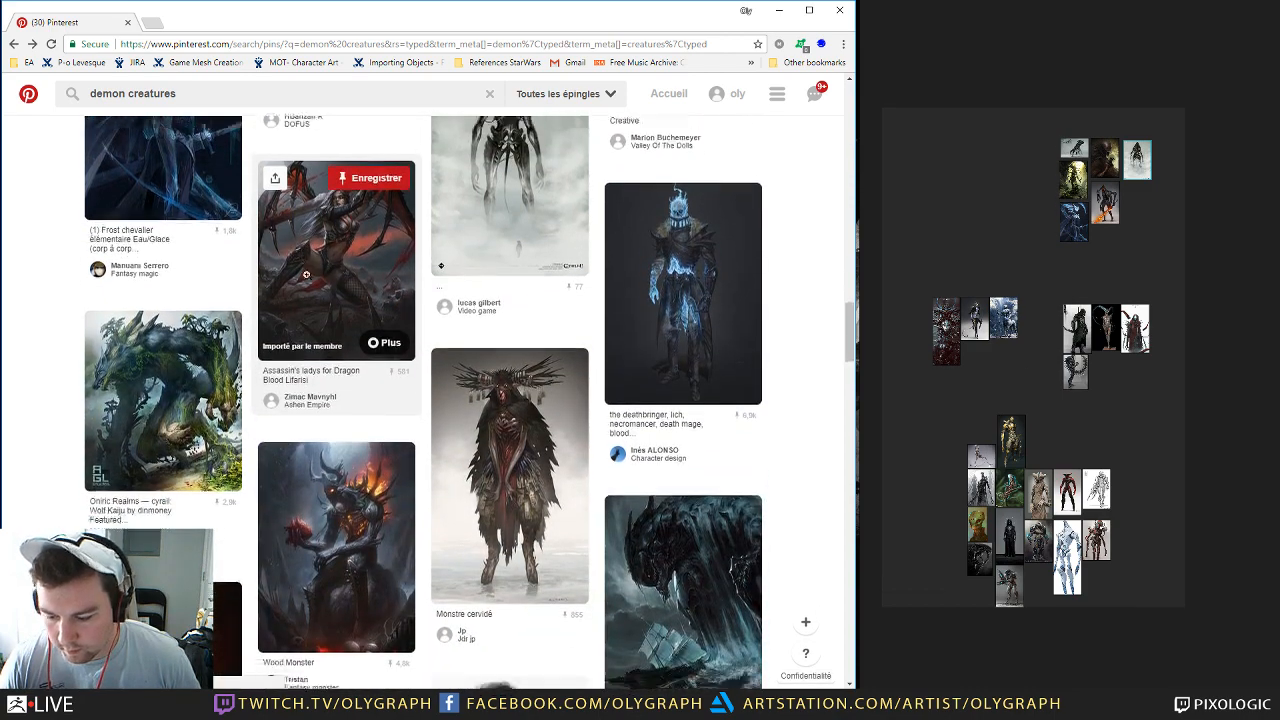
pyautogui.scroll(-2, 306, 274)
pyautogui.scroll(-2, 29, 219)
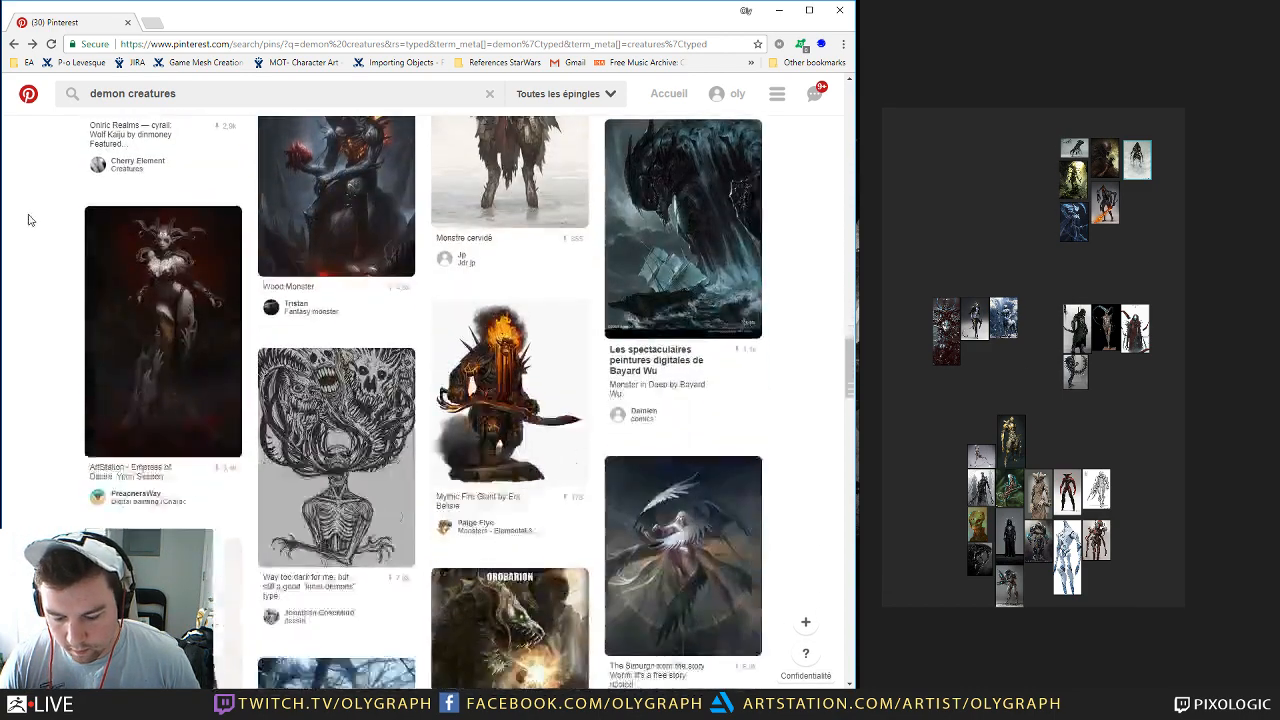
pyautogui.scroll(-3, 29, 219)
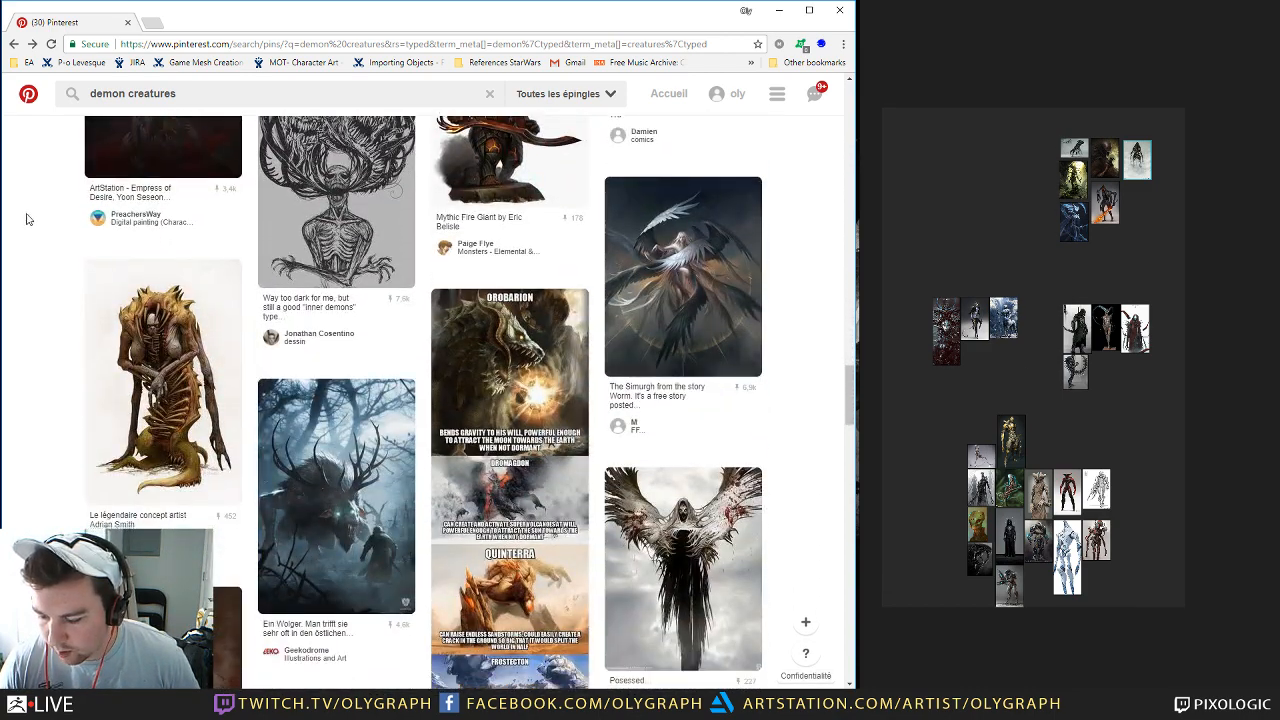
pyautogui.scroll(-3, 29, 219)
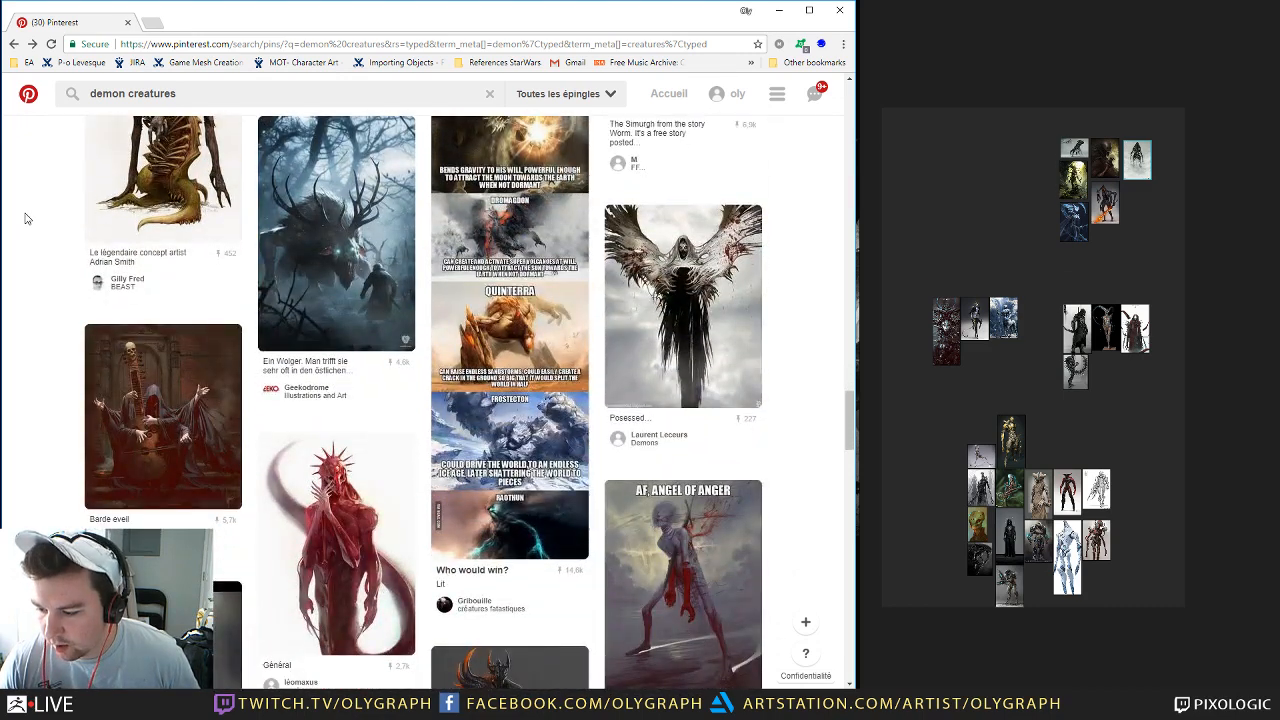
pyautogui.scroll(-1, 29, 219)
pyautogui.click(680, 250)
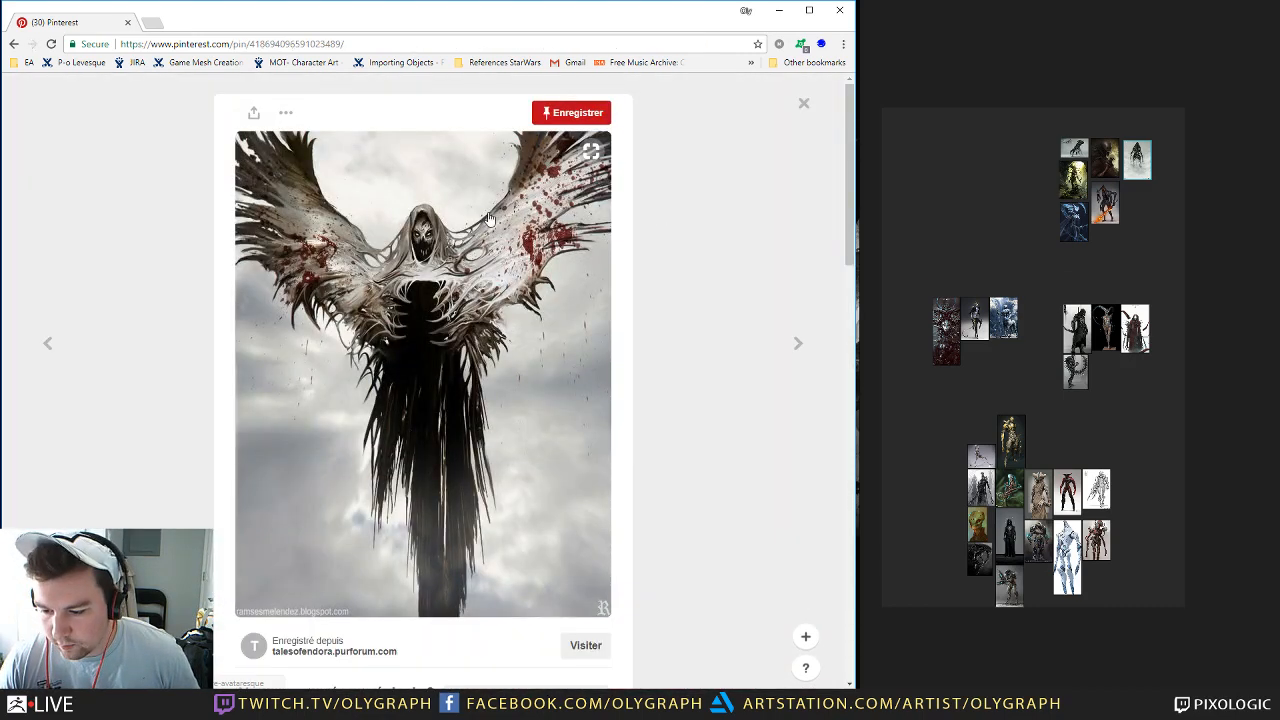
pyautogui.rightClick(490, 218)
pyautogui.click(567, 348)
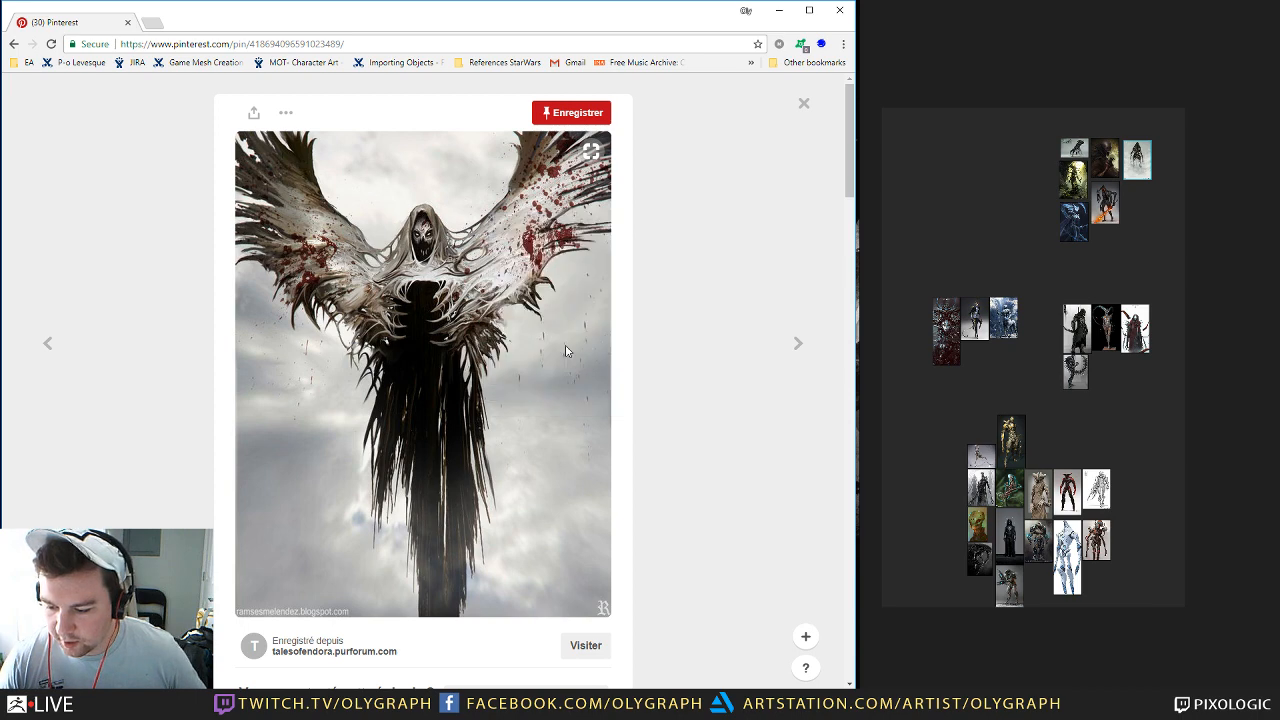
pyautogui.click(1101, 218)
pyautogui.hotkey('ctrl', 'v')
pyautogui.moveTo(1112, 211); pyautogui.dragTo(1133, 206)
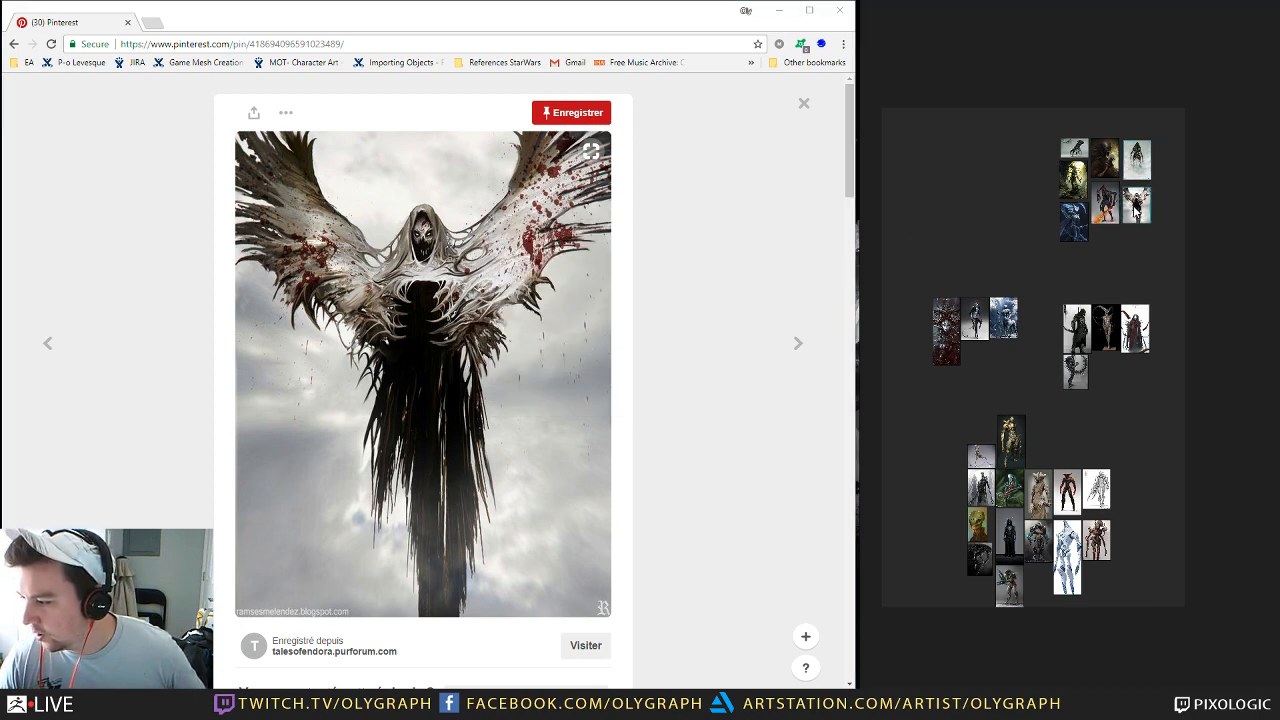
pyautogui.click(804, 103)
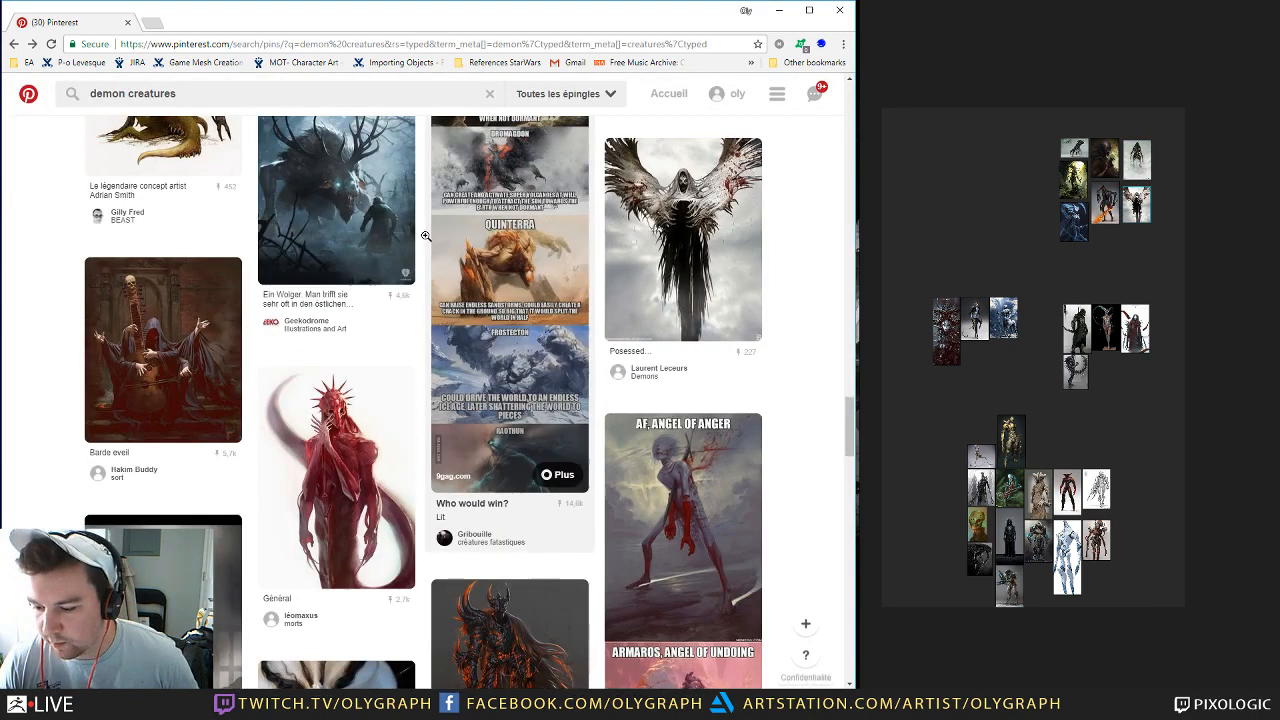
# Step: Browse further through the demon creatures search results for more concept images suited to the reference board
pyautogui.scroll(-2, 372, 262)
pyautogui.scroll(-2, 372, 262)
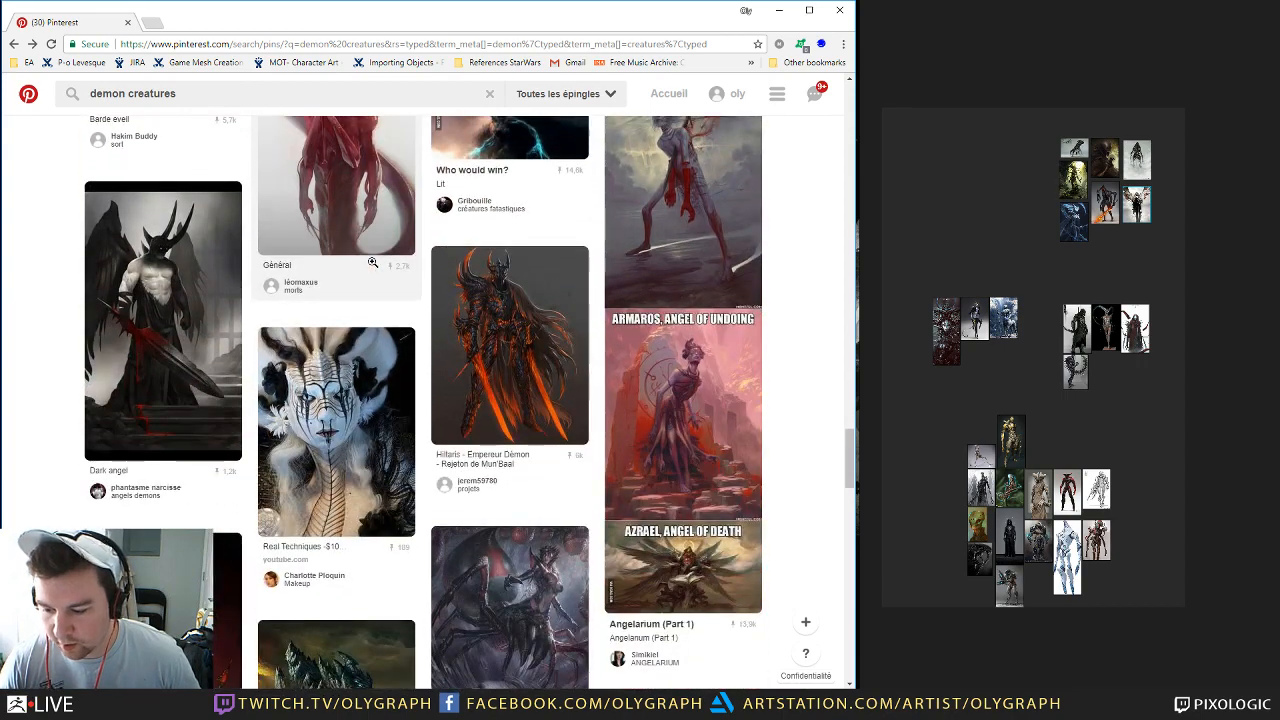
pyautogui.moveTo(372, 262)
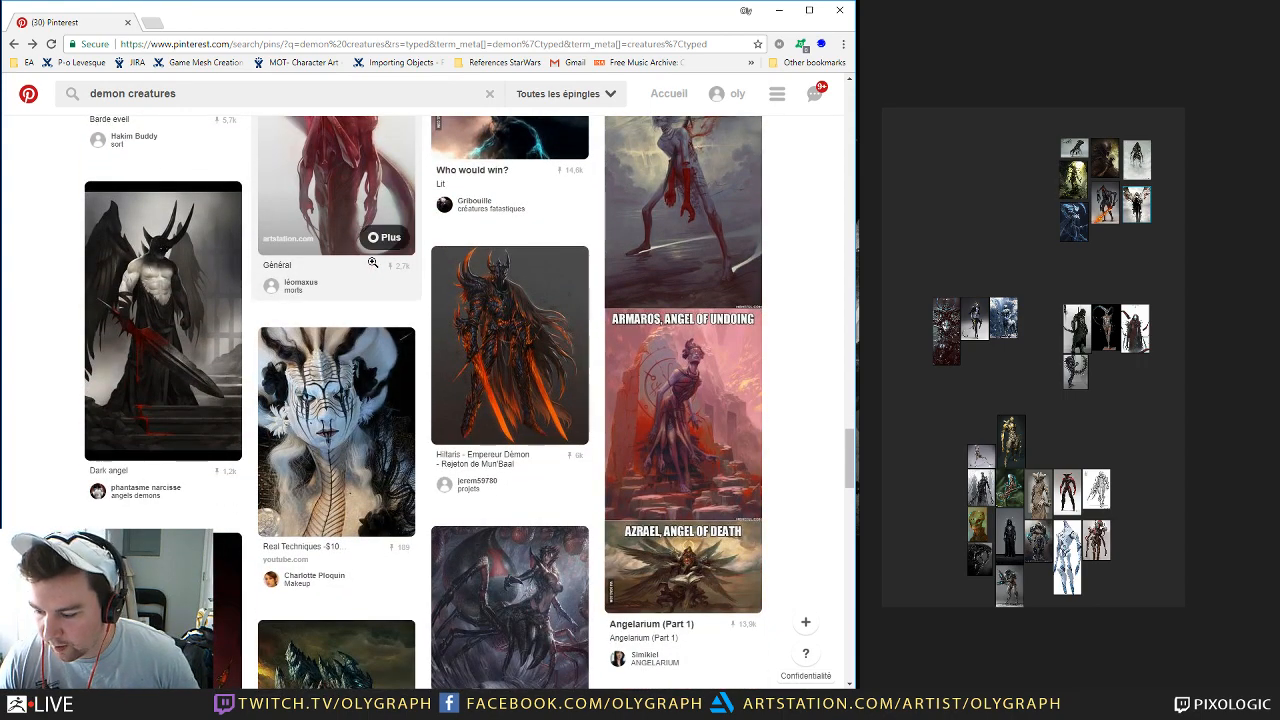
pyautogui.scroll(-1, 372, 262)
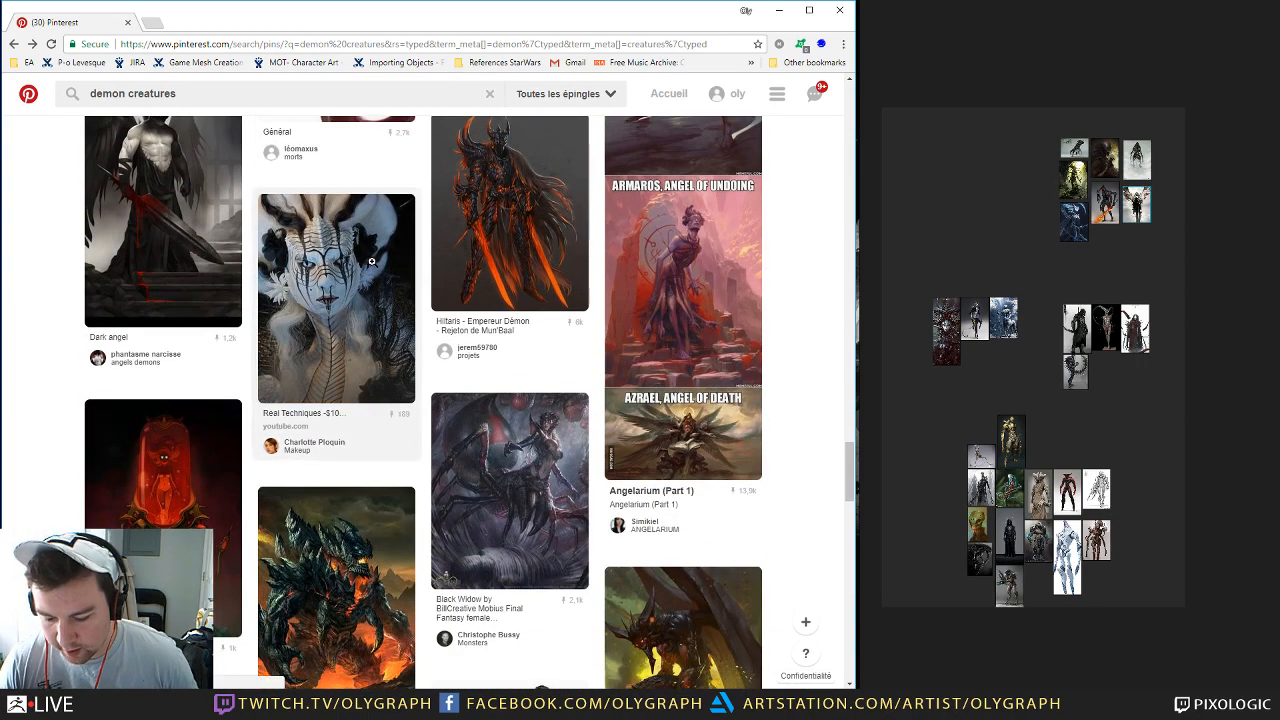
pyautogui.scroll(-2, 372, 262)
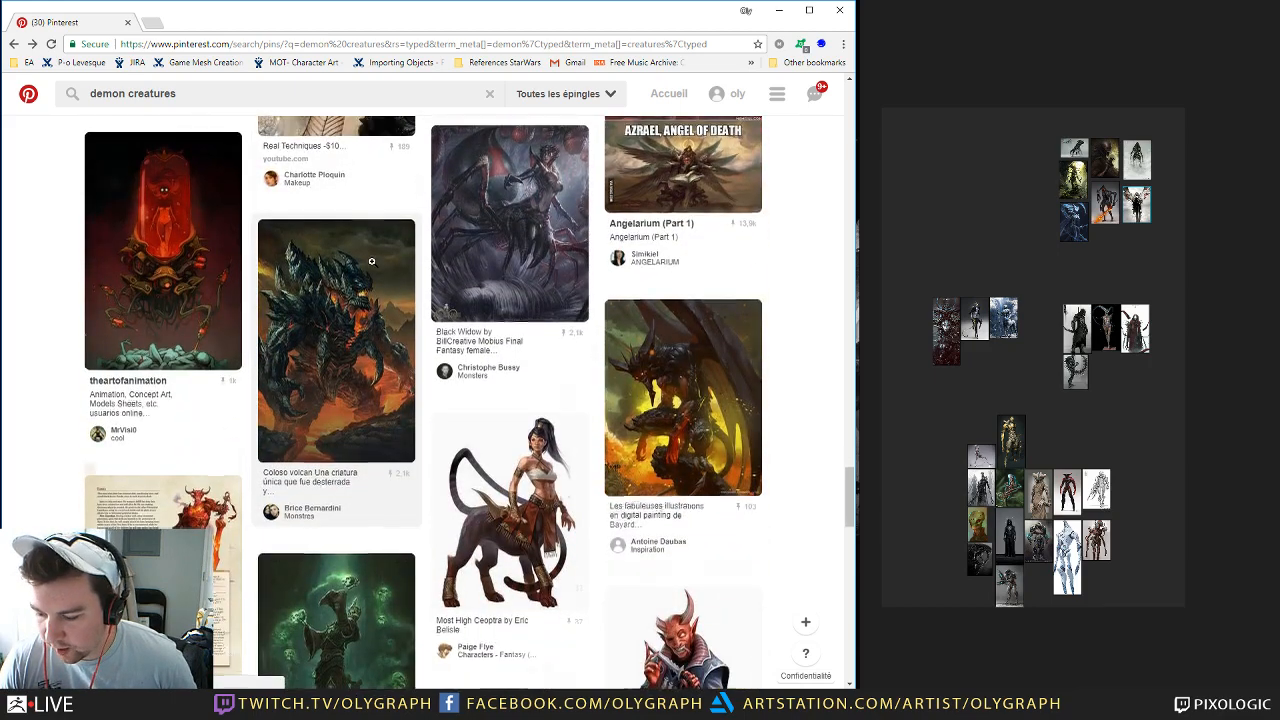
pyautogui.scroll(-1, 372, 262)
pyautogui.scroll(-3, 372, 262)
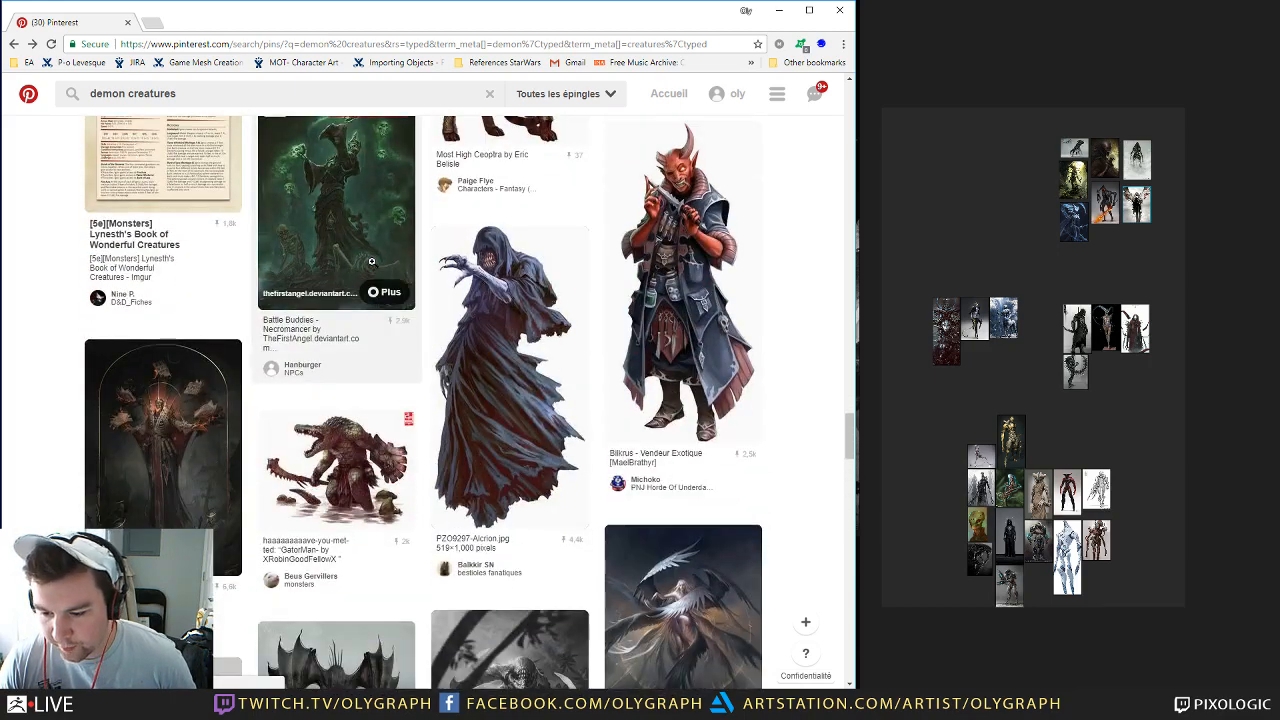
pyautogui.scroll(-2, 378, 240)
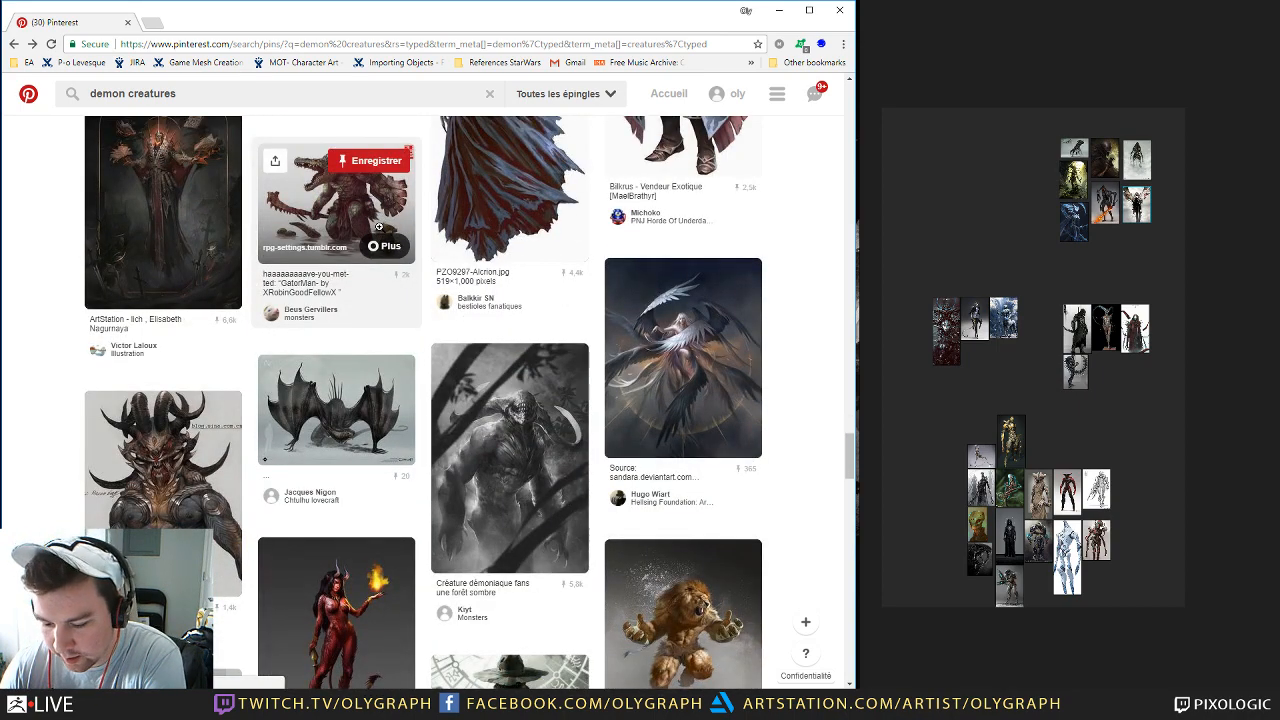
pyautogui.scroll(-1, 378, 226)
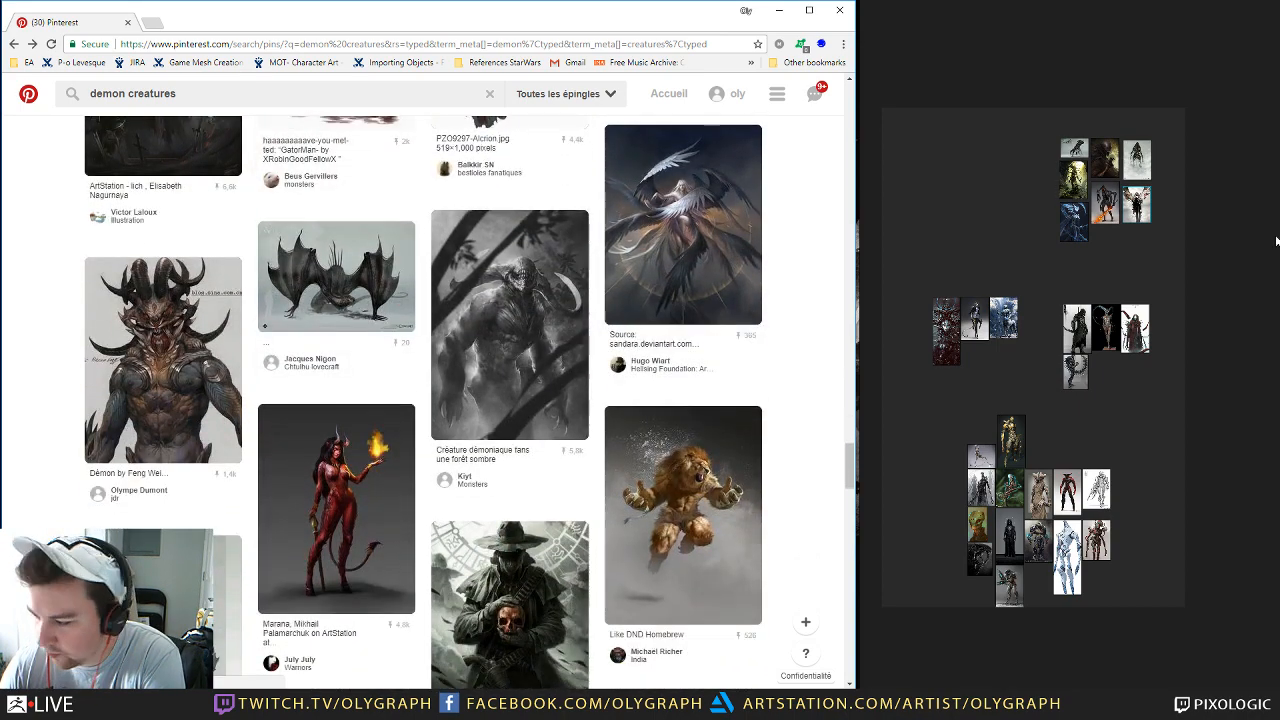
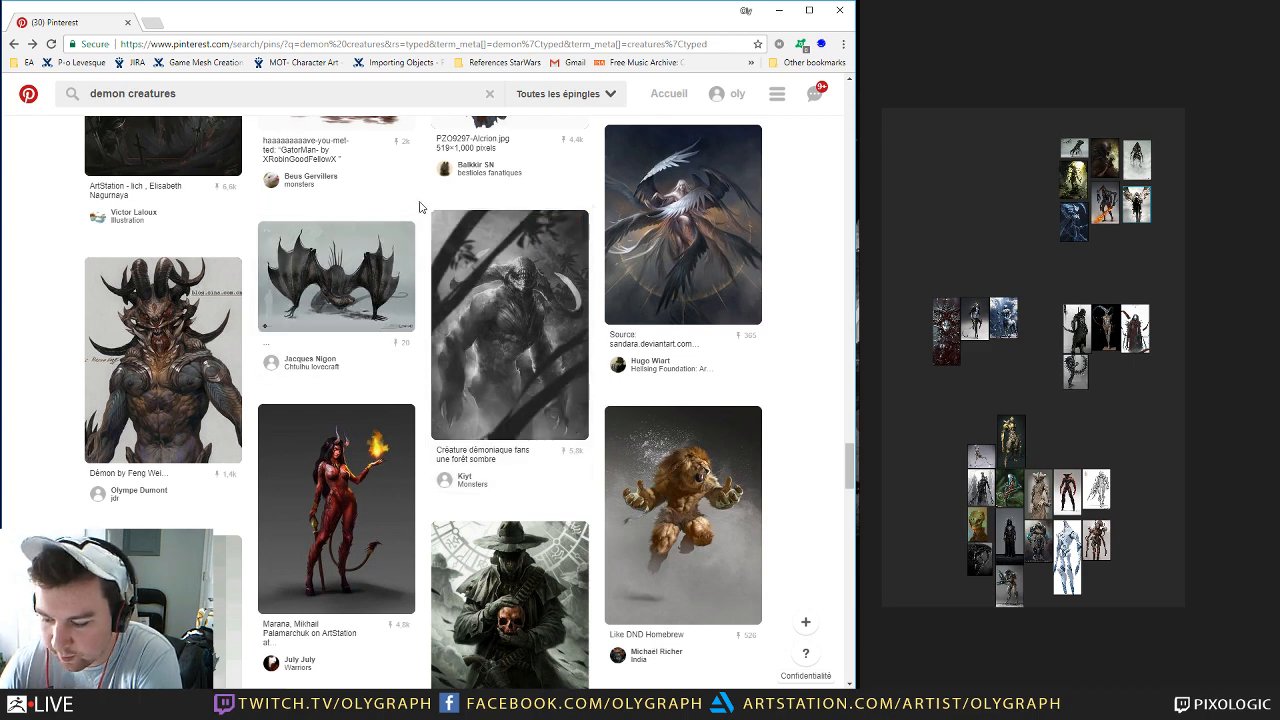
# Step: Find the "Demon Dragon Armor" figure, copy its image and place it at the start of the reference board's upper row
pyautogui.scroll(-2, 420, 207)
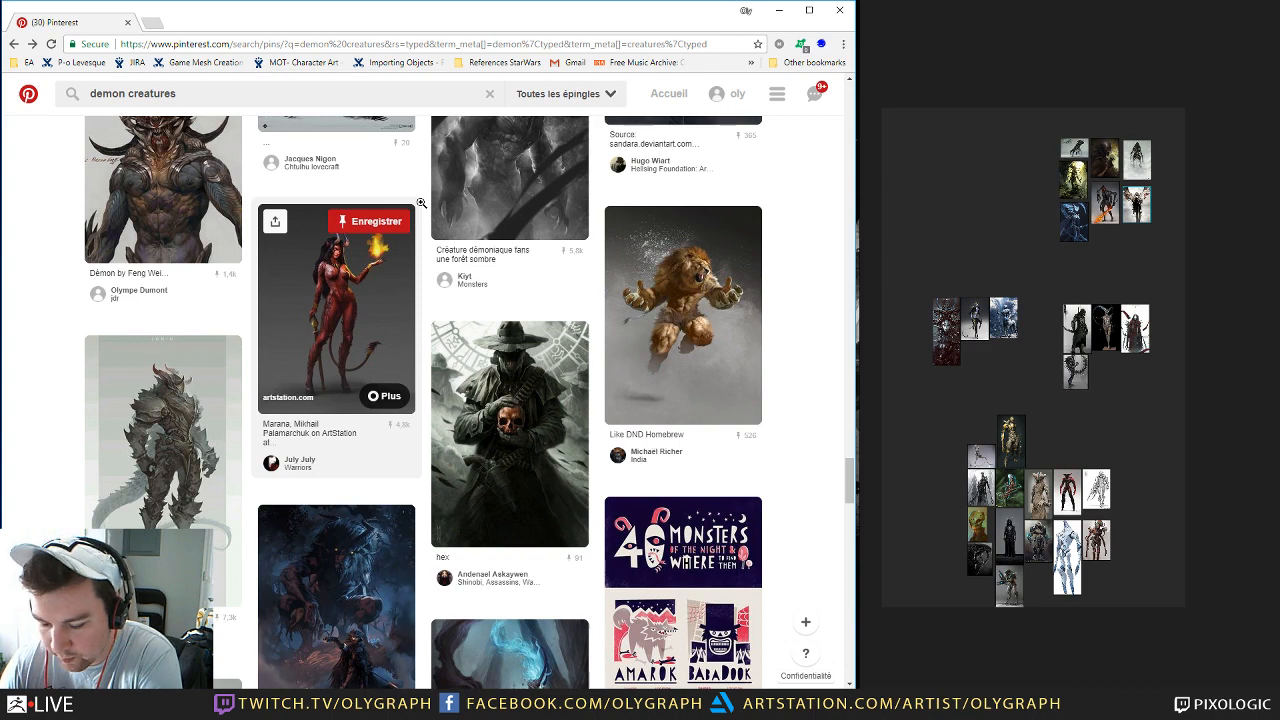
pyautogui.scroll(-2, 421, 203)
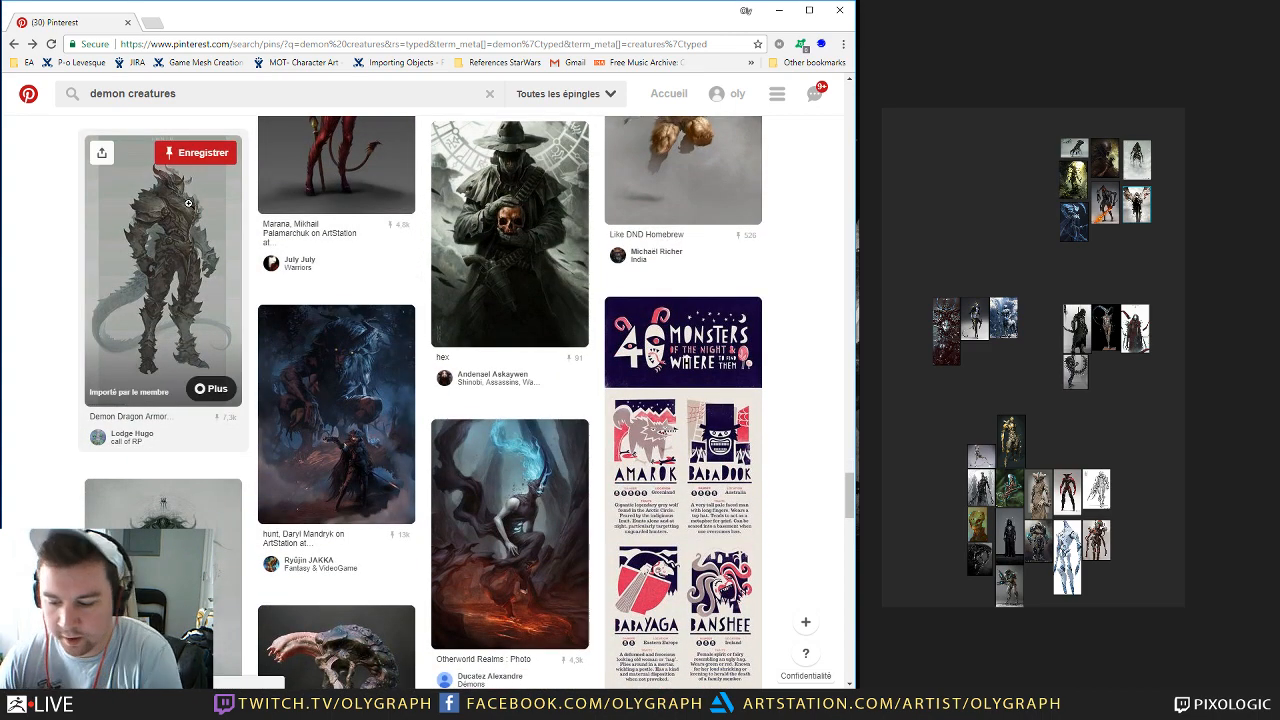
pyautogui.click(187, 203)
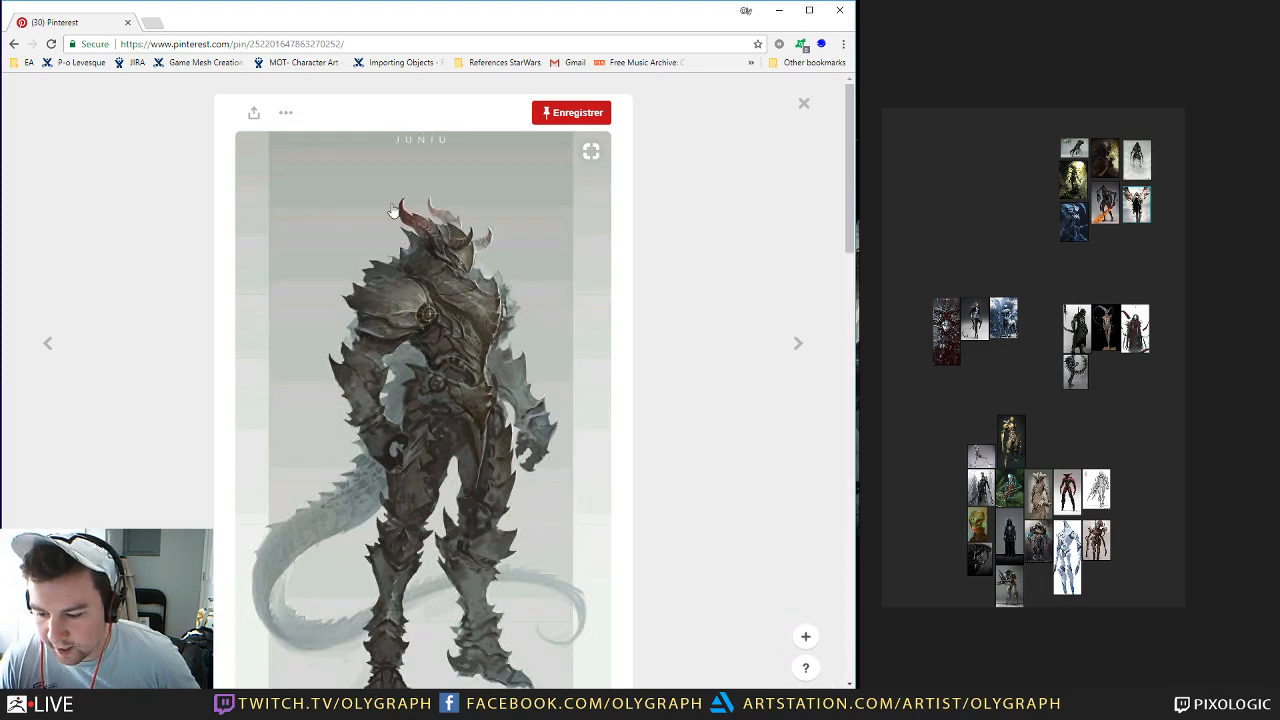
pyautogui.rightClick(494, 216)
pyautogui.click(583, 355)
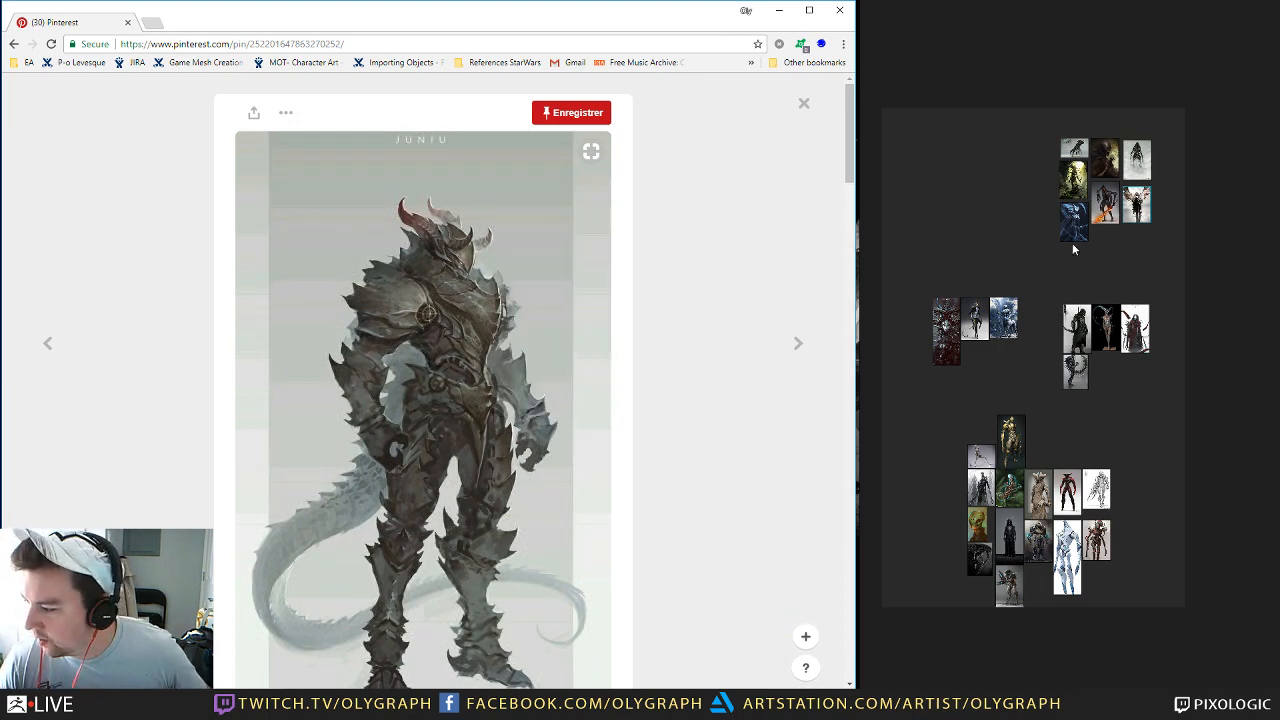
pyautogui.hotkey('ctrl', 'v')
pyautogui.moveTo(1042, 248); pyautogui.dragTo(1032, 164)
pyautogui.click(803, 103)
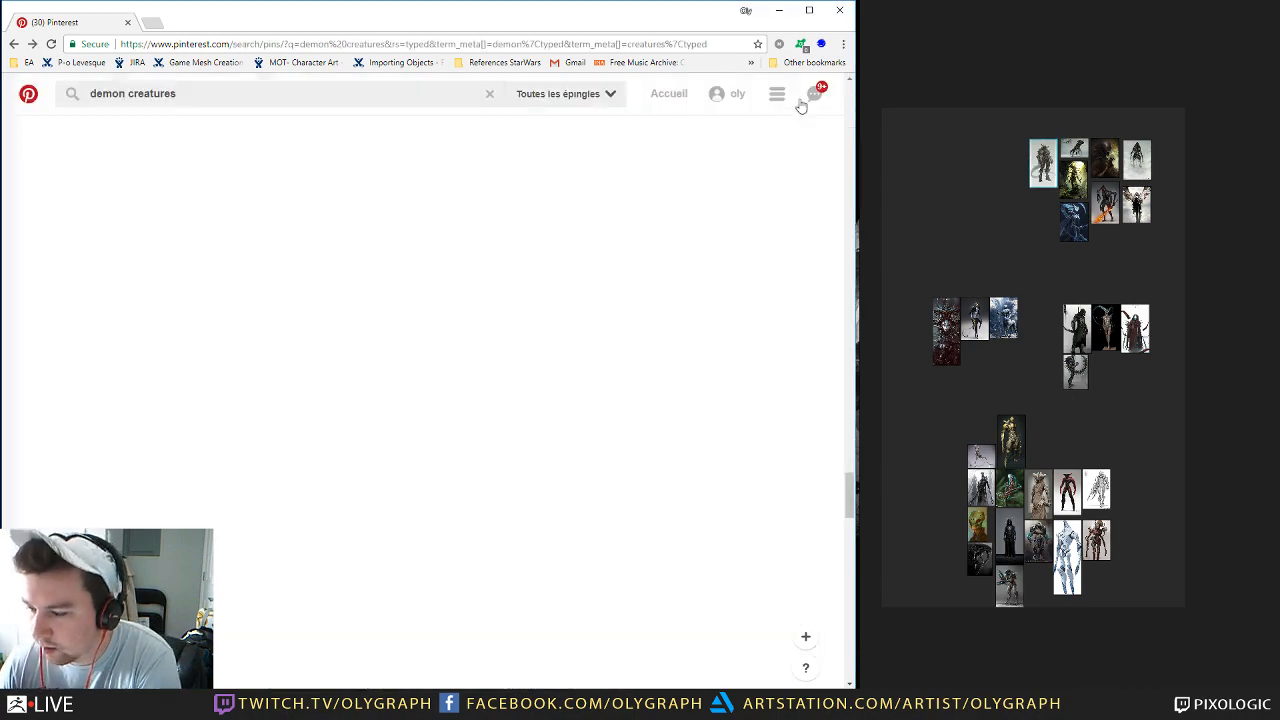
# Step: Find the long-horned skeletal figure in the dark archway, copy its image and place it below the dragon-armored demon on the board
pyautogui.scroll(-3, 362, 280)
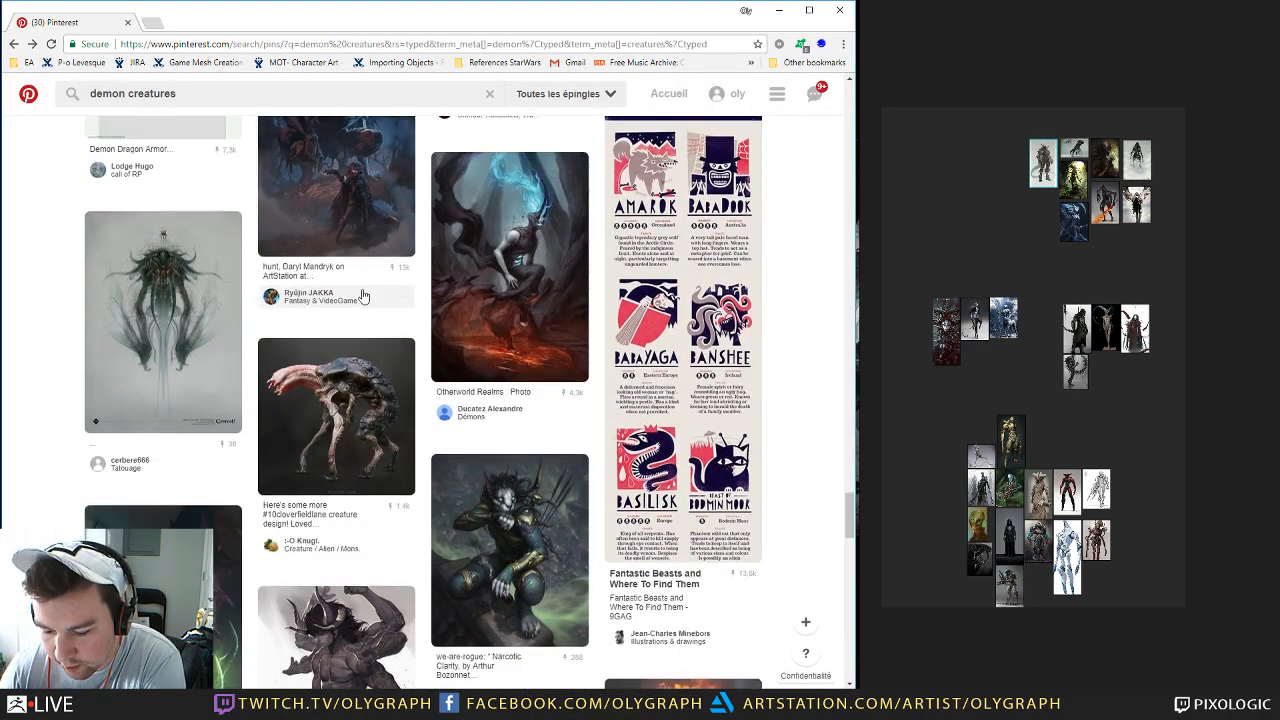
pyautogui.scroll(-1, 363, 288)
pyautogui.scroll(-3, 363, 295)
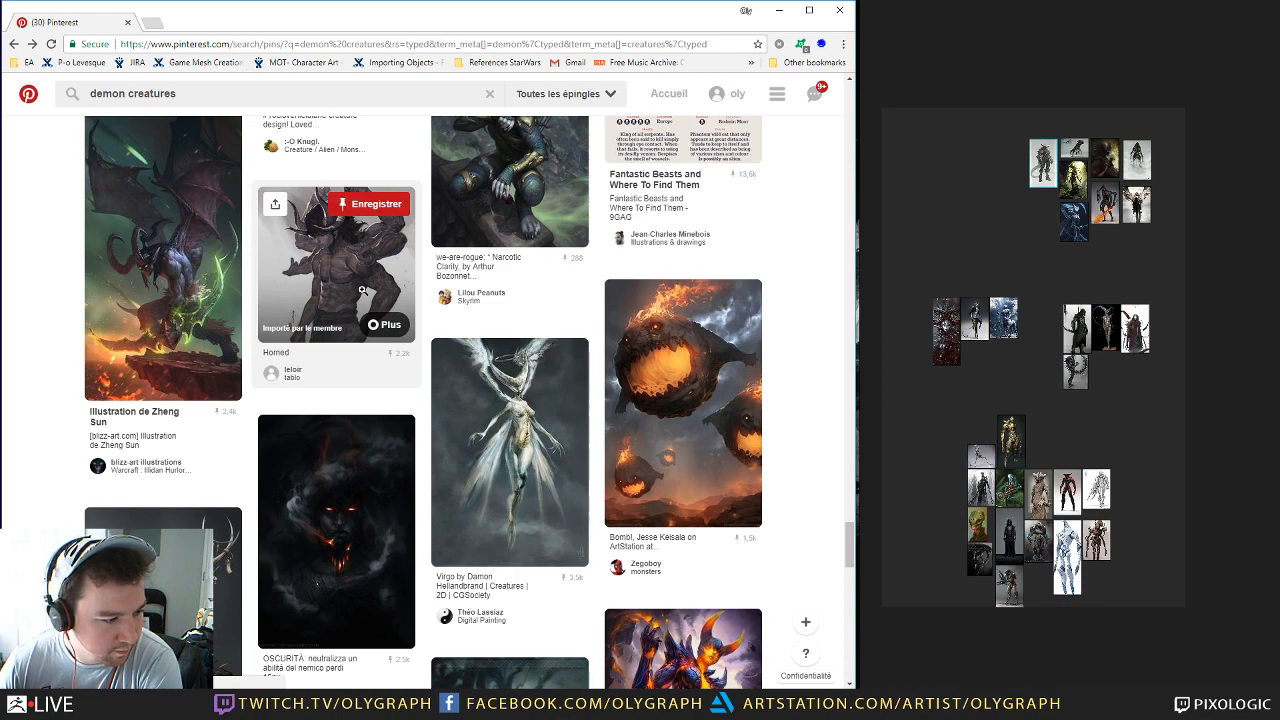
pyautogui.scroll(-4, 363, 290)
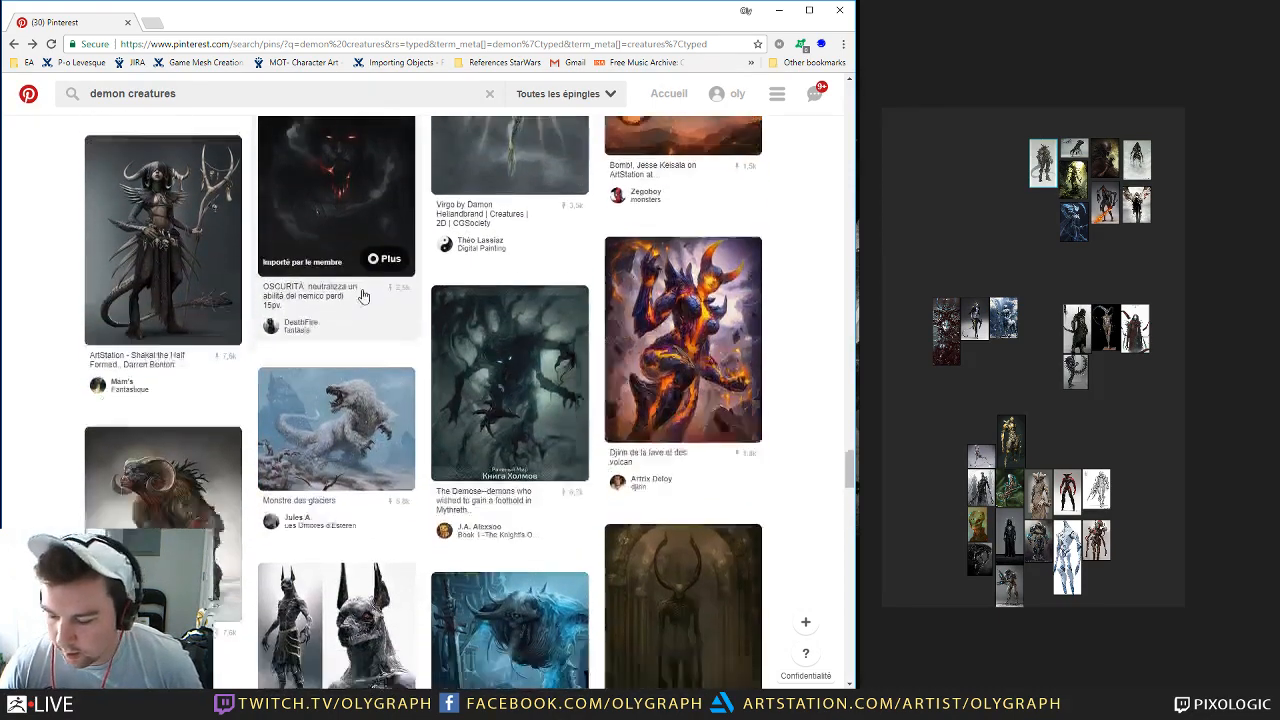
pyautogui.scroll(-3, 363, 290)
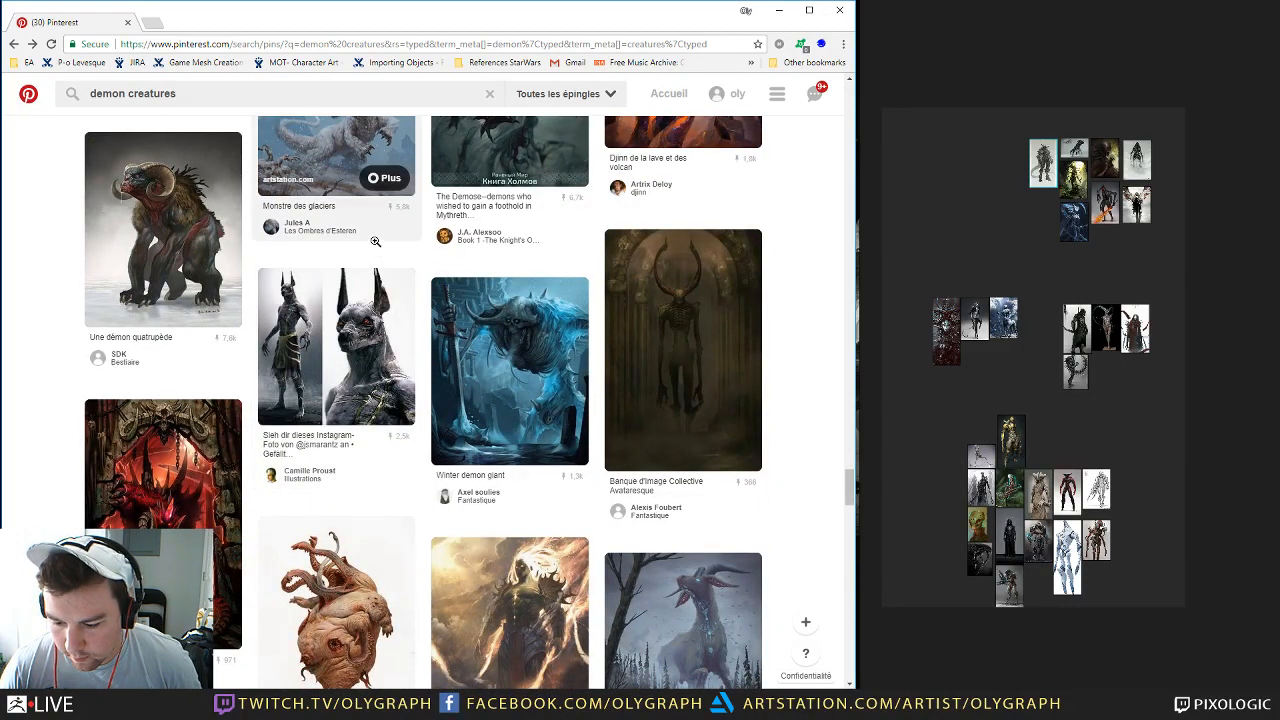
pyautogui.scroll(-2, 426, 363)
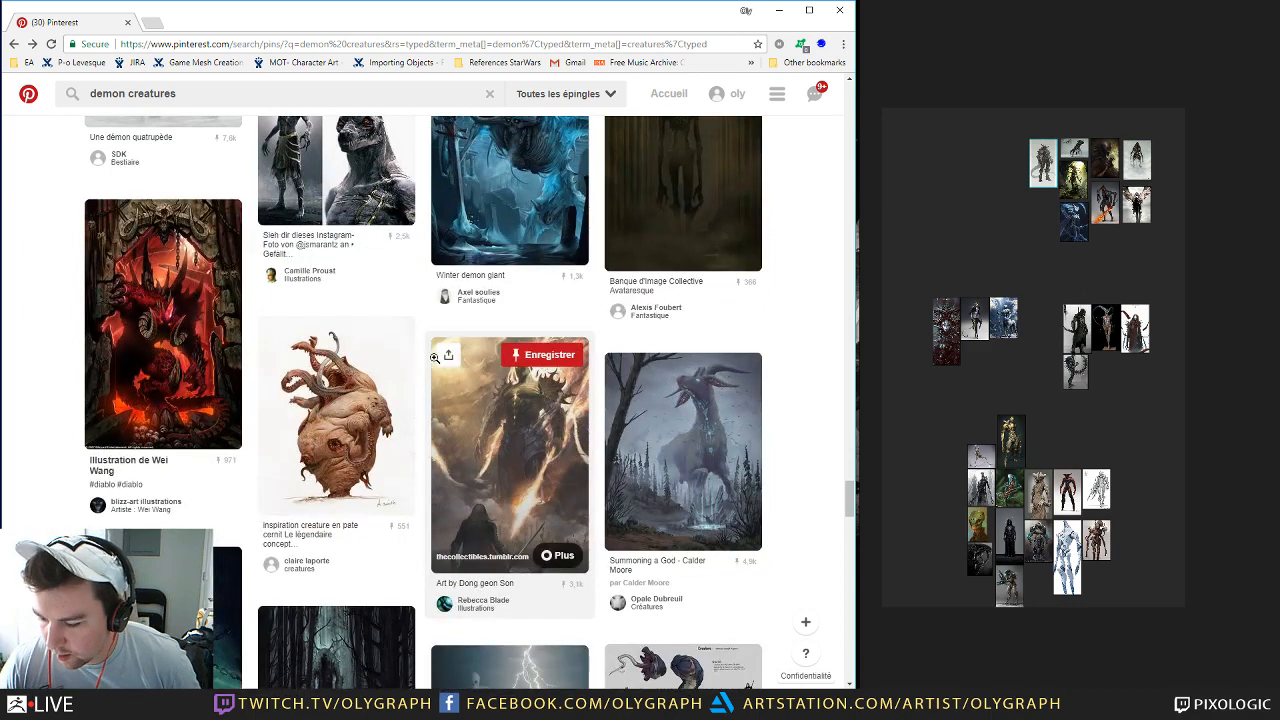
pyautogui.scroll(1, 434, 357)
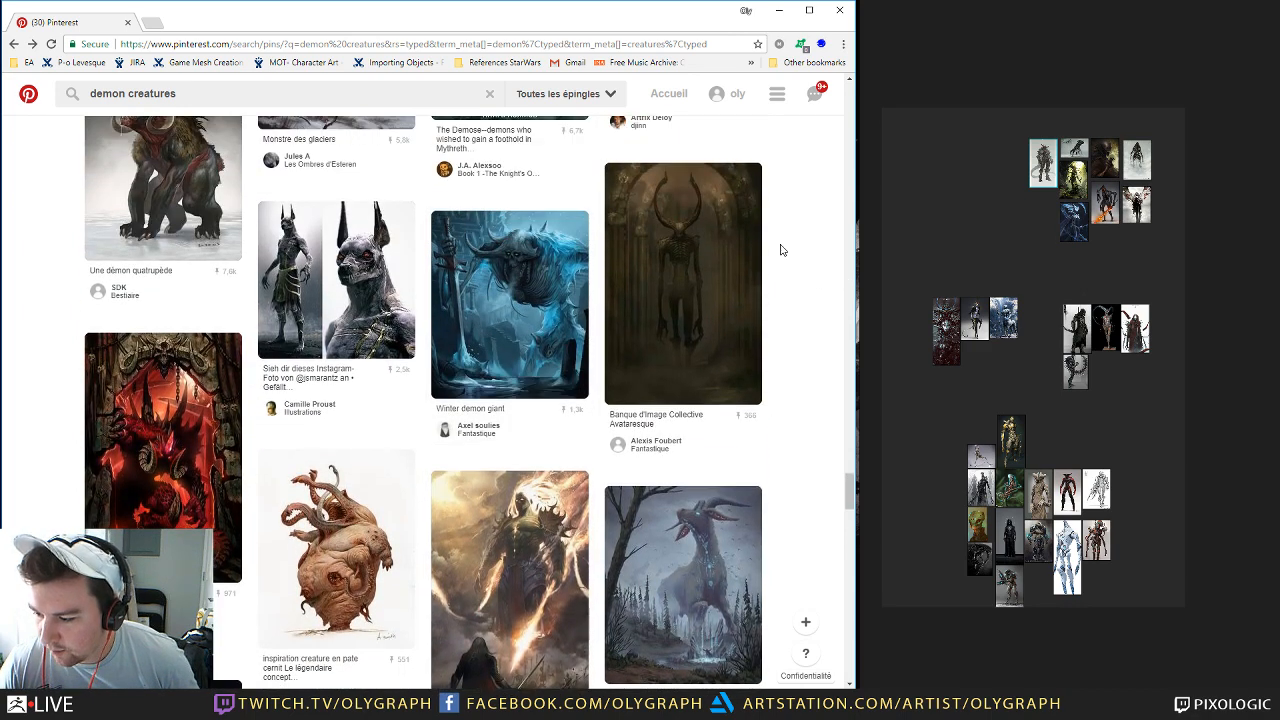
pyautogui.click(645, 258)
pyautogui.rightClick(356, 228)
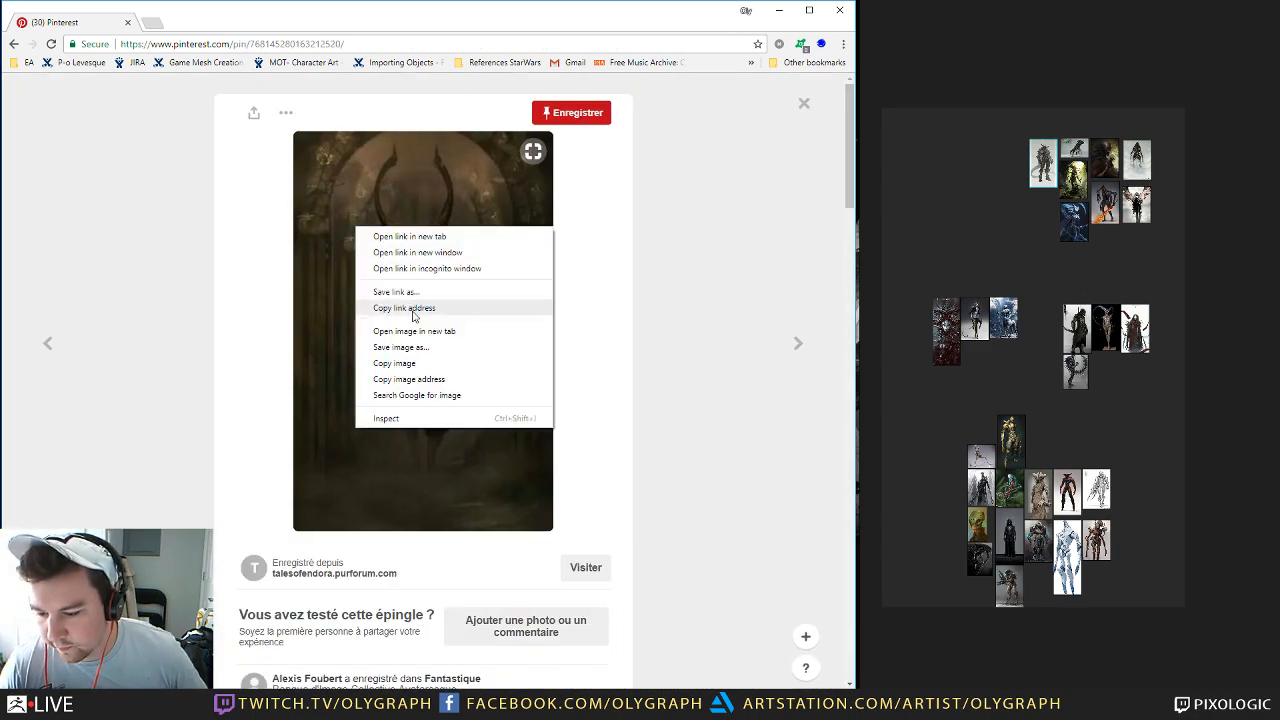
pyautogui.click(420, 363)
pyautogui.click(1040, 268)
pyautogui.hotkey('ctrl', 'v')
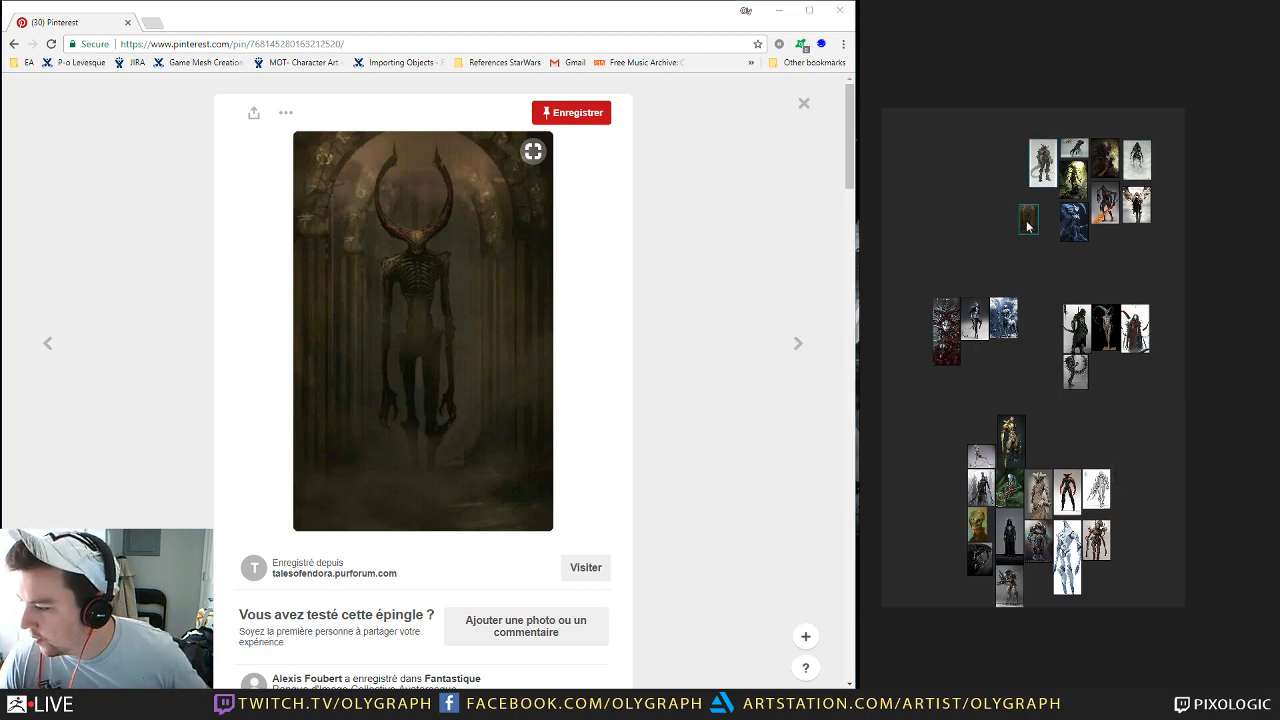
pyautogui.moveTo(1028, 226); pyautogui.dragTo(1041, 215)
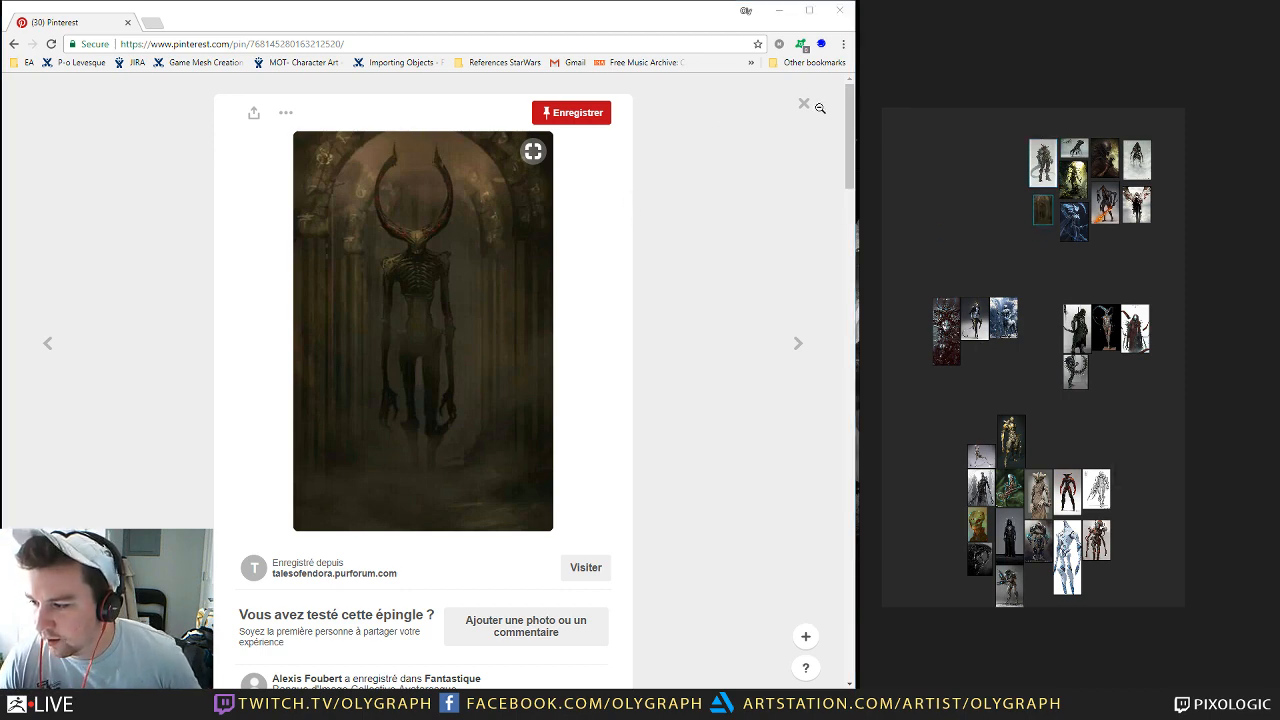
pyautogui.click(766, 117)
# Step: Find the "Morbid Fantasy" skull-covered brute, copy its image and place it before the dragon-armored demon in the board's upper row
pyautogui.scroll(-3, 143, 209)
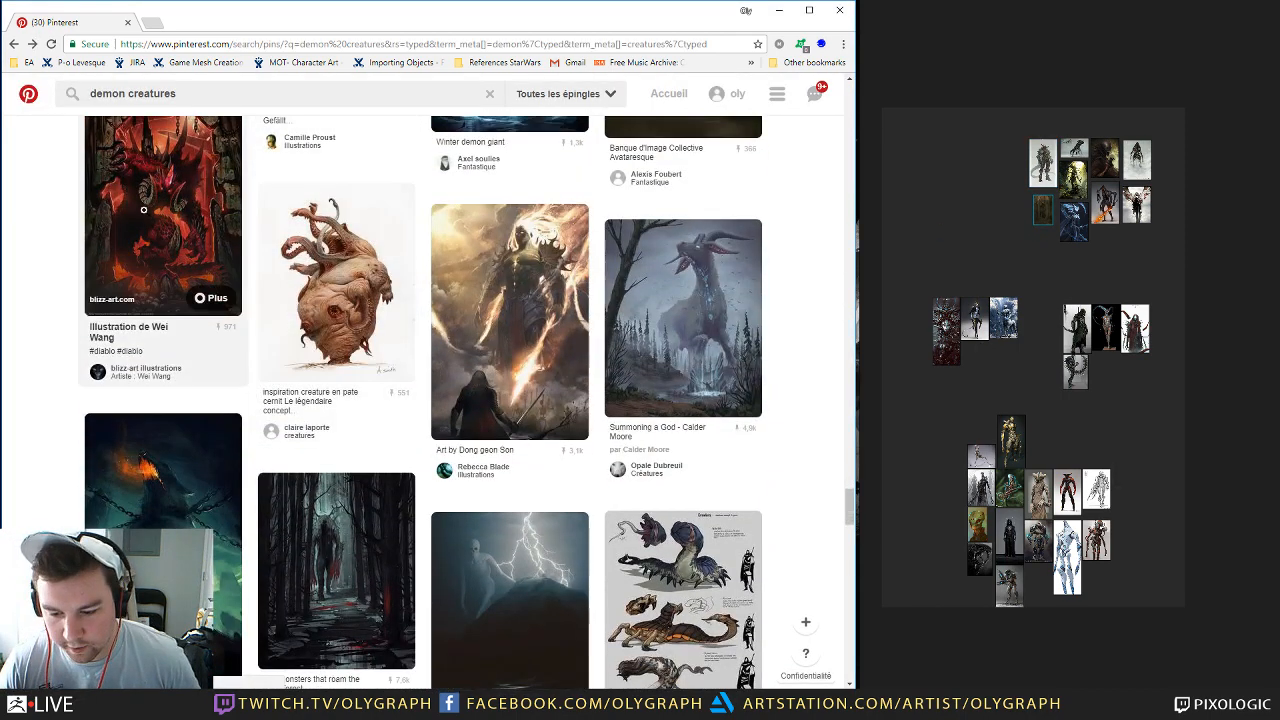
pyautogui.scroll(-3, 132, 210)
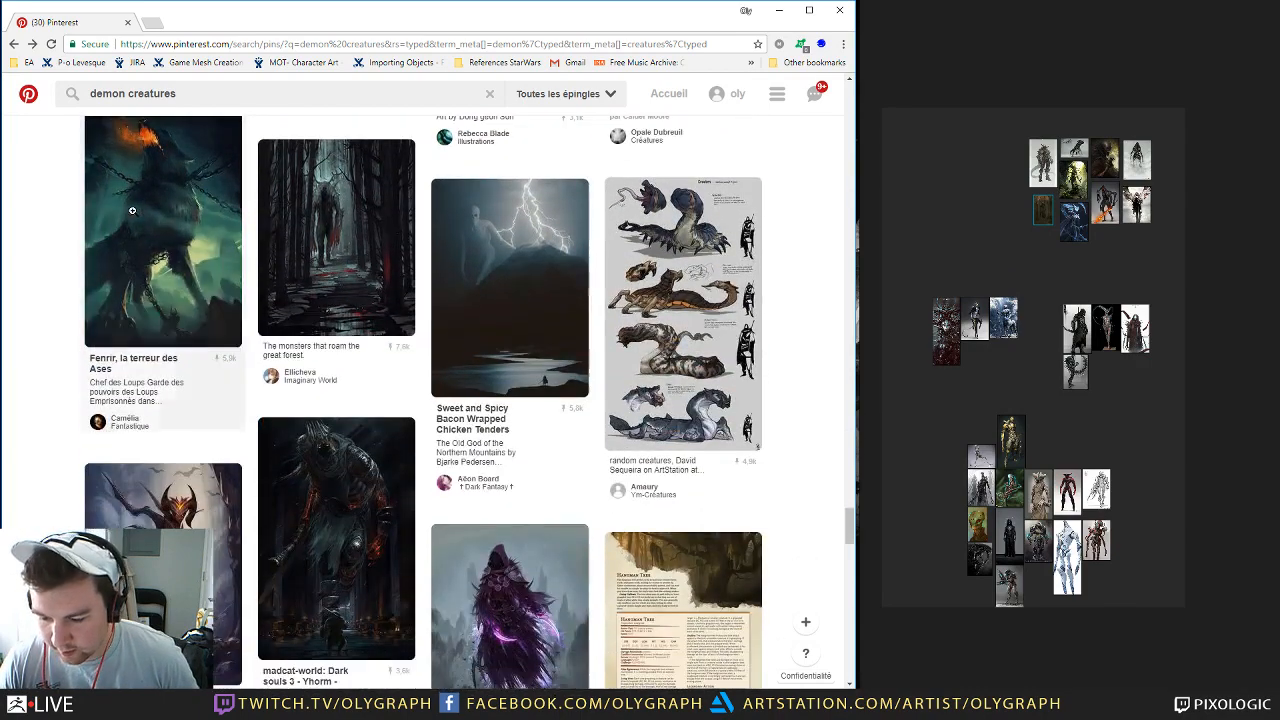
pyautogui.moveTo(132, 210)
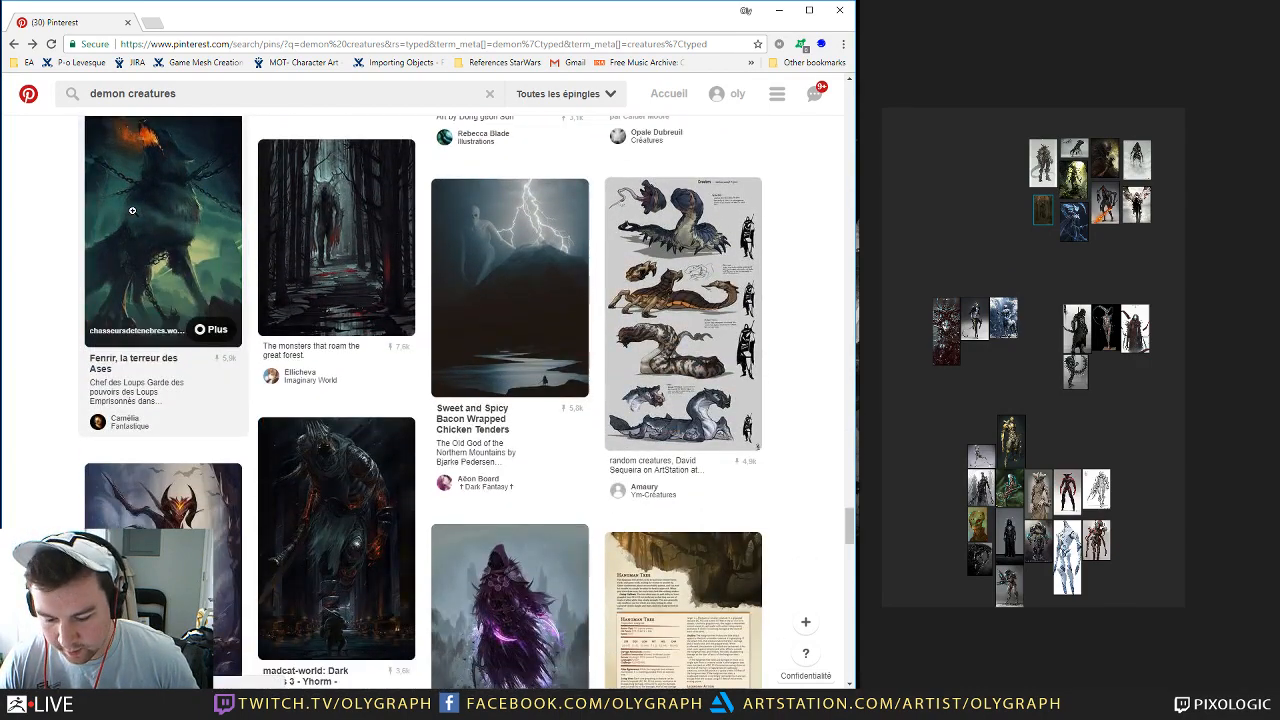
pyautogui.scroll(-2, 132, 210)
pyautogui.moveTo(470, 387)
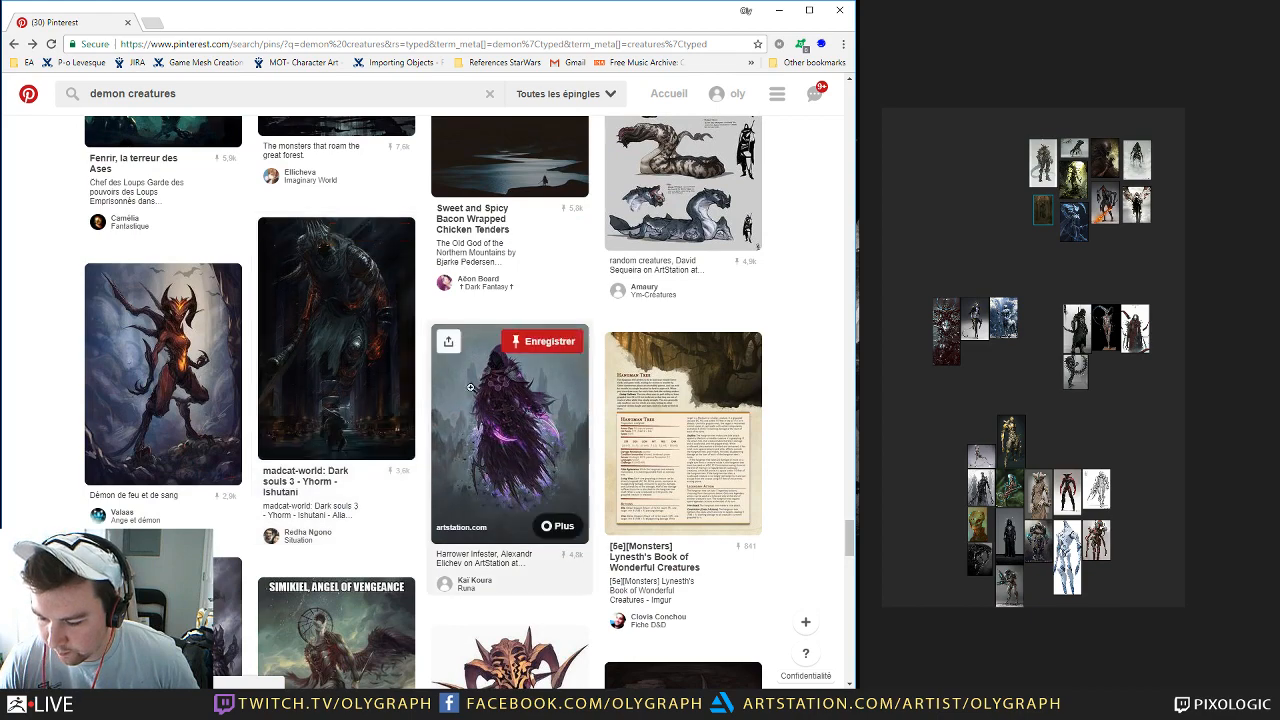
pyautogui.moveTo(411, 390)
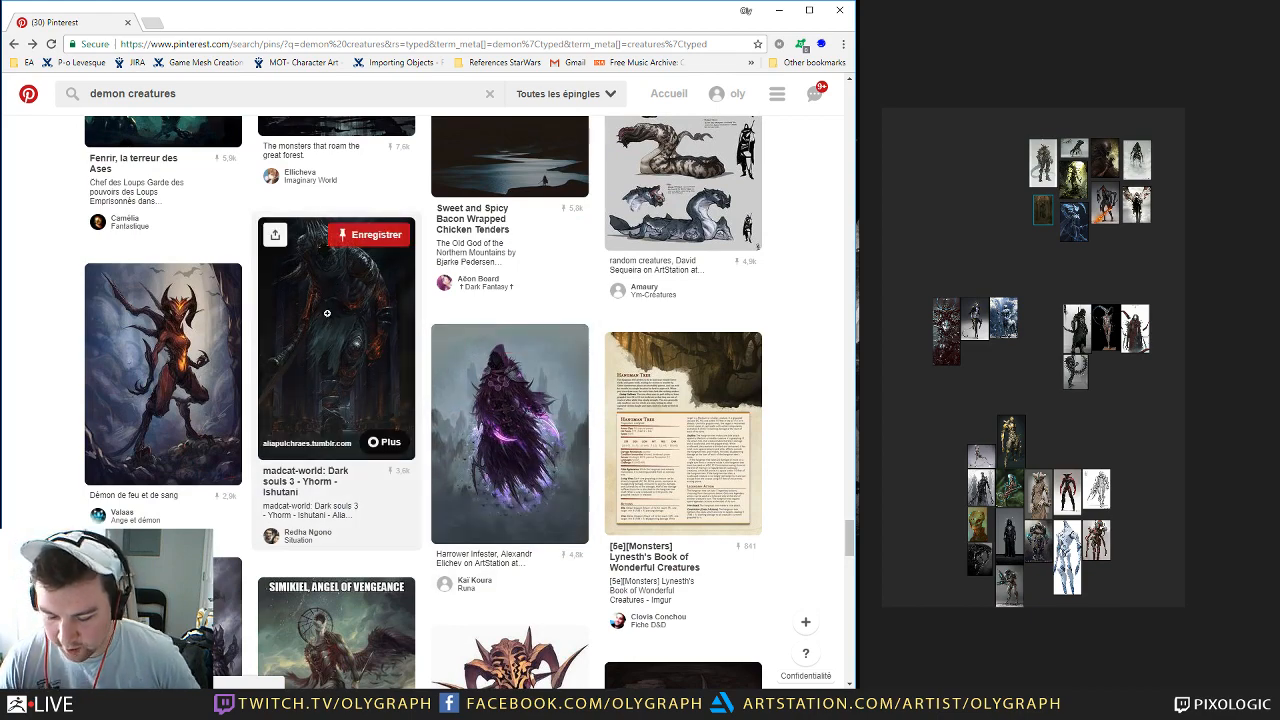
pyautogui.scroll(-3, 326, 313)
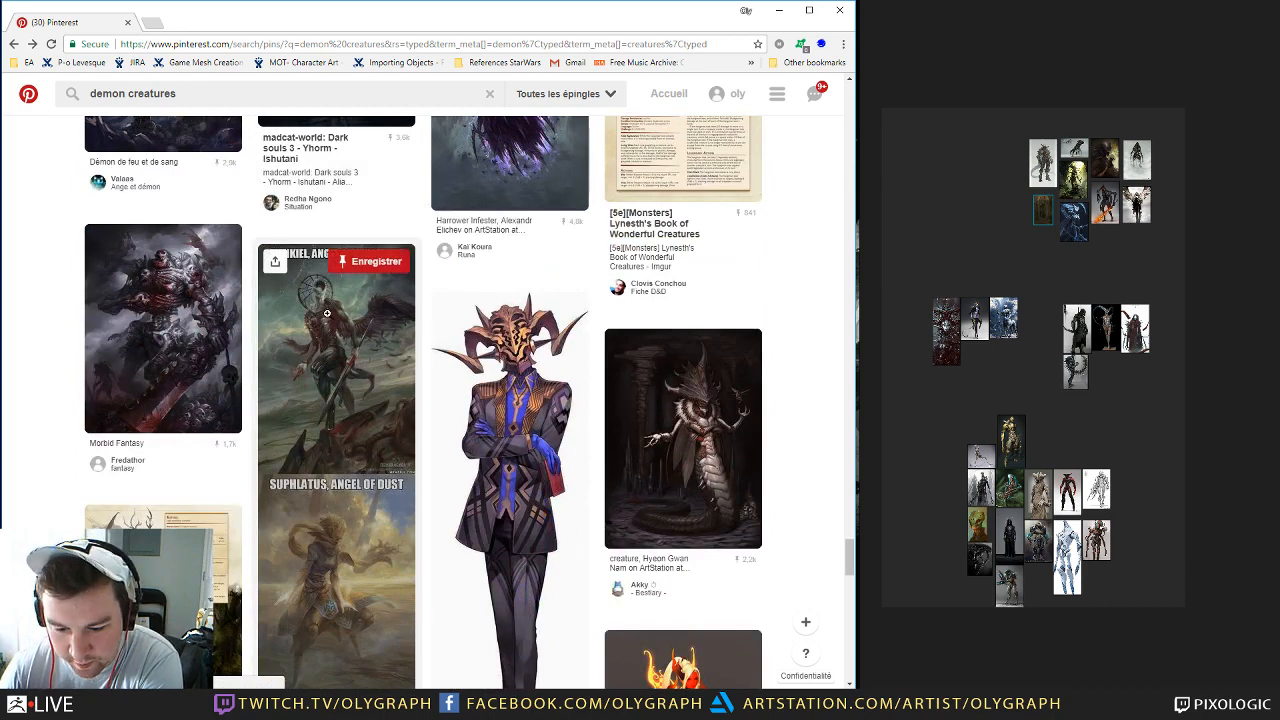
pyautogui.click(160, 330)
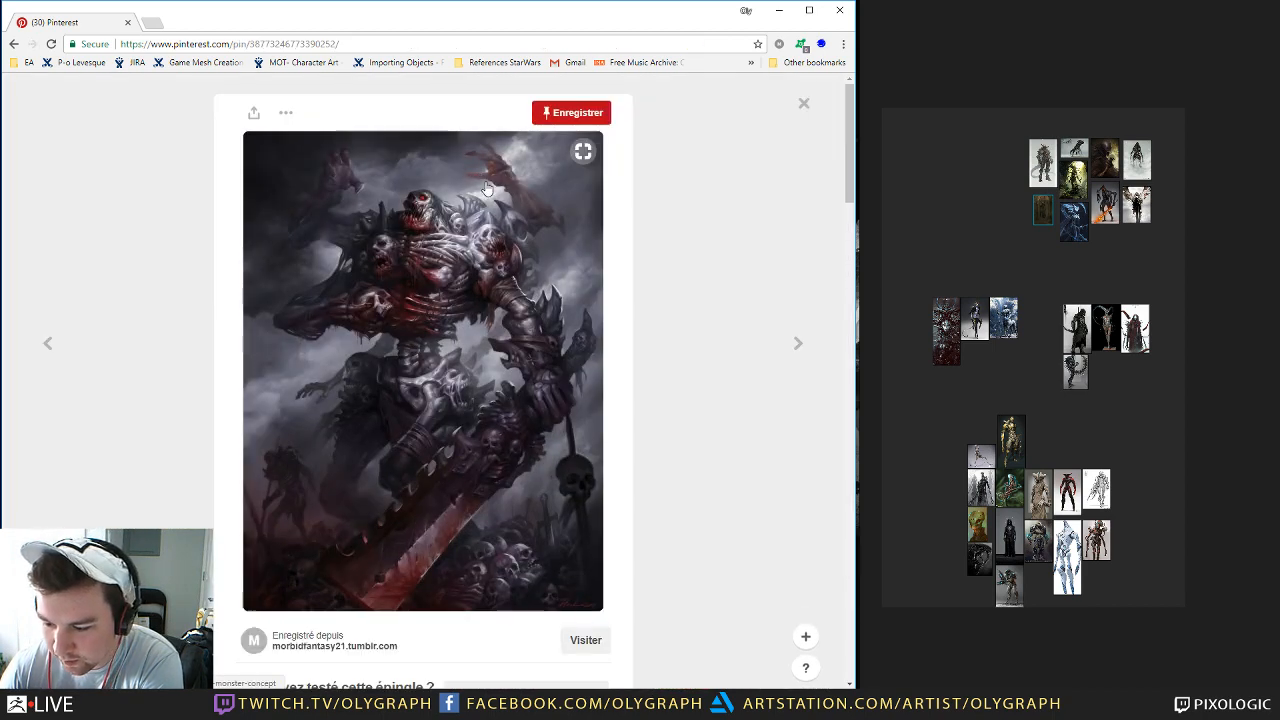
pyautogui.click(806, 105)
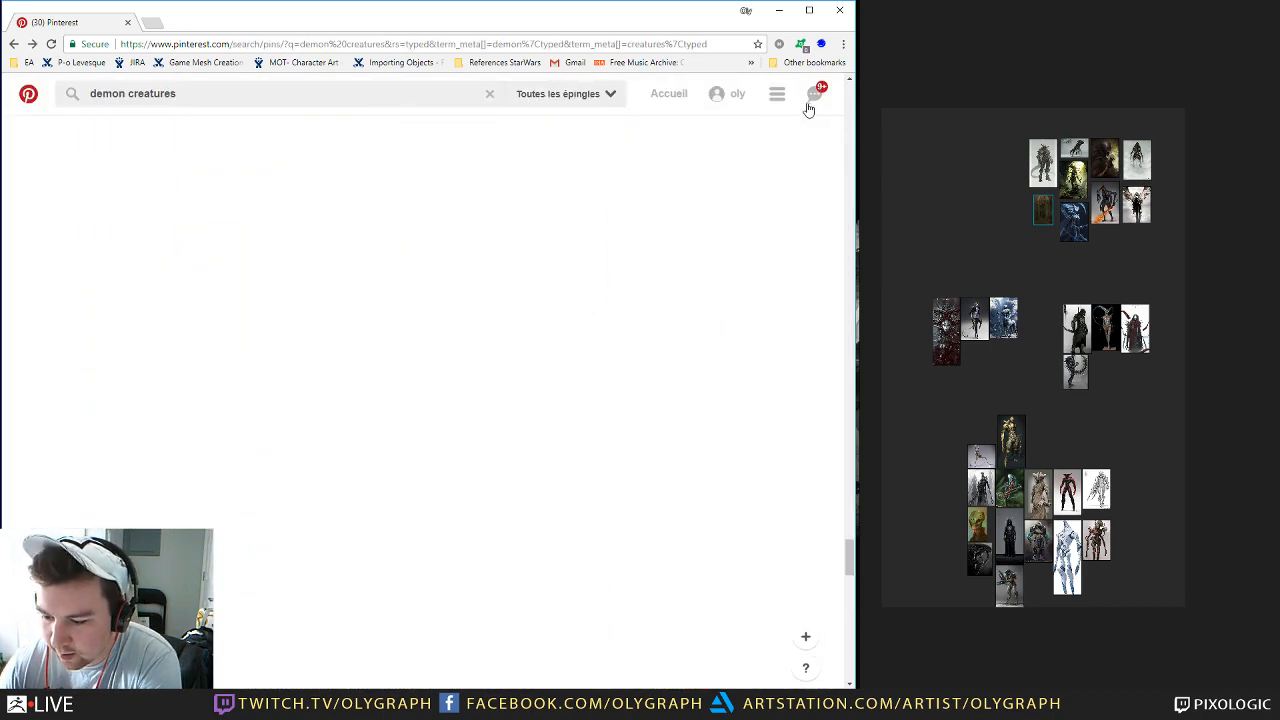
pyautogui.click(205, 300)
pyautogui.rightClick(414, 296)
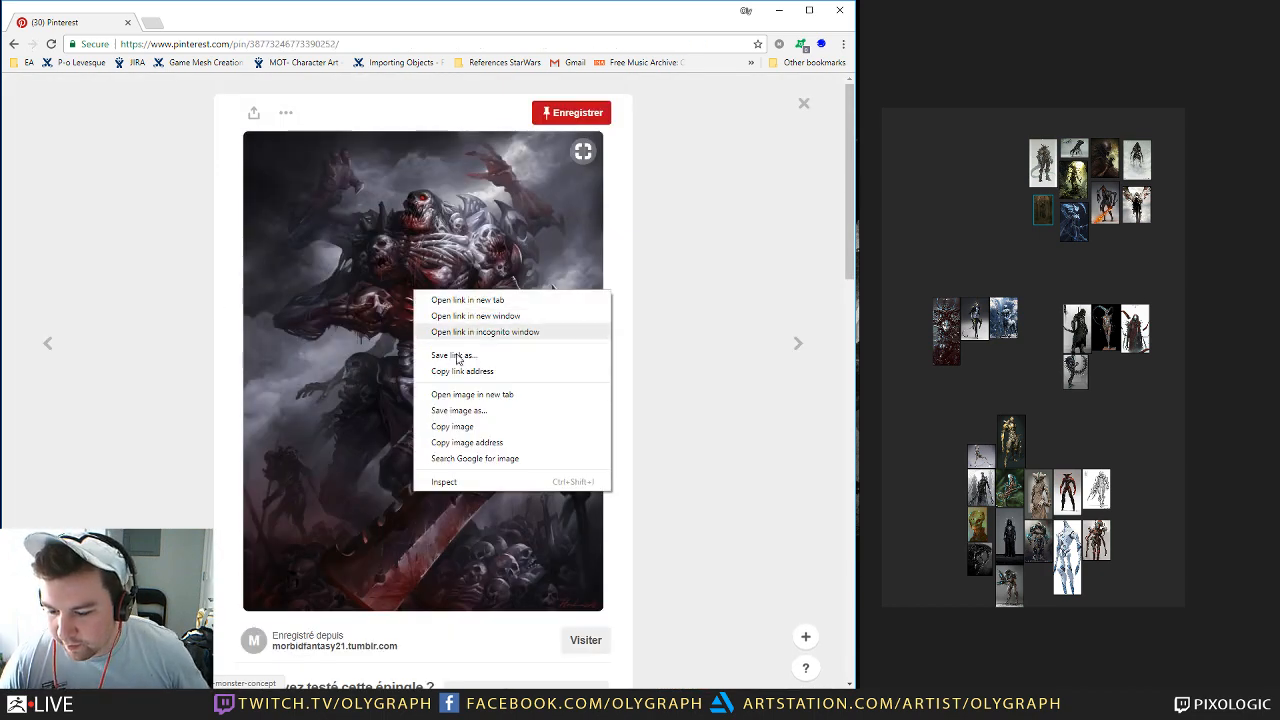
pyautogui.click(455, 425)
pyautogui.hotkey('ctrl', 'v')
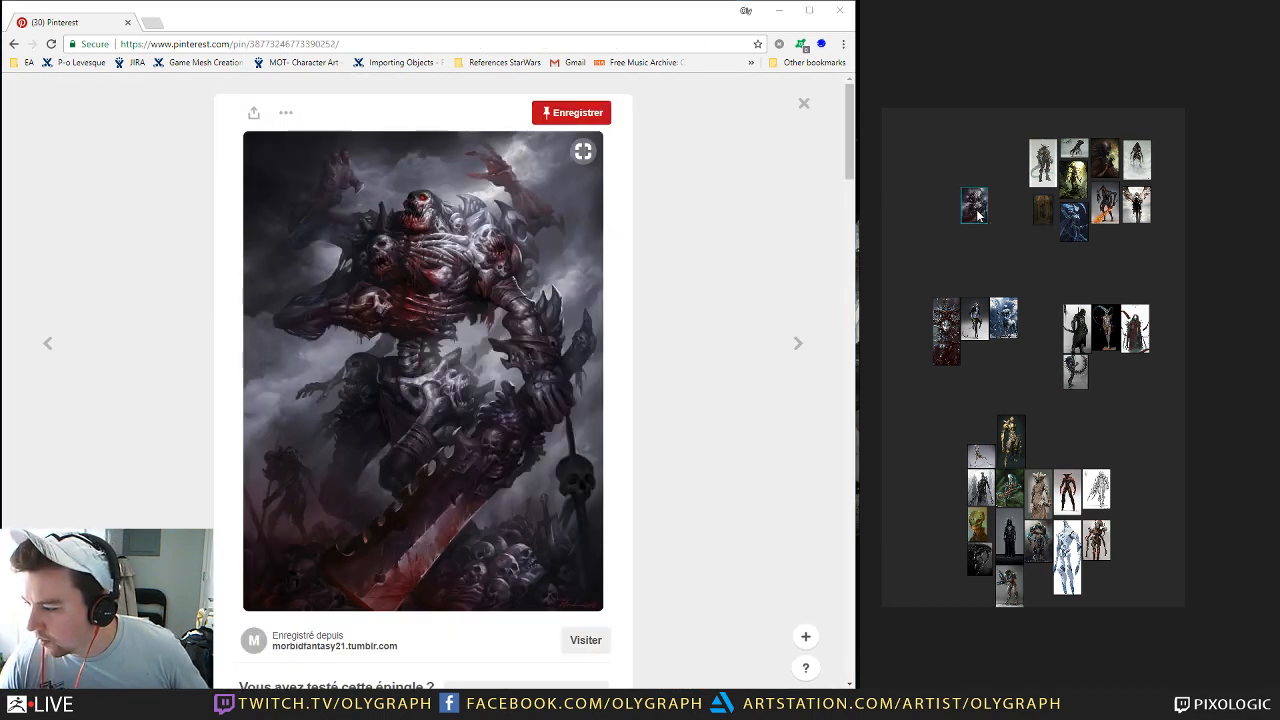
pyautogui.moveTo(988, 214); pyautogui.dragTo(1014, 174)
pyautogui.click(804, 106)
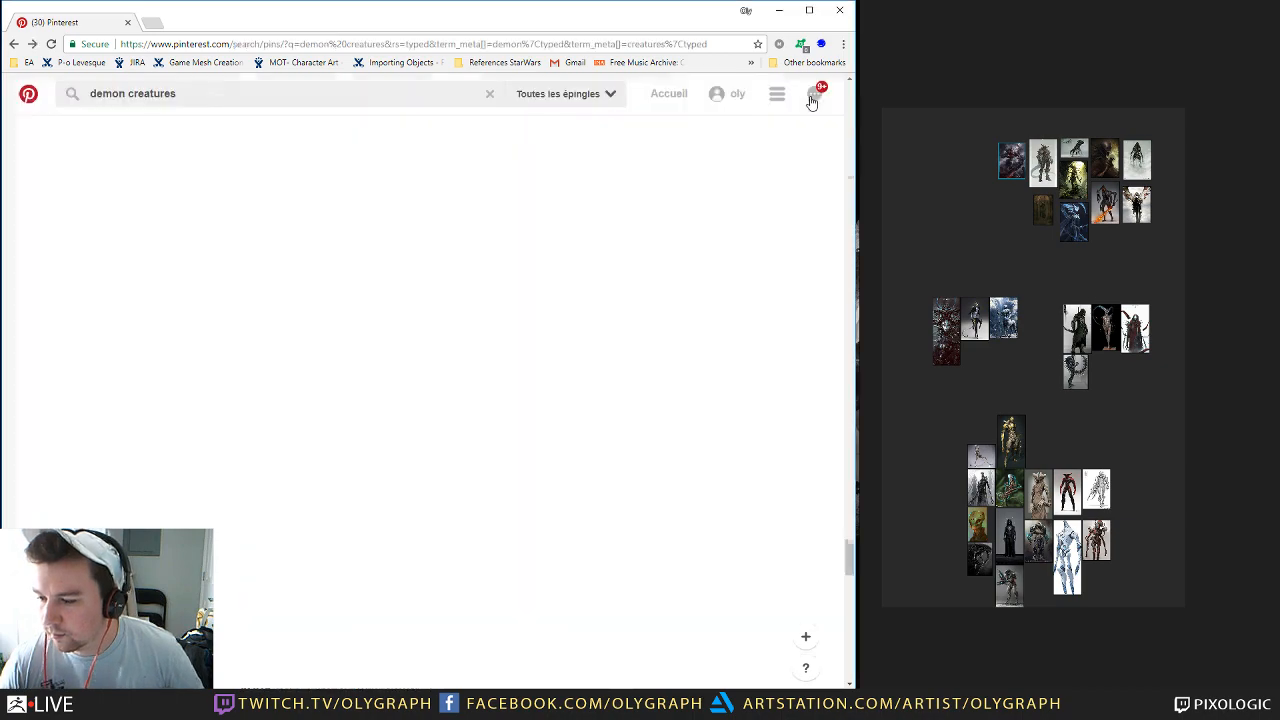
# Step: Find the horned skull-headed brute in the green forest, copy its image and place it below the skull-covered brute on the board
pyautogui.scroll(-2, 336, 262)
pyautogui.scroll(-3, 336, 262)
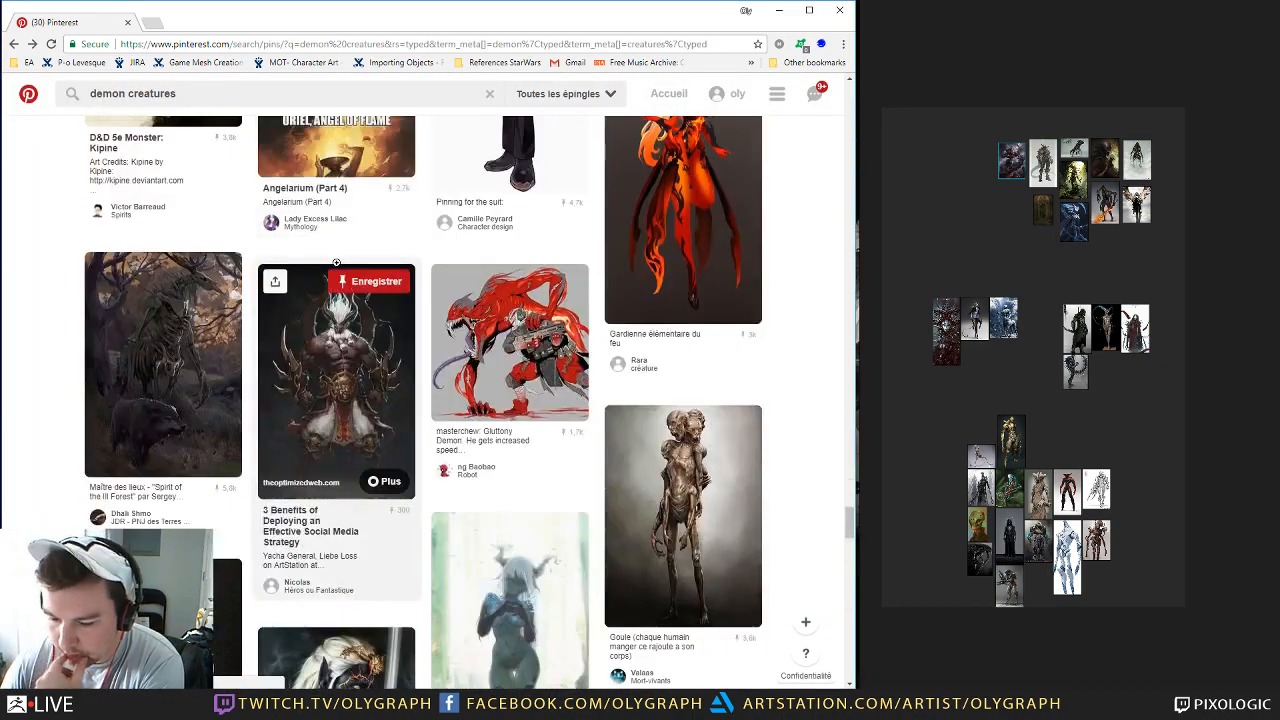
pyautogui.scroll(-2, 336, 262)
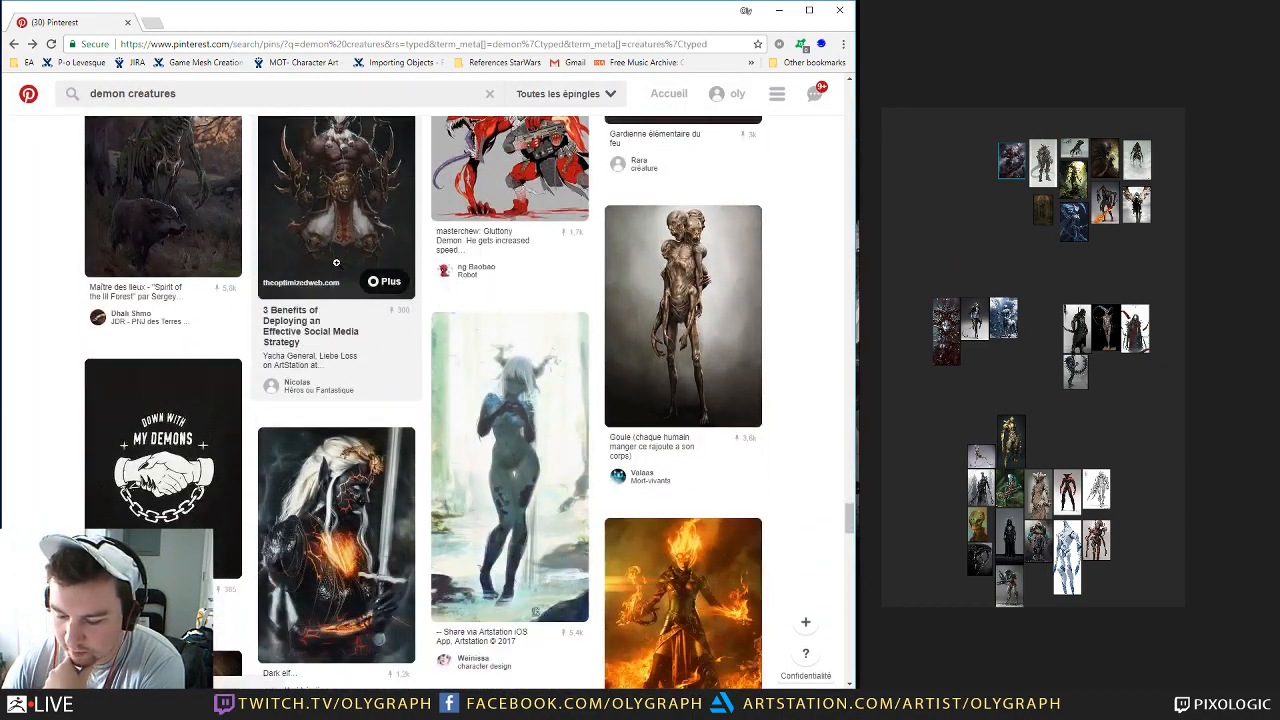
pyautogui.scroll(-2, 336, 262)
pyautogui.scroll(-2, 336, 262)
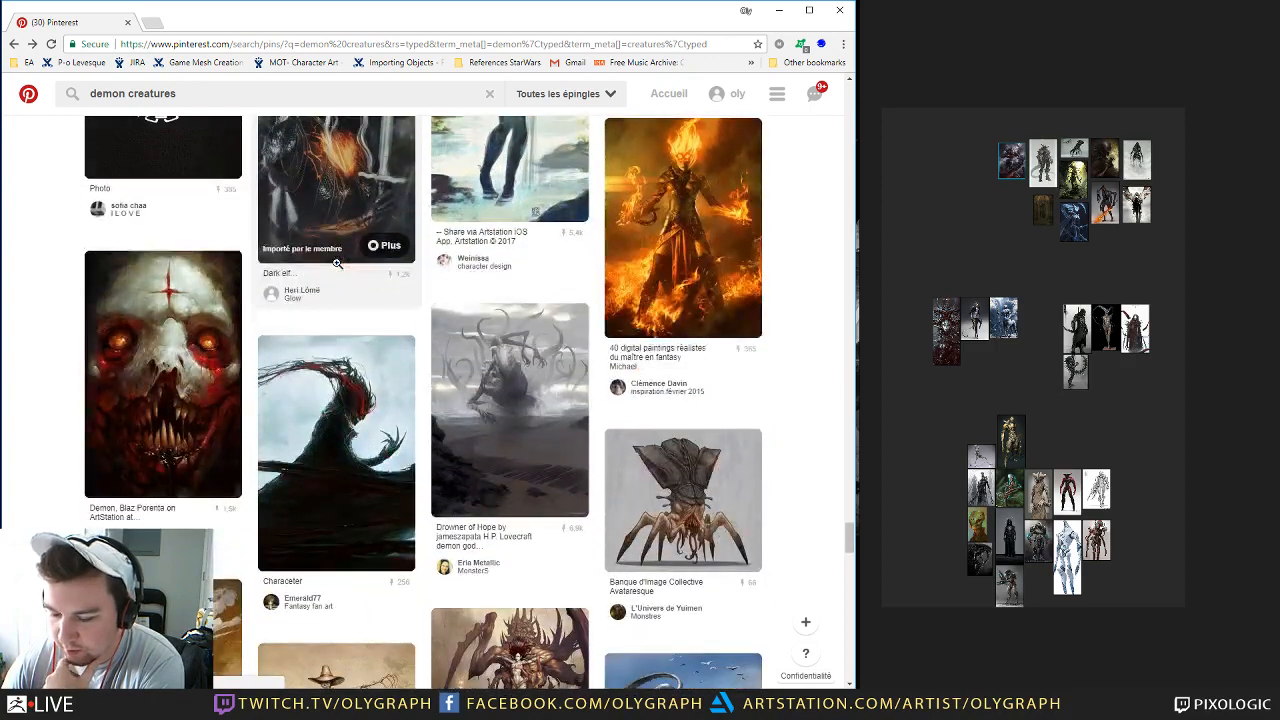
pyautogui.scroll(-2, 336, 262)
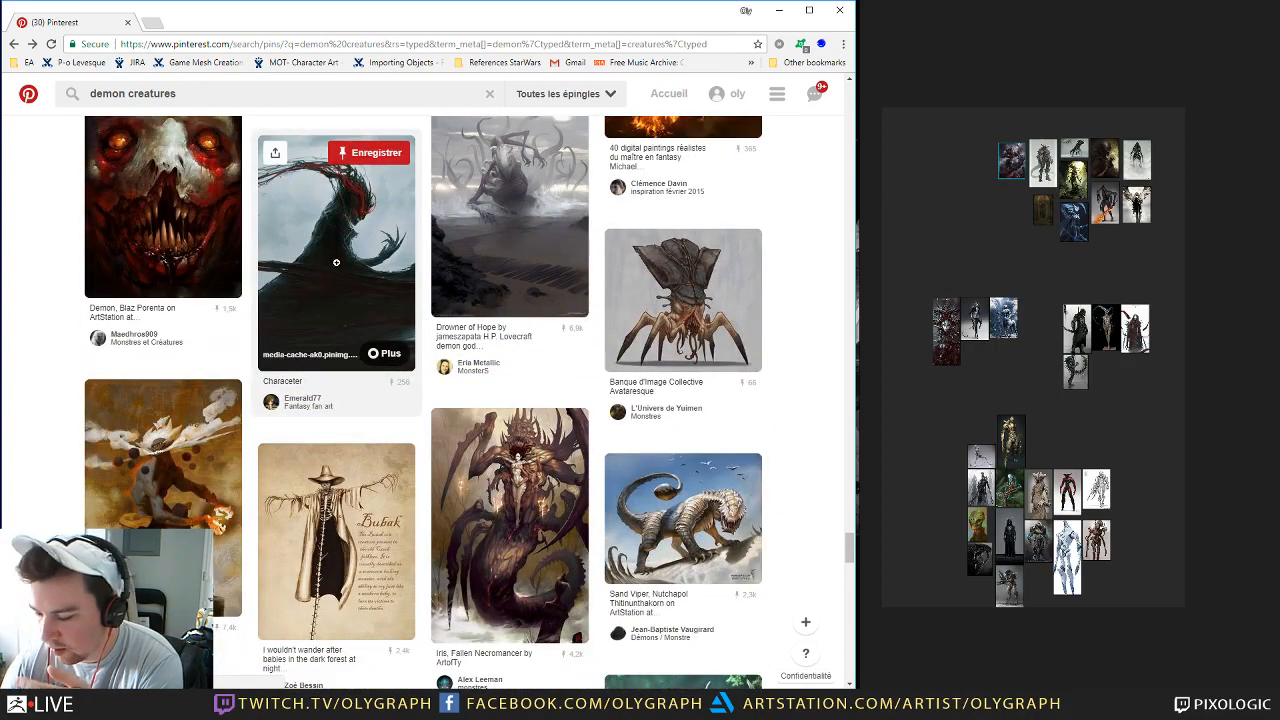
pyautogui.scroll(-3, 336, 262)
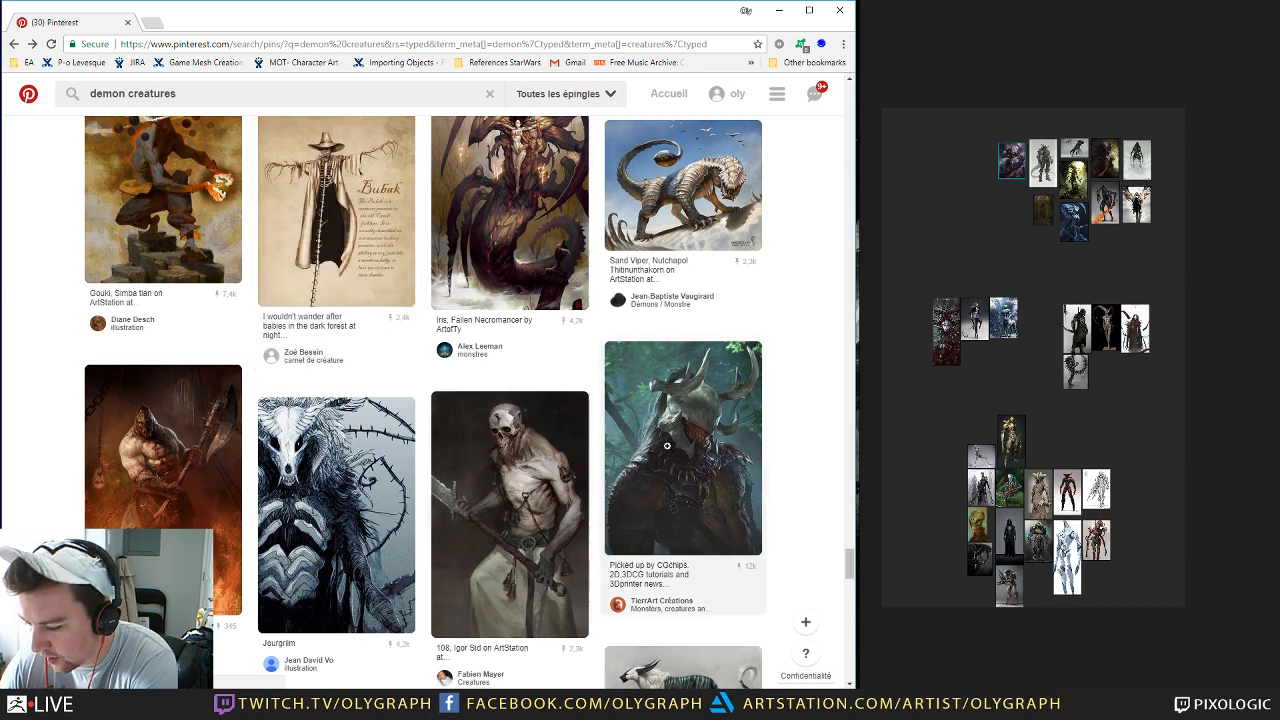
pyautogui.click(683, 450)
pyautogui.rightClick(454, 289)
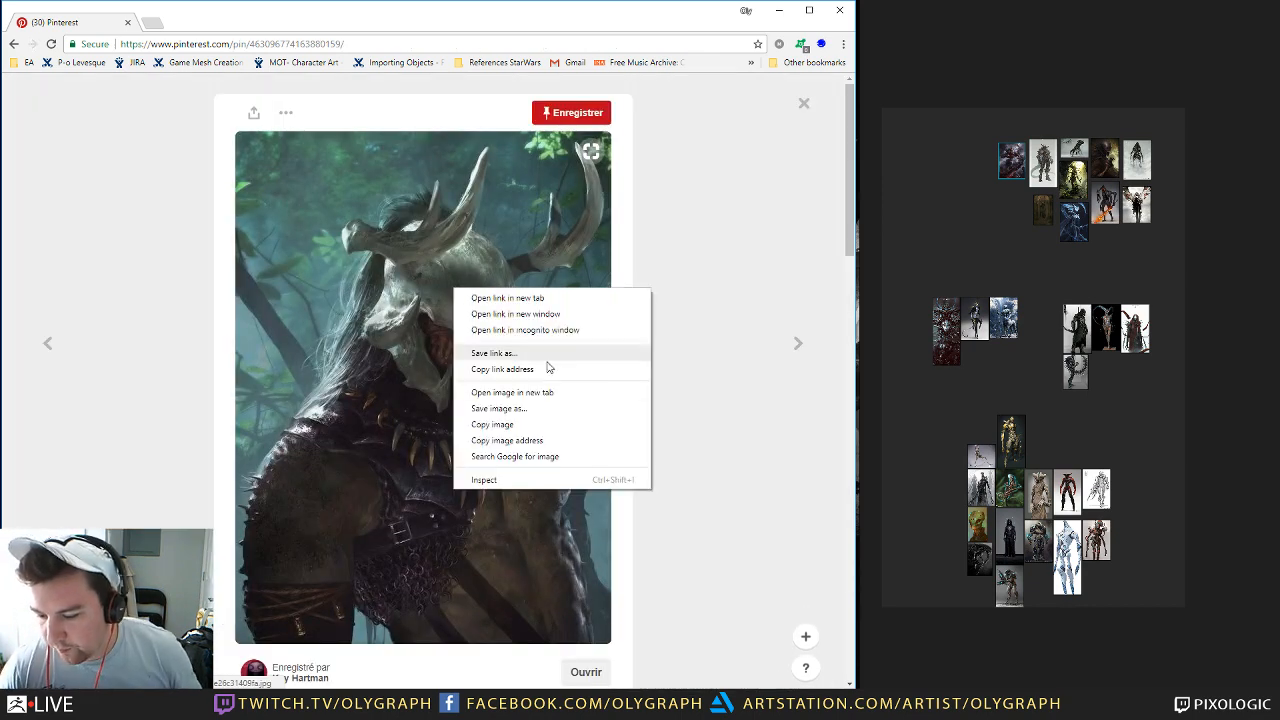
pyautogui.click(523, 425)
pyautogui.click(1006, 203)
pyautogui.hotkey('ctrl', 'v')
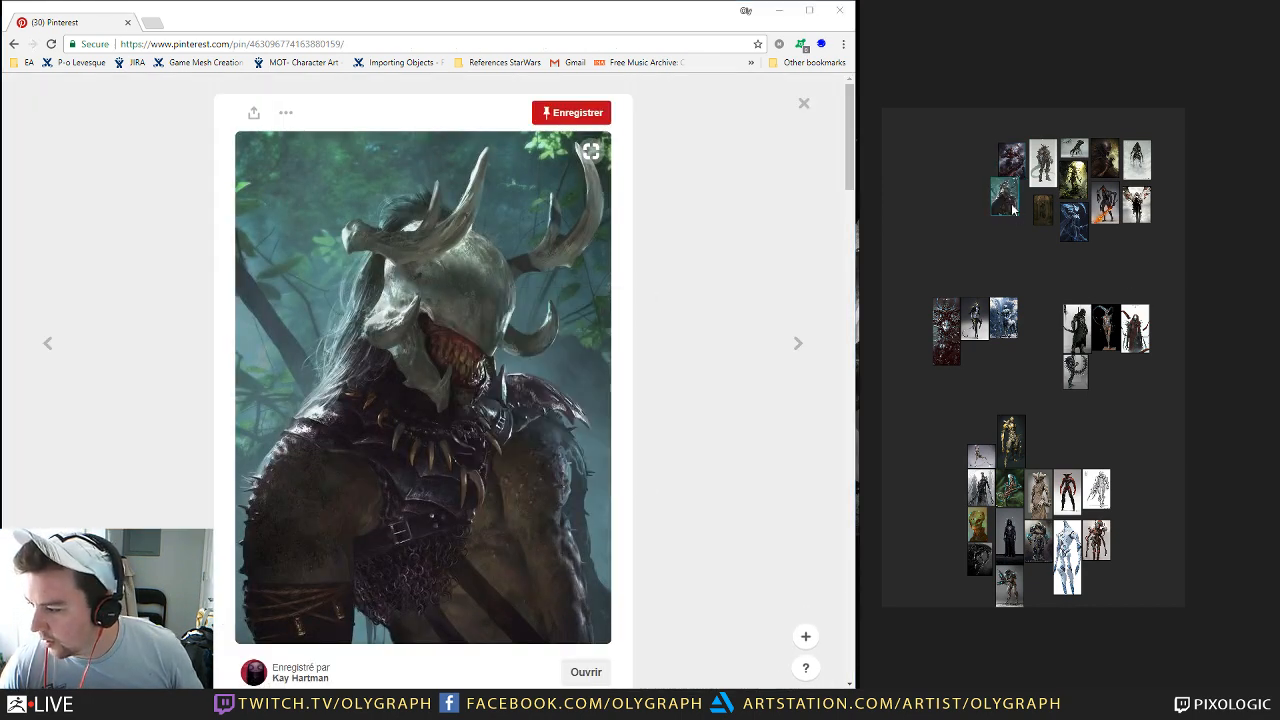
pyautogui.click(800, 102)
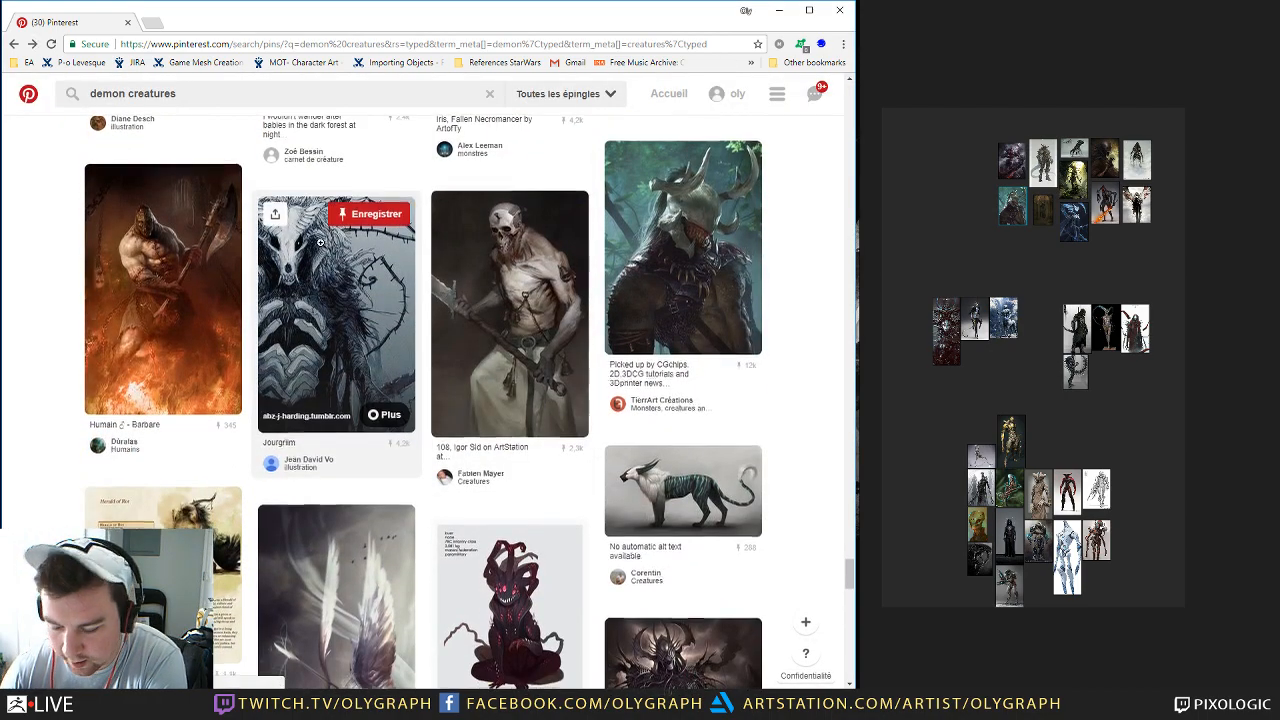
# Step: Find the "Dieu de la douleur et de la lamentation" figure, copy its image and place it at the start of the board's upper row
pyautogui.scroll(-2, 321, 243)
pyautogui.scroll(-3, 321, 243)
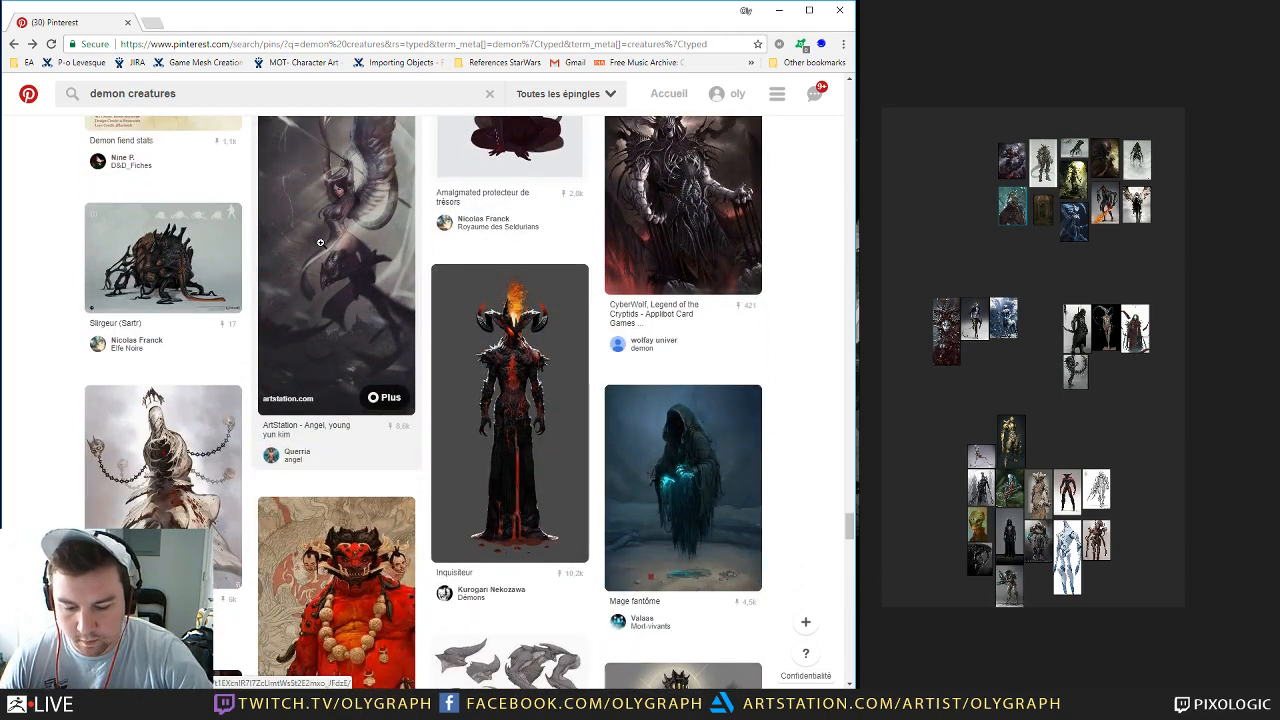
pyautogui.scroll(-1, 320, 243)
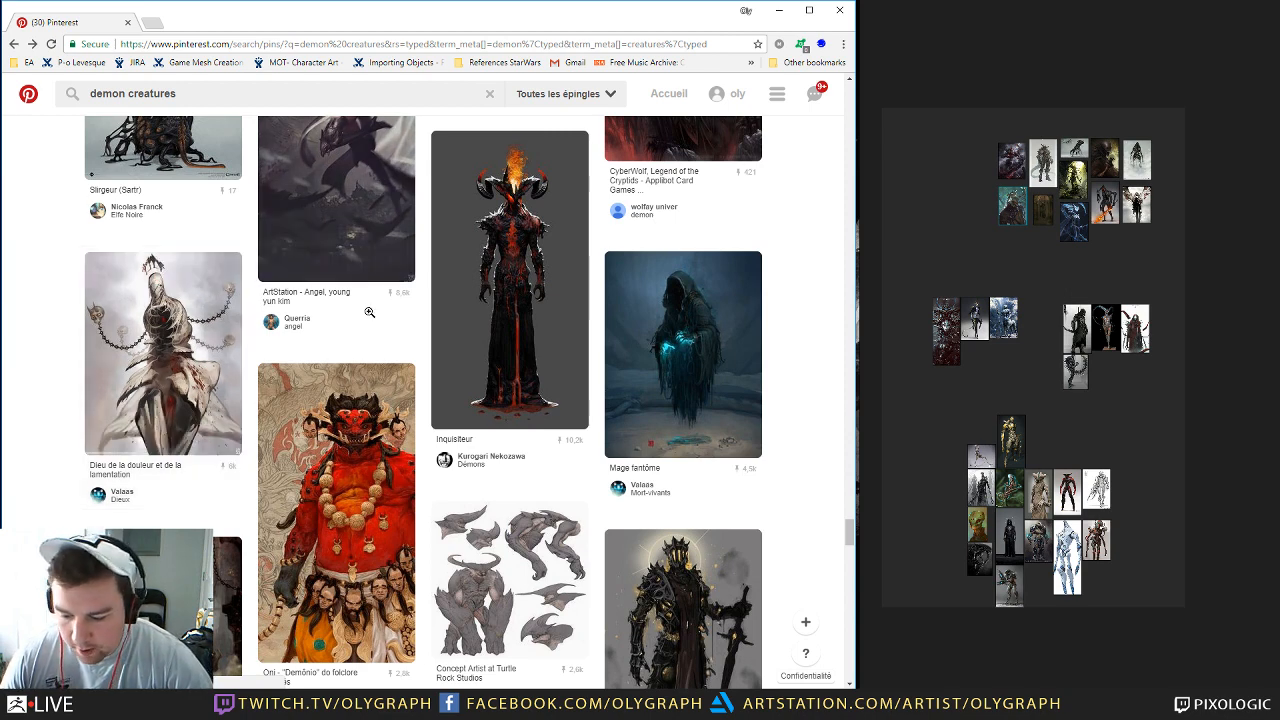
pyautogui.scroll(-1, 369, 312)
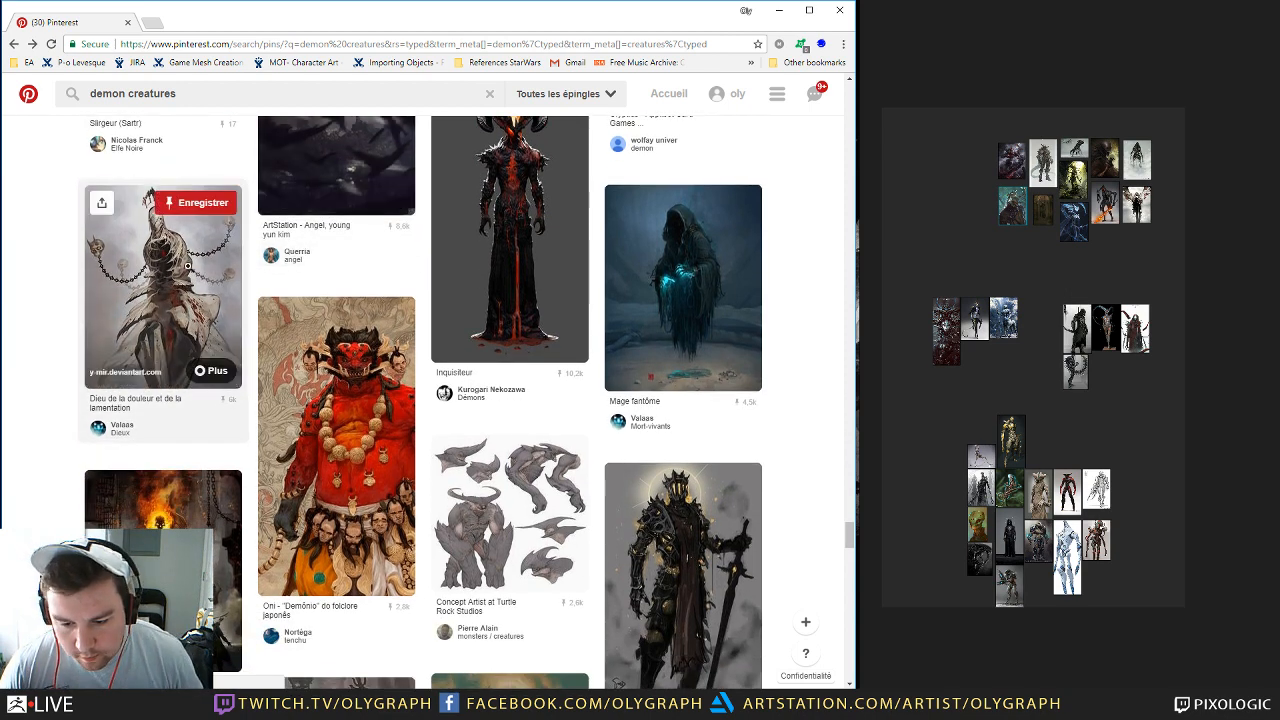
pyautogui.click(160, 290)
pyautogui.rightClick(500, 258)
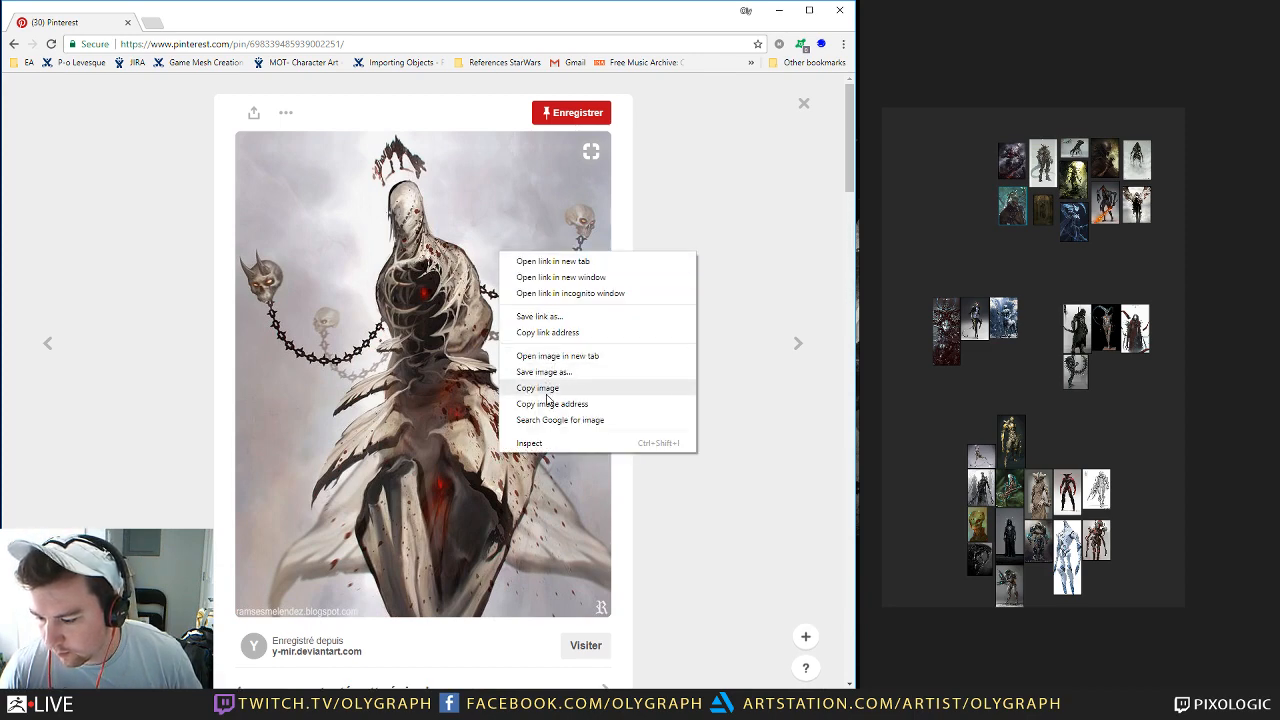
pyautogui.click(572, 384)
pyautogui.click(999, 263)
pyautogui.hotkey('ctrl', 'v')
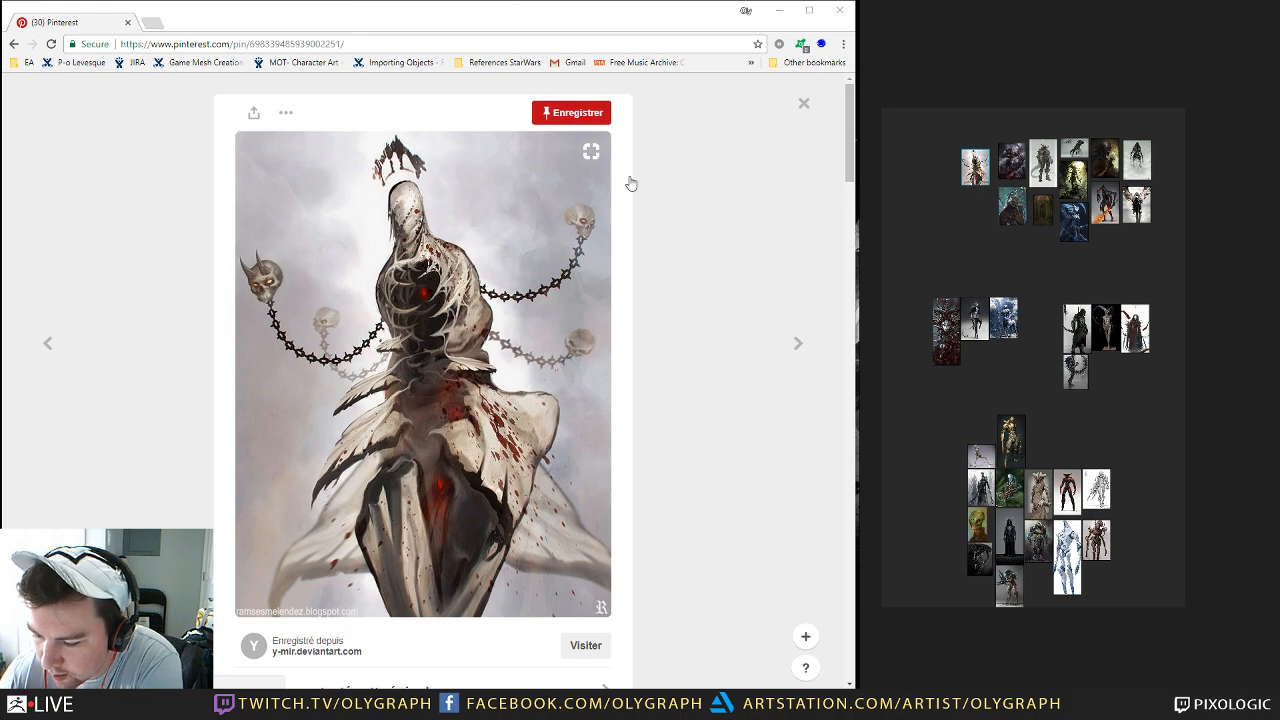
pyautogui.click(803, 103)
# Step: Find the black-winged, haloed figure holding a sword, copy its image and add it to the board below the chained-skull figure
pyautogui.scroll(-3, 468, 274)
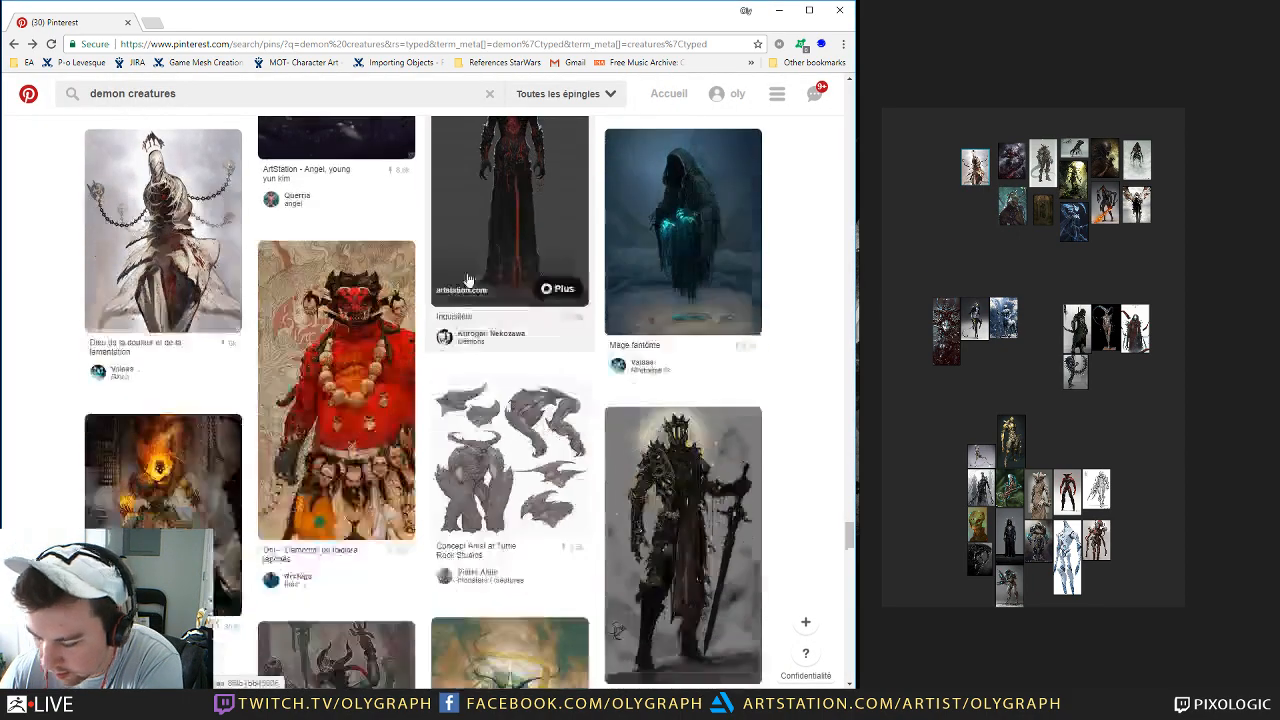
pyautogui.scroll(-3, 468, 274)
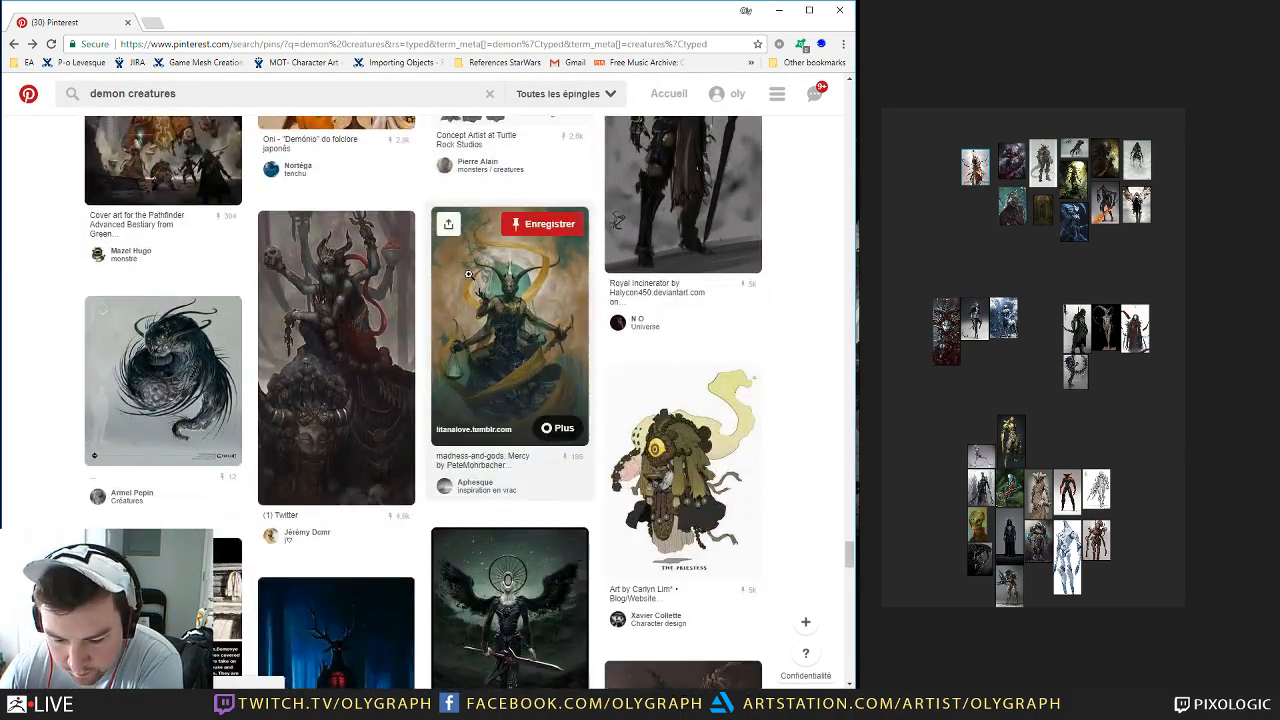
pyautogui.scroll(-3, 468, 271)
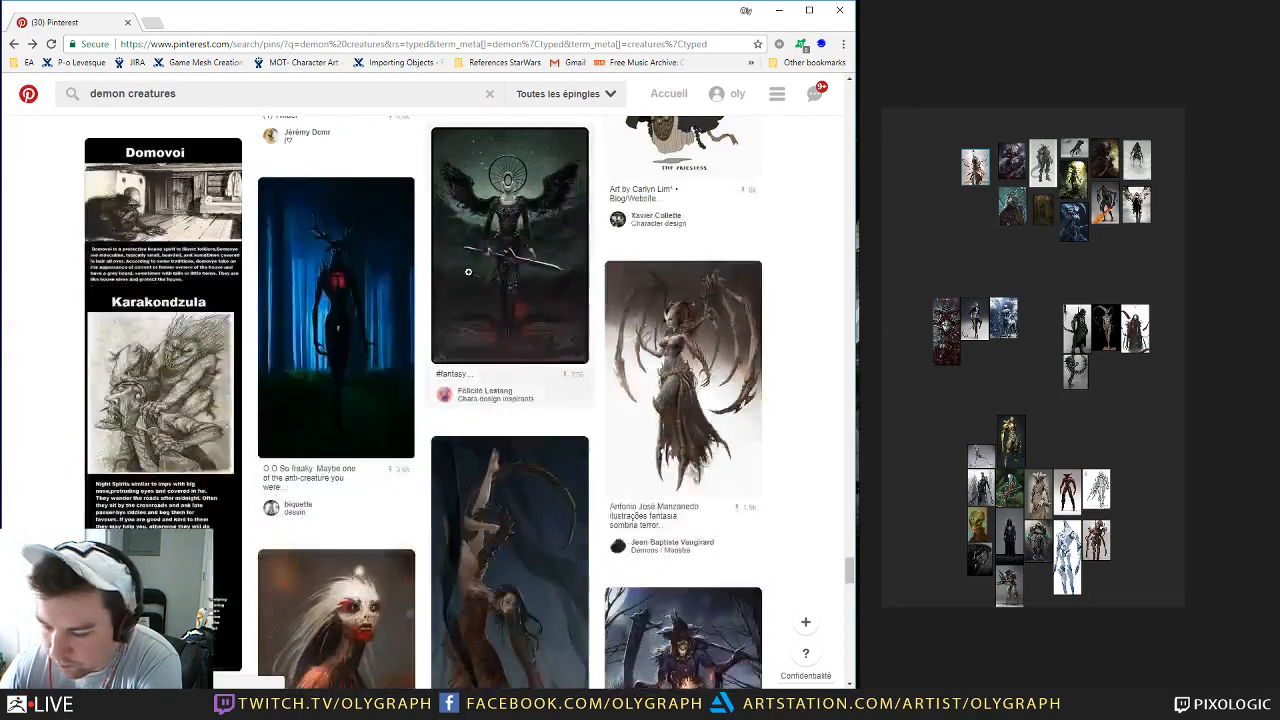
pyautogui.click(516, 236)
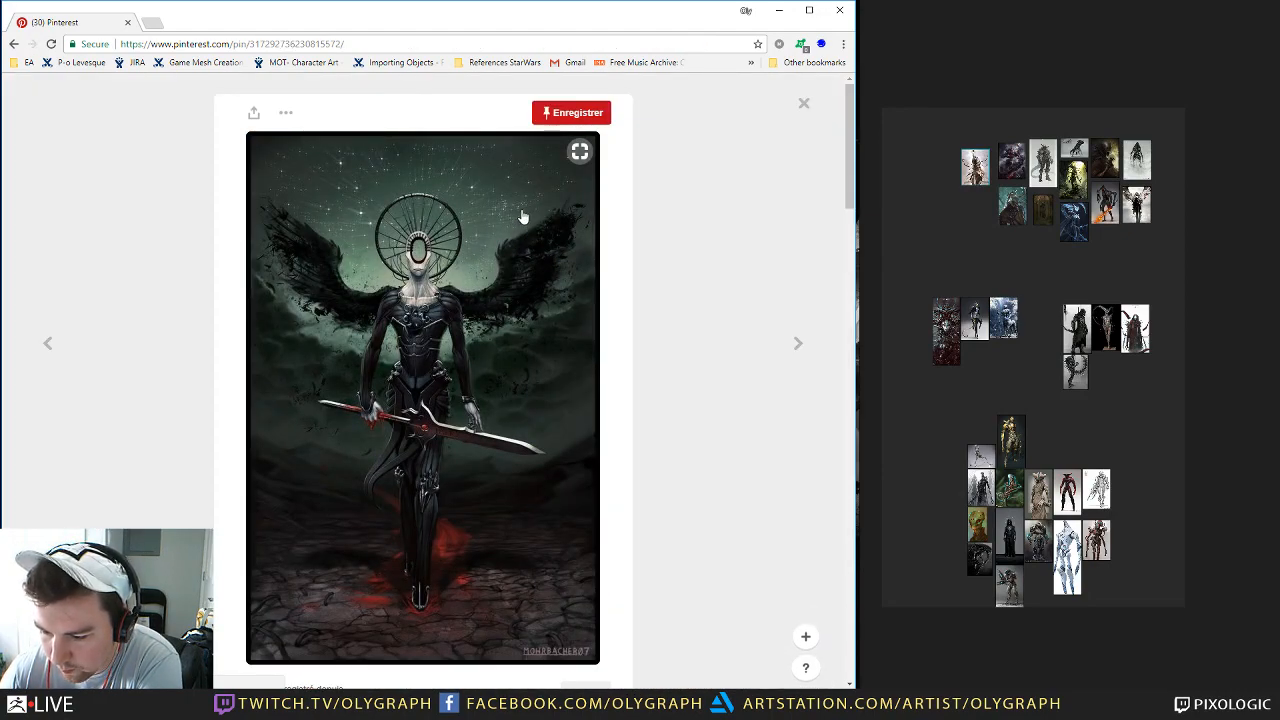
pyautogui.rightClick(521, 216)
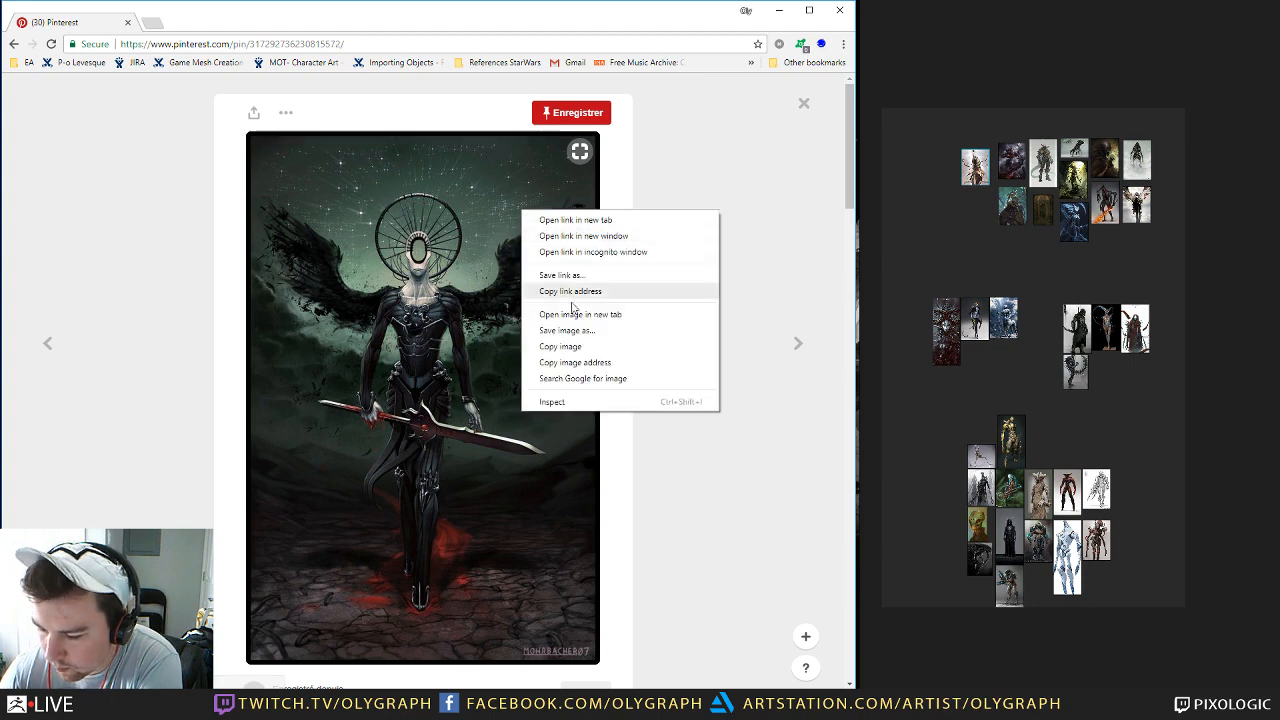
pyautogui.click(575, 348)
pyautogui.click(964, 233)
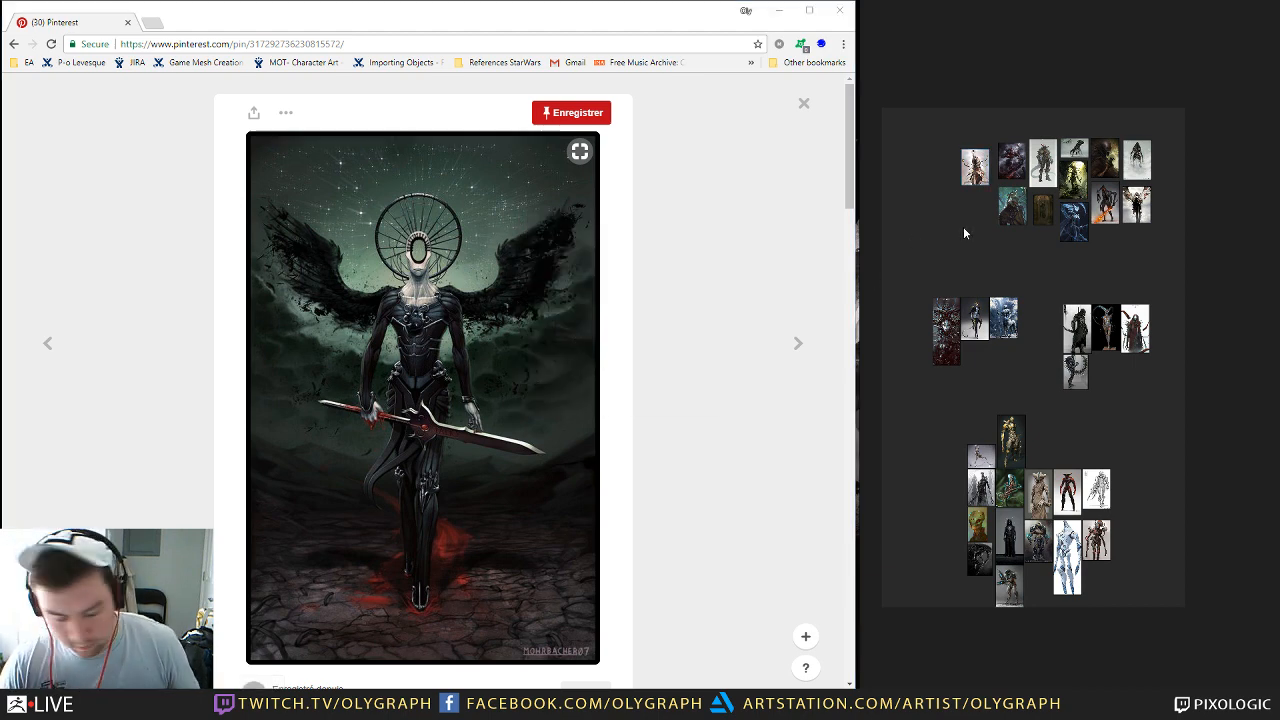
# Step: Select all images in the board's upper group, pack them into a compact arrangement, and close the winged figure's pin
pyautogui.moveTo(949, 116); pyautogui.dragTo(1172, 249)
pyautogui.hotkey('ctrl', 'p')
pyautogui.moveTo(1005, 240); pyautogui.dragTo(1003, 227)
pyautogui.click(1127, 245)
pyautogui.scroll(-4, 296, 260)
pyautogui.click(808, 107)
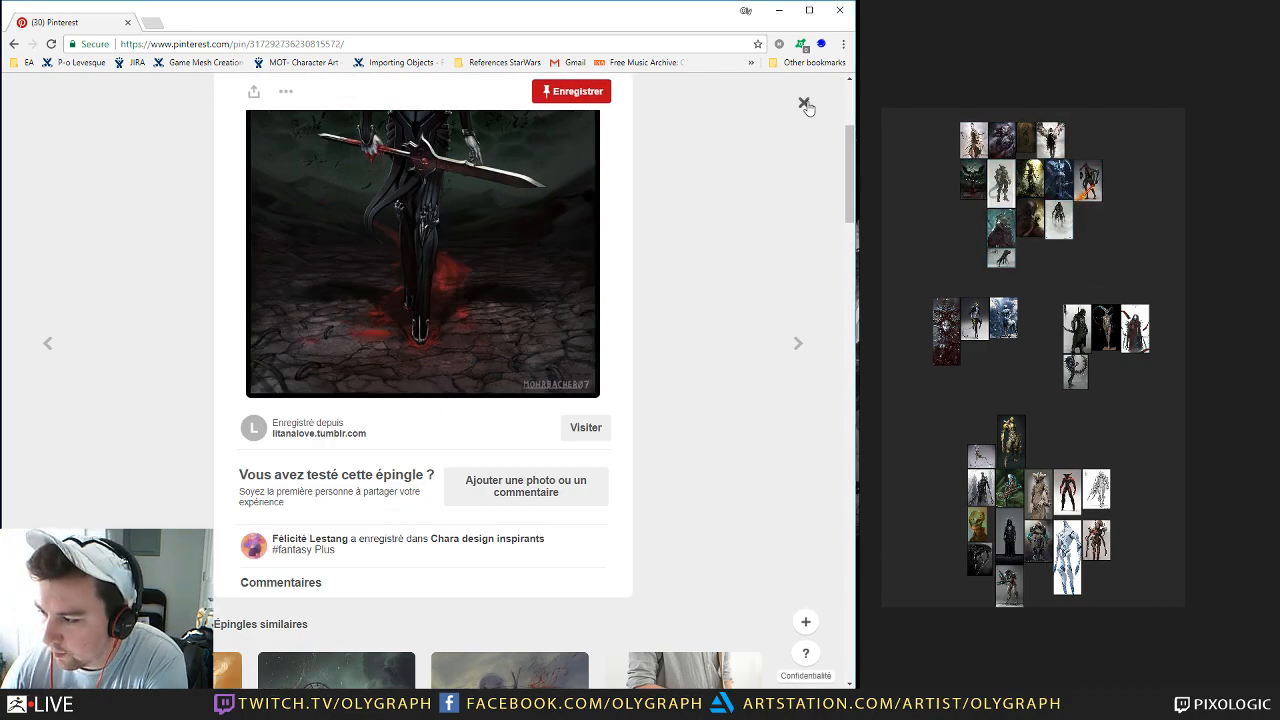
# Step: Find the dark portrait with flowing horn-like hair, copy its image and place it apart, beside the upper group on the board
pyautogui.scroll(-10, 367, 283)
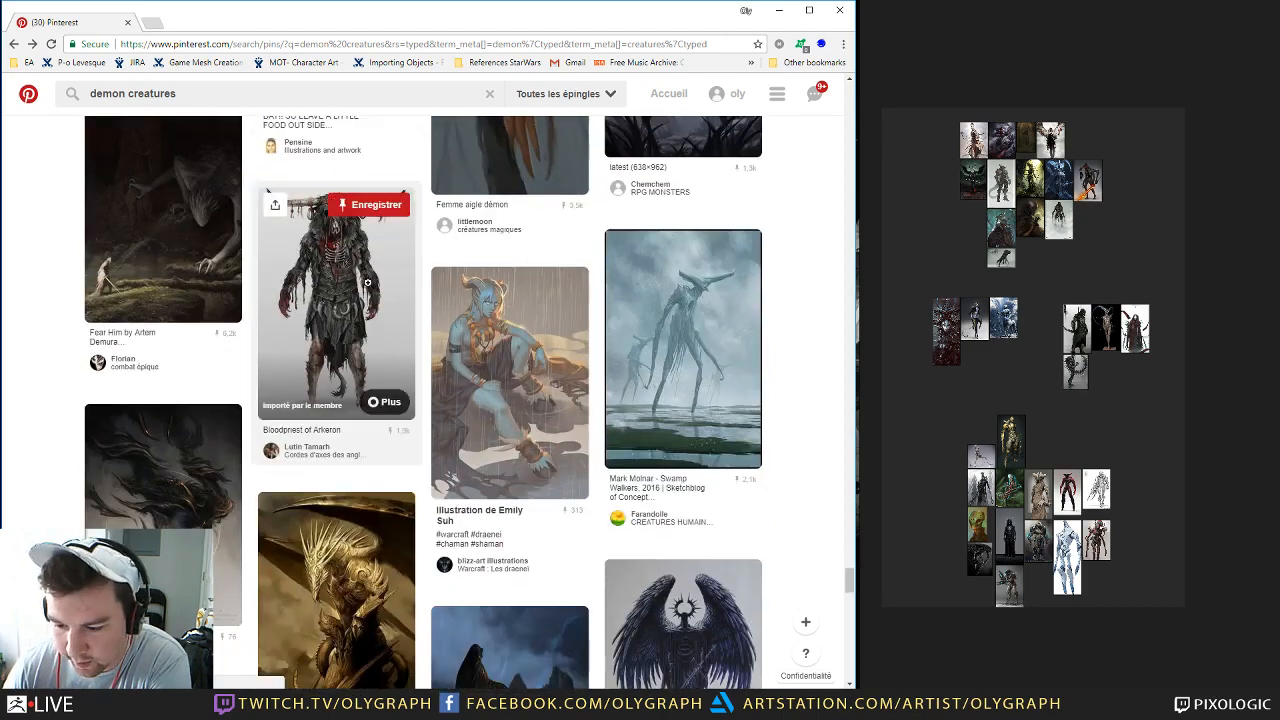
pyautogui.scroll(-2, 367, 283)
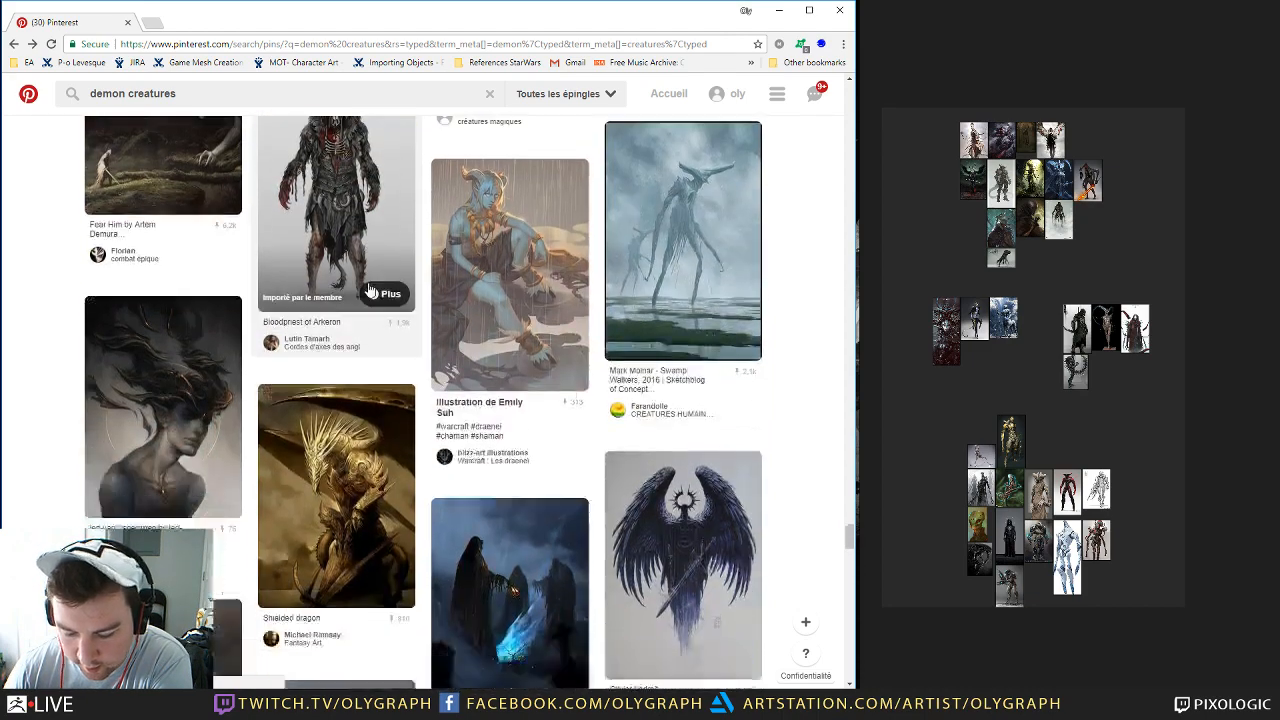
pyautogui.click(213, 282)
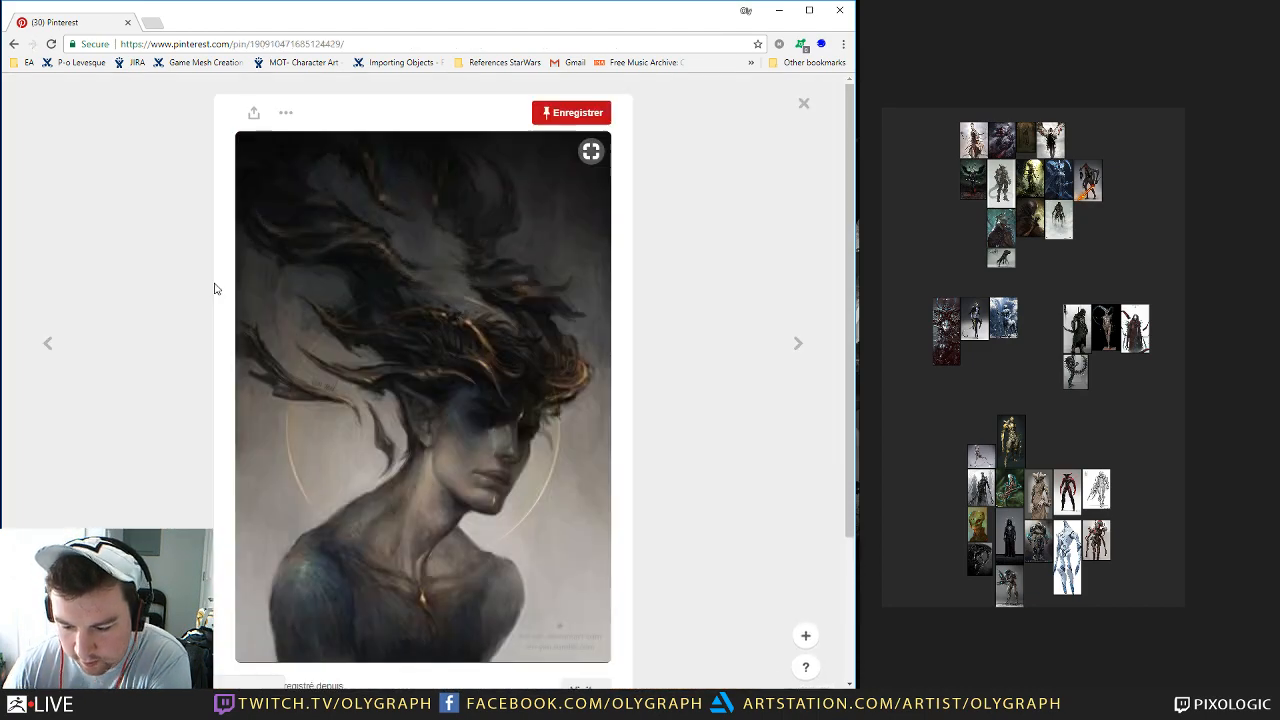
pyautogui.rightClick(503, 254)
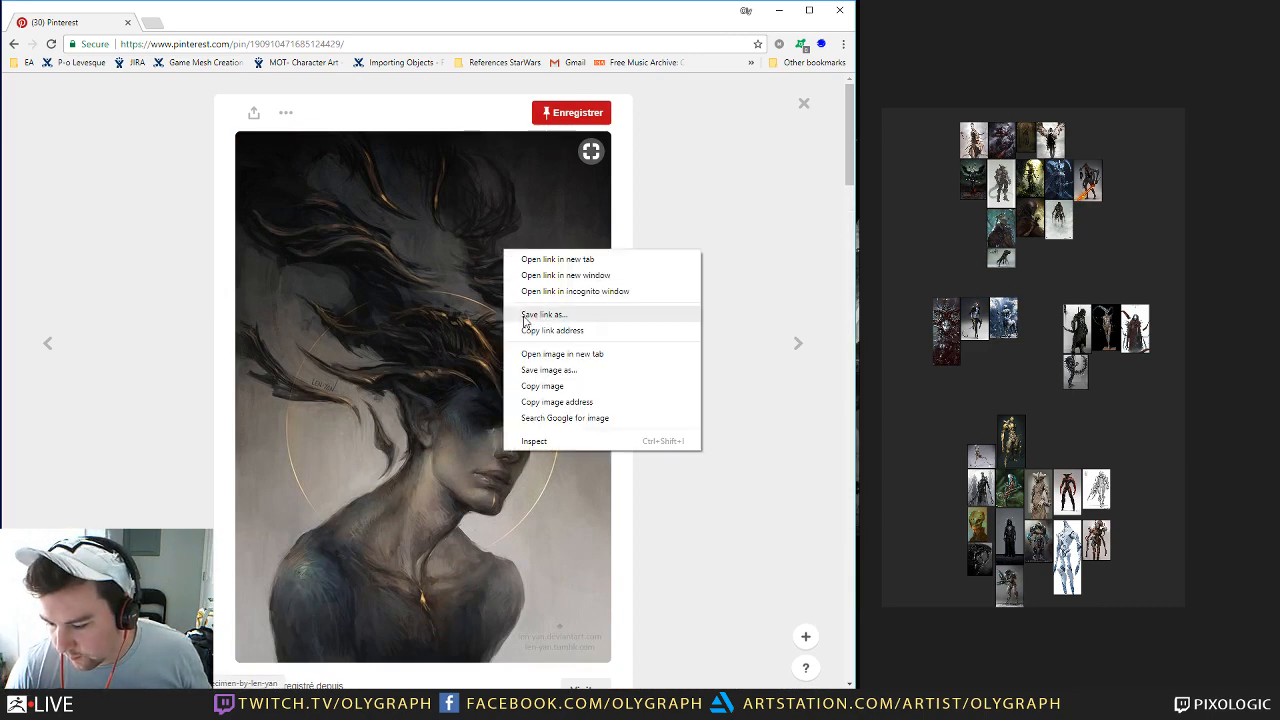
pyautogui.click(533, 396)
pyautogui.click(955, 195)
pyautogui.hotkey('ctrl', 'v')
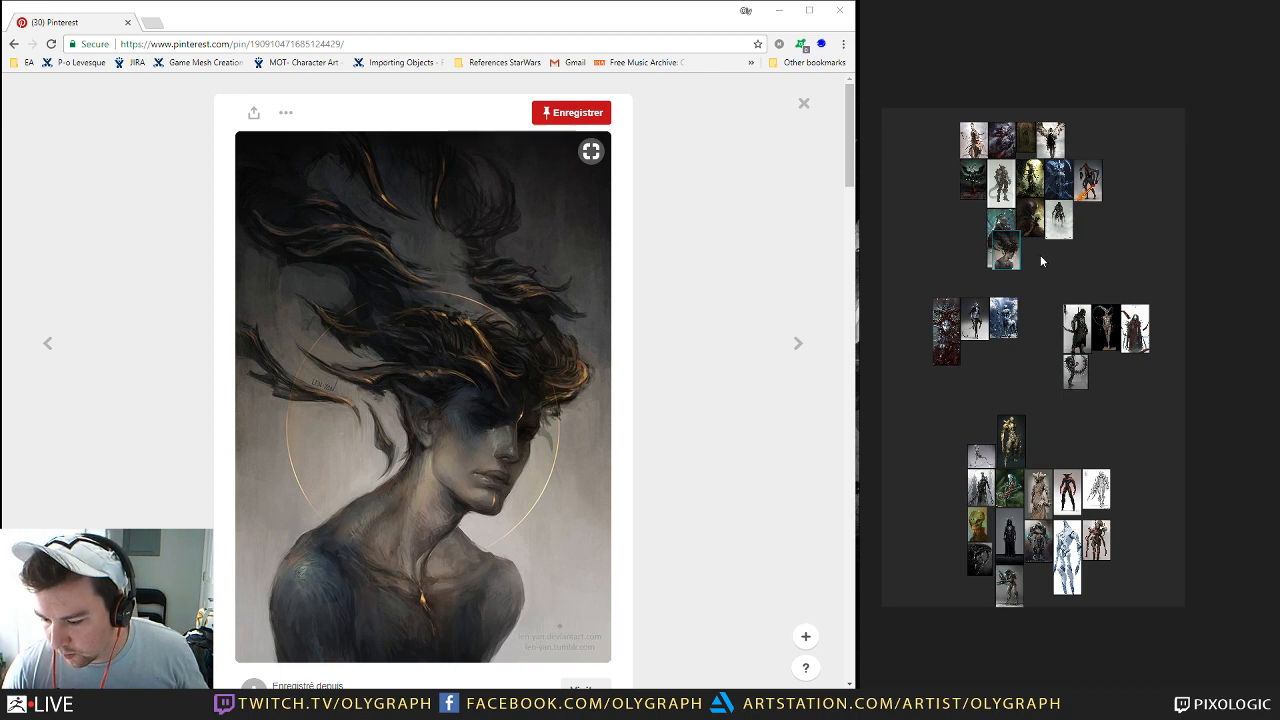
pyautogui.moveTo(1016, 258); pyautogui.dragTo(1175, 201)
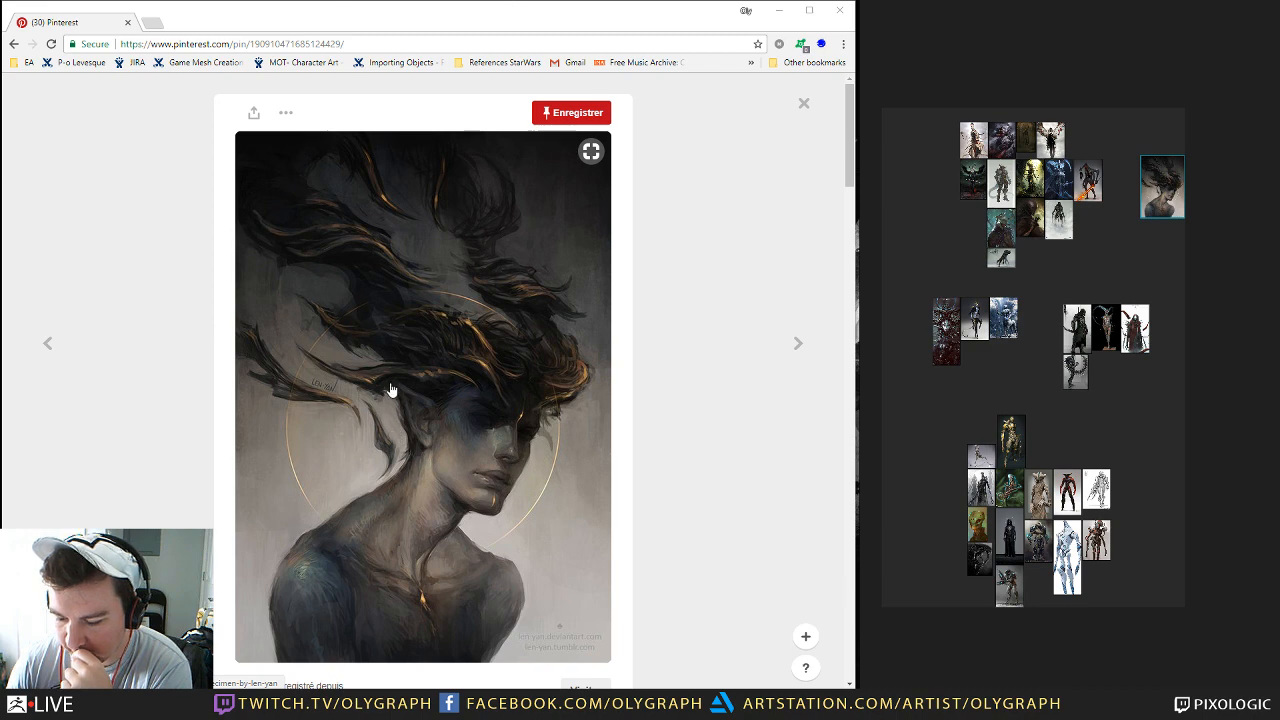
pyautogui.click(803, 104)
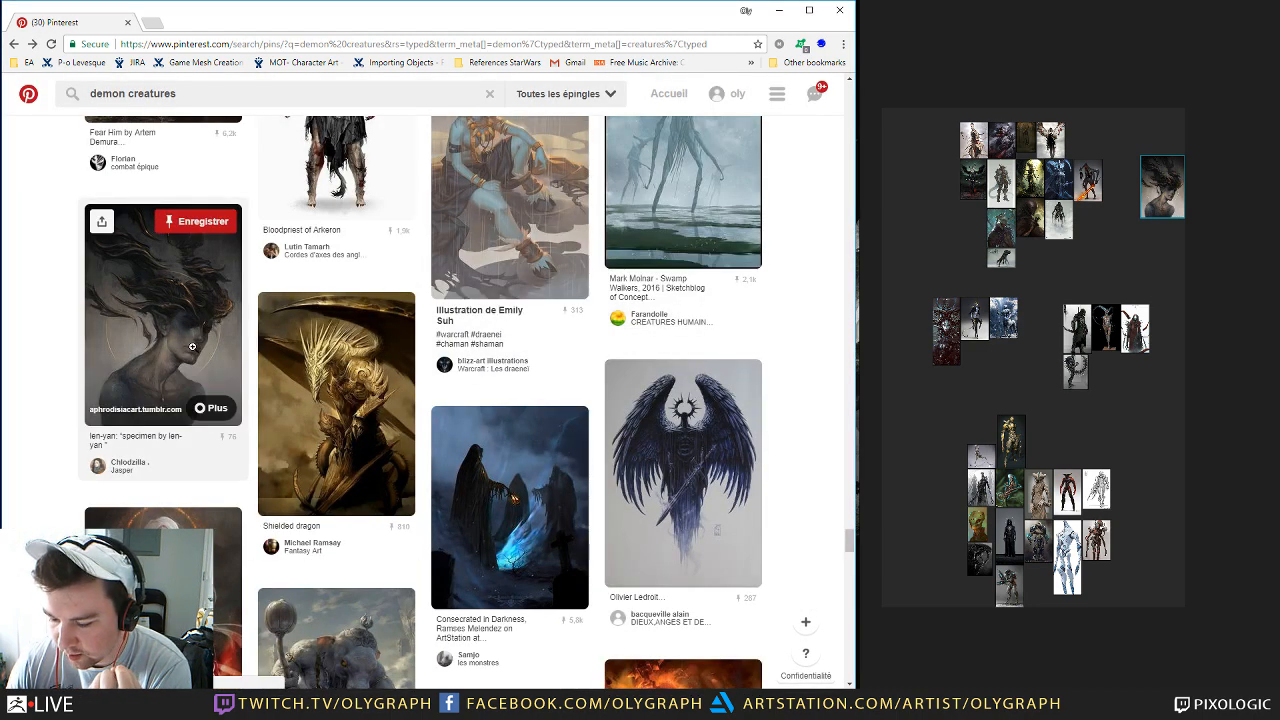
# Step: Find the many-armed hooded figure holding glowing masks among the demon creature results, open its pin and copy the image
pyautogui.scroll(-2, 192, 346)
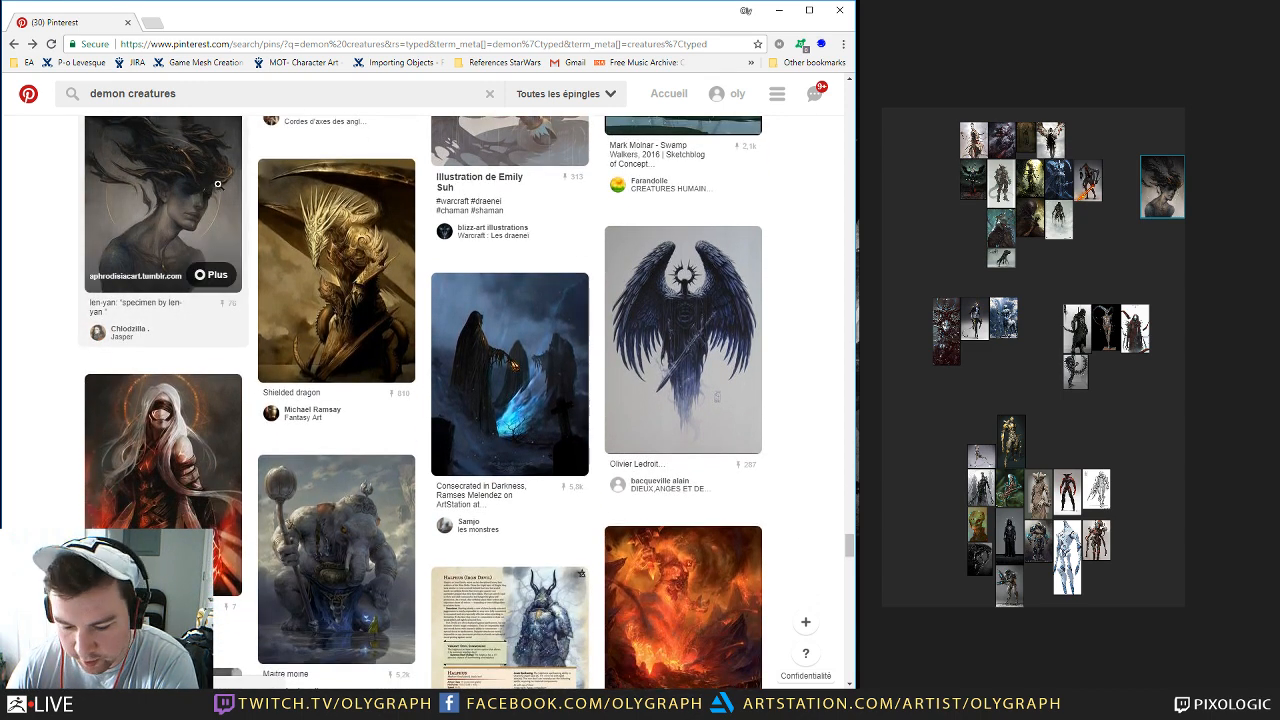
pyautogui.scroll(-1, 218, 184)
pyautogui.scroll(2, 29, 277)
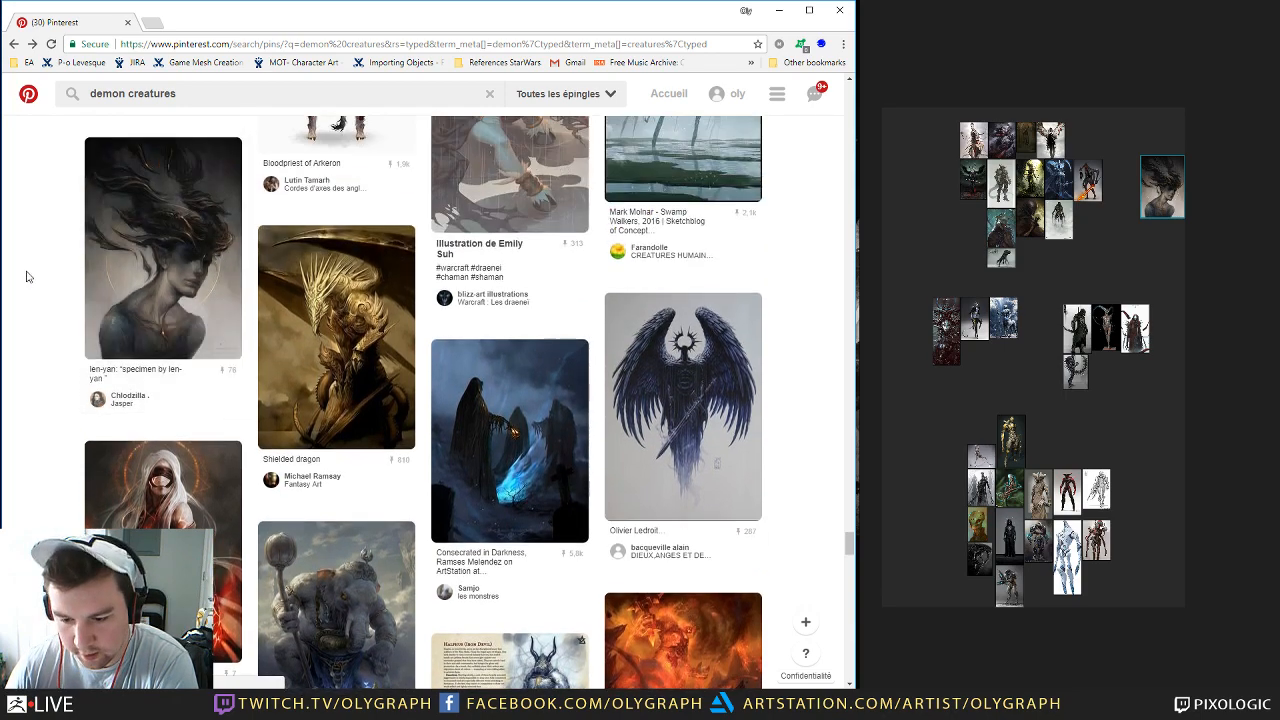
pyautogui.scroll(-1, 170, 253)
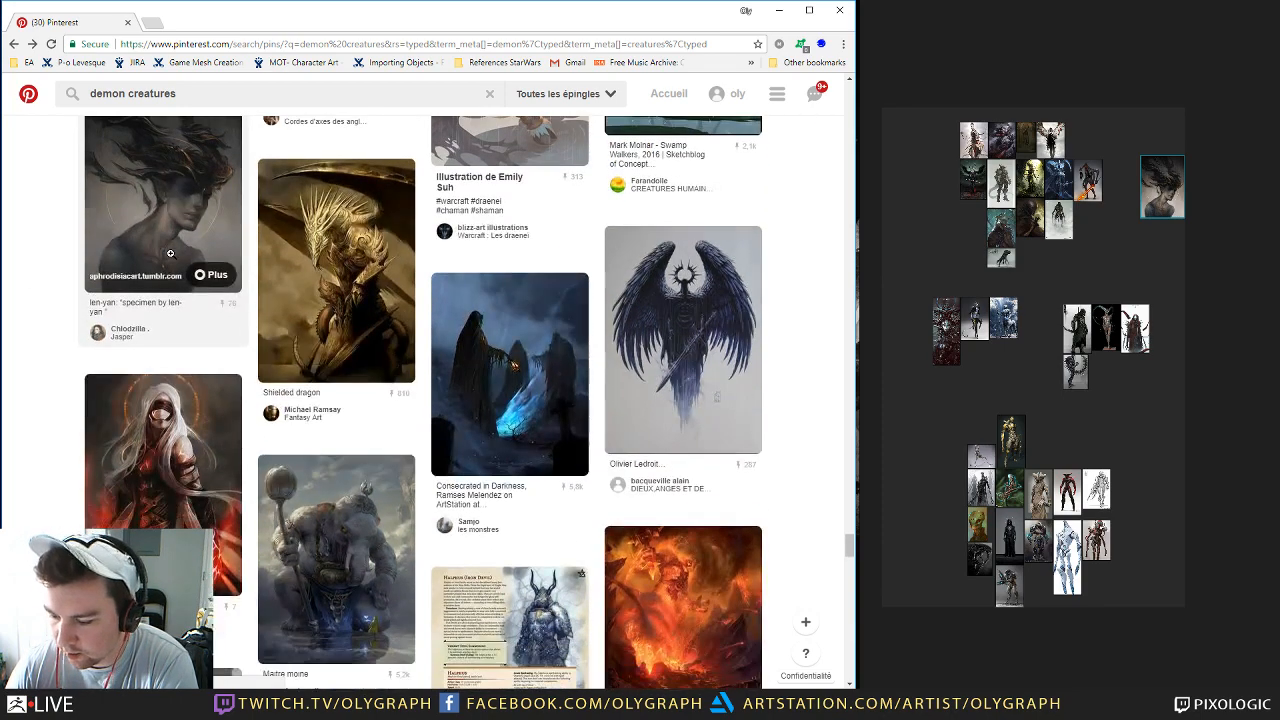
pyautogui.scroll(-6, 170, 253)
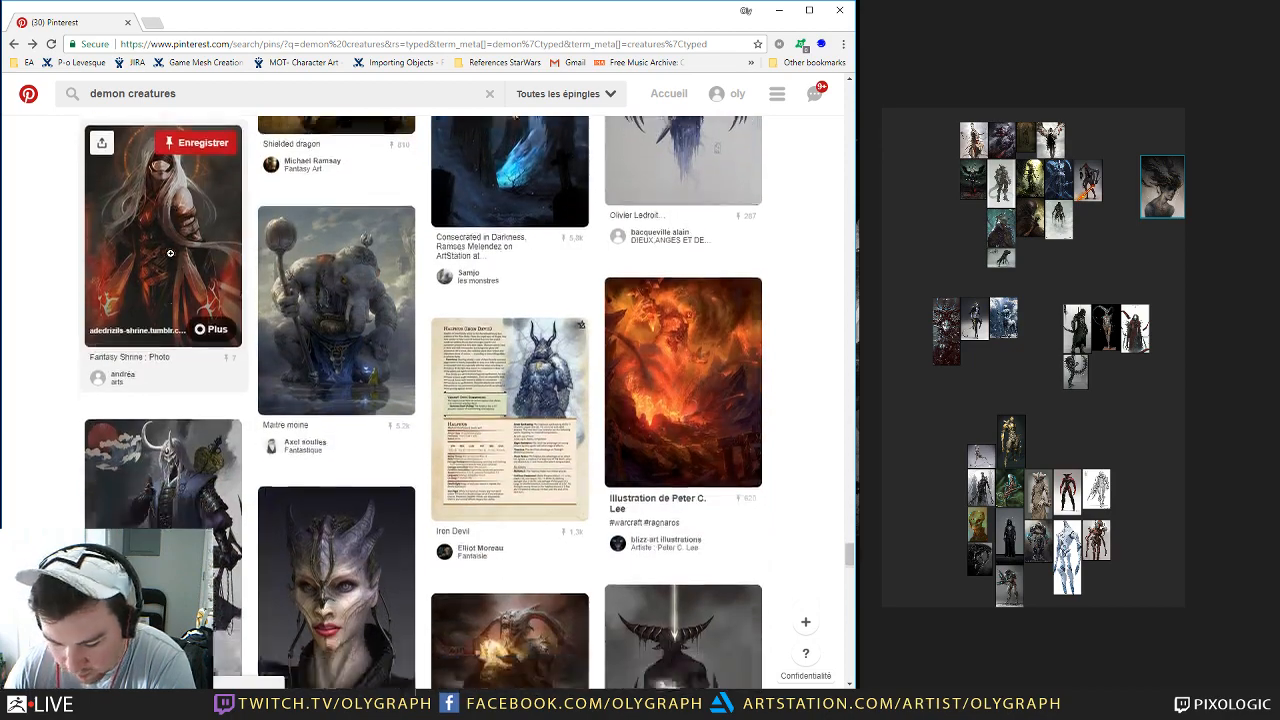
pyautogui.scroll(-4, 170, 259)
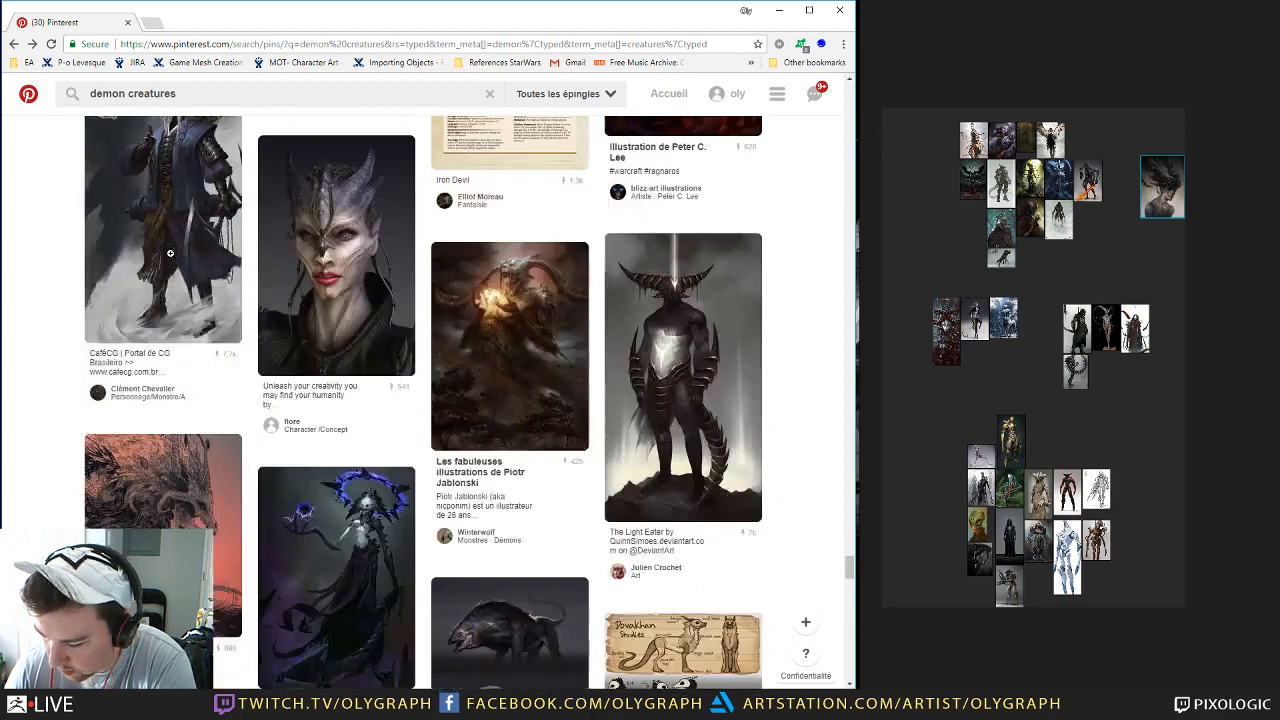
pyautogui.scroll(-1, 170, 259)
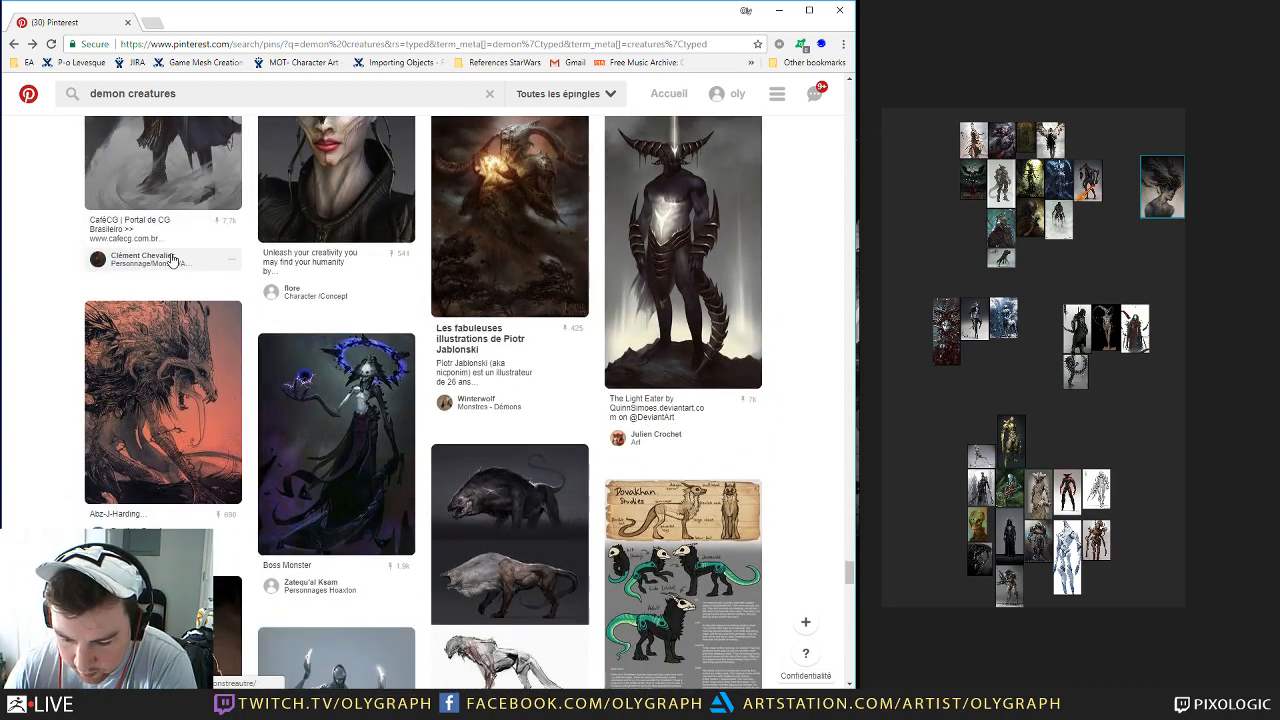
pyautogui.scroll(-4, 171, 259)
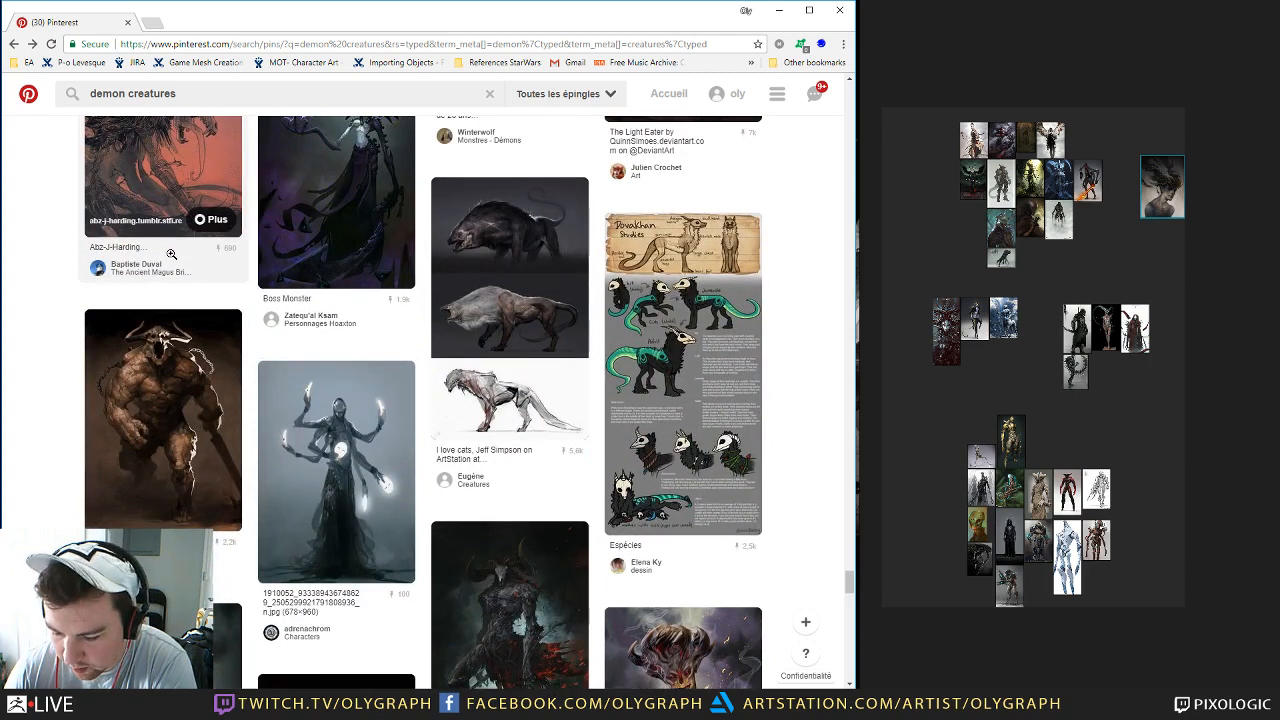
pyautogui.click(398, 502)
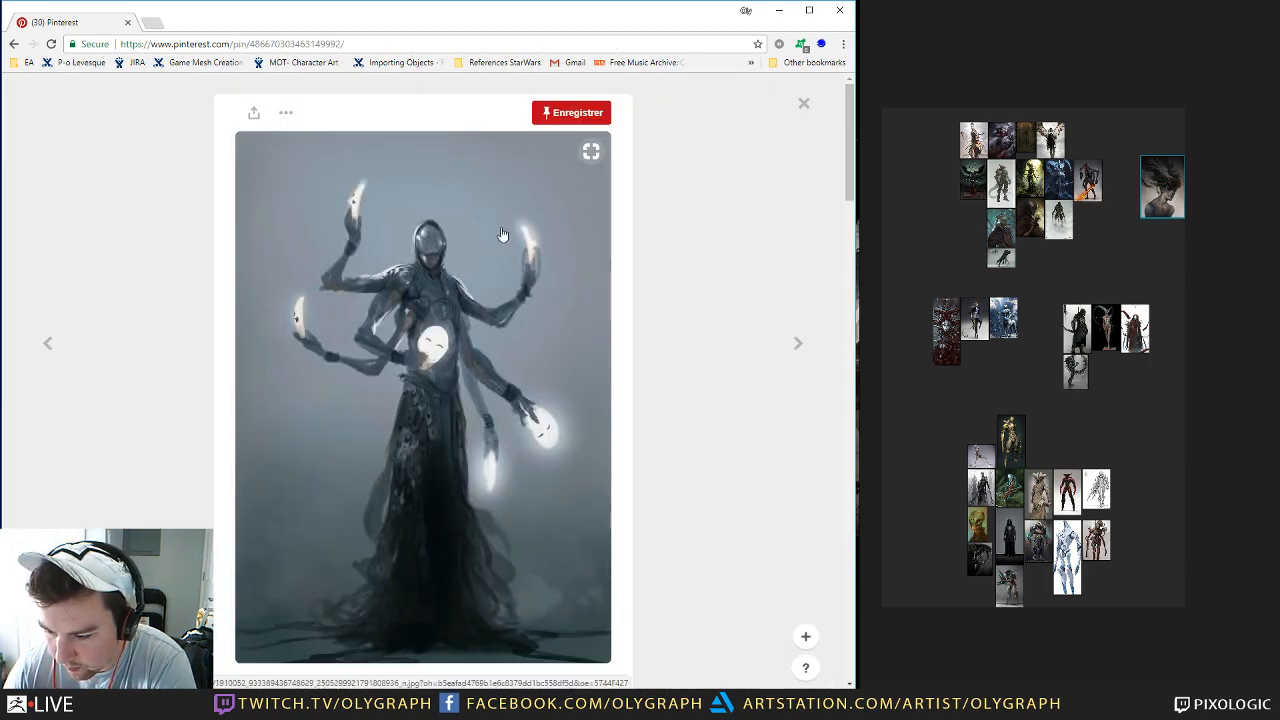
pyautogui.rightClick(502, 234)
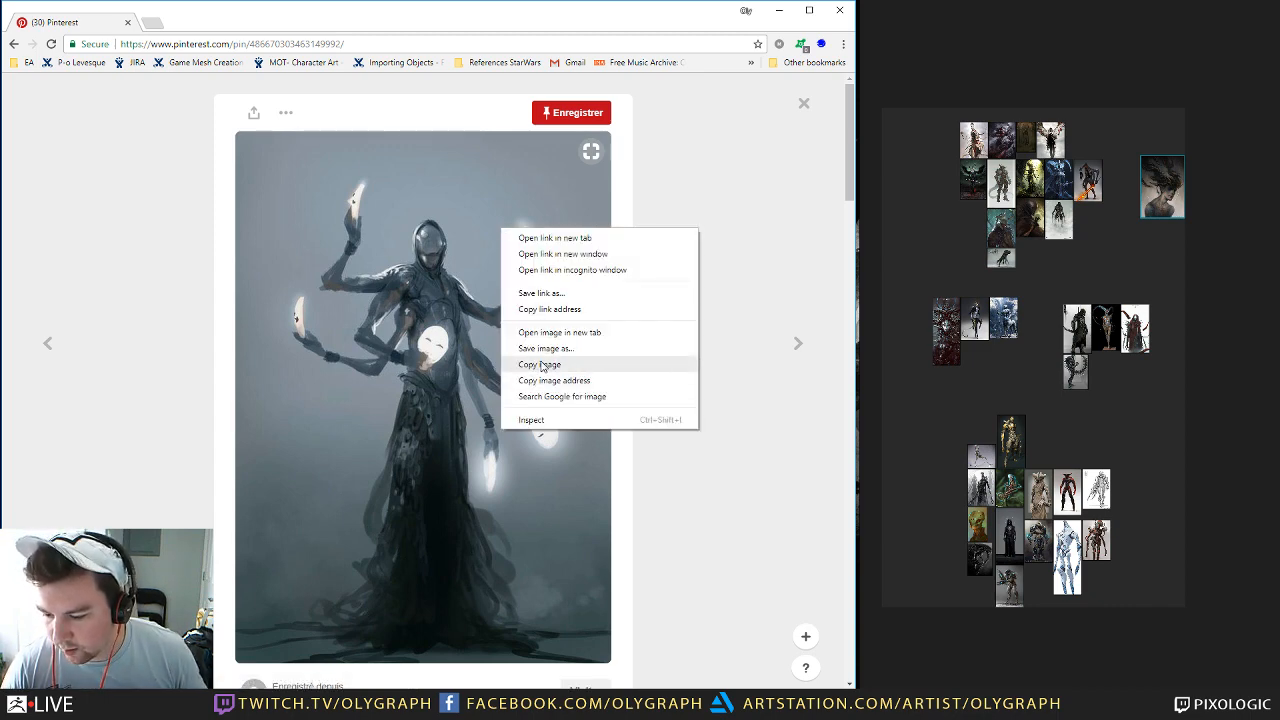
pyautogui.click(540, 364)
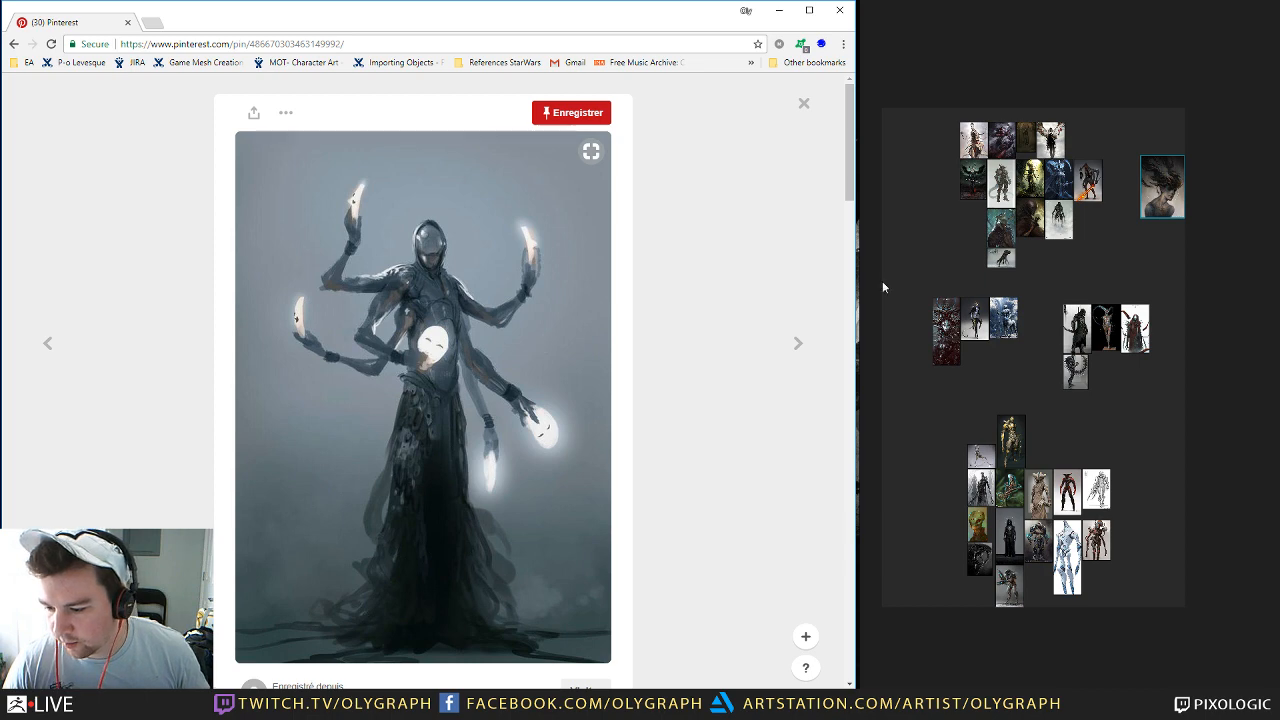
# Step: Paste the many-armed mask figure onto the board, place it beside the golden figure atop the lower group, and close its pin
pyautogui.click(1204, 281)
pyautogui.hotkey('ctrl', 'v')
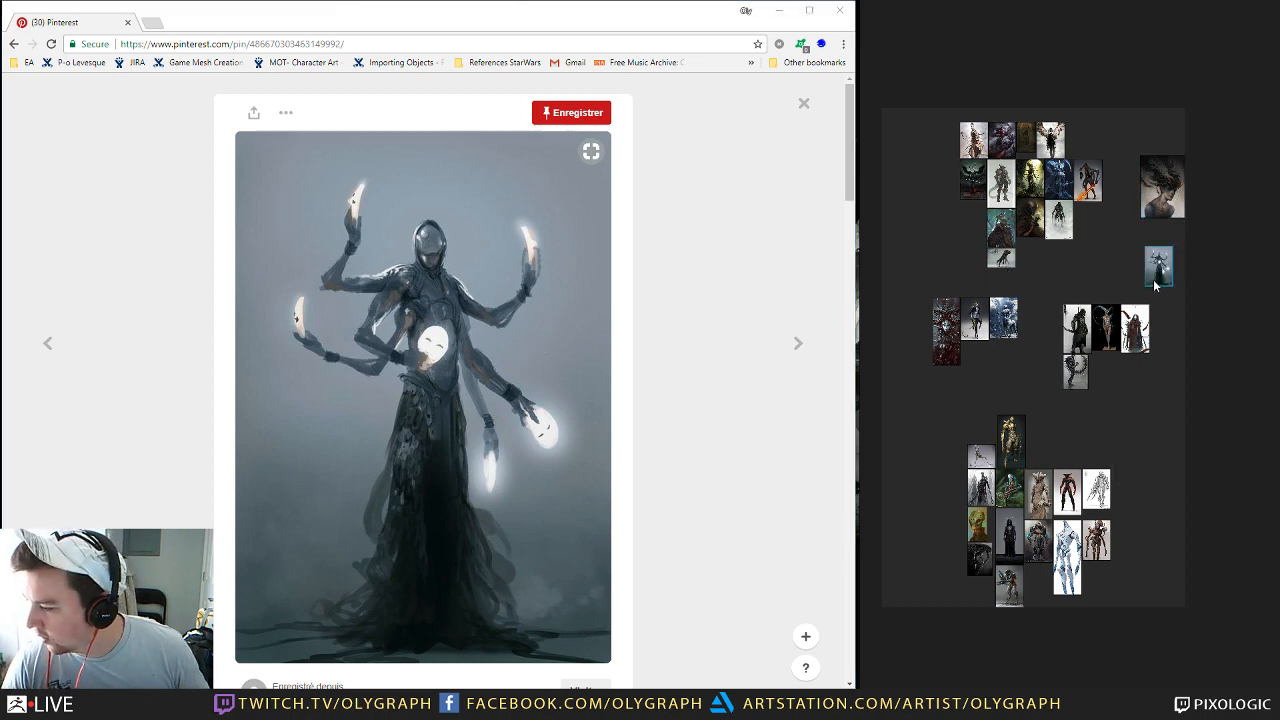
pyautogui.moveTo(1155, 286); pyautogui.dragTo(1038, 461)
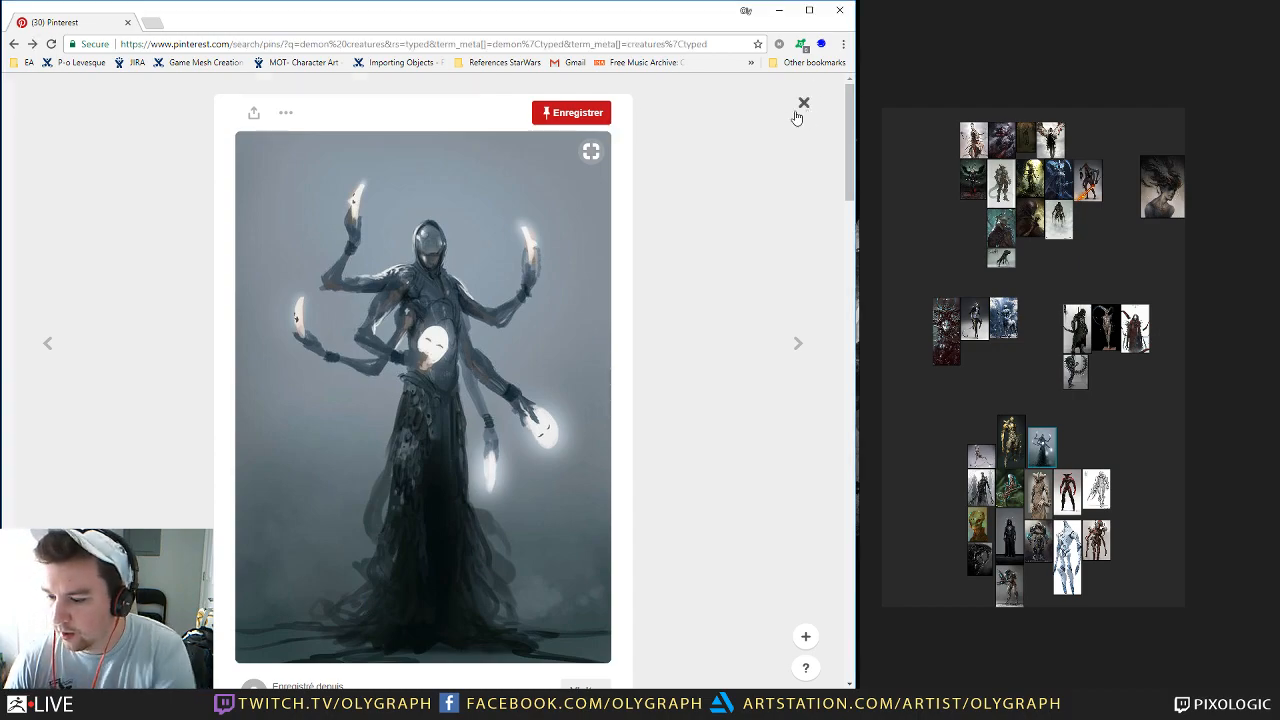
pyautogui.click(803, 103)
# Step: Find the grey pencil drawing of the horned beetle demon further down the results, open its pin and copy the image
pyautogui.scroll(-15, 427, 222)
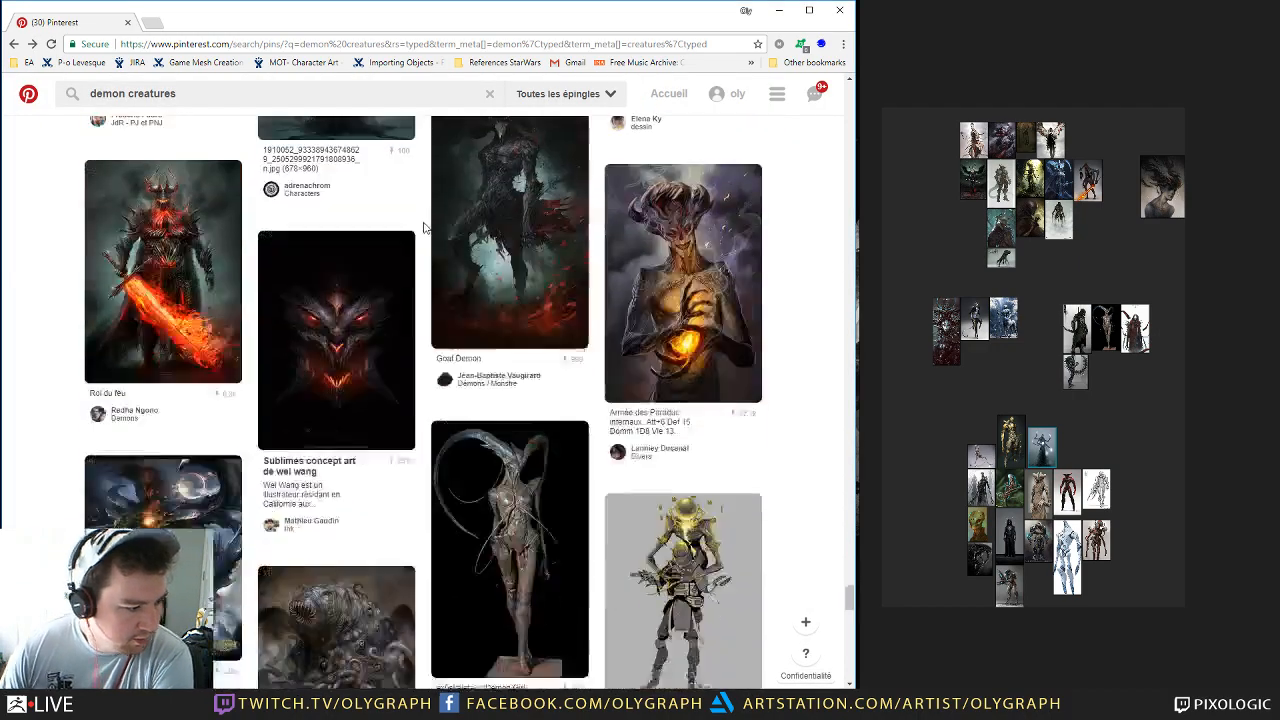
pyautogui.scroll(-5, 423, 229)
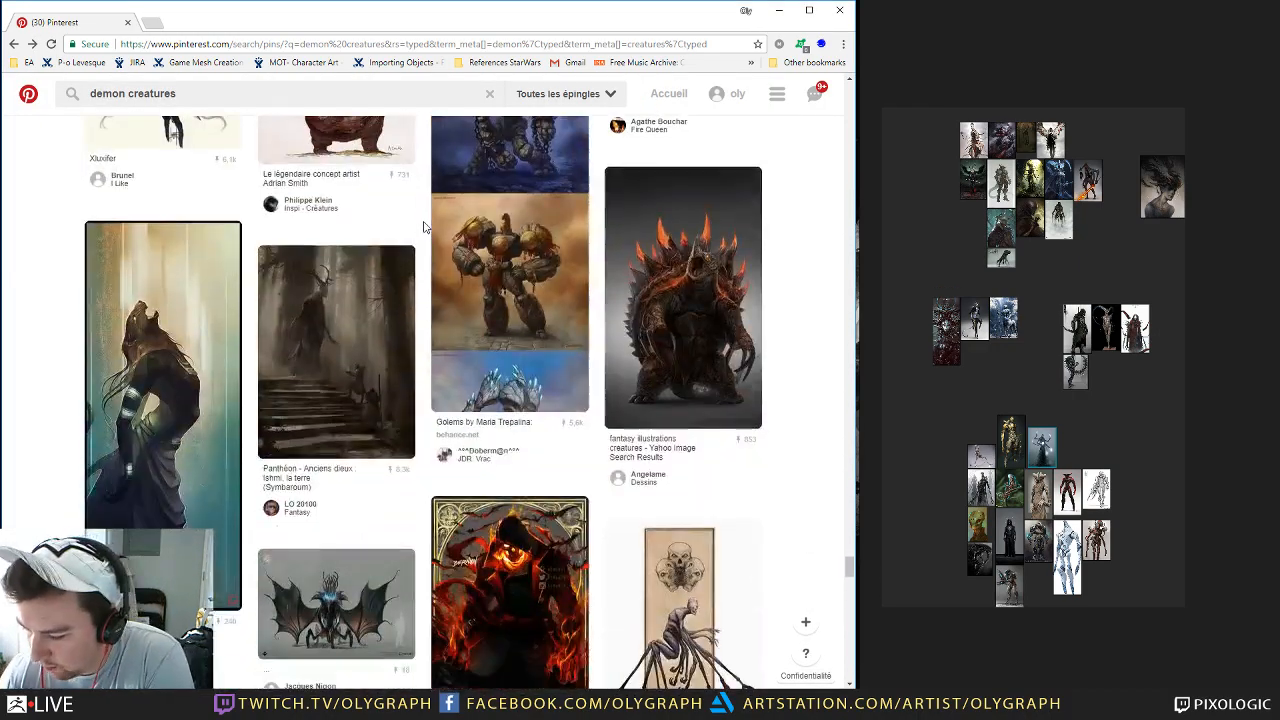
pyautogui.scroll(1, 423, 227)
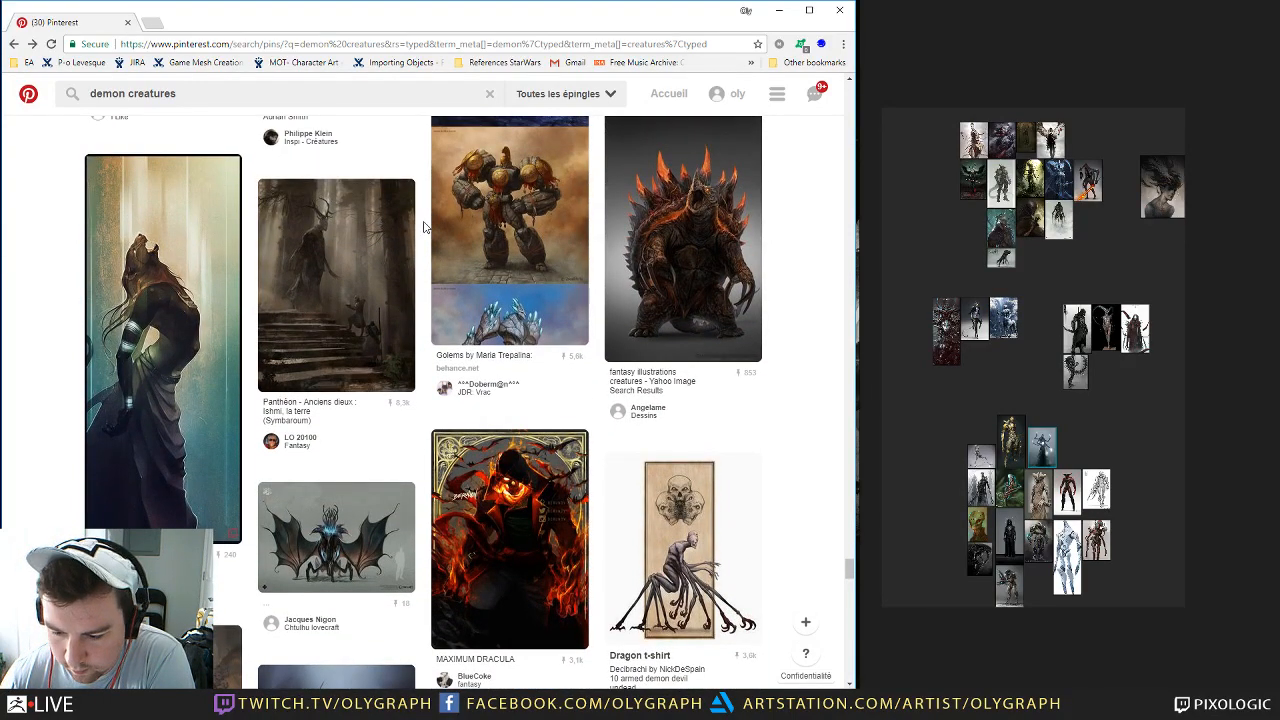
pyautogui.scroll(-5, 423, 227)
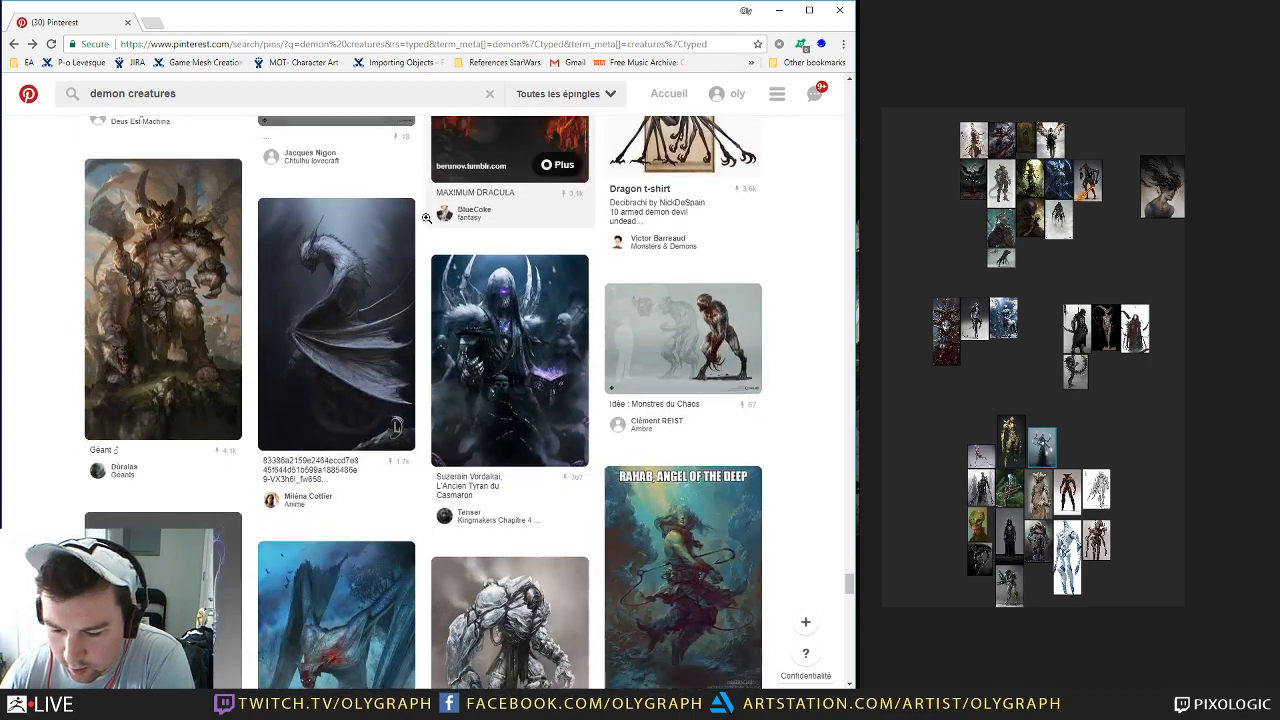
pyautogui.scroll(-1, 426, 217)
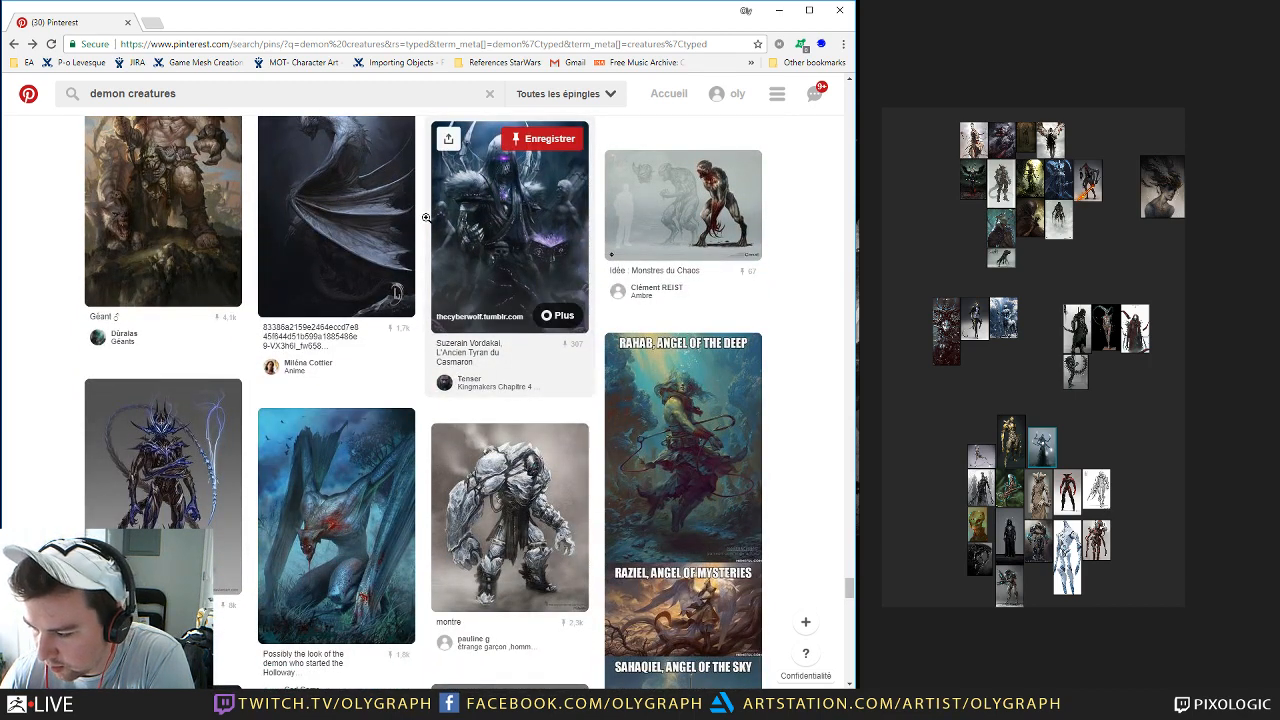
pyautogui.scroll(-3, 426, 217)
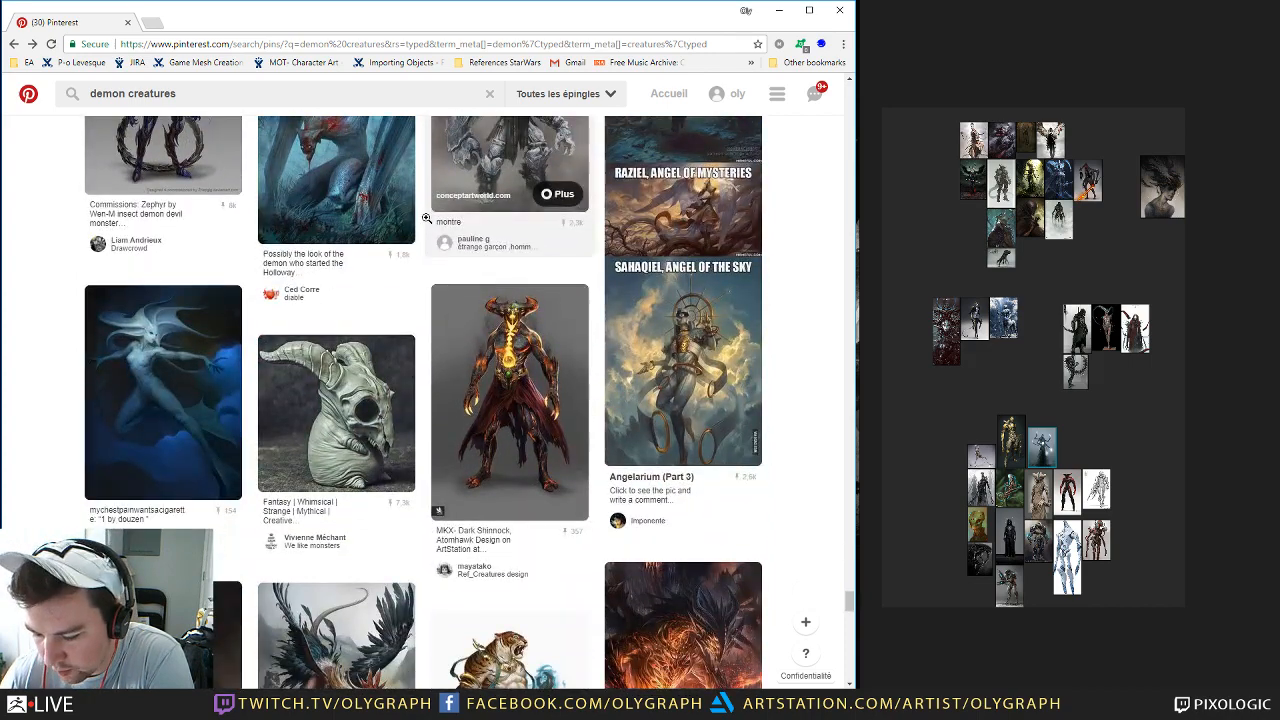
pyautogui.scroll(-1, 426, 217)
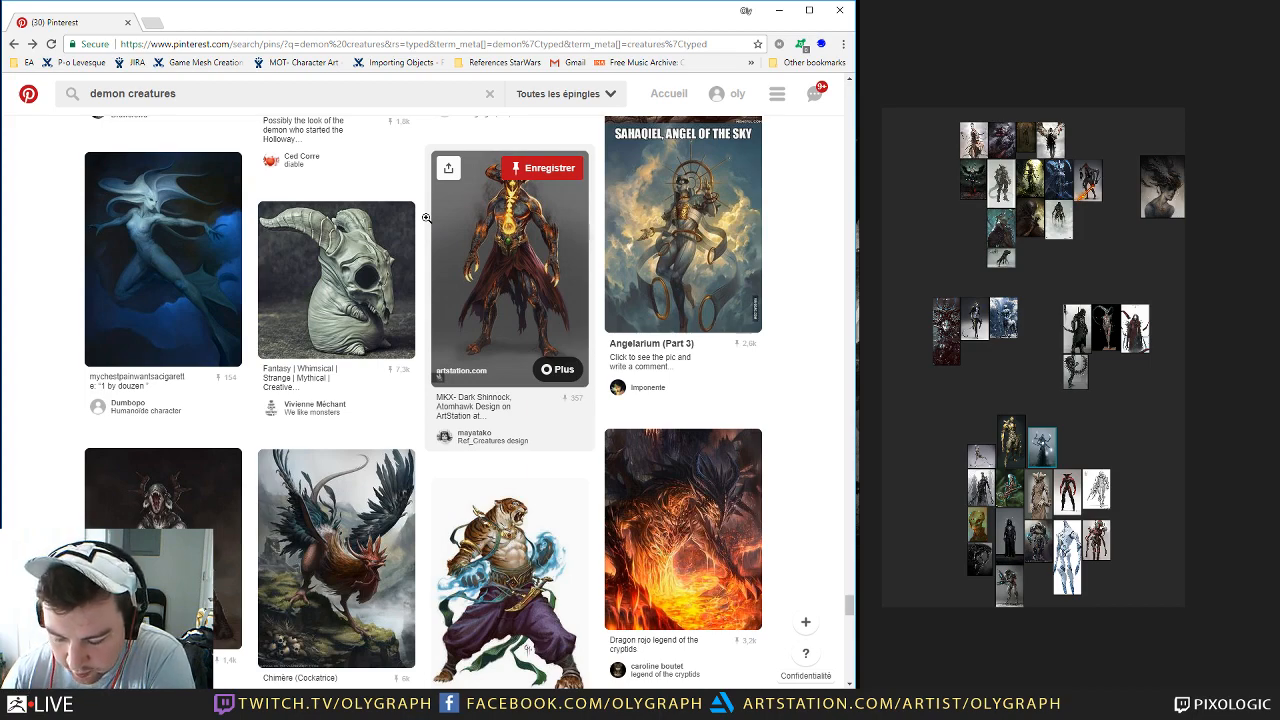
pyautogui.scroll(-2, 426, 217)
pyautogui.scroll(-2, 426, 217)
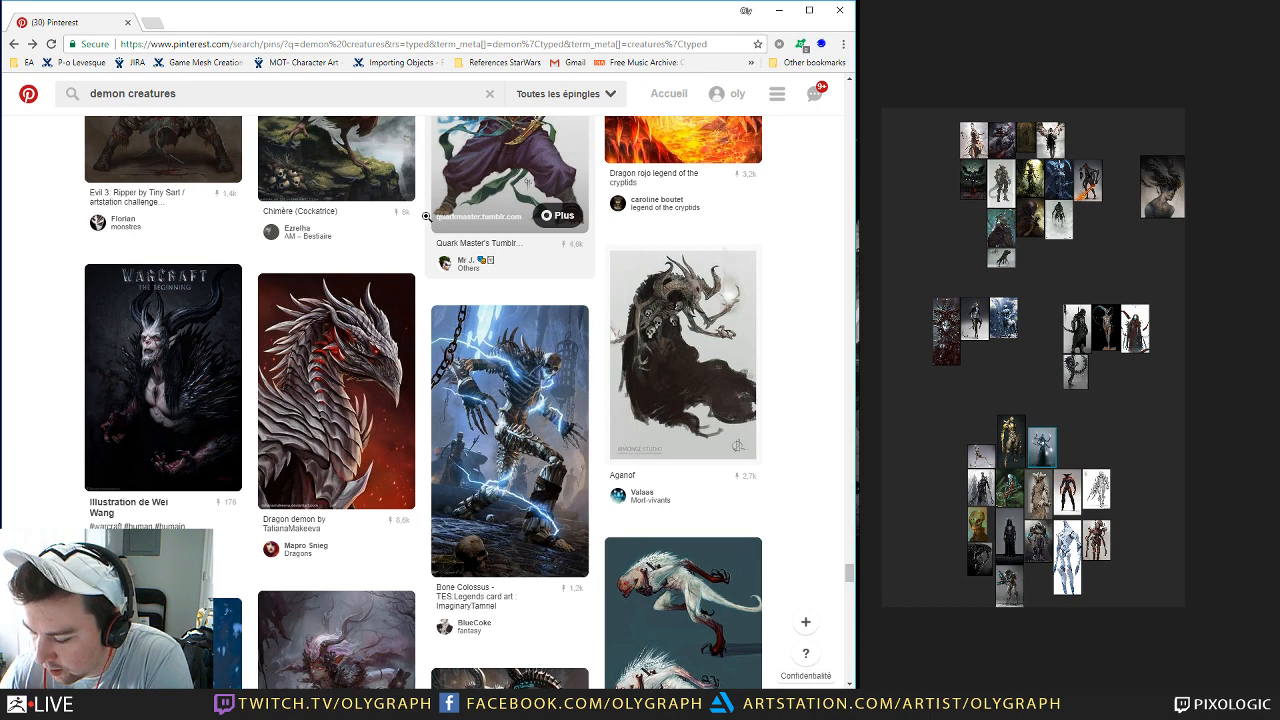
pyautogui.scroll(-2, 426, 217)
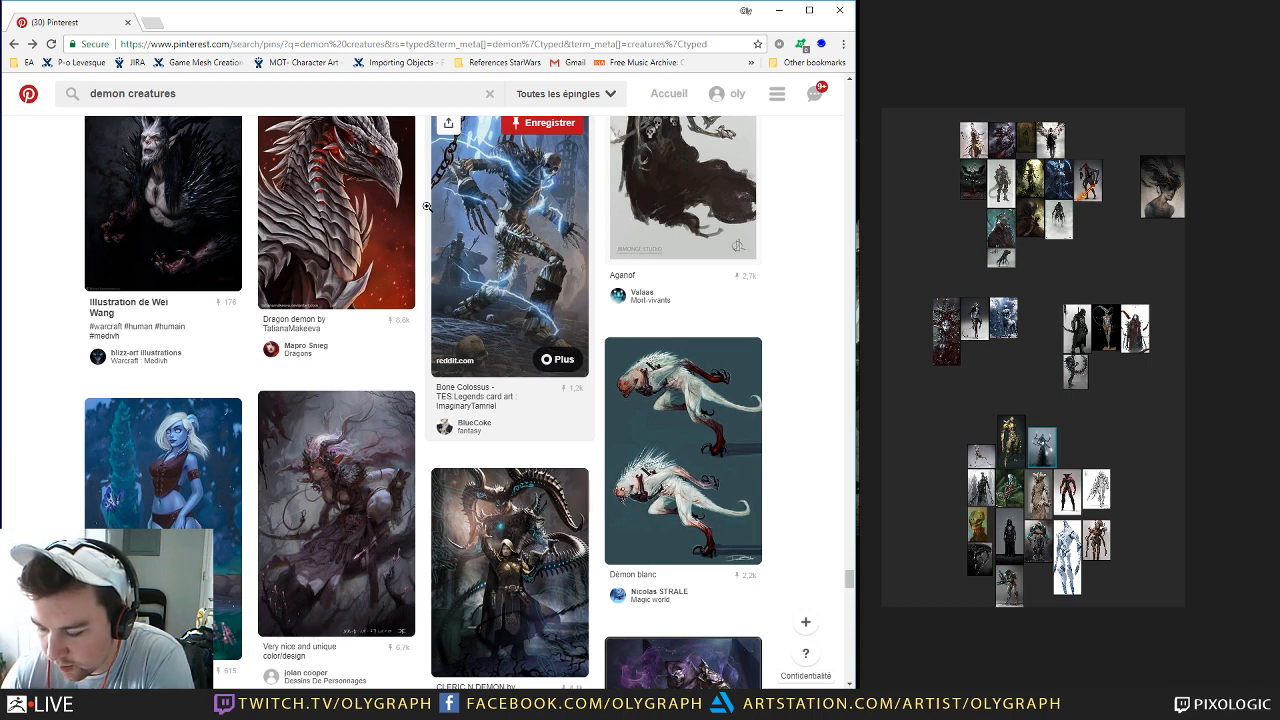
pyautogui.scroll(-3, 427, 206)
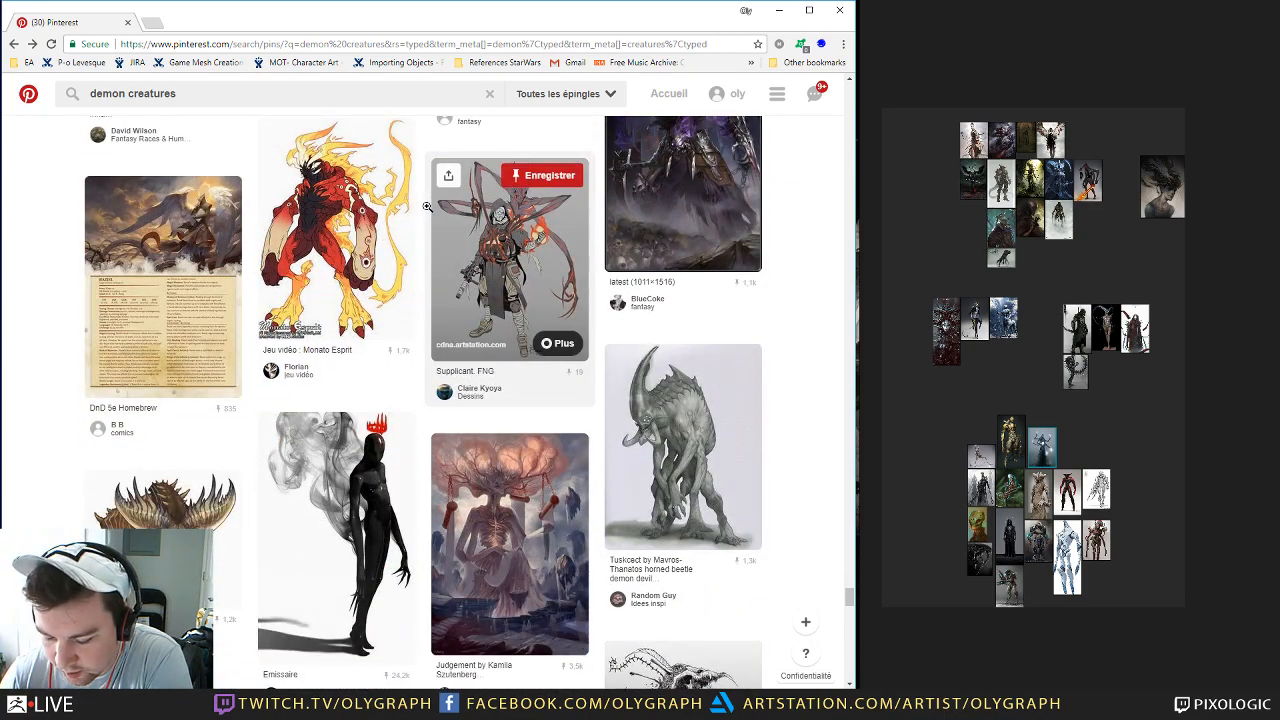
pyautogui.scroll(-3, 427, 206)
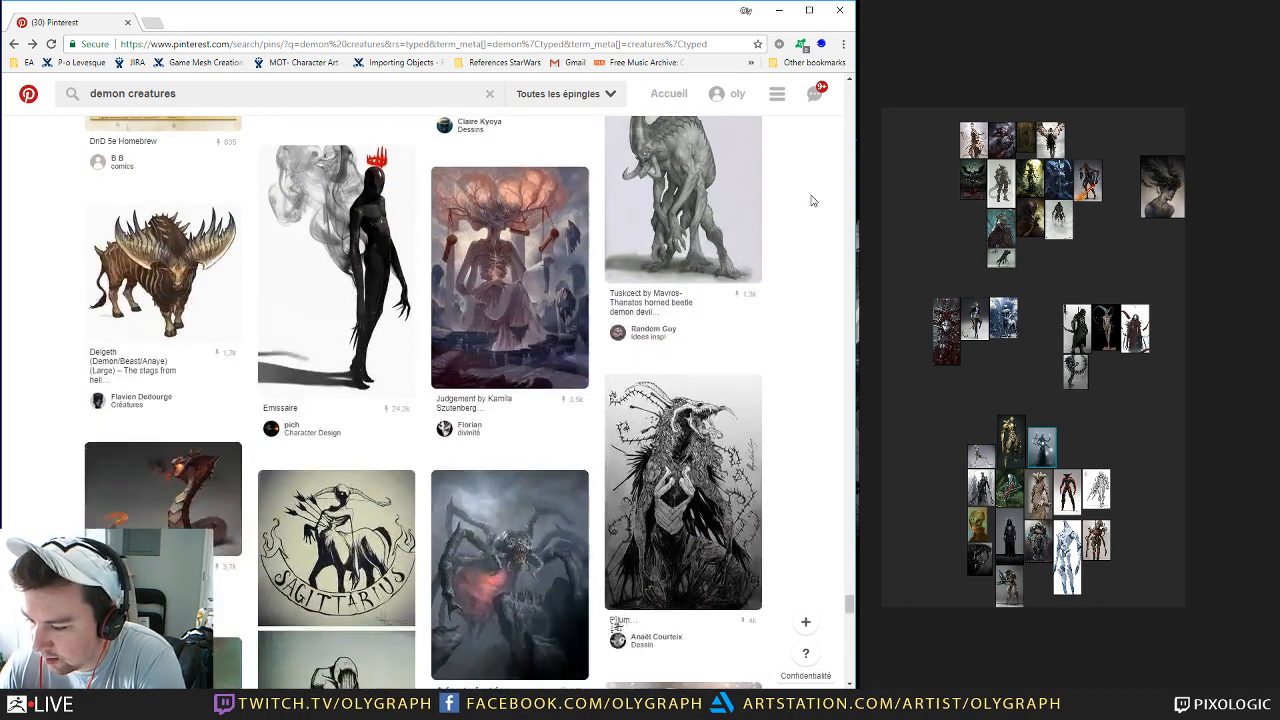
pyautogui.click(650, 200)
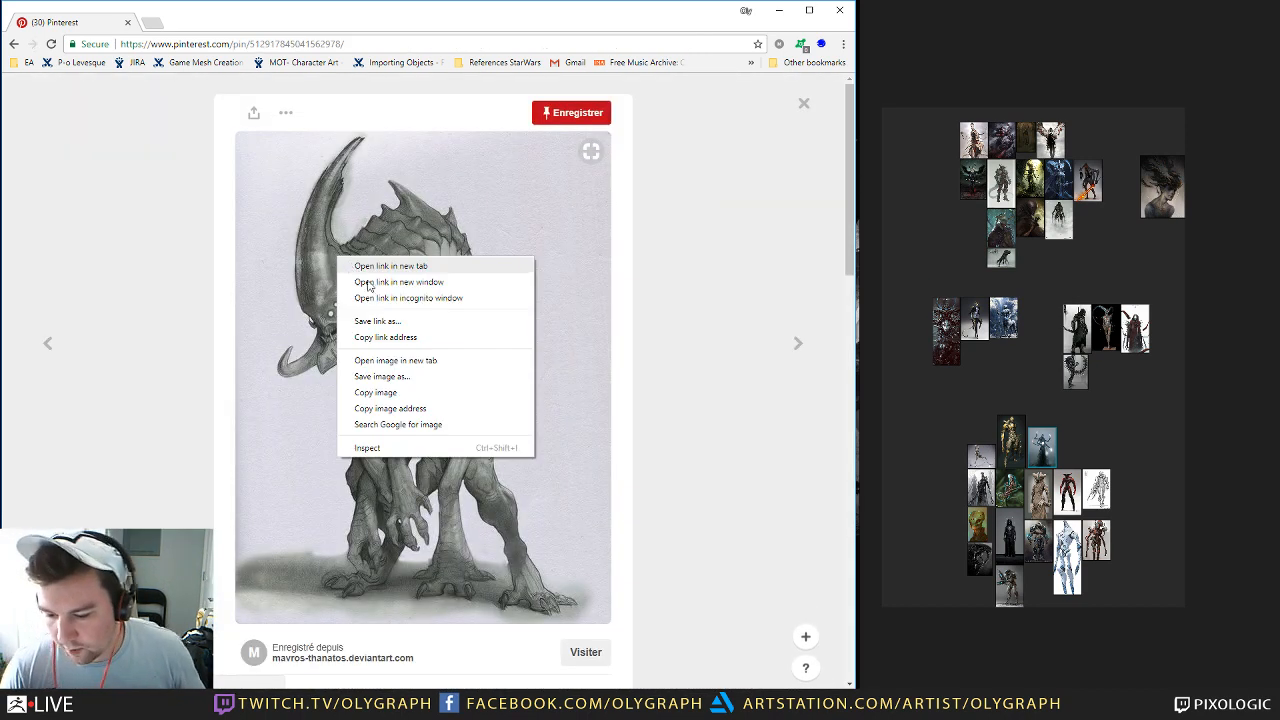
pyautogui.rightClick(338, 257)
pyautogui.click(391, 394)
# Step: Paste the horned beetle demon onto the board, place it beside the many-armed mask figure in the lower group, and close its pin
pyautogui.click(1123, 440)
pyautogui.hotkey('ctrl', 'v')
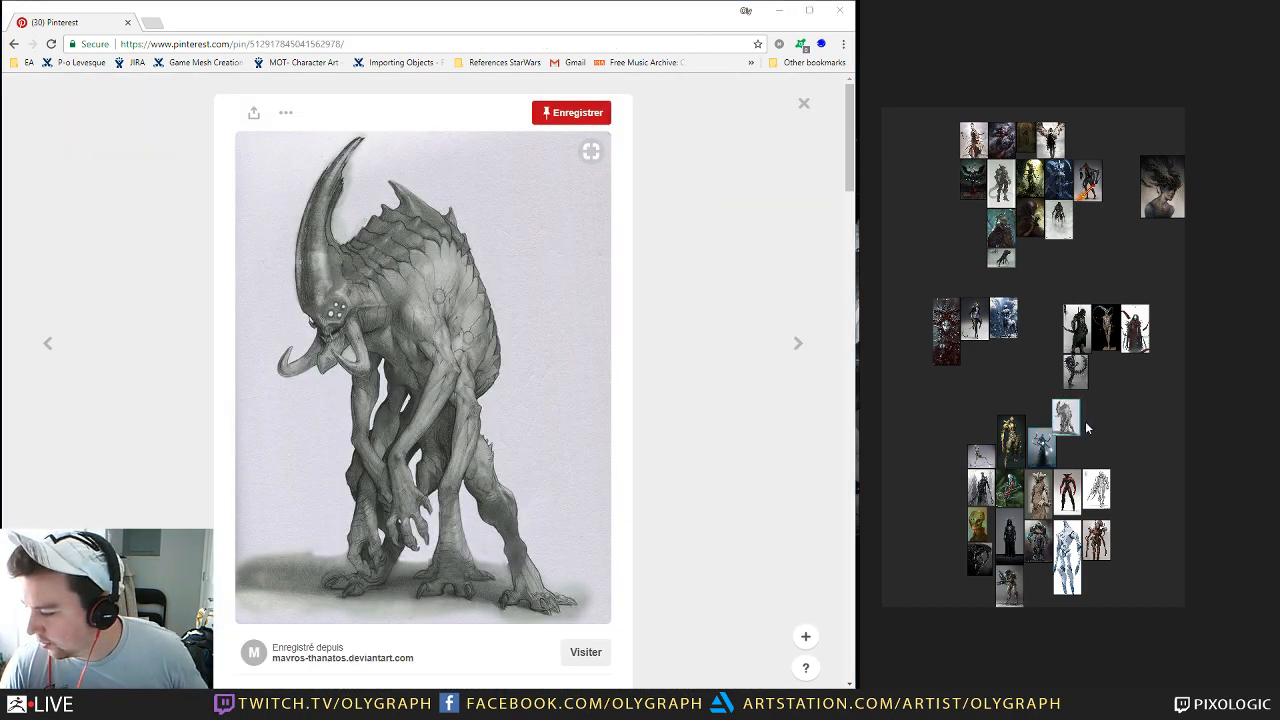
pyautogui.moveTo(1077, 440); pyautogui.dragTo(1080, 455)
pyautogui.click(803, 103)
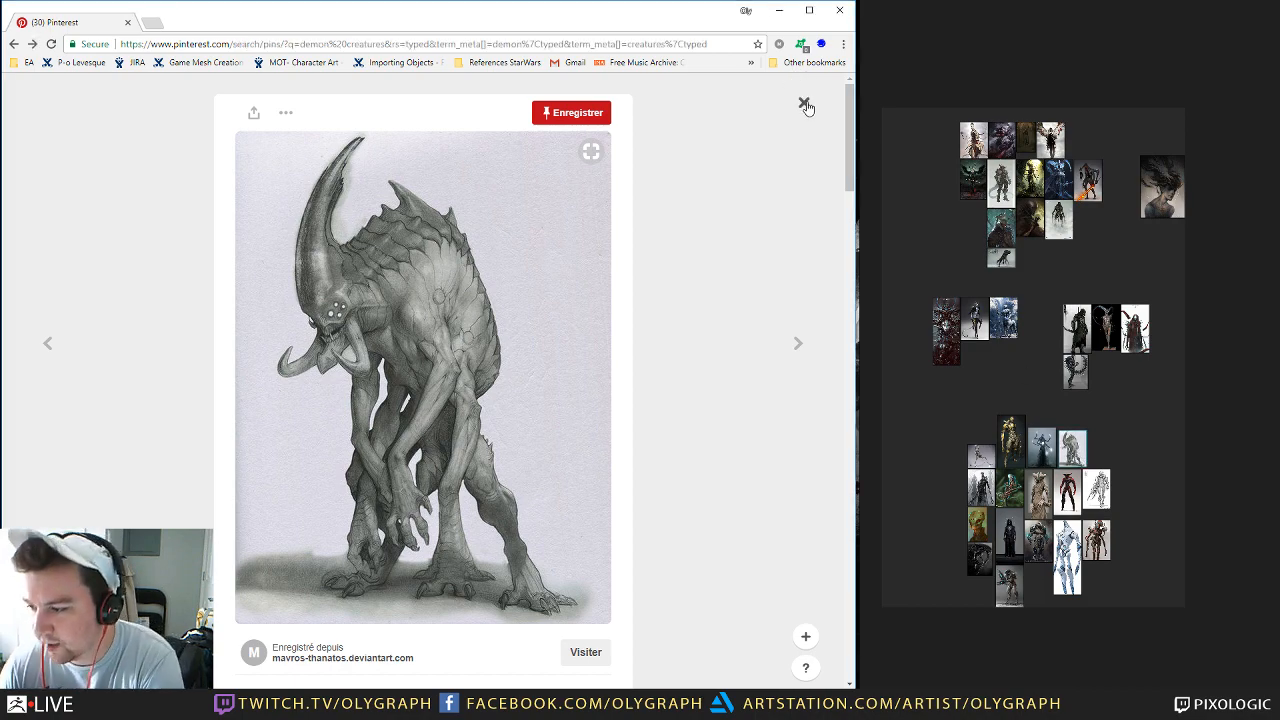
# Step: Find the many-armed "Voix du créateur" creature surrounded by floating spheres, open its pin and copy the image
pyautogui.scroll(-1, 289, 241)
pyautogui.scroll(-4, 288, 245)
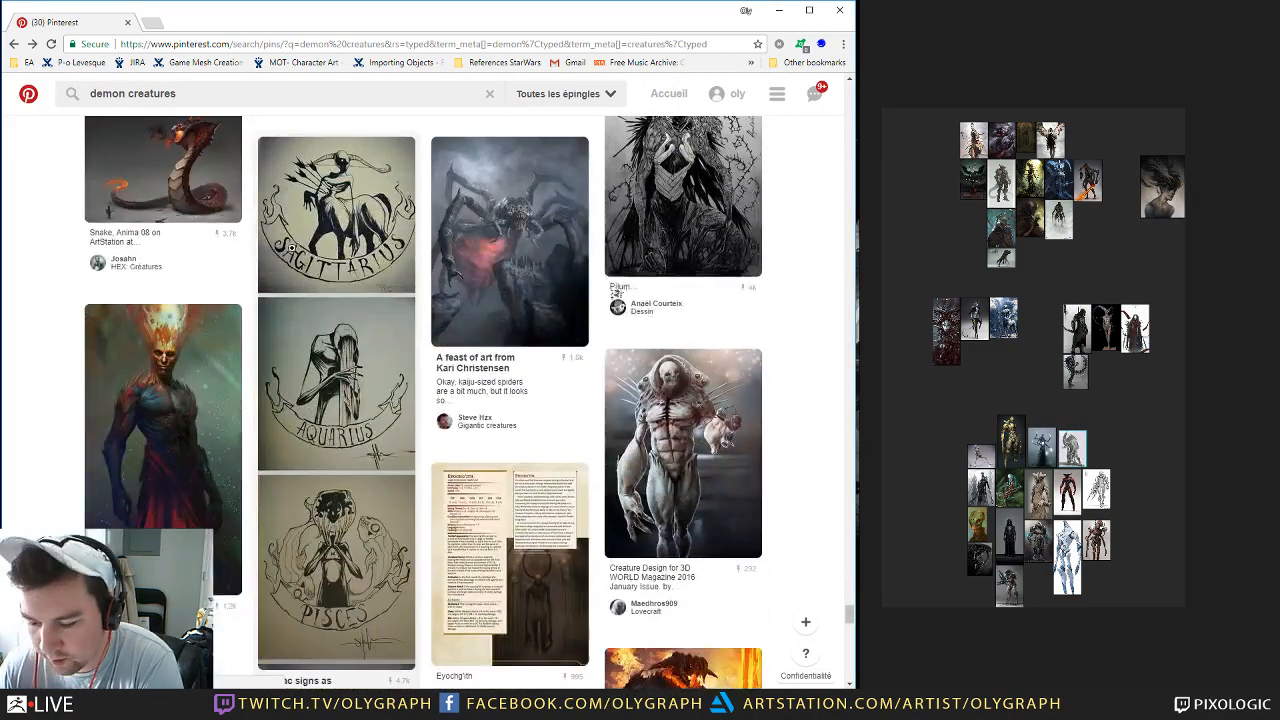
pyautogui.scroll(-3, 289, 247)
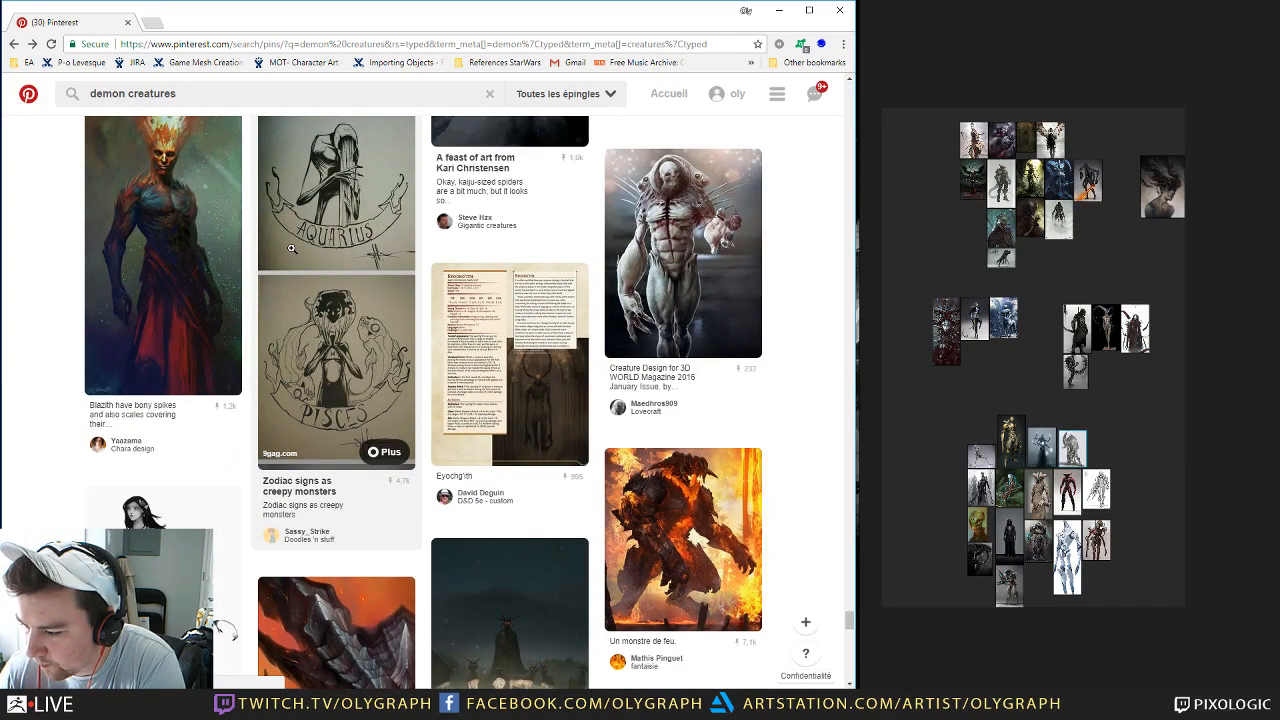
pyautogui.scroll(-7, 291, 248)
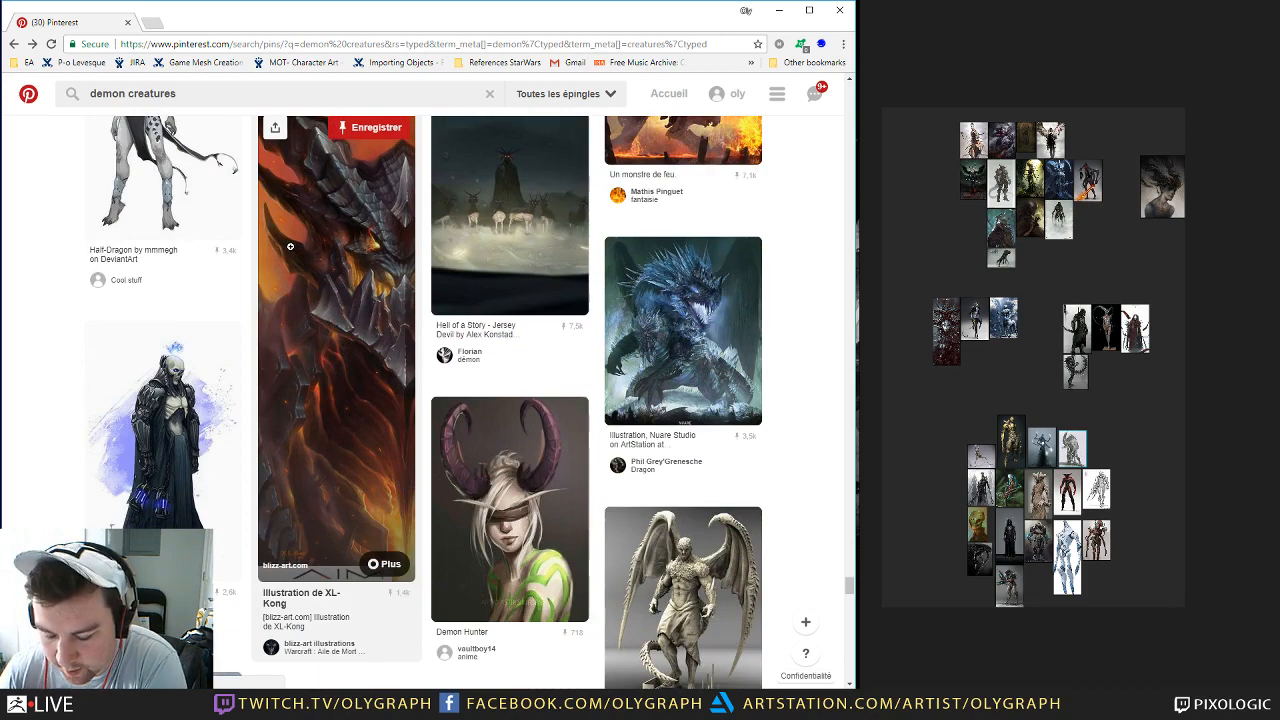
pyautogui.scroll(2, 290, 246)
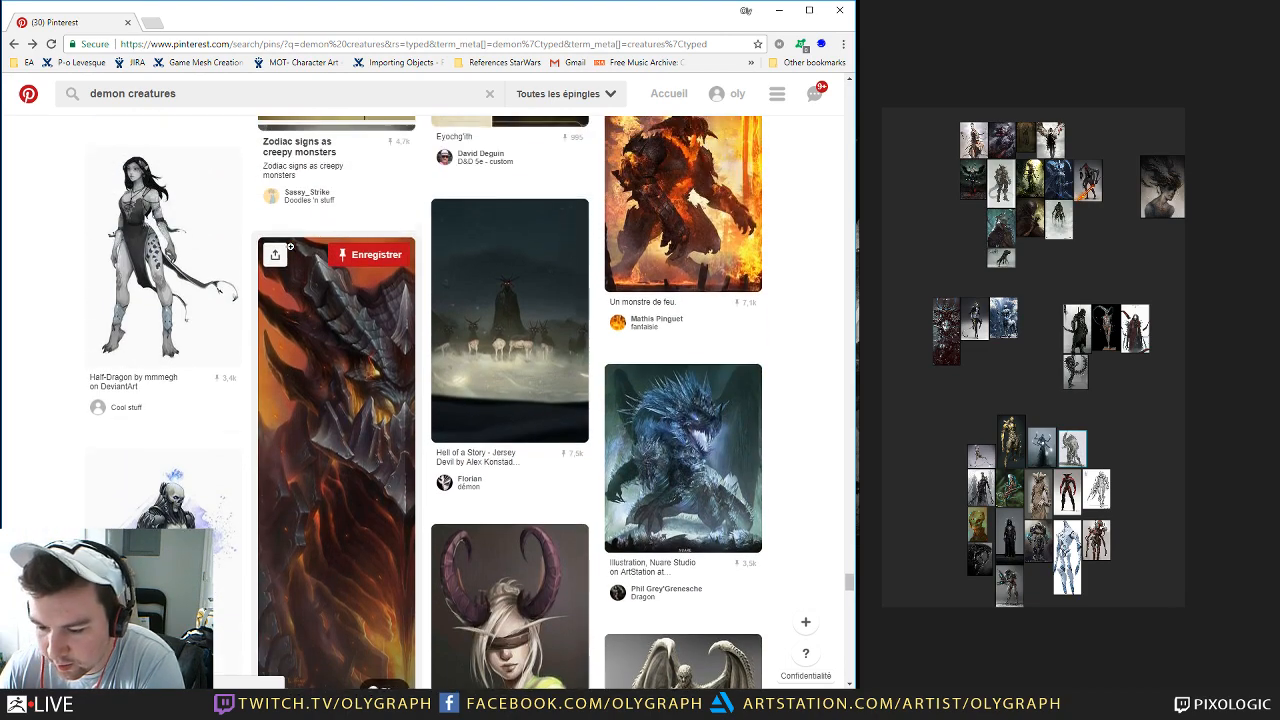
pyautogui.scroll(-9, 305, 235)
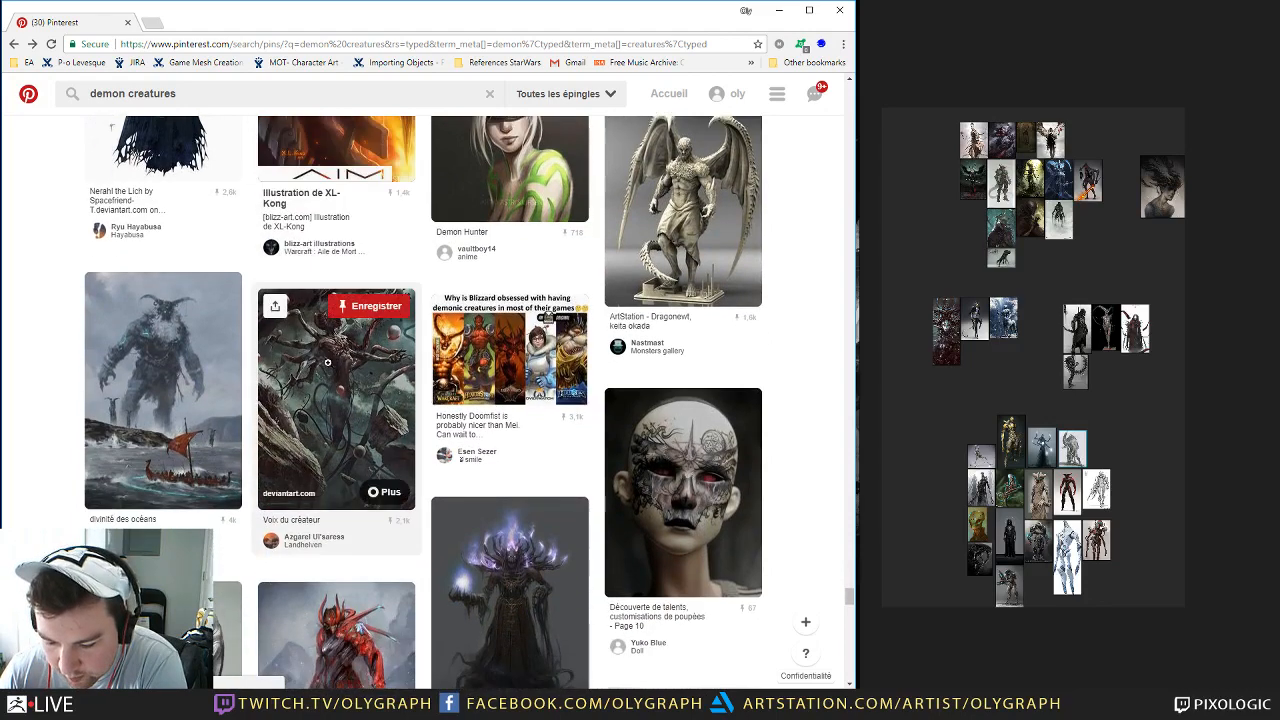
pyautogui.click(327, 362)
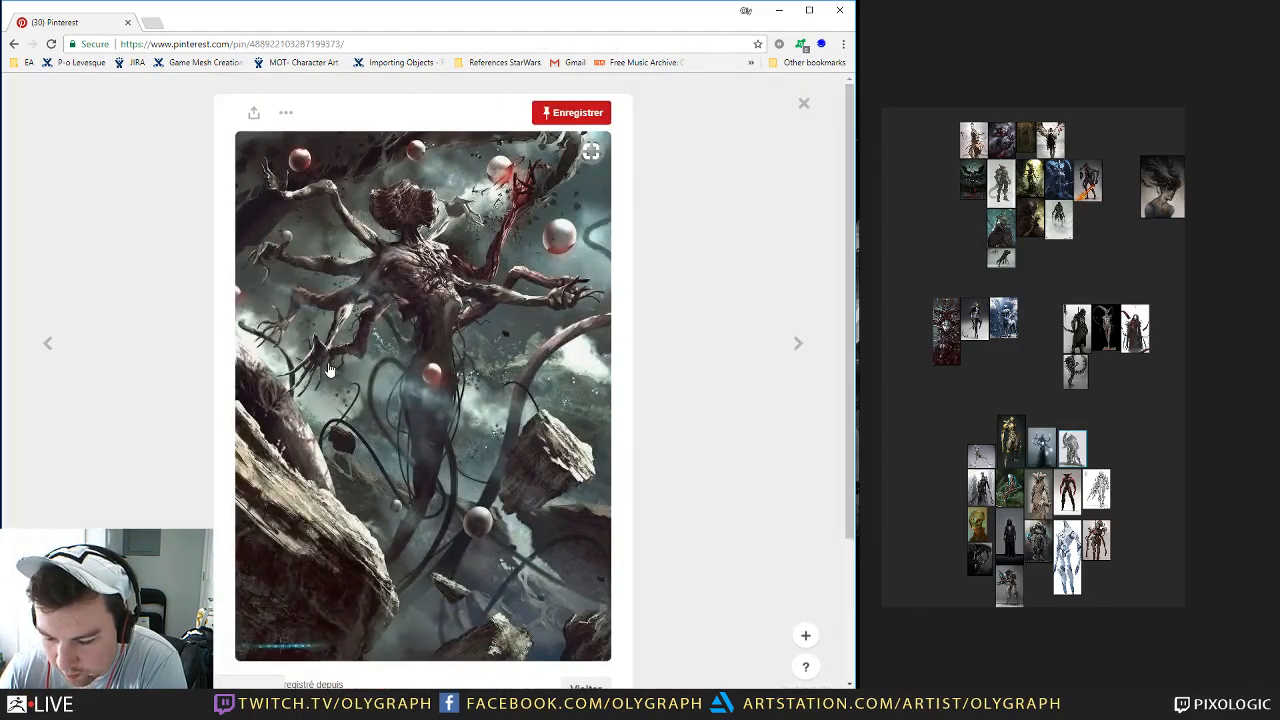
pyautogui.rightClick(421, 213)
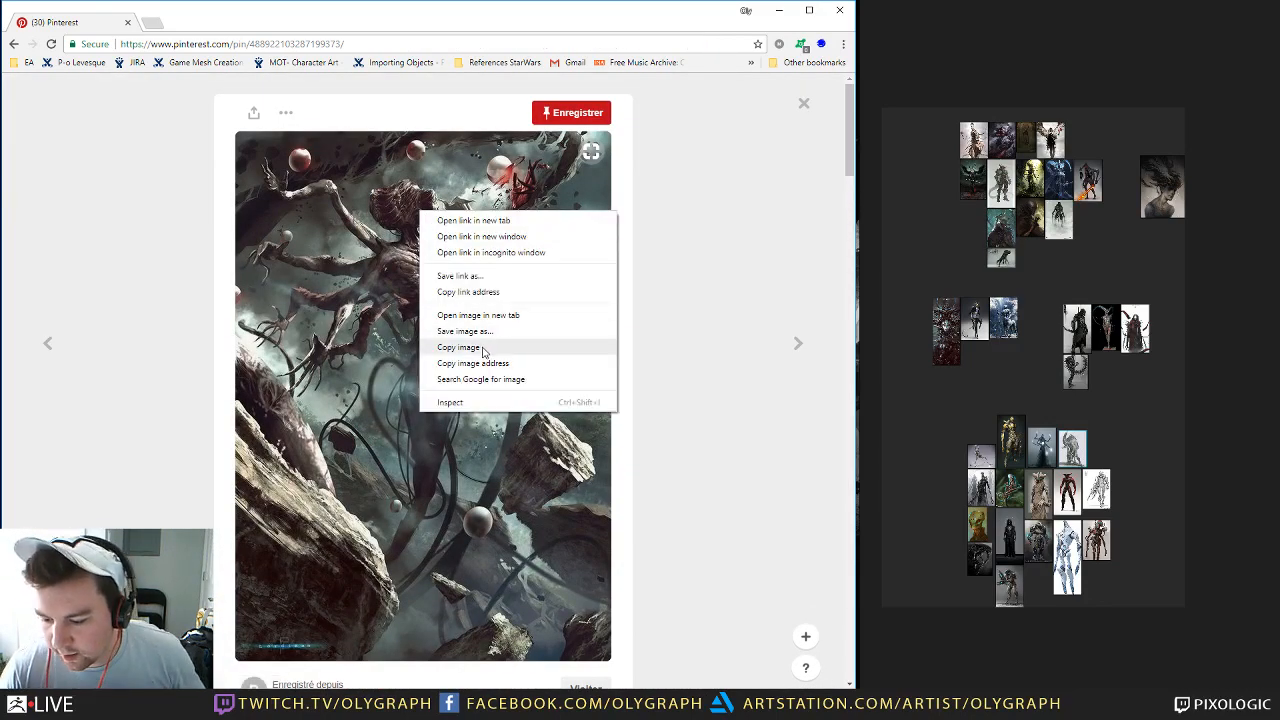
pyautogui.click(481, 349)
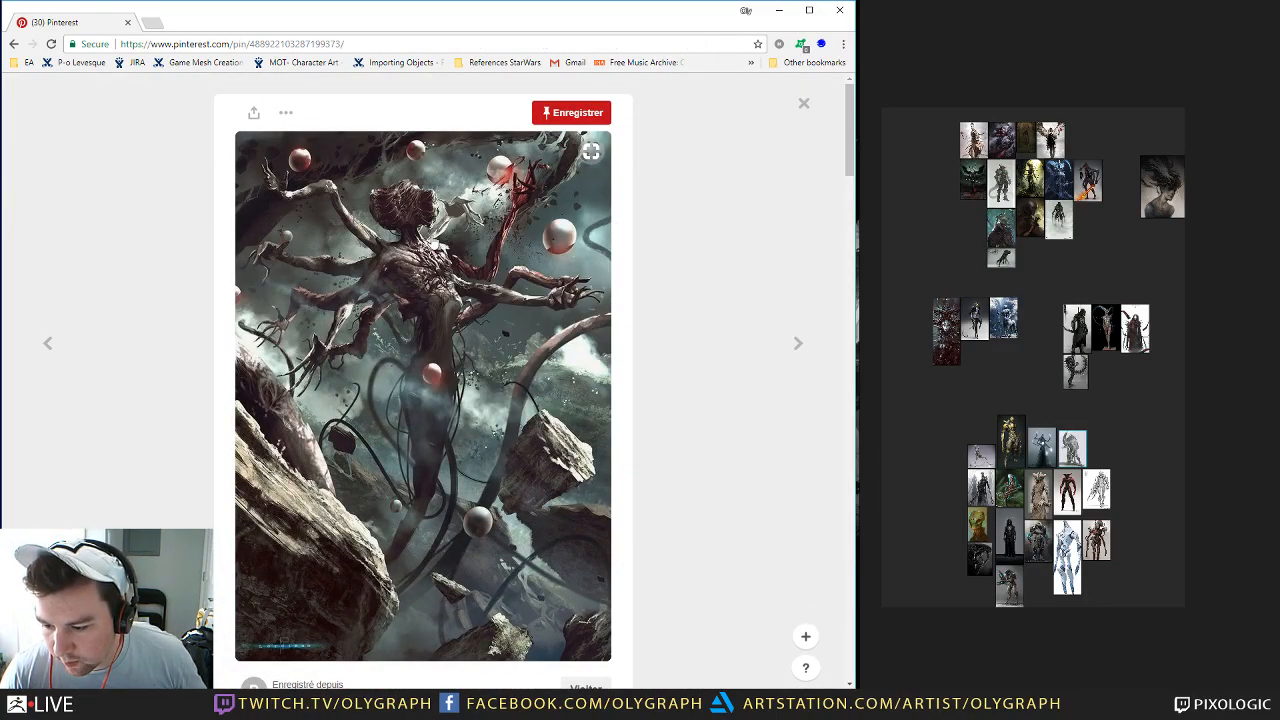
pyautogui.rightClick(431, 235)
pyautogui.click(474, 373)
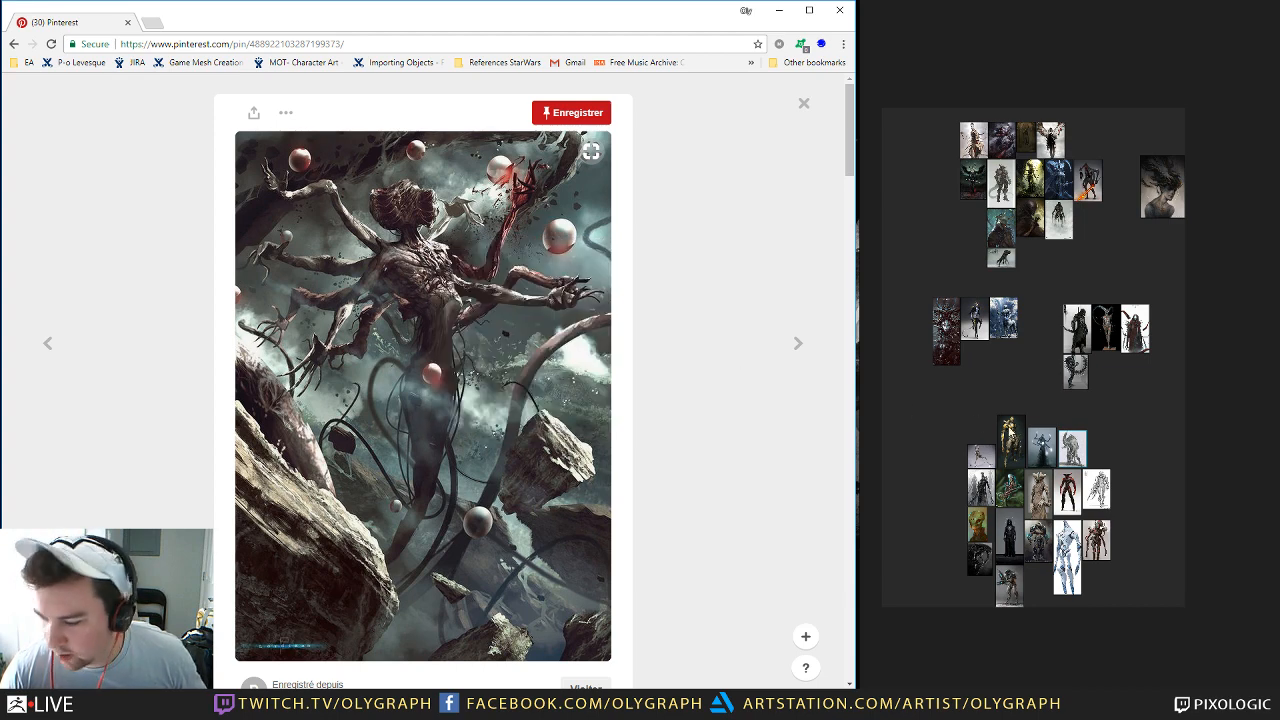
# Step: Paste the many-armed "Voix du créateur" creature onto the board, place it beside the horned beetle demon in the lower group, and close its pin
pyautogui.hotkey('ctrl', 'v')
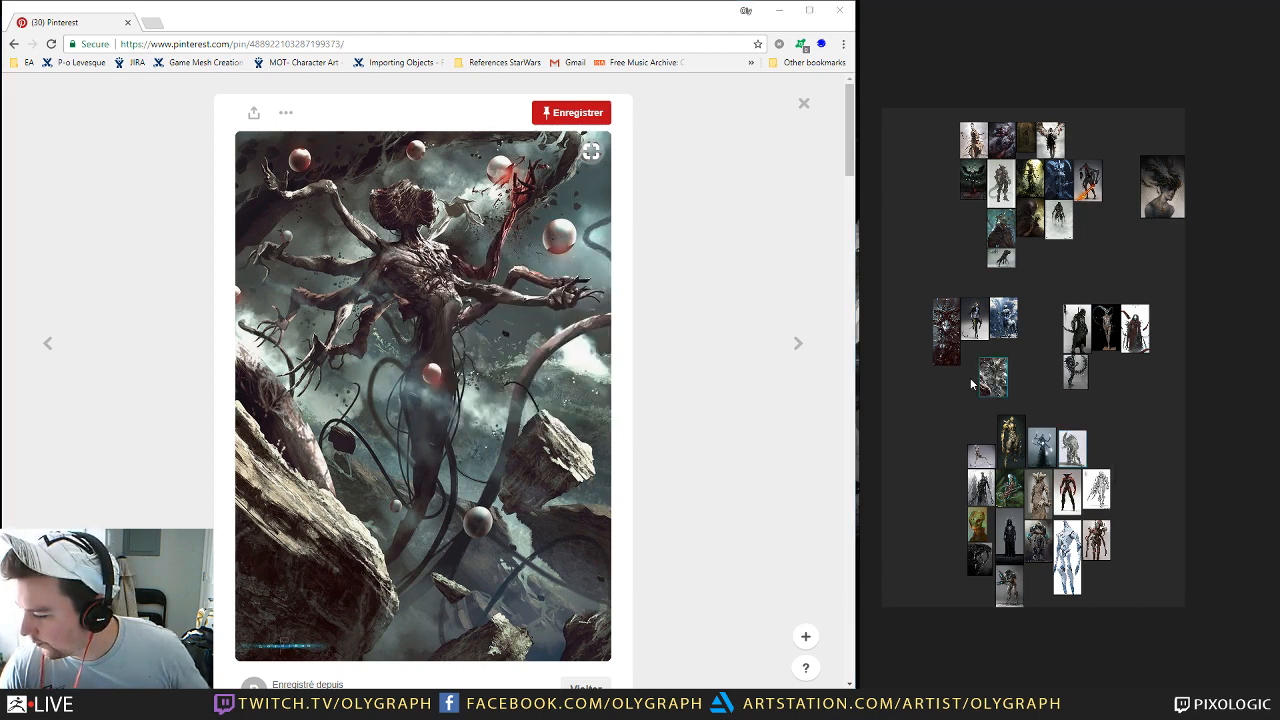
pyautogui.moveTo(971, 383); pyautogui.dragTo(1082, 449)
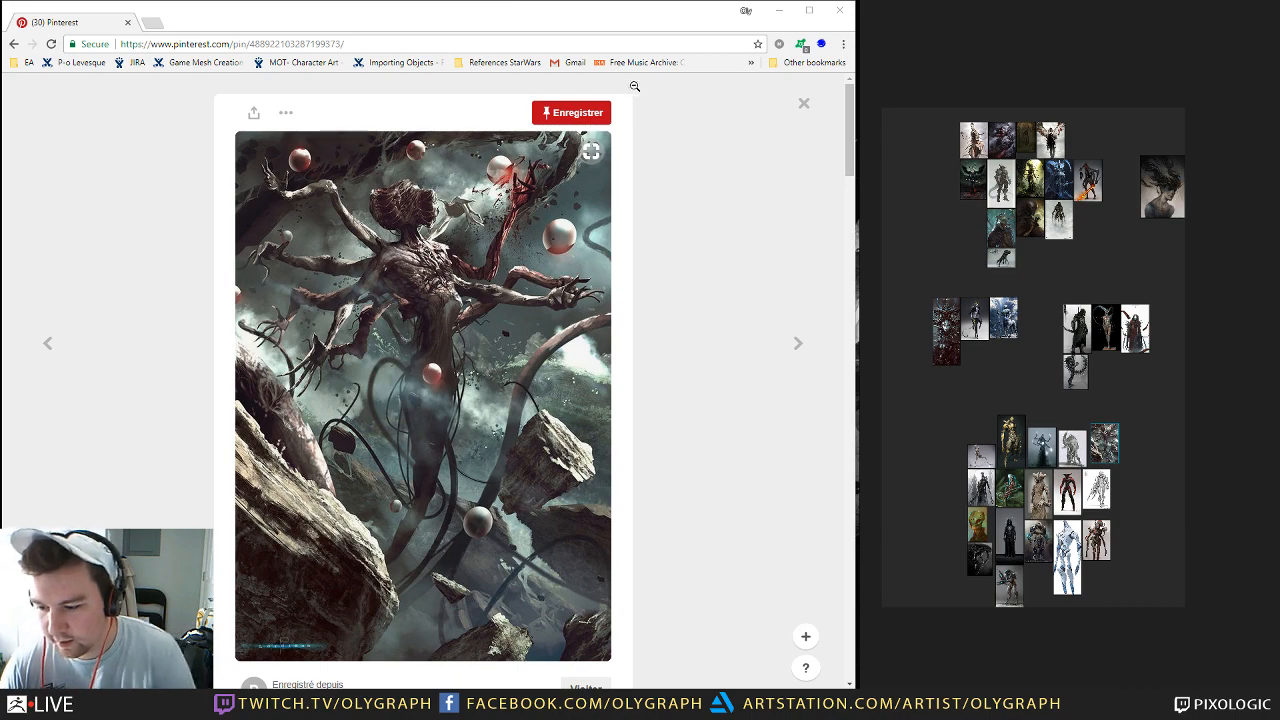
pyautogui.click(806, 104)
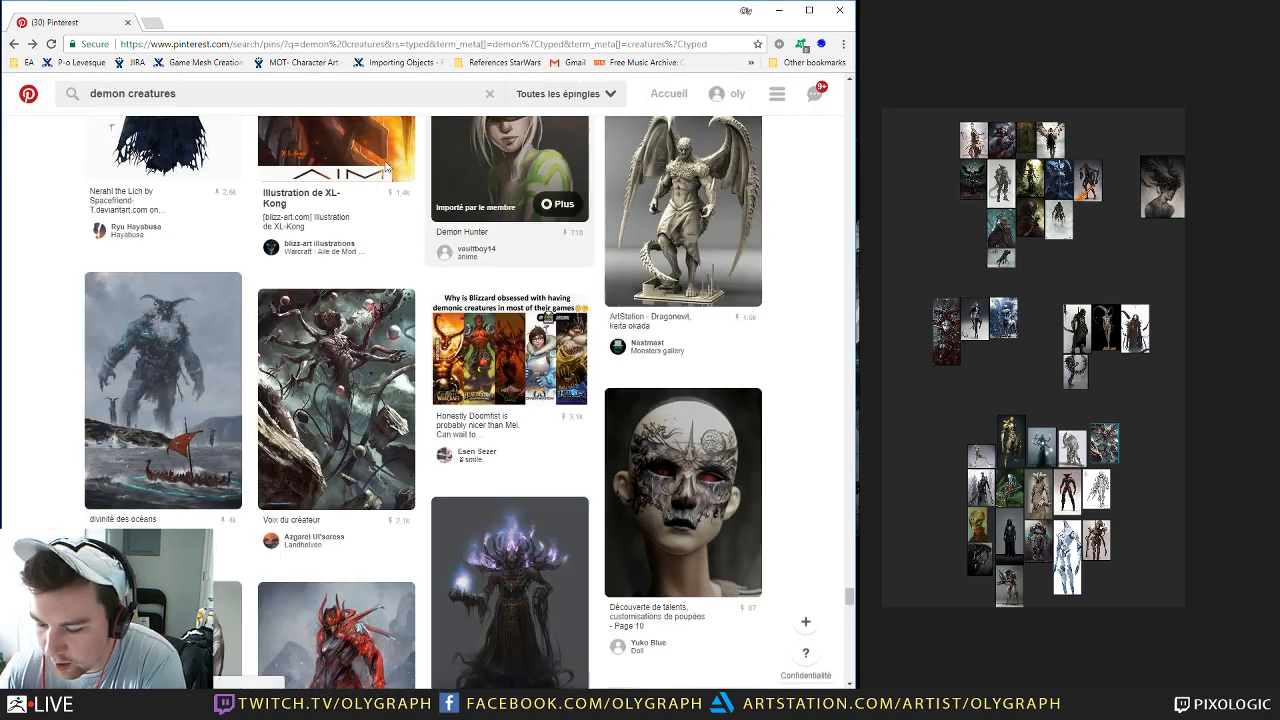
# Step: Find the spiked "Severog Concepts" Paragon figure further down the results, open its pin and copy the image
pyautogui.scroll(-4, 192, 117)
pyautogui.scroll(-3, 396, 232)
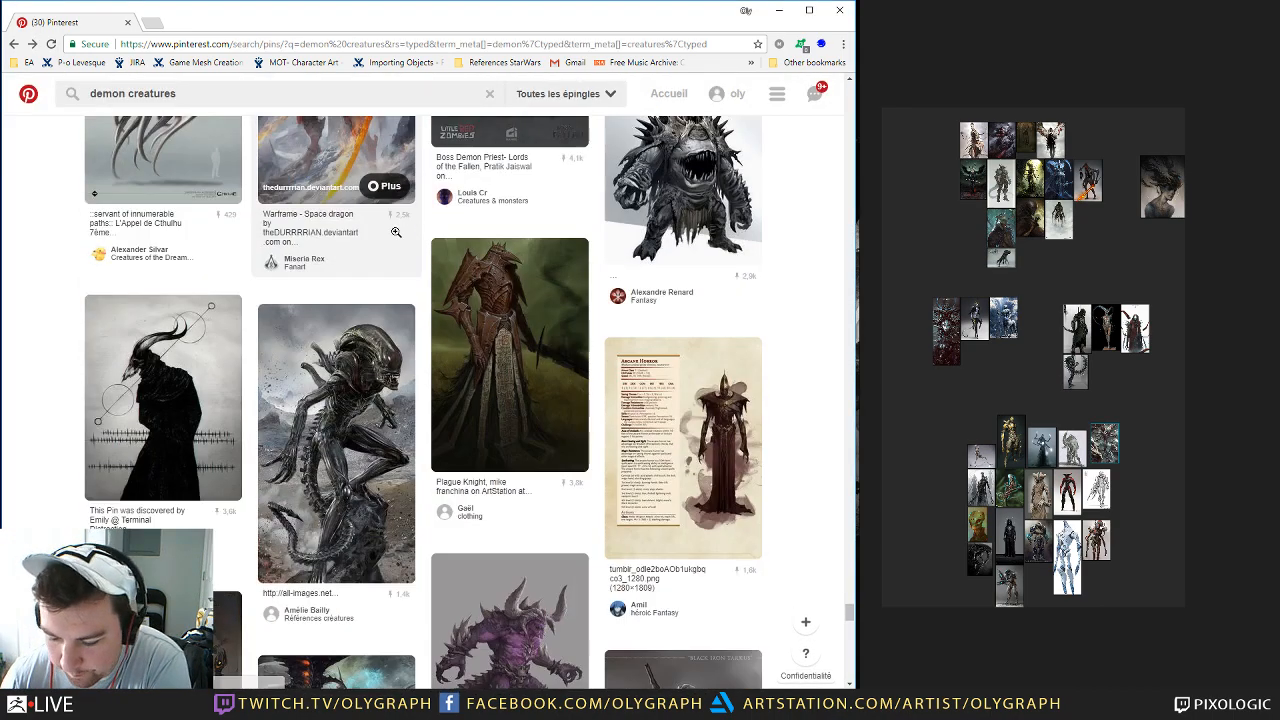
pyautogui.scroll(-5, 396, 232)
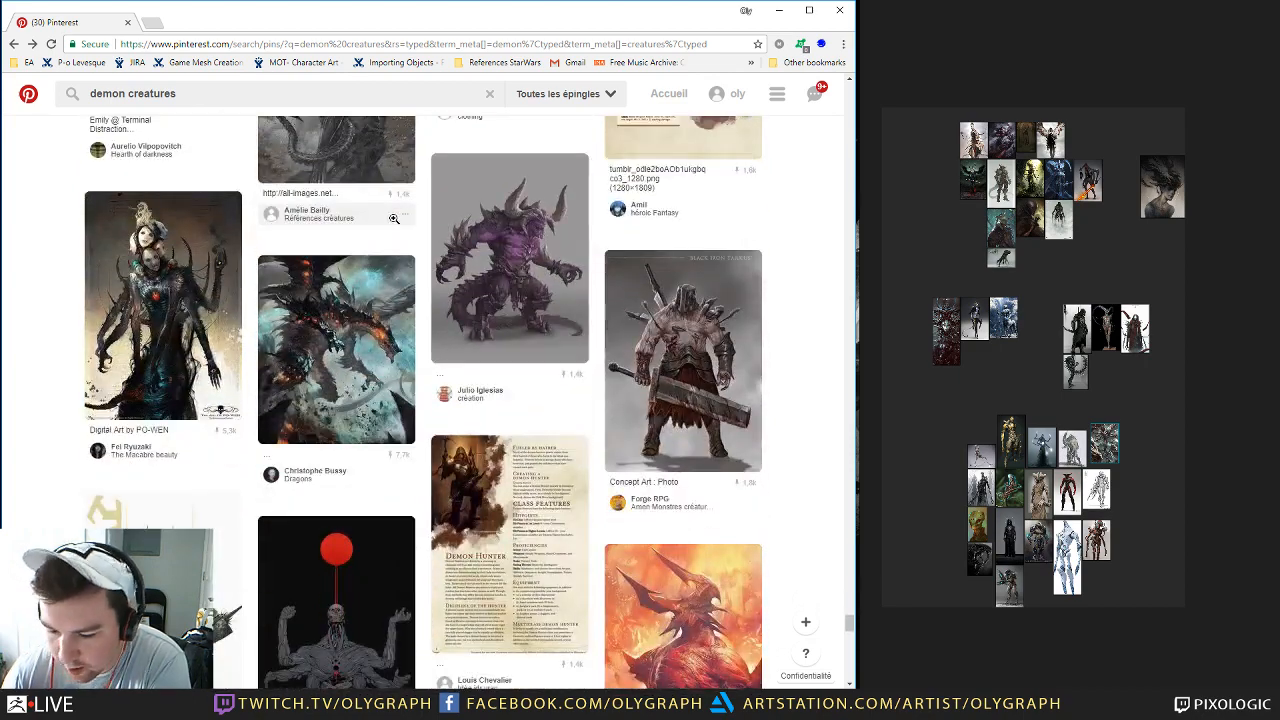
pyautogui.scroll(-3, 393, 218)
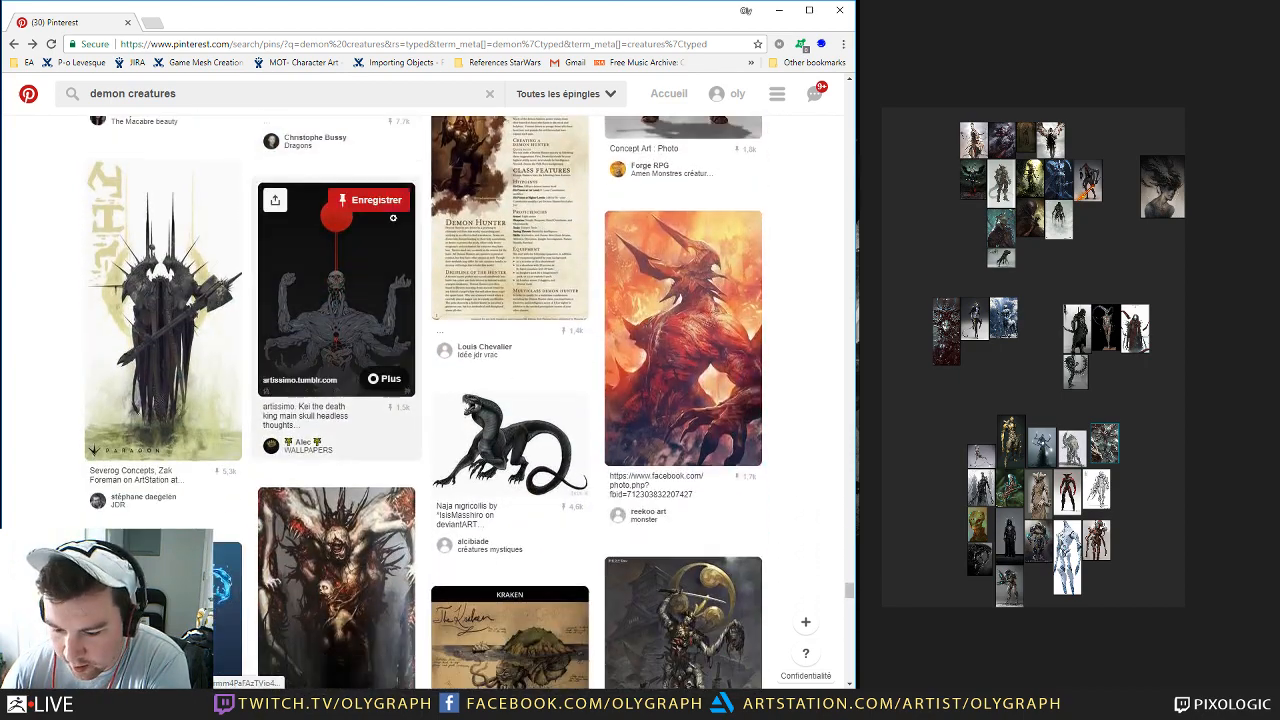
pyautogui.scroll(-1, 393, 218)
pyautogui.click(215, 251)
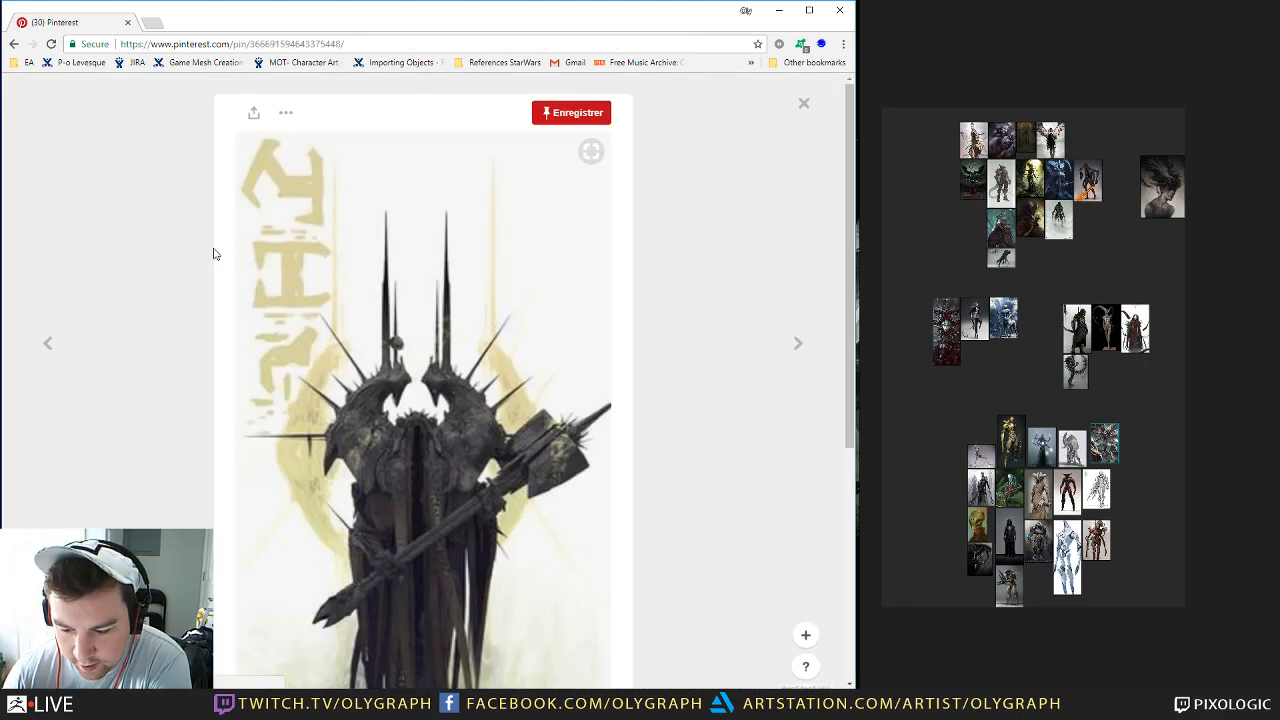
pyautogui.scroll(-3, 218, 245)
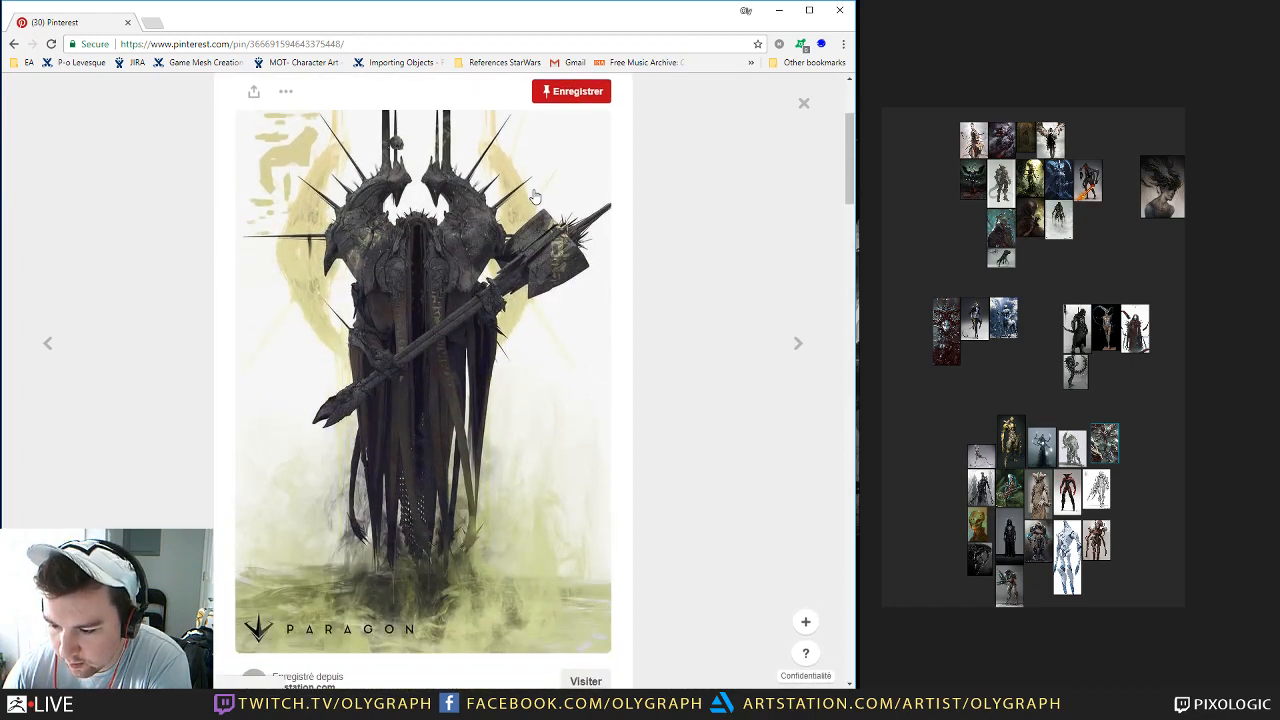
pyautogui.rightClick(535, 190)
pyautogui.click(572, 327)
# Step: Paste the Paragon figure onto the board, place it at the outer edge of the lower group beside the many-armed creature, and close its pin
pyautogui.click(1031, 497)
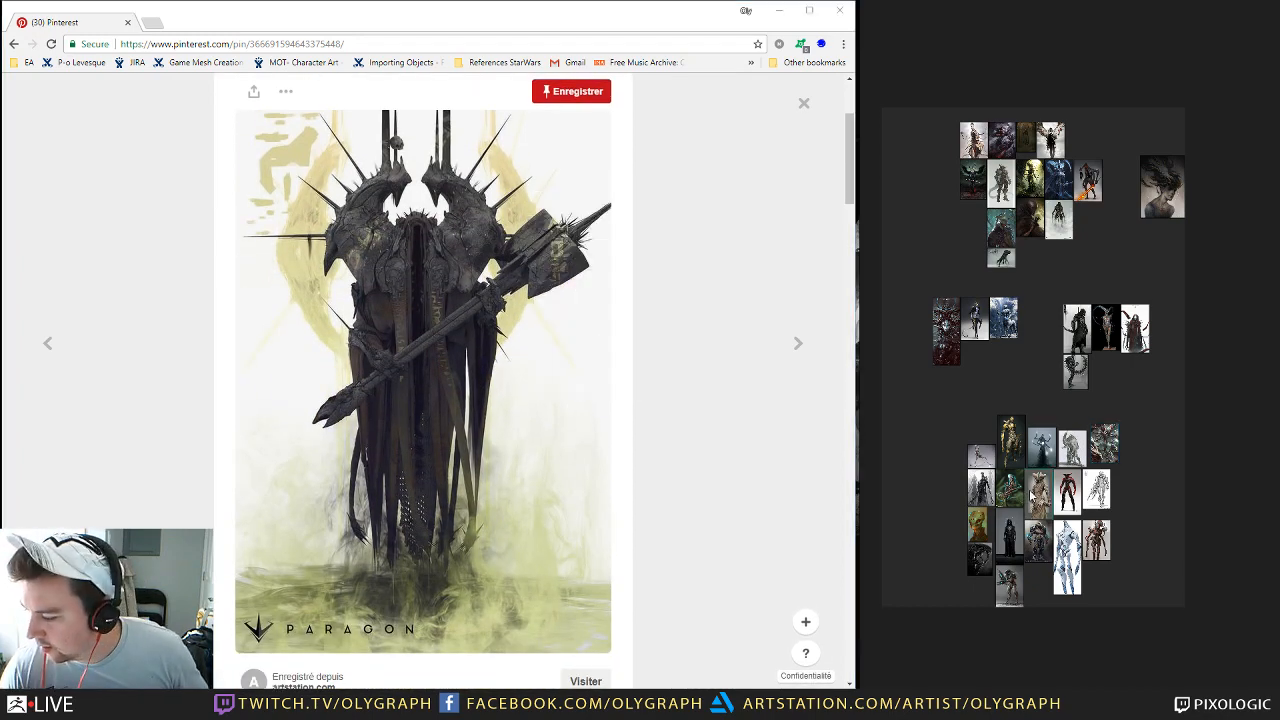
pyautogui.hotkey('ctrl', 'v')
pyautogui.moveTo(1154, 473); pyautogui.dragTo(1128, 464)
pyautogui.click(803, 103)
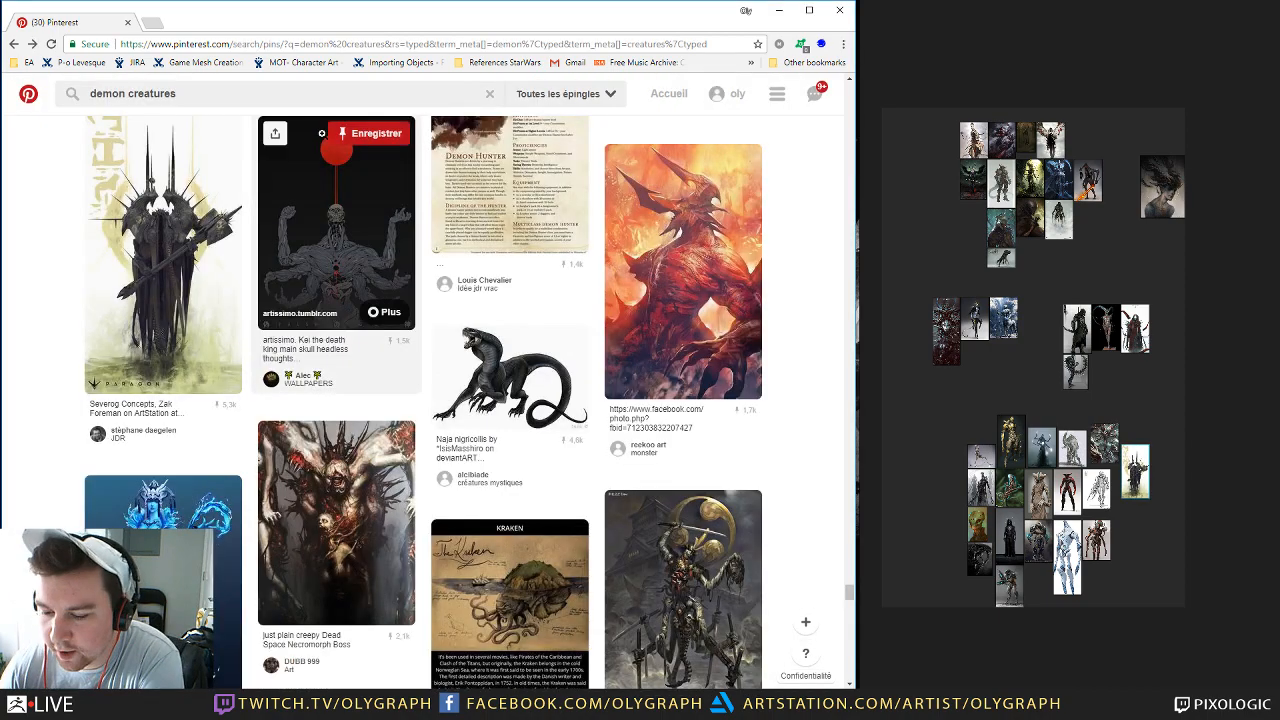
# Step: Find the green tree-like swamp creature with glowing yellow eyes in the results, open its pin and copy the image
pyautogui.scroll(-2, 321, 133)
pyautogui.scroll(-3, 321, 133)
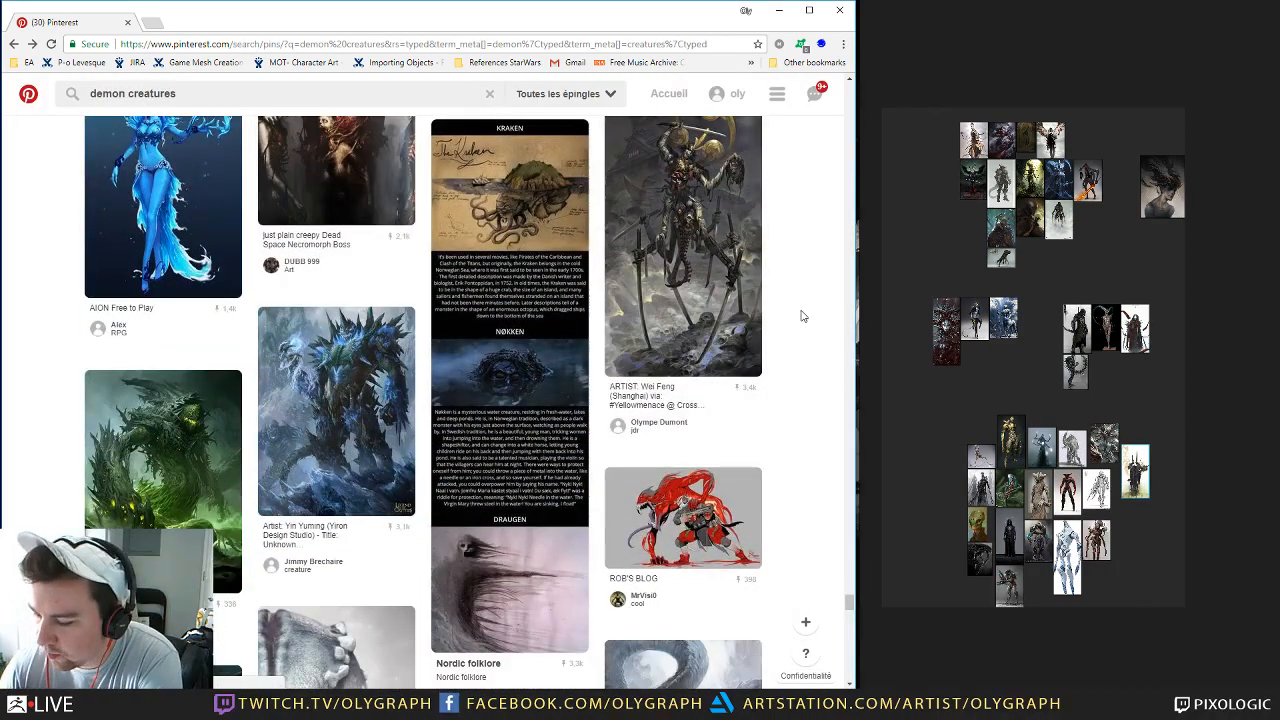
pyautogui.scroll(-1, 663, 459)
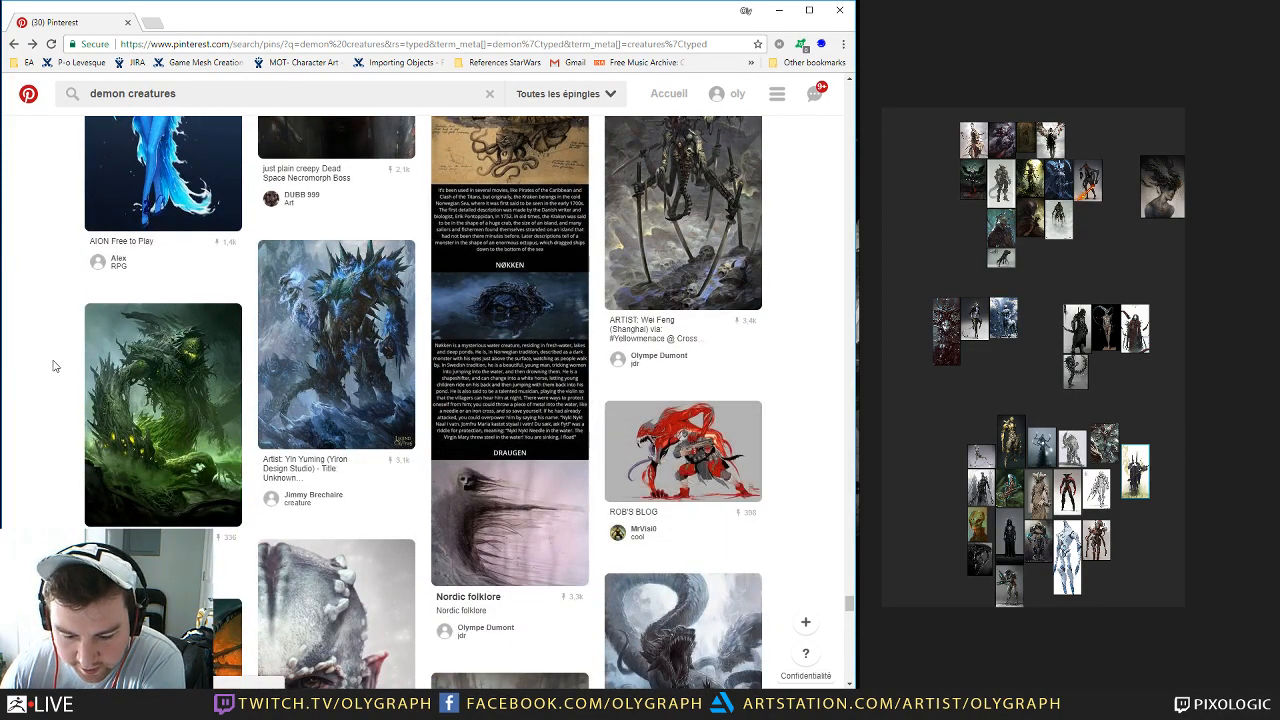
pyautogui.click(198, 376)
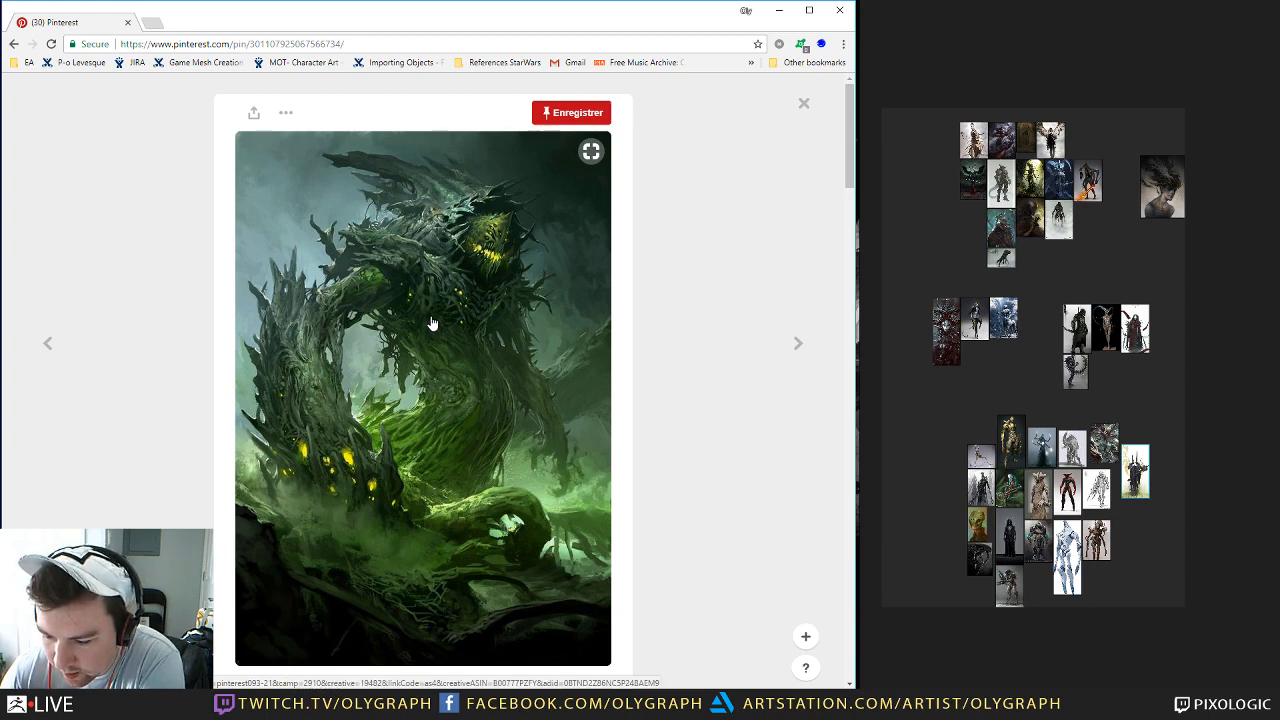
pyautogui.rightClick(436, 272)
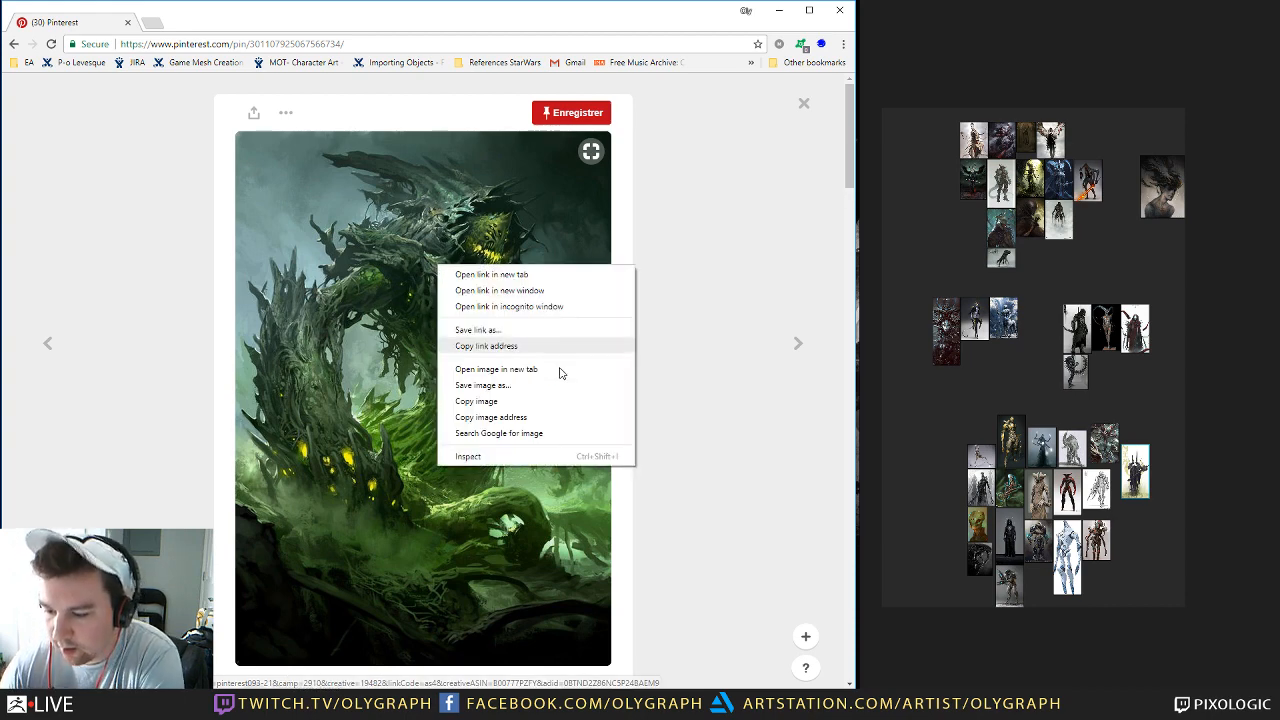
pyautogui.click(560, 401)
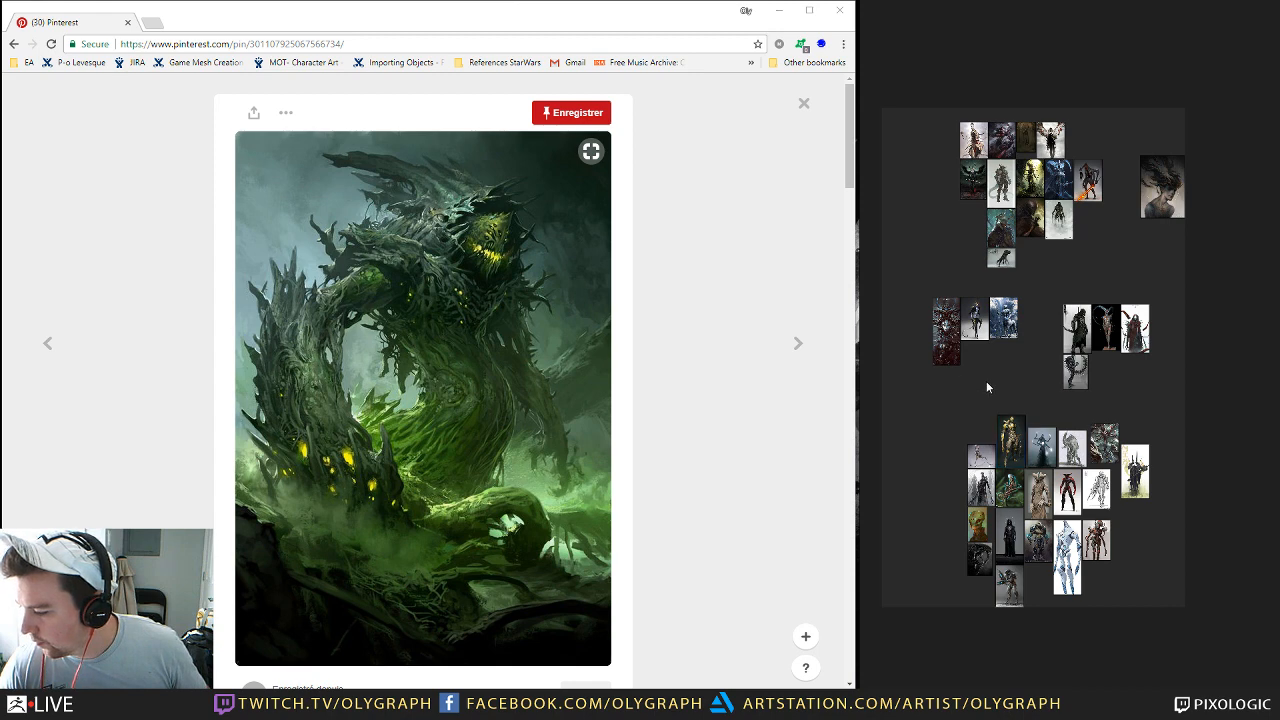
# Step: Paste the green swamp creature beside the upper group on the board and pack that whole group together
pyautogui.hotkey('ctrl', 'v')
pyautogui.moveTo(988, 391); pyautogui.dragTo(969, 235)
pyautogui.moveTo(916, 58); pyautogui.dragTo(1100, 267)
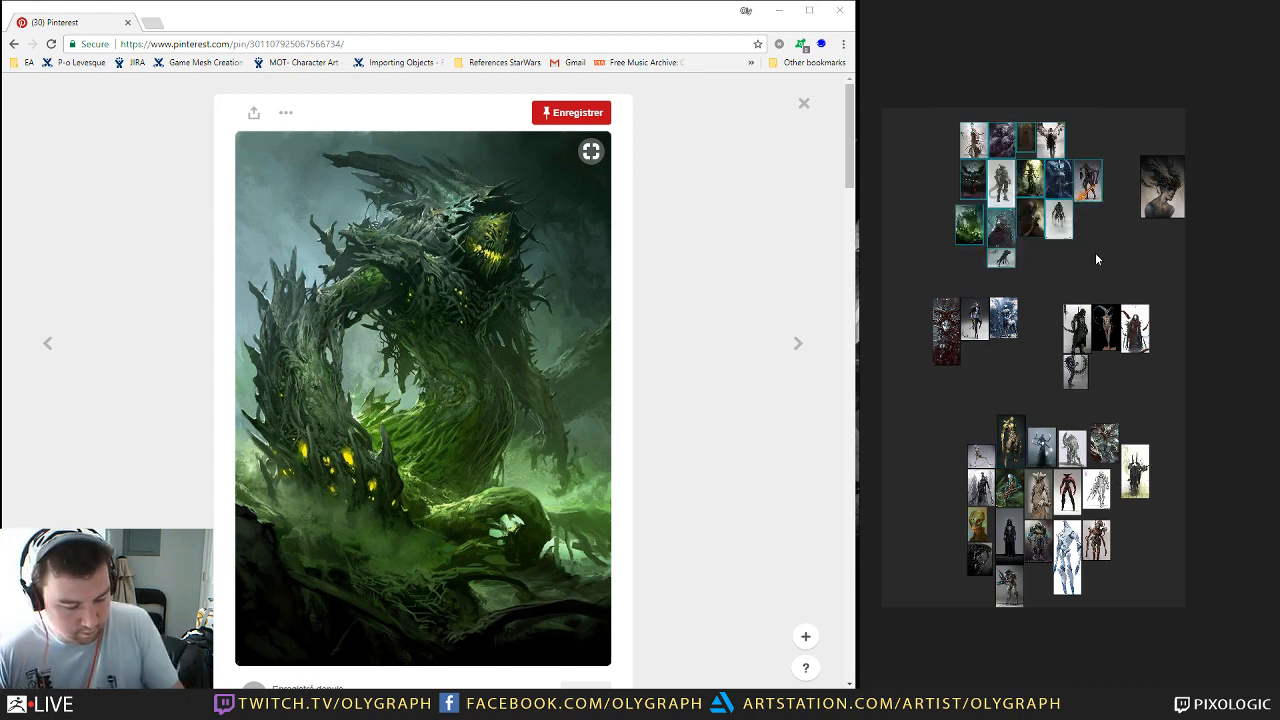
pyautogui.hotkey('ctrl', 'p')
# Step: Select all images of the lower group, pack them into a compact arrangement, and clear the selection
pyautogui.moveTo(940, 408); pyautogui.dragTo(1200, 676)
pyautogui.hotkey('ctrl', 'p')
pyautogui.hotkey('ctrl', 'p')
pyautogui.hotkey('ctrl', 'p')
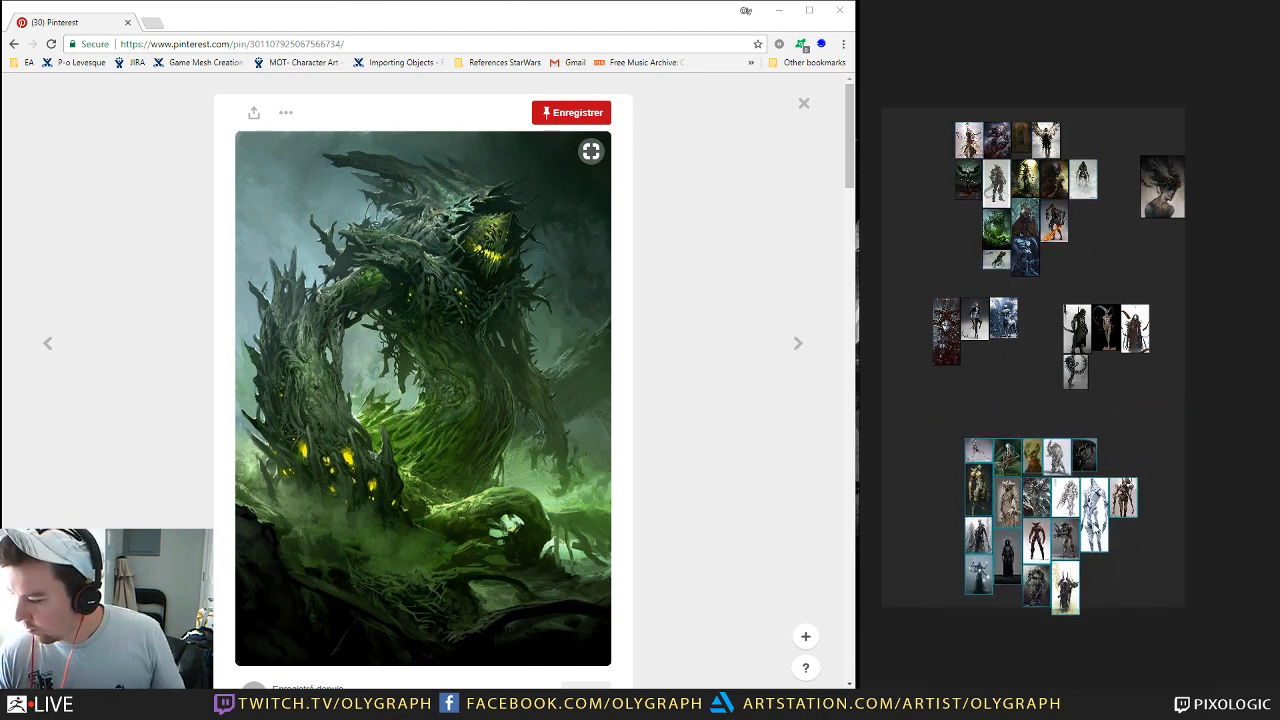
pyautogui.click(1162, 236)
pyautogui.moveTo(929, 391); pyautogui.dragTo(961, 368, button='middle')
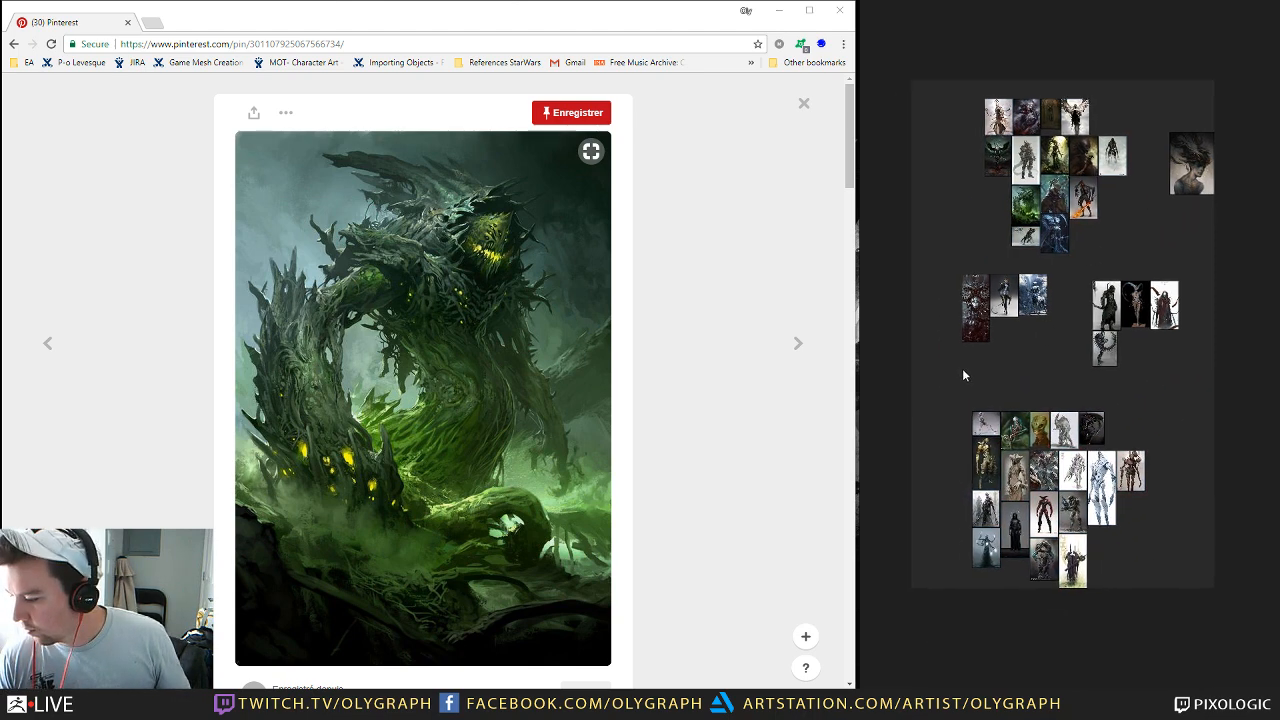
pyautogui.scroll(2, 965, 367)
pyautogui.scroll(-2, 965, 367)
pyautogui.scroll(1, 965, 367)
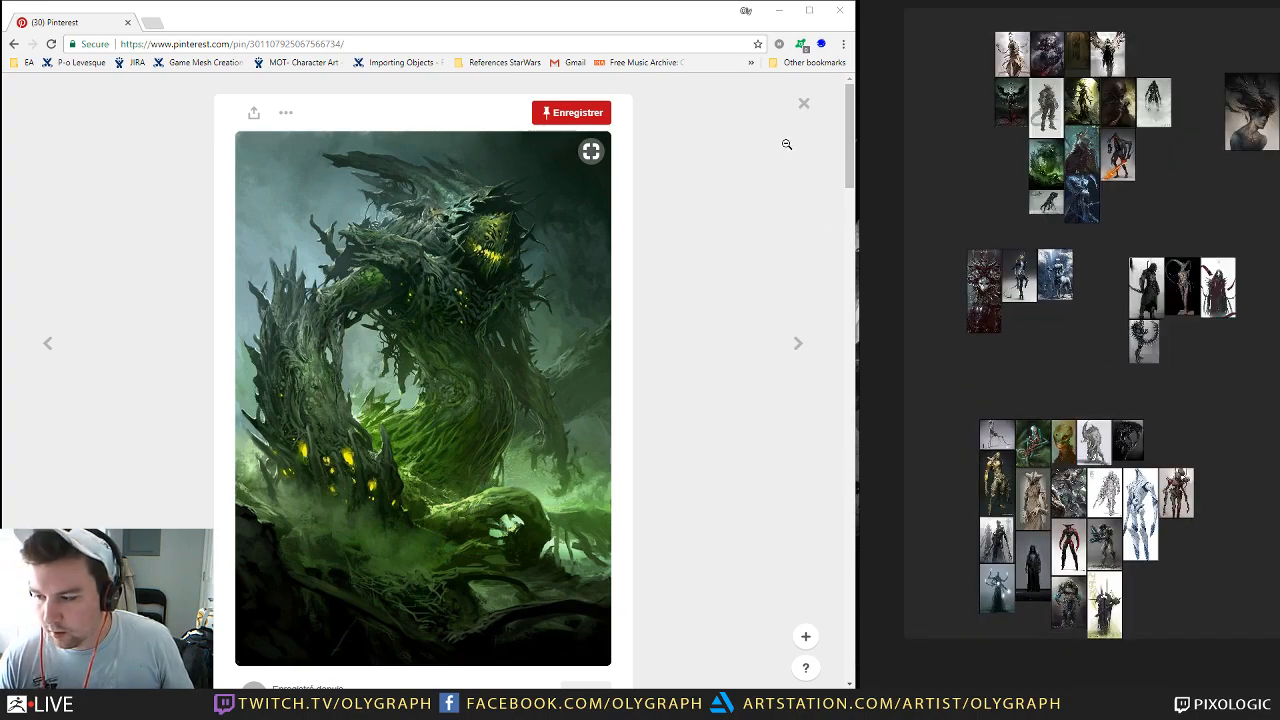
# Step: Close the swamp creature's pin, find the "Bone Warrior" demon skull mask further down the results, open its pin and copy the image
pyautogui.click(803, 103)
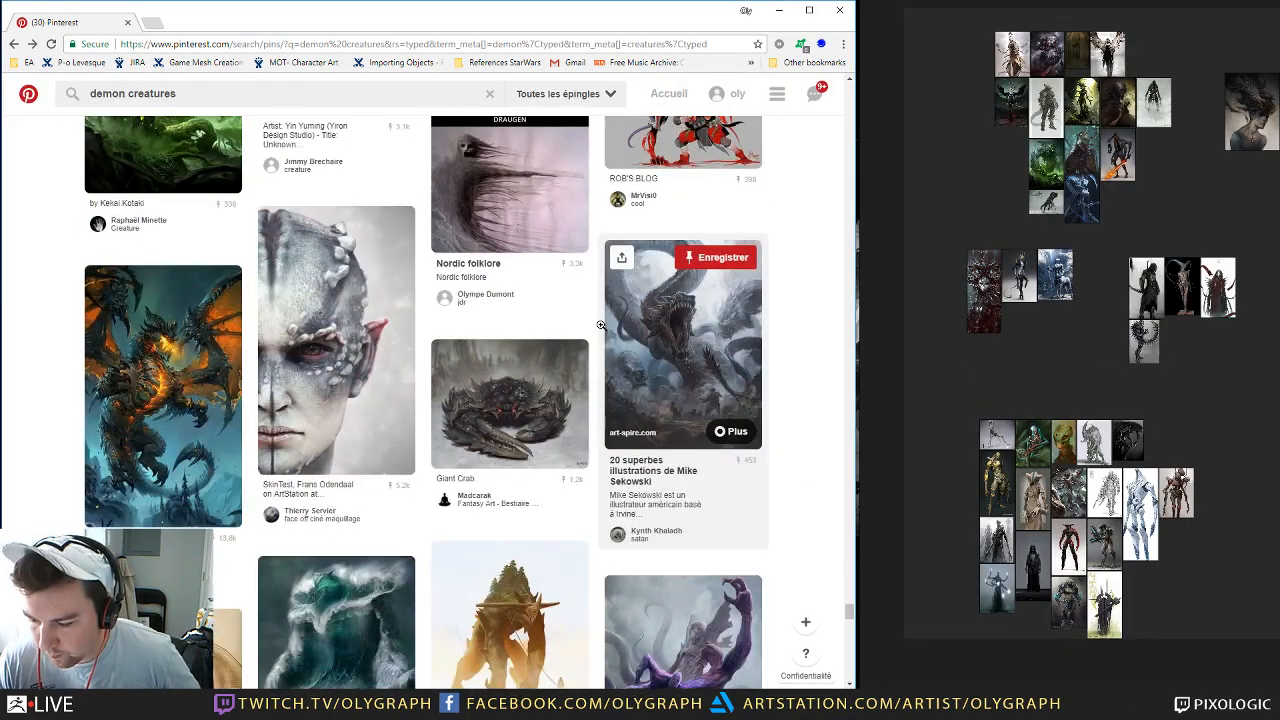
pyautogui.scroll(-4, 600, 325)
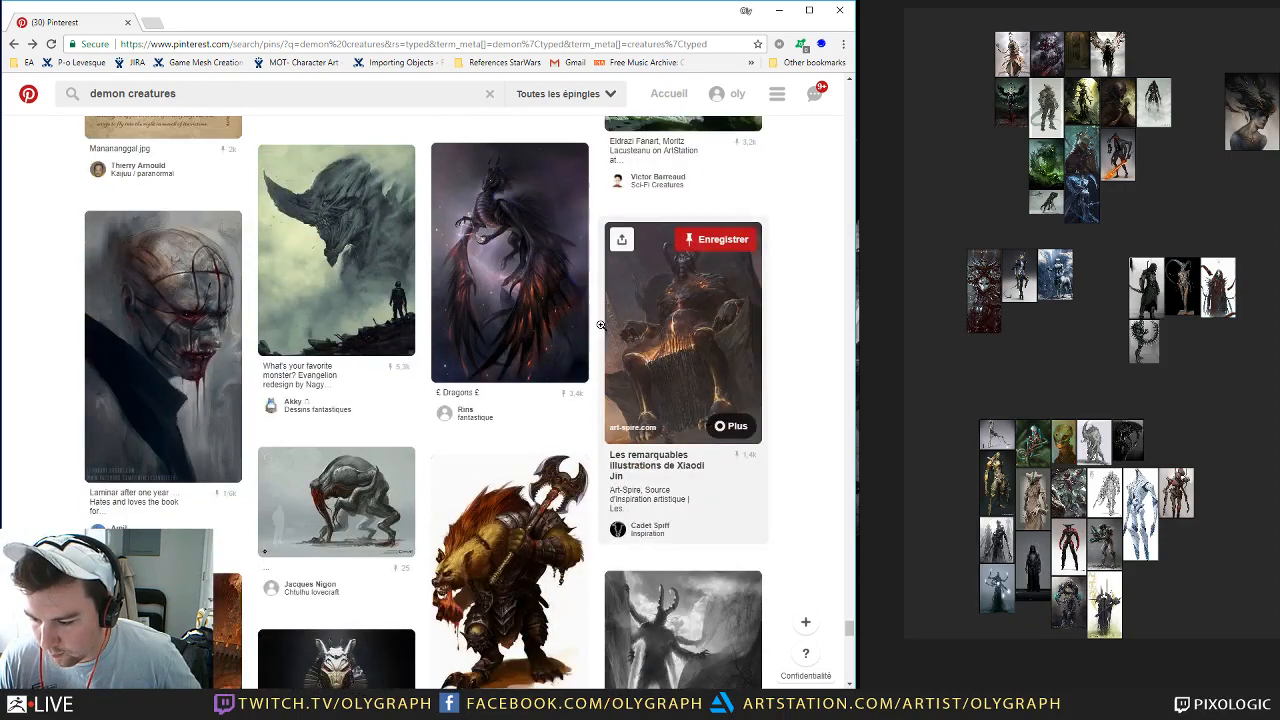
pyautogui.scroll(-6, 600, 325)
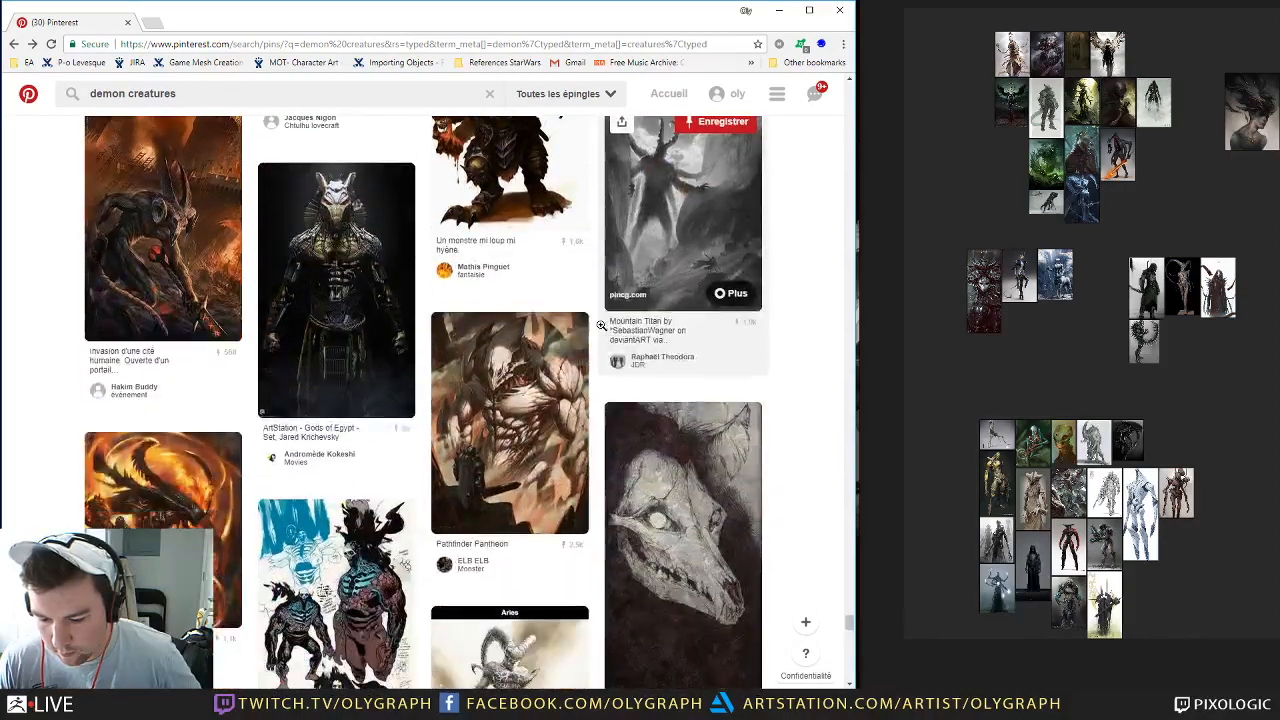
pyautogui.scroll(-4, 600, 325)
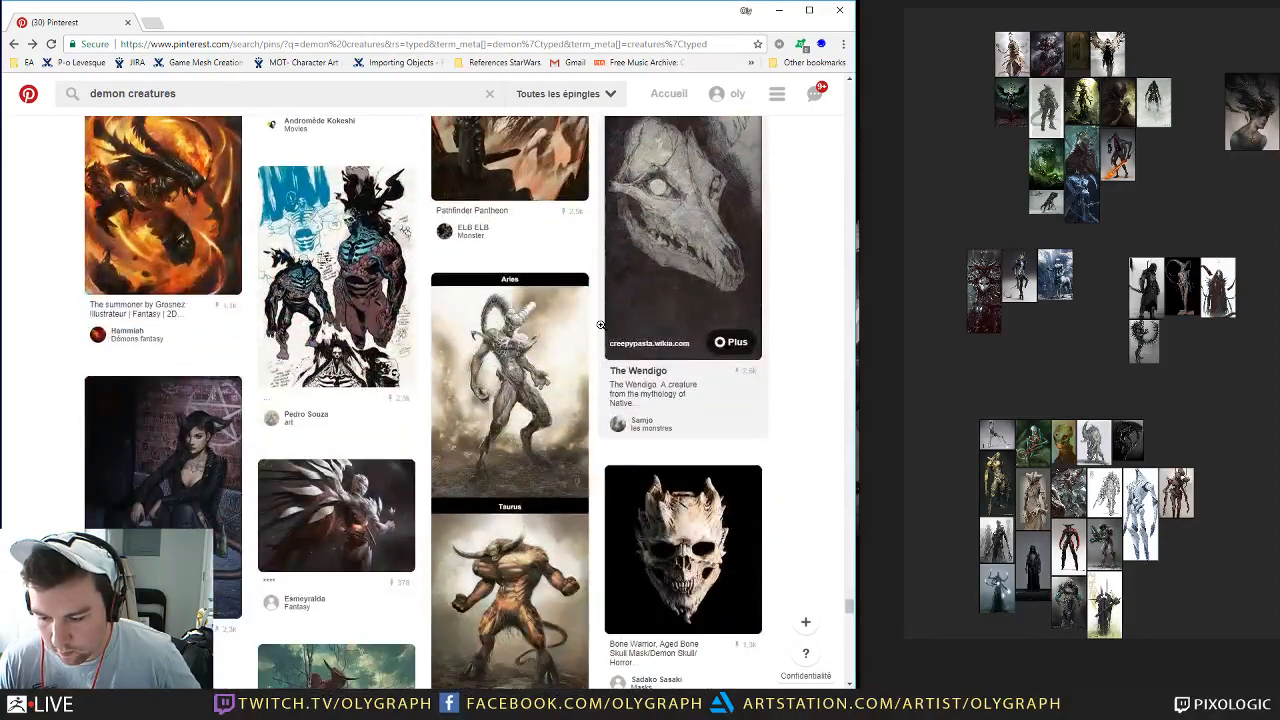
pyautogui.scroll(-2, 601, 325)
pyautogui.scroll(-1, 684, 234)
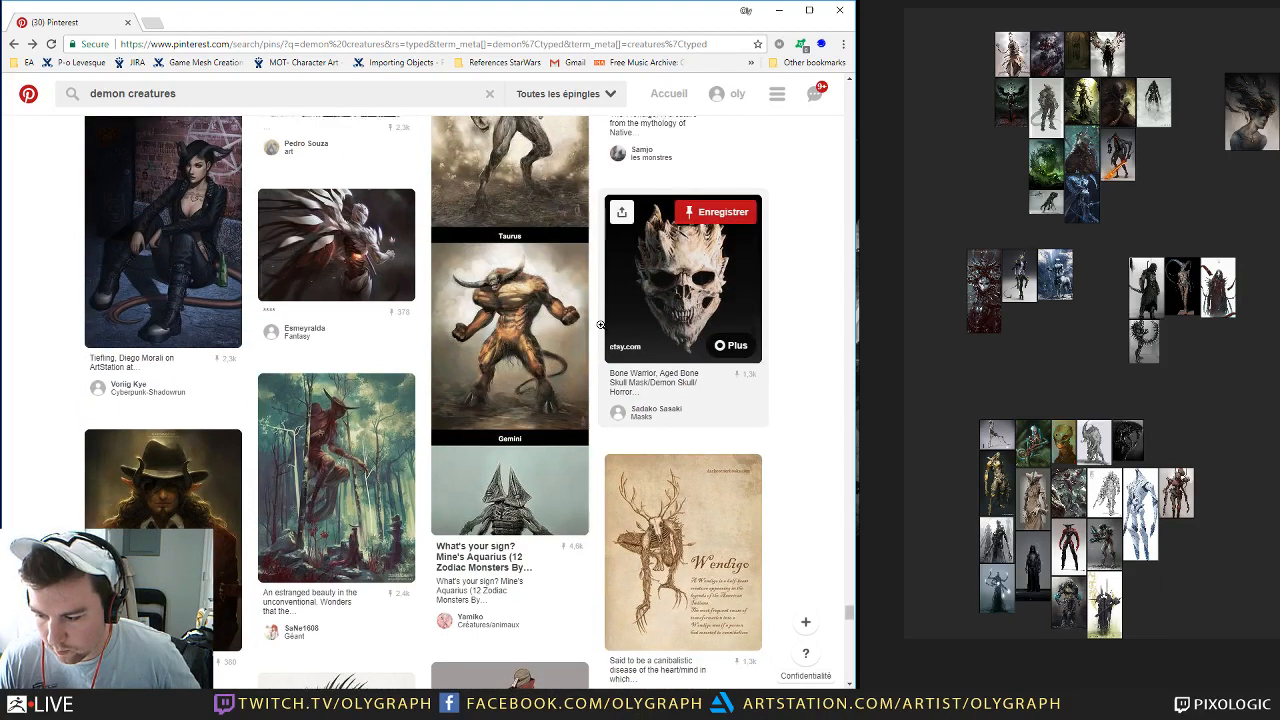
pyautogui.click(684, 234)
pyautogui.rightClick(498, 321)
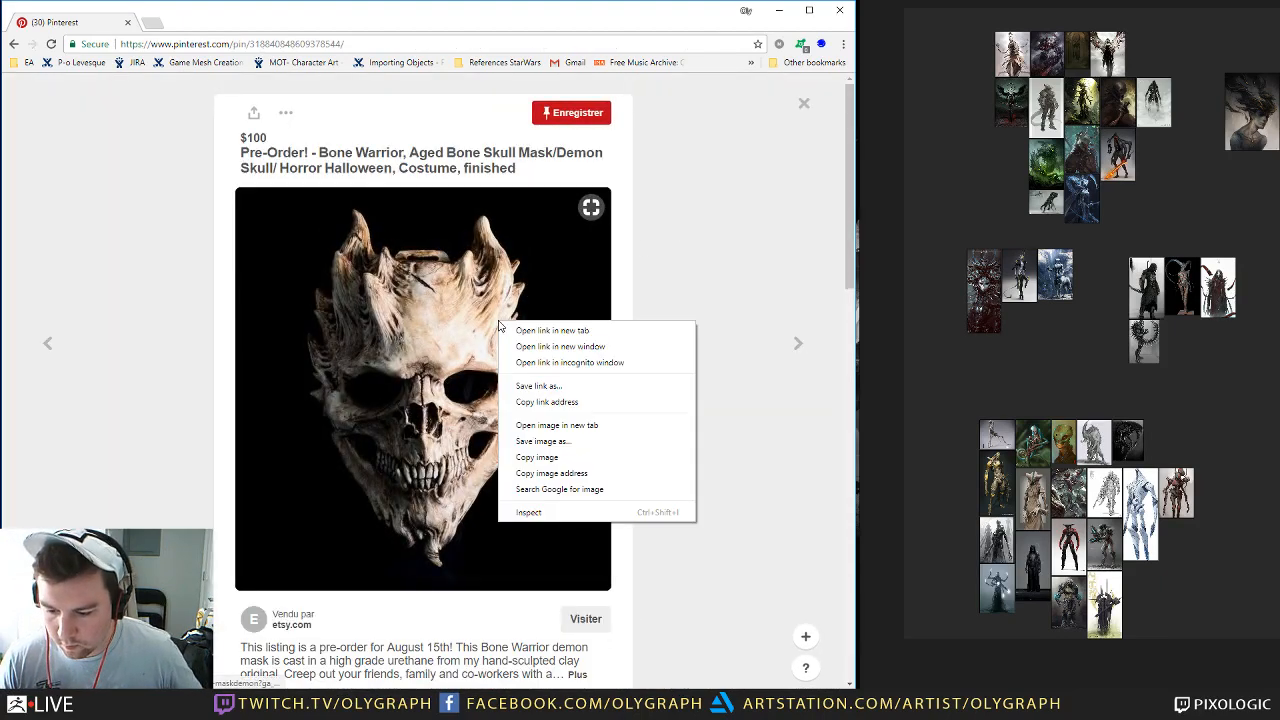
pyautogui.click(588, 464)
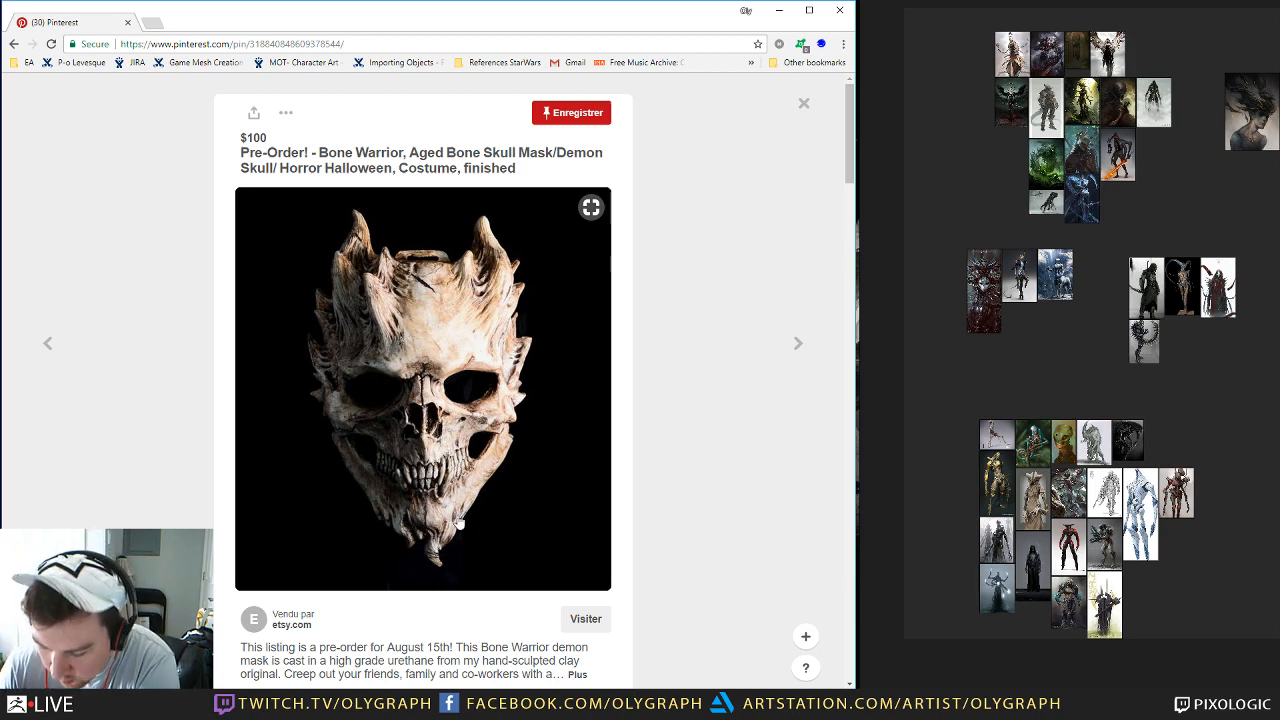
pyautogui.rightClick(450, 298)
pyautogui.click(500, 434)
# Step: Paste the skull mask onto the board, place it enlarged and apart above the lower group's outer edge, and save the scene
pyautogui.click(1077, 391)
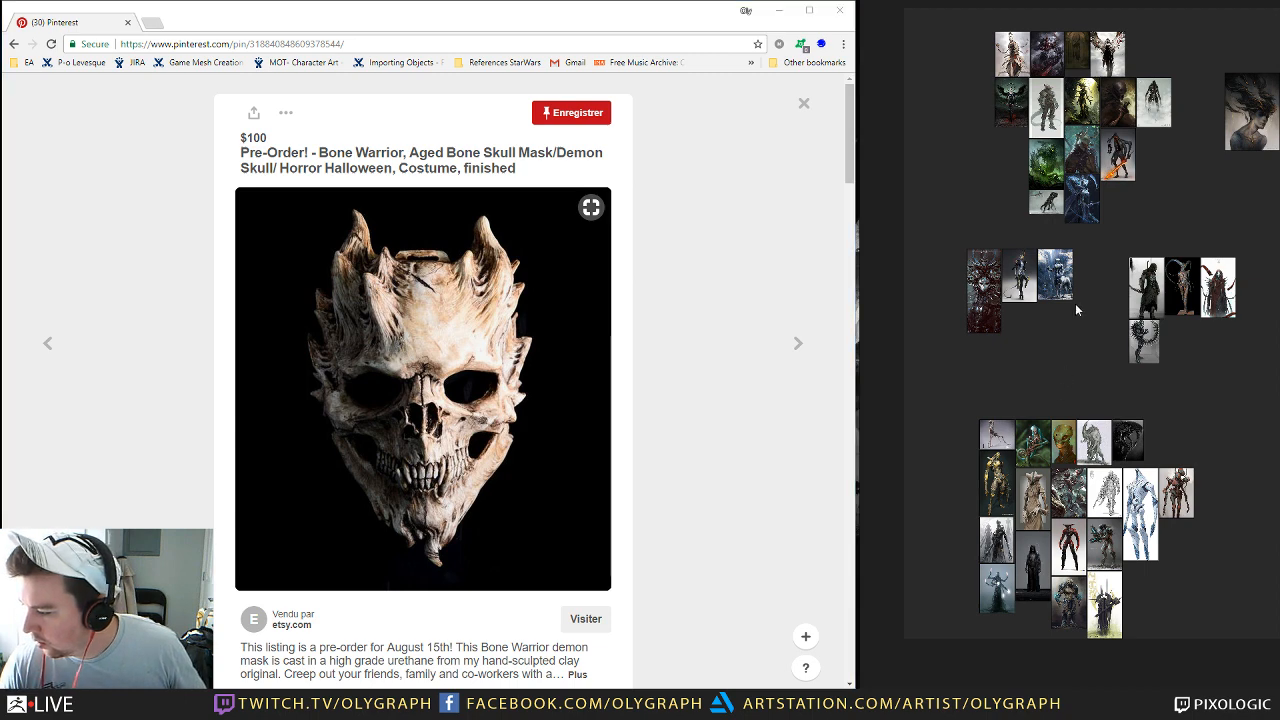
pyautogui.moveTo(1196, 361); pyautogui.dragTo(1015, 331, button='middle')
pyautogui.hotkey('ctrl', 'v')
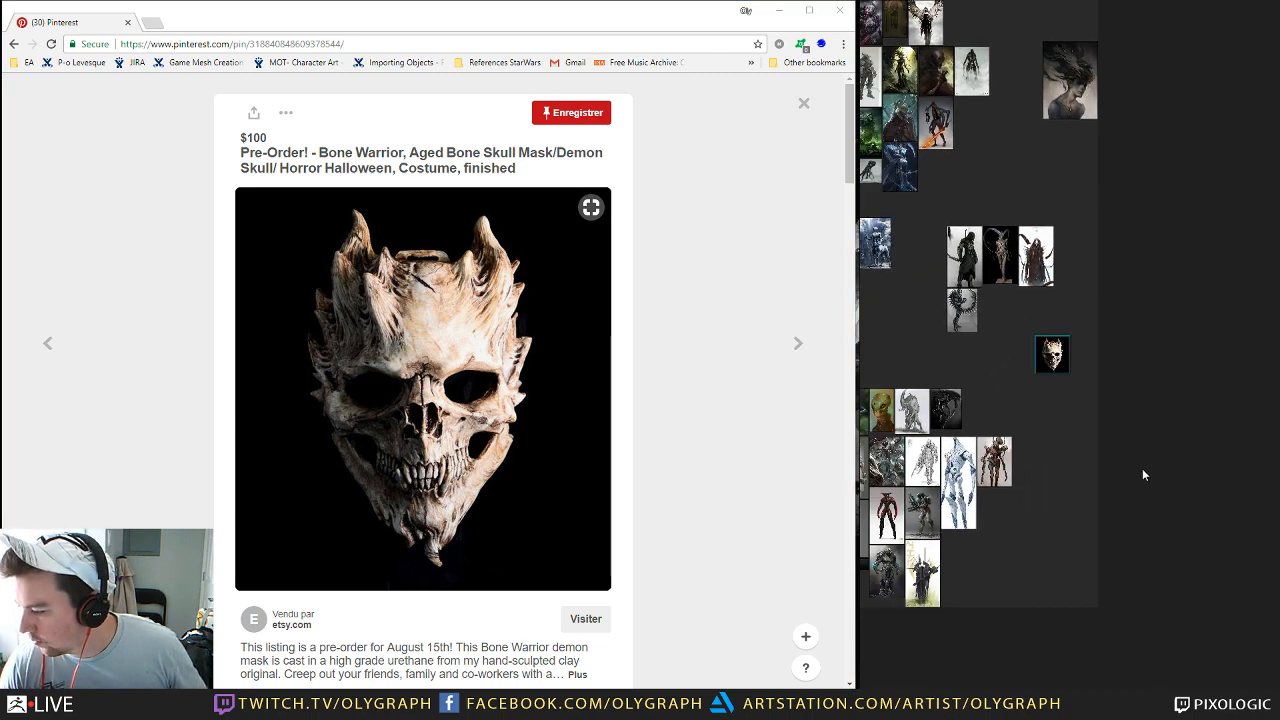
pyautogui.moveTo(1057, 361); pyautogui.dragTo(1050, 388)
pyautogui.moveTo(1034, 377); pyautogui.dragTo(1042, 386)
pyautogui.click(925, 375)
pyautogui.hotkey('ctrl', 's')
pyautogui.moveTo(925, 374); pyautogui.dragTo(1013, 371, button='middle')
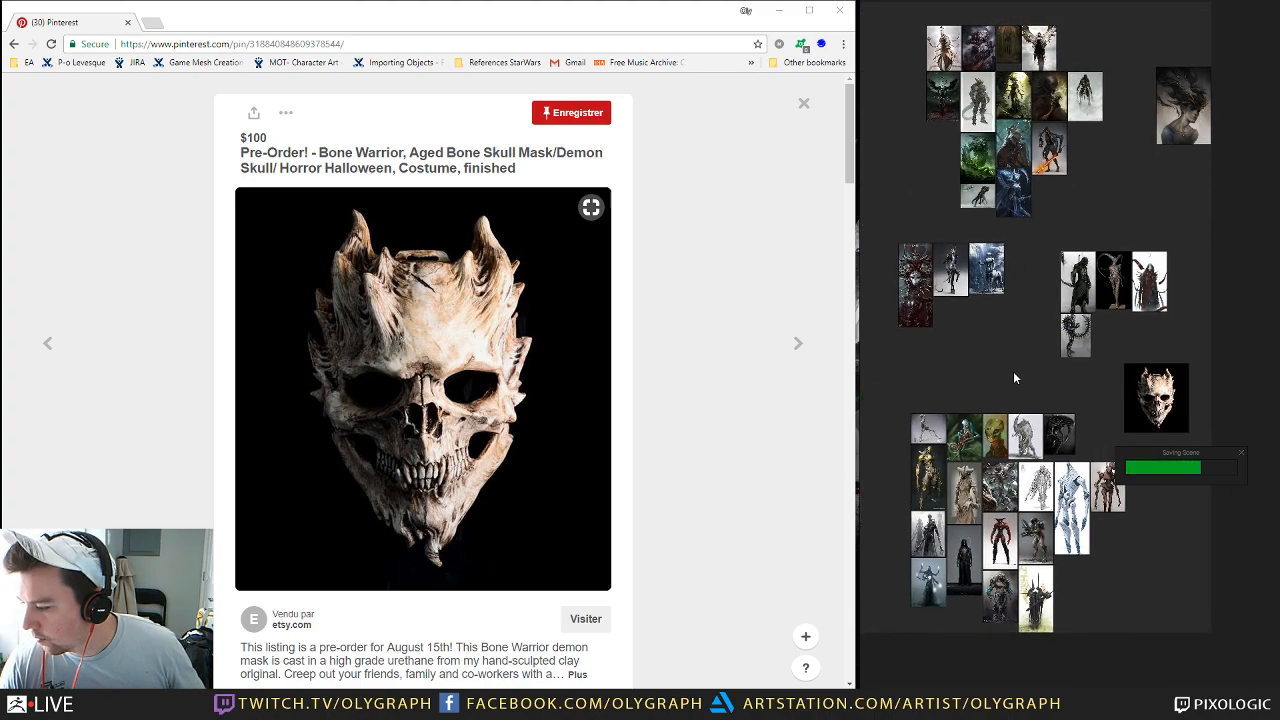
# Step: Look through the pins similar to the Bone Warrior skull mask for further mask and creature references
pyautogui.scroll(-6, 577, 340)
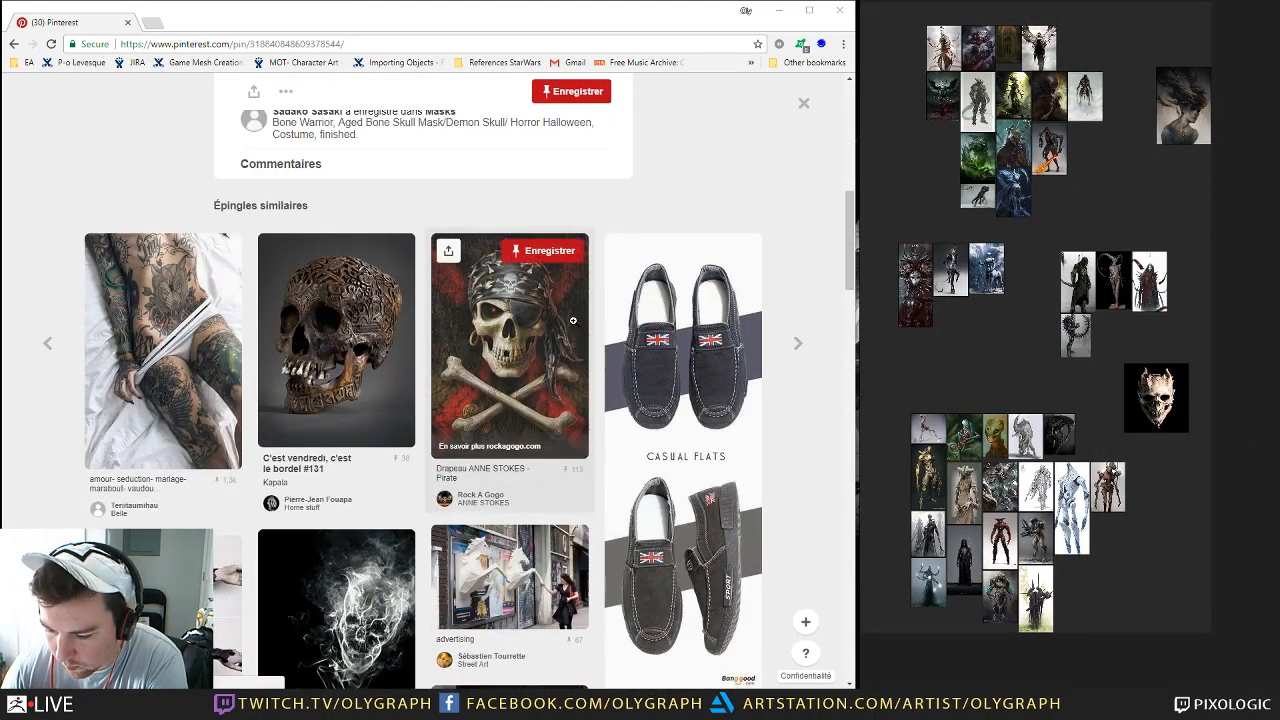
pyautogui.scroll(-6, 573, 320)
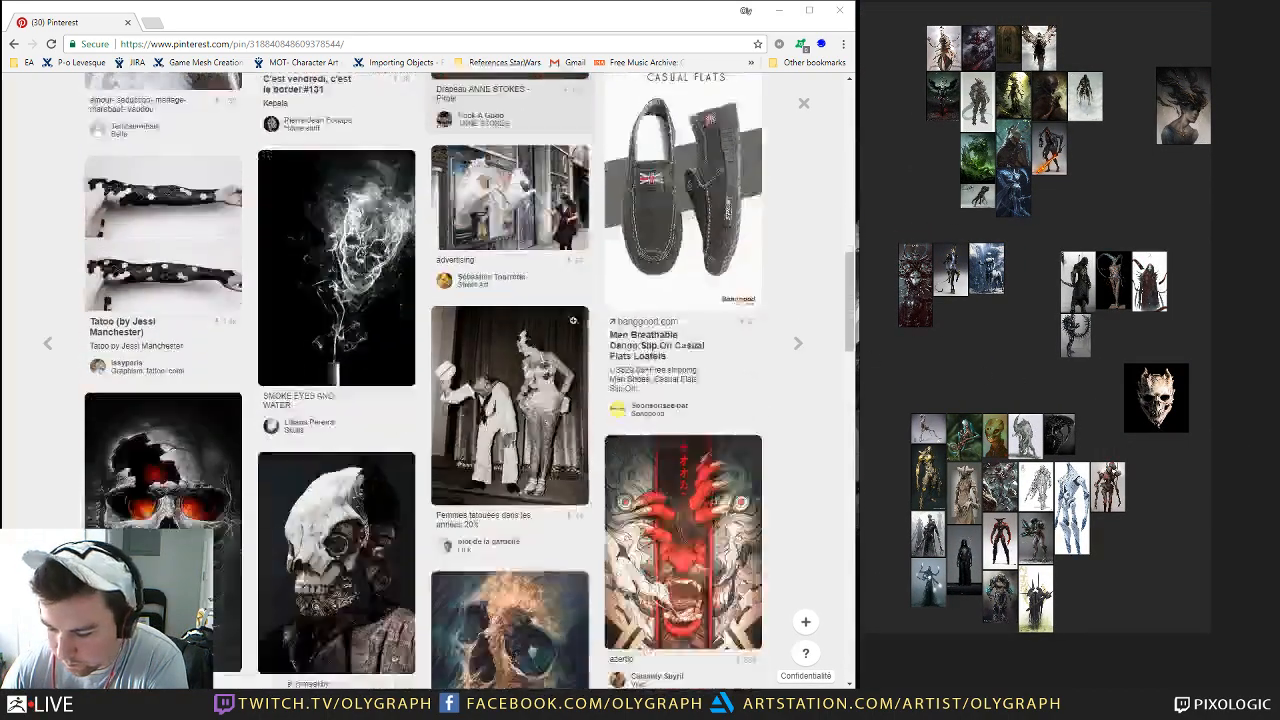
pyautogui.scroll(-3, 573, 321)
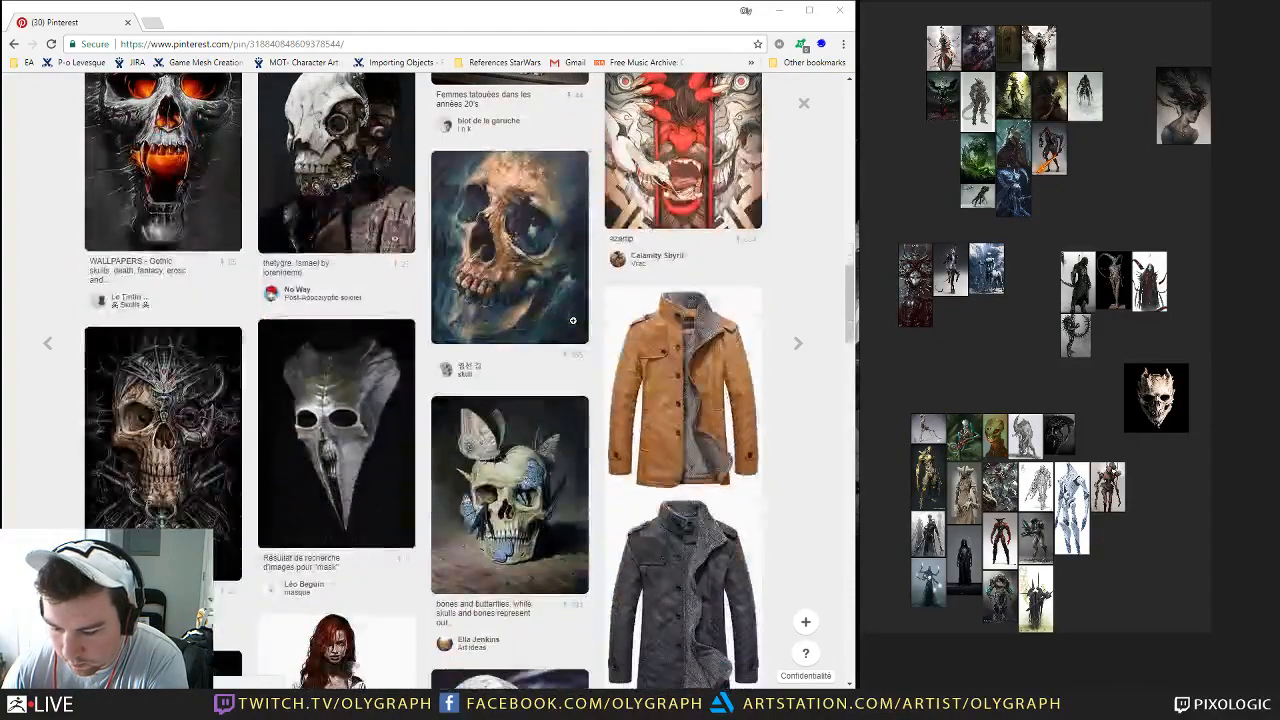
pyautogui.scroll(-3, 573, 321)
pyautogui.scroll(3, 573, 321)
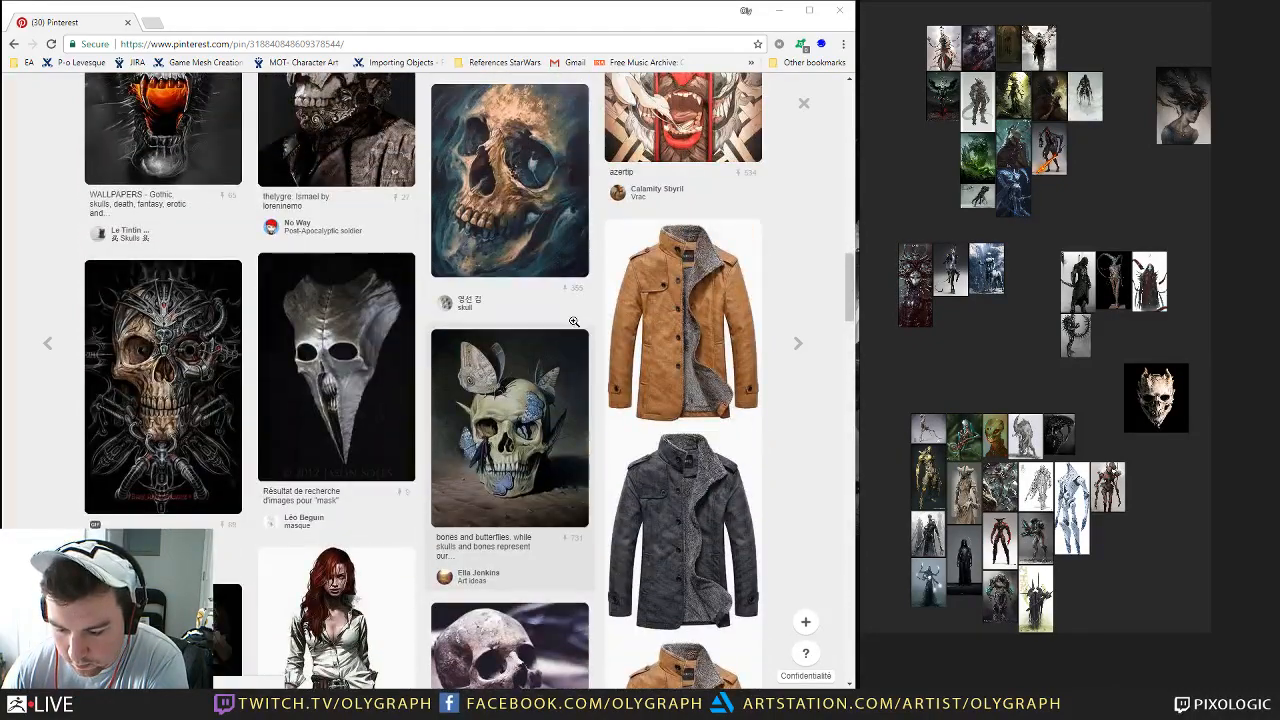
pyautogui.scroll(-3, 573, 321)
pyautogui.scroll(2, 573, 321)
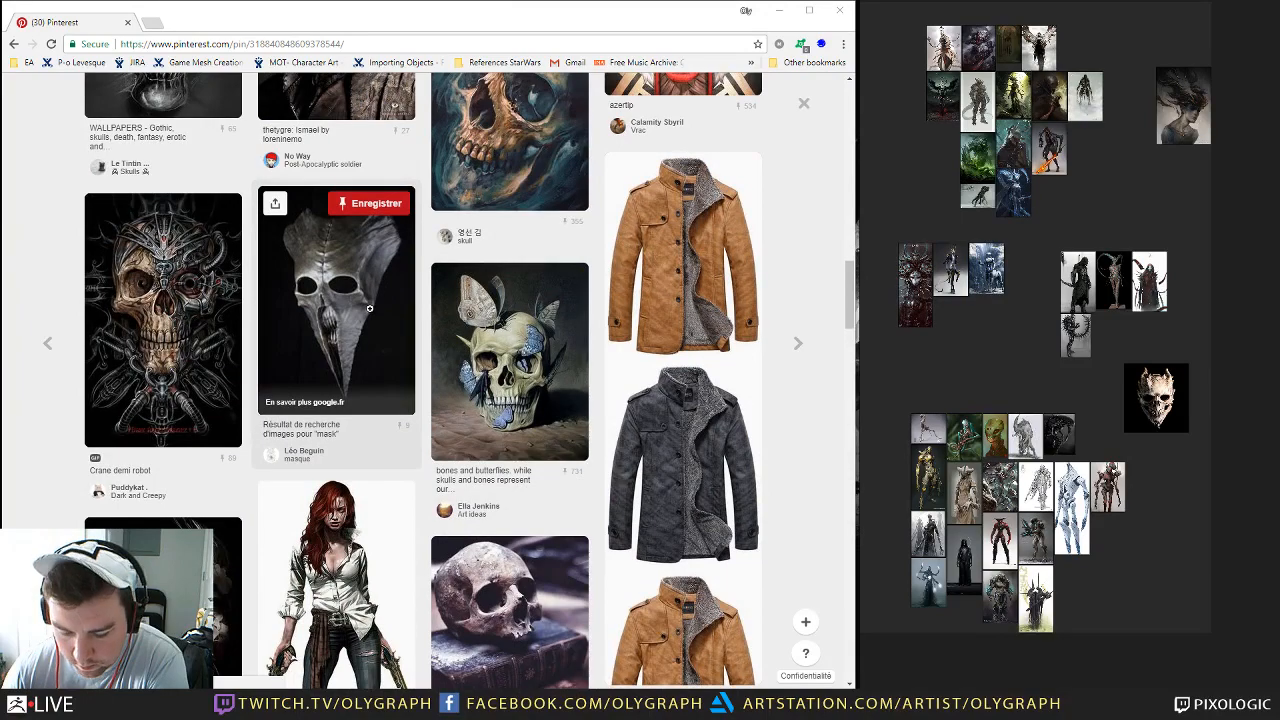
pyautogui.scroll(-2, 369, 309)
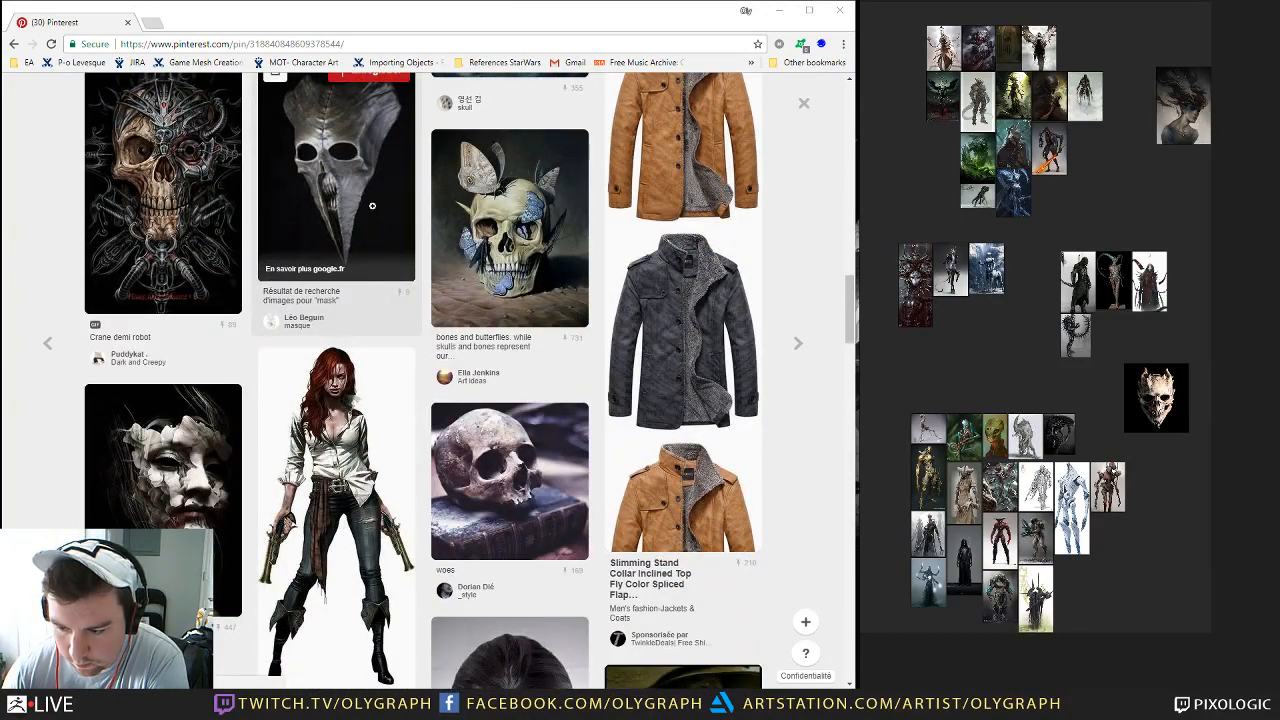
pyautogui.scroll(-10, 372, 206)
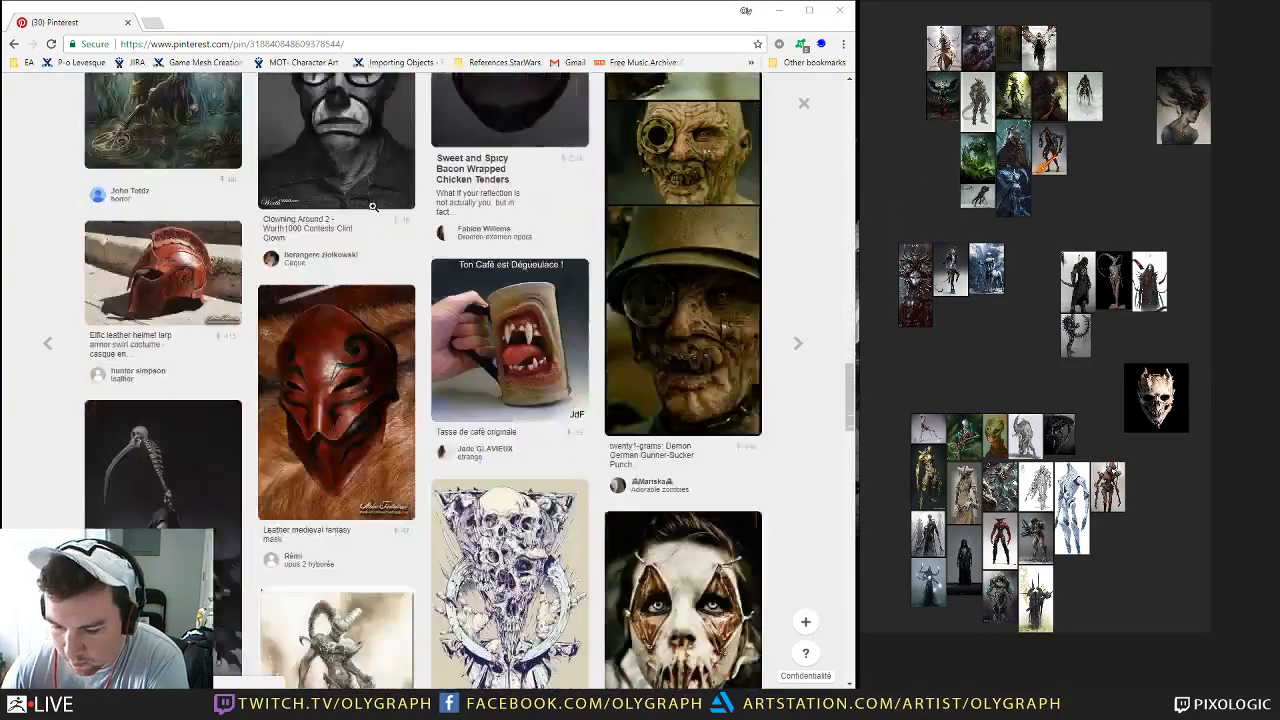
pyautogui.scroll(-3, 372, 206)
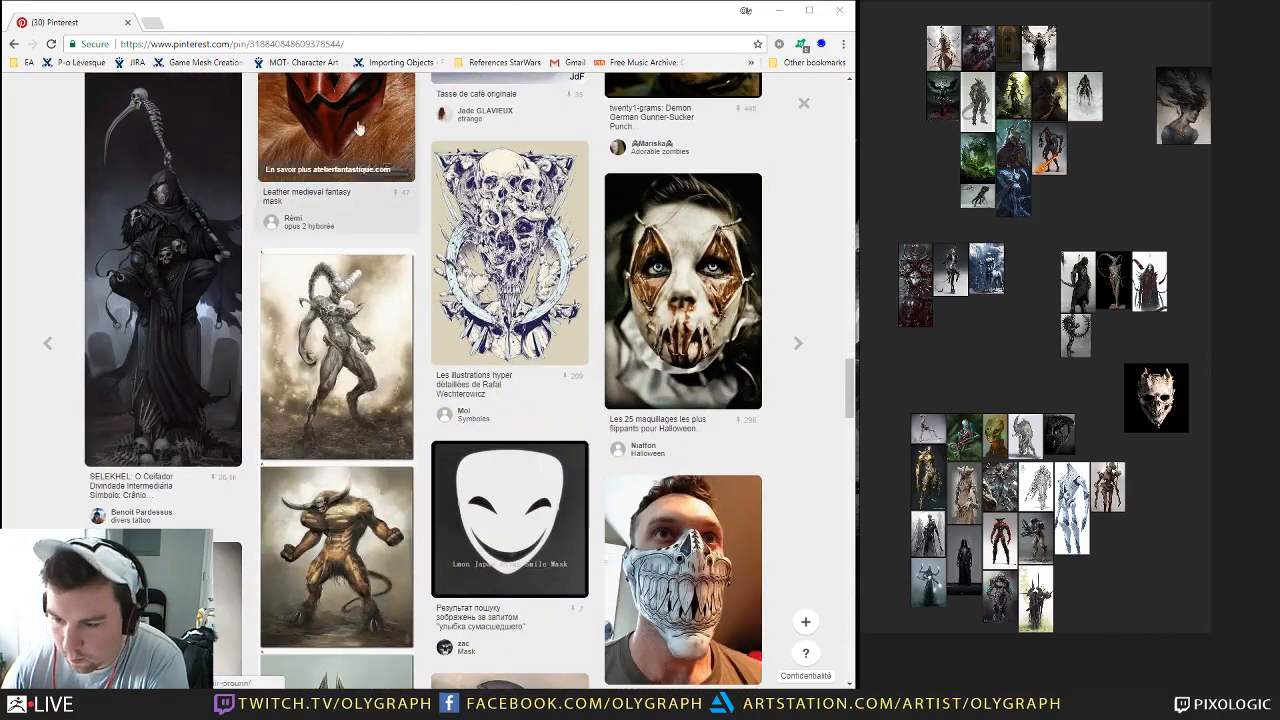
# Step: Minimize the browser, move the reference board onto the free desktop area and examine the four-image group of hooded and horned figures
pyautogui.click(778, 16)
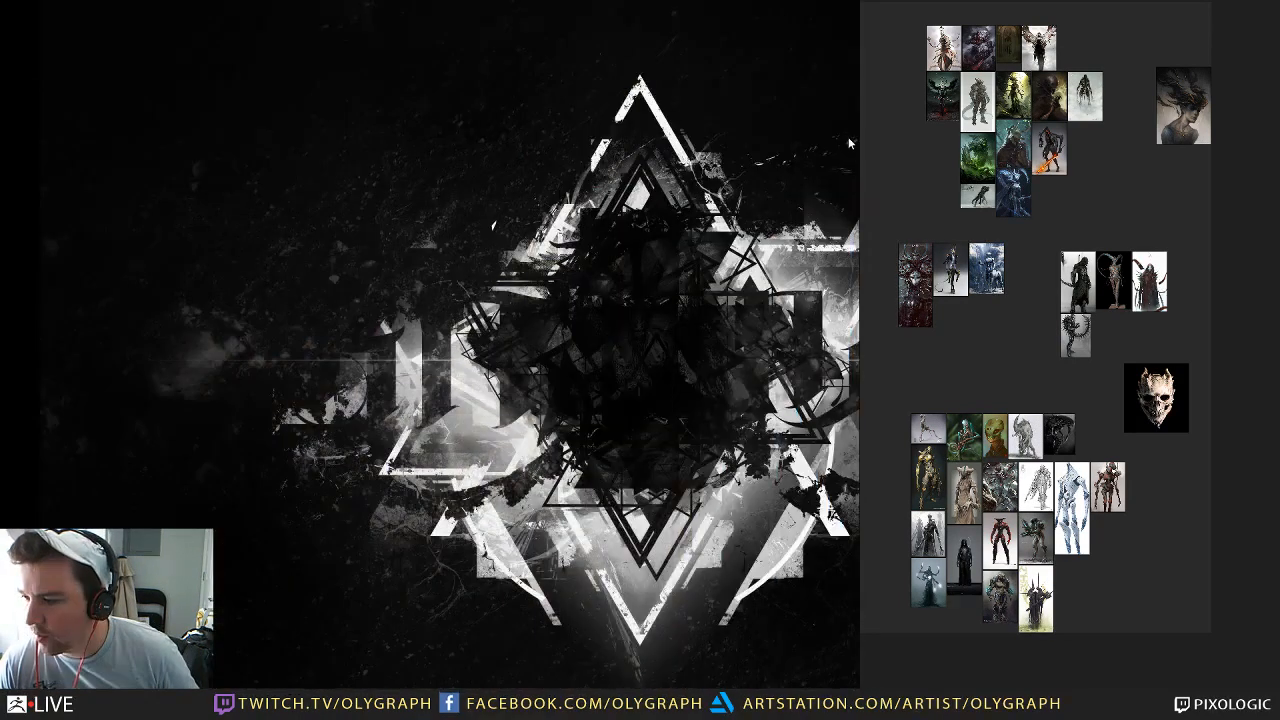
pyautogui.moveTo(911, 150); pyautogui.dragTo(207, 152)
pyautogui.scroll(5, 394, 313)
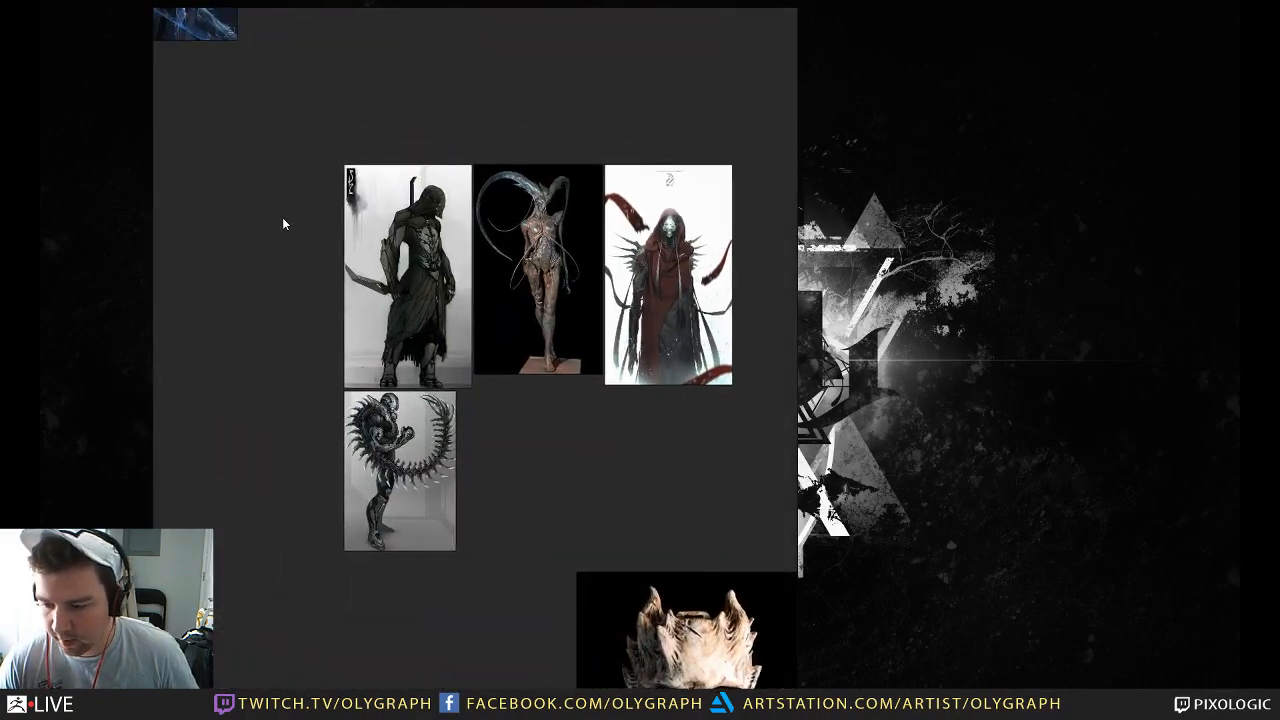
pyautogui.moveTo(580, 449); pyautogui.dragTo(538, 492, button='middle')
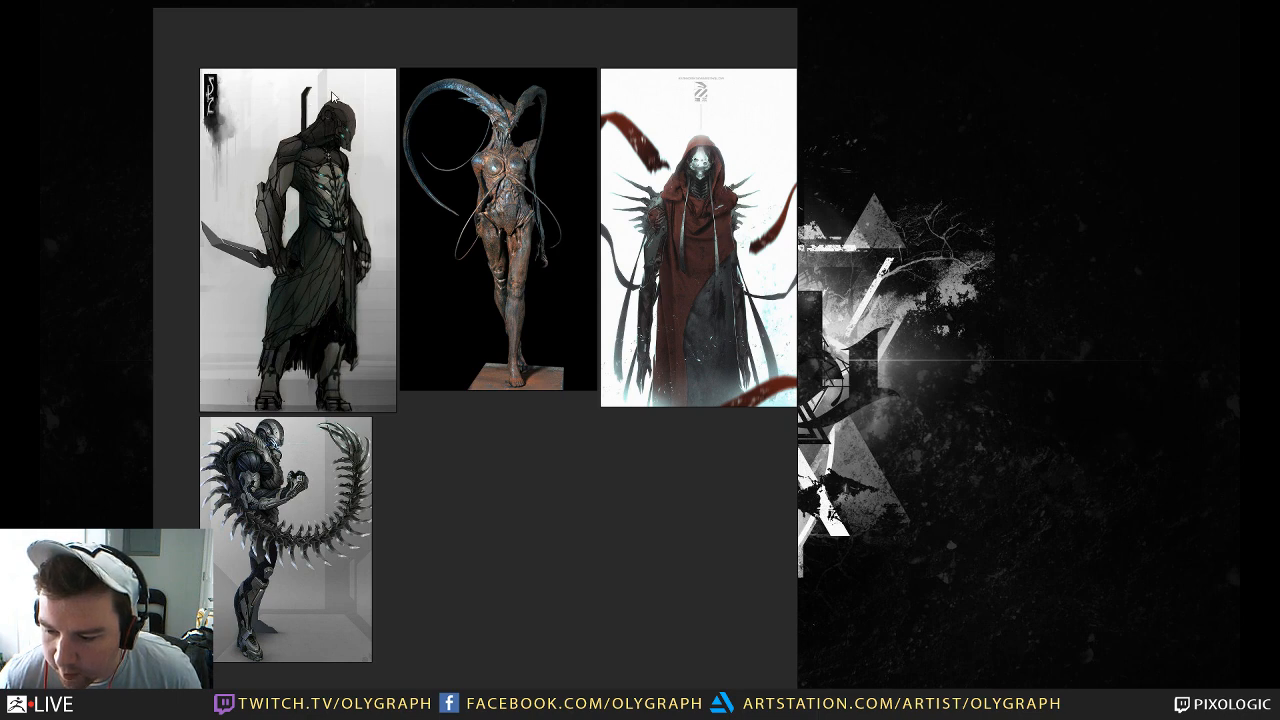
pyautogui.moveTo(538, 631); pyautogui.dragTo(462, 586, button='middle')
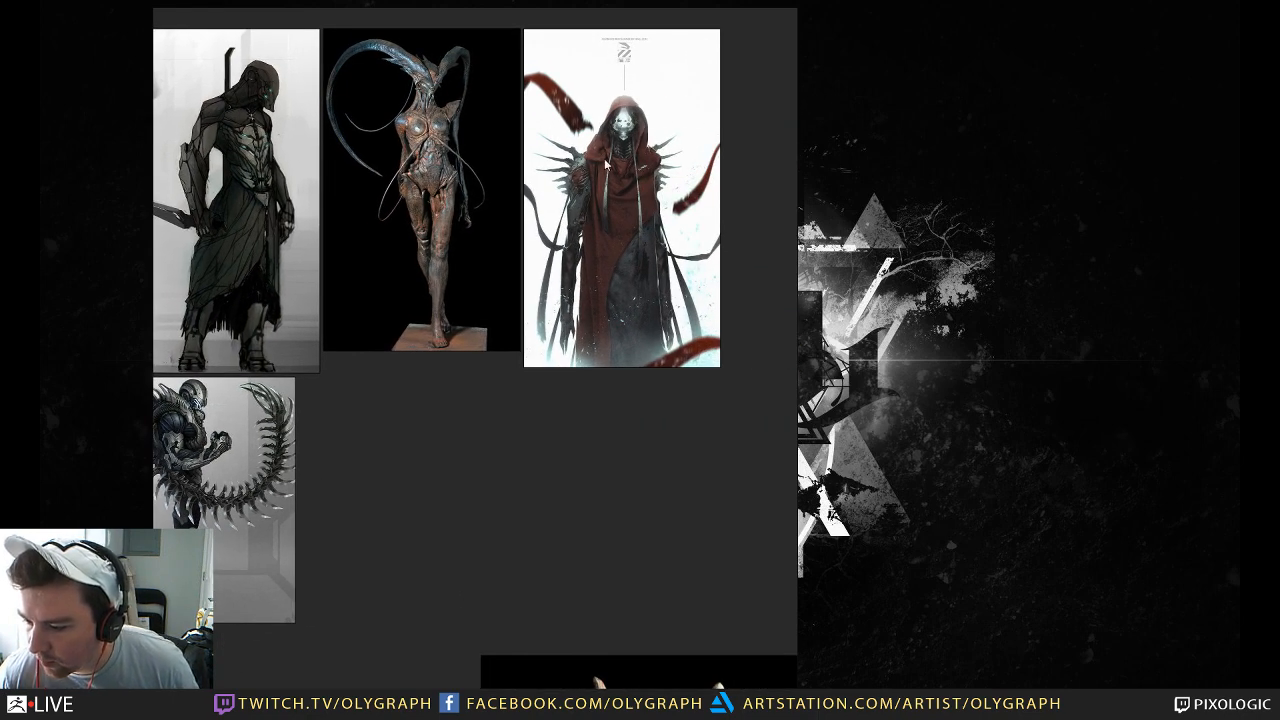
# Step: Examine the grey long-armed skeletal creature in the lower group up close and from further out
pyautogui.moveTo(362, 464); pyautogui.dragTo(720, 179, button='middle')
pyautogui.moveTo(527, 413); pyautogui.dragTo(579, 132, button='middle')
pyautogui.moveTo(388, 246); pyautogui.dragTo(610, 111, button='middle')
pyautogui.scroll(-3, 470, 203)
pyautogui.moveTo(397, 189); pyautogui.dragTo(630, 56, button='middle')
pyautogui.scroll(1, 335, 270)
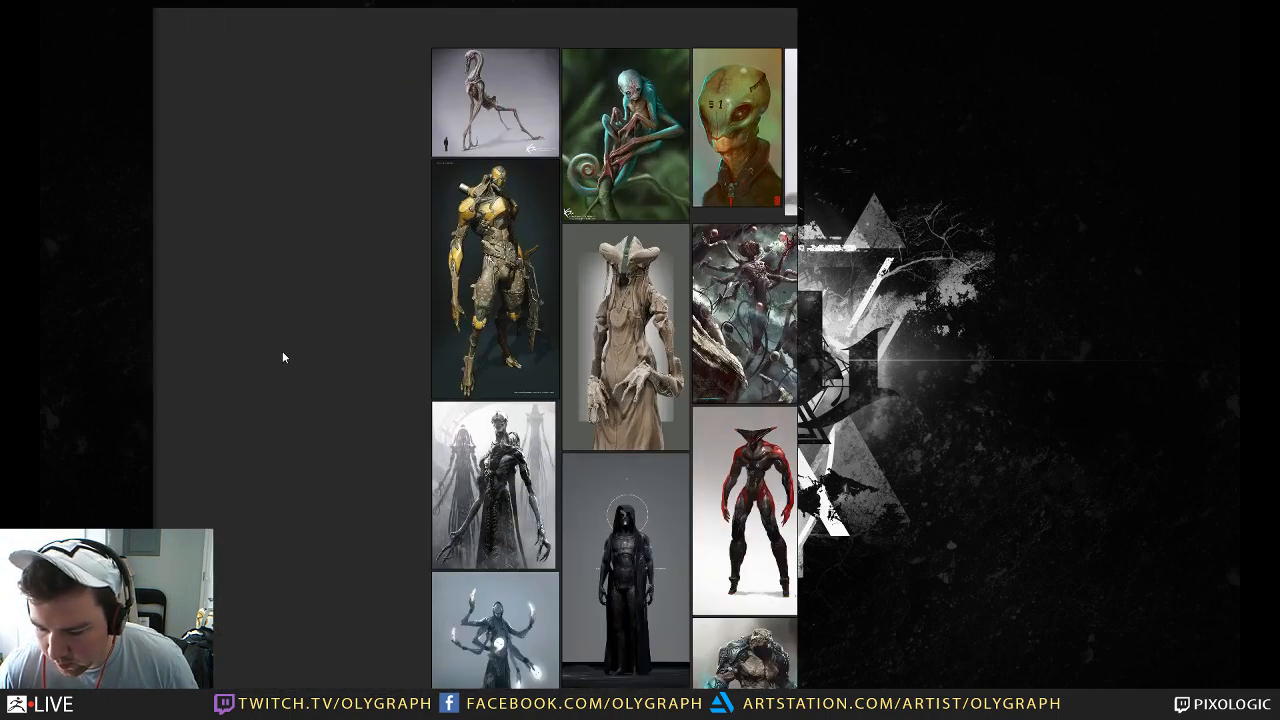
pyautogui.moveTo(282, 352); pyautogui.dragTo(249, 210, button='middle')
pyautogui.moveTo(348, 172); pyautogui.dragTo(302, 172, button='middle')
pyautogui.scroll(3, 294, 378)
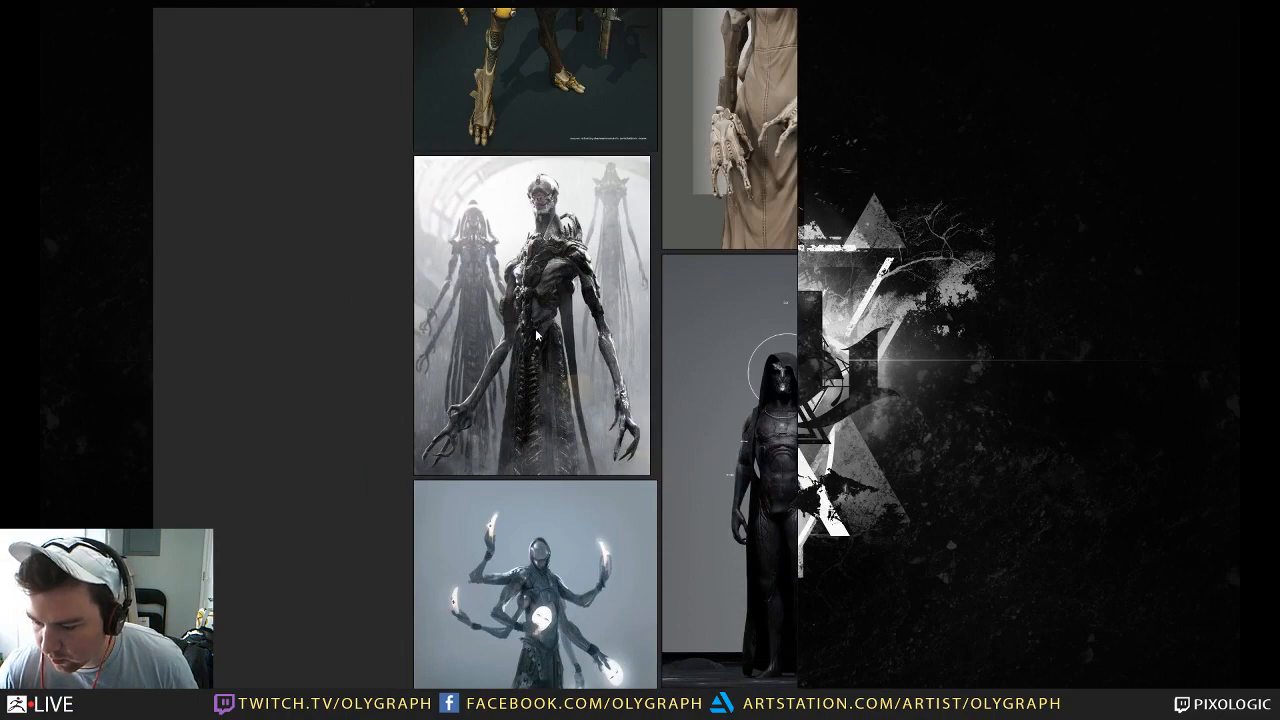
pyautogui.moveTo(311, 322); pyautogui.dragTo(229, 307, button='middle')
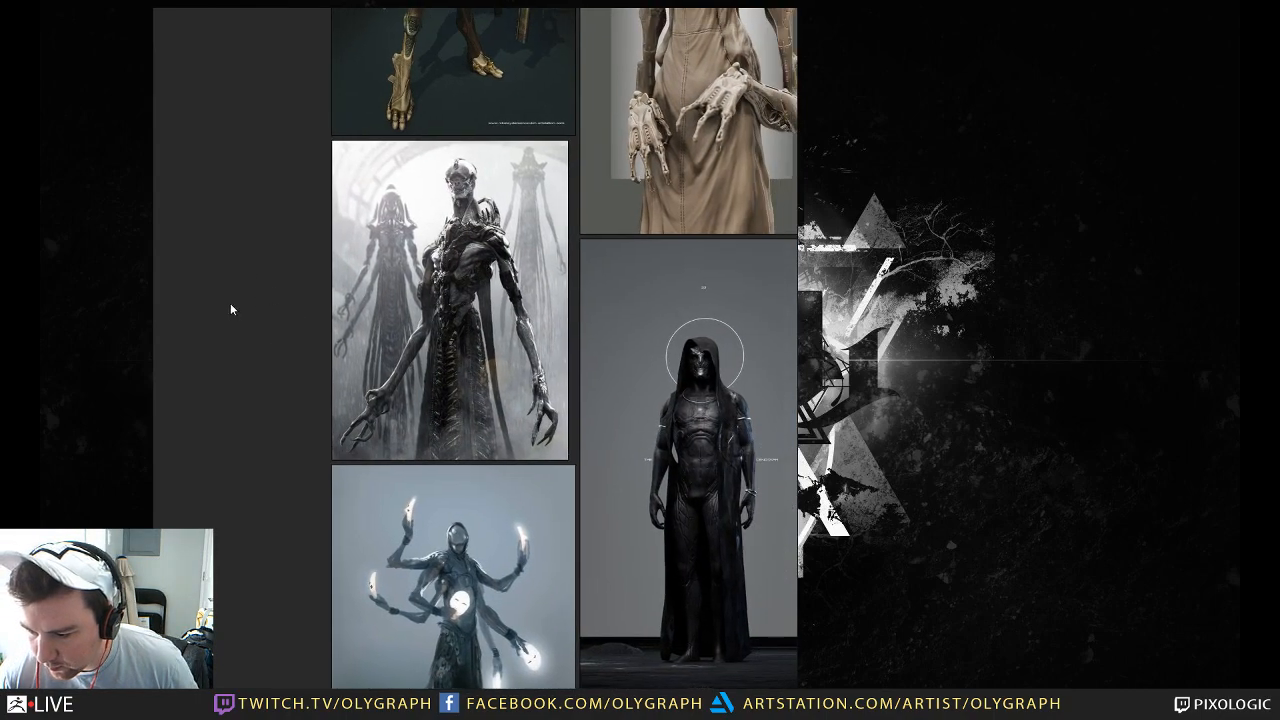
pyautogui.scroll(5, 460, 200)
pyautogui.scroll(-2, 457, 178)
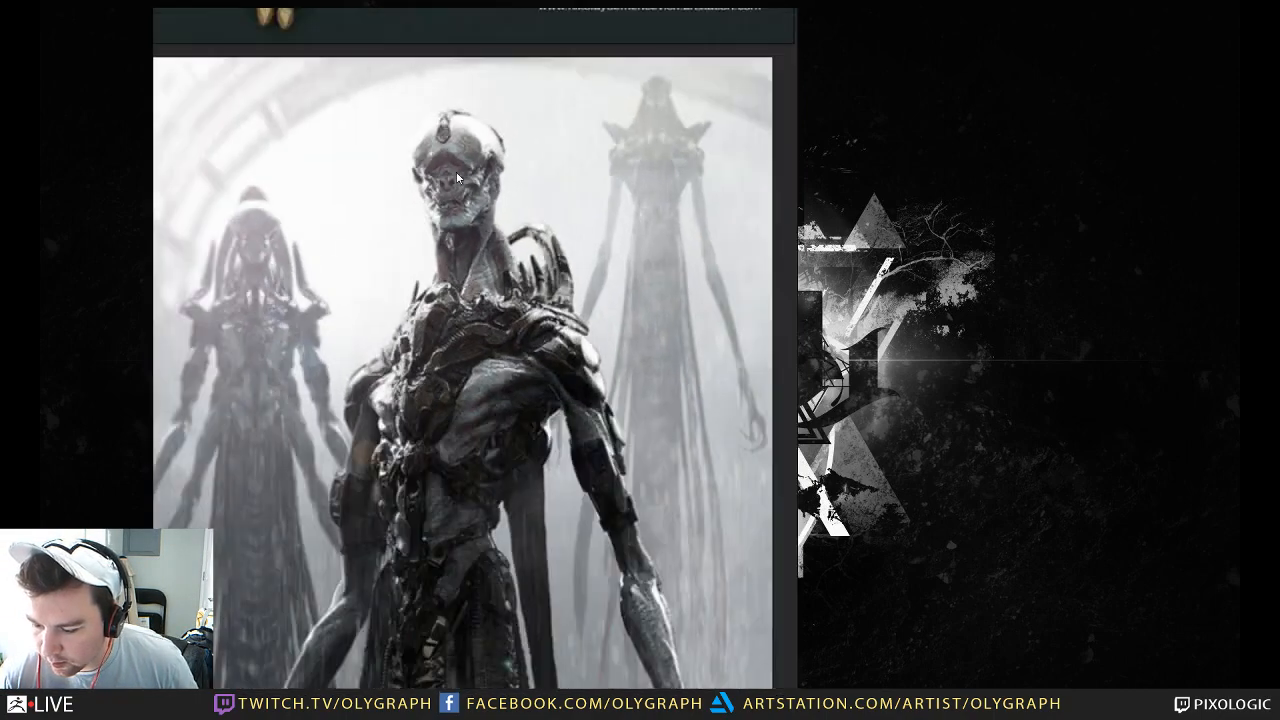
pyautogui.scroll(-1, 457, 178)
pyautogui.scroll(1, 457, 180)
pyautogui.scroll(-3, 457, 185)
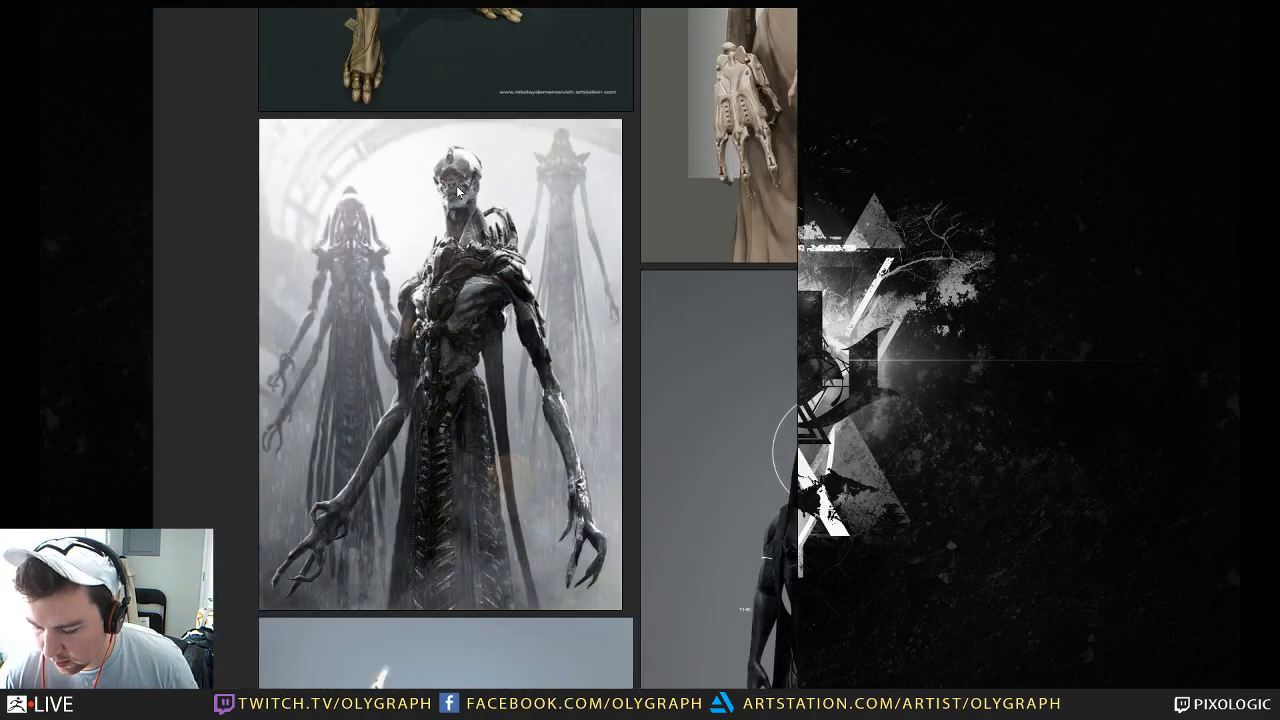
pyautogui.scroll(2, 457, 191)
pyautogui.scroll(-1, 457, 190)
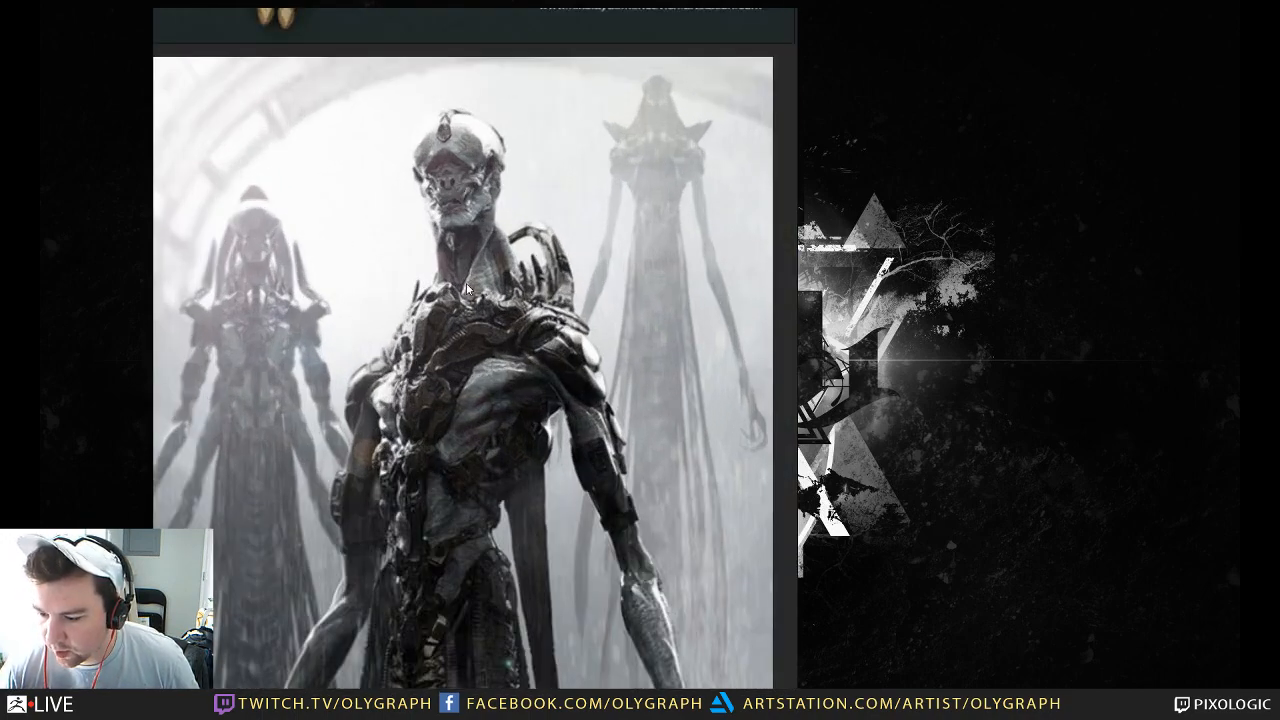
pyautogui.scroll(-2, 467, 262)
pyautogui.scroll(-1, 467, 262)
pyautogui.scroll(-2, 458, 294)
pyautogui.scroll(2, 458, 294)
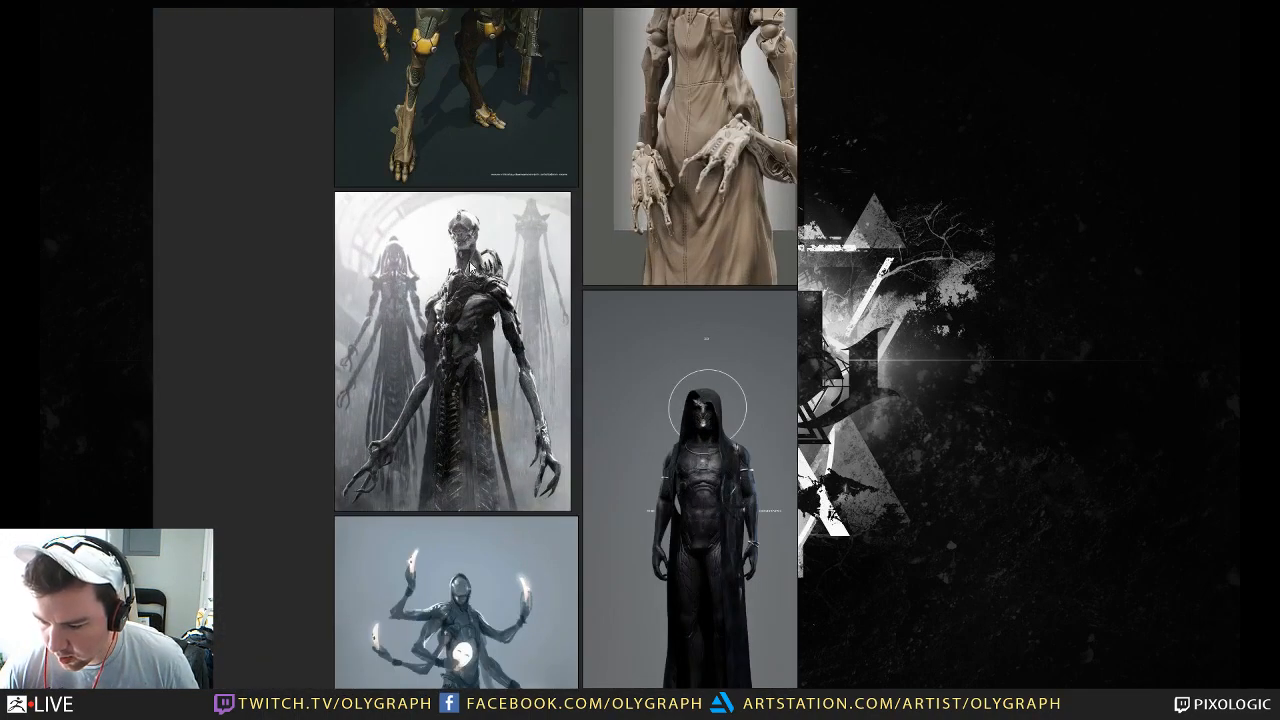
# Step: Examine the lower group's other creatures, including the multi-armed figure, the armoured reptile and the striped white figure
pyautogui.moveTo(235, 466); pyautogui.dragTo(213, 264, button='middle')
pyautogui.scroll(2, 326, 442)
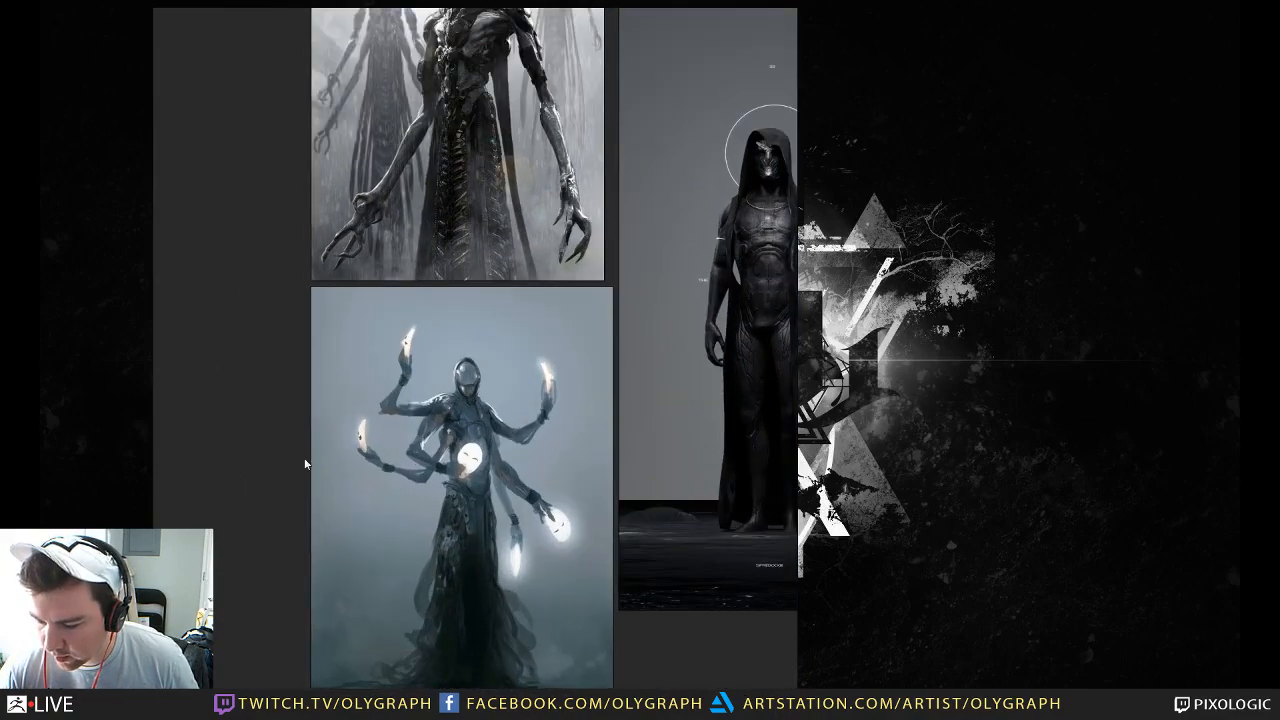
pyautogui.scroll(-2, 306, 461)
pyautogui.moveTo(788, 574); pyautogui.dragTo(697, 553, button='middle')
pyautogui.scroll(1, 648, 656)
pyautogui.moveTo(648, 656); pyautogui.dragTo(297, 492, button='middle')
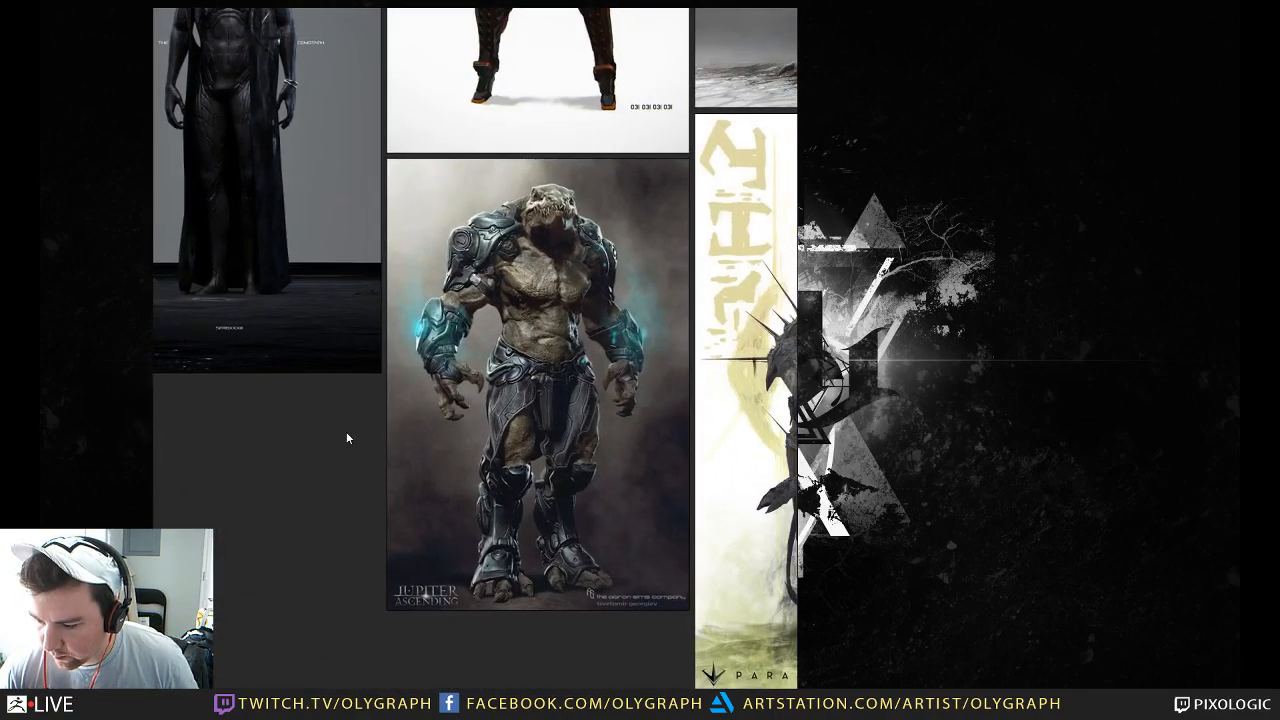
pyautogui.scroll(-3, 346, 431)
pyautogui.moveTo(769, 297); pyautogui.dragTo(660, 511, button='middle')
pyautogui.scroll(1, 376, 174)
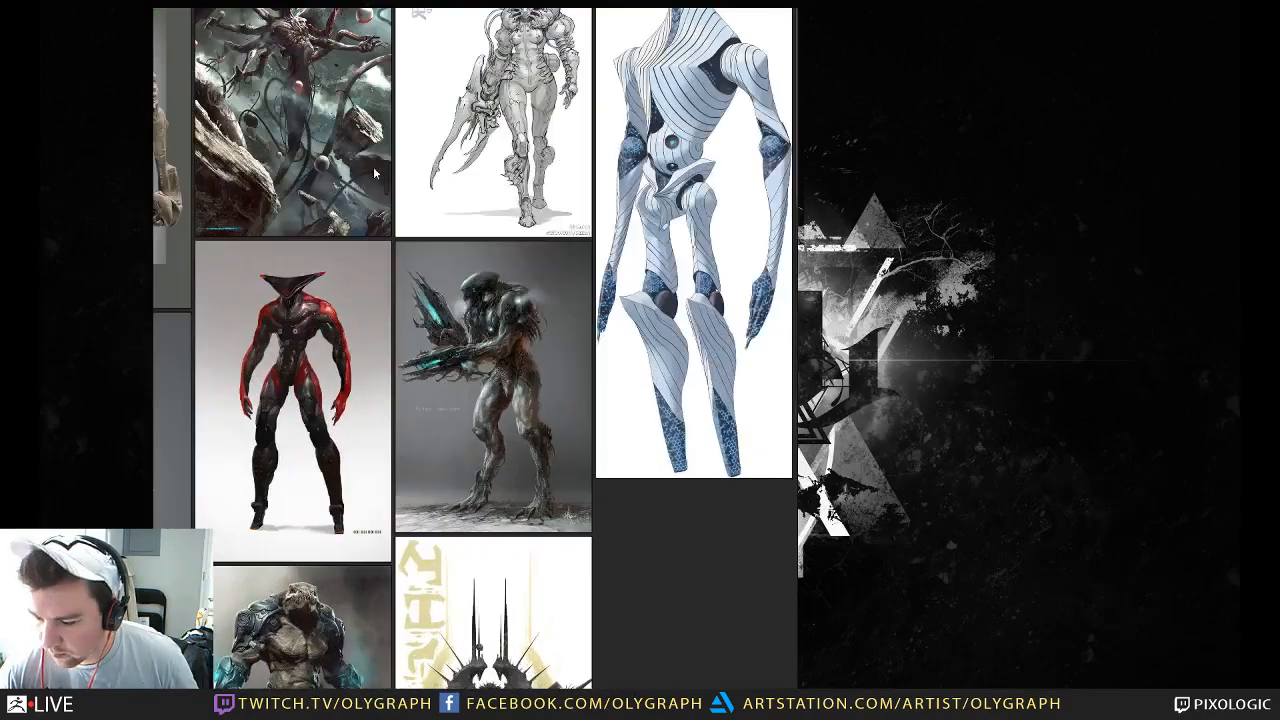
pyautogui.moveTo(376, 174); pyautogui.dragTo(682, 520, button='middle')
pyautogui.scroll(-1, 680, 516)
pyautogui.scroll(1, 543, 308)
pyautogui.moveTo(710, 226); pyautogui.dragTo(764, 470, button='middle')
# Step: Move the blue centaur image out of the small three-image group and place it beside the upper group
pyautogui.scroll(-3, 403, 183)
pyautogui.moveTo(441, 151); pyautogui.dragTo(544, 487, button='middle')
pyautogui.scroll(3, 583, 348)
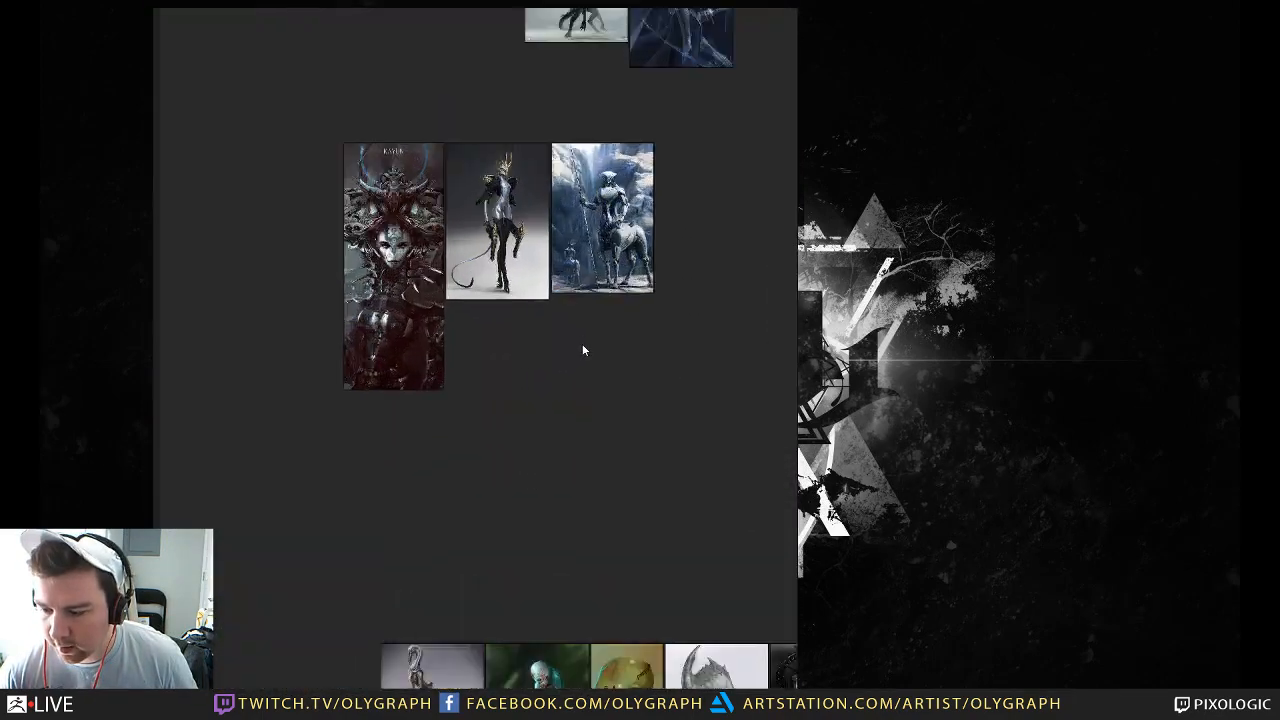
pyautogui.moveTo(418, 352); pyautogui.dragTo(562, 463, button='middle')
pyautogui.moveTo(692, 454); pyautogui.dragTo(653, 477, button='middle')
pyautogui.scroll(-2, 669, 503)
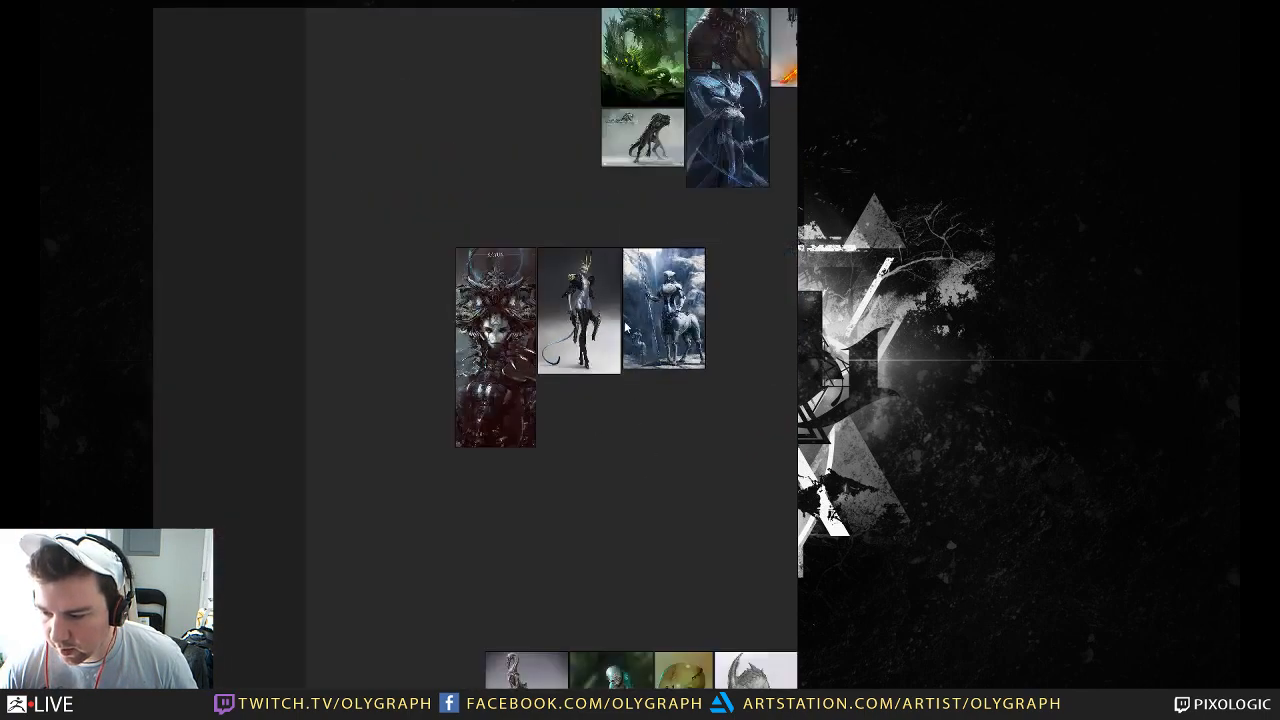
pyautogui.scroll(-1, 614, 264)
pyautogui.moveTo(615, 261); pyautogui.dragTo(516, 275, button='middle')
pyautogui.moveTo(540, 329); pyautogui.dragTo(688, 150)
# Step: Add the striped white figure from the lower group to the small group, pack its three images and shift them up and outward
pyautogui.moveTo(563, 462); pyautogui.dragTo(524, 251, button='middle')
pyautogui.moveTo(638, 489); pyautogui.dragTo(508, 153)
pyautogui.moveTo(400, 257); pyautogui.dragTo(492, 90)
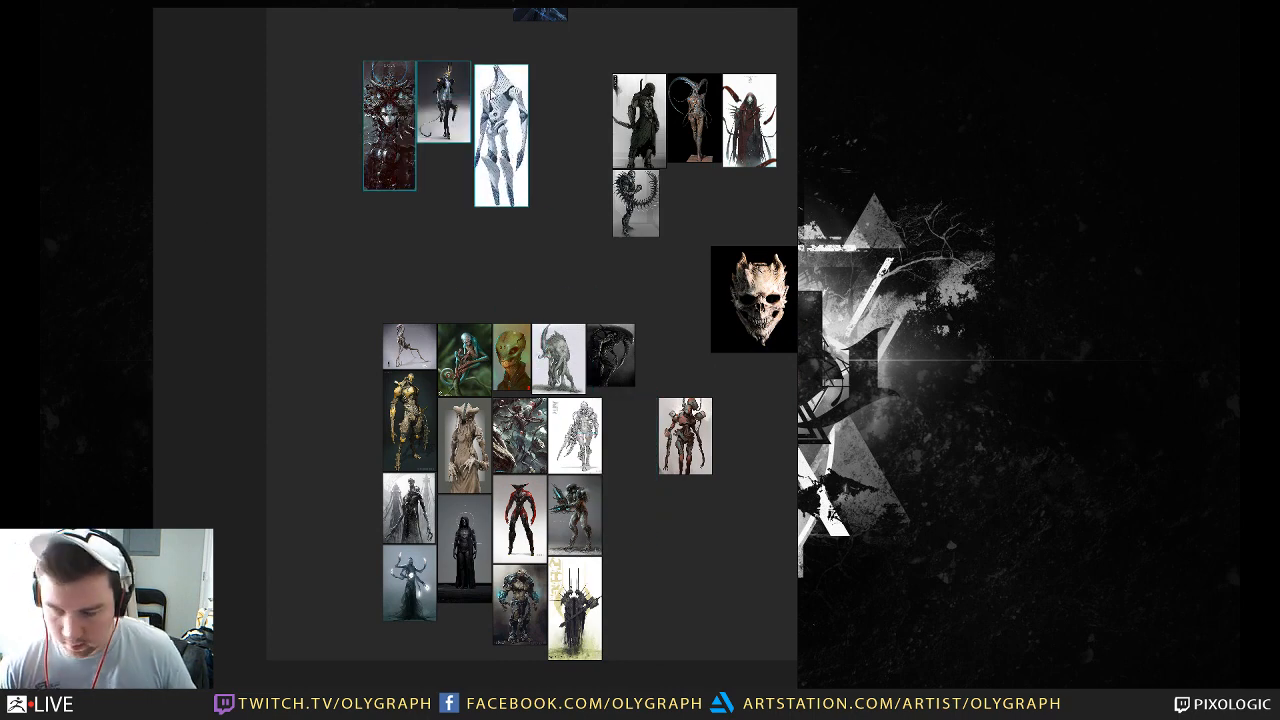
pyautogui.hotkey('ctrl', 'p')
pyautogui.moveTo(398, 223); pyautogui.dragTo(337, 177)
# Step: Select all images of the lower group, pack them into a compact arrangement and shift the group slightly
pyautogui.moveTo(393, 303); pyautogui.dragTo(650, 634)
pyautogui.hotkey('ctrl', 'p')
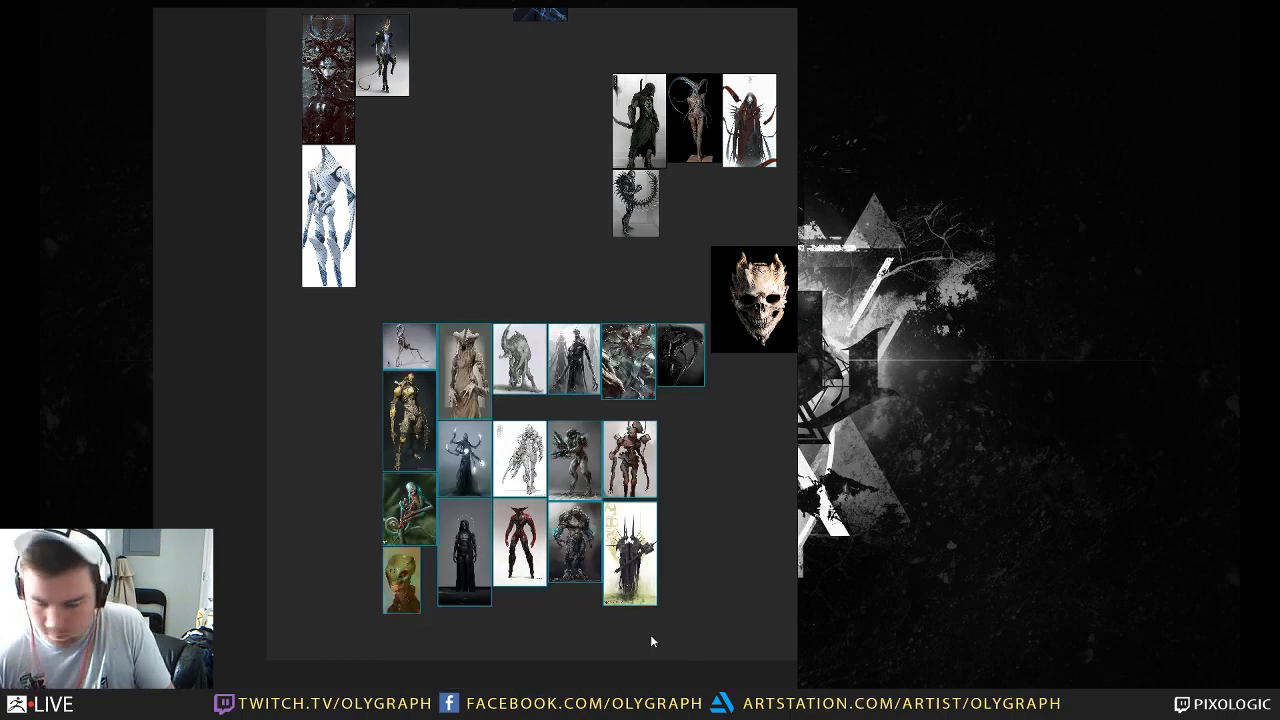
pyautogui.moveTo(634, 480); pyautogui.dragTo(606, 502)
# Step: Select the four-image group of hooded and horned figures, move it up and outward, and clear the selection
pyautogui.moveTo(588, 272); pyautogui.dragTo(502, 367, button='middle')
pyautogui.moveTo(509, 129); pyautogui.dragTo(702, 293)
pyautogui.moveTo(662, 223); pyautogui.dragTo(708, 182)
pyautogui.click(439, 252)
# Step: Examine the spacing between the board's groups and the repacked lower group's creatures up close
pyautogui.scroll(2, 438, 252)
pyautogui.moveTo(438, 252); pyautogui.dragTo(483, 468, button='middle')
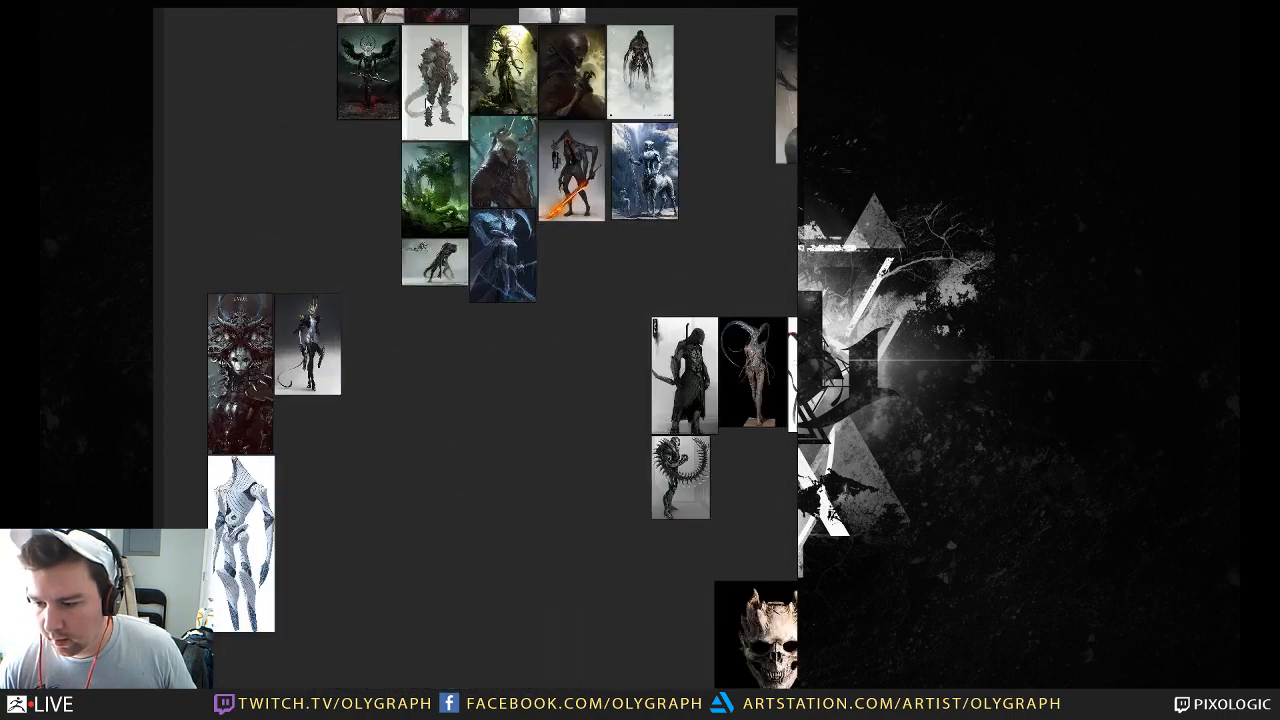
pyautogui.moveTo(558, 162); pyautogui.dragTo(375, 355, button='middle')
pyautogui.moveTo(342, 532); pyautogui.dragTo(606, 382, button='middle')
pyautogui.moveTo(650, 532); pyautogui.dragTo(626, 320, button='middle')
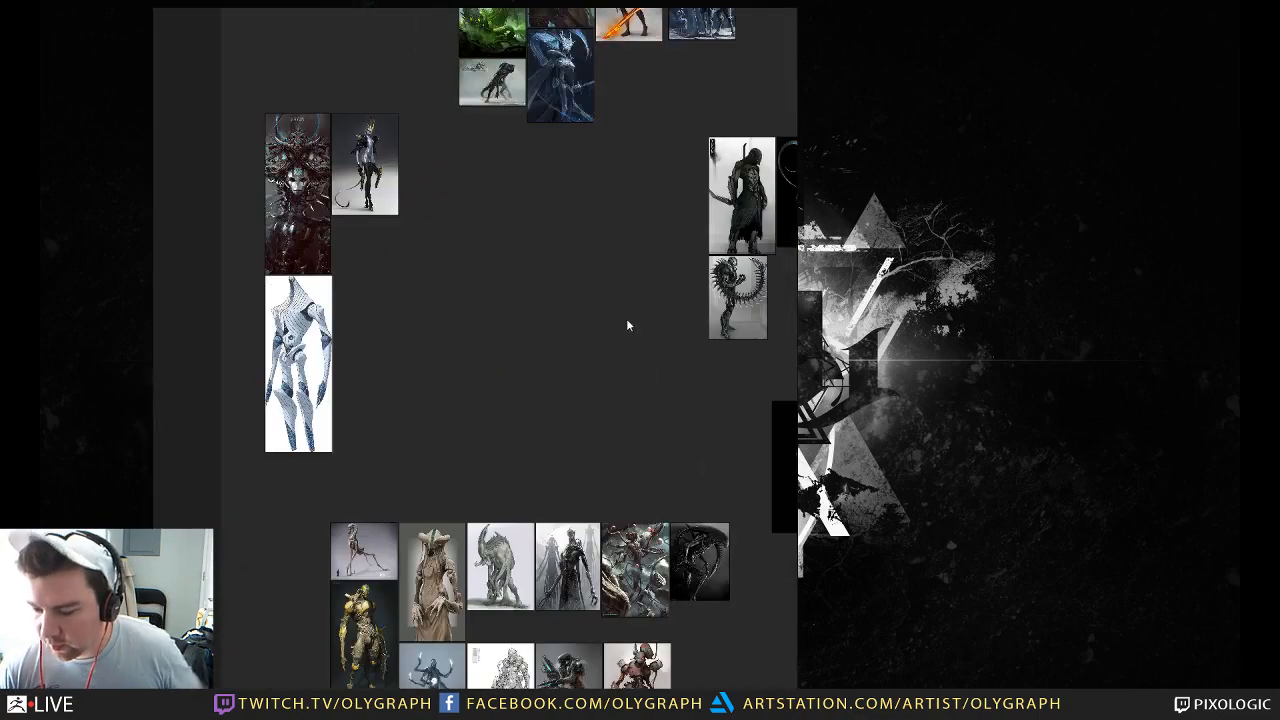
pyautogui.moveTo(644, 413); pyautogui.dragTo(557, 163, button='middle')
pyautogui.scroll(5, 594, 340)
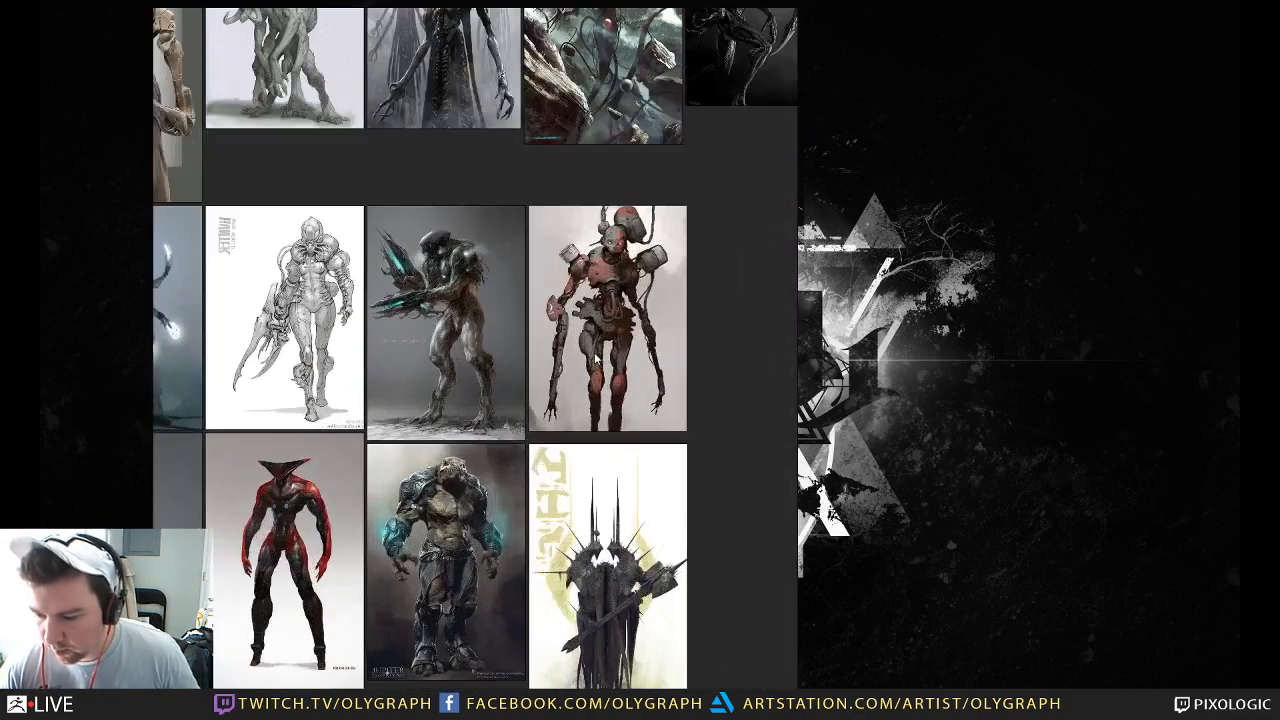
pyautogui.moveTo(393, 172); pyautogui.dragTo(581, 541, button='middle')
pyautogui.moveTo(547, 188); pyautogui.dragTo(424, 485, button='middle')
pyautogui.scroll(-12, 480, 178)
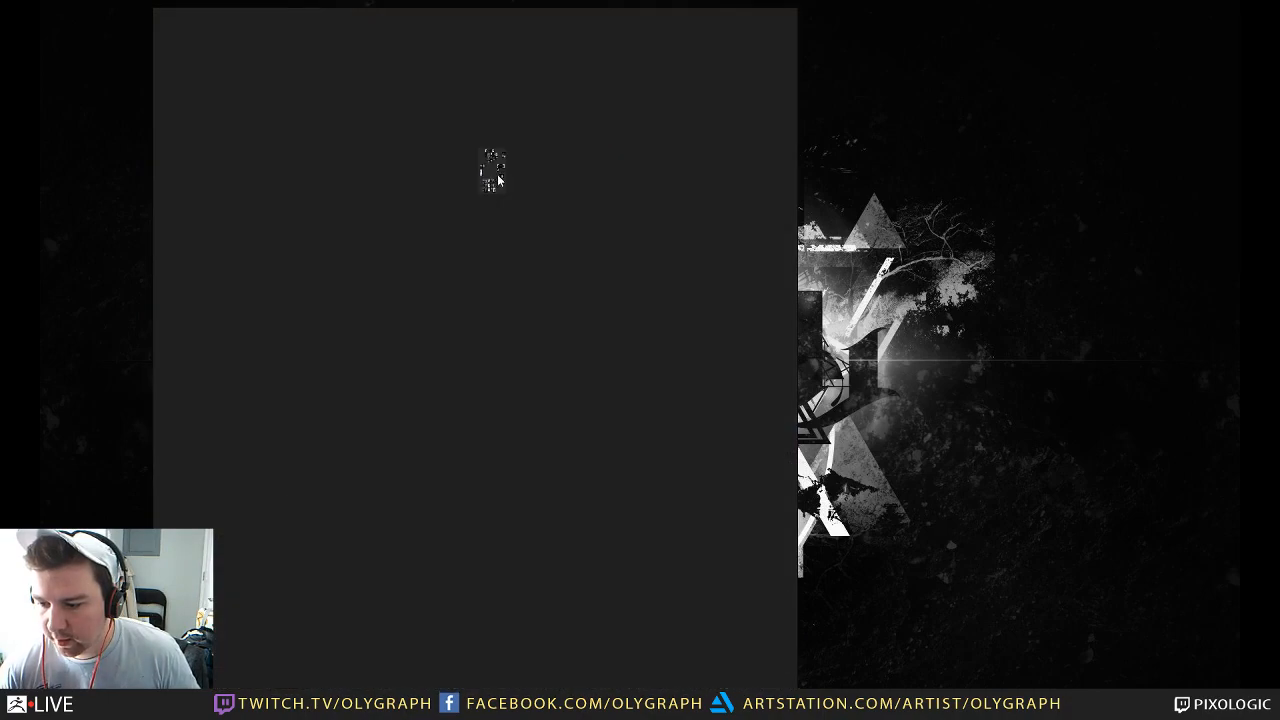
# Step: Select the whole upper group including the centaur, move it further from the groups below, and clear the selection
pyautogui.scroll(4, 498, 211)
pyautogui.moveTo(500, 87); pyautogui.dragTo(507, 229, button='middle')
pyautogui.scroll(11, 507, 230)
pyautogui.moveTo(272, 230); pyautogui.dragTo(463, 144, button='middle')
pyautogui.scroll(2, 463, 144)
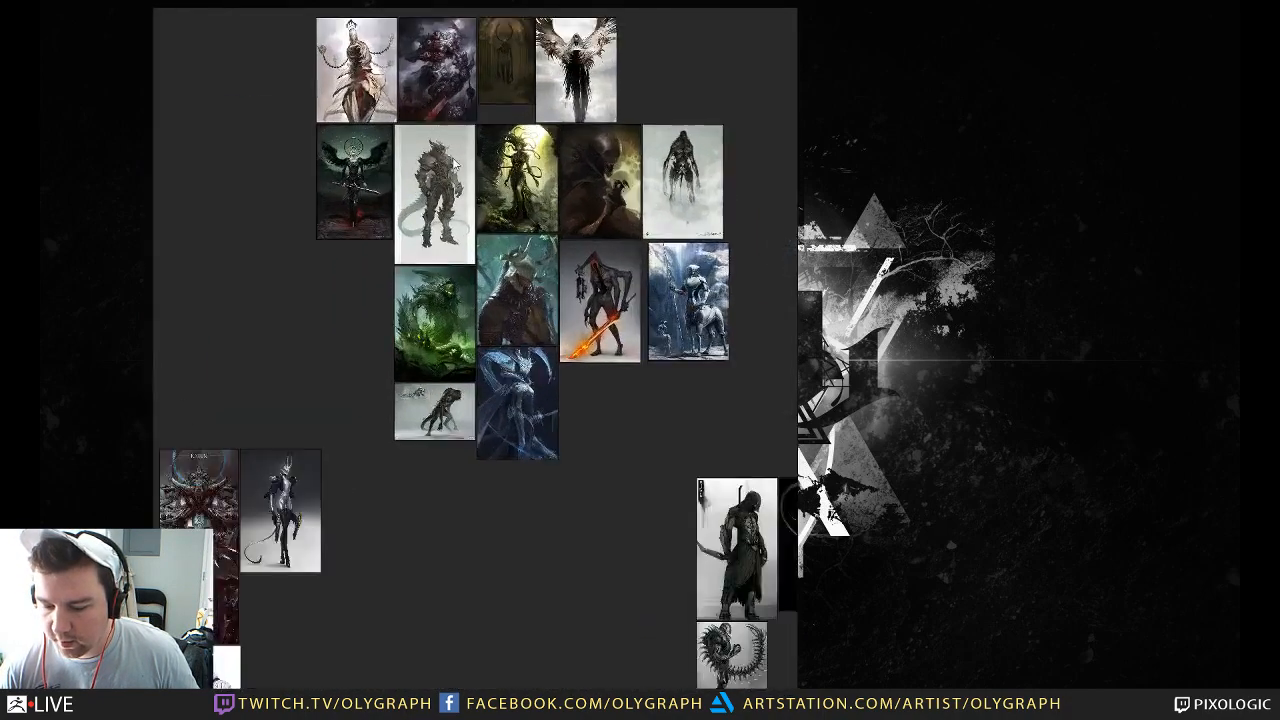
pyautogui.moveTo(322, 252); pyautogui.dragTo(339, 243, button='middle')
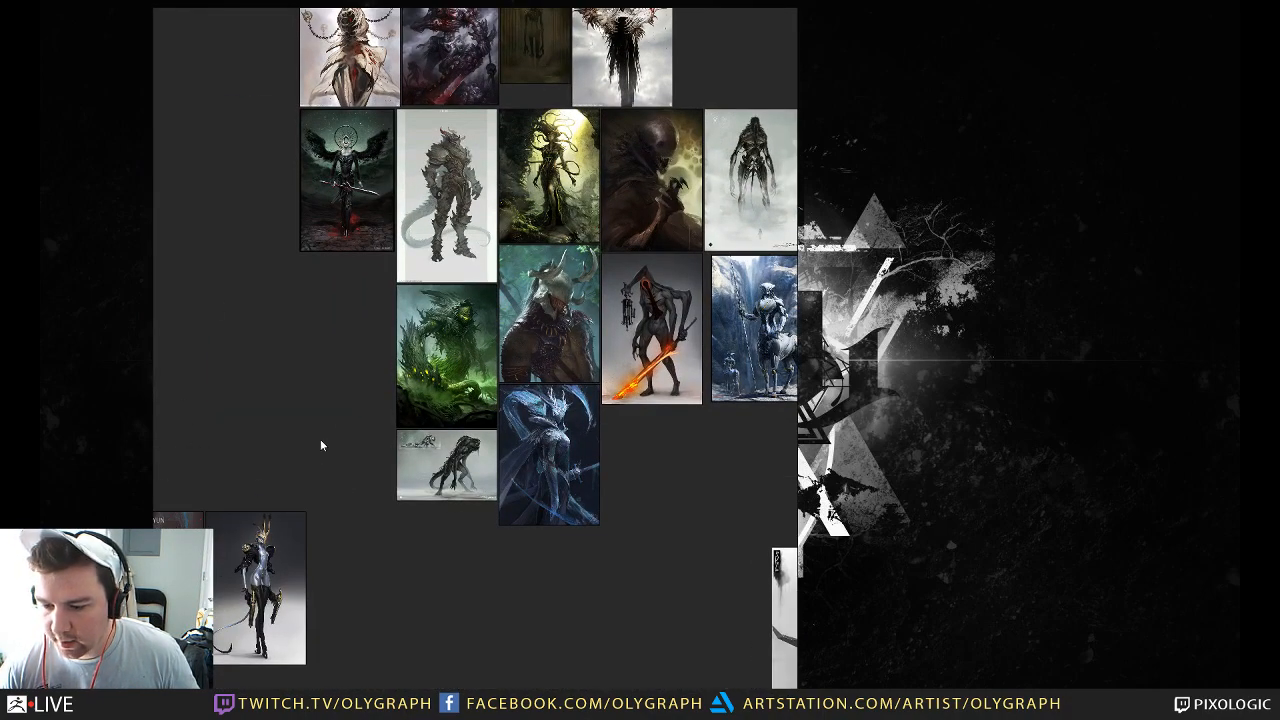
pyautogui.moveTo(410, 387); pyautogui.dragTo(527, 292, button='middle')
pyautogui.scroll(-2, 400, 318)
pyautogui.moveTo(400, 318); pyautogui.dragTo(325, 389, button='middle')
pyautogui.moveTo(300, 88); pyautogui.dragTo(660, 470)
pyautogui.moveTo(597, 391); pyautogui.dragTo(572, 329)
pyautogui.click(590, 395)
# Step: Move the skull mask image slightly outward from the neighbouring groups, clear the selection and check the upper part of the board
pyautogui.moveTo(663, 406); pyautogui.dragTo(454, 357, button='middle')
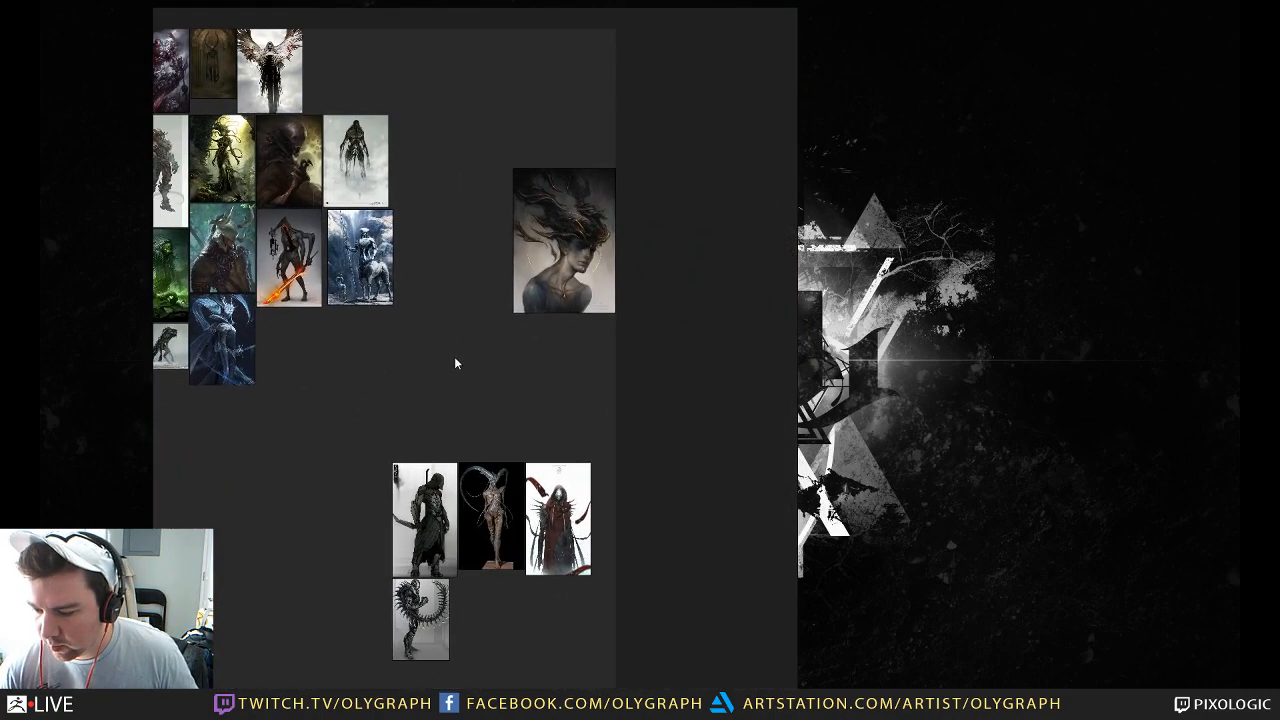
pyautogui.moveTo(334, 552); pyautogui.dragTo(546, 274, button='middle')
pyautogui.moveTo(514, 471); pyautogui.dragTo(368, 406, button='middle')
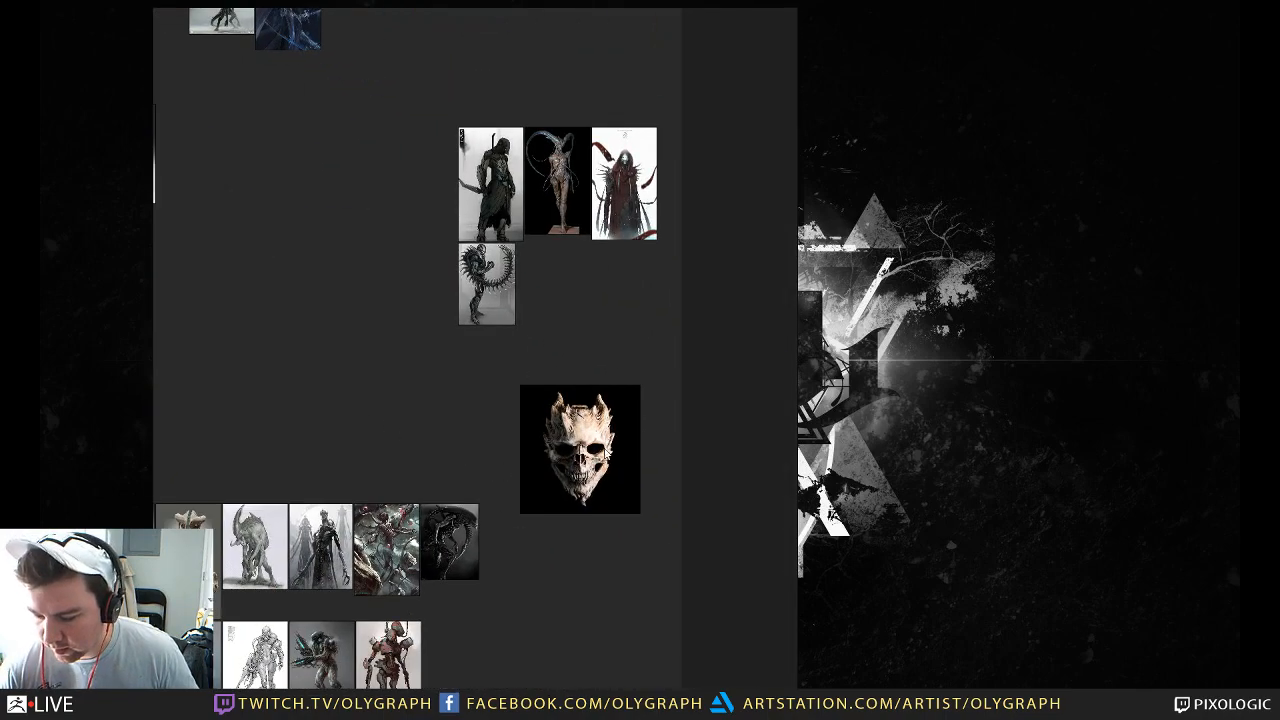
pyautogui.moveTo(580, 449); pyautogui.dragTo(609, 462)
pyautogui.click(448, 400)
pyautogui.moveTo(317, 367); pyautogui.dragTo(432, 224, button='middle')
pyautogui.moveTo(589, 78); pyautogui.dragTo(304, 510, button='middle')
pyautogui.moveTo(348, 323); pyautogui.dragTo(342, 534, button='middle')
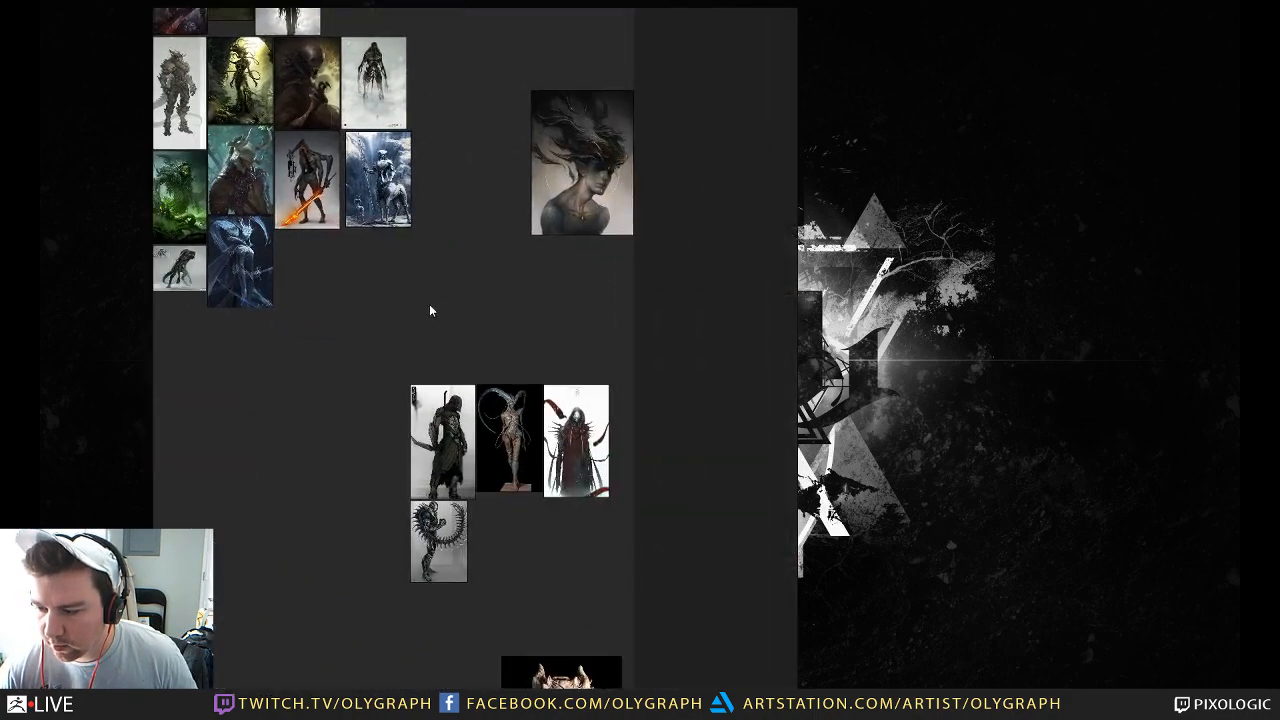
# Step: Examine the windblown-hair portrait up close and look over the neighbouring groups on the reference board
pyautogui.doubleClick(602, 141)
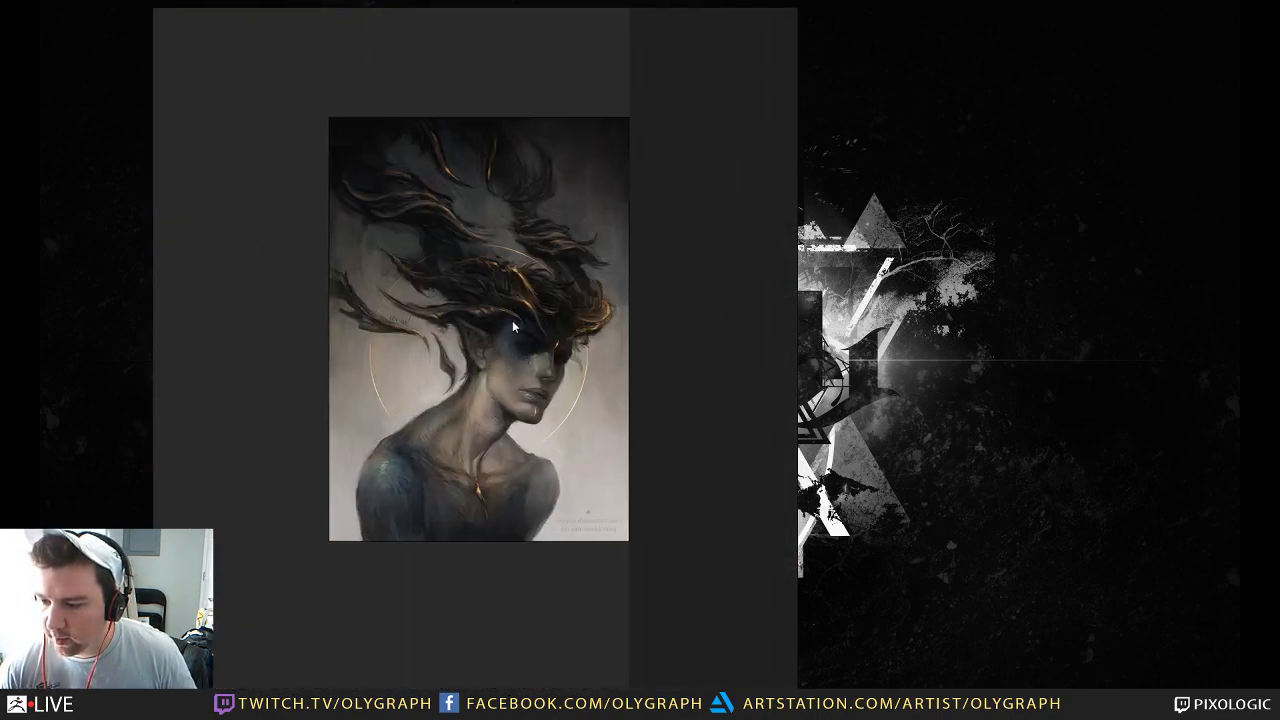
pyautogui.moveTo(300, 354); pyautogui.dragTo(550, 365, button='middle')
pyautogui.scroll(-2, 332, 342)
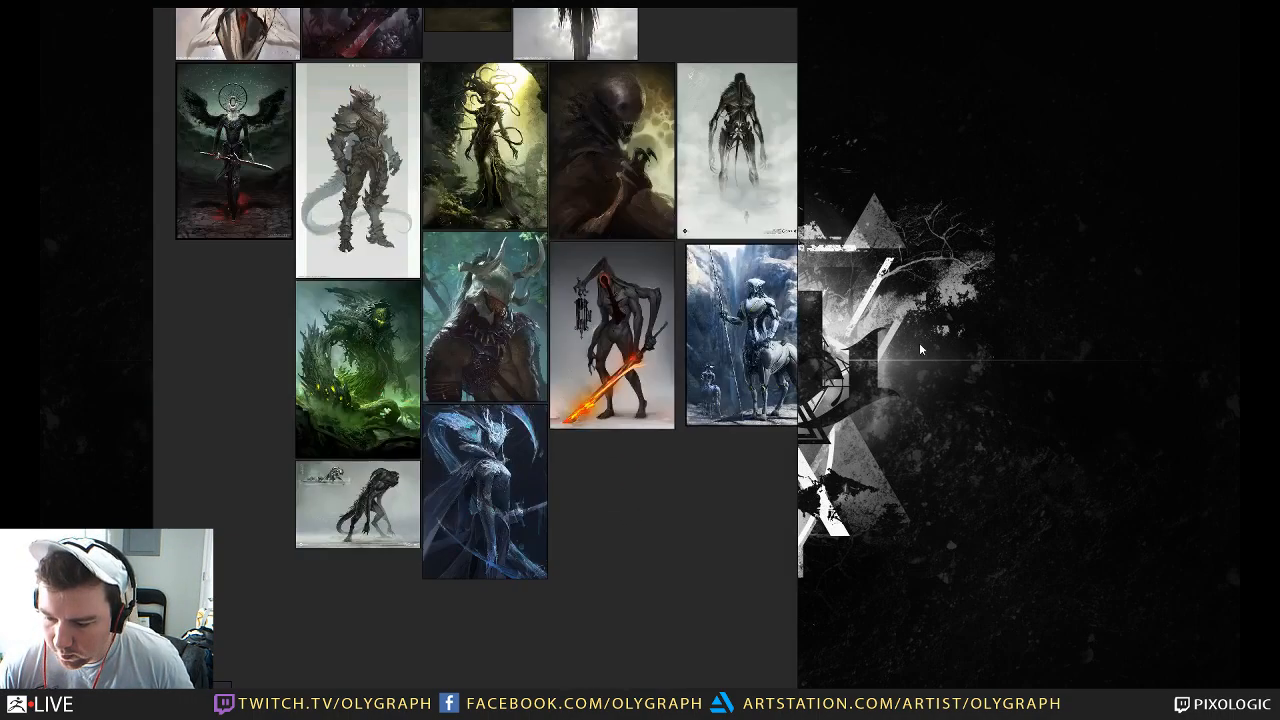
pyautogui.scroll(-3, 557, 345)
pyautogui.scroll(-1, 644, 522)
pyautogui.moveTo(651, 545); pyautogui.dragTo(652, 393, button='middle')
pyautogui.scroll(2, 603, 404)
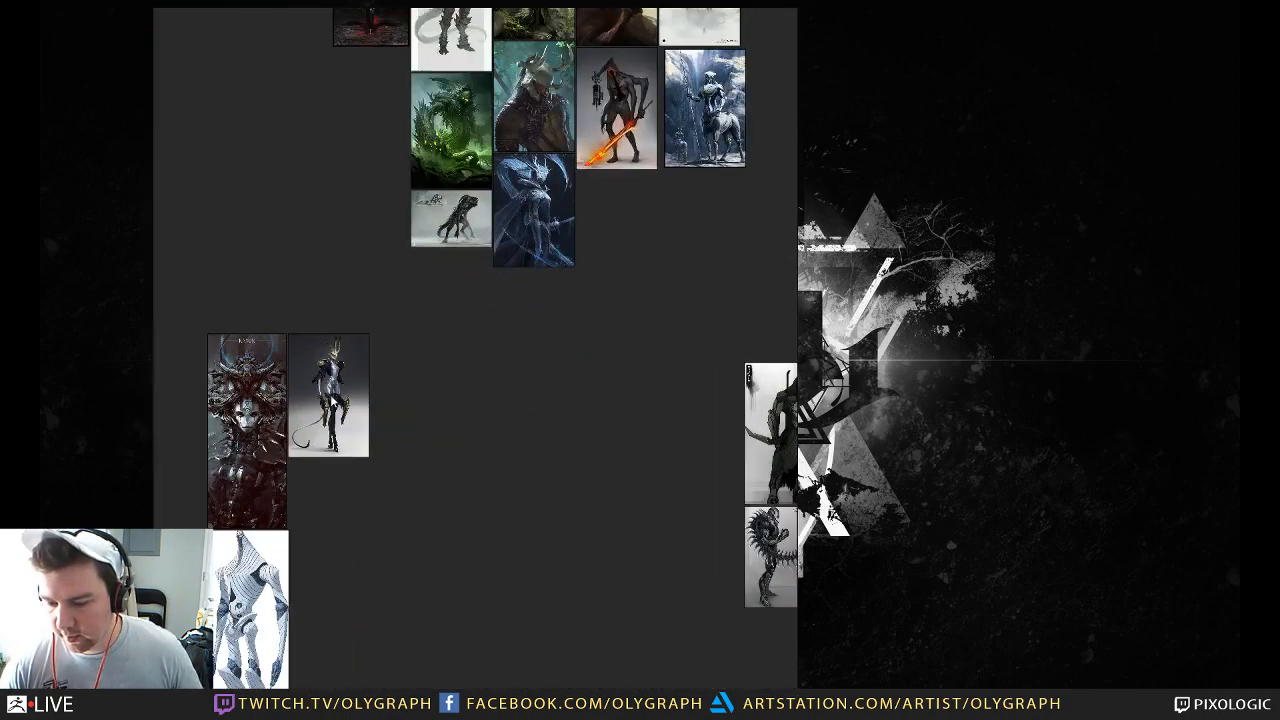
pyautogui.scroll(2, 473, 362)
pyautogui.moveTo(469, 378); pyautogui.dragTo(638, 291, button='middle')
pyautogui.scroll(1, 662, 380)
pyautogui.scroll(-1, 642, 320)
# Step: Shrink the board window to the size of the slender horned figure's image and move the window into the desktop's corner
pyautogui.click(458, 331)
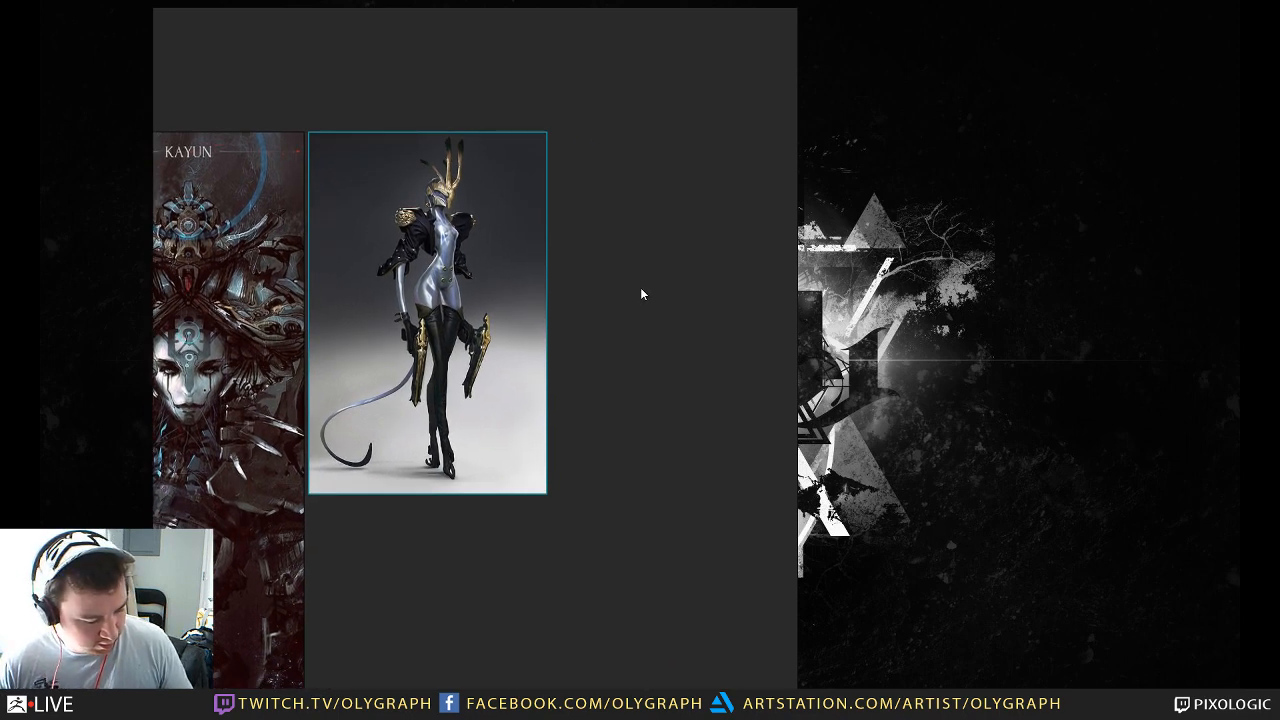
pyautogui.hotkey('ctrl', 'w')
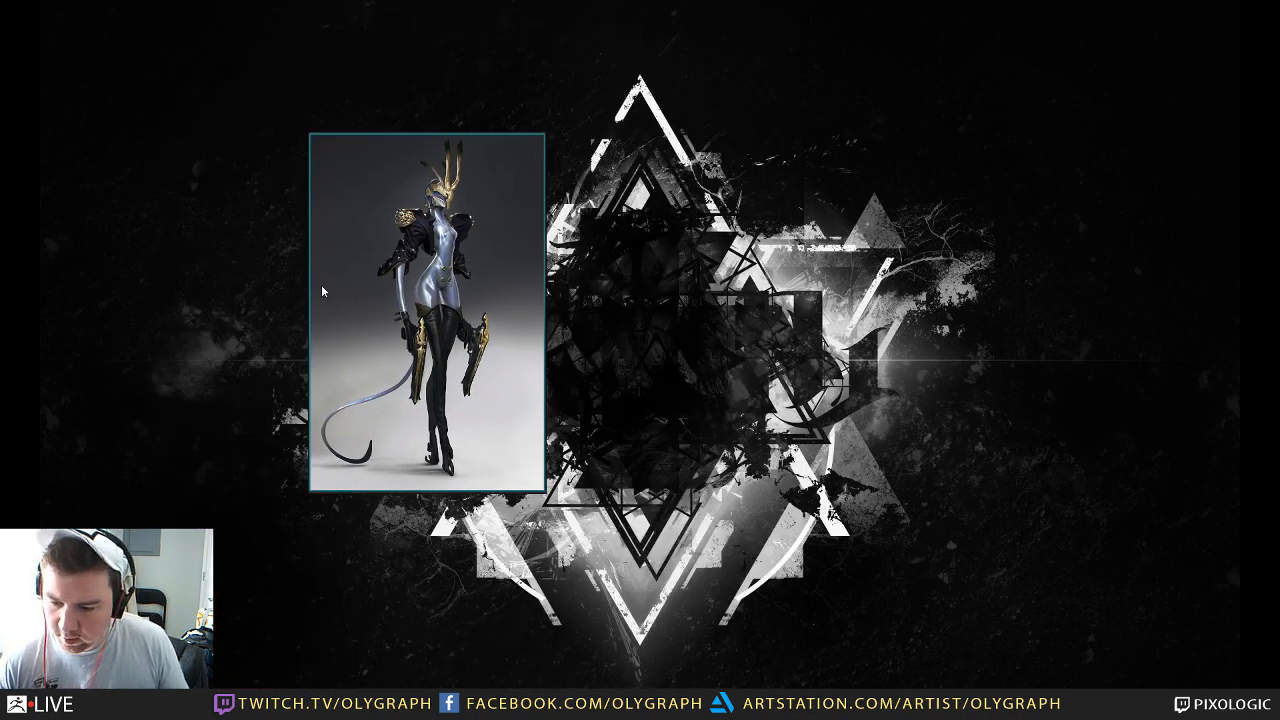
pyautogui.scroll(-5, 409, 275)
pyautogui.click(466, 348)
pyautogui.moveTo(484, 336); pyautogui.dragTo(444, 365, button='middle')
pyautogui.moveTo(488, 374); pyautogui.dragTo(197, 257, button='right')
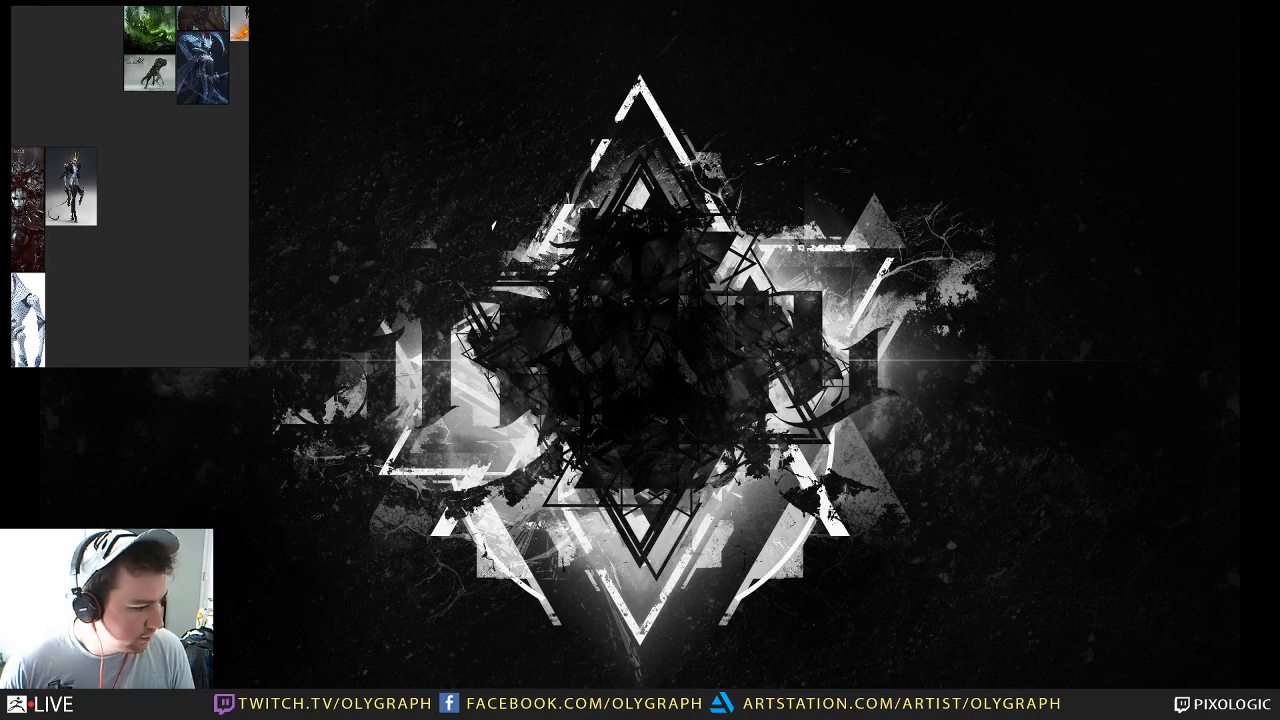
# Step: Switch to ZBrush, replace the star mesh with a ZSphere as the active tool, and minimize the window
pyautogui.hotkey('alt', 'Tab')
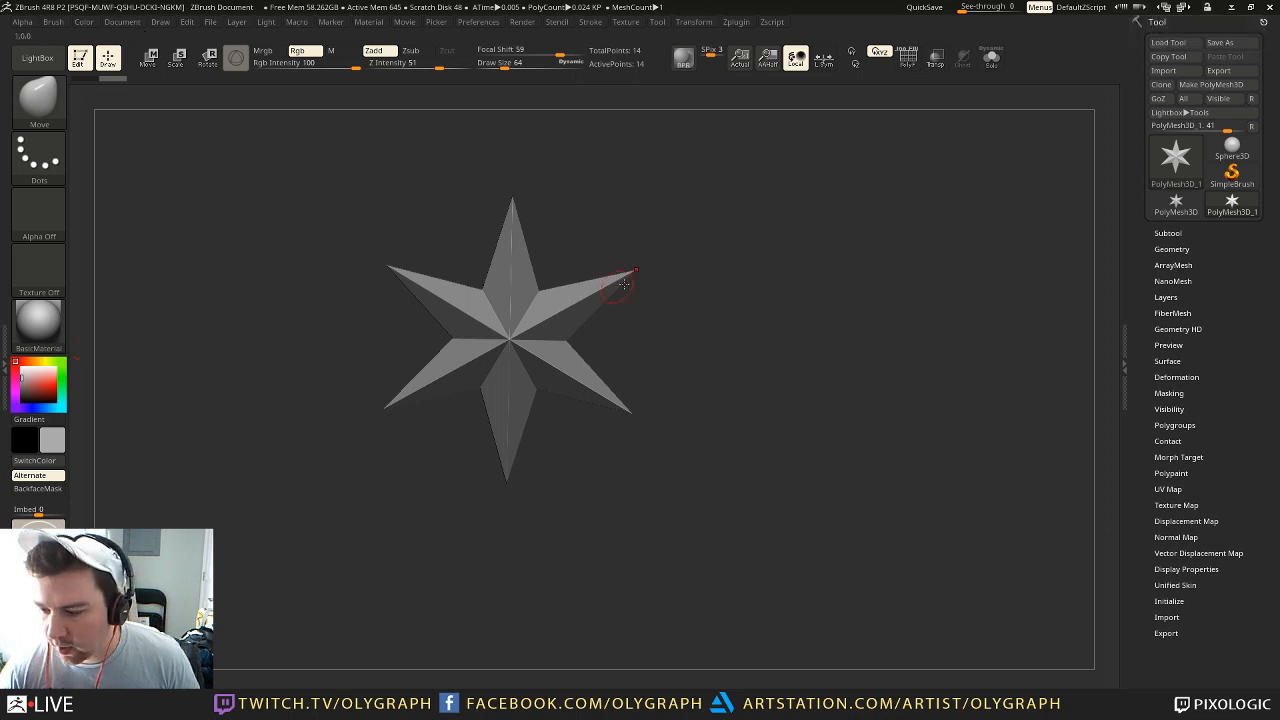
pyautogui.moveTo(743, 234)
pyautogui.mouseDown()
pyautogui.moveTo(743, 260)
pyautogui.moveTo(751, 231)
pyautogui.mouseUp()
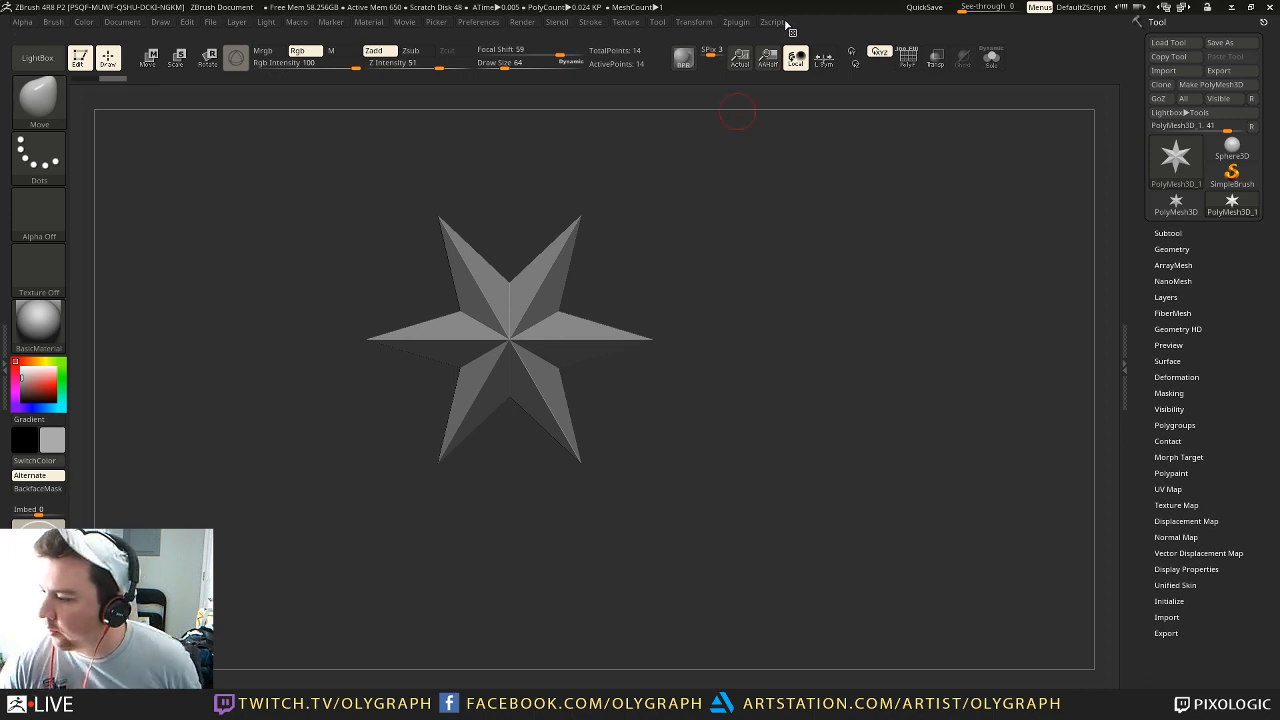
pyautogui.click(1176, 158)
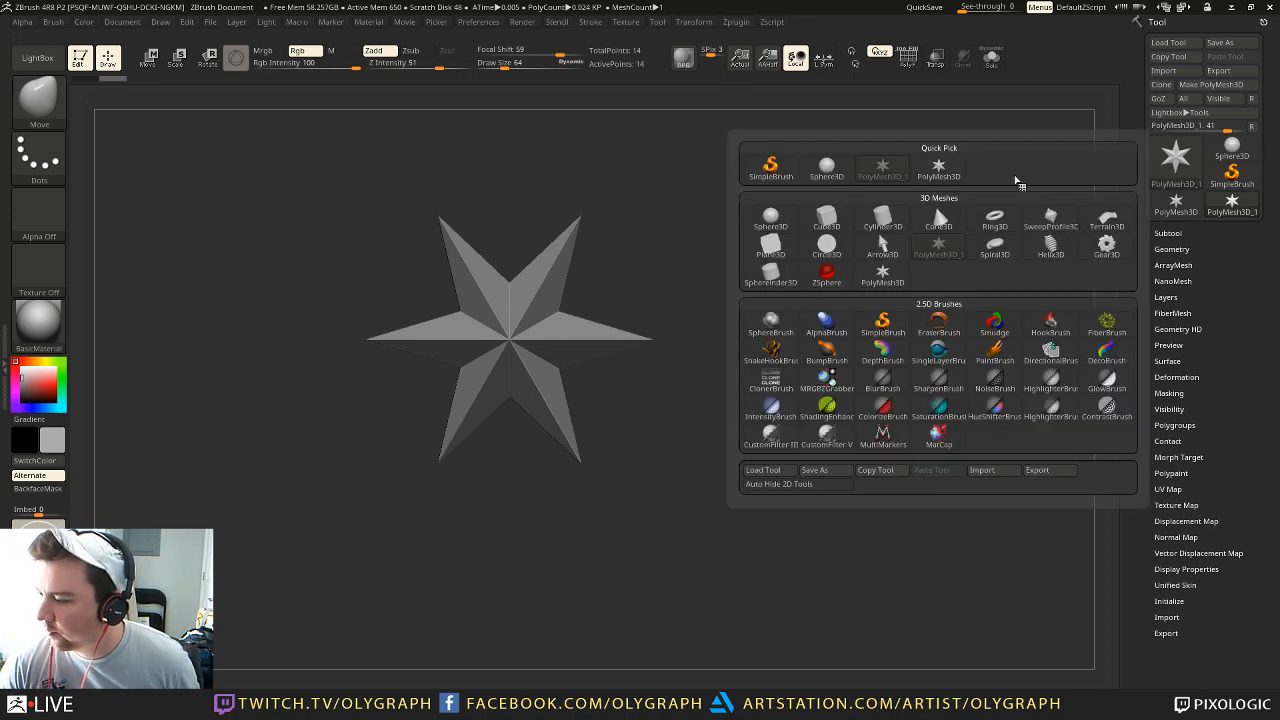
pyautogui.click(827, 271)
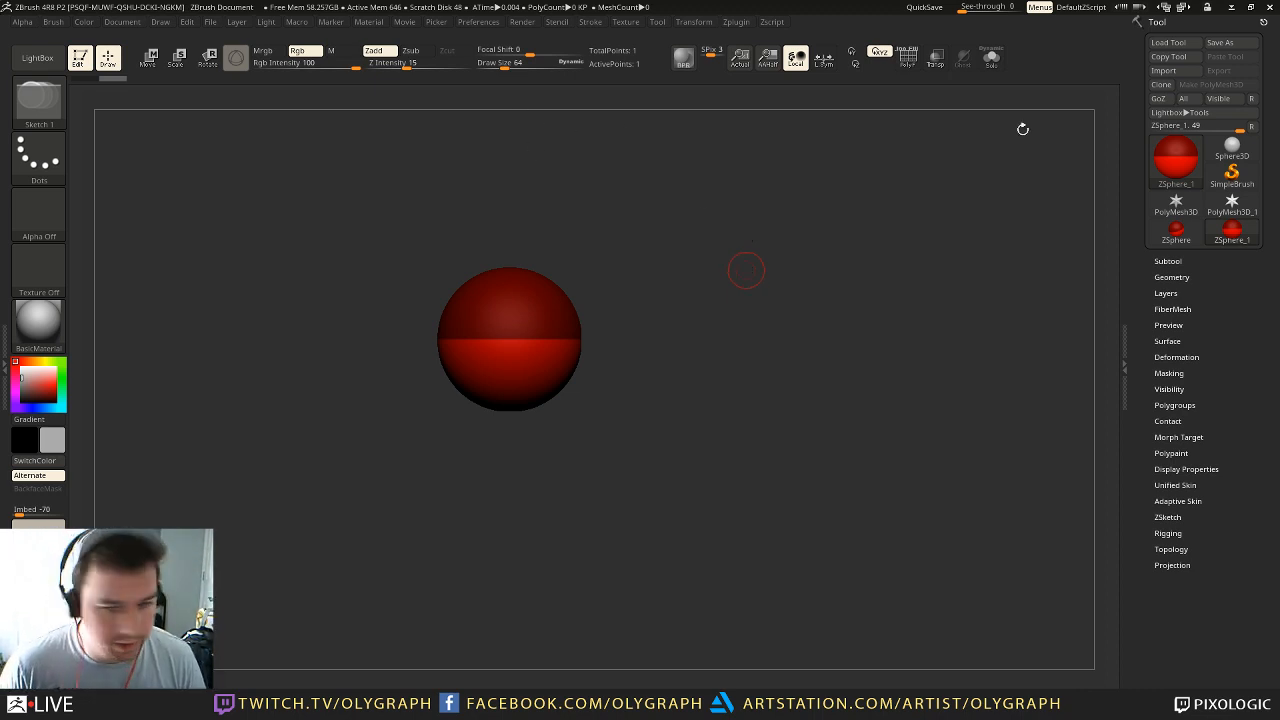
pyautogui.click(1229, 7)
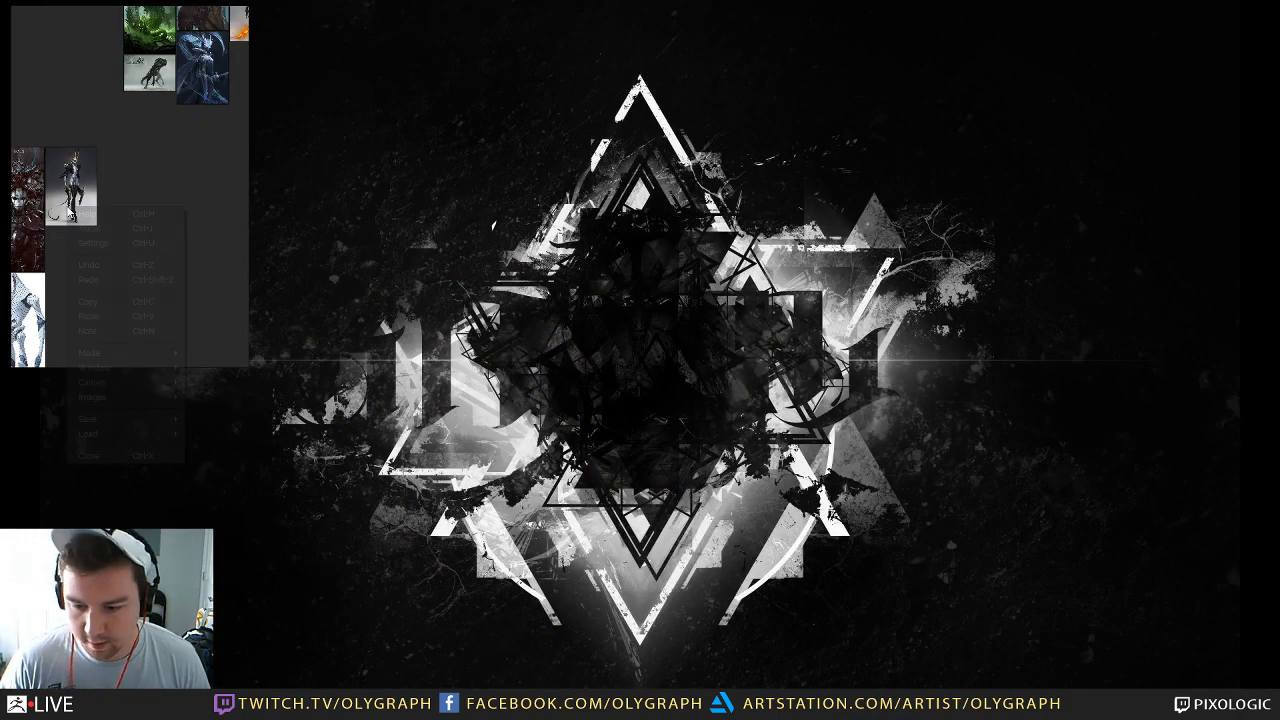
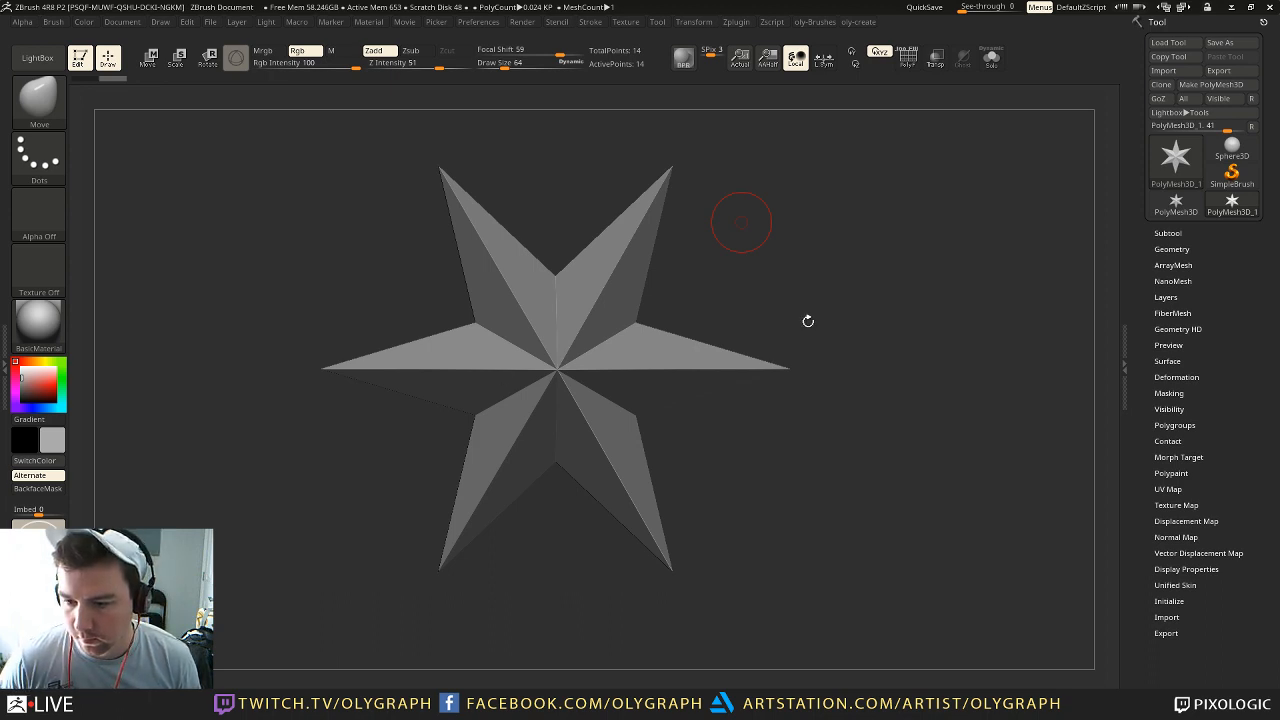
# Step: Minimize ZBrush, bring the empty reference board onto the desktop, and toggle its Always On Bottom mode off and on again
pyautogui.click(1236, 9)
pyautogui.moveTo(320, 308); pyautogui.dragTo(0, 350)
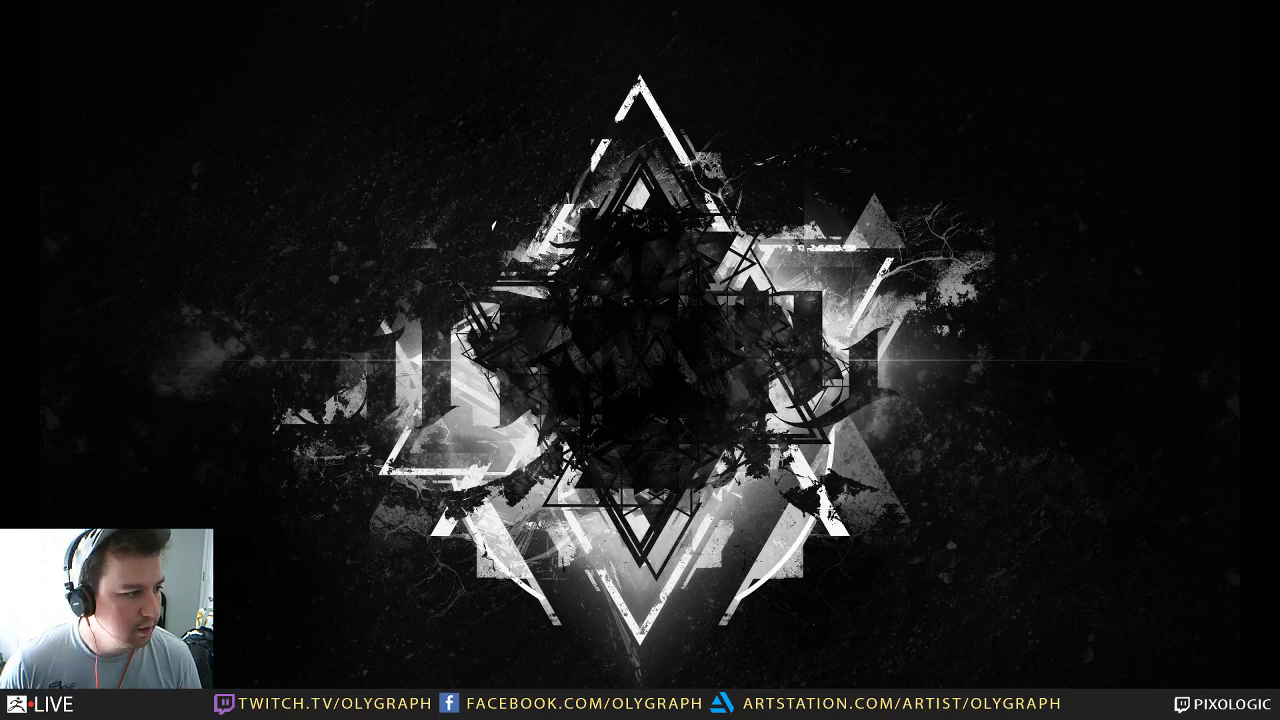
pyautogui.moveTo(790, 719); pyautogui.dragTo(509, 256, button='right')
pyautogui.rightClick(509, 256)
pyautogui.moveTo(568, 401)
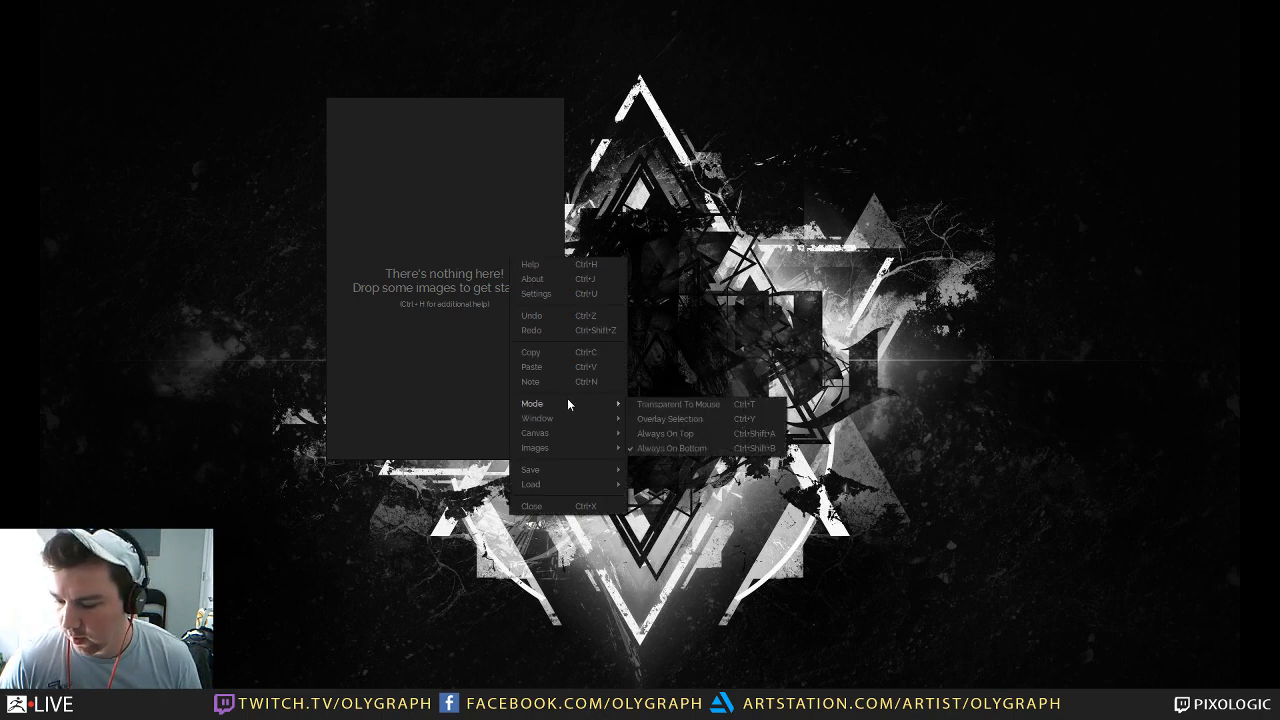
pyautogui.click(696, 447)
pyautogui.moveTo(470, 379)
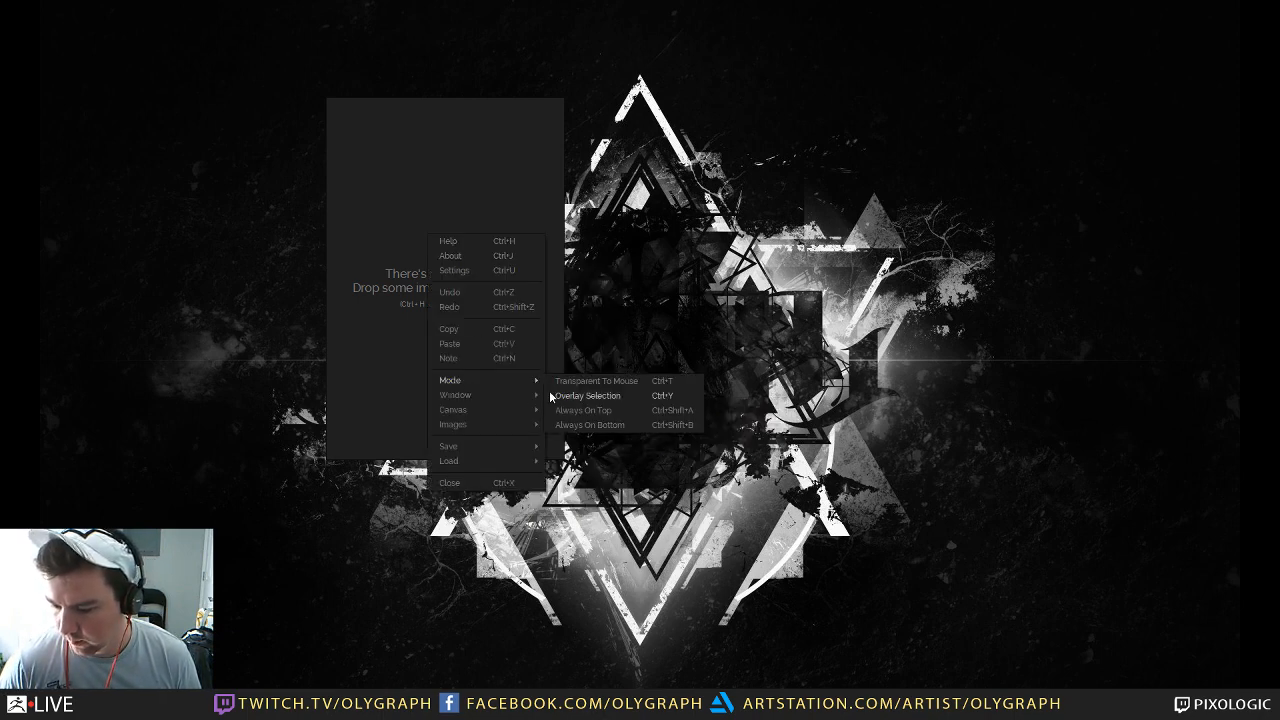
pyautogui.click(566, 427)
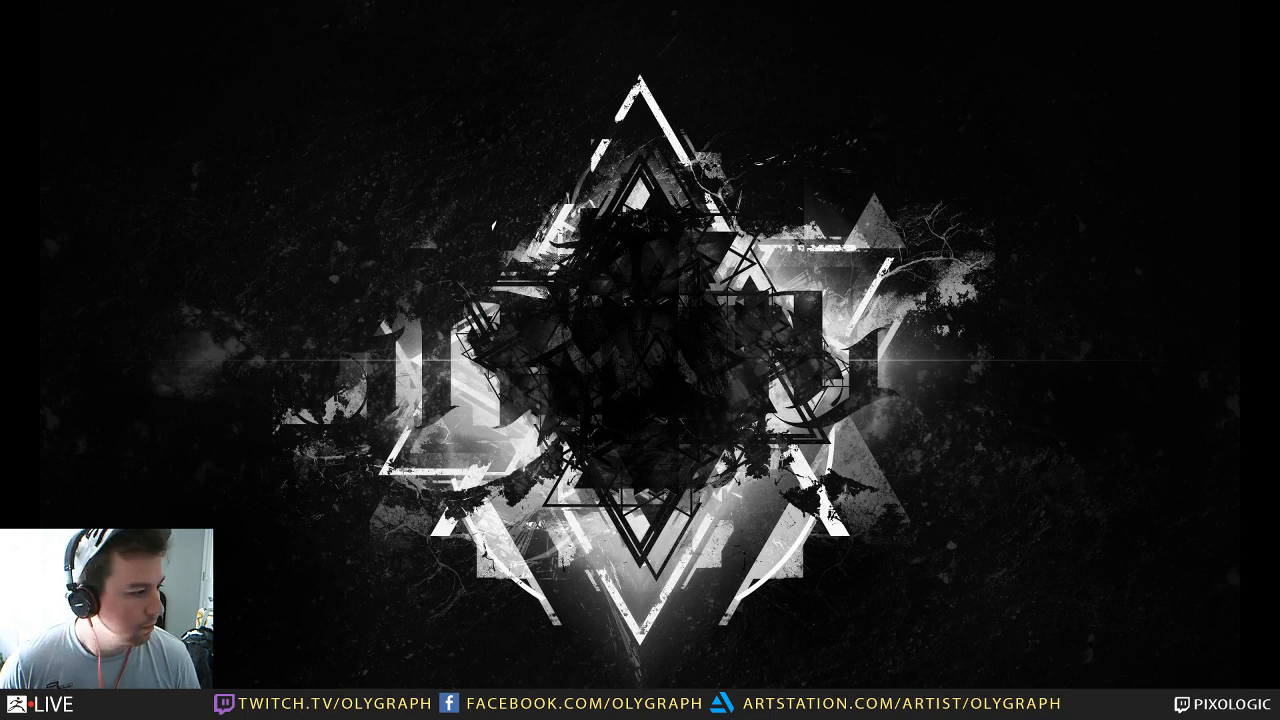
# Step: Bring the empty board window back into view, set it to Always On Top, and shift it aside on the desktop
pyautogui.moveTo(0, 230); pyautogui.dragTo(543, 327, button='right')
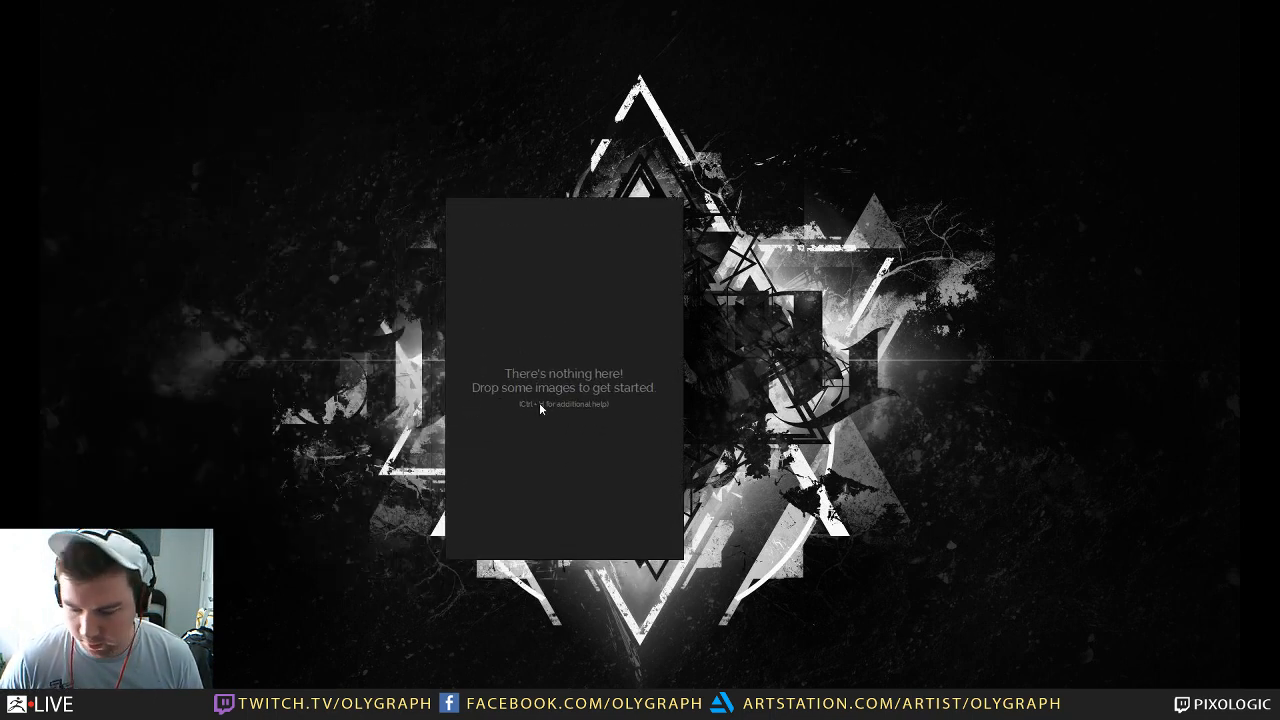
pyautogui.moveTo(543, 406); pyautogui.dragTo(500, 358, button='right')
pyautogui.rightClick(516, 331)
pyautogui.moveTo(586, 479)
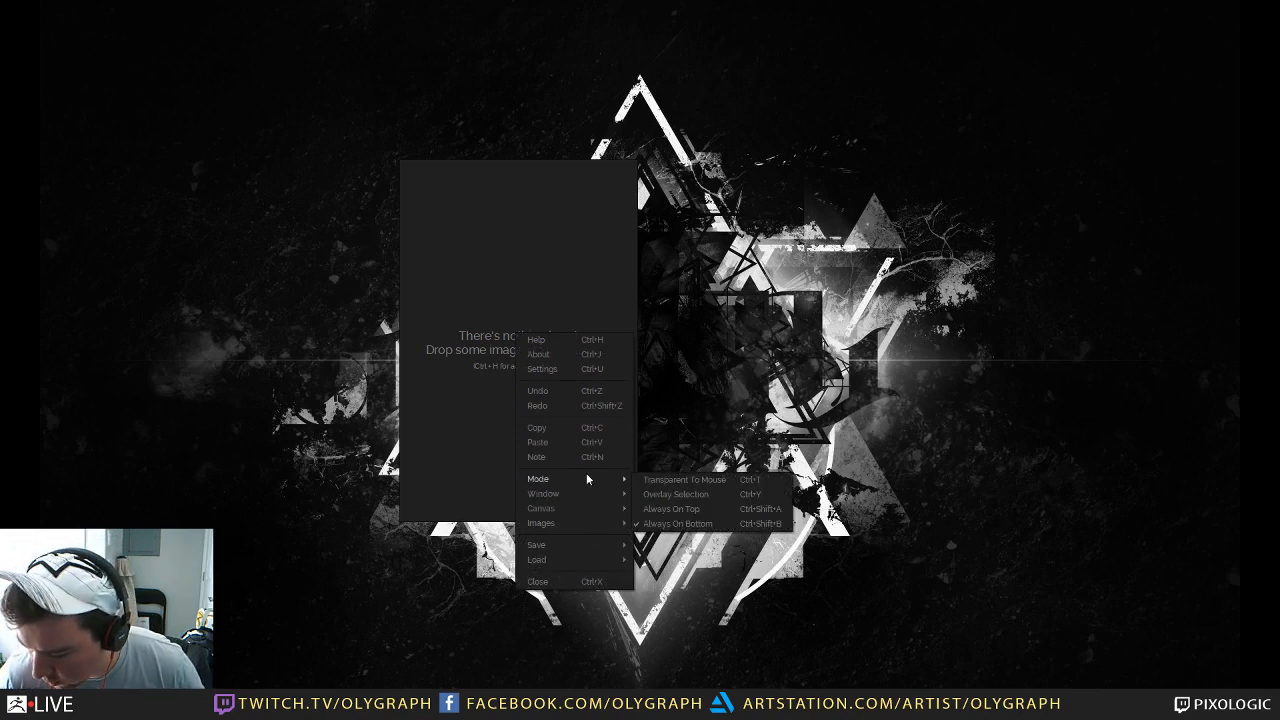
pyautogui.click(684, 516)
pyautogui.rightClick(478, 270)
pyautogui.moveTo(554, 416)
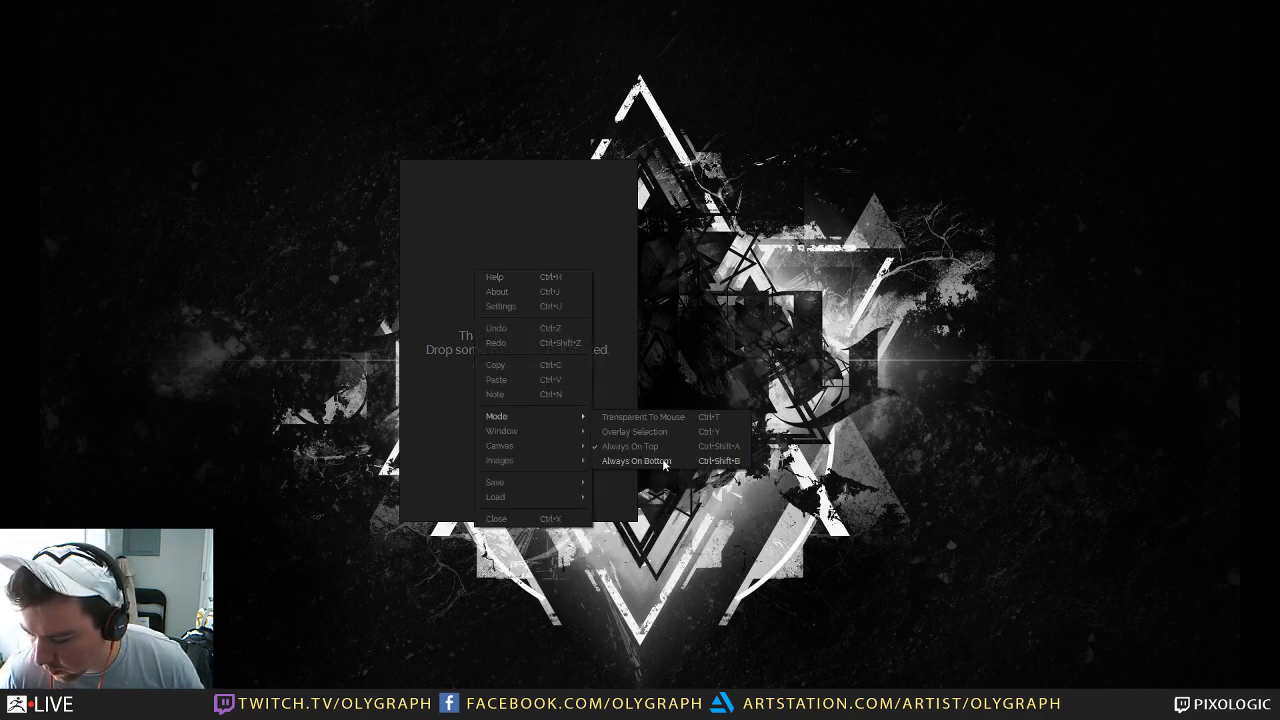
pyautogui.moveTo(415, 303); pyautogui.dragTo(179, 335, button='right')
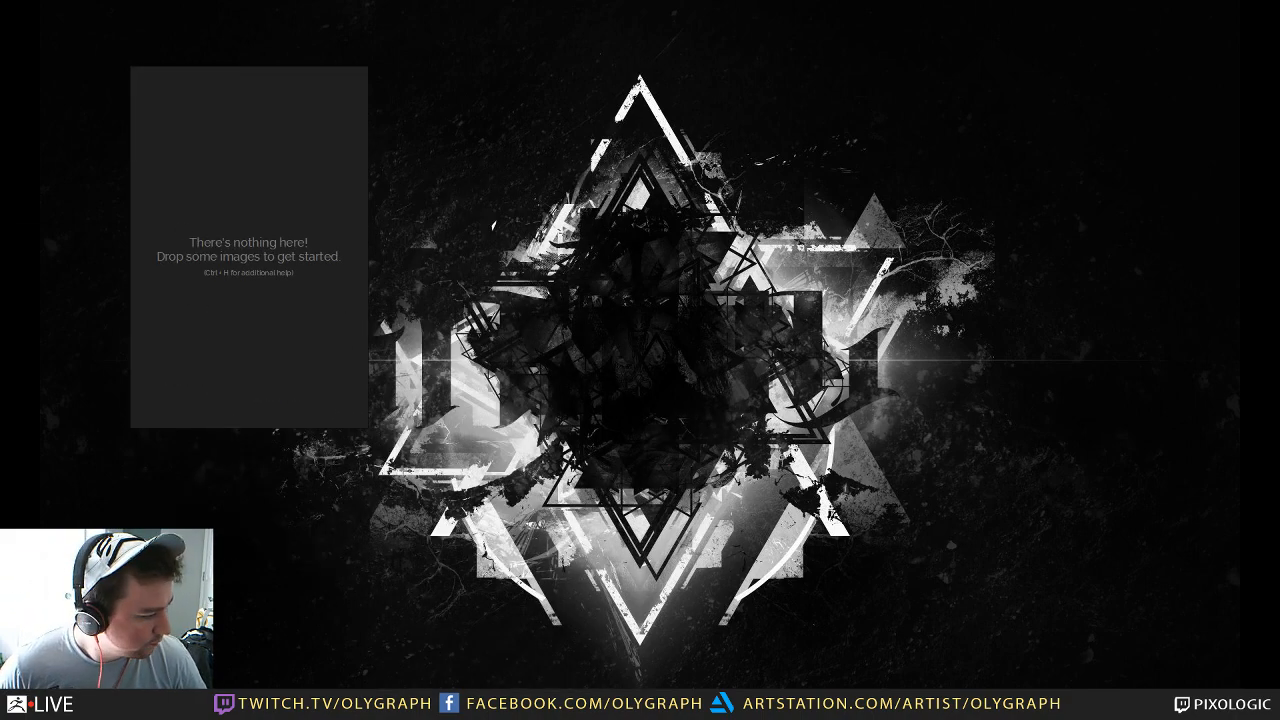
# Step: Switch to ZBrush, move the empty board window over its canvas edge, and load the recently saved reference board
pyautogui.hotkey('alt', 'Tab')
pyautogui.moveTo(206, 216); pyautogui.dragTo(136, 182, button='right')
pyautogui.rightClick(147, 149)
pyautogui.moveTo(218, 295)
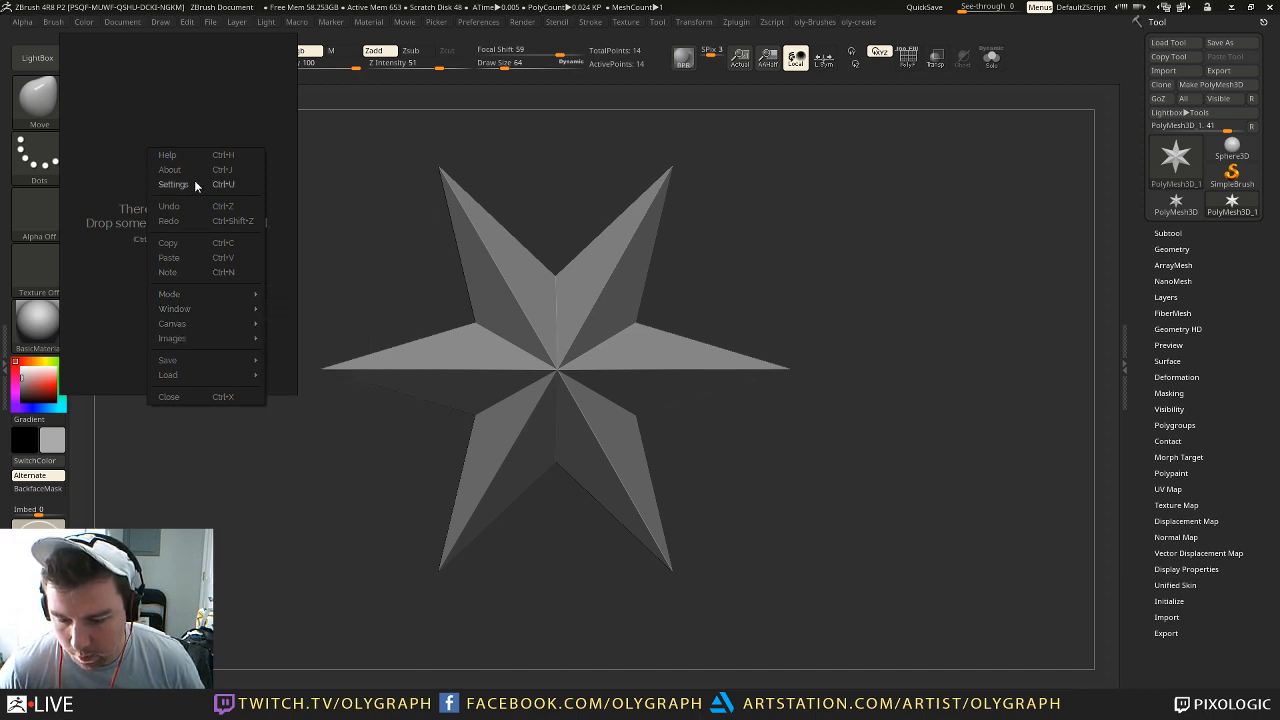
pyautogui.moveTo(195, 374)
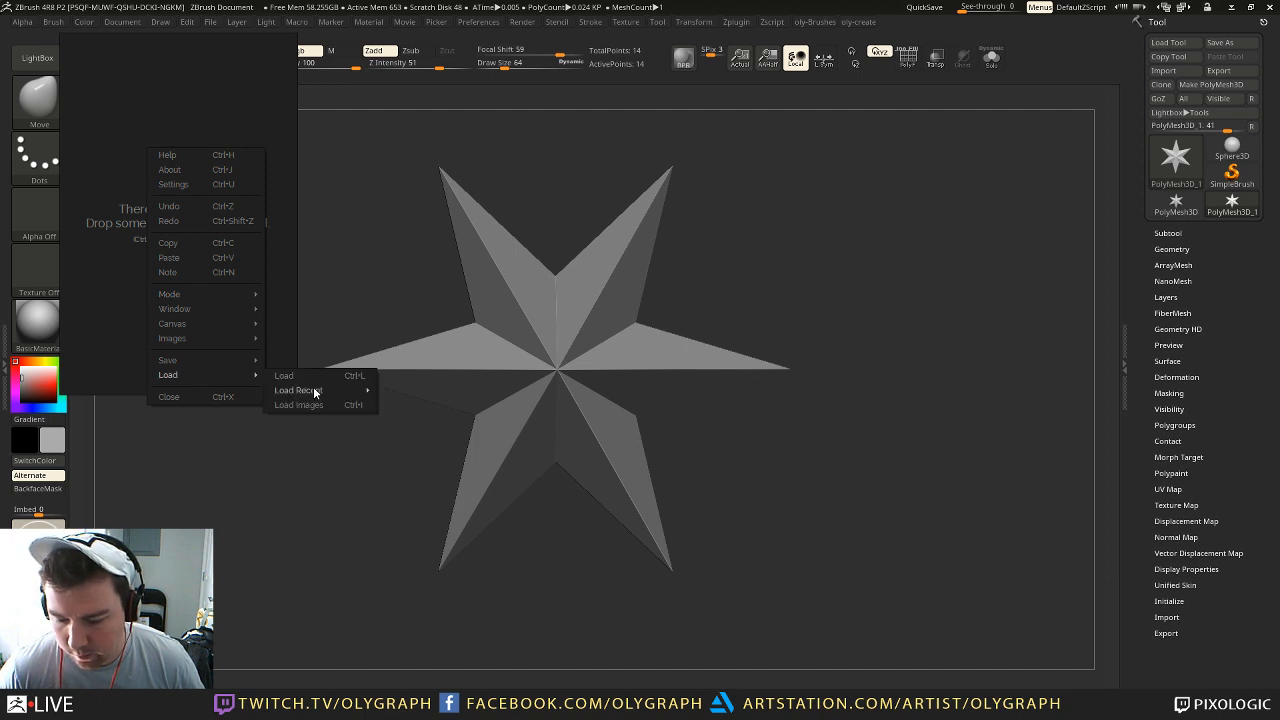
pyautogui.moveTo(314, 391)
pyautogui.click(443, 391)
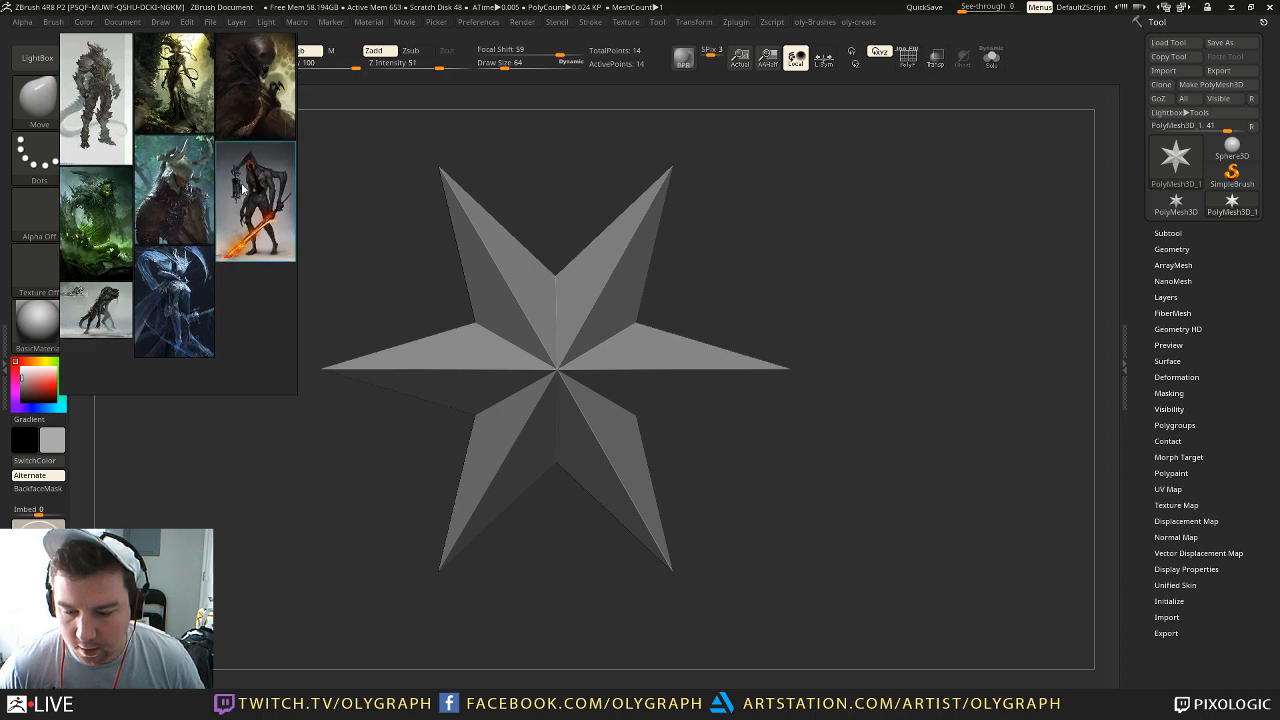
# Step: Move the board window below ZBrush's upper shelf and nudge the flaming-sword creature and centaur images within their group
pyautogui.moveTo(245, 189); pyautogui.dragTo(246, 192)
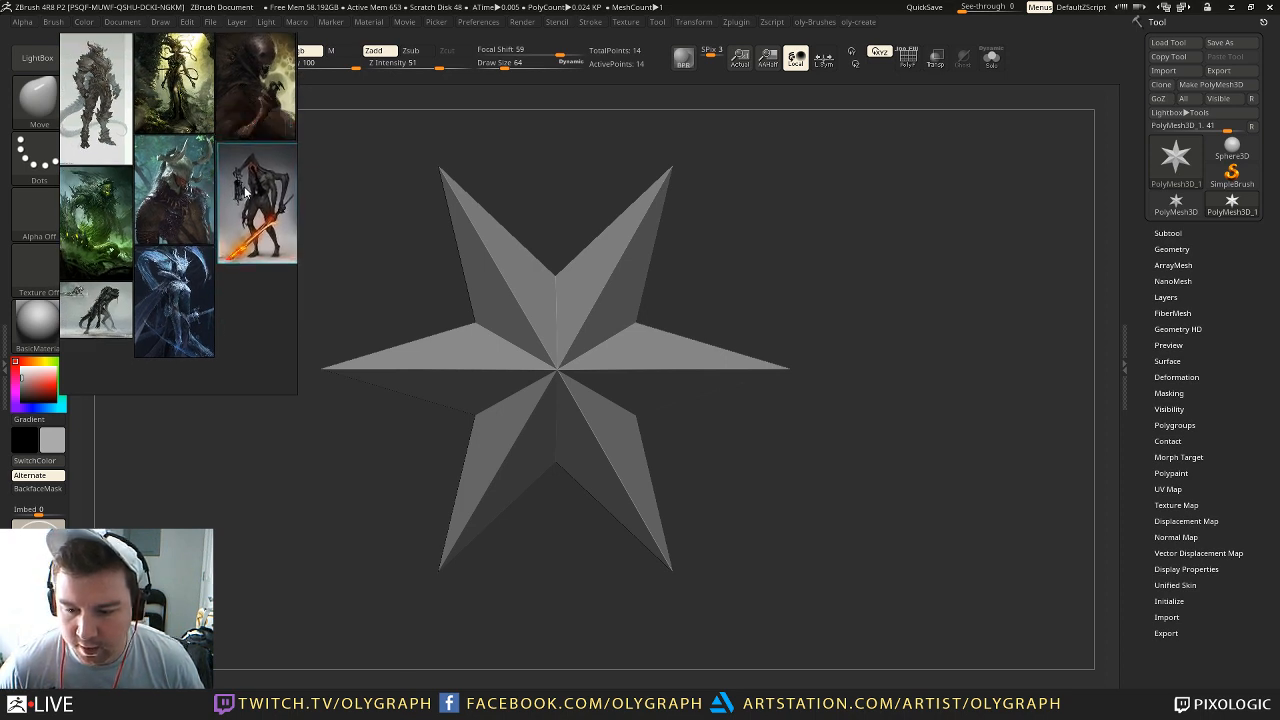
pyautogui.moveTo(249, 326)
pyautogui.mouseDown(button='middle')
pyautogui.moveTo(269, 323)
pyautogui.moveTo(256, 323)
pyautogui.mouseUp(button='middle')
pyautogui.moveTo(257, 323); pyautogui.dragTo(265, 380, button='right')
pyautogui.click(261, 366)
pyautogui.moveTo(227, 224); pyautogui.dragTo(131, 123, button='middle')
pyautogui.moveTo(181, 218); pyautogui.dragTo(205, 251, button='middle')
pyautogui.moveTo(196, 214)
pyautogui.mouseDown()
pyautogui.moveTo(171, 153)
pyautogui.moveTo(114, 192)
pyautogui.moveTo(197, 214)
pyautogui.mouseUp()
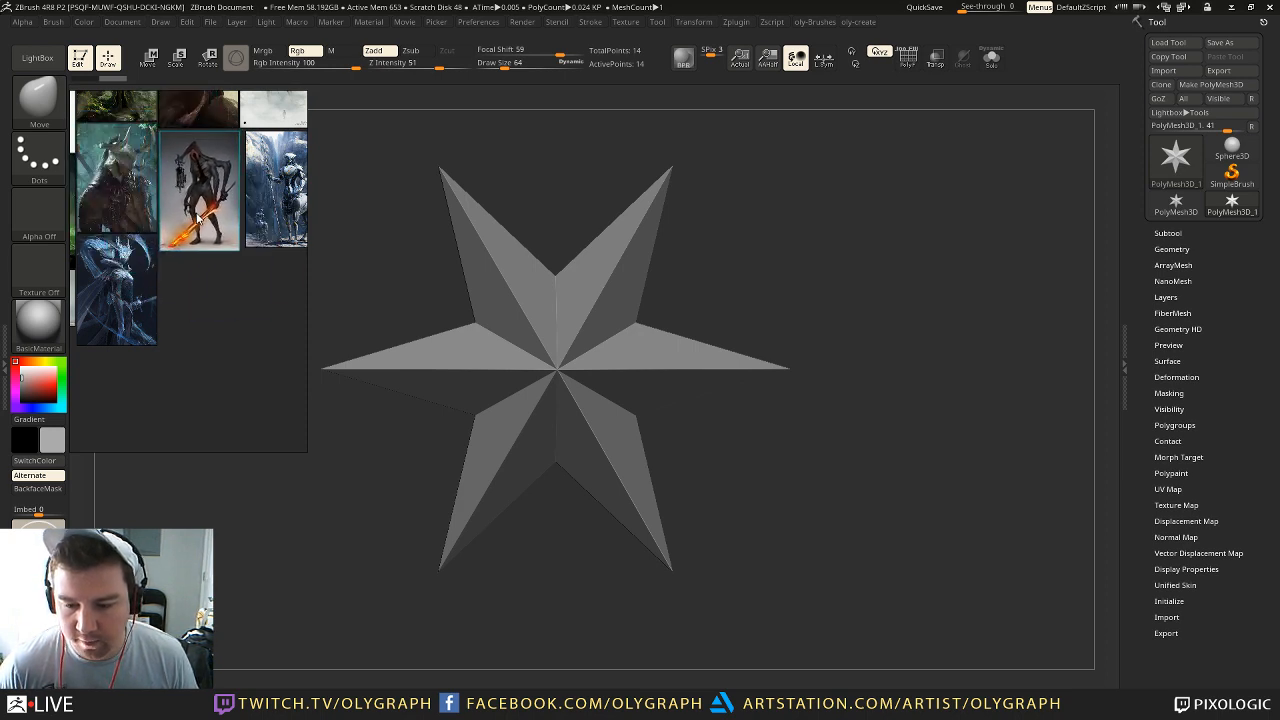
pyautogui.moveTo(291, 194); pyautogui.dragTo(287, 192)
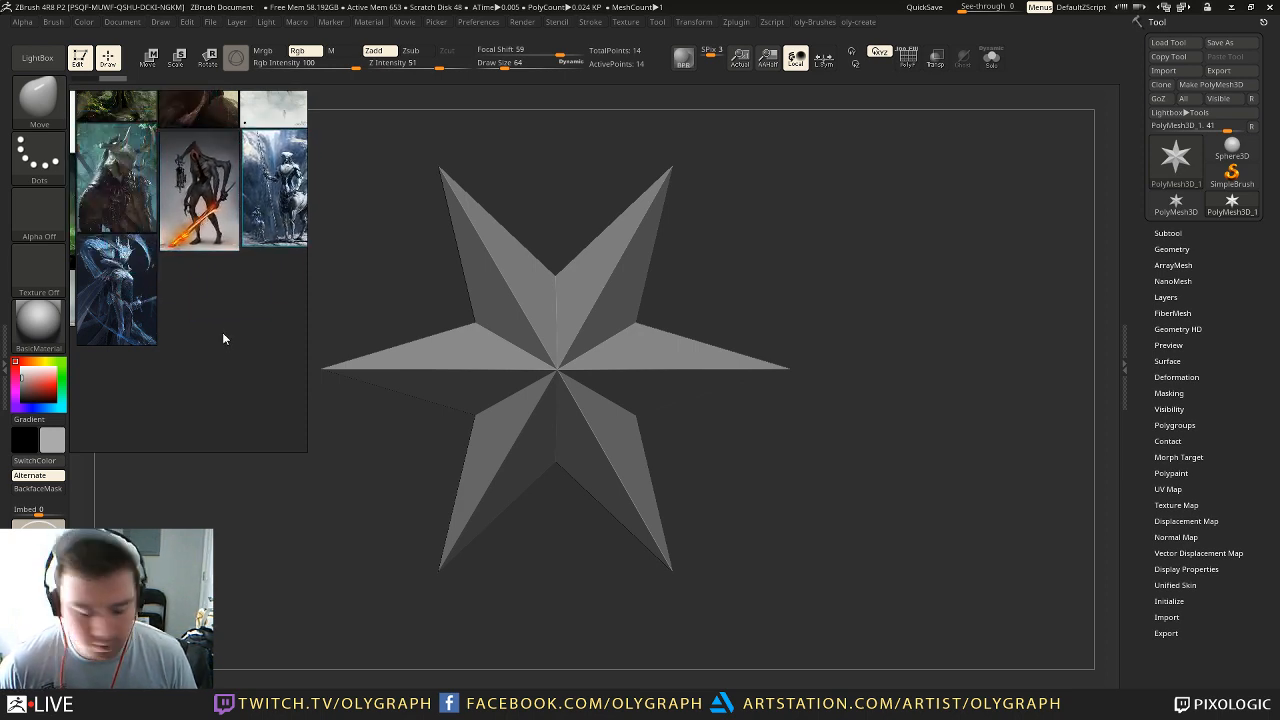
pyautogui.click(225, 325)
# Step: Look over the loaded board's groups from the centaur's group down to the lower creature group
pyautogui.moveTo(220, 143); pyautogui.dragTo(285, 251, button='middle')
pyautogui.moveTo(153, 118); pyautogui.dragTo(203, 268, button='middle')
pyautogui.moveTo(246, 412); pyautogui.dragTo(2, 115, button='middle')
pyautogui.moveTo(345, 285)
pyautogui.mouseDown()
pyautogui.moveTo(223, 201)
pyautogui.moveTo(322, 275)
pyautogui.mouseUp()
pyautogui.moveTo(214, 360); pyautogui.dragTo(150, 90, button='middle')
pyautogui.moveTo(200, 390); pyautogui.dragTo(452, 257, button='middle')
pyautogui.scroll(-5, 227, 228)
pyautogui.moveTo(250, 435); pyautogui.dragTo(222, 301, button='middle')
pyautogui.scroll(4, 222, 301)
pyautogui.moveTo(209, 234); pyautogui.dragTo(314, 417, button='middle')
pyautogui.moveTo(174, 260); pyautogui.dragTo(234, 257, button='middle')
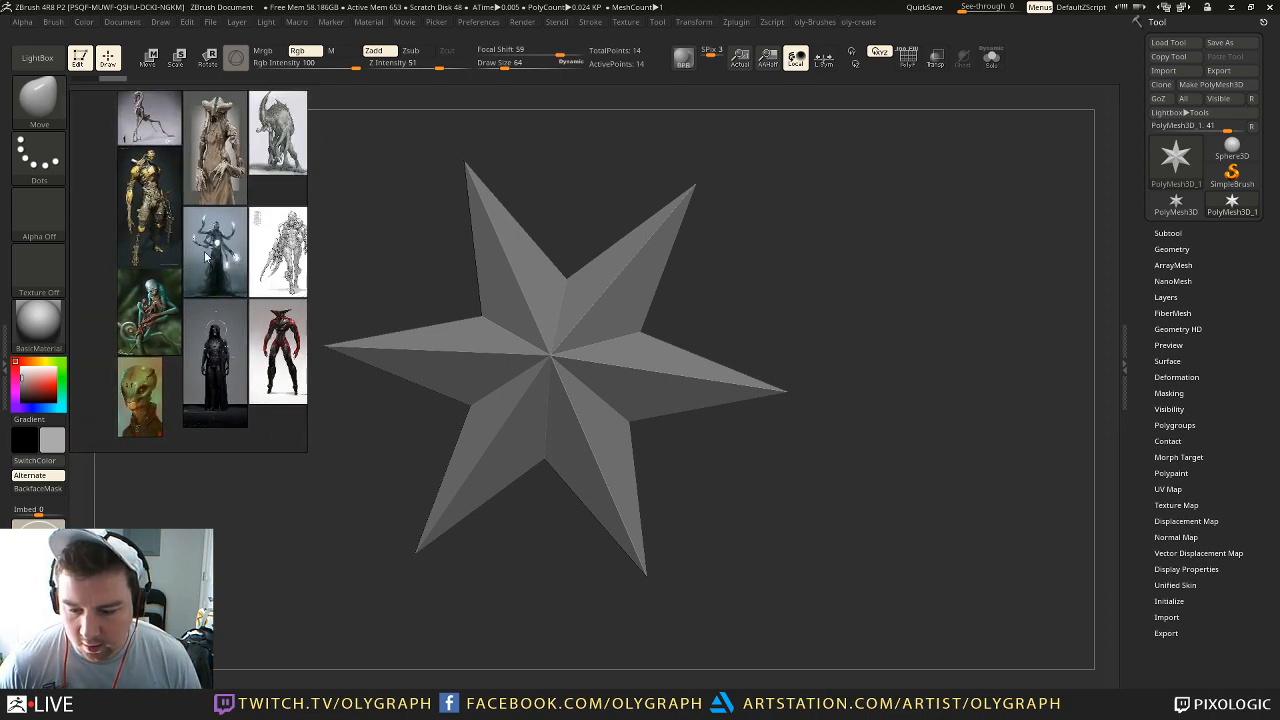
# Step: Move the glowing multi-armed figure and the green tentacled creature out of the lower group to free space beneath it
pyautogui.scroll(3, 207, 258)
pyautogui.scroll(-4, 207, 258)
pyautogui.moveTo(207, 268); pyautogui.dragTo(240, 403)
pyautogui.moveTo(232, 138); pyautogui.dragTo(230, 121, button='middle')
pyautogui.moveTo(183, 260); pyautogui.dragTo(278, 388)
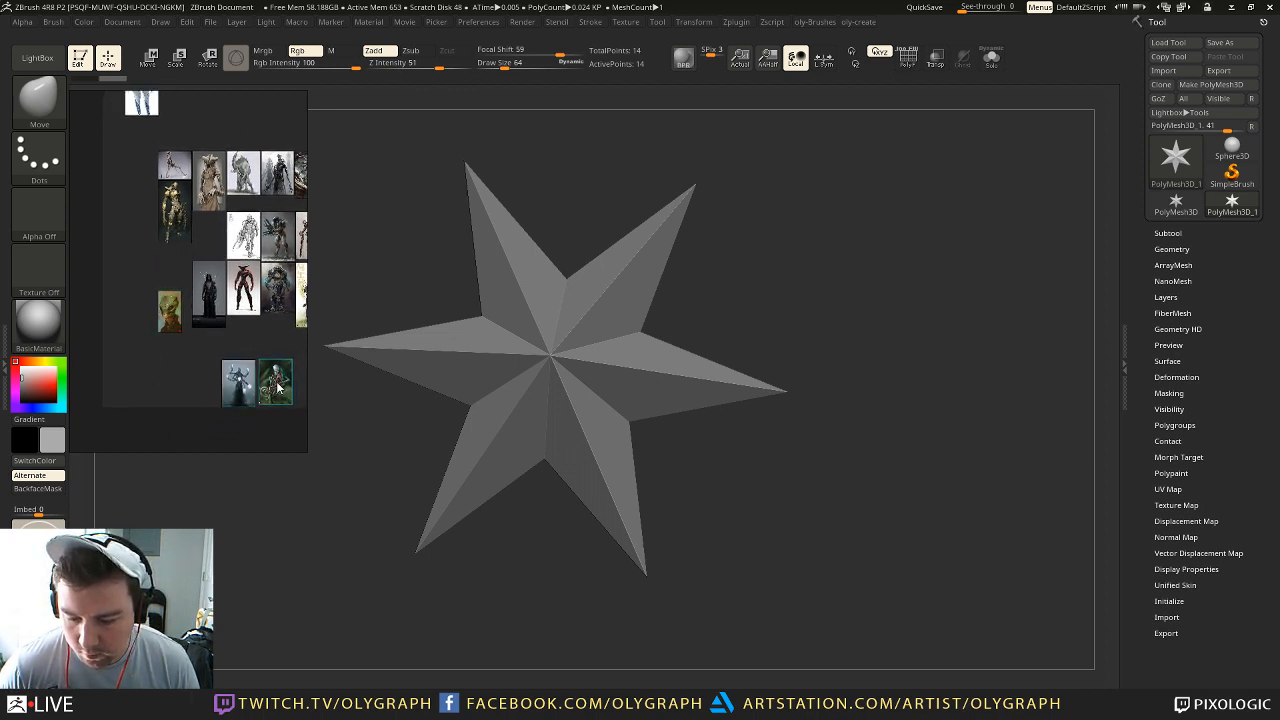
# Step: Move the dark armoured figure from the lower group's upper row beside the two separated images beneath it
pyautogui.moveTo(135, 265); pyautogui.dragTo(116, 366, button='middle')
pyautogui.moveTo(168, 185); pyautogui.dragTo(282, 77, button='middle')
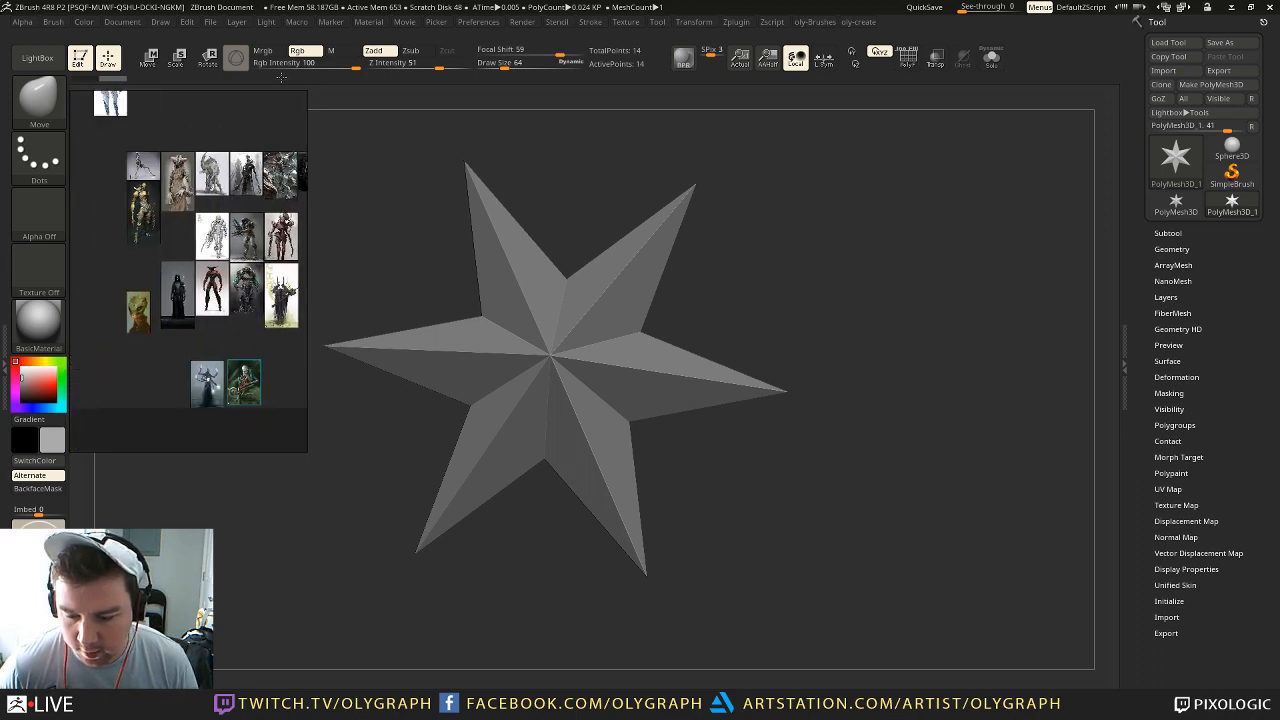
pyautogui.moveTo(219, 338); pyautogui.dragTo(232, 256, button='middle')
pyautogui.moveTo(258, 110); pyautogui.dragTo(188, 325)
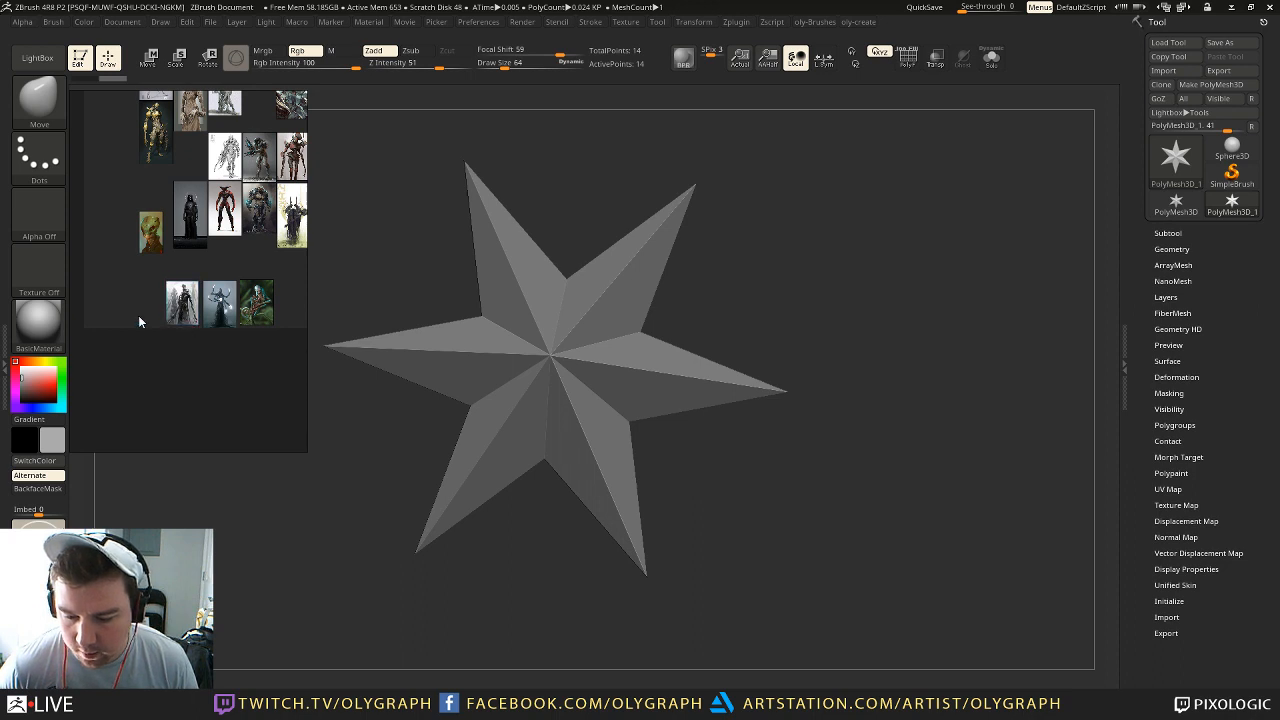
# Step: Examine the remaining board groups and inspect the many-limbed creature among floating rocks up close
pyautogui.scroll(3, 181, 313)
pyautogui.moveTo(181, 313); pyautogui.dragTo(19, 327, button='middle')
pyautogui.moveTo(150, 206); pyautogui.dragTo(274, 385, button='middle')
pyautogui.moveTo(182, 183)
pyautogui.mouseDown(button='middle')
pyautogui.moveTo(90, 241)
pyautogui.moveTo(117, 281)
pyautogui.moveTo(126, 406)
pyautogui.moveTo(143, 400)
pyautogui.mouseUp(button='middle')
pyautogui.scroll(-1, 144, 396)
pyautogui.moveTo(245, 313); pyautogui.dragTo(108, 333, button='middle')
pyautogui.moveTo(188, 174); pyautogui.dragTo(198, 128, button='middle')
pyautogui.scroll(5, 233, 326)
pyautogui.moveTo(234, 328)
pyautogui.mouseDown(button='middle')
pyautogui.moveTo(315, 535)
pyautogui.moveTo(313, 606)
pyautogui.moveTo(266, 506)
pyautogui.mouseUp(button='middle')
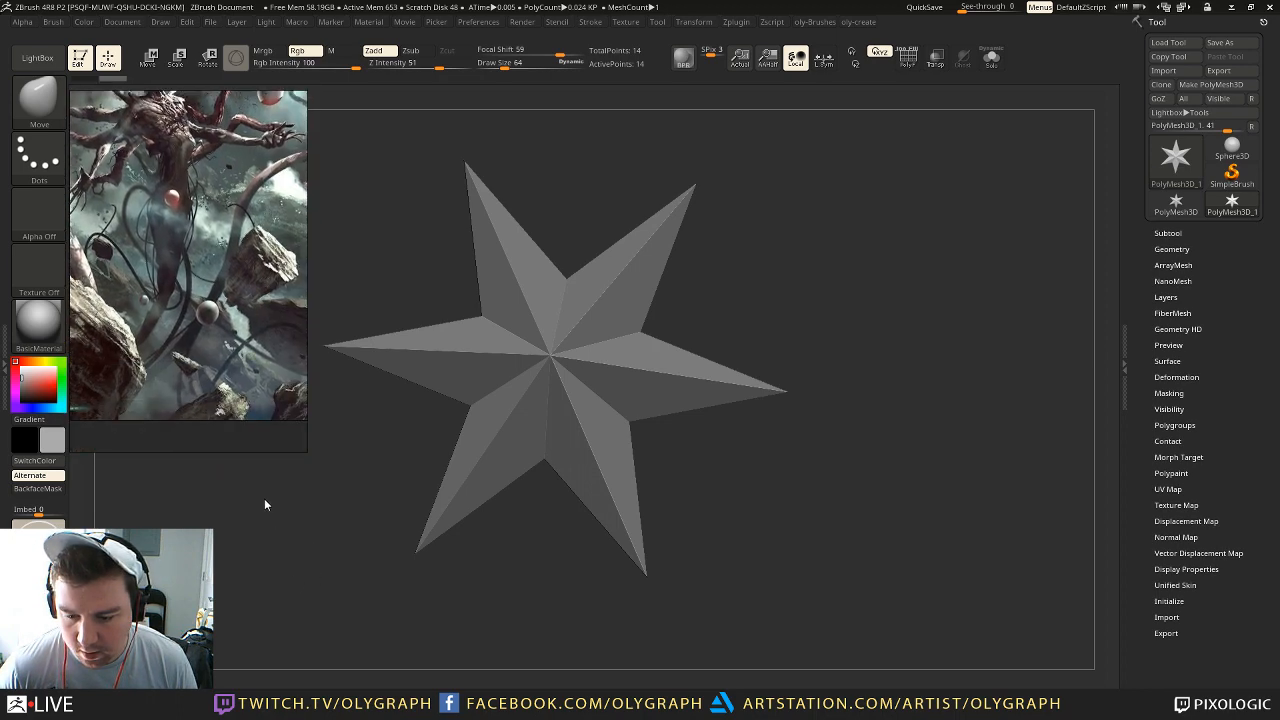
# Step: Move the many-limbed creature image down to the end of the new row beneath the lower group and clear the selection
pyautogui.scroll(-3, 198, 305)
pyautogui.scroll(-3, 192, 341)
pyautogui.moveTo(216, 388)
pyautogui.mouseDown(button='middle')
pyautogui.moveTo(252, 320)
pyautogui.moveTo(272, 193)
pyautogui.mouseUp(button='middle')
pyautogui.scroll(1, 260, 141)
pyautogui.moveTo(264, 126); pyautogui.dragTo(116, 457)
pyautogui.moveTo(206, 409); pyautogui.dragTo(332, 160, button='middle')
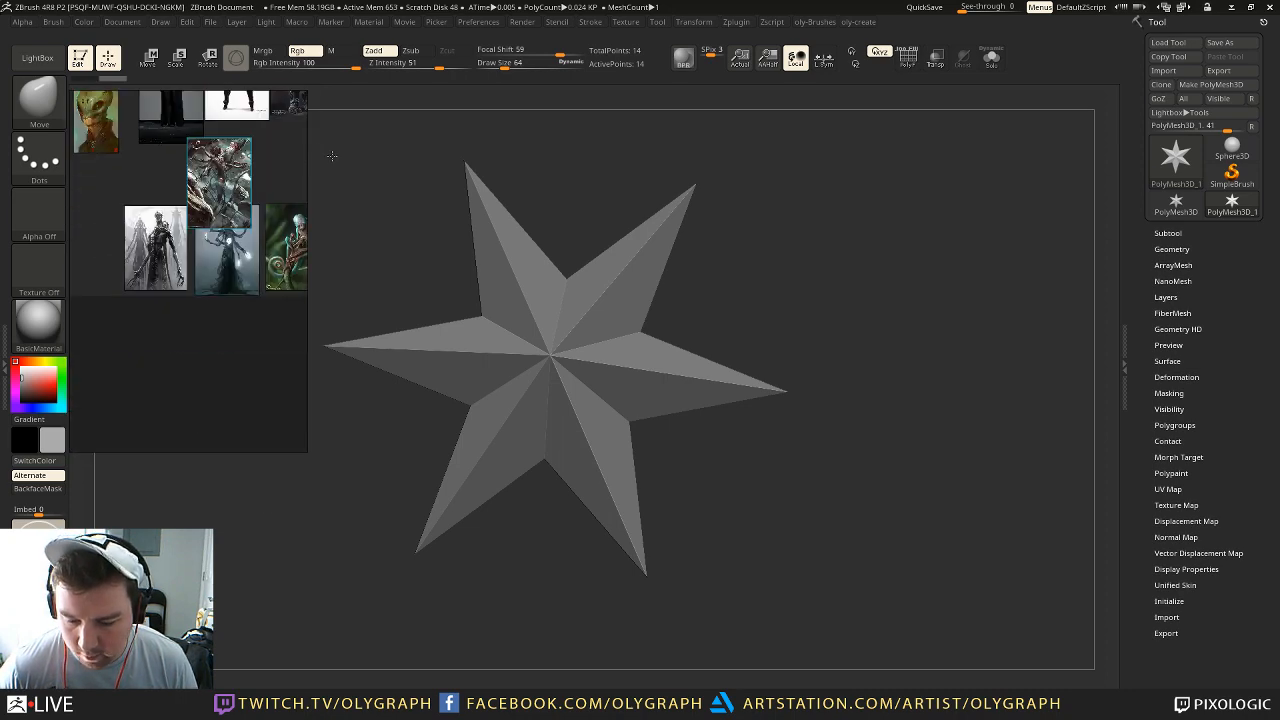
pyautogui.moveTo(213, 178); pyautogui.dragTo(78, 247)
pyautogui.click(243, 174)
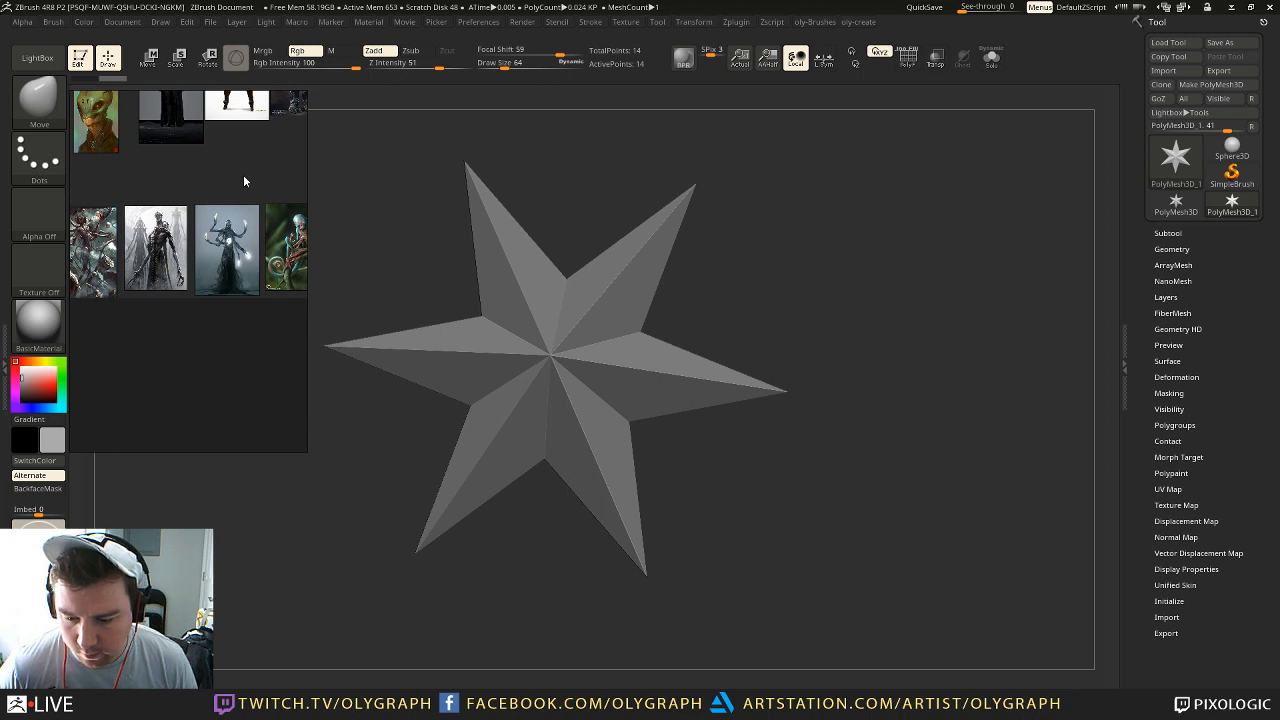
# Step: Look over the new row and the groups above it, and inspect the slender horned figure's image up close
pyautogui.moveTo(223, 171); pyautogui.dragTo(293, 169, button='middle')
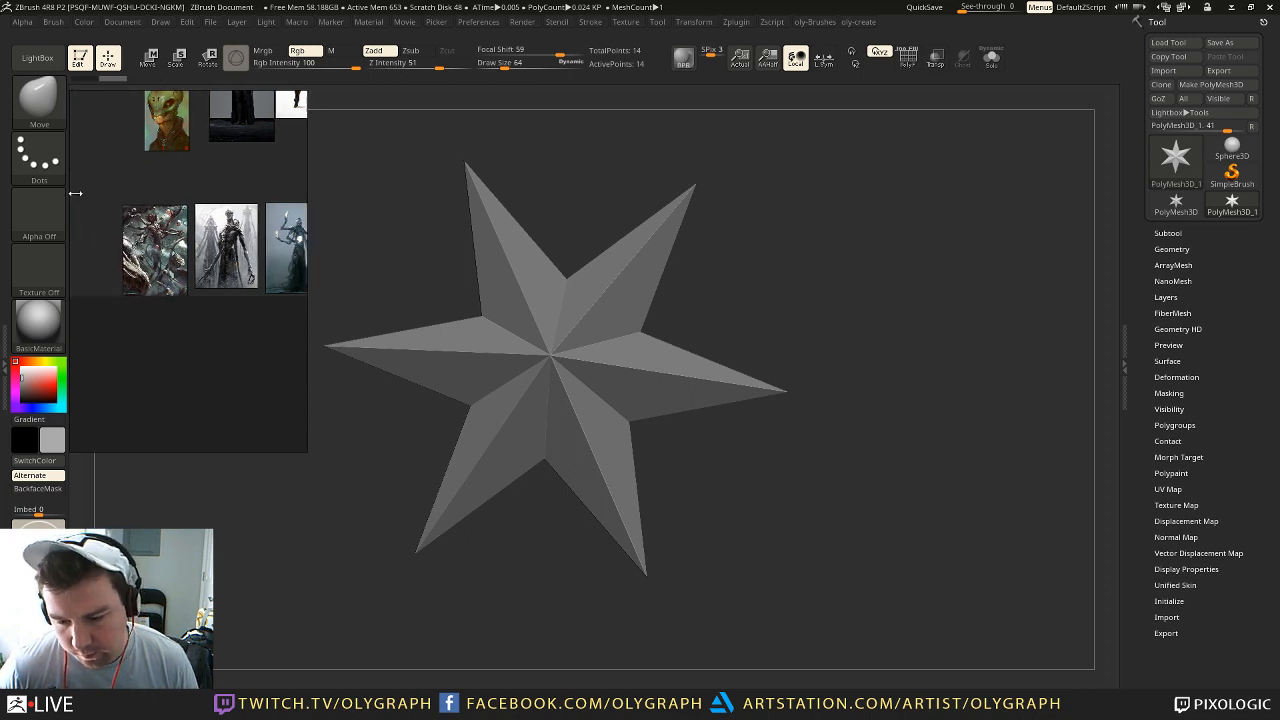
pyautogui.moveTo(245, 168)
pyautogui.mouseDown(button='middle')
pyautogui.moveTo(200, 184)
pyautogui.moveTo(163, 417)
pyautogui.moveTo(271, 251)
pyautogui.mouseUp(button='middle')
pyautogui.moveTo(161, 333)
pyautogui.mouseDown()
pyautogui.moveTo(113, 135)
pyautogui.moveTo(131, 93)
pyautogui.moveTo(142, 98)
pyautogui.mouseUp()
pyautogui.moveTo(142, 98); pyautogui.dragTo(120, 290, button='middle')
pyautogui.scroll(-3, 175, 205)
pyautogui.moveTo(173, 96)
pyautogui.mouseDown(button='middle')
pyautogui.moveTo(156, 256)
pyautogui.moveTo(225, 383)
pyautogui.mouseUp(button='middle')
pyautogui.scroll(3, 248, 321)
pyautogui.moveTo(248, 321); pyautogui.dragTo(246, 420, button='middle')
pyautogui.scroll(8, 277, 268)
pyautogui.moveTo(277, 268); pyautogui.dragTo(280, 322, button='middle')
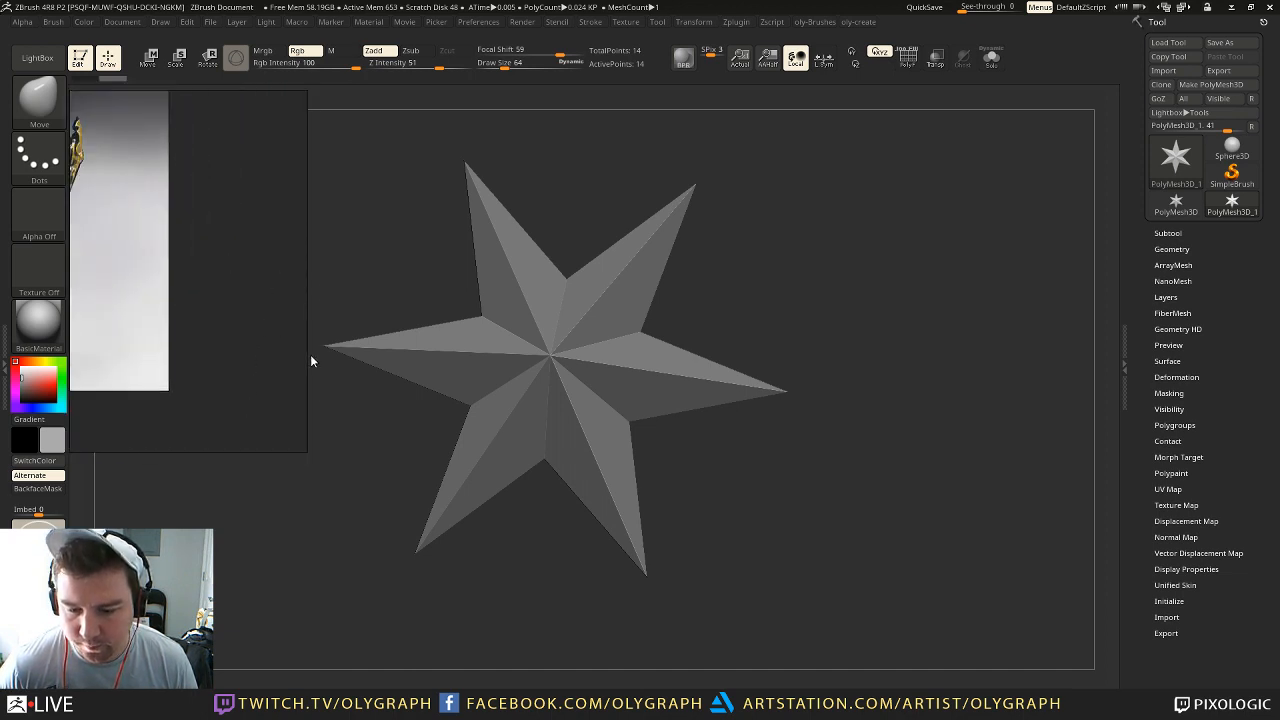
# Step: Move the separate dark creature image into the empty space beneath the upper group on the reference board
pyautogui.scroll(-8, 281, 328)
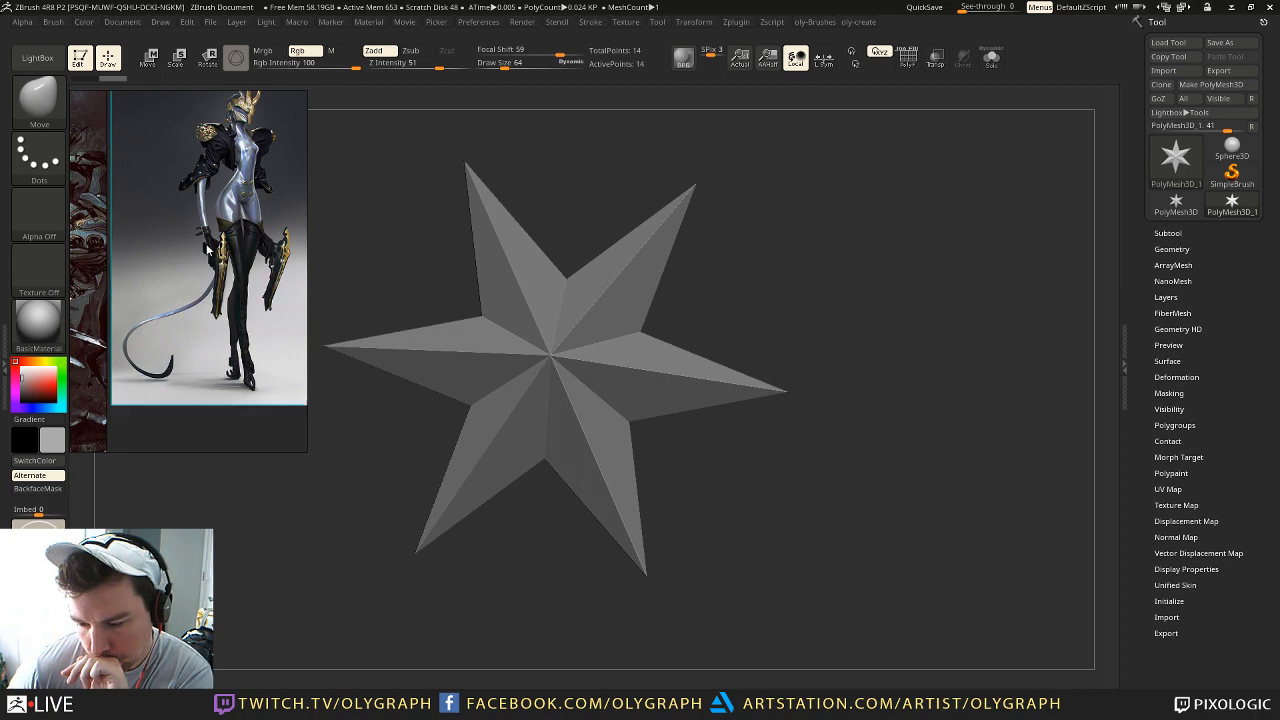
pyautogui.scroll(-10, 213, 268)
pyautogui.moveTo(222, 285); pyautogui.dragTo(182, 167, button='middle')
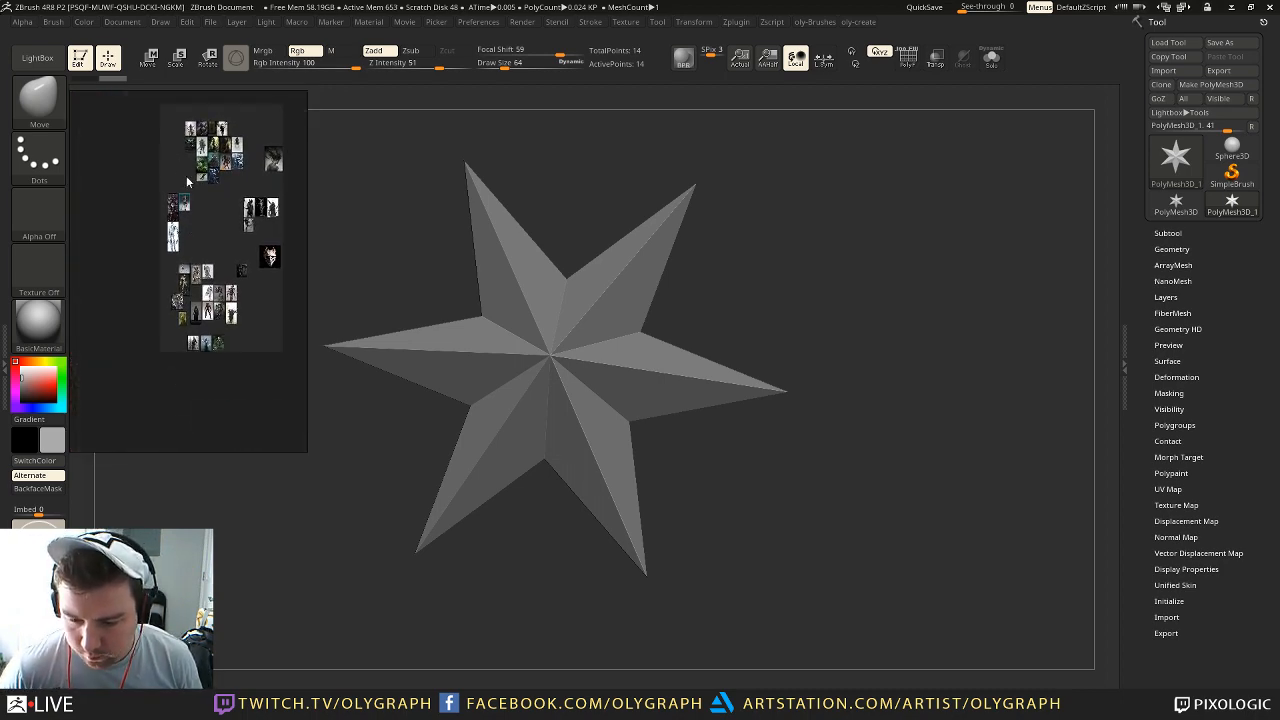
pyautogui.scroll(8, 225, 275)
pyautogui.scroll(5, 208, 328)
pyautogui.moveTo(217, 277); pyautogui.dragTo(188, 449, button='middle')
pyautogui.moveTo(190, 97); pyautogui.dragTo(181, 435, button='middle')
pyautogui.moveTo(161, 369)
pyautogui.mouseDown(button='middle')
pyautogui.moveTo(512, 378)
pyautogui.moveTo(167, 347)
pyautogui.mouseUp(button='middle')
pyautogui.scroll(-6, 221, 283)
pyautogui.moveTo(244, 279); pyautogui.dragTo(115, 457)
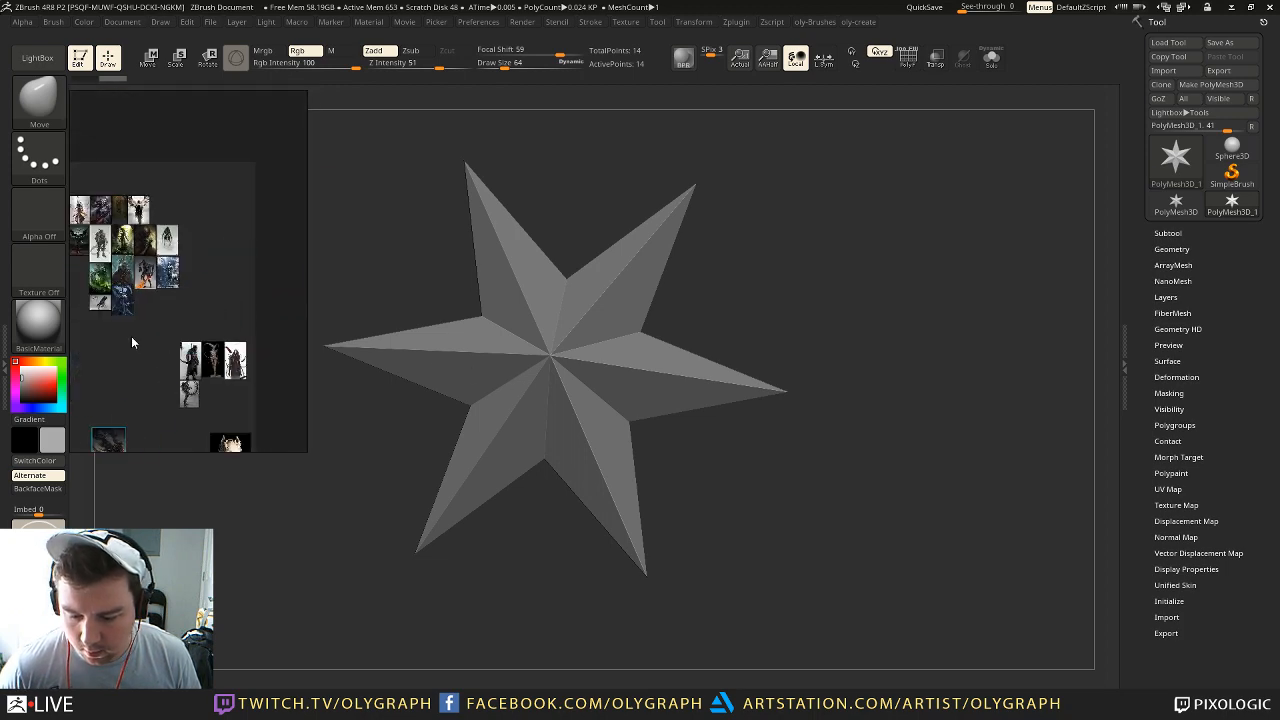
pyautogui.moveTo(126, 377); pyautogui.dragTo(262, 26, button='middle')
pyautogui.moveTo(288, 360); pyautogui.dragTo(288, 374)
# Step: Examine the upper group's images, inspecting the winged, haloed sword bearer and the pale chained figure up close
pyautogui.moveTo(240, 168); pyautogui.dragTo(144, 440, button='middle')
pyautogui.scroll(5, 149, 371)
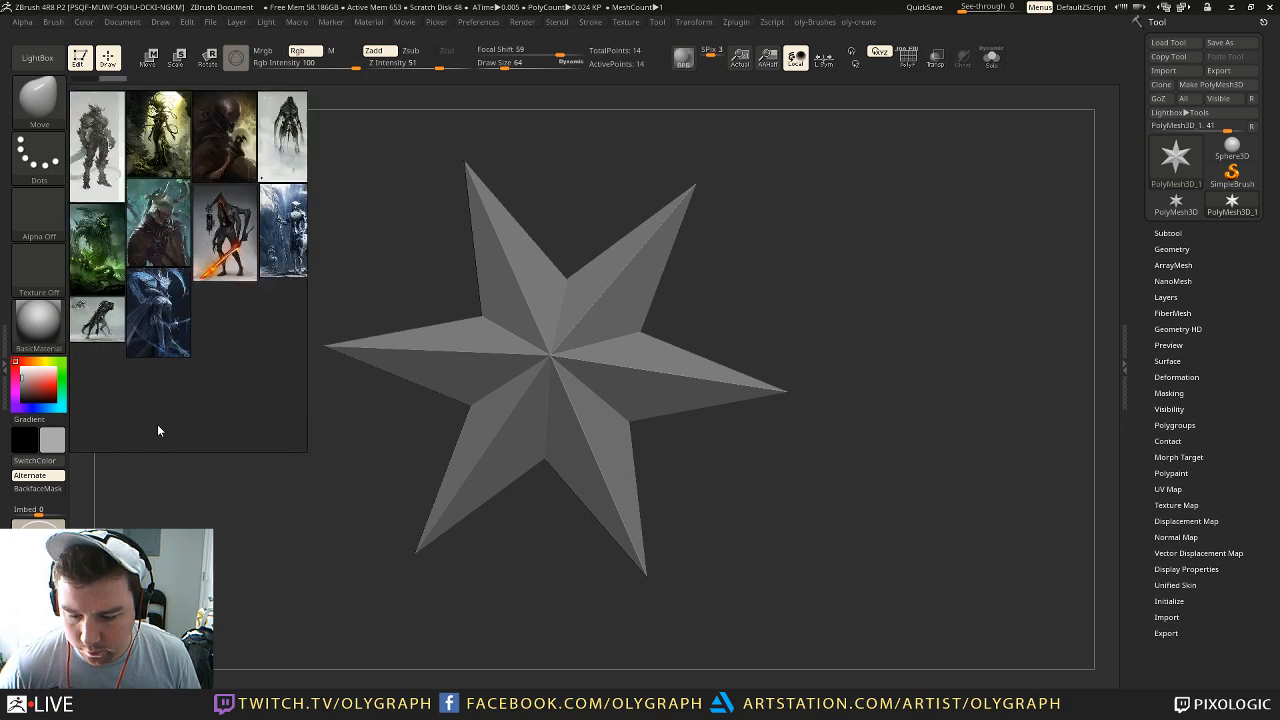
pyautogui.scroll(3, 157, 424)
pyautogui.moveTo(265, 278); pyautogui.dragTo(471, 522, button='middle')
pyautogui.moveTo(148, 338); pyautogui.dragTo(166, 386, button='middle')
pyautogui.scroll(4, 172, 390)
pyautogui.moveTo(213, 324); pyautogui.dragTo(230, 457, button='middle')
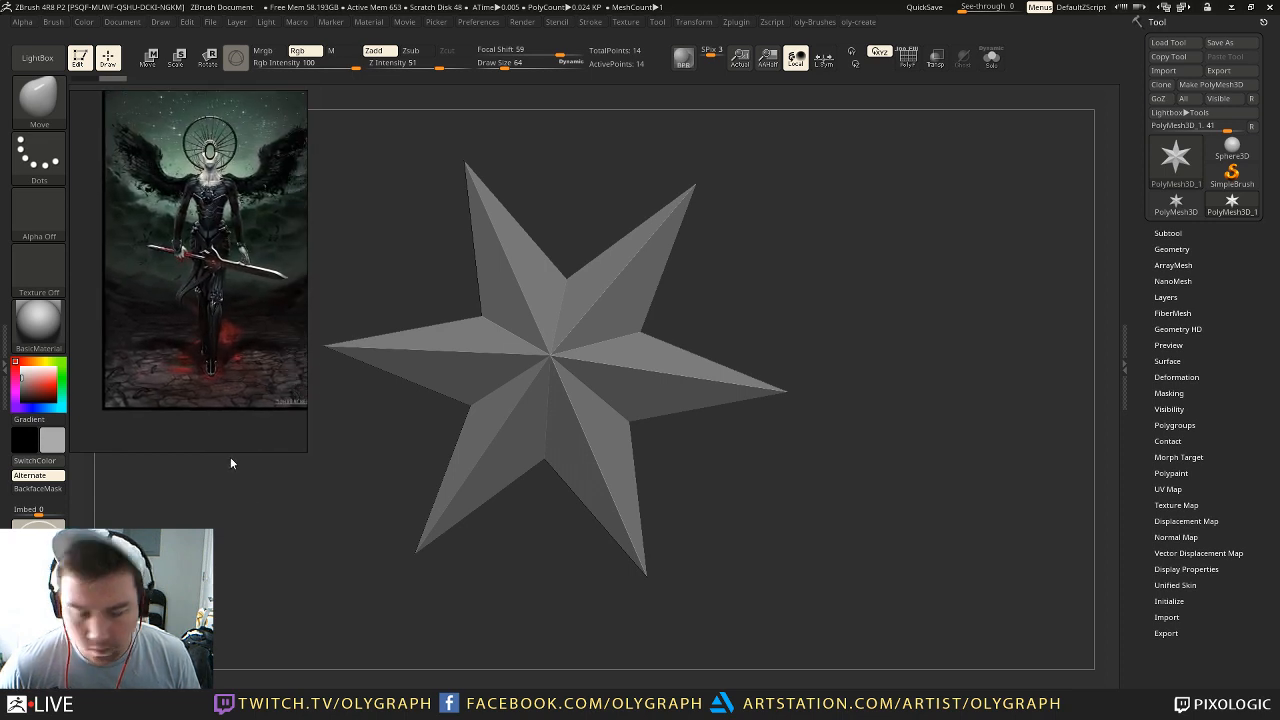
pyautogui.scroll(-1, 231, 230)
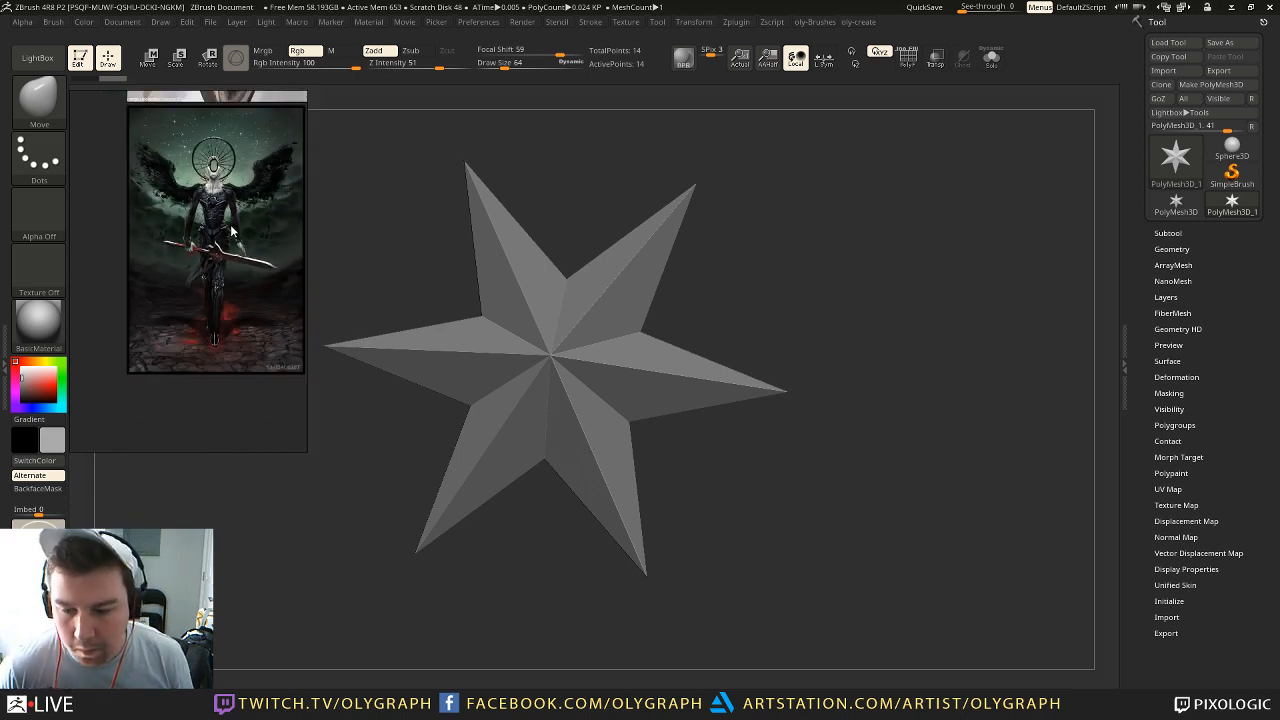
pyautogui.moveTo(248, 188); pyautogui.dragTo(233, 359, button='middle')
pyautogui.scroll(-4, 211, 294)
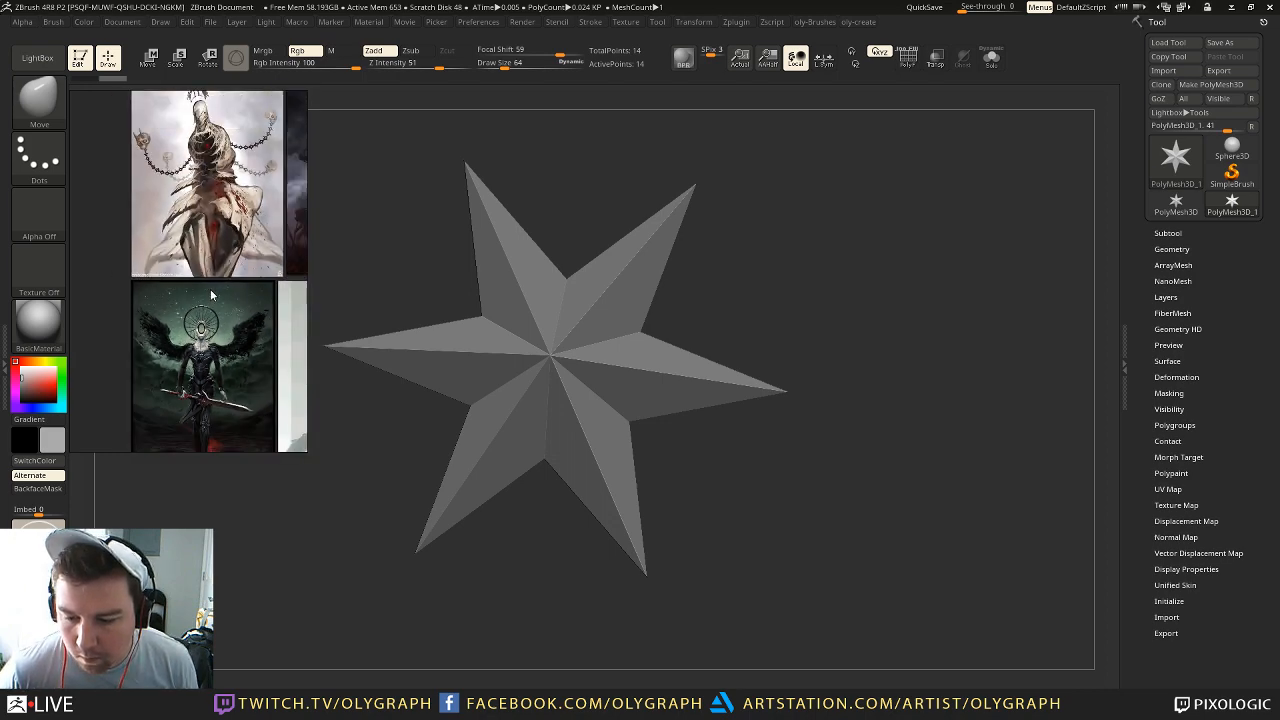
pyautogui.scroll(-5, 183, 297)
pyautogui.moveTo(171, 380); pyautogui.dragTo(91, 367, button='middle')
pyautogui.scroll(4, 91, 368)
pyautogui.moveTo(232, 187); pyautogui.dragTo(140, 55, button='middle')
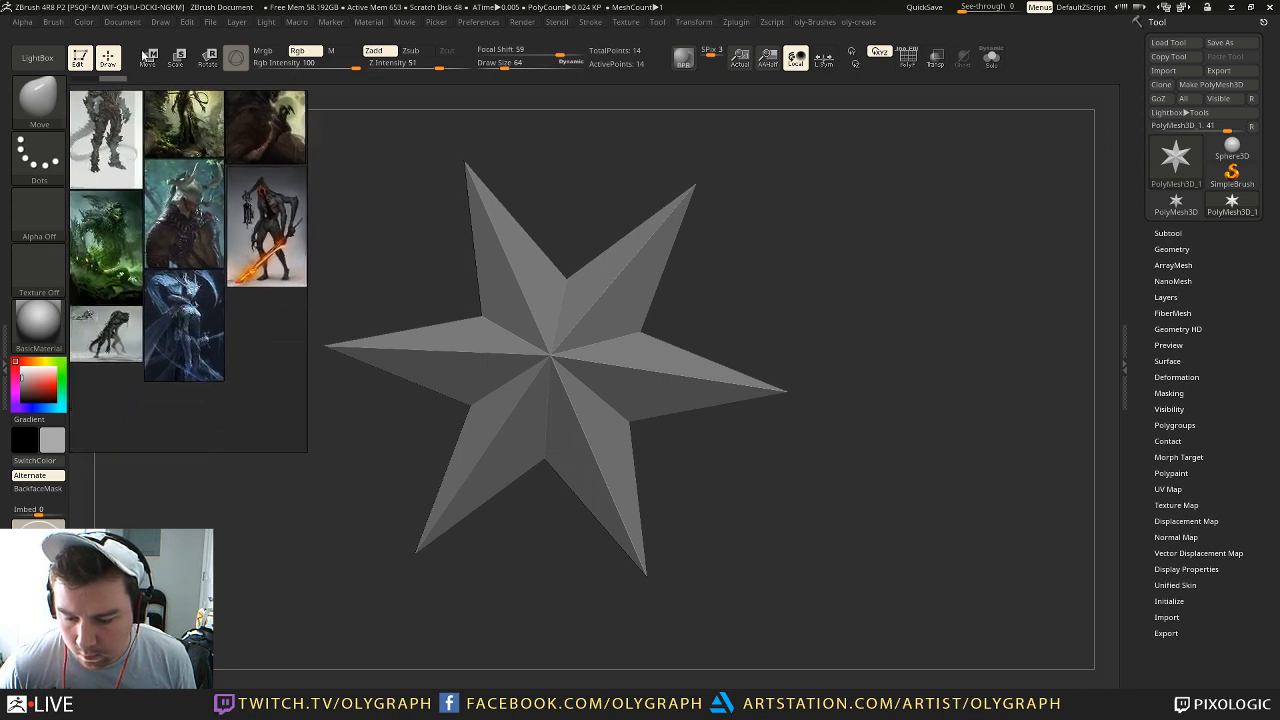
# Step: Inspect the skeletal robed figure up close and frame it beside the many-armed figure with glowing hands
pyautogui.moveTo(126, 343); pyautogui.dragTo(152, 55, button='middle')
pyautogui.moveTo(188, 300); pyautogui.dragTo(212, 68, button='middle')
pyautogui.moveTo(220, 240); pyautogui.dragTo(265, 12, button='middle')
pyautogui.moveTo(176, 375); pyautogui.dragTo(188, 191, button='middle')
pyautogui.moveTo(188, 191); pyautogui.dragTo(190, 124)
pyautogui.scroll(3, 198, 388)
pyautogui.moveTo(205, 357); pyautogui.dragTo(169, 367, button='middle')
pyautogui.scroll(2, 169, 367)
pyautogui.scroll(1, 169, 367)
pyautogui.moveTo(246, 345); pyautogui.dragTo(177, 386, button='middle')
pyautogui.scroll(3, 190, 384)
pyautogui.scroll(-3, 194, 367)
pyautogui.scroll(3, 181, 370)
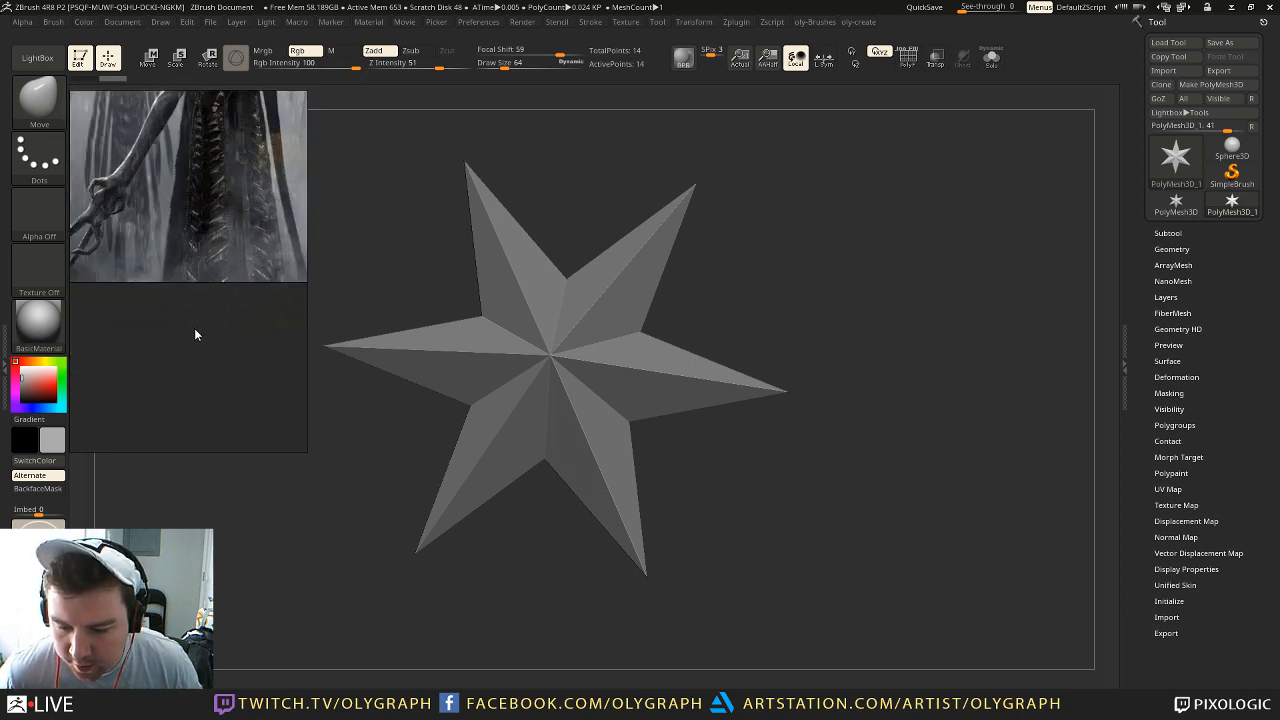
pyautogui.moveTo(196, 260); pyautogui.dragTo(196, 415, button='middle')
pyautogui.scroll(-2, 203, 213)
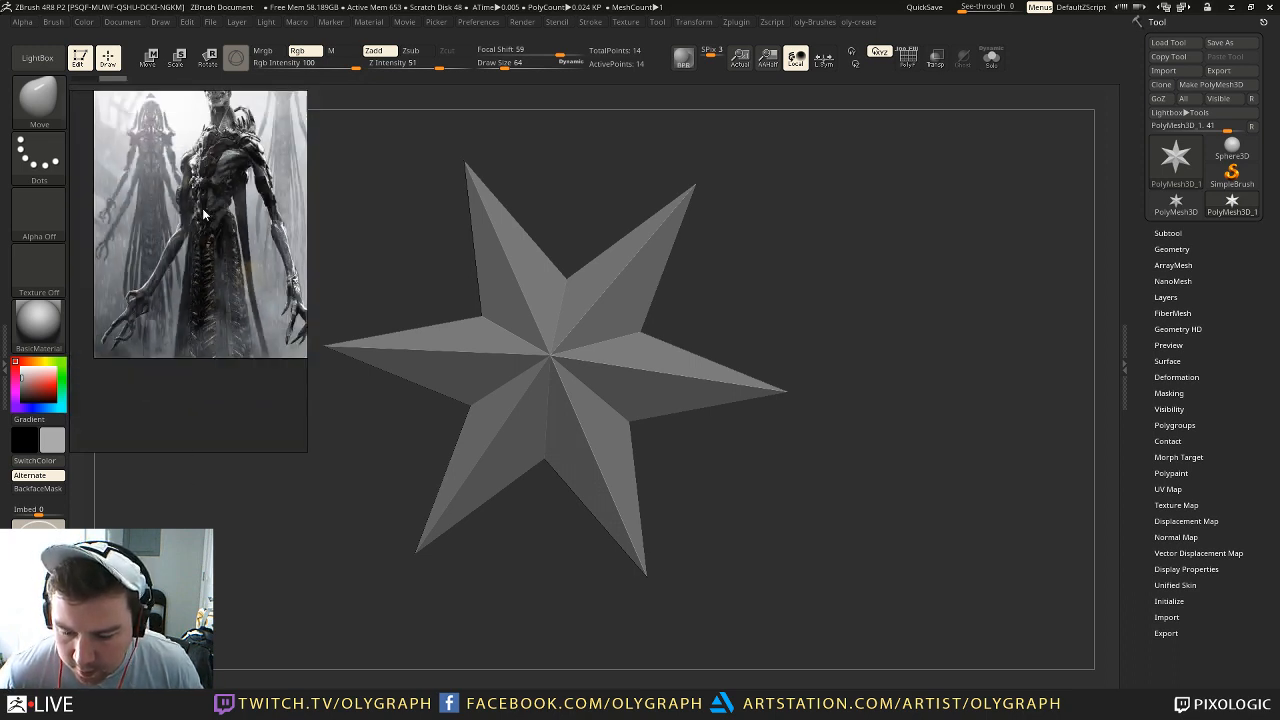
pyautogui.scroll(-3, 146, 365)
pyautogui.moveTo(232, 321); pyautogui.dragTo(131, 371, button='middle')
pyautogui.scroll(1, 141, 221)
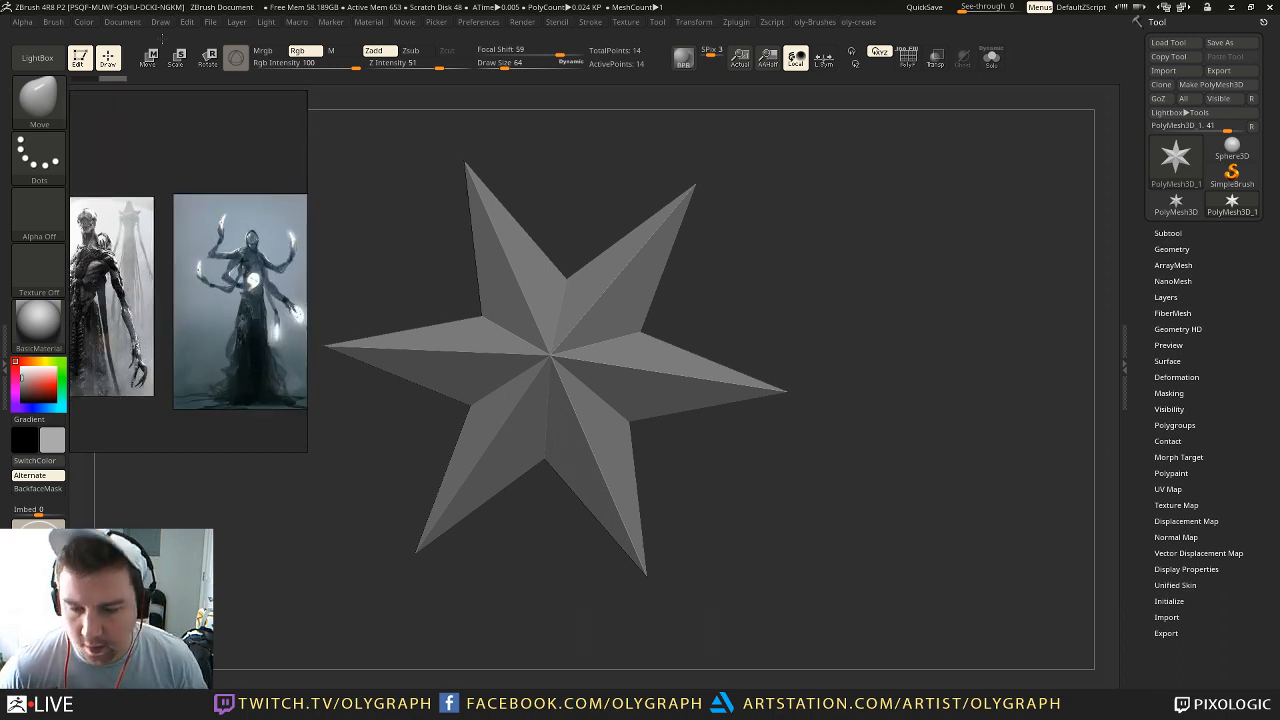
# Step: Replace the active star mesh with a ZSphere and ready it for drawing child spheres
pyautogui.click(1176, 155)
pyautogui.click(827, 274)
pyautogui.moveTo(829, 286)
pyautogui.mouseDown()
pyautogui.moveTo(810, 265)
pyautogui.moveTo(838, 363)
pyautogui.moveTo(783, 217)
pyautogui.moveTo(867, 233)
pyautogui.mouseUp()
pyautogui.press('w')
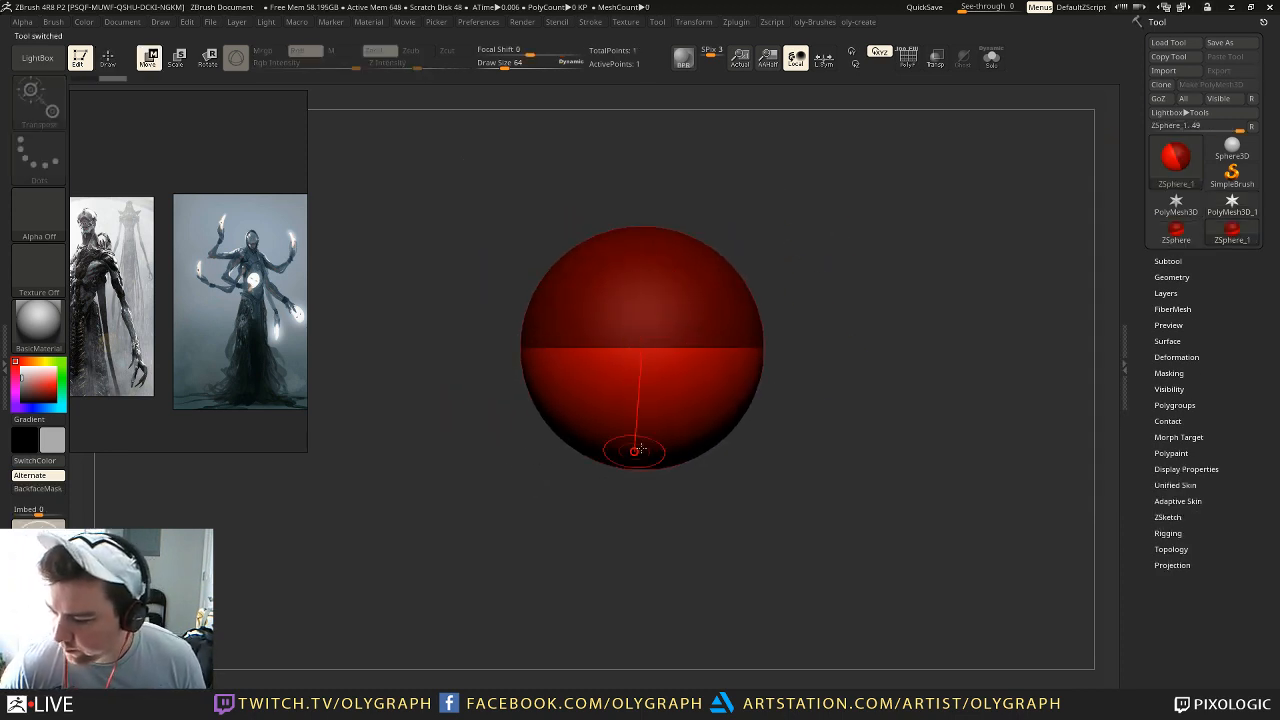
pyautogui.moveTo(685, 306); pyautogui.dragTo(630, 303)
pyautogui.press('q')
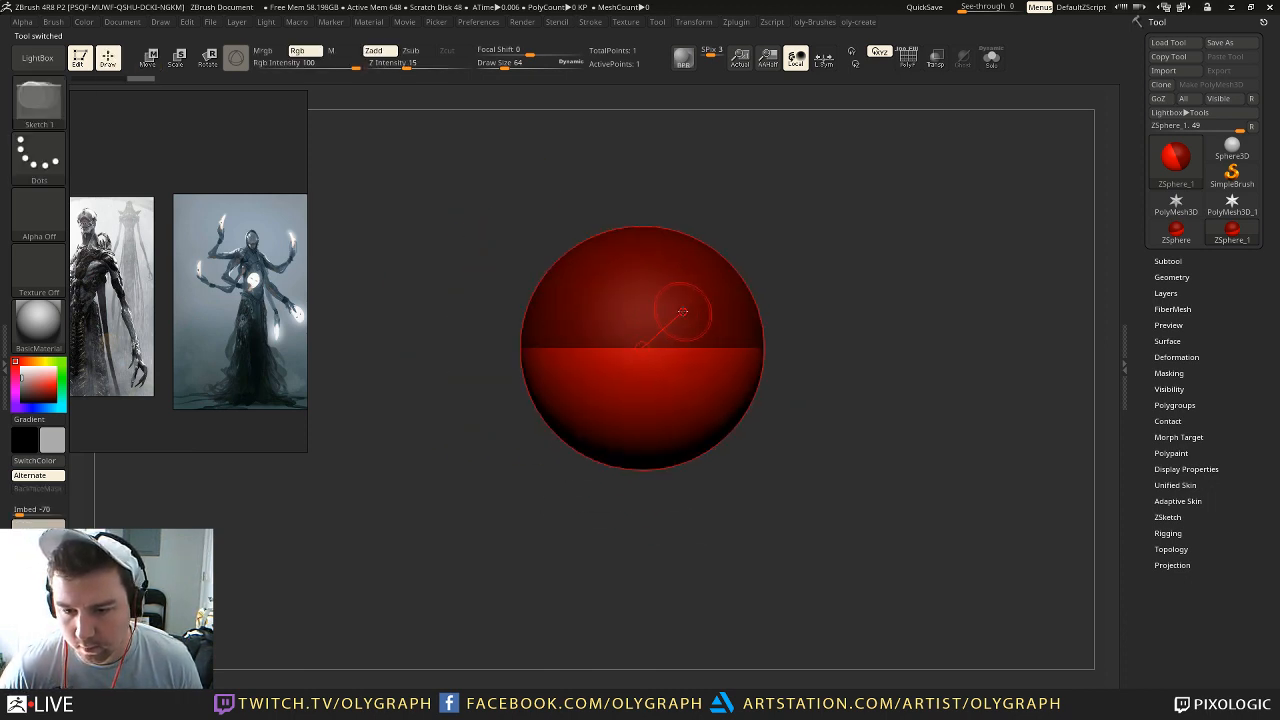
# Step: Try adding mirrored child ZSpheres to the side and front of the root sphere, undoing each attempt
pyautogui.moveTo(553, 337); pyautogui.dragTo(545, 350)
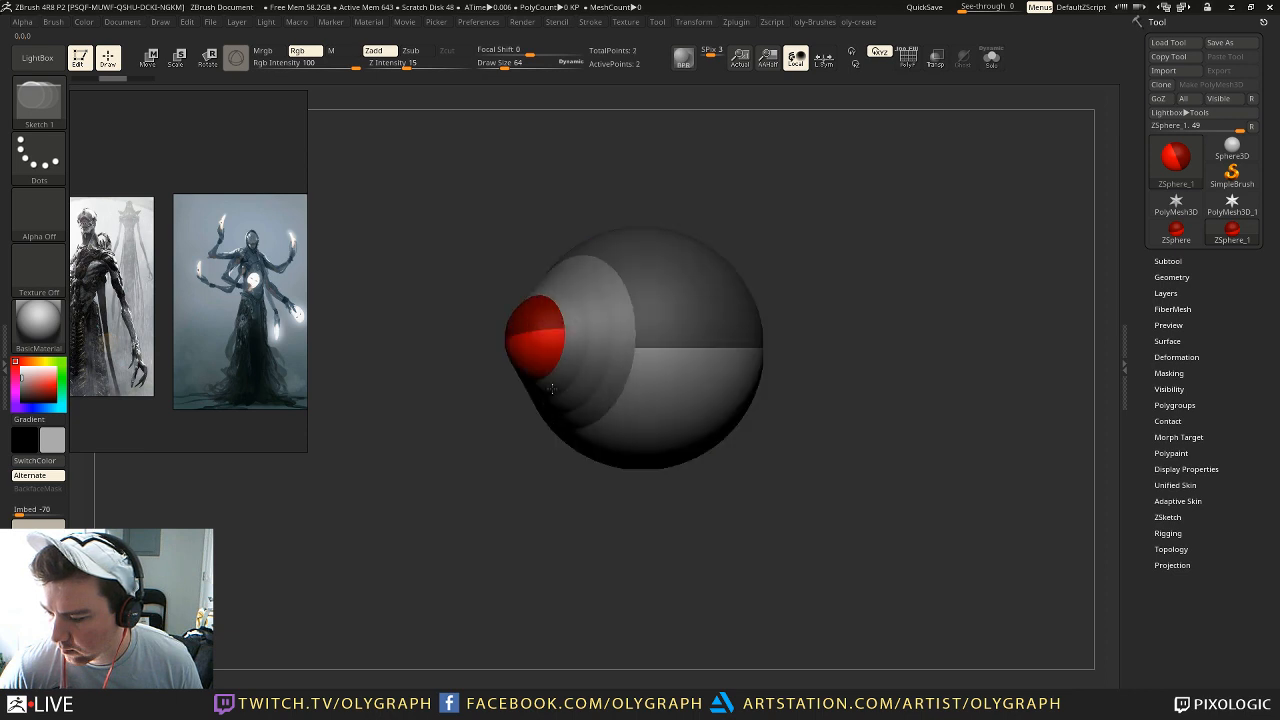
pyautogui.moveTo(457, 463); pyautogui.dragTo(477, 491)
pyautogui.hotkey('ctrl', 'z')
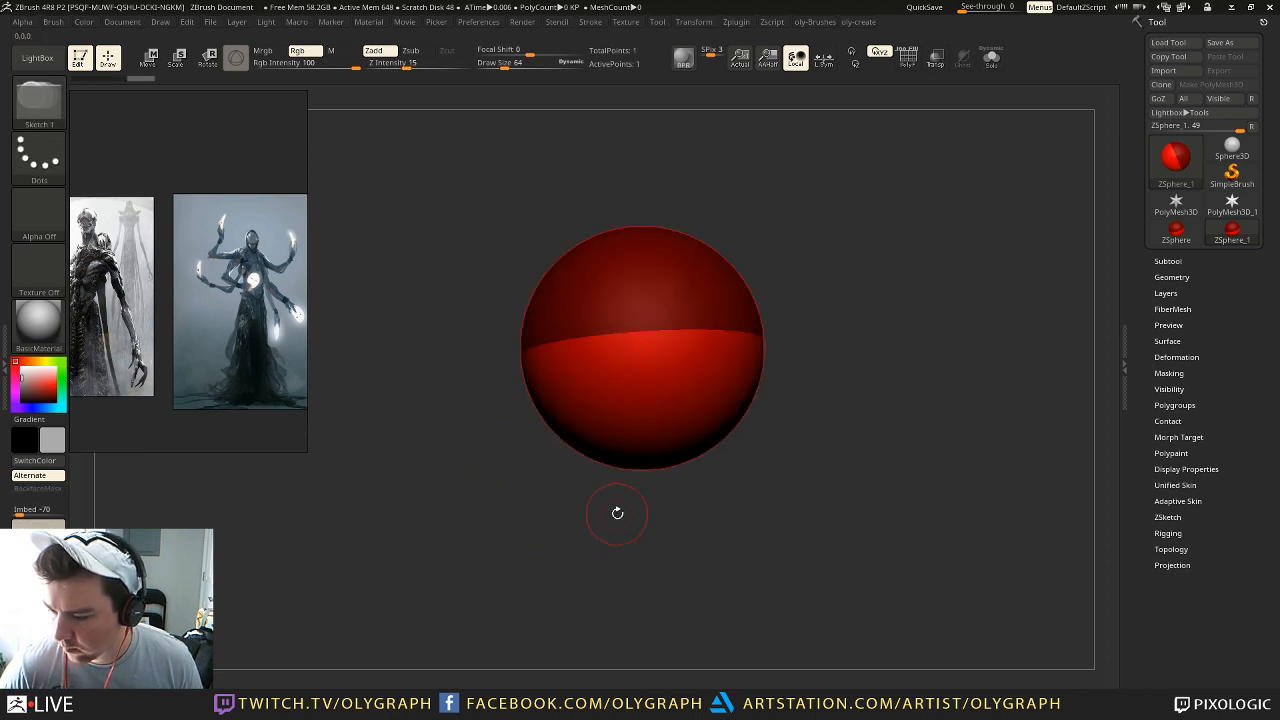
pyautogui.moveTo(552, 304); pyautogui.dragTo(536, 328)
pyautogui.keyDown('shift'); pyautogui.moveTo(509, 457); pyautogui.dragTo(560, 477); pyautogui.keyUp('shift')
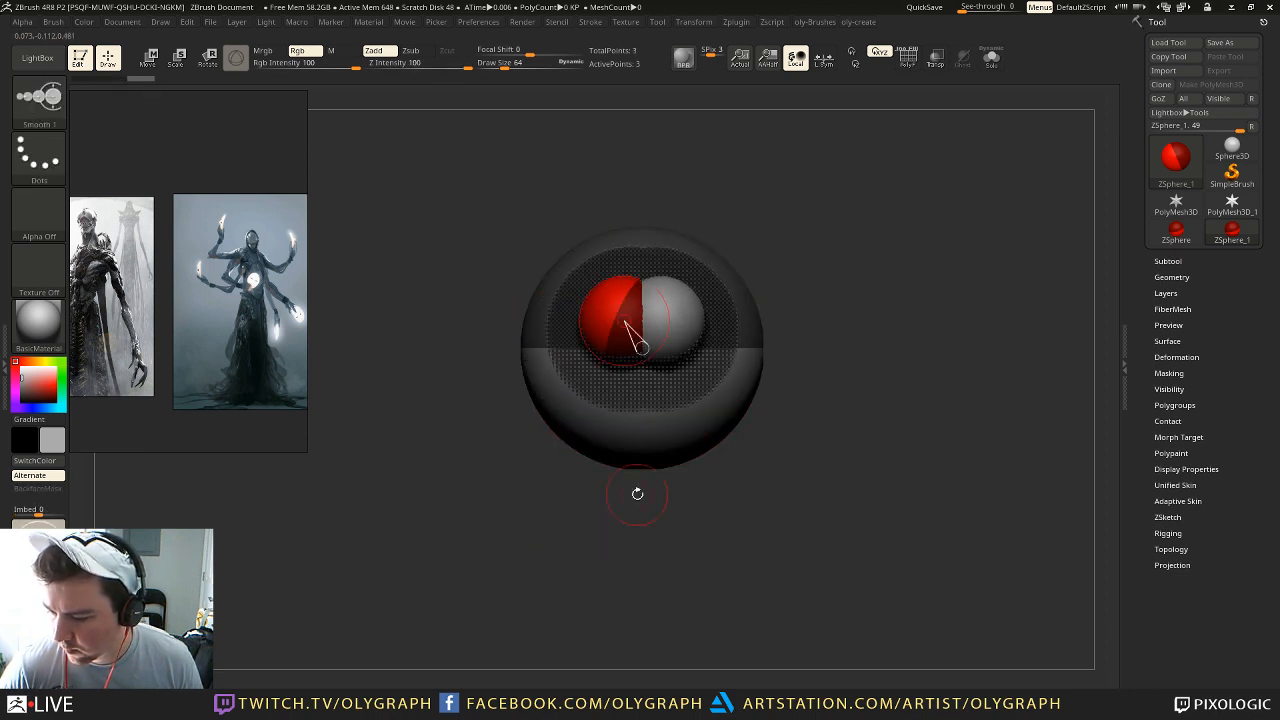
pyautogui.hotkey('ctrl', 'z')
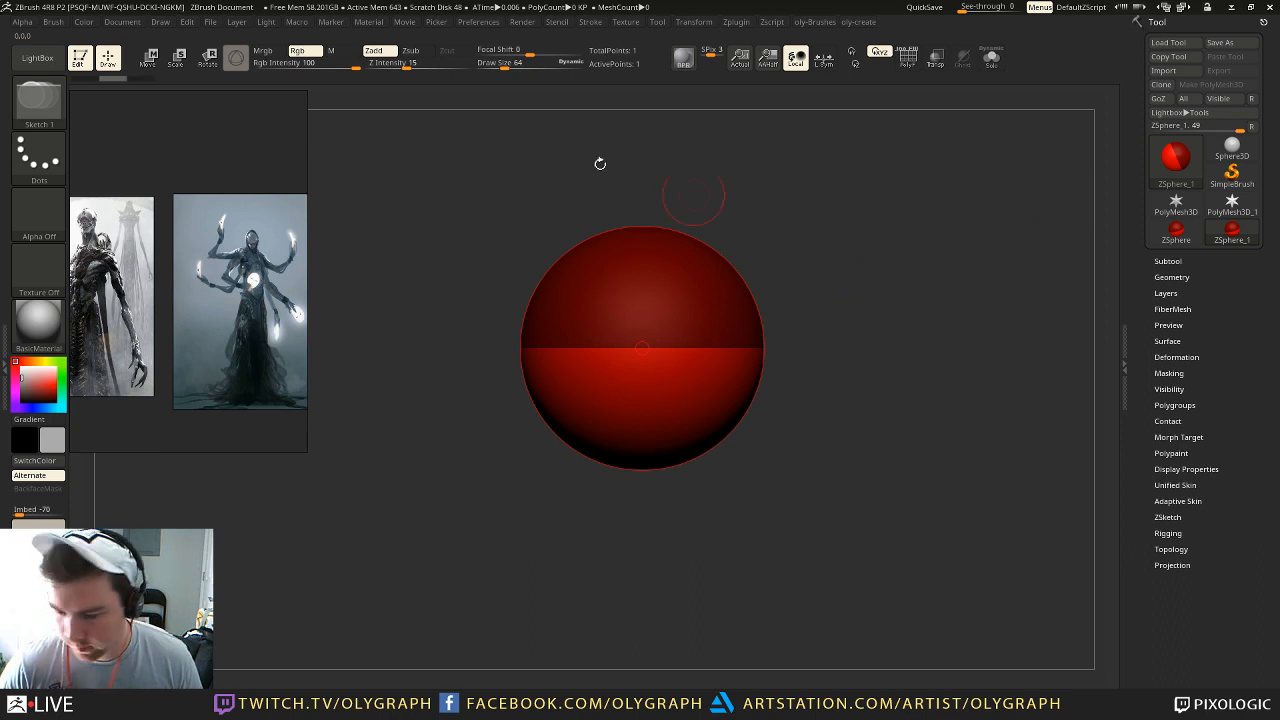
# Step: Display the floor grid and try moving the root ZSphere, undoing each move
pyautogui.press('shift')
pyautogui.moveTo(503, 217)
pyautogui.mouseDown()
pyautogui.moveTo(709, 206)
pyautogui.moveTo(891, 223)
pyautogui.moveTo(908, 305)
pyautogui.mouseUp()
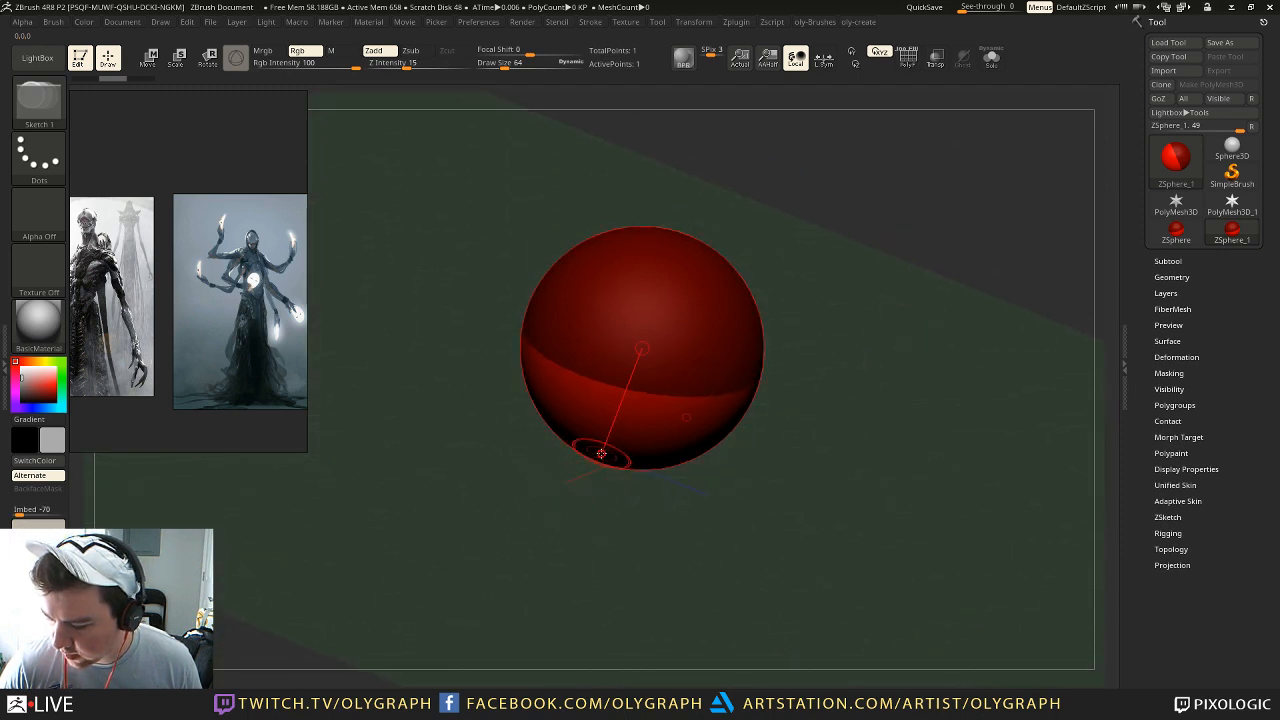
pyautogui.moveTo(923, 508)
pyautogui.mouseDown()
pyautogui.moveTo(873, 421)
pyautogui.moveTo(868, 475)
pyautogui.mouseUp()
pyautogui.press('w')
pyautogui.moveTo(669, 428); pyautogui.dragTo(666, 290)
pyautogui.hotkey('ctrl', 'z')
pyautogui.moveTo(862, 309); pyautogui.dragTo(866, 335)
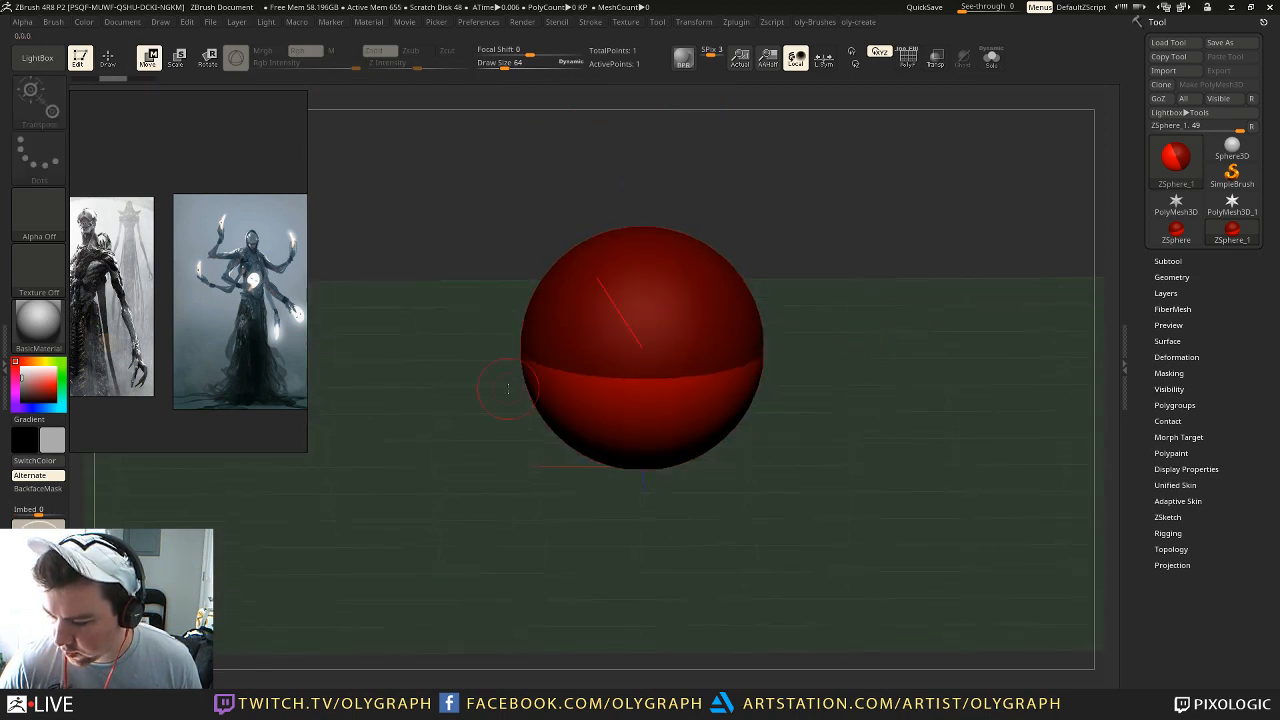
pyautogui.moveTo(565, 456); pyautogui.dragTo(520, 537)
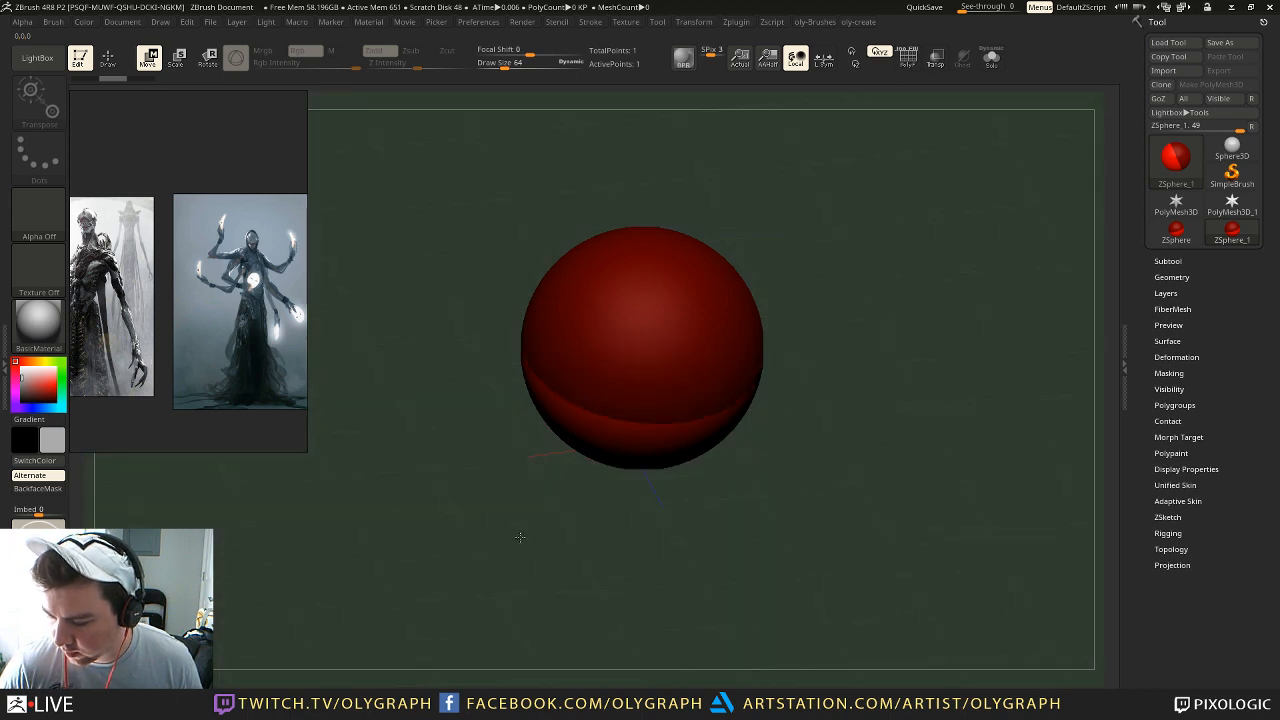
pyautogui.moveTo(570, 346)
pyautogui.mouseDown()
pyautogui.moveTo(591, 386)
pyautogui.moveTo(566, 325)
pyautogui.mouseUp()
pyautogui.hotkey('ctrl', 'z')
# Step: Try adding a small mirrored pair of child ZSpheres near the sphere's equator, undo it, and hide the floor grid
pyautogui.press('q')
pyautogui.hotkey('shift', 'a')
pyautogui.hotkey('shift', 'a')
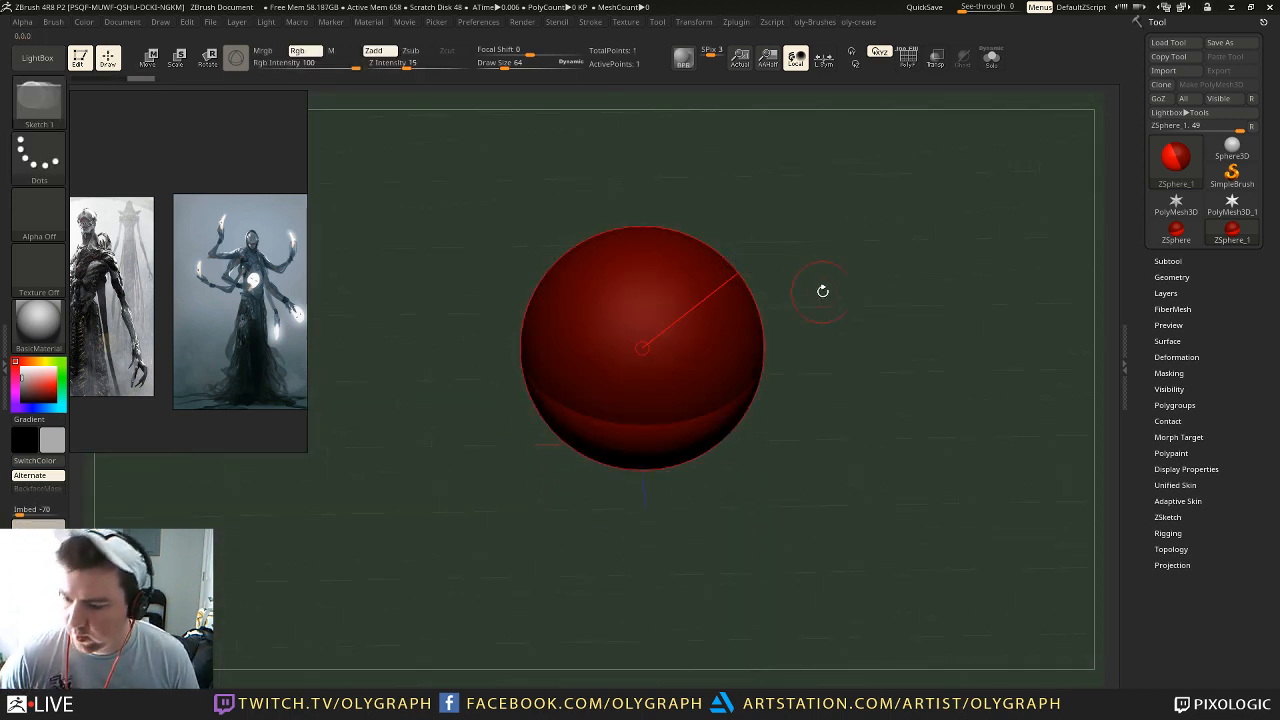
pyautogui.moveTo(811, 286); pyautogui.dragTo(843, 249)
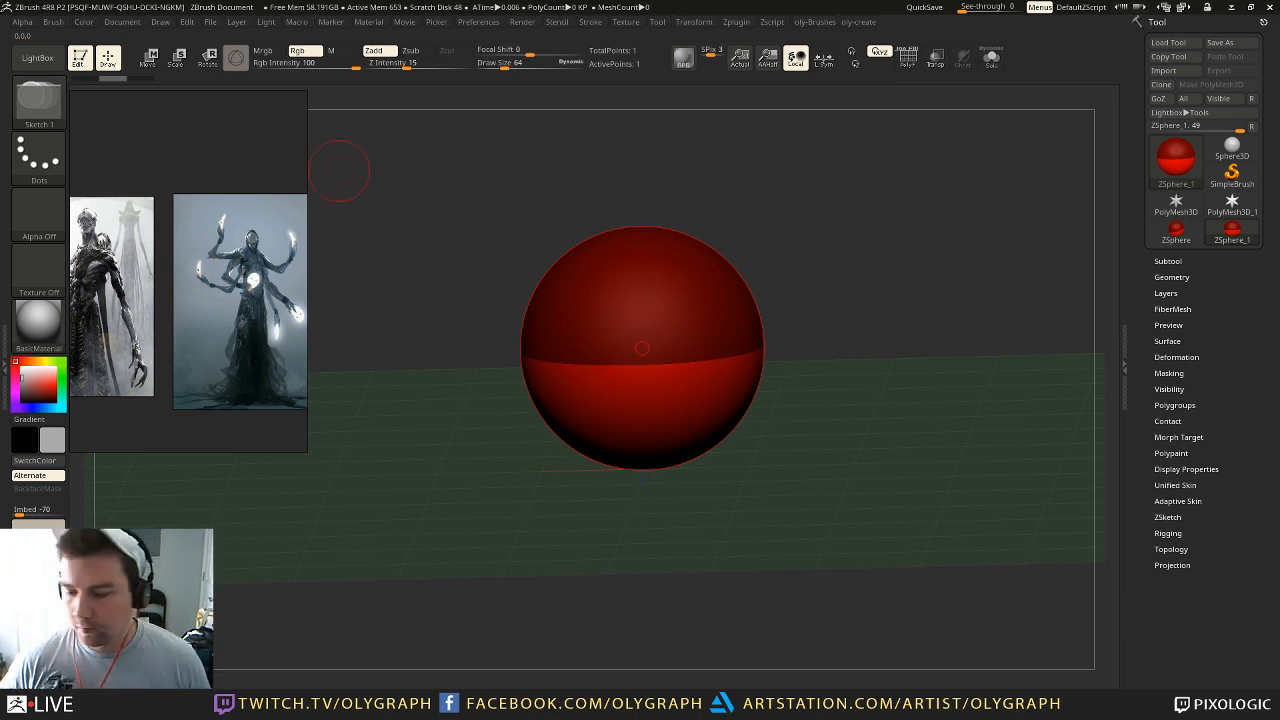
pyautogui.moveTo(658, 344); pyautogui.dragTo(648, 346)
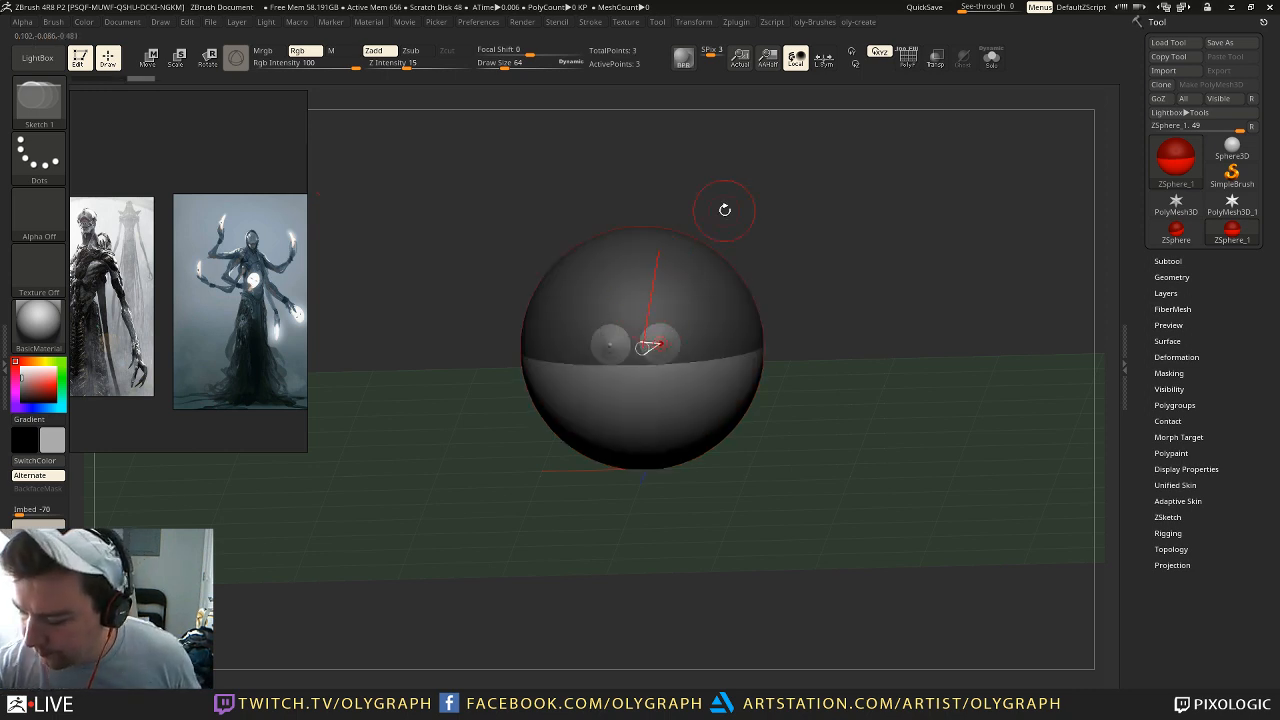
pyautogui.hotkey('ctrl', 'z')
pyautogui.moveTo(832, 267)
pyautogui.mouseDown()
pyautogui.moveTo(859, 268)
pyautogui.moveTo(854, 331)
pyautogui.moveTo(833, 298)
pyautogui.mouseUp()
pyautogui.hotkey('shift', 'p')
# Step: Scale the root ZSphere up slightly and return to drawing mode
pyautogui.press('e')
pyautogui.moveTo(642, 347); pyautogui.dragTo(691, 523)
pyautogui.press('q')
# Step: Try adding mirrored child ZSpheres to the upper half of the enlarged root sphere, undoing each attempt
pyautogui.moveTo(712, 266); pyautogui.dragTo(724, 288)
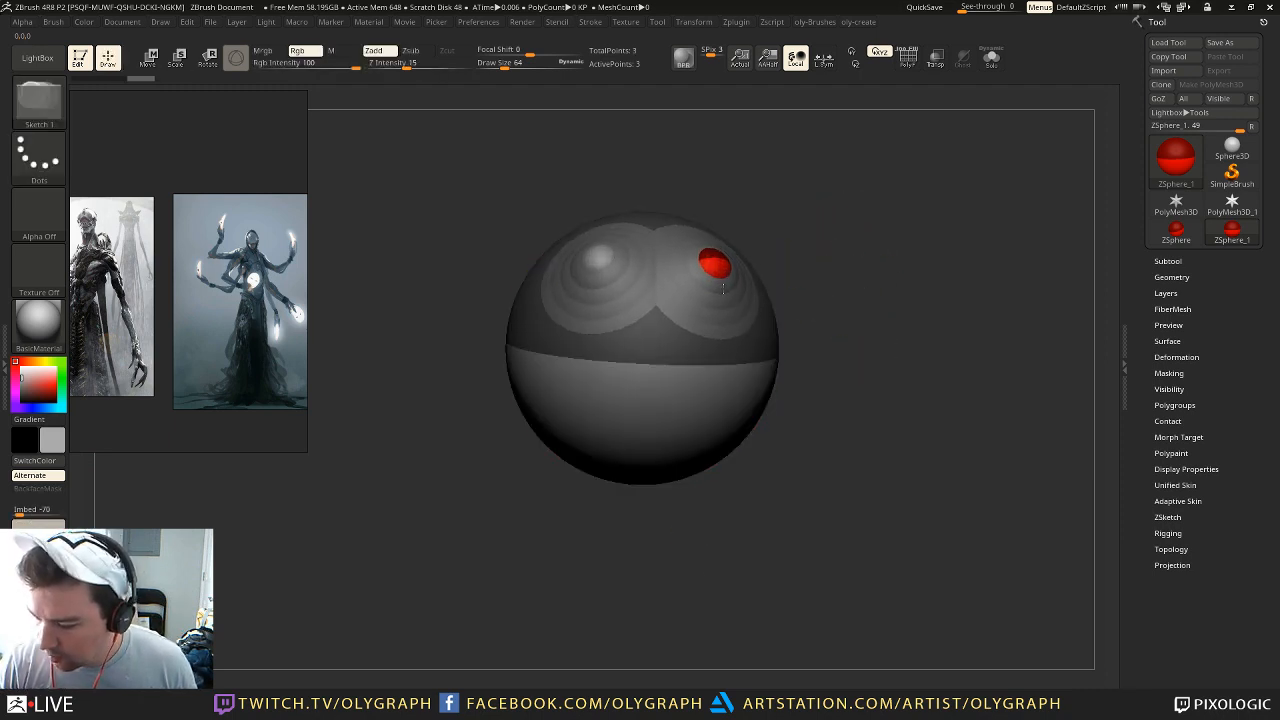
pyautogui.hotkey('ctrl', 'z')
pyautogui.moveTo(729, 194); pyautogui.dragTo(774, 191)
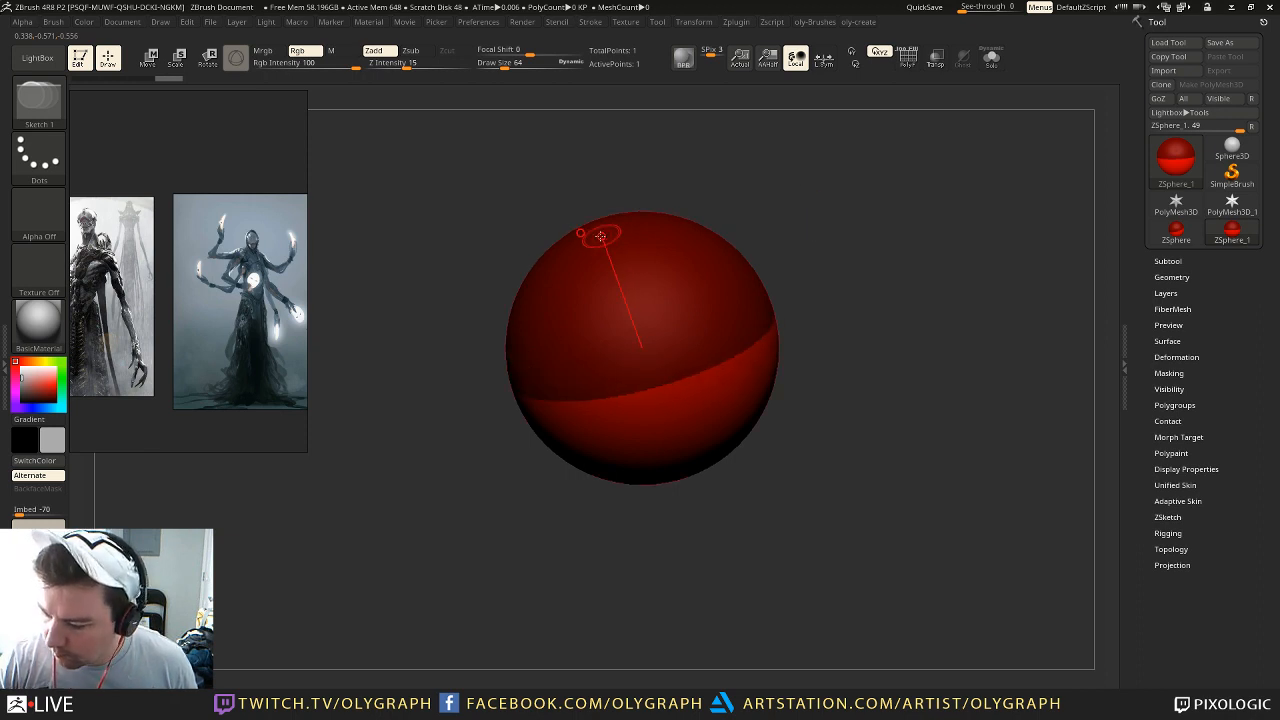
pyautogui.moveTo(693, 183); pyautogui.dragTo(708, 208)
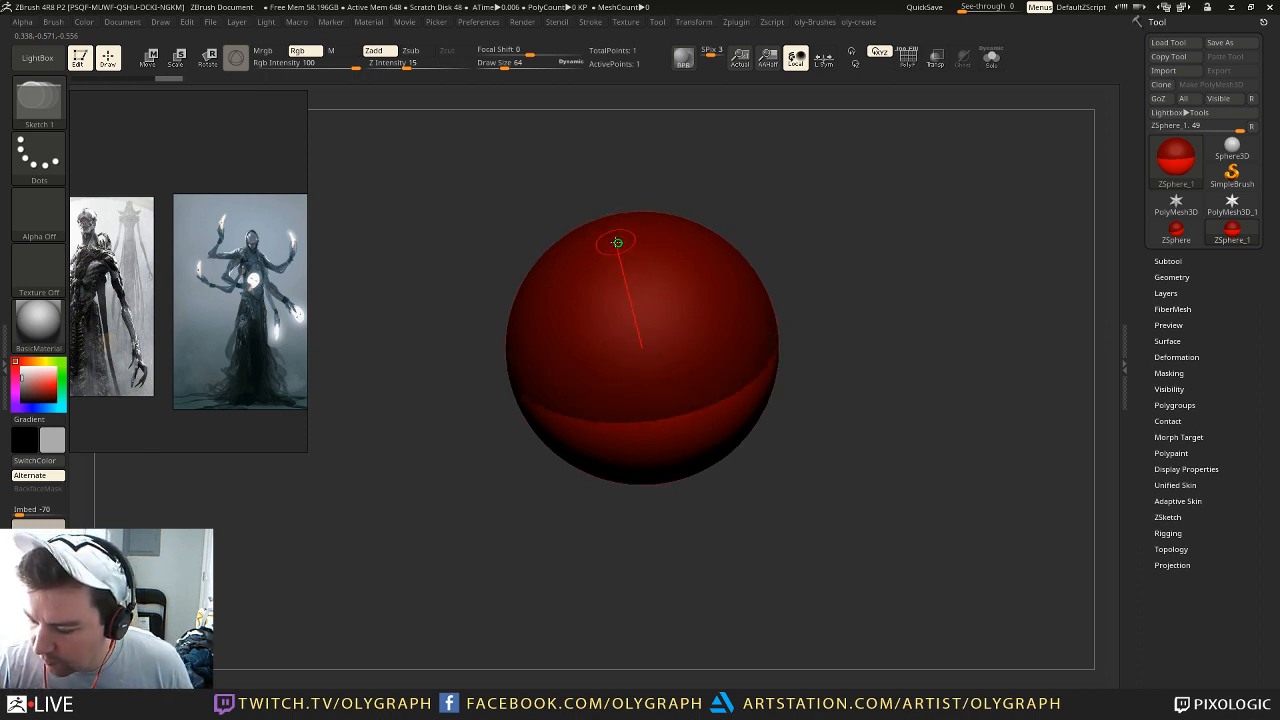
pyautogui.moveTo(684, 281); pyautogui.dragTo(699, 318)
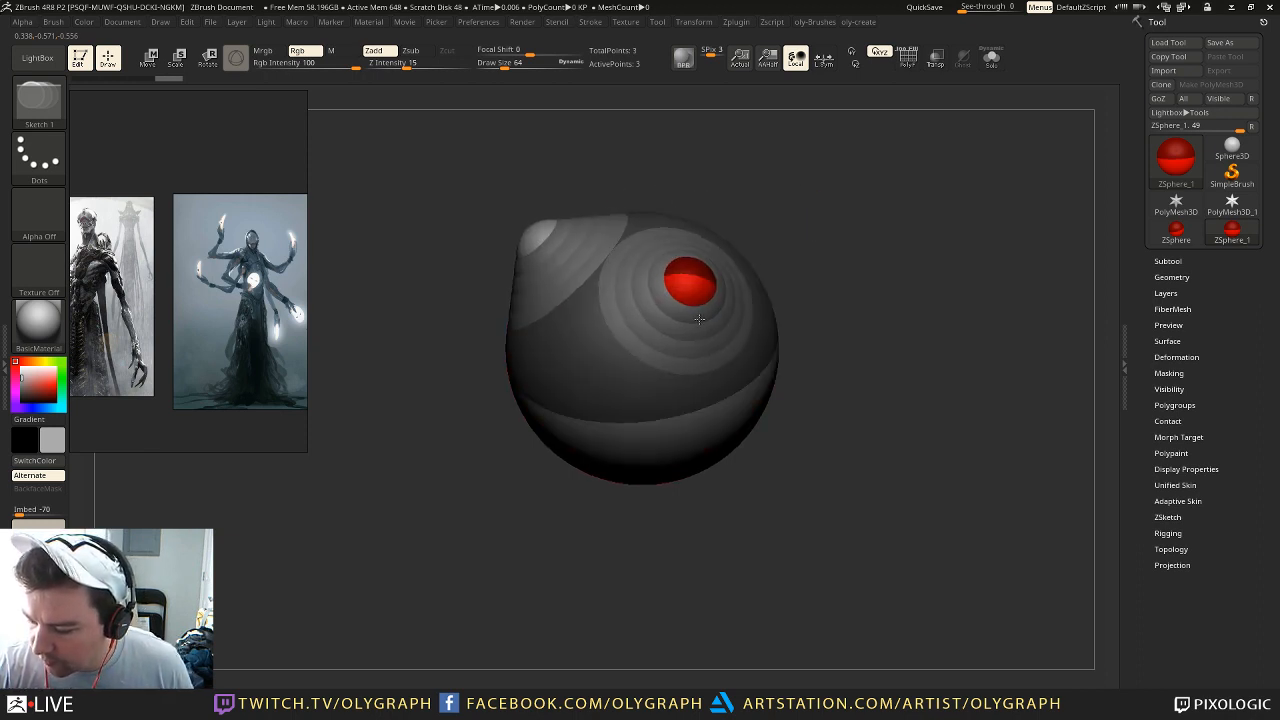
pyautogui.hotkey('ctrl', 'z')
# Step: Add a single child ZSphere on the root's symmetry line, pull it away from the root, and preview the adaptive skin
pyautogui.moveTo(617, 244); pyautogui.dragTo(595, 118)
pyautogui.press('w')
pyautogui.moveTo(746, 285)
pyautogui.keyDown('alt'); pyautogui.mouseDown()
pyautogui.moveTo(751, 206)
pyautogui.moveTo(766, 185)
pyautogui.moveTo(758, 293)
pyautogui.mouseUp(); pyautogui.keyUp('alt')
pyautogui.moveTo(607, 217); pyautogui.dragTo(717, 570)
pyautogui.press('e')
pyautogui.press('a')
pyautogui.moveTo(836, 335)
pyautogui.mouseDown()
pyautogui.moveTo(740, 334)
pyautogui.moveTo(784, 334)
pyautogui.moveTo(797, 357)
pyautogui.moveTo(783, 330)
pyautogui.moveTo(800, 344)
pyautogui.mouseUp()
pyautogui.press('a')
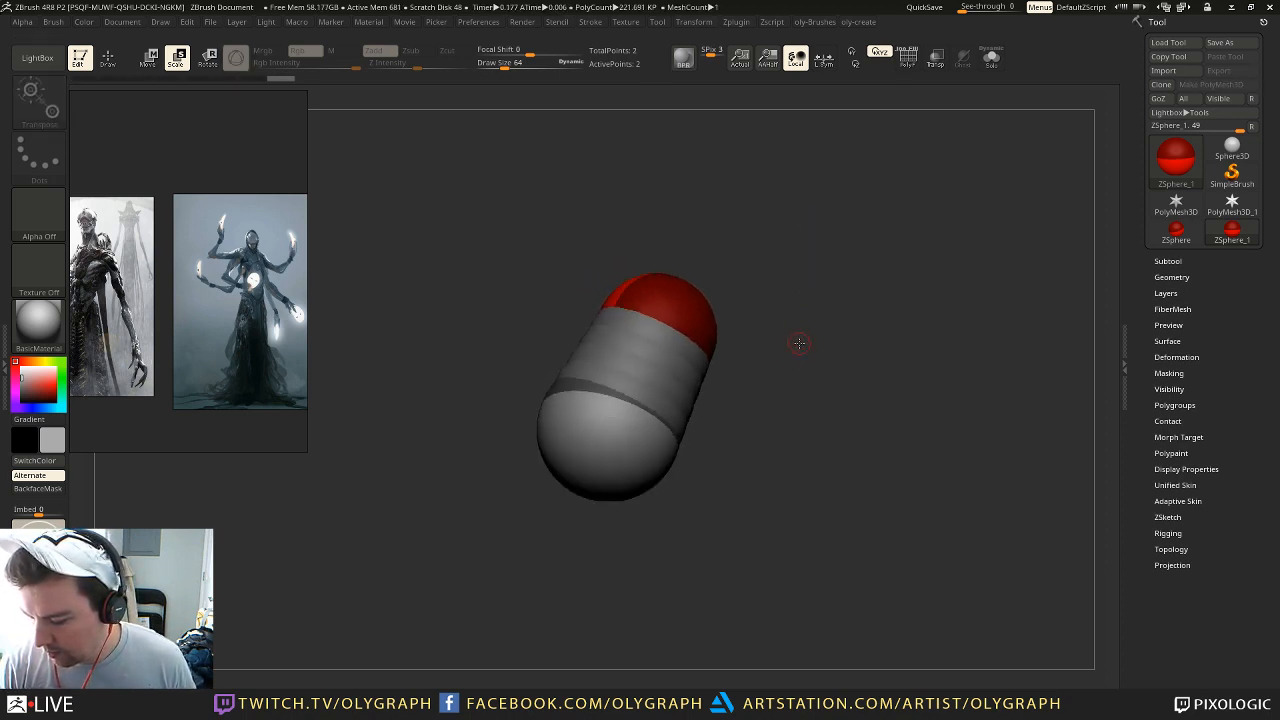
# Step: Delete the child ZSphere from the root and toggle the adaptive skin preview to check it
pyautogui.press('q')
pyautogui.keyDown('alt'); pyautogui.click(673, 305); pyautogui.keyUp('alt')
pyautogui.press('a')
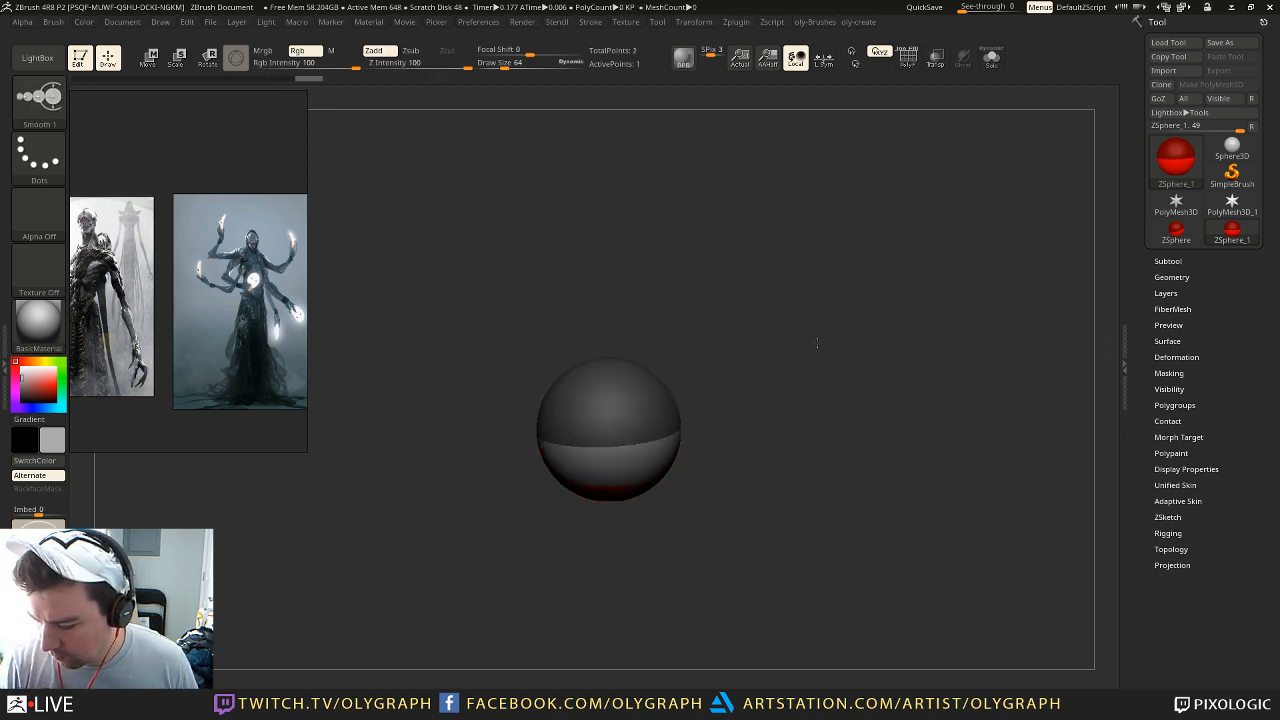
pyautogui.moveTo(785, 353)
pyautogui.mouseDown()
pyautogui.moveTo(716, 344)
pyautogui.moveTo(763, 337)
pyautogui.moveTo(715, 395)
pyautogui.mouseUp()
pyautogui.press('a')
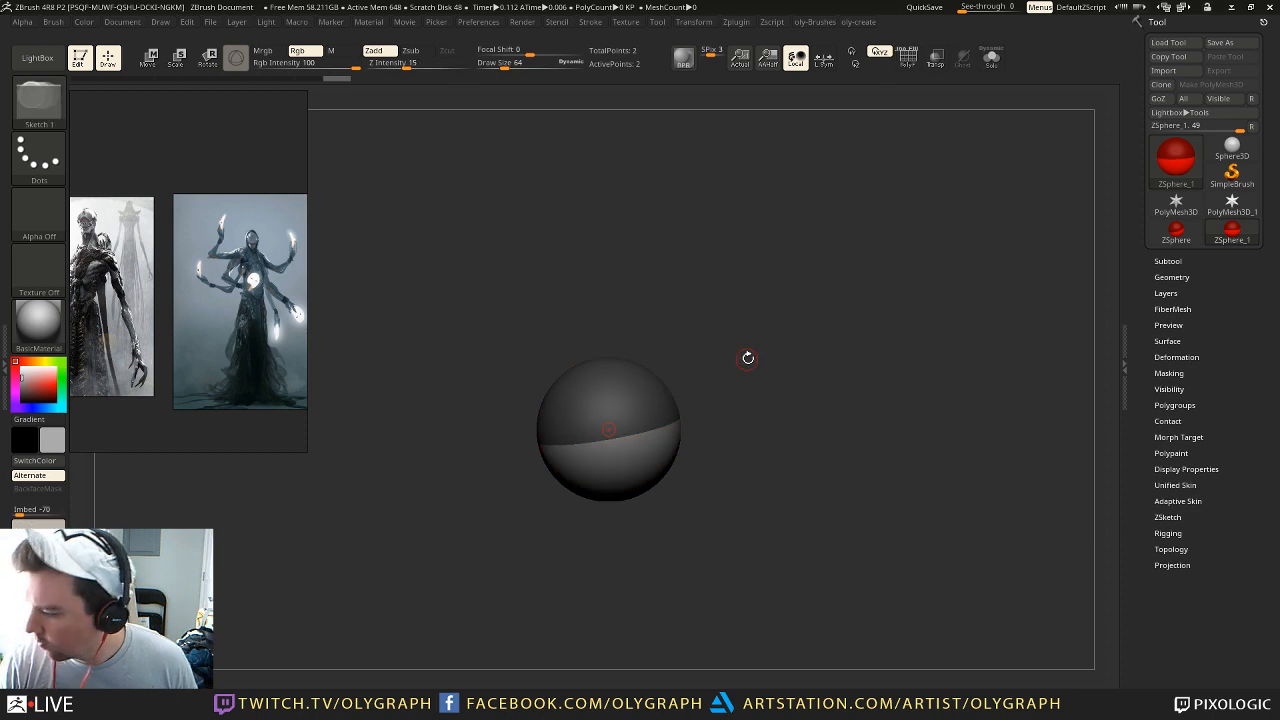
# Step: Switch to the original ZSphere tool, toggle its adaptive skin preview, and turn on the polyframe display
pyautogui.click(1176, 232)
pyautogui.press('a')
pyautogui.press('a')
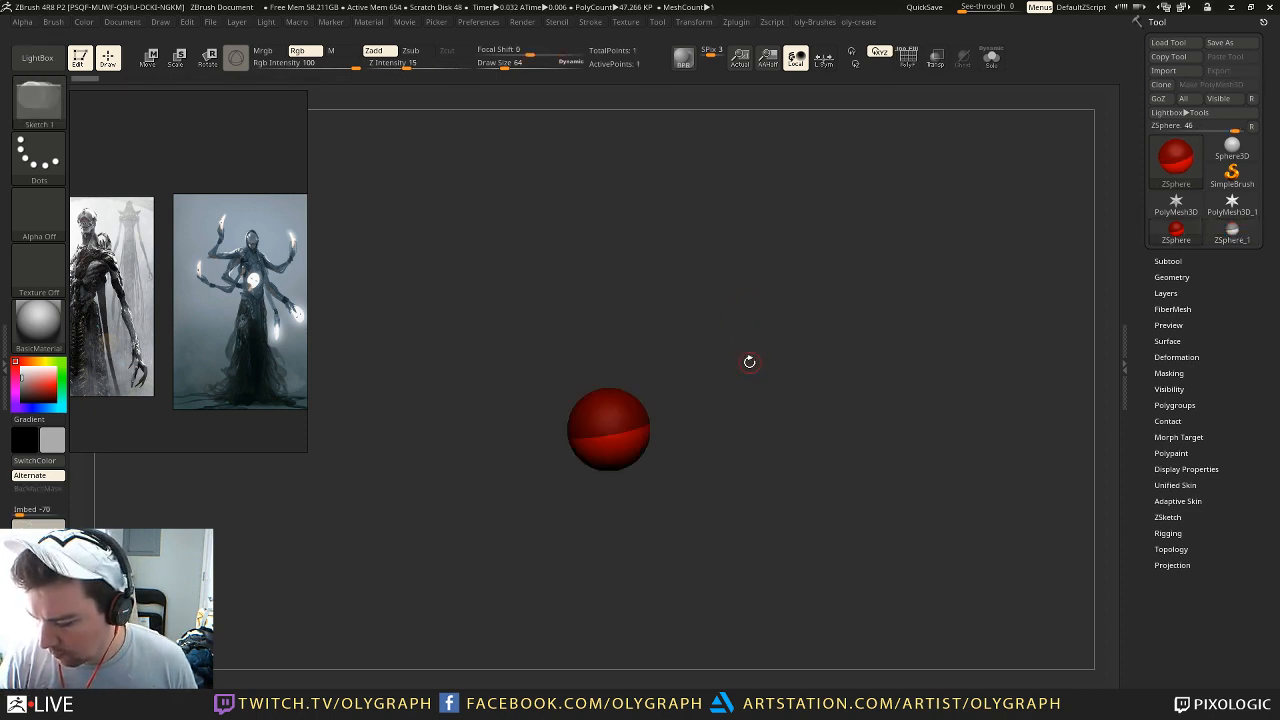
pyautogui.hotkey('shift', 'f')
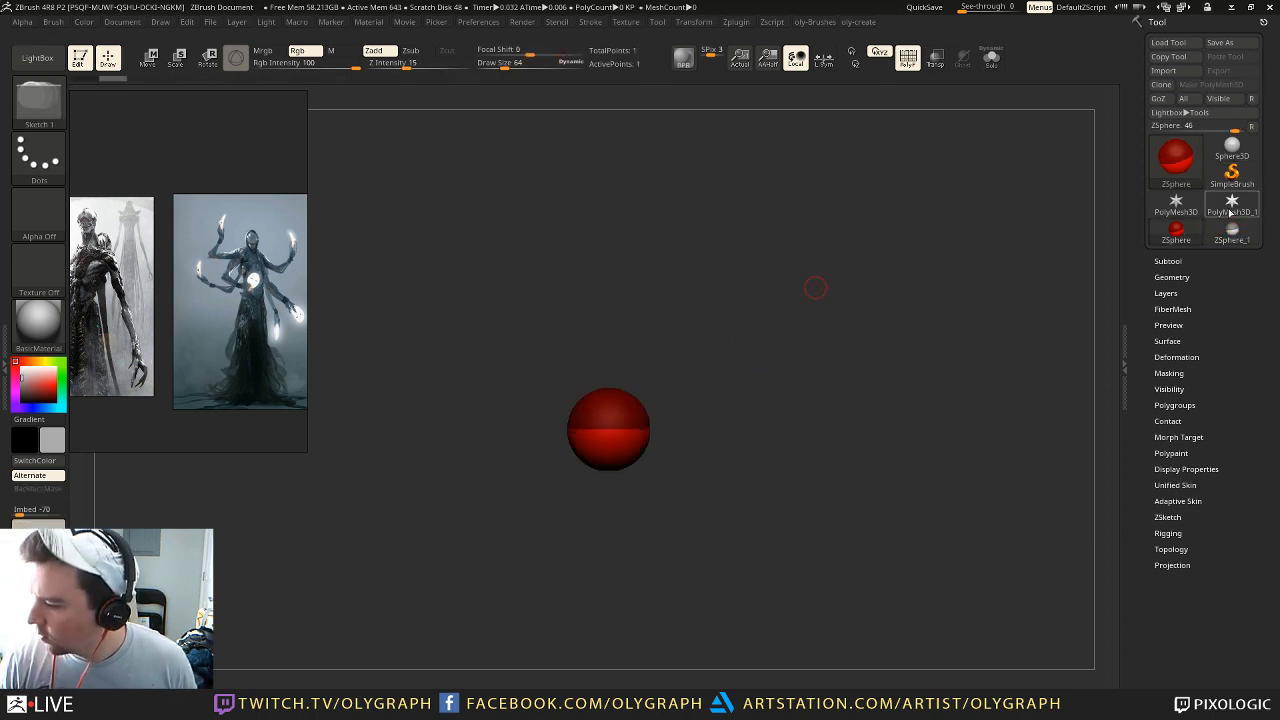
# Step: Switch to the PolyMesh3D_1 star and back to the ZSphere_1 tool
pyautogui.click(1232, 205)
pyautogui.click(1176, 160)
pyautogui.click(1236, 236)
# Step: Check ZSphere_1's adaptive skin preview and look over its unified skin settings
pyautogui.click(1190, 502)
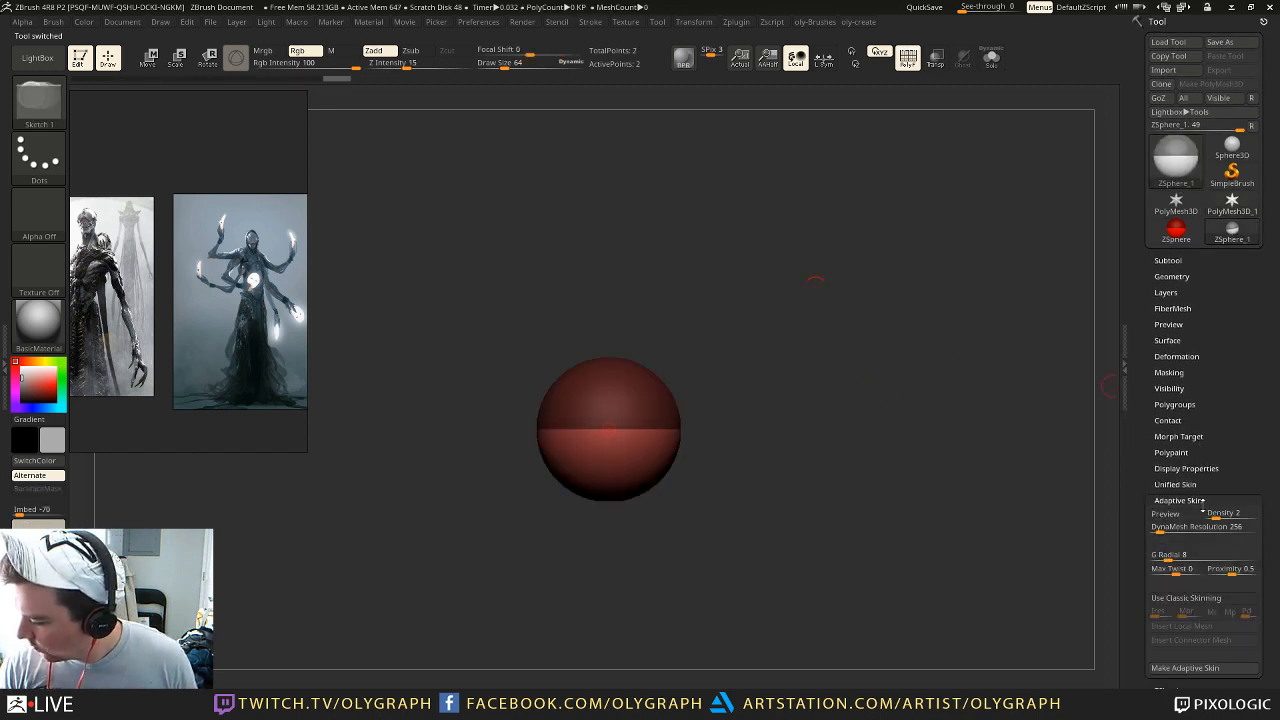
pyautogui.click(1181, 514)
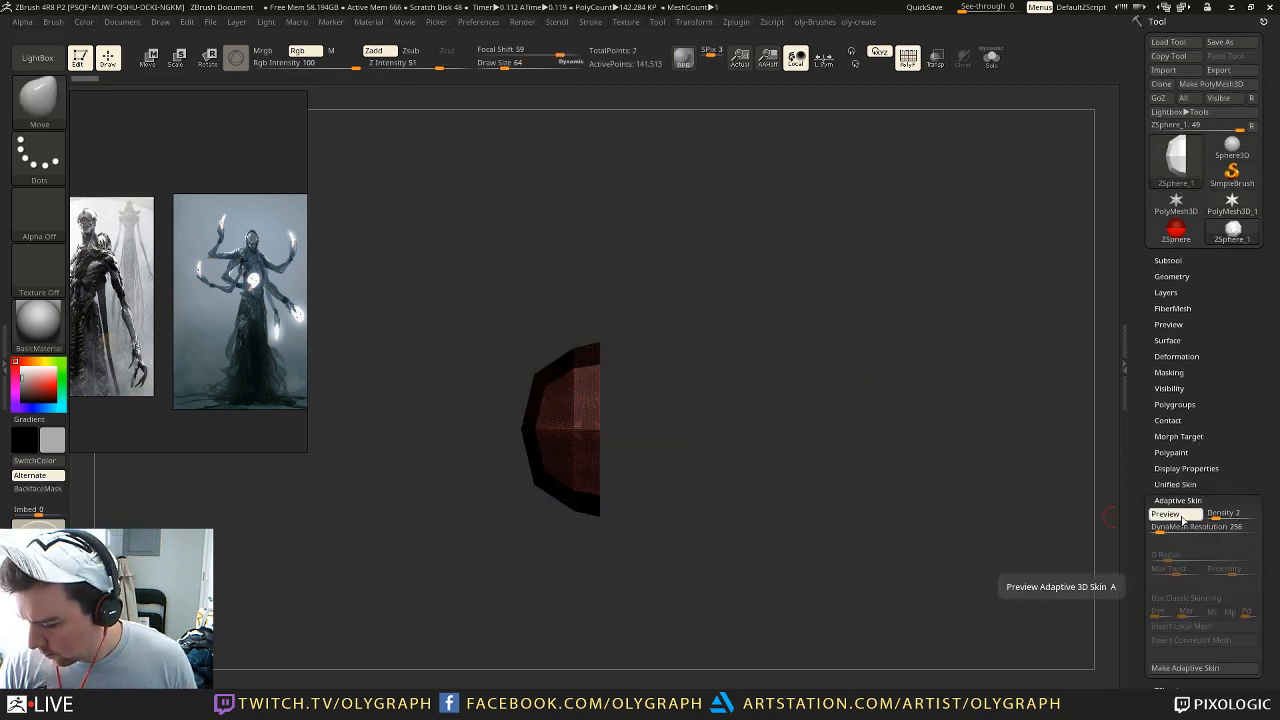
pyautogui.click(1181, 514)
pyautogui.click(1186, 494)
pyautogui.click(1189, 482)
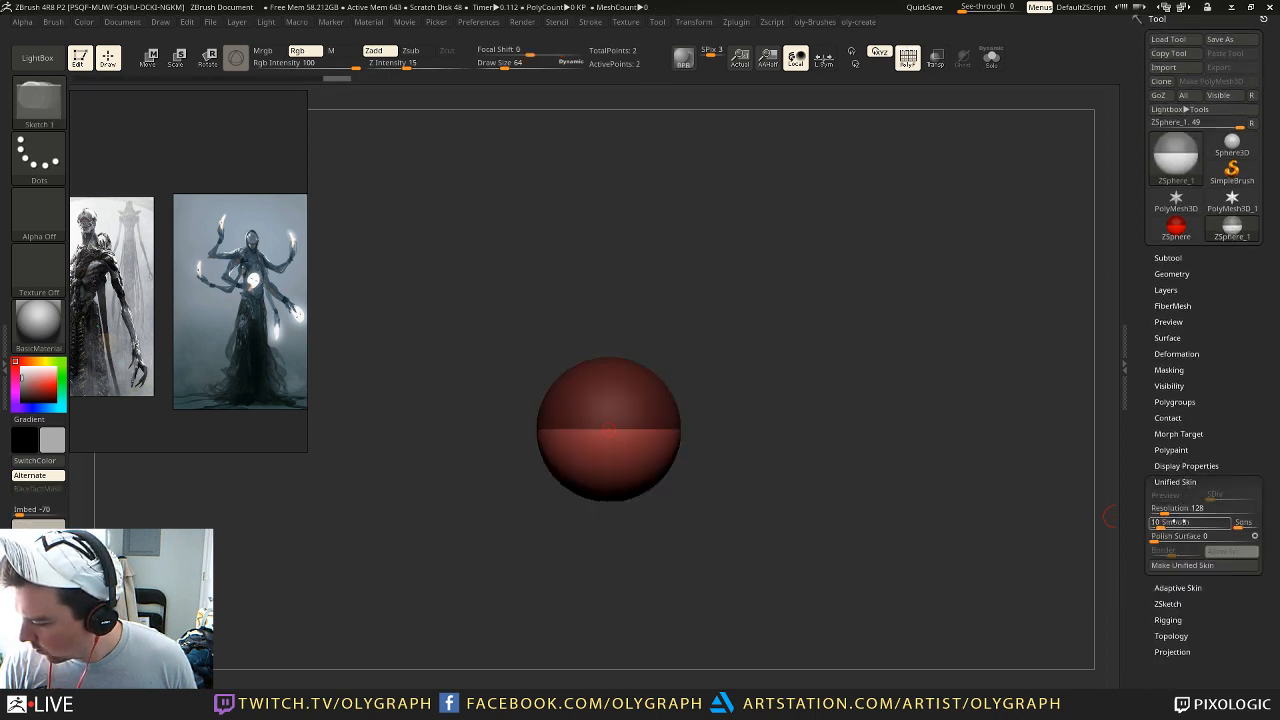
pyautogui.click(1184, 481)
pyautogui.press('a')
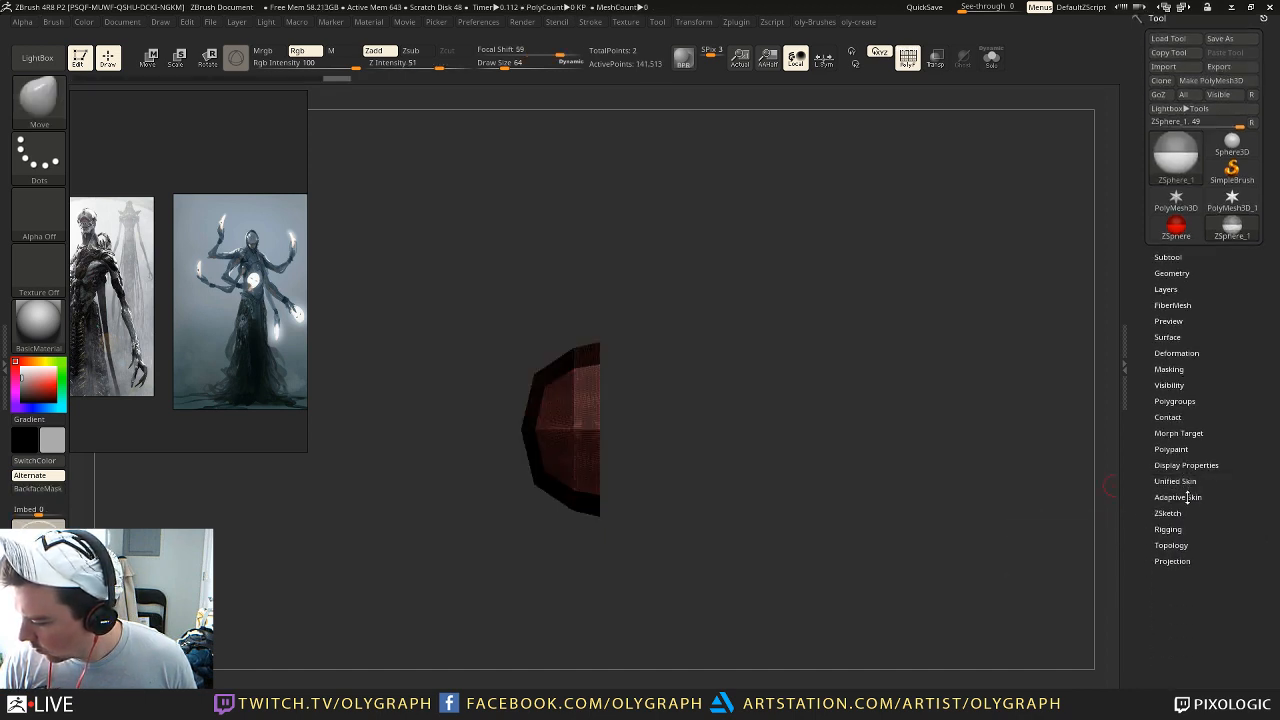
# Step: Set the adaptive skin's DynaMesh Resolution to 0 and inspect the low-resolution preview from another angle
pyautogui.click(1190, 497)
pyautogui.moveTo(1162, 526); pyautogui.dragTo(1127, 527)
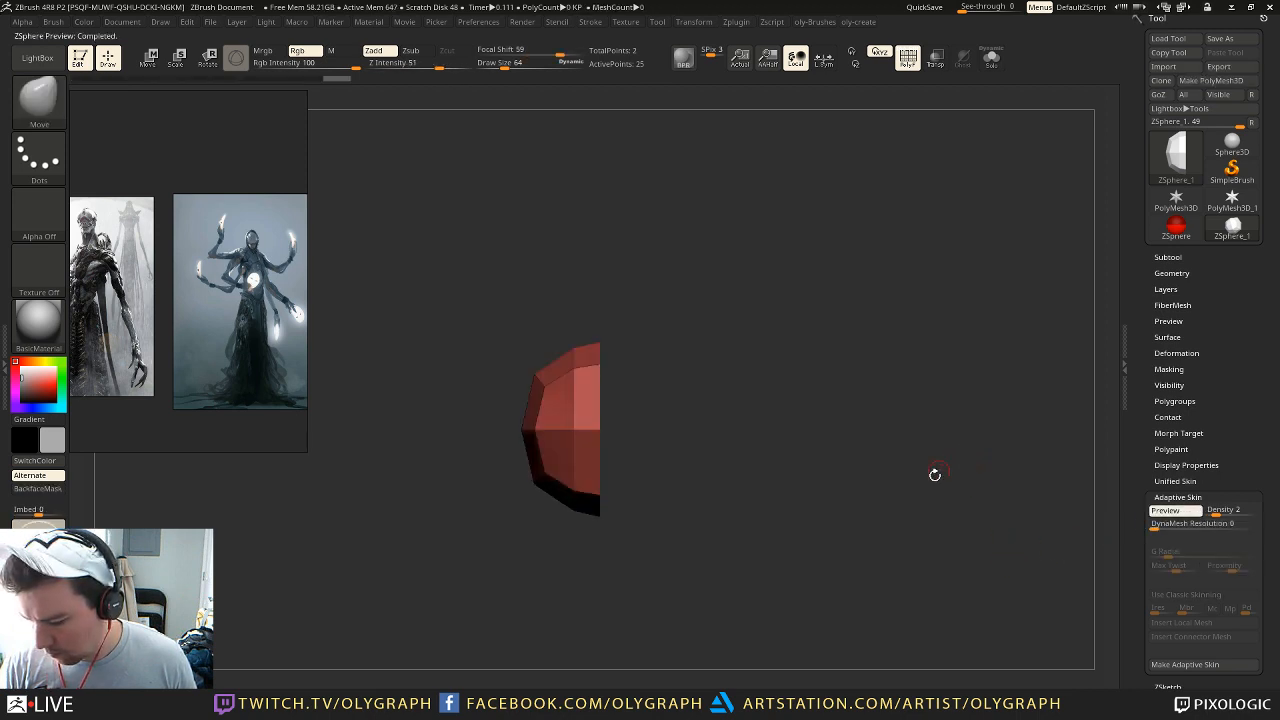
pyautogui.moveTo(842, 509); pyautogui.dragTo(836, 407)
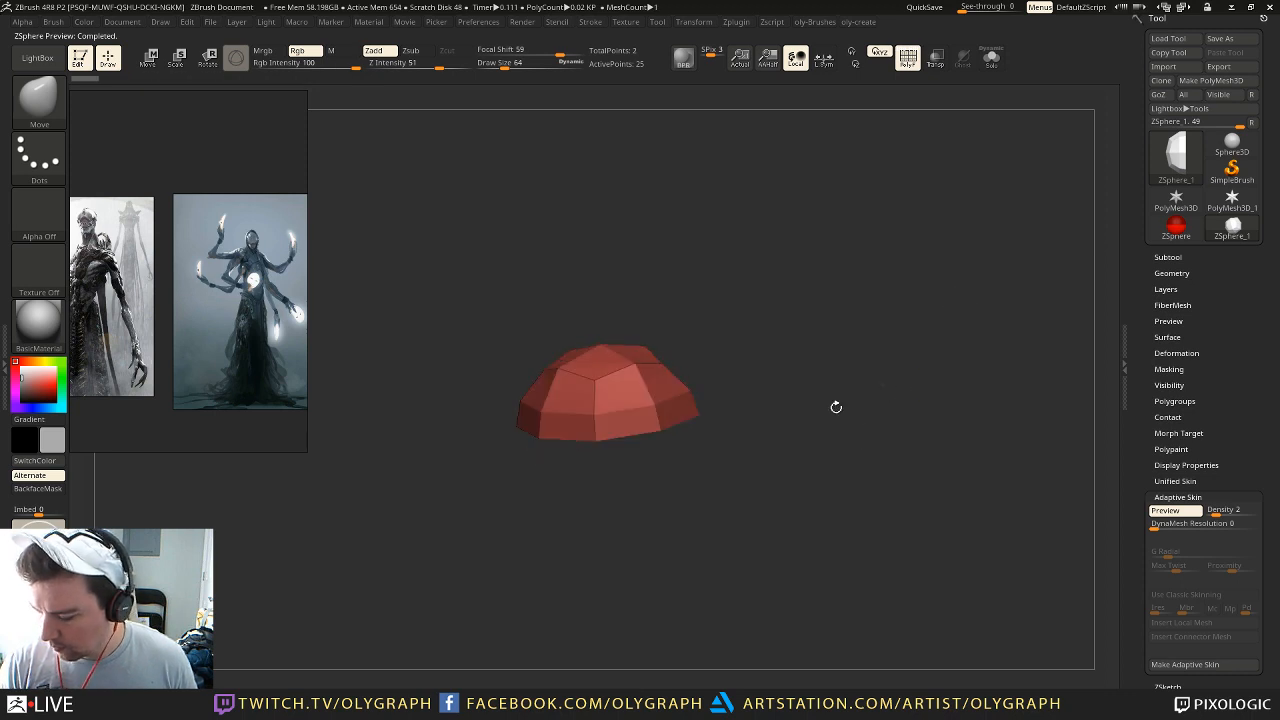
# Step: Delete the ZSphere_1 subtool and the remaining ZSphere tool
pyautogui.click(1170, 257)
pyautogui.click(1160, 620)
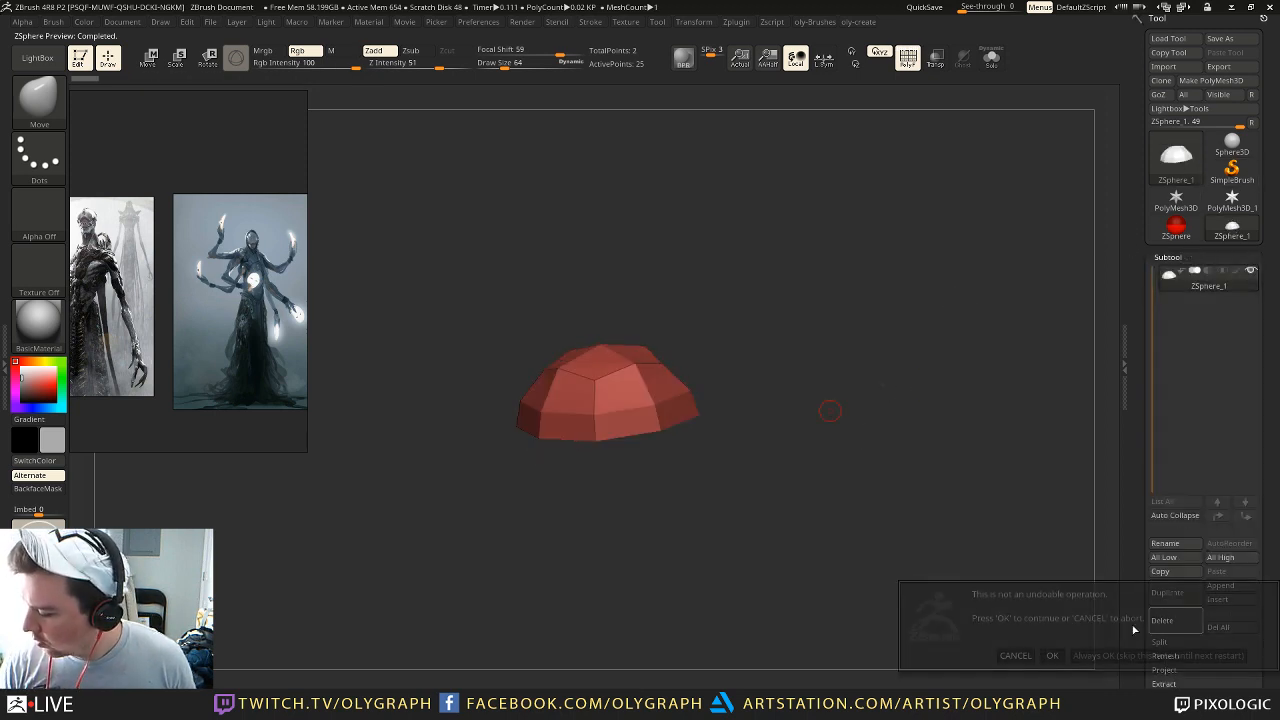
pyautogui.click(1051, 655)
pyautogui.click(1176, 225)
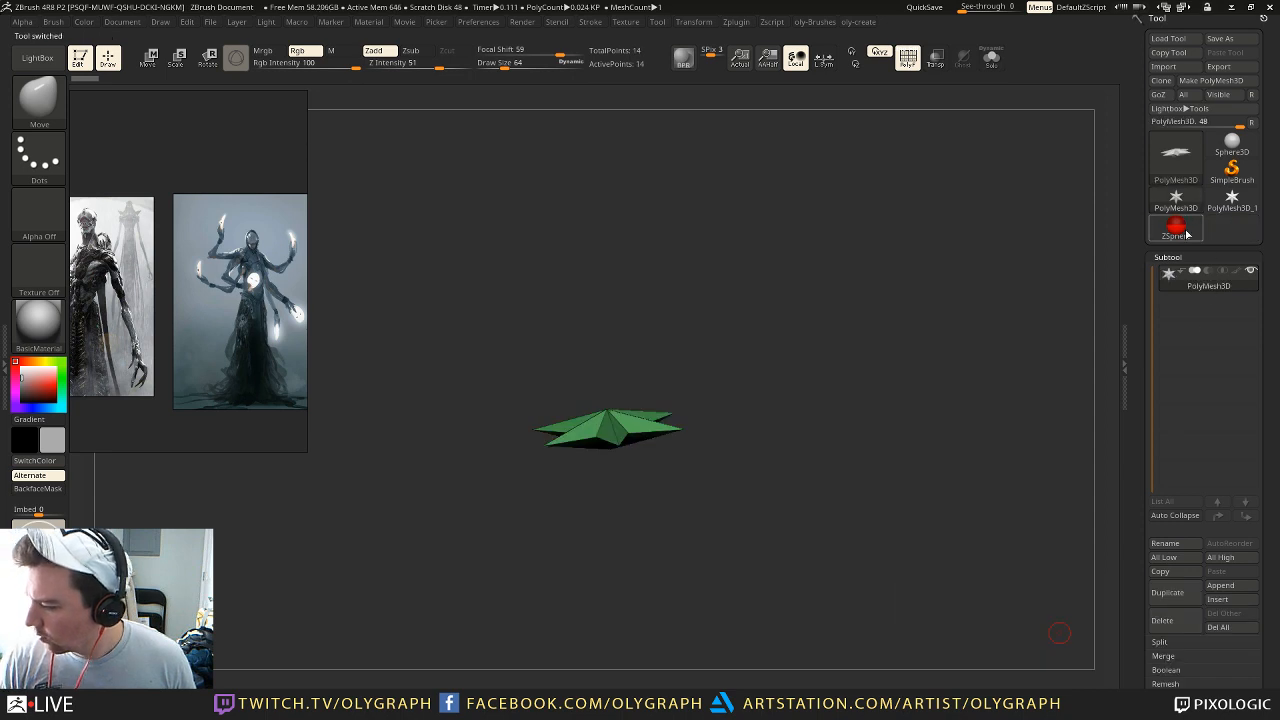
pyautogui.click(1162, 620)
pyautogui.click(1051, 651)
# Step: Check the available tools with PolyMesh3D_1 active, and close and restart ZBrush for a clean session
pyautogui.click(1232, 200)
pyautogui.click(1158, 176)
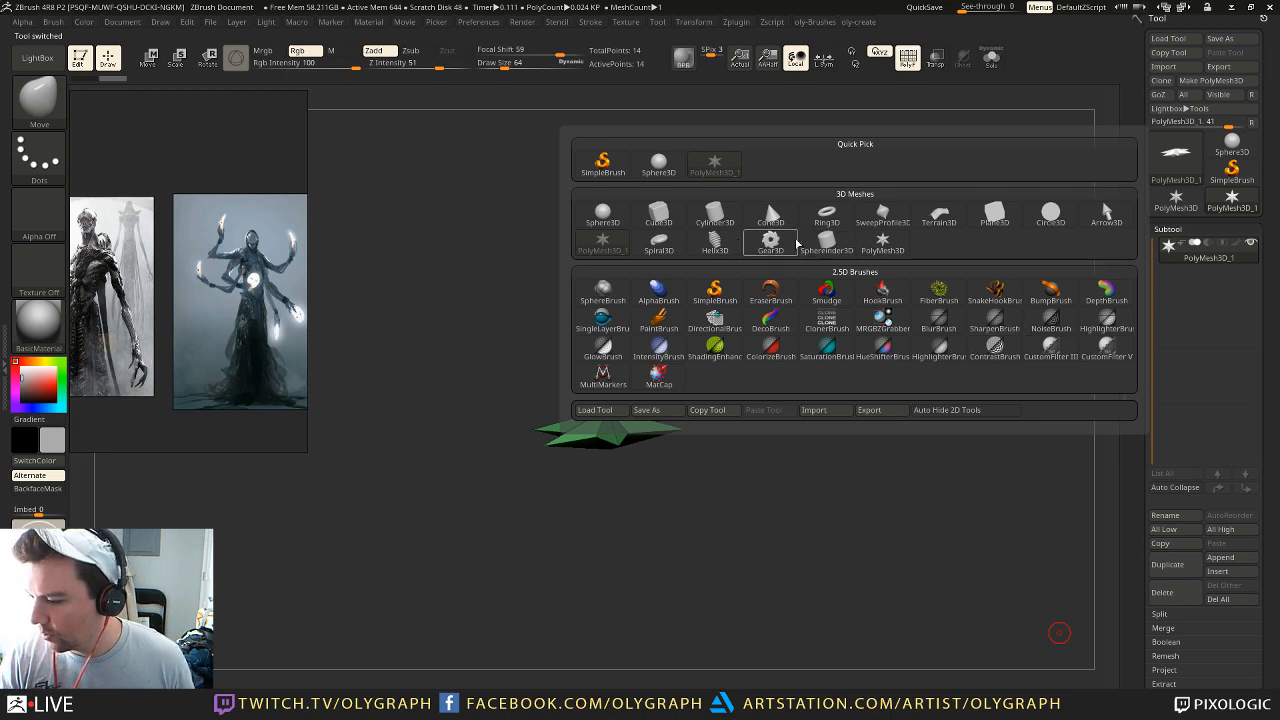
pyautogui.click(1267, 9)
pyautogui.click(652, 398)
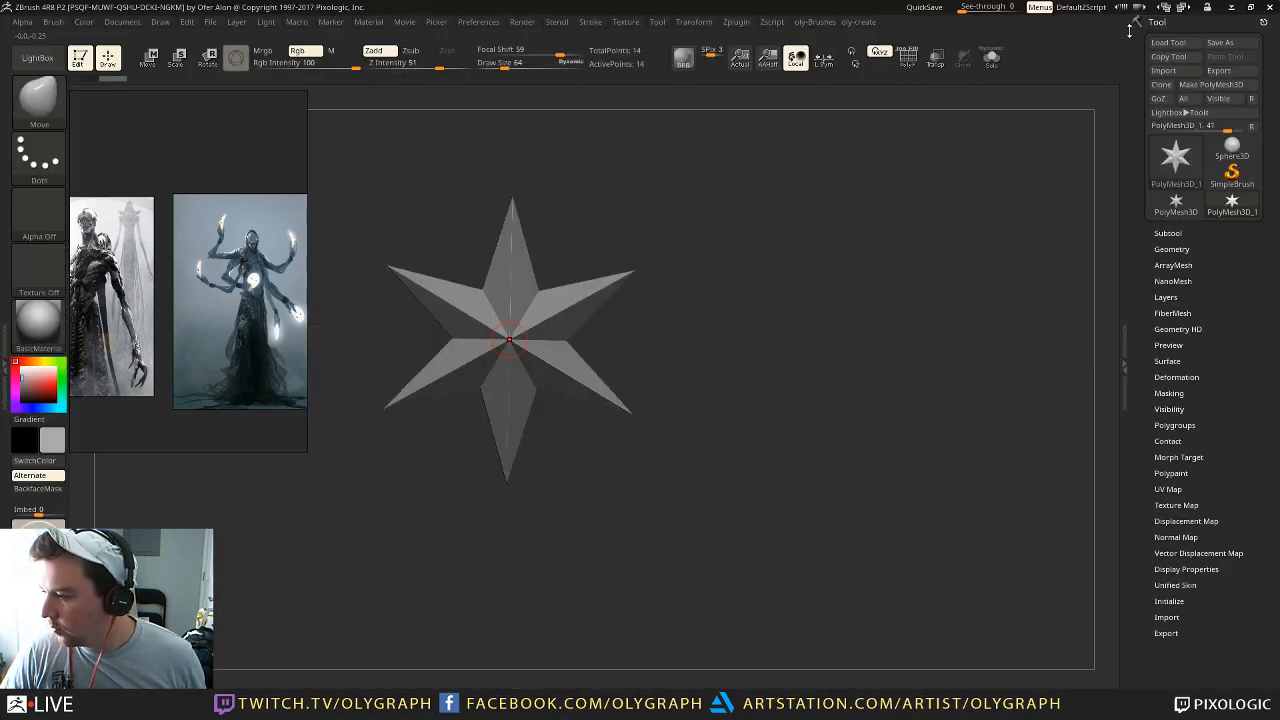
# Step: Switch from the PolyMesh3D_1 star to a fresh ZSphere tool and hide LightBox
pyautogui.press(',')
pyautogui.click(1177, 168)
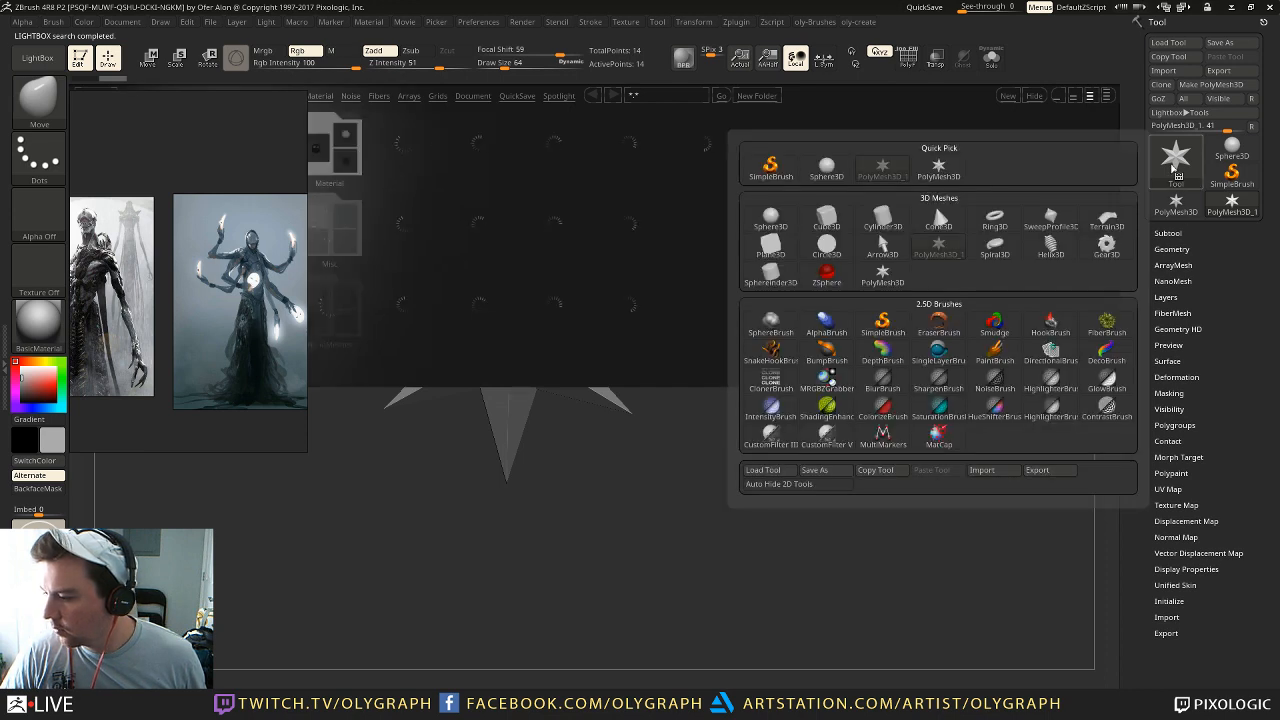
pyautogui.click(660, 235)
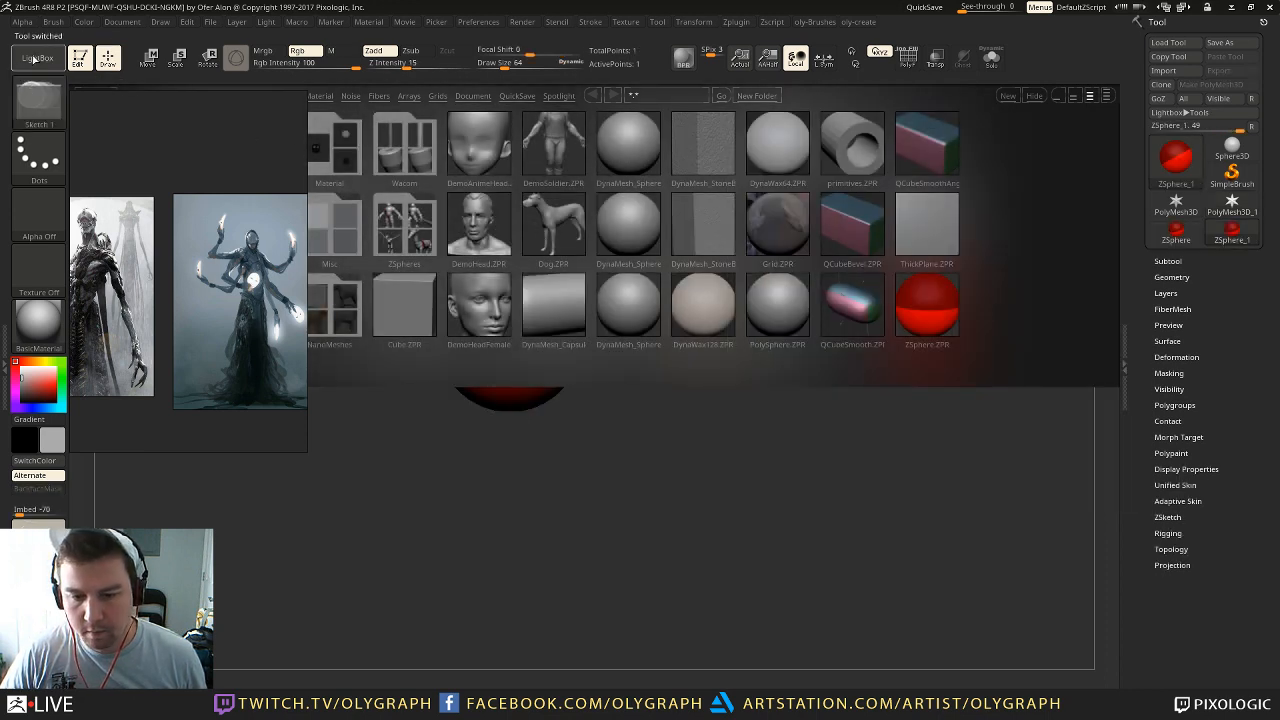
pyautogui.click(36, 59)
# Step: Preview the new ZSphere's adaptive skin with polyframe on and inspect it from several angles
pyautogui.press('a')
pyautogui.moveTo(703, 294)
pyautogui.mouseDown()
pyautogui.moveTo(623, 317)
pyautogui.moveTo(648, 314)
pyautogui.mouseUp()
pyautogui.hotkey('shift', 'f')
pyautogui.moveTo(647, 270); pyautogui.dragTo(1023, 366)
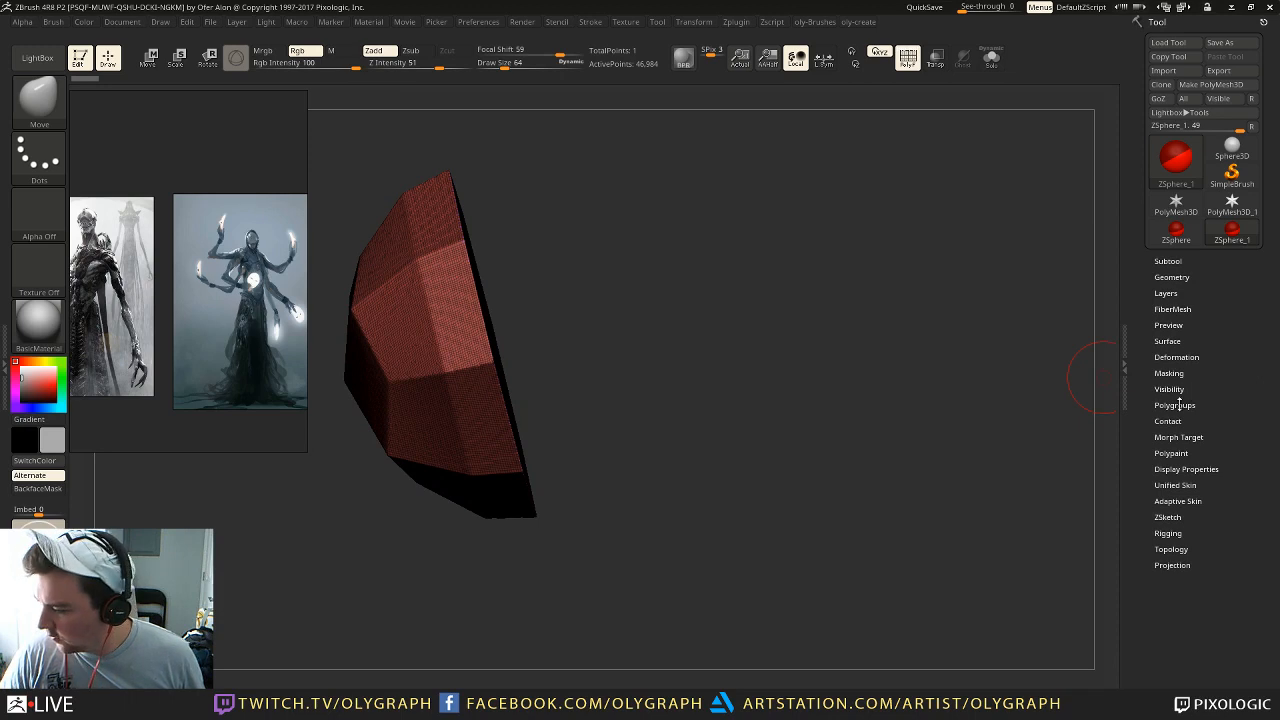
# Step: Set the adaptive skin's DynaMesh Resolution to 0 and check the preview from several angles
pyautogui.click(1178, 501)
pyautogui.moveTo(1152, 527); pyautogui.dragTo(1141, 528)
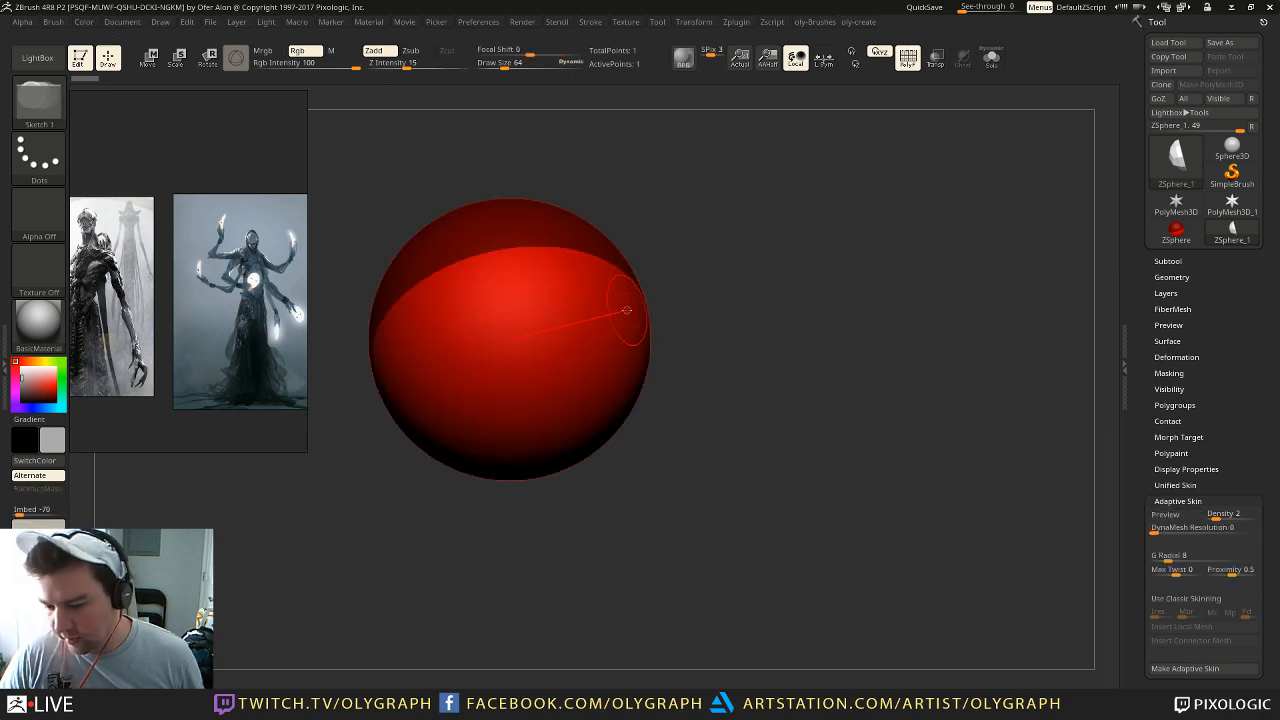
pyautogui.moveTo(784, 305); pyautogui.dragTo(474, 359)
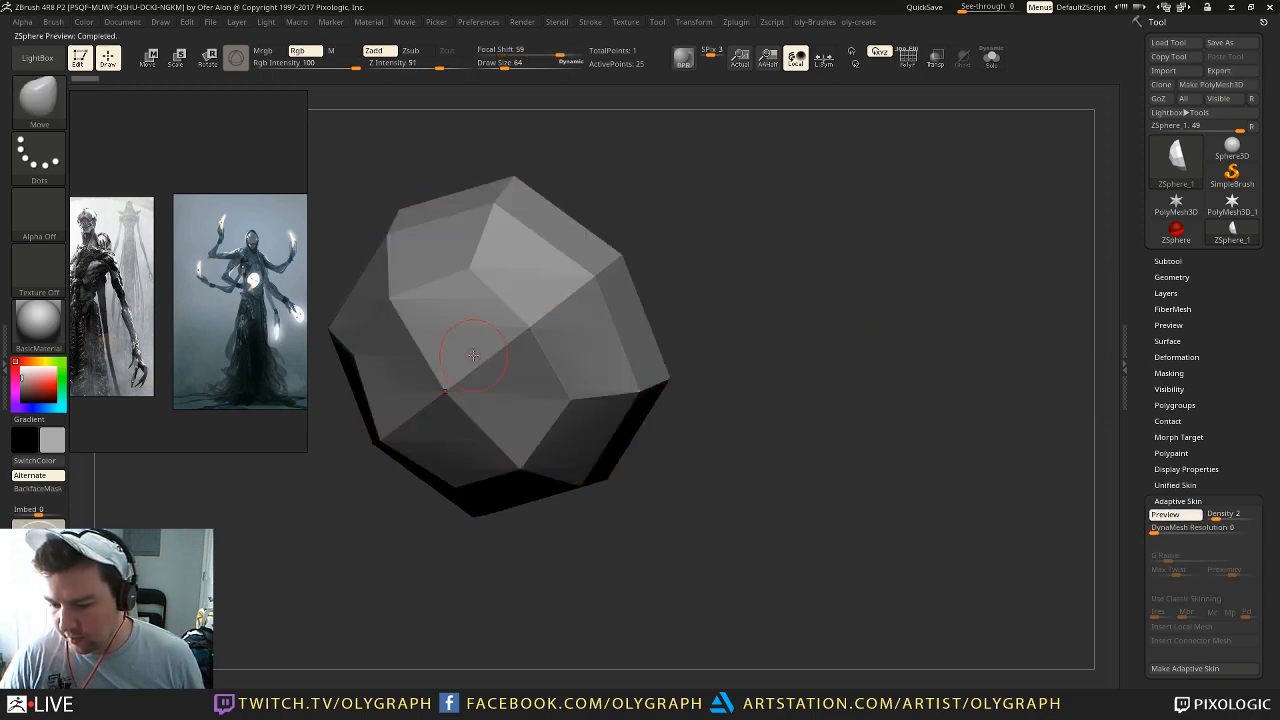
pyautogui.moveTo(878, 289); pyautogui.dragTo(823, 251)
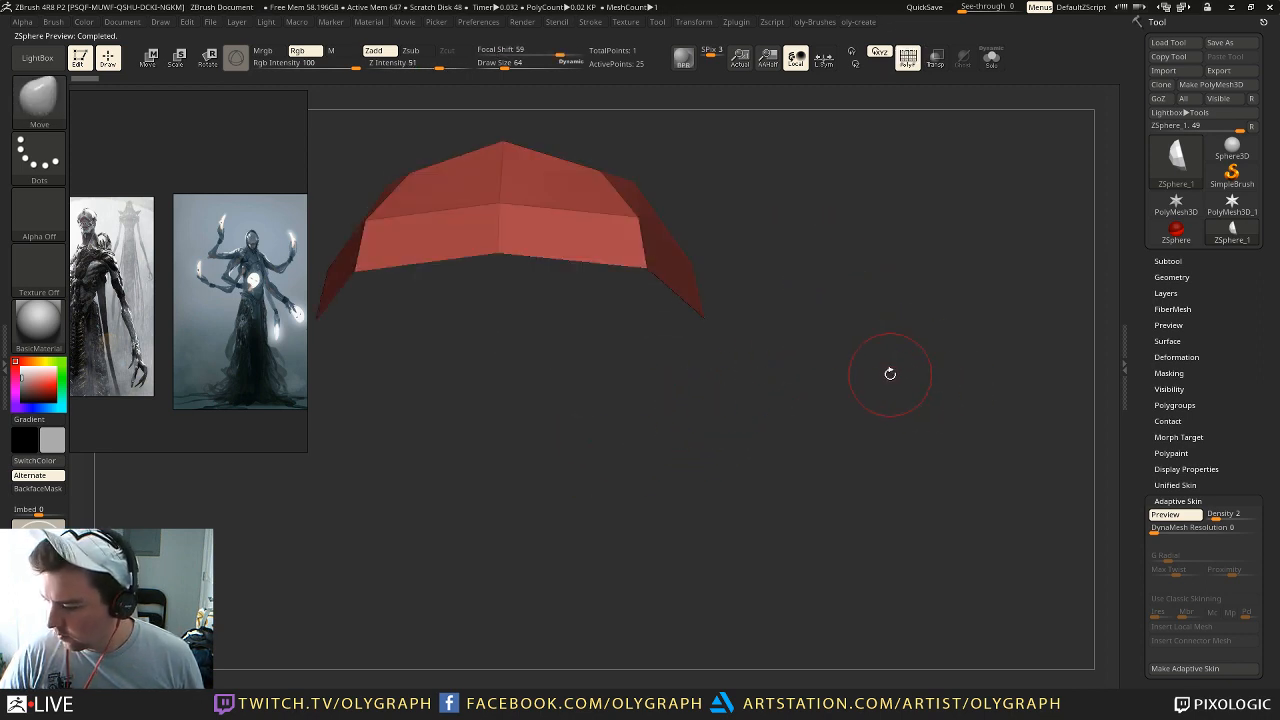
pyautogui.press('a')
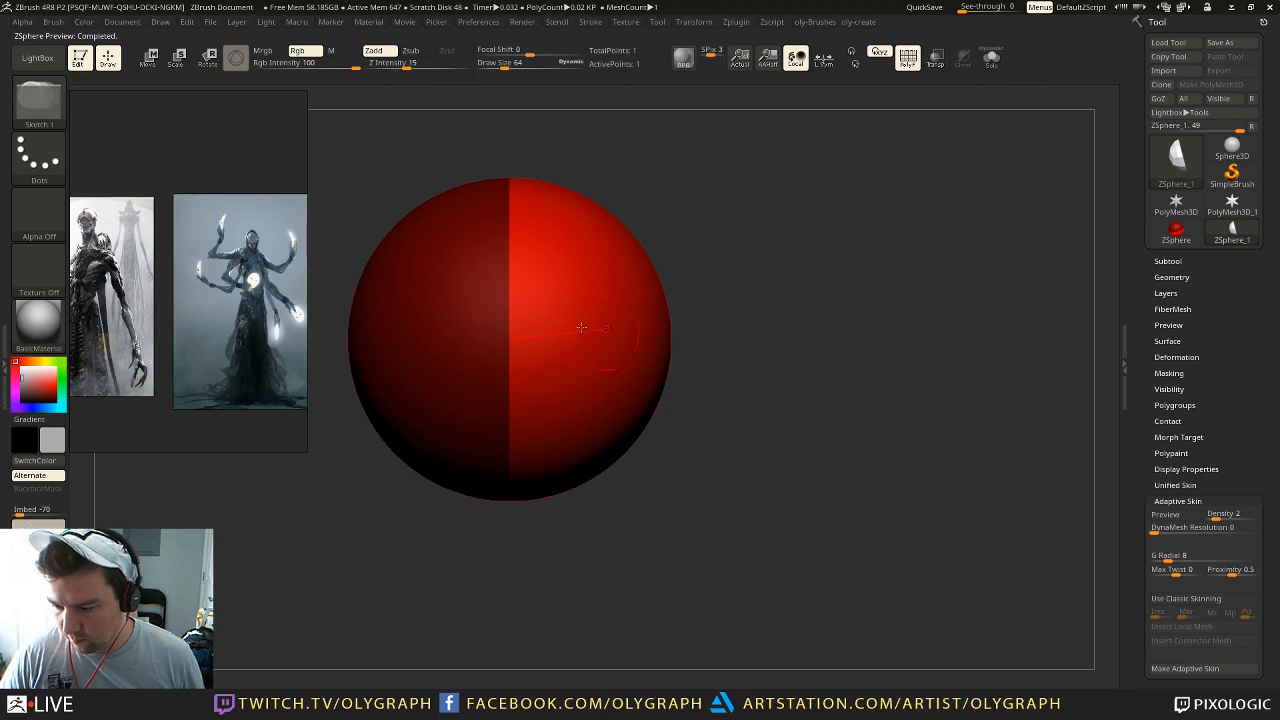
# Step: Add a mirrored pair of child ZSpheres on opposite sides of the root and check the adaptive skin preview
pyautogui.moveTo(504, 484); pyautogui.dragTo(537, 510)
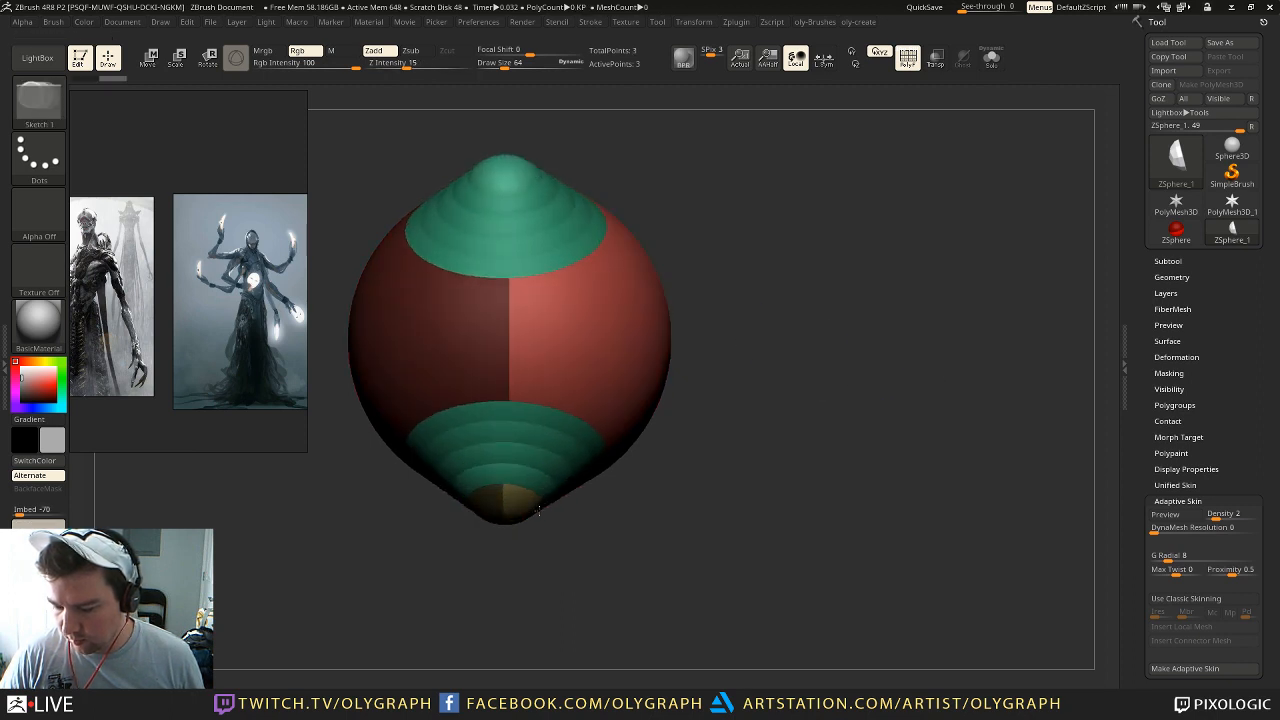
pyautogui.press('a')
pyautogui.moveTo(834, 443)
pyautogui.mouseDown()
pyautogui.moveTo(788, 438)
pyautogui.moveTo(818, 439)
pyautogui.moveTo(808, 509)
pyautogui.moveTo(797, 380)
pyautogui.moveTo(820, 477)
pyautogui.moveTo(864, 286)
pyautogui.moveTo(866, 320)
pyautogui.moveTo(820, 286)
pyautogui.moveTo(826, 309)
pyautogui.moveTo(846, 287)
pyautogui.moveTo(826, 304)
pyautogui.moveTo(837, 334)
pyautogui.moveTo(809, 277)
pyautogui.mouseUp()
pyautogui.press('a')
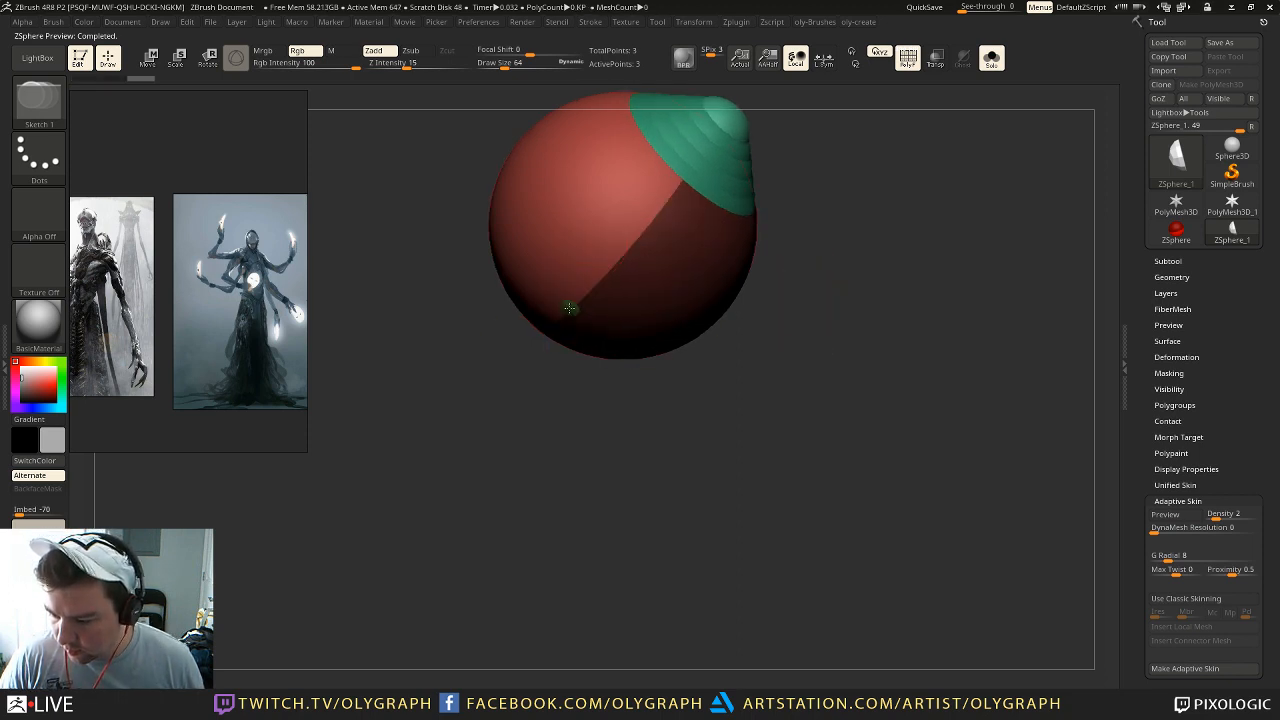
# Step: Add a child ZSphere on the root's underside along the symmetry line and pull it down to form a tapered torso
pyautogui.moveTo(569, 308); pyautogui.dragTo(596, 345)
pyautogui.moveTo(612, 520)
pyautogui.mouseDown()
pyautogui.moveTo(668, 563)
pyautogui.moveTo(682, 548)
pyautogui.mouseUp()
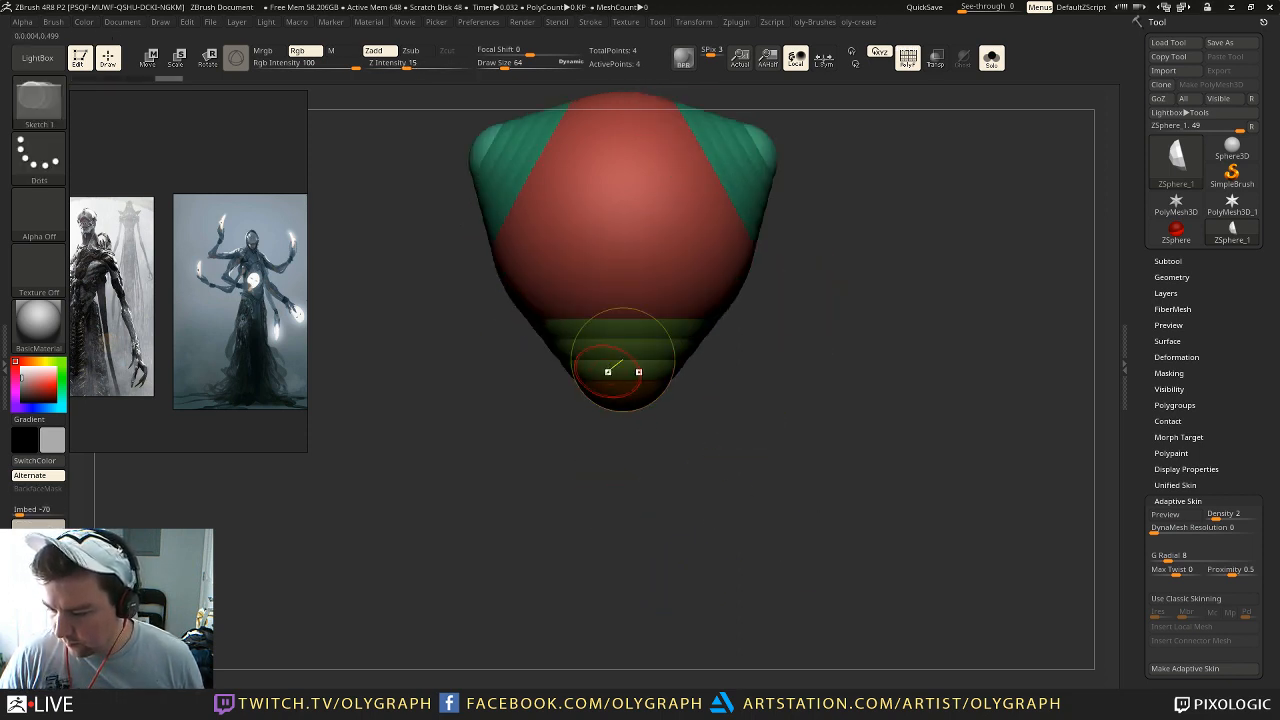
pyautogui.press('w')
pyautogui.moveTo(609, 371); pyautogui.dragTo(613, 505)
# Step: Preview the torso's adaptive skin and inspect it from several angles with polyframe toggled
pyautogui.press('a')
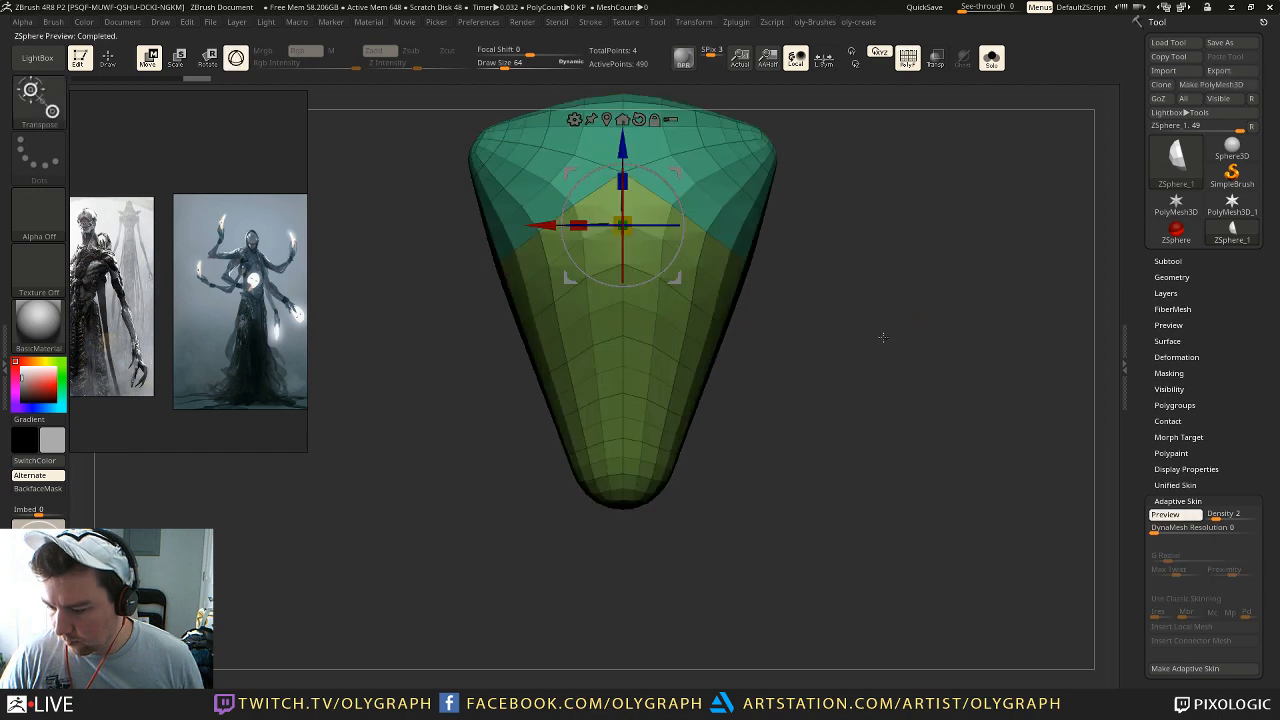
pyautogui.press('a')
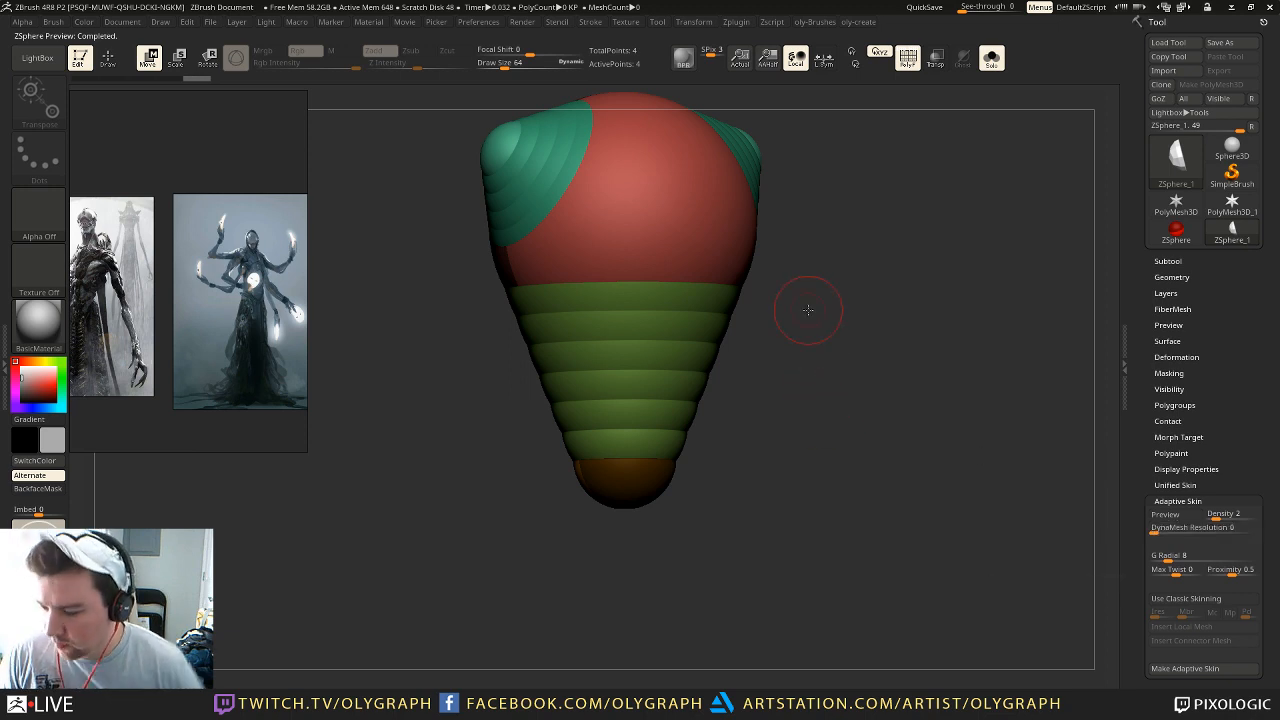
pyautogui.press('a')
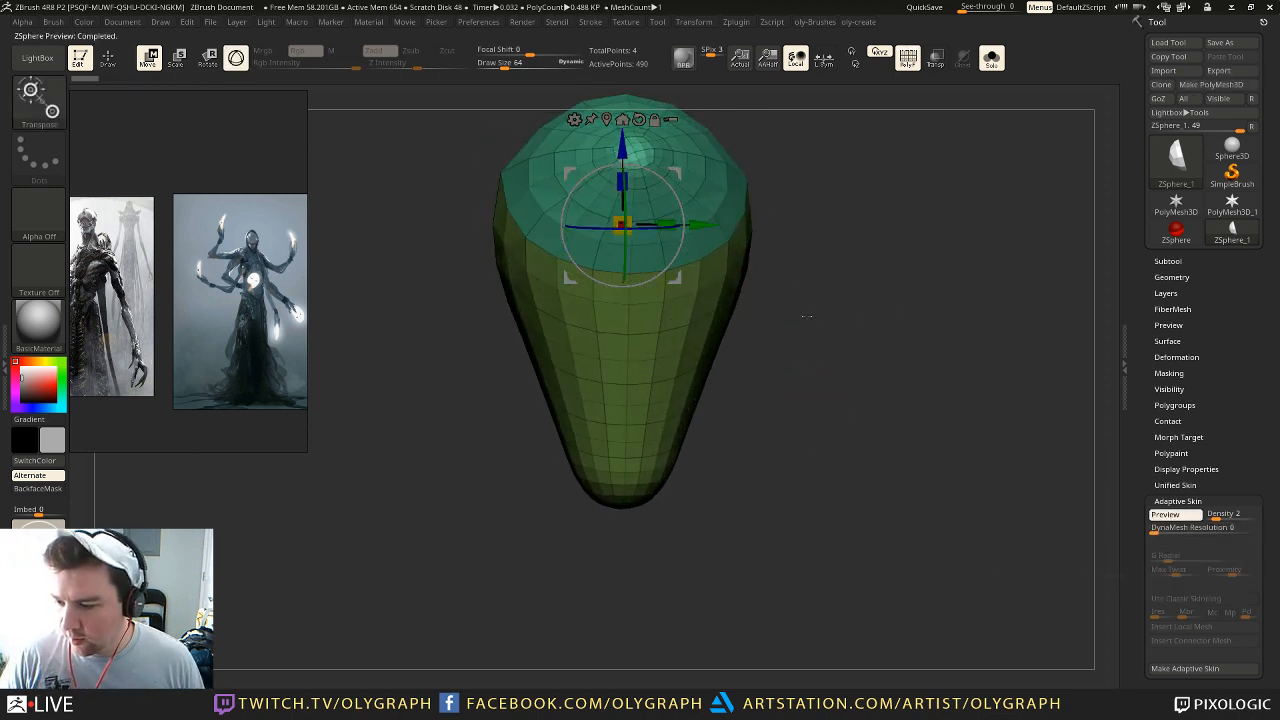
pyautogui.hotkey('shift', 'f')
pyautogui.moveTo(855, 336); pyautogui.dragTo(864, 316)
pyautogui.hotkey('shift', 'f')
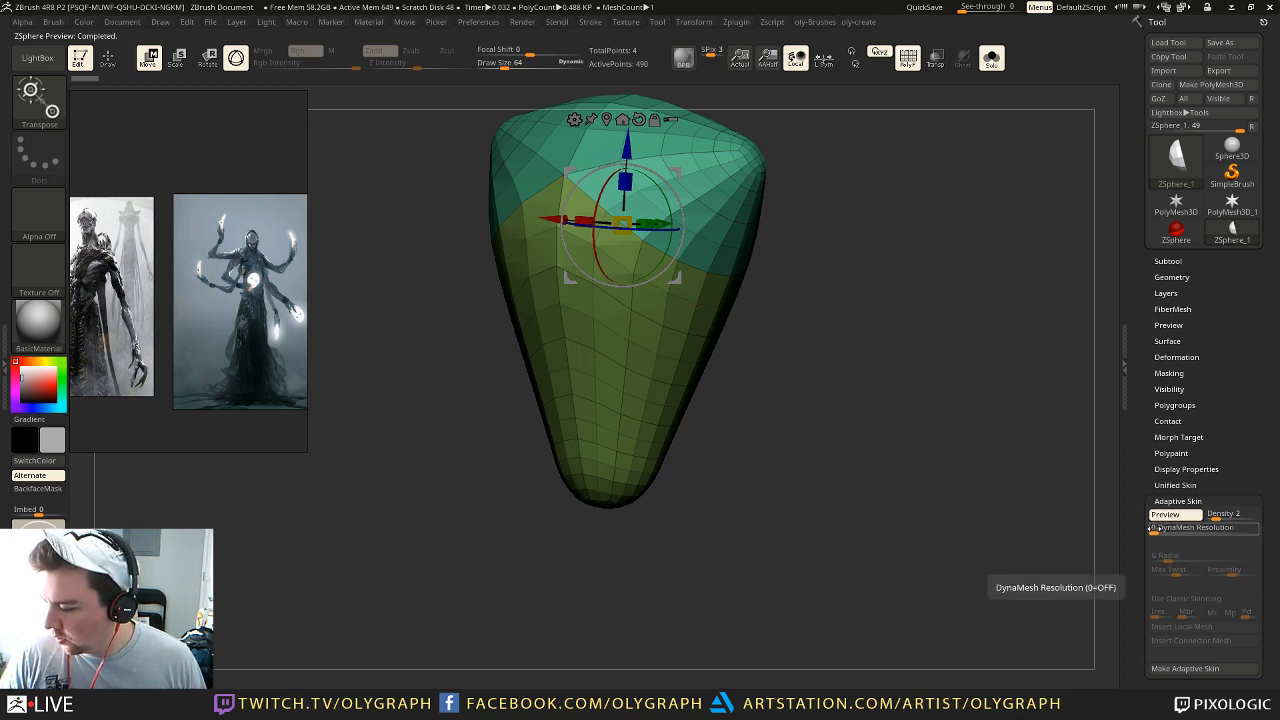
# Step: Try a DynaMesh Resolution of 224 on the torso skin, return it to 0, and recheck the preview
pyautogui.moveTo(1154, 529); pyautogui.dragTo(1156, 530)
pyautogui.press('Return')
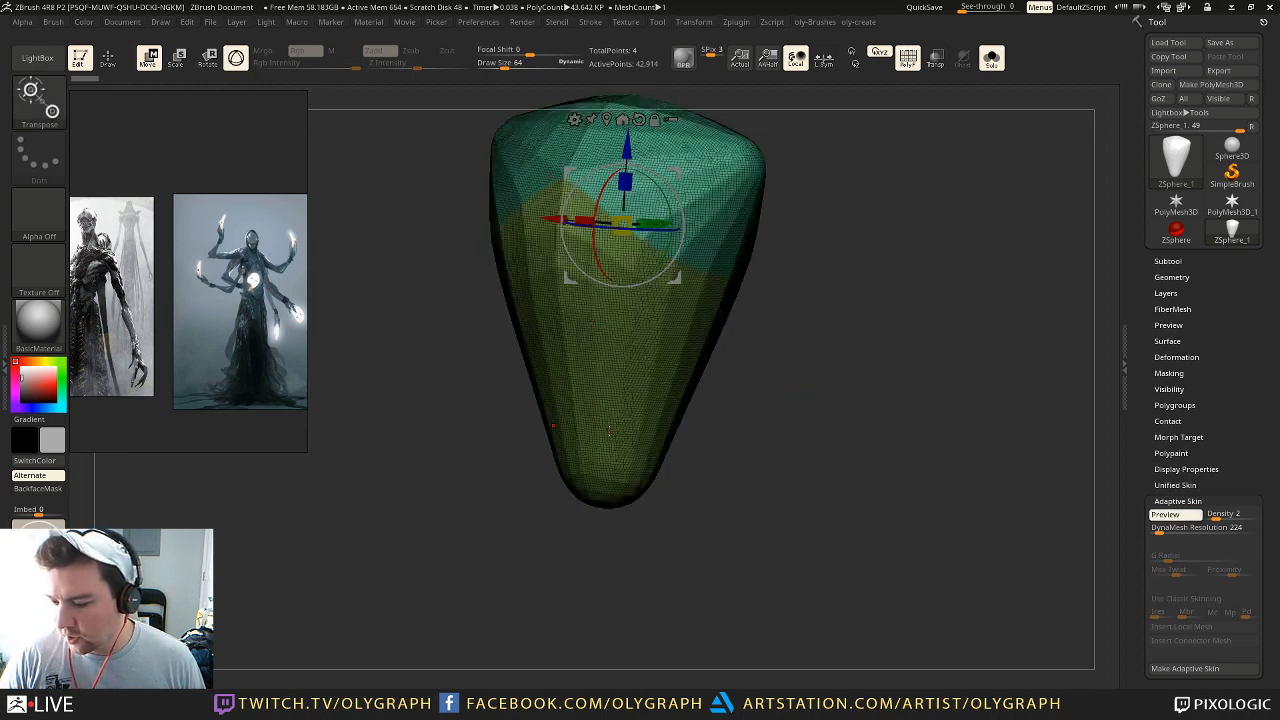
pyautogui.moveTo(1158, 530); pyautogui.dragTo(1143, 529)
pyautogui.press('a')
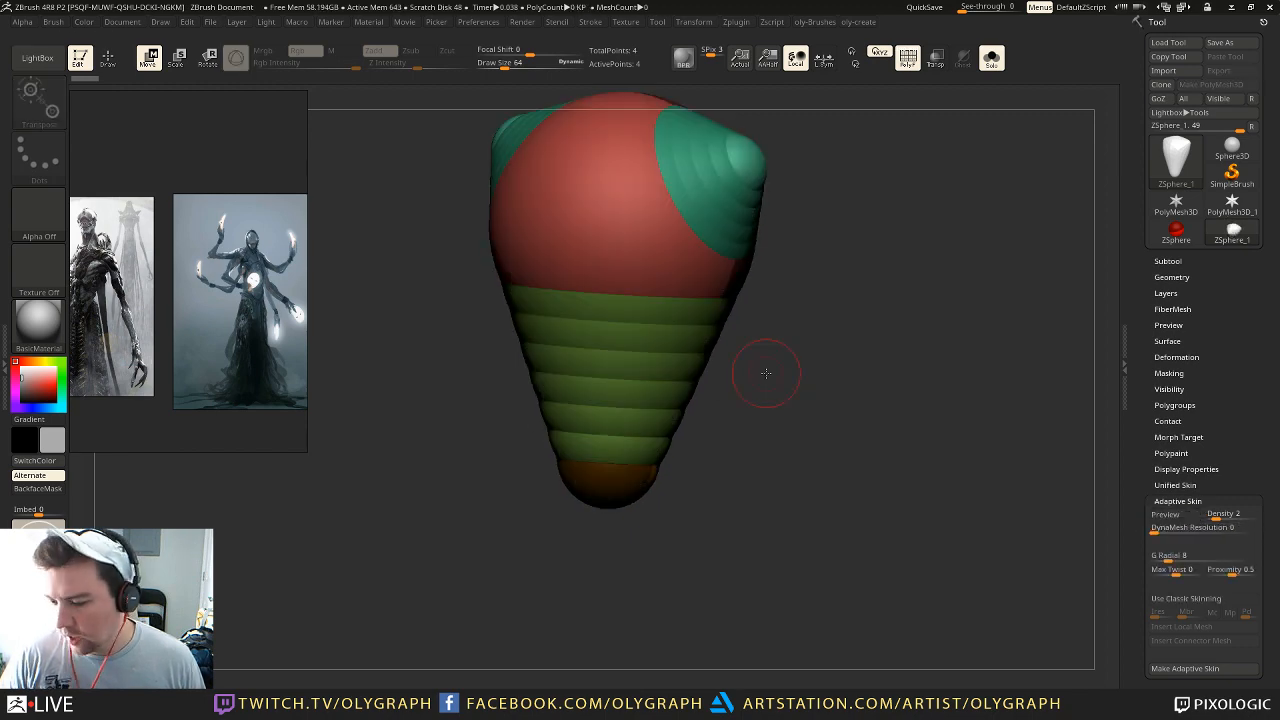
pyautogui.press('a')
pyautogui.moveTo(854, 386)
pyautogui.mouseDown()
pyautogui.moveTo(789, 379)
pyautogui.moveTo(886, 380)
pyautogui.moveTo(867, 382)
pyautogui.mouseUp()
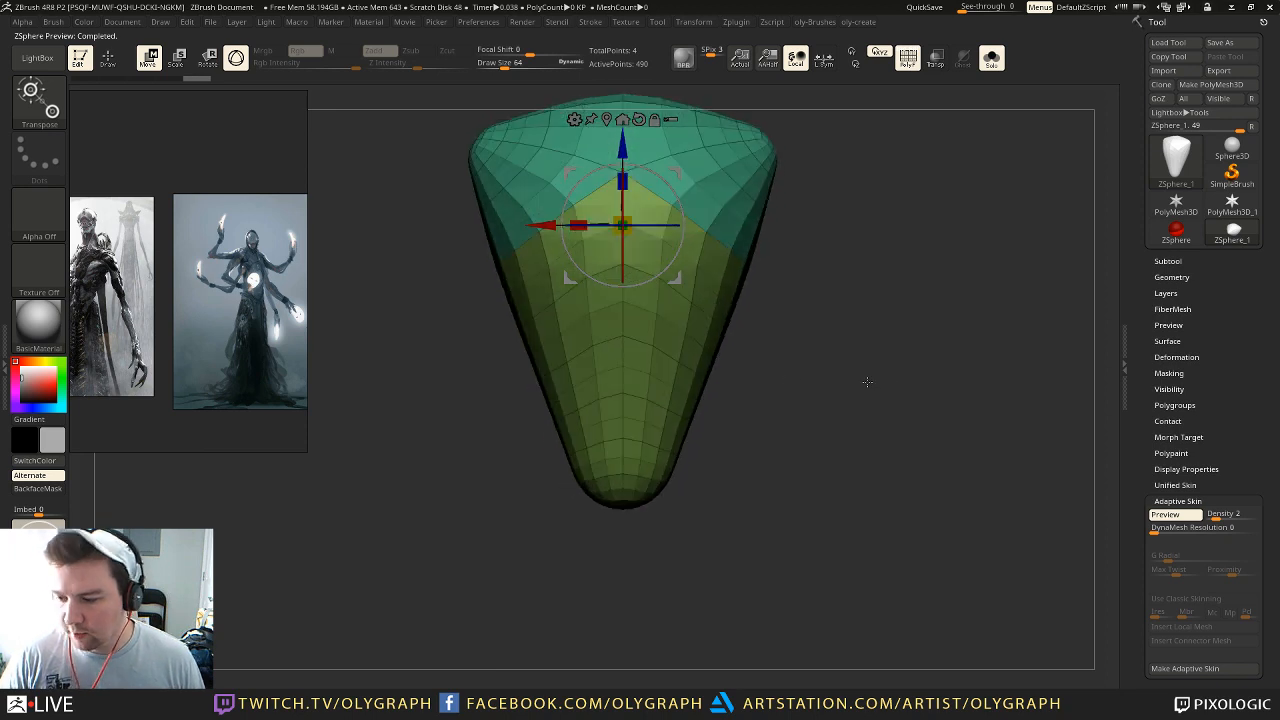
# Step: Leave the adaptive skin preview and move the torso's lower ZSphere so the chain angles away from vertical
pyautogui.press('q')
pyautogui.press('a')
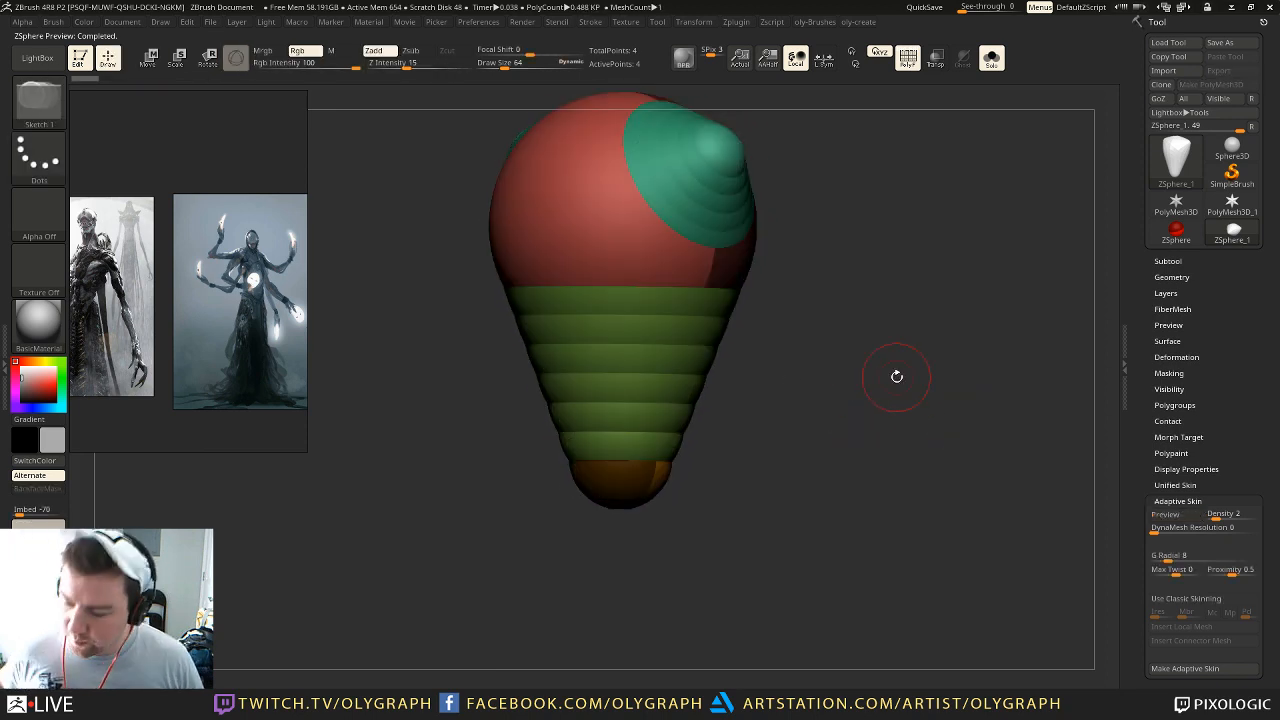
pyautogui.press('w')
pyautogui.moveTo(612, 492)
pyautogui.mouseDown()
pyautogui.moveTo(590, 424)
pyautogui.moveTo(580, 451)
pyautogui.moveTo(658, 469)
pyautogui.moveTo(688, 448)
pyautogui.moveTo(678, 456)
pyautogui.mouseUp()
pyautogui.press('q')
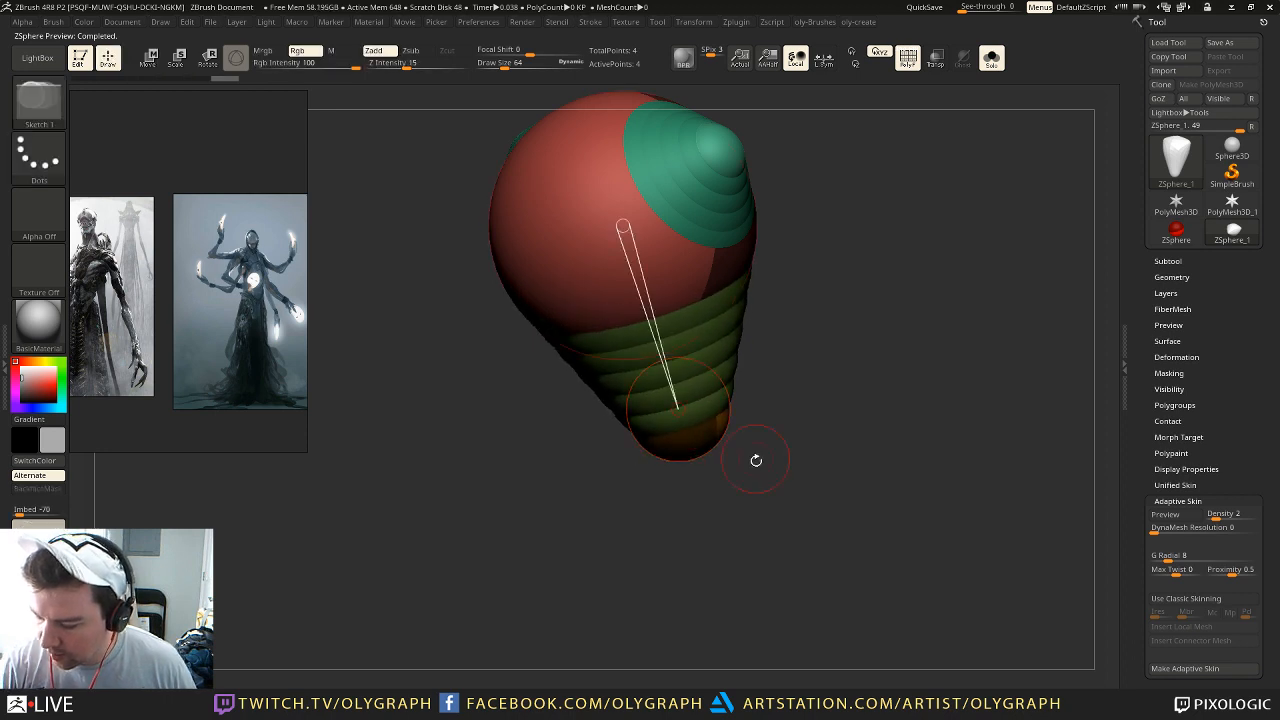
# Step: Undo the misplaced ZSphere and add a smaller child ZSphere at the bottom of the torso on the symmetry line
pyautogui.moveTo(677, 459); pyautogui.dragTo(724, 428, button='right')
pyautogui.moveTo(683, 482); pyautogui.dragTo(710, 491)
pyautogui.hotkey('ctrl', 'z')
pyautogui.keyDown('shift'); pyautogui.moveTo(790, 503); pyautogui.dragTo(825, 511); pyautogui.keyUp('shift')
pyautogui.keyDown('alt'); pyautogui.moveTo(879, 452); pyautogui.dragTo(786, 372); pyautogui.keyUp('alt')
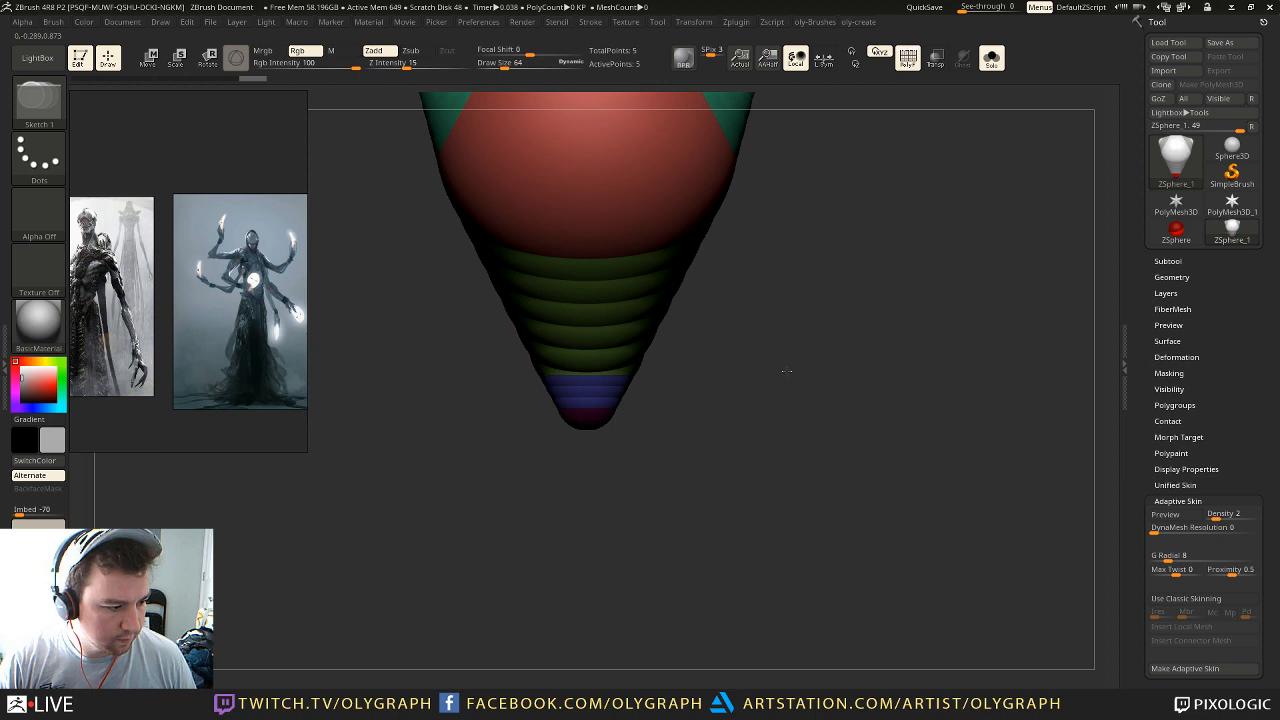
pyautogui.keyDown('alt'); pyautogui.moveTo(786, 371); pyautogui.dragTo(783, 365); pyautogui.keyUp('alt')
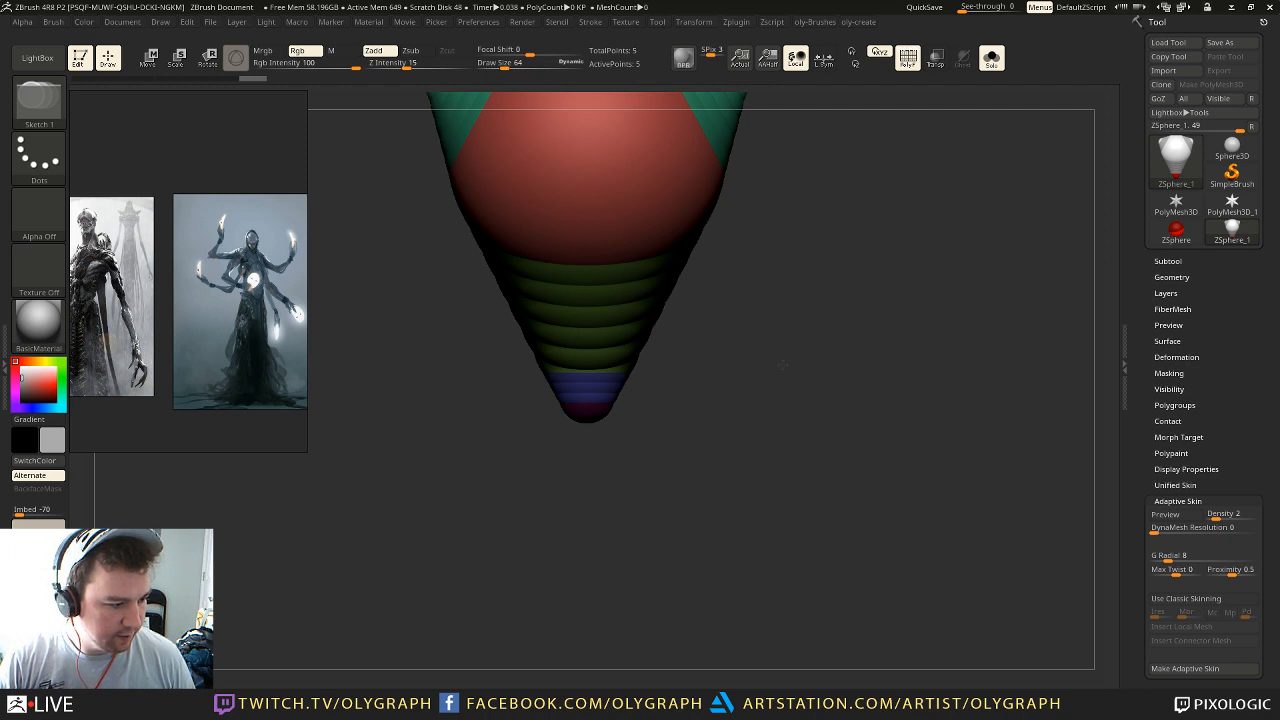
# Step: Pull the bottom ZSpheres down to lengthen the torso and adjust their scale
pyautogui.press('w')
pyautogui.moveTo(735, 406); pyautogui.dragTo(583, 457)
pyautogui.moveTo(709, 387); pyautogui.dragTo(768, 640)
pyautogui.press('e')
pyautogui.moveTo(758, 329); pyautogui.dragTo(790, 310)
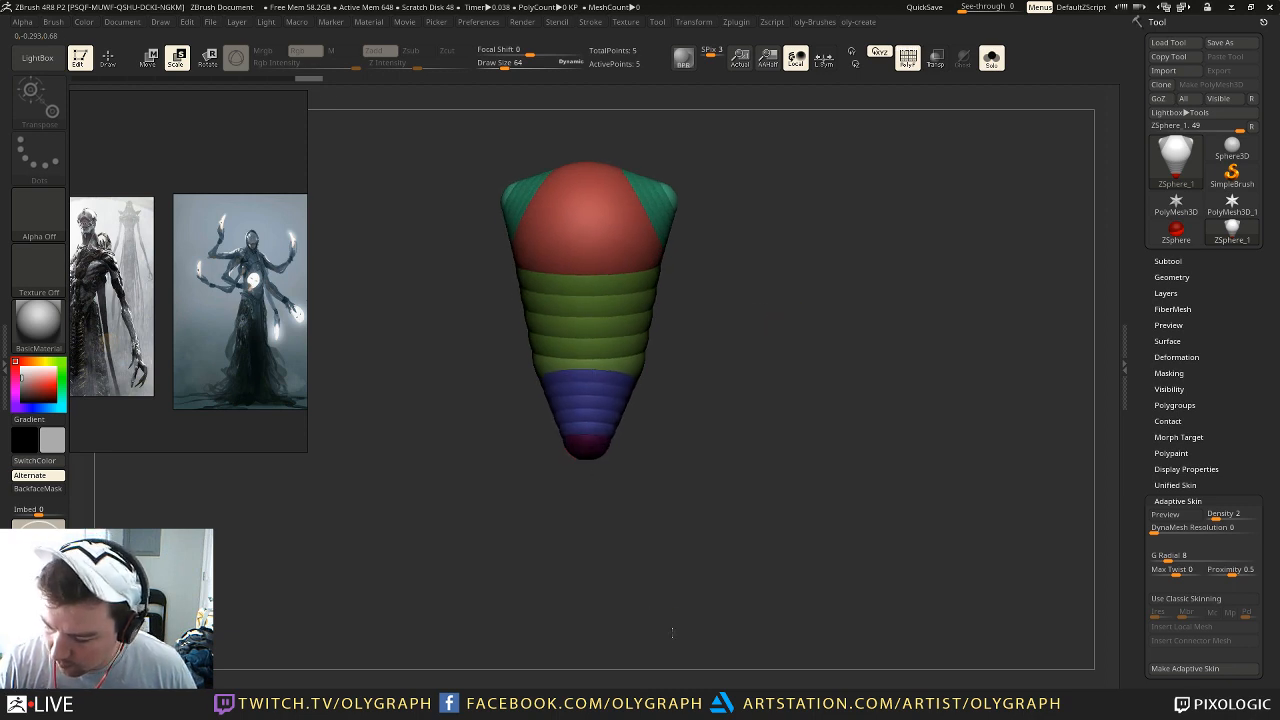
# Step: Reposition the waist ZSphere and pull the tip ZSphere far down to form a long lower body
pyautogui.moveTo(714, 429); pyautogui.dragTo(682, 392)
pyautogui.press('w')
pyautogui.moveTo(642, 334); pyautogui.dragTo(628, 288)
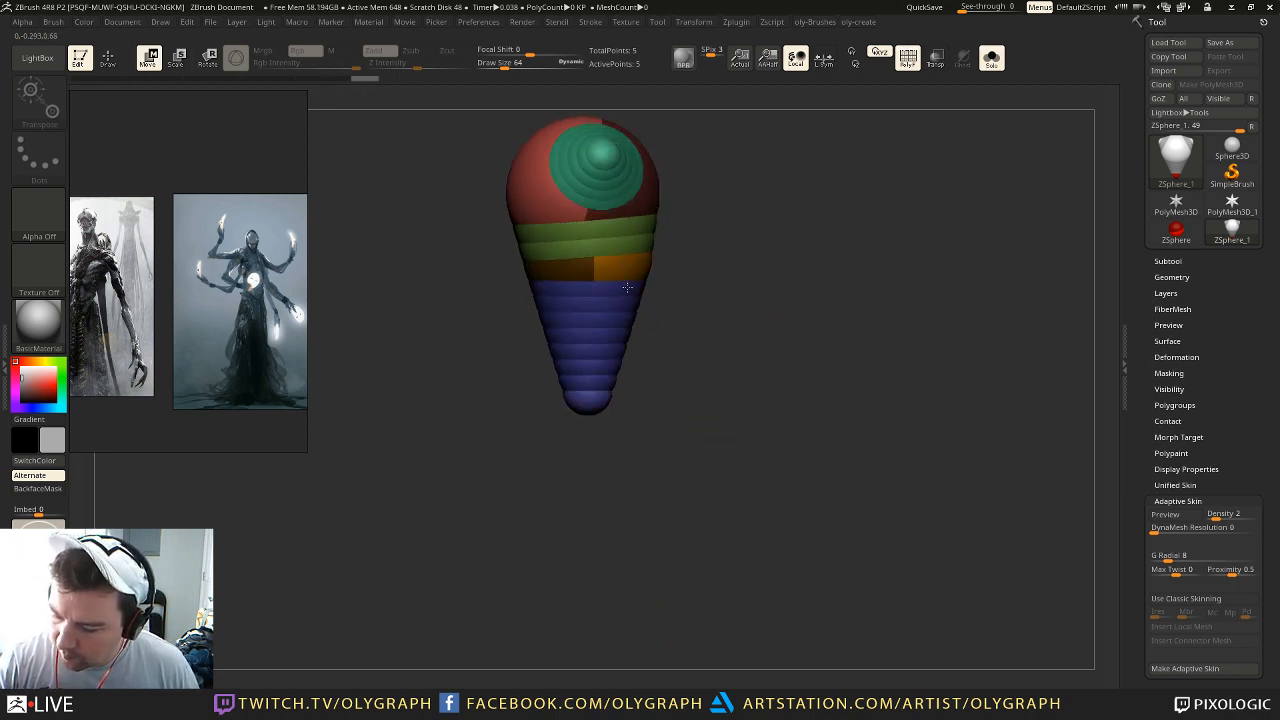
pyautogui.moveTo(584, 402); pyautogui.dragTo(587, 682)
pyautogui.keyDown('alt'); pyautogui.moveTo(732, 520); pyautogui.dragTo(757, 380); pyautogui.keyUp('alt')
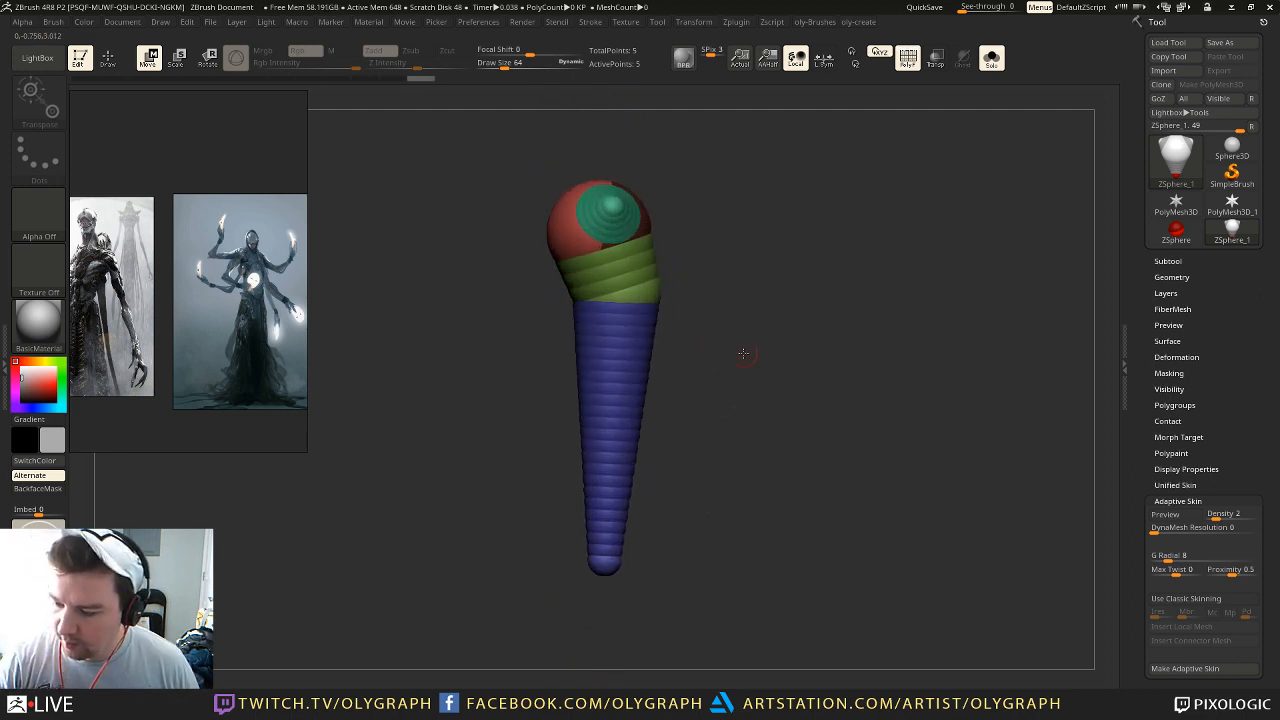
# Step: Insert a ZSphere in the upper part of the long lower-body link and check it in the adaptive skin preview
pyautogui.press('e')
pyautogui.moveTo(484, 212); pyautogui.dragTo(540, 292)
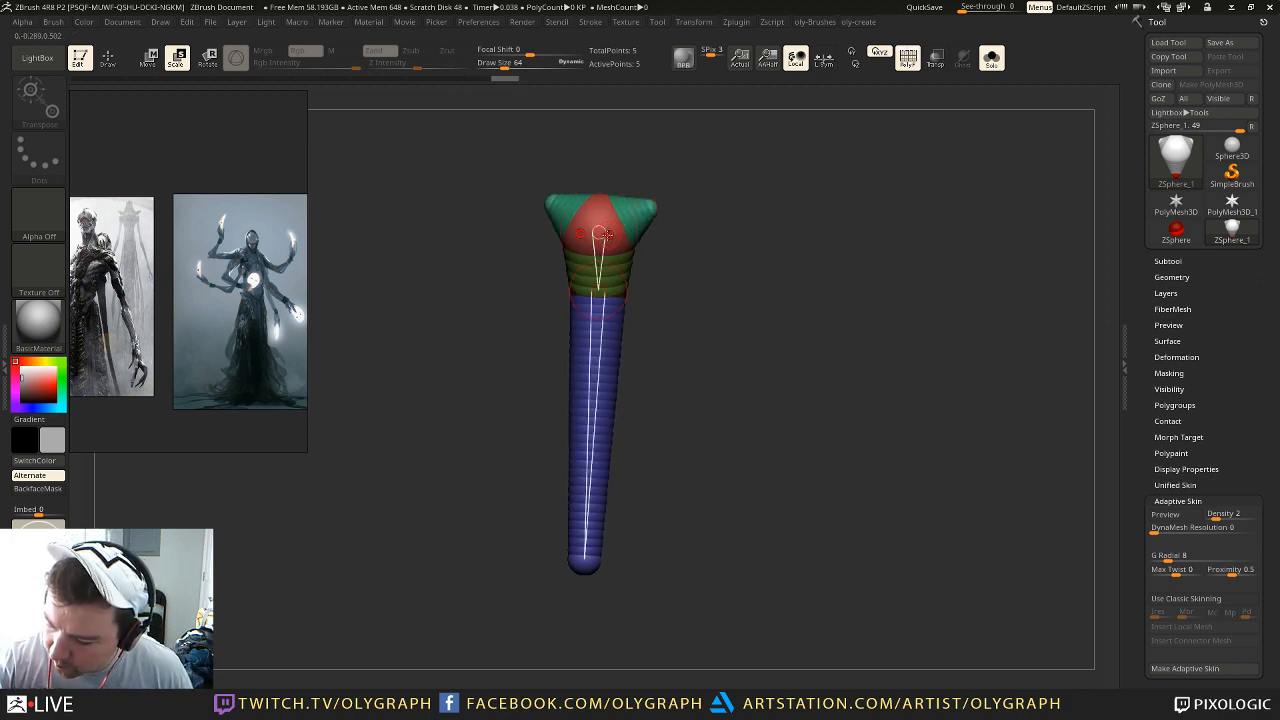
pyautogui.press('q')
pyautogui.press('e')
pyautogui.press('a')
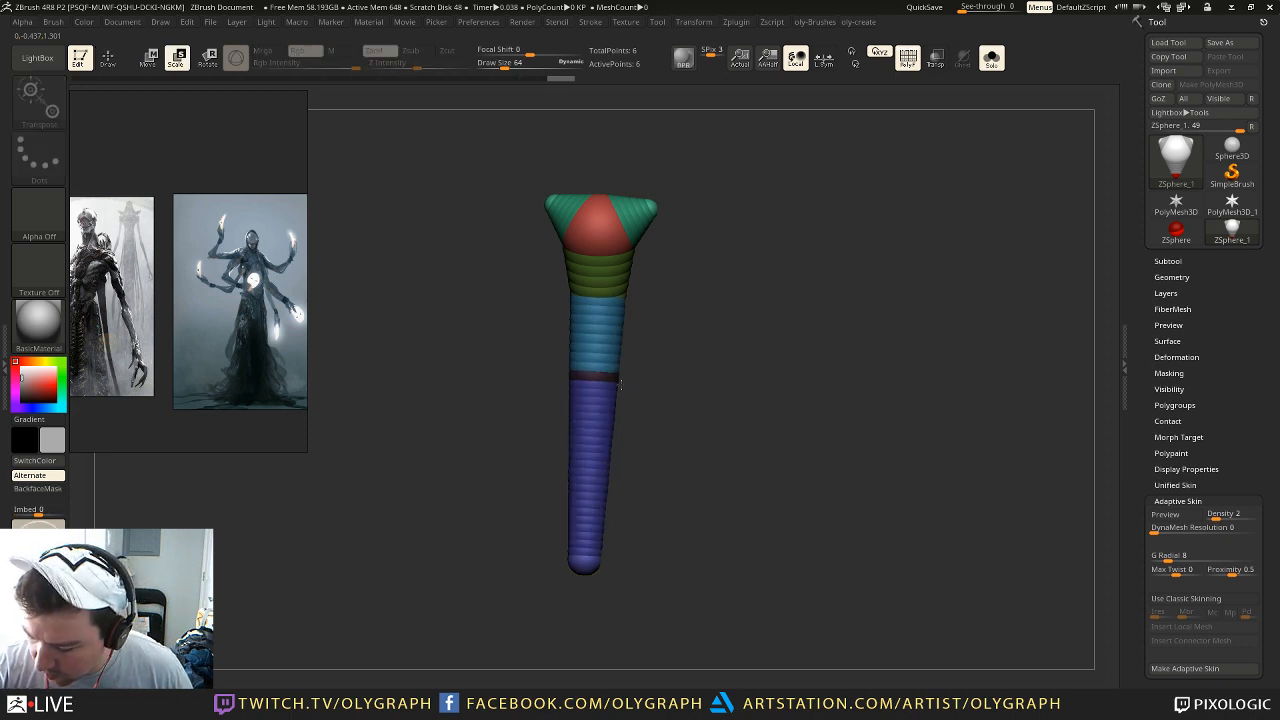
pyautogui.moveTo(704, 318)
pyautogui.mouseDown()
pyautogui.moveTo(664, 330)
pyautogui.moveTo(737, 323)
pyautogui.moveTo(694, 302)
pyautogui.mouseUp()
pyautogui.press('a')
pyautogui.press('a')
# Step: Move the inserted ZSphere backward in side view so the chain bends below the shoulders
pyautogui.press('w')
pyautogui.moveTo(629, 364)
pyautogui.mouseDown()
pyautogui.moveTo(673, 339)
pyautogui.moveTo(644, 351)
pyautogui.mouseUp()
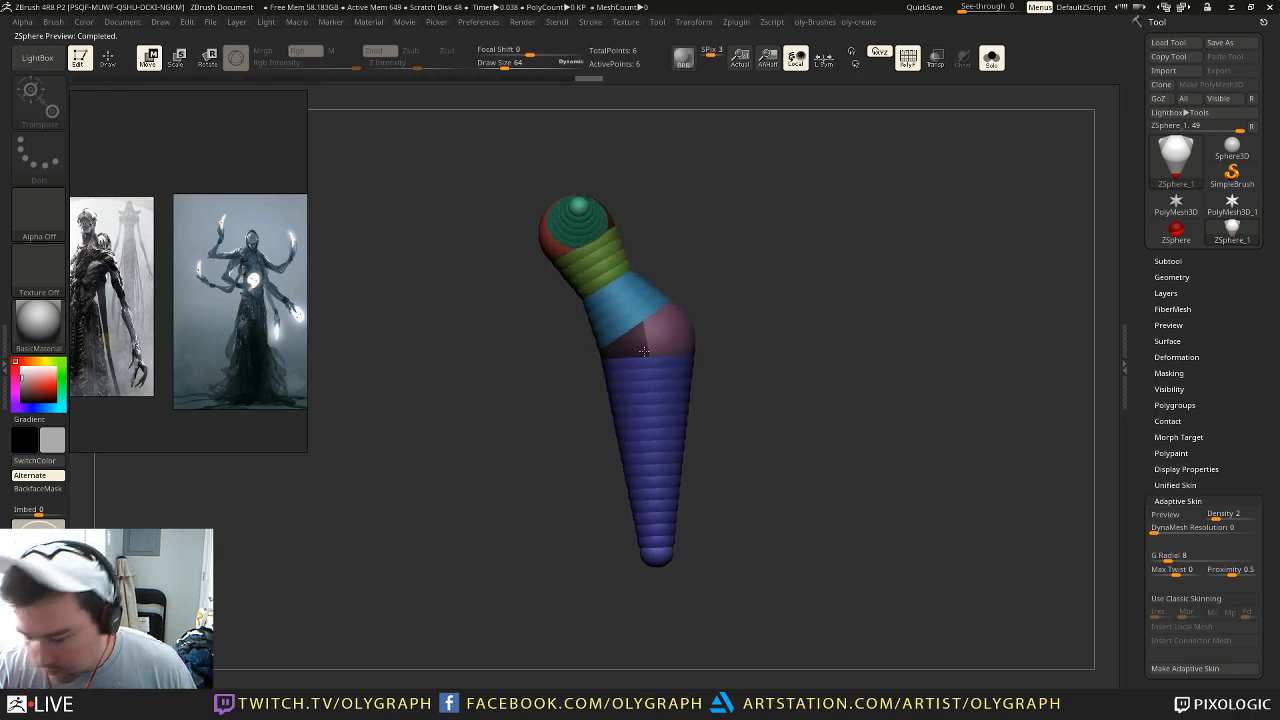
pyautogui.press('a')
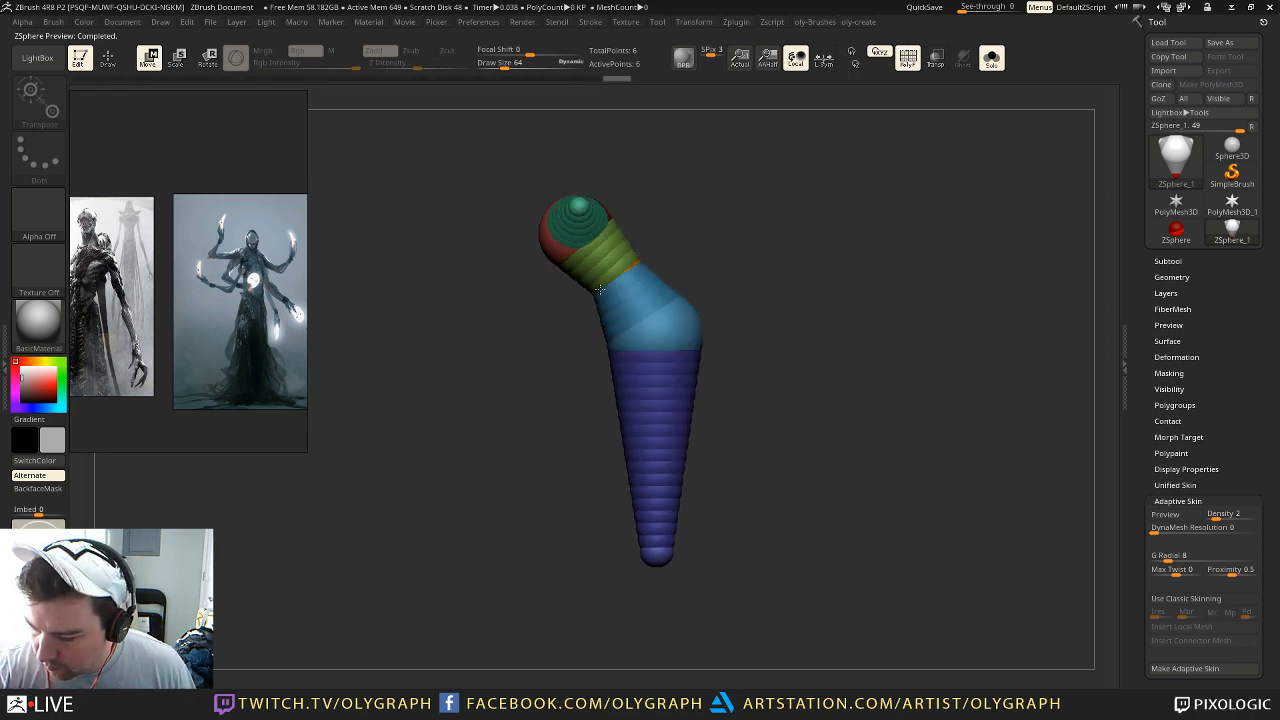
pyautogui.moveTo(667, 311)
pyautogui.mouseDown()
pyautogui.moveTo(645, 316)
pyautogui.moveTo(663, 317)
pyautogui.mouseUp()
# Step: Scale up the tip ZSphere at the bottom of the body into a wide pelvis
pyautogui.moveTo(785, 392); pyautogui.dragTo(684, 359)
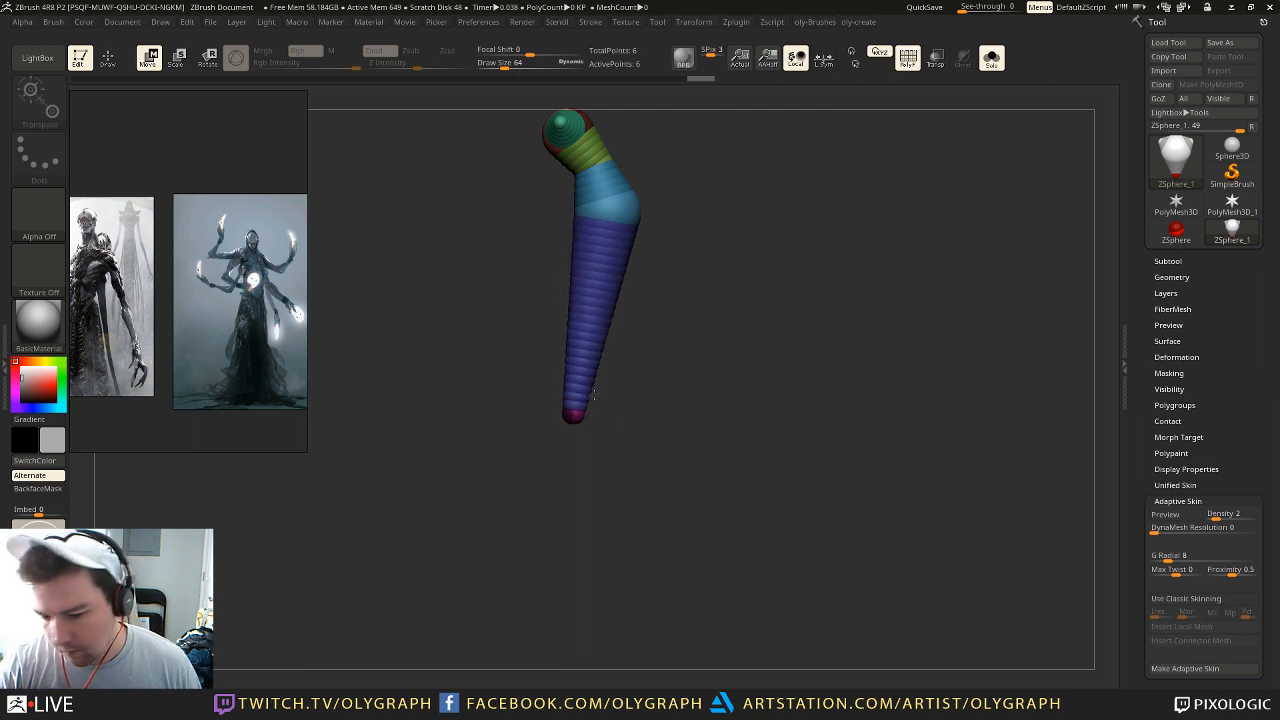
pyautogui.press('e')
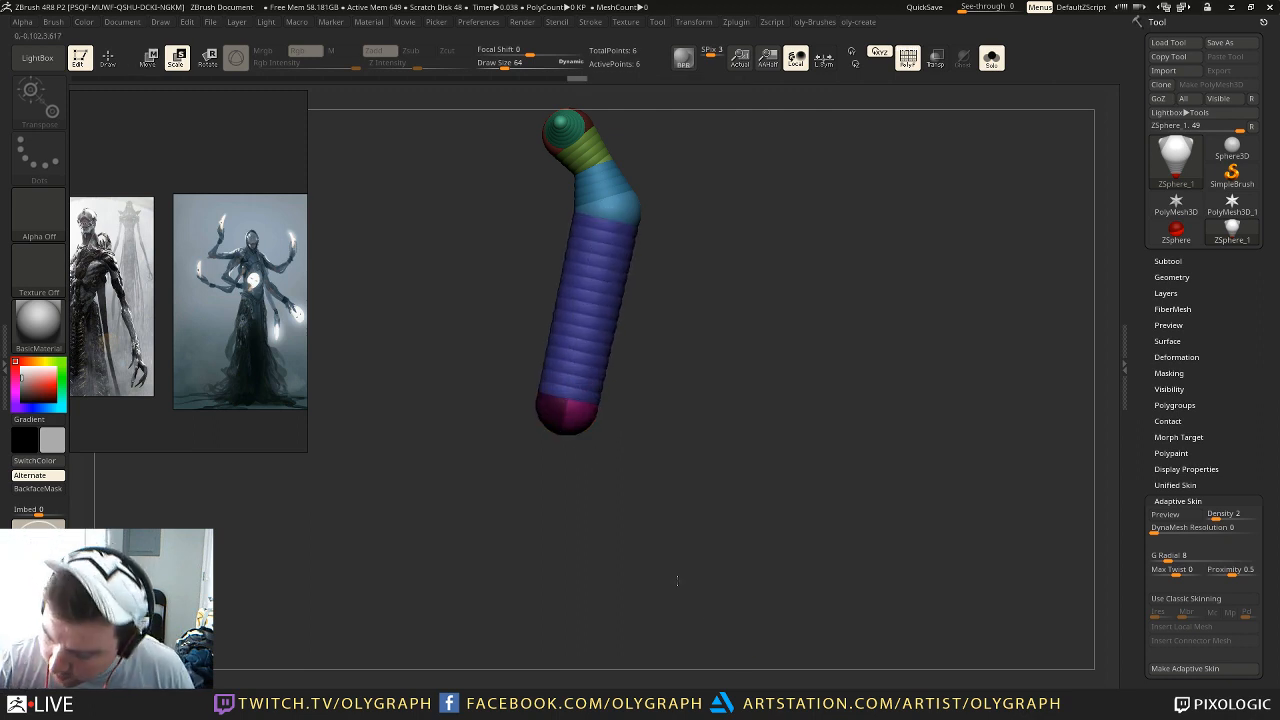
pyautogui.moveTo(597, 455); pyautogui.dragTo(618, 482)
pyautogui.moveTo(694, 415); pyautogui.dragTo(771, 394)
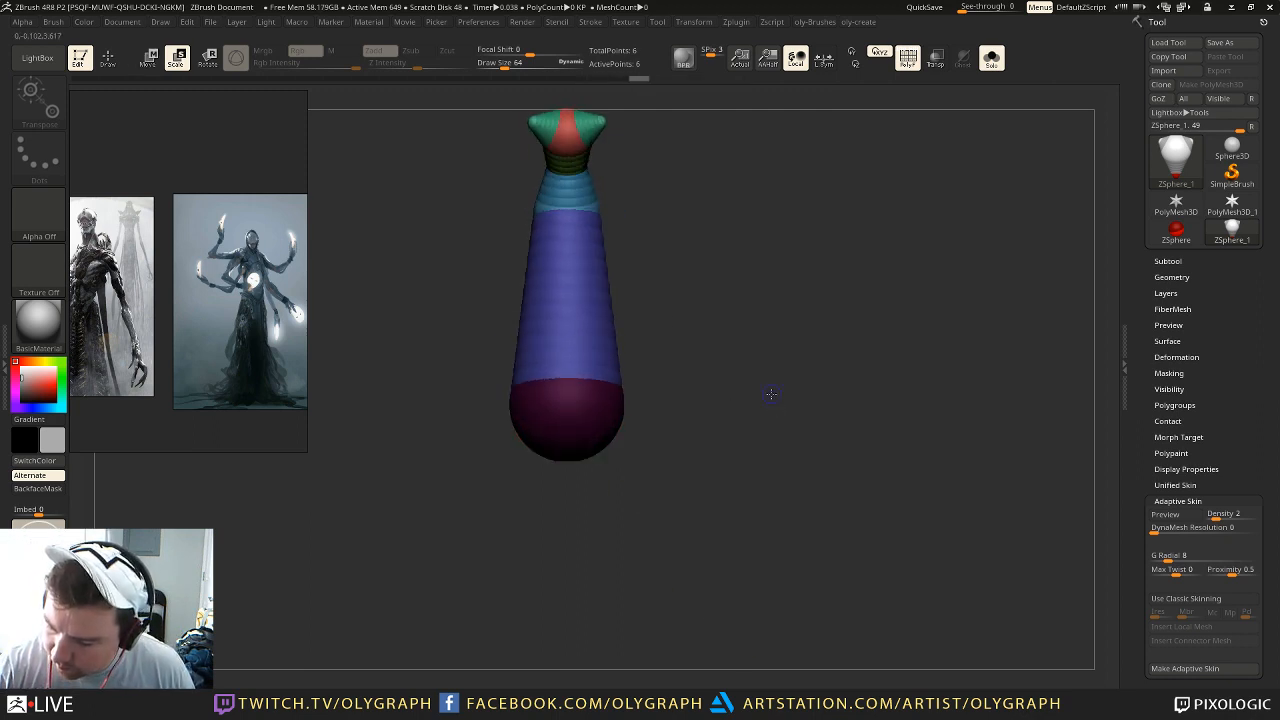
# Step: Add a mirrored pair of hip ZSpheres under the pelvis and pull legs down from them
pyautogui.press('q')
pyautogui.moveTo(698, 364); pyautogui.dragTo(656, 369)
pyautogui.moveTo(613, 460); pyautogui.dragTo(622, 592)
pyautogui.press('w')
pyautogui.moveTo(766, 480)
pyautogui.mouseDown()
pyautogui.moveTo(725, 471)
pyautogui.moveTo(700, 430)
pyautogui.moveTo(774, 434)
pyautogui.mouseUp()
pyautogui.moveTo(690, 303); pyautogui.dragTo(661, 319)
pyautogui.moveTo(626, 475); pyautogui.dragTo(582, 476)
# Step: Adjust the leg scale, add knee ZSpheres and pull the leg tips down to form lower legs
pyautogui.press('e')
pyautogui.keyDown('alt'); pyautogui.moveTo(709, 453); pyautogui.dragTo(708, 422); pyautogui.keyUp('alt')
pyautogui.moveTo(704, 422)
pyautogui.mouseDown()
pyautogui.moveTo(771, 434)
pyautogui.moveTo(707, 451)
pyautogui.moveTo(714, 386)
pyautogui.moveTo(664, 423)
pyautogui.mouseUp()
pyautogui.press('q')
pyautogui.press('w')
pyautogui.moveTo(588, 405); pyautogui.dragTo(607, 612)
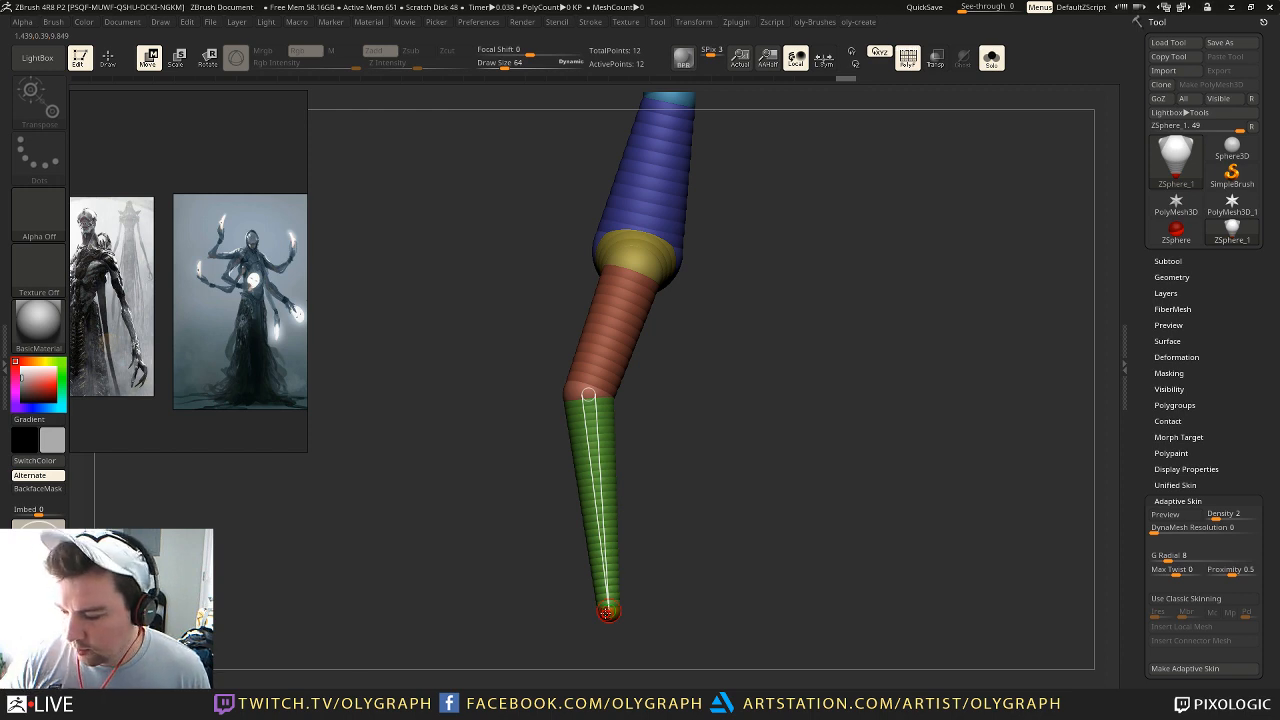
# Step: Bring the crouching creature image into view on the reference board and reposition the knee and foot ZSpheres in side view
pyautogui.moveTo(128, 140); pyautogui.dragTo(0, 123, button='middle')
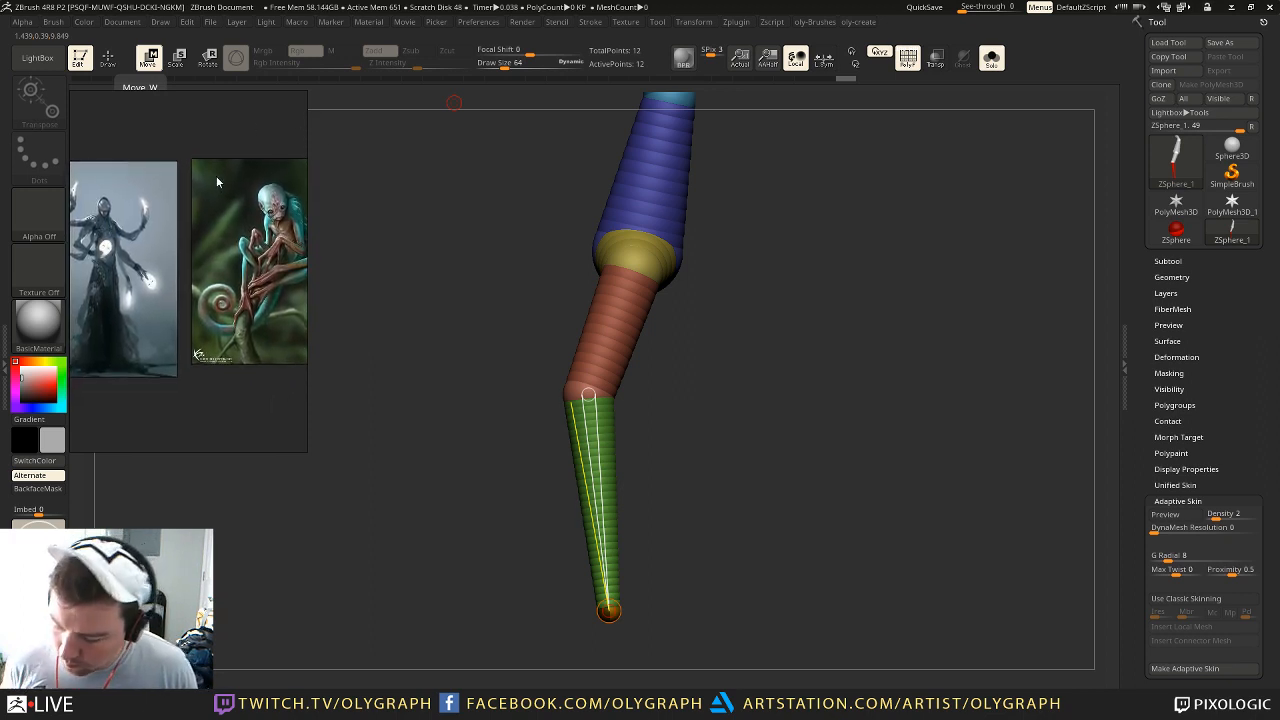
pyautogui.moveTo(679, 421); pyautogui.dragTo(698, 335)
pyautogui.moveTo(700, 346); pyautogui.dragTo(652, 345)
pyautogui.keyDown('alt'); pyautogui.moveTo(722, 326); pyautogui.dragTo(671, 321); pyautogui.keyUp('alt')
pyautogui.moveTo(541, 358); pyautogui.dragTo(555, 369)
pyautogui.moveTo(554, 508); pyautogui.dragTo(592, 519)
pyautogui.moveTo(555, 367); pyautogui.dragTo(545, 375)
# Step: Move the hip, pelvis and foot ZSpheres to refine the stance in side view
pyautogui.moveTo(572, 272)
pyautogui.mouseDown()
pyautogui.moveTo(584, 284)
pyautogui.moveTo(571, 277)
pyautogui.moveTo(562, 291)
pyautogui.mouseUp()
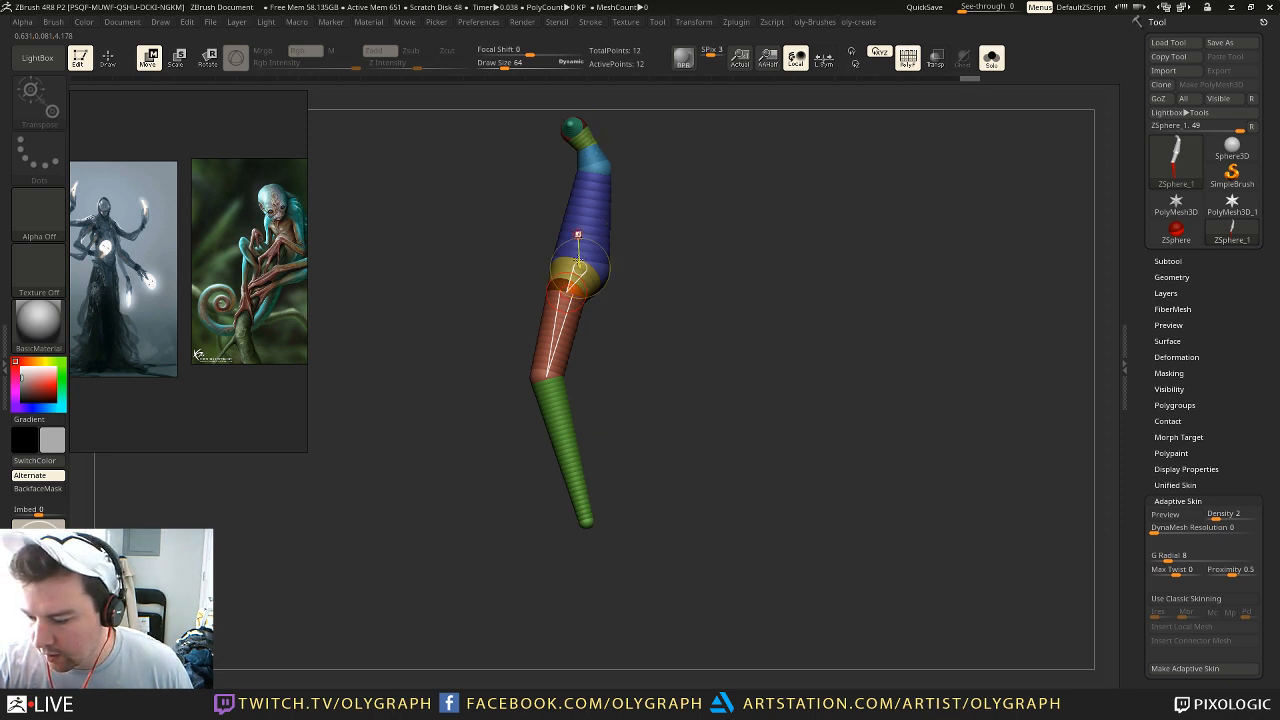
pyautogui.moveTo(578, 270)
pyautogui.mouseDown()
pyautogui.moveTo(660, 285)
pyautogui.moveTo(580, 268)
pyautogui.moveTo(588, 261)
pyautogui.mouseUp()
pyautogui.moveTo(586, 521)
pyautogui.mouseDown()
pyautogui.moveTo(494, 514)
pyautogui.moveTo(578, 522)
pyautogui.mouseUp()
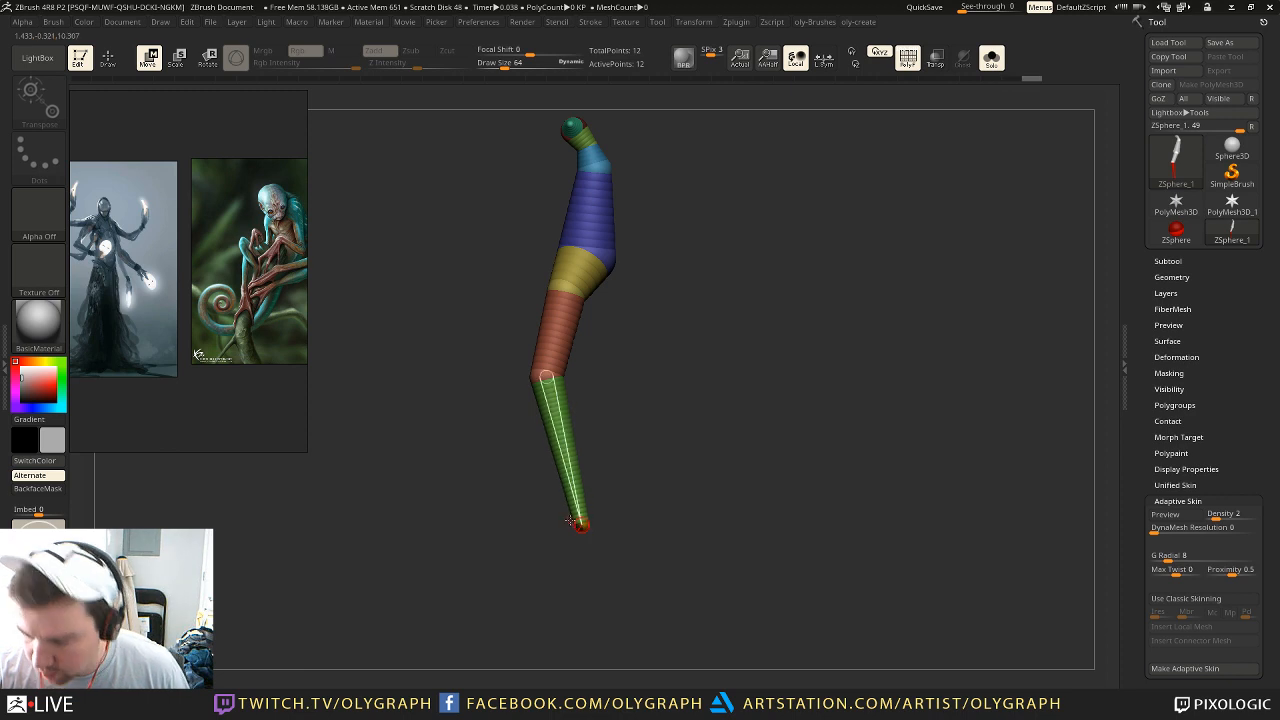
pyautogui.moveTo(602, 256); pyautogui.dragTo(605, 257)
# Step: Reposition the ZSphere at the upper back and check the bend in the adaptive skin preview
pyautogui.moveTo(597, 163); pyautogui.dragTo(666, 275)
pyautogui.moveTo(577, 263); pyautogui.dragTo(576, 219)
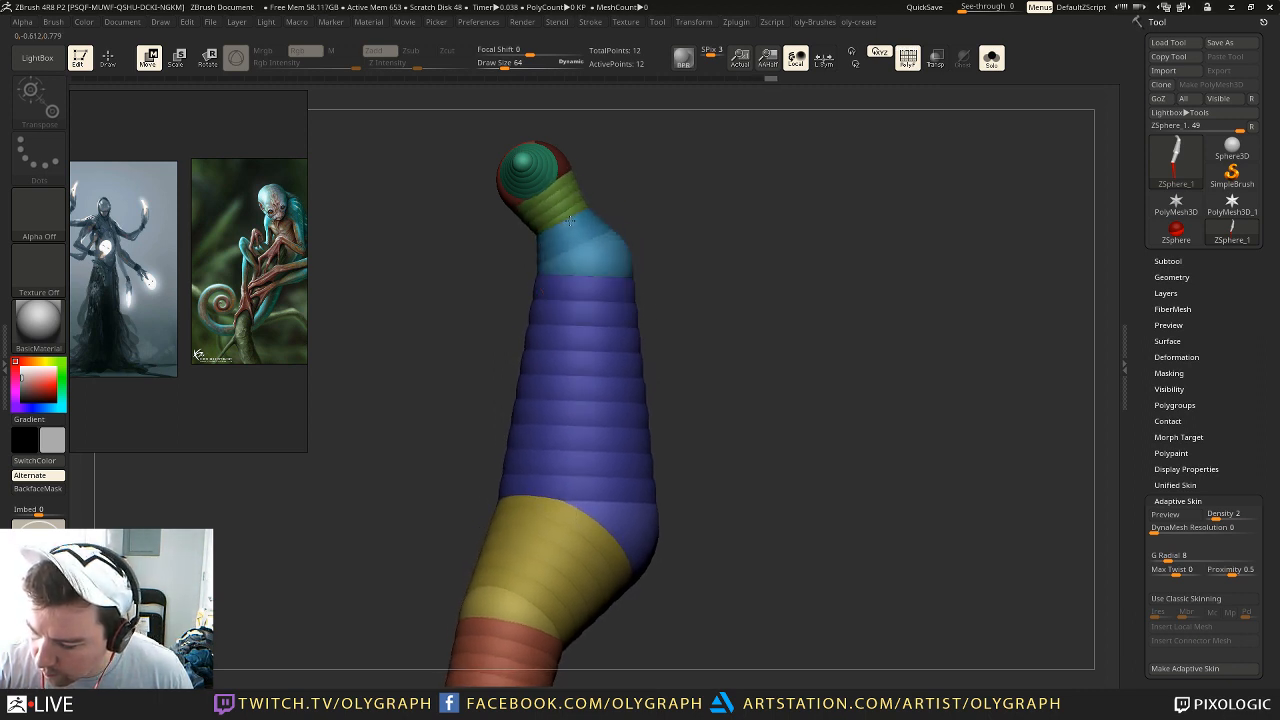
pyautogui.moveTo(705, 232); pyautogui.dragTo(677, 257)
pyautogui.press('a')
pyautogui.press('a')
# Step: Realign the knee and foot ZSpheres under the pelvis to straighten the leg pose
pyautogui.moveTo(514, 407); pyautogui.dragTo(544, 409)
pyautogui.moveTo(562, 330); pyautogui.dragTo(555, 325)
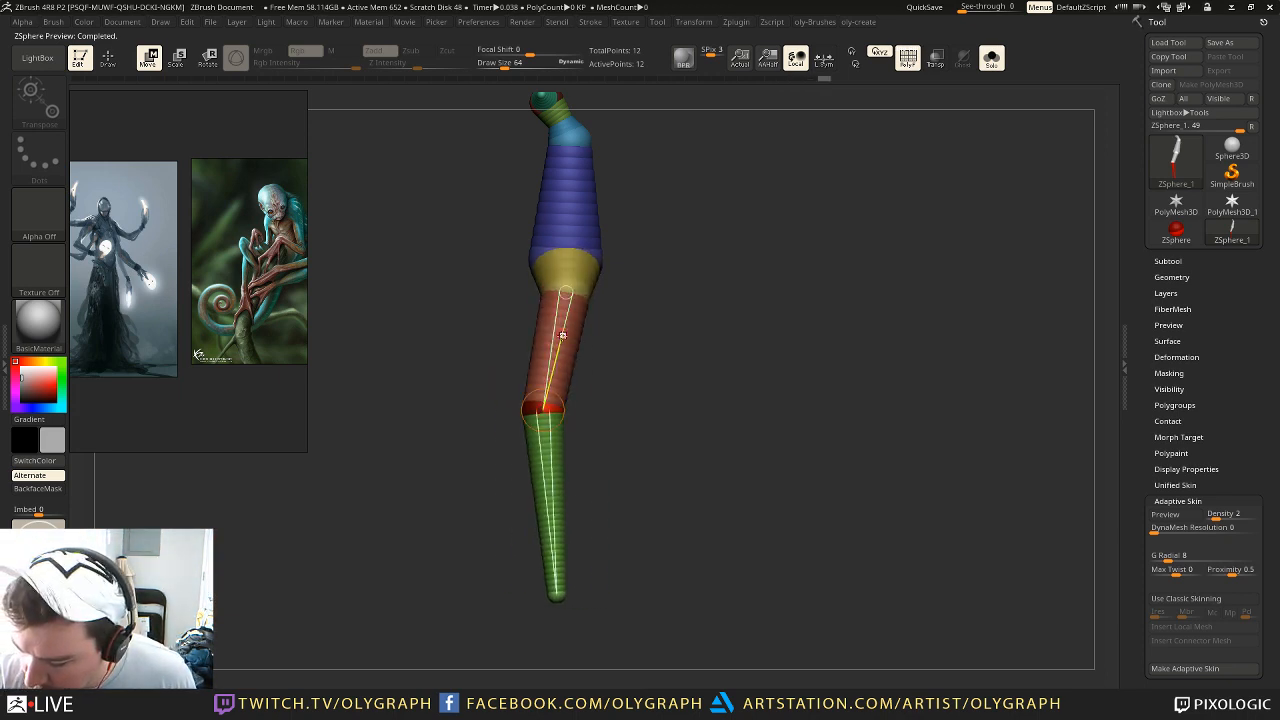
pyautogui.moveTo(544, 411); pyautogui.dragTo(547, 414)
pyautogui.moveTo(557, 599); pyautogui.dragTo(569, 578)
pyautogui.moveTo(573, 262)
pyautogui.mouseDown()
pyautogui.moveTo(576, 280)
pyautogui.moveTo(575, 265)
pyautogui.mouseUp()
# Step: Pull the head, neck and chest ZSpheres upward to lengthen the upper torso
pyautogui.keyDown('alt'); pyautogui.moveTo(661, 173); pyautogui.dragTo(651, 311); pyautogui.keyUp('alt')
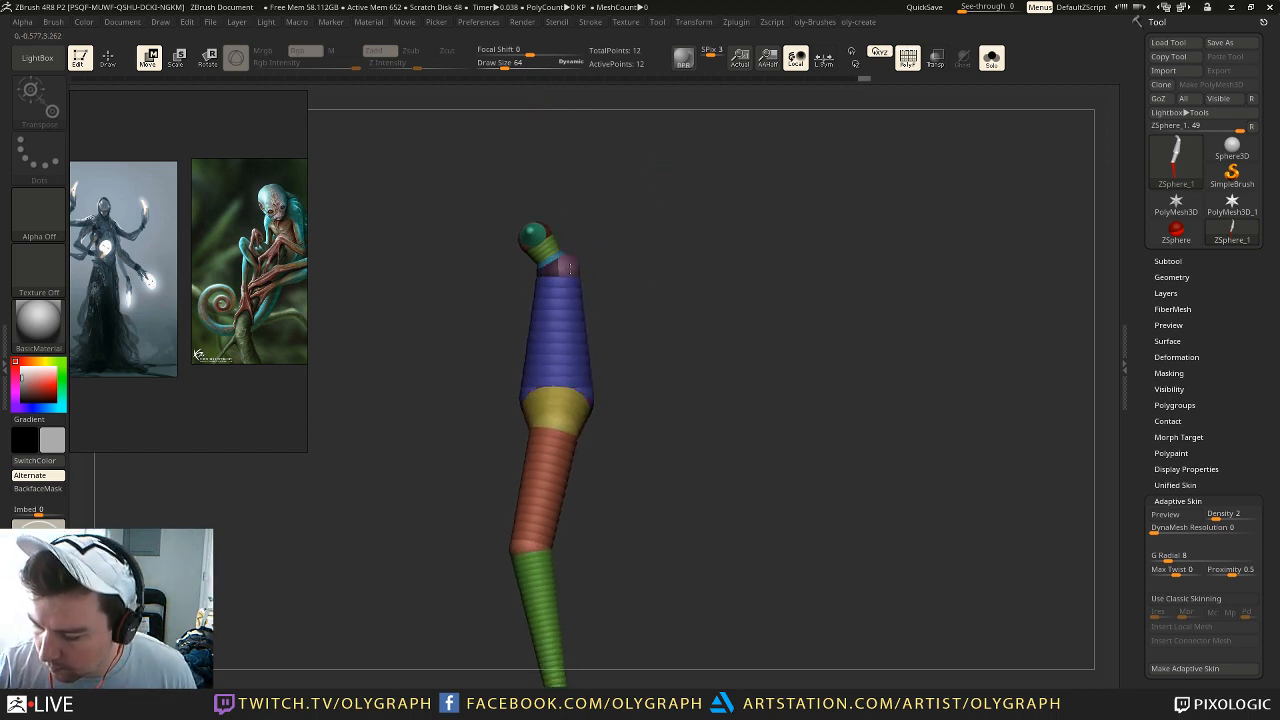
pyautogui.moveTo(570, 272); pyautogui.dragTo(569, 268)
pyautogui.moveTo(654, 138); pyautogui.dragTo(651, 202)
pyautogui.moveTo(551, 227); pyautogui.dragTo(542, 121)
pyautogui.moveTo(537, 171); pyautogui.dragTo(508, 119)
pyautogui.moveTo(560, 267); pyautogui.dragTo(568, 166)
pyautogui.moveTo(569, 291); pyautogui.dragTo(594, 184)
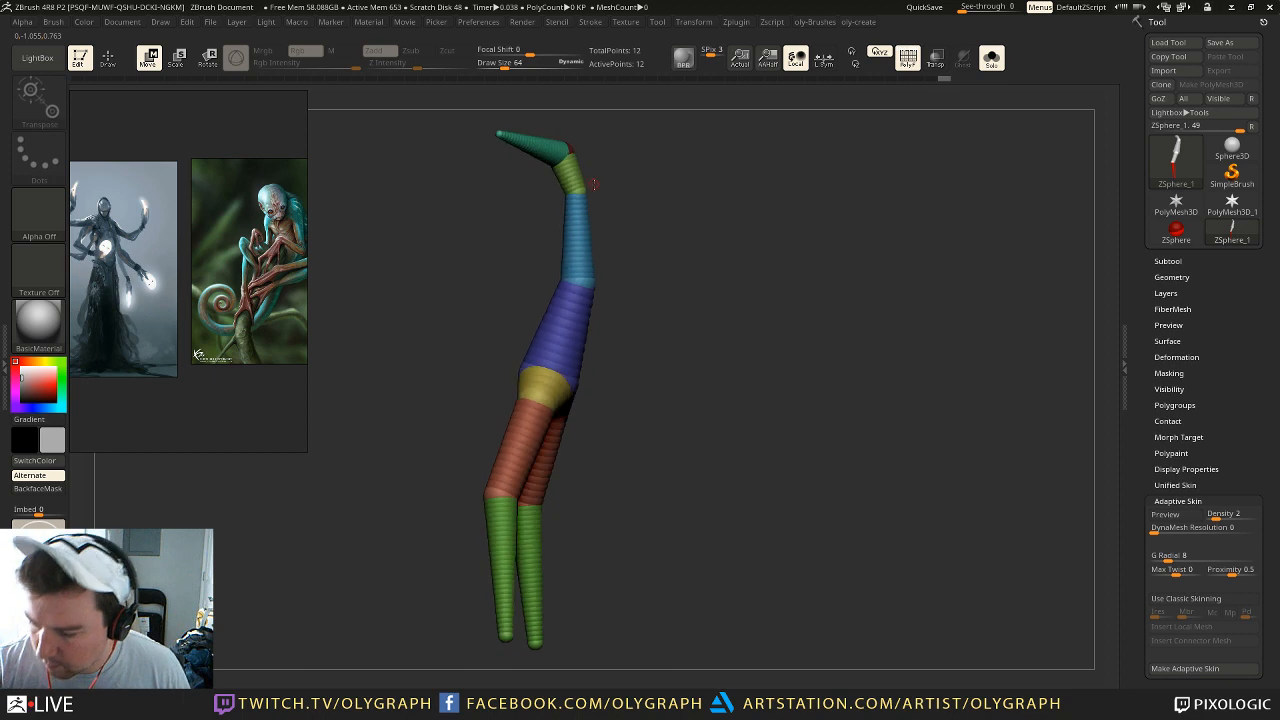
# Step: Delete the mirrored shoulder ZSpheres at the top of the chain and check the adaptive skin preview
pyautogui.press('q')
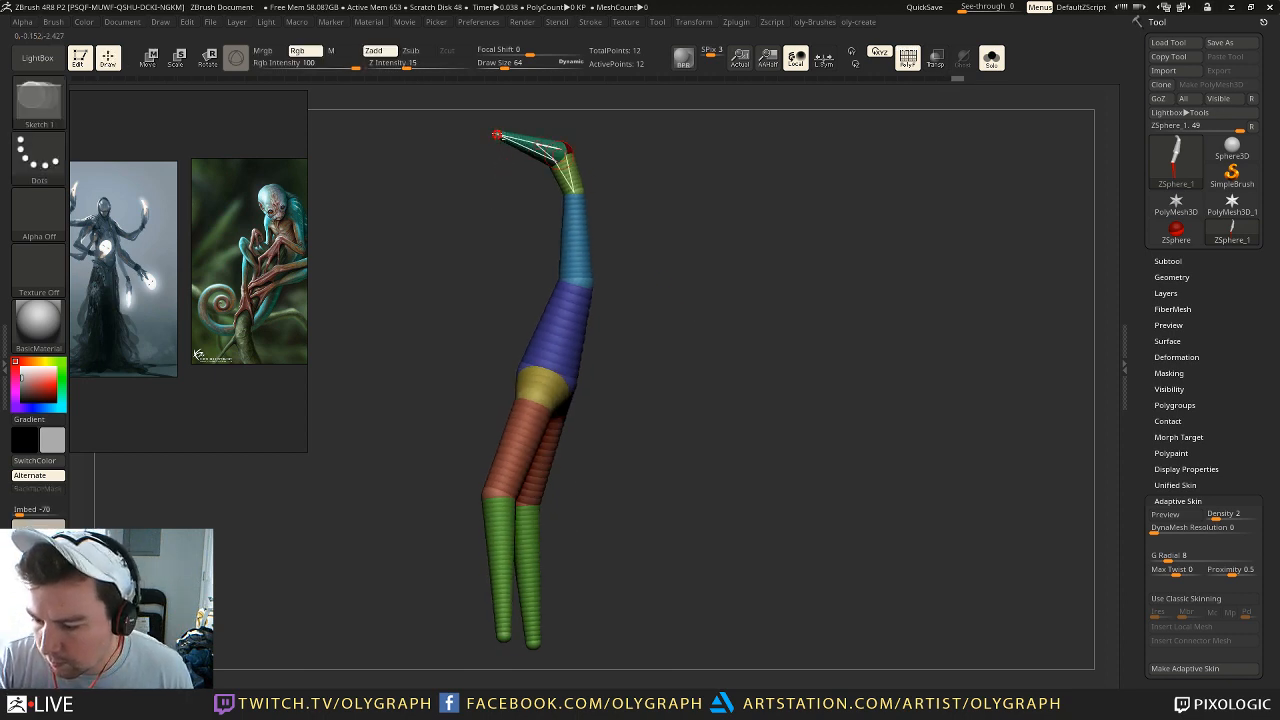
pyautogui.keyDown('alt'); pyautogui.click(493, 133); pyautogui.keyUp('alt')
pyautogui.press('a')
pyautogui.moveTo(431, 257); pyautogui.dragTo(494, 277)
pyautogui.press('a')
# Step: Scale the neck-base ZSphere, then insert a chest ZSphere below it and enlarge it
pyautogui.moveTo(690, 208); pyautogui.dragTo(672, 246)
pyautogui.press('e')
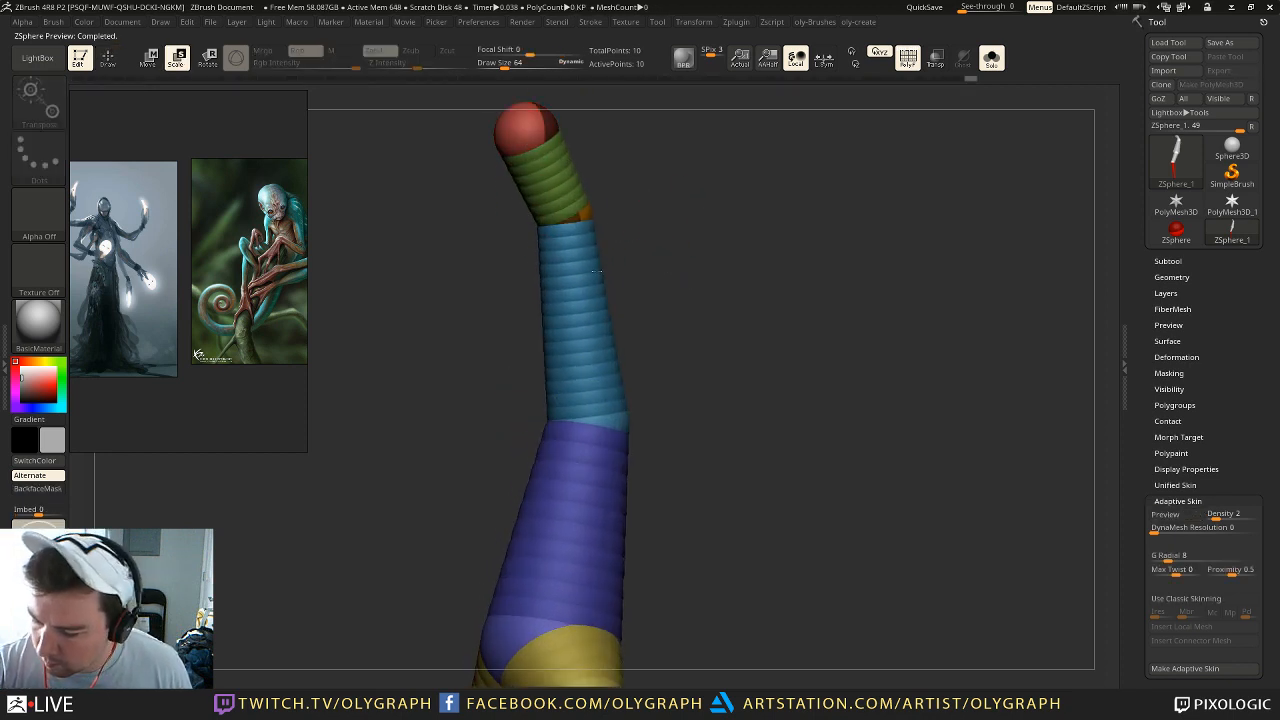
pyautogui.press('q')
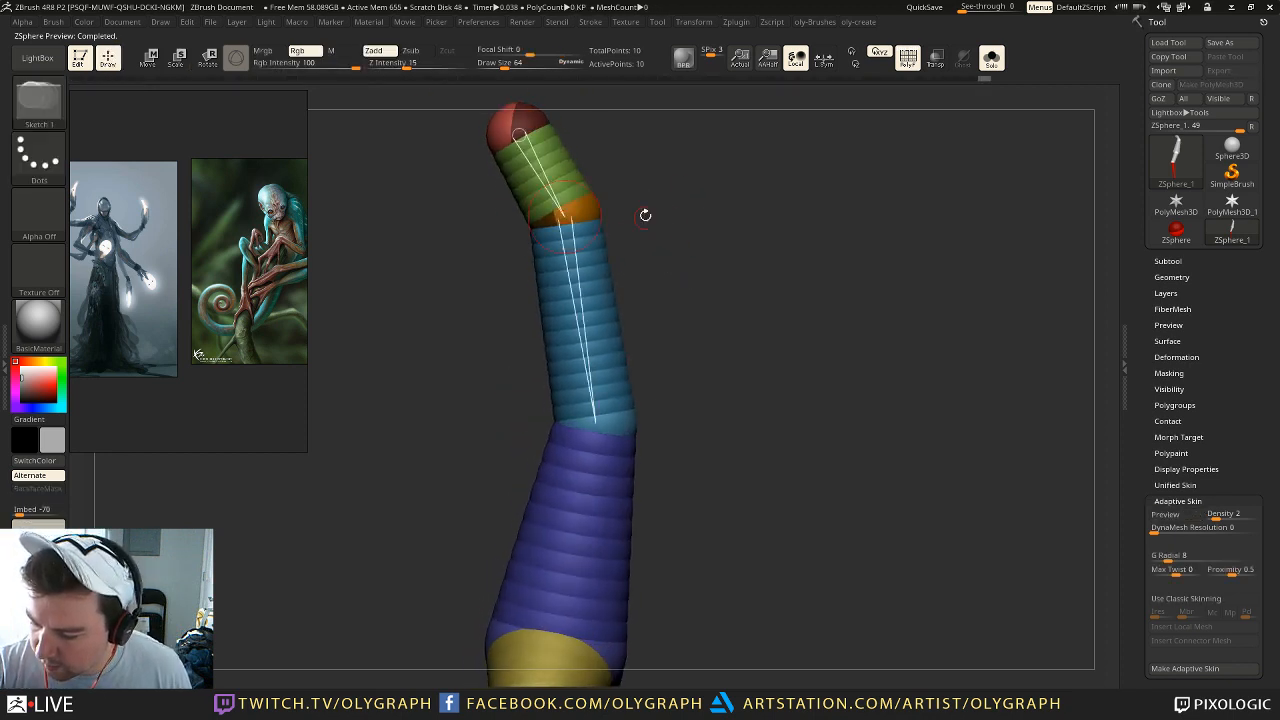
pyautogui.click(580, 275)
pyautogui.moveTo(650, 232); pyautogui.dragTo(612, 238)
pyautogui.press('e')
pyautogui.moveTo(590, 281); pyautogui.dragTo(597, 420)
pyautogui.moveTo(656, 198); pyautogui.dragTo(753, 195)
# Step: Add a mirrored pair of shoulder ZSpheres on the chest and pull them outward
pyautogui.press('q')
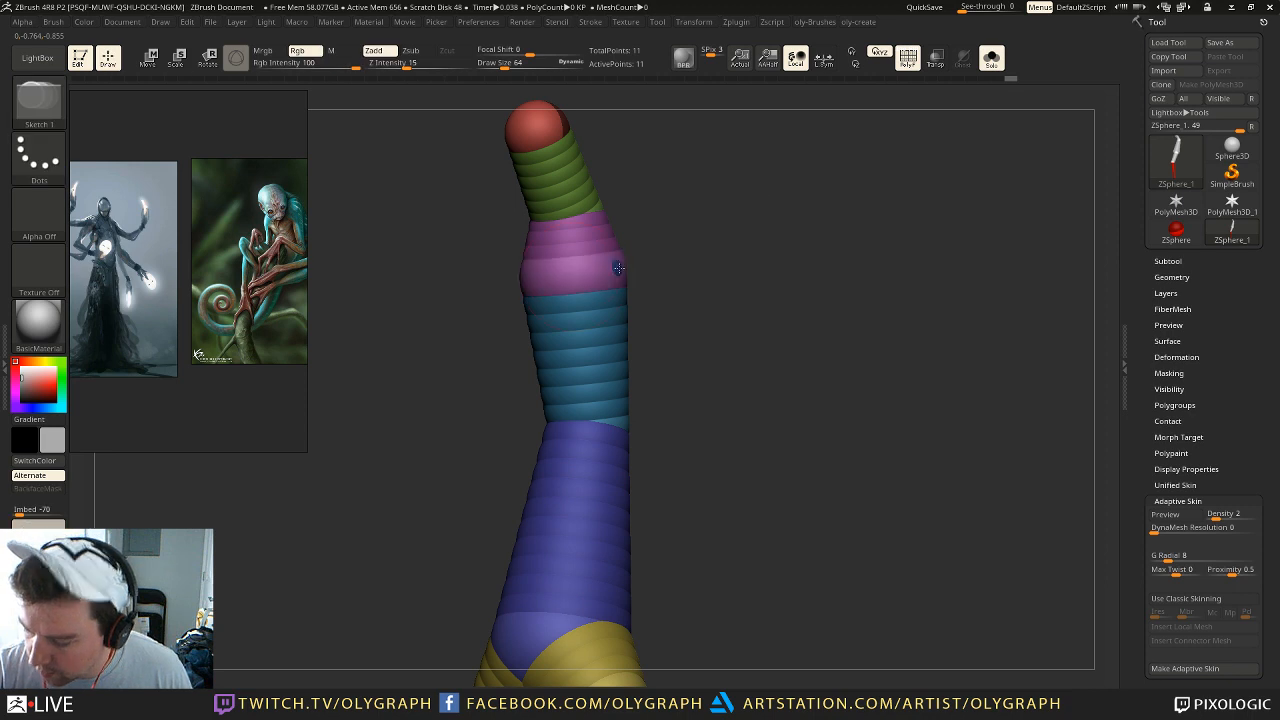
pyautogui.press('w')
pyautogui.moveTo(630, 279); pyautogui.dragTo(774, 280)
pyautogui.keyDown('alt'); pyautogui.moveTo(764, 360); pyautogui.dragTo(732, 238); pyautogui.keyUp('alt')
pyautogui.moveTo(636, 178)
pyautogui.mouseDown()
pyautogui.moveTo(642, 220)
pyautogui.moveTo(619, 182)
pyautogui.moveTo(625, 197)
pyautogui.mouseUp()
# Step: Add arm ZSpheres at the shoulders and pull them down to form the upper arms
pyautogui.press('q')
pyautogui.press('w')
pyautogui.press('q')
pyautogui.moveTo(630, 191); pyautogui.dragTo(686, 301)
pyautogui.moveTo(800, 315); pyautogui.dragTo(717, 314)
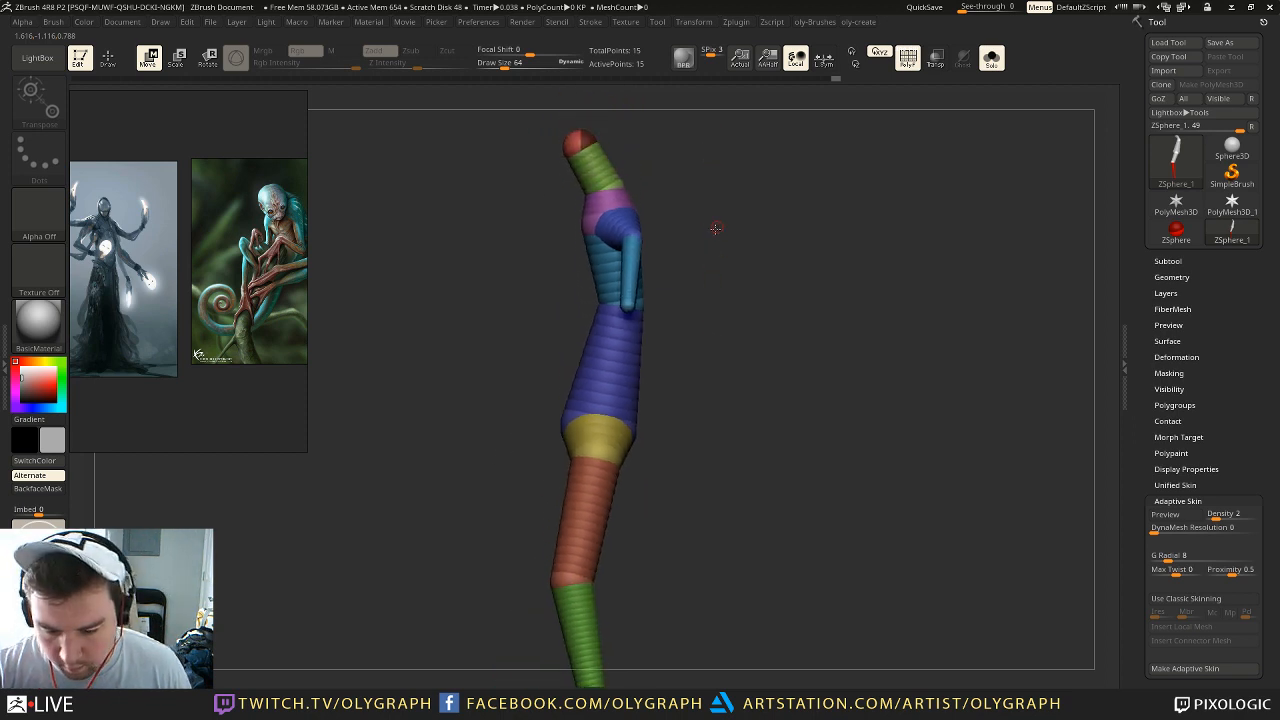
# Step: Extend the arms into forearms with elbow joints, scale the elbows and check the adaptive skin preview
pyautogui.moveTo(641, 233)
pyautogui.mouseDown()
pyautogui.moveTo(630, 290)
pyautogui.moveTo(660, 315)
pyautogui.moveTo(652, 427)
pyautogui.moveTo(625, 405)
pyautogui.mouseUp()
pyautogui.press('e')
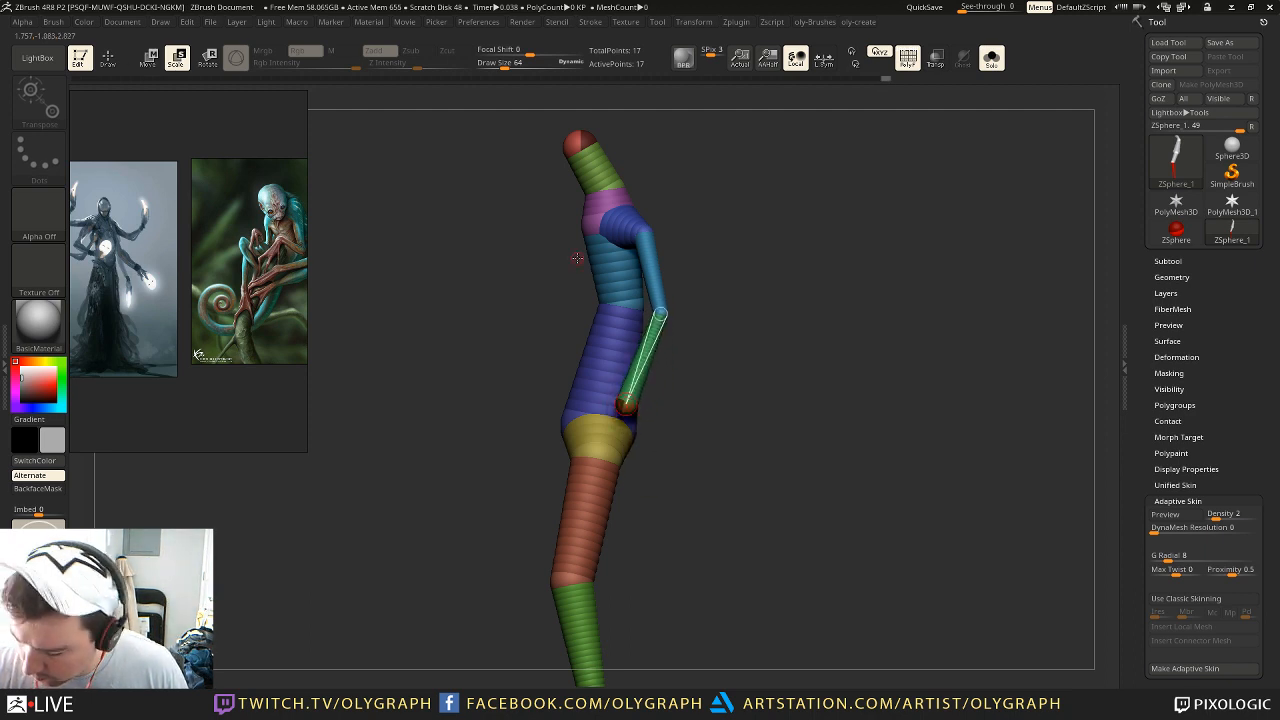
pyautogui.moveTo(664, 314); pyautogui.dragTo(720, 316)
pyautogui.press('a')
pyautogui.moveTo(724, 240); pyautogui.dragTo(791, 213)
pyautogui.press('a')
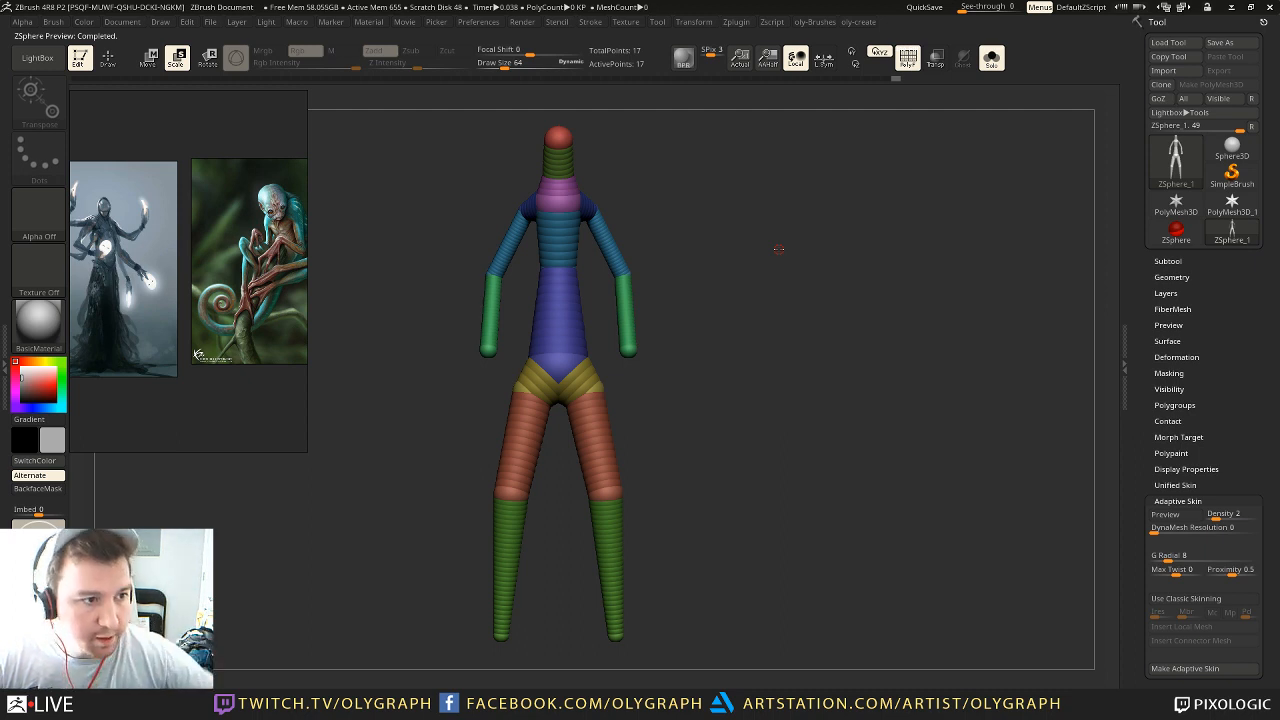
# Step: Reposition the head and neck ZSpheres in side view so the head leans forward
pyautogui.moveTo(779, 249); pyautogui.dragTo(747, 298)
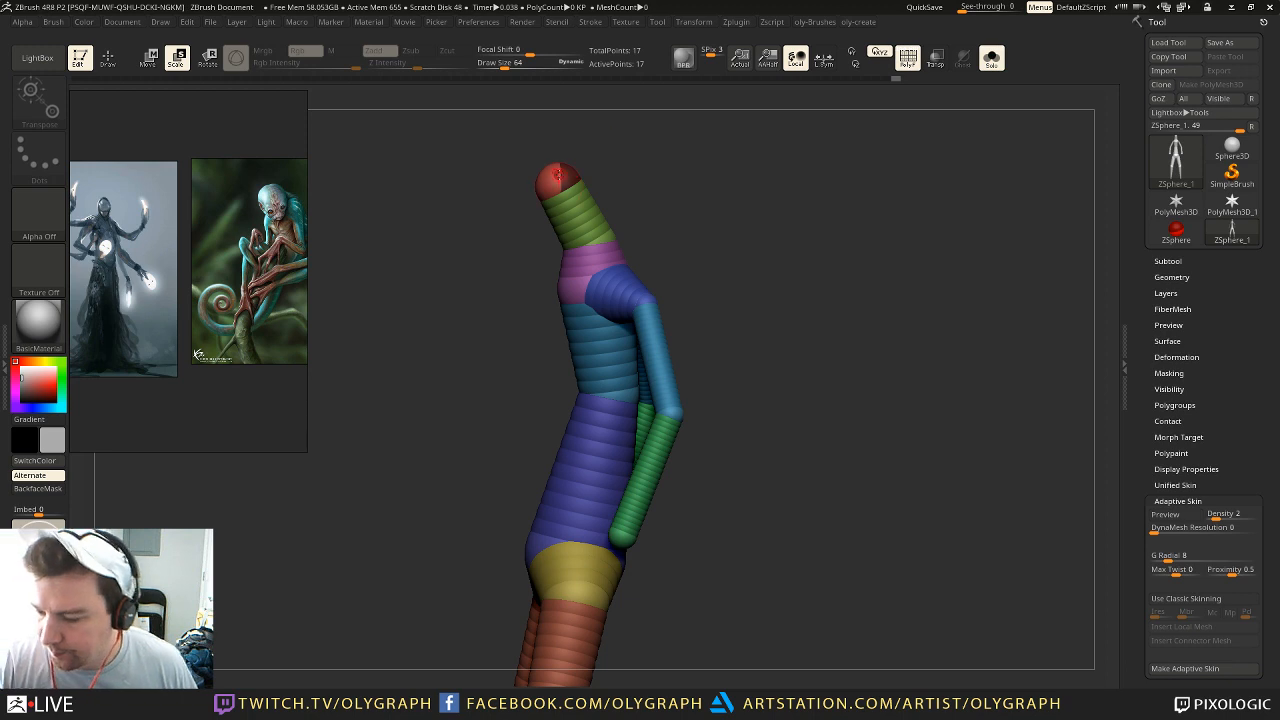
pyautogui.press('w')
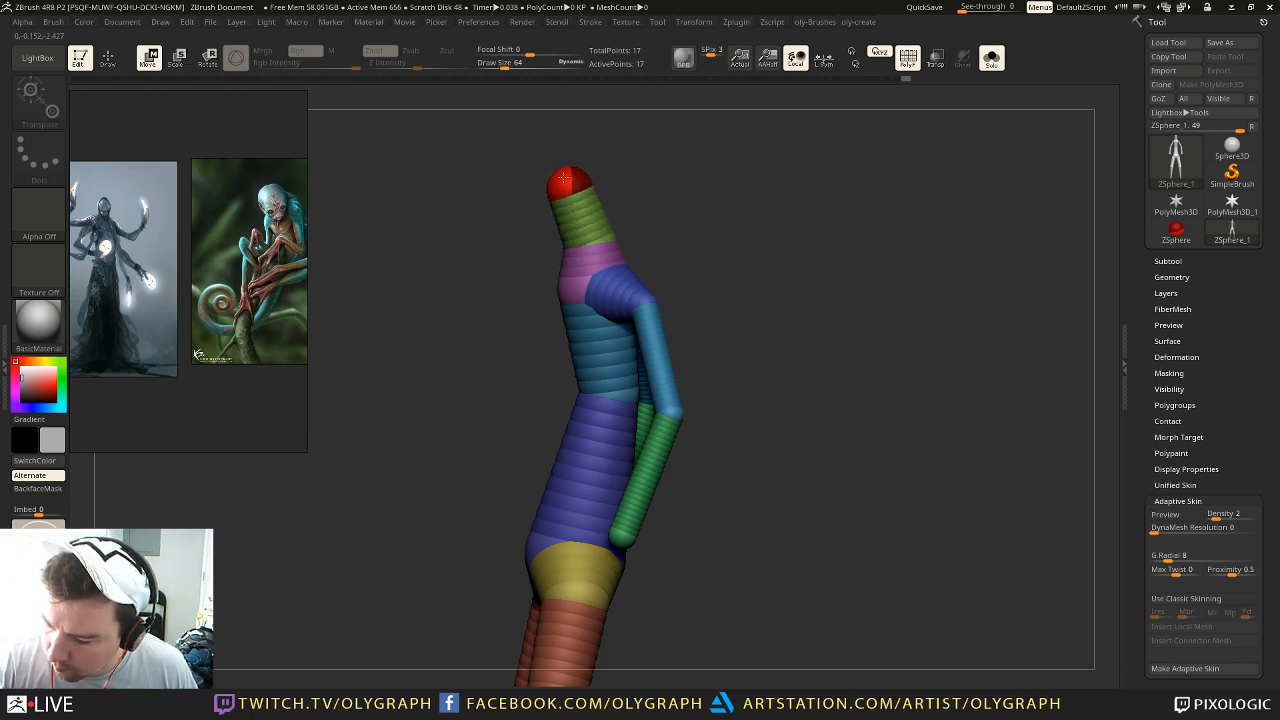
pyautogui.moveTo(608, 233); pyautogui.dragTo(602, 231)
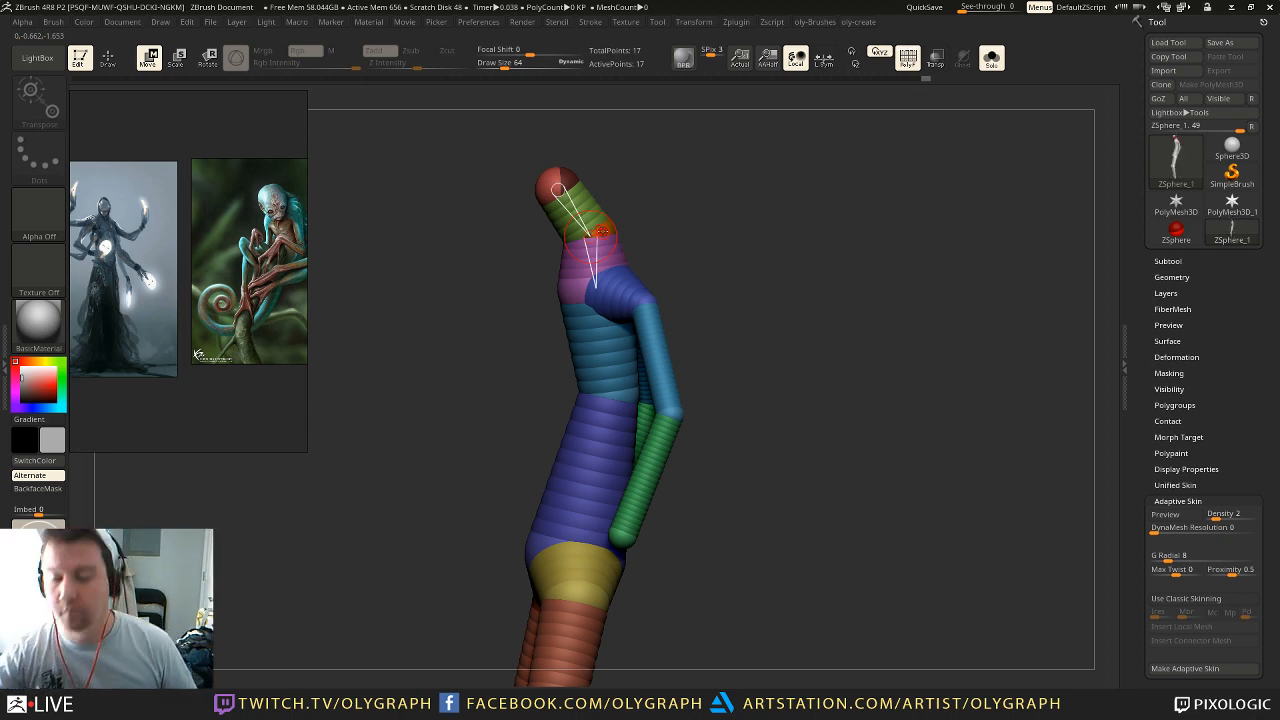
pyautogui.moveTo(746, 349); pyautogui.dragTo(762, 293)
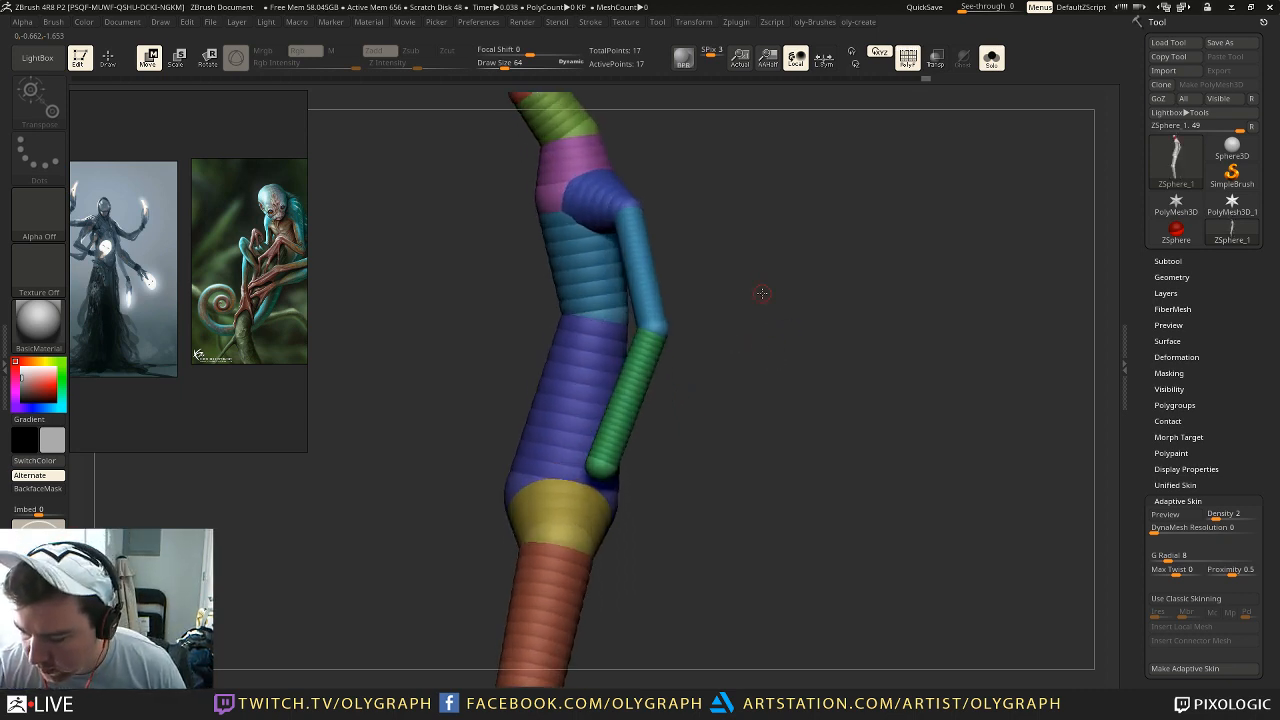
# Step: Pull the hand ZSpheres down and lower the elbows to lengthen the arms
pyautogui.moveTo(600, 466); pyautogui.dragTo(599, 602)
pyautogui.moveTo(659, 331); pyautogui.dragTo(674, 382)
pyautogui.keyDown('alt'); pyautogui.moveTo(699, 385); pyautogui.dragTo(694, 330); pyautogui.keyUp('alt')
pyautogui.keyDown('alt'); pyautogui.moveTo(724, 414); pyautogui.dragTo(668, 398); pyautogui.keyUp('alt')
# Step: Adjust the hip, hand and knee ZSpheres in side view to balance the limb proportions
pyautogui.moveTo(565, 458); pyautogui.dragTo(544, 401)
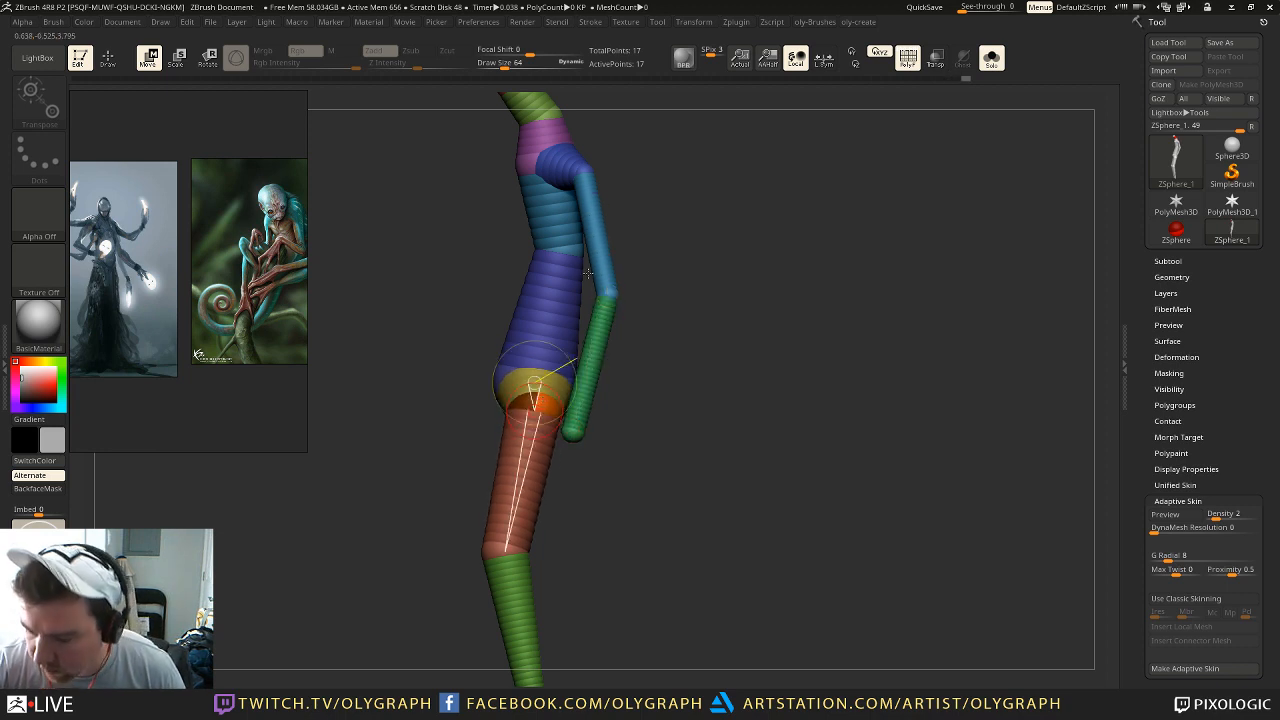
pyautogui.moveTo(571, 441); pyautogui.dragTo(576, 459)
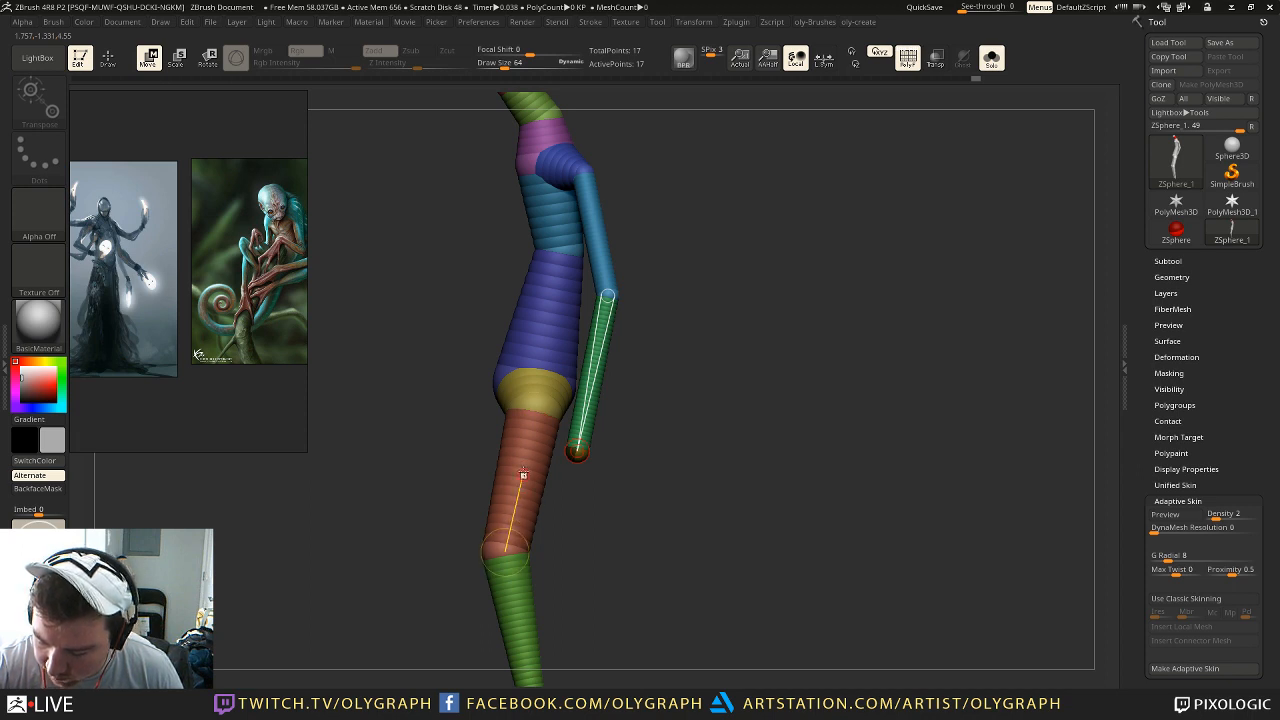
pyautogui.moveTo(501, 551); pyautogui.dragTo(502, 558)
# Step: Insert a waist ZSphere in the lower torso and adjust the torso scale around it
pyautogui.keyDown('alt'); pyautogui.moveTo(613, 545); pyautogui.dragTo(700, 275); pyautogui.keyUp('alt')
pyautogui.click(487, 268)
pyautogui.moveTo(487, 268); pyautogui.dragTo(381, 317)
pyautogui.press('e')
pyautogui.click(471, 345)
pyautogui.moveTo(651, 155); pyautogui.dragTo(584, 216)
pyautogui.keyDown('alt'); pyautogui.moveTo(609, 263); pyautogui.dragTo(637, 272); pyautogui.keyUp('alt')
# Step: Move the hand and elbow ZSpheres outward to spread the arms away from the body
pyautogui.press('w')
pyautogui.moveTo(544, 495); pyautogui.dragTo(591, 485)
pyautogui.moveTo(543, 364); pyautogui.dragTo(568, 333)
pyautogui.moveTo(591, 485); pyautogui.dragTo(630, 475)
pyautogui.moveTo(712, 262)
pyautogui.mouseDown()
pyautogui.moveTo(649, 256)
pyautogui.moveTo(658, 224)
pyautogui.mouseUp()
# Step: Insert a rib-cage ZSphere below the chest and add a mirrored second pair of shoulder ZSpheres on it
pyautogui.press('q')
pyautogui.click(478, 254)
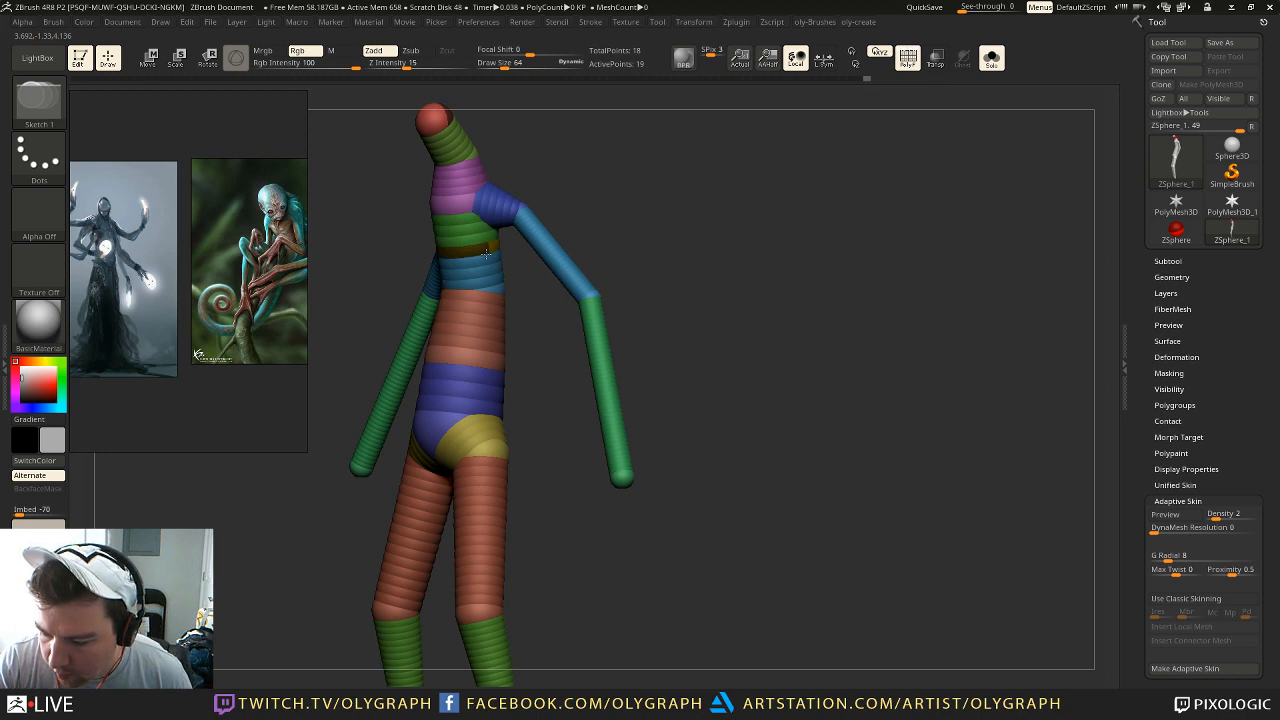
pyautogui.press('w')
pyautogui.press('q')
pyautogui.click(493, 247)
# Step: Position and scale the lower shoulders and pull a thinner second pair of arms down from them
pyautogui.press('w')
pyautogui.press('e')
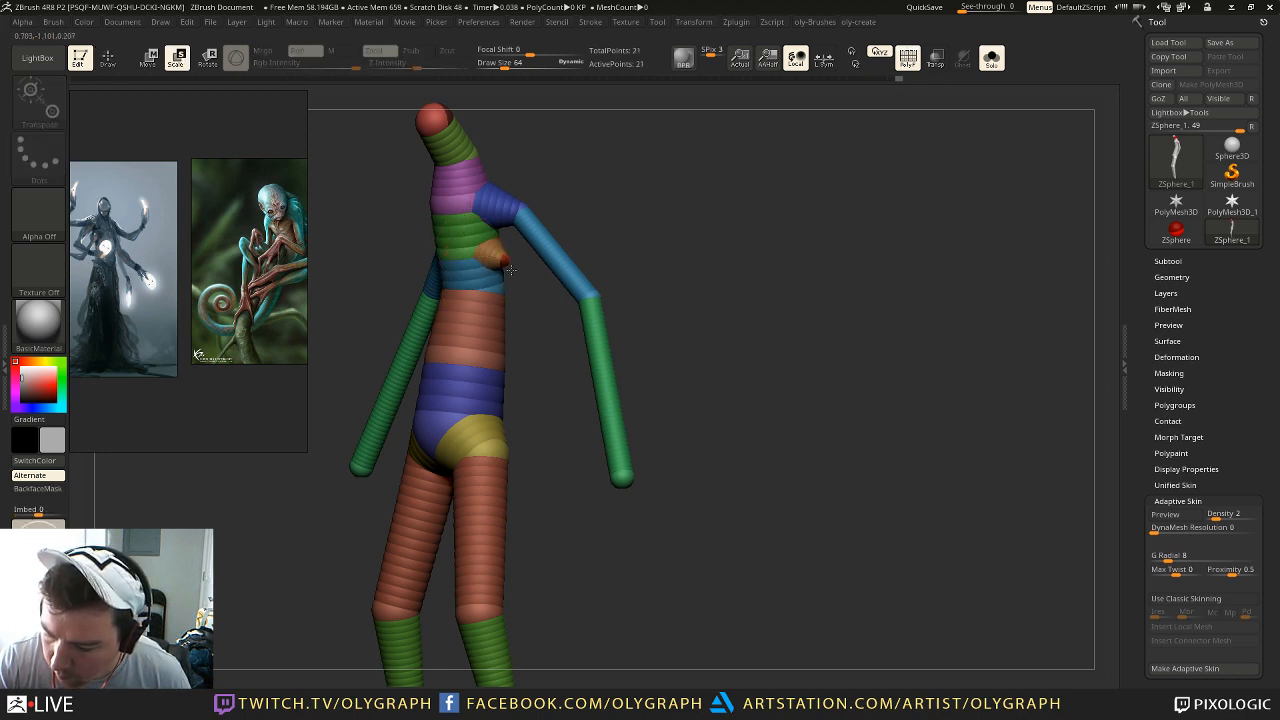
pyautogui.press('q')
pyautogui.press('w')
pyautogui.moveTo(510, 268)
pyautogui.mouseDown()
pyautogui.moveTo(550, 430)
pyautogui.moveTo(540, 367)
pyautogui.moveTo(535, 507)
pyautogui.mouseUp()
# Step: Insert elbow ZSpheres halfway along the second arms and bend them outward, undoing the extra ZSphere
pyautogui.press('q')
pyautogui.click(546, 366)
pyautogui.press('w')
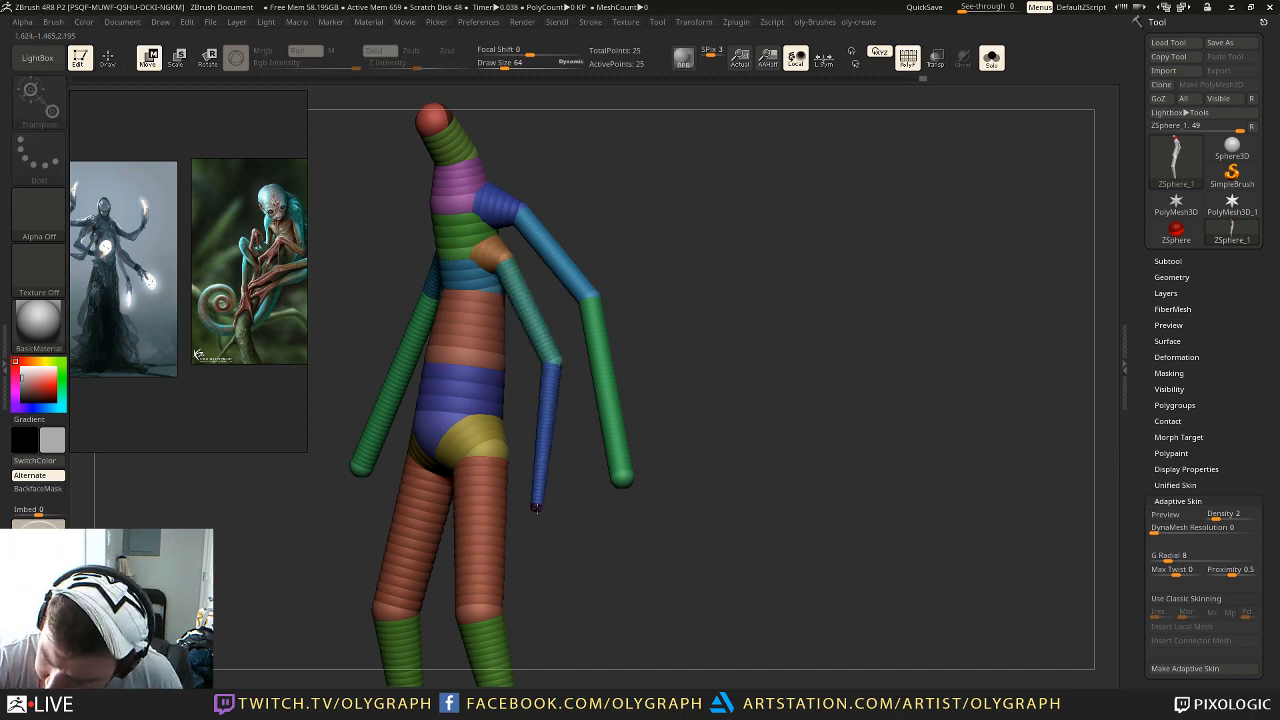
pyautogui.press('q')
pyautogui.click(558, 358)
pyautogui.hotkey('ctrl', 'z')
pyautogui.press('w')
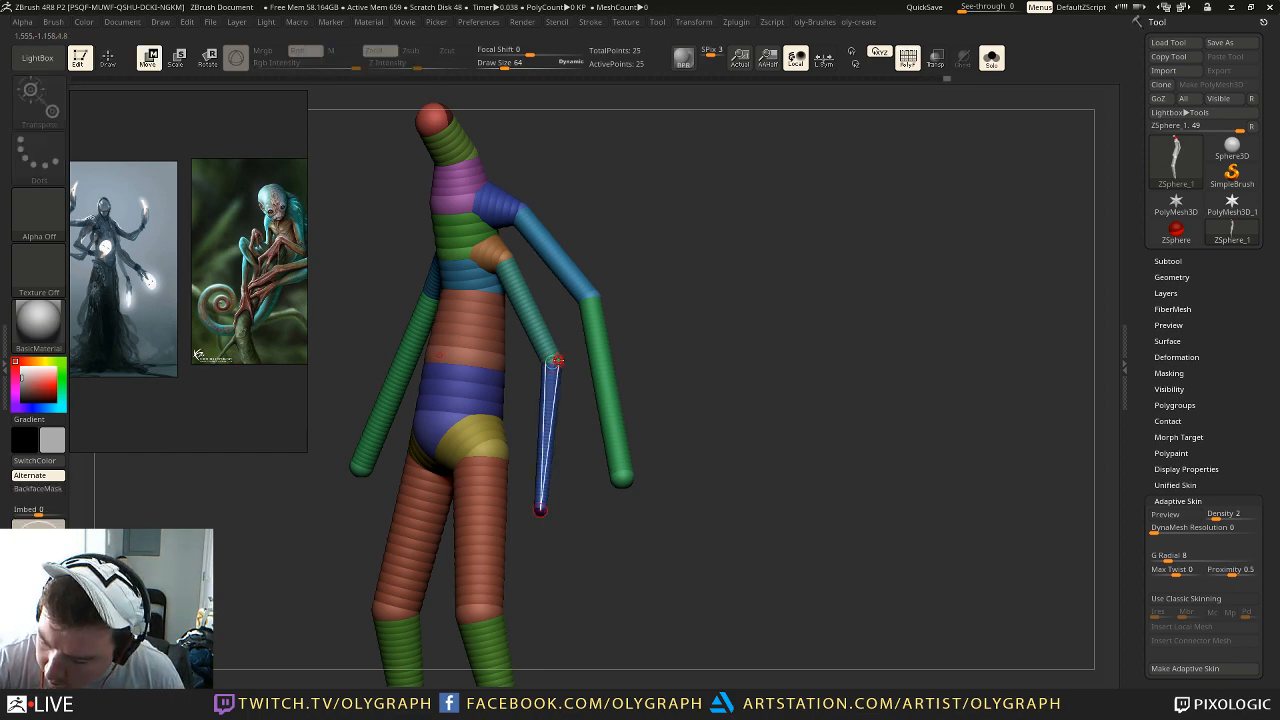
# Step: Examine the four-armed figure as an adaptive skin preview from several angles
pyautogui.keyDown('shift'); pyautogui.moveTo(679, 200); pyautogui.dragTo(717, 209); pyautogui.keyUp('shift')
pyautogui.press('a')
pyautogui.moveTo(727, 256); pyautogui.dragTo(543, 353)
pyautogui.press('a')
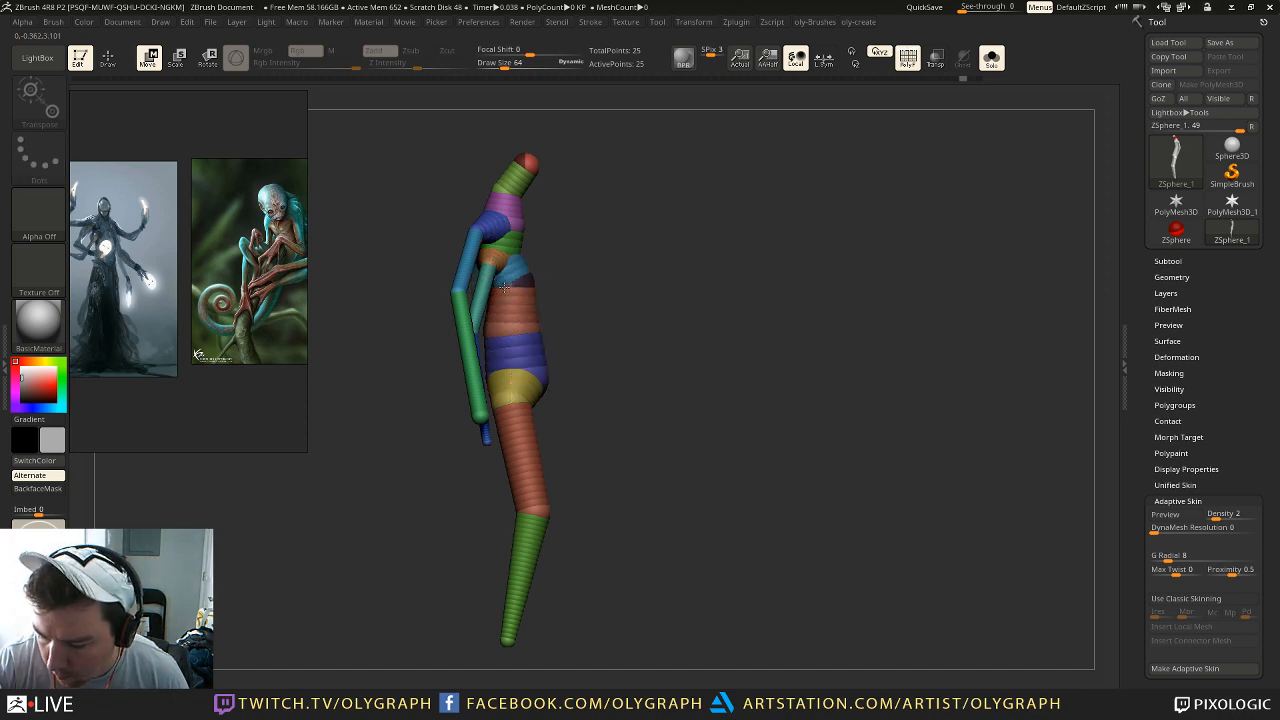
# Step: Remove the extra ZSphere from the torso below the ribs and enlarge the head ZSphere
pyautogui.press('q')
pyautogui.moveTo(591, 237); pyautogui.dragTo(571, 214)
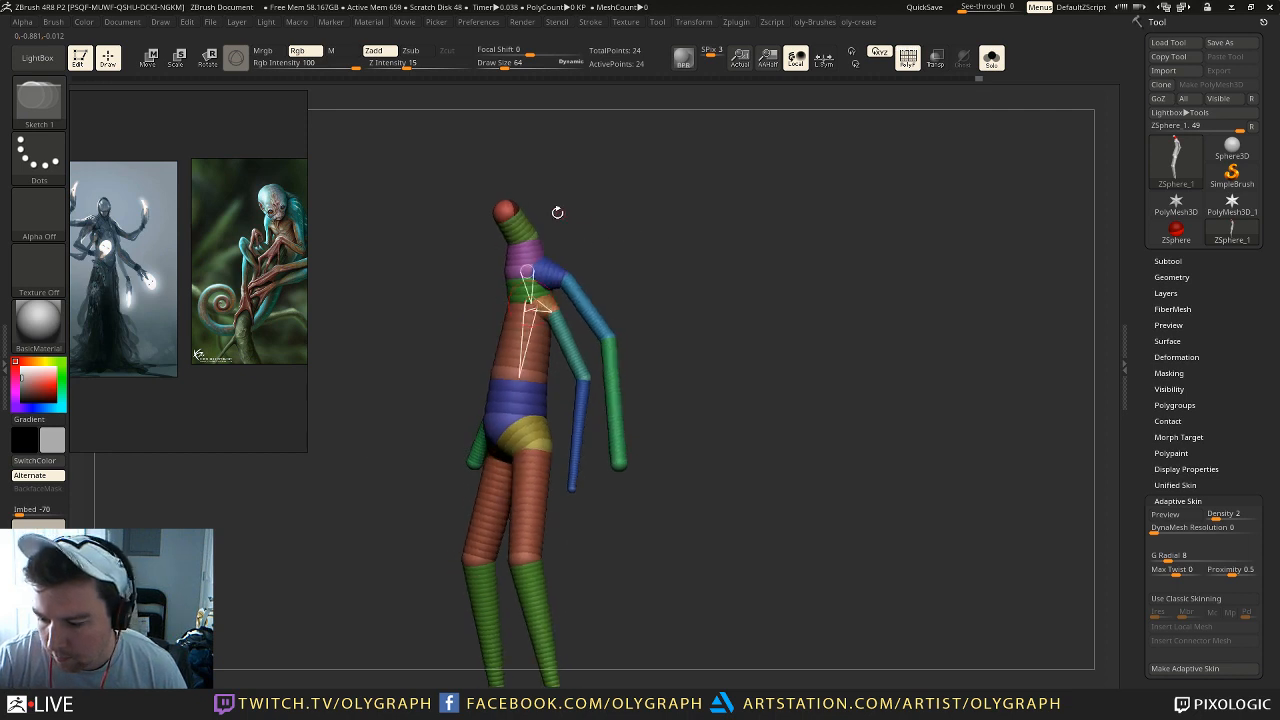
pyautogui.press('e')
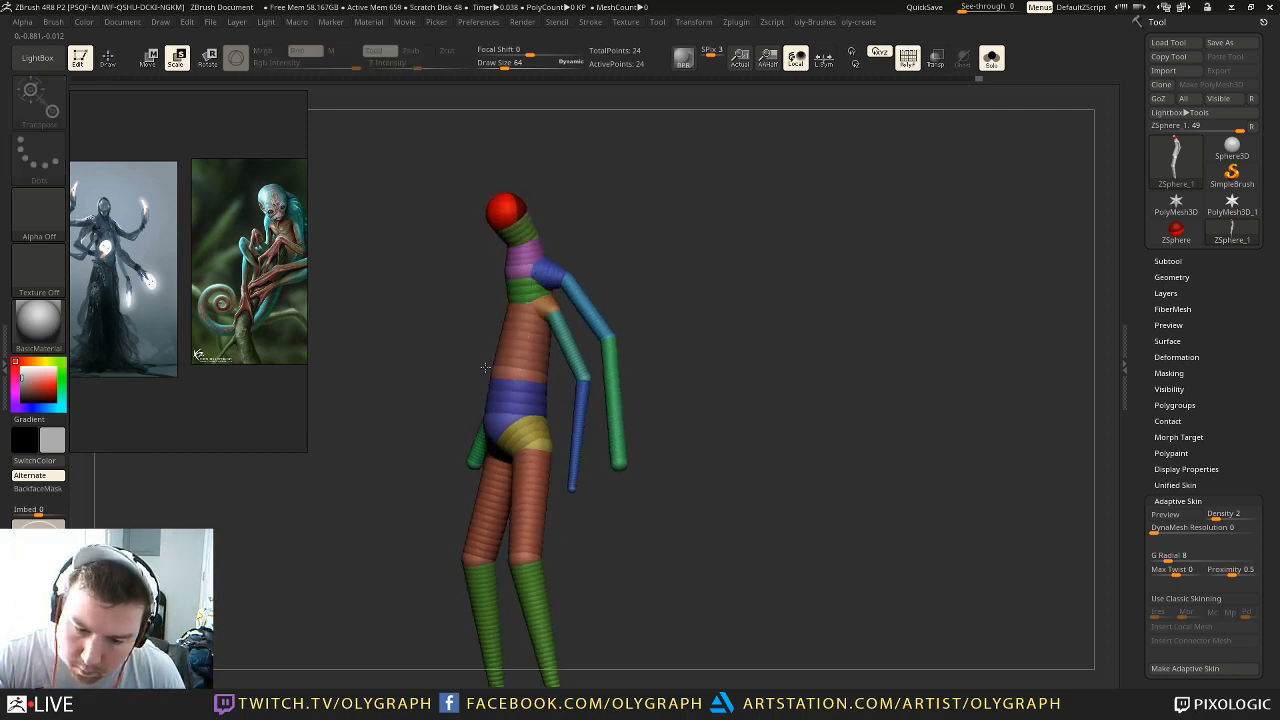
pyautogui.moveTo(485, 367); pyautogui.dragTo(487, 366)
pyautogui.moveTo(600, 264)
pyautogui.mouseDown()
pyautogui.moveTo(663, 280)
pyautogui.moveTo(729, 263)
pyautogui.mouseUp()
pyautogui.press('q')
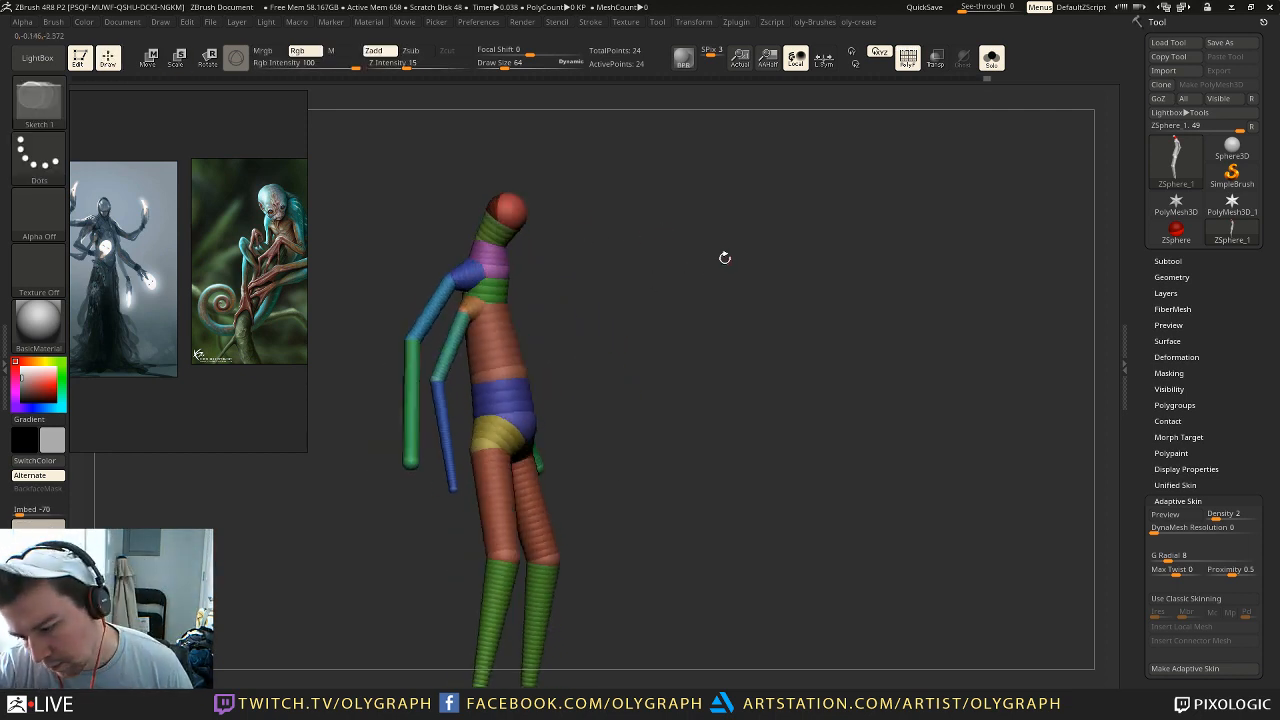
# Step: Nudge the head ZSphere into place and thicken the neck slightly
pyautogui.press('w')
pyautogui.moveTo(514, 216); pyautogui.dragTo(515, 214)
pyautogui.press('q')
pyautogui.moveTo(654, 205)
pyautogui.mouseDown()
pyautogui.moveTo(614, 209)
pyautogui.moveTo(650, 218)
pyautogui.mouseUp()
pyautogui.keyDown('alt'); pyautogui.moveTo(650, 218); pyautogui.dragTo(645, 300); pyautogui.keyUp('alt')
pyautogui.press('e')
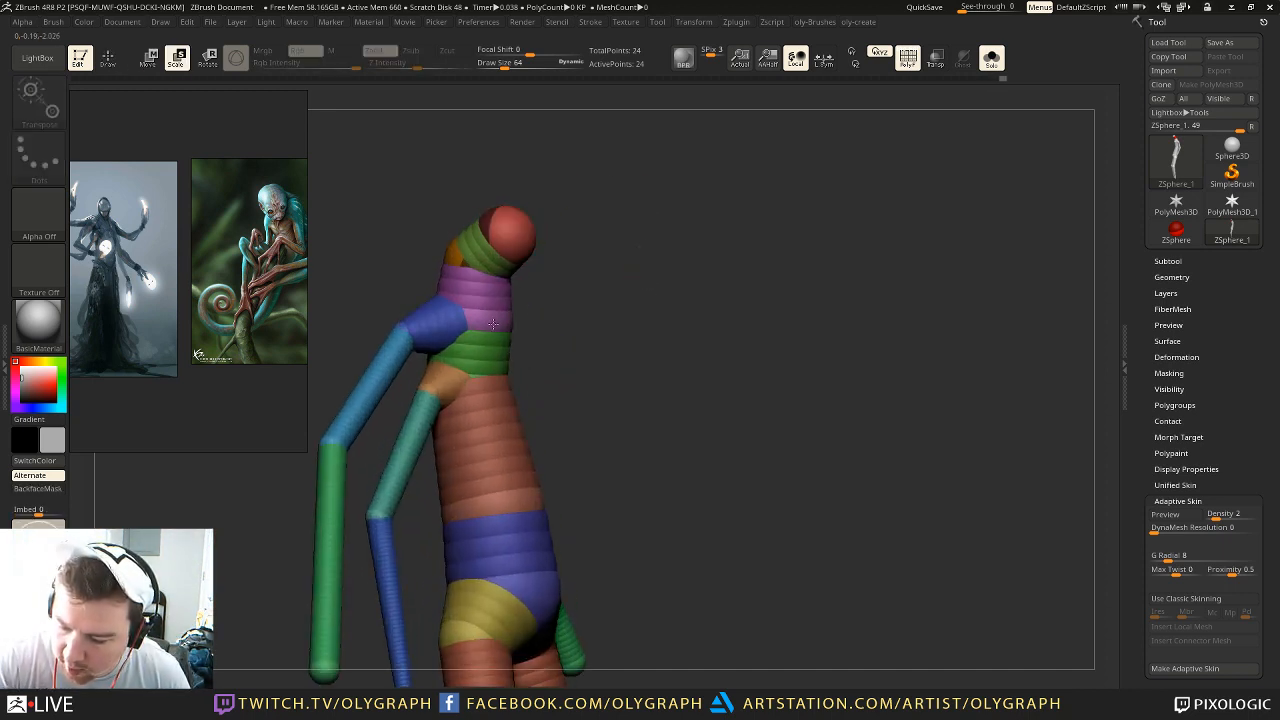
pyautogui.keyDown('shift'); pyautogui.moveTo(578, 276); pyautogui.dragTo(645, 280); pyautogui.keyUp('shift')
pyautogui.moveTo(655, 279); pyautogui.dragTo(629, 191)
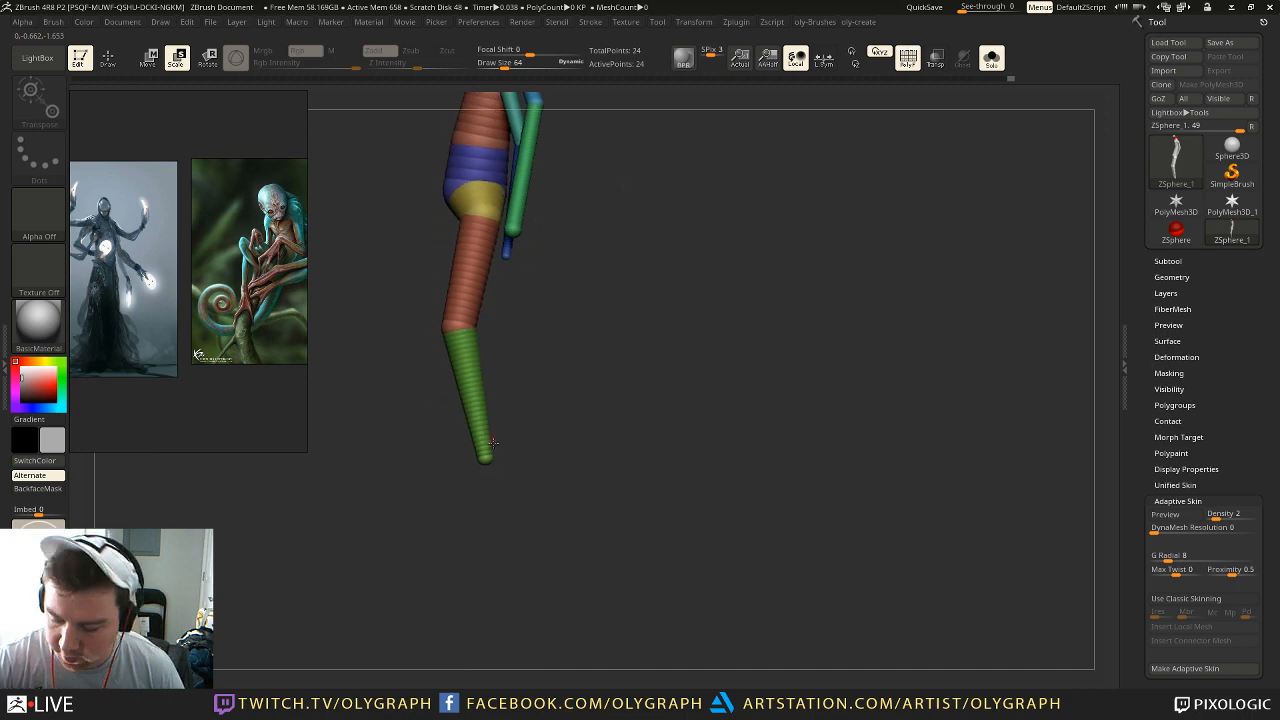
# Step: Lengthen the lower legs and the forearms of both arm pairs by moving their end ZSpheres downward
pyautogui.press('w')
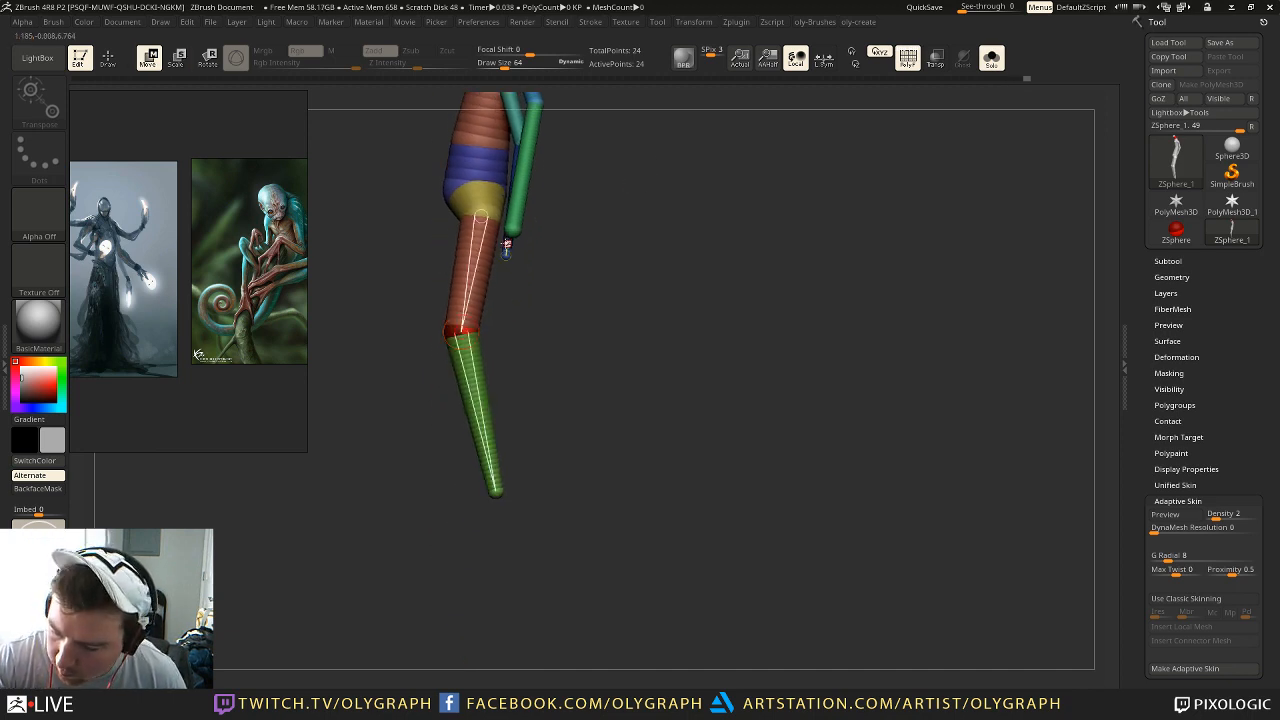
pyautogui.moveTo(511, 251); pyautogui.dragTo(515, 265)
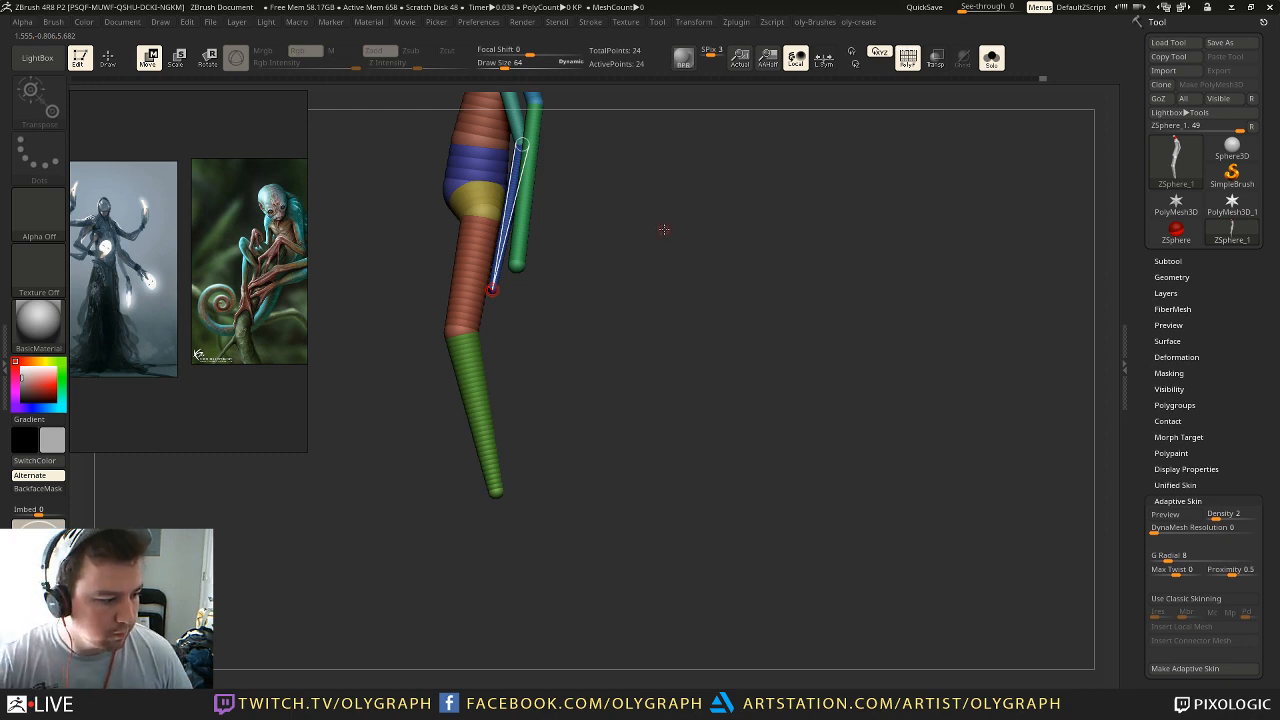
pyautogui.moveTo(671, 269)
pyautogui.keyDown('shift'); pyautogui.mouseDown()
pyautogui.moveTo(729, 260)
pyautogui.moveTo(708, 323)
pyautogui.moveTo(702, 269)
pyautogui.moveTo(726, 325)
pyautogui.moveTo(684, 277)
pyautogui.mouseUp(); pyautogui.keyUp('shift')
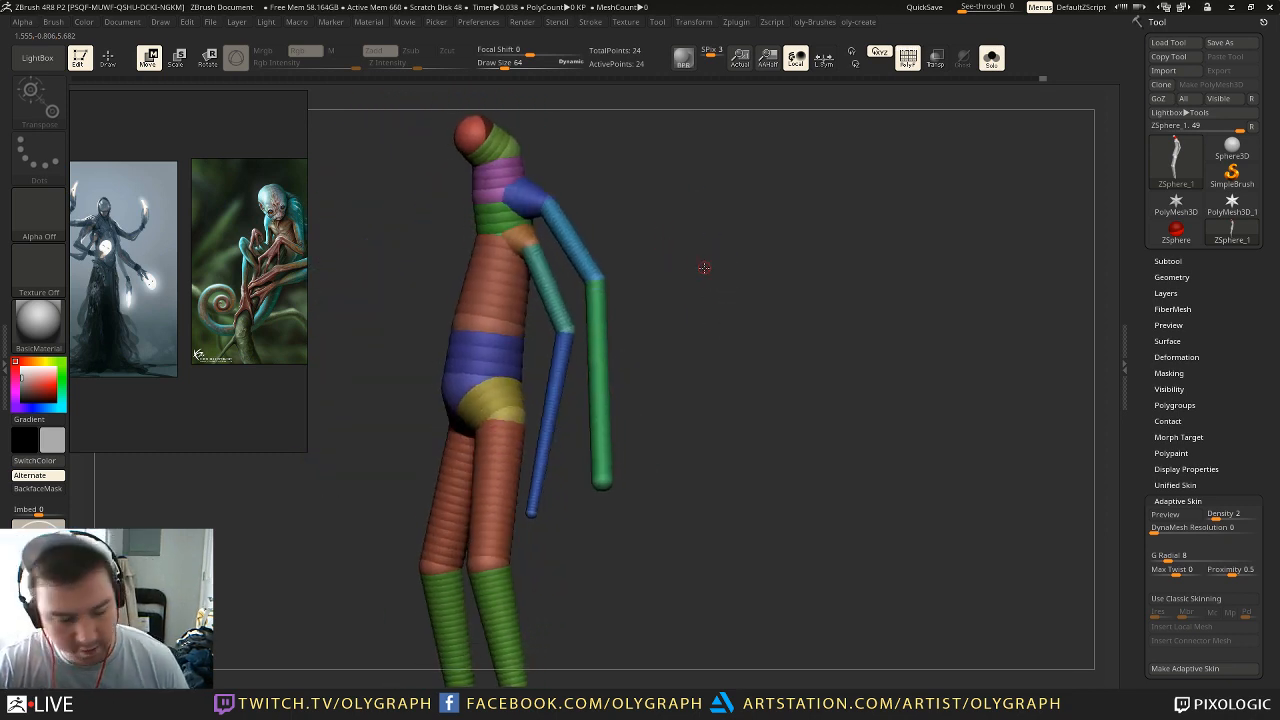
pyautogui.keyDown('alt'); pyautogui.moveTo(675, 189); pyautogui.dragTo(669, 250); pyautogui.keyUp('alt')
pyautogui.keyDown('shift'); pyautogui.moveTo(669, 250); pyautogui.dragTo(736, 171); pyautogui.keyUp('shift')
# Step: Add a mirrored palm ZSphere at the end of the upper forearms, move it outward and scale it up
pyautogui.keyDown('alt'); pyautogui.moveTo(735, 332); pyautogui.dragTo(701, 229); pyautogui.keyUp('alt')
pyautogui.press('q')
pyautogui.press('w')
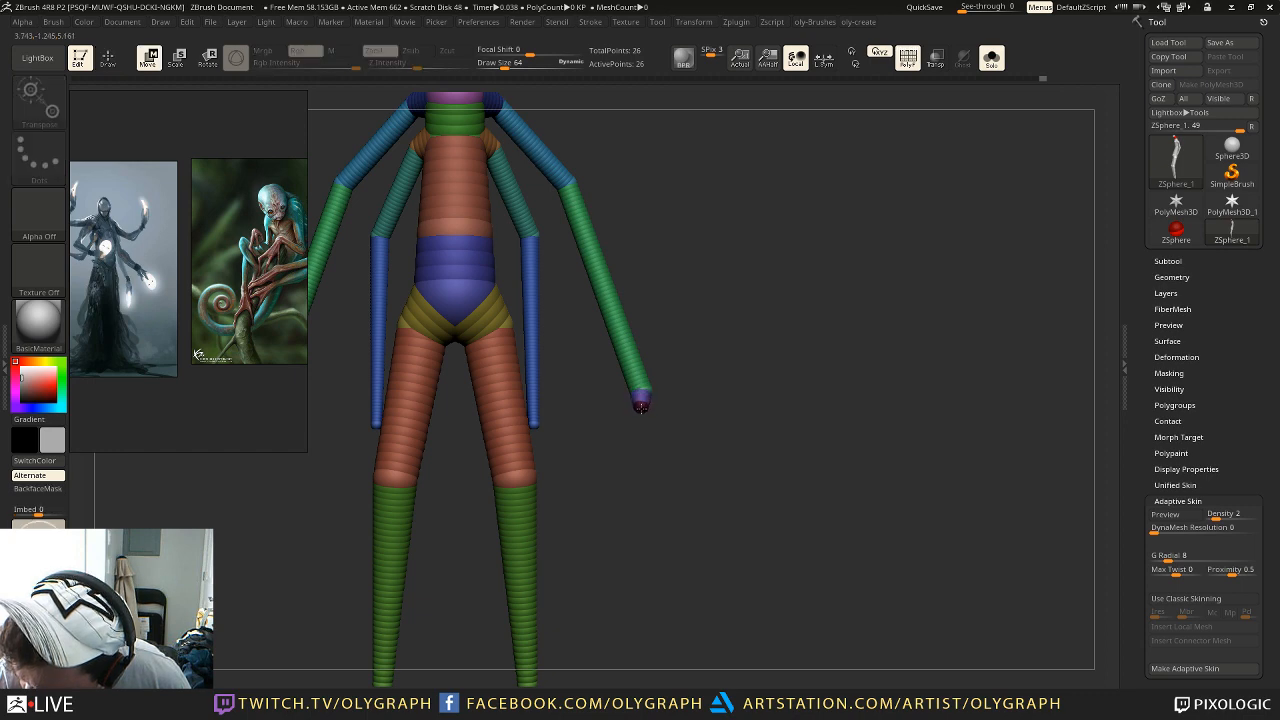
pyautogui.press('e')
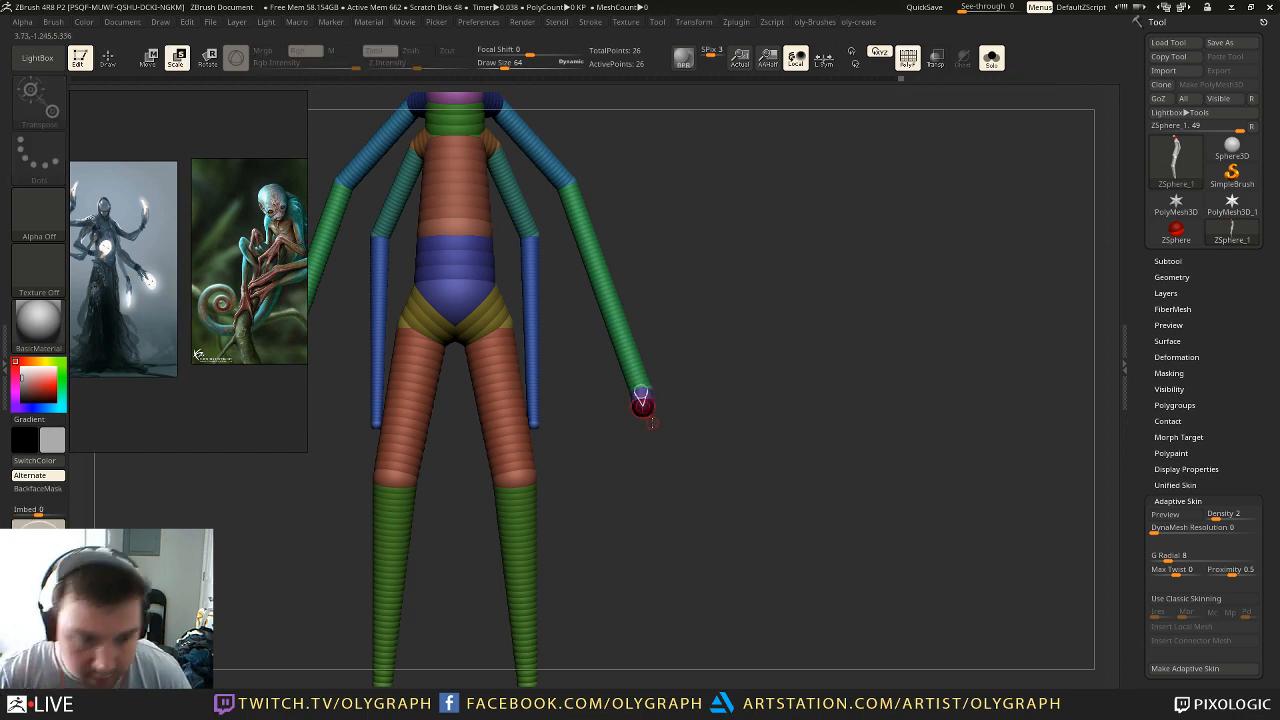
# Step: Branch two knuckle ZSpheres from the palm, spread them apart and match their sizes
pyautogui.moveTo(739, 308)
pyautogui.keyDown('alt'); pyautogui.mouseDown()
pyautogui.moveTo(774, 363)
pyautogui.moveTo(731, 346)
pyautogui.mouseUp(); pyautogui.keyUp('alt')
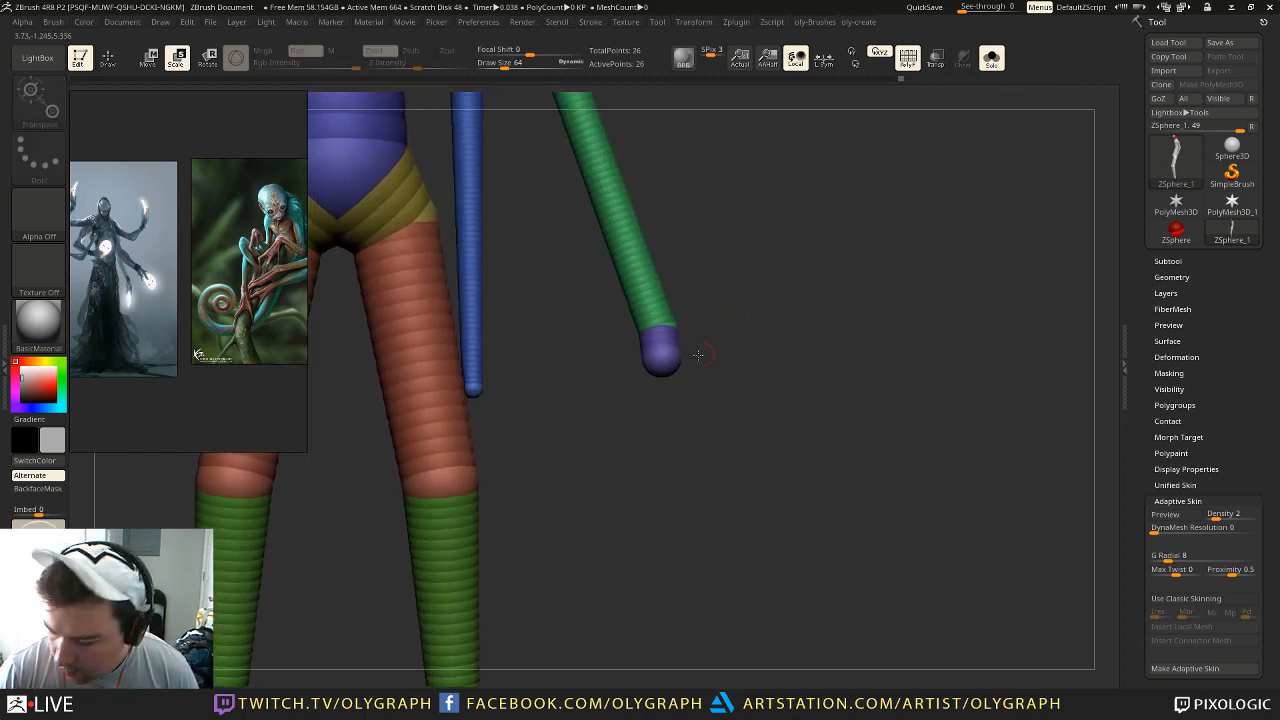
pyautogui.press('q')
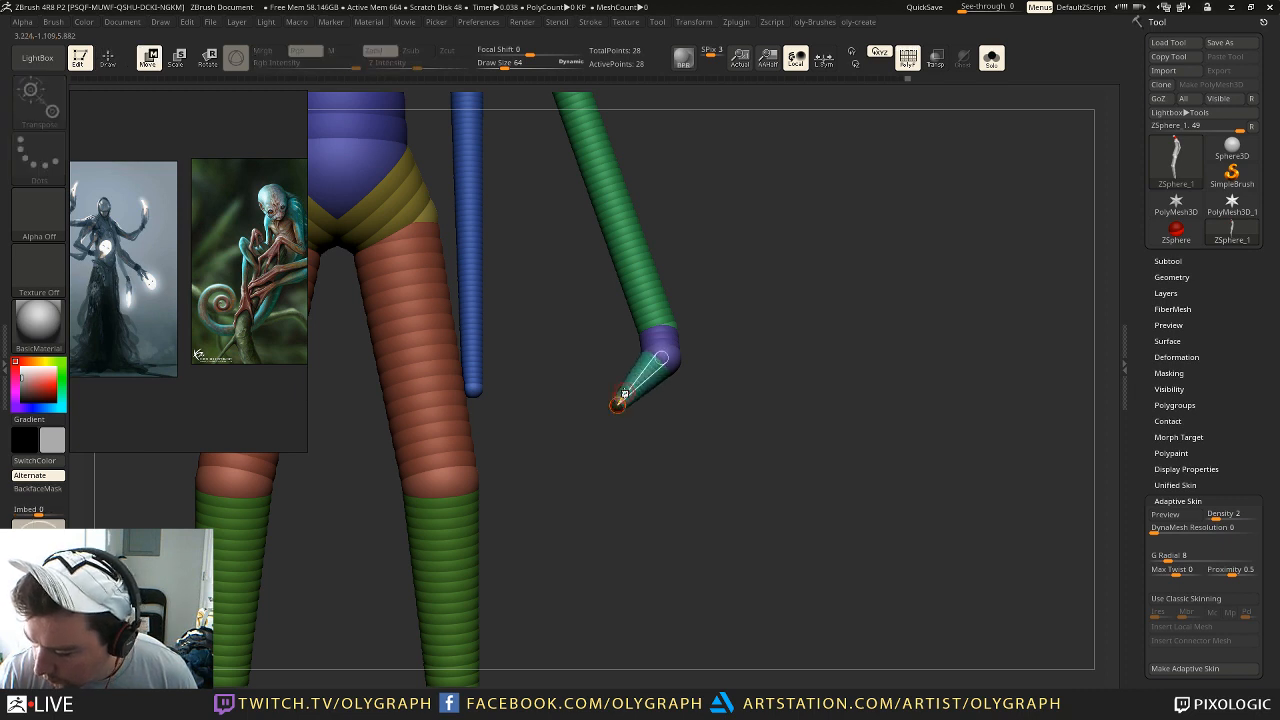
pyautogui.press('w')
pyautogui.moveTo(708, 384)
pyautogui.keyDown('alt'); pyautogui.mouseDown()
pyautogui.moveTo(691, 344)
pyautogui.moveTo(699, 360)
pyautogui.mouseUp(); pyautogui.keyUp('alt')
pyautogui.press('q')
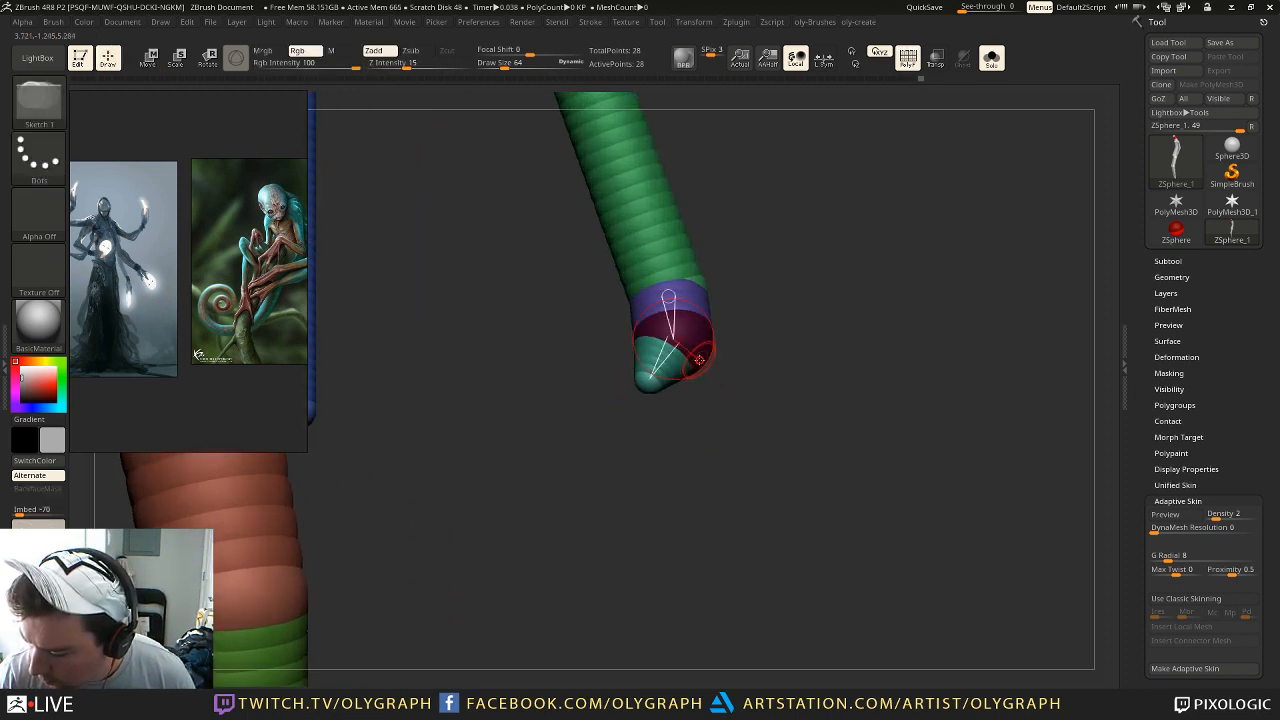
pyautogui.press('w')
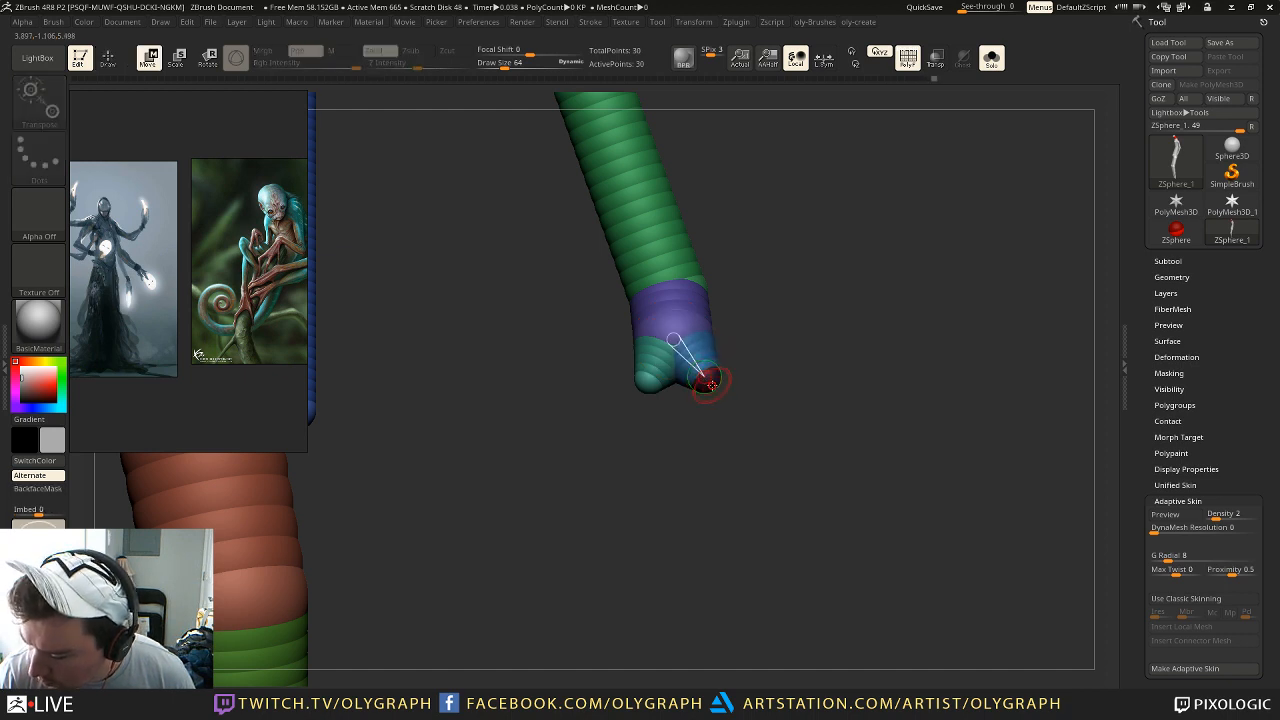
pyautogui.press('e')
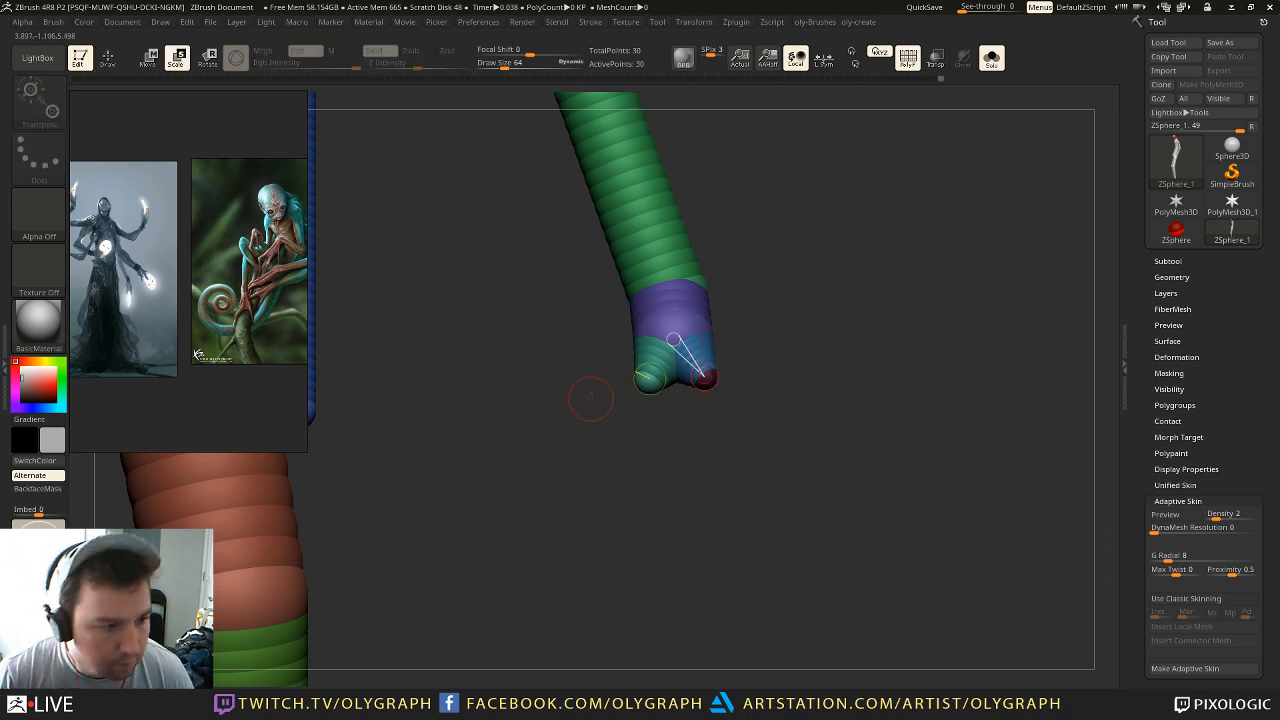
pyautogui.moveTo(605, 450); pyautogui.dragTo(597, 446)
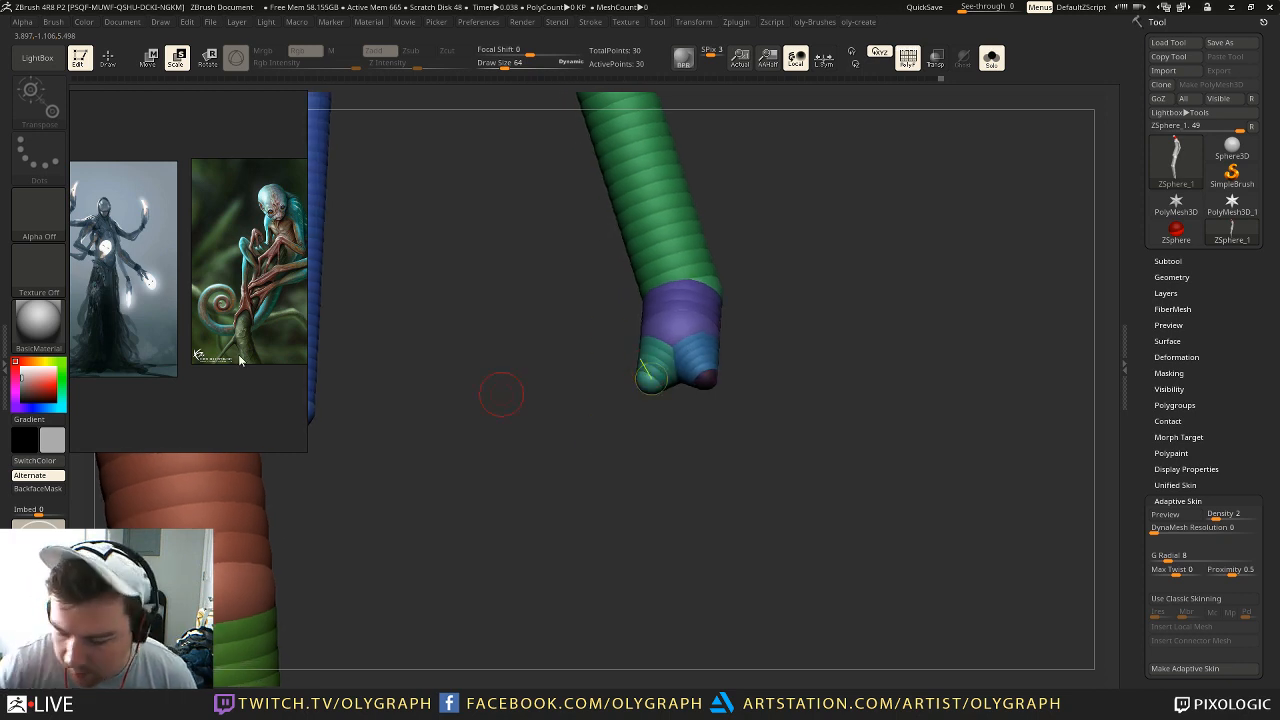
# Step: Pull a thin tapering finger segment out of each knuckle and check the hand as an adaptive skin preview
pyautogui.press('w')
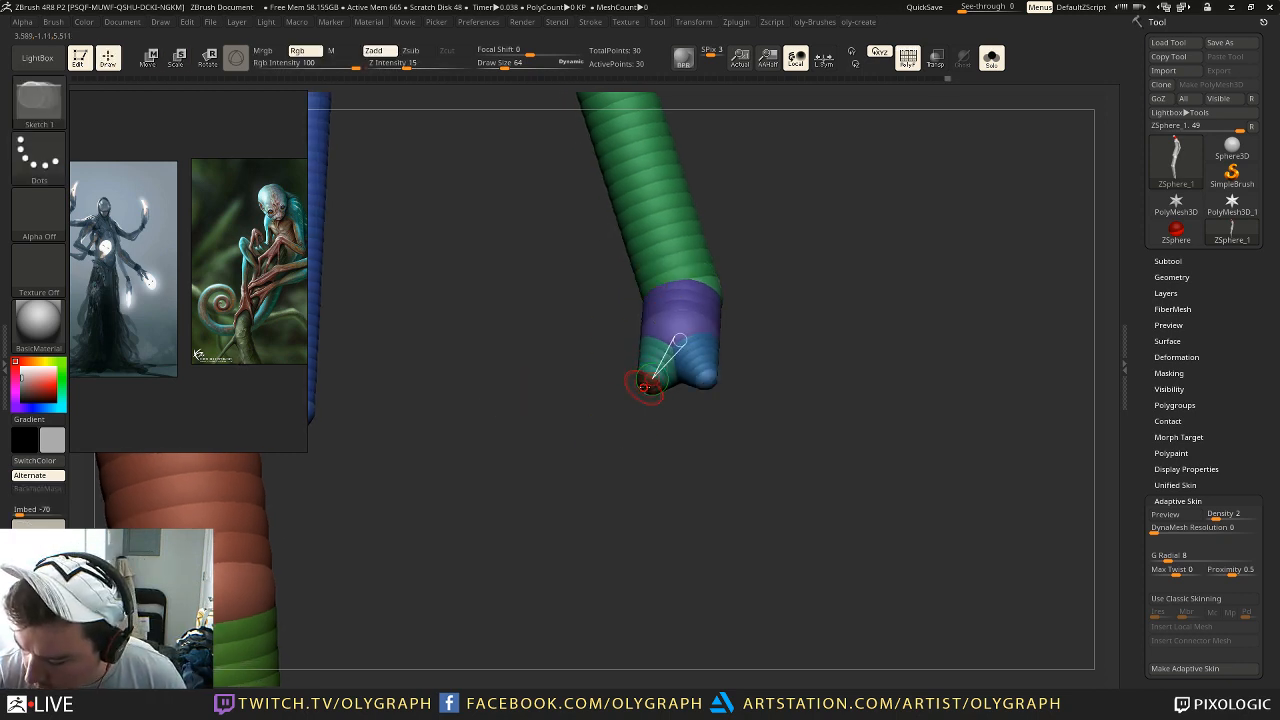
pyautogui.moveTo(640, 390); pyautogui.dragTo(600, 445)
pyautogui.moveTo(706, 388); pyautogui.dragTo(724, 457)
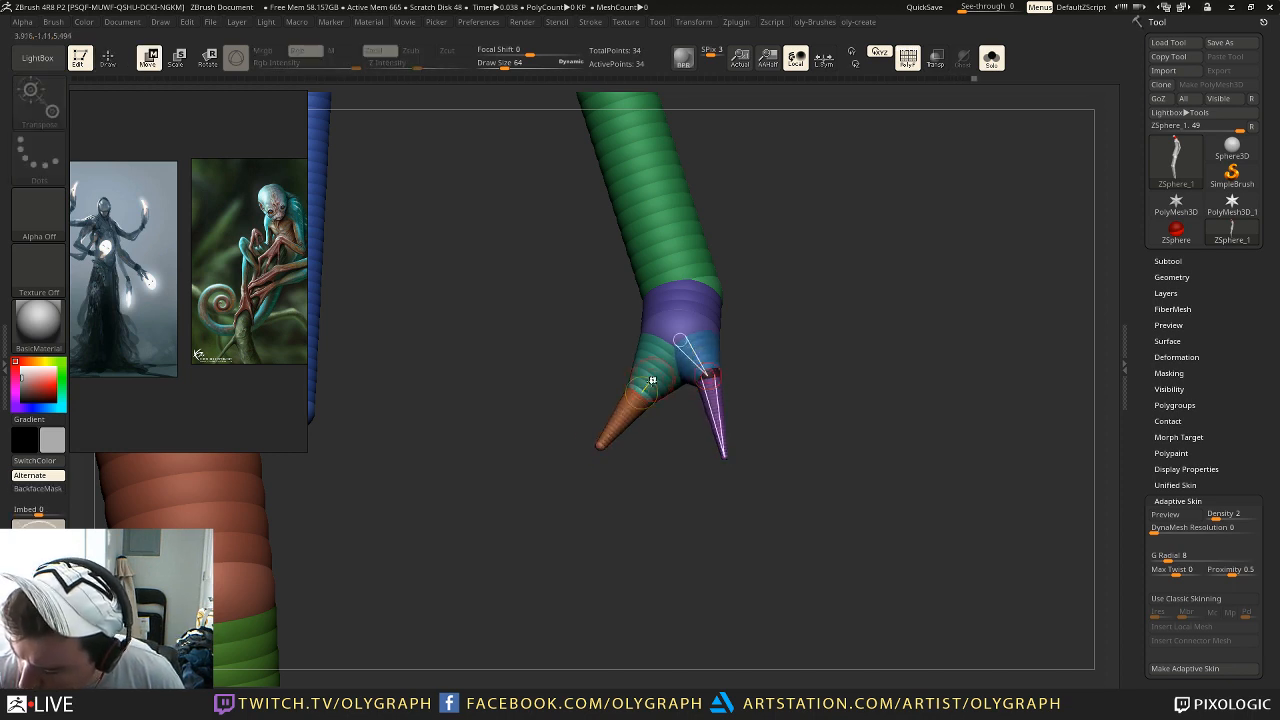
pyautogui.press('q')
pyautogui.press('a')
pyautogui.press('a')
# Step: Extend both fingers downward and give each one a middle joint, reducing the draw size to 41
pyautogui.moveTo(843, 340); pyautogui.dragTo(834, 334)
pyautogui.moveTo(611, 493)
pyautogui.mouseDown()
pyautogui.moveTo(606, 437)
pyautogui.moveTo(594, 479)
pyautogui.mouseUp()
pyautogui.press('s')
pyautogui.press('w')
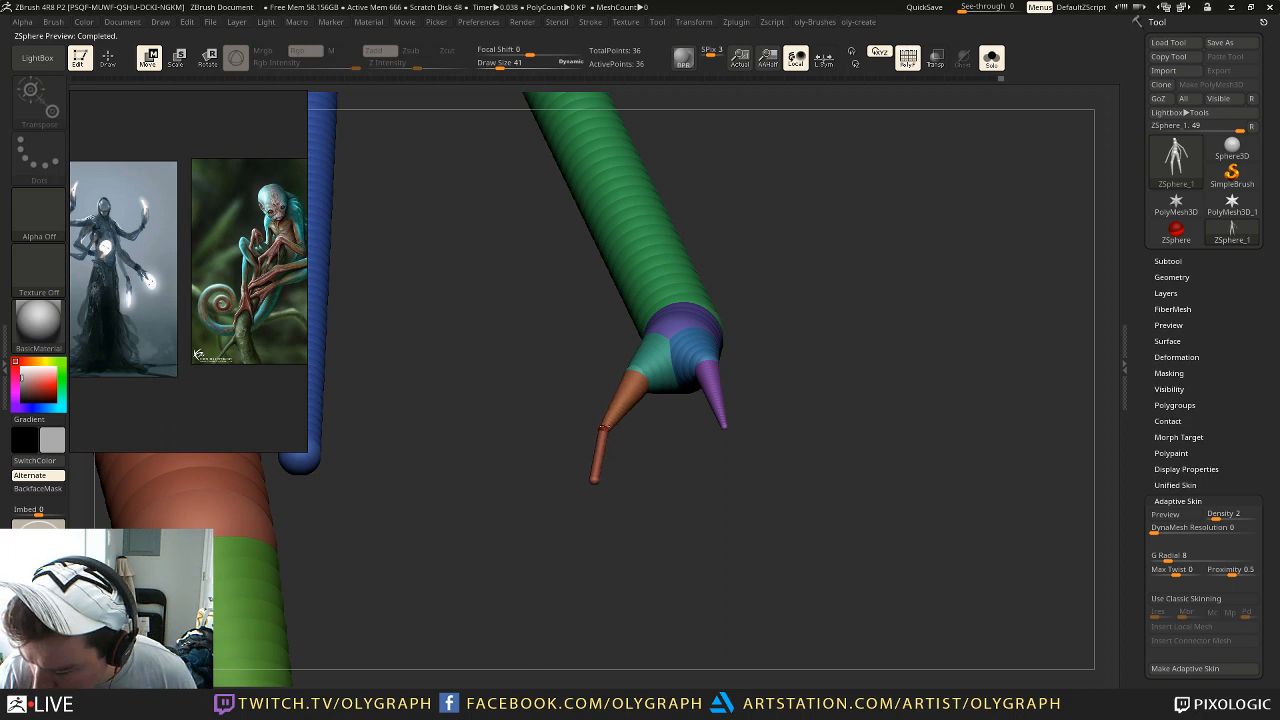
pyautogui.moveTo(724, 429); pyautogui.dragTo(731, 488)
pyautogui.press('e')
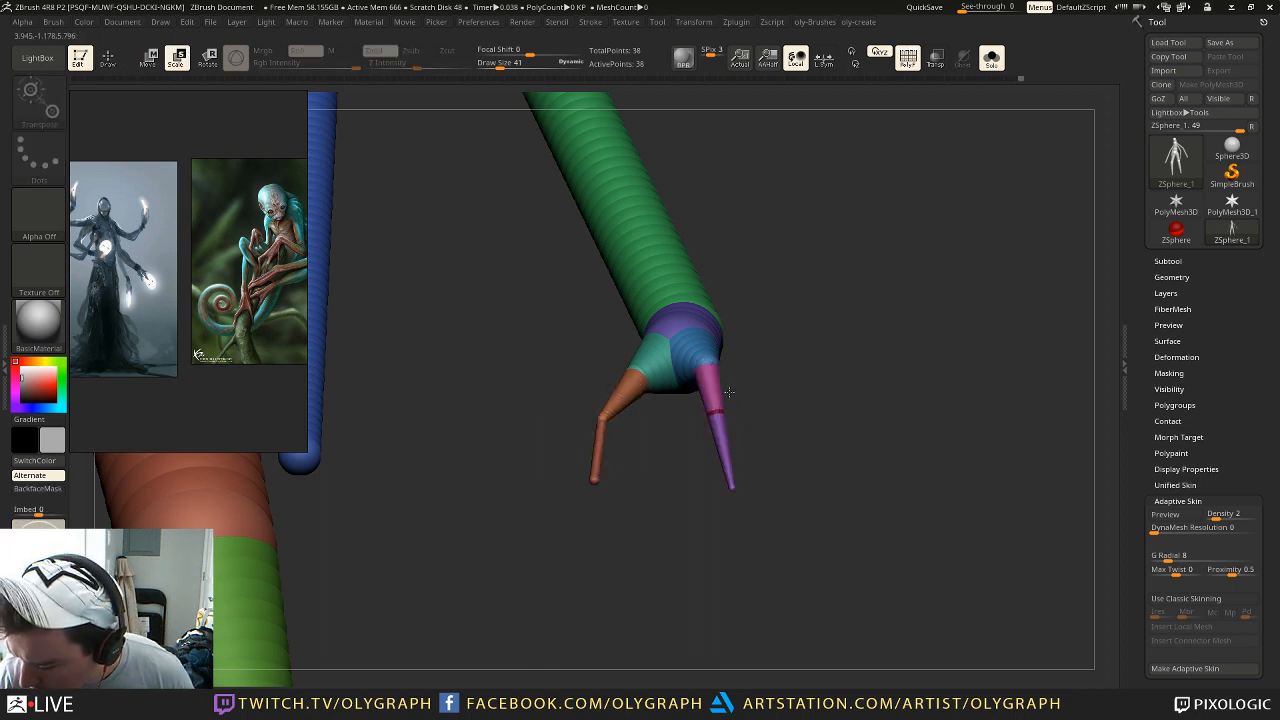
# Step: Lengthen the outer segments of both fingers, bend them downward and even out the fingertip thickness
pyautogui.moveTo(780, 305); pyautogui.dragTo(702, 408)
pyautogui.press('w')
pyautogui.moveTo(700, 493); pyautogui.dragTo(715, 553)
pyautogui.press('e')
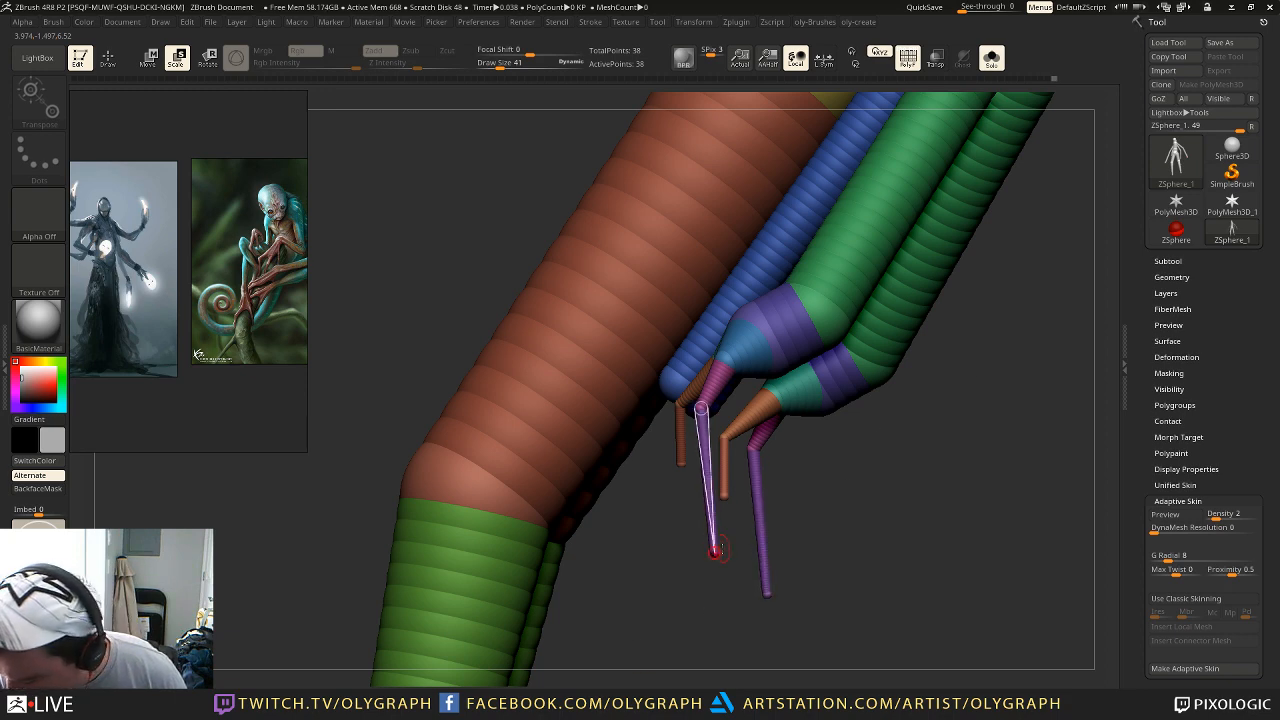
pyautogui.moveTo(637, 655); pyautogui.dragTo(651, 432)
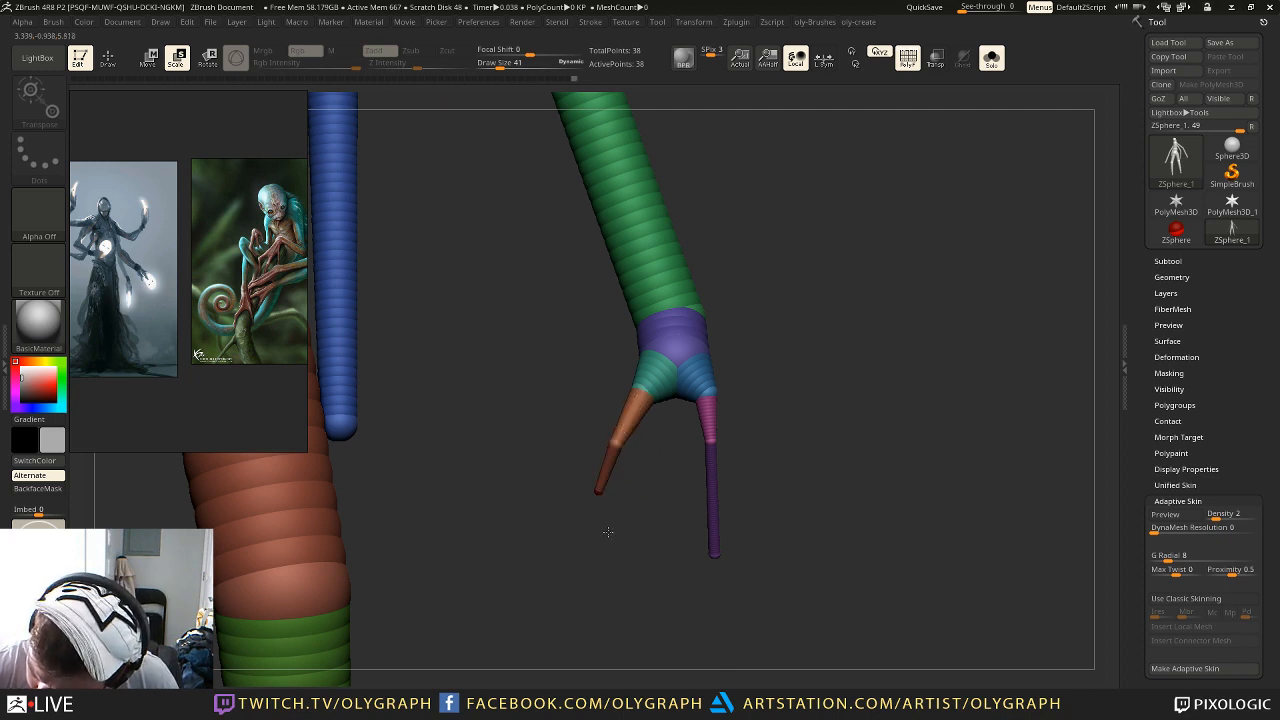
pyautogui.press('w')
pyautogui.moveTo(607, 538); pyautogui.dragTo(597, 545)
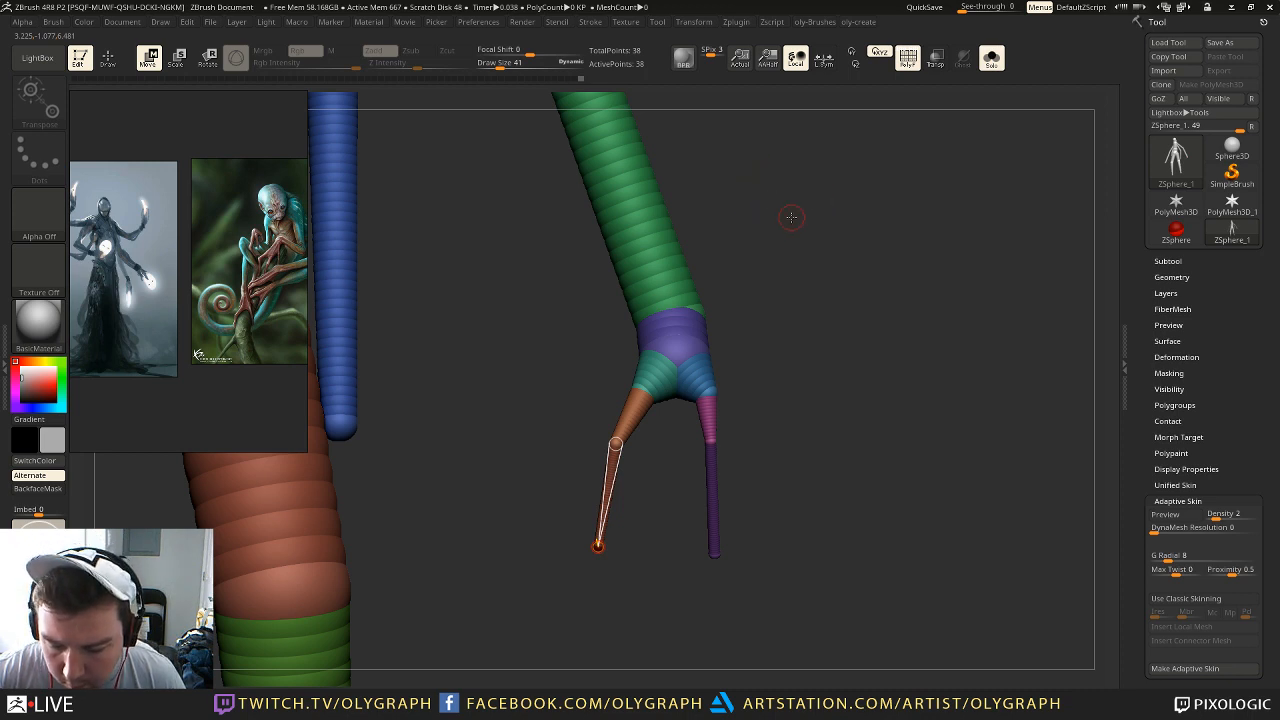
# Step: Add a shorter two-segment thumb branching from the side of the palm and bend it downward
pyautogui.moveTo(824, 247)
pyautogui.mouseDown()
pyautogui.moveTo(706, 328)
pyautogui.moveTo(738, 446)
pyautogui.mouseUp()
pyautogui.press('q')
pyautogui.click(708, 336)
pyautogui.press('w')
pyautogui.press('q')
pyautogui.click(725, 371)
pyautogui.press('w')
pyautogui.moveTo(726, 372); pyautogui.dragTo(734, 380)
pyautogui.moveTo(754, 309); pyautogui.dragTo(800, 316)
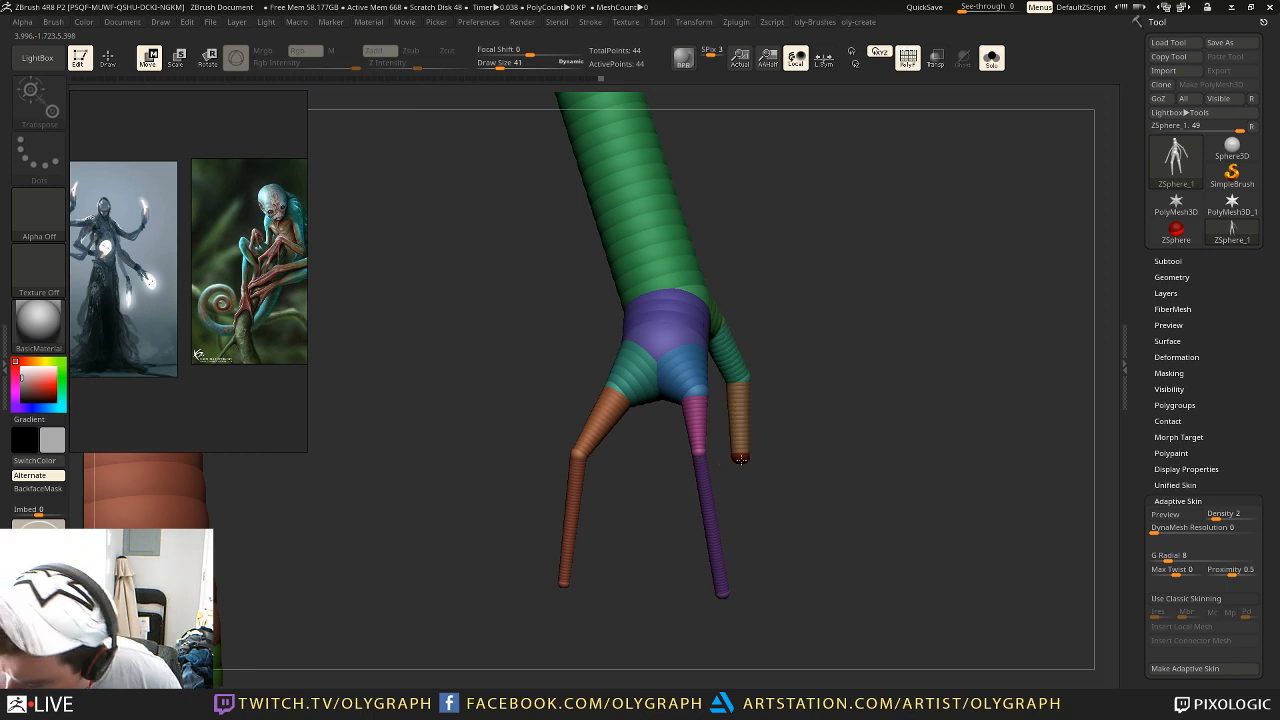
pyautogui.keyDown('alt'); pyautogui.moveTo(828, 329); pyautogui.dragTo(728, 159); pyautogui.keyUp('alt')
pyautogui.keyDown('alt'); pyautogui.moveTo(801, 267); pyautogui.dragTo(793, 383); pyautogui.keyUp('alt')
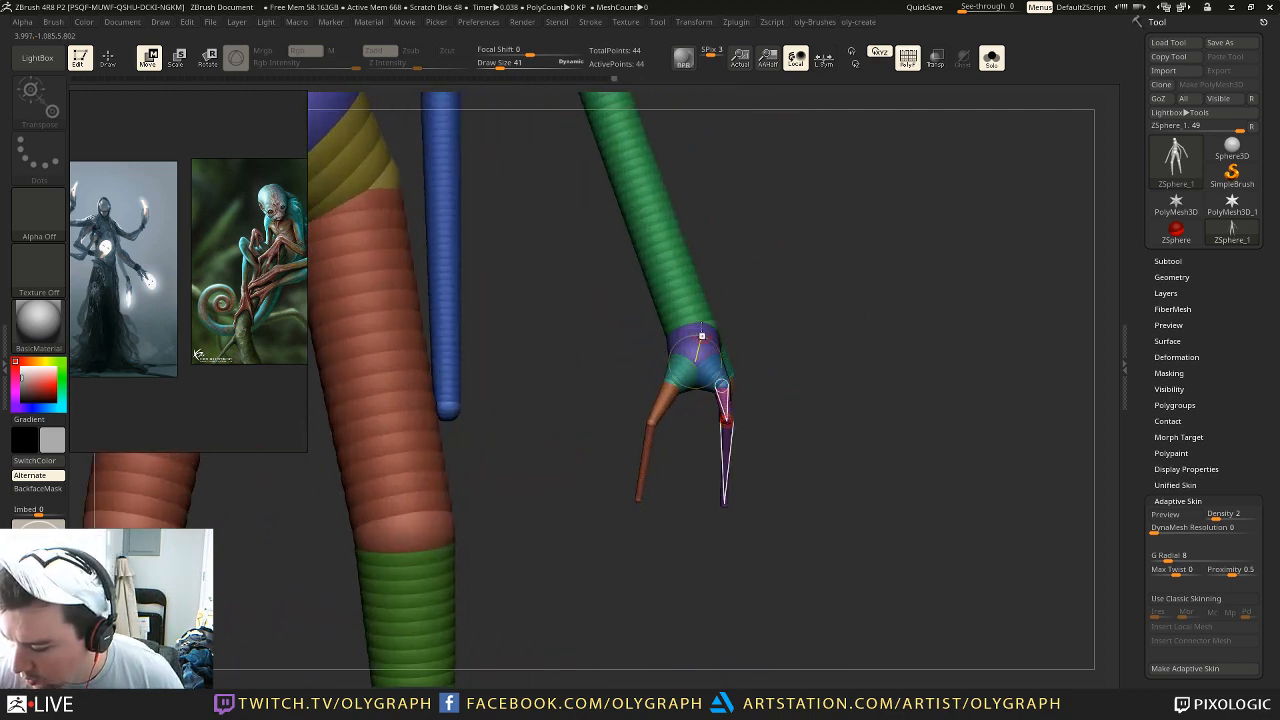
pyautogui.moveTo(459, 411)
pyautogui.mouseDown()
pyautogui.moveTo(549, 371)
pyautogui.moveTo(475, 421)
pyautogui.mouseUp()
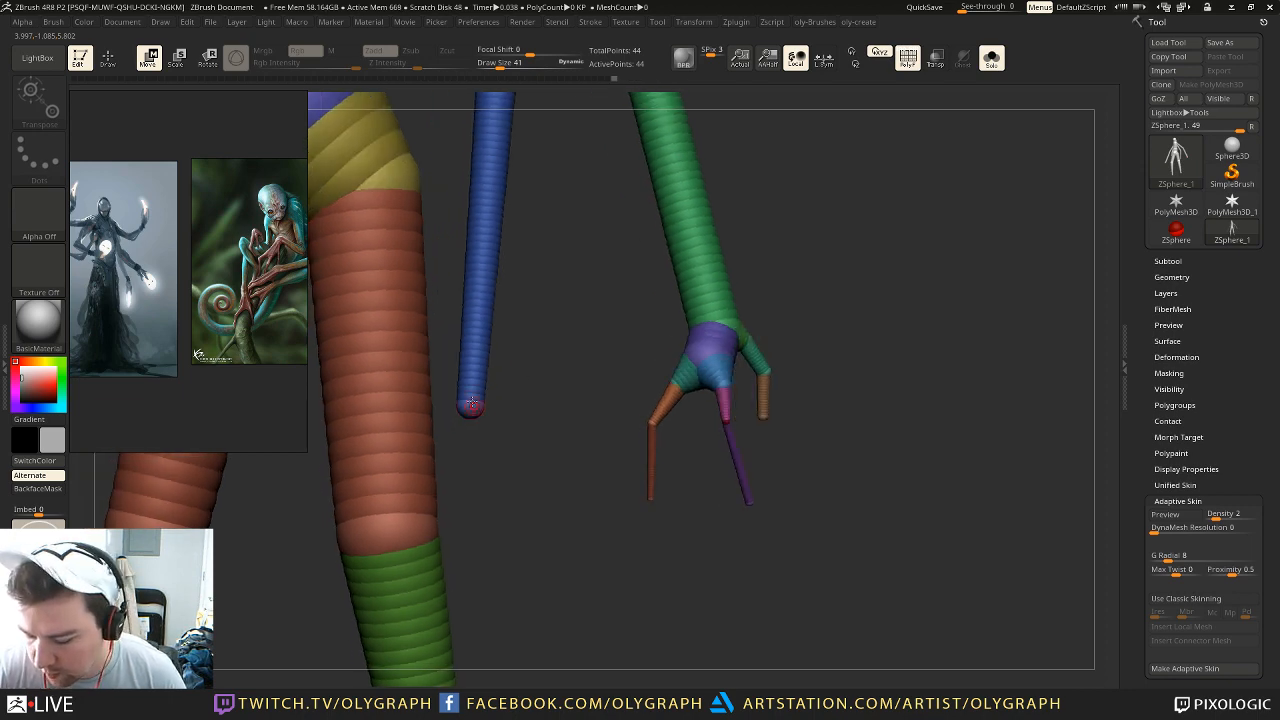
# Step: Add a two-segment ZSphere digit to the inner side of the palm and position it opposite the existing thumb
pyautogui.moveTo(571, 384); pyautogui.dragTo(605, 379)
pyautogui.moveTo(754, 218); pyautogui.dragTo(880, 228)
pyautogui.keyDown('alt'); pyautogui.moveTo(700, 240); pyautogui.dragTo(1085, 255); pyautogui.keyUp('alt')
pyautogui.keyDown('alt'); pyautogui.moveTo(622, 458); pyautogui.dragTo(640, 600); pyautogui.keyUp('alt')
pyautogui.press('q')
pyautogui.moveTo(661, 266); pyautogui.dragTo(664, 262)
pyautogui.moveTo(592, 236); pyautogui.dragTo(718, 211)
pyautogui.moveTo(703, 264)
pyautogui.mouseDown()
pyautogui.moveTo(737, 267)
pyautogui.moveTo(779, 351)
pyautogui.mouseUp()
pyautogui.press('w')
pyautogui.moveTo(747, 287); pyautogui.dragTo(739, 283)
pyautogui.moveTo(865, 265); pyautogui.dragTo(677, 249)
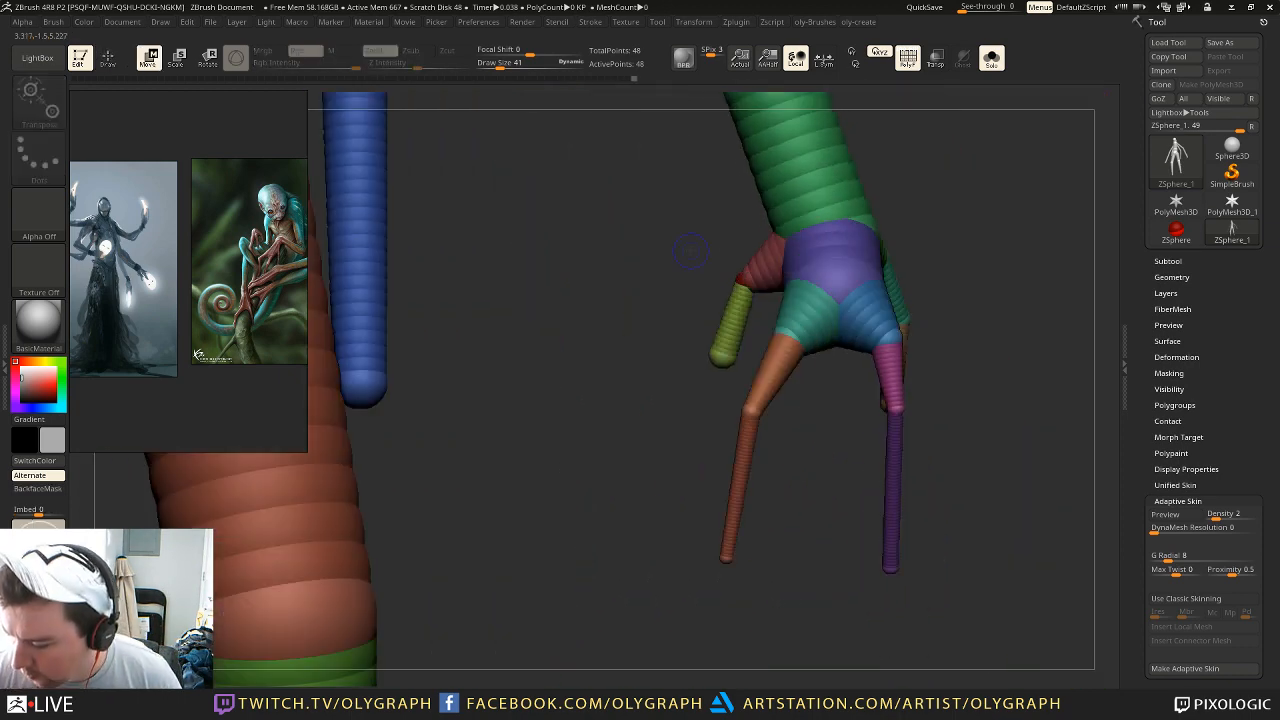
# Step: Scale the finger and thumb ZSpheres of the hand so the digits taper toward their tips
pyautogui.keyDown('alt'); pyautogui.moveTo(936, 206); pyautogui.dragTo(891, 177); pyautogui.keyUp('alt')
pyautogui.press('e')
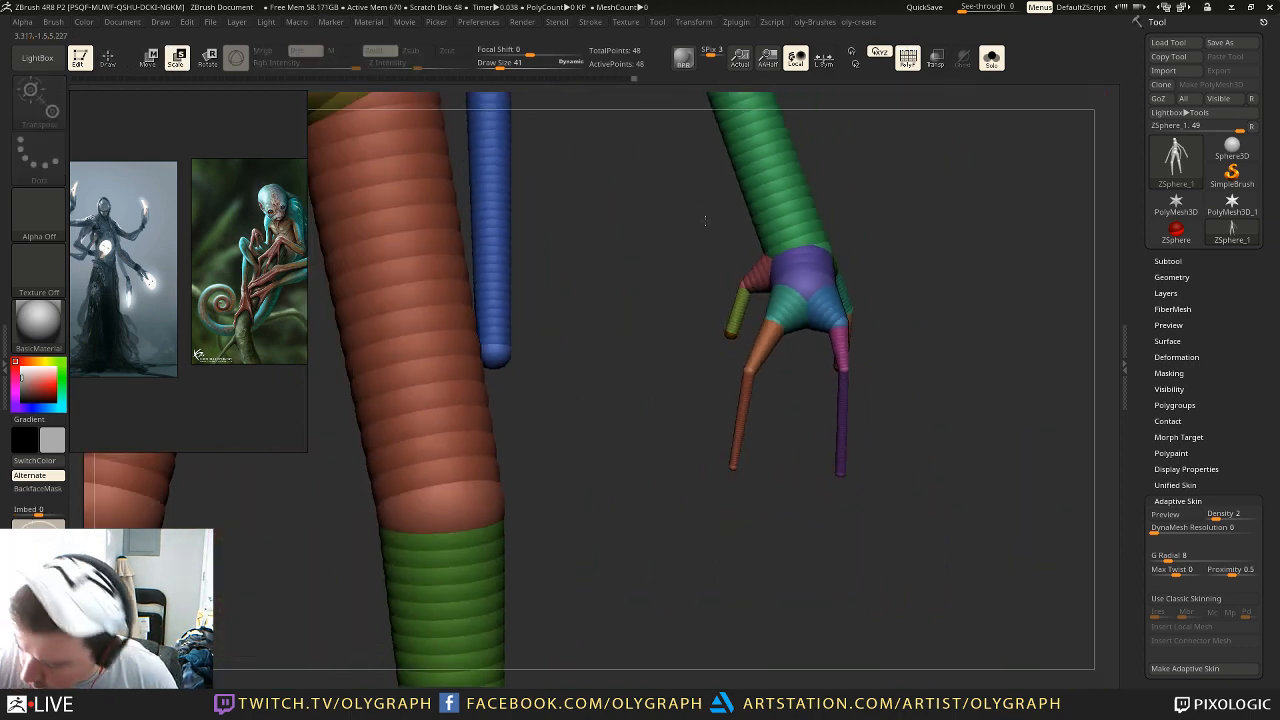
pyautogui.moveTo(763, 508); pyautogui.dragTo(792, 637)
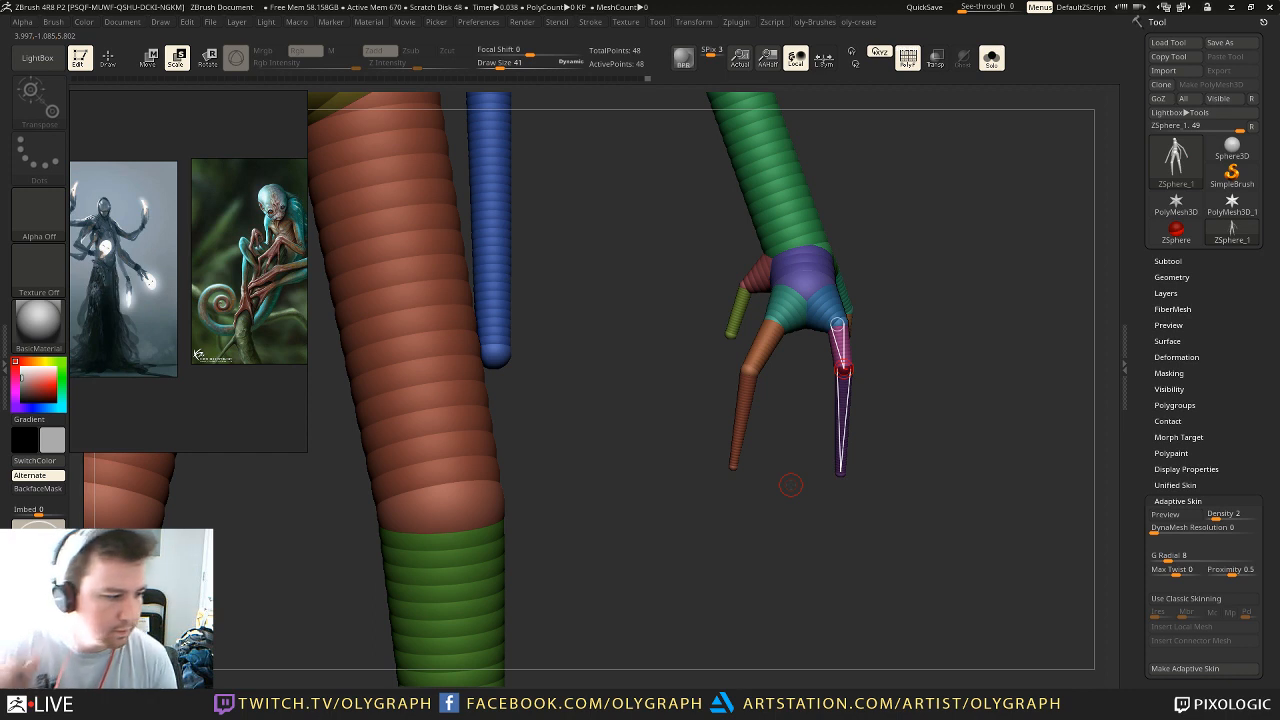
pyautogui.moveTo(791, 485); pyautogui.dragTo(912, 316)
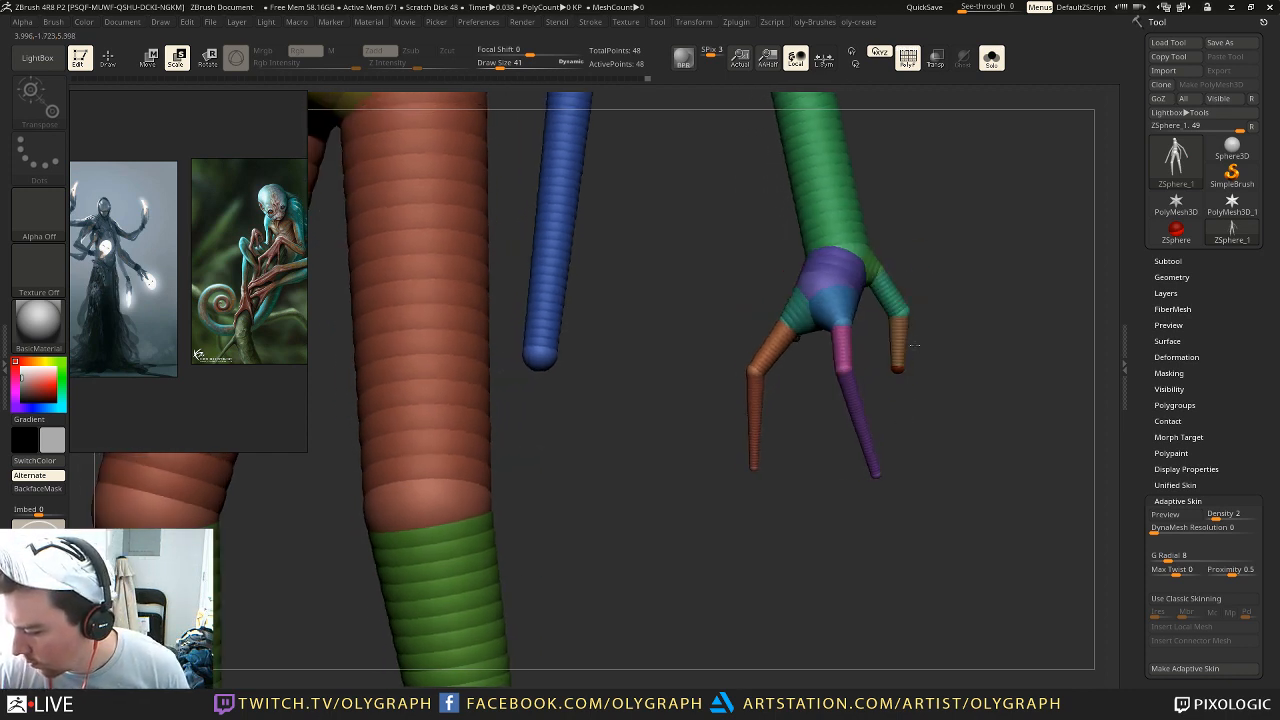
pyautogui.press('f')
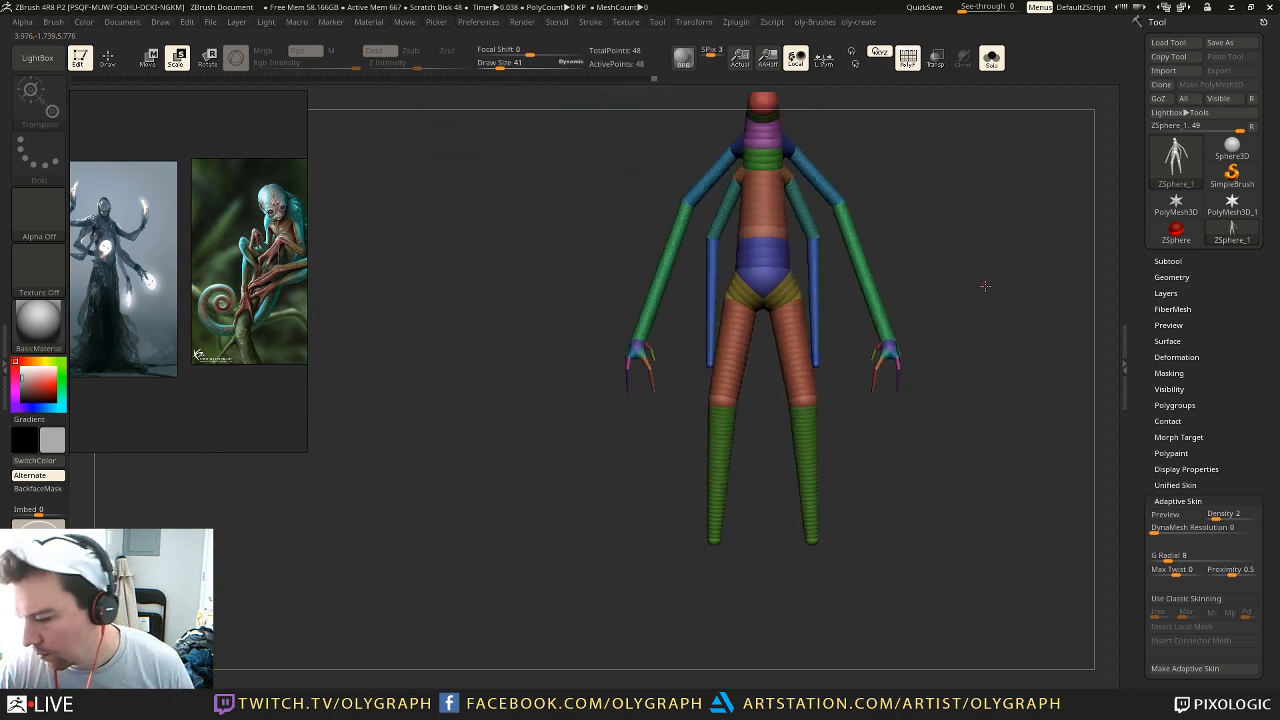
pyautogui.moveTo(954, 318); pyautogui.dragTo(887, 340)
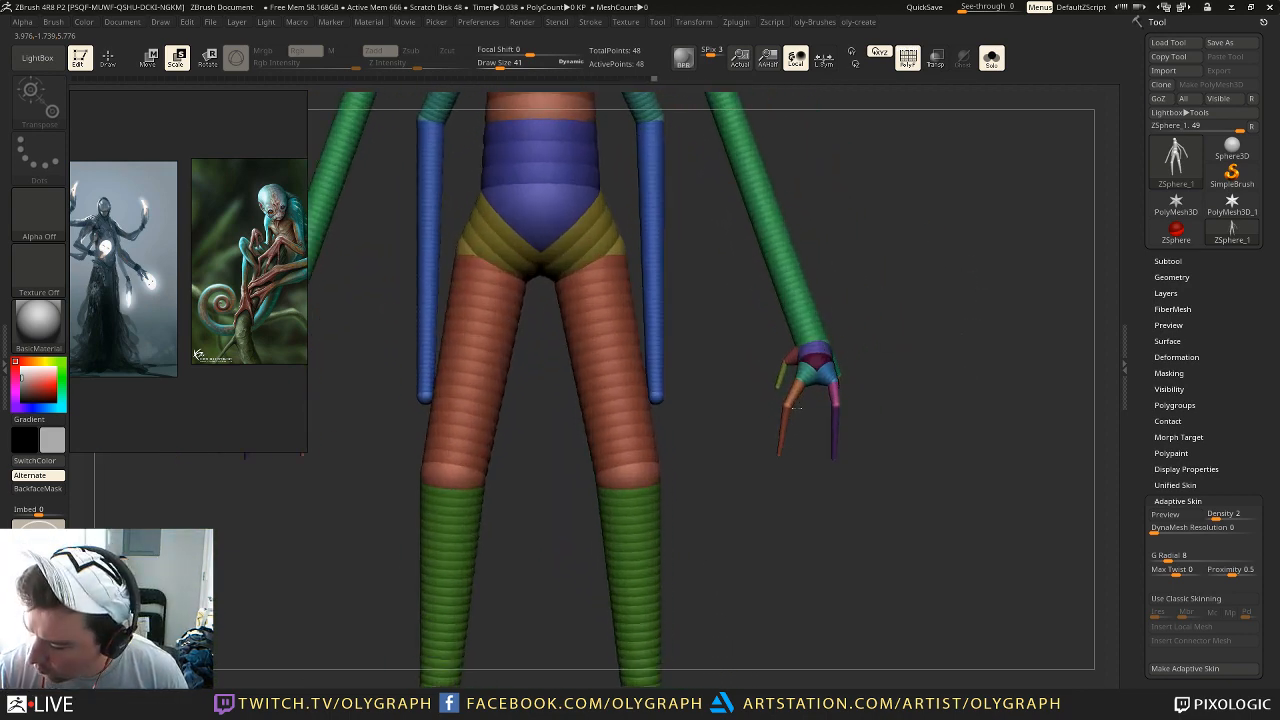
# Step: Resize the palm ZSphere at the end of the upper arm and undo the last stray change
pyautogui.press('q')
pyautogui.moveTo(881, 401); pyautogui.dragTo(890, 378)
pyautogui.moveTo(905, 331)
pyautogui.mouseDown()
pyautogui.moveTo(894, 301)
pyautogui.moveTo(831, 371)
pyautogui.mouseUp()
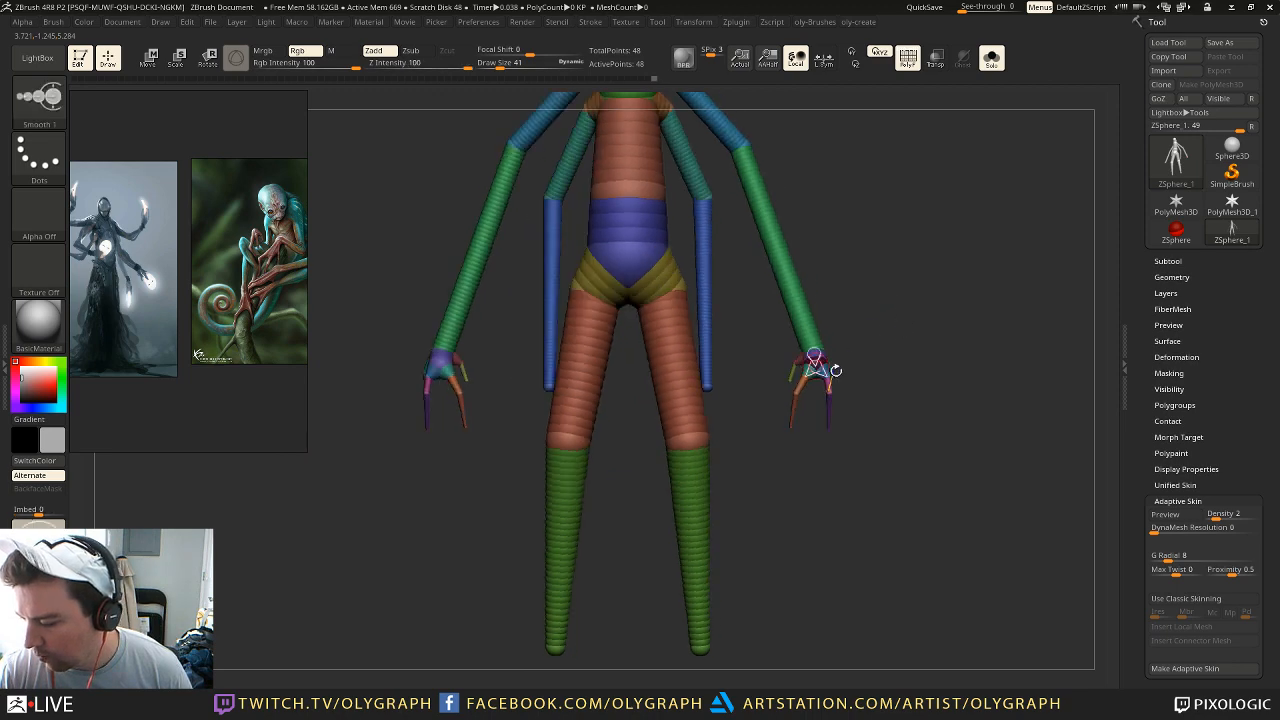
pyautogui.keyDown('alt'); pyautogui.moveTo(897, 311); pyautogui.dragTo(921, 370); pyautogui.keyUp('alt')
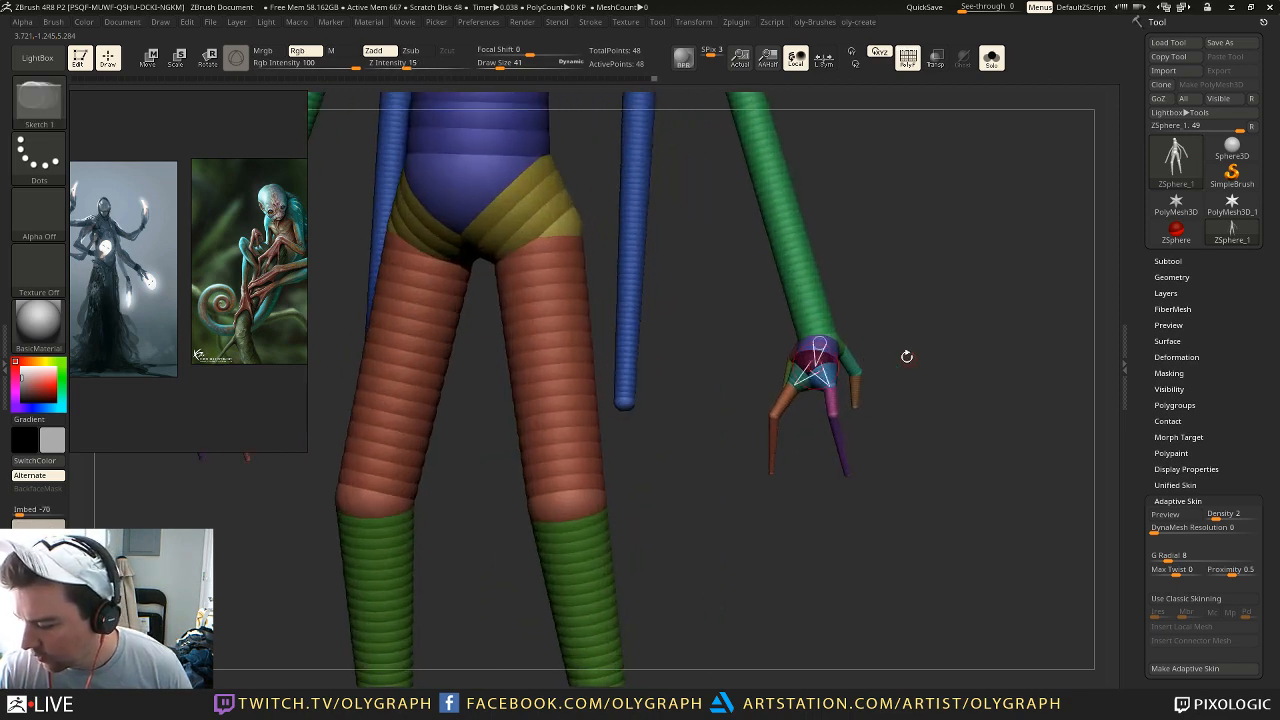
pyautogui.press('e')
pyautogui.keyDown('alt'); pyautogui.moveTo(908, 299); pyautogui.dragTo(915, 362); pyautogui.keyUp('alt')
pyautogui.moveTo(853, 300); pyautogui.dragTo(820, 357)
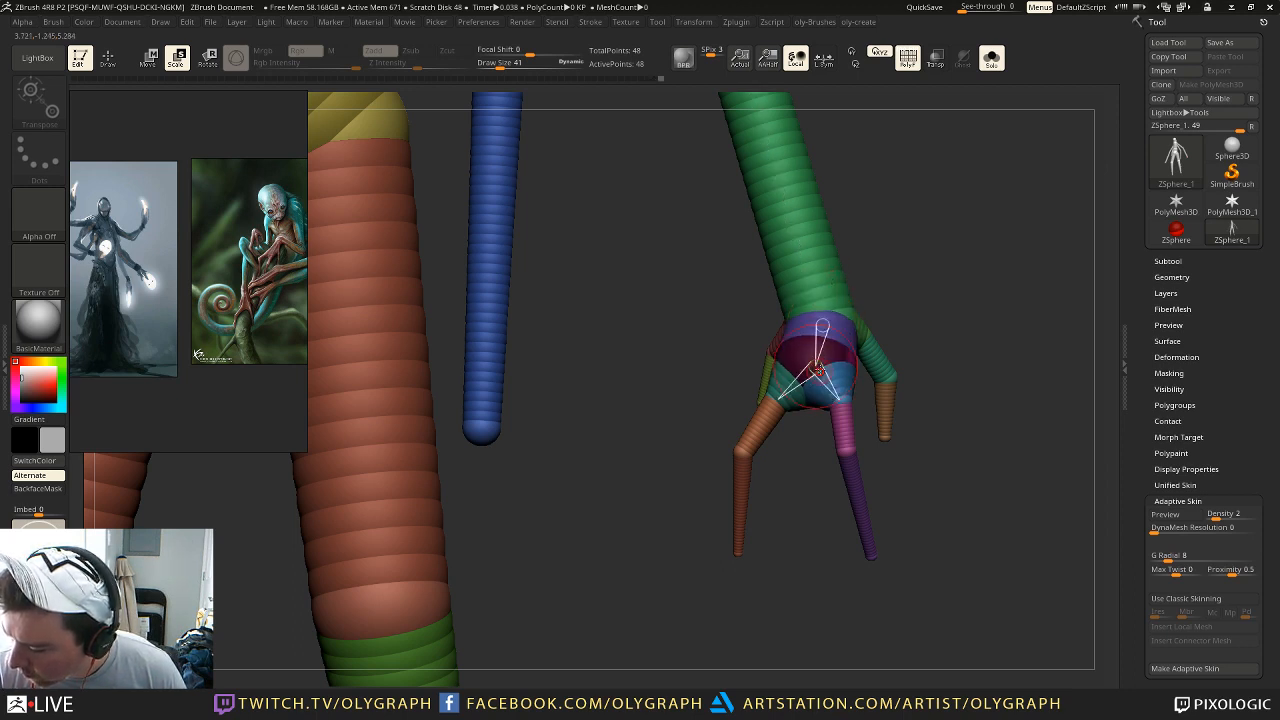
pyautogui.keyDown('alt'); pyautogui.moveTo(905, 181); pyautogui.dragTo(830, 272); pyautogui.keyUp('alt')
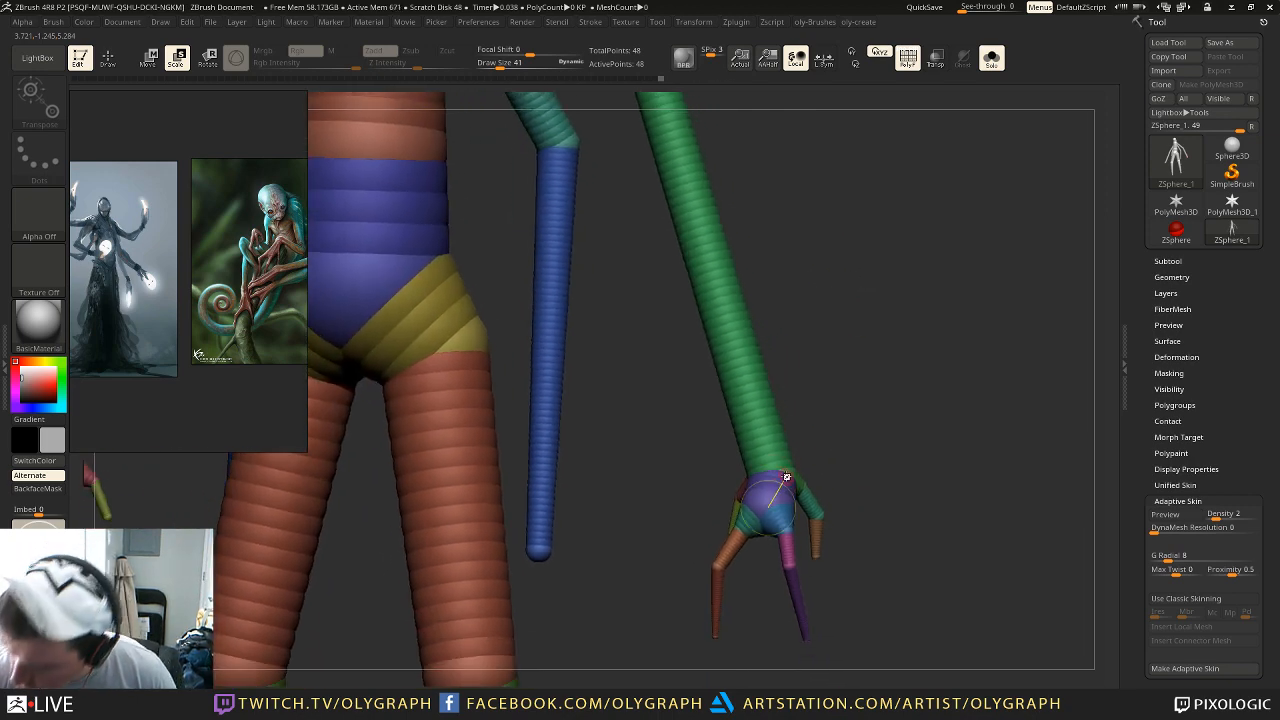
pyautogui.moveTo(758, 424); pyautogui.dragTo(840, 280)
pyautogui.hotkey('ctrl', 'z')
# Step: Preview the adaptive skin mesh around the hand and arm, and return to the ZSphere view
pyautogui.moveTo(852, 379); pyautogui.dragTo(874, 356)
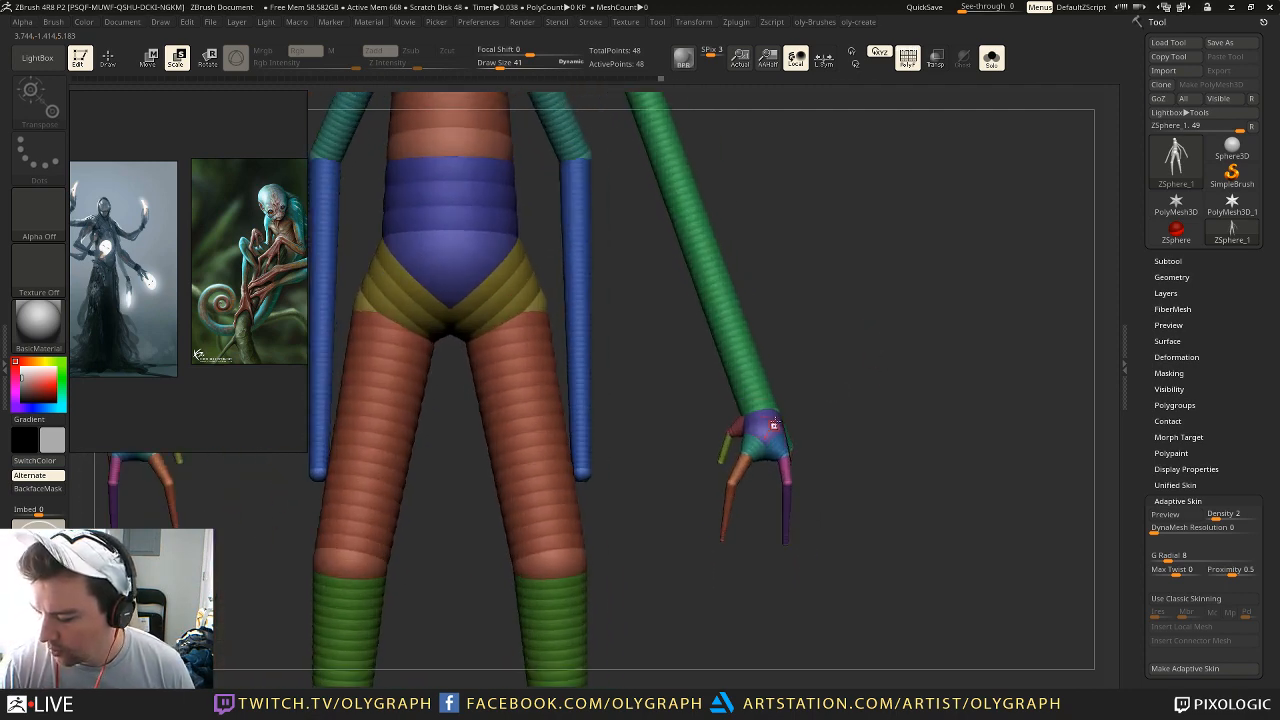
pyautogui.keyDown('alt'); pyautogui.moveTo(845, 290); pyautogui.dragTo(869, 374); pyautogui.keyUp('alt')
pyautogui.press('a')
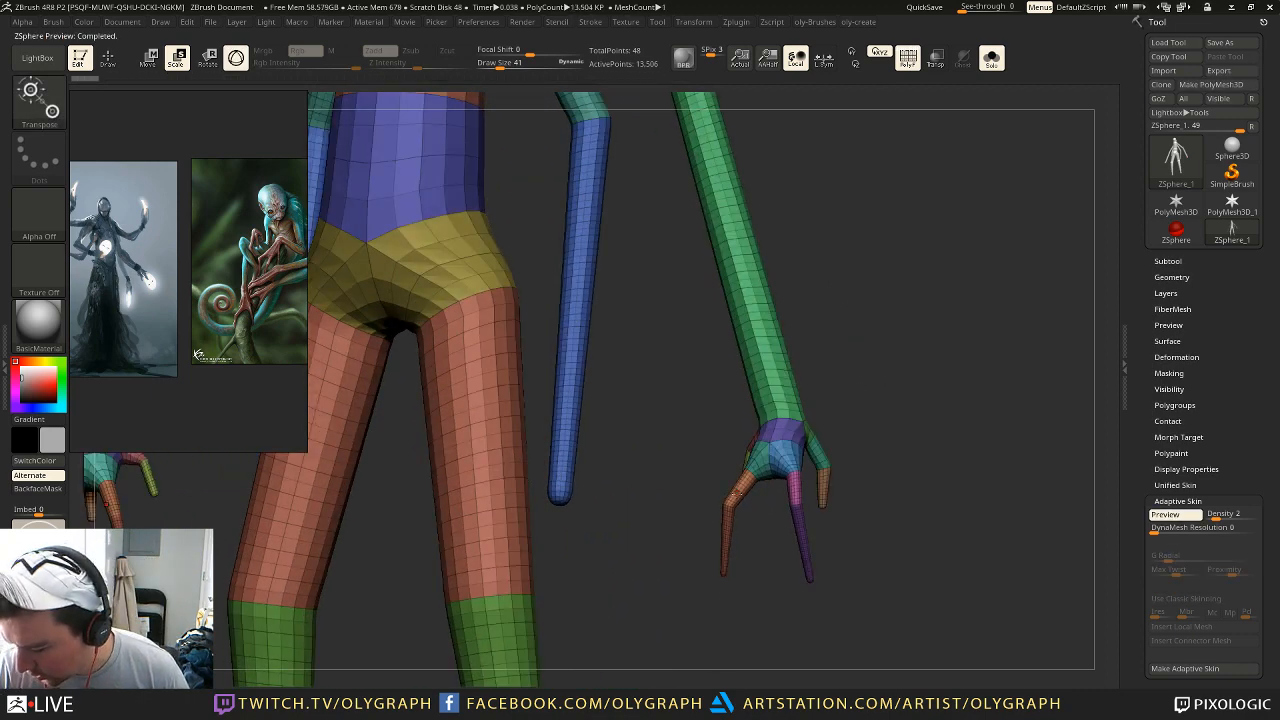
pyautogui.keyDown('alt'); pyautogui.moveTo(883, 391); pyautogui.dragTo(817, 297); pyautogui.keyUp('alt')
pyautogui.press('a')
# Step: Examine the creature reference images for the torso, long thin arms and how multiple arms attach to the body
pyautogui.press('w')
pyautogui.moveTo(575, 222); pyautogui.dragTo(569, 225)
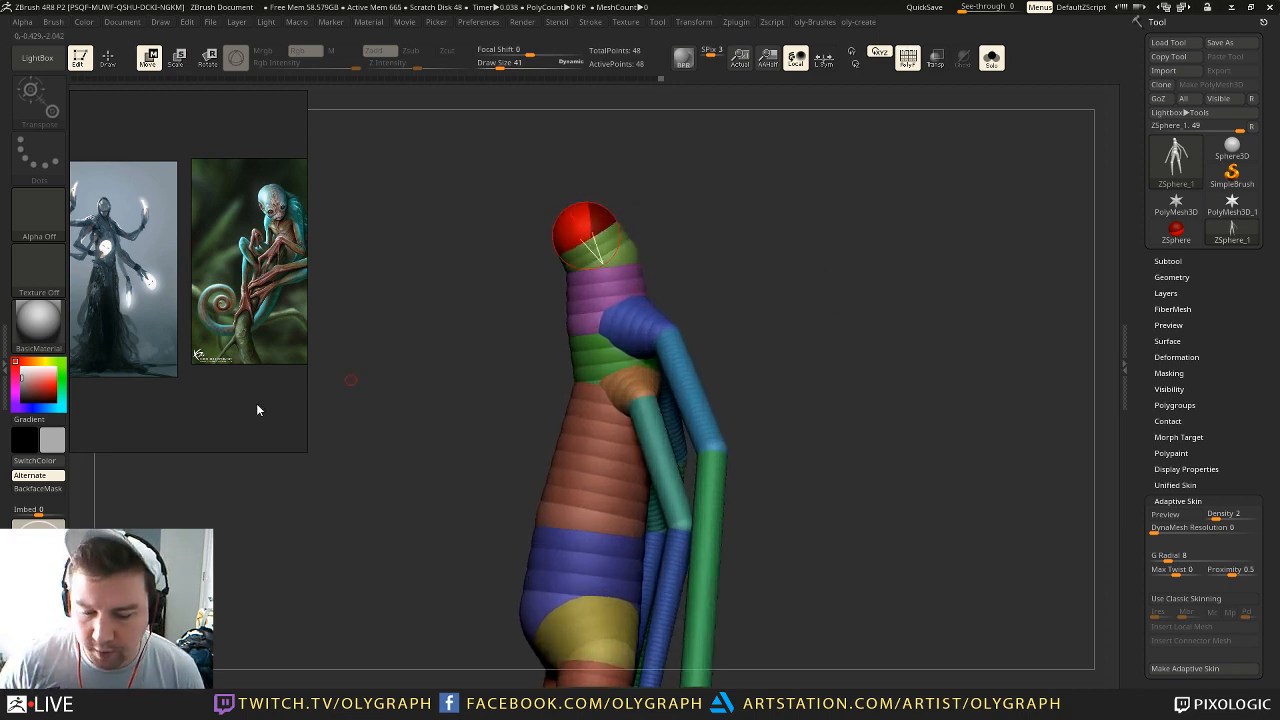
pyautogui.scroll(-10, 189, 362)
pyautogui.moveTo(150, 260); pyautogui.dragTo(513, 290, button='middle')
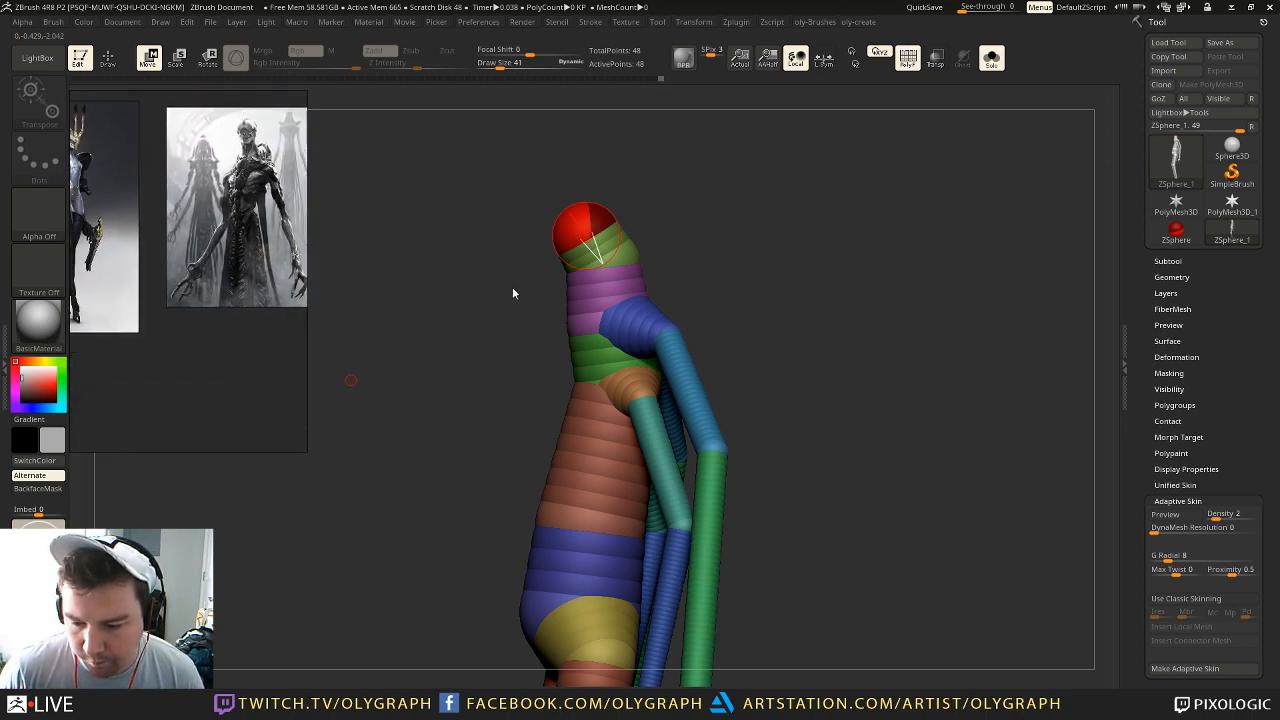
pyautogui.scroll(5, 230, 203)
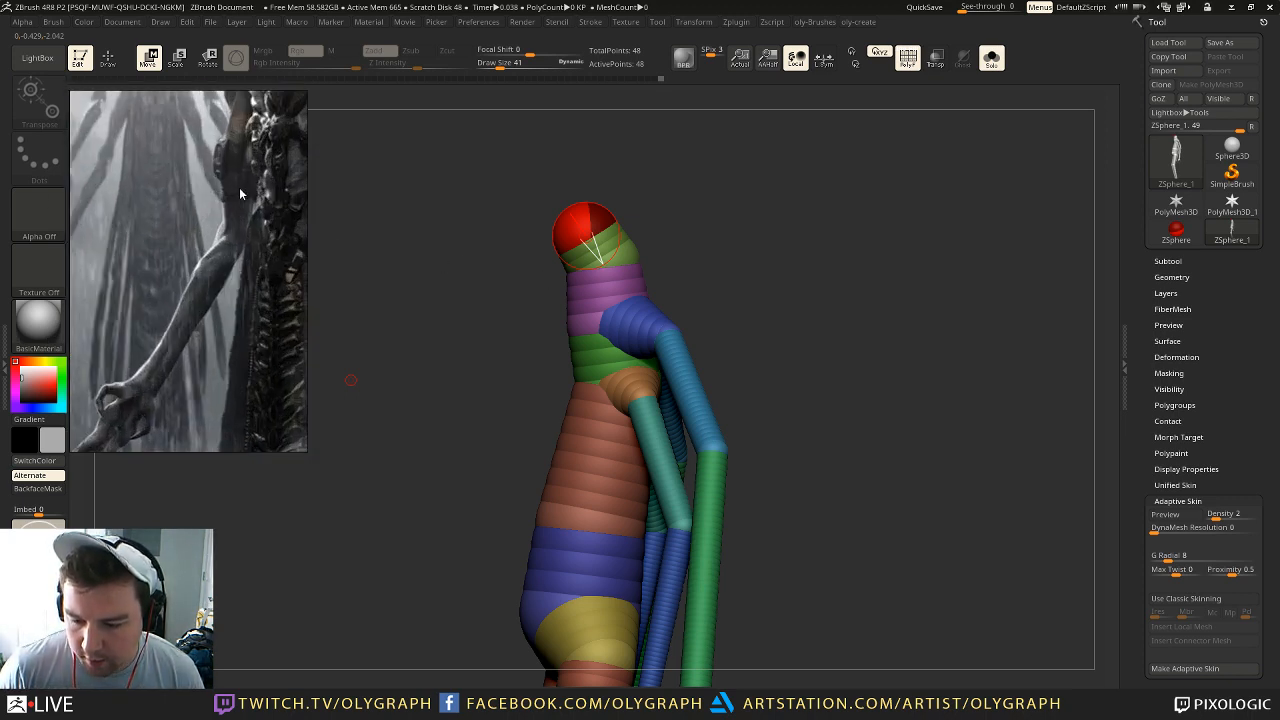
pyautogui.moveTo(230, 197); pyautogui.dragTo(84, 277, button='middle')
pyautogui.scroll(-3, 203, 314)
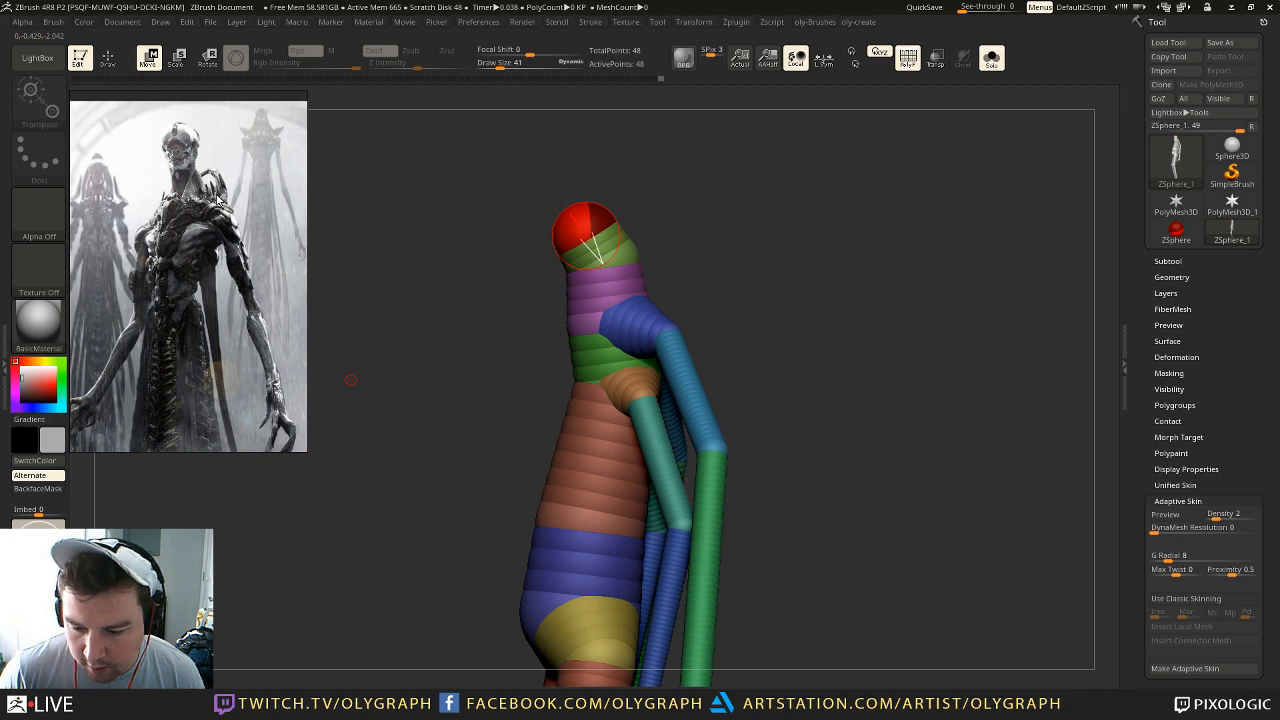
pyautogui.moveTo(843, 293)
pyautogui.mouseDown()
pyautogui.moveTo(800, 294)
pyautogui.moveTo(824, 287)
pyautogui.moveTo(800, 140)
pyautogui.moveTo(860, 250)
pyautogui.moveTo(900, 269)
pyautogui.moveTo(743, 266)
pyautogui.moveTo(797, 244)
pyautogui.mouseUp()
pyautogui.press('q')
pyautogui.moveTo(148, 265); pyautogui.dragTo(264, 271, button='middle')
pyautogui.scroll(-8, 264, 265)
pyautogui.scroll(3, 262, 230)
pyautogui.moveTo(241, 180); pyautogui.dragTo(157, 370, button='middle')
pyautogui.moveTo(95, 208); pyautogui.dragTo(232, 284, button='middle')
pyautogui.scroll(4, 223, 246)
pyautogui.moveTo(141, 315); pyautogui.dragTo(240, 313, button='middle')
pyautogui.scroll(3, 240, 313)
pyautogui.scroll(2, 202, 283)
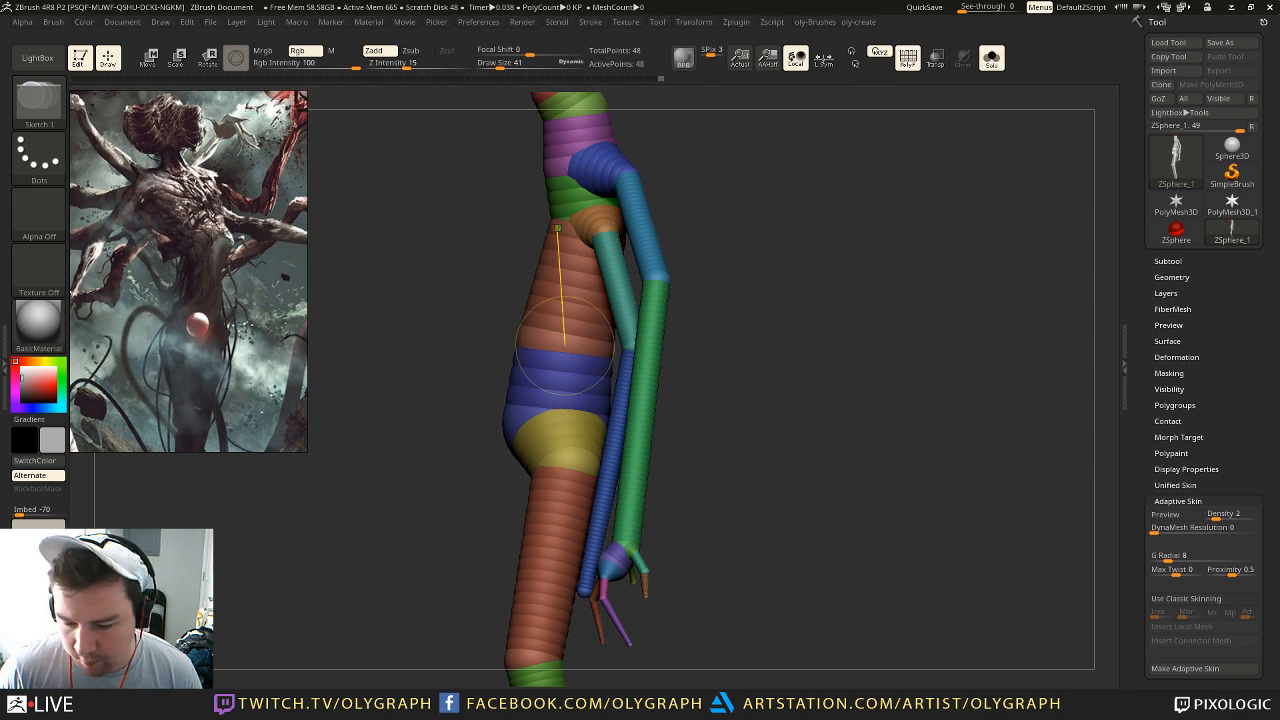
# Step: Move the shoulder ZSpheres of the lower arm pair farther toward the back of the torso
pyautogui.press('w')
pyautogui.moveTo(599, 230); pyautogui.dragTo(618, 229)
pyautogui.moveTo(655, 233); pyautogui.dragTo(616, 235, button='right')
pyautogui.moveTo(605, 228); pyautogui.dragTo(626, 223)
pyautogui.moveTo(932, 189); pyautogui.dragTo(1056, 193)
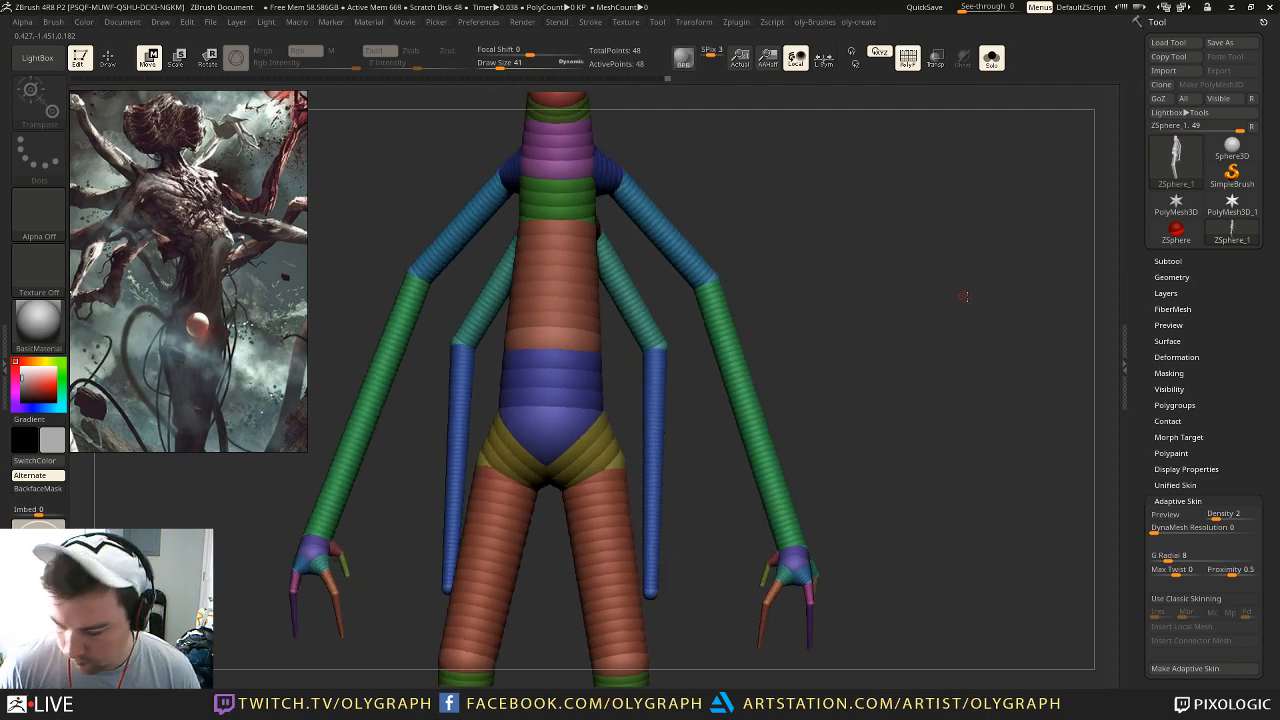
# Step: Move the lower arms' elbows outward and swing their forearm ends outward and forward
pyautogui.moveTo(662, 343)
pyautogui.mouseDown()
pyautogui.moveTo(700, 330)
pyautogui.moveTo(676, 335)
pyautogui.mouseUp()
pyautogui.keyDown('alt'); pyautogui.moveTo(979, 358); pyautogui.dragTo(963, 252); pyautogui.keyUp('alt')
pyautogui.keyDown('shift'); pyautogui.moveTo(911, 334); pyautogui.dragTo(902, 335); pyautogui.keyUp('shift')
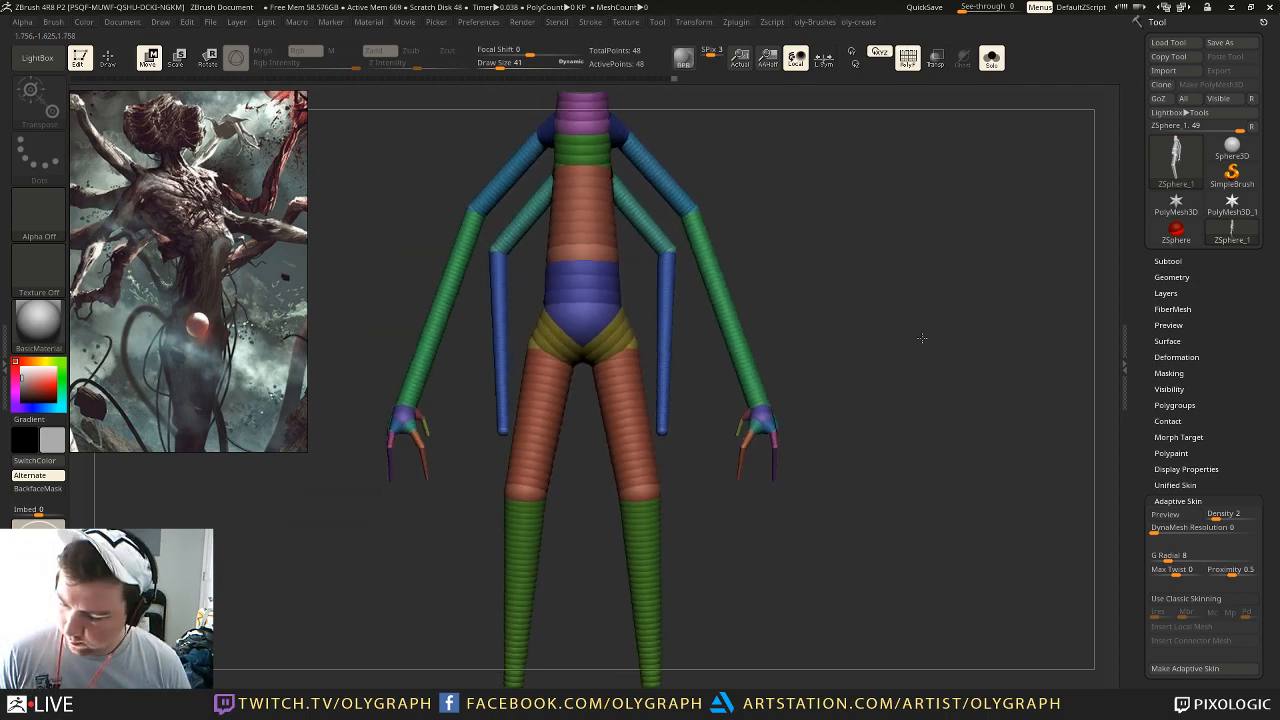
pyautogui.moveTo(662, 429); pyautogui.dragTo(700, 399)
pyautogui.moveTo(988, 314); pyautogui.dragTo(902, 320)
pyautogui.moveTo(668, 395); pyautogui.dragTo(608, 367)
# Step: Move the upper arms' elbow ZSpheres down and back so the forearms angle forward
pyautogui.moveTo(430, 374); pyautogui.dragTo(736, 388)
pyautogui.moveTo(714, 203); pyautogui.dragTo(886, 273)
pyautogui.press('e')
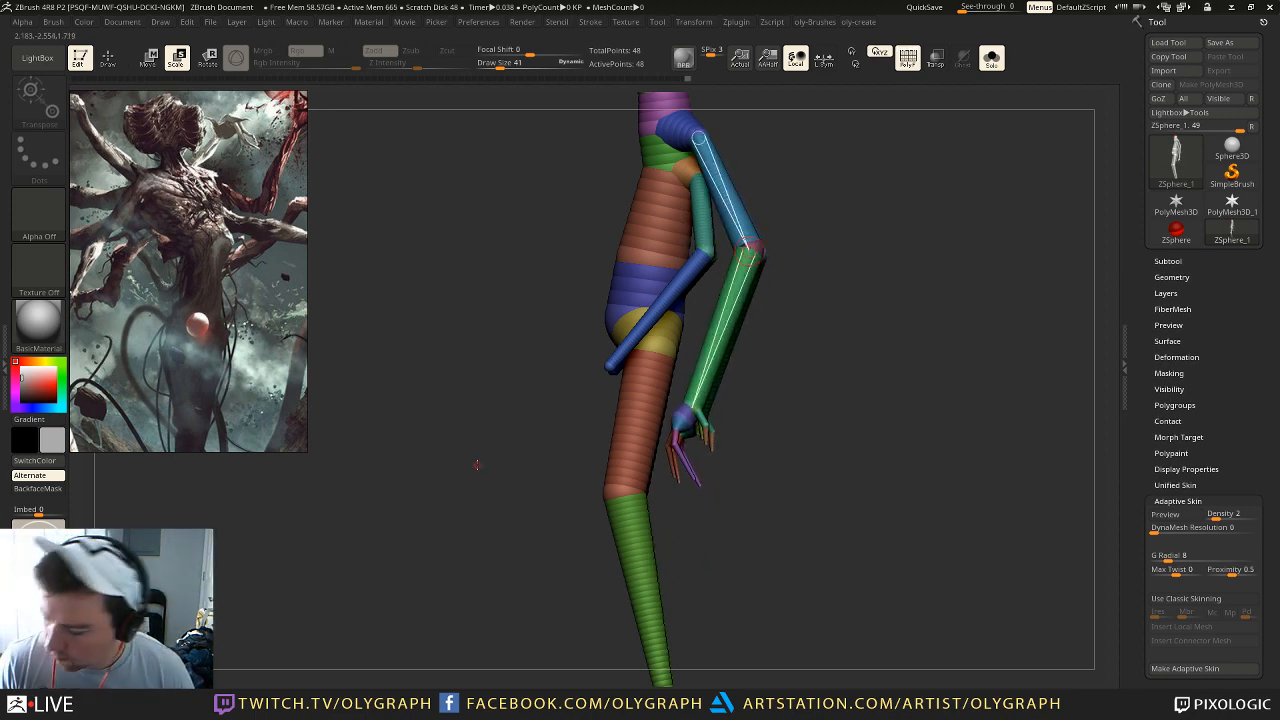
pyautogui.moveTo(477, 464); pyautogui.dragTo(866, 402)
# Step: Rotate the upper arms' hands so the fingers point inward, and undo the extra adjustment made after it
pyautogui.press('r')
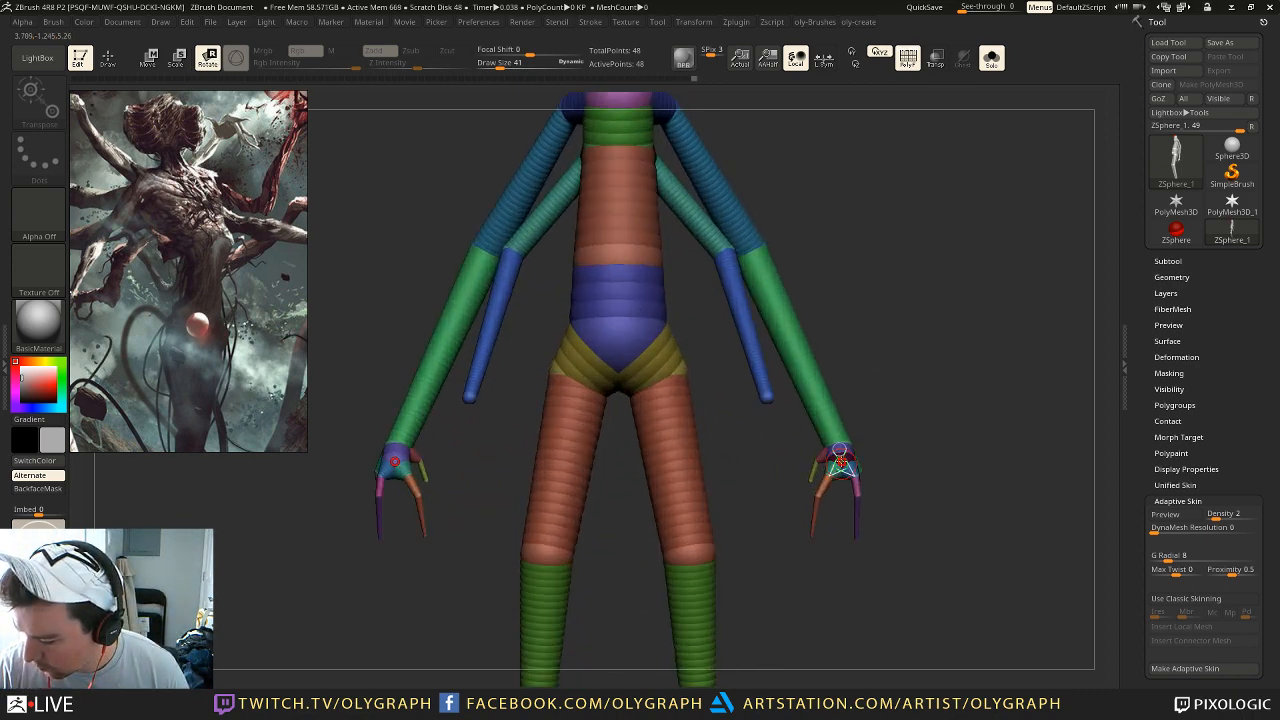
pyautogui.moveTo(840, 484); pyautogui.dragTo(930, 297)
pyautogui.keyDown('alt'); pyautogui.moveTo(940, 360); pyautogui.dragTo(909, 371); pyautogui.keyUp('alt')
pyautogui.press('w')
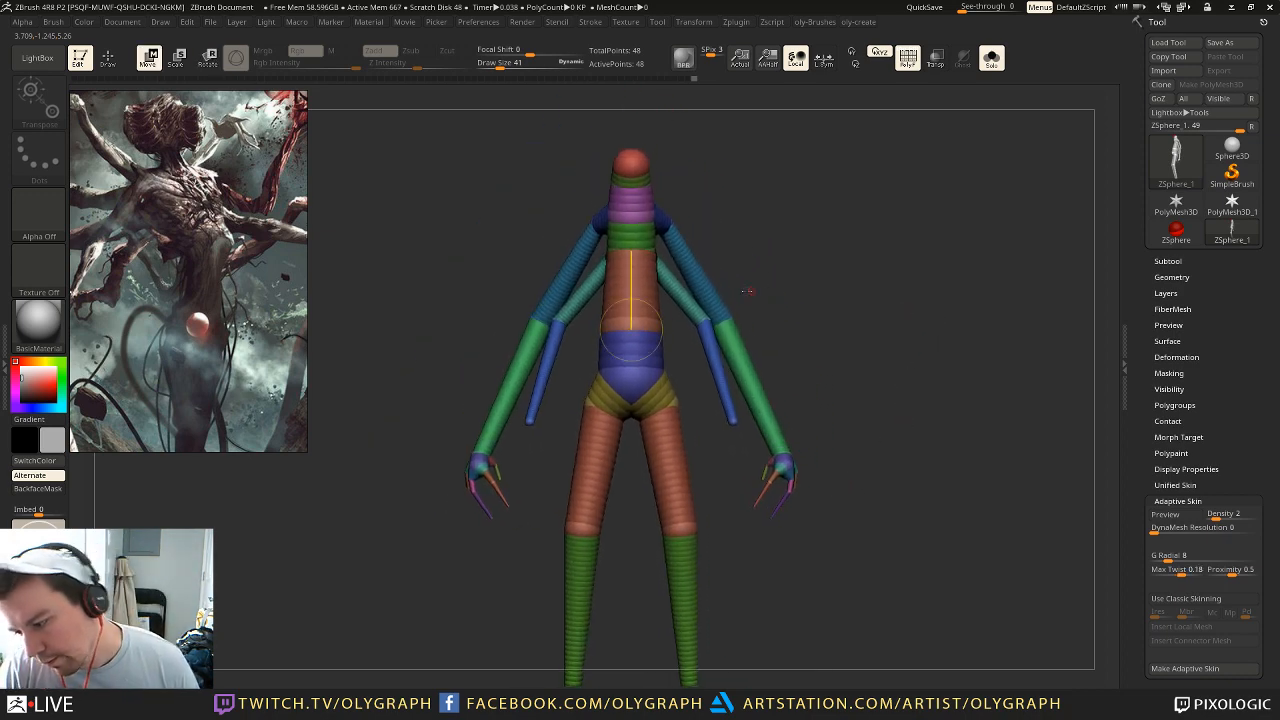
pyautogui.moveTo(727, 321); pyautogui.dragTo(737, 317)
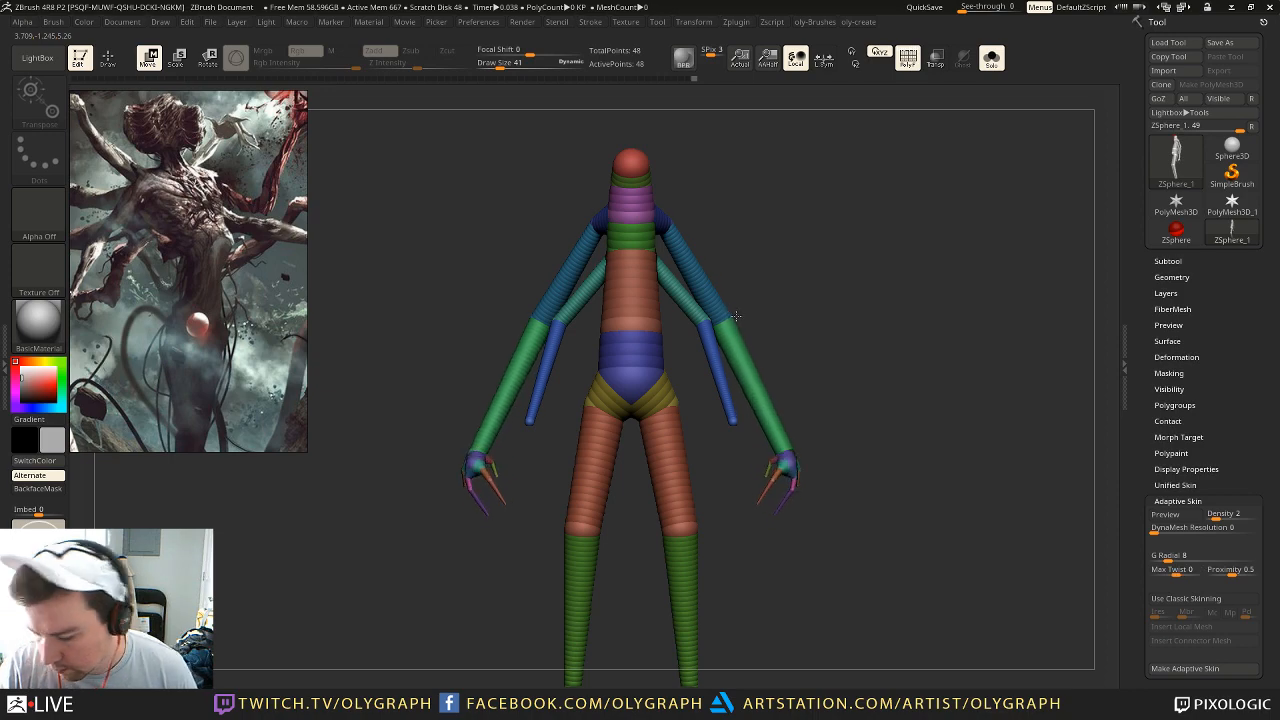
pyautogui.hotkey('ctrl', 'z')
# Step: Start saving the ZTool, pin the 2017 projects folder to quick access and open its CreatureSciFi folder
pyautogui.hotkey('ctrl', 's')
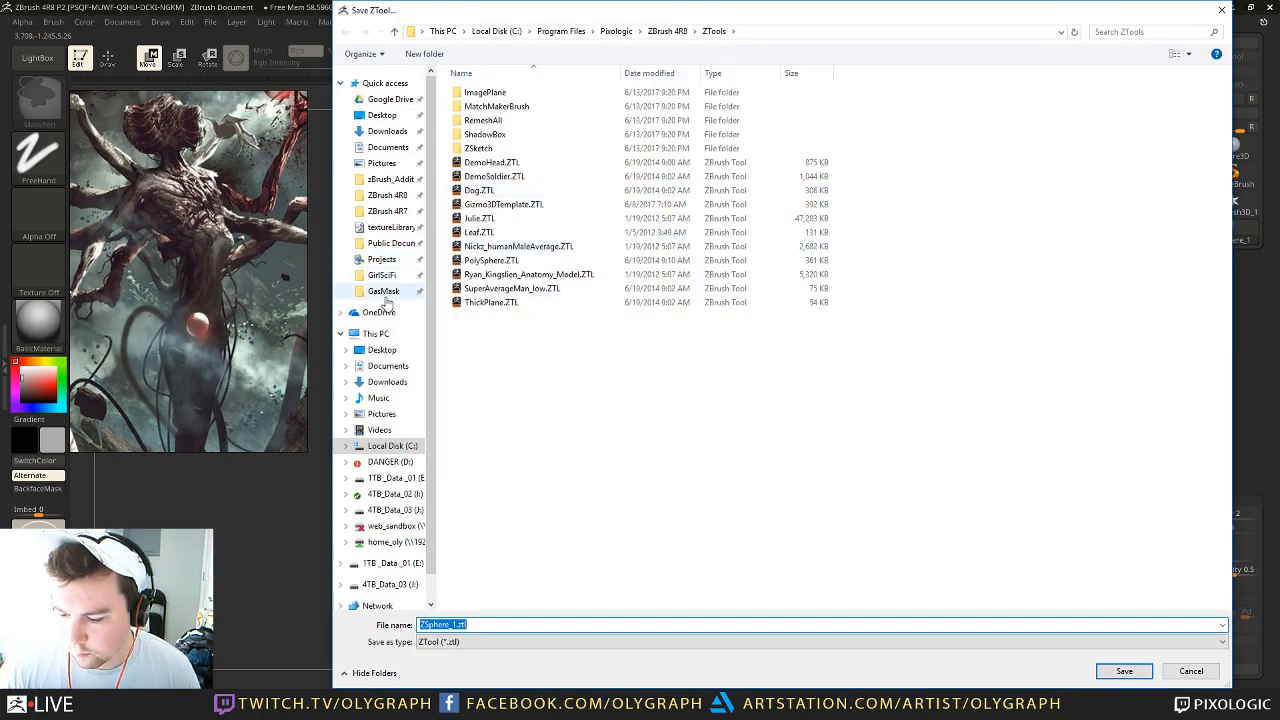
pyautogui.click(383, 291)
pyautogui.click(592, 32)
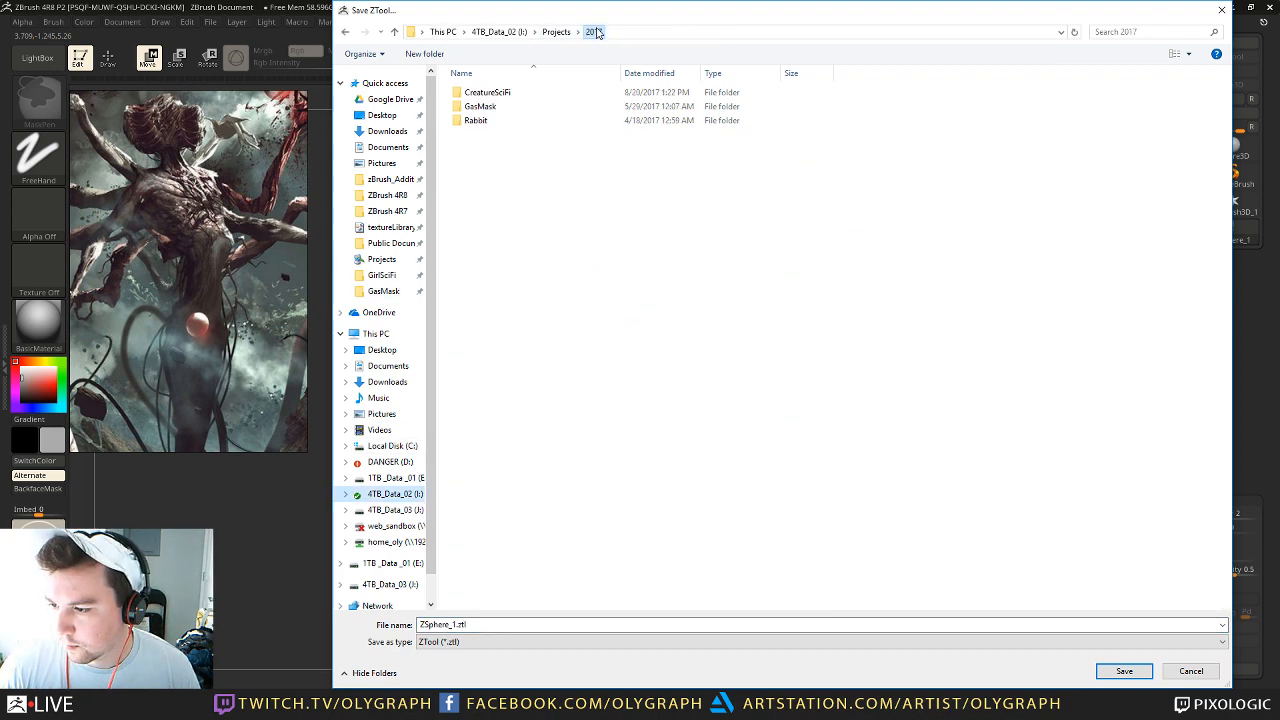
pyautogui.moveTo(594, 32); pyautogui.dragTo(396, 258)
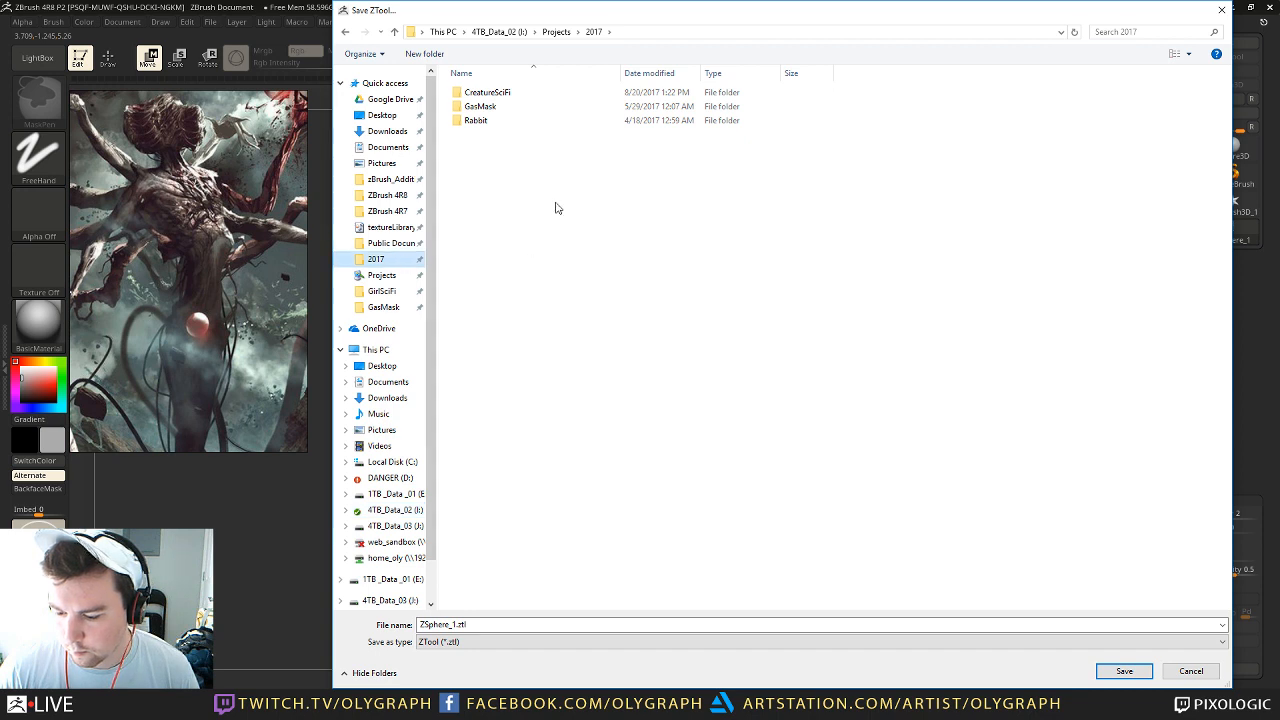
pyautogui.doubleClick(494, 94)
# Step: Create a Zbrush subfolder in CreatureSciFi and save the ZTool there with a file name beginning SciFi_Creature_
pyautogui.rightClick(418, 244)
pyautogui.moveTo(543, 381)
pyautogui.click(380, 387)
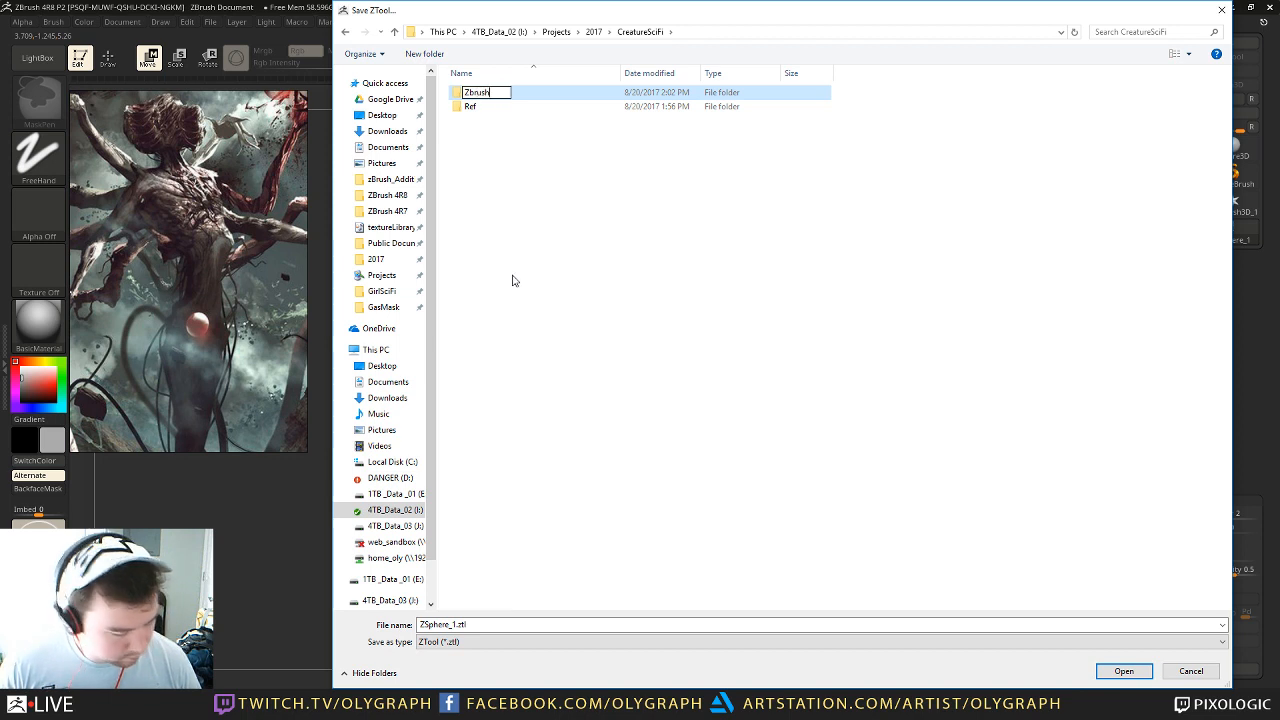
pyautogui.press('Return')
pyautogui.press('Return')
pyautogui.doubleClick(472, 622)
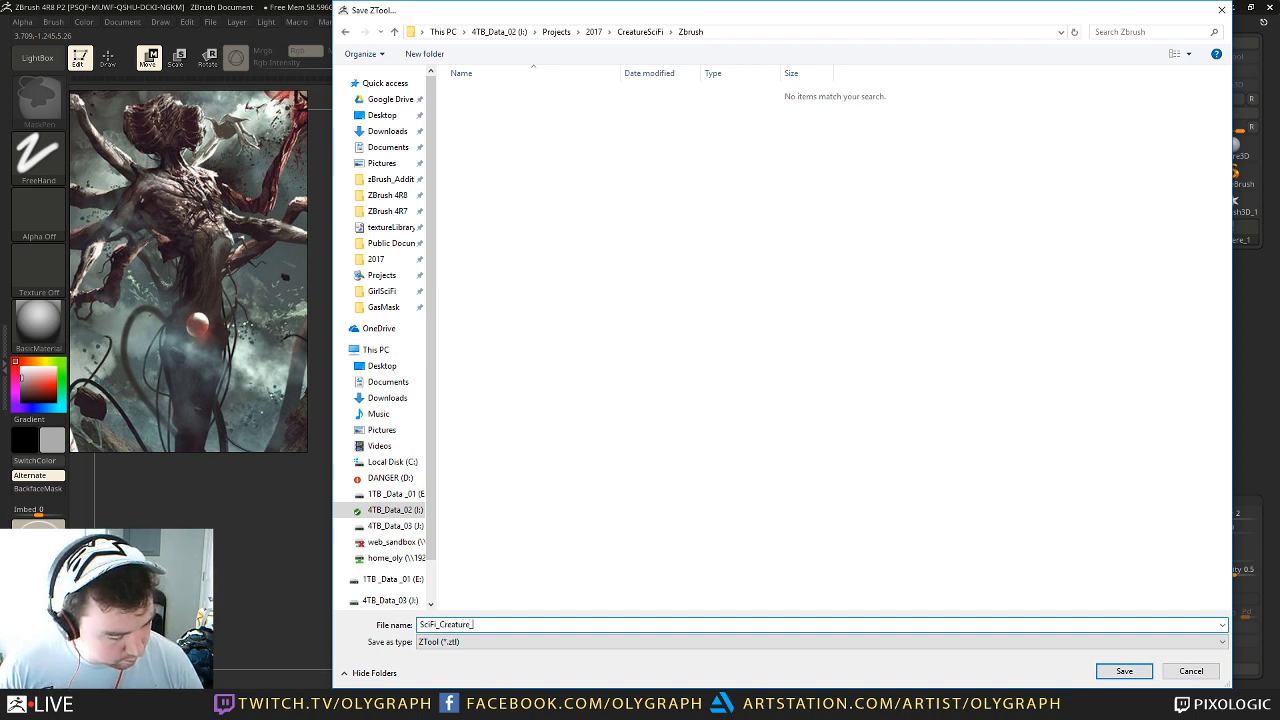
pyautogui.press('Return')
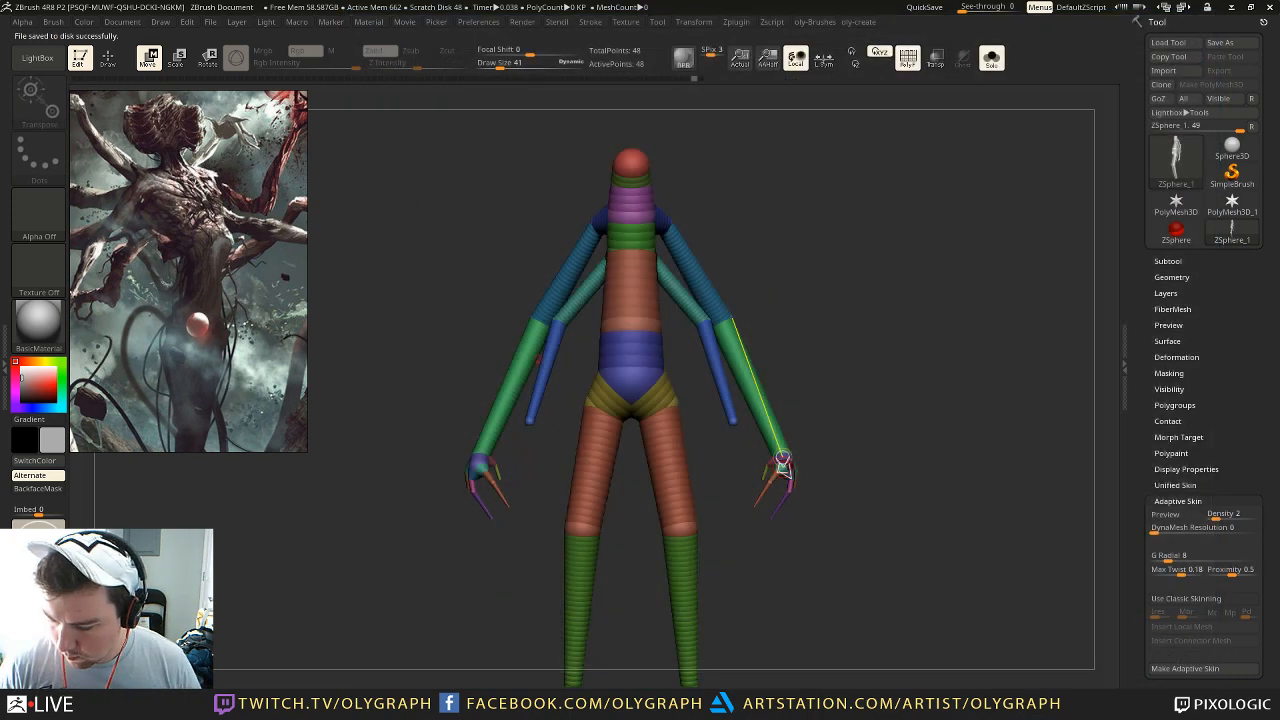
# Step: Using the creature foot reference, add an ankle ZSphere at the end of the lower leg and position it
pyautogui.moveTo(815, 233); pyautogui.dragTo(803, 279)
pyautogui.hotkey('ctrl', 'z')
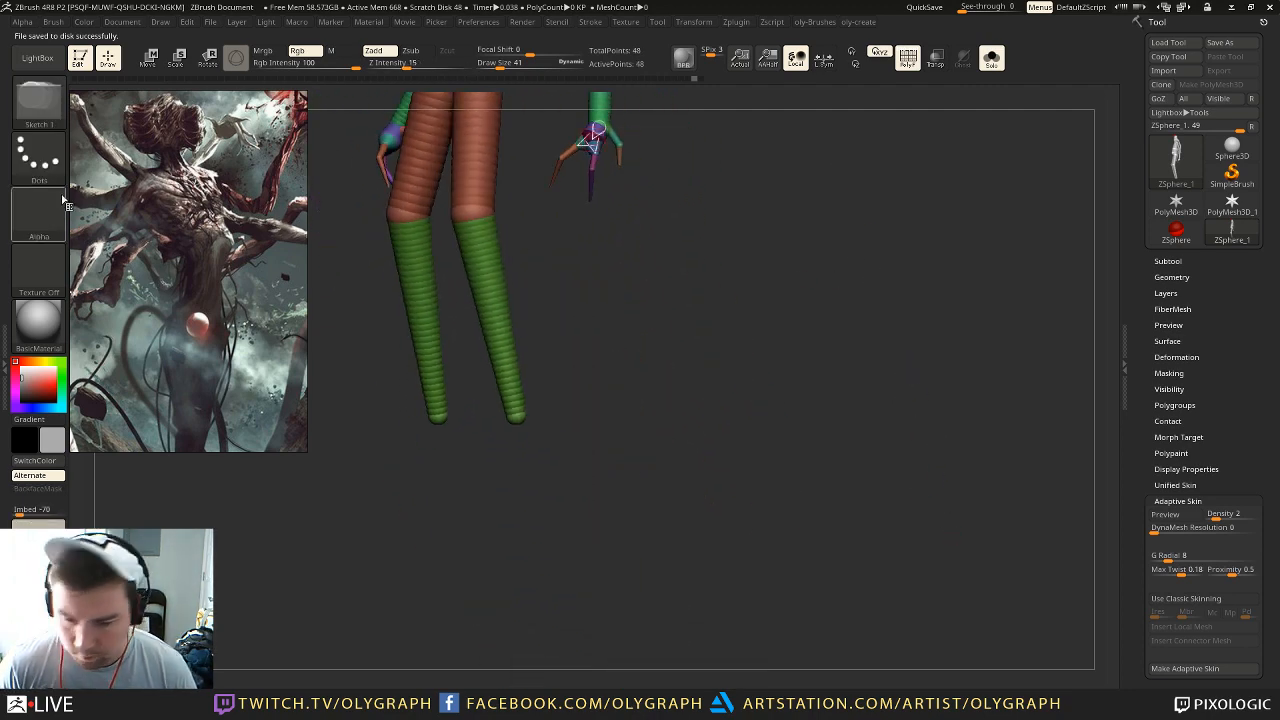
pyautogui.scroll(-5, 144, 222)
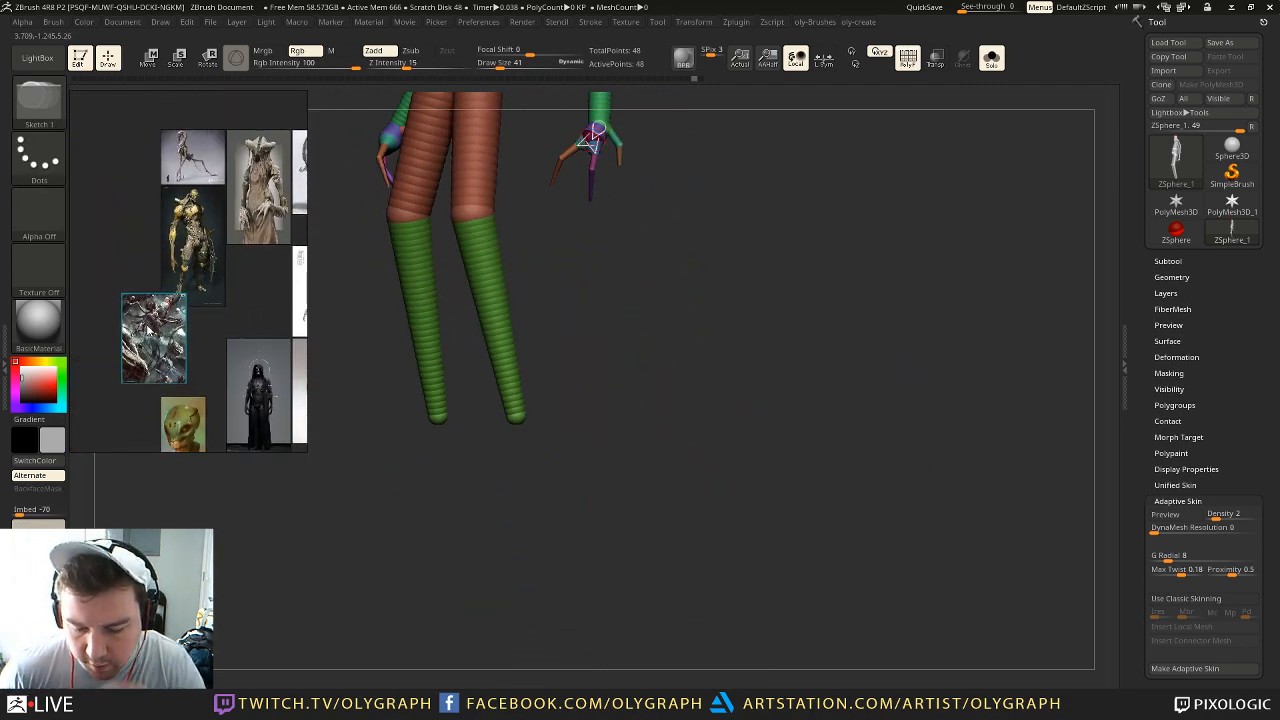
pyautogui.scroll(6, 158, 318)
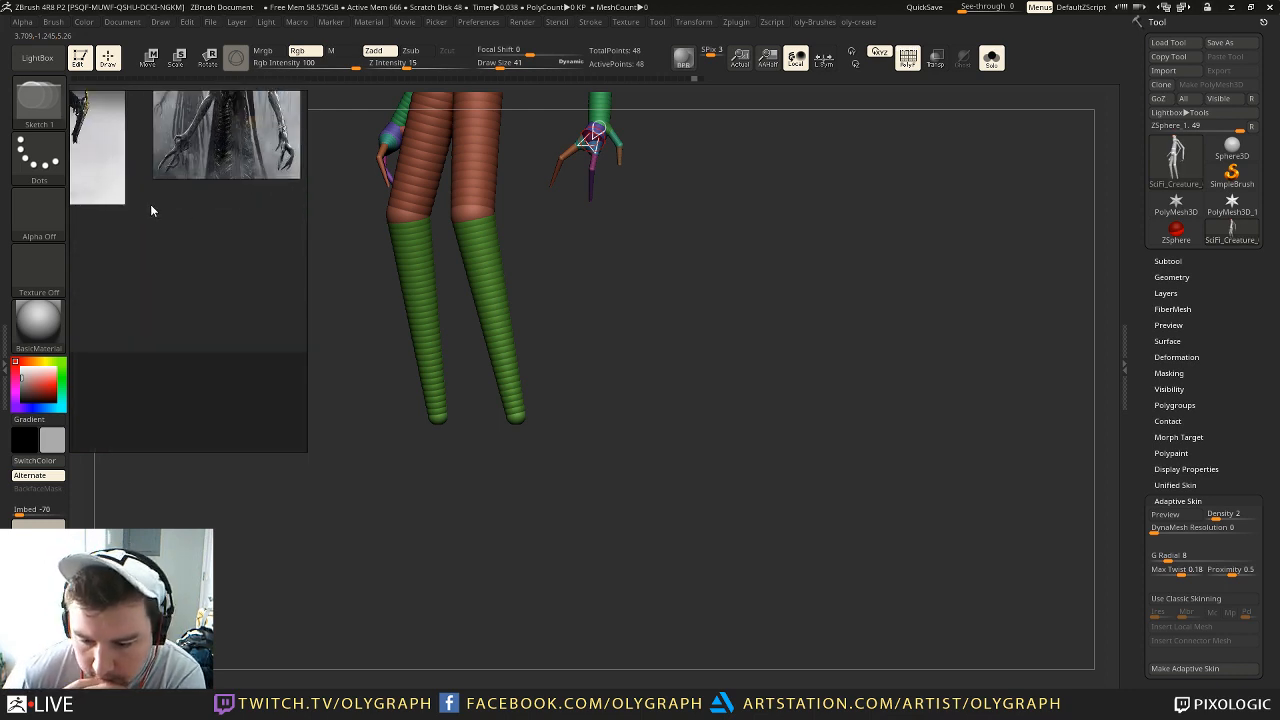
pyautogui.scroll(4, 230, 243)
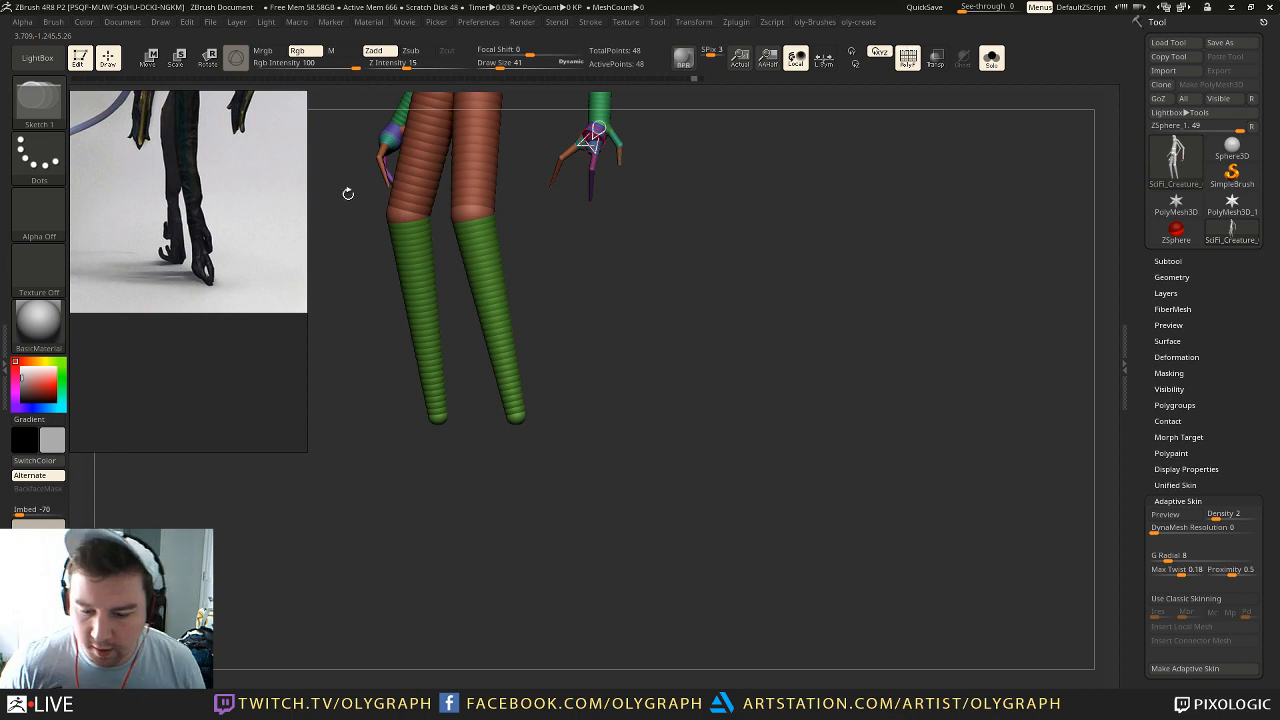
pyautogui.moveTo(586, 366); pyautogui.dragTo(604, 301)
pyautogui.moveTo(510, 466); pyautogui.dragTo(525, 467)
pyautogui.press('q')
pyautogui.moveTo(535, 466); pyautogui.dragTo(518, 493)
pyautogui.press('w')
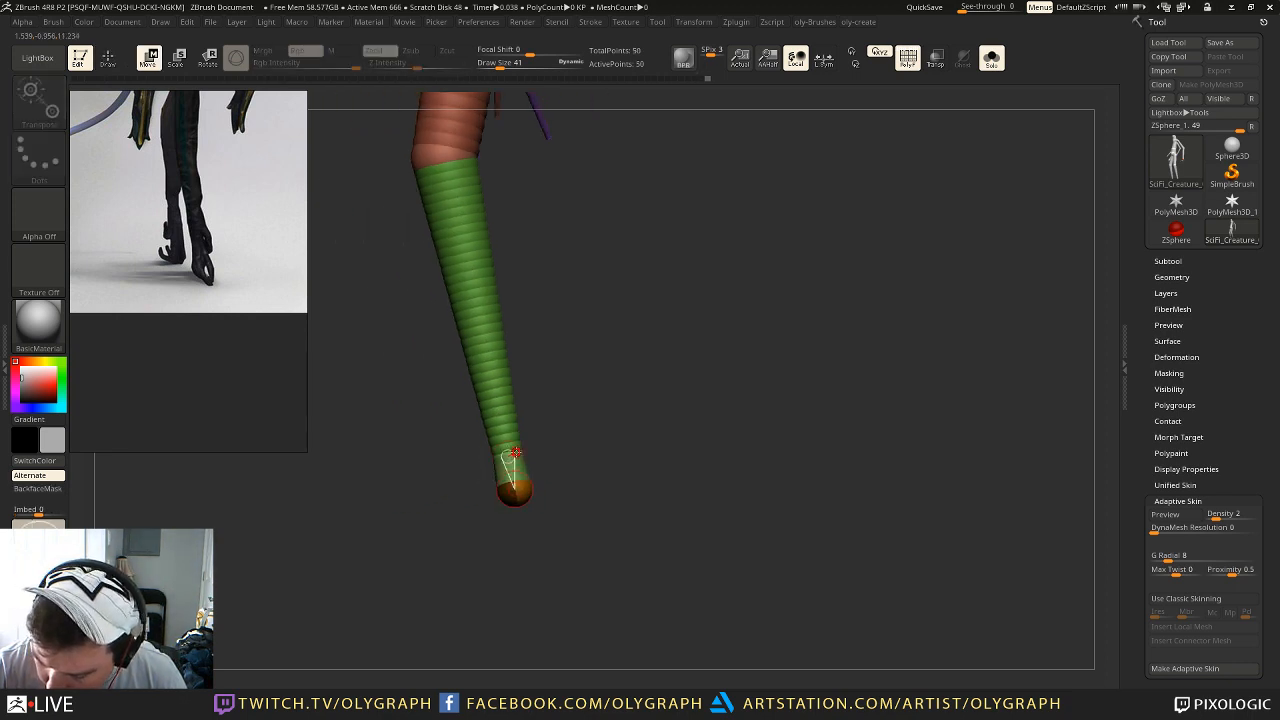
pyautogui.moveTo(570, 520); pyautogui.dragTo(700, 520)
pyautogui.moveTo(503, 487); pyautogui.dragTo(511, 477)
# Step: Add a foot ZSphere extending forward from the ankle on both legs, and position and scale it
pyautogui.moveTo(670, 530); pyautogui.dragTo(530, 525)
pyautogui.press('q')
pyautogui.moveTo(580, 486); pyautogui.dragTo(529, 481)
pyautogui.moveTo(572, 529)
pyautogui.mouseDown()
pyautogui.moveTo(520, 528)
pyautogui.moveTo(545, 465)
pyautogui.moveTo(538, 425)
pyautogui.mouseUp()
pyautogui.press('w')
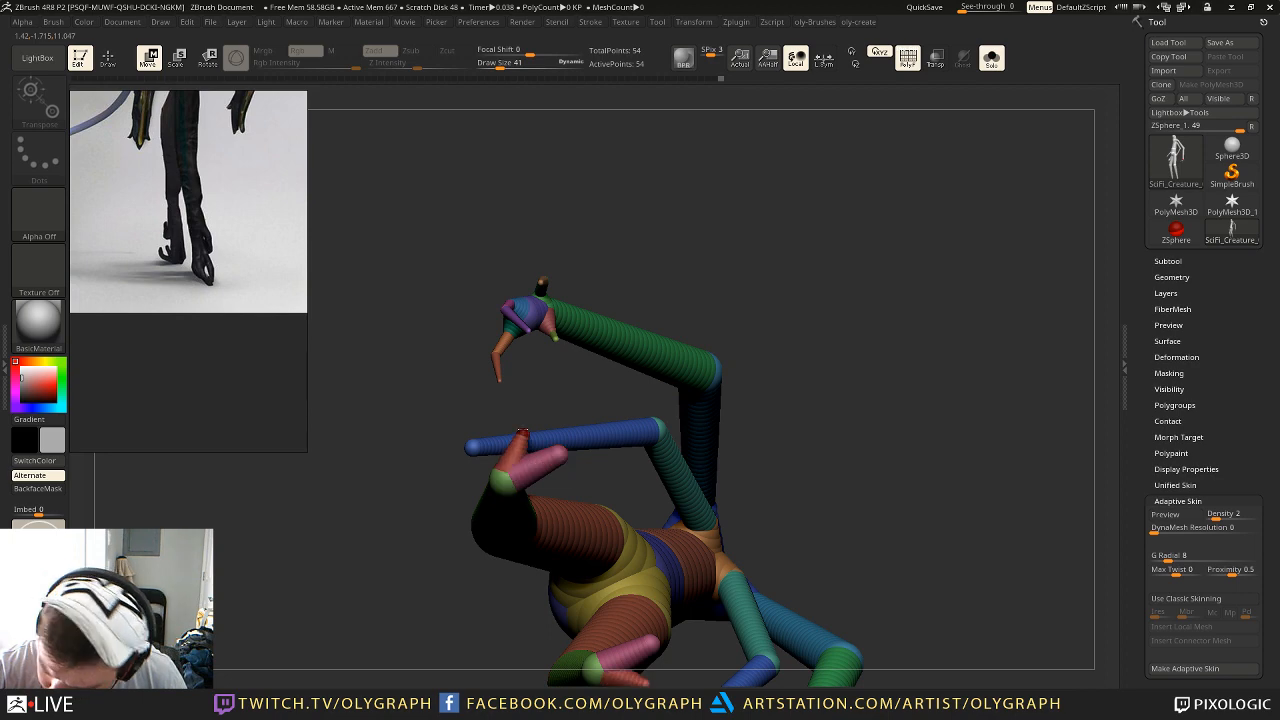
pyautogui.press('e')
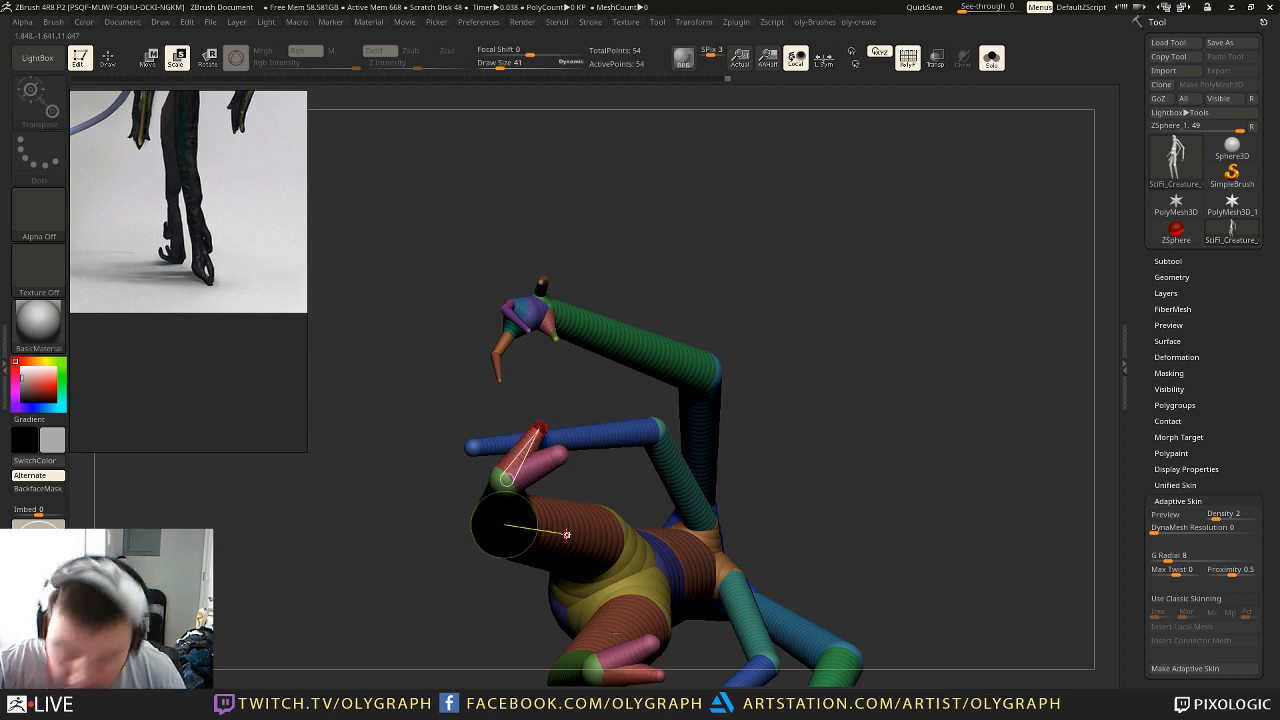
# Step: Preview the adaptive skin and examine the legs and feet from several angles
pyautogui.press('a')
pyautogui.moveTo(771, 269); pyautogui.dragTo(811, 409)
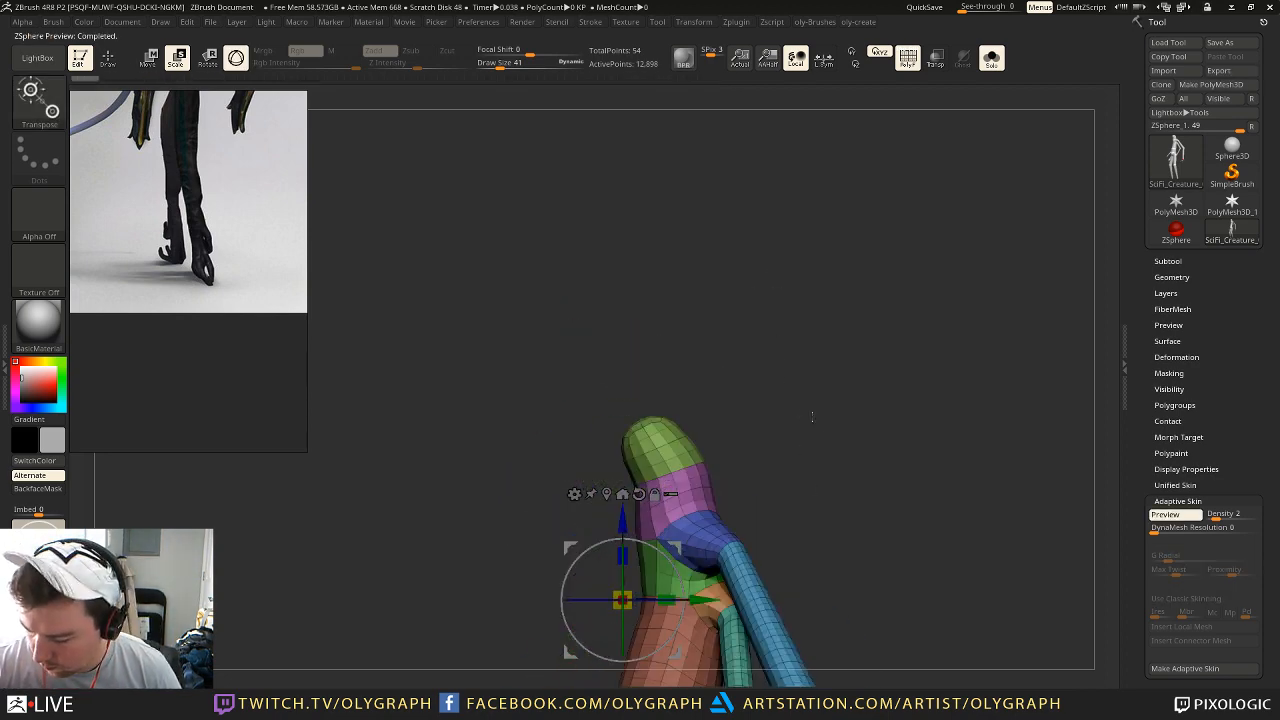
pyautogui.keyDown('alt'); pyautogui.moveTo(828, 508); pyautogui.dragTo(729, 267); pyautogui.keyUp('alt')
pyautogui.keyDown('alt'); pyautogui.moveTo(799, 534); pyautogui.dragTo(790, 262); pyautogui.keyUp('alt')
pyautogui.keyDown('alt'); pyautogui.moveTo(771, 434); pyautogui.dragTo(746, 271); pyautogui.keyUp('alt')
pyautogui.moveTo(640, 278); pyautogui.dragTo(795, 262)
pyautogui.moveTo(795, 250)
pyautogui.keyDown('alt'); pyautogui.mouseDown()
pyautogui.moveTo(797, 337)
pyautogui.moveTo(796, 238)
pyautogui.moveTo(790, 335)
pyautogui.mouseUp(); pyautogui.keyUp('alt')
pyautogui.moveTo(815, 400); pyautogui.dragTo(775, 405)
pyautogui.keyDown('alt'); pyautogui.moveTo(775, 450); pyautogui.dragTo(768, 289); pyautogui.keyUp('alt')
# Step: Insert a ZSphere in the lower leg just above the ankle, and scale and move it to shape the joint
pyautogui.press('q')
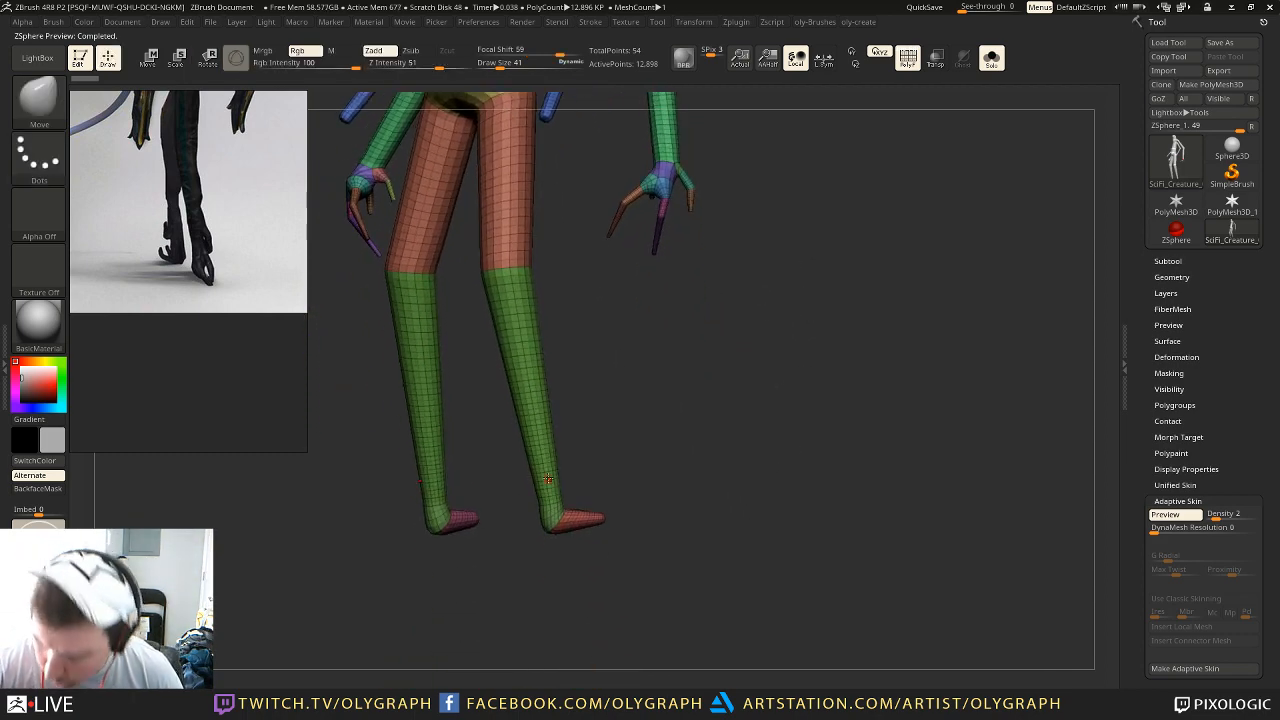
pyautogui.press('a')
pyautogui.press('e')
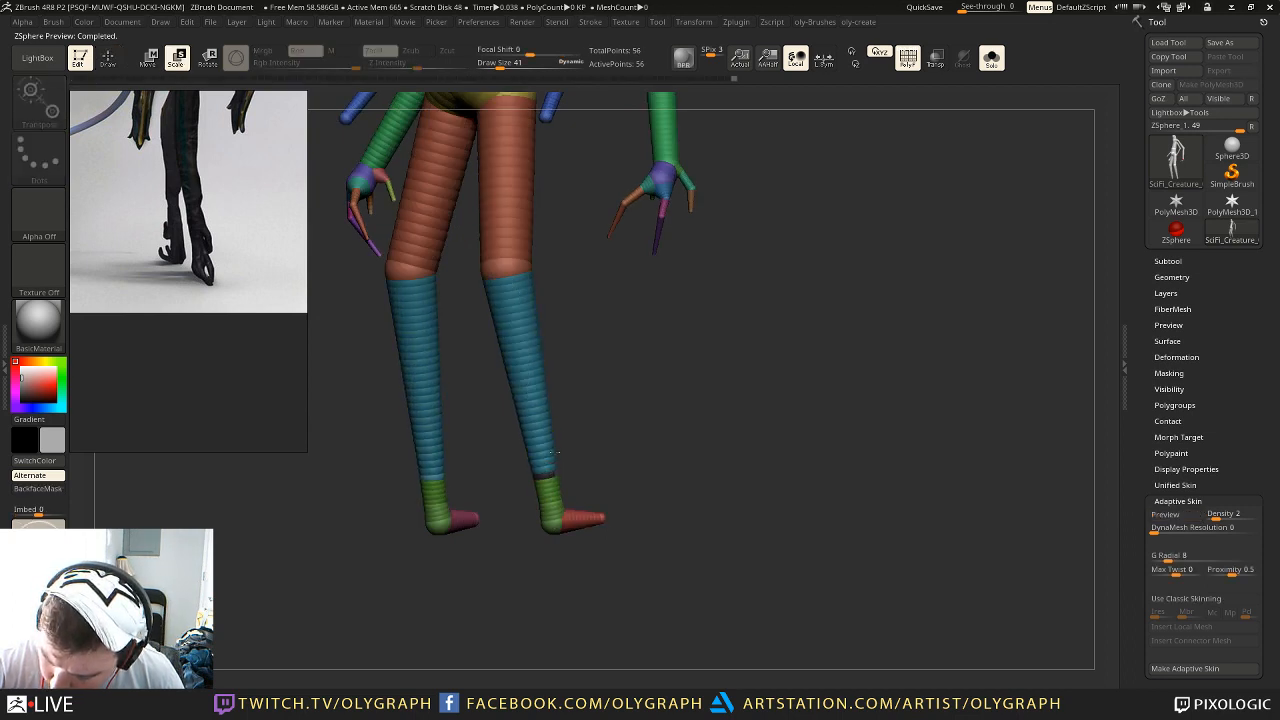
pyautogui.moveTo(517, 628); pyautogui.dragTo(549, 511)
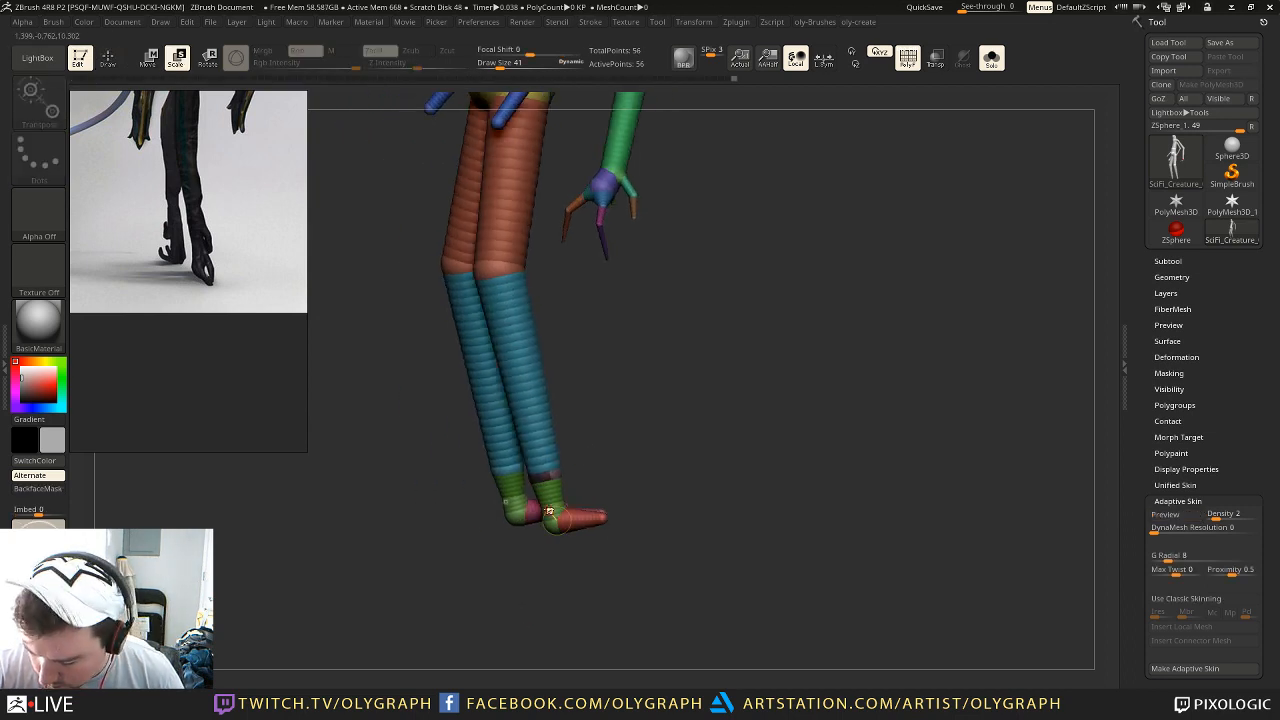
pyautogui.press('w')
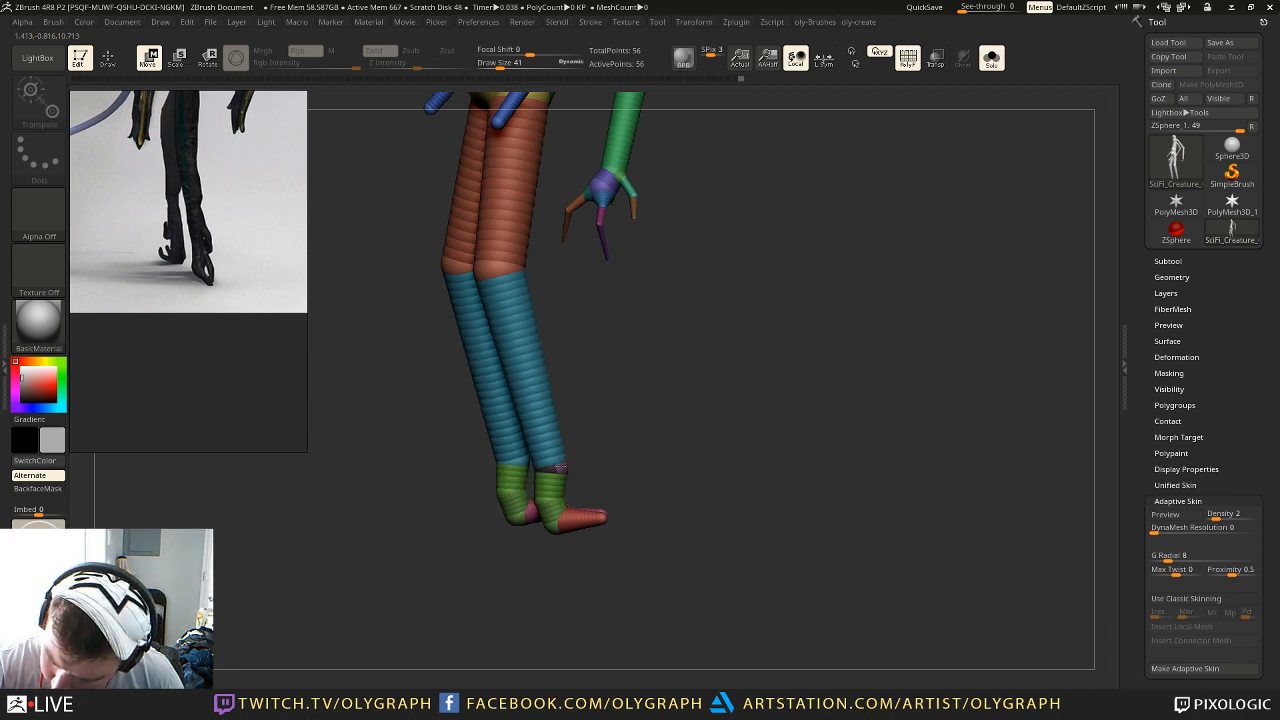
# Step: Turn off the polygroup wireframe display and reposition the inner fingertip ZSpheres of the upper-arm hands
pyautogui.press('a')
pyautogui.hotkey('shift', 'f')
pyautogui.moveTo(654, 354)
pyautogui.mouseDown()
pyautogui.moveTo(683, 354)
pyautogui.moveTo(652, 336)
pyautogui.moveTo(683, 466)
pyautogui.moveTo(717, 462)
pyautogui.mouseUp()
pyautogui.press('q')
pyautogui.moveTo(710, 321); pyautogui.dragTo(744, 365)
pyautogui.press('a')
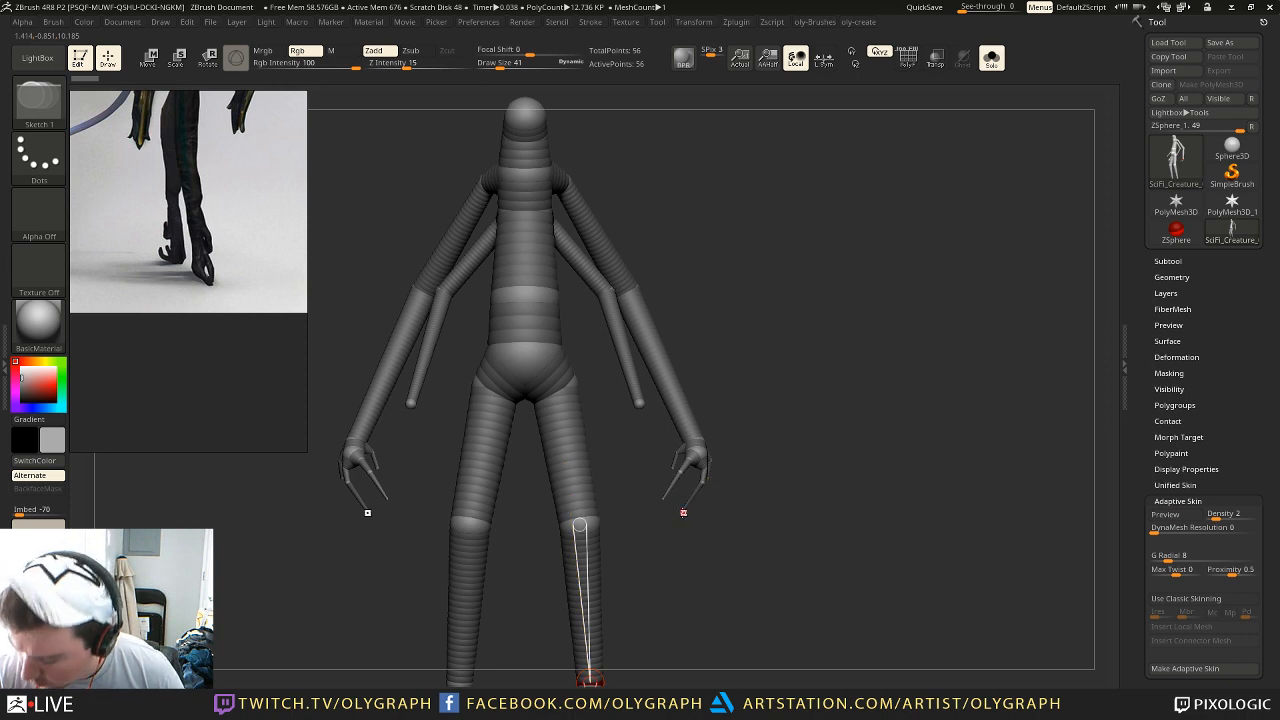
pyautogui.press('w')
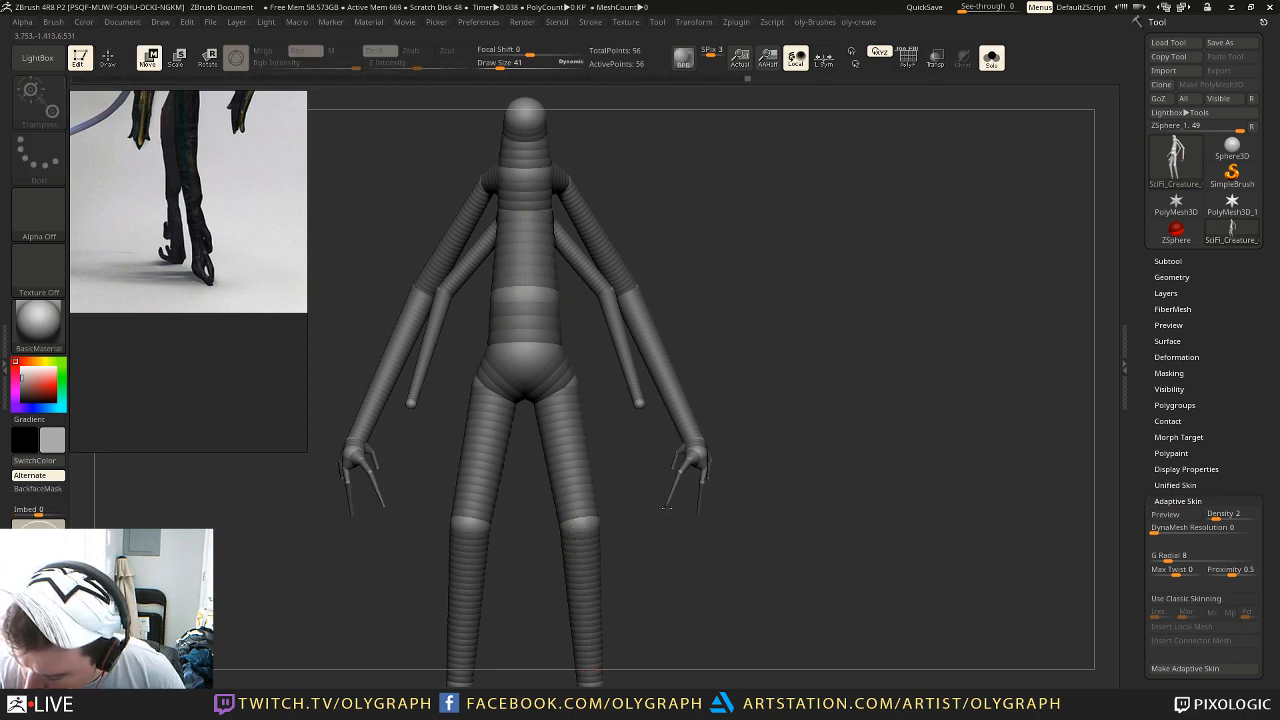
pyautogui.press('q')
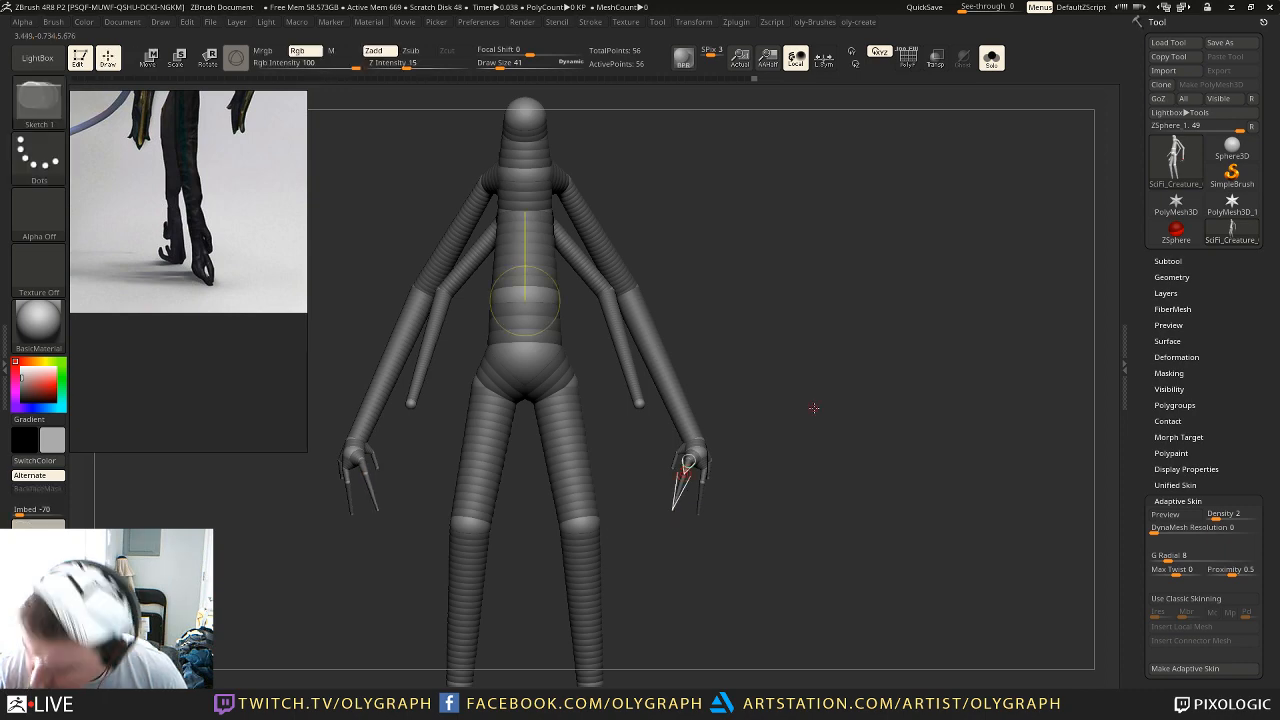
# Step: Reposition the hip, upper-torso and knee ZSpheres in side view to refine the creature's posture
pyautogui.press('a')
pyautogui.press('a')
pyautogui.press('a')
pyautogui.moveTo(834, 407); pyautogui.dragTo(803, 408)
pyautogui.press('a')
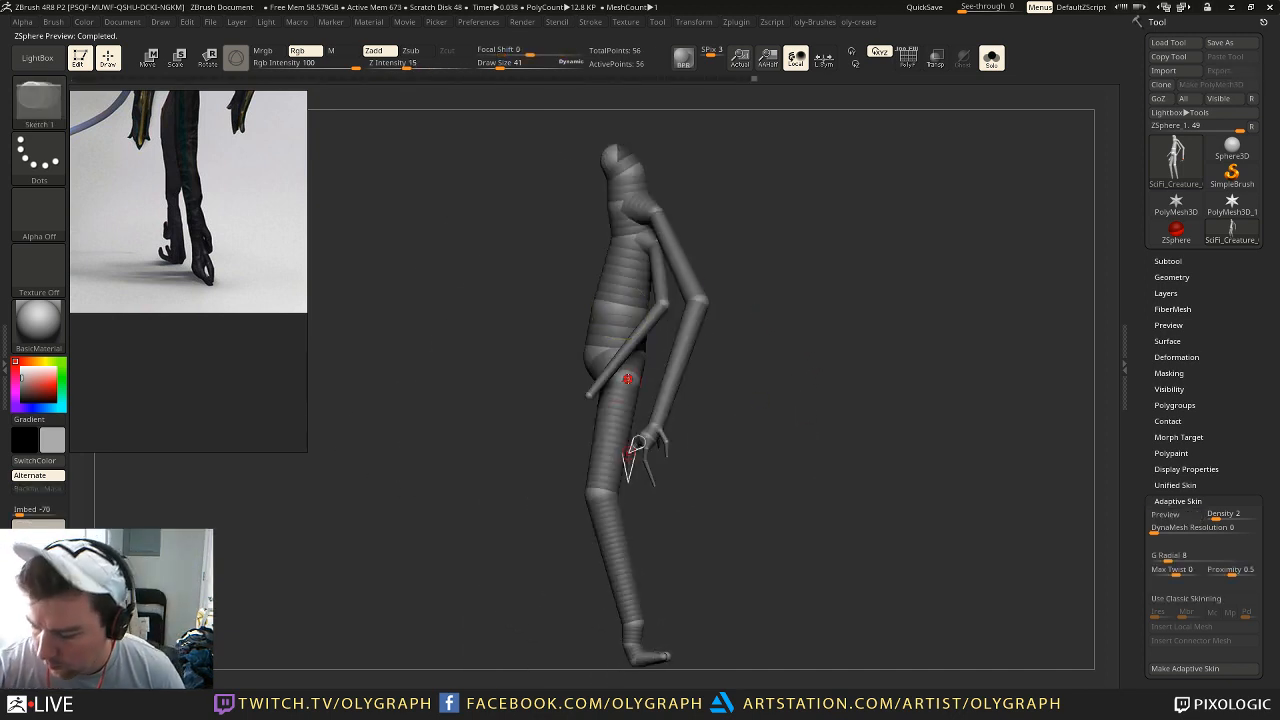
pyautogui.hotkey('ctrl', 'z')
pyautogui.press('w')
pyautogui.moveTo(629, 378); pyautogui.dragTo(609, 382)
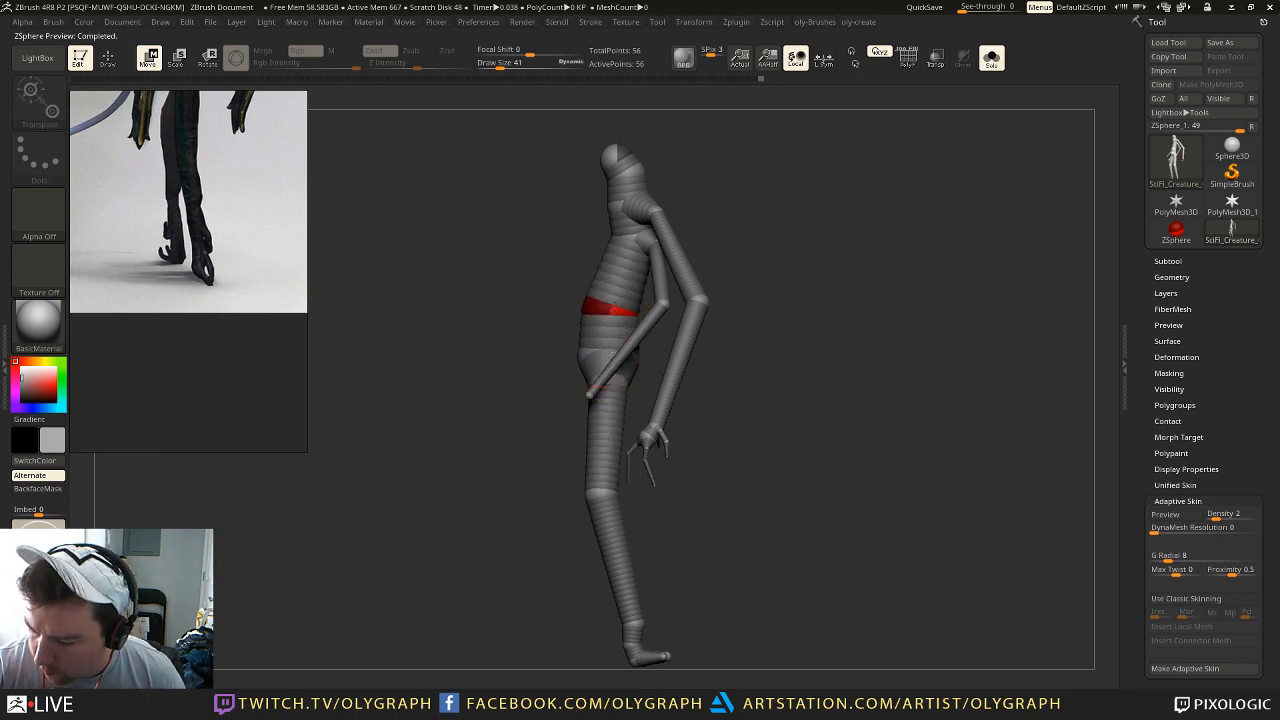
pyautogui.moveTo(631, 231); pyautogui.dragTo(634, 205)
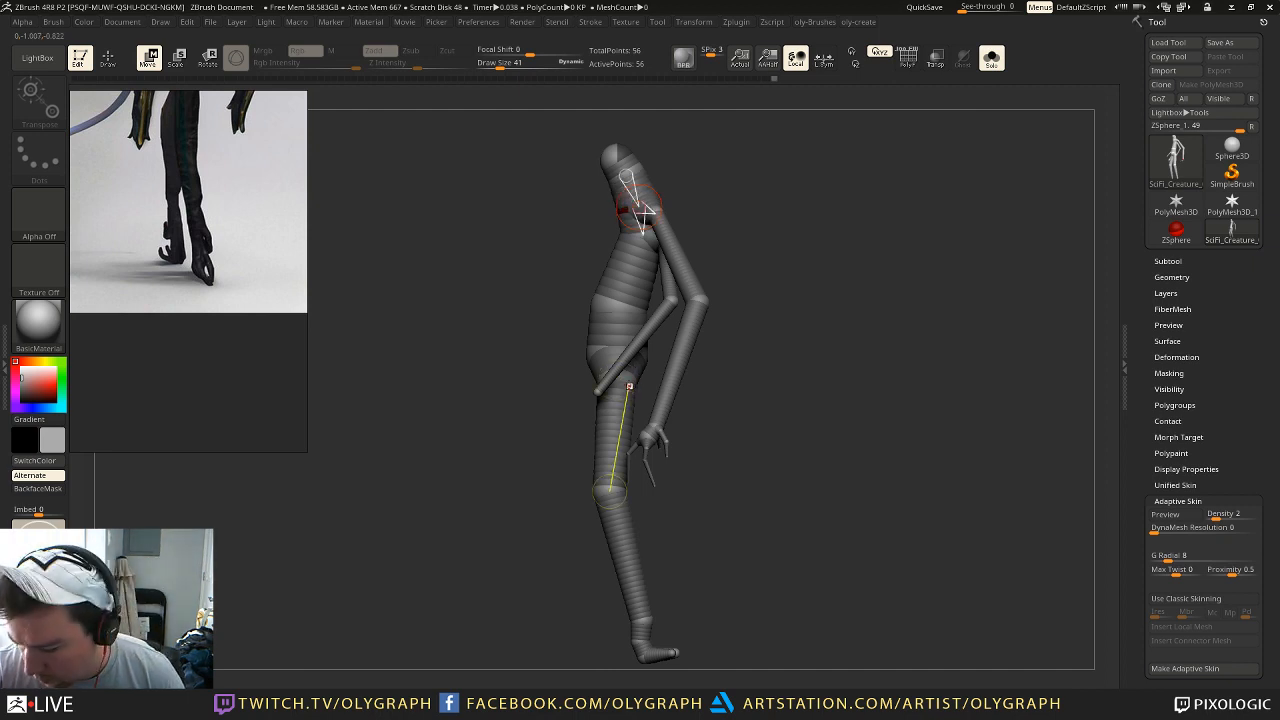
pyautogui.moveTo(605, 490); pyautogui.dragTo(591, 491)
pyautogui.keyDown('alt'); pyautogui.moveTo(762, 370); pyautogui.dragTo(789, 277); pyautogui.keyUp('alt')
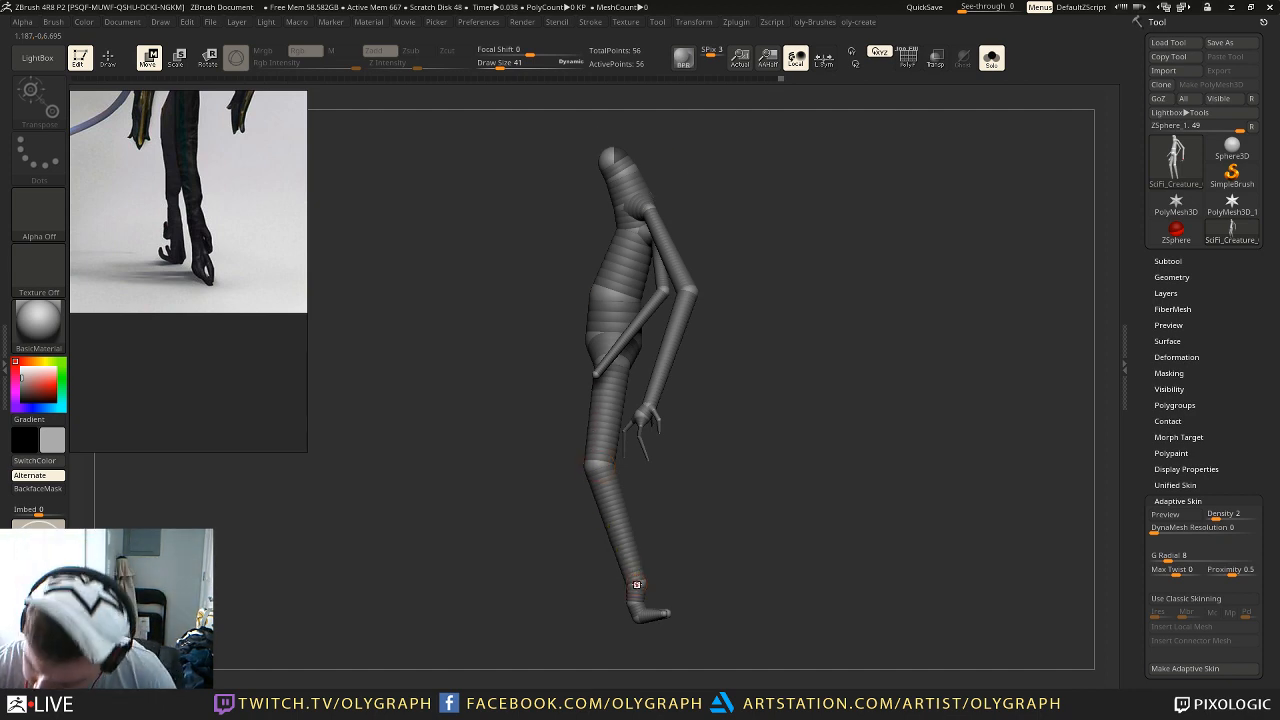
# Step: Move the ankle ZSpheres in side view and shift the upper arms' shoulders and elbows farther back
pyautogui.moveTo(645, 584); pyautogui.dragTo(633, 616)
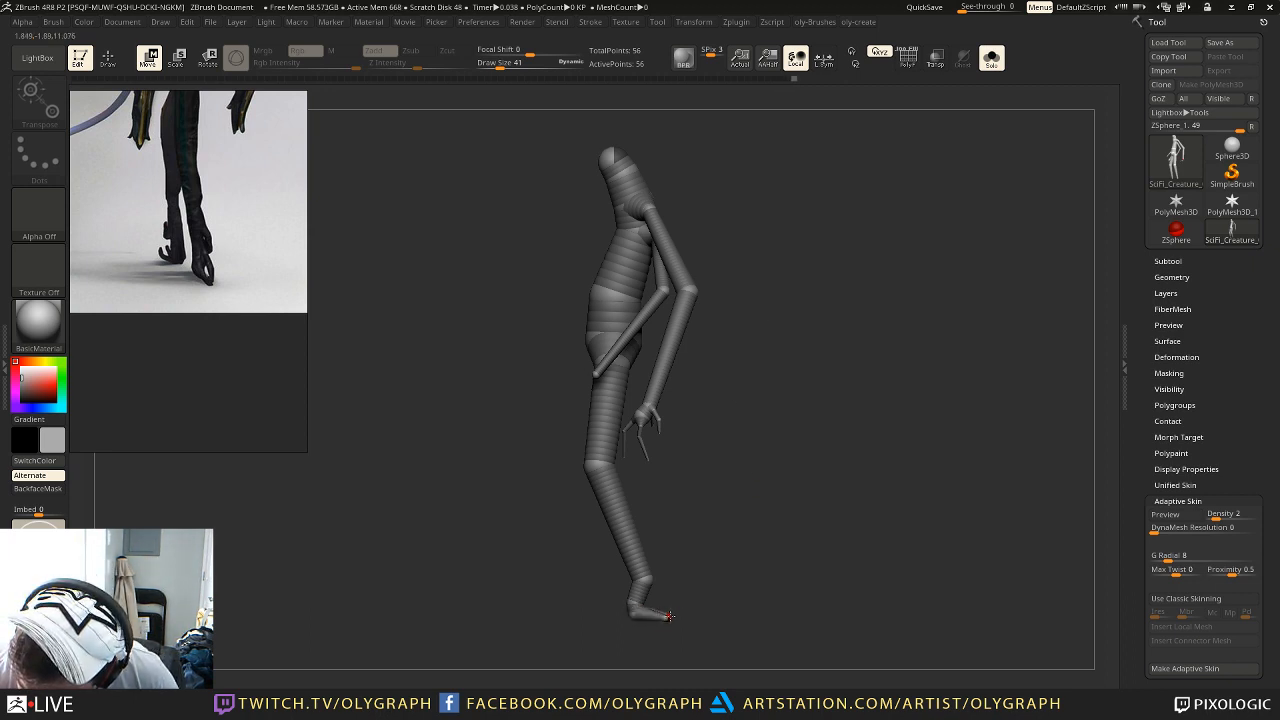
pyautogui.moveTo(742, 335); pyautogui.dragTo(856, 307)
pyautogui.moveTo(652, 230); pyautogui.dragTo(670, 230)
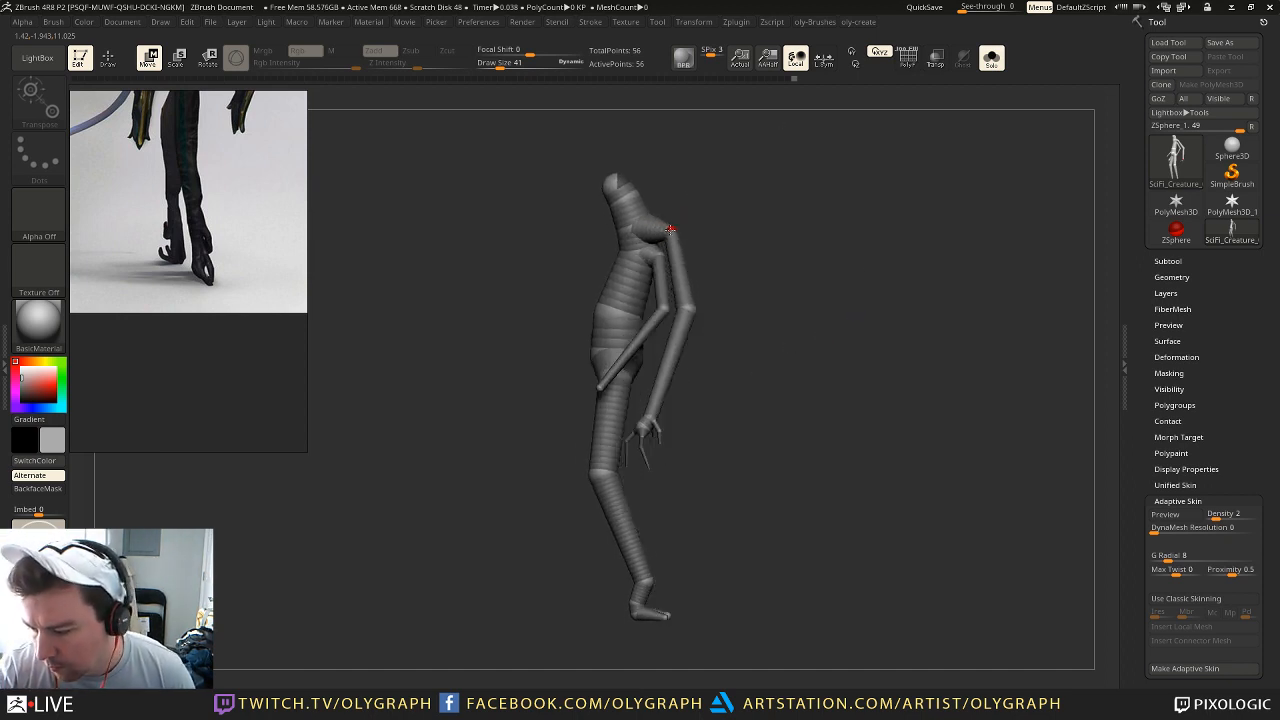
pyautogui.moveTo(689, 309); pyautogui.dragTo(706, 323)
pyautogui.moveTo(746, 215); pyautogui.dragTo(873, 218)
pyautogui.keyDown('alt'); pyautogui.moveTo(884, 344); pyautogui.dragTo(880, 286); pyautogui.keyUp('alt')
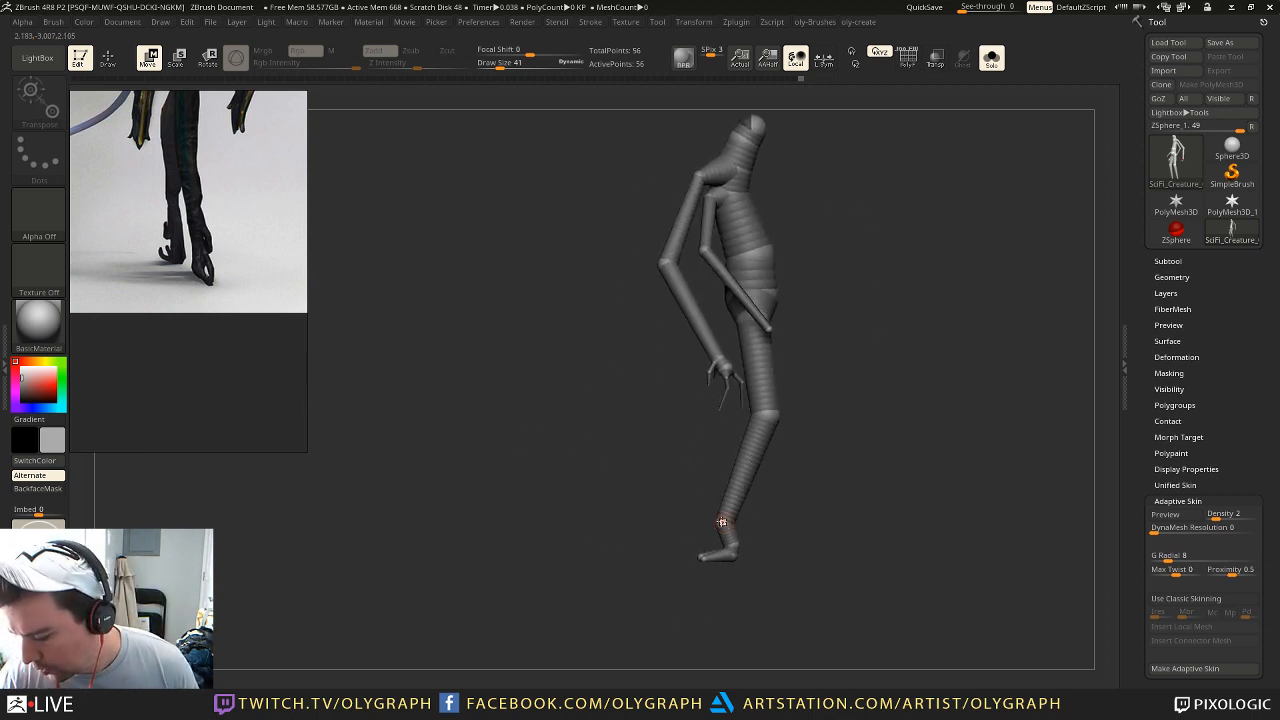
pyautogui.moveTo(719, 523); pyautogui.dragTo(722, 526)
# Step: Preview the adaptive skin and examine the whole body's proportions from the side and front
pyautogui.keyDown('alt'); pyautogui.moveTo(866, 246); pyautogui.dragTo(826, 288); pyautogui.keyUp('alt')
pyautogui.moveTo(812, 187); pyautogui.dragTo(729, 261)
pyautogui.moveTo(826, 189)
pyautogui.mouseDown()
pyautogui.moveTo(958, 182)
pyautogui.moveTo(829, 231)
pyautogui.moveTo(690, 225)
pyautogui.moveTo(734, 295)
pyautogui.moveTo(763, 281)
pyautogui.moveTo(652, 277)
pyautogui.moveTo(723, 277)
pyautogui.moveTo(728, 264)
pyautogui.moveTo(733, 286)
pyautogui.moveTo(710, 245)
pyautogui.moveTo(794, 243)
pyautogui.moveTo(725, 244)
pyautogui.moveTo(790, 236)
pyautogui.moveTo(789, 223)
pyautogui.moveTo(854, 240)
pyautogui.moveTo(757, 237)
pyautogui.moveTo(749, 214)
pyautogui.mouseUp()
pyautogui.press('a')
pyautogui.press('a')
pyautogui.press('e')
pyautogui.press('a')
pyautogui.press('q')
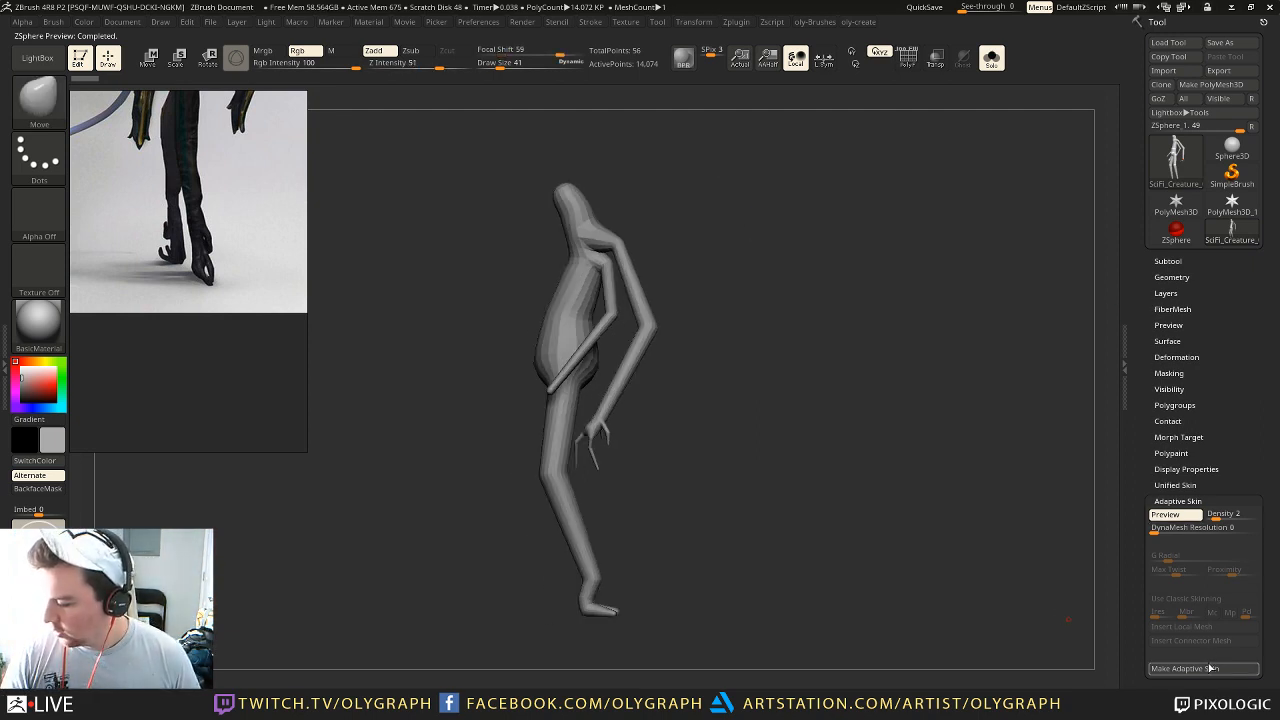
pyautogui.press('a')
pyautogui.moveTo(764, 517)
pyautogui.mouseDown()
pyautogui.moveTo(815, 539)
pyautogui.moveTo(880, 536)
pyautogui.moveTo(835, 529)
pyautogui.mouseUp()
pyautogui.press('a')
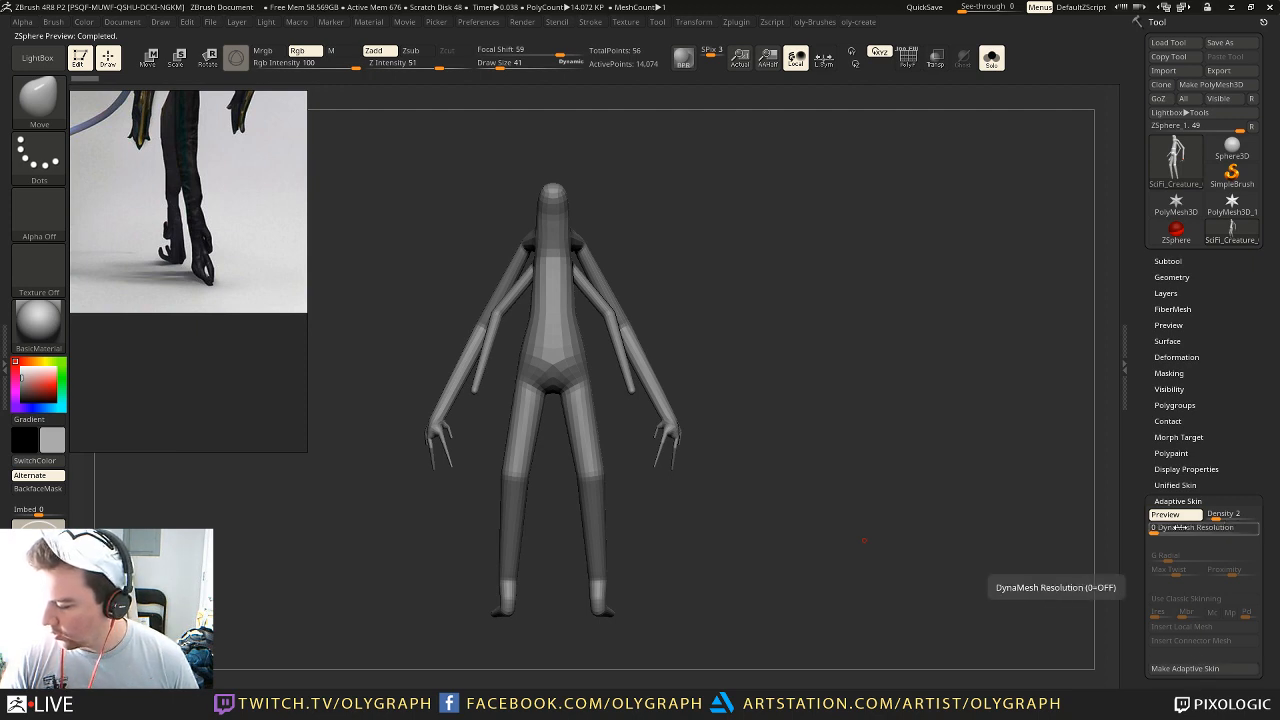
# Step: Make an adaptive skin from the ZSphere armature and switch to the resulting skin mesh
pyautogui.click(1184, 668)
pyautogui.click(1234, 232)
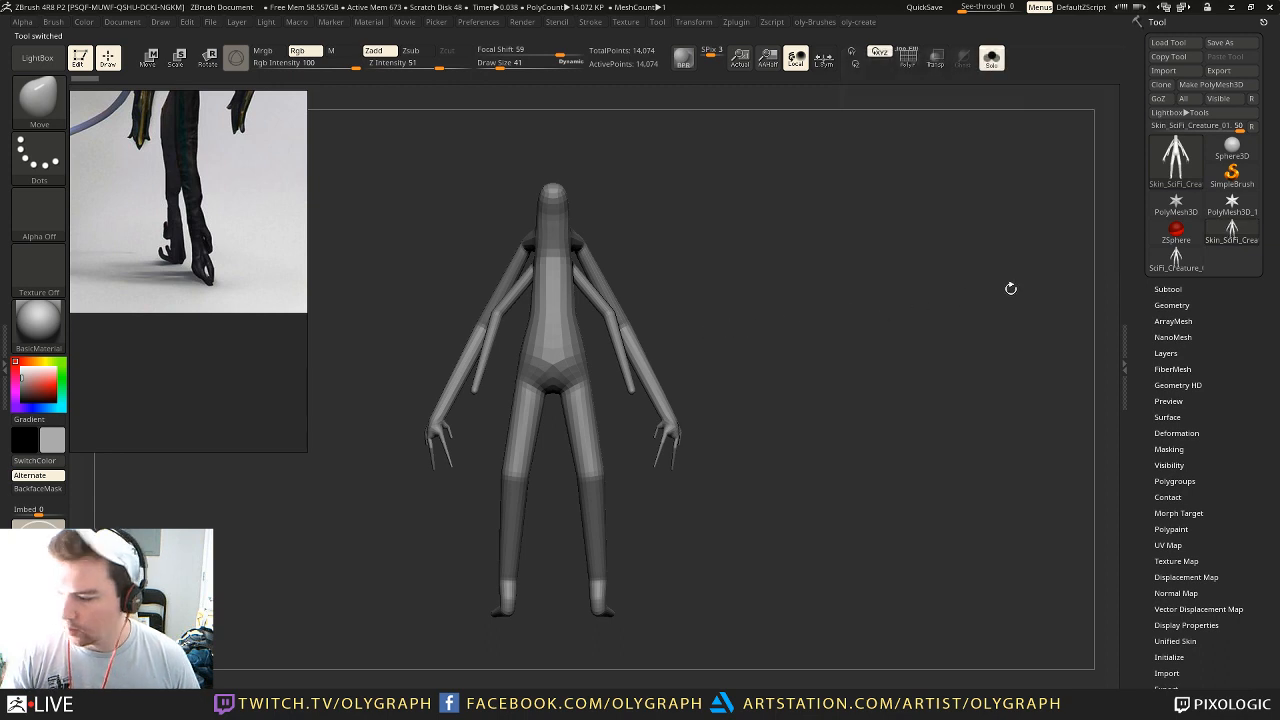
pyautogui.moveTo(796, 386); pyautogui.dragTo(803, 389)
# Step: Subdivide the skin mesh several times and drop it to its lowest subdivision level
pyautogui.hotkey('shift', 'f')
pyautogui.hotkey('shift', 'f')
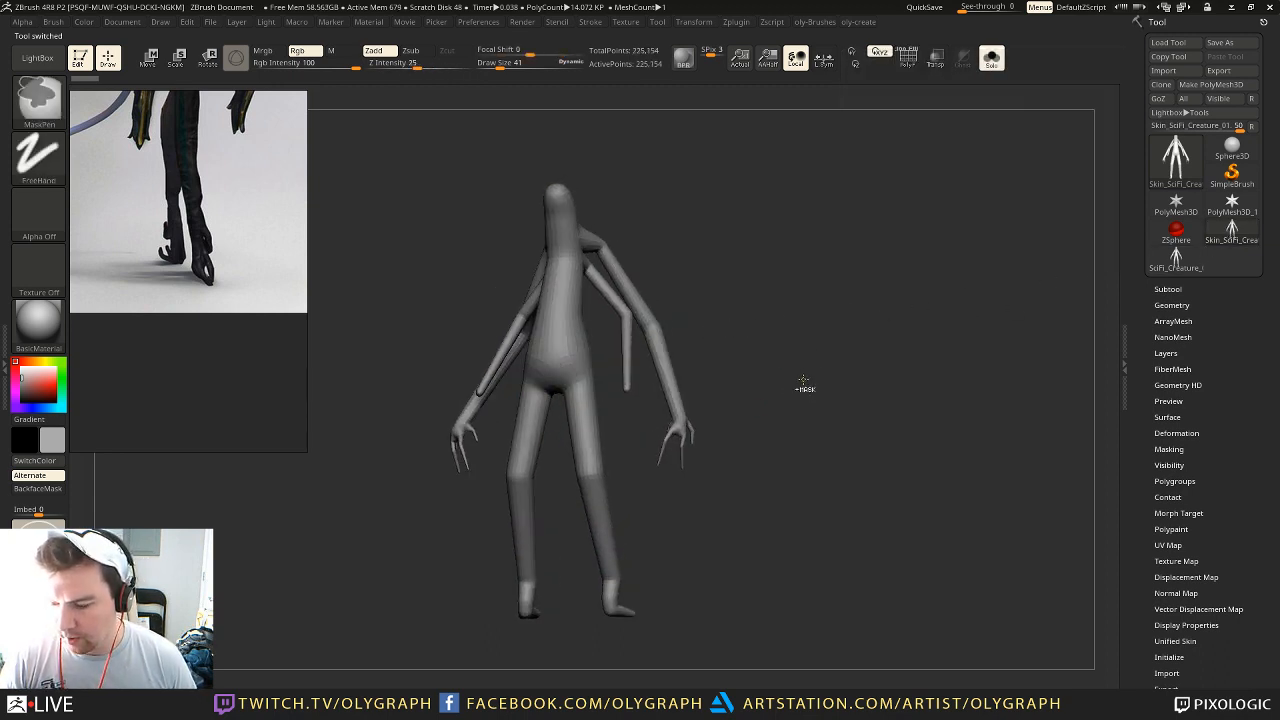
pyautogui.hotkey('shift', 'd')
pyautogui.hotkey('shift', 'd')
pyautogui.hotkey('shift', 'd')
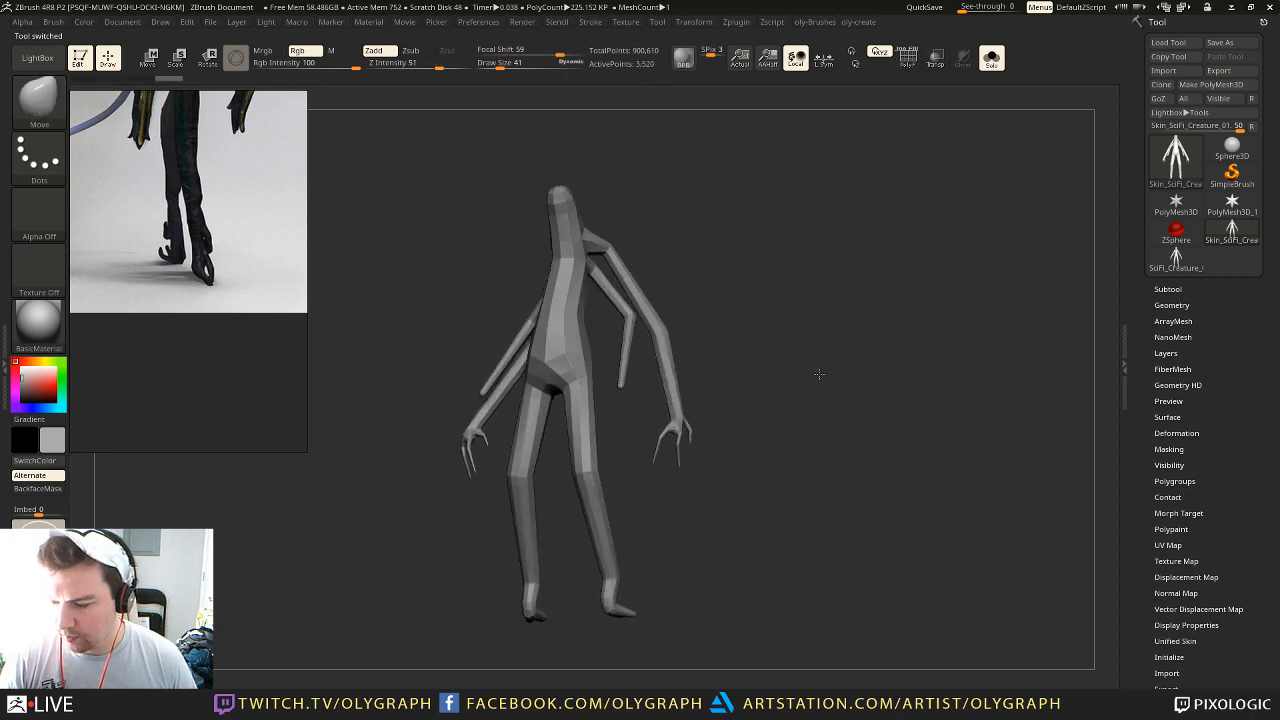
pyautogui.moveTo(818, 376); pyautogui.dragTo(795, 367)
pyautogui.press('d')
# Step: Mask the body at the lowest subdivision level, leaving the upper arms' hands and wrists unmasked
pyautogui.moveTo(829, 268); pyautogui.dragTo(654, 471)
pyautogui.hotkey('shift', 'd')
pyautogui.hotkey('shift', 'd')
pyautogui.hotkey('shift', 'd')
pyautogui.keyDown('ctrl'); pyautogui.click(654, 472); pyautogui.keyUp('ctrl')
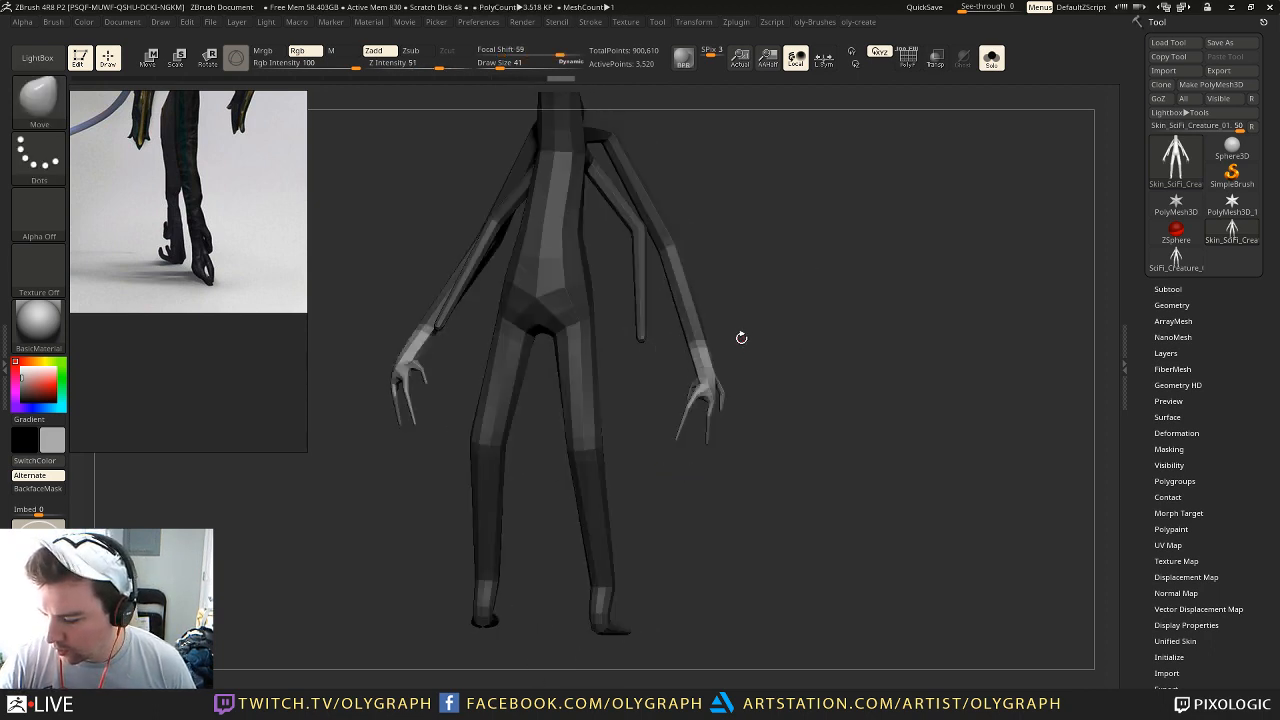
# Step: Scale, rotate and move the unmasked hand with the Transpose tools, and clear the mask
pyautogui.press('e')
pyautogui.press('y')
pyautogui.moveTo(715, 387); pyautogui.dragTo(824, 386)
pyautogui.moveTo(705, 404)
pyautogui.mouseDown()
pyautogui.moveTo(725, 680)
pyautogui.moveTo(714, 664)
pyautogui.mouseUp()
pyautogui.moveTo(770, 450); pyautogui.dragTo(915, 450)
pyautogui.press('r')
pyautogui.moveTo(702, 523); pyautogui.dragTo(725, 520)
pyautogui.press('w')
pyautogui.moveTo(704, 462); pyautogui.dragTo(712, 476)
pyautogui.press('q')
pyautogui.keyDown('ctrl'); pyautogui.moveTo(651, 589); pyautogui.dragTo(674, 606); pyautogui.keyUp('ctrl')
pyautogui.moveTo(745, 560); pyautogui.dragTo(640, 548)
# Step: Delete the higher subdivision levels and apply Mirror and Mirror And Weld to copy the adjusted hand to the other arm
pyautogui.press('1')
pyautogui.moveTo(808, 648); pyautogui.dragTo(802, 612)
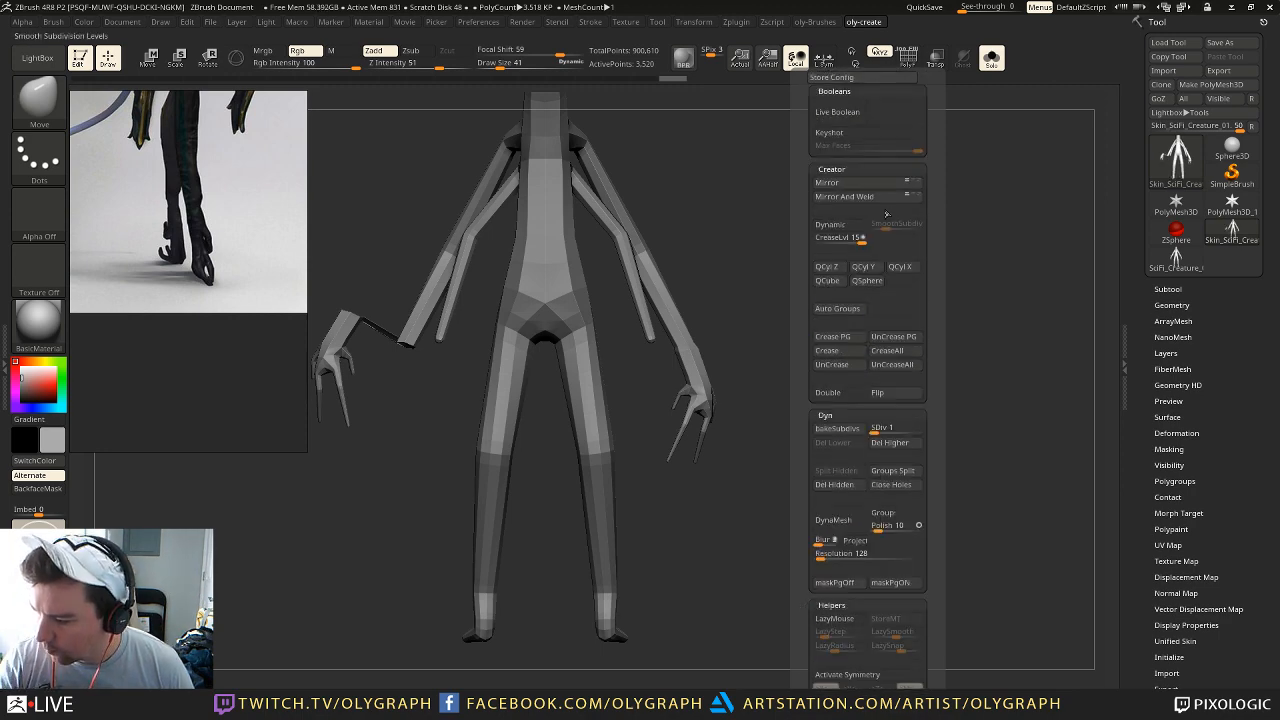
pyautogui.click(868, 183)
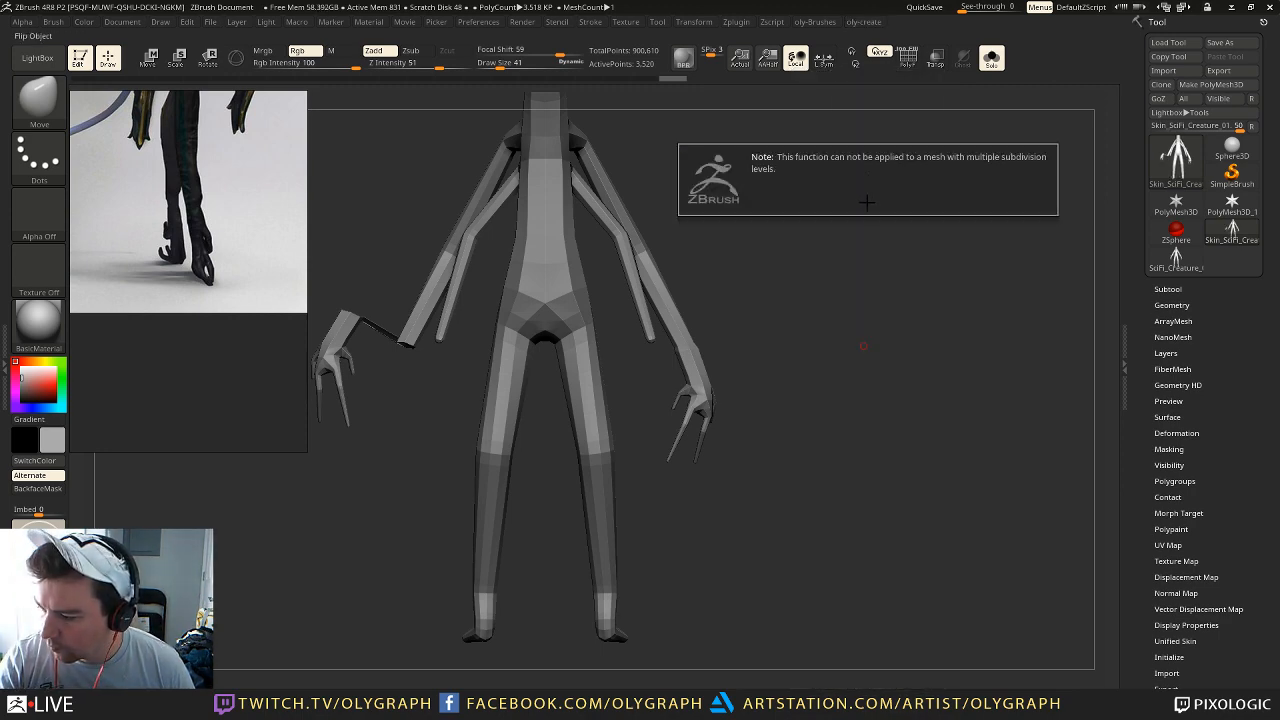
pyautogui.press('1')
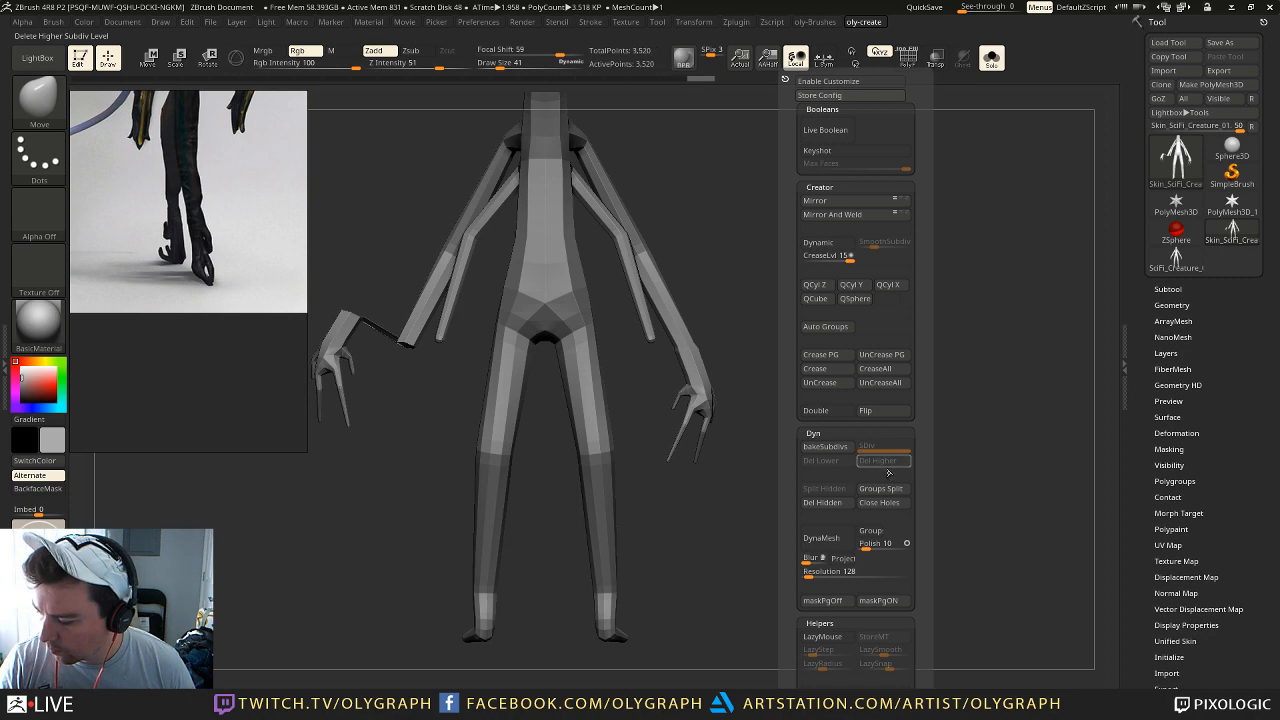
pyautogui.click(892, 466)
pyautogui.press('1')
pyautogui.click(770, 201)
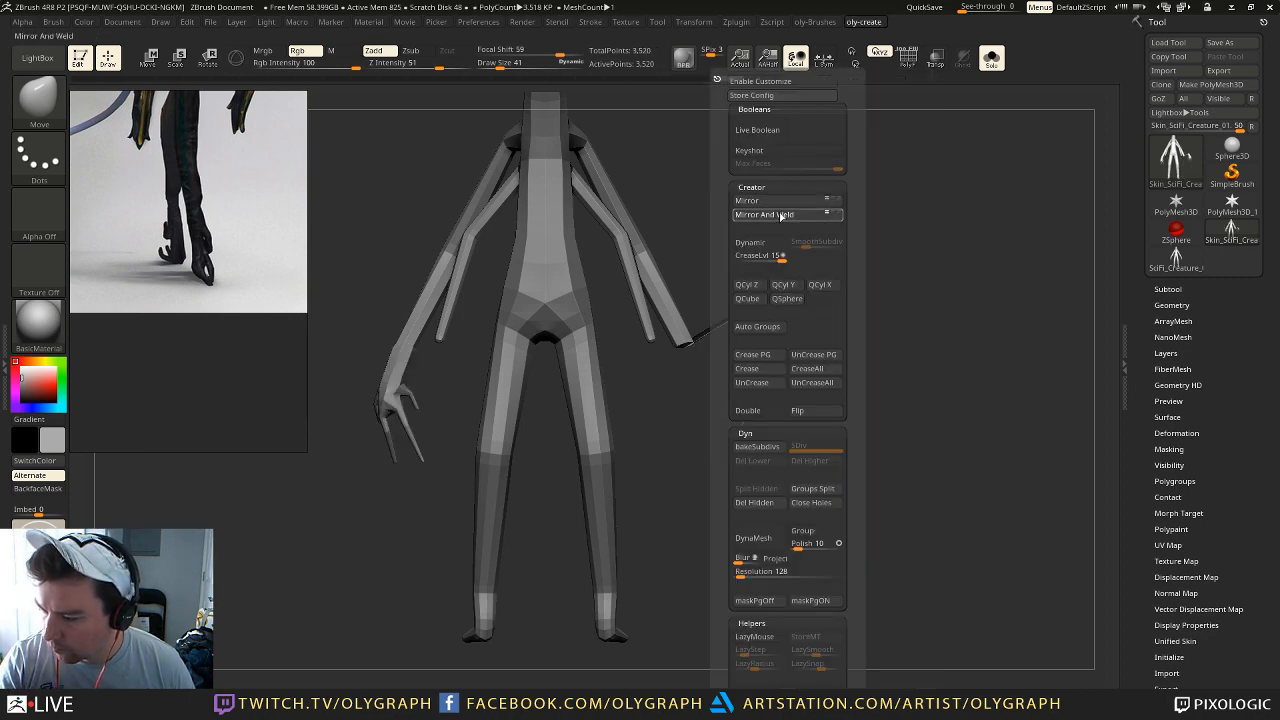
pyautogui.click(783, 216)
pyautogui.moveTo(671, 400); pyautogui.dragTo(758, 322)
# Step: Select the Move Topological brush and set its Draw Size to 385
pyautogui.moveTo(728, 277); pyautogui.dragTo(719, 260)
pyautogui.press('2')
pyautogui.click(710, 262)
pyautogui.press('2')
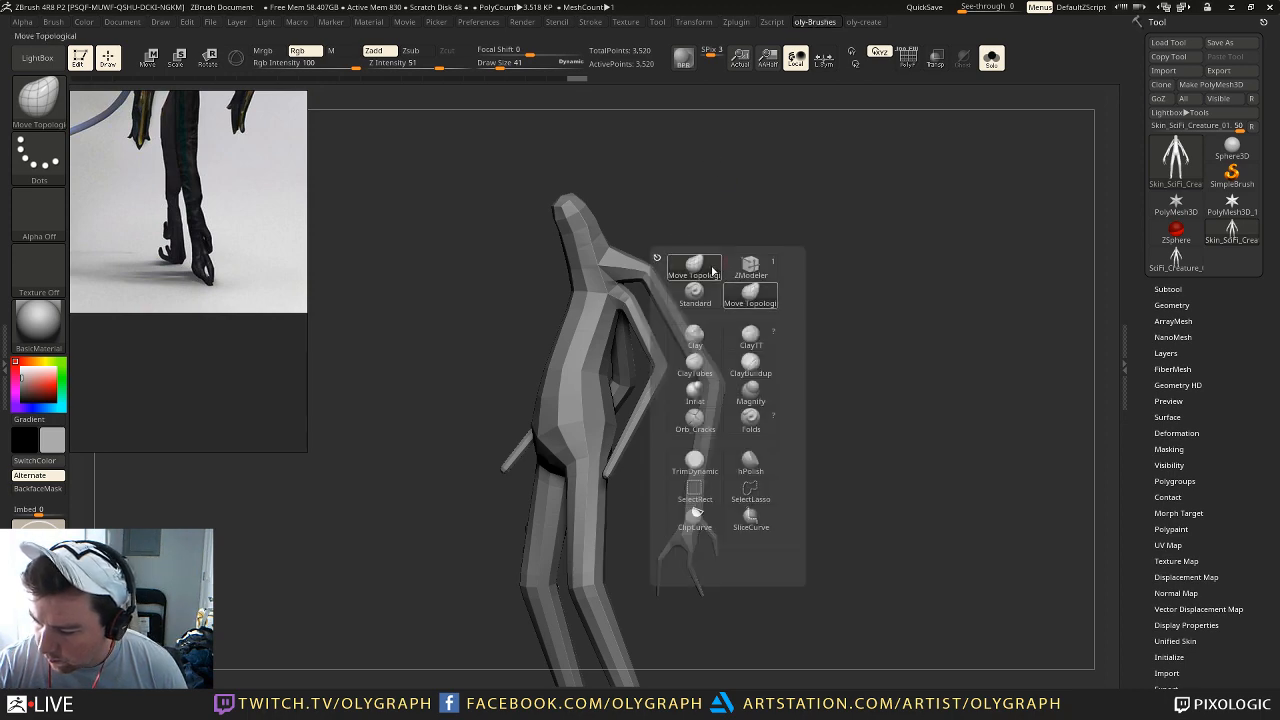
pyautogui.press('b')
pyautogui.press('m')
pyautogui.press('t')
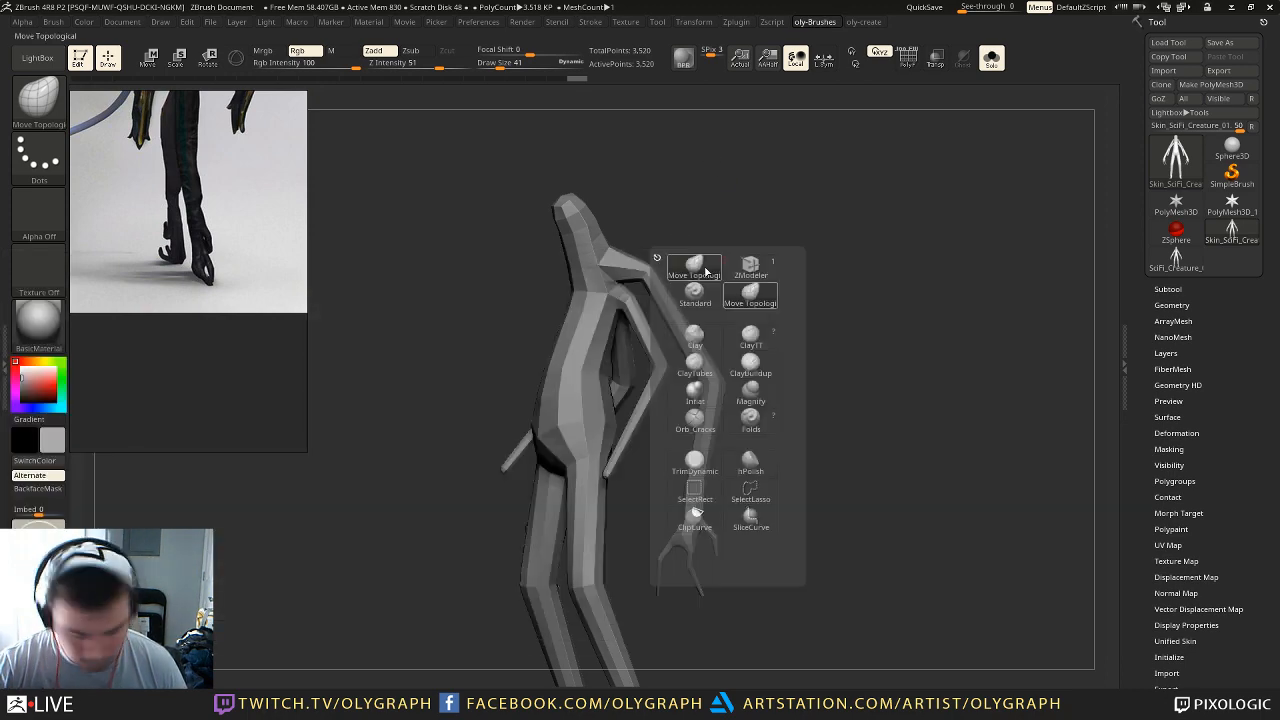
pyautogui.moveTo(799, 211); pyautogui.dragTo(779, 204)
pyautogui.press('s')
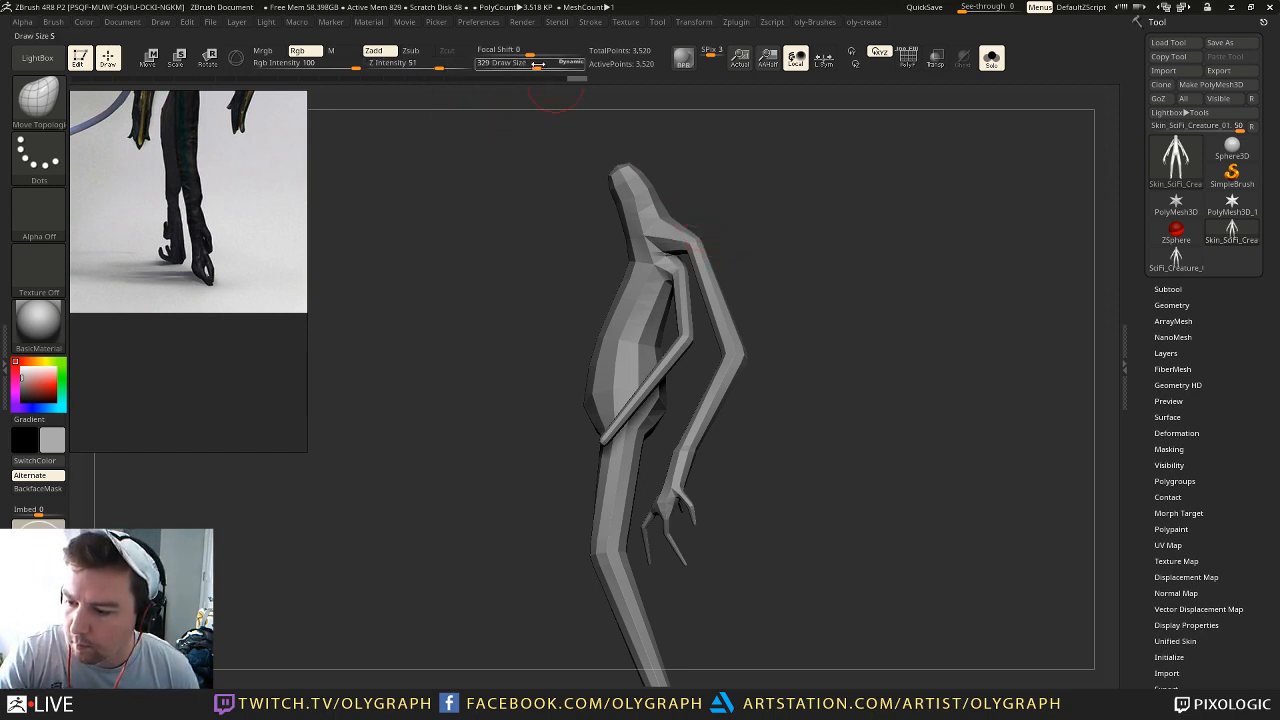
pyautogui.moveTo(538, 64); pyautogui.dragTo(549, 62)
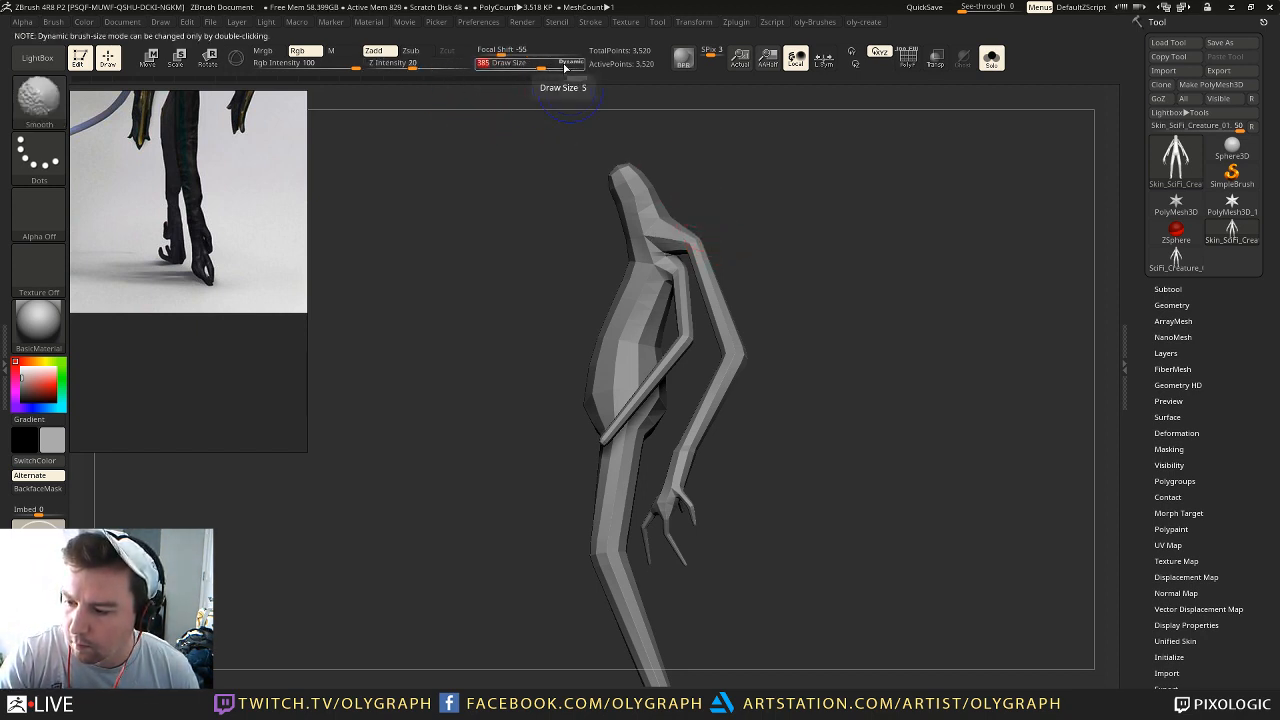
# Step: Apply the Unify deformation to the mesh, reframe the whole figure and set the Draw Size to 177
pyautogui.moveTo(1153, 381); pyautogui.dragTo(1213, 335)
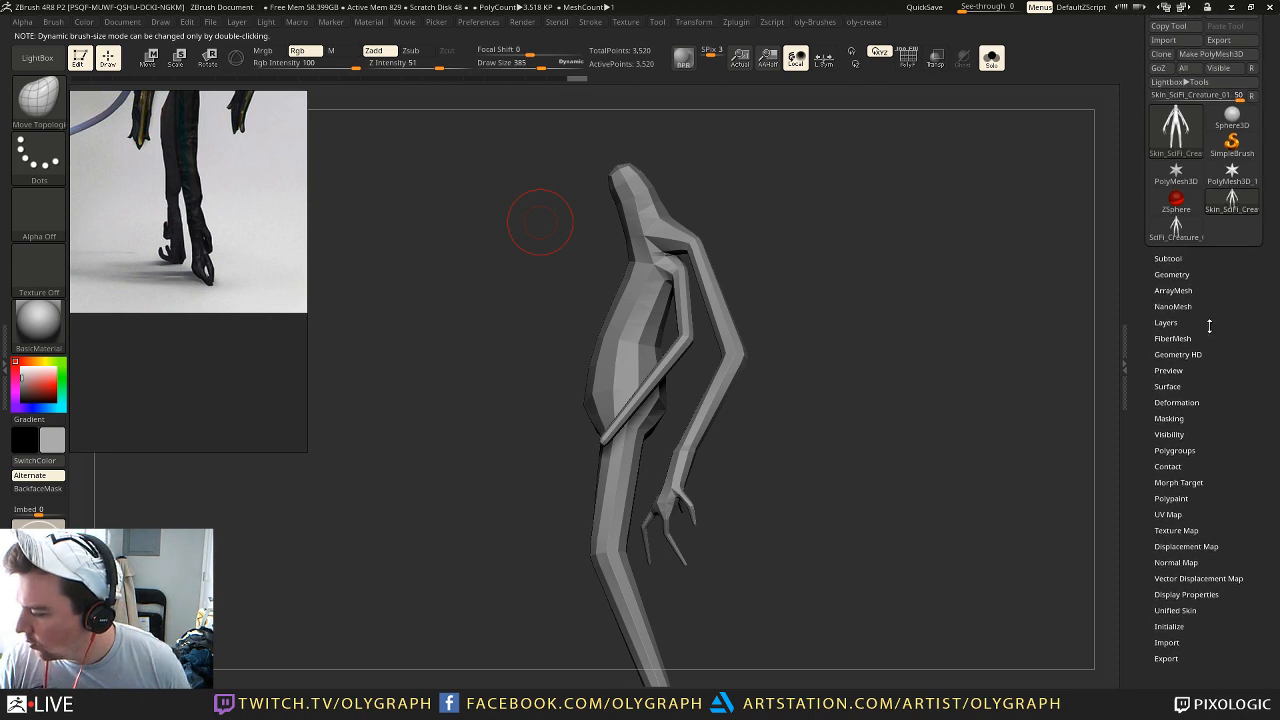
pyautogui.click(1185, 277)
pyautogui.click(1172, 274)
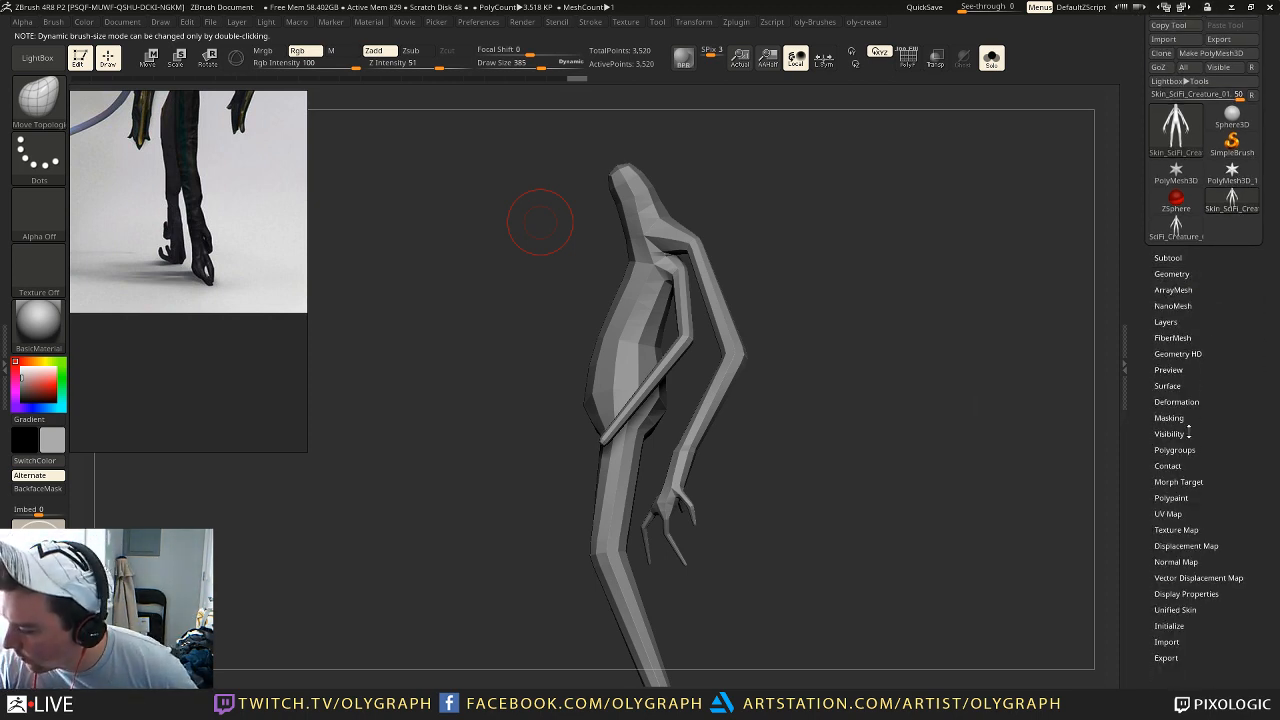
pyautogui.click(1196, 402)
pyautogui.click(1180, 415)
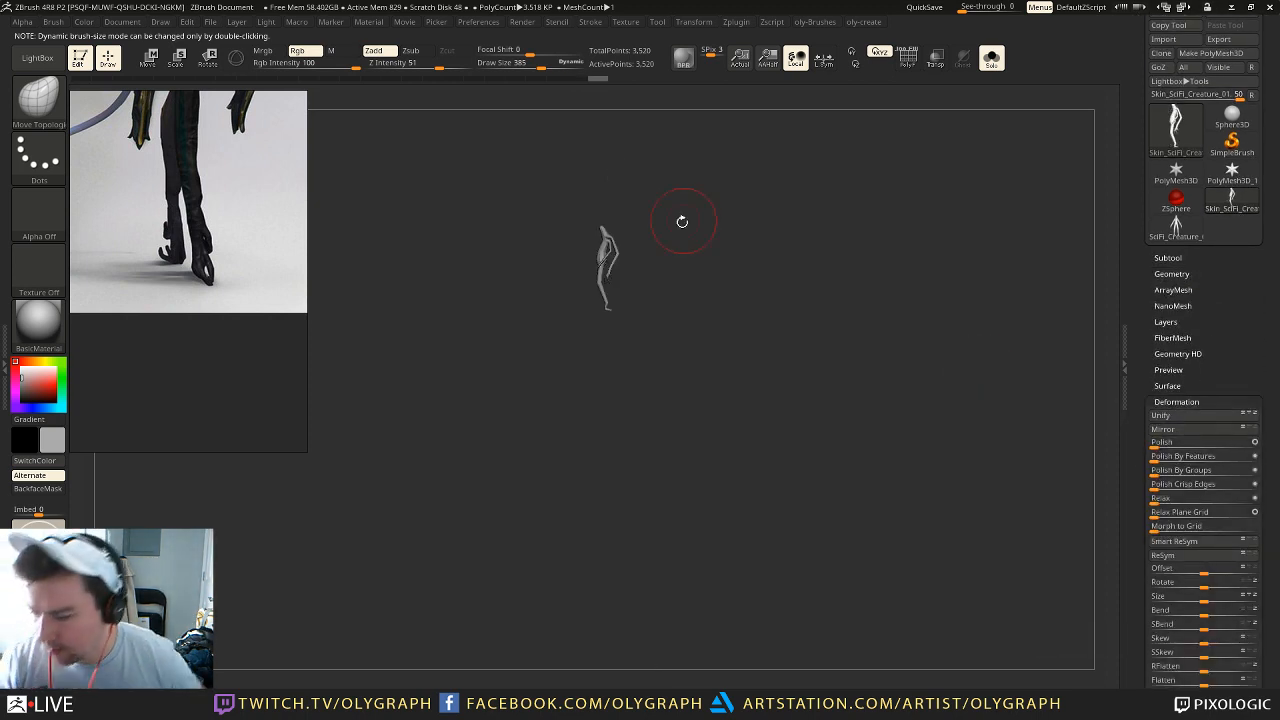
pyautogui.moveTo(699, 226)
pyautogui.keyDown('alt'); pyautogui.mouseDown()
pyautogui.moveTo(763, 460)
pyautogui.moveTo(782, 457)
pyautogui.mouseUp(); pyautogui.keyUp('alt')
pyautogui.moveTo(746, 228)
pyautogui.keyDown('alt'); pyautogui.mouseDown()
pyautogui.moveTo(744, 347)
pyautogui.moveTo(730, 323)
pyautogui.mouseUp(); pyautogui.keyUp('alt')
pyautogui.press('s')
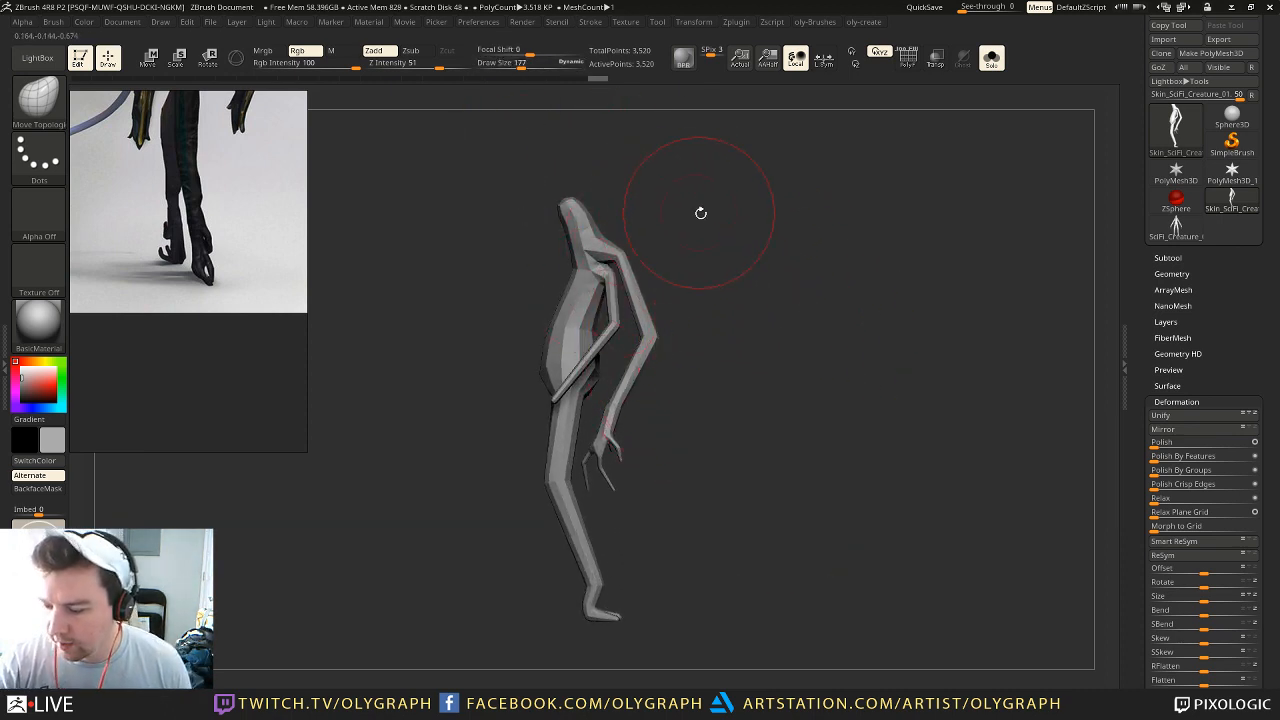
# Step: Select the Move brush, frame the upper body in side view and set the Draw Size to 72
pyautogui.press('b')
pyautogui.press('b')
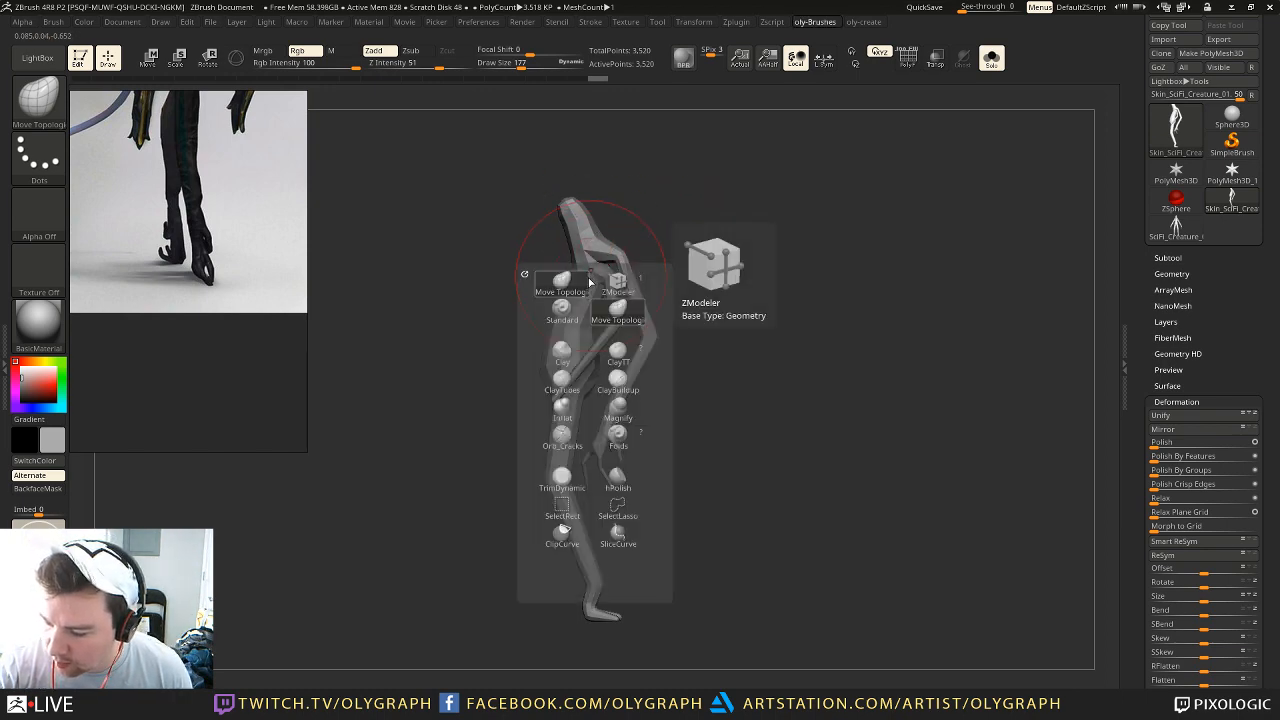
pyautogui.click(566, 284)
pyautogui.press('m')
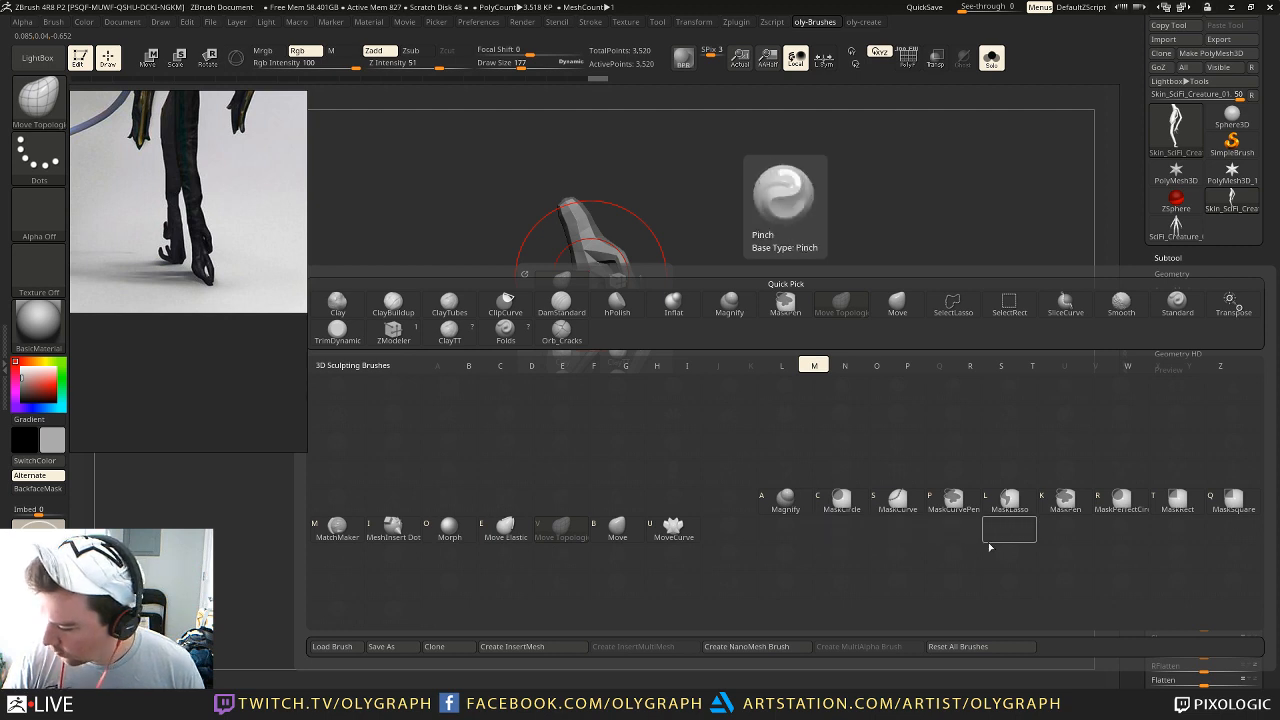
pyautogui.click(617, 524)
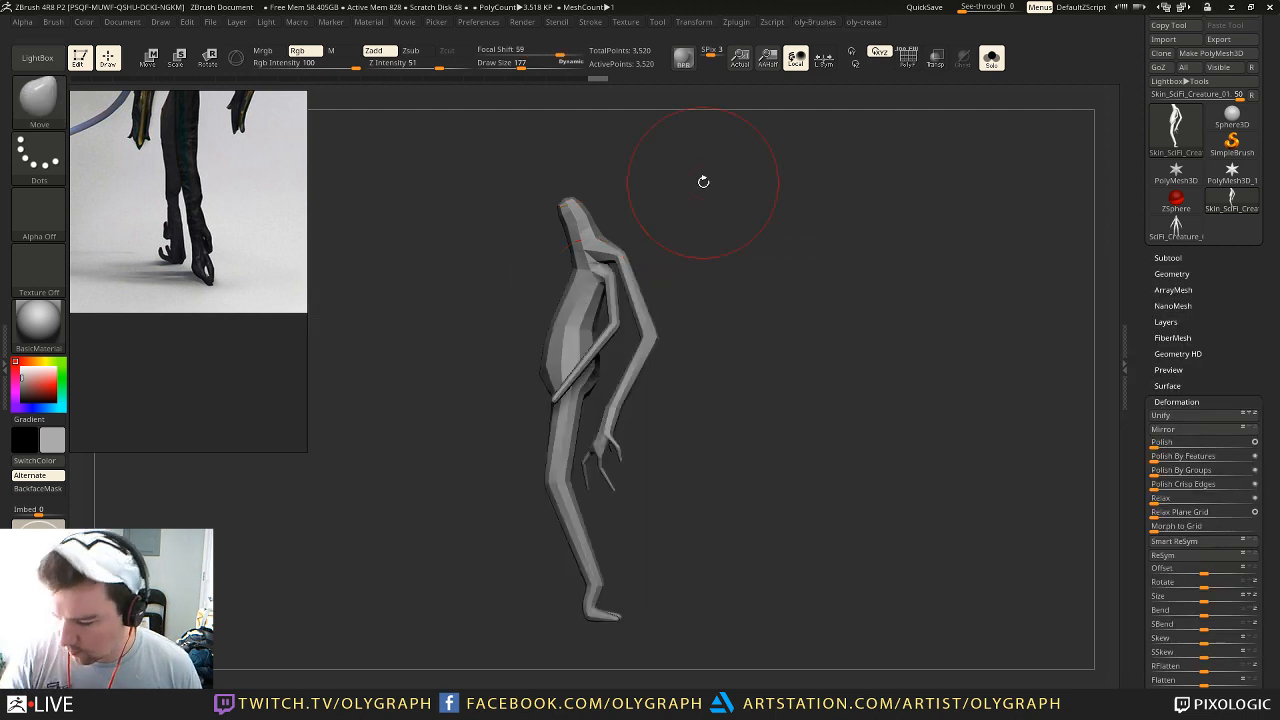
pyautogui.moveTo(680, 217); pyautogui.dragTo(708, 228)
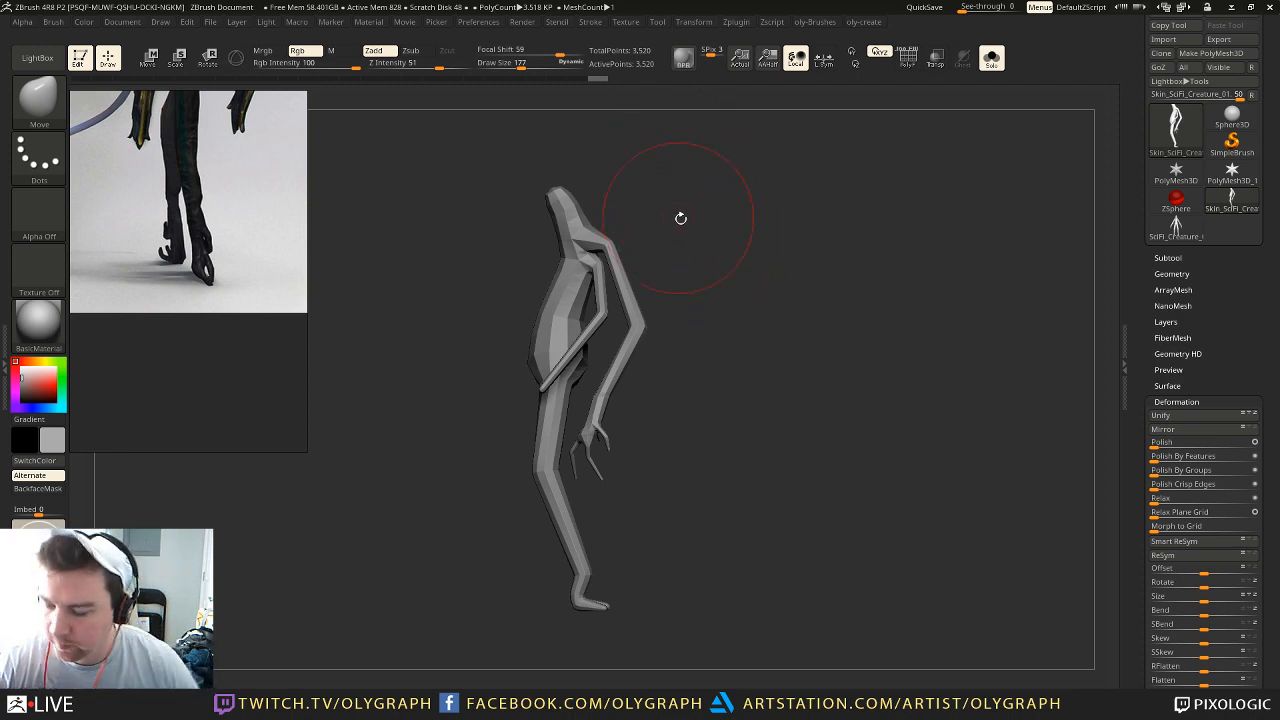
pyautogui.keyDown('alt'); pyautogui.moveTo(707, 210); pyautogui.dragTo(720, 245); pyautogui.keyUp('alt')
pyautogui.keyDown('alt'); pyautogui.moveTo(748, 196); pyautogui.dragTo(694, 286); pyautogui.keyUp('alt')
pyautogui.press('space')
pyautogui.moveTo(653, 207)
pyautogui.keyDown('alt'); pyautogui.mouseDown()
pyautogui.moveTo(689, 221)
pyautogui.moveTo(678, 164)
pyautogui.mouseUp(); pyautogui.keyUp('alt')
pyautogui.press('s')
pyautogui.moveTo(633, 193); pyautogui.dragTo(626, 190)
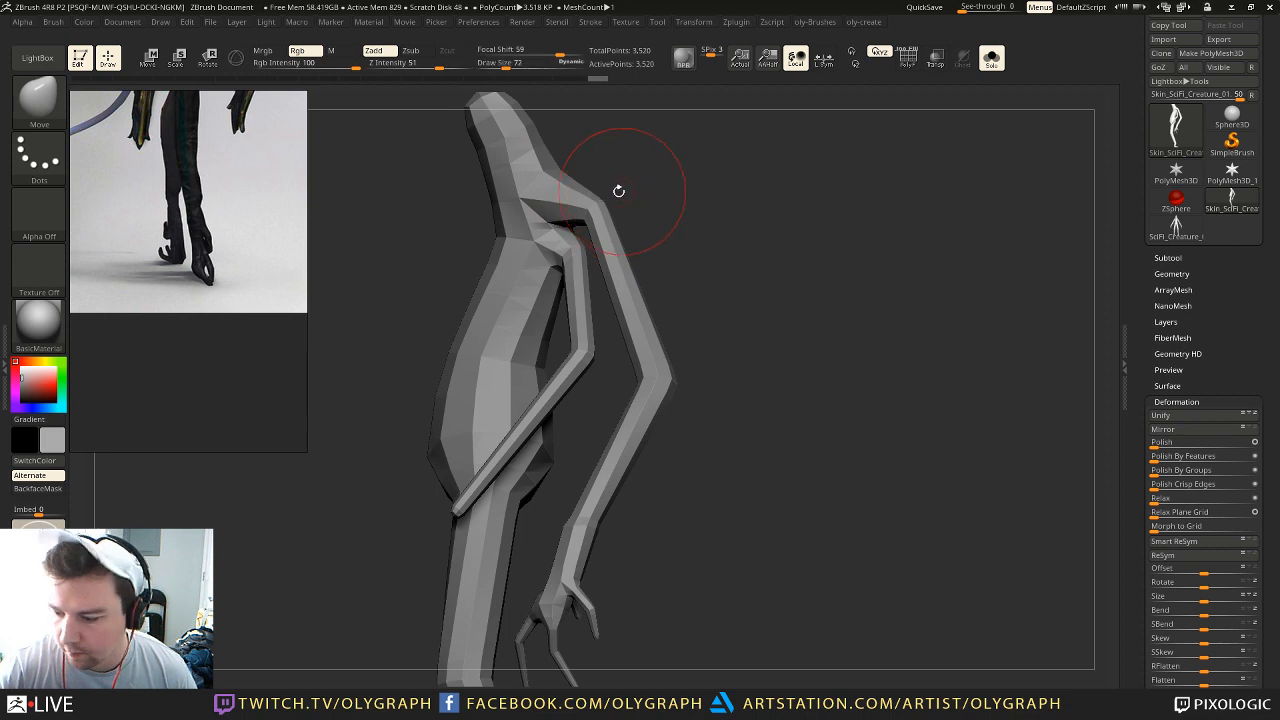
# Step: Nudge the root of the lower arm and the shoulder in side view, raising the Draw Size to 99
pyautogui.moveTo(557, 256); pyautogui.dragTo(557, 248)
pyautogui.moveTo(680, 182)
pyautogui.mouseDown()
pyautogui.moveTo(746, 192)
pyautogui.moveTo(719, 210)
pyautogui.moveTo(626, 191)
pyautogui.mouseUp()
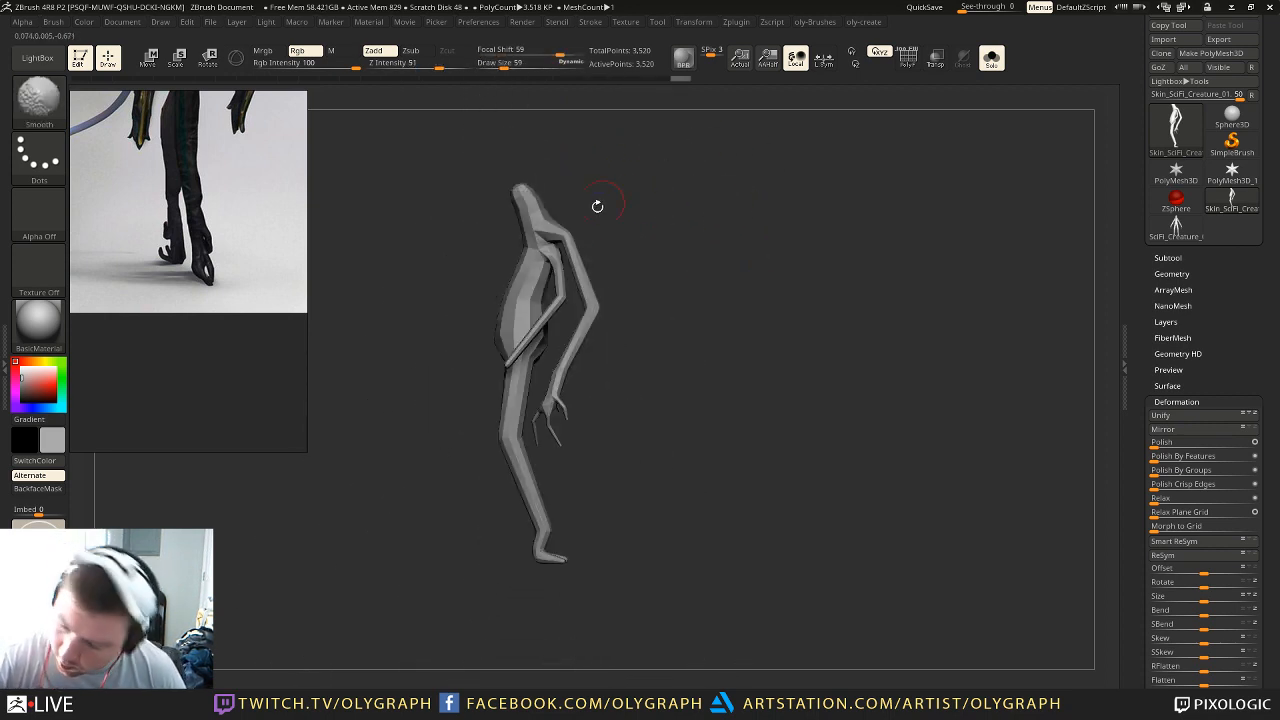
pyautogui.press('s')
pyautogui.moveTo(555, 243); pyautogui.dragTo(551, 242)
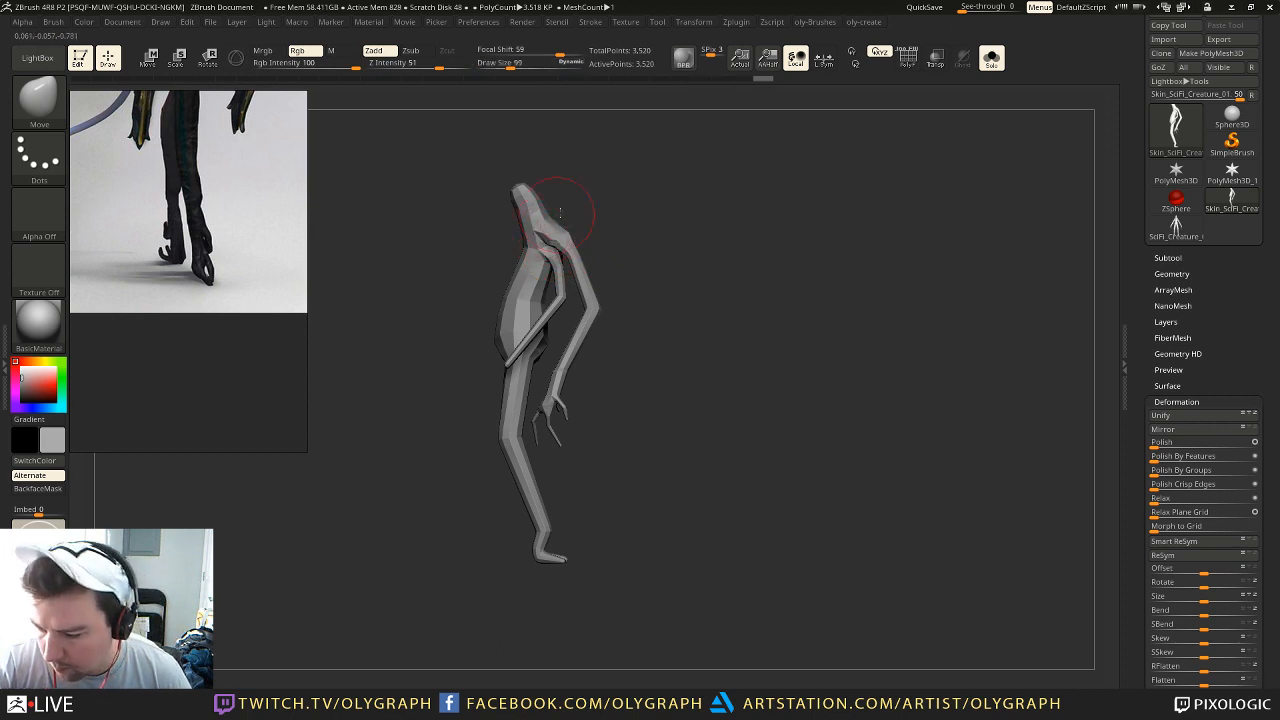
# Step: Reshape the hips and crotch from the front with the Move brush
pyautogui.moveTo(612, 202); pyautogui.dragTo(670, 189)
pyautogui.press('s')
pyautogui.moveTo(462, 210); pyautogui.dragTo(509, 244)
pyautogui.press('s')
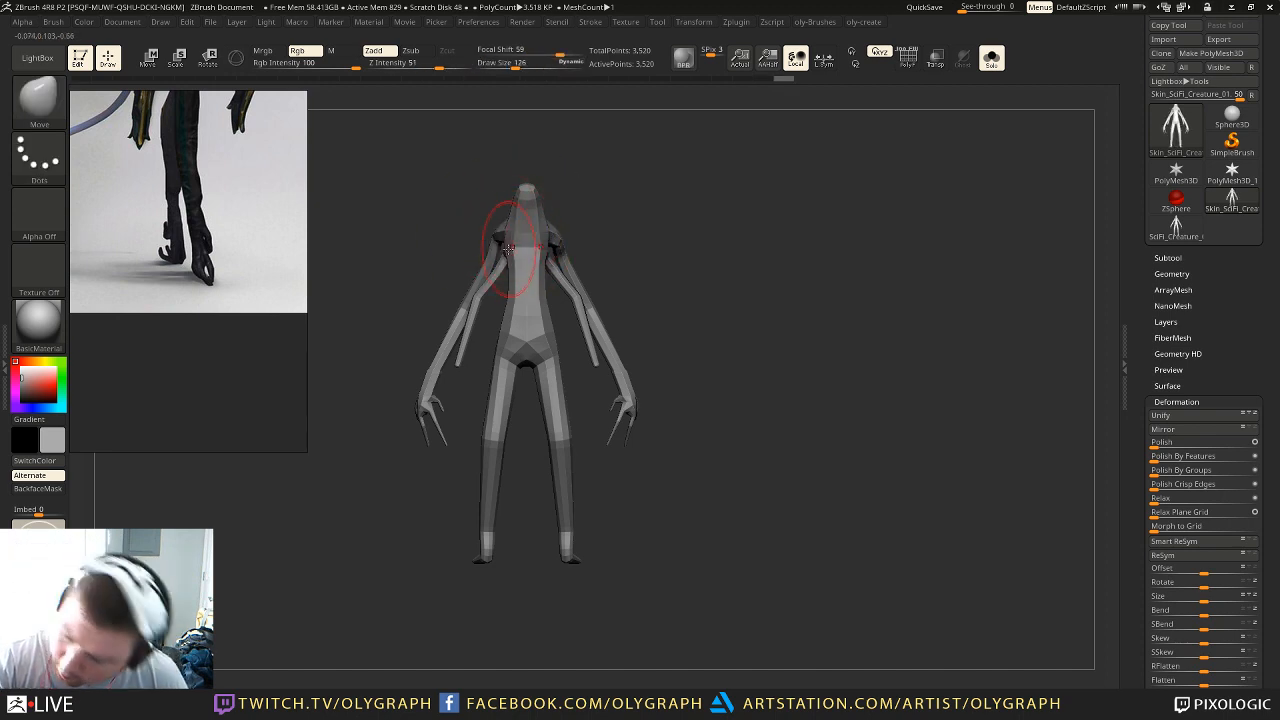
pyautogui.keyDown('alt'); pyautogui.moveTo(634, 194); pyautogui.dragTo(632, 208); pyautogui.keyUp('alt')
pyautogui.press('s')
pyautogui.moveTo(492, 346); pyautogui.dragTo(496, 341)
pyautogui.press('s')
pyautogui.moveTo(507, 349); pyautogui.dragTo(503, 349)
pyautogui.moveTo(526, 344); pyautogui.dragTo(527, 332)
# Step: Push in the front of the chest below the neck in side view, using a Draw Size of 95
pyautogui.keyDown('shift'); pyautogui.moveTo(638, 270); pyautogui.dragTo(560, 274); pyautogui.keyUp('shift')
pyautogui.press('s')
pyautogui.moveTo(531, 331); pyautogui.dragTo(528, 331)
pyautogui.press('s')
pyautogui.moveTo(529, 271); pyautogui.dragTo(526, 271)
pyautogui.moveTo(529, 268); pyautogui.dragTo(525, 266)
pyautogui.press('s')
pyautogui.moveTo(528, 265); pyautogui.dragTo(526, 265)
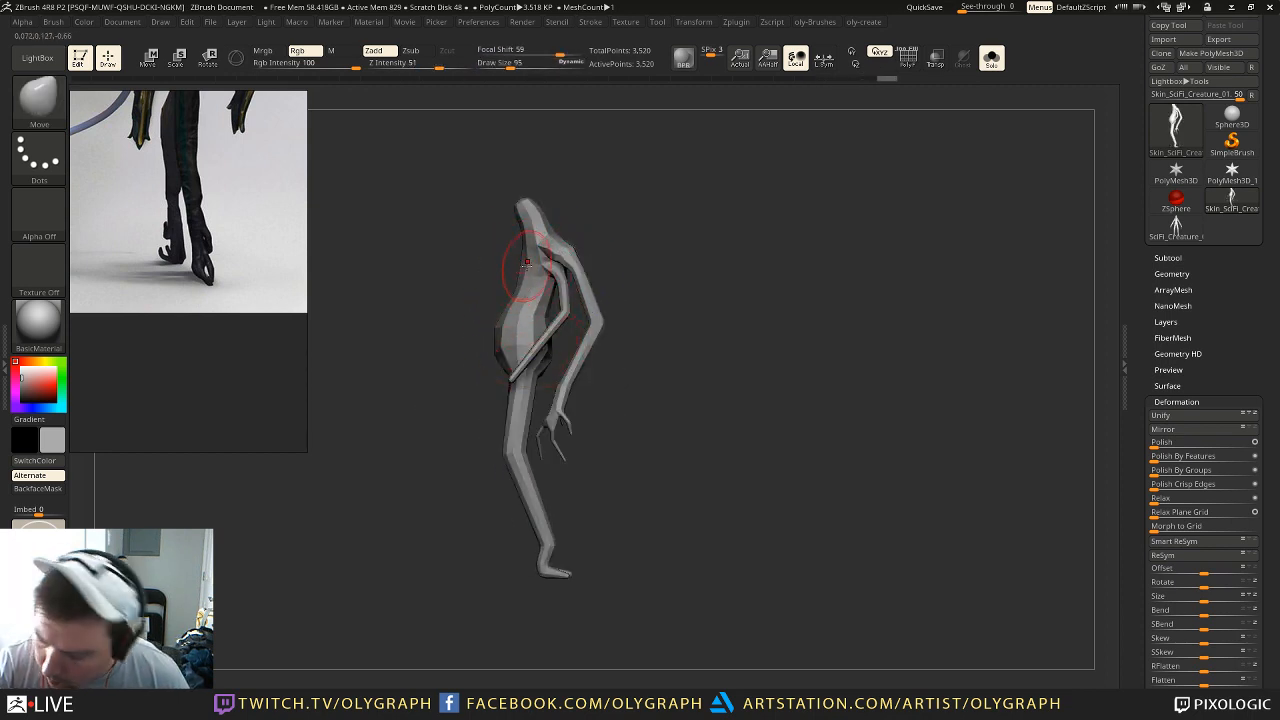
# Step: Nudge the back of the head in side view and widen the hips from the front
pyautogui.press('s')
pyautogui.moveTo(540, 196); pyautogui.dragTo(541, 194)
pyautogui.press('s')
pyautogui.moveTo(524, 202)
pyautogui.mouseDown()
pyautogui.moveTo(615, 178)
pyautogui.moveTo(600, 206)
pyautogui.moveTo(617, 185)
pyautogui.moveTo(660, 239)
pyautogui.mouseUp()
pyautogui.press('s')
pyautogui.keyDown('alt'); pyautogui.moveTo(660, 239); pyautogui.dragTo(634, 204); pyautogui.keyUp('alt')
pyautogui.press('s')
pyautogui.moveTo(474, 343)
pyautogui.mouseDown()
pyautogui.moveTo(451, 360)
pyautogui.moveTo(457, 284)
pyautogui.mouseUp()
pyautogui.press('s')
pyautogui.press('s')
# Step: Isolate the knees with an inverted mask, adjust them with the Transpose tools and clear the mask
pyautogui.moveTo(538, 359); pyautogui.dragTo(513, 446)
pyautogui.keyDown('ctrl'); pyautogui.click(517, 436); pyautogui.keyUp('ctrl')
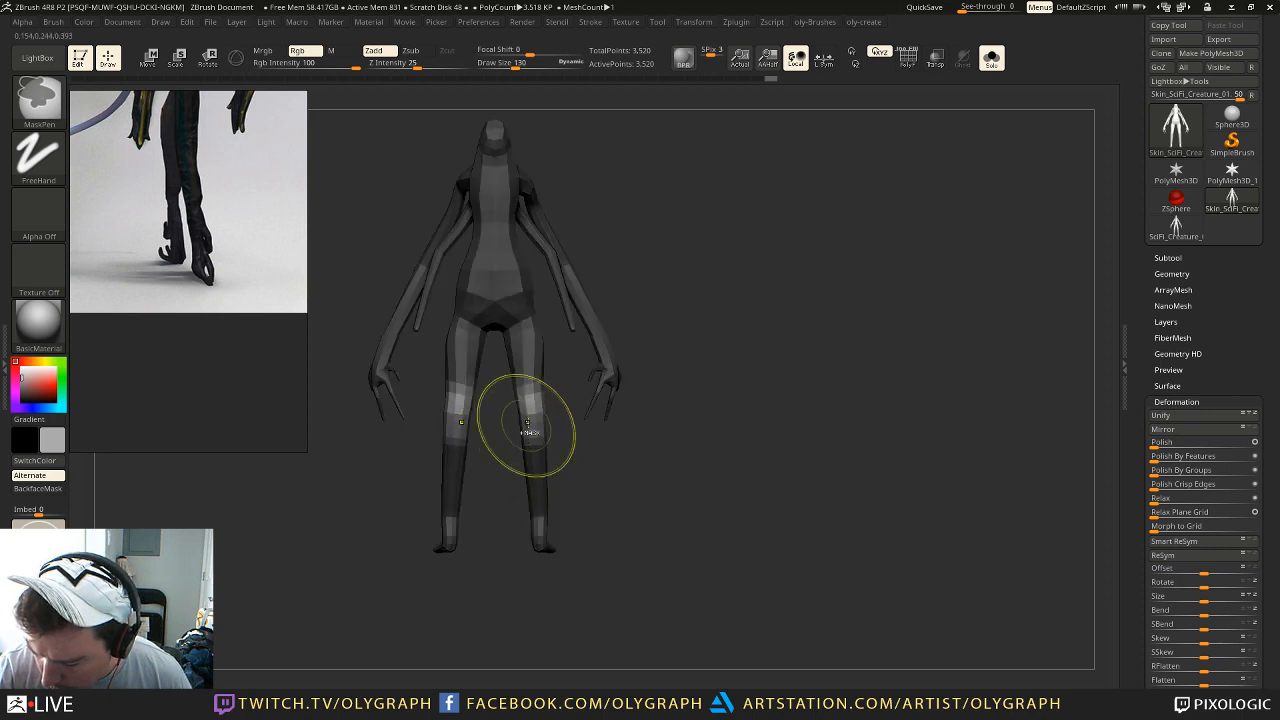
pyautogui.press('r')
pyautogui.moveTo(533, 382); pyautogui.dragTo(537, 437)
pyautogui.moveTo(535, 410)
pyautogui.mouseDown()
pyautogui.moveTo(524, 410)
pyautogui.moveTo(535, 410)
pyautogui.mouseUp()
pyautogui.press('w')
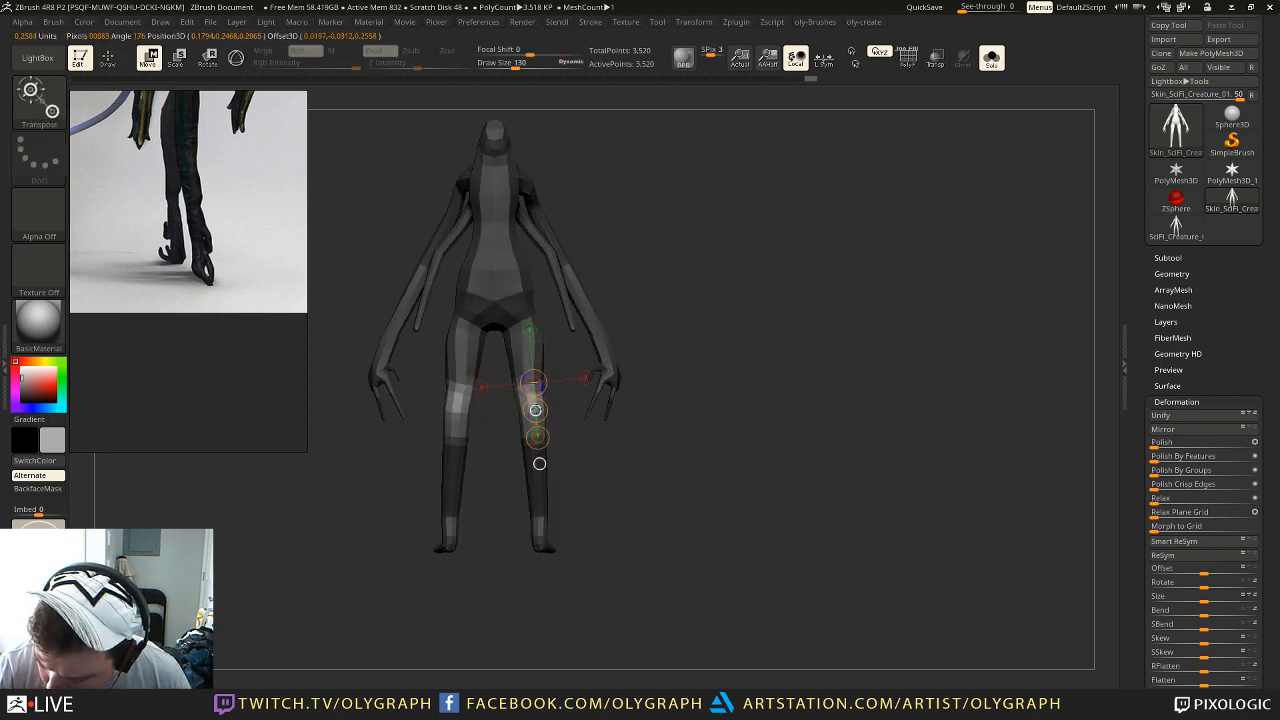
pyautogui.press('q')
pyautogui.moveTo(665, 297)
pyautogui.keyDown('ctrl'); pyautogui.mouseDown()
pyautogui.moveTo(790, 303)
pyautogui.moveTo(662, 300)
pyautogui.mouseUp(); pyautogui.keyUp('ctrl')
pyautogui.keyDown('alt'); pyautogui.moveTo(597, 469); pyautogui.dragTo(606, 466); pyautogui.keyUp('alt')
# Step: Switch to the Inflat brush, then return to the Move brush with a Draw Size of 108
pyautogui.press('b')
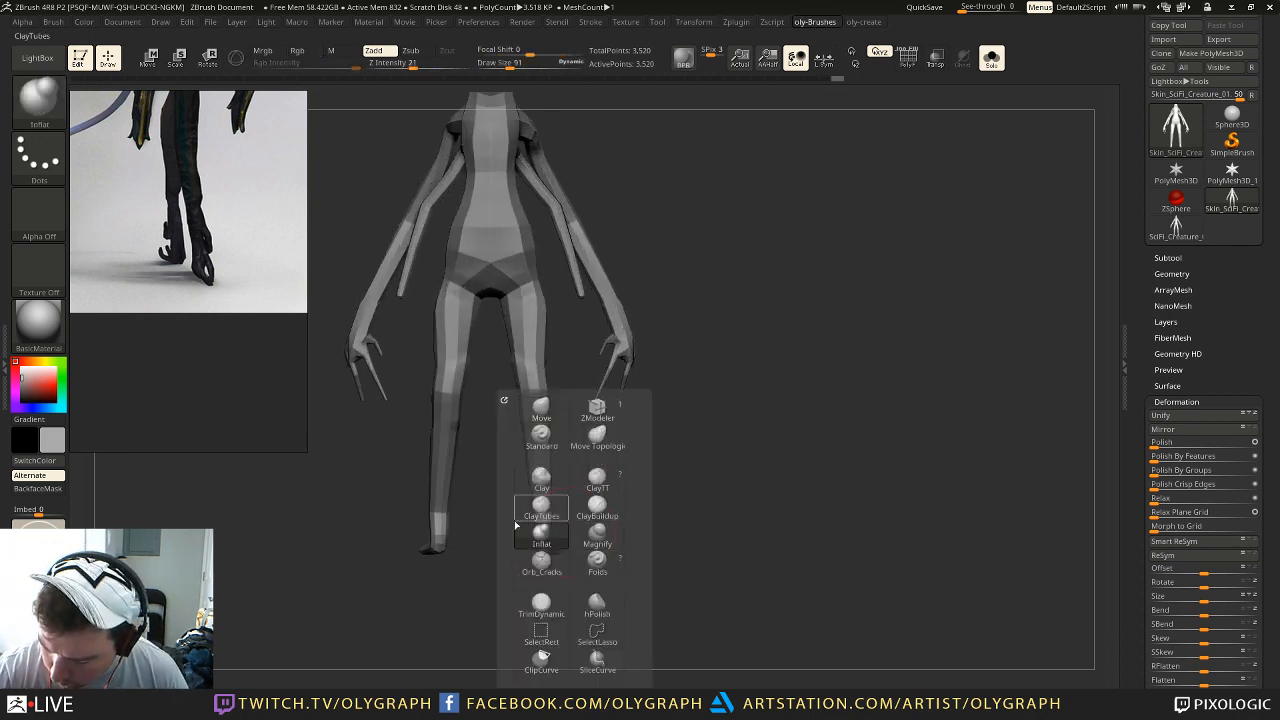
pyautogui.click(535, 531)
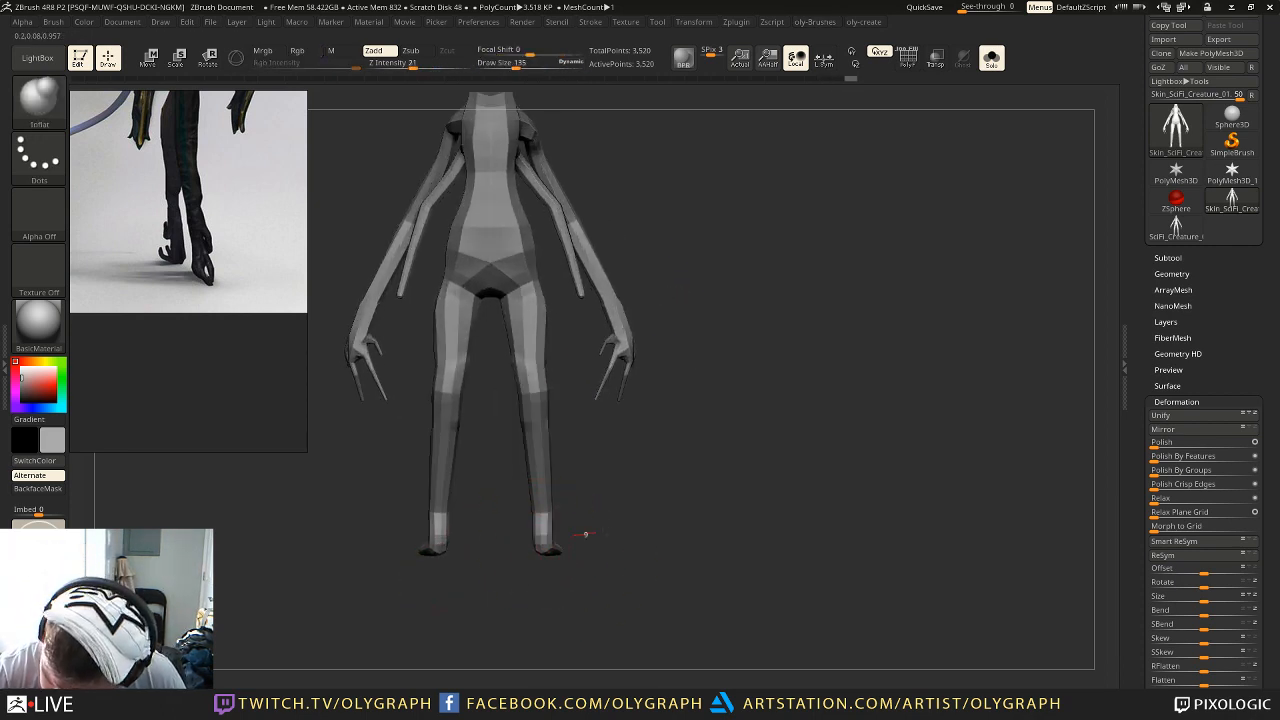
pyautogui.press('b')
pyautogui.click(550, 410)
pyautogui.press('s')
pyautogui.press('s')
pyautogui.press('s')
pyautogui.press('s')
# Step: Isolate the ankles with an inverted mask, adjust them with Transpose Rotate and clear the mask
pyautogui.moveTo(438, 546); pyautogui.dragTo(497, 499)
pyautogui.keyDown('alt'); pyautogui.moveTo(629, 440); pyautogui.dragTo(527, 550); pyautogui.keyUp('alt')
pyautogui.keyDown('ctrl'); pyautogui.click(615, 424); pyautogui.keyUp('ctrl')
pyautogui.press('r')
pyautogui.moveTo(586, 440); pyautogui.dragTo(585, 551)
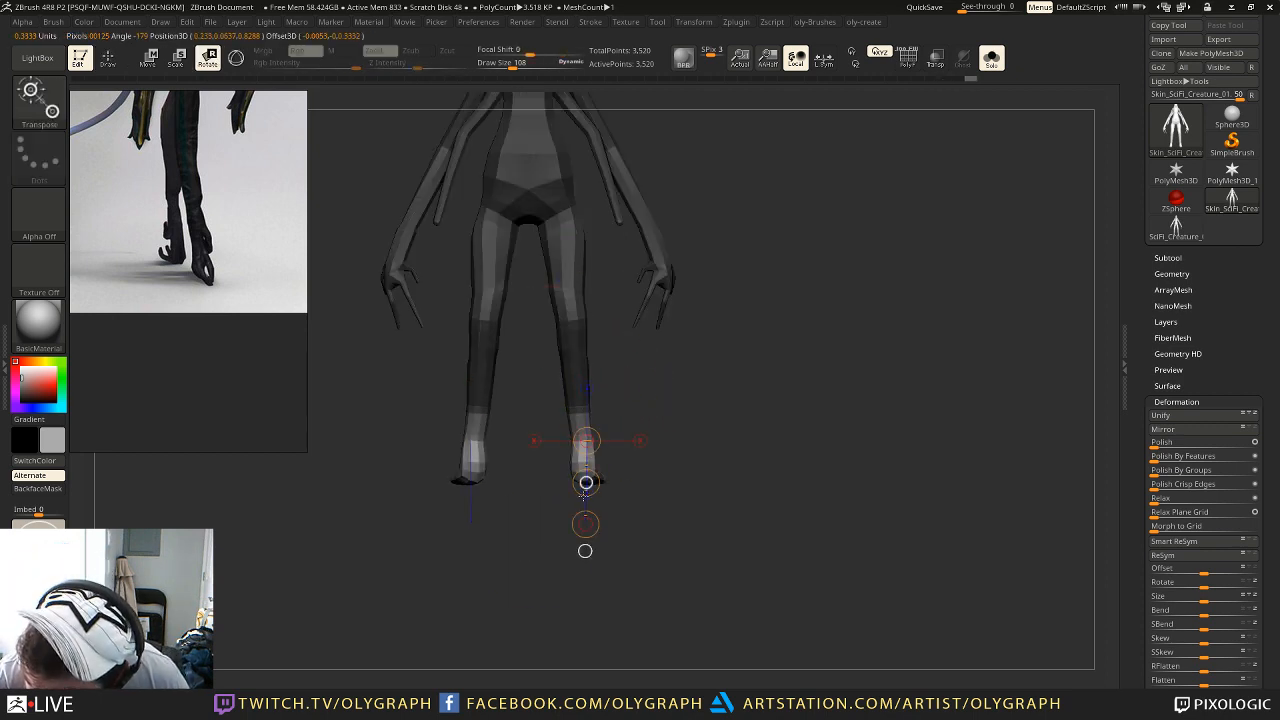
pyautogui.moveTo(588, 459)
pyautogui.mouseDown()
pyautogui.moveTo(591, 470)
pyautogui.moveTo(599, 420)
pyautogui.moveTo(592, 478)
pyautogui.mouseUp()
pyautogui.moveTo(574, 530); pyautogui.dragTo(576, 499)
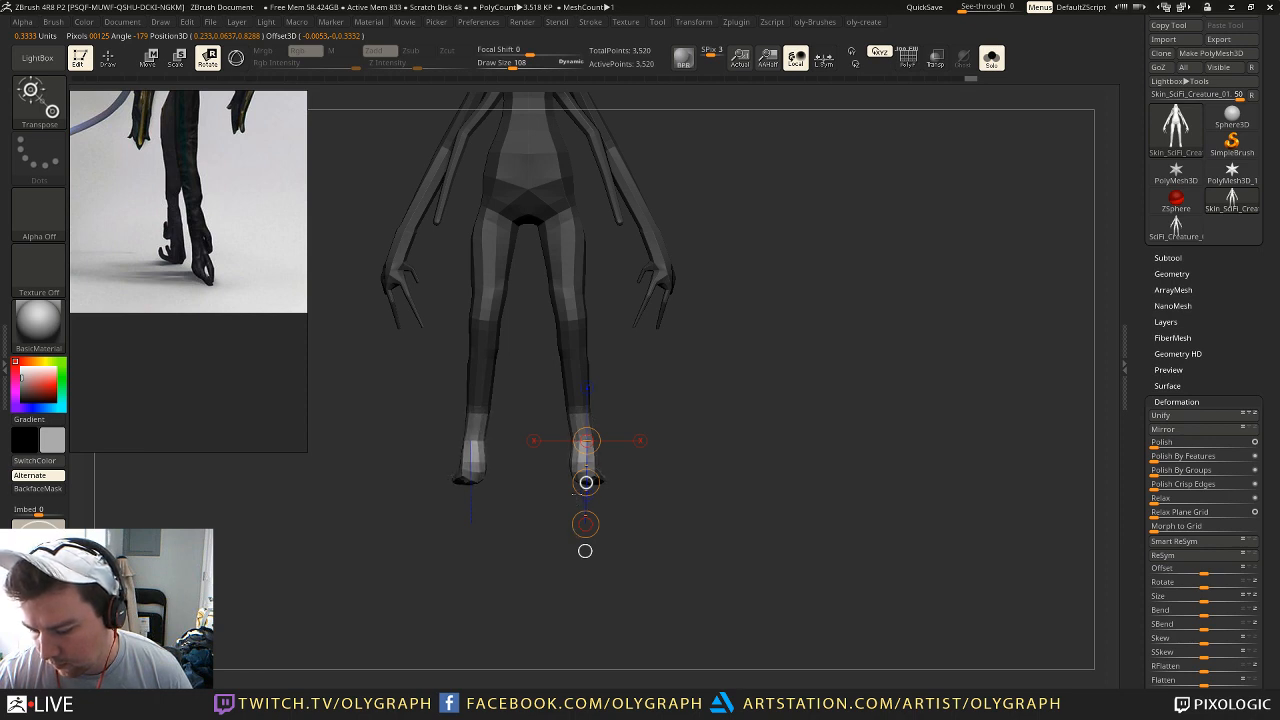
pyautogui.press('q')
pyautogui.keyDown('ctrl'); pyautogui.moveTo(641, 383); pyautogui.dragTo(657, 457); pyautogui.keyUp('ctrl')
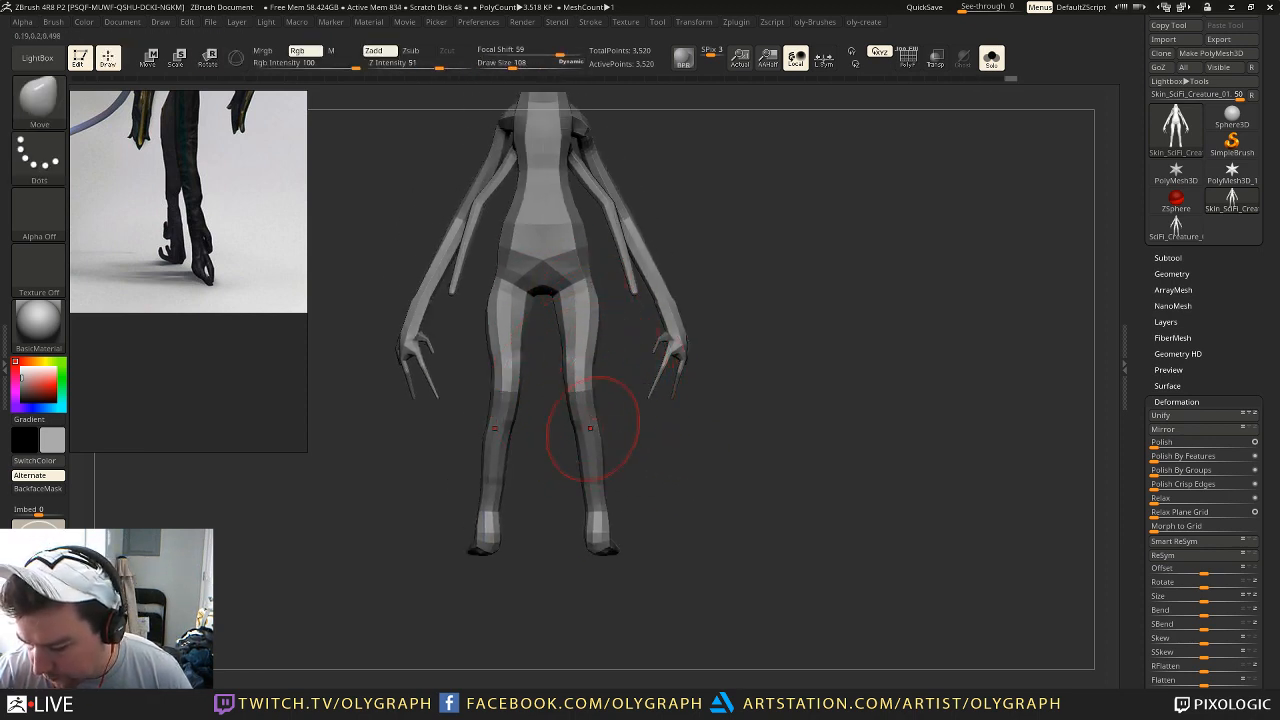
# Step: Bow the lower legs outward below the knees with the Move brush and reduce the Draw Size to 65
pyautogui.press('s')
pyautogui.moveTo(588, 447); pyautogui.dragTo(573, 410)
pyautogui.press('s')
pyautogui.press('s')
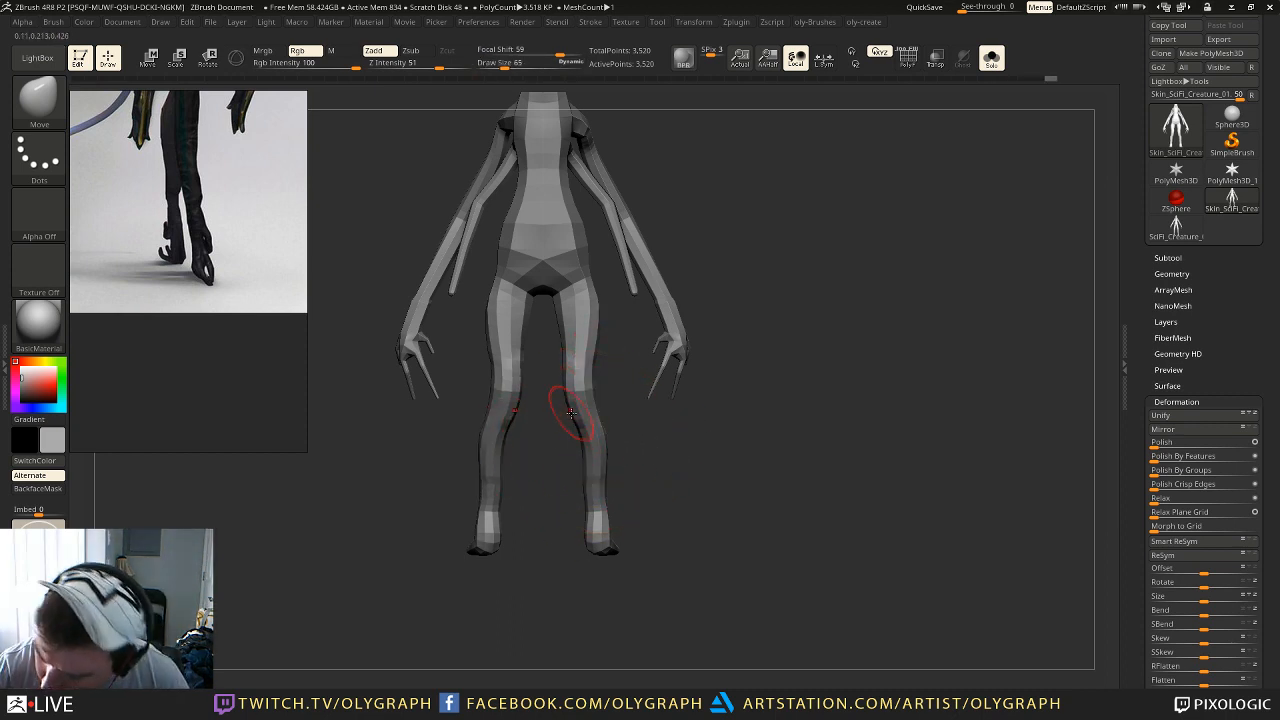
# Step: Refine the inner contours of the thighs above the knees with the Move brush
pyautogui.moveTo(663, 443)
pyautogui.keyDown('alt'); pyautogui.mouseDown()
pyautogui.moveTo(637, 443)
pyautogui.moveTo(663, 526)
pyautogui.mouseUp(); pyautogui.keyUp('alt')
pyautogui.press('s')
pyautogui.moveTo(516, 441)
pyautogui.mouseDown()
pyautogui.moveTo(537, 441)
pyautogui.moveTo(514, 446)
pyautogui.mouseUp()
pyautogui.press('s')
pyautogui.press('s')
pyautogui.click(521, 445)
pyautogui.press('s')
pyautogui.click(646, 411)
# Step: Shape more volume into the upper arms and forearms of the main arms, using a Draw Size of 62
pyautogui.moveTo(675, 279)
pyautogui.keyDown('alt'); pyautogui.mouseDown()
pyautogui.moveTo(682, 354)
pyautogui.moveTo(677, 329)
pyautogui.moveTo(655, 342)
pyautogui.moveTo(757, 342)
pyautogui.moveTo(694, 322)
pyautogui.moveTo(717, 263)
pyautogui.moveTo(734, 317)
pyautogui.moveTo(698, 332)
pyautogui.moveTo(689, 308)
pyautogui.mouseUp(); pyautogui.keyUp('alt')
pyautogui.press('[')
pyautogui.moveTo(712, 356)
pyautogui.mouseDown()
pyautogui.moveTo(705, 367)
pyautogui.moveTo(722, 321)
pyautogui.moveTo(712, 300)
pyautogui.mouseUp()
pyautogui.press('s')
pyautogui.moveTo(698, 356)
pyautogui.mouseDown()
pyautogui.moveTo(725, 360)
pyautogui.moveTo(717, 418)
pyautogui.mouseUp()
pyautogui.press('[')
pyautogui.press('s')
pyautogui.moveTo(694, 236); pyautogui.dragTo(687, 235)
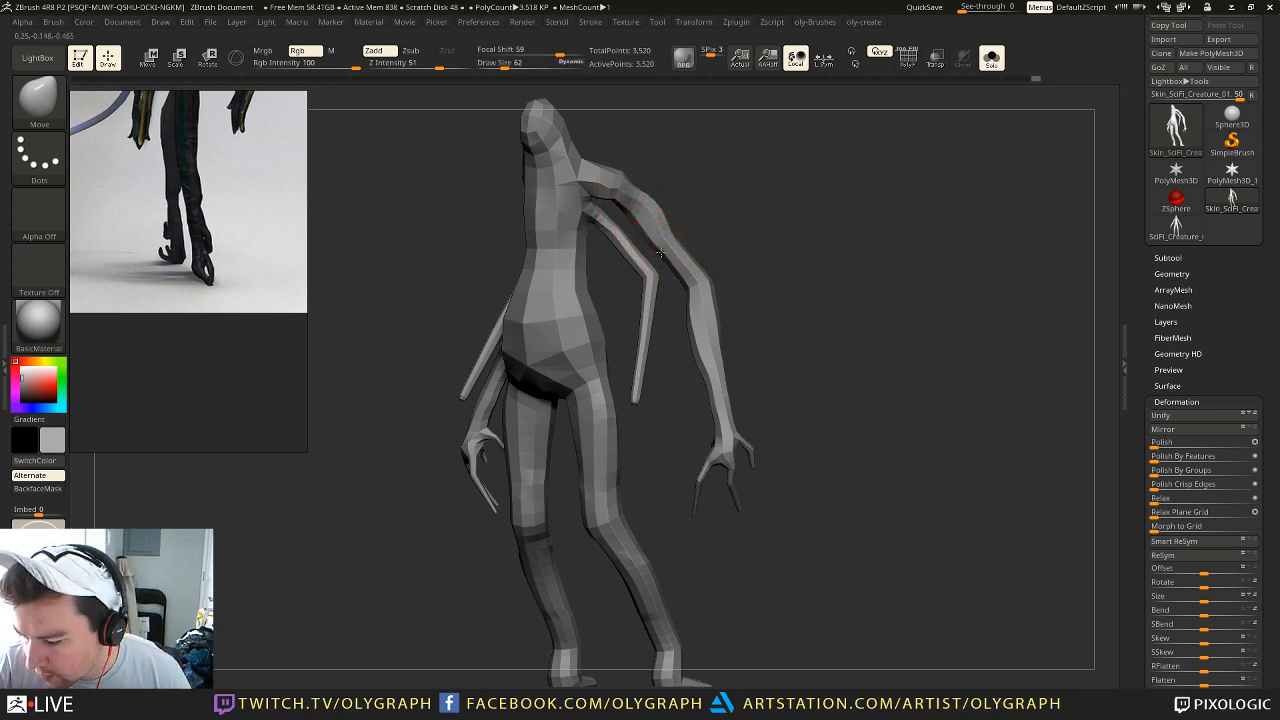
# Step: Refine the root of the lower arm and the main upper arm with a Draw Size of 46
pyautogui.moveTo(717, 158)
pyautogui.keyDown('alt'); pyautogui.mouseDown()
pyautogui.moveTo(720, 214)
pyautogui.moveTo(702, 221)
pyautogui.mouseUp(); pyautogui.keyUp('alt')
pyautogui.press('s')
pyautogui.moveTo(586, 256); pyautogui.dragTo(590, 256)
pyautogui.moveTo(588, 254); pyautogui.dragTo(587, 247)
pyautogui.moveTo(705, 193)
pyautogui.mouseDown()
pyautogui.moveTo(690, 208)
pyautogui.moveTo(664, 203)
pyautogui.mouseUp()
pyautogui.press('s')
pyautogui.moveTo(629, 272); pyautogui.dragTo(630, 276)
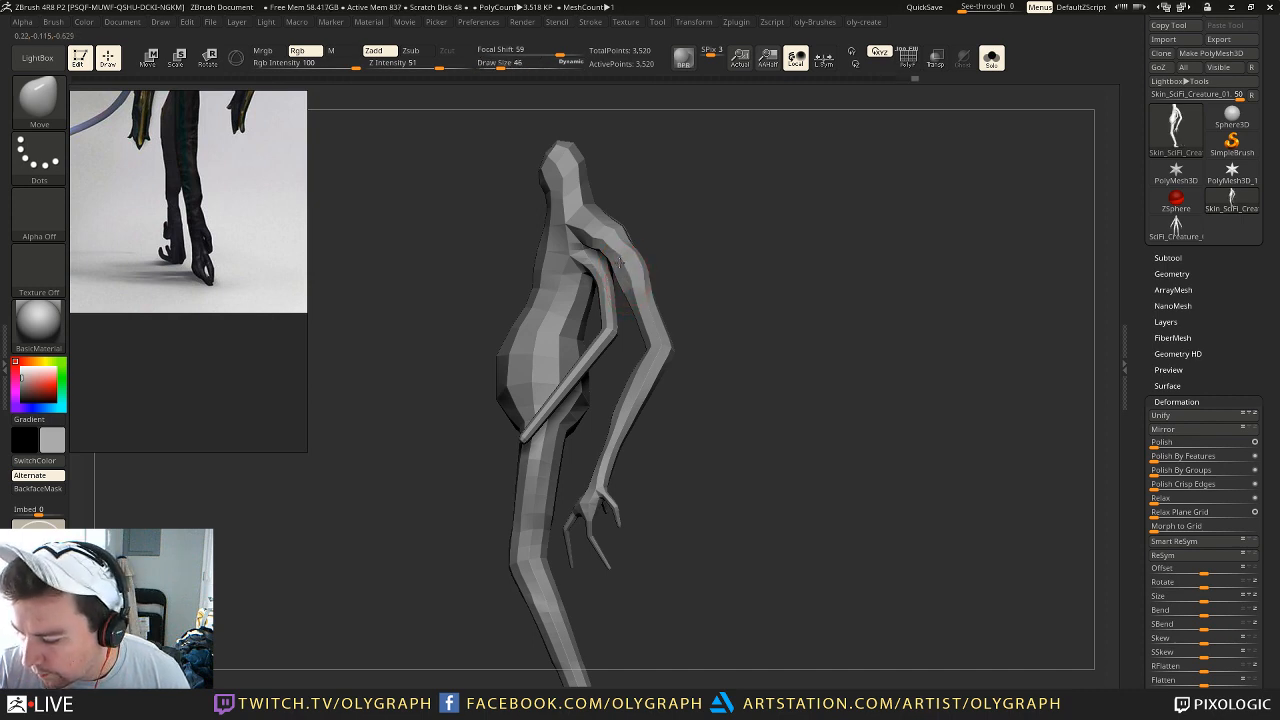
# Step: Adjust the shoulders from the back and side, and smooth the armpit area from the front
pyautogui.keyDown('shift'); pyautogui.moveTo(680, 212); pyautogui.dragTo(700, 216); pyautogui.keyUp('shift')
pyautogui.press('s')
pyautogui.moveTo(630, 270); pyautogui.dragTo(645, 270)
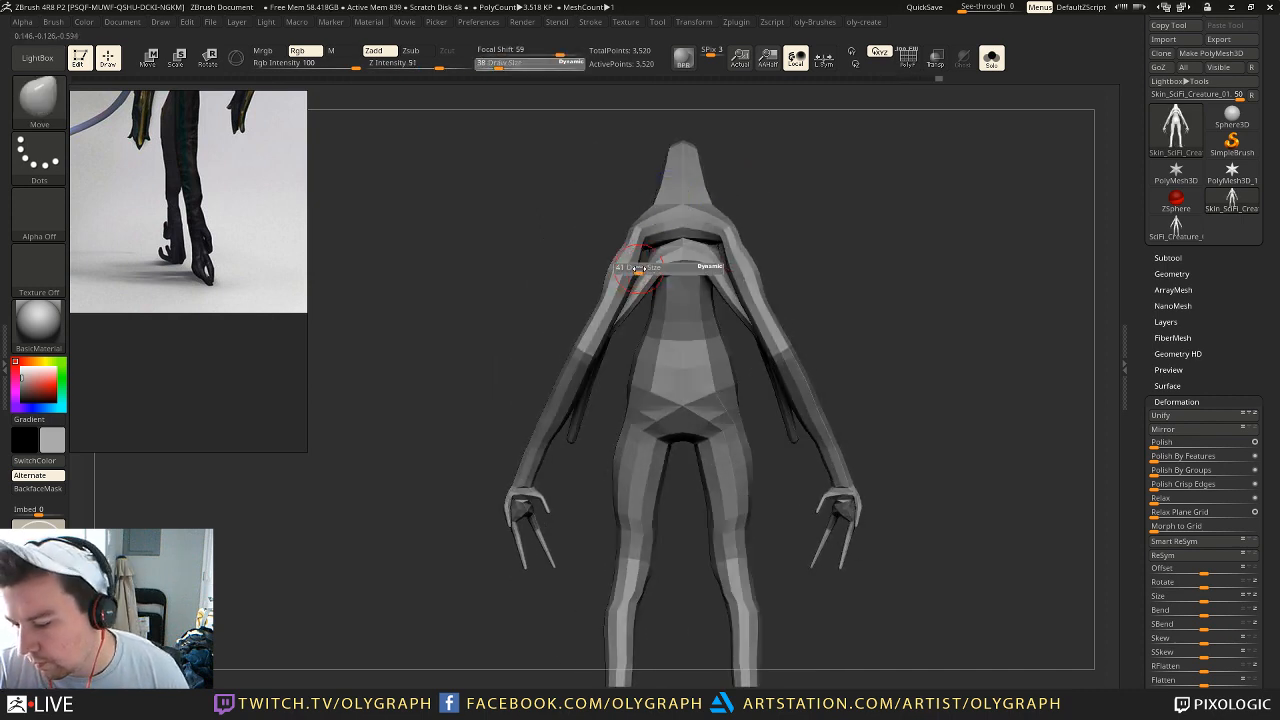
pyautogui.moveTo(547, 295); pyautogui.dragTo(713, 233)
pyautogui.moveTo(669, 192)
pyautogui.mouseDown()
pyautogui.moveTo(609, 214)
pyautogui.moveTo(680, 194)
pyautogui.moveTo(588, 233)
pyautogui.mouseUp()
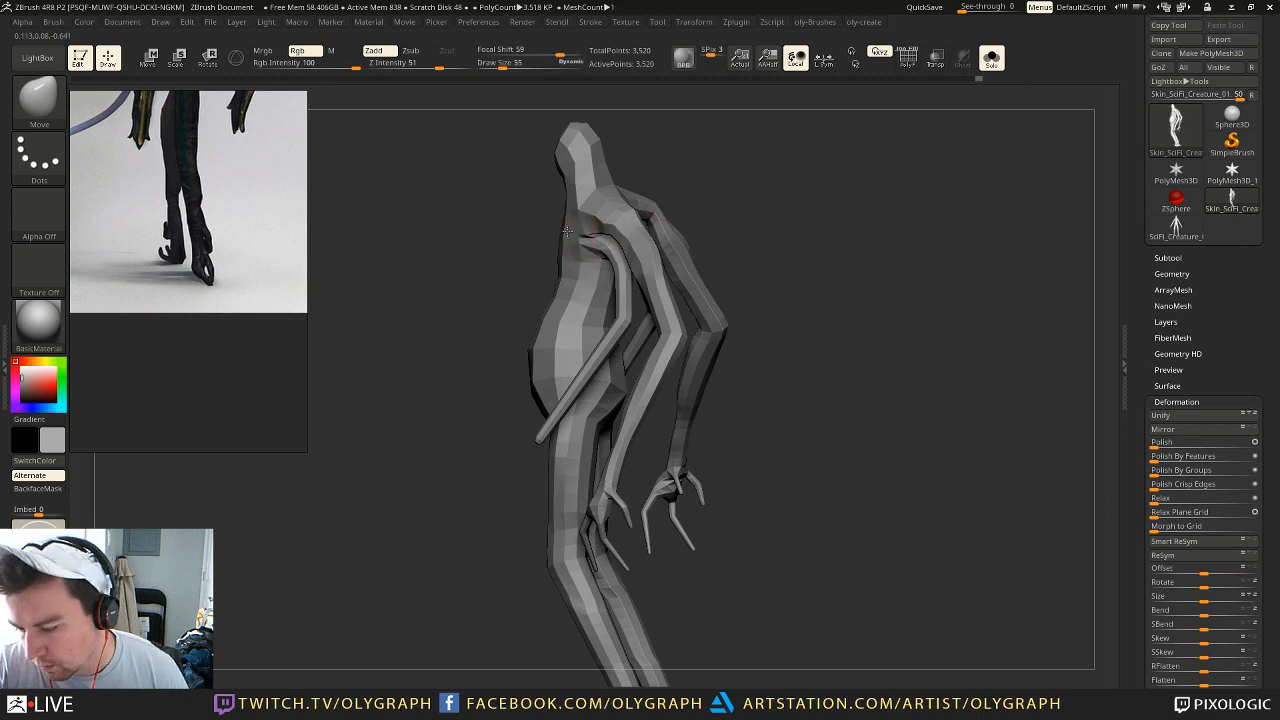
pyautogui.moveTo(732, 183); pyautogui.dragTo(703, 140)
pyautogui.press('[')
pyautogui.press('[')
pyautogui.press('[')
pyautogui.moveTo(598, 227); pyautogui.dragTo(594, 234)
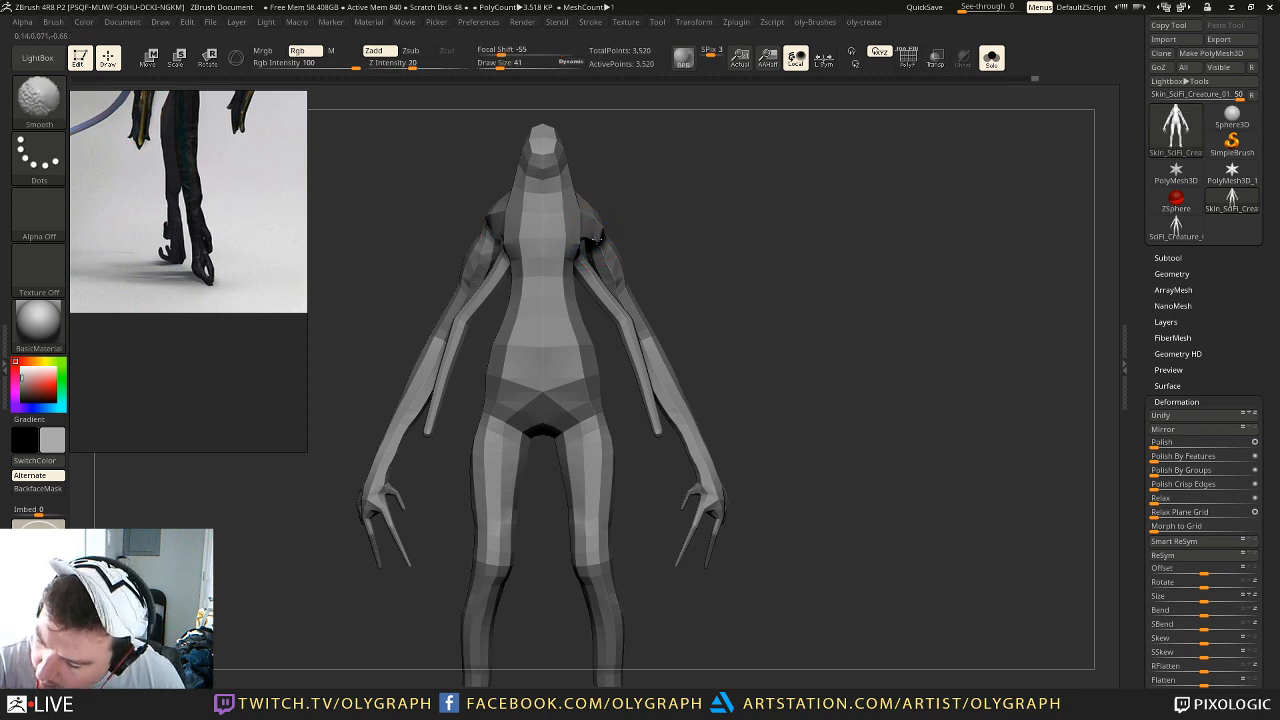
# Step: Adjust the shoulder area from the opposite side and enlarge the Draw Size to 264
pyautogui.moveTo(640, 200)
pyautogui.mouseDown()
pyautogui.moveTo(459, 251)
pyautogui.moveTo(410, 250)
pyautogui.mouseUp()
pyautogui.press('s')
pyautogui.moveTo(497, 232); pyautogui.dragTo(511, 232)
pyautogui.press('s')
pyautogui.moveTo(715, 194)
pyautogui.mouseDown()
pyautogui.moveTo(836, 187)
pyautogui.moveTo(702, 187)
pyautogui.moveTo(713, 195)
pyautogui.moveTo(714, 172)
pyautogui.moveTo(694, 224)
pyautogui.moveTo(630, 218)
pyautogui.moveTo(634, 229)
pyautogui.moveTo(656, 155)
pyautogui.moveTo(790, 199)
pyautogui.moveTo(725, 198)
pyautogui.moveTo(772, 200)
pyautogui.moveTo(747, 204)
pyautogui.moveTo(757, 208)
pyautogui.mouseUp()
pyautogui.press('s')
pyautogui.press('s')
pyautogui.moveTo(680, 348); pyautogui.dragTo(700, 348)
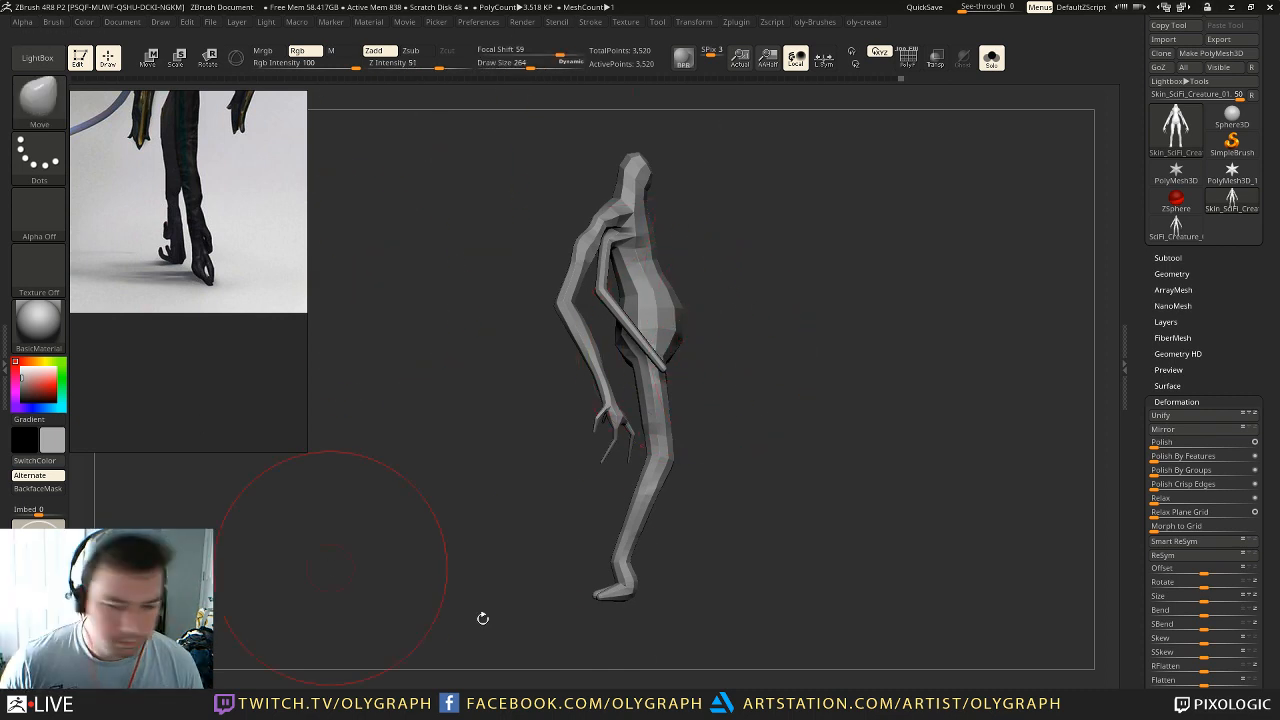
# Step: Find the grey robed creature on the reference board and examine its torso and long arms
pyautogui.scroll(-8, 192, 187)
pyautogui.moveTo(301, 153); pyautogui.dragTo(227, 212, button='middle')
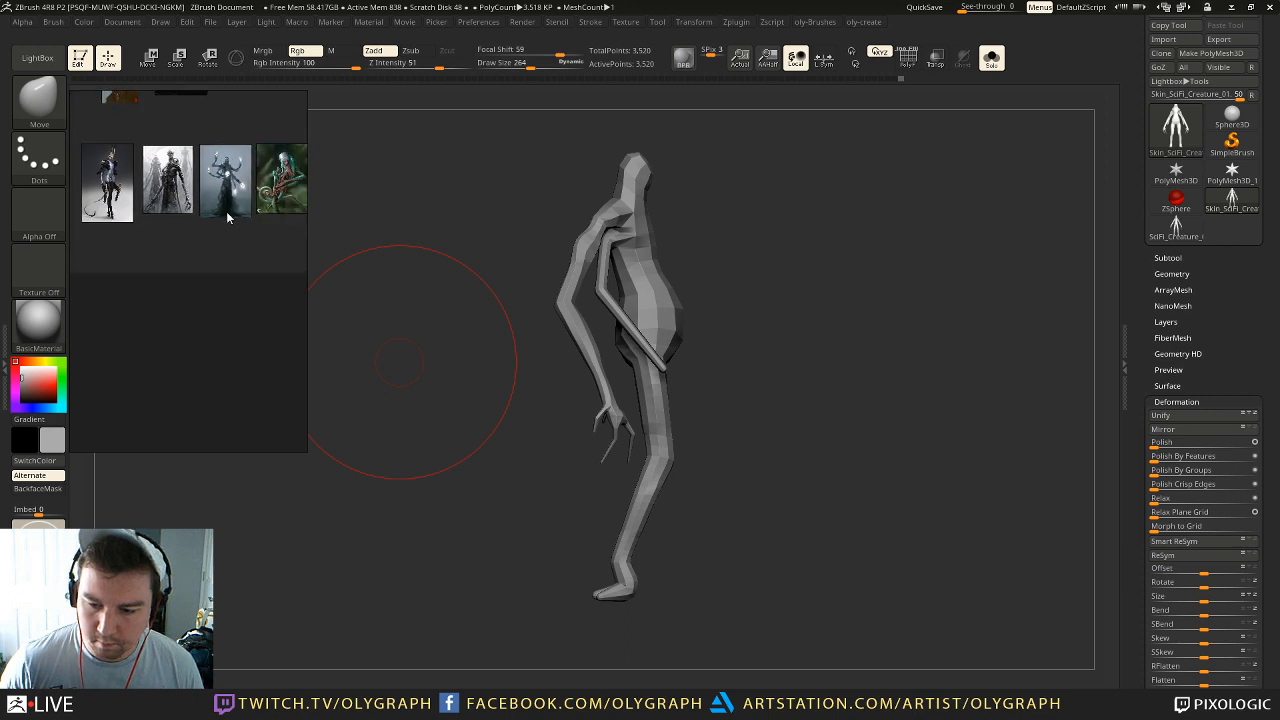
pyautogui.scroll(3, 226, 213)
pyautogui.scroll(1, 148, 201)
pyautogui.moveTo(148, 201); pyautogui.dragTo(259, 286, button='middle')
pyautogui.scroll(3, 254, 284)
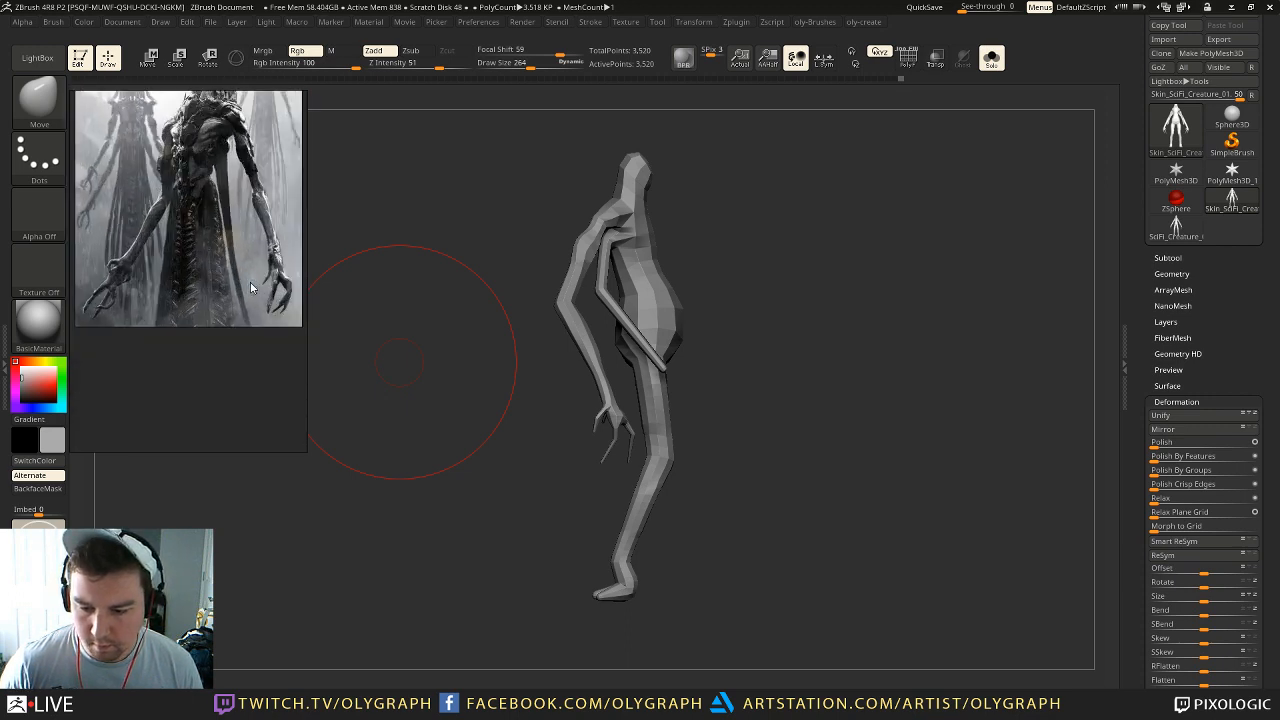
pyautogui.moveTo(271, 223); pyautogui.dragTo(270, 293, button='middle')
pyautogui.scroll(2, 269, 283)
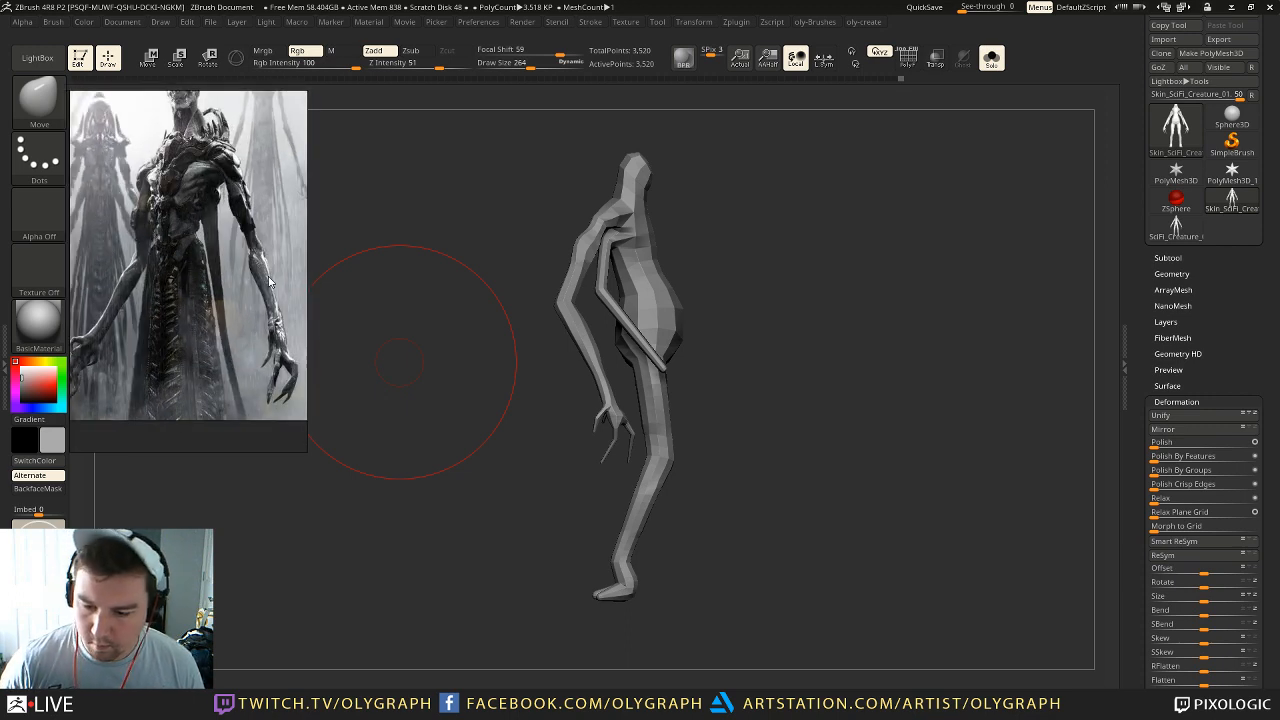
# Step: Flatten the protruding belly in side view by smoothing it with a Draw Size of 135
pyautogui.press('s')
pyautogui.moveTo(685, 314)
pyautogui.mouseDown()
pyautogui.moveTo(660, 312)
pyautogui.moveTo(683, 314)
pyautogui.moveTo(679, 303)
pyautogui.mouseUp()
pyautogui.hotkey('ctrl', 'z')
pyautogui.press('s')
pyautogui.press('s')
pyautogui.keyDown('shift'); pyautogui.moveTo(674, 308); pyautogui.dragTo(652, 250); pyautogui.keyUp('shift')
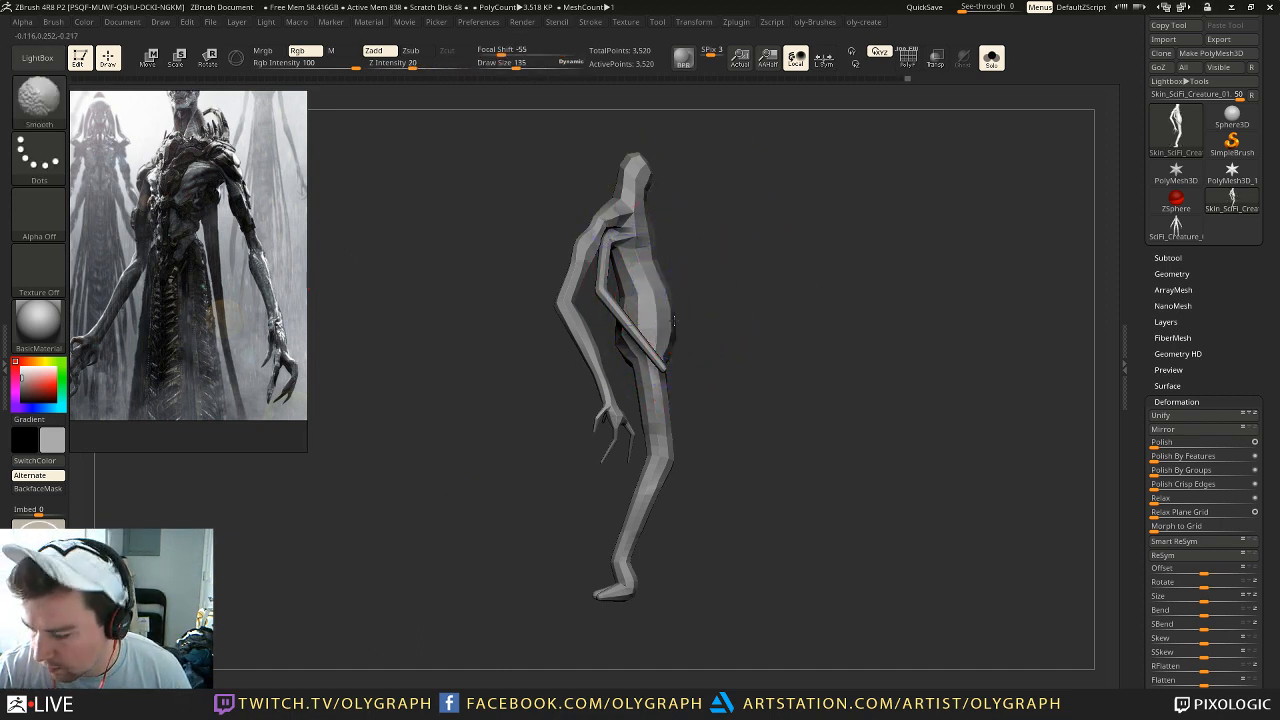
# Step: Widen the upper torso toward the shoulders from the front with the Move brush
pyautogui.moveTo(793, 219)
pyautogui.mouseDown()
pyautogui.moveTo(737, 217)
pyautogui.moveTo(757, 229)
pyautogui.moveTo(660, 170)
pyautogui.mouseUp()
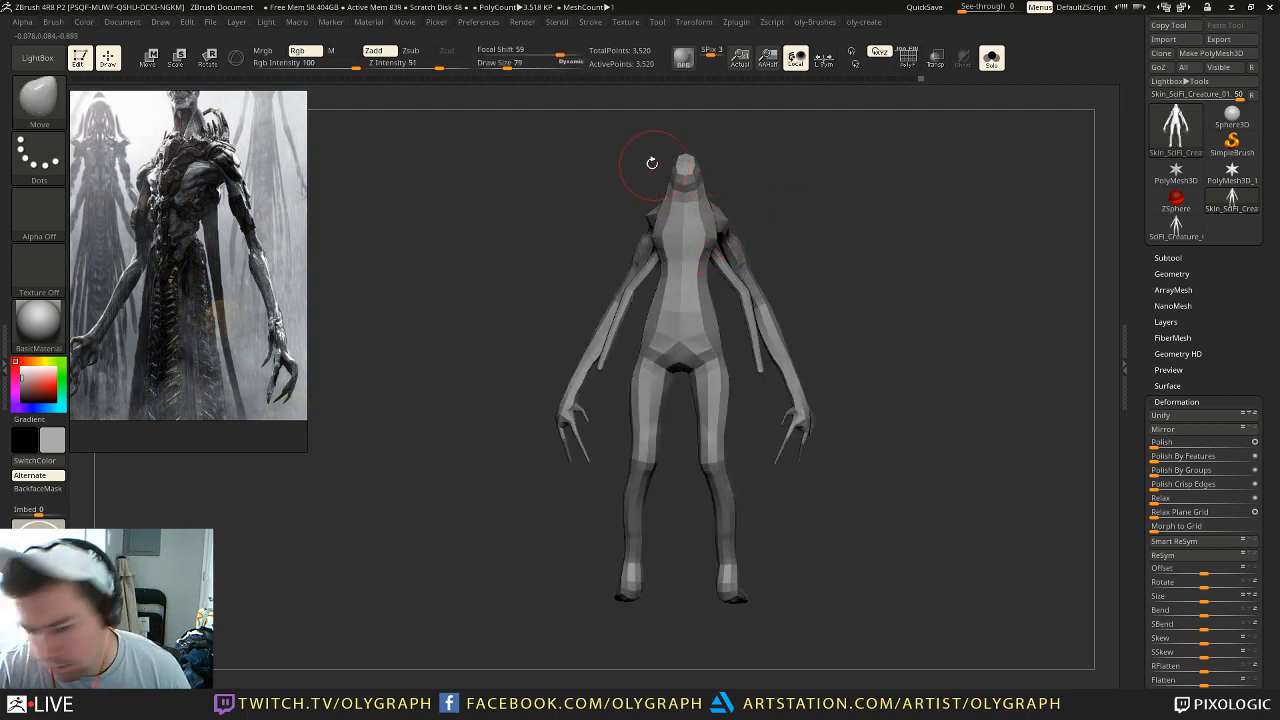
pyautogui.press('s')
pyautogui.moveTo(650, 226); pyautogui.dragTo(649, 216)
pyautogui.press('s')
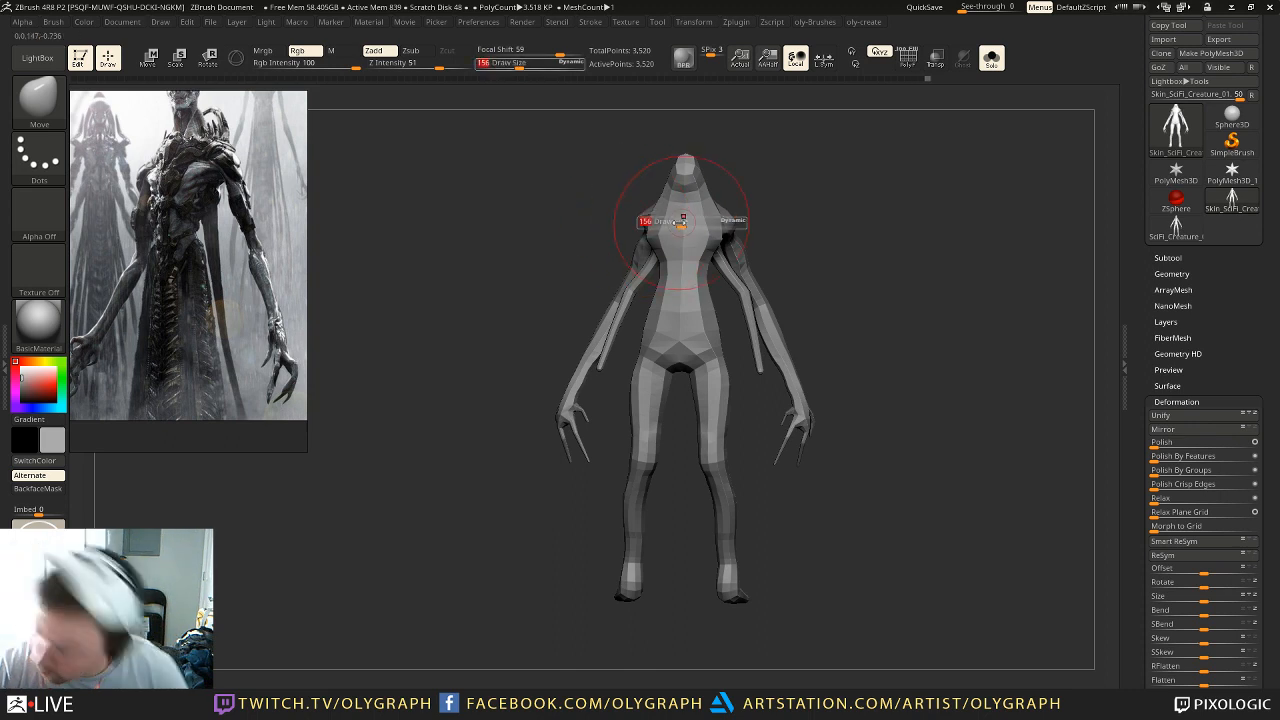
# Step: Narrow the waist and hips from the front, using Draw Sizes of 112 and 140
pyautogui.moveTo(664, 273); pyautogui.dragTo(665, 270)
pyautogui.press('s')
pyautogui.moveTo(665, 243); pyautogui.dragTo(669, 241)
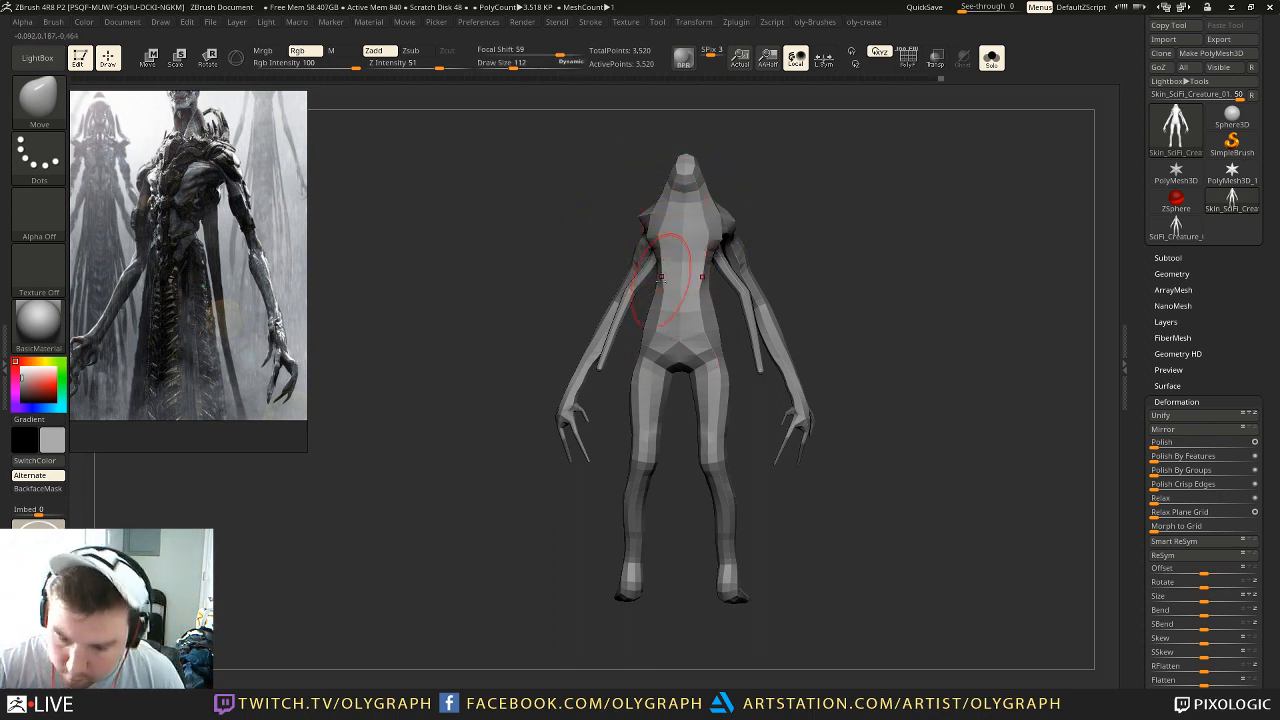
pyautogui.moveTo(658, 335); pyautogui.dragTo(661, 332)
pyautogui.press('s')
pyautogui.press('s')
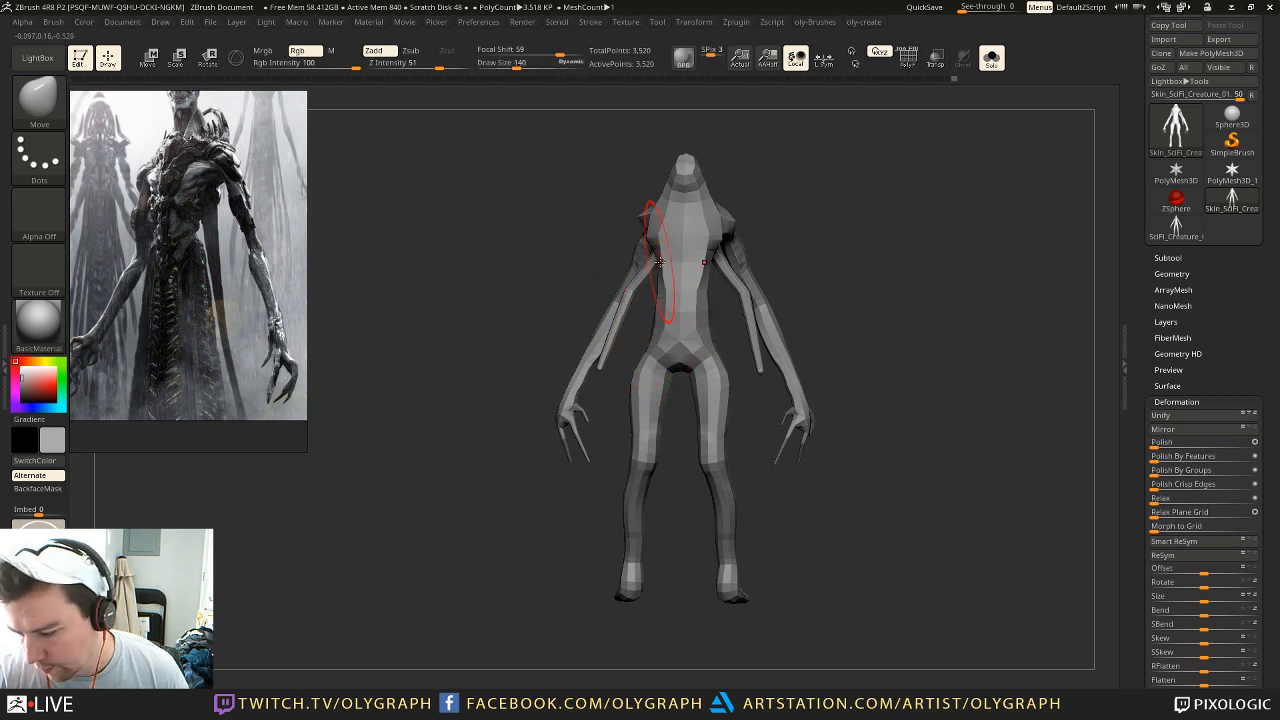
# Step: Pull the head upward and reshape the neck in three-quarter view, starting with a Draw Size of 177
pyautogui.moveTo(661, 266); pyautogui.dragTo(688, 237, button='right')
pyautogui.press('s')
pyautogui.moveTo(706, 208); pyautogui.dragTo(701, 206)
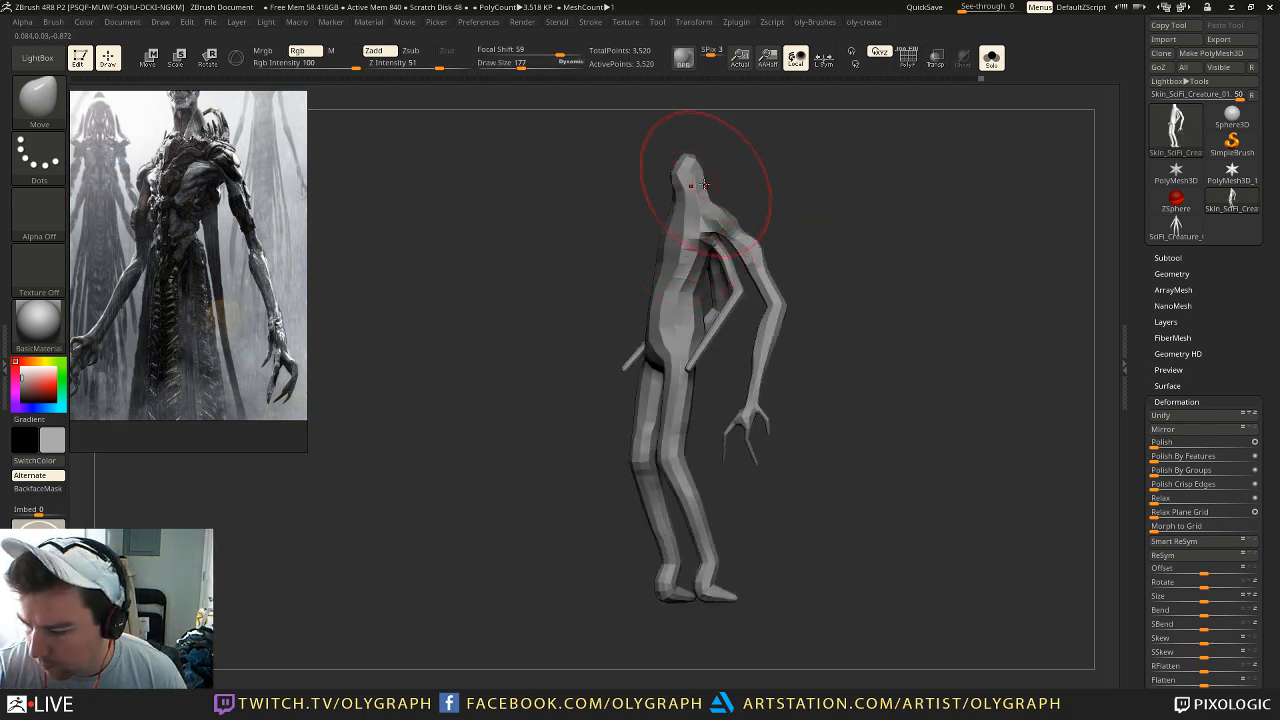
pyautogui.moveTo(690, 148); pyautogui.dragTo(690, 142)
pyautogui.press('[')
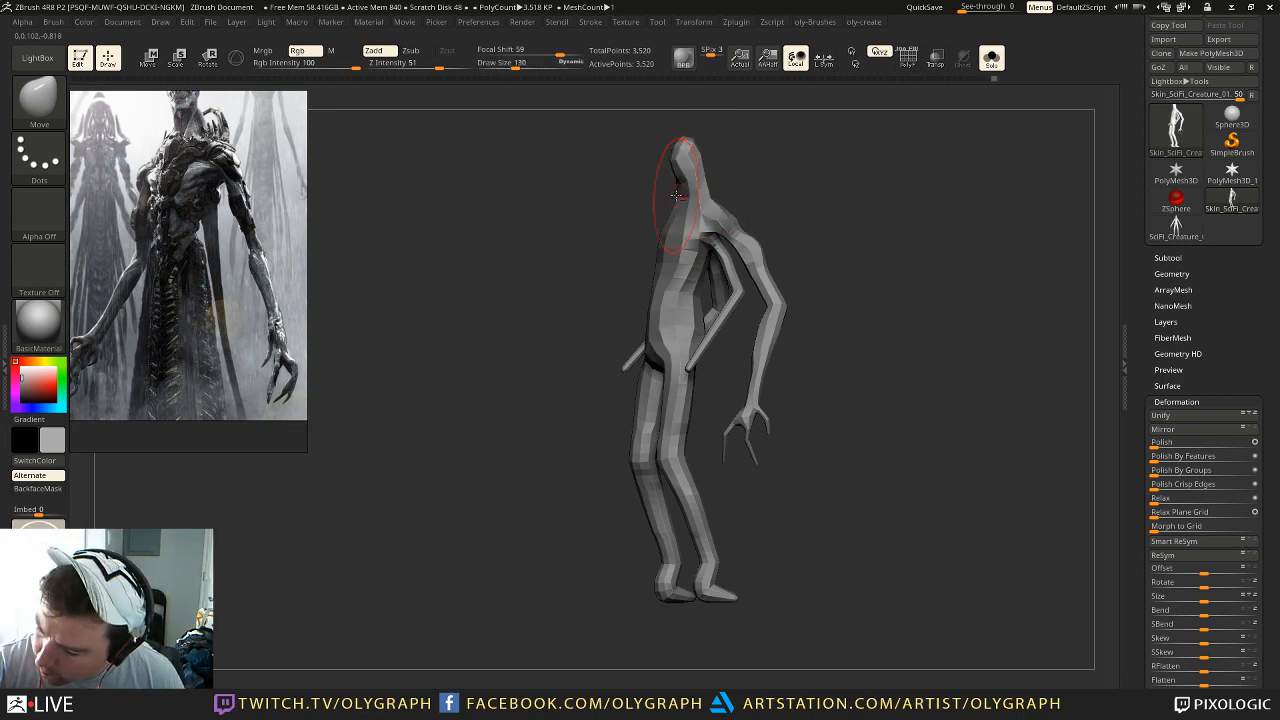
pyautogui.press('[')
# Step: Turn on the dynamic subdivision preview and refine the chest with the Move brush at Draw Size 95
pyautogui.moveTo(766, 163)
pyautogui.mouseDown(button='right')
pyautogui.moveTo(749, 191)
pyautogui.moveTo(790, 167)
pyautogui.moveTo(829, 197)
pyautogui.moveTo(767, 181)
pyautogui.mouseUp(button='right')
pyautogui.press('[')
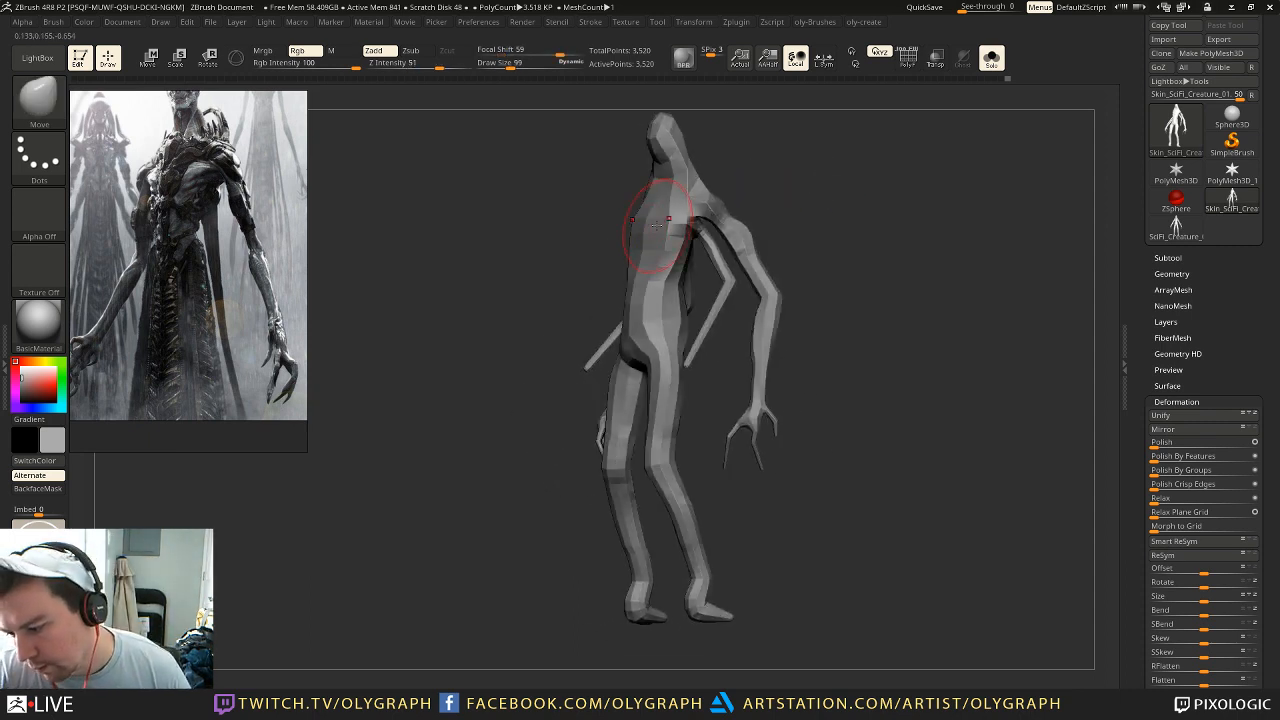
pyautogui.press('d')
pyautogui.click(644, 237)
pyautogui.moveTo(652, 221); pyautogui.dragTo(647, 210)
pyautogui.press('[')
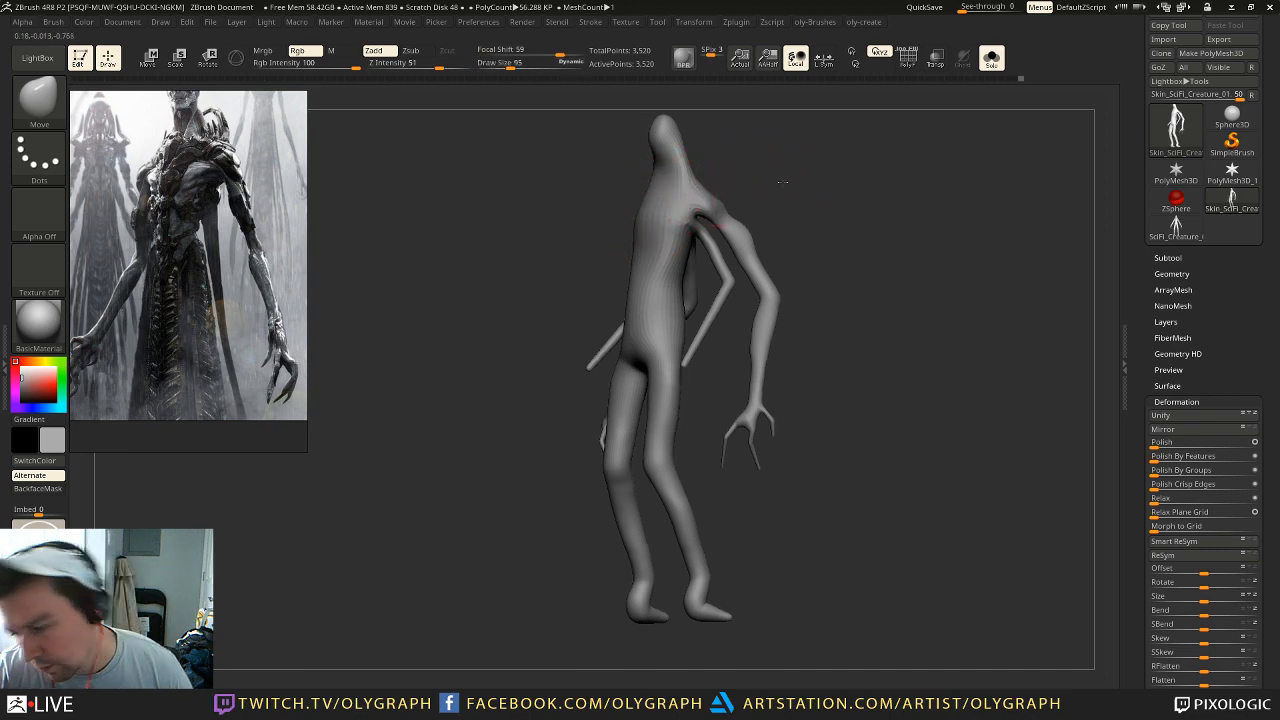
# Step: Shift the knees in side view with the Move brush at Draw Size 298
pyautogui.moveTo(786, 180); pyautogui.dragTo(758, 196)
pyautogui.press(']')
pyautogui.press(']')
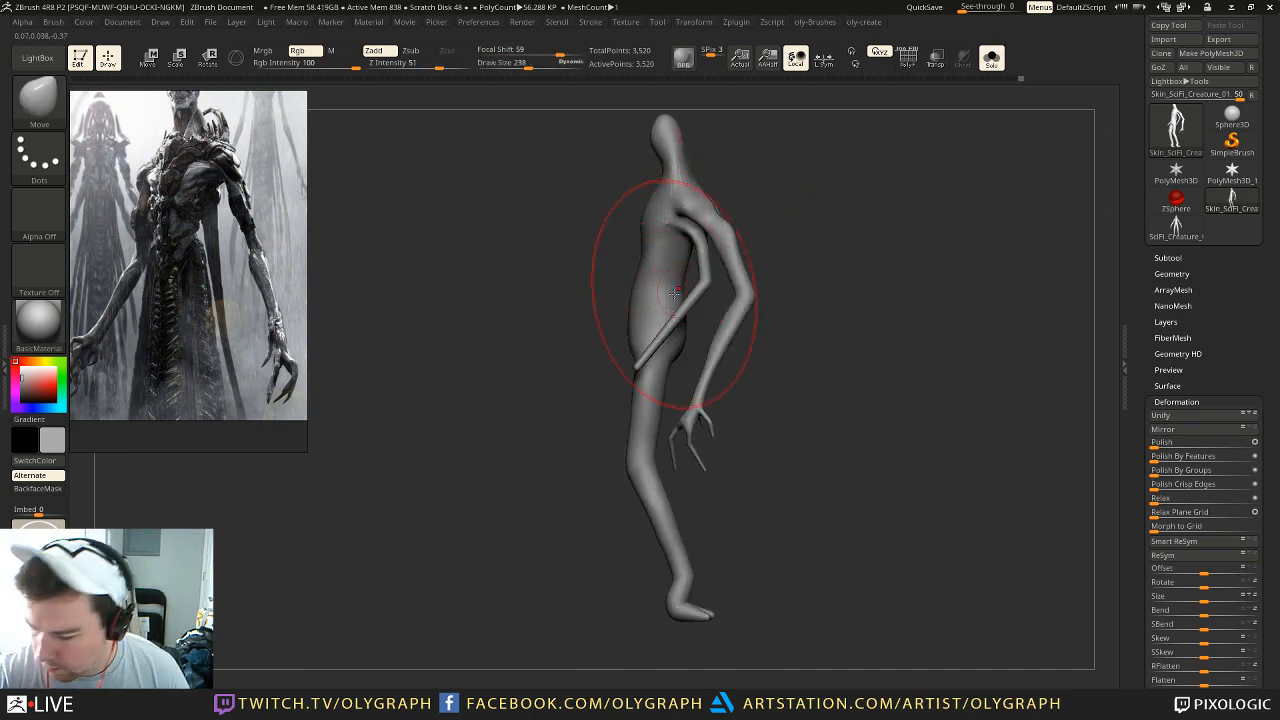
pyautogui.press(']')
pyautogui.press(']')
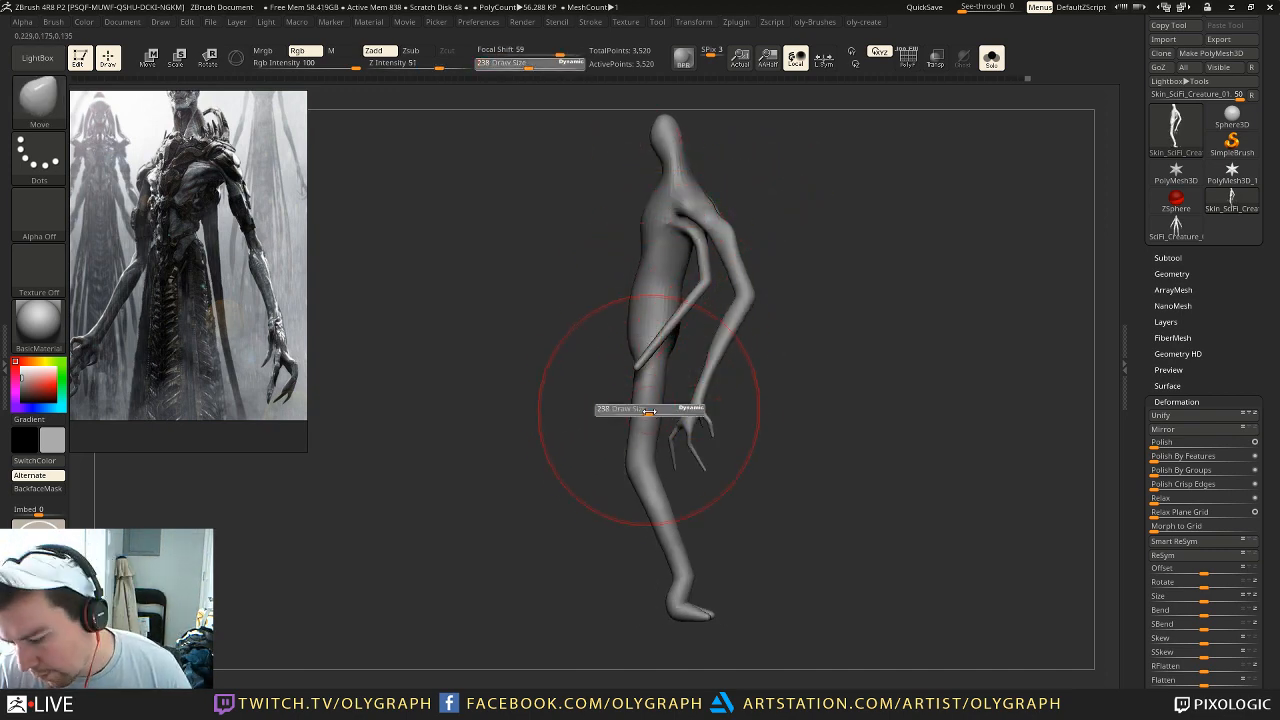
pyautogui.moveTo(639, 465); pyautogui.dragTo(657, 462)
pyautogui.press('[')
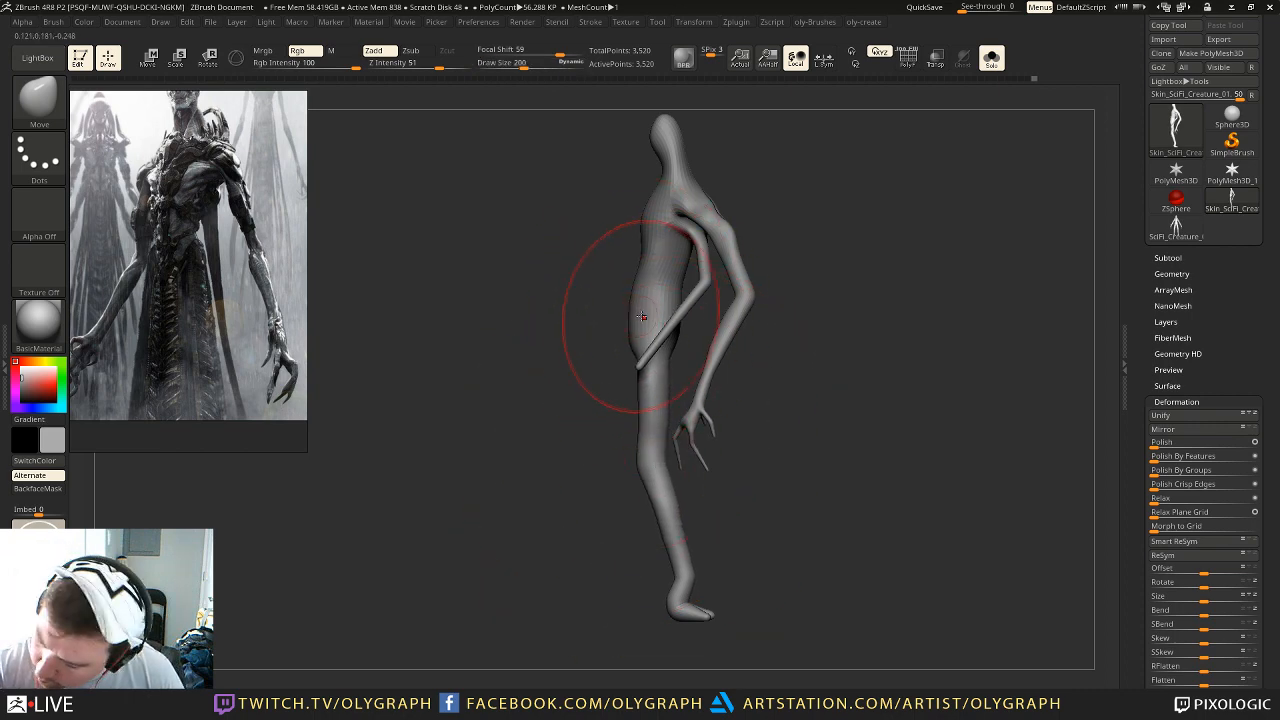
# Step: Reshape the crotch and inner thighs from the front with the Move brush, using Draw Sizes of 83 and 103
pyautogui.moveTo(626, 323)
pyautogui.mouseDown()
pyautogui.moveTo(631, 281)
pyautogui.moveTo(625, 318)
pyautogui.moveTo(592, 336)
pyautogui.moveTo(577, 366)
pyautogui.mouseUp()
pyautogui.press('[')
pyautogui.press('[')
pyautogui.press(']')
pyautogui.press('s')
pyautogui.click(604, 326)
pyautogui.press('s')
pyautogui.click(590, 366)
pyautogui.press('s')
pyautogui.click(608, 380)
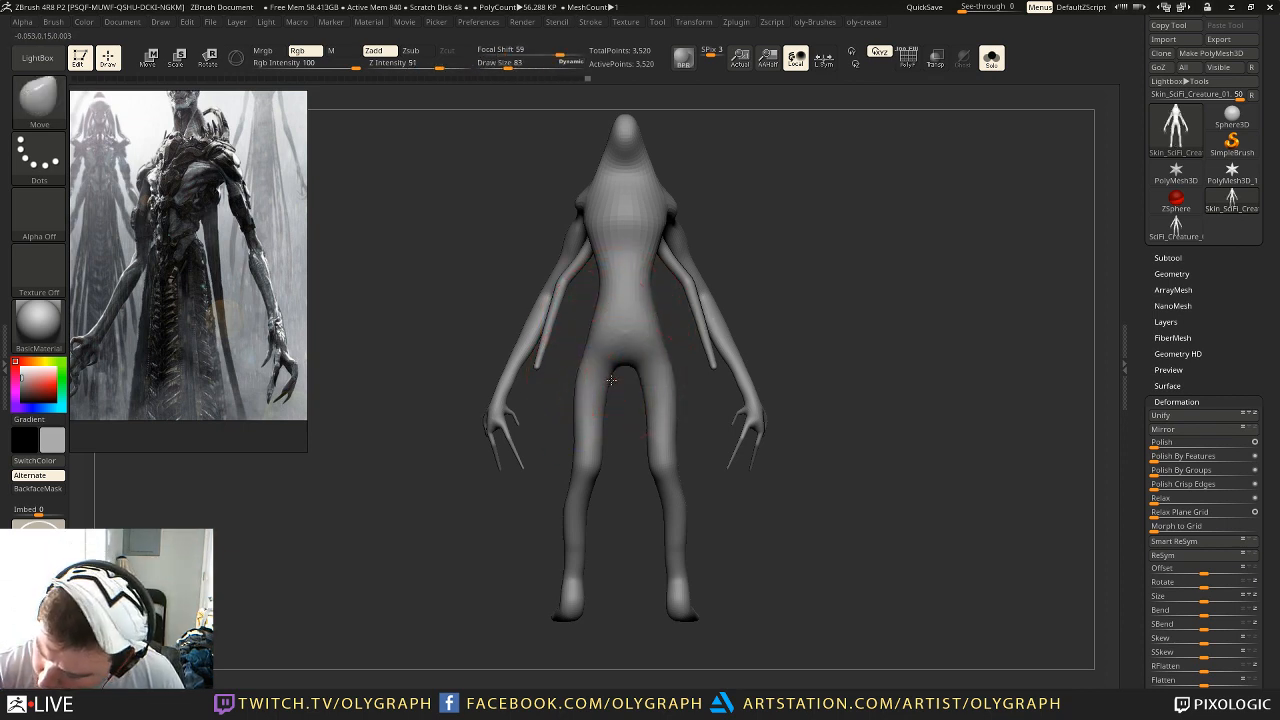
pyautogui.press('s')
pyautogui.click(620, 372)
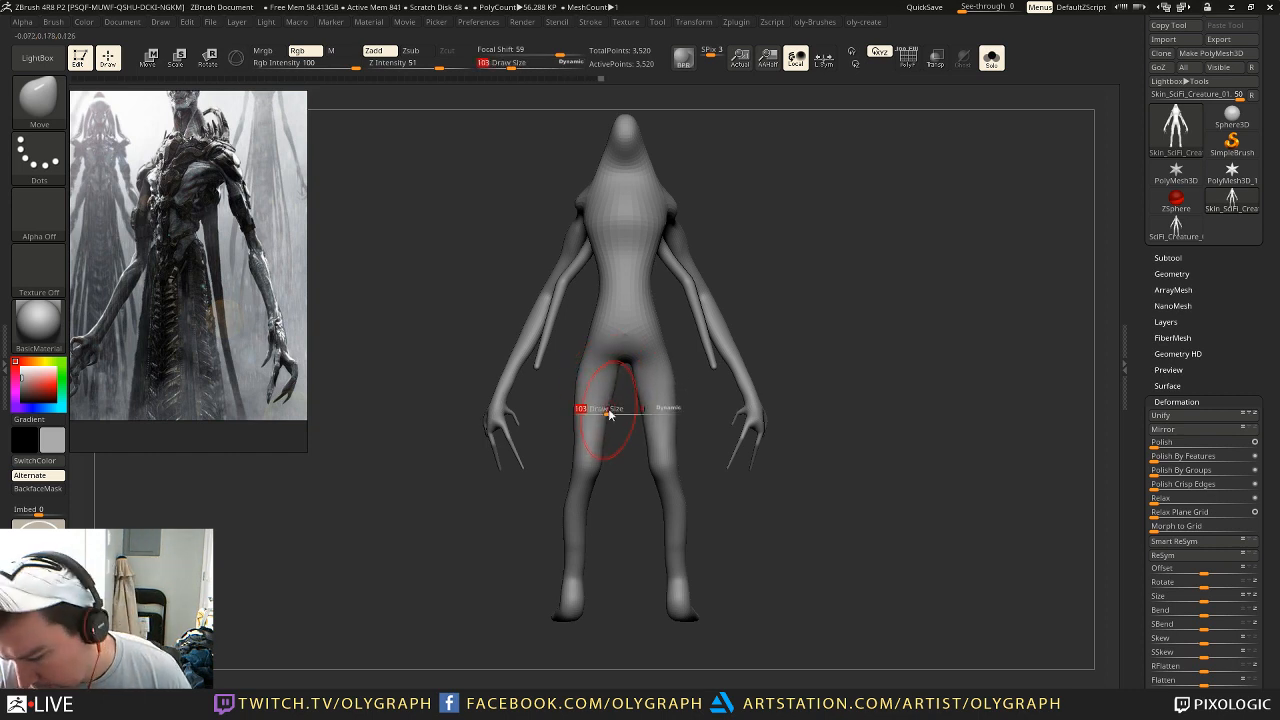
pyautogui.moveTo(609, 379); pyautogui.dragTo(604, 382)
# Step: Adjust the pelvis and thighs in profile, turning off the dynamic subdivision preview and using a Draw Size of 161
pyautogui.moveTo(700, 410); pyautogui.dragTo(600, 414)
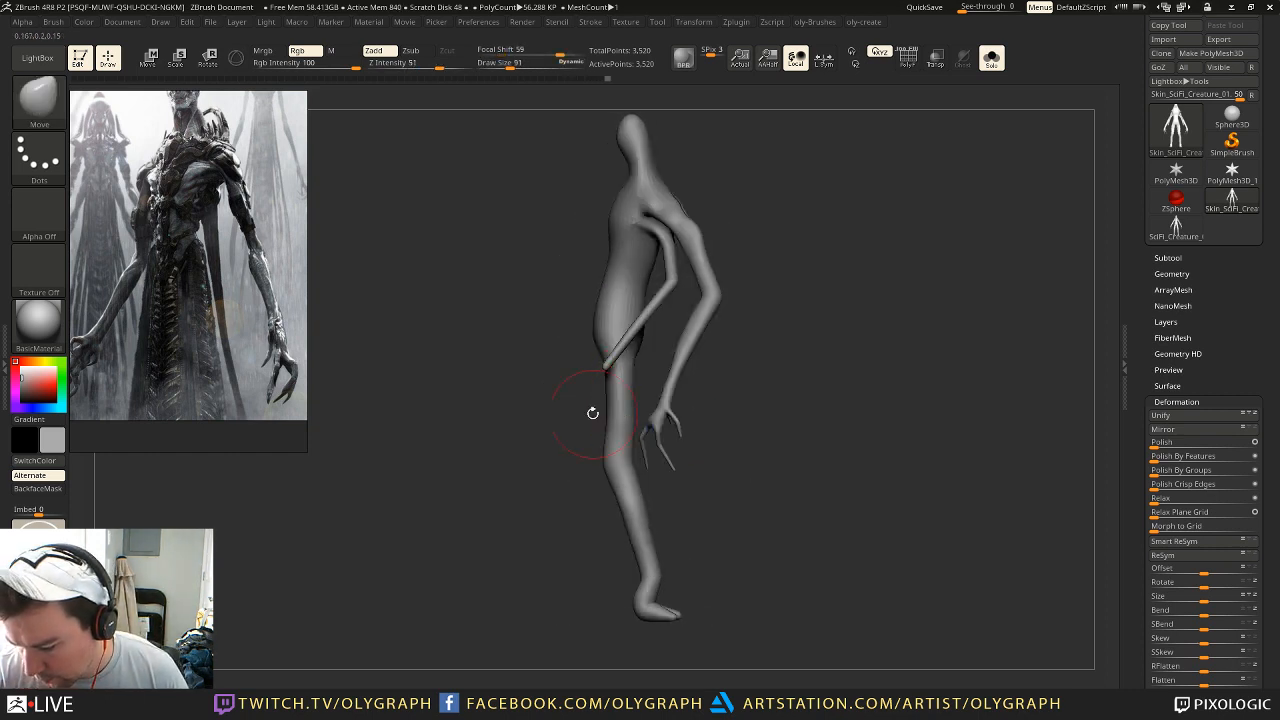
pyautogui.press('s')
pyautogui.click(612, 390)
pyautogui.press('s')
pyautogui.click(598, 382)
pyautogui.hotkey('shift', 'd')
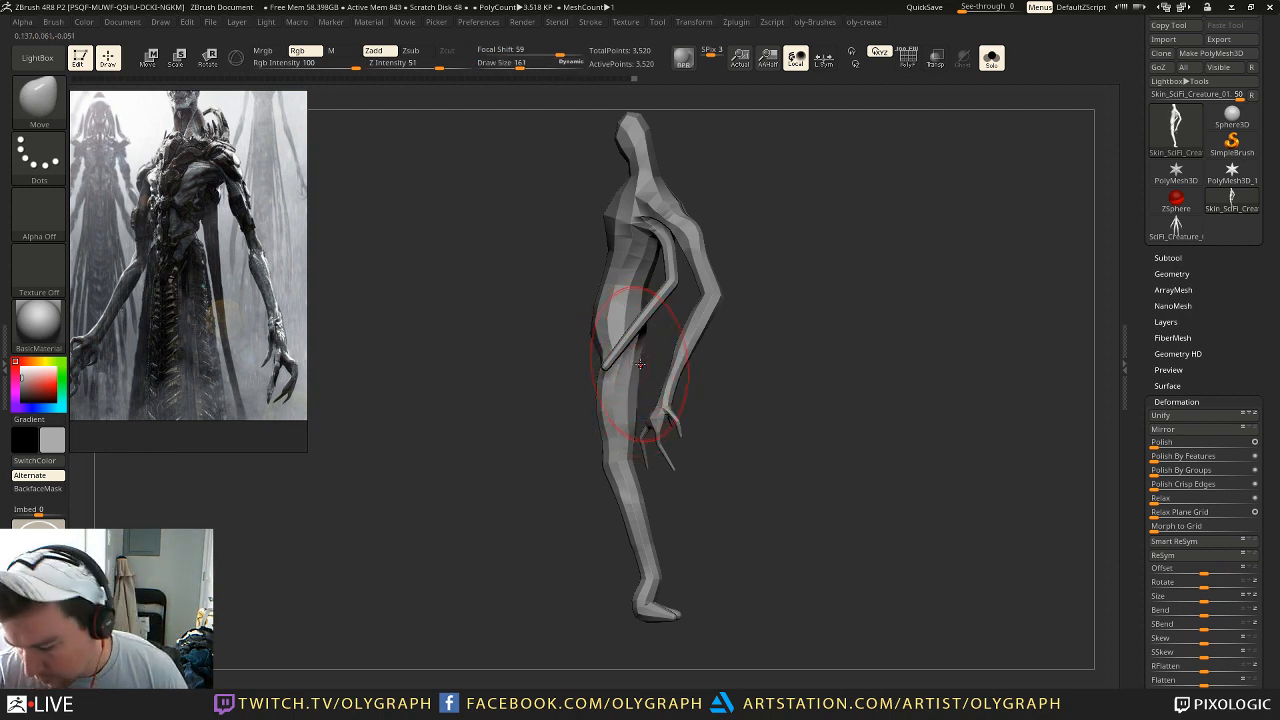
pyautogui.press('s')
pyautogui.click(621, 423)
# Step: Curve the calves backward below the knees in side view with the Move brush
pyautogui.press('s')
pyautogui.click(624, 530)
pyautogui.moveTo(624, 526)
pyautogui.mouseDown()
pyautogui.moveTo(642, 524)
pyautogui.moveTo(659, 491)
pyautogui.moveTo(652, 499)
pyautogui.moveTo(648, 478)
pyautogui.mouseUp()
pyautogui.press('s')
pyautogui.click(634, 525)
pyautogui.press('s')
pyautogui.click(647, 503)
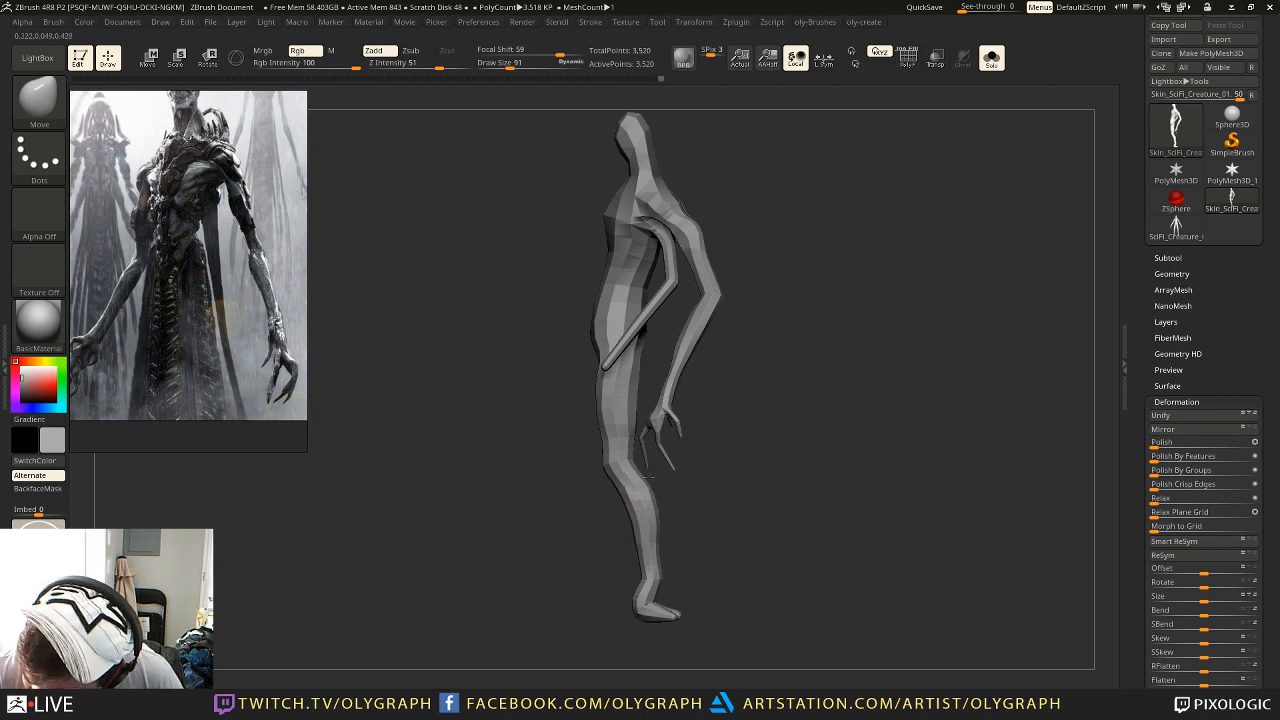
# Step: Check the body with the smoothed preview switched on and off, and pull the lower legs inward from the front at Draw Size 251
pyautogui.moveTo(738, 274); pyautogui.dragTo(771, 256)
pyautogui.press('d')
pyautogui.moveTo(699, 294); pyautogui.dragTo(675, 277)
pyautogui.hotkey('shift', 'd')
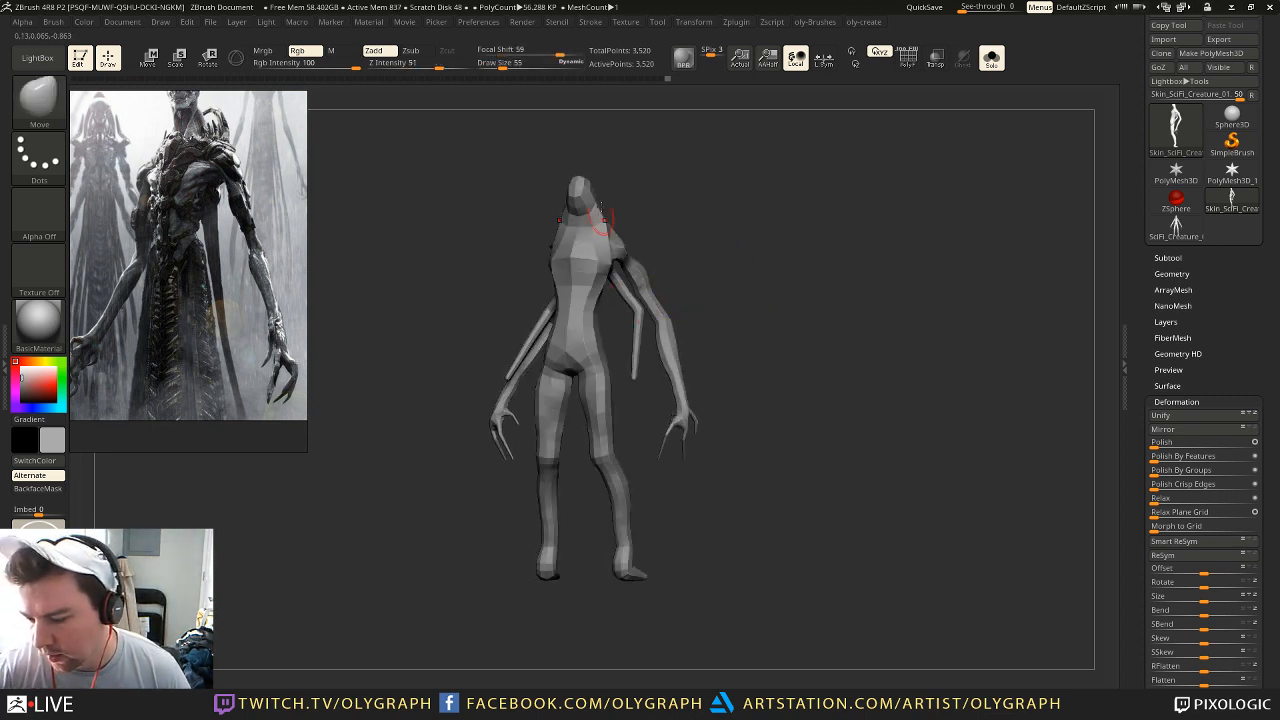
pyautogui.moveTo(697, 310); pyautogui.dragTo(751, 266)
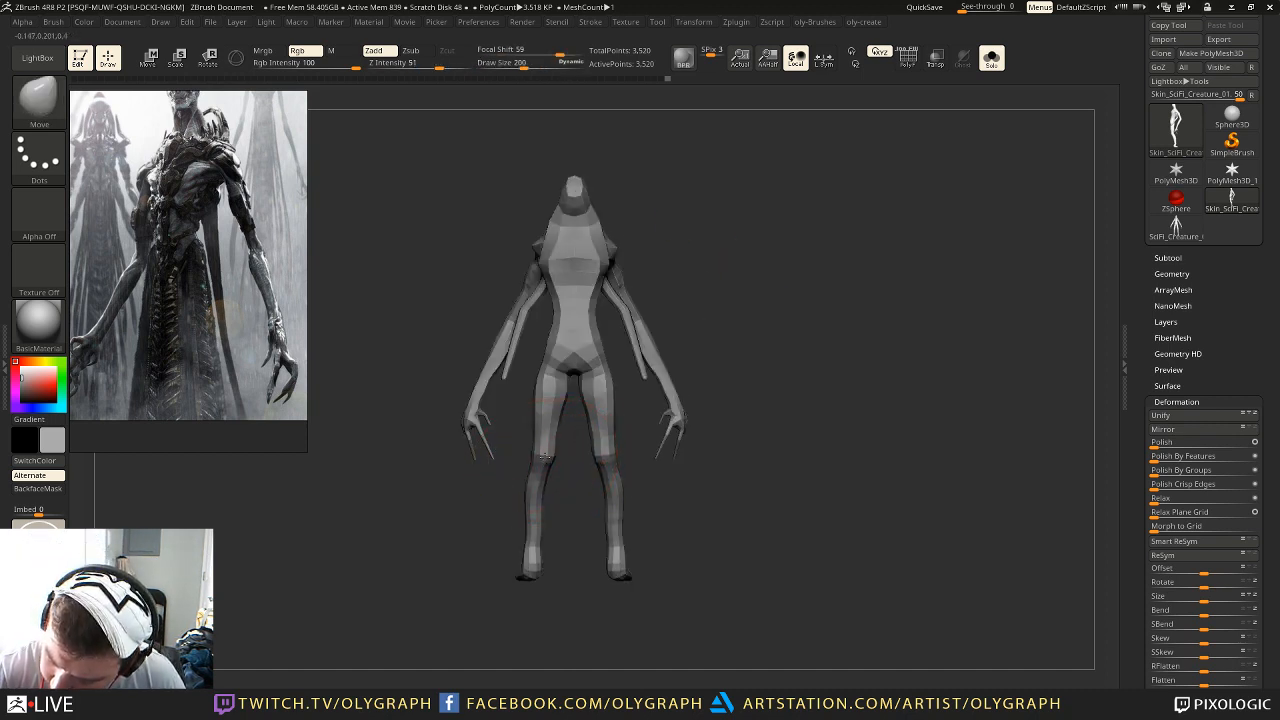
pyautogui.press('s')
pyautogui.moveTo(540, 555); pyautogui.dragTo(552, 556)
pyautogui.keyDown('alt'); pyautogui.moveTo(752, 260); pyautogui.dragTo(726, 303); pyautogui.keyUp('alt')
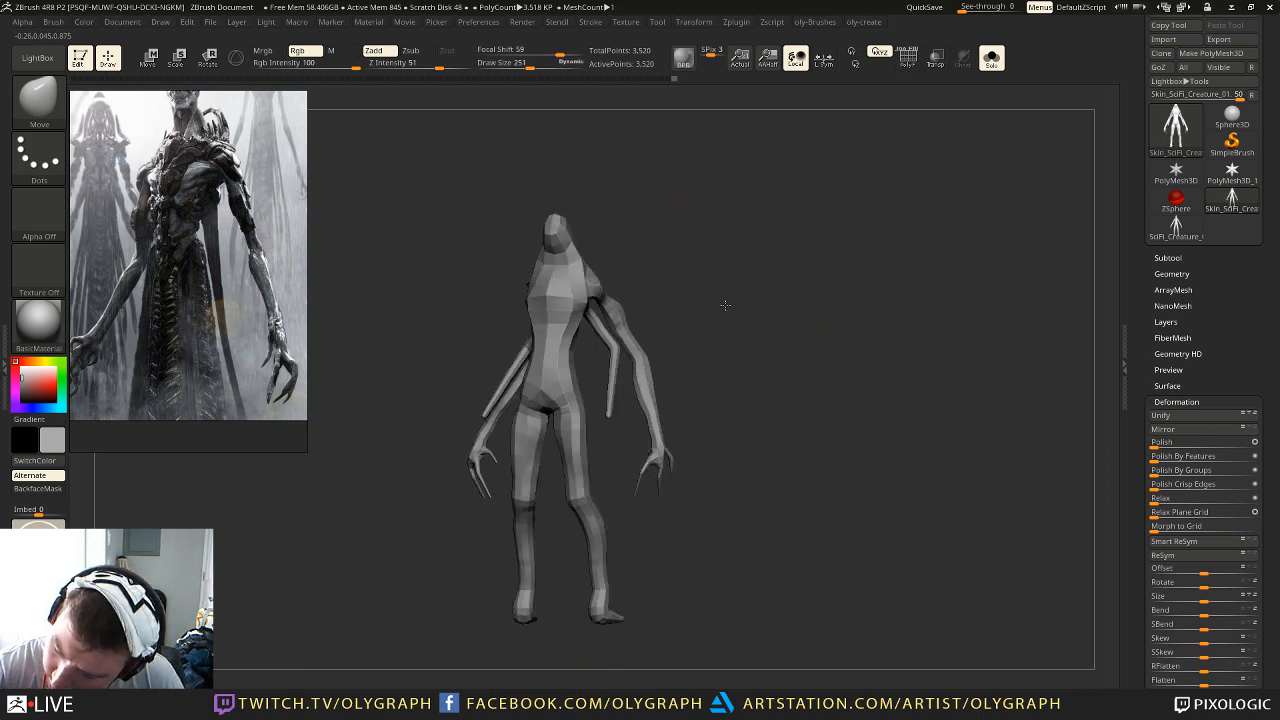
# Step: Reshape the forearms of the smaller arm pair with the Move brush, using Draw Sizes of 52 and 41
pyautogui.moveTo(703, 249)
pyautogui.keyDown('alt'); pyautogui.mouseDown()
pyautogui.moveTo(707, 197)
pyautogui.moveTo(683, 388)
pyautogui.mouseUp(); pyautogui.keyUp('alt')
pyautogui.press('s')
pyautogui.moveTo(643, 315)
pyautogui.mouseDown()
pyautogui.moveTo(620, 315)
pyautogui.moveTo(631, 308)
pyautogui.mouseUp()
pyautogui.press('s')
pyautogui.press('s')
pyautogui.moveTo(659, 387)
pyautogui.mouseDown()
pyautogui.moveTo(660, 417)
pyautogui.moveTo(659, 403)
pyautogui.mouseUp()
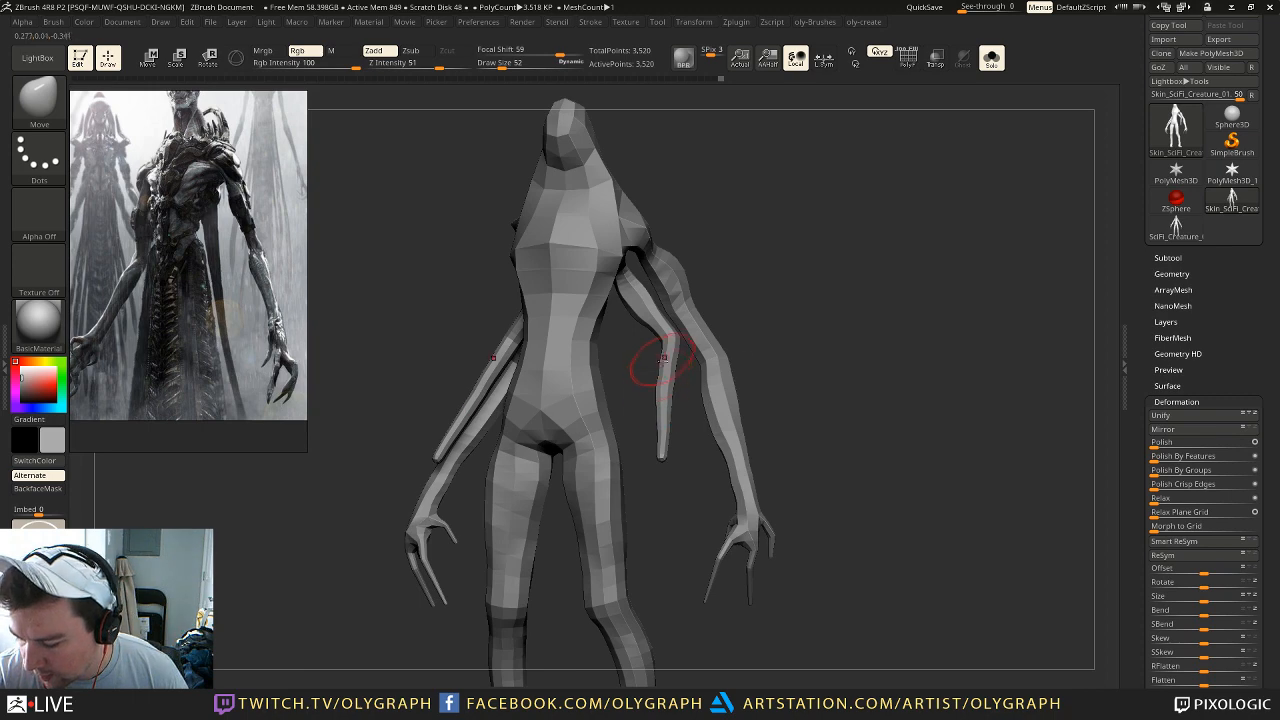
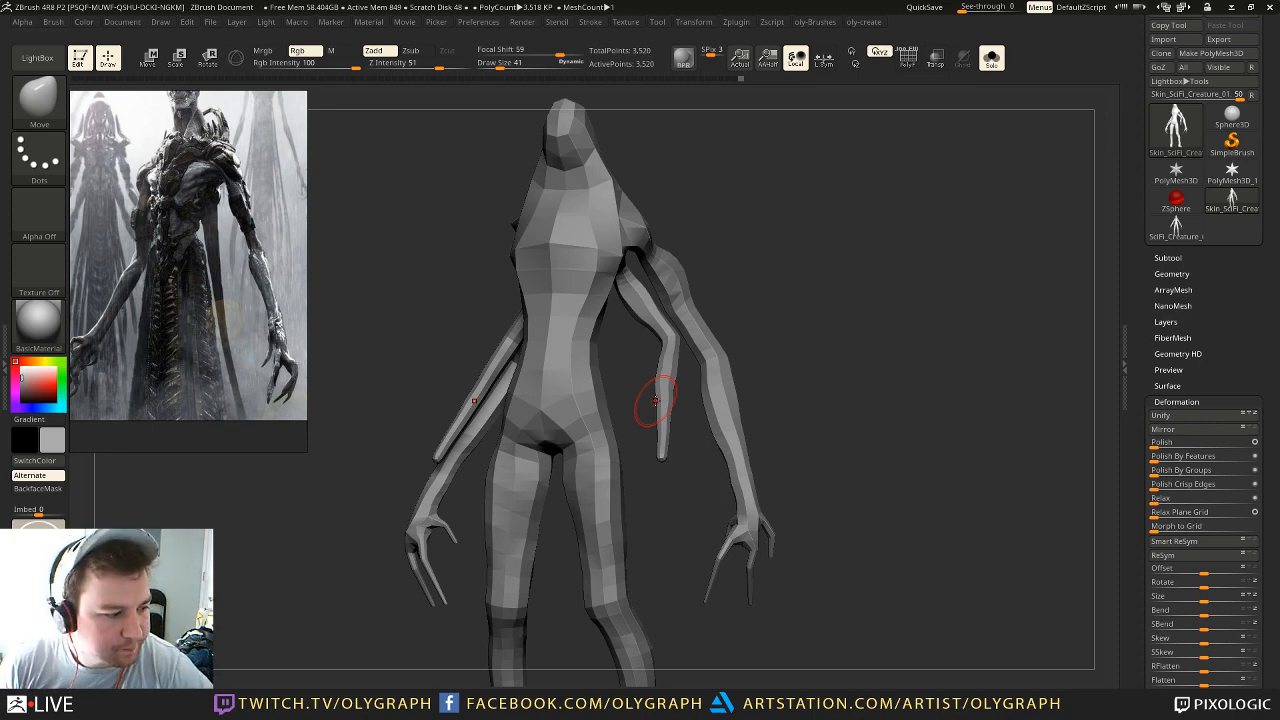
# Step: Refine the shoulders and upper torso outline with the Move brush from several angles
pyautogui.keyDown('shift'); pyautogui.moveTo(803, 269); pyautogui.dragTo(752, 238); pyautogui.keyUp('shift')
pyautogui.press('s')
pyautogui.moveTo(628, 279); pyautogui.dragTo(596, 266)
pyautogui.keyDown('alt'); pyautogui.moveTo(685, 184); pyautogui.dragTo(683, 204); pyautogui.keyUp('alt')
pyautogui.press('s')
pyautogui.moveTo(686, 203); pyautogui.dragTo(629, 195)
pyautogui.moveTo(724, 204)
pyautogui.mouseDown()
pyautogui.moveTo(789, 206)
pyautogui.moveTo(731, 186)
pyautogui.moveTo(717, 268)
pyautogui.moveTo(757, 289)
pyautogui.mouseUp()
# Step: Subdivide the mesh twice and switch to the ClayTubes brush
pyautogui.hotkey('ctrl', 'd')
pyautogui.hotkey('ctrl', 'd')
pyautogui.press('space')
pyautogui.click(768, 440)
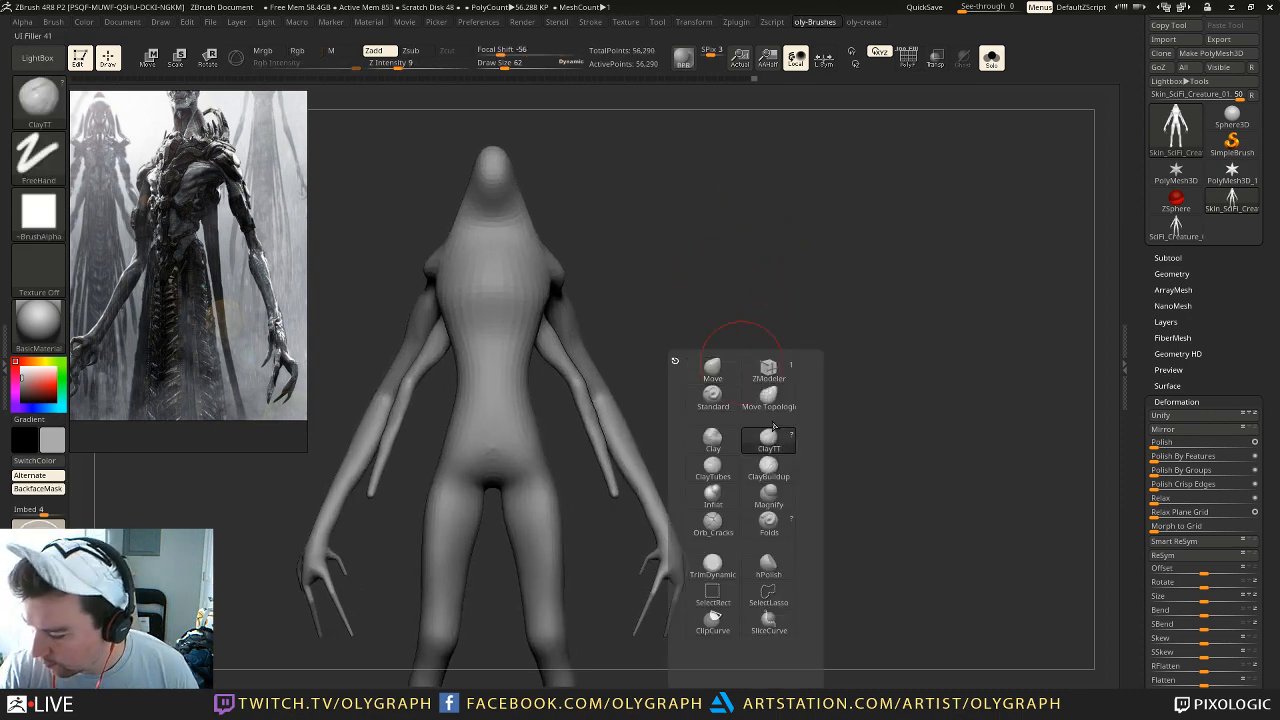
pyautogui.moveTo(629, 217); pyautogui.dragTo(648, 231)
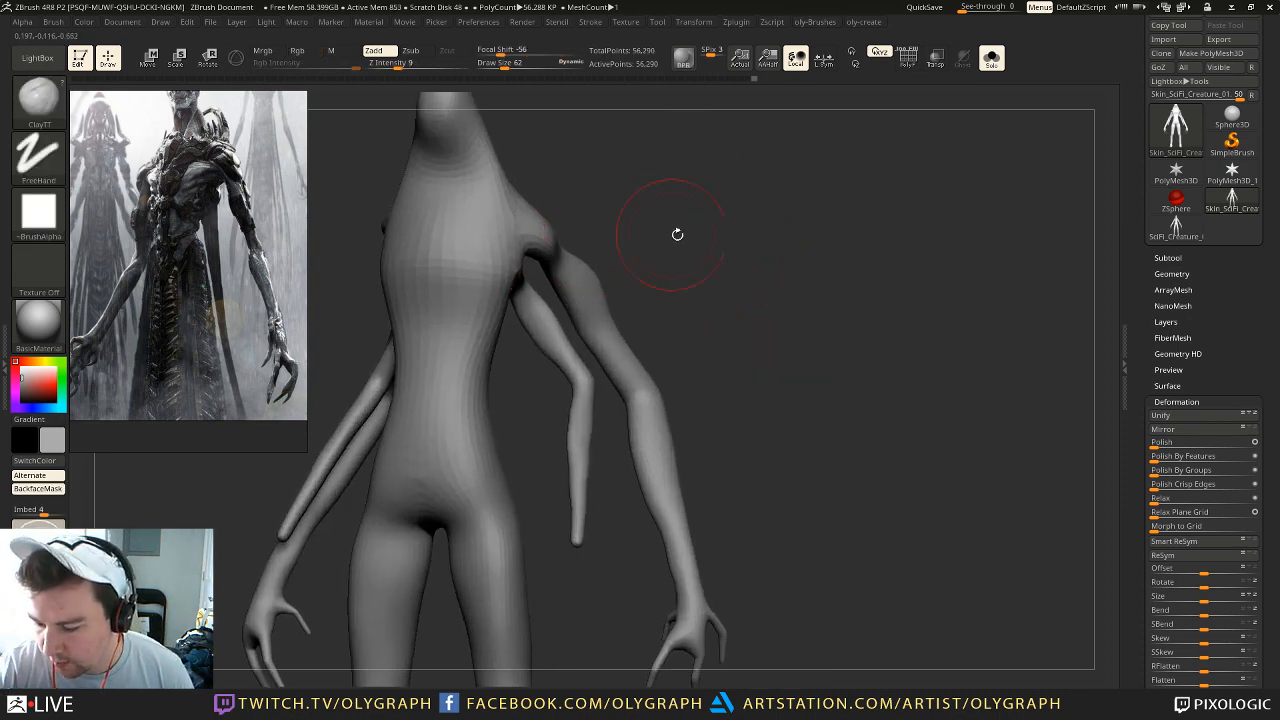
pyautogui.press('space')
pyautogui.click(680, 345)
# Step: Block in the chest muscles below the shoulders with symmetrical ClayTubes strokes, ending at Draw Size 41
pyautogui.press('[')
pyautogui.press('[')
pyautogui.moveTo(529, 240)
pyautogui.mouseDown()
pyautogui.moveTo(452, 252)
pyautogui.moveTo(482, 219)
pyautogui.mouseUp()
pyautogui.press('s')
pyautogui.moveTo(345, 282)
pyautogui.mouseDown()
pyautogui.moveTo(385, 285)
pyautogui.moveTo(347, 291)
pyautogui.mouseUp()
pyautogui.keyDown('alt'); pyautogui.moveTo(617, 203); pyautogui.dragTo(700, 219); pyautogui.keyUp('alt')
pyautogui.press('s')
pyautogui.moveTo(573, 306); pyautogui.dragTo(570, 306)
pyautogui.moveTo(395, 300); pyautogui.dragTo(350, 300)
pyautogui.moveTo(530, 350)
pyautogui.mouseDown()
pyautogui.moveTo(580, 277)
pyautogui.moveTo(572, 325)
pyautogui.mouseUp()
pyautogui.moveTo(597, 283); pyautogui.dragTo(523, 345)
pyautogui.press('[')
pyautogui.press('[')
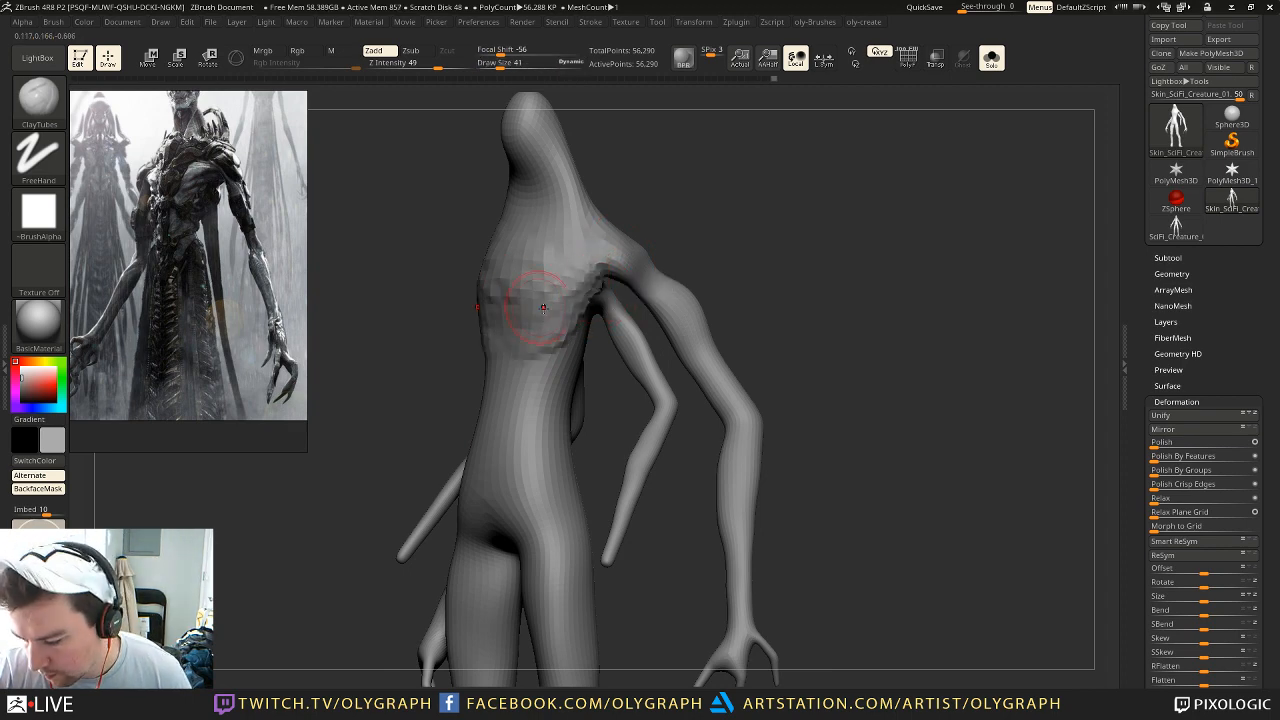
# Step: Build up the rib cage sides with ClayTubes and smooth the forms, using Draw Sizes of 31 and 52
pyautogui.moveTo(740, 224); pyautogui.dragTo(709, 217)
pyautogui.press('s')
pyautogui.moveTo(587, 336)
pyautogui.mouseDown()
pyautogui.moveTo(541, 324)
pyautogui.moveTo(570, 323)
pyautogui.moveTo(542, 383)
pyautogui.mouseUp()
pyautogui.moveTo(474, 408)
pyautogui.mouseDown()
pyautogui.moveTo(463, 409)
pyautogui.moveTo(522, 404)
pyautogui.mouseUp()
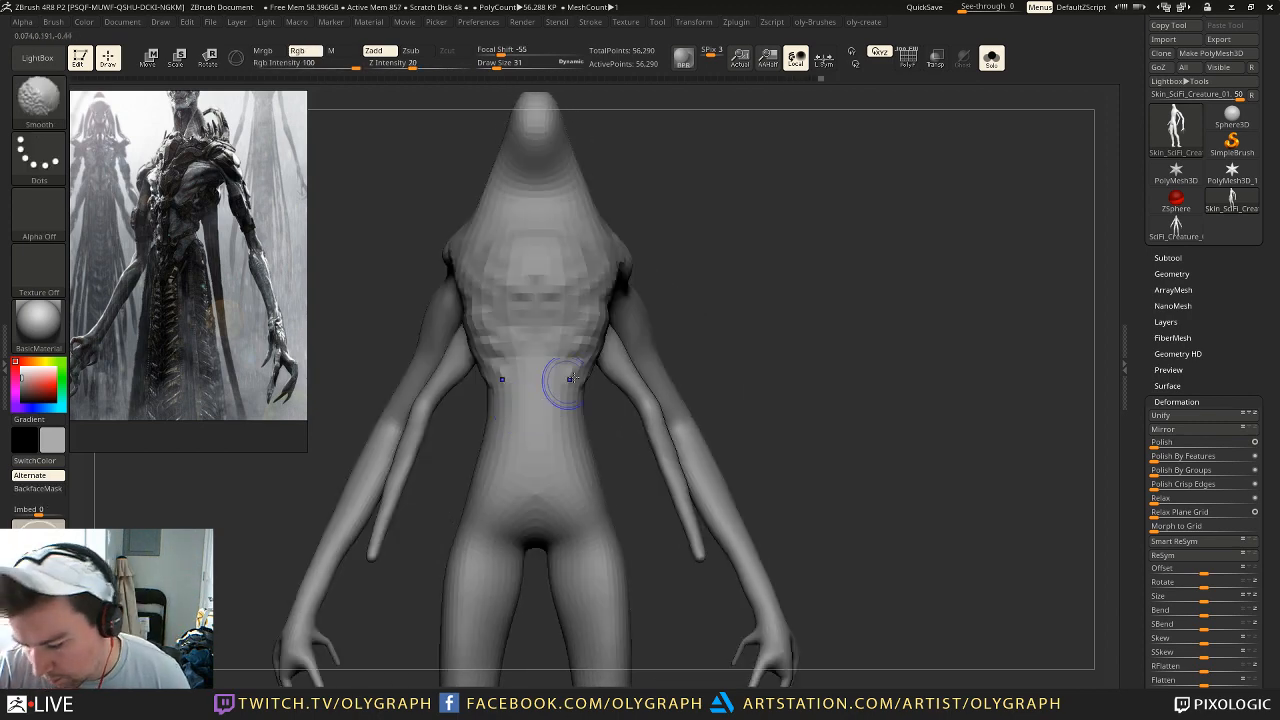
pyautogui.moveTo(503, 326)
pyautogui.mouseDown()
pyautogui.moveTo(487, 340)
pyautogui.moveTo(494, 364)
pyautogui.mouseUp()
pyautogui.press('s')
pyautogui.moveTo(508, 347); pyautogui.dragTo(530, 374)
pyautogui.moveTo(694, 204)
pyautogui.keyDown('alt'); pyautogui.mouseDown()
pyautogui.moveTo(686, 229)
pyautogui.moveTo(657, 246)
pyautogui.moveTo(689, 236)
pyautogui.mouseUp(); pyautogui.keyUp('alt')
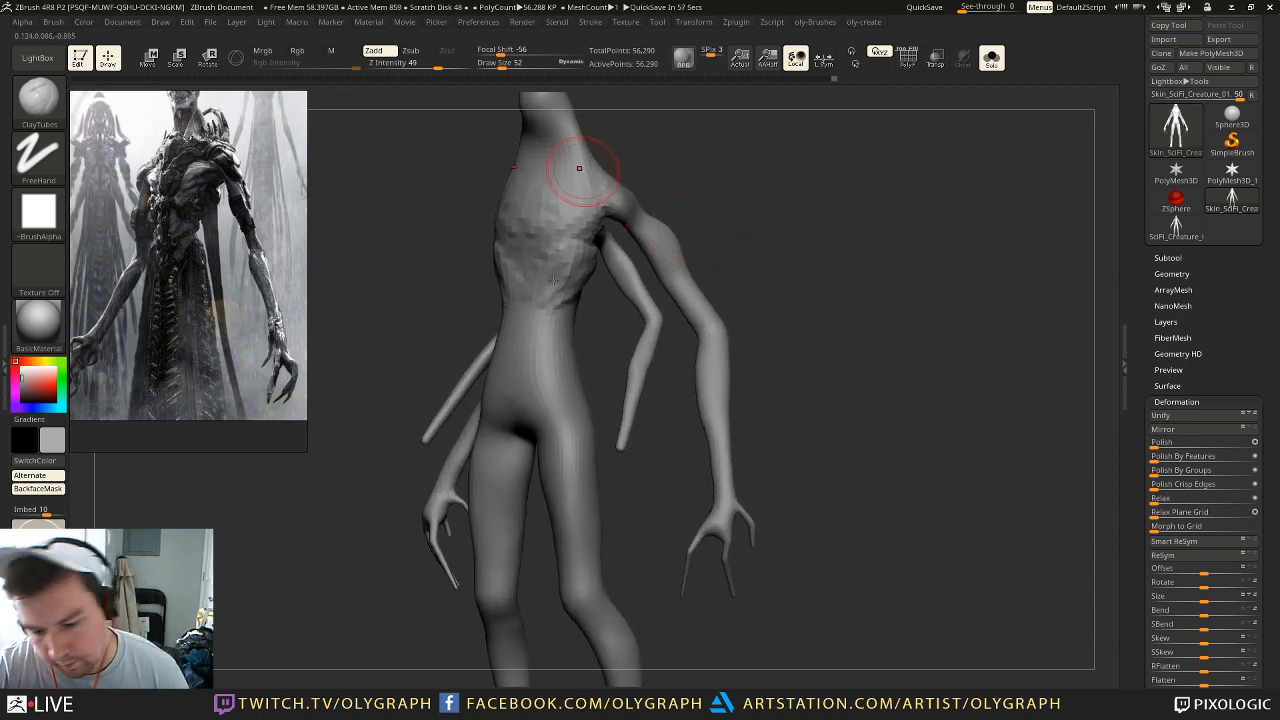
# Step: Add muscle forms to the abdomen, hips and thighs with ClayTubes strokes
pyautogui.moveTo(550, 303); pyautogui.dragTo(524, 362)
pyautogui.moveTo(546, 306); pyautogui.dragTo(557, 334)
pyautogui.moveTo(574, 388); pyautogui.dragTo(546, 416)
pyautogui.moveTo(584, 364); pyautogui.dragTo(524, 430)
pyautogui.moveTo(350, 420); pyautogui.dragTo(413, 428)
pyautogui.moveTo(474, 388); pyautogui.dragTo(478, 430)
pyautogui.keyDown('alt'); pyautogui.moveTo(698, 248); pyautogui.dragTo(692, 184); pyautogui.keyUp('alt')
pyautogui.moveTo(556, 382)
pyautogui.mouseDown()
pyautogui.moveTo(540, 428)
pyautogui.moveTo(526, 414)
pyautogui.moveTo(537, 468)
pyautogui.moveTo(567, 434)
pyautogui.moveTo(588, 472)
pyautogui.moveTo(546, 516)
pyautogui.moveTo(580, 537)
pyautogui.moveTo(566, 528)
pyautogui.moveTo(582, 573)
pyautogui.moveTo(700, 351)
pyautogui.moveTo(706, 263)
pyautogui.moveTo(717, 296)
pyautogui.moveTo(700, 234)
pyautogui.moveTo(719, 375)
pyautogui.moveTo(707, 314)
pyautogui.moveTo(690, 400)
pyautogui.mouseUp()
# Step: Sculpt the neck muscles running from below the head to the collar area with ClayTubes at Draw Size 24
pyautogui.press('s')
pyautogui.keyDown('alt'); pyautogui.moveTo(756, 180); pyautogui.dragTo(750, 350); pyautogui.keyUp('alt')
pyautogui.moveTo(572, 318); pyautogui.dragTo(588, 299)
pyautogui.moveTo(560, 250)
pyautogui.mouseDown()
pyautogui.moveTo(566, 318)
pyautogui.moveTo(524, 277)
pyautogui.mouseUp()
pyautogui.press('s')
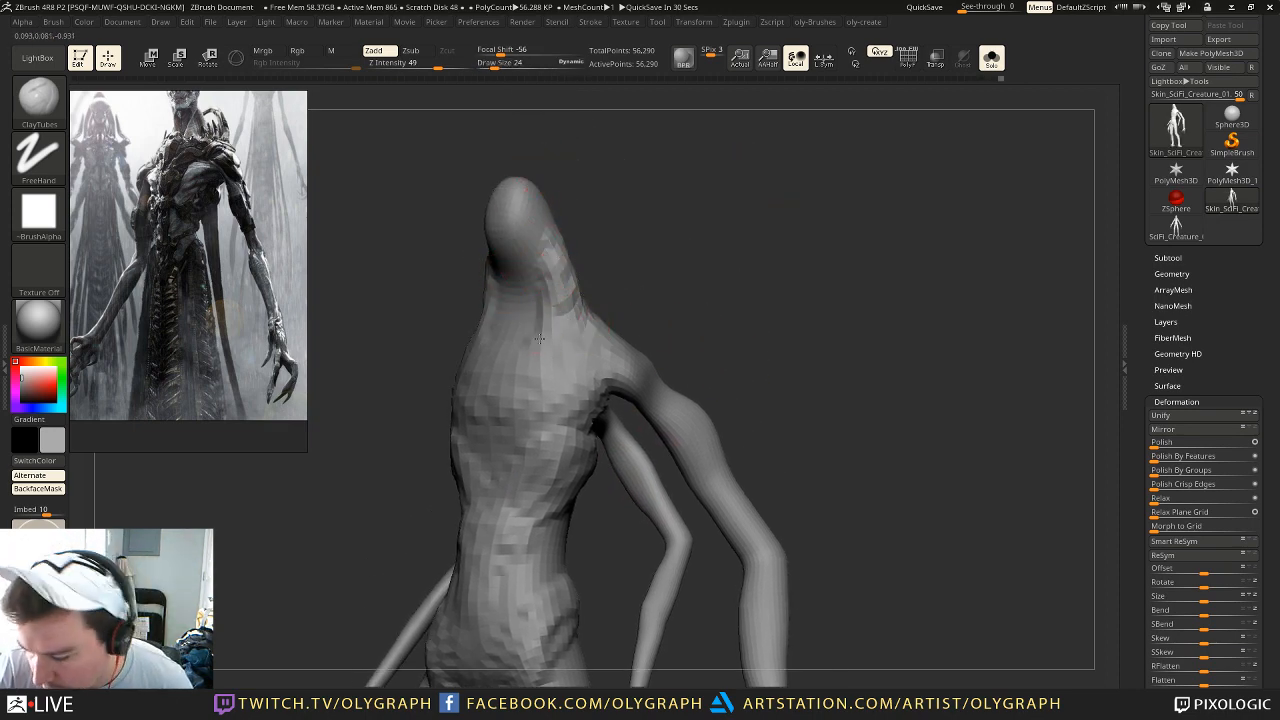
pyautogui.moveTo(600, 236); pyautogui.dragTo(688, 217)
pyautogui.moveTo(492, 246); pyautogui.dragTo(476, 290)
# Step: Build up the shoulder mass above the main arms with ClayTubes at Draw Size 62
pyautogui.keyDown('alt'); pyautogui.moveTo(646, 240); pyautogui.dragTo(657, 277); pyautogui.keyUp('alt')
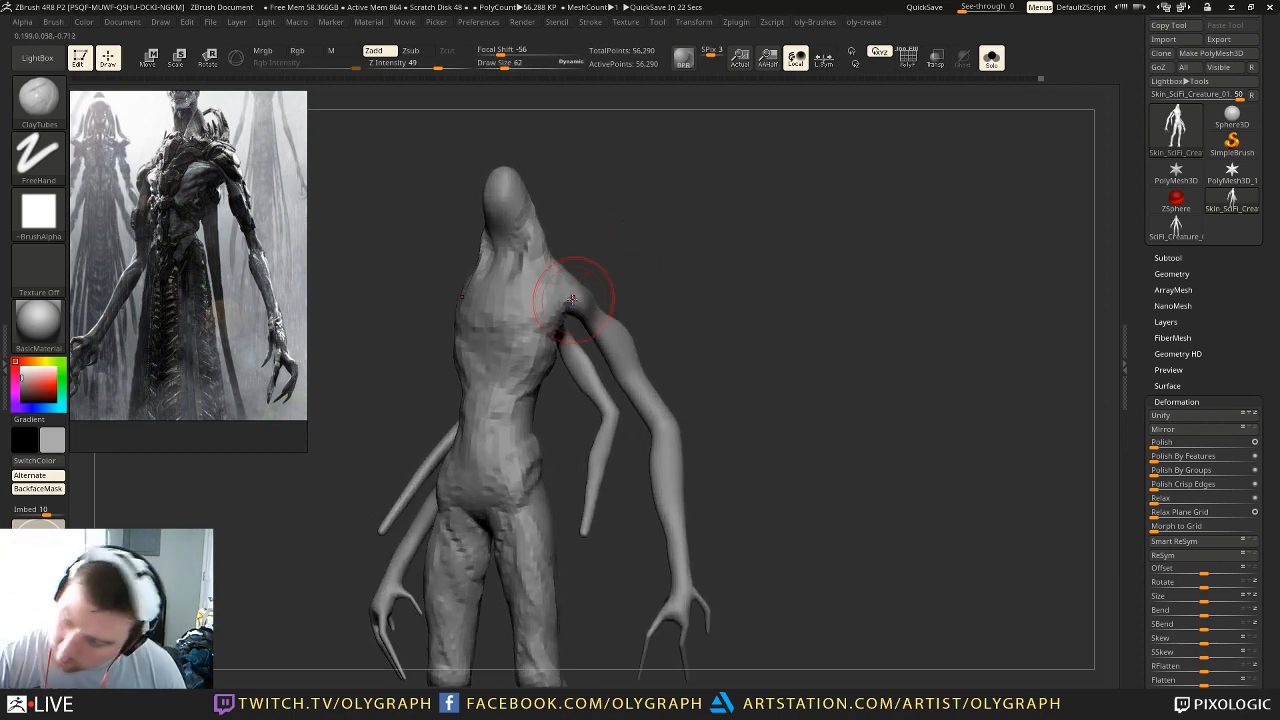
pyautogui.moveTo(578, 286); pyautogui.dragTo(606, 268)
pyautogui.moveTo(714, 198)
pyautogui.mouseDown()
pyautogui.moveTo(723, 189)
pyautogui.moveTo(696, 216)
pyautogui.mouseUp()
pyautogui.press('s')
pyautogui.moveTo(704, 211)
pyautogui.keyDown('alt'); pyautogui.mouseDown()
pyautogui.moveTo(729, 237)
pyautogui.moveTo(674, 246)
pyautogui.moveTo(726, 246)
pyautogui.moveTo(691, 222)
pyautogui.moveTo(690, 196)
pyautogui.mouseUp(); pyautogui.keyUp('alt')
pyautogui.keyDown('alt'); pyautogui.moveTo(708, 301); pyautogui.dragTo(694, 251); pyautogui.keyUp('alt')
# Step: Delete the lower subdivision levels and apply Mirror And Weld to the mesh
pyautogui.press('c')
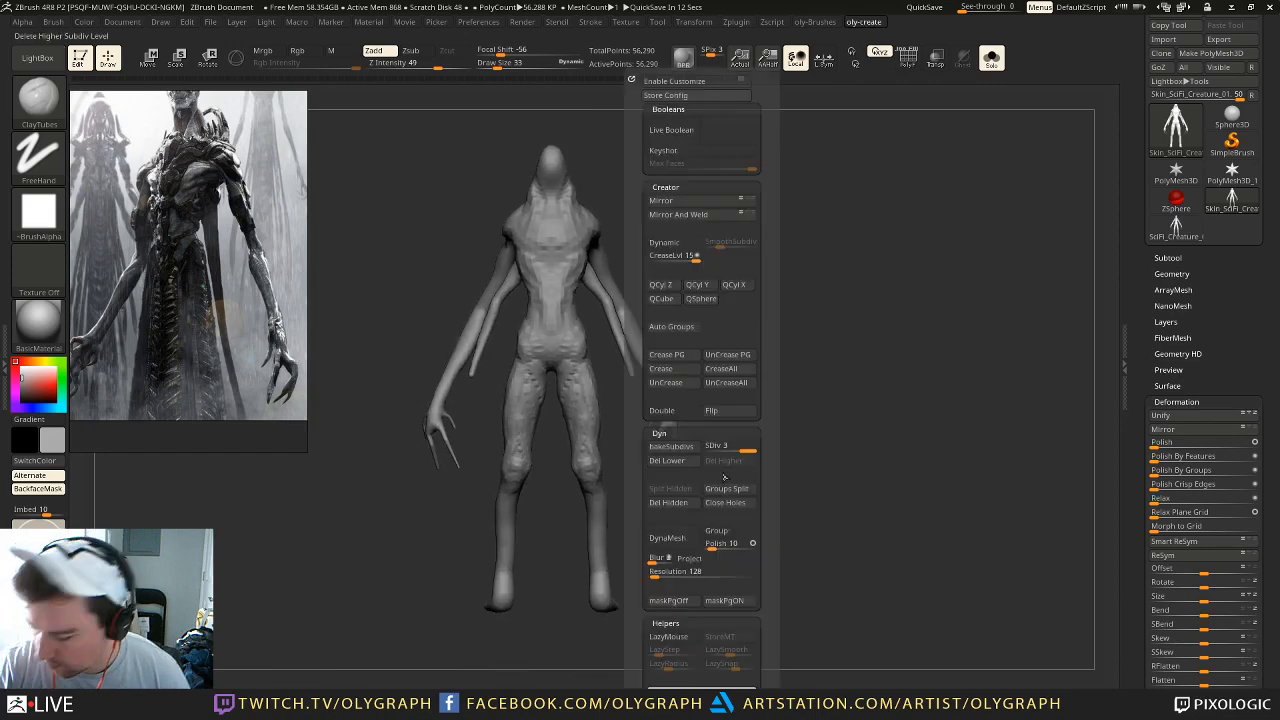
pyautogui.press('c')
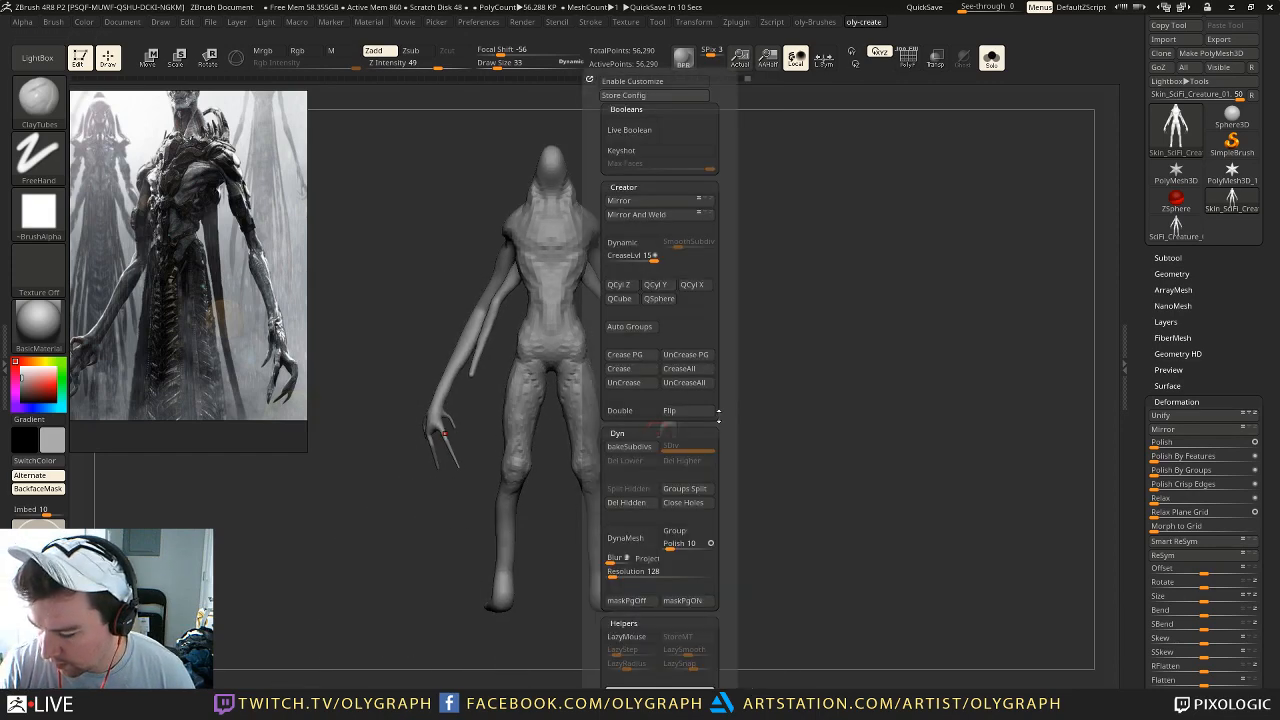
pyautogui.click(652, 214)
pyautogui.moveTo(652, 214)
pyautogui.mouseDown()
pyautogui.moveTo(684, 205)
pyautogui.moveTo(731, 251)
pyautogui.moveTo(700, 269)
pyautogui.moveTo(564, 278)
pyautogui.mouseUp()
# Step: Sculpt the upper back and rear shoulder muscles with ClayTubes, using Draw Sizes of 29 and 27
pyautogui.moveTo(522, 342)
pyautogui.mouseDown()
pyautogui.moveTo(564, 299)
pyautogui.moveTo(554, 370)
pyautogui.moveTo(604, 315)
pyautogui.mouseUp()
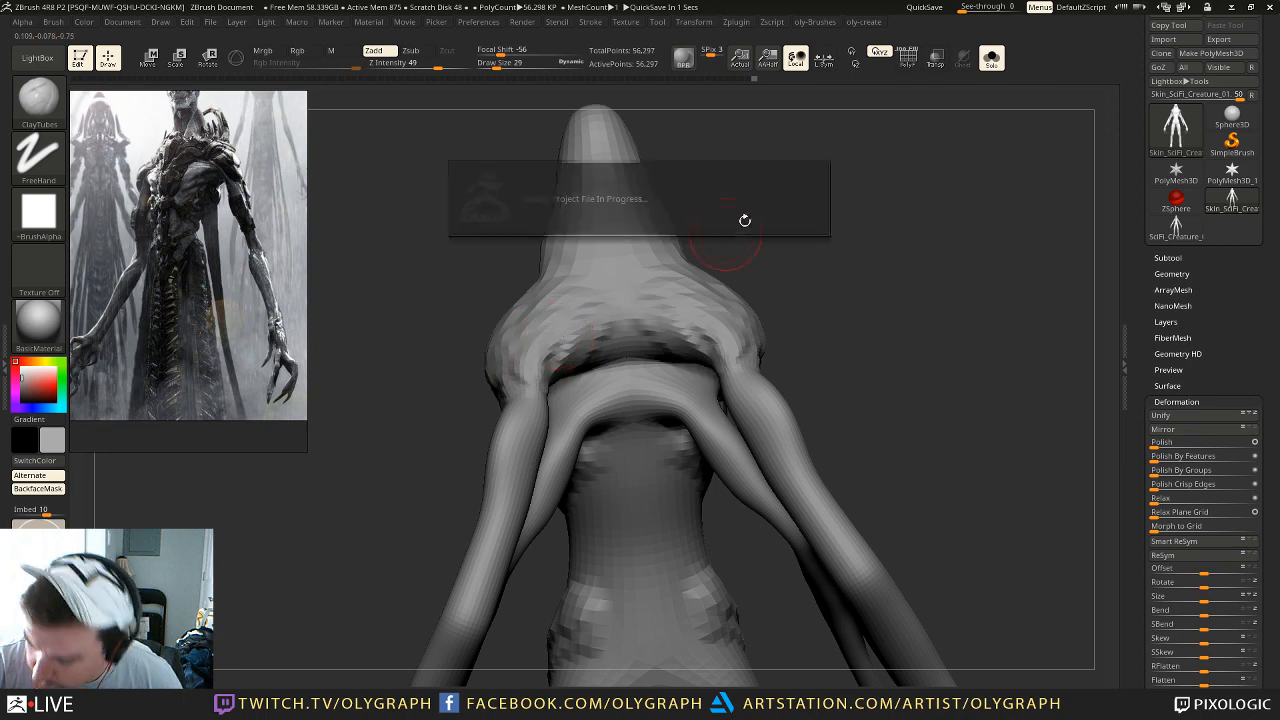
pyautogui.moveTo(749, 220); pyautogui.dragTo(598, 330)
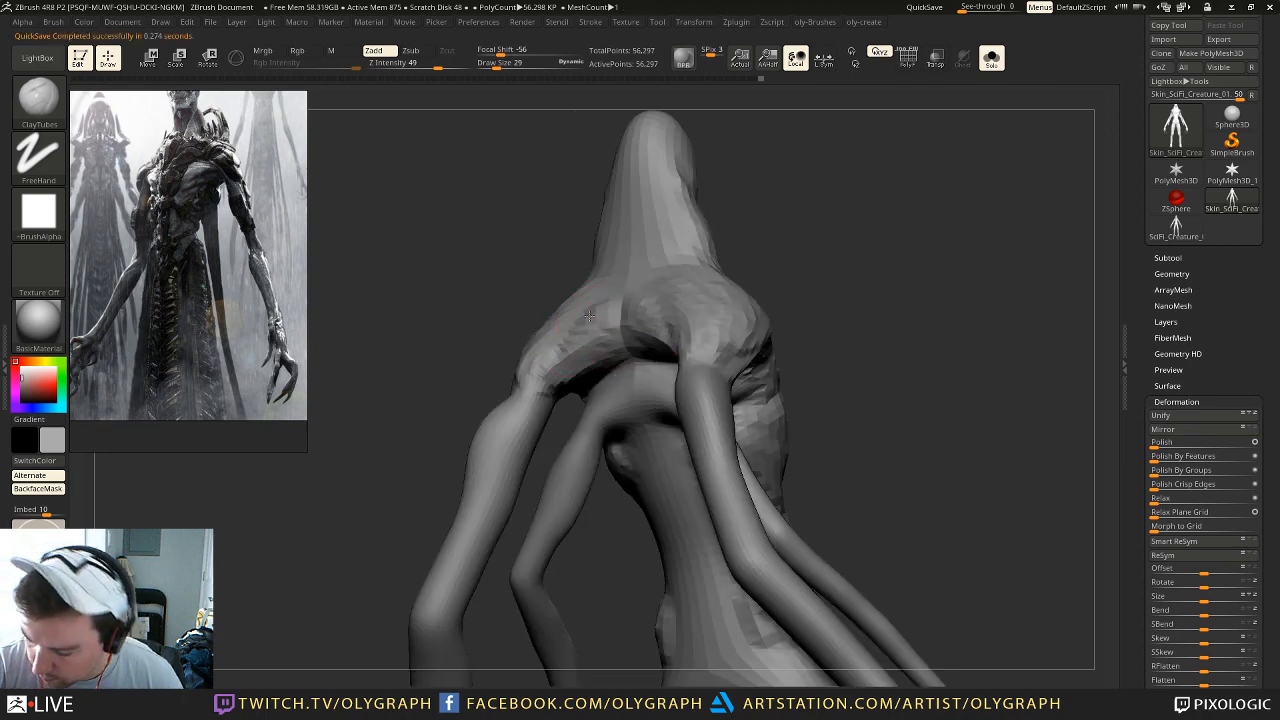
pyautogui.moveTo(536, 377); pyautogui.dragTo(547, 358)
pyautogui.moveTo(443, 413)
pyautogui.mouseDown()
pyautogui.moveTo(474, 428)
pyautogui.moveTo(545, 415)
pyautogui.mouseUp()
pyautogui.moveTo(770, 300)
pyautogui.mouseDown()
pyautogui.moveTo(700, 335)
pyautogui.moveTo(660, 325)
pyautogui.mouseUp()
pyautogui.press(']')
pyautogui.press('[')
pyautogui.moveTo(570, 368)
pyautogui.mouseDown()
pyautogui.moveTo(596, 326)
pyautogui.moveTo(566, 346)
pyautogui.mouseUp()
pyautogui.moveTo(470, 395); pyautogui.dragTo(458, 417)
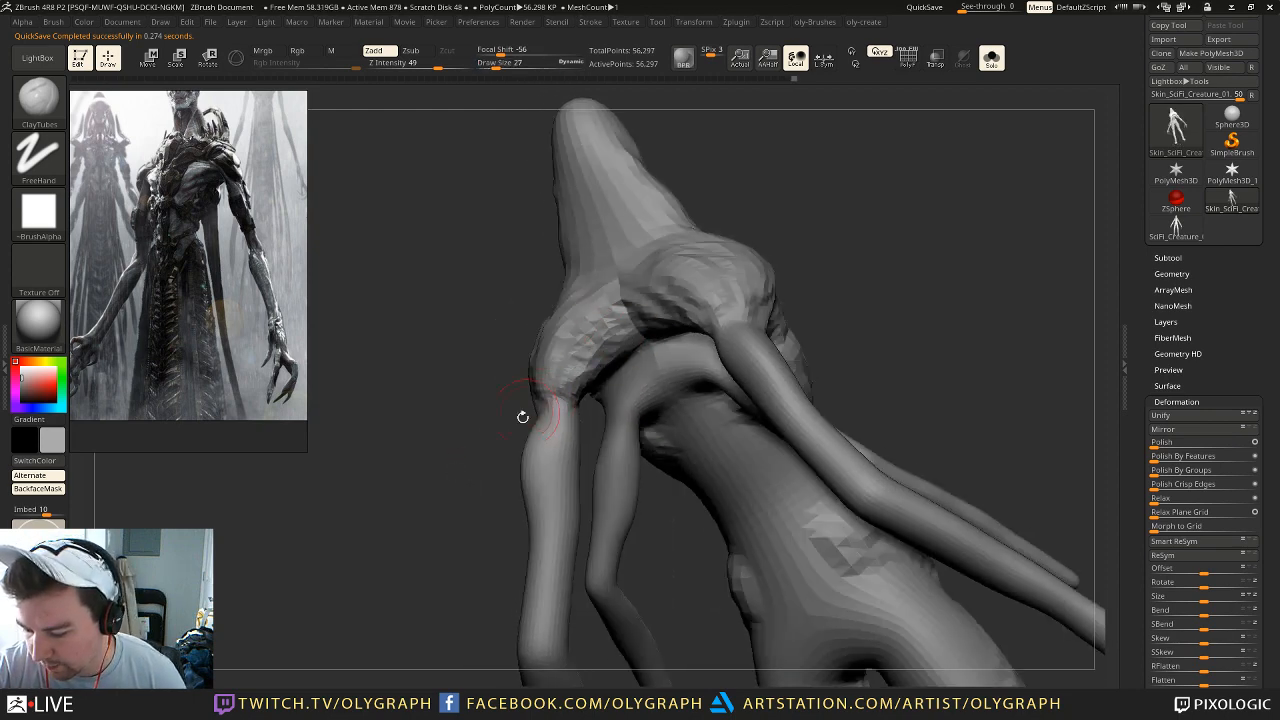
pyautogui.moveTo(537, 398); pyautogui.dragTo(597, 321)
# Step: Define the knees, shins and calves from several angles with ClayTubes at Draw Size 36
pyautogui.moveTo(733, 278)
pyautogui.keyDown('alt'); pyautogui.mouseDown()
pyautogui.moveTo(729, 211)
pyautogui.moveTo(720, 229)
pyautogui.moveTo(752, 292)
pyautogui.moveTo(720, 258)
pyautogui.moveTo(734, 266)
pyautogui.moveTo(722, 232)
pyautogui.mouseUp(); pyautogui.keyUp('alt')
pyautogui.press(']')
pyautogui.press(']')
pyautogui.press(']')
pyautogui.press('[')
pyautogui.press('[')
pyautogui.moveTo(722, 232); pyautogui.dragTo(728, 262)
pyautogui.moveTo(728, 262)
pyautogui.mouseDown()
pyautogui.moveTo(771, 268)
pyautogui.moveTo(763, 226)
pyautogui.moveTo(742, 262)
pyautogui.moveTo(686, 217)
pyautogui.moveTo(715, 264)
pyautogui.moveTo(700, 263)
pyautogui.mouseUp()
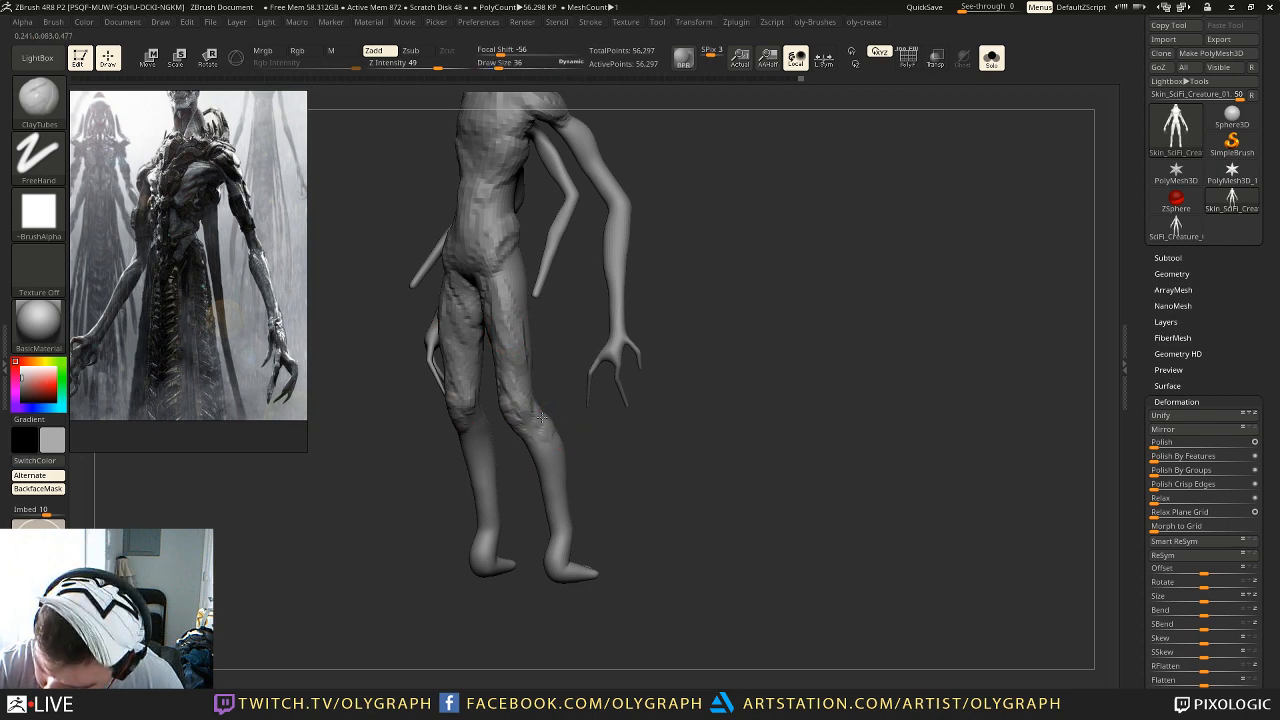
pyautogui.moveTo(556, 456)
pyautogui.mouseDown()
pyautogui.moveTo(567, 435)
pyautogui.moveTo(606, 452)
pyautogui.mouseUp()
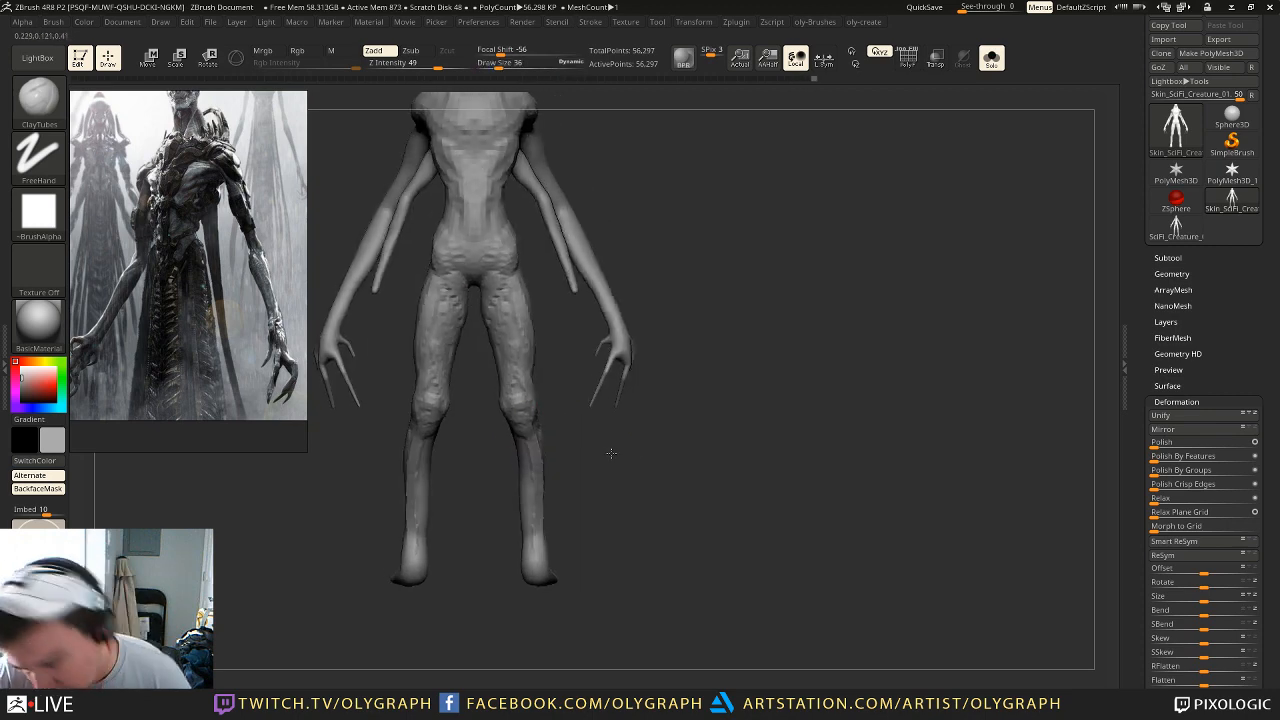
pyautogui.moveTo(521, 441)
pyautogui.mouseDown()
pyautogui.moveTo(490, 442)
pyautogui.moveTo(510, 437)
pyautogui.mouseUp()
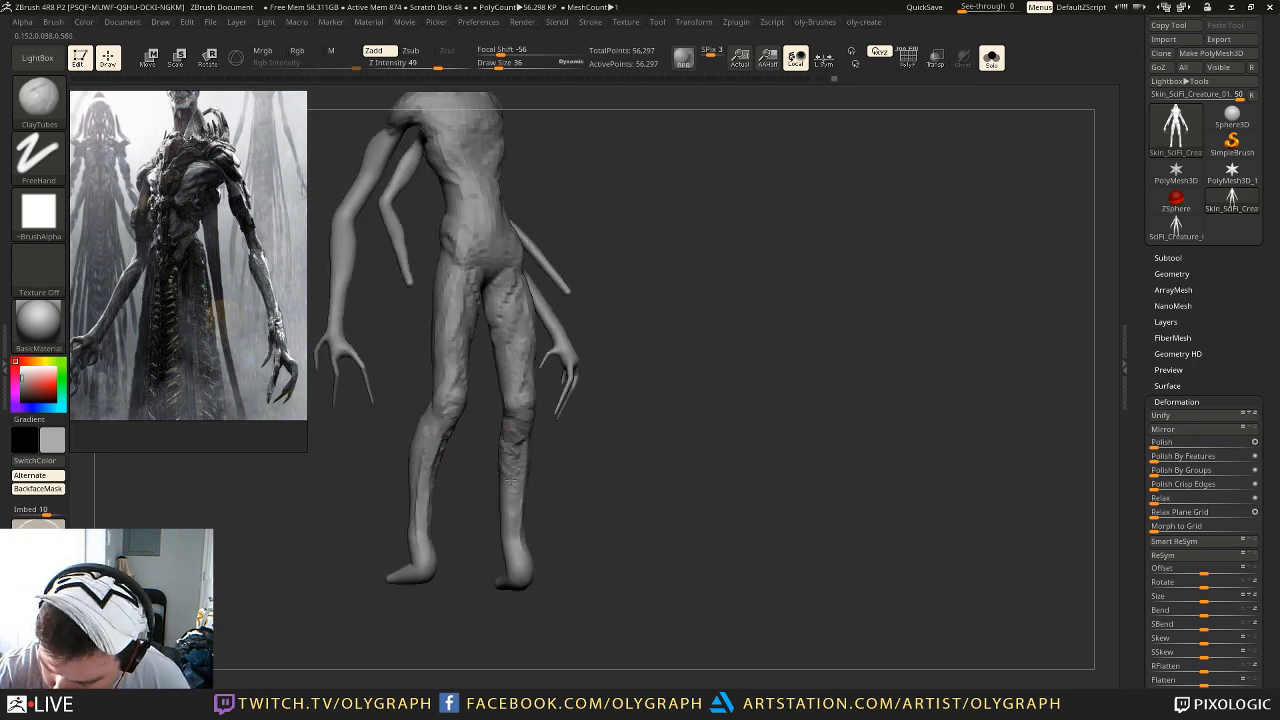
pyautogui.moveTo(577, 473)
pyautogui.keyDown('shift'); pyautogui.mouseDown()
pyautogui.moveTo(540, 494)
pyautogui.moveTo(551, 457)
pyautogui.moveTo(559, 494)
pyautogui.mouseUp(); pyautogui.keyUp('shift')
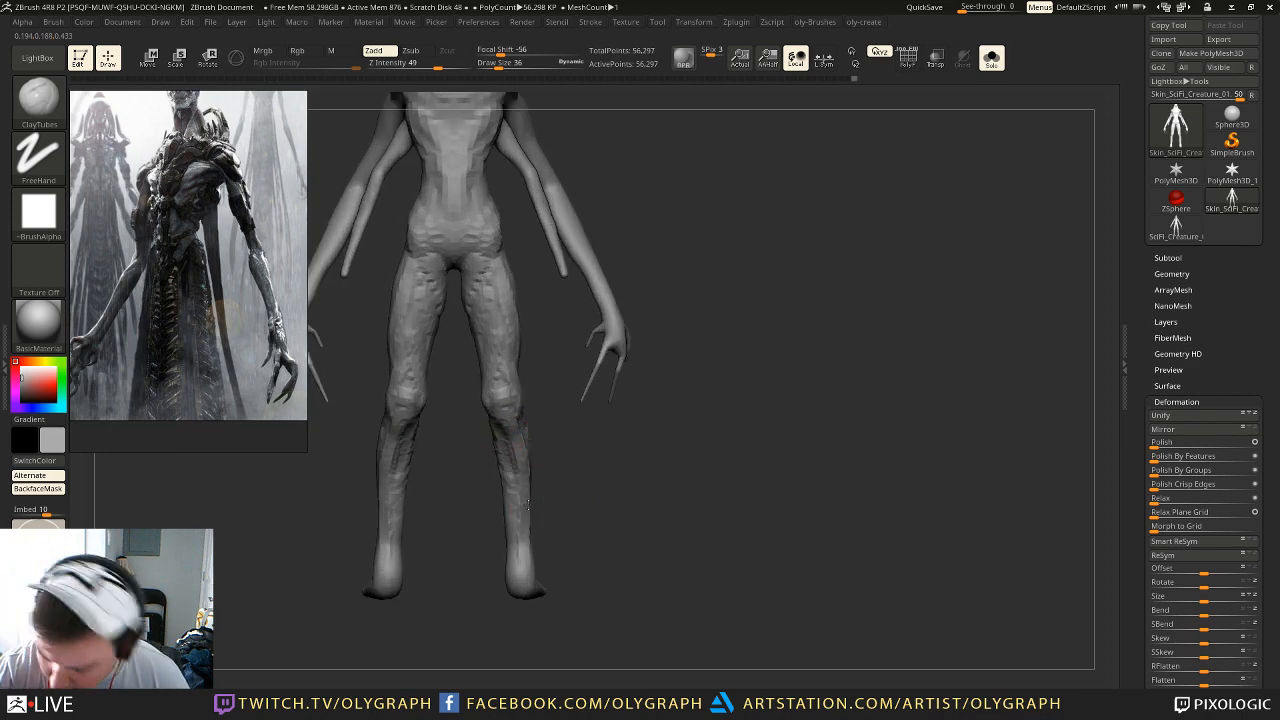
pyautogui.moveTo(616, 498)
pyautogui.keyDown('alt'); pyautogui.mouseDown()
pyautogui.moveTo(606, 442)
pyautogui.moveTo(600, 543)
pyautogui.moveTo(588, 572)
pyautogui.moveTo(529, 591)
pyautogui.moveTo(533, 645)
pyautogui.moveTo(544, 613)
pyautogui.mouseUp(); pyautogui.keyUp('alt')
# Step: Reshape the shoulders and upper arms from behind with the Move brush at Draw Size 69
pyautogui.keyDown('alt'); pyautogui.moveTo(646, 370); pyautogui.dragTo(690, 297); pyautogui.keyUp('alt')
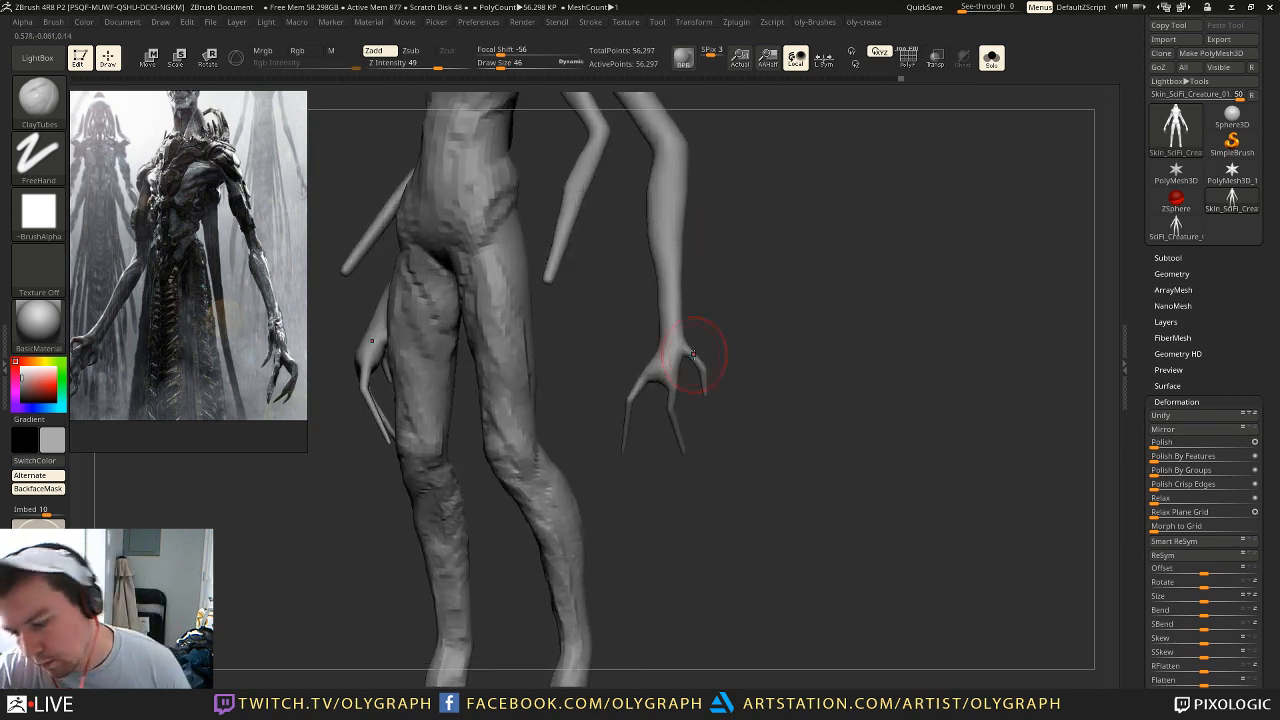
pyautogui.keyDown('alt'); pyautogui.moveTo(739, 173); pyautogui.dragTo(706, 500); pyautogui.keyUp('alt')
pyautogui.moveTo(684, 197); pyautogui.dragTo(490, 242)
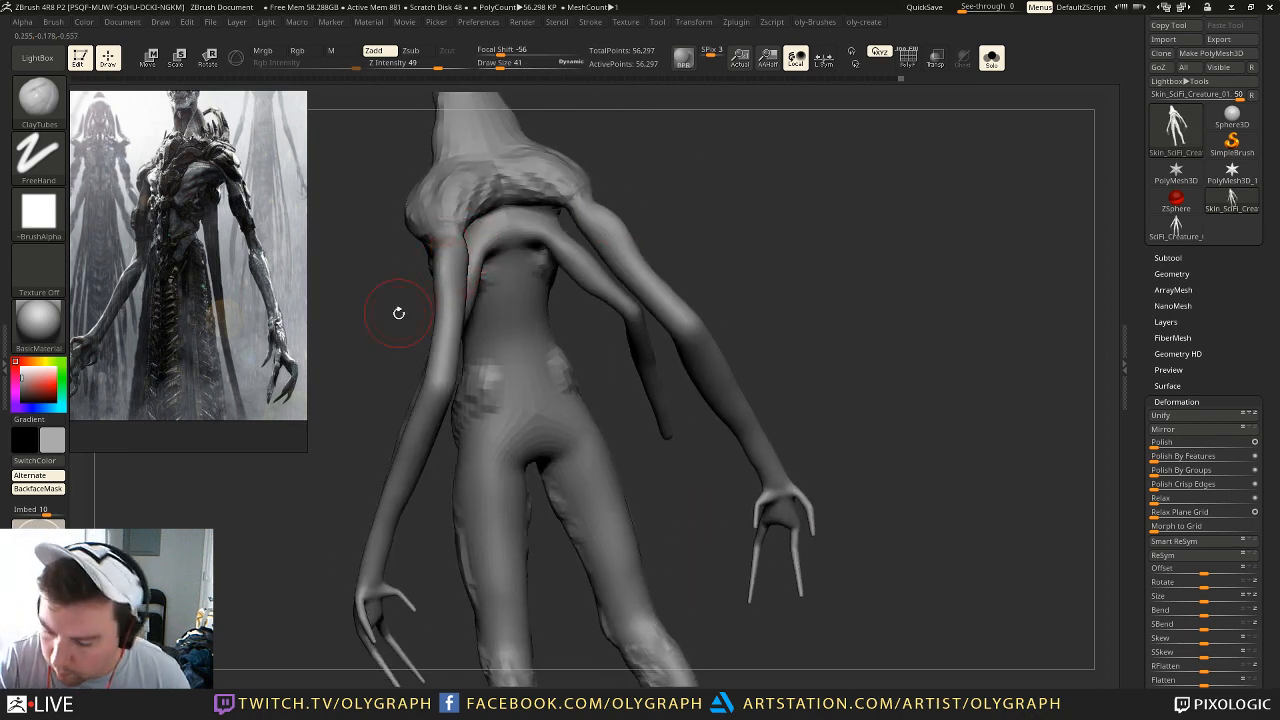
pyautogui.moveTo(403, 310); pyautogui.dragTo(422, 305)
pyautogui.press('b')
pyautogui.click(378, 305)
pyautogui.press('s')
pyautogui.moveTo(389, 236); pyautogui.dragTo(420, 237)
pyautogui.press('s')
pyautogui.click(421, 240)
# Step: Build up the backs of the shoulders and the upper arms with ClayTubes at Draw Sizes 24 and 36
pyautogui.press('b')
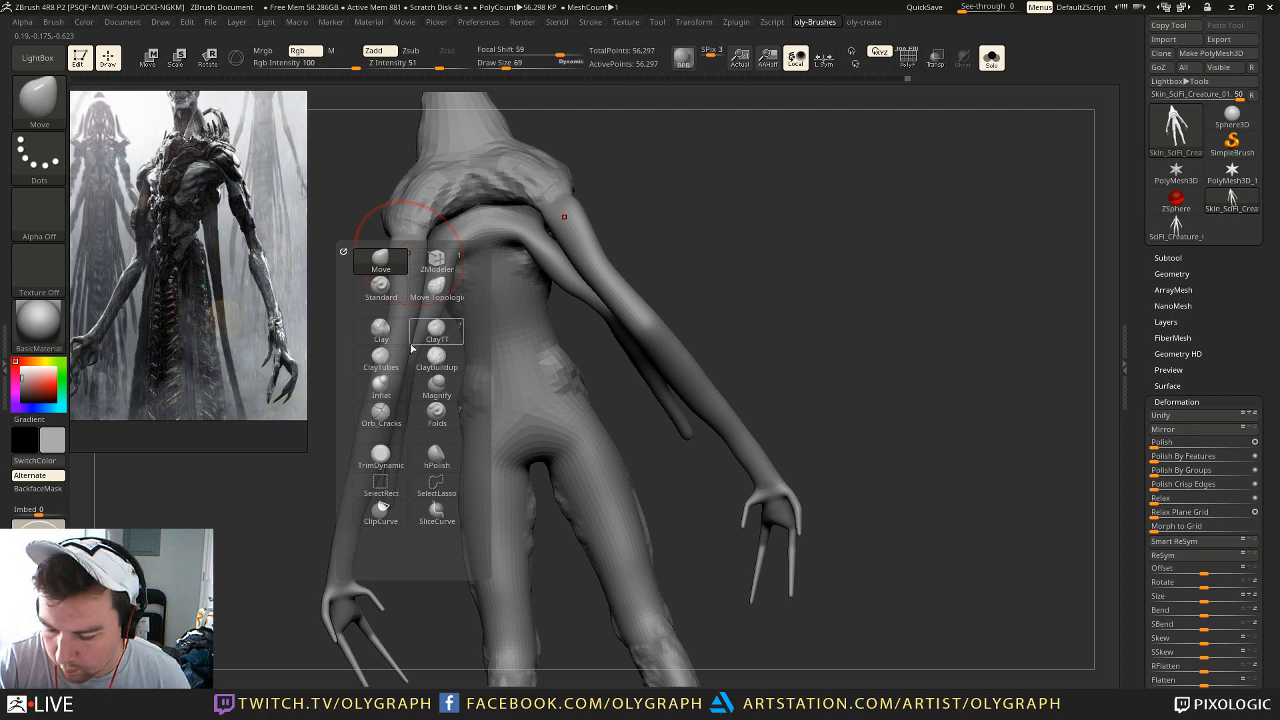
pyautogui.click(428, 340)
pyautogui.moveTo(640, 240)
pyautogui.mouseDown()
pyautogui.moveTo(651, 260)
pyautogui.moveTo(560, 287)
pyautogui.mouseUp()
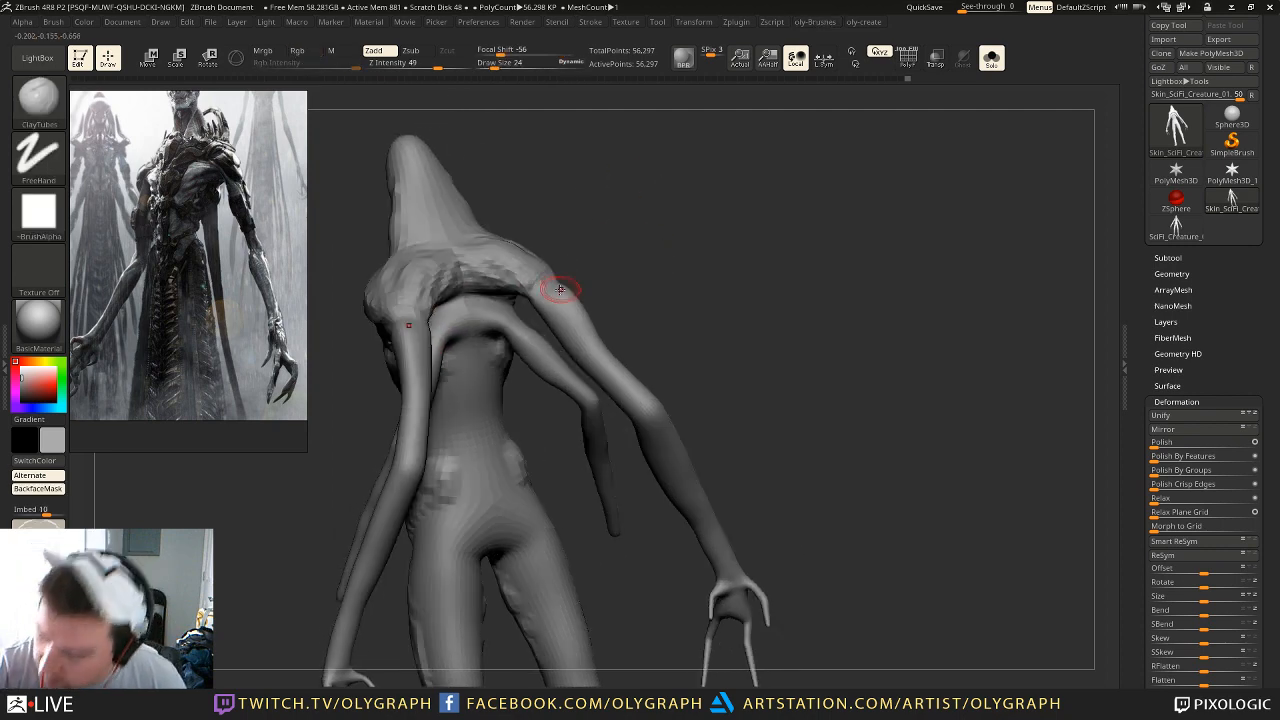
pyautogui.press('s')
pyautogui.click(558, 288)
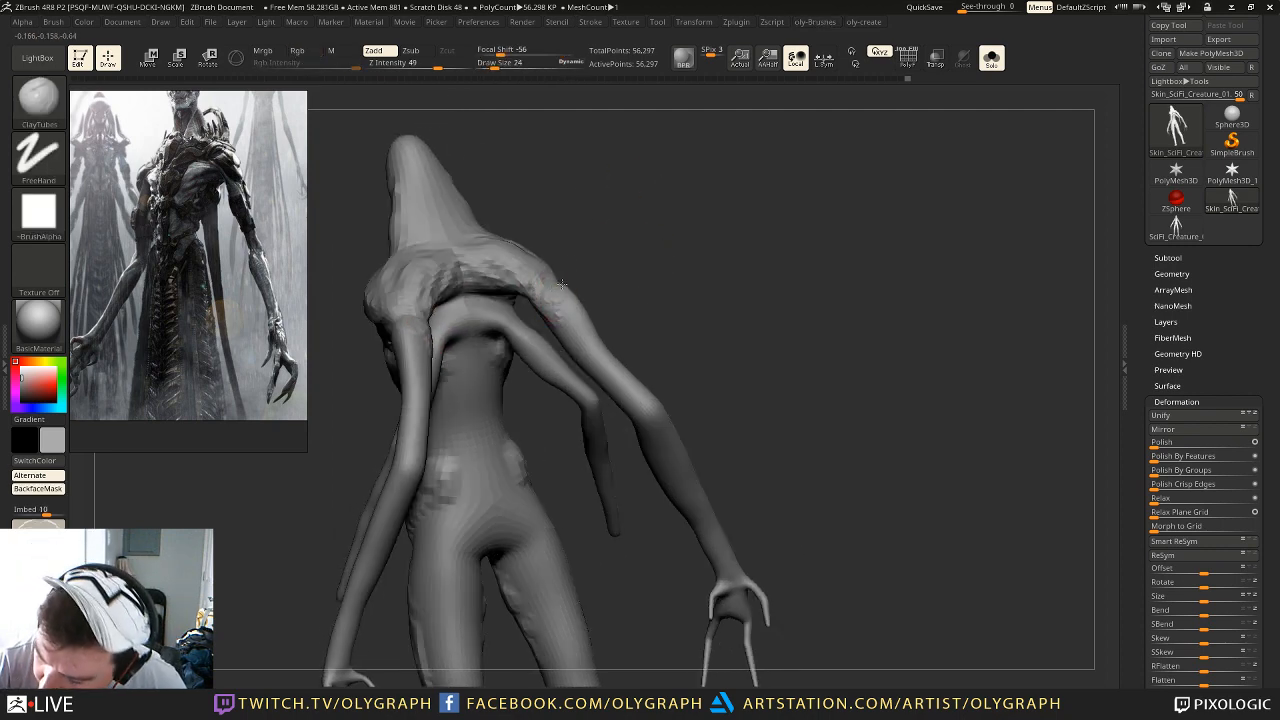
pyautogui.moveTo(584, 305); pyautogui.dragTo(553, 303)
pyautogui.moveTo(634, 292)
pyautogui.mouseDown()
pyautogui.moveTo(529, 309)
pyautogui.moveTo(517, 344)
pyautogui.mouseUp()
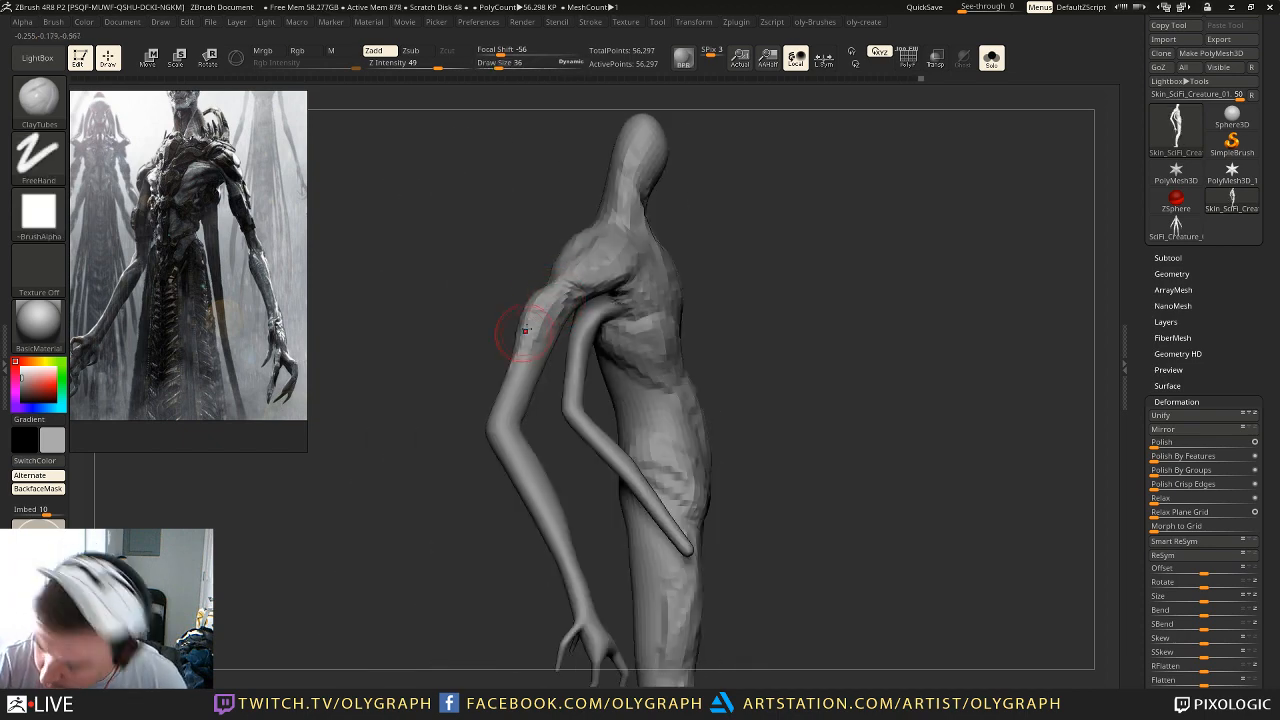
pyautogui.moveTo(509, 277)
pyautogui.mouseDown()
pyautogui.moveTo(571, 287)
pyautogui.moveTo(531, 374)
pyautogui.moveTo(514, 358)
pyautogui.moveTo(480, 436)
pyautogui.moveTo(490, 445)
pyautogui.moveTo(481, 406)
pyautogui.mouseUp()
# Step: Sculpt the elbow and the length of the front forearm from the side with ClayTubes
pyautogui.press('s')
pyautogui.press('s')
pyautogui.moveTo(487, 446); pyautogui.dragTo(511, 543)
pyautogui.press('s')
pyautogui.moveTo(492, 488); pyautogui.dragTo(489, 488)
pyautogui.moveTo(523, 567); pyautogui.dragTo(471, 546)
pyautogui.moveTo(496, 592)
pyautogui.mouseDown()
pyautogui.moveTo(472, 565)
pyautogui.moveTo(490, 500)
pyautogui.moveTo(575, 396)
pyautogui.moveTo(522, 398)
pyautogui.mouseUp()
# Step: Define the forearm muscles below the elbow from behind and the side with ClayTubes at Draw Sizes 21 and 38
pyautogui.press('s')
pyautogui.moveTo(482, 402); pyautogui.dragTo(540, 356)
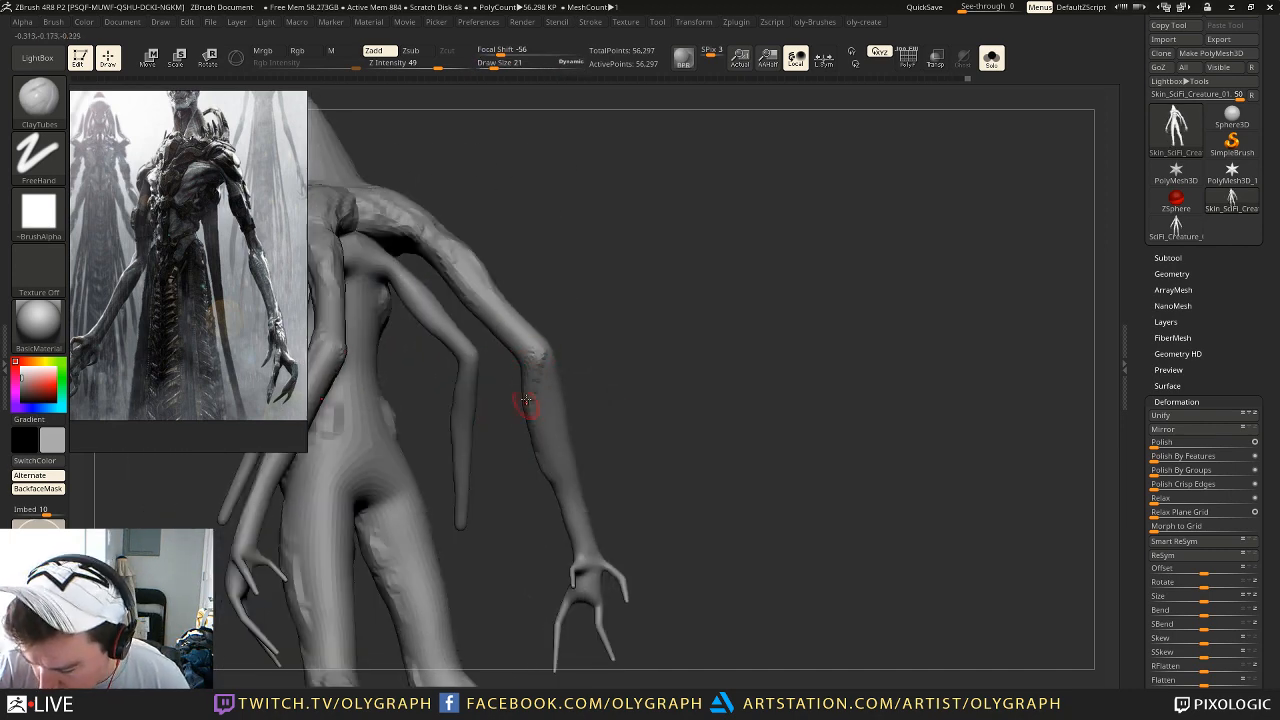
pyautogui.press('s')
pyautogui.moveTo(532, 430); pyautogui.dragTo(537, 430)
pyautogui.moveTo(519, 486); pyautogui.dragTo(549, 486)
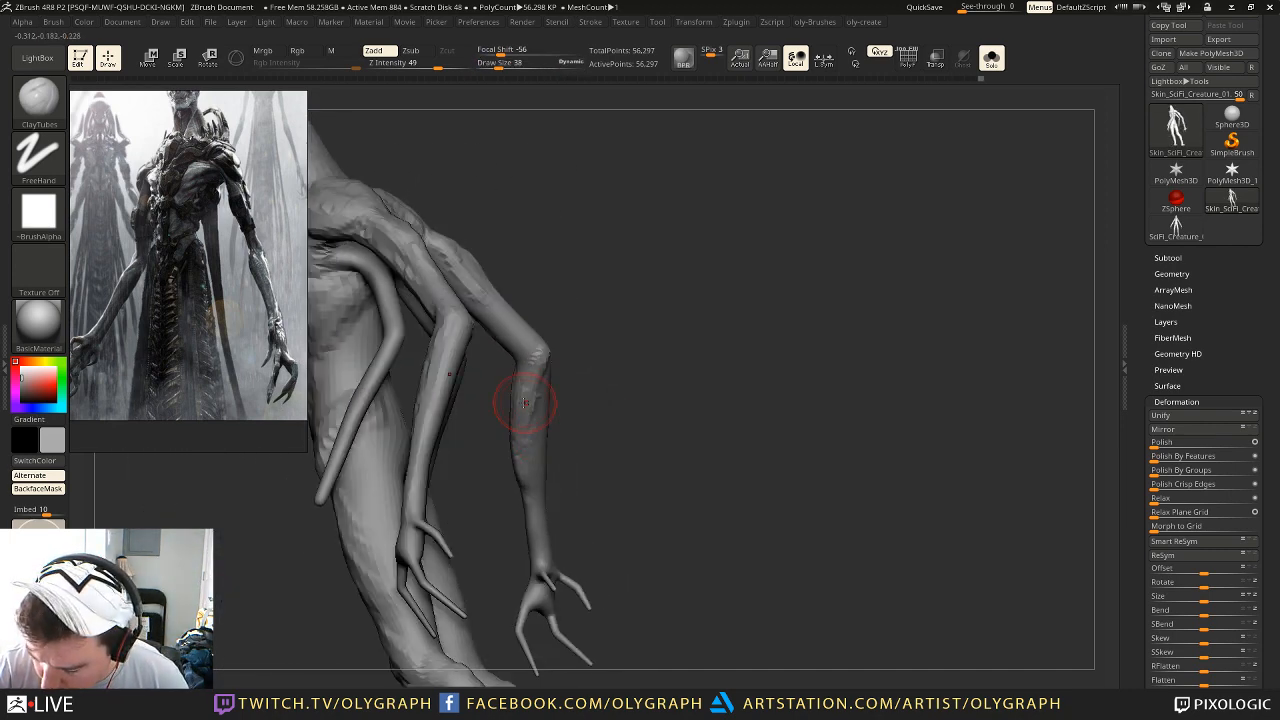
pyautogui.moveTo(509, 449)
pyautogui.mouseDown()
pyautogui.moveTo(589, 271)
pyautogui.moveTo(626, 323)
pyautogui.moveTo(548, 383)
pyautogui.moveTo(548, 285)
pyautogui.moveTo(612, 290)
pyautogui.moveTo(572, 314)
pyautogui.moveTo(705, 265)
pyautogui.moveTo(766, 220)
pyautogui.moveTo(795, 228)
pyautogui.moveTo(740, 205)
pyautogui.moveTo(690, 219)
pyautogui.moveTo(709, 226)
pyautogui.moveTo(651, 200)
pyautogui.moveTo(717, 263)
pyautogui.mouseUp()
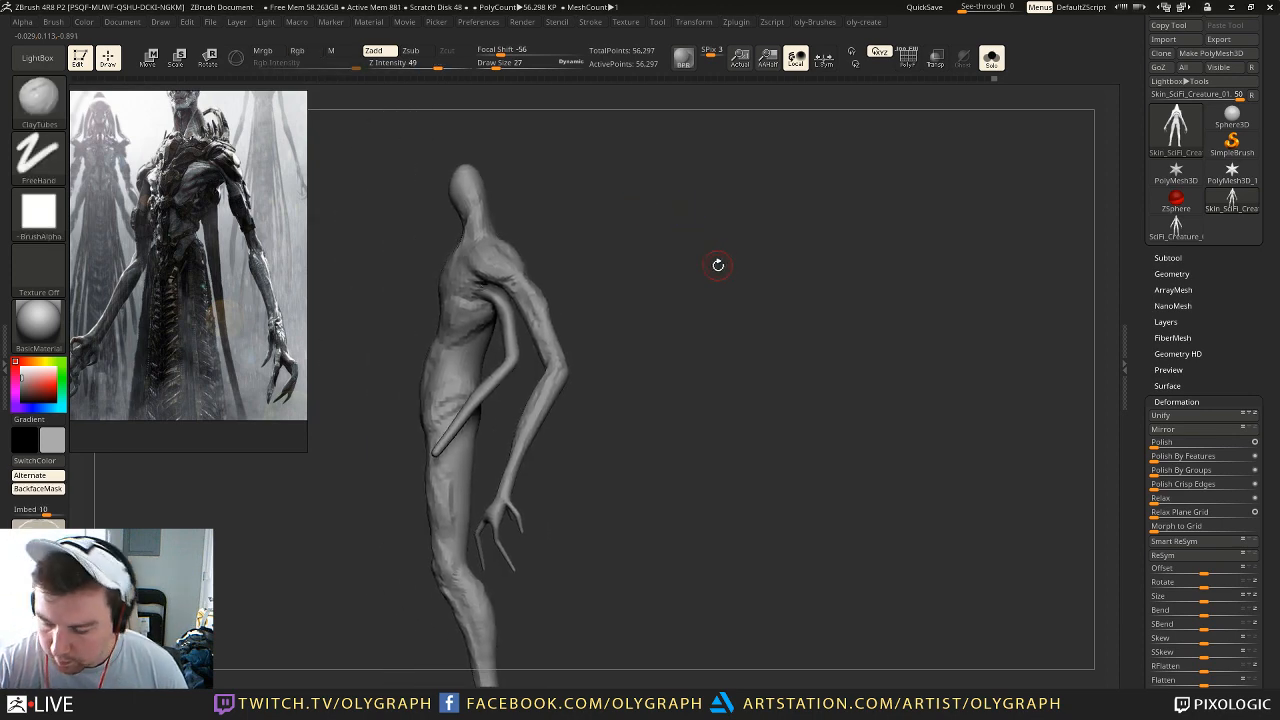
# Step: Reshape the shoulder, upper arm and forearm profile from the side with the Move brush at Draw Sizes 103 and 99
pyautogui.press('space')
pyautogui.click(687, 277)
pyautogui.press('s')
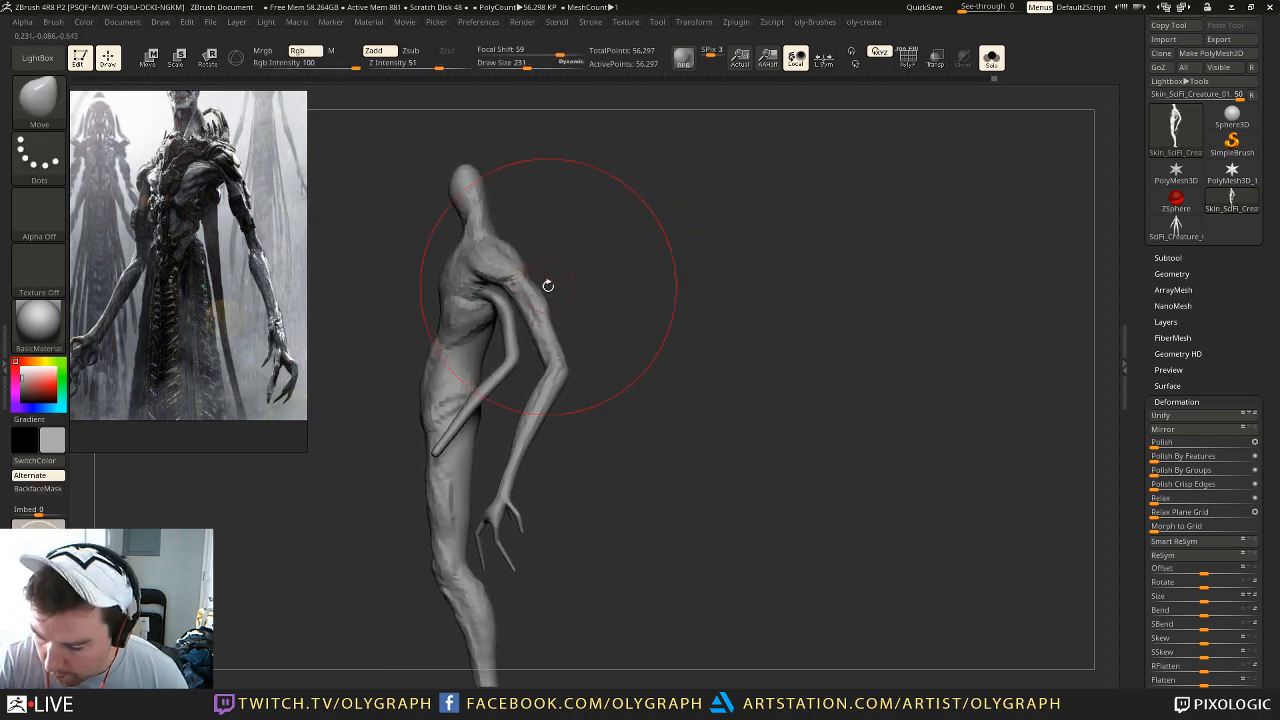
pyautogui.press('s')
pyautogui.moveTo(520, 309); pyautogui.dragTo(511, 308)
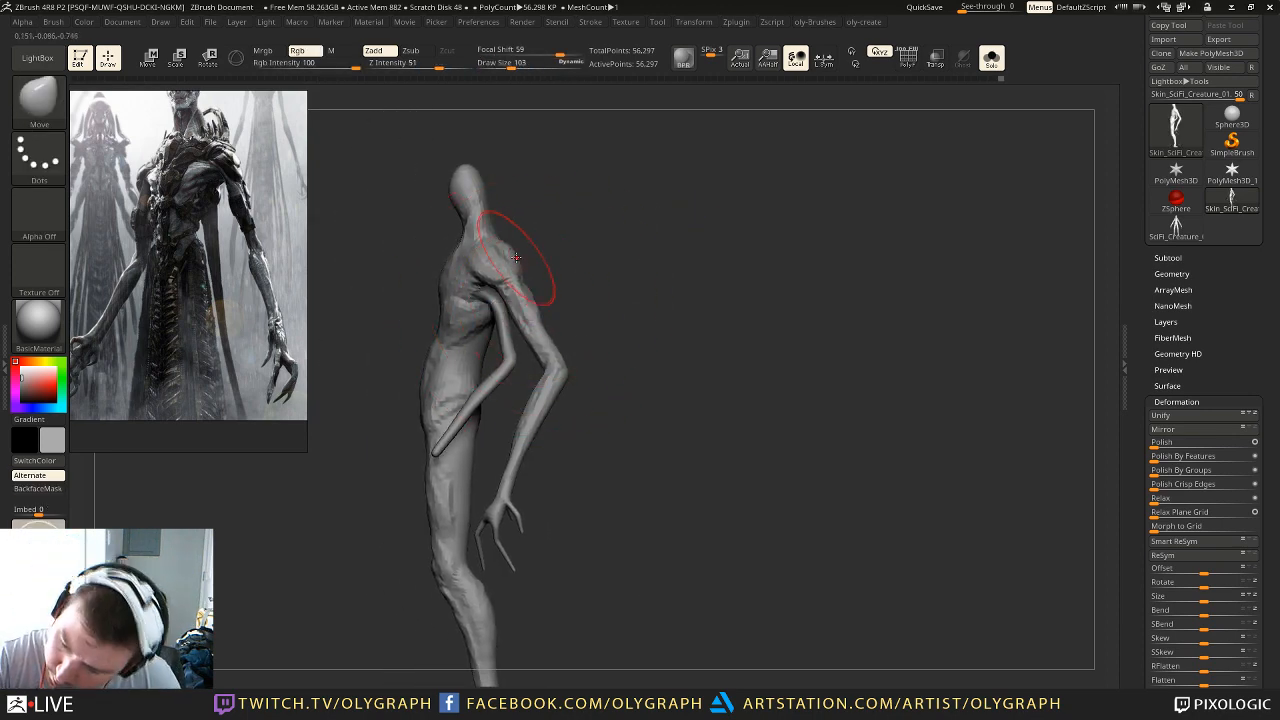
pyautogui.press('s')
pyautogui.moveTo(538, 409)
pyautogui.mouseDown()
pyautogui.moveTo(519, 450)
pyautogui.moveTo(532, 429)
pyautogui.mouseUp()
pyautogui.press('s')
pyautogui.press('s')
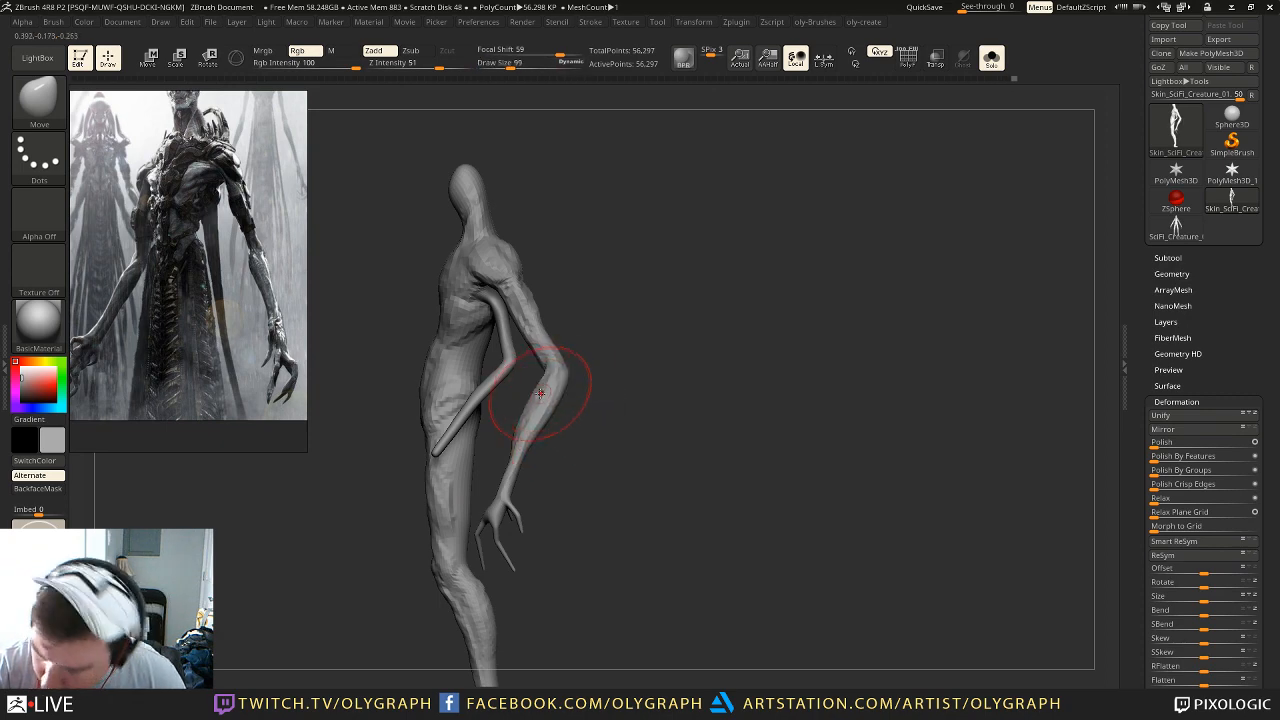
# Step: Mask everything above the thighs, stretch the legs downward to lengthen them, and clear the mask
pyautogui.moveTo(612, 370)
pyautogui.keyDown('alt'); pyautogui.mouseDown()
pyautogui.moveTo(606, 294)
pyautogui.moveTo(674, 309)
pyautogui.mouseUp(); pyautogui.keyUp('alt')
pyautogui.keyDown('alt'); pyautogui.moveTo(612, 277); pyautogui.dragTo(640, 325); pyautogui.keyUp('alt')
pyautogui.press('s')
pyautogui.moveTo(653, 269)
pyautogui.keyDown('alt'); pyautogui.mouseDown()
pyautogui.moveTo(652, 200)
pyautogui.moveTo(706, 273)
pyautogui.moveTo(690, 274)
pyautogui.moveTo(706, 231)
pyautogui.mouseUp(); pyautogui.keyUp('alt')
pyautogui.moveTo(484, 314)
pyautogui.keyDown('ctrl'); pyautogui.mouseDown()
pyautogui.moveTo(574, 566)
pyautogui.moveTo(590, 568)
pyautogui.mouseUp(); pyautogui.keyUp('ctrl')
pyautogui.keyDown('ctrl'); pyautogui.moveTo(616, 471); pyautogui.dragTo(552, 568); pyautogui.keyUp('ctrl')
pyautogui.hotkey('ctrl', 'z')
pyautogui.keyDown('ctrl'); pyautogui.click(588, 371); pyautogui.keyUp('ctrl')
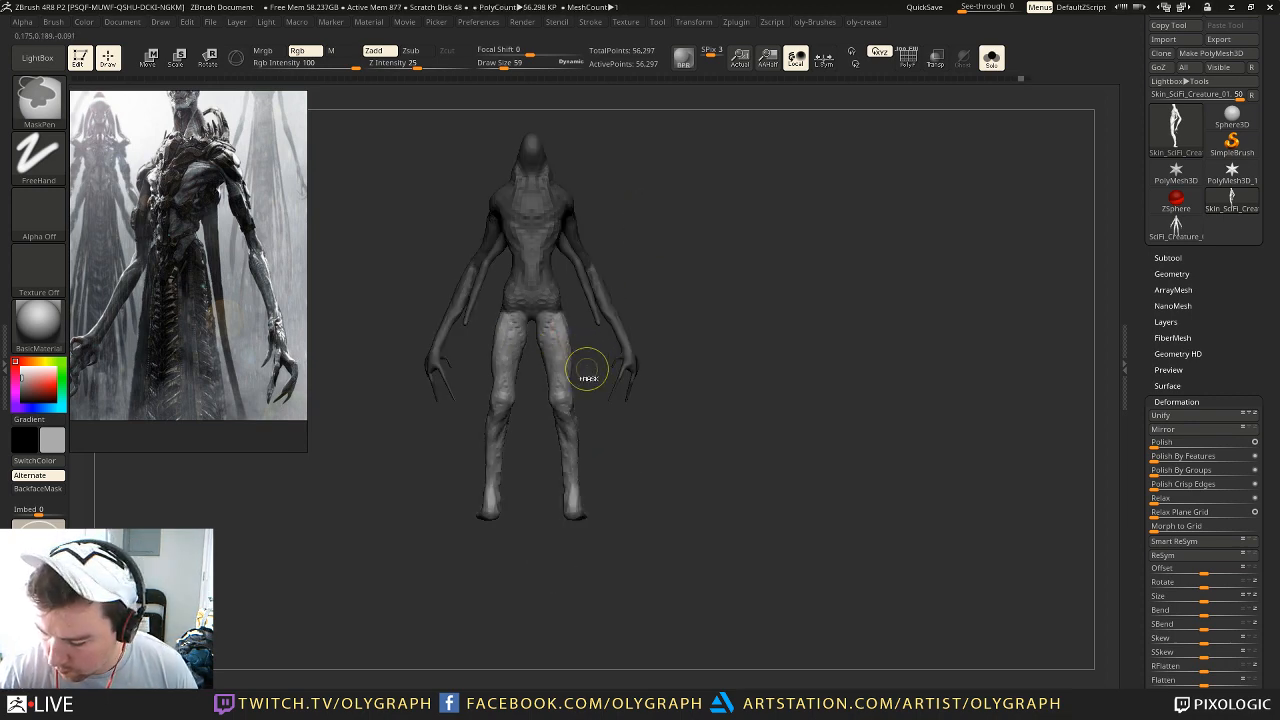
pyautogui.press('w')
pyautogui.moveTo(559, 314)
pyautogui.mouseDown()
pyautogui.moveTo(572, 569)
pyautogui.moveTo(573, 556)
pyautogui.mouseUp()
pyautogui.press('q')
pyautogui.keyDown('ctrl'); pyautogui.moveTo(678, 348); pyautogui.dragTo(700, 366); pyautogui.keyUp('ctrl')
# Step: Adjust the outline of the thighs from the front with the Move brush at Draw Size 161
pyautogui.press('s')
pyautogui.moveTo(540, 420)
pyautogui.mouseDown()
pyautogui.moveTo(570, 408)
pyautogui.moveTo(504, 415)
pyautogui.moveTo(492, 377)
pyautogui.mouseUp()
pyautogui.press('s')
pyautogui.press('s')
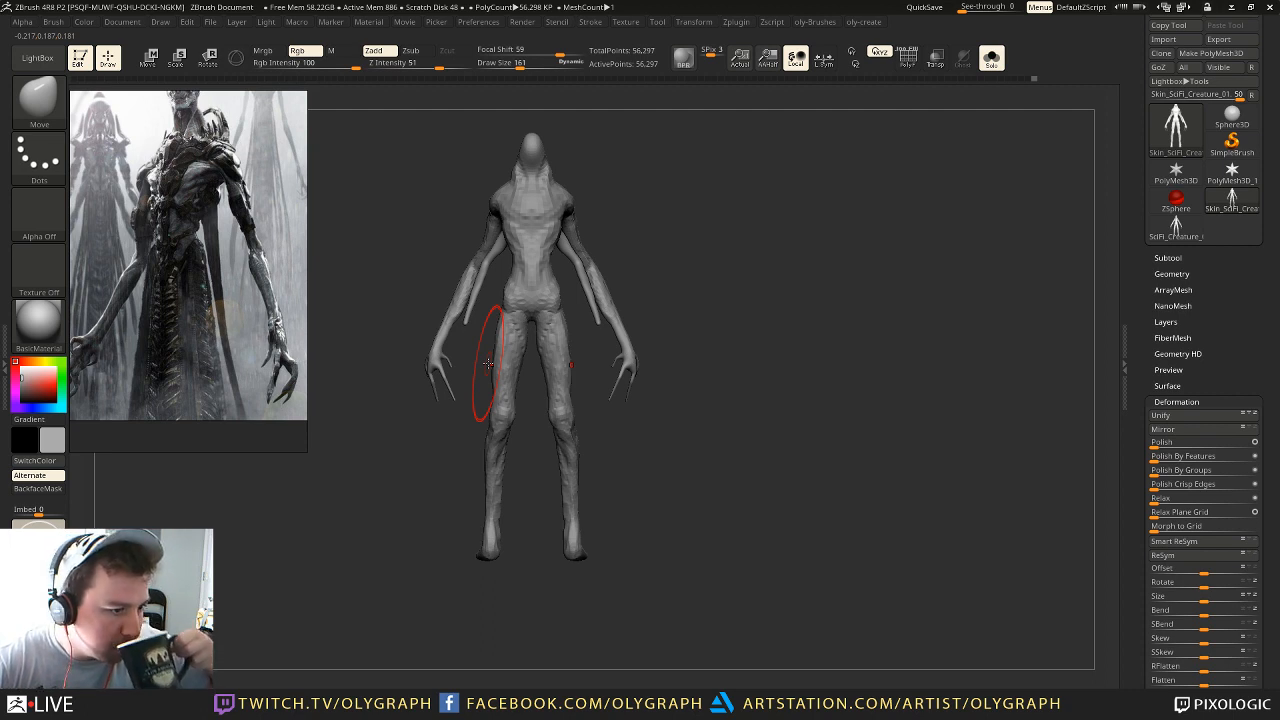
# Step: Reposition the reference image to examine the creature's head and upper body
pyautogui.moveTo(703, 234); pyautogui.dragTo(727, 353)
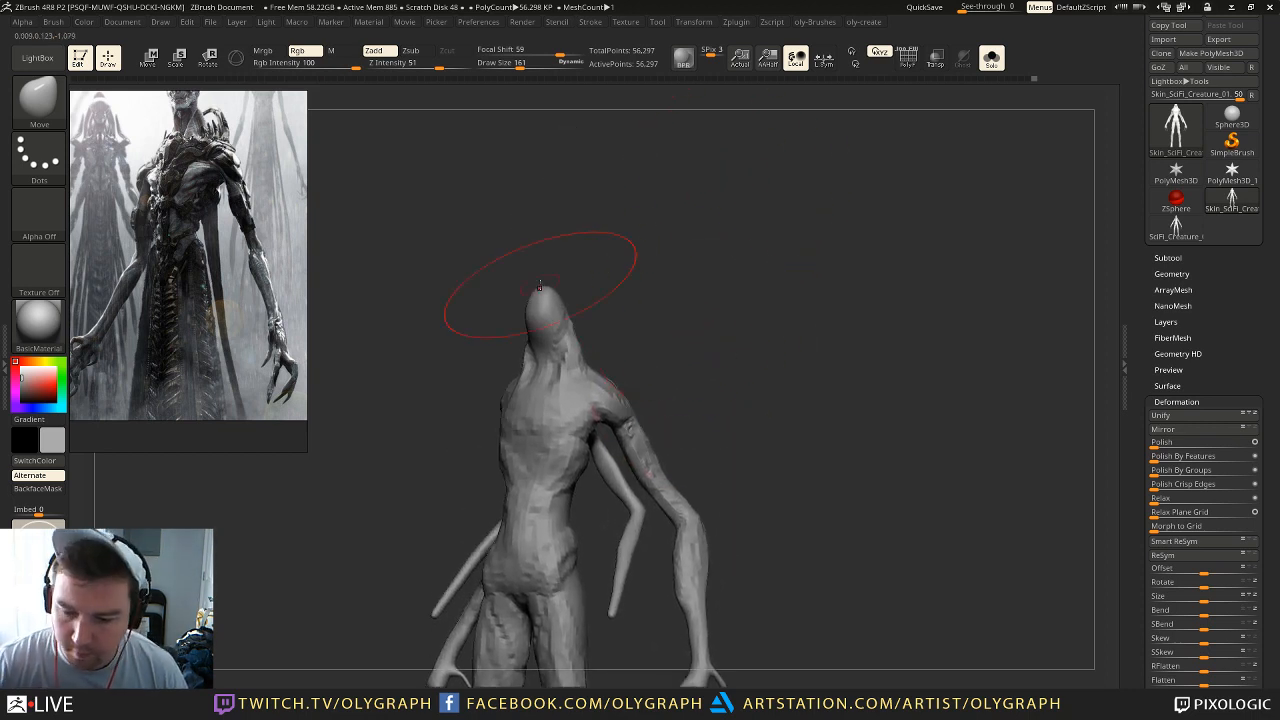
pyautogui.moveTo(149, 176); pyautogui.dragTo(148, 230, button='middle')
pyautogui.scroll(1, 156, 224)
pyautogui.moveTo(606, 252)
pyautogui.mouseDown()
pyautogui.moveTo(620, 251)
pyautogui.moveTo(650, 165)
pyautogui.mouseUp()
pyautogui.moveTo(650, 165); pyautogui.dragTo(686, 246)
# Step: Block in the face and the side of the skull with ClayTubes at Draw Sizes 19 and 33
pyautogui.press('b')
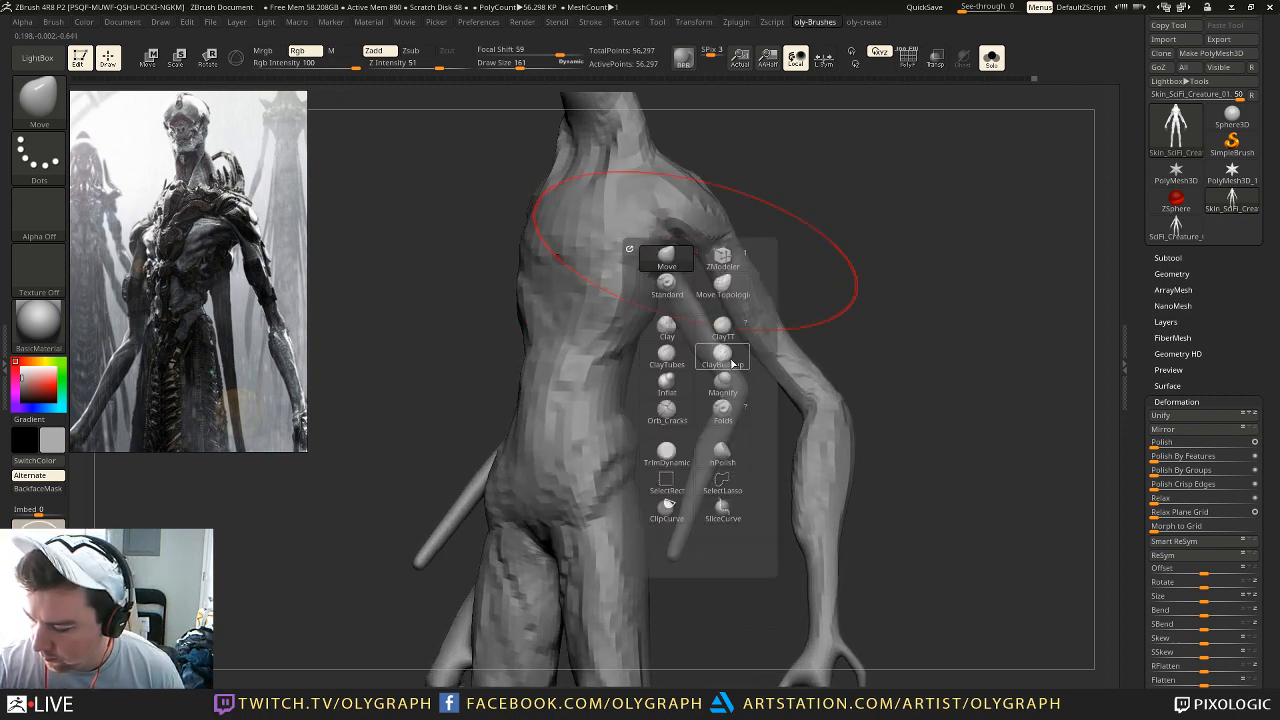
pyautogui.click(732, 362)
pyautogui.keyDown('alt'); pyautogui.moveTo(828, 176); pyautogui.dragTo(789, 450); pyautogui.keyUp('alt')
pyautogui.press('s')
pyautogui.moveTo(572, 324)
pyautogui.mouseDown()
pyautogui.moveTo(555, 322)
pyautogui.moveTo(575, 323)
pyautogui.moveTo(532, 350)
pyautogui.mouseUp()
pyautogui.press('s')
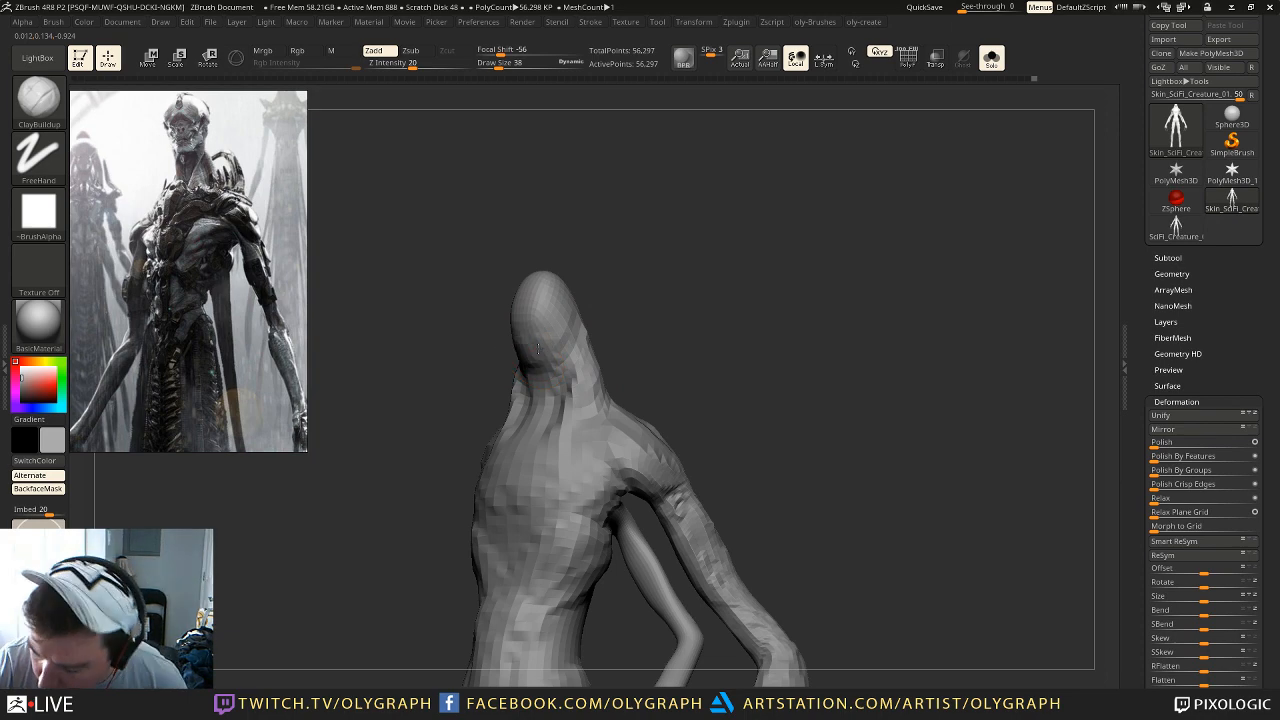
pyautogui.press('b')
pyautogui.press('c')
pyautogui.press('t')
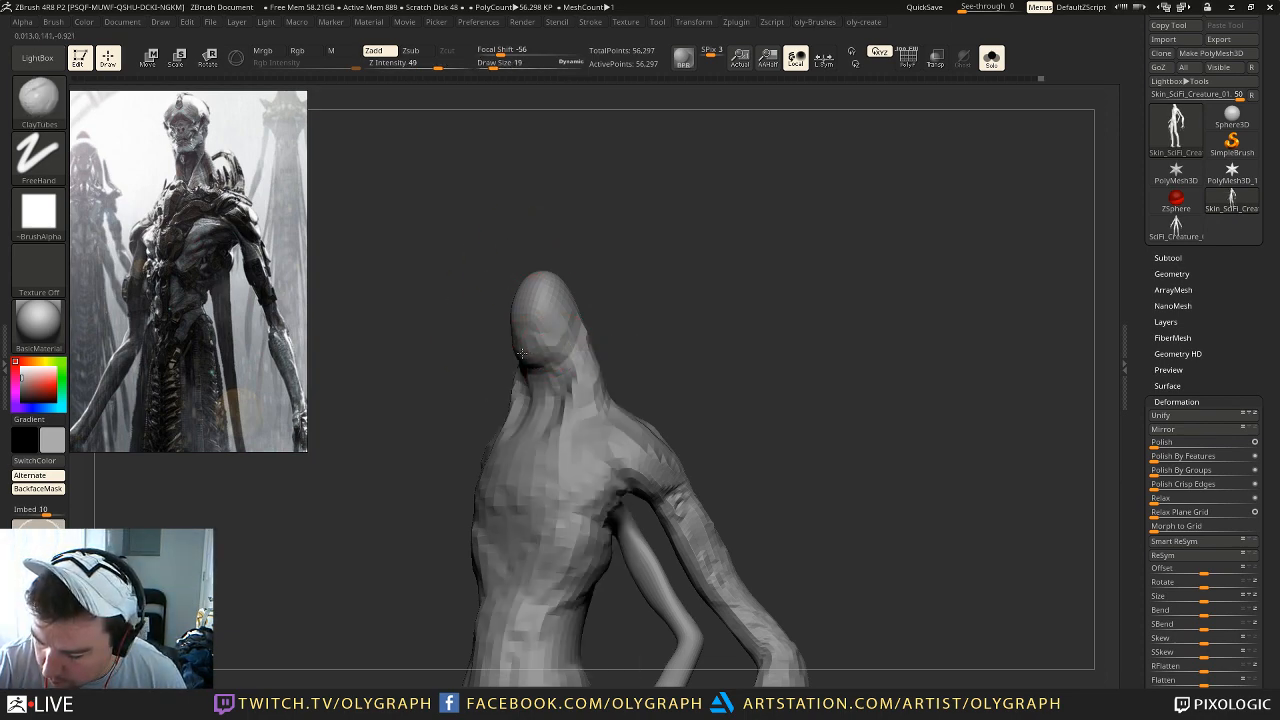
pyautogui.press('s')
pyautogui.moveTo(583, 312); pyautogui.dragTo(588, 309)
pyautogui.moveTo(655, 277); pyautogui.dragTo(626, 284)
pyautogui.press('s')
pyautogui.moveTo(626, 286); pyautogui.dragTo(597, 252)
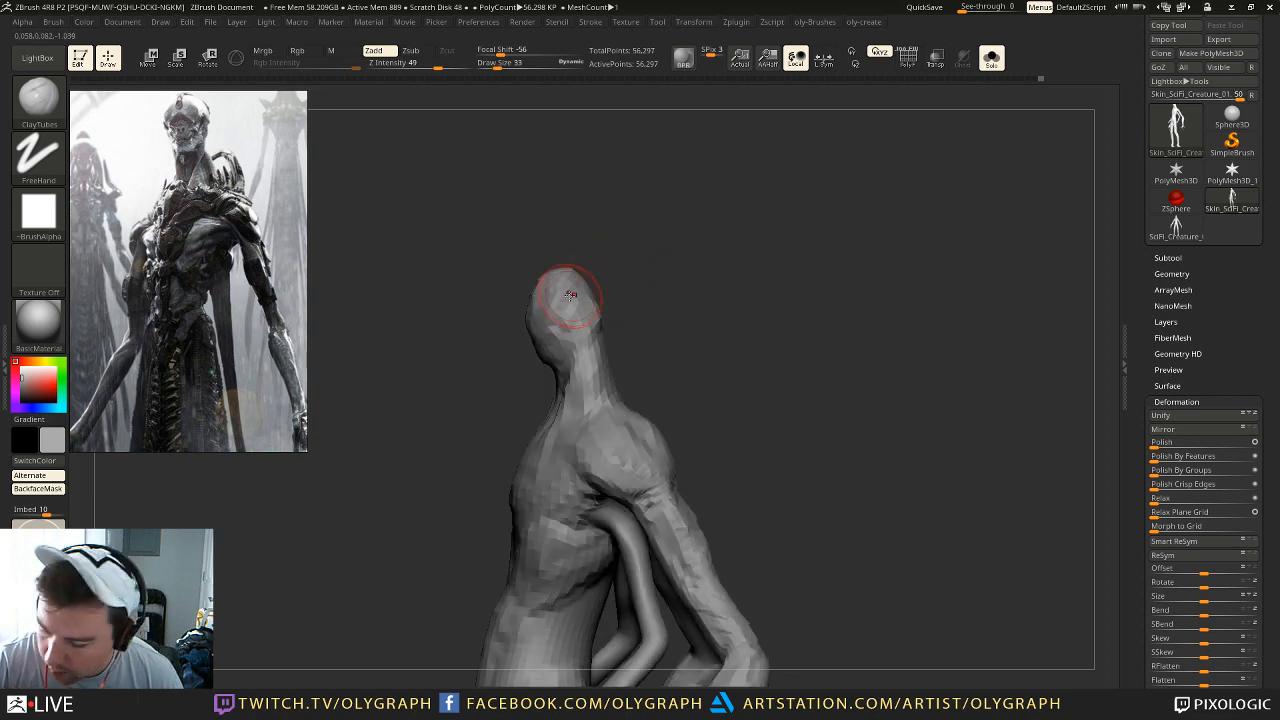
# Step: Reshape the face, skull and neck from several angles with the Move brush, starting at Draw Size 52
pyautogui.press('b')
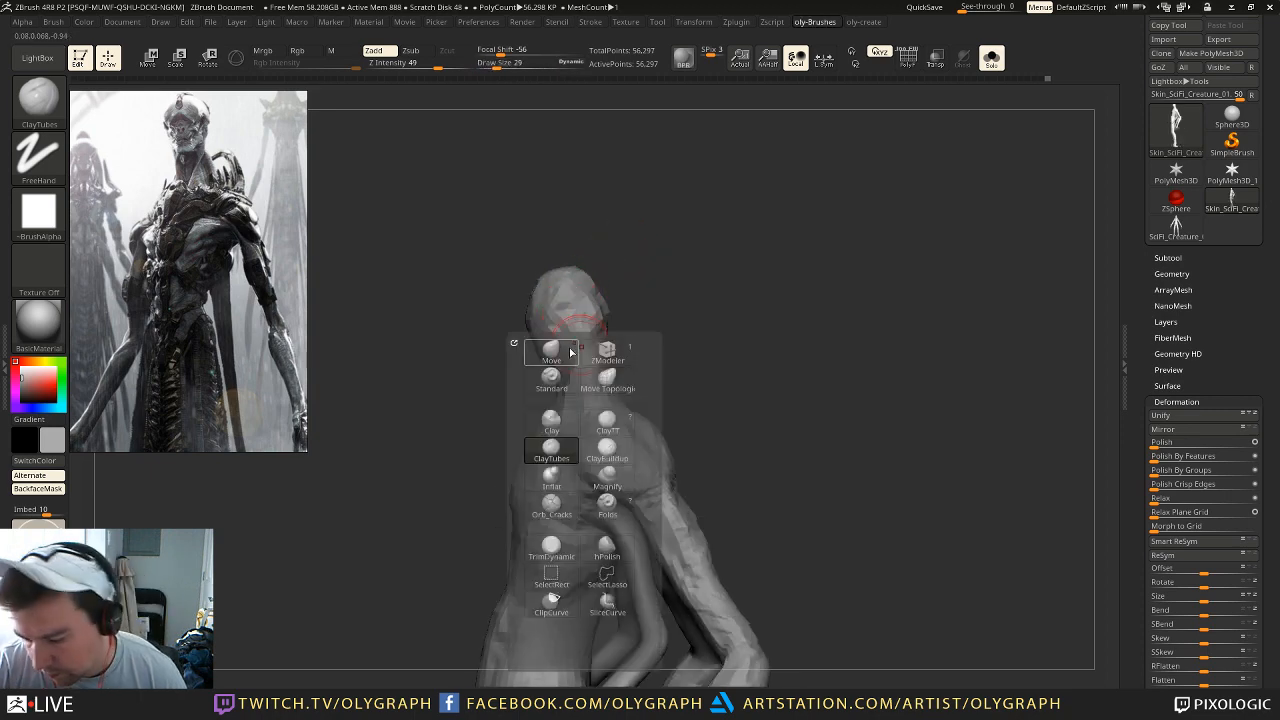
pyautogui.press('m')
pyautogui.press('v')
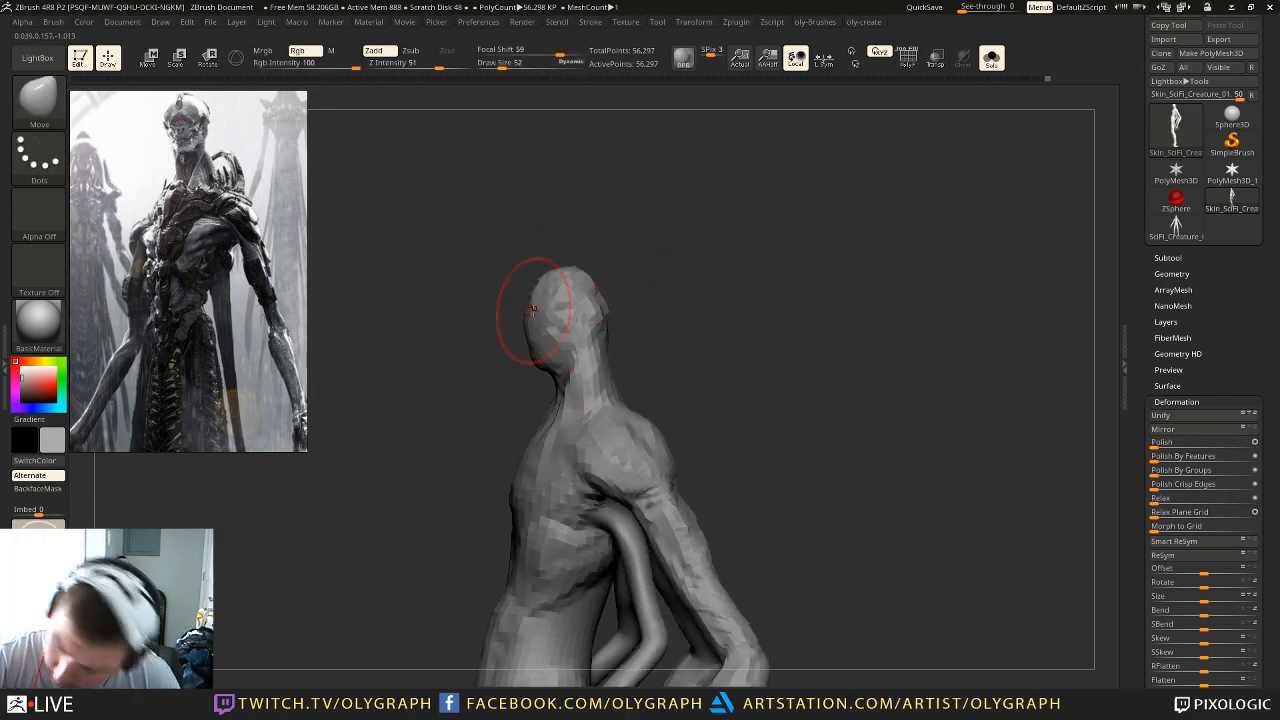
pyautogui.moveTo(519, 356); pyautogui.dragTo(515, 360)
pyautogui.press('s')
pyautogui.moveTo(546, 308)
pyautogui.mouseDown()
pyautogui.moveTo(526, 306)
pyautogui.moveTo(548, 287)
pyautogui.mouseUp()
pyautogui.press('s')
pyautogui.press('s')
pyautogui.moveTo(637, 268)
pyautogui.mouseDown()
pyautogui.moveTo(683, 266)
pyautogui.moveTo(656, 272)
pyautogui.moveTo(609, 325)
pyautogui.mouseUp()
pyautogui.press('s')
pyautogui.moveTo(608, 323)
pyautogui.mouseDown()
pyautogui.moveTo(597, 323)
pyautogui.moveTo(612, 323)
pyautogui.moveTo(606, 350)
pyautogui.mouseUp()
pyautogui.press('s')
pyautogui.moveTo(585, 352); pyautogui.dragTo(545, 390)
pyautogui.moveTo(594, 316)
pyautogui.mouseDown()
pyautogui.moveTo(631, 317)
pyautogui.moveTo(650, 335)
pyautogui.mouseUp()
pyautogui.press('s')
pyautogui.moveTo(637, 335); pyautogui.dragTo(593, 180)
pyautogui.moveTo(644, 284)
pyautogui.mouseDown()
pyautogui.moveTo(566, 287)
pyautogui.moveTo(637, 364)
pyautogui.moveTo(577, 277)
pyautogui.moveTo(583, 312)
pyautogui.mouseUp()
# Step: Adjust the side profile of the torso and legs with a large Move brush at Draw Sizes 329 and 345
pyautogui.press('s')
pyautogui.moveTo(479, 423)
pyautogui.mouseDown()
pyautogui.moveTo(535, 424)
pyautogui.moveTo(474, 447)
pyautogui.moveTo(480, 422)
pyautogui.mouseUp()
pyautogui.press('s')
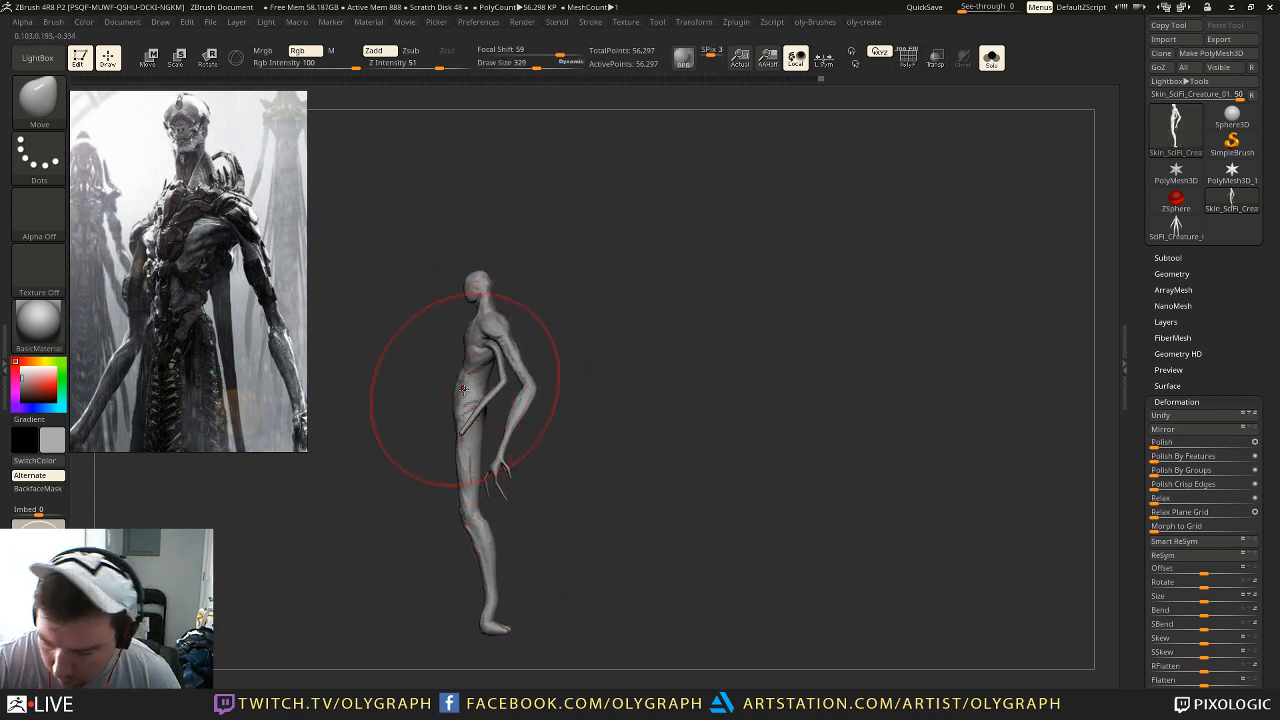
pyautogui.moveTo(470, 367); pyautogui.dragTo(463, 368)
pyautogui.press('s')
pyautogui.moveTo(461, 480); pyautogui.dragTo(475, 513)
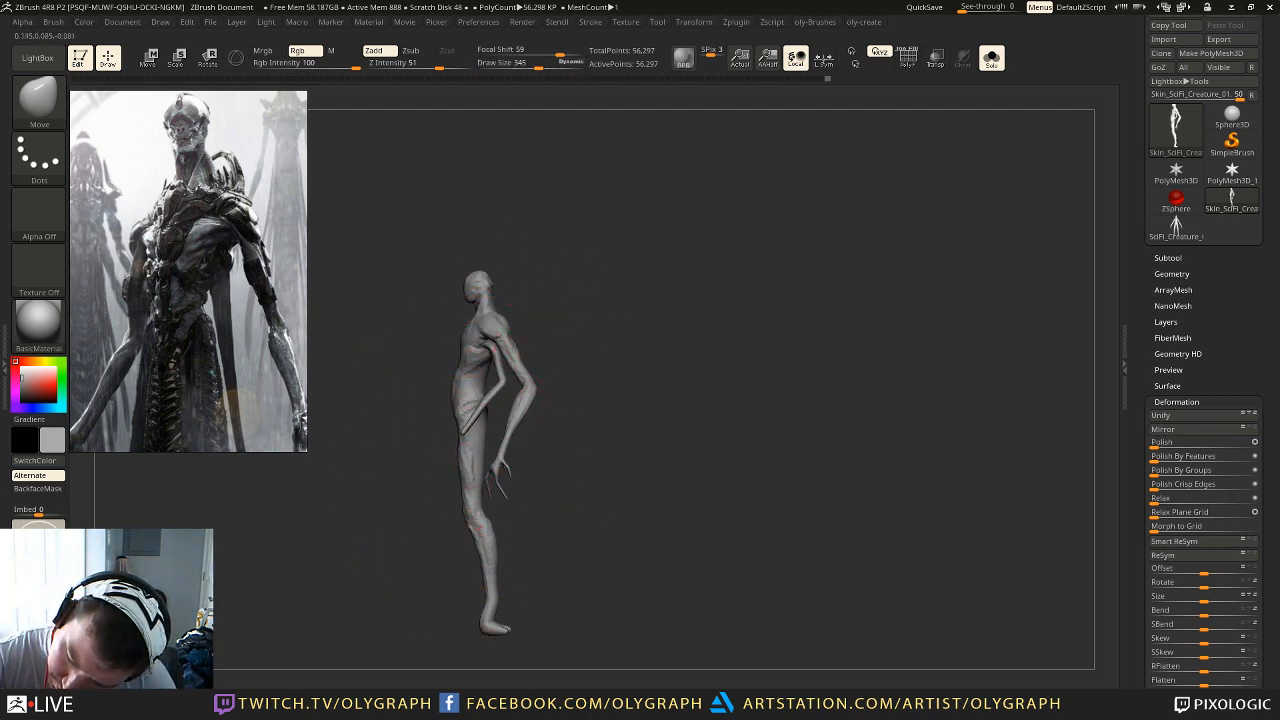
pyautogui.press('[')
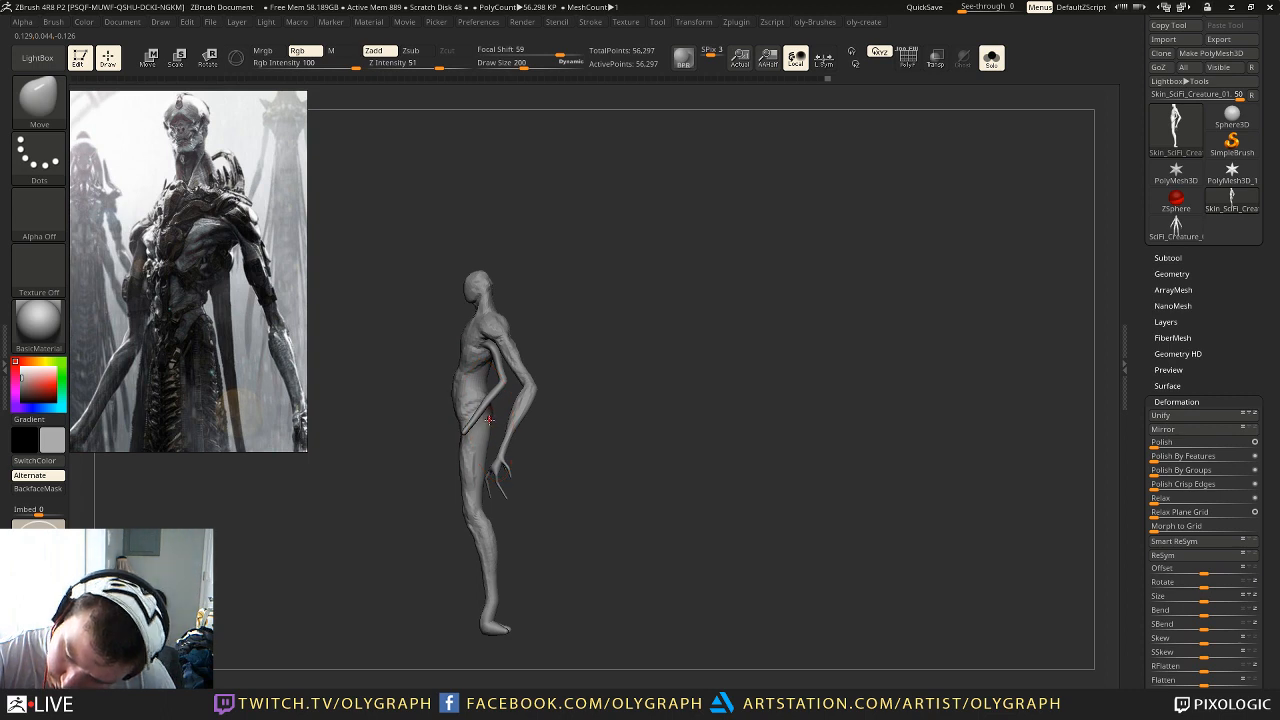
# Step: Refine the waist, hips and upper thighs from the front with the Move brush at Draw Sizes 121, 99 and 172
pyautogui.moveTo(546, 322)
pyautogui.mouseDown()
pyautogui.moveTo(620, 260)
pyautogui.moveTo(668, 273)
pyautogui.moveTo(594, 271)
pyautogui.mouseUp()
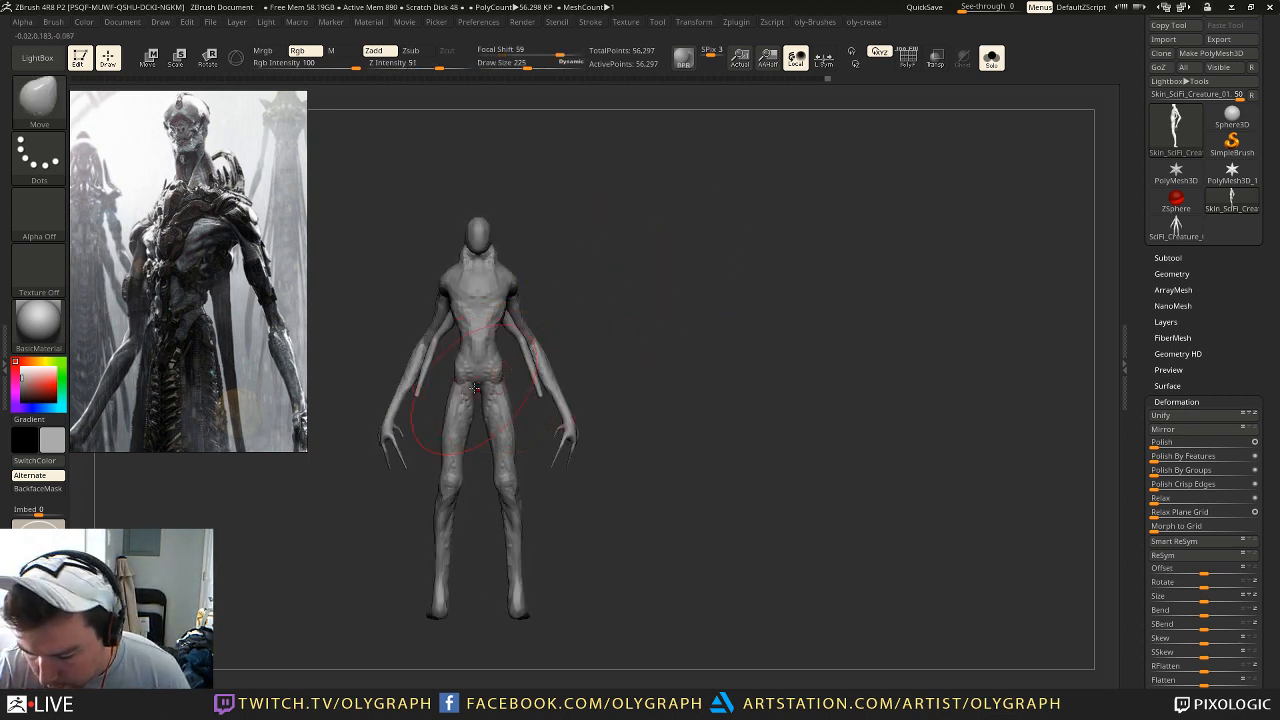
pyautogui.press('[')
pyautogui.moveTo(410, 380); pyautogui.dragTo(552, 316)
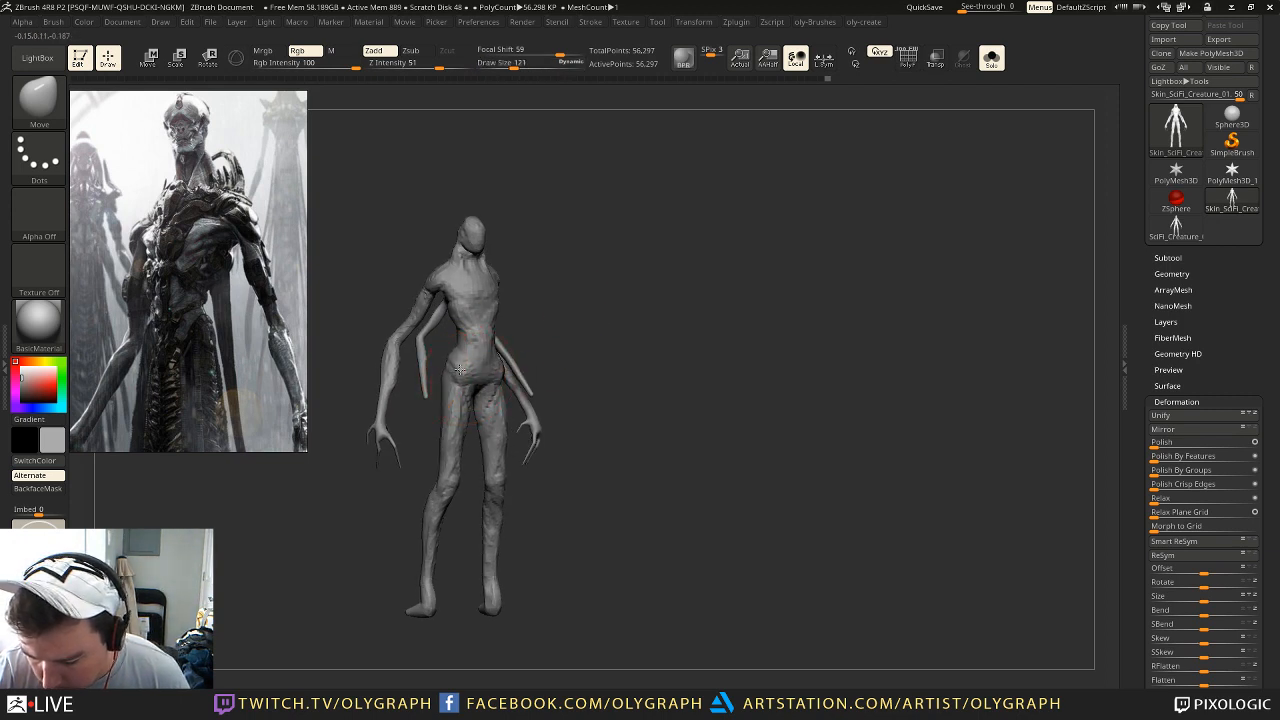
pyautogui.press('[')
pyautogui.moveTo(630, 318)
pyautogui.keyDown('shift'); pyautogui.mouseDown()
pyautogui.moveTo(551, 306)
pyautogui.moveTo(613, 257)
pyautogui.mouseUp(); pyautogui.keyUp('shift')
pyautogui.press(']')
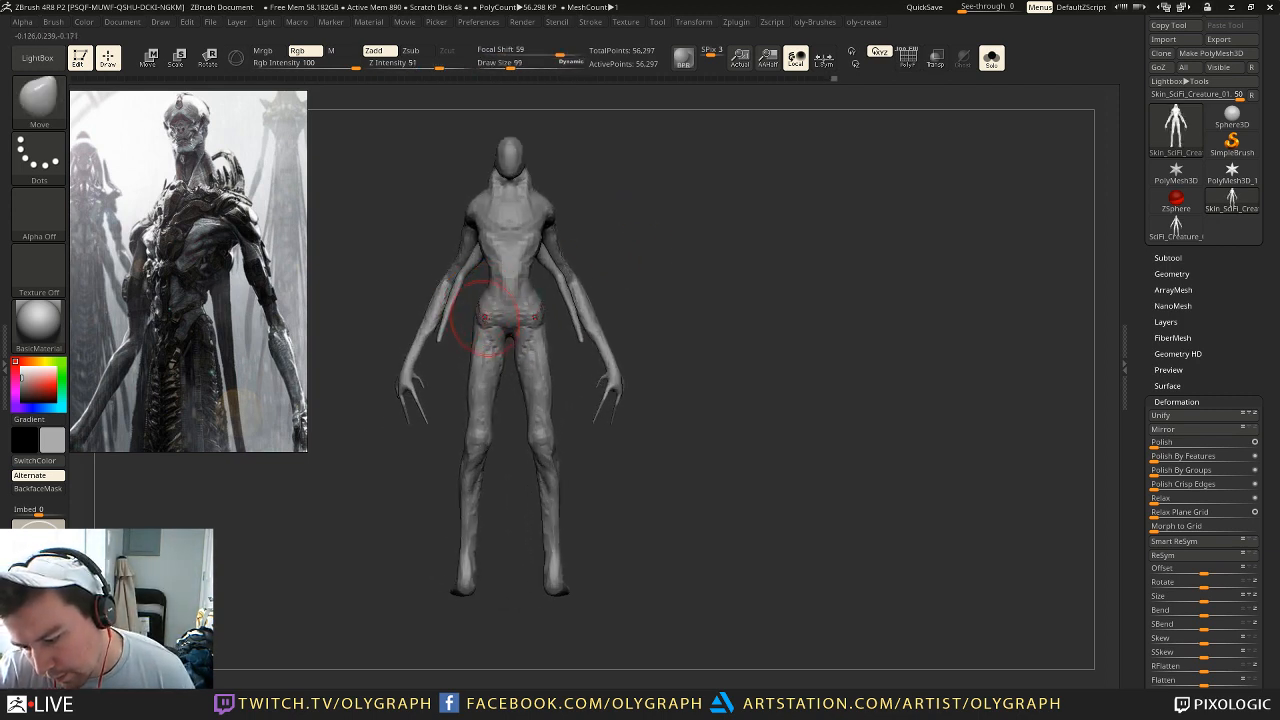
pyautogui.press(']')
pyautogui.press(']')
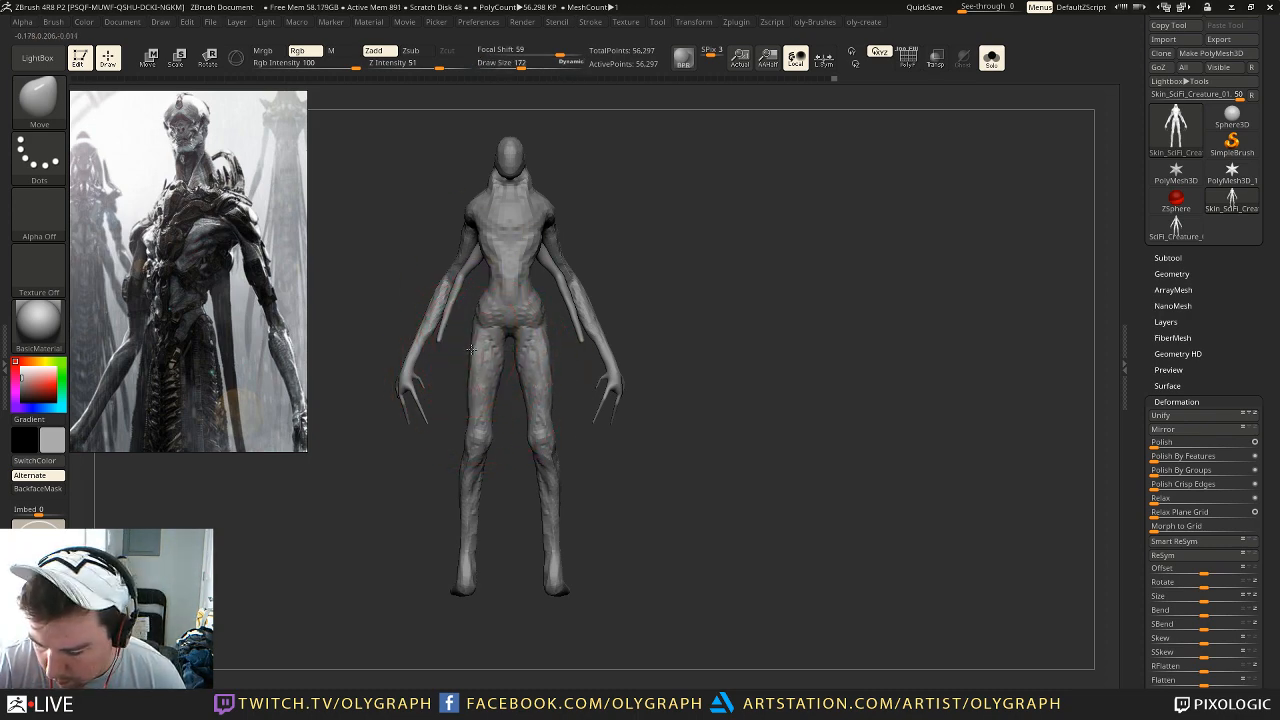
# Step: Shape the buttocks, abdomen and lower torso profile from the side with the Move brush at Draw Sizes 156 and 99
pyautogui.moveTo(659, 243)
pyautogui.keyDown('shift'); pyautogui.mouseDown()
pyautogui.moveTo(623, 246)
pyautogui.moveTo(514, 315)
pyautogui.mouseUp(); pyautogui.keyUp('shift')
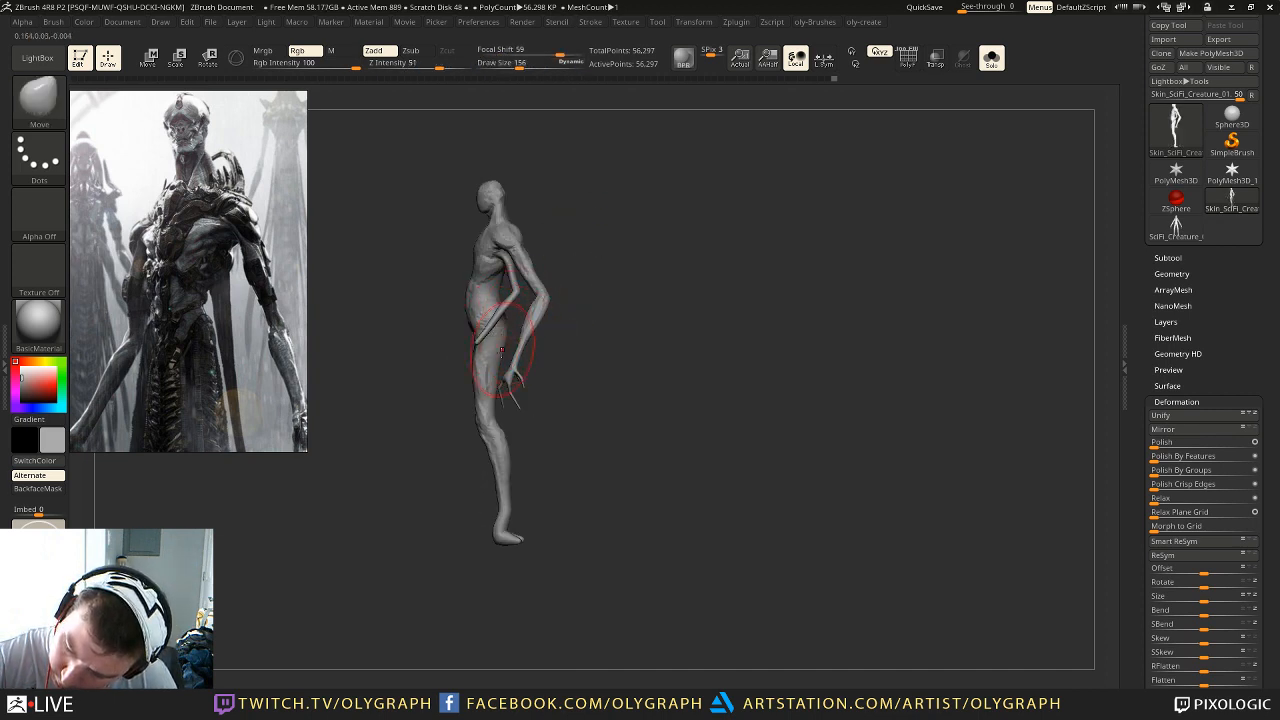
pyautogui.press('s')
pyautogui.moveTo(520, 350); pyautogui.dragTo(513, 350)
pyautogui.moveTo(589, 209)
pyautogui.keyDown('alt'); pyautogui.mouseDown()
pyautogui.moveTo(616, 266)
pyautogui.moveTo(558, 252)
pyautogui.moveTo(523, 277)
pyautogui.mouseUp(); pyautogui.keyUp('alt')
pyautogui.press('s')
pyautogui.keyDown('shift'); pyautogui.moveTo(622, 227); pyautogui.dragTo(680, 220); pyautogui.keyUp('shift')
pyautogui.press('s')
pyautogui.moveTo(584, 249); pyautogui.dragTo(603, 249)
pyautogui.press('s')
pyautogui.moveTo(497, 320); pyautogui.dragTo(474, 320)
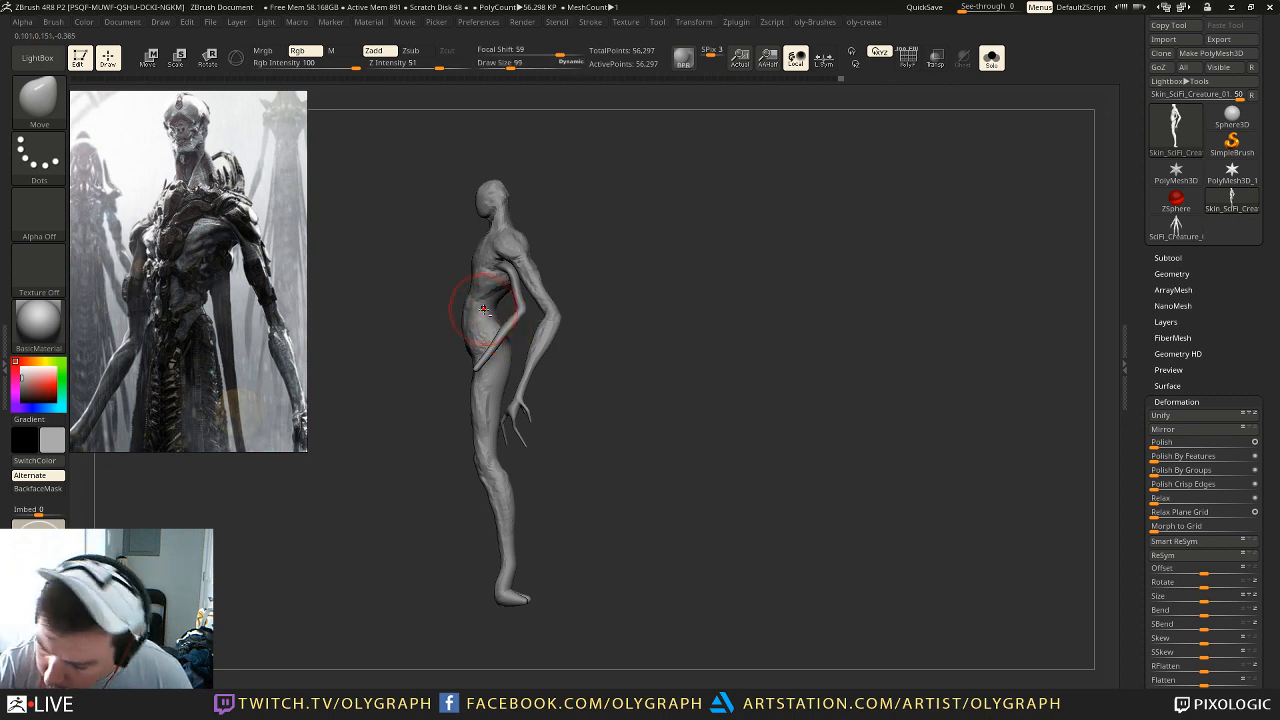
# Step: Sculpt the middle and lower back beneath the lower arms with ClayTubes
pyautogui.moveTo(668, 218)
pyautogui.mouseDown()
pyautogui.moveTo(606, 204)
pyautogui.moveTo(630, 248)
pyautogui.moveTo(757, 241)
pyautogui.moveTo(729, 203)
pyautogui.moveTo(748, 226)
pyautogui.moveTo(677, 229)
pyautogui.moveTo(663, 280)
pyautogui.moveTo(706, 323)
pyautogui.moveTo(931, 308)
pyautogui.moveTo(905, 302)
pyautogui.moveTo(852, 324)
pyautogui.mouseUp()
pyautogui.press('1')
pyautogui.click(821, 428)
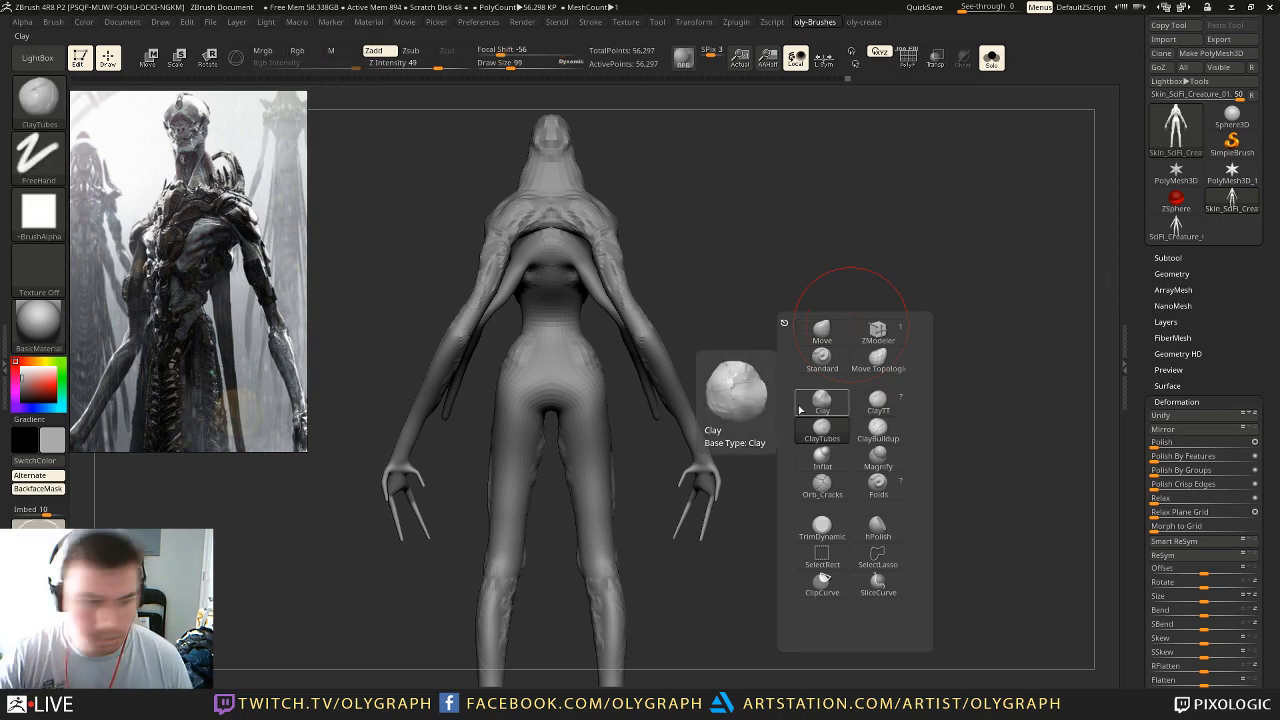
pyautogui.moveTo(663, 220)
pyautogui.mouseDown()
pyautogui.moveTo(687, 197)
pyautogui.moveTo(694, 222)
pyautogui.mouseUp()
pyautogui.press('s')
pyautogui.click(560, 269)
pyautogui.moveTo(551, 240)
pyautogui.mouseDown()
pyautogui.moveTo(558, 229)
pyautogui.moveTo(537, 284)
pyautogui.moveTo(575, 298)
pyautogui.moveTo(520, 300)
pyautogui.moveTo(545, 288)
pyautogui.moveTo(530, 312)
pyautogui.mouseUp()
pyautogui.press('s')
pyautogui.click(560, 270)
# Step: Build up the buttocks and the backs of the thighs with ClayTubes at Draw Size 27
pyautogui.press('s')
pyautogui.click(534, 360)
pyautogui.moveTo(526, 380)
pyautogui.mouseDown()
pyautogui.moveTo(548, 388)
pyautogui.moveTo(510, 414)
pyautogui.moveTo(543, 436)
pyautogui.moveTo(546, 422)
pyautogui.mouseUp()
pyautogui.press('s')
pyautogui.click(540, 384)
# Step: Define the backs of the knees and the calves with ClayTubes at Draw Size 38
pyautogui.moveTo(748, 262)
pyautogui.mouseDown()
pyautogui.moveTo(760, 249)
pyautogui.moveTo(697, 211)
pyautogui.moveTo(521, 224)
pyautogui.moveTo(706, 230)
pyautogui.moveTo(735, 161)
pyautogui.moveTo(718, 230)
pyautogui.mouseUp()
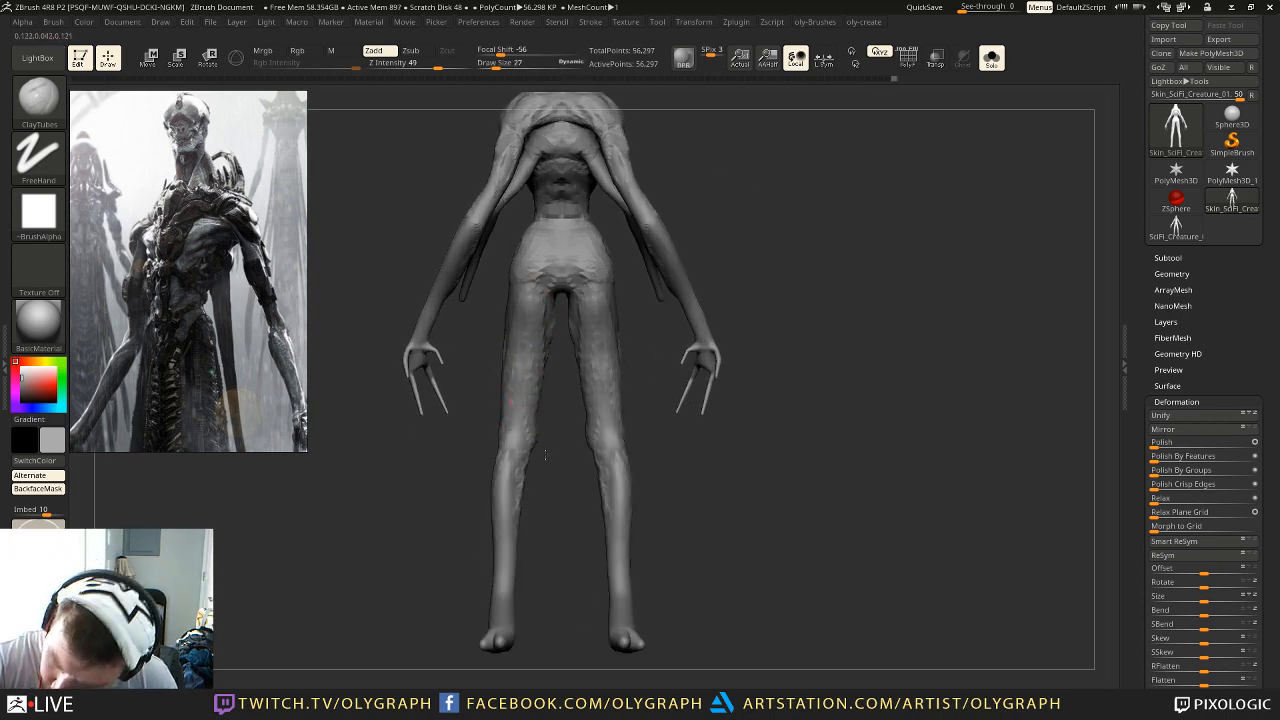
pyautogui.keyDown('alt'); pyautogui.moveTo(585, 407); pyautogui.dragTo(593, 315); pyautogui.keyUp('alt')
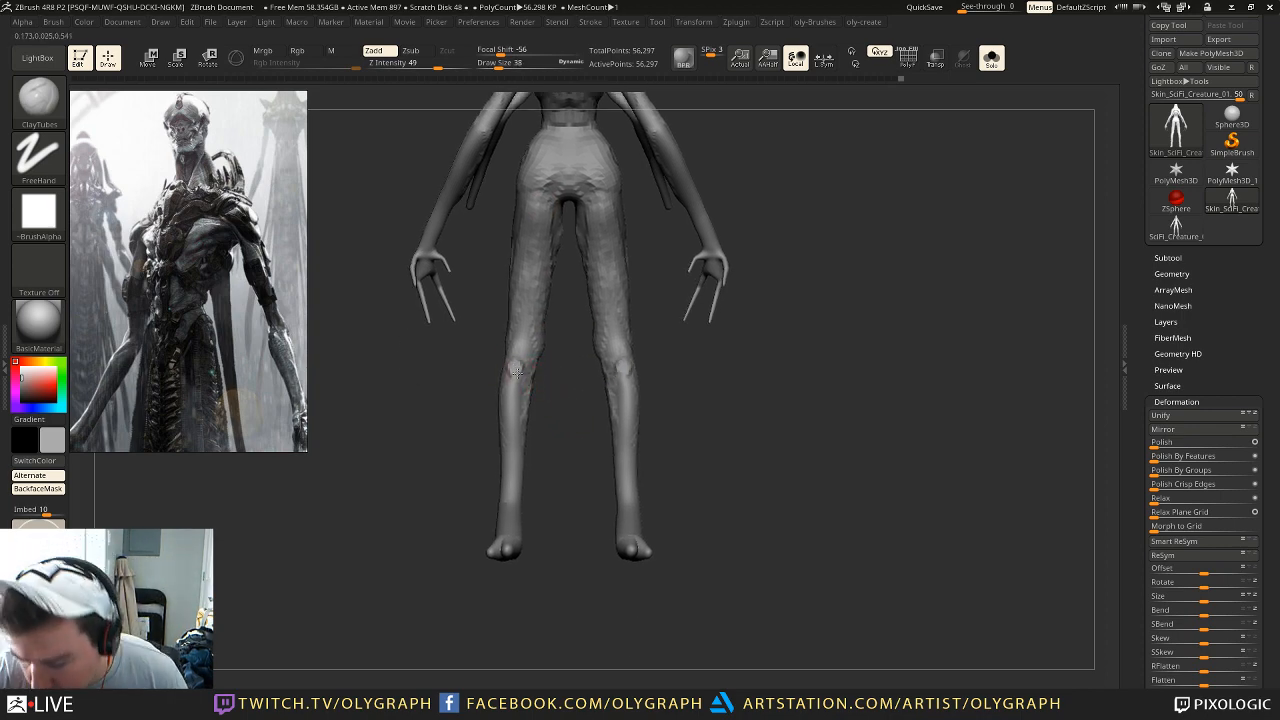
pyautogui.moveTo(499, 395); pyautogui.dragTo(518, 467)
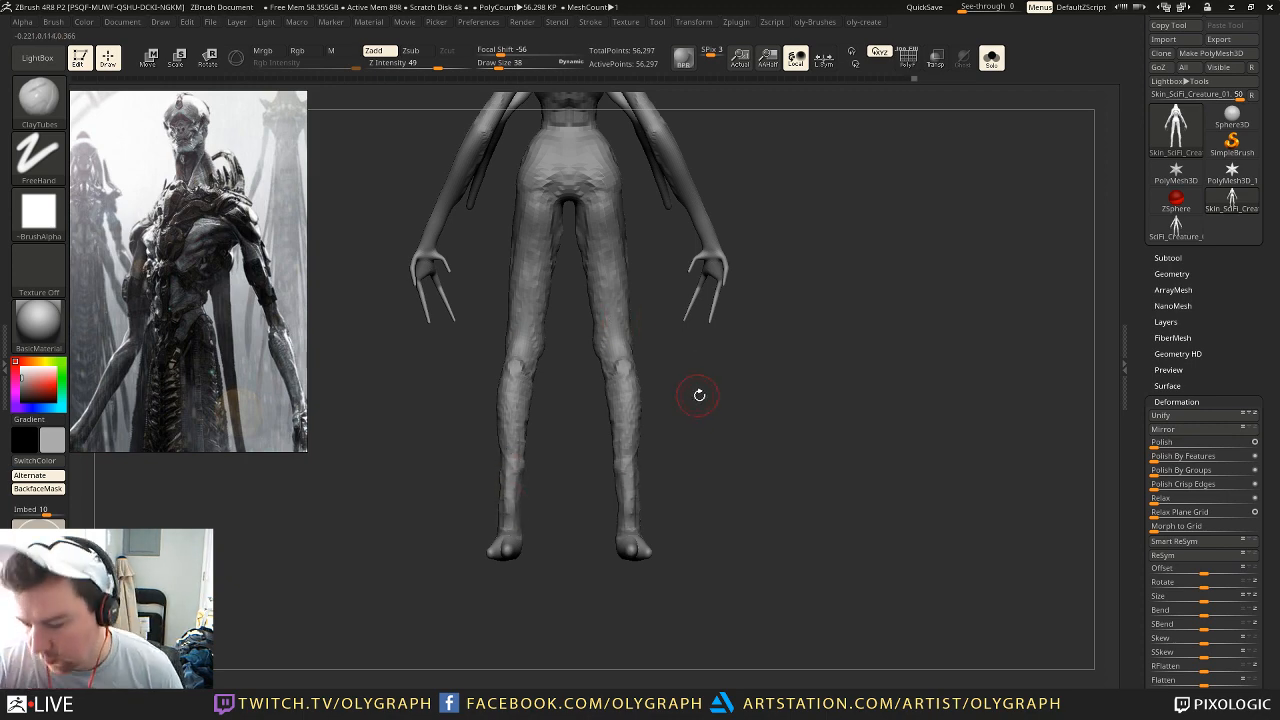
# Step: Add muscle and wrist forms to the upper pair's forearm from behind with ClayTubes at Draw Size 21
pyautogui.keyDown('alt'); pyautogui.moveTo(641, 315); pyautogui.dragTo(661, 428); pyautogui.keyUp('alt')
pyautogui.keyDown('alt'); pyautogui.moveTo(765, 290); pyautogui.dragTo(792, 266); pyautogui.keyUp('alt')
pyautogui.keyDown('alt'); pyautogui.moveTo(786, 270); pyautogui.dragTo(773, 360); pyautogui.keyUp('alt')
pyautogui.moveTo(860, 222)
pyautogui.mouseDown()
pyautogui.moveTo(785, 206)
pyautogui.moveTo(848, 192)
pyautogui.mouseUp()
pyautogui.press('s')
pyautogui.moveTo(753, 192); pyautogui.dragTo(752, 192)
pyautogui.moveTo(757, 314); pyautogui.dragTo(761, 317)
pyautogui.press('s')
pyautogui.moveTo(763, 317); pyautogui.dragTo(759, 317)
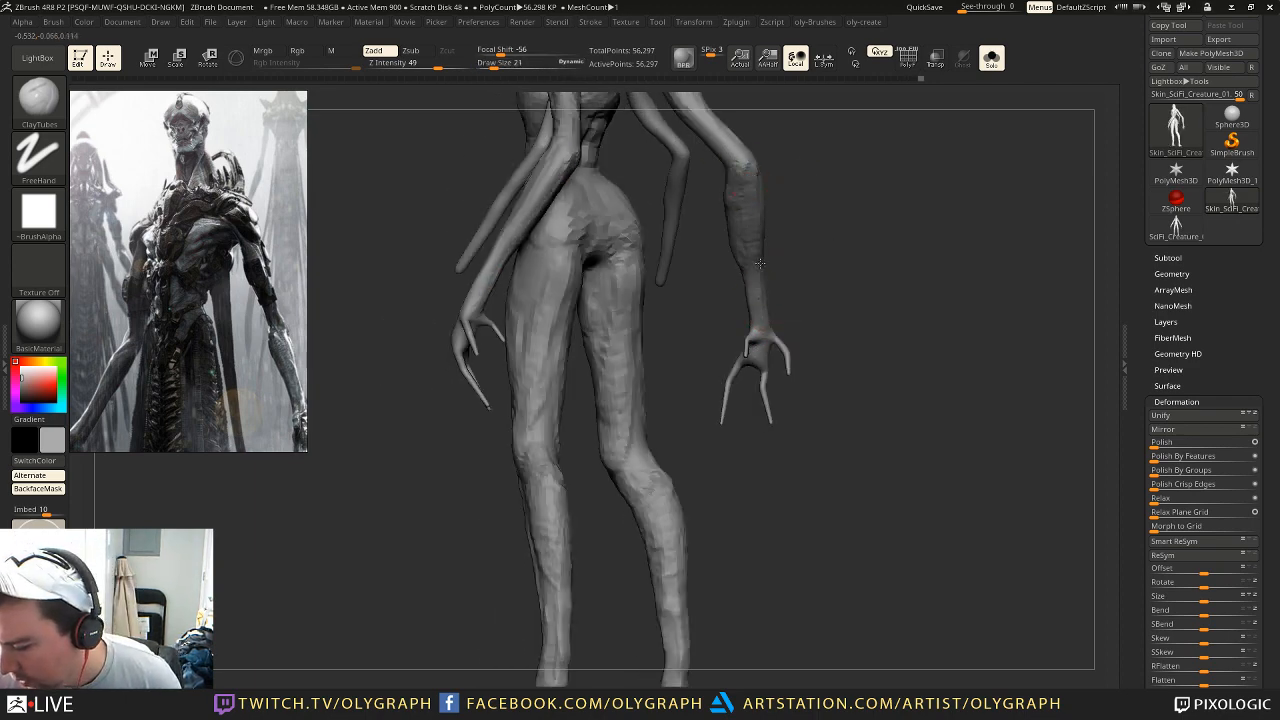
pyautogui.moveTo(803, 233)
pyautogui.mouseDown()
pyautogui.moveTo(742, 224)
pyautogui.moveTo(783, 223)
pyautogui.mouseUp()
# Step: Build up the palm and wrist of the upper pair's hand with ClayTubes at Draw Size 15
pyautogui.keyDown('alt'); pyautogui.moveTo(691, 440); pyautogui.dragTo(655, 415); pyautogui.keyUp('alt')
pyautogui.moveTo(655, 415)
pyautogui.mouseDown()
pyautogui.moveTo(592, 418)
pyautogui.moveTo(622, 435)
pyautogui.moveTo(531, 520)
pyautogui.moveTo(424, 488)
pyautogui.moveTo(470, 503)
pyautogui.mouseUp()
pyautogui.moveTo(517, 323)
pyautogui.mouseDown()
pyautogui.moveTo(501, 355)
pyautogui.moveTo(692, 373)
pyautogui.mouseUp()
pyautogui.press('s')
pyautogui.click(478, 390)
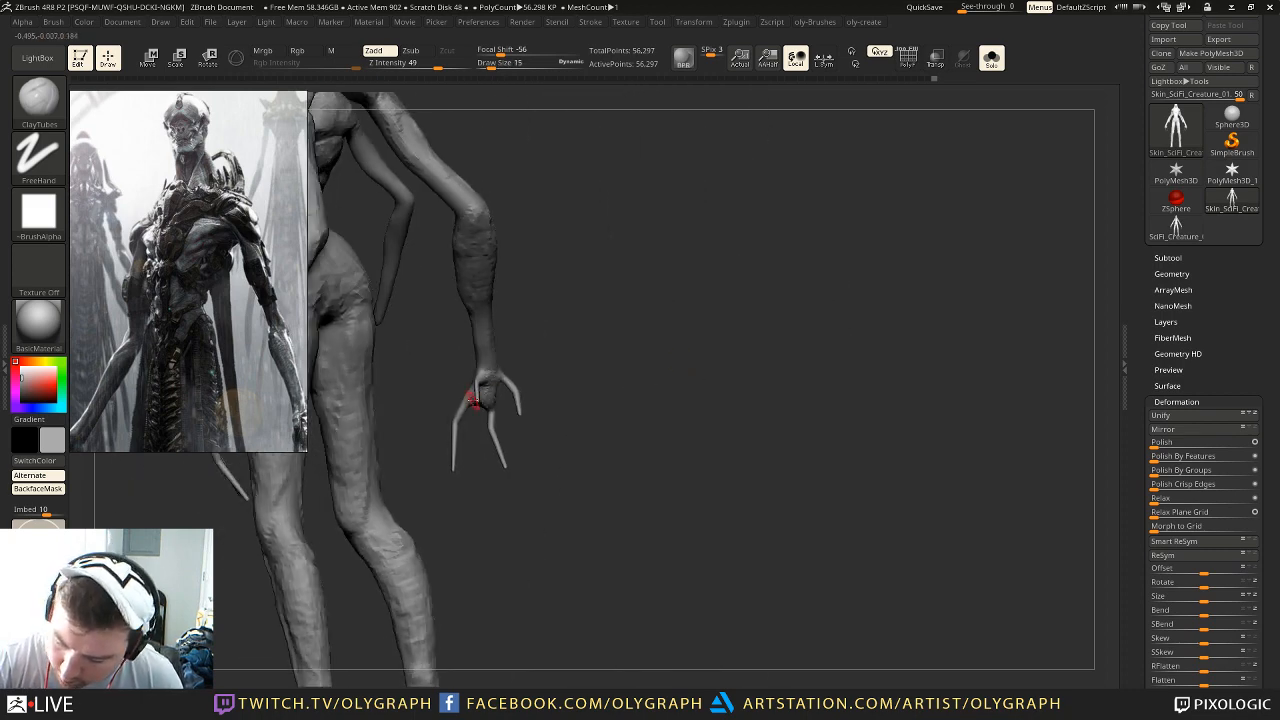
pyautogui.moveTo(530, 405)
pyautogui.mouseDown()
pyautogui.moveTo(580, 363)
pyautogui.moveTo(530, 396)
pyautogui.mouseUp()
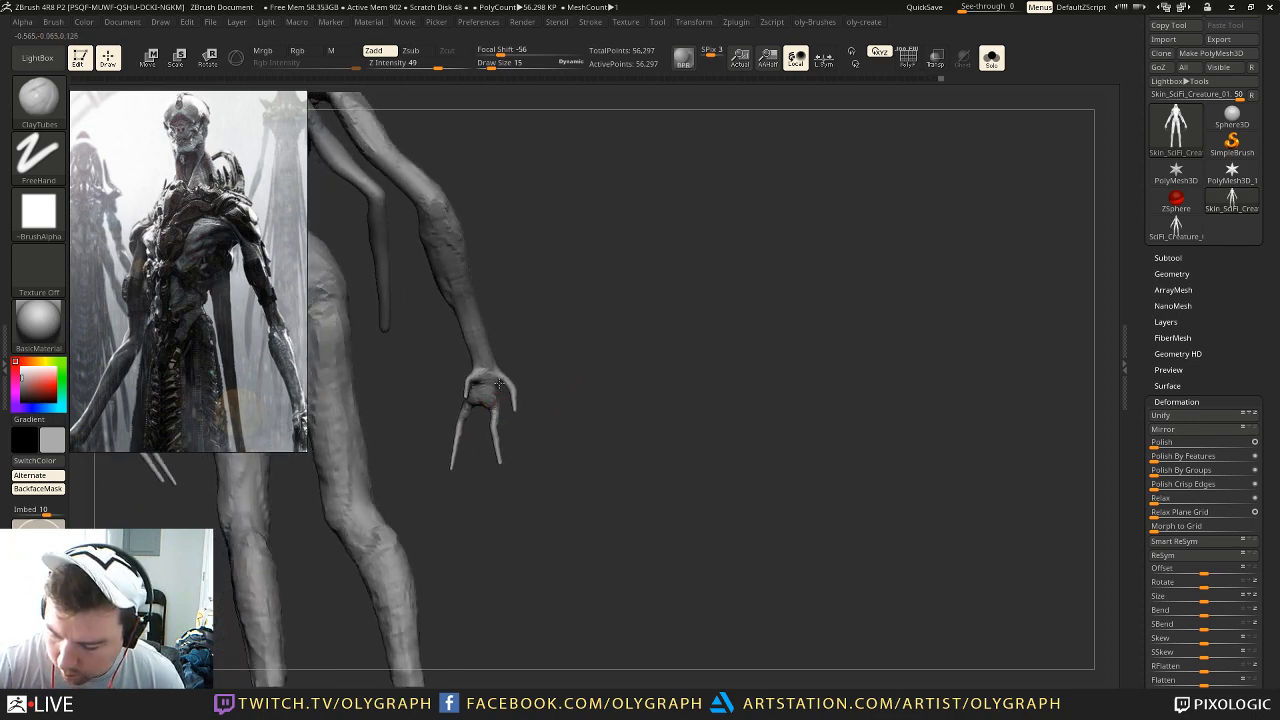
pyautogui.moveTo(536, 373)
pyautogui.mouseDown()
pyautogui.moveTo(460, 400)
pyautogui.moveTo(554, 451)
pyautogui.mouseUp()
# Step: Adjust the hips and upper thighs from the front with the Move brush at a large Draw Size
pyautogui.moveTo(680, 430)
pyautogui.keyDown('alt'); pyautogui.mouseDown()
pyautogui.moveTo(691, 308)
pyautogui.moveTo(659, 283)
pyautogui.moveTo(734, 229)
pyautogui.moveTo(694, 232)
pyautogui.moveTo(785, 229)
pyautogui.moveTo(777, 211)
pyautogui.moveTo(777, 229)
pyautogui.mouseUp(); pyautogui.keyUp('alt')
pyautogui.press('b')
pyautogui.press('m')
pyautogui.press('v')
pyautogui.press('s')
pyautogui.moveTo(576, 176)
pyautogui.mouseDown()
pyautogui.moveTo(597, 177)
pyautogui.moveTo(592, 152)
pyautogui.moveTo(629, 151)
pyautogui.moveTo(603, 147)
pyautogui.moveTo(686, 209)
pyautogui.moveTo(737, 191)
pyautogui.moveTo(699, 204)
pyautogui.mouseUp()
pyautogui.press('s')
pyautogui.press('s')
pyautogui.press('s')
pyautogui.press('s')
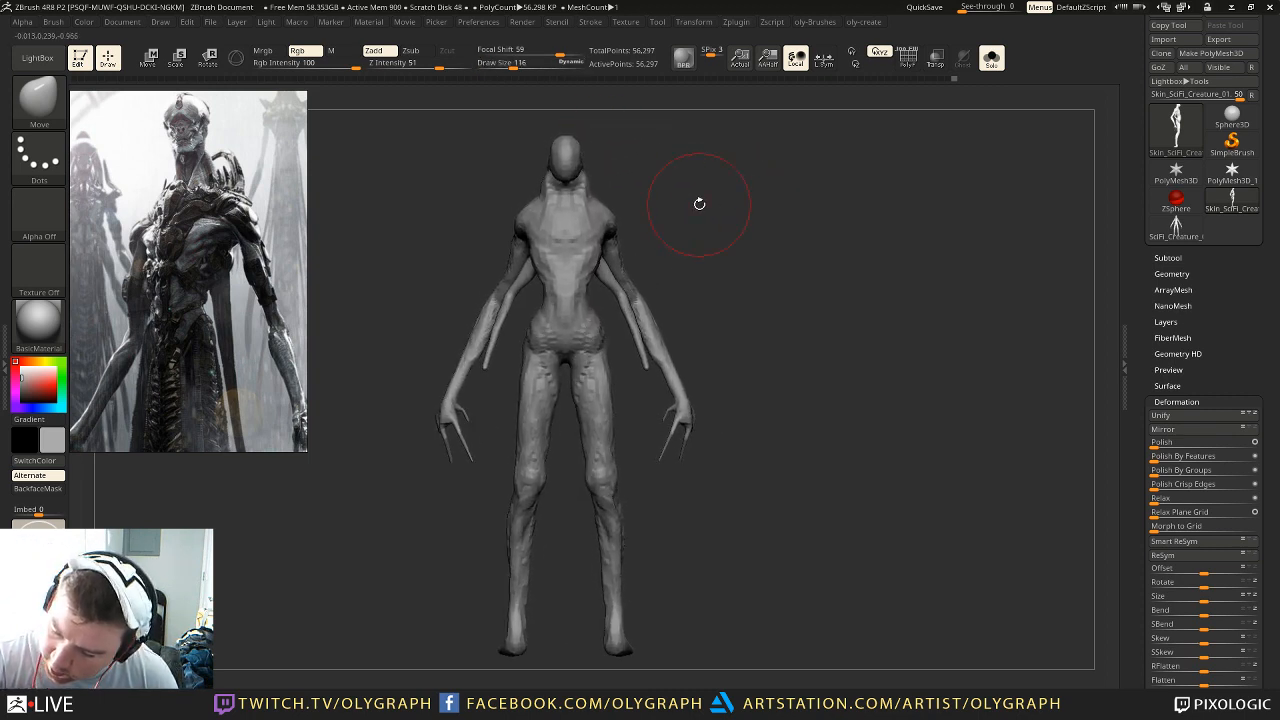
pyautogui.moveTo(540, 348); pyautogui.dragTo(545, 347)
pyautogui.press('s')
pyautogui.press('s')
pyautogui.moveTo(714, 248)
pyautogui.keyDown('alt'); pyautogui.mouseDown()
pyautogui.moveTo(720, 206)
pyautogui.moveTo(709, 207)
pyautogui.mouseUp(); pyautogui.keyUp('alt')
pyautogui.moveTo(711, 207)
pyautogui.keyDown('alt'); pyautogui.mouseDown()
pyautogui.moveTo(705, 235)
pyautogui.moveTo(708, 217)
pyautogui.moveTo(695, 220)
pyautogui.moveTo(707, 208)
pyautogui.mouseUp(); pyautogui.keyUp('alt')
pyautogui.press('s')
pyautogui.moveTo(504, 376); pyautogui.dragTo(508, 376)
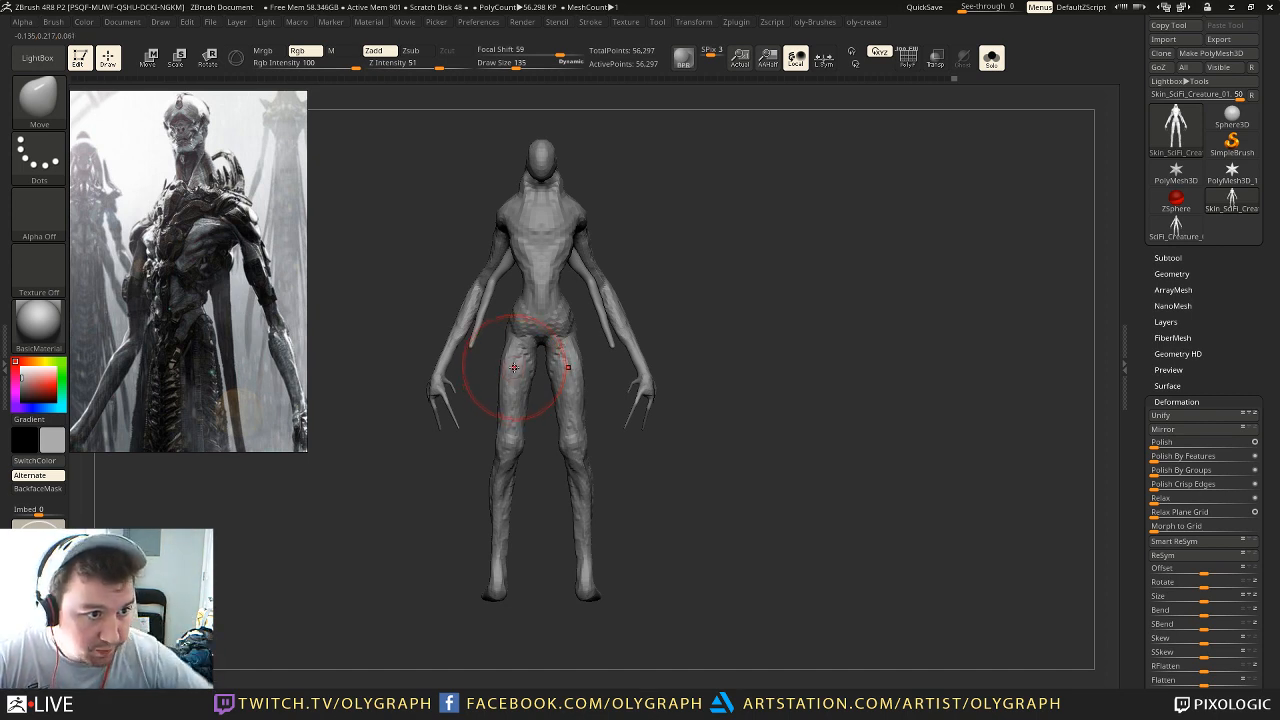
# Step: Adjust the torso profile around the chest from the side with the Move brush at Draw Size 112
pyautogui.moveTo(682, 204)
pyautogui.mouseDown()
pyautogui.moveTo(697, 222)
pyautogui.moveTo(507, 260)
pyautogui.moveTo(513, 291)
pyautogui.moveTo(508, 263)
pyautogui.moveTo(651, 205)
pyautogui.mouseUp()
pyautogui.press('s')
pyautogui.press('s')
pyautogui.press('s')
pyautogui.moveTo(651, 205)
pyautogui.mouseDown()
pyautogui.moveTo(770, 202)
pyautogui.moveTo(660, 220)
pyautogui.moveTo(618, 243)
pyautogui.mouseUp()
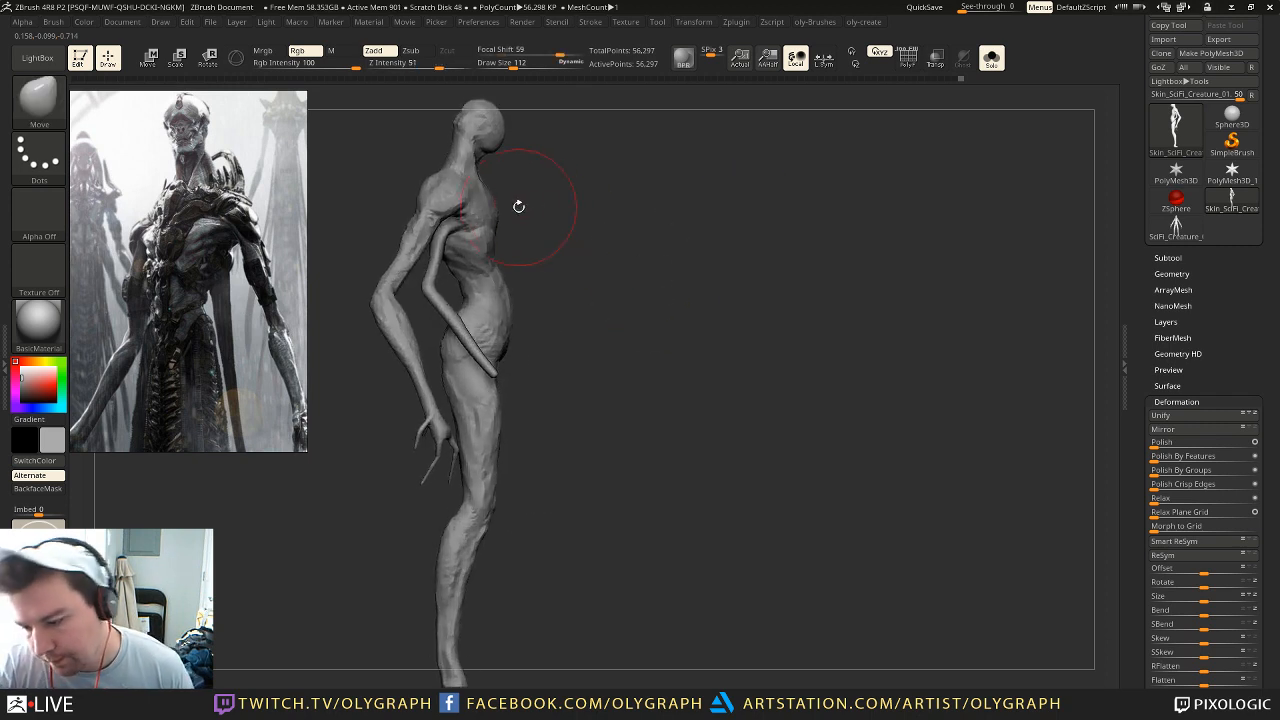
pyautogui.moveTo(520, 208); pyautogui.dragTo(482, 210)
pyautogui.press('s')
pyautogui.moveTo(521, 208); pyautogui.dragTo(516, 207)
pyautogui.moveTo(632, 172); pyautogui.dragTo(597, 174)
# Step: Carve the underside and centre line of the chest and the pelvis contours with DamStandard at Draw Sizes 29 and 31
pyautogui.press('b')
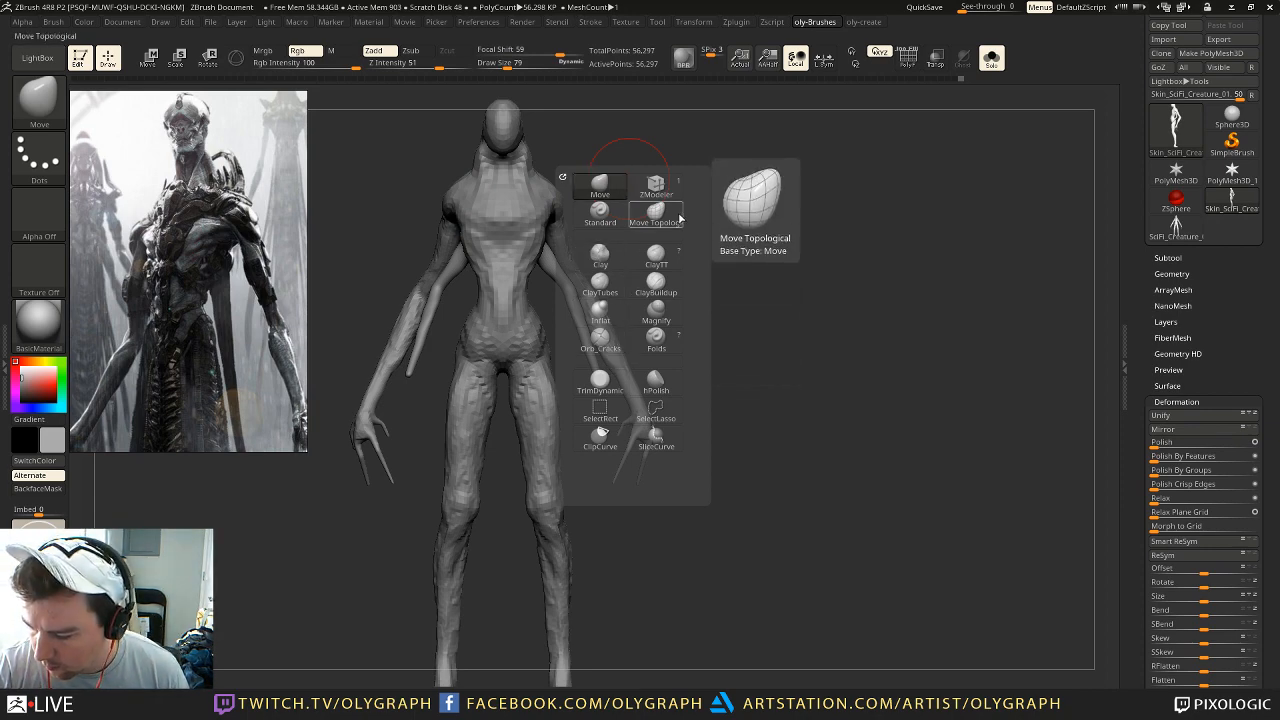
pyautogui.press('b')
pyautogui.press('d')
pyautogui.press('s')
pyautogui.moveTo(737, 191); pyautogui.dragTo(735, 275)
pyautogui.moveTo(590, 311); pyautogui.dragTo(601, 312)
pyautogui.press('s')
pyautogui.click(572, 320)
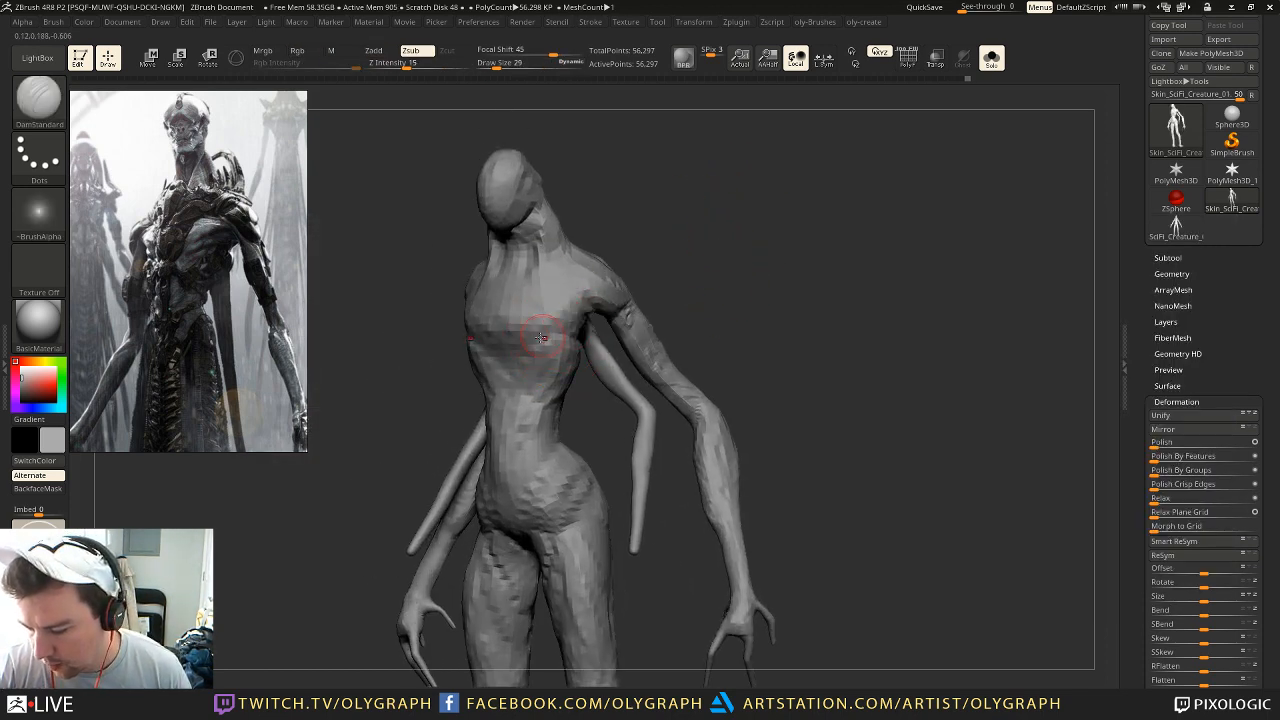
pyautogui.moveTo(640, 255)
pyautogui.mouseDown()
pyautogui.moveTo(734, 241)
pyautogui.moveTo(624, 263)
pyautogui.mouseUp()
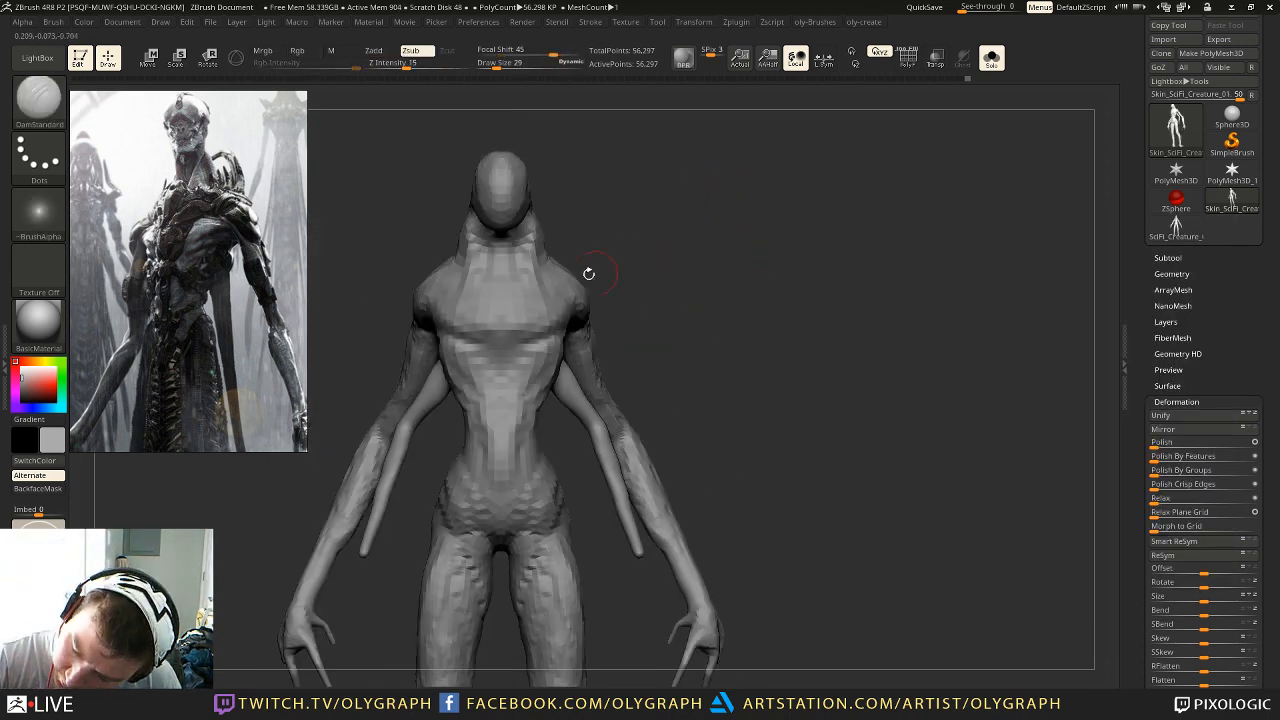
pyautogui.moveTo(576, 199); pyautogui.dragTo(694, 240)
pyautogui.keyDown('alt'); pyautogui.moveTo(590, 262); pyautogui.dragTo(605, 192); pyautogui.keyUp('alt')
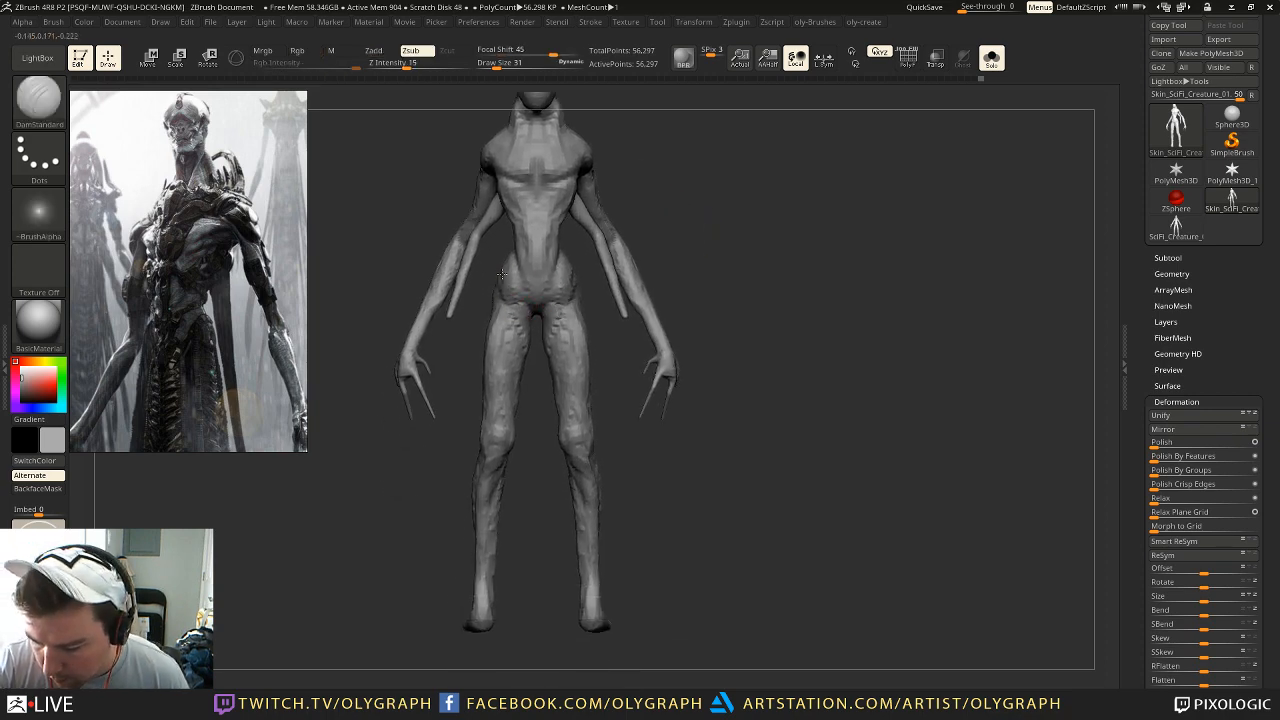
pyautogui.moveTo(692, 216)
pyautogui.keyDown('alt'); pyautogui.mouseDown()
pyautogui.moveTo(688, 306)
pyautogui.moveTo(685, 276)
pyautogui.mouseUp(); pyautogui.keyUp('alt')
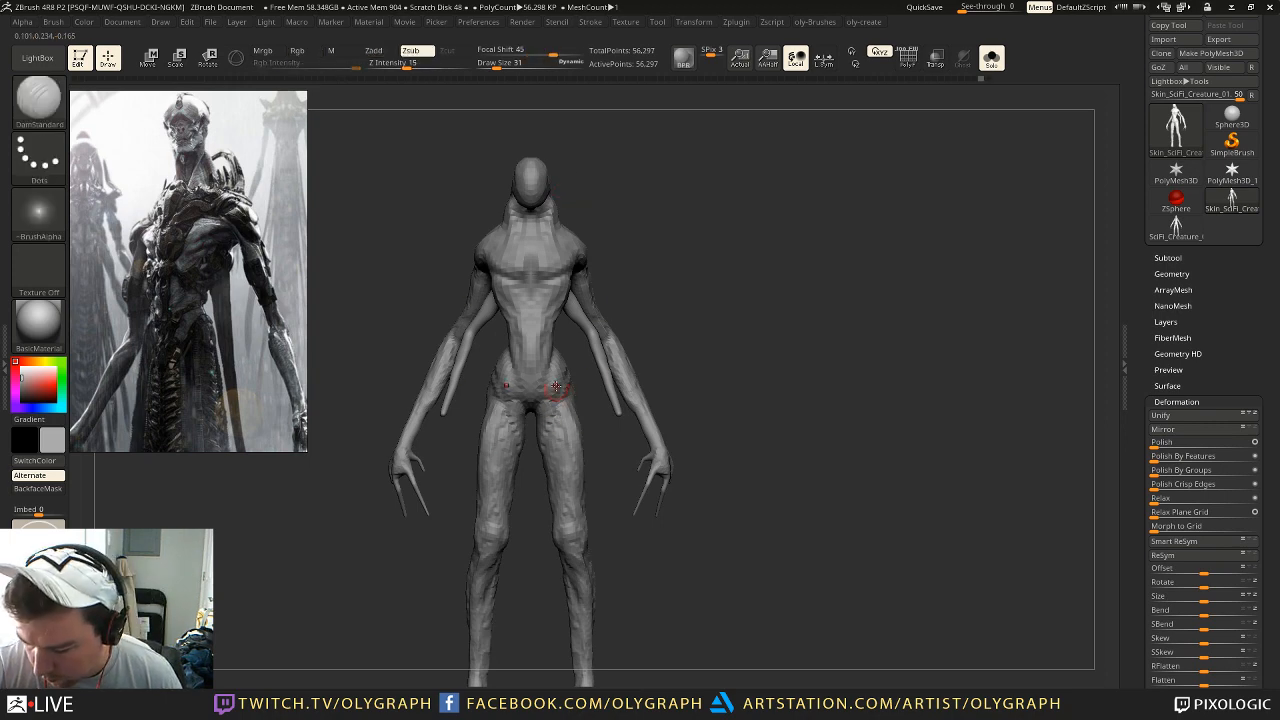
# Step: Lengthen the feet from the side and reshape their outline from the front with the Move brush
pyautogui.moveTo(588, 387)
pyautogui.mouseDown()
pyautogui.moveTo(671, 246)
pyautogui.moveTo(800, 248)
pyautogui.moveTo(680, 237)
pyautogui.mouseUp()
pyautogui.press('b')
pyautogui.press('m')
pyautogui.press('v')
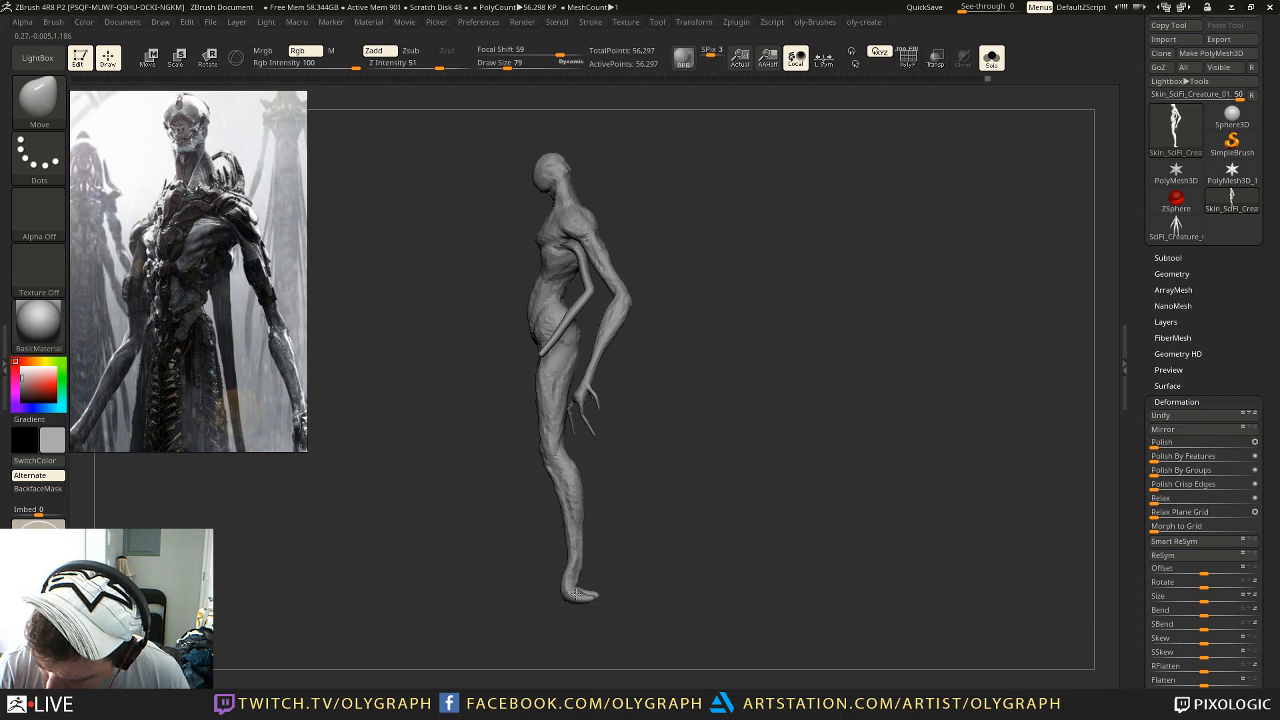
pyautogui.moveTo(613, 595); pyautogui.dragTo(634, 606)
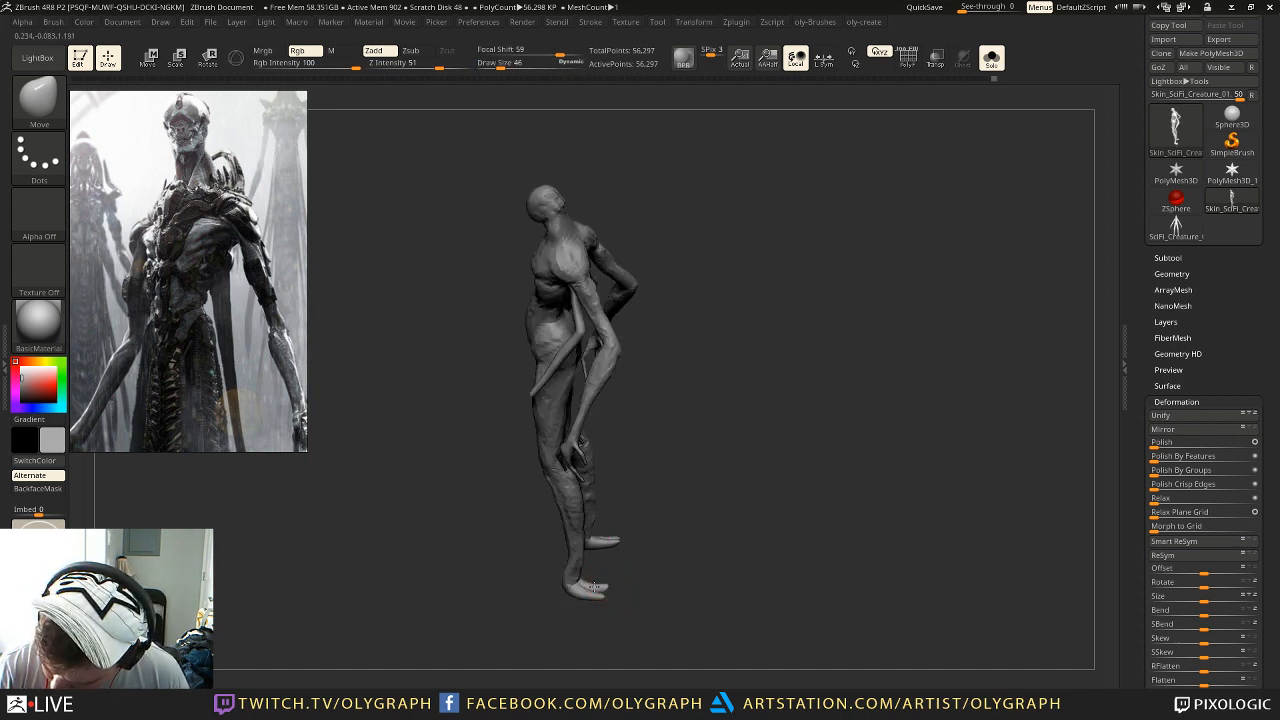
pyautogui.moveTo(587, 627); pyautogui.dragTo(605, 613)
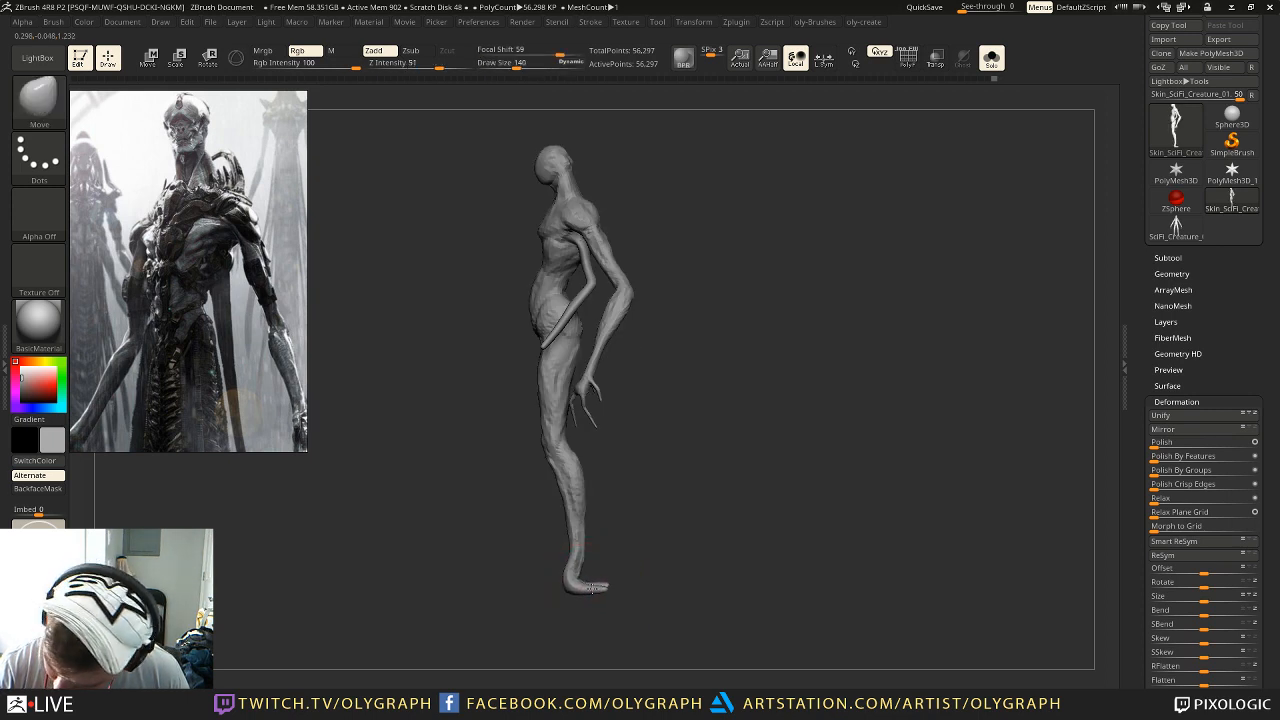
pyautogui.keyDown('shift'); pyautogui.moveTo(663, 513); pyautogui.dragTo(766, 514); pyautogui.keyUp('shift')
pyautogui.press('f')
pyautogui.press('[')
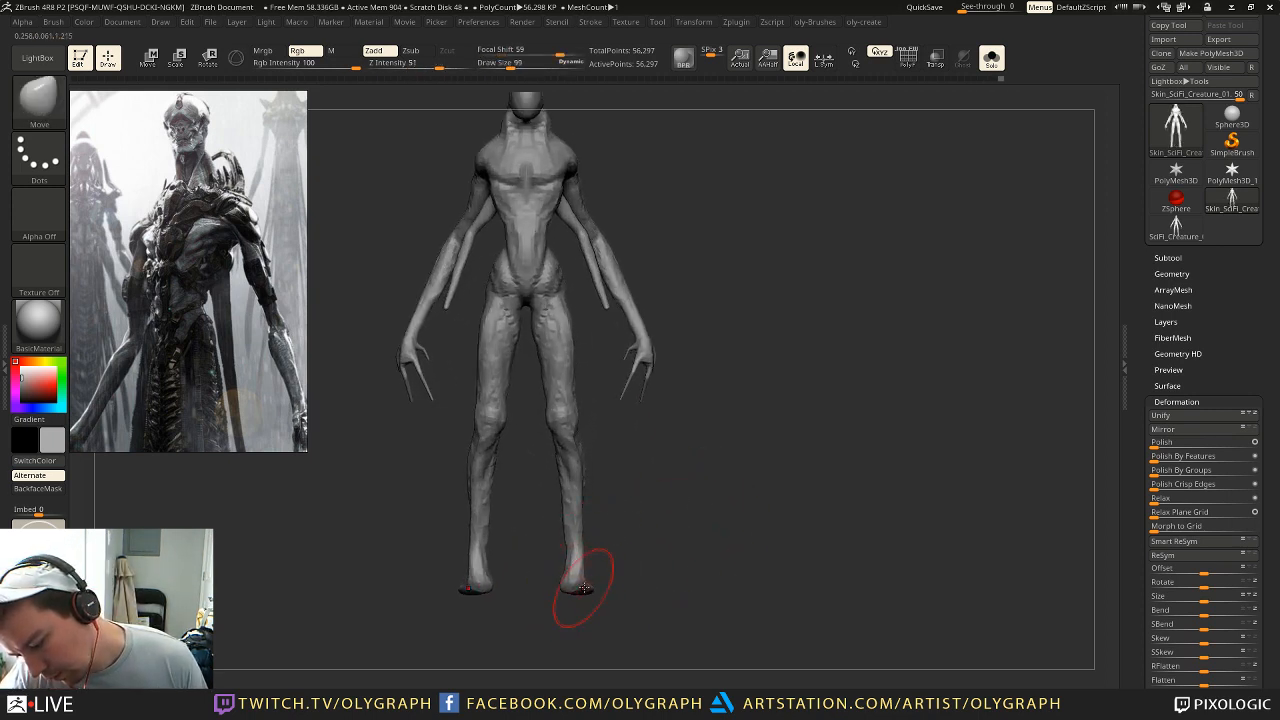
pyautogui.press('[')
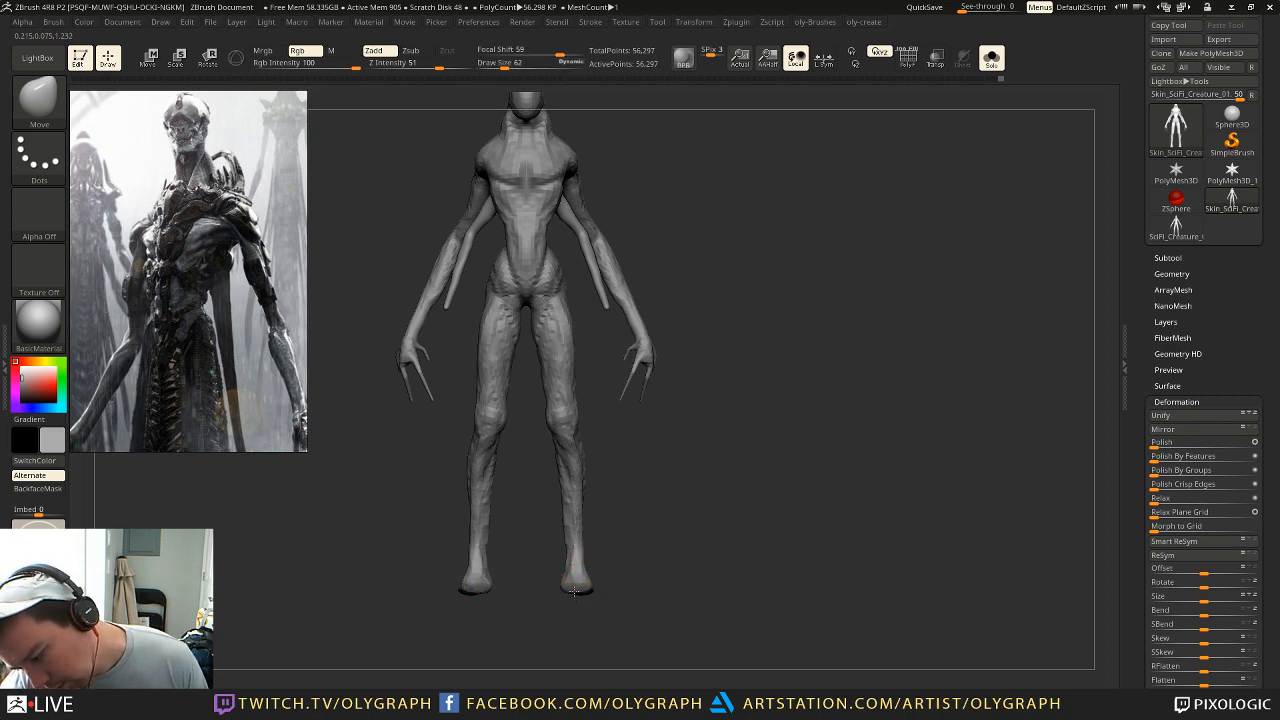
# Step: Reshape the upper chest and shoulder profile from the side with the Move brush
pyautogui.moveTo(651, 550)
pyautogui.keyDown('alt'); pyautogui.mouseDown()
pyautogui.moveTo(637, 523)
pyautogui.moveTo(674, 554)
pyautogui.moveTo(669, 531)
pyautogui.moveTo(730, 540)
pyautogui.moveTo(767, 525)
pyautogui.mouseUp(); pyautogui.keyUp('alt')
pyautogui.press(']')
pyautogui.moveTo(723, 254); pyautogui.dragTo(726, 240)
pyautogui.press(']')
pyautogui.press(']')
pyautogui.press(']')
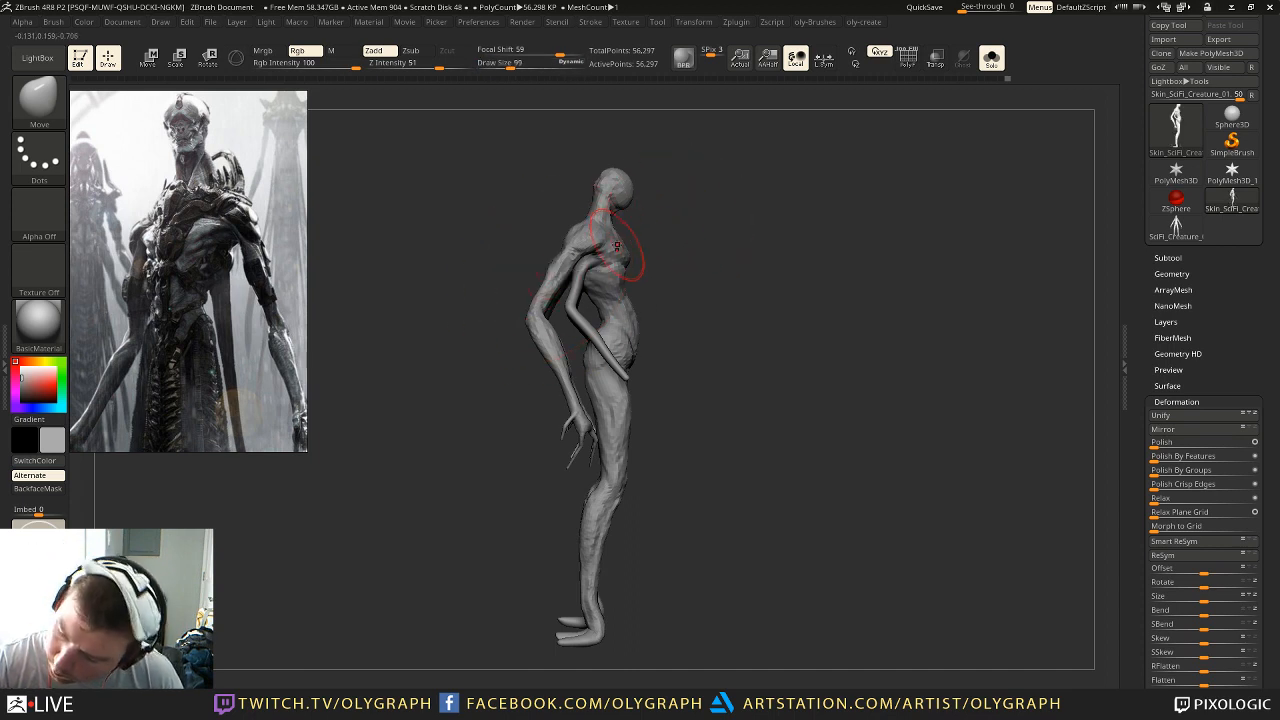
pyautogui.press('s')
pyautogui.moveTo(606, 238); pyautogui.dragTo(590, 238)
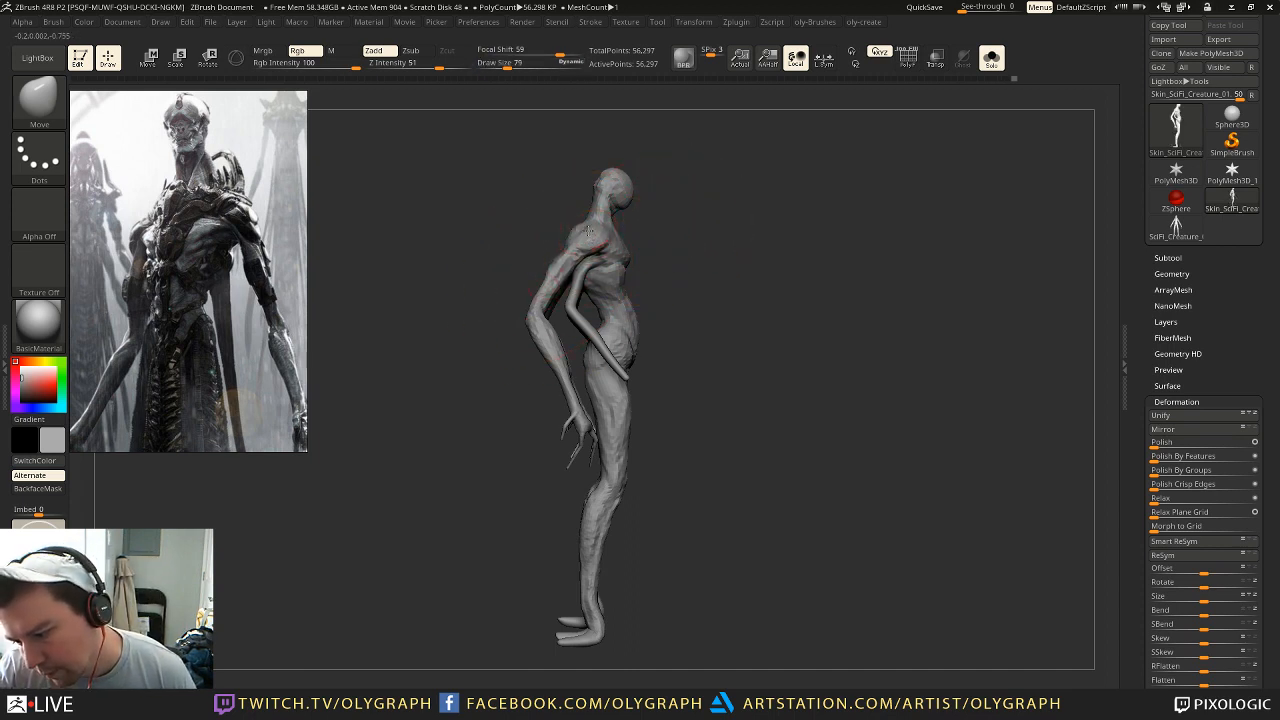
pyautogui.press('s')
pyautogui.click(679, 243)
pyautogui.moveTo(715, 235)
pyautogui.mouseDown()
pyautogui.moveTo(613, 228)
pyautogui.moveTo(807, 228)
pyautogui.moveTo(686, 206)
pyautogui.moveTo(760, 195)
pyautogui.moveTo(686, 200)
pyautogui.moveTo(700, 192)
pyautogui.moveTo(734, 234)
pyautogui.moveTo(679, 270)
pyautogui.mouseUp()
pyautogui.press('s')
pyautogui.click(698, 208)
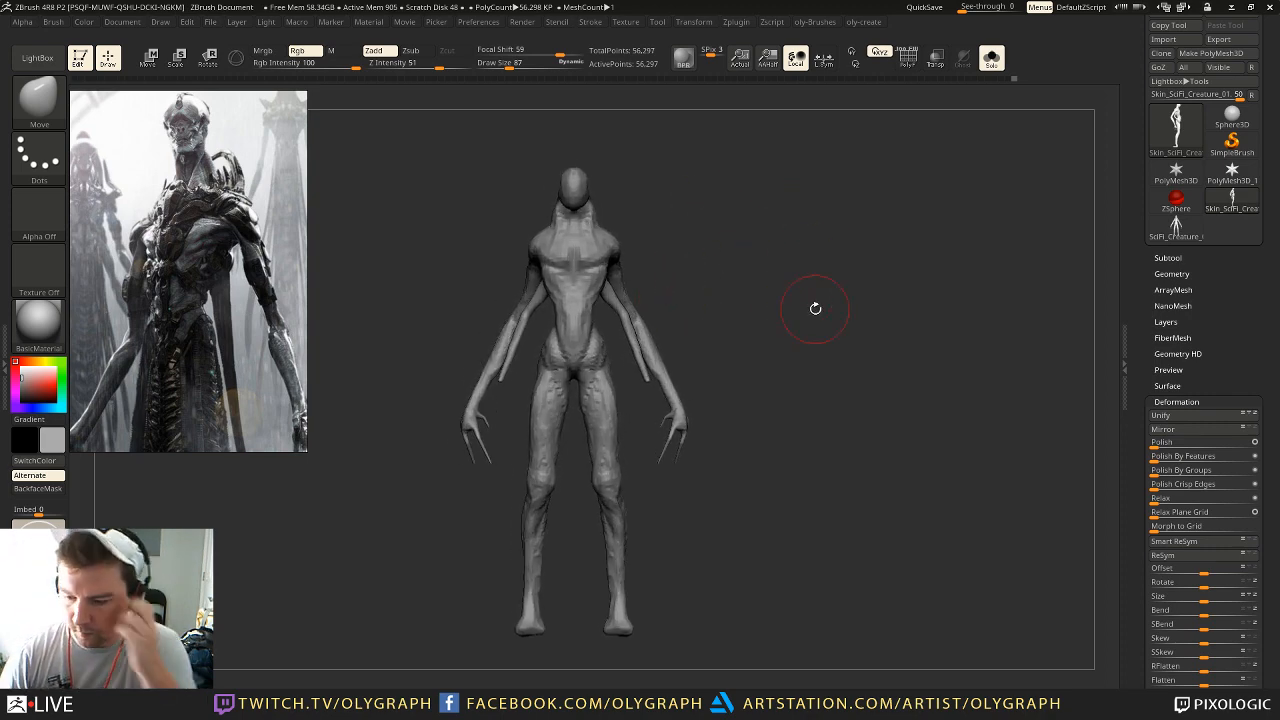
# Step: Refine the upper pair's shoulders and upper arms from a low angle with the Move brush at Draw Size 65
pyautogui.click(1187, 402)
pyautogui.moveTo(900, 449)
pyautogui.mouseDown()
pyautogui.moveTo(817, 457)
pyautogui.moveTo(968, 463)
pyautogui.moveTo(845, 455)
pyautogui.moveTo(826, 354)
pyautogui.moveTo(749, 260)
pyautogui.moveTo(615, 203)
pyautogui.mouseUp()
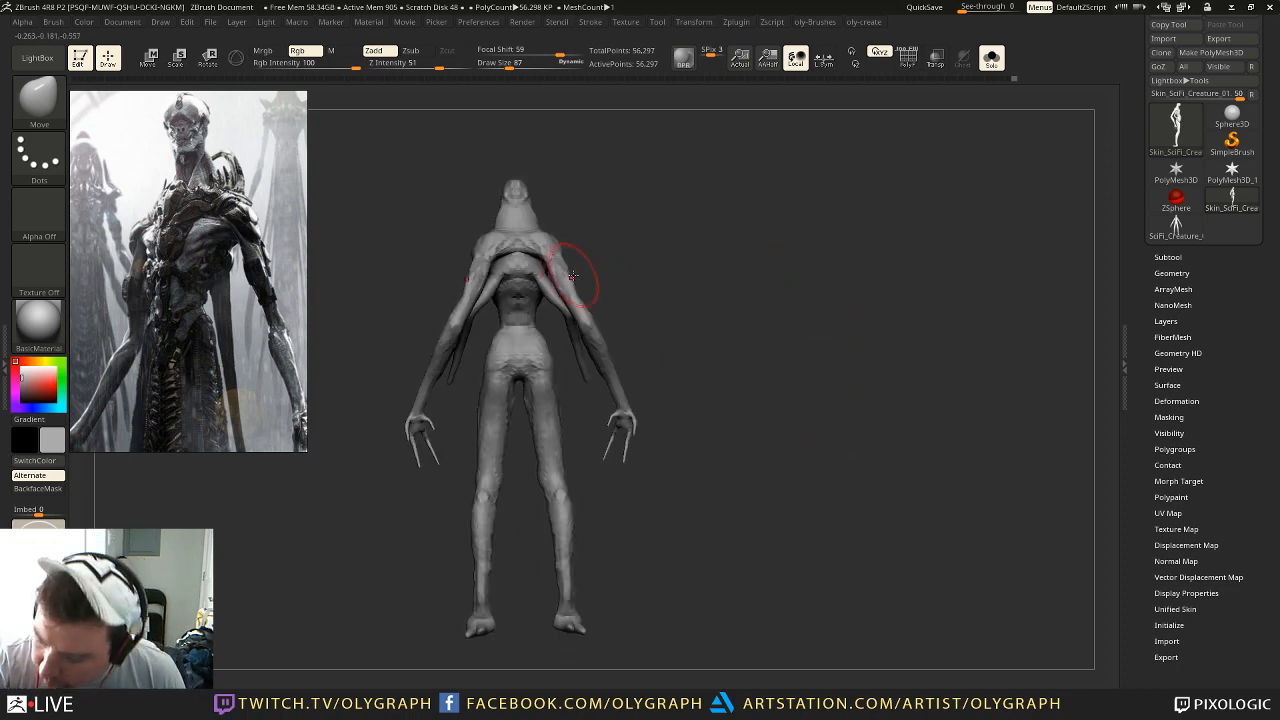
pyautogui.press('s')
pyautogui.moveTo(568, 262); pyautogui.dragTo(564, 262)
pyautogui.moveTo(565, 258)
pyautogui.mouseDown()
pyautogui.moveTo(655, 215)
pyautogui.moveTo(716, 216)
pyautogui.moveTo(645, 235)
pyautogui.moveTo(694, 220)
pyautogui.moveTo(674, 197)
pyautogui.mouseUp()
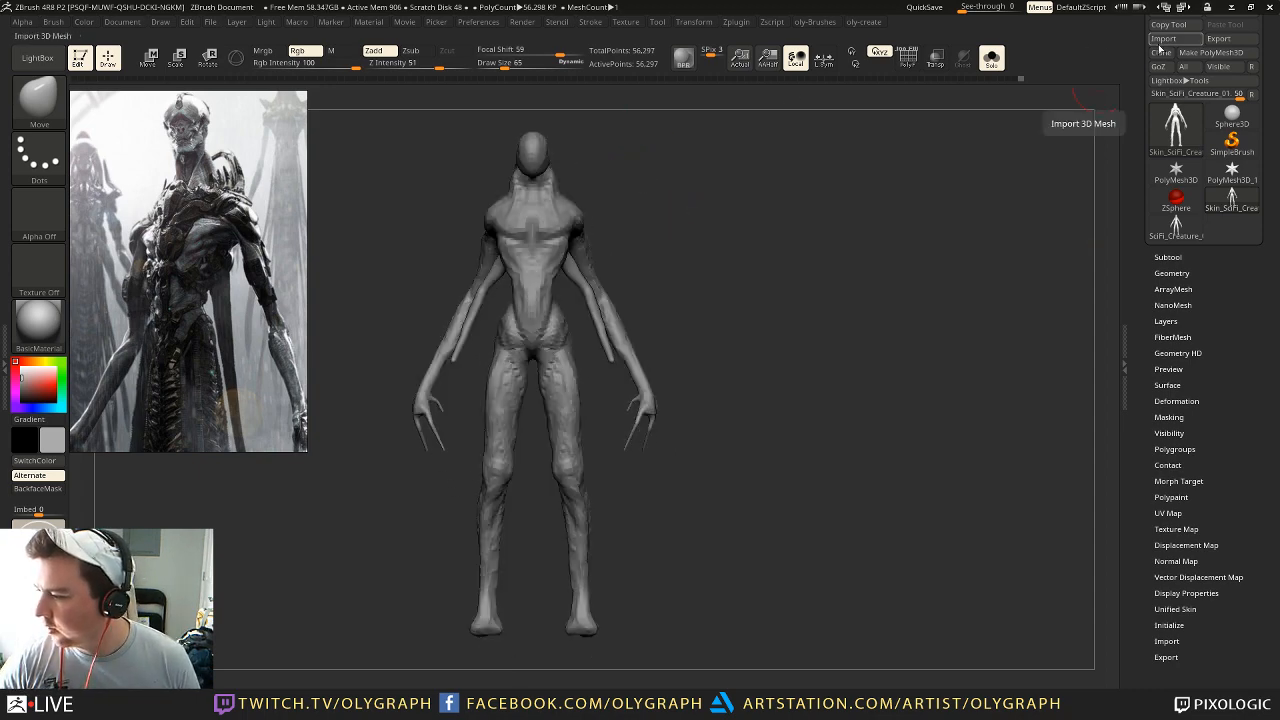
# Step: Duplicate the creature mesh as a second subtool and keep the copy selected
pyautogui.hotkey('ctrl', 'shift')
pyautogui.keyDown('ctrl'); pyautogui.keyDown('shift'); pyautogui.click(970, 266); pyautogui.keyUp('shift'); pyautogui.keyUp('ctrl')
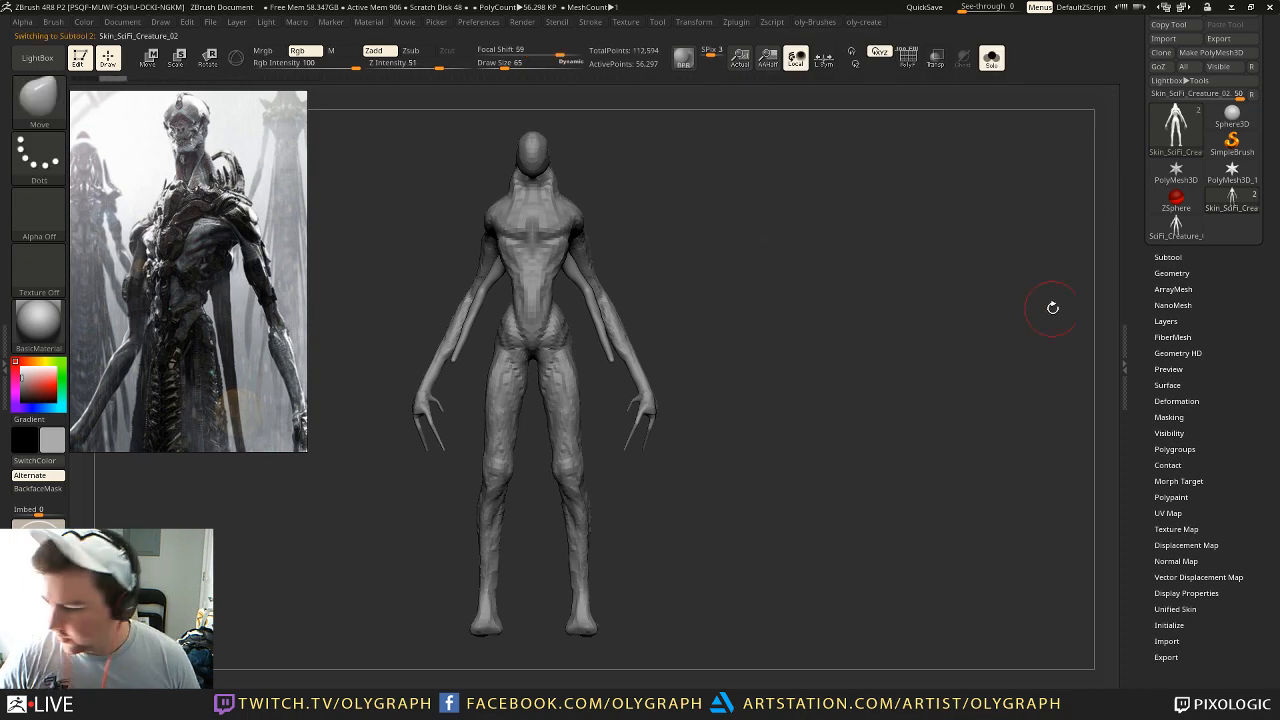
pyautogui.click(1170, 257)
pyautogui.click(1170, 285)
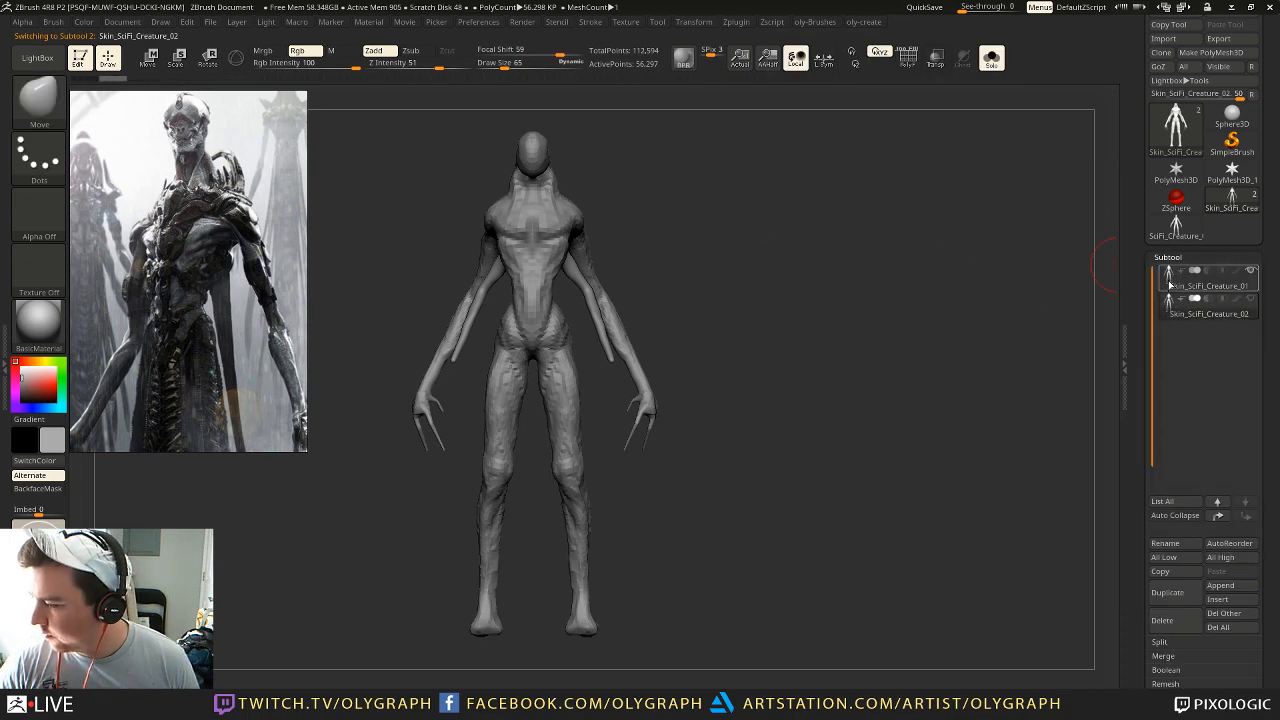
pyautogui.click(1169, 304)
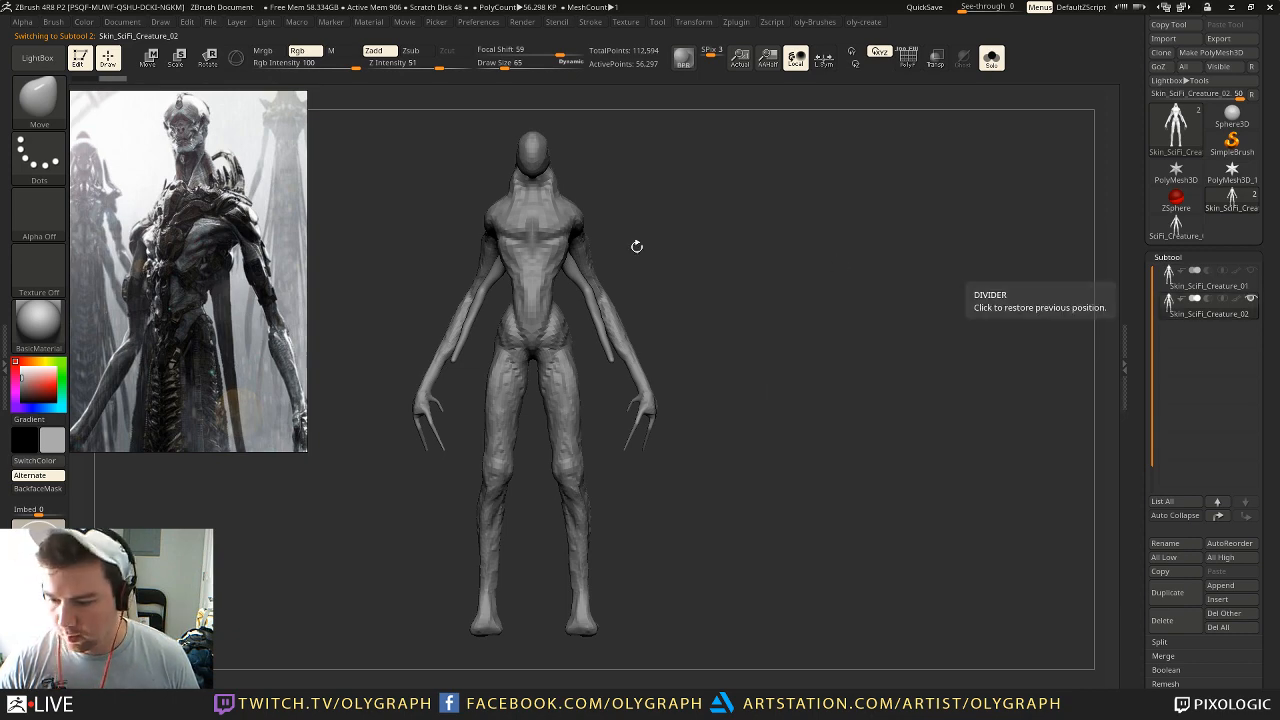
# Step: Convert the duplicated creature to a DynaMesh at Resolution 128 and check its wireframe
pyautogui.press('2')
pyautogui.moveTo(612, 459); pyautogui.dragTo(615, 252)
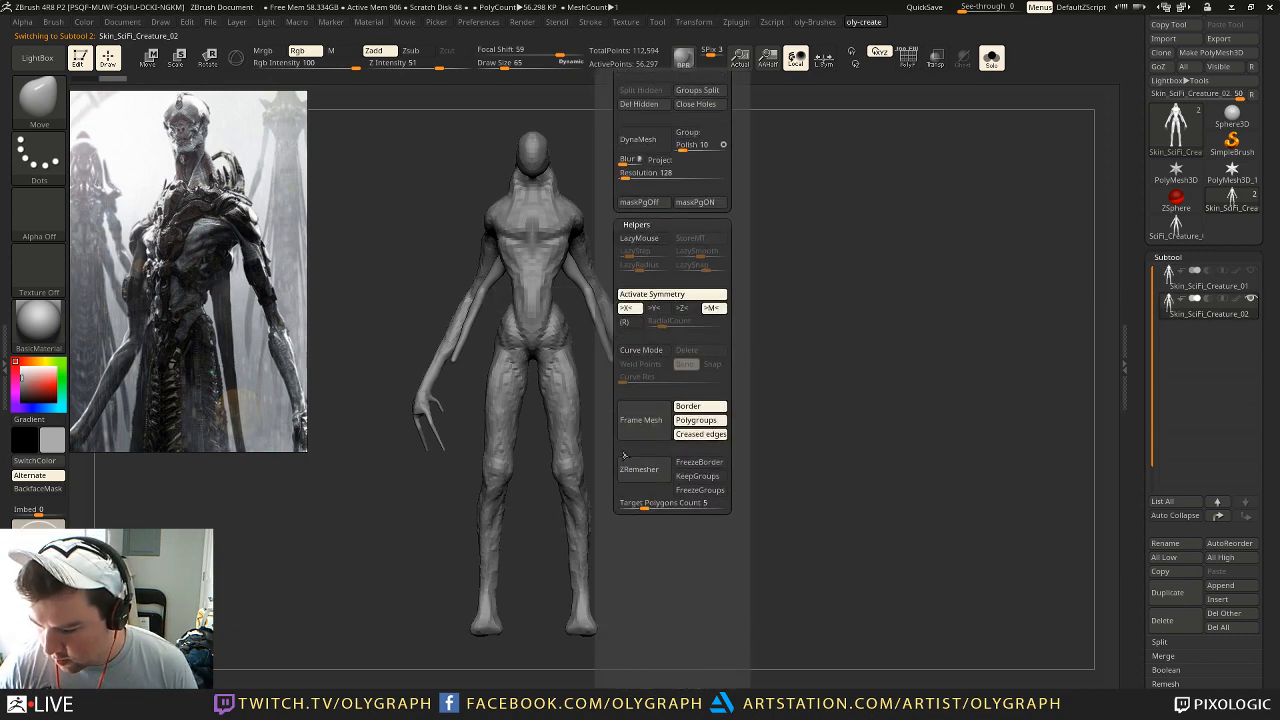
pyautogui.moveTo(1137, 406); pyautogui.dragTo(1138, 268)
pyautogui.click(1171, 273)
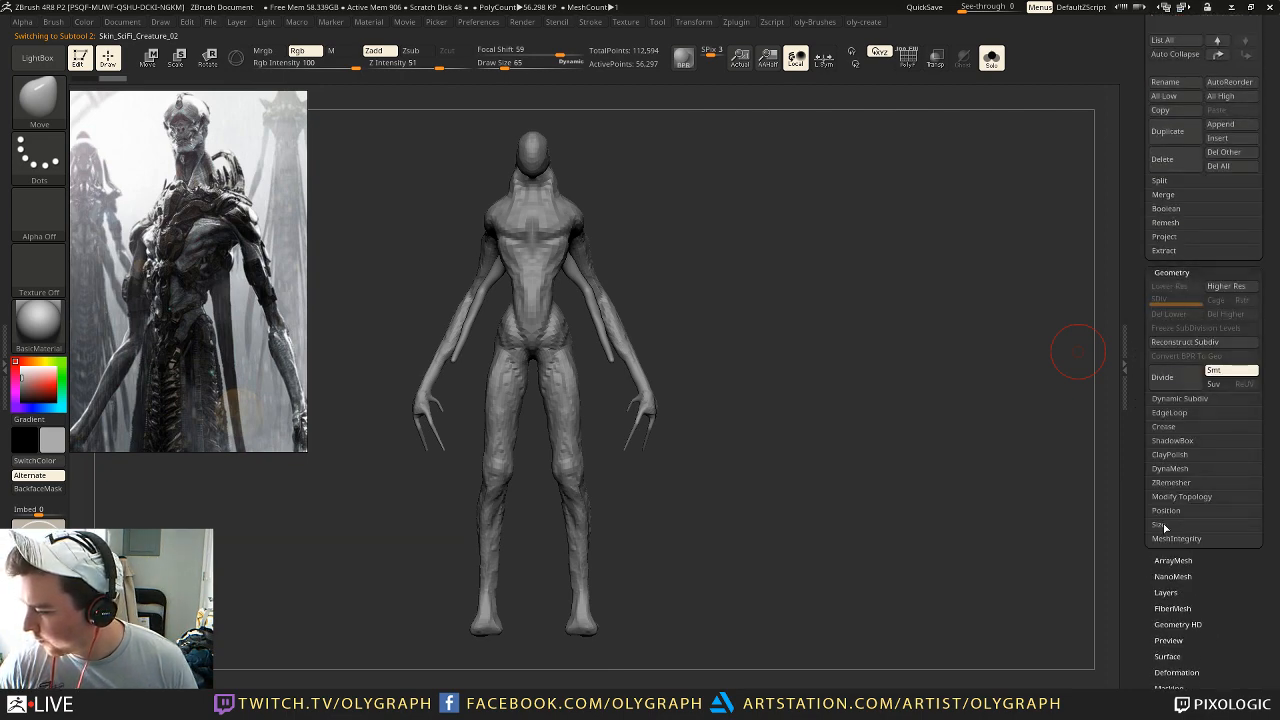
pyautogui.click(1172, 469)
pyautogui.click(1168, 496)
pyautogui.press('shift')
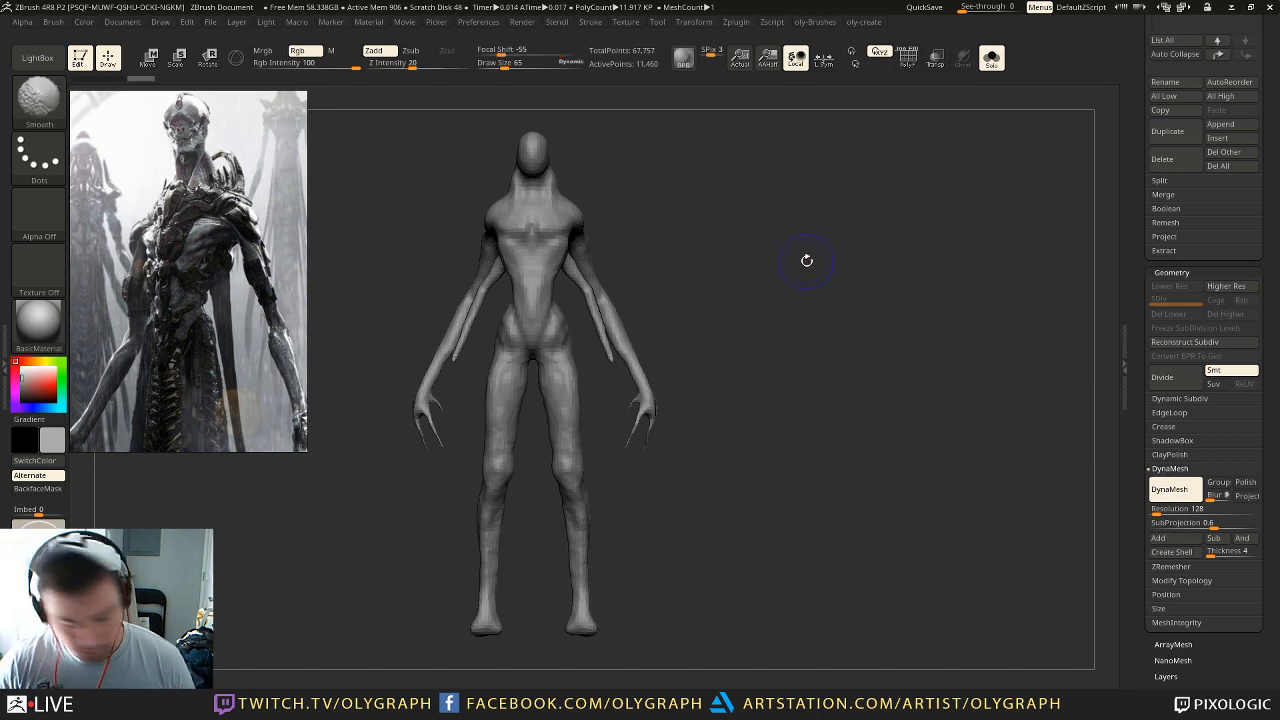
pyautogui.hotkey('shift', 'f')
pyautogui.hotkey('shift', 'f')
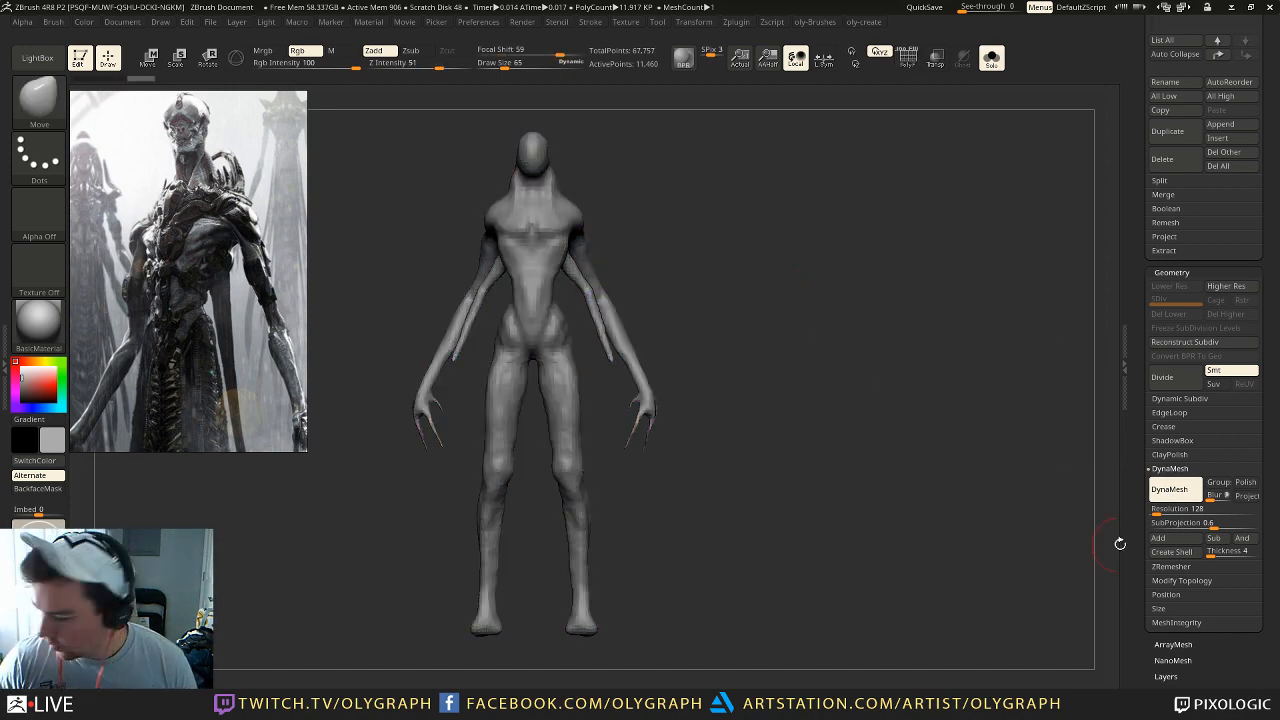
# Step: Set the DynaMesh resolution to 280, remesh the creature and check the new wireframe
pyautogui.write('280')
pyautogui.press('Return')
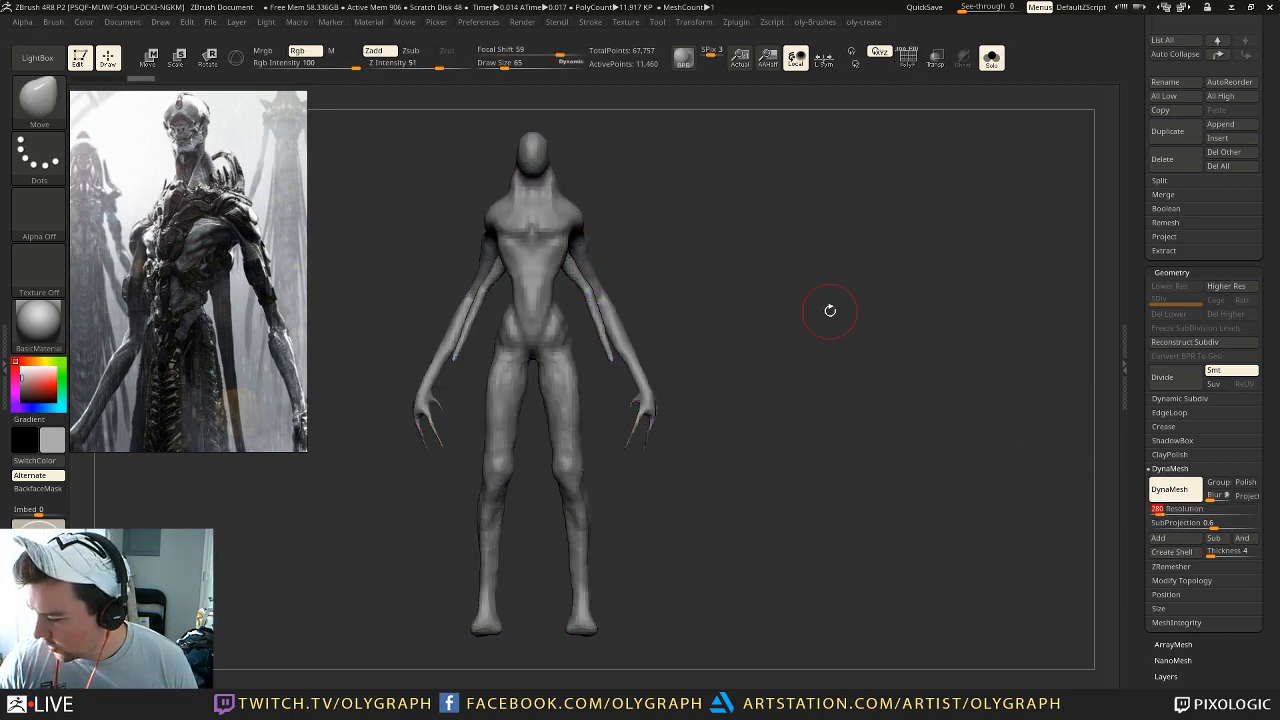
pyautogui.hotkey('shift', 'f')
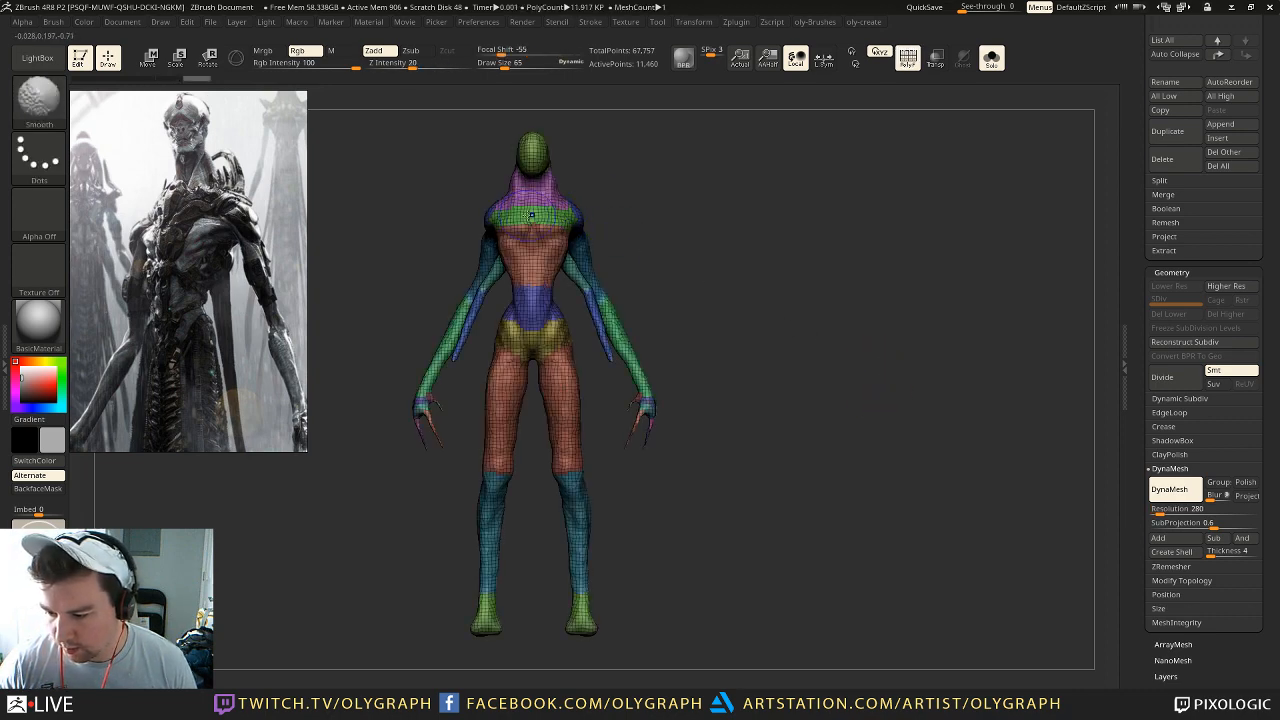
pyautogui.keyDown('ctrl'); pyautogui.moveTo(659, 219); pyautogui.dragTo(709, 281); pyautogui.keyUp('ctrl')
pyautogui.moveTo(614, 250)
pyautogui.mouseDown()
pyautogui.moveTo(714, 230)
pyautogui.moveTo(786, 269)
pyautogui.moveTo(731, 271)
pyautogui.moveTo(811, 289)
pyautogui.moveTo(737, 257)
pyautogui.moveTo(757, 253)
pyautogui.moveTo(737, 214)
pyautogui.moveTo(679, 220)
pyautogui.mouseUp()
pyautogui.hotkey('shift', 'f')
pyautogui.hotkey('shift', 'f')
pyautogui.hotkey('shift', 'f')
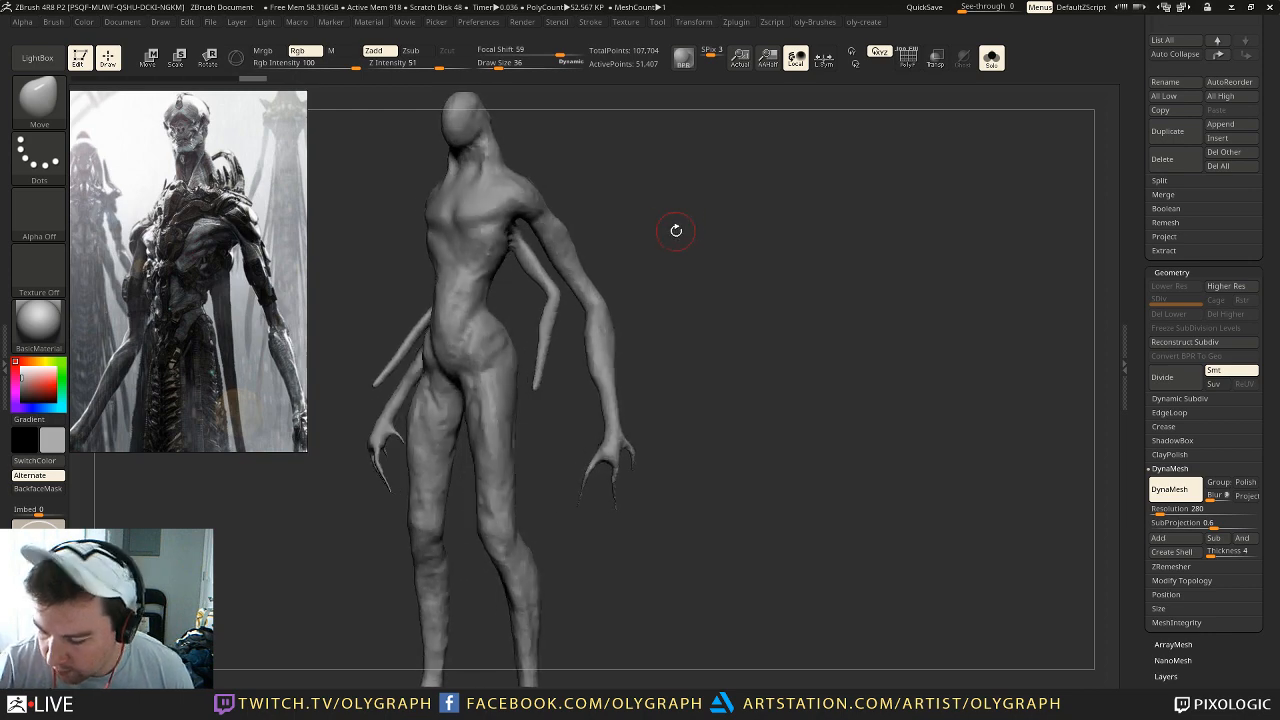
# Step: Move the reference image out of the way of the brush palette and set the masking brush to MaskLasso
pyautogui.press('b')
pyautogui.click(39, 100)
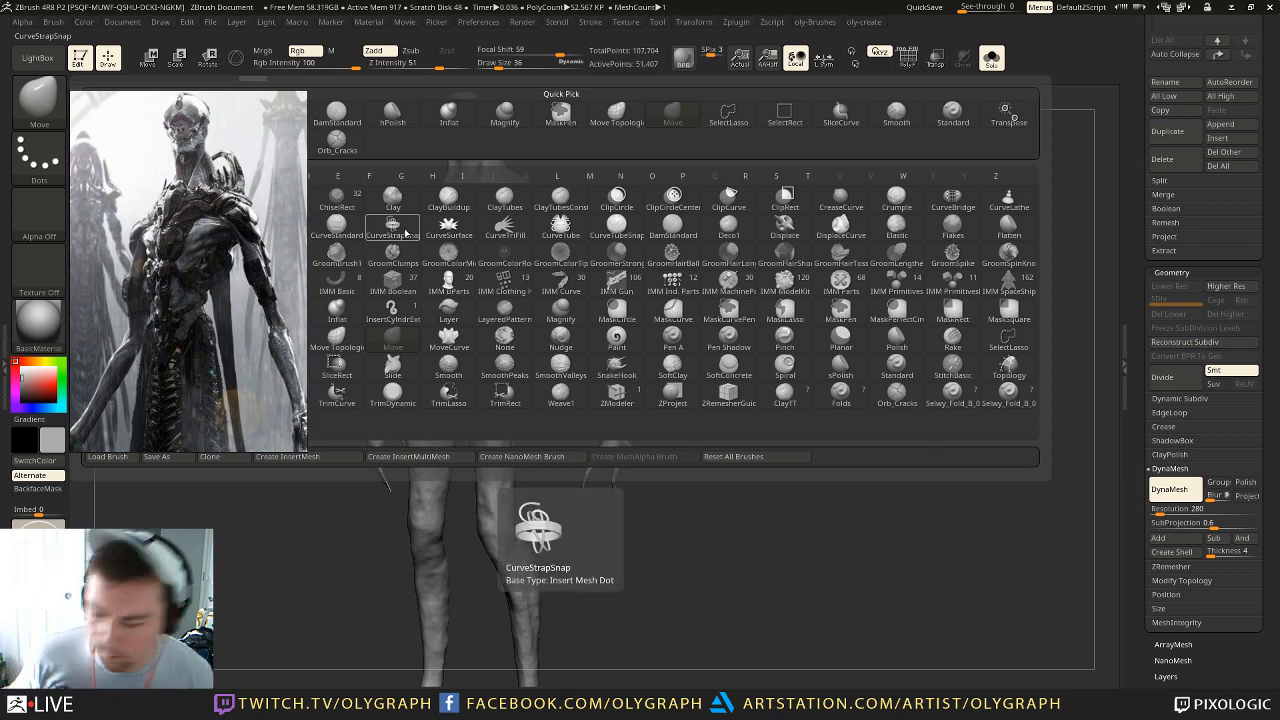
pyautogui.moveTo(164, 182); pyautogui.dragTo(167, 425)
pyautogui.click(47, 106)
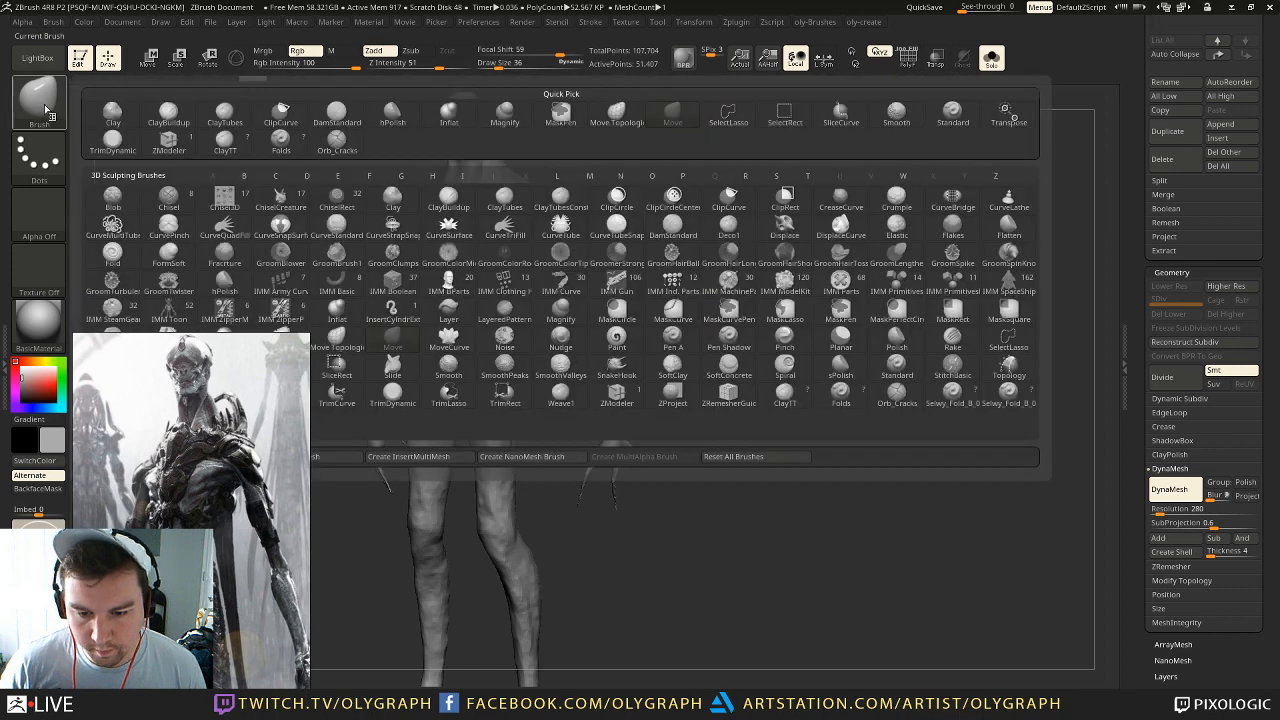
pyautogui.keyDown('ctrl'); pyautogui.click(45, 110); pyautogui.keyUp('ctrl')
pyautogui.keyDown('ctrl'); pyautogui.click(45, 110); pyautogui.keyUp('ctrl')
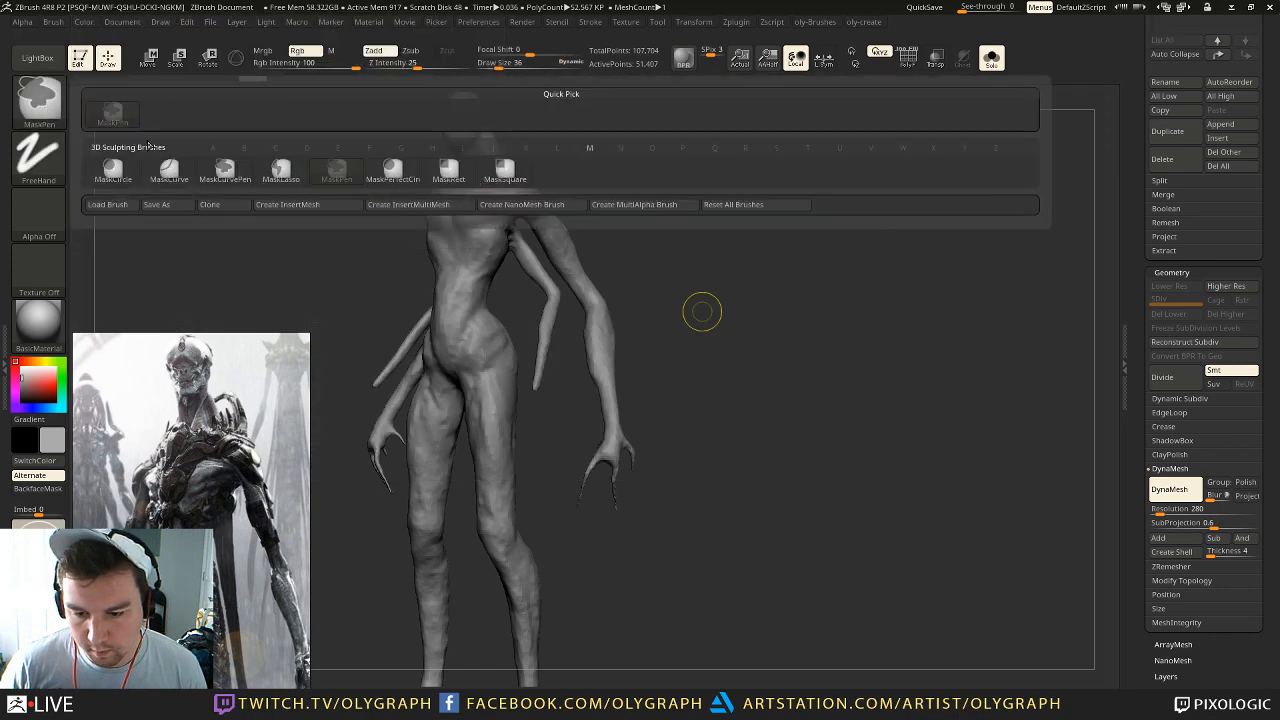
pyautogui.keyDown('ctrl'); pyautogui.click(243, 175); pyautogui.keyUp('ctrl')
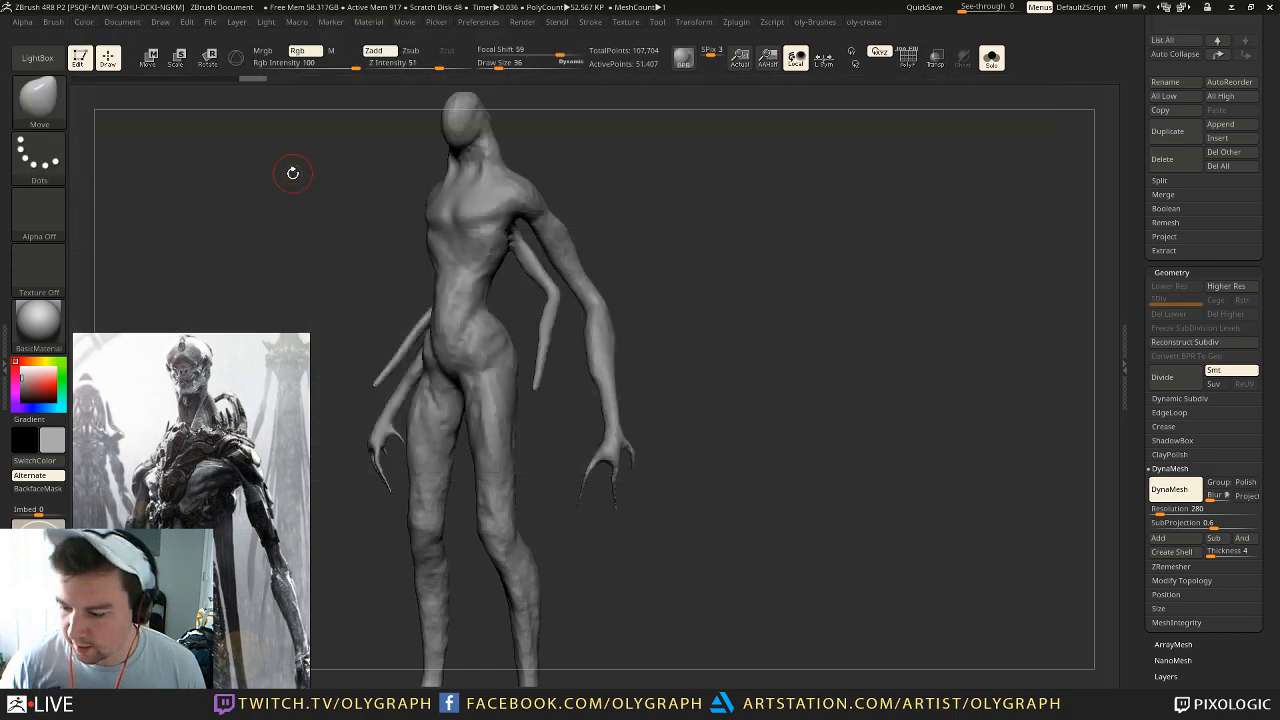
# Step: Lasso-mask both thin lower arms and invert the mask so that only those arms stay unmasked
pyautogui.press('ctrl')
pyautogui.moveTo(575, 155)
pyautogui.keyDown('ctrl'); pyautogui.mouseDown()
pyautogui.moveTo(502, 165)
pyautogui.moveTo(508, 211)
pyautogui.moveTo(524, 222)
pyautogui.mouseUp(); pyautogui.keyUp('ctrl')
pyautogui.keyDown('ctrl'); pyautogui.moveTo(680, 194); pyautogui.dragTo(688, 204); pyautogui.keyUp('ctrl')
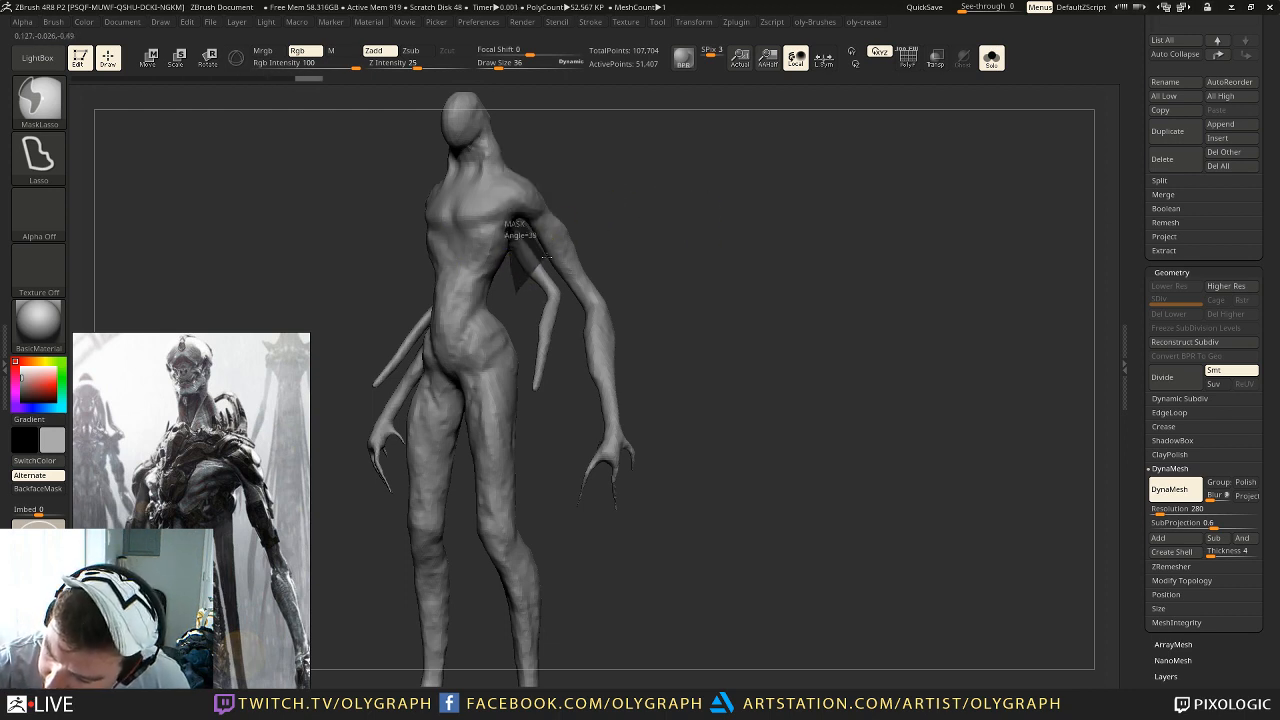
pyautogui.moveTo(561, 345)
pyautogui.keyDown('ctrl'); pyautogui.mouseDown()
pyautogui.moveTo(523, 390)
pyautogui.moveTo(525, 376)
pyautogui.mouseUp(); pyautogui.keyUp('ctrl')
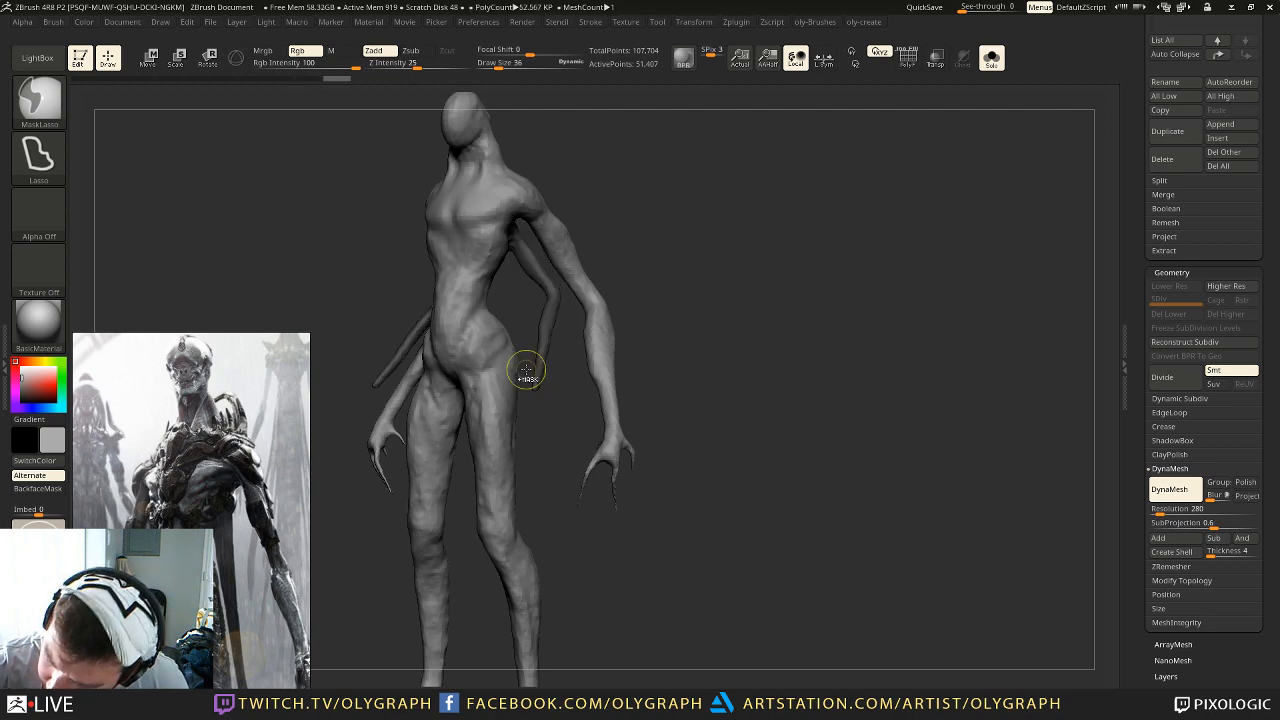
pyautogui.keyDown('ctrl'); pyautogui.click(733, 295); pyautogui.keyUp('ctrl')
pyautogui.hotkey('ctrl', 'z')
pyautogui.keyDown('ctrl'); pyautogui.click(768, 318); pyautogui.keyUp('ctrl')
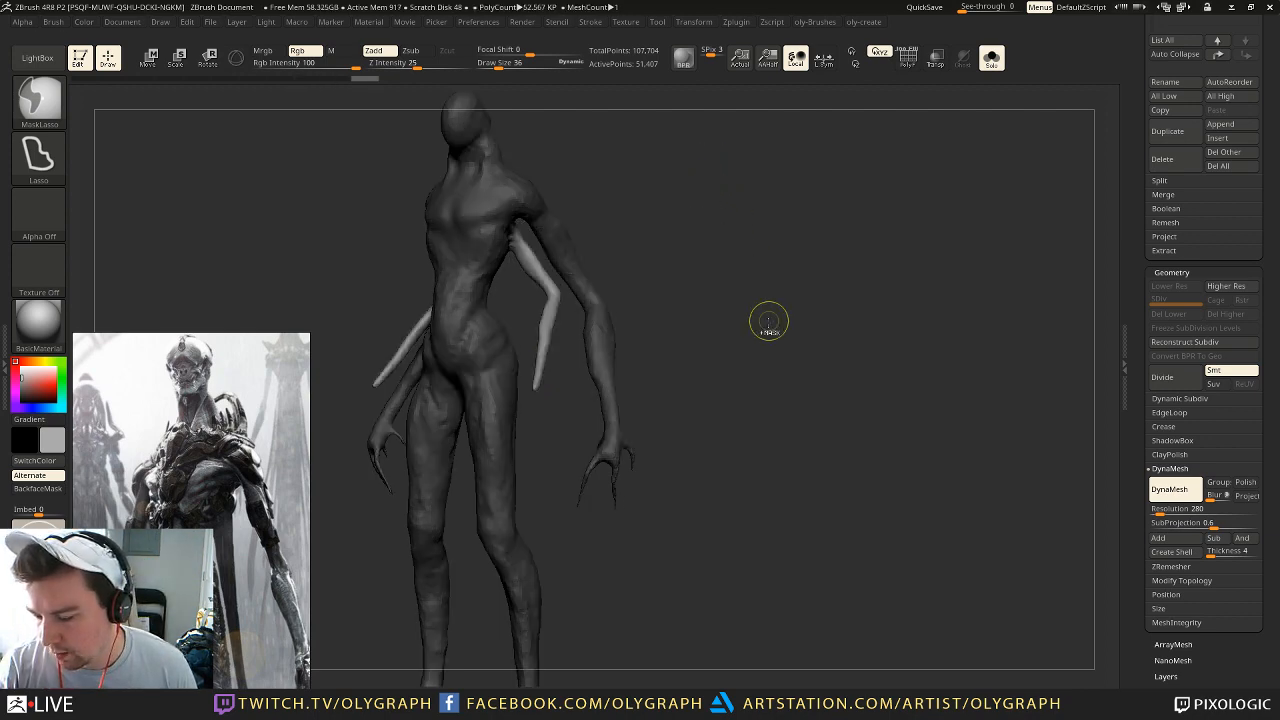
# Step: Split the unmasked thin lower arms off the body into their own subtool with Split Unmasked Points
pyautogui.click(864, 22)
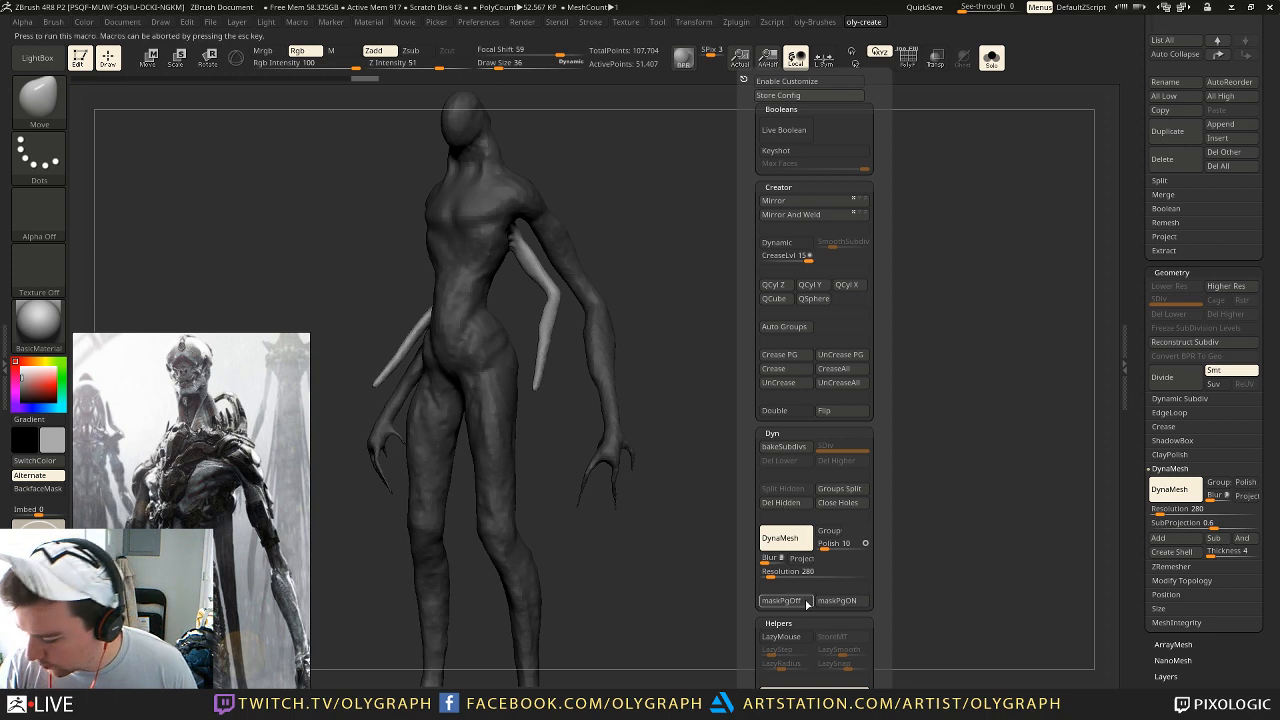
pyautogui.moveTo(1147, 270); pyautogui.dragTo(1145, 305)
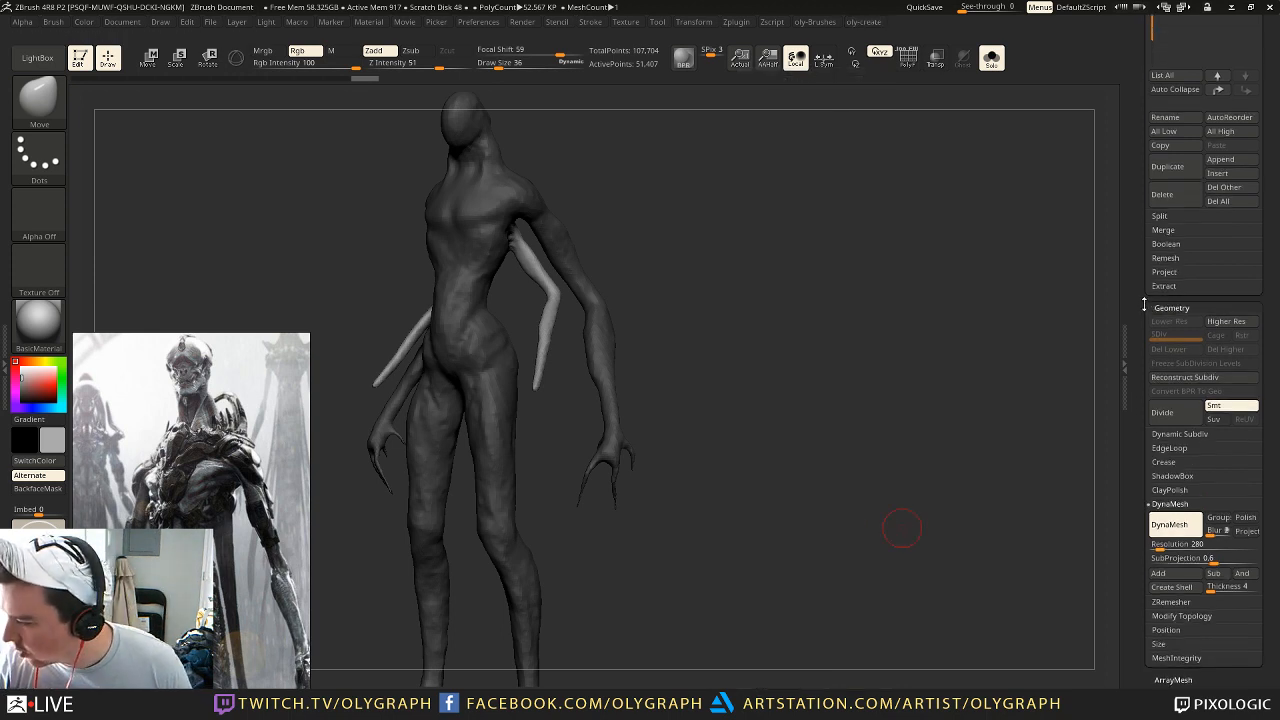
pyautogui.click(1176, 215)
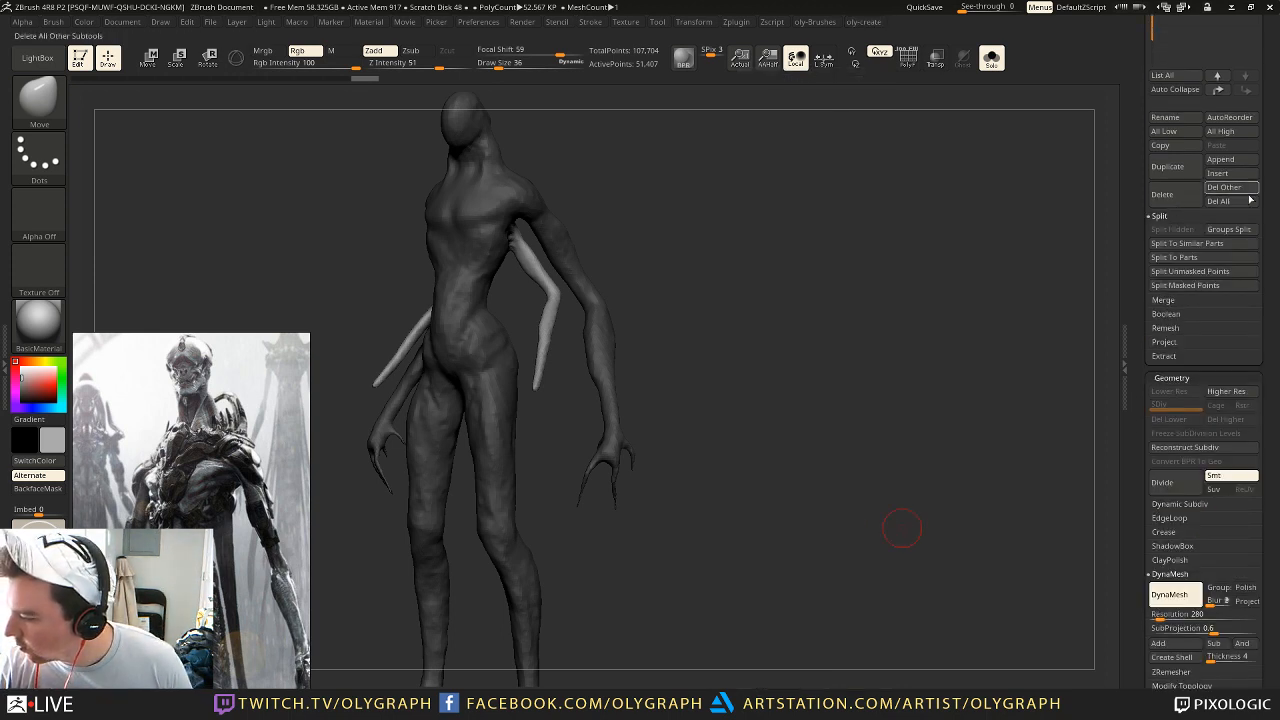
pyautogui.click(1225, 272)
# Step: Mask the two large arms on the body, duplicate the body subtool and select the copy, Skin_SciFi_Creature_04
pyautogui.moveTo(731, 245)
pyautogui.mouseDown()
pyautogui.moveTo(689, 294)
pyautogui.moveTo(722, 295)
pyautogui.moveTo(779, 378)
pyautogui.mouseUp()
pyautogui.moveTo(738, 334)
pyautogui.mouseDown()
pyautogui.moveTo(837, 326)
pyautogui.moveTo(700, 211)
pyautogui.moveTo(660, 151)
pyautogui.moveTo(511, 172)
pyautogui.moveTo(540, 344)
pyautogui.moveTo(700, 518)
pyautogui.moveTo(722, 343)
pyautogui.mouseUp()
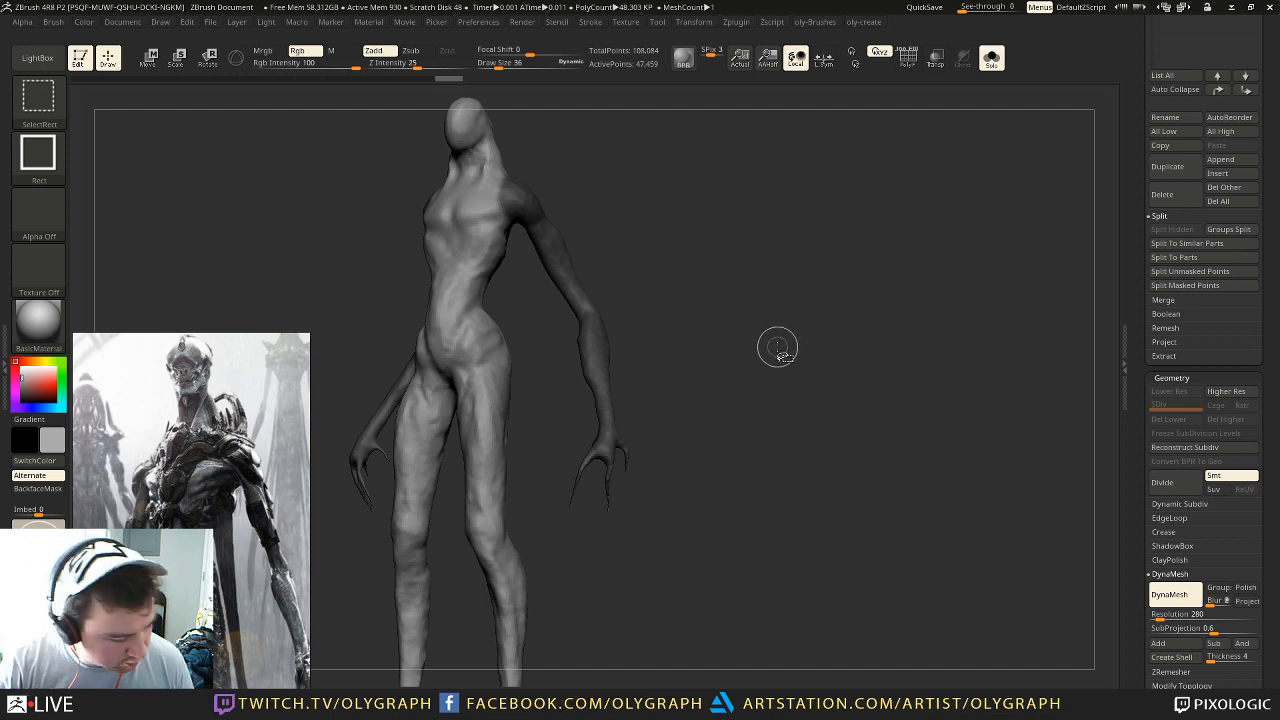
pyautogui.hotkey('ctrl', 'shift', 'd')
pyautogui.moveTo(1138, 153); pyautogui.dragTo(1136, 268)
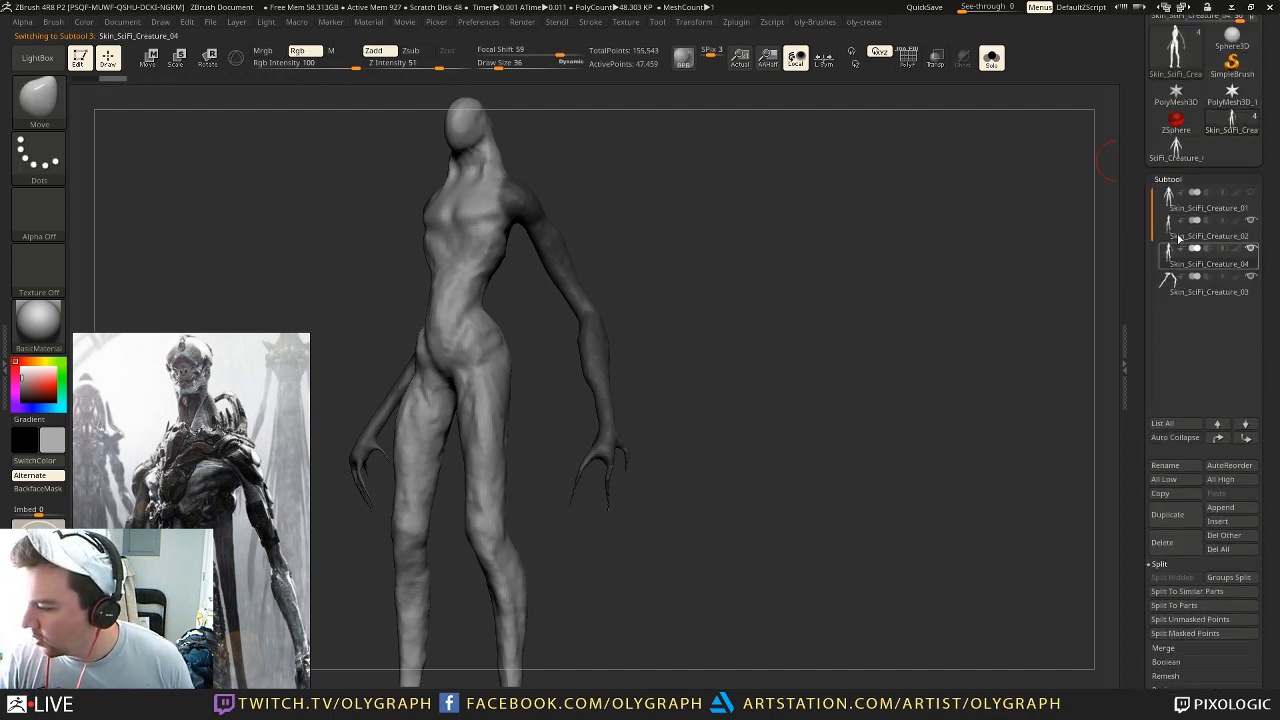
pyautogui.press('ctrl')
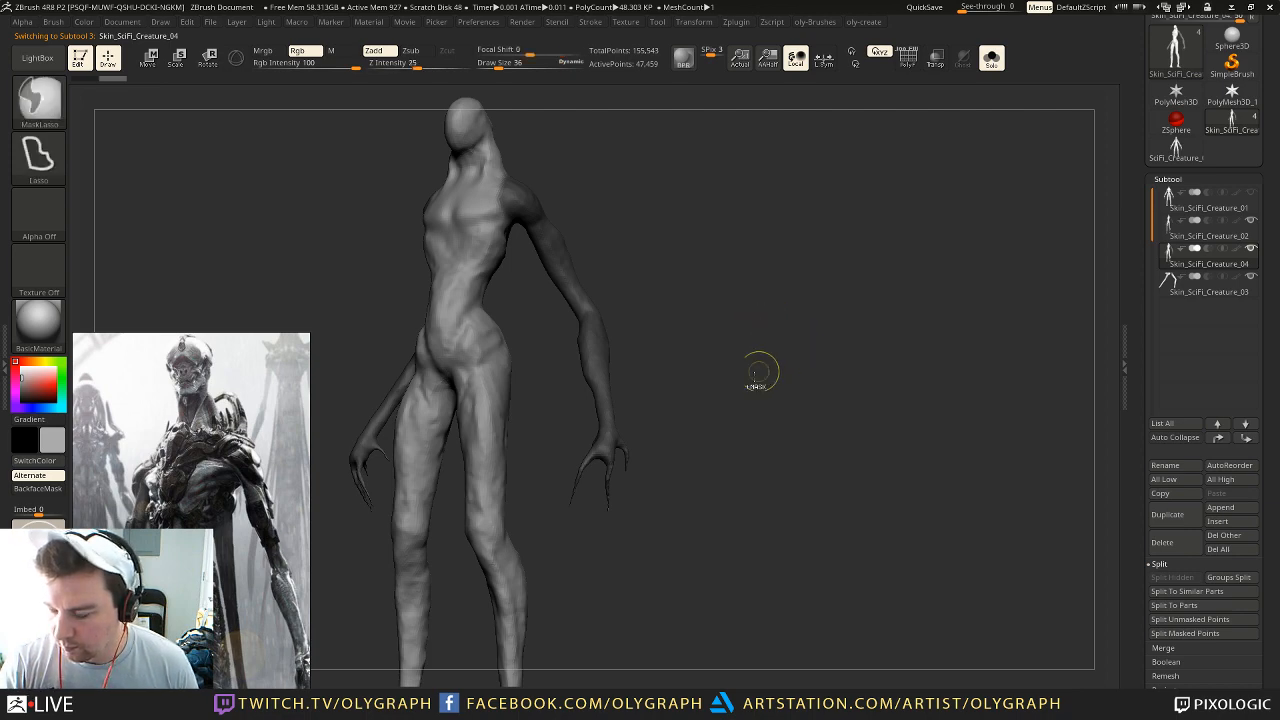
# Step: Hide the unmasked points of the duplicate and delete the hidden geometry so only the two large arms remain
pyautogui.moveTo(1144, 484); pyautogui.dragTo(1128, 275)
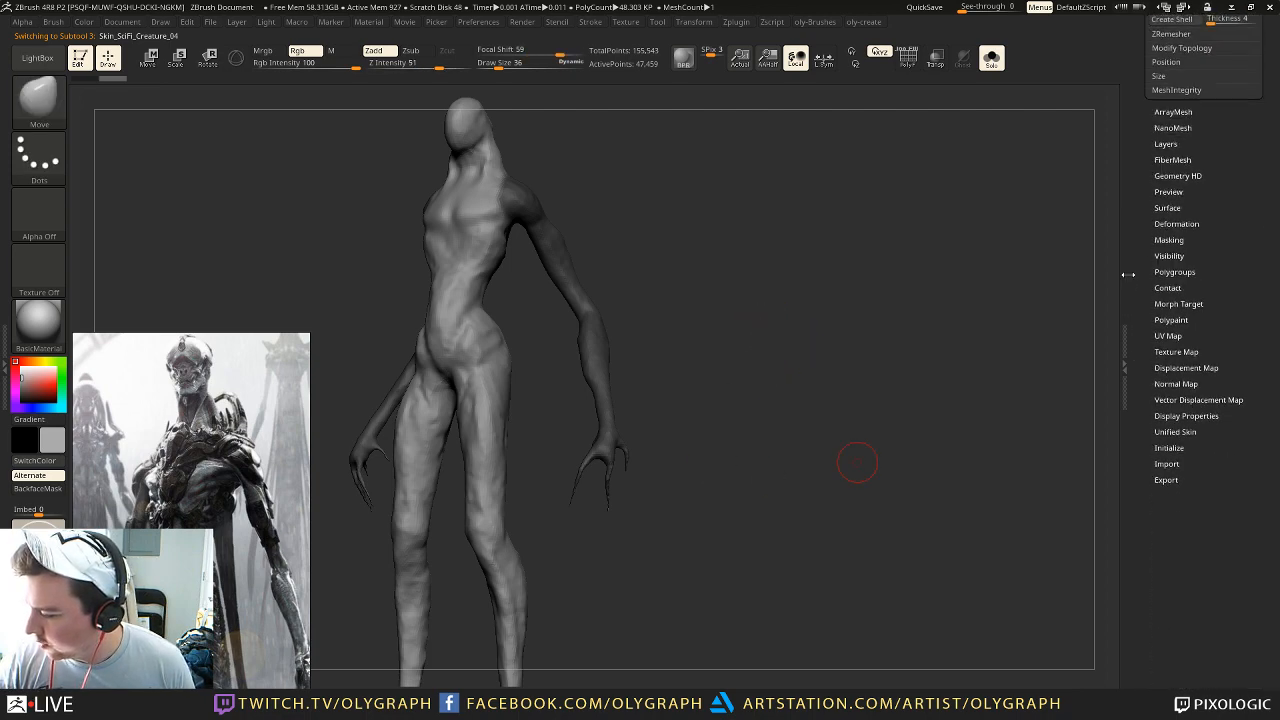
pyautogui.click(1168, 255)
pyautogui.click(1163, 268)
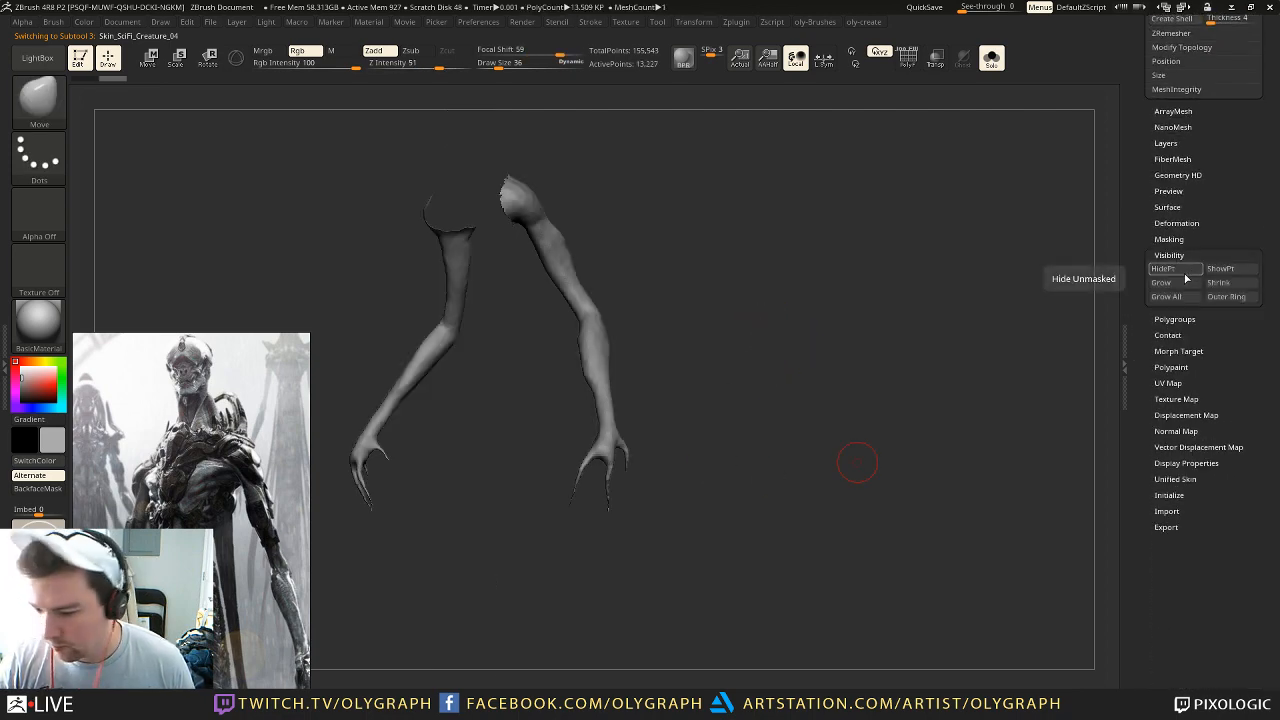
pyautogui.moveTo(813, 318)
pyautogui.mouseDown()
pyautogui.moveTo(857, 323)
pyautogui.moveTo(818, 311)
pyautogui.mouseUp()
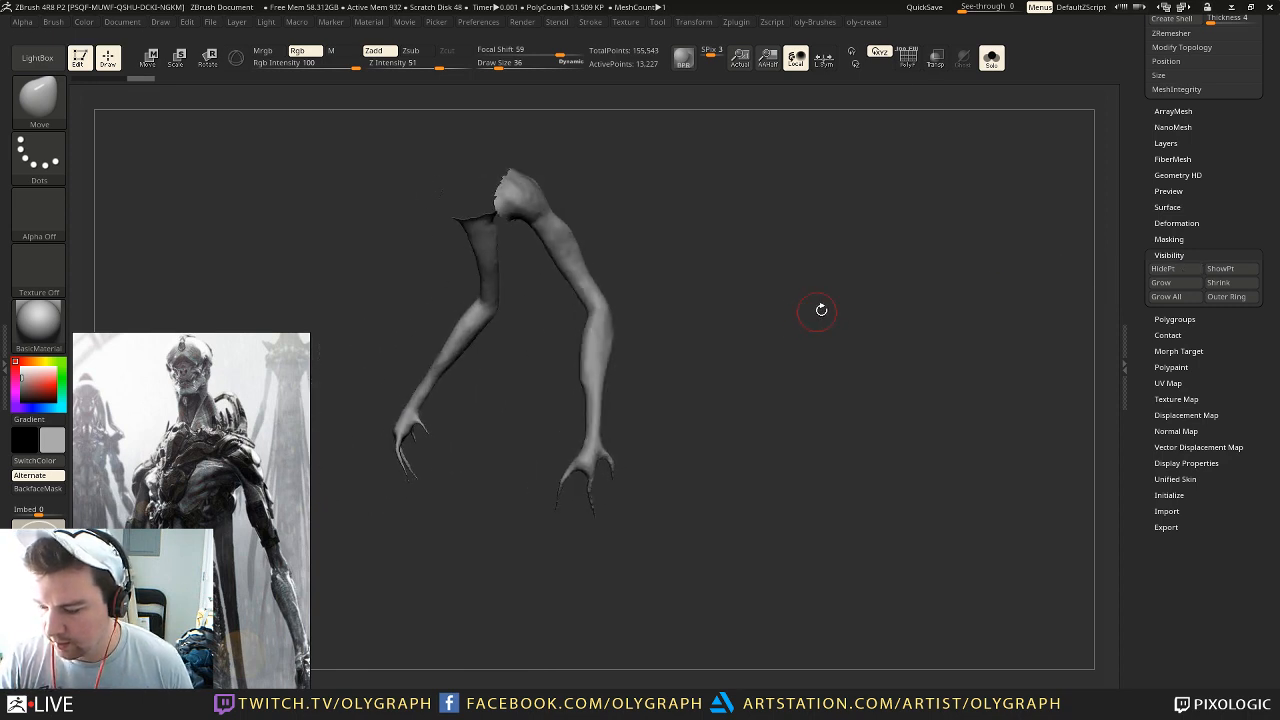
pyautogui.press('2')
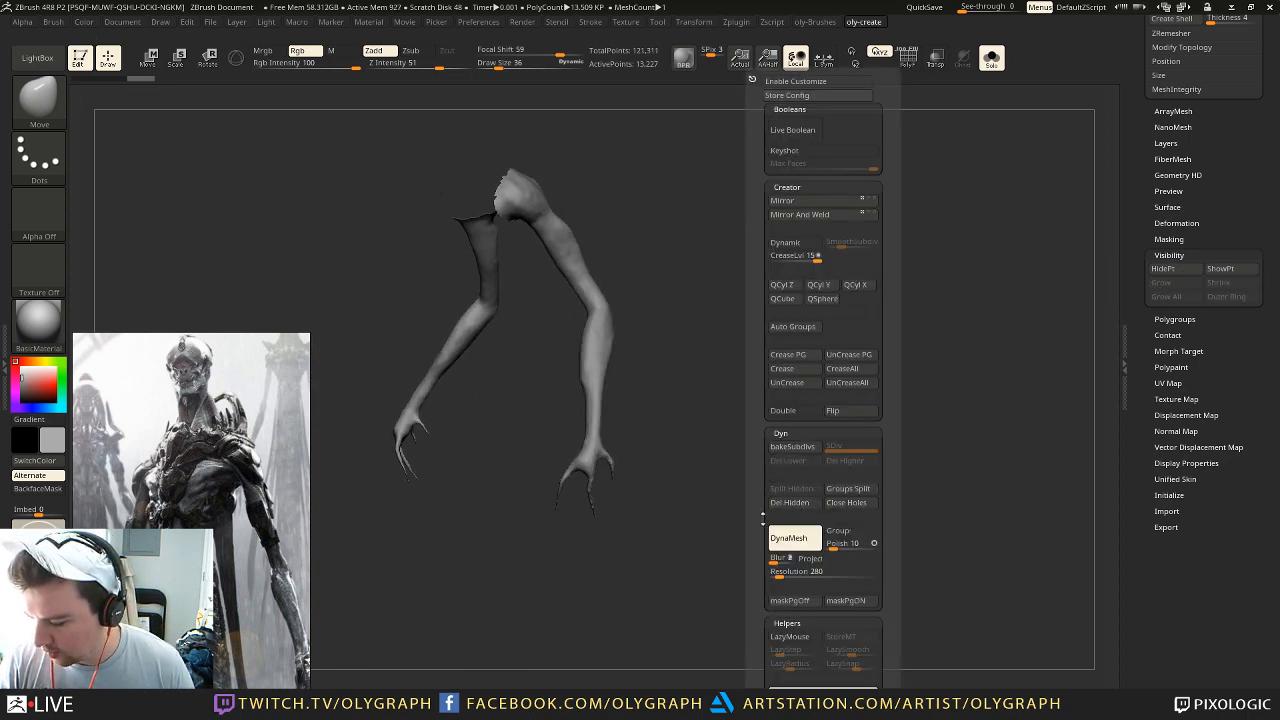
pyautogui.click(794, 503)
# Step: Scale down the copied arms, move them below the originals beside the torso, and isolate them
pyautogui.moveTo(675, 200); pyautogui.dragTo(746, 206)
pyautogui.scroll(5, 1121, 212)
pyautogui.press('e')
pyautogui.moveTo(560, 260)
pyautogui.mouseDown()
pyautogui.moveTo(691, 247)
pyautogui.moveTo(619, 259)
pyautogui.mouseUp()
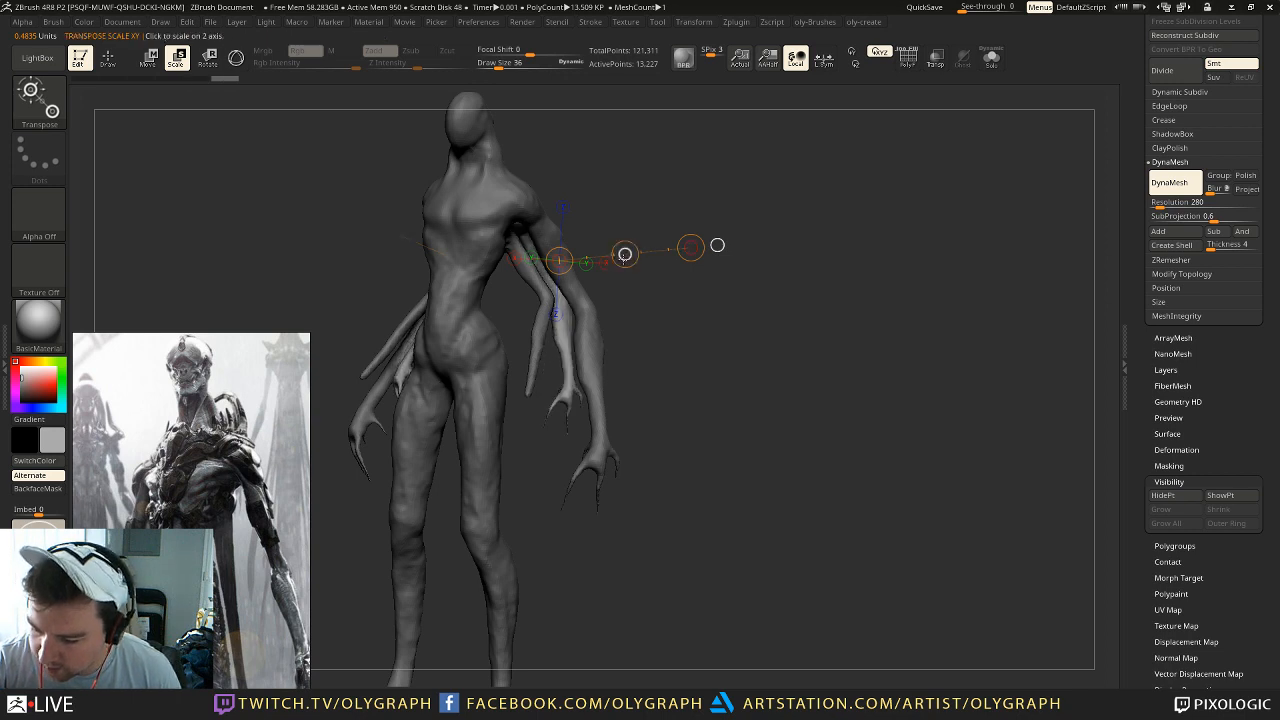
pyautogui.press('w')
pyautogui.moveTo(590, 314); pyautogui.dragTo(660, 302)
pyautogui.moveTo(603, 245); pyautogui.dragTo(579, 252)
pyautogui.moveTo(632, 292); pyautogui.dragTo(679, 290)
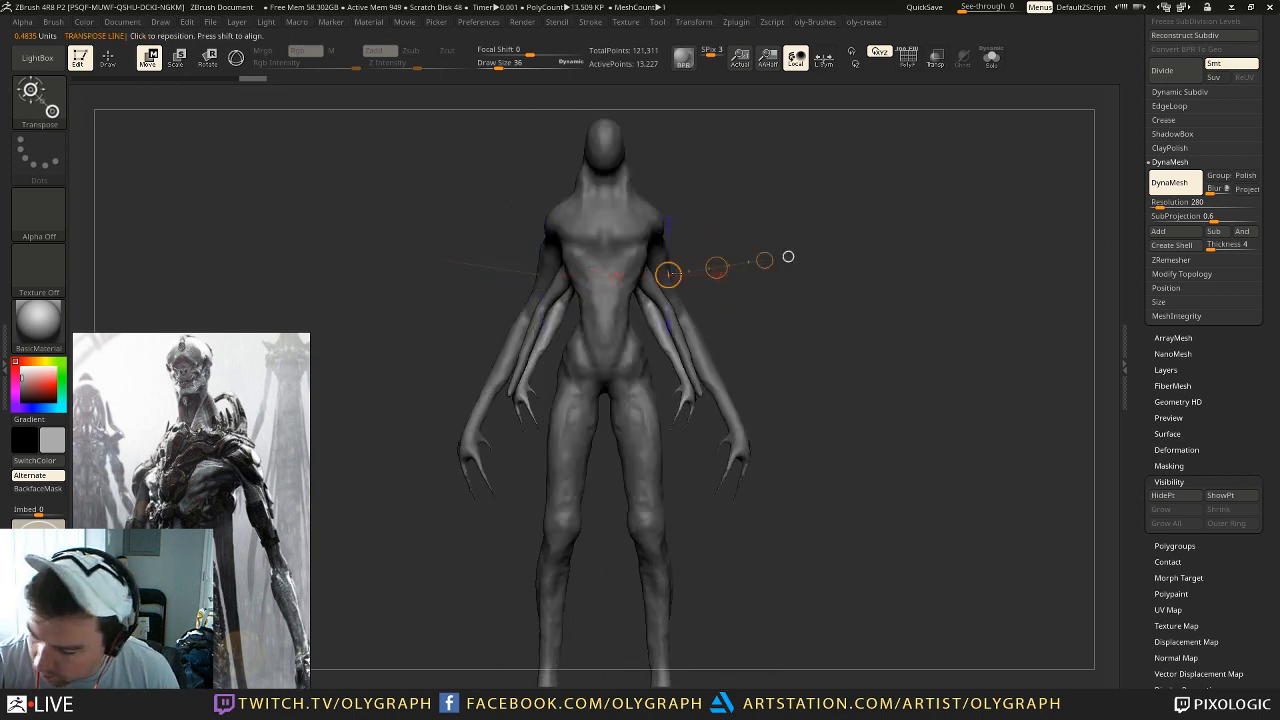
pyautogui.hotkey('alt', 's')
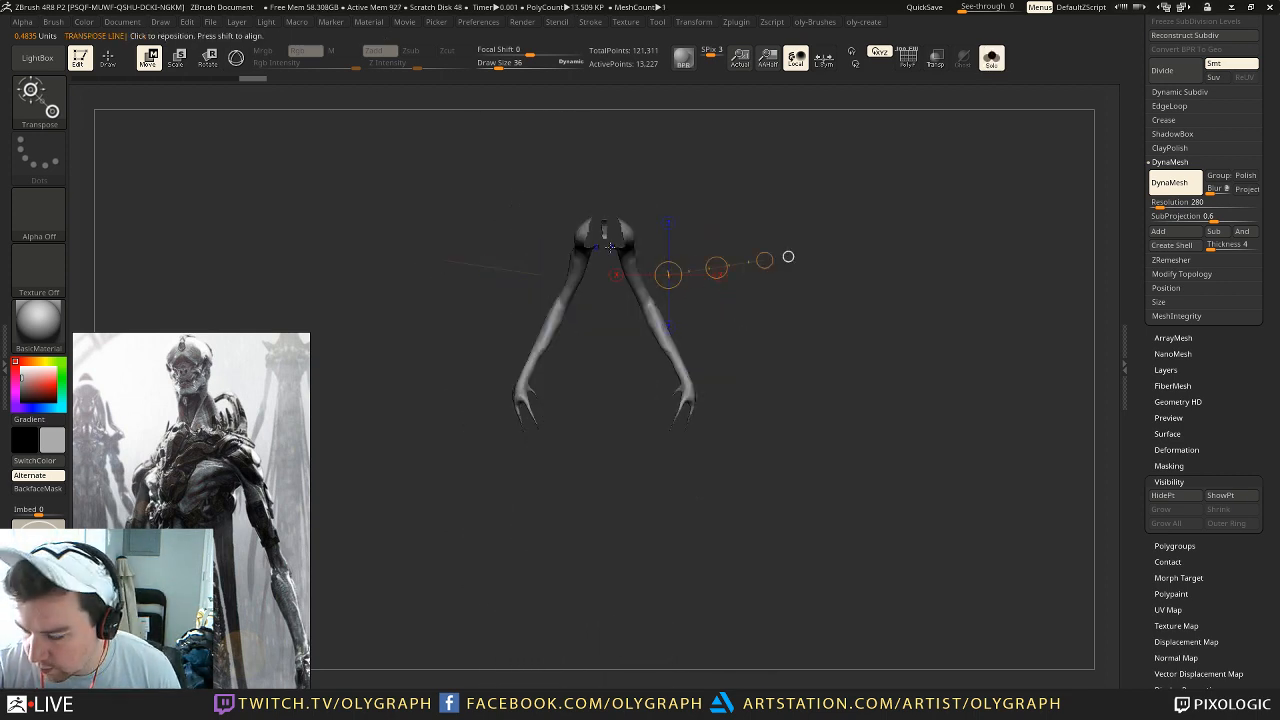
pyautogui.moveTo(716, 268)
pyautogui.mouseDown()
pyautogui.moveTo(677, 267)
pyautogui.moveTo(733, 265)
pyautogui.moveTo(720, 255)
pyautogui.mouseUp()
pyautogui.hotkey('ctrl', 'z')
pyautogui.hotkey('ctrl', 'z')
pyautogui.hotkey('ctrl', 'z')
pyautogui.hotkey('ctrl', 'z')
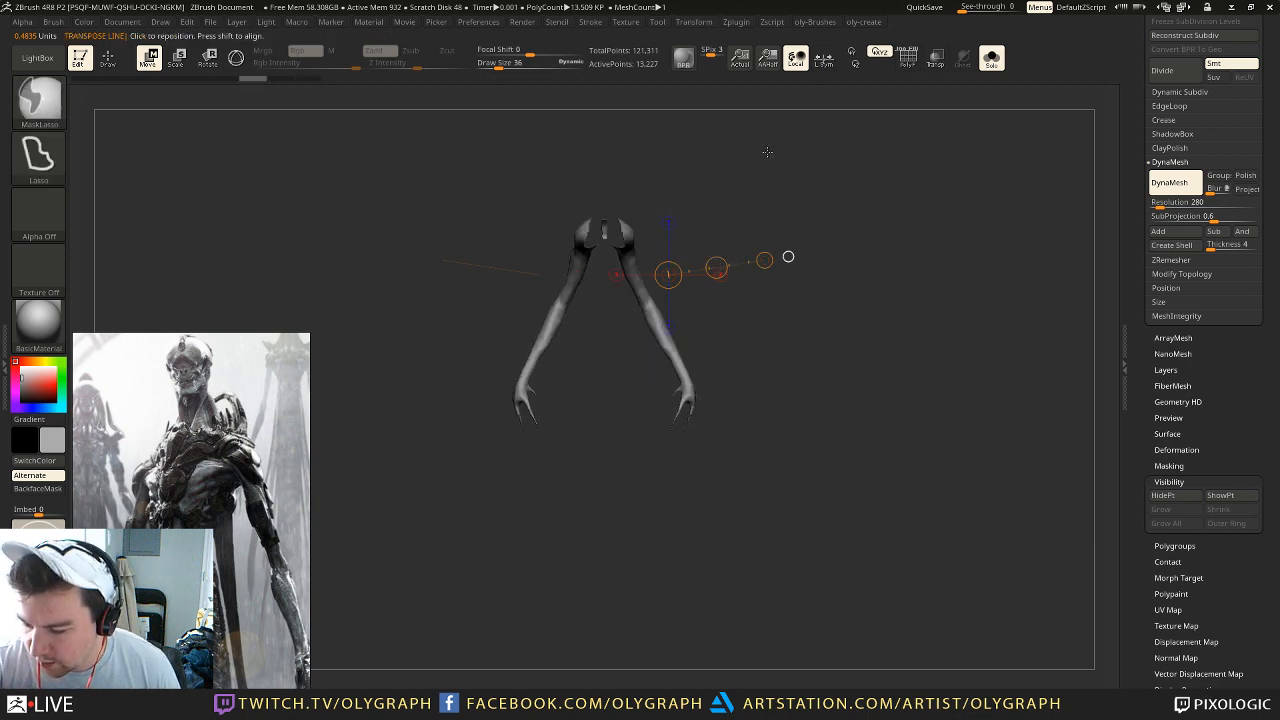
# Step: Hide and delete the copied arm on the creature's right, keep the left one, and show the whole creature again
pyautogui.keyDown('ctrl'); pyautogui.keyDown('shift'); pyautogui.moveTo(886, 169); pyautogui.dragTo(598, 526); pyautogui.keyUp('shift'); pyautogui.keyUp('ctrl')
pyautogui.press('2')
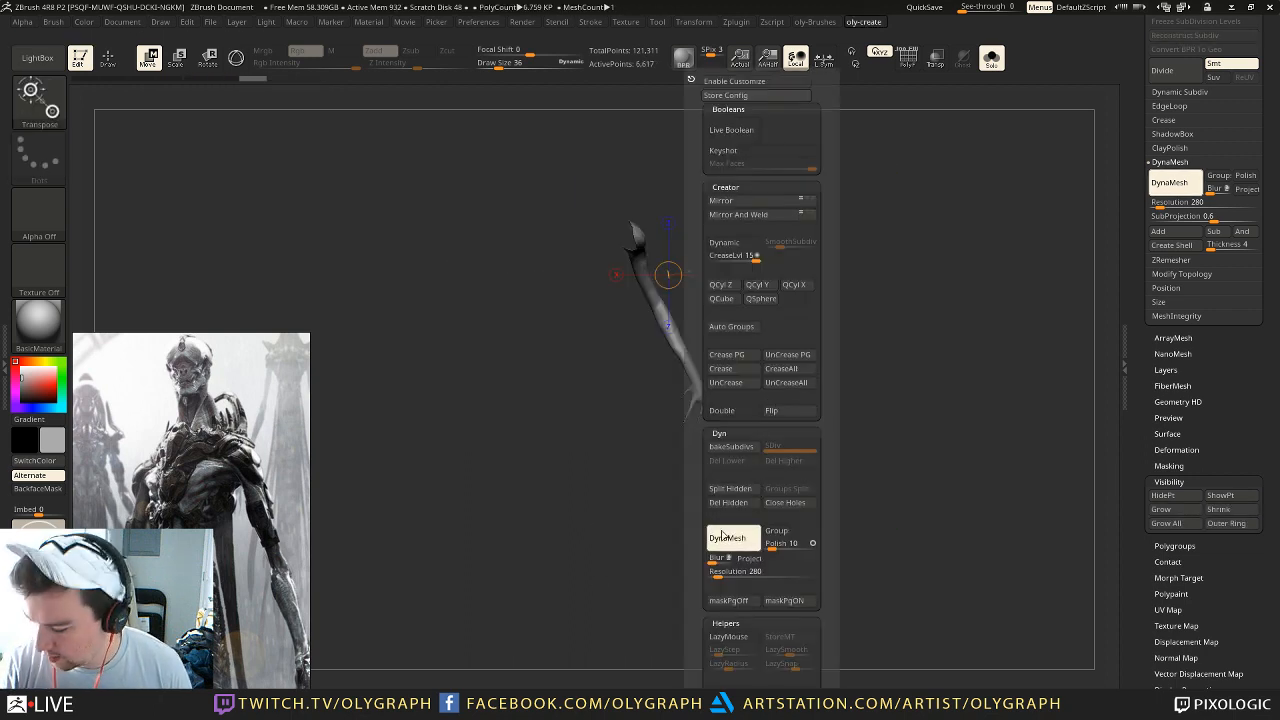
pyautogui.click(745, 486)
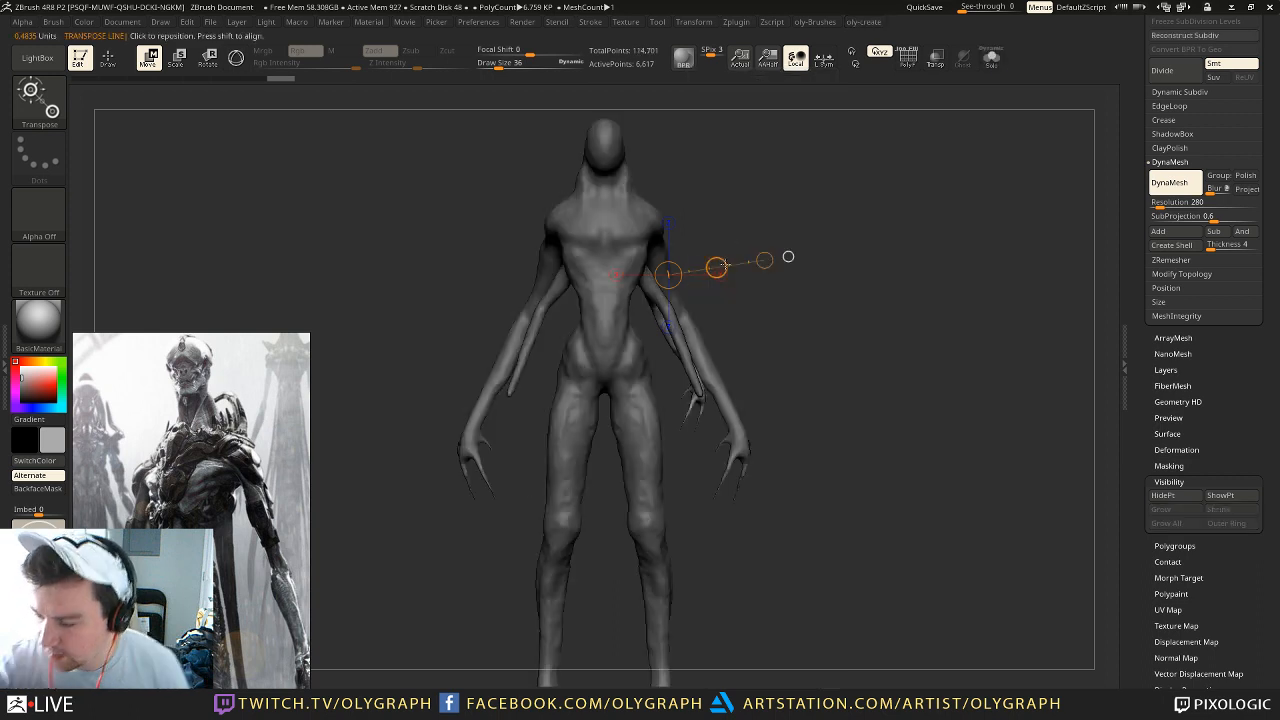
pyautogui.hotkey('alt', 's')
# Step: Move and rotate the remaining small arm so it attaches to the torso below the creature's left large arm
pyautogui.moveTo(719, 268); pyautogui.dragTo(718, 268)
pyautogui.moveTo(785, 305)
pyautogui.mouseDown()
pyautogui.moveTo(682, 321)
pyautogui.moveTo(768, 321)
pyautogui.moveTo(685, 320)
pyautogui.moveTo(802, 305)
pyautogui.mouseUp()
pyautogui.press('r')
pyautogui.moveTo(802, 305)
pyautogui.mouseDown()
pyautogui.moveTo(788, 341)
pyautogui.moveTo(694, 323)
pyautogui.moveTo(794, 280)
pyautogui.mouseUp()
pyautogui.press('w')
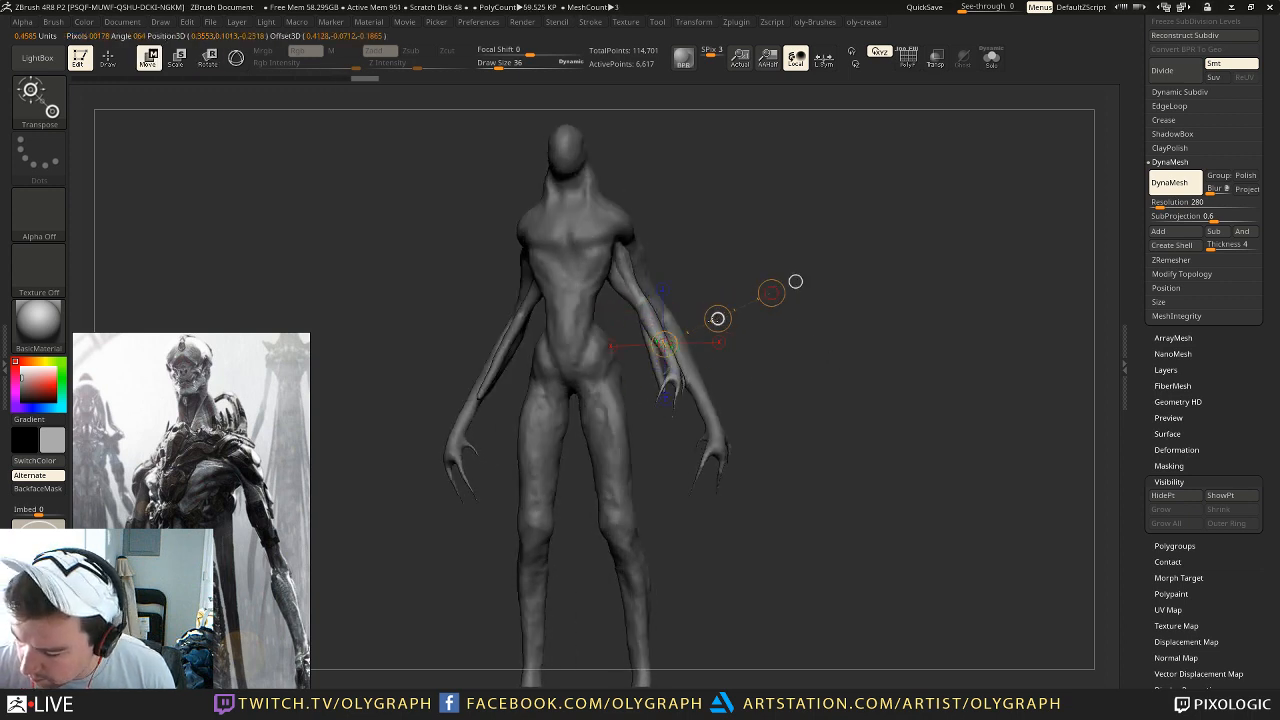
pyautogui.press('r')
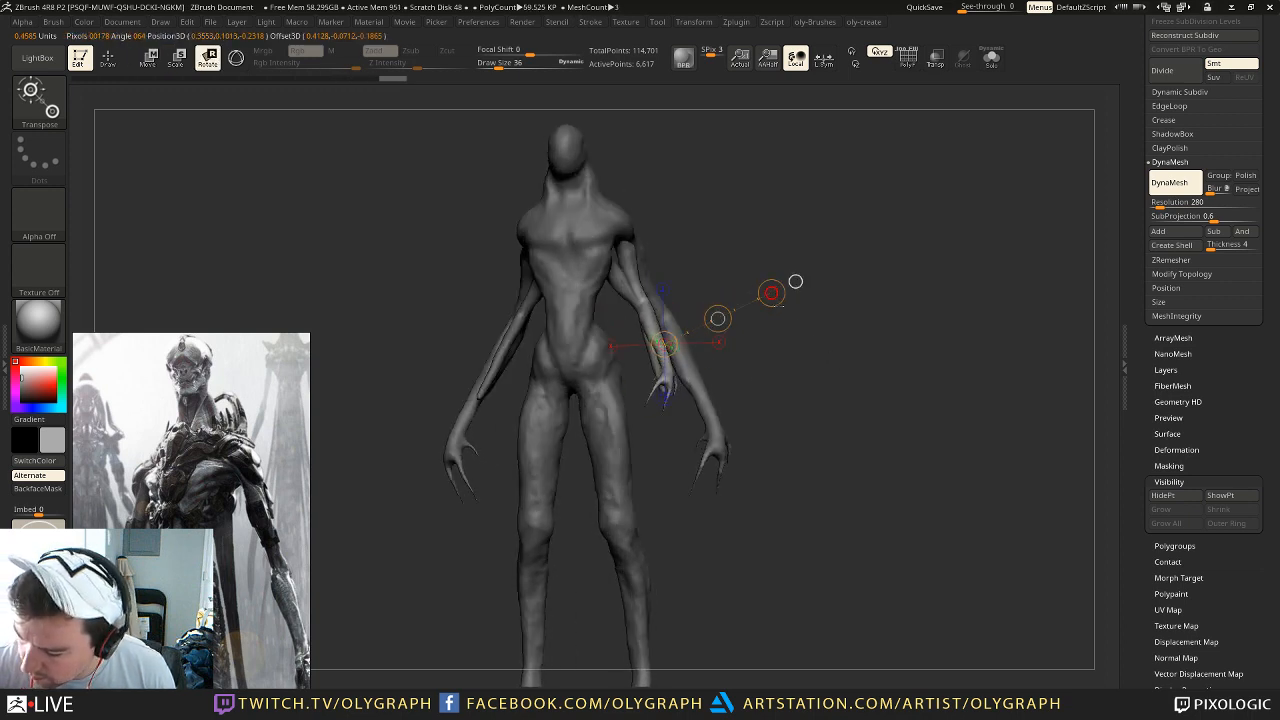
pyautogui.press('w')
pyautogui.moveTo(721, 317); pyautogui.dragTo(715, 322)
pyautogui.moveTo(786, 354)
pyautogui.mouseDown()
pyautogui.moveTo(580, 354)
pyautogui.moveTo(796, 362)
pyautogui.mouseUp()
pyautogui.moveTo(657, 303); pyautogui.dragTo(657, 308)
pyautogui.keyDown('shift'); pyautogui.moveTo(586, 394); pyautogui.dragTo(637, 421); pyautogui.keyUp('shift')
# Step: Adjust the small arm's pose by rotating it with a transpose line between its wrist and elbow
pyautogui.moveTo(740, 199)
pyautogui.keyDown('alt'); pyautogui.mouseDown()
pyautogui.moveTo(783, 249)
pyautogui.moveTo(746, 232)
pyautogui.mouseUp(); pyautogui.keyUp('alt')
pyautogui.hotkey('shift', 'alt', 's')
pyautogui.hotkey('shift', 'alt', 's')
pyautogui.moveTo(678, 332); pyautogui.dragTo(652, 224)
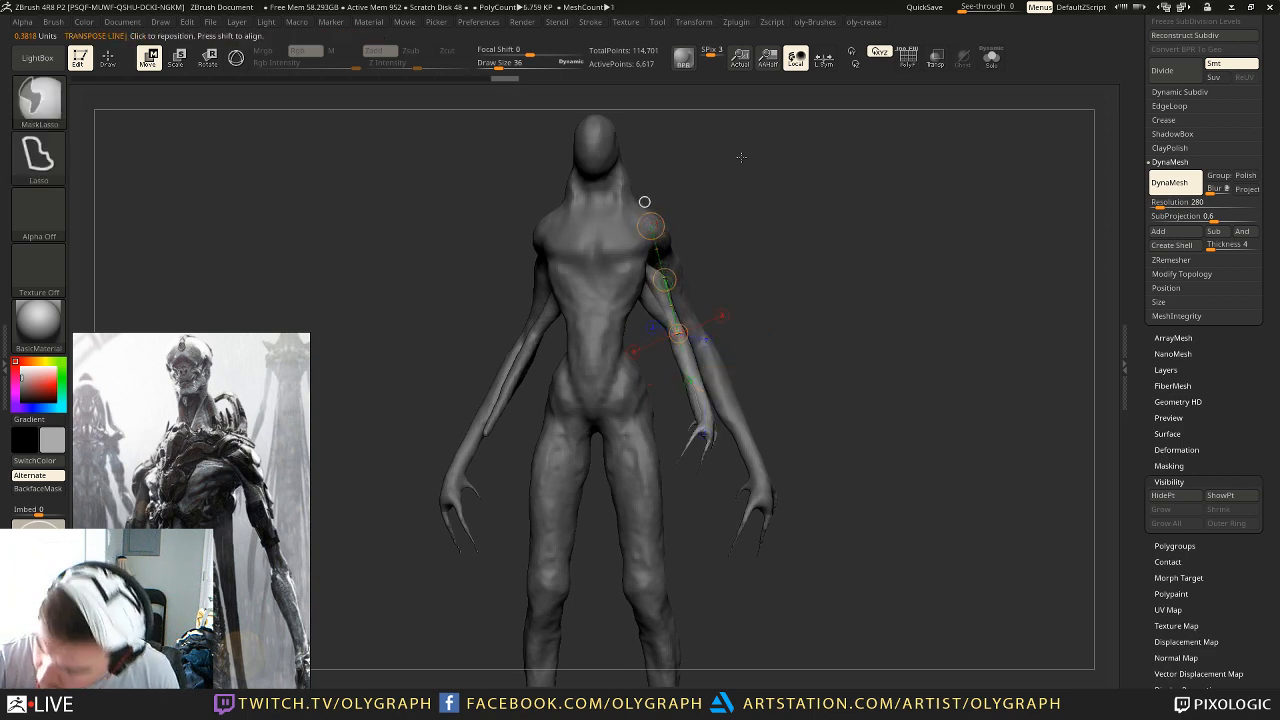
pyautogui.moveTo(710, 430)
pyautogui.mouseDown()
pyautogui.moveTo(670, 307)
pyautogui.moveTo(751, 325)
pyautogui.mouseUp()
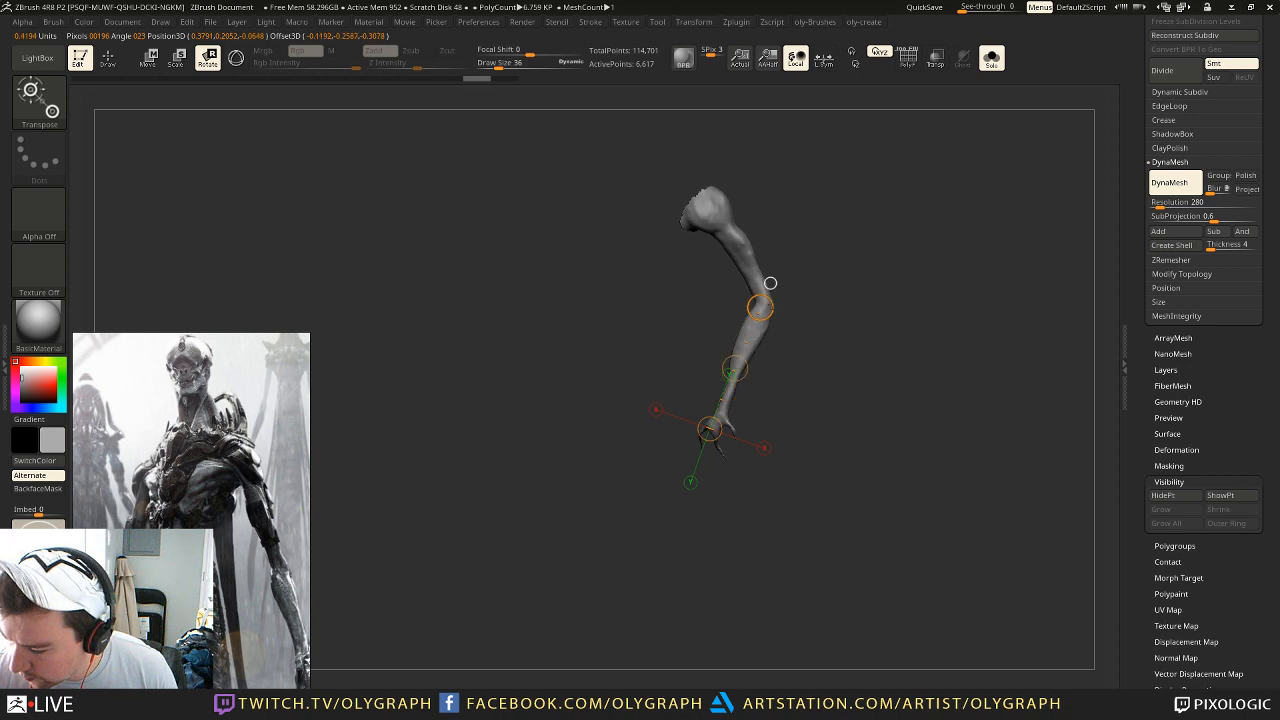
pyautogui.moveTo(771, 278); pyautogui.dragTo(655, 311, button='right')
pyautogui.press('space')
pyautogui.moveTo(667, 334); pyautogui.dragTo(617, 378)
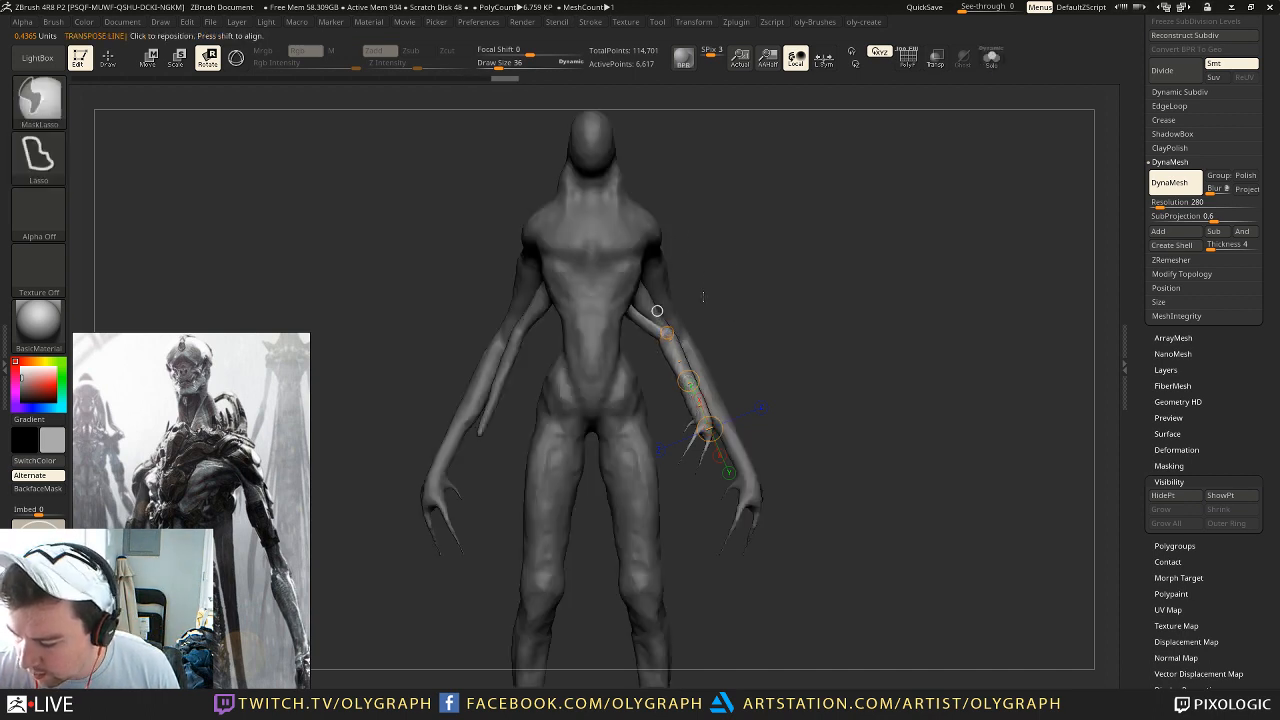
pyautogui.hotkey('ctrl', 'z')
pyautogui.press('w')
pyautogui.press('r')
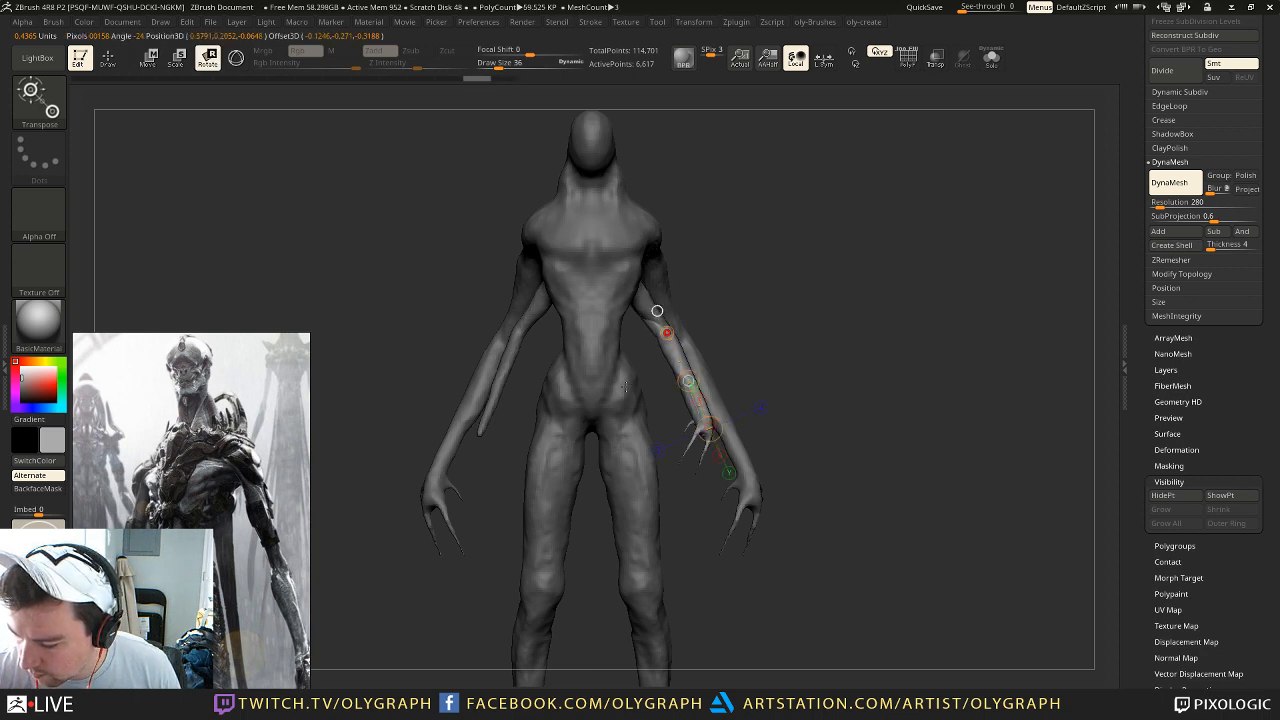
pyautogui.press('w')
pyautogui.moveTo(770, 273)
pyautogui.mouseDown()
pyautogui.moveTo(834, 266)
pyautogui.moveTo(786, 226)
pyautogui.mouseUp()
# Step: Return to sculpting, hide the thin original arms in Skin_SciFi_Creature_03 and reselect the new small arm
pyautogui.press('q')
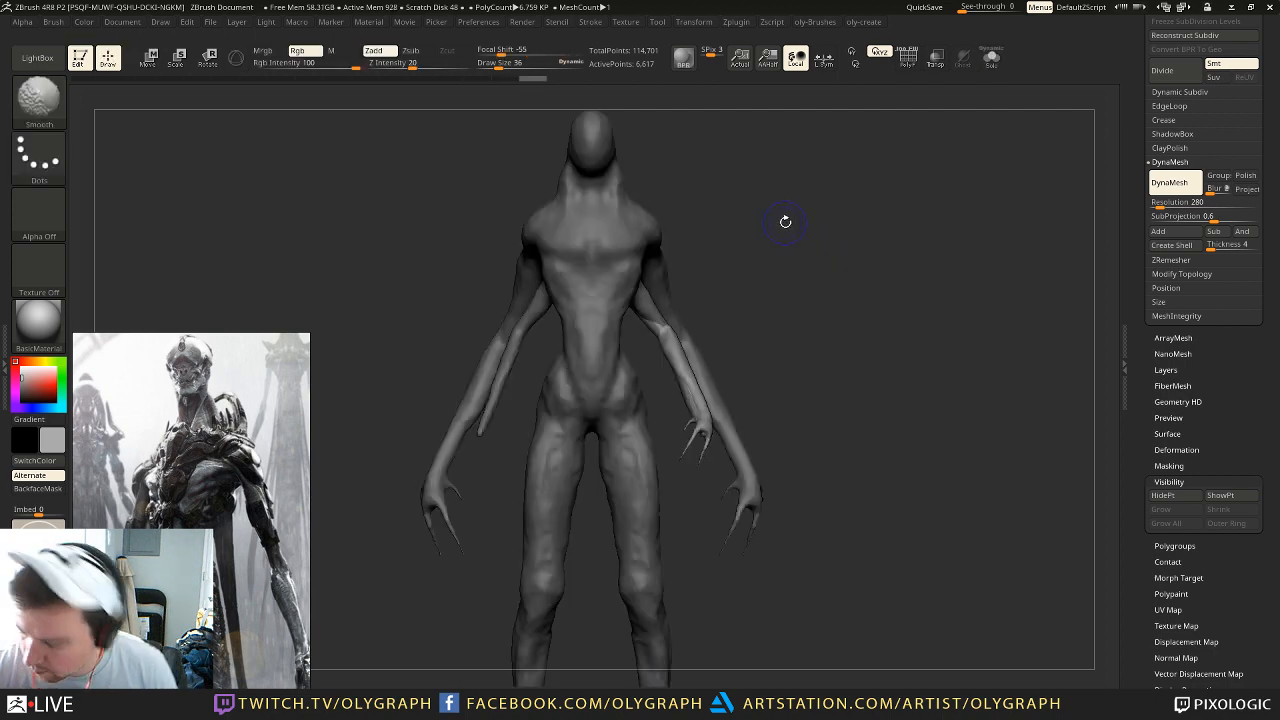
pyautogui.press('space')
pyautogui.click(656, 305)
pyautogui.keyDown('alt'); pyautogui.click(651, 306); pyautogui.keyUp('alt')
pyautogui.moveTo(1147, 129); pyautogui.dragTo(1140, 270)
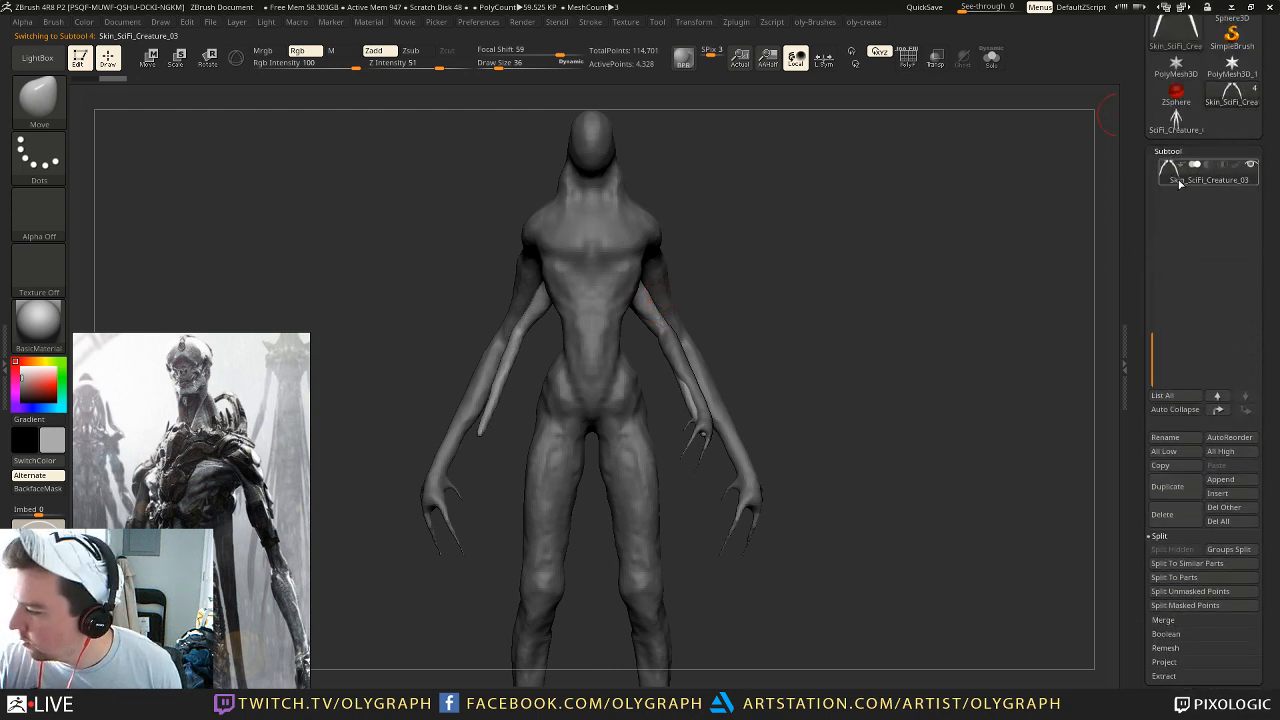
pyautogui.keyDown('alt'); pyautogui.click(680, 360); pyautogui.keyUp('alt')
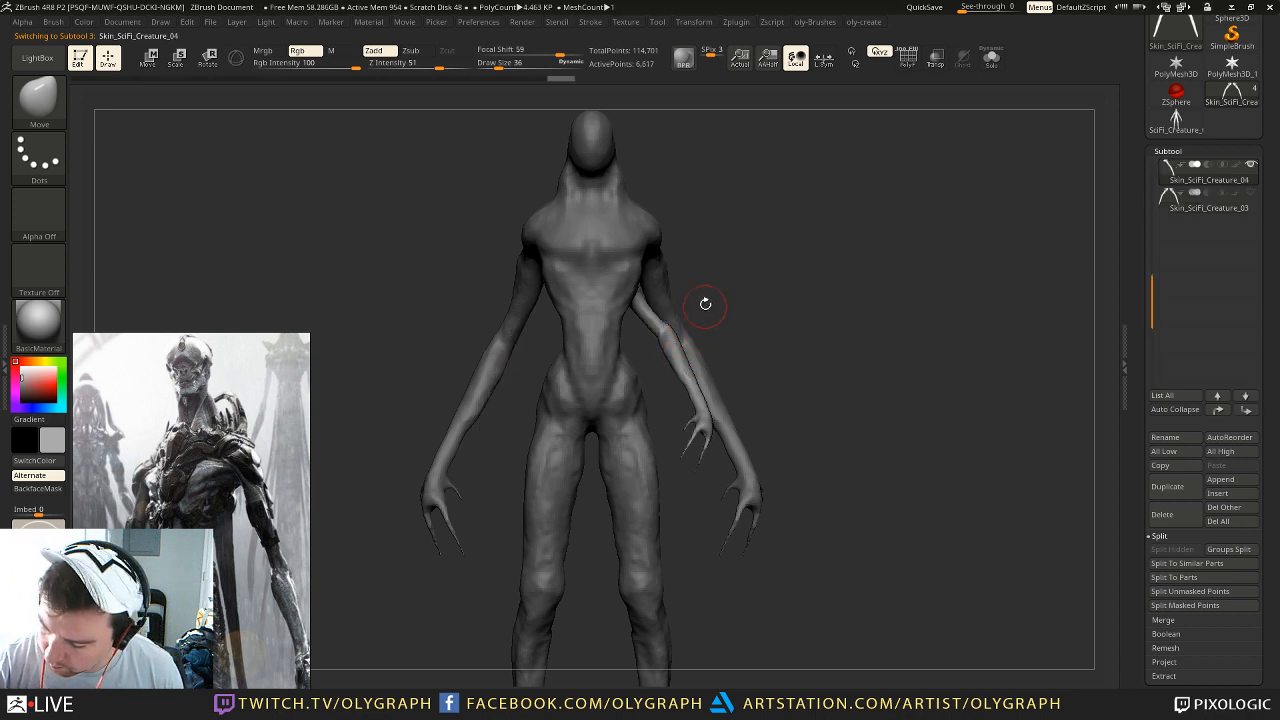
# Step: Enlarge the Move brush and shift the small arm where it meets the side of the torso
pyautogui.moveTo(737, 282)
pyautogui.mouseDown()
pyautogui.moveTo(650, 276)
pyautogui.moveTo(705, 265)
pyautogui.moveTo(687, 264)
pyautogui.mouseUp()
pyautogui.press('s')
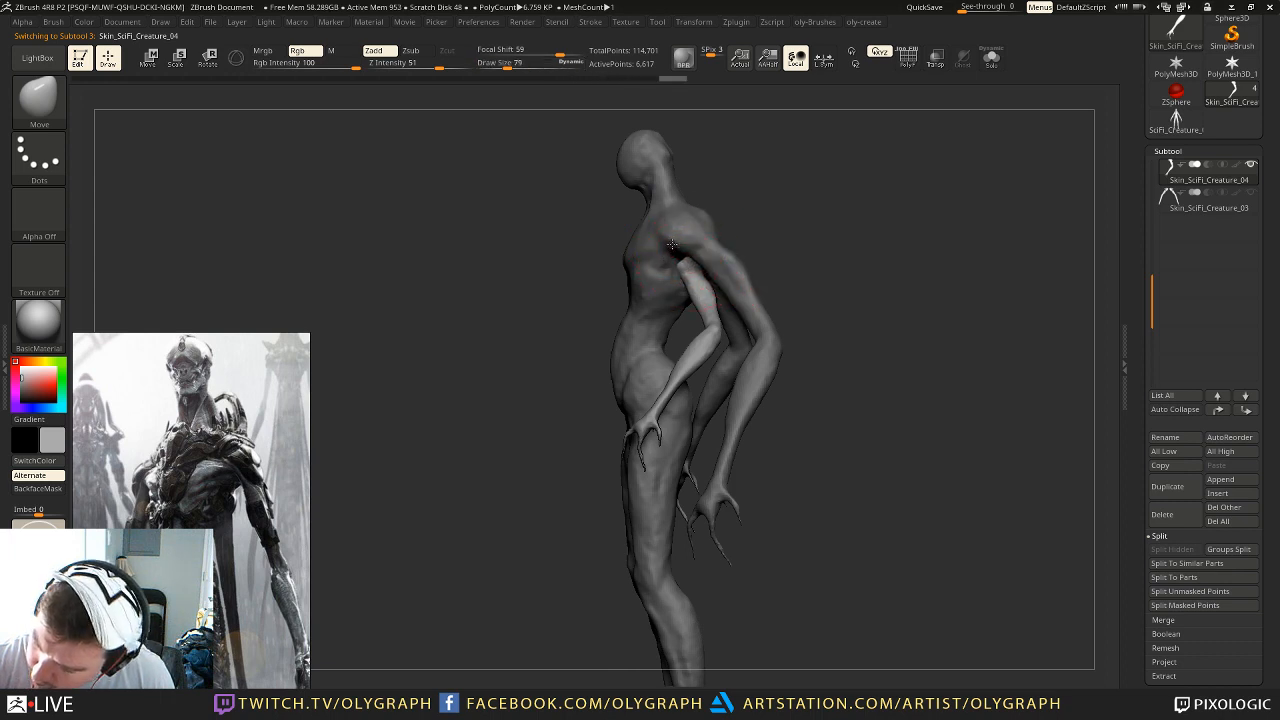
pyautogui.moveTo(748, 240)
pyautogui.mouseDown()
pyautogui.moveTo(814, 234)
pyautogui.moveTo(811, 223)
pyautogui.mouseUp()
pyautogui.press('s')
pyautogui.moveTo(672, 302); pyautogui.dragTo(688, 304)
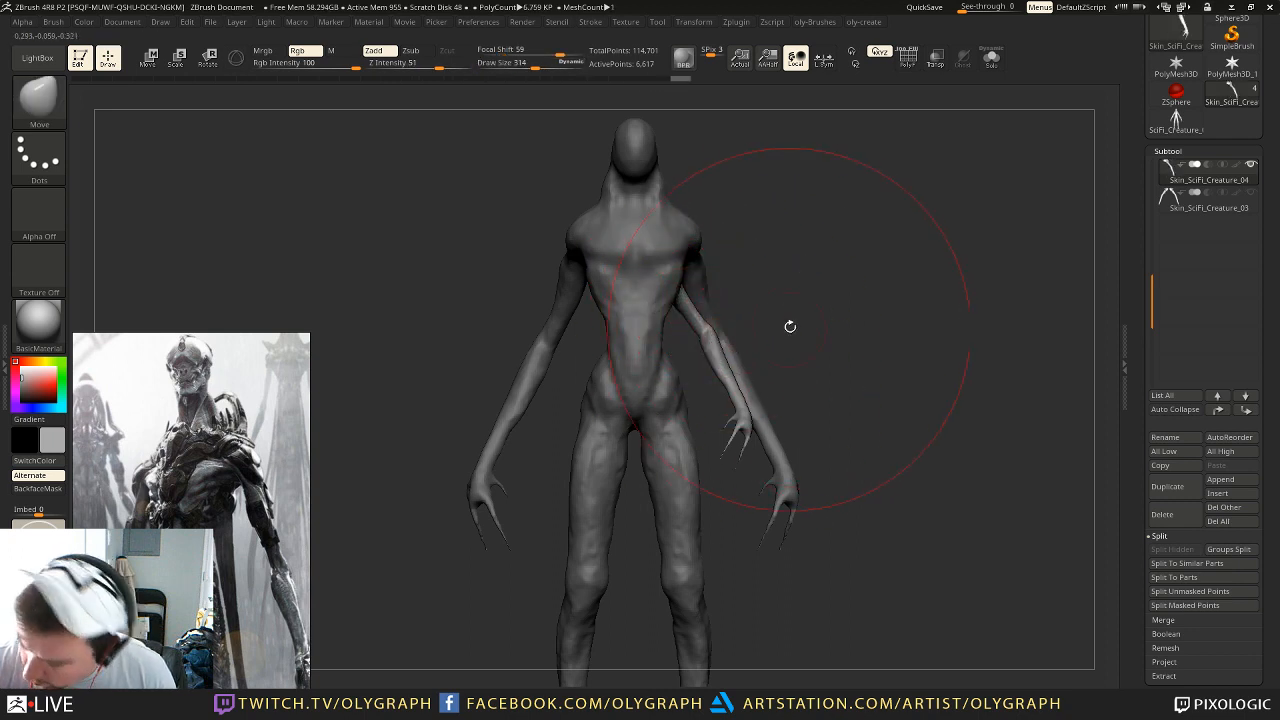
# Step: Rotate the whole small arm inward toward the hip with a transpose line starting at its shoulder
pyautogui.press('r')
pyautogui.moveTo(663, 272)
pyautogui.mouseDown()
pyautogui.moveTo(807, 403)
pyautogui.moveTo(772, 422)
pyautogui.moveTo(789, 415)
pyautogui.mouseUp()
pyautogui.moveTo(862, 284)
pyautogui.mouseDown()
pyautogui.moveTo(768, 286)
pyautogui.moveTo(844, 280)
pyautogui.moveTo(827, 267)
pyautogui.moveTo(838, 284)
pyautogui.mouseUp()
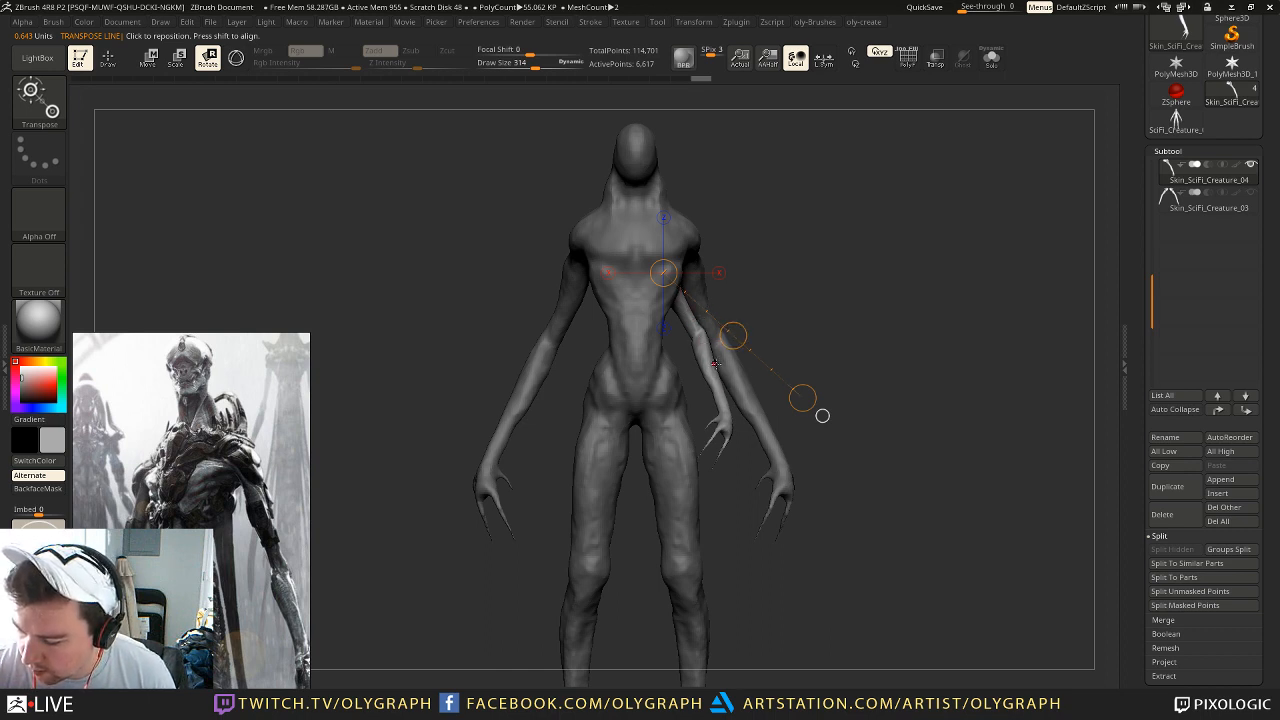
pyautogui.moveTo(802, 398); pyautogui.dragTo(776, 412)
pyautogui.moveTo(810, 271)
pyautogui.mouseDown()
pyautogui.moveTo(763, 263)
pyautogui.moveTo(741, 344)
pyautogui.moveTo(712, 340)
pyautogui.mouseUp()
# Step: Return to the Move brush, resize it and nudge the small arm's upper section into place
pyautogui.press('q')
pyautogui.moveTo(832, 225)
pyautogui.mouseDown()
pyautogui.moveTo(888, 206)
pyautogui.moveTo(862, 180)
pyautogui.moveTo(809, 246)
pyautogui.moveTo(825, 222)
pyautogui.moveTo(834, 271)
pyautogui.mouseUp()
pyautogui.press('s')
pyautogui.press('s')
pyautogui.moveTo(723, 306); pyautogui.dragTo(716, 312)
# Step: Resize the Move brush and fit the small arm's shoulder end under the large arm's armpit
pyautogui.press('s')
pyautogui.moveTo(817, 251)
pyautogui.mouseDown()
pyautogui.moveTo(731, 296)
pyautogui.moveTo(796, 202)
pyautogui.mouseUp()
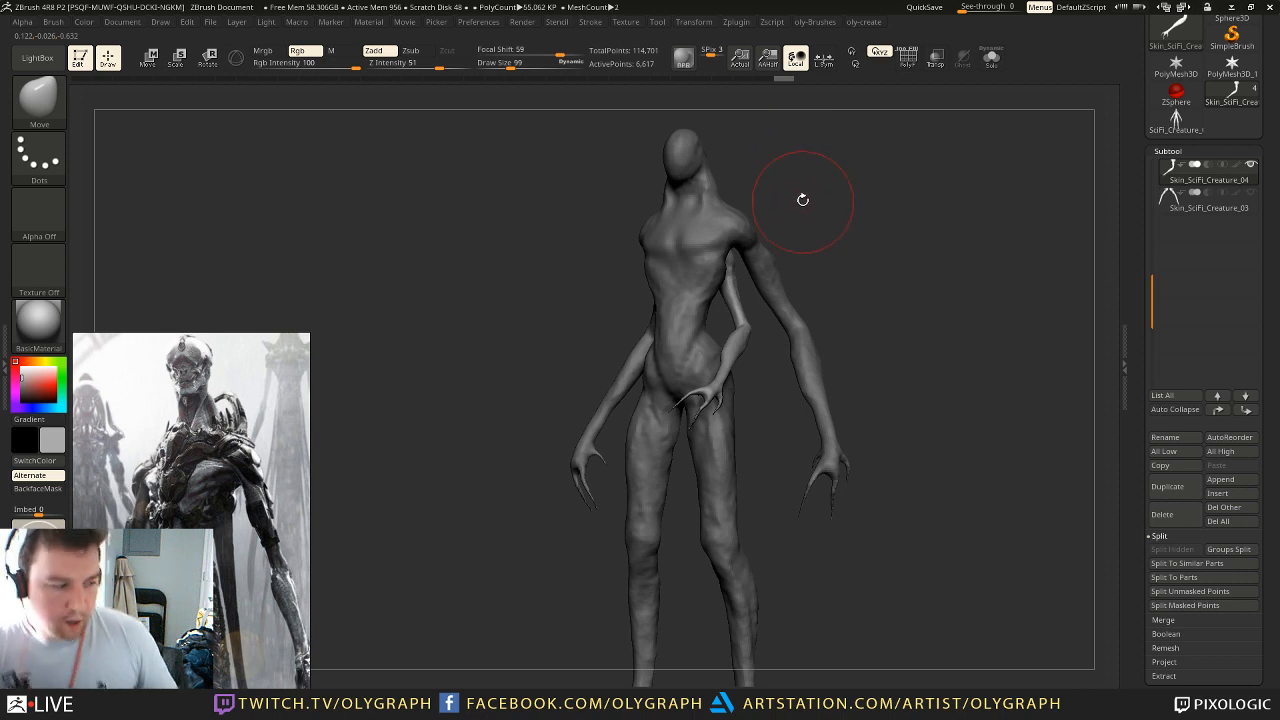
pyautogui.press('s')
pyautogui.moveTo(719, 263); pyautogui.dragTo(729, 263)
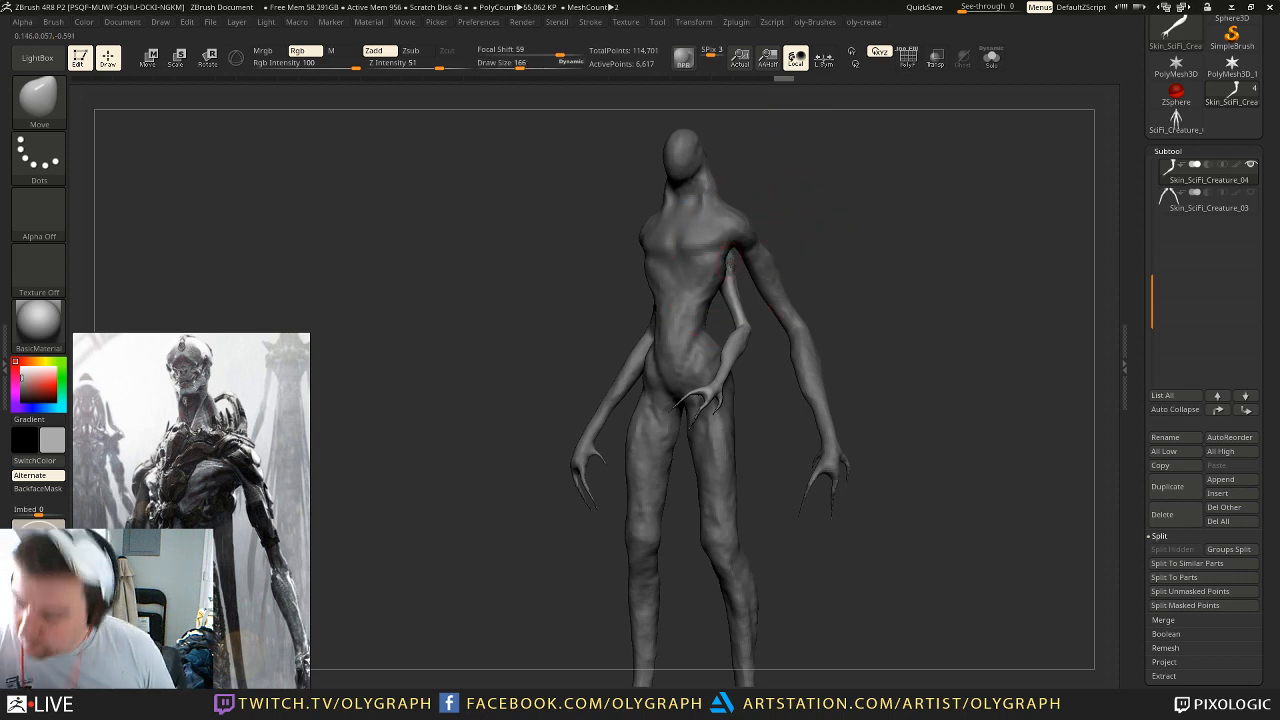
pyautogui.moveTo(814, 248); pyautogui.dragTo(727, 273)
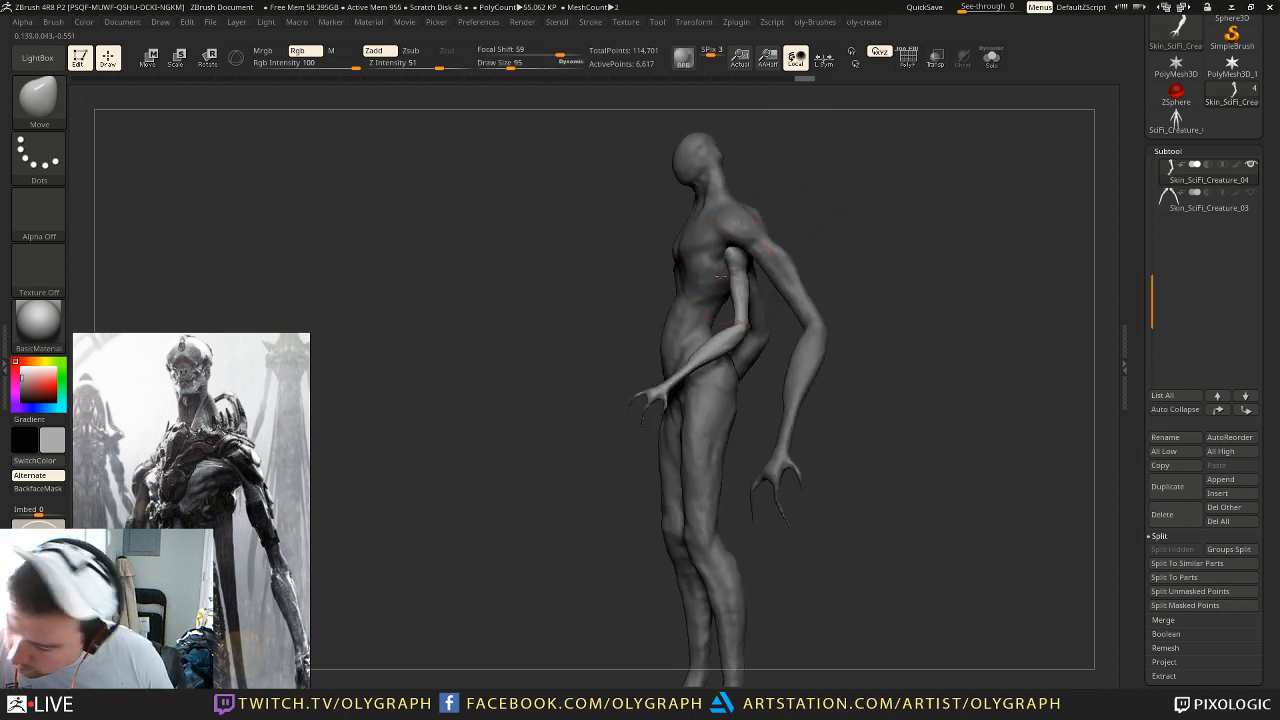
# Step: Pull the small arm's elbow area closer to the torso with a larger Move brush and open the brush selection
pyautogui.moveTo(776, 224); pyautogui.dragTo(833, 211)
pyautogui.press('s')
pyautogui.moveTo(792, 311)
pyautogui.mouseDown()
pyautogui.moveTo(822, 311)
pyautogui.moveTo(753, 330)
pyautogui.mouseUp()
pyautogui.press('s')
pyautogui.moveTo(826, 285)
pyautogui.mouseDown()
pyautogui.moveTo(745, 277)
pyautogui.moveTo(804, 277)
pyautogui.mouseUp()
pyautogui.press('b')
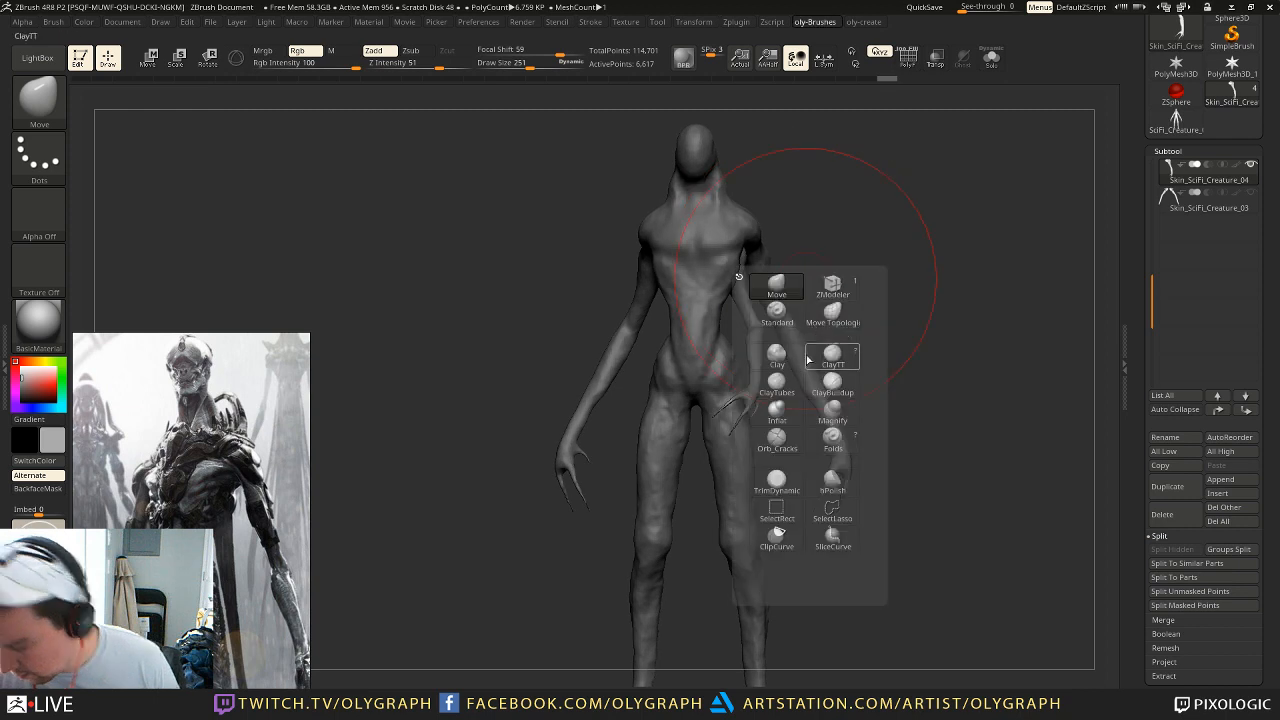
# Step: Thicken the fingers of the small arm's hand with the Inflat brush at a reduced size
pyautogui.click(777, 409)
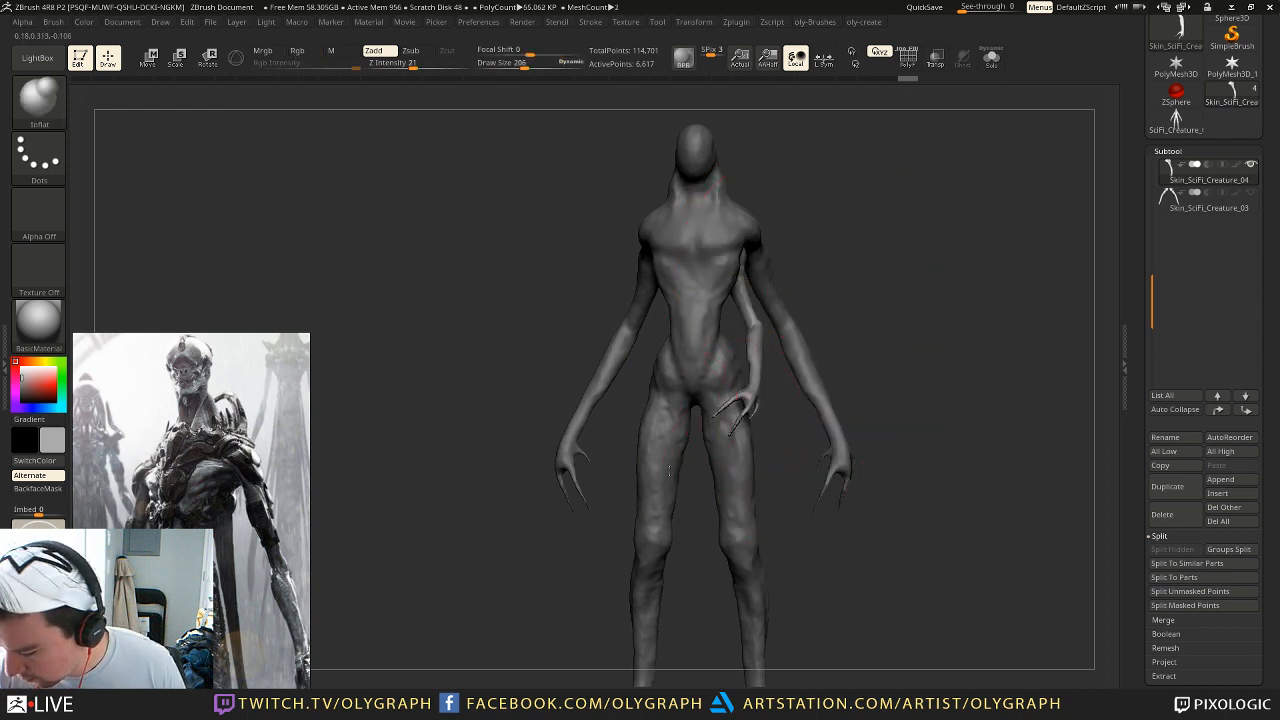
pyautogui.moveTo(870, 336); pyautogui.dragTo(796, 350)
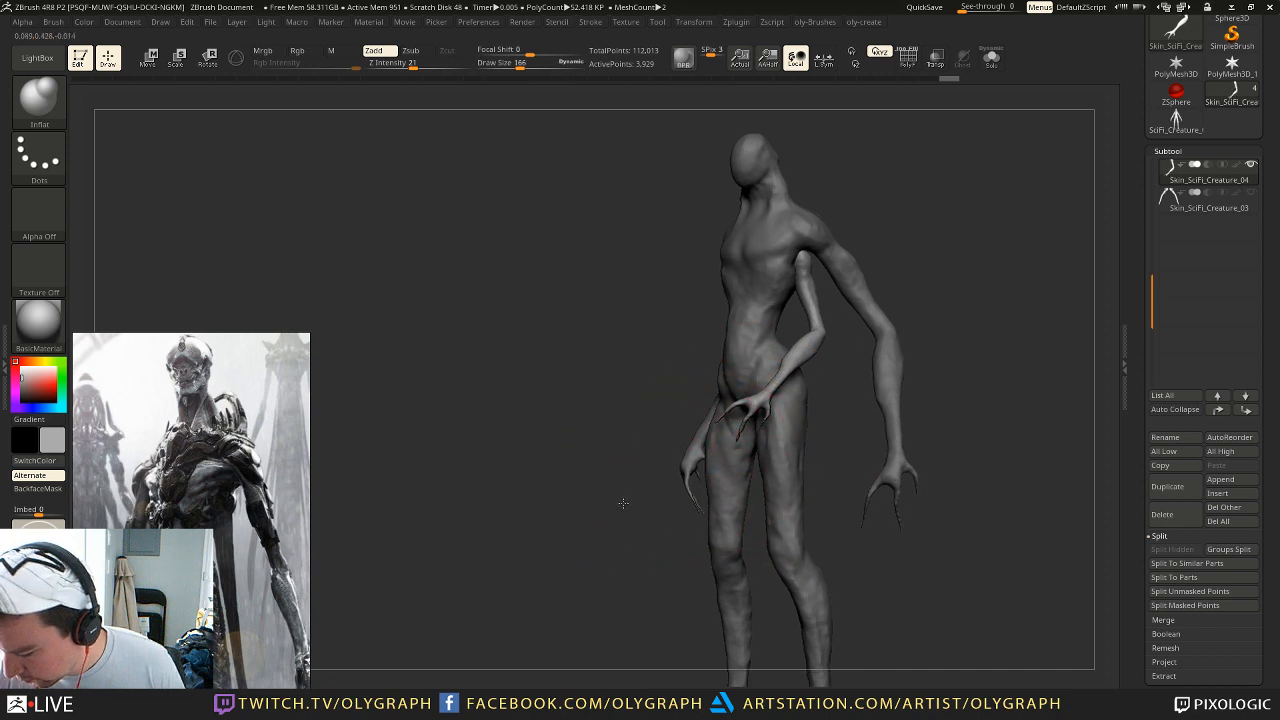
pyautogui.keyDown('ctrl'); pyautogui.moveTo(738, 400); pyautogui.dragTo(743, 431, button='right'); pyautogui.keyUp('ctrl')
pyautogui.press('s')
pyautogui.moveTo(745, 457); pyautogui.dragTo(727, 454)
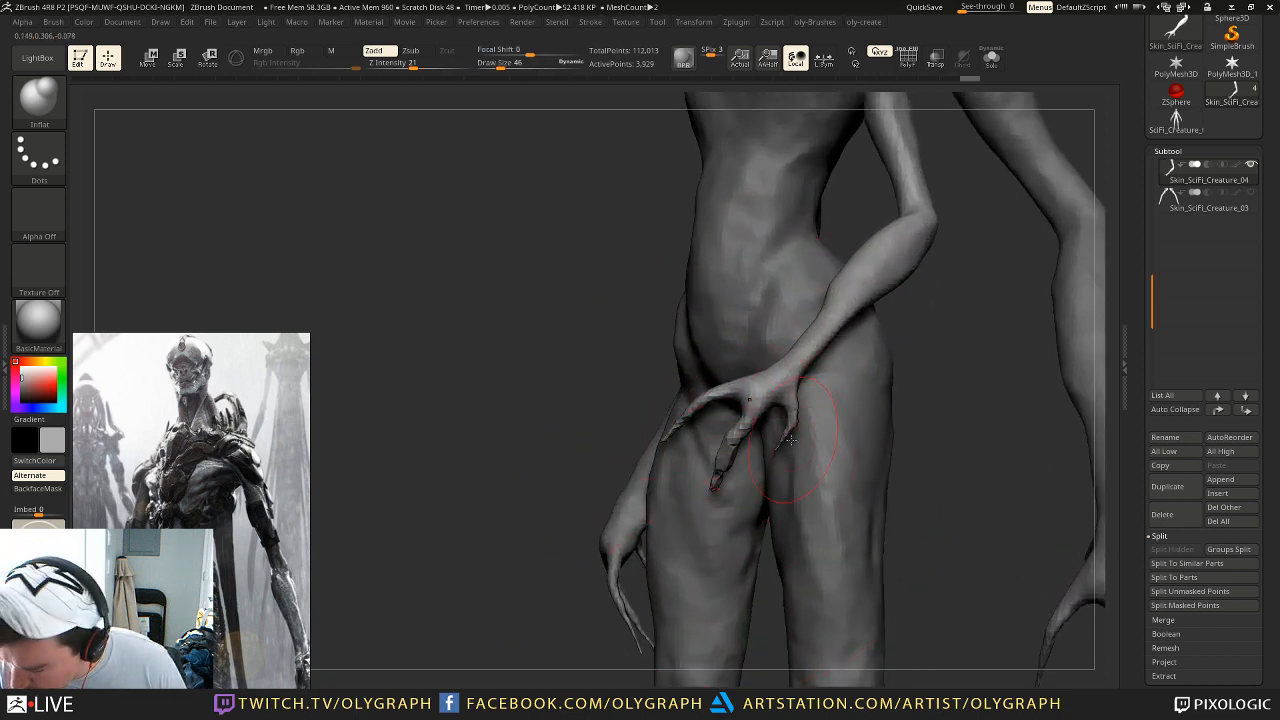
pyautogui.moveTo(543, 491)
pyautogui.mouseDown()
pyautogui.moveTo(514, 457)
pyautogui.moveTo(608, 470)
pyautogui.moveTo(694, 371)
pyautogui.moveTo(684, 388)
pyautogui.mouseUp()
pyautogui.moveTo(755, 310); pyautogui.dragTo(866, 357)
pyautogui.moveTo(651, 563); pyautogui.dragTo(503, 494)
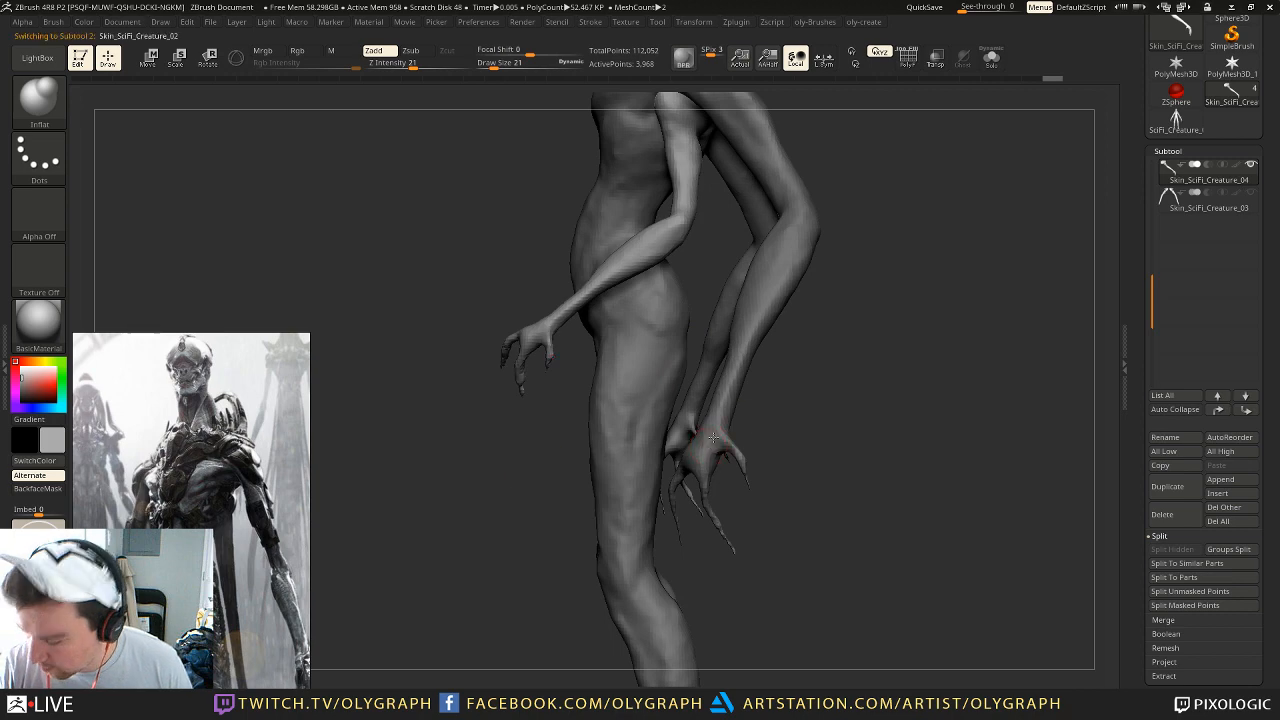
# Step: Make the body the active subtool and thicken the large hands' thin fingers with the Inflat brush
pyautogui.keyDown('alt'); pyautogui.click(642, 448); pyautogui.keyUp('alt')
pyautogui.moveTo(724, 440); pyautogui.dragTo(792, 372)
pyautogui.keyDown('ctrl'); pyautogui.moveTo(828, 468); pyautogui.dragTo(840, 506); pyautogui.keyUp('ctrl')
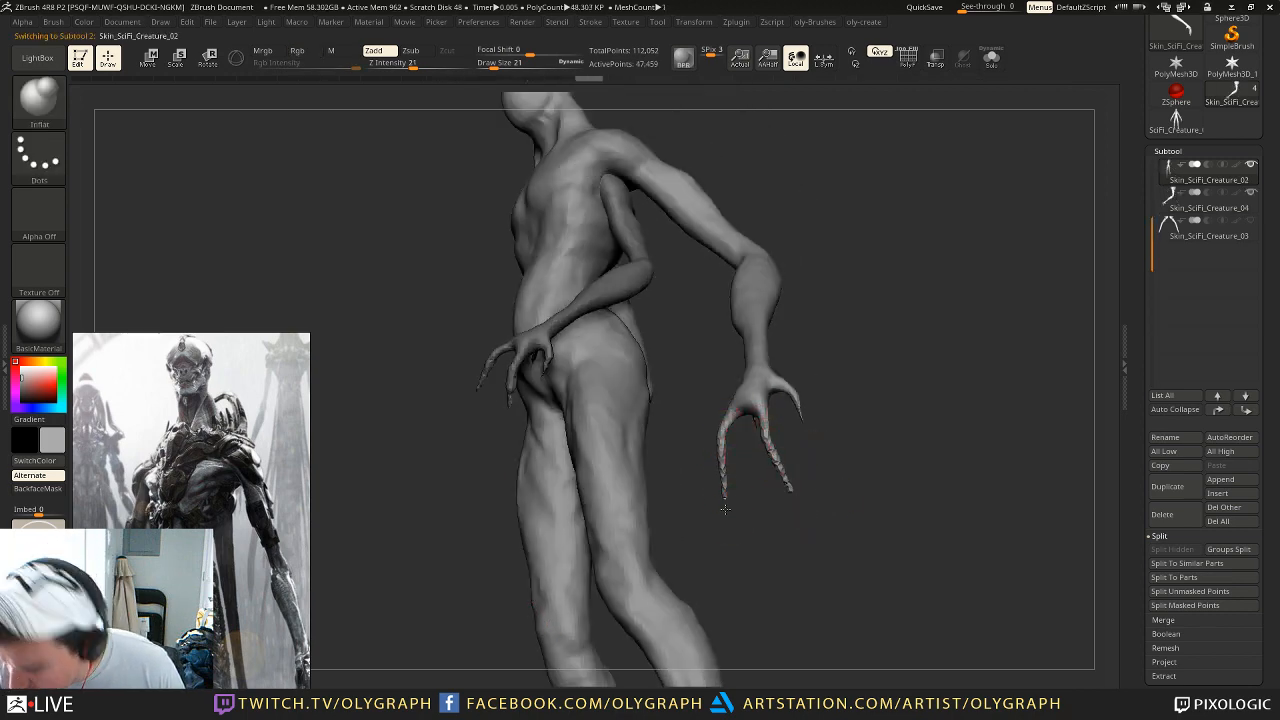
pyautogui.moveTo(819, 422); pyautogui.dragTo(827, 480)
pyautogui.keyDown('alt'); pyautogui.moveTo(905, 212); pyautogui.dragTo(840, 345); pyautogui.keyUp('alt')
# Step: Reactivate the small arm subtool and apply Mirror And Weld to create the matching arm on the opposite side
pyautogui.keyDown('alt'); pyautogui.click(709, 400); pyautogui.keyUp('alt')
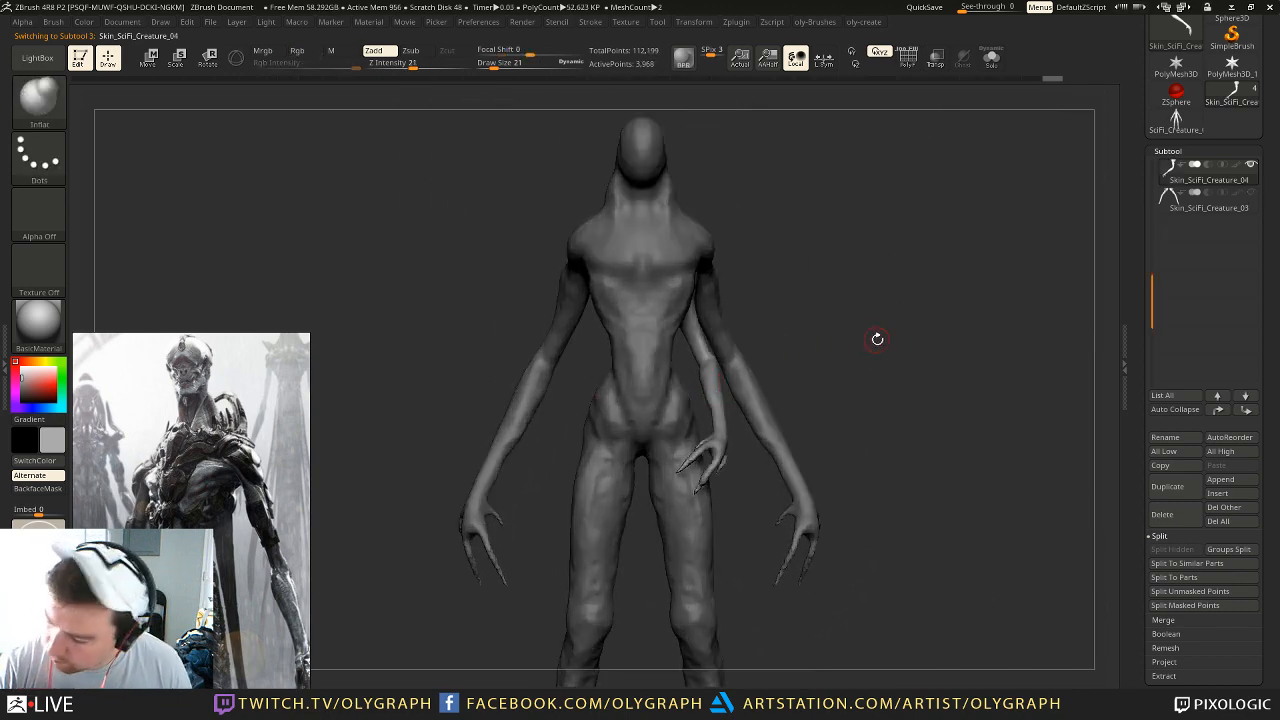
pyautogui.press('c')
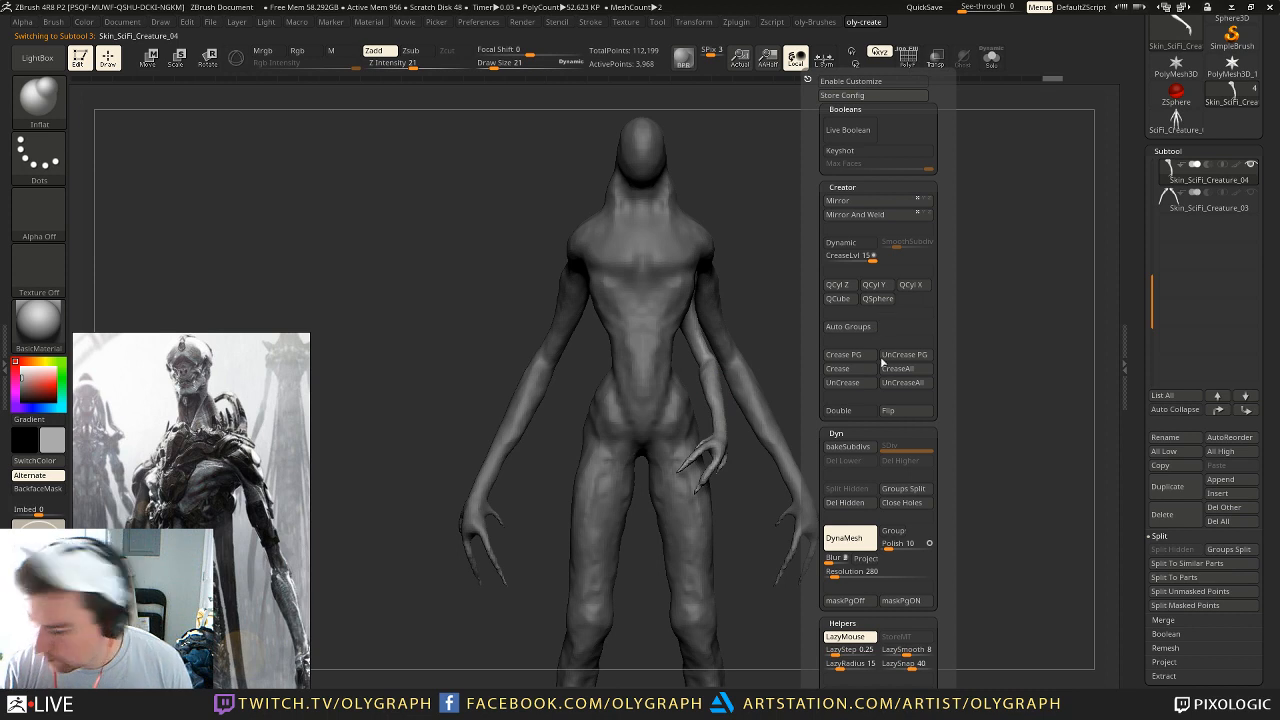
pyautogui.click(867, 207)
pyautogui.click(864, 216)
# Step: Activate the body, isolate the knees with an inverted mask, adjust them with the Move brush and clear the mask
pyautogui.keyDown('alt'); pyautogui.moveTo(829, 340); pyautogui.dragTo(790, 294); pyautogui.keyUp('alt')
pyautogui.moveTo(840, 314)
pyautogui.mouseDown()
pyautogui.moveTo(808, 314)
pyautogui.moveTo(863, 320)
pyautogui.moveTo(856, 352)
pyautogui.mouseUp()
pyautogui.press('b')
pyautogui.click(840, 384)
pyautogui.keyDown('alt'); pyautogui.click(574, 436); pyautogui.keyUp('alt')
pyautogui.press('s')
pyautogui.moveTo(596, 428); pyautogui.dragTo(609, 429)
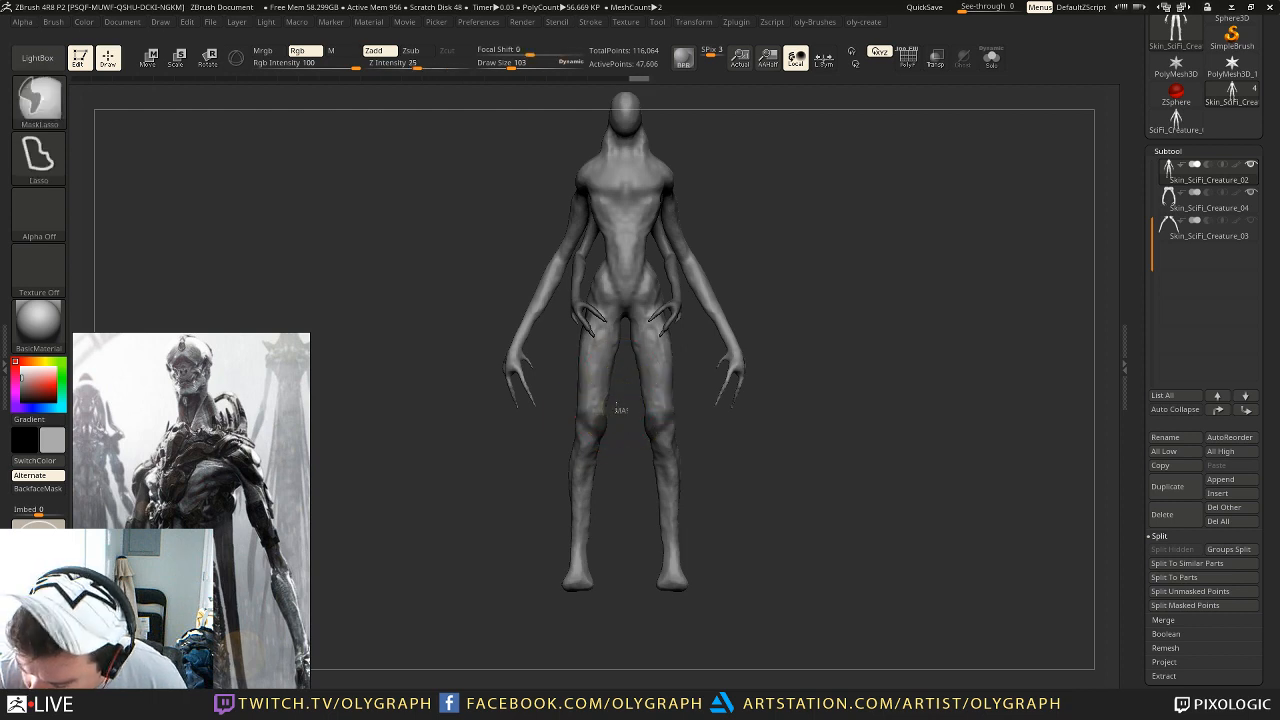
pyautogui.keyDown('ctrl'); pyautogui.click(632, 445); pyautogui.keyUp('ctrl')
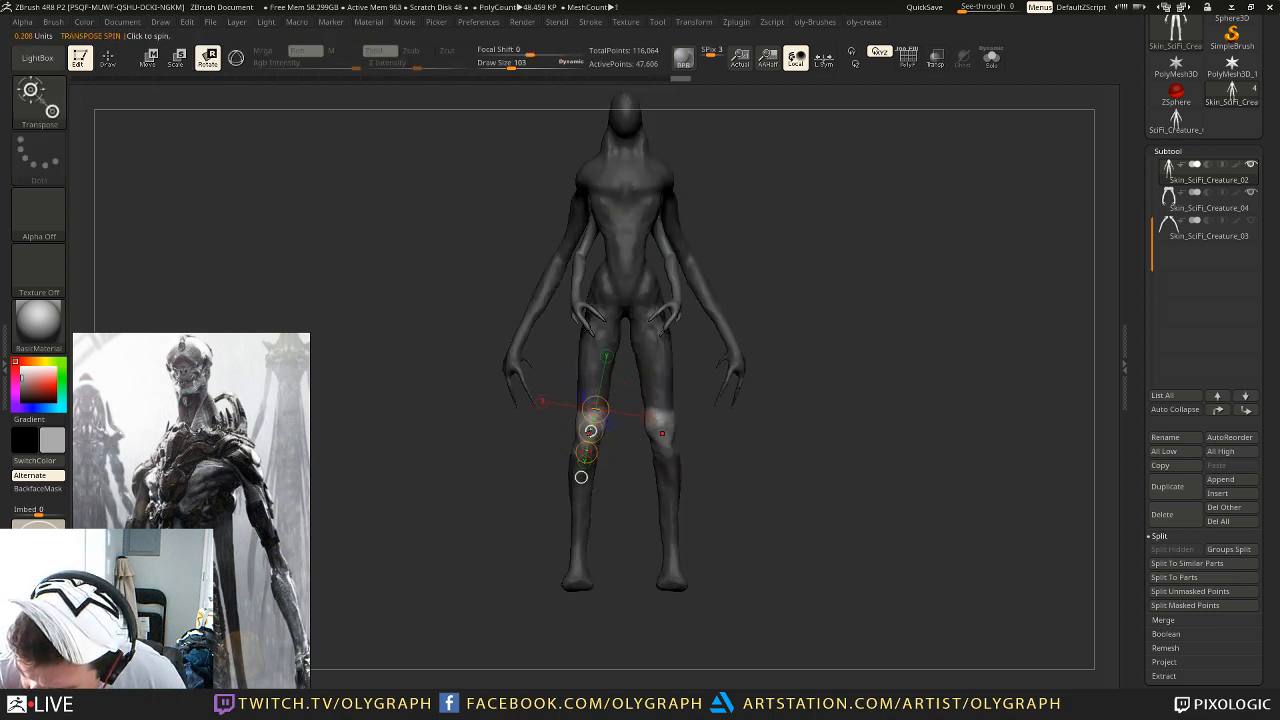
pyautogui.press('w')
pyautogui.press('q')
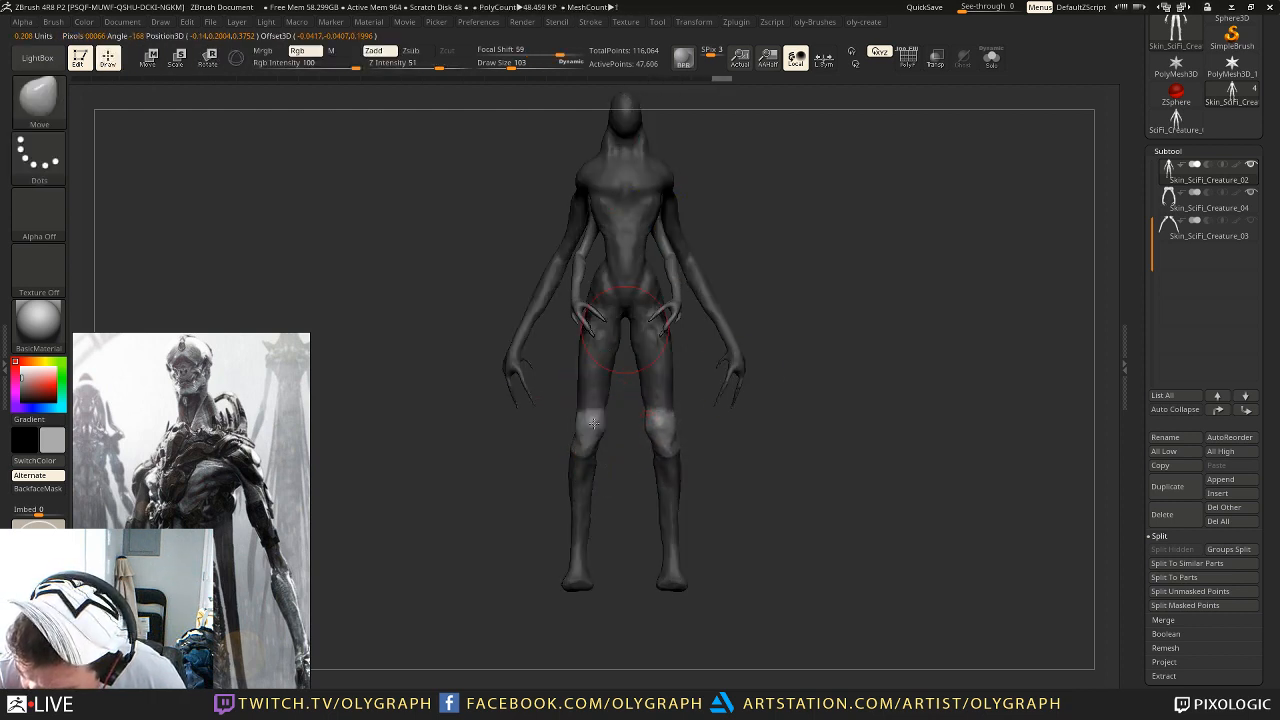
pyautogui.keyDown('ctrl'); pyautogui.click(745, 490); pyautogui.keyUp('ctrl')
pyautogui.moveTo(740, 507); pyautogui.dragTo(763, 518)
# Step: Flatten the knees with TrimDynamic and carve a crease across each one with a small Orb_Cracks brush
pyautogui.press('space')
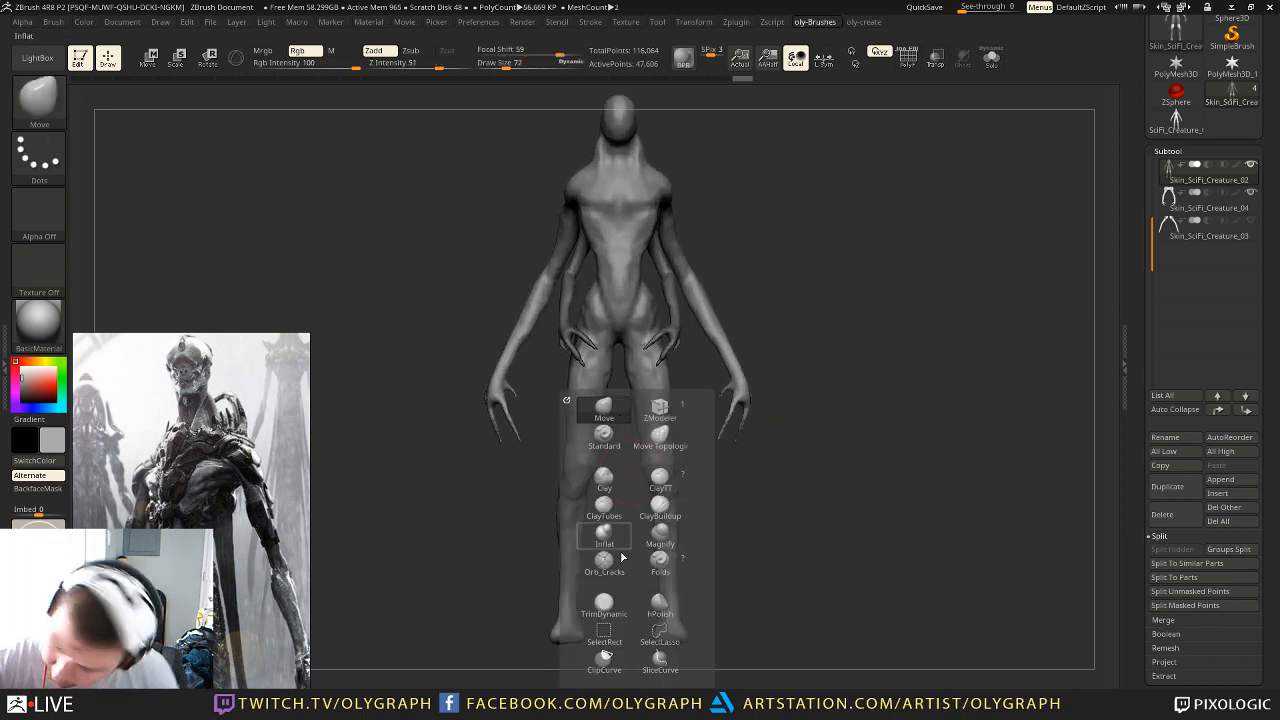
pyautogui.click(604, 601)
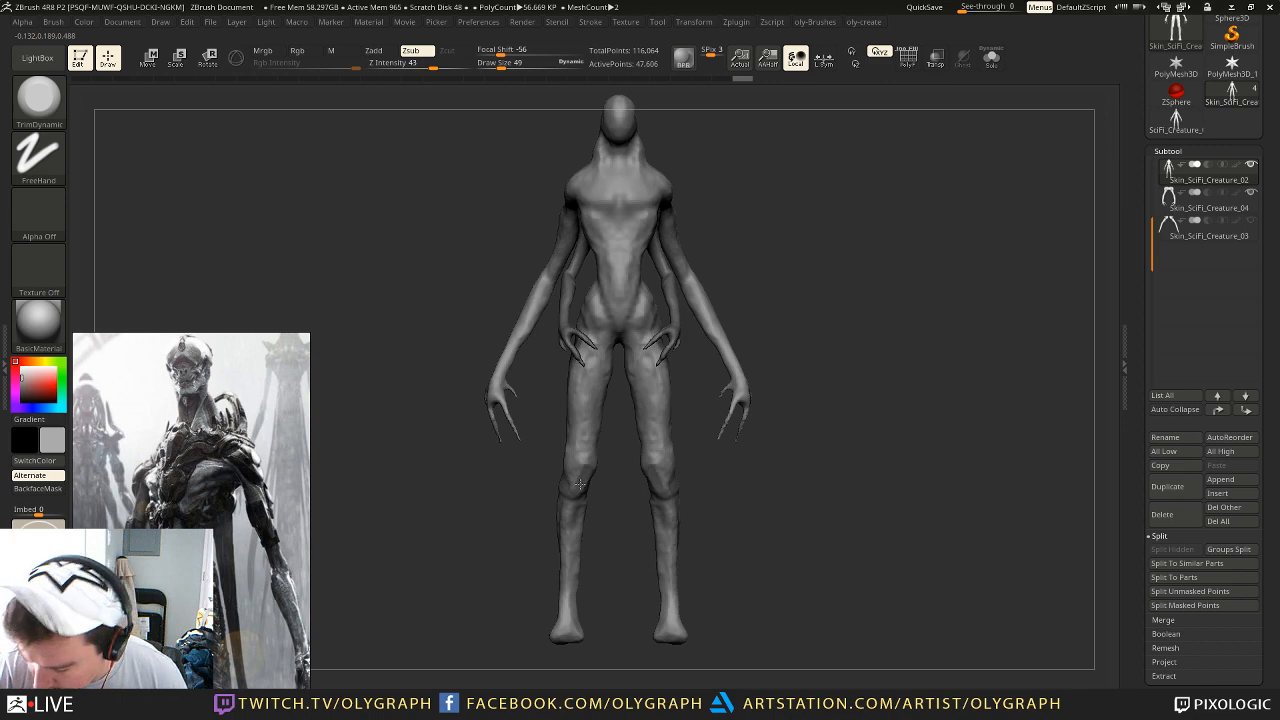
pyautogui.moveTo(726, 486)
pyautogui.keyDown('alt'); pyautogui.mouseDown()
pyautogui.moveTo(694, 514)
pyautogui.moveTo(715, 533)
pyautogui.moveTo(720, 517)
pyautogui.mouseUp(); pyautogui.keyUp('alt')
pyautogui.press('space')
pyautogui.click(668, 489)
pyautogui.press('s')
pyautogui.click(667, 498)
pyautogui.moveTo(649, 499); pyautogui.dragTo(684, 491)
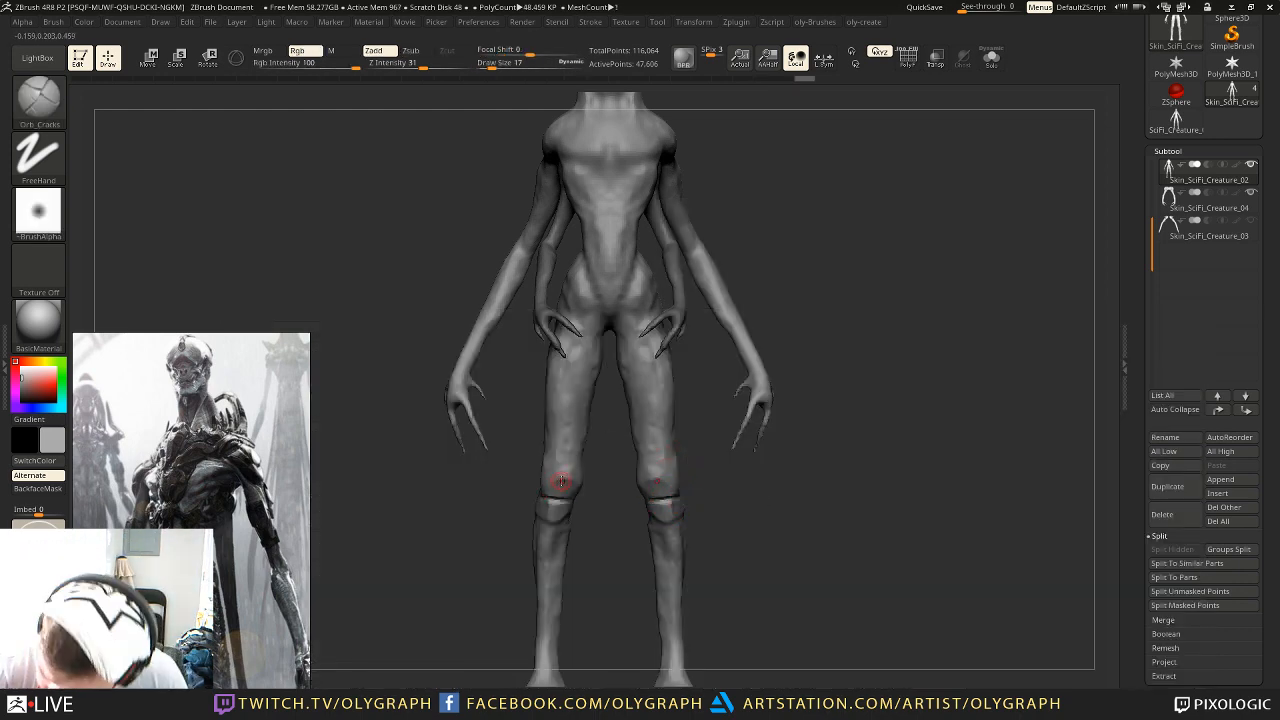
# Step: Try carving rounded kneecap outlines with Orb_Cracks and undo those strokes
pyautogui.moveTo(559, 483)
pyautogui.mouseDown()
pyautogui.moveTo(577, 484)
pyautogui.moveTo(552, 514)
pyautogui.mouseUp()
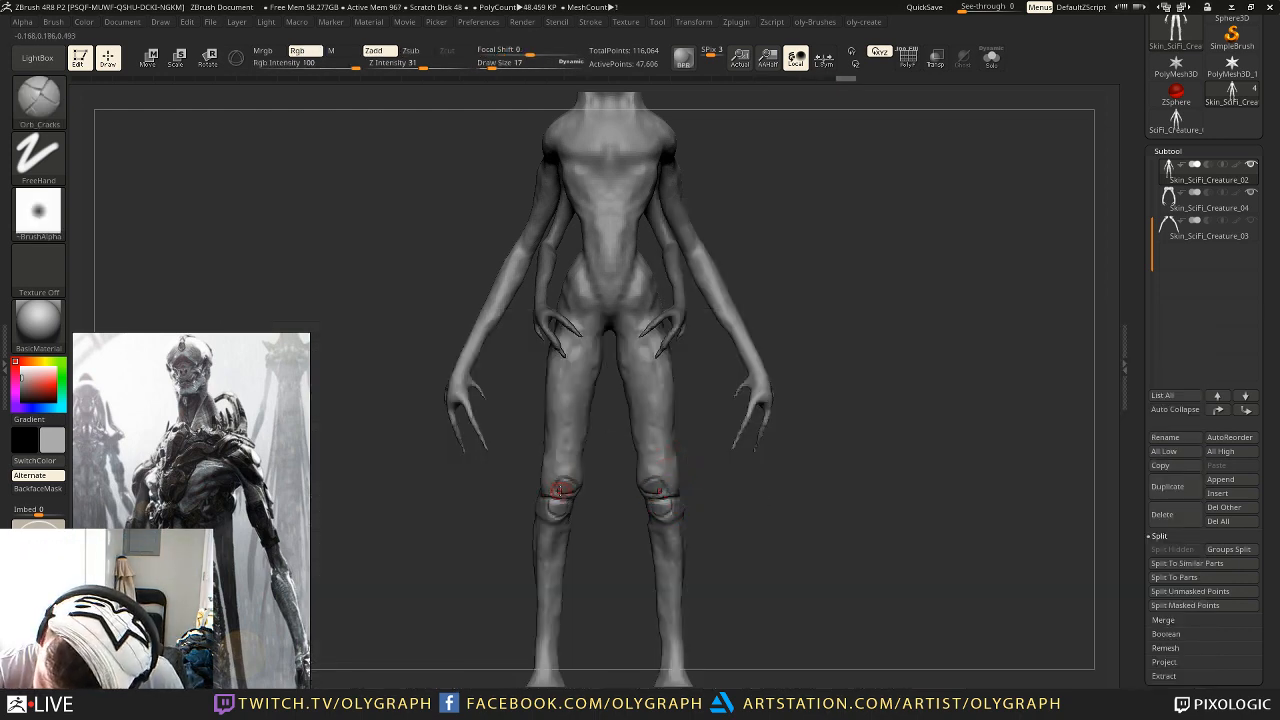
pyautogui.moveTo(781, 522)
pyautogui.keyDown('alt'); pyautogui.mouseDown()
pyautogui.moveTo(758, 482)
pyautogui.moveTo(794, 522)
pyautogui.mouseUp(); pyautogui.keyUp('alt')
pyautogui.hotkey('ctrl', 'z')
pyautogui.hotkey('ctrl', 'z')
pyautogui.hotkey('ctrl', 'z')
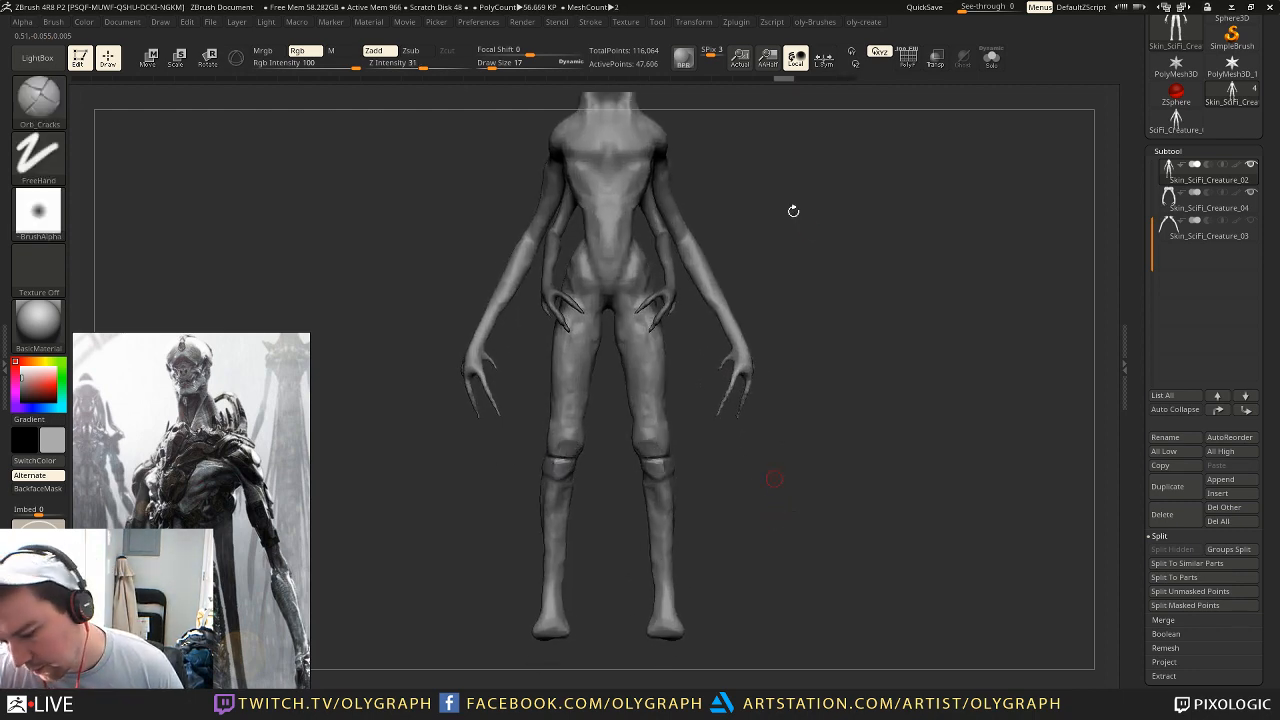
# Step: Switch to the Move brush, resize it and reshape the creature's feet
pyautogui.keyDown('alt'); pyautogui.moveTo(822, 236); pyautogui.dragTo(782, 359); pyautogui.keyUp('alt')
pyautogui.moveTo(783, 209)
pyautogui.mouseDown()
pyautogui.moveTo(766, 251)
pyautogui.moveTo(811, 289)
pyautogui.moveTo(777, 219)
pyautogui.moveTo(797, 251)
pyautogui.mouseUp()
pyautogui.press('b')
pyautogui.press('m')
pyautogui.press('v')
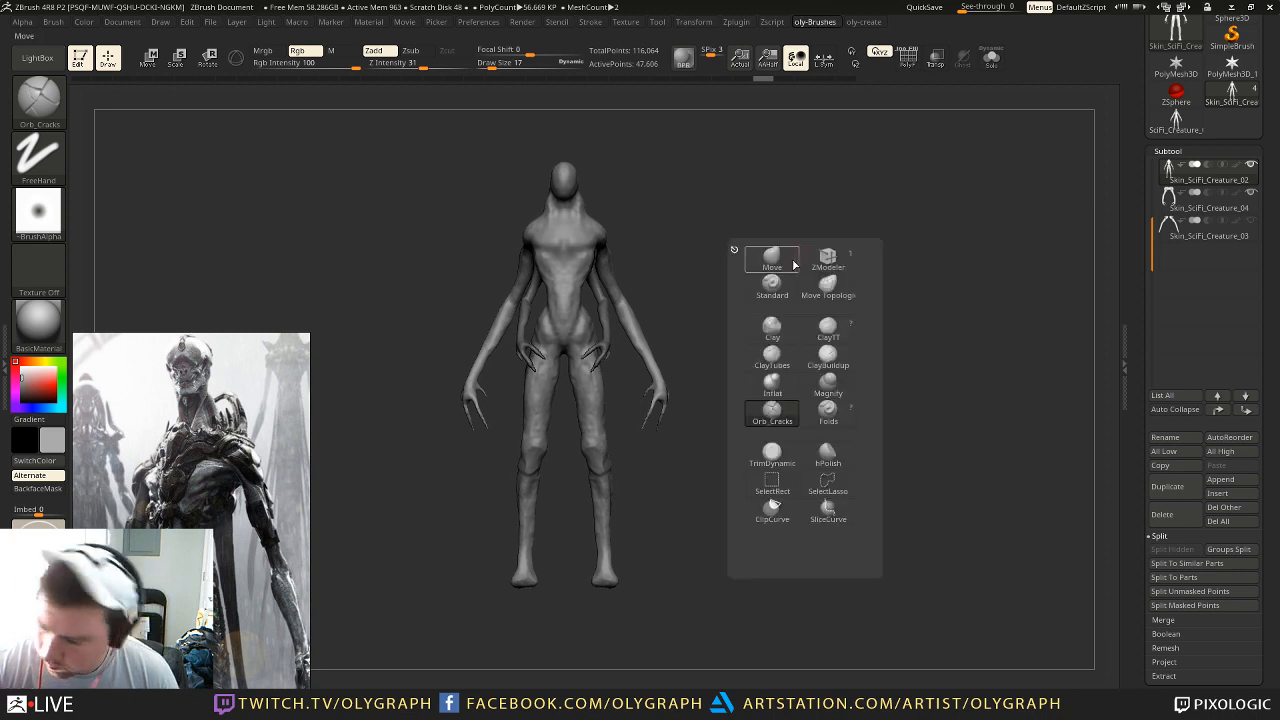
pyautogui.press('s')
pyautogui.moveTo(528, 575)
pyautogui.mouseDown()
pyautogui.moveTo(532, 588)
pyautogui.moveTo(522, 583)
pyautogui.mouseUp()
pyautogui.press('s')
# Step: Reshape the thighs' silhouette with a resized Move brush
pyautogui.moveTo(808, 298)
pyautogui.keyDown('alt'); pyautogui.mouseDown()
pyautogui.moveTo(834, 246)
pyautogui.moveTo(823, 234)
pyautogui.mouseUp(); pyautogui.keyUp('alt')
pyautogui.press('s')
pyautogui.moveTo(538, 406)
pyautogui.mouseDown()
pyautogui.moveTo(557, 401)
pyautogui.moveTo(560, 418)
pyautogui.mouseUp()
pyautogui.press('s')
pyautogui.press('s')
pyautogui.moveTo(781, 259)
pyautogui.keyDown('alt'); pyautogui.mouseDown()
pyautogui.moveTo(767, 293)
pyautogui.moveTo(746, 271)
pyautogui.moveTo(832, 263)
pyautogui.moveTo(731, 269)
pyautogui.moveTo(760, 343)
pyautogui.moveTo(751, 320)
pyautogui.moveTo(789, 273)
pyautogui.moveTo(786, 257)
pyautogui.moveTo(803, 283)
pyautogui.moveTo(778, 283)
pyautogui.mouseUp(); pyautogui.keyUp('alt')
pyautogui.press('s')
pyautogui.moveTo(774, 280); pyautogui.dragTo(815, 258)
# Step: Build up the lower edges of the pectorals with the ClayTubes brush, undoing the stray stroke
pyautogui.press('b')
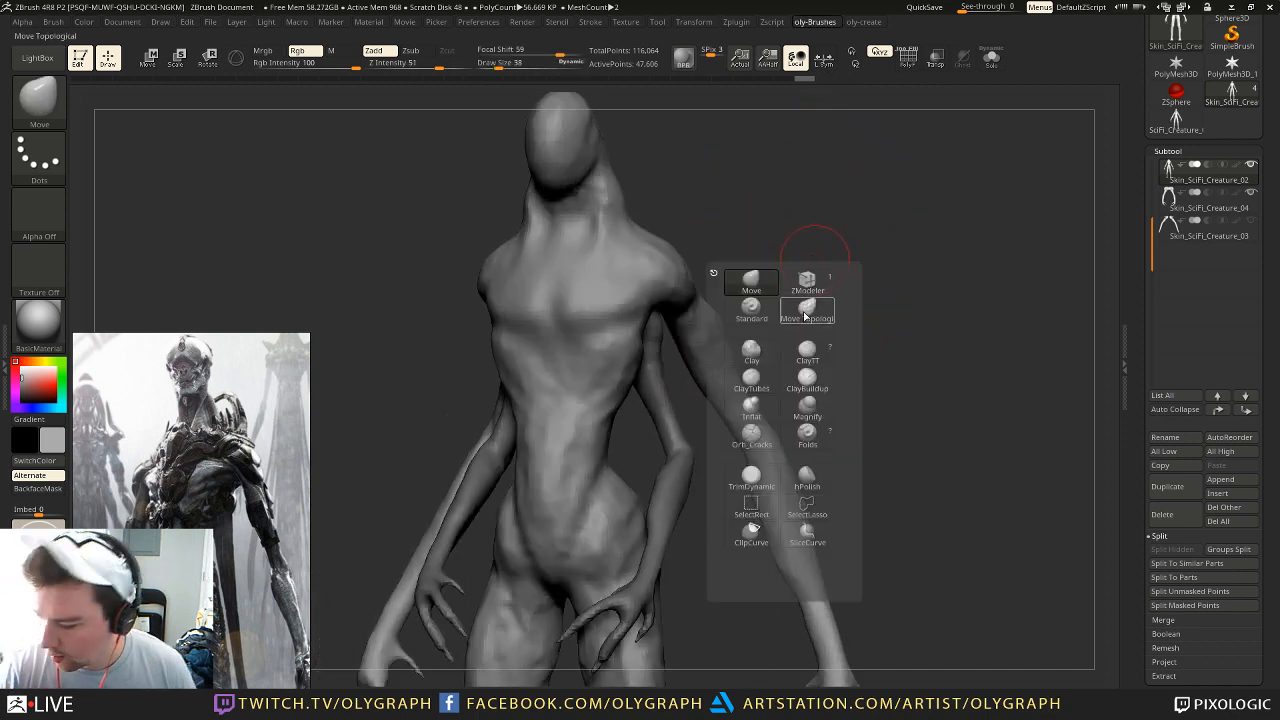
pyautogui.click(762, 389)
pyautogui.moveTo(630, 296)
pyautogui.mouseDown()
pyautogui.moveTo(642, 289)
pyautogui.moveTo(583, 317)
pyautogui.mouseUp()
pyautogui.hotkey('ctrl', 'z')
pyautogui.press('s')
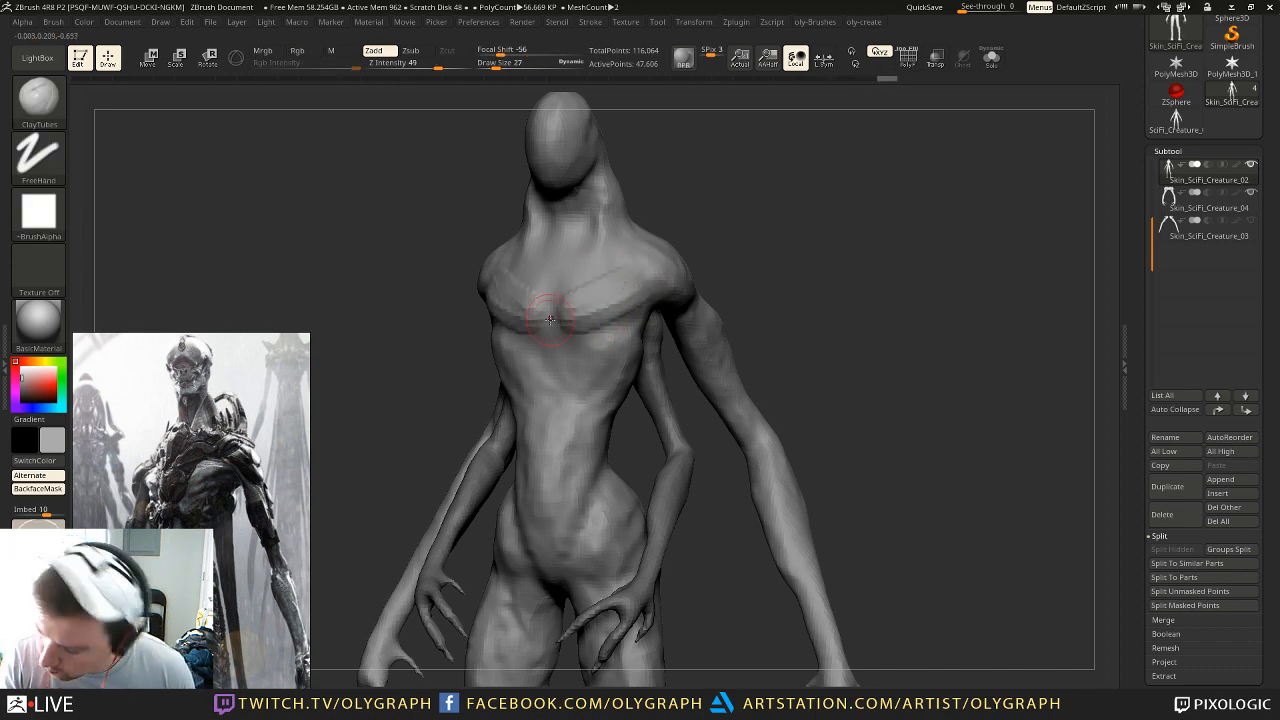
# Step: Sculpt the tendons and hollow on the side of the neck with ClayTubes, undoing unwanted strokes and smoothing
pyautogui.moveTo(701, 236); pyautogui.dragTo(634, 183)
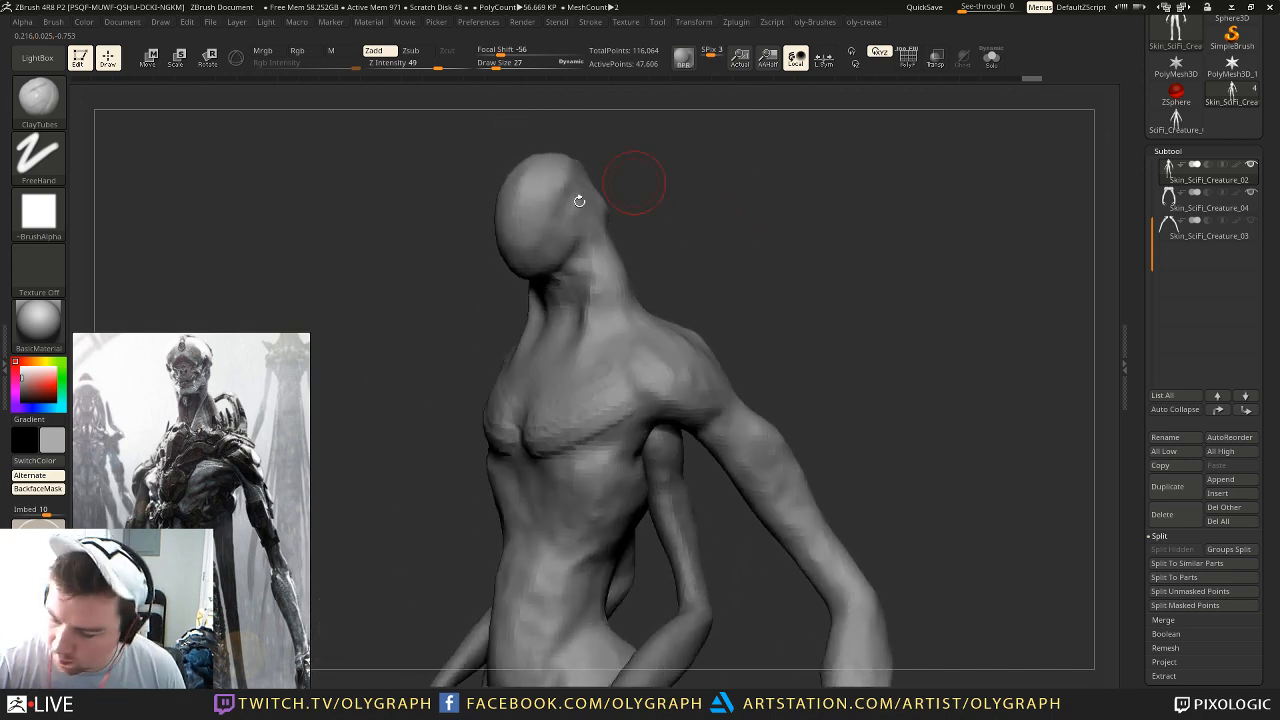
pyautogui.hotkey('ctrl', 'z')
pyautogui.hotkey('ctrl', 'z')
pyautogui.hotkey('ctrl', 'z')
pyautogui.hotkey('ctrl', 'z')
pyautogui.hotkey('ctrl', 'z')
pyautogui.hotkey('ctrl', 'z')
pyautogui.hotkey('ctrl', 'z')
pyautogui.hotkey('ctrl', 'z')
pyautogui.hotkey('ctrl', 'z')
pyautogui.hotkey('ctrl', 'z')
pyautogui.hotkey('ctrl', 'z')
pyautogui.hotkey('ctrl', 'z')
pyautogui.hotkey('ctrl', 'z')
pyautogui.hotkey('ctrl', 'z')
pyautogui.hotkey('ctrl', 'z')
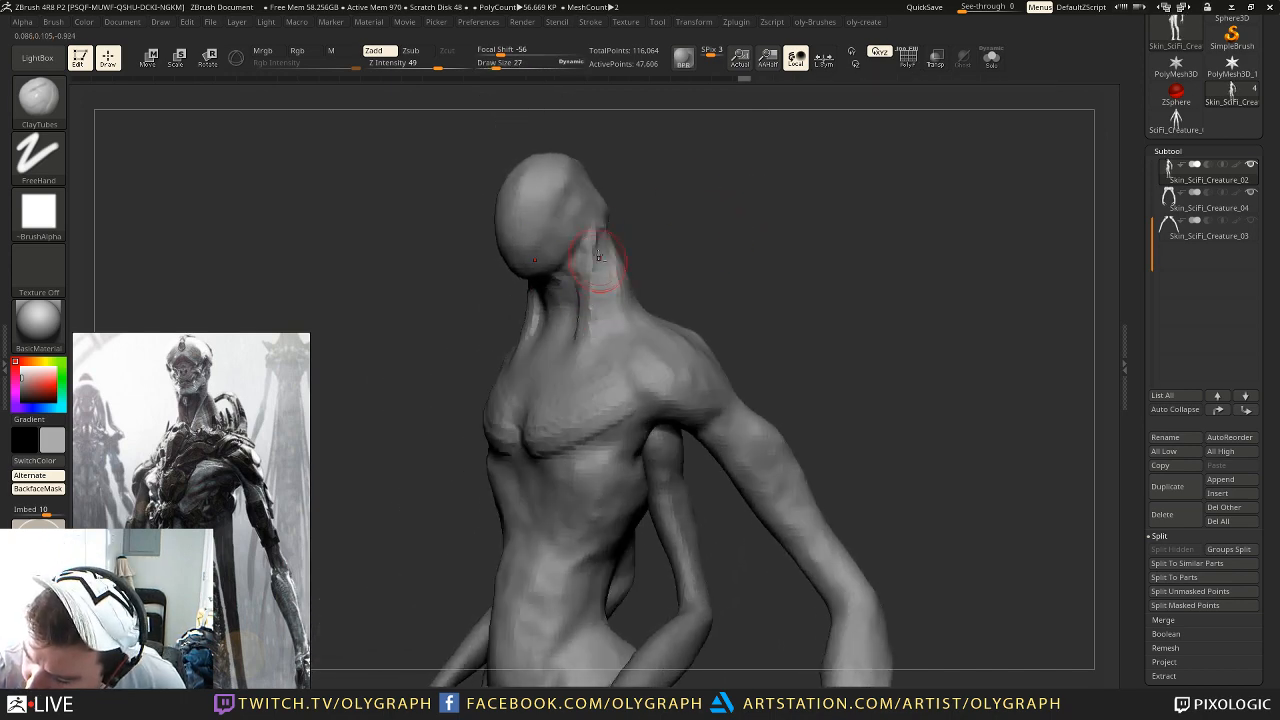
pyautogui.keyDown('shift'); pyautogui.moveTo(622, 232); pyautogui.dragTo(600, 236); pyautogui.keyUp('shift')
pyautogui.press('s')
pyautogui.click(614, 265)
# Step: Add tendon strokes down the front of the neck with a smaller ClayTubes brush and undo the last one
pyautogui.moveTo(514, 257); pyautogui.dragTo(534, 342)
pyautogui.moveTo(514, 282); pyautogui.dragTo(530, 346)
pyautogui.moveTo(509, 258)
pyautogui.mouseDown()
pyautogui.moveTo(522, 346)
pyautogui.moveTo(486, 325)
pyautogui.mouseUp()
pyautogui.press('b')
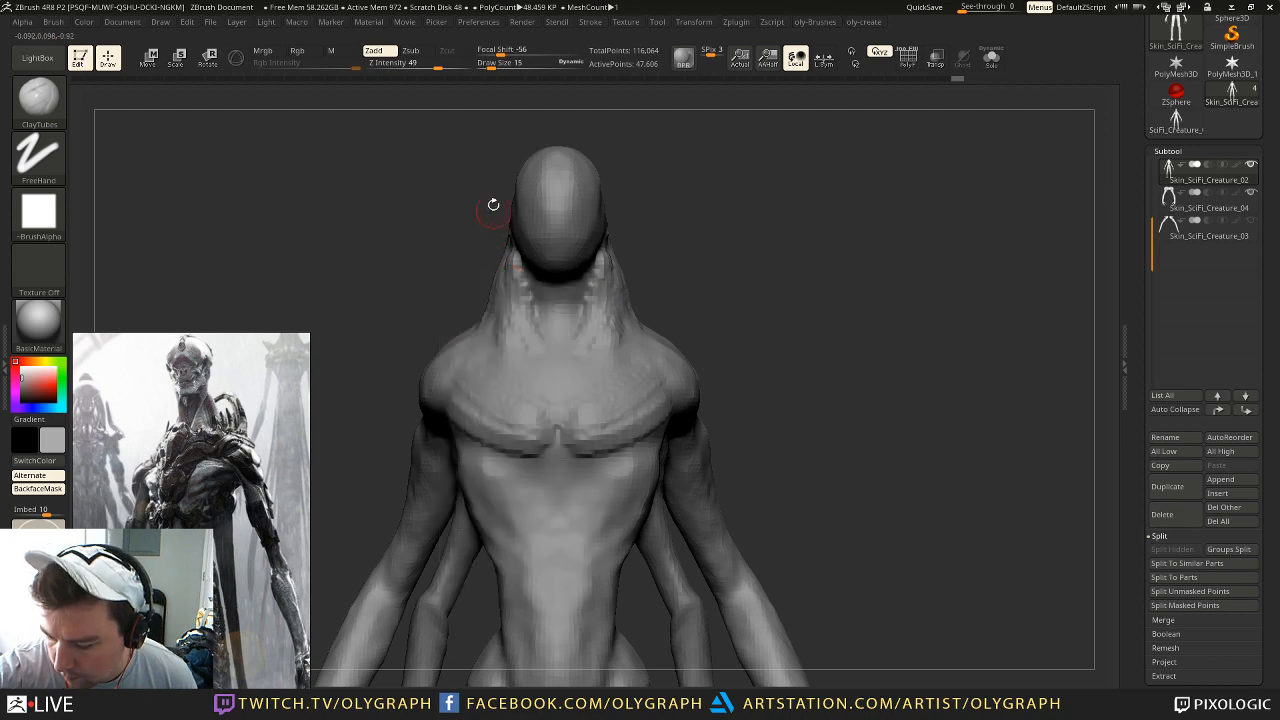
pyautogui.moveTo(514, 282)
pyautogui.mouseDown()
pyautogui.moveTo(506, 293)
pyautogui.moveTo(513, 247)
pyautogui.mouseUp()
pyautogui.hotkey('ctrl', 'z')
# Step: Switch to the Move brush, resize it and pull in the side of the neck below the jaw
pyautogui.press('b')
pyautogui.press('m')
pyautogui.press('v')
pyautogui.press('s')
pyautogui.moveTo(620, 287); pyautogui.dragTo(611, 287)
pyautogui.moveTo(620, 285)
pyautogui.mouseDown()
pyautogui.moveTo(610, 273)
pyautogui.moveTo(677, 257)
pyautogui.moveTo(654, 226)
pyautogui.moveTo(652, 245)
pyautogui.mouseUp()
# Step: Adjust the junction between the head and the top of the neck with a resized Move brush
pyautogui.press('s')
pyautogui.press('s')
pyautogui.press('s')
pyautogui.moveTo(616, 251)
pyautogui.mouseDown()
pyautogui.moveTo(628, 251)
pyautogui.moveTo(608, 256)
pyautogui.mouseUp()
pyautogui.press('s')
pyautogui.moveTo(608, 256); pyautogui.dragTo(607, 246)
pyautogui.moveTo(672, 226); pyautogui.dragTo(736, 214)
pyautogui.keyDown('alt'); pyautogui.moveTo(736, 214); pyautogui.dragTo(734, 237); pyautogui.keyUp('alt')
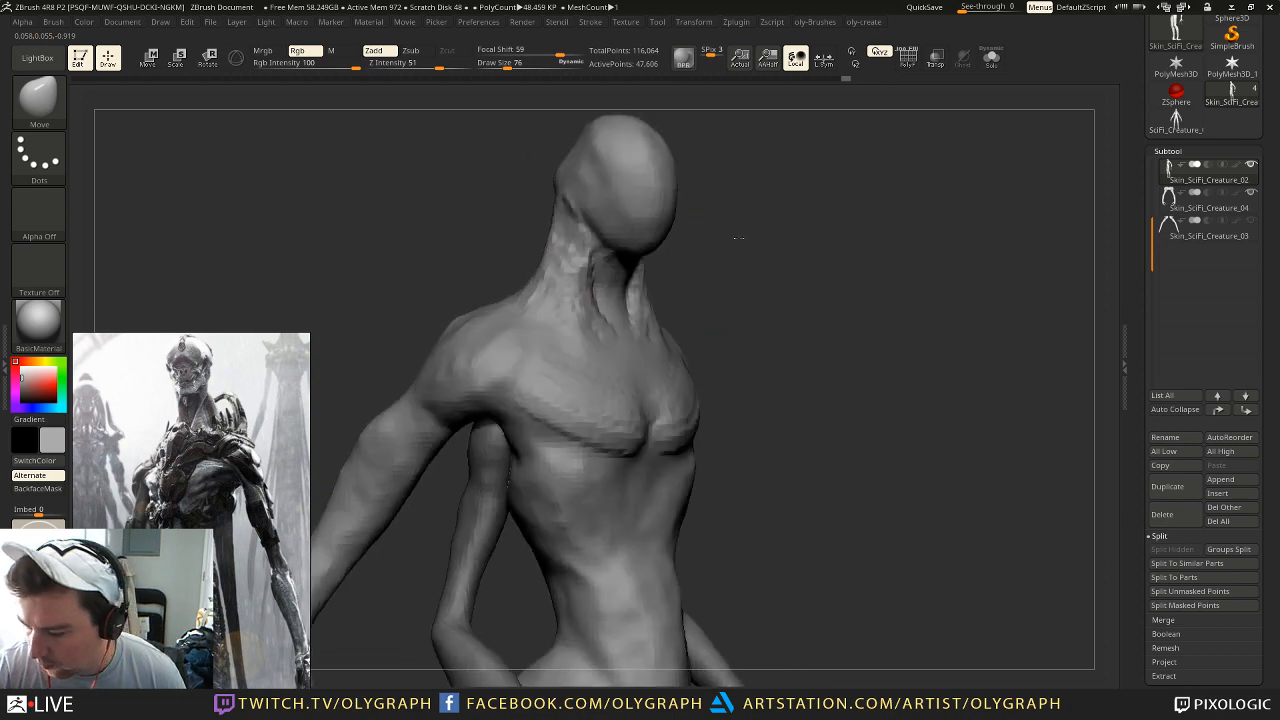
# Step: Flatten and clean up the sides of the neck with the TrimDynamic brush
pyautogui.press('b')
pyautogui.click(701, 458)
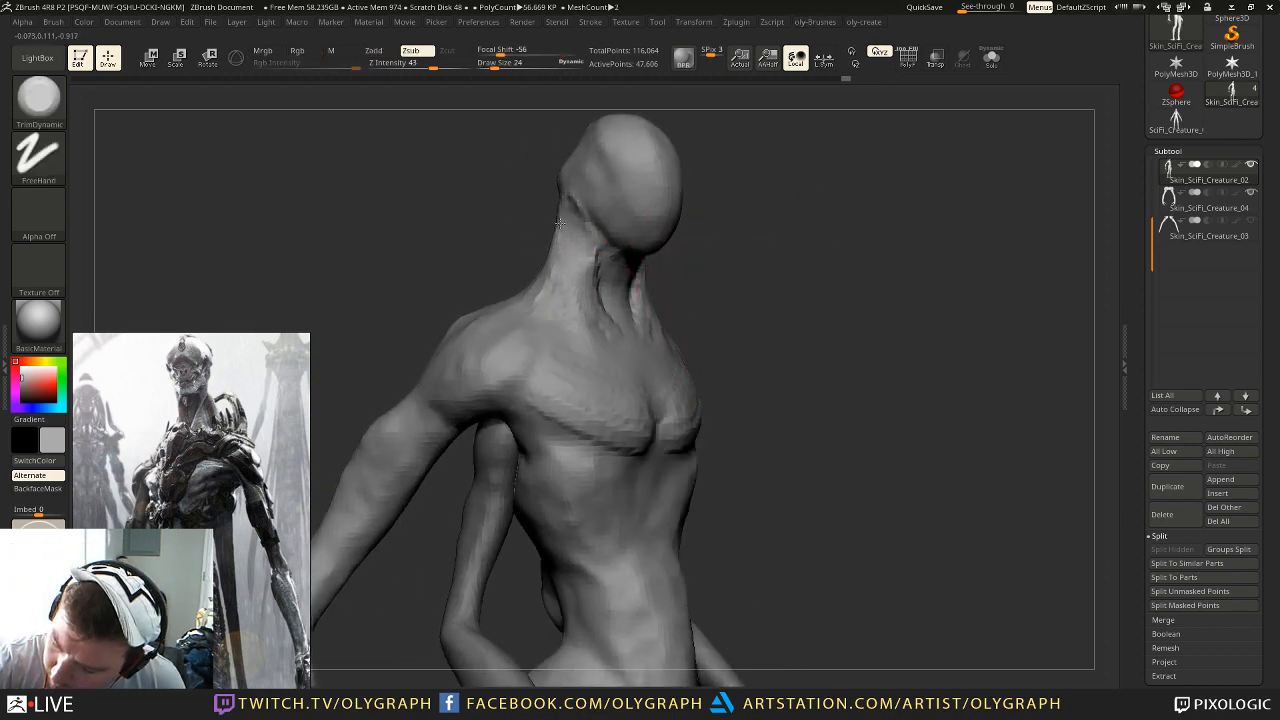
pyautogui.moveTo(759, 213)
pyautogui.mouseDown()
pyautogui.moveTo(720, 208)
pyautogui.moveTo(738, 233)
pyautogui.mouseUp()
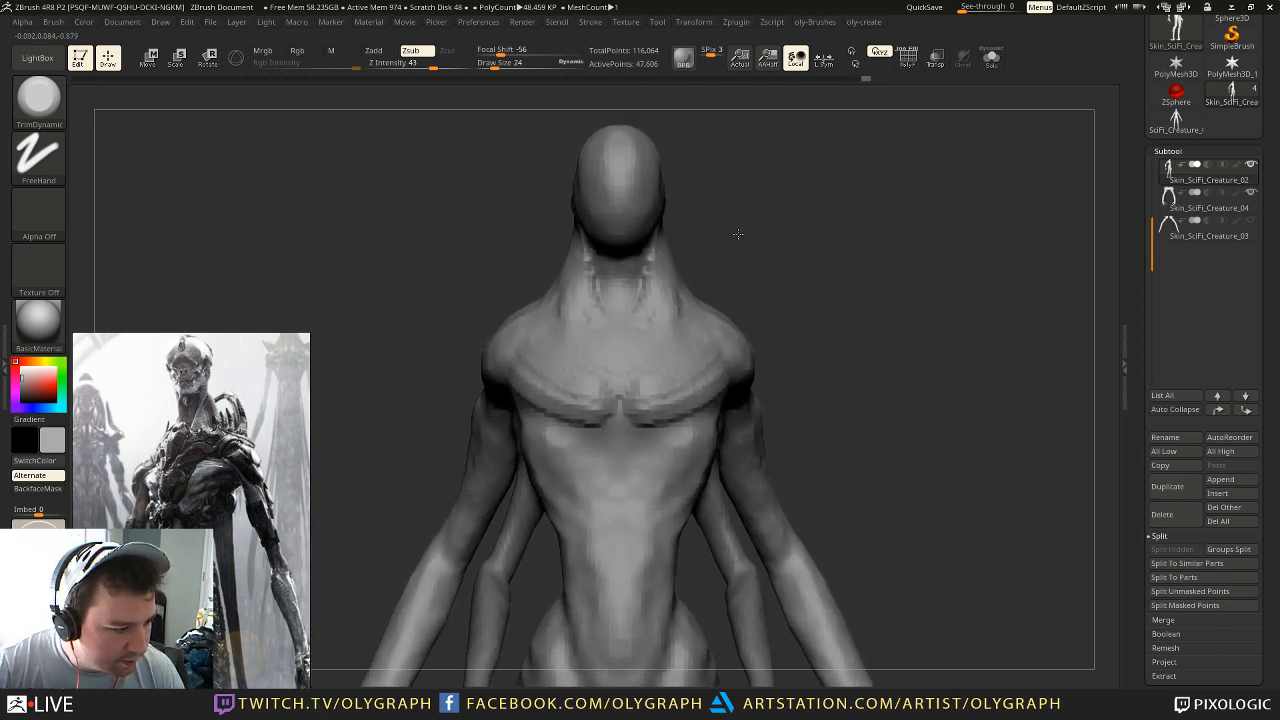
pyautogui.moveTo(738, 233)
pyautogui.keyDown('alt'); pyautogui.mouseDown()
pyautogui.moveTo(742, 210)
pyautogui.moveTo(703, 178)
pyautogui.moveTo(762, 226)
pyautogui.moveTo(737, 249)
pyautogui.moveTo(731, 240)
pyautogui.moveTo(754, 257)
pyautogui.moveTo(733, 241)
pyautogui.moveTo(737, 257)
pyautogui.mouseUp(); pyautogui.keyUp('alt')
# Step: Return to ClayTubes and build up the throat between the neck tendons
pyautogui.press('b')
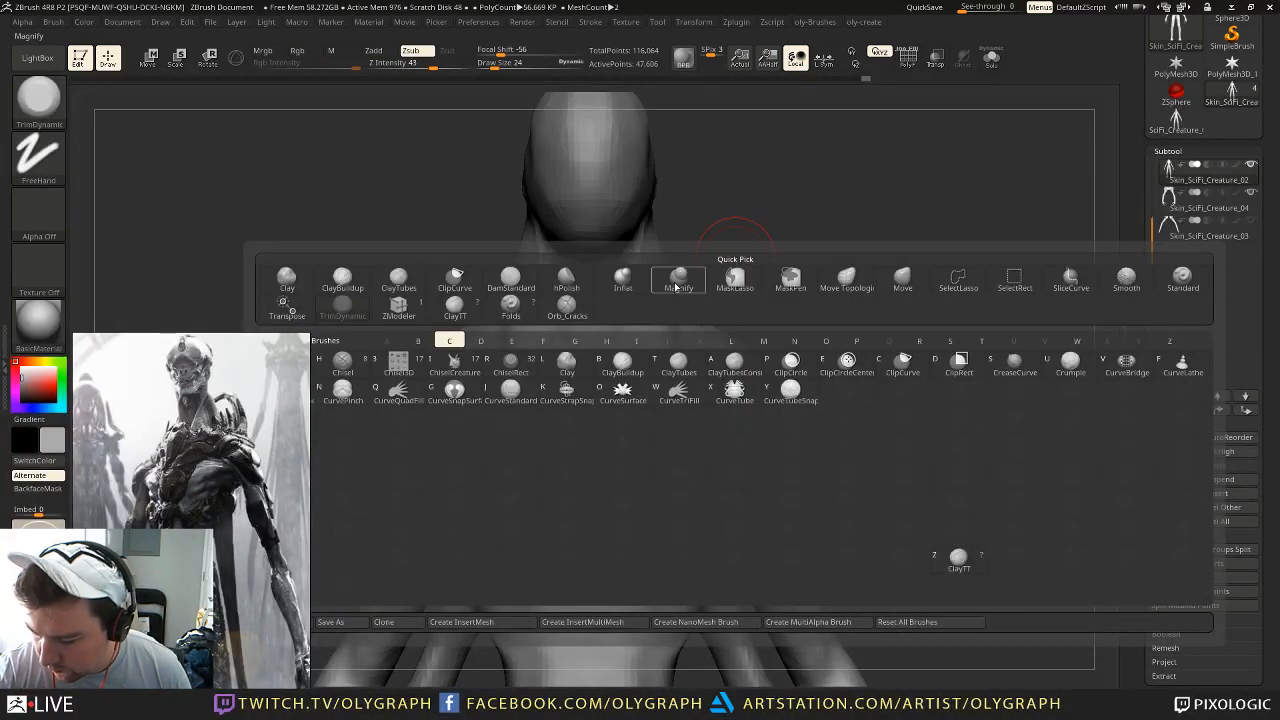
pyautogui.press('t')
pyautogui.moveTo(562, 261)
pyautogui.mouseDown()
pyautogui.moveTo(586, 294)
pyautogui.moveTo(573, 348)
pyautogui.mouseUp()
pyautogui.moveTo(728, 245)
pyautogui.keyDown('alt'); pyautogui.mouseDown()
pyautogui.moveTo(723, 206)
pyautogui.moveTo(675, 214)
pyautogui.moveTo(731, 229)
pyautogui.moveTo(637, 276)
pyautogui.mouseUp(); pyautogui.keyUp('alt')
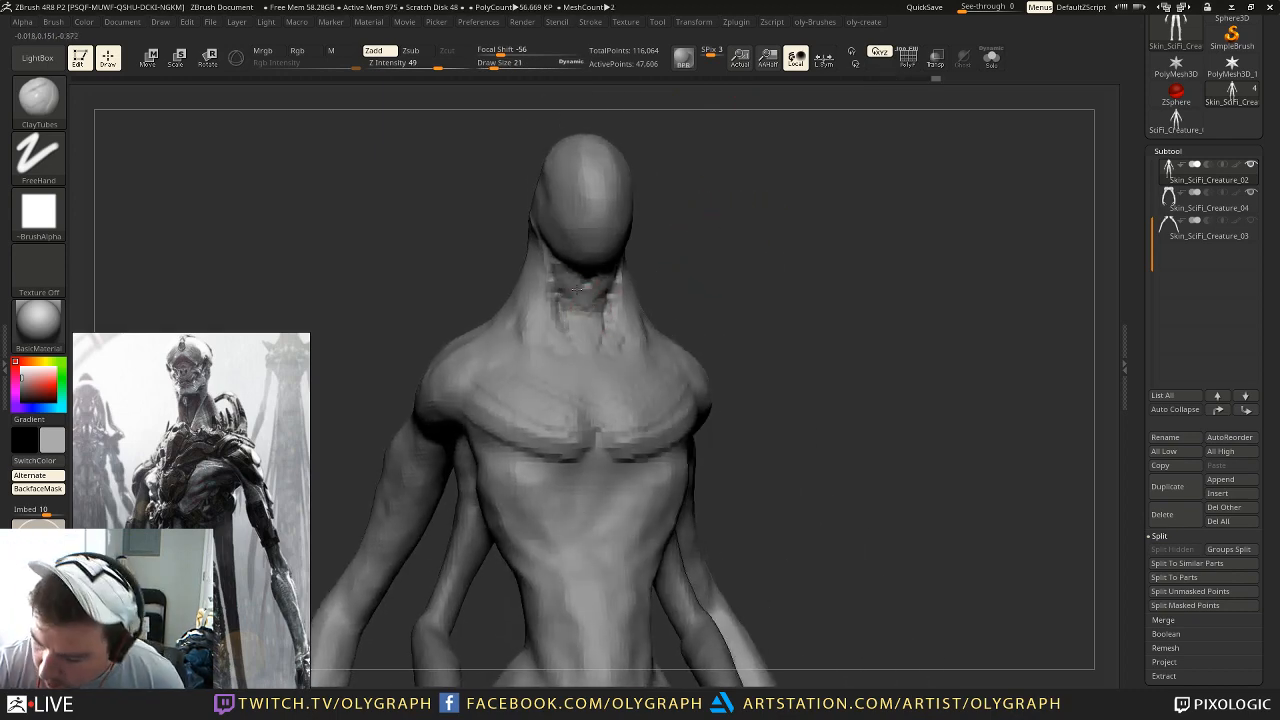
pyautogui.moveTo(714, 251); pyautogui.dragTo(699, 261)
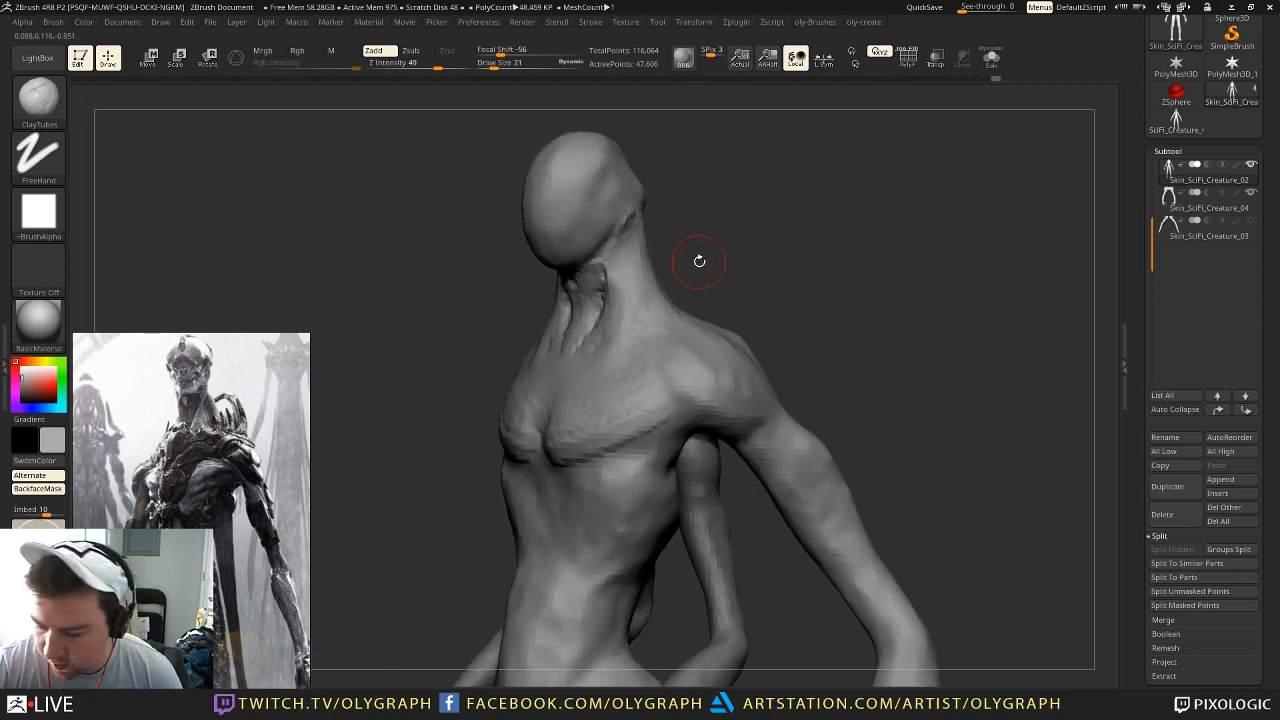
# Step: Add ClayTubes strokes to the middle of the upper back and smooth them
pyautogui.moveTo(792, 244); pyautogui.dragTo(702, 318)
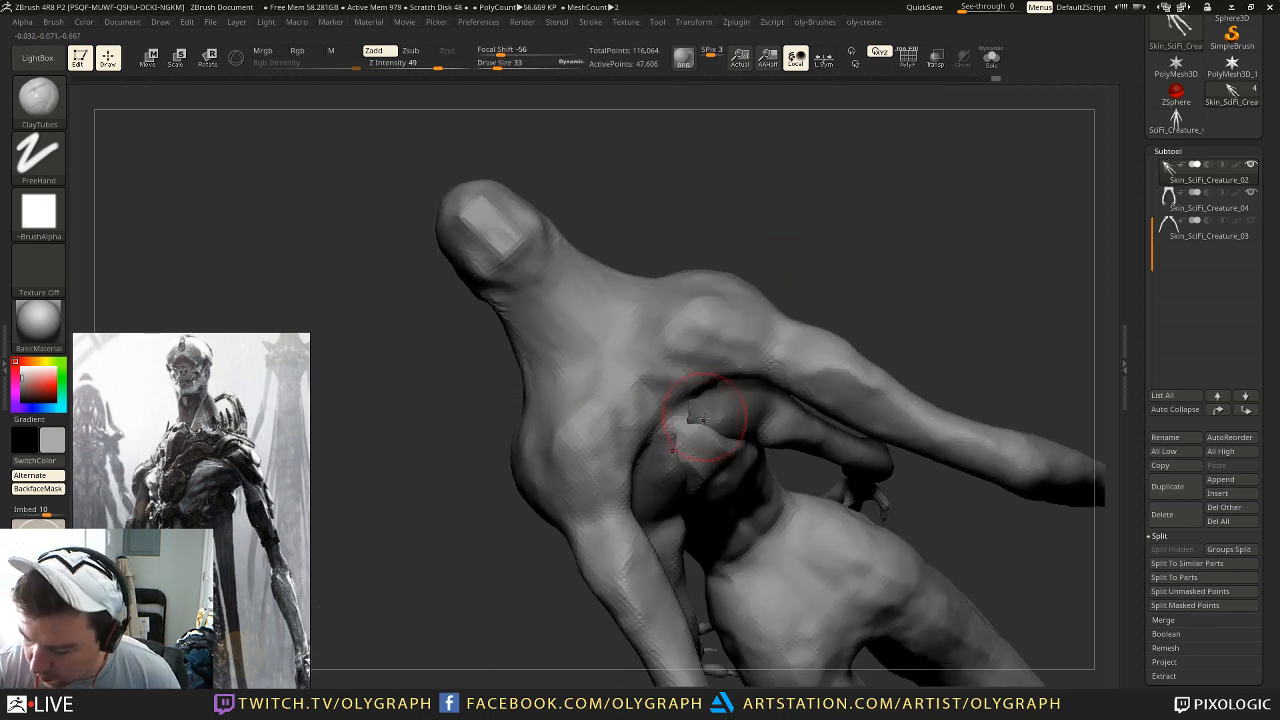
pyautogui.keyDown('shift'); pyautogui.moveTo(694, 423); pyautogui.dragTo(690, 432); pyautogui.keyUp('shift')
pyautogui.moveTo(704, 242); pyautogui.dragTo(735, 225)
pyautogui.press('[')
pyautogui.moveTo(628, 198); pyautogui.dragTo(747, 217)
# Step: Rough in the inner ends of the collarbones at the base of the neck with a small ClayTubes brush
pyautogui.moveTo(856, 305); pyautogui.dragTo(785, 343)
pyautogui.press('s')
pyautogui.moveTo(673, 398); pyautogui.dragTo(668, 397)
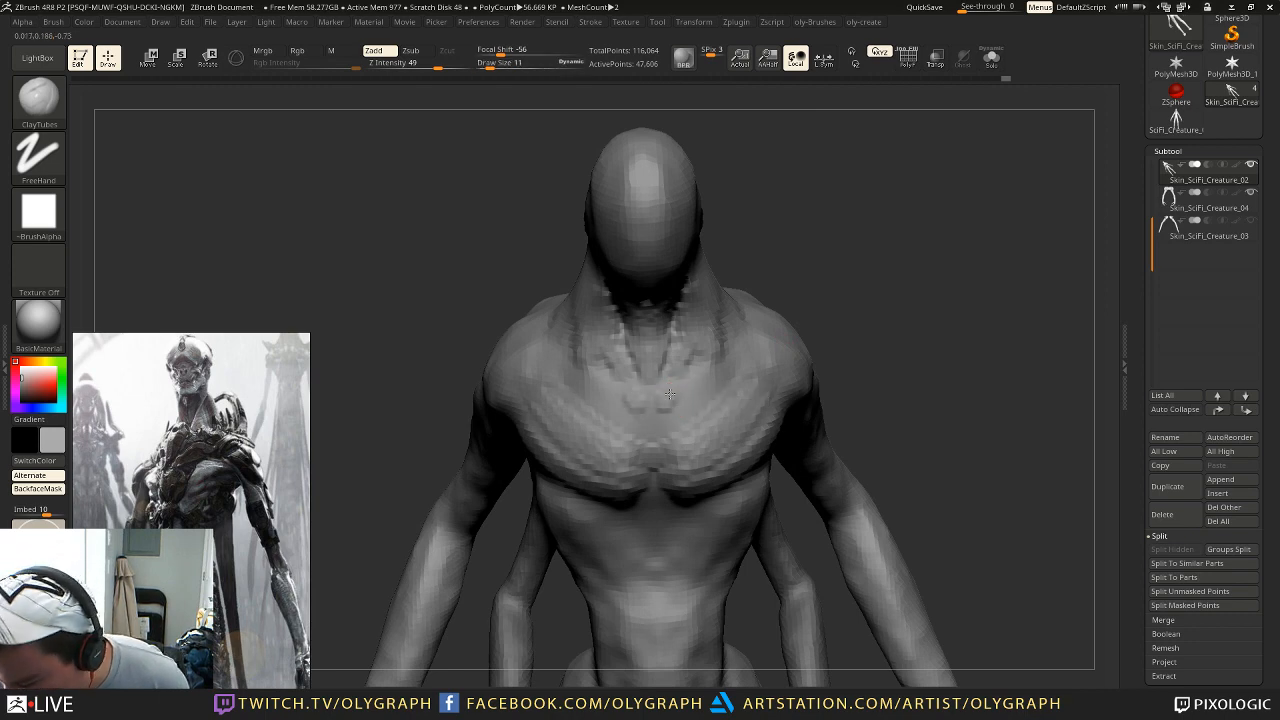
pyautogui.moveTo(840, 290); pyautogui.dragTo(829, 303)
# Step: Switch to the Move brush, resize it and adjust the collarbone area
pyautogui.press('b')
pyautogui.click(636, 390)
pyautogui.press('s')
pyautogui.moveTo(594, 395); pyautogui.dragTo(611, 384)
pyautogui.press('s')
pyautogui.press('s')
pyautogui.press('s')
# Step: Draw raised collarbones from the sternum toward the shoulders with a small Standard brush
pyautogui.press('b')
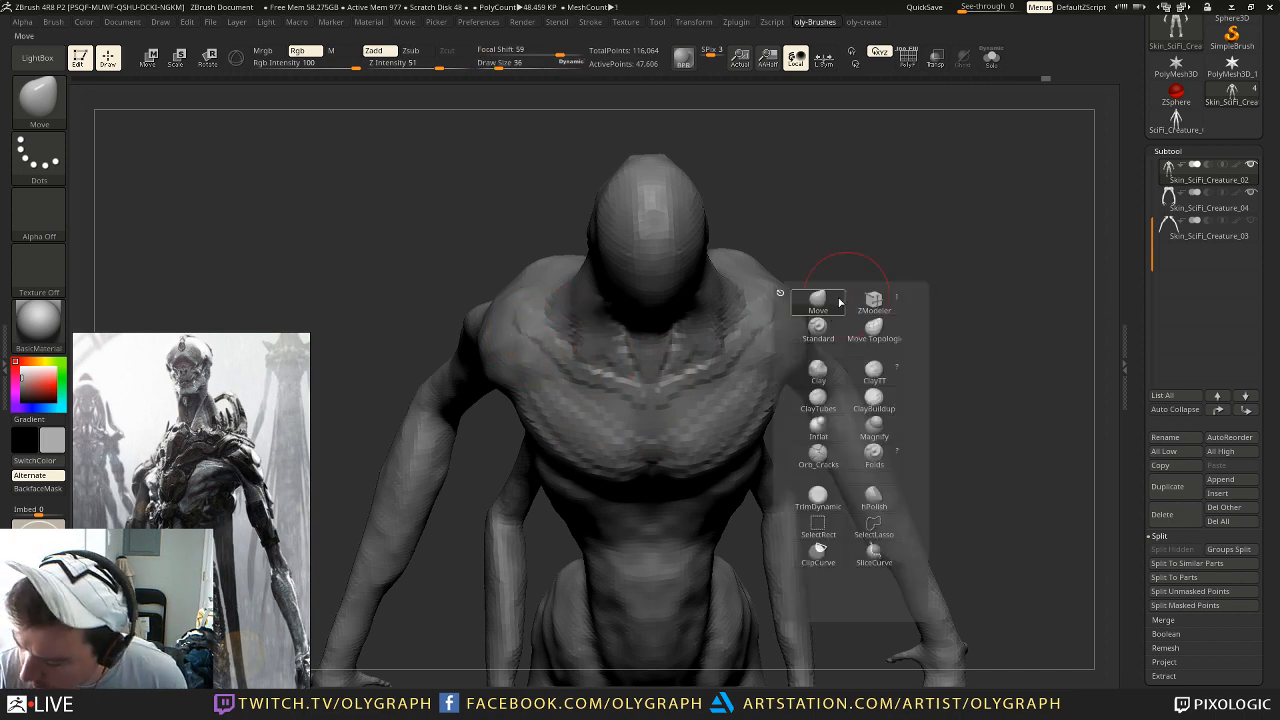
pyautogui.click(816, 318)
pyautogui.moveTo(665, 398)
pyautogui.mouseDown()
pyautogui.moveTo(732, 356)
pyautogui.moveTo(767, 303)
pyautogui.mouseUp()
pyautogui.press('s')
pyautogui.click(521, 320)
# Step: Switch back to ClayTubes, resize it and build up the deltoids with strokes across the shoulders
pyautogui.press('b')
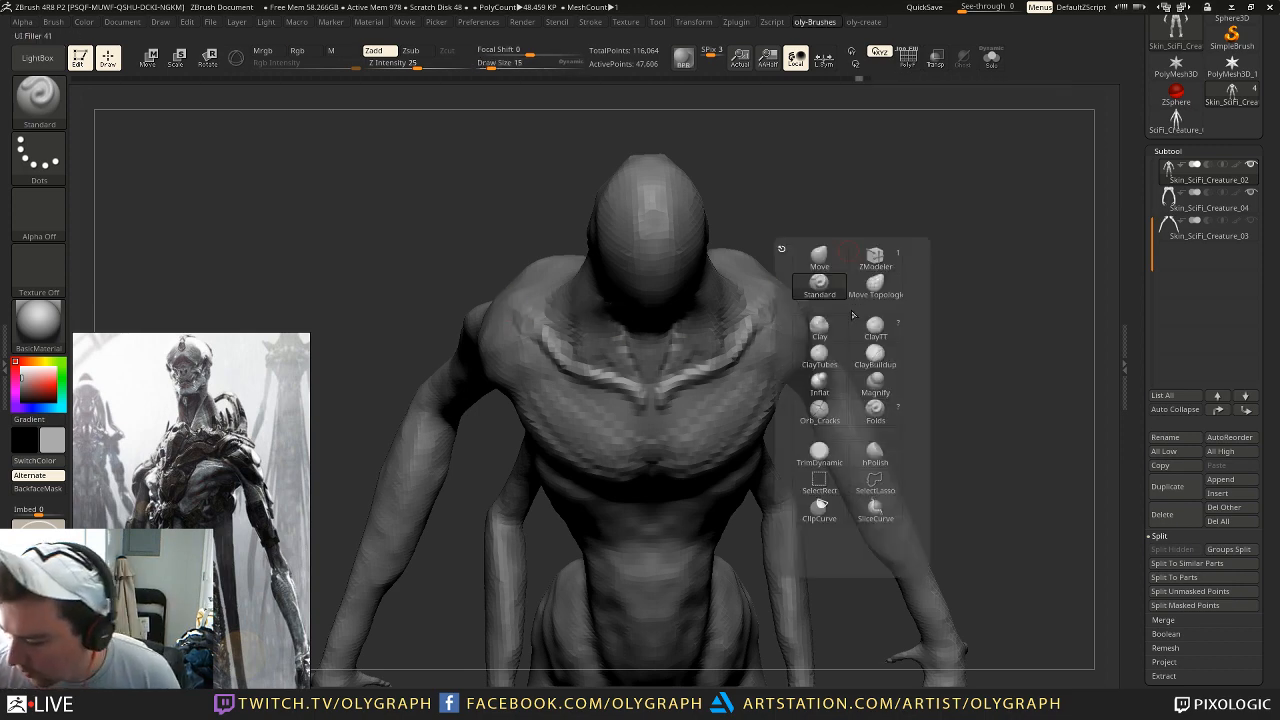
pyautogui.press('c')
pyautogui.press('t')
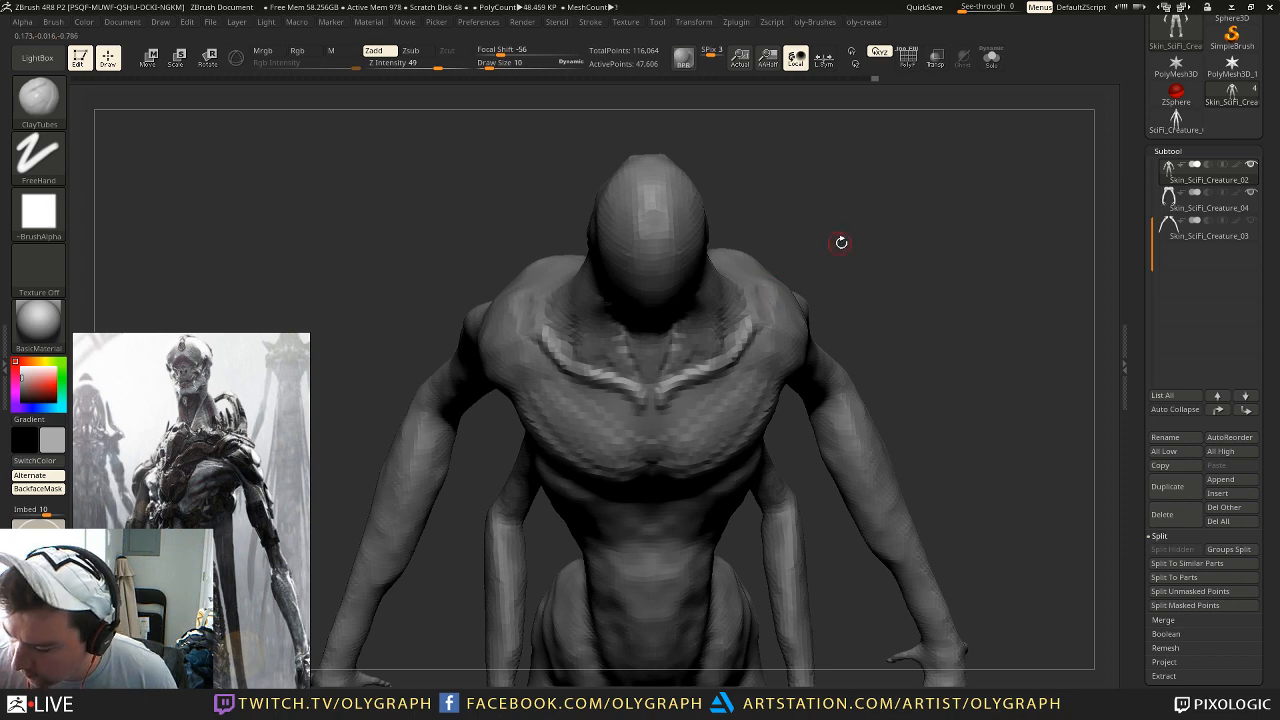
pyautogui.moveTo(829, 245); pyautogui.dragTo(800, 226)
pyautogui.press('s')
pyautogui.click(776, 314)
pyautogui.press('s')
pyautogui.click(772, 326)
pyautogui.moveTo(766, 347); pyautogui.dragTo(837, 337)
pyautogui.moveTo(757, 326); pyautogui.dragTo(843, 324)
pyautogui.moveTo(754, 362); pyautogui.dragTo(850, 347)
# Step: Reduce the ClayTubes draw size to 9 and refine the pectoral's outer surface beside the shoulder
pyautogui.moveTo(930, 251)
pyautogui.mouseDown()
pyautogui.moveTo(969, 206)
pyautogui.moveTo(968, 290)
pyautogui.moveTo(929, 283)
pyautogui.moveTo(863, 217)
pyautogui.moveTo(770, 212)
pyautogui.mouseUp()
pyautogui.press('[')
pyautogui.press('[')
pyautogui.press('[')
pyautogui.press('[')
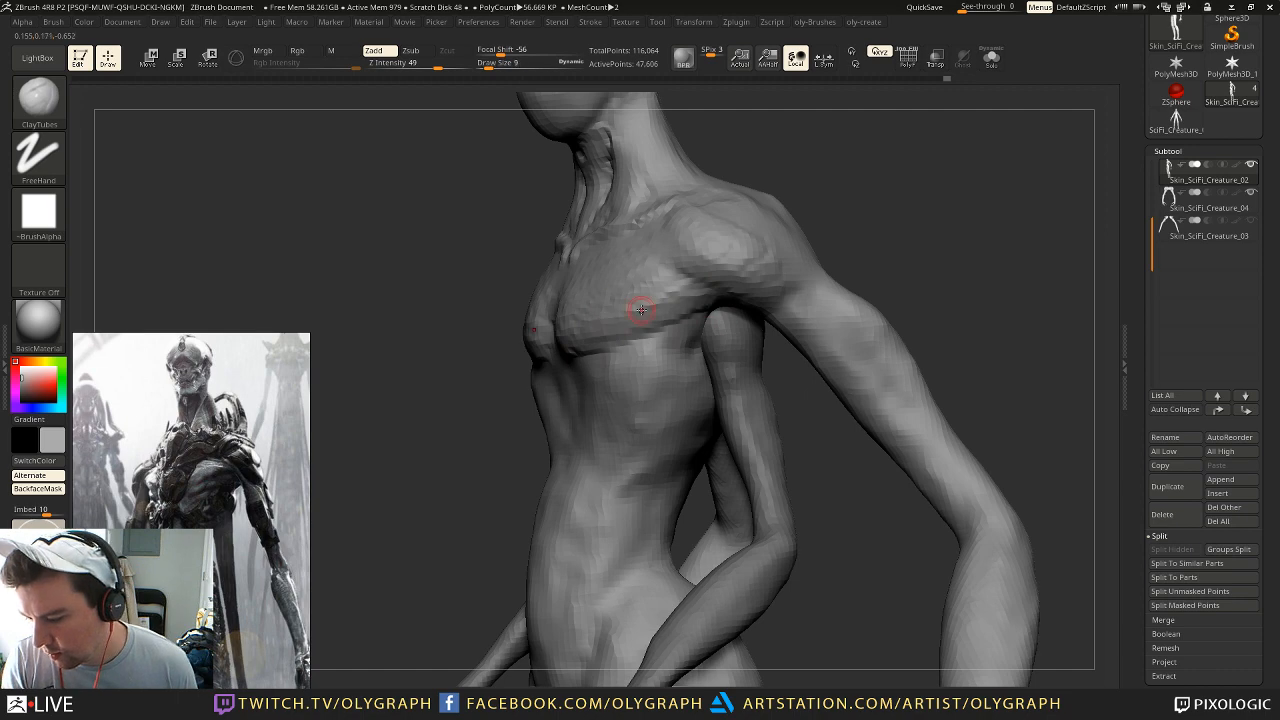
# Step: Subdivide the body mesh once and set the ClayTubes draw size to 15 for finer chest detail
pyautogui.moveTo(865, 194); pyautogui.dragTo(887, 209)
pyautogui.press(']')
pyautogui.press(']')
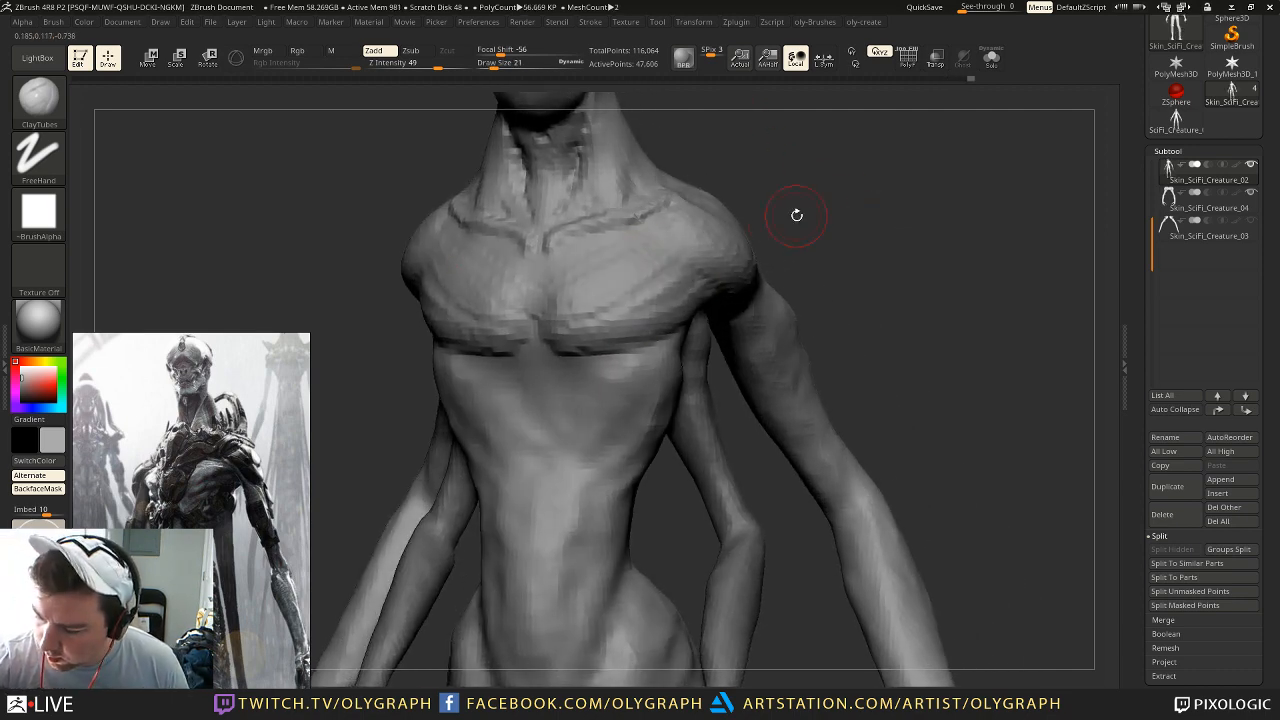
pyautogui.moveTo(777, 214); pyautogui.dragTo(686, 223)
pyautogui.press(']')
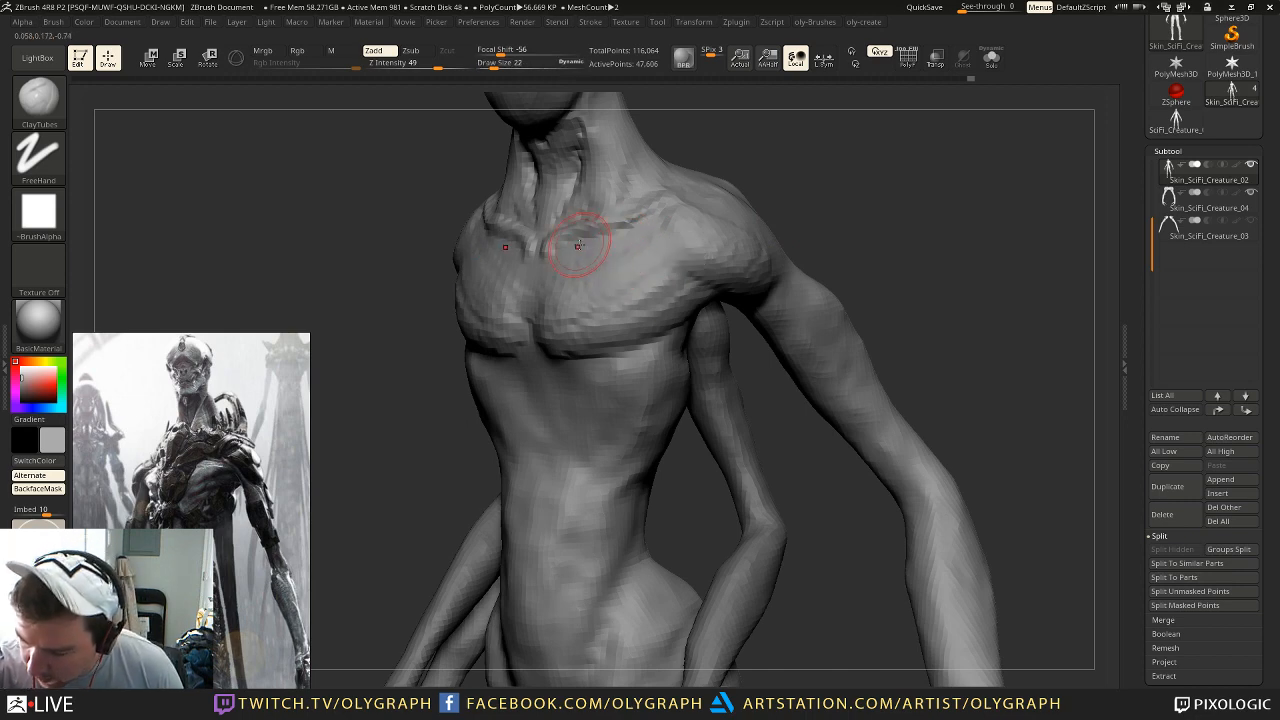
pyautogui.press('[')
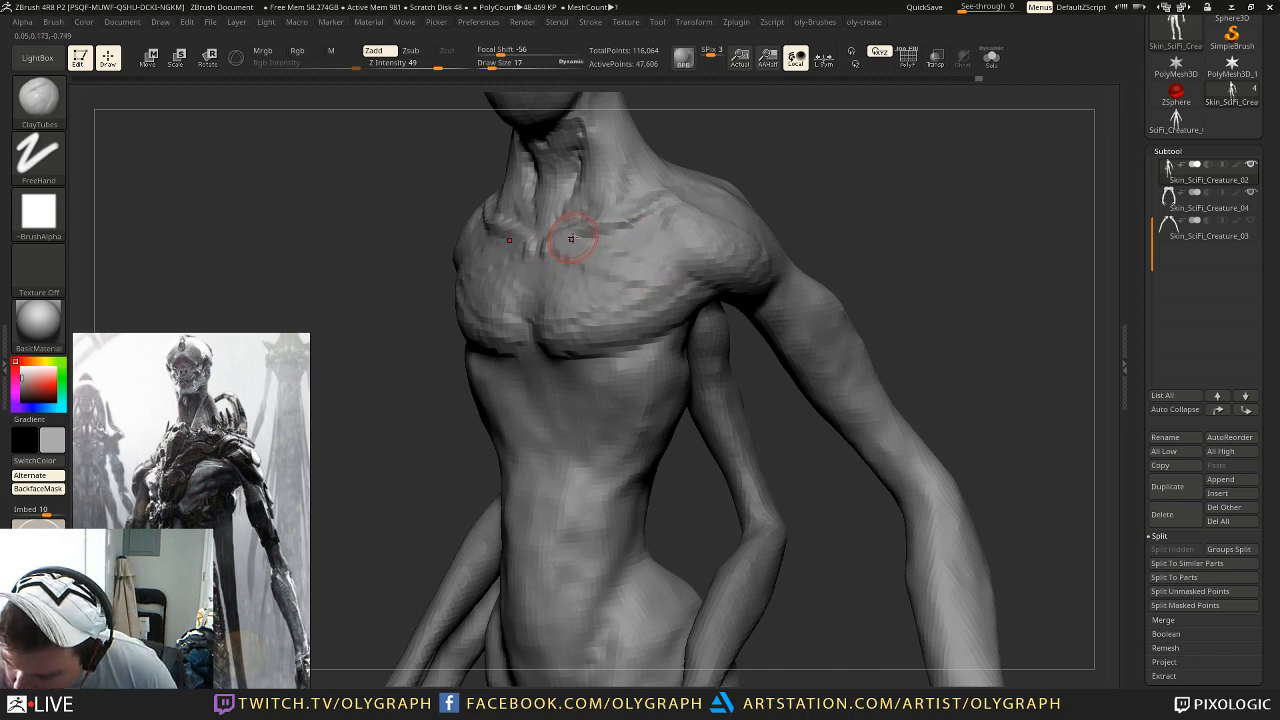
pyautogui.hotkey('ctrl', 'd')
pyautogui.press('[')
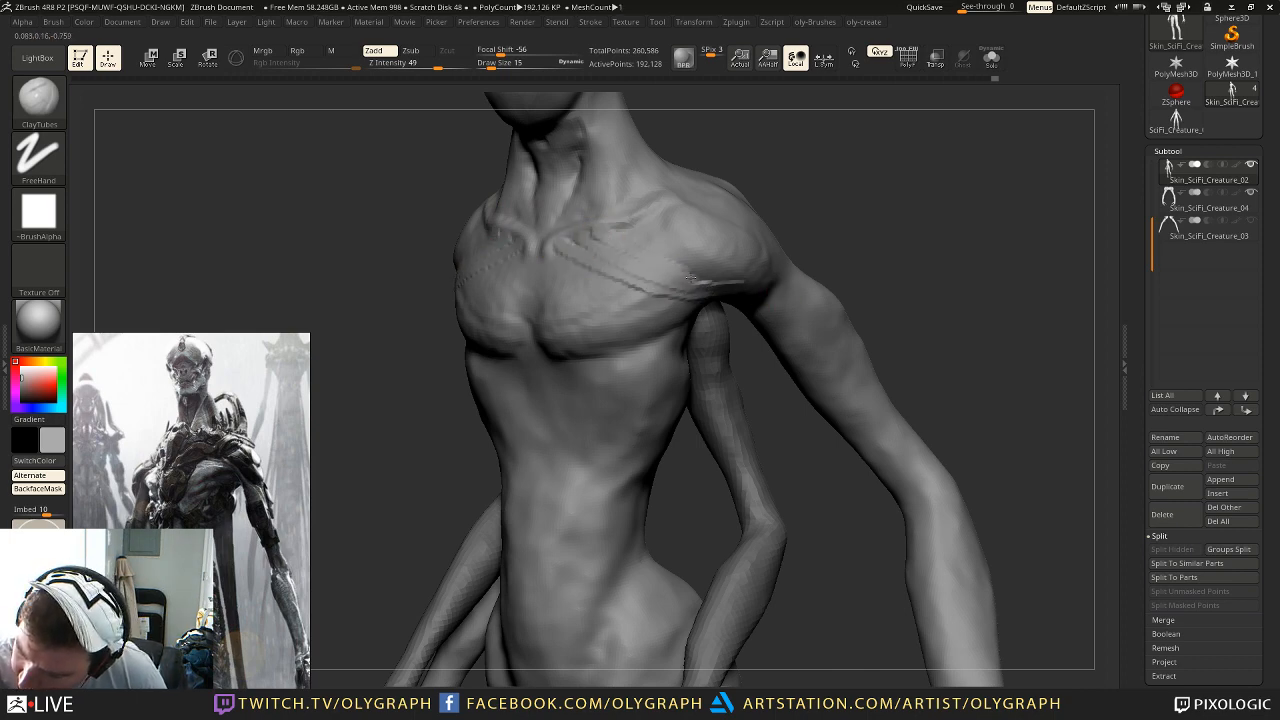
# Step: Draw ClayTubes muscle-fibre strokes across the pectorals from the sternum toward the armpits, reducing the draw size to 9
pyautogui.moveTo(548, 298); pyautogui.dragTo(726, 280)
pyautogui.moveTo(557, 341); pyautogui.dragTo(703, 290)
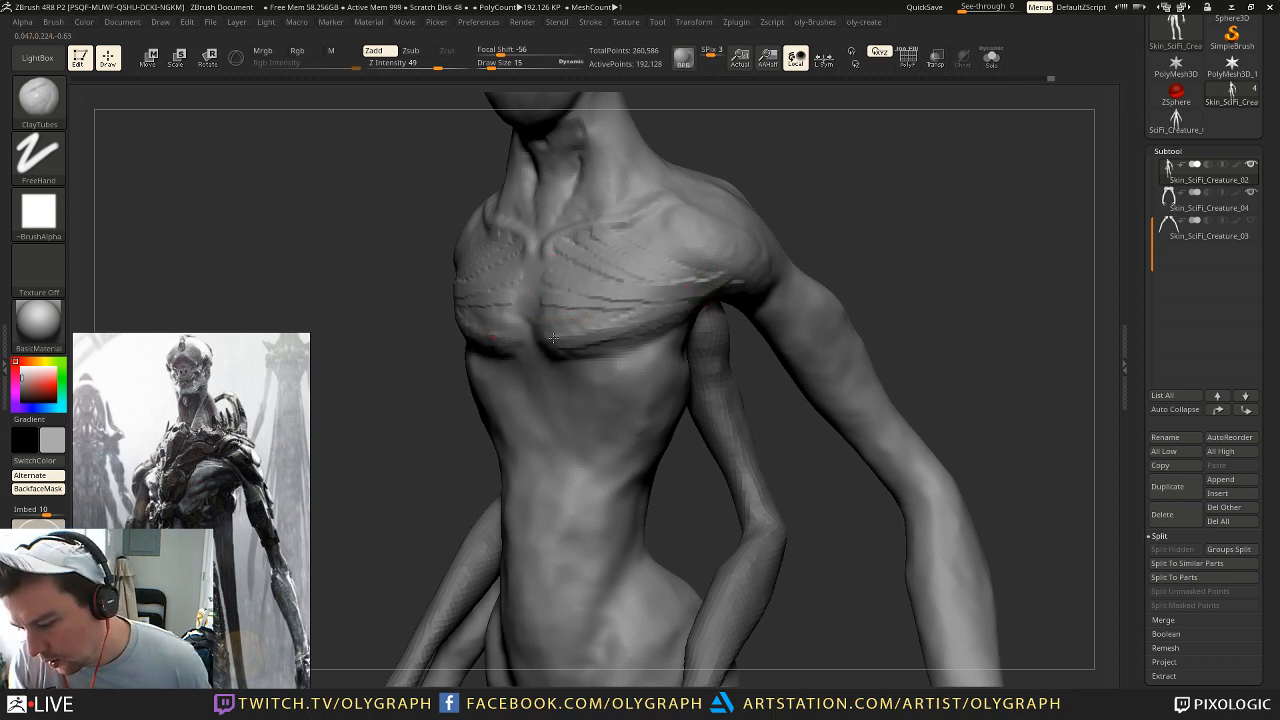
pyautogui.press('[')
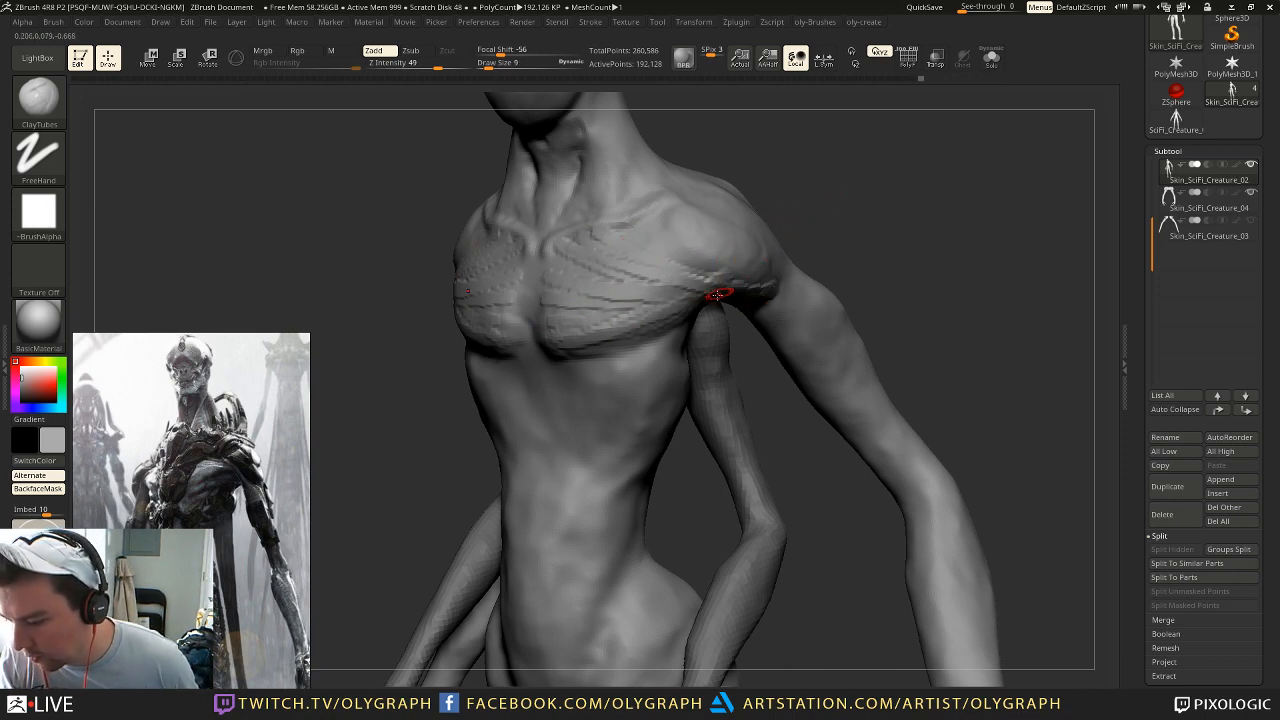
pyautogui.moveTo(557, 316); pyautogui.dragTo(742, 285)
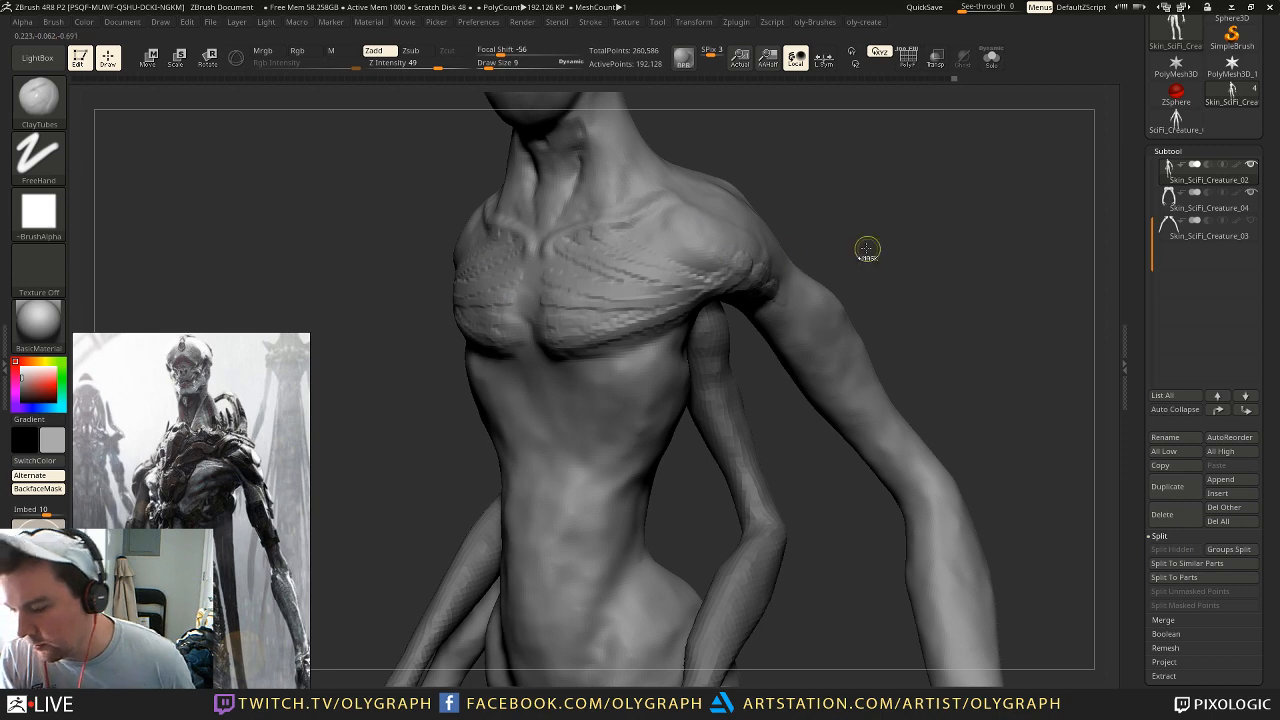
# Step: Undo the last strokes on the front of the shoulder beside the armpit
pyautogui.hotkey('ctrl', 'z')
pyautogui.hotkey('ctrl', 'z')
pyautogui.hotkey('ctrl', 'z')
pyautogui.hotkey('ctrl', 'z')
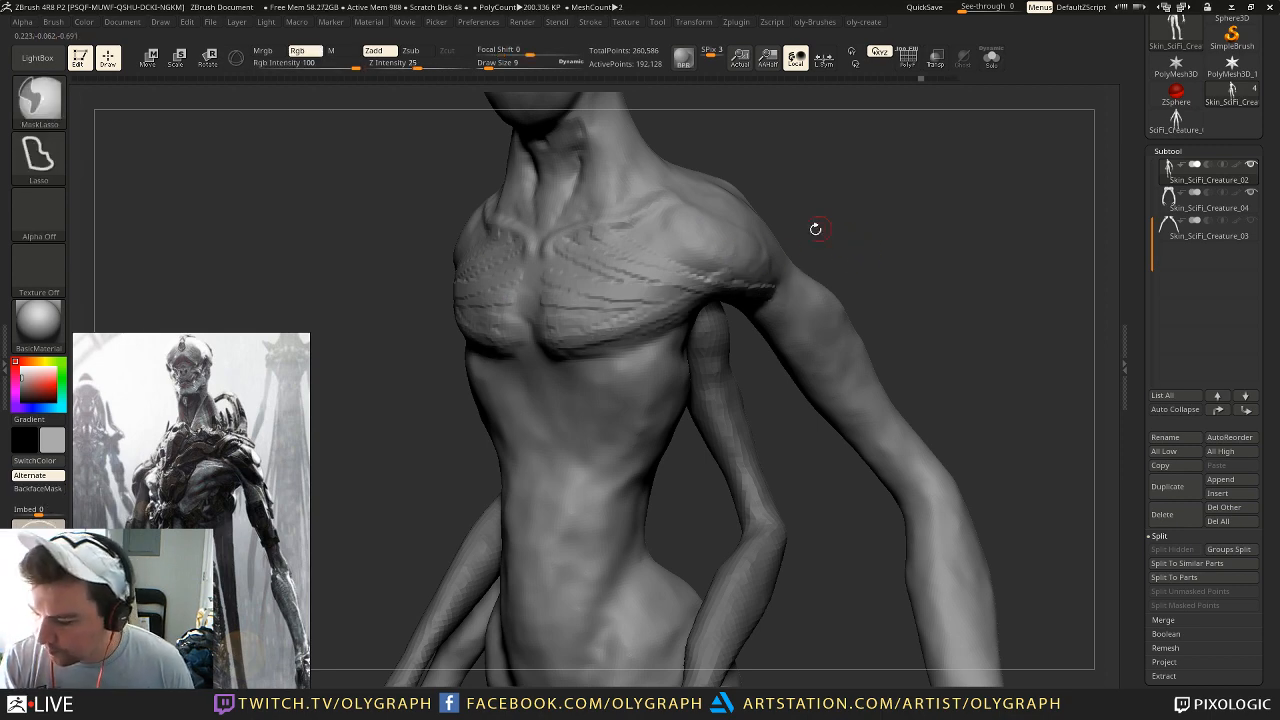
# Step: Set the ClayTubes draw size to 15 and lay fibre strokes down the front of the deltoid
pyautogui.moveTo(864, 248)
pyautogui.keyDown('shift'); pyautogui.mouseDown()
pyautogui.moveTo(887, 260)
pyautogui.moveTo(855, 254)
pyautogui.moveTo(840, 294)
pyautogui.moveTo(800, 268)
pyautogui.moveTo(834, 266)
pyautogui.moveTo(820, 251)
pyautogui.mouseUp(); pyautogui.keyUp('shift')
pyautogui.press('s')
pyautogui.moveTo(646, 266); pyautogui.dragTo(641, 266)
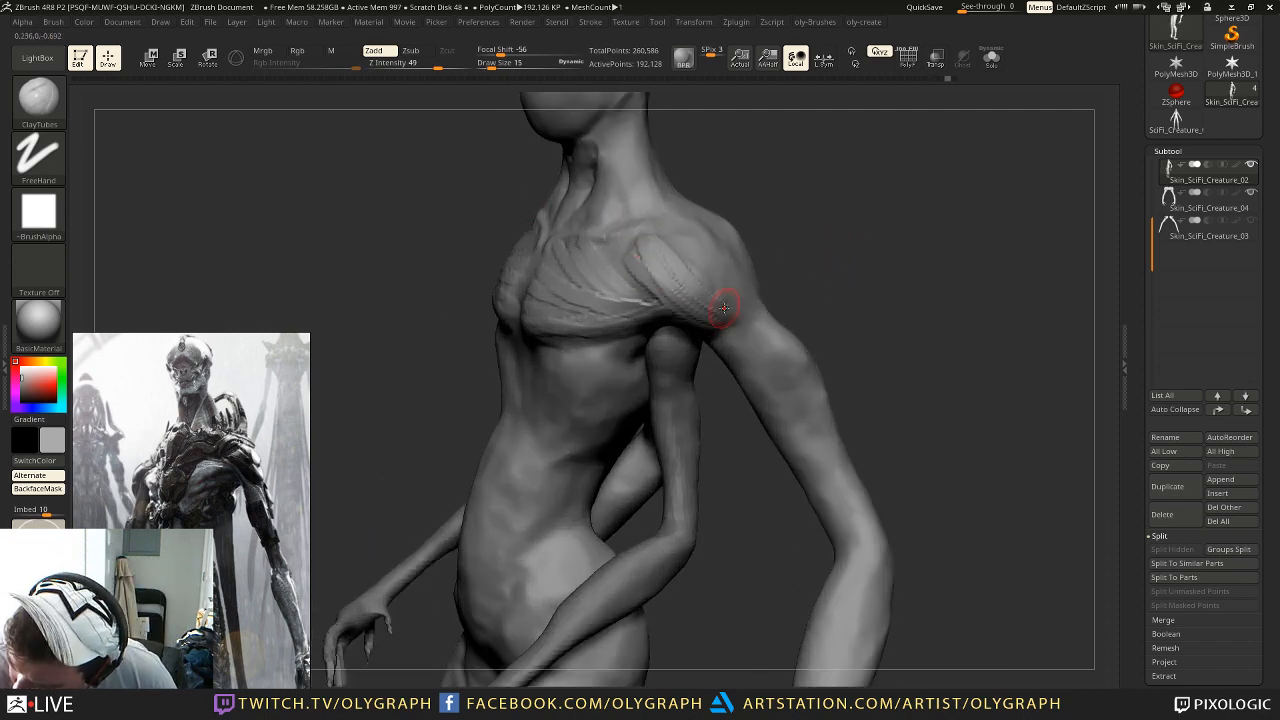
pyautogui.moveTo(765, 262)
pyautogui.mouseDown()
pyautogui.moveTo(812, 208)
pyautogui.moveTo(766, 225)
pyautogui.moveTo(752, 248)
pyautogui.mouseUp()
pyautogui.press('space')
pyautogui.click(702, 280)
# Step: Switch to the Move brush at draw size 29 and adjust the shape around the chest and armpit
pyautogui.moveTo(818, 145); pyautogui.dragTo(715, 160)
pyautogui.moveTo(580, 290); pyautogui.dragTo(562, 405)
pyautogui.press('s')
pyautogui.moveTo(652, 302); pyautogui.dragTo(664, 302)
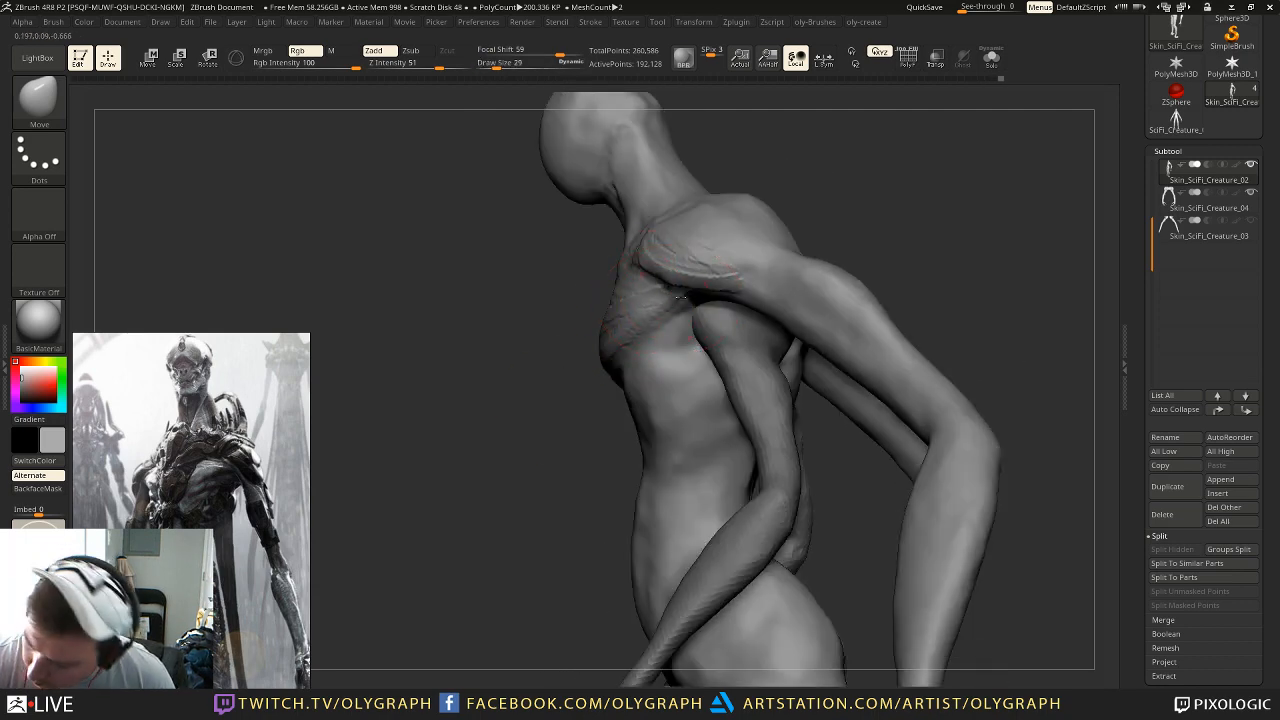
pyautogui.moveTo(570, 427)
pyautogui.keyDown('alt'); pyautogui.mouseDown()
pyautogui.moveTo(523, 446)
pyautogui.moveTo(576, 435)
pyautogui.mouseUp(); pyautogui.keyUp('alt')
pyautogui.moveTo(768, 232)
pyautogui.mouseDown()
pyautogui.moveTo(758, 223)
pyautogui.moveTo(791, 232)
pyautogui.mouseUp()
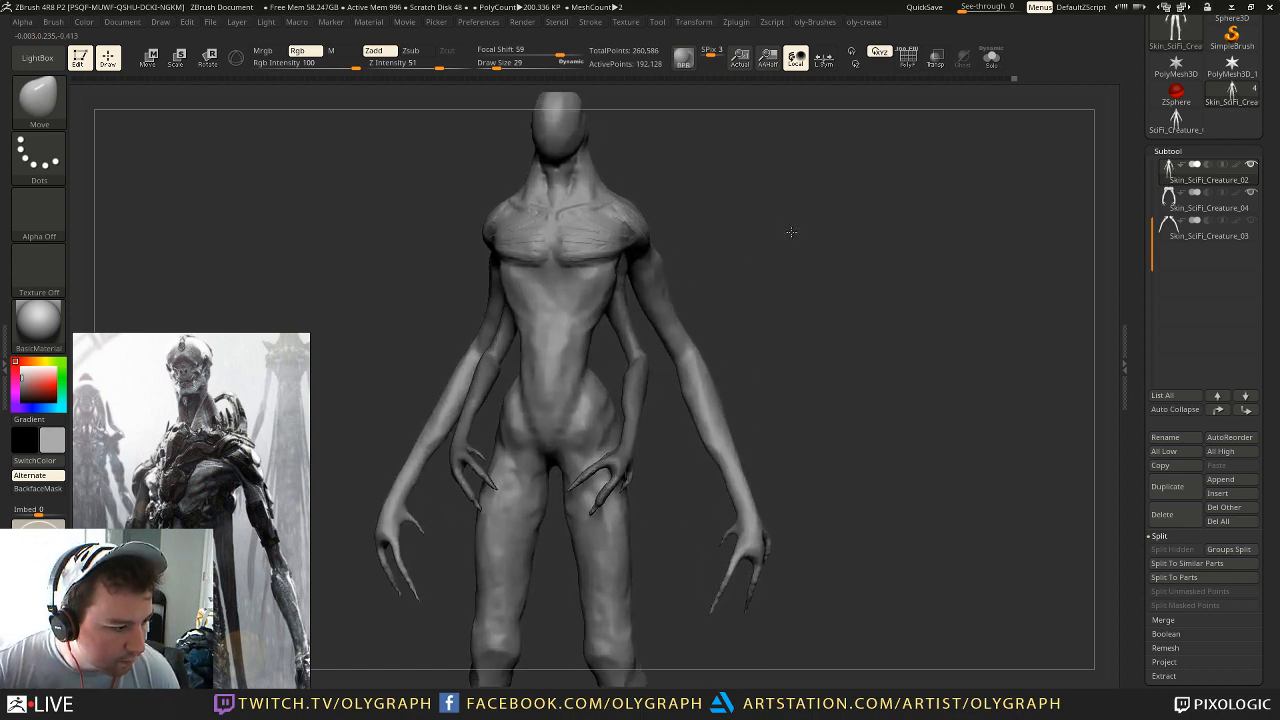
pyautogui.keyDown('alt'); pyautogui.moveTo(791, 232); pyautogui.dragTo(783, 218); pyautogui.keyUp('alt')
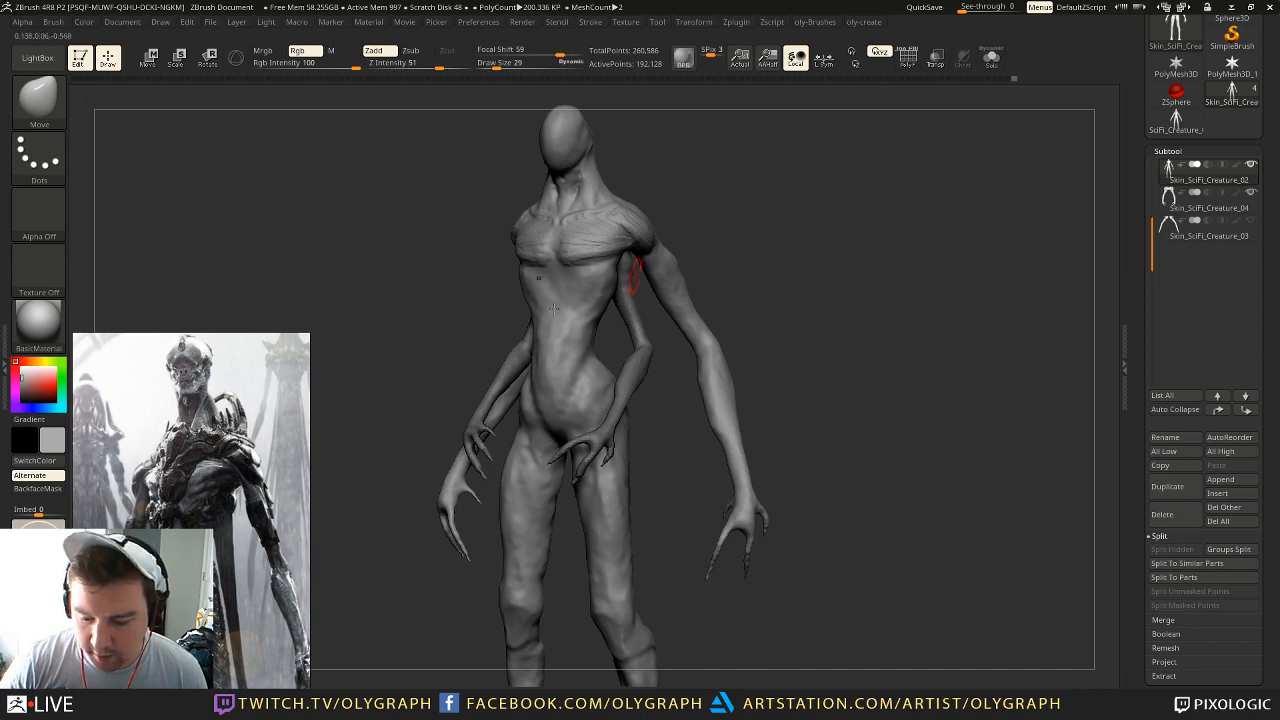
# Step: Browse the reference board and compare the multi-armed, alien and skeletal creature concepts with the sculpt
pyautogui.scroll(-2, 199, 468)
pyautogui.scroll(-5, 199, 468)
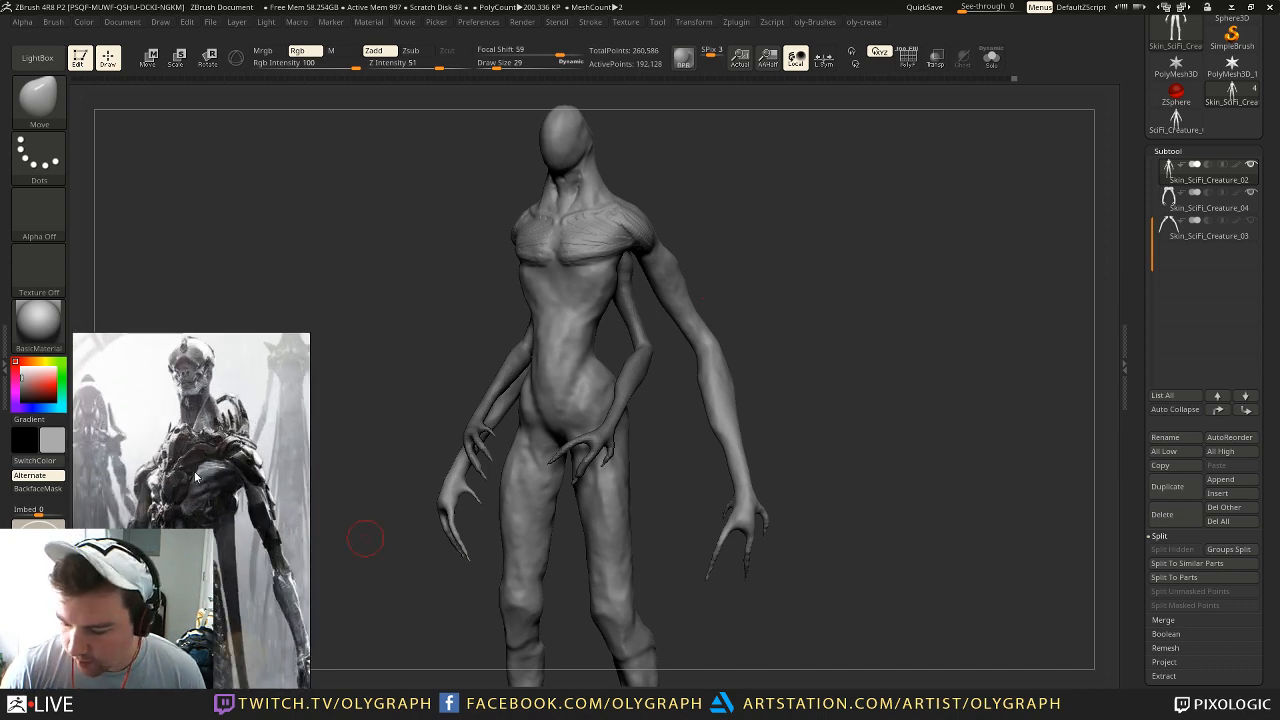
pyautogui.scroll(-5, 193, 408)
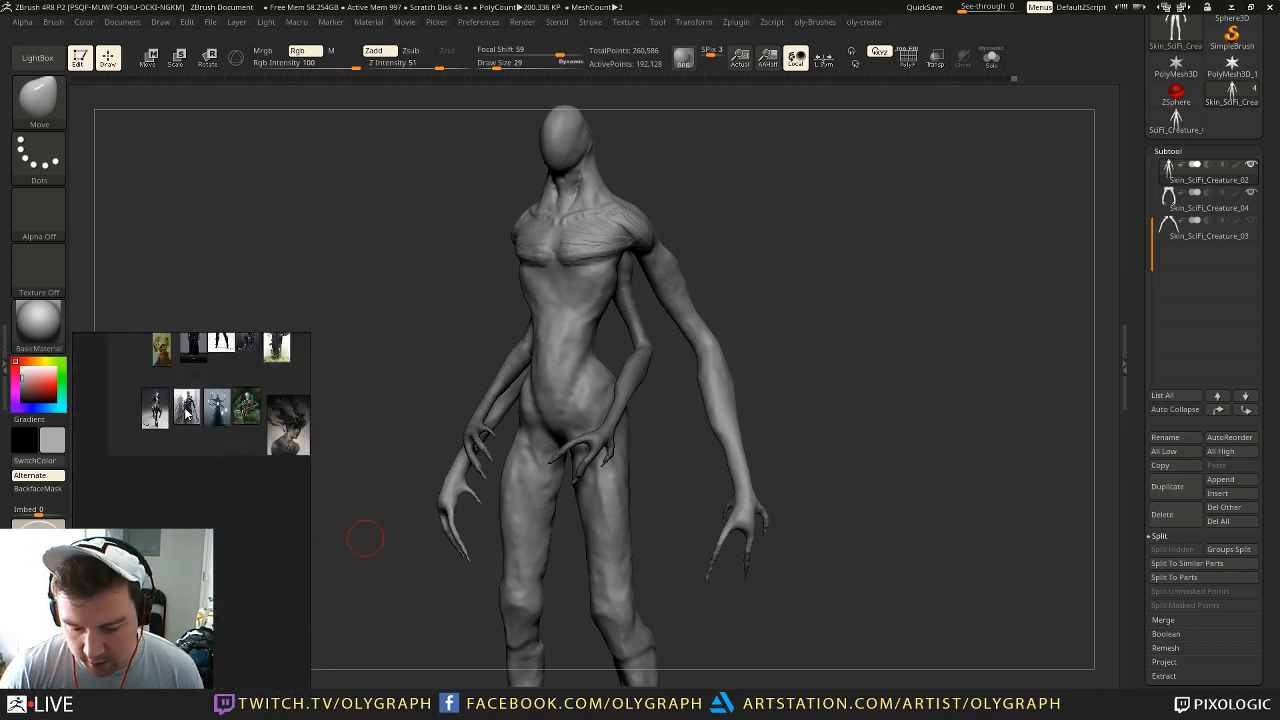
pyautogui.scroll(3, 259, 444)
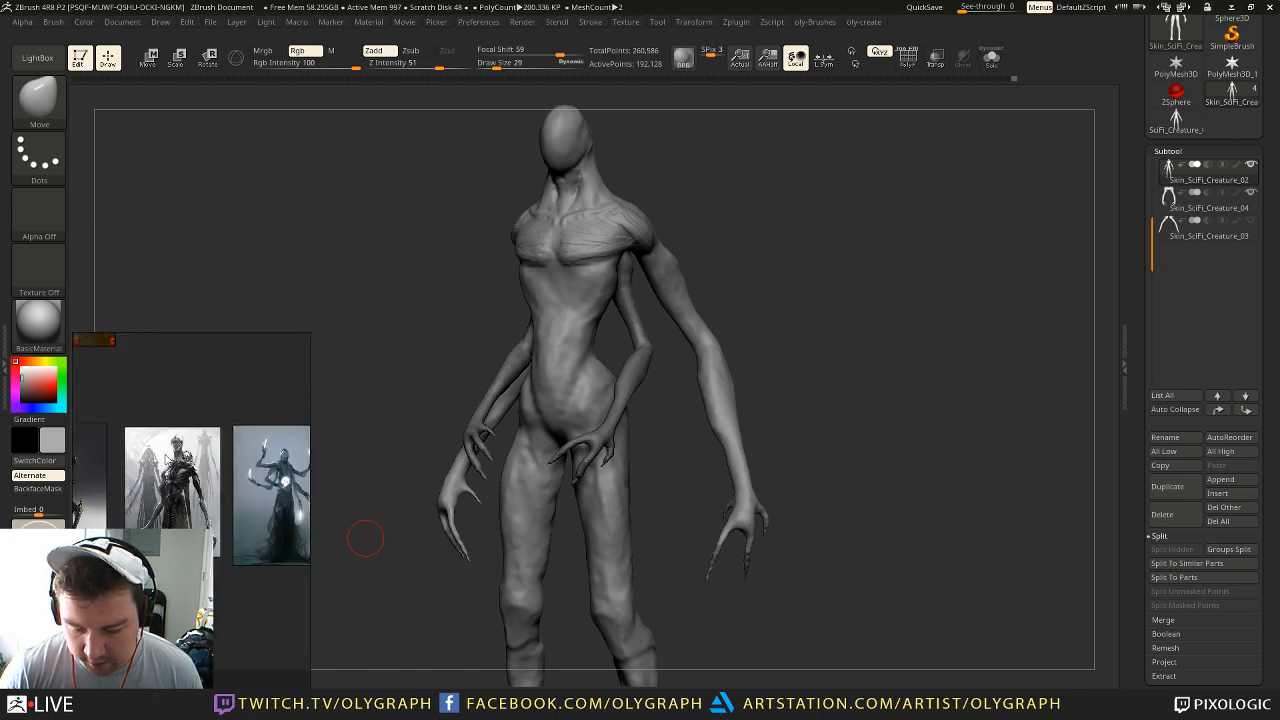
pyautogui.scroll(-2, 204, 469)
pyautogui.scroll(6, 204, 469)
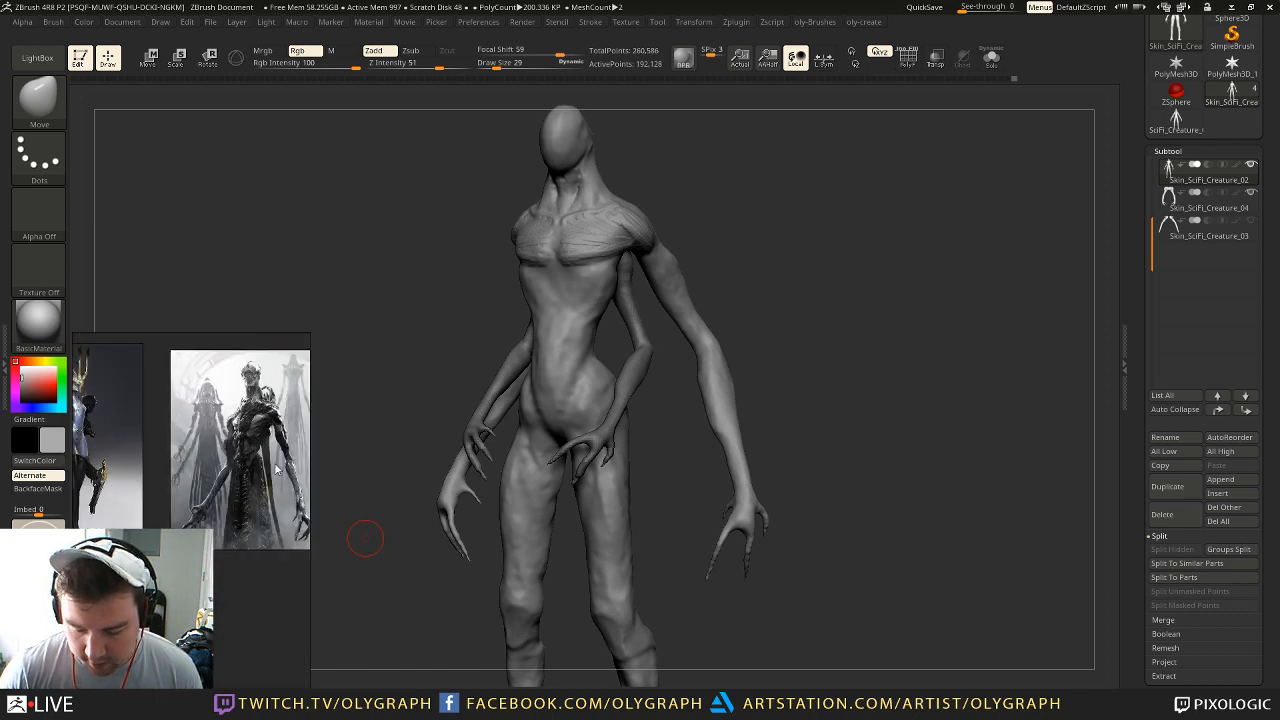
pyautogui.scroll(-4, 204, 469)
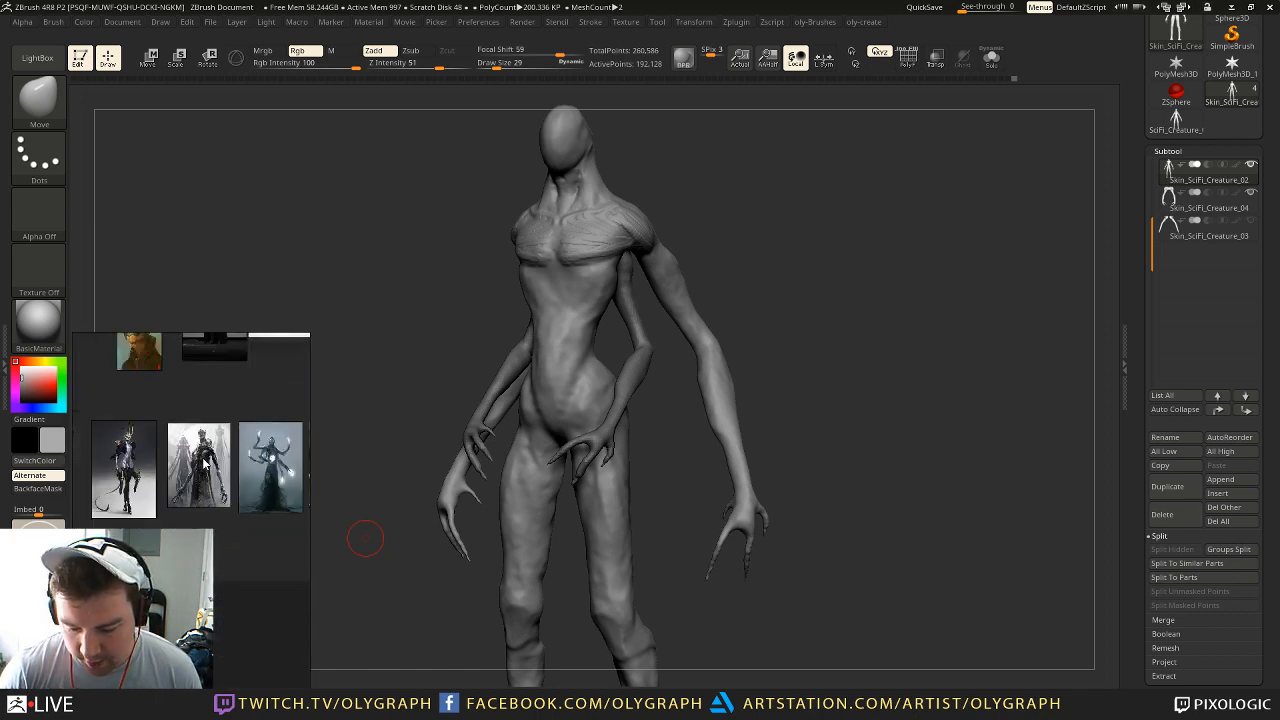
pyautogui.scroll(5, 273, 465)
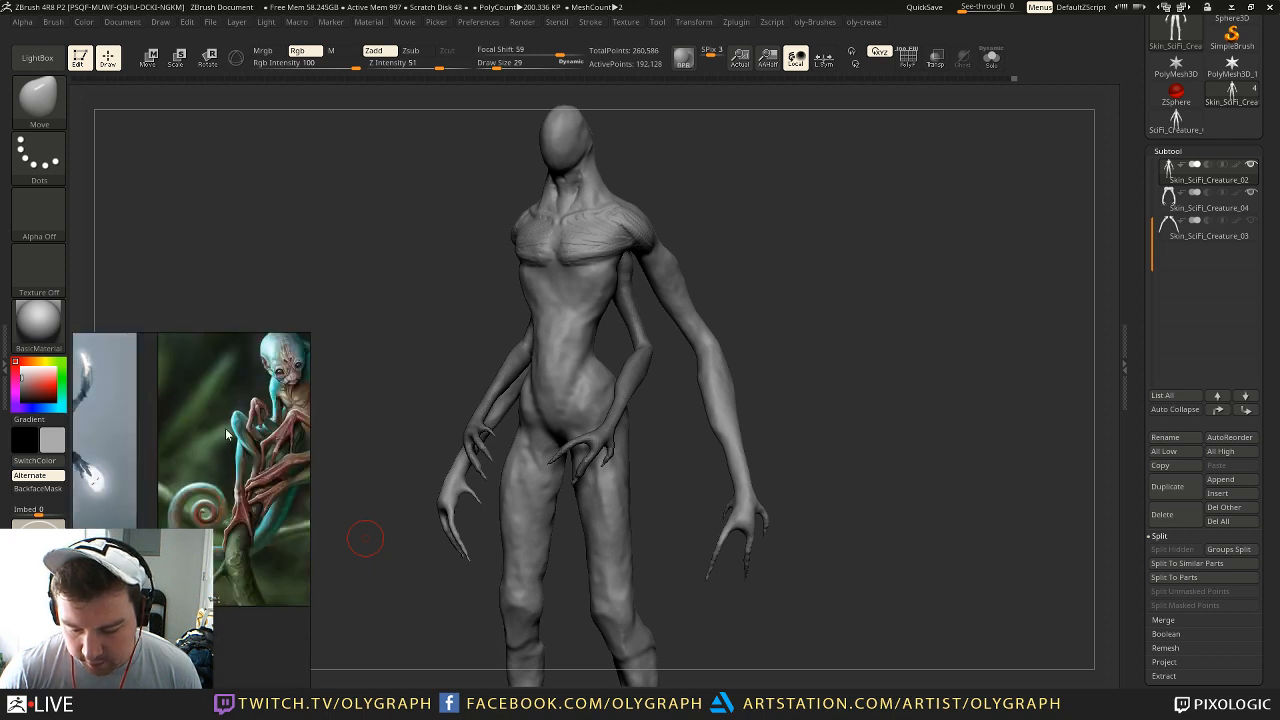
pyautogui.scroll(-2, 212, 468)
pyautogui.moveTo(335, 510); pyautogui.dragTo(332, 454, button='middle')
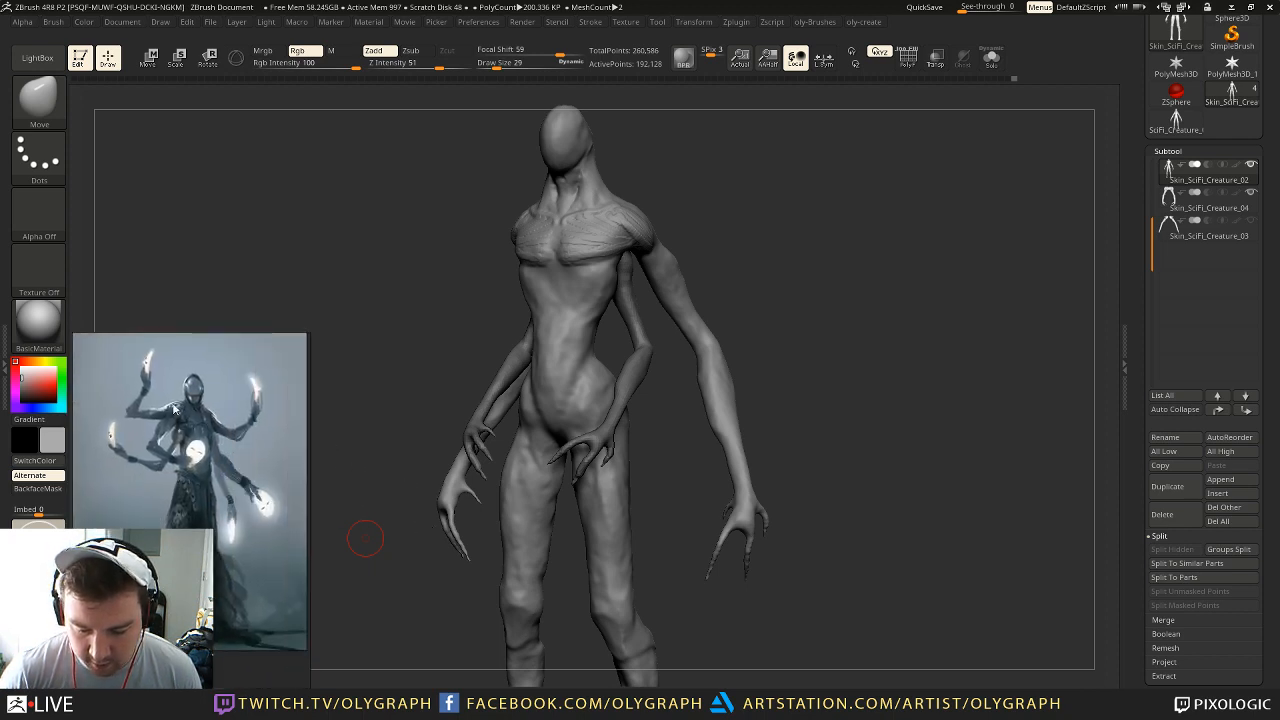
pyautogui.scroll(-5, 178, 437)
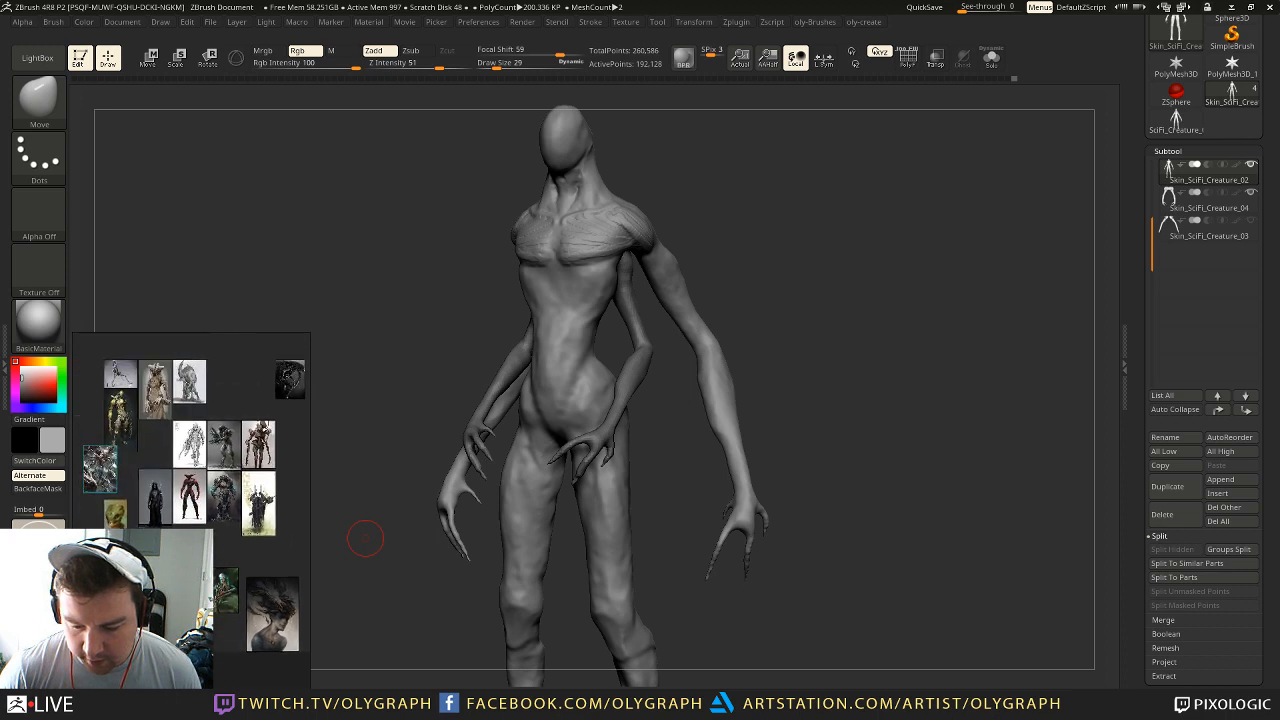
pyautogui.moveTo(167, 513); pyautogui.dragTo(172, 578, button='middle')
pyautogui.scroll(1, 172, 578)
pyautogui.scroll(3, 177, 578)
pyautogui.scroll(3, 205, 490)
pyautogui.moveTo(250, 480); pyautogui.dragTo(115, 347, button='middle')
pyautogui.moveTo(214, 408)
pyautogui.mouseDown(button='middle')
pyautogui.moveTo(4, 388)
pyautogui.moveTo(227, 575)
pyautogui.moveTo(209, 394)
pyautogui.mouseUp(button='middle')
pyautogui.scroll(-4, 195, 423)
pyautogui.scroll(3, 195, 423)
pyautogui.scroll(-2, 195, 423)
pyautogui.scroll(-2, 172, 503)
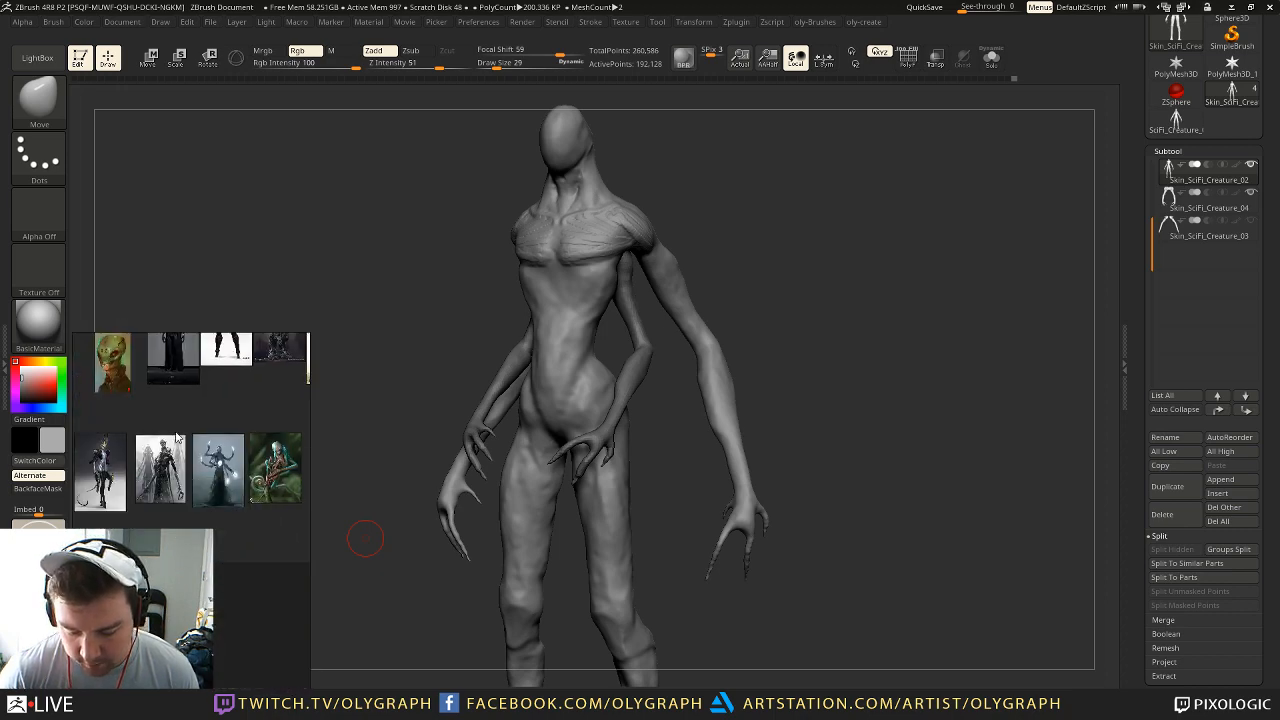
pyautogui.scroll(4, 168, 457)
pyautogui.scroll(2, 238, 515)
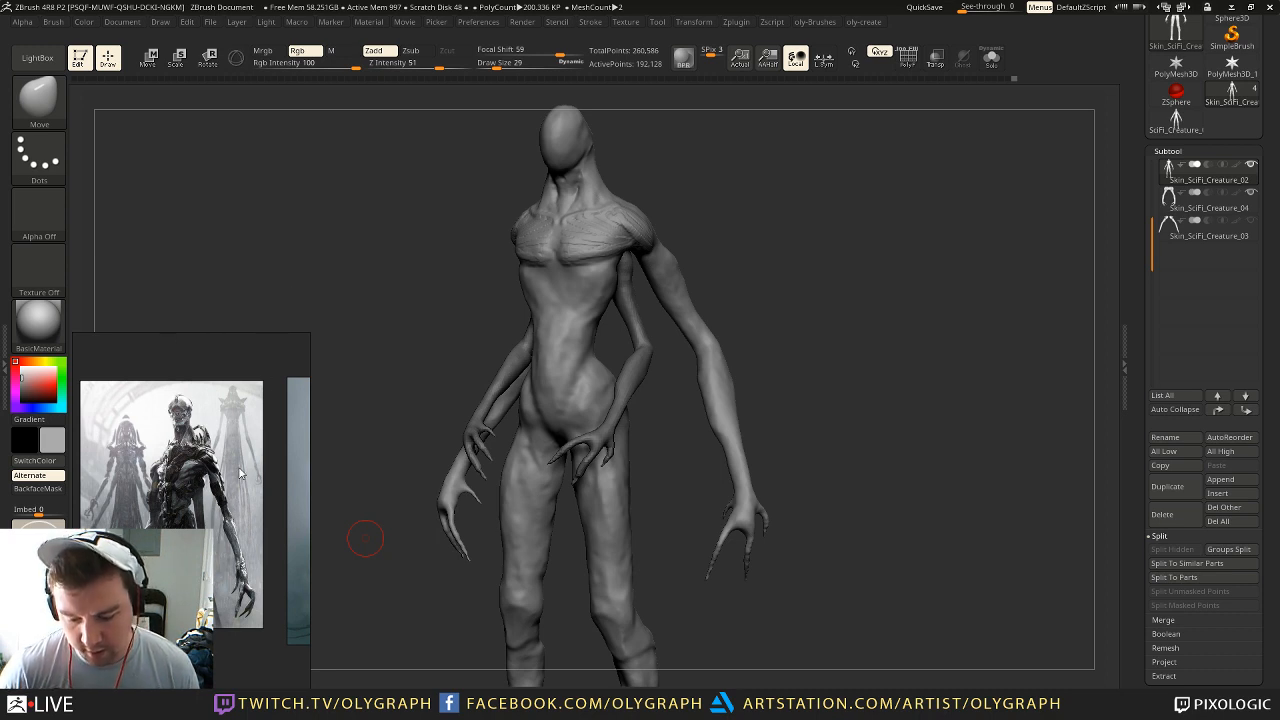
pyautogui.scroll(-4, 210, 448)
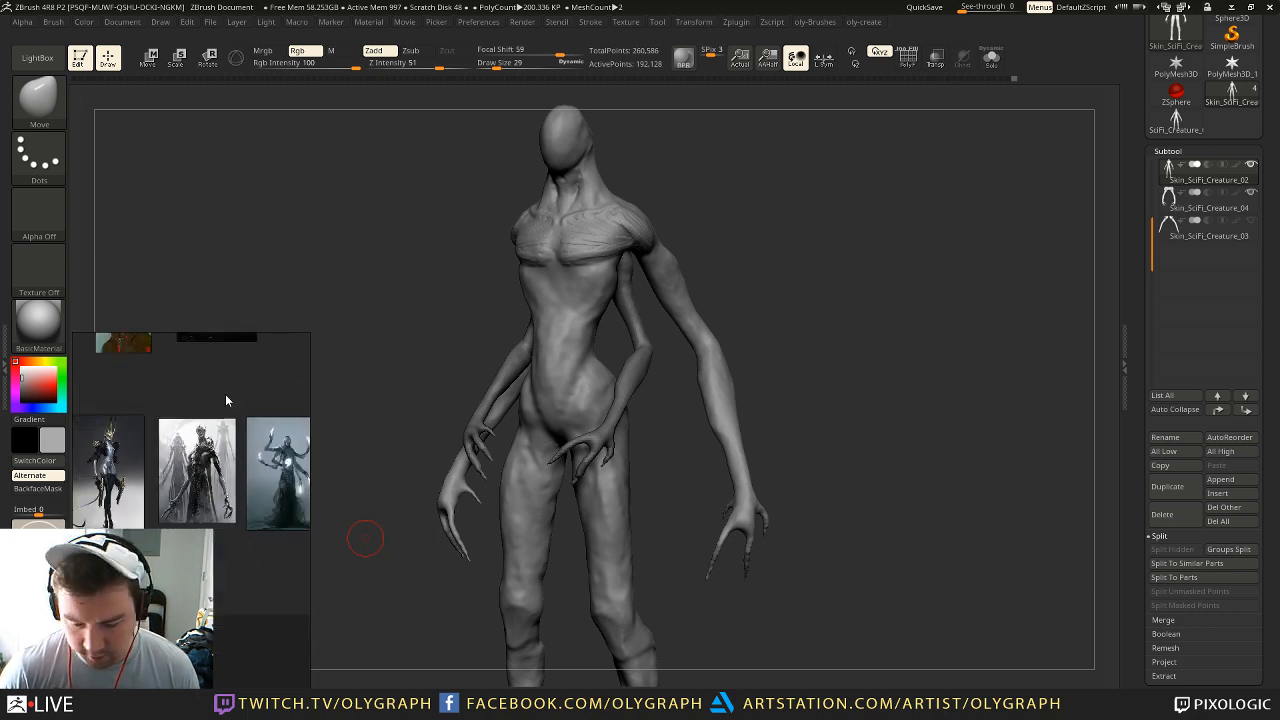
# Step: Examine the dark skeletal creature reference up close, framing its head, torso and arms
pyautogui.moveTo(225, 395); pyautogui.dragTo(196, 444, button='middle')
pyautogui.scroll(1, 196, 445)
pyautogui.scroll(2, 194, 443)
pyautogui.scroll(-6, 191, 440)
pyautogui.moveTo(145, 372); pyautogui.dragTo(241, 492, button='middle')
pyautogui.scroll(3, 216, 455)
pyautogui.moveTo(215, 449); pyautogui.dragTo(93, 457, button='middle')
pyautogui.scroll(4, 229, 480)
pyautogui.moveTo(232, 574); pyautogui.dragTo(220, 431, button='middle')
pyautogui.scroll(-1, 220, 431)
pyautogui.moveTo(176, 543); pyautogui.dragTo(128, 363, button='middle')
pyautogui.moveTo(189, 595); pyautogui.dragTo(231, 381, button='middle')
pyautogui.scroll(1, 179, 407)
pyautogui.scroll(2, 231, 381)
pyautogui.moveTo(138, 411); pyautogui.dragTo(267, 347, button='middle')
pyautogui.scroll(2, 267, 347)
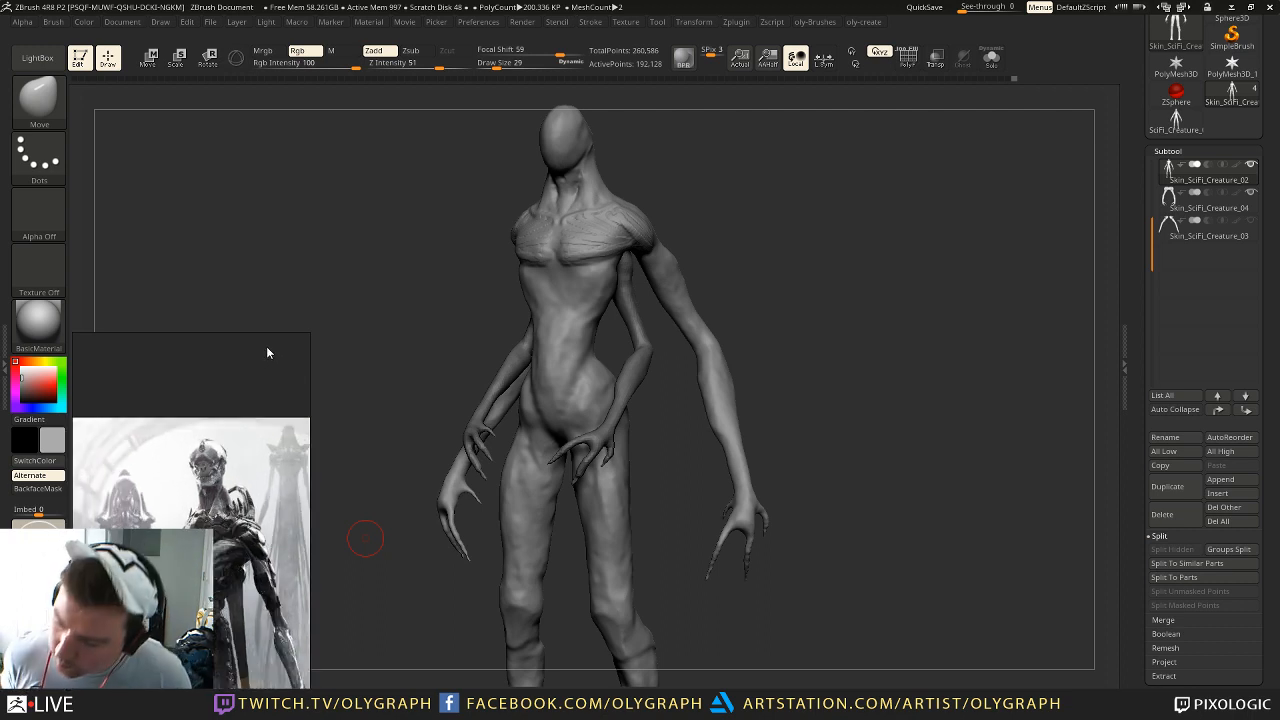
# Step: Switch back to ClayTubes at draw size 29 and build slanted muscle strokes over the side of the ribcage
pyautogui.moveTo(735, 206)
pyautogui.mouseDown()
pyautogui.moveTo(760, 211)
pyautogui.moveTo(766, 194)
pyautogui.moveTo(797, 216)
pyautogui.moveTo(766, 191)
pyautogui.mouseUp()
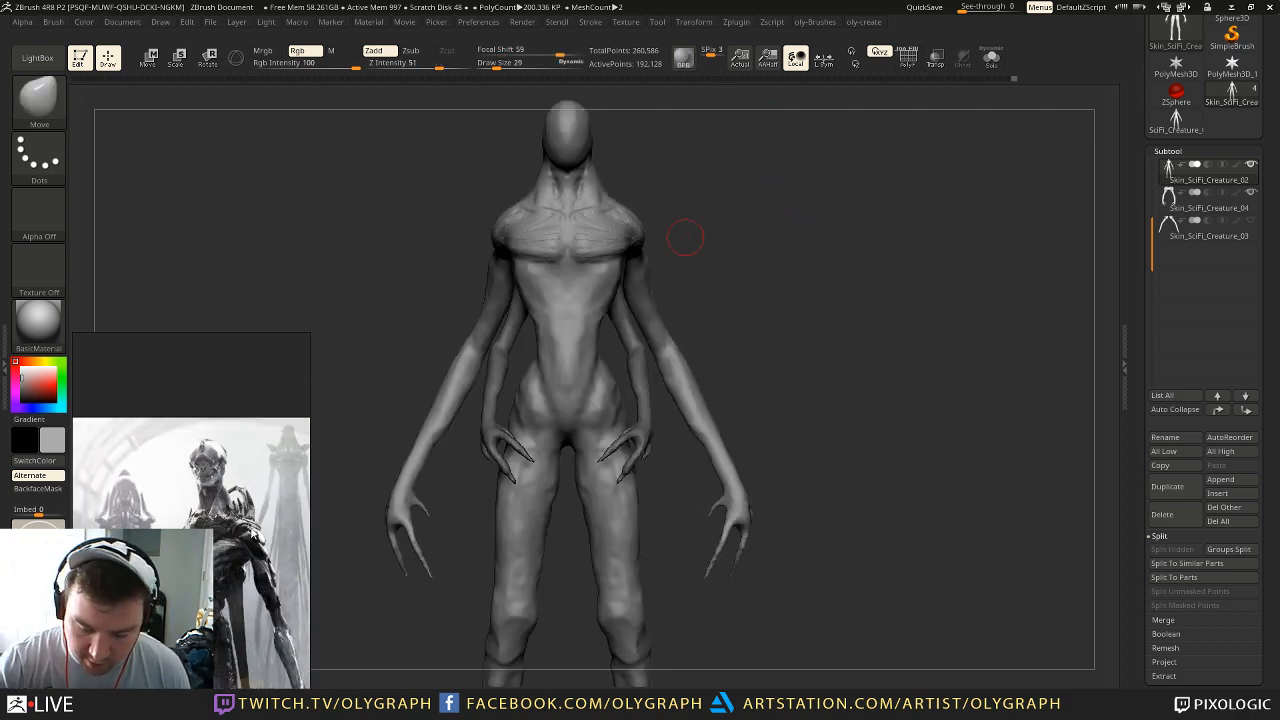
pyautogui.moveTo(688, 230)
pyautogui.mouseDown()
pyautogui.moveTo(724, 222)
pyautogui.moveTo(725, 243)
pyautogui.moveTo(774, 217)
pyautogui.moveTo(752, 216)
pyautogui.mouseUp()
pyautogui.press('1')
pyautogui.click(579, 338)
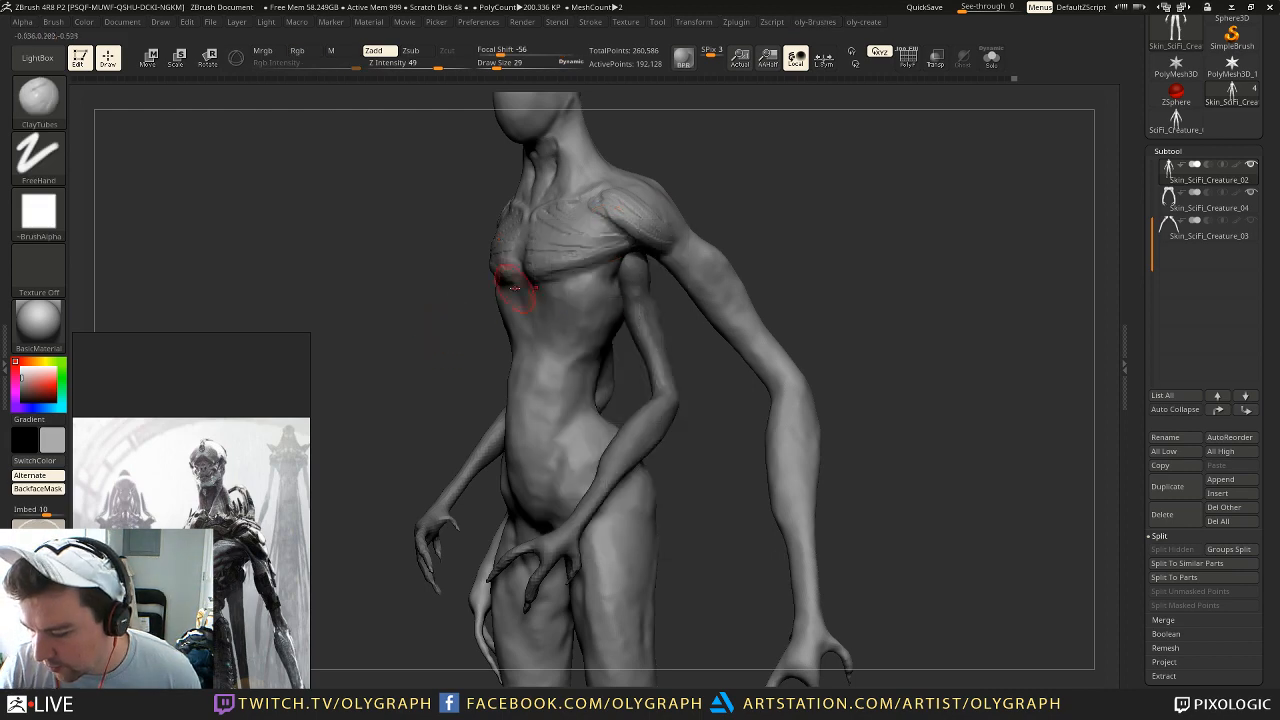
pyautogui.moveTo(614, 290); pyautogui.dragTo(562, 332)
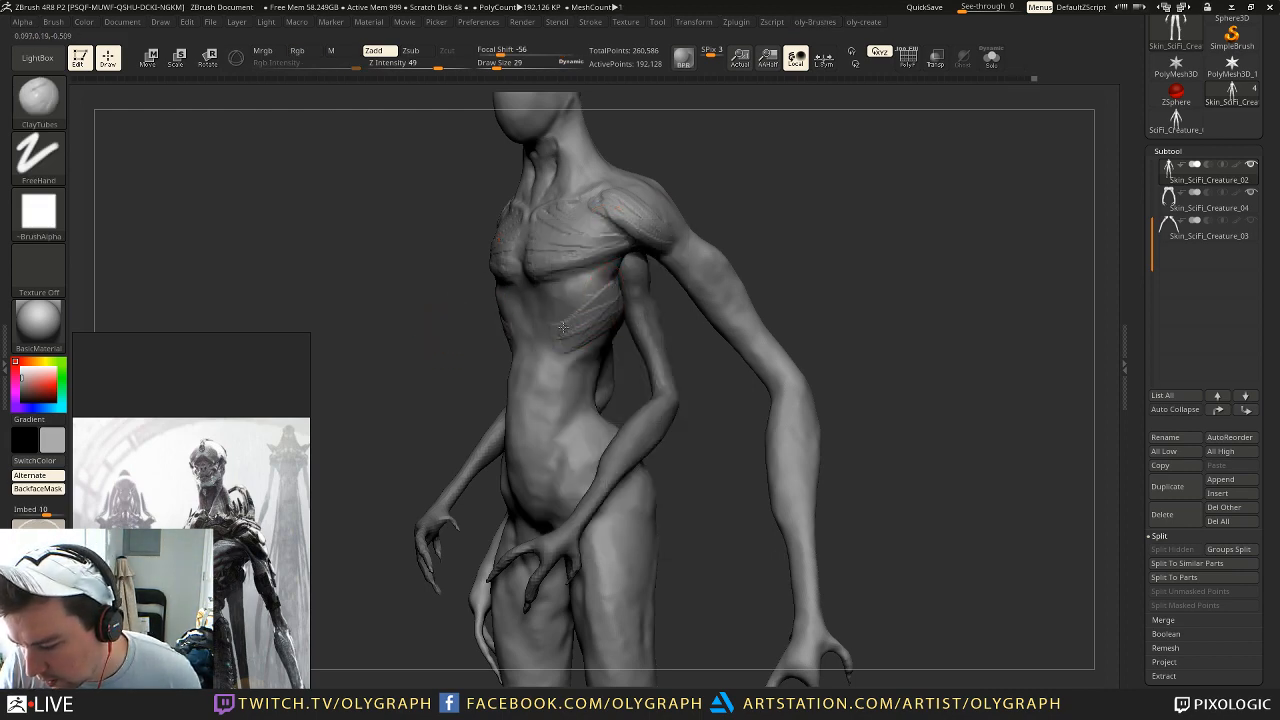
pyautogui.moveTo(602, 277)
pyautogui.mouseDown()
pyautogui.moveTo(547, 315)
pyautogui.moveTo(585, 282)
pyautogui.mouseUp()
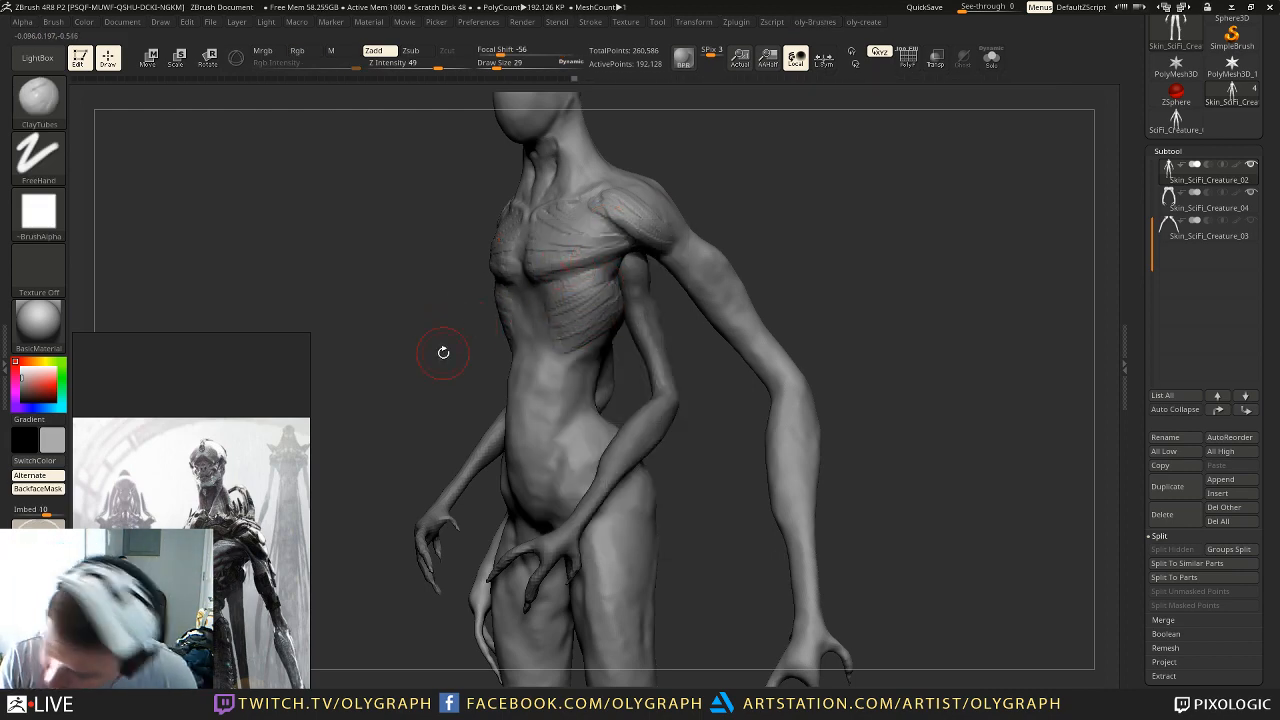
# Step: Build up the central abdominal muscle and the lower rib arch with ClayTubes strokes
pyautogui.moveTo(448, 341); pyautogui.dragTo(500, 340)
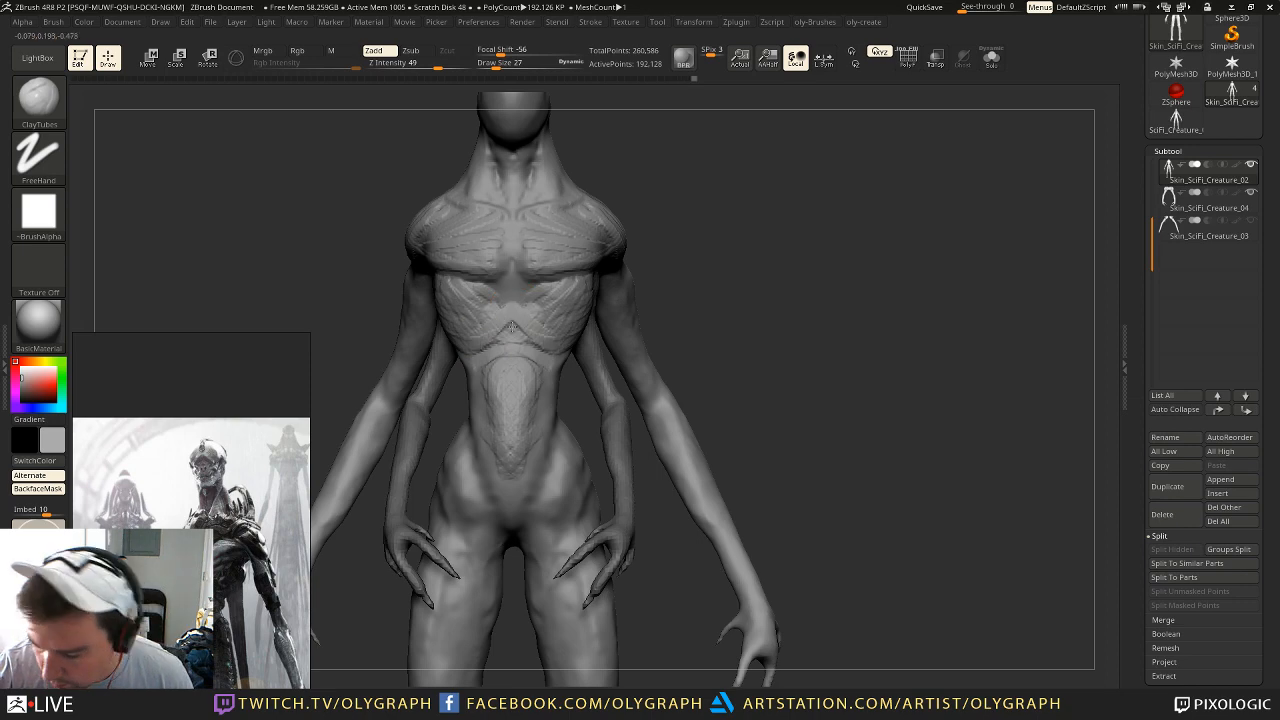
pyautogui.keyDown('alt'); pyautogui.moveTo(708, 237); pyautogui.dragTo(687, 317); pyautogui.keyUp('alt')
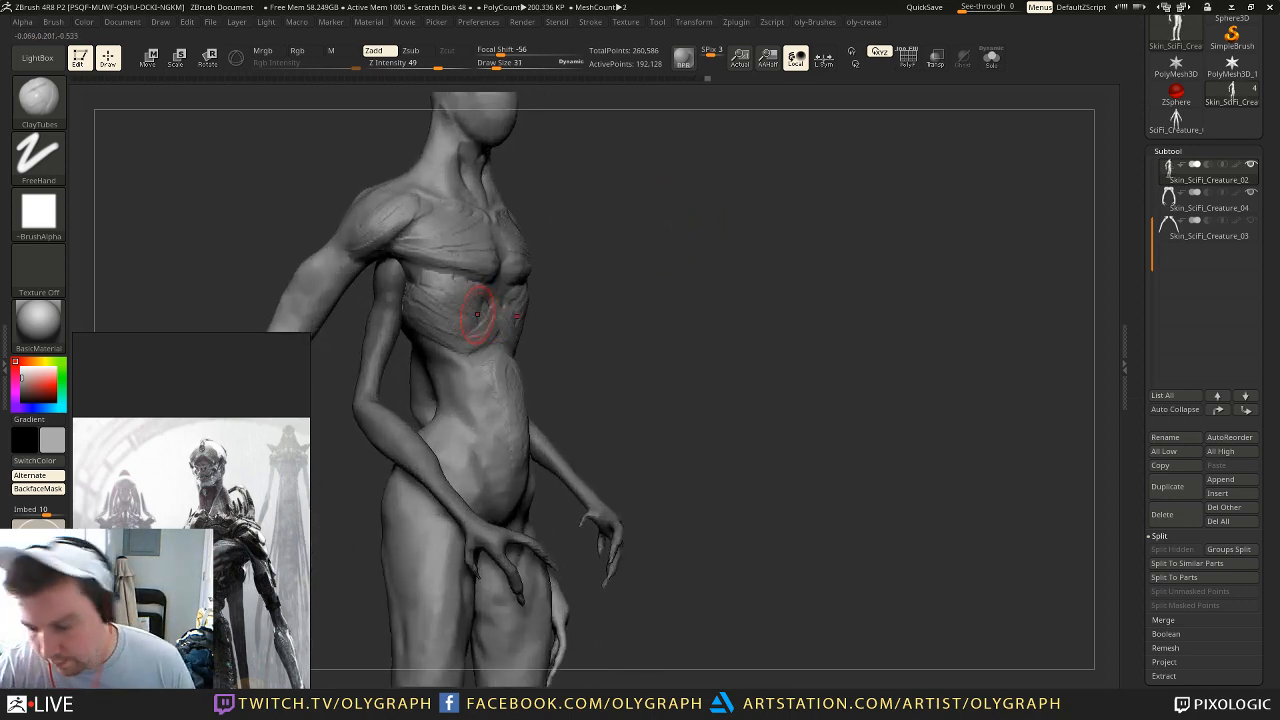
pyautogui.moveTo(652, 257); pyautogui.dragTo(565, 287)
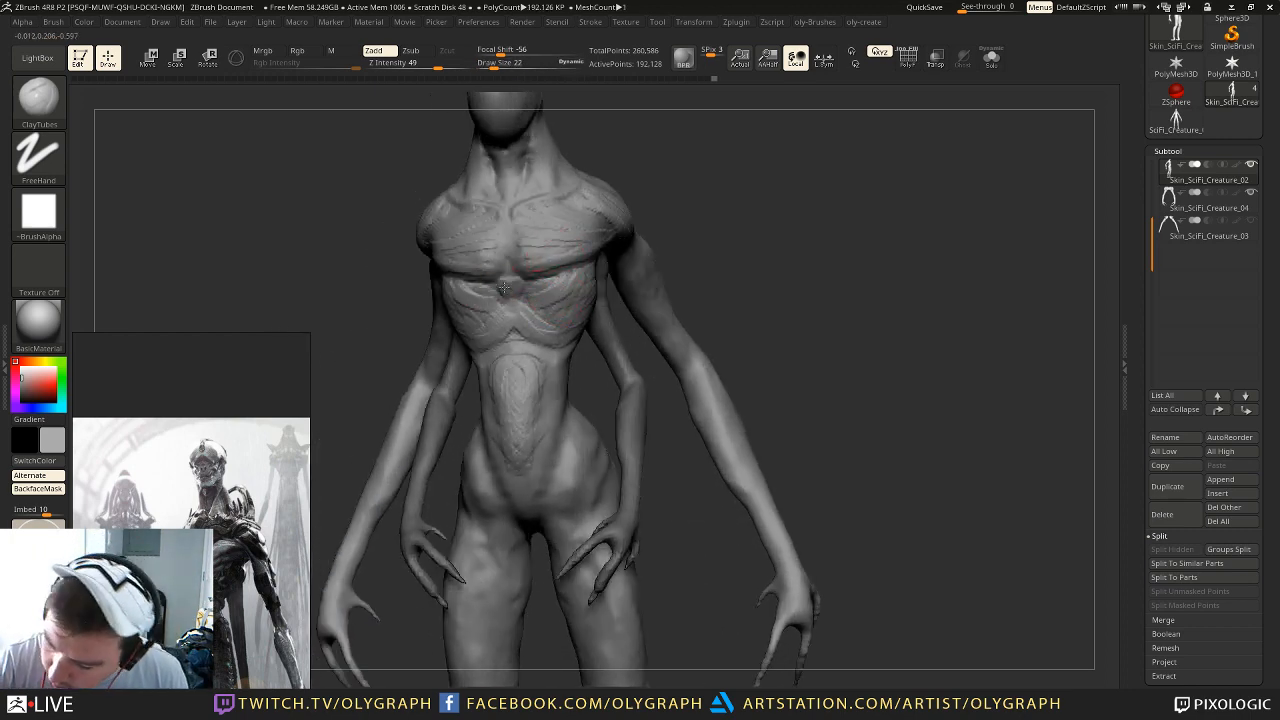
# Step: Sculpt the obliques with diagonal ClayTubes strokes at draw size 33 along the side of the waist
pyautogui.press('f')
pyautogui.moveTo(711, 194); pyautogui.dragTo(704, 225)
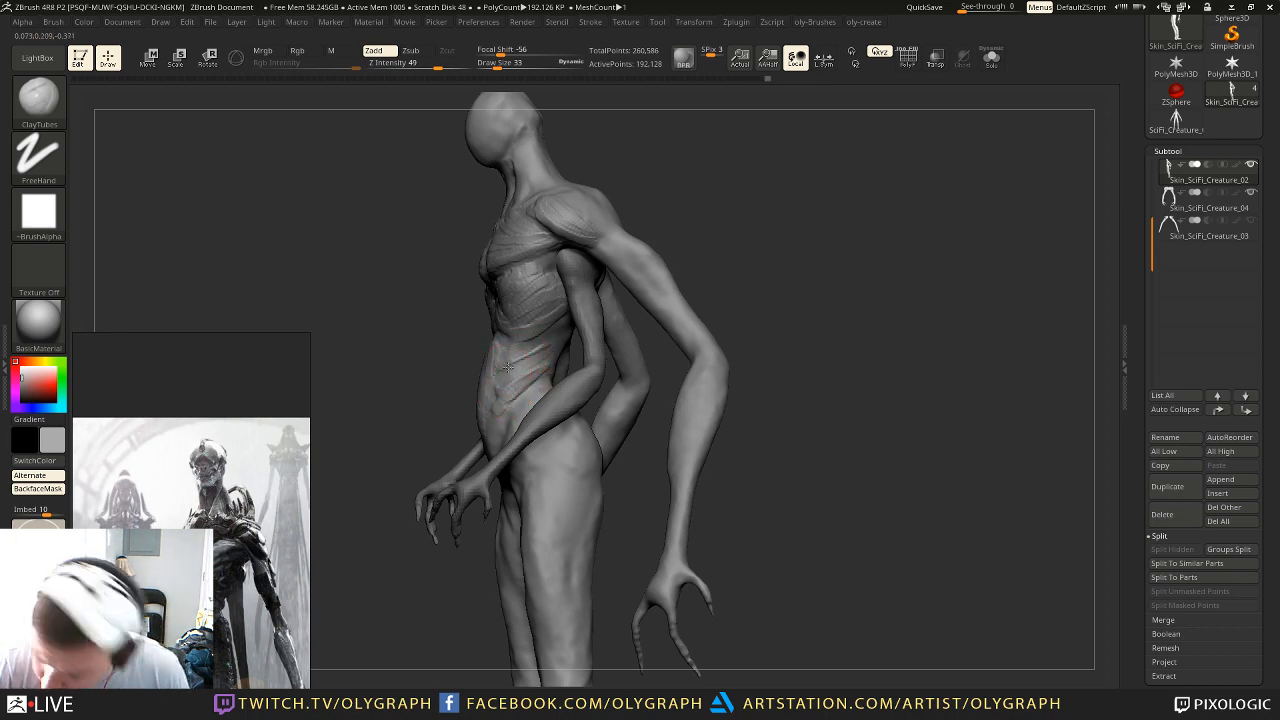
pyautogui.moveTo(534, 340); pyautogui.dragTo(550, 331)
pyautogui.moveTo(502, 393); pyautogui.dragTo(547, 357)
# Step: Build up the rear deltoid and upper back of the shoulder with ClayTubes strokes, raising the draw size to 29
pyautogui.moveTo(592, 292)
pyautogui.mouseDown()
pyautogui.moveTo(700, 223)
pyautogui.moveTo(669, 217)
pyautogui.moveTo(655, 252)
pyautogui.moveTo(711, 246)
pyautogui.moveTo(690, 243)
pyautogui.moveTo(740, 215)
pyautogui.moveTo(728, 334)
pyautogui.moveTo(726, 289)
pyautogui.moveTo(610, 255)
pyautogui.moveTo(737, 165)
pyautogui.moveTo(673, 238)
pyautogui.mouseUp()
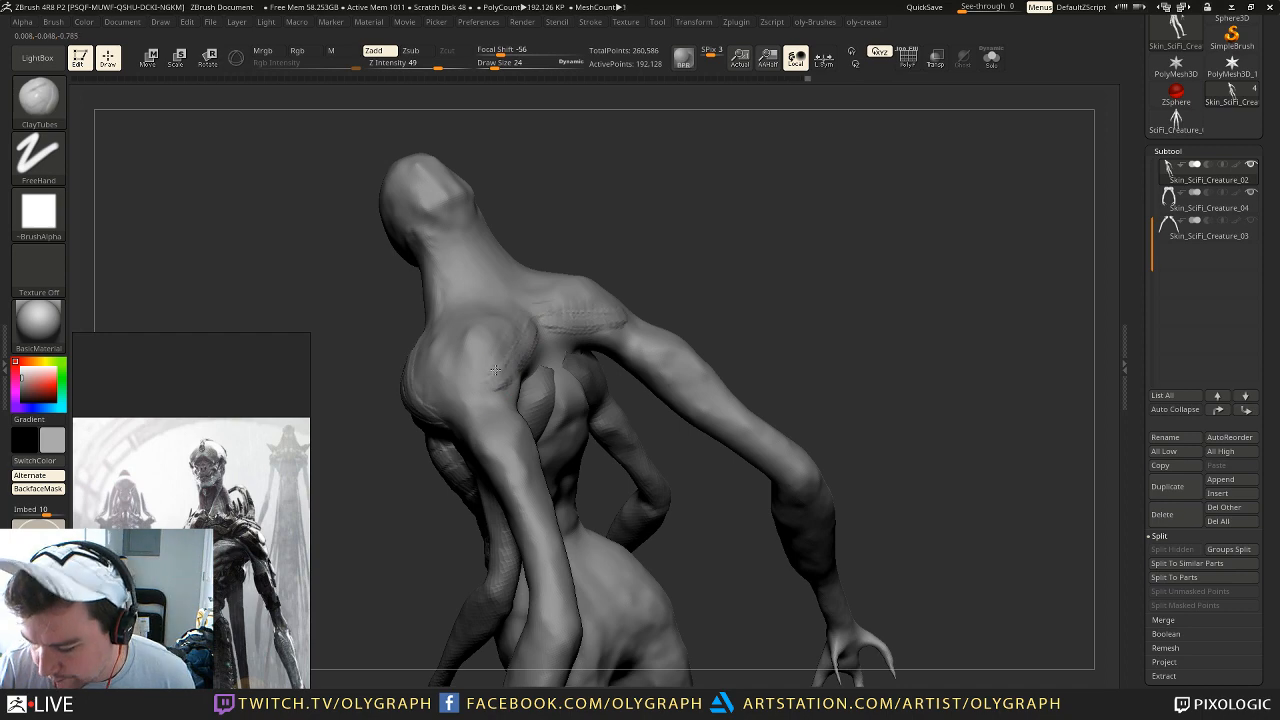
pyautogui.moveTo(696, 211)
pyautogui.mouseDown()
pyautogui.moveTo(740, 209)
pyautogui.moveTo(580, 255)
pyautogui.moveTo(484, 375)
pyautogui.mouseUp()
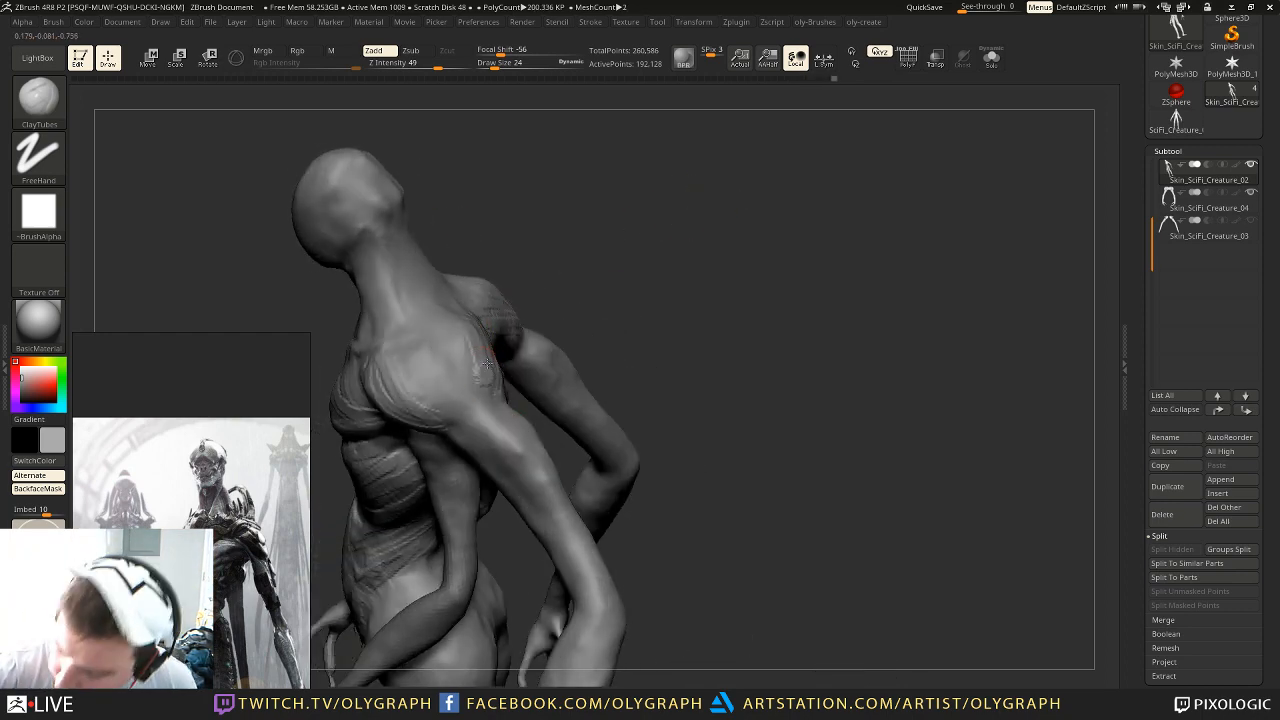
pyautogui.press('s')
pyautogui.moveTo(408, 350); pyautogui.dragTo(475, 410)
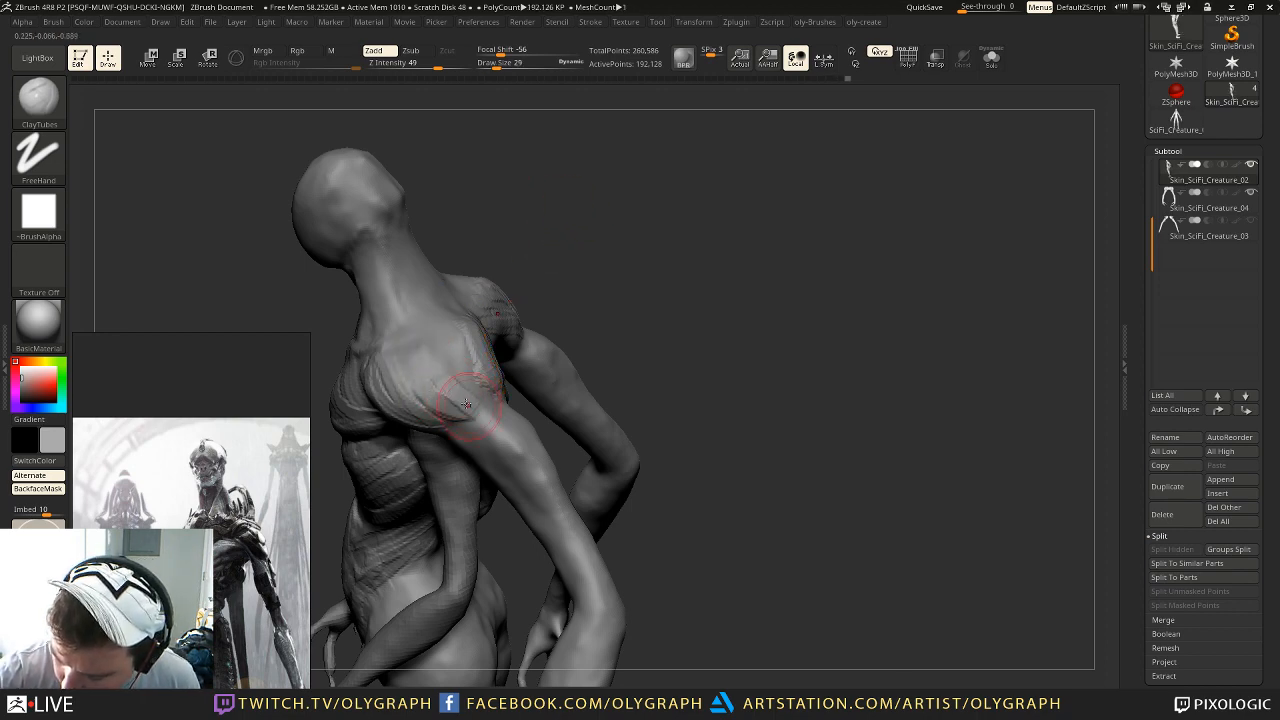
# Step: Build up the shoulder blade and the back of the upper arm with ClayTubes strokes at draw size 27
pyautogui.moveTo(494, 340); pyautogui.dragTo(509, 405)
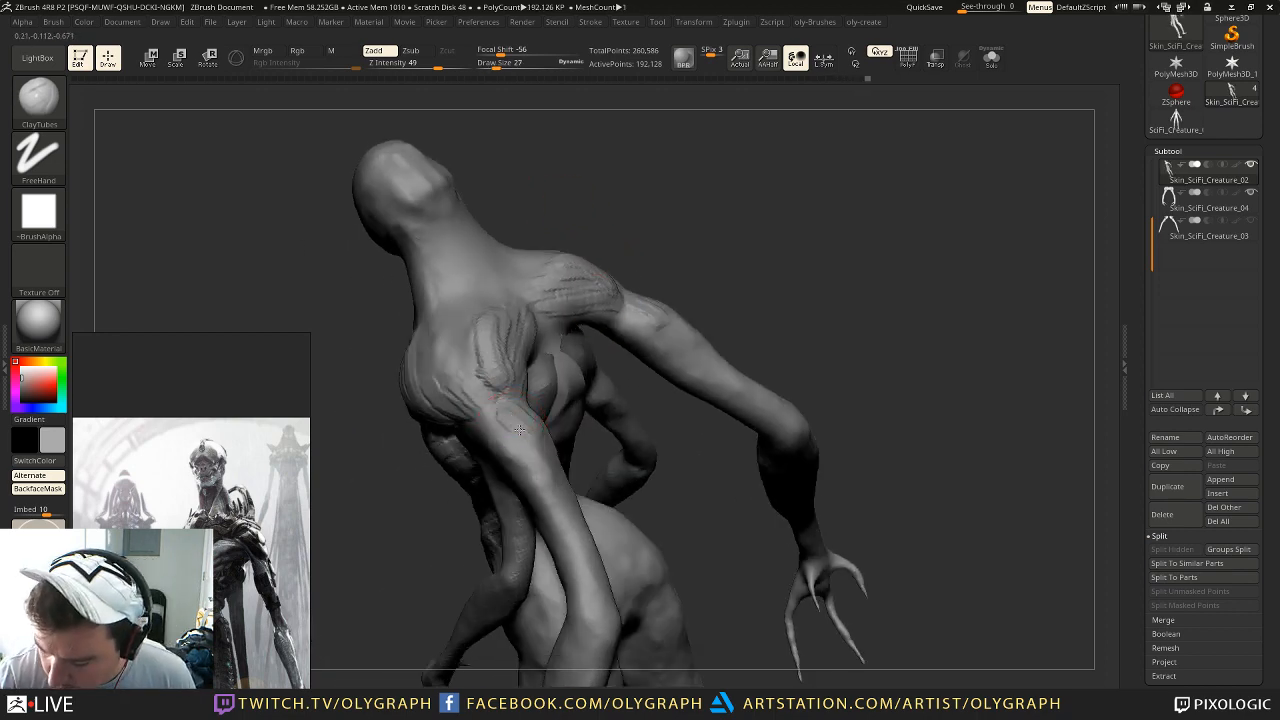
pyautogui.moveTo(617, 371); pyautogui.dragTo(573, 386)
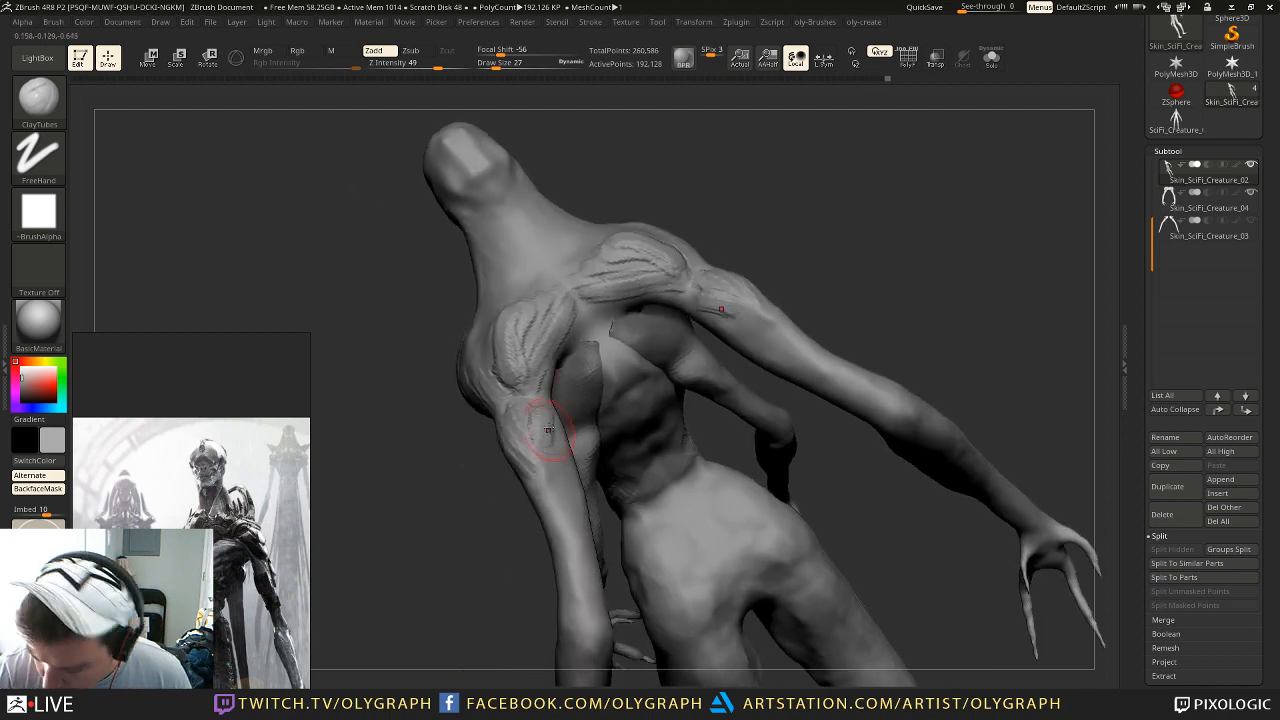
pyautogui.moveTo(522, 518); pyautogui.dragTo(557, 457)
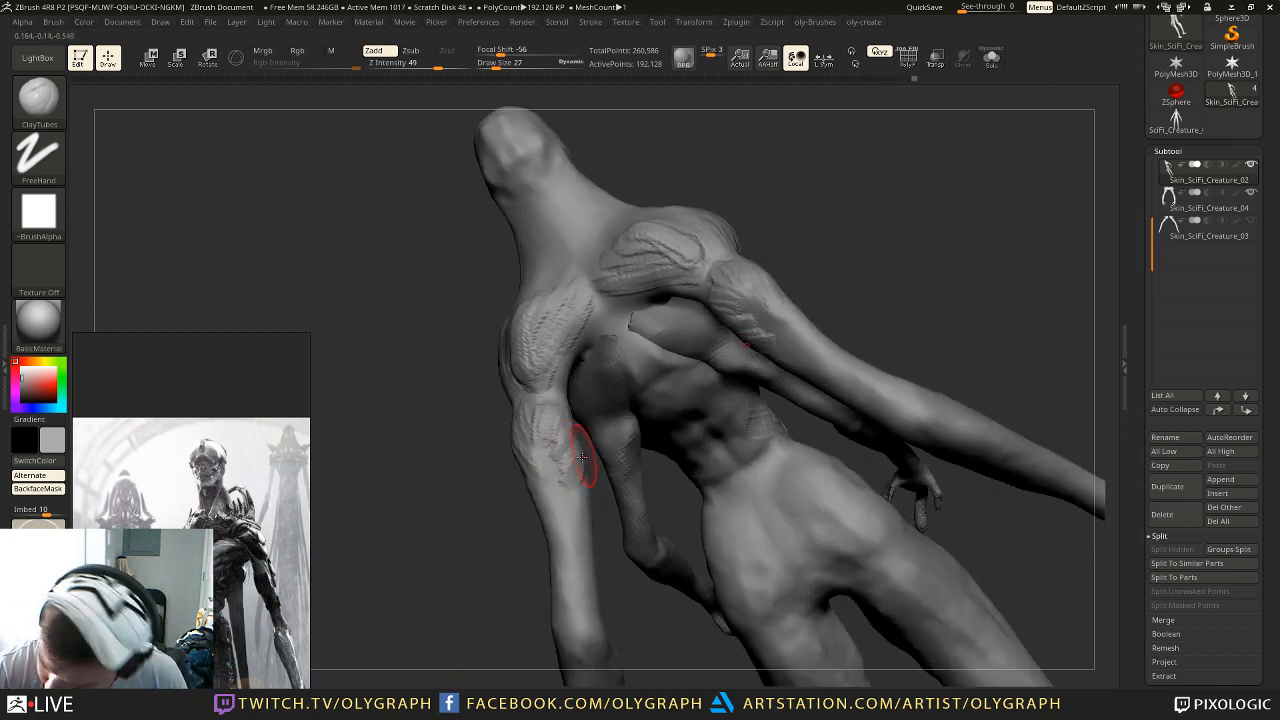
pyautogui.moveTo(488, 500); pyautogui.dragTo(517, 467)
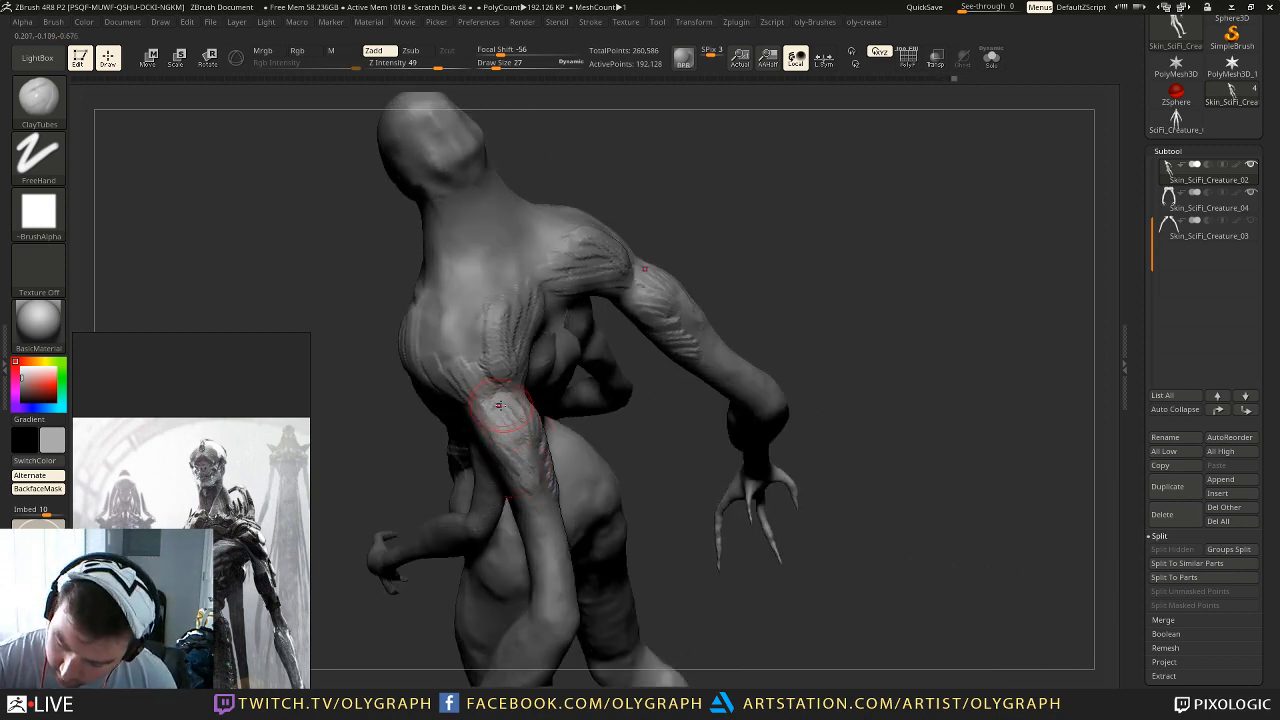
pyautogui.moveTo(669, 229)
pyautogui.mouseDown()
pyautogui.moveTo(677, 246)
pyautogui.moveTo(600, 330)
pyautogui.mouseUp()
pyautogui.moveTo(511, 398); pyautogui.dragTo(540, 402)
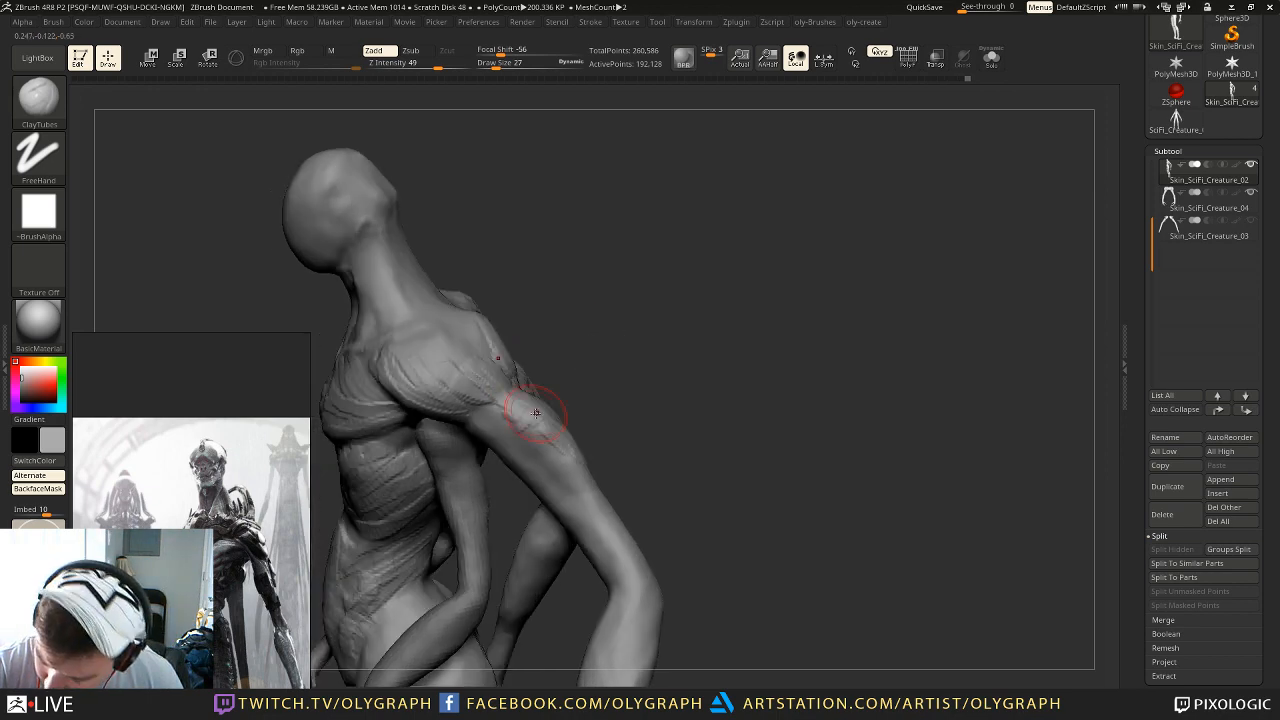
pyautogui.moveTo(546, 451)
pyautogui.mouseDown()
pyautogui.moveTo(639, 357)
pyautogui.moveTo(586, 366)
pyautogui.moveTo(562, 422)
pyautogui.mouseUp()
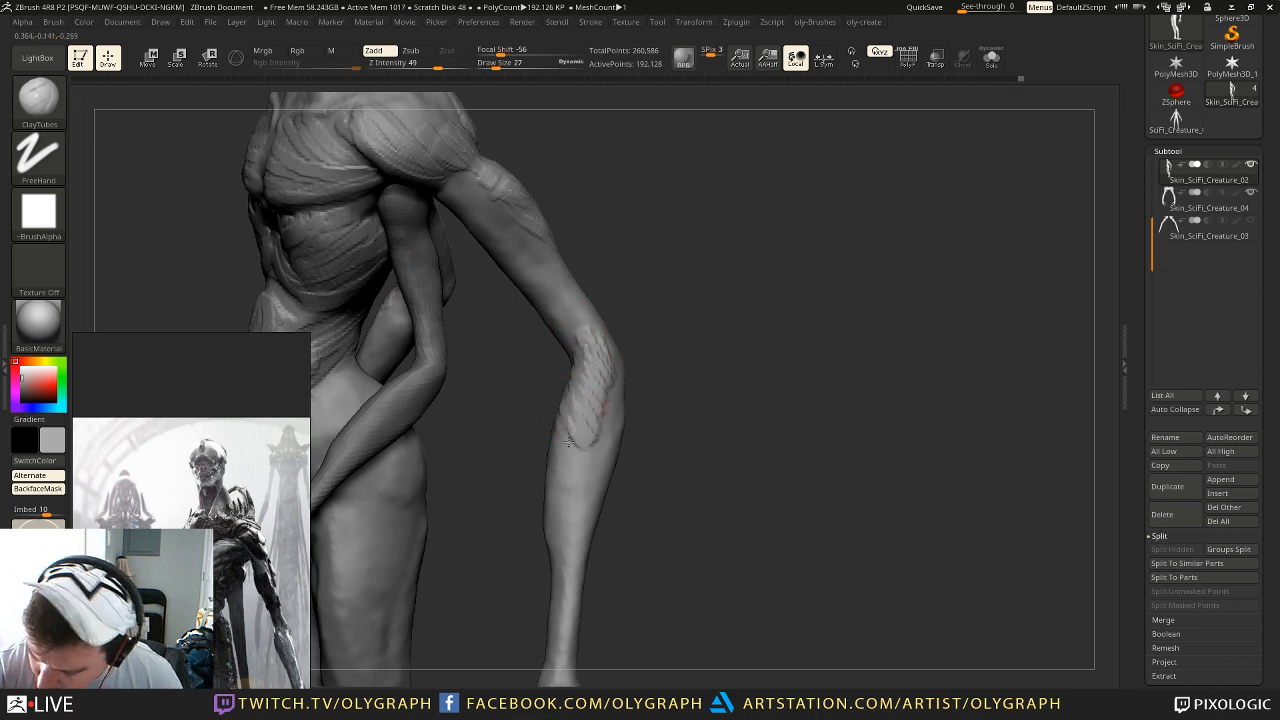
# Step: Sculpt long muscle strokes along the upper pair's forearm from the elbow towards the wrist with ClayTubes
pyautogui.moveTo(605, 352); pyautogui.dragTo(586, 340)
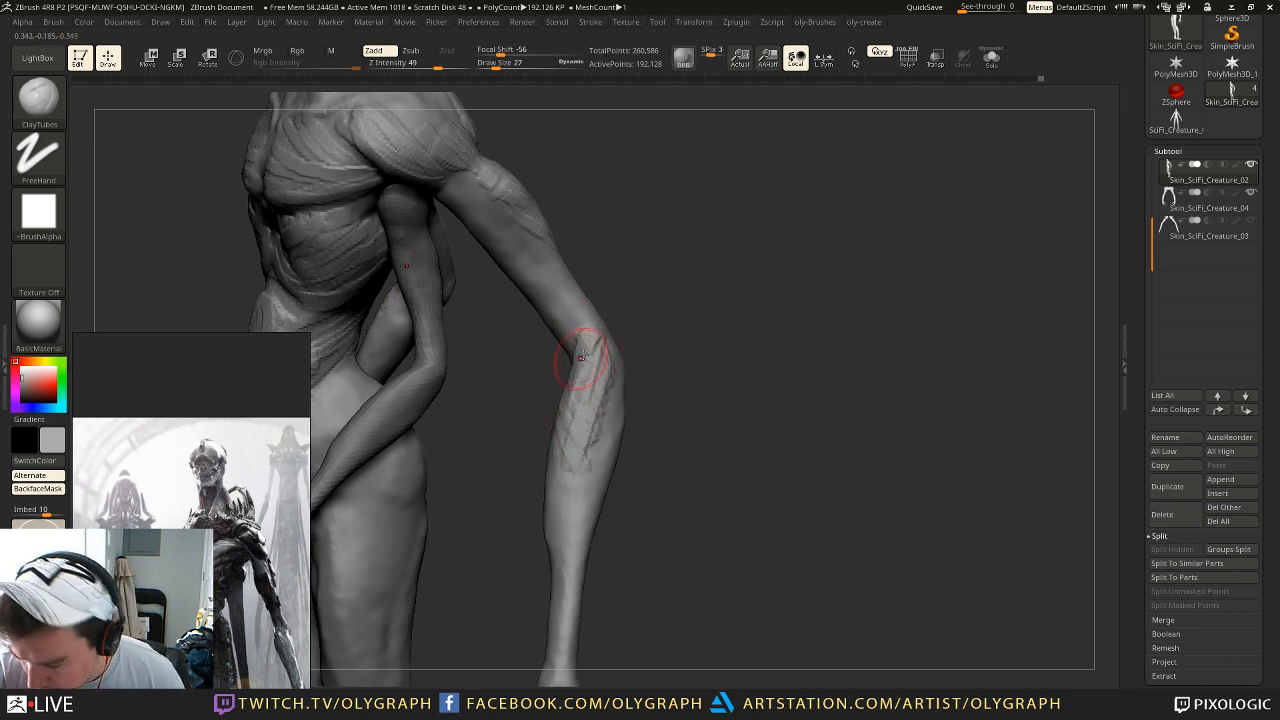
pyautogui.moveTo(567, 496)
pyautogui.mouseDown()
pyautogui.moveTo(566, 449)
pyautogui.moveTo(634, 411)
pyautogui.moveTo(667, 423)
pyautogui.mouseUp()
pyautogui.keyDown('alt'); pyautogui.moveTo(632, 378); pyautogui.dragTo(636, 408); pyautogui.keyUp('alt')
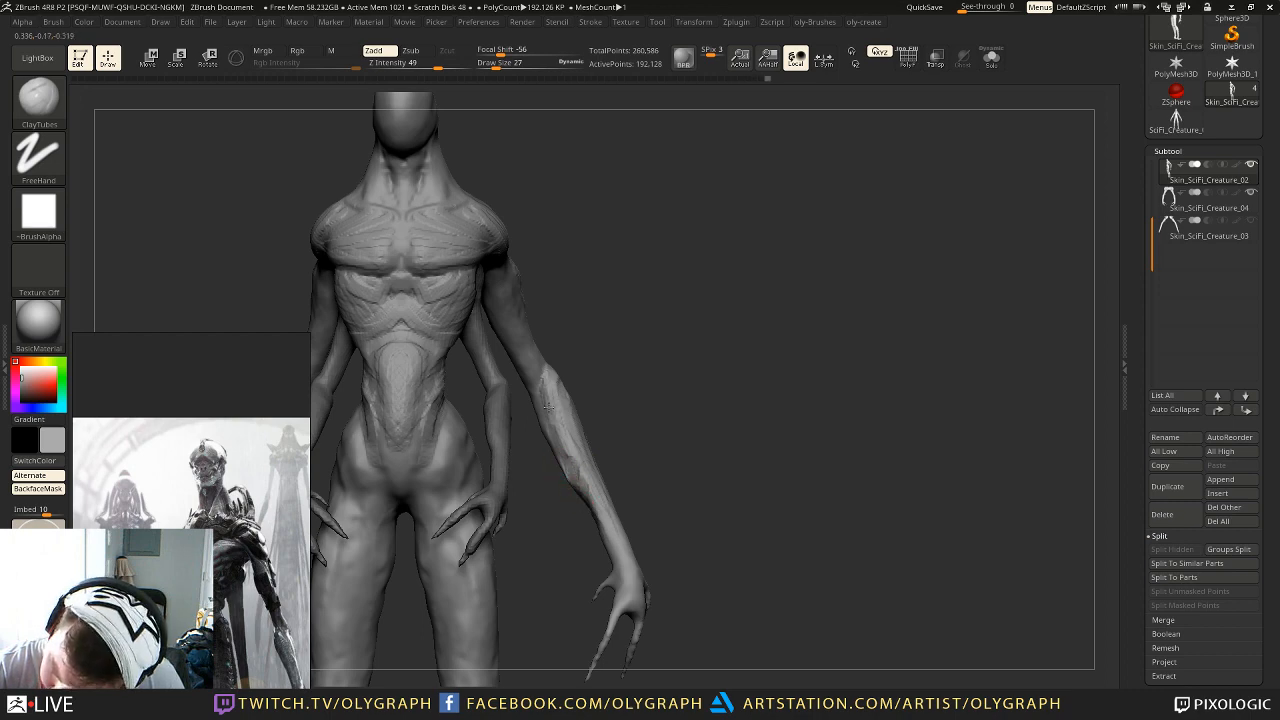
# Step: Sculpt the biceps and inner upper arm with ClayTubes strokes, starting at draw size 41 and reducing it to 31
pyautogui.moveTo(640, 440)
pyautogui.keyDown('alt'); pyautogui.mouseDown()
pyautogui.moveTo(614, 329)
pyautogui.moveTo(720, 286)
pyautogui.moveTo(766, 294)
pyautogui.moveTo(686, 295)
pyautogui.mouseUp(); pyautogui.keyUp('alt')
pyautogui.keyDown('alt'); pyautogui.moveTo(686, 295); pyautogui.dragTo(692, 405); pyautogui.keyUp('alt')
pyautogui.press('s')
pyautogui.click(580, 352)
pyautogui.moveTo(575, 348); pyautogui.dragTo(634, 413)
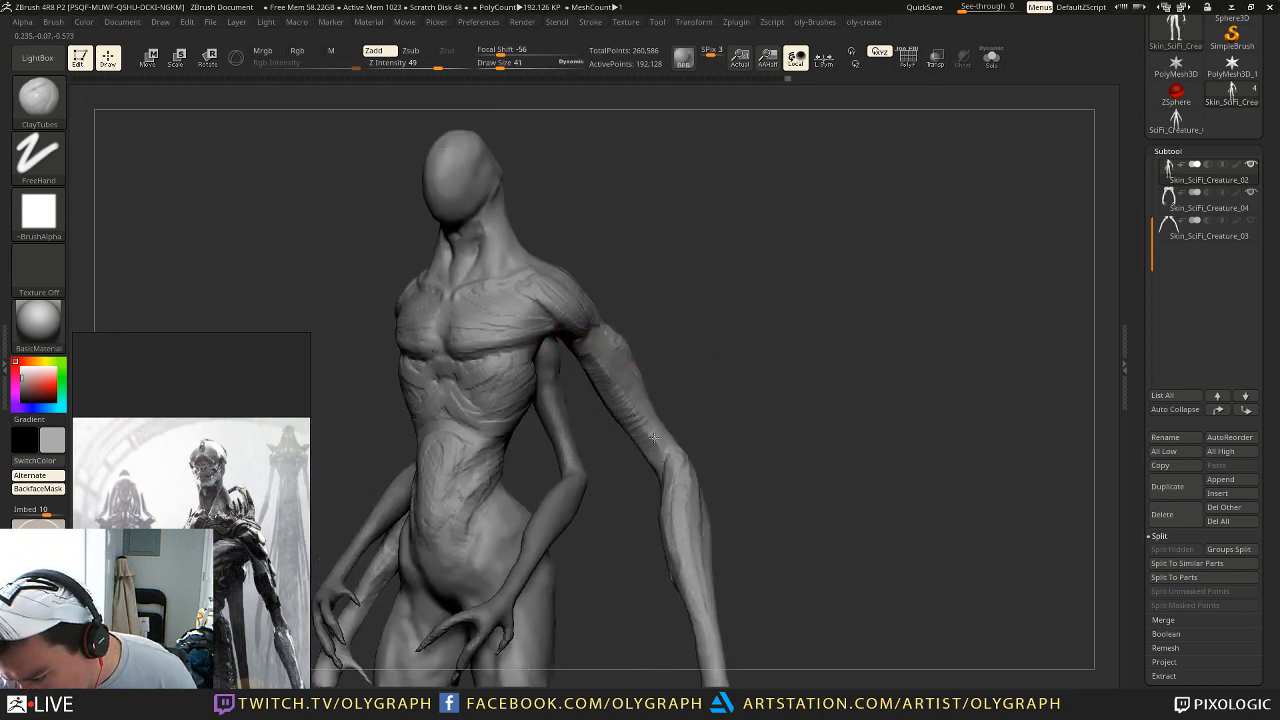
pyautogui.moveTo(652, 465); pyautogui.dragTo(610, 383)
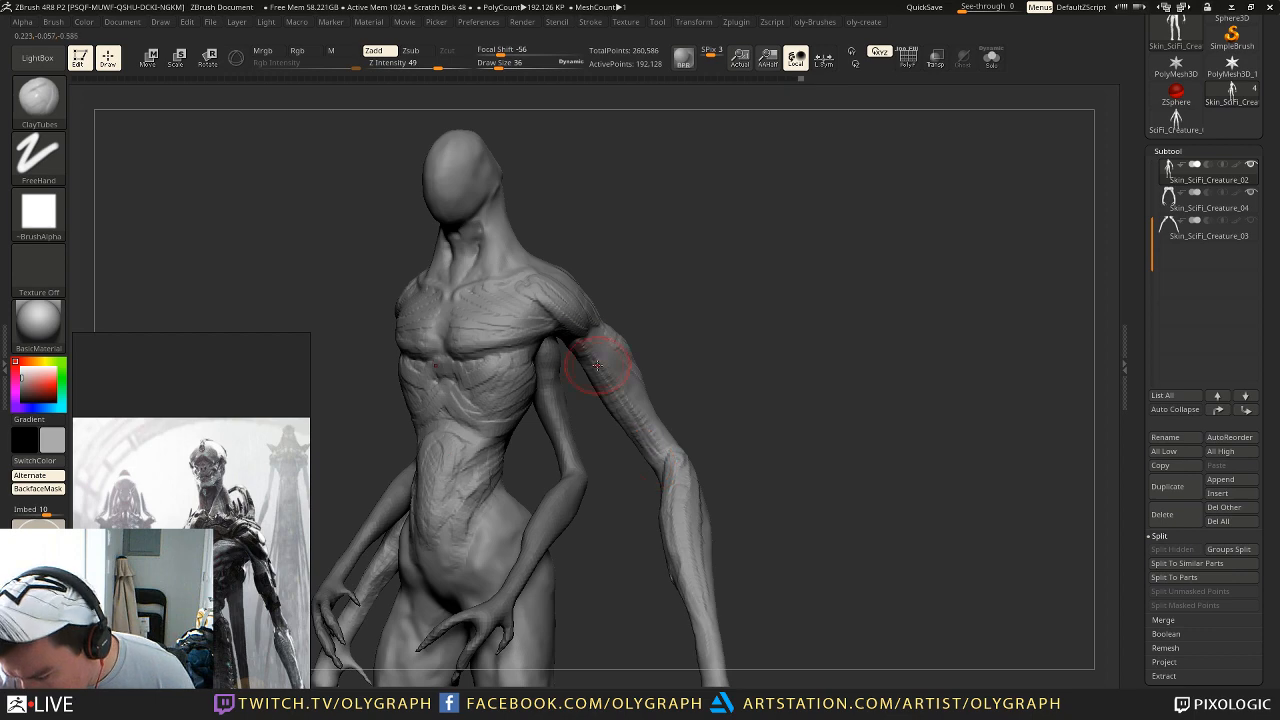
pyautogui.keyDown('alt'); pyautogui.moveTo(716, 383); pyautogui.dragTo(660, 310); pyautogui.keyUp('alt')
pyautogui.keyDown('shift'); pyautogui.moveTo(660, 310); pyautogui.dragTo(686, 352); pyautogui.keyUp('shift')
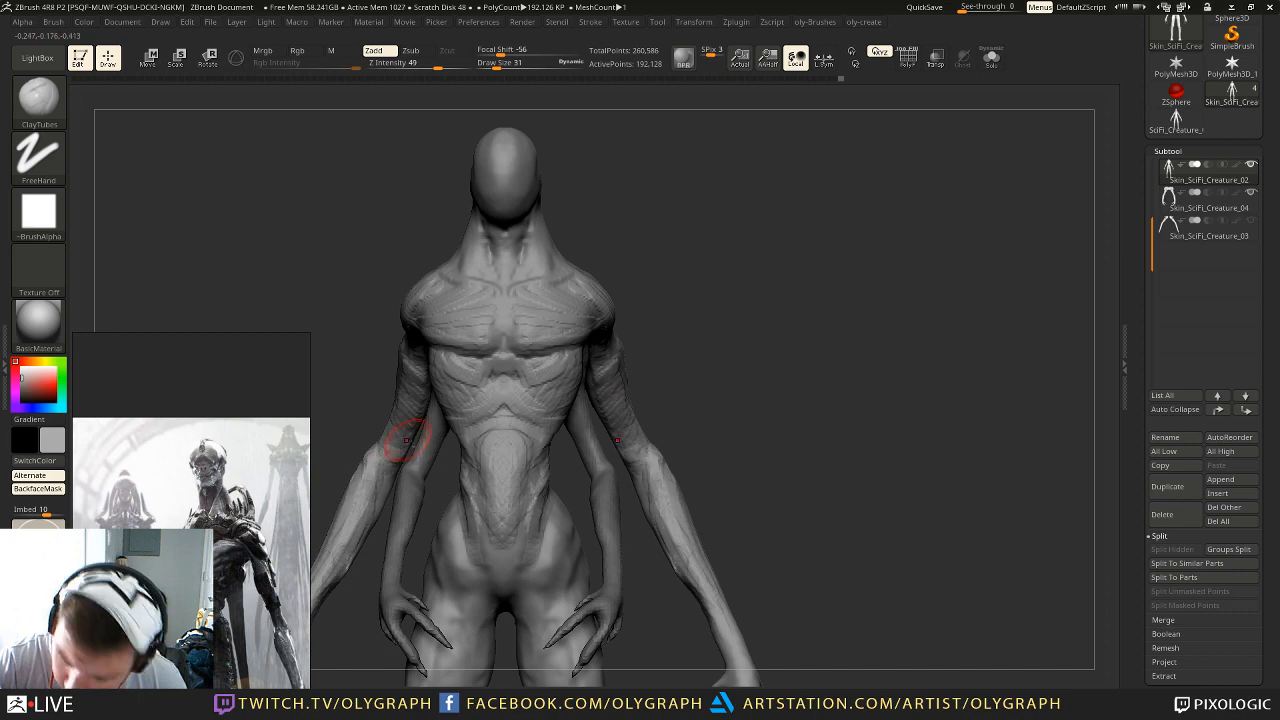
# Step: Switch to the Move brush at draw size 103 and adjust the side profile of the torso's front
pyautogui.keyDown('alt'); pyautogui.moveTo(668, 368); pyautogui.dragTo(643, 266); pyautogui.keyUp('alt')
pyautogui.moveTo(620, 350)
pyautogui.keyDown('alt'); pyautogui.mouseDown()
pyautogui.moveTo(714, 193)
pyautogui.moveTo(740, 204)
pyautogui.moveTo(688, 208)
pyautogui.moveTo(793, 208)
pyautogui.moveTo(727, 190)
pyautogui.moveTo(729, 250)
pyautogui.mouseUp(); pyautogui.keyUp('alt')
pyautogui.press('b')
pyautogui.click(715, 249)
pyautogui.press('s')
pyautogui.moveTo(635, 286)
pyautogui.mouseDown()
pyautogui.moveTo(656, 286)
pyautogui.moveTo(633, 295)
pyautogui.mouseUp()
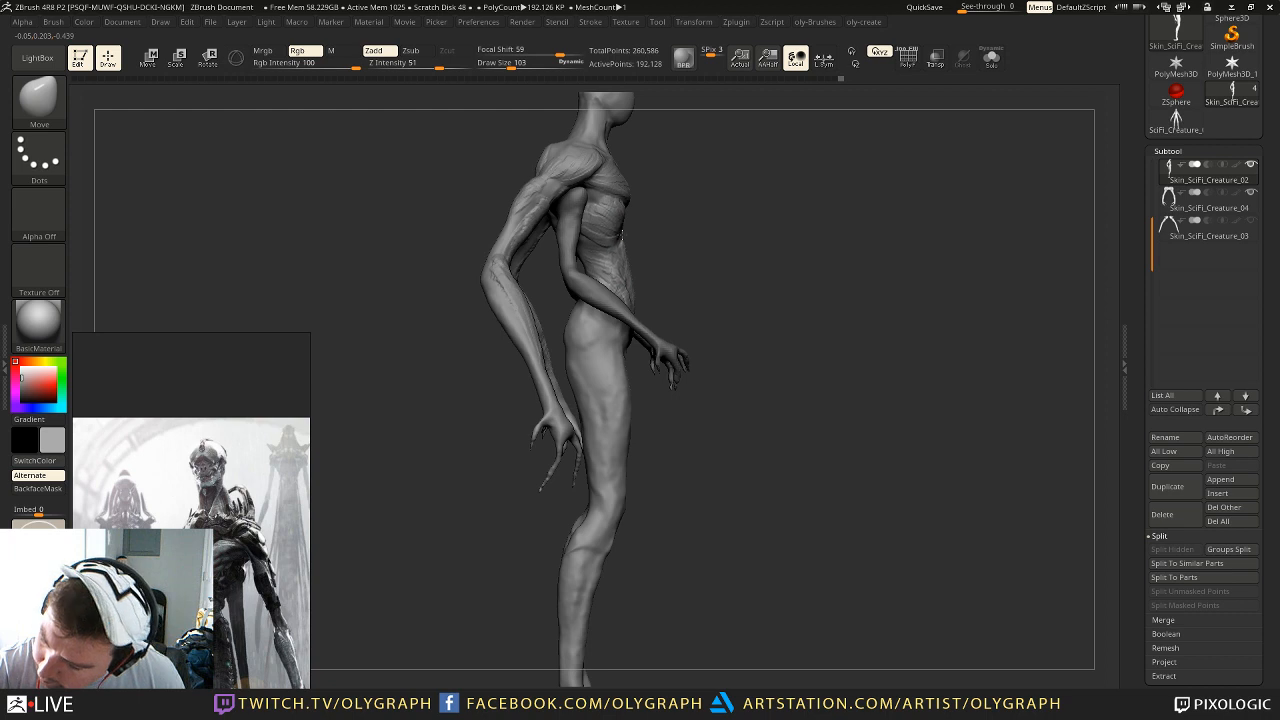
# Step: Refine the shape of the ribcage and abdomen with the Move brush at draw sizes 65 to 87
pyautogui.moveTo(739, 198)
pyautogui.mouseDown()
pyautogui.moveTo(682, 197)
pyautogui.moveTo(645, 230)
pyautogui.mouseUp()
pyautogui.press('s')
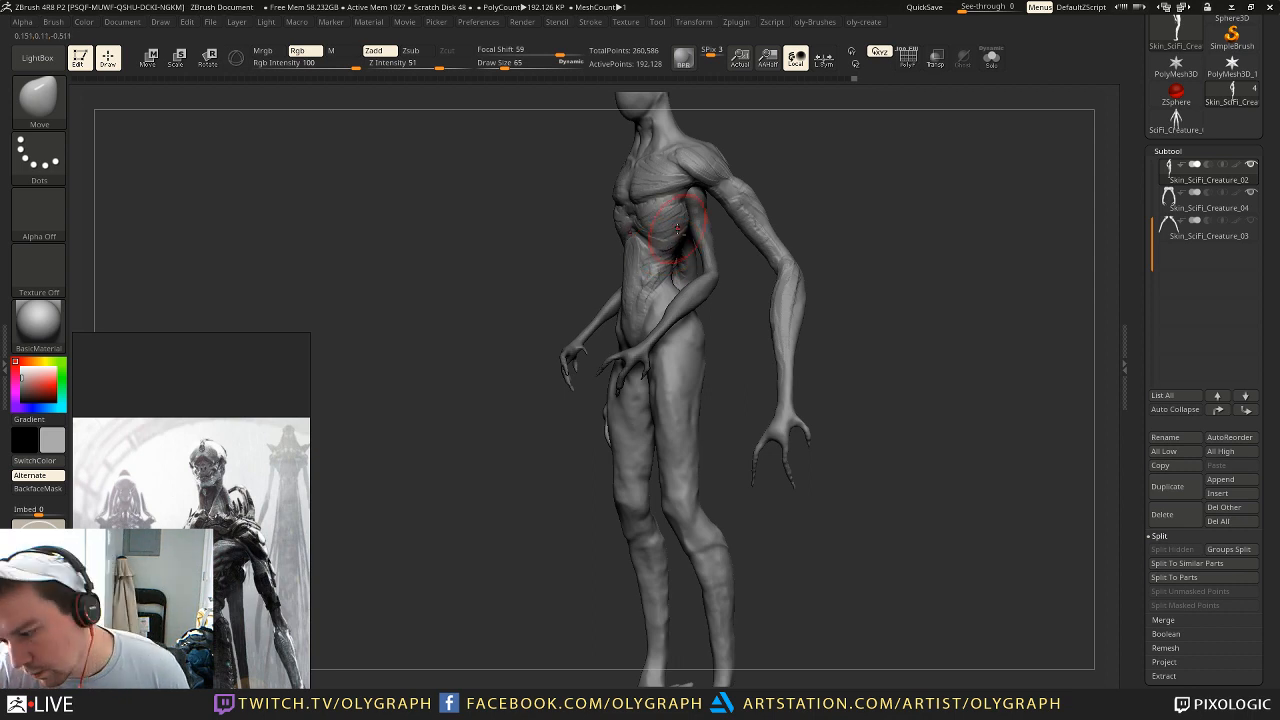
pyautogui.moveTo(826, 180)
pyautogui.mouseDown()
pyautogui.moveTo(857, 177)
pyautogui.moveTo(809, 186)
pyautogui.moveTo(806, 231)
pyautogui.moveTo(755, 236)
pyautogui.moveTo(615, 328)
pyautogui.mouseUp()
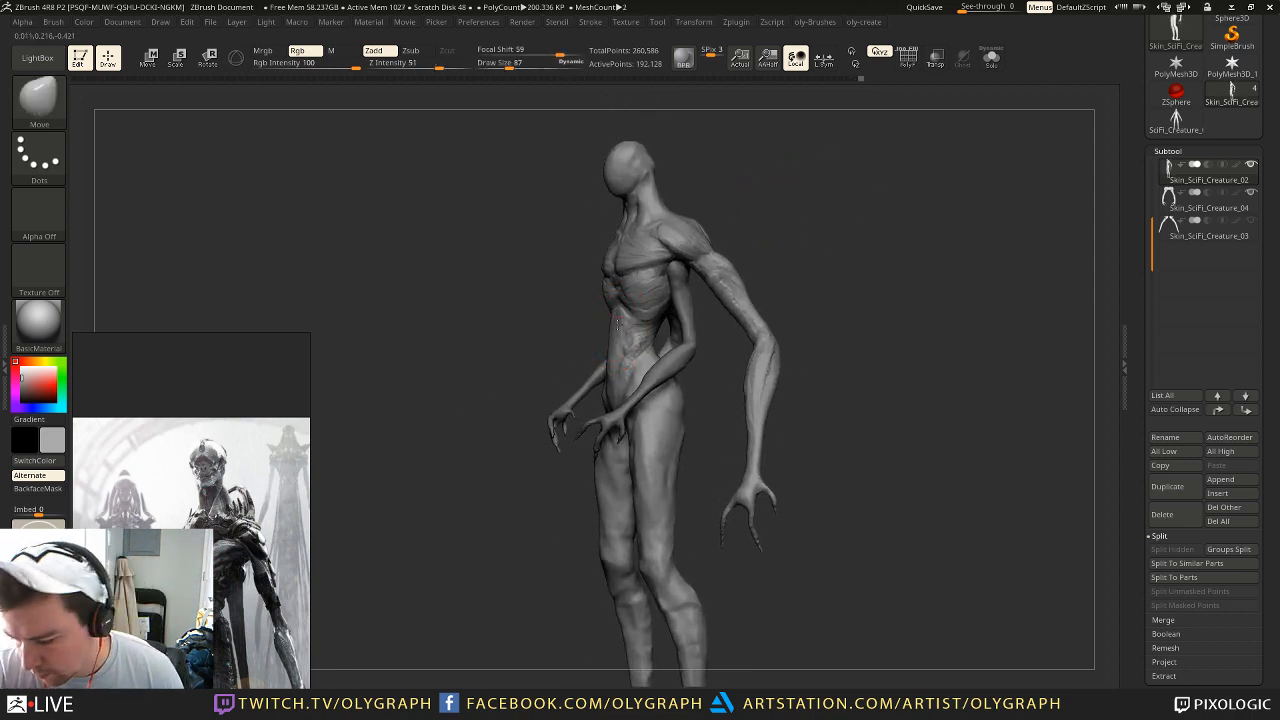
pyautogui.press('s')
pyautogui.click(614, 320)
pyautogui.moveTo(612, 330)
pyautogui.mouseDown()
pyautogui.moveTo(680, 260)
pyautogui.moveTo(729, 237)
pyautogui.moveTo(674, 234)
pyautogui.moveTo(774, 249)
pyautogui.moveTo(746, 345)
pyautogui.mouseUp()
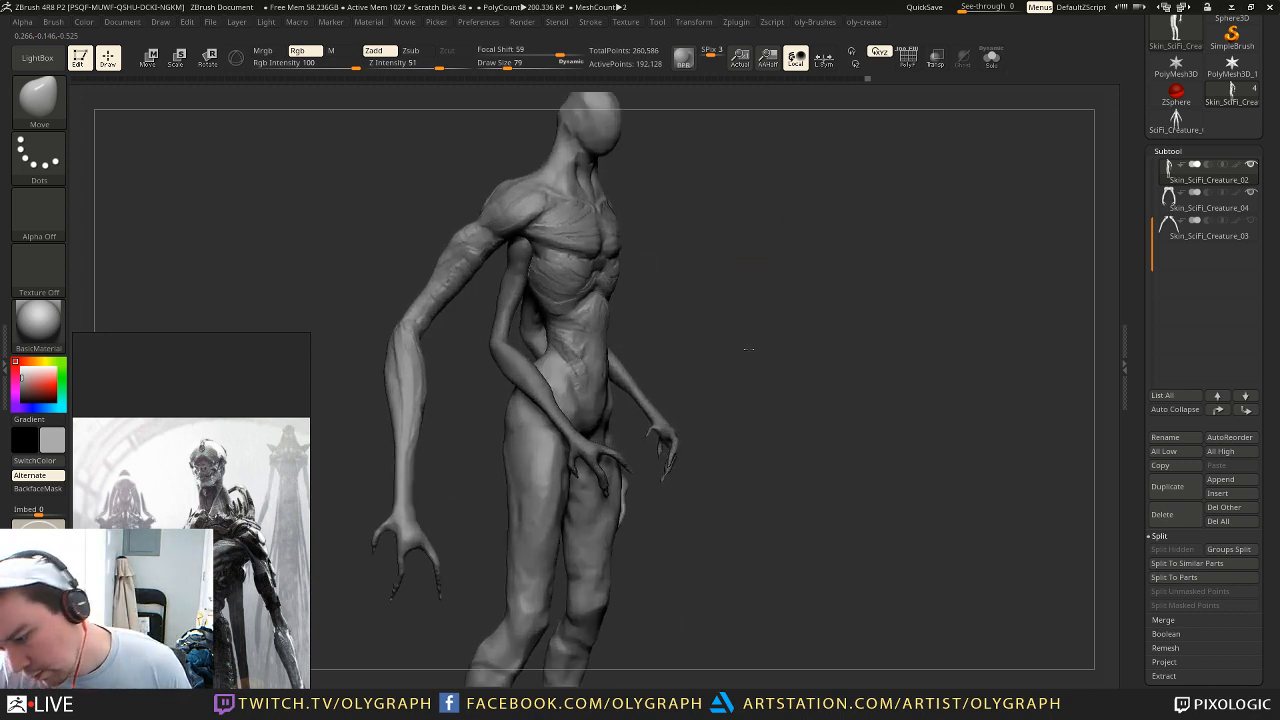
# Step: Flatten the central abdomen with the TrimDynamic brush at draw size 55
pyautogui.press('b')
pyautogui.press('t')
pyautogui.press('d')
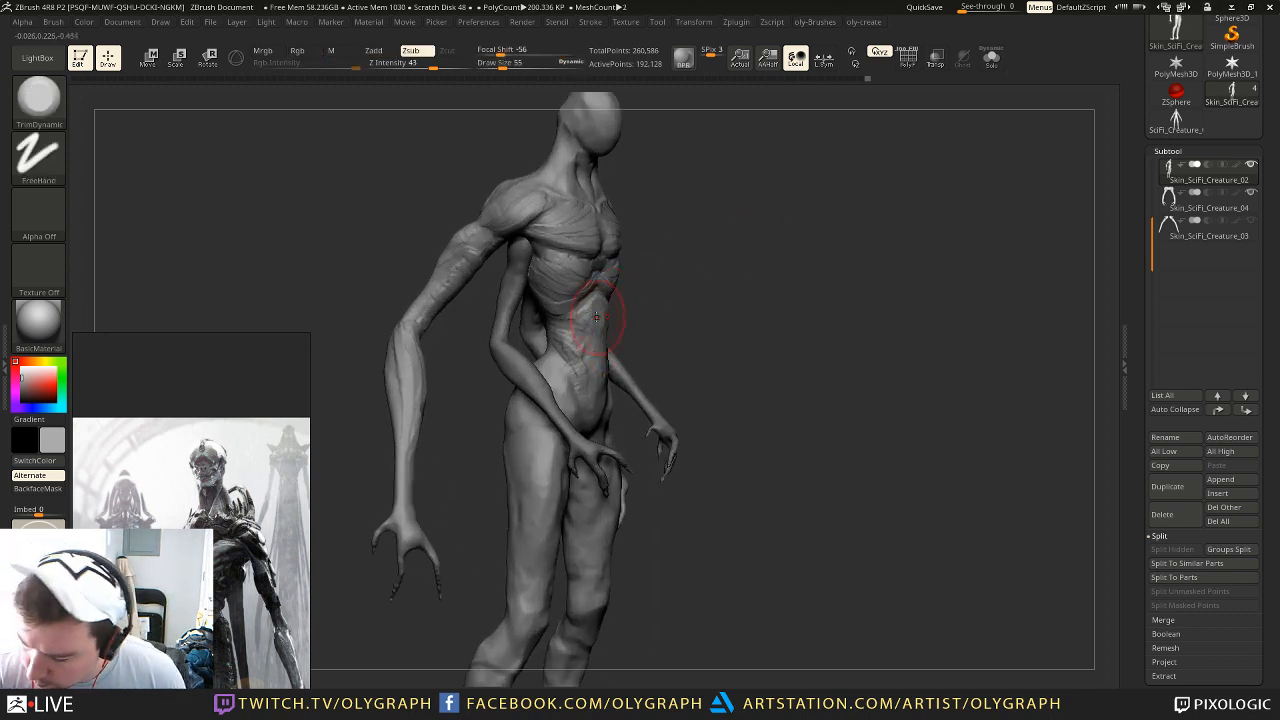
pyautogui.moveTo(623, 320)
pyautogui.mouseDown()
pyautogui.moveTo(737, 194)
pyautogui.moveTo(743, 274)
pyautogui.mouseUp()
# Step: Switch back to ClayTubes at draw size 19 and sculpt the first jaw strokes across the lower face
pyautogui.press('b')
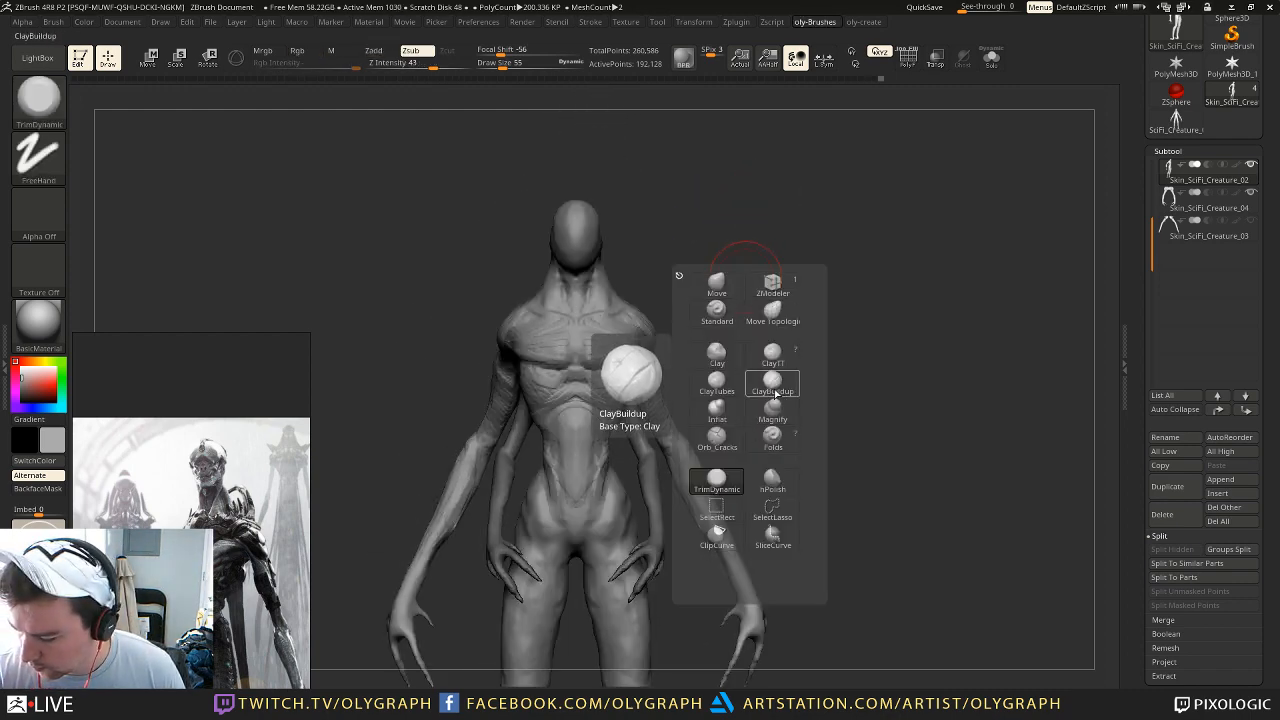
pyautogui.press('c')
pyautogui.press('t')
pyautogui.press('s')
pyautogui.moveTo(661, 198)
pyautogui.mouseDown()
pyautogui.moveTo(717, 243)
pyautogui.moveTo(707, 246)
pyautogui.mouseUp()
pyautogui.moveTo(703, 165)
pyautogui.keyDown('alt'); pyautogui.mouseDown()
pyautogui.moveTo(671, 337)
pyautogui.moveTo(664, 249)
pyautogui.moveTo(629, 351)
pyautogui.mouseUp(); pyautogui.keyUp('alt')
pyautogui.press('s')
pyautogui.moveTo(650, 399)
pyautogui.mouseDown()
pyautogui.moveTo(598, 400)
pyautogui.moveTo(586, 437)
pyautogui.mouseUp()
pyautogui.moveTo(620, 364); pyautogui.dragTo(557, 316)
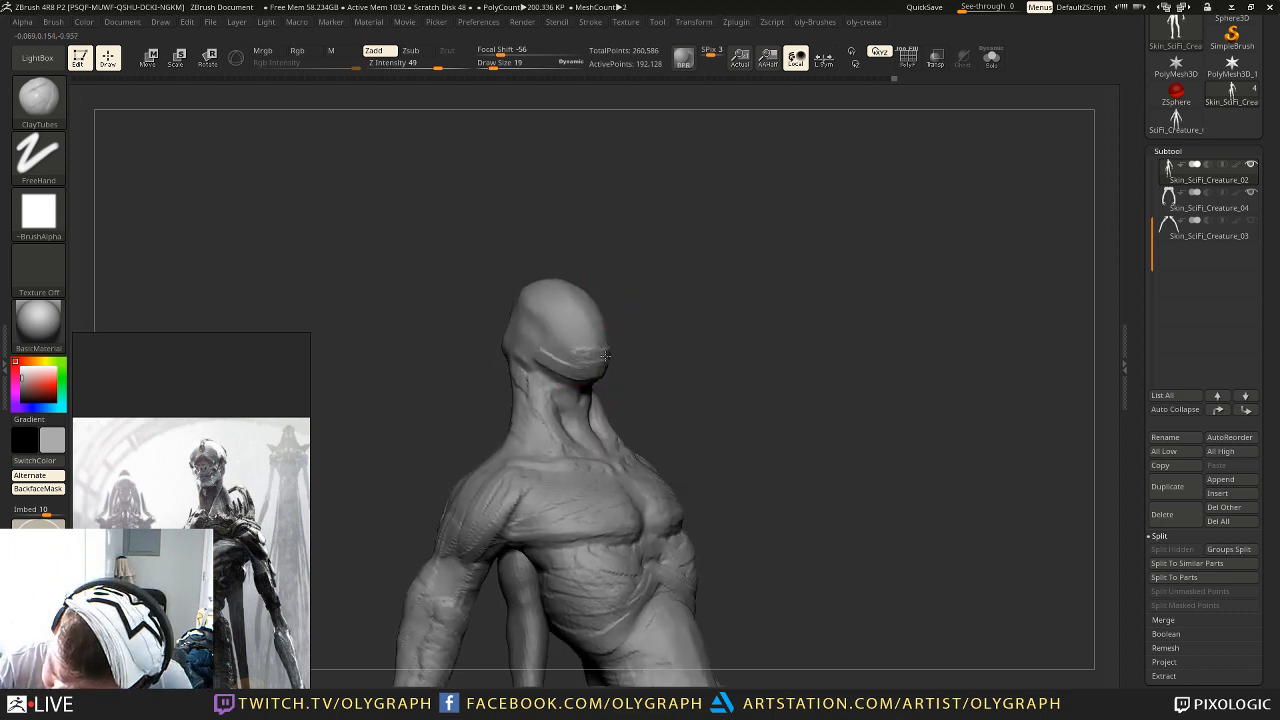
# Step: Add further ClayTubes strokes around the head and neck, adjusting the draw size between areas
pyautogui.press('s')
pyautogui.moveTo(569, 333); pyautogui.dragTo(566, 336)
pyautogui.moveTo(567, 292); pyautogui.dragTo(557, 323)
pyautogui.moveTo(536, 324)
pyautogui.mouseDown()
pyautogui.moveTo(538, 294)
pyautogui.moveTo(512, 347)
pyautogui.moveTo(556, 344)
pyautogui.mouseUp()
pyautogui.moveTo(471, 368); pyautogui.dragTo(488, 404)
pyautogui.press('s')
pyautogui.moveTo(501, 338); pyautogui.dragTo(505, 338)
pyautogui.moveTo(504, 346)
pyautogui.mouseDown()
pyautogui.moveTo(498, 308)
pyautogui.moveTo(514, 283)
pyautogui.moveTo(536, 304)
pyautogui.mouseUp()
pyautogui.moveTo(547, 310); pyautogui.dragTo(532, 274)
pyautogui.moveTo(521, 325); pyautogui.dragTo(486, 372)
pyautogui.moveTo(552, 308)
pyautogui.mouseDown()
pyautogui.moveTo(520, 366)
pyautogui.moveTo(555, 372)
pyautogui.moveTo(542, 430)
pyautogui.mouseUp()
# Step: Sculpt the back of the neck, spine and shoulder blades with ClayTubes strokes, ending at draw size 27
pyautogui.press('s')
pyautogui.keyDown('shift'); pyautogui.moveTo(623, 372); pyautogui.dragTo(643, 350); pyautogui.keyUp('shift')
pyautogui.moveTo(462, 394)
pyautogui.mouseDown()
pyautogui.moveTo(462, 452)
pyautogui.moveTo(443, 464)
pyautogui.moveTo(456, 404)
pyautogui.moveTo(448, 472)
pyautogui.moveTo(431, 491)
pyautogui.mouseUp()
pyautogui.moveTo(588, 290)
pyautogui.keyDown('alt'); pyautogui.mouseDown()
pyautogui.moveTo(594, 334)
pyautogui.moveTo(653, 235)
pyautogui.moveTo(645, 262)
pyautogui.mouseUp(); pyautogui.keyUp('alt')
pyautogui.press('s')
pyautogui.moveTo(517, 404); pyautogui.dragTo(522, 404)
pyautogui.moveTo(533, 354)
pyautogui.mouseDown()
pyautogui.moveTo(512, 399)
pyautogui.moveTo(518, 368)
pyautogui.moveTo(505, 386)
pyautogui.moveTo(513, 424)
pyautogui.mouseUp()
pyautogui.moveTo(532, 282)
pyautogui.mouseDown()
pyautogui.moveTo(483, 322)
pyautogui.moveTo(508, 328)
pyautogui.moveTo(478, 326)
pyautogui.moveTo(518, 334)
pyautogui.moveTo(520, 302)
pyautogui.mouseUp()
pyautogui.moveTo(522, 310)
pyautogui.mouseDown()
pyautogui.moveTo(482, 325)
pyautogui.moveTo(514, 325)
pyautogui.moveTo(496, 323)
pyautogui.mouseUp()
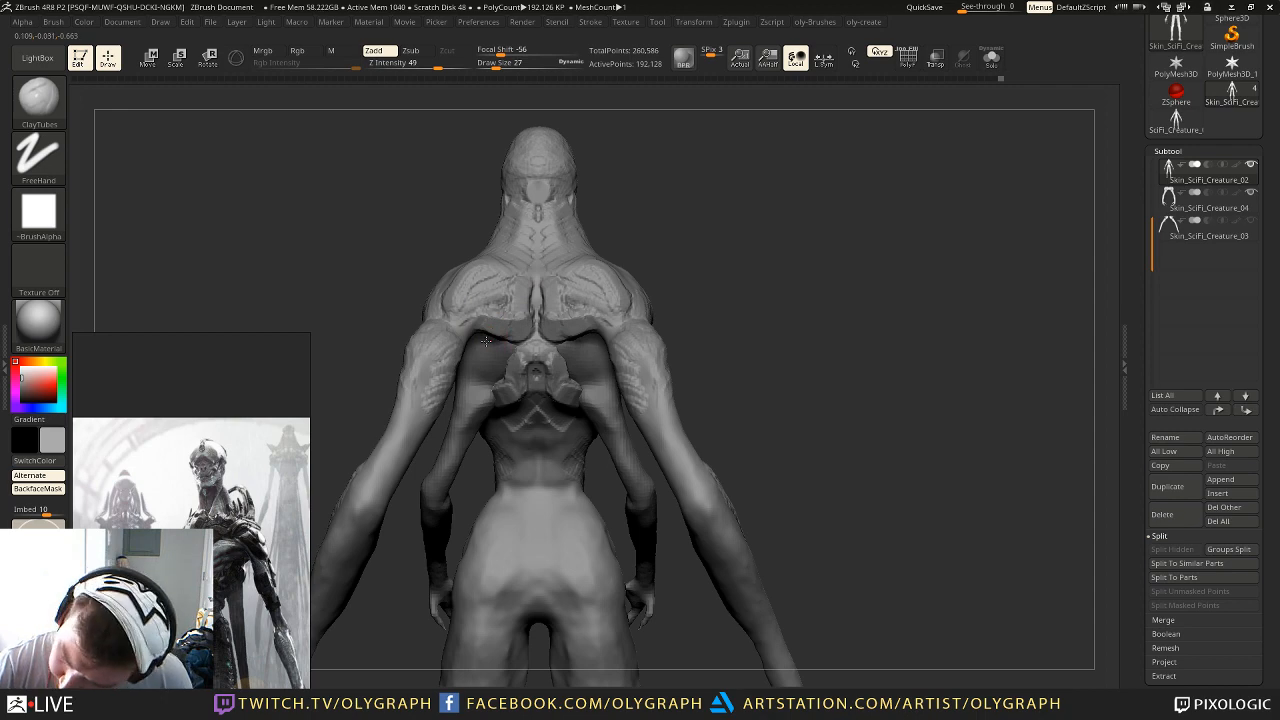
# Step: Switch to the Move brush at draw size 36 and adjust the inner lower edges of the shoulder blades beside the spine
pyautogui.moveTo(690, 225)
pyautogui.keyDown('alt'); pyautogui.mouseDown()
pyautogui.moveTo(654, 249)
pyautogui.moveTo(697, 266)
pyautogui.mouseUp(); pyautogui.keyUp('alt')
pyautogui.press('b')
pyautogui.click(666, 281)
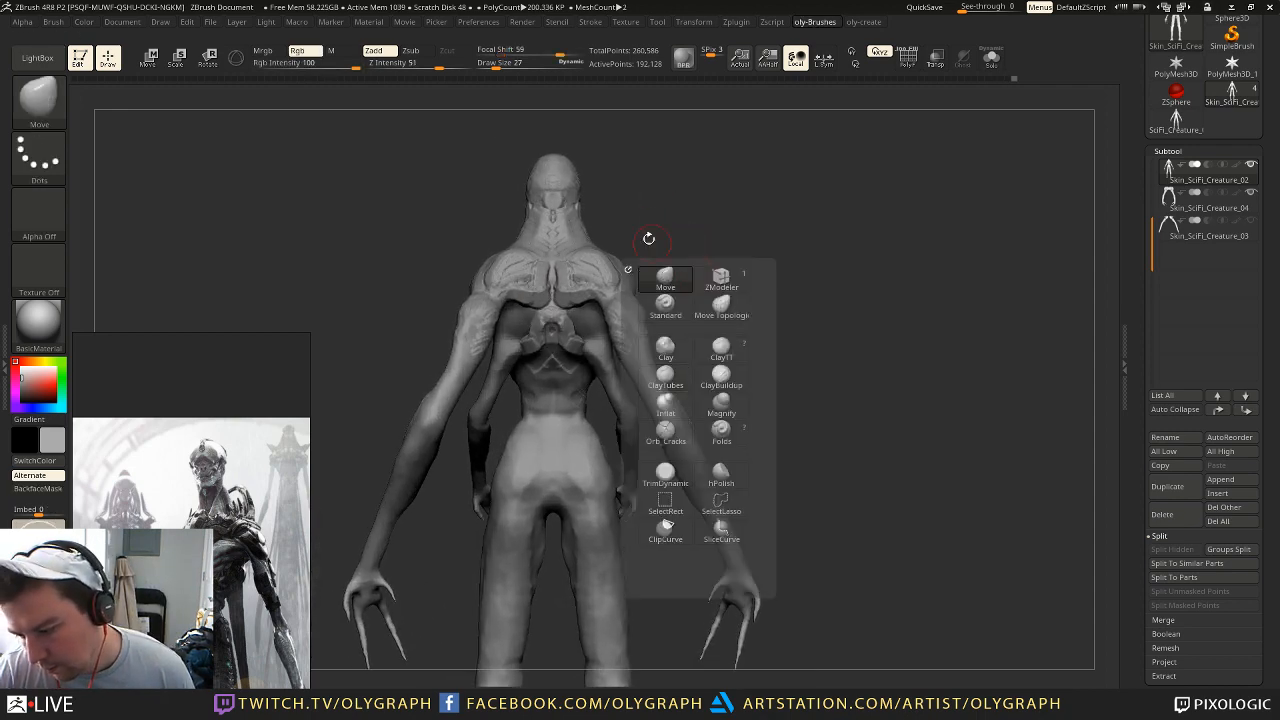
pyautogui.moveTo(533, 295)
pyautogui.mouseDown()
pyautogui.moveTo(521, 303)
pyautogui.moveTo(551, 297)
pyautogui.mouseUp()
pyautogui.press('s')
pyautogui.press('s')
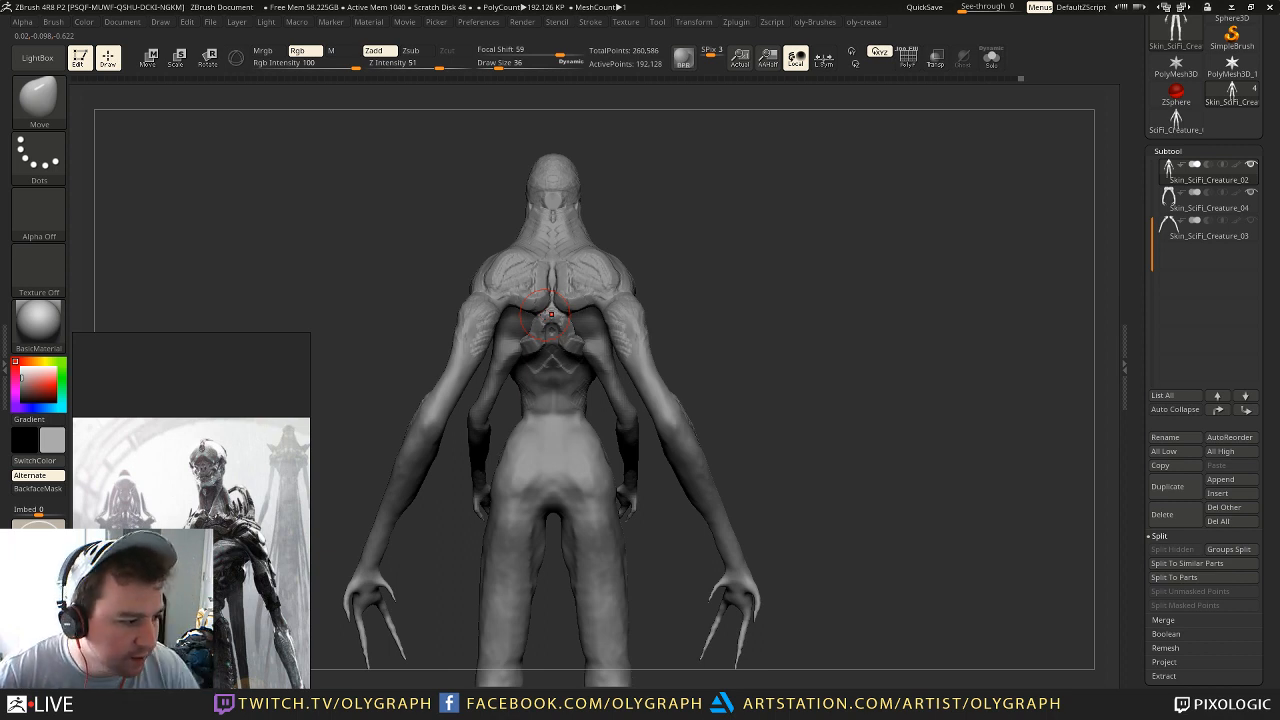
pyautogui.press('s')
pyautogui.click(560, 313)
pyautogui.moveTo(542, 314); pyautogui.dragTo(531, 314)
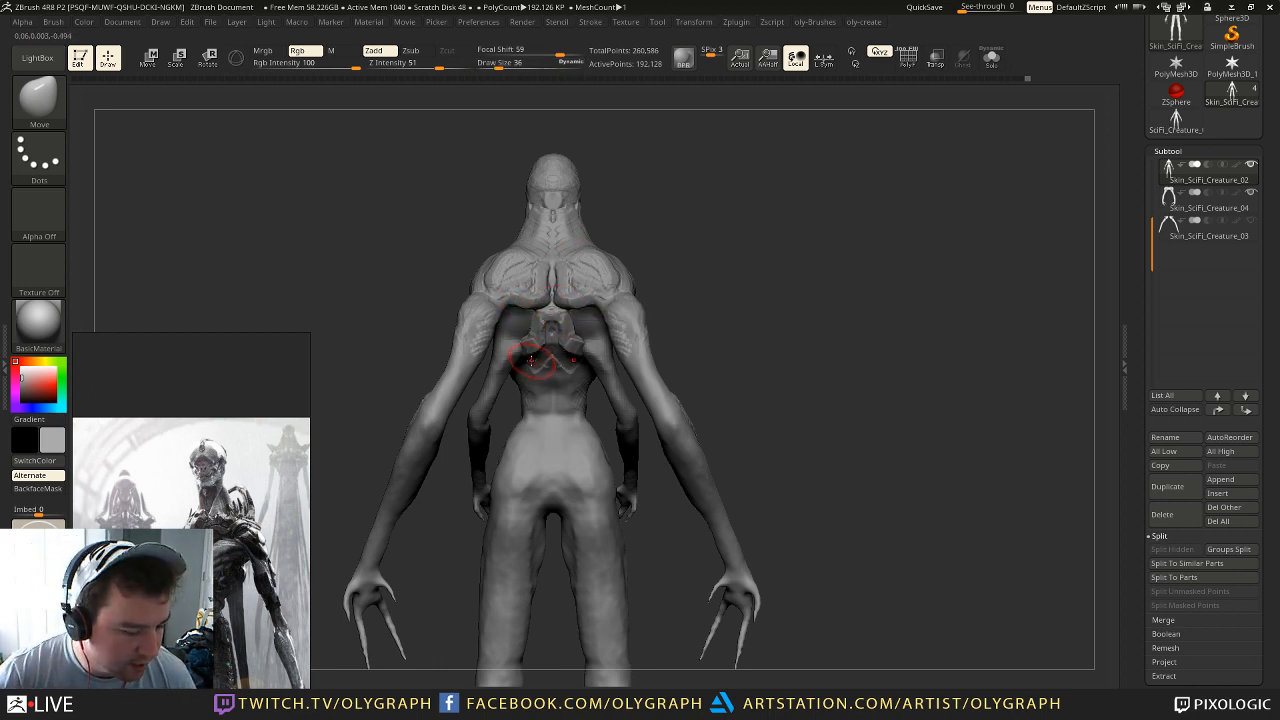
# Step: Open the original SciFi_Creature_01 ZSphere model and examine its base proportions from several sides
pyautogui.moveTo(663, 200)
pyautogui.mouseDown()
pyautogui.moveTo(686, 223)
pyautogui.moveTo(760, 219)
pyautogui.moveTo(717, 193)
pyautogui.moveTo(706, 230)
pyautogui.moveTo(643, 234)
pyautogui.moveTo(711, 239)
pyautogui.mouseUp()
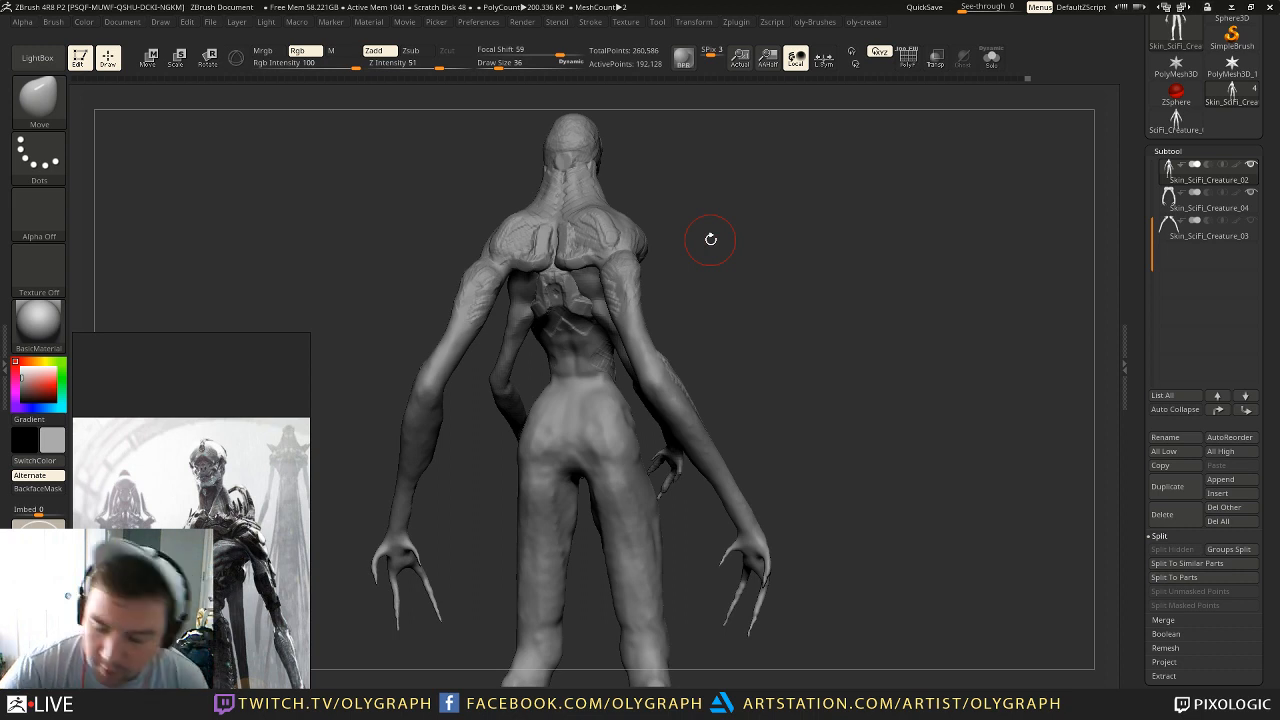
pyautogui.click(1176, 121)
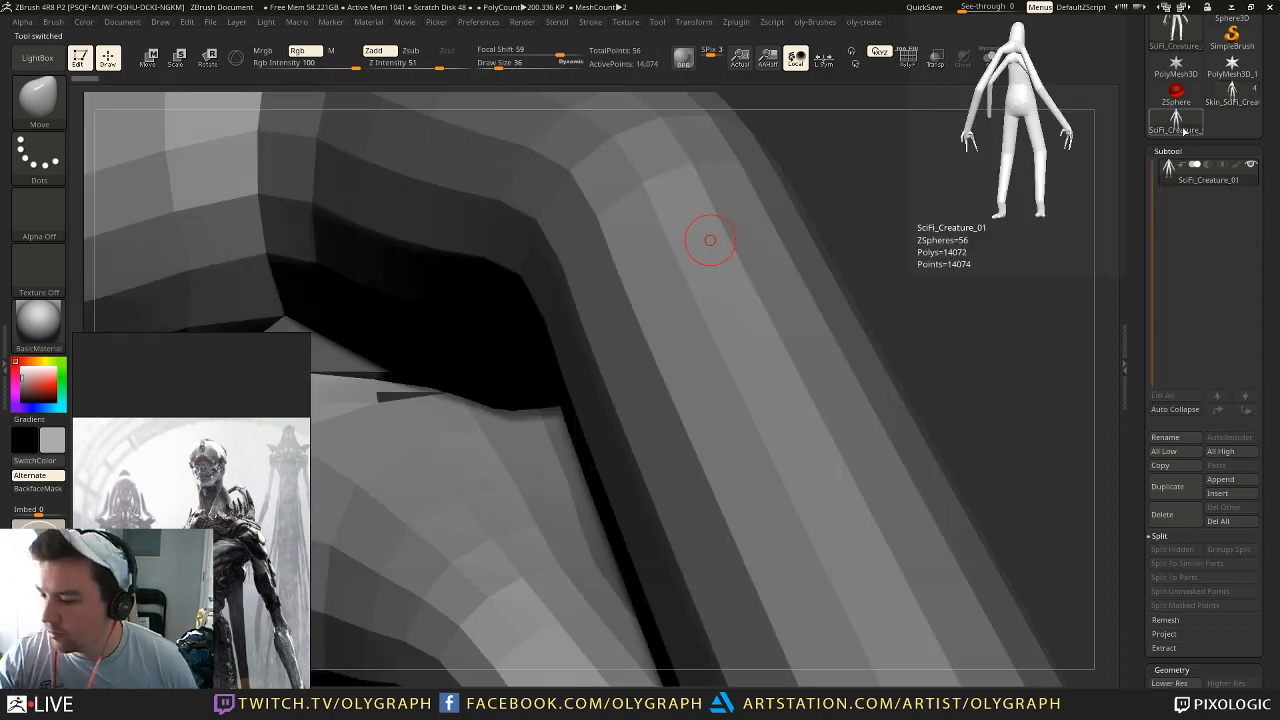
pyautogui.press('f')
pyautogui.moveTo(928, 261); pyautogui.dragTo(919, 346)
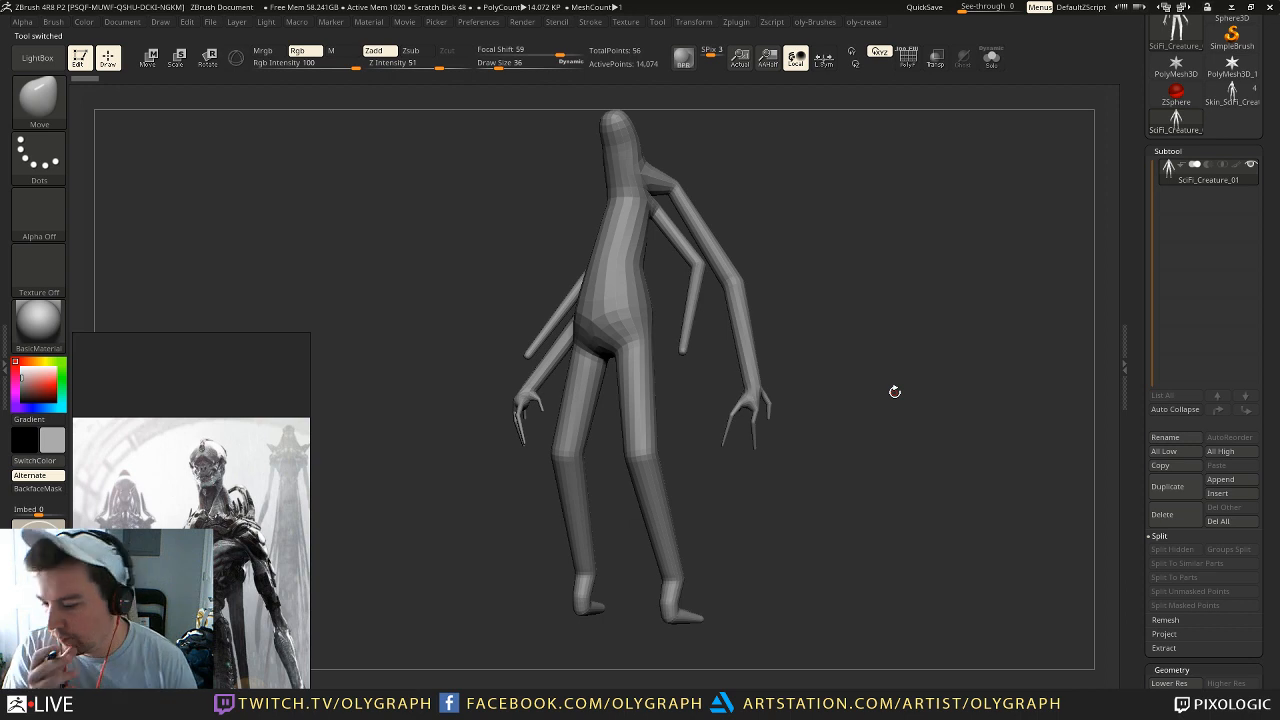
pyautogui.moveTo(860, 383); pyautogui.dragTo(889, 315)
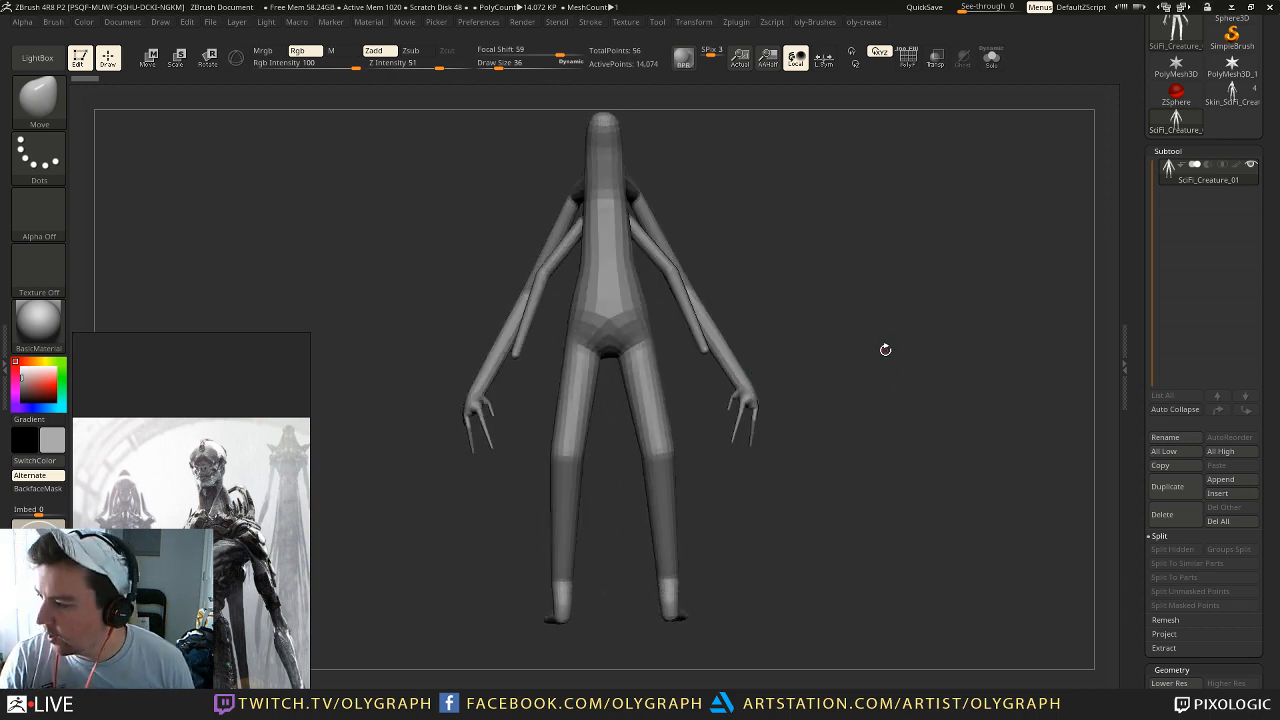
# Step: Return to the skinned creature, isolate the Skin_SciFi_Creature_01 subtool and examine it from the side
pyautogui.click(1232, 94)
pyautogui.press('f')
pyautogui.moveTo(867, 380)
pyautogui.mouseDown()
pyautogui.moveTo(873, 390)
pyautogui.moveTo(877, 372)
pyautogui.moveTo(831, 323)
pyautogui.moveTo(923, 343)
pyautogui.moveTo(872, 358)
pyautogui.moveTo(957, 366)
pyautogui.moveTo(858, 351)
pyautogui.mouseUp()
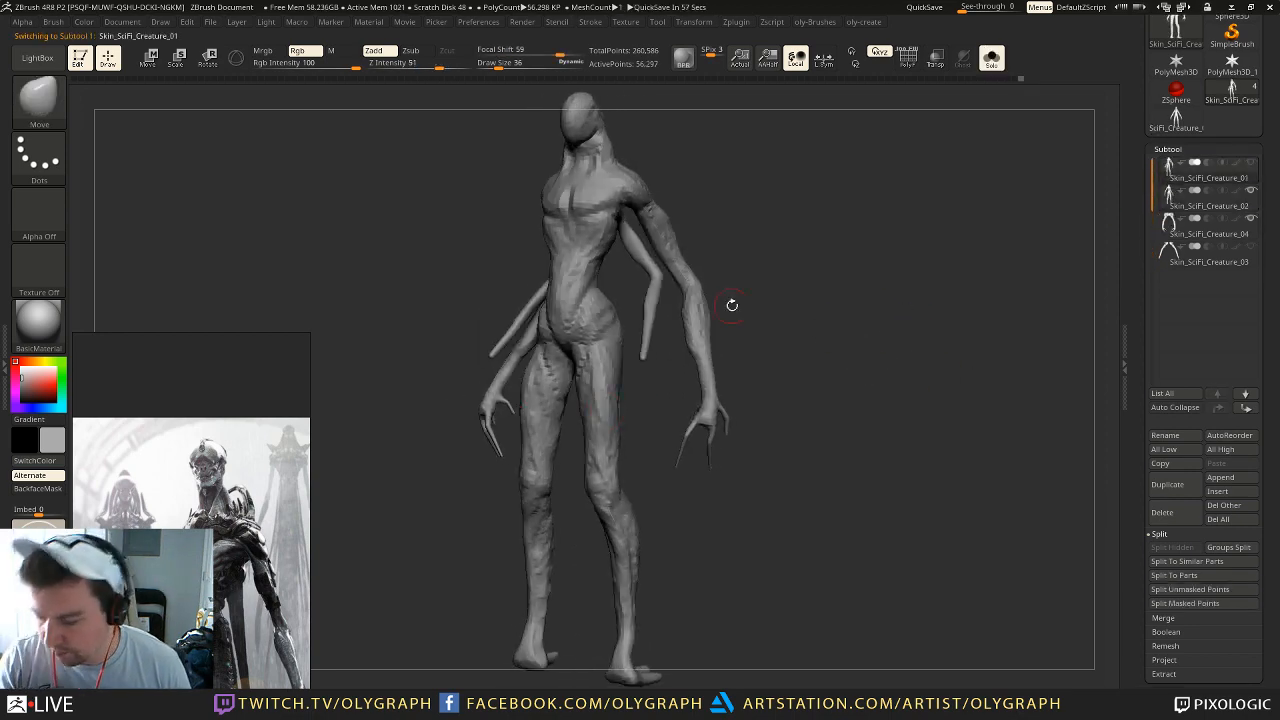
pyautogui.keyDown('ctrl'); pyautogui.moveTo(714, 305); pyautogui.dragTo(826, 315, button='right'); pyautogui.keyUp('ctrl')
pyautogui.moveTo(694, 385)
pyautogui.mouseDown()
pyautogui.moveTo(818, 242)
pyautogui.moveTo(860, 248)
pyautogui.moveTo(839, 299)
pyautogui.mouseUp()
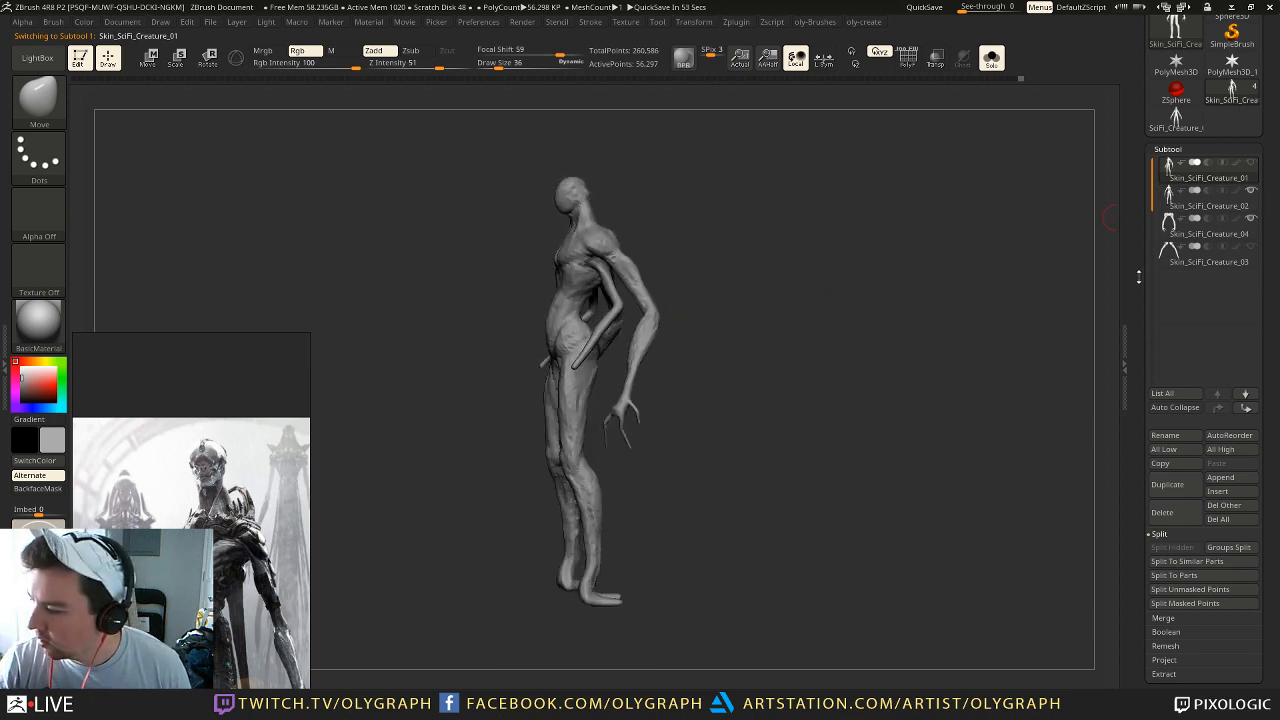
# Step: Reselect the Skin_SciFi_Creature_02 subtool in Solo mode and frame its body from the front
pyautogui.click(1205, 200)
pyautogui.moveTo(767, 335); pyautogui.dragTo(807, 317)
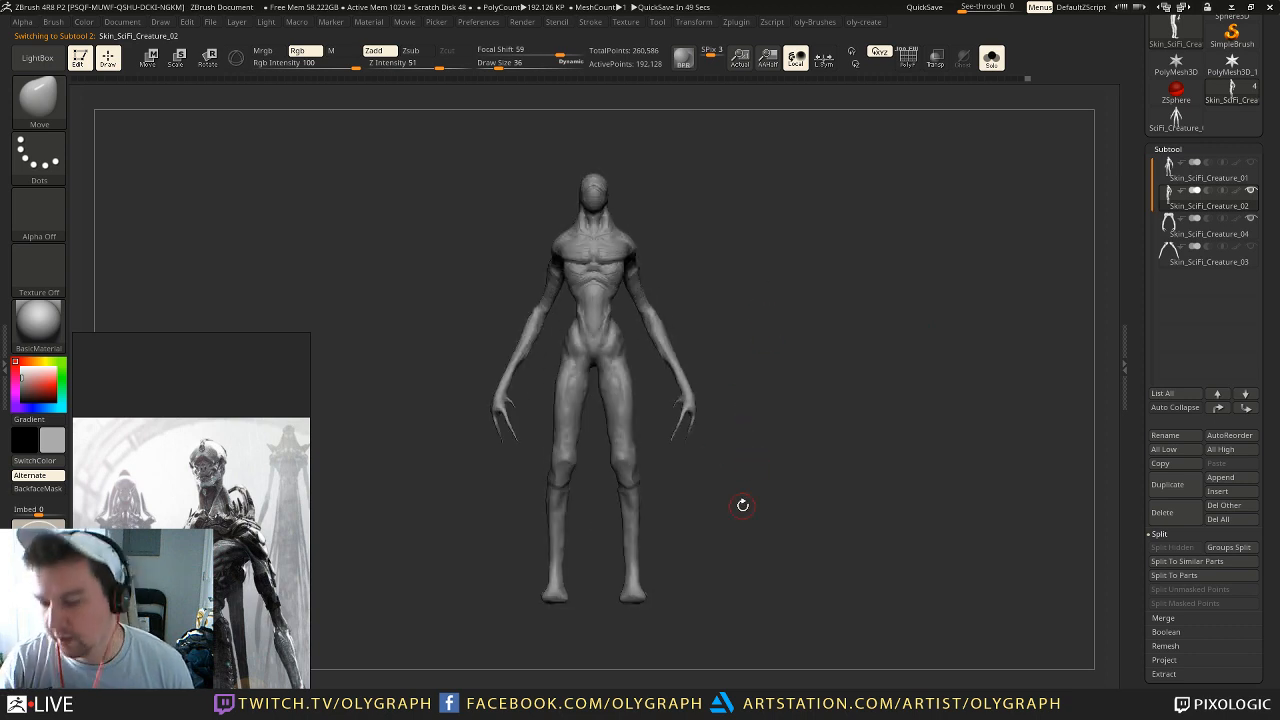
pyautogui.moveTo(790, 300)
pyautogui.mouseDown()
pyautogui.moveTo(855, 304)
pyautogui.moveTo(839, 372)
pyautogui.moveTo(814, 323)
pyautogui.moveTo(849, 337)
pyautogui.moveTo(849, 317)
pyautogui.moveTo(843, 386)
pyautogui.mouseUp()
# Step: Switch to ClayTubes at draw size 27 and add strokes to the pectorals and breastbone area of the chest
pyautogui.press('b')
pyautogui.press('c')
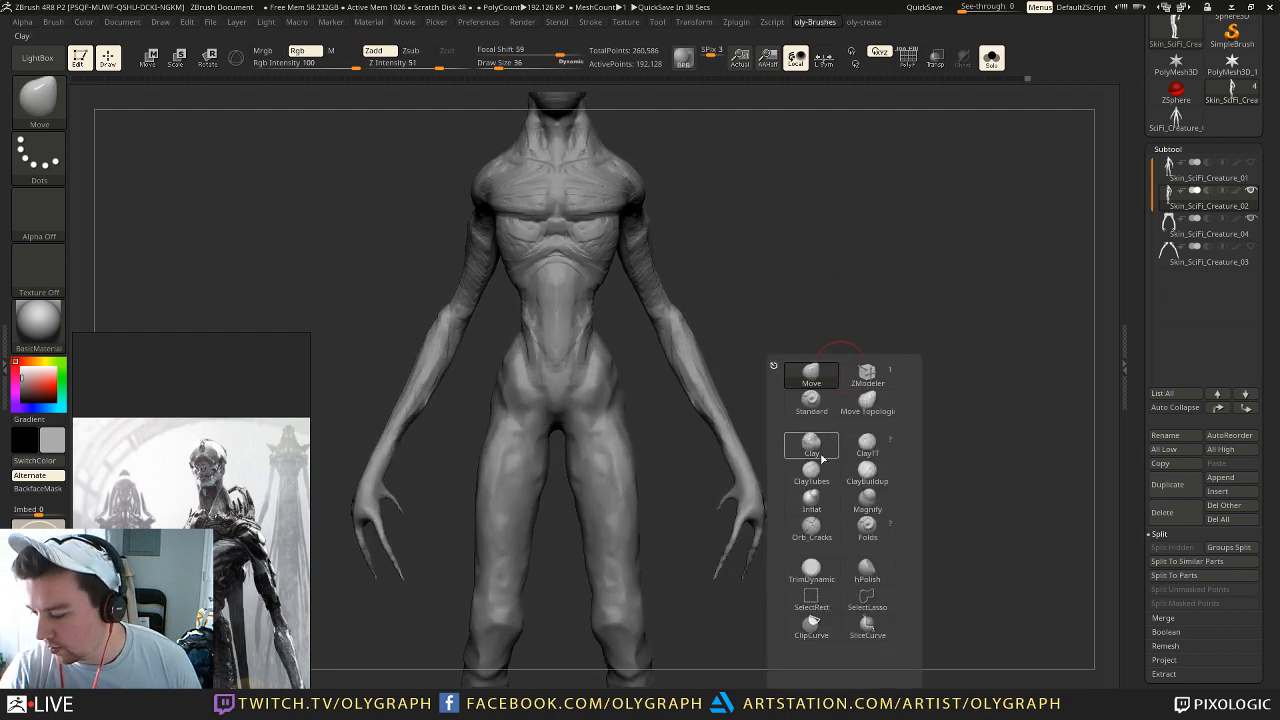
pyautogui.press('t')
pyautogui.moveTo(762, 196); pyautogui.dragTo(702, 184)
pyautogui.press('s')
pyautogui.click(596, 221)
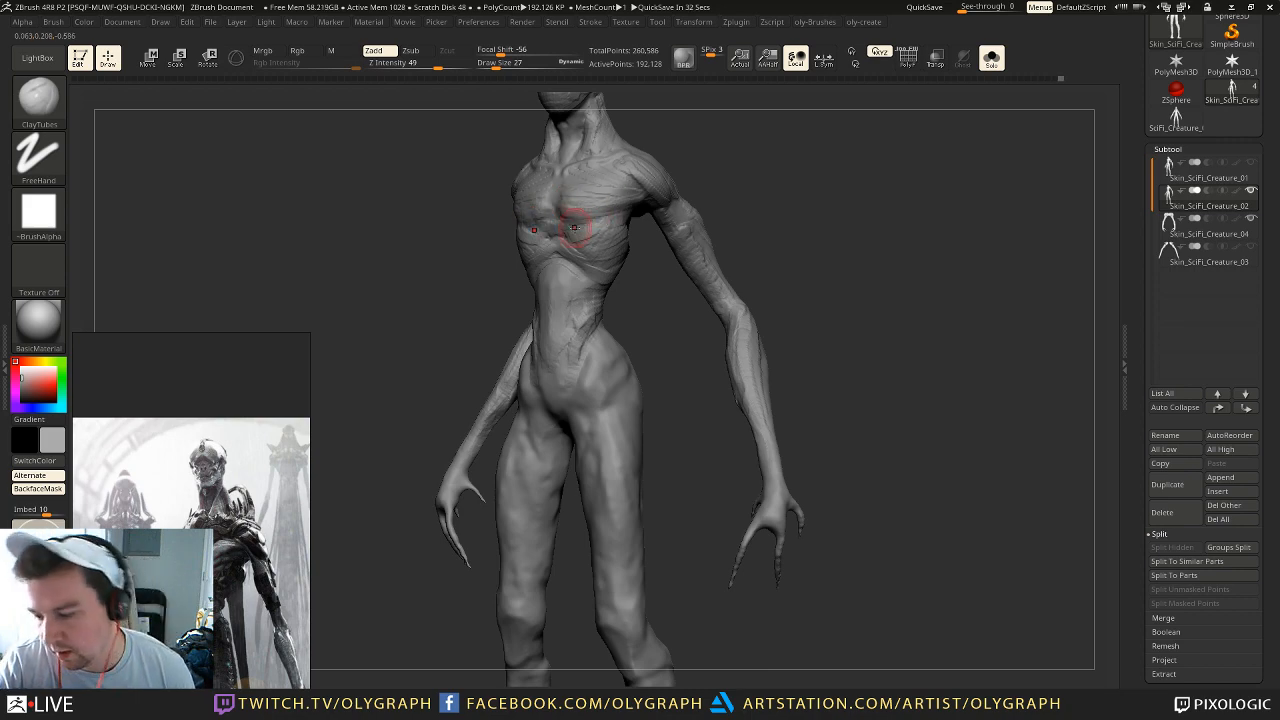
pyautogui.moveTo(632, 210); pyautogui.dragTo(627, 217)
pyautogui.moveTo(741, 164)
pyautogui.keyDown('alt'); pyautogui.mouseDown()
pyautogui.moveTo(732, 204)
pyautogui.moveTo(784, 206)
pyautogui.mouseUp(); pyautogui.keyUp('alt')
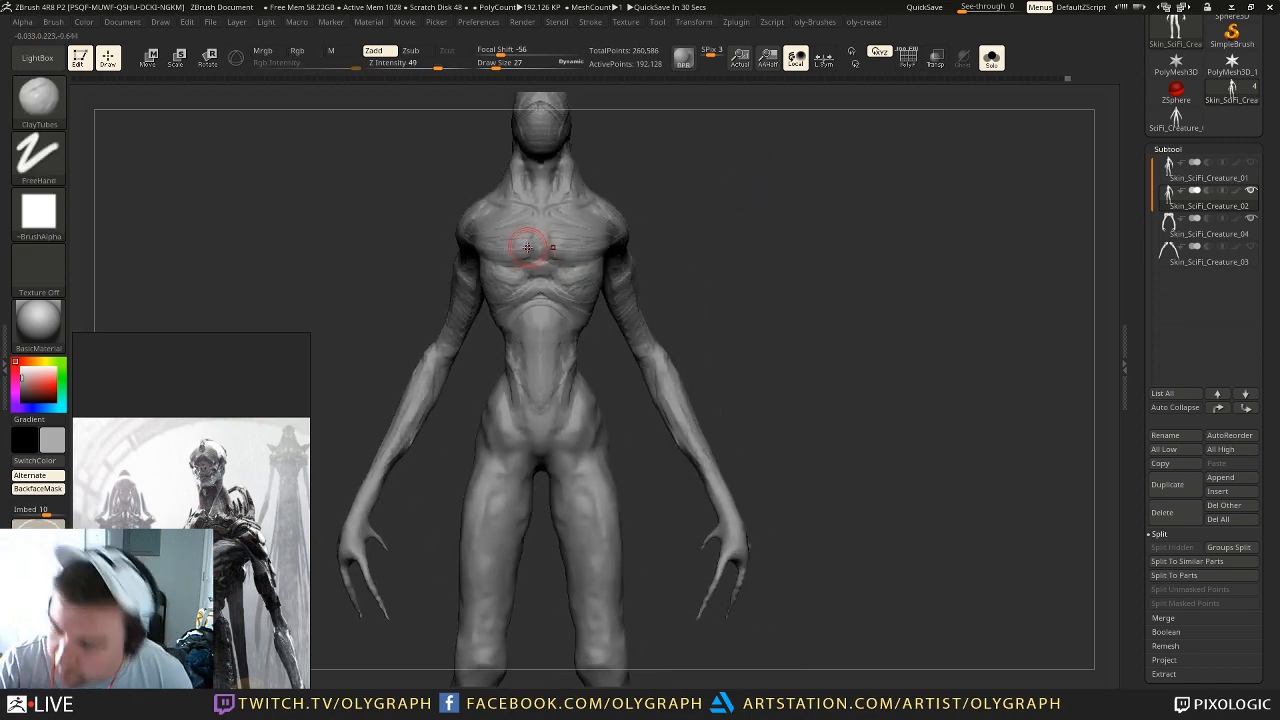
pyautogui.moveTo(523, 237); pyautogui.dragTo(541, 235)
pyautogui.moveTo(694, 240)
pyautogui.keyDown('alt'); pyautogui.mouseDown()
pyautogui.moveTo(691, 214)
pyautogui.moveTo(616, 218)
pyautogui.moveTo(663, 197)
pyautogui.moveTo(699, 221)
pyautogui.mouseUp(); pyautogui.keyUp('alt')
# Step: Set the ClayTubes draw size to 44 and build up the side ribs and the back below the shoulder blades
pyautogui.moveTo(764, 178)
pyautogui.mouseDown()
pyautogui.moveTo(793, 196)
pyautogui.moveTo(743, 177)
pyautogui.moveTo(757, 180)
pyautogui.moveTo(712, 192)
pyautogui.mouseUp()
pyautogui.press('s')
pyautogui.click(586, 290)
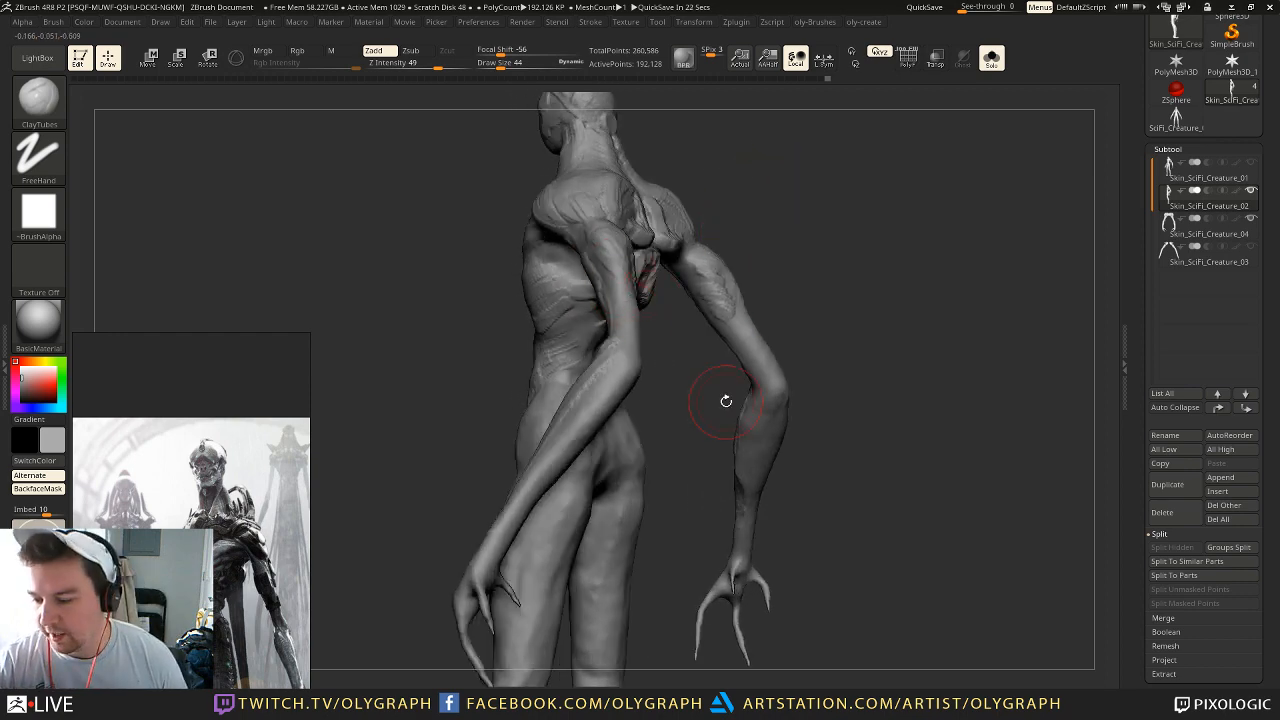
pyautogui.moveTo(663, 384); pyautogui.dragTo(730, 410)
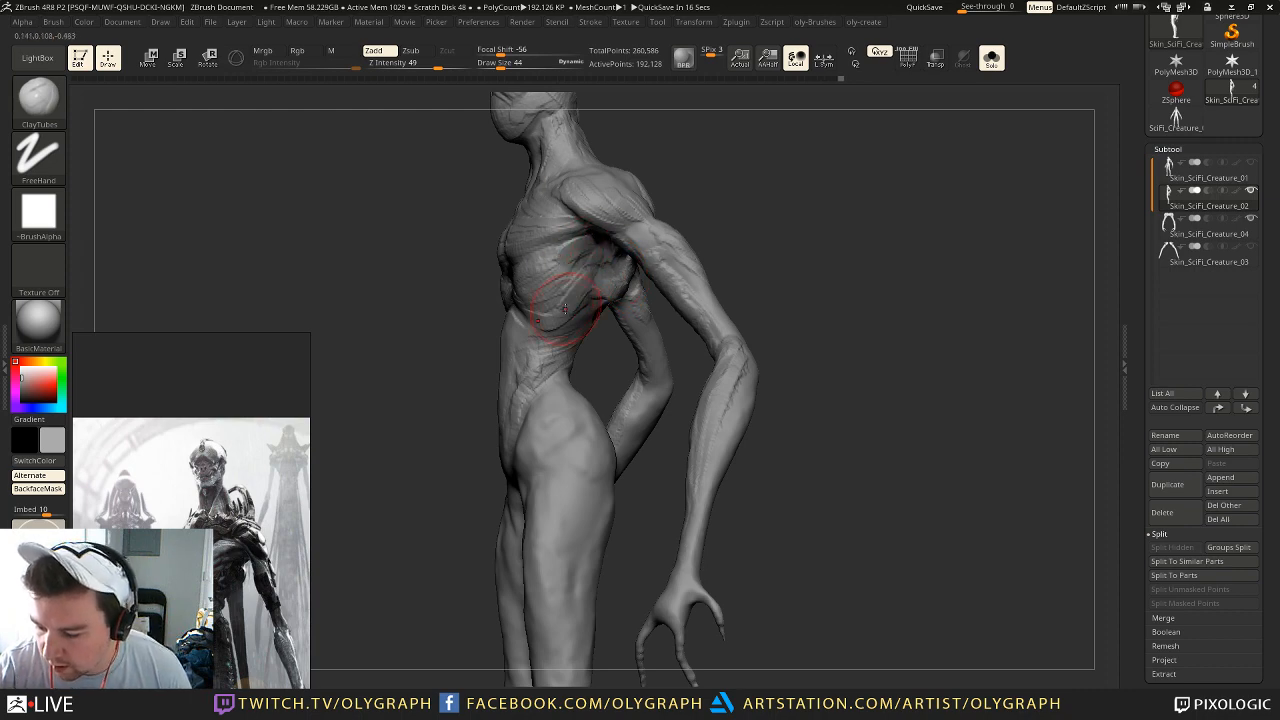
pyautogui.moveTo(752, 176); pyautogui.dragTo(884, 147)
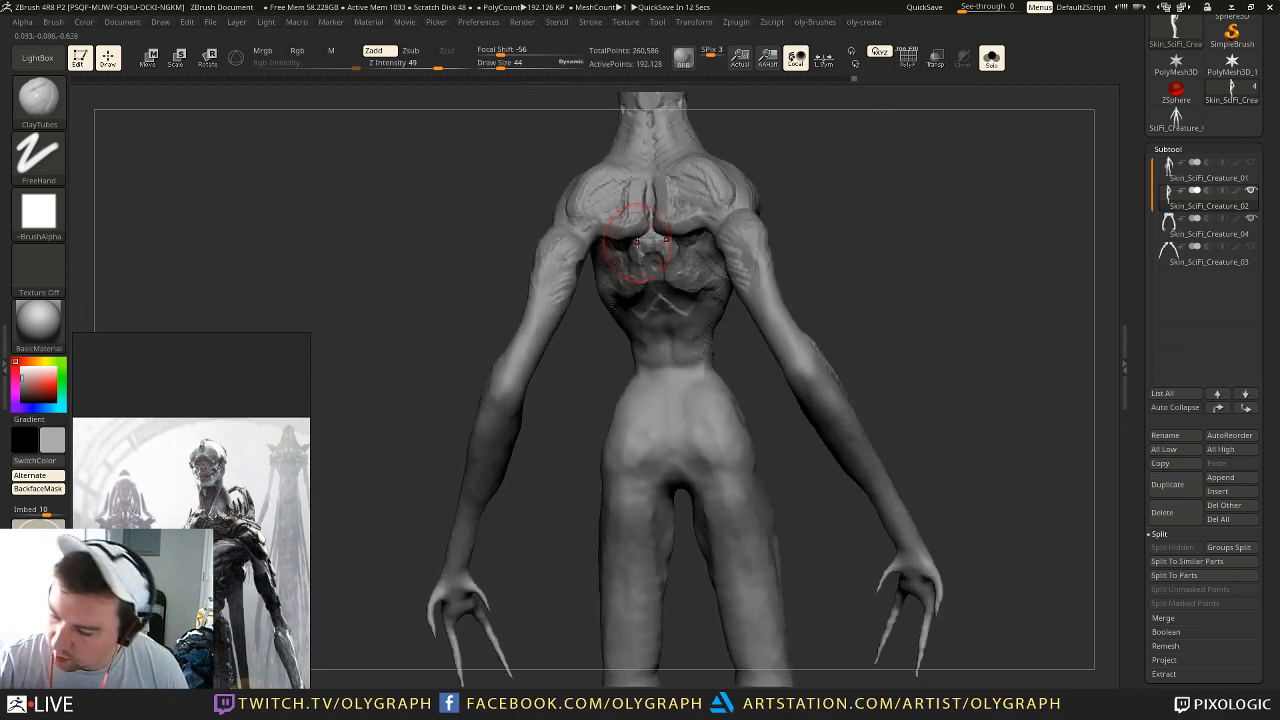
# Step: Turn off Solo mode and examine the whole creature with its second pair of arms from the front
pyautogui.hotkey('ctrl', 'shift', 's')
pyautogui.moveTo(797, 254); pyautogui.dragTo(733, 244)
pyautogui.press('[')
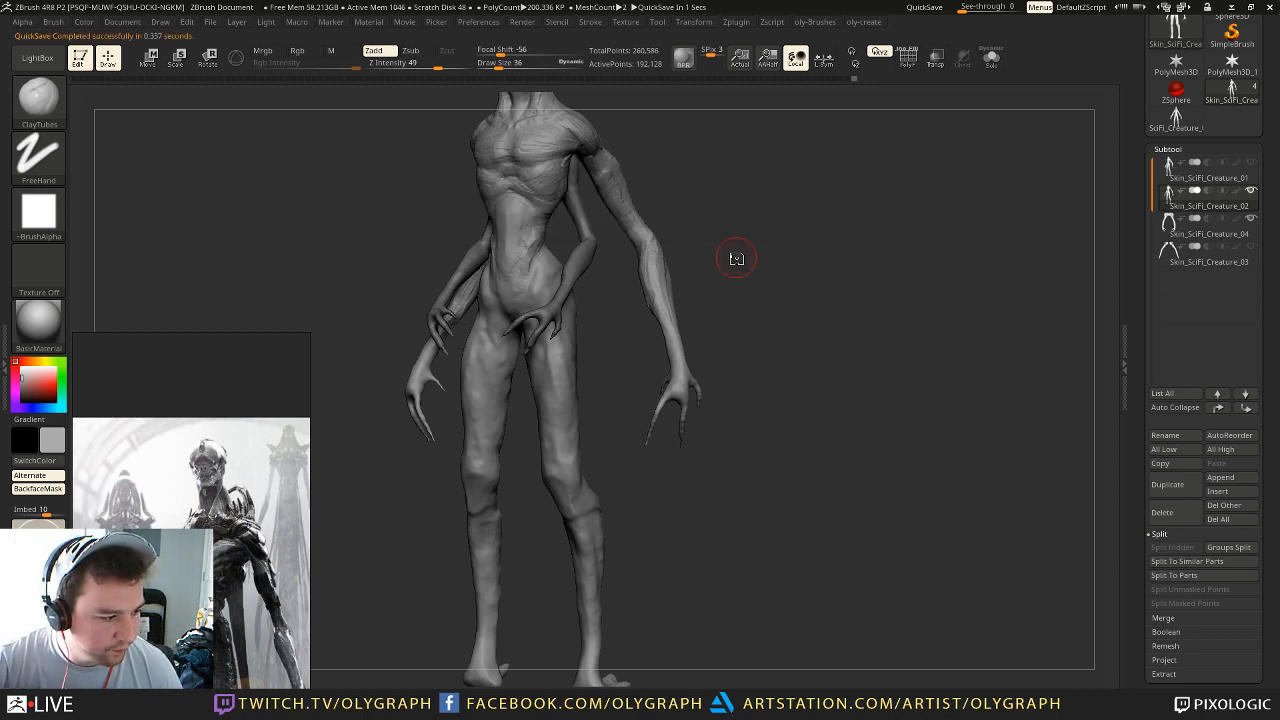
# Step: Switch to the Move brush and set its draw size to 72
pyautogui.keyDown('alt'); pyautogui.moveTo(698, 213); pyautogui.dragTo(690, 206); pyautogui.keyUp('alt')
pyautogui.press('1')
pyautogui.click(712, 300)
pyautogui.press('s')
pyautogui.click(693, 334)
pyautogui.press('s')
pyautogui.click(684, 340)
pyautogui.press('1')
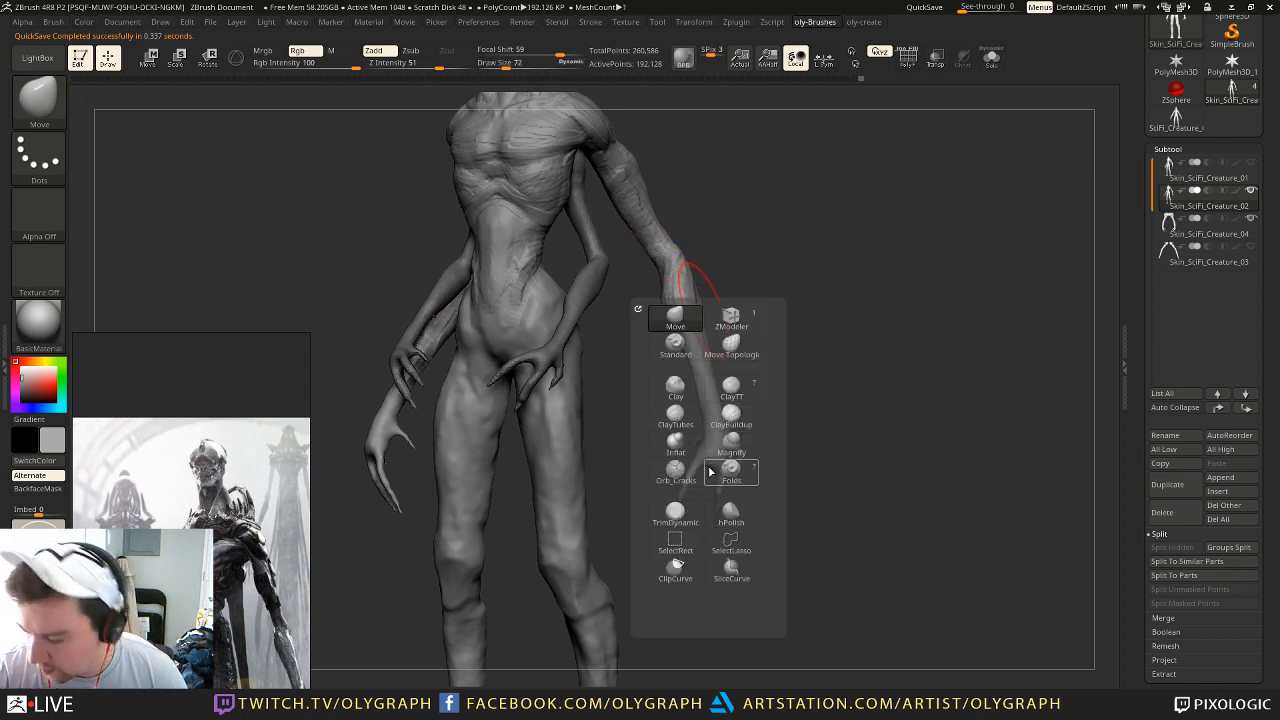
# Step: Switch to ClayTubes at draw size 33 and, with the body in Solo mode, build up muscle strokes over the hips and lower abdomen
pyautogui.click(675, 413)
pyautogui.press('s')
pyautogui.click(690, 345)
pyautogui.moveTo(670, 268)
pyautogui.mouseDown()
pyautogui.moveTo(690, 369)
pyautogui.moveTo(668, 381)
pyautogui.moveTo(719, 145)
pyautogui.moveTo(718, 266)
pyautogui.moveTo(757, 223)
pyautogui.moveTo(735, 250)
pyautogui.mouseUp()
pyautogui.hotkey('shift', 's')
pyautogui.moveTo(593, 318)
pyautogui.keyDown('alt'); pyautogui.mouseDown()
pyautogui.moveTo(603, 288)
pyautogui.moveTo(557, 340)
pyautogui.mouseUp(); pyautogui.keyUp('alt')
pyautogui.moveTo(577, 287)
pyautogui.mouseDown()
pyautogui.moveTo(556, 336)
pyautogui.moveTo(568, 357)
pyautogui.mouseUp()
pyautogui.moveTo(625, 290); pyautogui.dragTo(700, 280)
pyautogui.moveTo(637, 189)
pyautogui.keyDown('alt'); pyautogui.mouseDown()
pyautogui.moveTo(625, 219)
pyautogui.moveTo(643, 210)
pyautogui.moveTo(650, 248)
pyautogui.mouseUp(); pyautogui.keyUp('alt')
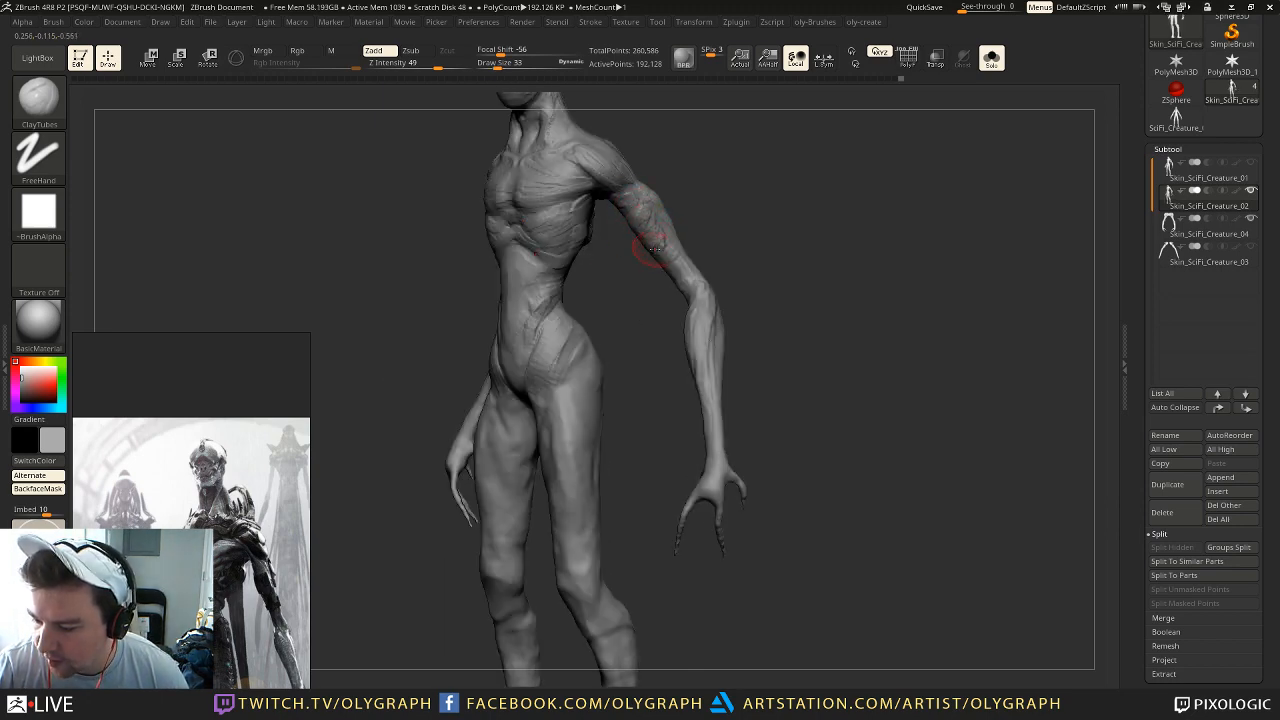
# Step: Switch to TrimDynamic at draw size 21 and flatten the rough strokes on the pectorals and upper chest
pyautogui.moveTo(749, 221)
pyautogui.keyDown('shift'); pyautogui.mouseDown()
pyautogui.moveTo(780, 222)
pyautogui.moveTo(753, 308)
pyautogui.mouseUp(); pyautogui.keyUp('shift')
pyautogui.press('b')
pyautogui.click(722, 486)
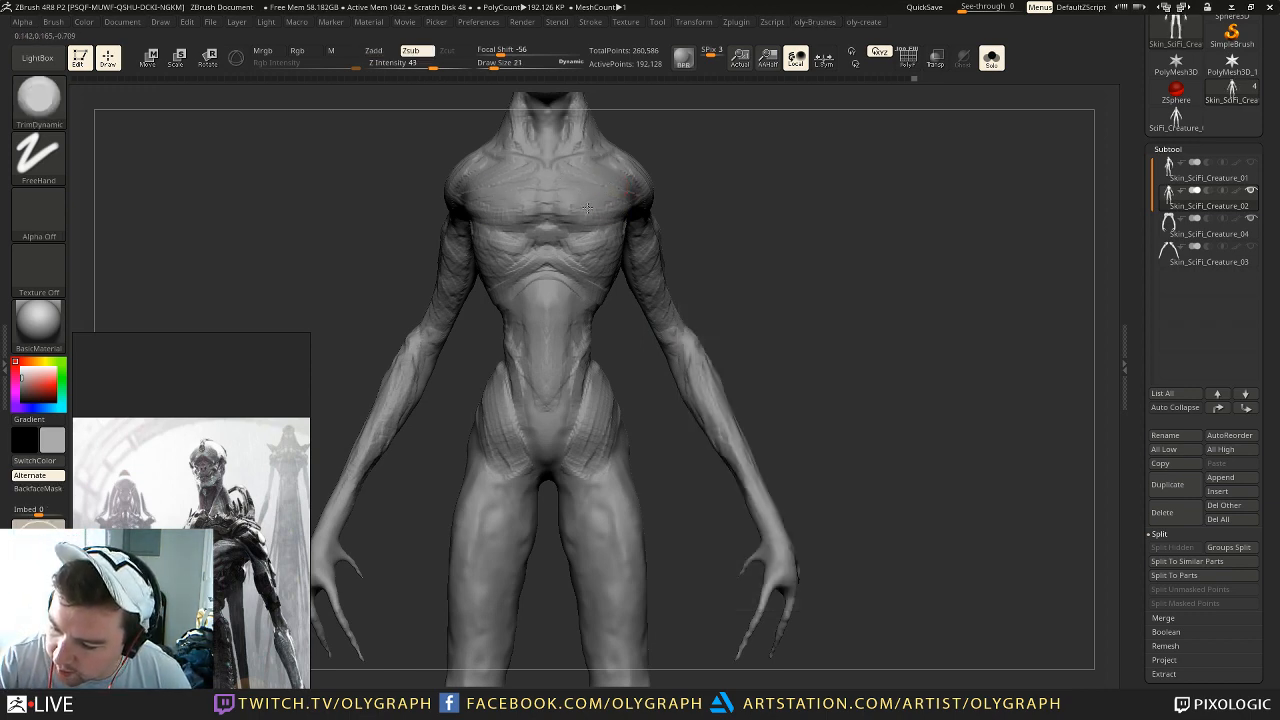
pyautogui.moveTo(686, 114)
pyautogui.keyDown('alt'); pyautogui.mouseDown()
pyautogui.moveTo(694, 183)
pyautogui.moveTo(675, 206)
pyautogui.mouseUp(); pyautogui.keyUp('alt')
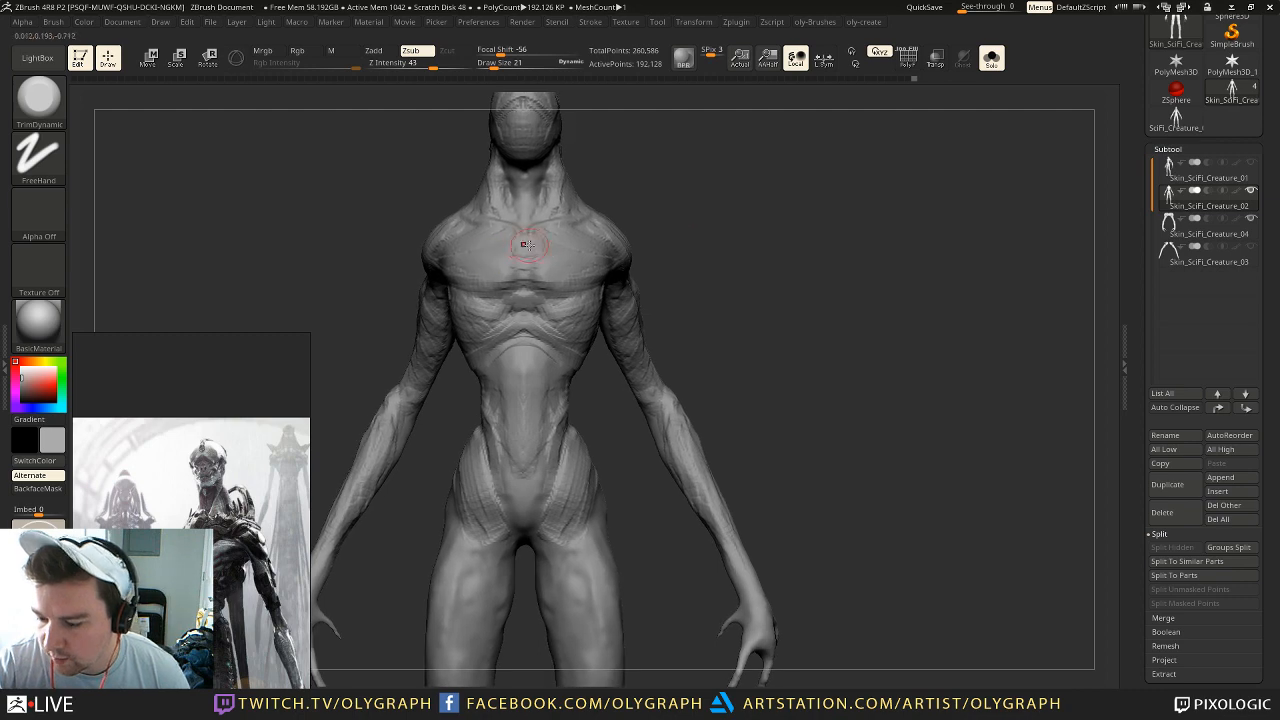
pyautogui.moveTo(760, 212)
pyautogui.mouseDown()
pyautogui.moveTo(663, 218)
pyautogui.moveTo(689, 222)
pyautogui.moveTo(681, 190)
pyautogui.mouseUp()
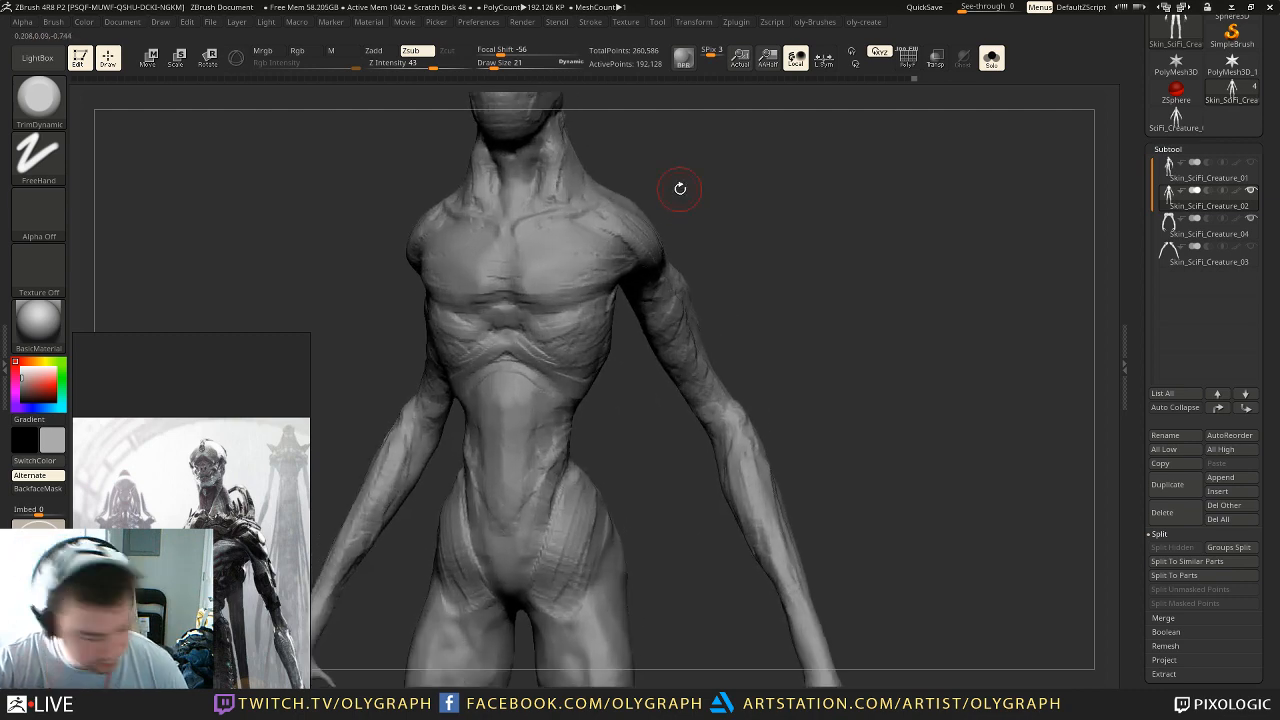
# Step: Switch to DamStandard at draw size 9 and carve the breastbone groove and the crease under the pectorals
pyautogui.press('b')
pyautogui.press('d')
pyautogui.press('s')
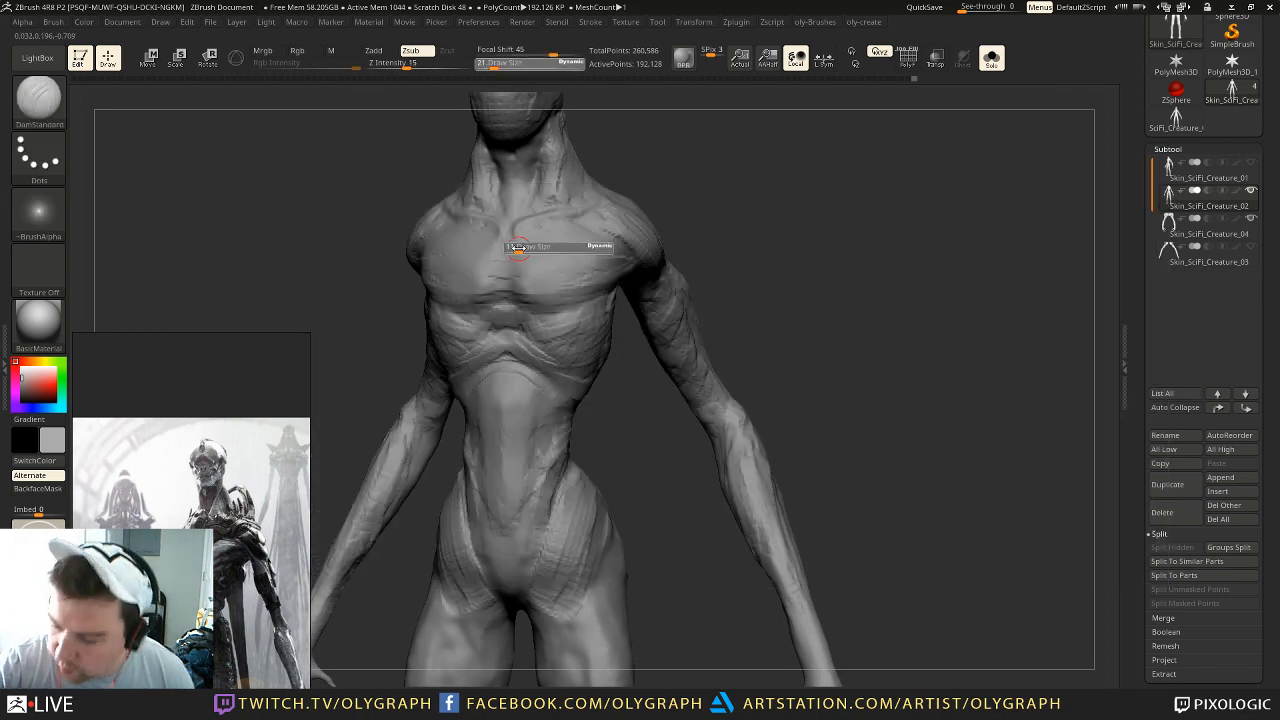
pyautogui.keyDown('shift'); pyautogui.moveTo(507, 231); pyautogui.dragTo(508, 251); pyautogui.keyUp('shift')
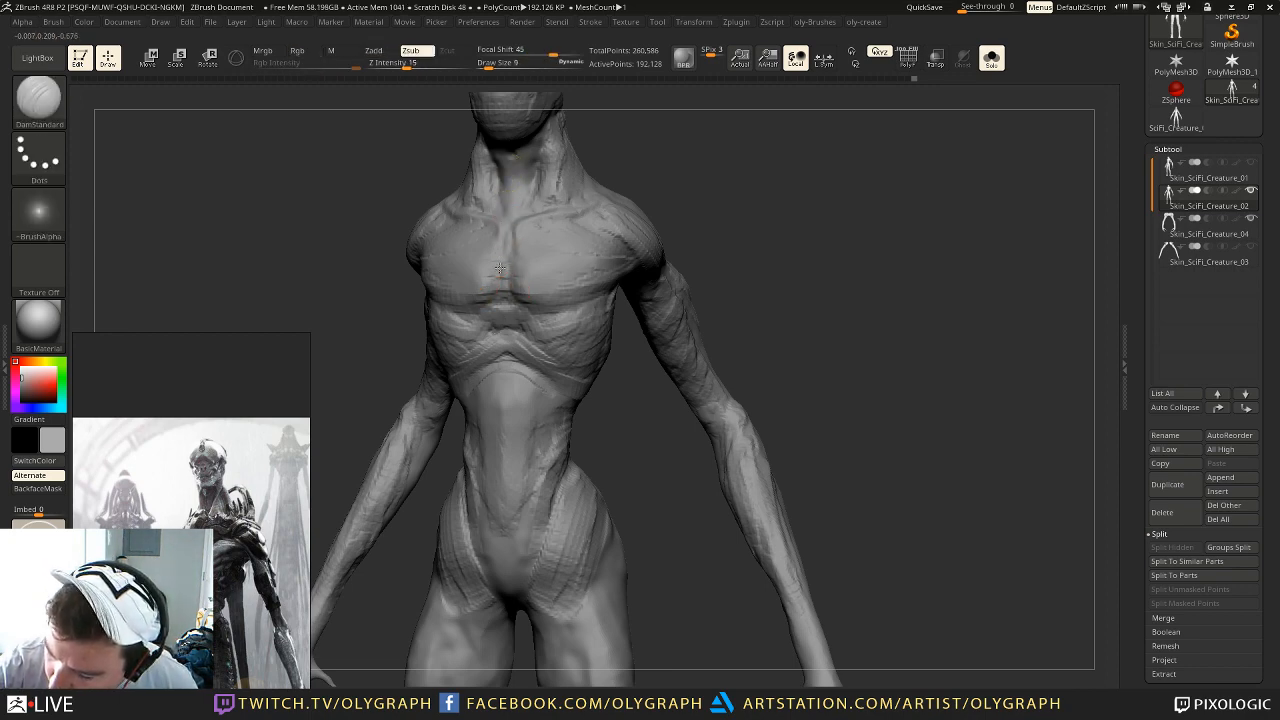
pyautogui.moveTo(628, 370); pyautogui.dragTo(535, 312)
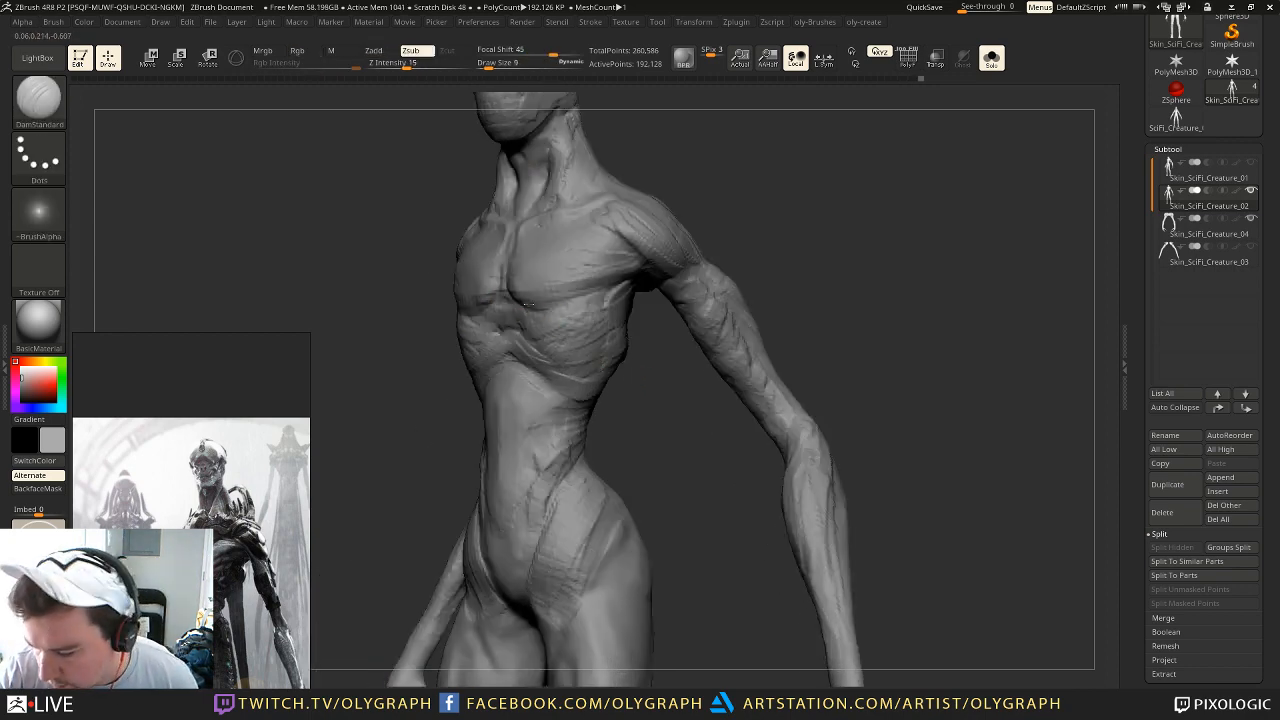
# Step: Switch to ClayTubes at draw size 17 and add strokes to the neck muscles above the collarbones
pyautogui.moveTo(640, 430); pyautogui.dragTo(763, 234)
pyautogui.press('b')
pyautogui.press('c')
pyautogui.press('t')
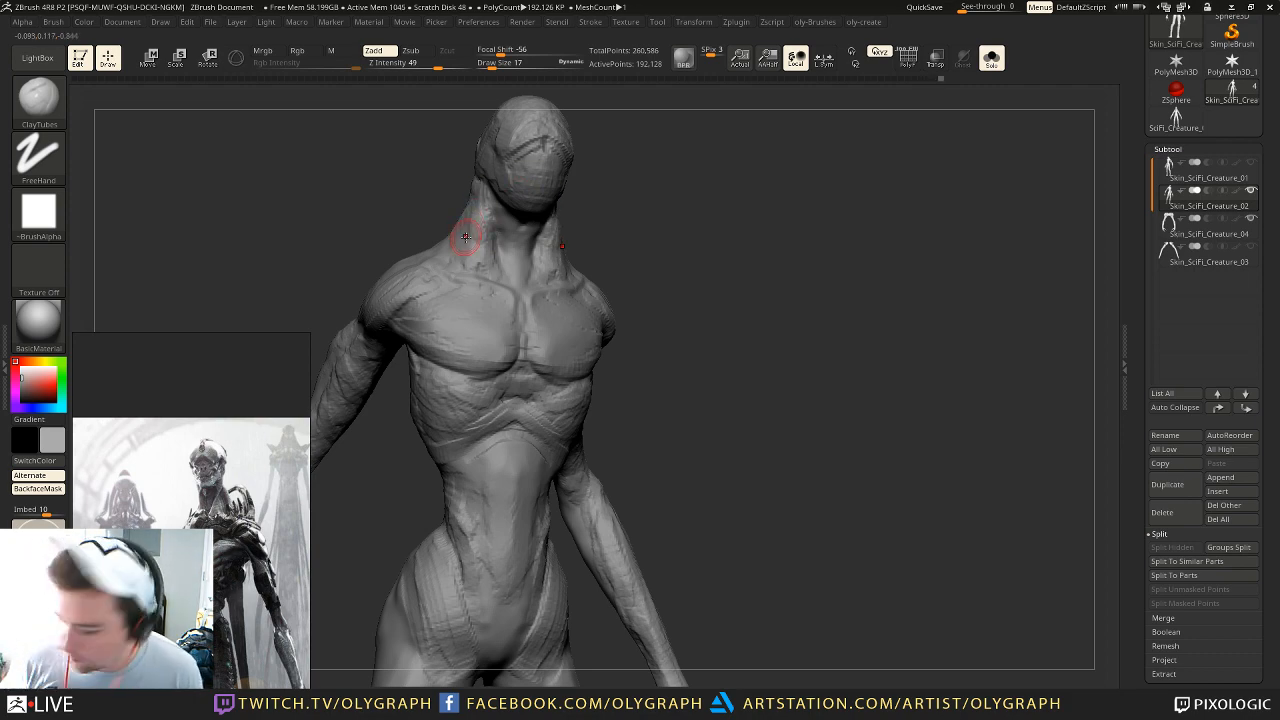
# Step: Examine the two creature reference images up close and frame them side by side for comparison
pyautogui.scroll(-10, 135, 478)
pyautogui.scroll(7, 168, 470)
pyautogui.moveTo(188, 419); pyautogui.dragTo(153, 370, button='middle')
pyautogui.scroll(6, 204, 439)
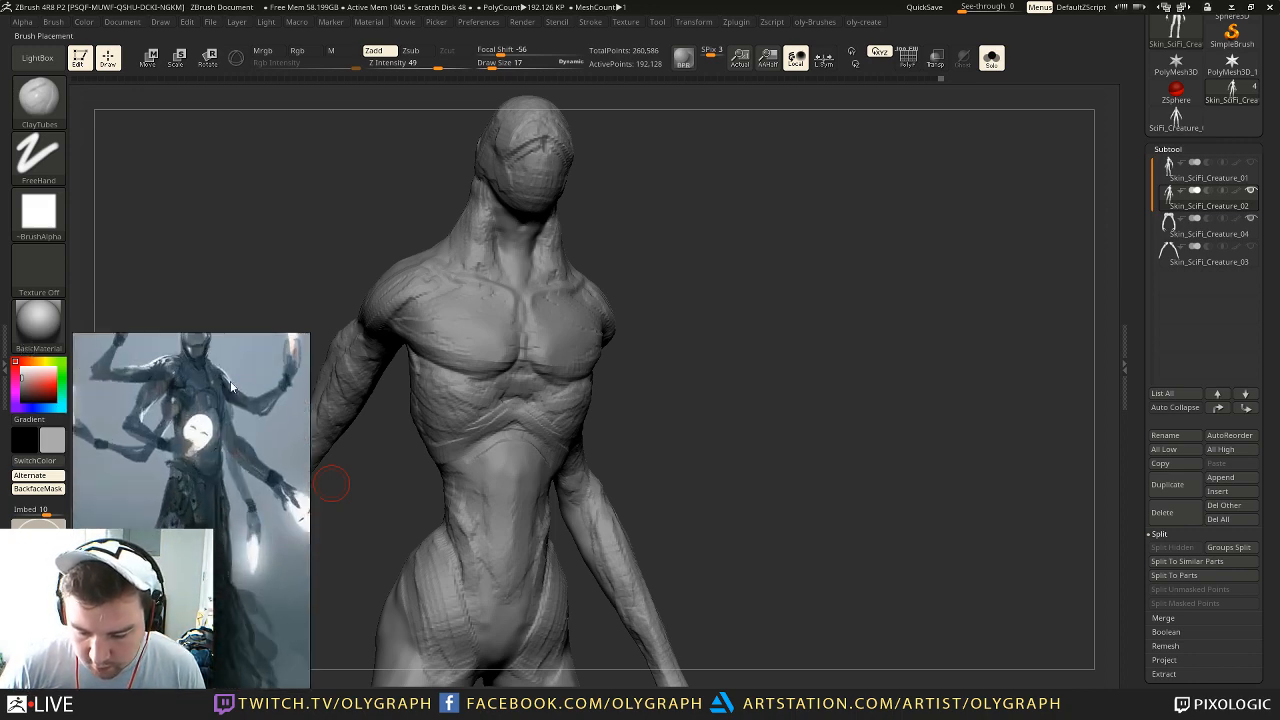
pyautogui.scroll(-3, 105, 435)
pyautogui.moveTo(105, 434); pyautogui.dragTo(186, 449, button='middle')
pyautogui.scroll(-3, 132, 453)
pyautogui.scroll(3, 186, 449)
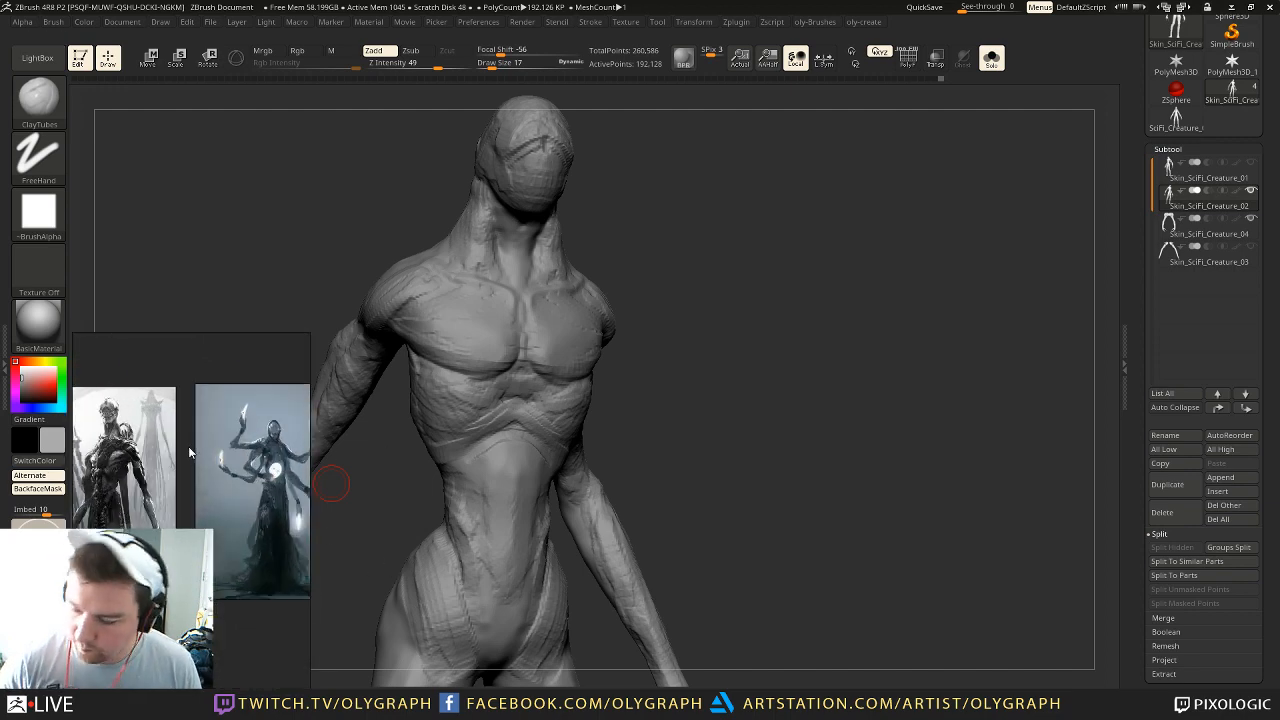
# Step: Build up the muscle forms on the front of the thighs with the ClayTubes brush at draw size 38
pyautogui.moveTo(729, 321)
pyautogui.mouseDown()
pyautogui.moveTo(669, 226)
pyautogui.moveTo(694, 203)
pyautogui.moveTo(660, 190)
pyautogui.moveTo(680, 211)
pyautogui.moveTo(689, 180)
pyautogui.moveTo(690, 252)
pyautogui.mouseUp()
pyautogui.moveTo(690, 252); pyautogui.dragTo(693, 190)
pyautogui.moveTo(655, 277)
pyautogui.keyDown('shift'); pyautogui.mouseDown()
pyautogui.moveTo(689, 266)
pyautogui.moveTo(669, 200)
pyautogui.moveTo(683, 268)
pyautogui.moveTo(617, 274)
pyautogui.moveTo(560, 304)
pyautogui.moveTo(700, 262)
pyautogui.mouseUp(); pyautogui.keyUp('shift')
pyautogui.moveTo(690, 200)
pyautogui.keyDown('alt'); pyautogui.mouseDown()
pyautogui.moveTo(683, 263)
pyautogui.moveTo(697, 222)
pyautogui.moveTo(708, 257)
pyautogui.mouseUp(); pyautogui.keyUp('alt')
pyautogui.hotkey('shift', 's')
pyautogui.press('b')
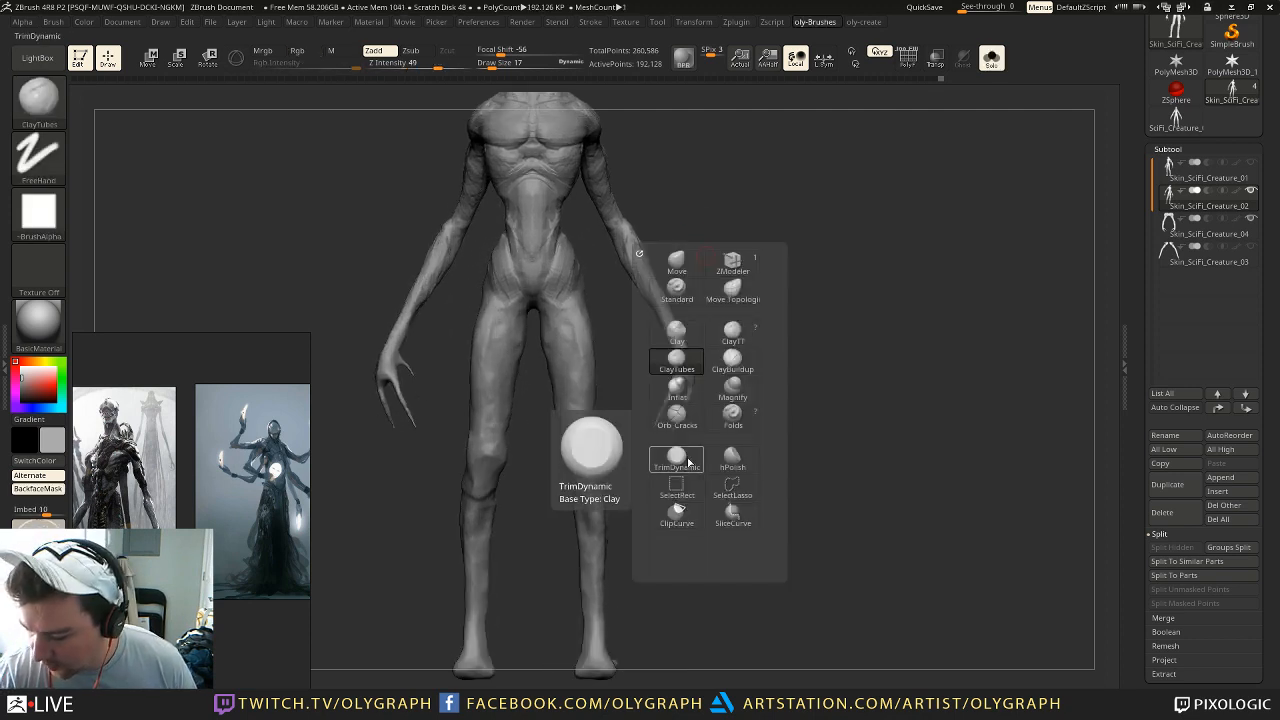
pyautogui.click(687, 361)
pyautogui.press(']')
pyautogui.press(']')
pyautogui.moveTo(616, 339)
pyautogui.mouseDown()
pyautogui.moveTo(580, 327)
pyautogui.moveTo(586, 316)
pyautogui.mouseUp()
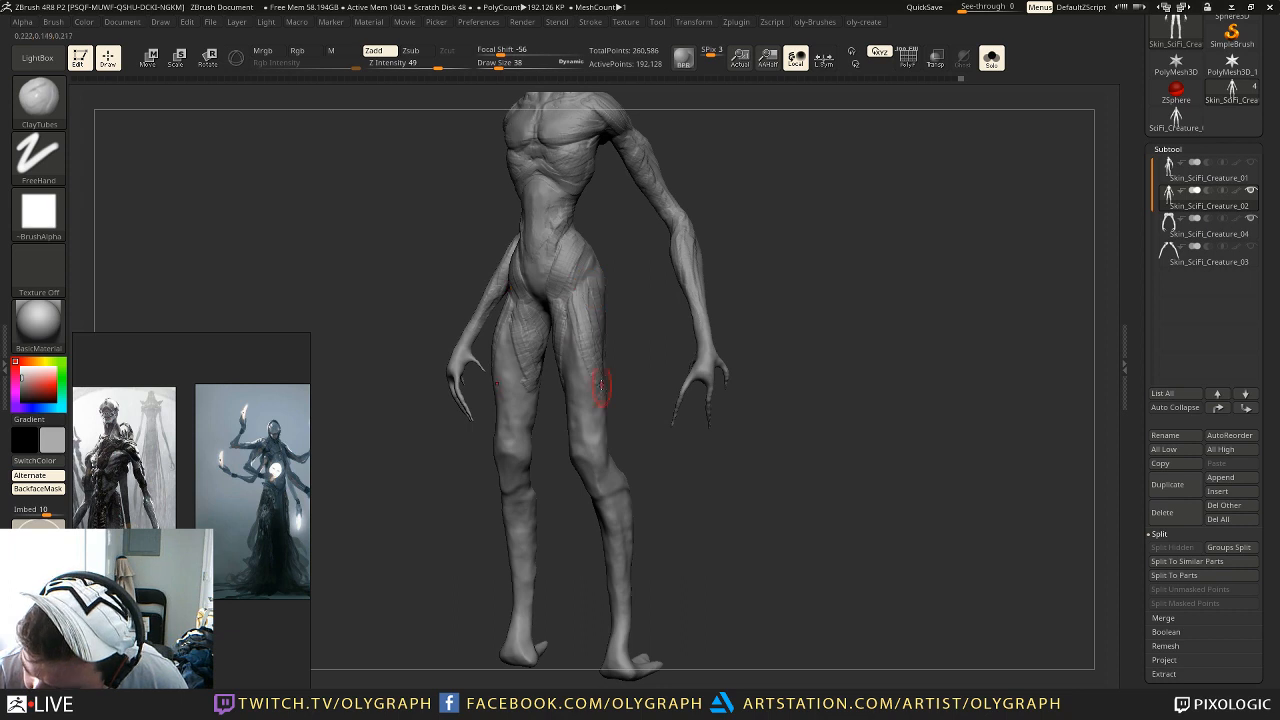
pyautogui.keyDown('alt'); pyautogui.moveTo(632, 405); pyautogui.dragTo(730, 255); pyautogui.keyUp('alt')
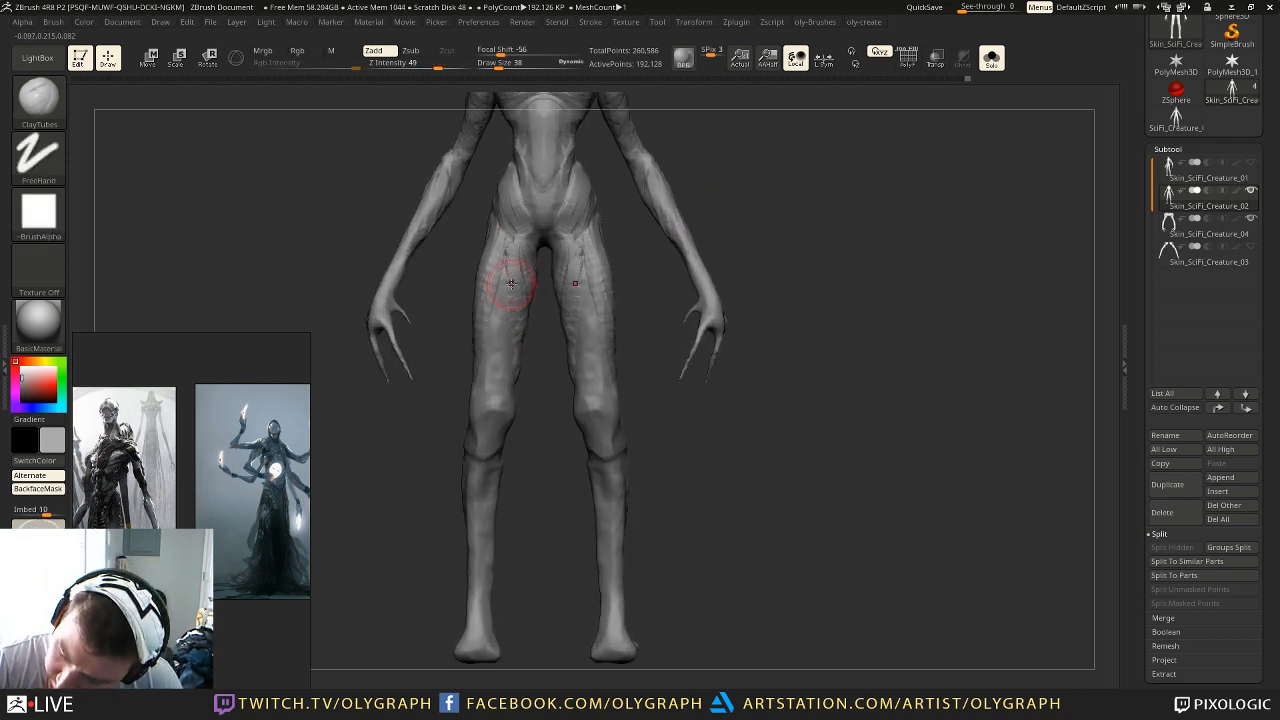
pyautogui.moveTo(496, 397); pyautogui.dragTo(488, 409)
# Step: Turn off Solo and sculpt the calf muscles from behind down to the ankles with ClayTubes
pyautogui.keyDown('alt'); pyautogui.moveTo(525, 458); pyautogui.dragTo(734, 306); pyautogui.keyUp('alt')
pyautogui.hotkey('shift', 's')
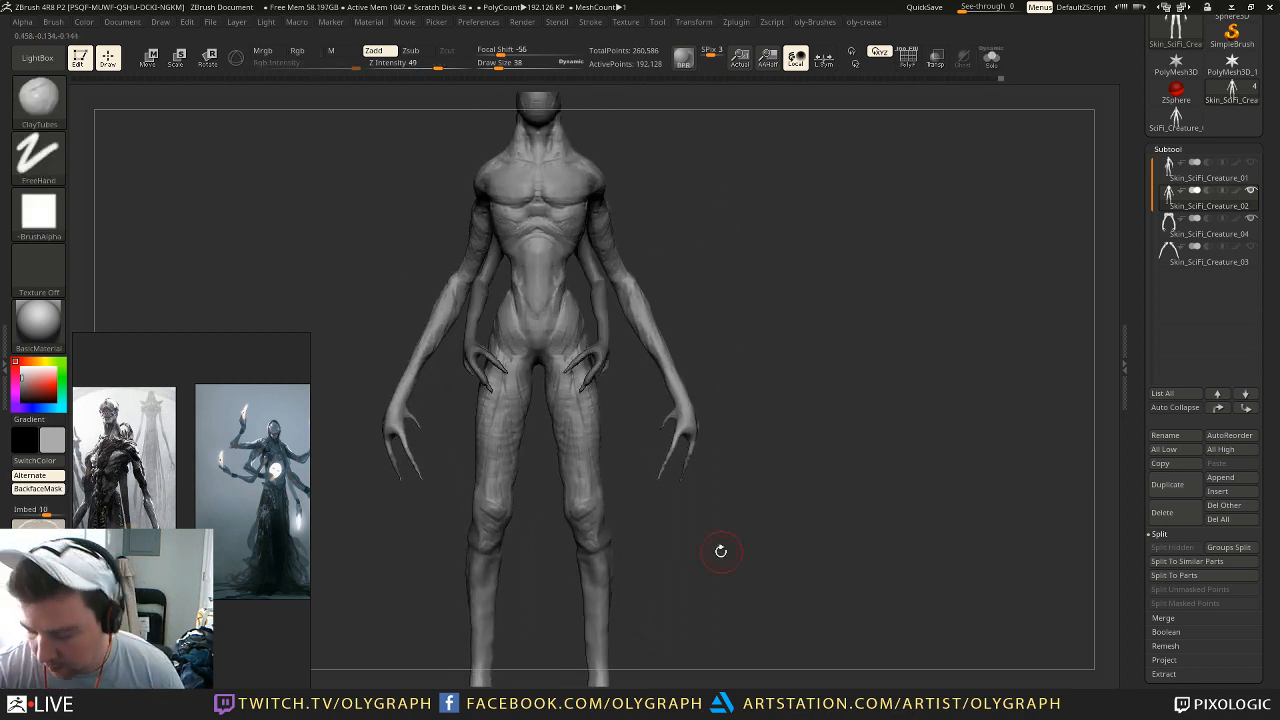
pyautogui.keyDown('alt'); pyautogui.moveTo(737, 373); pyautogui.dragTo(739, 252); pyautogui.keyUp('alt')
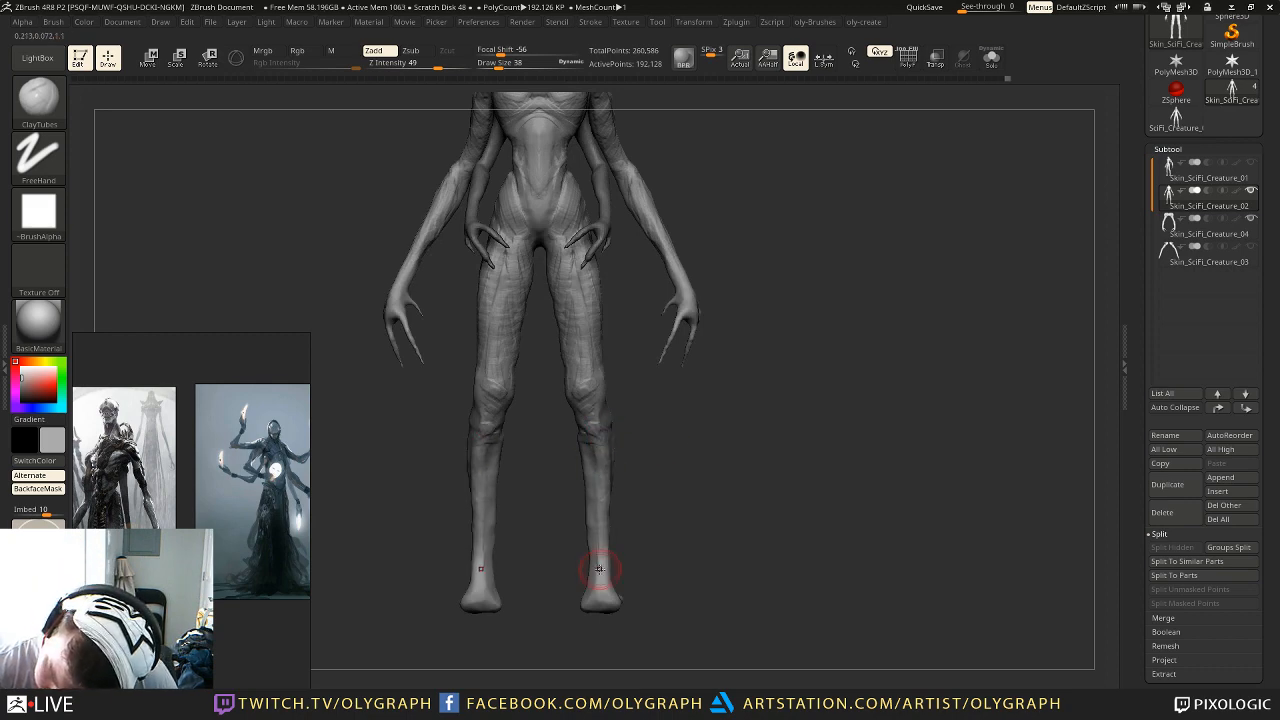
pyautogui.moveTo(591, 569)
pyautogui.mouseDown(button='right')
pyautogui.moveTo(583, 474)
pyautogui.moveTo(552, 423)
pyautogui.mouseUp(button='right')
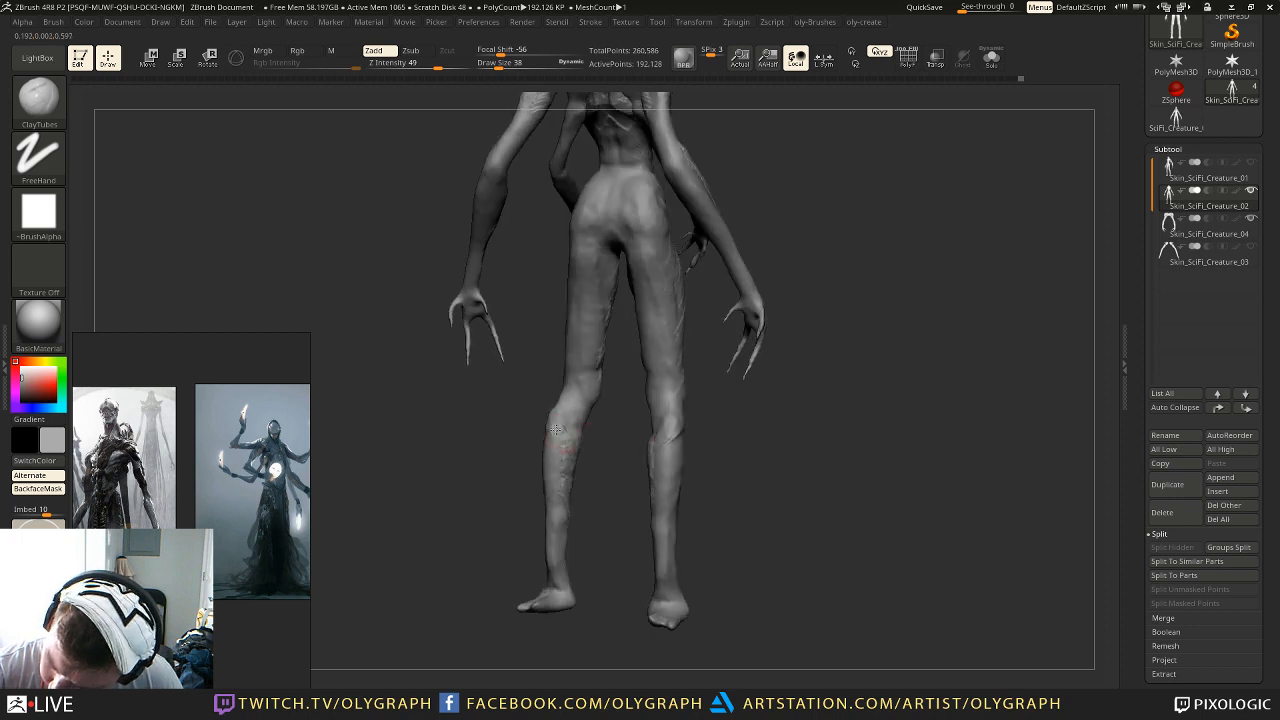
pyautogui.moveTo(611, 543); pyautogui.dragTo(570, 436, button='right')
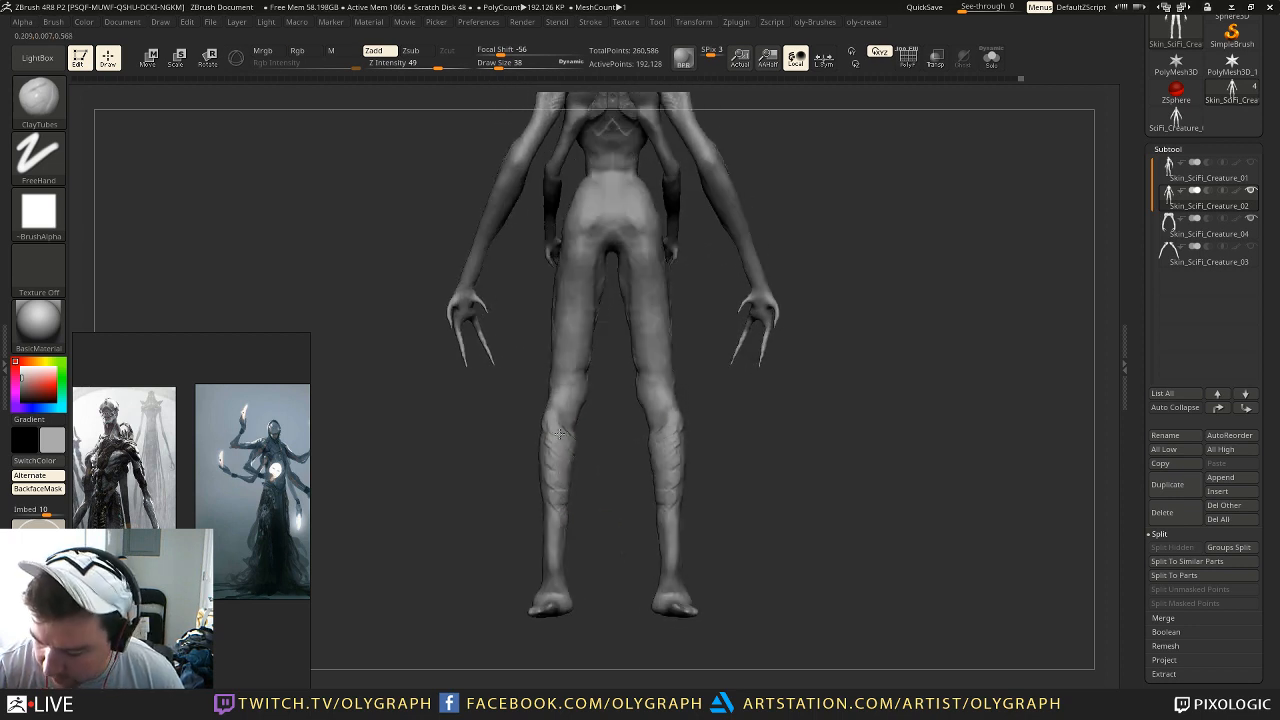
pyautogui.moveTo(541, 447); pyautogui.dragTo(562, 554)
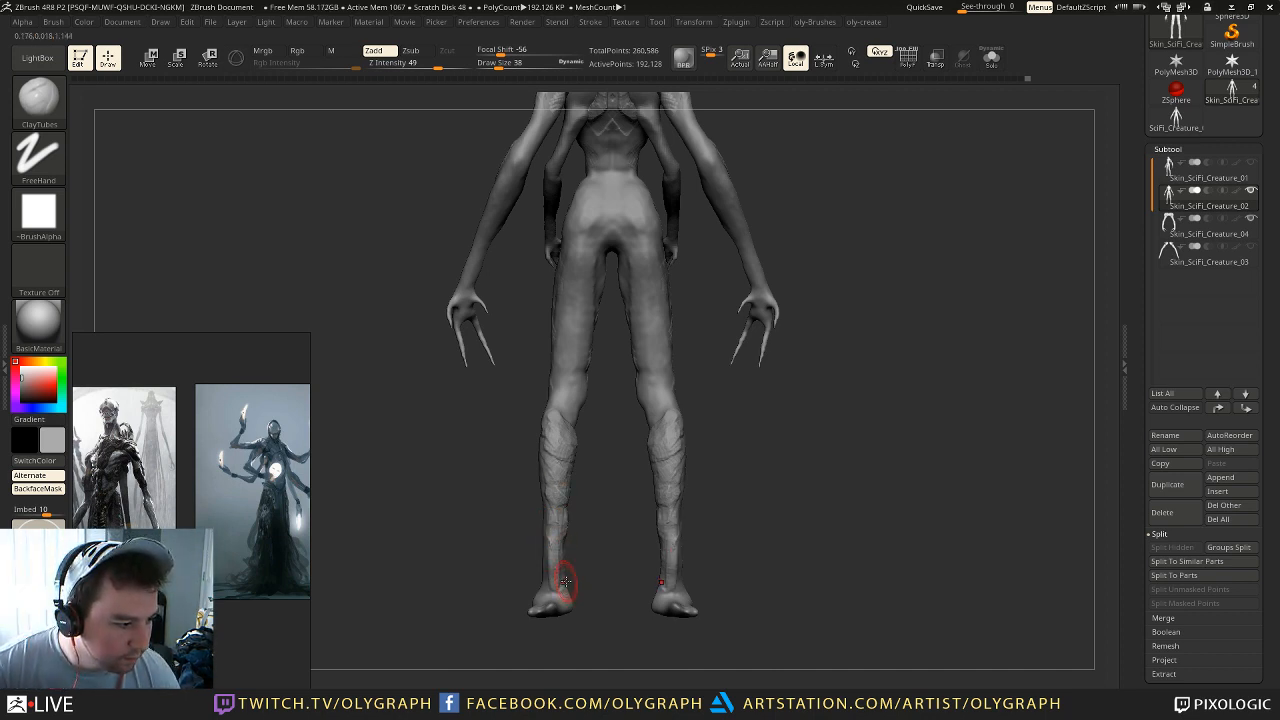
# Step: Build up the outer hips and buttocks with ClayTubes, working from the side and back at a draw size around 33
pyautogui.keyDown('alt'); pyautogui.moveTo(602, 404); pyautogui.dragTo(602, 580); pyautogui.keyUp('alt')
pyautogui.keyDown('alt'); pyautogui.moveTo(591, 451); pyautogui.dragTo(588, 565); pyautogui.keyUp('alt')
pyautogui.press('s')
pyautogui.moveTo(575, 327); pyautogui.dragTo(577, 327)
pyautogui.moveTo(602, 266)
pyautogui.mouseDown()
pyautogui.moveTo(582, 314)
pyautogui.moveTo(602, 316)
pyautogui.moveTo(554, 310)
pyautogui.moveTo(611, 325)
pyautogui.mouseUp()
pyautogui.moveTo(847, 160); pyautogui.dragTo(765, 192)
pyautogui.moveTo(663, 286)
pyautogui.mouseDown()
pyautogui.moveTo(677, 257)
pyautogui.moveTo(660, 284)
pyautogui.moveTo(671, 277)
pyautogui.mouseUp()
pyautogui.press('s')
pyautogui.moveTo(799, 198); pyautogui.dragTo(712, 229)
pyautogui.moveTo(688, 285); pyautogui.dragTo(673, 277)
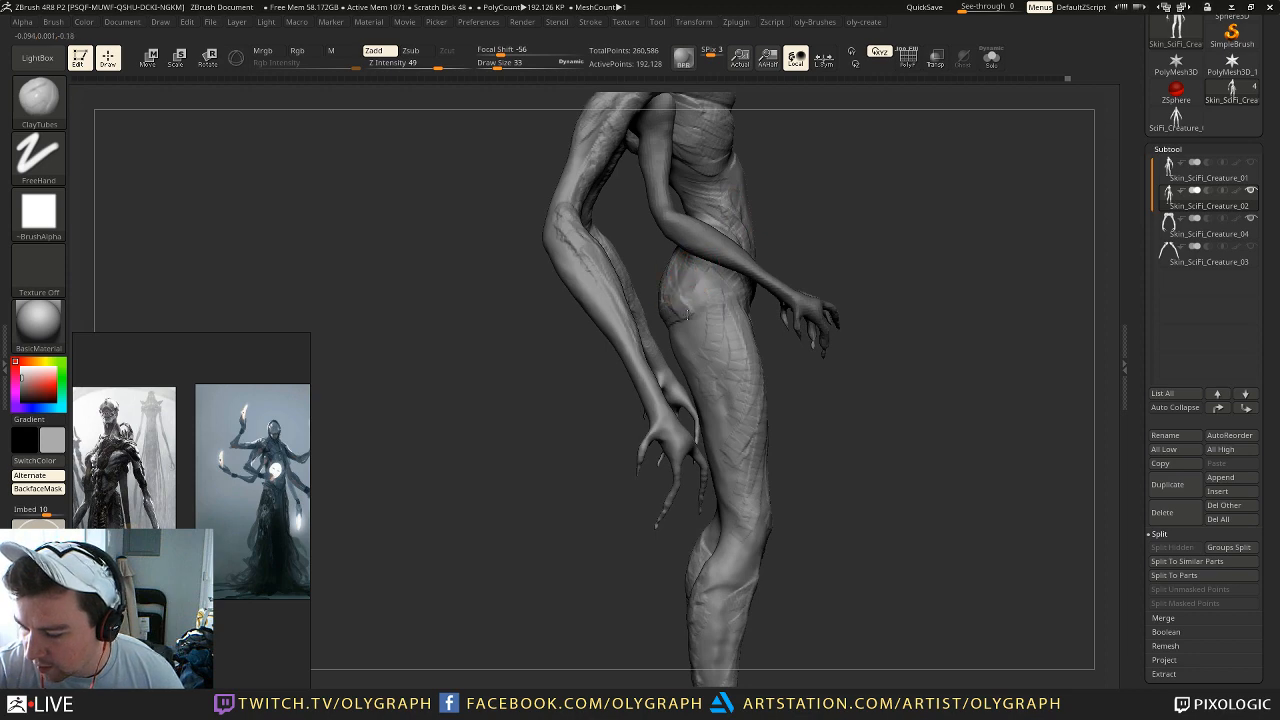
pyautogui.moveTo(572, 446); pyautogui.dragTo(690, 425)
pyautogui.press('s')
pyautogui.moveTo(655, 314); pyautogui.dragTo(696, 312)
# Step: Undo the smoothing stroke on the rear thigh and build up the hamstrings down to the backs of the knees with ClayTubes
pyautogui.moveTo(557, 422); pyautogui.dragTo(563, 434)
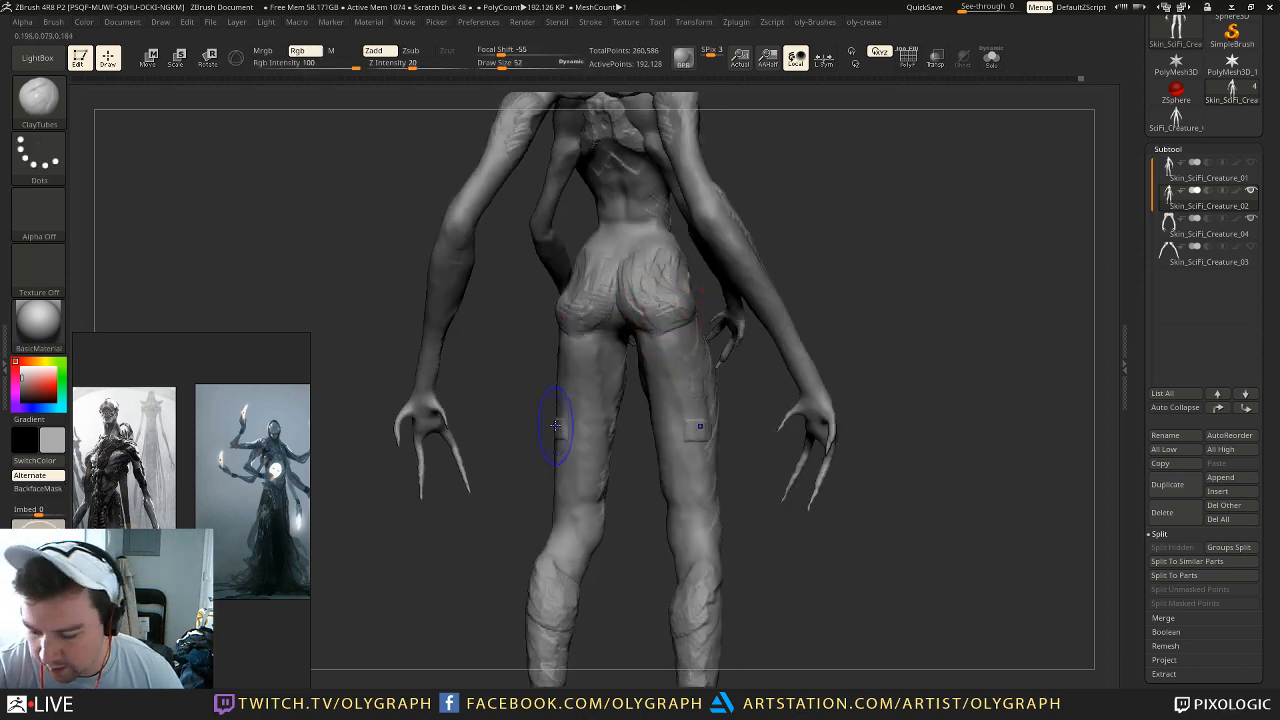
pyautogui.hotkey('ctrl', 'z')
pyautogui.press('s')
pyautogui.moveTo(604, 355); pyautogui.dragTo(611, 420)
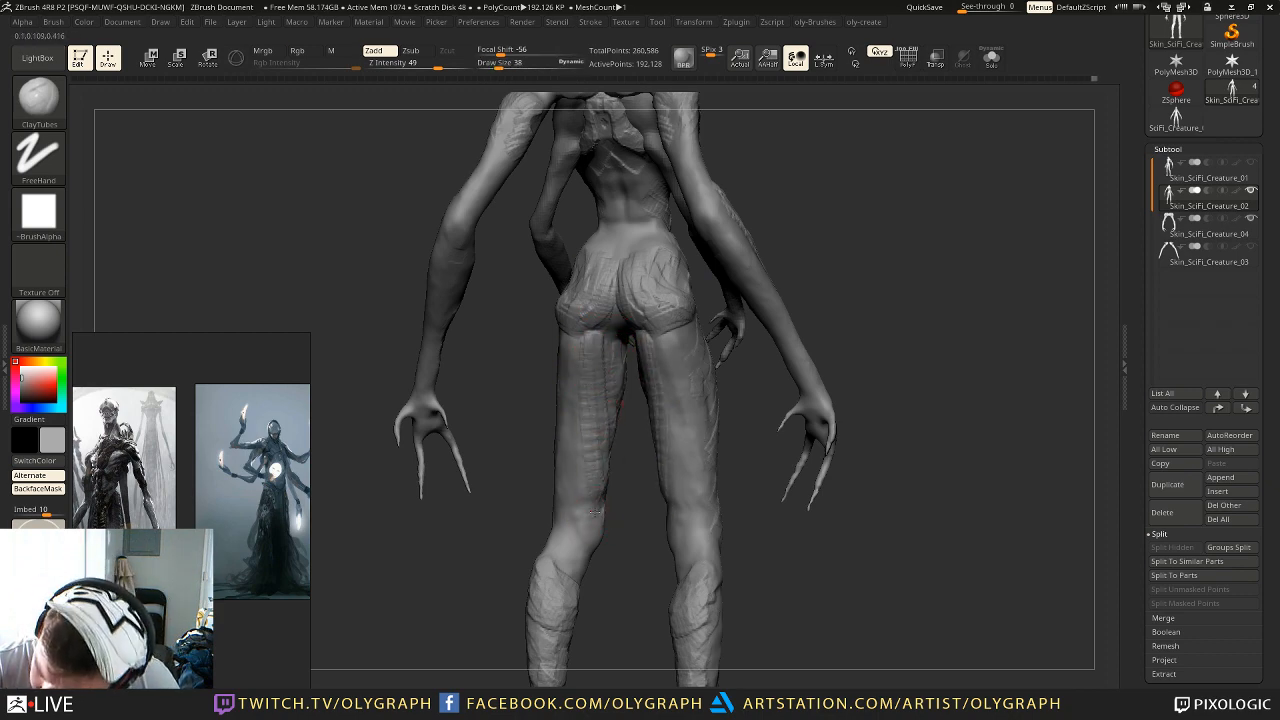
pyautogui.moveTo(587, 516); pyautogui.dragTo(532, 490, button='right')
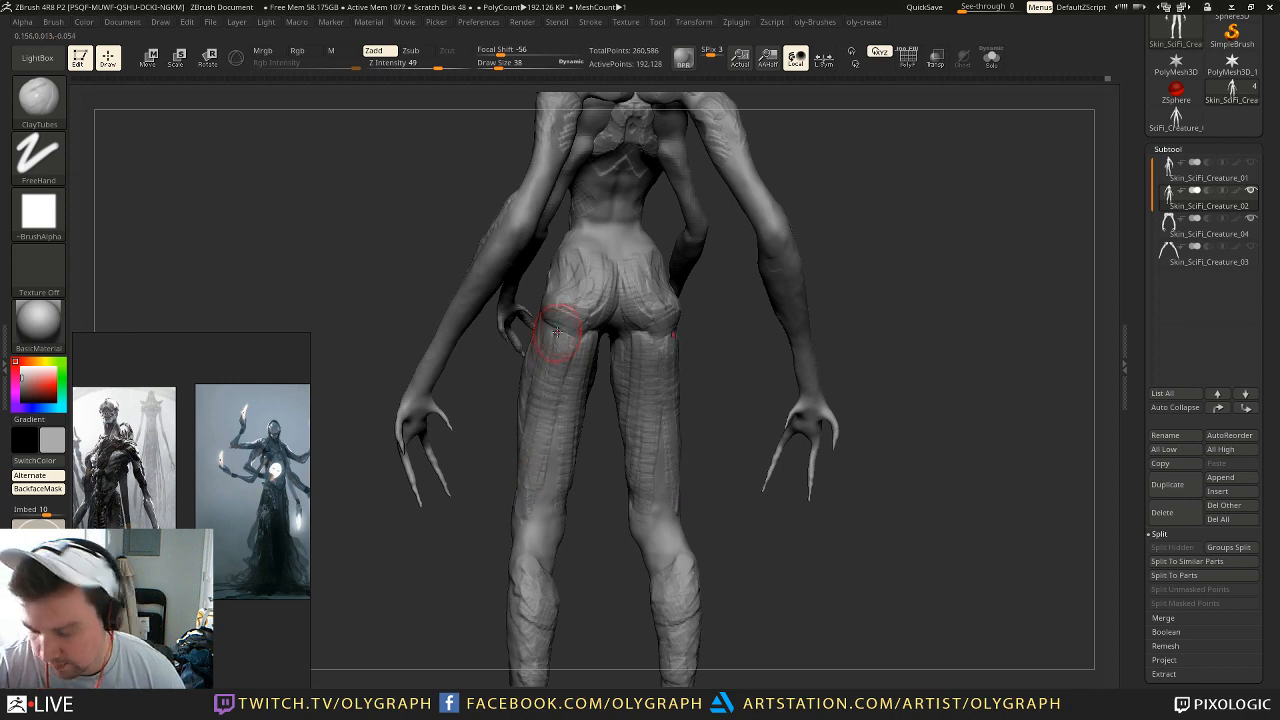
pyautogui.moveTo(559, 493)
pyautogui.mouseDown(button='right')
pyautogui.moveTo(570, 534)
pyautogui.moveTo(557, 429)
pyautogui.moveTo(562, 514)
pyautogui.mouseUp(button='right')
pyautogui.press('s')
pyautogui.moveTo(563, 515); pyautogui.dragTo(556, 515)
pyautogui.moveTo(546, 508)
pyautogui.mouseDown()
pyautogui.moveTo(534, 550)
pyautogui.moveTo(551, 540)
pyautogui.mouseUp()
# Step: Carve muscle creases into the backs of the thighs and knees with DamStandard at draw sizes 24 and 15
pyautogui.press('b')
pyautogui.press('d')
pyautogui.press('s')
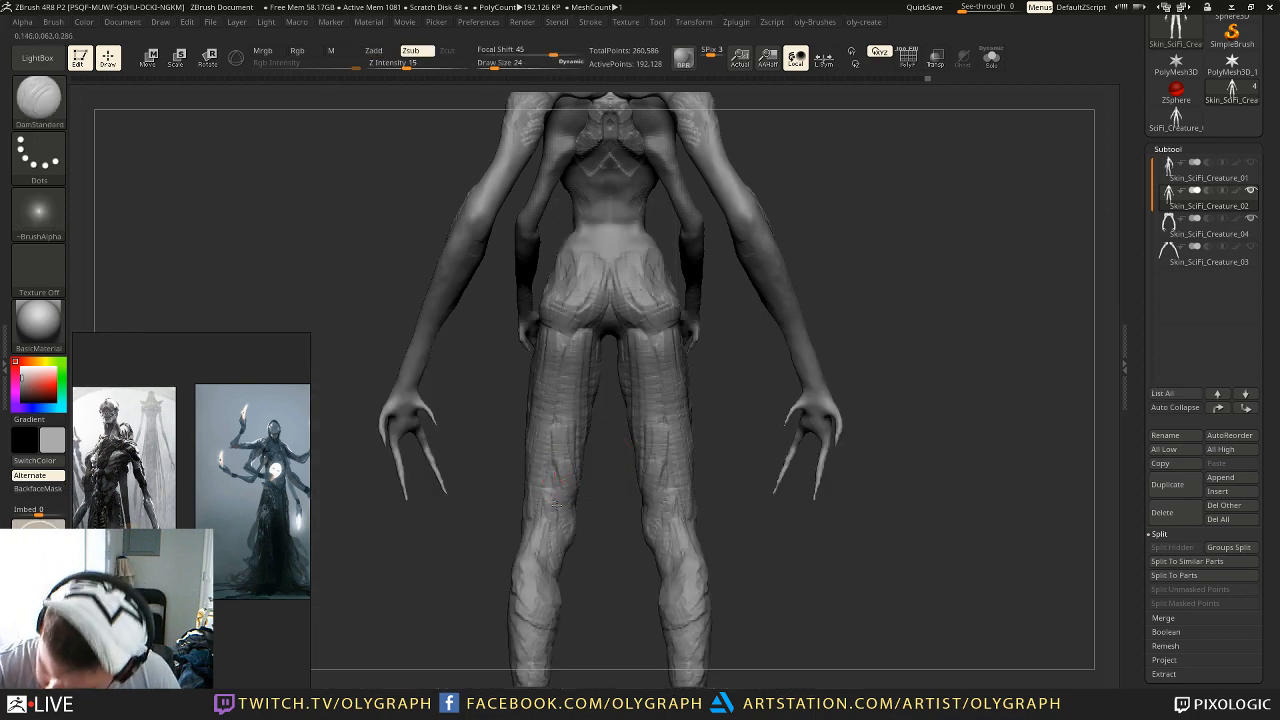
pyautogui.moveTo(561, 563); pyautogui.dragTo(560, 568)
pyautogui.press('s')
pyautogui.moveTo(554, 510); pyautogui.dragTo(550, 510)
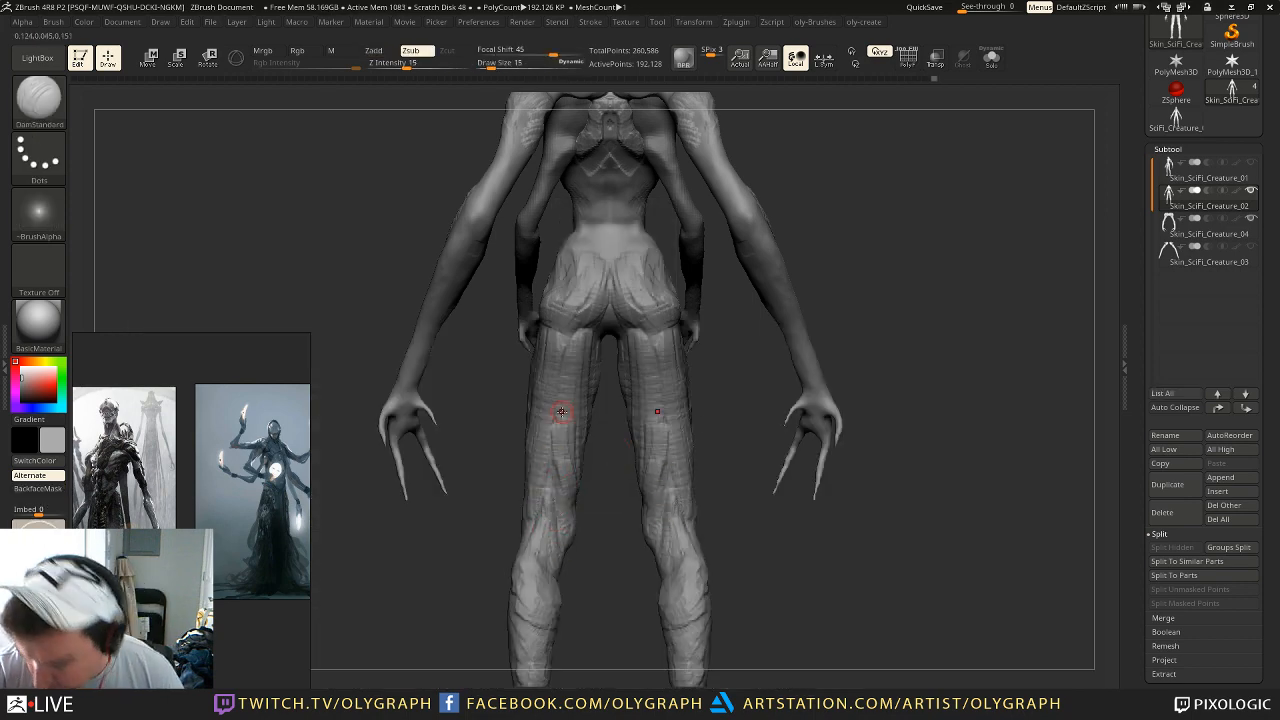
# Step: Sculpt muscle forms onto the lower back above the hips with ClayTubes at draw size 31
pyautogui.keyDown('alt'); pyautogui.moveTo(705, 460); pyautogui.dragTo(680, 361); pyautogui.keyUp('alt')
pyautogui.press('s')
pyautogui.moveTo(609, 464)
pyautogui.mouseDown()
pyautogui.moveTo(704, 398)
pyautogui.moveTo(706, 294)
pyautogui.moveTo(740, 255)
pyautogui.moveTo(733, 267)
pyautogui.mouseUp()
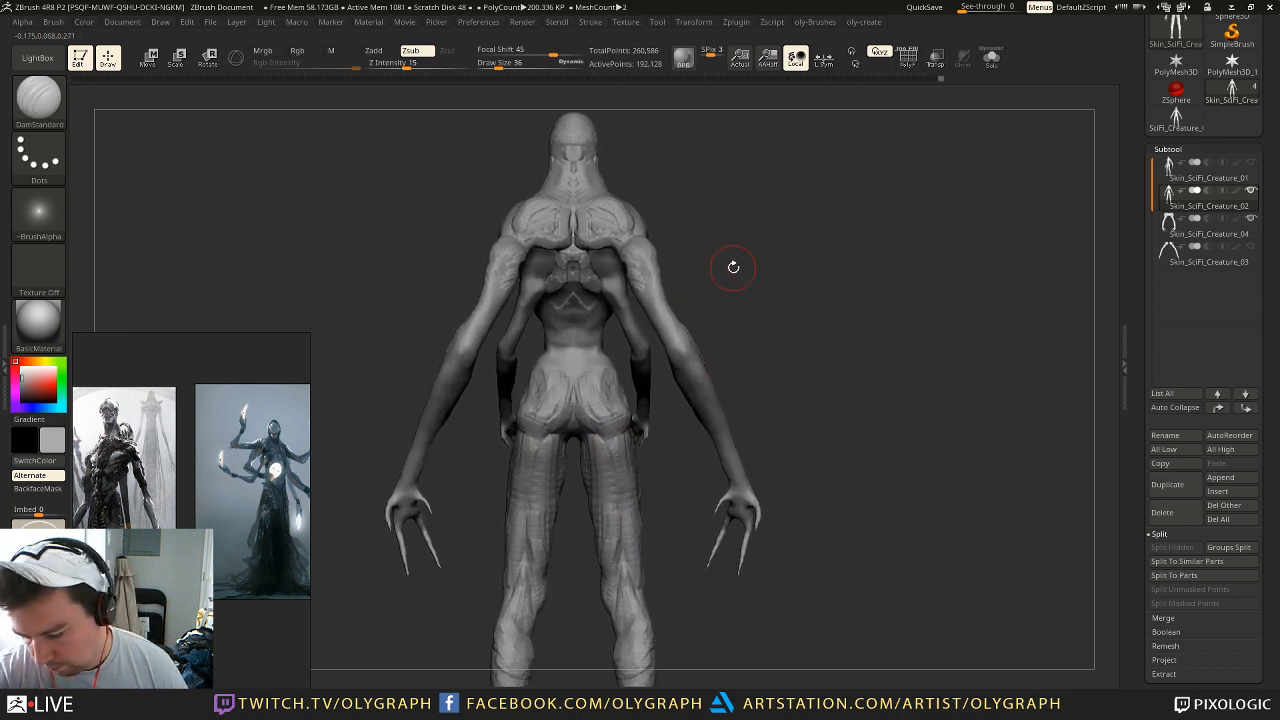
pyautogui.press('b')
pyautogui.press('c')
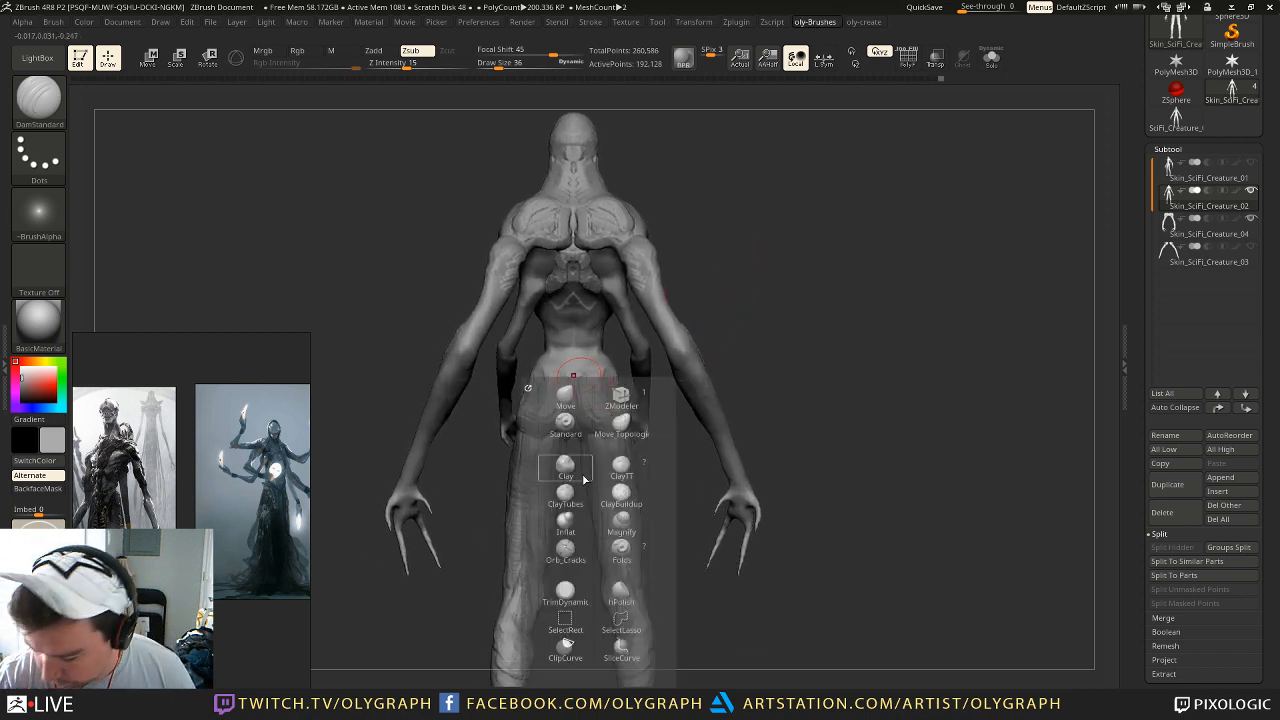
pyautogui.press('t')
pyautogui.press('s')
pyautogui.click(583, 333)
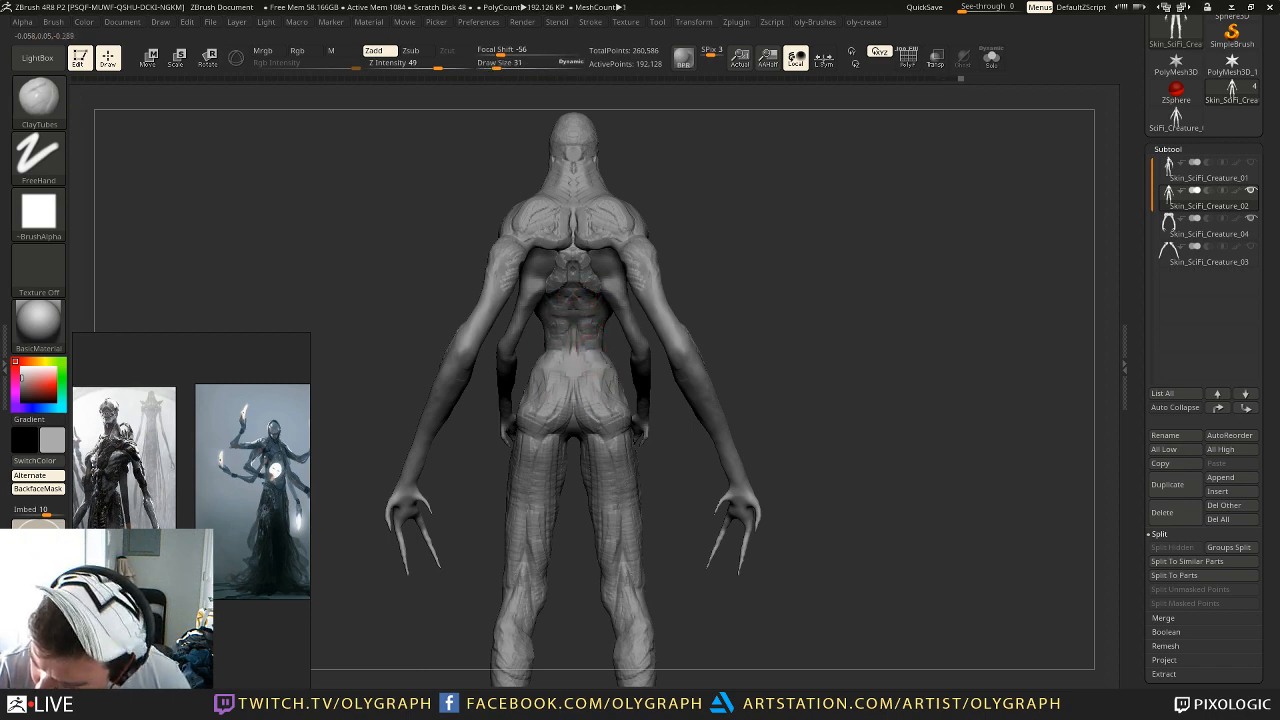
# Step: Adjust the shape of the legs around the knees from the front with the Move brush
pyautogui.moveTo(390, 424); pyautogui.dragTo(505, 368)
pyautogui.moveTo(728, 239)
pyautogui.keyDown('alt'); pyautogui.mouseDown()
pyautogui.moveTo(695, 207)
pyautogui.moveTo(706, 243)
pyautogui.moveTo(709, 214)
pyautogui.moveTo(706, 237)
pyautogui.moveTo(686, 240)
pyautogui.moveTo(770, 233)
pyautogui.moveTo(711, 239)
pyautogui.moveTo(719, 176)
pyautogui.mouseUp(); pyautogui.keyUp('alt')
pyautogui.press('b')
pyautogui.click(709, 335)
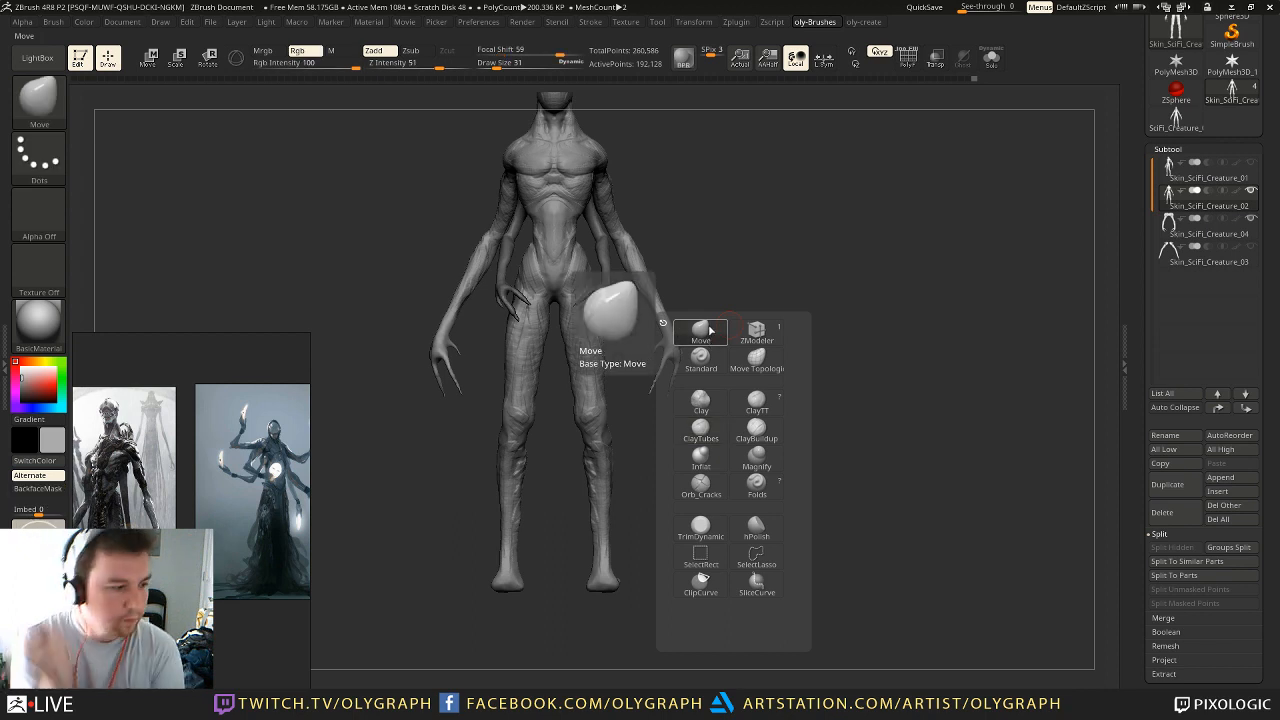
pyautogui.press('s')
pyautogui.moveTo(594, 470)
pyautogui.mouseDown()
pyautogui.moveTo(627, 470)
pyautogui.moveTo(588, 462)
pyautogui.mouseUp()
pyautogui.press('s')
pyautogui.keyDown('alt'); pyautogui.moveTo(692, 441); pyautogui.dragTo(724, 467); pyautogui.keyUp('alt')
# Step: Save the tool as a new version named SciFi_Creature_02.ZTL in the Zbrush project folder
pyautogui.hotkey('ctrl', 's')
pyautogui.click(554, 93)
pyautogui.doubleClick(476, 624)
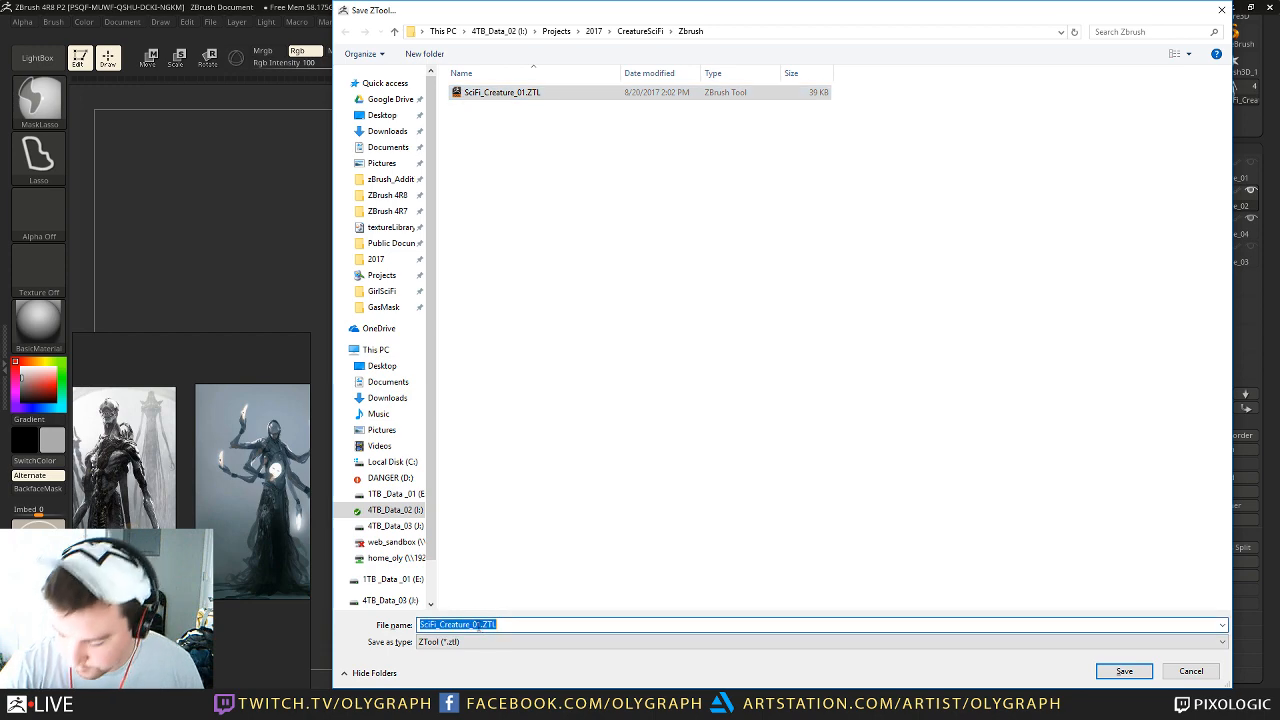
pyautogui.click(478, 624)
pyautogui.write('2')
pyautogui.press('Return')
# Step: Build up the sternum and rib area of the chest with the ClayTT brush at draw size 38
pyautogui.moveTo(711, 263)
pyautogui.mouseDown()
pyautogui.moveTo(745, 288)
pyautogui.moveTo(767, 345)
pyautogui.mouseUp()
pyautogui.moveTo(460, 297)
pyautogui.mouseDown()
pyautogui.moveTo(480, 306)
pyautogui.moveTo(420, 283)
pyautogui.moveTo(436, 325)
pyautogui.moveTo(386, 448)
pyautogui.moveTo(457, 544)
pyautogui.moveTo(470, 385)
pyautogui.moveTo(520, 360)
pyautogui.moveTo(530, 338)
pyautogui.mouseUp()
pyautogui.press('b')
pyautogui.click(555, 442)
pyautogui.press('s')
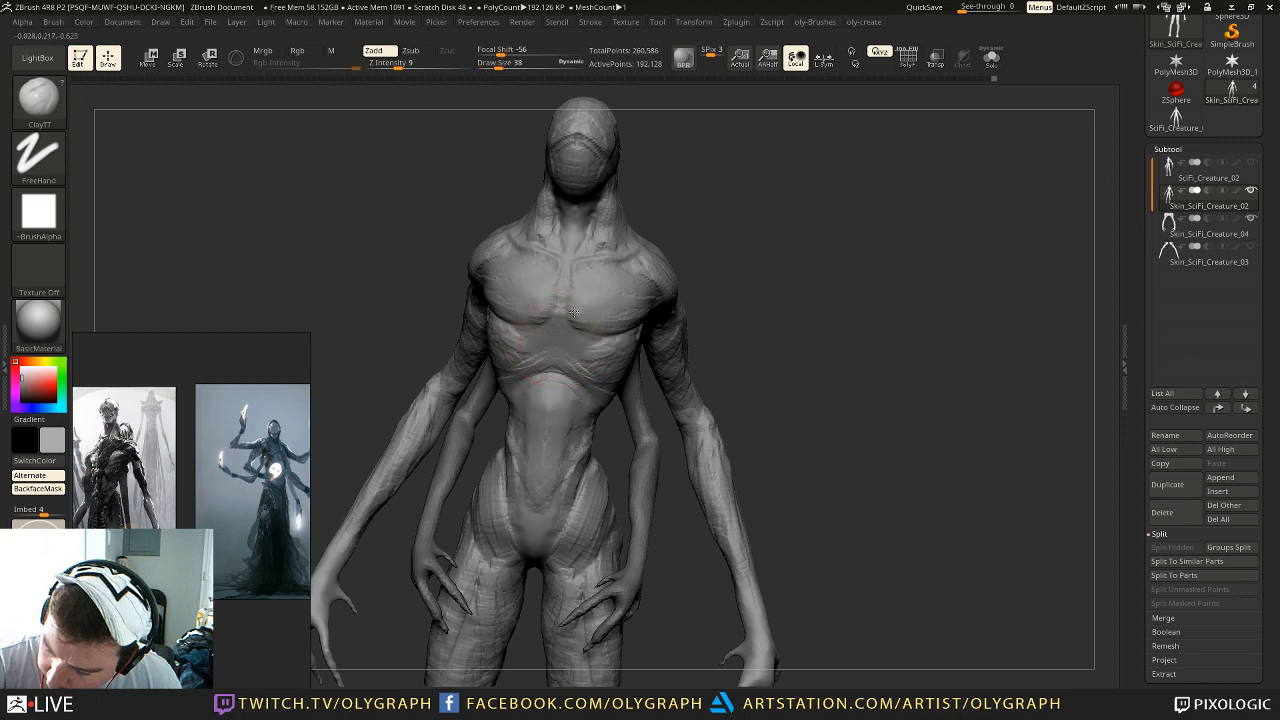
pyautogui.moveTo(737, 210); pyautogui.dragTo(650, 235)
pyautogui.press('s')
pyautogui.moveTo(566, 332); pyautogui.dragTo(565, 333)
# Step: Reshape the chest profile in a side view with the Move brush at draw size 257
pyautogui.press('1')
pyautogui.click(542, 342)
pyautogui.press('s')
pyautogui.press('s')
pyautogui.moveTo(462, 296)
pyautogui.mouseDown()
pyautogui.moveTo(644, 284)
pyautogui.moveTo(613, 350)
pyautogui.mouseUp()
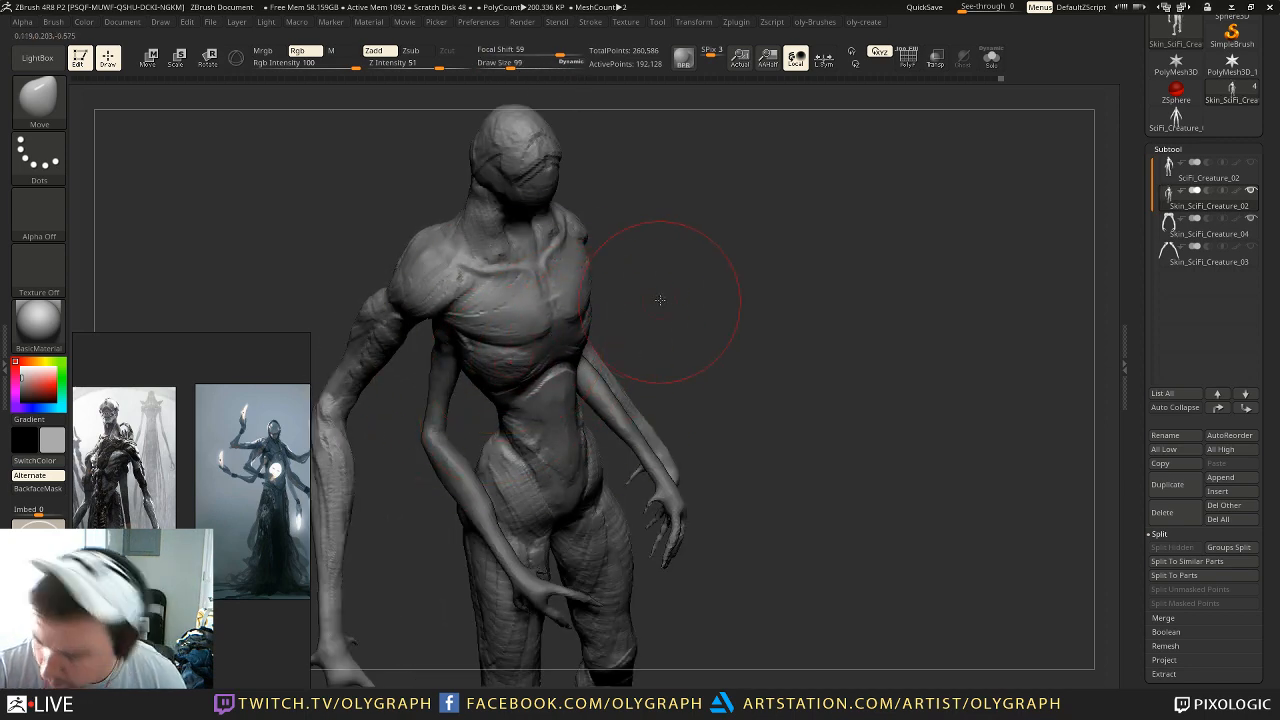
pyautogui.keyDown('alt'); pyautogui.moveTo(656, 302); pyautogui.dragTo(617, 228); pyautogui.keyUp('alt')
pyautogui.keyDown('alt'); pyautogui.moveTo(664, 275); pyautogui.dragTo(654, 192); pyautogui.keyUp('alt')
pyautogui.moveTo(668, 232); pyautogui.dragTo(597, 240)
pyautogui.click(516, 288)
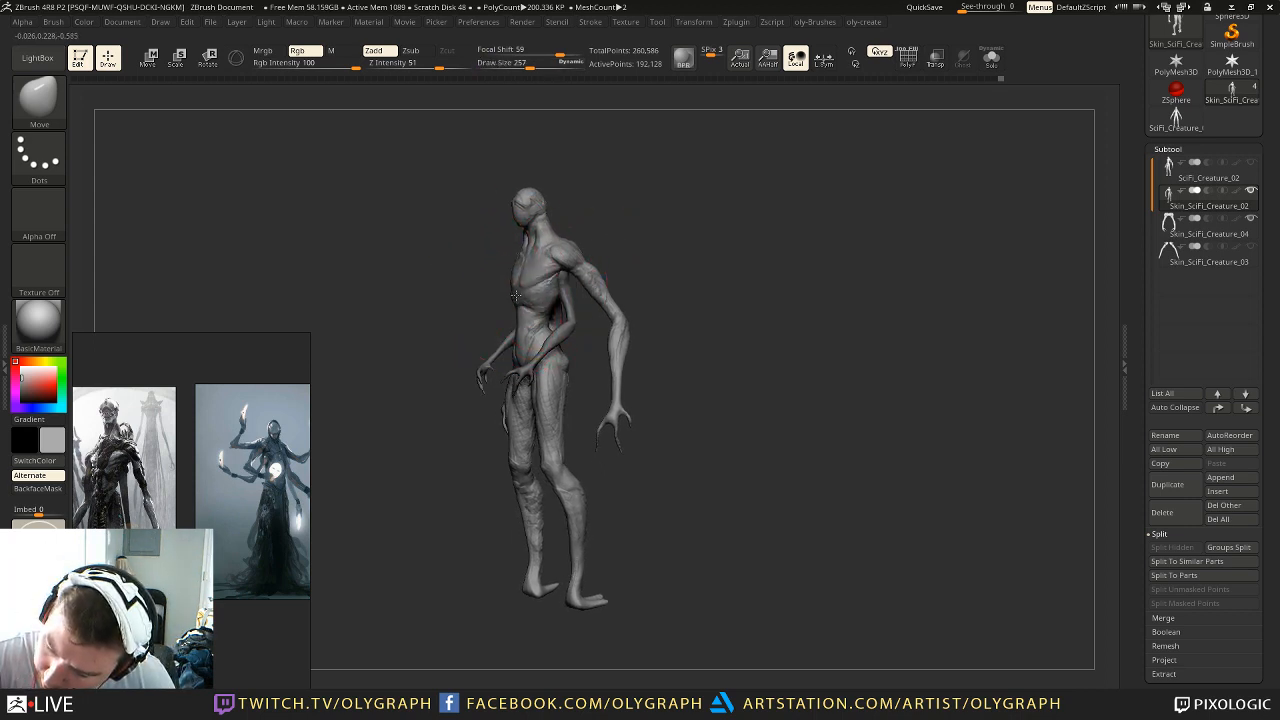
pyautogui.moveTo(518, 268); pyautogui.dragTo(524, 252)
# Step: Refine the front contour of the upper chest and ribcage with a smaller Move brush, starting at draw size 140
pyautogui.press('s')
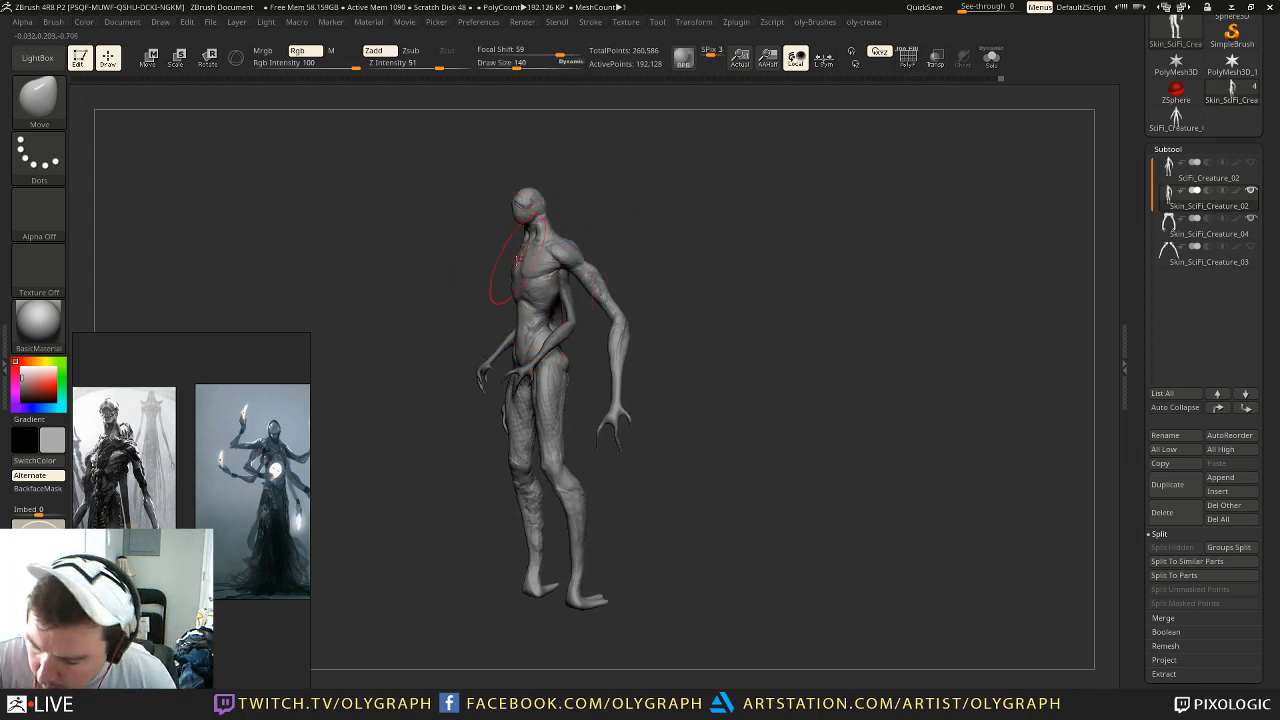
pyautogui.click(520, 257)
pyautogui.press('s')
pyautogui.click(515, 275)
pyautogui.moveTo(443, 337)
pyautogui.mouseDown()
pyautogui.moveTo(550, 339)
pyautogui.moveTo(470, 336)
pyautogui.mouseUp()
pyautogui.press('s')
pyautogui.click(513, 302)
pyautogui.press('s')
pyautogui.click(509, 303)
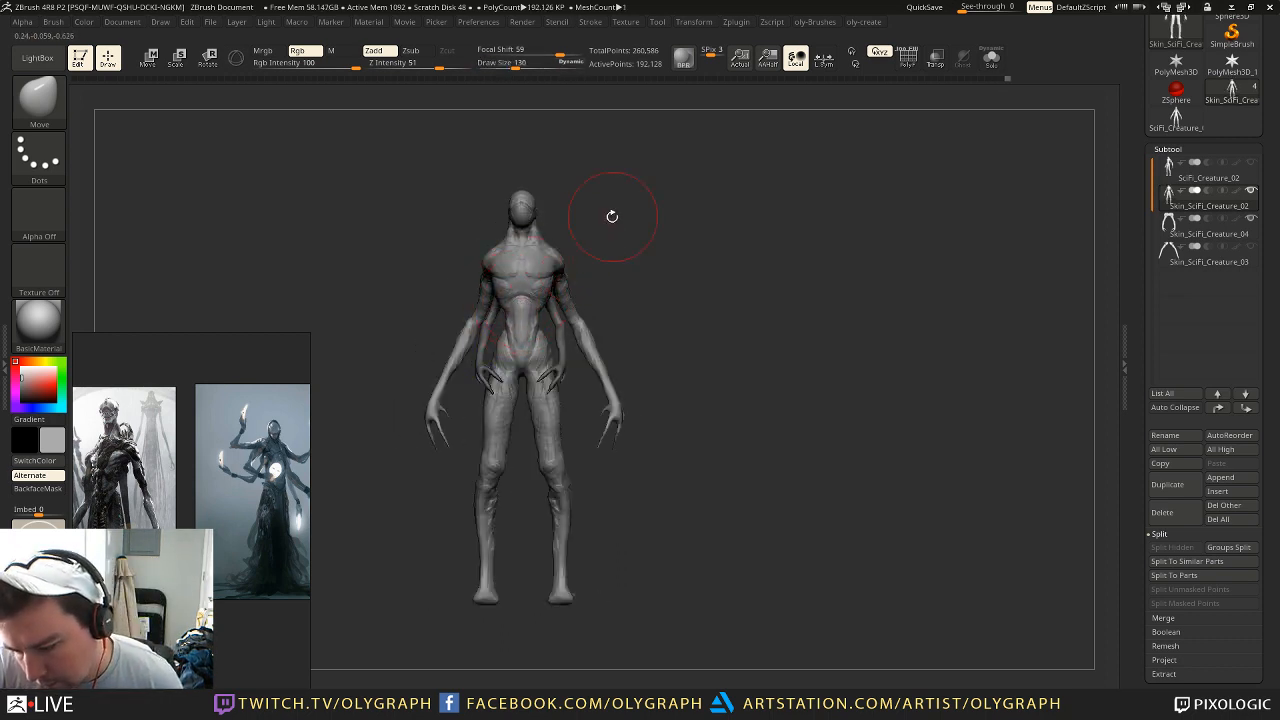
# Step: Adjust the waist and belly silhouette with the Move brush from the front and side, using draw sizes 91 and 150
pyautogui.moveTo(665, 230)
pyautogui.mouseDown()
pyautogui.moveTo(611, 228)
pyautogui.moveTo(691, 231)
pyautogui.moveTo(663, 231)
pyautogui.mouseUp()
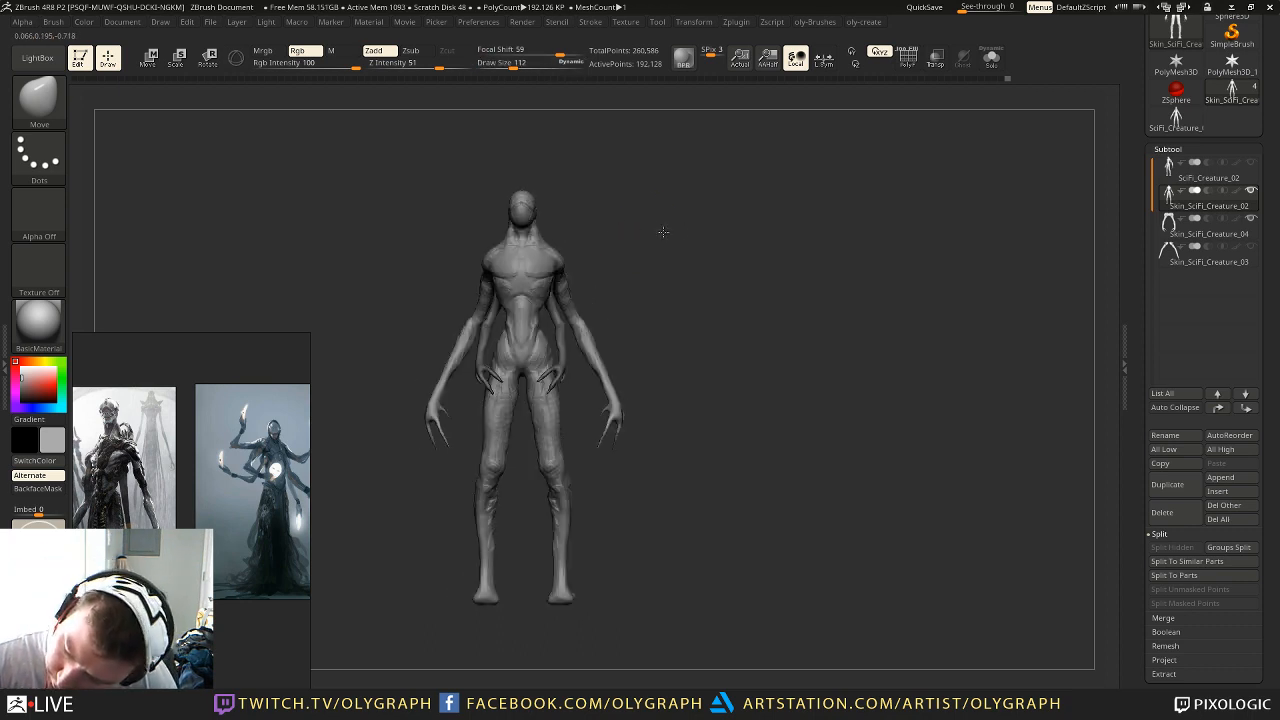
pyautogui.press('s')
pyautogui.click(509, 324)
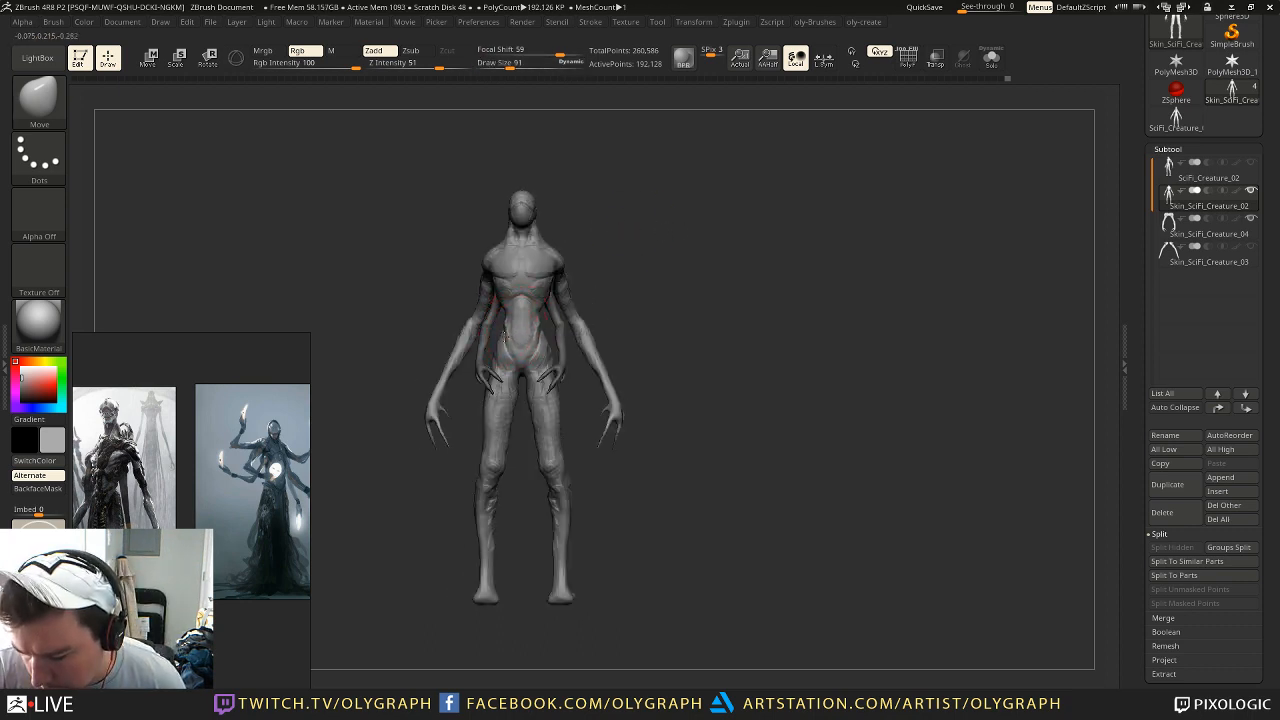
pyautogui.moveTo(668, 238)
pyautogui.mouseDown()
pyautogui.moveTo(620, 241)
pyautogui.moveTo(728, 249)
pyautogui.mouseUp()
pyautogui.keyDown('alt'); pyautogui.moveTo(623, 243); pyautogui.dragTo(606, 275); pyautogui.keyUp('alt')
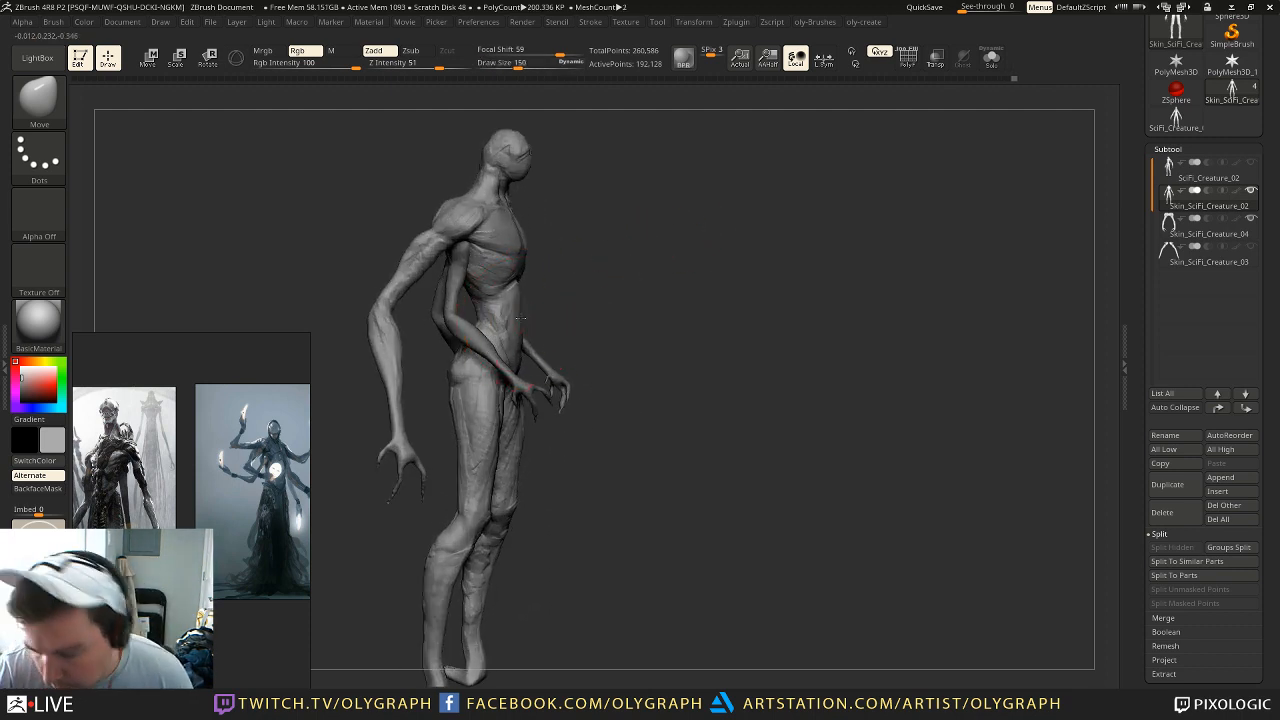
pyautogui.click(523, 317)
pyautogui.moveTo(700, 250)
pyautogui.mouseDown()
pyautogui.moveTo(652, 250)
pyautogui.moveTo(652, 222)
pyautogui.moveTo(593, 219)
pyautogui.moveTo(674, 203)
pyautogui.moveTo(603, 317)
pyautogui.mouseUp()
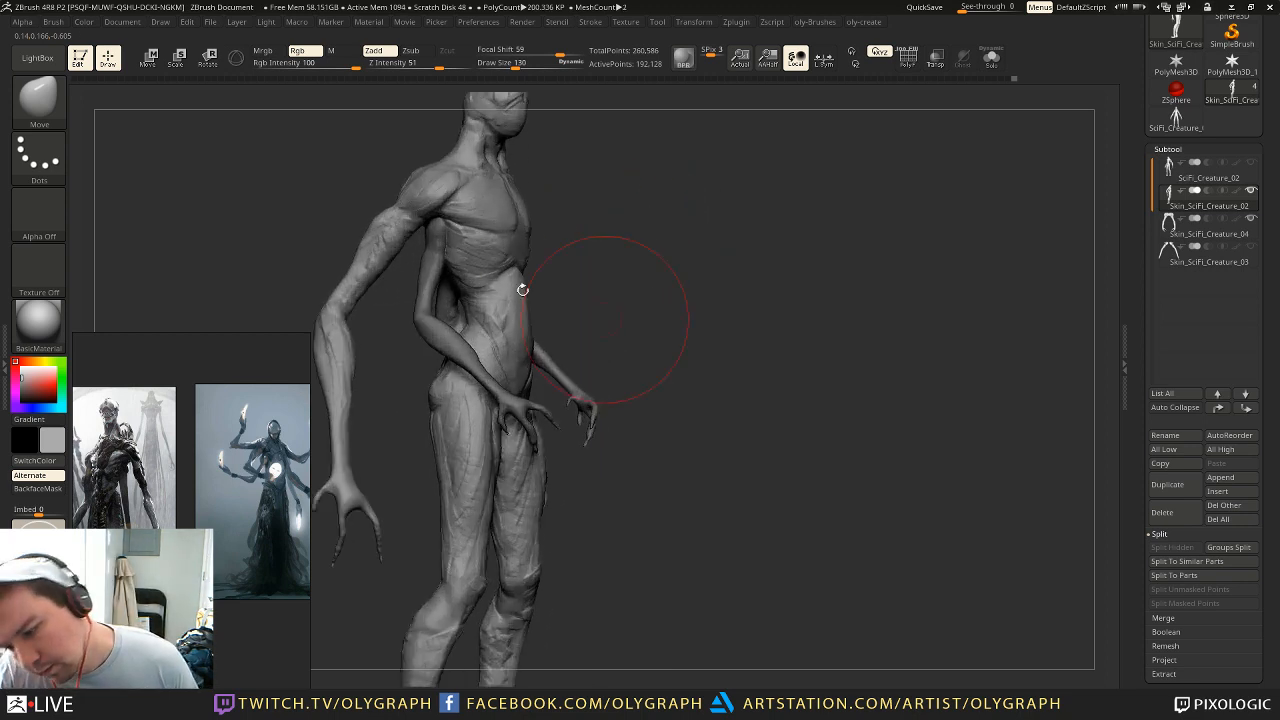
# Step: Add volume along the lower edge of the ribcage with ClayTT at draw sizes 69 and 52
pyautogui.press('1')
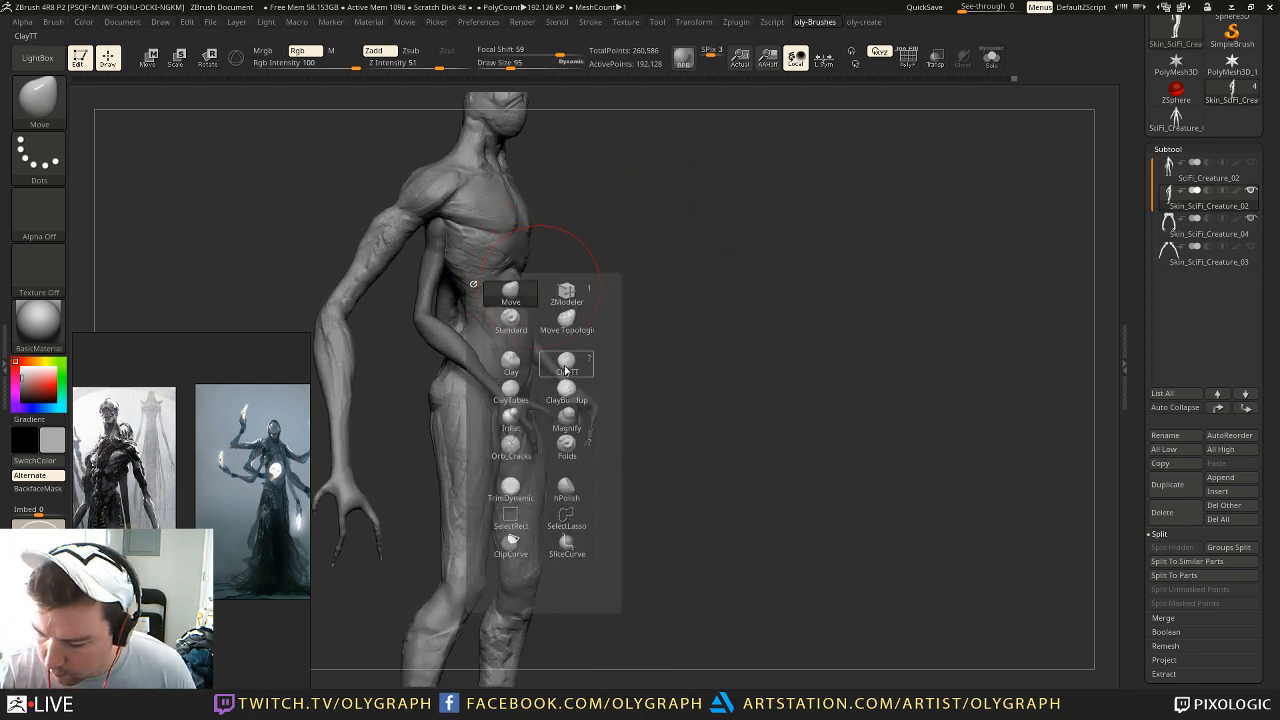
pyautogui.click(563, 369)
pyautogui.press('s')
pyautogui.click(509, 276)
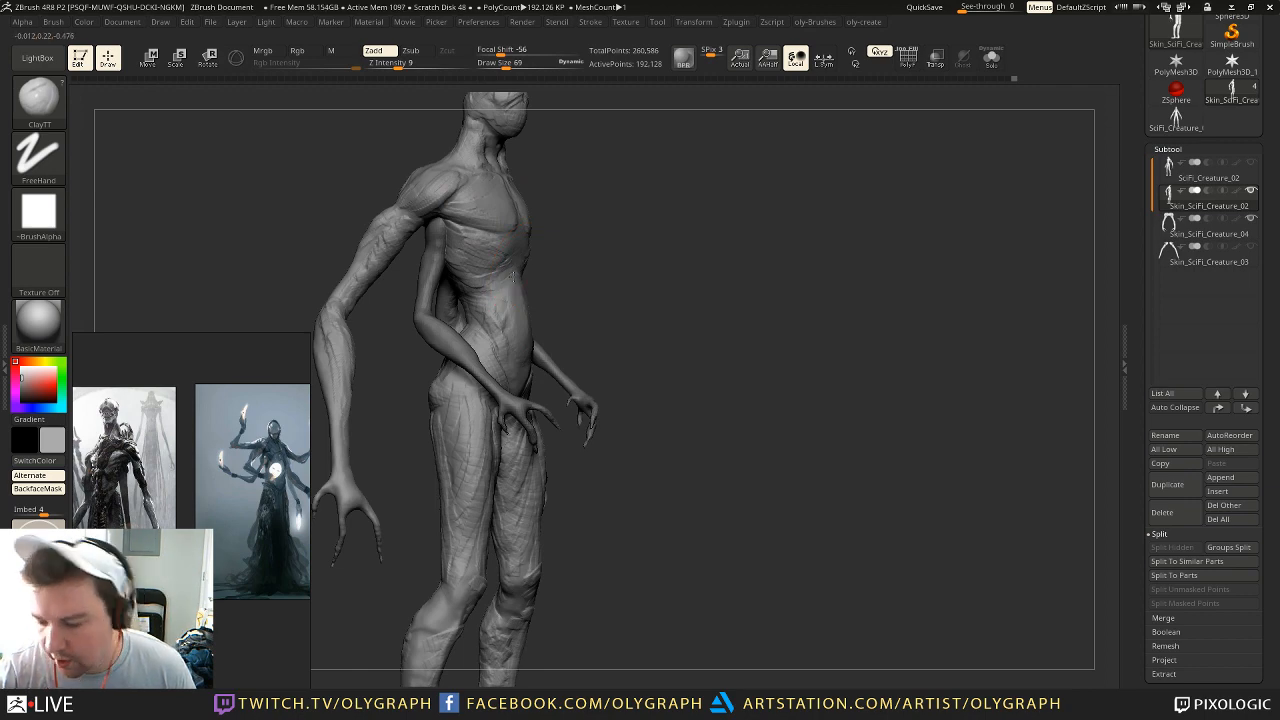
pyautogui.keyDown('shift'); pyautogui.moveTo(616, 234); pyautogui.dragTo(566, 246); pyautogui.keyUp('shift')
pyautogui.press('s')
pyautogui.click(530, 278)
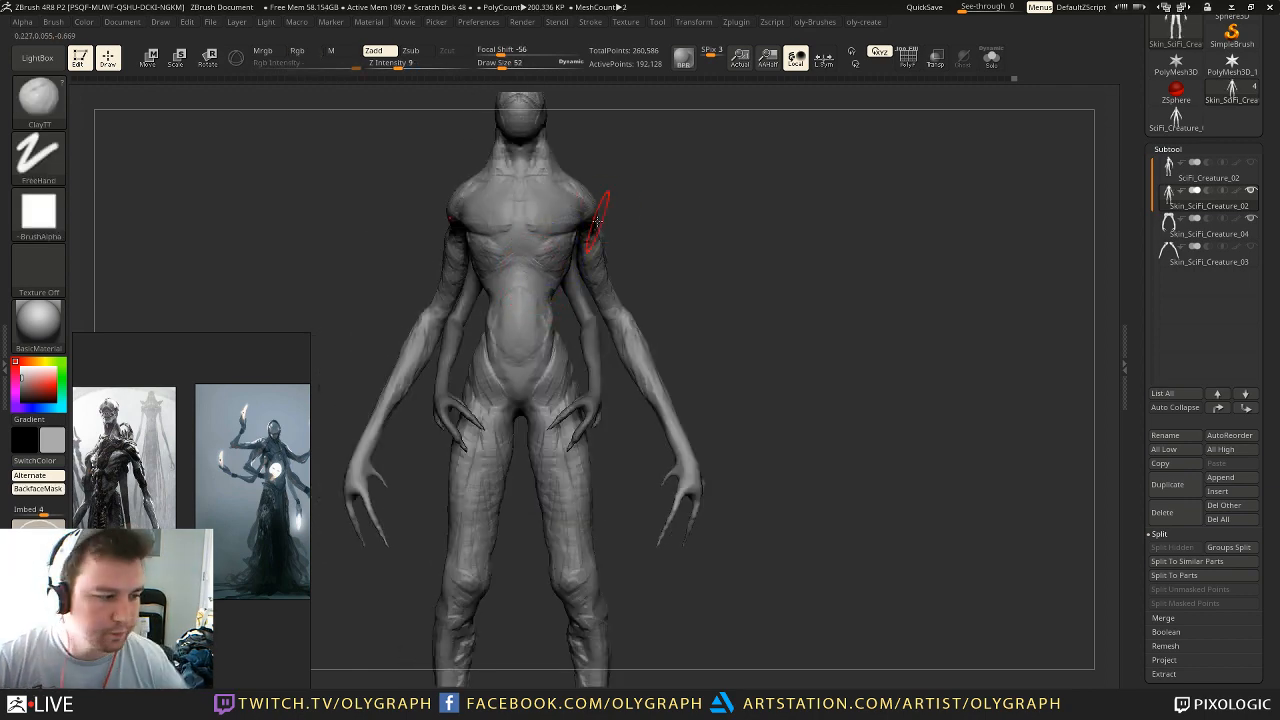
# Step: Refine the side of the chest and the outer upper arm with ClayTT at draw sizes 33 and 21
pyautogui.moveTo(707, 221); pyautogui.dragTo(637, 236)
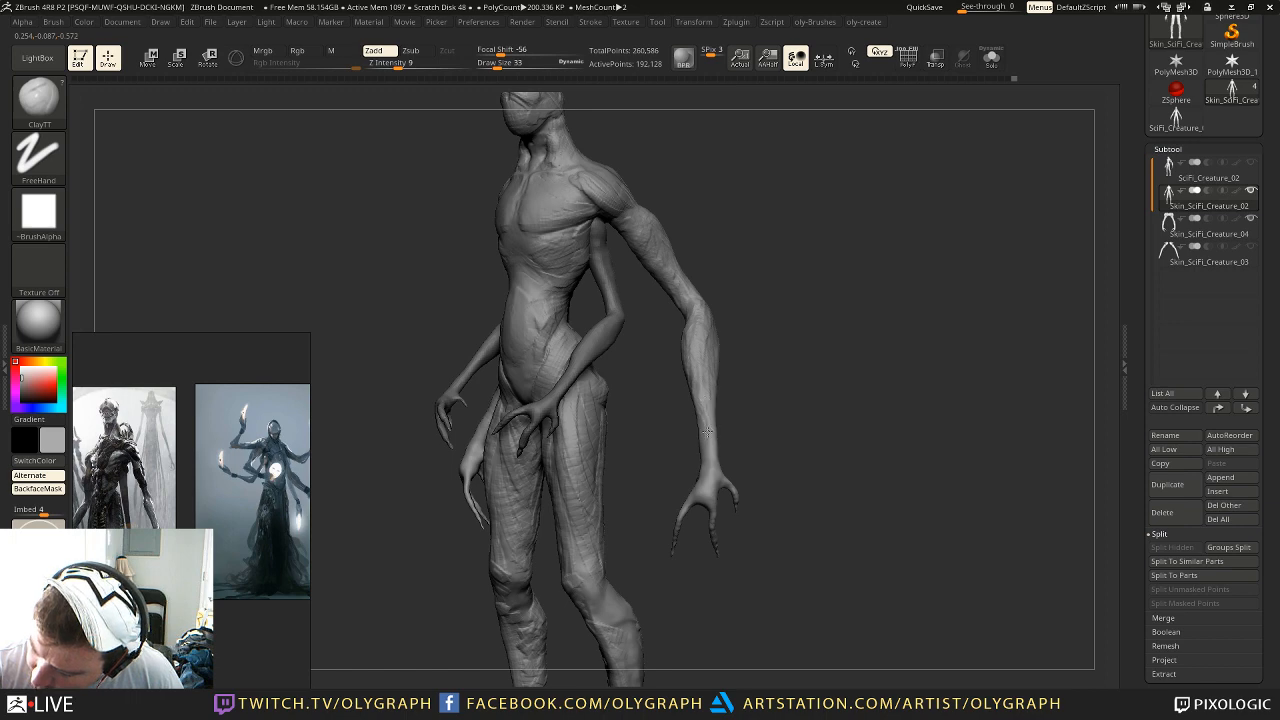
pyautogui.moveTo(710, 189); pyautogui.dragTo(746, 163)
pyautogui.moveTo(666, 266)
pyautogui.mouseDown()
pyautogui.moveTo(702, 237)
pyautogui.moveTo(704, 290)
pyautogui.mouseUp()
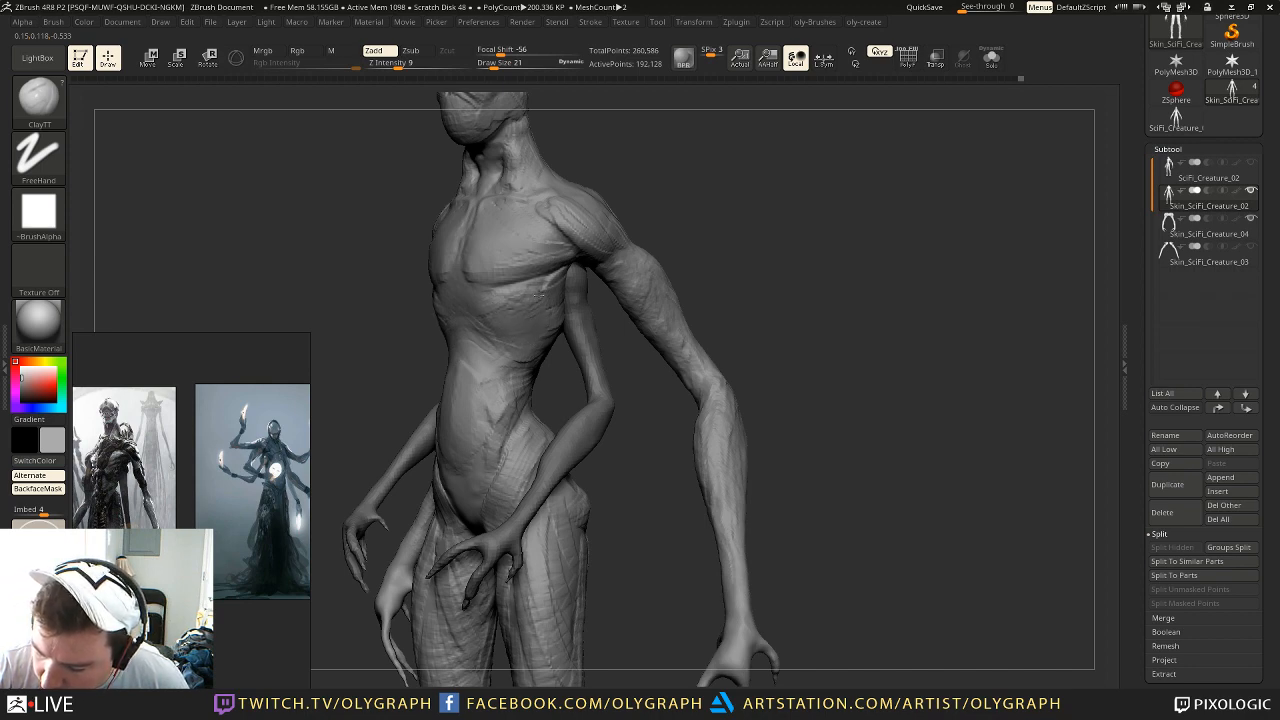
pyautogui.moveTo(690, 228)
pyautogui.mouseDown()
pyautogui.moveTo(657, 209)
pyautogui.moveTo(543, 338)
pyautogui.mouseUp()
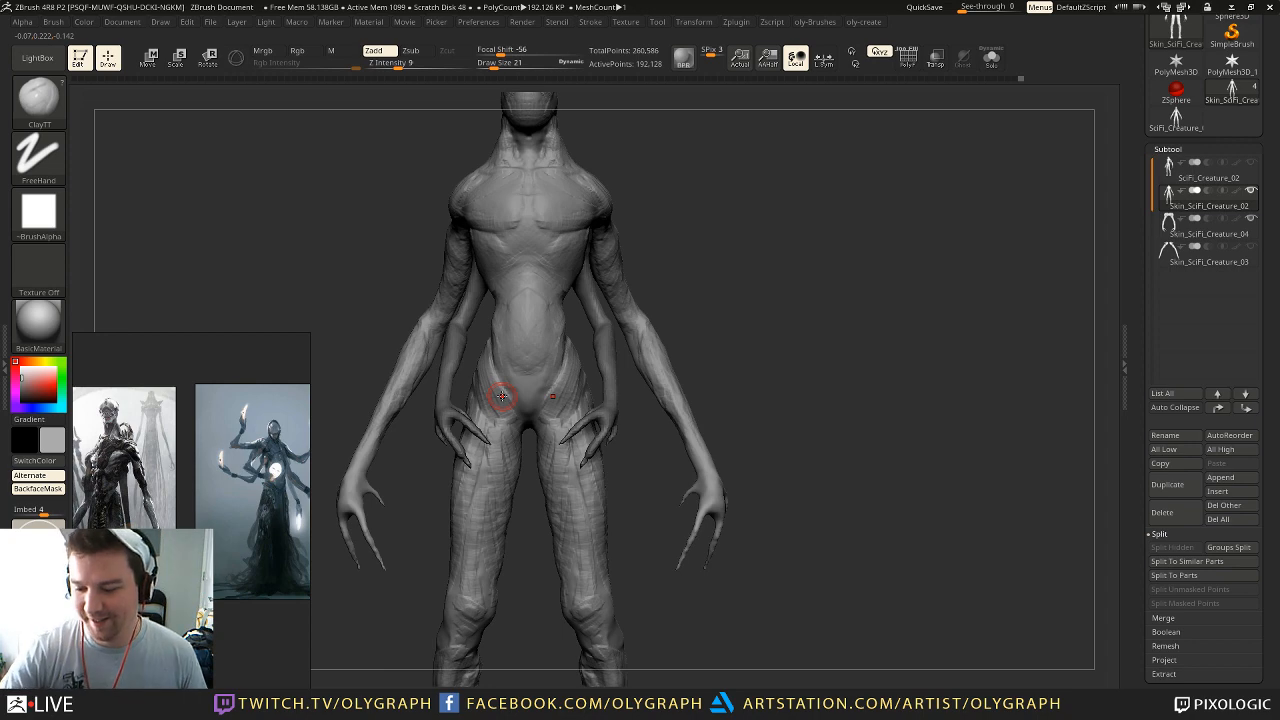
# Step: Add form to the hips, groin and front thighs with ClayTT at draw sizes 27 and 31
pyautogui.press(']')
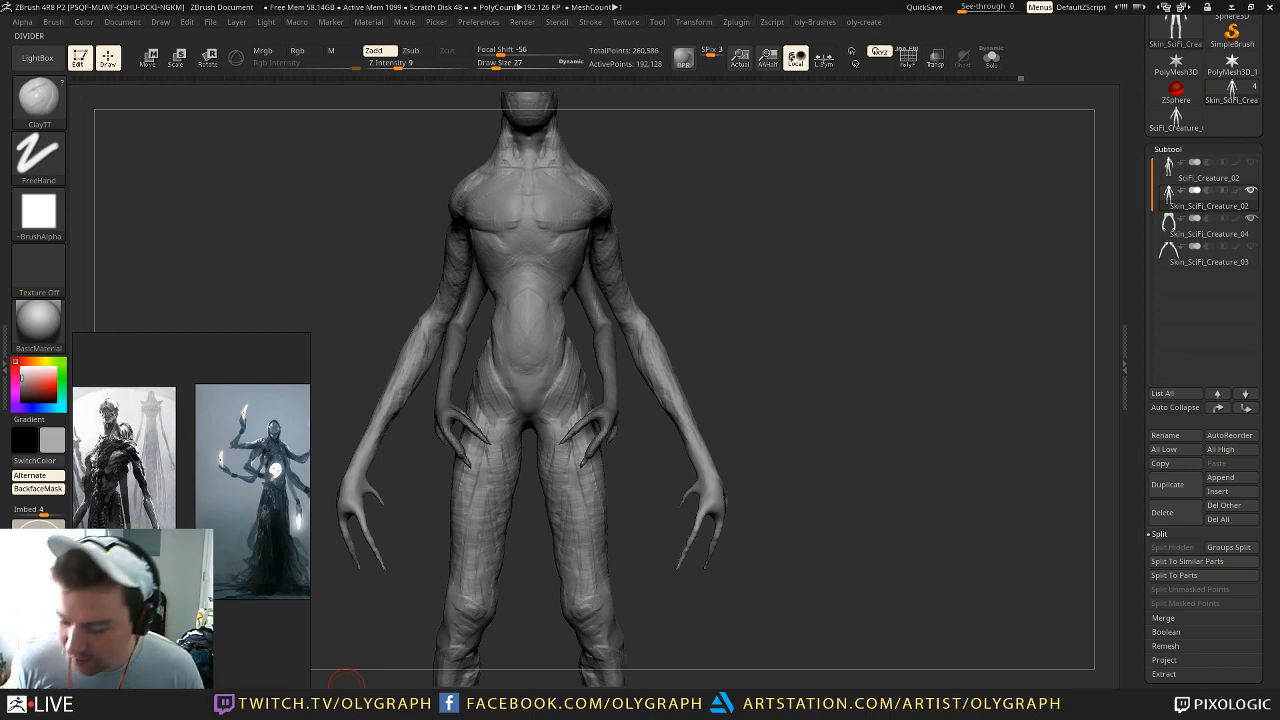
pyautogui.press(']')
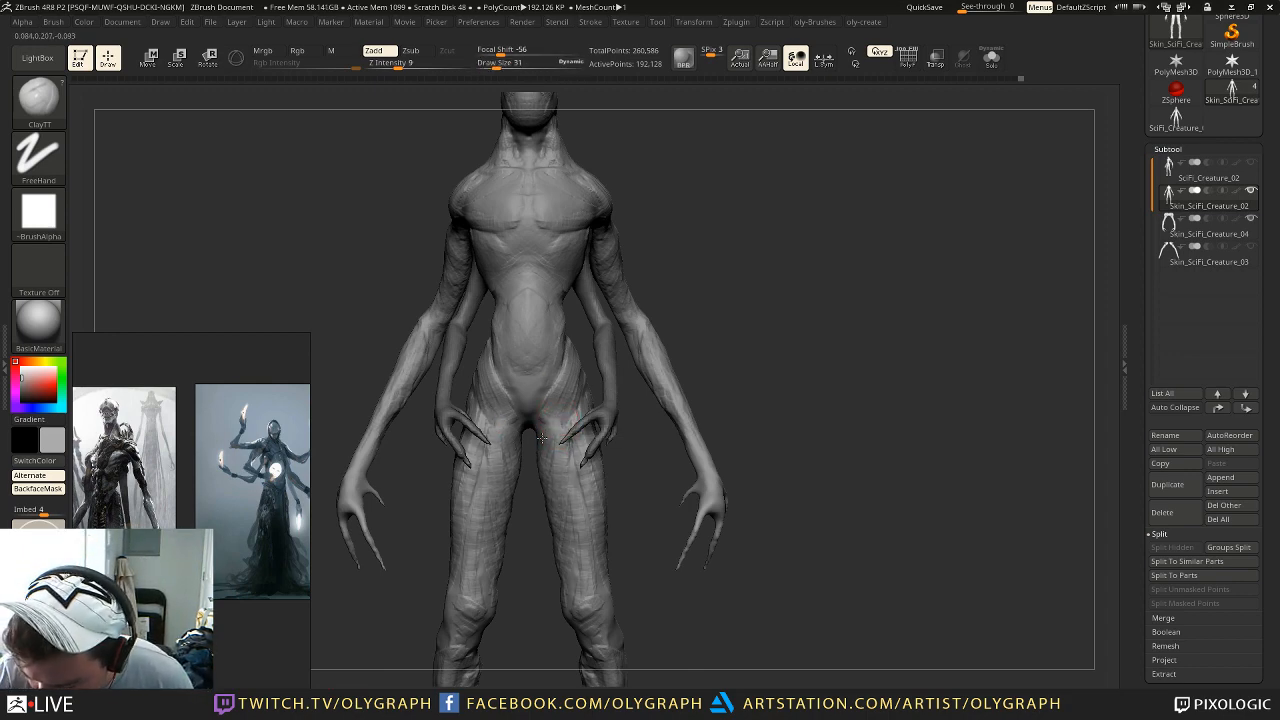
pyautogui.keyDown('alt'); pyautogui.moveTo(534, 562); pyautogui.dragTo(520, 460); pyautogui.keyUp('alt')
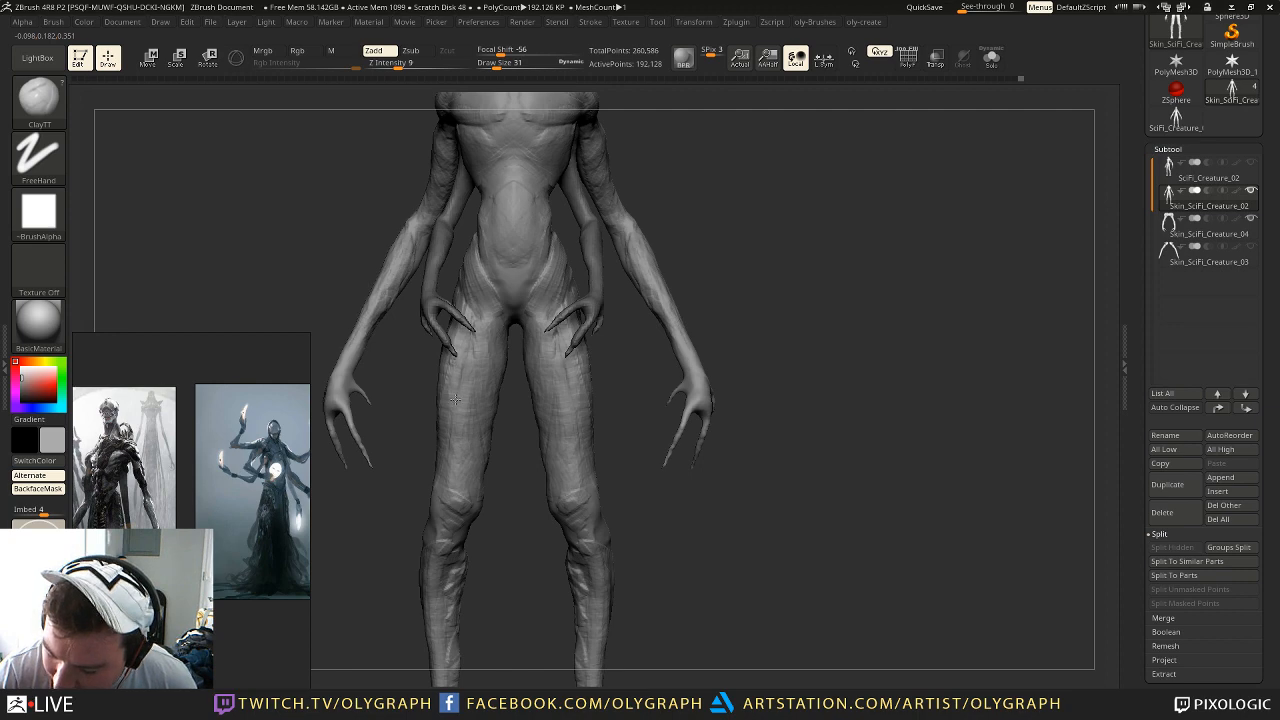
# Step: Build up the muscle forms of the large outer arm around the elbow with ClayTT at draw sizes 24 and 33
pyautogui.press('f')
pyautogui.moveTo(674, 254)
pyautogui.keyDown('alt'); pyautogui.mouseDown()
pyautogui.moveTo(677, 337)
pyautogui.moveTo(630, 248)
pyautogui.moveTo(595, 295)
pyautogui.mouseUp(); pyautogui.keyUp('alt')
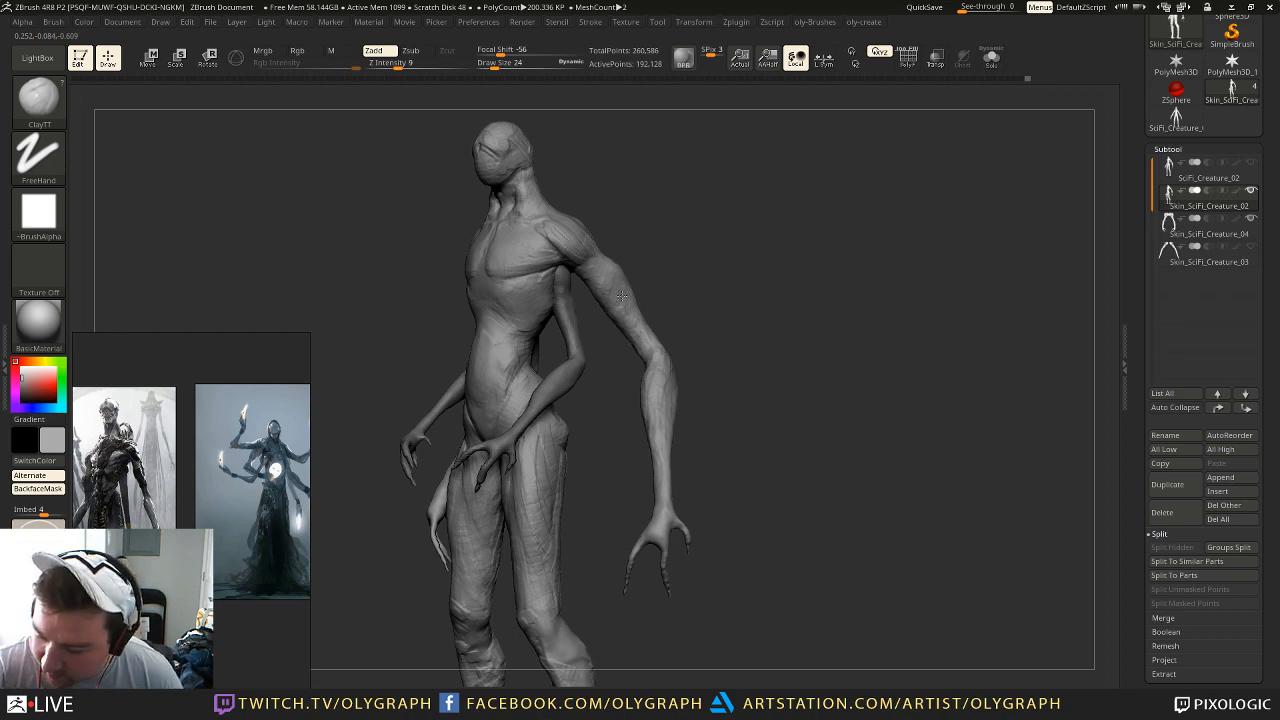
pyautogui.moveTo(651, 322)
pyautogui.mouseDown()
pyautogui.moveTo(588, 336)
pyautogui.moveTo(650, 342)
pyautogui.mouseUp()
pyautogui.keyDown('shift'); pyautogui.moveTo(692, 291); pyautogui.dragTo(726, 280); pyautogui.keyUp('shift')
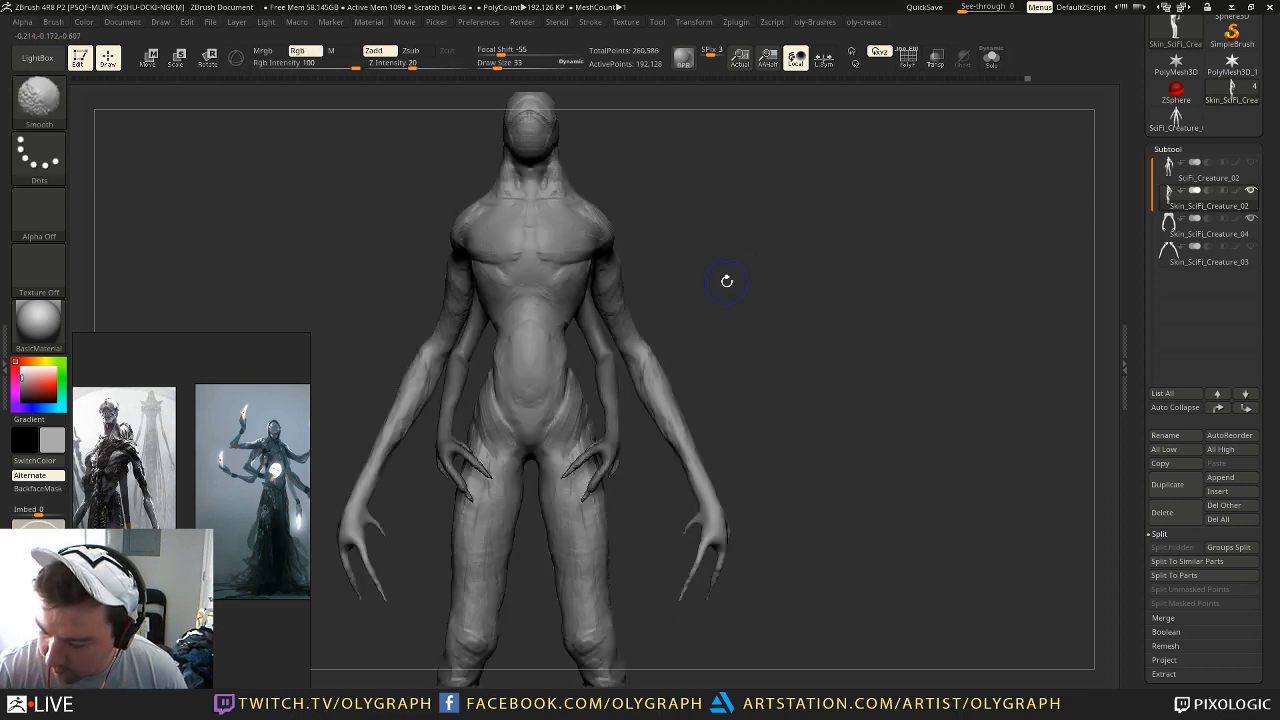
pyautogui.moveTo(671, 438); pyautogui.dragTo(655, 413)
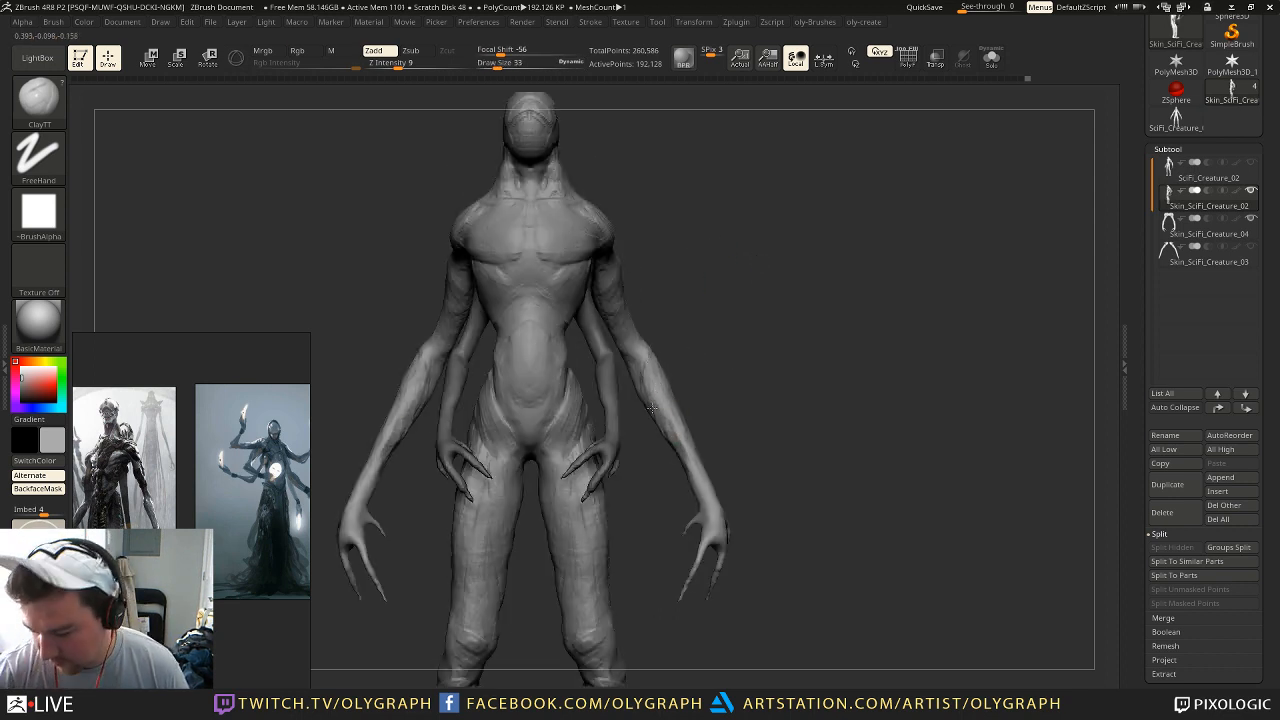
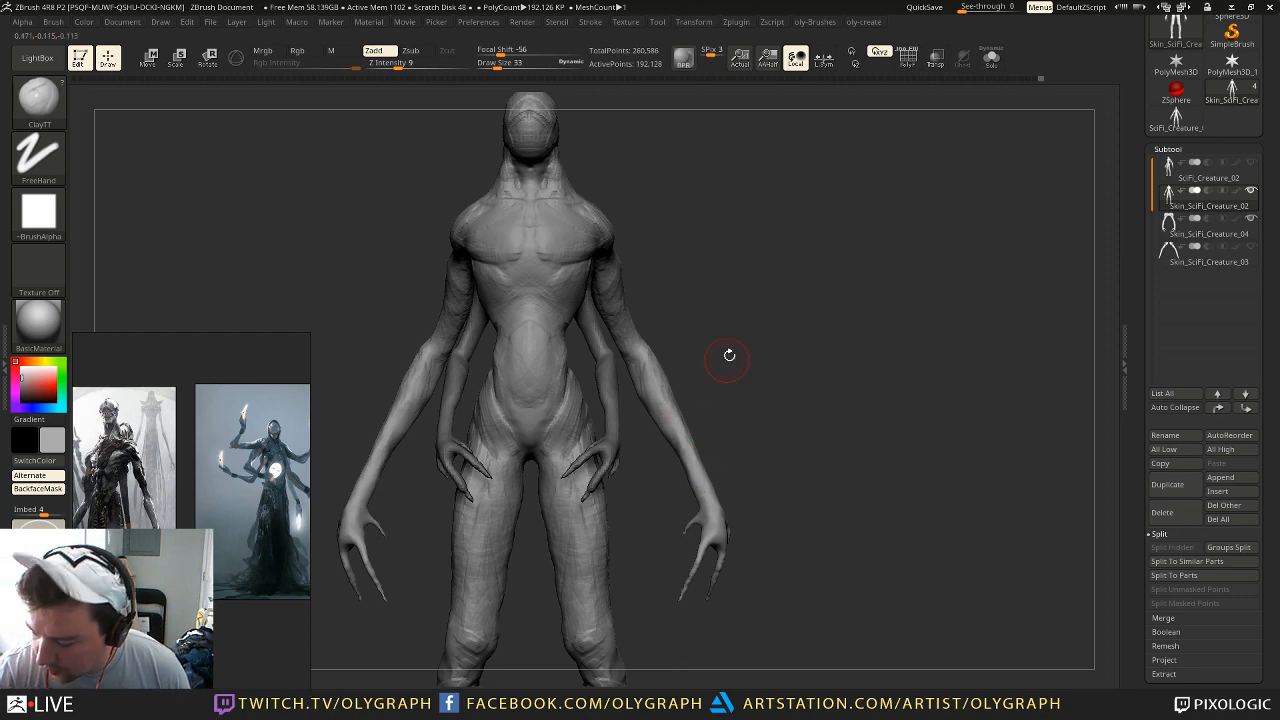
# Step: Shape the wrist and the back of the large outer hand with ClayTT, reducing the draw size from 27 to 19
pyautogui.moveTo(814, 297)
pyautogui.mouseDown()
pyautogui.moveTo(705, 380)
pyautogui.moveTo(670, 465)
pyautogui.mouseUp()
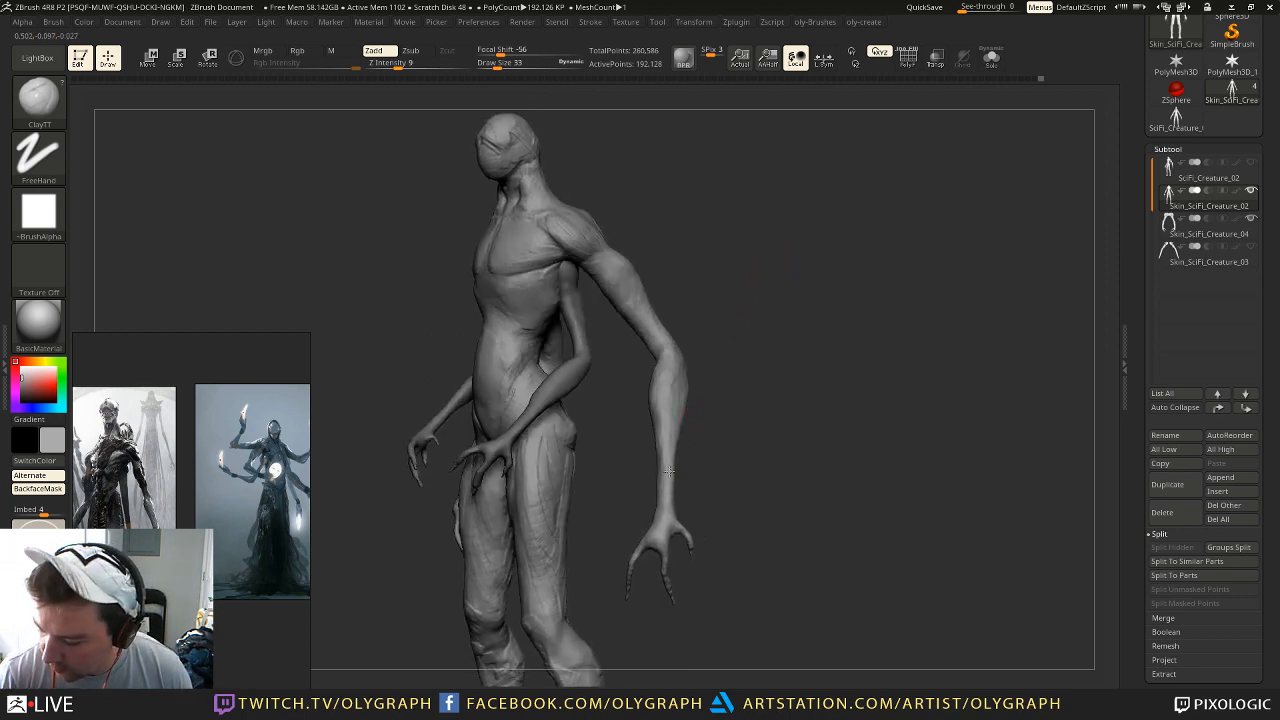
pyautogui.moveTo(635, 571); pyautogui.dragTo(683, 500)
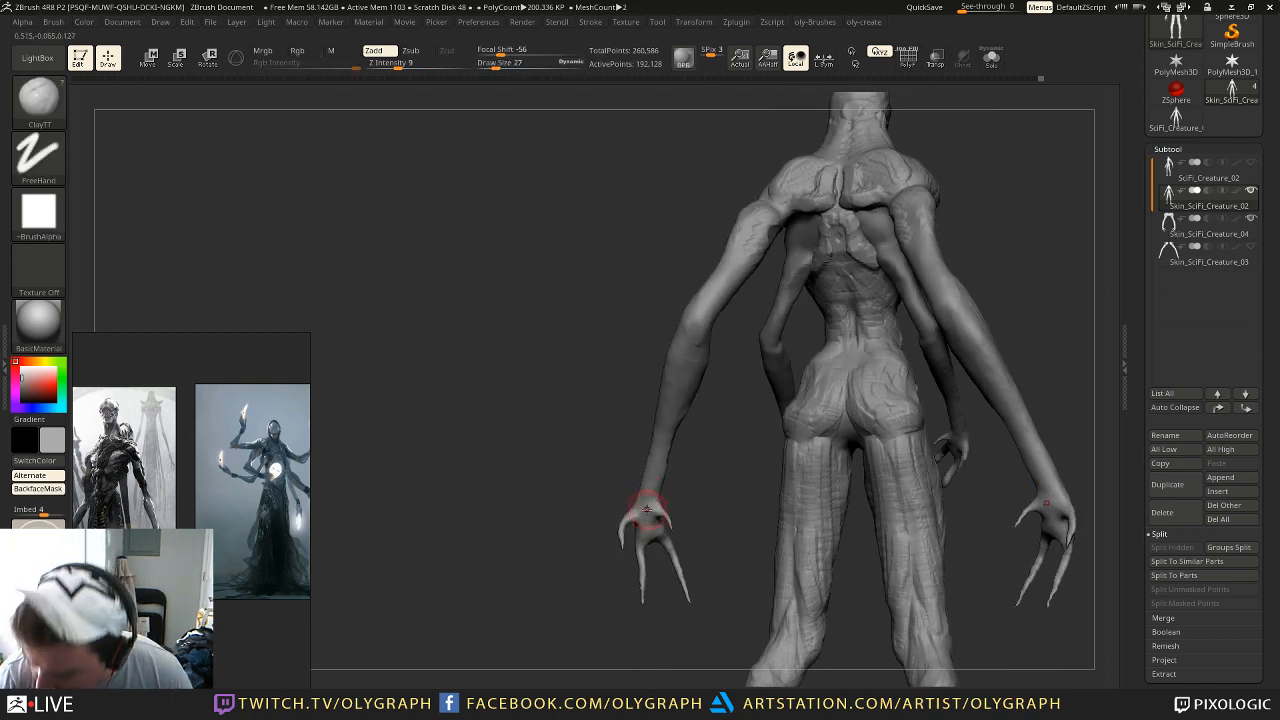
pyautogui.press('[')
pyautogui.press('[')
pyautogui.press('[')
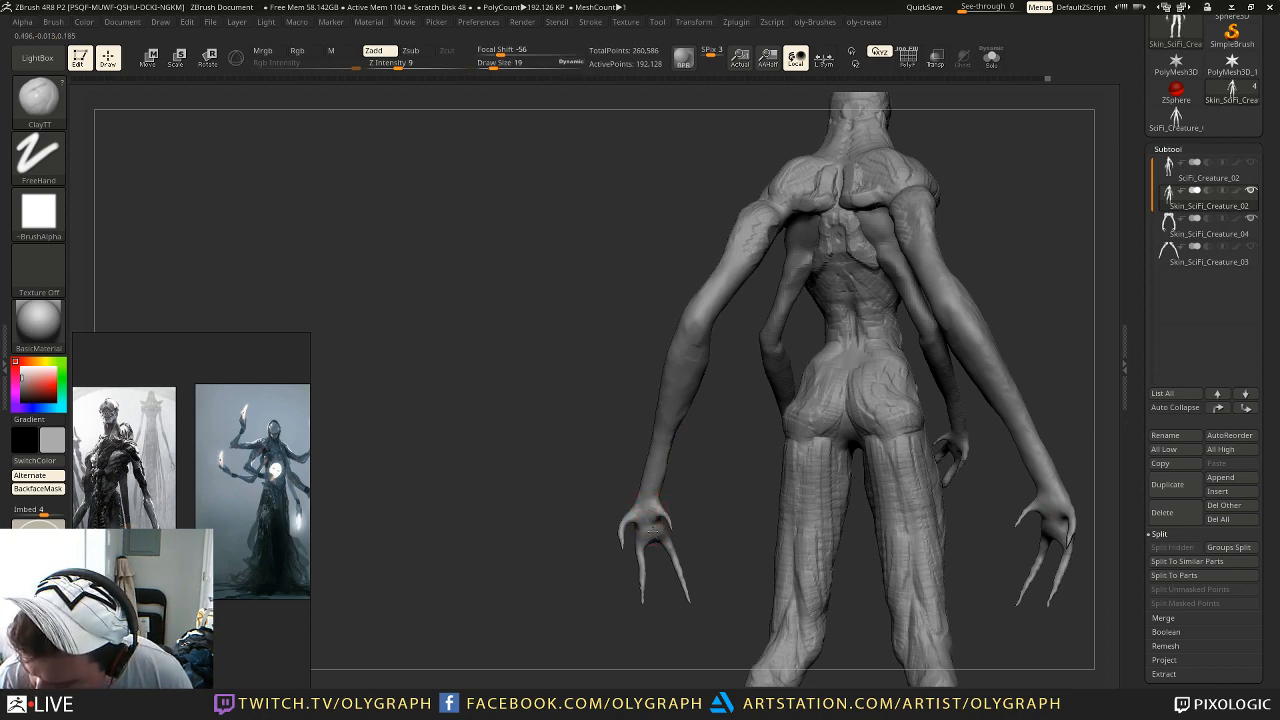
# Step: Add volume along the back of the outer forearm toward the wrist with ClayTT at draw size 41
pyautogui.keyDown('alt'); pyautogui.moveTo(726, 443); pyautogui.dragTo(690, 487); pyautogui.keyUp('alt')
pyautogui.press('s')
pyautogui.click(670, 443)
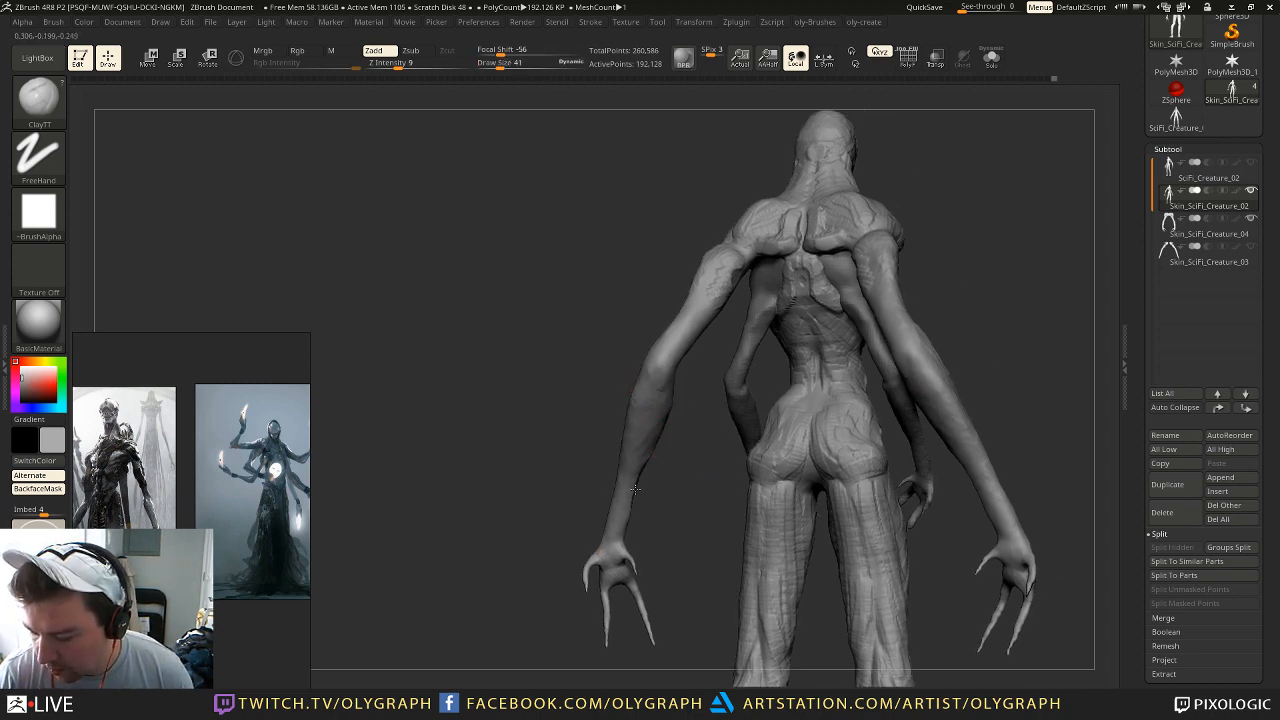
pyautogui.moveTo(604, 530); pyautogui.dragTo(629, 517)
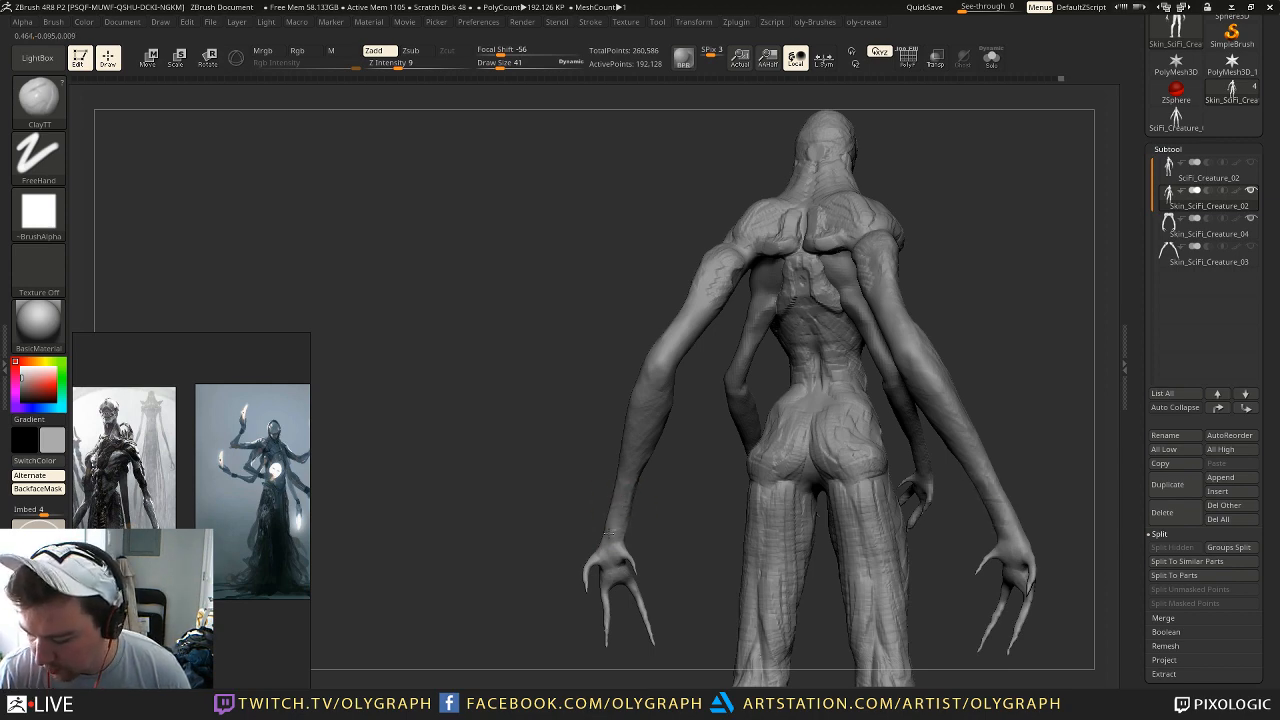
pyautogui.moveTo(598, 514); pyautogui.dragTo(660, 495)
pyautogui.moveTo(623, 449)
pyautogui.mouseDown()
pyautogui.moveTo(650, 301)
pyautogui.moveTo(640, 238)
pyautogui.moveTo(723, 222)
pyautogui.moveTo(680, 242)
pyautogui.moveTo(663, 229)
pyautogui.moveTo(700, 237)
pyautogui.mouseUp()
# Step: Refine the legs around the thighs and knees from the back and front with ClayTT at draw sizes 27, 31 and 38
pyautogui.press('w')
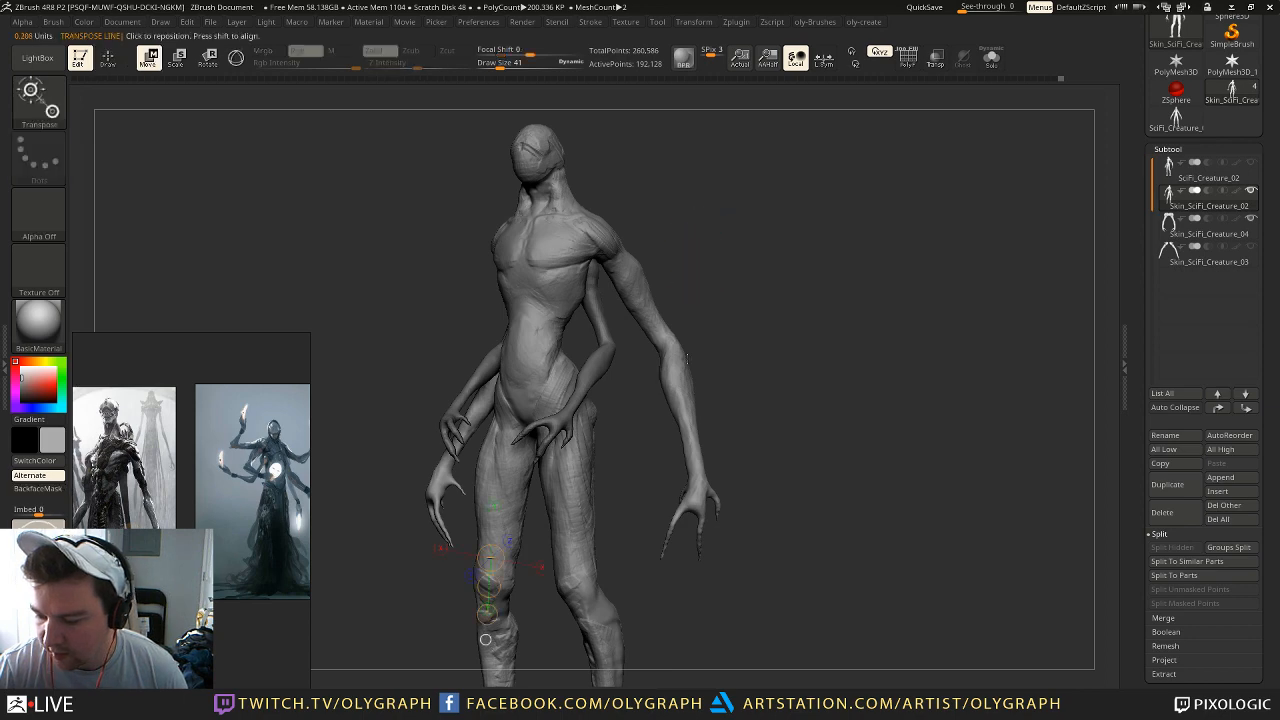
pyautogui.press('q')
pyautogui.moveTo(694, 331)
pyautogui.keyDown('shift'); pyautogui.mouseDown()
pyautogui.moveTo(671, 283)
pyautogui.moveTo(771, 278)
pyautogui.moveTo(619, 271)
pyautogui.moveTo(645, 265)
pyautogui.mouseUp(); pyautogui.keyUp('shift')
pyautogui.press('f')
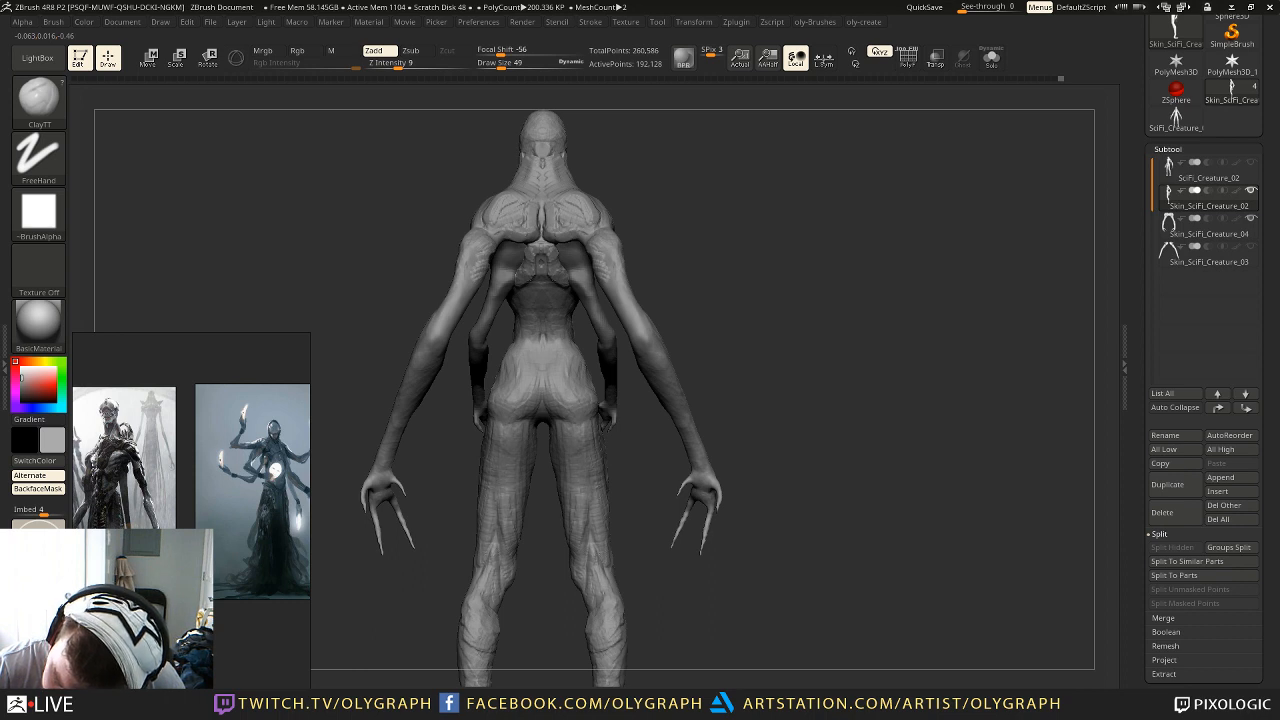
pyautogui.keyDown('alt'); pyautogui.moveTo(530, 592); pyautogui.dragTo(518, 507); pyautogui.keyUp('alt')
pyautogui.press('s')
pyautogui.moveTo(523, 521); pyautogui.dragTo(517, 521)
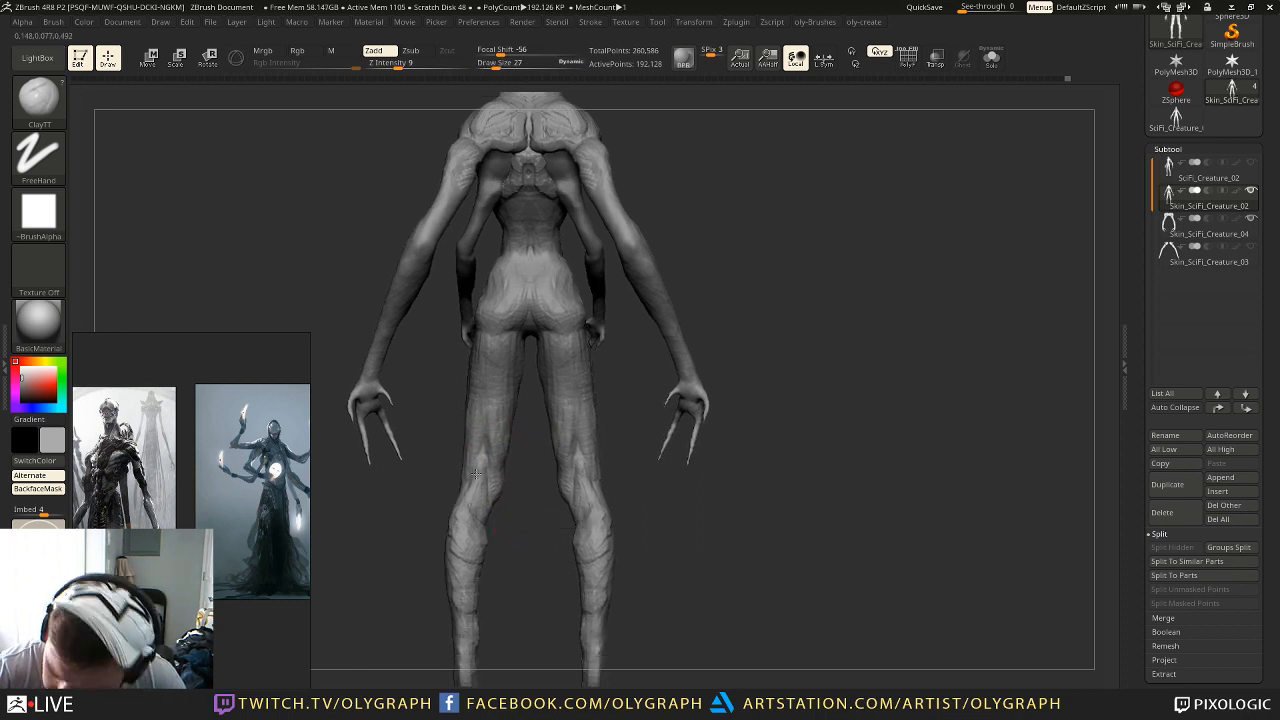
pyautogui.press(']')
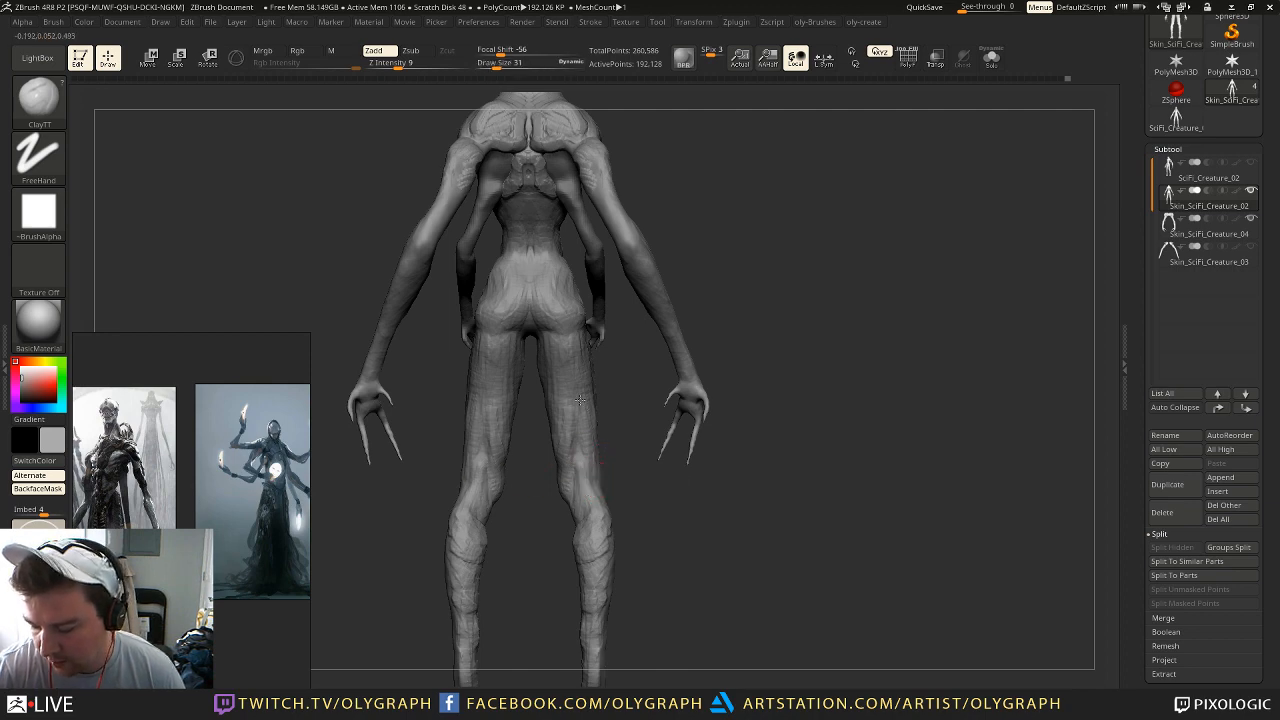
pyautogui.moveTo(525, 335); pyautogui.dragTo(677, 332, button='right')
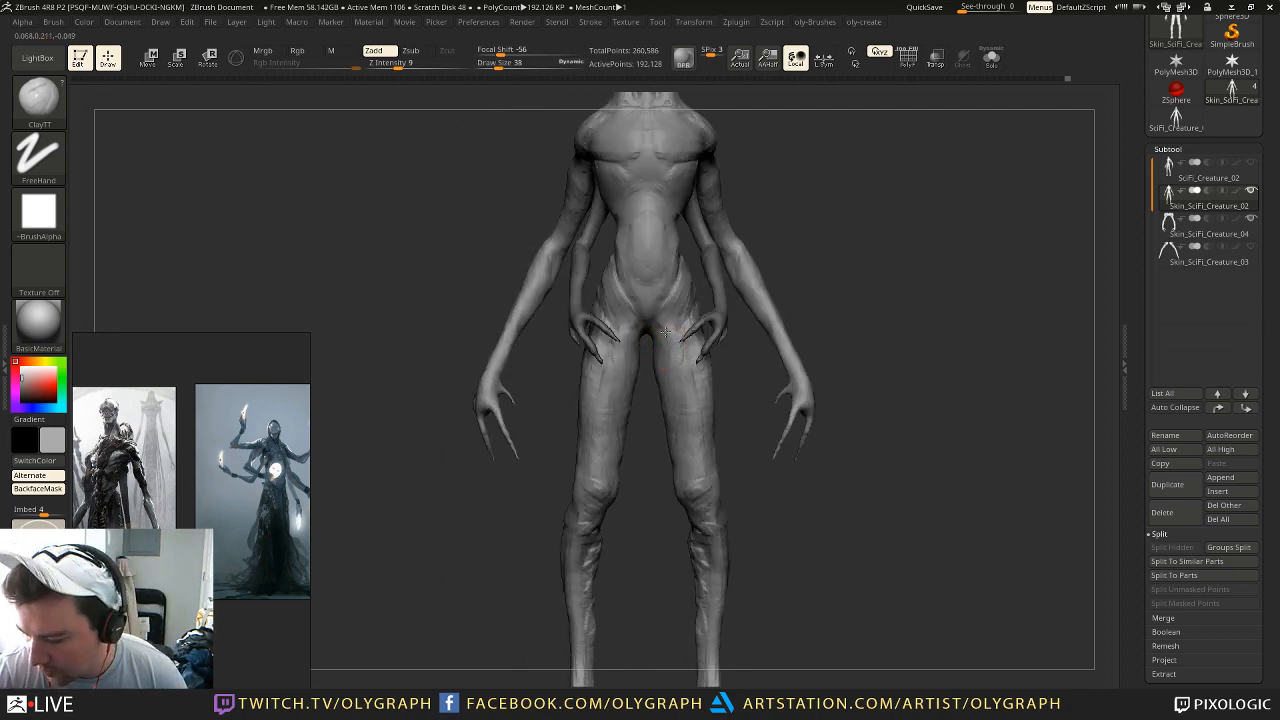
pyautogui.keyDown('alt'); pyautogui.moveTo(827, 223); pyautogui.dragTo(765, 223); pyautogui.keyUp('alt')
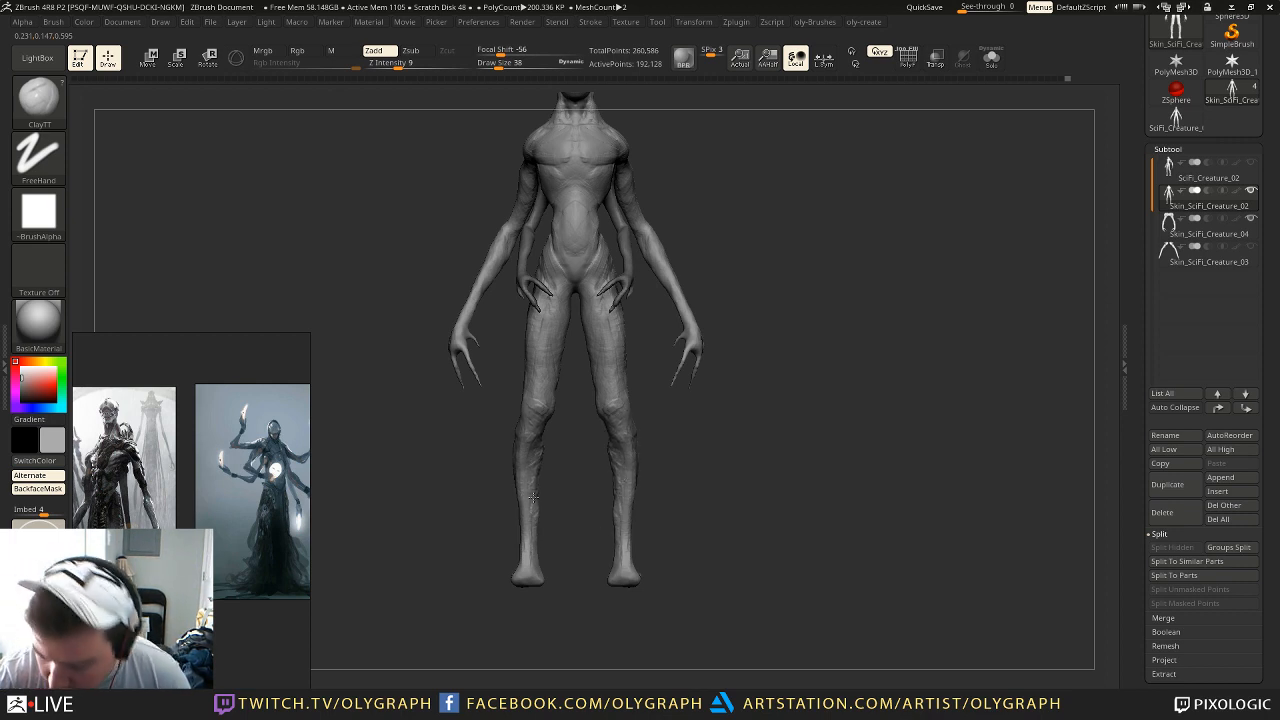
# Step: Thicken the fingertips of the large outer hands with the Inflat brush at draw size 31
pyautogui.moveTo(686, 152)
pyautogui.mouseDown()
pyautogui.moveTo(686, 251)
pyautogui.moveTo(703, 303)
pyautogui.moveTo(682, 421)
pyautogui.moveTo(737, 326)
pyautogui.mouseUp()
pyautogui.press('b')
pyautogui.press('i')
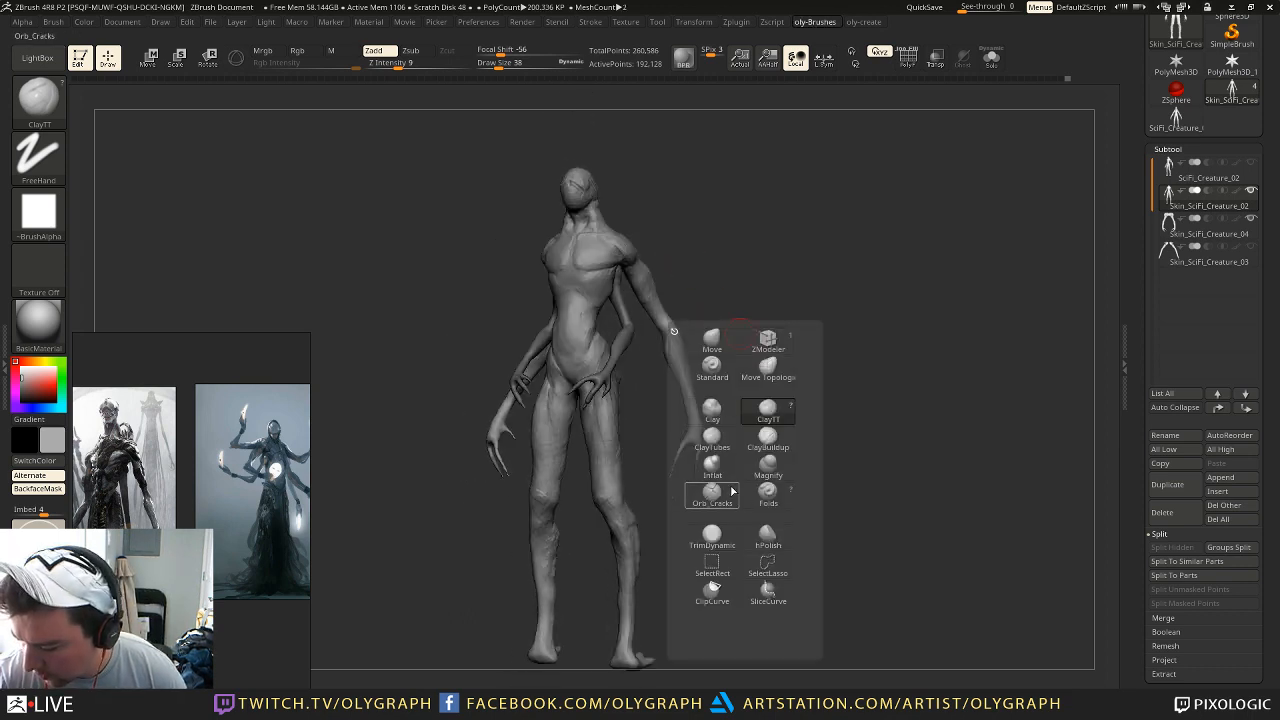
pyautogui.press('n')
pyautogui.press('s')
pyautogui.moveTo(681, 465); pyautogui.dragTo(678, 465)
pyautogui.moveTo(674, 332); pyautogui.dragTo(671, 323)
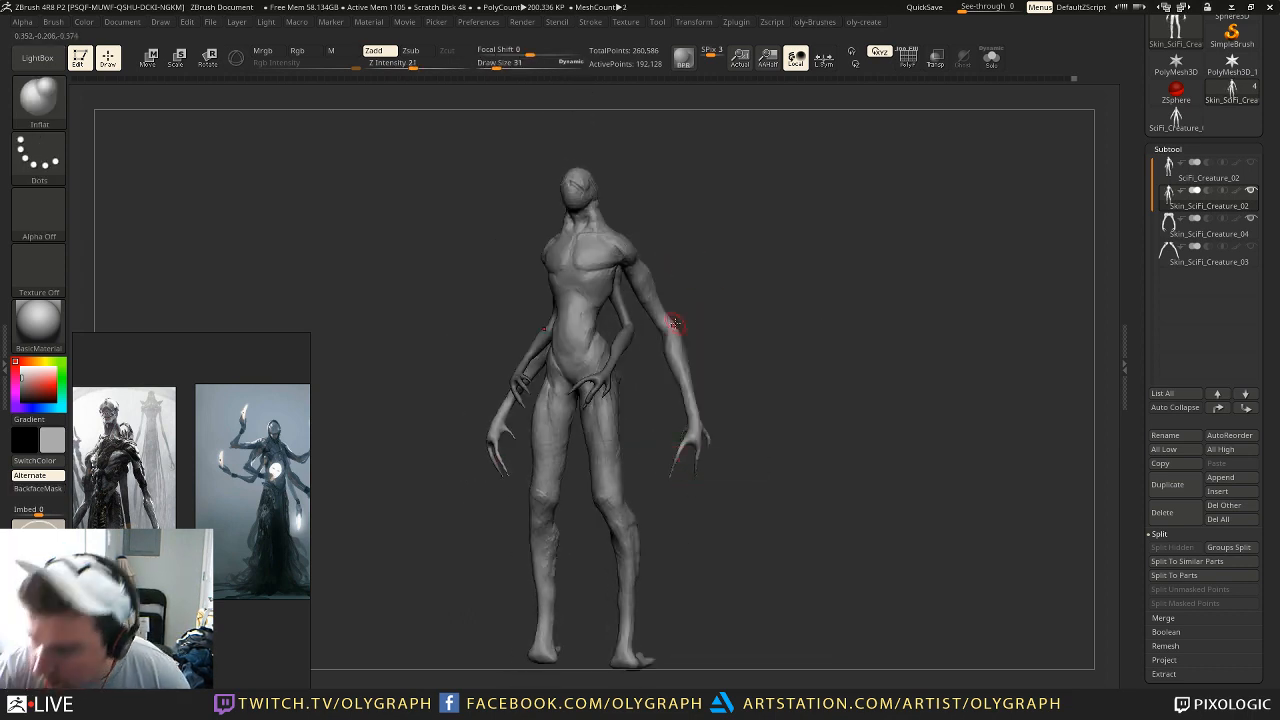
pyautogui.press('c')
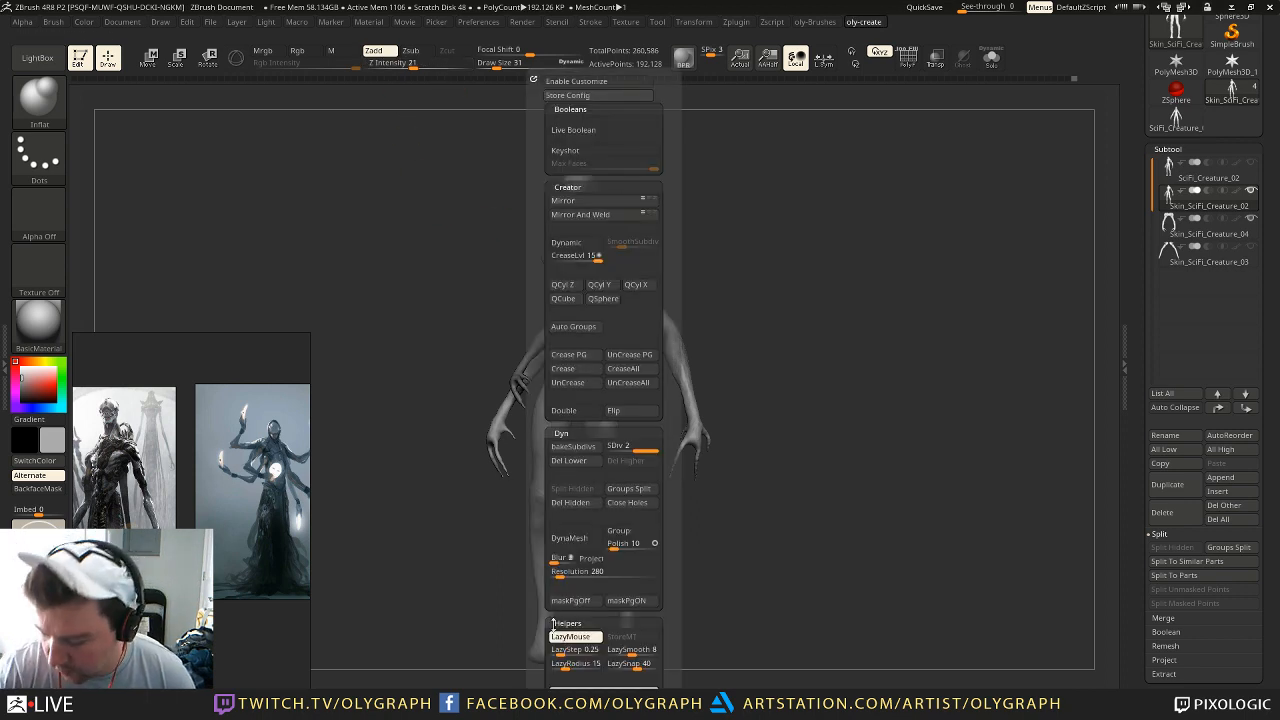
pyautogui.keyDown('alt'); pyautogui.moveTo(788, 345); pyautogui.dragTo(770, 420); pyautogui.keyUp('alt')
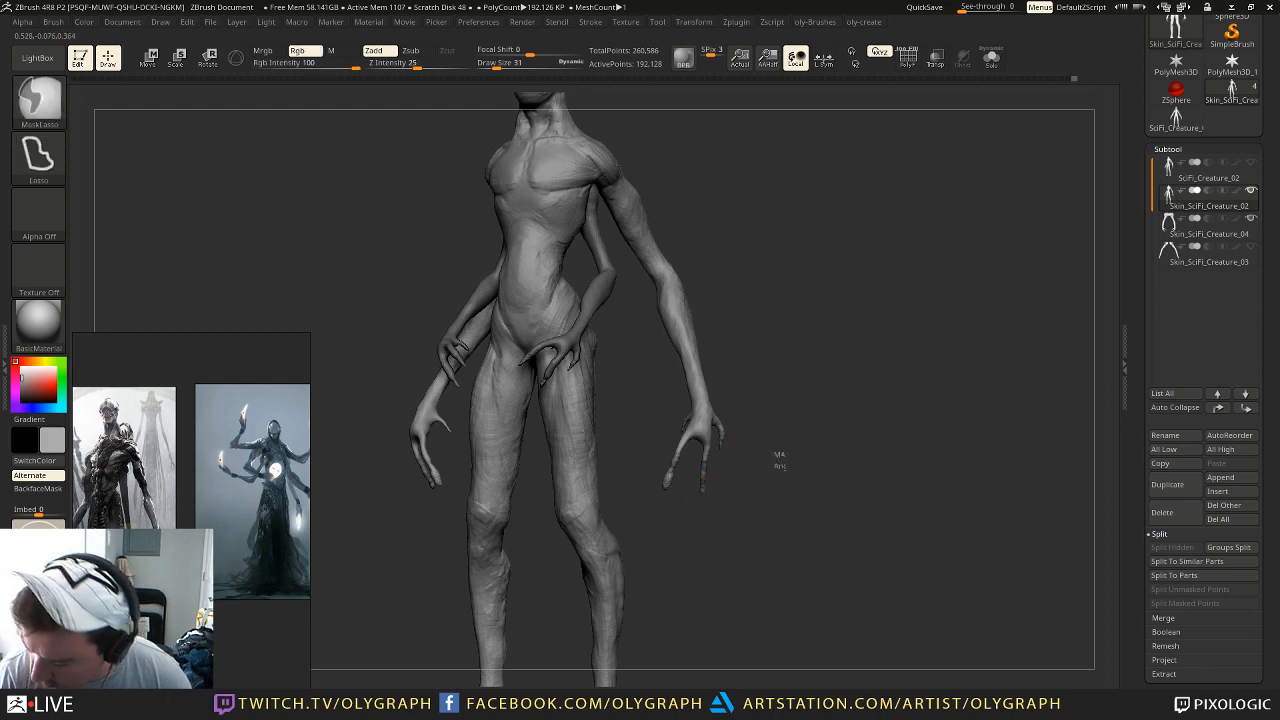
pyautogui.moveTo(720, 440); pyautogui.dragTo(718, 453)
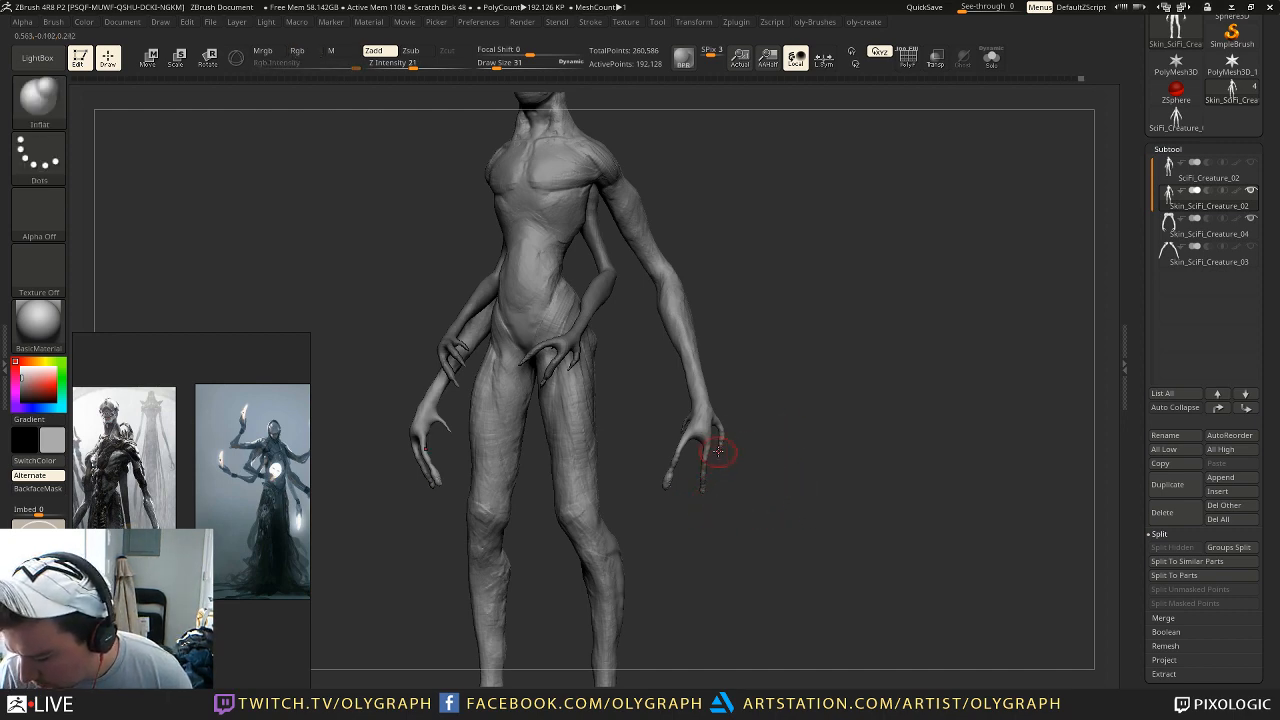
pyautogui.moveTo(627, 471)
pyautogui.keyDown('shift'); pyautogui.mouseDown()
pyautogui.moveTo(658, 462)
pyautogui.moveTo(677, 432)
pyautogui.mouseUp(); pyautogui.keyUp('shift')
# Step: Inflate the thumbs and remaining fingers of the outer hands, working from the front and side
pyautogui.press('f')
pyautogui.moveTo(784, 390)
pyautogui.keyDown('ctrl'); pyautogui.mouseDown(button='right')
pyautogui.moveTo(802, 408)
pyautogui.moveTo(817, 392)
pyautogui.moveTo(813, 366)
pyautogui.mouseUp(button='right'); pyautogui.keyUp('ctrl')
pyautogui.keyDown('ctrl'); pyautogui.moveTo(813, 366); pyautogui.dragTo(825, 397, button='right'); pyautogui.keyUp('ctrl')
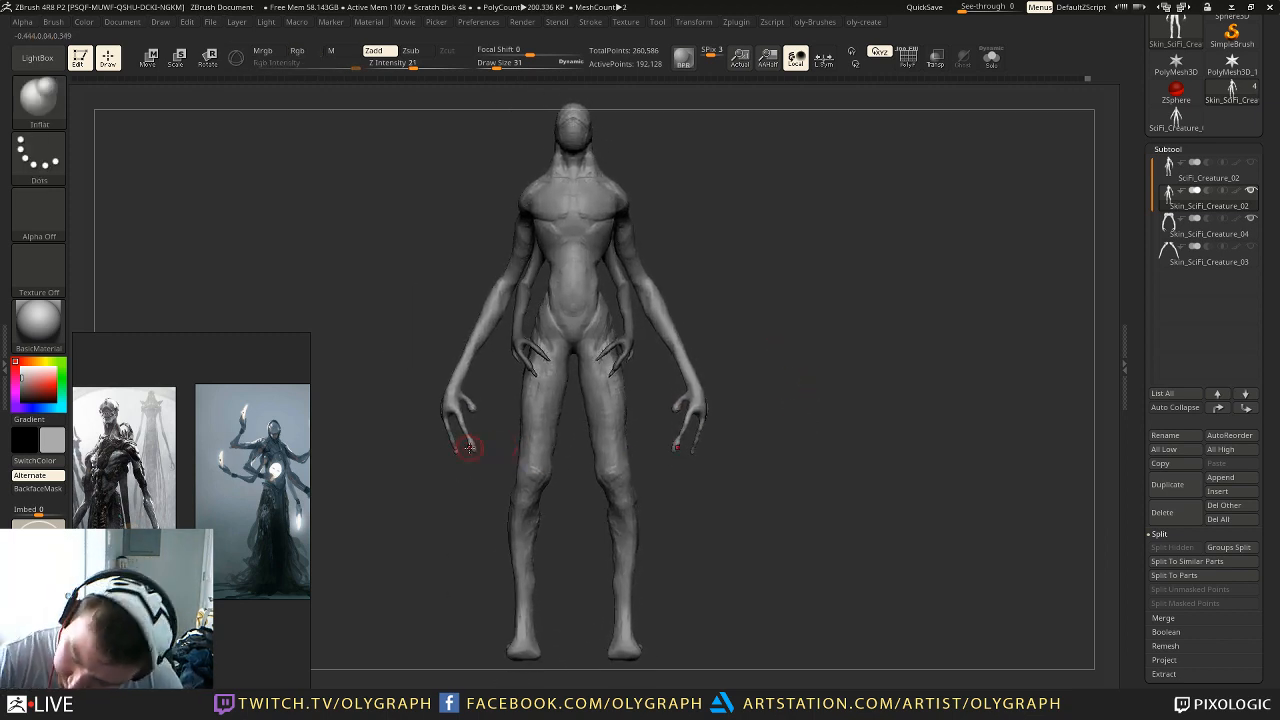
pyautogui.keyDown('ctrl'); pyautogui.moveTo(780, 287); pyautogui.dragTo(784, 274, button='right'); pyautogui.keyUp('ctrl')
pyautogui.moveTo(784, 274); pyautogui.dragTo(778, 301, button='right')
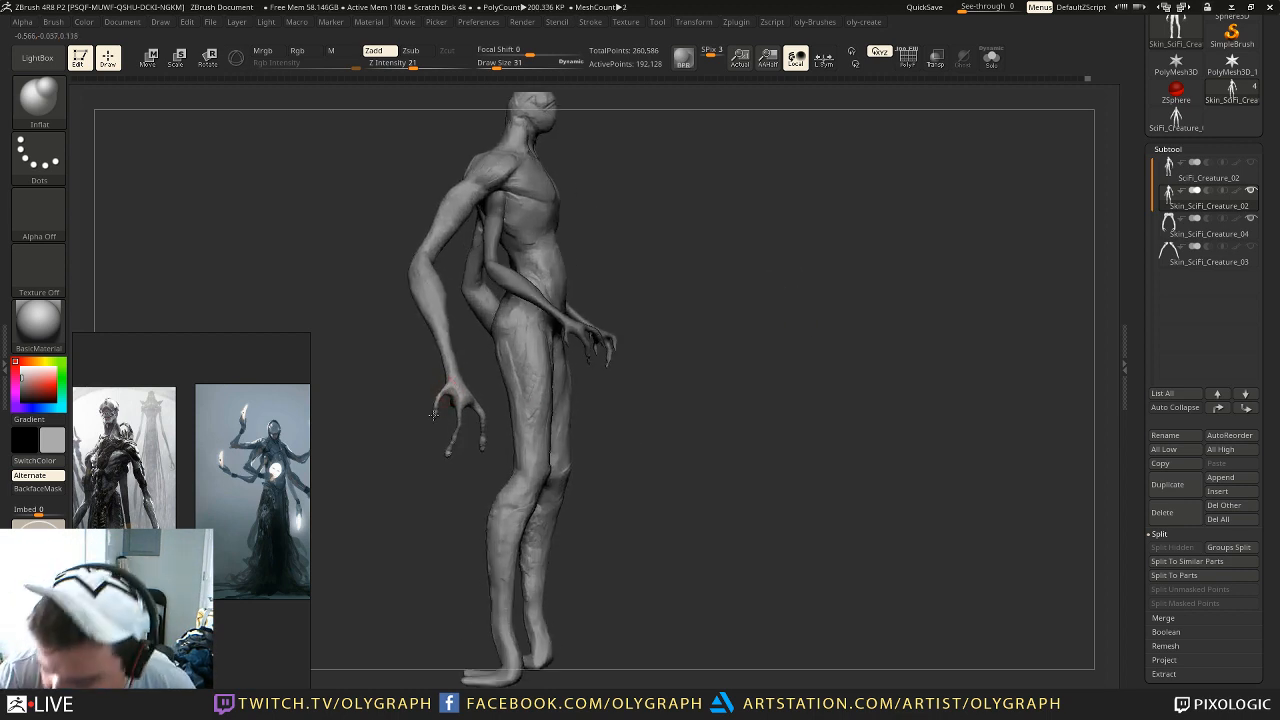
pyautogui.keyDown('shift'); pyautogui.moveTo(434, 422); pyautogui.dragTo(434, 408); pyautogui.keyUp('shift')
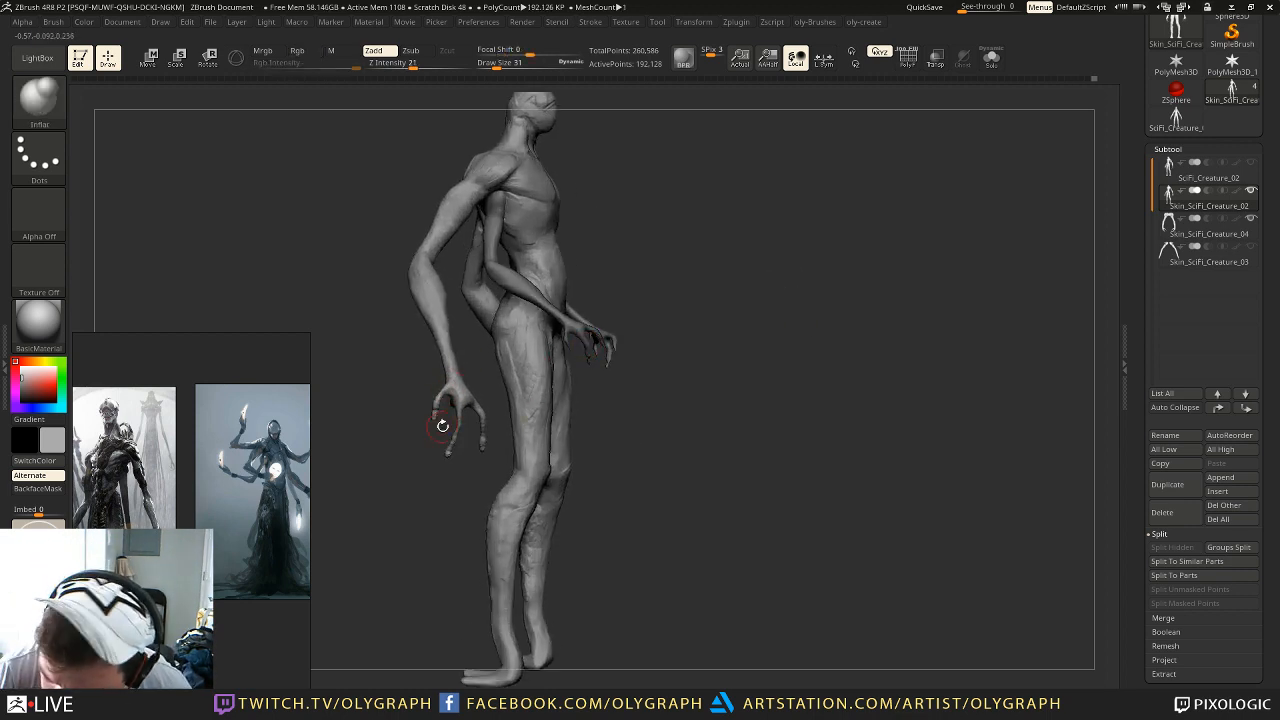
pyautogui.moveTo(745, 400); pyautogui.dragTo(640, 418, button='right')
pyautogui.keyDown('ctrl'); pyautogui.moveTo(757, 177); pyautogui.dragTo(756, 274, button='right'); pyautogui.keyUp('ctrl')
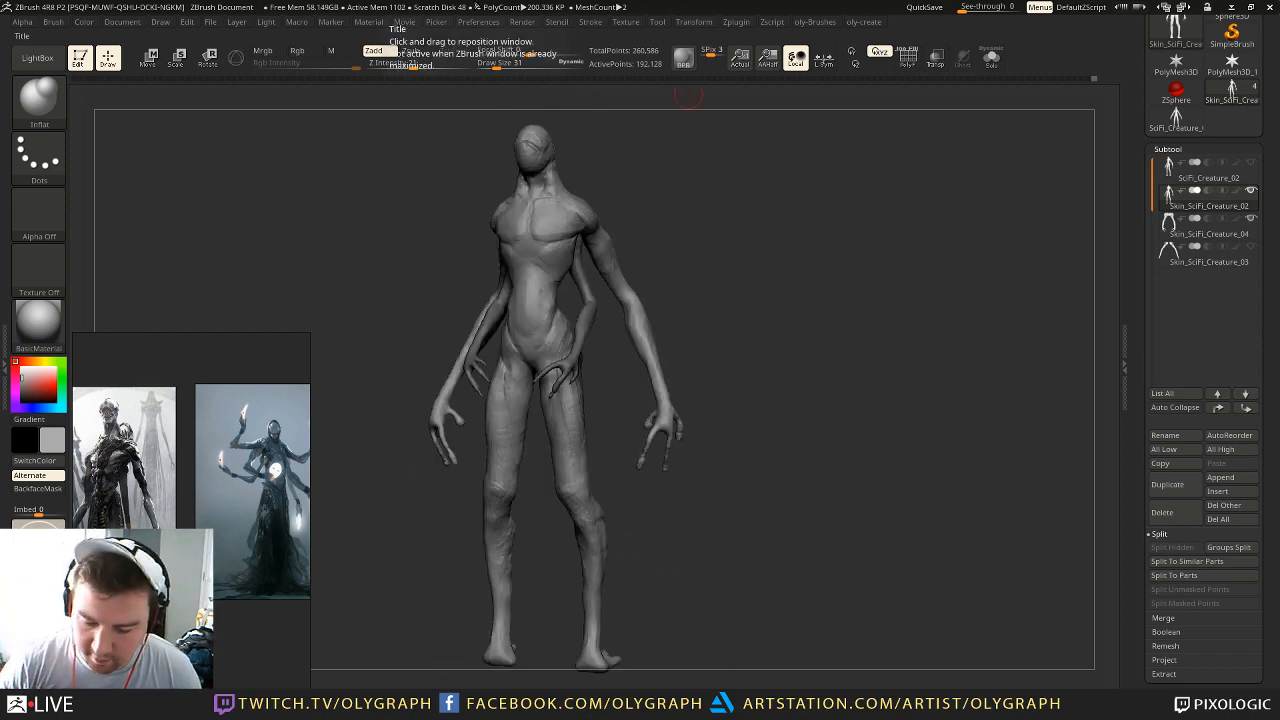
# Step: Examine the concept references, focusing on how the extra arms of the robed multi-armed figure are arranged
pyautogui.scroll(-4, 125, 512)
pyautogui.scroll(5, 222, 508)
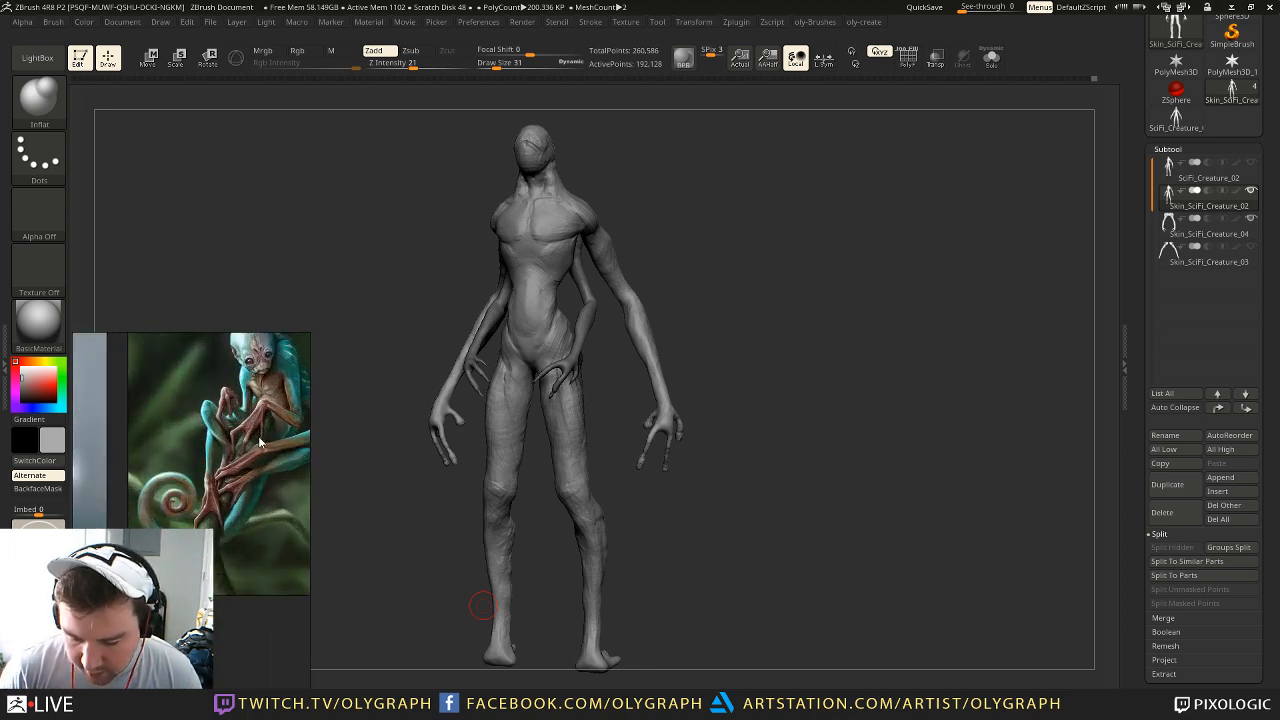
pyautogui.moveTo(246, 494); pyautogui.dragTo(436, 490, button='middle')
pyautogui.keyDown('alt'); pyautogui.moveTo(168, 523); pyautogui.dragTo(581, 213, button='right'); pyautogui.keyUp('alt')
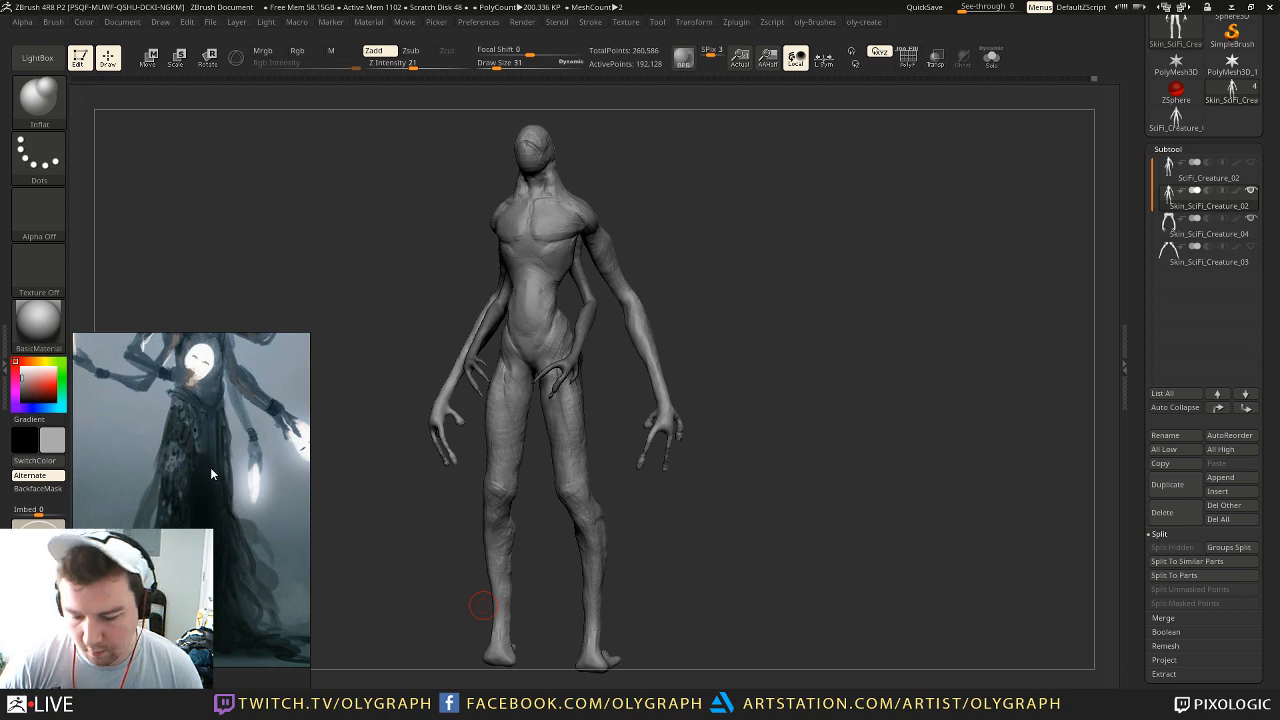
pyautogui.scroll(-5, 211, 474)
pyautogui.moveTo(190, 447); pyautogui.dragTo(238, 441, button='middle')
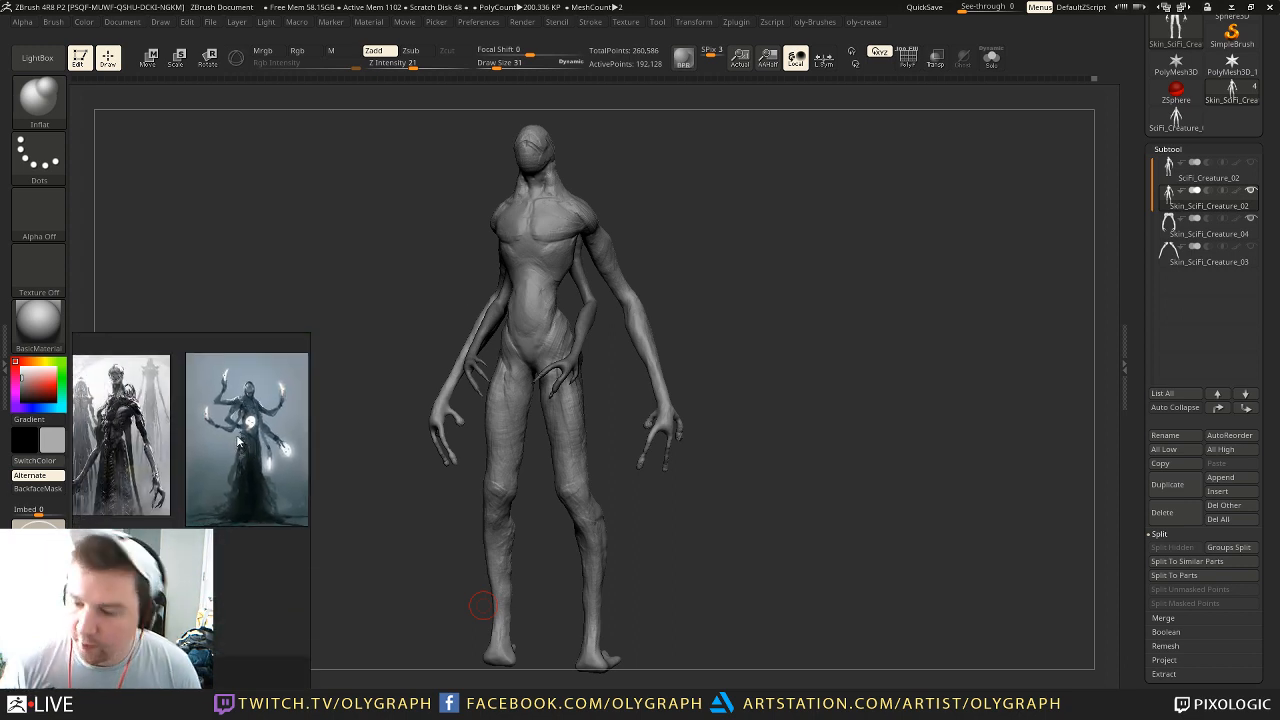
# Step: Duplicate the small middle arms as a new subtool and try rotating the copy outward from the shoulder
pyautogui.moveTo(709, 249)
pyautogui.mouseDown()
pyautogui.moveTo(731, 248)
pyautogui.moveTo(731, 235)
pyautogui.moveTo(726, 278)
pyautogui.mouseUp()
pyautogui.keyDown('alt'); pyautogui.click(648, 316); pyautogui.keyUp('alt')
pyautogui.moveTo(780, 234); pyautogui.dragTo(789, 309)
pyautogui.press('r')
pyautogui.moveTo(634, 231); pyautogui.dragTo(675, 404)
pyautogui.moveTo(675, 404)
pyautogui.mouseDown()
pyautogui.moveTo(714, 390)
pyautogui.moveTo(707, 400)
pyautogui.mouseUp()
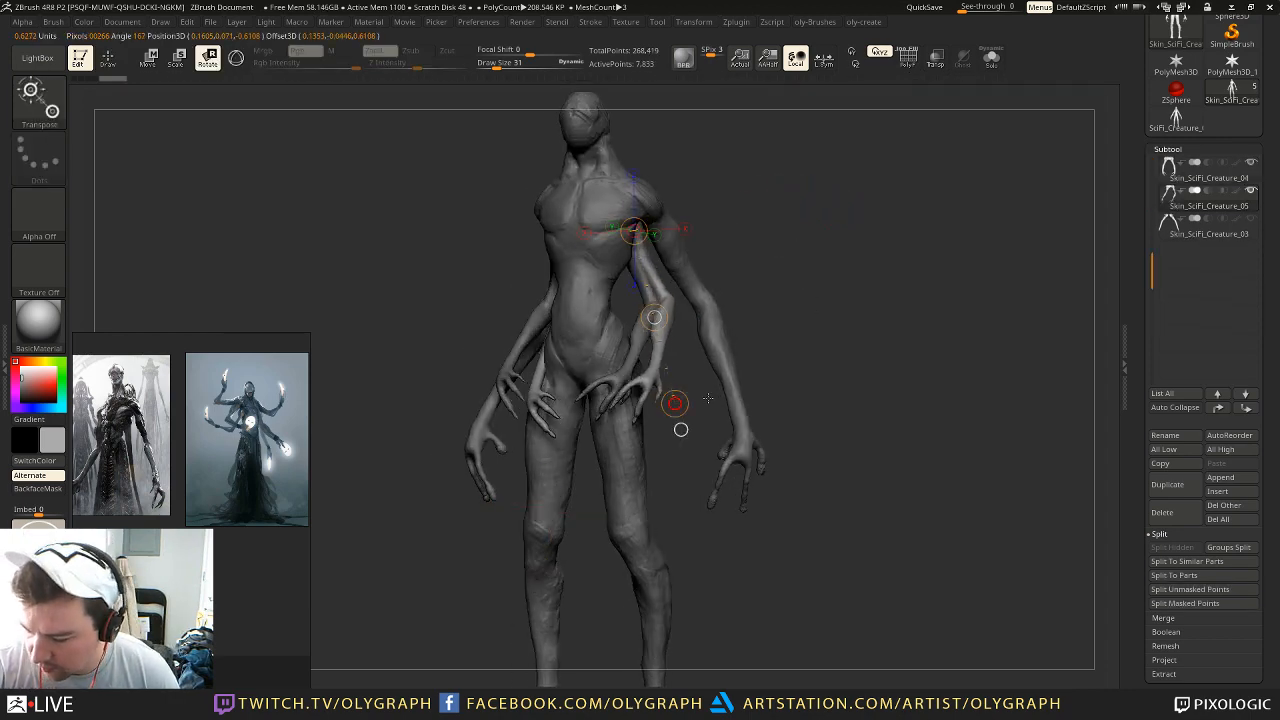
pyautogui.hotkey('ctrl', 'z')
# Step: Pose the duplicated arm pair between the outer and middle arms by moving it and rotating it outward about the shoulder
pyautogui.moveTo(654, 317); pyautogui.dragTo(735, 624)
pyautogui.moveTo(675, 404); pyautogui.dragTo(709, 400)
pyautogui.moveTo(794, 263); pyautogui.dragTo(760, 343)
pyautogui.press('w')
pyautogui.moveTo(645, 395); pyautogui.dragTo(556, 434)
pyautogui.moveTo(812, 400); pyautogui.dragTo(745, 398)
pyautogui.press('r')
pyautogui.moveTo(667, 395); pyautogui.dragTo(727, 381)
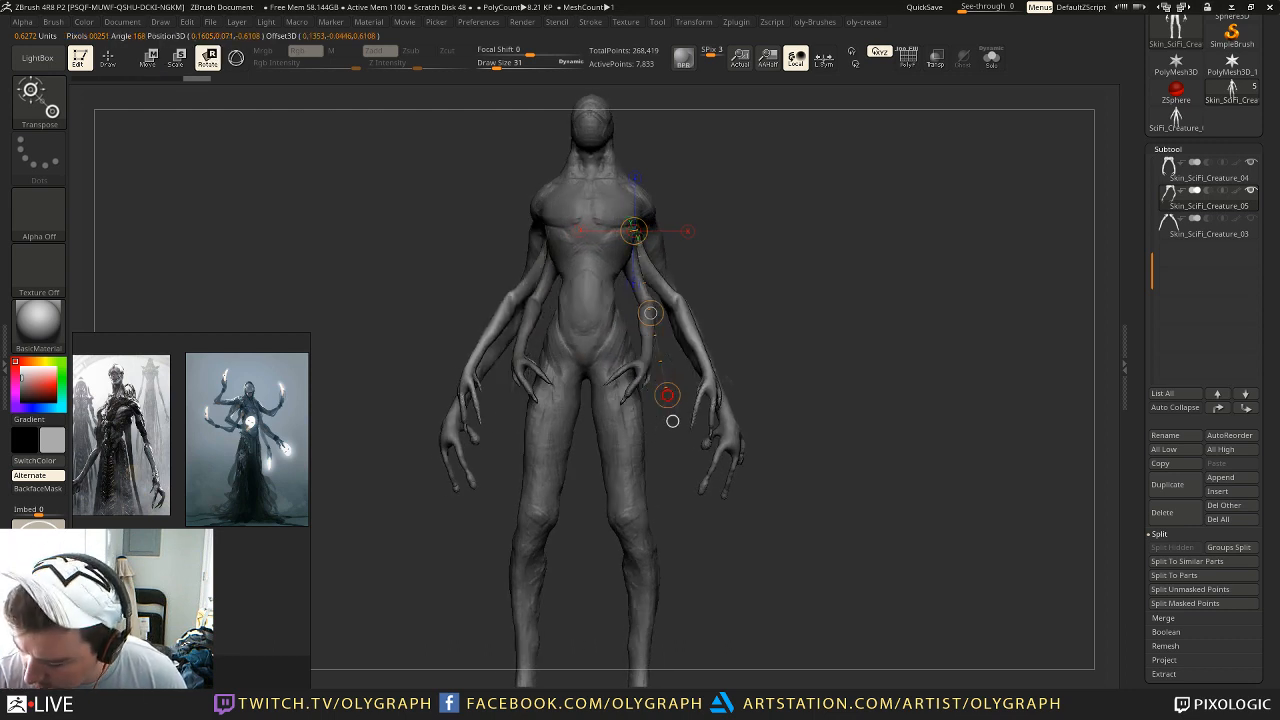
# Step: Reshape the upper arms and elbows of the duplicated arm pair from the front with the Move brush
pyautogui.press('q')
pyautogui.moveTo(820, 243)
pyautogui.mouseDown()
pyautogui.moveTo(797, 257)
pyautogui.moveTo(791, 205)
pyautogui.moveTo(811, 229)
pyautogui.moveTo(800, 211)
pyautogui.mouseUp()
pyautogui.press('space')
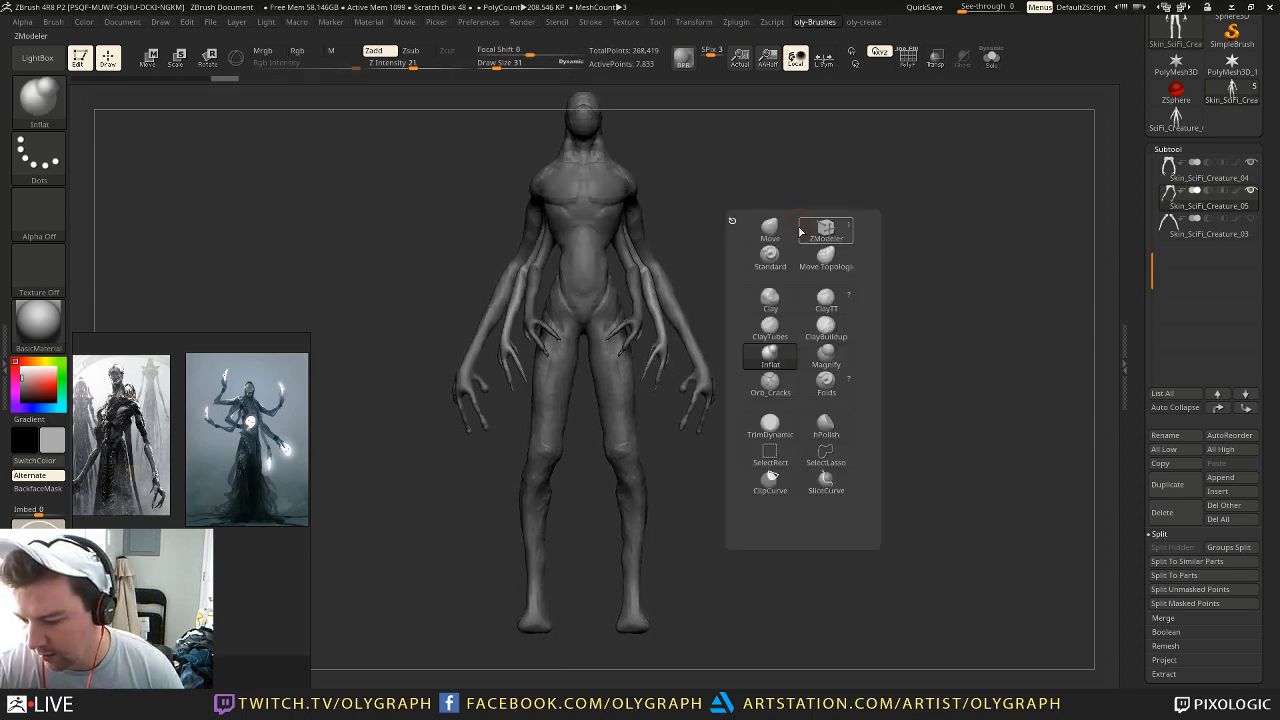
pyautogui.click(771, 230)
pyautogui.press('s')
pyautogui.moveTo(638, 267)
pyautogui.mouseDown()
pyautogui.moveTo(674, 267)
pyautogui.moveTo(641, 264)
pyautogui.mouseUp()
pyautogui.press('s')
pyautogui.press('s')
pyautogui.moveTo(640, 245); pyautogui.dragTo(643, 240)
pyautogui.press('s')
pyautogui.moveTo(670, 317); pyautogui.dragTo(669, 306)
pyautogui.keyDown('alt'); pyautogui.moveTo(740, 262); pyautogui.dragTo(762, 238); pyautogui.keyUp('alt')
pyautogui.moveTo(762, 238)
pyautogui.mouseDown()
pyautogui.moveTo(811, 237)
pyautogui.moveTo(707, 236)
pyautogui.moveTo(760, 231)
pyautogui.moveTo(752, 250)
pyautogui.mouseUp()
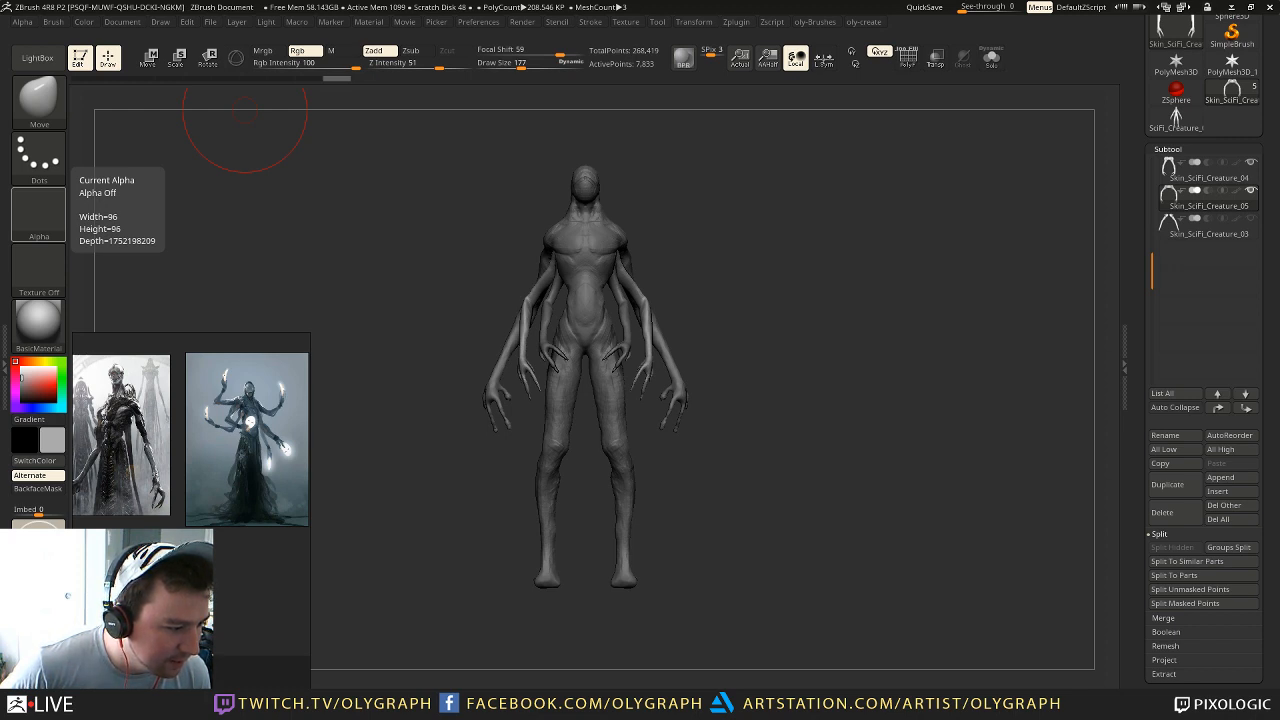
# Step: Adjust where the duplicated arms meet the shoulders with the Move brush
pyautogui.moveTo(746, 232)
pyautogui.mouseDown()
pyautogui.moveTo(748, 278)
pyautogui.moveTo(783, 242)
pyautogui.moveTo(762, 214)
pyautogui.mouseUp()
pyautogui.press('1')
pyautogui.click(737, 226)
pyautogui.moveTo(643, 214); pyautogui.dragTo(653, 225)
pyautogui.press('s')
pyautogui.click(648, 216)
# Step: Build up volume on the duplicated upper arms just below the shoulder with the ClayTubes brush
pyautogui.moveTo(765, 177)
pyautogui.mouseDown()
pyautogui.moveTo(817, 180)
pyautogui.moveTo(777, 200)
pyautogui.moveTo(808, 243)
pyautogui.mouseUp()
pyautogui.moveTo(808, 243); pyautogui.dragTo(789, 243)
pyautogui.press('1')
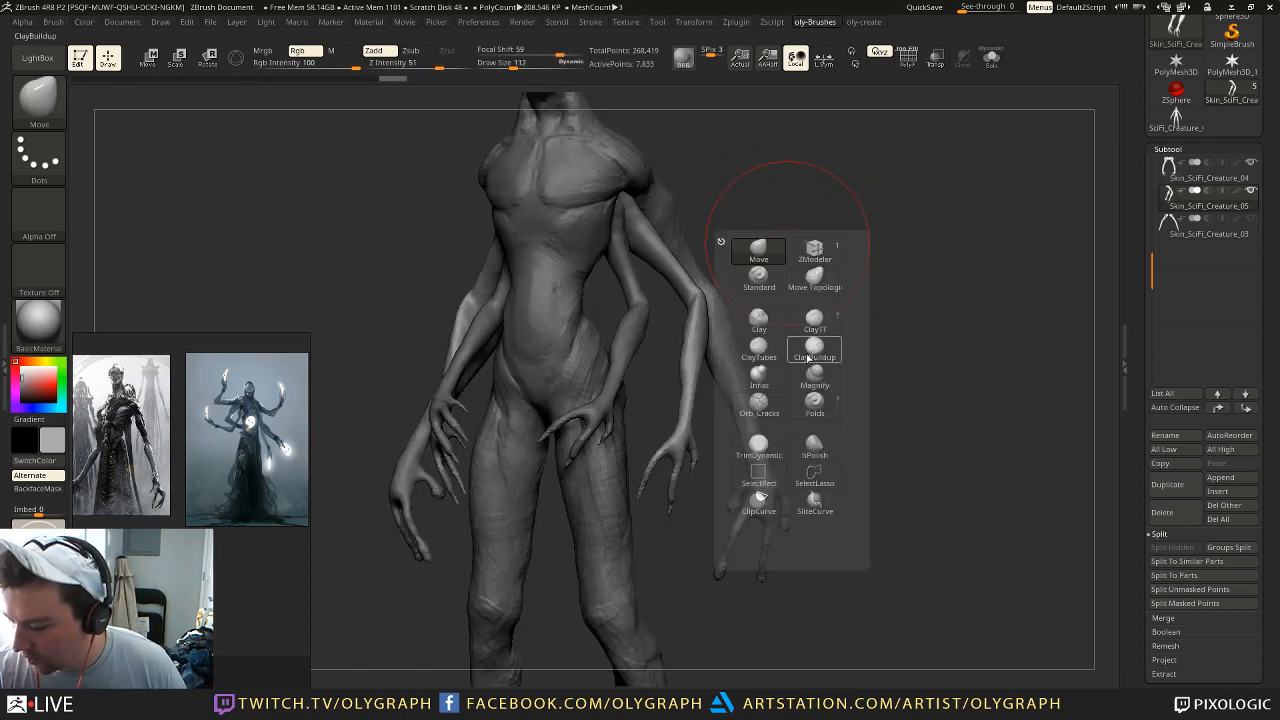
pyautogui.click(820, 357)
pyautogui.press('1')
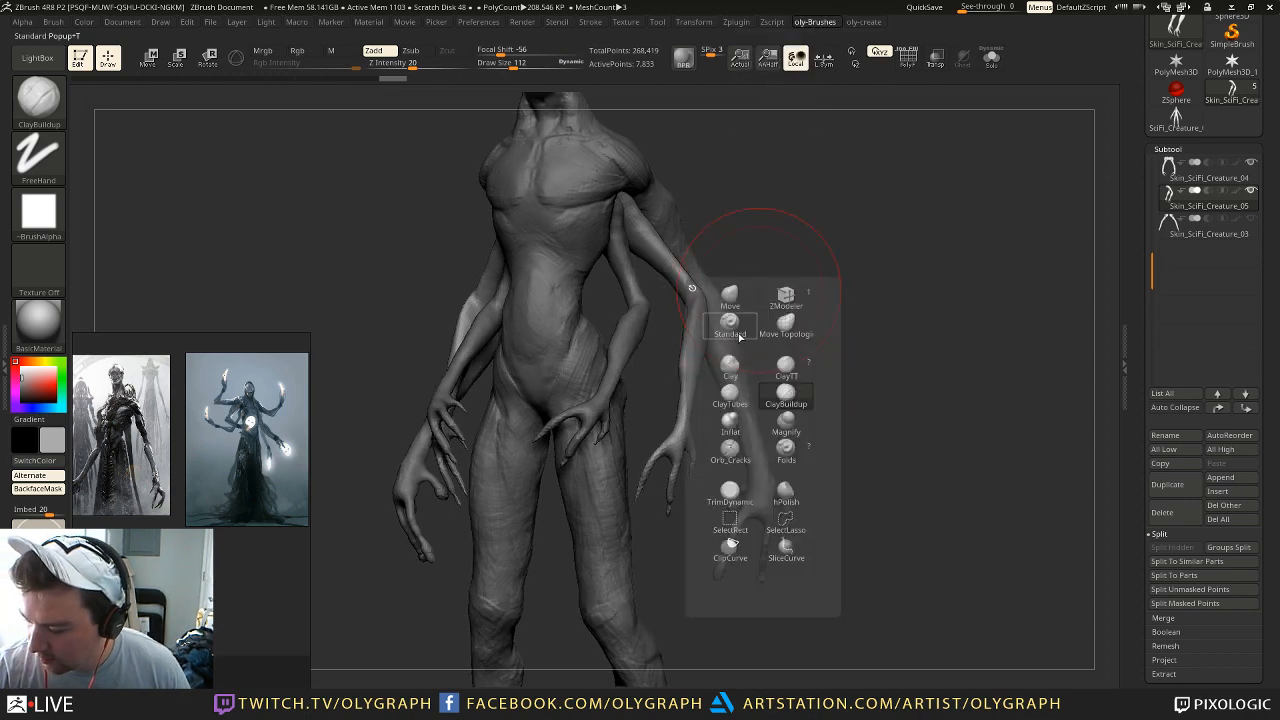
pyautogui.click(728, 395)
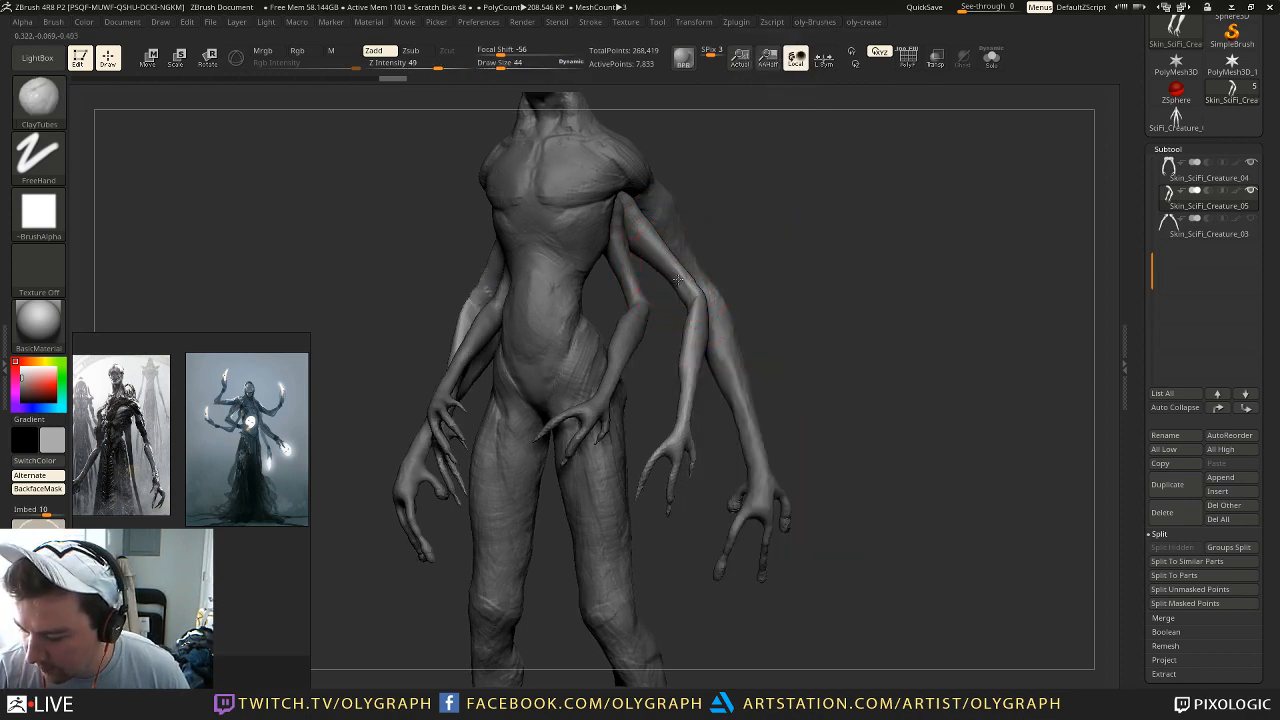
pyautogui.moveTo(657, 229); pyautogui.dragTo(640, 249)
# Step: Try to shift the forearms and hands of the duplicated arms from the side with the Move brush
pyautogui.moveTo(771, 172)
pyautogui.mouseDown()
pyautogui.moveTo(692, 197)
pyautogui.moveTo(762, 160)
pyautogui.moveTo(766, 206)
pyautogui.moveTo(750, 197)
pyautogui.moveTo(746, 209)
pyautogui.moveTo(766, 246)
pyautogui.mouseUp()
pyautogui.press('b')
pyautogui.press('m')
pyautogui.press('v')
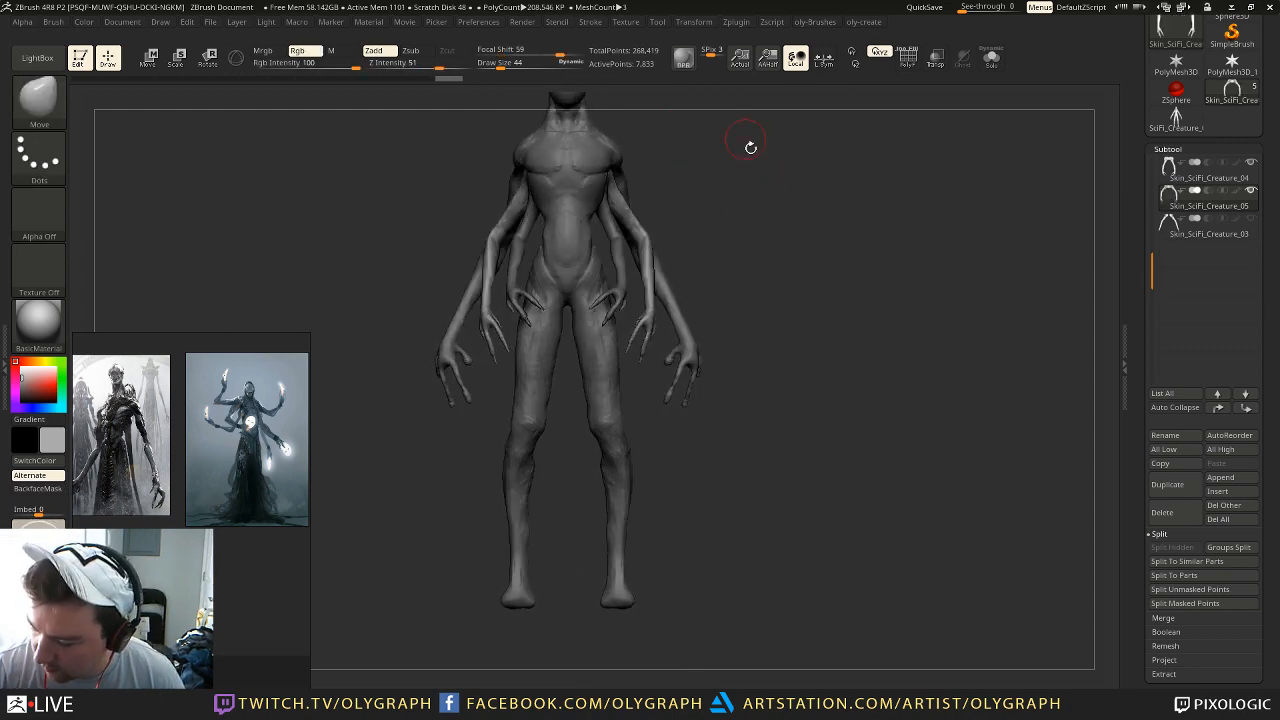
pyautogui.moveTo(737, 123); pyautogui.dragTo(632, 283)
pyautogui.press('s')
pyautogui.moveTo(596, 328); pyautogui.dragTo(606, 323)
pyautogui.press('s')
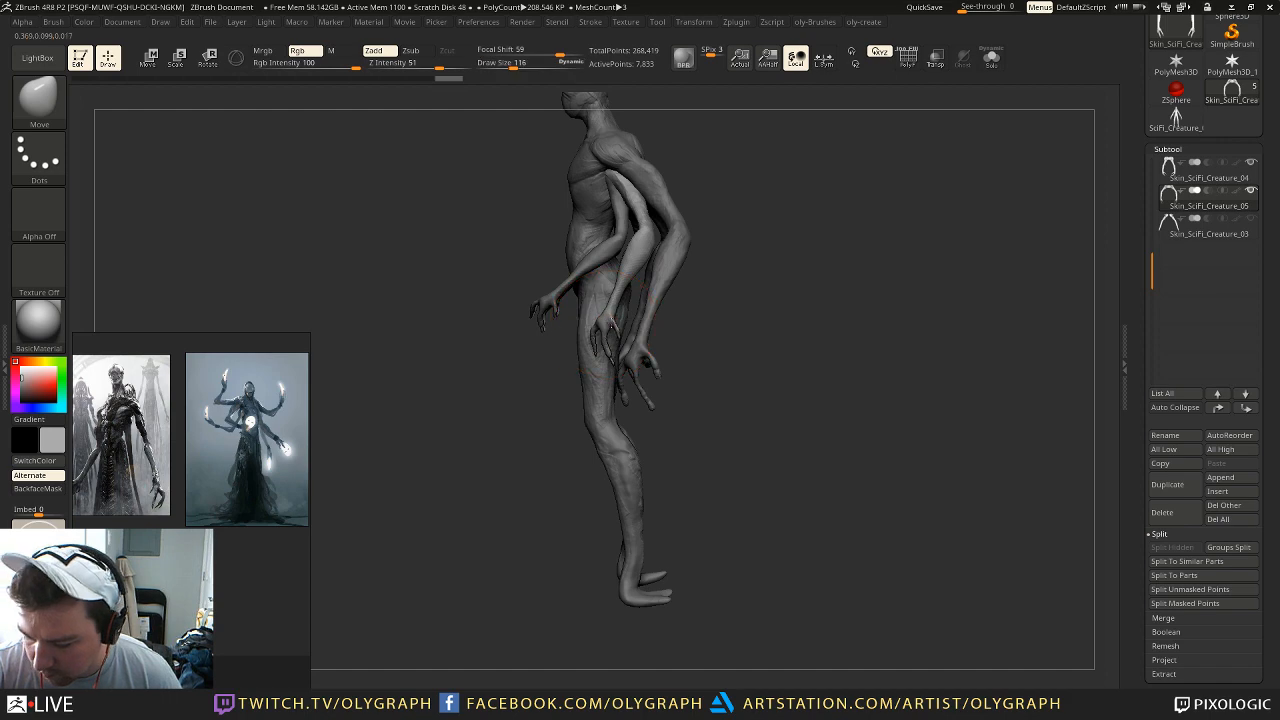
pyautogui.hotkey('ctrl', 'z')
# Step: Reposition the forearms and hands of the duplicated arms with the Move brush, working from the back and side
pyautogui.moveTo(734, 286); pyautogui.dragTo(644, 290)
pyautogui.press('s')
pyautogui.moveTo(596, 327); pyautogui.dragTo(606, 327)
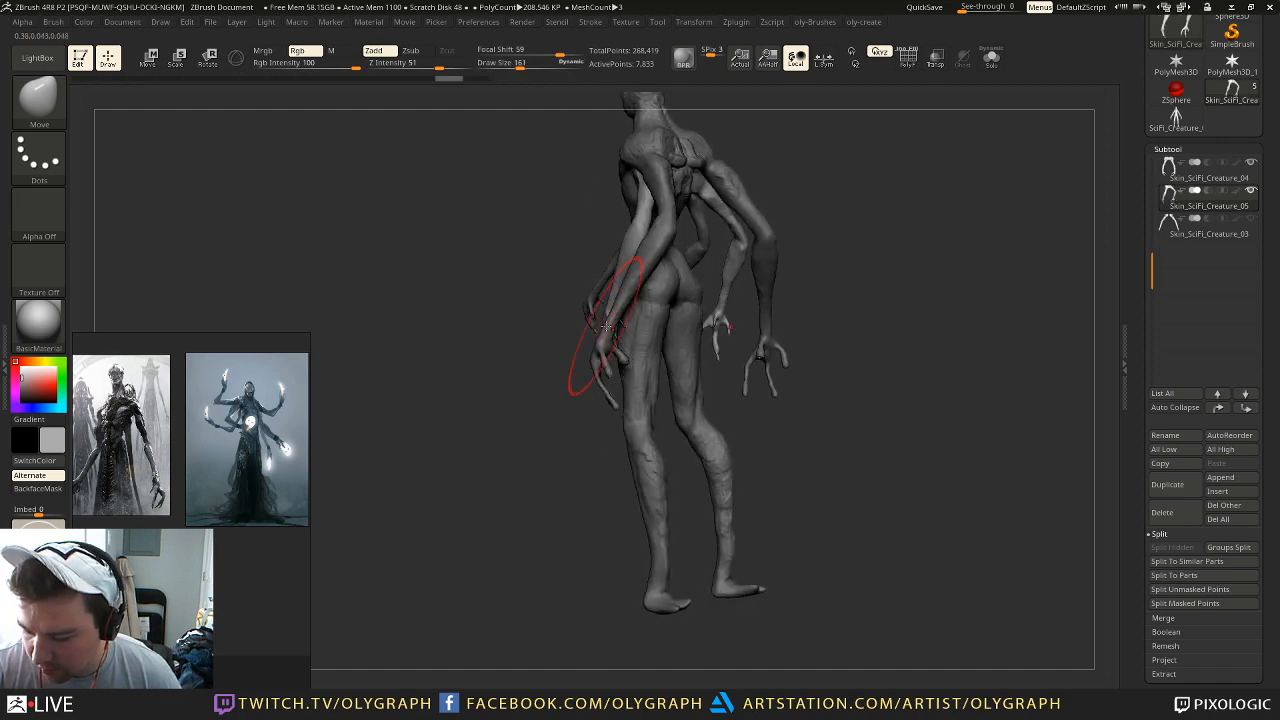
pyautogui.moveTo(530, 390)
pyautogui.mouseDown()
pyautogui.moveTo(557, 397)
pyautogui.moveTo(576, 368)
pyautogui.mouseUp()
pyautogui.press('b')
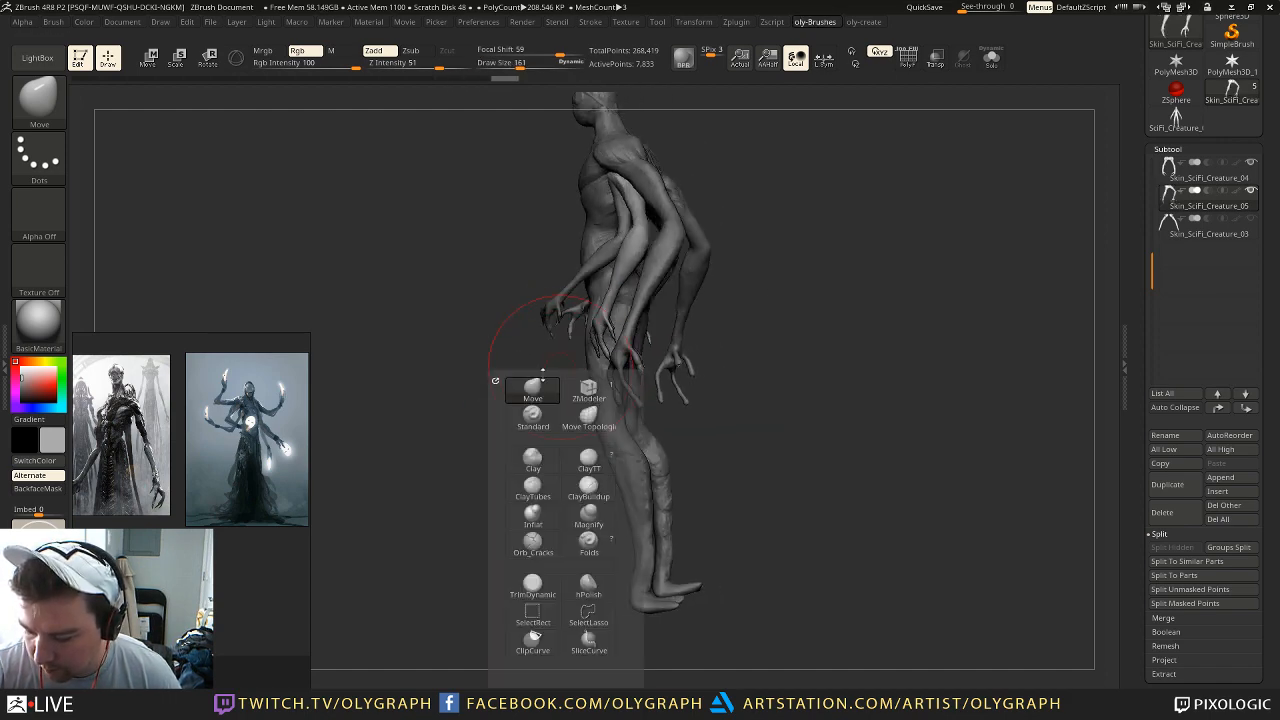
pyautogui.click(540, 378)
pyautogui.press('s')
pyautogui.moveTo(611, 313); pyautogui.dragTo(607, 313)
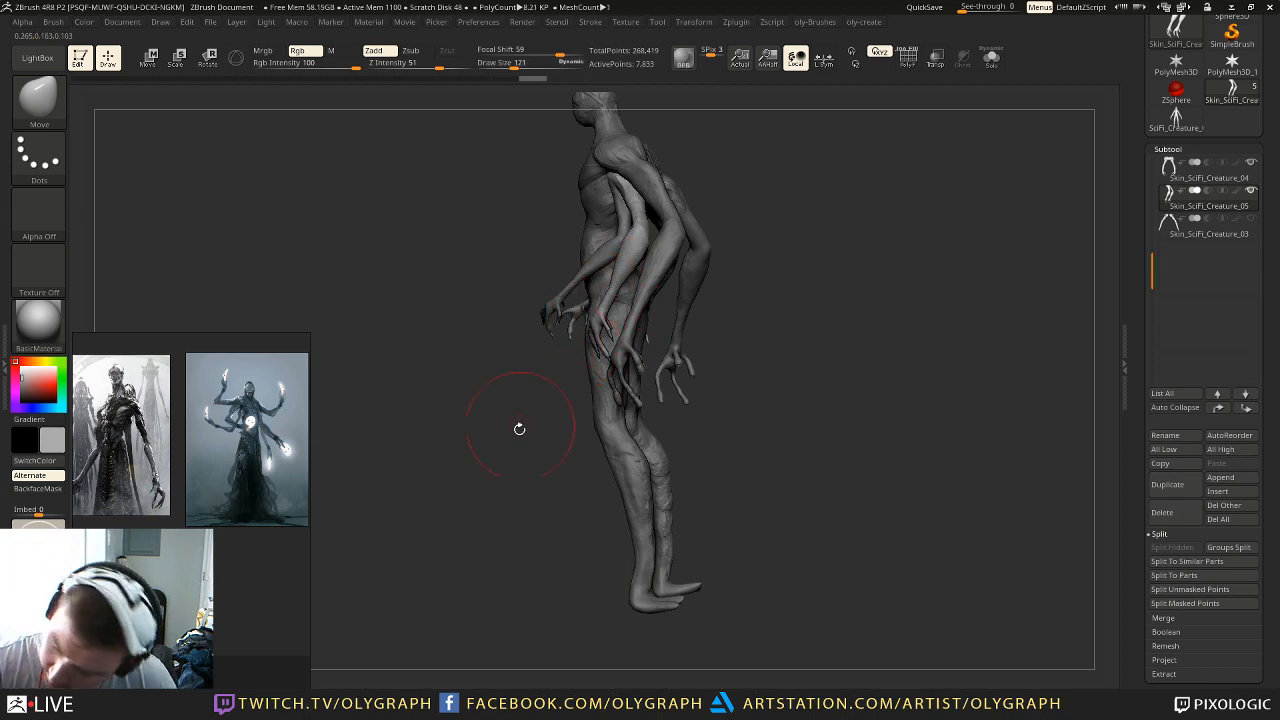
# Step: Select the main body subtool and reshape the head's profile with the Move brush
pyautogui.moveTo(526, 417); pyautogui.dragTo(597, 403)
pyautogui.moveTo(680, 262)
pyautogui.keyDown('alt'); pyautogui.mouseDown()
pyautogui.moveTo(701, 179)
pyautogui.moveTo(772, 240)
pyautogui.moveTo(936, 234)
pyautogui.moveTo(814, 226)
pyautogui.moveTo(791, 257)
pyautogui.moveTo(794, 285)
pyautogui.mouseUp(); pyautogui.keyUp('alt')
pyautogui.keyDown('alt'); pyautogui.click(663, 185); pyautogui.keyUp('alt')
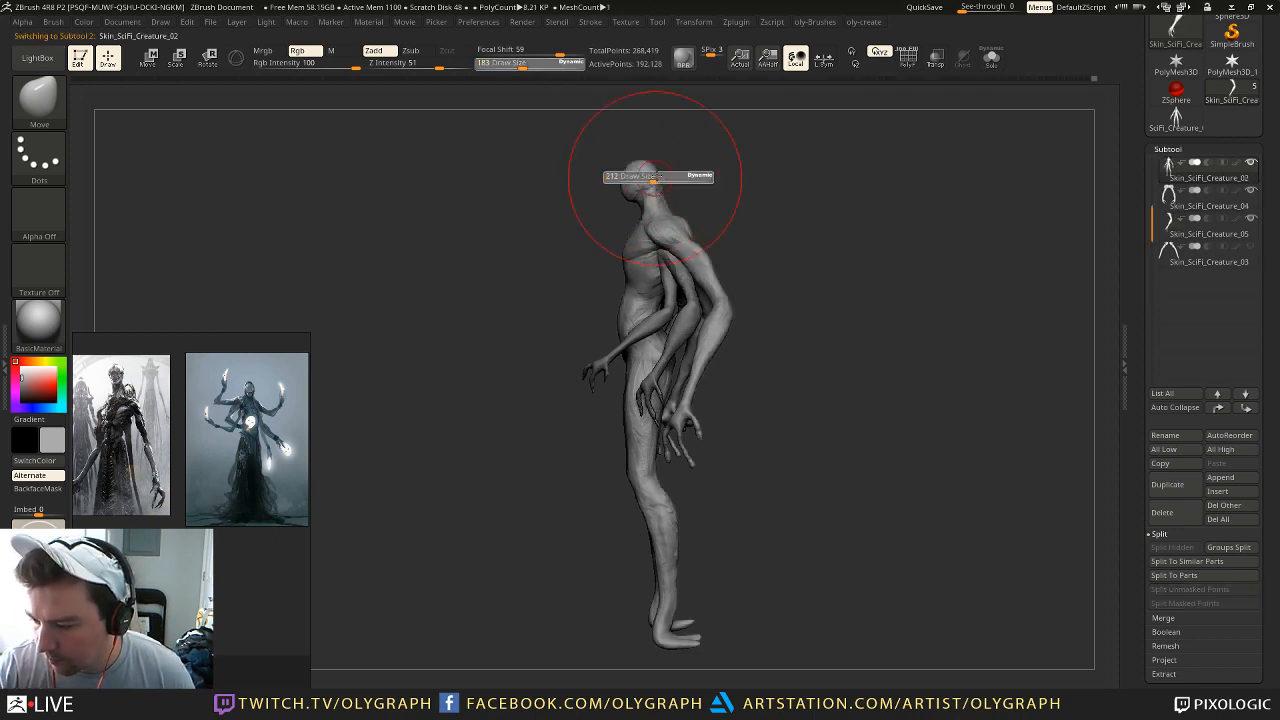
pyautogui.press('s')
pyautogui.moveTo(644, 168); pyautogui.dragTo(620, 173)
pyautogui.press('s')
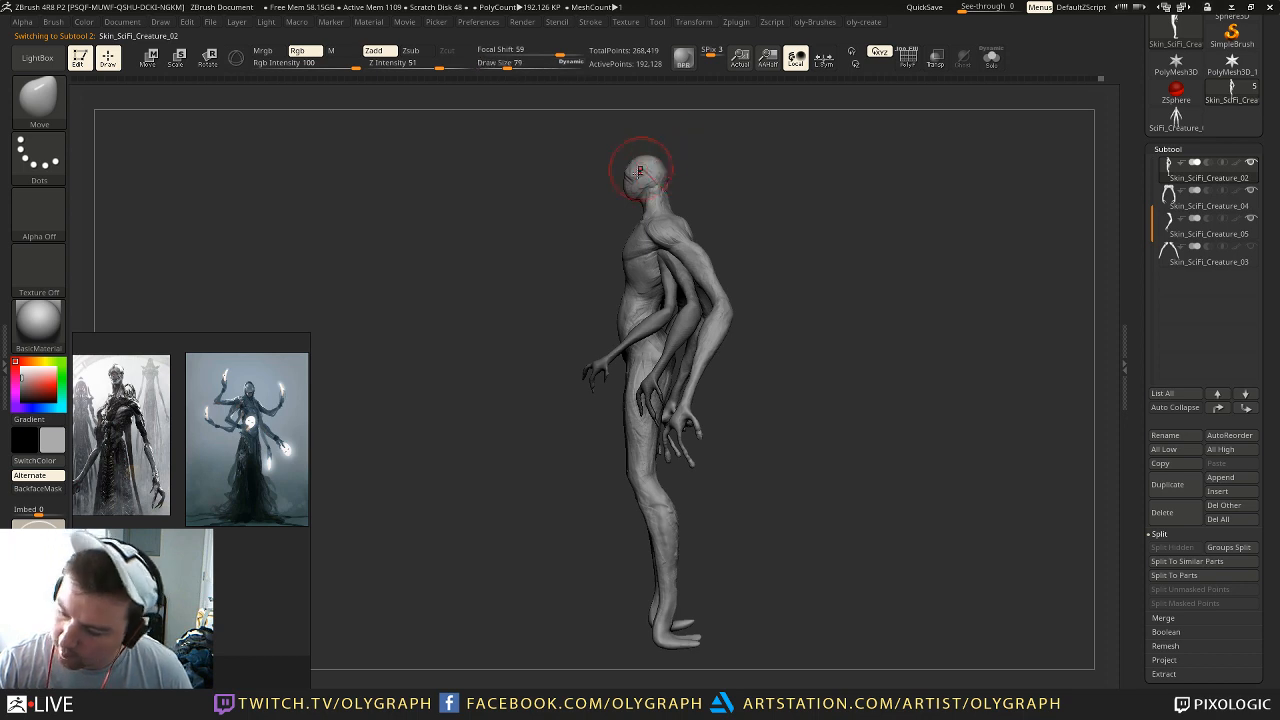
pyautogui.moveTo(624, 174)
pyautogui.mouseDown()
pyautogui.moveTo(671, 209)
pyautogui.moveTo(672, 290)
pyautogui.mouseUp()
pyautogui.press('s')
pyautogui.moveTo(620, 283); pyautogui.dragTo(624, 289)
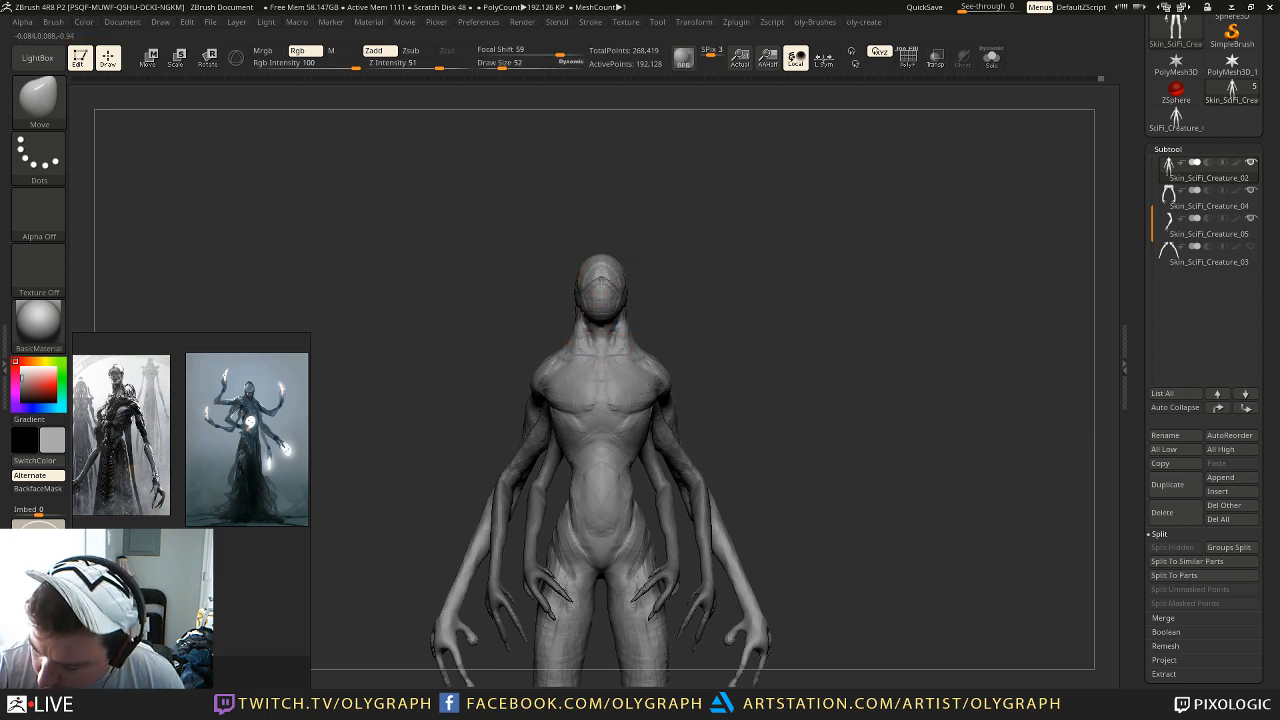
# Step: Refine the jaw and neck shape of the body from the front
pyautogui.moveTo(689, 248)
pyautogui.keyDown('alt'); pyautogui.mouseDown()
pyautogui.moveTo(689, 291)
pyautogui.moveTo(680, 245)
pyautogui.mouseUp(); pyautogui.keyUp('alt')
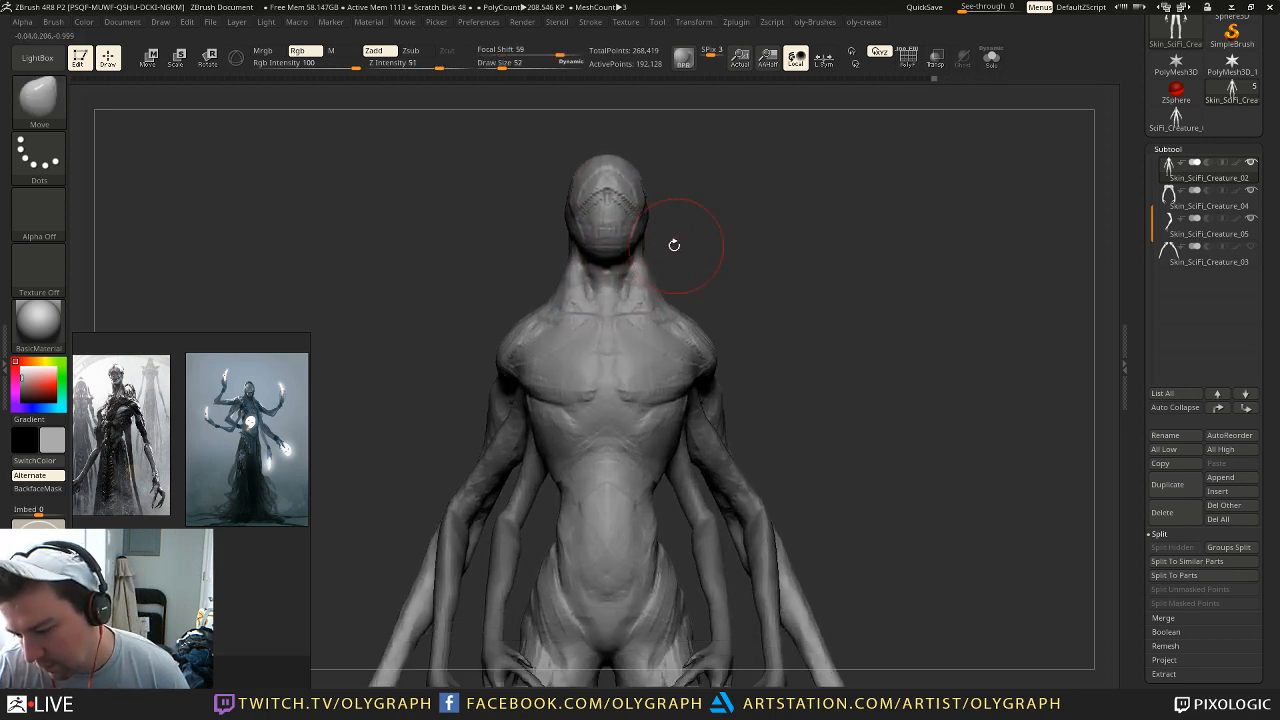
pyautogui.press('s')
pyautogui.moveTo(602, 250); pyautogui.dragTo(591, 251)
pyautogui.press('s')
pyautogui.moveTo(706, 280)
pyautogui.keyDown('alt'); pyautogui.mouseDown()
pyautogui.moveTo(708, 240)
pyautogui.moveTo(662, 230)
pyautogui.moveTo(692, 234)
pyautogui.moveTo(663, 214)
pyautogui.moveTo(681, 259)
pyautogui.mouseUp(); pyautogui.keyUp('alt')
pyautogui.keyDown('alt'); pyautogui.moveTo(681, 259); pyautogui.dragTo(686, 203); pyautogui.keyUp('alt')
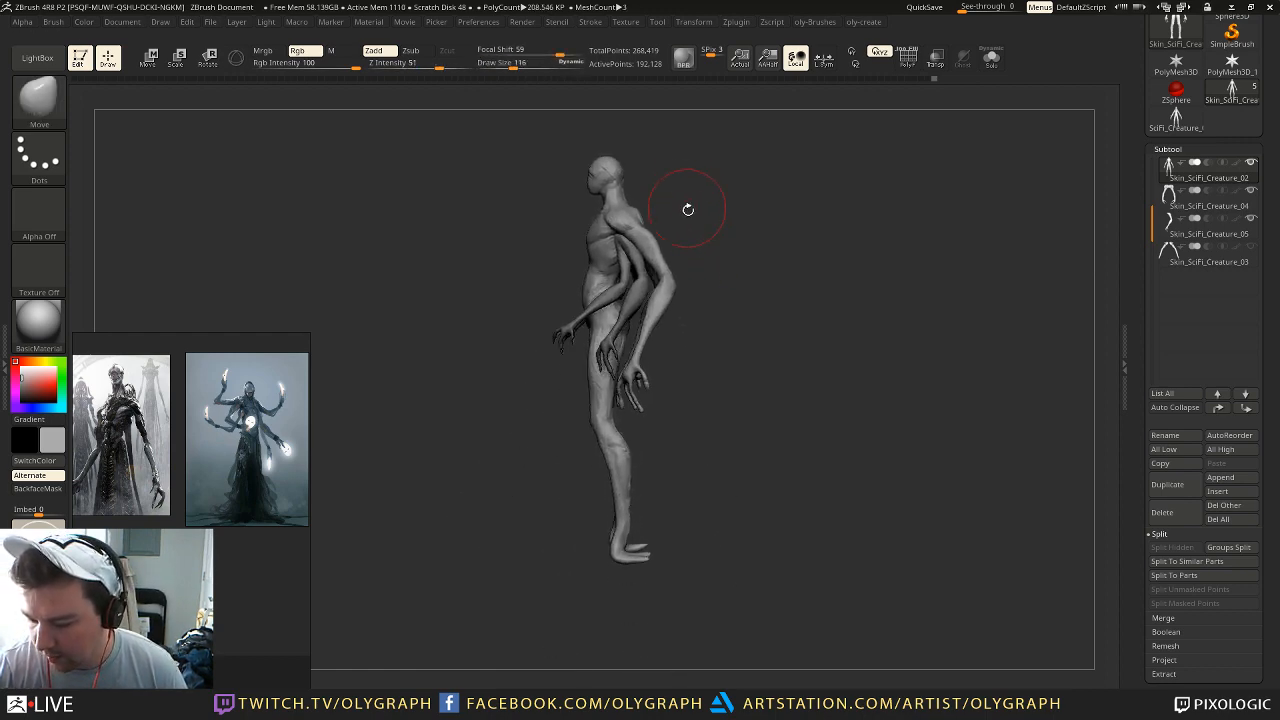
# Step: Hide the duplicated arm pair and make the main body the active subtool
pyautogui.keyDown('alt'); pyautogui.click(638, 290); pyautogui.keyUp('alt')
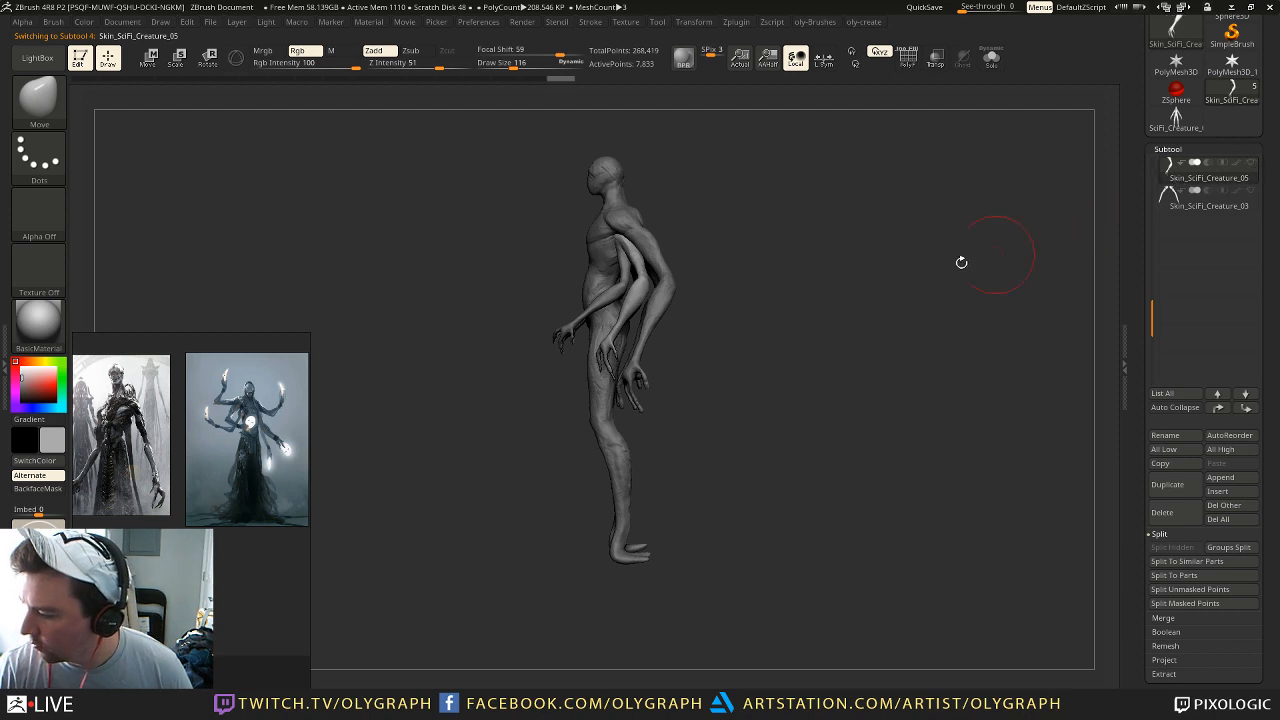
pyautogui.keyDown('alt'); pyautogui.click(645, 232); pyautogui.keyUp('alt')
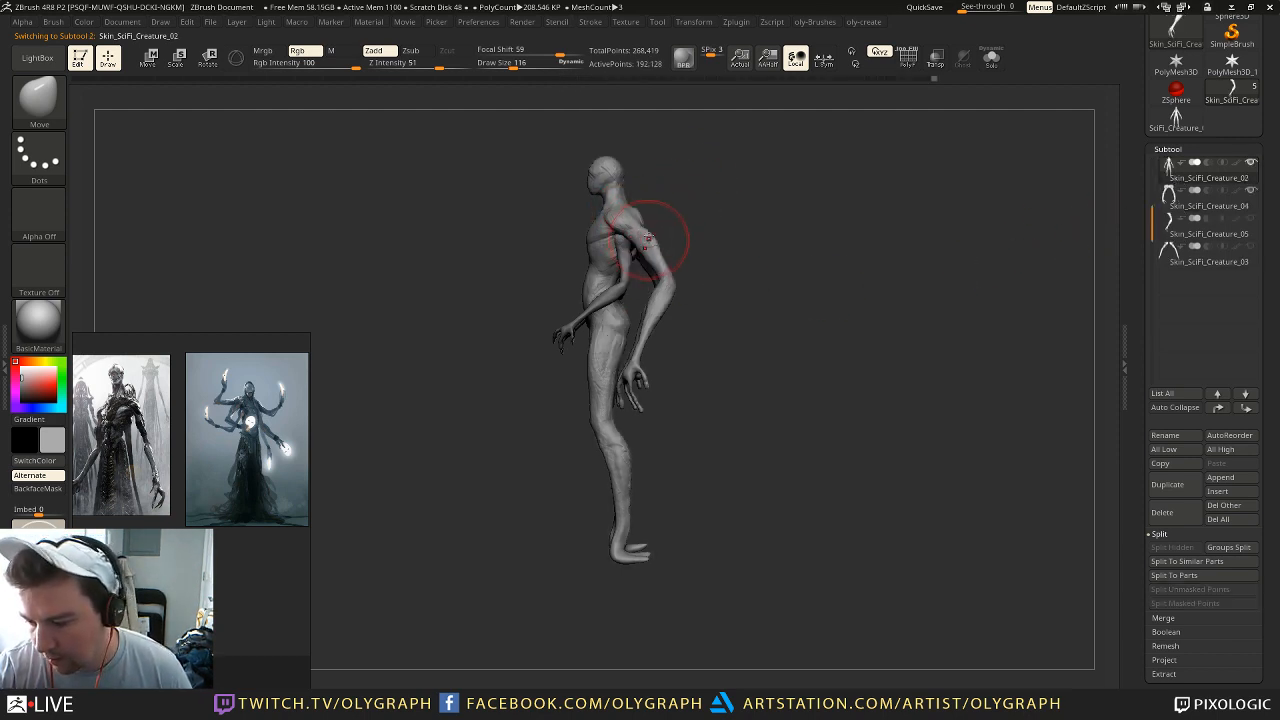
pyautogui.moveTo(681, 199); pyautogui.dragTo(706, 200)
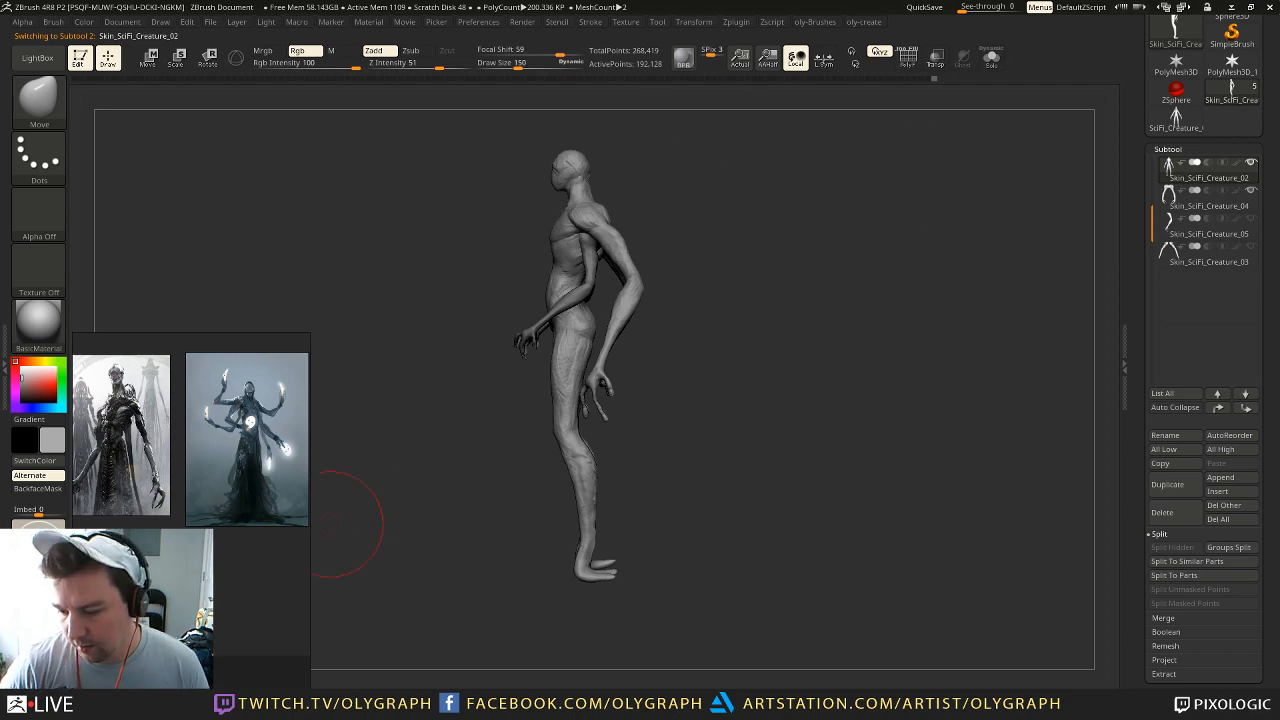
# Step: Examine the other humanoid creature references, focusing on the proportions of the yellow-armoured figure
pyautogui.scroll(-2, 201, 443)
pyautogui.scroll(-5, 200, 441)
pyautogui.scroll(4, 170, 453)
pyautogui.moveTo(166, 456); pyautogui.dragTo(120, 517, button='middle')
pyautogui.scroll(3, 120, 517)
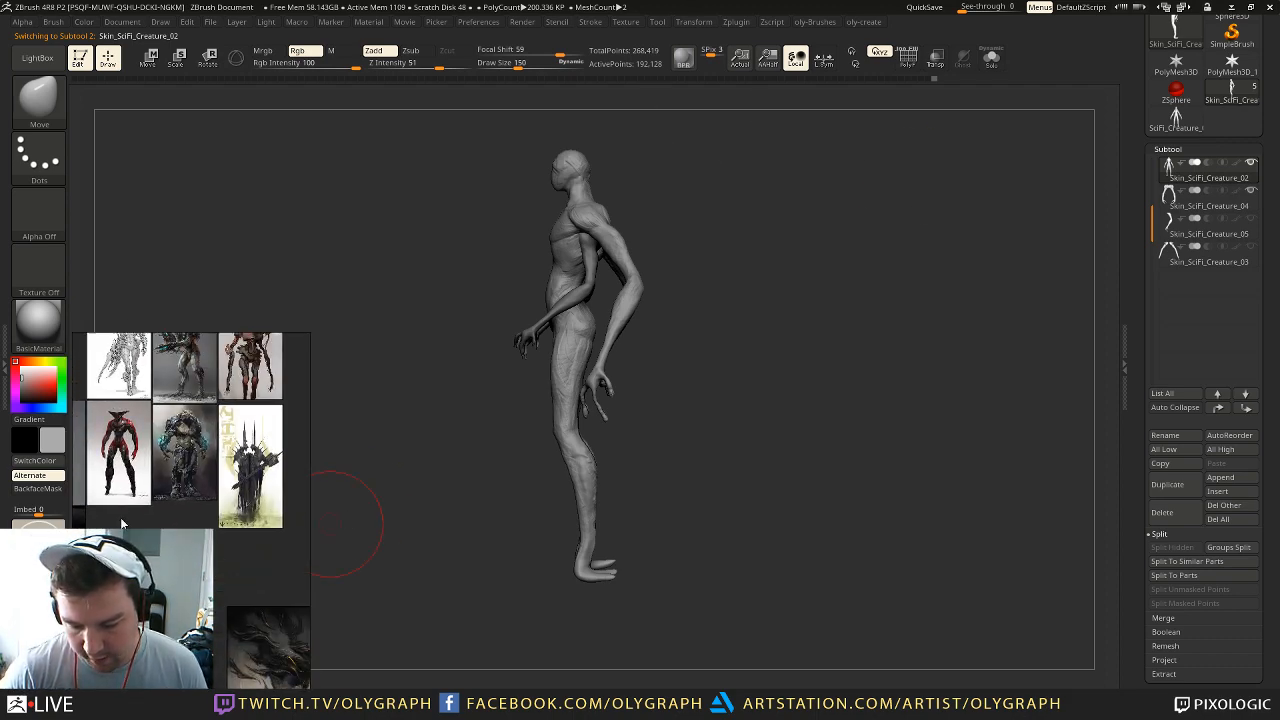
pyautogui.moveTo(208, 342); pyautogui.dragTo(200, 508, button='middle')
pyautogui.scroll(-5, 201, 500)
pyautogui.scroll(1, 194, 433)
pyautogui.moveTo(112, 428); pyautogui.dragTo(302, 531, button='middle')
pyautogui.scroll(2, 196, 433)
pyautogui.scroll(2, 200, 451)
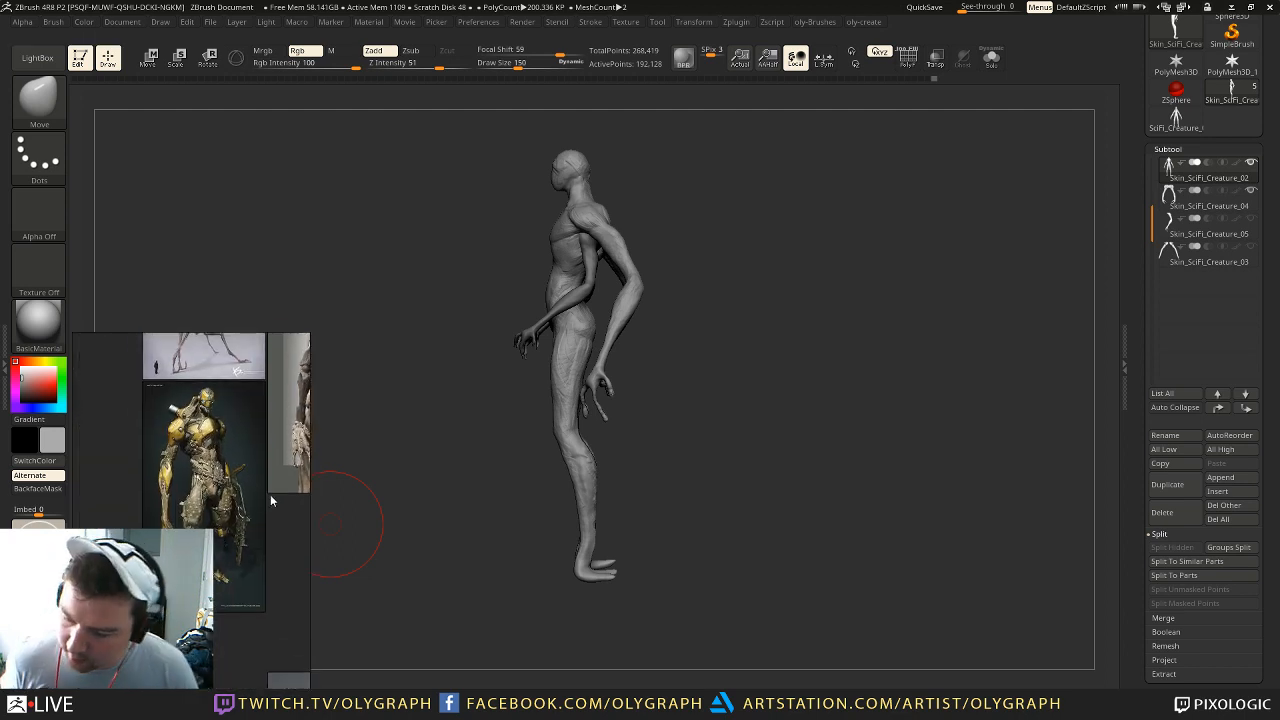
# Step: Adjust the body's overall stance from the side with the Move brush at a draw size of about 630
pyautogui.press(']')
pyautogui.press(']')
pyautogui.press(']')
pyautogui.press(']')
pyautogui.press(']')
pyautogui.press(']')
pyautogui.press(']')
pyautogui.press(']')
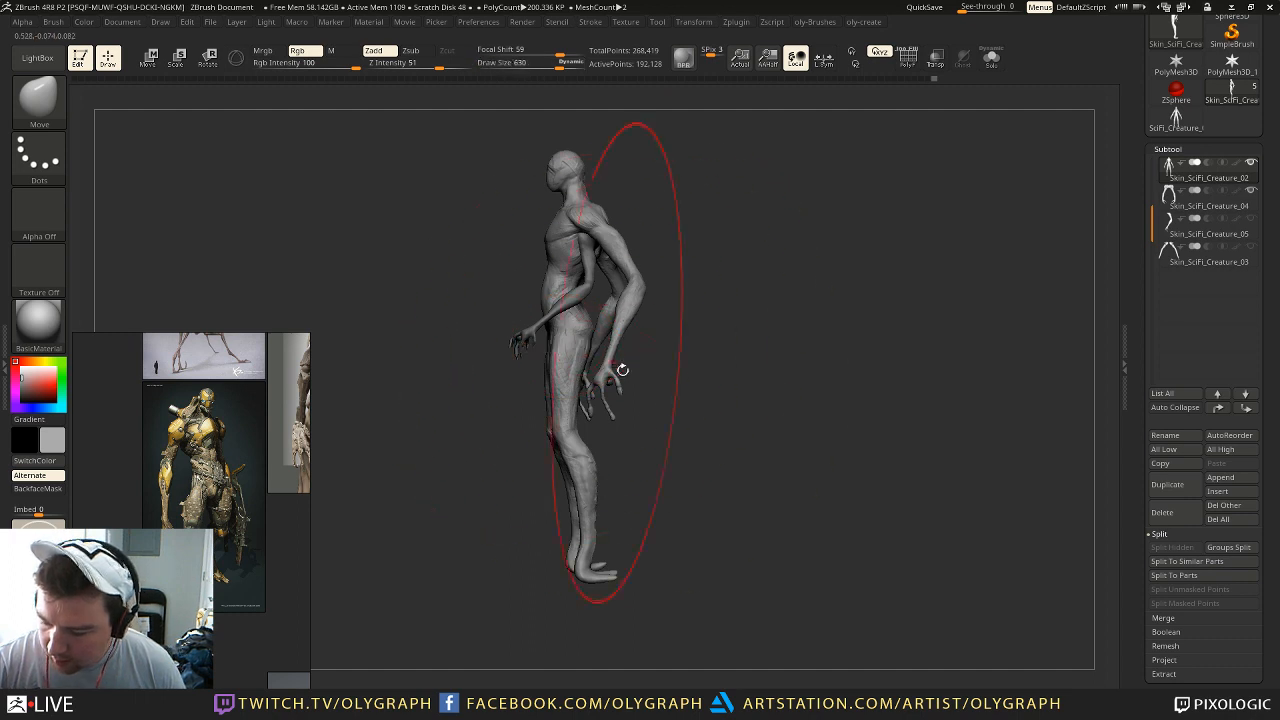
pyautogui.moveTo(573, 349); pyautogui.dragTo(550, 347)
# Step: Refine the side profile of the torso and hips with a smaller Move brush
pyautogui.press('s')
pyautogui.press('s')
pyautogui.moveTo(550, 243); pyautogui.dragTo(570, 241)
pyautogui.press('s')
pyautogui.moveTo(564, 241); pyautogui.dragTo(553, 240)
pyautogui.press('s')
pyautogui.moveTo(540, 343)
pyautogui.mouseDown()
pyautogui.moveTo(564, 342)
pyautogui.moveTo(553, 343)
pyautogui.mouseUp()
pyautogui.press('s')
pyautogui.moveTo(564, 346); pyautogui.dragTo(557, 347)
# Step: Adjust the profile of the chest, neck and head from the opposite side
pyautogui.moveTo(450, 405); pyautogui.dragTo(620, 420)
pyautogui.press('s')
pyautogui.moveTo(541, 211); pyautogui.dragTo(536, 212)
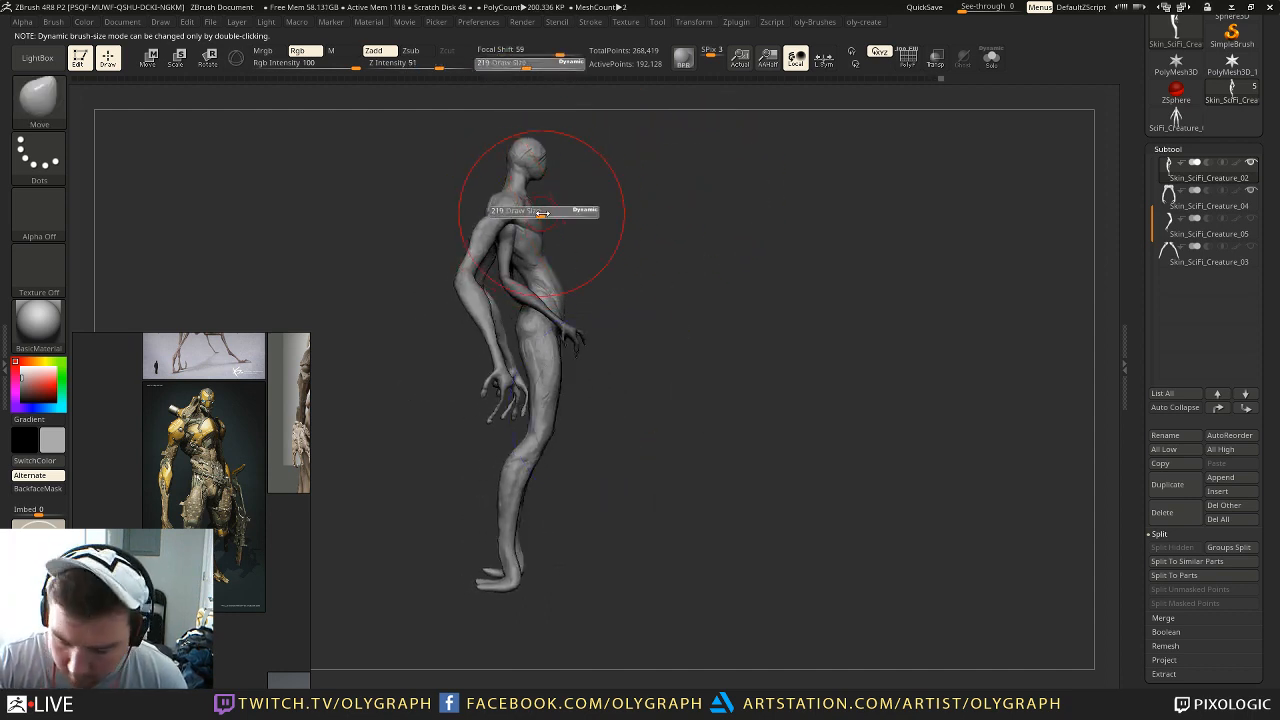
pyautogui.press('s')
pyautogui.moveTo(516, 163)
pyautogui.mouseDown()
pyautogui.moveTo(663, 183)
pyautogui.moveTo(556, 186)
pyautogui.moveTo(663, 200)
pyautogui.moveTo(537, 160)
pyautogui.moveTo(487, 175)
pyautogui.mouseUp()
pyautogui.press('s')
# Step: Shape the waist and hips of the body from the front with progressively smaller Move brush sizes
pyautogui.moveTo(608, 169); pyautogui.dragTo(680, 180)
pyautogui.keyDown('alt'); pyautogui.moveTo(620, 268); pyautogui.dragTo(642, 236); pyautogui.keyUp('alt')
pyautogui.press('s')
pyautogui.moveTo(490, 300)
pyautogui.mouseDown()
pyautogui.moveTo(517, 299)
pyautogui.moveTo(485, 295)
pyautogui.moveTo(505, 309)
pyautogui.mouseUp()
pyautogui.press('s')
pyautogui.moveTo(649, 322)
pyautogui.mouseDown()
pyautogui.moveTo(689, 294)
pyautogui.moveTo(874, 287)
pyautogui.moveTo(757, 283)
pyautogui.moveTo(681, 301)
pyautogui.mouseUp()
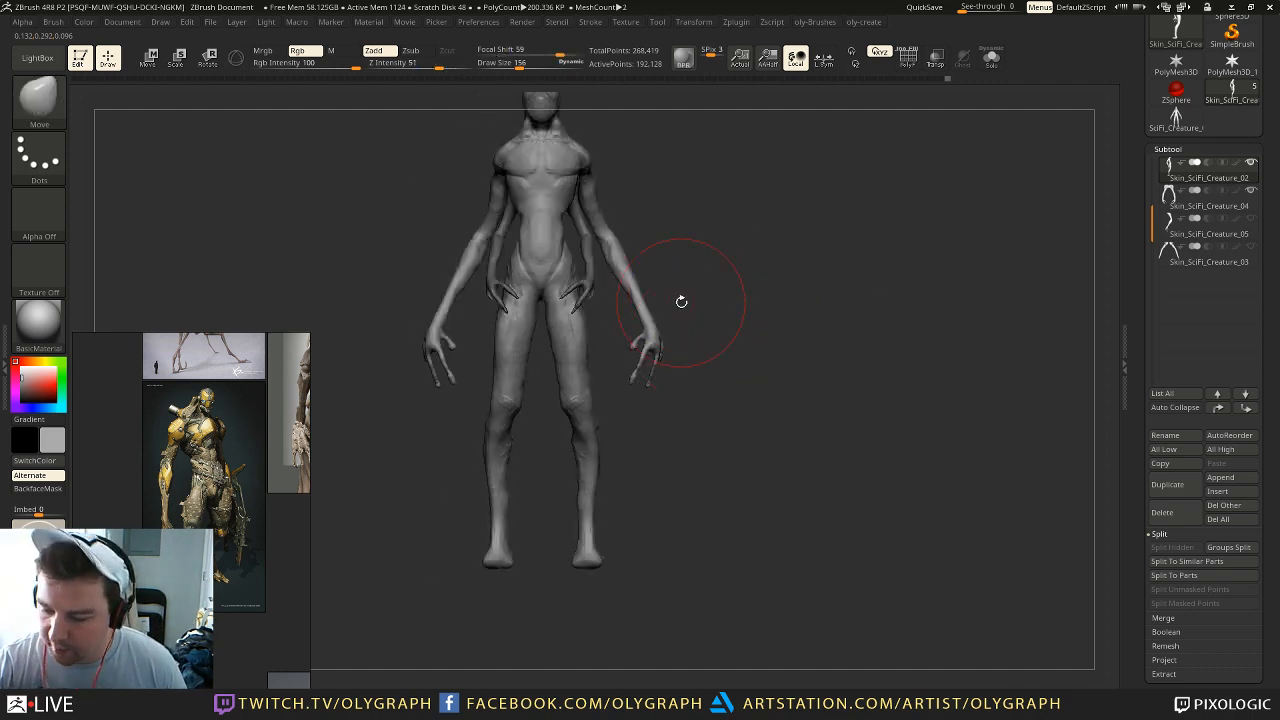
pyautogui.moveTo(520, 270); pyautogui.dragTo(515, 265)
pyautogui.press('s')
pyautogui.click(516, 265)
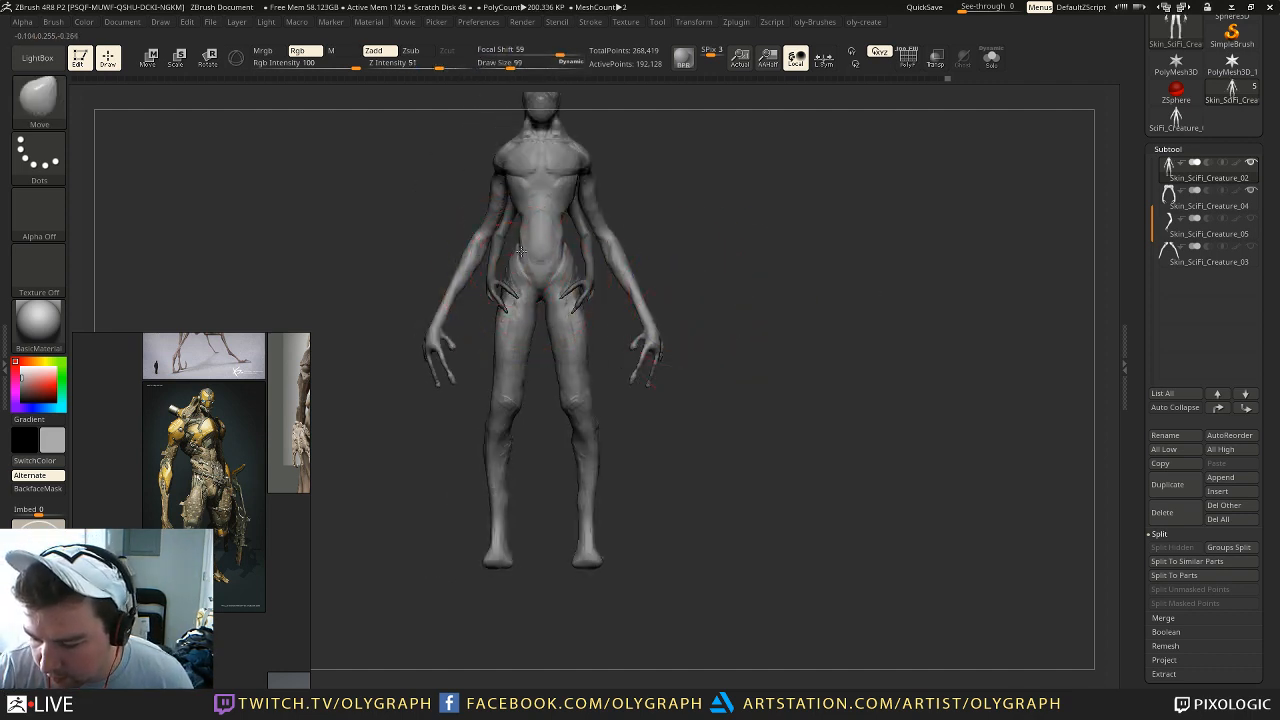
pyautogui.press('s')
pyautogui.click(508, 269)
pyautogui.moveTo(661, 215)
pyautogui.keyDown('alt'); pyautogui.mouseDown()
pyautogui.moveTo(660, 168)
pyautogui.moveTo(651, 249)
pyautogui.moveTo(640, 247)
pyautogui.moveTo(656, 256)
pyautogui.moveTo(629, 251)
pyautogui.mouseUp(); pyautogui.keyUp('alt')
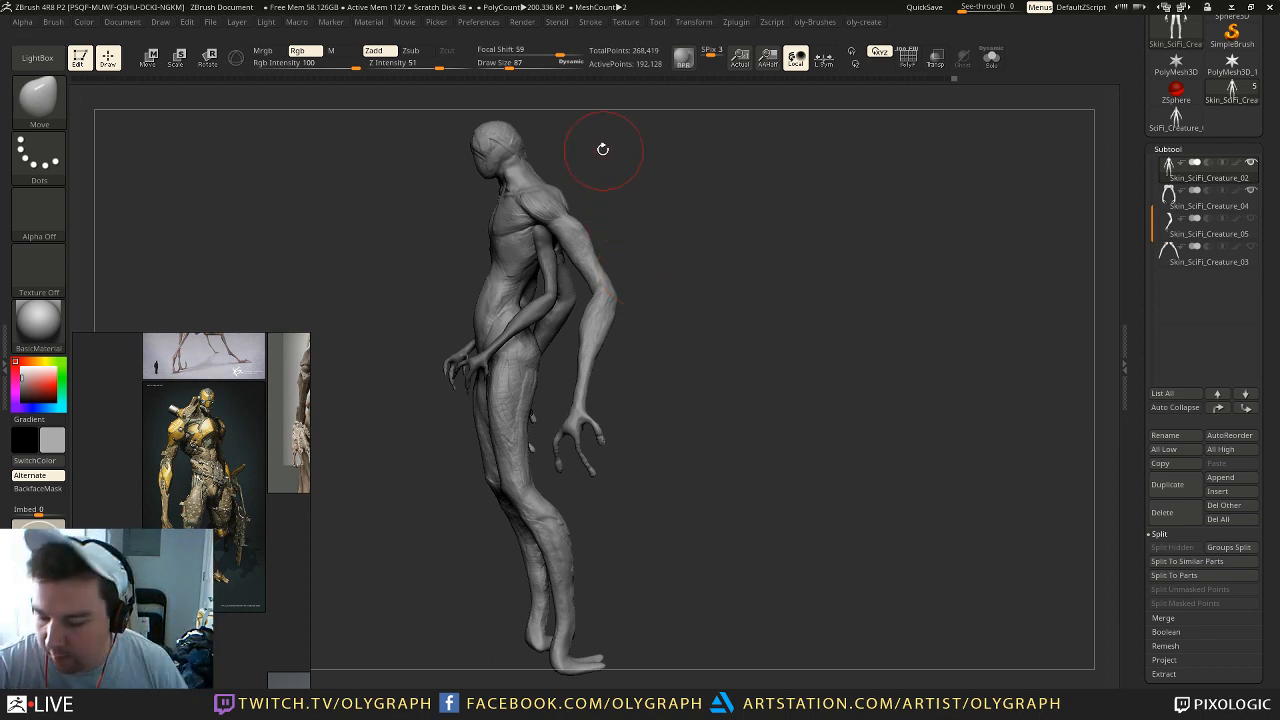
# Step: Select the small middle arms and reshape their upper arms and forearms from the front
pyautogui.moveTo(629, 183)
pyautogui.keyDown('shift'); pyautogui.mouseDown()
pyautogui.moveTo(680, 211)
pyautogui.moveTo(594, 266)
pyautogui.mouseUp(); pyautogui.keyUp('shift')
pyautogui.keyDown('alt'); pyautogui.click(580, 300); pyautogui.keyUp('alt')
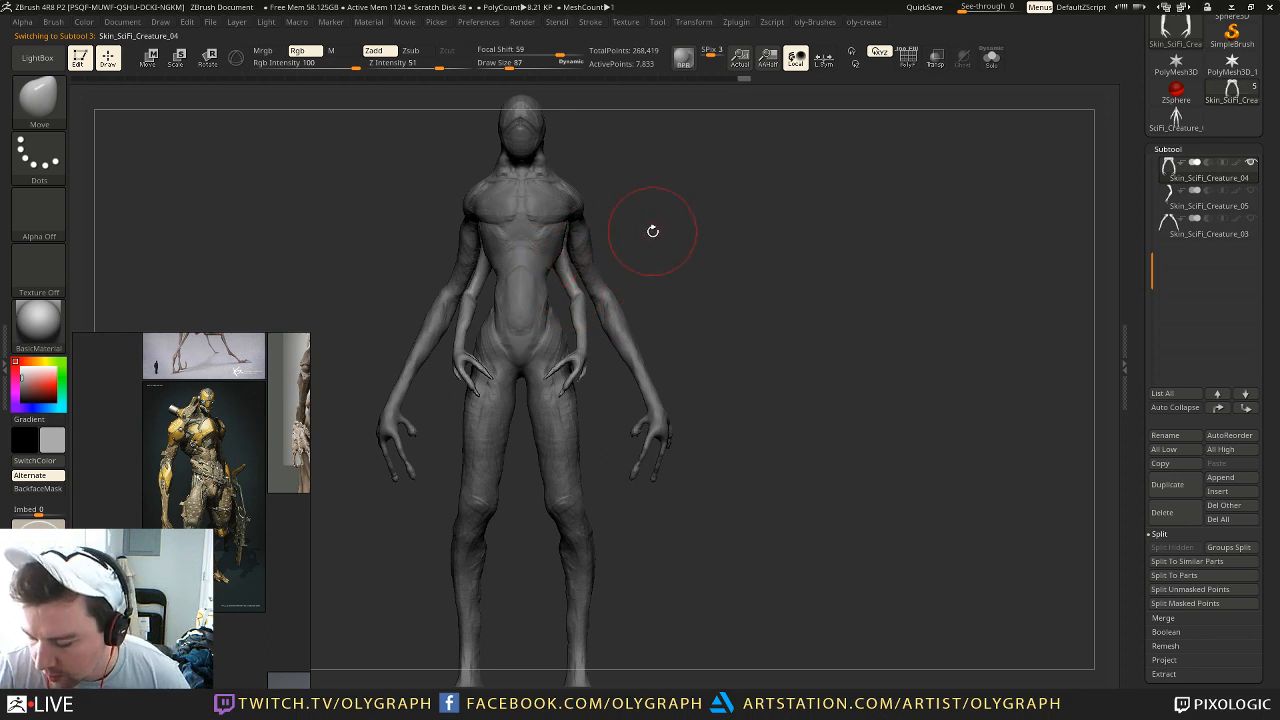
pyautogui.moveTo(647, 243)
pyautogui.mouseDown()
pyautogui.moveTo(595, 258)
pyautogui.moveTo(631, 215)
pyautogui.moveTo(575, 220)
pyautogui.mouseUp()
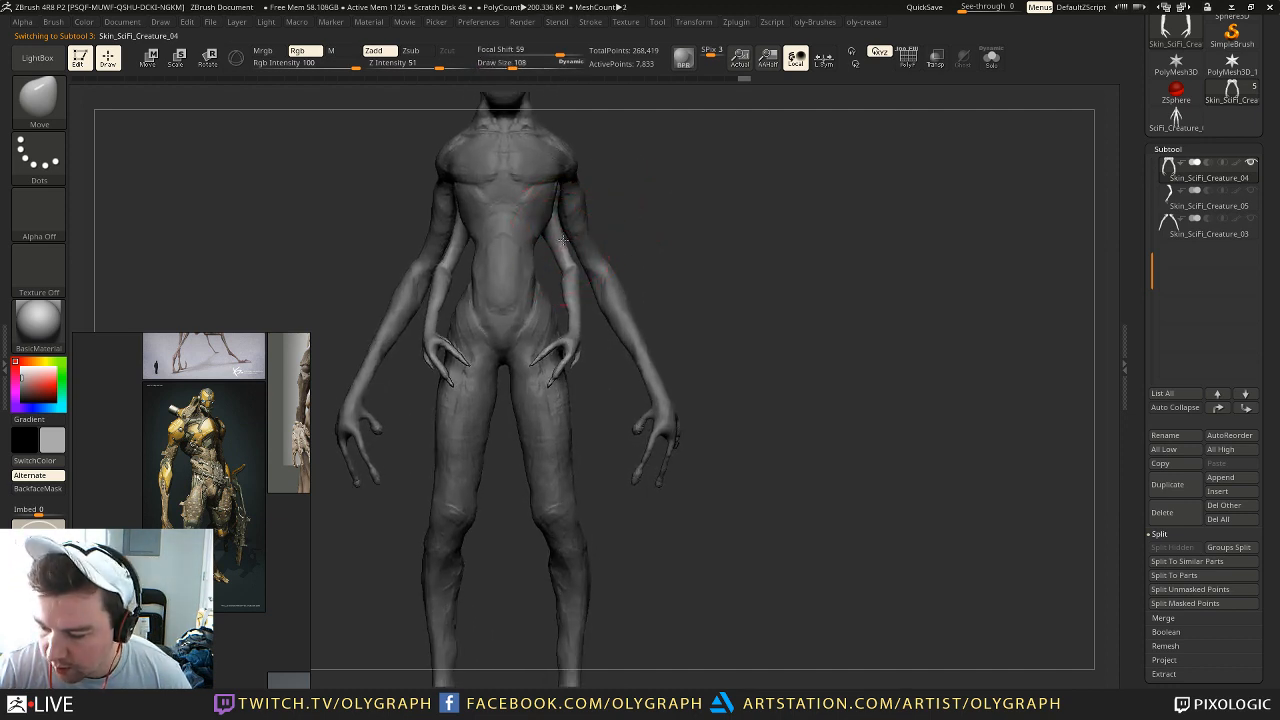
pyautogui.moveTo(560, 240); pyautogui.dragTo(567, 241)
pyautogui.press('[')
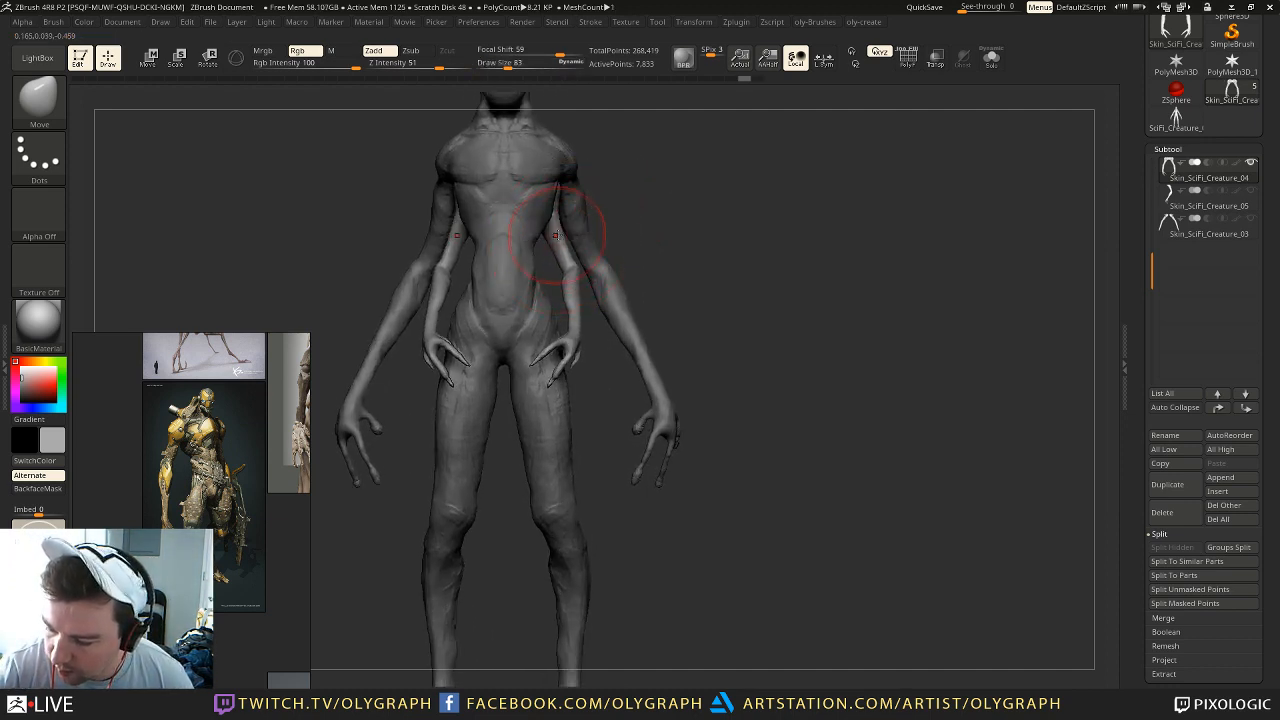
pyautogui.press('s')
pyautogui.moveTo(566, 330); pyautogui.dragTo(573, 332)
# Step: Adjust the shoulder joints and elbows of the small middle arms, working around to the back
pyautogui.keyDown('shift'); pyautogui.moveTo(681, 213); pyautogui.dragTo(635, 216); pyautogui.keyUp('shift')
pyautogui.press('s')
pyautogui.moveTo(553, 217)
pyautogui.mouseDown()
pyautogui.moveTo(564, 223)
pyautogui.moveTo(520, 166)
pyautogui.mouseUp()
pyautogui.keyDown('shift'); pyautogui.moveTo(697, 171); pyautogui.dragTo(656, 141); pyautogui.keyUp('shift')
pyautogui.keyDown('alt'); pyautogui.moveTo(712, 205); pyautogui.dragTo(697, 183); pyautogui.keyUp('alt')
pyautogui.press('s')
pyautogui.moveTo(637, 278); pyautogui.dragTo(660, 278)
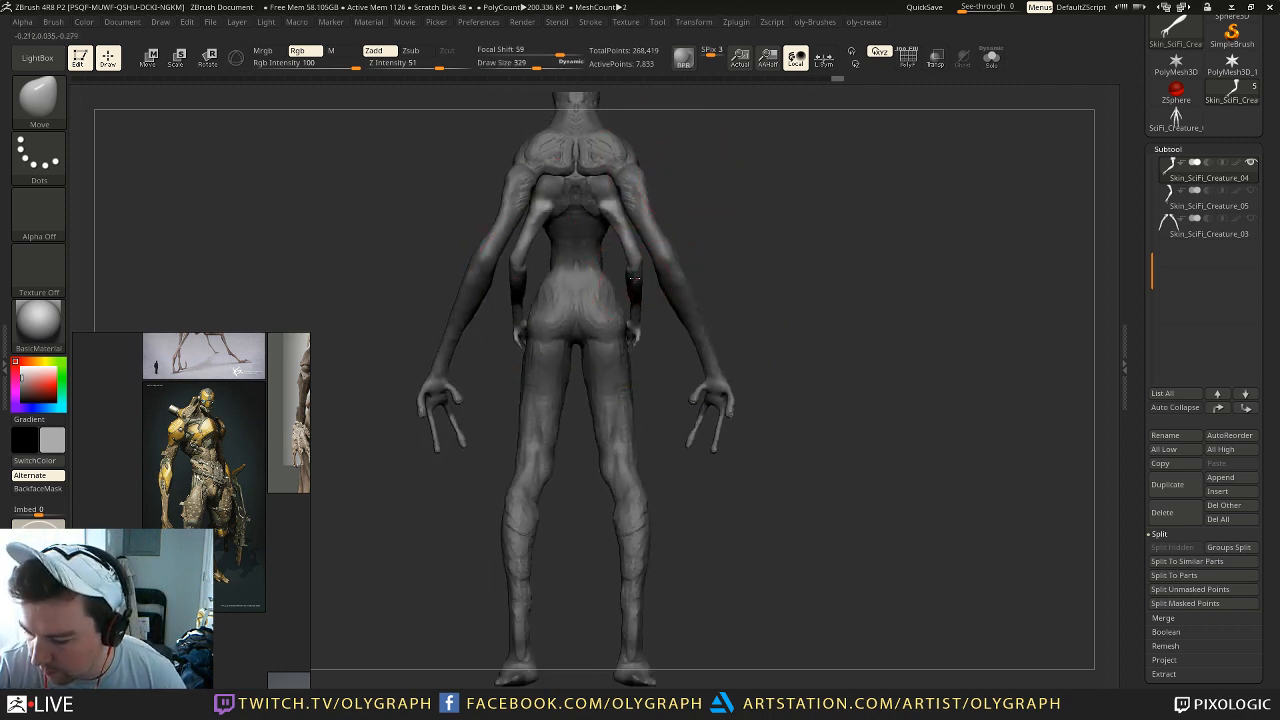
# Step: Refine the upper portion of the small middle arms from behind with the Move brush
pyautogui.moveTo(690, 182)
pyautogui.mouseDown()
pyautogui.moveTo(823, 197)
pyautogui.moveTo(729, 177)
pyautogui.mouseUp()
pyautogui.press('s')
pyautogui.moveTo(603, 257)
pyautogui.mouseDown()
pyautogui.moveTo(576, 258)
pyautogui.moveTo(610, 230)
pyautogui.mouseUp()
pyautogui.press('s')
pyautogui.moveTo(607, 229); pyautogui.dragTo(612, 228)
pyautogui.press('s')
pyautogui.moveTo(794, 171)
pyautogui.keyDown('alt'); pyautogui.mouseDown()
pyautogui.moveTo(731, 170)
pyautogui.moveTo(750, 198)
pyautogui.mouseUp(); pyautogui.keyUp('alt')
pyautogui.press('s')
pyautogui.moveTo(687, 116); pyautogui.dragTo(686, 247)
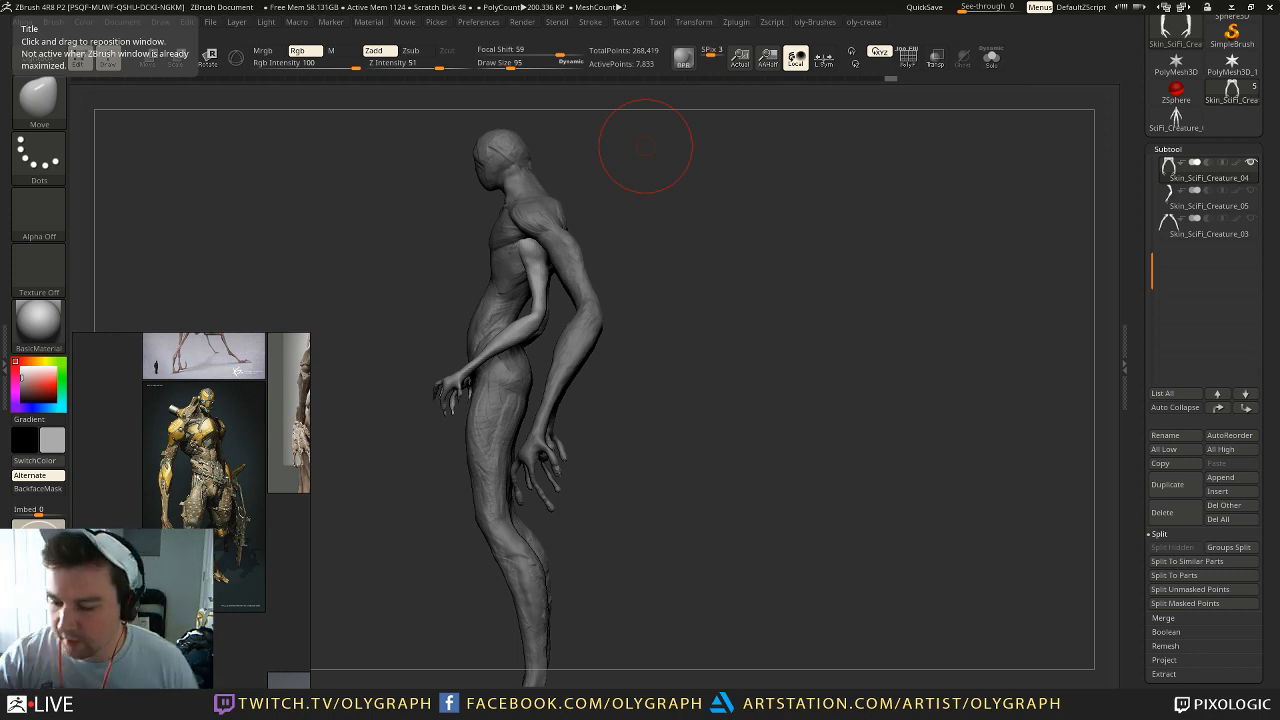
# Step: Build up muscle forms on the upper arms of the small middle arms with the ClayTubes brush
pyautogui.moveTo(645, 145)
pyautogui.mouseDown()
pyautogui.moveTo(680, 243)
pyautogui.moveTo(730, 225)
pyautogui.moveTo(700, 235)
pyautogui.mouseUp()
pyautogui.press('b')
pyautogui.click(704, 332)
pyautogui.press('s')
pyautogui.moveTo(560, 263); pyautogui.dragTo(547, 262)
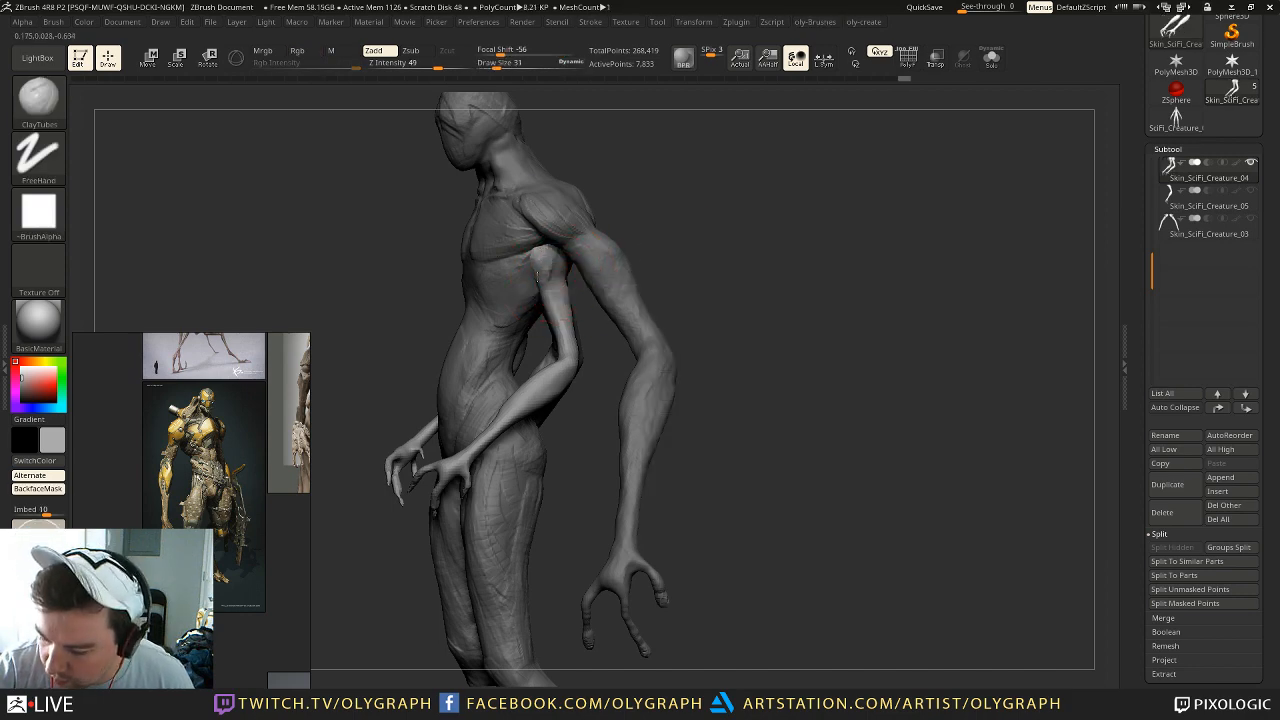
pyautogui.moveTo(674, 191)
pyautogui.mouseDown()
pyautogui.moveTo(654, 206)
pyautogui.moveTo(684, 228)
pyautogui.moveTo(664, 234)
pyautogui.mouseUp()
pyautogui.moveTo(543, 317); pyautogui.dragTo(537, 310)
pyautogui.moveTo(690, 236)
pyautogui.mouseDown()
pyautogui.moveTo(603, 246)
pyautogui.moveTo(646, 253)
pyautogui.mouseUp()
pyautogui.press('s')
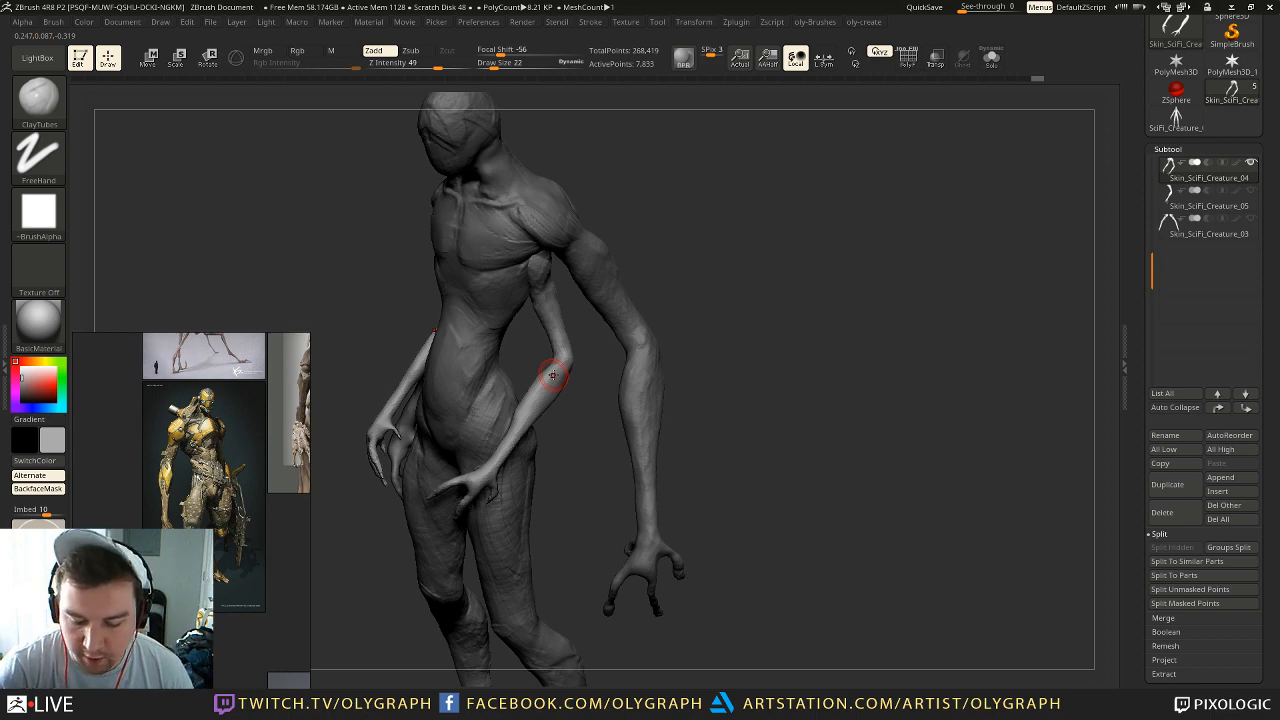
# Step: Adjust the contour of the small upper arms above the elbow with the Move brush
pyautogui.moveTo(553, 375)
pyautogui.keyDown('shift'); pyautogui.mouseDown(button='right')
pyautogui.moveTo(708, 197)
pyautogui.moveTo(706, 214)
pyautogui.mouseUp(button='right'); pyautogui.keyUp('shift')
pyautogui.press('1')
pyautogui.click(682, 234)
pyautogui.press('s')
pyautogui.moveTo(528, 330); pyautogui.dragTo(538, 328)
pyautogui.moveTo(546, 324)
pyautogui.mouseDown()
pyautogui.moveTo(546, 292)
pyautogui.moveTo(528, 322)
pyautogui.mouseUp()
pyautogui.press('s')
pyautogui.press('s')
pyautogui.moveTo(738, 228); pyautogui.dragTo(666, 213, button='right')
# Step: Build up the upper arms of the small middle arms with the ClayTubes brush at draw size 22, working from several angles
pyautogui.press('1')
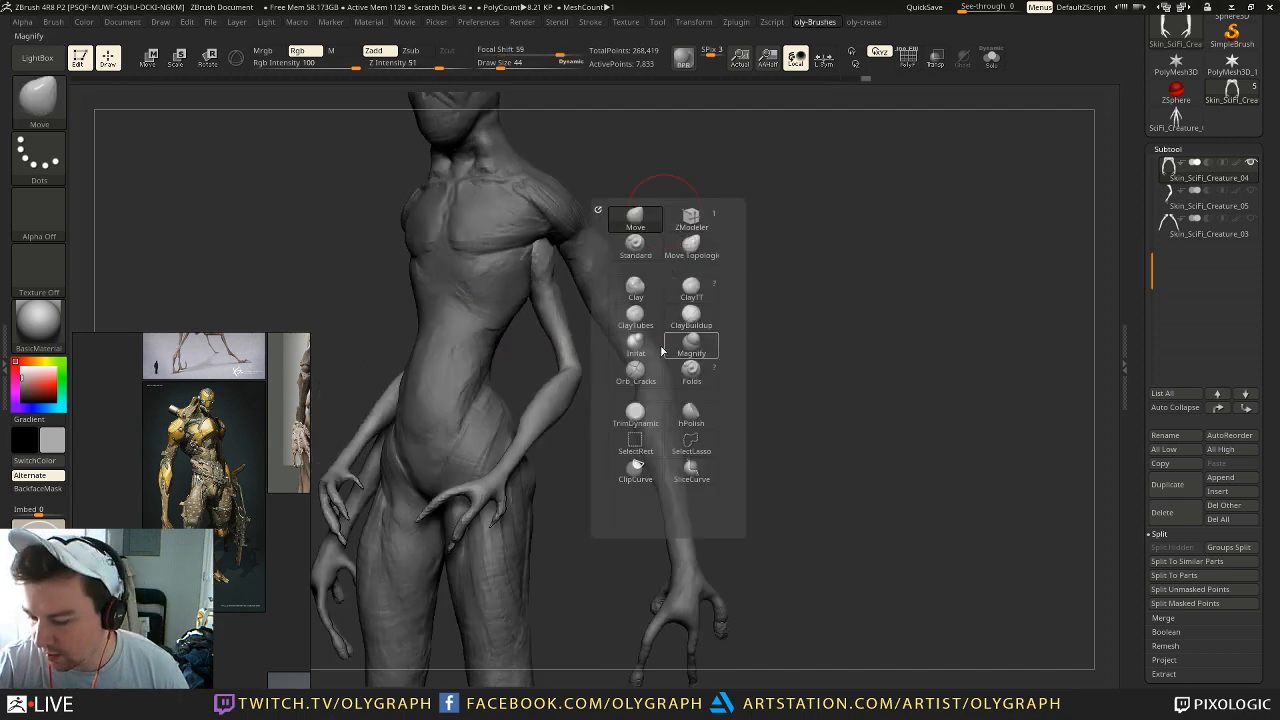
pyautogui.click(636, 318)
pyautogui.moveTo(553, 278)
pyautogui.mouseDown(button='right')
pyautogui.moveTo(500, 264)
pyautogui.moveTo(714, 200)
pyautogui.mouseUp(button='right')
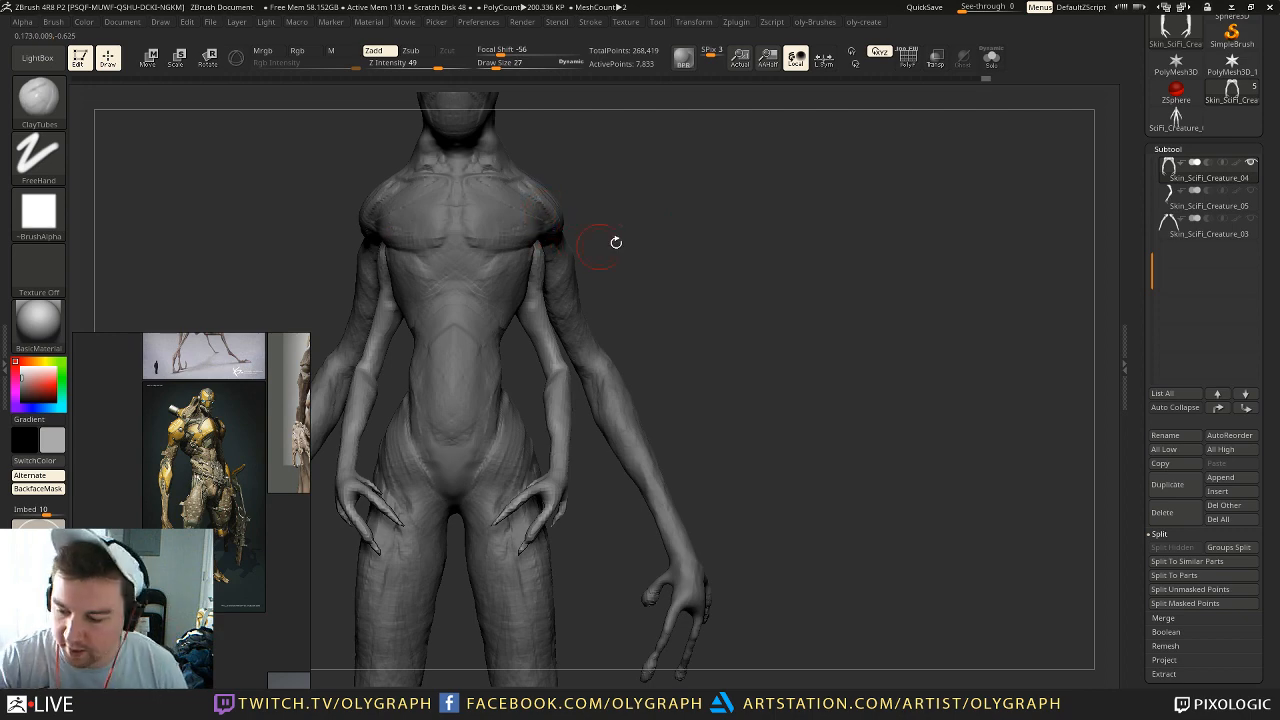
pyautogui.moveTo(589, 243); pyautogui.dragTo(603, 251, button='right')
pyautogui.press('[')
pyautogui.moveTo(556, 304); pyautogui.dragTo(541, 297)
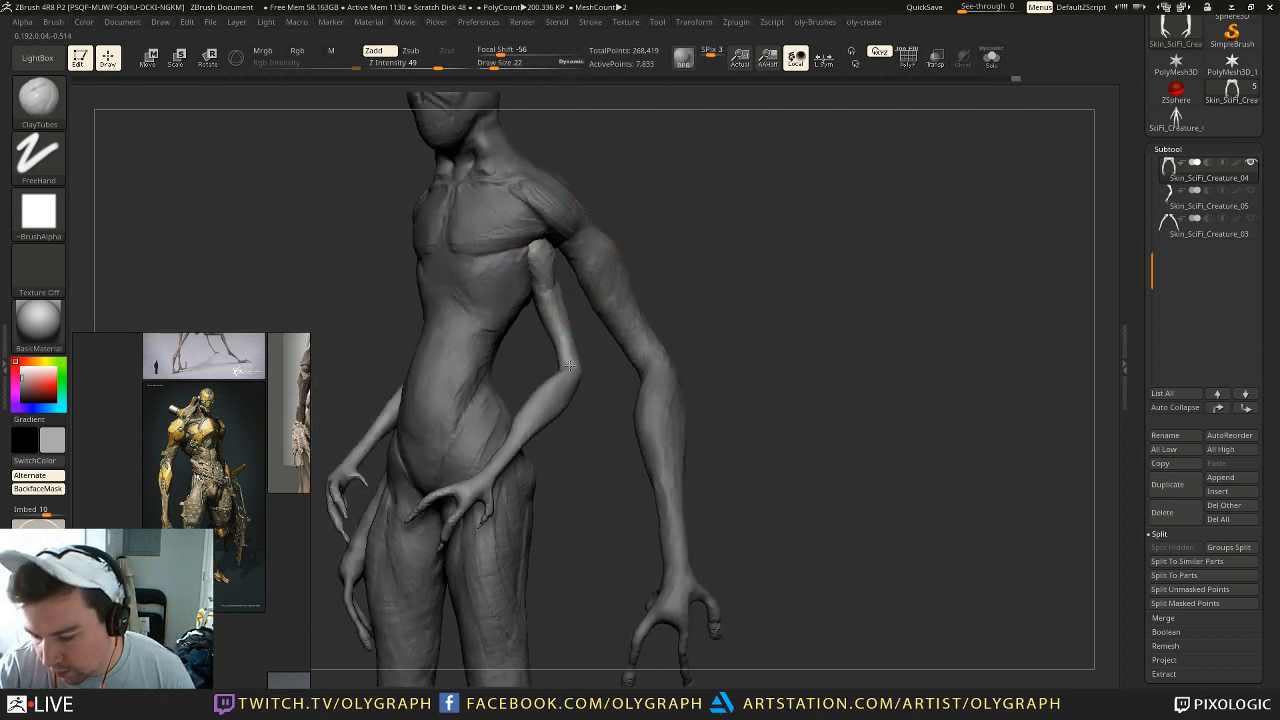
pyautogui.moveTo(563, 343); pyautogui.dragTo(680, 208, button='right')
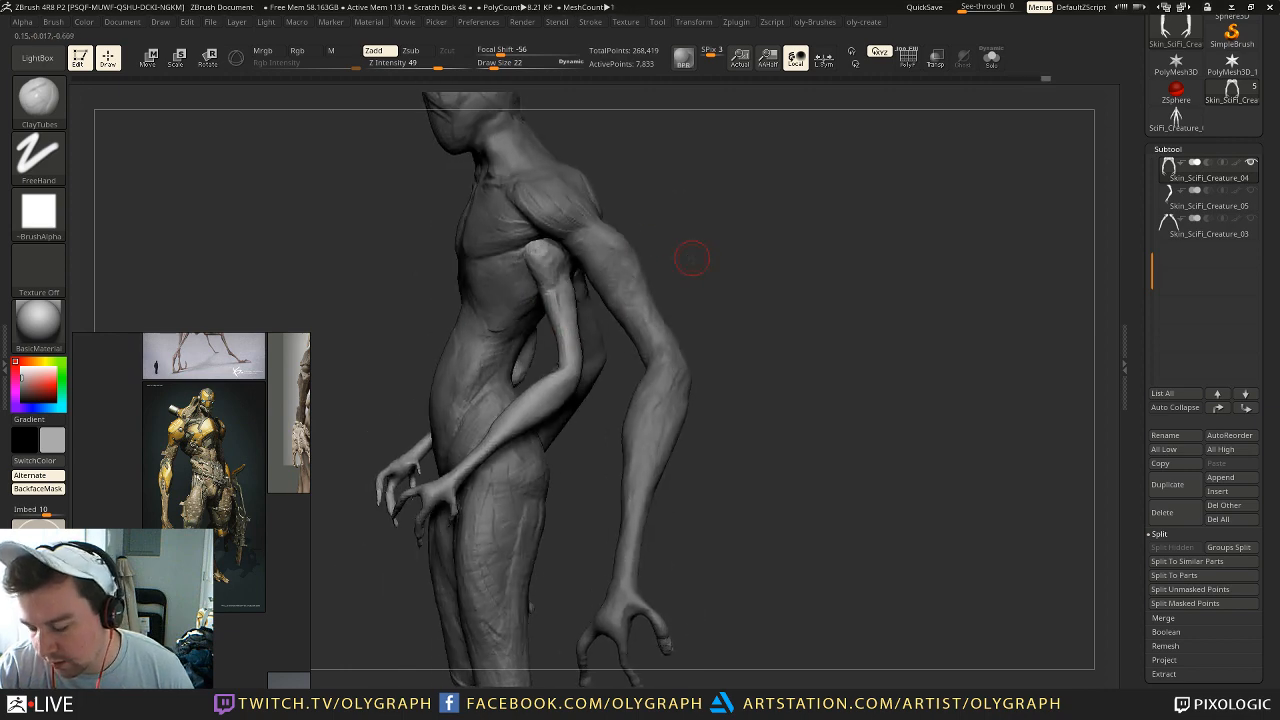
pyautogui.moveTo(691, 257); pyautogui.dragTo(743, 240, button='right')
pyautogui.moveTo(540, 306); pyautogui.dragTo(537, 315)
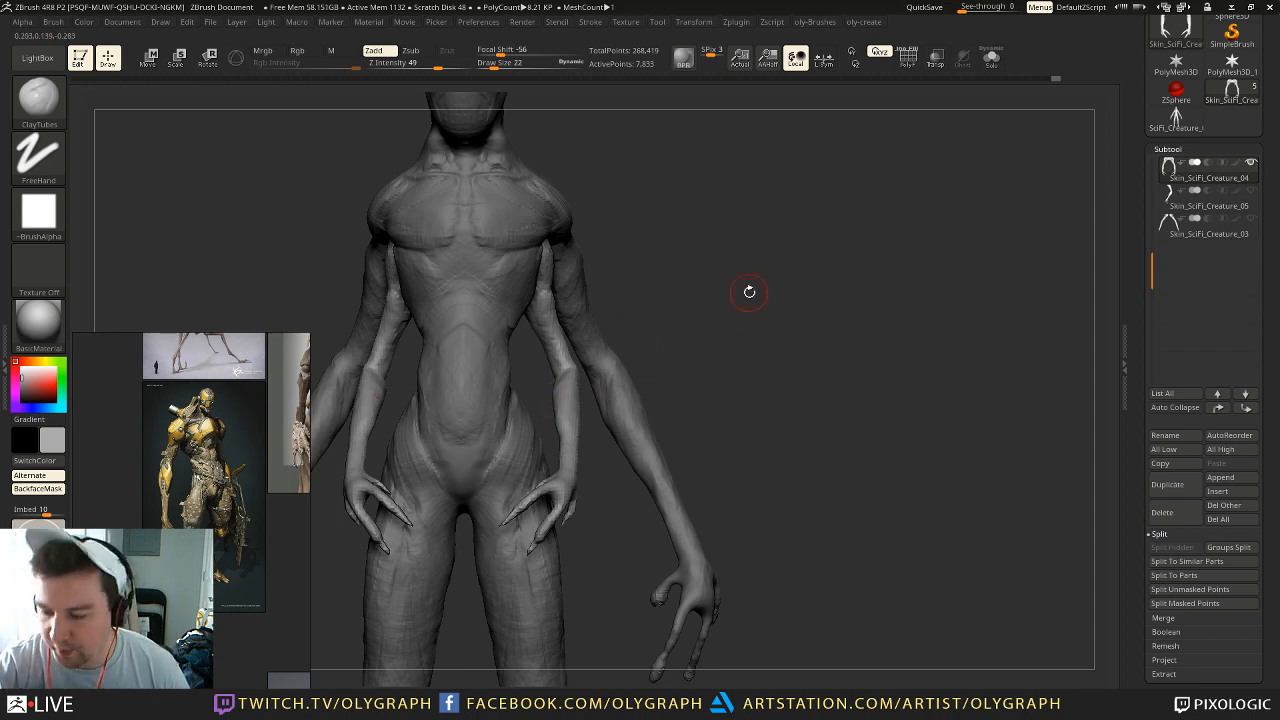
# Step: Build up muscle forms on the small arms' forearms just below the elbow with the ClayTubes brush at draw sizes 15 and 29
pyautogui.moveTo(661, 372)
pyautogui.mouseDown()
pyautogui.moveTo(673, 304)
pyautogui.moveTo(655, 298)
pyautogui.mouseUp()
pyautogui.press('s')
pyautogui.moveTo(578, 386); pyautogui.dragTo(573, 386)
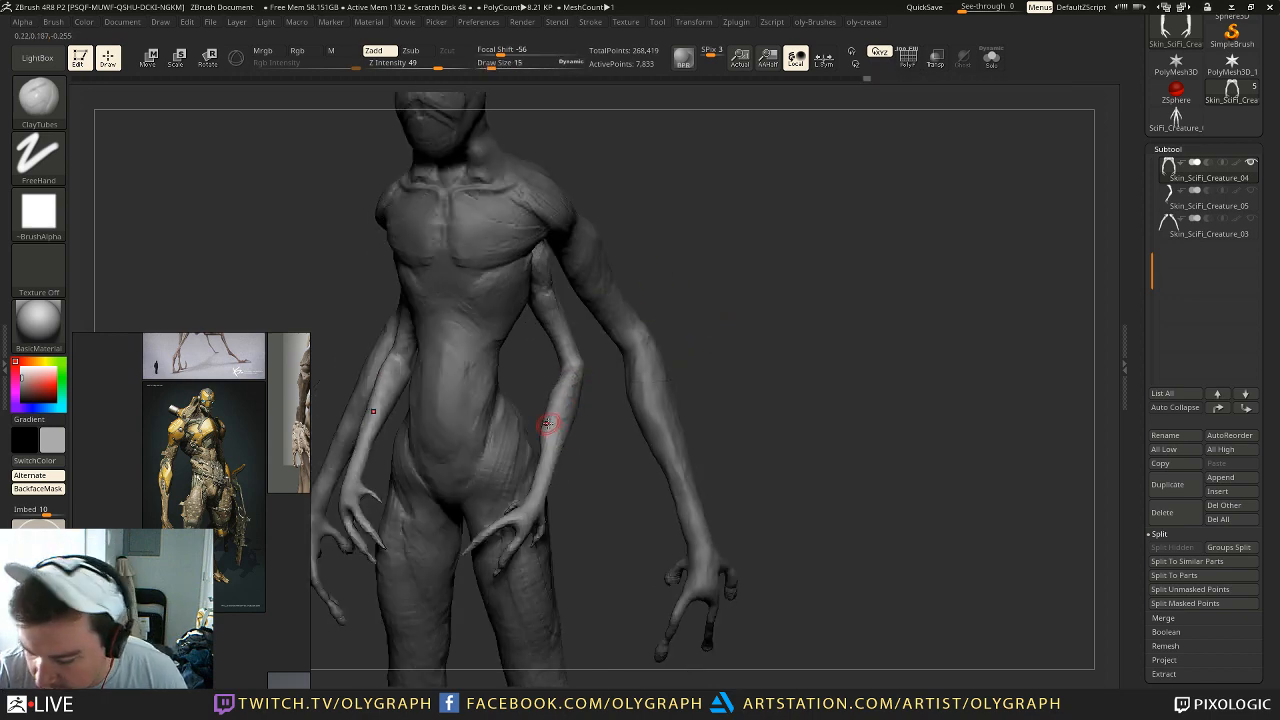
pyautogui.press('s')
pyautogui.moveTo(545, 430); pyautogui.dragTo(556, 430)
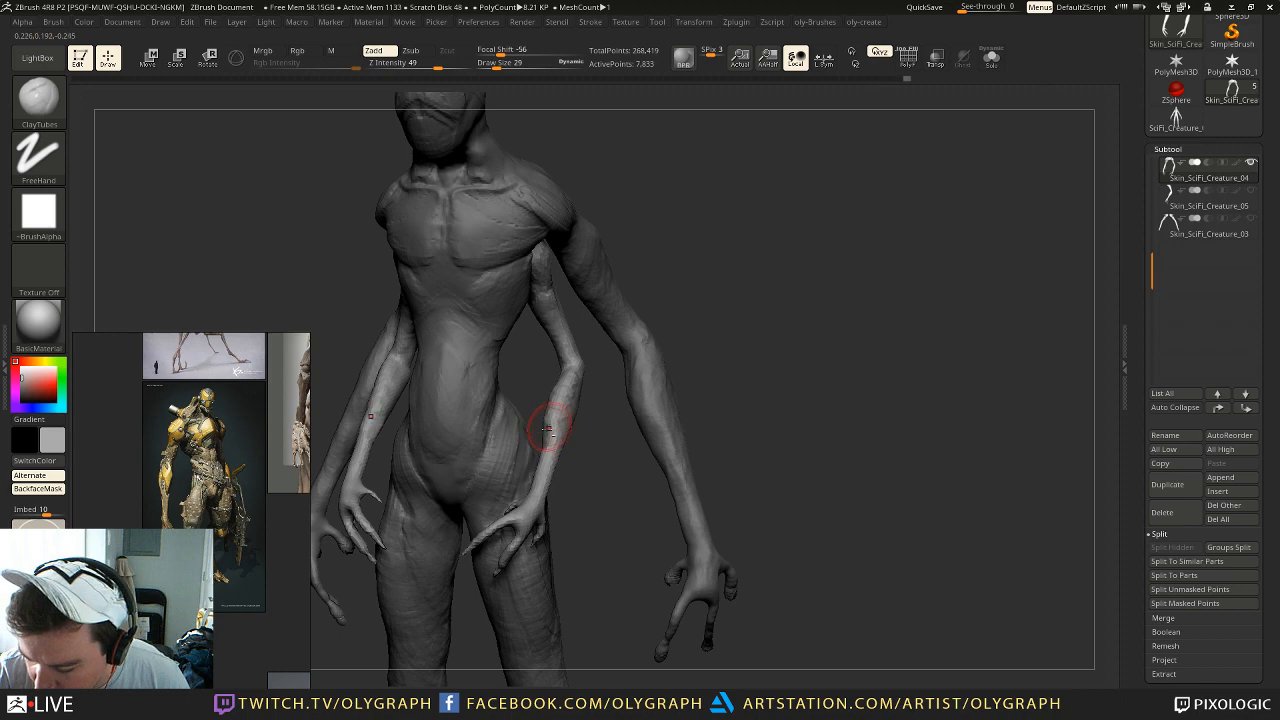
# Step: Reshape the contour of the small middle arms around the elbows from the front with a large Move brush
pyautogui.keyDown('shift'); pyautogui.moveTo(725, 200); pyautogui.dragTo(724, 252); pyautogui.keyUp('shift')
pyautogui.press('b')
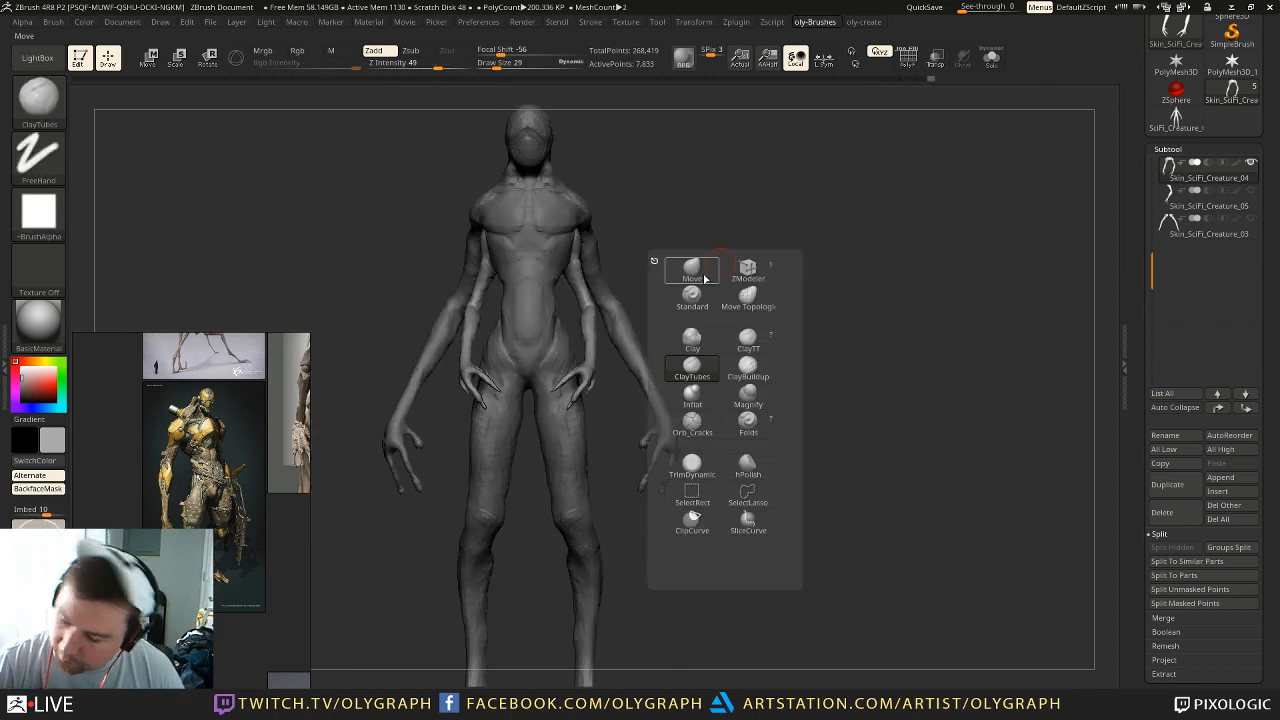
pyautogui.click(706, 276)
pyautogui.press('s')
pyautogui.moveTo(586, 313)
pyautogui.mouseDown()
pyautogui.moveTo(602, 316)
pyautogui.moveTo(592, 319)
pyautogui.mouseUp()
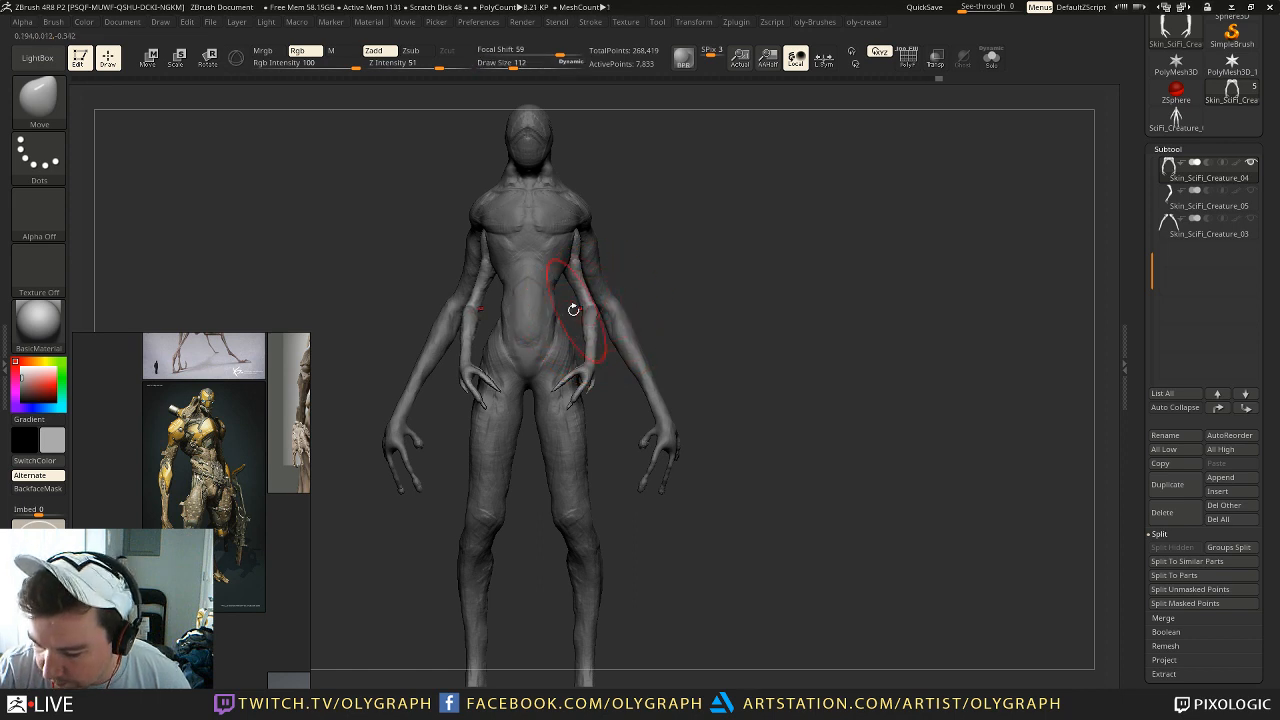
pyautogui.press(']')
pyautogui.moveTo(475, 289); pyautogui.dragTo(473, 289)
pyautogui.press('s')
pyautogui.moveTo(695, 228)
pyautogui.keyDown('alt'); pyautogui.mouseDown()
pyautogui.moveTo(709, 194)
pyautogui.moveTo(694, 214)
pyautogui.moveTo(791, 211)
pyautogui.moveTo(720, 206)
pyautogui.moveTo(723, 240)
pyautogui.moveTo(737, 232)
pyautogui.moveTo(723, 220)
pyautogui.moveTo(718, 267)
pyautogui.mouseUp(); pyautogui.keyUp('alt')
pyautogui.press('[')
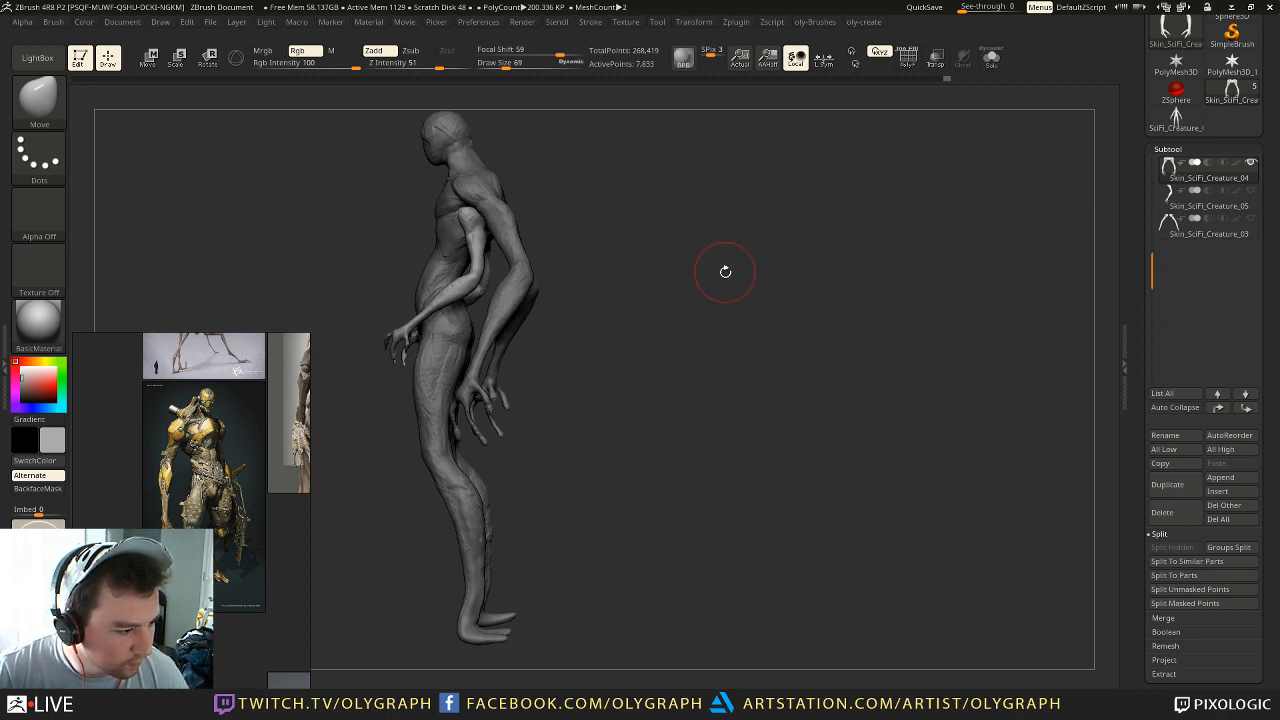
pyautogui.moveTo(725, 272)
pyautogui.mouseDown()
pyautogui.moveTo(749, 263)
pyautogui.moveTo(739, 287)
pyautogui.moveTo(710, 269)
pyautogui.moveTo(717, 243)
pyautogui.mouseUp()
# Step: Build up a second muscle band on the body beneath the pectorals toward the small arms with ClayTubes, adjusting its outer end with Move
pyautogui.keyDown('alt'); pyautogui.click(566, 302); pyautogui.keyUp('alt')
pyautogui.press('space')
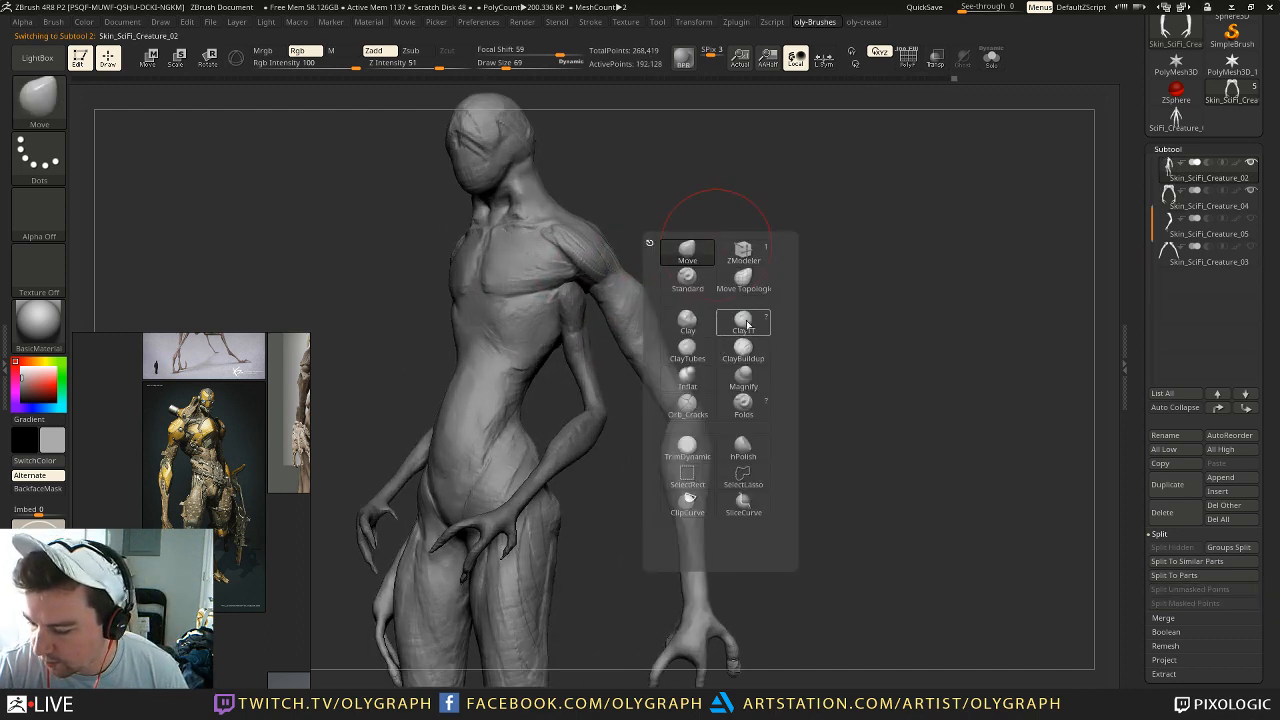
pyautogui.click(743, 320)
pyautogui.press('space')
pyautogui.click(612, 386)
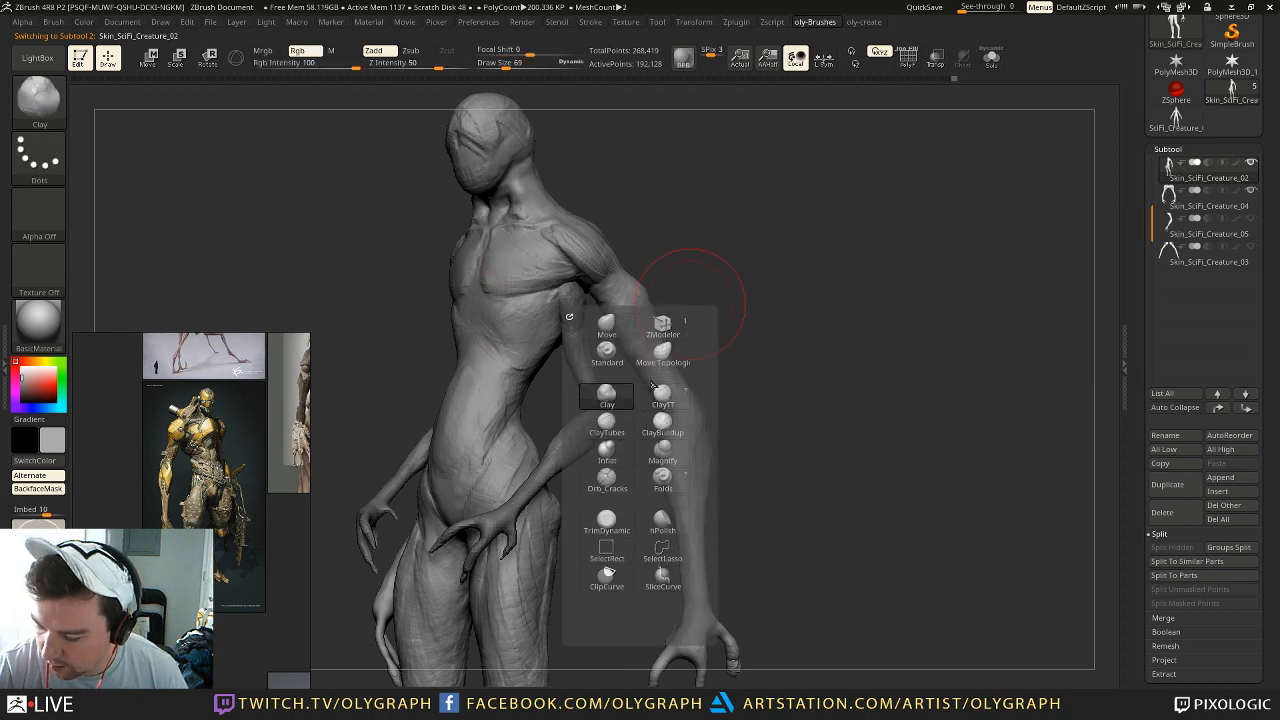
pyautogui.click(652, 394)
pyautogui.press('[')
pyautogui.press(']')
pyautogui.press(']')
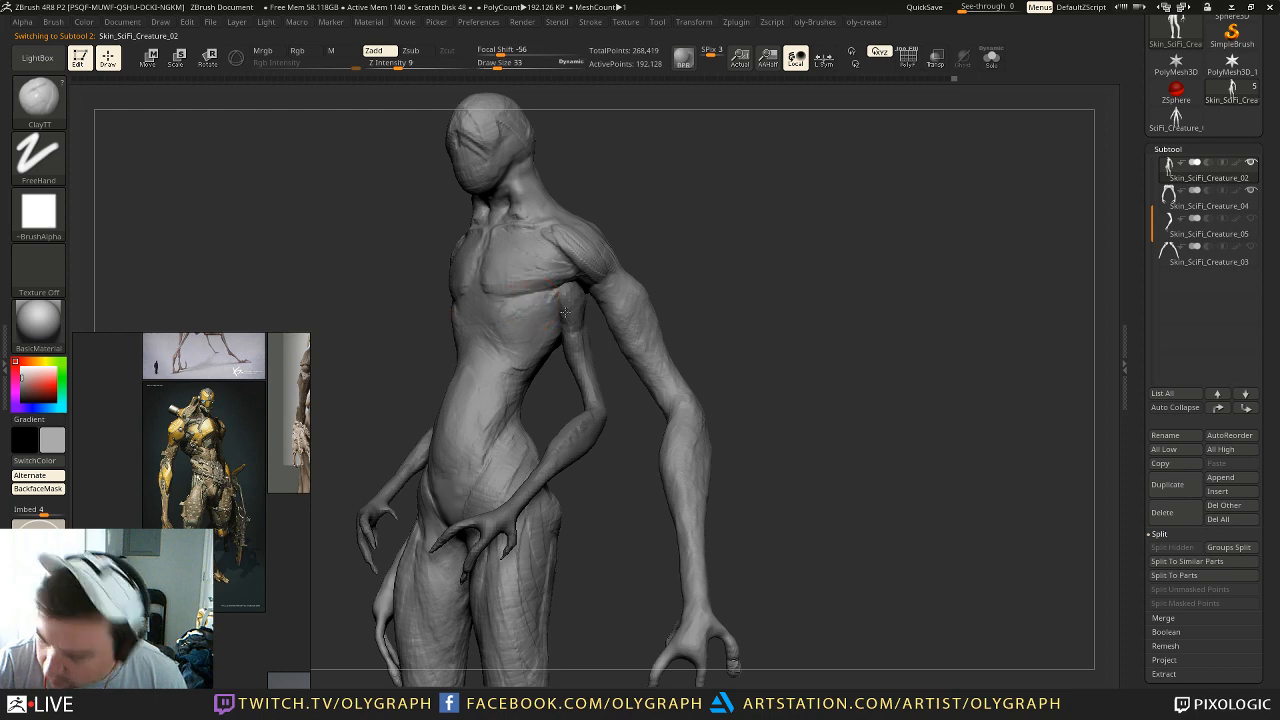
pyautogui.press('space')
pyautogui.click(566, 400)
pyautogui.press('[')
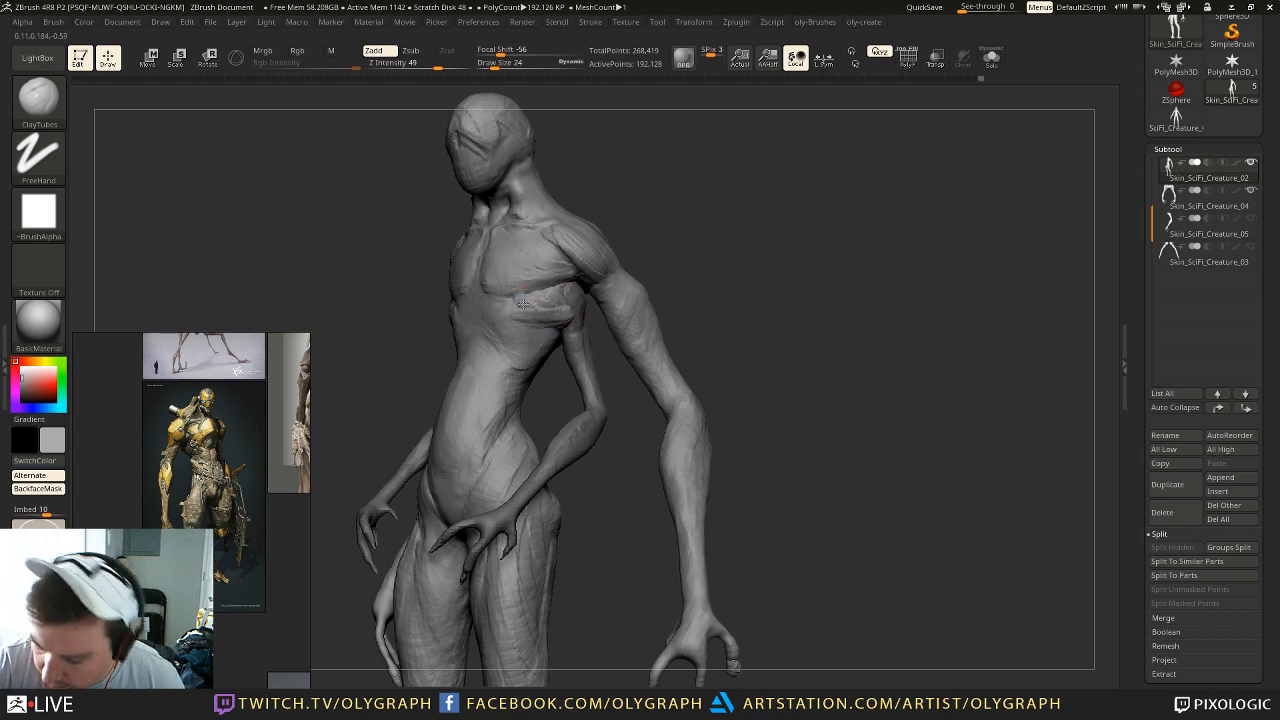
pyautogui.press('1')
pyautogui.click(576, 300)
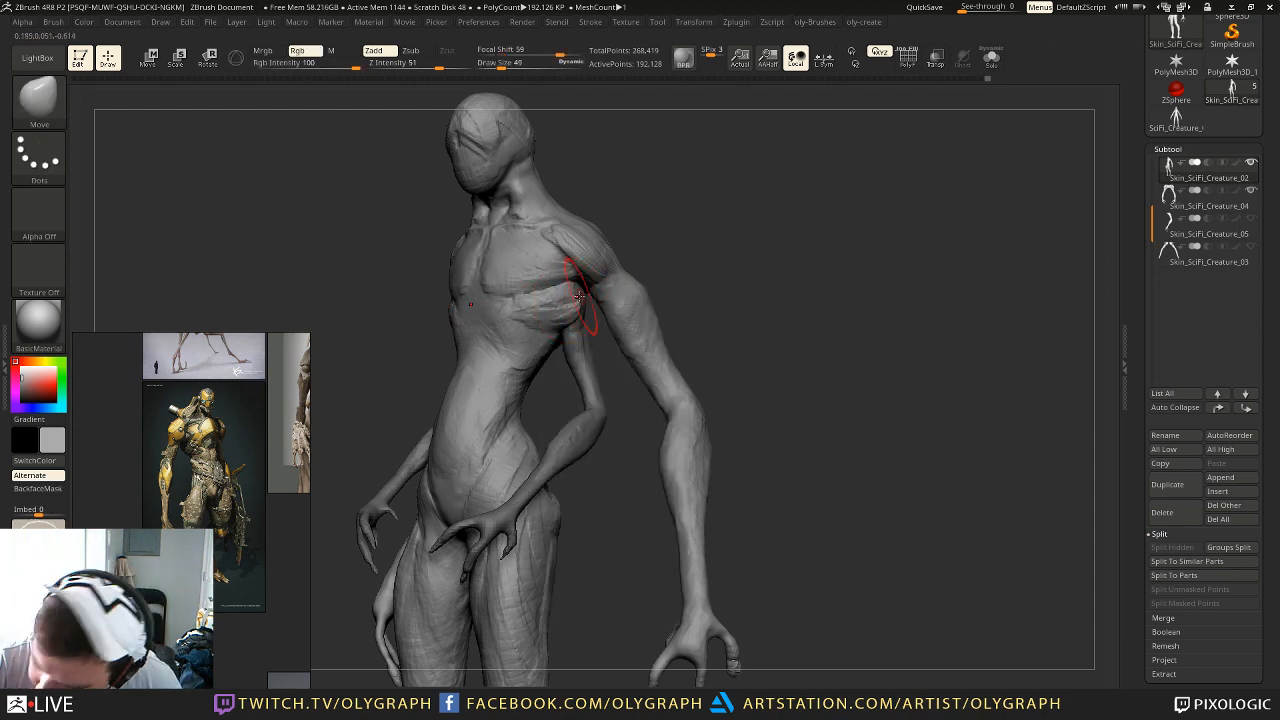
# Step: Sculpt the shoulder caps of the small middle arms where they meet the chest with the ClayTubes brush
pyautogui.keyDown('alt'); pyautogui.click(580, 292); pyautogui.keyUp('alt')
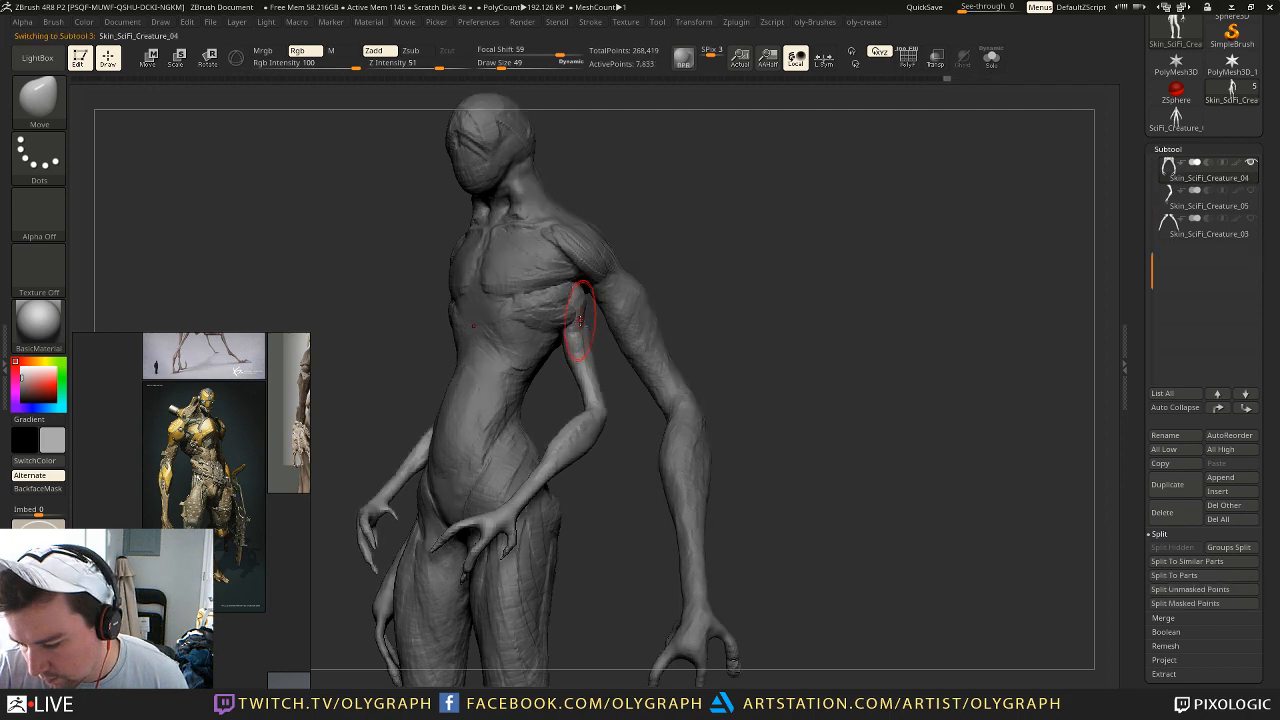
pyautogui.press('1')
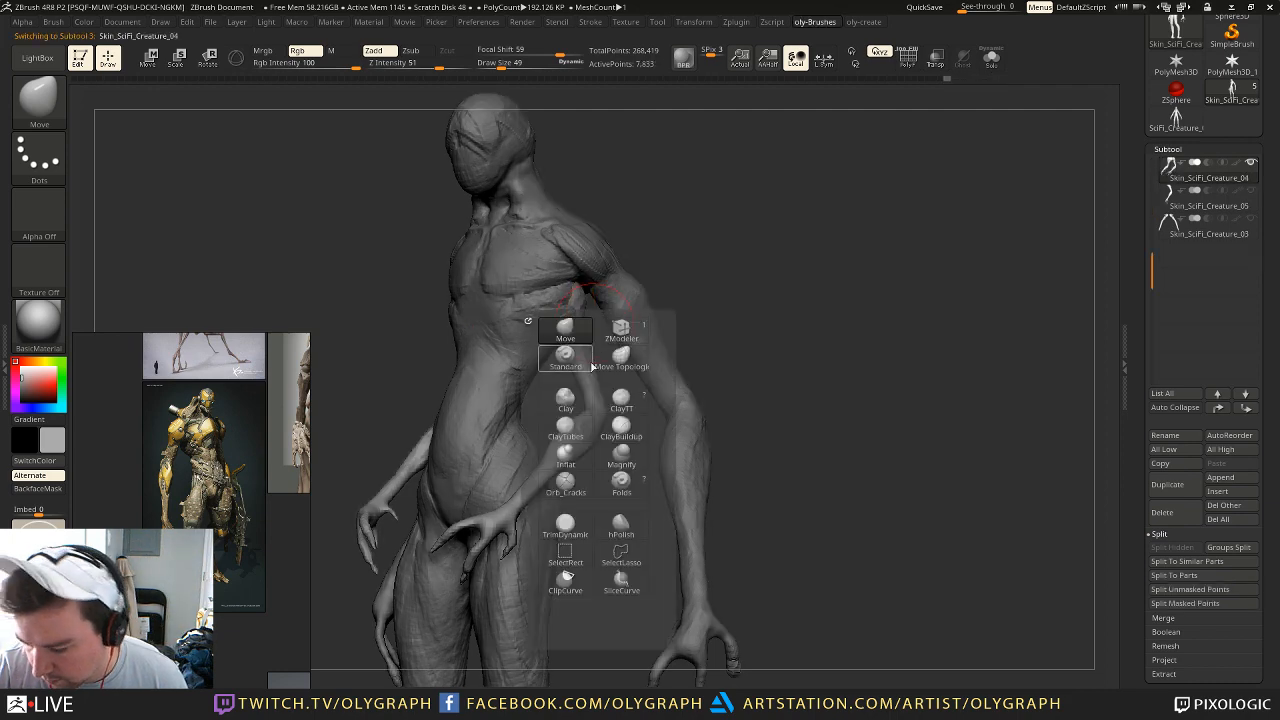
pyautogui.click(565, 428)
pyautogui.press('[')
pyautogui.moveTo(570, 290); pyautogui.dragTo(582, 326)
pyautogui.moveTo(738, 183)
pyautogui.mouseDown()
pyautogui.moveTo(725, 240)
pyautogui.moveTo(737, 251)
pyautogui.moveTo(729, 244)
pyautogui.mouseUp()
# Step: Define the edges of the lower chest muscles on the body with the Standard brush at draw size 10
pyautogui.press('b')
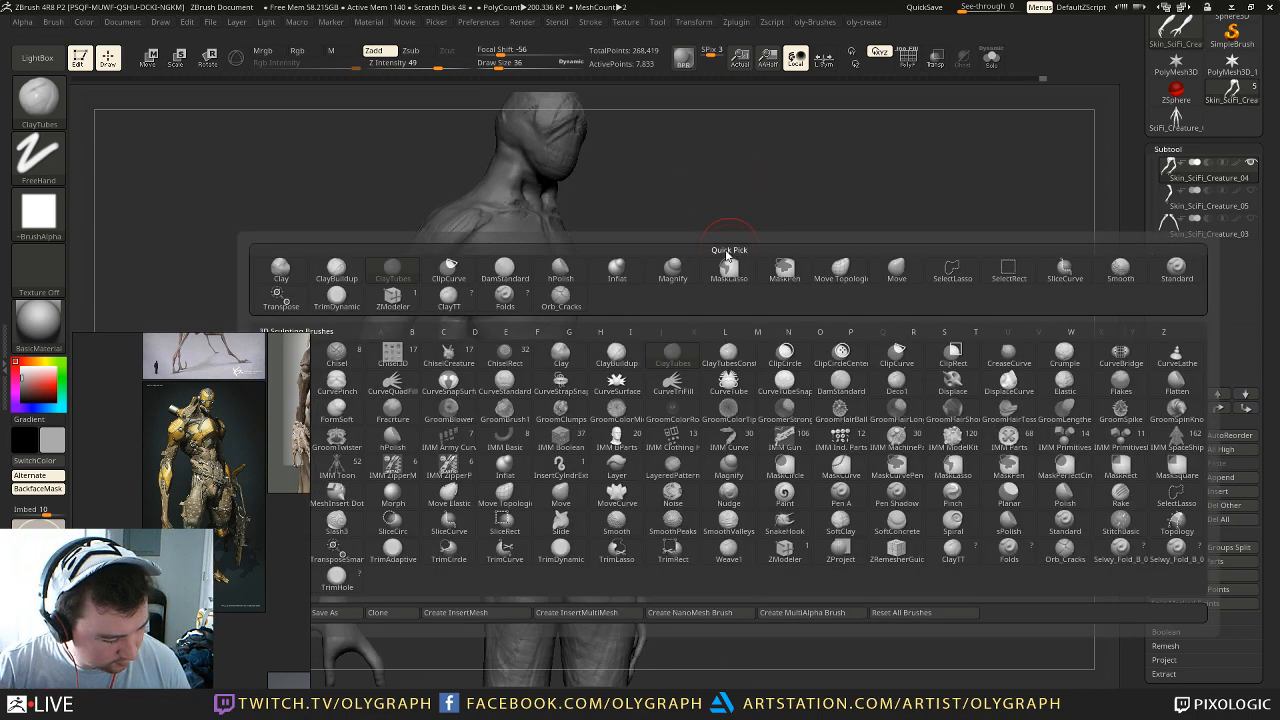
pyautogui.press('b')
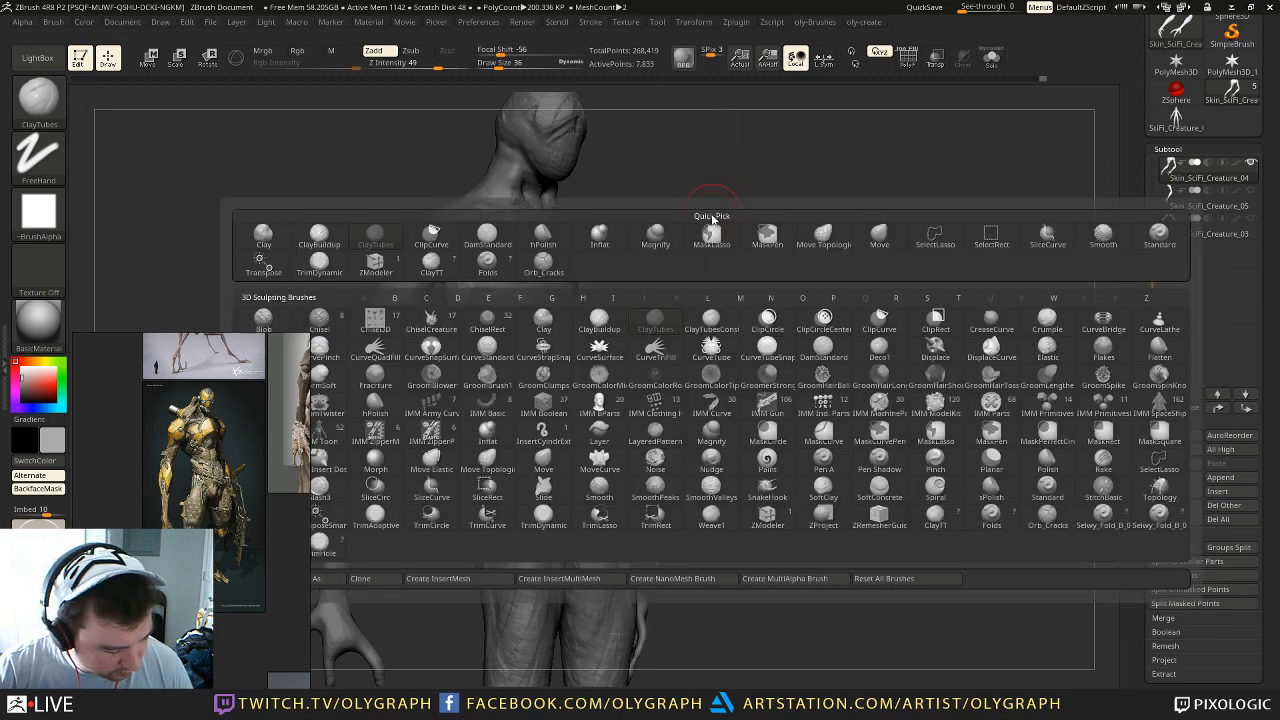
pyautogui.press('s')
pyautogui.press('t')
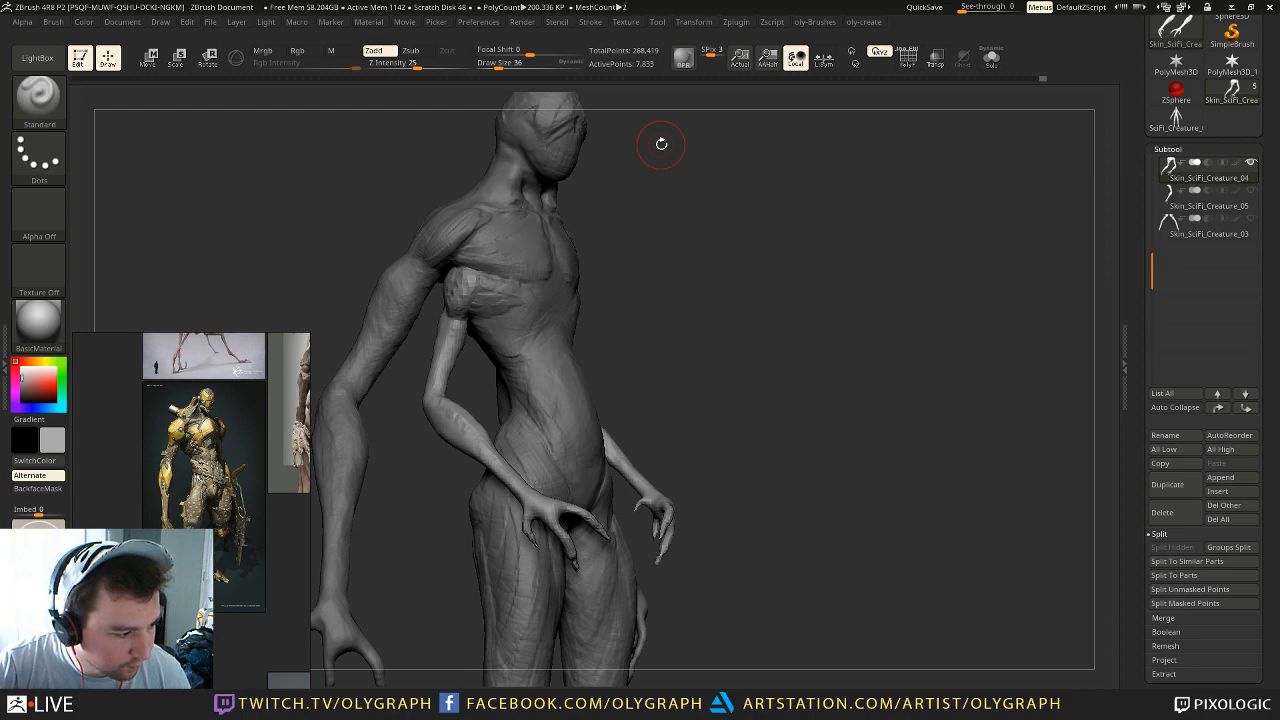
pyautogui.keyDown('alt'); pyautogui.click(511, 313); pyautogui.keyUp('alt')
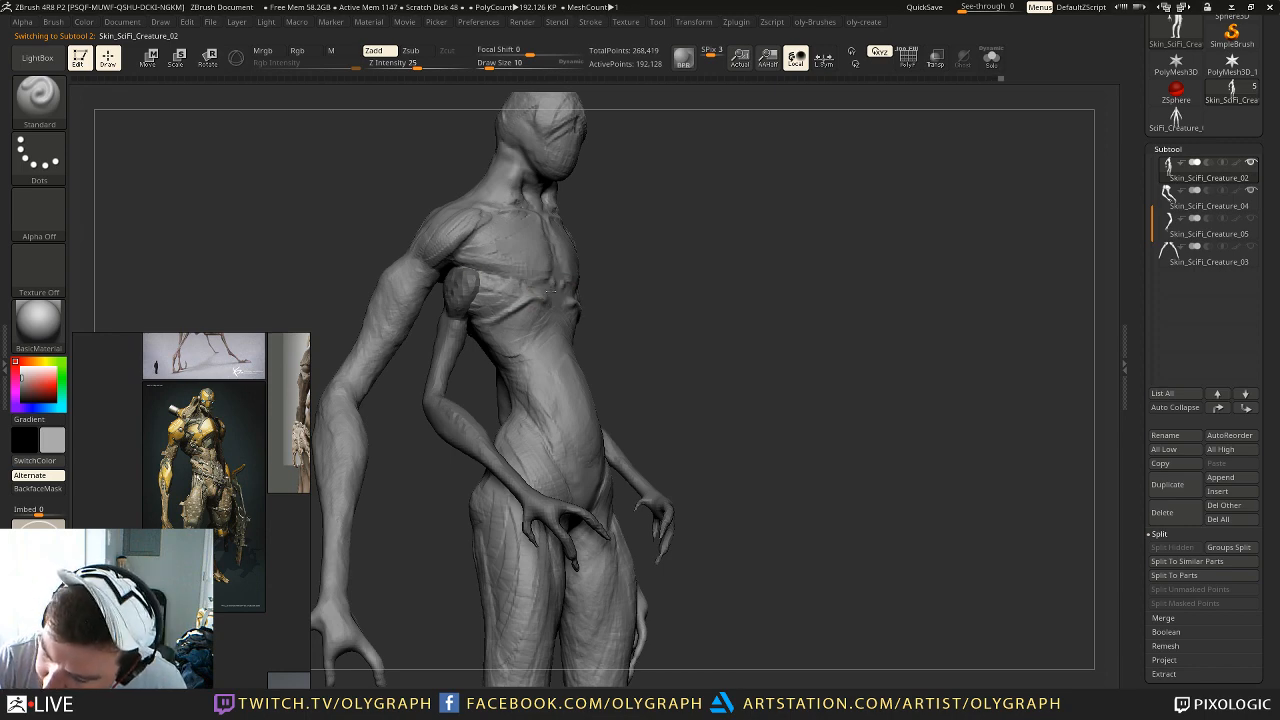
pyautogui.moveTo(665, 244)
pyautogui.keyDown('shift'); pyautogui.mouseDown()
pyautogui.moveTo(630, 244)
pyautogui.moveTo(668, 221)
pyautogui.moveTo(714, 237)
pyautogui.moveTo(671, 236)
pyautogui.mouseUp(); pyautogui.keyUp('shift')
# Step: Examine the creature's side profile, chest and arm placement with the Move brush ready at draw size 52
pyautogui.moveTo(671, 236)
pyautogui.keyDown('alt'); pyautogui.mouseDown()
pyautogui.moveTo(671, 223)
pyautogui.moveTo(640, 222)
pyautogui.moveTo(656, 228)
pyautogui.mouseUp(); pyautogui.keyUp('alt')
pyautogui.moveTo(731, 212)
pyautogui.keyDown('alt'); pyautogui.mouseDown()
pyautogui.moveTo(698, 225)
pyautogui.moveTo(714, 220)
pyautogui.moveTo(689, 203)
pyautogui.moveTo(695, 180)
pyautogui.moveTo(671, 236)
pyautogui.moveTo(591, 251)
pyautogui.moveTo(663, 220)
pyautogui.moveTo(665, 252)
pyautogui.mouseUp(); pyautogui.keyUp('alt')
pyautogui.press('b')
pyautogui.press('m')
pyautogui.press('v')
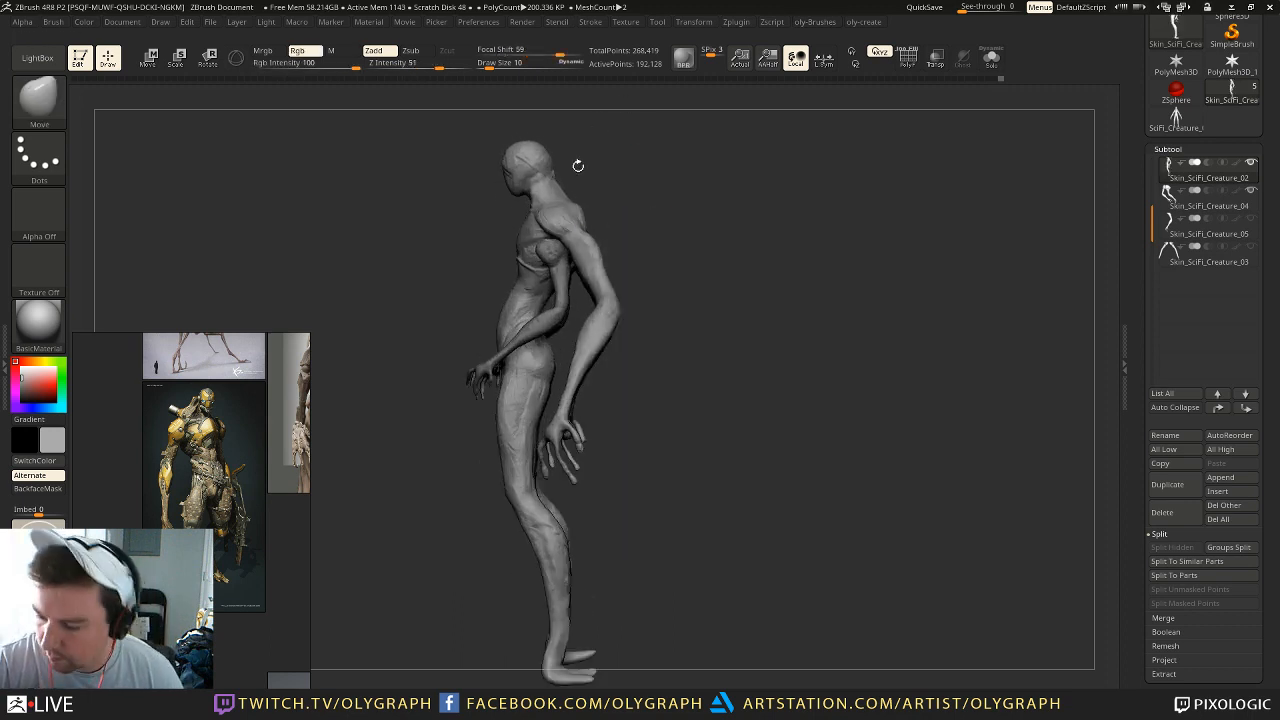
pyautogui.press('s')
pyautogui.moveTo(586, 252)
pyautogui.mouseDown()
pyautogui.moveTo(597, 256)
pyautogui.moveTo(573, 245)
pyautogui.mouseUp()
pyautogui.press('s')
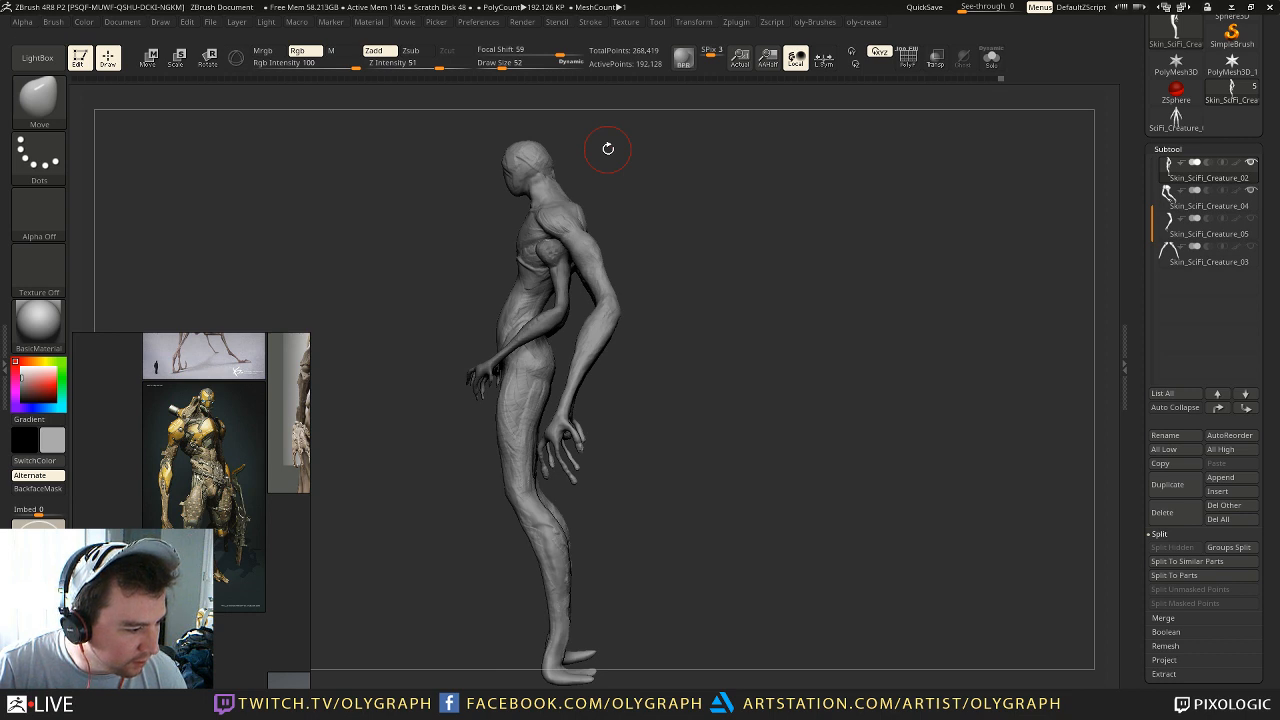
pyautogui.moveTo(607, 207)
pyautogui.mouseDown()
pyautogui.moveTo(677, 217)
pyautogui.moveTo(470, 243)
pyautogui.mouseUp()
# Step: Flatten the surfaces of the lower chest muscles with the TrimDynamic brush
pyautogui.press('b')
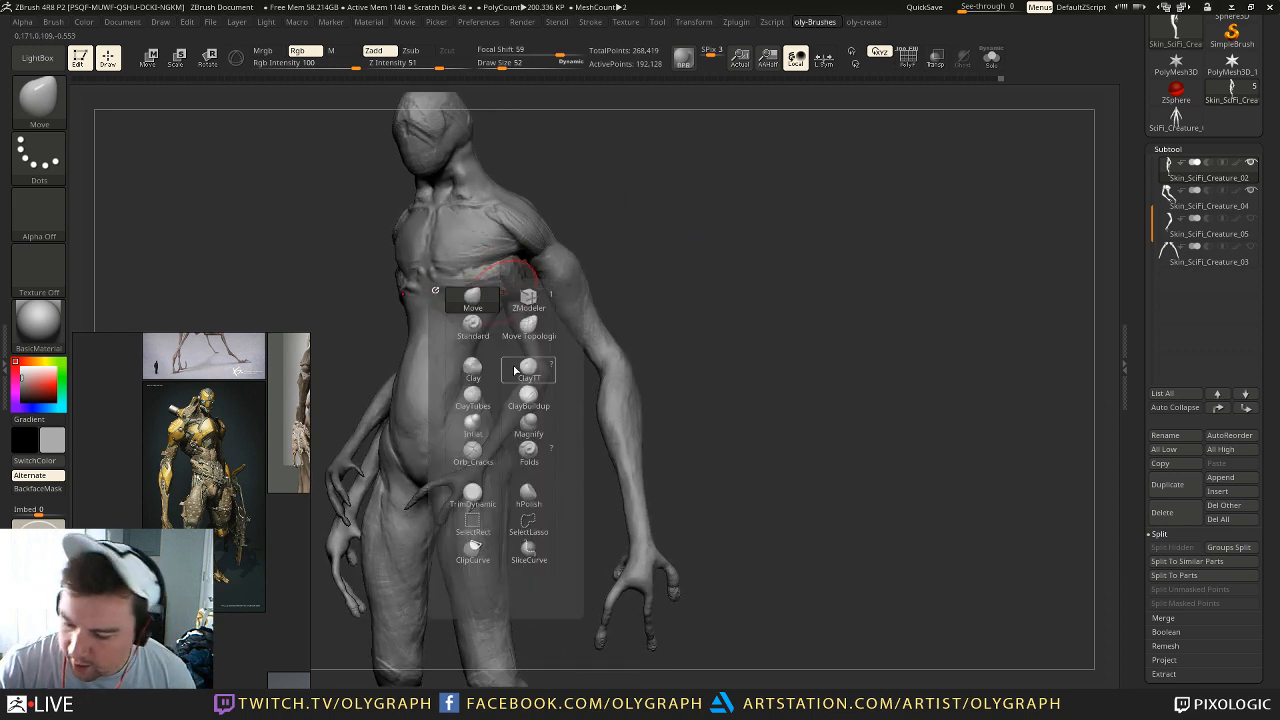
pyautogui.click(478, 494)
pyautogui.moveTo(346, 366); pyautogui.dragTo(418, 348)
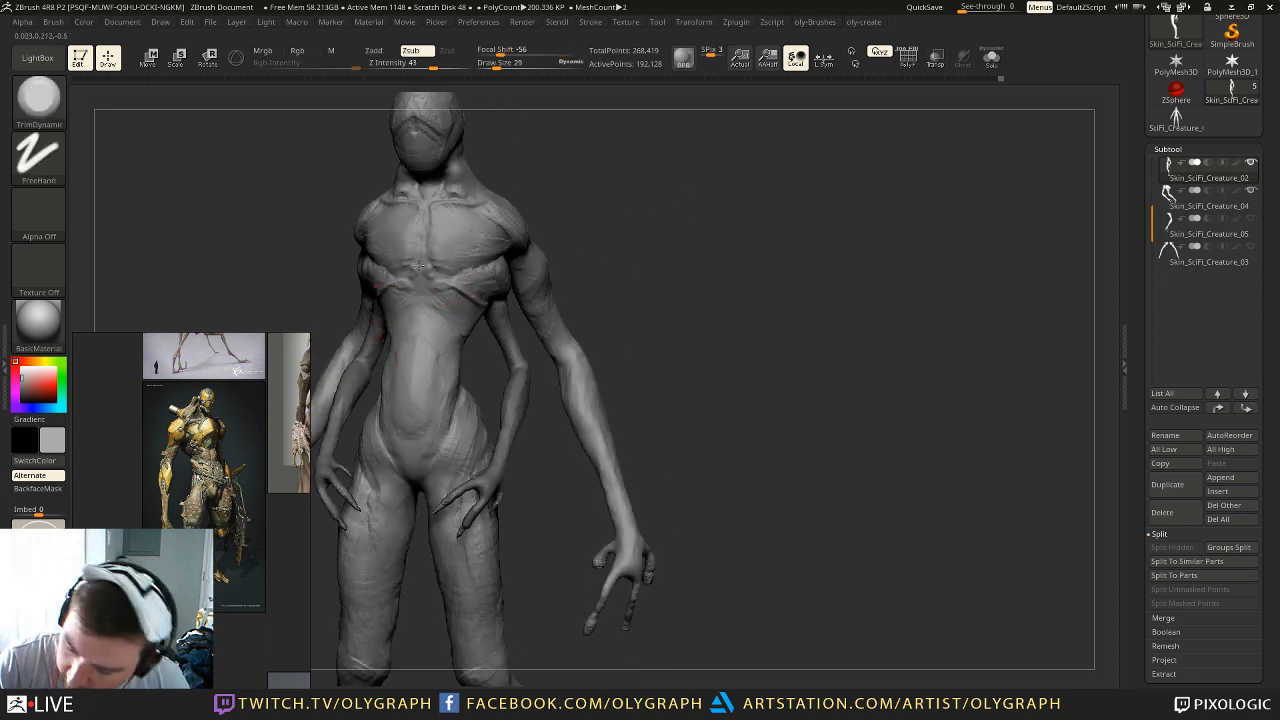
pyautogui.moveTo(592, 203); pyautogui.dragTo(617, 197)
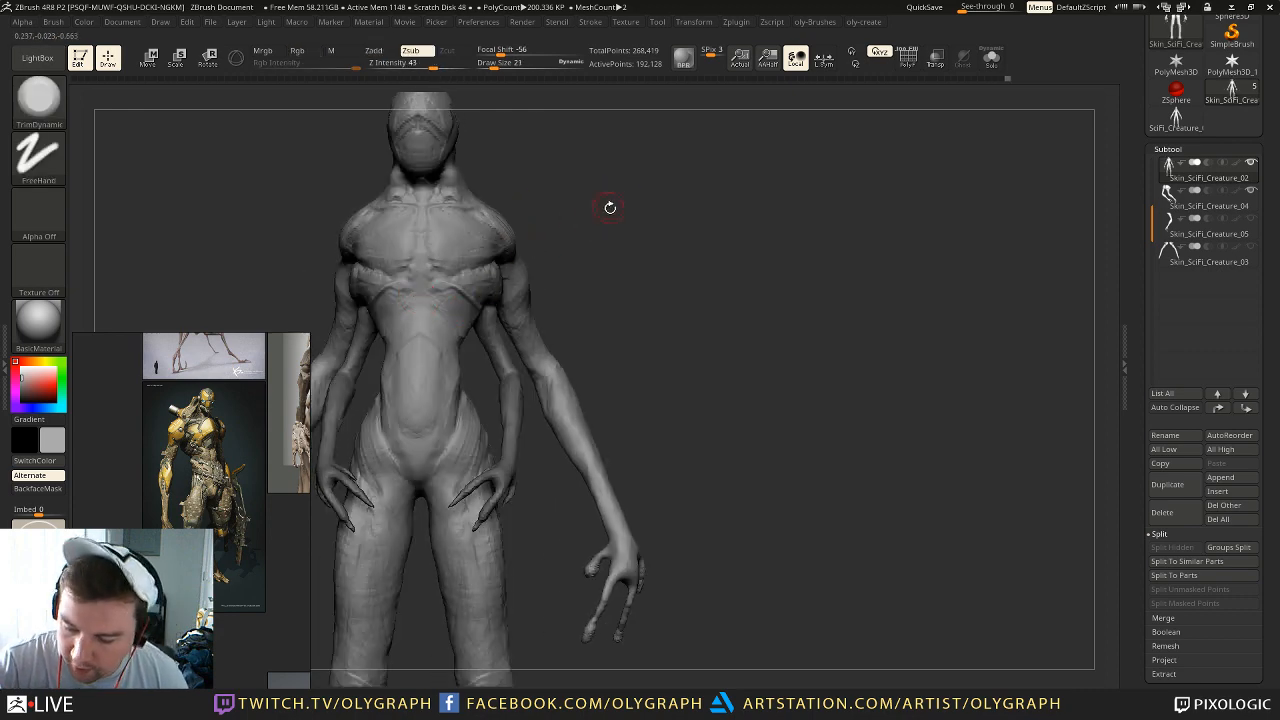
# Step: Carve creases along the lower chest muscles toward the small arms' shoulders with the DamStandard brush at draw sizes 24 and 14
pyautogui.press('b')
pyautogui.press('d')
pyautogui.press('s')
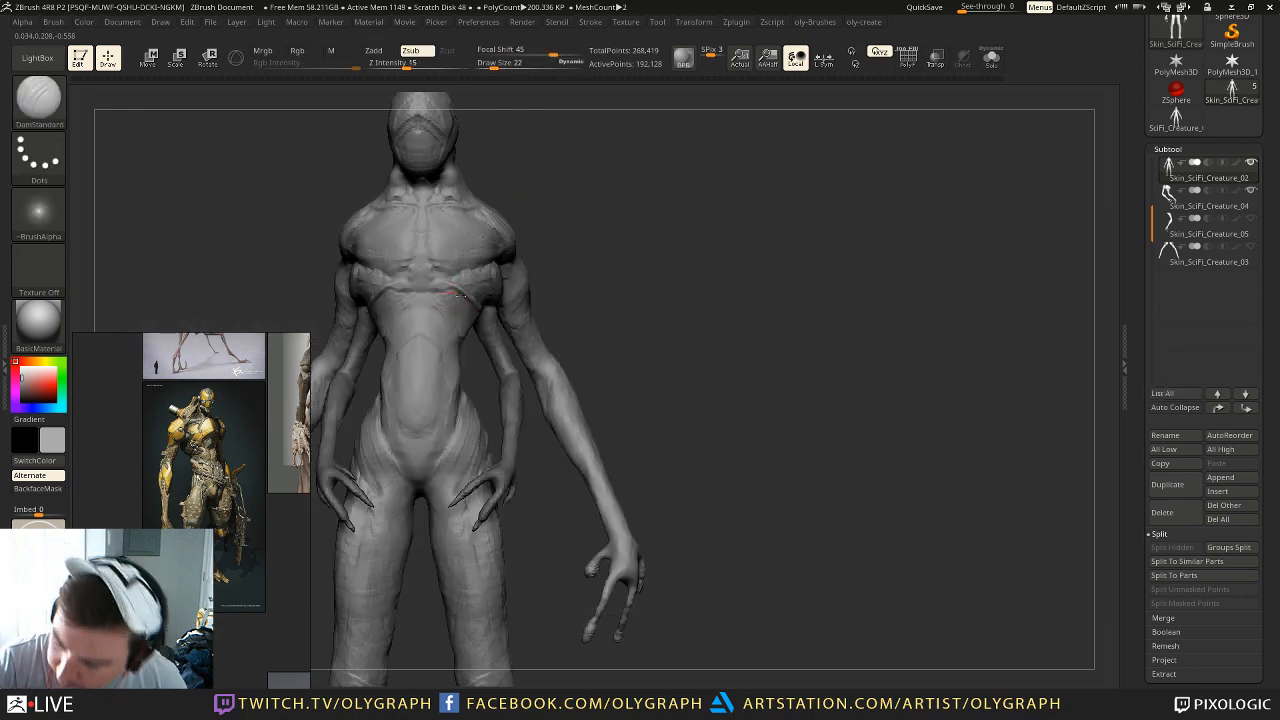
pyautogui.moveTo(483, 316); pyautogui.dragTo(466, 303, button='right')
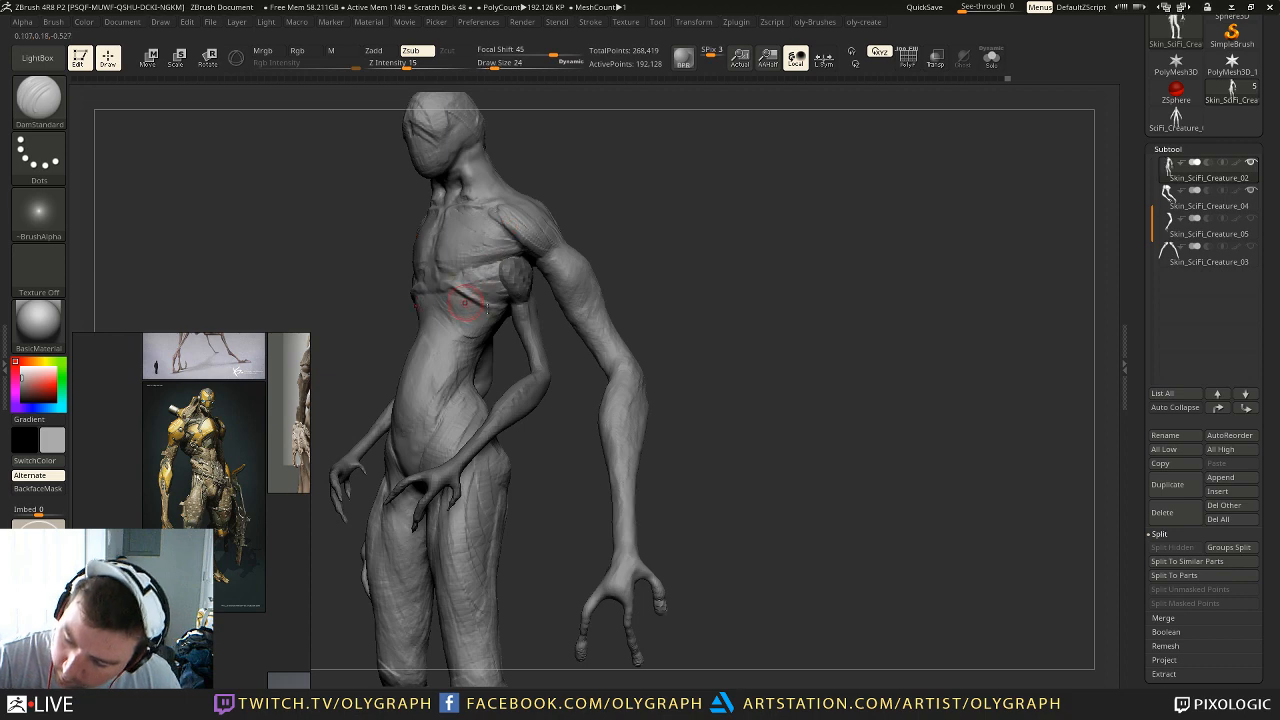
pyautogui.press('s')
pyautogui.click(489, 285)
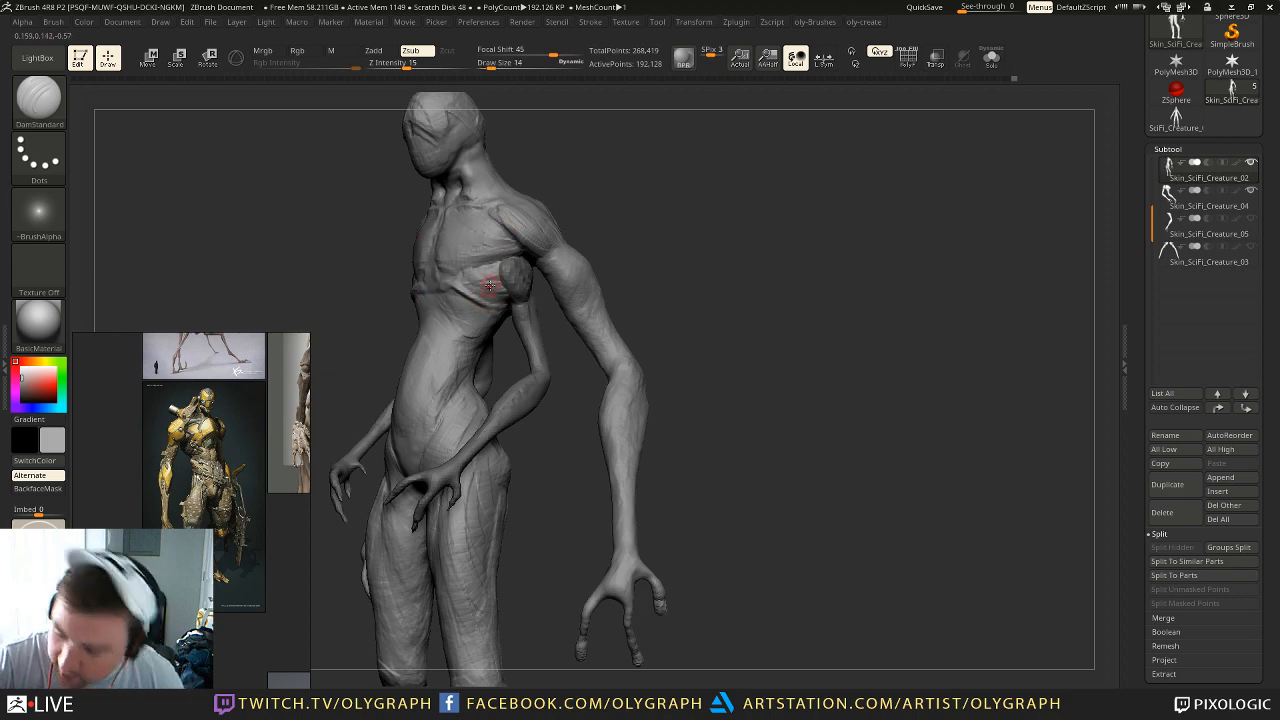
pyautogui.moveTo(615, 196); pyautogui.dragTo(645, 219, button='right')
# Step: Fill out the lower chest muscles with ClayTubes and refine the chest with the ClayTT brush at draw size 33
pyautogui.press('2')
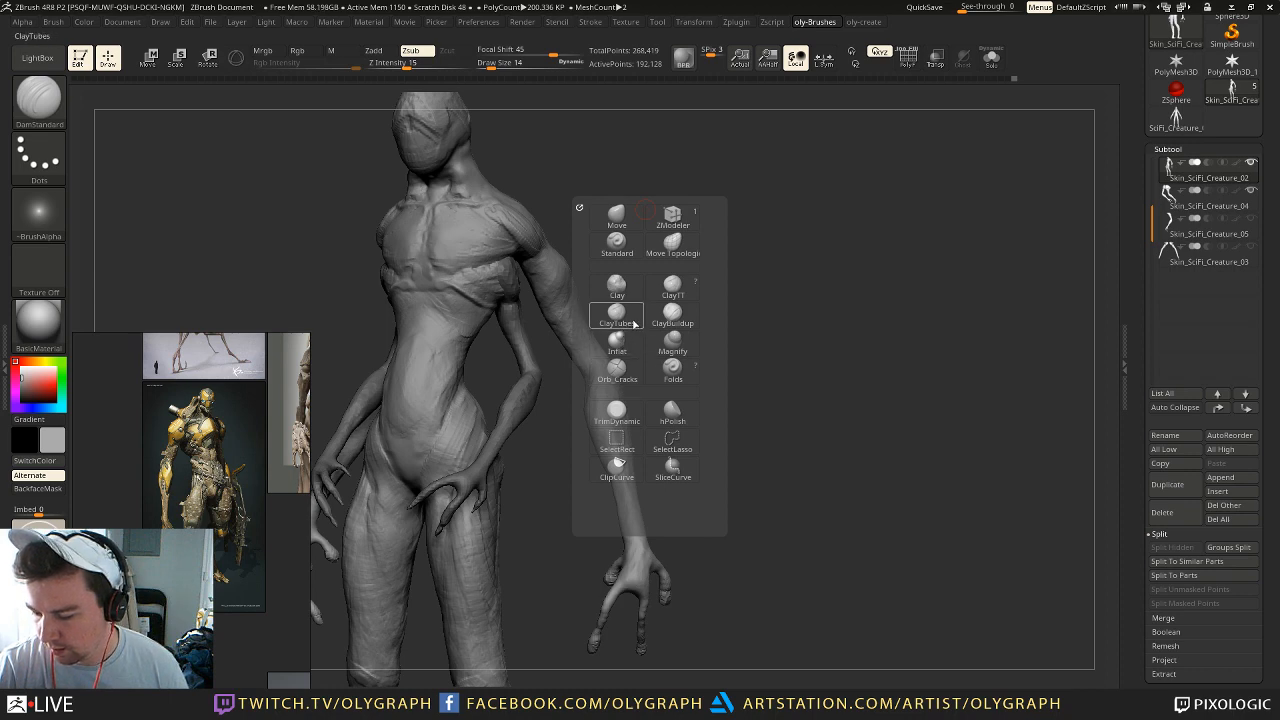
pyautogui.click(617, 313)
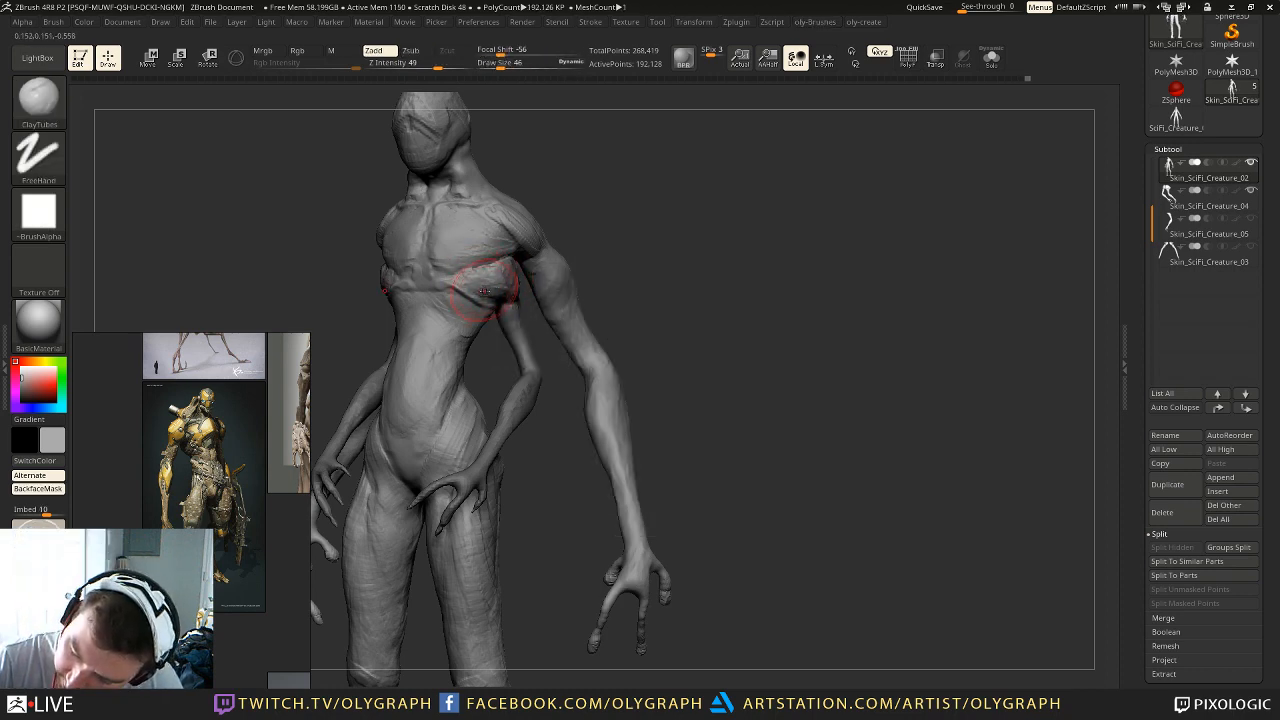
pyautogui.press('2')
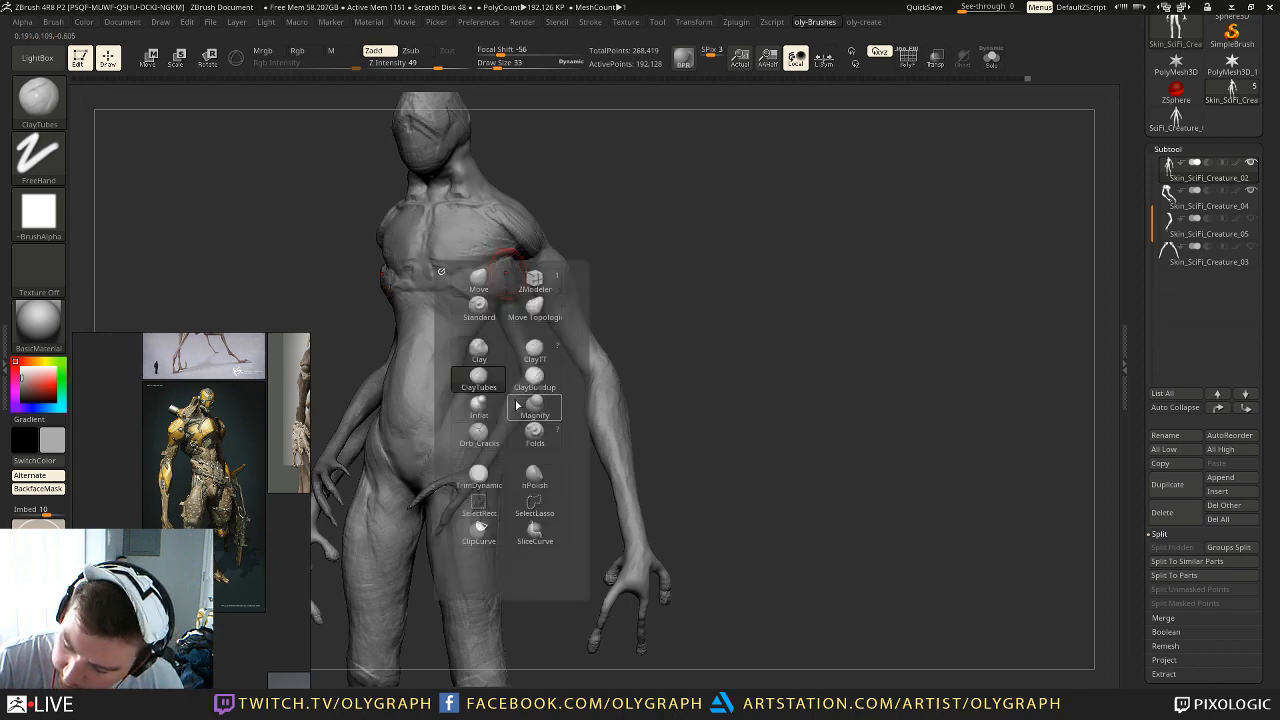
pyautogui.click(534, 352)
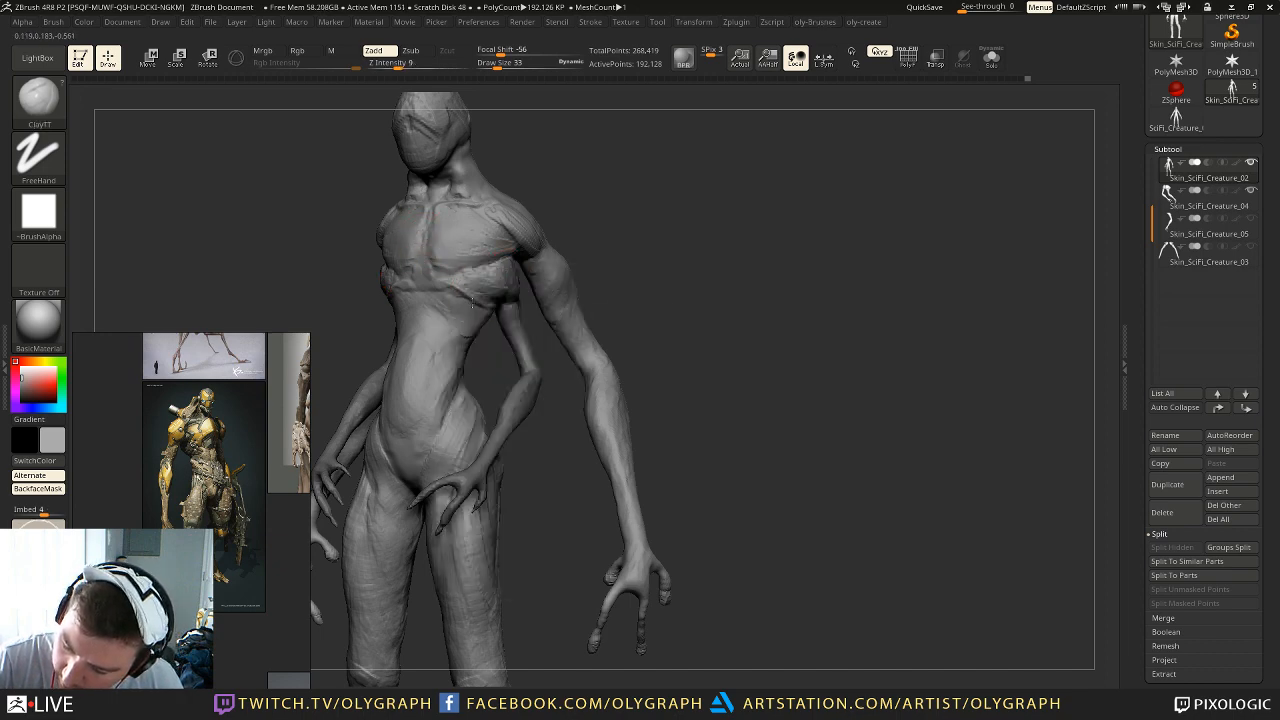
pyautogui.keyDown('shift'); pyautogui.moveTo(562, 192); pyautogui.dragTo(626, 192); pyautogui.keyUp('shift')
pyautogui.moveTo(626, 192)
pyautogui.mouseDown()
pyautogui.moveTo(650, 193)
pyautogui.moveTo(510, 245)
pyautogui.mouseUp()
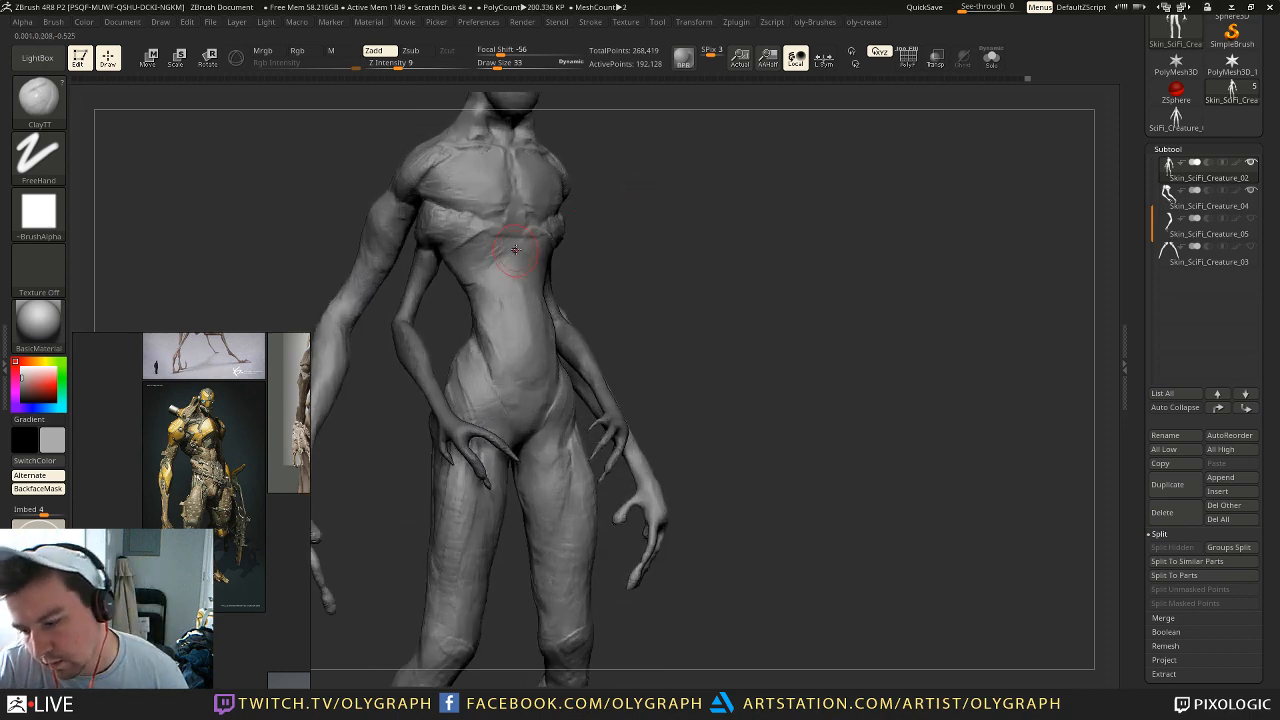
# Step: Adjust the front silhouette of the creature's legs with the Move brush at draw size 145
pyautogui.moveTo(597, 190)
pyautogui.keyDown('shift'); pyautogui.mouseDown()
pyautogui.moveTo(637, 203)
pyautogui.moveTo(626, 234)
pyautogui.moveTo(580, 246)
pyautogui.moveTo(651, 243)
pyautogui.moveTo(609, 220)
pyautogui.moveTo(640, 212)
pyautogui.moveTo(686, 277)
pyautogui.moveTo(694, 245)
pyautogui.mouseUp(); pyautogui.keyUp('shift')
pyautogui.press('b')
pyautogui.click(674, 300)
pyautogui.press('s')
pyautogui.moveTo(488, 430)
pyautogui.mouseDown()
pyautogui.moveTo(510, 430)
pyautogui.moveTo(503, 422)
pyautogui.moveTo(522, 445)
pyautogui.mouseUp()
pyautogui.press('s')
pyautogui.press('s')
pyautogui.press('s')
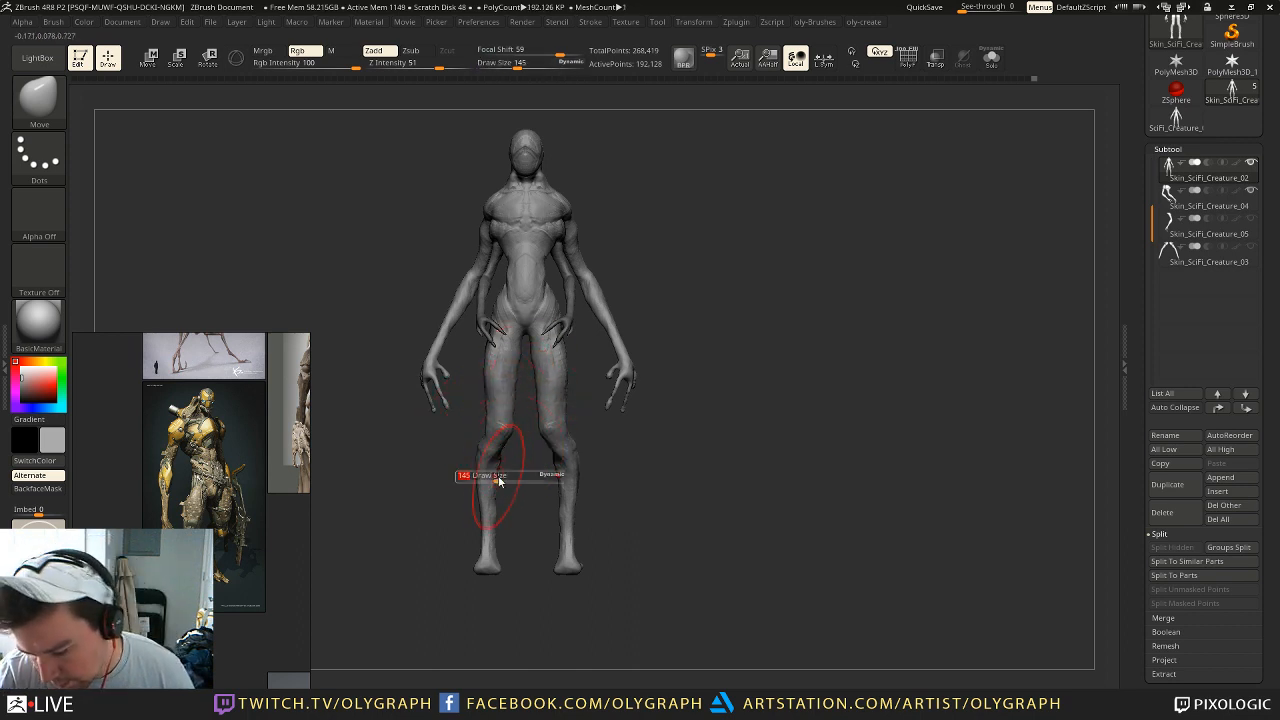
# Step: Refine the side profile of the thighs and knees with the Move brush at draw sizes 87, 103 and 108
pyautogui.moveTo(718, 219)
pyautogui.mouseDown()
pyautogui.moveTo(716, 268)
pyautogui.moveTo(661, 265)
pyautogui.mouseUp()
pyautogui.press('s')
pyautogui.moveTo(524, 492)
pyautogui.mouseDown()
pyautogui.moveTo(519, 508)
pyautogui.moveTo(507, 478)
pyautogui.mouseUp()
pyautogui.press('s')
pyautogui.press('s')
pyautogui.press('s')
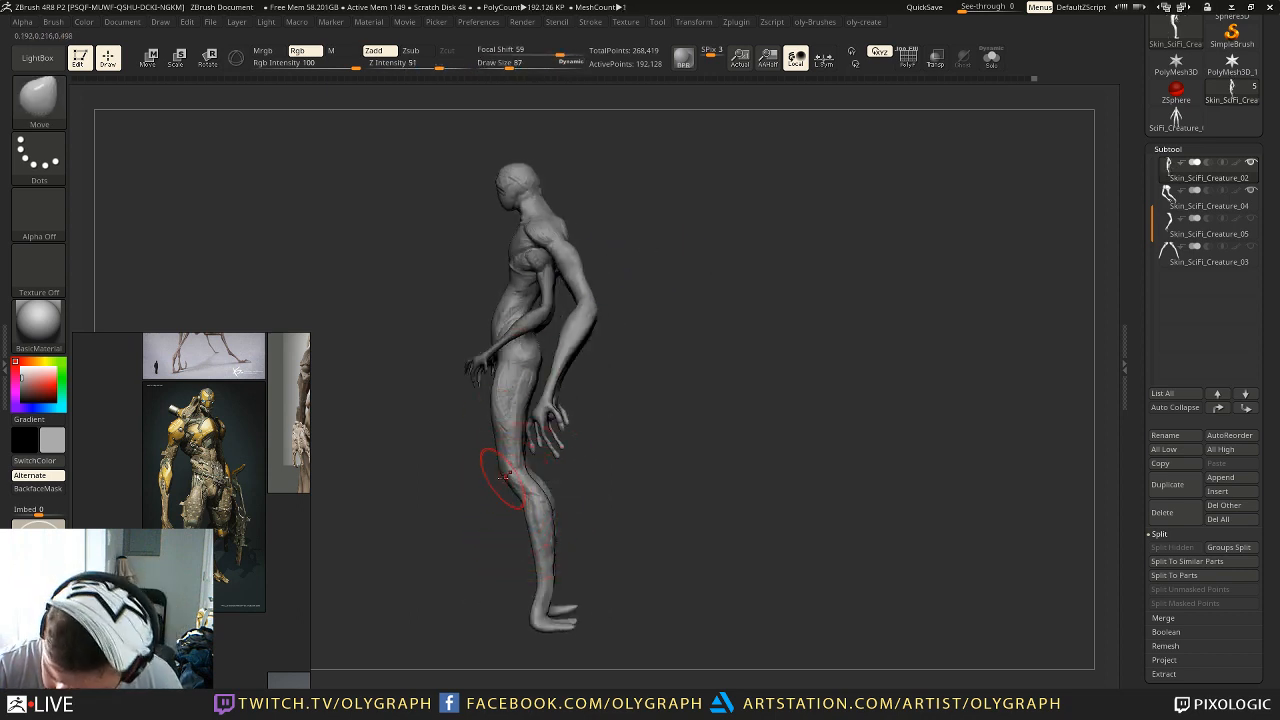
pyautogui.press('s')
pyautogui.moveTo(526, 403); pyautogui.dragTo(531, 403)
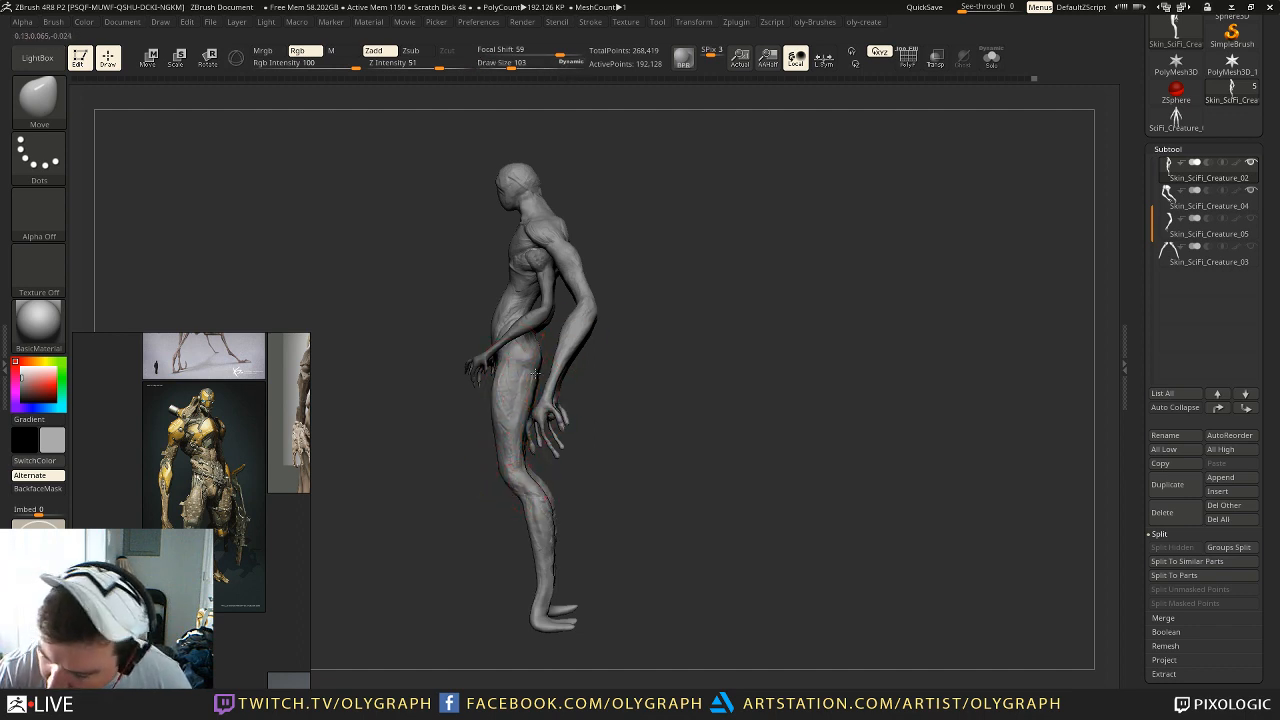
pyautogui.press('s')
pyautogui.moveTo(526, 405); pyautogui.dragTo(529, 405)
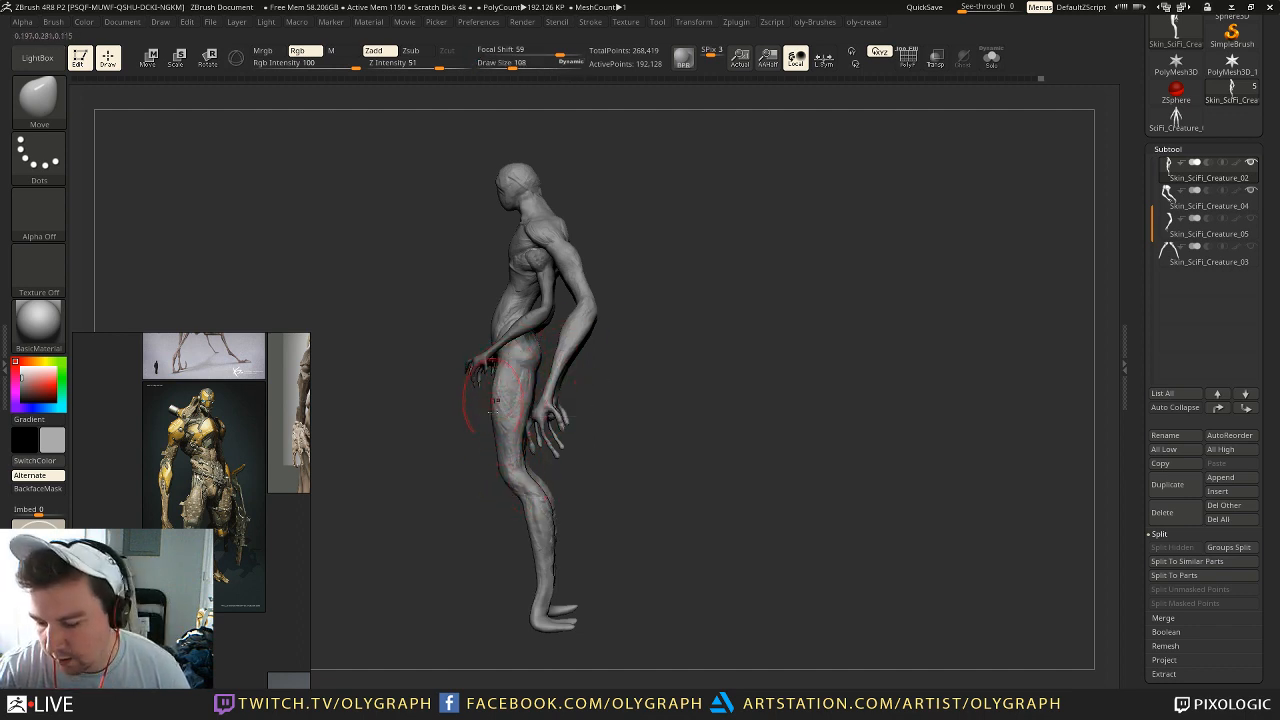
# Step: Reshape the belly's side profile with the Move brush at draw sizes 83 and 22, undoing the last stroke
pyautogui.moveTo(617, 258); pyautogui.dragTo(652, 180)
pyautogui.keyDown('alt'); pyautogui.moveTo(421, 358); pyautogui.dragTo(430, 404); pyautogui.keyUp('alt')
pyautogui.press('s')
pyautogui.moveTo(464, 256); pyautogui.dragTo(460, 256)
pyautogui.moveTo(424, 325); pyautogui.dragTo(424, 358)
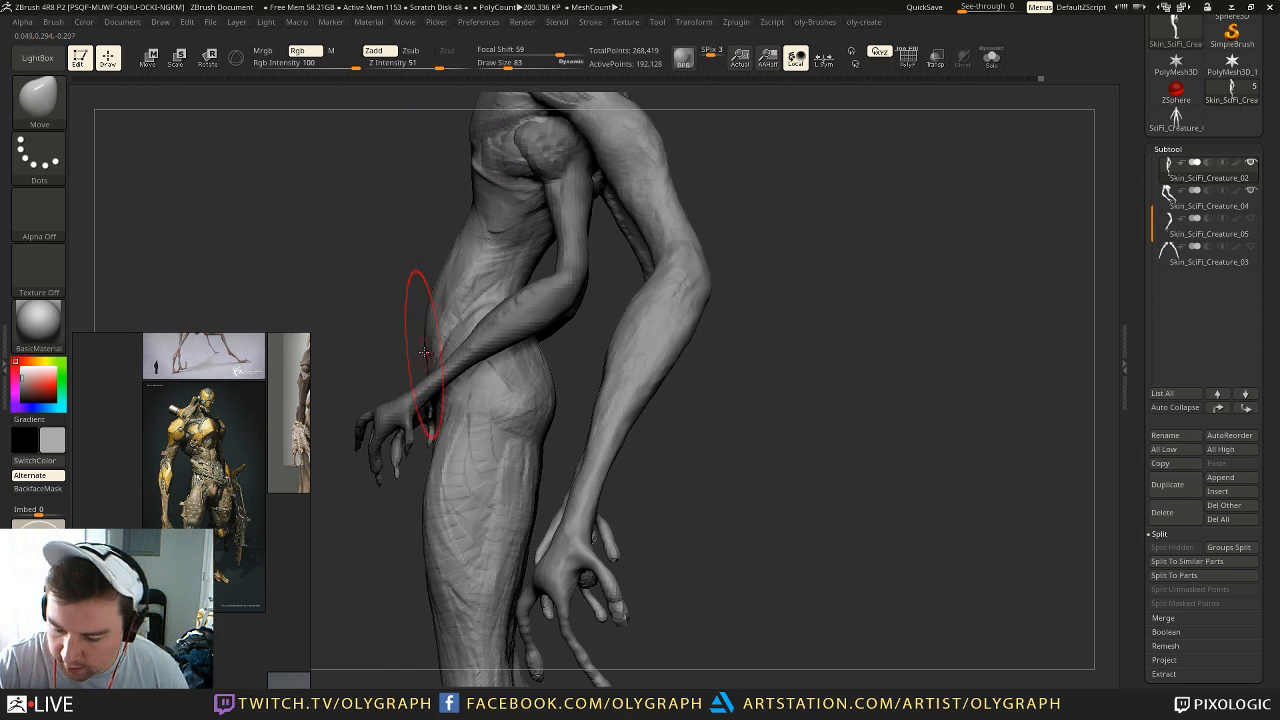
pyautogui.press('s')
pyautogui.moveTo(457, 230); pyautogui.dragTo(434, 229)
pyautogui.moveTo(408, 232)
pyautogui.keyDown('alt'); pyautogui.mouseDown()
pyautogui.moveTo(428, 300)
pyautogui.moveTo(407, 295)
pyautogui.moveTo(450, 278)
pyautogui.moveTo(414, 274)
pyautogui.moveTo(459, 306)
pyautogui.mouseUp(); pyautogui.keyUp('alt')
pyautogui.press('s')
pyautogui.press('s')
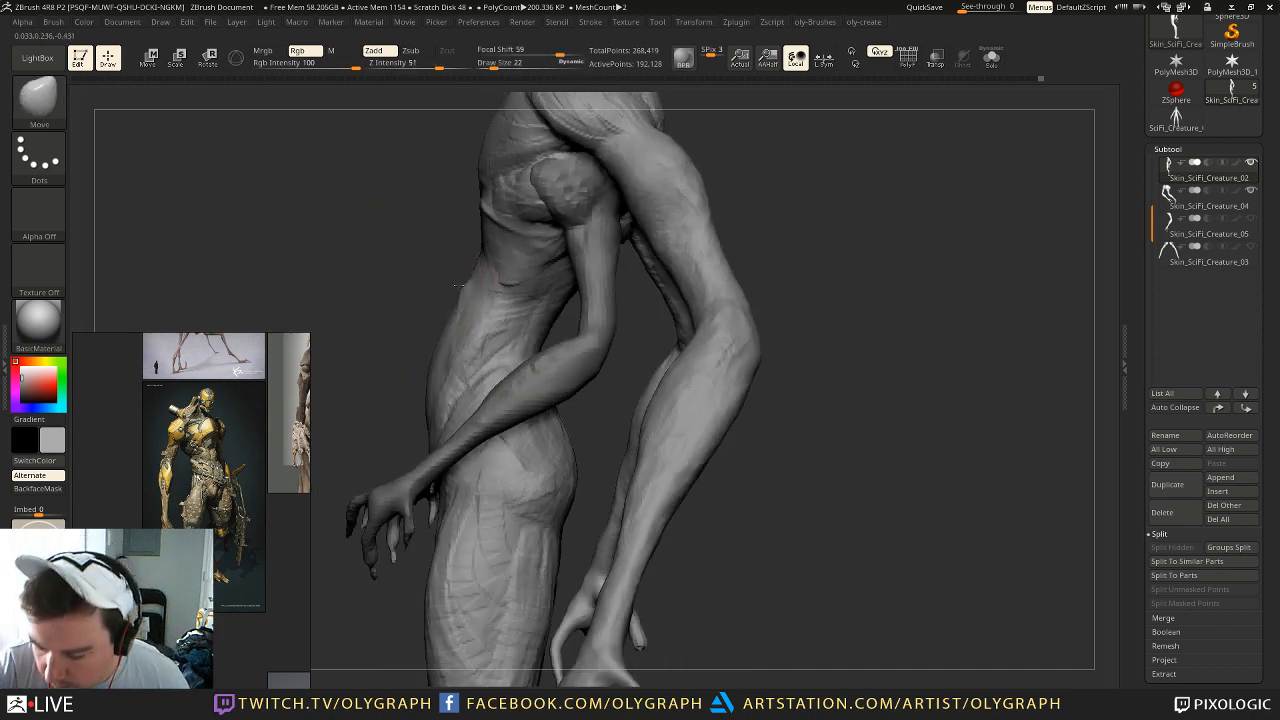
pyautogui.hotkey('ctrl', 'z')
pyautogui.keyDown('alt'); pyautogui.moveTo(428, 262); pyautogui.dragTo(426, 324); pyautogui.keyUp('alt')
# Step: Trim the front contour of the abdomen in side view with the ClipCurve brush
pyautogui.press('b')
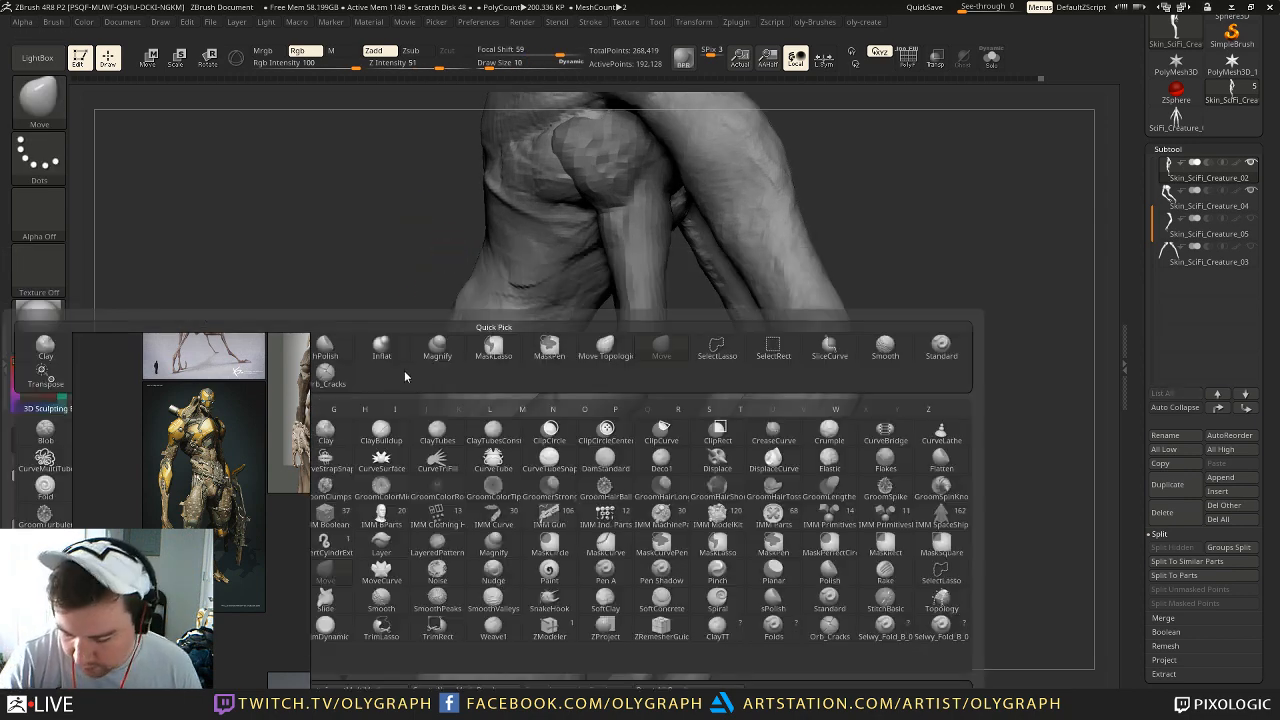
pyautogui.press('space')
pyautogui.click(425, 497)
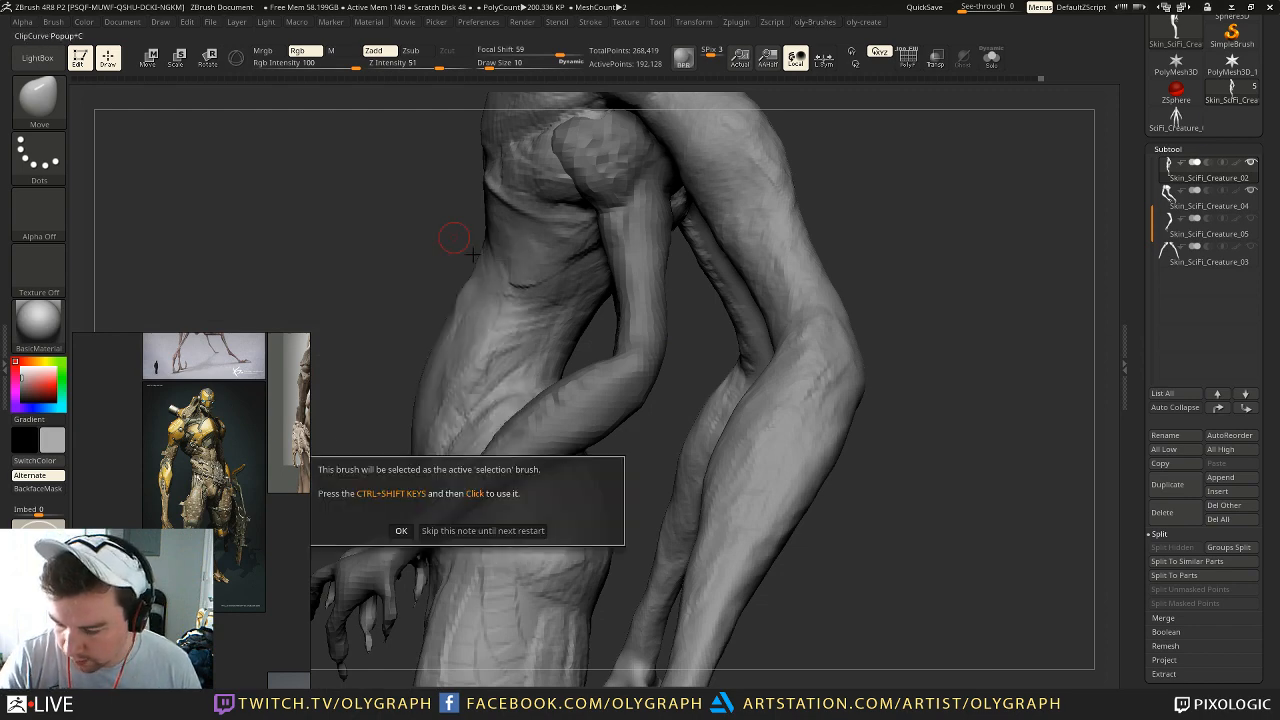
pyautogui.click(440, 531)
pyautogui.keyDown('ctrl'); pyautogui.keyDown('shift'); pyautogui.moveTo(464, 294); pyautogui.dragTo(486, 240); pyautogui.keyUp('shift'); pyautogui.keyUp('ctrl')
pyautogui.keyDown('alt'); pyautogui.moveTo(851, 206); pyautogui.dragTo(845, 130); pyautogui.keyUp('alt')
pyautogui.moveTo(476, 273)
pyautogui.keyDown('shift'); pyautogui.mouseDown()
pyautogui.moveTo(470, 282)
pyautogui.moveTo(734, 209)
pyautogui.moveTo(650, 192)
pyautogui.moveTo(530, 200)
pyautogui.mouseUp(); pyautogui.keyUp('shift')
pyautogui.moveTo(680, 230)
pyautogui.keyDown('alt'); pyautogui.mouseDown()
pyautogui.moveTo(672, 192)
pyautogui.moveTo(630, 189)
pyautogui.mouseUp(); pyautogui.keyUp('alt')
pyautogui.moveTo(615, 138)
pyautogui.keyDown('ctrl'); pyautogui.keyDown('shift'); pyautogui.mouseDown()
pyautogui.moveTo(594, 182)
pyautogui.moveTo(630, 204)
pyautogui.mouseUp(); pyautogui.keyUp('shift'); pyautogui.keyUp('ctrl')
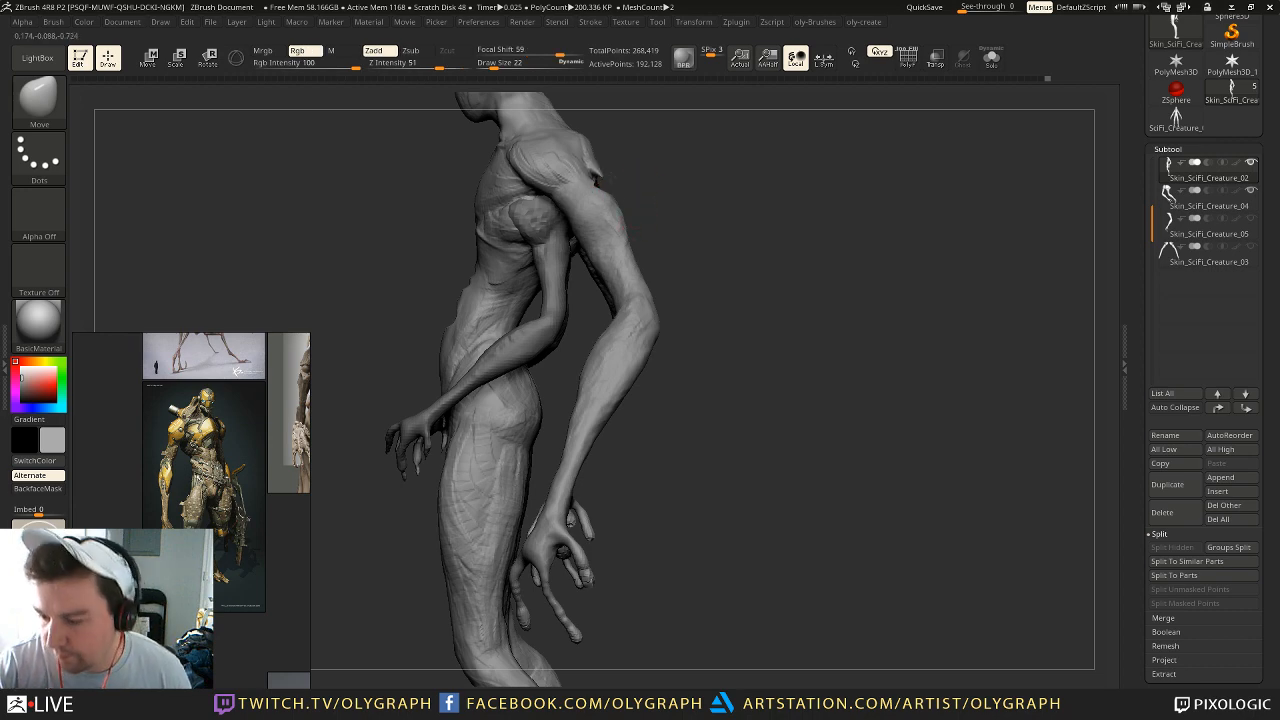
# Step: Build up the front of the abdomen with the ClayTT brush at draw size 22
pyautogui.moveTo(706, 171); pyautogui.dragTo(663, 171)
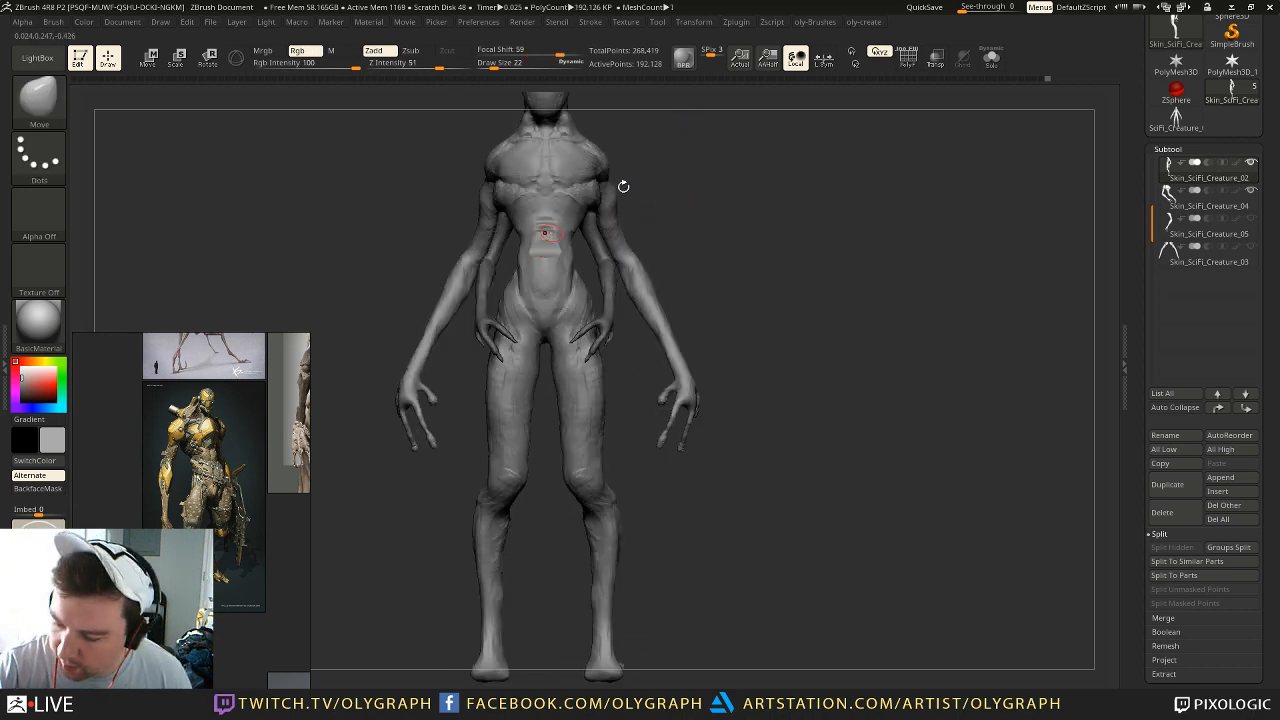
pyautogui.press('b')
pyautogui.press('c')
pyautogui.press('t')
pyautogui.hotkey('ctrl', 'z')
pyautogui.press('1')
pyautogui.click(603, 374)
pyautogui.moveTo(528, 209); pyautogui.dragTo(530, 225)
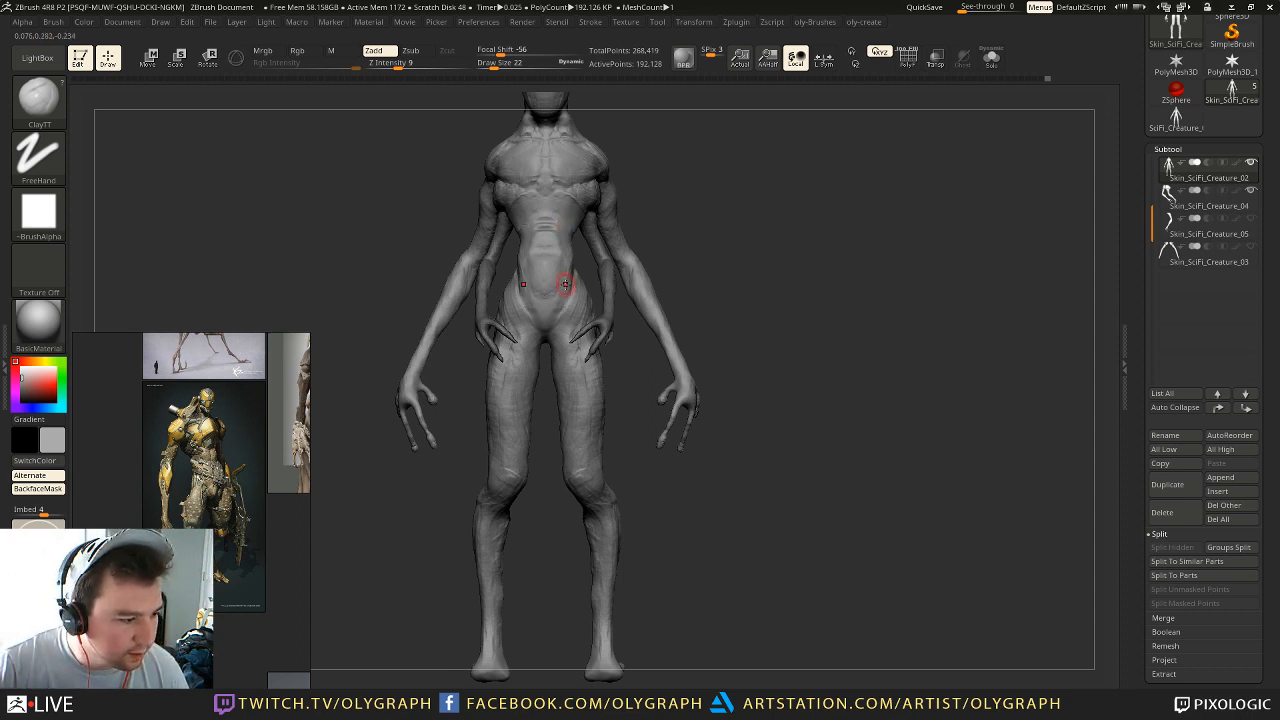
# Step: Reshape the feet and ankles from the front with the Move brush at draw size 53
pyautogui.moveTo(686, 529)
pyautogui.mouseDown()
pyautogui.moveTo(670, 512)
pyautogui.moveTo(620, 526)
pyautogui.moveTo(630, 519)
pyautogui.moveTo(636, 546)
pyautogui.moveTo(650, 535)
pyautogui.moveTo(652, 428)
pyautogui.moveTo(660, 464)
pyautogui.moveTo(636, 440)
pyautogui.moveTo(647, 468)
pyautogui.moveTo(610, 492)
pyautogui.mouseUp()
pyautogui.press('1')
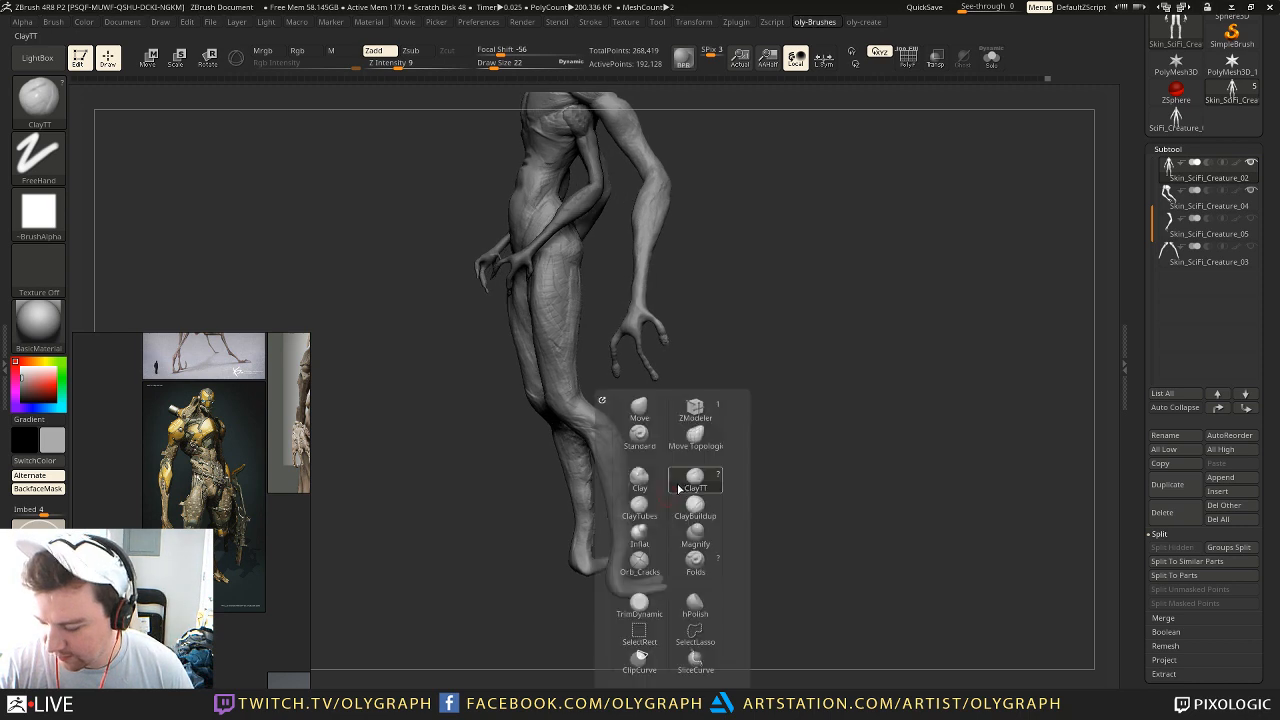
pyautogui.click(640, 409)
pyautogui.moveTo(762, 350); pyautogui.dragTo(836, 344)
pyautogui.hotkey('ctrl', 'z')
pyautogui.press('s')
pyautogui.moveTo(588, 586)
pyautogui.mouseDown()
pyautogui.moveTo(608, 586)
pyautogui.moveTo(566, 587)
pyautogui.mouseUp()
pyautogui.press('s')
pyautogui.press('s')
pyautogui.moveTo(571, 569); pyautogui.dragTo(584, 584)
pyautogui.press('s')
pyautogui.press('s')
pyautogui.moveTo(600, 587); pyautogui.dragTo(588, 580)
pyautogui.press('s')
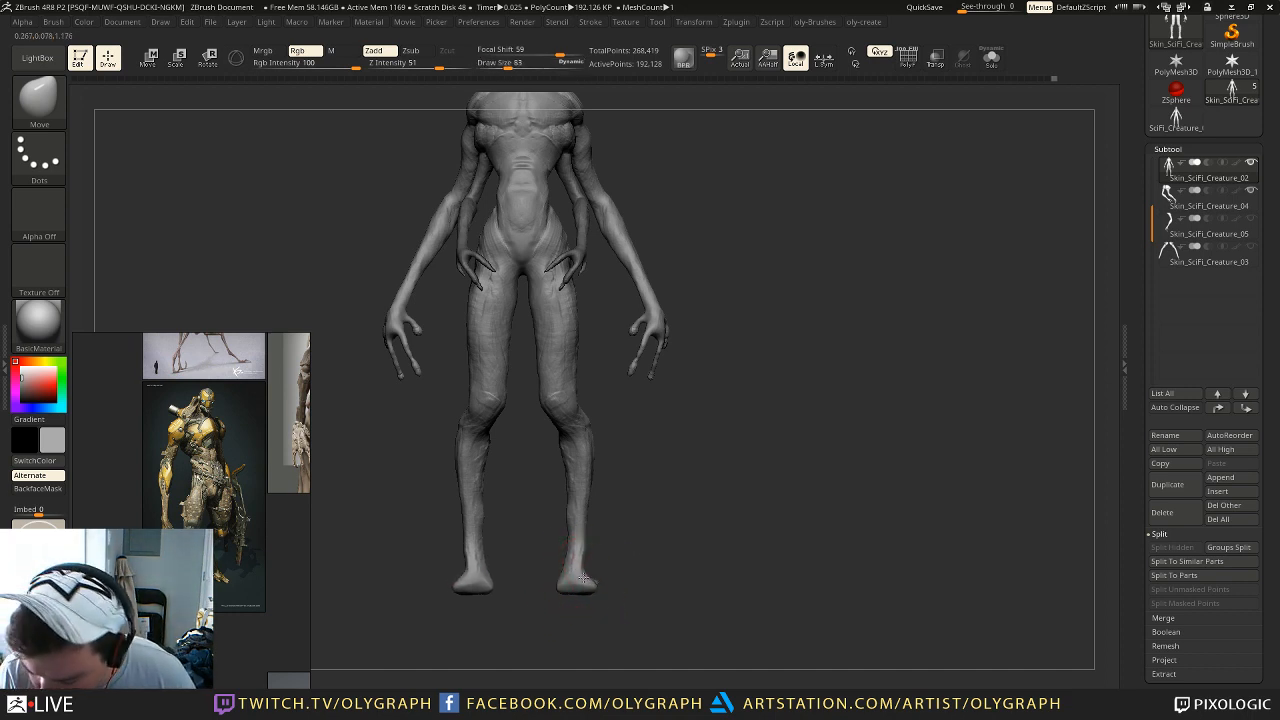
# Step: Adjust the side profile of the heels and feet with the Move brush at draw size 36
pyautogui.moveTo(678, 508); pyautogui.dragTo(530, 524)
pyautogui.moveTo(537, 574)
pyautogui.keyDown('alt'); pyautogui.mouseDown()
pyautogui.moveTo(634, 499)
pyautogui.moveTo(581, 521)
pyautogui.moveTo(592, 482)
pyautogui.moveTo(654, 409)
pyautogui.moveTo(726, 409)
pyautogui.moveTo(708, 440)
pyautogui.moveTo(711, 481)
pyautogui.moveTo(723, 429)
pyautogui.moveTo(663, 443)
pyautogui.moveTo(694, 440)
pyautogui.moveTo(720, 493)
pyautogui.mouseUp(); pyautogui.keyUp('alt')
pyautogui.press('s')
pyautogui.press('s')
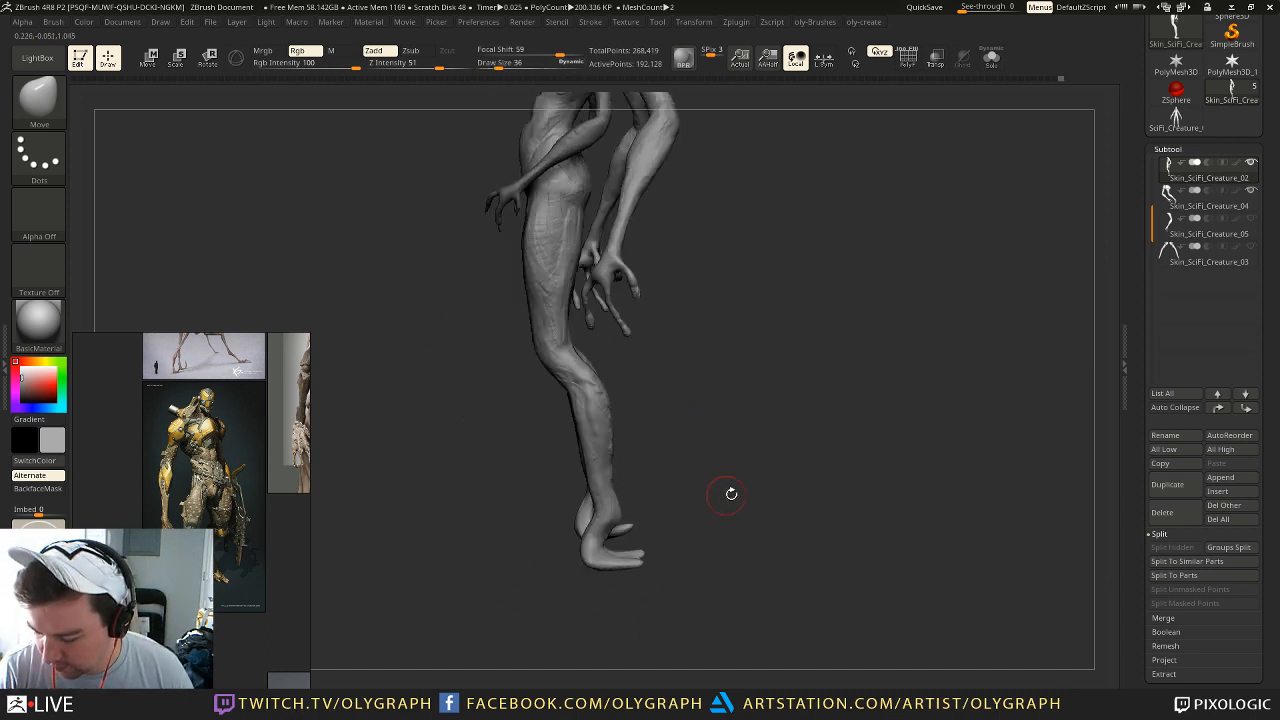
# Step: Thicken the feet and lower legs with the Inflat brush at draw sizes 36 and 33, undoing an unwanted stroke
pyautogui.press('b')
pyautogui.click(716, 542)
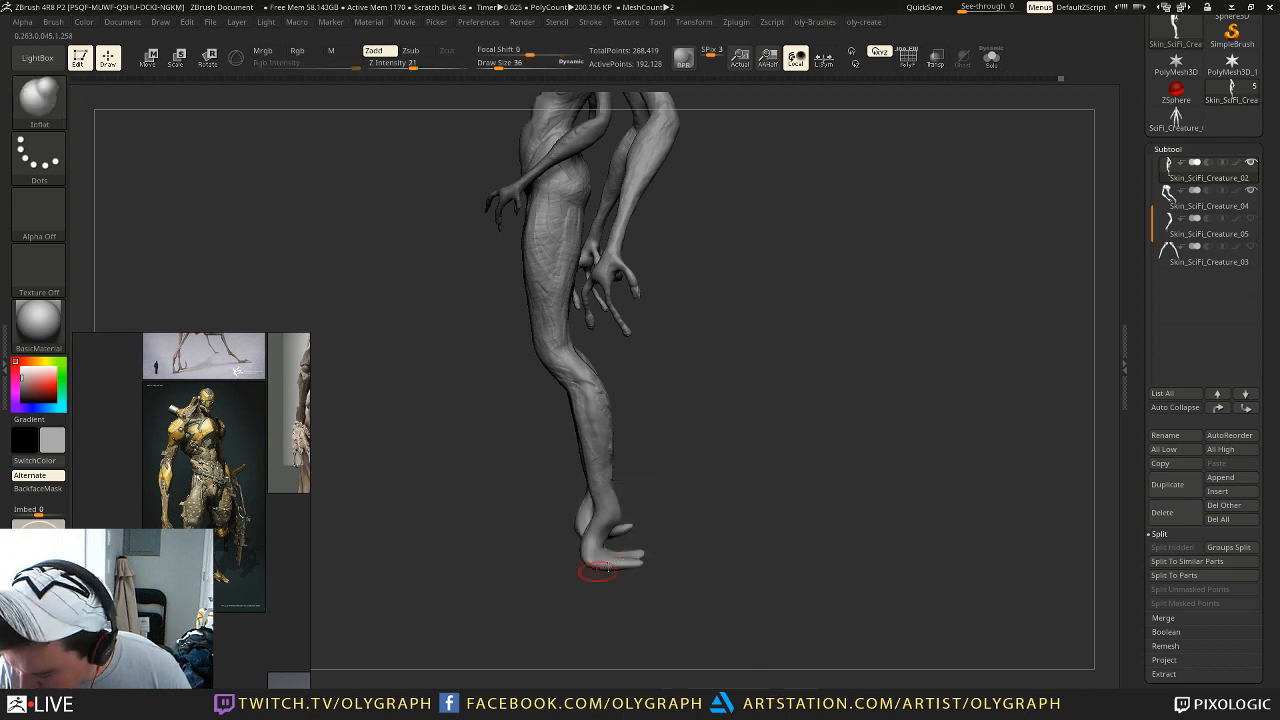
pyautogui.moveTo(661, 536); pyautogui.dragTo(638, 548)
pyautogui.moveTo(746, 493); pyautogui.dragTo(750, 465)
pyautogui.keyDown('alt'); pyautogui.moveTo(750, 465); pyautogui.dragTo(759, 498); pyautogui.keyUp('alt')
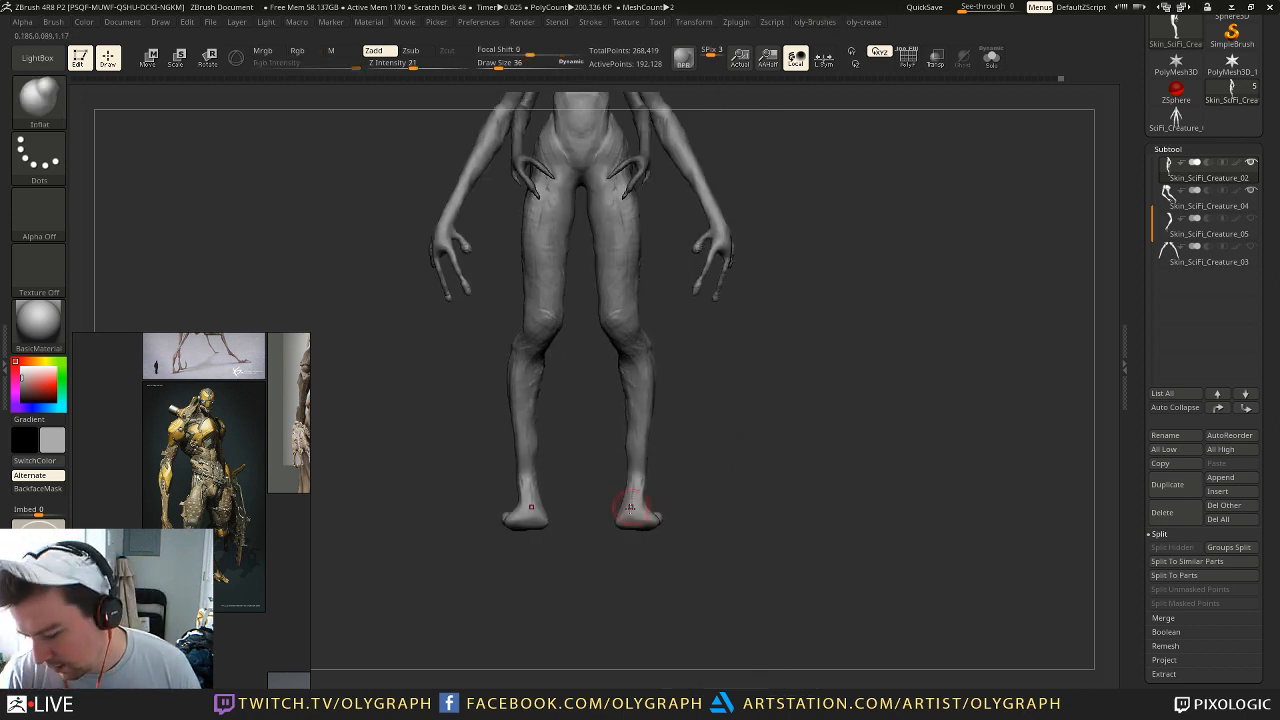
pyautogui.hotkey('ctrl', 'z')
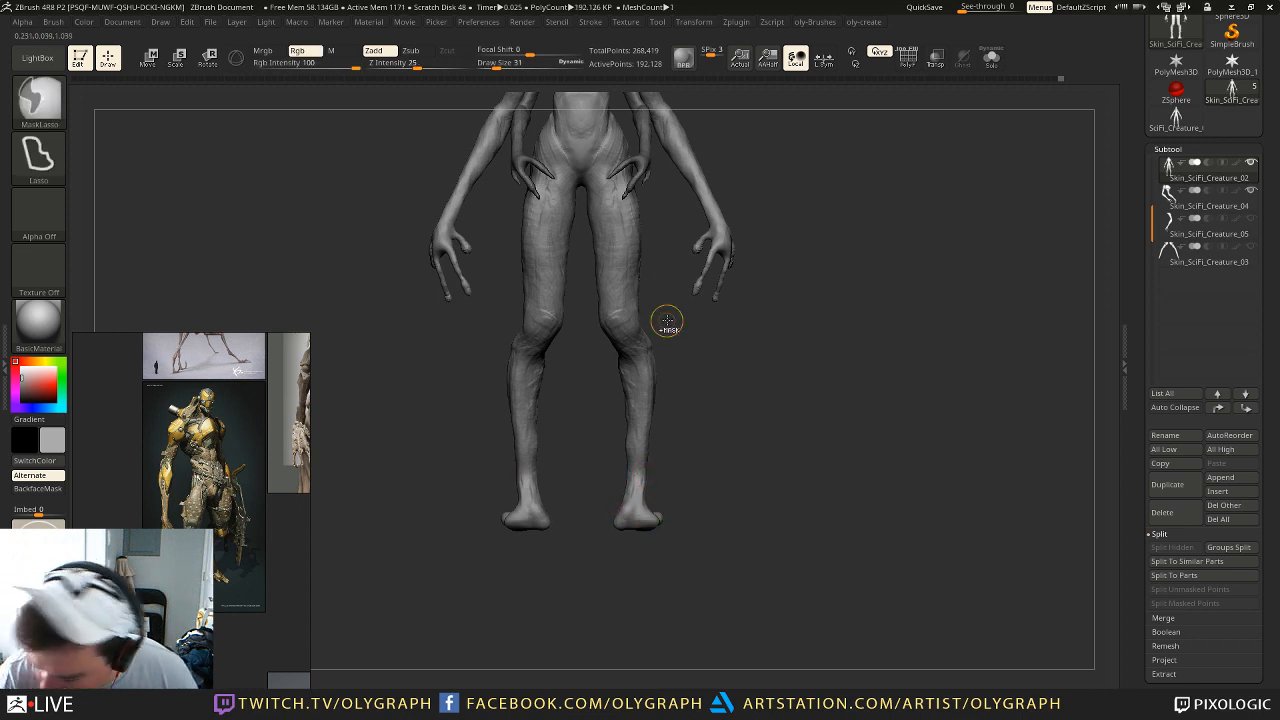
pyautogui.press('s')
pyautogui.click(635, 490)
pyautogui.keyDown('alt'); pyautogui.moveTo(677, 439); pyautogui.dragTo(684, 468); pyautogui.keyUp('alt')
pyautogui.moveTo(641, 311)
pyautogui.mouseDown()
pyautogui.moveTo(650, 384)
pyautogui.moveTo(636, 505)
pyautogui.mouseUp()
pyautogui.moveTo(720, 297)
pyautogui.keyDown('alt'); pyautogui.mouseDown()
pyautogui.moveTo(704, 322)
pyautogui.moveTo(720, 429)
pyautogui.moveTo(706, 406)
pyautogui.moveTo(732, 489)
pyautogui.moveTo(702, 447)
pyautogui.moveTo(704, 422)
pyautogui.mouseUp(); pyautogui.keyUp('alt')
# Step: Reshape the upper back, shoulders and neck base from behind with the Move brush at draw size 108
pyautogui.press('b')
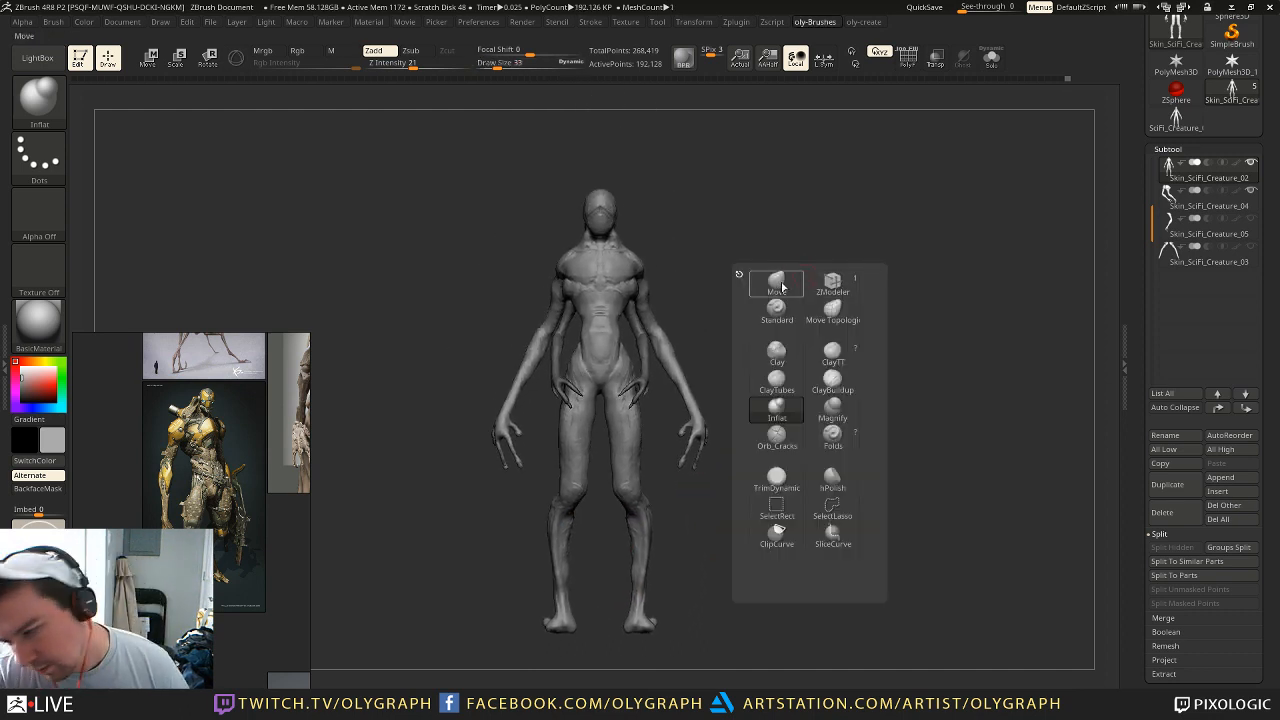
pyautogui.click(781, 284)
pyautogui.moveTo(798, 248)
pyautogui.mouseDown()
pyautogui.moveTo(754, 237)
pyautogui.moveTo(936, 248)
pyautogui.moveTo(869, 246)
pyautogui.moveTo(822, 224)
pyautogui.mouseUp()
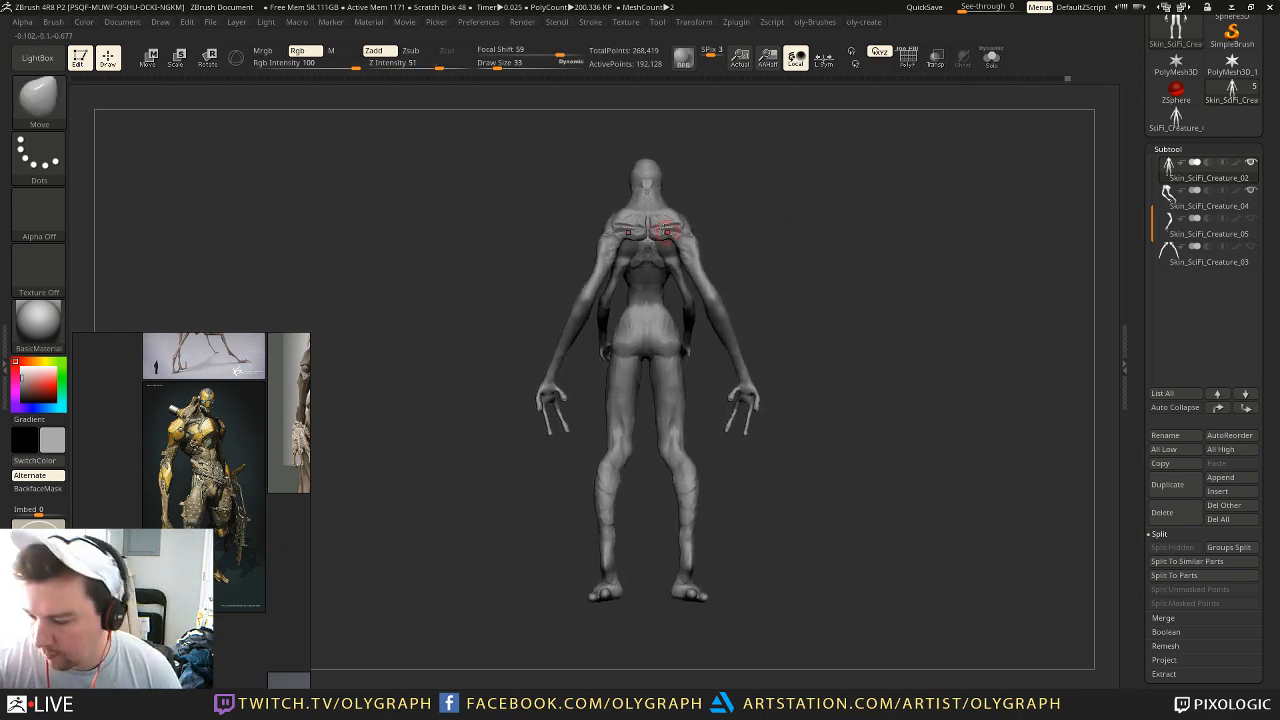
pyautogui.press('b')
pyautogui.click(646, 277)
pyautogui.press('s')
pyautogui.moveTo(612, 278)
pyautogui.mouseDown()
pyautogui.moveTo(647, 280)
pyautogui.moveTo(569, 290)
pyautogui.mouseUp()
pyautogui.press('s')
pyautogui.press('s')
pyautogui.press('s')
pyautogui.moveTo(618, 237); pyautogui.dragTo(606, 238)
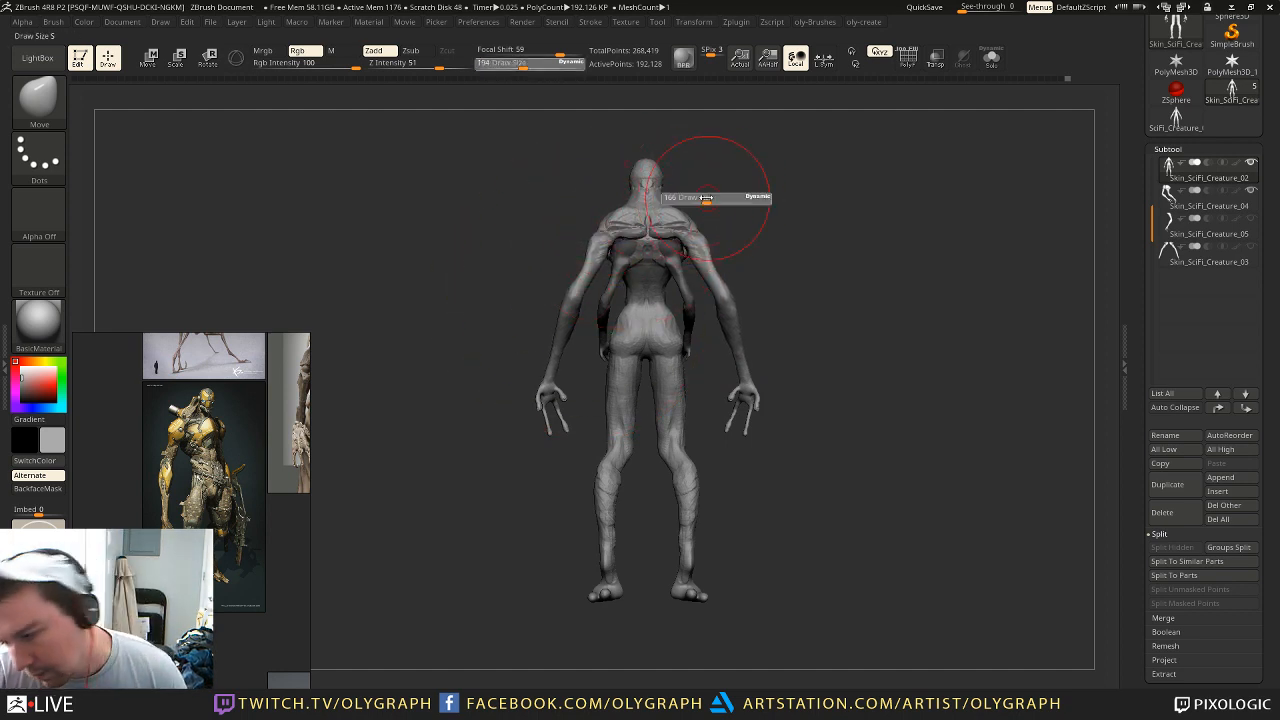
pyautogui.press('s')
pyautogui.moveTo(623, 251)
pyautogui.mouseDown()
pyautogui.moveTo(641, 247)
pyautogui.moveTo(608, 232)
pyautogui.mouseUp()
pyautogui.press('s')
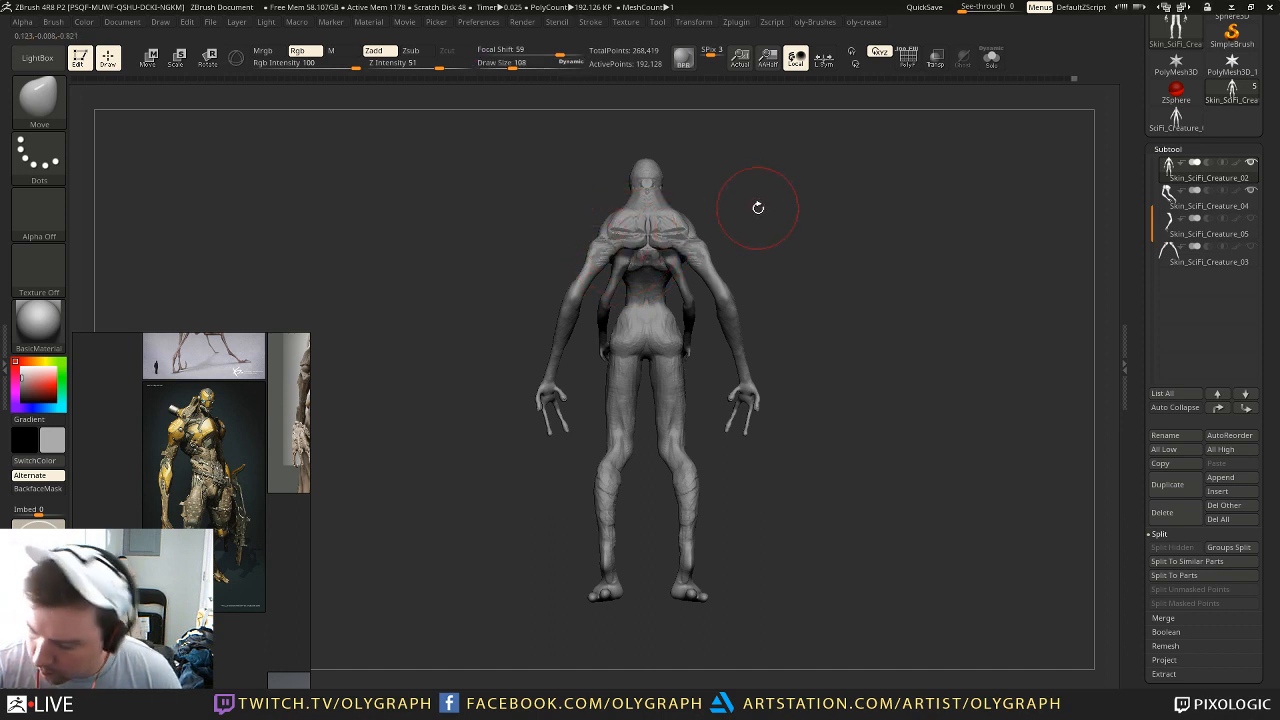
# Step: Adjust the waist from behind with the Move brush at draw size 103
pyautogui.keyDown('alt'); pyautogui.moveTo(757, 206); pyautogui.dragTo(735, 186); pyautogui.keyUp('alt')
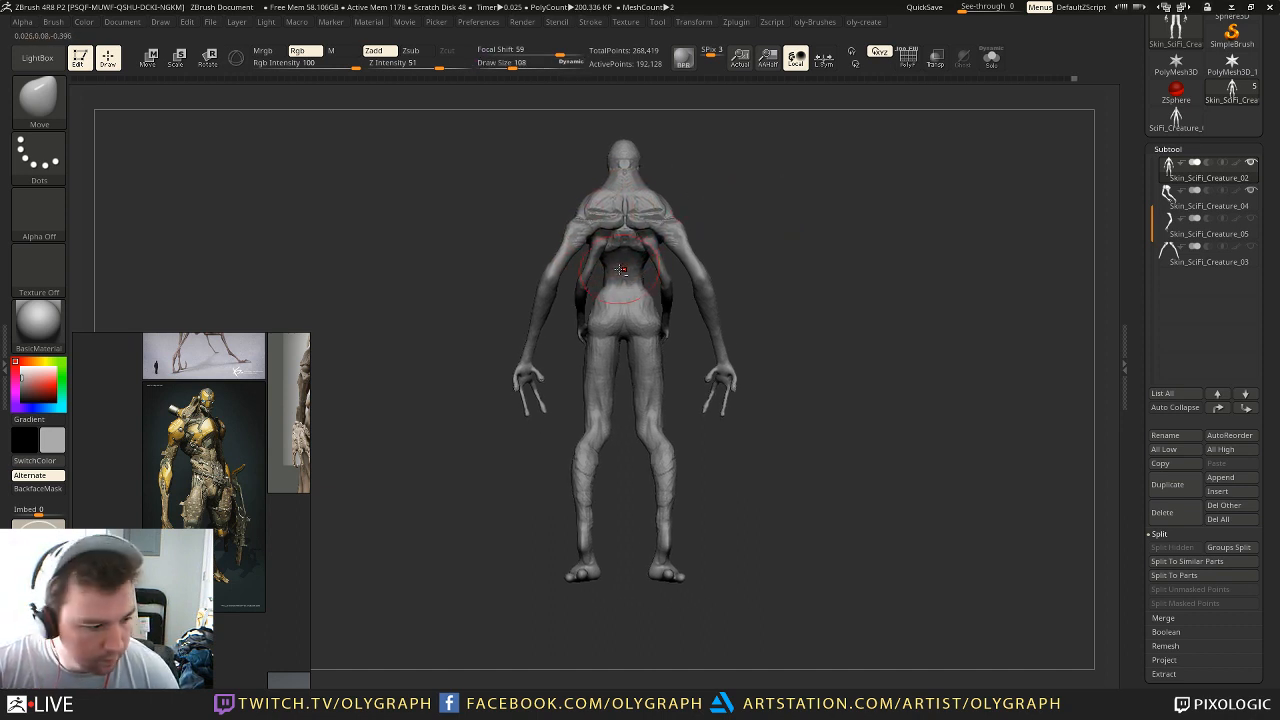
pyautogui.press('s')
pyautogui.moveTo(616, 264); pyautogui.dragTo(615, 267)
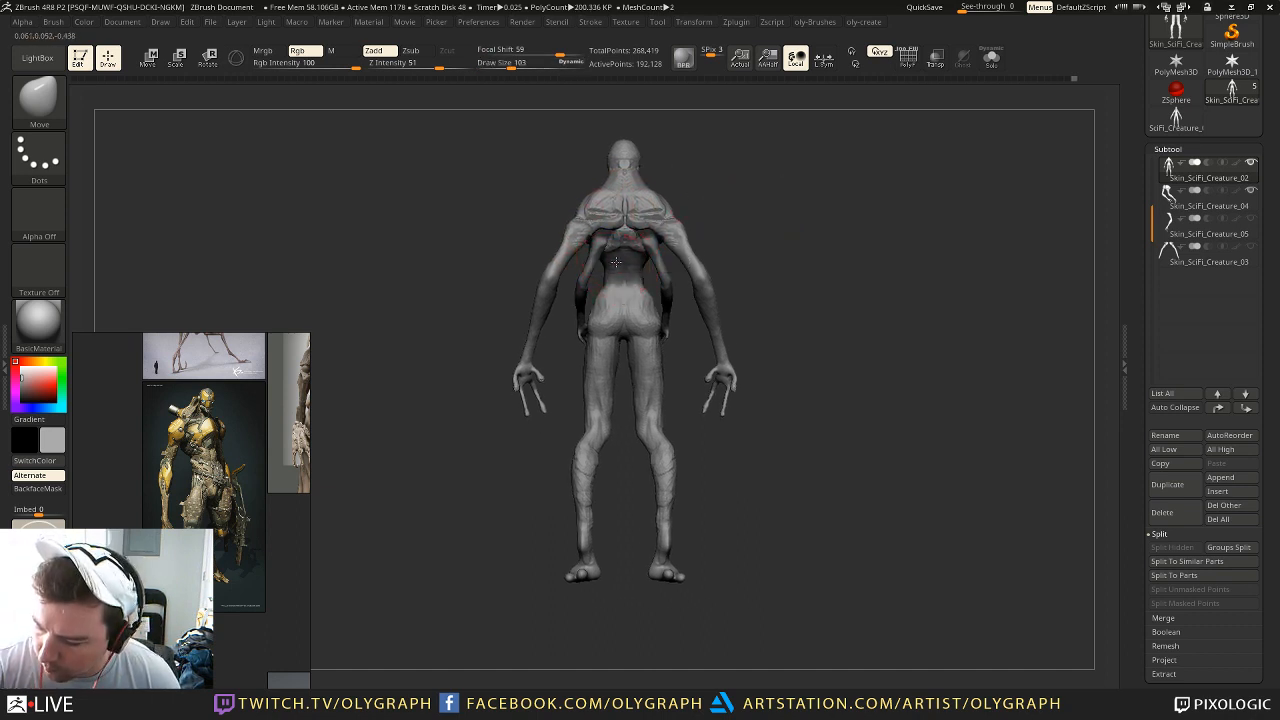
# Step: Reshape the hips and outer thighs from behind with the Move brush at draw sizes 126, 108 and 150
pyautogui.moveTo(768, 177)
pyautogui.mouseDown()
pyautogui.moveTo(720, 194)
pyautogui.moveTo(820, 194)
pyautogui.moveTo(672, 189)
pyautogui.moveTo(718, 195)
pyautogui.mouseUp()
pyautogui.press('s')
pyautogui.moveTo(606, 302)
pyautogui.mouseDown()
pyautogui.moveTo(648, 305)
pyautogui.moveTo(609, 283)
pyautogui.moveTo(631, 286)
pyautogui.mouseUp()
pyautogui.moveTo(563, 392); pyautogui.dragTo(657, 324)
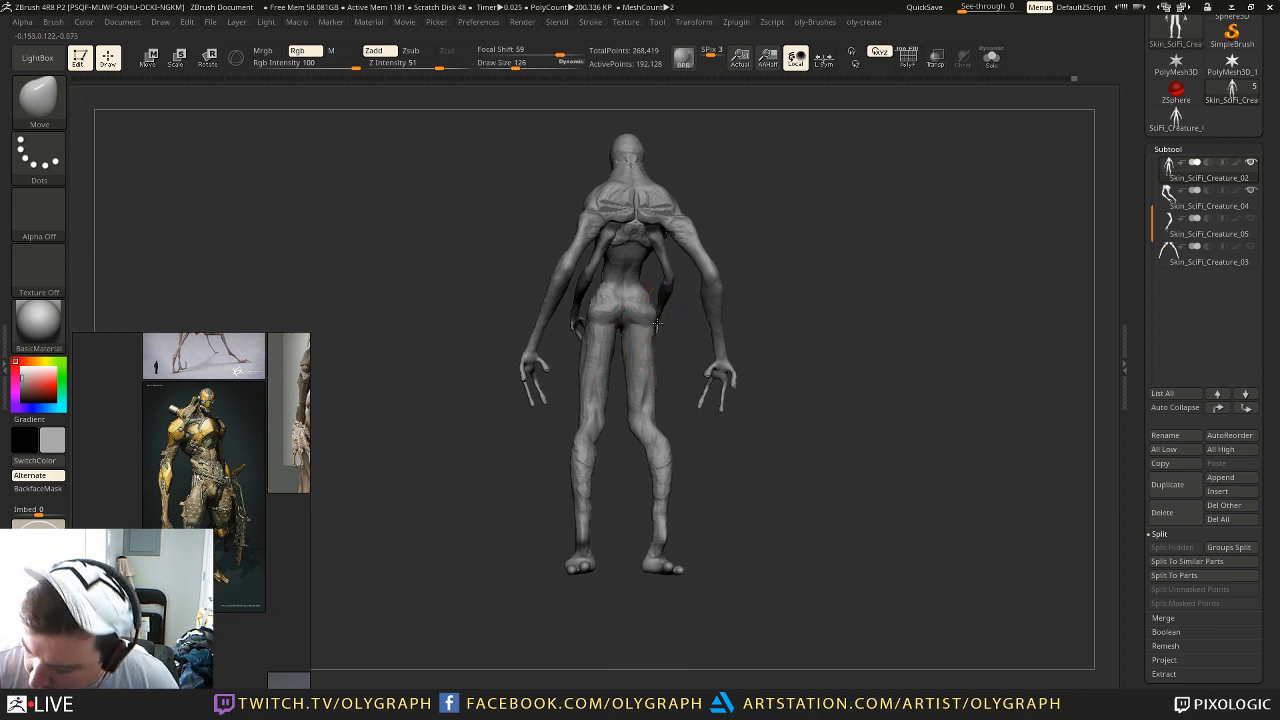
pyautogui.moveTo(572, 367); pyautogui.dragTo(577, 352)
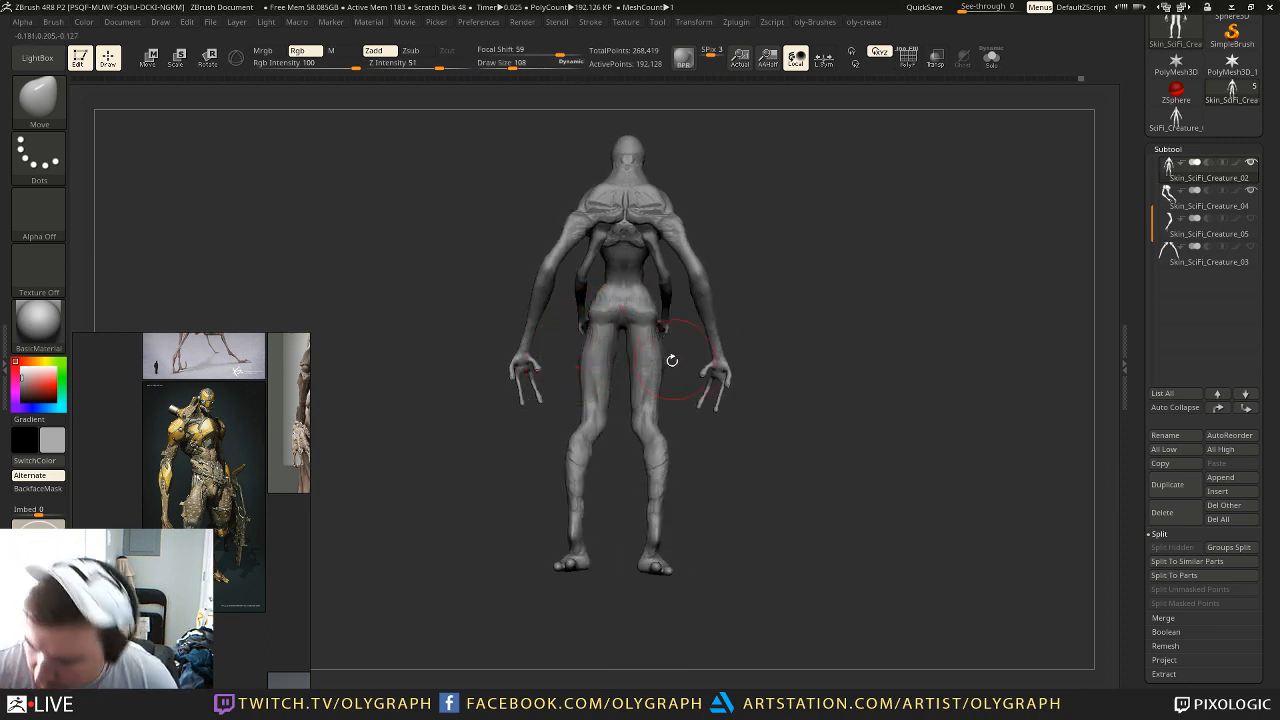
pyautogui.keyDown('shift'); pyautogui.moveTo(679, 360); pyautogui.dragTo(677, 358); pyautogui.keyUp('shift')
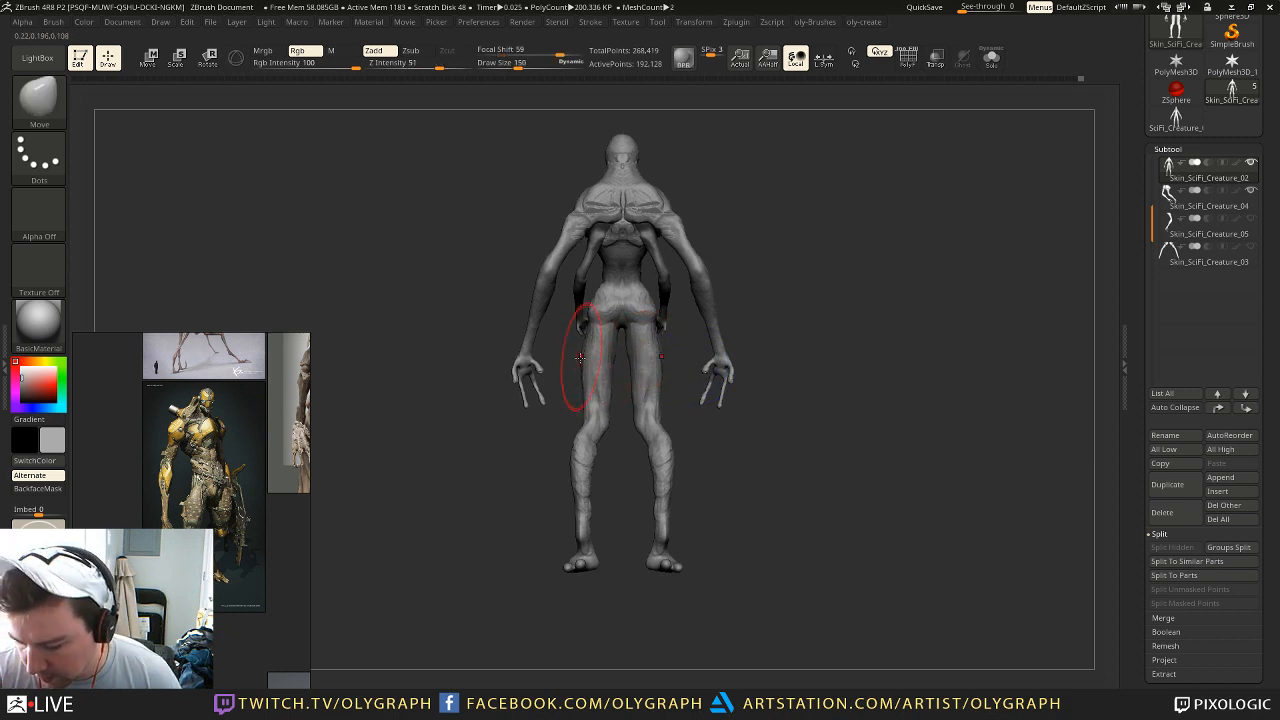
pyautogui.moveTo(558, 395); pyautogui.dragTo(570, 232)
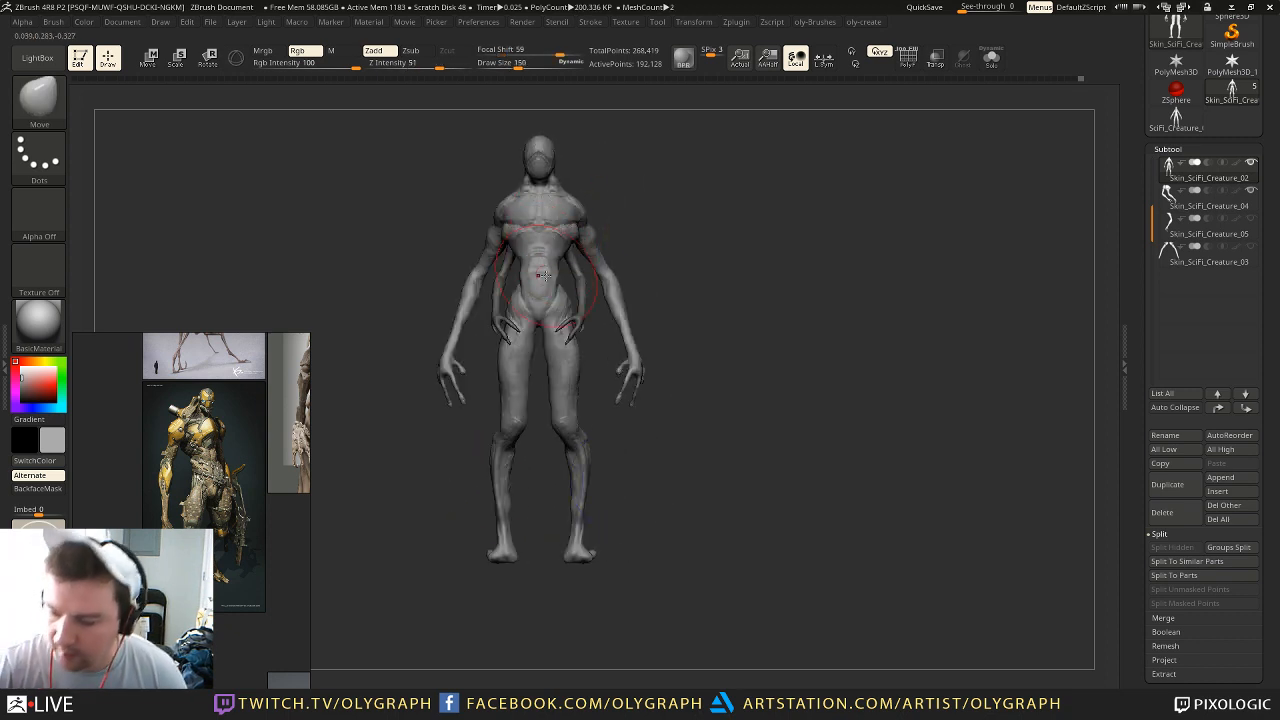
# Step: Adjust the front silhouette of the shoulders and upper arms with the Move brush at draw size 116
pyautogui.moveTo(659, 211)
pyautogui.keyDown('alt'); pyautogui.mouseDown()
pyautogui.moveTo(677, 245)
pyautogui.moveTo(674, 219)
pyautogui.mouseUp(); pyautogui.keyUp('alt')
pyautogui.press('s')
pyautogui.press('s')
pyautogui.moveTo(583, 217); pyautogui.dragTo(568, 216)
pyautogui.moveTo(489, 221); pyautogui.dragTo(495, 220)
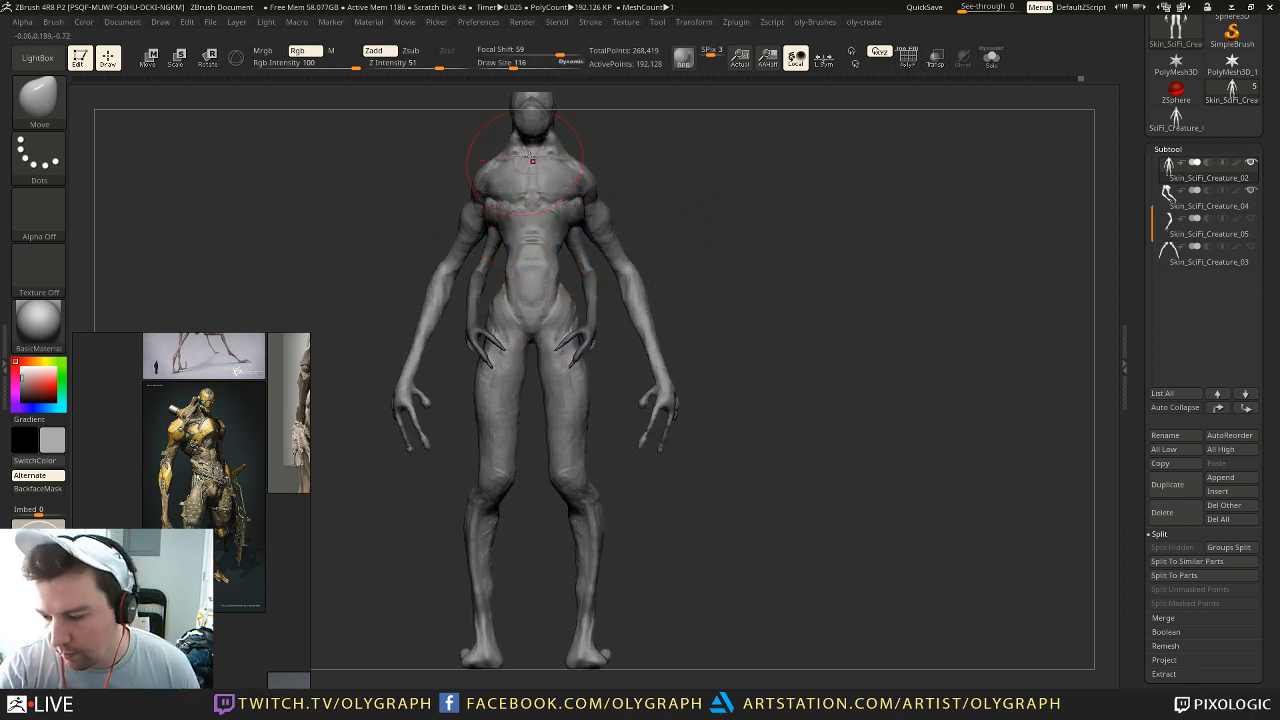
pyautogui.press('s')
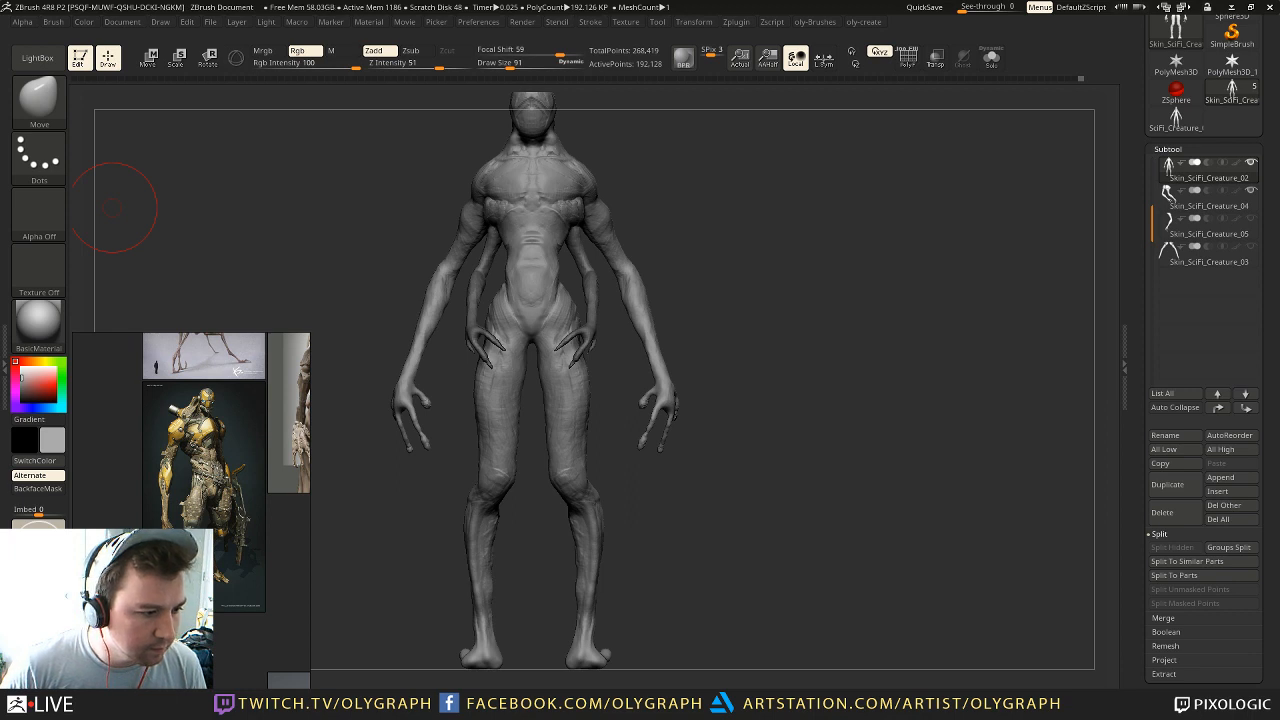
# Step: Refine the large arms and upper body in angled and side views with the Move brush, starting at draw size 83
pyautogui.moveTo(763, 263)
pyautogui.mouseDown()
pyautogui.moveTo(771, 246)
pyautogui.moveTo(716, 251)
pyautogui.moveTo(720, 237)
pyautogui.moveTo(757, 323)
pyautogui.moveTo(711, 324)
pyautogui.mouseUp()
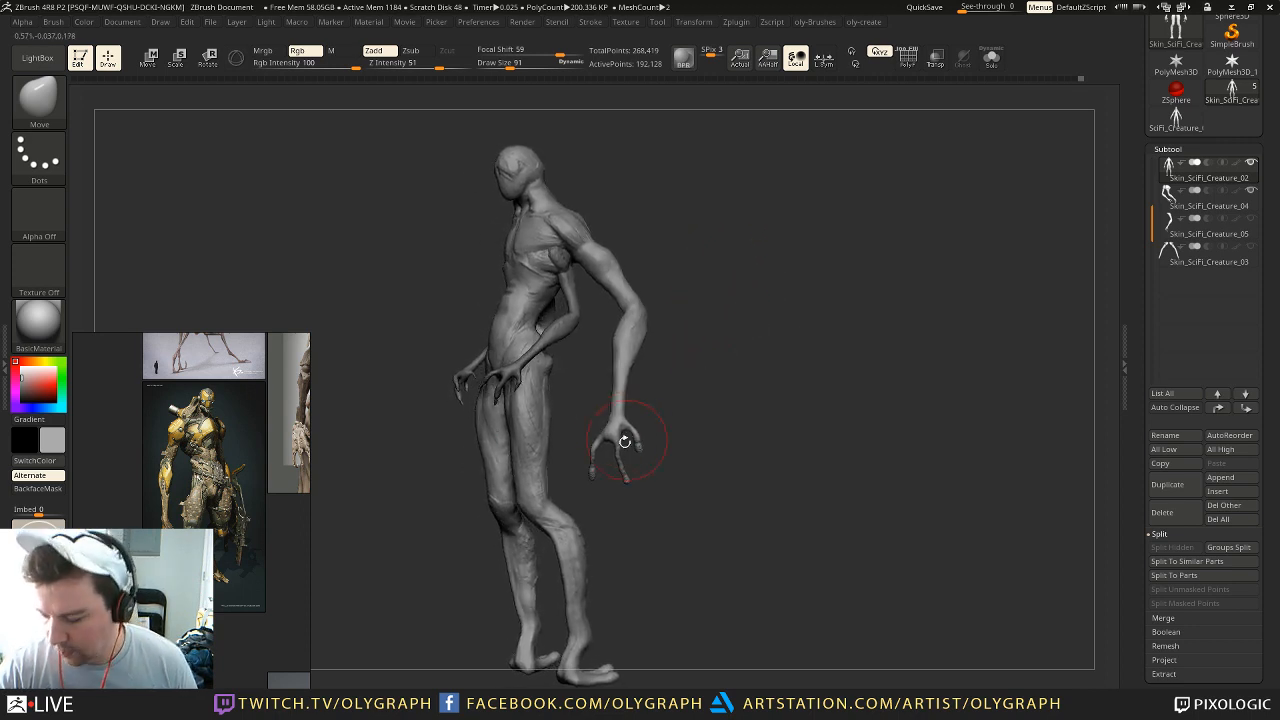
pyautogui.press('a')
pyautogui.press('s')
pyautogui.moveTo(606, 454); pyautogui.dragTo(593, 456)
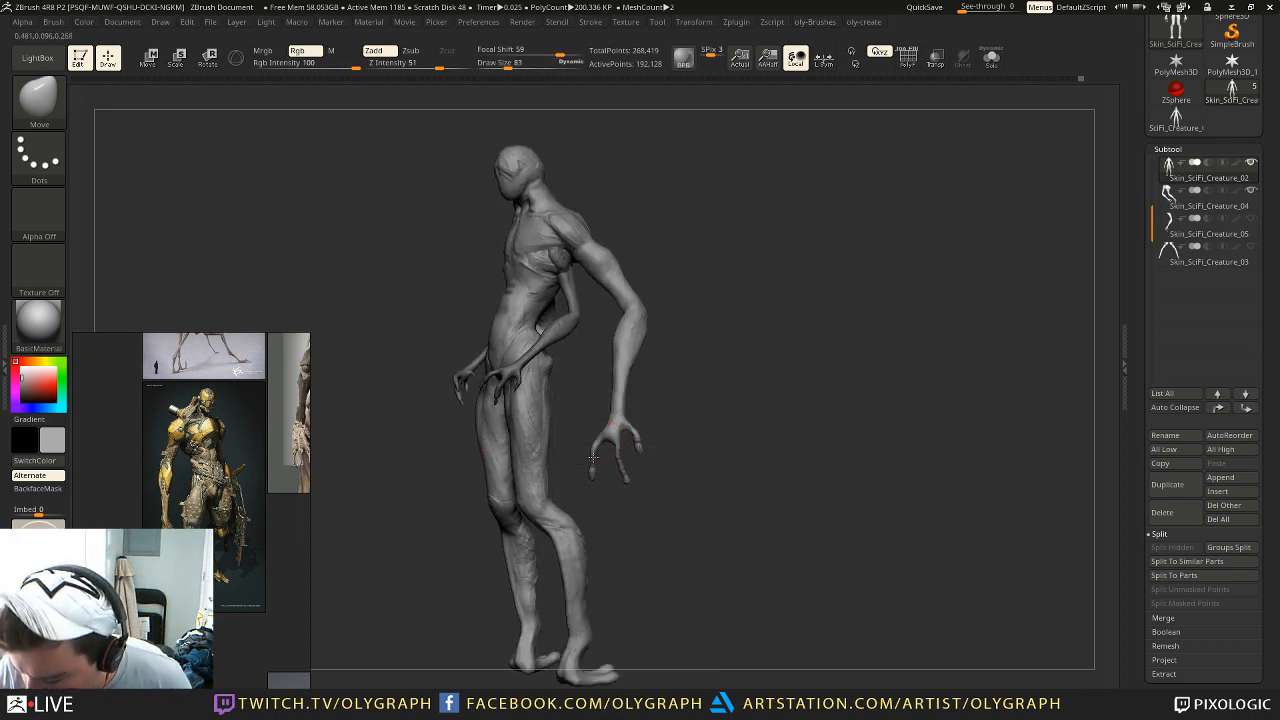
pyautogui.moveTo(703, 339); pyautogui.dragTo(731, 349)
pyautogui.keyDown('alt'); pyautogui.moveTo(721, 263); pyautogui.dragTo(731, 372); pyautogui.keyUp('alt')
pyautogui.moveTo(620, 238); pyautogui.dragTo(564, 244)
pyautogui.press('s')
pyautogui.moveTo(549, 291); pyautogui.dragTo(558, 291)
# Step: Mask the body below the head and rescale the head with the Transpose Scale tool
pyautogui.moveTo(626, 206)
pyautogui.mouseDown()
pyautogui.moveTo(586, 198)
pyautogui.moveTo(522, 306)
pyautogui.moveTo(626, 265)
pyautogui.moveTo(648, 209)
pyautogui.mouseUp()
pyautogui.keyDown('ctrl'); pyautogui.click(648, 209); pyautogui.keyUp('ctrl')
pyautogui.press('e')
pyautogui.moveTo(565, 268)
pyautogui.mouseDown()
pyautogui.moveTo(654, 191)
pyautogui.moveTo(637, 213)
pyautogui.mouseUp()
pyautogui.press('q')
pyautogui.moveTo(661, 301)
pyautogui.keyDown('ctrl'); pyautogui.mouseDown()
pyautogui.moveTo(751, 283)
pyautogui.moveTo(691, 177)
pyautogui.moveTo(683, 190)
pyautogui.moveTo(694, 203)
pyautogui.moveTo(720, 194)
pyautogui.mouseUp(); pyautogui.keyUp('ctrl')
pyautogui.press('s')
pyautogui.click(674, 180)
pyautogui.press('e')
pyautogui.moveTo(555, 156)
pyautogui.mouseDown()
pyautogui.moveTo(577, 217)
pyautogui.moveTo(674, 163)
pyautogui.mouseUp()
pyautogui.moveTo(566, 199)
pyautogui.mouseDown()
pyautogui.moveTo(666, 151)
pyautogui.moveTo(645, 160)
pyautogui.mouseUp()
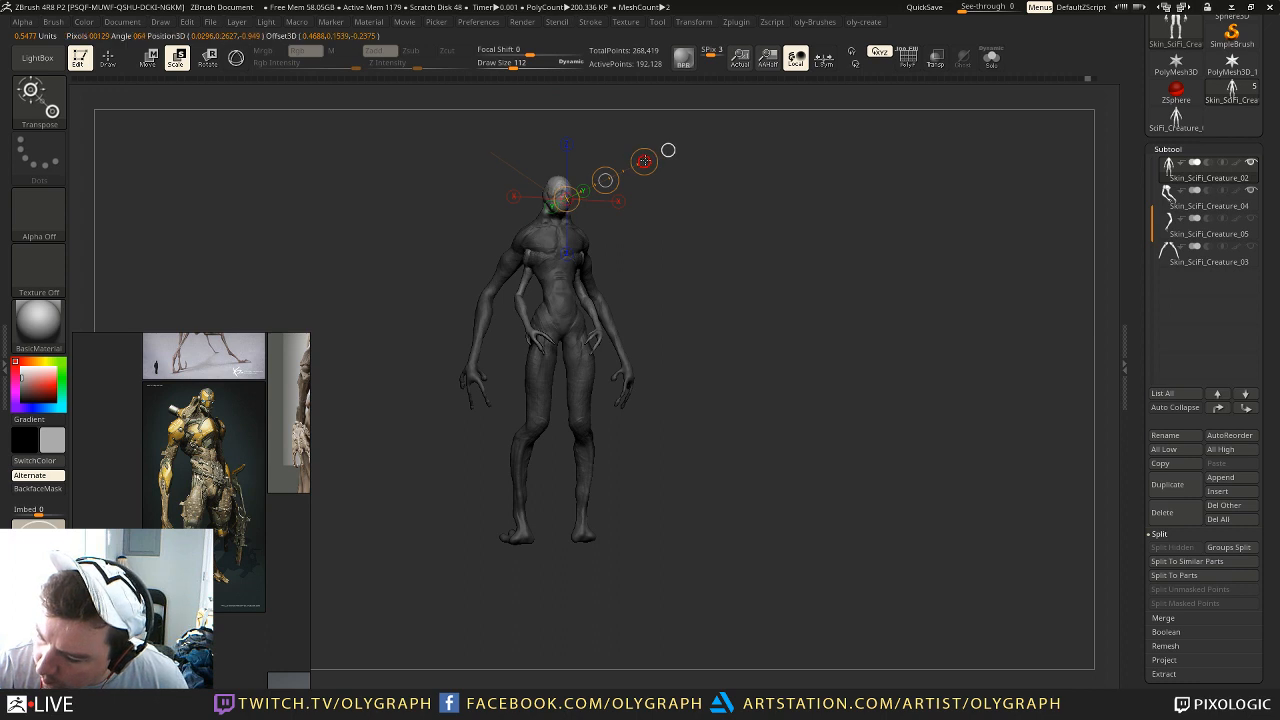
pyautogui.press('q')
# Step: Build up the neck muscles below the jaw with the ClayTubes brush at draw sizes 36 and 22
pyautogui.moveTo(704, 215)
pyautogui.keyDown('shift'); pyautogui.mouseDown()
pyautogui.moveTo(666, 197)
pyautogui.moveTo(677, 314)
pyautogui.moveTo(698, 217)
pyautogui.moveTo(698, 262)
pyautogui.mouseUp(); pyautogui.keyUp('shift')
pyautogui.press('b')
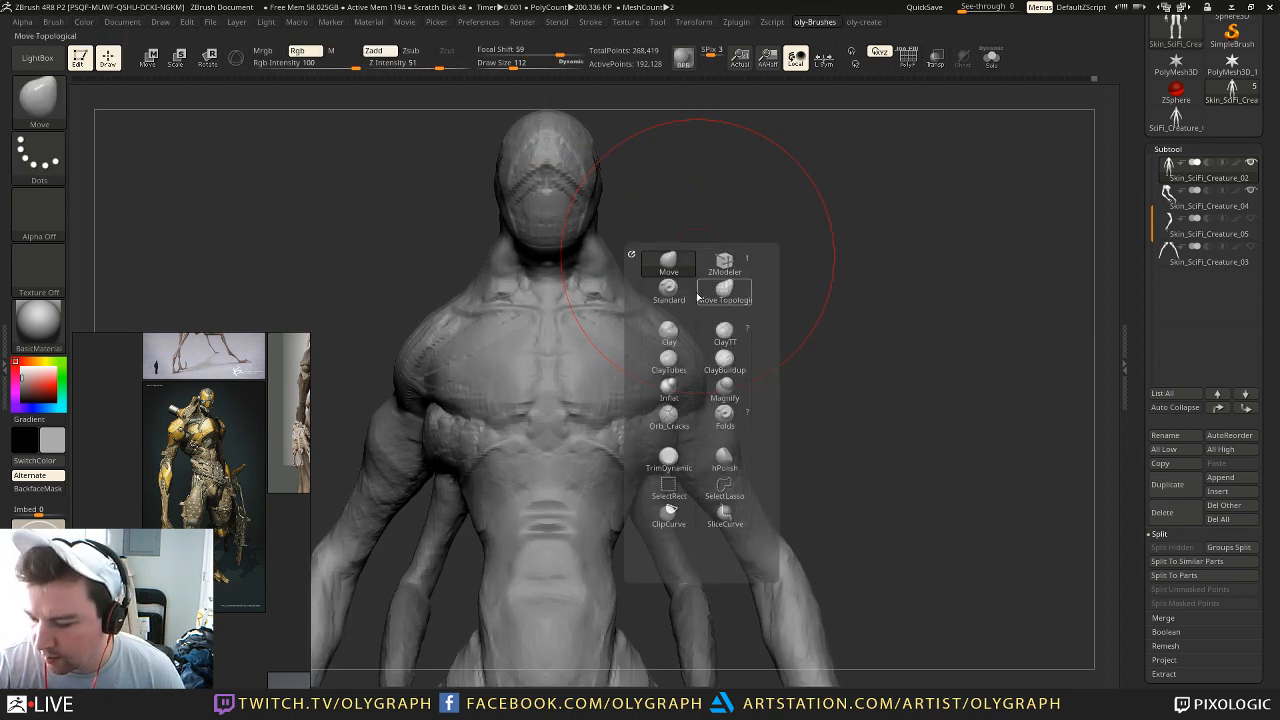
pyautogui.click(668, 362)
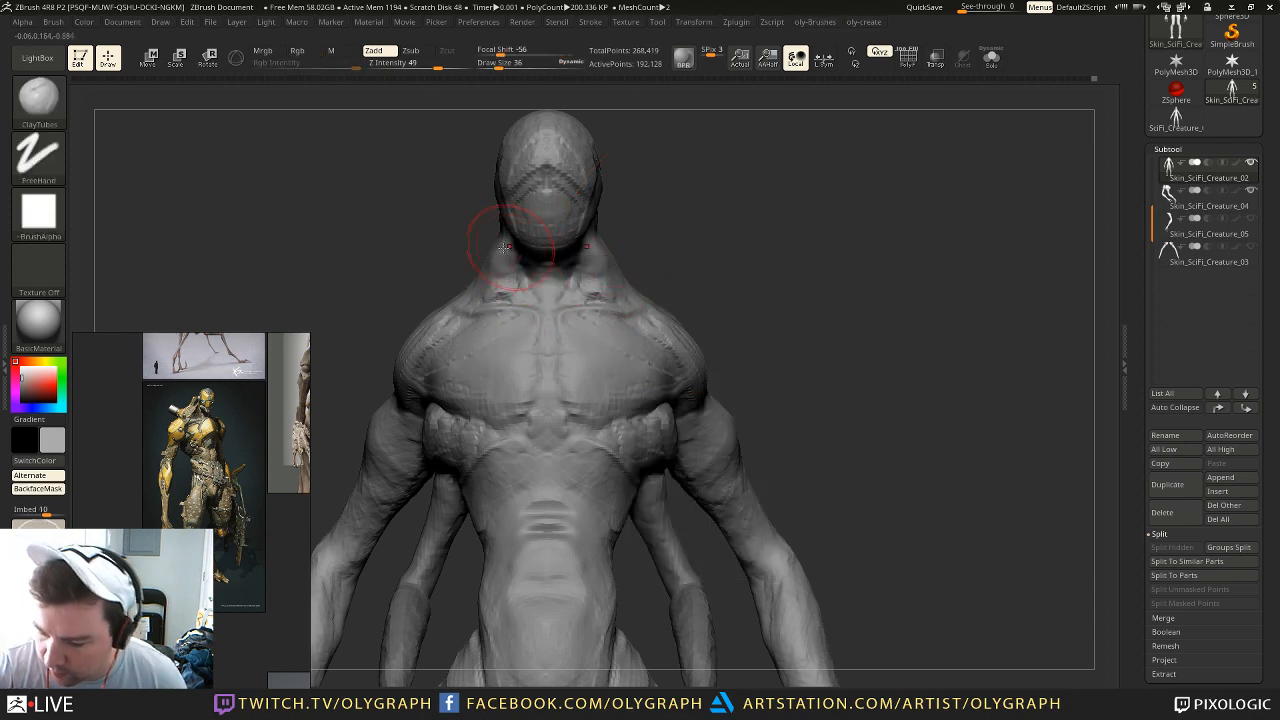
pyautogui.moveTo(464, 217)
pyautogui.mouseDown()
pyautogui.moveTo(588, 237)
pyautogui.moveTo(578, 211)
pyautogui.mouseUp()
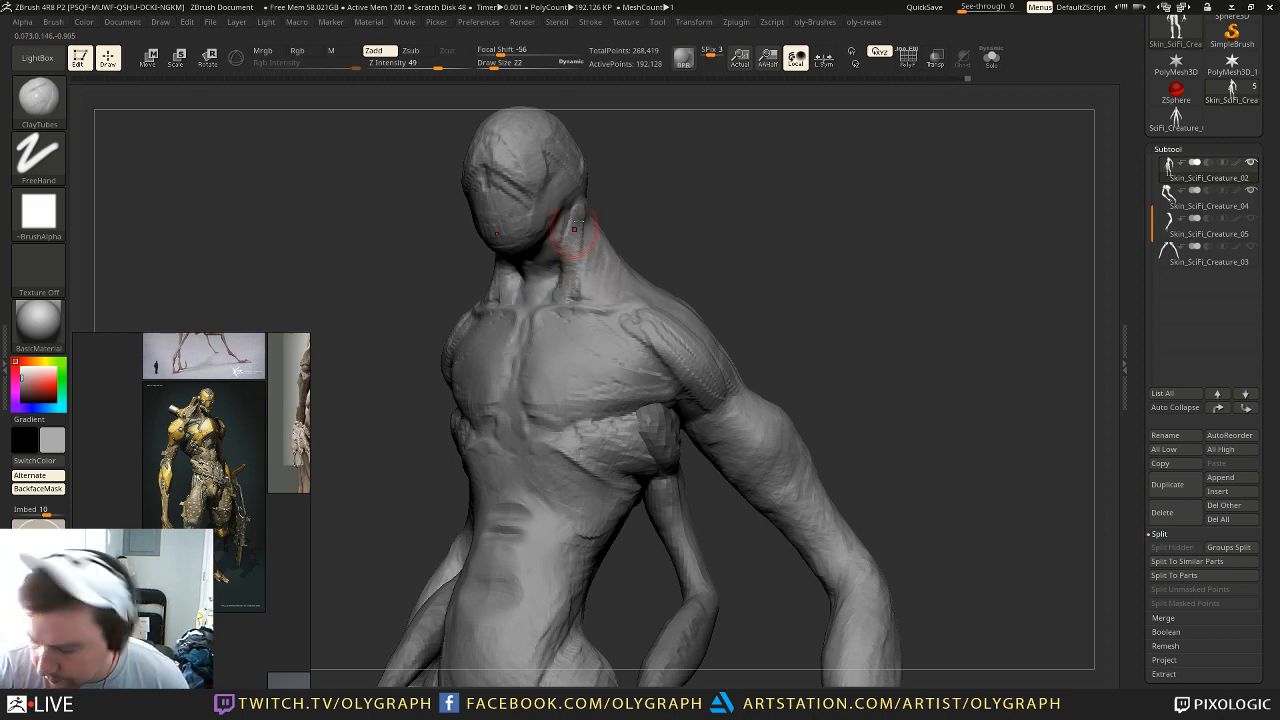
# Step: Refine the throat and neck muscles in front and angled views with the ClayTubes brush at draw sizes 17 and 24
pyautogui.keyDown('shift'); pyautogui.moveTo(680, 219); pyautogui.dragTo(706, 217); pyautogui.keyUp('shift')
pyautogui.keyDown('ctrl'); pyautogui.moveTo(706, 217); pyautogui.dragTo(689, 237, button='right'); pyautogui.keyUp('ctrl')
pyautogui.keyDown('alt'); pyautogui.moveTo(689, 237); pyautogui.dragTo(675, 277); pyautogui.keyUp('alt')
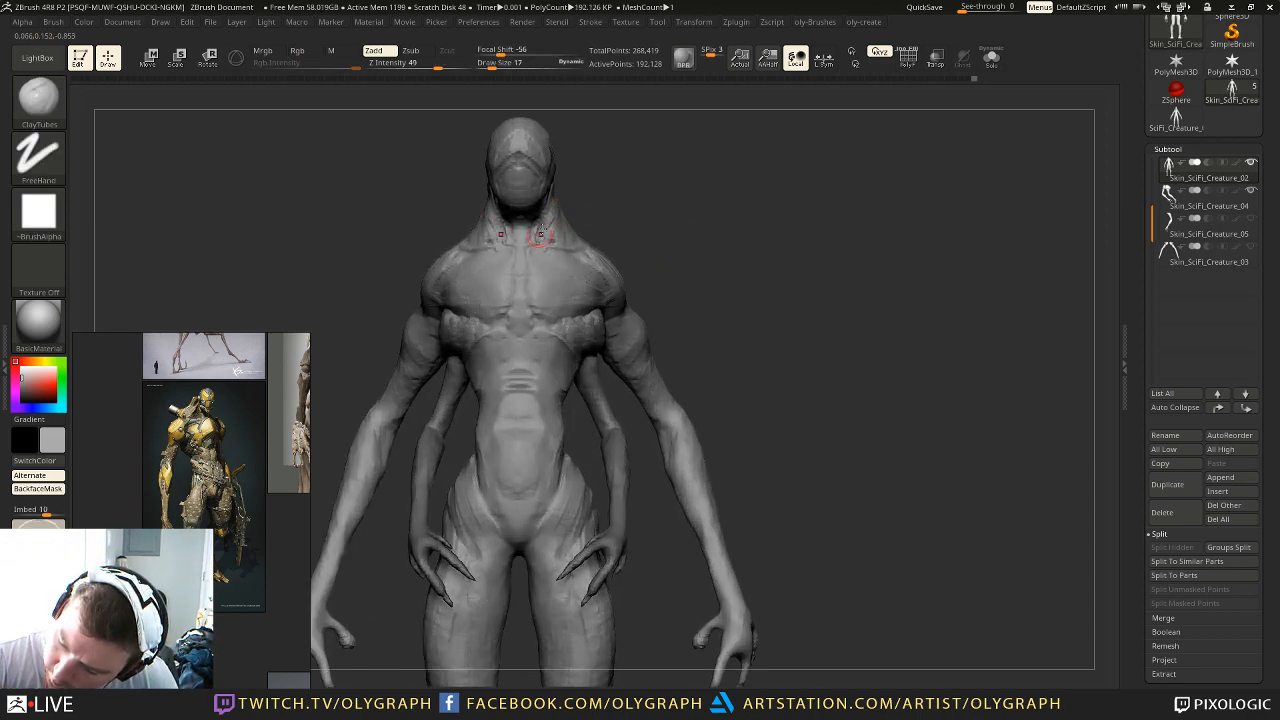
pyautogui.moveTo(521, 221); pyautogui.dragTo(520, 215, button='right')
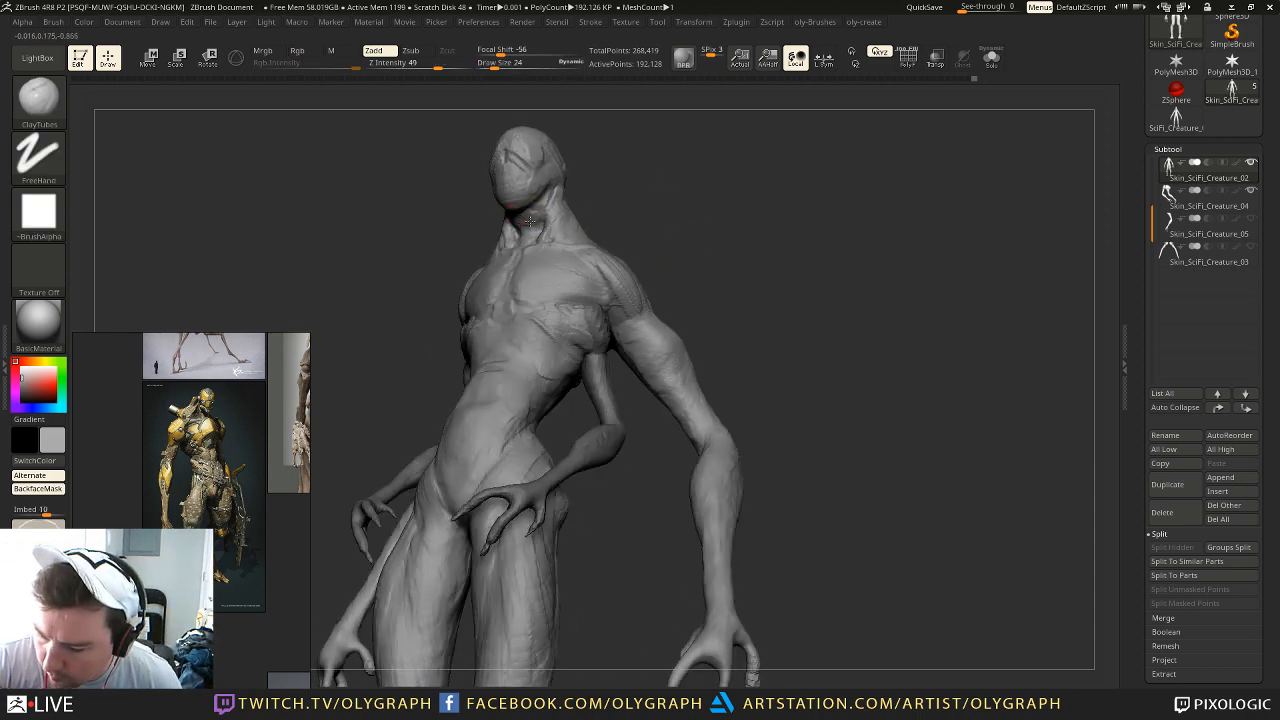
pyautogui.keyDown('ctrl'); pyautogui.moveTo(610, 193); pyautogui.dragTo(598, 158, button='right'); pyautogui.keyUp('ctrl')
pyautogui.keyDown('shift'); pyautogui.moveTo(598, 158); pyautogui.dragTo(644, 193); pyautogui.keyUp('shift')
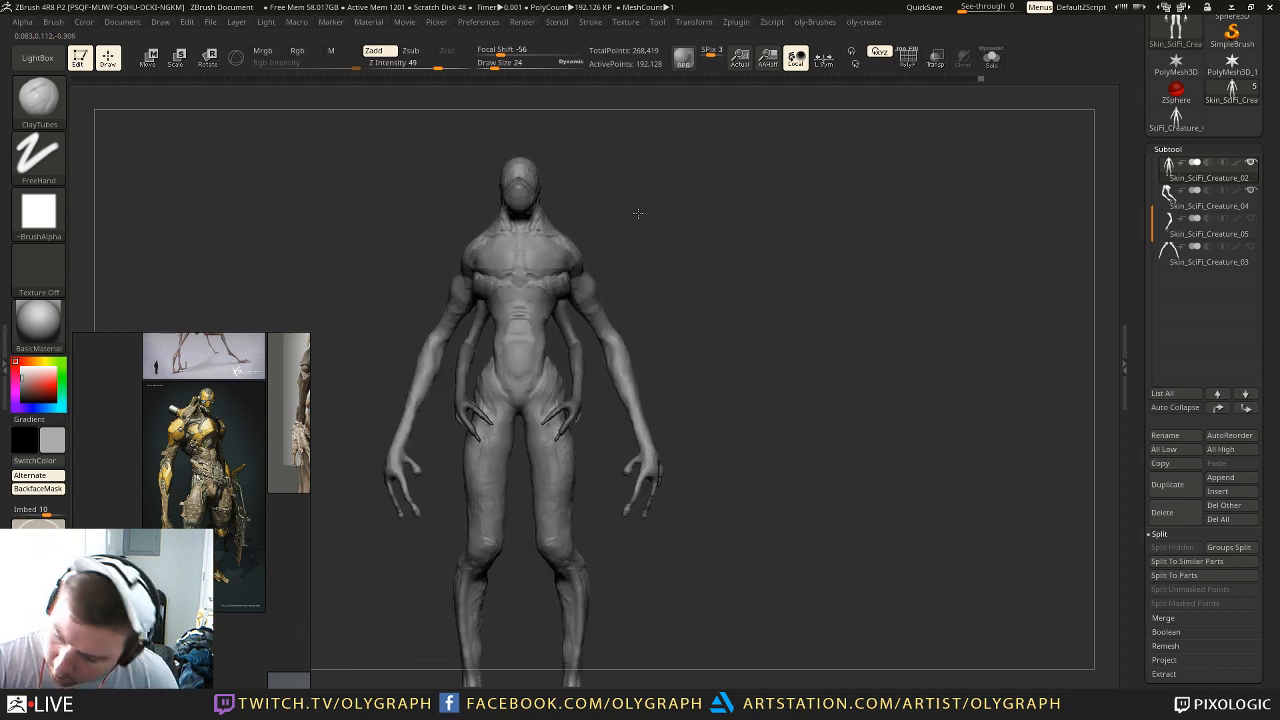
pyautogui.keyDown('ctrl'); pyautogui.moveTo(645, 220); pyautogui.dragTo(637, 223, button='right'); pyautogui.keyUp('ctrl')
pyautogui.keyDown('alt'); pyautogui.moveTo(637, 223); pyautogui.dragTo(617, 180); pyautogui.keyUp('alt')
pyautogui.keyDown('ctrl'); pyautogui.moveTo(617, 180); pyautogui.dragTo(606, 253, button='right'); pyautogui.keyUp('ctrl')
pyautogui.moveTo(606, 253)
pyautogui.keyDown('ctrl'); pyautogui.mouseDown(button='right')
pyautogui.moveTo(630, 307)
pyautogui.moveTo(532, 304)
pyautogui.mouseUp(button='right'); pyautogui.keyUp('ctrl')
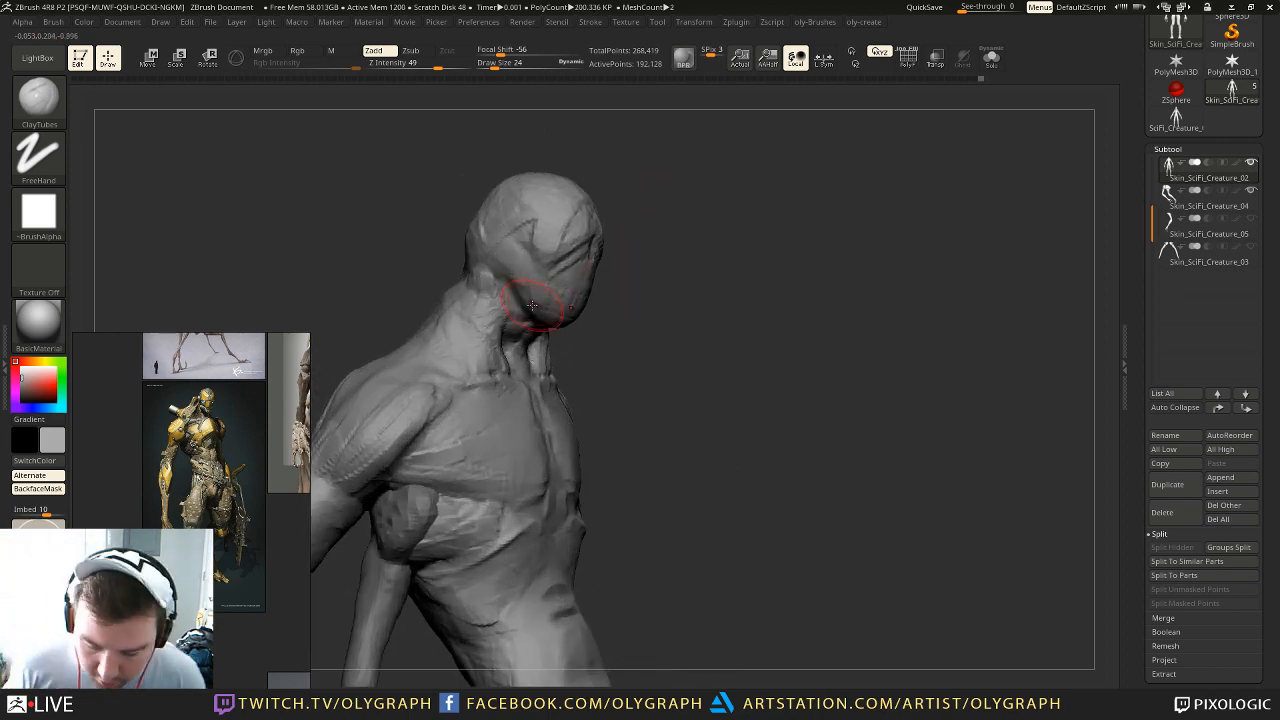
# Step: Browse the reference board for alien head designs and frame the green alien portrait marked 51
pyautogui.scroll(-3, 178, 466)
pyautogui.moveTo(298, 472); pyautogui.dragTo(126, 402, button='middle')
pyautogui.moveTo(152, 504); pyautogui.dragTo(103, 430, button='middle')
pyautogui.moveTo(152, 596); pyautogui.dragTo(163, 420, button='middle')
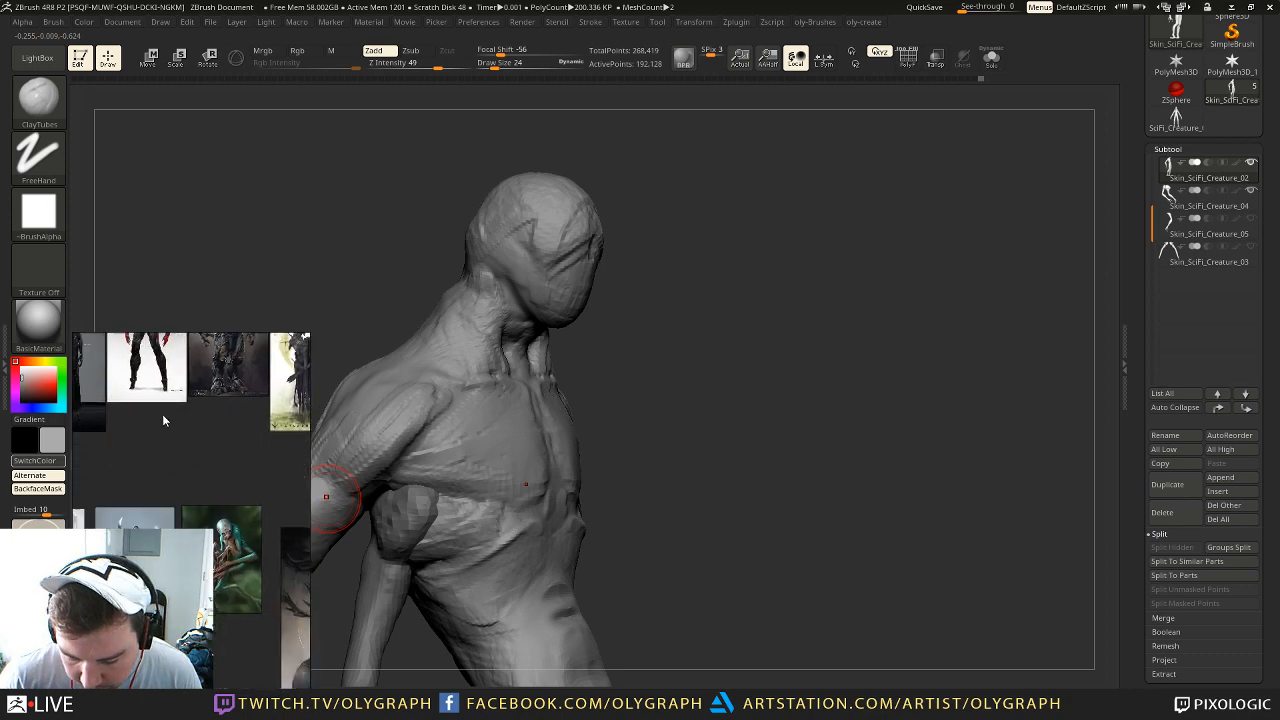
pyautogui.moveTo(187, 594); pyautogui.dragTo(218, 520, button='middle')
pyautogui.scroll(5, 218, 520)
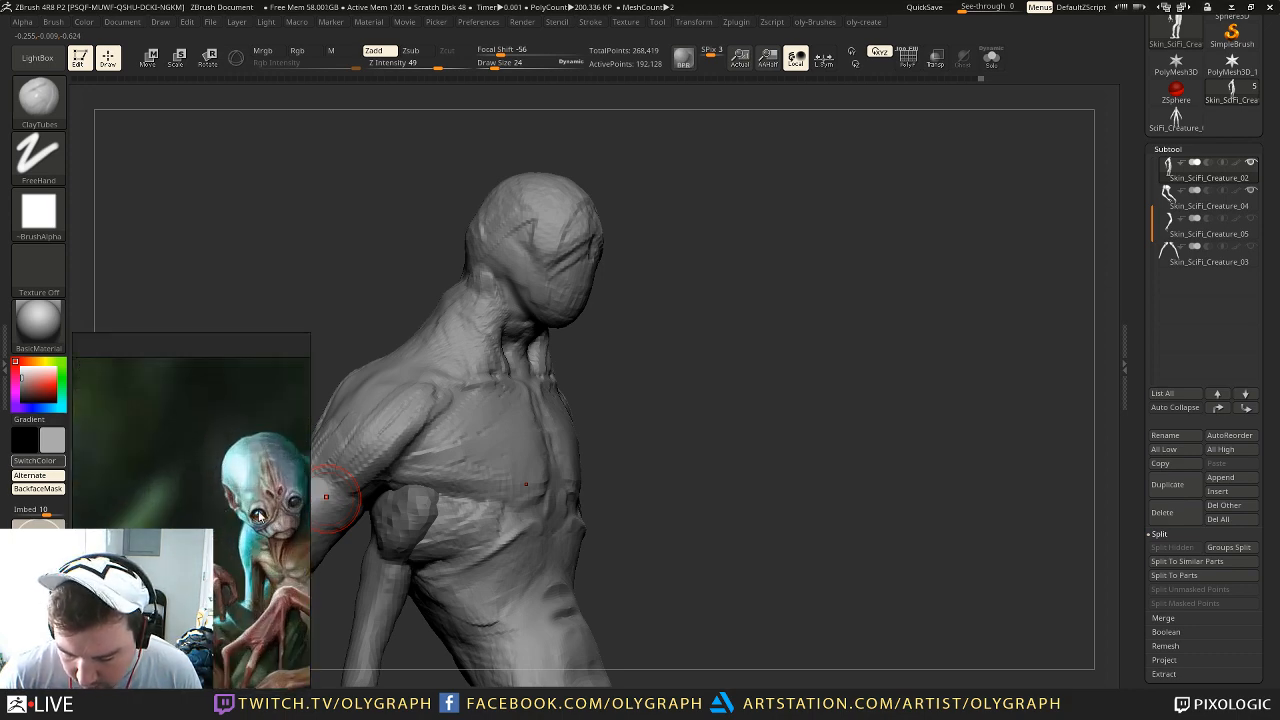
pyautogui.scroll(-2, 170, 525)
pyautogui.scroll(-3, 170, 525)
pyautogui.moveTo(190, 457); pyautogui.dragTo(100, 346, button='middle')
pyautogui.scroll(-8, 200, 467)
pyautogui.scroll(10, 200, 467)
pyautogui.scroll(-3, 200, 467)
pyautogui.scroll(-4, 174, 556)
pyautogui.moveTo(228, 640); pyautogui.dragTo(240, 445, button='middle')
pyautogui.moveTo(300, 560); pyautogui.dragTo(300, 683, button='middle')
pyautogui.scroll(5, 226, 633)
pyautogui.scroll(5, 146, 512)
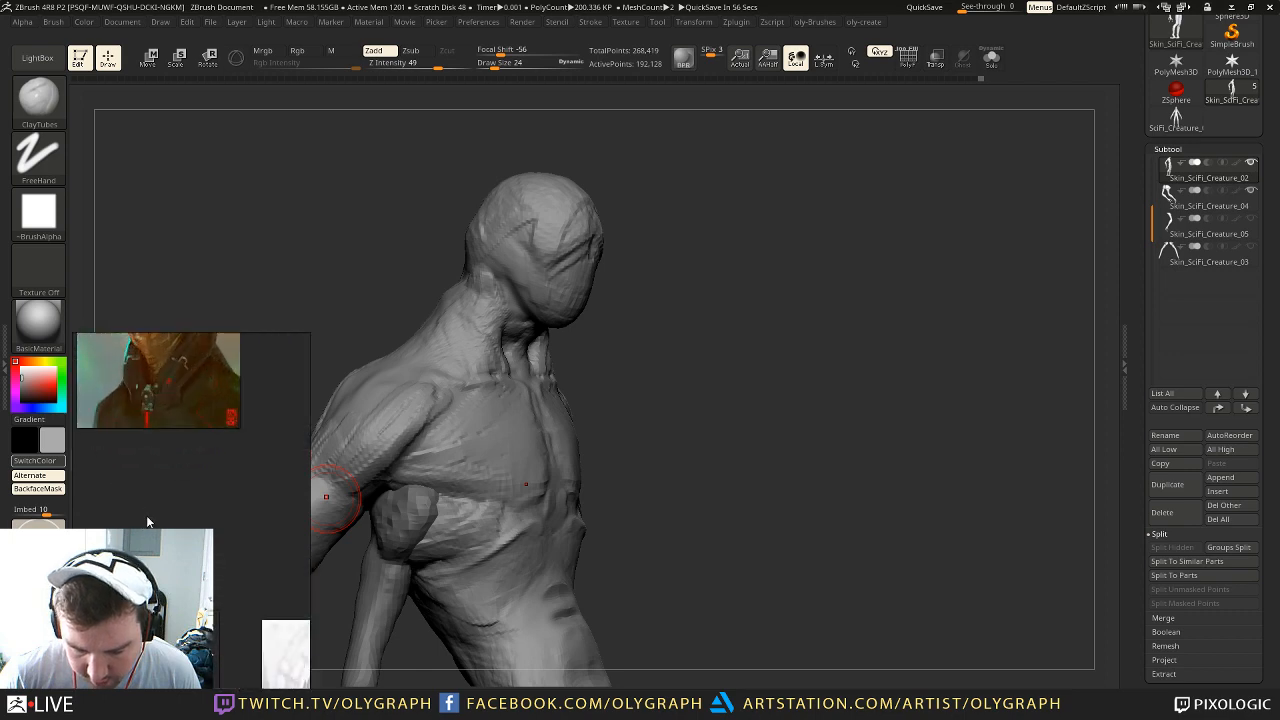
pyautogui.moveTo(146, 511); pyautogui.dragTo(159, 665, button='middle')
pyautogui.scroll(1, 194, 384)
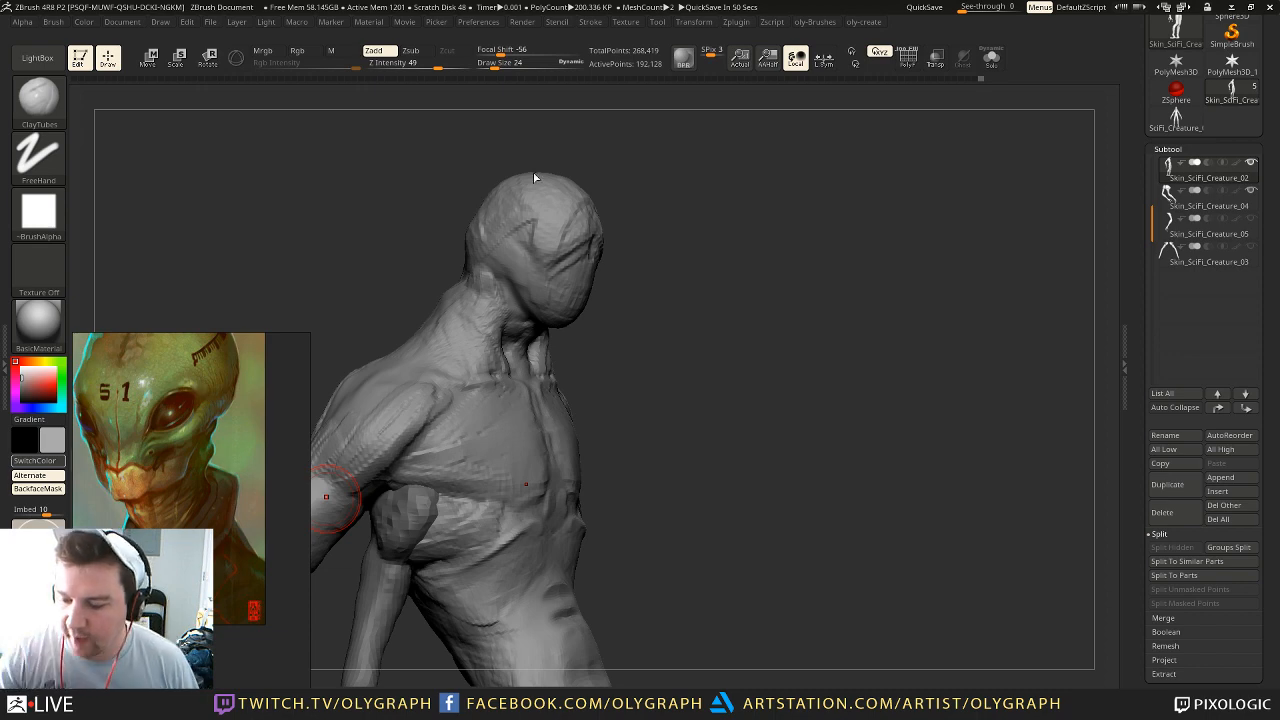
# Step: Add volume around the neck and head with the ClayTubes brush at draw size 31
pyautogui.moveTo(417, 285); pyautogui.dragTo(440, 290)
pyautogui.press('s')
pyautogui.moveTo(440, 304)
pyautogui.mouseDown()
pyautogui.moveTo(434, 284)
pyautogui.moveTo(395, 322)
pyautogui.mouseUp()
pyautogui.moveTo(430, 280); pyautogui.dragTo(430, 316)
pyautogui.moveTo(443, 272)
pyautogui.mouseDown()
pyautogui.moveTo(404, 322)
pyautogui.moveTo(449, 349)
pyautogui.moveTo(442, 360)
pyautogui.mouseUp()
pyautogui.moveTo(666, 220)
pyautogui.keyDown('shift'); pyautogui.mouseDown()
pyautogui.moveTo(617, 186)
pyautogui.moveTo(617, 217)
pyautogui.moveTo(610, 185)
pyautogui.mouseUp(); pyautogui.keyUp('shift')
pyautogui.press('b')
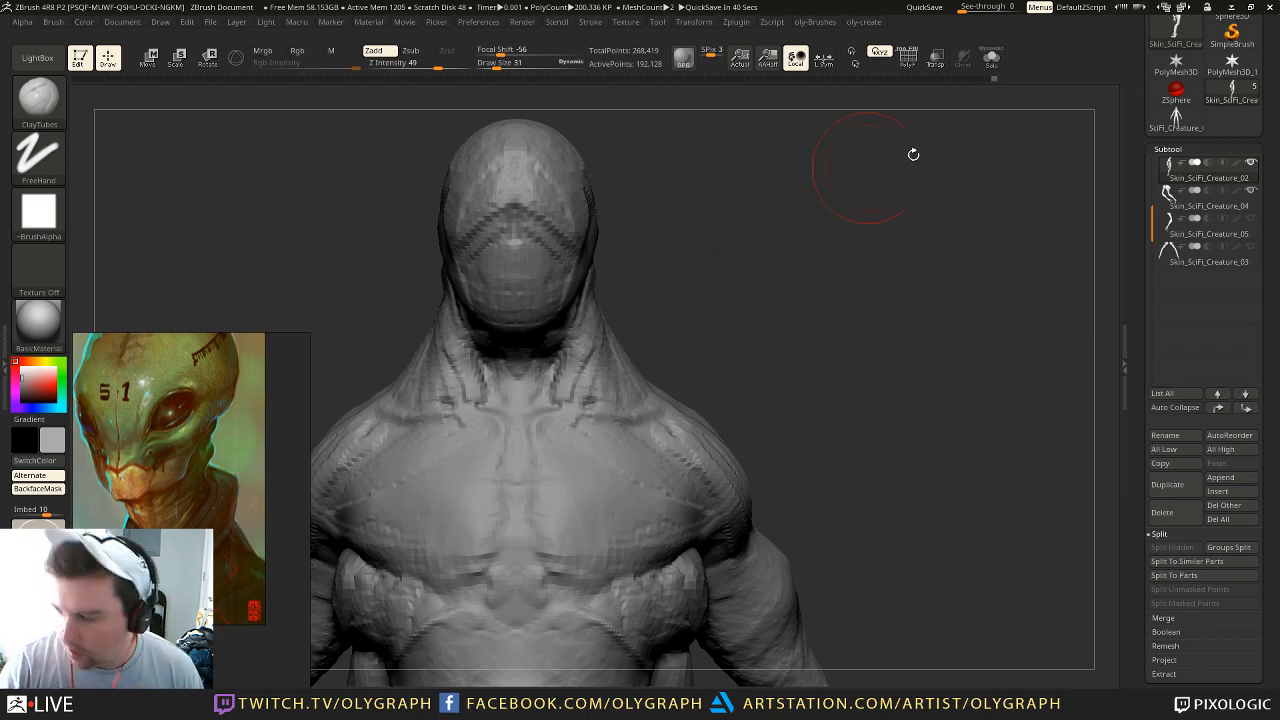
# Step: Save the tool as a new version named SciFi_Creature_03
pyautogui.scroll(3, 1236, 103)
pyautogui.hotkey('ctrl', 's')
pyautogui.click(528, 107)
pyautogui.doubleClick(478, 625)
pyautogui.moveTo(477, 625); pyautogui.dragTo(552, 621)
pyautogui.write('3')
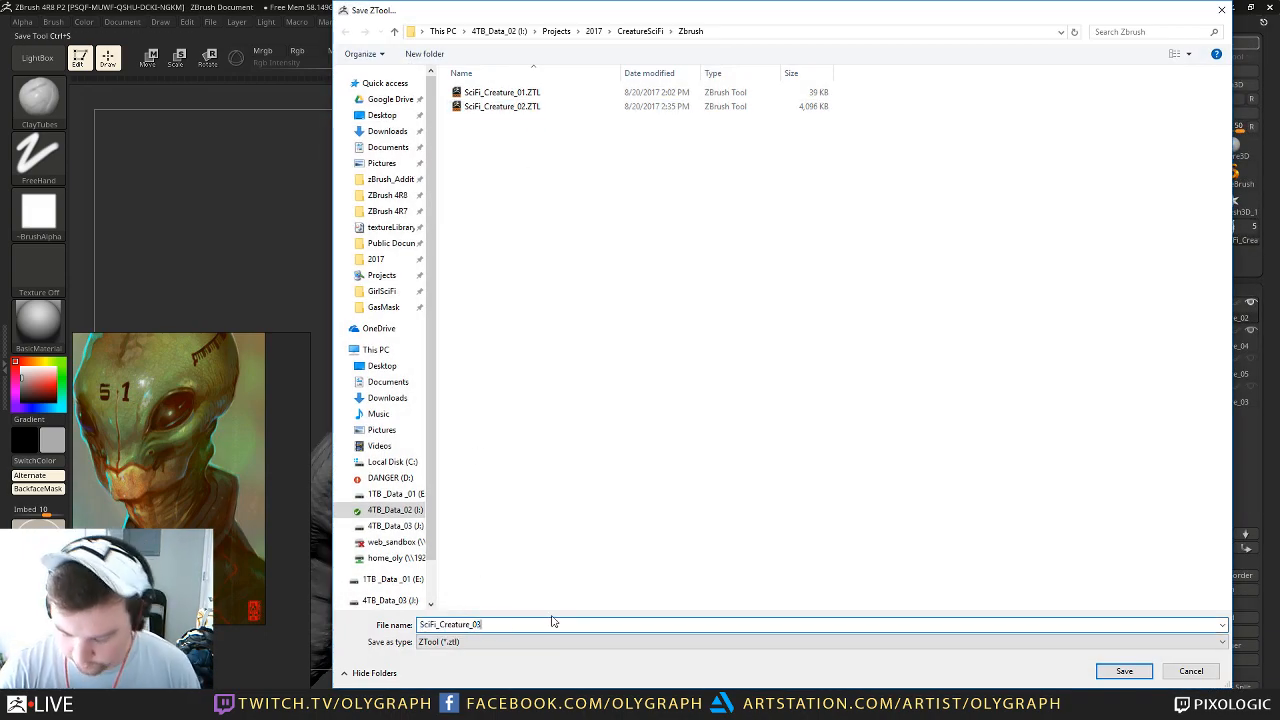
pyautogui.press('Return')
# Step: Choose Sphere 32 from the IMM Primitives brush and try to insert it on the face at draw size 5
pyautogui.press('b')
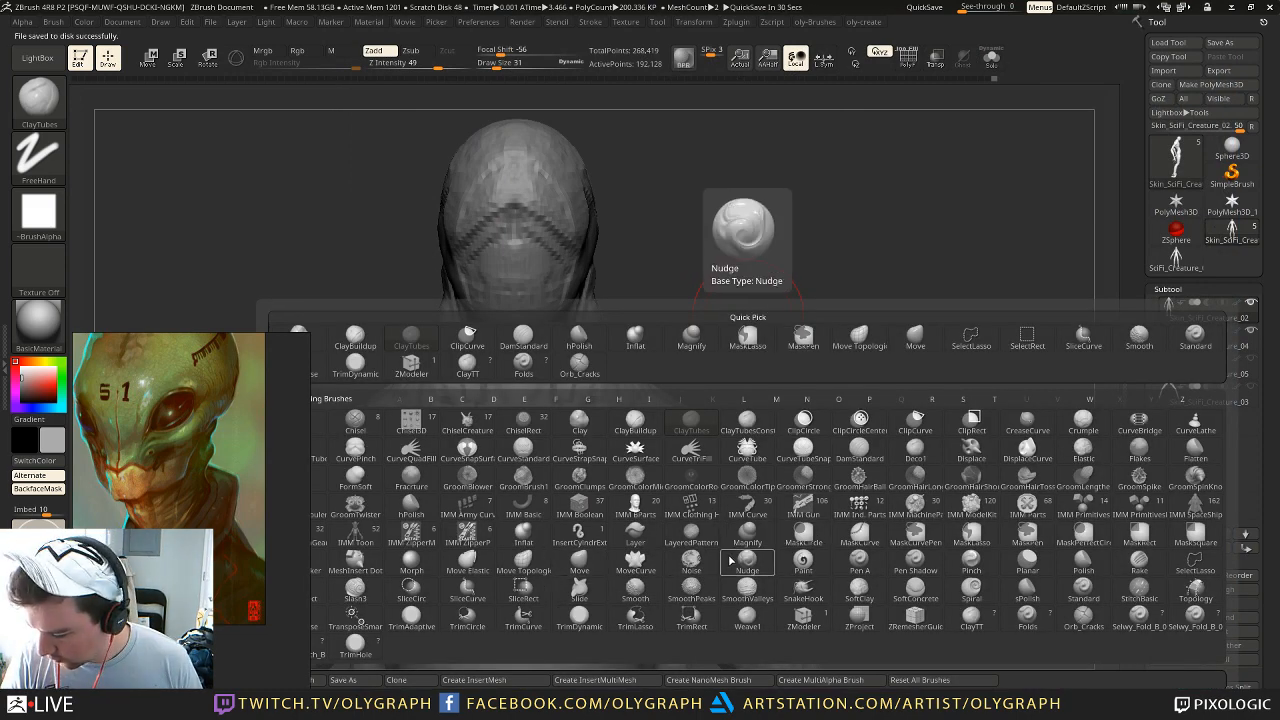
pyautogui.press('i')
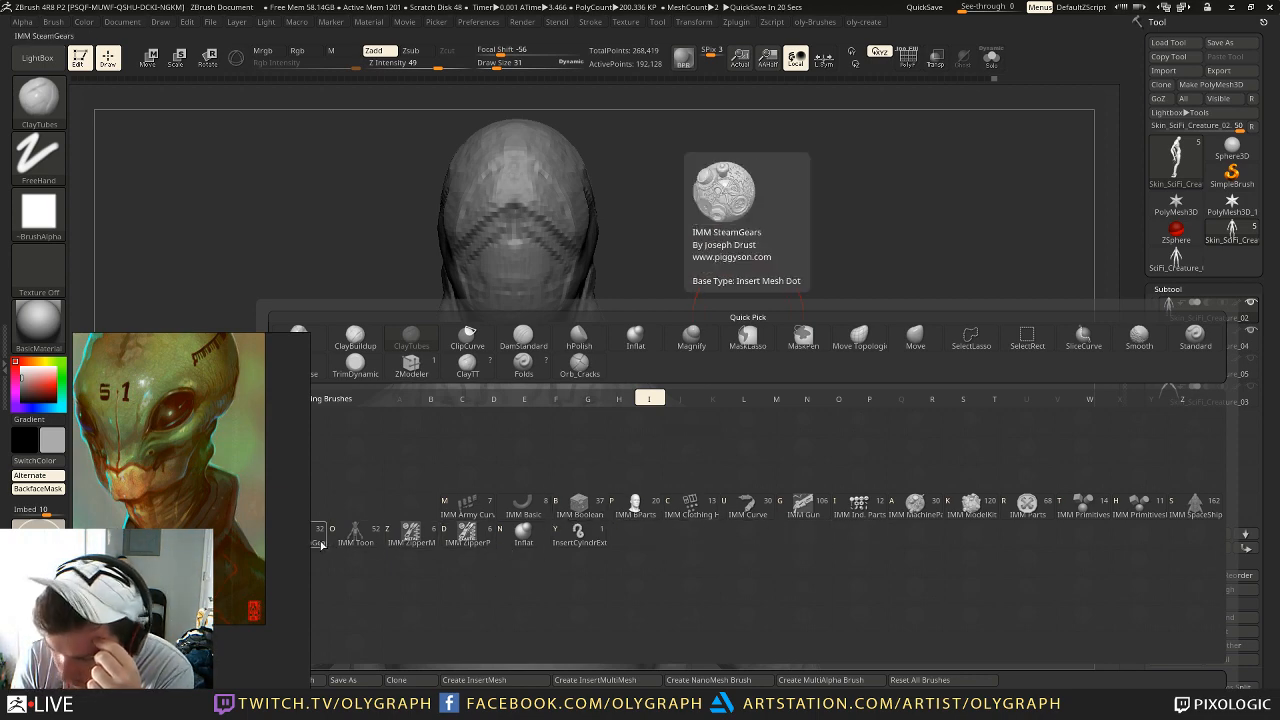
pyautogui.click(1085, 510)
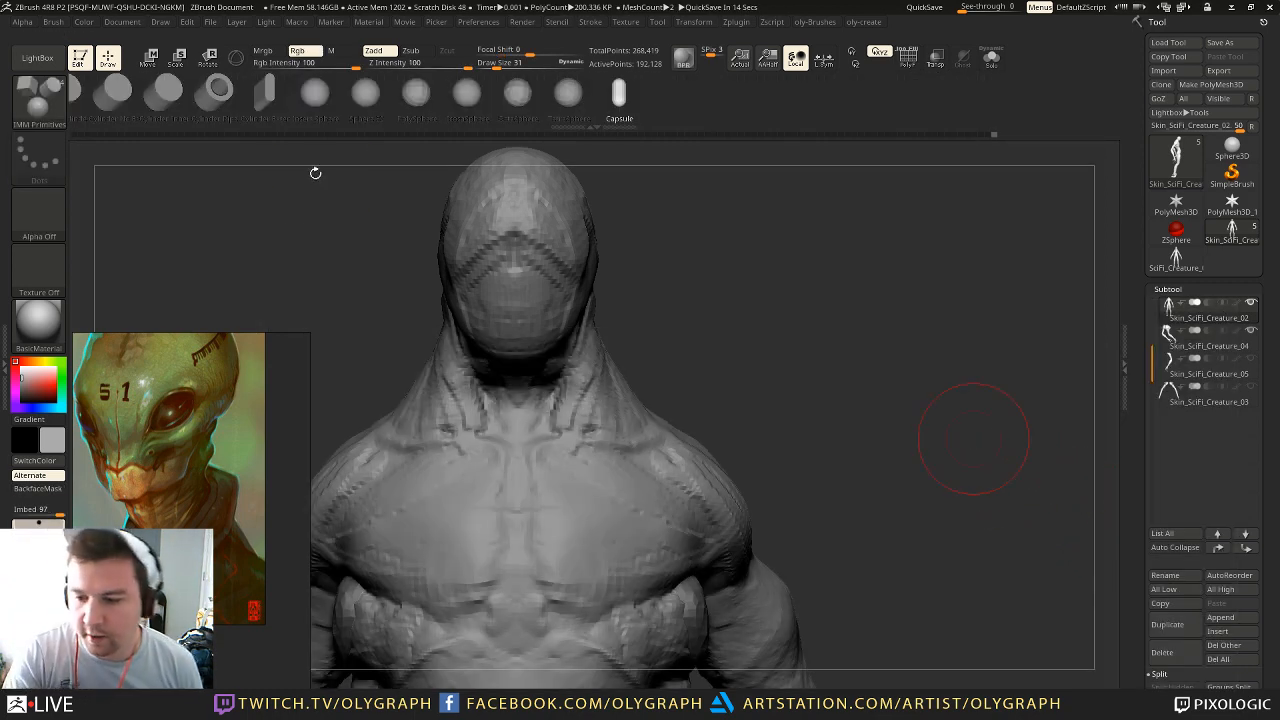
pyautogui.click(378, 95)
pyautogui.press('s')
pyautogui.moveTo(567, 262); pyautogui.dragTo(556, 261)
pyautogui.click(557, 257)
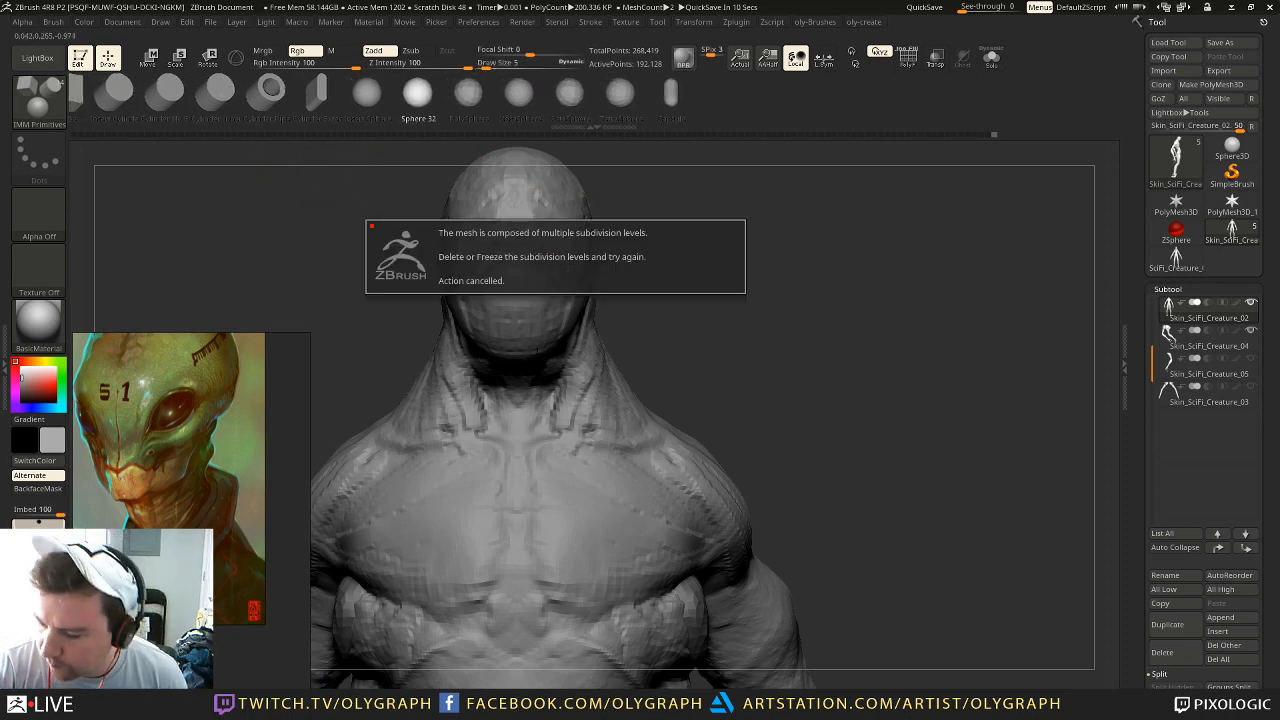
# Step: Duplicate the body as a subtool without subdivision levels and insert the first mirrored pair of eye spheres on the face
pyautogui.hotkey('ctrl', 'shift', 'd')
pyautogui.press('2')
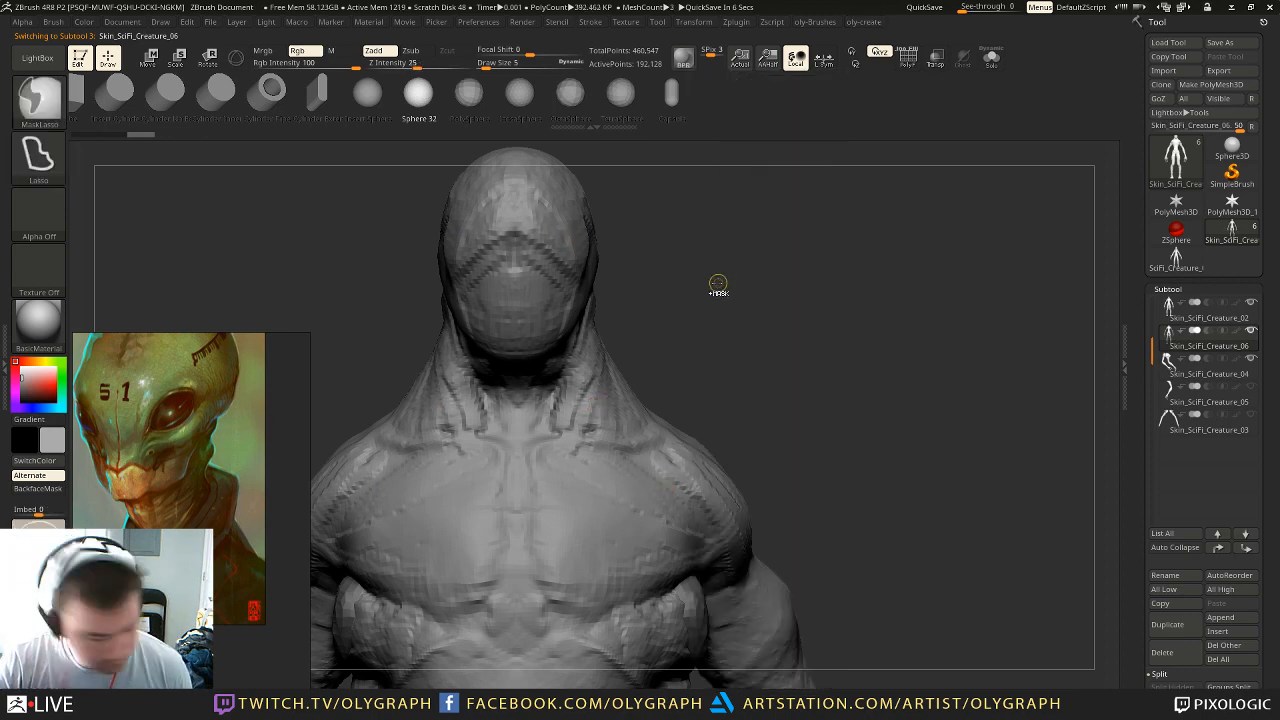
pyautogui.moveTo(562, 263); pyautogui.dragTo(562, 265)
pyautogui.moveTo(680, 255); pyautogui.dragTo(551, 261)
pyautogui.press('w')
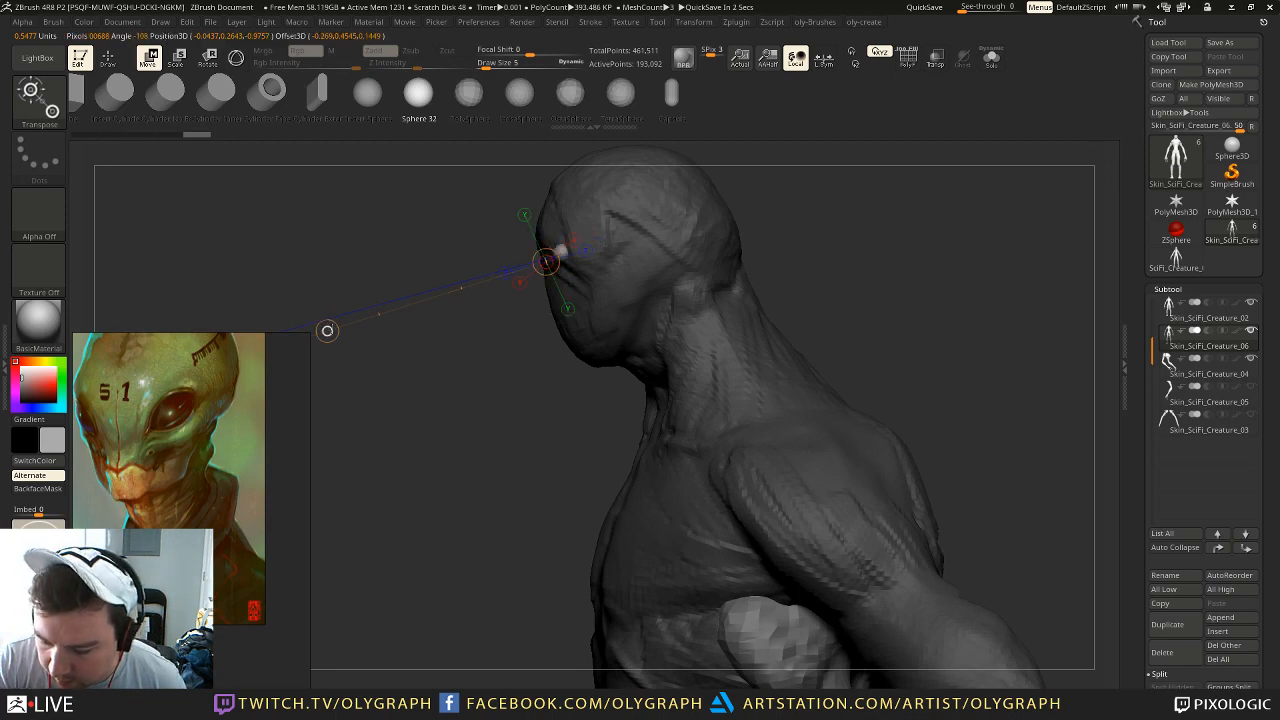
pyautogui.moveTo(336, 326); pyautogui.dragTo(328, 331)
pyautogui.press('q')
# Step: Add a second mirrored pair of eye spheres below the first and adjust its depth with Transpose Move
pyautogui.moveTo(360, 405)
pyautogui.mouseDown()
pyautogui.moveTo(426, 423)
pyautogui.moveTo(600, 350)
pyautogui.moveTo(737, 259)
pyautogui.moveTo(686, 223)
pyautogui.moveTo(700, 266)
pyautogui.moveTo(800, 296)
pyautogui.mouseUp()
pyautogui.press('f')
pyautogui.press('w')
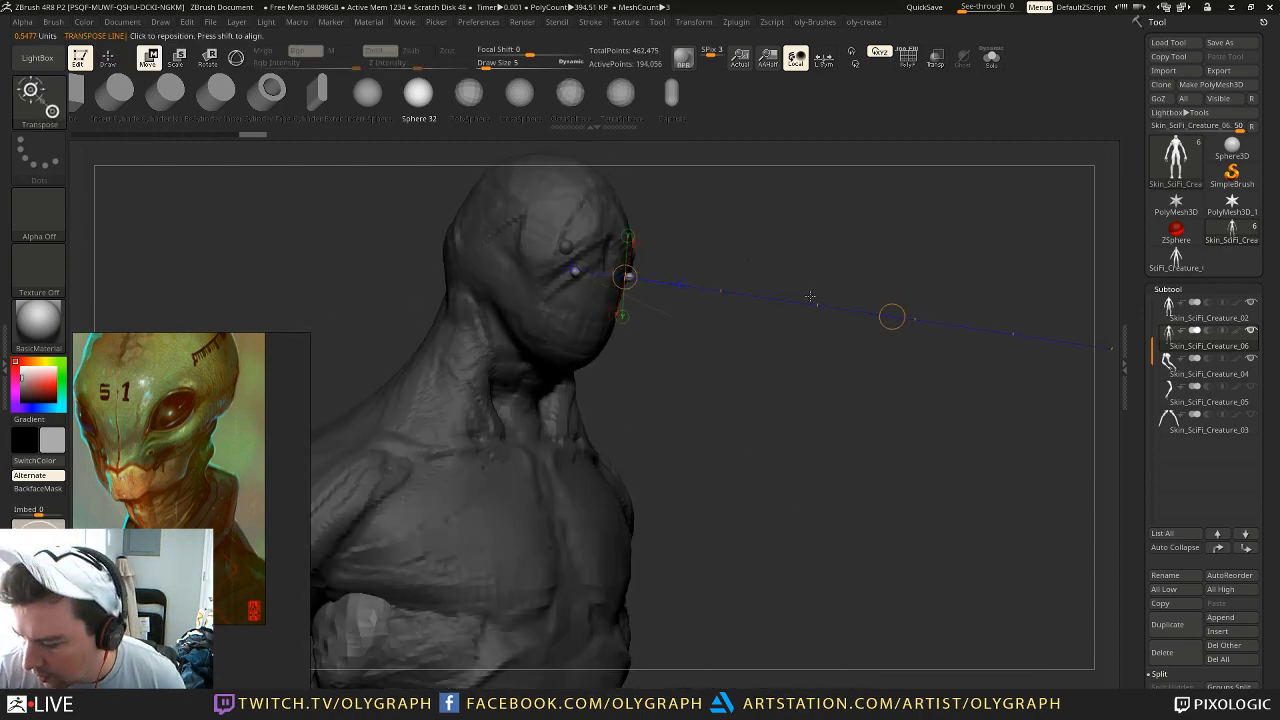
pyautogui.moveTo(881, 315); pyautogui.dragTo(890, 315)
pyautogui.press('q')
# Step: Insert a third mirrored pair of spheres near the sides of the face and seat it with Transpose Move
pyautogui.moveTo(865, 243)
pyautogui.mouseDown()
pyautogui.moveTo(814, 223)
pyautogui.moveTo(771, 239)
pyautogui.mouseUp()
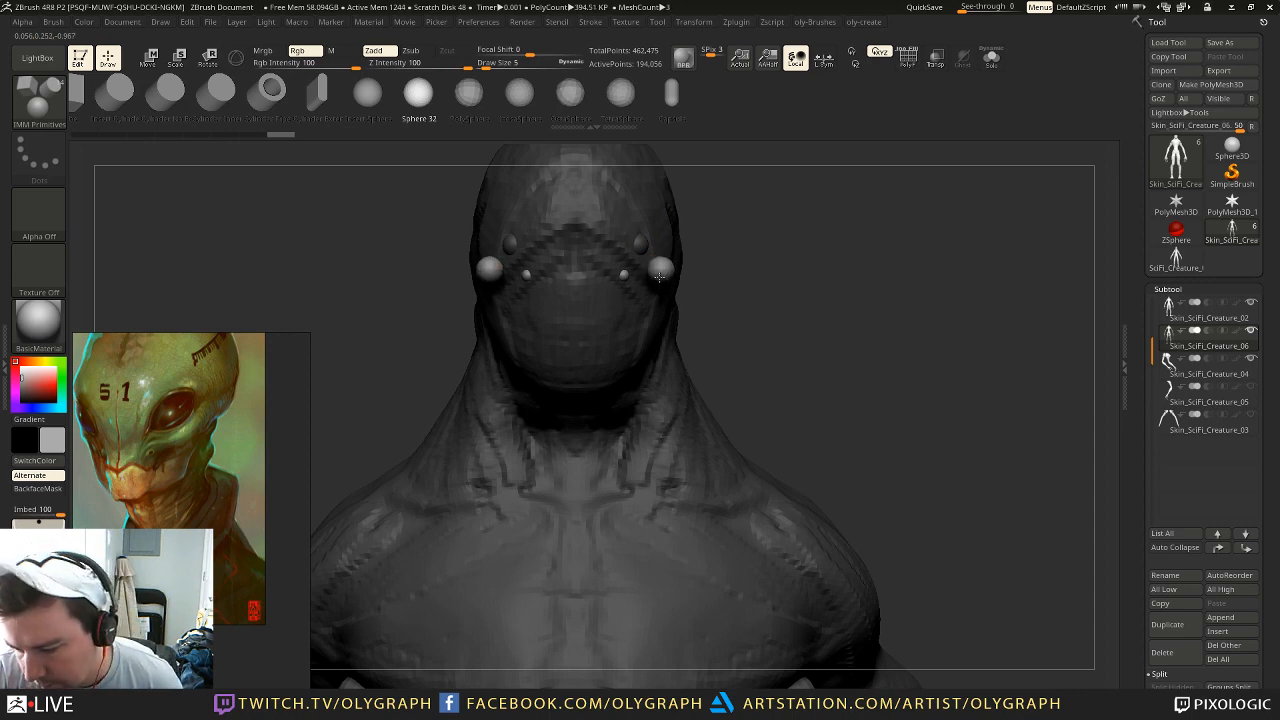
pyautogui.moveTo(659, 277); pyautogui.dragTo(661, 279)
pyautogui.press('w')
pyautogui.moveTo(728, 221); pyautogui.dragTo(792, 222)
pyautogui.moveTo(990, 382); pyautogui.dragTo(981, 381)
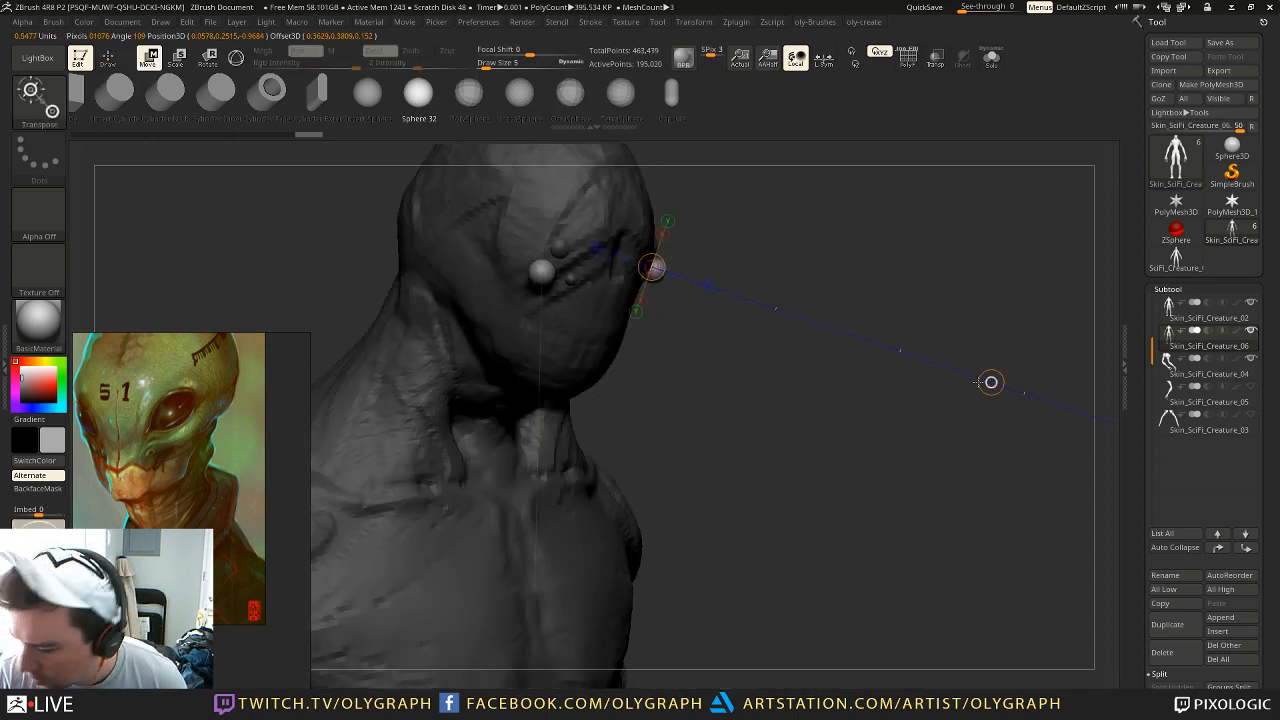
pyautogui.press('q')
# Step: Isolate the six eye spheres in the duplicated subtool and delete the hidden body copy
pyautogui.moveTo(858, 430)
pyautogui.mouseDown()
pyautogui.moveTo(837, 431)
pyautogui.moveTo(817, 377)
pyautogui.moveTo(851, 329)
pyautogui.moveTo(796, 257)
pyautogui.moveTo(771, 249)
pyautogui.moveTo(796, 275)
pyautogui.mouseUp()
pyautogui.keyDown('alt'); pyautogui.moveTo(796, 275); pyautogui.dragTo(797, 400); pyautogui.keyUp('alt')
pyautogui.hotkey('shift', 'f')
pyautogui.hotkey('shift', 's')
pyautogui.keyDown('ctrl'); pyautogui.keyDown('shift'); pyautogui.click(650, 332); pyautogui.keyUp('shift'); pyautogui.keyUp('ctrl')
pyautogui.press('2')
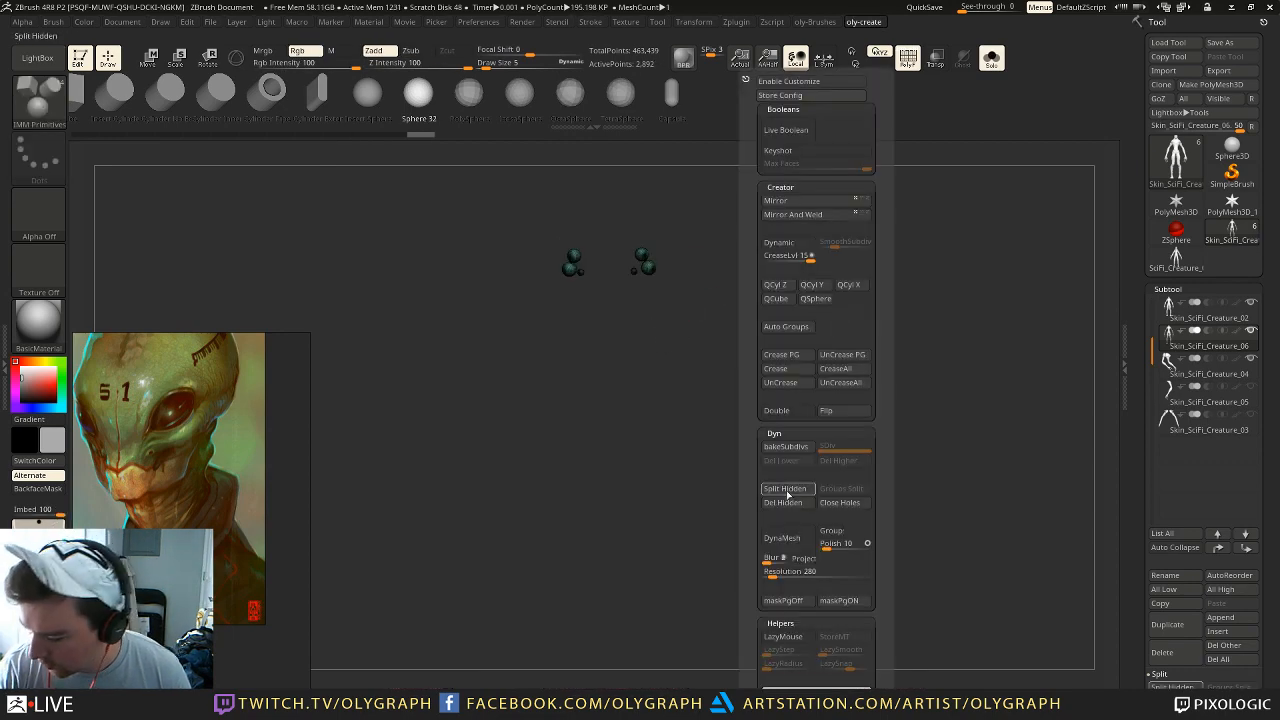
pyautogui.click(788, 505)
pyautogui.hotkey('shift', 's')
pyautogui.moveTo(748, 243); pyautogui.dragTo(763, 237)
pyautogui.hotkey('shift', 'f')
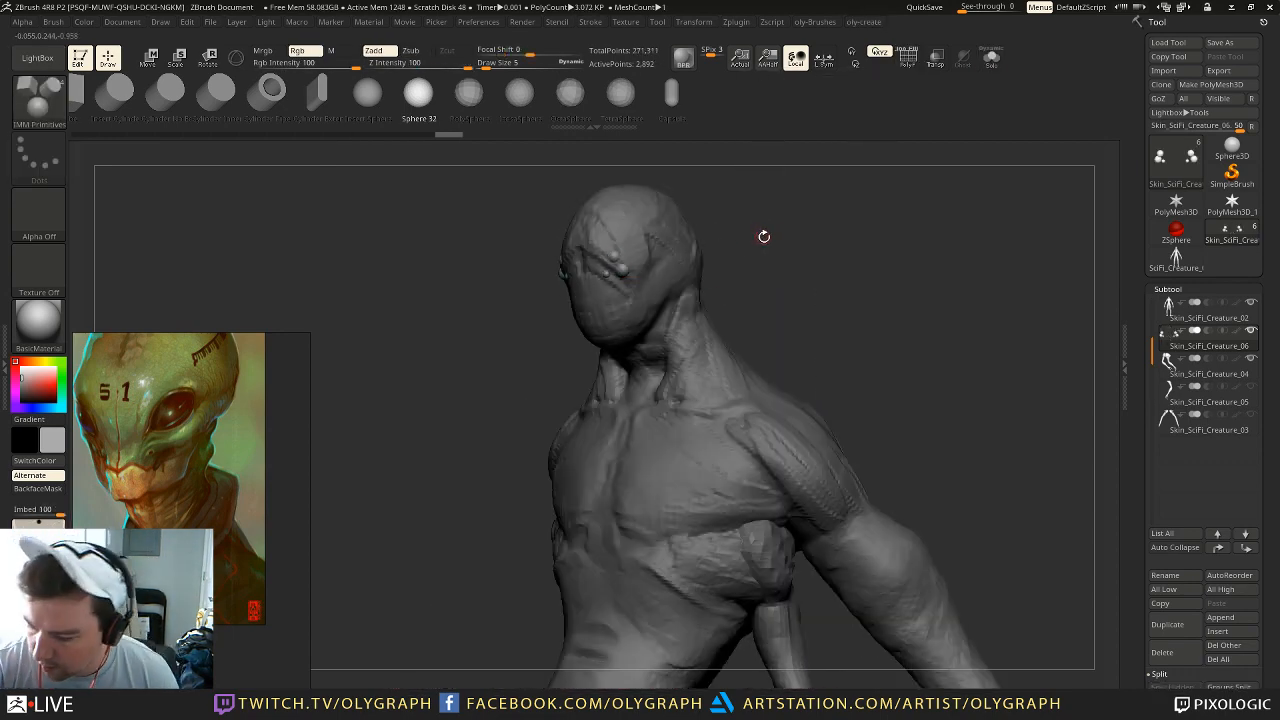
# Step: Solo the eye spheres and set the active material to ToyPlastic and the colour to black
pyautogui.press('1')
pyautogui.click(742, 255)
pyautogui.keyDown('shift'); pyautogui.moveTo(508, 354); pyautogui.dragTo(526, 360); pyautogui.keyUp('shift')
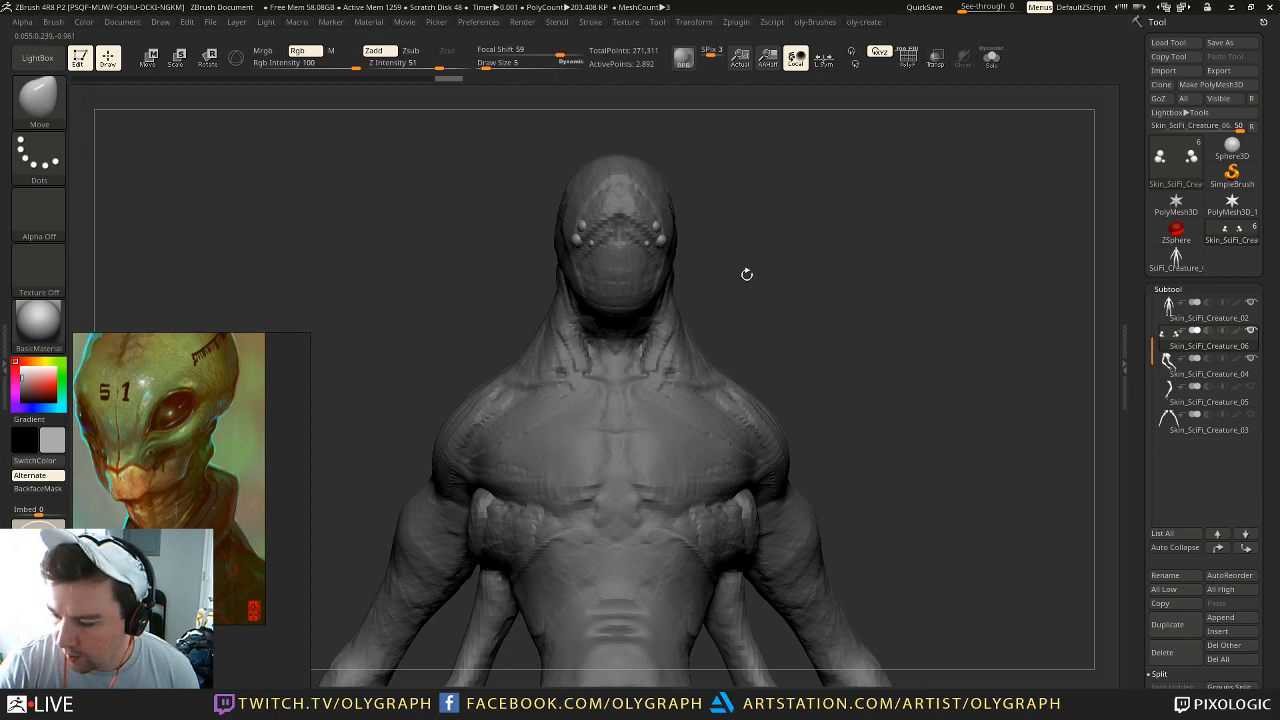
pyautogui.hotkey('shift', 's')
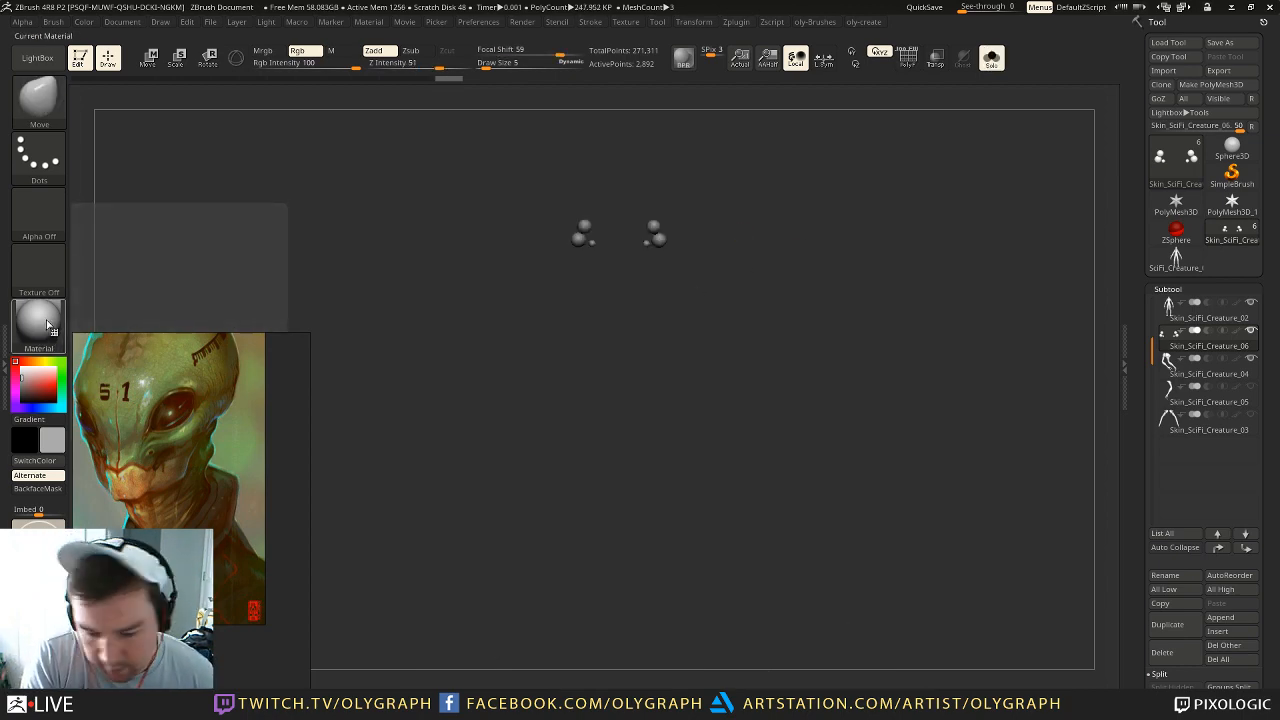
pyautogui.click(40, 322)
pyautogui.moveTo(404, 645)
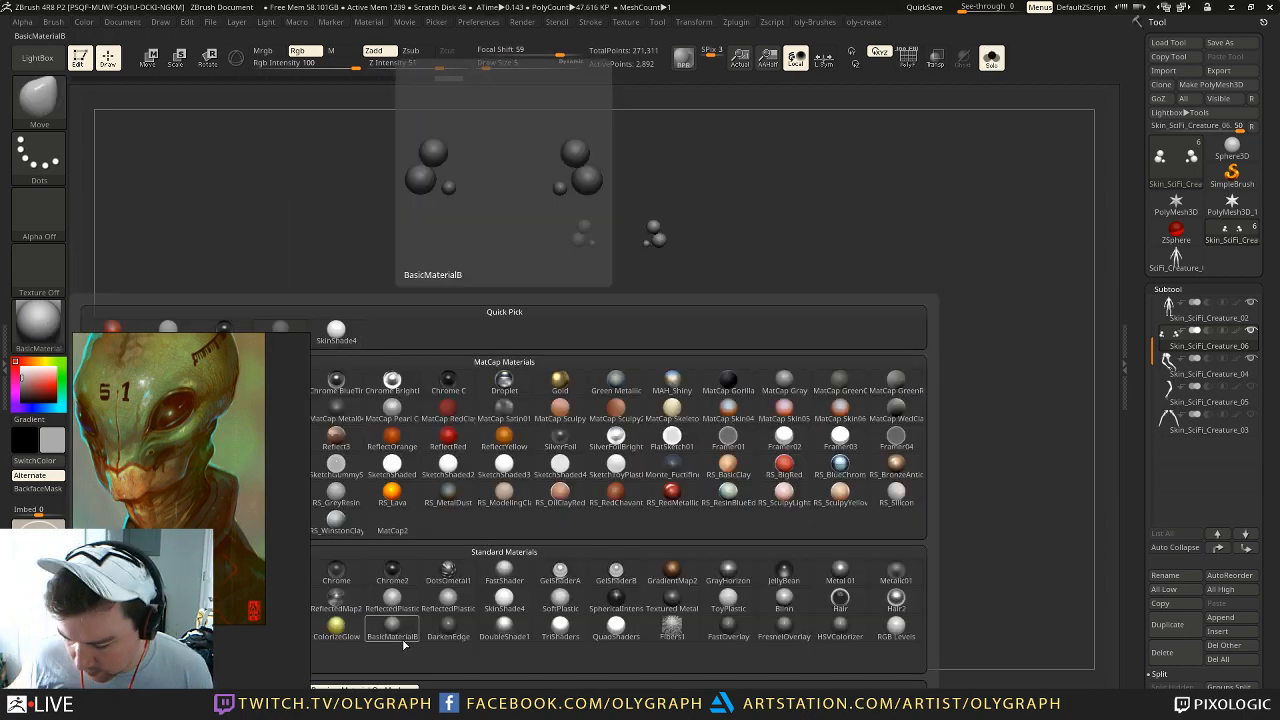
pyautogui.moveTo(152, 550); pyautogui.dragTo(153, 185)
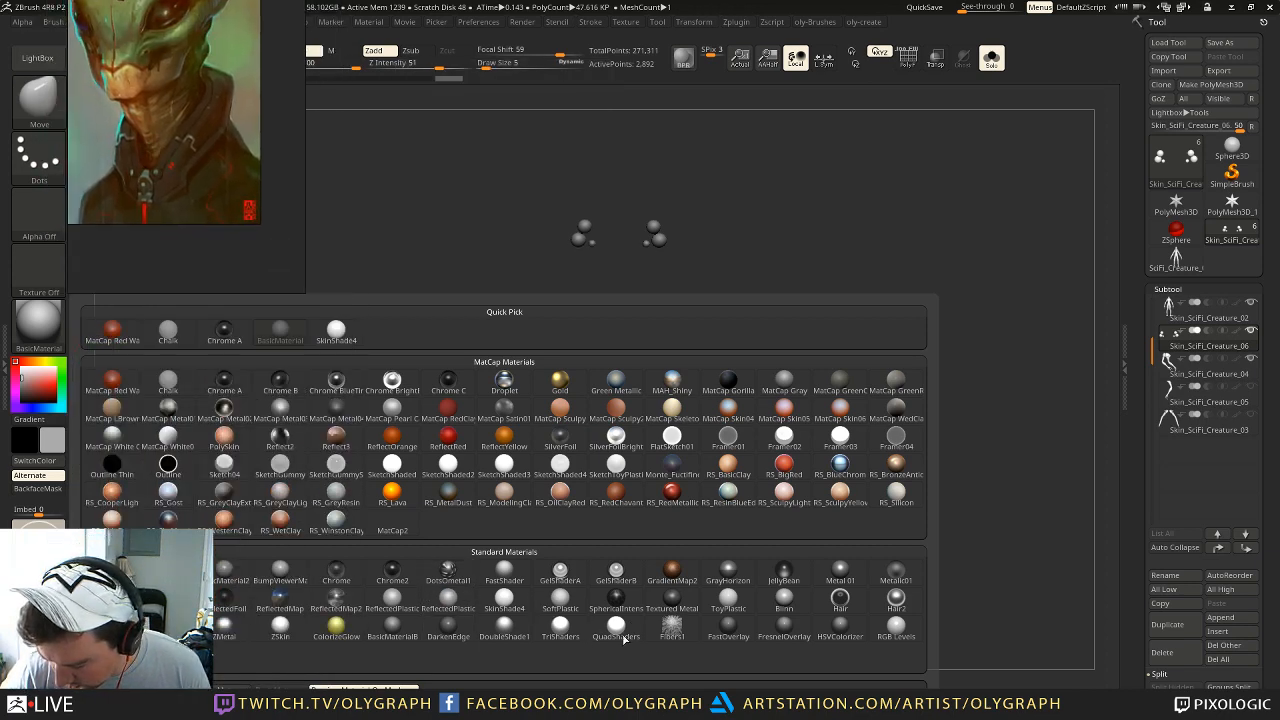
pyautogui.click(728, 600)
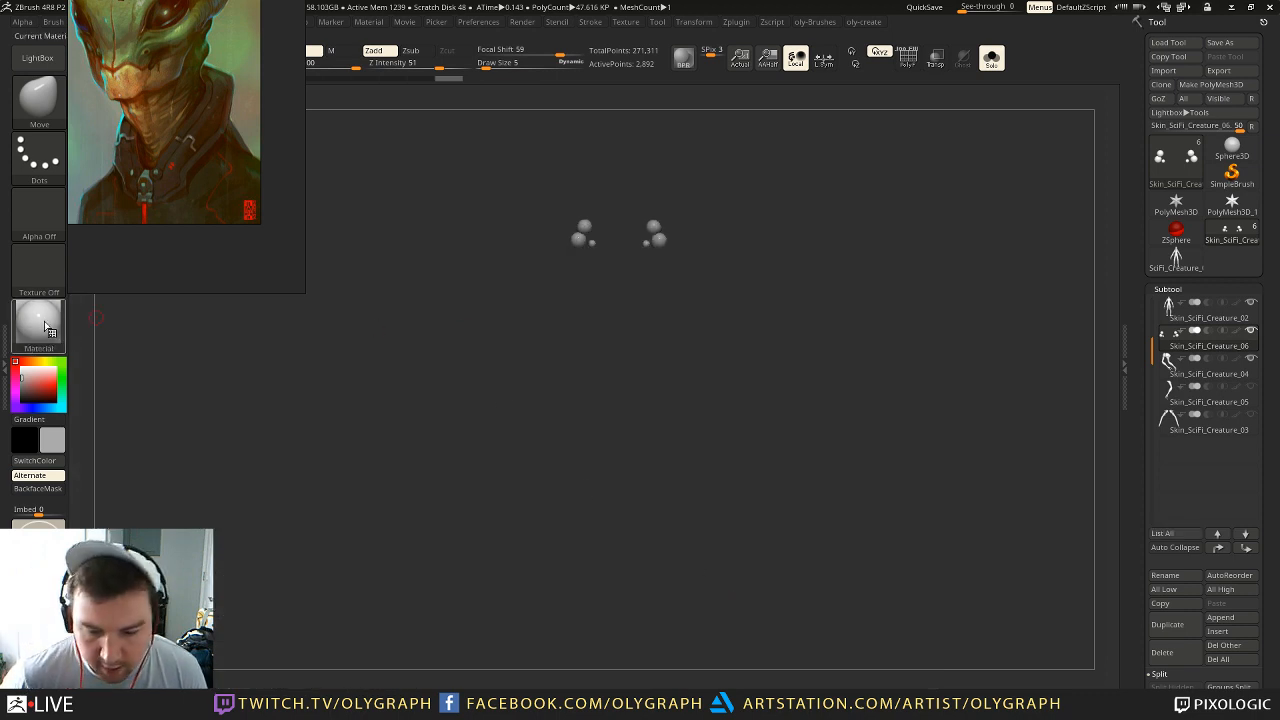
pyautogui.moveTo(36, 388); pyautogui.dragTo(13, 407)
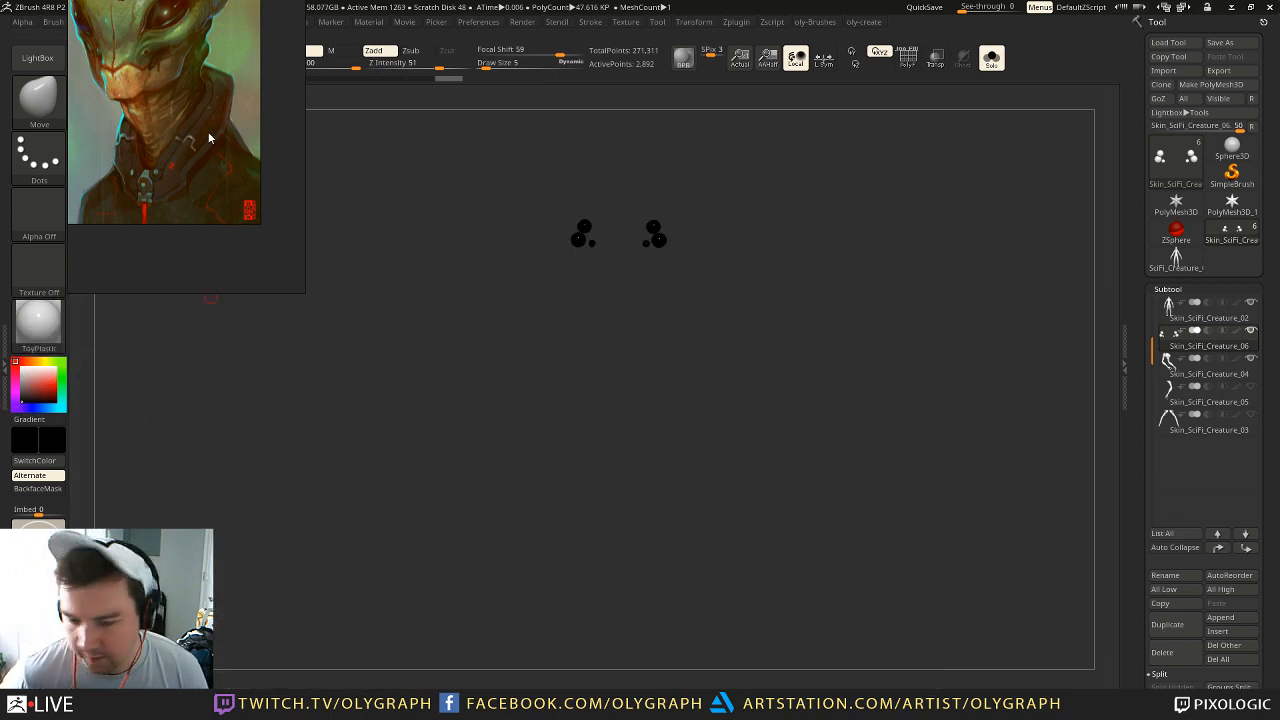
# Step: Fill the eye spheres with the black ToyPlastic material using the Standard brush in Mrgb mode
pyautogui.moveTo(229, 177); pyautogui.dragTo(239, 586)
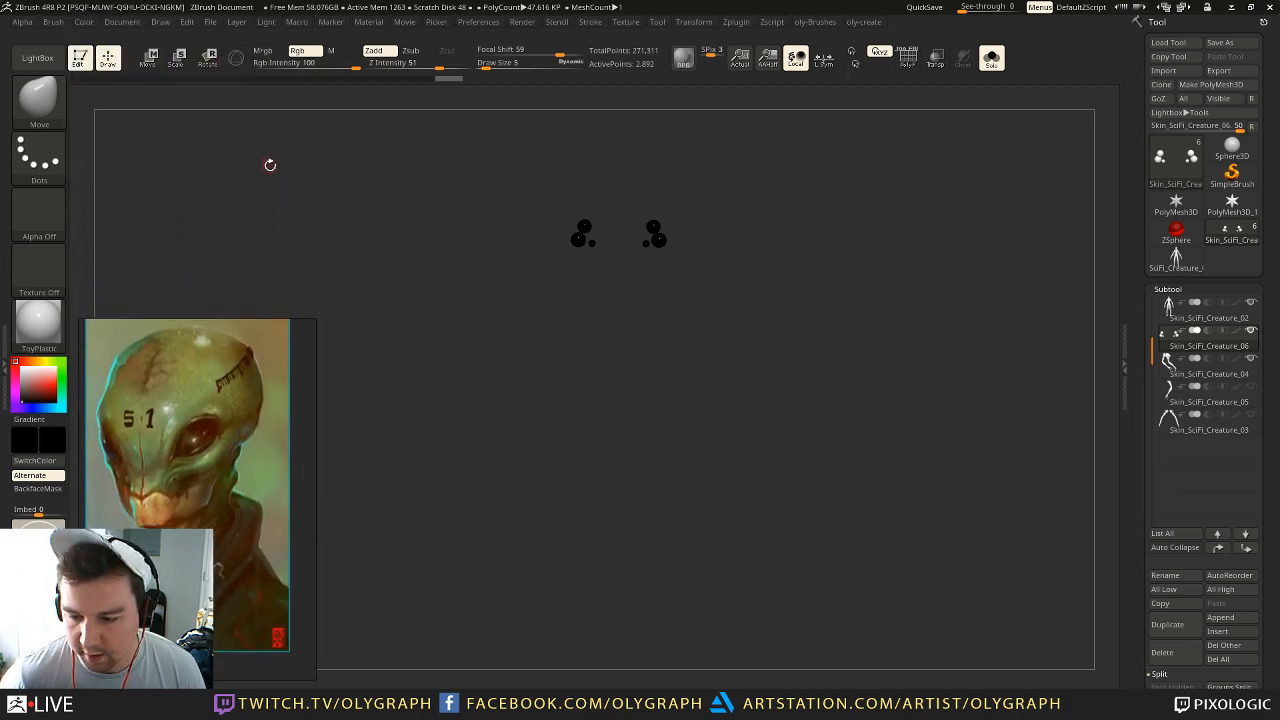
pyautogui.press('b')
pyautogui.press('s')
pyautogui.press('t')
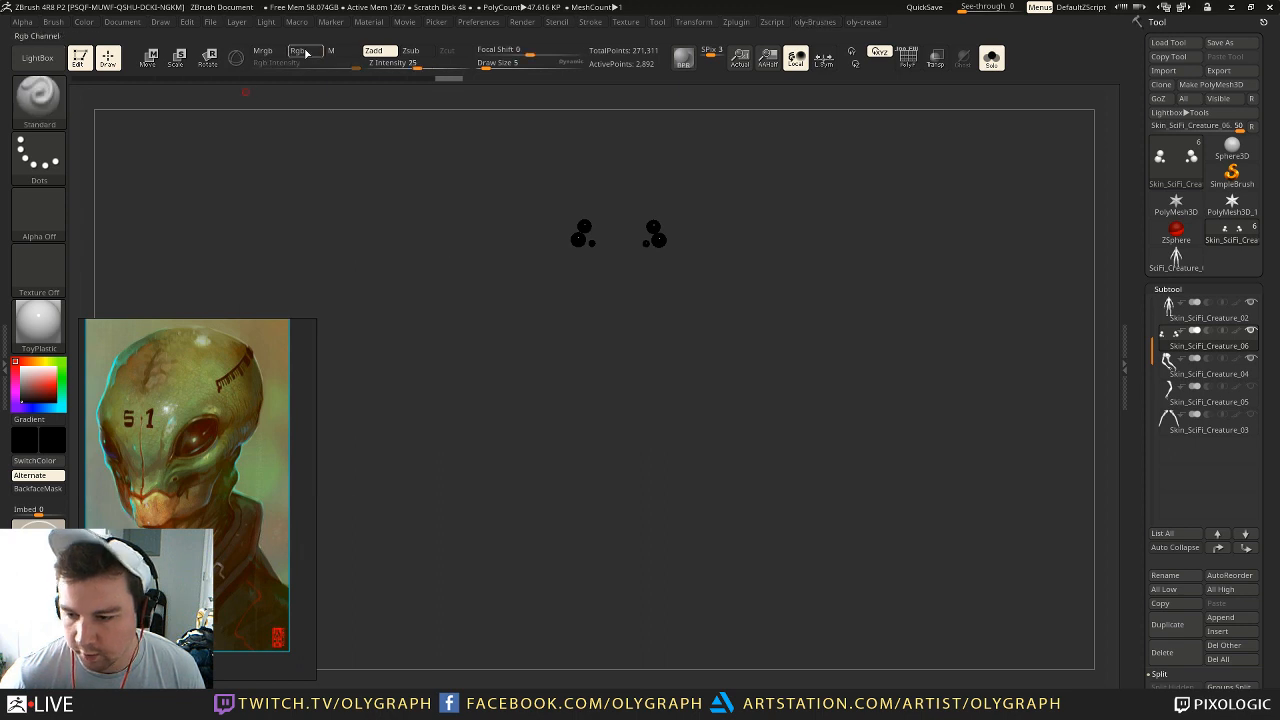
pyautogui.click(268, 52)
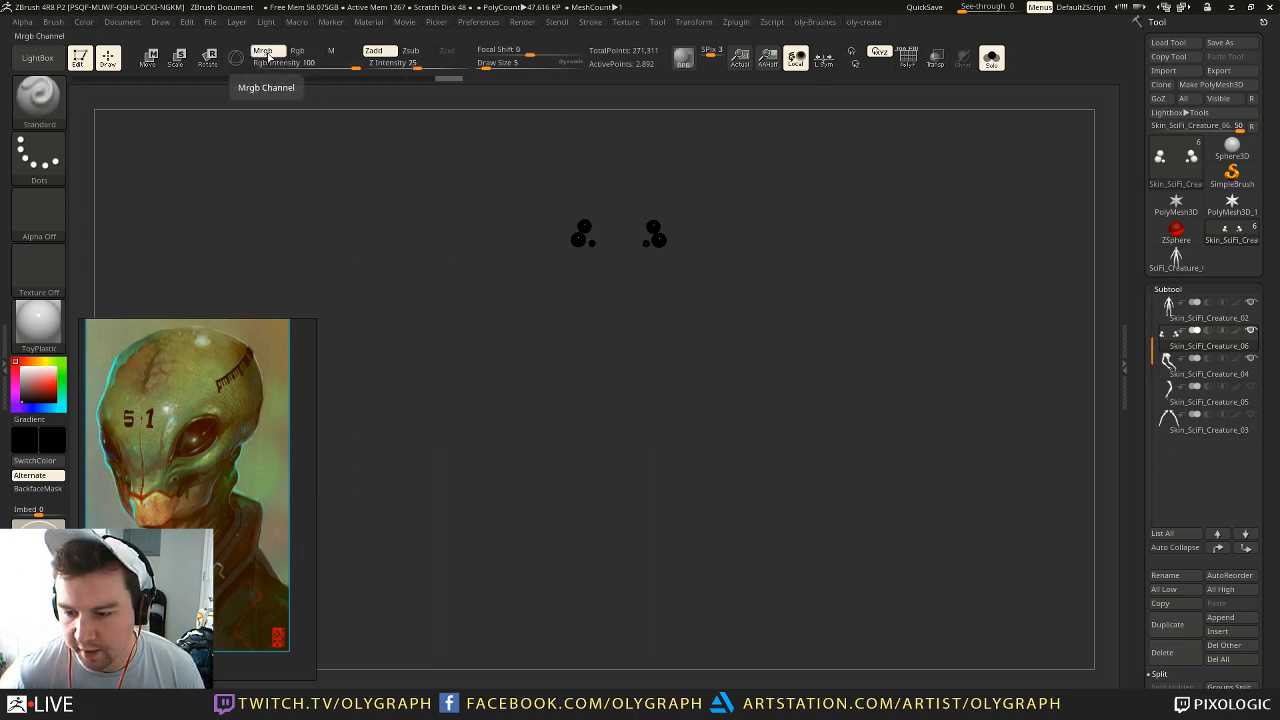
pyautogui.click(84, 22)
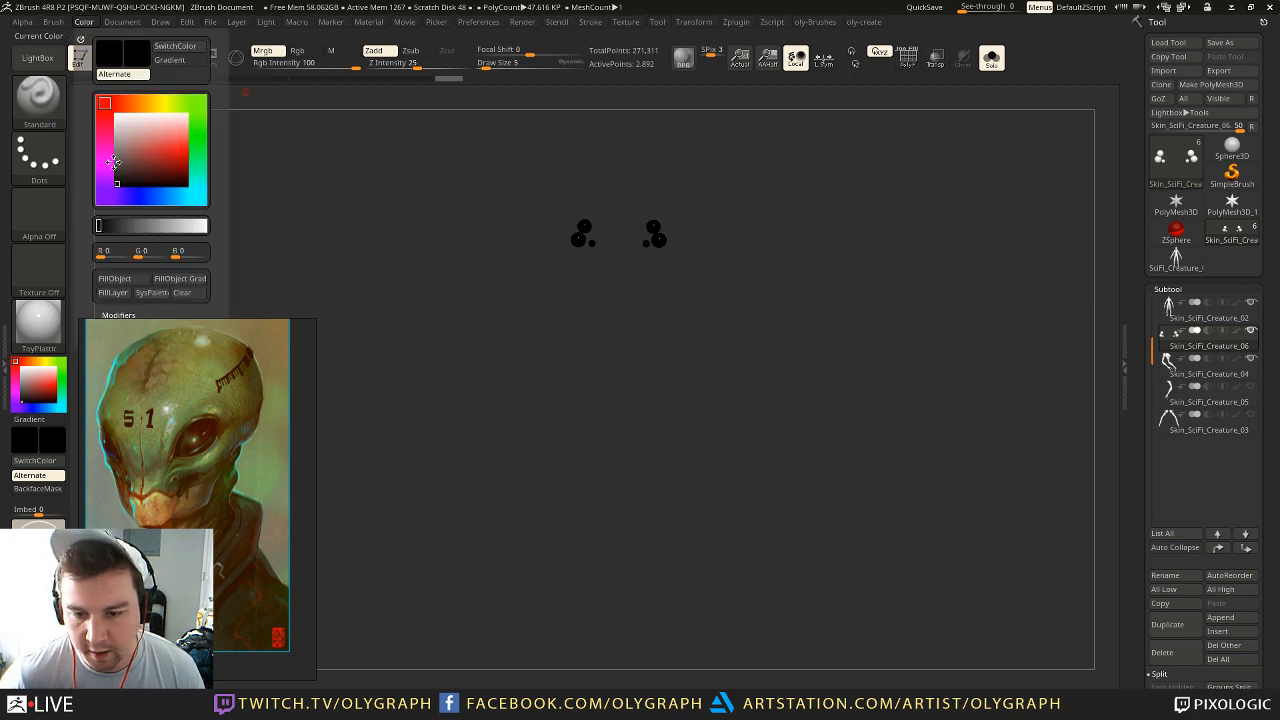
pyautogui.click(128, 279)
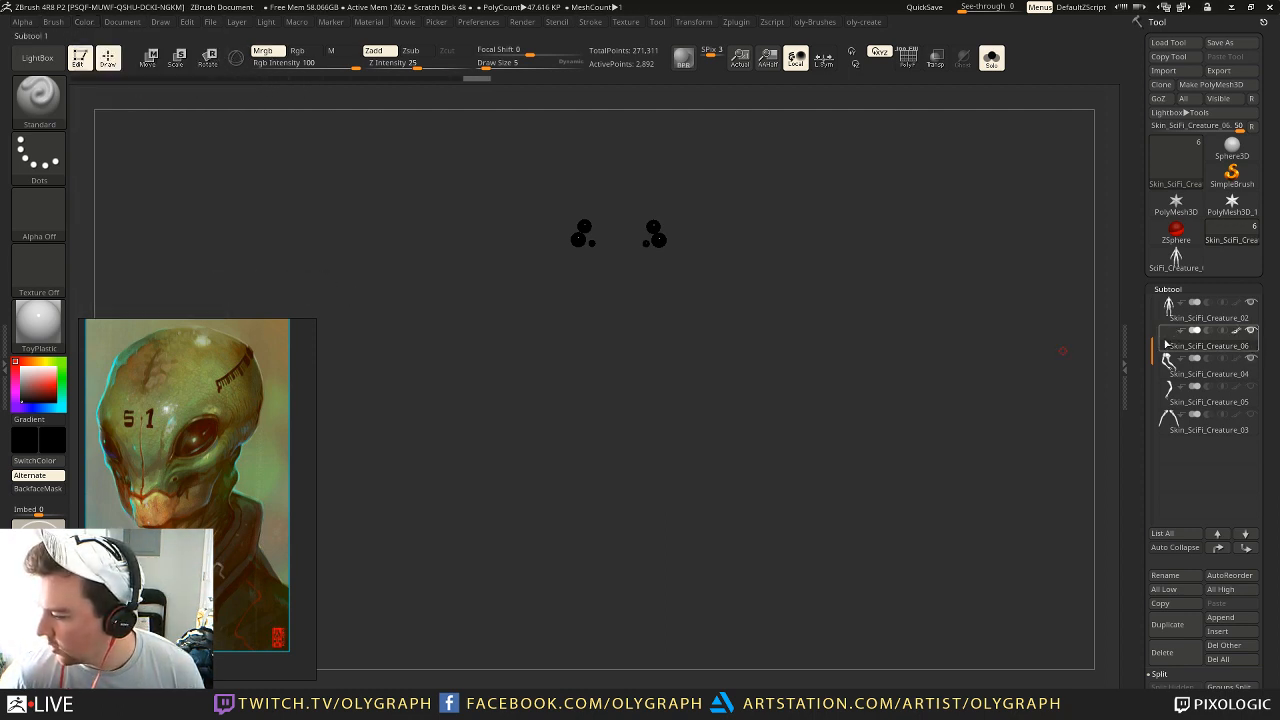
# Step: Look through the material library and leave Solo mode to display the whole creature with its eyes
pyautogui.moveTo(204, 540); pyautogui.dragTo(181, 214, button='right')
pyautogui.click(226, 574)
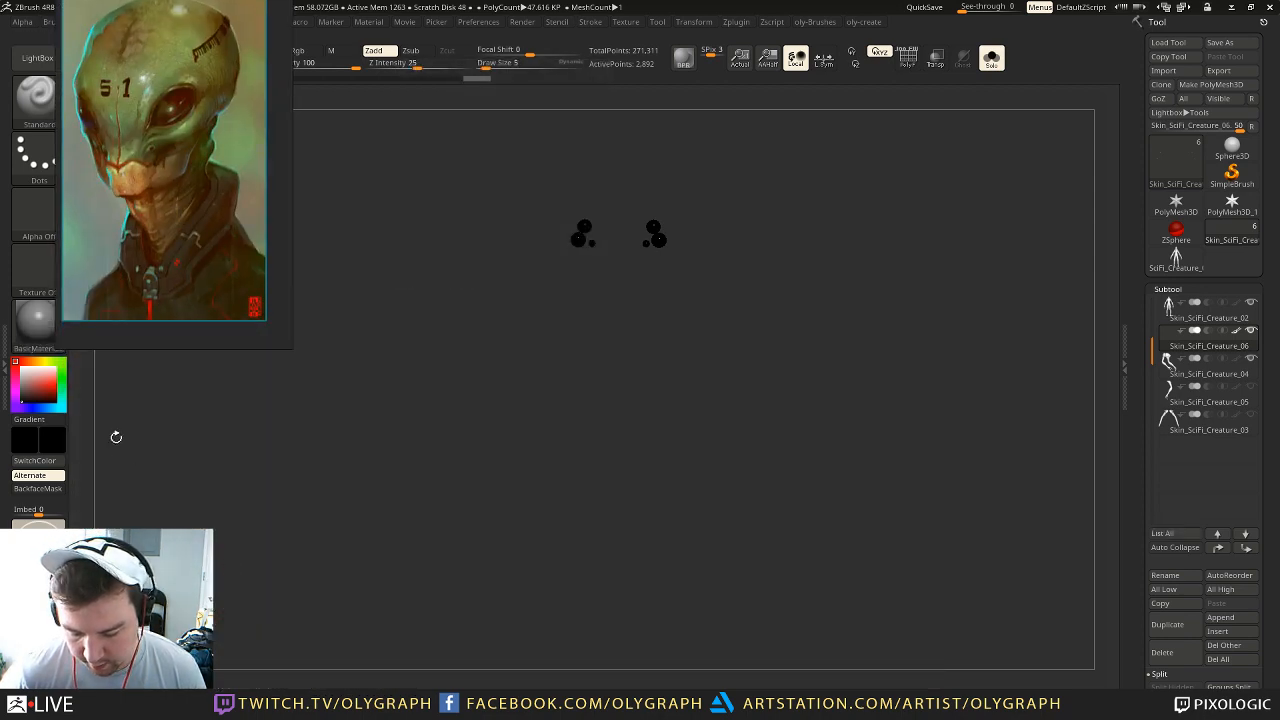
pyautogui.click(48, 336)
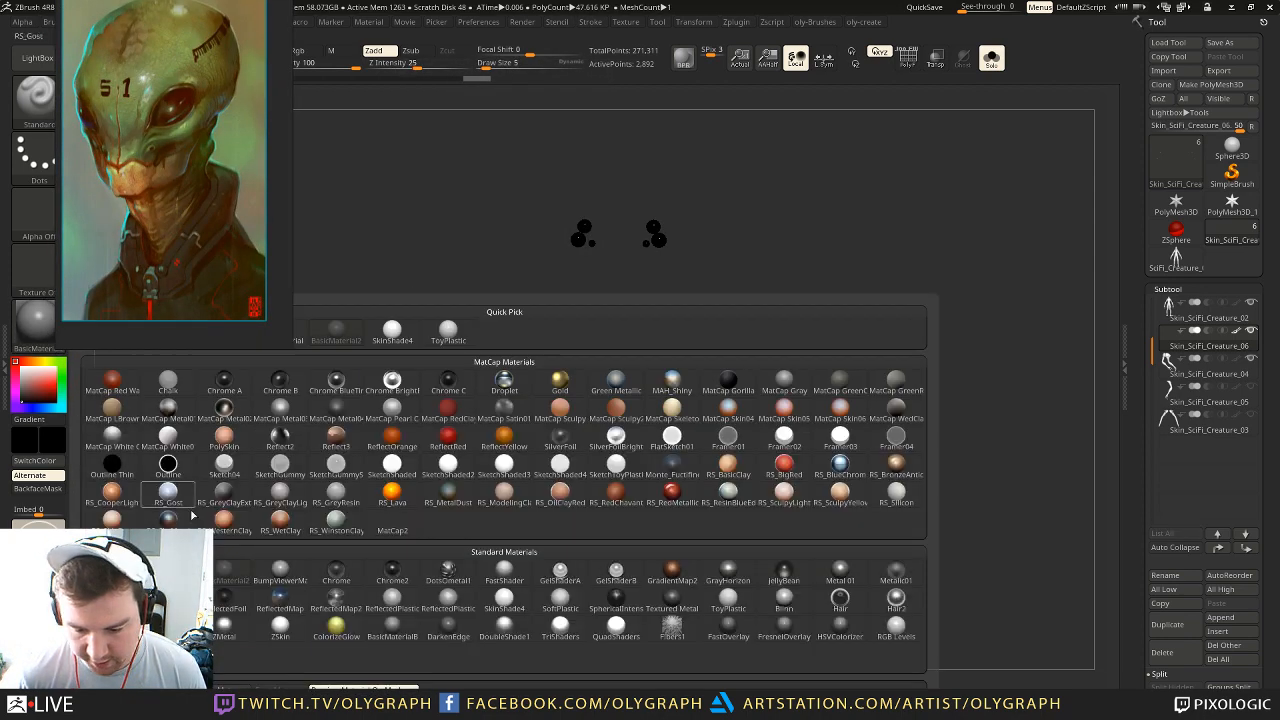
pyautogui.moveTo(176, 228); pyautogui.dragTo(201, 563, button='right')
pyautogui.moveTo(920, 278); pyautogui.dragTo(826, 242)
pyautogui.click(856, 279)
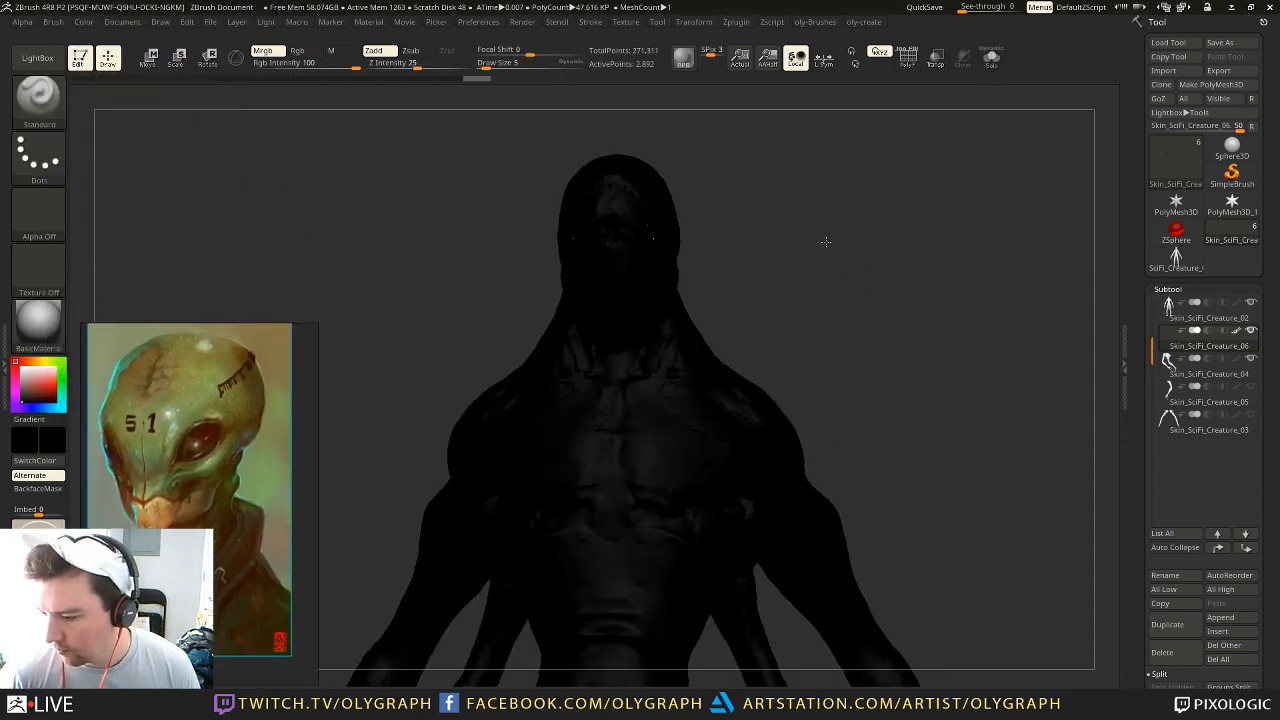
# Step: Set the active colour to light grey and make the body subtool active for work around the eyes
pyautogui.click(47, 371)
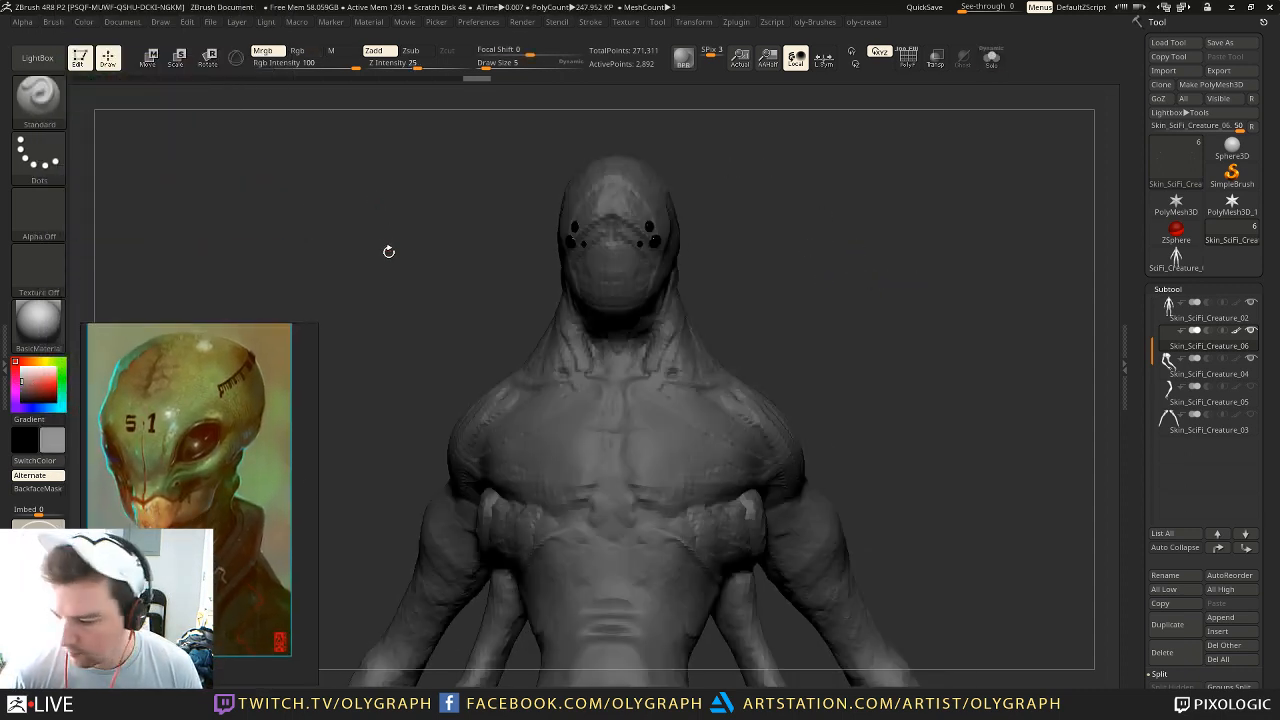
pyautogui.keyDown('alt'); pyautogui.moveTo(387, 246); pyautogui.dragTo(309, 138); pyautogui.keyUp('alt')
pyautogui.keyDown('alt'); pyautogui.moveTo(457, 327); pyautogui.dragTo(412, 366); pyautogui.keyUp('alt')
pyautogui.keyDown('alt'); pyautogui.moveTo(840, 260); pyautogui.dragTo(836, 304); pyautogui.keyUp('alt')
pyautogui.moveTo(836, 304); pyautogui.dragTo(872, 247)
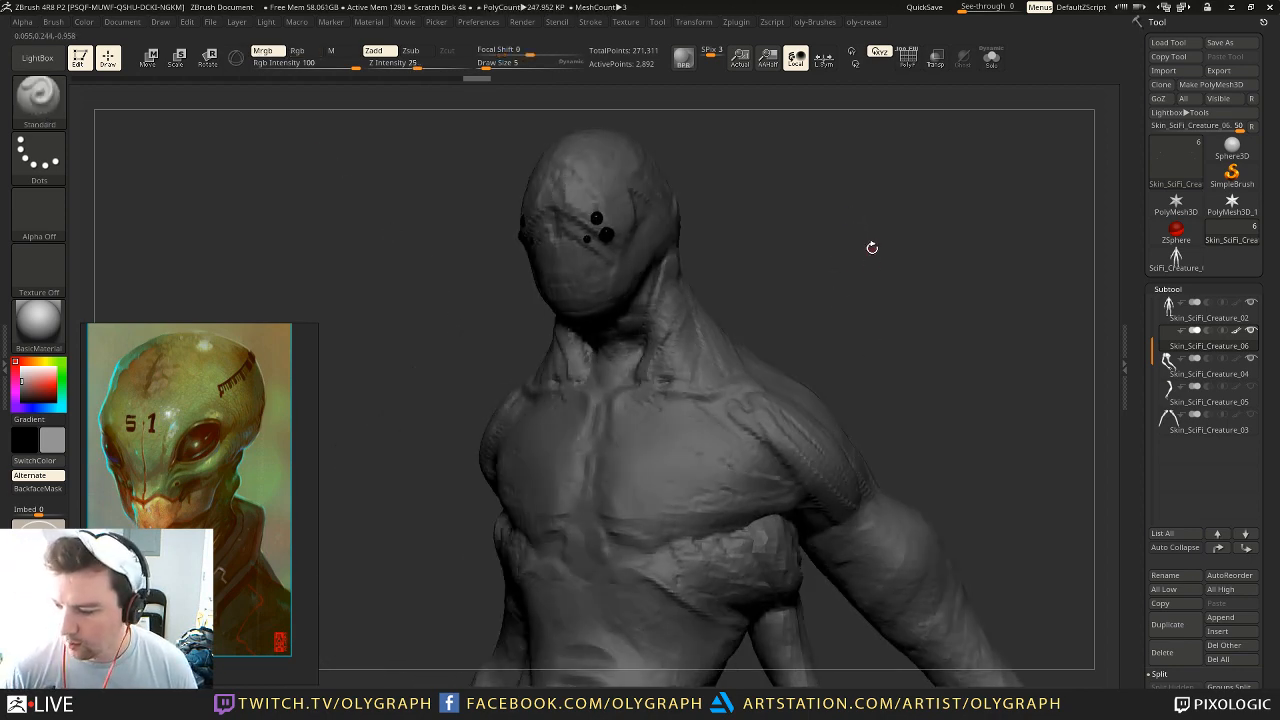
pyautogui.keyDown('alt'); pyautogui.click(640, 249); pyautogui.keyUp('alt')
pyautogui.press('space')
pyautogui.click(659, 253)
pyautogui.moveTo(729, 166)
pyautogui.keyDown('alt'); pyautogui.mouseDown()
pyautogui.moveTo(723, 223)
pyautogui.moveTo(731, 183)
pyautogui.mouseUp(); pyautogui.keyUp('alt')
pyautogui.press('space')
pyautogui.click(704, 208)
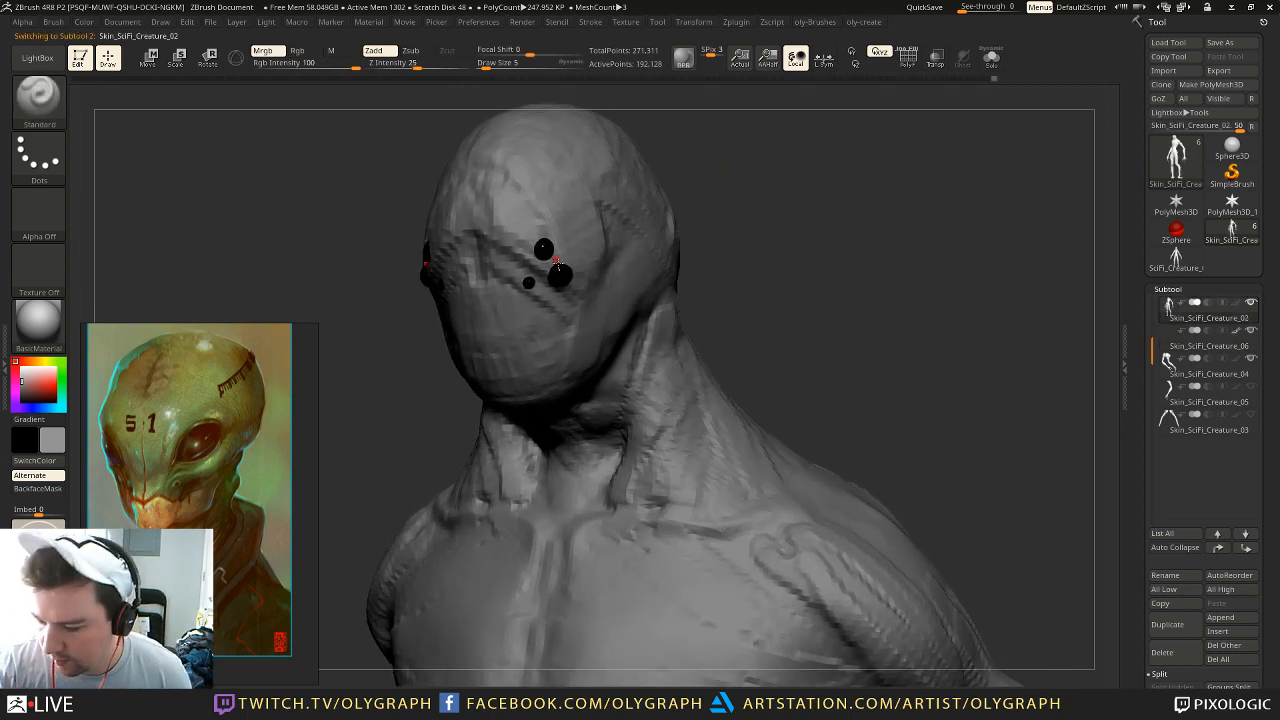
pyautogui.press('[')
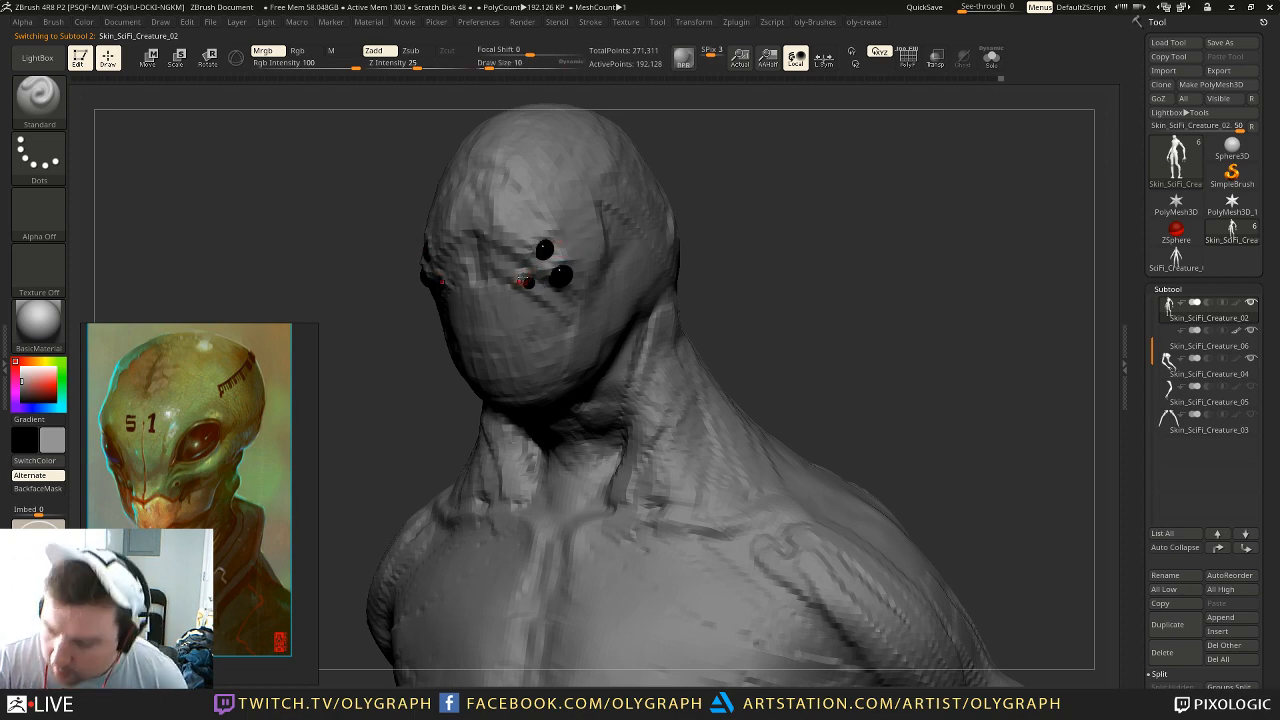
# Step: Push in the cheeks beneath the eyes with the Move brush, using draw sizes 15 and 12
pyautogui.moveTo(862, 240)
pyautogui.mouseDown()
pyautogui.moveTo(746, 240)
pyautogui.moveTo(972, 240)
pyautogui.mouseUp()
pyautogui.press('space')
pyautogui.click(801, 240)
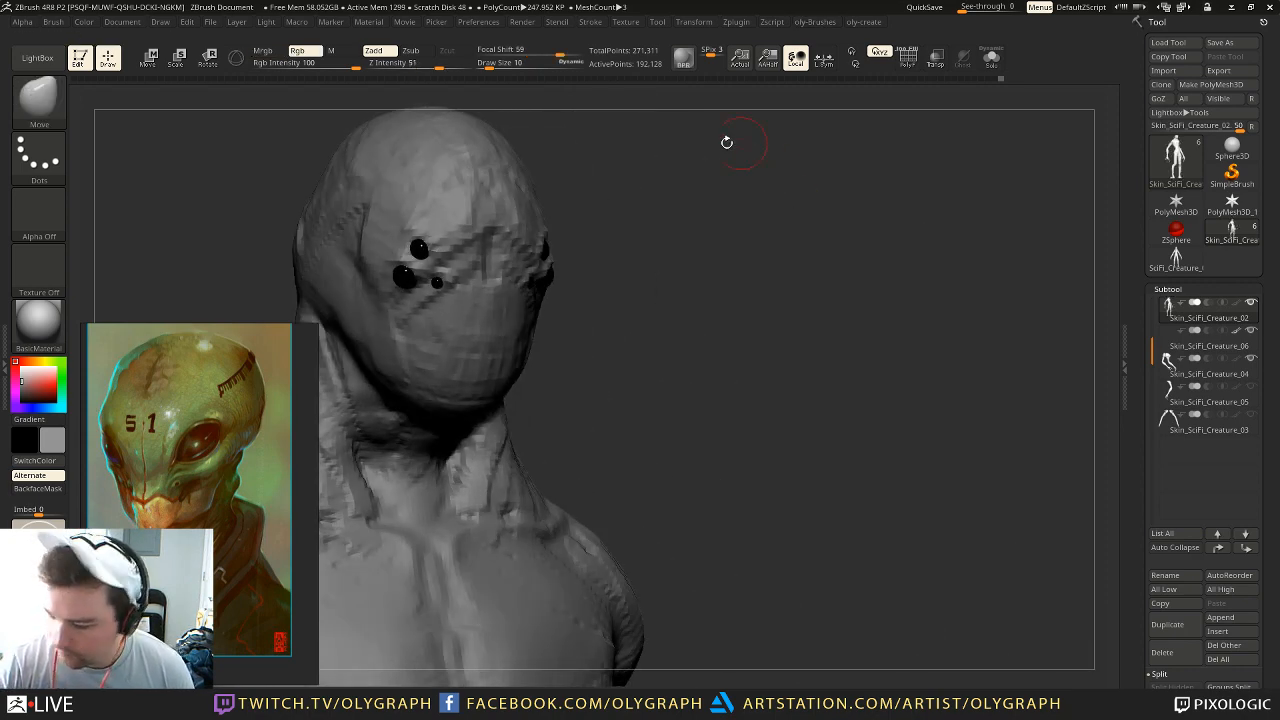
pyautogui.moveTo(760, 150); pyautogui.dragTo(674, 182)
pyautogui.press('s')
pyautogui.moveTo(442, 323)
pyautogui.mouseDown()
pyautogui.moveTo(390, 314)
pyautogui.moveTo(407, 304)
pyautogui.mouseUp()
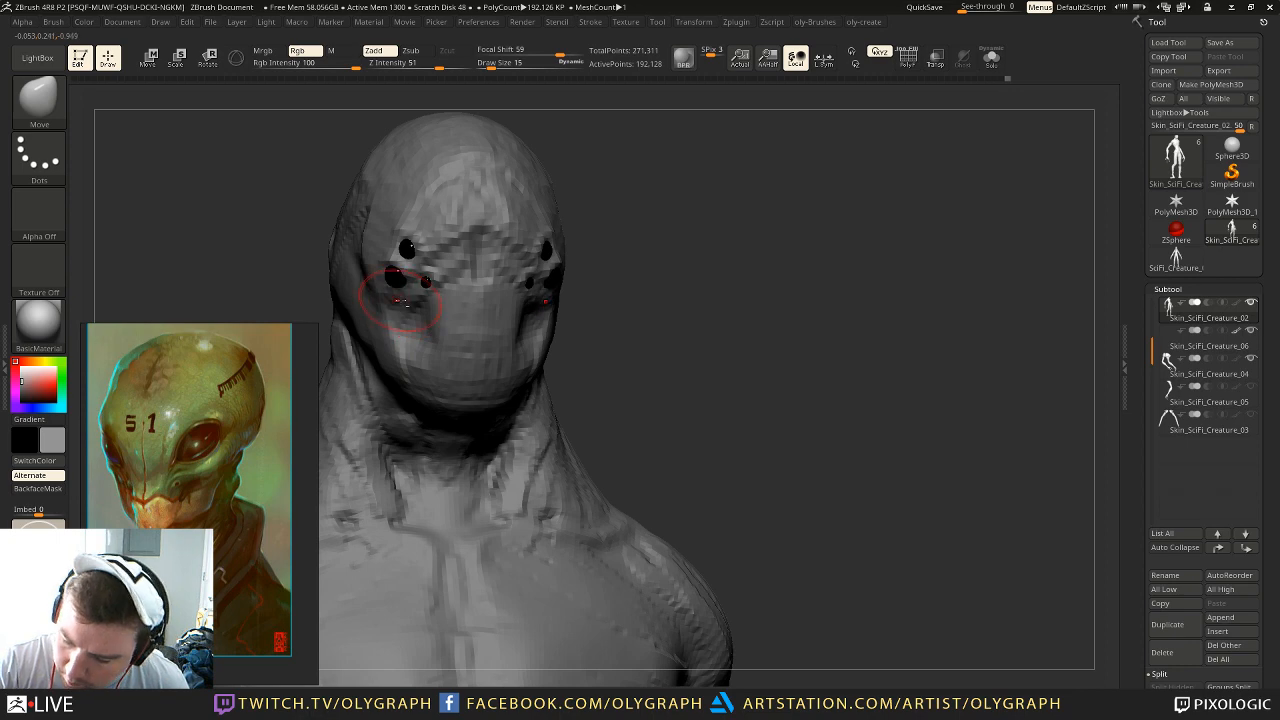
pyautogui.moveTo(715, 238); pyautogui.dragTo(697, 215)
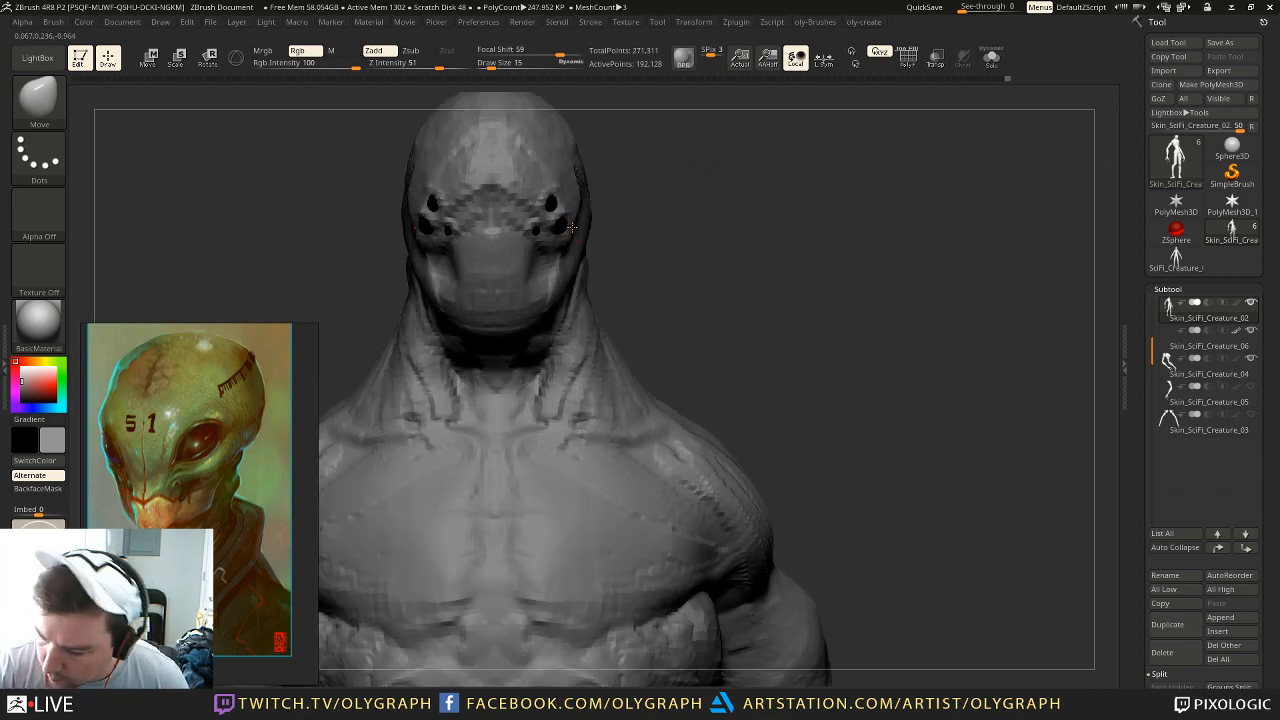
pyautogui.moveTo(614, 205); pyautogui.dragTo(457, 286)
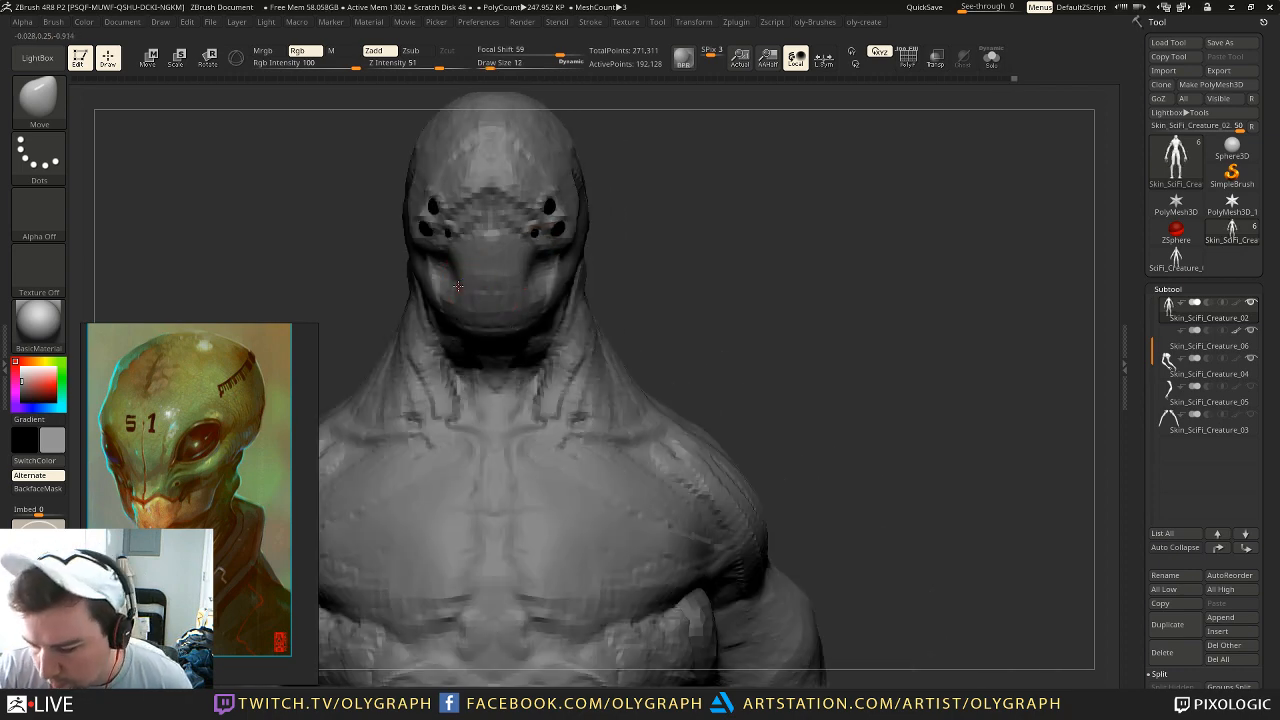
pyautogui.keyDown('alt'); pyautogui.moveTo(640, 228); pyautogui.dragTo(662, 206); pyautogui.keyUp('alt')
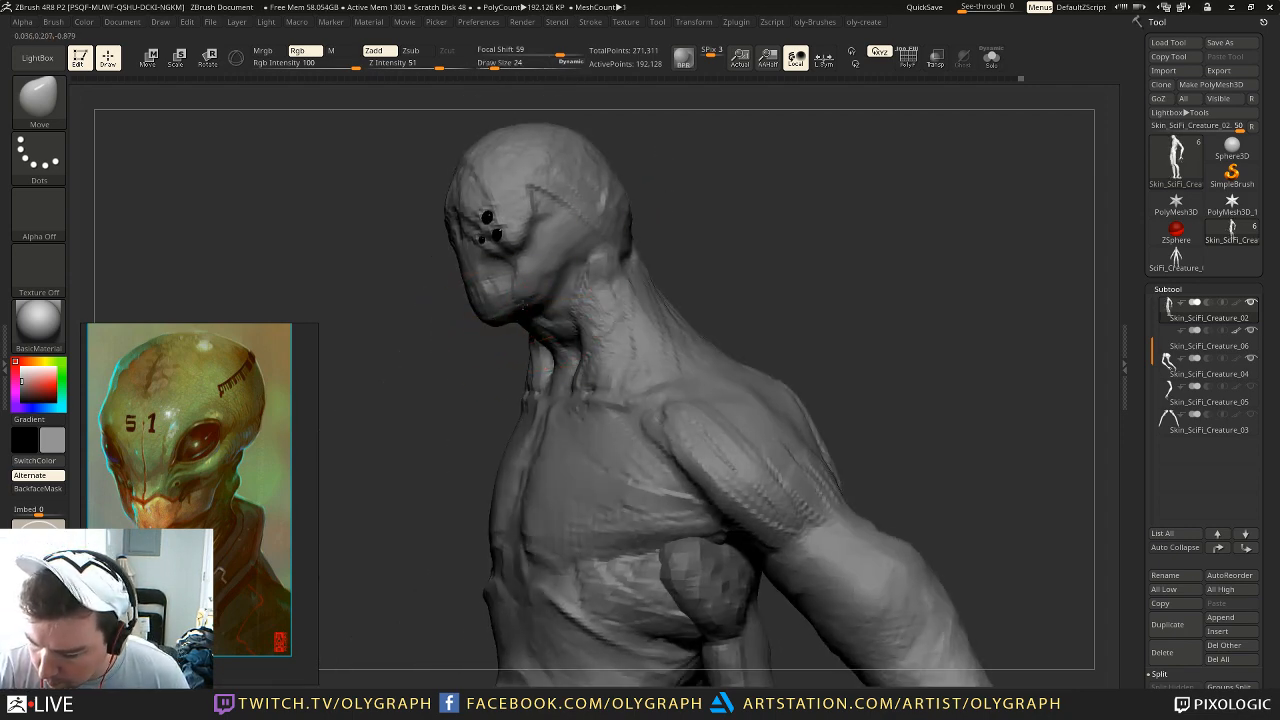
# Step: Reshape the sides of the jaw and lower face with the Move brush at draw size 31
pyautogui.moveTo(545, 305); pyautogui.dragTo(455, 288)
pyautogui.press('s')
pyautogui.click(453, 288)
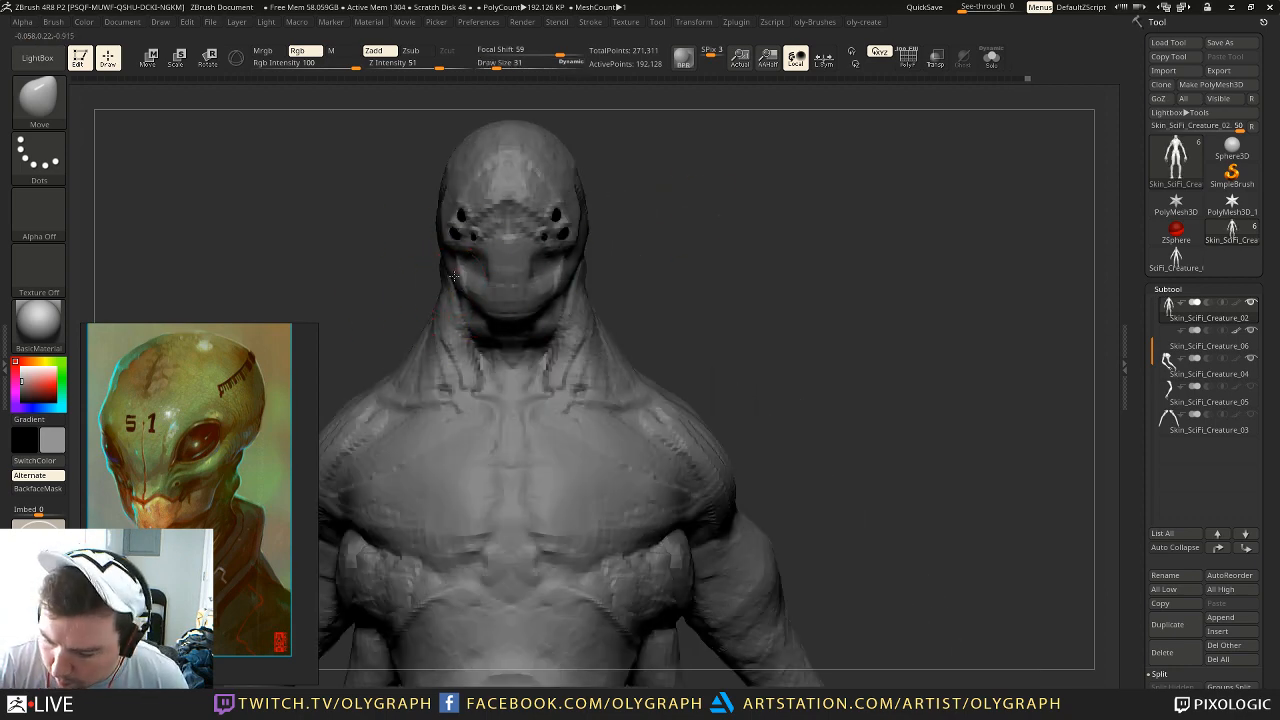
pyautogui.press('s')
pyautogui.click(560, 266)
pyautogui.moveTo(579, 254); pyautogui.dragTo(557, 280)
pyautogui.press('s')
pyautogui.click(545, 289)
# Step: Adjust the outline of the back of the head with the Move brush at draw size 33
pyautogui.moveTo(623, 211); pyautogui.dragTo(613, 197)
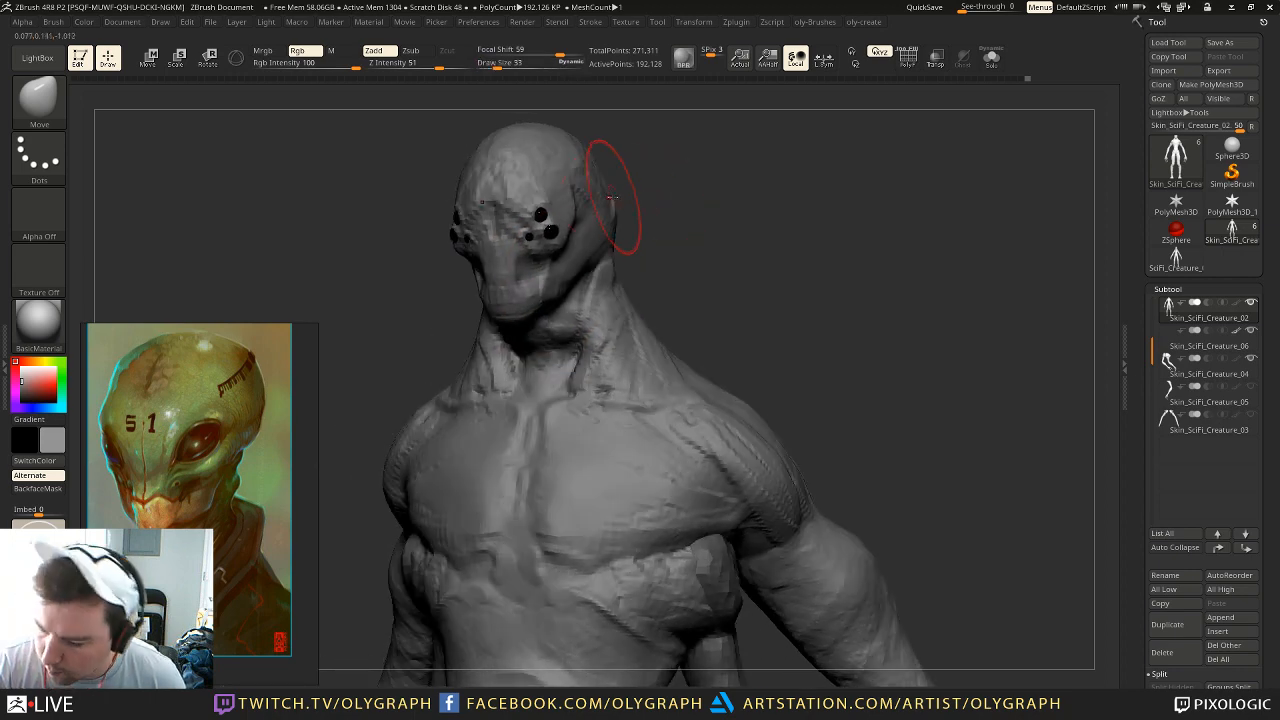
pyautogui.press('s')
pyautogui.click(621, 204)
pyautogui.press('s')
pyautogui.click(620, 212)
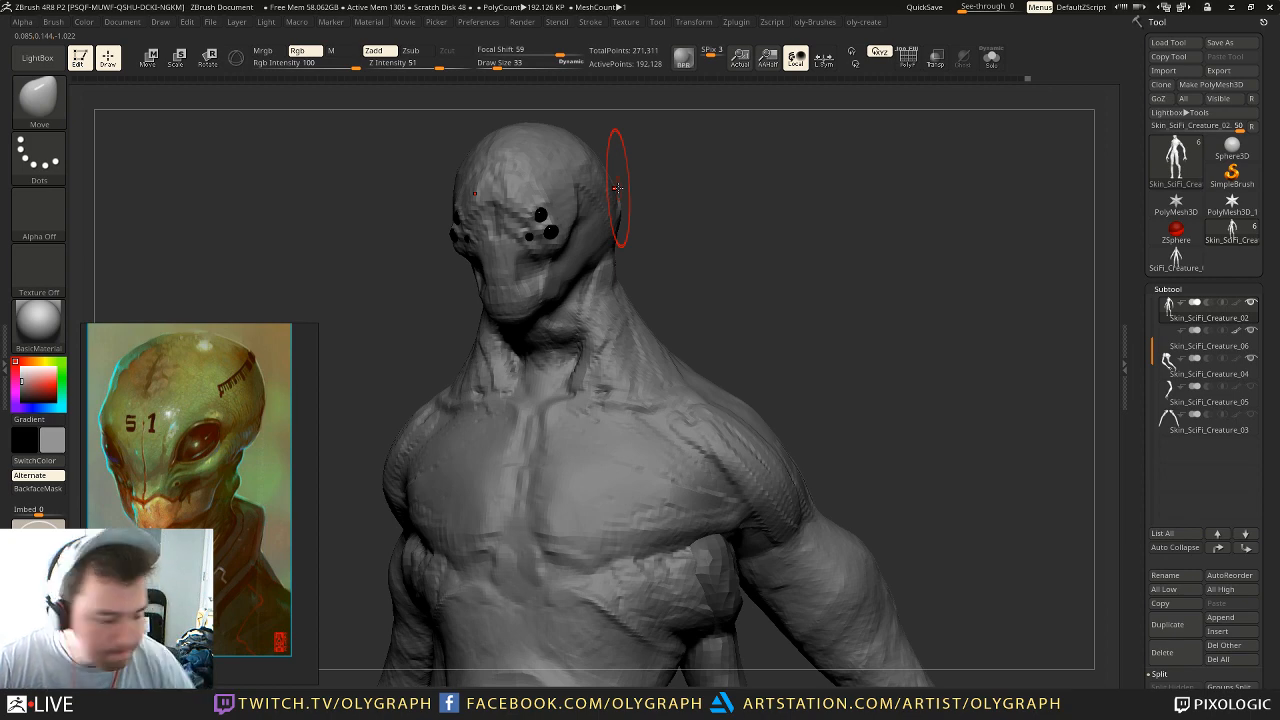
pyautogui.moveTo(675, 197)
pyautogui.mouseDown()
pyautogui.moveTo(657, 197)
pyautogui.moveTo(699, 185)
pyautogui.moveTo(672, 162)
pyautogui.mouseUp()
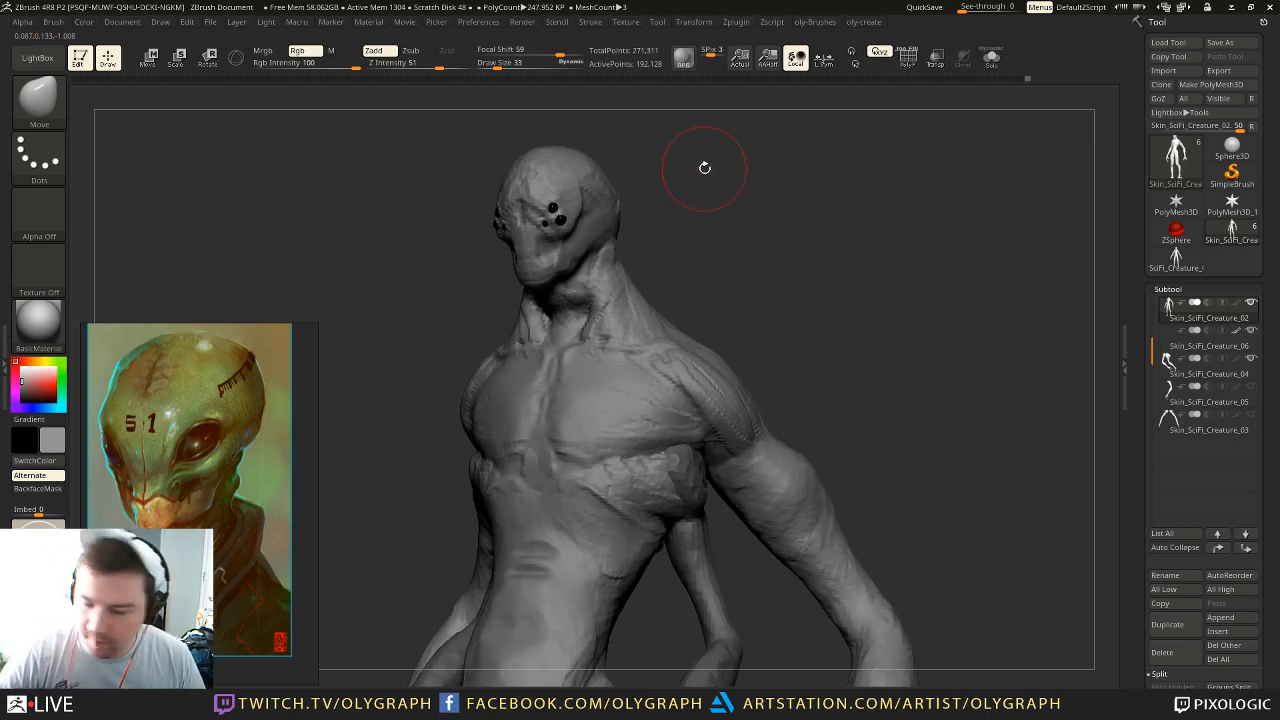
pyautogui.moveTo(694, 206); pyautogui.dragTo(704, 221)
# Step: Carve creases along the cheek and jaw with the DamStandard brush at draw size 14
pyautogui.press('b')
pyautogui.press('d')
pyautogui.press('s')
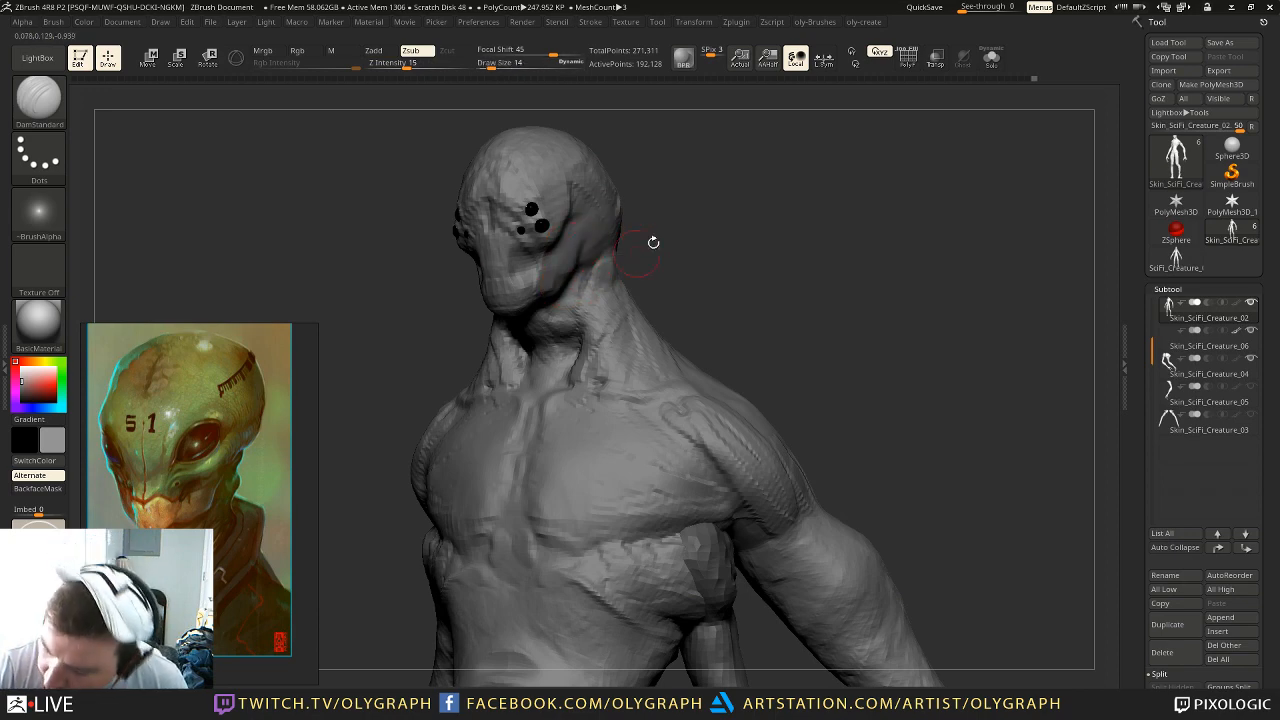
pyautogui.moveTo(668, 246); pyautogui.dragTo(612, 254)
pyautogui.press('s')
# Step: Refine the rear corner of the jaw with the Move brush, reducing the draw size from 29 to 14
pyautogui.press('b')
pyautogui.press('m')
pyautogui.press('v')
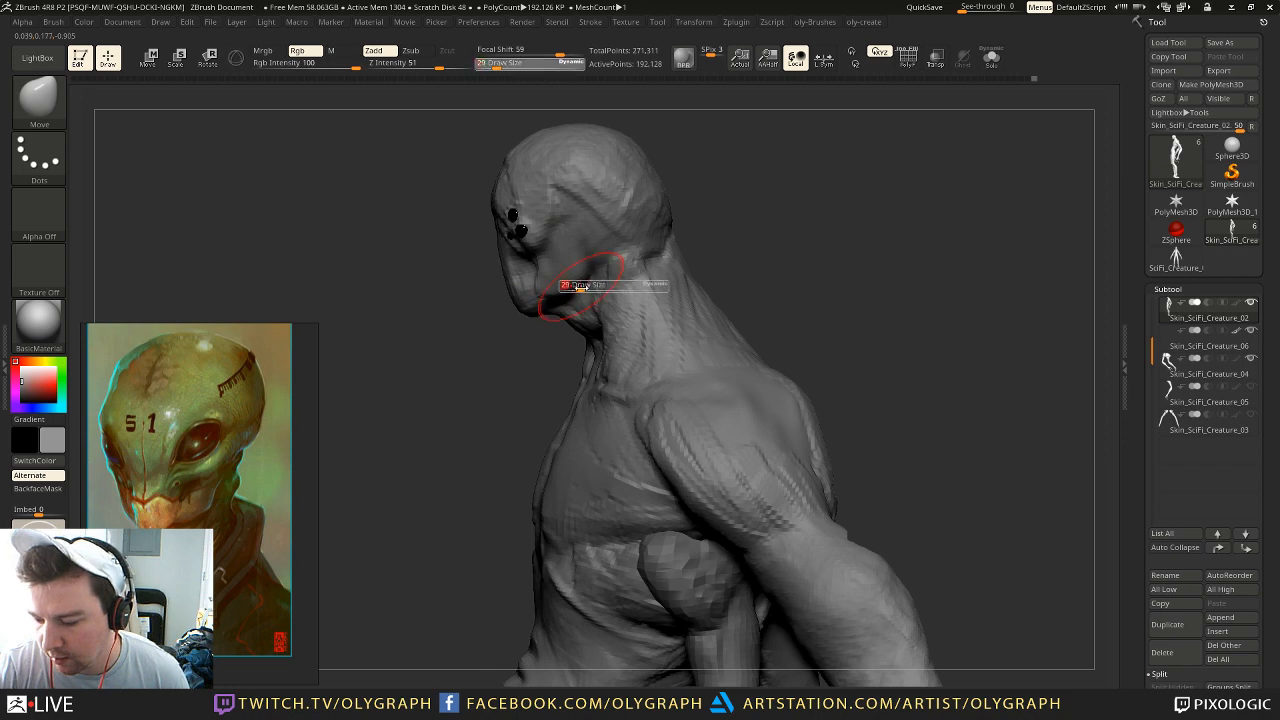
pyautogui.press('s')
pyautogui.moveTo(586, 281); pyautogui.dragTo(577, 281)
pyautogui.moveTo(503, 380); pyautogui.dragTo(548, 374)
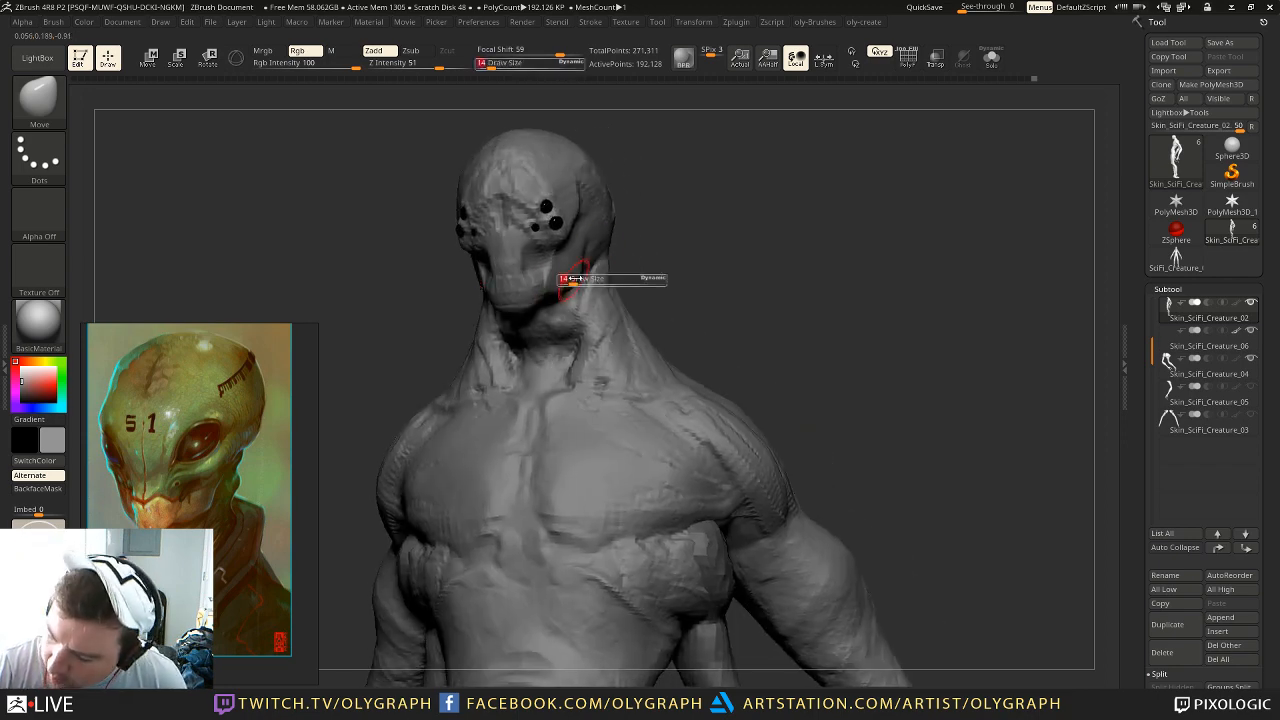
pyautogui.moveTo(677, 214)
pyautogui.mouseDown()
pyautogui.moveTo(677, 200)
pyautogui.moveTo(643, 210)
pyautogui.moveTo(708, 205)
pyautogui.moveTo(727, 234)
pyautogui.moveTo(703, 200)
pyautogui.moveTo(680, 203)
pyautogui.moveTo(723, 337)
pyautogui.moveTo(748, 251)
pyautogui.moveTo(726, 318)
pyautogui.mouseUp()
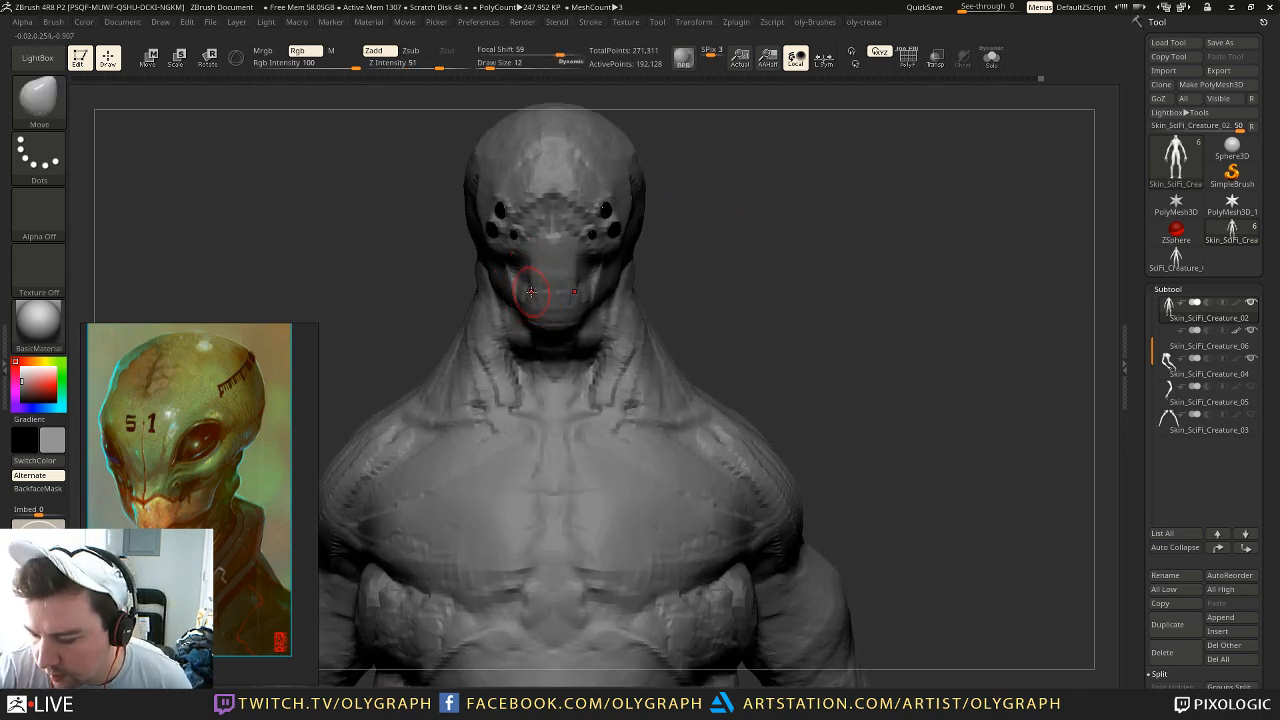
# Step: Taper the chin and muzzle into a narrower snout with the Move brush at draw size 15
pyautogui.press('shift')
pyautogui.moveTo(697, 243); pyautogui.dragTo(613, 203)
pyautogui.moveTo(503, 335); pyautogui.dragTo(494, 329)
pyautogui.press('s')
pyautogui.moveTo(592, 322)
pyautogui.mouseDown()
pyautogui.moveTo(559, 325)
pyautogui.moveTo(587, 324)
pyautogui.mouseUp()
pyautogui.press('s')
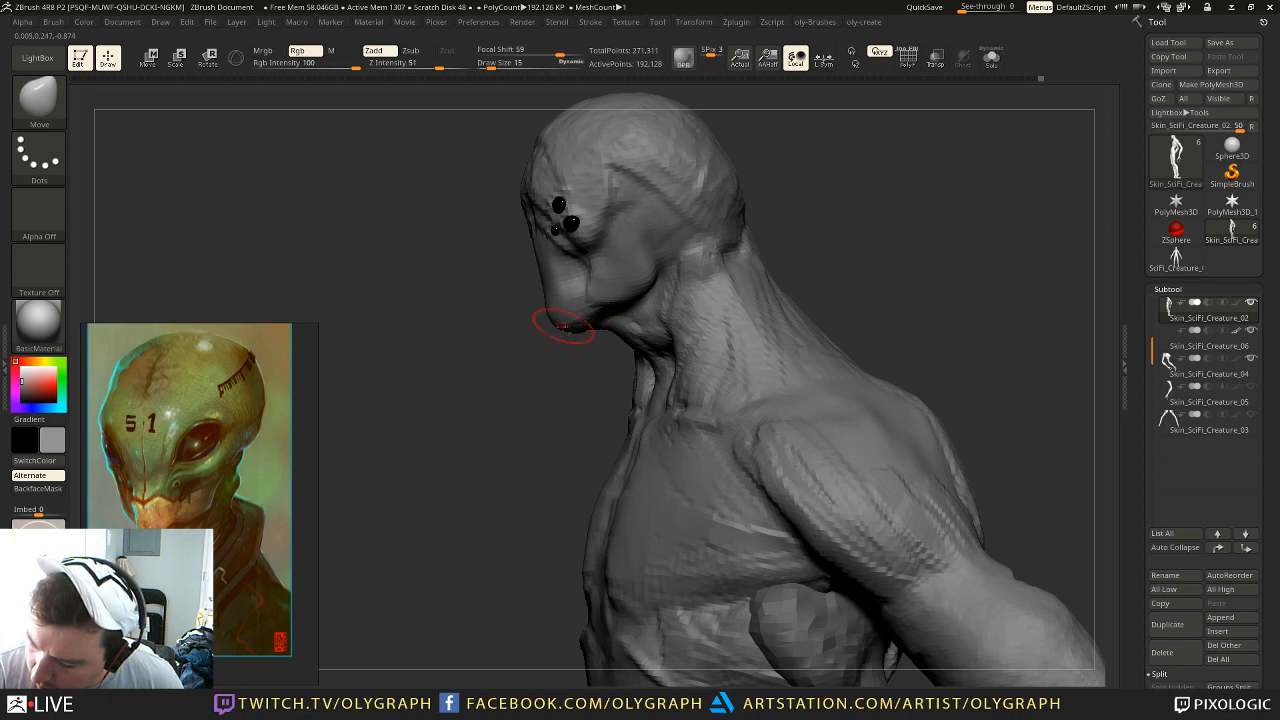
pyautogui.keyDown('alt'); pyautogui.moveTo(868, 309); pyautogui.dragTo(802, 236); pyautogui.keyUp('alt')
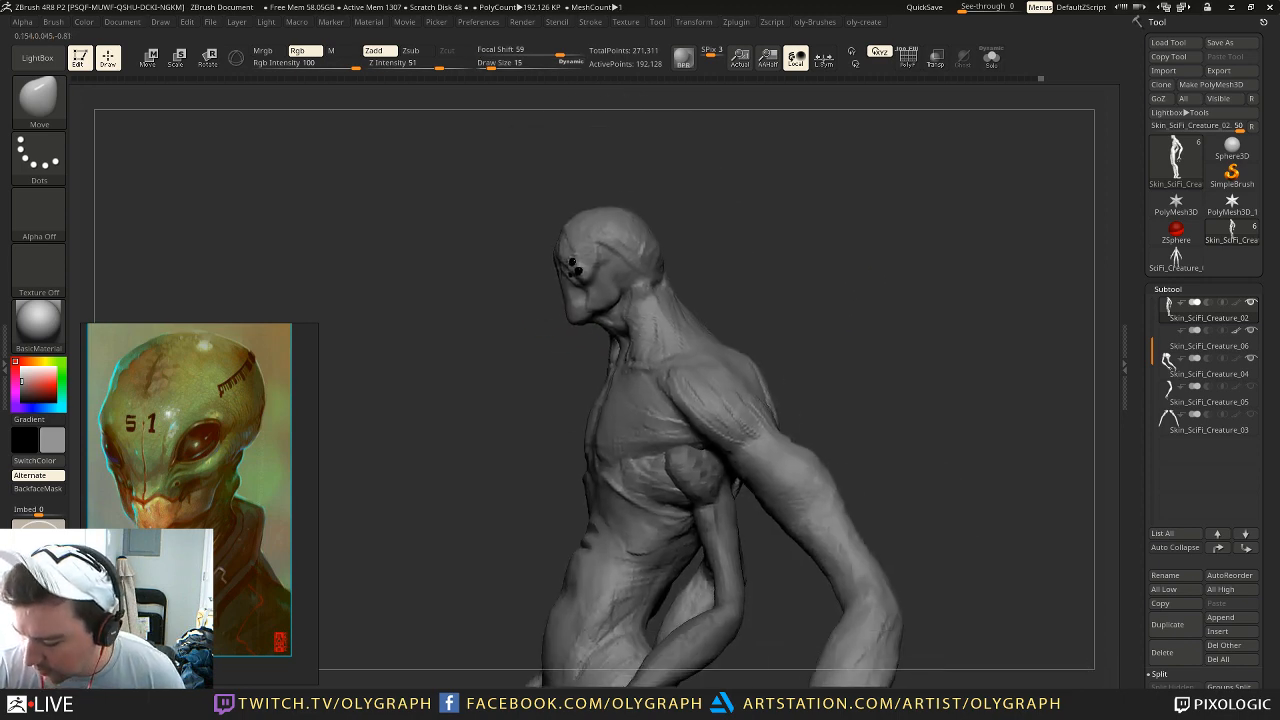
# Step: Smooth and flatten the rib area below the chest with the TrimDynamic brush at draw size 15
pyautogui.moveTo(766, 311); pyautogui.dragTo(714, 357)
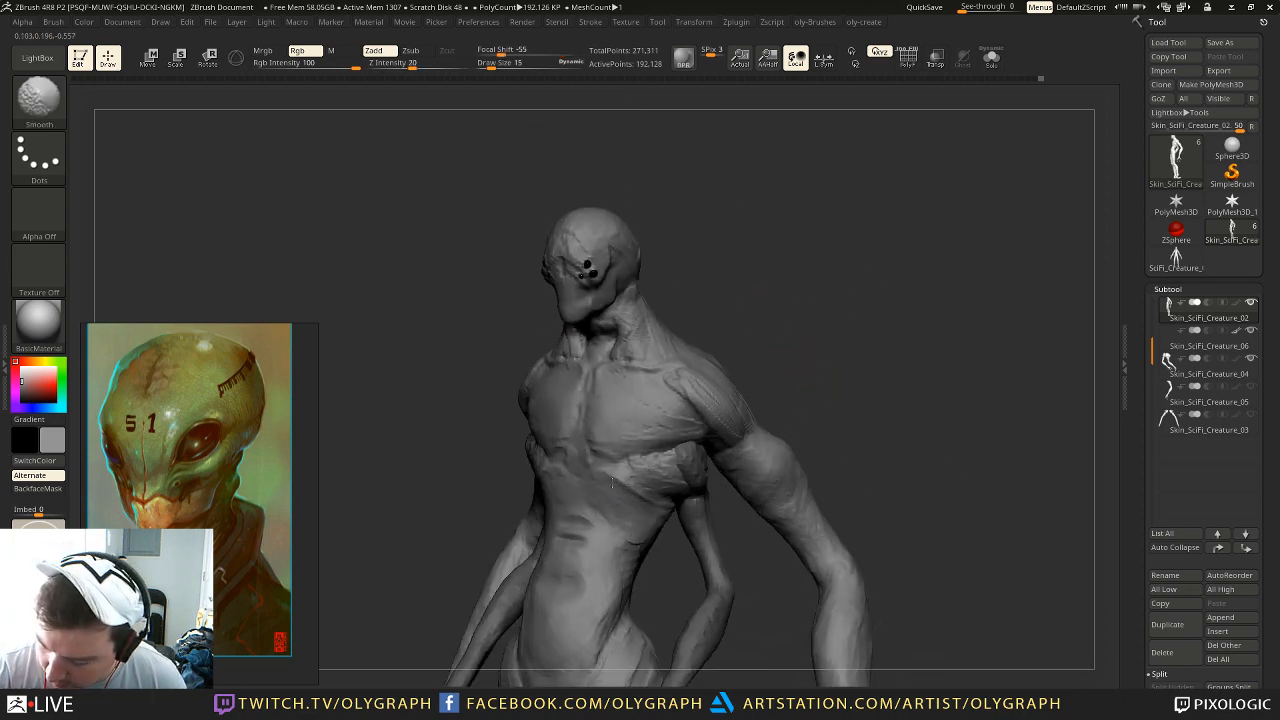
pyautogui.press('b')
pyautogui.press('t')
pyautogui.press('d')
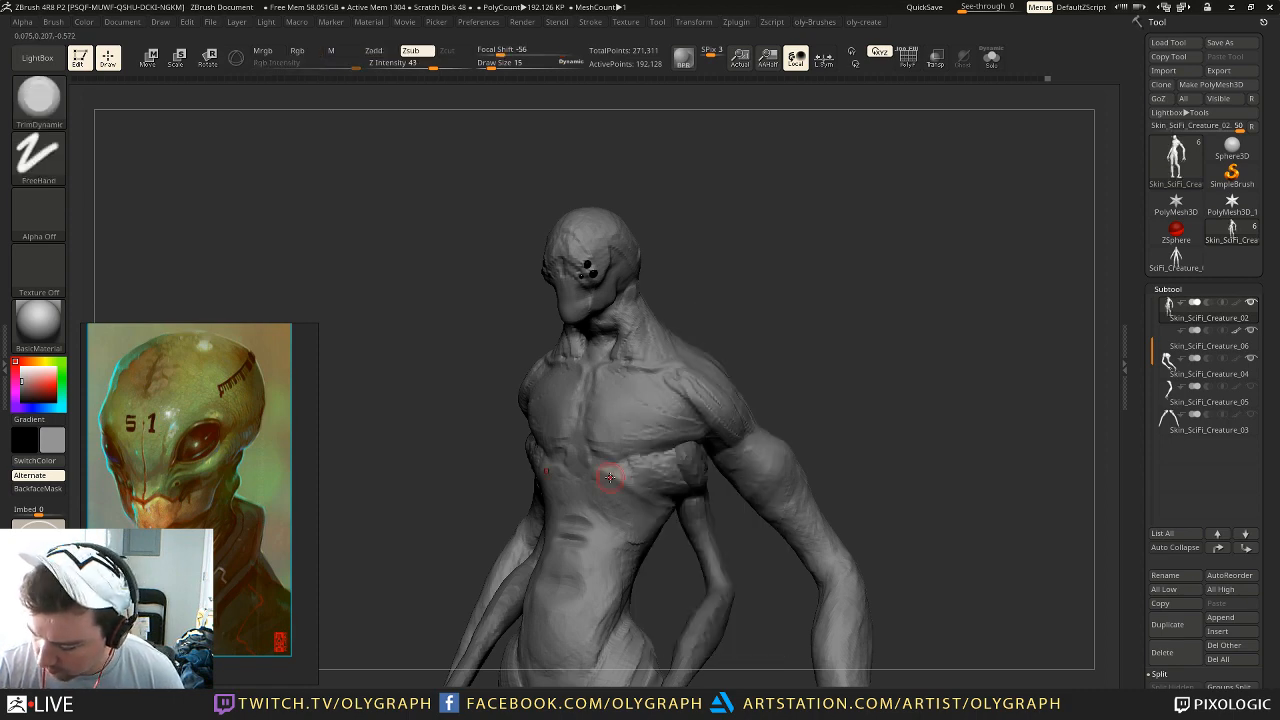
pyautogui.moveTo(700, 310); pyautogui.dragTo(781, 280)
# Step: Reshape the skull's profile with the Move brush at draw size 59 and select the Orb_Cracks brush
pyautogui.press('b')
pyautogui.press('m')
pyautogui.press('v')
pyautogui.keyDown('alt'); pyautogui.moveTo(566, 146); pyautogui.dragTo(566, 259); pyautogui.keyUp('alt')
pyautogui.write('9')
pyautogui.press('Return')
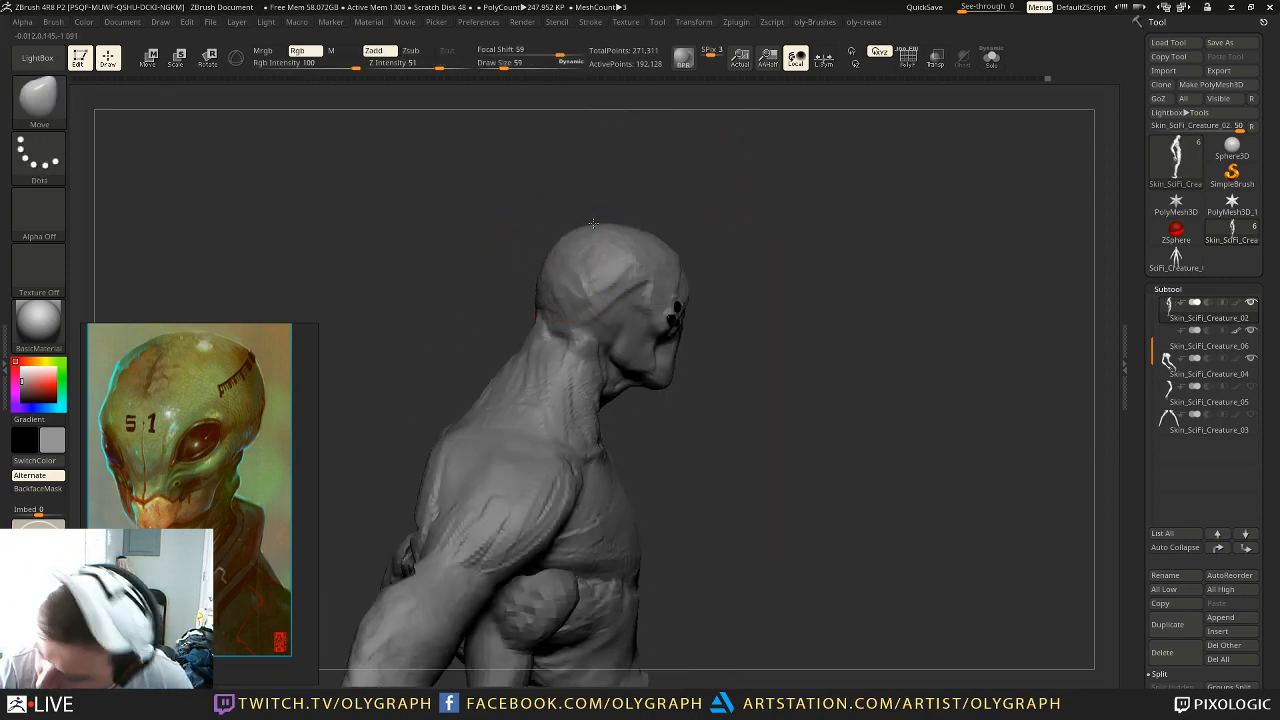
pyautogui.press('s')
pyautogui.moveTo(777, 227); pyautogui.dragTo(731, 251)
pyautogui.moveTo(668, 164)
pyautogui.keyDown('alt'); pyautogui.mouseDown()
pyautogui.moveTo(664, 180)
pyautogui.moveTo(604, 173)
pyautogui.mouseUp(); pyautogui.keyUp('alt')
pyautogui.moveTo(726, 164)
pyautogui.keyDown('alt'); pyautogui.mouseDown()
pyautogui.moveTo(687, 113)
pyautogui.moveTo(668, 194)
pyautogui.moveTo(737, 180)
pyautogui.moveTo(777, 297)
pyautogui.moveTo(743, 249)
pyautogui.moveTo(782, 264)
pyautogui.mouseUp(); pyautogui.keyUp('alt')
pyautogui.press('b')
pyautogui.press('o')
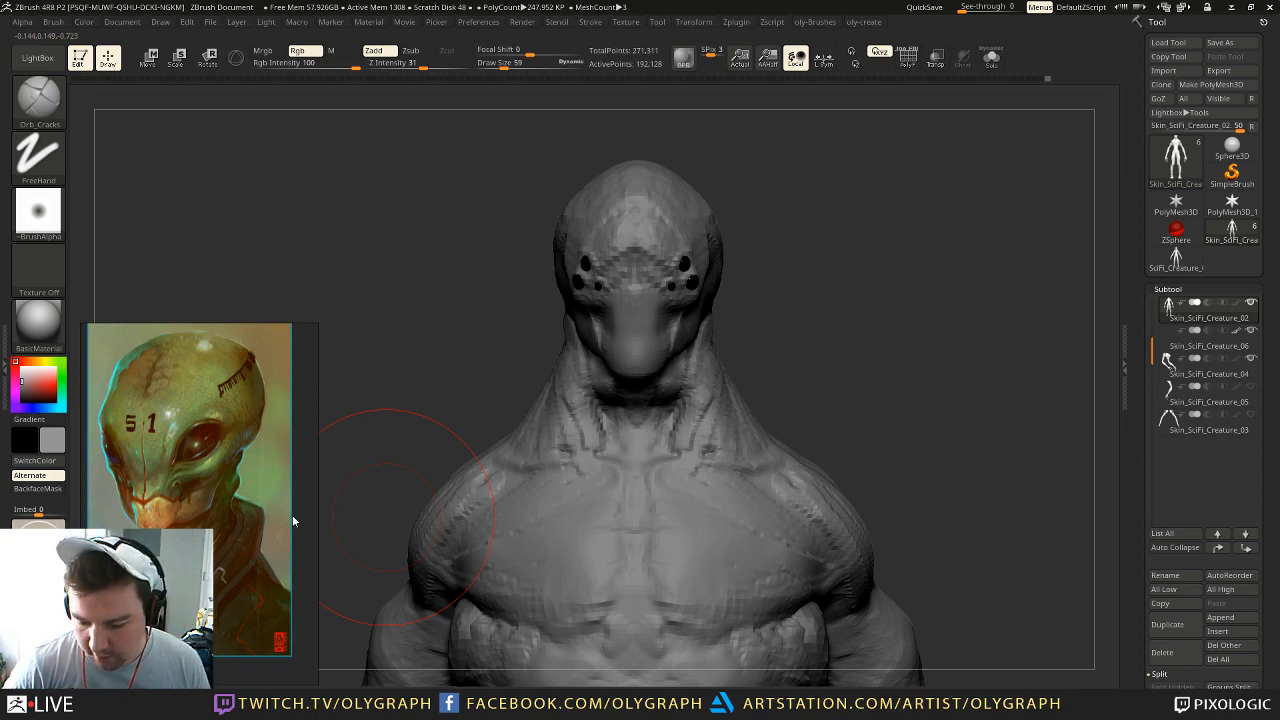
# Step: Paste the foot and leg sketch into the reference board and enlarge it below the other images
pyautogui.scroll(-10, 240, 500)
pyautogui.moveTo(173, 531); pyautogui.dragTo(143, 429, button='middle')
pyautogui.scroll(2, 197, 467)
pyautogui.hotkey('ctrl', 'v')
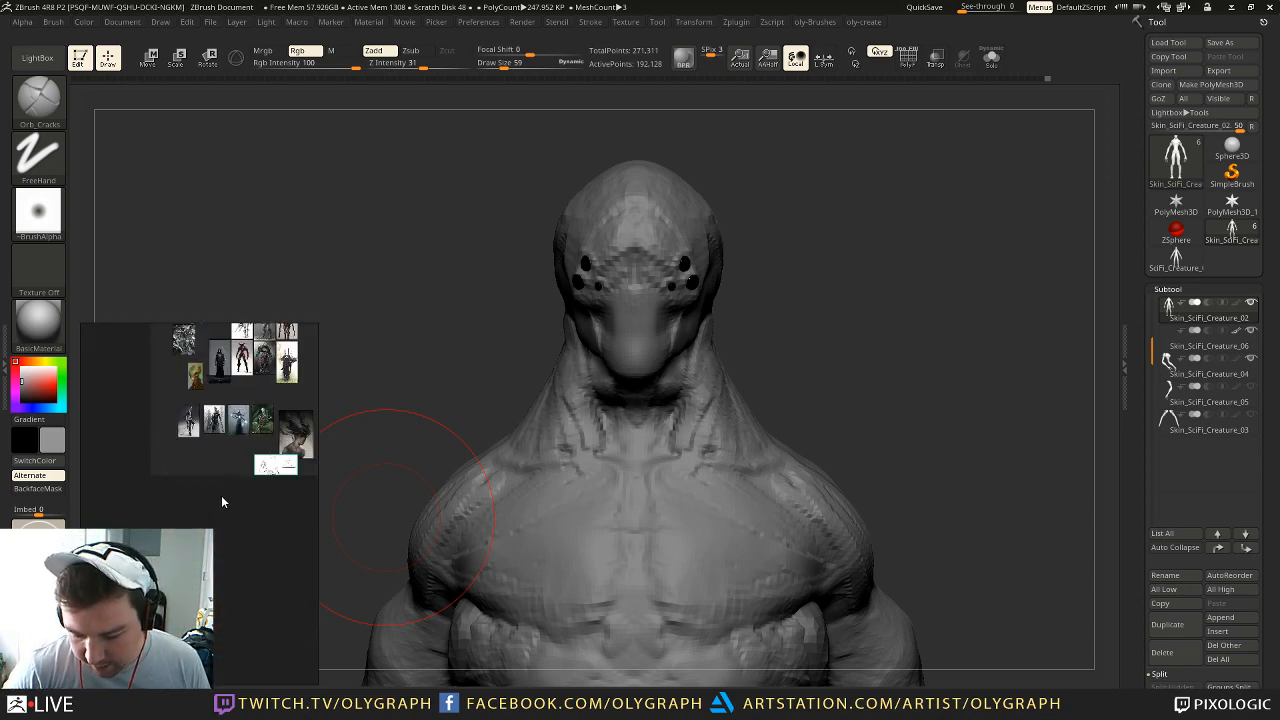
pyautogui.moveTo(266, 471)
pyautogui.mouseDown()
pyautogui.moveTo(226, 467)
pyautogui.moveTo(248, 469)
pyautogui.moveTo(237, 472)
pyautogui.mouseUp()
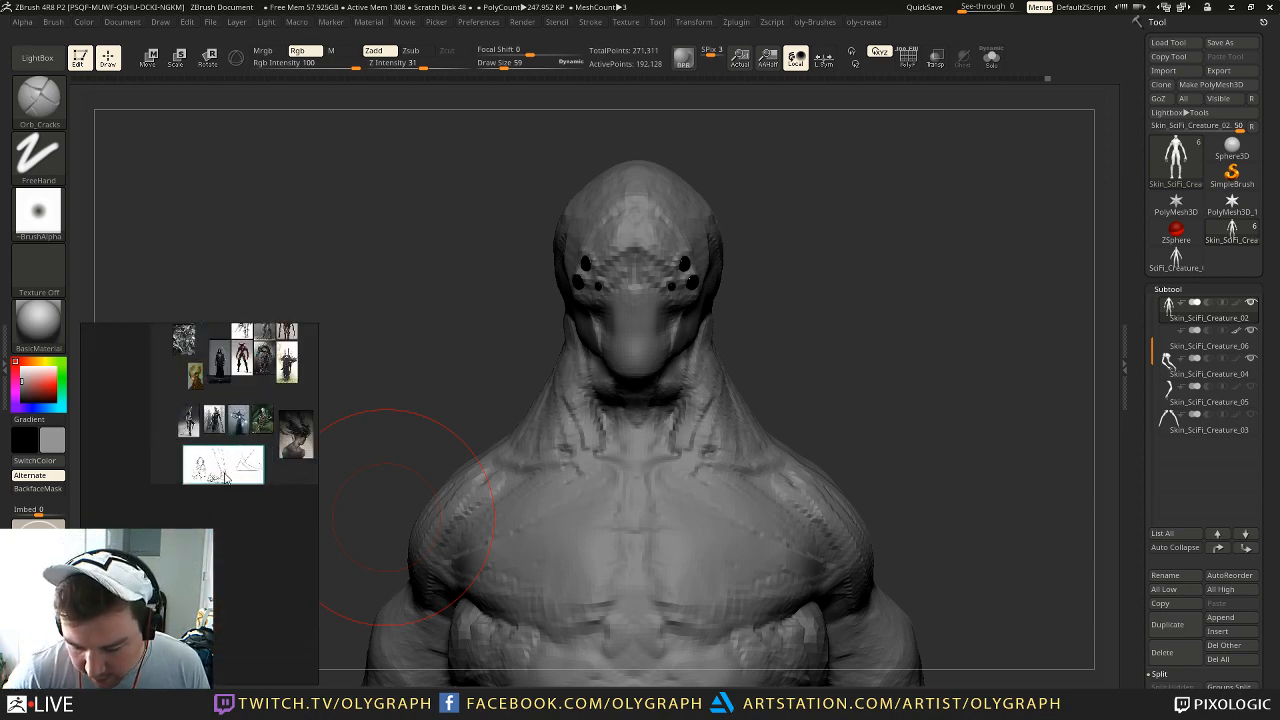
pyautogui.scroll(5, 215, 488)
pyautogui.scroll(3, 205, 500)
pyautogui.scroll(2, 249, 422)
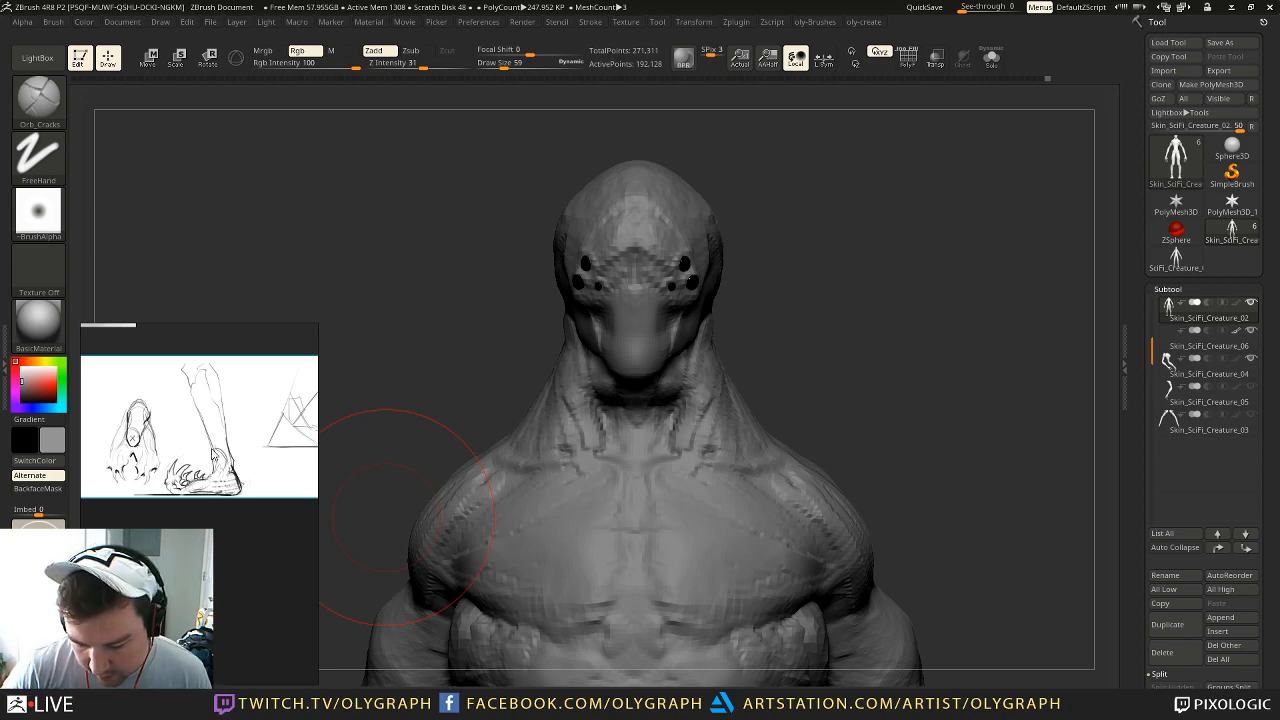
# Step: Examine the multi-armed figure with glowing hands on the reference board
pyautogui.scroll(-1, 208, 449)
pyautogui.scroll(-2, 194, 374)
pyautogui.moveTo(194, 374); pyautogui.dragTo(152, 512, button='middle')
pyautogui.scroll(2, 166, 451)
pyautogui.scroll(1, 189, 427)
pyautogui.scroll(4, 230, 511)
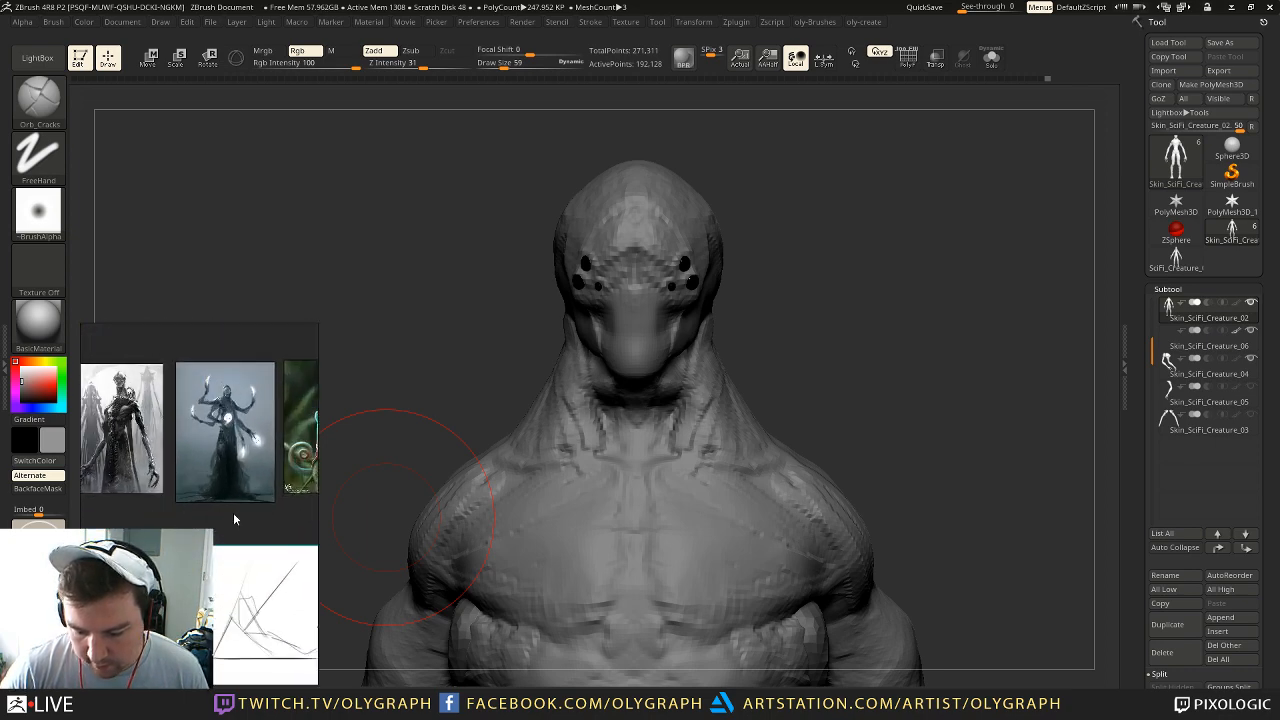
# Step: Adjust the muscle mass on the side of the neck below the skull
pyautogui.moveTo(780, 330)
pyautogui.mouseDown()
pyautogui.moveTo(857, 263)
pyautogui.moveTo(757, 251)
pyautogui.mouseUp()
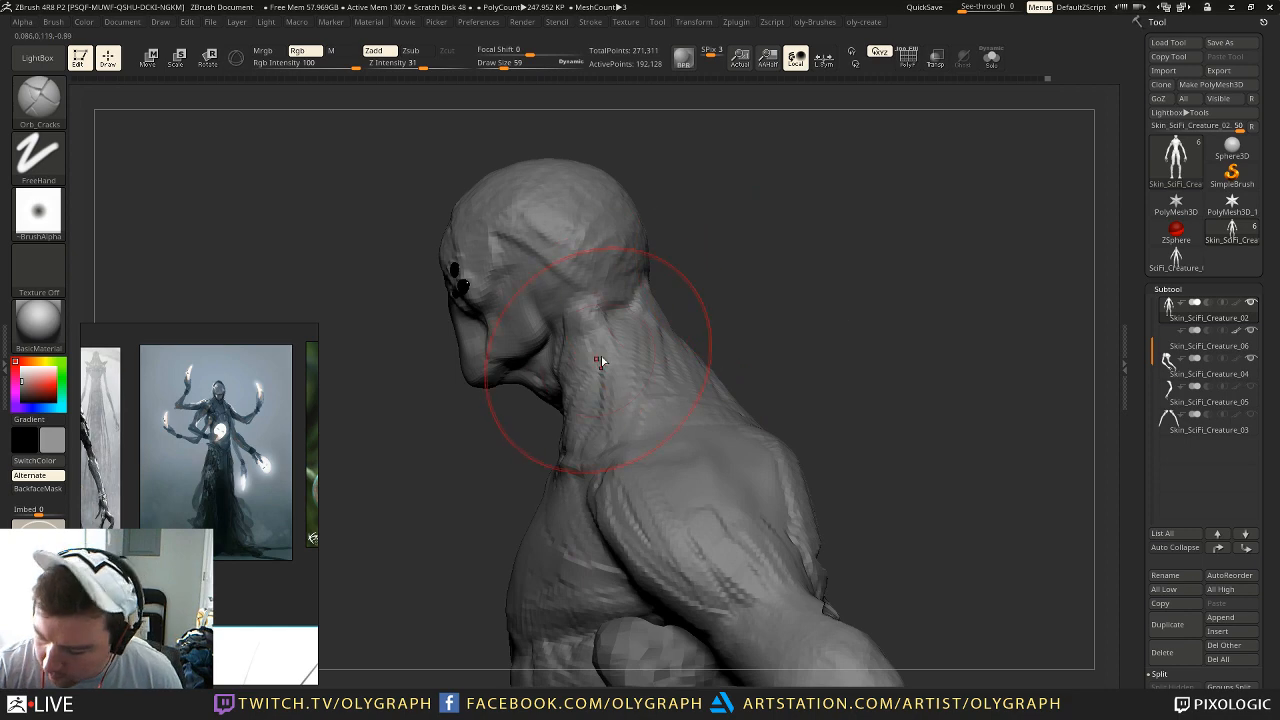
pyautogui.press('1')
pyautogui.click(569, 371)
pyautogui.moveTo(650, 254); pyautogui.dragTo(660, 251)
pyautogui.press('[')
pyautogui.moveTo(587, 368); pyautogui.dragTo(585, 332)
# Step: Reshape the slope between the neck and shoulders with the Move brush at draw size 59
pyautogui.moveTo(716, 300)
pyautogui.keyDown('alt'); pyautogui.mouseDown()
pyautogui.moveTo(709, 240)
pyautogui.moveTo(720, 294)
pyautogui.mouseUp(); pyautogui.keyUp('alt')
pyautogui.press('s')
pyautogui.moveTo(618, 294); pyautogui.dragTo(620, 291)
pyautogui.press('s')
pyautogui.moveTo(616, 290); pyautogui.dragTo(621, 289)
pyautogui.press('s')
pyautogui.moveTo(419, 329); pyautogui.dragTo(427, 328)
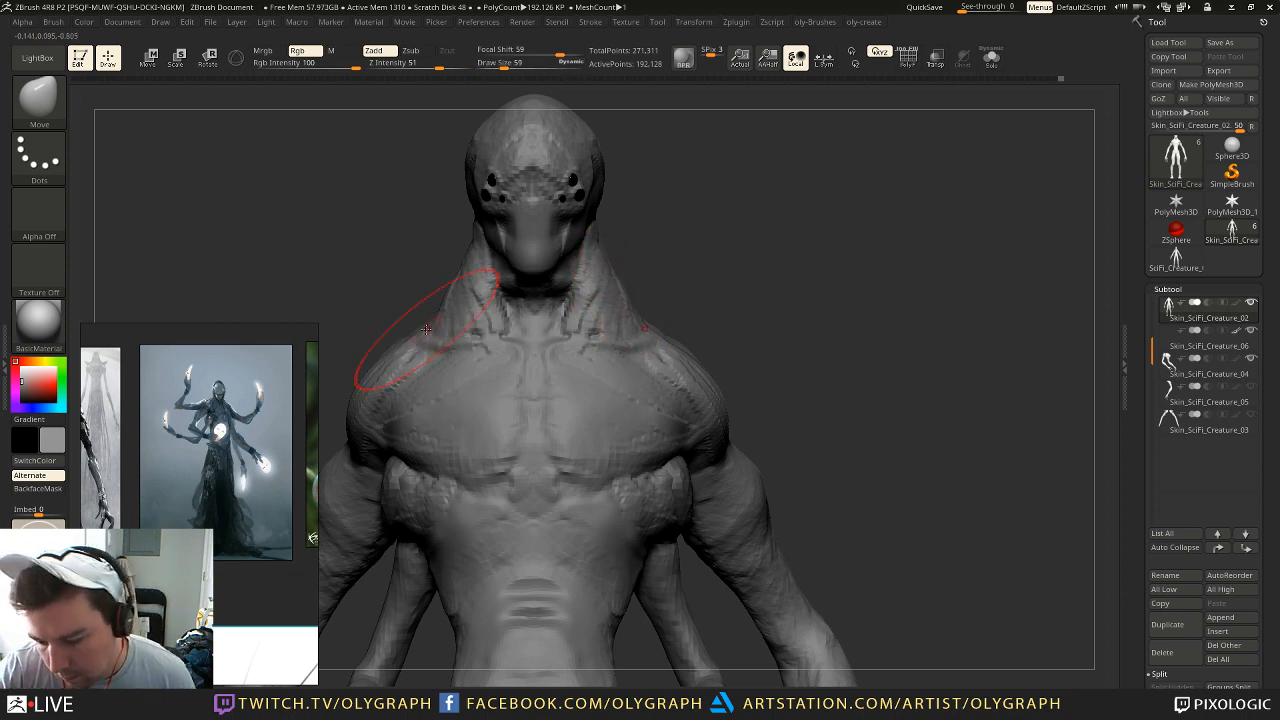
# Step: Refine the base of the neck and the throat with the Move brush at varied draw sizes
pyautogui.moveTo(730, 228)
pyautogui.keyDown('alt'); pyautogui.mouseDown()
pyautogui.moveTo(680, 226)
pyautogui.moveTo(692, 253)
pyautogui.mouseUp(); pyautogui.keyUp('alt')
pyautogui.moveTo(708, 206); pyautogui.dragTo(716, 244)
pyautogui.press('s')
pyautogui.moveTo(535, 321); pyautogui.dragTo(527, 284)
pyautogui.press('s')
pyautogui.press('s')
pyautogui.moveTo(690, 221)
pyautogui.mouseDown()
pyautogui.moveTo(648, 187)
pyautogui.moveTo(692, 236)
pyautogui.moveTo(645, 168)
pyautogui.moveTo(658, 261)
pyautogui.moveTo(659, 212)
pyautogui.moveTo(596, 286)
pyautogui.mouseUp()
pyautogui.press('s')
# Step: Build up the trapezius and side neck muscles with the ClayTubes brush at draw size 22
pyautogui.keyDown('alt'); pyautogui.moveTo(653, 233); pyautogui.dragTo(692, 243); pyautogui.keyUp('alt')
pyautogui.keyDown('alt'); pyautogui.moveTo(680, 240); pyautogui.dragTo(694, 300); pyautogui.keyUp('alt')
pyautogui.moveTo(694, 300)
pyautogui.mouseDown()
pyautogui.moveTo(703, 314)
pyautogui.moveTo(750, 237)
pyautogui.moveTo(729, 238)
pyautogui.mouseUp()
pyautogui.press('b')
pyautogui.click(717, 345)
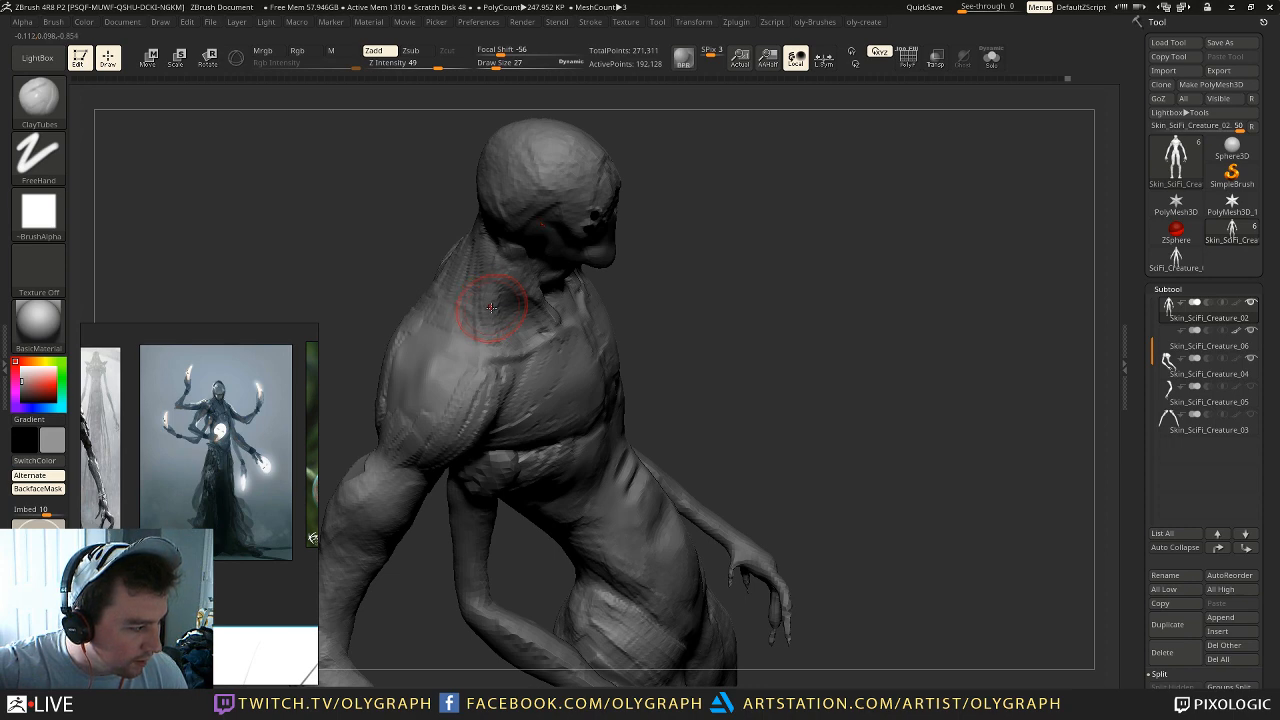
pyautogui.press('[')
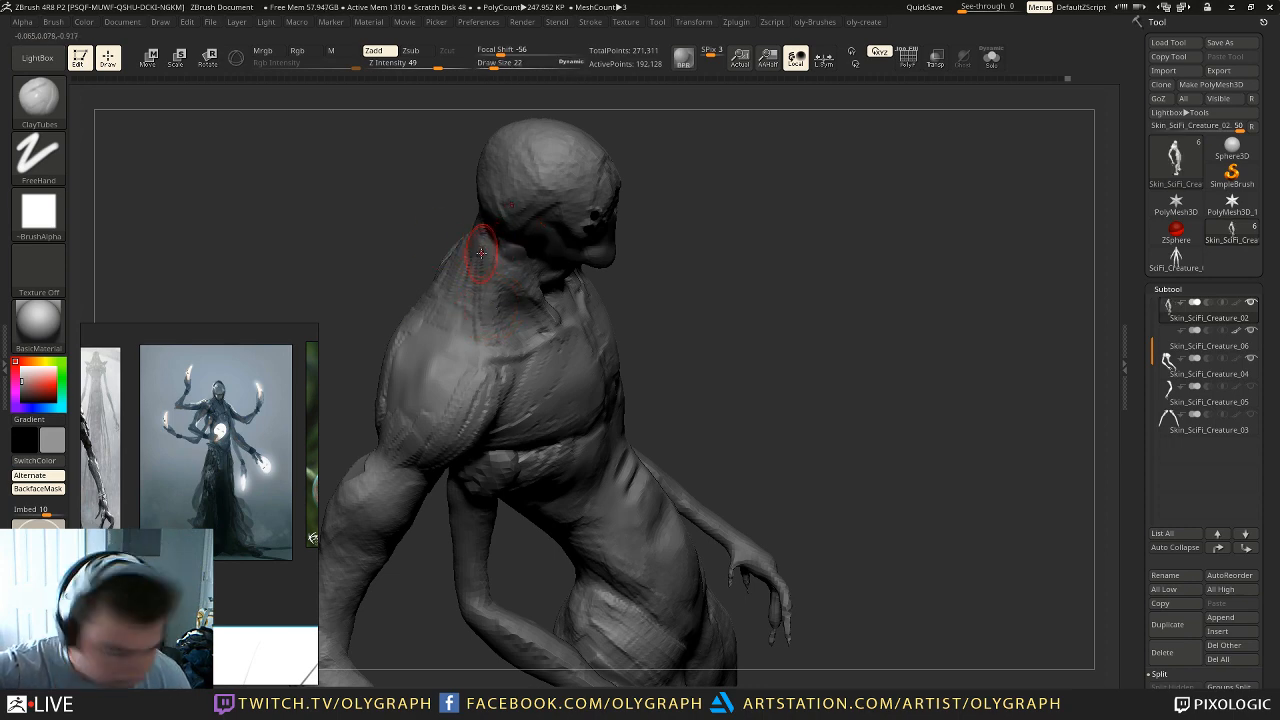
pyautogui.press('s')
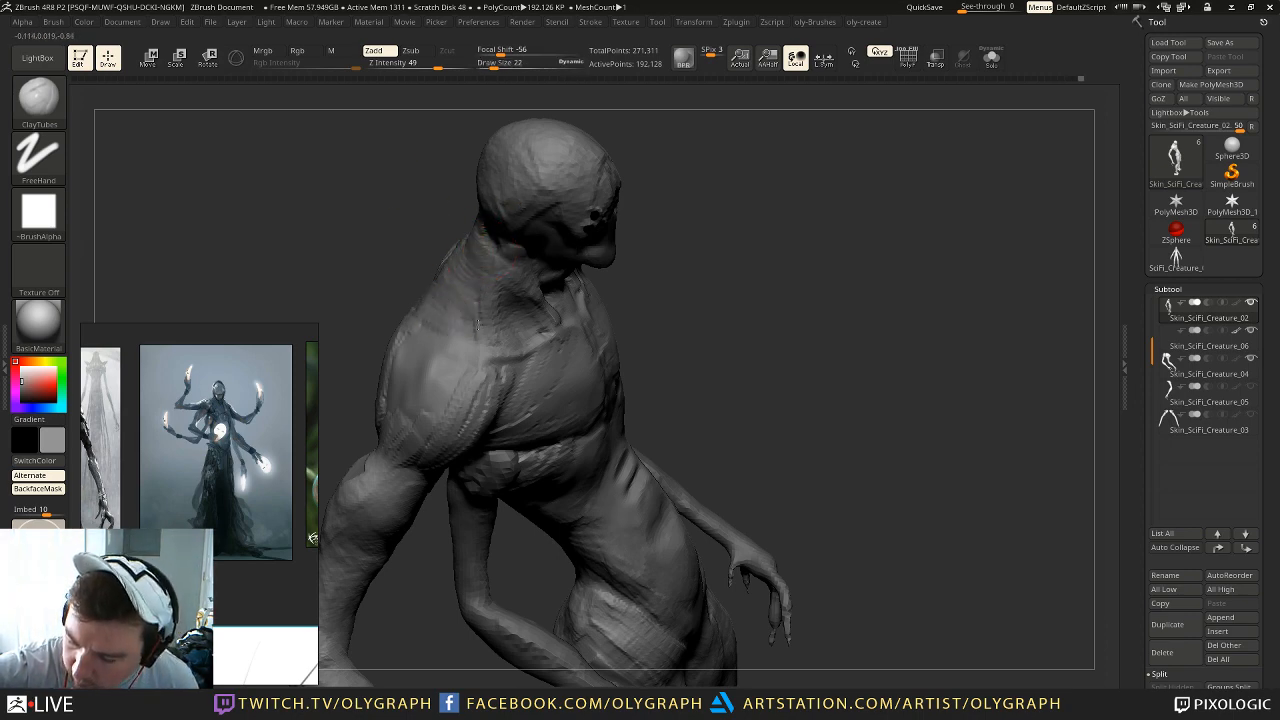
pyautogui.moveTo(674, 250); pyautogui.dragTo(695, 258)
pyautogui.press('s')
pyautogui.moveTo(482, 271); pyautogui.dragTo(488, 271)
# Step: Add volume to the shoulder muscle with the ClayTubes brush, enlarging the draw size to 44
pyautogui.moveTo(638, 284)
pyautogui.mouseDown()
pyautogui.moveTo(609, 294)
pyautogui.moveTo(644, 290)
pyautogui.moveTo(606, 349)
pyautogui.moveTo(680, 271)
pyautogui.moveTo(644, 250)
pyautogui.mouseUp()
pyautogui.moveTo(450, 356)
pyautogui.mouseDown()
pyautogui.moveTo(432, 362)
pyautogui.moveTo(486, 344)
pyautogui.moveTo(503, 357)
pyautogui.mouseUp()
pyautogui.press(']')
pyautogui.moveTo(666, 214)
pyautogui.mouseDown()
pyautogui.moveTo(641, 252)
pyautogui.moveTo(674, 259)
pyautogui.moveTo(709, 237)
pyautogui.moveTo(791, 226)
pyautogui.moveTo(785, 202)
pyautogui.moveTo(757, 226)
pyautogui.moveTo(770, 241)
pyautogui.moveTo(766, 215)
pyautogui.moveTo(796, 218)
pyautogui.moveTo(734, 283)
pyautogui.moveTo(737, 359)
pyautogui.mouseUp()
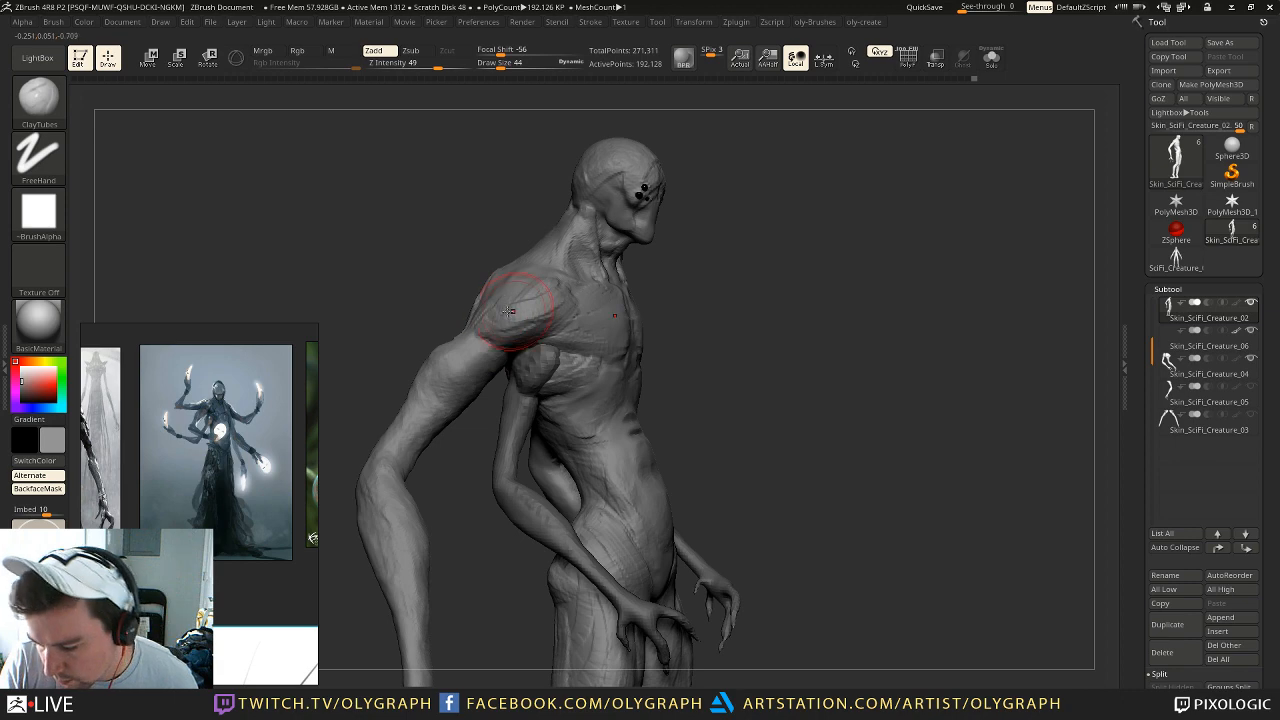
# Step: Build up the upper back and shoulder blade muscles with the ClayTubes brush, reducing the draw size to 24
pyautogui.moveTo(726, 258)
pyautogui.mouseDown()
pyautogui.moveTo(757, 251)
pyautogui.moveTo(709, 212)
pyautogui.moveTo(666, 257)
pyautogui.moveTo(649, 237)
pyautogui.moveTo(711, 263)
pyautogui.moveTo(765, 216)
pyautogui.mouseUp()
pyautogui.press('[')
pyautogui.moveTo(460, 268)
pyautogui.mouseDown()
pyautogui.moveTo(409, 297)
pyautogui.moveTo(472, 280)
pyautogui.moveTo(457, 257)
pyautogui.moveTo(425, 290)
pyautogui.moveTo(408, 285)
pyautogui.moveTo(416, 270)
pyautogui.moveTo(438, 281)
pyautogui.moveTo(492, 262)
pyautogui.mouseUp()
pyautogui.keyDown('alt'); pyautogui.moveTo(686, 197); pyautogui.dragTo(673, 210); pyautogui.keyUp('alt')
pyautogui.press('[')
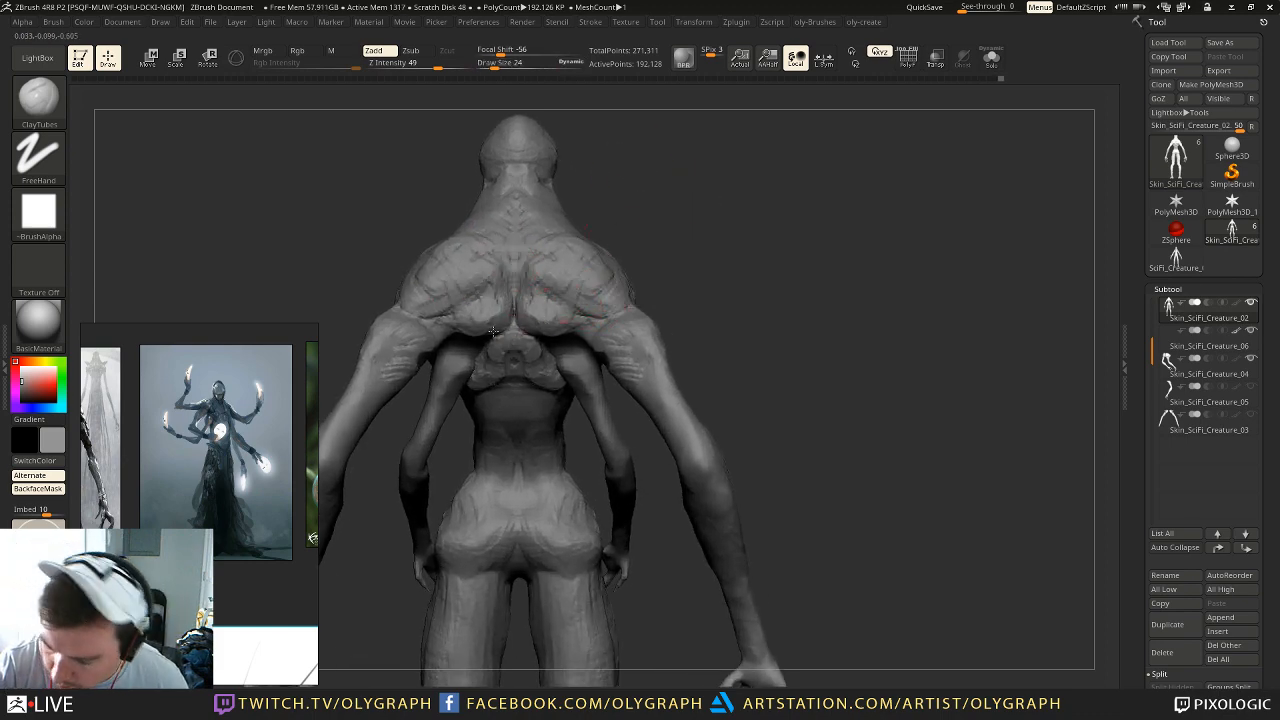
# Step: Add muscle volume to the shoulder and the long upper arm with the ClayTubes brush at draw sizes 38 to 46
pyautogui.moveTo(653, 256); pyautogui.dragTo(523, 261)
pyautogui.press(']')
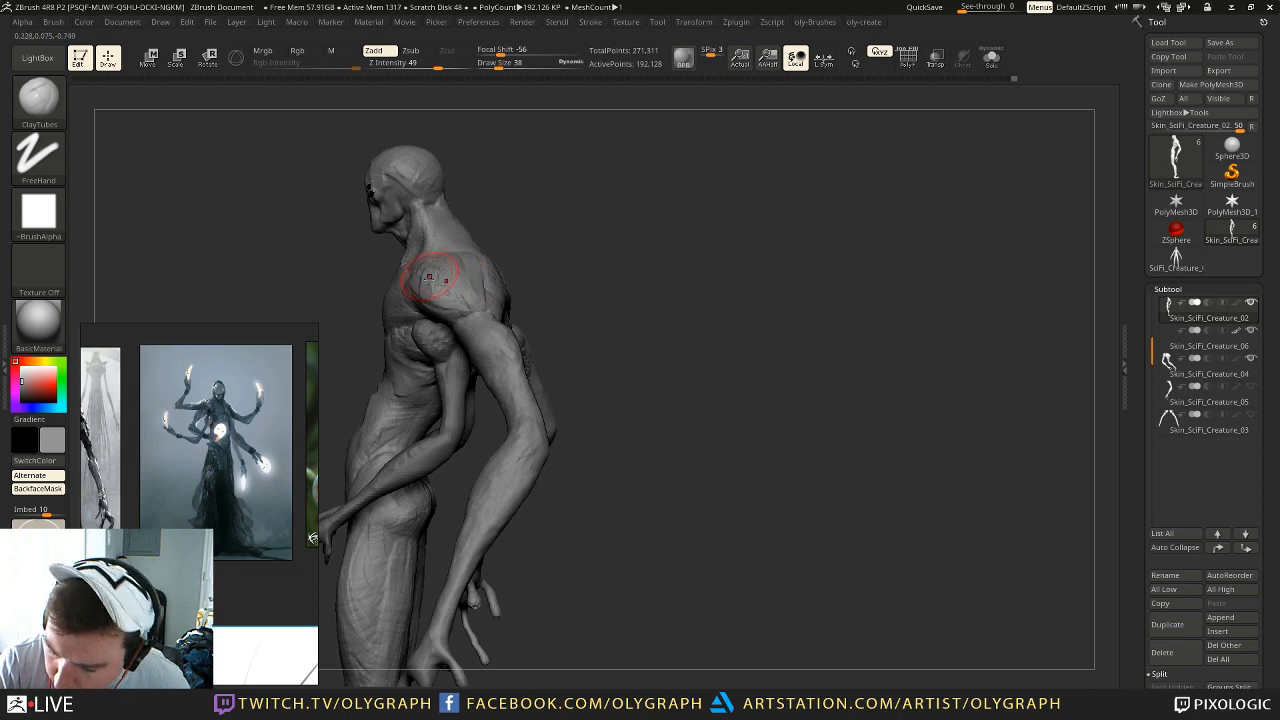
pyautogui.moveTo(648, 240)
pyautogui.mouseDown()
pyautogui.moveTo(609, 243)
pyautogui.moveTo(702, 248)
pyautogui.mouseUp()
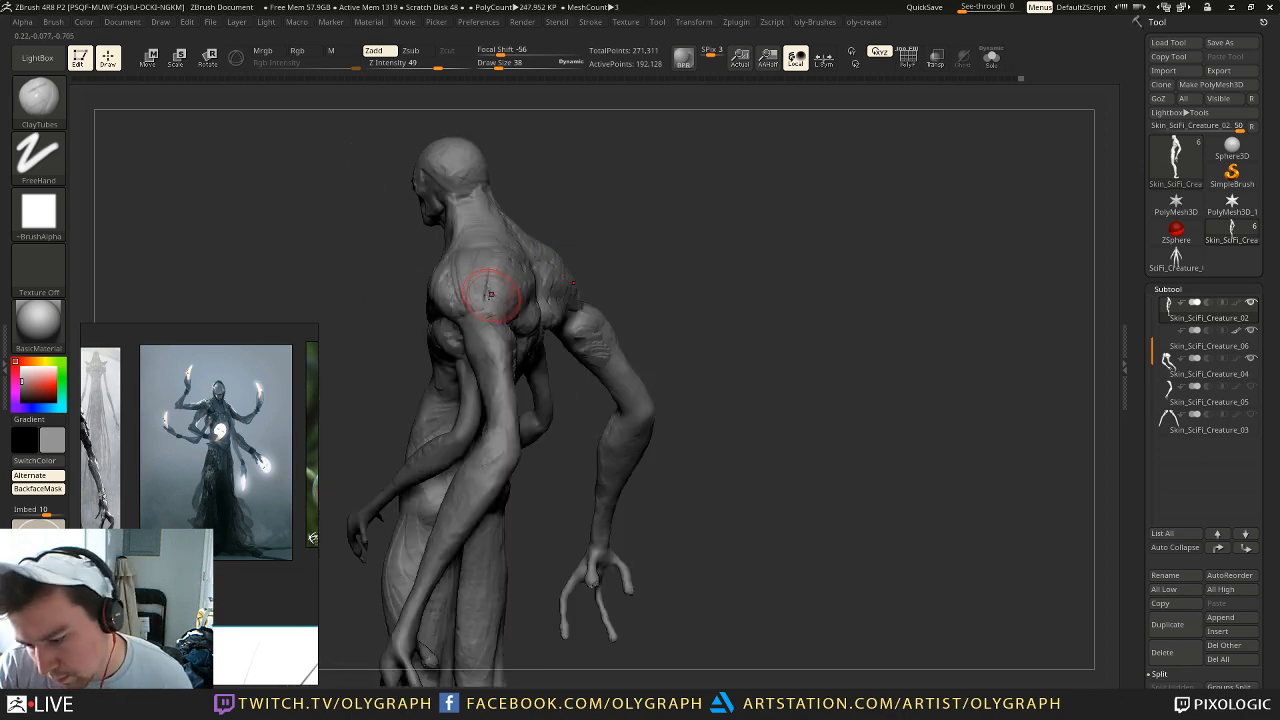
pyautogui.moveTo(609, 217)
pyautogui.mouseDown()
pyautogui.moveTo(623, 186)
pyautogui.moveTo(640, 200)
pyautogui.moveTo(650, 250)
pyautogui.moveTo(629, 238)
pyautogui.moveTo(643, 280)
pyautogui.mouseUp()
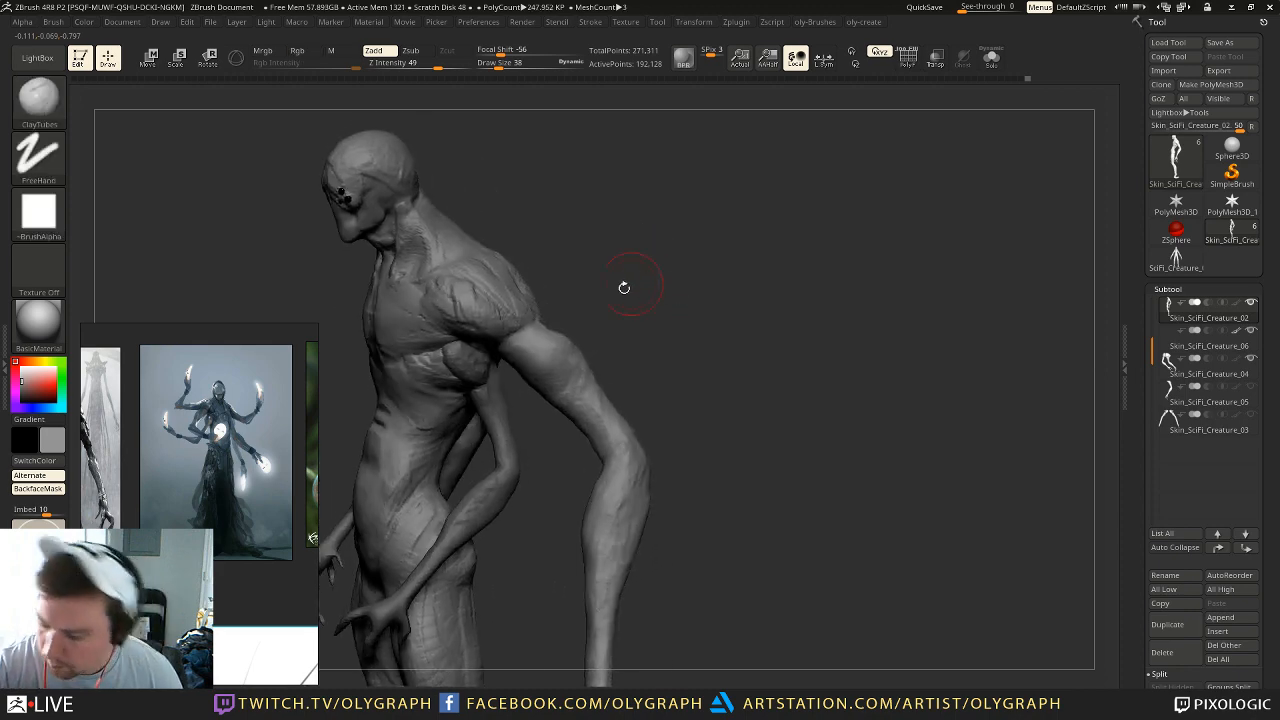
pyautogui.moveTo(569, 353)
pyautogui.mouseDown()
pyautogui.moveTo(552, 345)
pyautogui.moveTo(576, 369)
pyautogui.mouseUp()
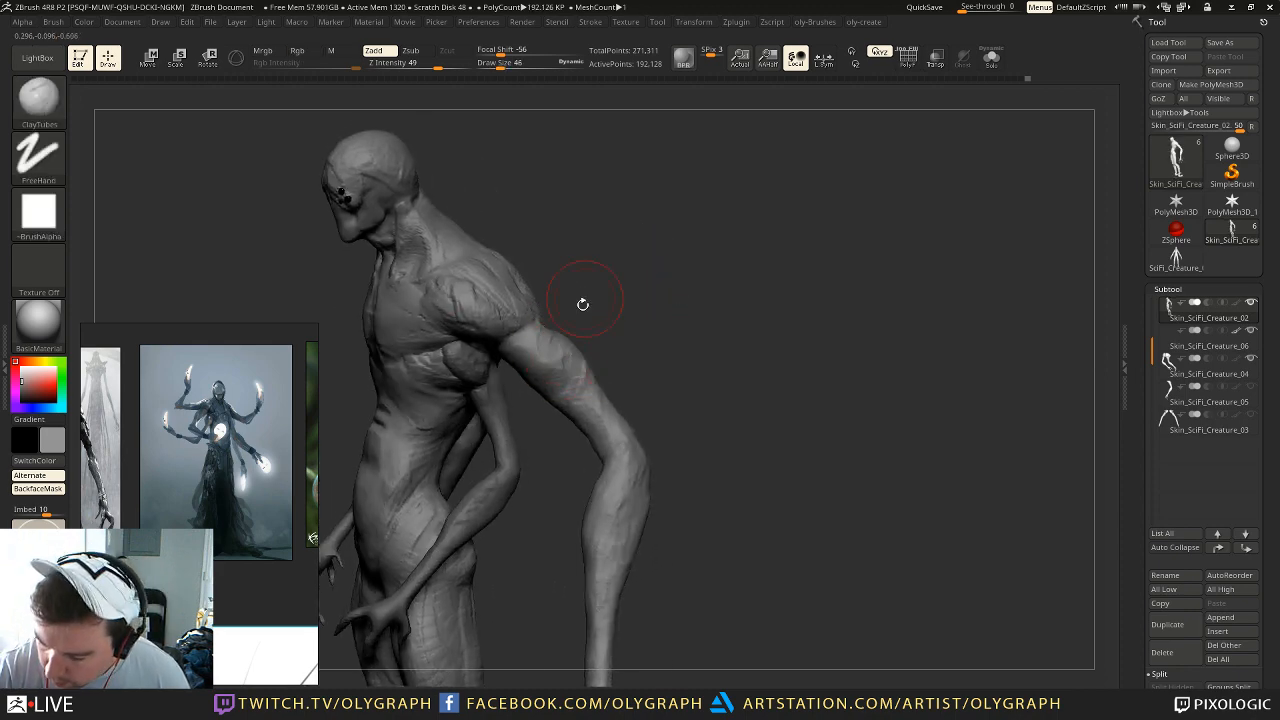
pyautogui.moveTo(657, 271); pyautogui.dragTo(591, 234)
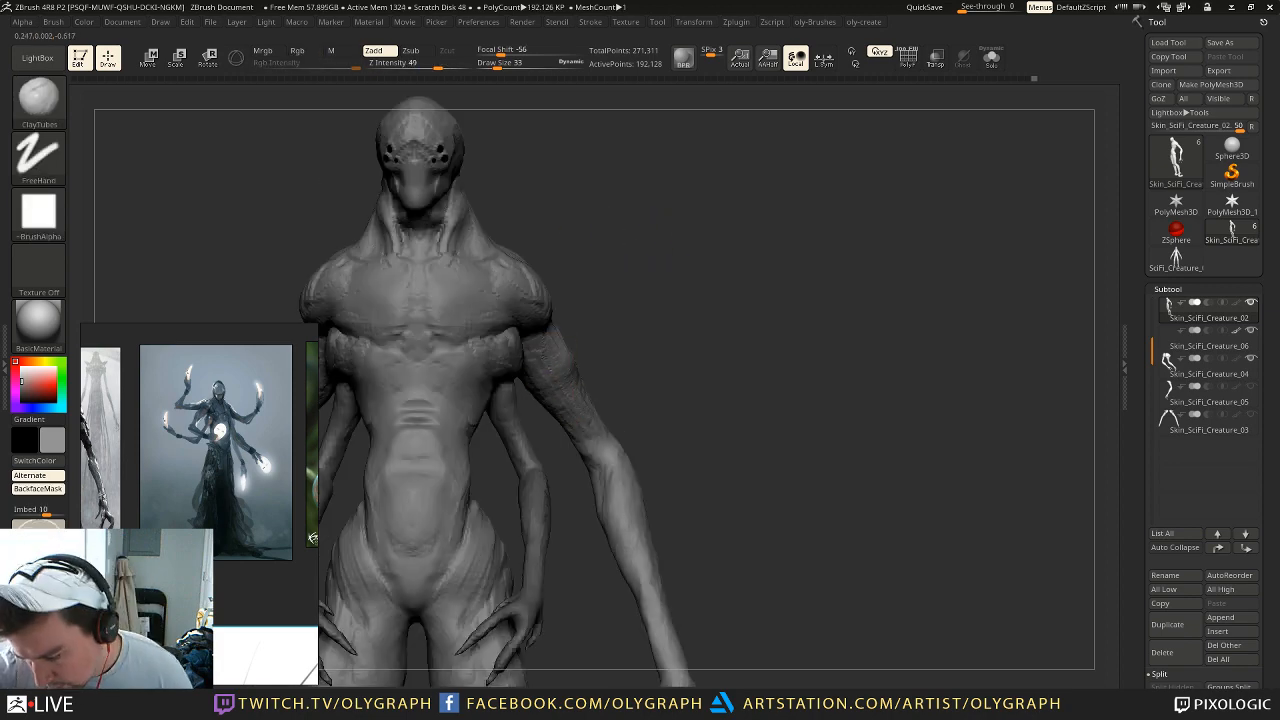
# Step: Reshape the heels and ankles in side view with the Move brush at a large draw size
pyautogui.moveTo(634, 385)
pyautogui.keyDown('alt'); pyautogui.mouseDown()
pyautogui.moveTo(629, 289)
pyautogui.moveTo(684, 246)
pyautogui.mouseUp(); pyautogui.keyUp('alt')
pyautogui.keyDown('alt'); pyautogui.moveTo(744, 322); pyautogui.dragTo(782, 320); pyautogui.keyUp('alt')
pyautogui.press('b')
pyautogui.press('m')
pyautogui.press('v')
pyautogui.press('s')
pyautogui.moveTo(508, 520)
pyautogui.mouseDown()
pyautogui.moveTo(526, 519)
pyautogui.moveTo(500, 538)
pyautogui.mouseUp()
pyautogui.press('s')
pyautogui.press('s')
pyautogui.moveTo(452, 564)
pyautogui.mouseDown()
pyautogui.moveTo(525, 567)
pyautogui.moveTo(457, 543)
pyautogui.mouseUp()
pyautogui.press('s')
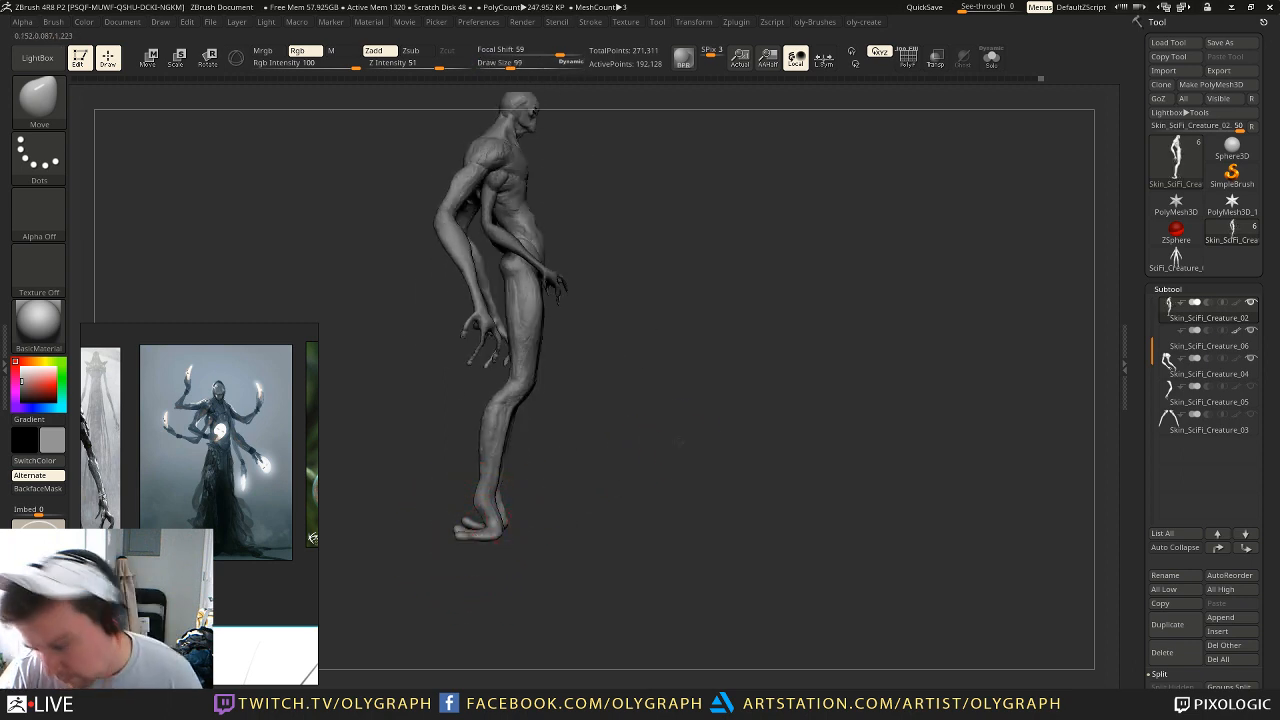
# Step: Refine the shape of the feet from another angle with the Move brush, reducing the draw size to 87
pyautogui.moveTo(684, 443); pyautogui.dragTo(594, 437)
pyautogui.moveTo(445, 557); pyautogui.dragTo(559, 592)
pyautogui.moveTo(452, 537)
pyautogui.mouseDown()
pyautogui.moveTo(457, 563)
pyautogui.moveTo(442, 546)
pyautogui.moveTo(481, 545)
pyautogui.moveTo(465, 596)
pyautogui.moveTo(487, 571)
pyautogui.mouseUp()
pyautogui.press('s')
pyautogui.press('[')
pyautogui.press('s')
# Step: Adjust the side profile of the hips and thighs with the Move brush at draw size 135
pyautogui.keyDown('alt'); pyautogui.moveTo(757, 262); pyautogui.dragTo(769, 383); pyautogui.keyUp('alt')
pyautogui.keyDown('alt'); pyautogui.moveTo(715, 325); pyautogui.dragTo(729, 236); pyautogui.keyUp('alt')
pyautogui.moveTo(729, 250); pyautogui.dragTo(752, 272)
pyautogui.keyDown('alt'); pyautogui.moveTo(720, 214); pyautogui.dragTo(731, 252); pyautogui.keyUp('alt')
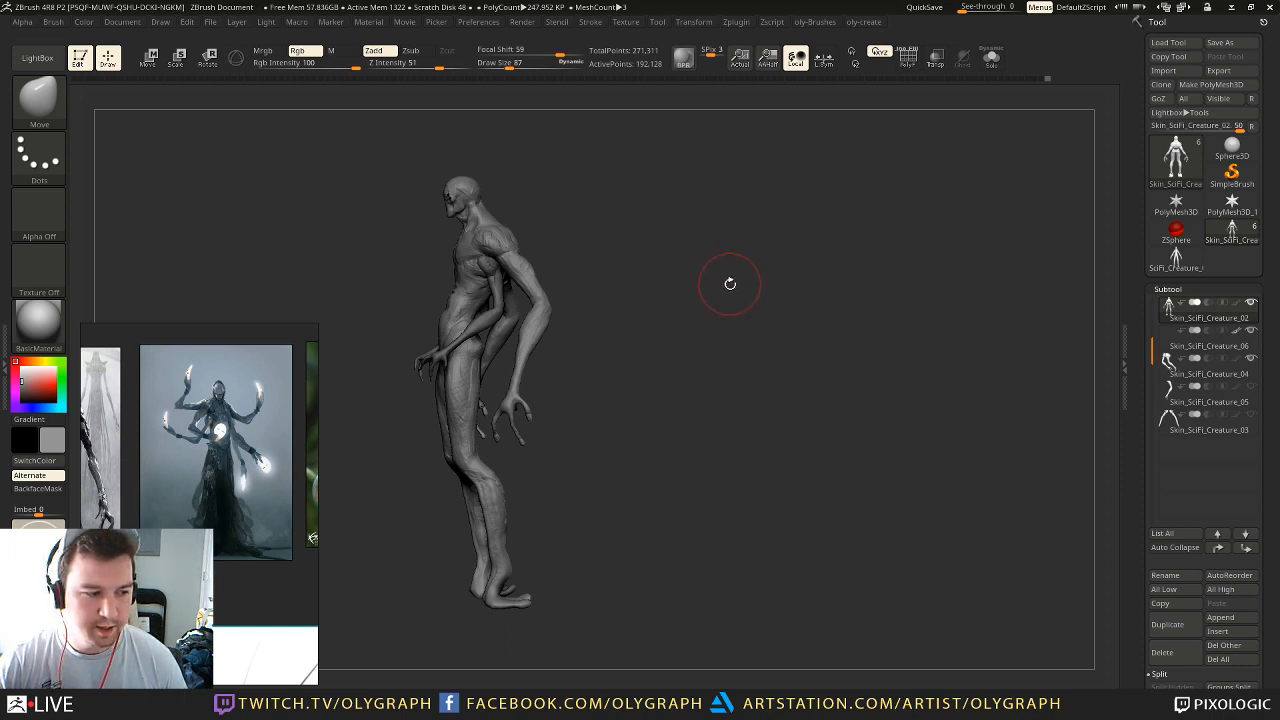
pyautogui.moveTo(701, 192); pyautogui.dragTo(637, 251)
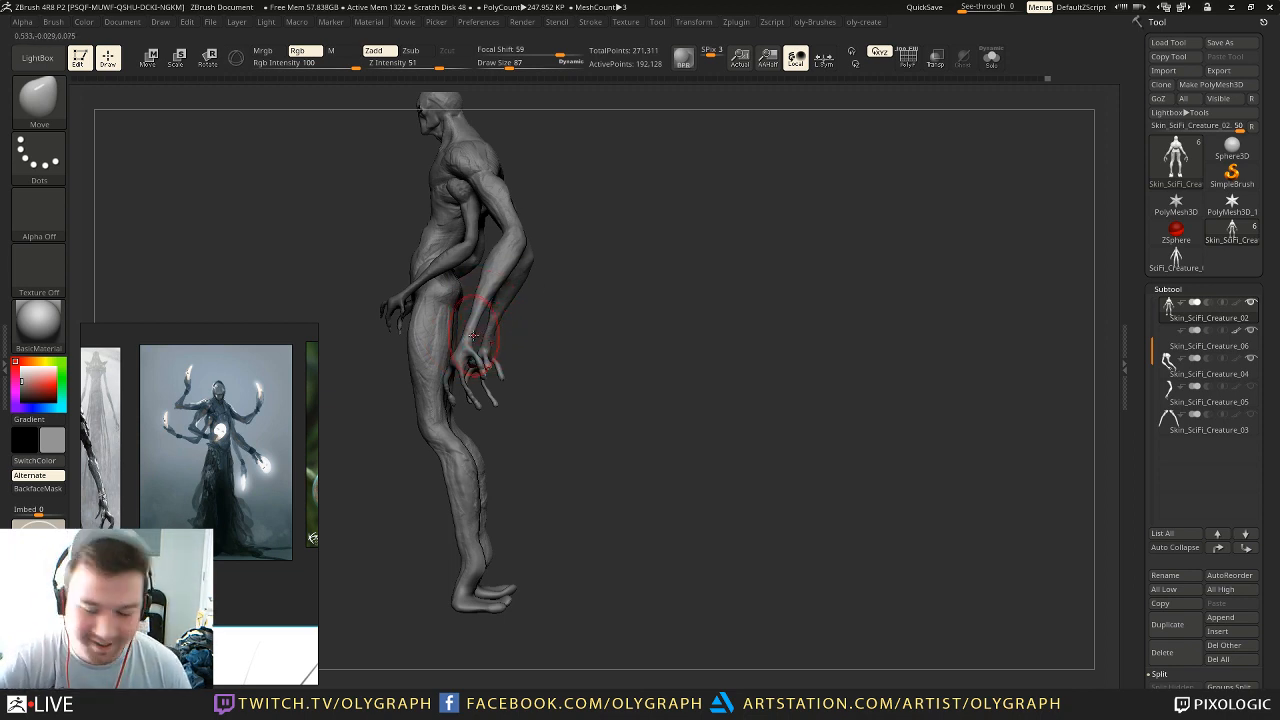
pyautogui.press('s')
pyautogui.moveTo(431, 312)
pyautogui.mouseDown()
pyautogui.moveTo(452, 313)
pyautogui.moveTo(441, 303)
pyautogui.moveTo(410, 348)
pyautogui.moveTo(395, 343)
pyautogui.mouseUp()
pyautogui.press('s')
pyautogui.press('s')
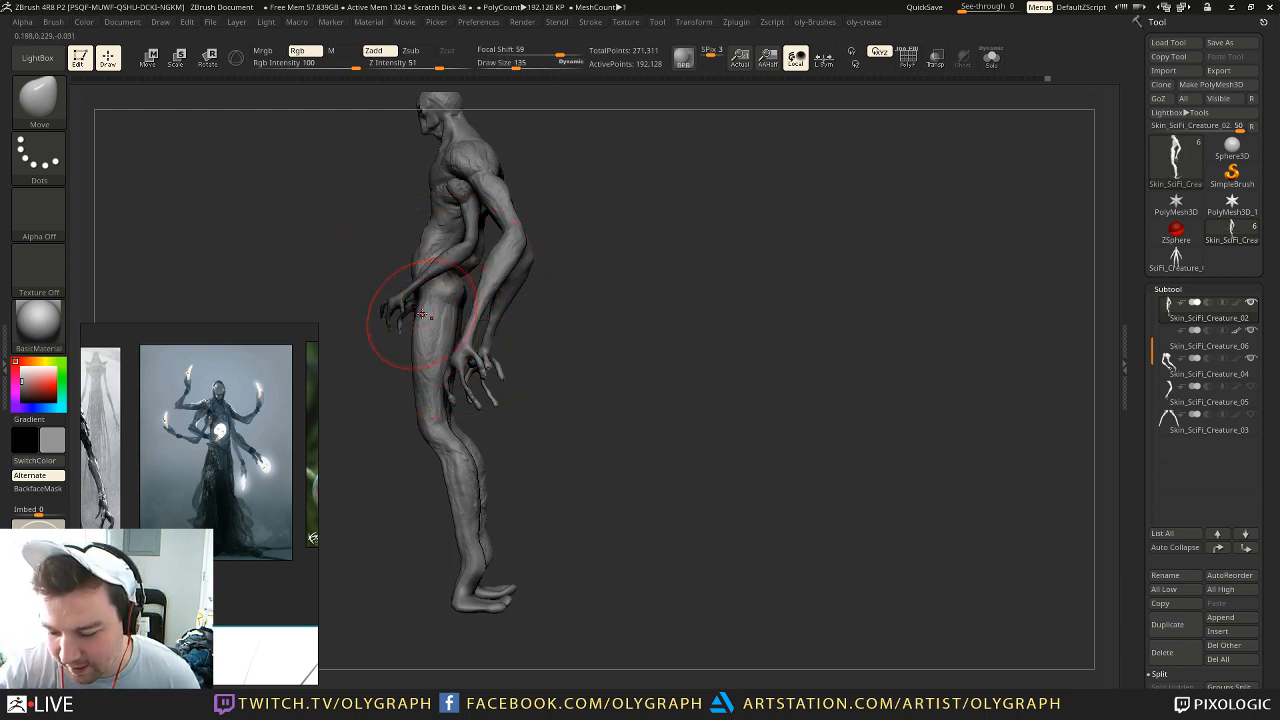
# Step: Refine the front contour of the thighs and knees with the Move brush at draw size 103
pyautogui.keyDown('shift'); pyautogui.moveTo(541, 340); pyautogui.dragTo(652, 331); pyautogui.keyUp('shift')
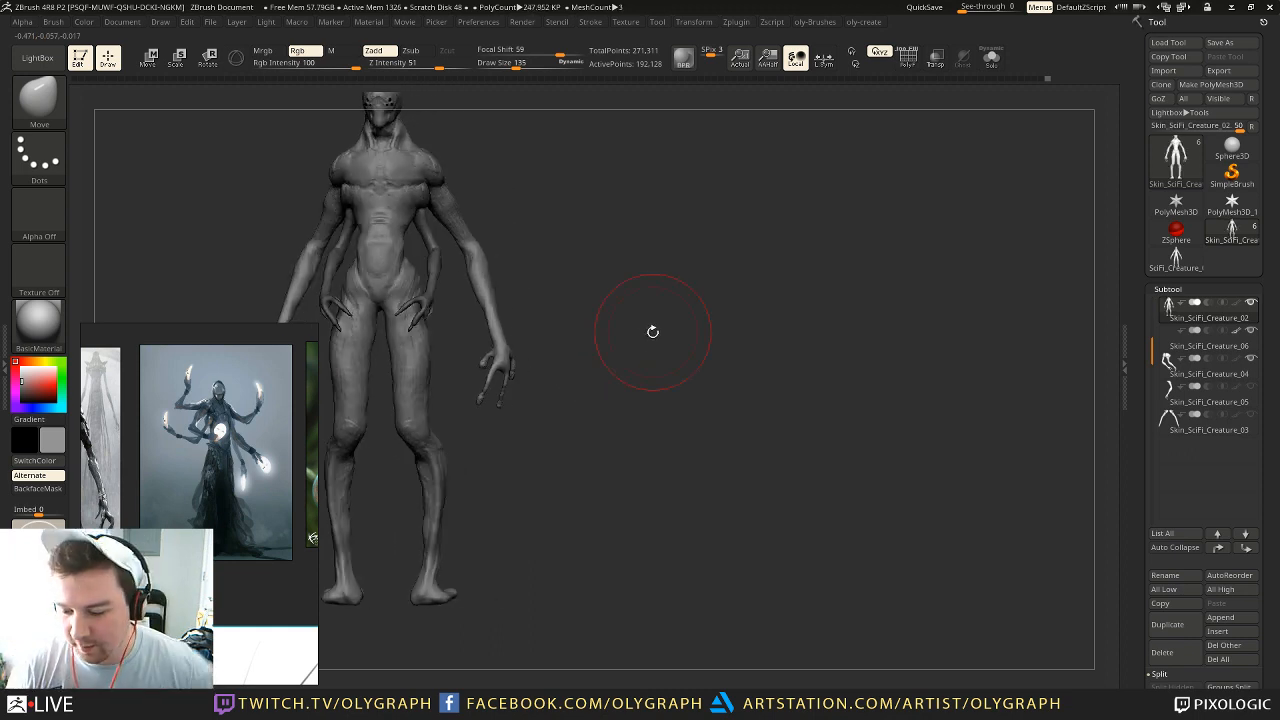
pyautogui.keyDown('alt'); pyautogui.moveTo(591, 217); pyautogui.dragTo(664, 238); pyautogui.keyUp('alt')
pyautogui.press('s')
pyautogui.moveTo(455, 361); pyautogui.dragTo(448, 352)
pyautogui.press('s')
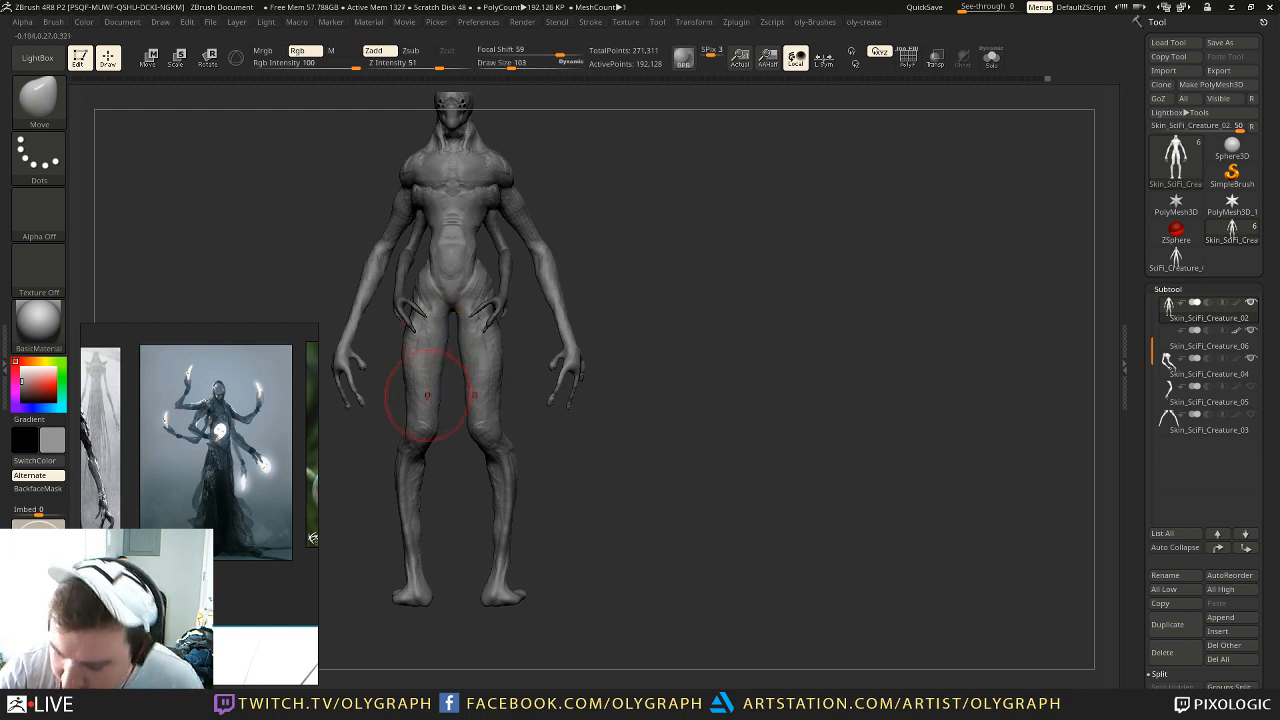
# Step: Adjust the neck and upper chest with the Move brush, reducing the draw size from 59 to 33
pyautogui.keyDown('alt'); pyautogui.moveTo(686, 193); pyautogui.dragTo(717, 249); pyautogui.keyUp('alt')
pyautogui.moveTo(722, 312); pyautogui.dragTo(636, 330)
pyautogui.moveTo(683, 186)
pyautogui.keyDown('alt'); pyautogui.mouseDown()
pyautogui.moveTo(699, 418)
pyautogui.moveTo(680, 374)
pyautogui.mouseUp(); pyautogui.keyUp('alt')
pyautogui.press('s')
pyautogui.moveTo(535, 247); pyautogui.dragTo(533, 259)
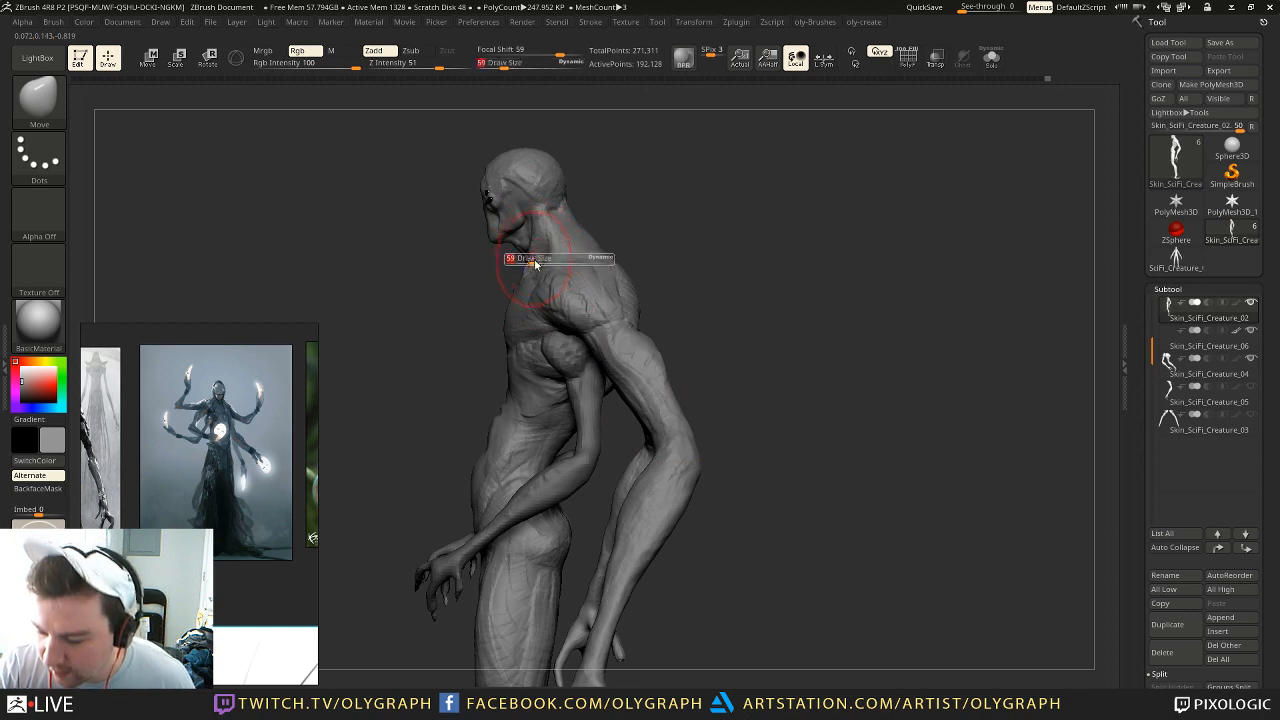
pyautogui.moveTo(640, 222); pyautogui.dragTo(708, 198)
pyautogui.moveTo(680, 240)
pyautogui.keyDown('alt'); pyautogui.mouseDown()
pyautogui.moveTo(649, 207)
pyautogui.moveTo(669, 209)
pyautogui.moveTo(694, 286)
pyautogui.moveTo(737, 217)
pyautogui.mouseUp(); pyautogui.keyUp('alt')
# Step: Carve creases along the collarbones and the base of the neck with the DamStandard brush at draw sizes 12 and 14
pyautogui.press('space')
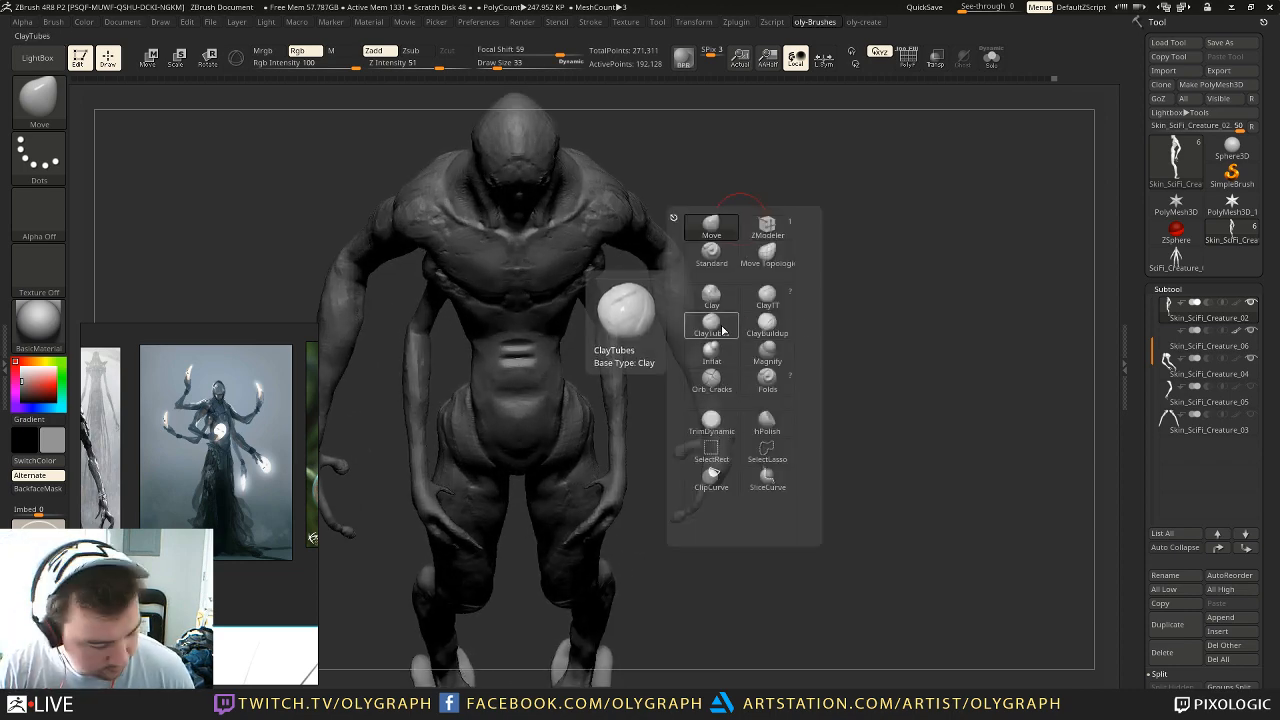
pyautogui.press('b')
pyautogui.press('d')
pyautogui.press('s')
pyautogui.press('s')
pyautogui.moveTo(549, 243); pyautogui.dragTo(541, 242)
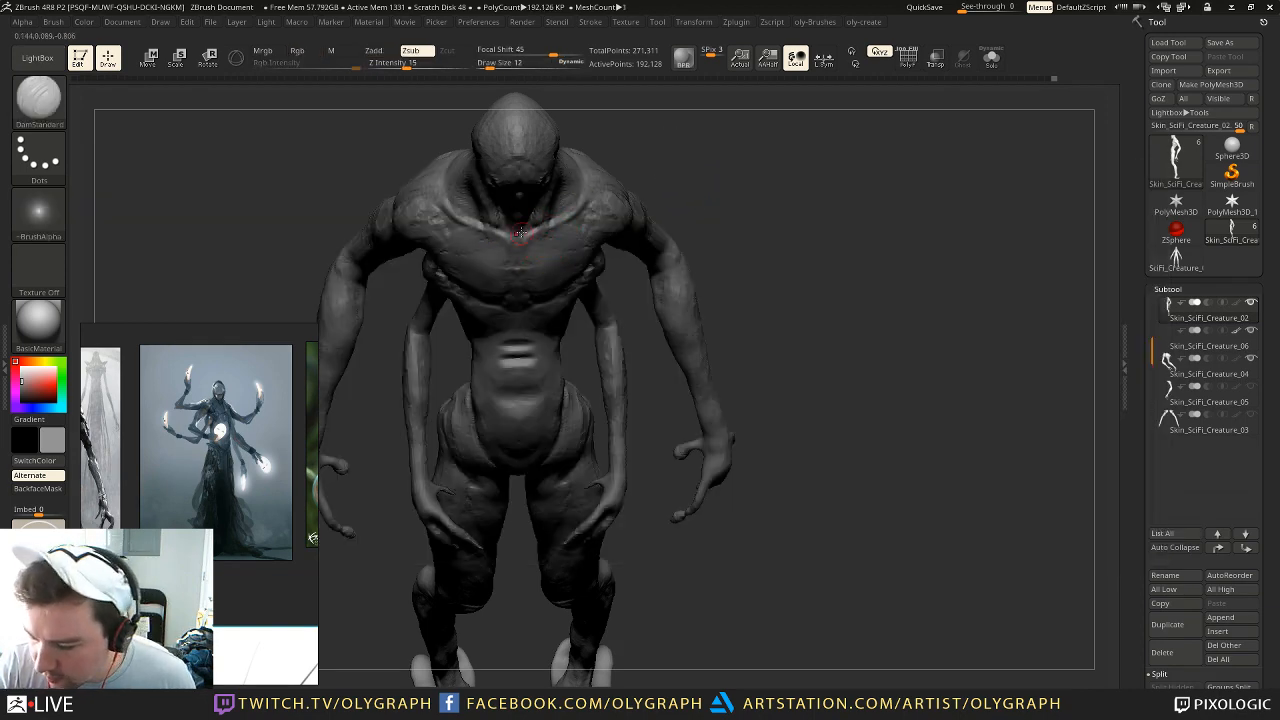
pyautogui.press('s')
pyautogui.moveTo(576, 198); pyautogui.dragTo(581, 198)
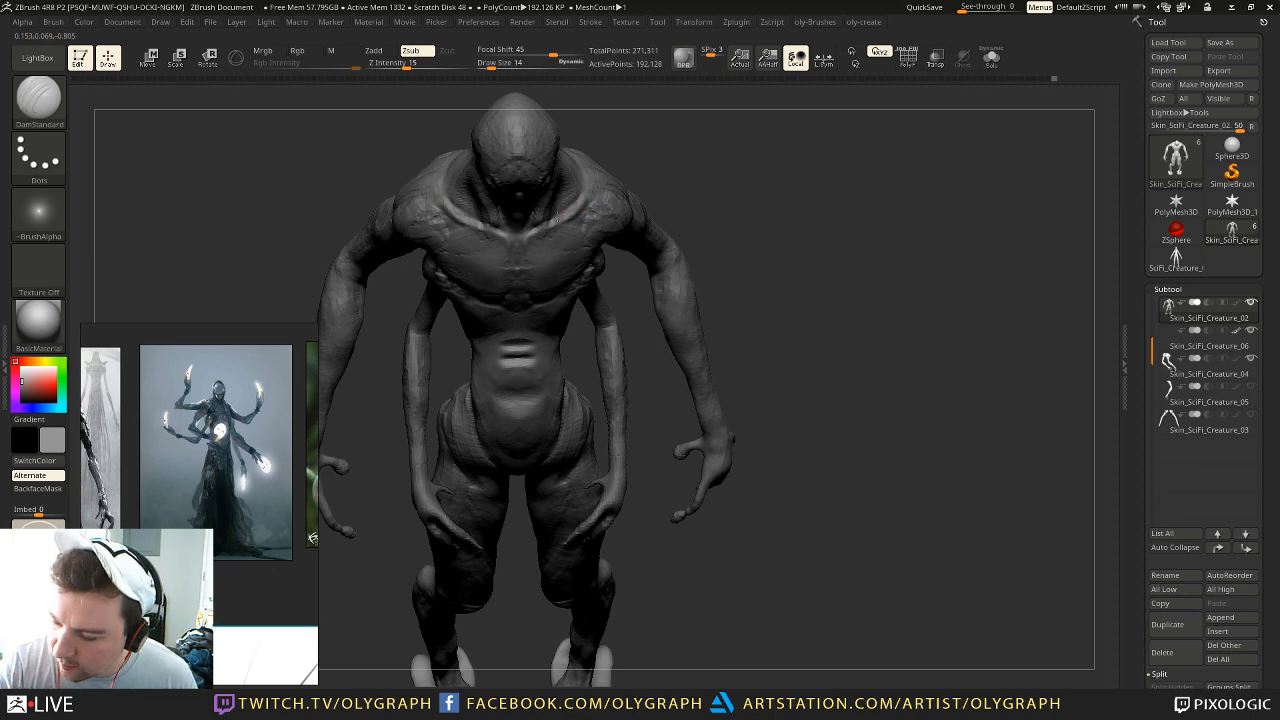
# Step: Reshape the side contour of the hips and upper thighs with the Move brush
pyautogui.moveTo(742, 213)
pyautogui.keyDown('alt'); pyautogui.mouseDown()
pyautogui.moveTo(735, 165)
pyautogui.moveTo(700, 157)
pyautogui.mouseUp(); pyautogui.keyUp('alt')
pyautogui.moveTo(697, 285)
pyautogui.keyDown('alt'); pyautogui.mouseDown()
pyautogui.moveTo(681, 218)
pyautogui.moveTo(769, 200)
pyautogui.moveTo(830, 205)
pyautogui.moveTo(762, 202)
pyautogui.moveTo(719, 179)
pyautogui.moveTo(747, 218)
pyautogui.moveTo(734, 214)
pyautogui.mouseUp(); pyautogui.keyUp('alt')
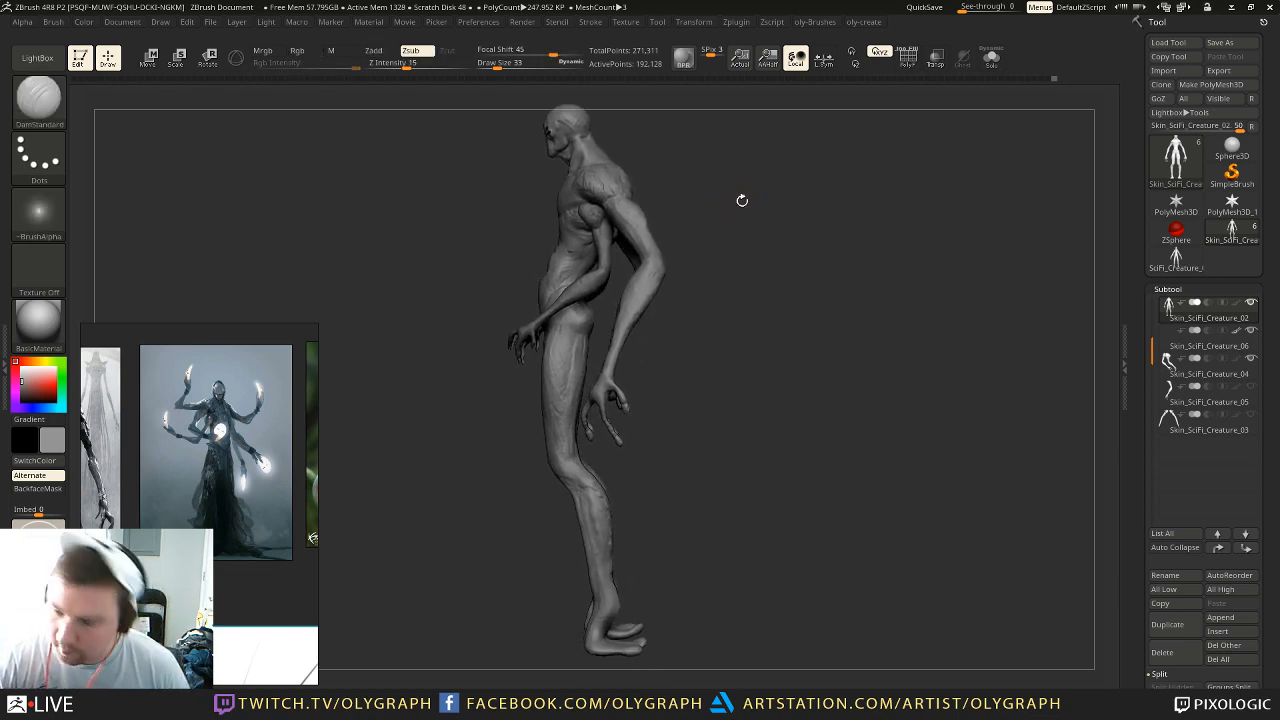
pyautogui.press('b')
pyautogui.press('m')
pyautogui.press('v')
pyautogui.press('s')
pyautogui.moveTo(566, 346)
pyautogui.mouseDown()
pyautogui.moveTo(597, 346)
pyautogui.moveTo(574, 340)
pyautogui.mouseUp()
pyautogui.press('s')
pyautogui.press('s')
pyautogui.moveTo(573, 338); pyautogui.dragTo(591, 329)
pyautogui.press('s')
# Step: Refine the overall body silhouette from several angles with the Move brush, ending at draw size 52
pyautogui.moveTo(700, 250)
pyautogui.keyDown('alt'); pyautogui.mouseDown()
pyautogui.moveTo(700, 214)
pyautogui.moveTo(772, 236)
pyautogui.mouseUp(); pyautogui.keyUp('alt')
pyautogui.press('s')
pyautogui.keyDown('alt'); pyautogui.moveTo(699, 207); pyautogui.dragTo(733, 206); pyautogui.keyUp('alt')
pyautogui.press('s')
pyautogui.keyDown('alt'); pyautogui.moveTo(733, 206); pyautogui.dragTo(712, 184); pyautogui.keyUp('alt')
pyautogui.moveTo(712, 184)
pyautogui.keyDown('alt'); pyautogui.mouseDown()
pyautogui.moveTo(724, 210)
pyautogui.moveTo(766, 211)
pyautogui.moveTo(664, 213)
pyautogui.mouseUp(); pyautogui.keyUp('alt')
pyautogui.press('s')
pyautogui.moveTo(651, 252); pyautogui.dragTo(652, 297)
pyautogui.press('s')
pyautogui.press('s')
pyautogui.moveTo(733, 208); pyautogui.dragTo(769, 238)
pyautogui.moveTo(780, 314)
pyautogui.keyDown('alt'); pyautogui.mouseDown()
pyautogui.moveTo(828, 312)
pyautogui.moveTo(834, 334)
pyautogui.moveTo(688, 359)
pyautogui.moveTo(814, 363)
pyautogui.moveTo(823, 320)
pyautogui.moveTo(823, 338)
pyautogui.mouseUp(); pyautogui.keyUp('alt')
pyautogui.press('s')
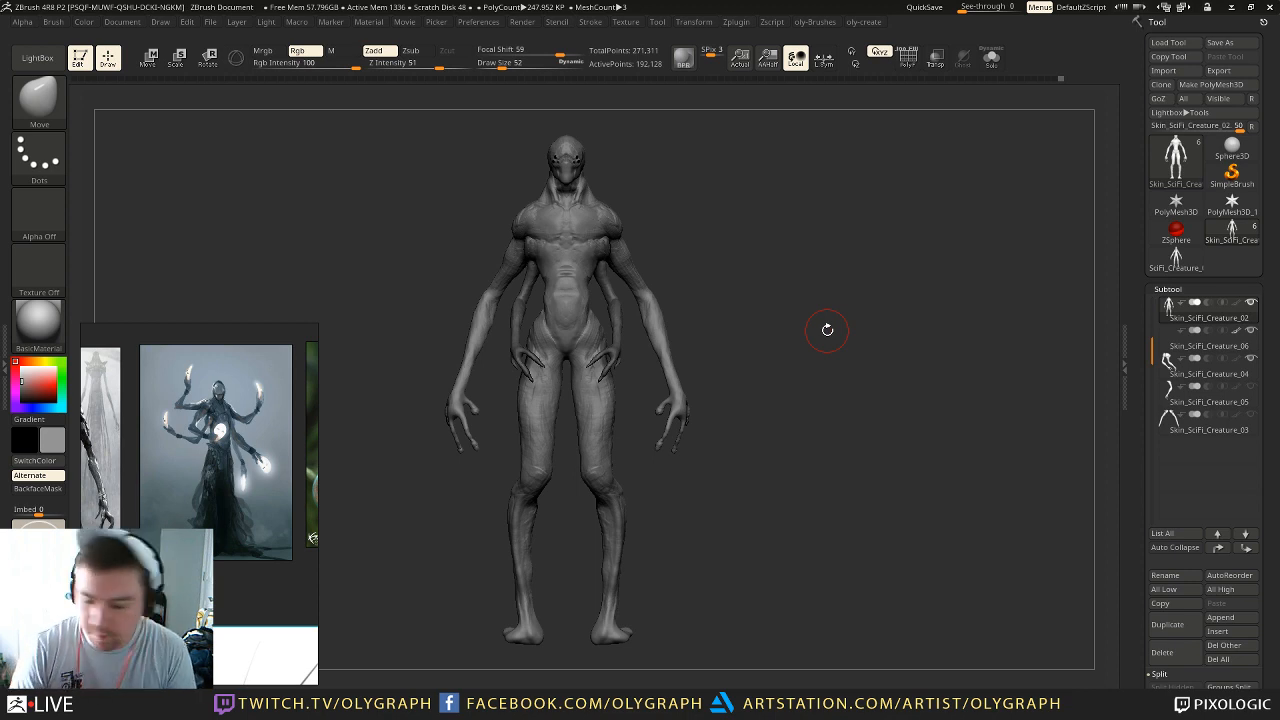
# Step: Duplicate the body subtool Skin_SciFi_Creature_02 and make the duplicate the active subtool
pyautogui.keyDown('alt'); pyautogui.moveTo(663, 136); pyautogui.dragTo(756, 256); pyautogui.keyUp('alt')
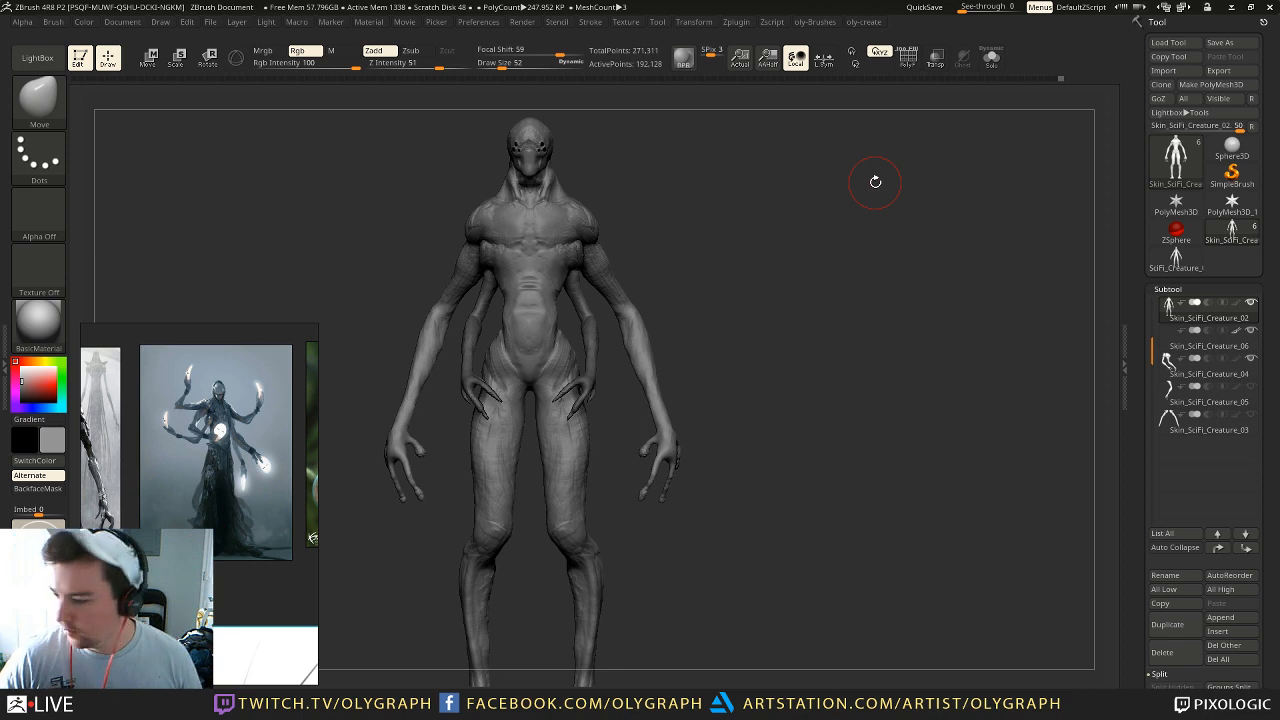
pyautogui.hotkey('ctrl', 'shift', 'd')
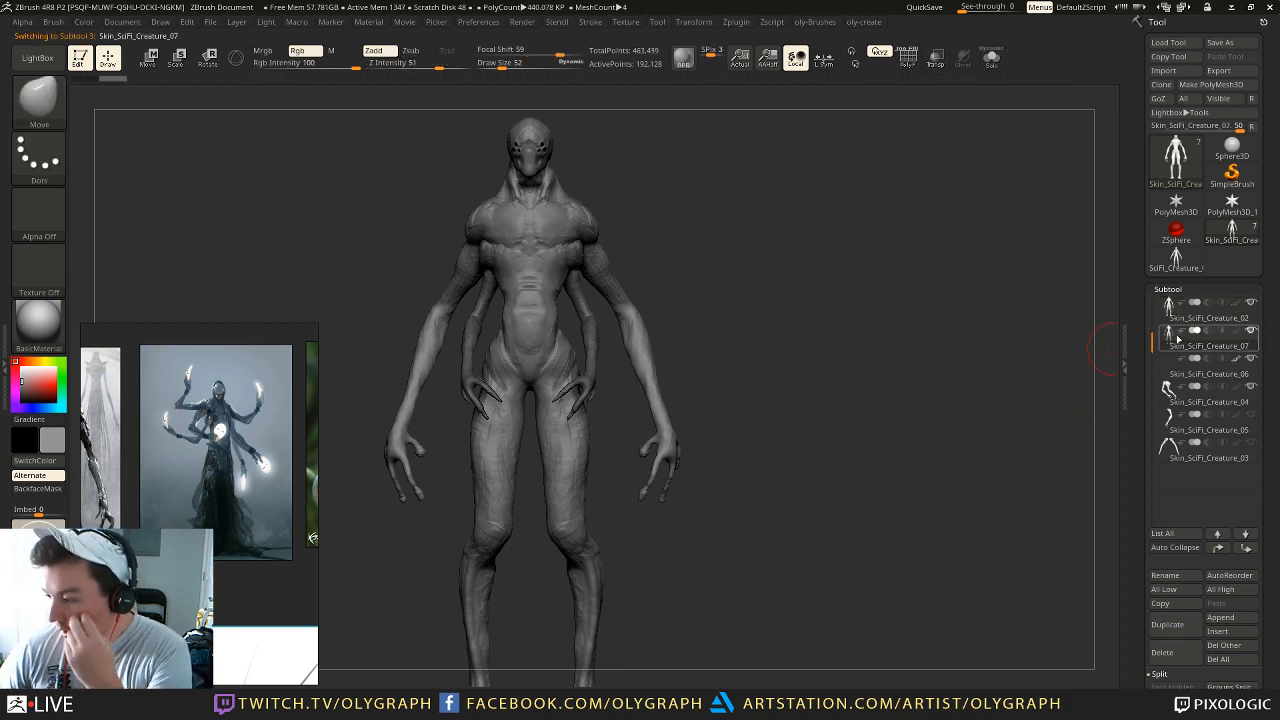
pyautogui.moveTo(1178, 339)
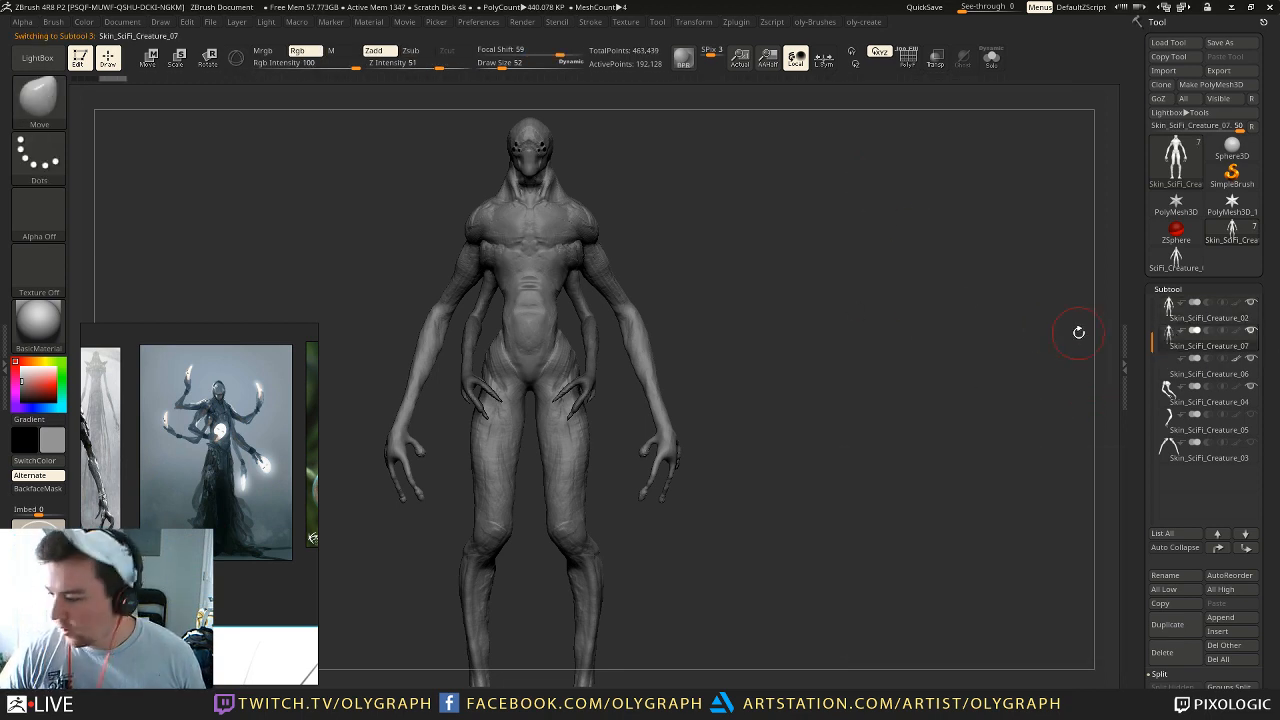
pyautogui.moveTo(749, 270); pyautogui.dragTo(801, 249)
pyautogui.moveTo(1169, 345)
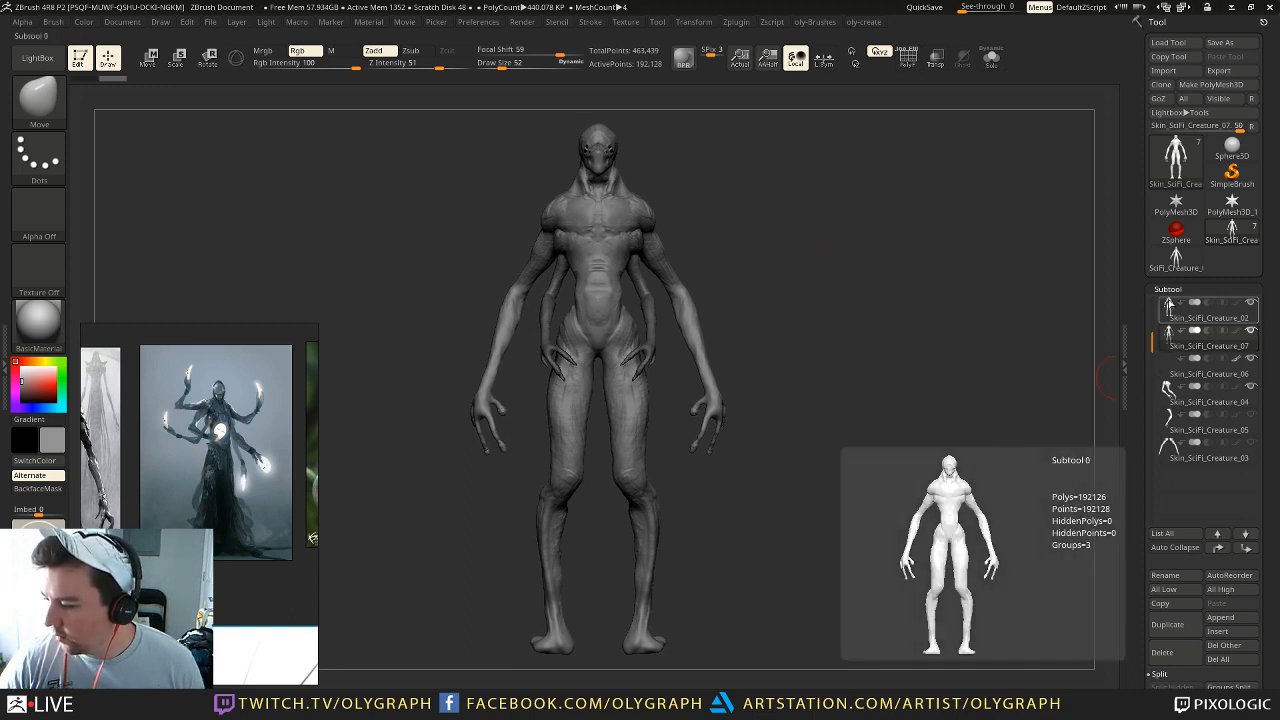
# Step: Block in diagonal V-shaped forms across the chest with the ClayTubes brush, reducing the draw size to 38
pyautogui.keyDown('alt'); pyautogui.moveTo(848, 246); pyautogui.dragTo(868, 325); pyautogui.keyUp('alt')
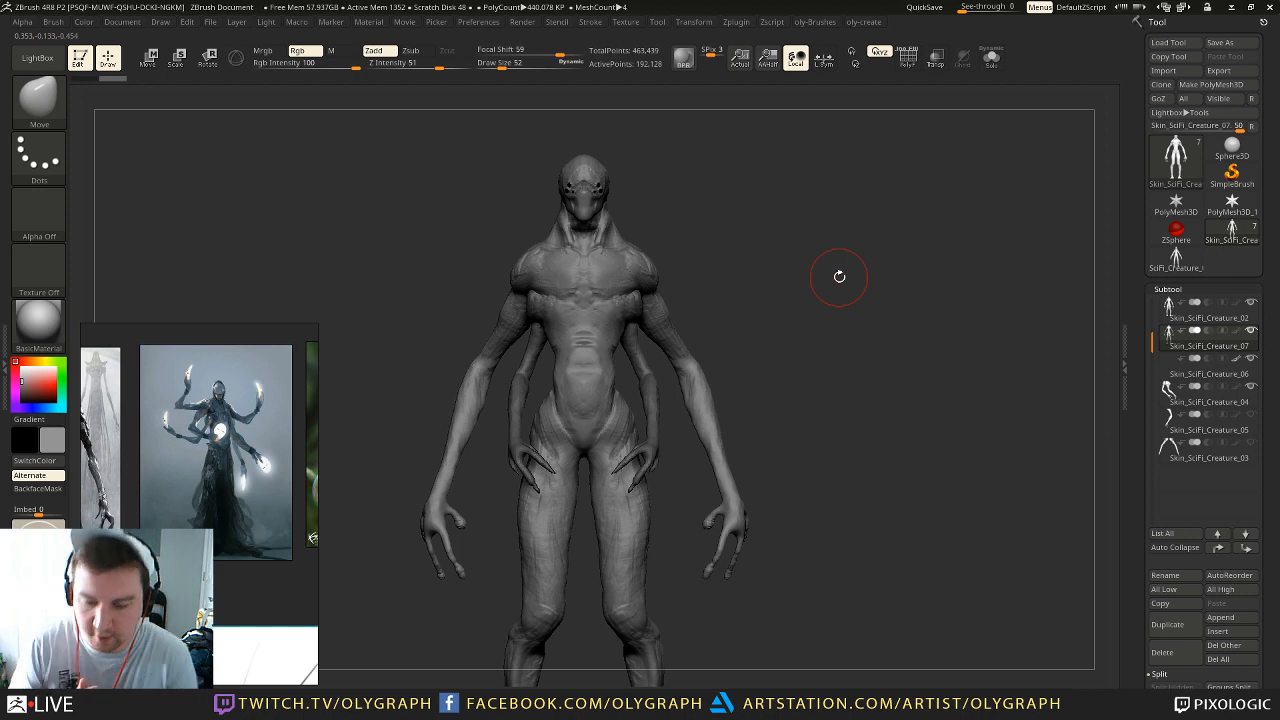
pyautogui.keyDown('alt'); pyautogui.moveTo(839, 277); pyautogui.dragTo(803, 290); pyautogui.keyUp('alt')
pyautogui.press('space')
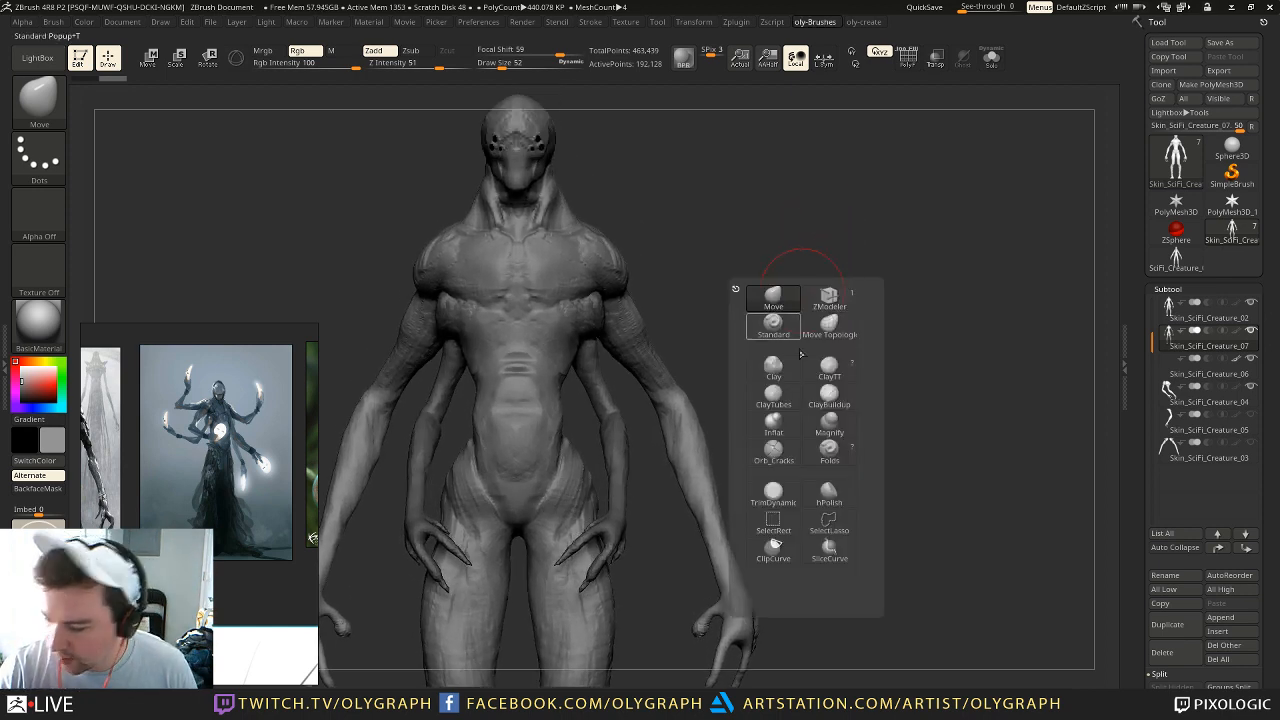
pyautogui.click(829, 395)
pyautogui.click(773, 396)
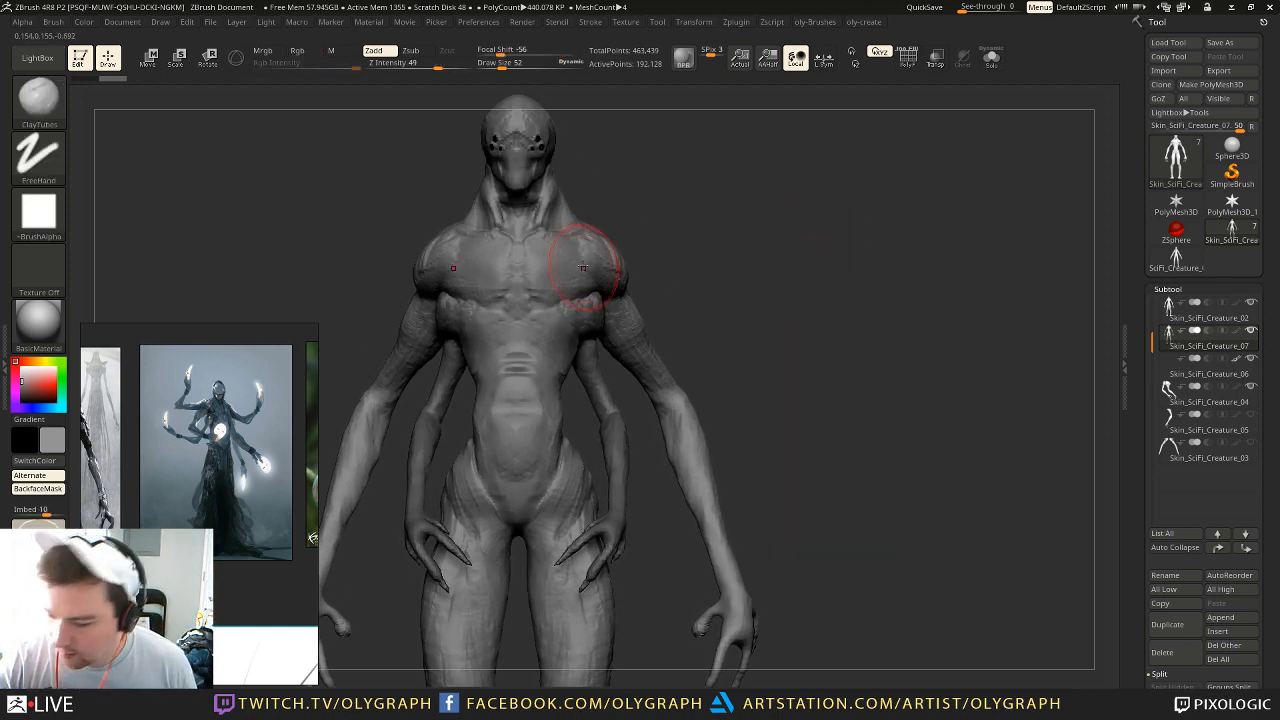
pyautogui.moveTo(486, 264)
pyautogui.mouseDown()
pyautogui.moveTo(508, 272)
pyautogui.moveTo(490, 266)
pyautogui.moveTo(500, 296)
pyautogui.mouseUp()
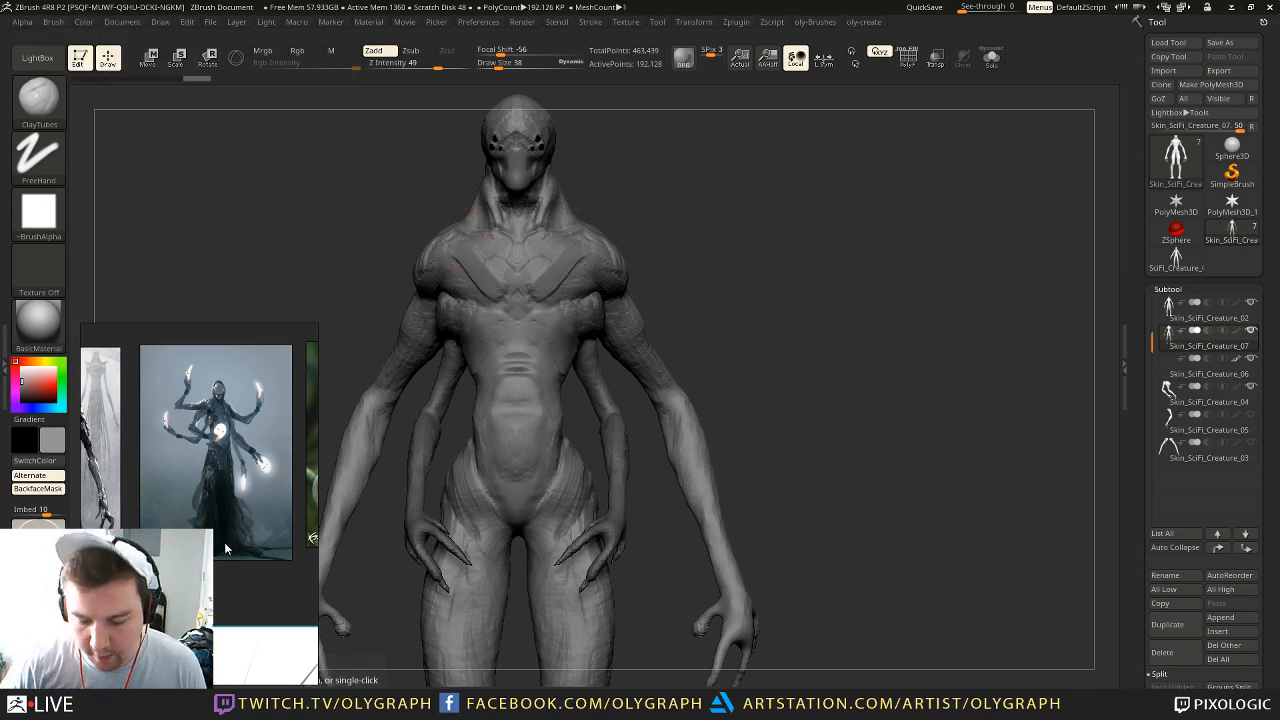
# Step: Enlarge the hooded figure's torso in the reference image and build up matching chest plate forms with ClayTubes at draw size 33
pyautogui.scroll(-2, 180, 432)
pyautogui.scroll(6, 198, 464)
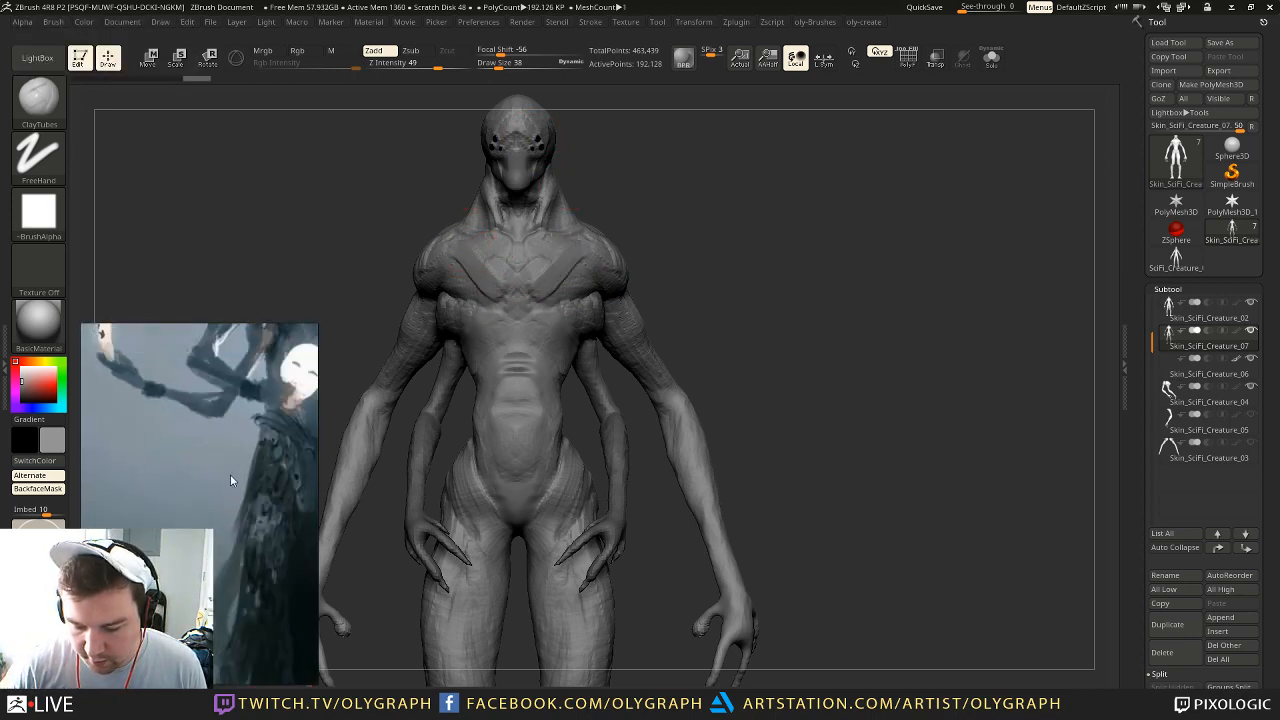
pyautogui.scroll(1, 155, 428)
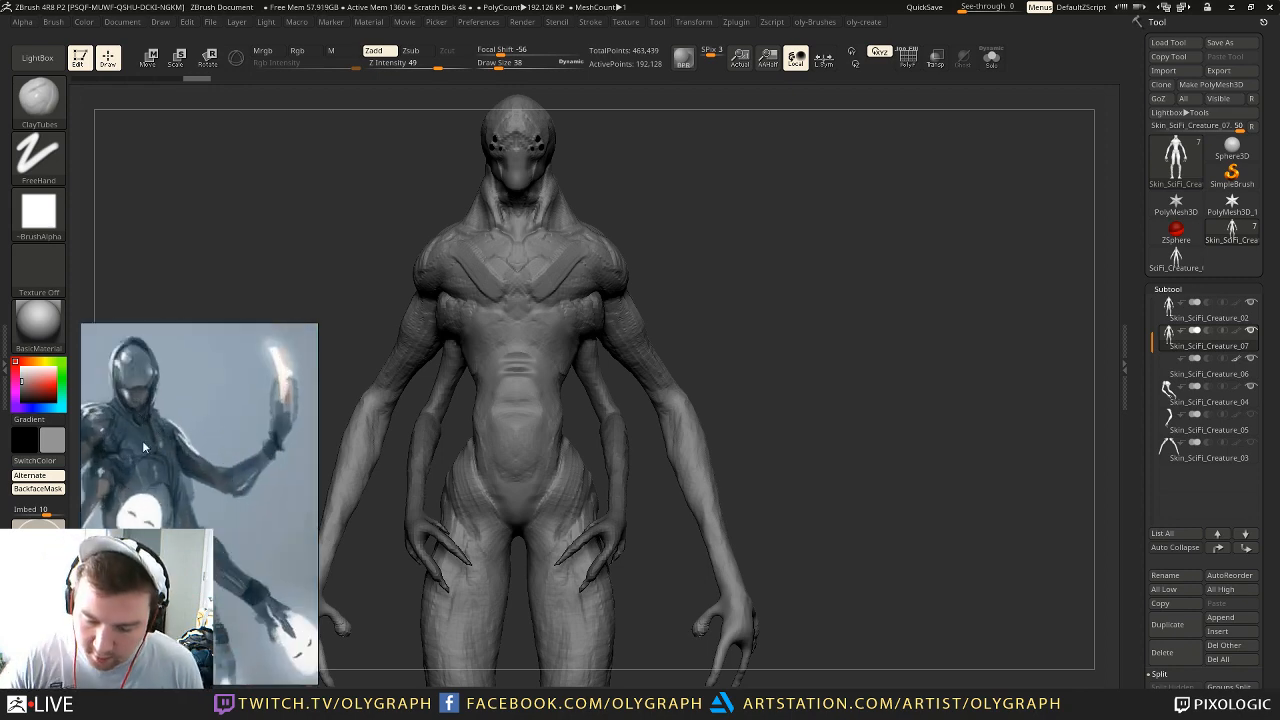
pyautogui.moveTo(502, 247)
pyautogui.mouseDown()
pyautogui.moveTo(487, 326)
pyautogui.moveTo(460, 312)
pyautogui.mouseUp()
pyautogui.keyDown('shift'); pyautogui.moveTo(484, 318); pyautogui.dragTo(502, 282); pyautogui.keyUp('shift')
pyautogui.moveTo(502, 256)
pyautogui.keyDown('shift'); pyautogui.mouseDown()
pyautogui.moveTo(500, 288)
pyautogui.moveTo(487, 264)
pyautogui.moveTo(482, 314)
pyautogui.mouseUp(); pyautogui.keyUp('shift')
pyautogui.moveTo(494, 276)
pyautogui.mouseDown()
pyautogui.moveTo(474, 308)
pyautogui.moveTo(486, 312)
pyautogui.mouseUp()
pyautogui.moveTo(460, 262); pyautogui.dragTo(494, 316)
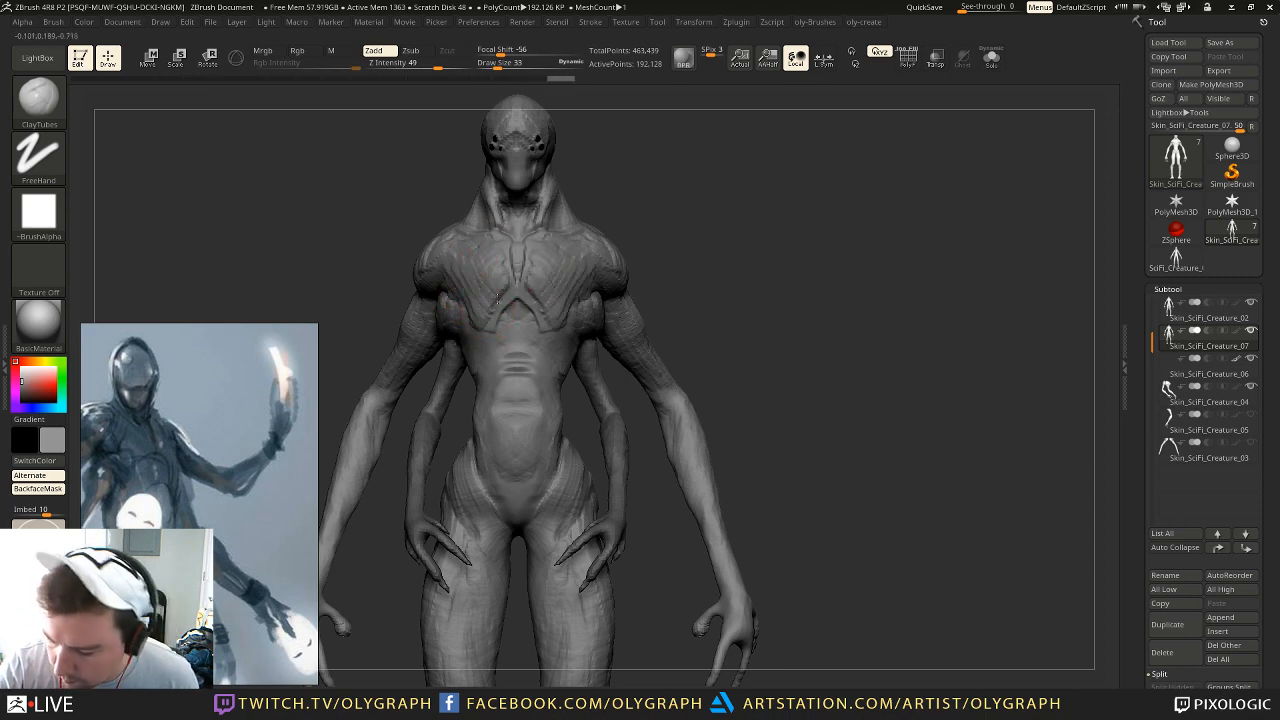
# Step: Compare the original body with its duplicate, and flatten the duplicate's chest forms with the TrimDynamic brush at draw size 33
pyautogui.click(1170, 316)
pyautogui.click(1170, 340)
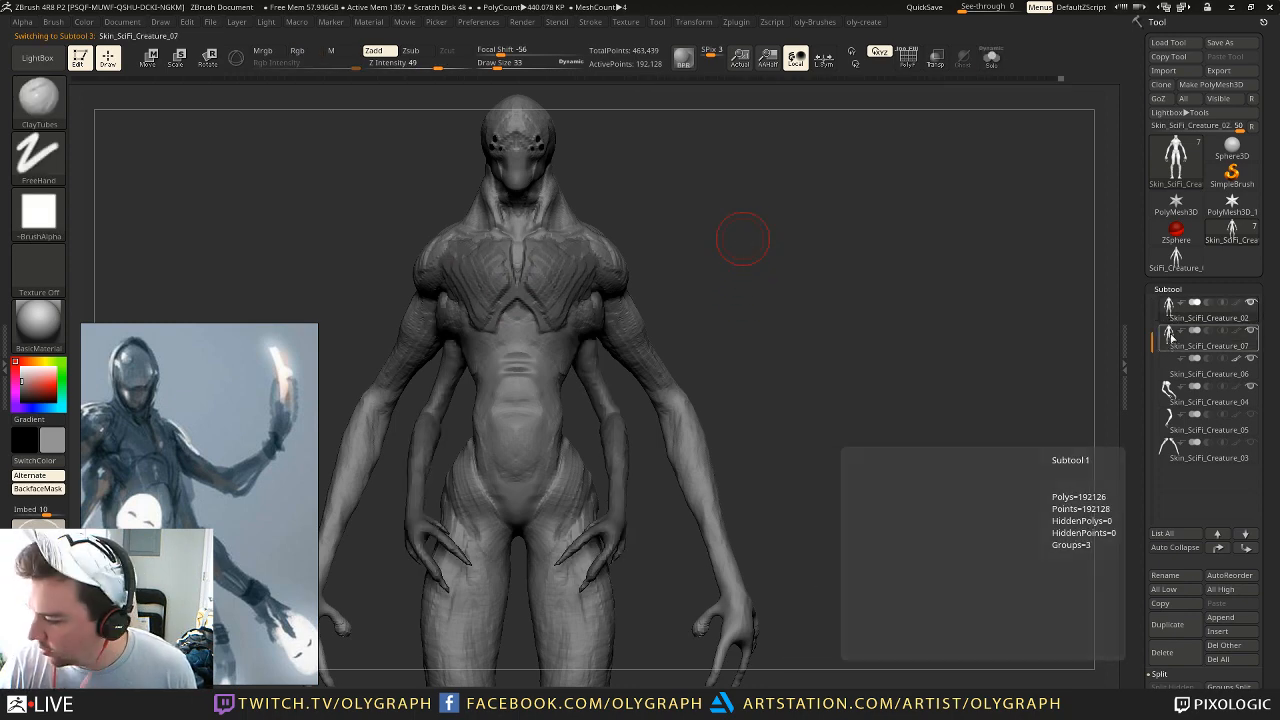
pyautogui.press('b')
pyautogui.press('t')
pyautogui.press('d')
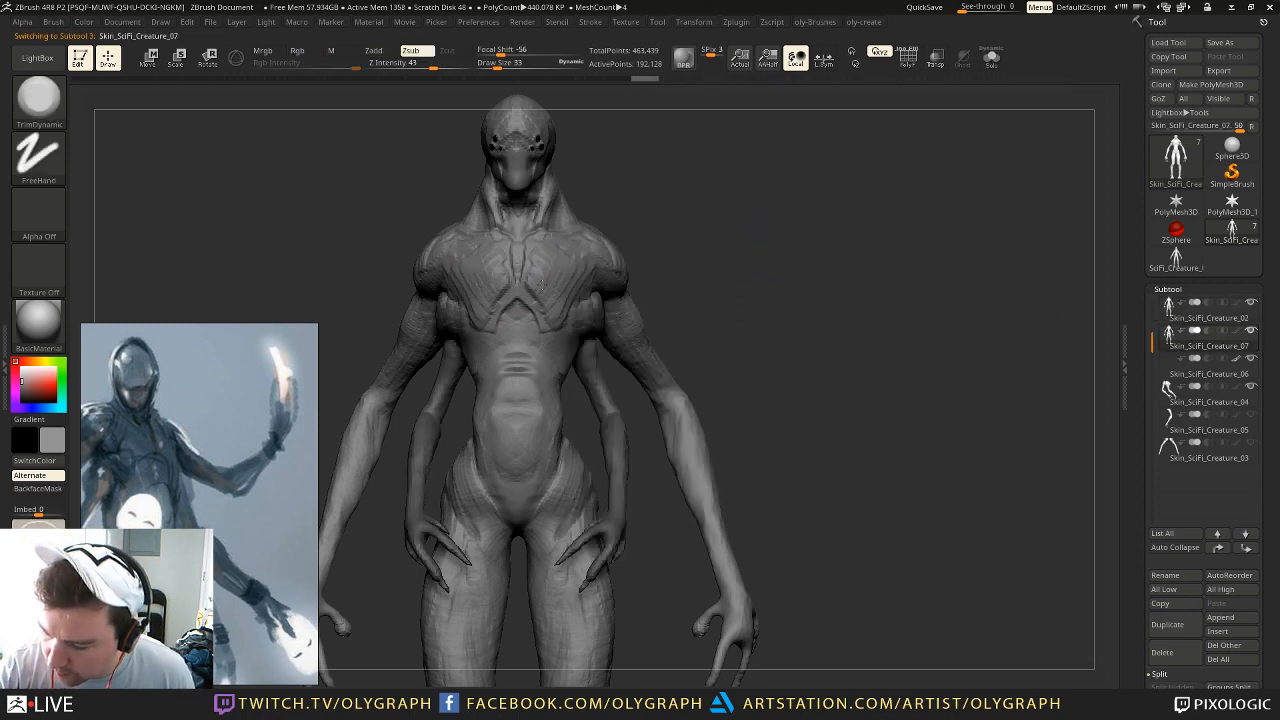
# Step: Cut crisp panel lines around the sternum and below the pectorals with the Orb_Cracks brush at draw sizes 12 and 9
pyautogui.press('b')
pyautogui.press('o')
pyautogui.press('c')
pyautogui.press('[')
pyautogui.press('[')
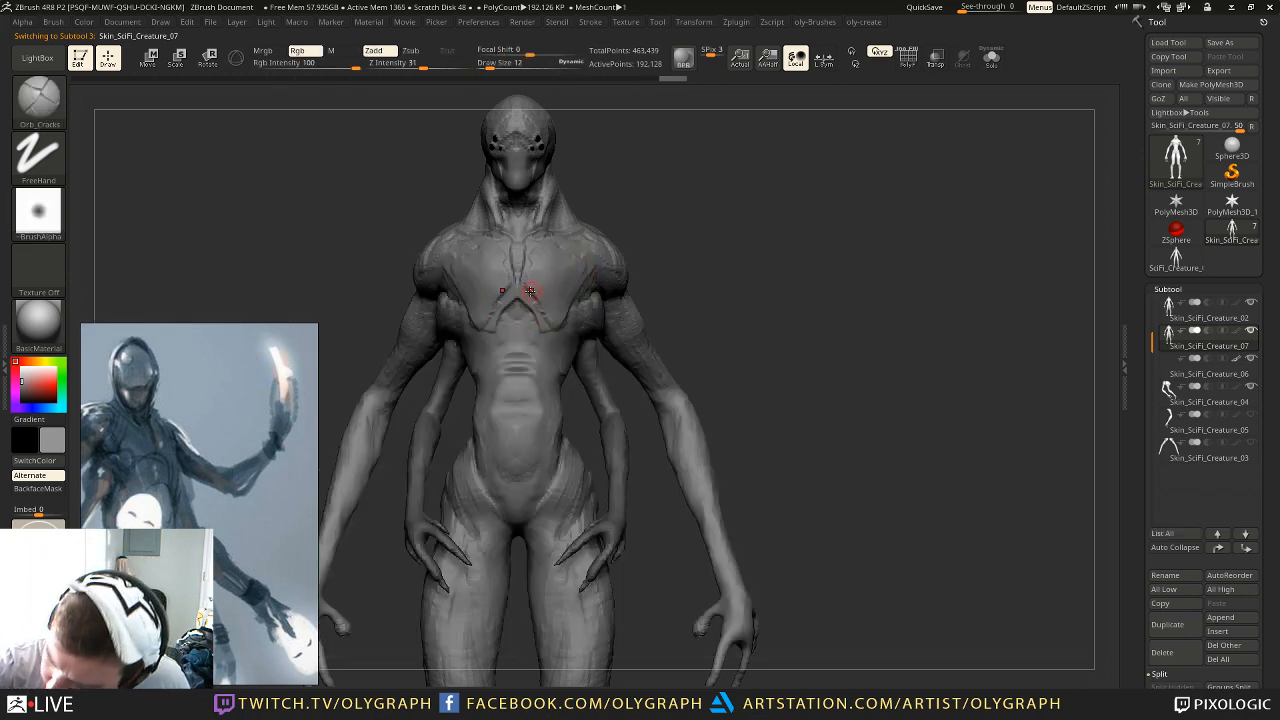
pyautogui.moveTo(542, 312); pyautogui.dragTo(534, 283)
pyautogui.moveTo(488, 338); pyautogui.dragTo(480, 358)
pyautogui.moveTo(678, 207)
pyautogui.keyDown('alt'); pyautogui.mouseDown()
pyautogui.moveTo(672, 190)
pyautogui.moveTo(708, 221)
pyautogui.moveTo(460, 313)
pyautogui.mouseUp(); pyautogui.keyUp('alt')
pyautogui.moveTo(657, 196); pyautogui.dragTo(560, 238)
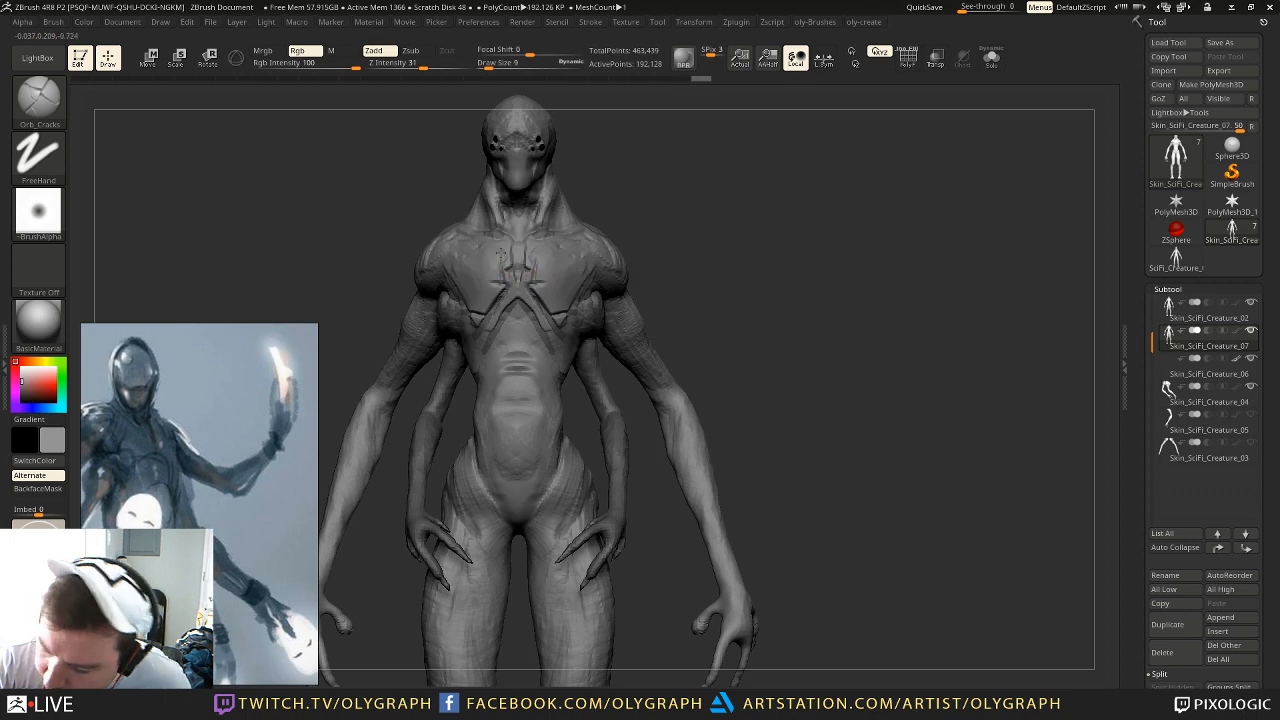
# Step: Extend the panel lines over the upper chest toward the shoulder with the Orb_Cracks brush at draw sizes 12 and 10
pyautogui.keyDown('alt'); pyautogui.moveTo(670, 180); pyautogui.dragTo(600, 255); pyautogui.keyUp('alt')
pyautogui.moveTo(558, 304)
pyautogui.mouseDown()
pyautogui.moveTo(577, 301)
pyautogui.moveTo(580, 334)
pyautogui.moveTo(515, 362)
pyautogui.mouseUp()
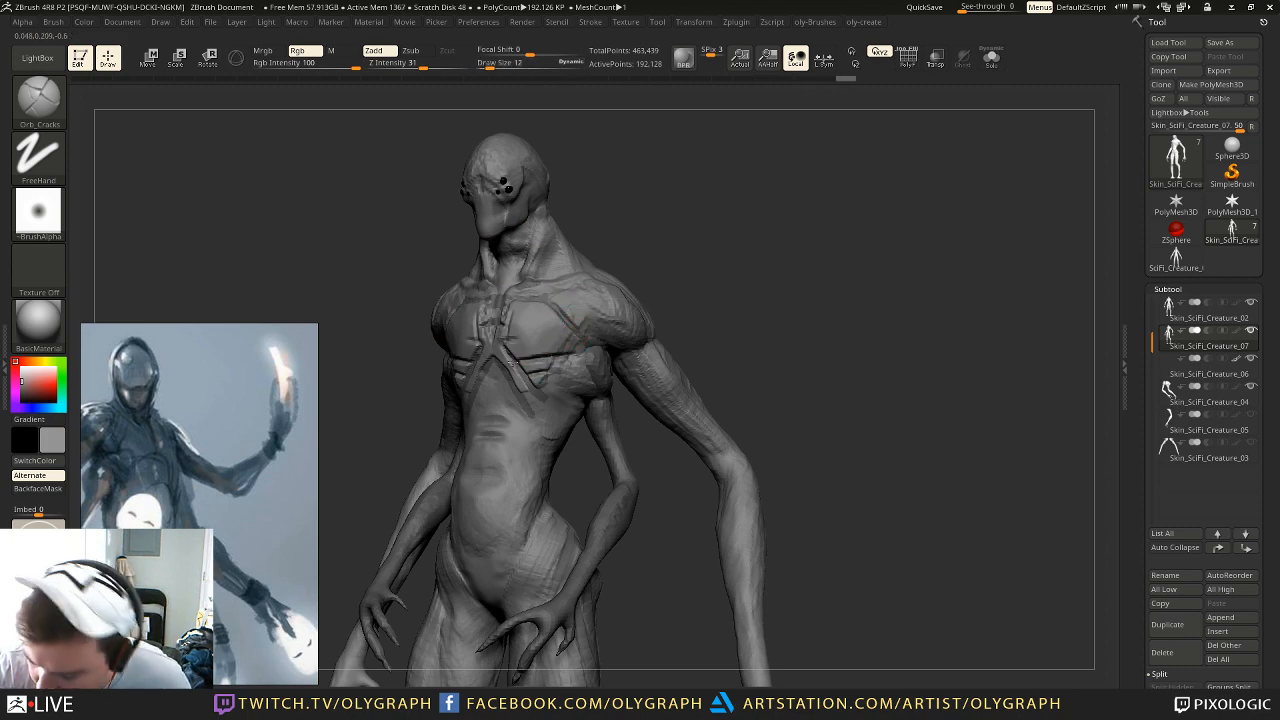
pyautogui.moveTo(728, 251)
pyautogui.mouseDown()
pyautogui.moveTo(660, 223)
pyautogui.moveTo(691, 280)
pyautogui.moveTo(708, 202)
pyautogui.moveTo(720, 206)
pyautogui.moveTo(721, 271)
pyautogui.mouseUp()
pyautogui.press('1')
pyautogui.press('s')
pyautogui.click(631, 312)
pyautogui.moveTo(614, 326); pyautogui.dragTo(648, 290)
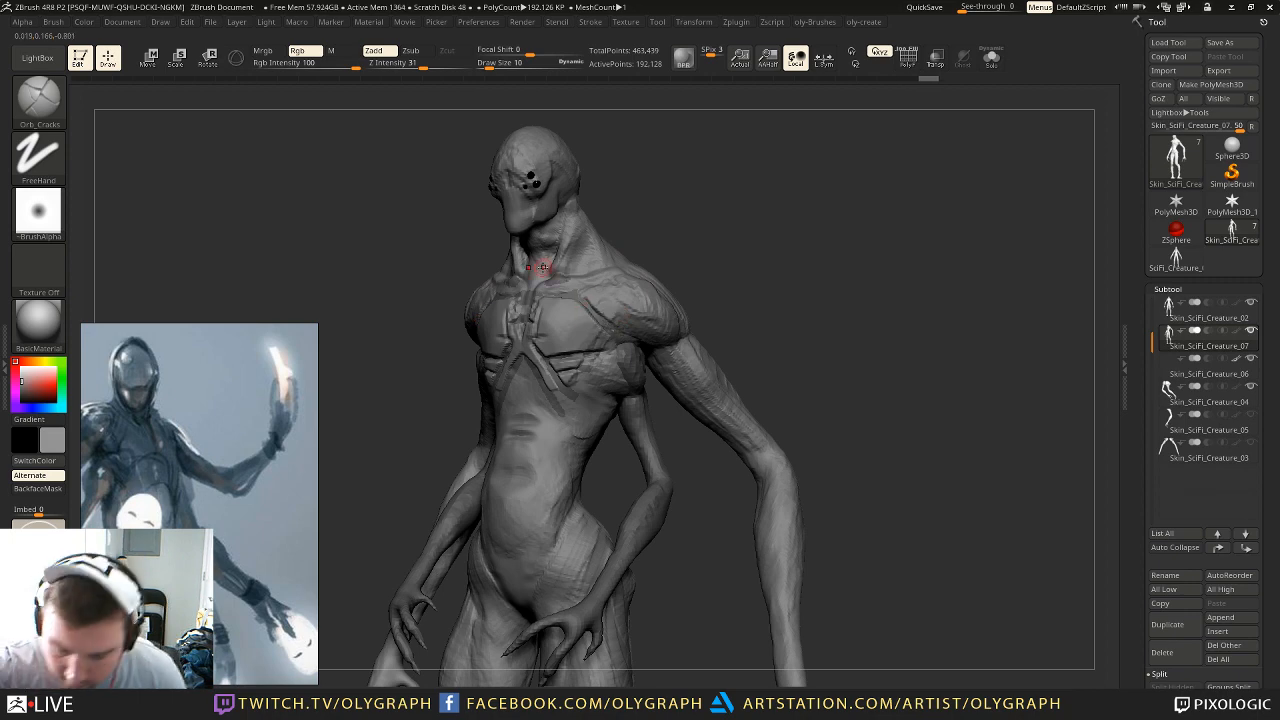
# Step: Build up the side chest plate below the armpit with ClayTubes at draw size 19 and flatten it with TrimDynamic
pyautogui.moveTo(713, 263); pyautogui.dragTo(668, 266)
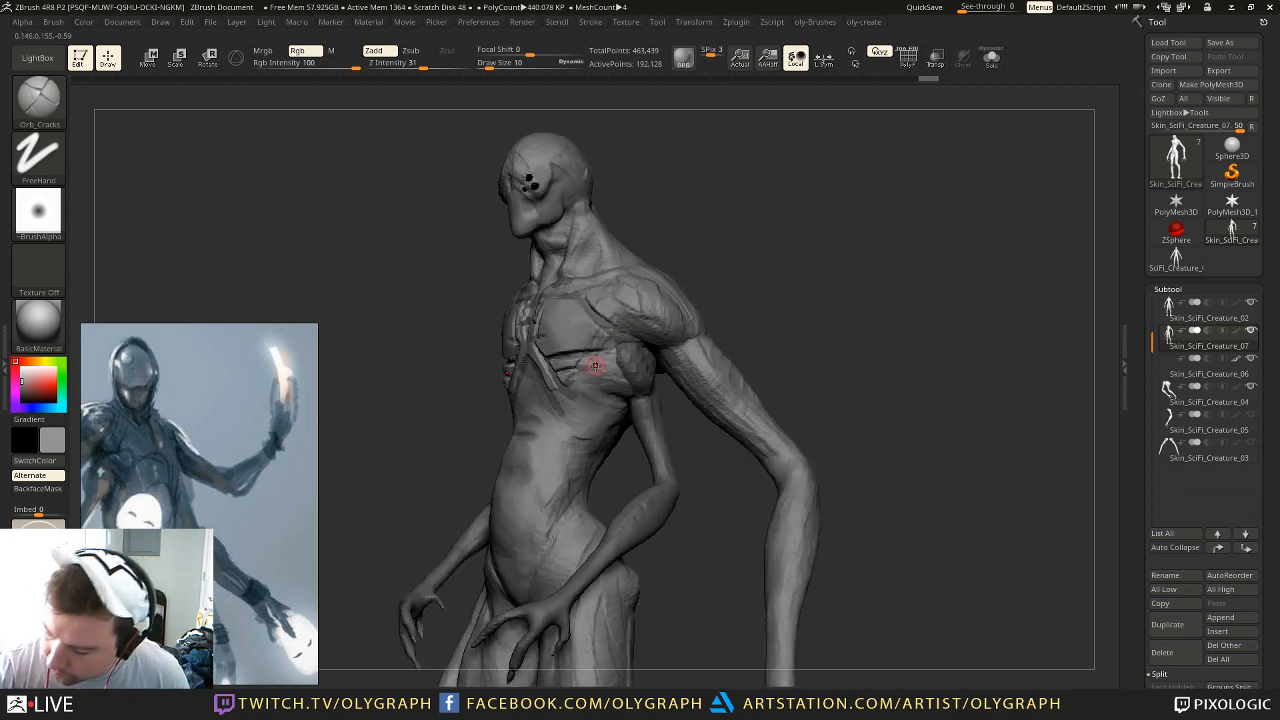
pyautogui.press('1')
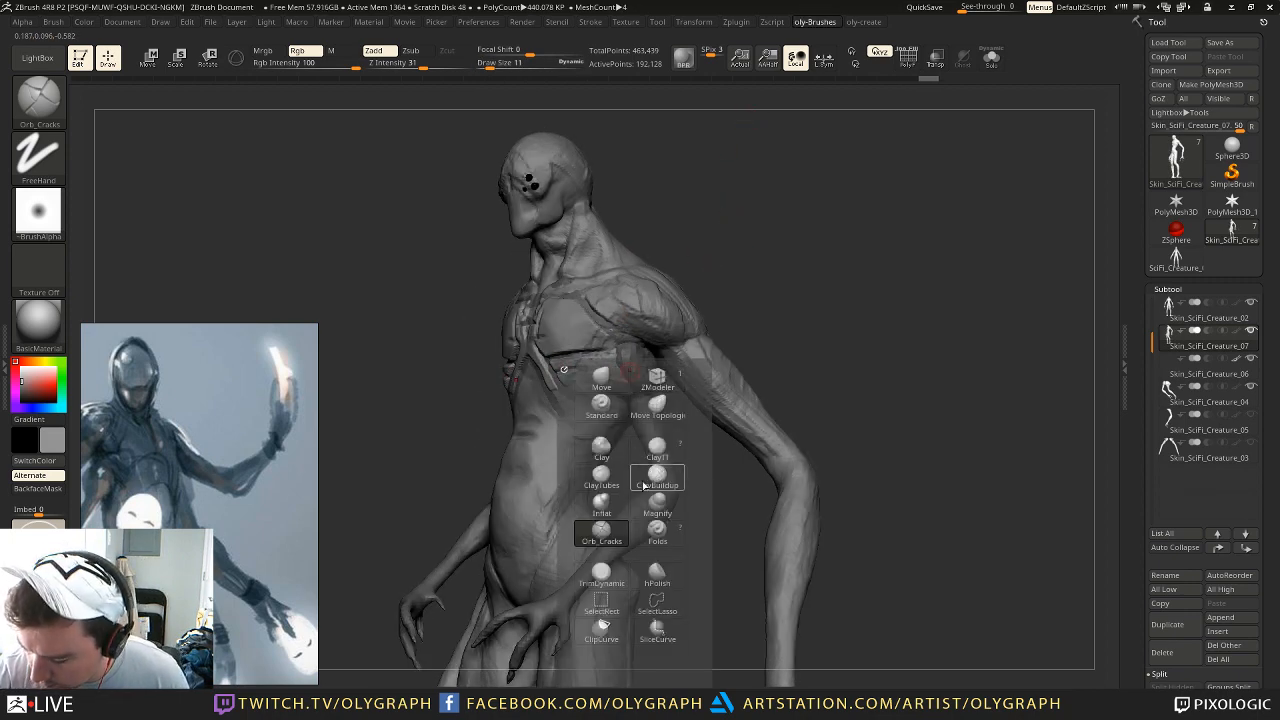
pyautogui.click(601, 476)
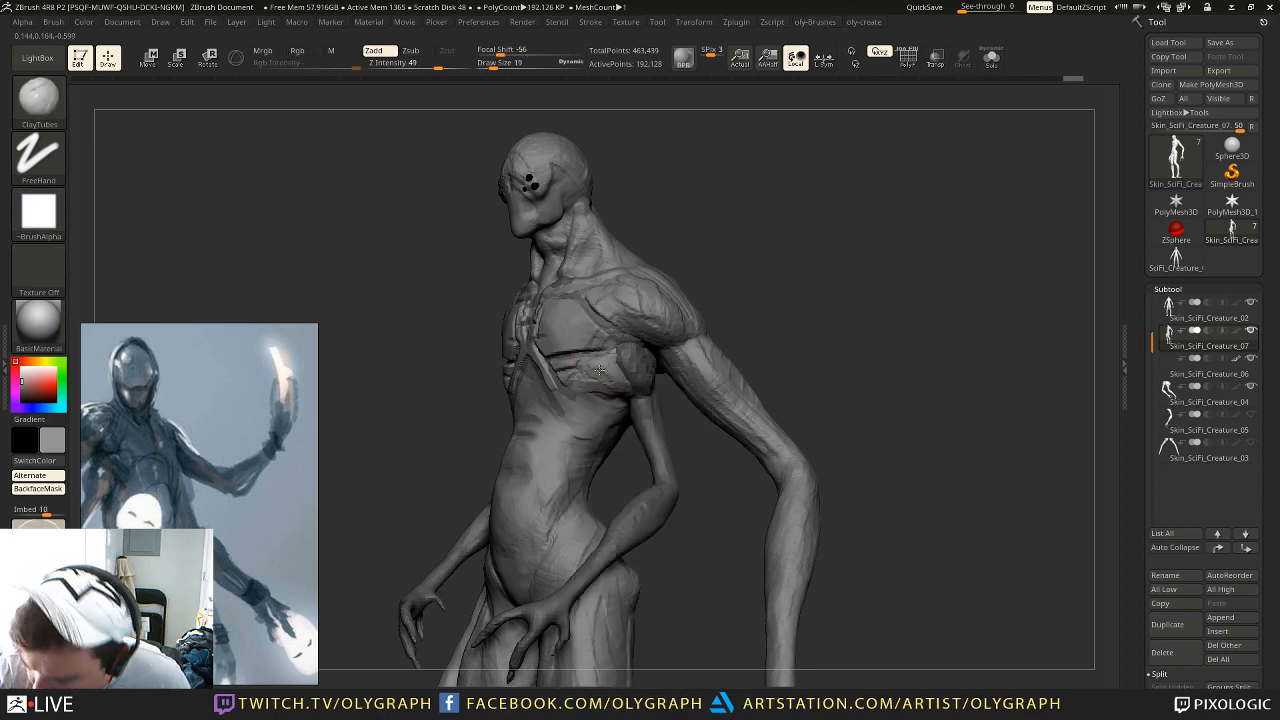
pyautogui.press('1')
pyautogui.click(585, 583)
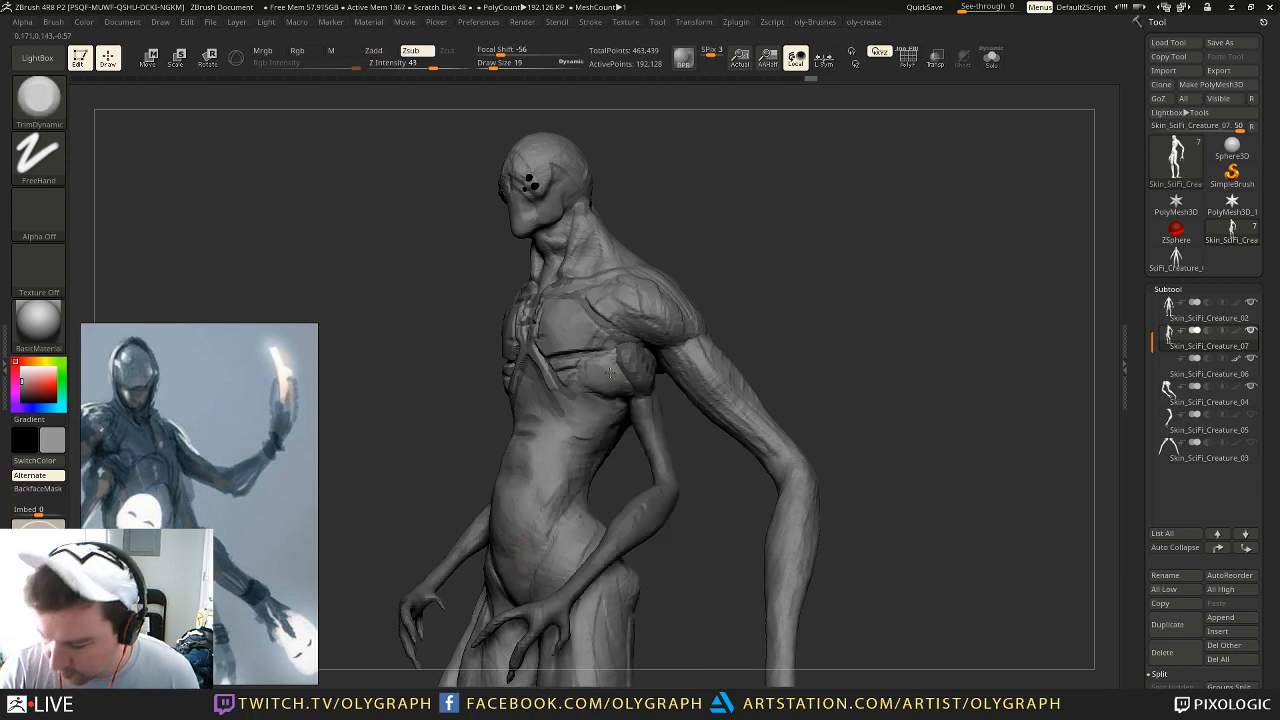
# Step: Cut panel lines around the side chest plate and along the ribs with Orb_Cracks at draw sizes 7 and 10
pyautogui.press('1')
pyautogui.click(641, 342)
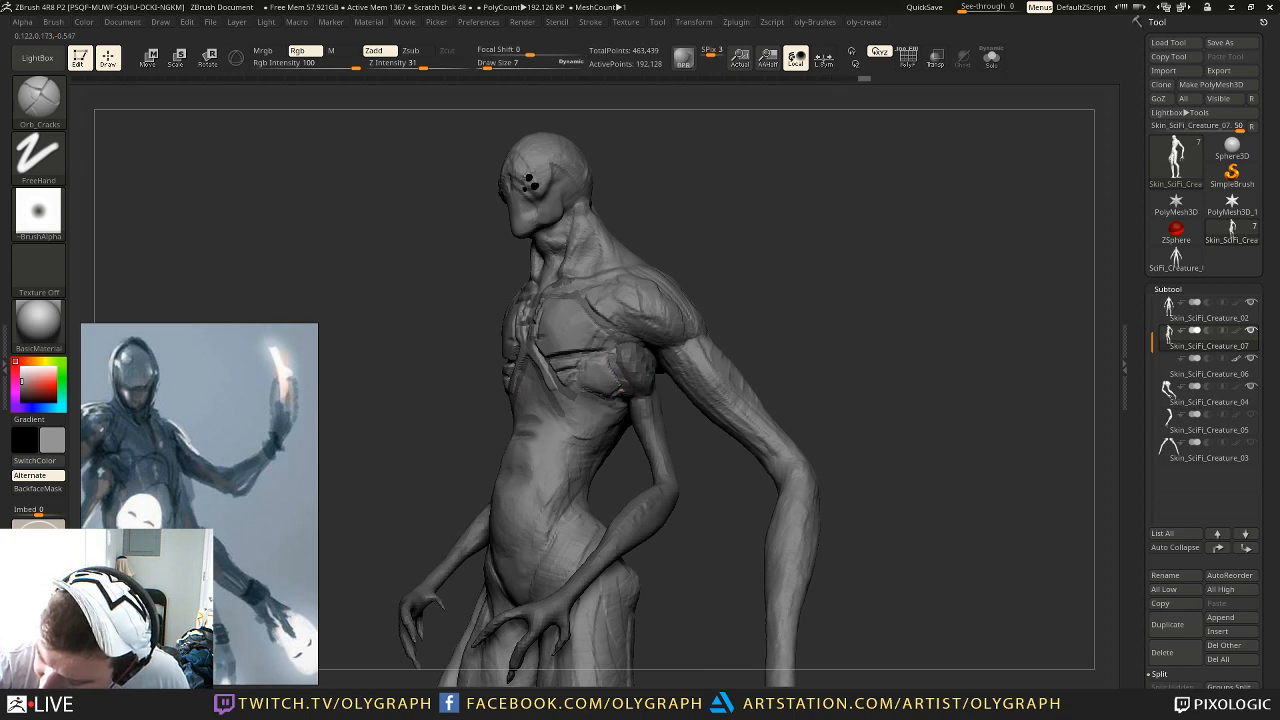
pyautogui.keyDown('alt'); pyautogui.moveTo(762, 286); pyautogui.dragTo(742, 236); pyautogui.keyUp('alt')
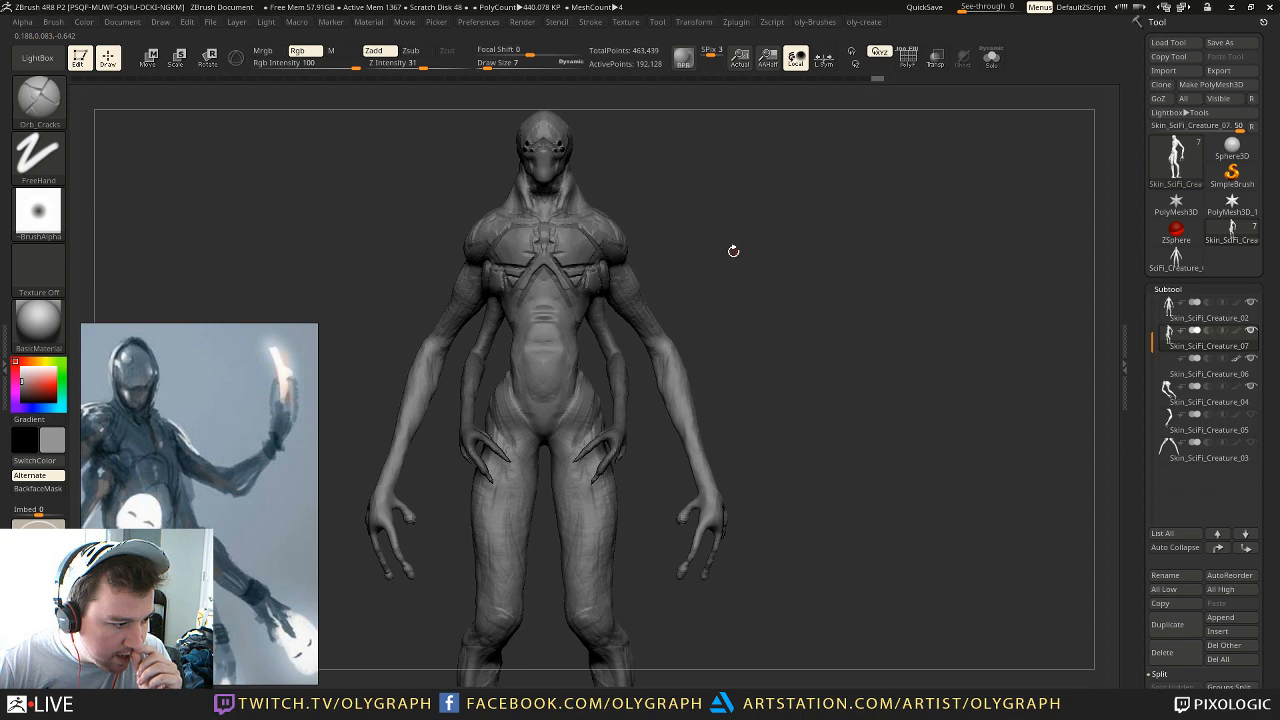
pyautogui.moveTo(683, 203); pyautogui.dragTo(743, 252)
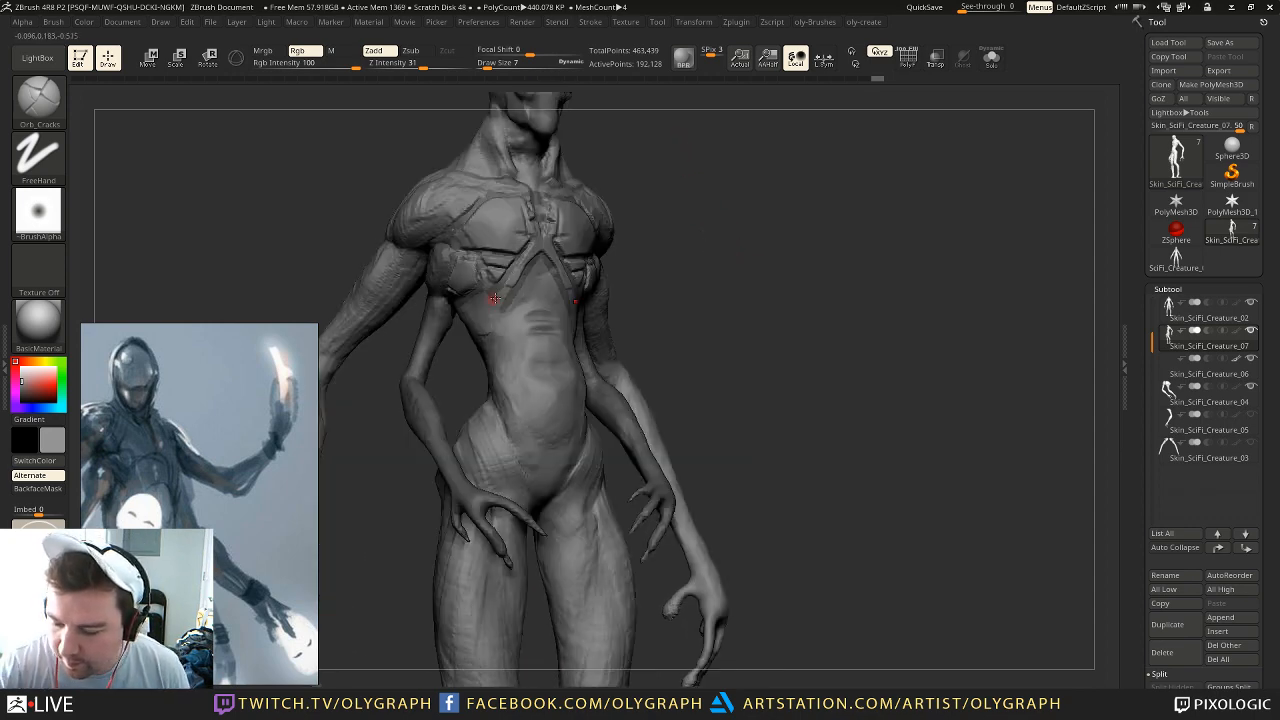
pyautogui.moveTo(489, 300); pyautogui.dragTo(515, 288)
pyautogui.keyDown('shift'); pyautogui.moveTo(655, 206); pyautogui.dragTo(529, 214); pyautogui.keyUp('shift')
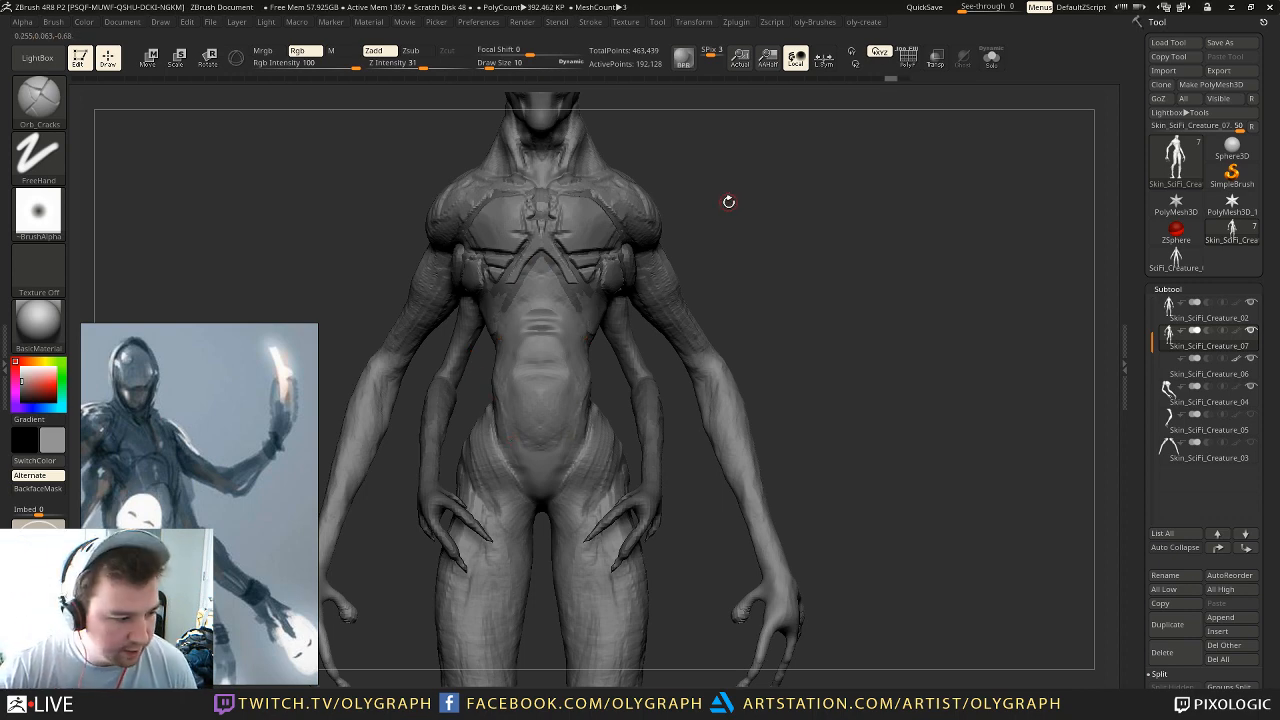
# Step: Adjust the V-shaped struts below the sternum with the Move brush at draw size 15 and sharpen them with Orb_Cracks at draw size 9
pyautogui.moveTo(690, 184)
pyautogui.keyDown('alt'); pyautogui.mouseDown()
pyautogui.moveTo(728, 209)
pyautogui.moveTo(712, 208)
pyautogui.mouseUp(); pyautogui.keyUp('alt')
pyautogui.press('b')
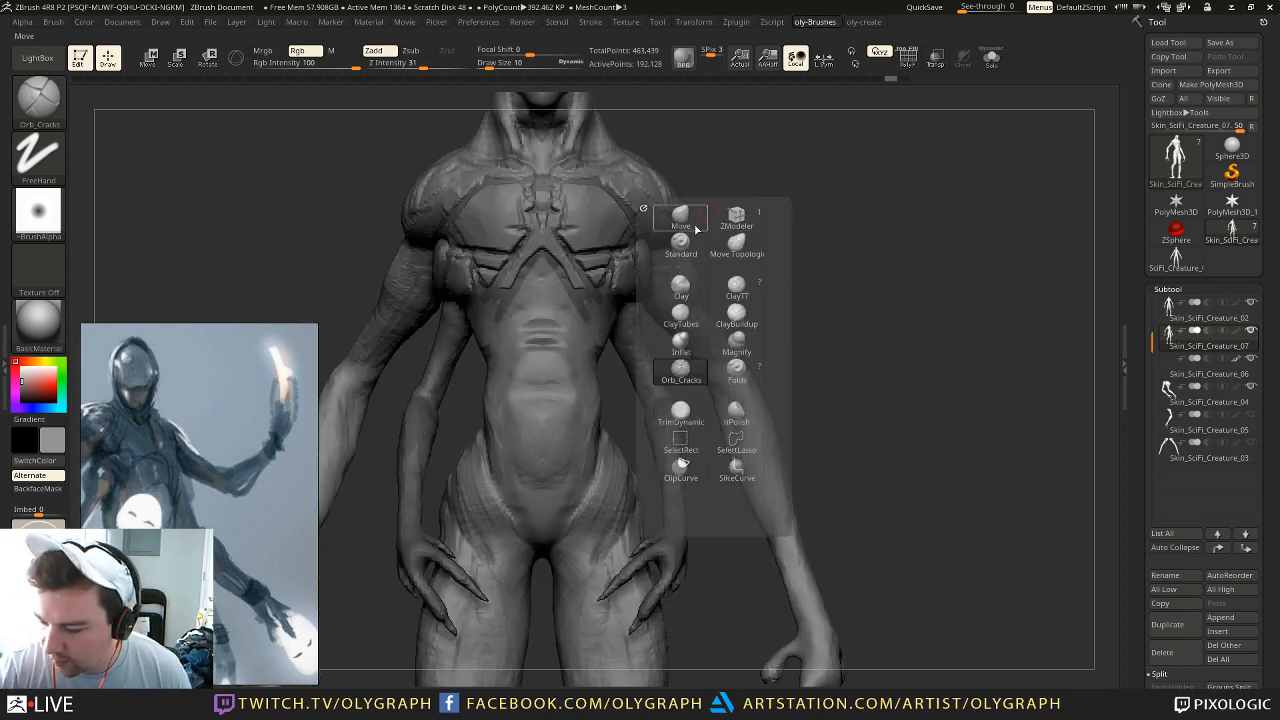
pyautogui.press('b')
pyautogui.press('m')
pyautogui.press('v')
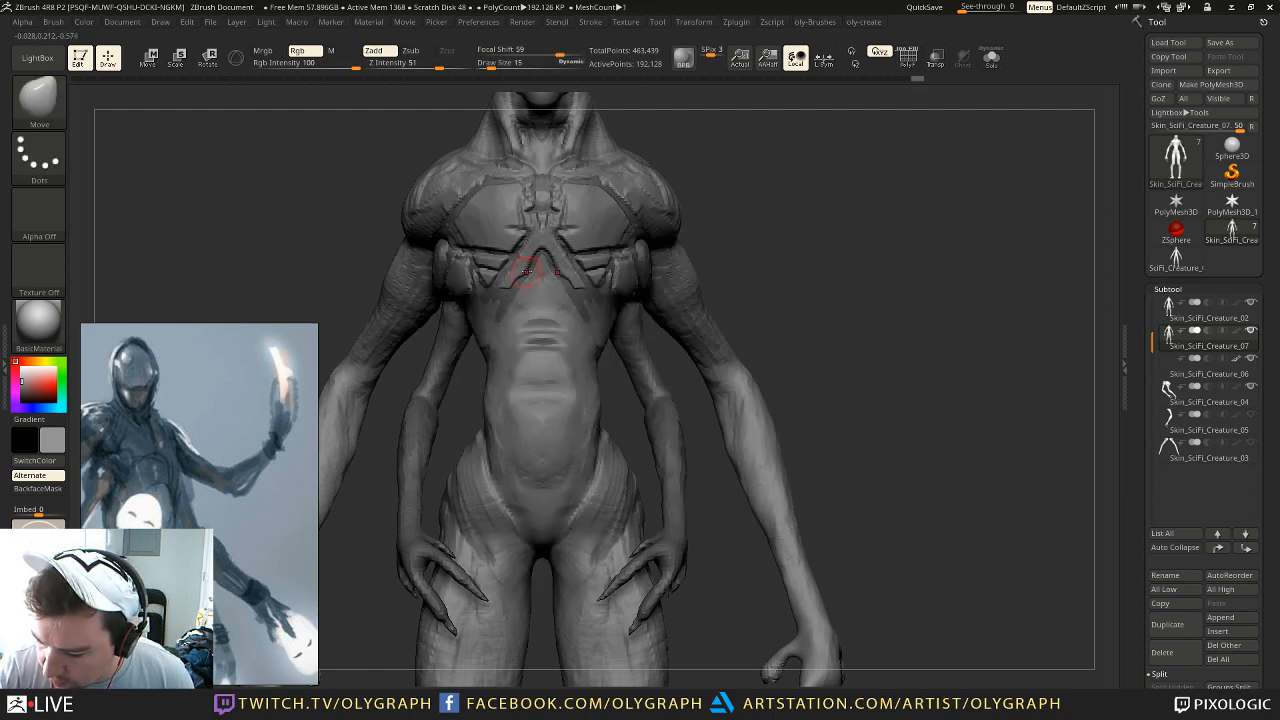
pyautogui.press('b')
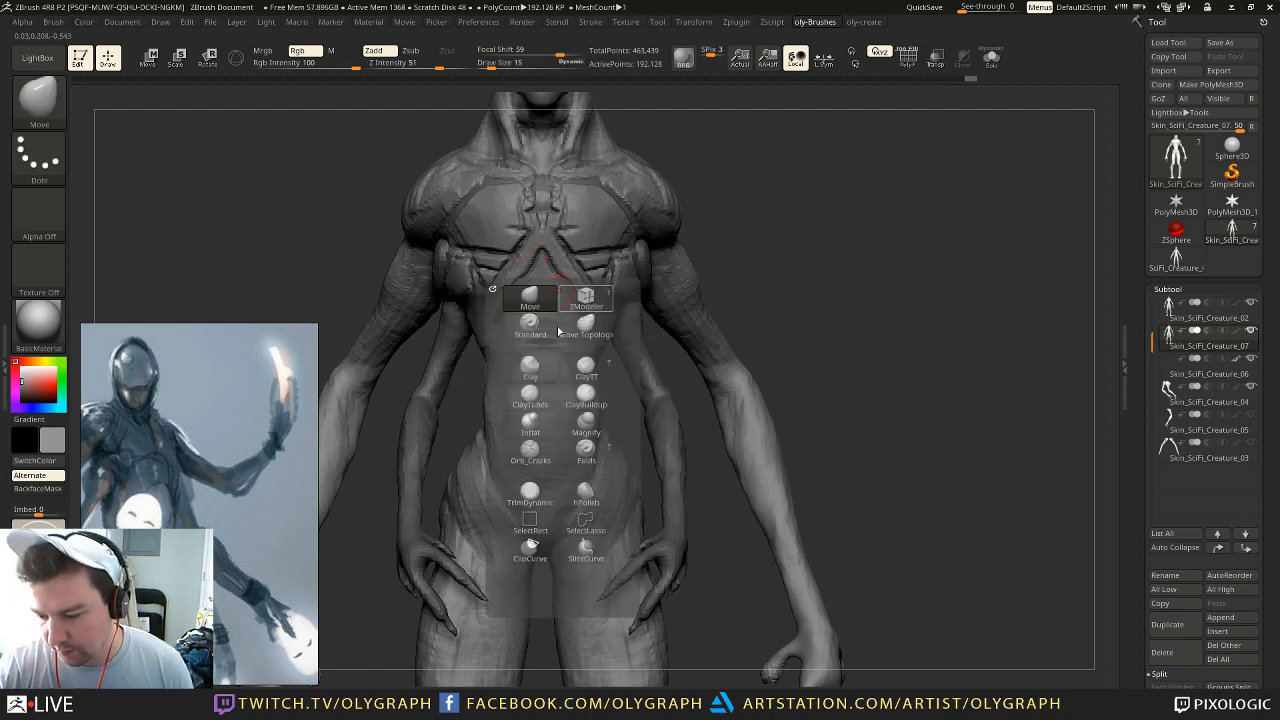
pyautogui.click(543, 453)
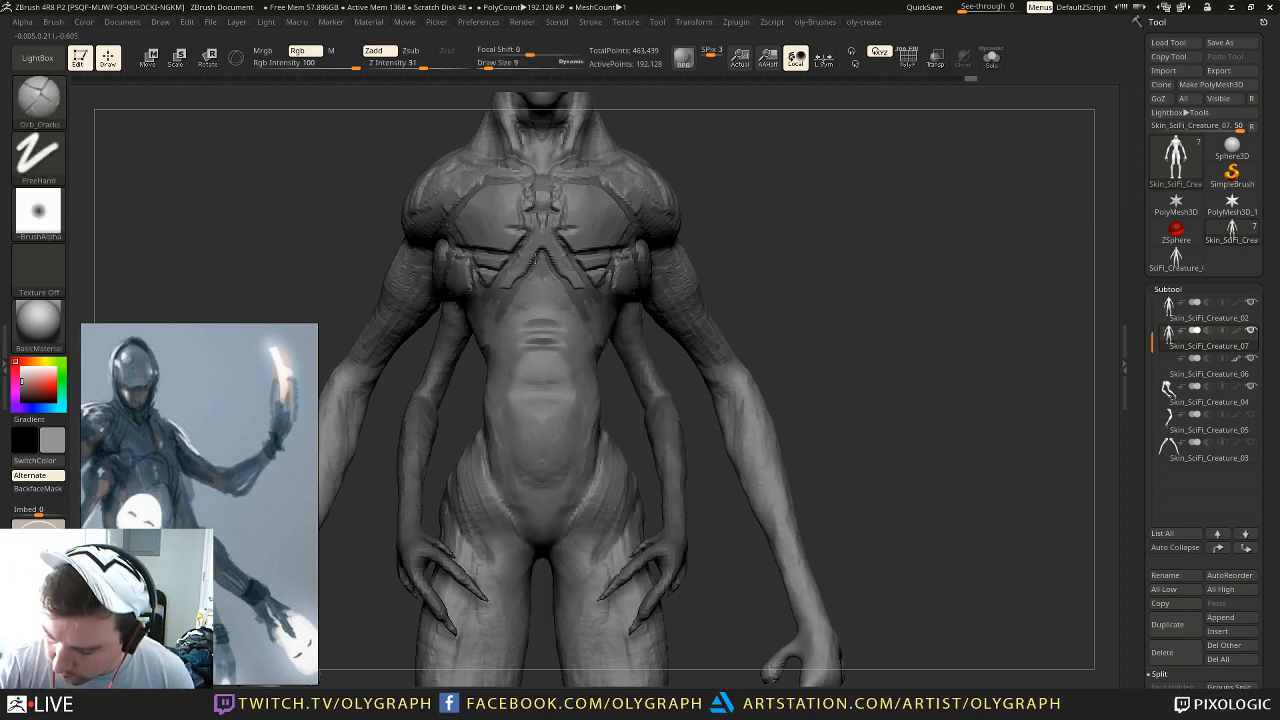
# Step: Build up the volume of the shoulder cap with the ClayTubes brush at draw size 31
pyautogui.moveTo(700, 262)
pyautogui.keyDown('alt'); pyautogui.mouseDown()
pyautogui.moveTo(709, 203)
pyautogui.moveTo(734, 180)
pyautogui.moveTo(706, 186)
pyautogui.moveTo(744, 228)
pyautogui.moveTo(708, 258)
pyautogui.moveTo(690, 223)
pyautogui.mouseUp(); pyautogui.keyUp('alt')
pyautogui.press('b')
pyautogui.click(663, 327)
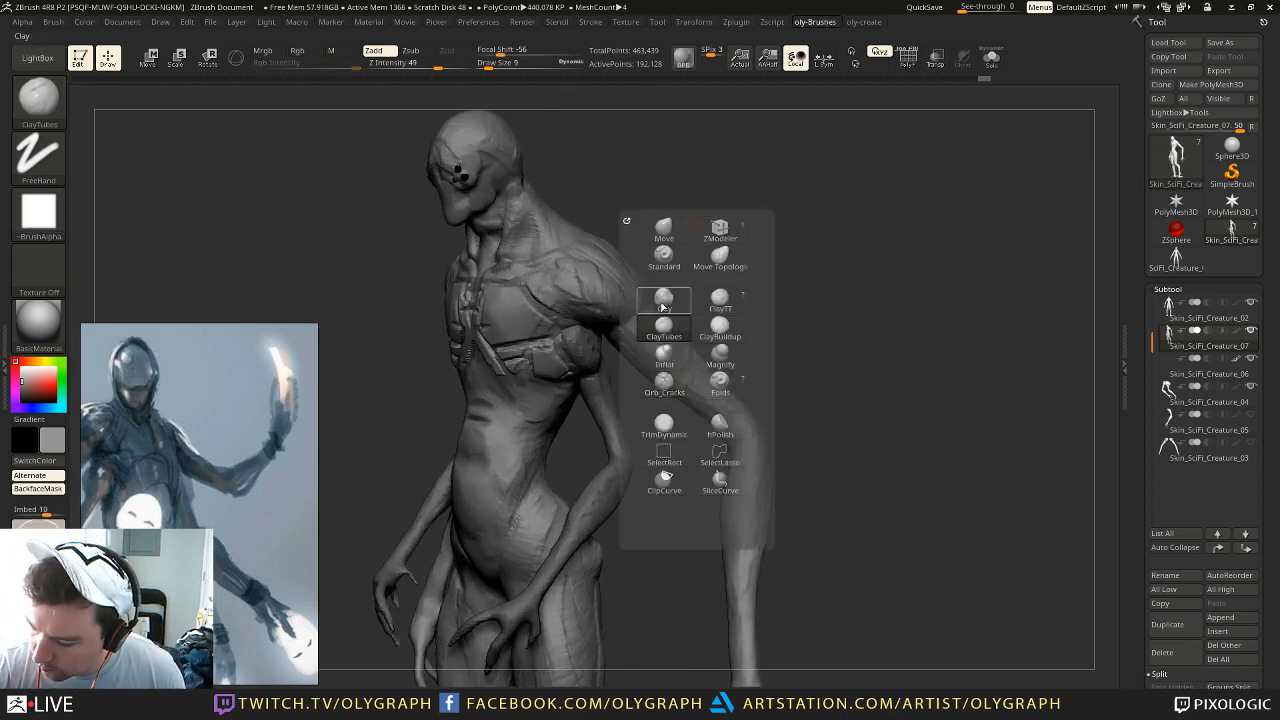
pyautogui.moveTo(612, 270); pyautogui.dragTo(630, 292)
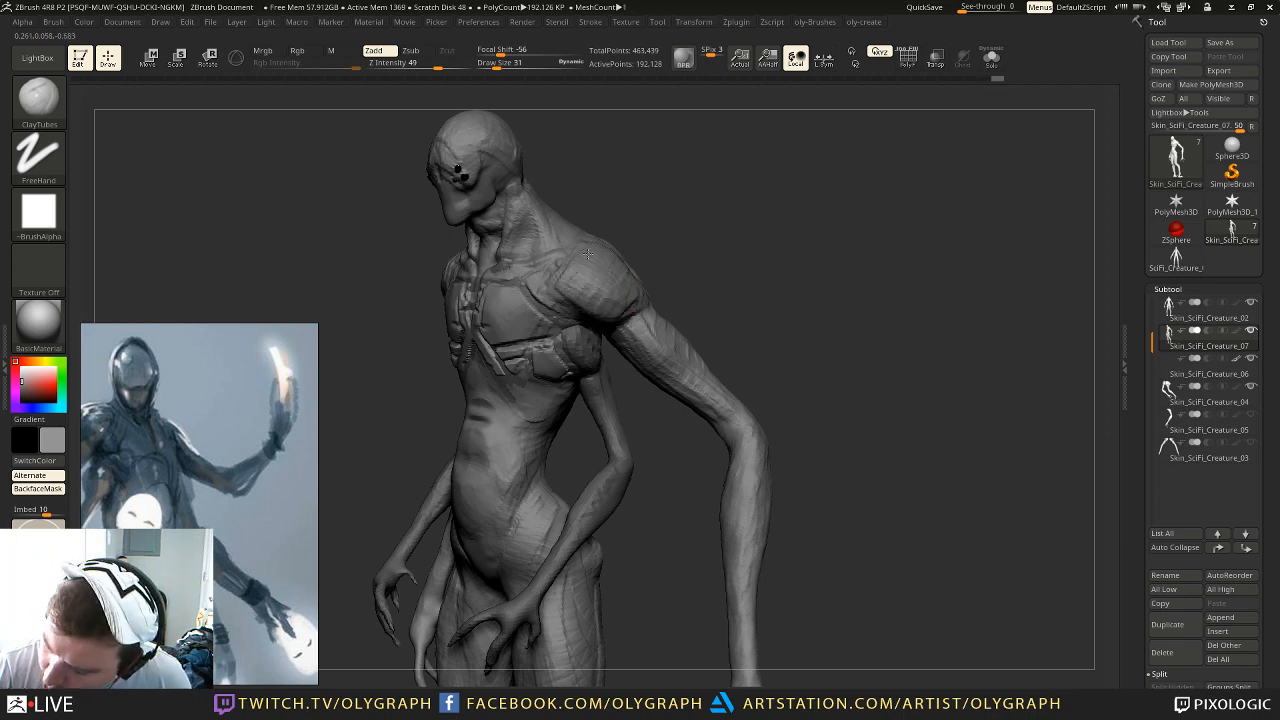
pyautogui.moveTo(684, 225); pyautogui.dragTo(694, 223)
# Step: Carve the lower edge of the shoulder cap with Orb_Cracks at draw sizes 22 and 19, and flatten its surface with TrimDynamic at draw size 38
pyautogui.press('b')
pyautogui.press('o')
pyautogui.press('c')
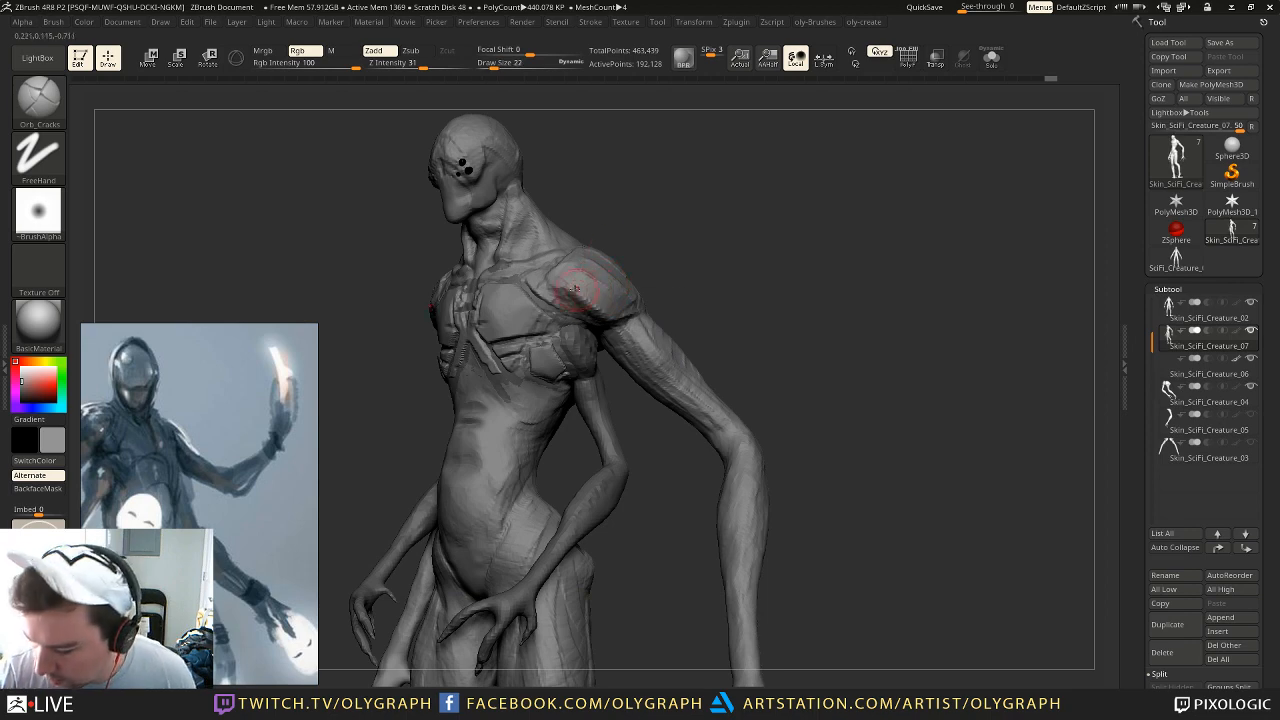
pyautogui.moveTo(588, 315); pyautogui.dragTo(597, 322)
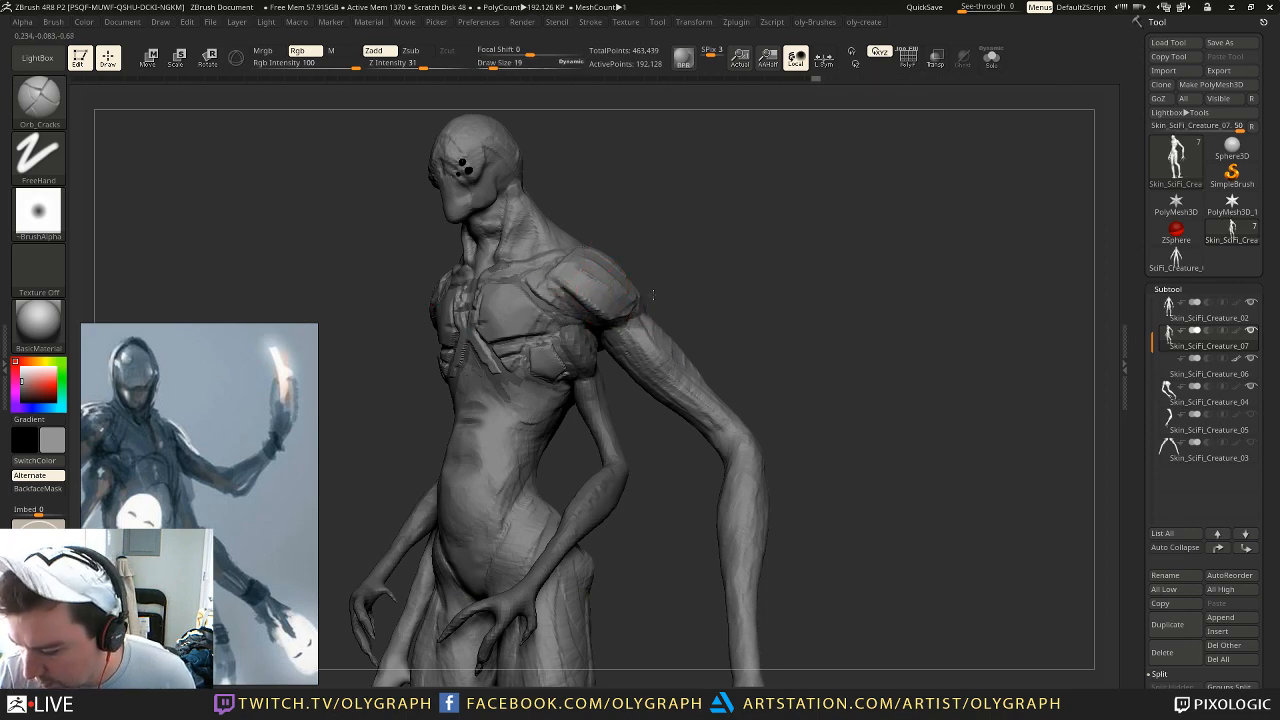
pyautogui.press('b')
pyautogui.click(656, 462)
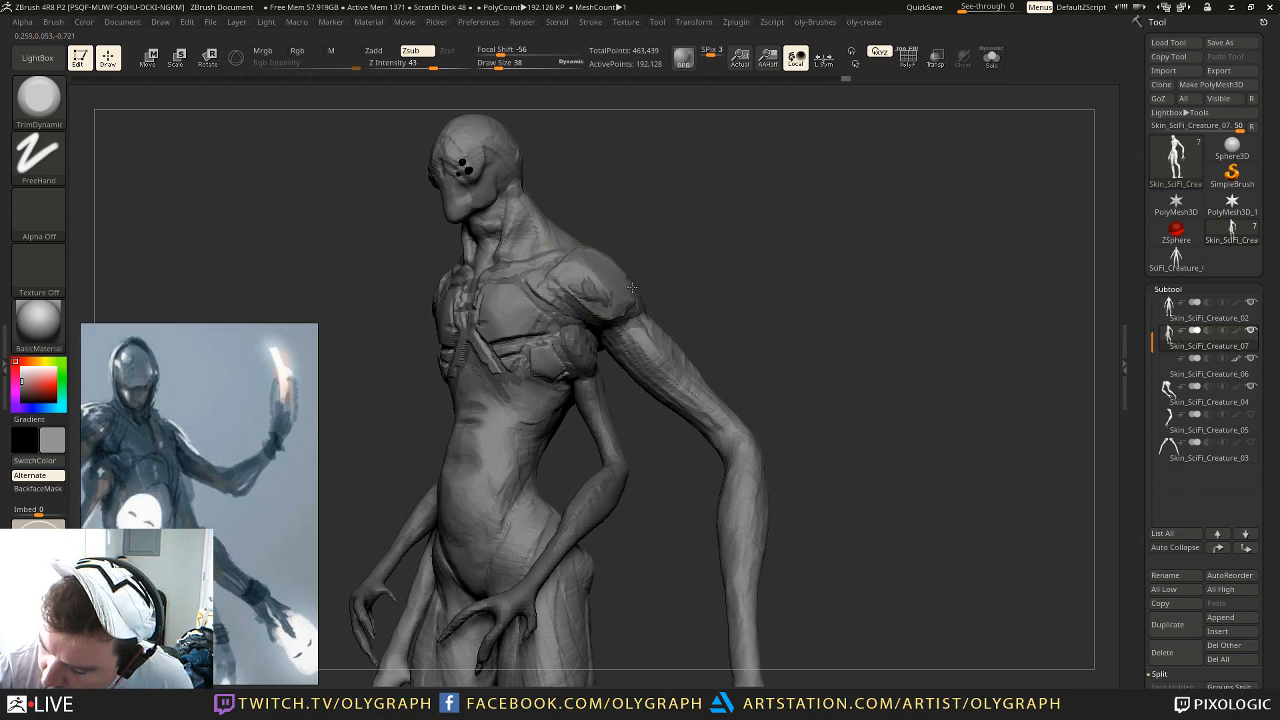
# Step: Mask the body around the shoulder cap and reshape the unmasked cap with the Move brush
pyautogui.press('b')
pyautogui.click(591, 266)
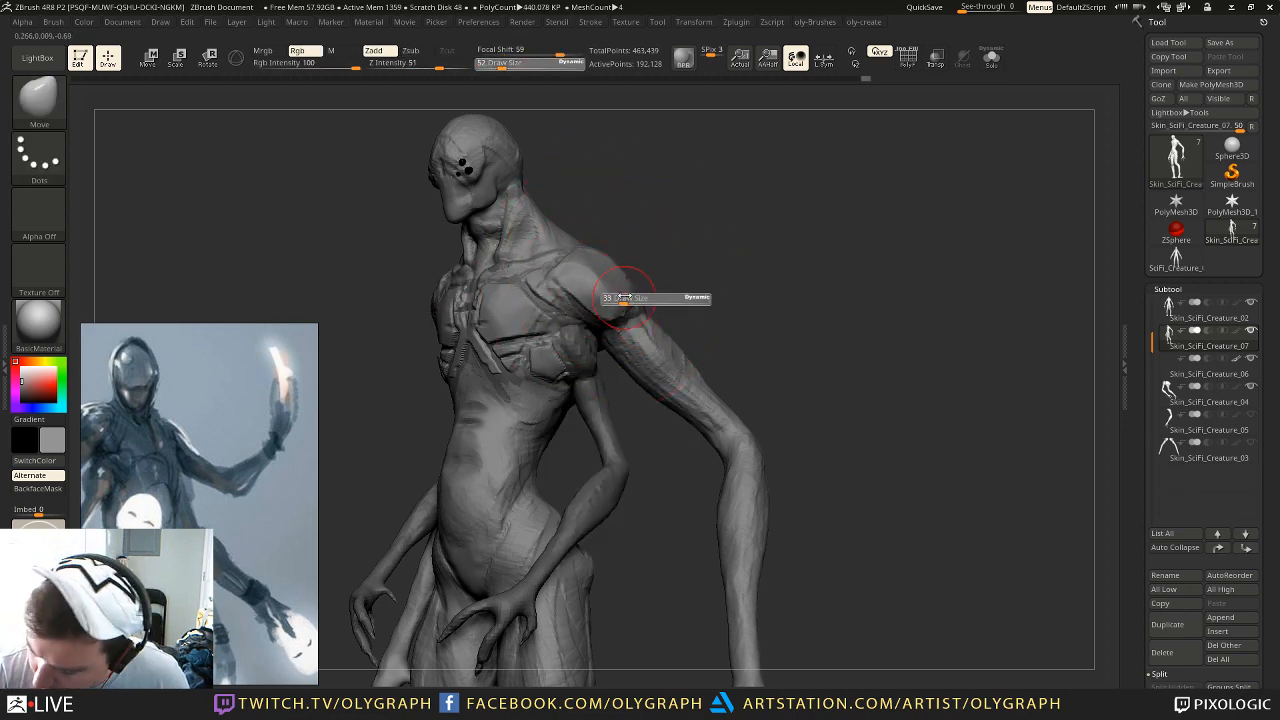
pyautogui.moveTo(628, 210)
pyautogui.keyDown('ctrl'); pyautogui.mouseDown()
pyautogui.moveTo(557, 273)
pyautogui.moveTo(625, 258)
pyautogui.moveTo(664, 300)
pyautogui.moveTo(606, 295)
pyautogui.mouseUp(); pyautogui.keyUp('ctrl')
pyautogui.press('b')
pyautogui.click(669, 277)
pyautogui.press('s')
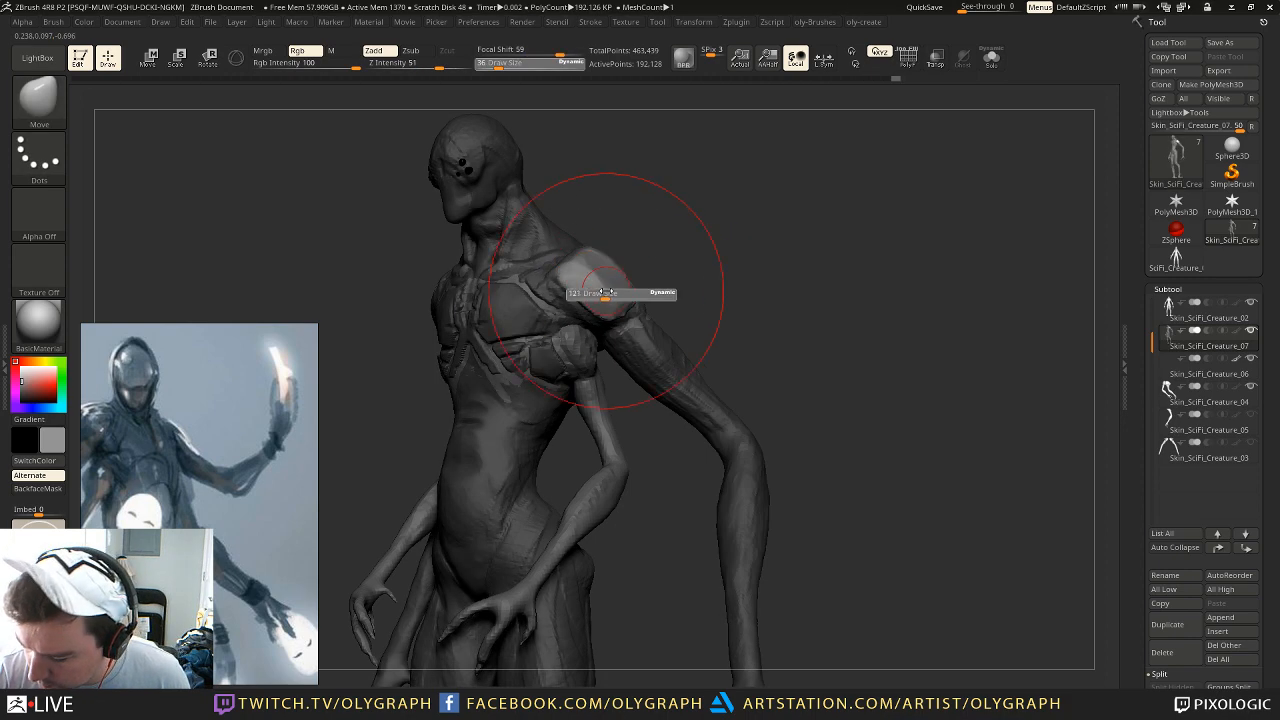
pyautogui.moveTo(684, 229)
pyautogui.mouseDown()
pyautogui.moveTo(731, 262)
pyautogui.moveTo(686, 219)
pyautogui.moveTo(676, 262)
pyautogui.mouseUp()
# Step: Trim flat planes on the shoulder cap and the adjoining armpit and chest with TrimDynamic at draw sizes 10 and 14
pyautogui.press('b')
pyautogui.click(674, 423)
pyautogui.moveTo(676, 262); pyautogui.dragTo(697, 240)
pyautogui.press('s')
pyautogui.moveTo(586, 230)
pyautogui.mouseDown()
pyautogui.moveTo(563, 214)
pyautogui.moveTo(570, 242)
pyautogui.mouseUp()
pyautogui.press('s')
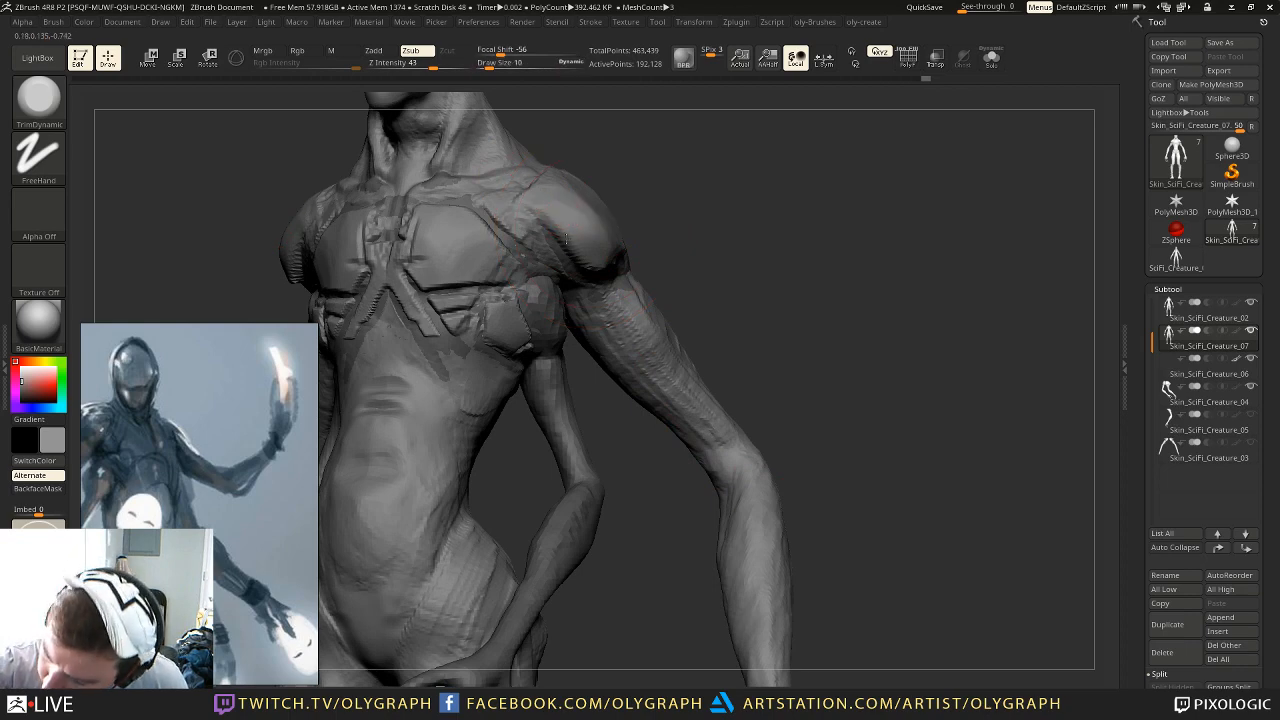
pyautogui.moveTo(694, 240)
pyautogui.mouseDown()
pyautogui.moveTo(584, 284)
pyautogui.moveTo(606, 265)
pyautogui.mouseUp()
pyautogui.press('s')
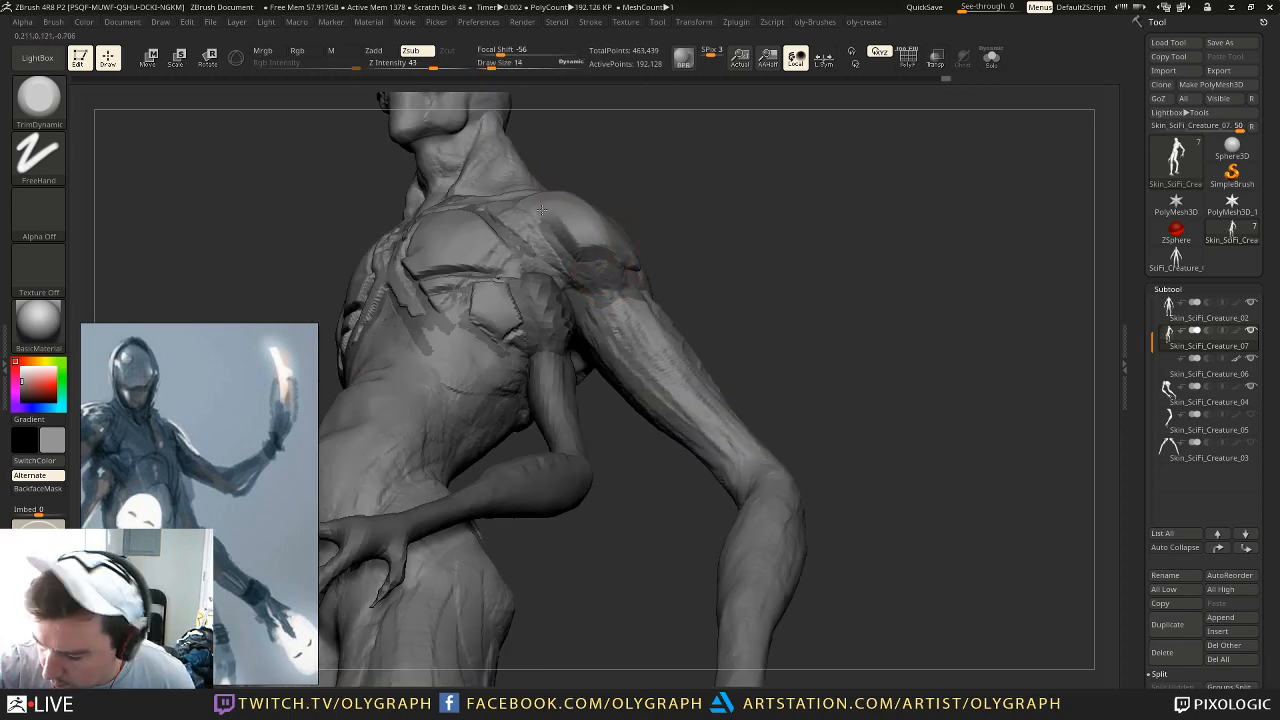
# Step: Cut panel lines between the shoulder cap and the pectoral with Orb_Cracks at draw sizes 14 and 11, undoing an unwanted stroke
pyautogui.keyDown('alt'); pyautogui.moveTo(672, 202); pyautogui.dragTo(708, 290); pyautogui.keyUp('alt')
pyautogui.keyDown('alt'); pyautogui.moveTo(698, 238); pyautogui.dragTo(718, 259); pyautogui.keyUp('alt')
pyautogui.press('b')
pyautogui.press('o')
pyautogui.press('c')
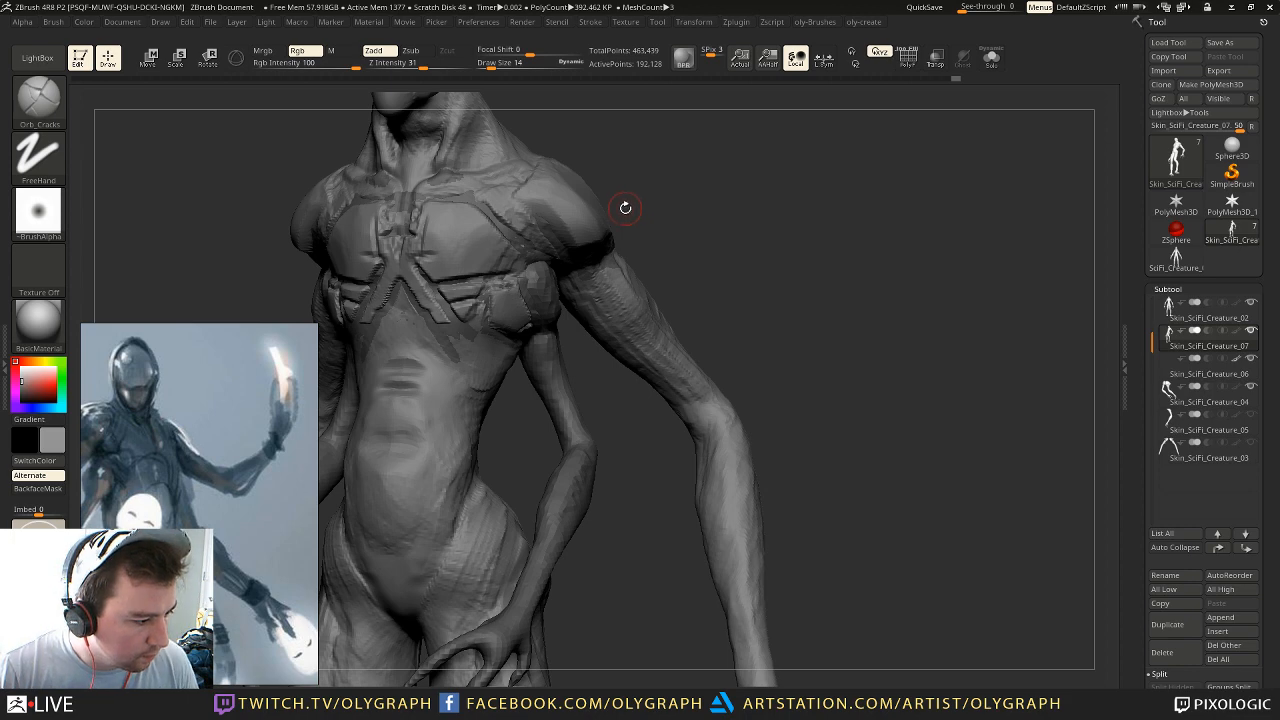
pyautogui.press('s')
pyautogui.moveTo(552, 228)
pyautogui.mouseDown()
pyautogui.moveTo(512, 240)
pyautogui.moveTo(545, 212)
pyautogui.mouseUp()
pyautogui.press('s')
pyautogui.hotkey('ctrl', 'z')
pyautogui.keyDown('alt'); pyautogui.moveTo(636, 202); pyautogui.dragTo(586, 139); pyautogui.keyUp('alt')
pyautogui.moveTo(586, 139)
pyautogui.keyDown('shift'); pyautogui.mouseDown()
pyautogui.moveTo(631, 172)
pyautogui.moveTo(597, 154)
pyautogui.moveTo(590, 200)
pyautogui.moveTo(657, 169)
pyautogui.moveTo(650, 187)
pyautogui.moveTo(674, 189)
pyautogui.moveTo(662, 194)
pyautogui.moveTo(677, 206)
pyautogui.moveTo(520, 251)
pyautogui.mouseUp(); pyautogui.keyUp('shift')
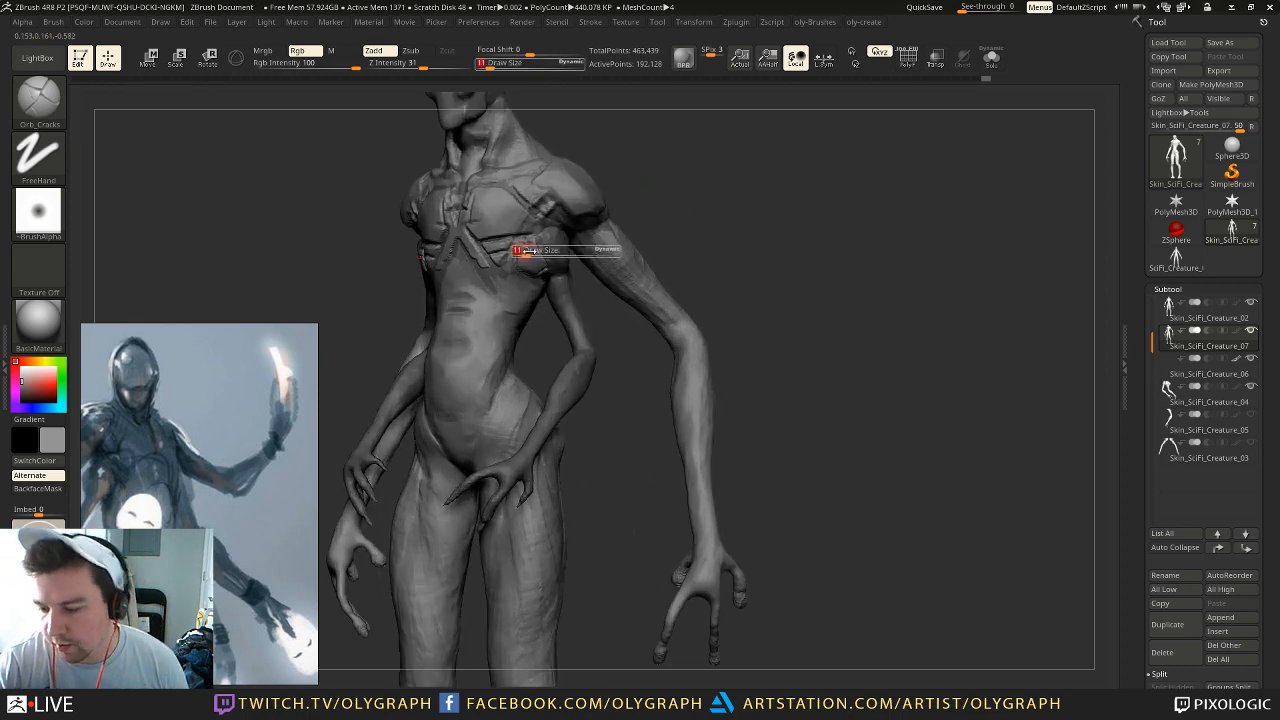
# Step: Define the shoulder pad's edges and the panel lines at the upper sternum with Orb_Cracks at draw size 12
pyautogui.moveTo(686, 166)
pyautogui.keyDown('shift'); pyautogui.mouseDown()
pyautogui.moveTo(686, 199)
pyautogui.moveTo(654, 150)
pyautogui.moveTo(622, 194)
pyautogui.moveTo(570, 177)
pyautogui.moveTo(522, 184)
pyautogui.mouseUp(); pyautogui.keyUp('shift')
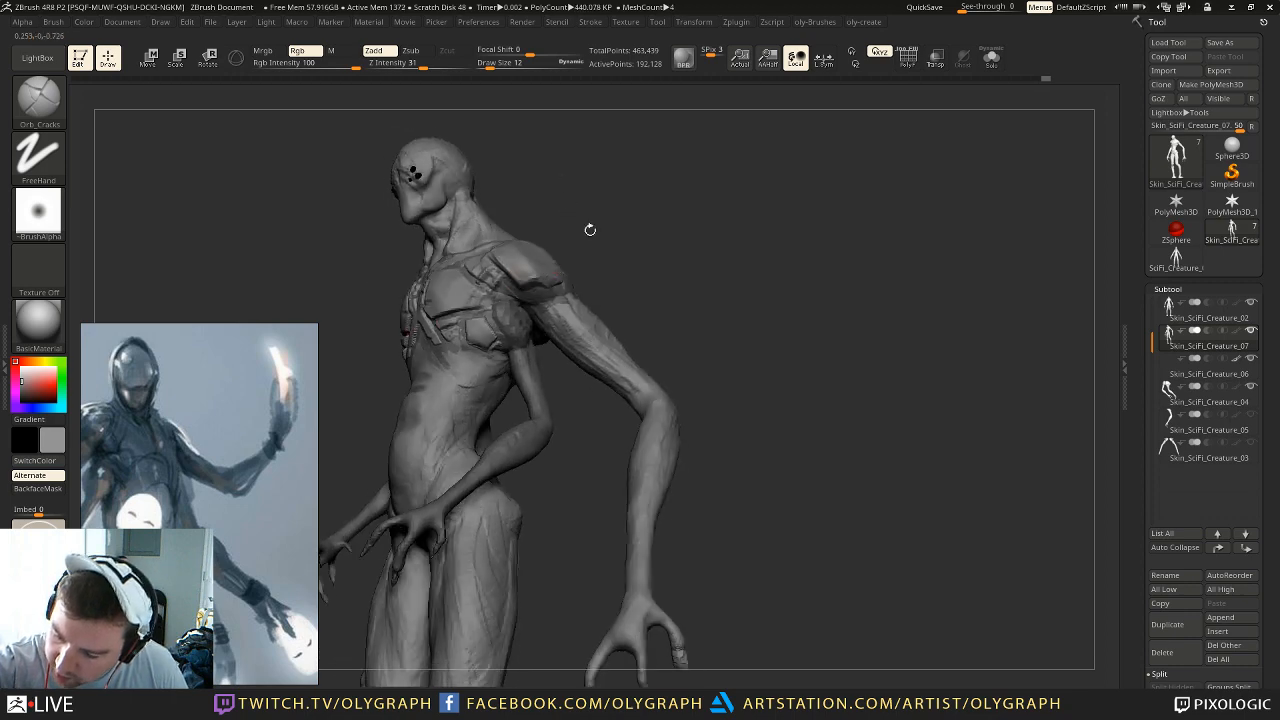
pyautogui.moveTo(552, 266); pyautogui.dragTo(703, 242)
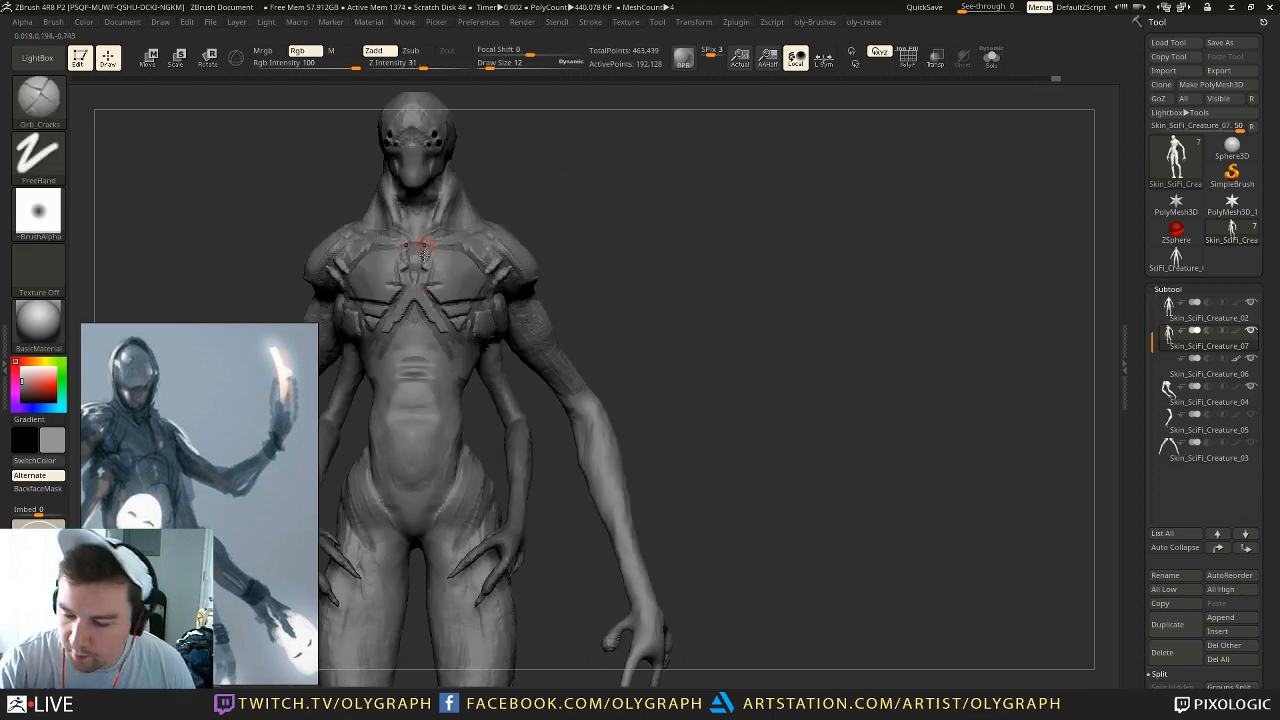
pyautogui.moveTo(582, 220); pyautogui.dragTo(613, 227)
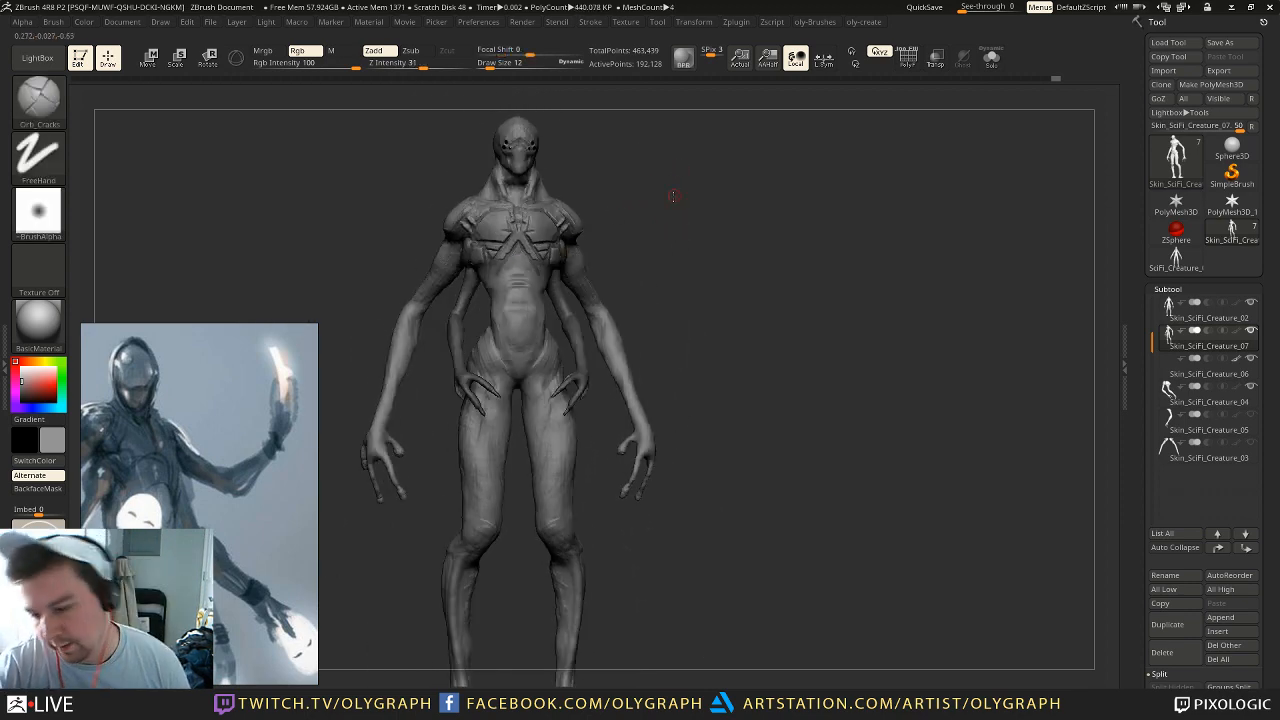
pyautogui.moveTo(675, 192); pyautogui.dragTo(567, 263)
pyautogui.moveTo(632, 222)
pyautogui.keyDown('alt'); pyautogui.mouseDown()
pyautogui.moveTo(648, 248)
pyautogui.moveTo(651, 217)
pyautogui.mouseUp(); pyautogui.keyUp('alt')
# Step: Build up angular rib plates below the chest with ClayTT at draw size 17 and ClayTubes at draw size 21
pyautogui.press('[')
pyautogui.press('b')
pyautogui.click(608, 331)
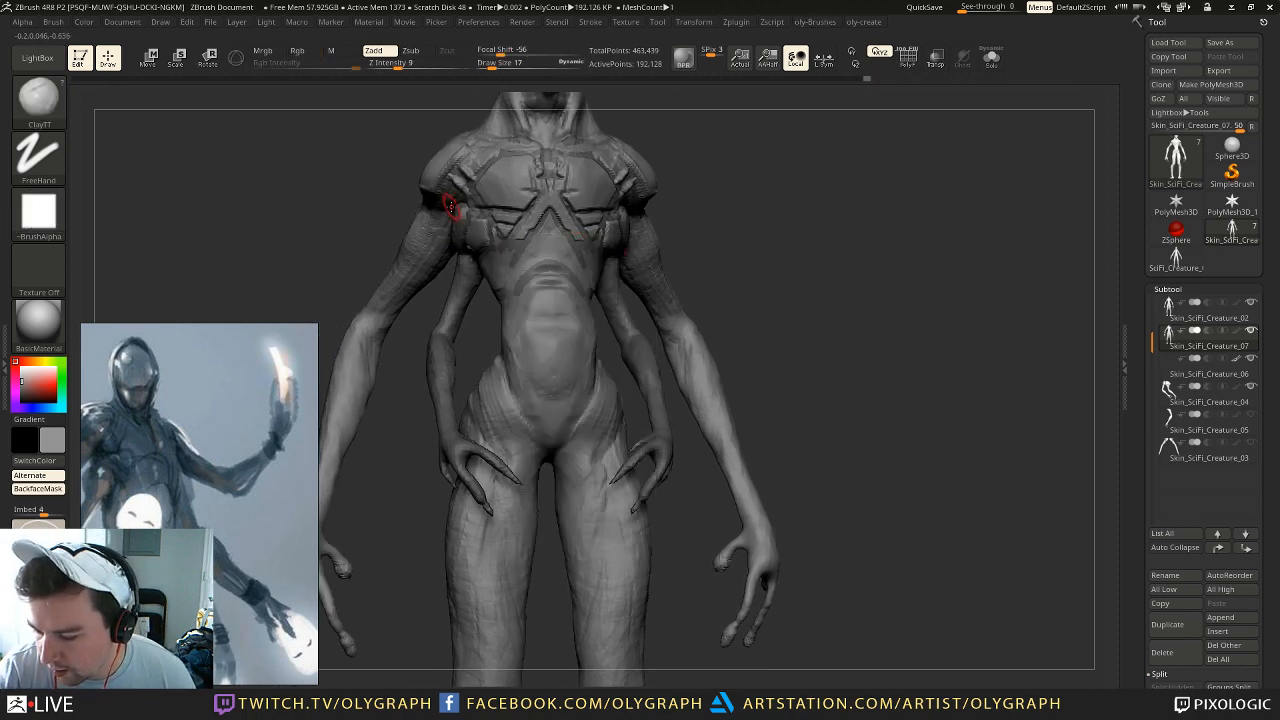
pyautogui.press('b')
pyautogui.click(519, 341)
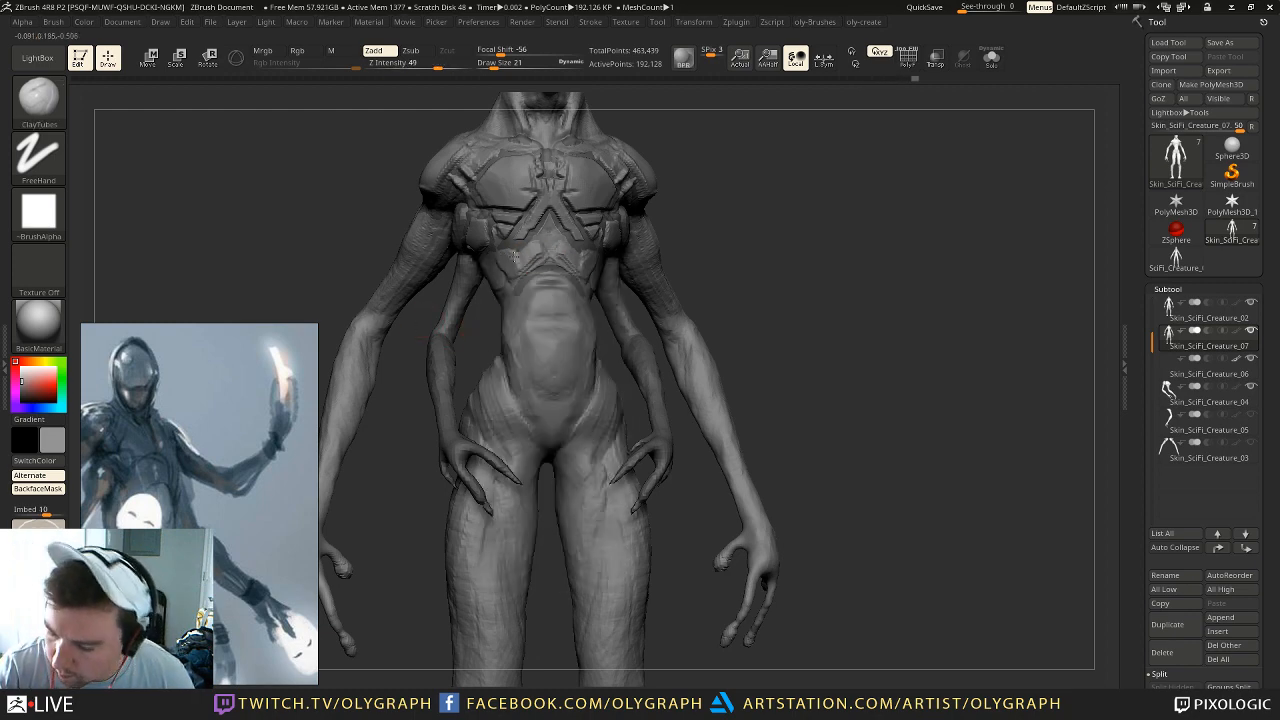
# Step: Cut crisp lines around the lower rib plates and their central piece with Orb_Cracks at draw size 10
pyautogui.press('b')
pyautogui.press('o')
pyautogui.press('c')
pyautogui.press('s')
pyautogui.click(541, 268)
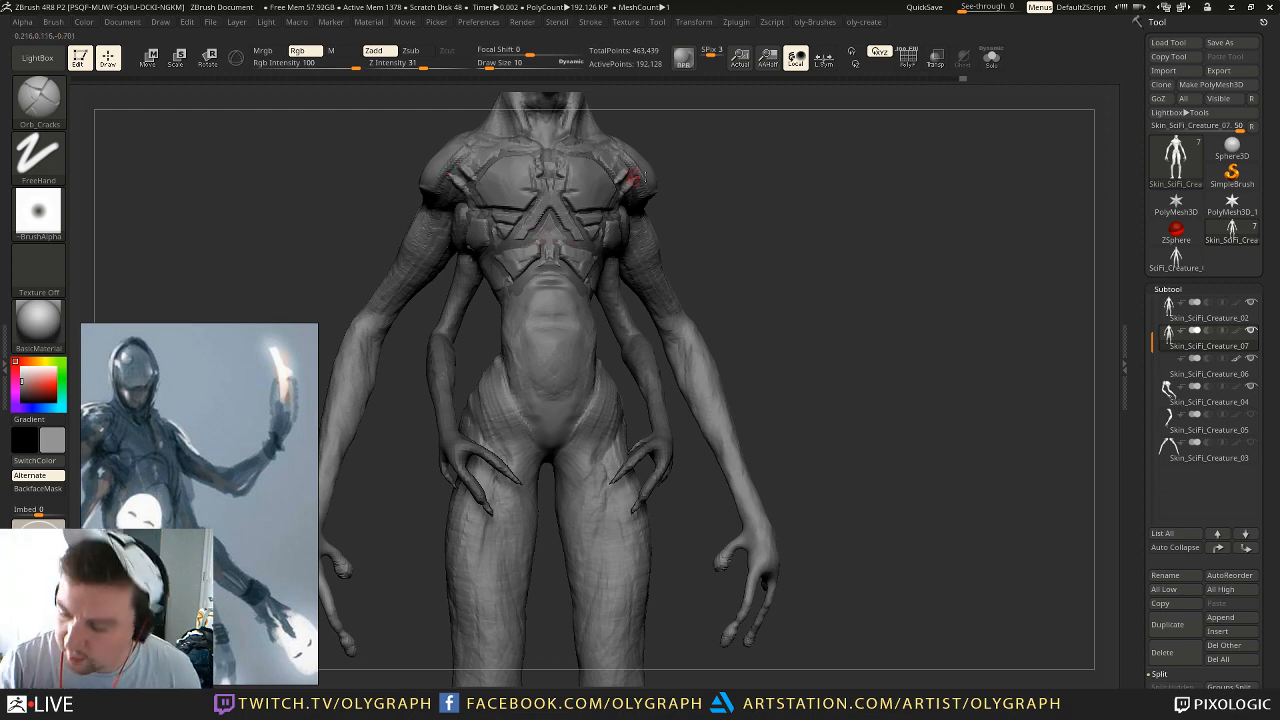
# Step: Adjust the armour plate shapes with the Move brush and flatten their surfaces with TrimDynamic at draw size 38
pyautogui.press('b')
pyautogui.press('m')
pyautogui.press('v')
pyautogui.press('b')
pyautogui.press('t')
pyautogui.press('d')
pyautogui.moveTo(705, 206)
pyautogui.keyDown('alt'); pyautogui.mouseDown()
pyautogui.moveTo(669, 166)
pyautogui.moveTo(669, 201)
pyautogui.moveTo(687, 221)
pyautogui.mouseUp(); pyautogui.keyUp('alt')
pyautogui.moveTo(687, 221); pyautogui.dragTo(715, 200)
# Step: Sharpen the lower rib plates with Orb_Cracks at draw size 11 and build up their lower edges with ClayBuildup at draw sizes 11 and 21
pyautogui.press('b')
pyautogui.click(716, 202)
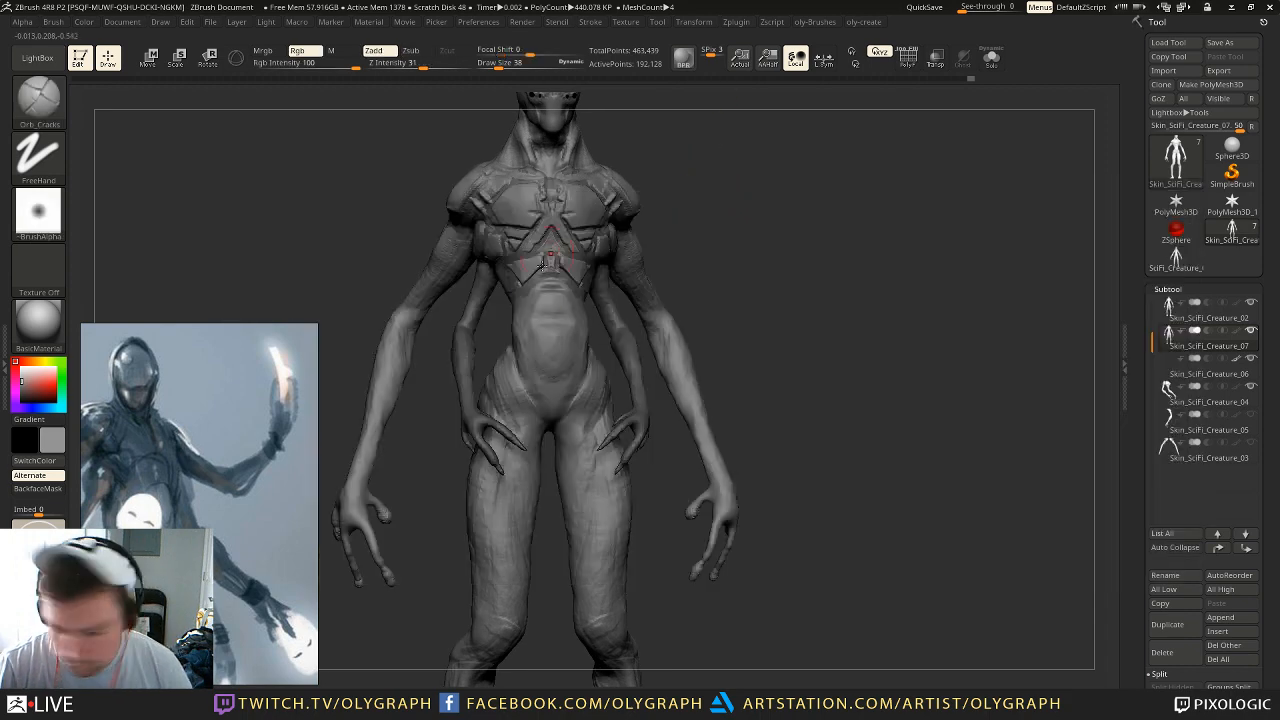
pyautogui.press('b')
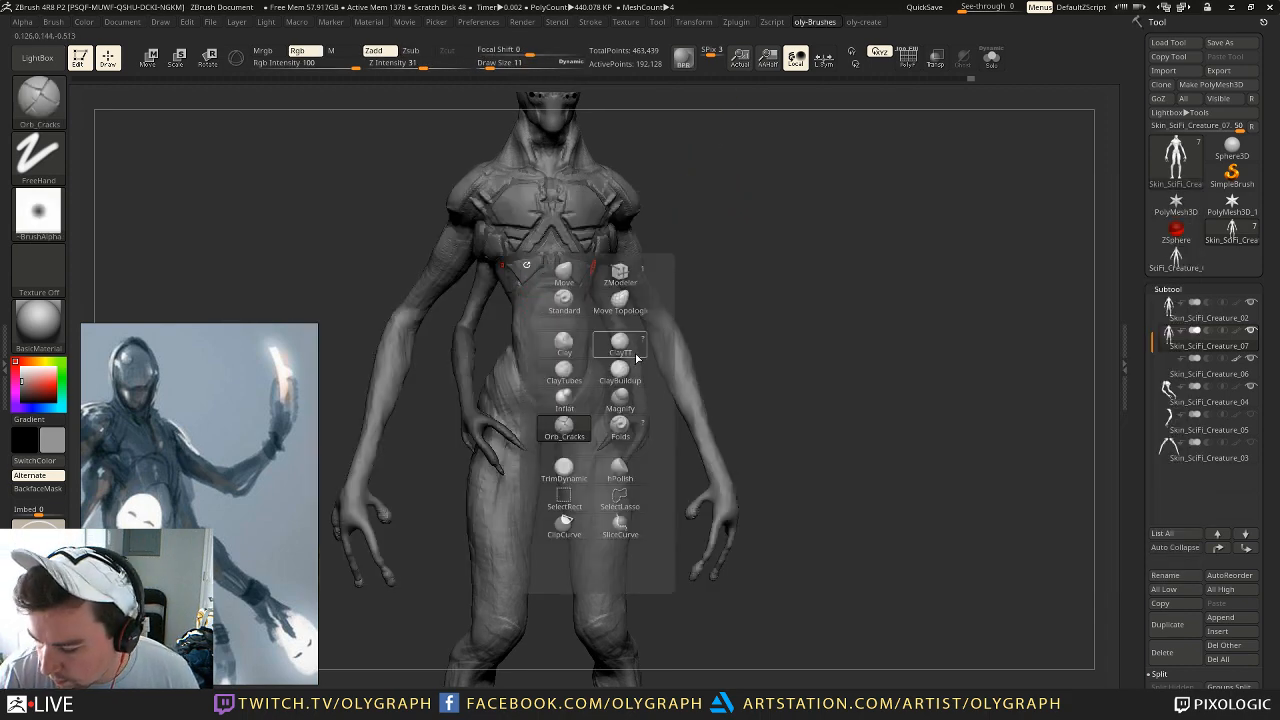
pyautogui.click(620, 372)
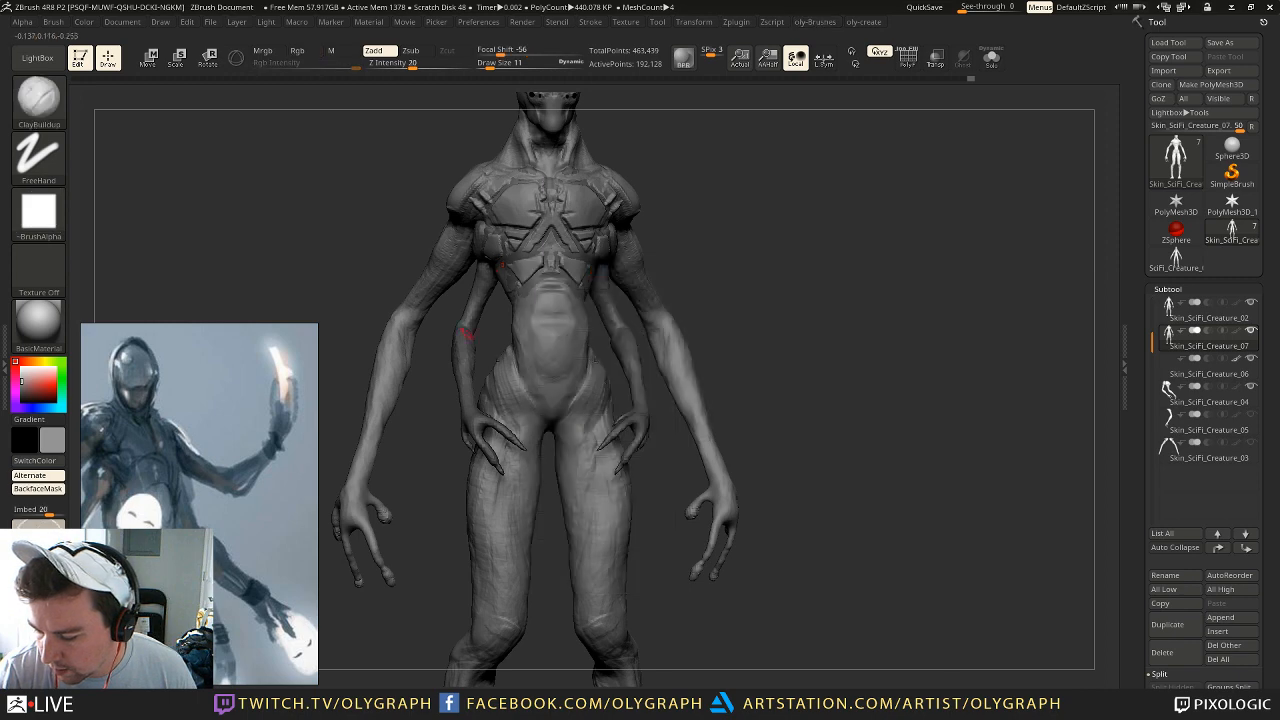
pyautogui.moveTo(521, 301); pyautogui.dragTo(541, 303)
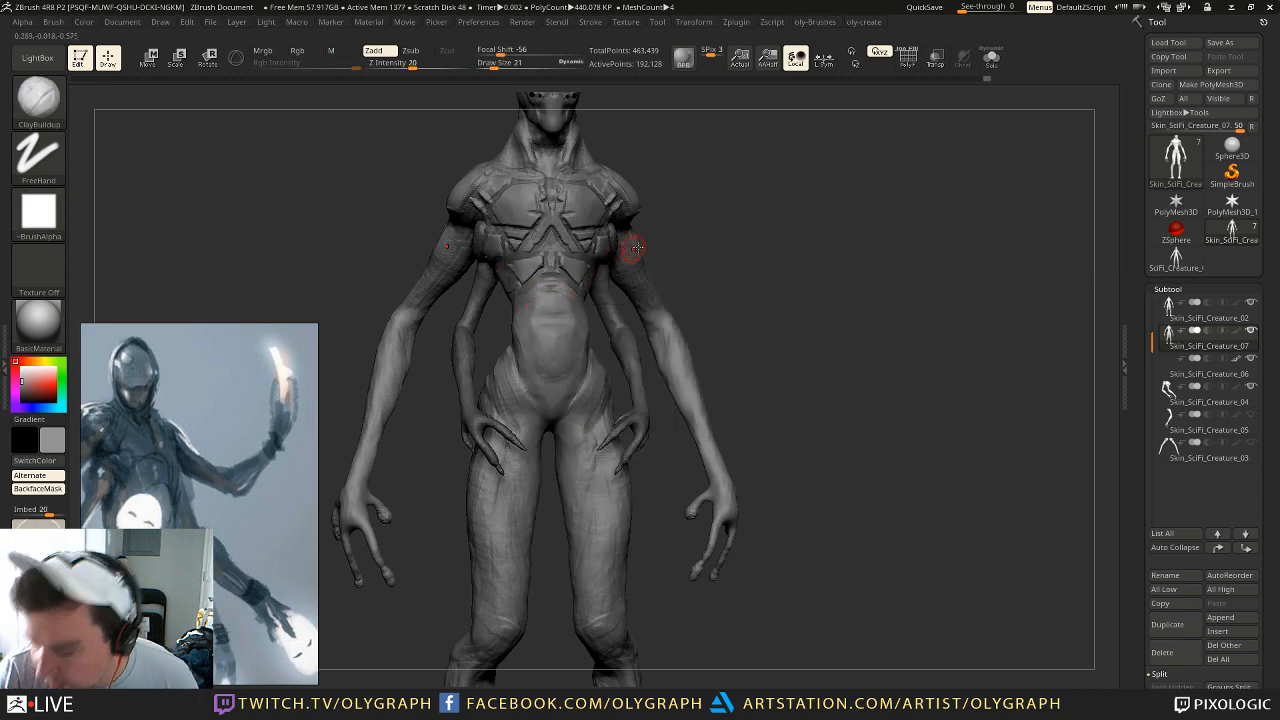
pyautogui.press('c')
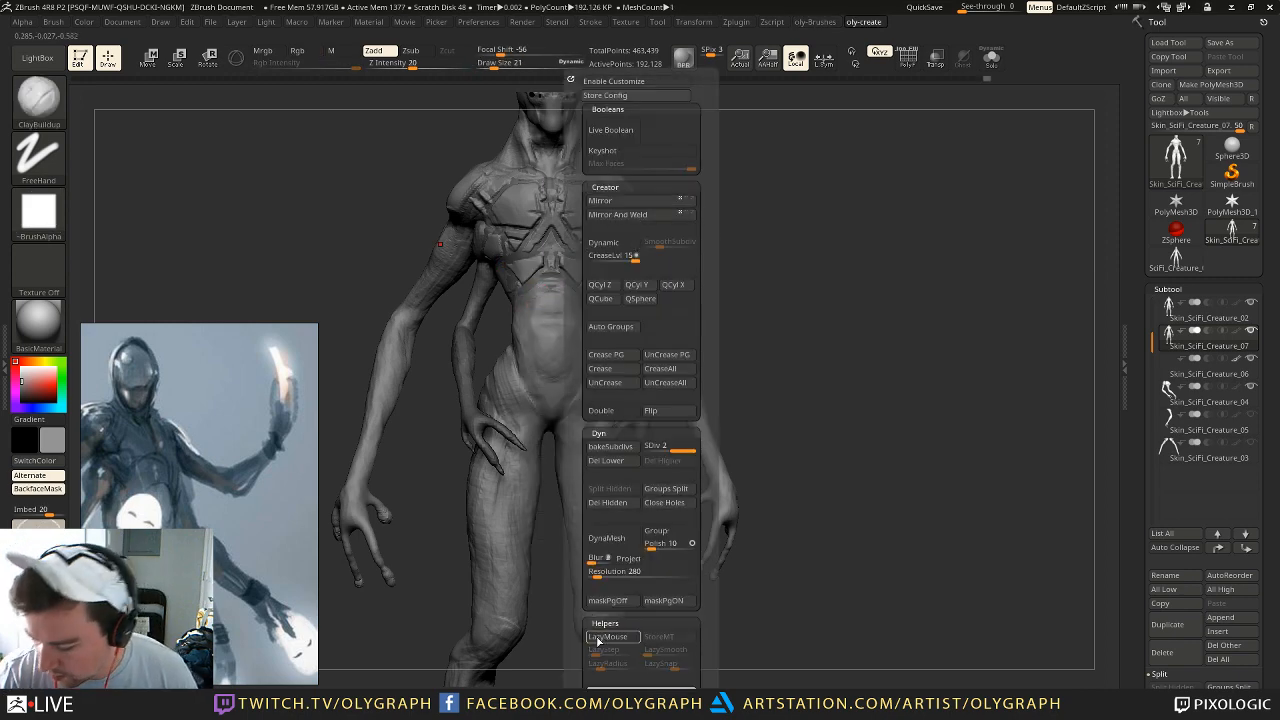
pyautogui.moveTo(537, 285); pyautogui.dragTo(531, 289)
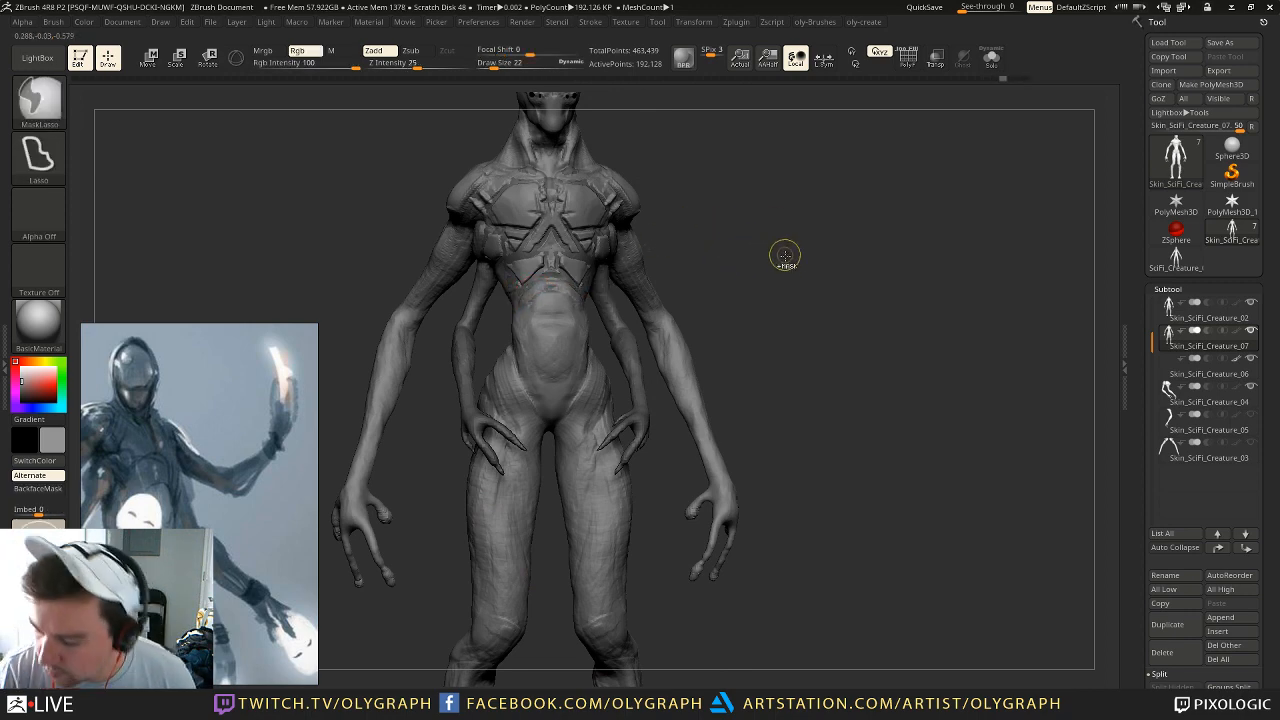
# Step: Build up the side of the waist below the lower rib plates with ClayTubes at draw size 21 and flatten it with TrimDynamic
pyautogui.press('b')
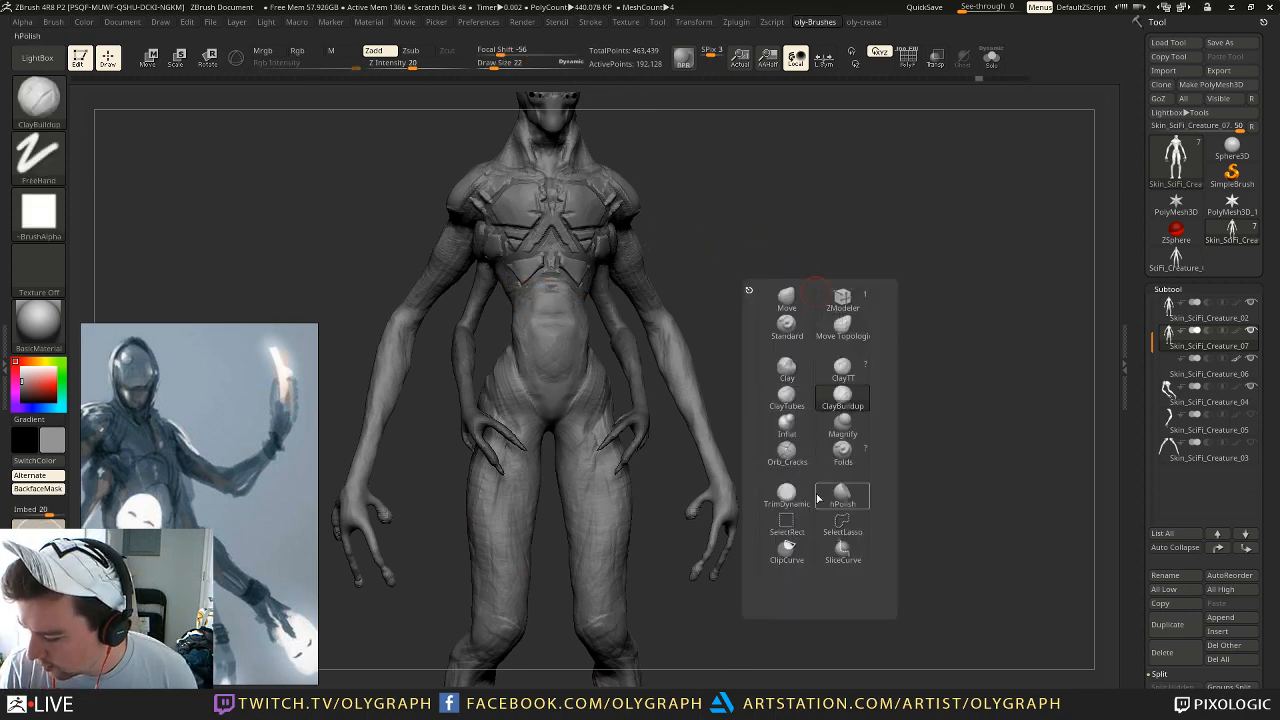
pyautogui.click(787, 407)
pyautogui.moveTo(787, 407); pyautogui.dragTo(686, 197)
pyautogui.press('[')
pyautogui.moveTo(497, 298)
pyautogui.mouseDown()
pyautogui.moveTo(523, 294)
pyautogui.moveTo(502, 298)
pyautogui.moveTo(506, 324)
pyautogui.moveTo(538, 294)
pyautogui.moveTo(507, 319)
pyautogui.mouseUp()
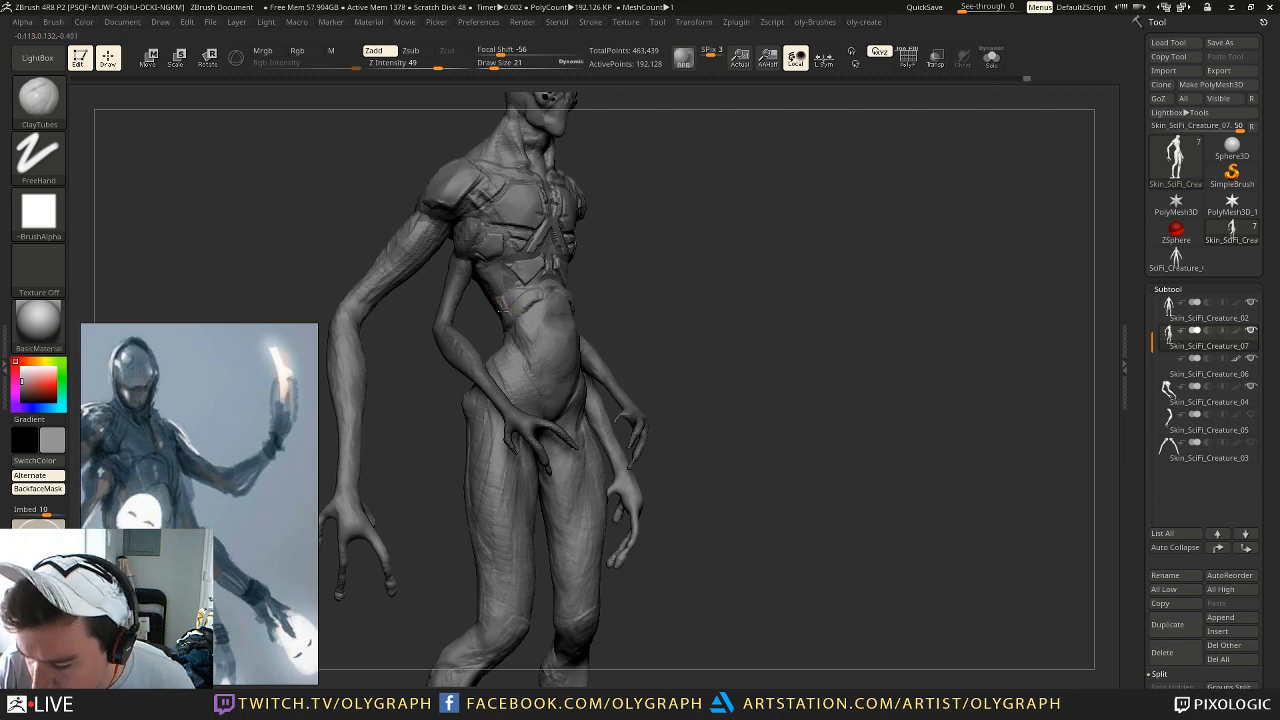
pyautogui.press('b')
pyautogui.press('t')
pyautogui.press('d')
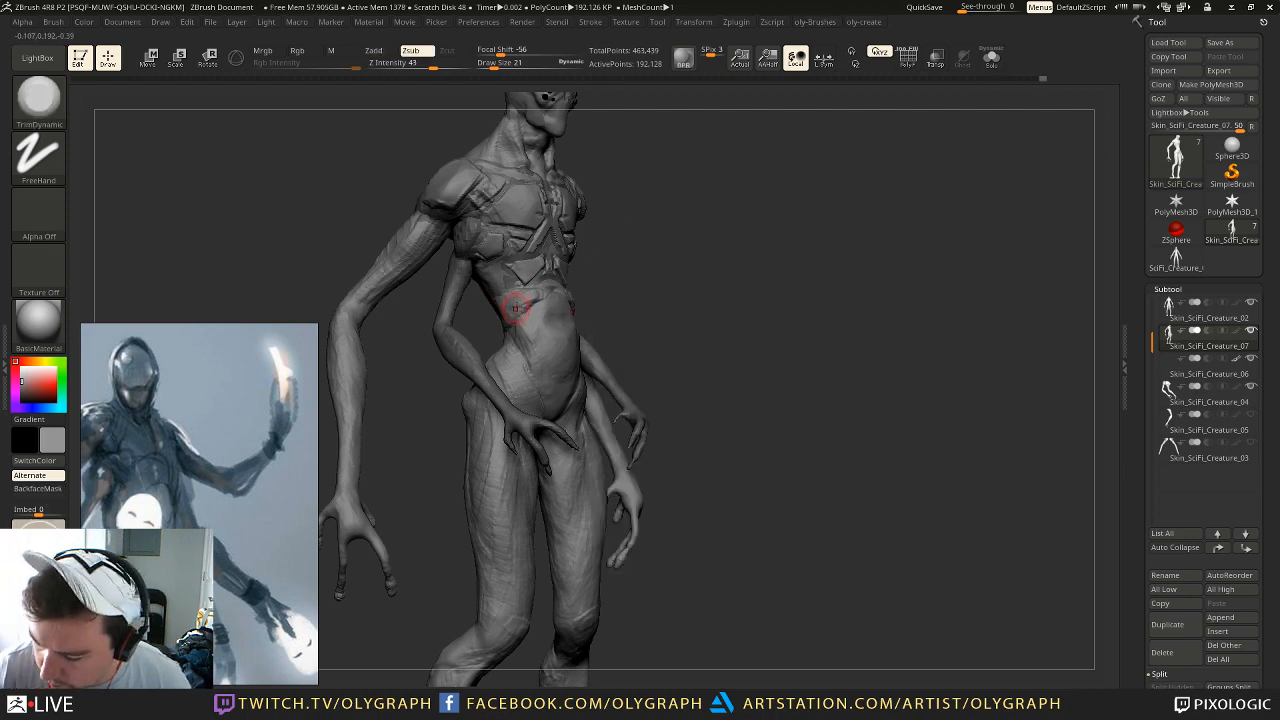
# Step: Cut plate edges across the top of the abdomen below the rib plates with Orb_Cracks at draw sizes 17 and 14
pyautogui.press('b')
pyautogui.press('o')
pyautogui.press('c')
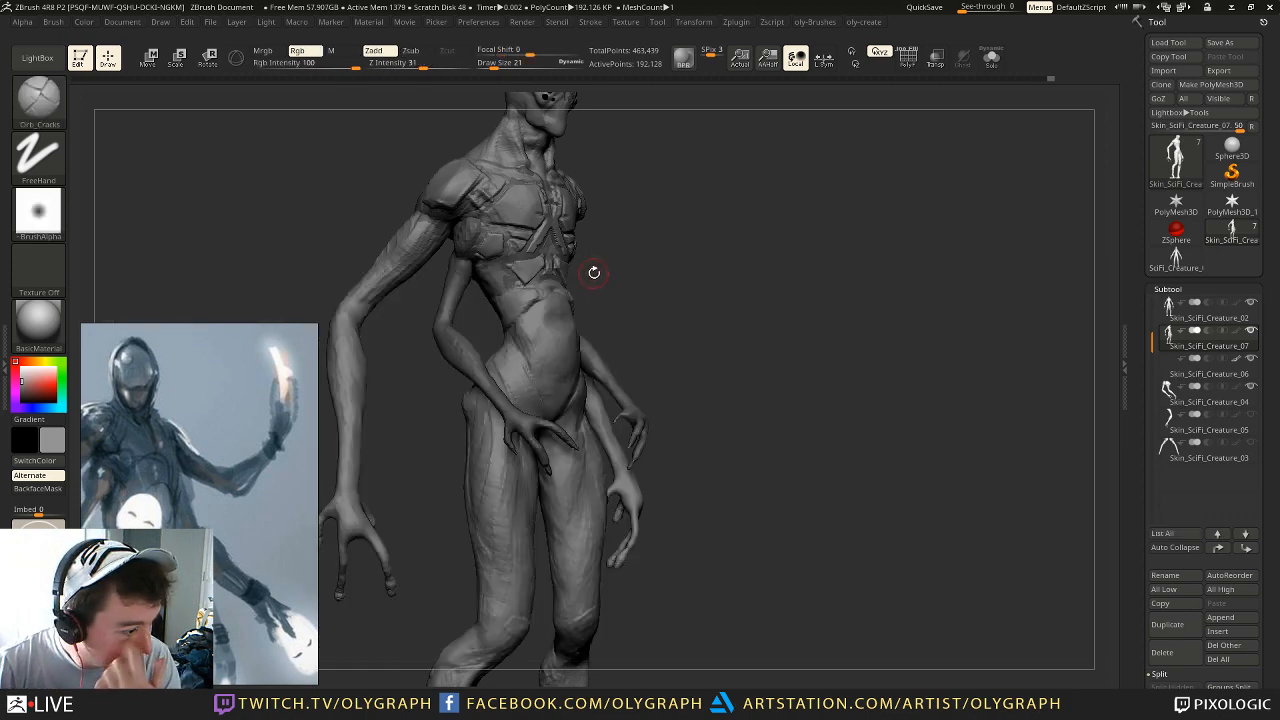
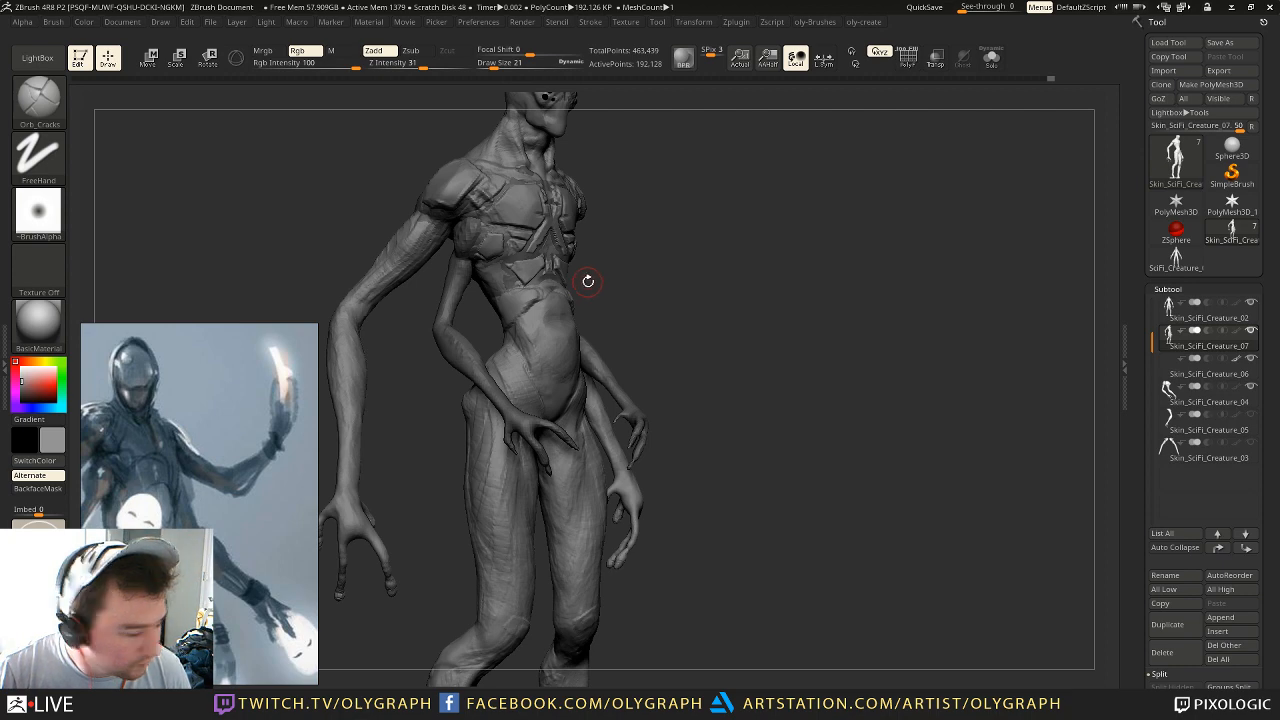
pyautogui.press('[')
pyautogui.press('[')
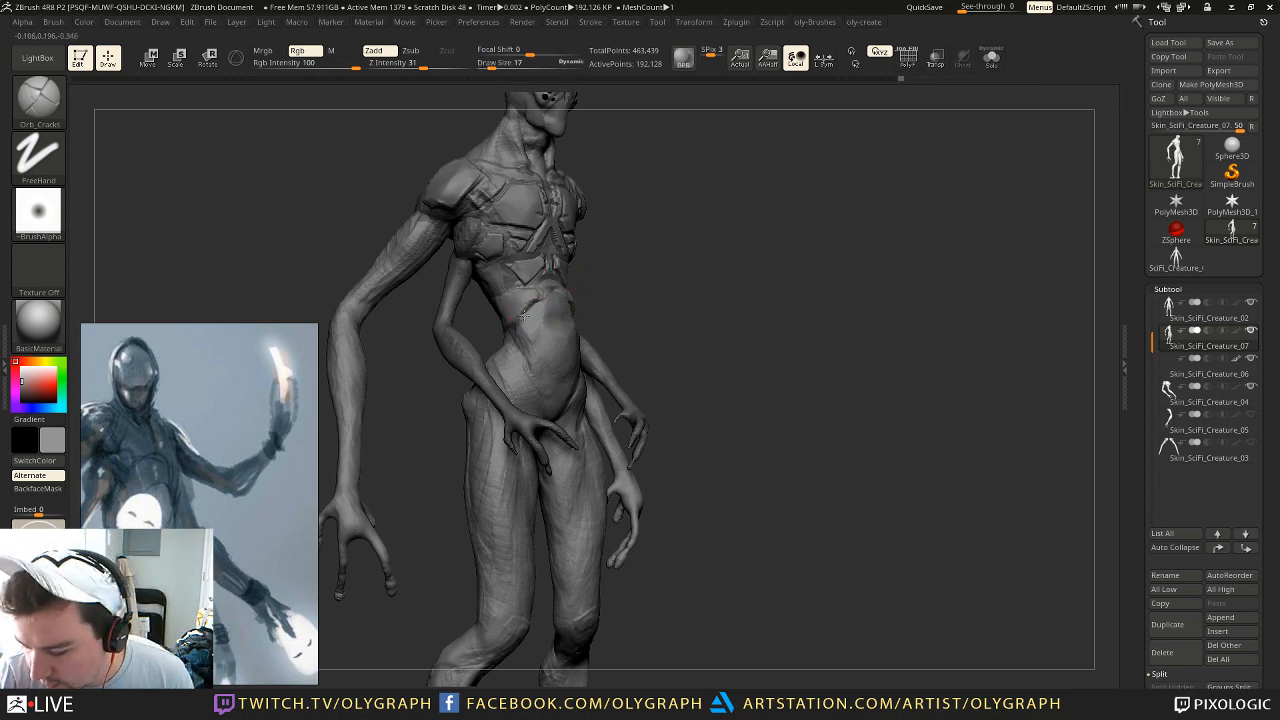
pyautogui.moveTo(520, 292); pyautogui.dragTo(503, 294)
pyautogui.moveTo(606, 250)
pyautogui.mouseDown()
pyautogui.moveTo(686, 237)
pyautogui.moveTo(711, 209)
pyautogui.moveTo(697, 237)
pyautogui.mouseUp()
pyautogui.moveTo(543, 292); pyautogui.dragTo(545, 297)
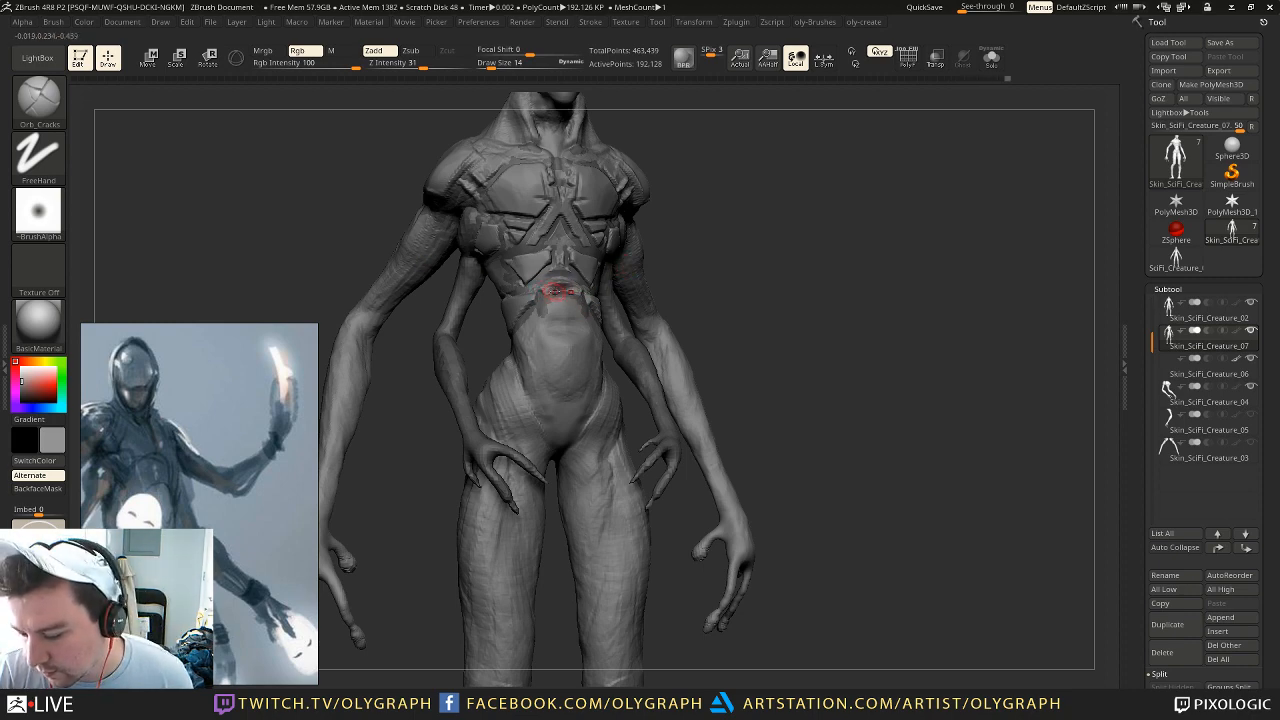
# Step: Undo the last two strokes, then refine the top centre of the abdomen with TrimDynamic and Orb_Cracks at draw size 11
pyautogui.hotkey('ctrl', 'z')
pyautogui.hotkey('ctrl', 'z')
pyautogui.press('b')
pyautogui.click(571, 509)
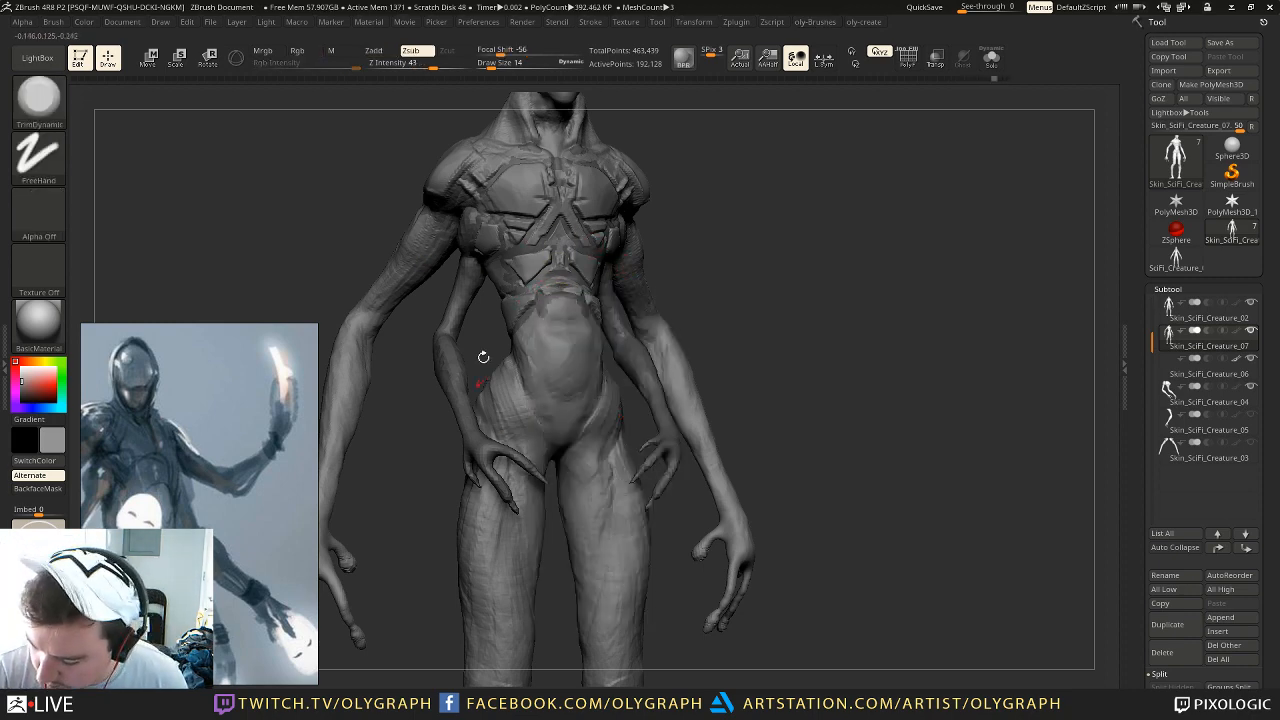
pyautogui.press('b')
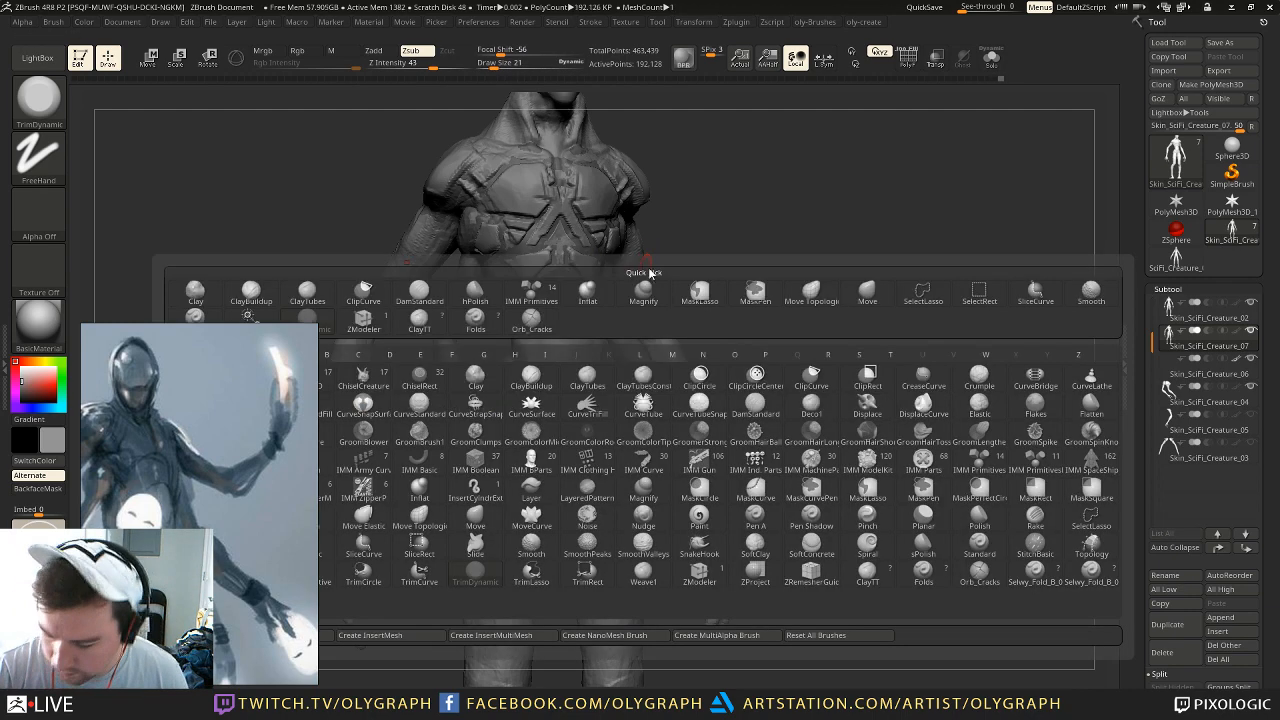
pyautogui.press('o')
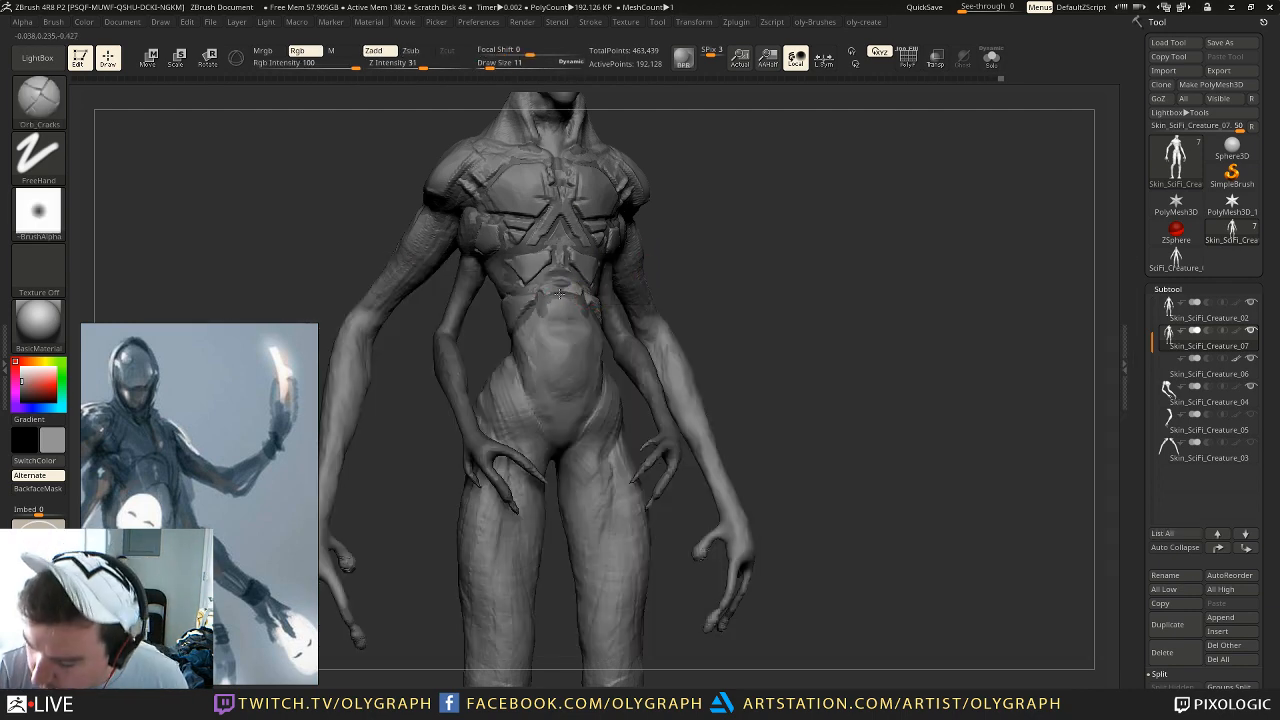
# Step: Reshape the central piece between the lower rib plates and the abdomen with the Move brush at draw sizes 33 and 27
pyautogui.press('b')
pyautogui.press('m')
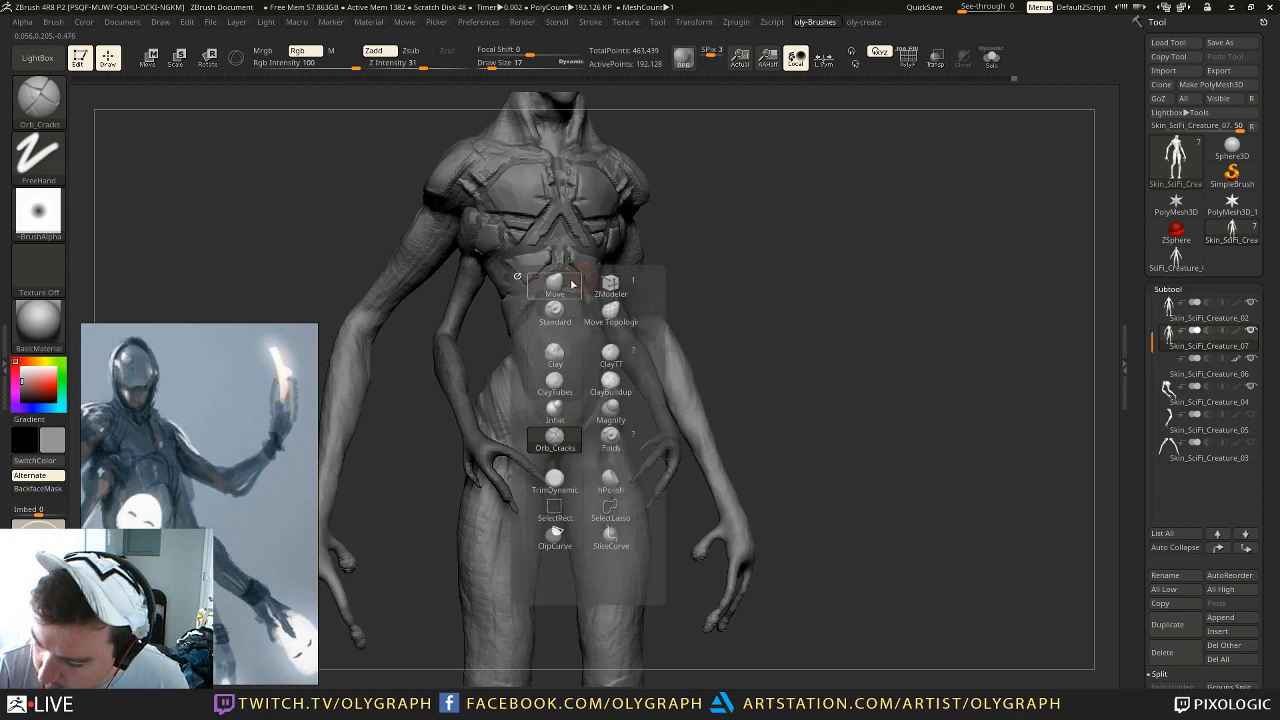
pyautogui.press('v')
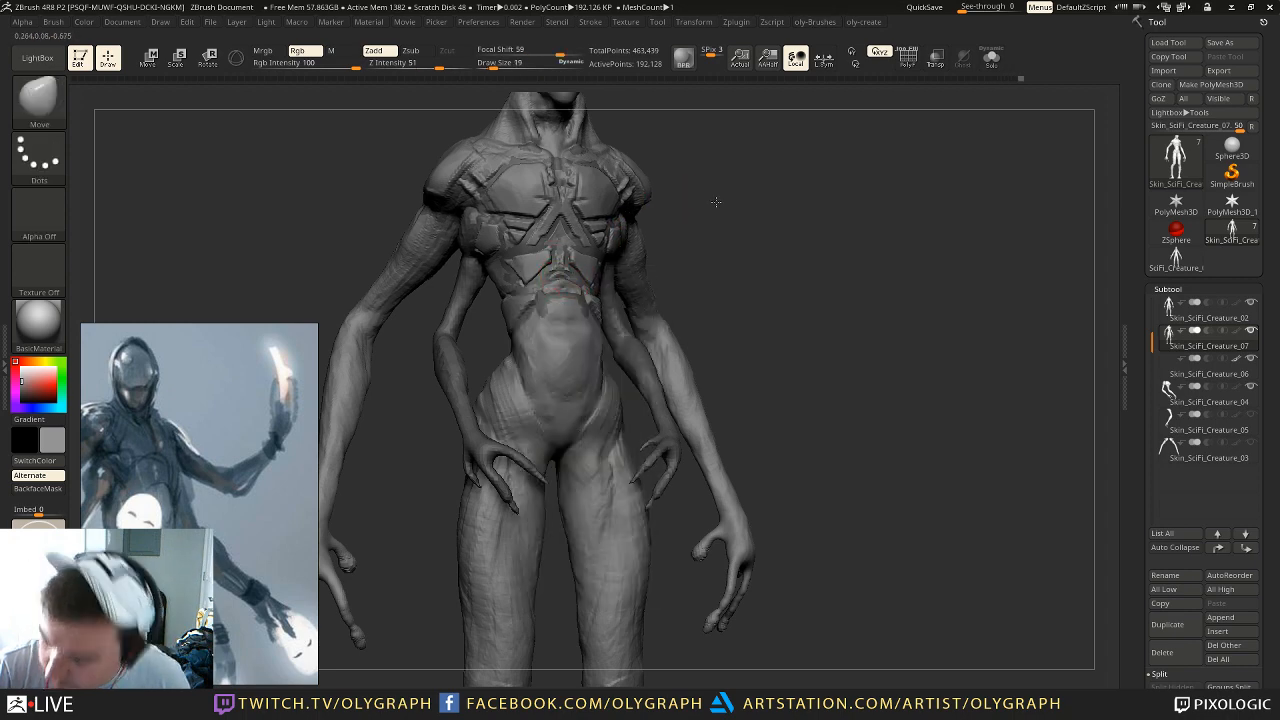
pyautogui.keyDown('shift'); pyautogui.moveTo(721, 202); pyautogui.dragTo(726, 217); pyautogui.keyUp('shift')
pyautogui.press('f')
pyautogui.press('f')
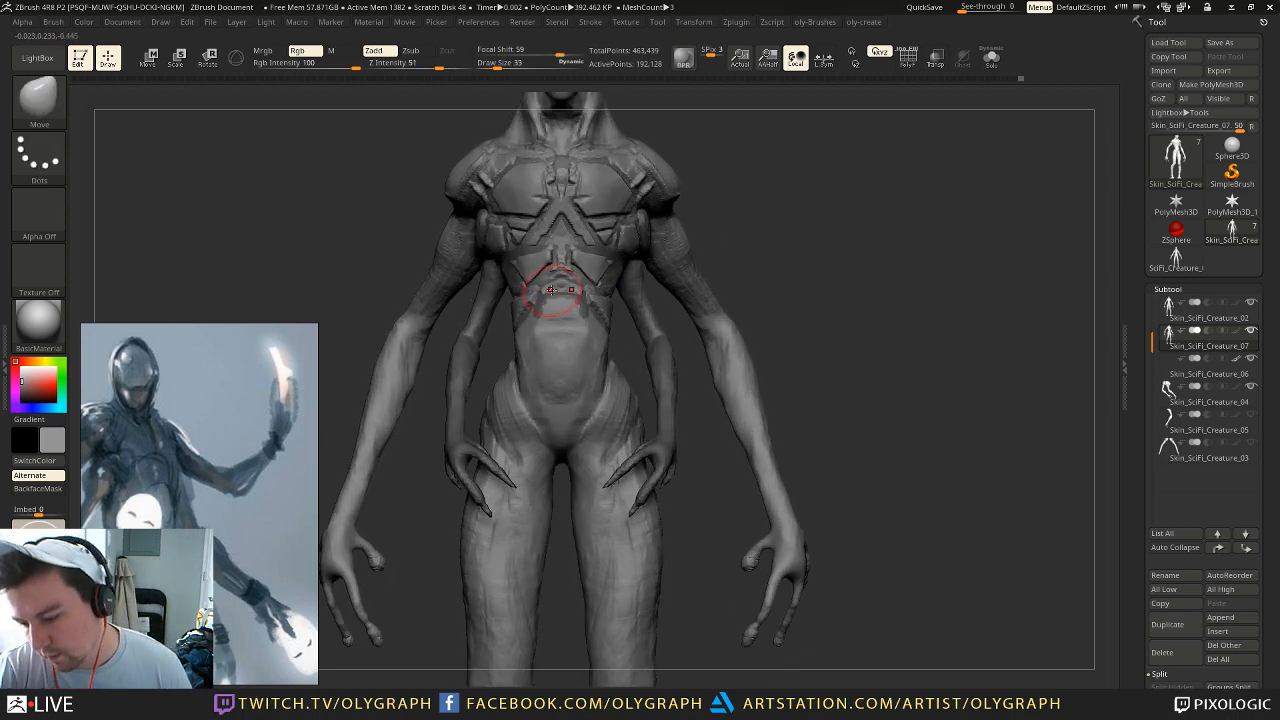
pyautogui.press('s')
pyautogui.moveTo(554, 289); pyautogui.dragTo(549, 289)
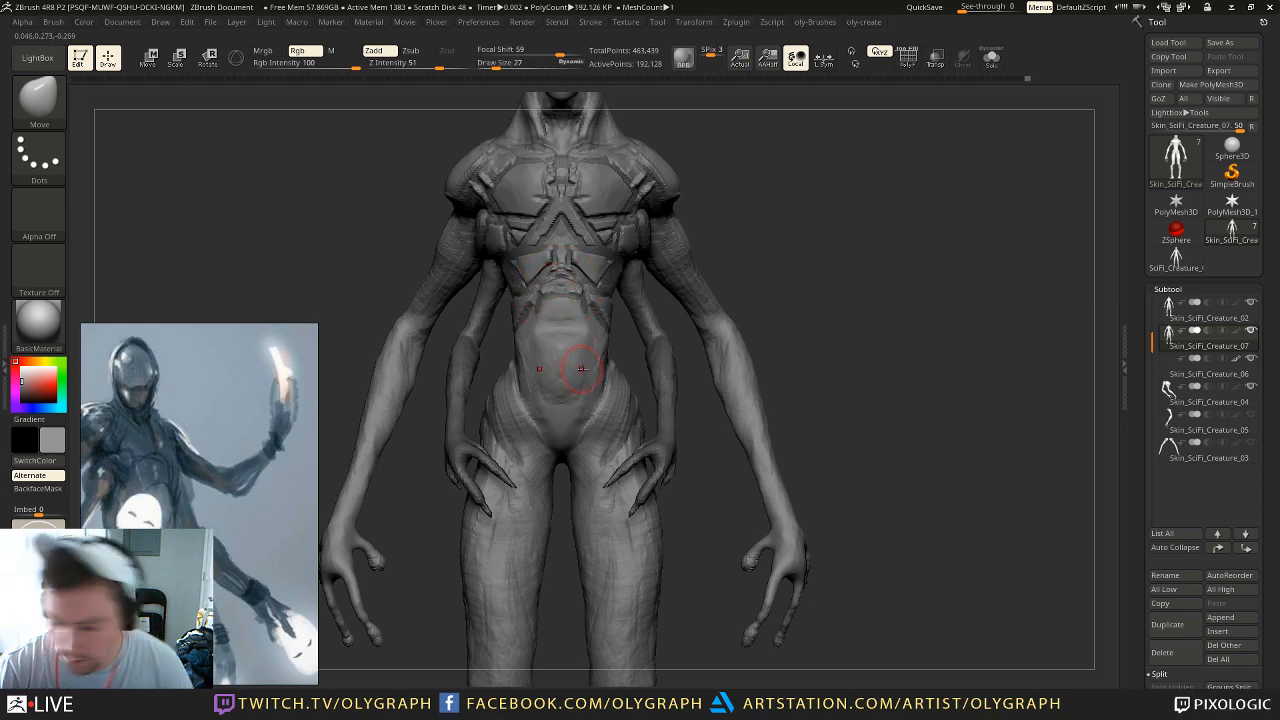
# Step: Carve the outline of a small central plate on the upper abdomen with Orb_Cracks at draw sizes 12 and 10
pyautogui.press('b')
pyautogui.press('o')
pyautogui.press('c')
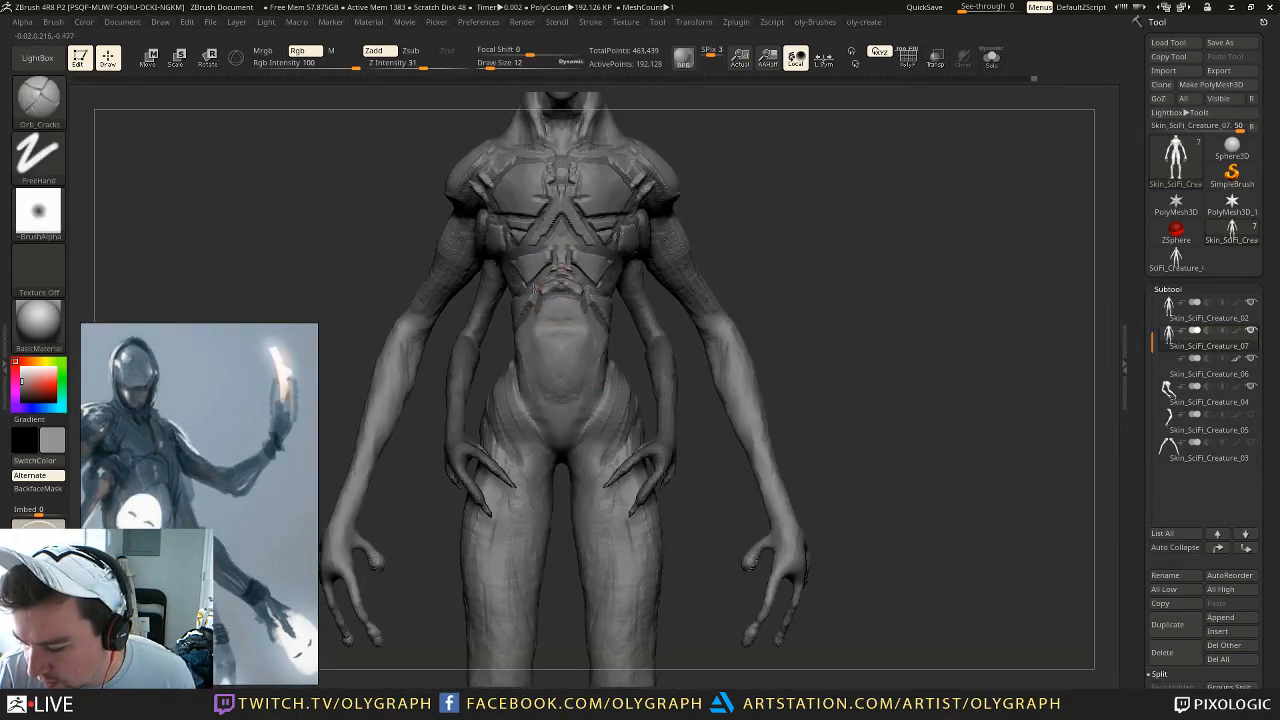
pyautogui.moveTo(736, 189)
pyautogui.keyDown('alt'); pyautogui.mouseDown()
pyautogui.moveTo(728, 166)
pyautogui.moveTo(746, 194)
pyautogui.moveTo(718, 203)
pyautogui.moveTo(731, 224)
pyautogui.mouseUp(); pyautogui.keyUp('alt')
pyautogui.moveTo(779, 173); pyautogui.dragTo(748, 172)
pyautogui.keyDown('alt'); pyautogui.moveTo(748, 172); pyautogui.dragTo(757, 212); pyautogui.keyUp('alt')
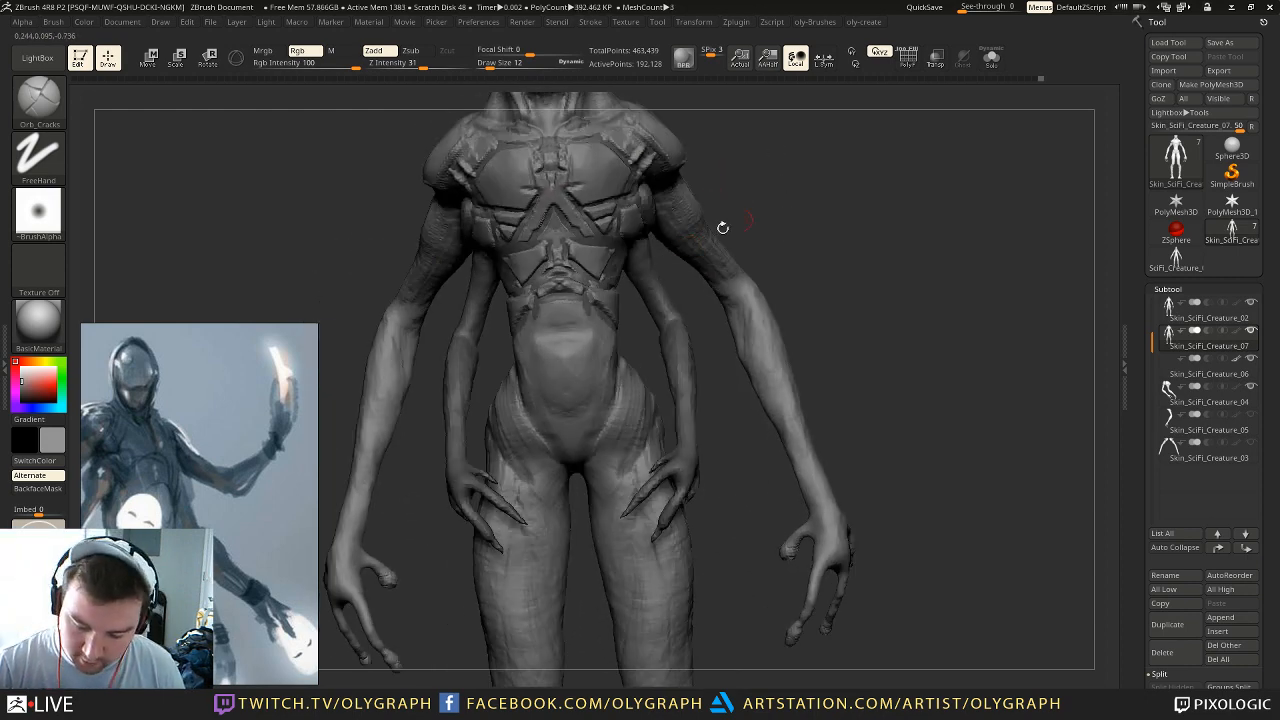
pyautogui.moveTo(533, 316)
pyautogui.mouseDown()
pyautogui.moveTo(538, 329)
pyautogui.moveTo(558, 323)
pyautogui.mouseUp()
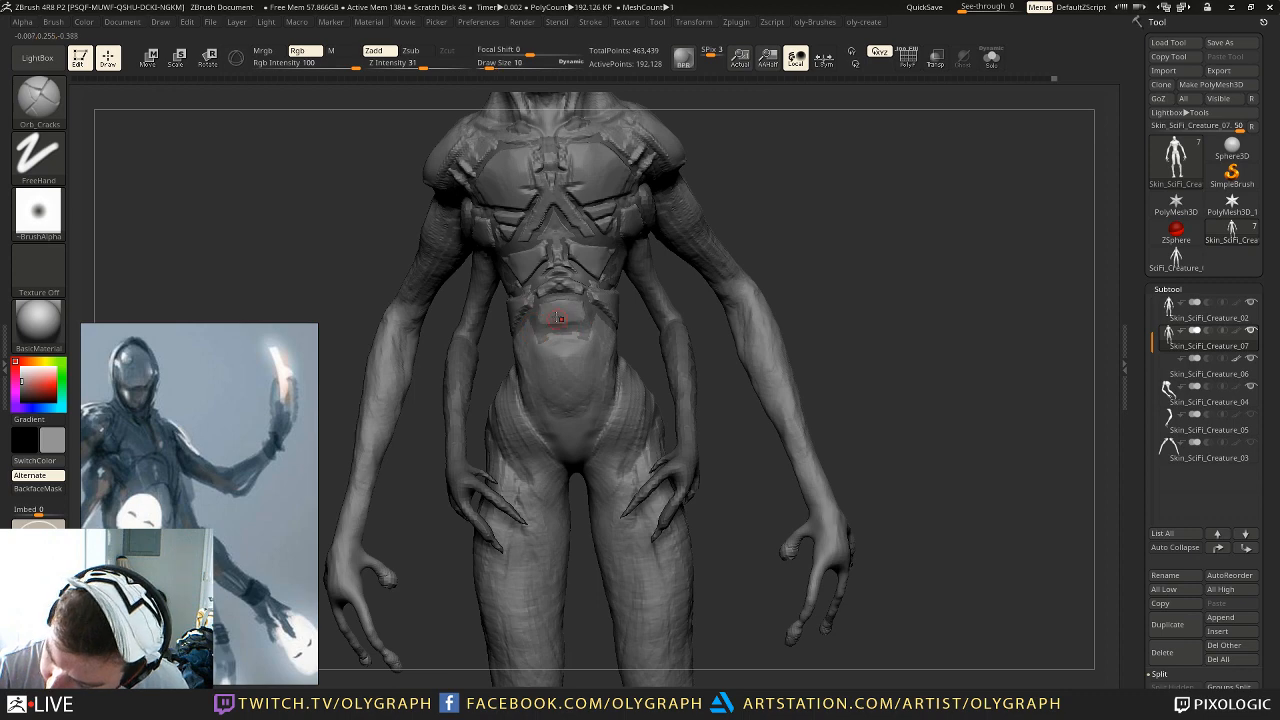
# Step: Build up the upper abdomen plate and the belly below it with ClayTT and ClayBuildup at draw size 15
pyautogui.press('space')
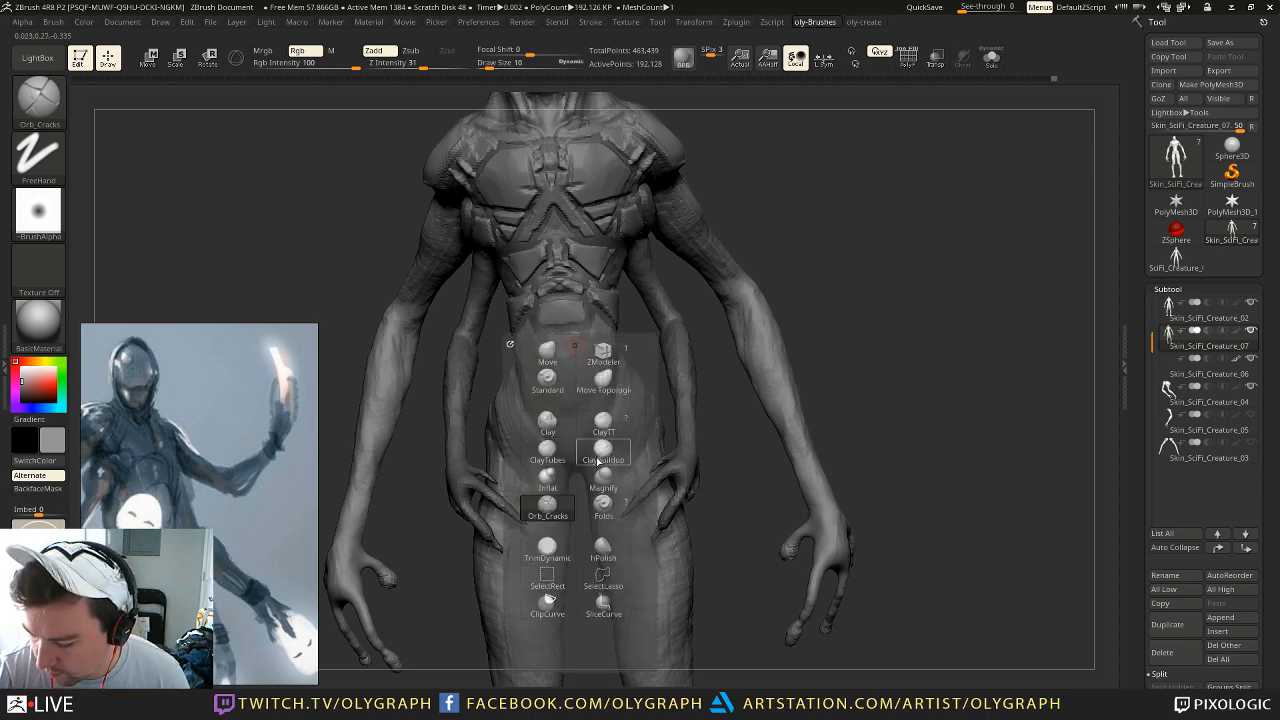
pyautogui.click(604, 432)
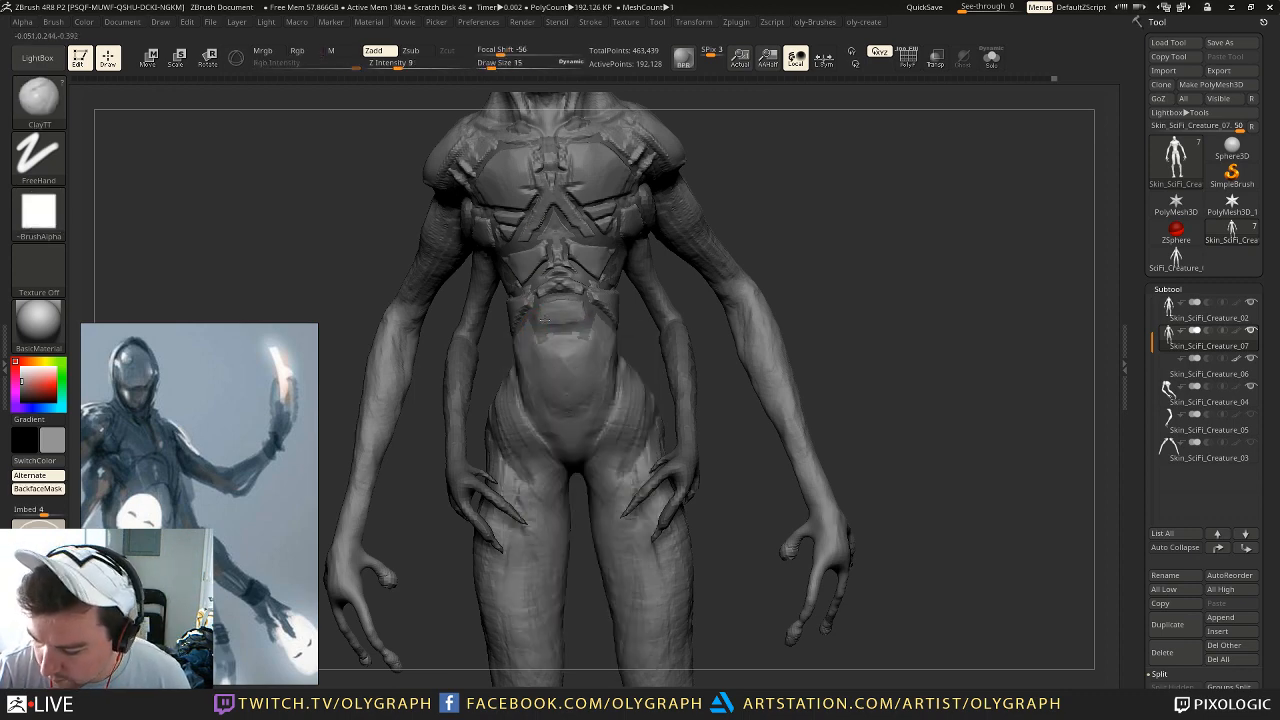
pyautogui.press('space')
pyautogui.click(594, 392)
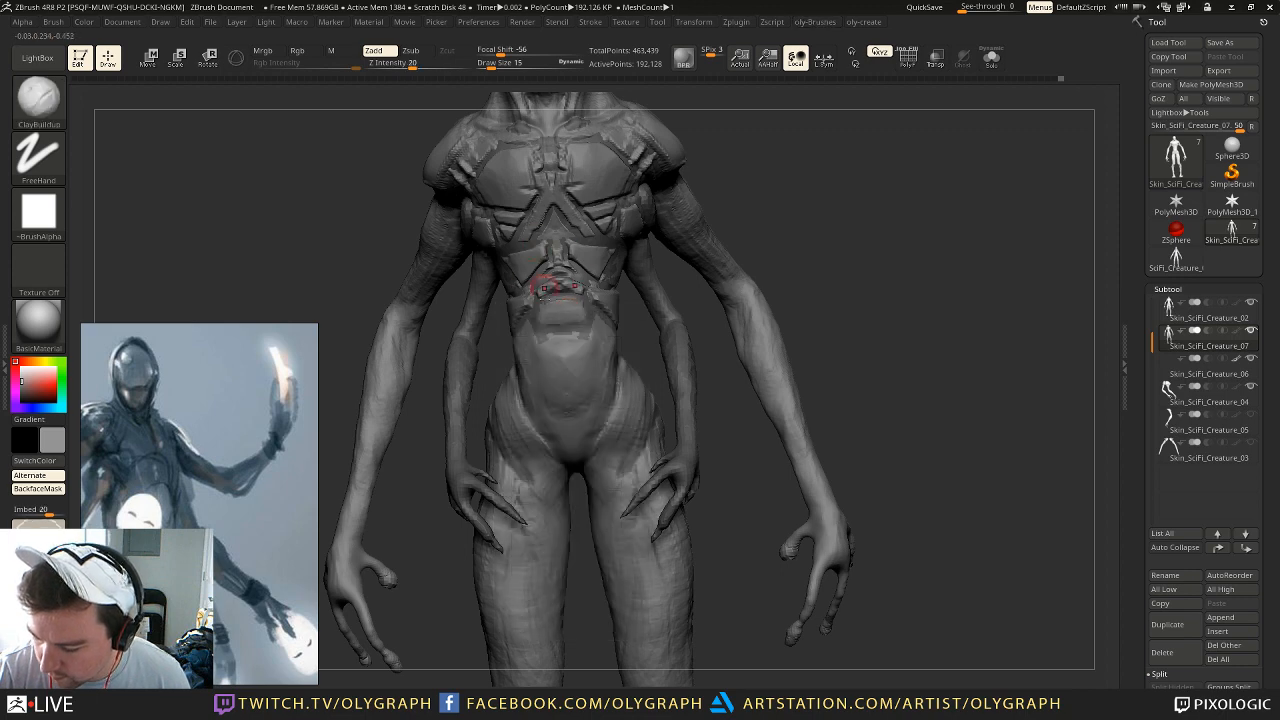
pyautogui.moveTo(545, 312)
pyautogui.mouseDown()
pyautogui.moveTo(556, 308)
pyautogui.moveTo(532, 319)
pyautogui.moveTo(536, 364)
pyautogui.moveTo(564, 388)
pyautogui.moveTo(538, 338)
pyautogui.moveTo(559, 376)
pyautogui.moveTo(550, 356)
pyautogui.moveTo(540, 362)
pyautogui.mouseUp()
pyautogui.press(']')
# Step: Flatten the raised belly plate with TrimDynamic and adjust its shape with the Move brush at draw size 38
pyautogui.press('b')
pyautogui.press('t')
pyautogui.press('d')
pyautogui.press('b')
pyautogui.press('m')
pyautogui.press('v')
pyautogui.press('s')
pyautogui.moveTo(559, 352); pyautogui.dragTo(557, 352)
pyautogui.moveTo(758, 199)
pyautogui.mouseDown()
pyautogui.moveTo(814, 186)
pyautogui.moveTo(720, 194)
pyautogui.moveTo(707, 205)
pyautogui.moveTo(727, 231)
pyautogui.moveTo(746, 226)
pyautogui.moveTo(727, 233)
pyautogui.mouseUp()
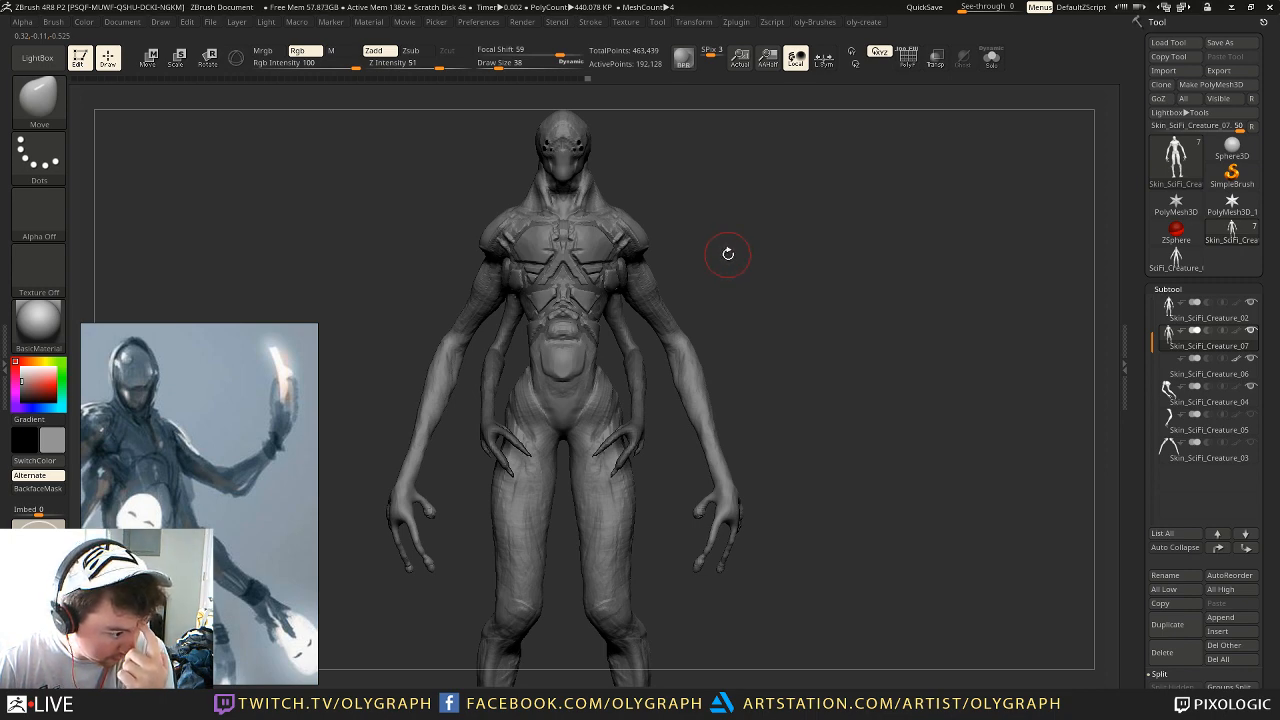
pyautogui.keyDown('alt'); pyautogui.moveTo(727, 255); pyautogui.dragTo(730, 262); pyautogui.keyUp('alt')
# Step: Cut crisp lines around the belly plate and the small plate above it with Orb_Cracks at draw size 14
pyautogui.press('b')
pyautogui.press('o')
pyautogui.press('c')
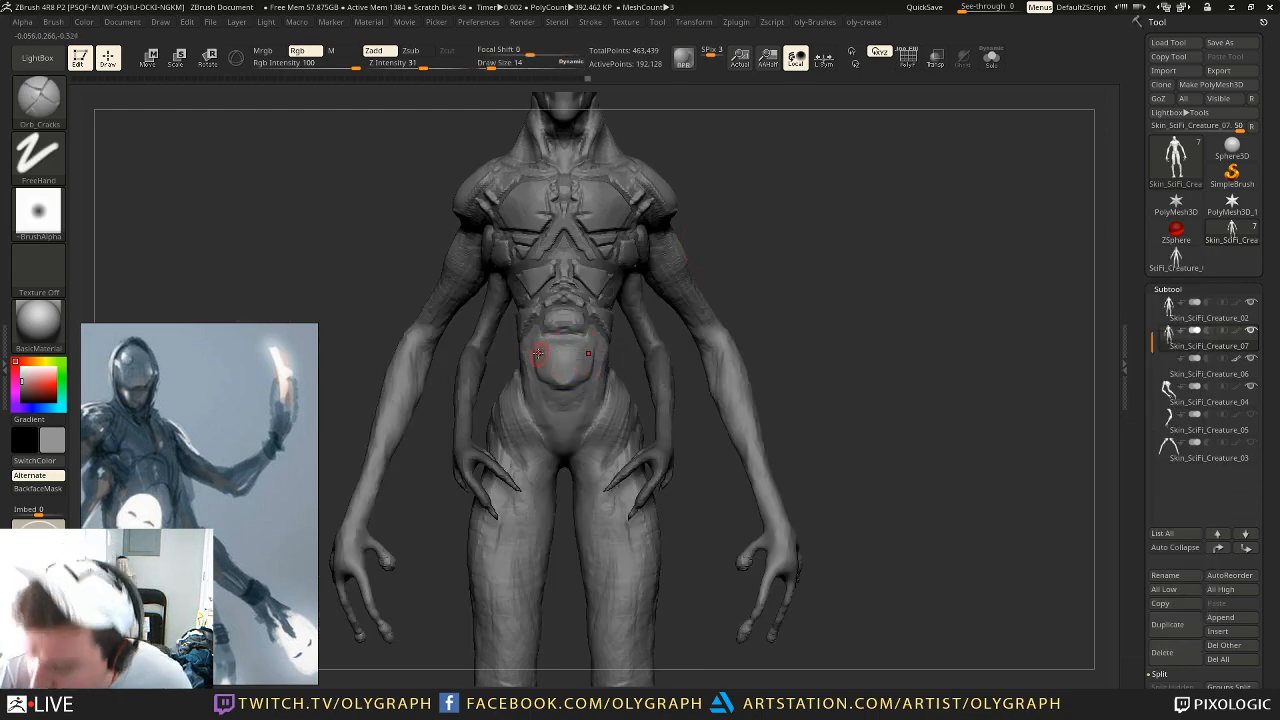
pyautogui.moveTo(555, 384); pyautogui.dragTo(567, 386)
pyautogui.moveTo(543, 338); pyautogui.dragTo(568, 341)
pyautogui.moveTo(752, 240)
pyautogui.keyDown('alt'); pyautogui.mouseDown()
pyautogui.moveTo(744, 204)
pyautogui.moveTo(777, 217)
pyautogui.moveTo(786, 243)
pyautogui.moveTo(722, 247)
pyautogui.mouseUp(); pyautogui.keyUp('alt')
pyautogui.moveTo(557, 326)
pyautogui.mouseDown()
pyautogui.moveTo(594, 326)
pyautogui.moveTo(602, 304)
pyautogui.moveTo(575, 298)
pyautogui.mouseUp()
# Step: Carve the outline of a narrow plate beneath the belly plate with Orb_Cracks at draw size 17
pyautogui.keyDown('alt'); pyautogui.moveTo(750, 200); pyautogui.dragTo(692, 204); pyautogui.keyUp('alt')
pyautogui.moveTo(692, 204); pyautogui.dragTo(715, 265)
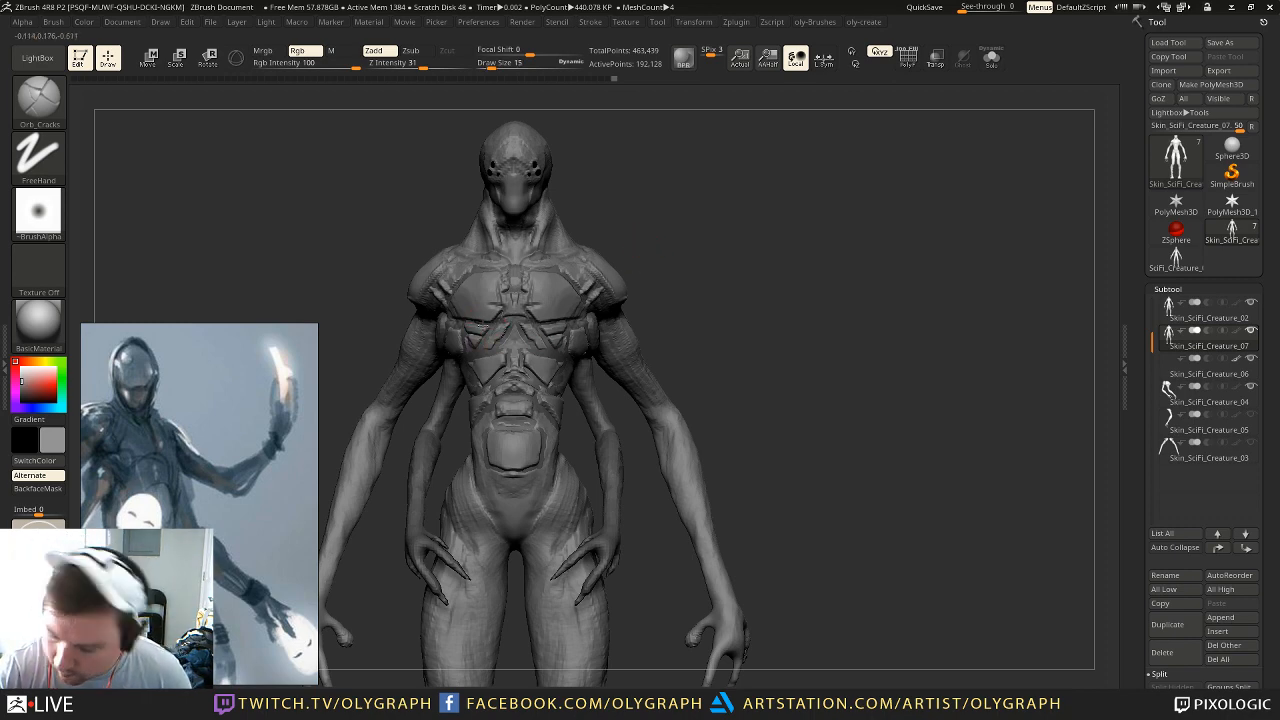
pyautogui.keyDown('alt'); pyautogui.moveTo(672, 242); pyautogui.dragTo(623, 241); pyautogui.keyUp('alt')
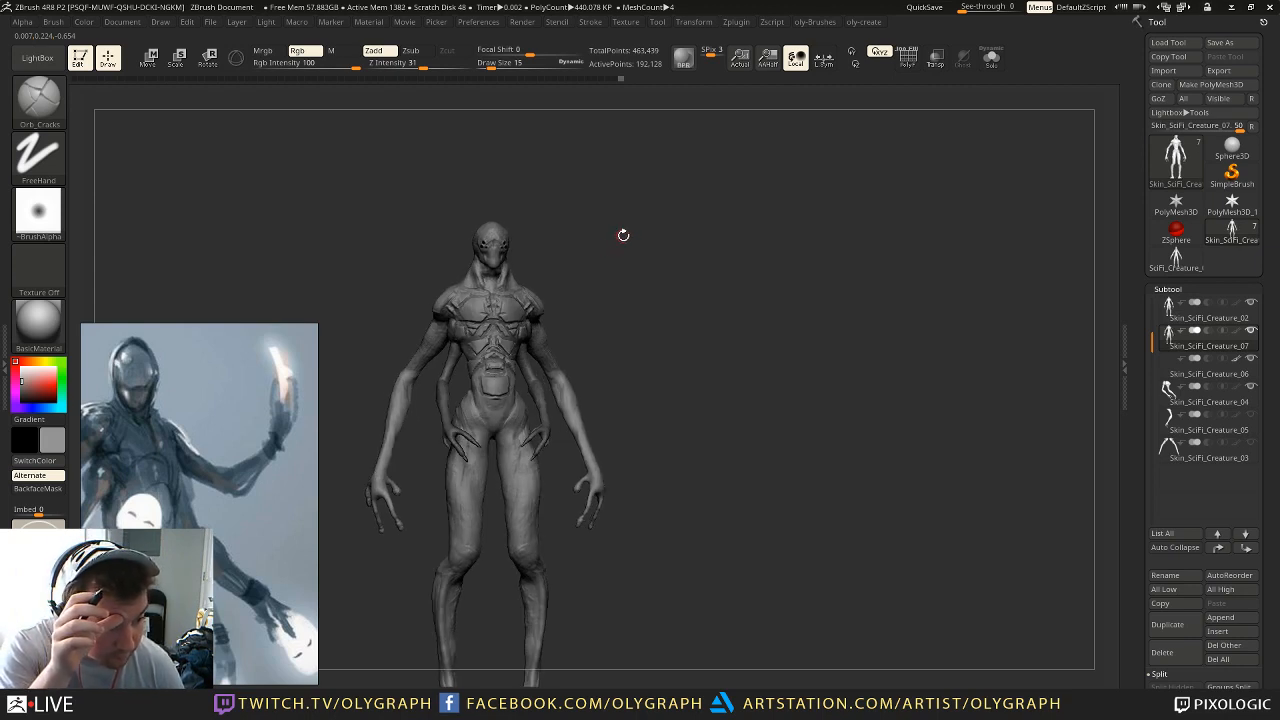
pyautogui.keyDown('shift'); pyautogui.moveTo(623, 235); pyautogui.dragTo(667, 192); pyautogui.keyUp('shift')
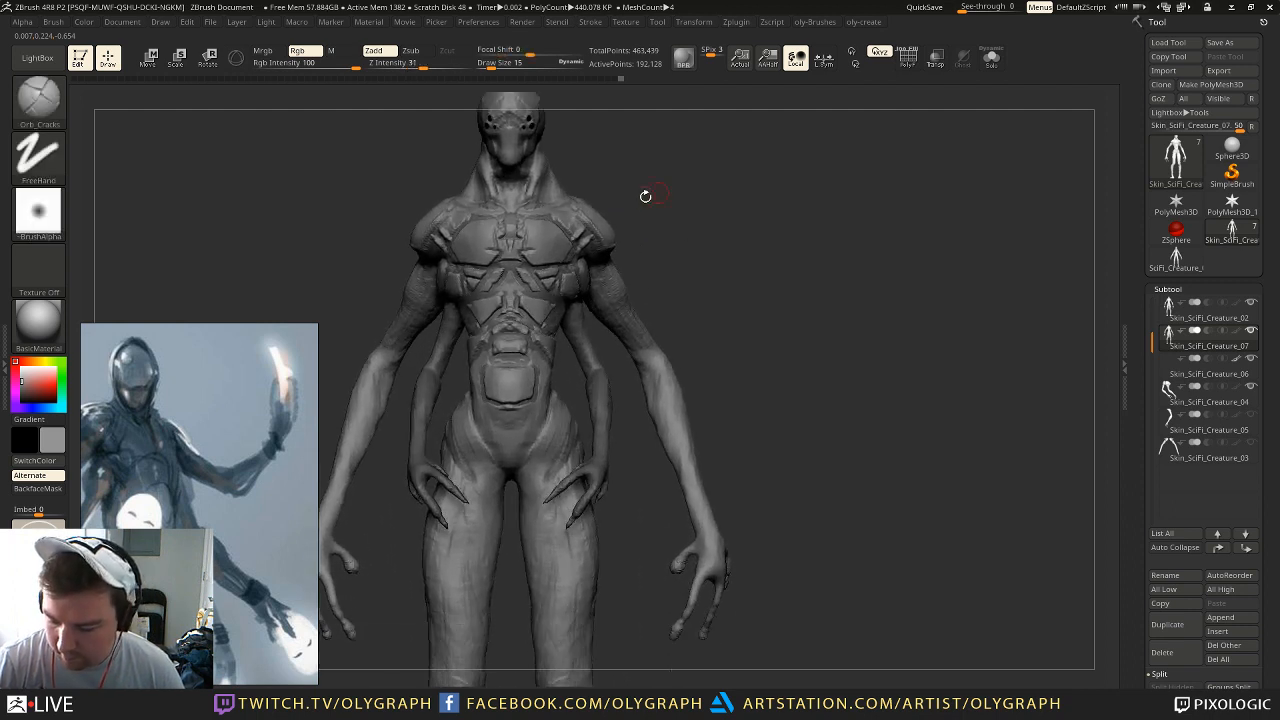
pyautogui.moveTo(485, 406); pyautogui.dragTo(497, 435)
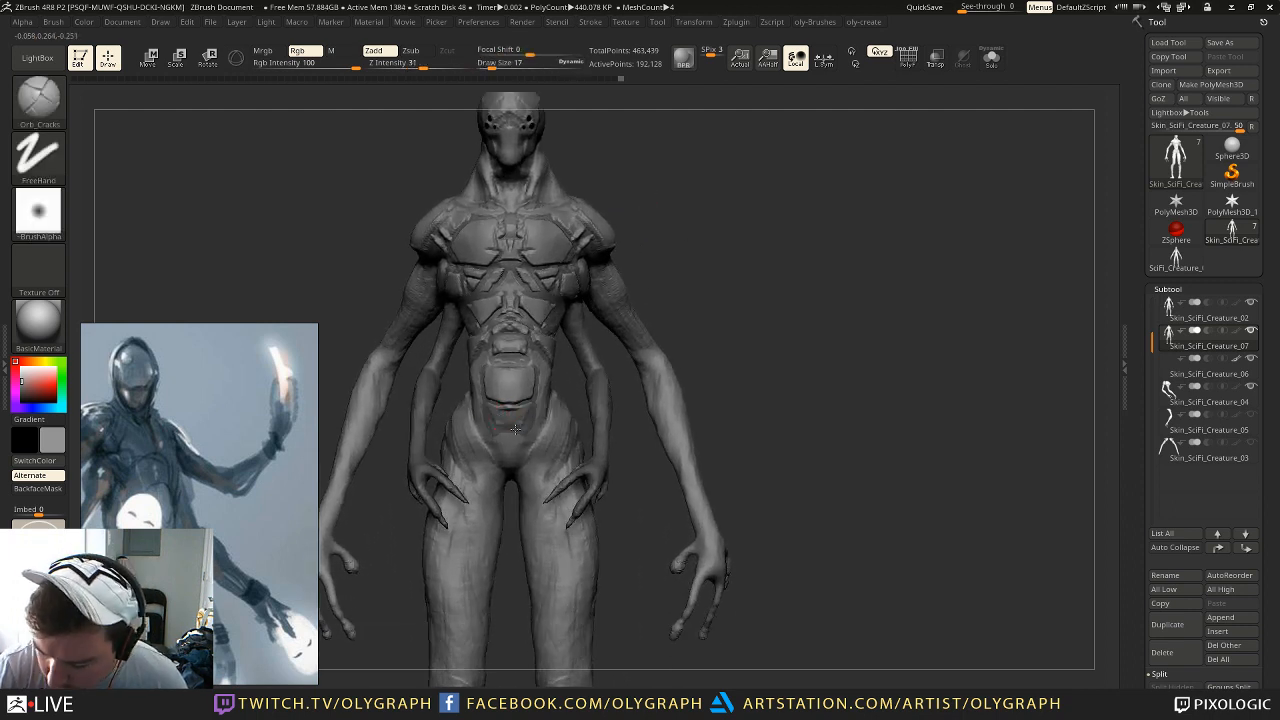
# Step: Build up the lower abdomen around the narrow plate with ClayBuildup and sharpen its edges with Orb_Cracks at draw size 17
pyautogui.press('b')
pyautogui.press('c')
pyautogui.press('b')
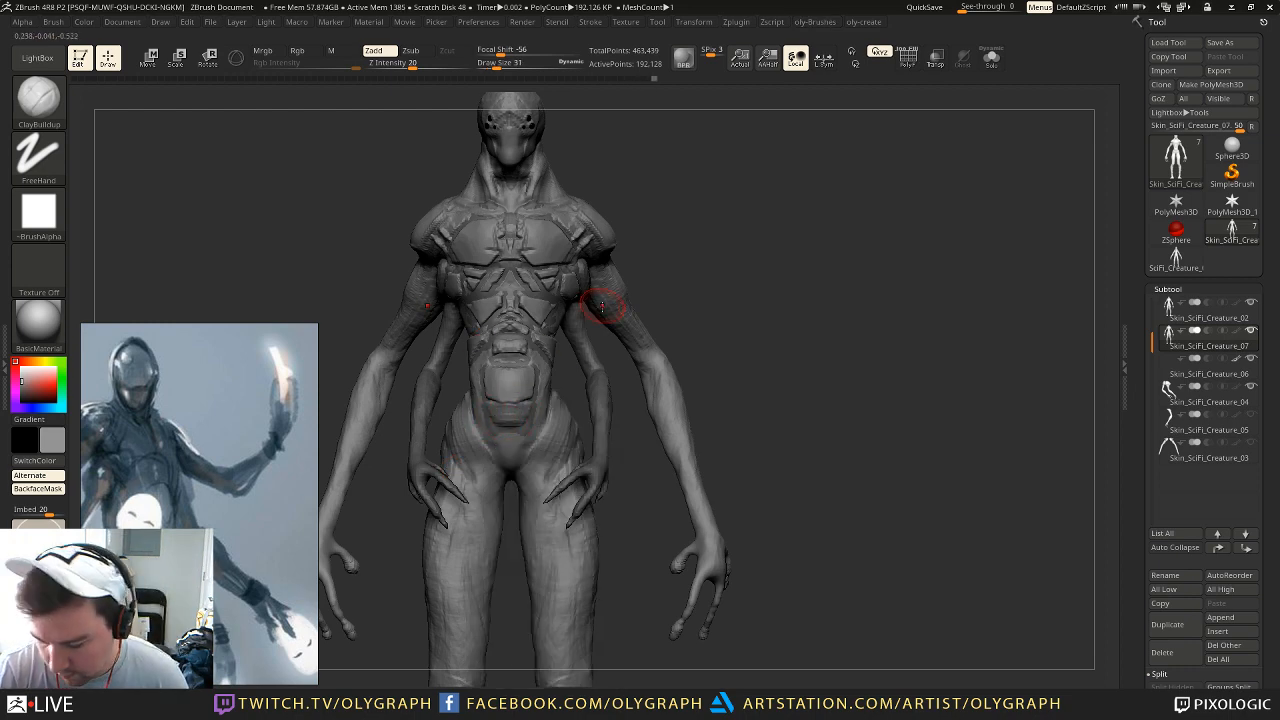
pyautogui.press('b')
pyautogui.press('s')
pyautogui.moveTo(534, 413); pyautogui.dragTo(527, 420)
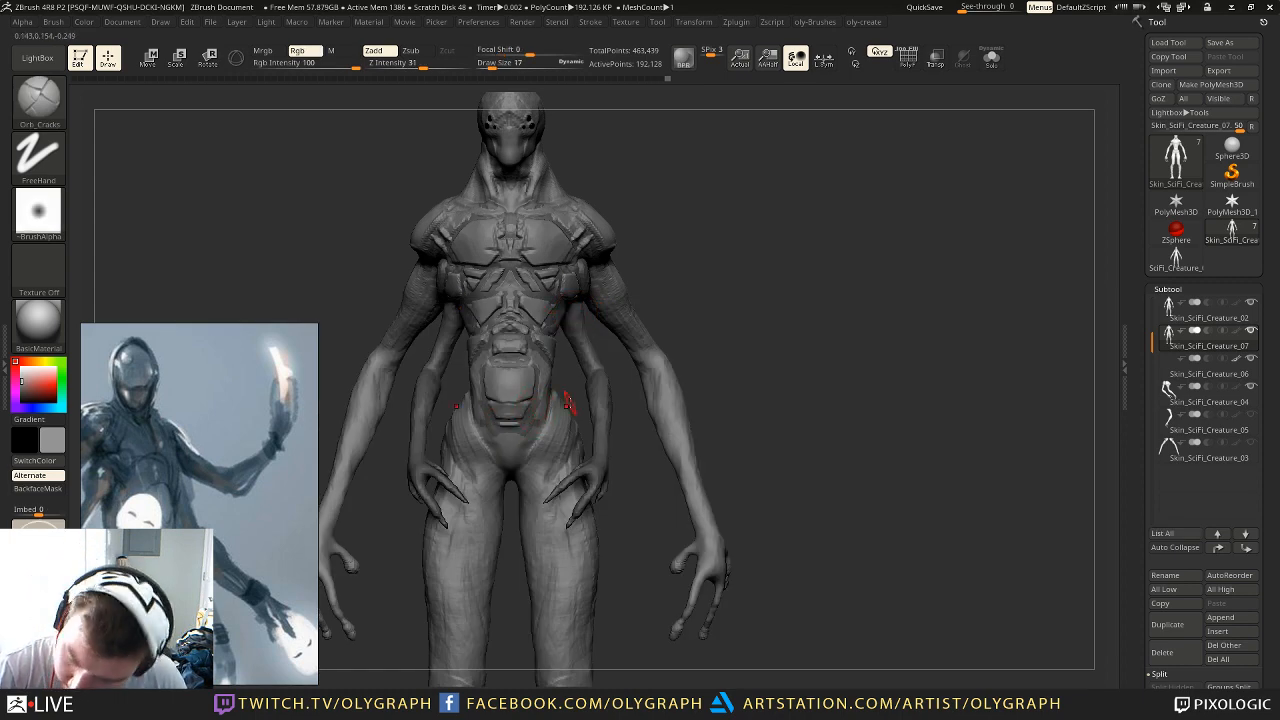
# Step: Define the abdomen's side borders with Orb_Cracks at draw size 22 and build them up with ClayBuildup at draw size 21
pyautogui.moveTo(668, 257)
pyautogui.mouseDown()
pyautogui.moveTo(677, 274)
pyautogui.moveTo(675, 250)
pyautogui.moveTo(648, 262)
pyautogui.mouseUp()
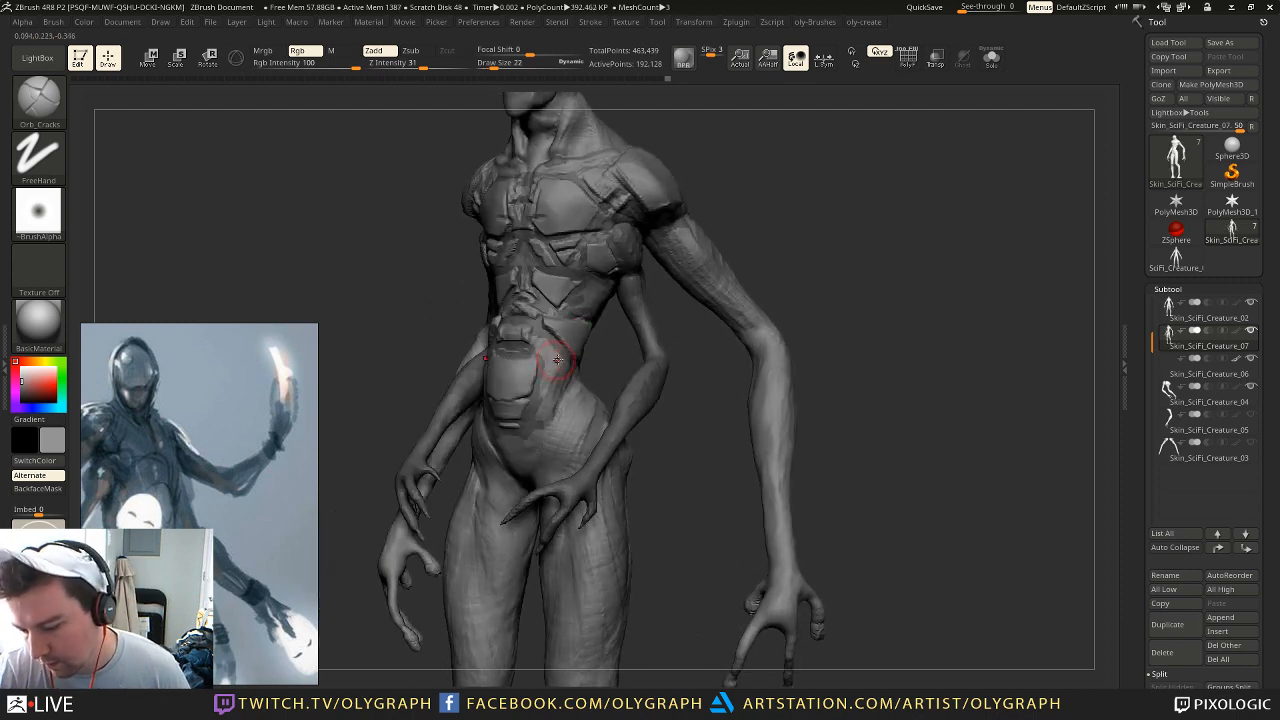
pyautogui.press('space')
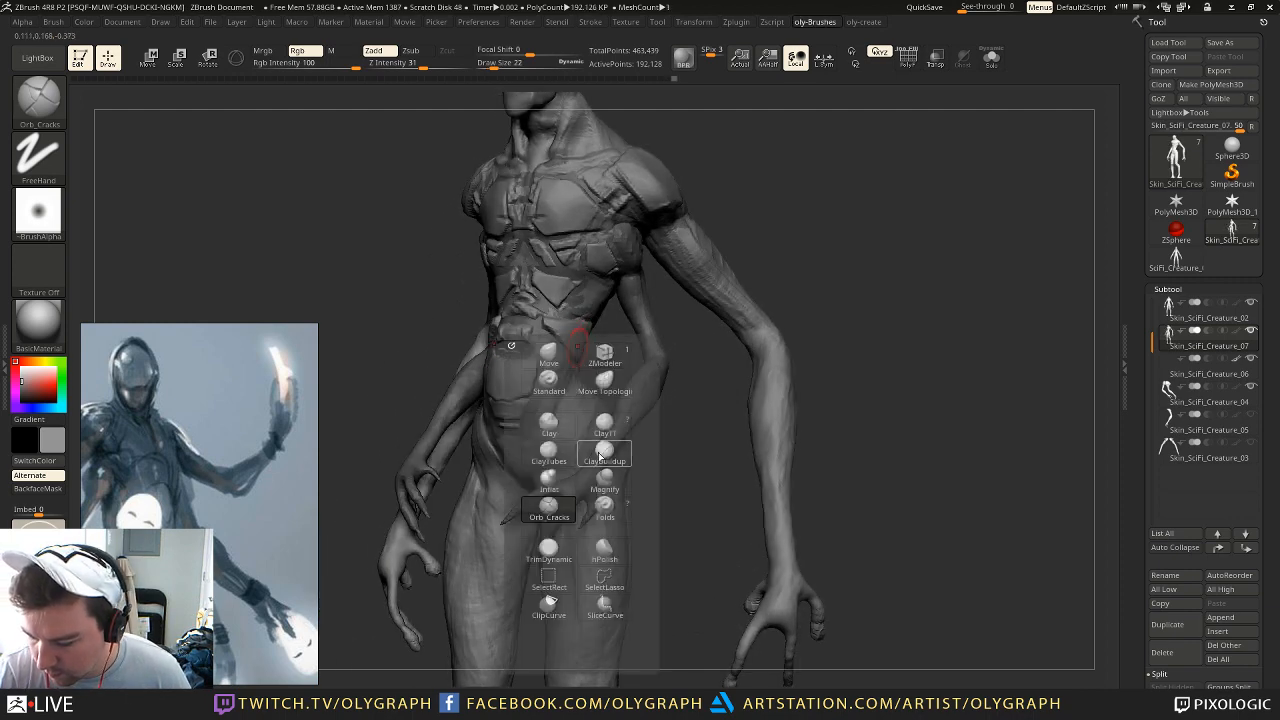
pyautogui.click(605, 458)
pyautogui.moveTo(541, 369)
pyautogui.mouseDown()
pyautogui.moveTo(557, 349)
pyautogui.moveTo(535, 374)
pyautogui.mouseUp()
pyautogui.moveTo(667, 292)
pyautogui.keyDown('alt'); pyautogui.mouseDown()
pyautogui.moveTo(738, 198)
pyautogui.moveTo(717, 240)
pyautogui.moveTo(682, 238)
pyautogui.moveTo(743, 249)
pyautogui.moveTo(729, 277)
pyautogui.moveTo(719, 241)
pyautogui.mouseUp(); pyautogui.keyUp('alt')
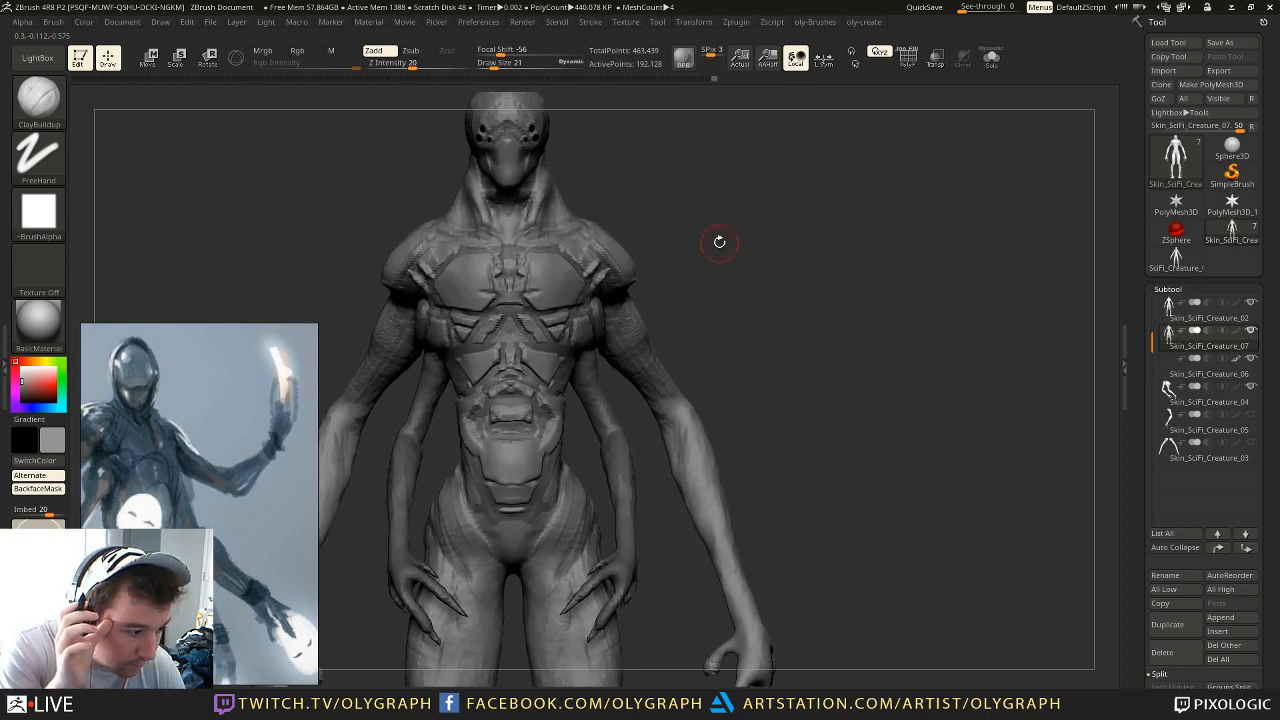
# Step: Add raised detail to the rib plates with ClayBuildup at draw size 11
pyautogui.moveTo(706, 188)
pyautogui.keyDown('alt'); pyautogui.mouseDown()
pyautogui.moveTo(714, 211)
pyautogui.moveTo(726, 189)
pyautogui.moveTo(703, 193)
pyautogui.mouseUp(); pyautogui.keyUp('alt')
pyautogui.press('[')
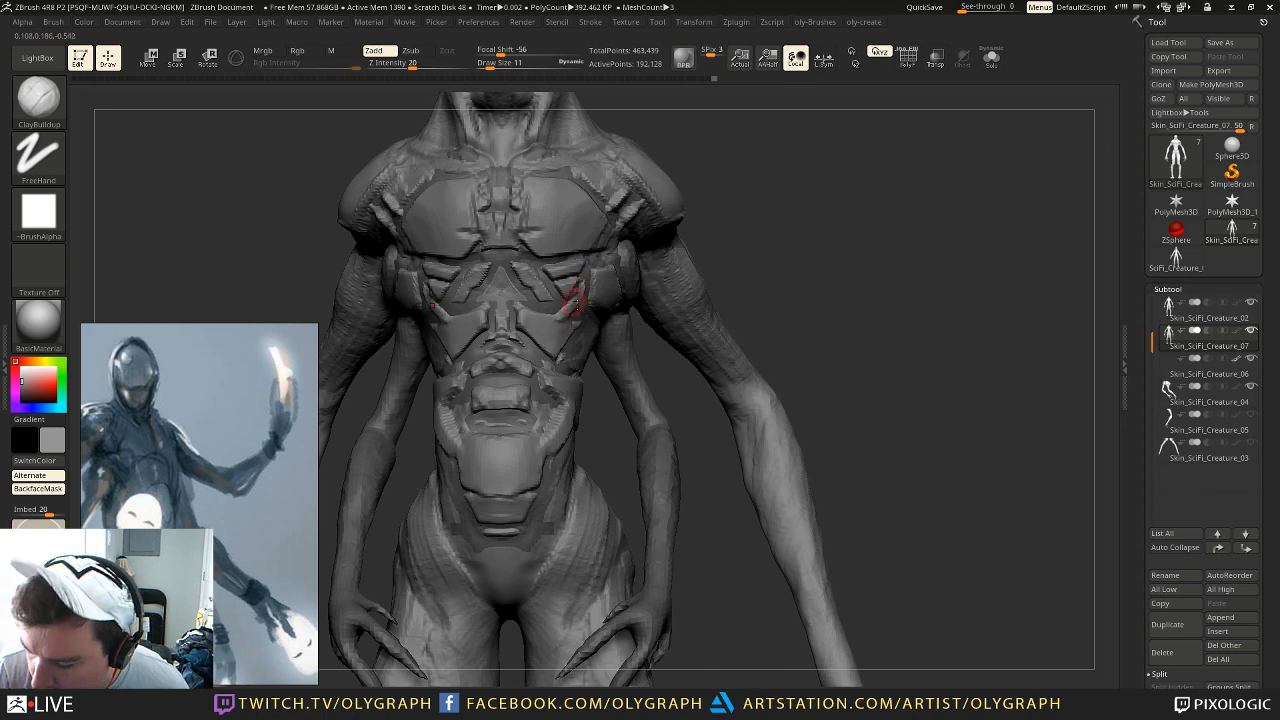
pyautogui.moveTo(708, 225)
pyautogui.keyDown('alt'); pyautogui.mouseDown()
pyautogui.moveTo(708, 180)
pyautogui.moveTo(728, 211)
pyautogui.moveTo(706, 208)
pyautogui.moveTo(713, 242)
pyautogui.moveTo(694, 194)
pyautogui.moveTo(708, 234)
pyautogui.moveTo(676, 225)
pyautogui.moveTo(733, 232)
pyautogui.moveTo(703, 226)
pyautogui.moveTo(717, 214)
pyautogui.moveTo(727, 232)
pyautogui.moveTo(698, 175)
pyautogui.mouseUp(); pyautogui.keyUp('alt')
# Step: Build up the lower edges of the shoulder plates with ClayBuildup at draw size 44
pyautogui.press('s')
pyautogui.moveTo(561, 366); pyautogui.dragTo(568, 366)
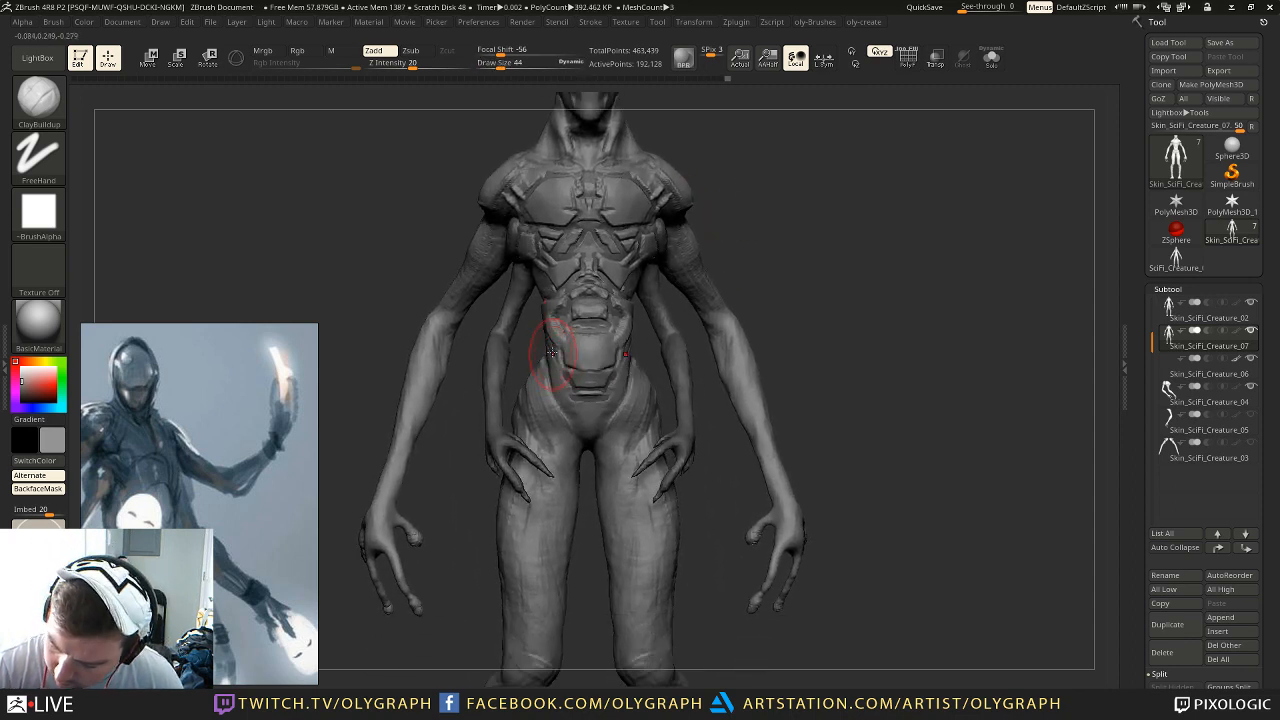
pyautogui.moveTo(750, 200); pyautogui.dragTo(721, 199)
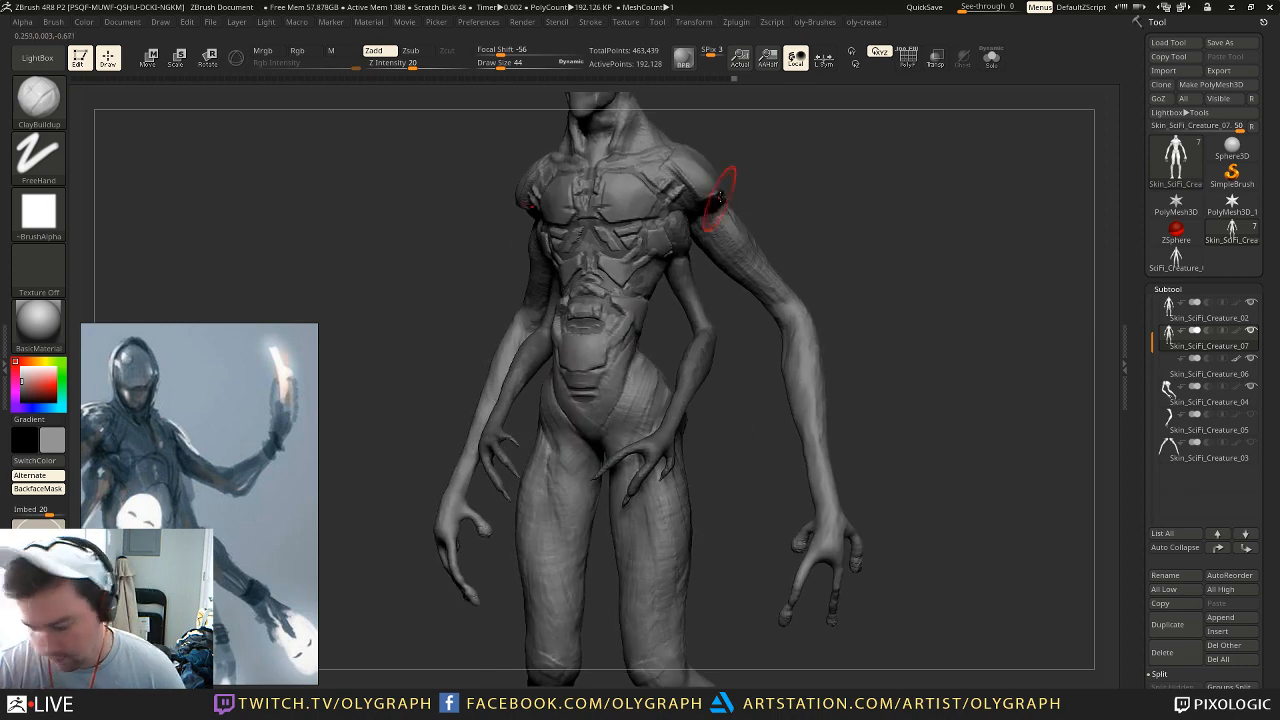
pyautogui.press('o')
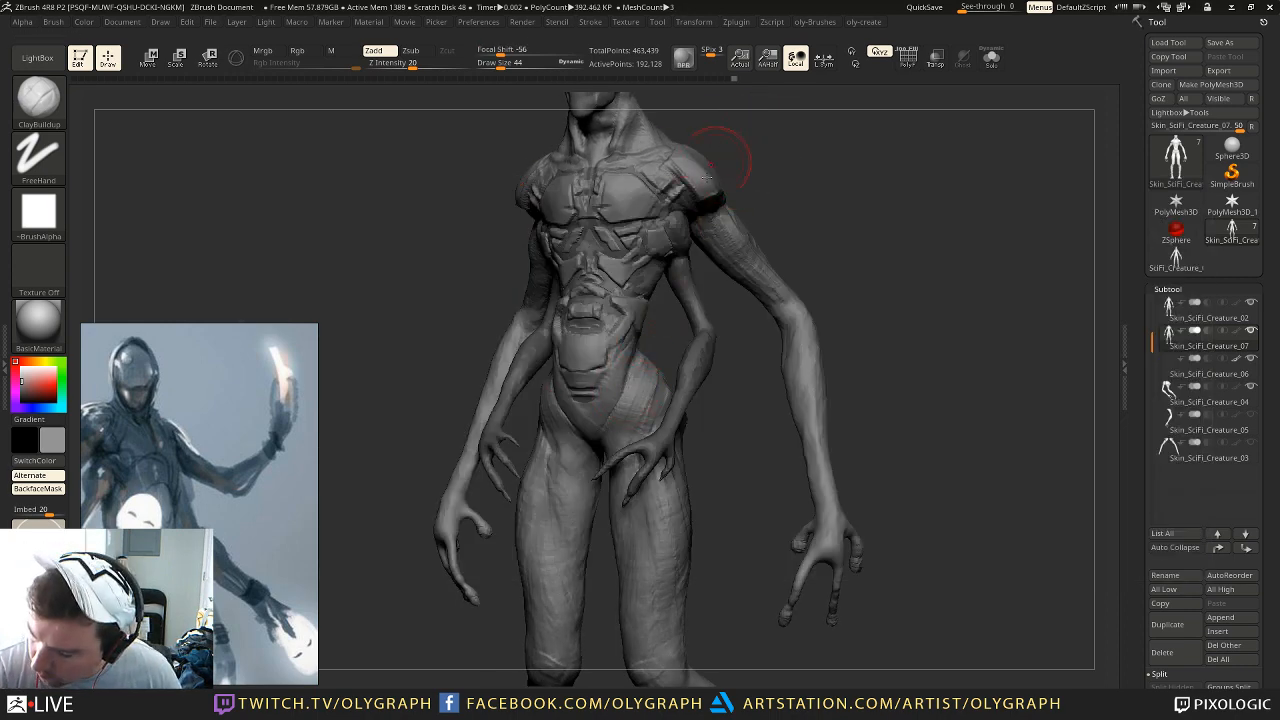
# Step: Carve and sharpen the lower rims of the shoulder plates above the upper arms with Orb_Cracks at draw sizes 15 to 21
pyautogui.press('b')
pyautogui.press('o')
pyautogui.press('c')
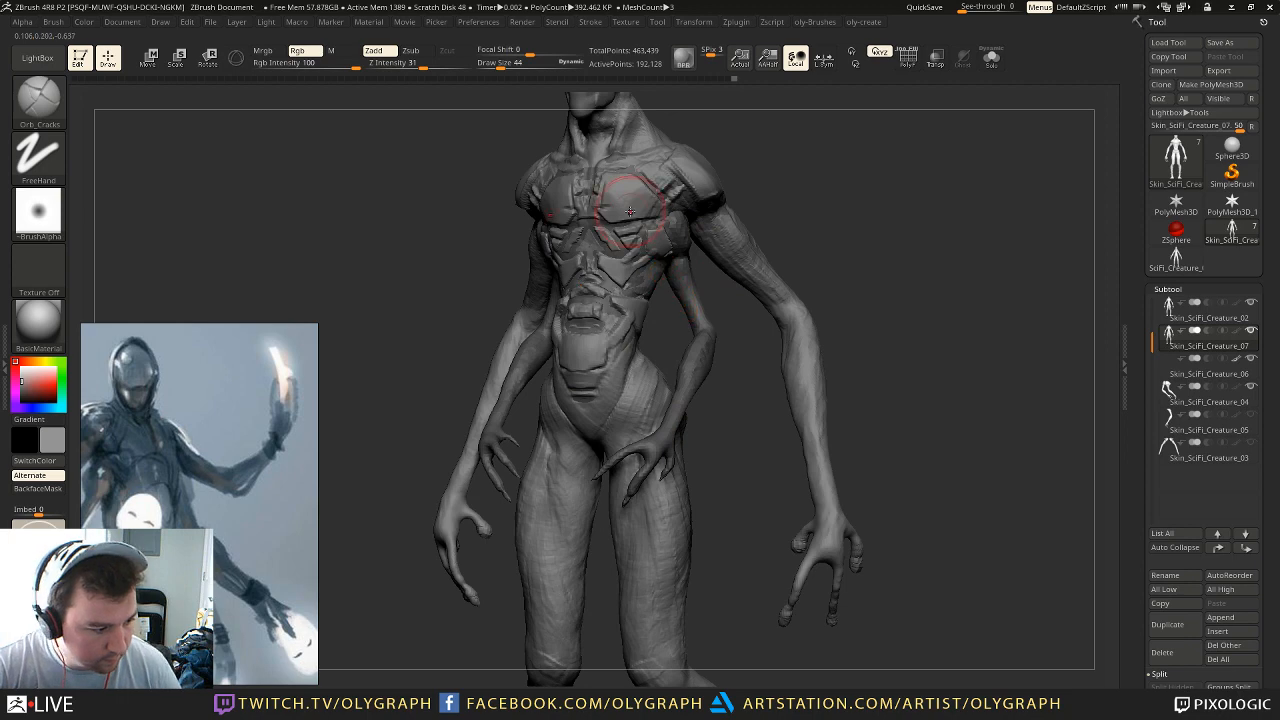
pyautogui.press('s')
pyautogui.click(630, 386)
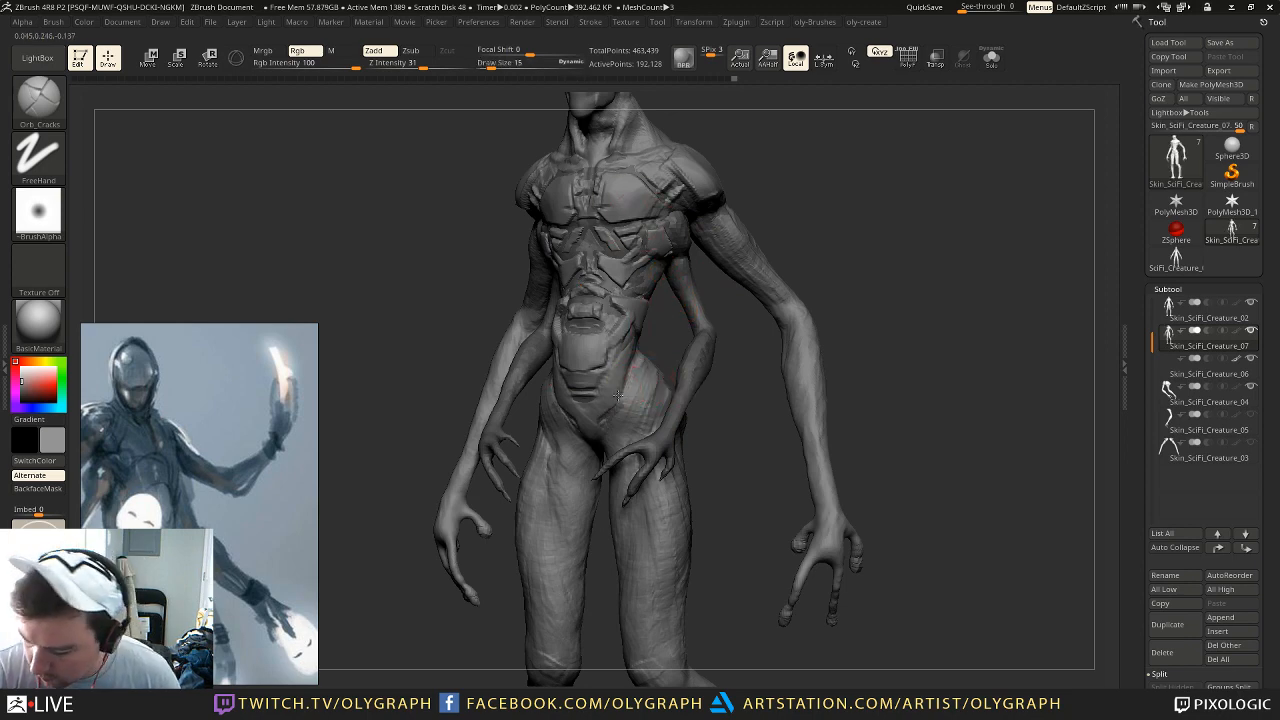
pyautogui.keyDown('alt'); pyautogui.moveTo(671, 328); pyautogui.dragTo(704, 266); pyautogui.keyUp('alt')
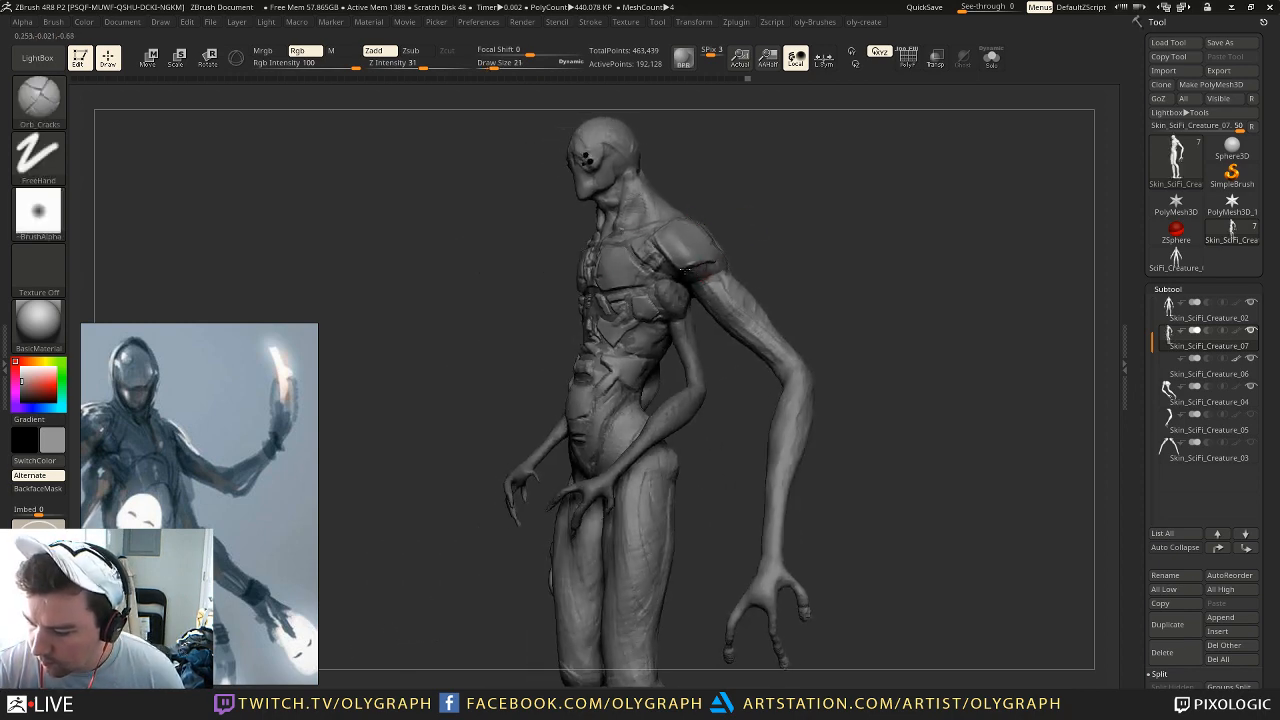
pyautogui.moveTo(765, 216)
pyautogui.mouseDown()
pyautogui.moveTo(737, 209)
pyautogui.moveTo(789, 229)
pyautogui.moveTo(751, 208)
pyautogui.mouseUp()
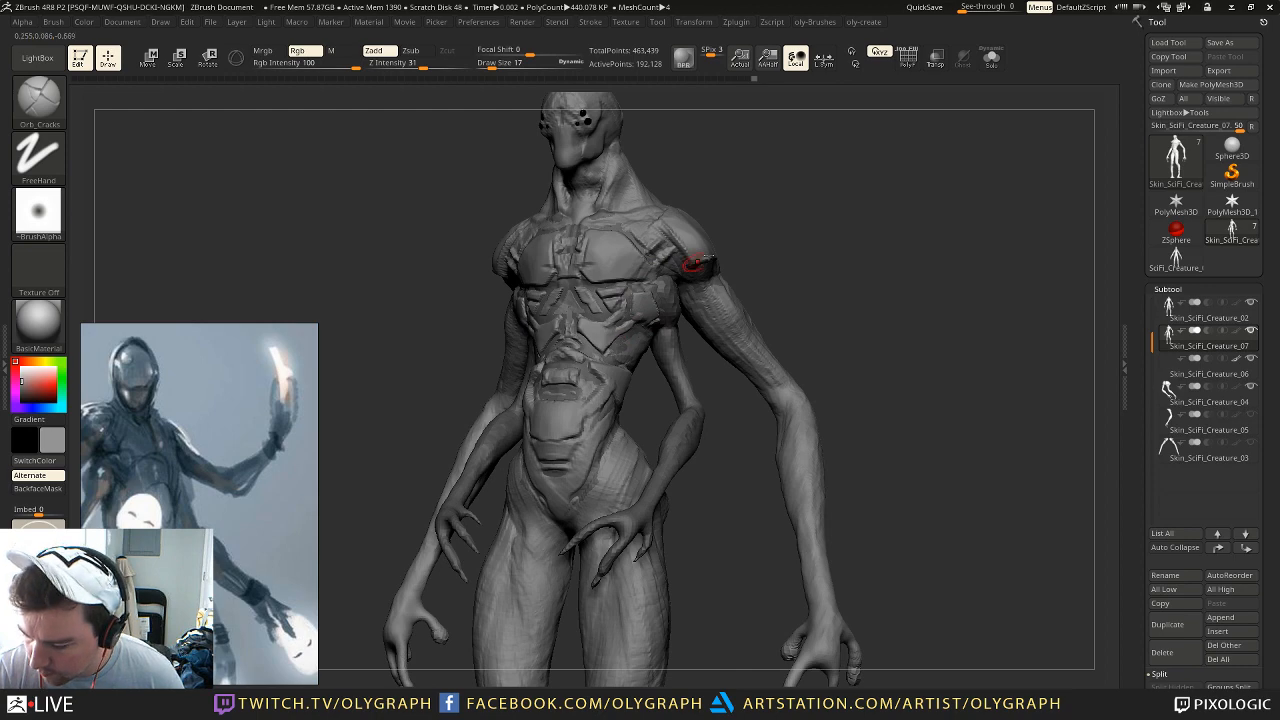
# Step: Refine the side rib plates below the armpits with ClayBuildup and Orb_Cracks at draw size 7
pyautogui.keyDown('alt'); pyautogui.moveTo(684, 269); pyautogui.dragTo(737, 251); pyautogui.keyUp('alt')
pyautogui.press('b')
pyautogui.press('c')
pyautogui.press('b')
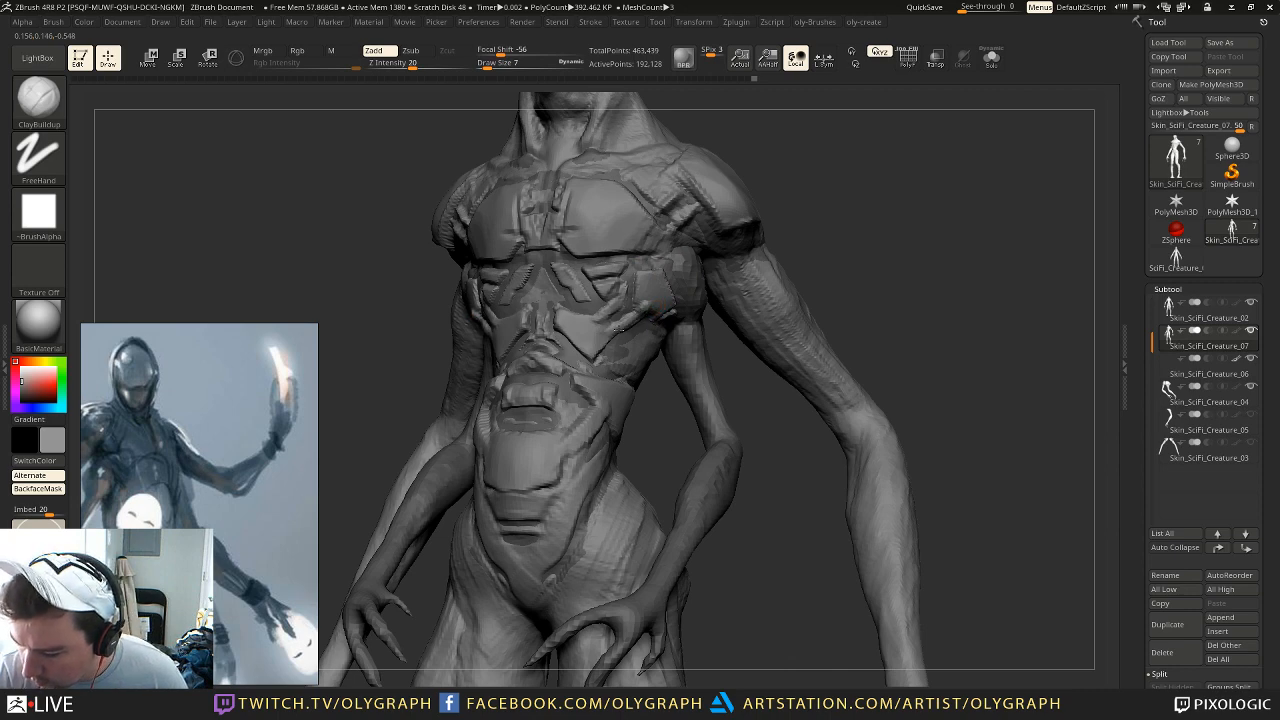
pyautogui.press('b')
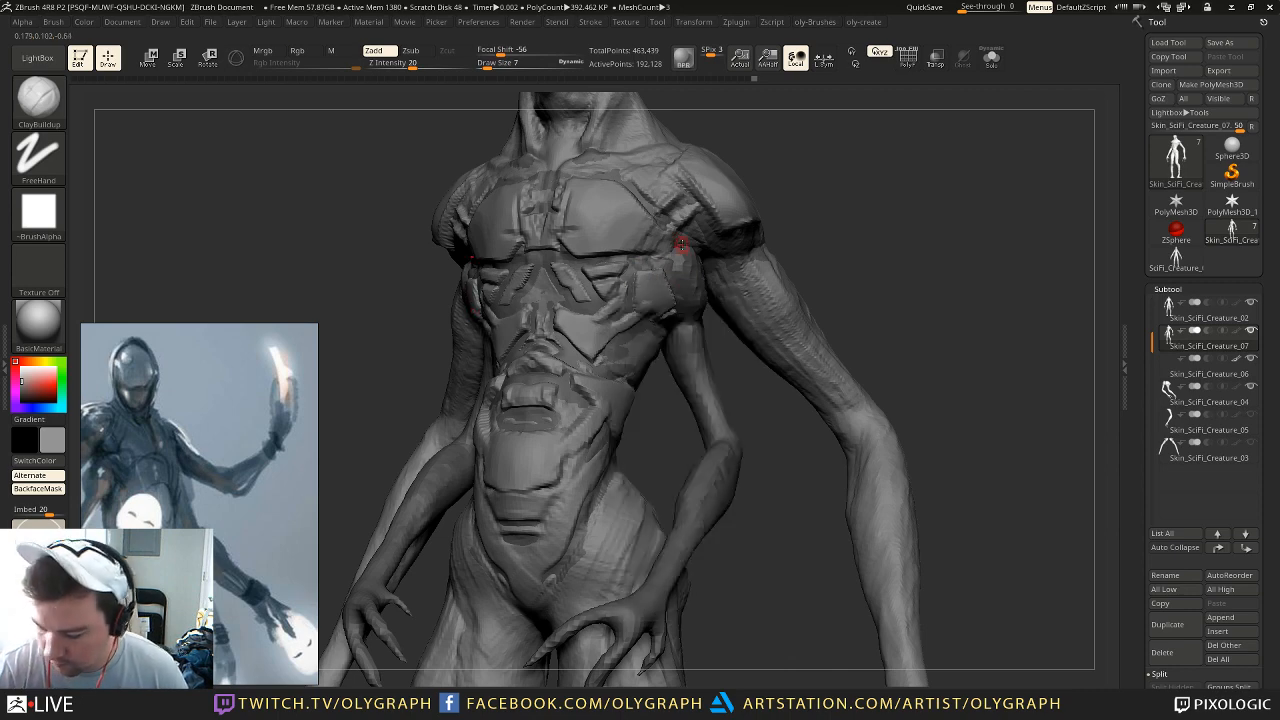
pyautogui.press('b')
pyautogui.press('o')
pyautogui.press('c')
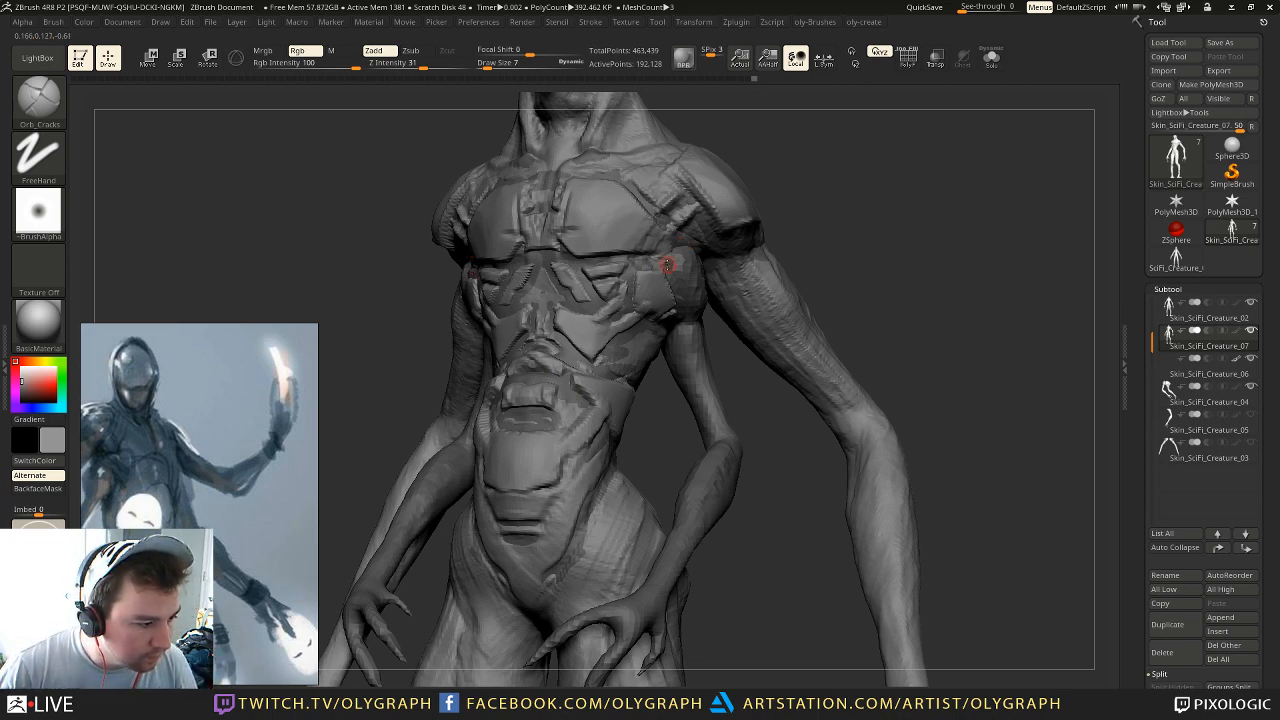
# Step: Examine the creature from the front and compare it with the robed, multi-armed figures on the reference board
pyautogui.moveTo(657, 376)
pyautogui.mouseDown()
pyautogui.moveTo(800, 300)
pyautogui.moveTo(754, 241)
pyautogui.mouseUp()
pyautogui.moveTo(747, 285)
pyautogui.mouseDown()
pyautogui.moveTo(746, 226)
pyautogui.moveTo(720, 240)
pyautogui.moveTo(781, 257)
pyautogui.moveTo(789, 297)
pyautogui.moveTo(782, 273)
pyautogui.moveTo(757, 260)
pyautogui.moveTo(774, 279)
pyautogui.moveTo(790, 272)
pyautogui.moveTo(786, 354)
pyautogui.mouseUp()
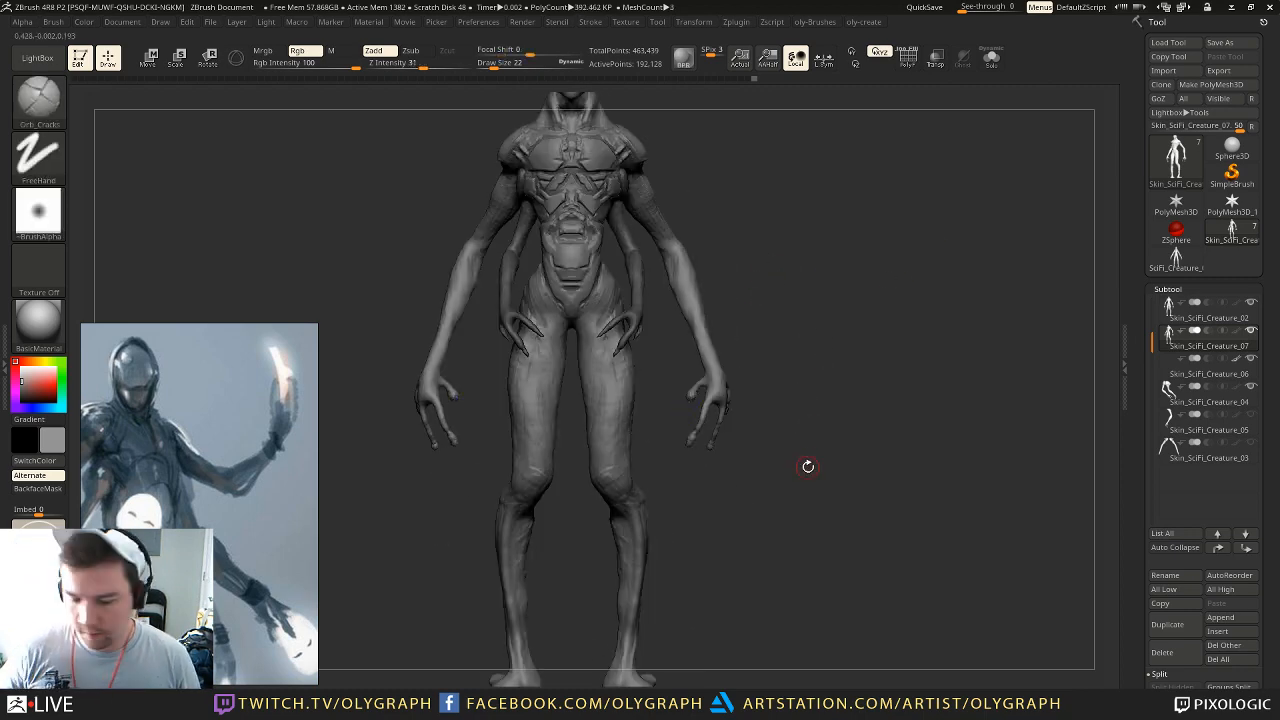
pyautogui.scroll(-7, 198, 490)
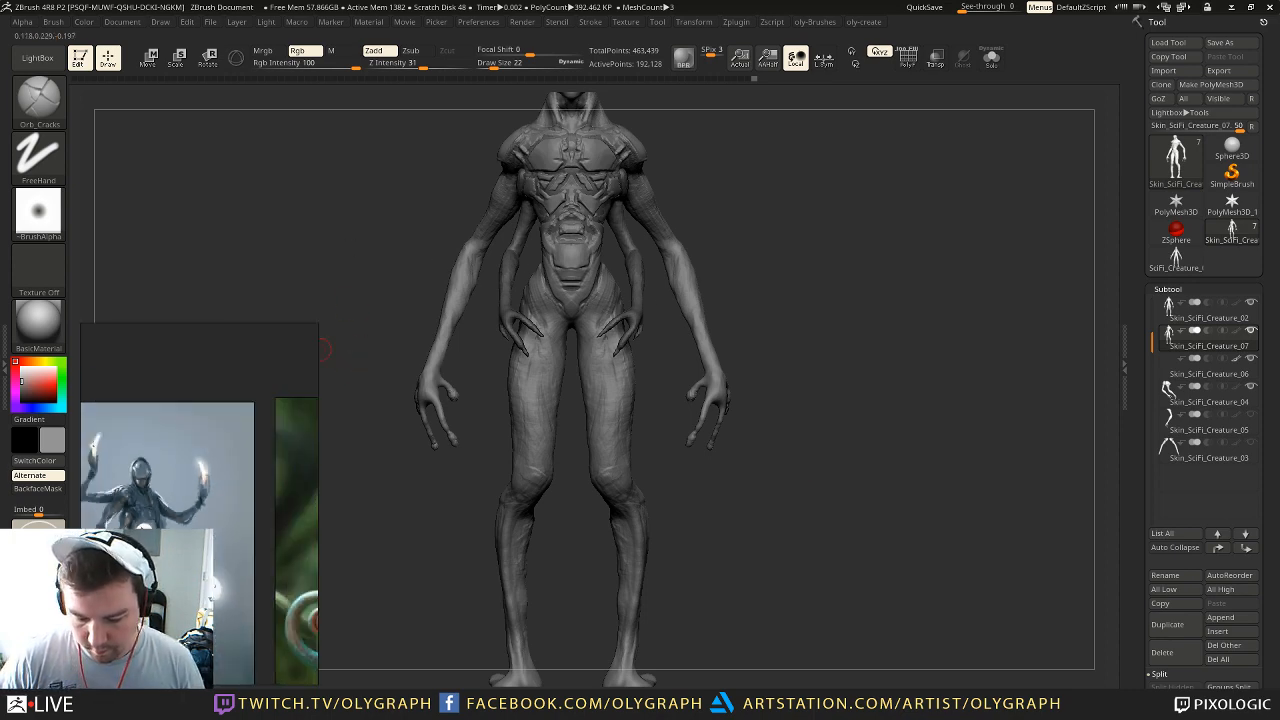
pyautogui.scroll(1, 197, 485)
pyautogui.moveTo(197, 493); pyautogui.dragTo(312, 428, button='middle')
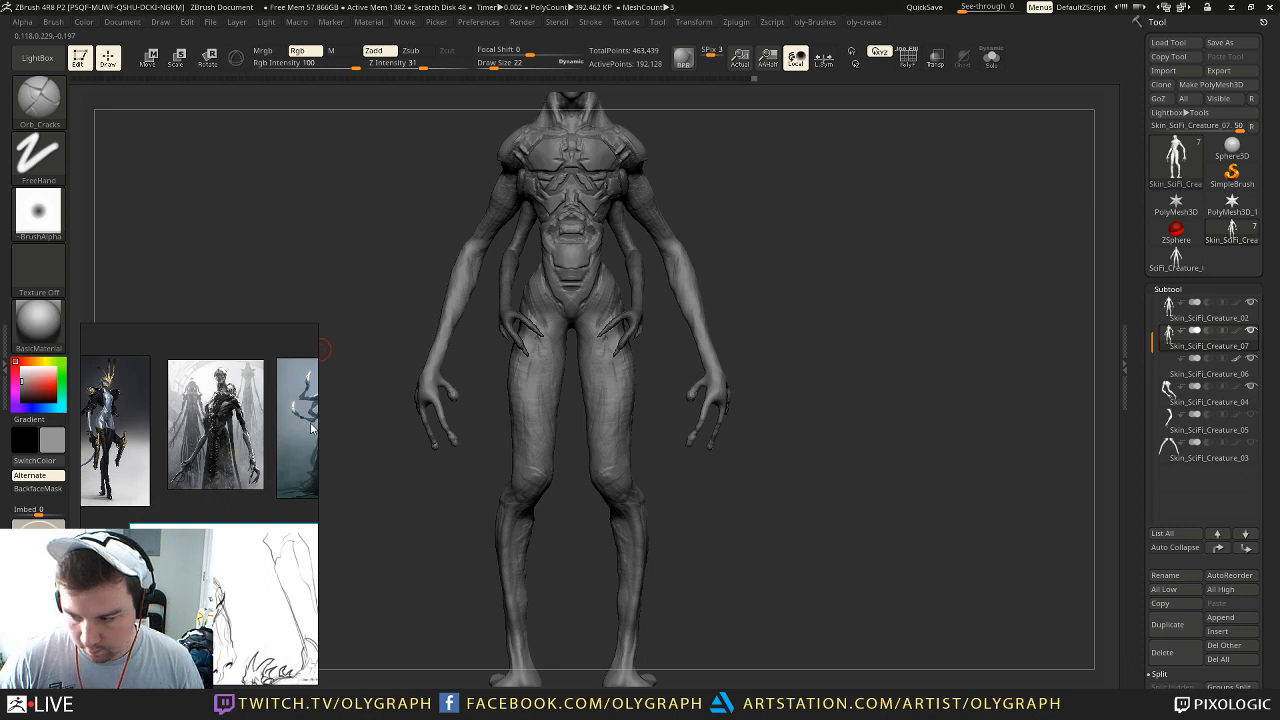
pyautogui.moveTo(312, 428); pyautogui.dragTo(266, 438)
pyautogui.scroll(2, 264, 436)
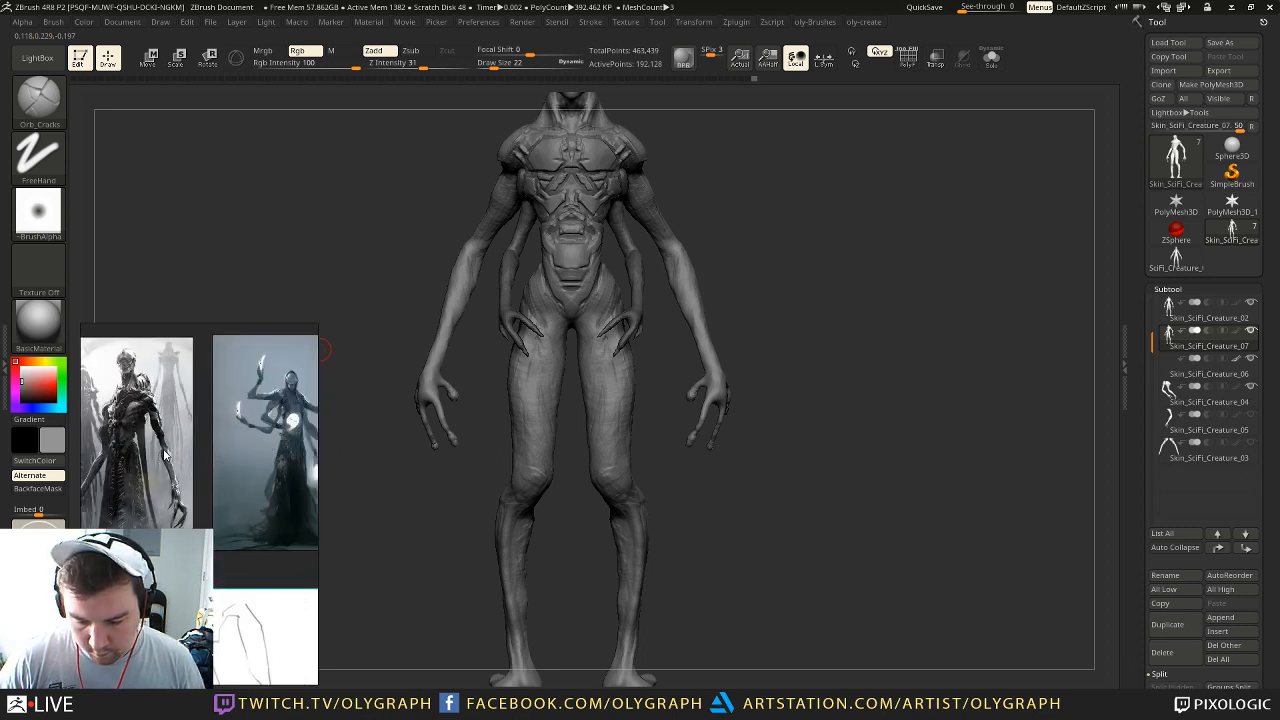
pyautogui.moveTo(158, 450); pyautogui.dragTo(221, 453, button='middle')
pyautogui.scroll(1, 221, 453)
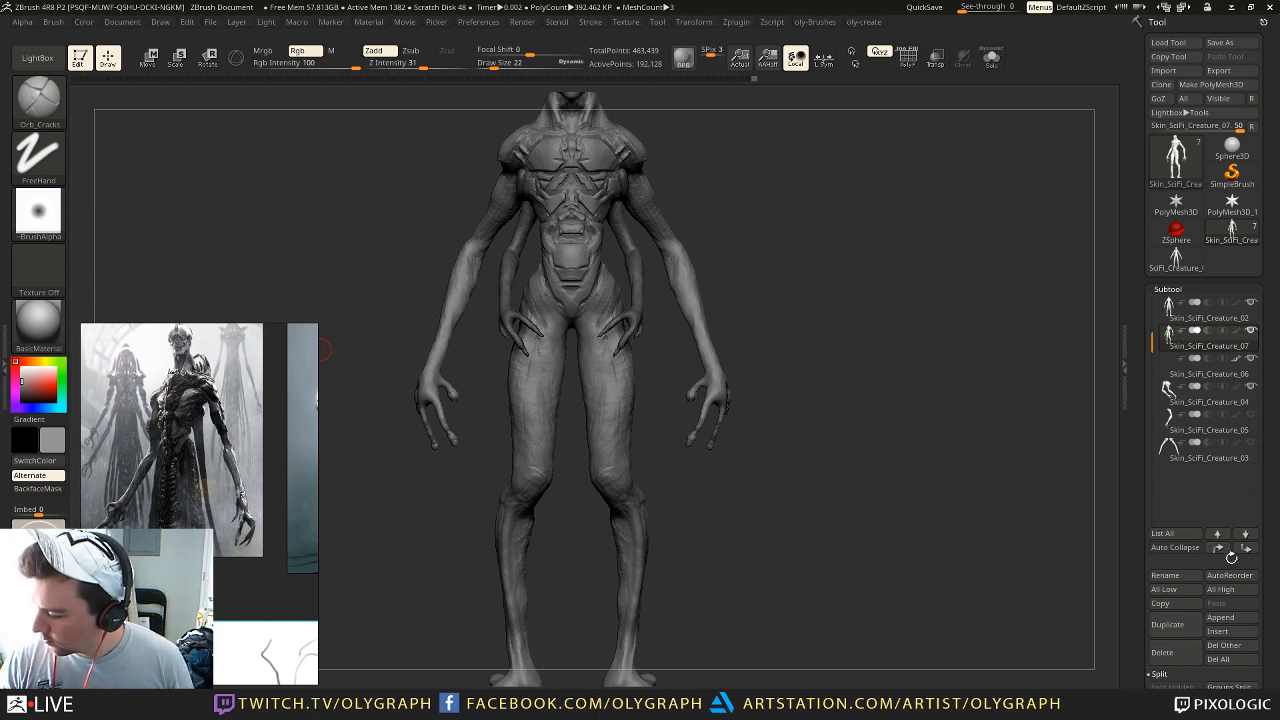
# Step: Duplicate the creature's body subtool and make the original Skin_SciFi_Creature_07 active again
pyautogui.click(1170, 625)
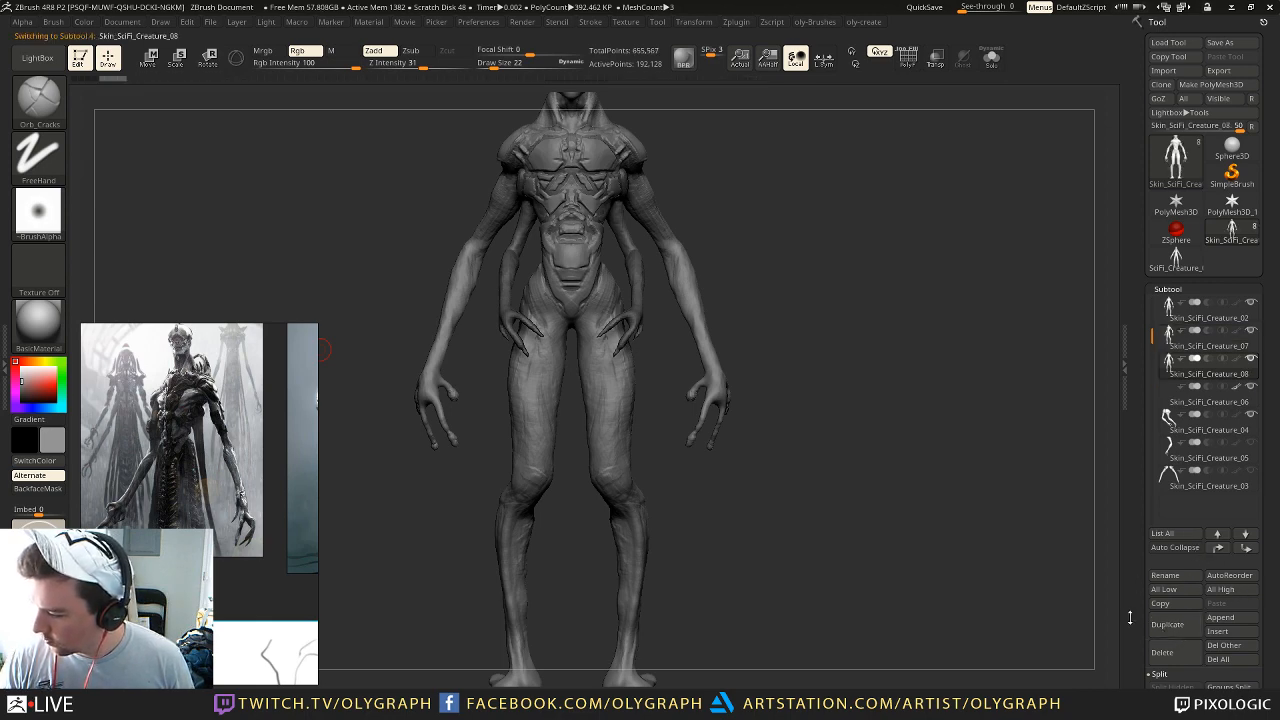
pyautogui.moveTo(886, 369); pyautogui.dragTo(884, 374)
pyautogui.press('b')
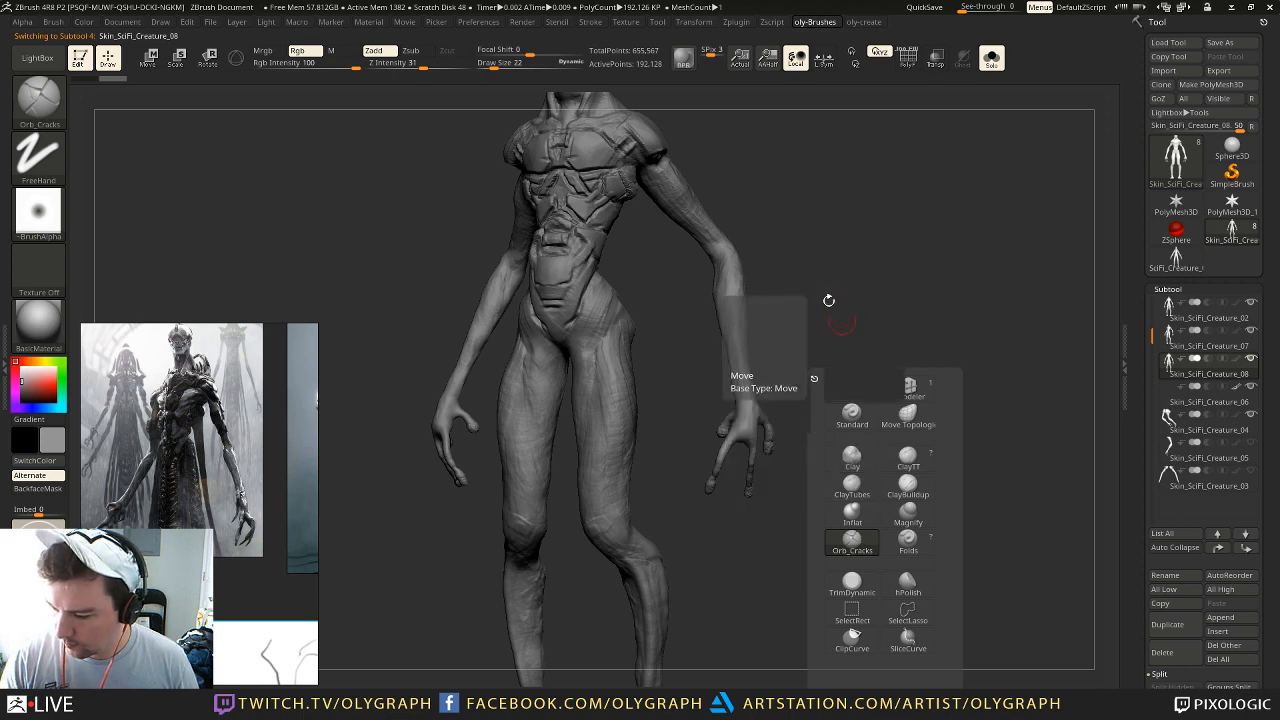
pyautogui.moveTo(851, 269)
pyautogui.mouseDown()
pyautogui.moveTo(888, 269)
pyautogui.moveTo(866, 271)
pyautogui.mouseUp()
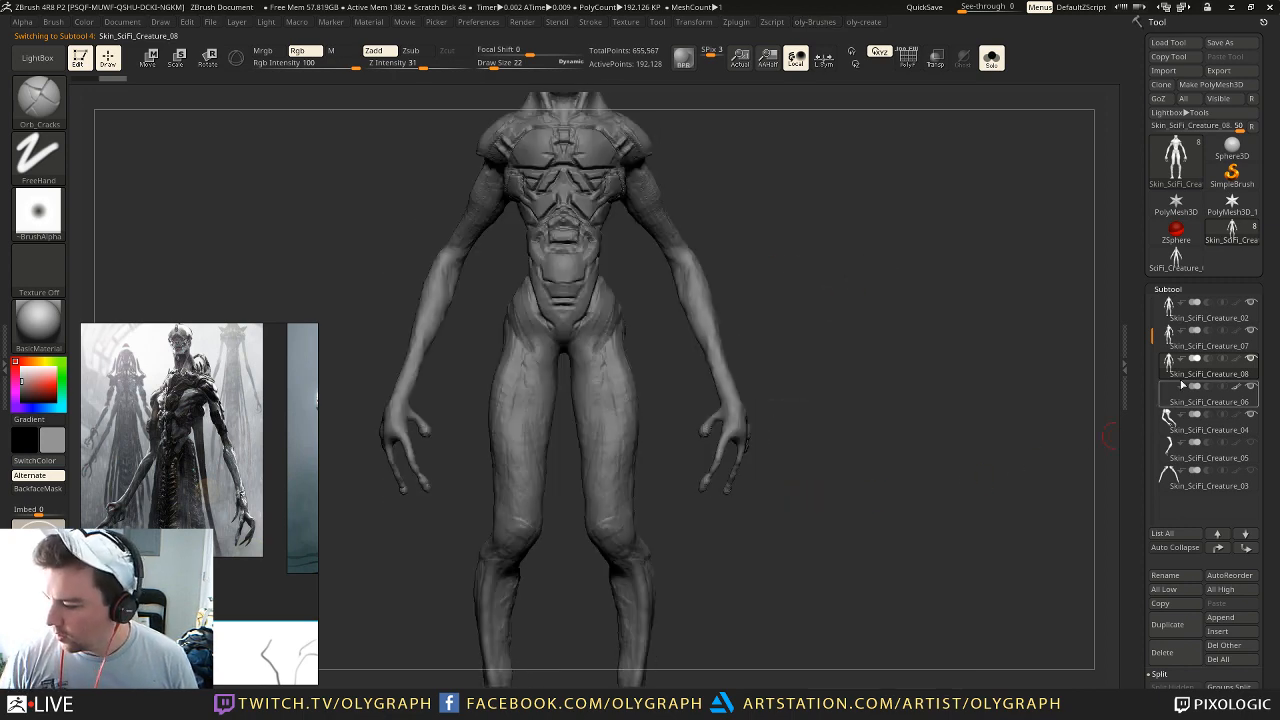
pyautogui.click(1177, 340)
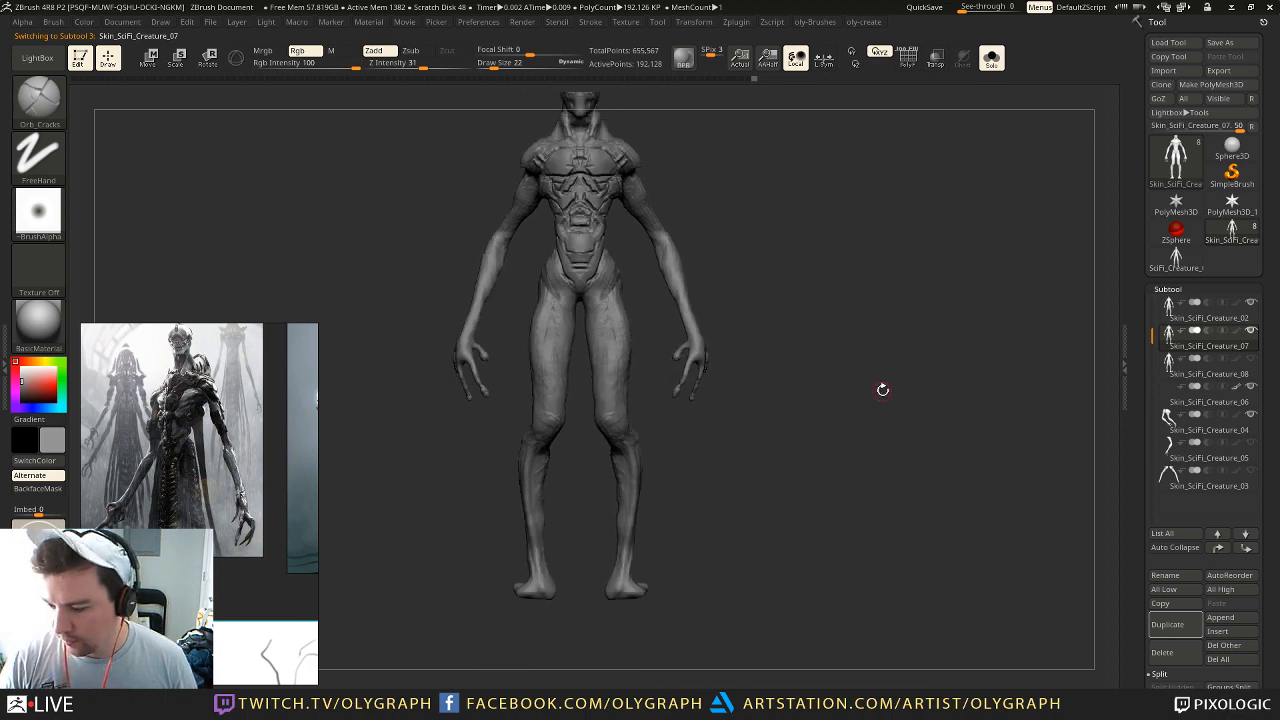
pyautogui.moveTo(847, 447)
pyautogui.mouseDown()
pyautogui.moveTo(857, 430)
pyautogui.moveTo(847, 488)
pyautogui.moveTo(851, 458)
pyautogui.mouseUp()
pyautogui.moveTo(894, 303); pyautogui.dragTo(879, 337)
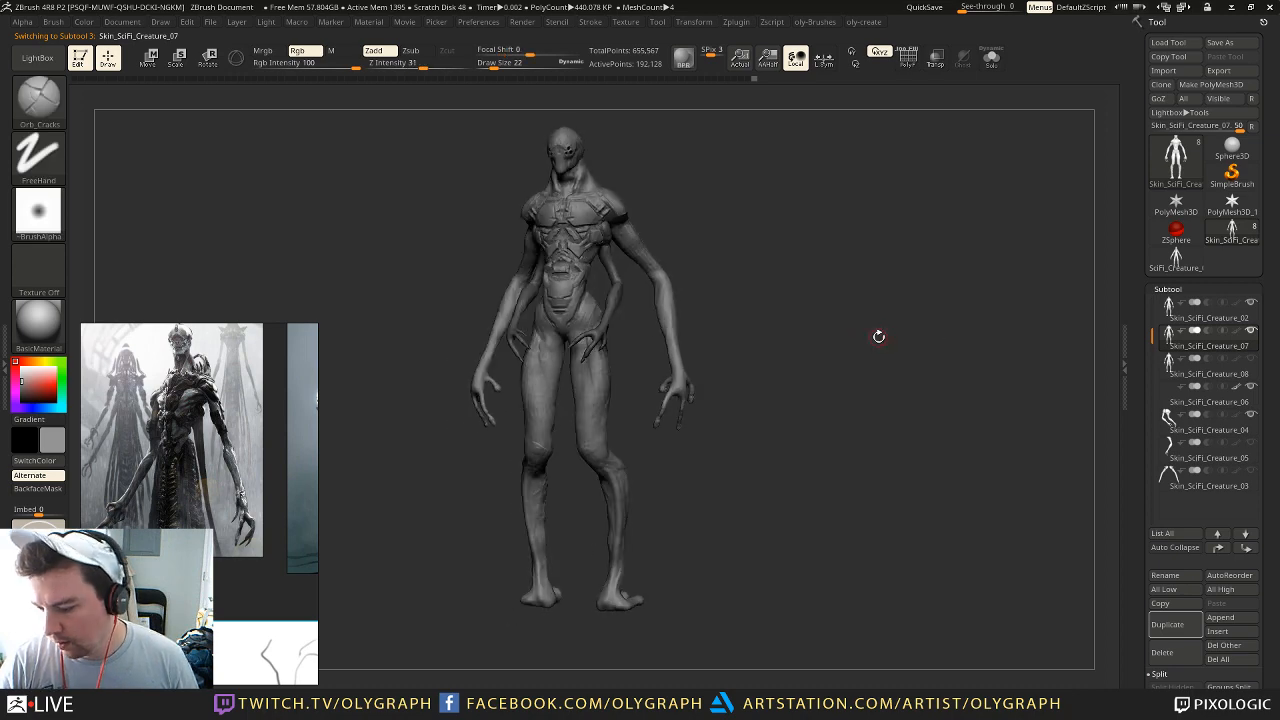
pyautogui.moveTo(808, 451); pyautogui.dragTo(832, 458)
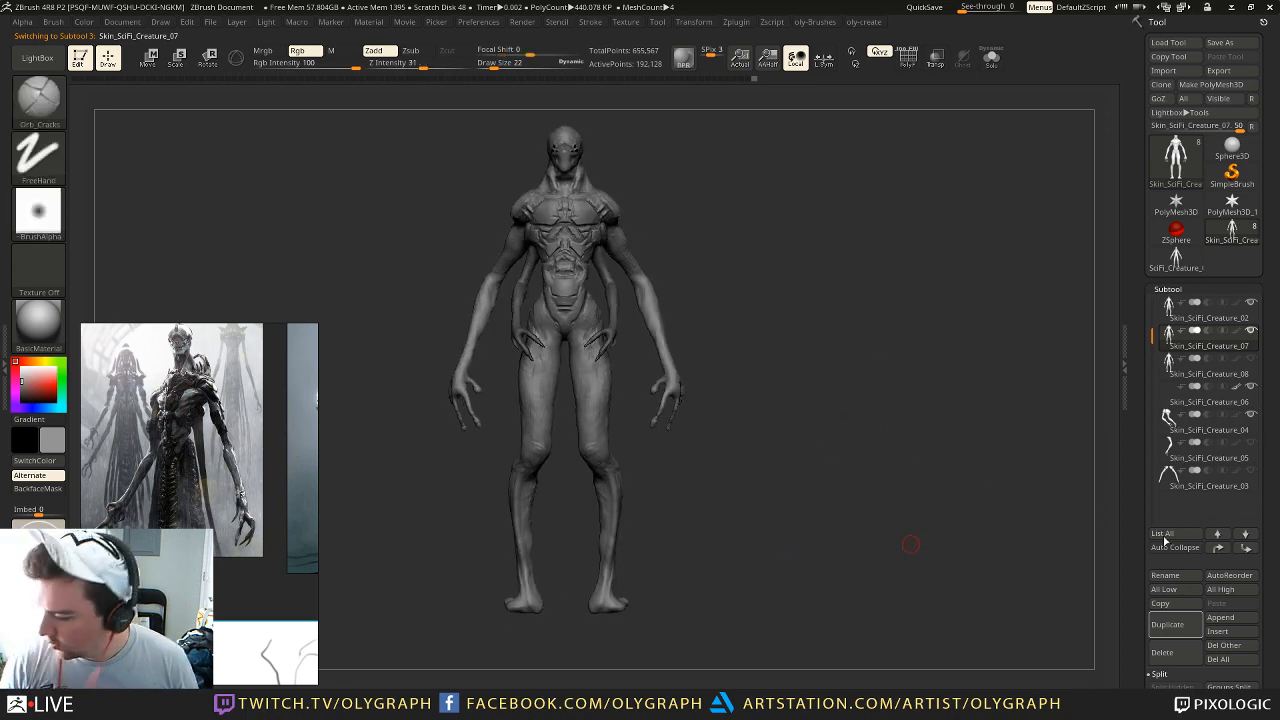
# Step: Insert a Sphere3D as a new subtool and make it the active one
pyautogui.click(1236, 624)
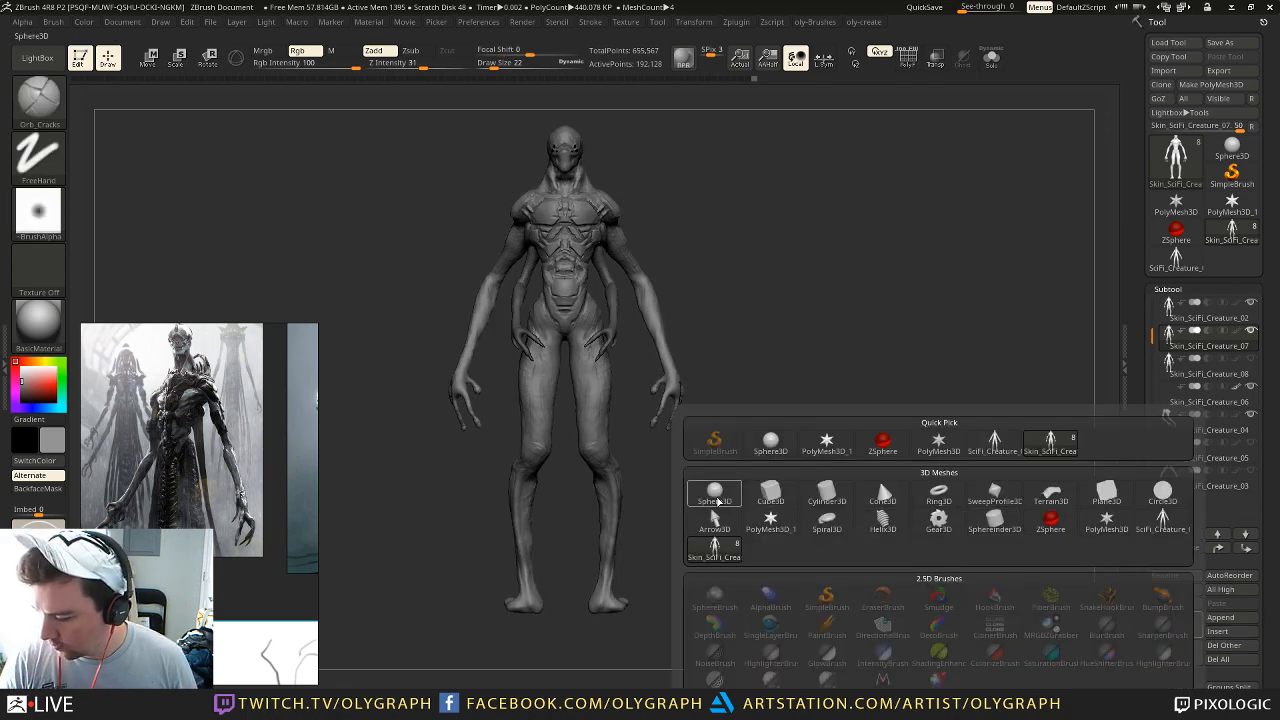
pyautogui.click(714, 498)
pyautogui.keyDown('alt'); pyautogui.click(723, 425); pyautogui.keyUp('alt')
# Step: Scale and position the sphere around the creature's hips and thighs, then narrow it into a tall ellipsoid
pyautogui.press('e')
pyautogui.moveTo(620, 412); pyautogui.dragTo(852, 312)
pyautogui.moveTo(852, 312); pyautogui.dragTo(830, 321)
pyautogui.moveTo(765, 370); pyautogui.dragTo(714, 367)
pyautogui.press('w')
pyautogui.moveTo(850, 430)
pyautogui.mouseDown()
pyautogui.moveTo(745, 430)
pyautogui.moveTo(617, 391)
pyautogui.mouseUp()
pyautogui.keyDown('shift'); pyautogui.moveTo(540, 373); pyautogui.dragTo(763, 373); pyautogui.keyUp('shift')
pyautogui.moveTo(677, 372)
pyautogui.mouseDown()
pyautogui.moveTo(722, 373)
pyautogui.moveTo(660, 373)
pyautogui.moveTo(686, 373)
pyautogui.mouseUp()
pyautogui.keyDown('shift'); pyautogui.moveTo(536, 522); pyautogui.dragTo(615, 496); pyautogui.keyUp('shift')
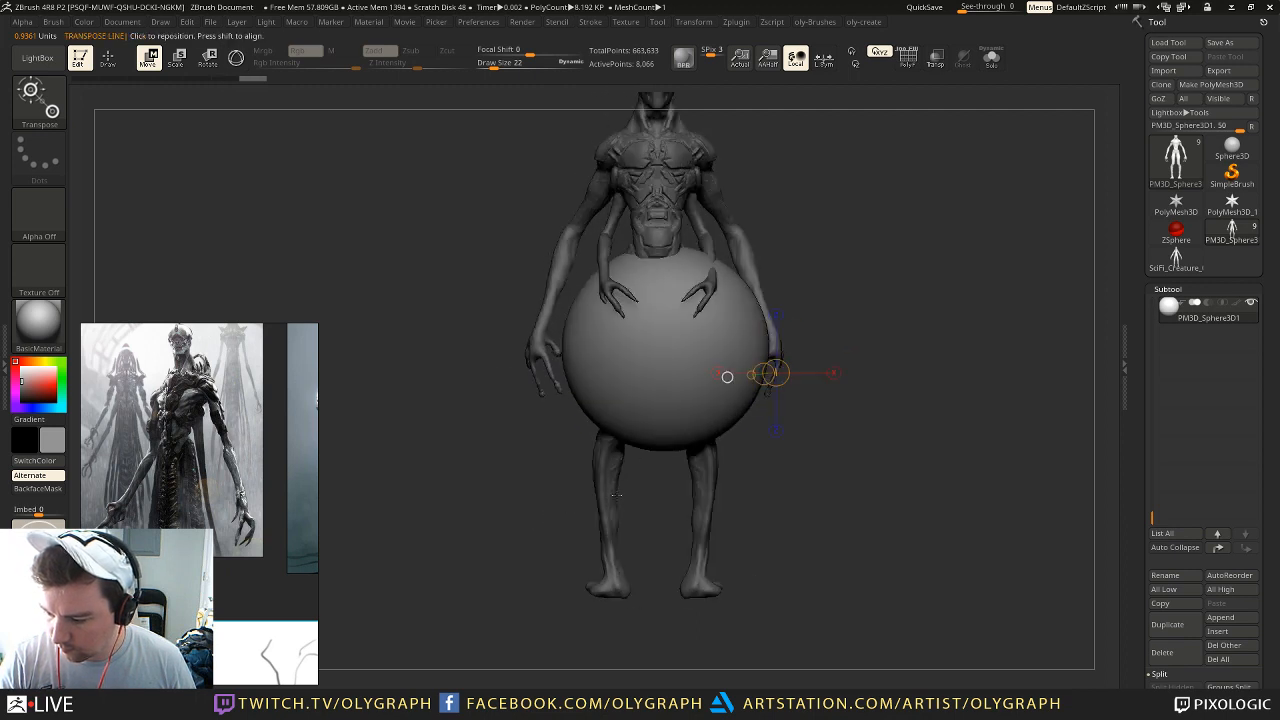
pyautogui.moveTo(670, 352)
pyautogui.mouseDown()
pyautogui.moveTo(839, 356)
pyautogui.moveTo(745, 350)
pyautogui.mouseUp()
pyautogui.press('q')
# Step: Isolate the ellipsoid, set the draw size to 62 and choose MaskPen as the masking brush
pyautogui.moveTo(797, 431); pyautogui.dragTo(777, 354)
pyautogui.hotkey('shift', 's')
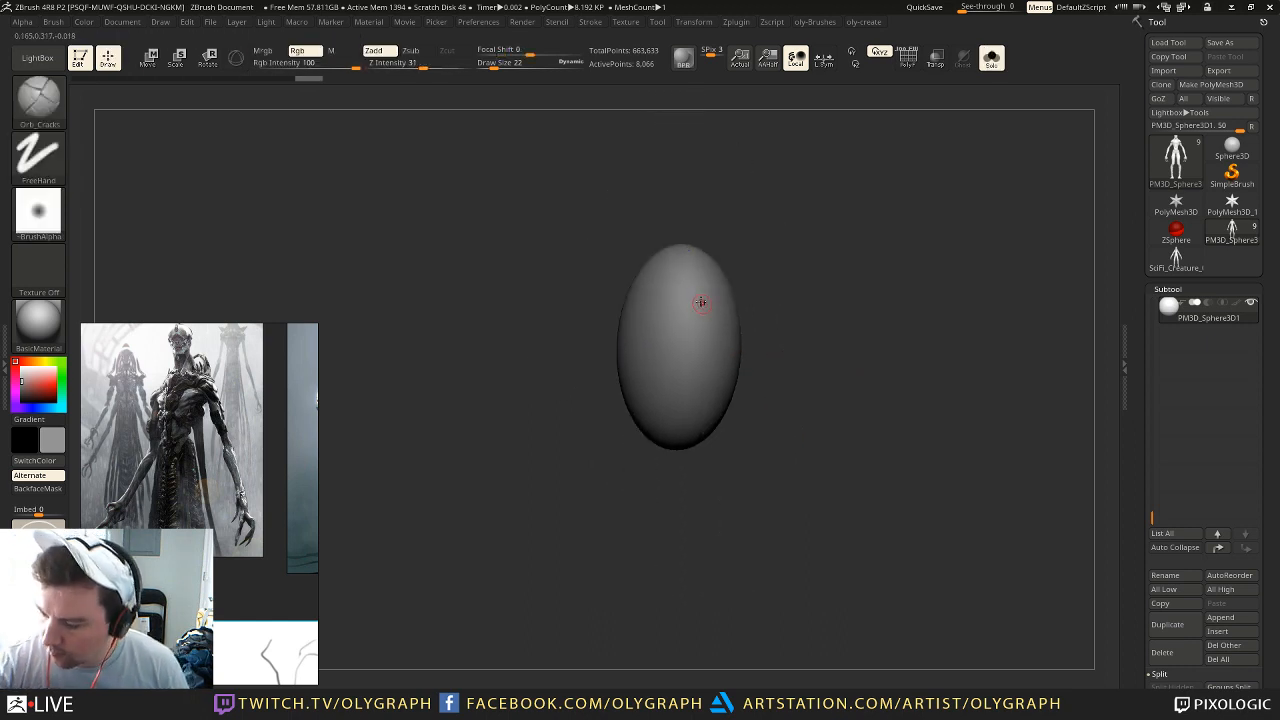
pyautogui.press('s')
pyautogui.keyDown('ctrl'); pyautogui.moveTo(708, 270); pyautogui.dragTo(693, 269); pyautogui.keyUp('ctrl')
pyautogui.keyDown('ctrl'); pyautogui.click(691, 267); pyautogui.keyUp('ctrl')
pyautogui.keyDown('ctrl'); pyautogui.click(687, 265); pyautogui.keyUp('ctrl')
pyautogui.keyDown('ctrl'); pyautogui.click(686, 265); pyautogui.keyUp('ctrl')
pyautogui.keyDown('ctrl'); pyautogui.moveTo(830, 207); pyautogui.dragTo(801, 238); pyautogui.keyUp('ctrl')
pyautogui.keyDown('ctrl'); pyautogui.click(39, 103); pyautogui.keyUp('ctrl')
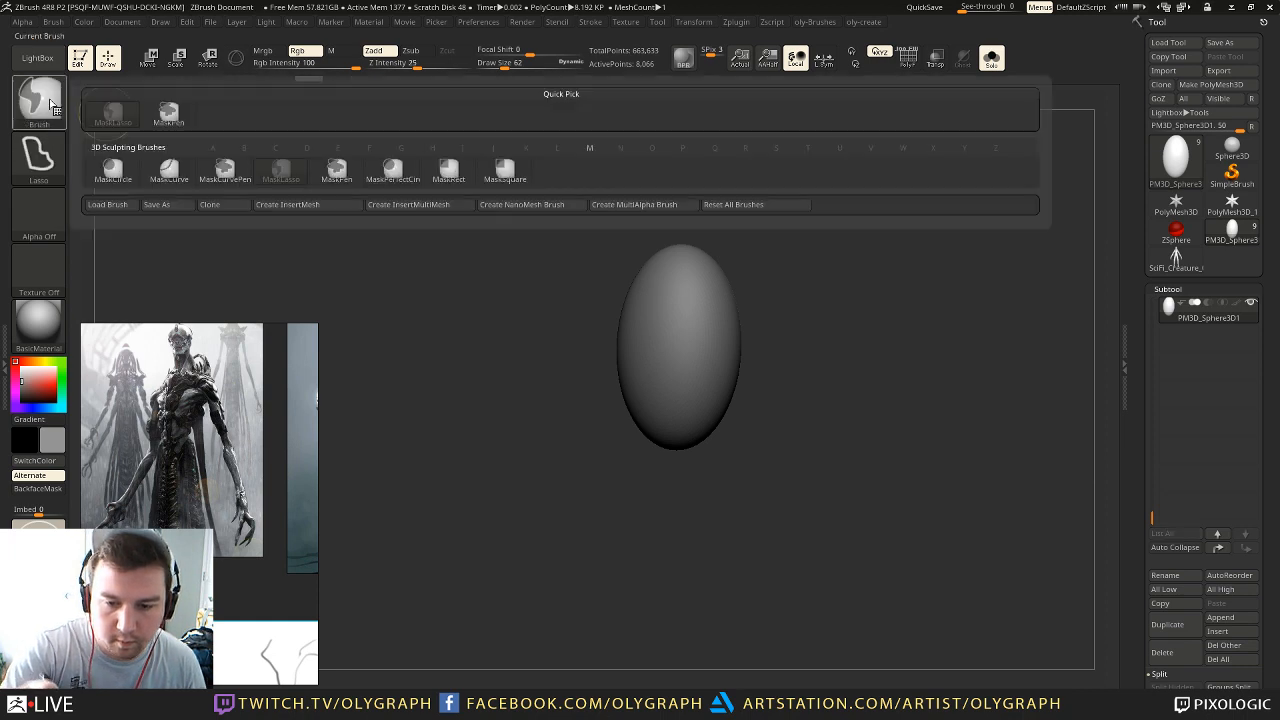
pyautogui.click(187, 120)
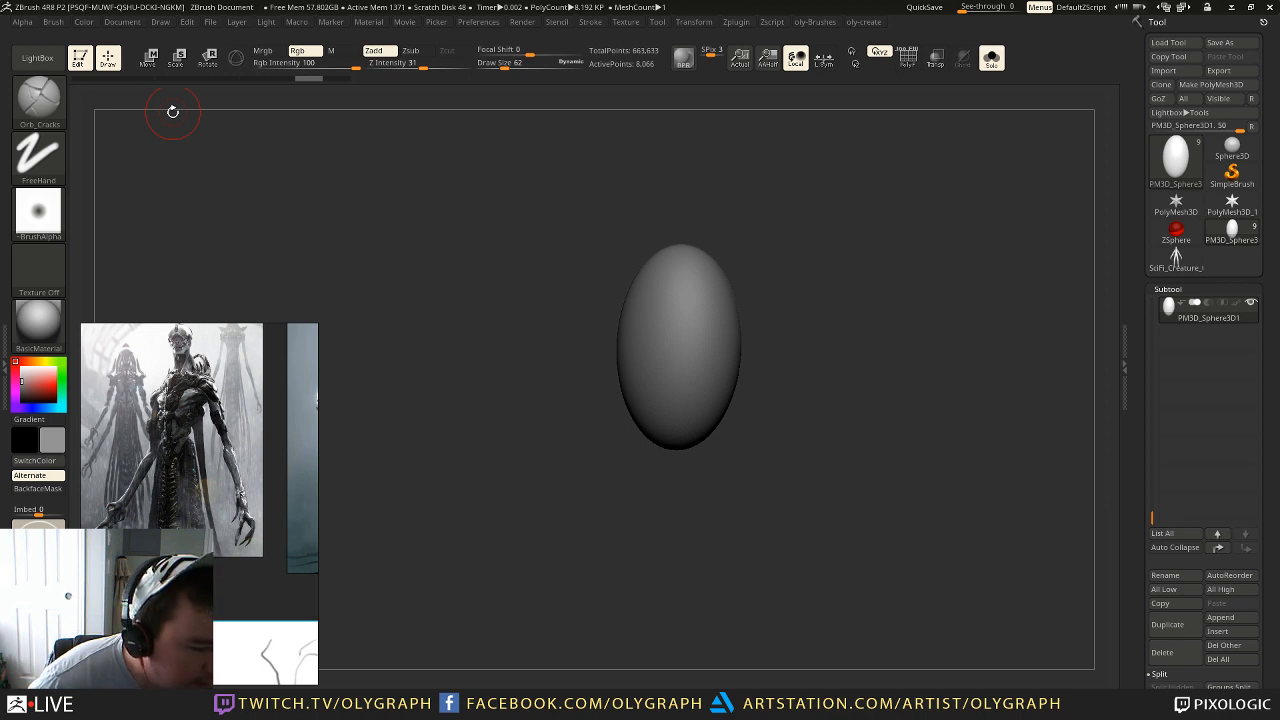
# Step: Paint a tall vertical mask strip on the ellipsoid over one thigh, and show its wireframe together with the creature
pyautogui.moveTo(800, 257); pyautogui.dragTo(786, 261)
pyautogui.moveTo(694, 277)
pyautogui.keyDown('ctrl'); pyautogui.mouseDown()
pyautogui.moveTo(692, 368)
pyautogui.moveTo(696, 287)
pyautogui.mouseUp(); pyautogui.keyUp('ctrl')
pyautogui.moveTo(803, 224); pyautogui.dragTo(866, 346)
pyautogui.hotkey('shift', 'f')
pyautogui.keyDown('alt'); pyautogui.moveTo(869, 393); pyautogui.dragTo(843, 348); pyautogui.keyUp('alt')
pyautogui.hotkey('shift', 's')
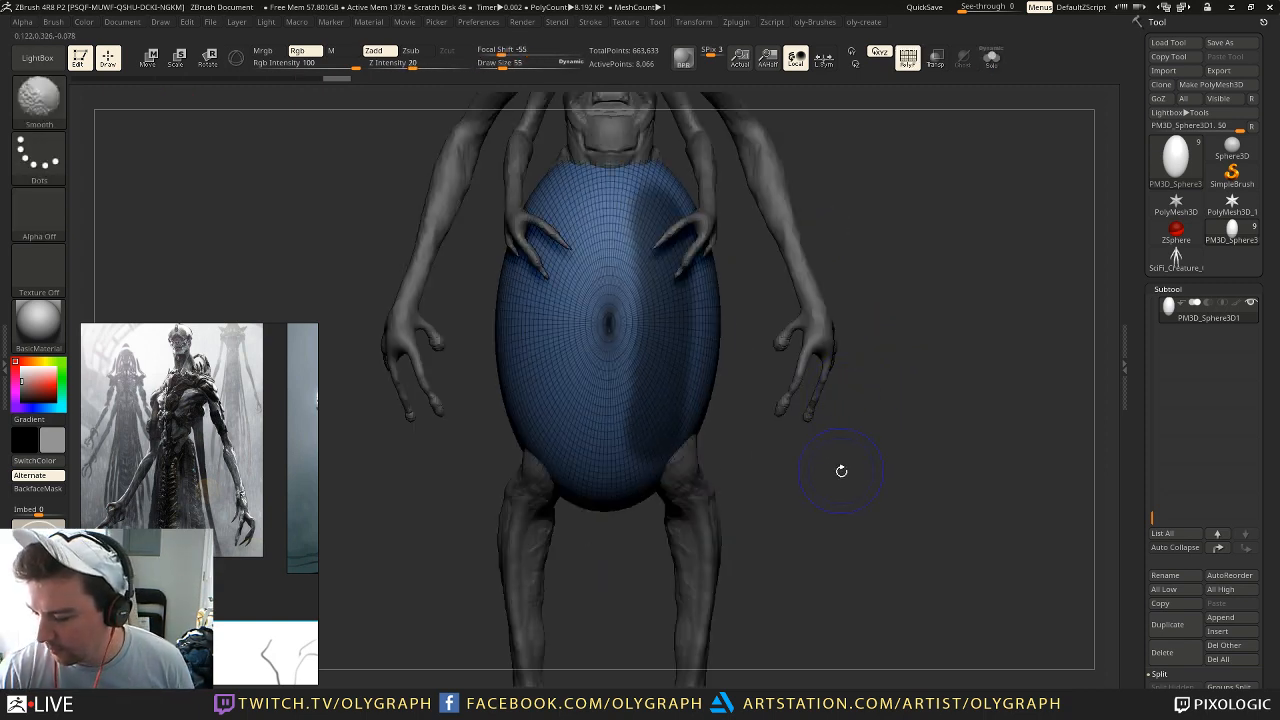
pyautogui.scroll(-5, 1170, 465)
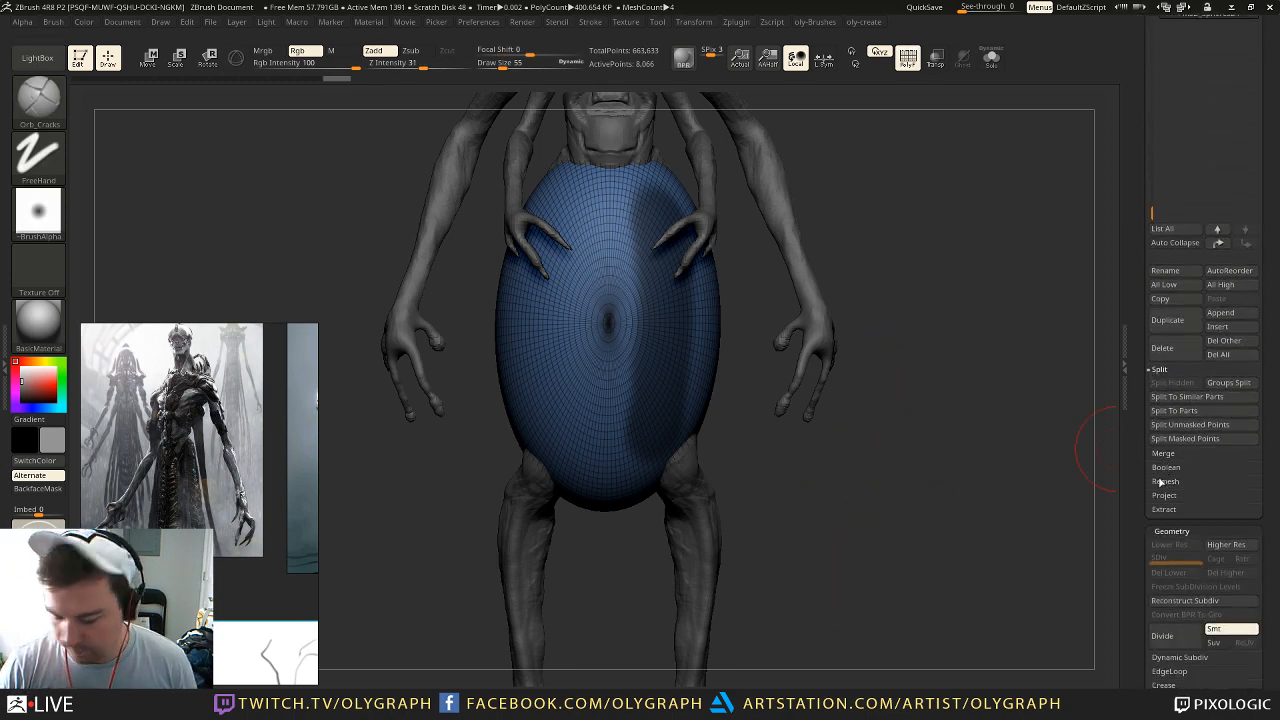
pyautogui.click(1163, 455)
pyautogui.click(1163, 383)
pyautogui.click(1159, 369)
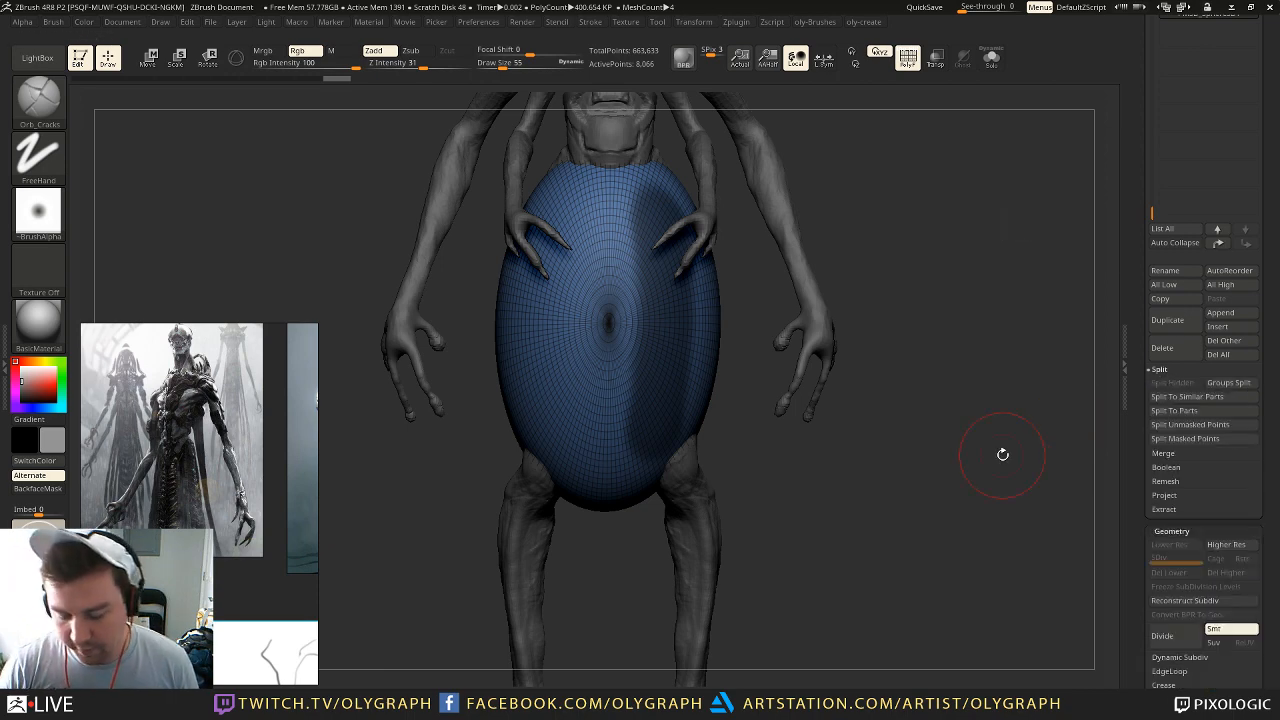
# Step: Browse the reference board's sketches and robed creature images for ideas on hanging cloth
pyautogui.scroll(-3, 173, 395)
pyautogui.moveTo(173, 410); pyautogui.dragTo(177, 472, button='middle')
pyautogui.scroll(-2, 176, 476)
pyautogui.moveTo(251, 392); pyautogui.dragTo(180, 653, button='middle')
pyautogui.moveTo(146, 432); pyautogui.dragTo(257, 615, button='middle')
pyautogui.moveTo(182, 394); pyautogui.dragTo(243, 531, button='middle')
pyautogui.moveTo(237, 432); pyautogui.dragTo(60, 715, button='middle')
pyautogui.moveTo(231, 531); pyautogui.dragTo(236, 360, button='middle')
pyautogui.moveTo(238, 685); pyautogui.dragTo(228, 335, button='middle')
pyautogui.moveTo(225, 657)
pyautogui.mouseDown(button='middle')
pyautogui.moveTo(198, 505)
pyautogui.moveTo(209, 314)
pyautogui.mouseUp(button='middle')
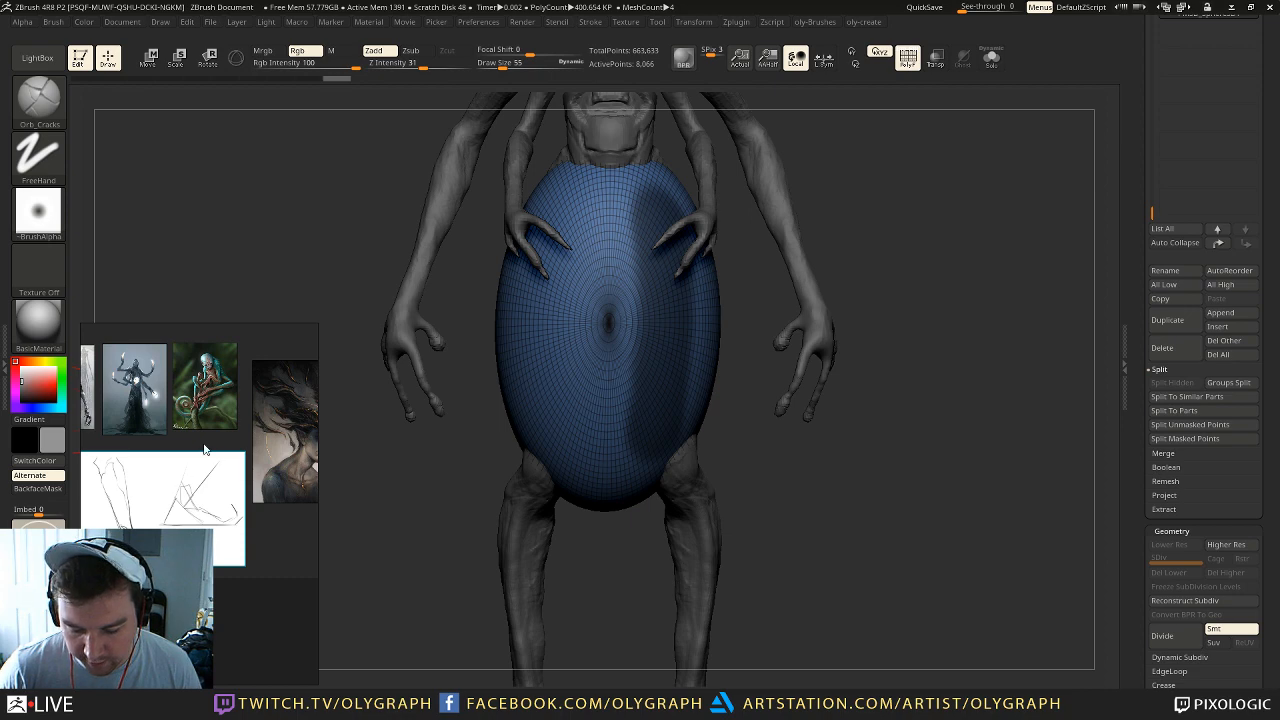
pyautogui.moveTo(127, 462); pyautogui.dragTo(186, 465, button='middle')
pyautogui.scroll(1, 199, 441)
pyautogui.moveTo(106, 483)
pyautogui.mouseDown(button='middle')
pyautogui.moveTo(167, 509)
pyautogui.moveTo(239, 511)
pyautogui.moveTo(127, 550)
pyautogui.mouseUp(button='middle')
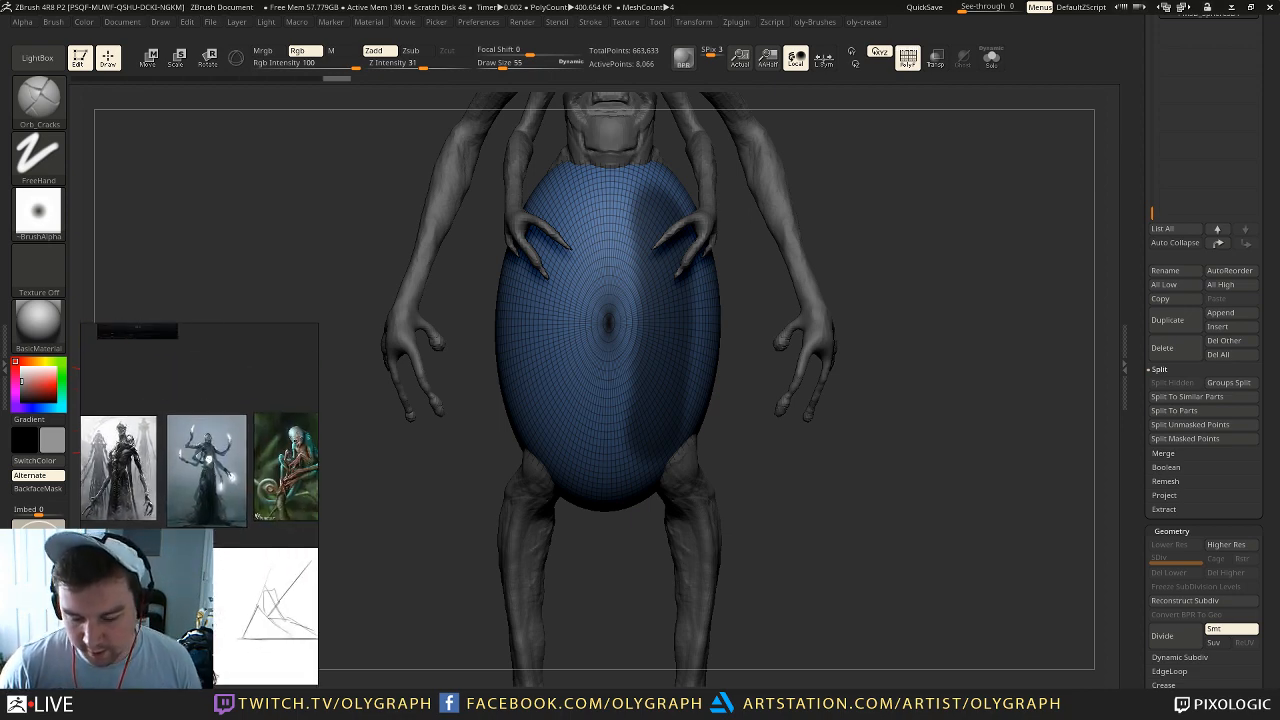
# Step: Turn the masked strip into its own polygroup and delete the rest of the ellipsoid
pyautogui.moveTo(775, 457)
pyautogui.mouseDown()
pyautogui.moveTo(777, 531)
pyautogui.moveTo(760, 526)
pyautogui.moveTo(757, 543)
pyautogui.mouseUp()
pyautogui.hotkey('ctrl', 'w')
pyautogui.keyDown('ctrl'); pyautogui.keyDown('shift'); pyautogui.click(672, 338); pyautogui.keyUp('shift'); pyautogui.keyUp('ctrl')
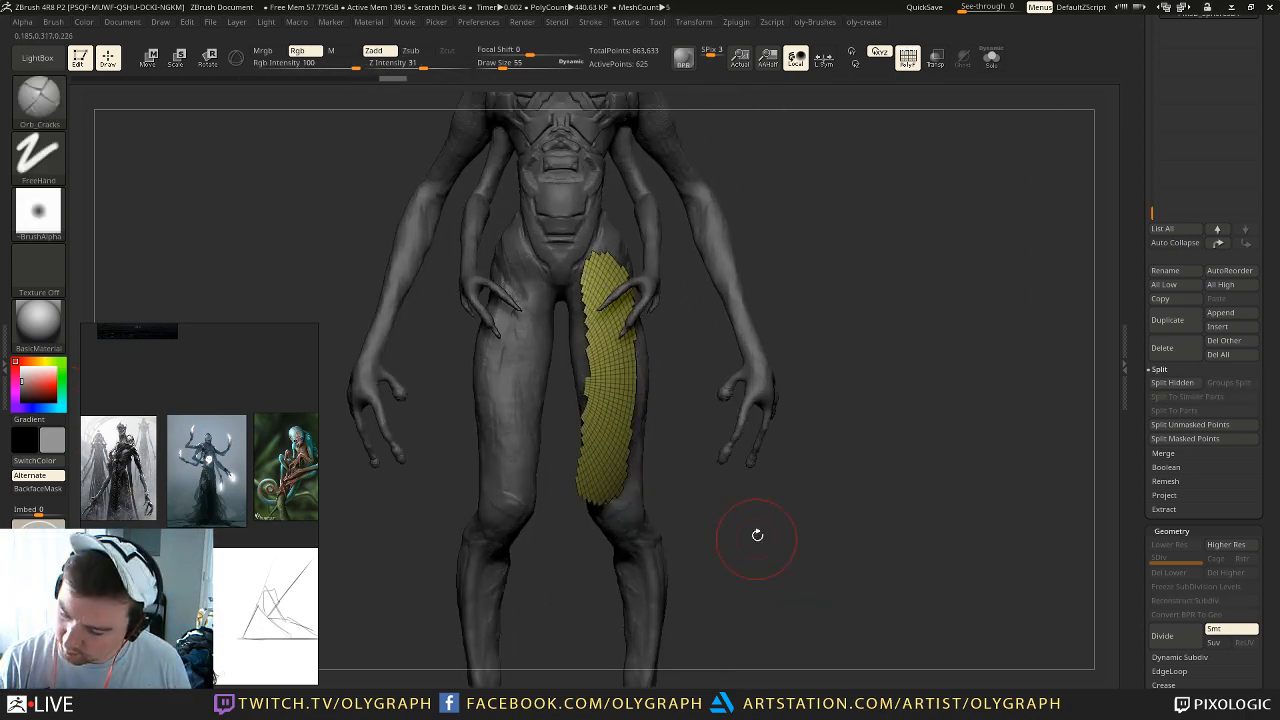
pyautogui.press('space')
pyautogui.click(814, 504)
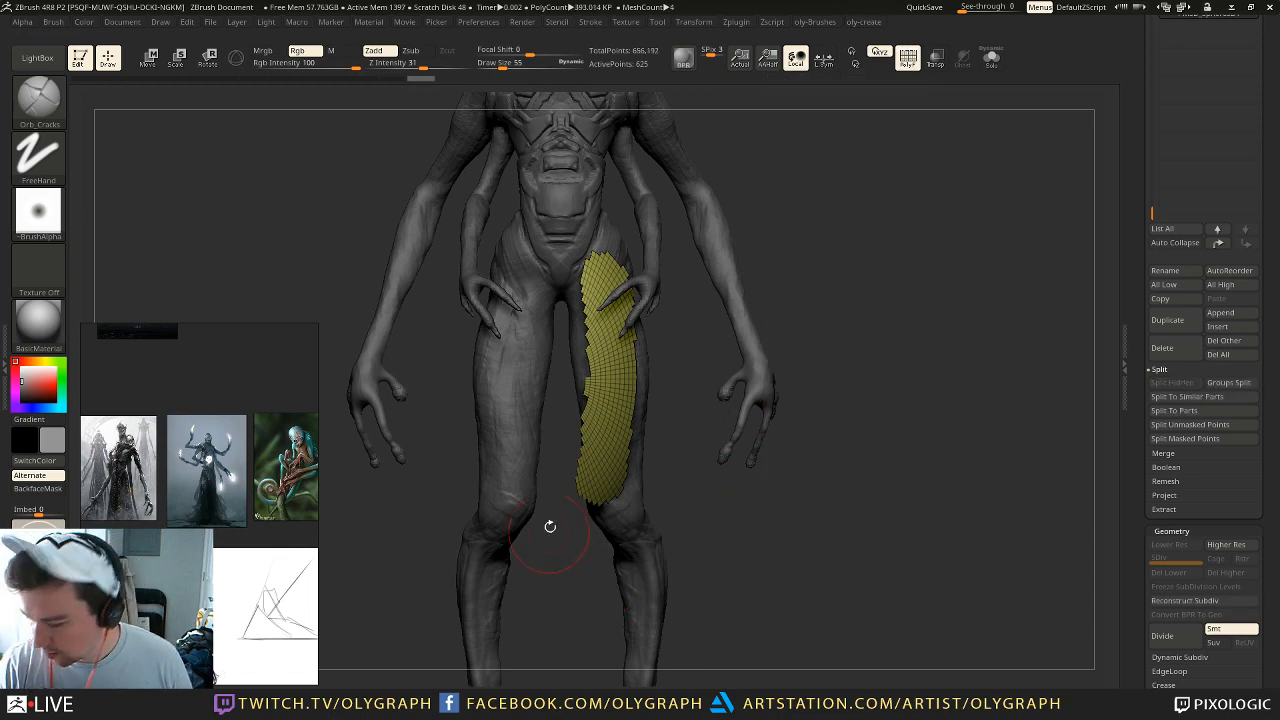
# Step: Isolate the remaining strip and assign it a new single polygroup
pyautogui.hotkey('shift', 's')
pyautogui.moveTo(768, 259); pyautogui.dragTo(752, 265)
pyautogui.hotkey('shift', 'f')
pyautogui.hotkey('shift', 'f')
pyautogui.hotkey('ctrl', 'w')
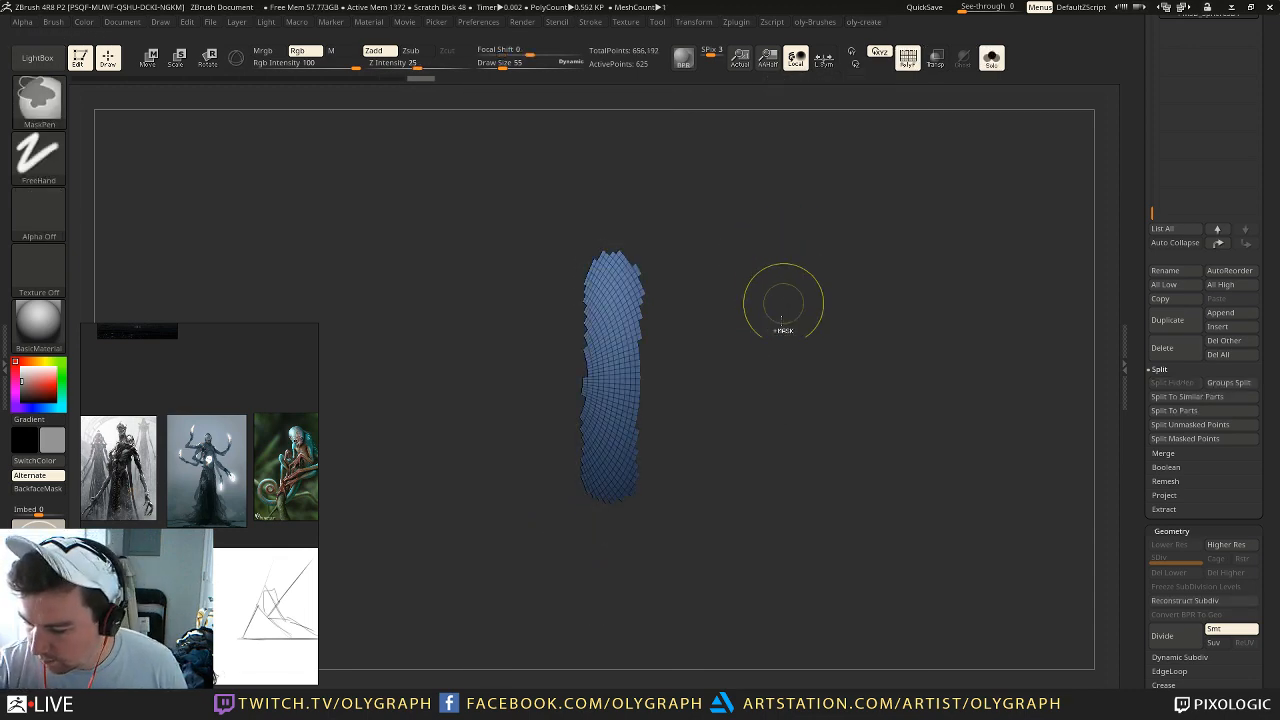
pyautogui.moveTo(775, 327); pyautogui.dragTo(779, 320)
pyautogui.moveTo(778, 416); pyautogui.dragTo(771, 349)
# Step: ZRemesh the strip with a target polygons count of 5
pyautogui.press('space')
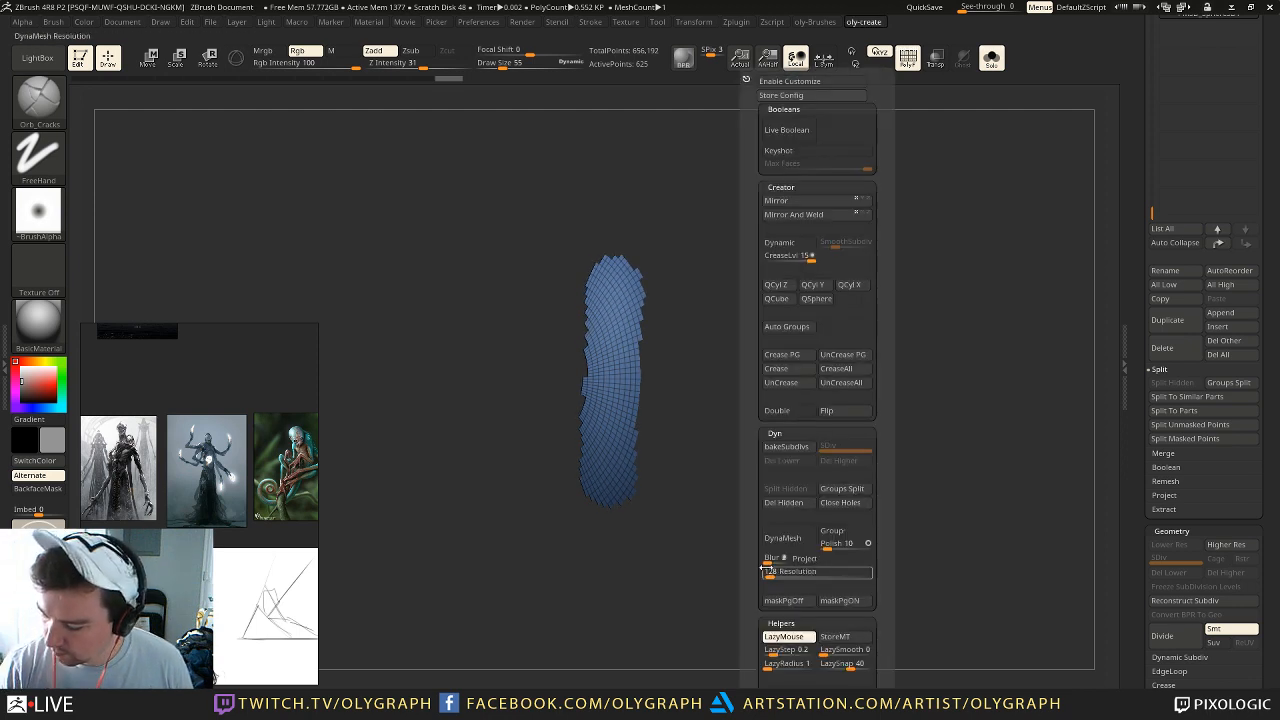
pyautogui.scroll(-10, 768, 571)
pyautogui.click(782, 563)
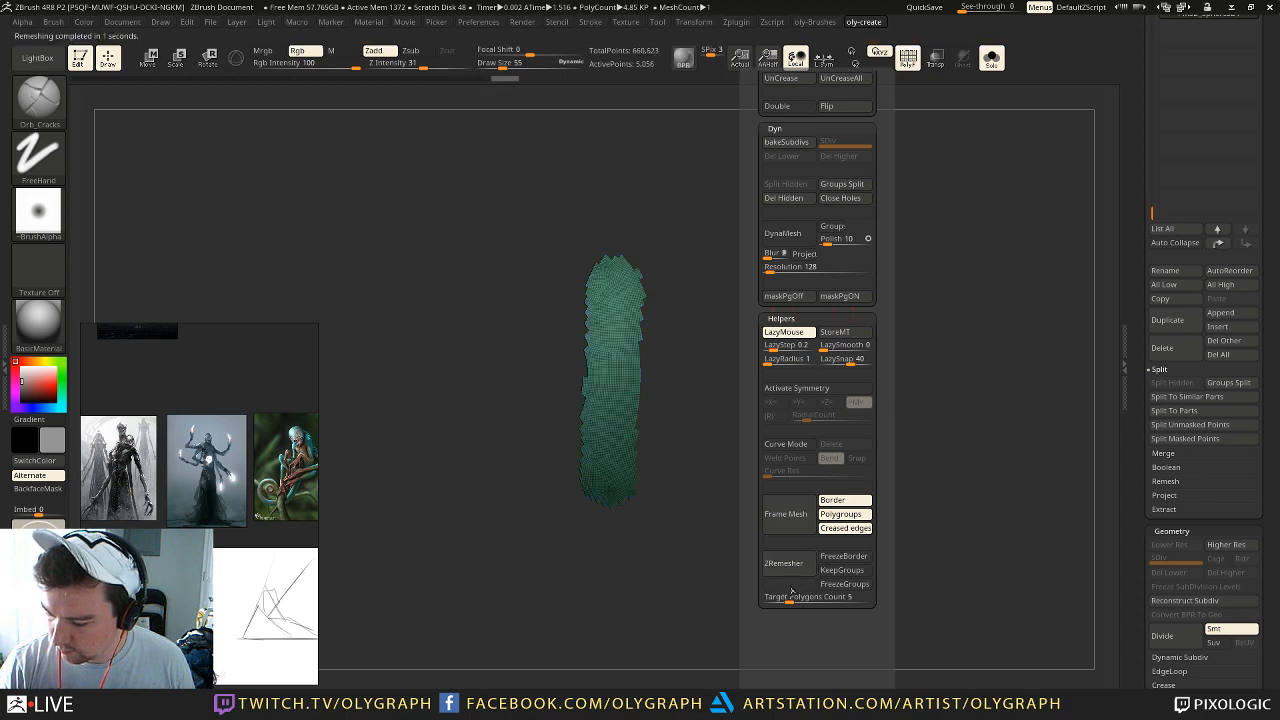
pyautogui.press('space')
pyautogui.scroll(-8, 745, 510)
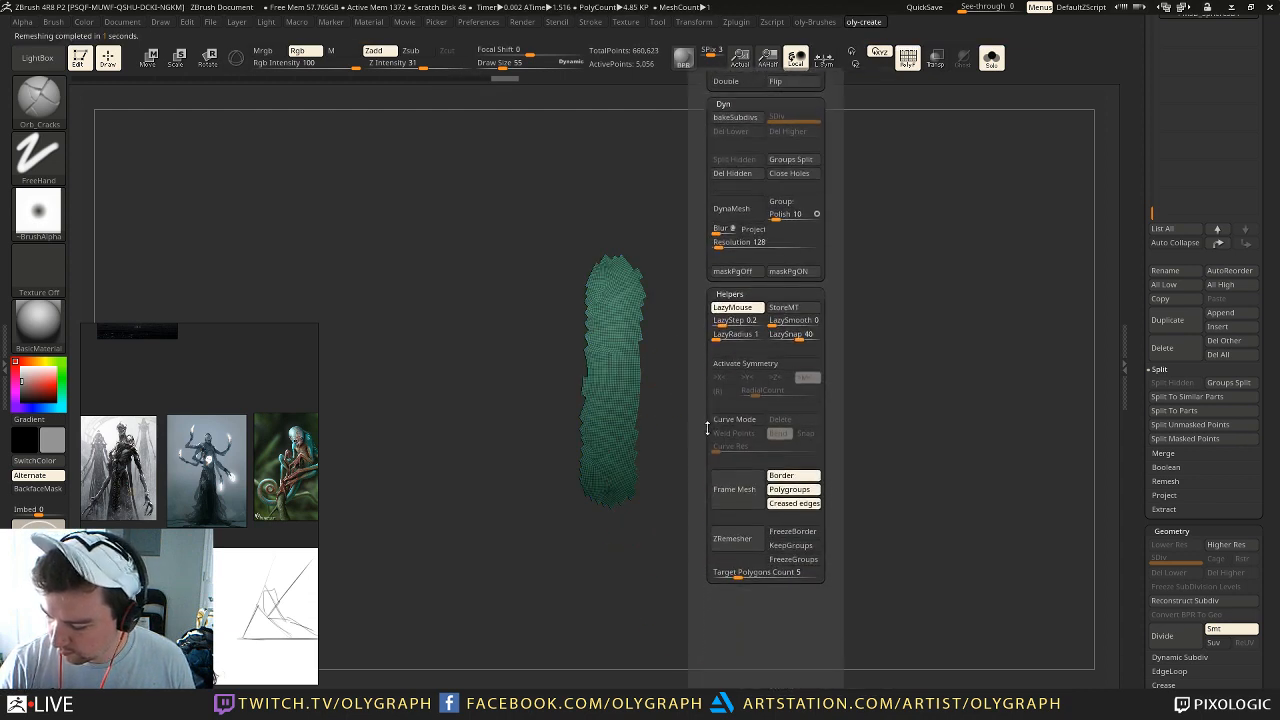
pyautogui.hotkey('shift', 'f')
pyautogui.hotkey('shift', 'f')
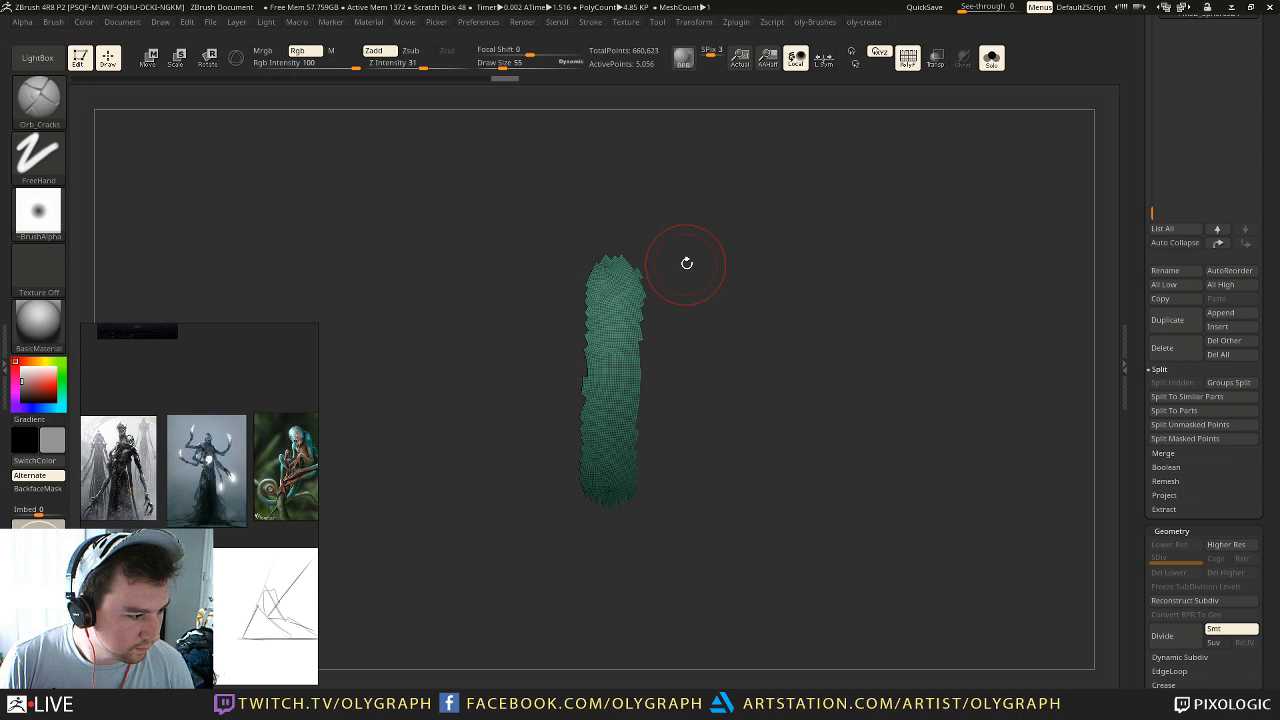
# Step: Smooth the strip's jagged border, then hide the wireframe and show the whole creature again from the front
pyautogui.press('shift')
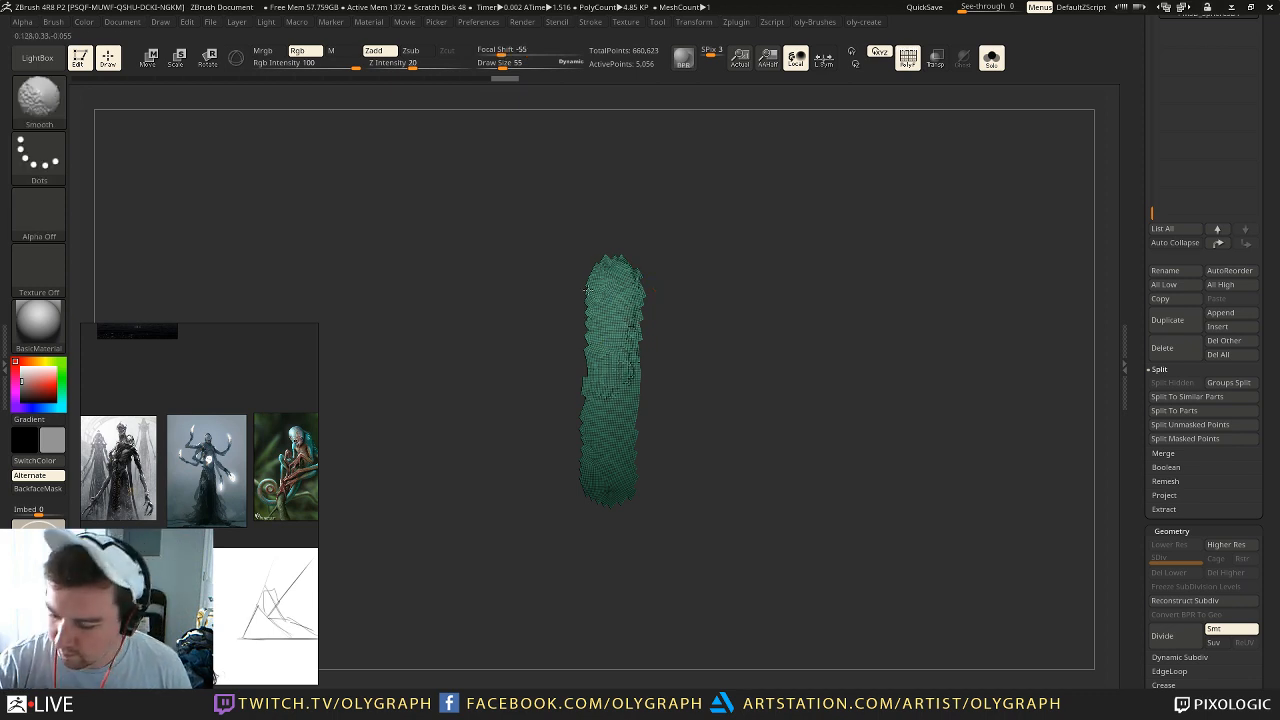
pyautogui.moveTo(788, 400); pyautogui.dragTo(771, 369)
pyautogui.hotkey('shift', 'f')
pyautogui.hotkey('shift', 's')
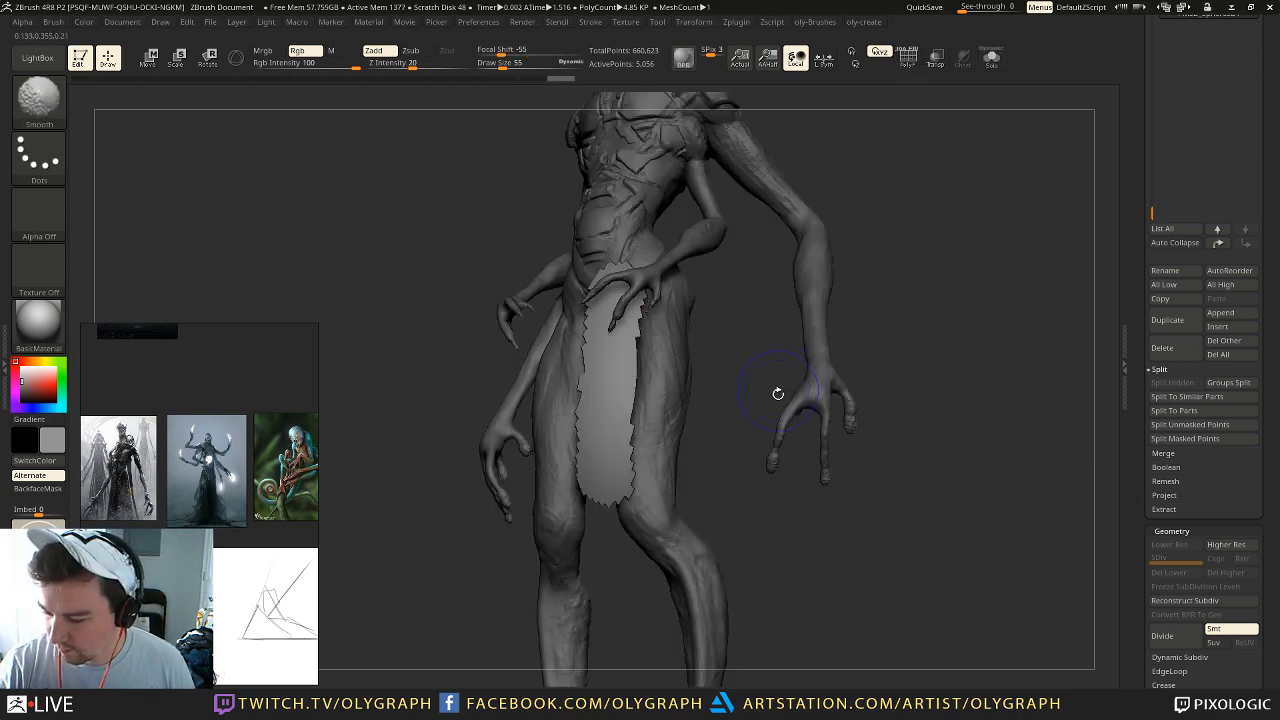
pyautogui.keyDown('shift'); pyautogui.moveTo(731, 450); pyautogui.dragTo(726, 477); pyautogui.keyUp('shift')
# Step: Pull the cloth strip closer to the front of the thigh with the Move brush
pyautogui.press('b')
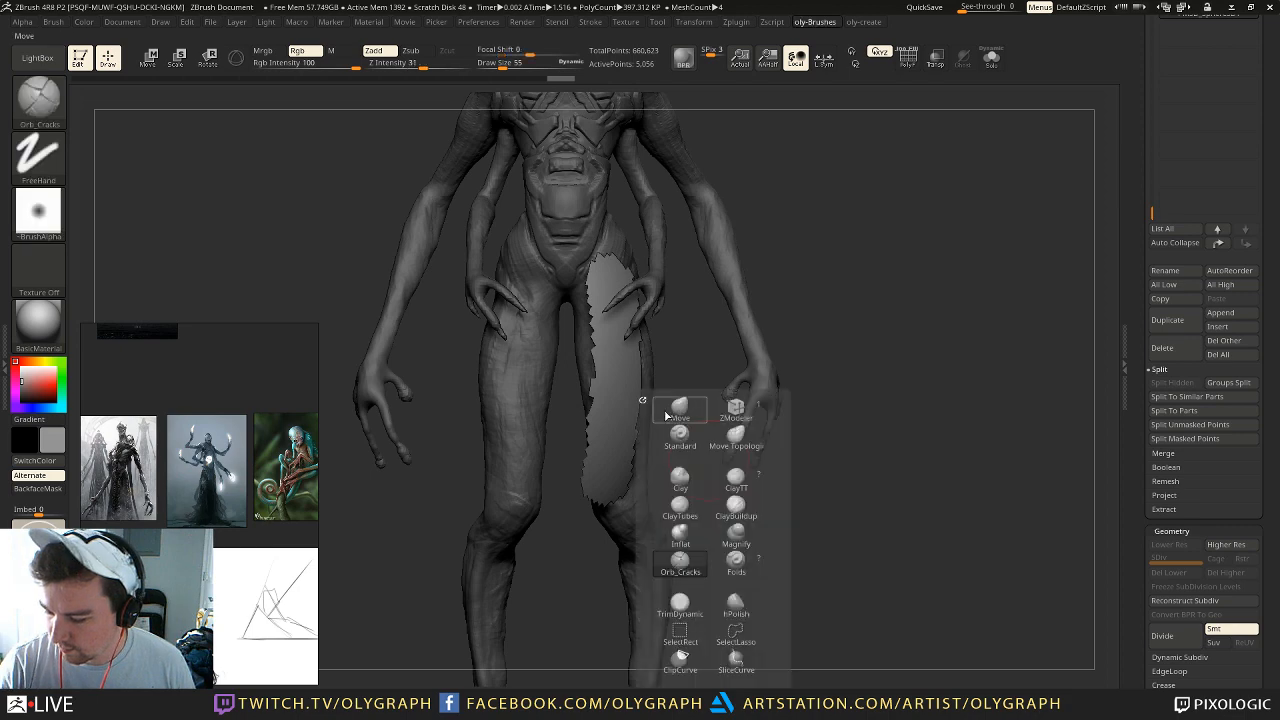
pyautogui.press('m')
pyautogui.press('v')
pyautogui.moveTo(752, 247); pyautogui.dragTo(779, 256)
pyautogui.moveTo(643, 381)
pyautogui.mouseDown()
pyautogui.moveTo(654, 381)
pyautogui.moveTo(573, 388)
pyautogui.moveTo(626, 368)
pyautogui.moveTo(566, 360)
pyautogui.moveTo(580, 355)
pyautogui.mouseUp()
pyautogui.moveTo(745, 255)
pyautogui.mouseDown()
pyautogui.moveTo(680, 245)
pyautogui.moveTo(714, 357)
pyautogui.mouseUp()
pyautogui.moveTo(660, 408)
pyautogui.mouseDown()
pyautogui.moveTo(672, 403)
pyautogui.moveTo(610, 390)
pyautogui.mouseUp()
# Step: Enlarge the Move brush to a draw size of about 130 and push the strip's side in along the leg
pyautogui.press('s')
pyautogui.press('s')
pyautogui.press('s')
pyautogui.moveTo(745, 425)
pyautogui.mouseDown()
pyautogui.moveTo(619, 428)
pyautogui.moveTo(677, 426)
pyautogui.mouseUp()
pyautogui.press('s')
pyautogui.press('s')
pyautogui.moveTo(571, 574)
pyautogui.keyDown('alt'); pyautogui.mouseDown()
pyautogui.moveTo(568, 555)
pyautogui.moveTo(660, 550)
pyautogui.mouseUp(); pyautogui.keyUp('alt')
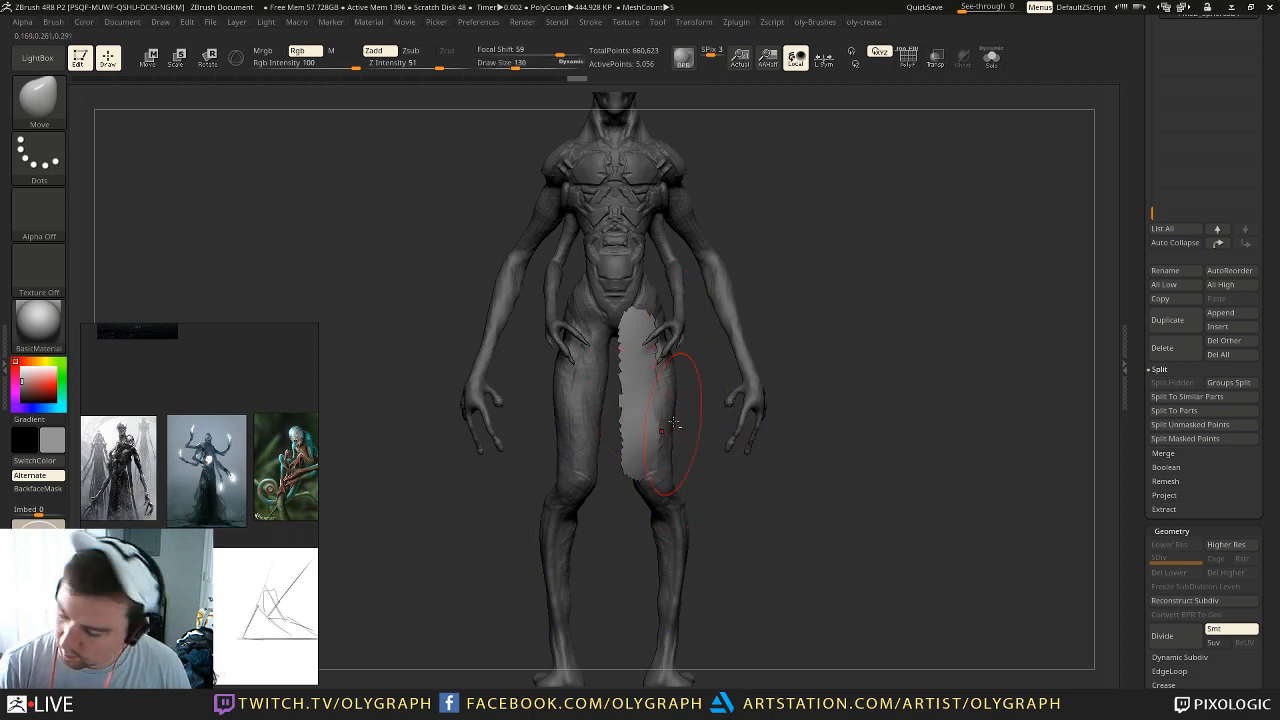
# Step: Stretch the strip's lower end down past the knee to the shin and pull its upper end toward the hip's centre
pyautogui.moveTo(675, 491); pyautogui.dragTo(672, 496)
pyautogui.press('s')
pyautogui.moveTo(660, 490); pyautogui.dragTo(668, 490)
pyautogui.moveTo(652, 487); pyautogui.dragTo(664, 585)
pyautogui.moveTo(781, 497); pyautogui.dragTo(773, 491)
pyautogui.press('s')
pyautogui.moveTo(668, 314); pyautogui.dragTo(626, 310)
pyautogui.press('s')
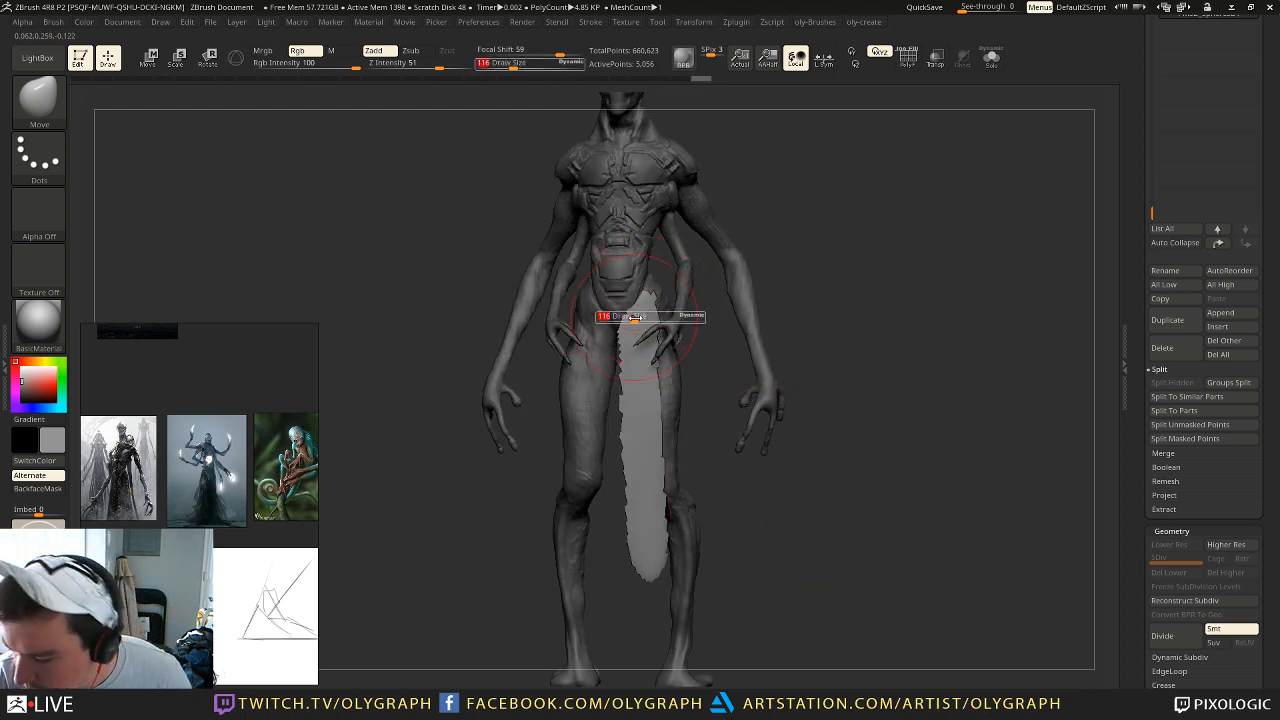
# Step: Trim the cloth strip's jagged long sides straight with SliceCurve and delete the cut-off pieces
pyautogui.keyDown('alt'); pyautogui.moveTo(799, 214); pyautogui.dragTo(795, 204); pyautogui.keyUp('alt')
pyautogui.keyDown('shift'); pyautogui.moveTo(795, 204); pyautogui.dragTo(771, 240); pyautogui.keyUp('shift')
pyautogui.hotkey('shift', 'f')
pyautogui.hotkey('shift', 'f')
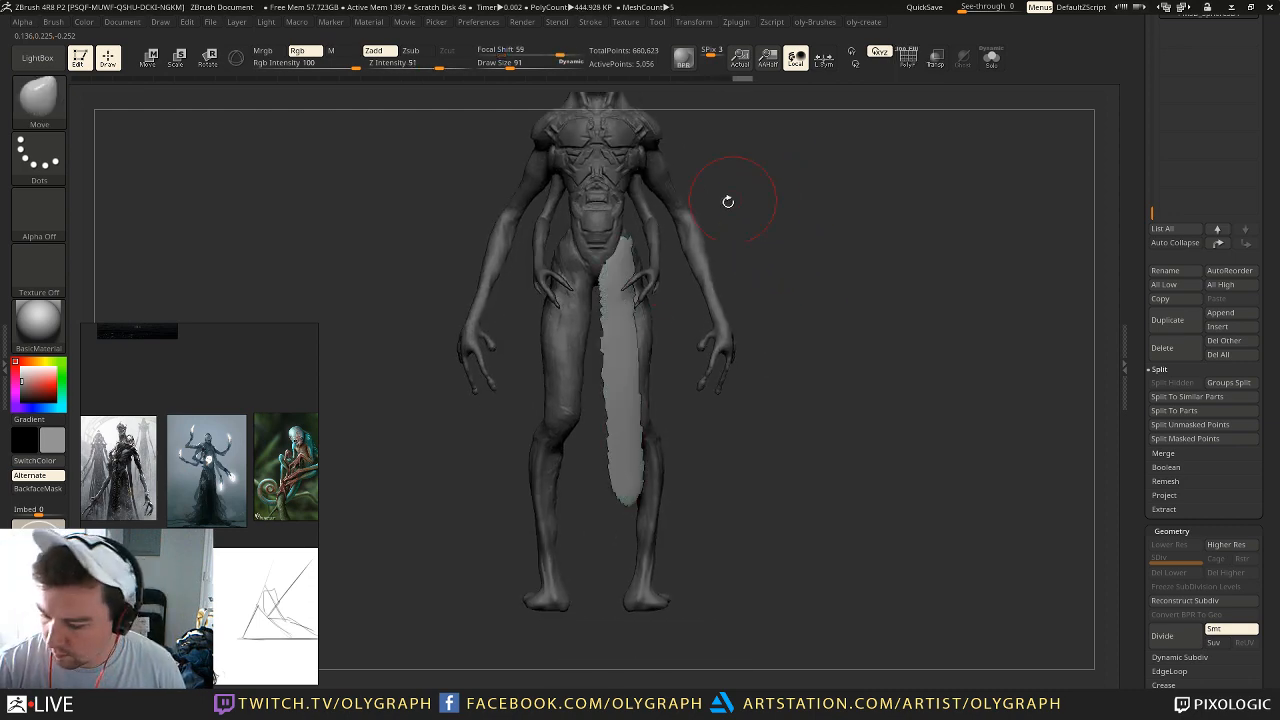
pyautogui.press('b')
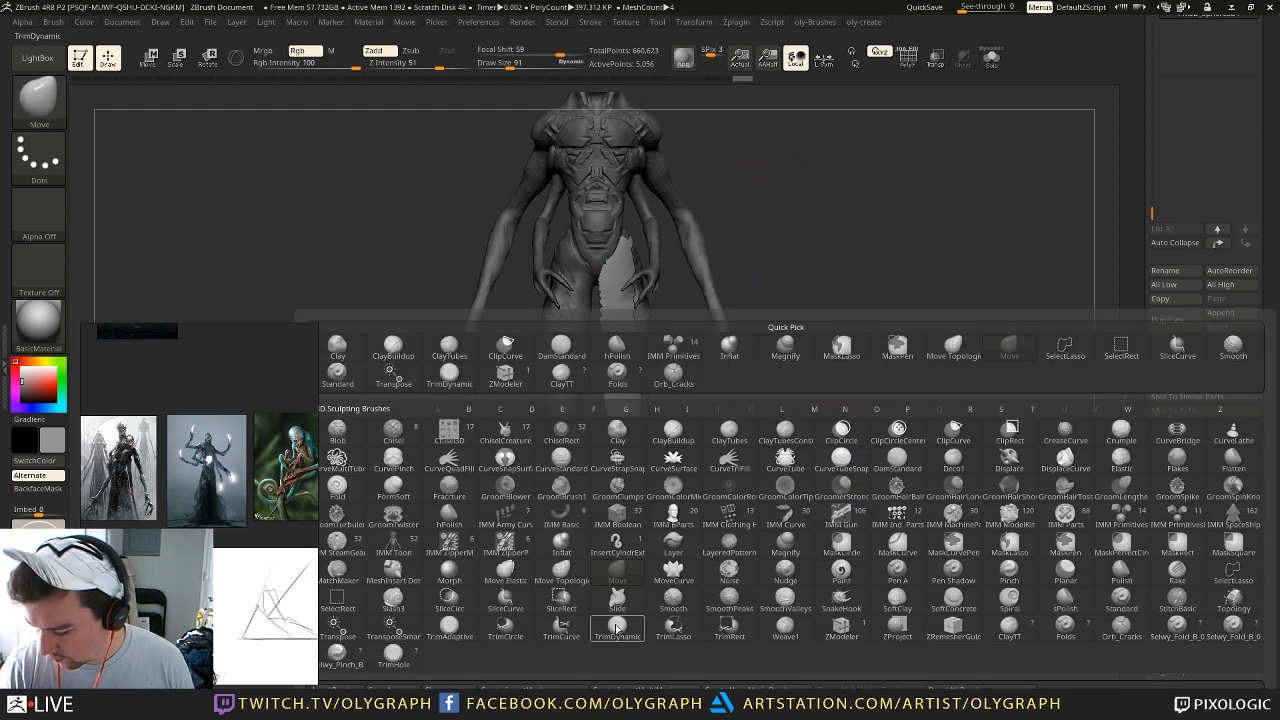
pyautogui.click(516, 603)
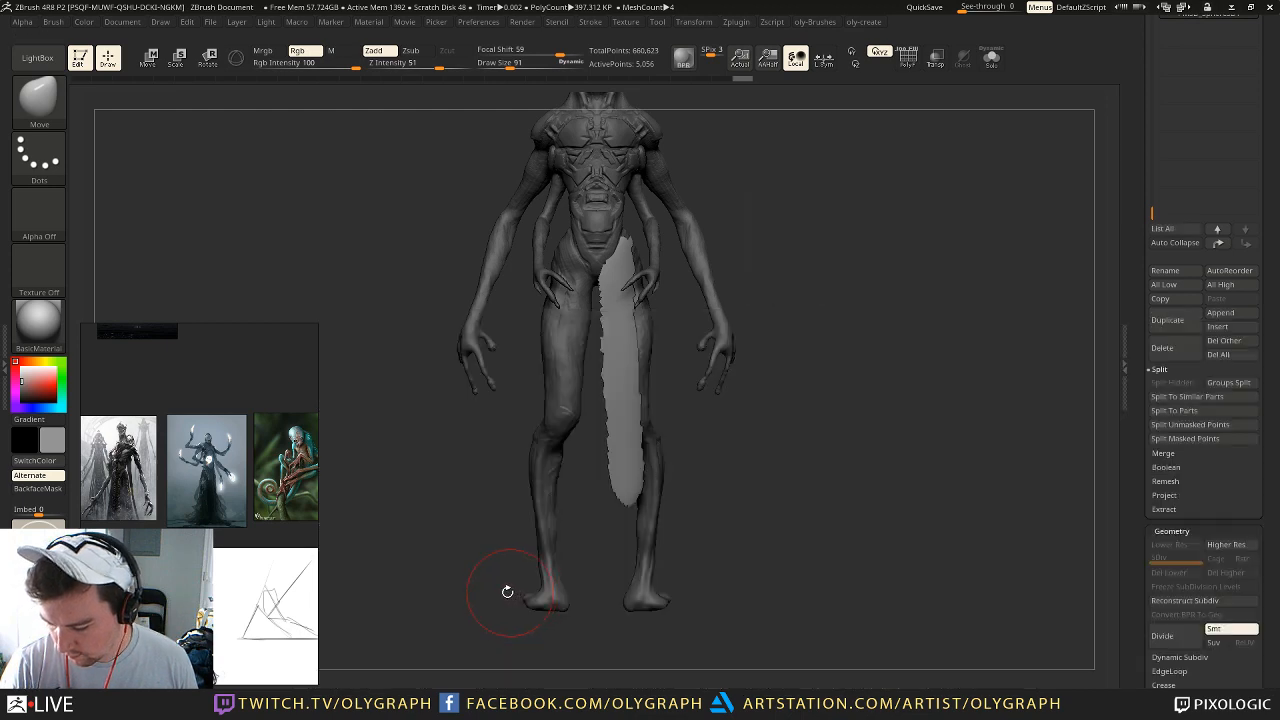
pyautogui.keyDown('ctrl'); pyautogui.keyDown('shift'); pyautogui.moveTo(614, 564); pyautogui.dragTo(602, 187); pyautogui.keyUp('shift'); pyautogui.keyUp('ctrl')
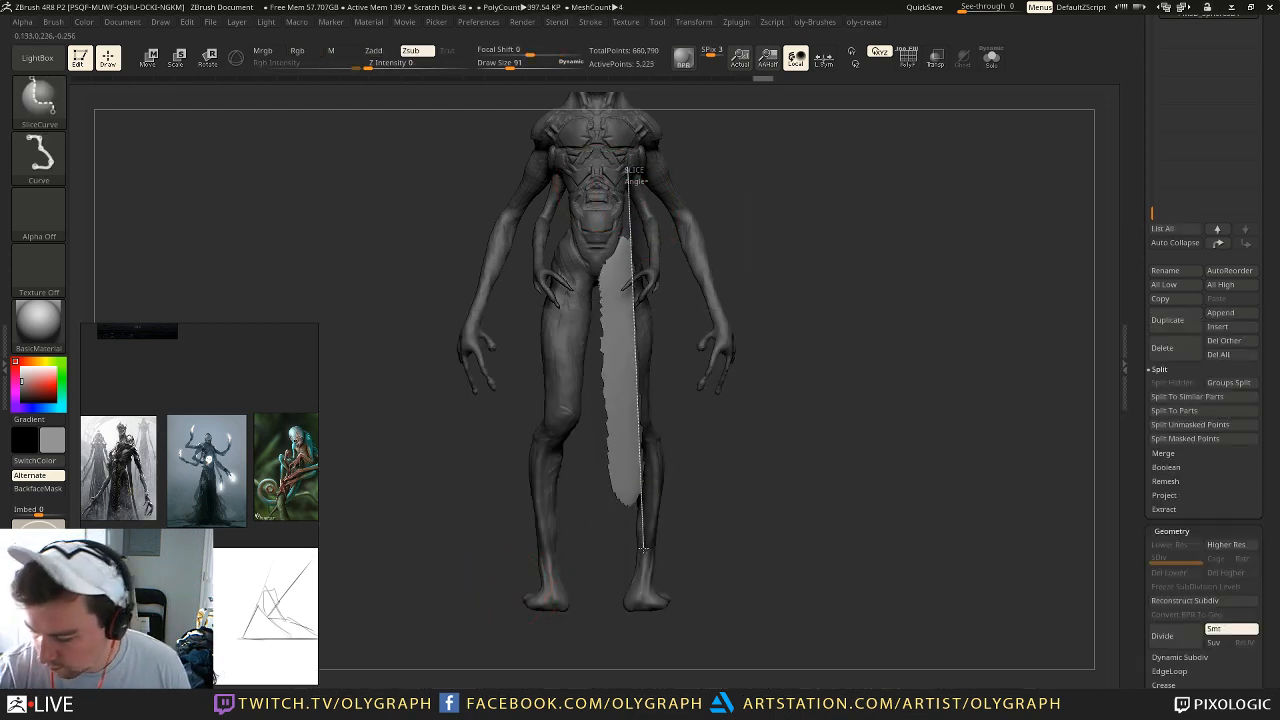
pyautogui.keyDown('ctrl'); pyautogui.keyDown('shift'); pyautogui.moveTo(722, 443); pyautogui.dragTo(556, 539); pyautogui.keyUp('shift'); pyautogui.keyUp('ctrl')
pyautogui.keyDown('ctrl'); pyautogui.keyDown('shift'); pyautogui.click(639, 447); pyautogui.keyUp('shift'); pyautogui.keyUp('ctrl')
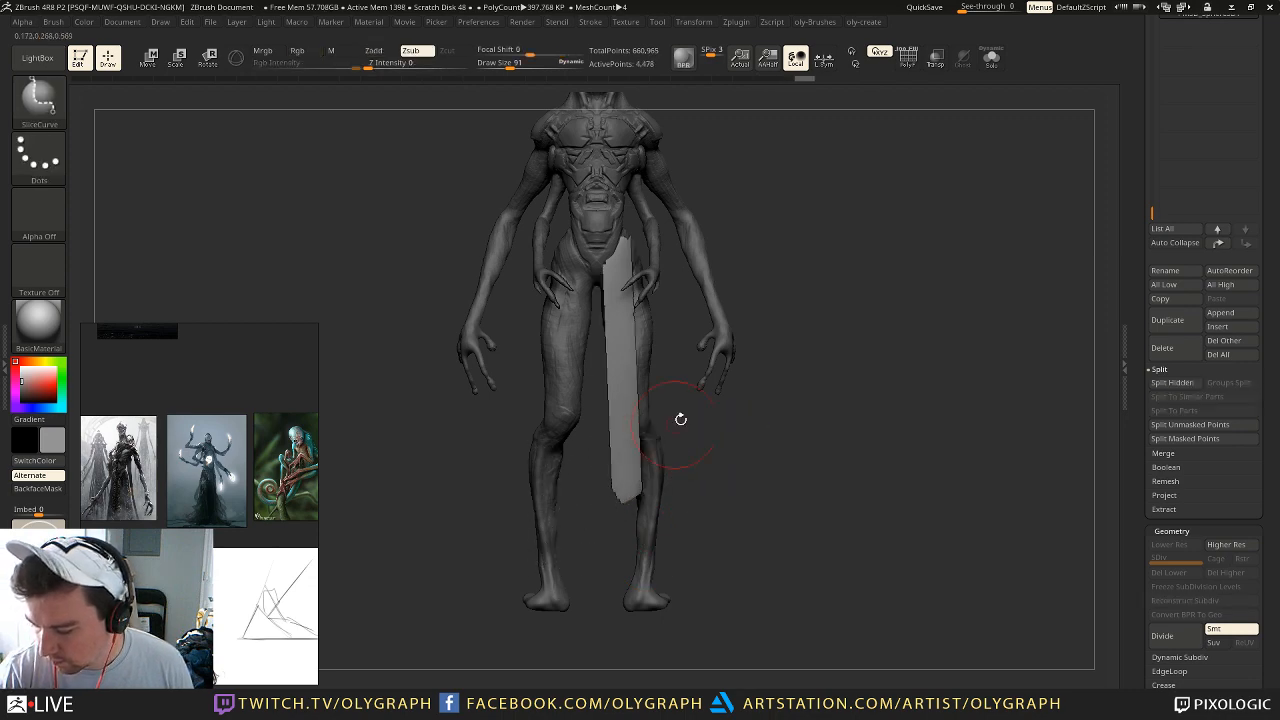
pyautogui.press('2')
pyautogui.click(796, 504)
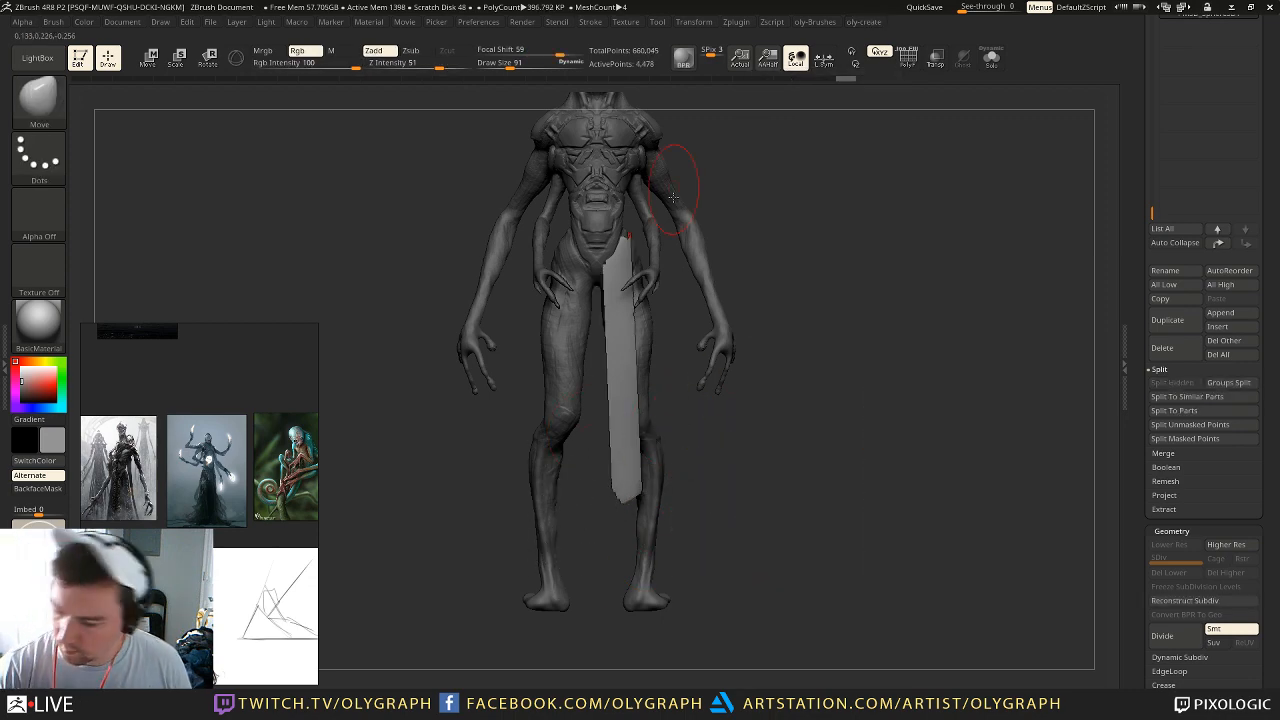
# Step: Isolate the strip, reposition it from above with the Transpose move line, and show the whole creature again
pyautogui.press('1')
pyautogui.click(623, 257)
pyautogui.moveTo(760, 200); pyautogui.dragTo(693, 189)
pyautogui.hotkey('shift', 's')
pyautogui.moveTo(709, 236); pyautogui.dragTo(715, 408)
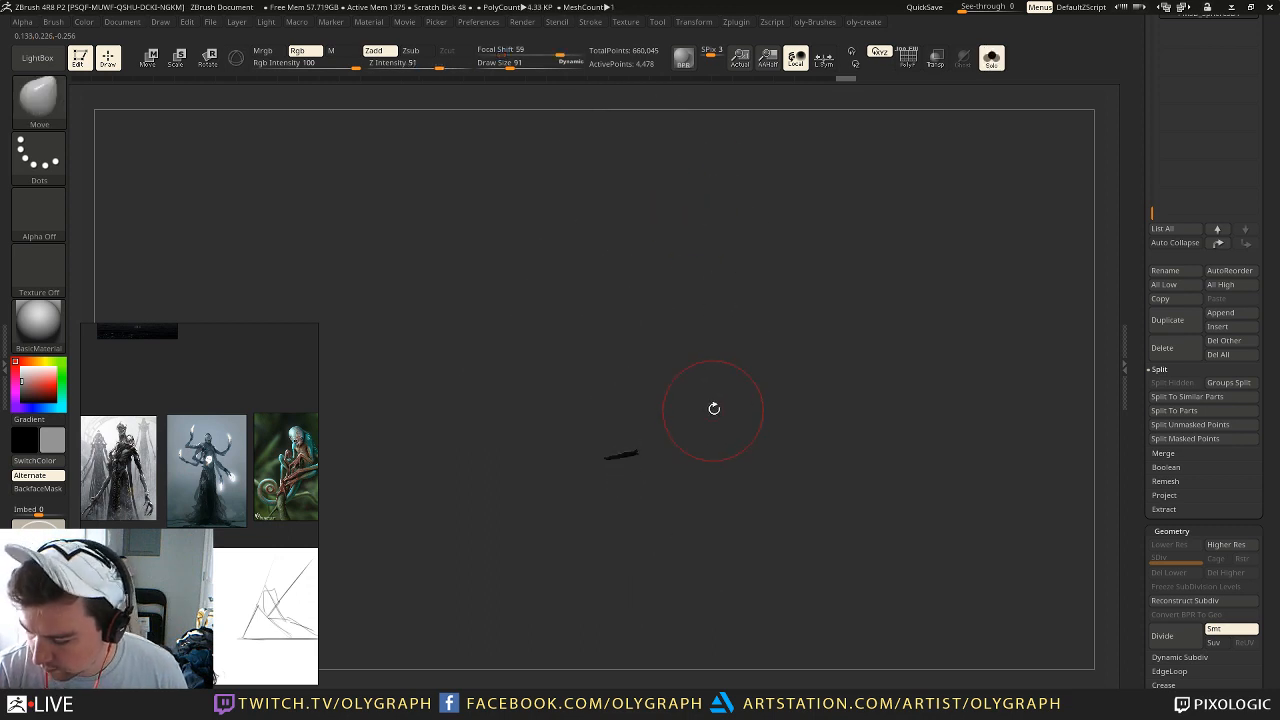
pyautogui.press('w')
pyautogui.moveTo(608, 457)
pyautogui.mouseDown()
pyautogui.moveTo(724, 430)
pyautogui.moveTo(643, 441)
pyautogui.moveTo(670, 437)
pyautogui.moveTo(647, 405)
pyautogui.mouseUp()
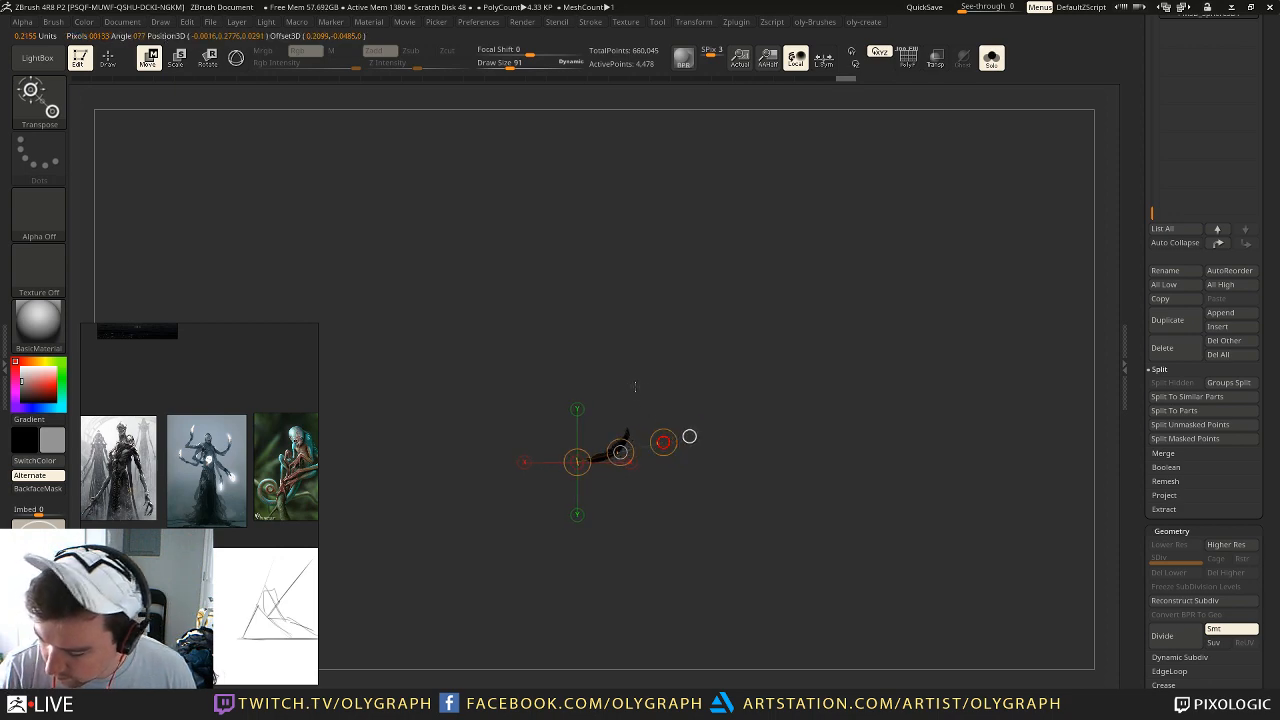
pyautogui.hotkey('shift', 's')
pyautogui.moveTo(734, 412); pyautogui.dragTo(742, 368)
# Step: Return to the Move brush at a draw size of about 183 and pull the strip's upper part across the hip
pyautogui.press('b')
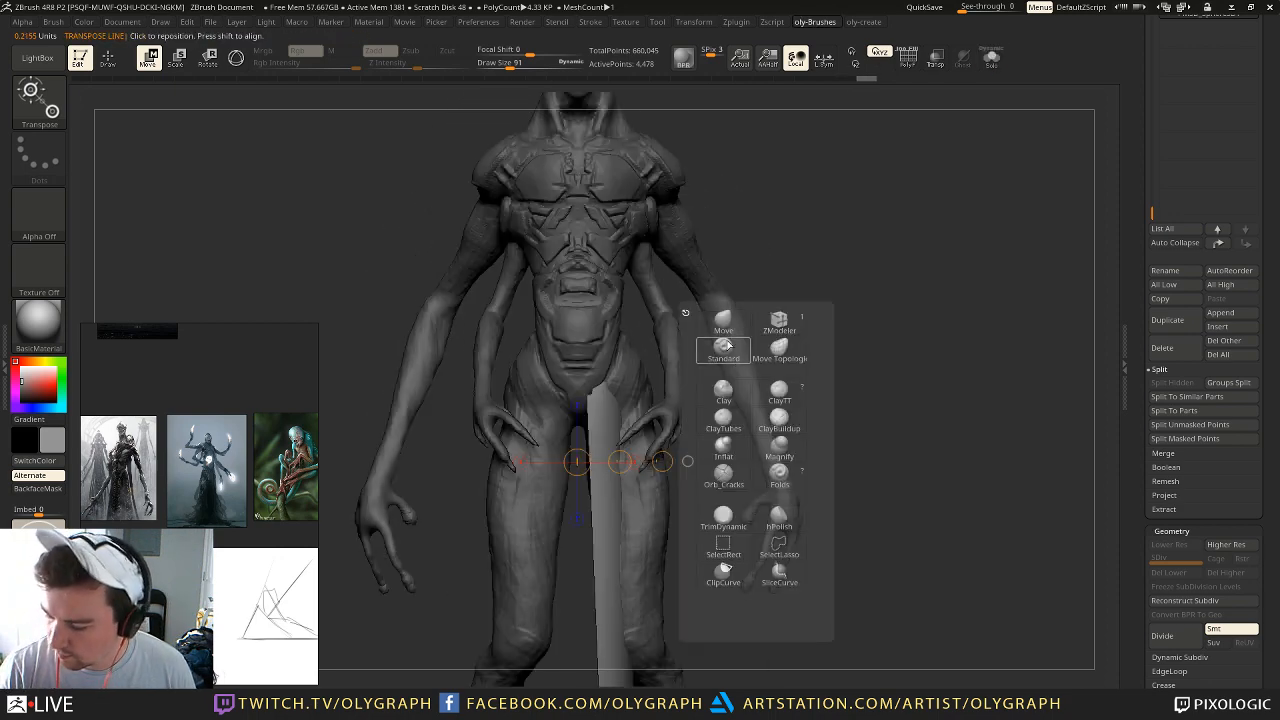
pyautogui.click(724, 322)
pyautogui.click(525, 65)
pyautogui.moveTo(606, 405)
pyautogui.mouseDown()
pyautogui.moveTo(632, 368)
pyautogui.moveTo(645, 402)
pyautogui.mouseUp()
pyautogui.press('s')
pyautogui.click(637, 402)
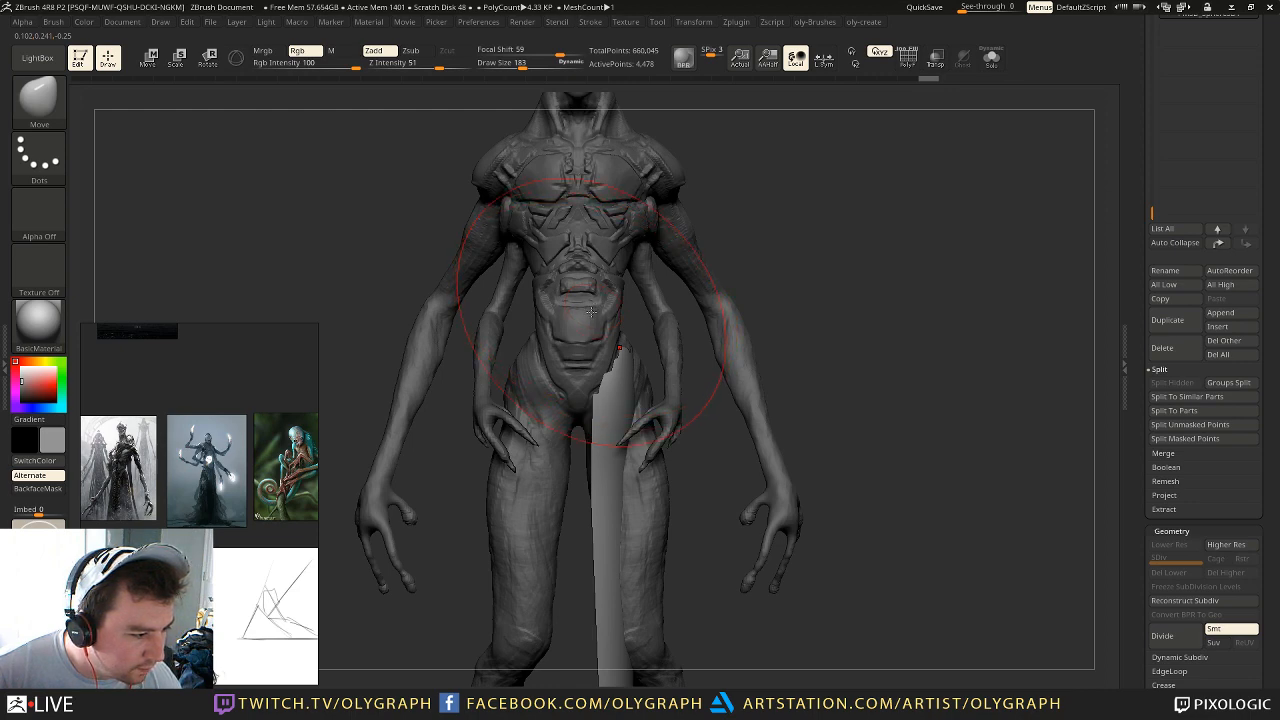
# Step: Adjust the strip's upper end, middle and lower end along the leg with the Move brush
pyautogui.moveTo(698, 527)
pyautogui.keyDown('alt'); pyautogui.mouseDown()
pyautogui.moveTo(670, 402)
pyautogui.moveTo(633, 408)
pyautogui.mouseUp(); pyautogui.keyUp('alt')
pyautogui.press('s')
pyautogui.click(619, 370)
pyautogui.moveTo(608, 454); pyautogui.dragTo(638, 546)
pyautogui.press('s')
pyautogui.click(615, 588)
pyautogui.moveTo(604, 624); pyautogui.dragTo(611, 629)
pyautogui.moveTo(604, 424); pyautogui.dragTo(611, 426)
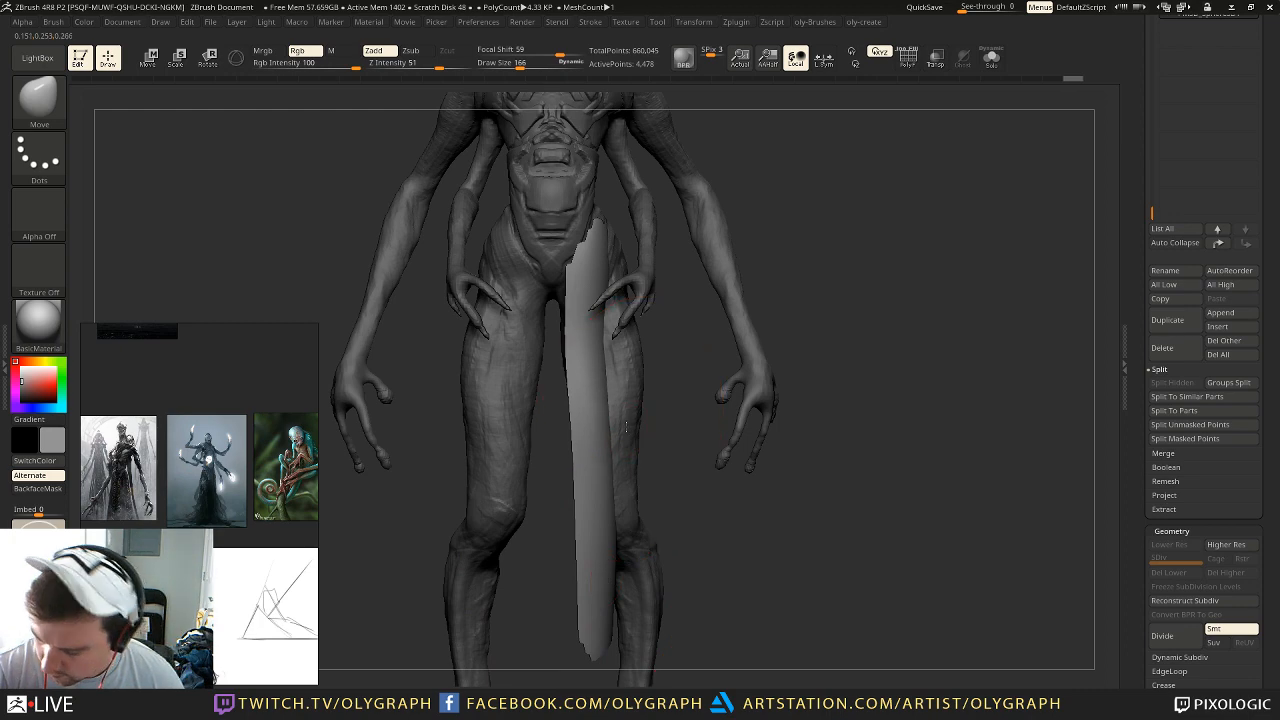
# Step: Even out the strip's outer edge between thigh and knee with a Move brush of about 172
pyautogui.moveTo(635, 384); pyautogui.dragTo(642, 324)
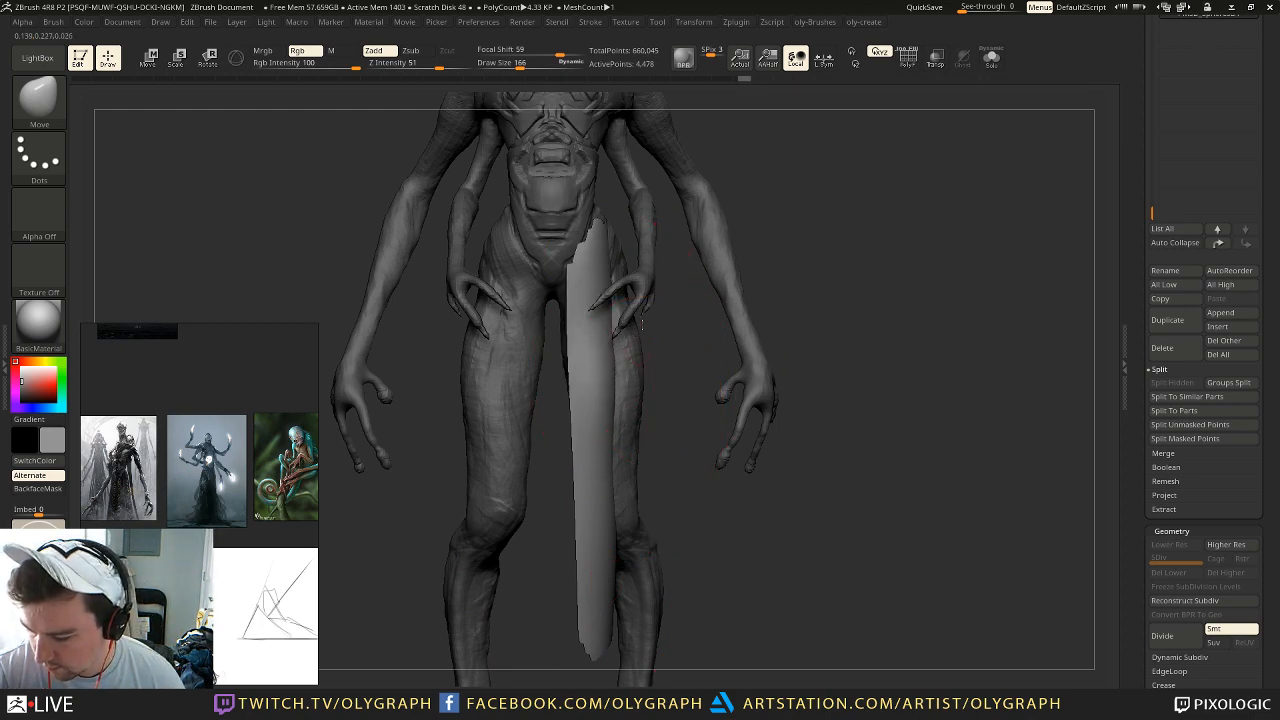
pyautogui.moveTo(624, 447); pyautogui.dragTo(637, 538)
pyautogui.press('s')
pyautogui.moveTo(637, 542); pyautogui.dragTo(633, 542)
pyautogui.press('s')
pyautogui.moveTo(636, 425); pyautogui.dragTo(645, 425)
pyautogui.moveTo(634, 470); pyautogui.dragTo(617, 482)
pyautogui.press('s')
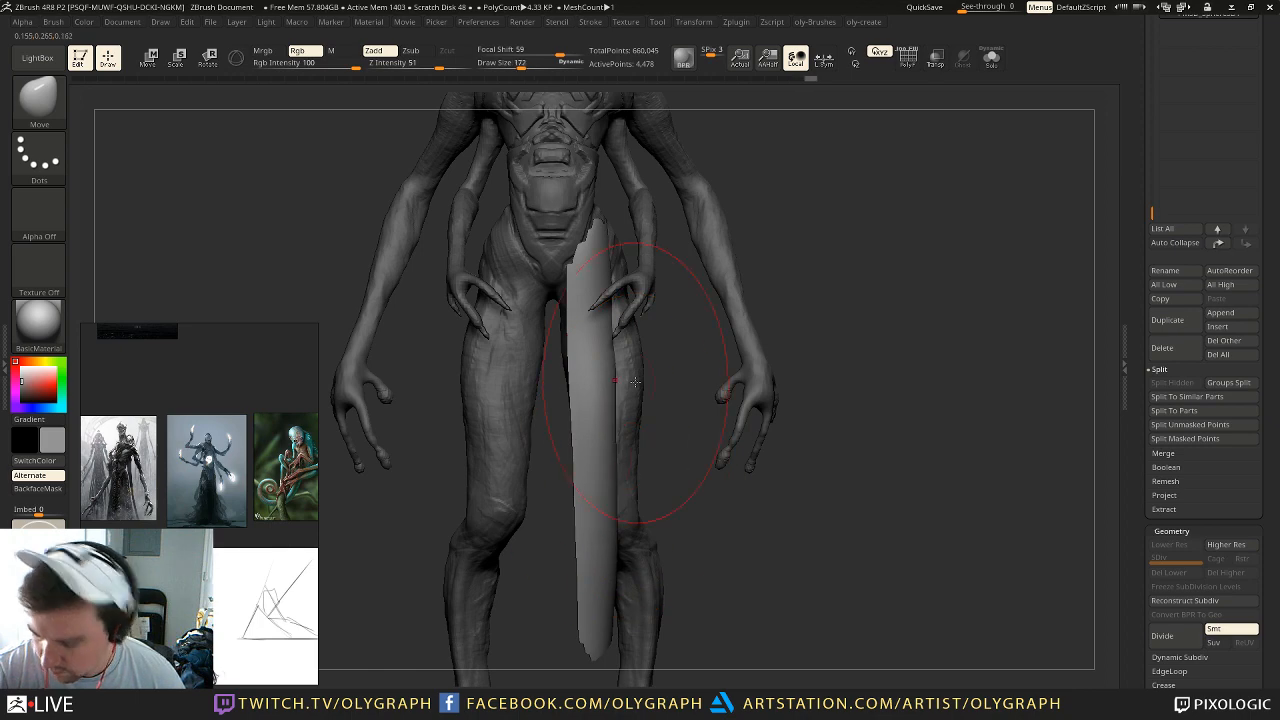
# Step: Cut off the strip's jagged upper end diagonally with SliceCurve and delete the hidden piece
pyautogui.hotkey('ctrl', 'shift')
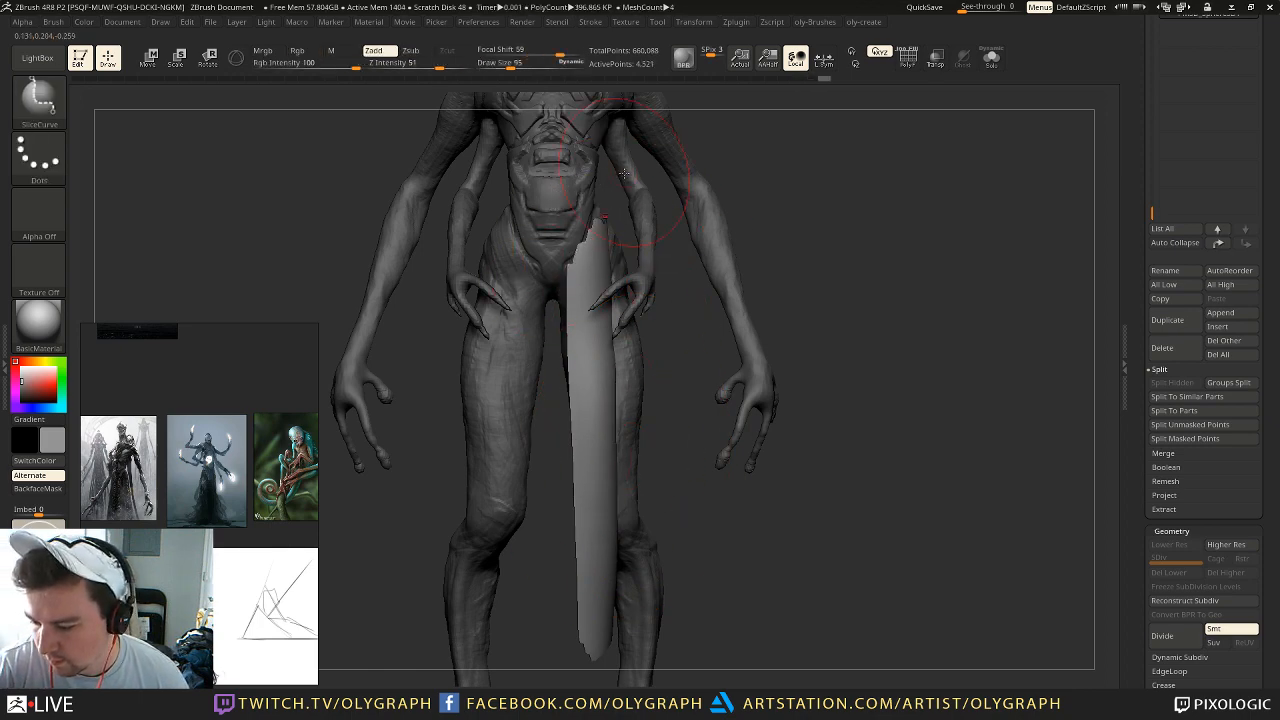
pyautogui.keyDown('ctrl'); pyautogui.keyDown('shift'); pyautogui.click(599, 265); pyautogui.keyUp('shift'); pyautogui.keyUp('ctrl')
pyautogui.press('2')
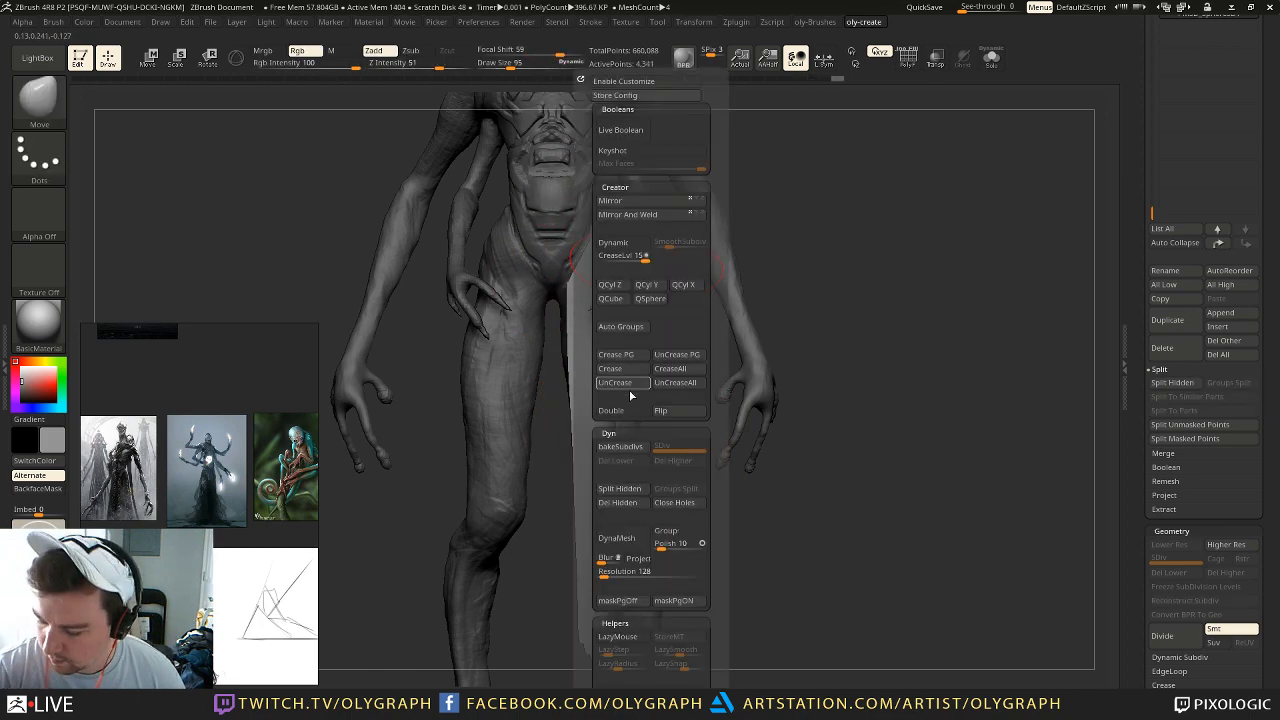
pyautogui.click(619, 488)
# Step: Pull the strip's slanted upper end in toward the hip crease with the Move brush
pyautogui.moveTo(583, 264); pyautogui.dragTo(568, 272)
pyautogui.press('s')
pyautogui.click(582, 260)
pyautogui.moveTo(599, 216); pyautogui.dragTo(593, 206)
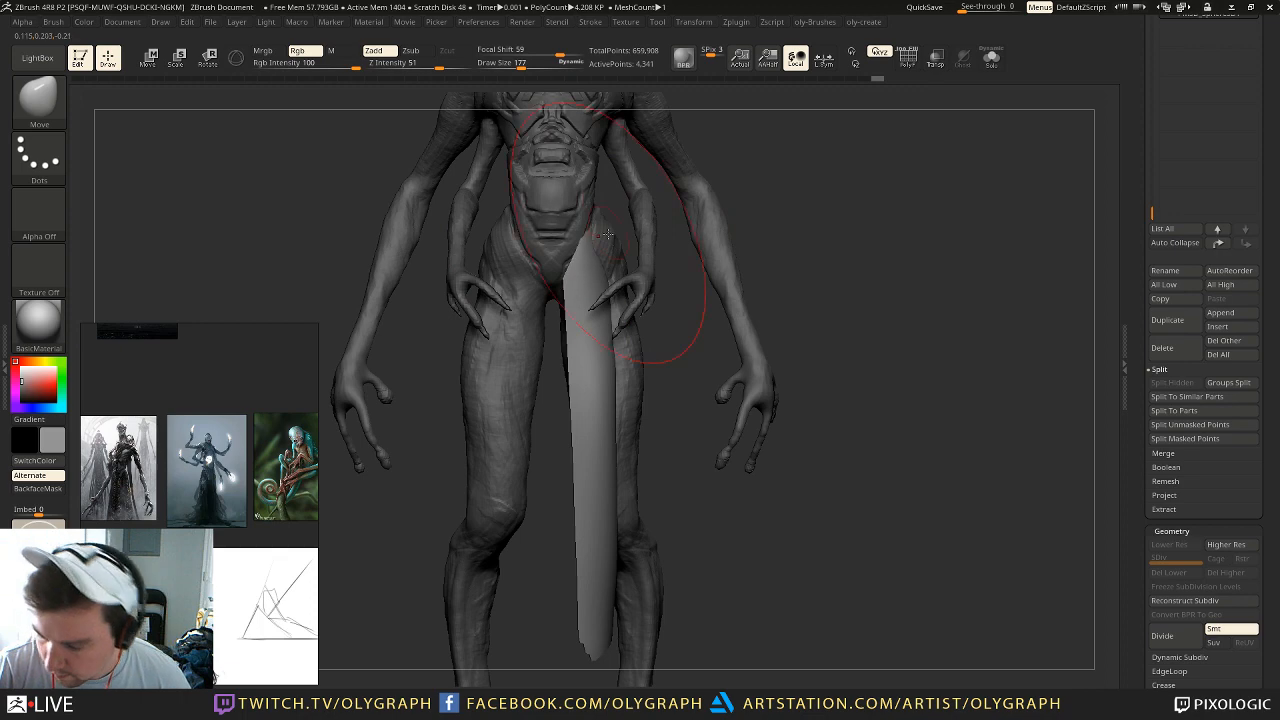
pyautogui.press('s')
pyautogui.click(605, 249)
# Step: Pull the strip's thigh and knee section forward in the side view with the Move brush
pyautogui.moveTo(784, 208)
pyautogui.keyDown('alt'); pyautogui.mouseDown()
pyautogui.moveTo(766, 194)
pyautogui.moveTo(762, 240)
pyautogui.moveTo(640, 238)
pyautogui.moveTo(652, 238)
pyautogui.mouseUp(); pyautogui.keyUp('alt')
pyautogui.press('s')
pyautogui.click(614, 415)
pyautogui.moveTo(616, 425); pyautogui.dragTo(578, 410)
pyautogui.press('s')
pyautogui.click(604, 432)
pyautogui.moveTo(573, 362); pyautogui.dragTo(580, 359)
pyautogui.press('s')
pyautogui.click(588, 358)
# Step: Refine the strip's side profile with small Move brush nudges along the front of the thigh
pyautogui.press('s')
pyautogui.click(607, 495)
pyautogui.press('s')
pyautogui.click(600, 423)
pyautogui.moveTo(598, 418); pyautogui.dragTo(593, 417)
pyautogui.moveTo(592, 378); pyautogui.dragTo(588, 376)
pyautogui.press('s')
pyautogui.click(604, 331)
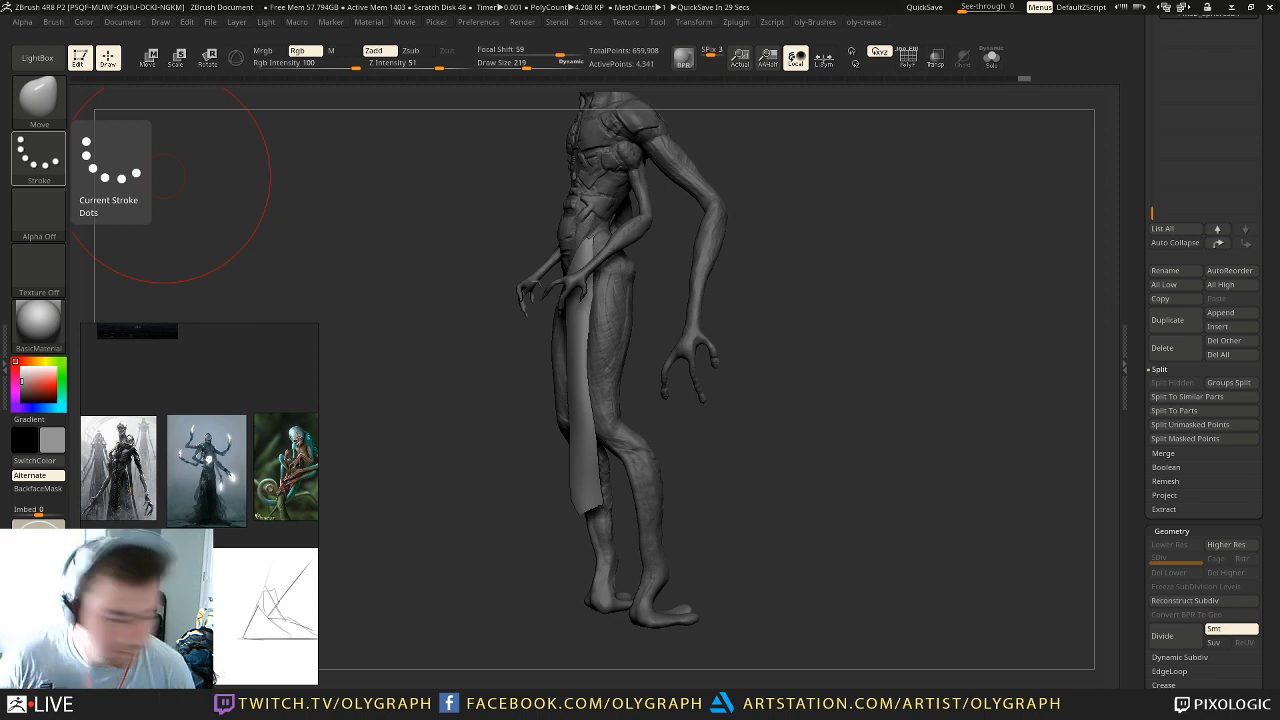
# Step: Nudge the strip's middle, then mirror and weld it so the other leg gets a matching strip
pyautogui.moveTo(737, 434)
pyautogui.keyDown('shift'); pyautogui.mouseDown()
pyautogui.moveTo(789, 427)
pyautogui.moveTo(743, 401)
pyautogui.moveTo(748, 430)
pyautogui.mouseUp(); pyautogui.keyUp('shift')
pyautogui.press('s')
pyautogui.moveTo(585, 426); pyautogui.dragTo(589, 429)
pyautogui.moveTo(864, 22)
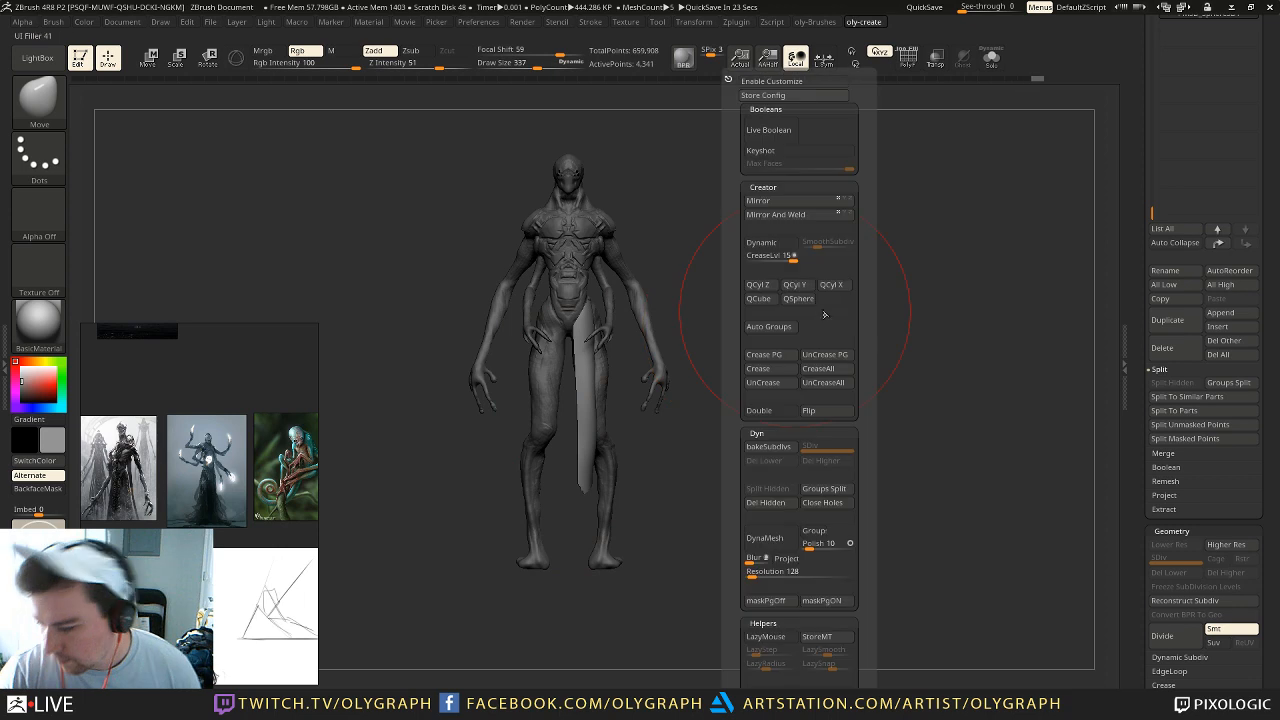
pyautogui.click(789, 201)
pyautogui.click(790, 214)
# Step: Push the outer edges of both strips slightly inward along the thighs with a Move brush of about 69
pyautogui.press('s')
pyautogui.click(655, 278)
pyautogui.keyDown('alt'); pyautogui.moveTo(703, 234); pyautogui.dragTo(736, 251); pyautogui.keyUp('alt')
pyautogui.keyDown('shift'); pyautogui.moveTo(741, 203); pyautogui.dragTo(758, 240); pyautogui.keyUp('shift')
pyautogui.press('s')
pyautogui.click(584, 363)
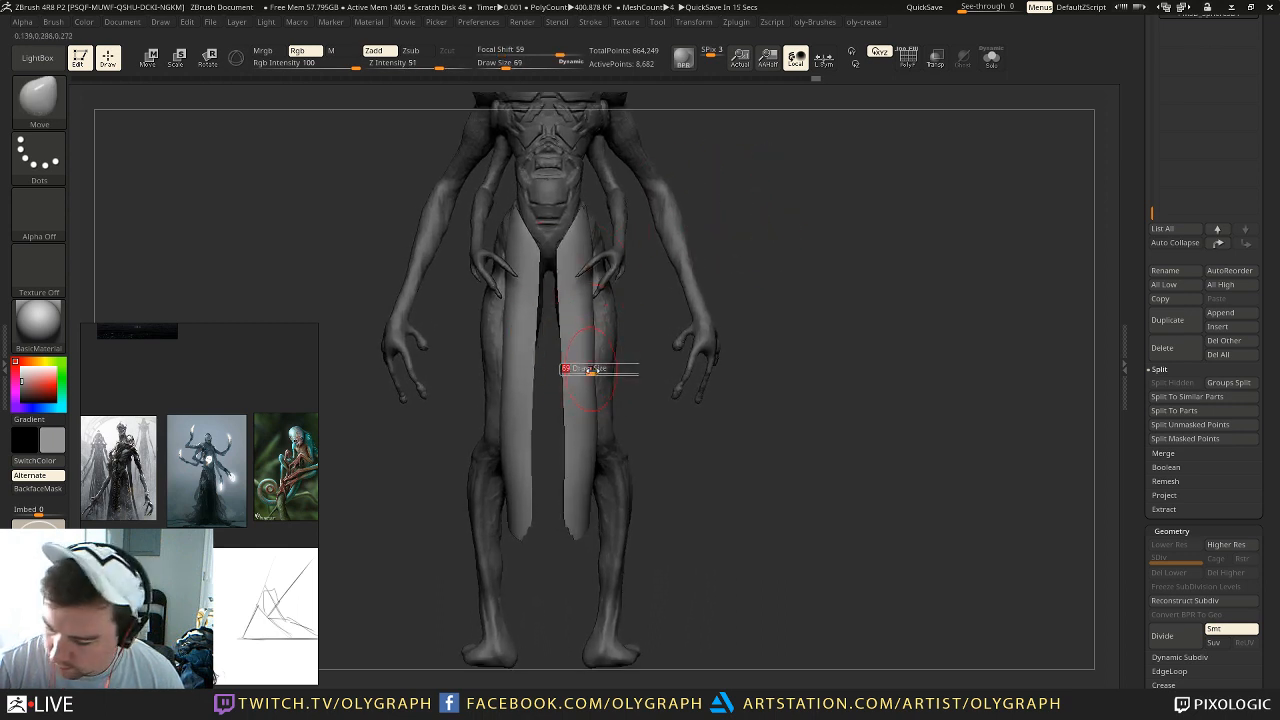
pyautogui.moveTo(598, 390); pyautogui.dragTo(592, 384)
pyautogui.moveTo(598, 332); pyautogui.dragTo(592, 330)
# Step: Shift the outer edges of both strips inward at the hips with a resized Move brush
pyautogui.press('s')
pyautogui.click(612, 326)
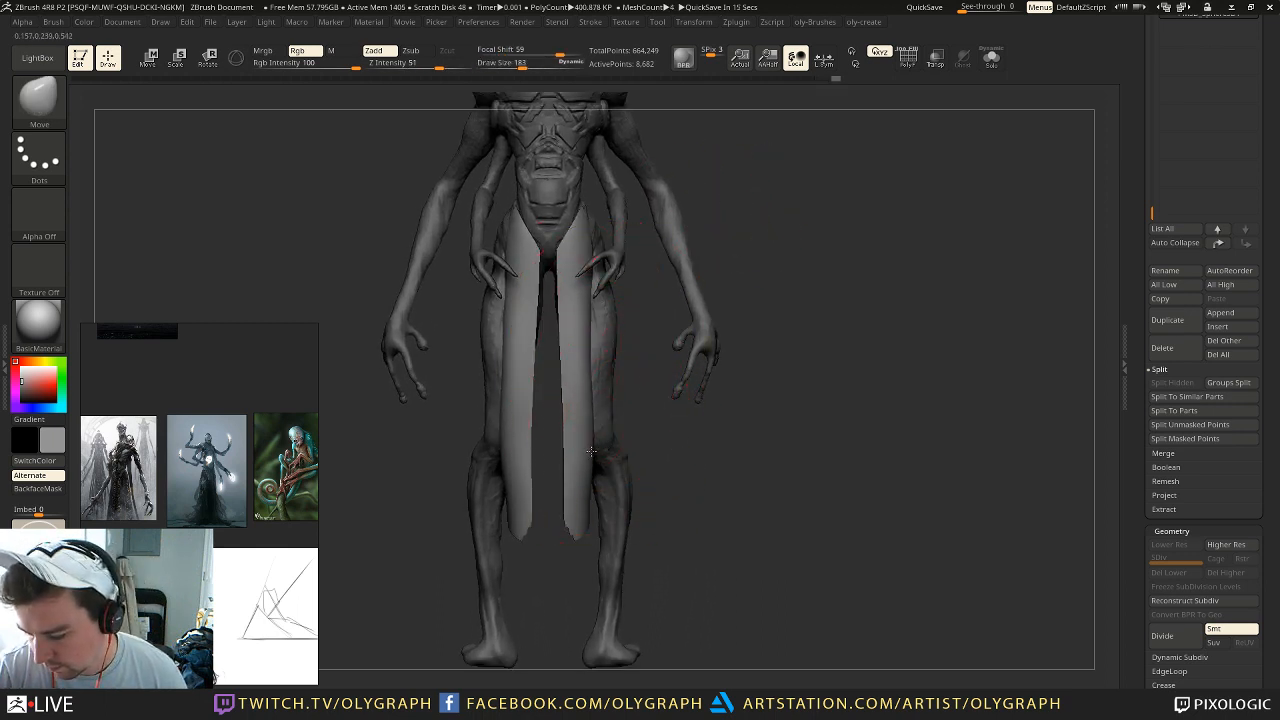
pyautogui.press('s')
pyautogui.click(594, 452)
pyautogui.press('s')
pyautogui.click(586, 340)
pyautogui.moveTo(591, 242); pyautogui.dragTo(586, 242)
pyautogui.press('s')
pyautogui.click(602, 240)
# Step: Stretch the lower ends of both strips further down along the shins with the Move brush
pyautogui.keyDown('alt'); pyautogui.moveTo(729, 245); pyautogui.dragTo(727, 191); pyautogui.keyUp('alt')
pyautogui.press('s')
pyautogui.click(608, 414)
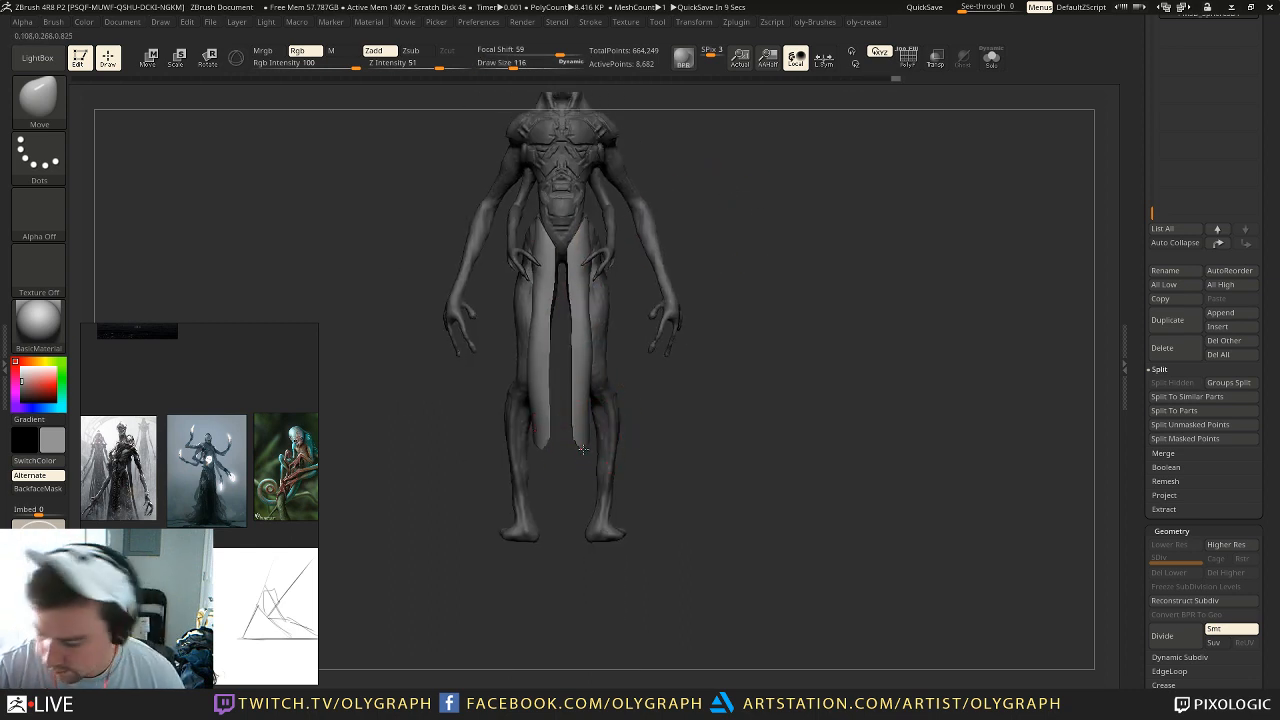
pyautogui.moveTo(585, 508); pyautogui.dragTo(585, 511)
# Step: Hide the surrounding interface and duplicate the pair of cloth strips
pyautogui.keyDown('alt'); pyautogui.moveTo(697, 221); pyautogui.dragTo(712, 352); pyautogui.keyUp('alt')
pyautogui.moveTo(720, 309)
pyautogui.mouseDown()
pyautogui.moveTo(757, 308)
pyautogui.moveTo(658, 300)
pyautogui.moveTo(664, 291)
pyautogui.mouseUp()
pyautogui.moveTo(502, 450)
pyautogui.keyDown('alt'); pyautogui.mouseDown()
pyautogui.moveTo(500, 471)
pyautogui.moveTo(498, 440)
pyautogui.mouseUp(); pyautogui.keyUp('alt')
pyautogui.keyDown('shift'); pyautogui.moveTo(498, 480); pyautogui.dragTo(597, 487); pyautogui.keyUp('shift')
pyautogui.keyDown('alt'); pyautogui.moveTo(674, 303); pyautogui.dragTo(735, 234); pyautogui.keyUp('alt')
pyautogui.press('Tab')
pyautogui.hotkey('ctrl', 'shift', 'd')
# Step: Move the duplicated strips around to the outer sides of the legs with the Transpose line
pyautogui.press('w')
pyautogui.moveTo(558, 292); pyautogui.dragTo(566, 568)
pyautogui.moveTo(562, 430); pyautogui.dragTo(566, 431)
pyautogui.moveTo(765, 325); pyautogui.dragTo(700, 322)
pyautogui.moveTo(562, 430); pyautogui.dragTo(567, 427)
pyautogui.moveTo(571, 566); pyautogui.dragTo(577, 563)
pyautogui.moveTo(500, 583); pyautogui.dragTo(585, 565)
pyautogui.press('b')
pyautogui.click(662, 371)
pyautogui.press('s')
pyautogui.moveTo(652, 368); pyautogui.dragTo(690, 368)
pyautogui.hotkey('ctrl', 'z')
# Step: Pull the upper ends of the side strips in and up toward the waist with the Move brush
pyautogui.press('b')
pyautogui.click(717, 348)
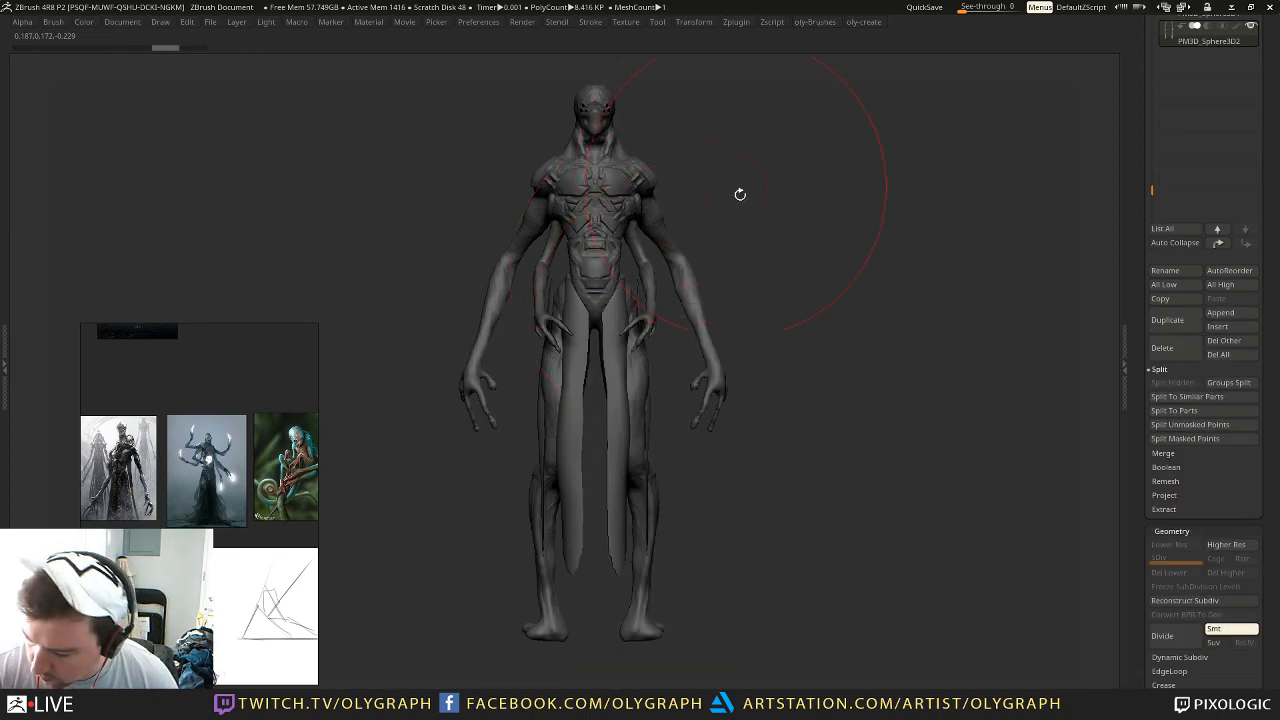
pyautogui.moveTo(731, 174); pyautogui.dragTo(668, 190)
pyautogui.moveTo(656, 368); pyautogui.dragTo(649, 371)
pyautogui.press('s')
pyautogui.moveTo(656, 328)
pyautogui.mouseDown()
pyautogui.moveTo(708, 322)
pyautogui.moveTo(634, 275)
pyautogui.mouseUp()
pyautogui.press('s')
pyautogui.moveTo(640, 278)
pyautogui.mouseDown()
pyautogui.moveTo(629, 270)
pyautogui.moveTo(625, 286)
pyautogui.moveTo(640, 254)
pyautogui.mouseUp()
pyautogui.press('s')
# Step: Push the side strips in against the thighs and check their fit from the side and front
pyautogui.moveTo(787, 207); pyautogui.dragTo(773, 243)
pyautogui.press('s')
pyautogui.click(680, 404)
pyautogui.moveTo(668, 406); pyautogui.dragTo(655, 414)
pyautogui.press('s')
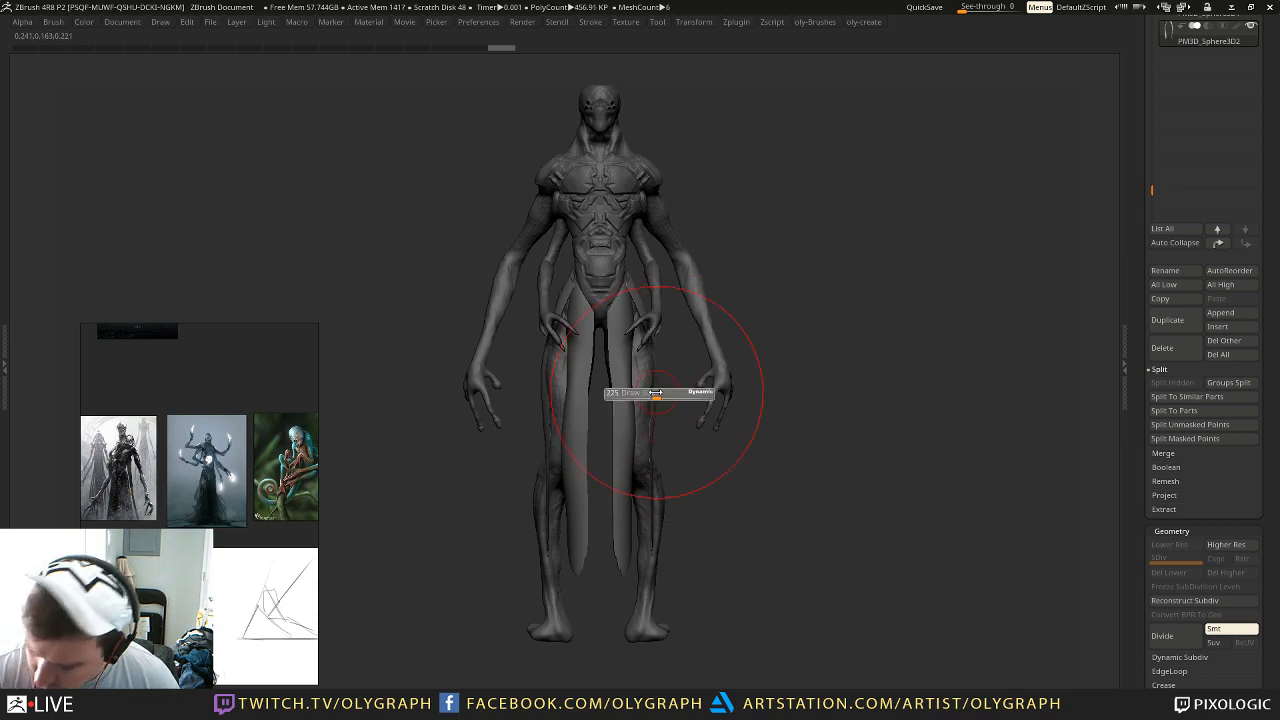
pyautogui.press('s')
pyautogui.moveTo(740, 400); pyautogui.dragTo(655, 393)
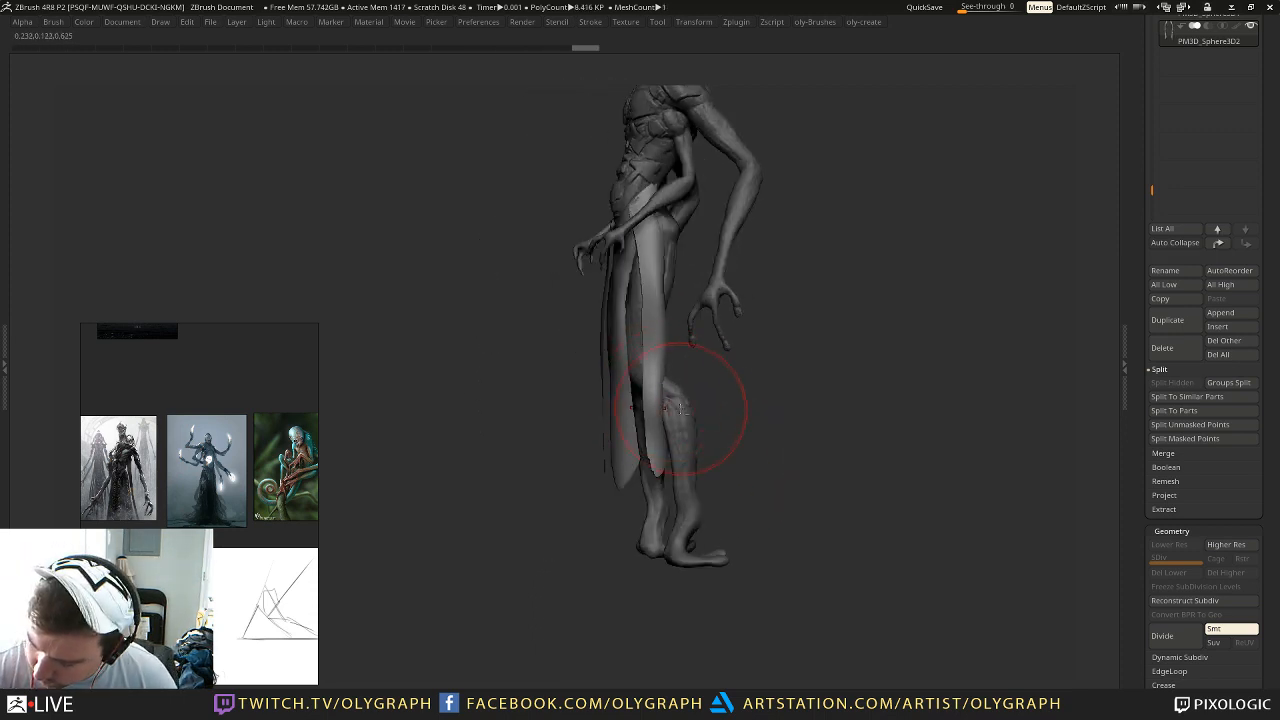
pyautogui.moveTo(667, 432)
pyautogui.mouseDown()
pyautogui.moveTo(696, 441)
pyautogui.moveTo(770, 391)
pyautogui.mouseUp()
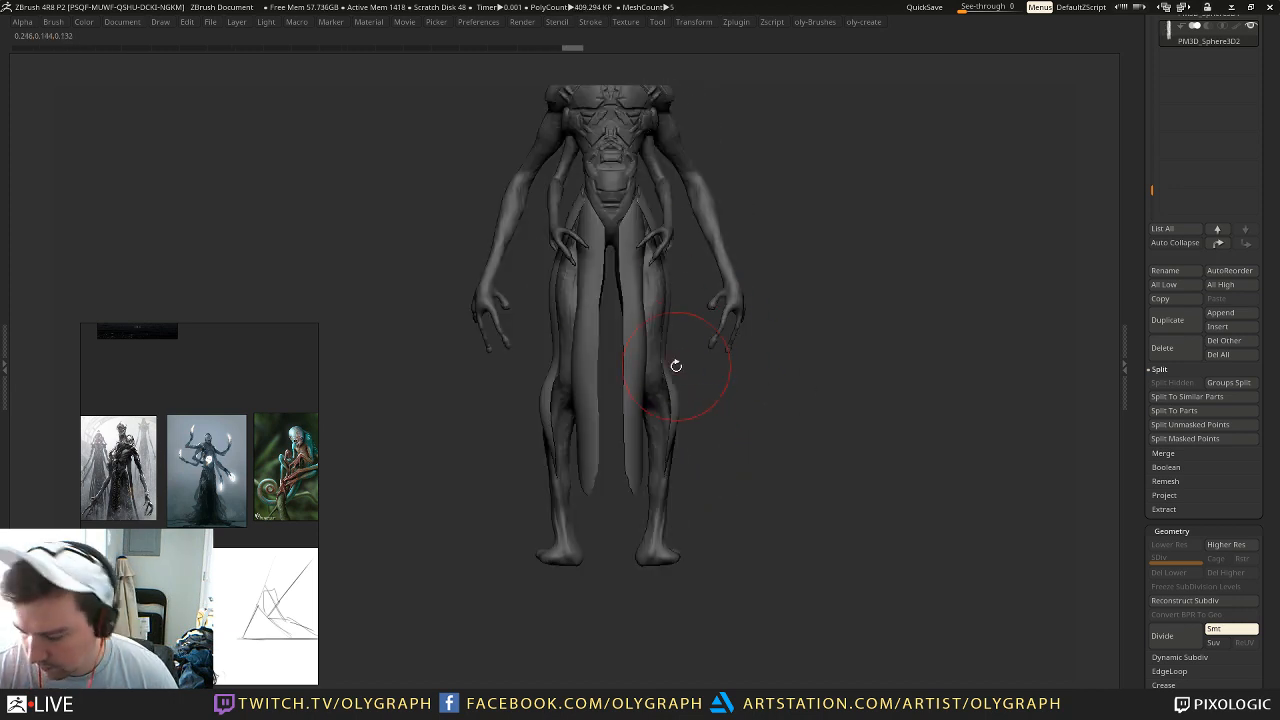
# Step: Pull the side strips outward over the thighs and fine-tune them beside the knees with the Move brush
pyautogui.moveTo(667, 354); pyautogui.dragTo(680, 357)
pyautogui.moveTo(738, 420)
pyautogui.mouseDown()
pyautogui.moveTo(675, 405)
pyautogui.moveTo(668, 363)
pyautogui.mouseUp()
pyautogui.press('s')
pyautogui.moveTo(678, 400); pyautogui.dragTo(675, 405)
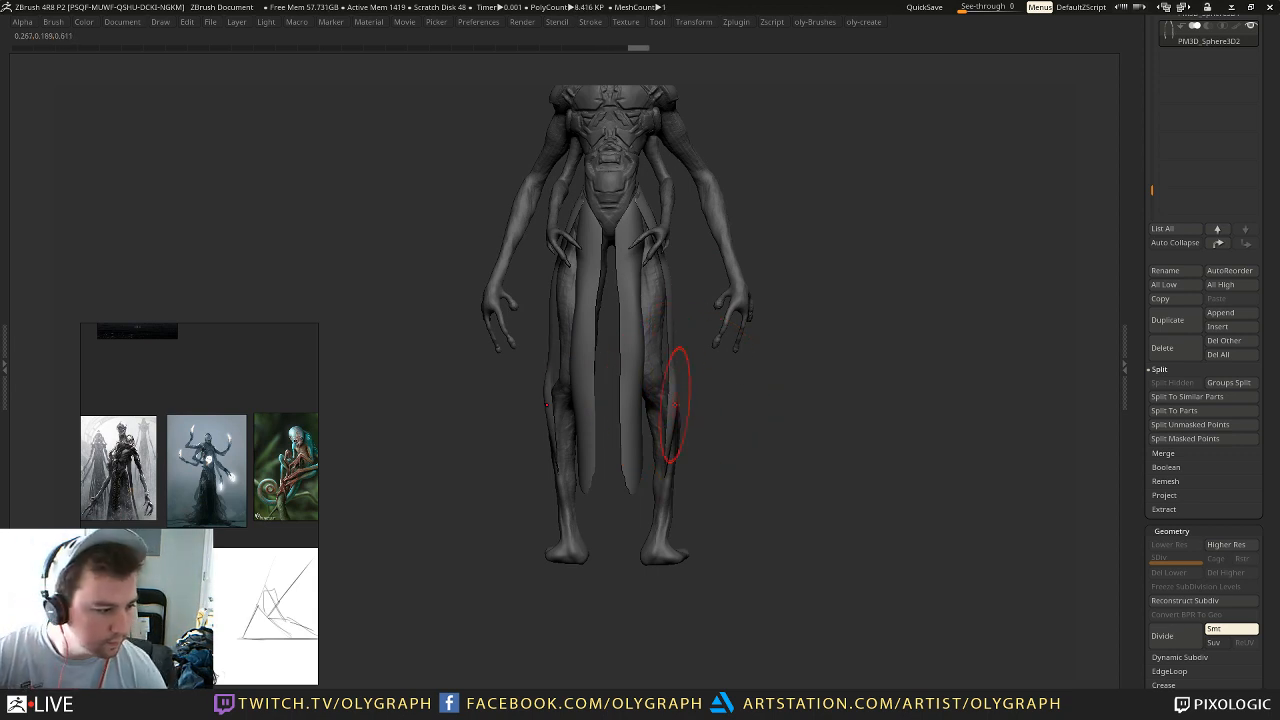
pyautogui.moveTo(802, 248)
pyautogui.mouseDown()
pyautogui.moveTo(817, 269)
pyautogui.moveTo(751, 264)
pyautogui.mouseUp()
pyautogui.moveTo(690, 295); pyautogui.dragTo(690, 351)
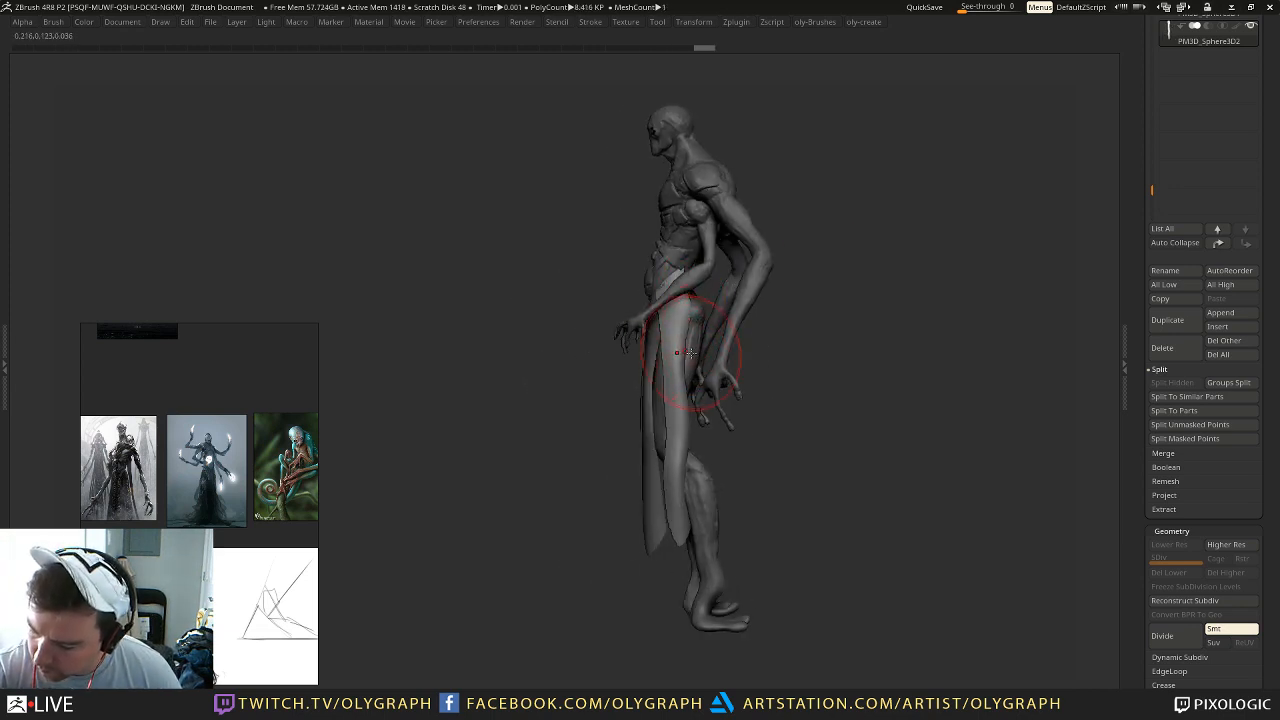
# Step: Duplicate the front pair of strips, isolate the copy and delete one half so a single strip remains
pyautogui.moveTo(568, 430); pyautogui.dragTo(626, 427)
pyautogui.keyDown('alt'); pyautogui.moveTo(789, 263); pyautogui.dragTo(811, 225); pyautogui.keyUp('alt')
pyautogui.keyDown('alt'); pyautogui.click(672, 370); pyautogui.keyUp('alt')
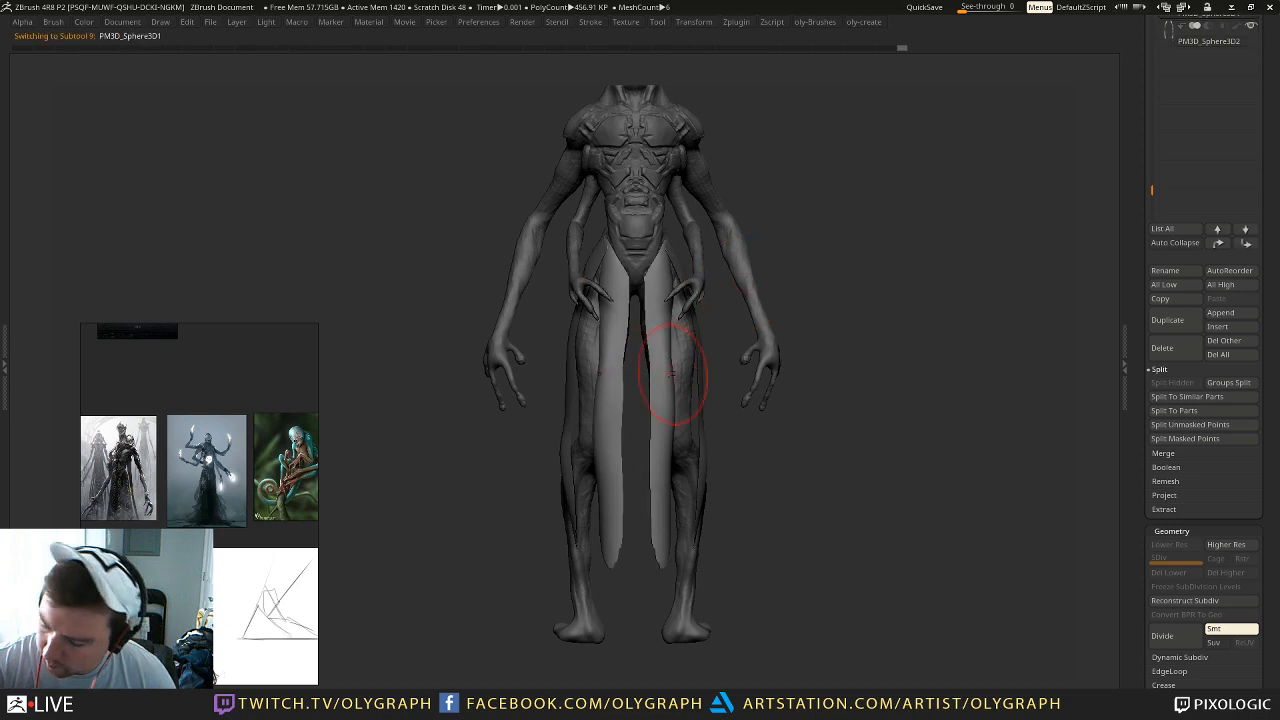
pyautogui.hotkey('alt', 's')
pyautogui.keyDown('ctrl'); pyautogui.keyDown('shift'); pyautogui.moveTo(887, 126); pyautogui.dragTo(635, 625); pyautogui.keyUp('shift'); pyautogui.keyUp('ctrl')
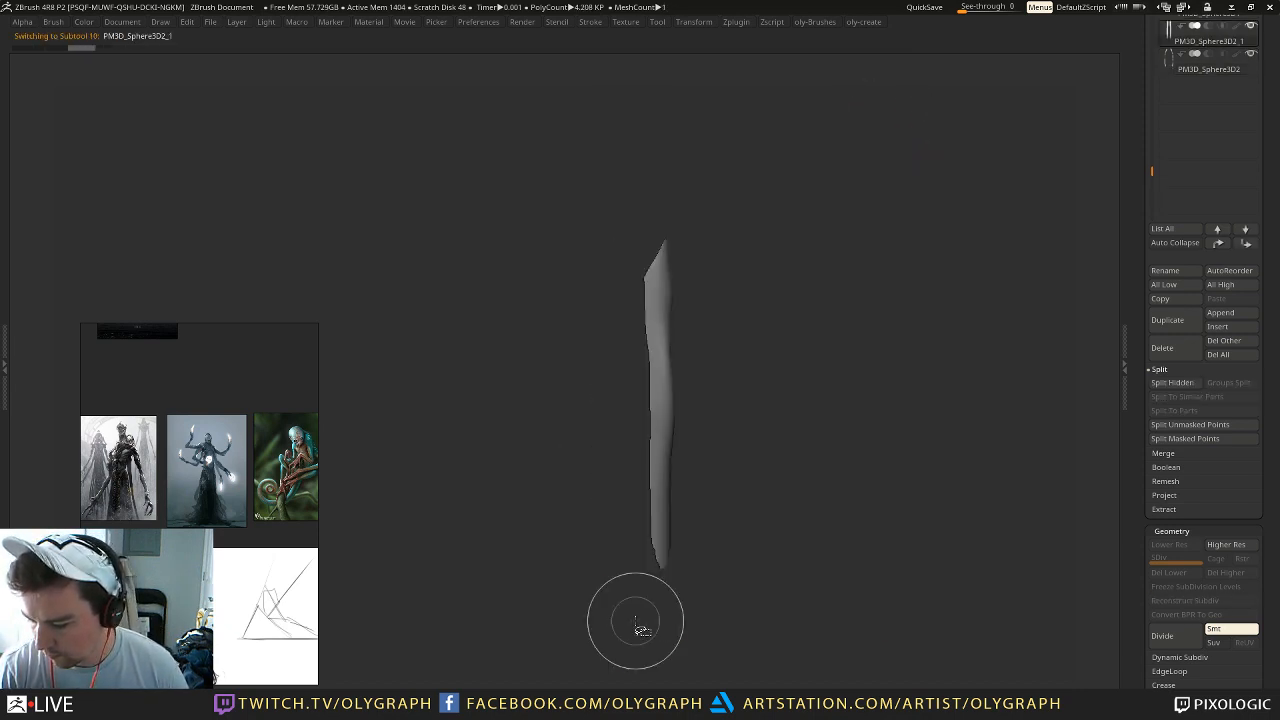
pyautogui.press('2')
pyautogui.click(760, 503)
pyautogui.hotkey('alt', 's')
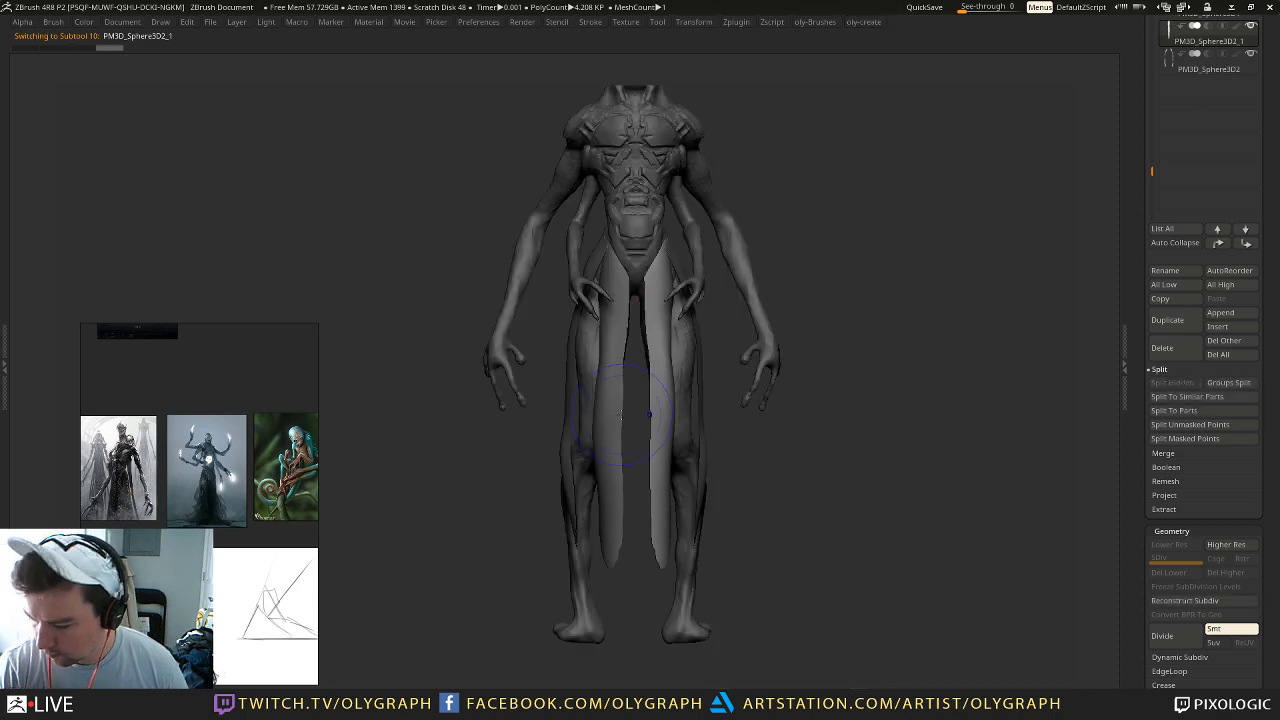
# Step: Move the single strip to the centre between the legs with Transpose and make it end near knee height
pyautogui.press('w')
pyautogui.moveTo(665, 264); pyautogui.dragTo(670, 493)
pyautogui.moveTo(667, 388); pyautogui.dragTo(639, 383)
pyautogui.moveTo(637, 284)
pyautogui.mouseDown()
pyautogui.moveTo(638, 539)
pyautogui.moveTo(640, 448)
pyautogui.mouseUp()
pyautogui.press('space')
pyautogui.click(609, 411)
pyautogui.moveTo(644, 334); pyautogui.dragTo(654, 322)
pyautogui.hotkey('ctrl', 'z')
# Step: Reshape the top of the central front strip with the Move brush so it tucks beneath the abdomen plate
pyautogui.press('space')
pyautogui.click(642, 345)
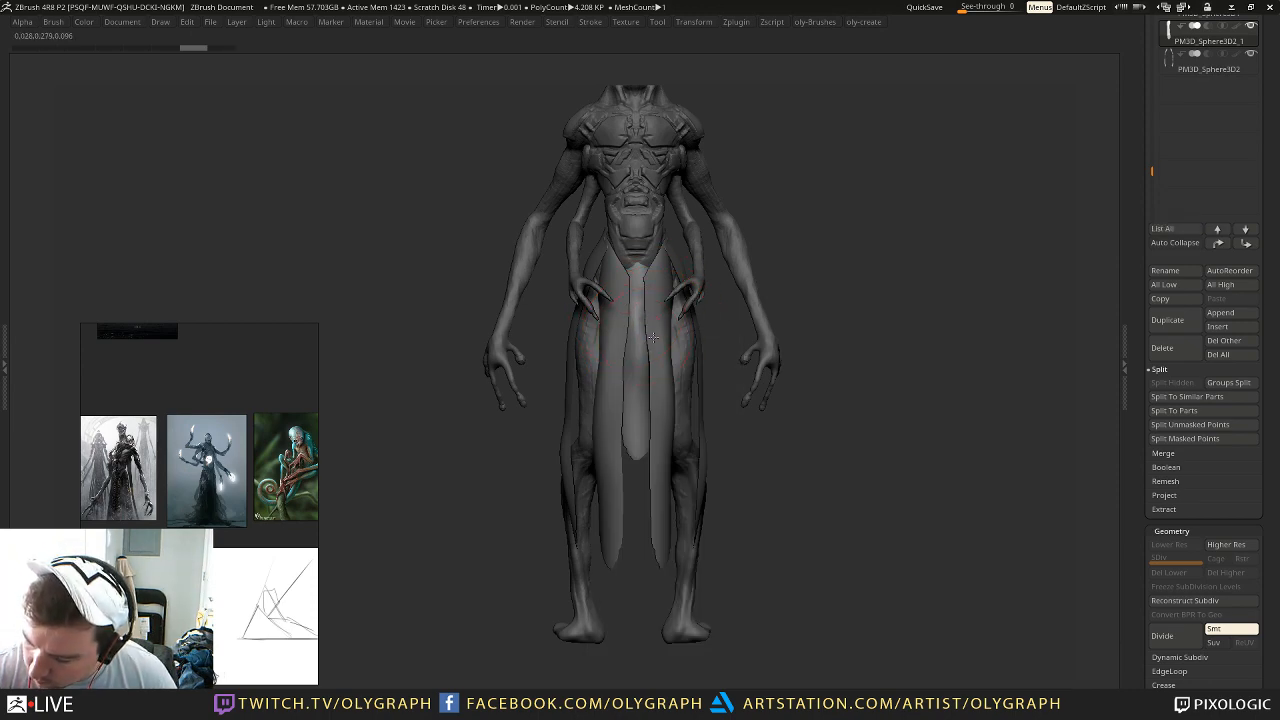
pyautogui.press('s')
pyautogui.moveTo(650, 354); pyautogui.dragTo(662, 354)
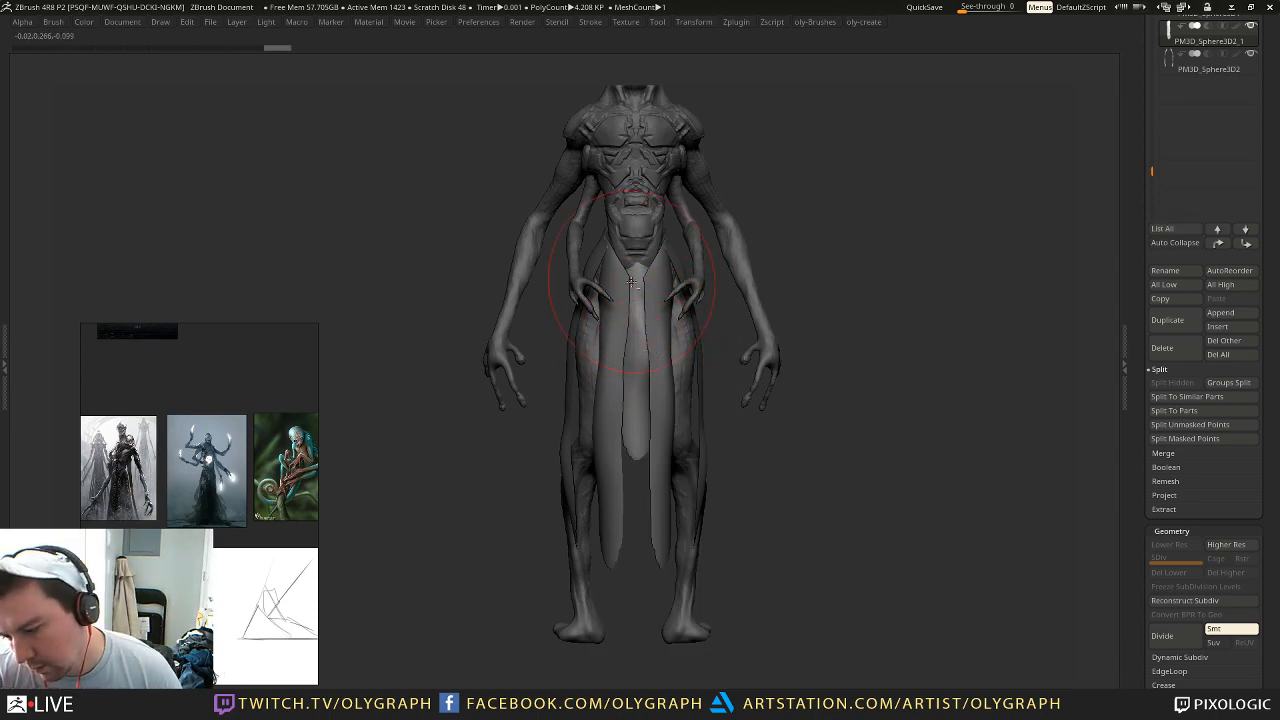
pyautogui.moveTo(794, 189)
pyautogui.mouseDown()
pyautogui.moveTo(766, 271)
pyautogui.moveTo(746, 209)
pyautogui.moveTo(735, 233)
pyautogui.moveTo(758, 249)
pyautogui.mouseUp()
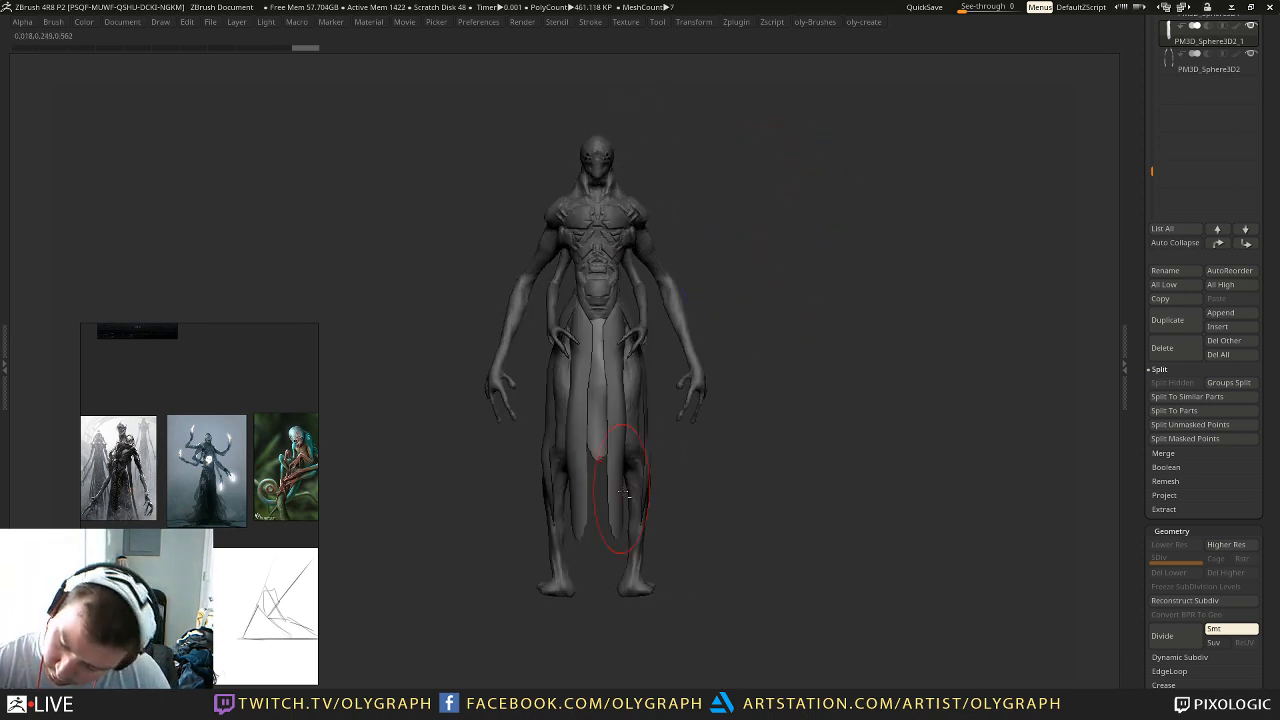
# Step: Lengthen the front pair and the side strips with the Move brush so they hang down to the feet
pyautogui.keyDown('alt'); pyautogui.click(617, 535); pyautogui.keyUp('alt')
pyautogui.moveTo(621, 533); pyautogui.dragTo(619, 608)
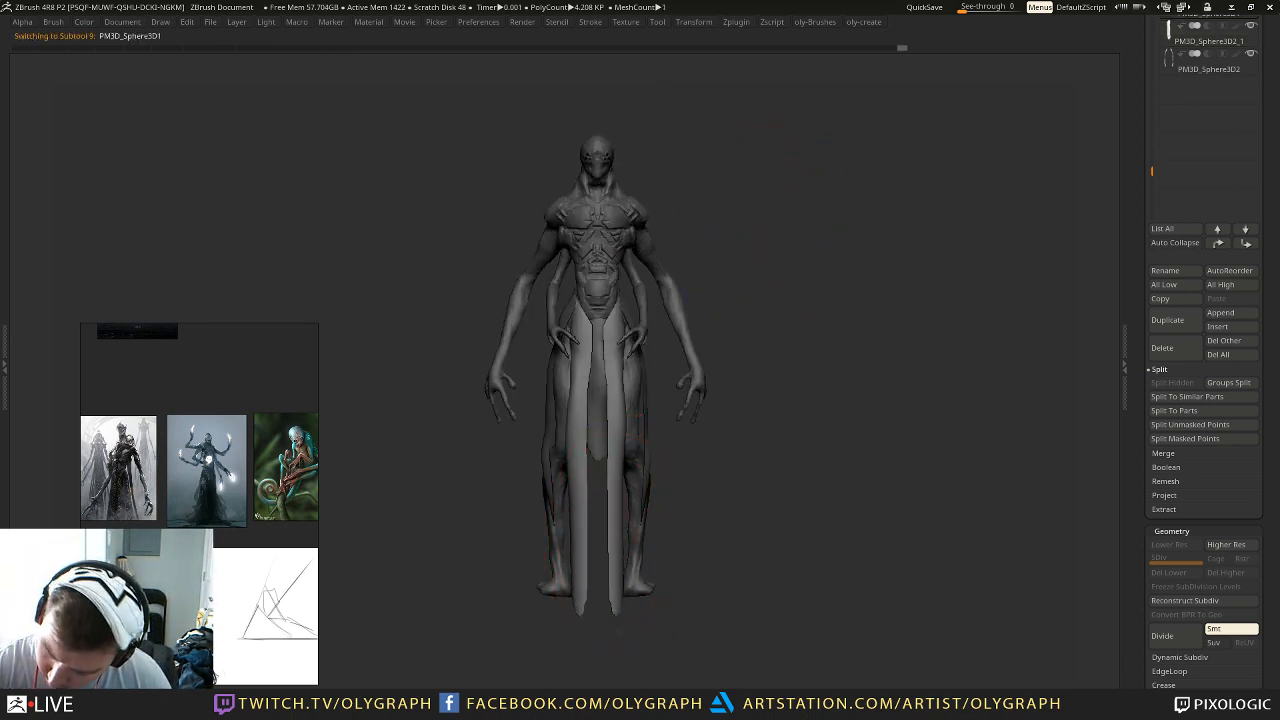
pyautogui.keyDown('alt'); pyautogui.click(646, 512); pyautogui.keyUp('alt')
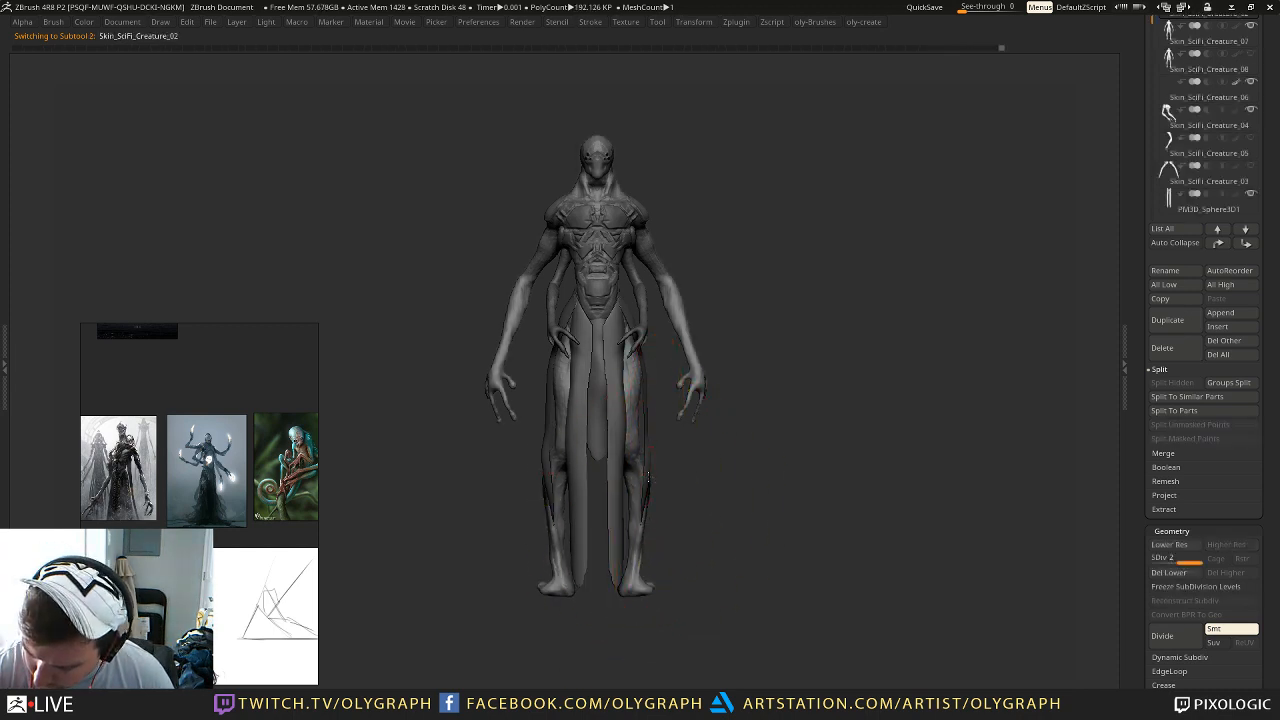
pyautogui.keyDown('alt'); pyautogui.click(640, 518); pyautogui.keyUp('alt')
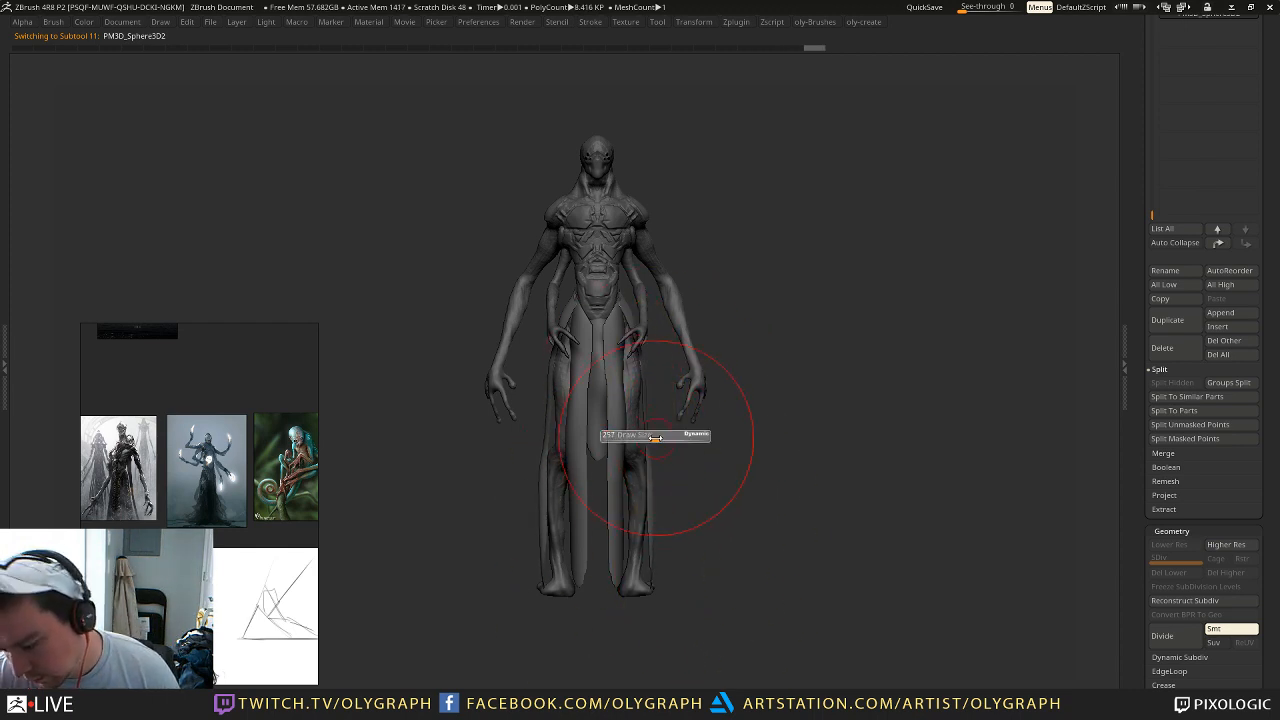
pyautogui.moveTo(706, 584); pyautogui.dragTo(842, 424)
pyautogui.moveTo(802, 311)
pyautogui.mouseDown()
pyautogui.moveTo(790, 250)
pyautogui.moveTo(803, 331)
pyautogui.moveTo(802, 241)
pyautogui.moveTo(817, 294)
pyautogui.moveTo(805, 325)
pyautogui.mouseUp()
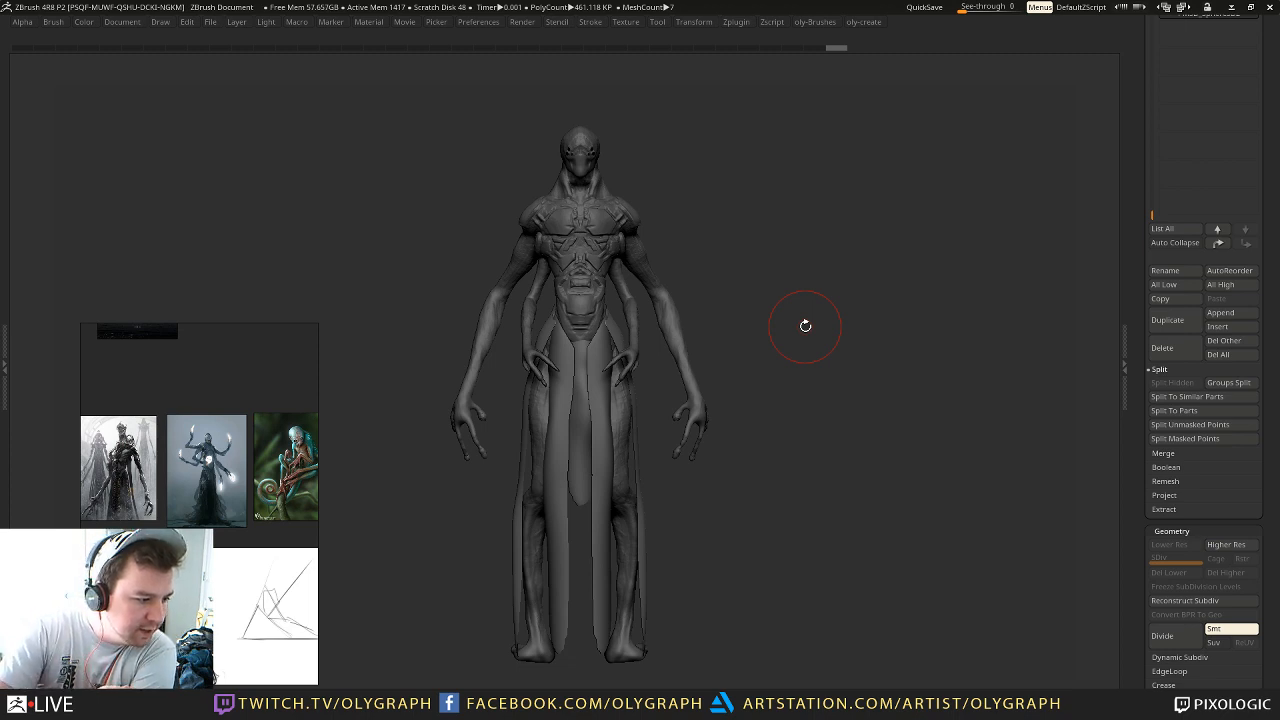
pyautogui.moveTo(796, 227)
pyautogui.mouseDown()
pyautogui.moveTo(777, 219)
pyautogui.moveTo(820, 225)
pyautogui.mouseUp()
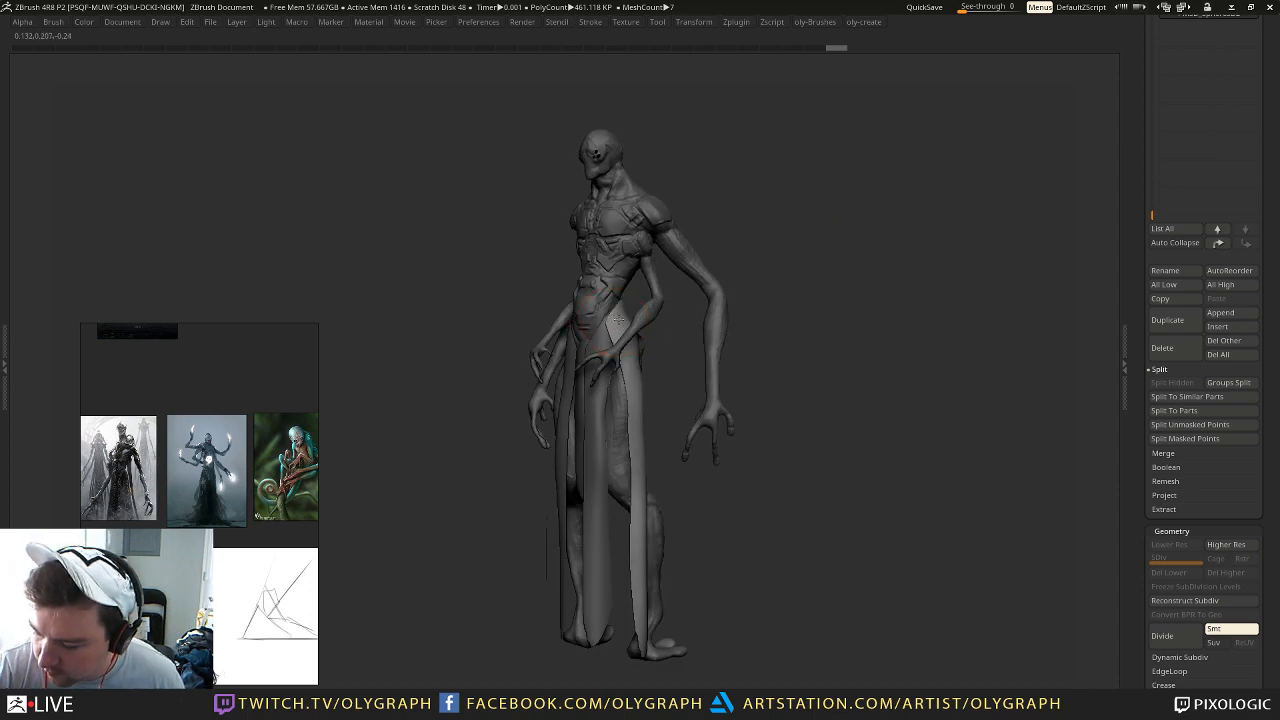
# Step: Adjust the side strips at the hip, duplicate them and move the copy to the back of the legs with Transpose
pyautogui.moveTo(608, 324); pyautogui.dragTo(617, 313)
pyautogui.moveTo(745, 215); pyautogui.dragTo(870, 193)
pyautogui.hotkey('ctrl', 'shift', 'd')
pyautogui.press('w')
pyautogui.moveTo(828, 234); pyautogui.dragTo(806, 235)
pyautogui.moveTo(581, 419); pyautogui.dragTo(637, 407)
pyautogui.moveTo(637, 523); pyautogui.dragTo(636, 296)
pyautogui.moveTo(637, 409)
pyautogui.mouseDown()
pyautogui.moveTo(645, 530)
pyautogui.moveTo(698, 677)
pyautogui.mouseUp()
pyautogui.moveTo(690, 604); pyautogui.dragTo(672, 405)
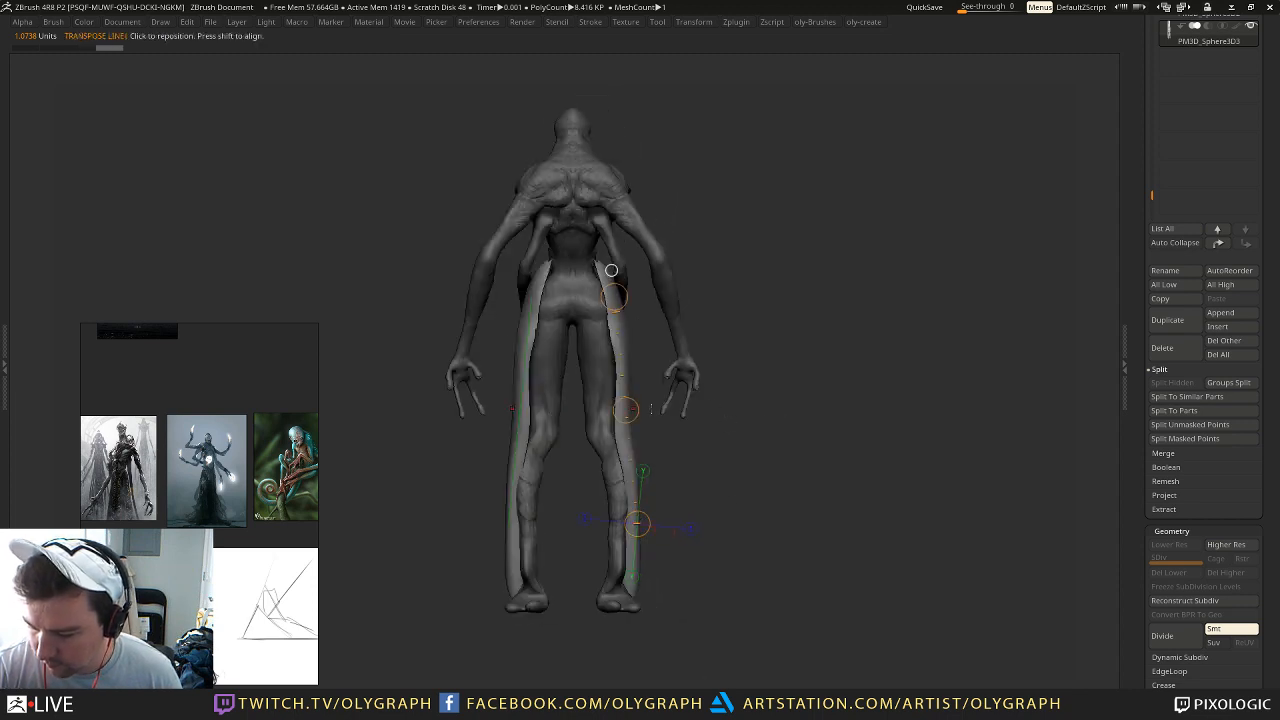
pyautogui.moveTo(519, 410)
pyautogui.mouseDown()
pyautogui.moveTo(524, 500)
pyautogui.moveTo(528, 364)
pyautogui.moveTo(538, 316)
pyautogui.moveTo(567, 301)
pyautogui.moveTo(562, 265)
pyautogui.mouseUp()
# Step: Shape the duplicated strips over the buttocks and down the backs of the legs with the Move brush
pyautogui.press('b')
pyautogui.click(540, 346)
pyautogui.press('b')
pyautogui.click(545, 319)
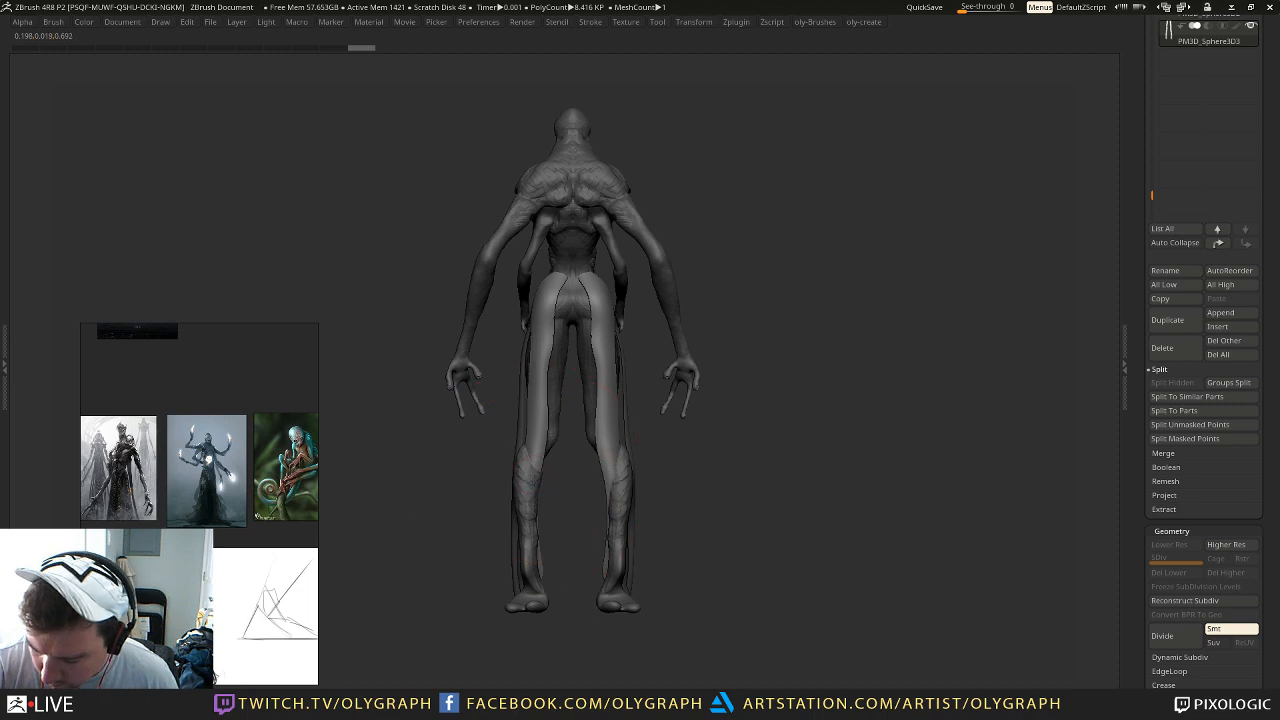
pyautogui.moveTo(534, 483)
pyautogui.mouseDown()
pyautogui.moveTo(530, 500)
pyautogui.moveTo(531, 470)
pyautogui.moveTo(533, 488)
pyautogui.mouseUp()
pyautogui.moveTo(531, 536)
pyautogui.mouseDown()
pyautogui.moveTo(562, 582)
pyautogui.moveTo(490, 577)
pyautogui.mouseUp()
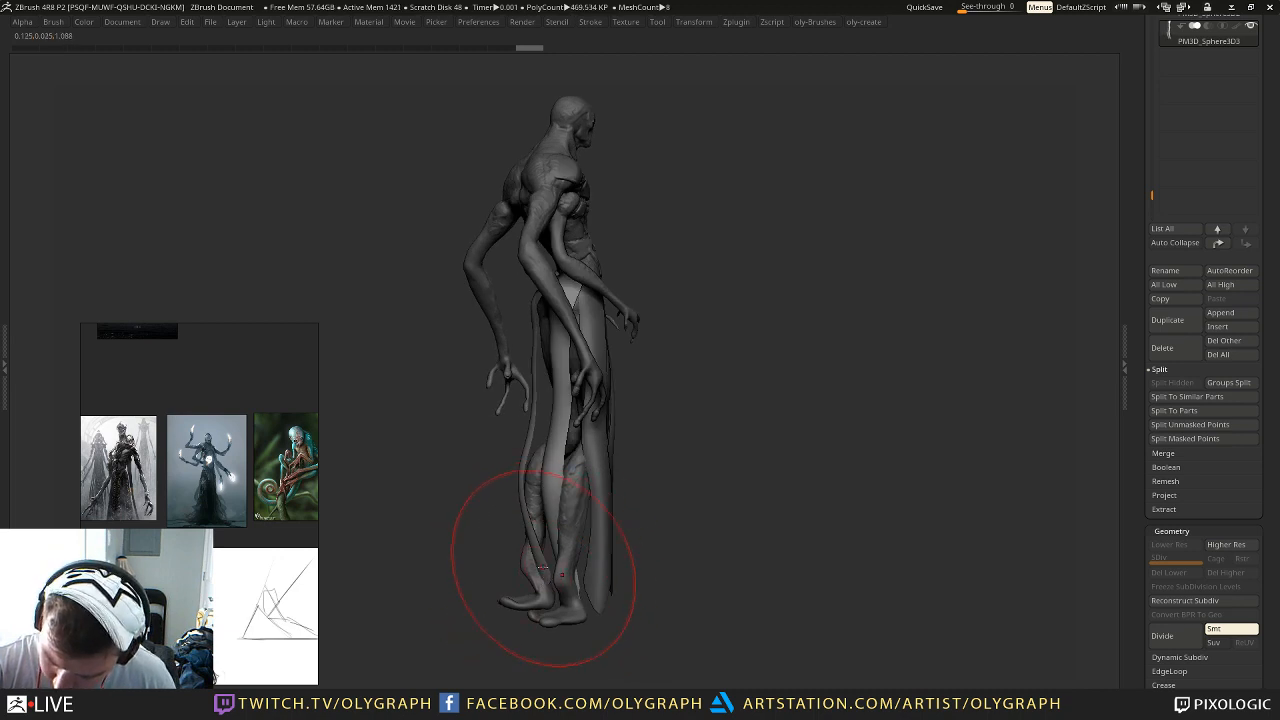
pyautogui.press('b')
pyautogui.press('m')
pyautogui.press('l')
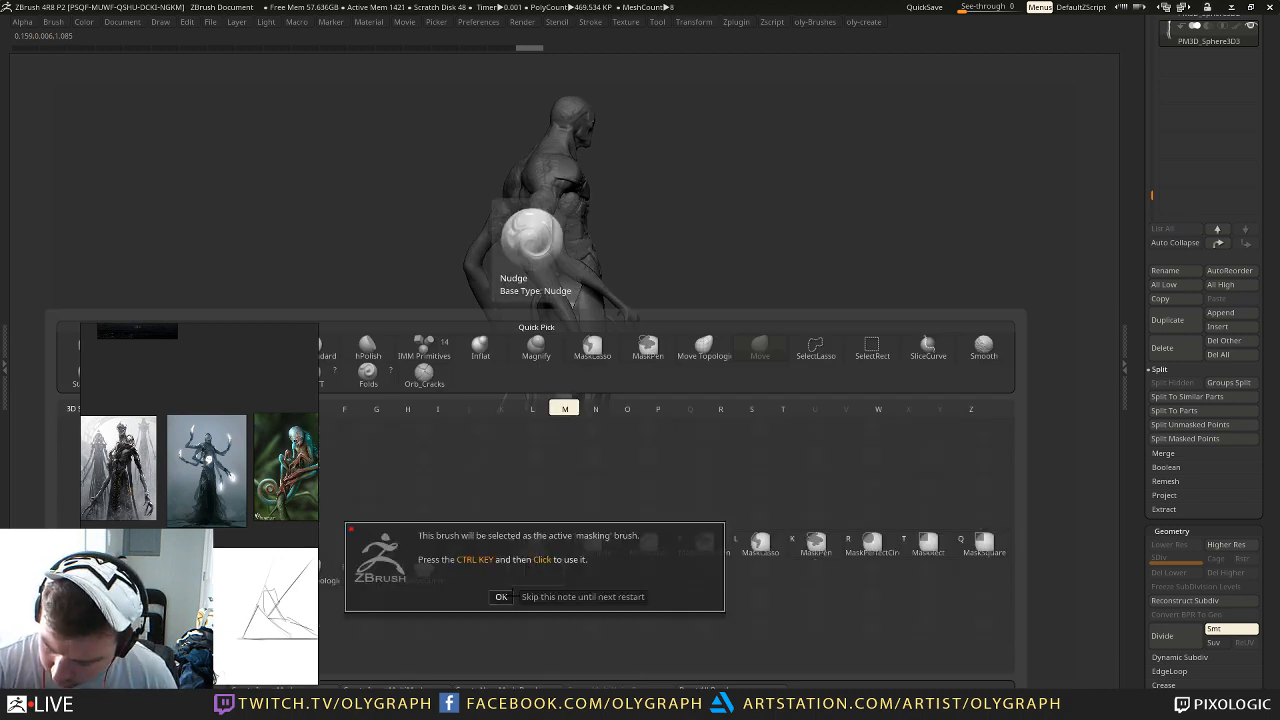
pyautogui.click(502, 596)
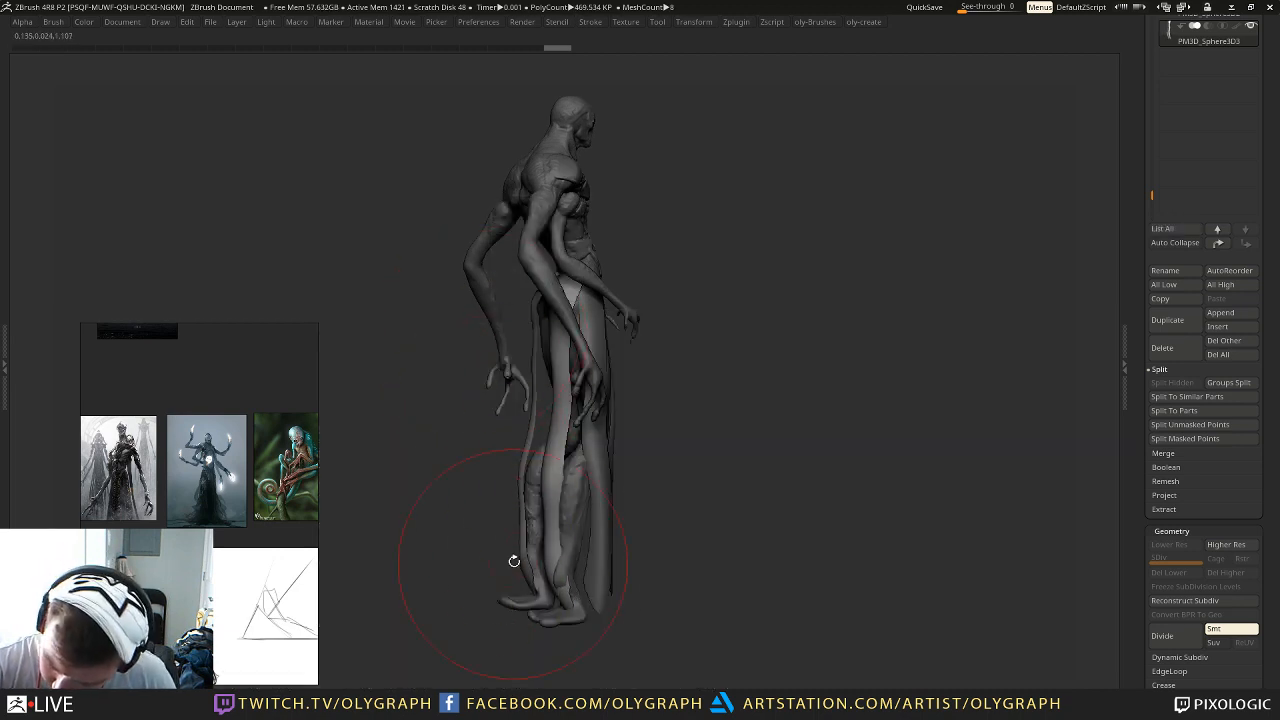
# Step: Fit the back strips along the calves and heels from the side view, using a resized Move brush
pyautogui.moveTo(520, 472); pyautogui.dragTo(530, 470)
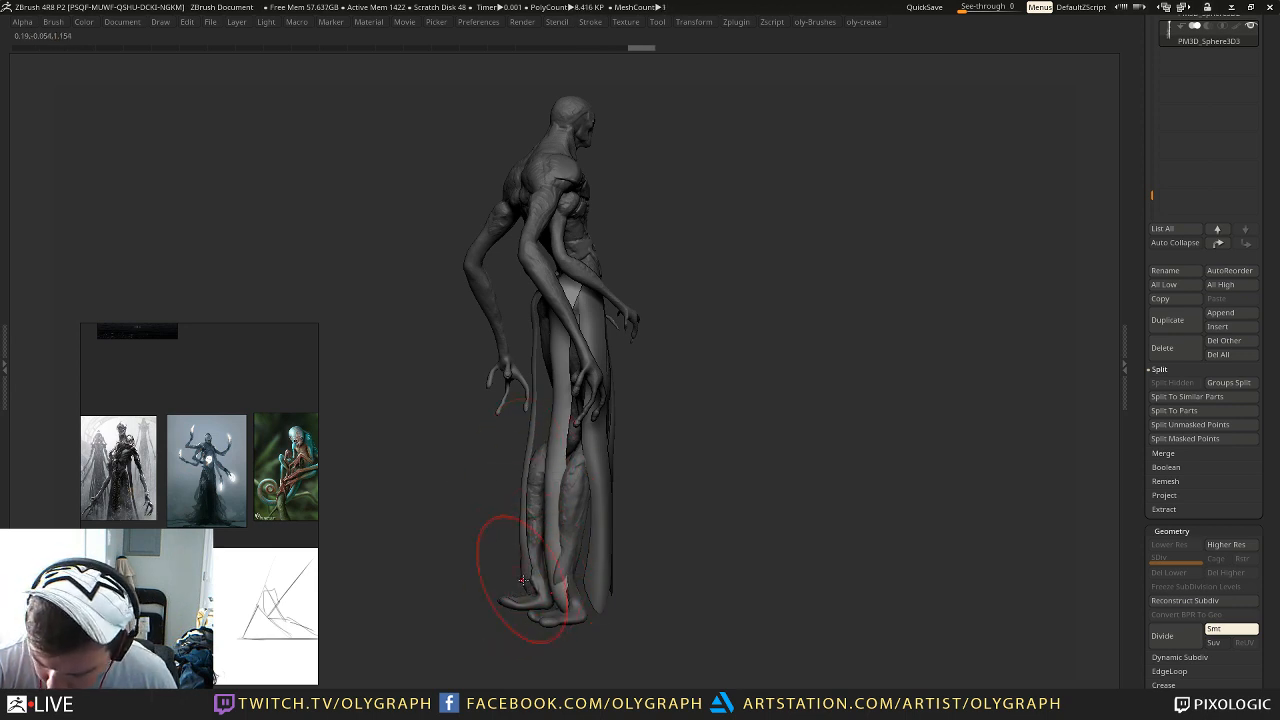
pyautogui.press('s')
pyautogui.moveTo(464, 514)
pyautogui.mouseDown()
pyautogui.moveTo(551, 520)
pyautogui.moveTo(545, 503)
pyautogui.moveTo(522, 546)
pyautogui.mouseUp()
pyautogui.keyDown('alt'); pyautogui.click(521, 528); pyautogui.keyUp('alt')
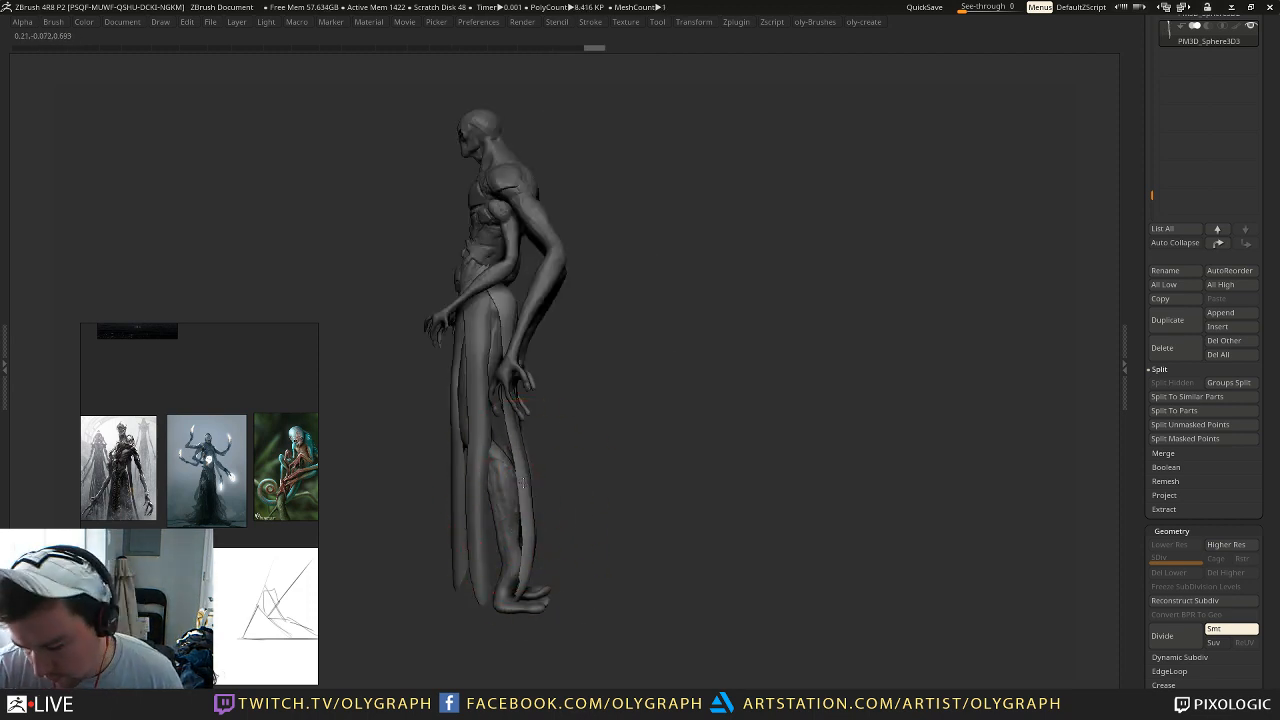
pyautogui.moveTo(586, 420); pyautogui.dragTo(537, 423)
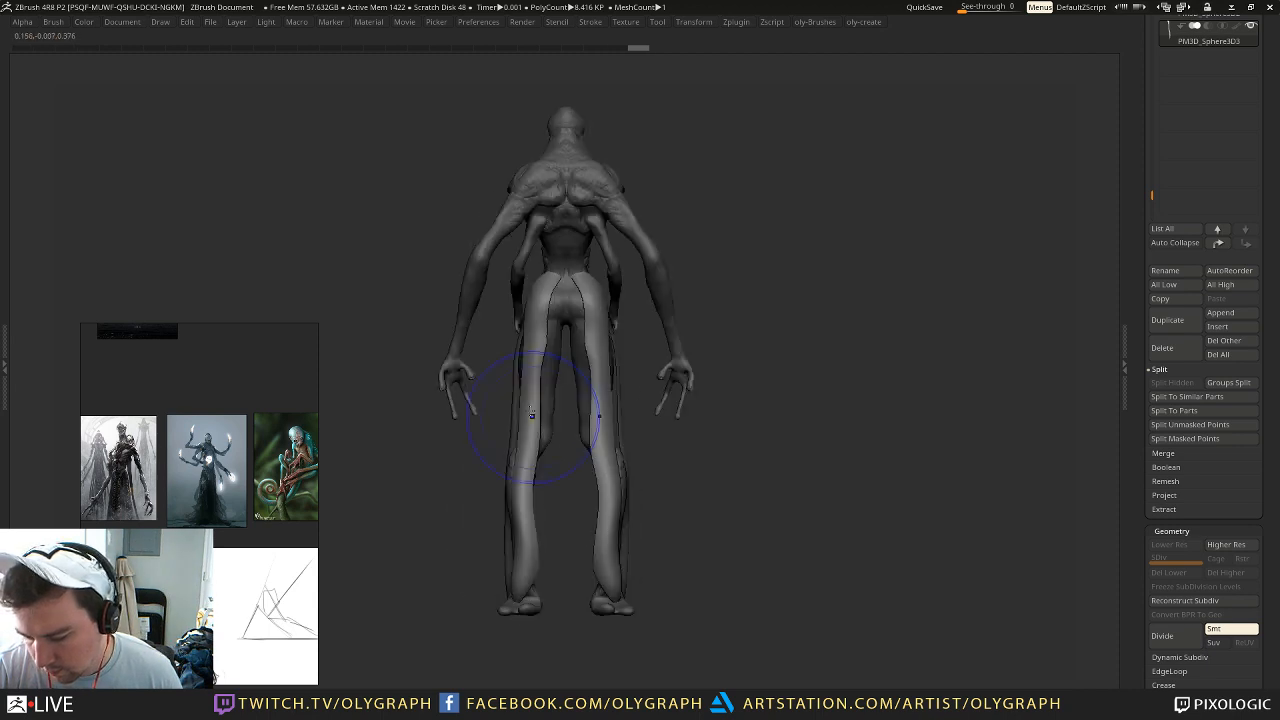
# Step: Select the side strips from the front view and flare their lower ends outward past the feet with the Move brush
pyautogui.moveTo(682, 261)
pyautogui.mouseDown()
pyautogui.moveTo(694, 214)
pyautogui.moveTo(720, 218)
pyautogui.moveTo(703, 220)
pyautogui.moveTo(719, 265)
pyautogui.moveTo(770, 265)
pyautogui.moveTo(702, 262)
pyautogui.mouseUp()
pyautogui.press('1')
pyautogui.click(686, 262)
pyautogui.keyDown('alt'); pyautogui.moveTo(716, 215); pyautogui.dragTo(715, 232); pyautogui.keyUp('alt')
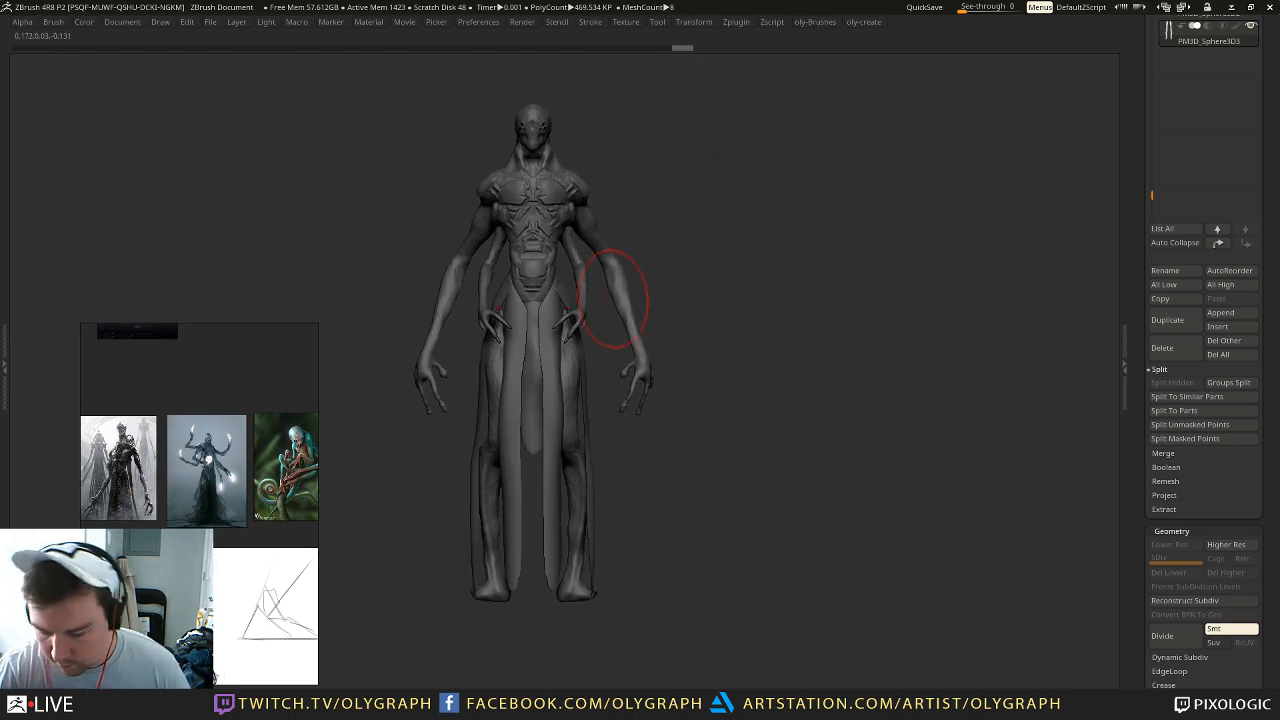
pyautogui.keyDown('alt'); pyautogui.click(474, 543); pyautogui.keyUp('alt')
pyautogui.press('s')
pyautogui.moveTo(476, 555)
pyautogui.mouseDown()
pyautogui.moveTo(488, 554)
pyautogui.moveTo(466, 568)
pyautogui.mouseUp()
pyautogui.moveTo(476, 496); pyautogui.dragTo(467, 494)
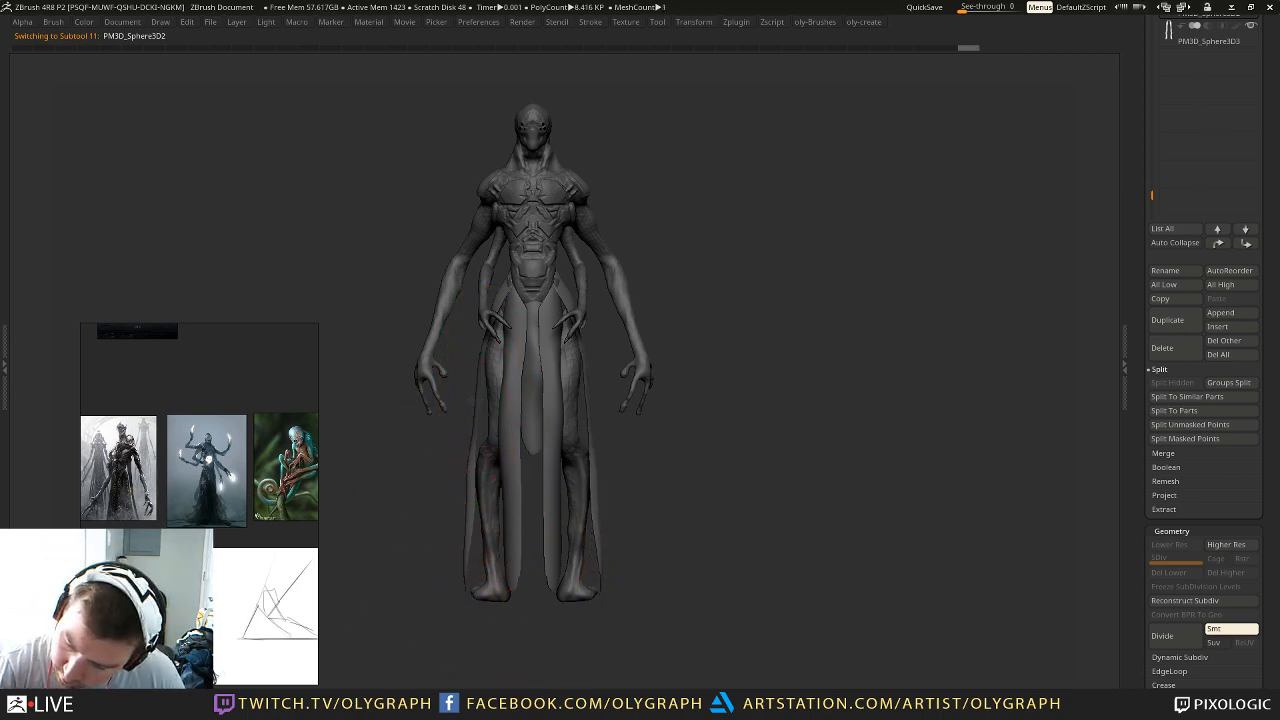
pyautogui.moveTo(460, 597); pyautogui.dragTo(464, 585)
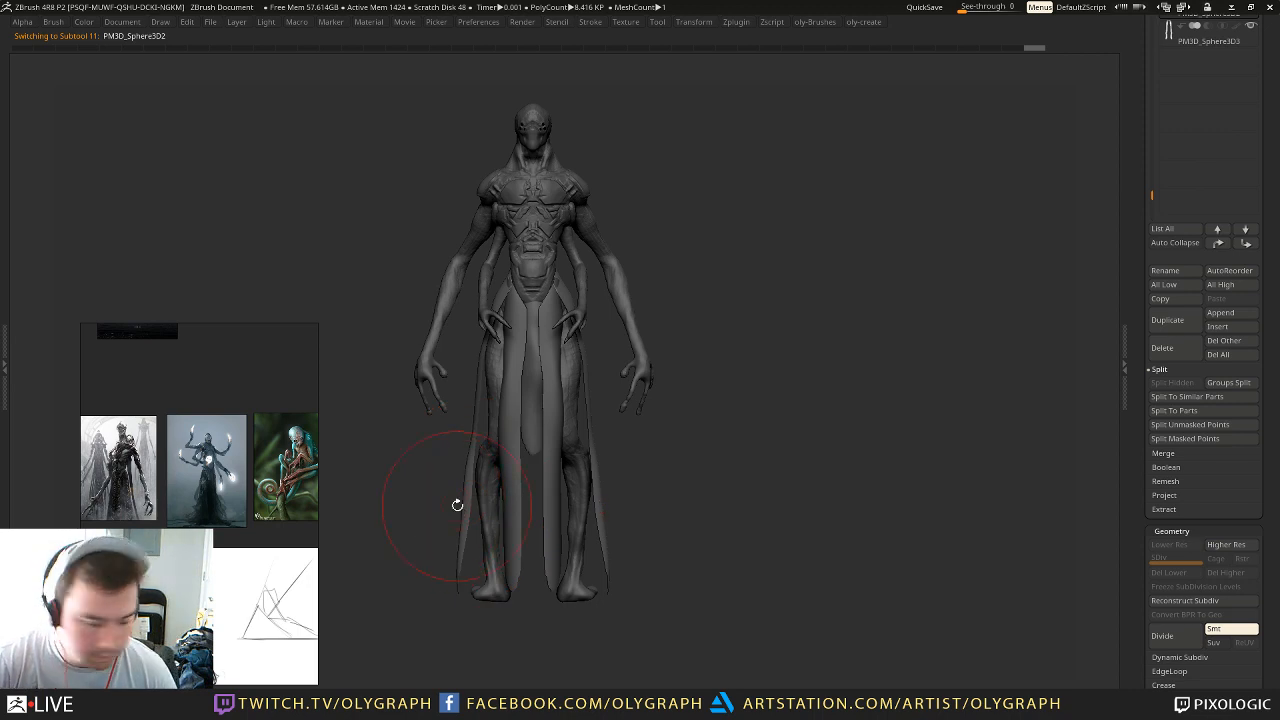
# Step: Select the central front strip, duplicate it and isolate the copy
pyautogui.moveTo(692, 263); pyautogui.dragTo(858, 223)
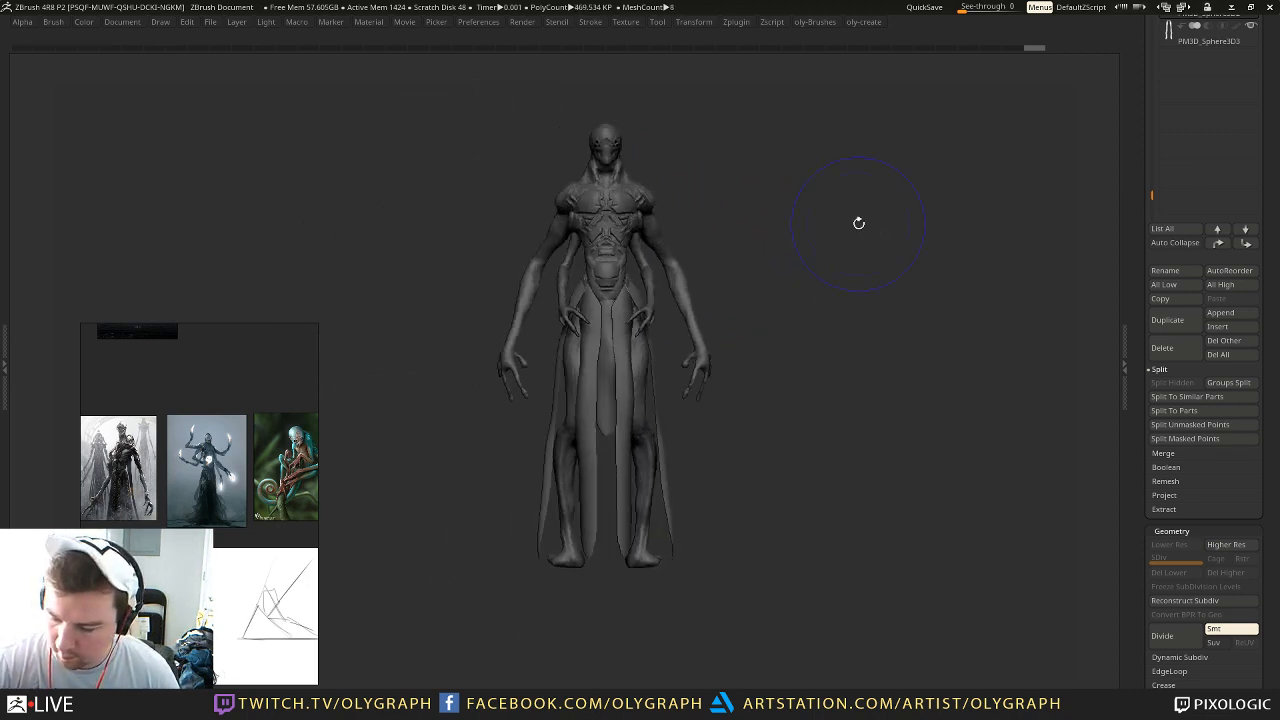
pyautogui.keyDown('alt'); pyautogui.click(613, 390); pyautogui.keyUp('alt')
pyautogui.hotkey('shift', 's')
pyautogui.moveTo(702, 408); pyautogui.dragTo(738, 402)
pyautogui.press('2')
pyautogui.hotkey('ctrl', 'shift', 'd')
pyautogui.press('2')
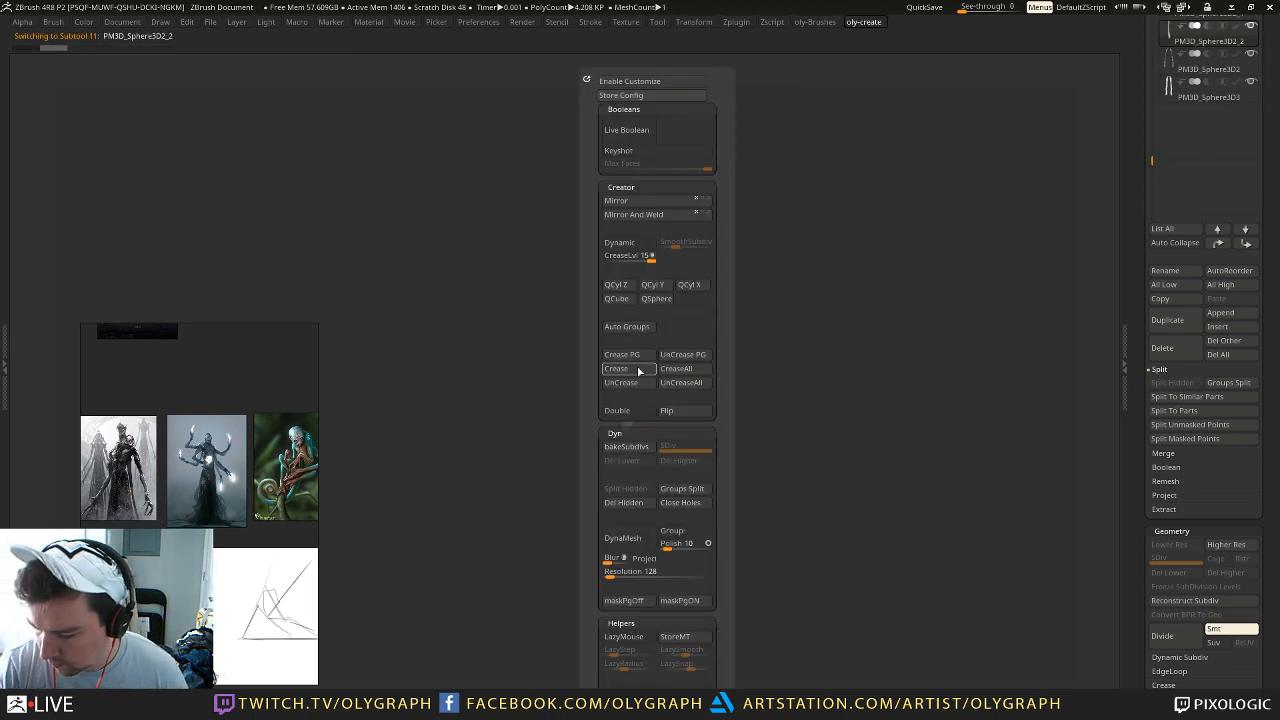
pyautogui.moveTo(526, 517); pyautogui.dragTo(520, 514)
# Step: Move the copied central strip behind the creature with Transpose so it hangs between the two back strips
pyautogui.press('w')
pyautogui.keyDown('shift'); pyautogui.moveTo(643, 393); pyautogui.dragTo(842, 397); pyautogui.keyUp('shift')
pyautogui.keyDown('shift'); pyautogui.moveTo(788, 288); pyautogui.dragTo(788, 428); pyautogui.keyUp('shift')
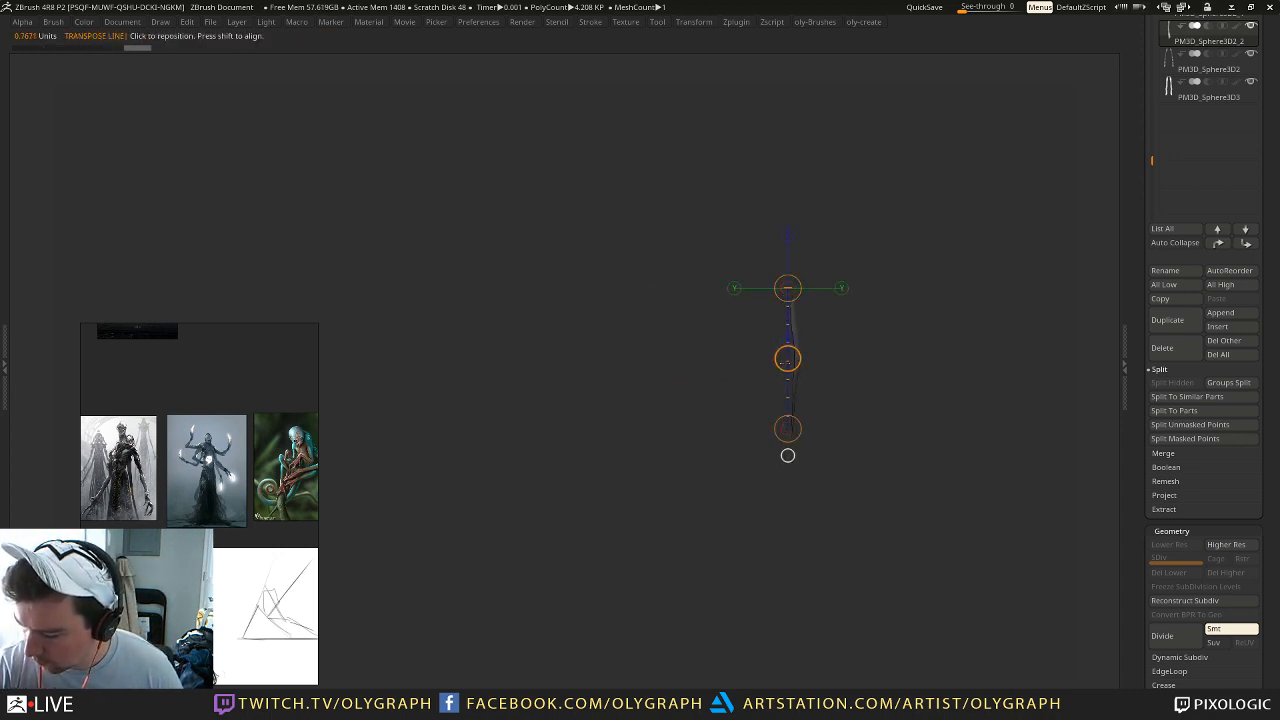
pyautogui.hotkey('alt', 's')
pyautogui.moveTo(789, 359); pyautogui.dragTo(693, 367)
pyautogui.moveTo(930, 362); pyautogui.dragTo(829, 410)
pyautogui.moveTo(689, 363); pyautogui.dragTo(689, 413)
pyautogui.moveTo(577, 489); pyautogui.dragTo(658, 435)
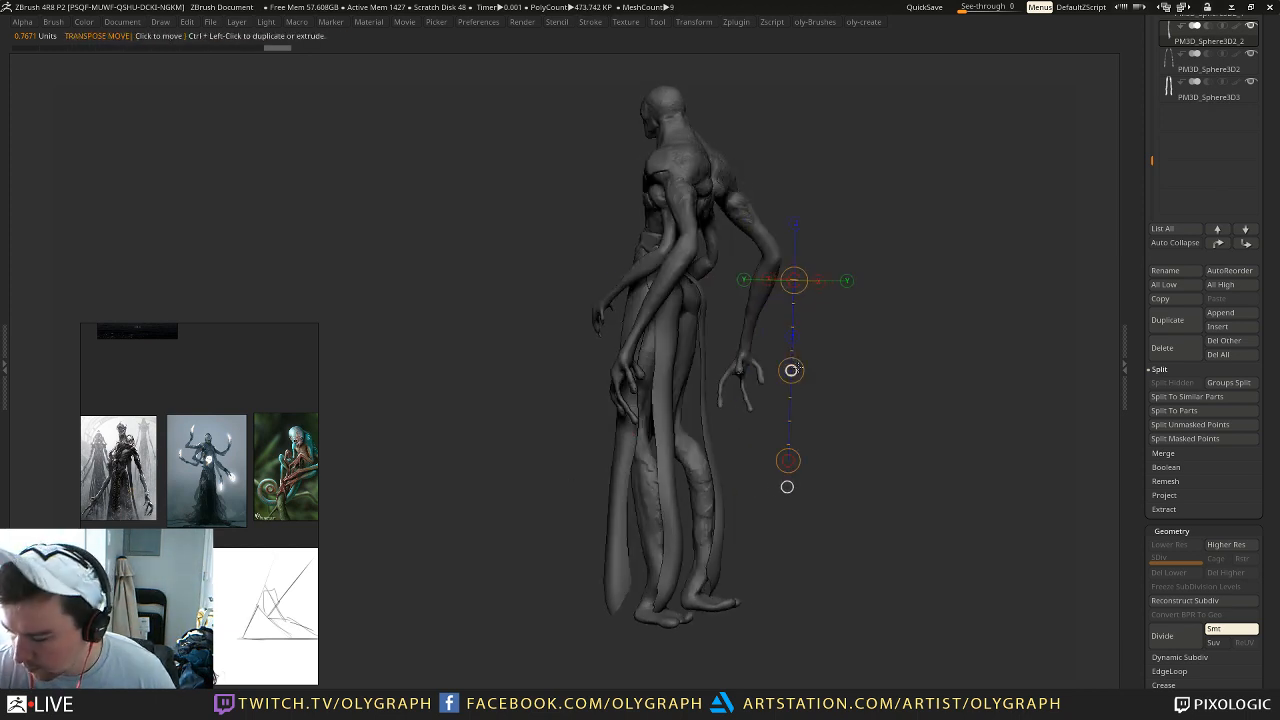
pyautogui.moveTo(819, 372); pyautogui.dragTo(703, 415)
pyautogui.press('e')
pyautogui.press('w')
pyautogui.moveTo(699, 361); pyautogui.dragTo(703, 360)
# Step: Centre and even out the back central strip with the Move brush, rounding its top and lower end between the back strips
pyautogui.press('q')
pyautogui.click(688, 345)
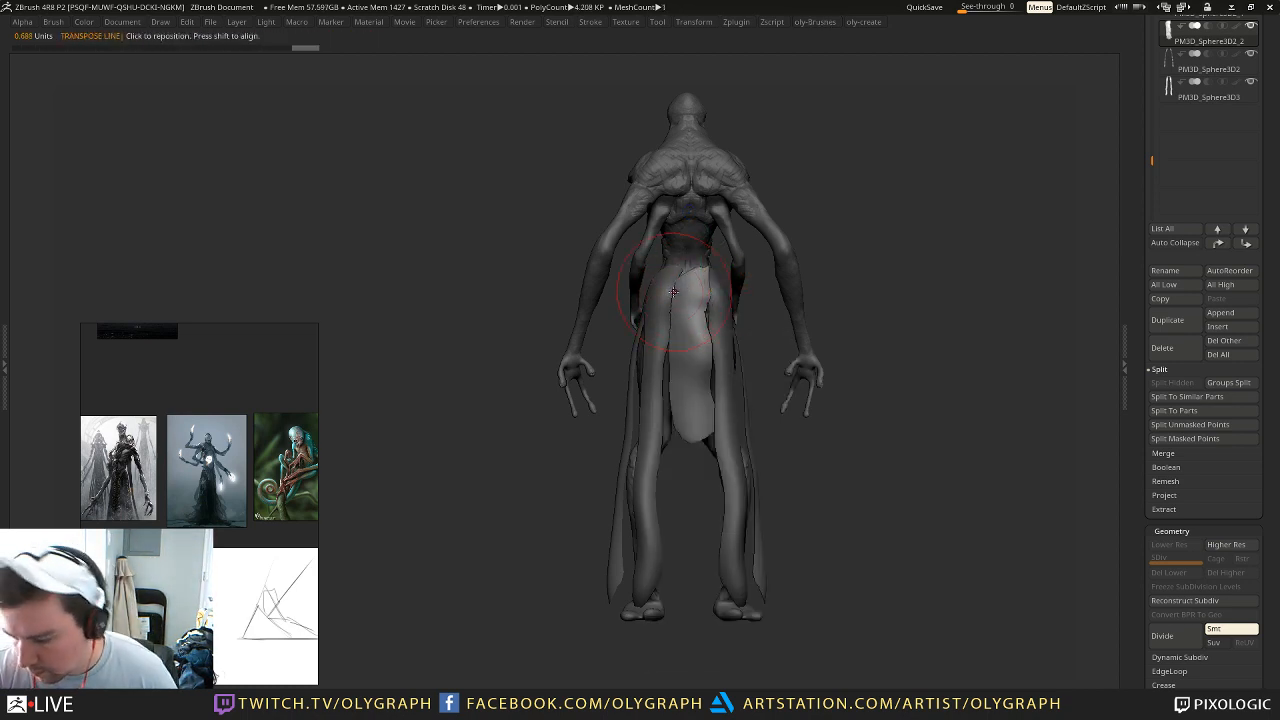
pyautogui.press('space')
pyautogui.click(684, 299)
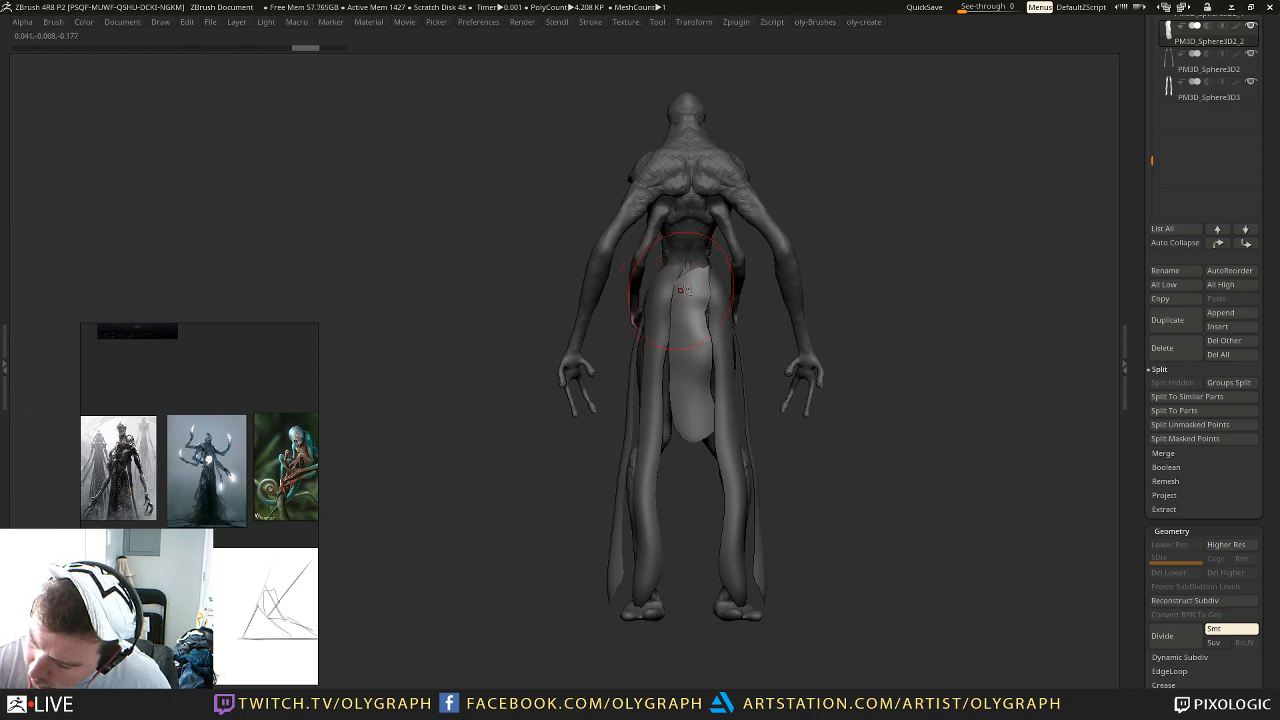
pyautogui.moveTo(705, 263)
pyautogui.mouseDown()
pyautogui.moveTo(705, 315)
pyautogui.moveTo(718, 318)
pyautogui.mouseUp()
pyautogui.press('s')
pyautogui.moveTo(700, 416); pyautogui.dragTo(690, 434)
pyautogui.press('s')
pyautogui.moveTo(677, 374); pyautogui.dragTo(697, 342)
pyautogui.press('1')
pyautogui.click(727, 512)
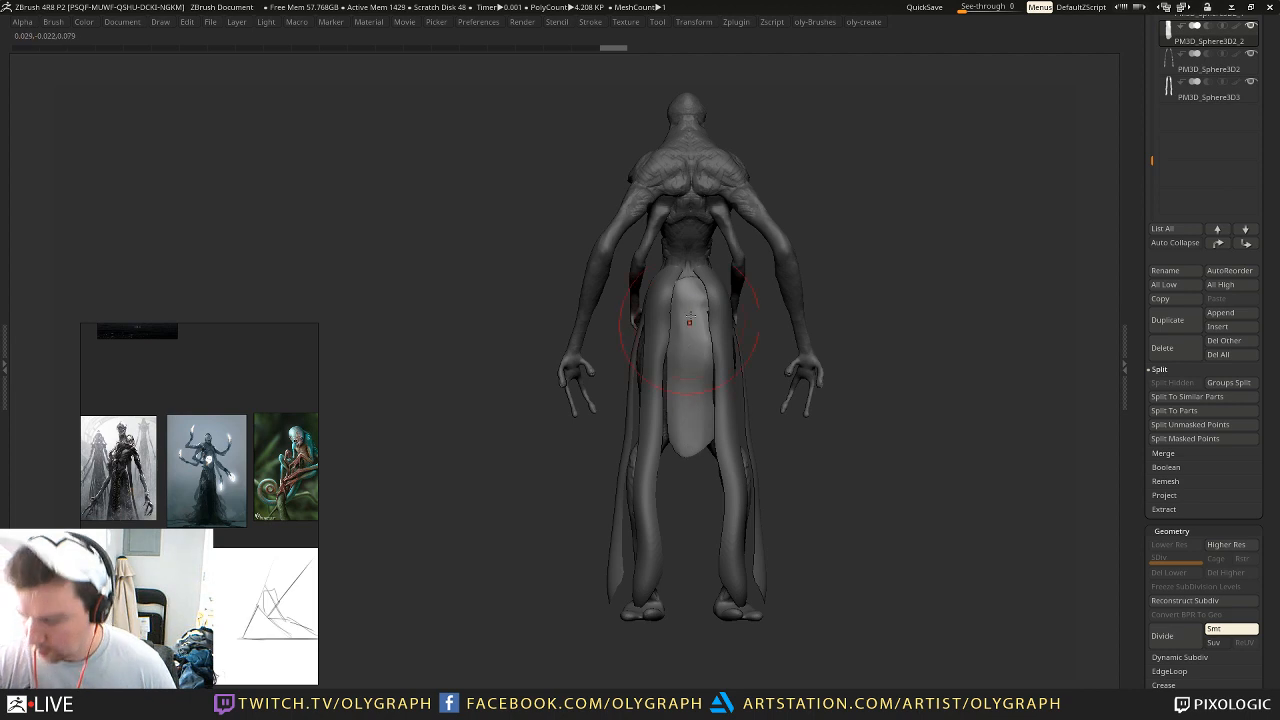
pyautogui.moveTo(712, 480); pyautogui.dragTo(698, 446)
pyautogui.press('1')
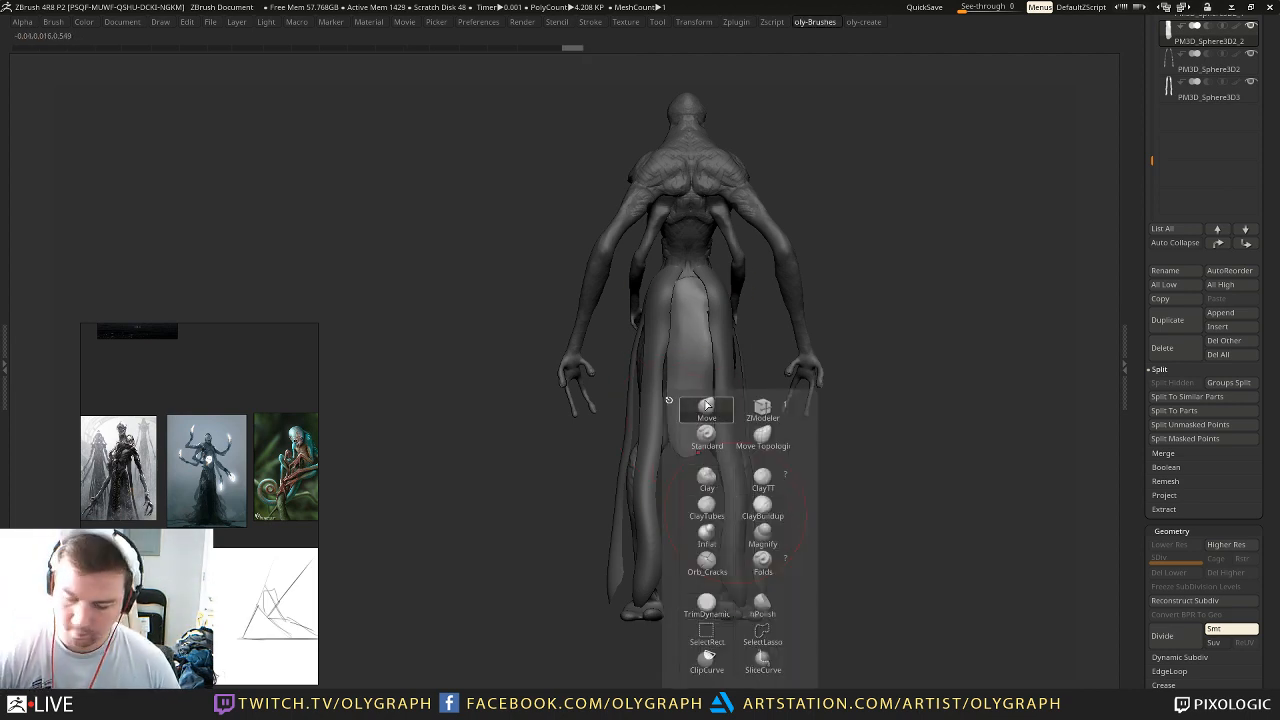
pyautogui.click(696, 443)
# Step: Select the side strips from the front and pull their tips outward beside the feet so they trail along the ground
pyautogui.moveTo(525, 466)
pyautogui.mouseDown()
pyautogui.moveTo(550, 481)
pyautogui.moveTo(740, 390)
pyautogui.mouseUp()
pyautogui.press('s')
pyautogui.moveTo(811, 169)
pyautogui.keyDown('alt'); pyautogui.mouseDown()
pyautogui.moveTo(763, 231)
pyautogui.moveTo(776, 209)
pyautogui.moveTo(780, 265)
pyautogui.moveTo(771, 192)
pyautogui.mouseUp(); pyautogui.keyUp('alt')
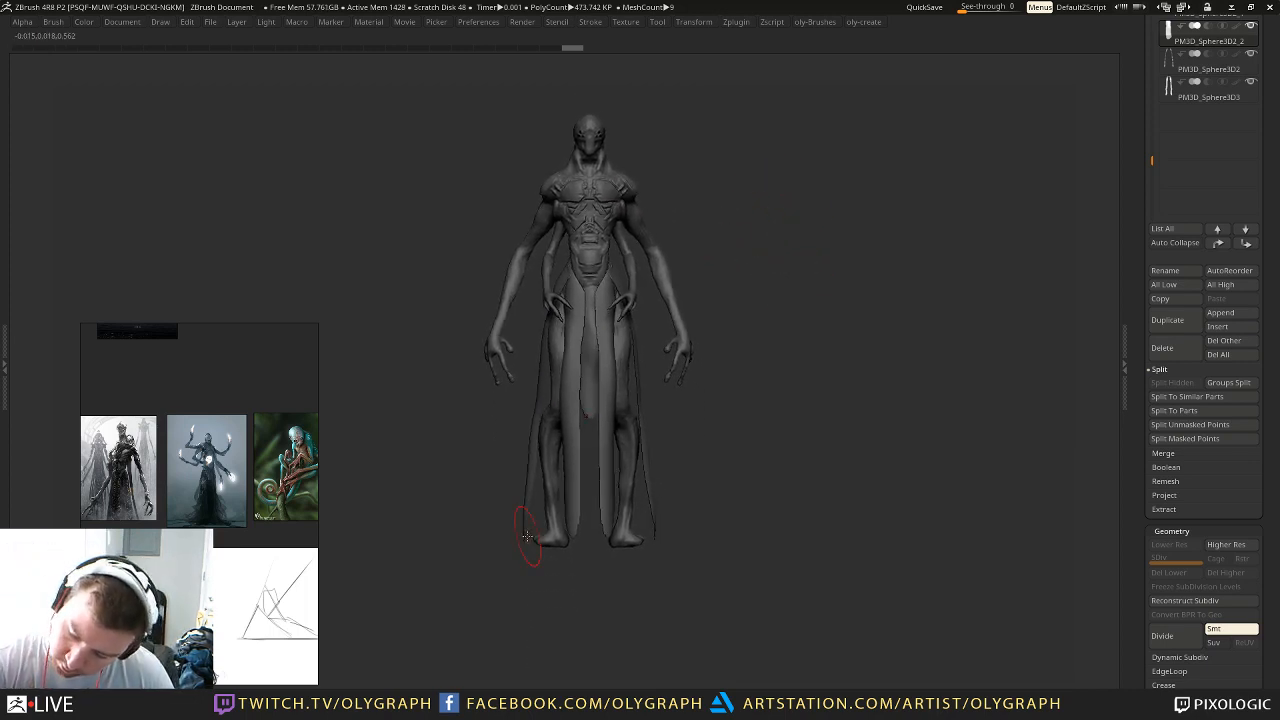
pyautogui.keyDown('alt'); pyautogui.click(525, 518); pyautogui.keyUp('alt')
pyautogui.moveTo(526, 547)
pyautogui.mouseDown()
pyautogui.moveTo(514, 547)
pyautogui.moveTo(524, 541)
pyautogui.mouseUp()
pyautogui.press('s')
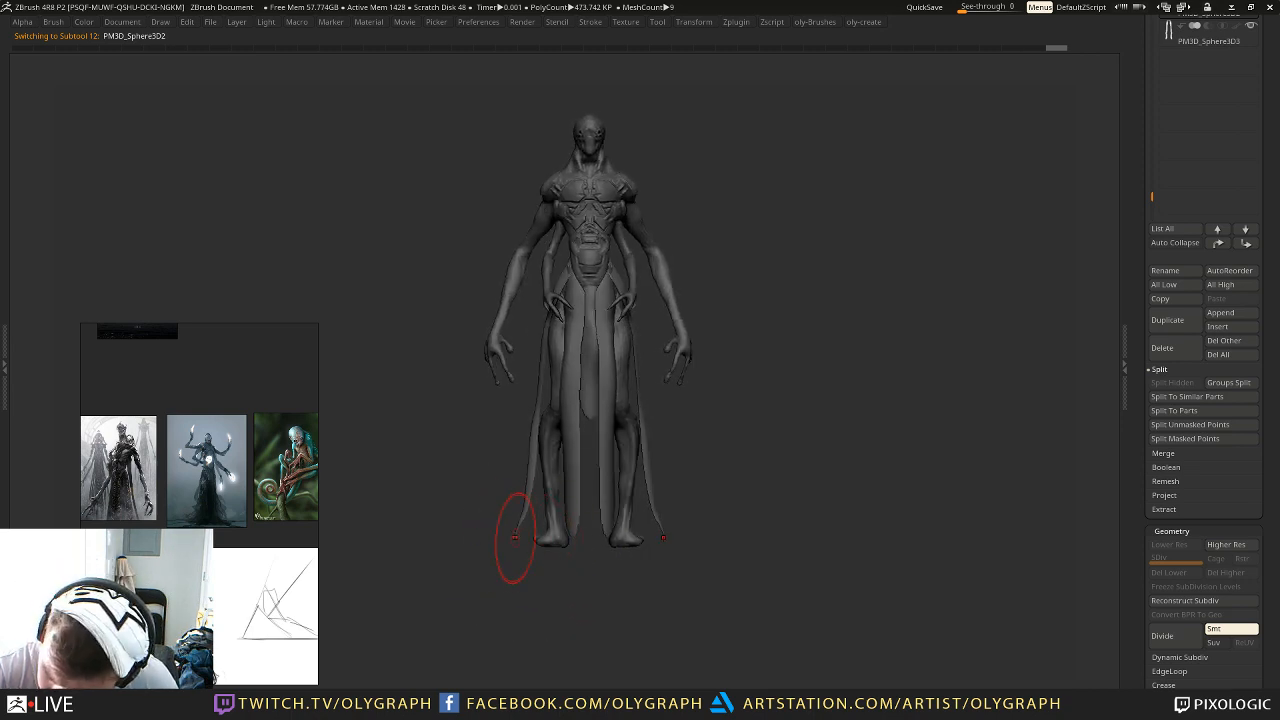
pyautogui.press('s')
pyautogui.press('s')
pyautogui.click(503, 493)
pyautogui.moveTo(520, 578); pyautogui.dragTo(520, 562)
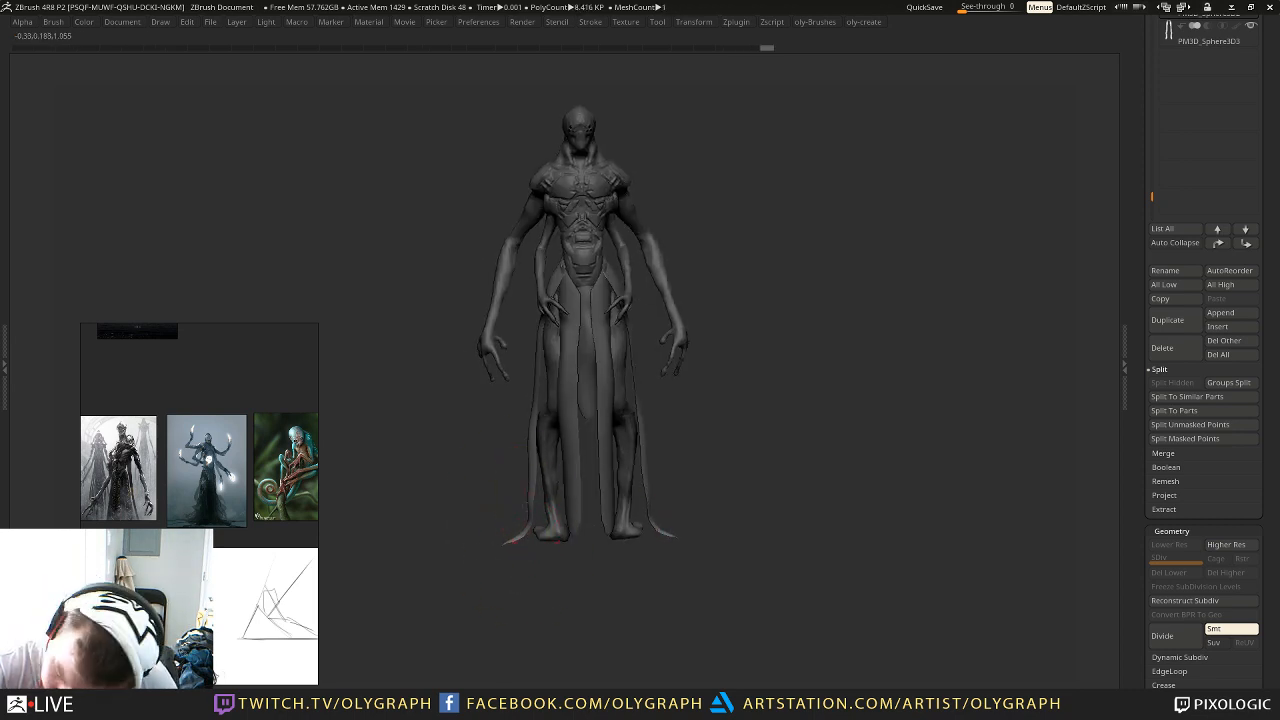
# Step: Nudge the side strips inward beside the knees and shins to smooth the curve into their trailing tips
pyautogui.moveTo(527, 505); pyautogui.dragTo(530, 502)
pyautogui.press('s')
pyautogui.click(533, 440)
pyautogui.moveTo(531, 437); pyautogui.dragTo(538, 438)
pyautogui.press('s')
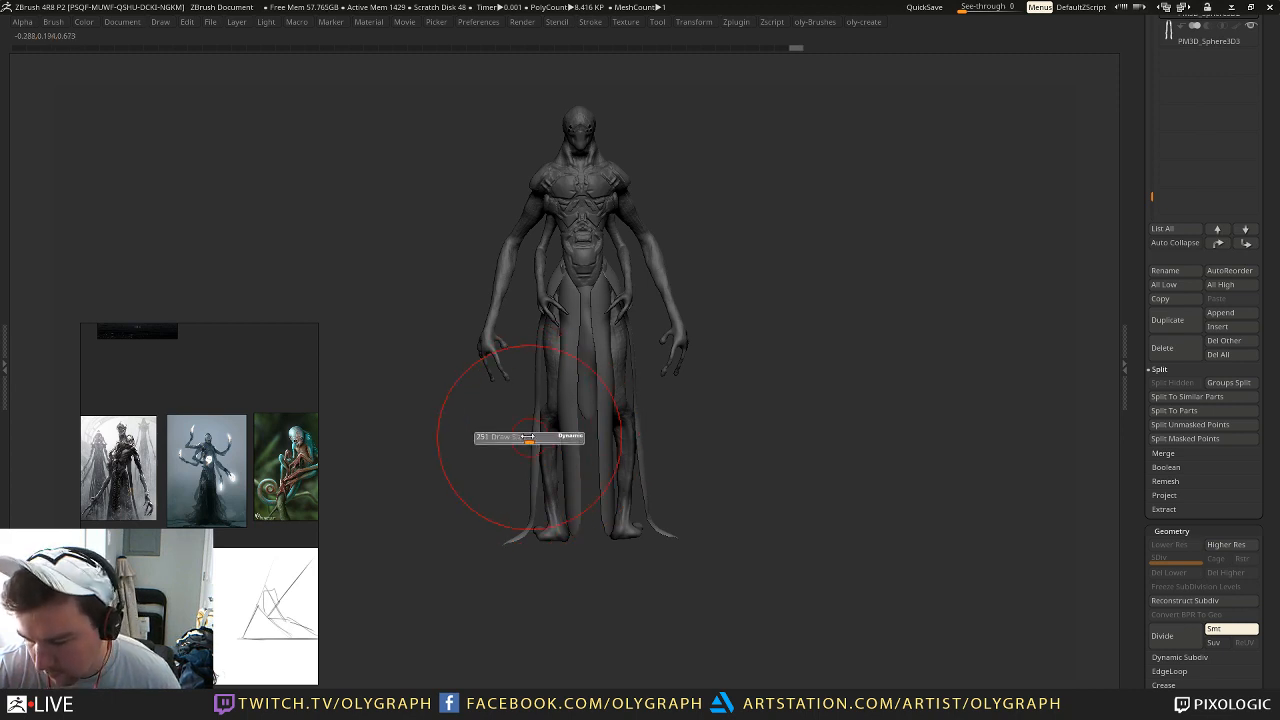
pyautogui.click(531, 438)
pyautogui.keyDown('shift'); pyautogui.moveTo(769, 288); pyautogui.dragTo(771, 281); pyautogui.keyUp('shift')
# Step: Select the back pair of strips and brush along them from the hips down to the heels
pyautogui.hotkey('alt', 's')
pyautogui.hotkey('shift', 's')
pyautogui.press('s')
pyautogui.click(776, 261)
pyautogui.moveTo(769, 222)
pyautogui.keyDown('alt'); pyautogui.mouseDown()
pyautogui.moveTo(765, 274)
pyautogui.moveTo(773, 256)
pyautogui.moveTo(779, 304)
pyautogui.moveTo(794, 222)
pyautogui.moveTo(798, 238)
pyautogui.moveTo(700, 229)
pyautogui.moveTo(740, 249)
pyautogui.moveTo(689, 249)
pyautogui.mouseUp(); pyautogui.keyUp('alt')
pyautogui.keyDown('alt'); pyautogui.click(438, 364); pyautogui.keyUp('alt')
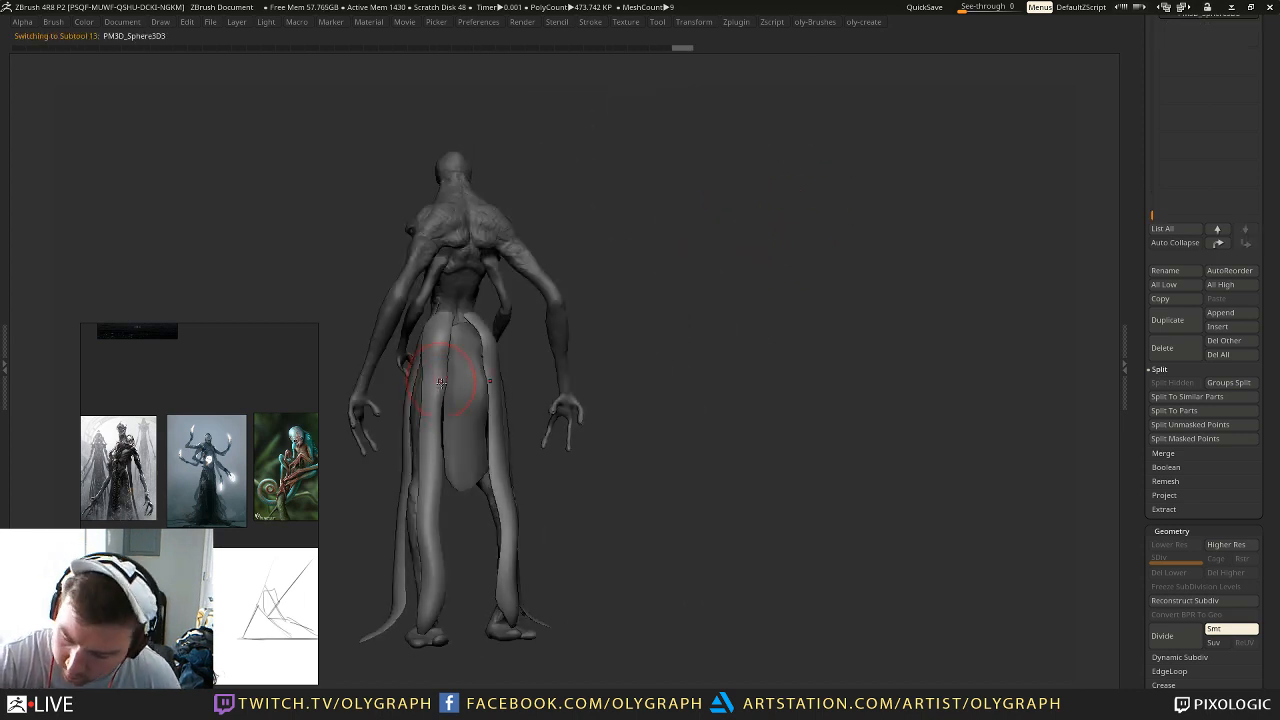
pyautogui.press('b')
pyautogui.click(392, 588)
pyautogui.moveTo(436, 331); pyautogui.dragTo(424, 622)
# Step: Adjust the tops of the back strips over the buttocks and check the strips from the front and back
pyautogui.press('b')
pyautogui.click(456, 368)
pyautogui.press('s')
pyautogui.click(442, 311)
pyautogui.moveTo(443, 313); pyautogui.dragTo(441, 308)
pyautogui.press('s')
pyautogui.moveTo(354, 545); pyautogui.dragTo(460, 537)
pyautogui.keyDown('alt'); pyautogui.moveTo(652, 241); pyautogui.dragTo(722, 208); pyautogui.keyUp('alt')
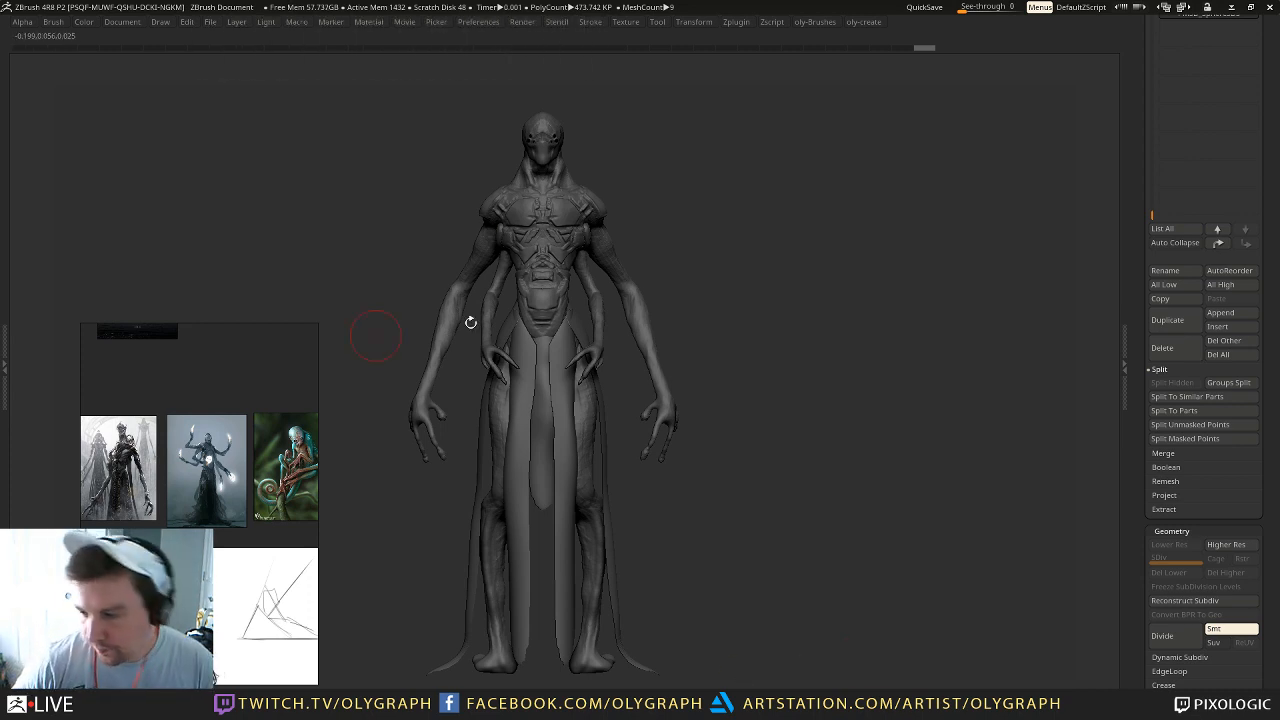
pyautogui.moveTo(272, 211)
pyautogui.mouseDown()
pyautogui.moveTo(400, 208)
pyautogui.moveTo(370, 210)
pyautogui.moveTo(497, 251)
pyautogui.moveTo(713, 388)
pyautogui.mouseUp()
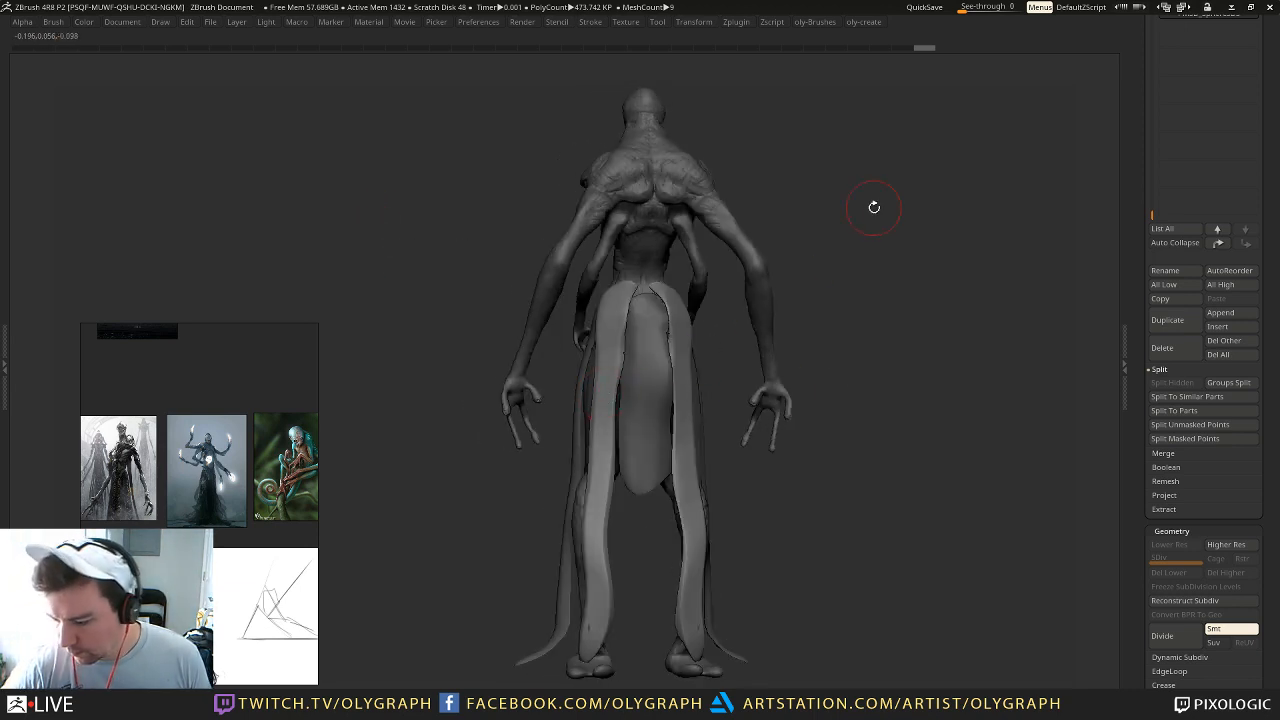
# Step: Brush spots at the hips and heel tips of the back pair of strips, leaving the hip area smooth
pyautogui.keyDown('shift'); pyautogui.moveTo(622, 328); pyautogui.dragTo(612, 328); pyautogui.keyUp('shift')
pyautogui.hotkey('ctrl', 'z')
pyautogui.press('b')
pyautogui.click(608, 484)
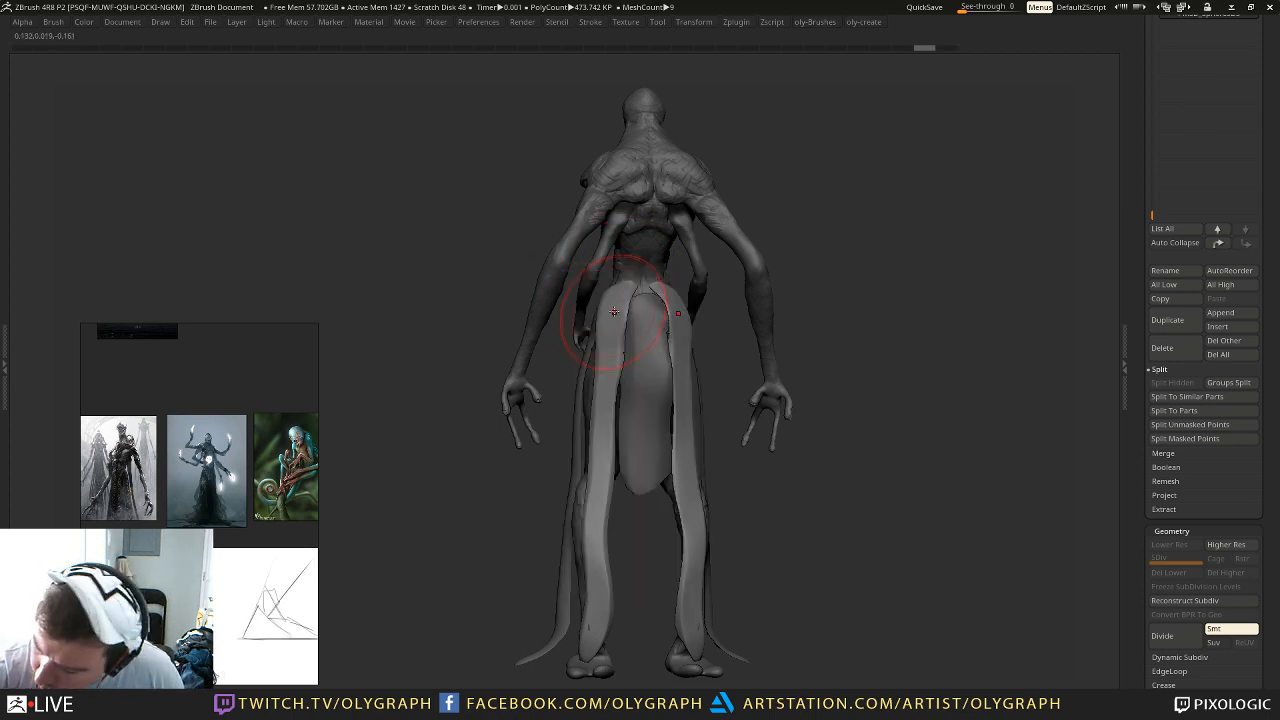
pyautogui.moveTo(595, 466); pyautogui.dragTo(596, 650)
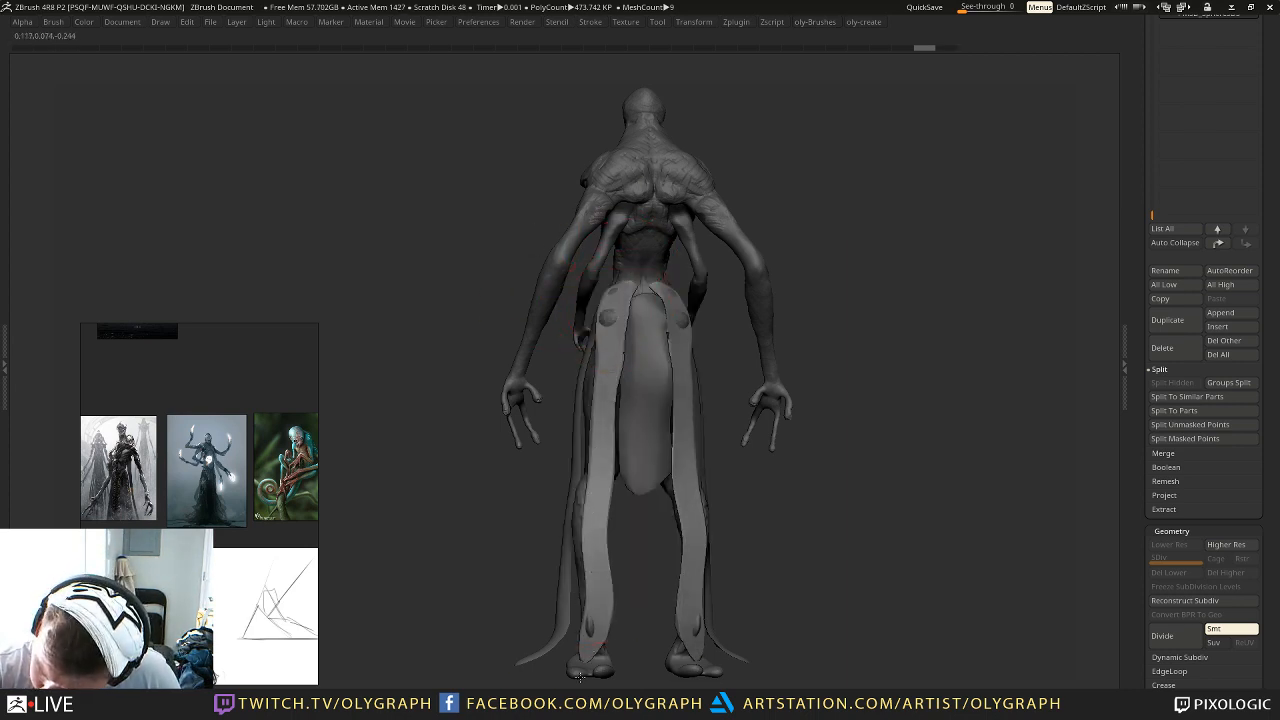
pyautogui.press('b')
pyautogui.click(683, 377)
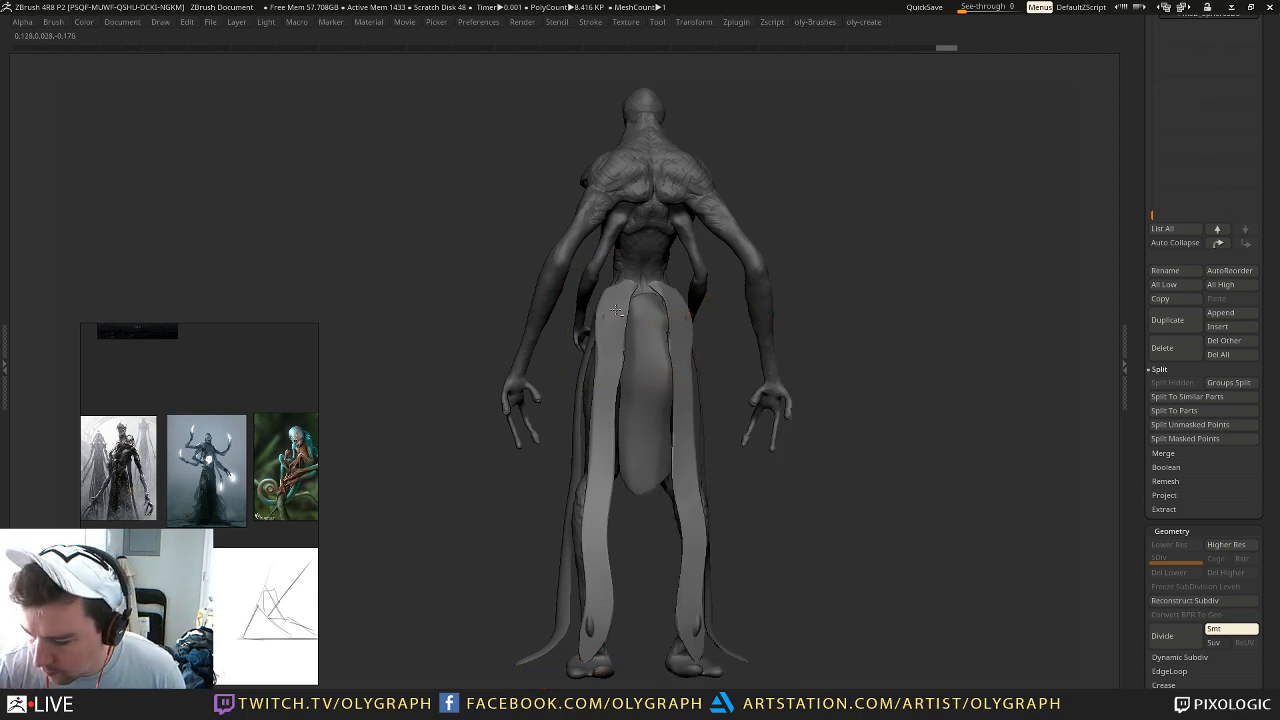
# Step: Pull the tops of the back strips inward to meet at the lower back and adjust their outline beside the calves
pyautogui.moveTo(617, 283); pyautogui.dragTo(620, 278)
pyautogui.press('s')
pyautogui.moveTo(604, 533); pyautogui.dragTo(599, 536)
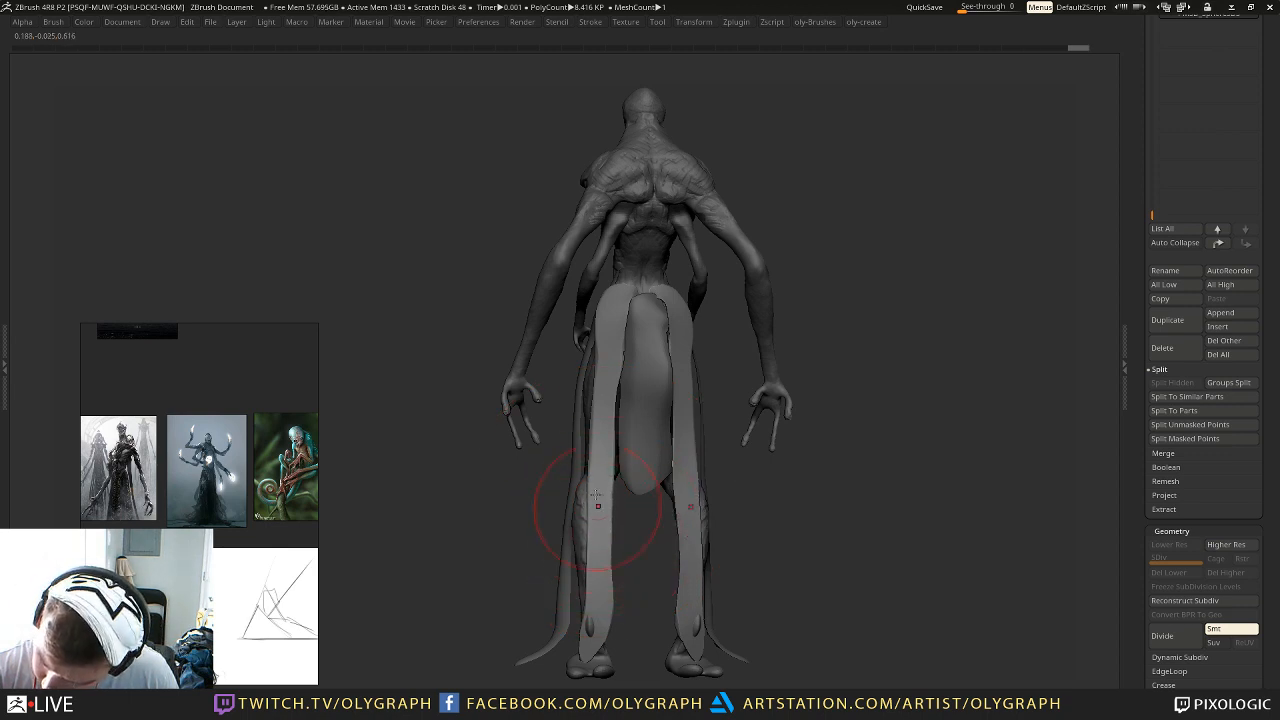
pyautogui.moveTo(633, 332); pyautogui.dragTo(635, 328)
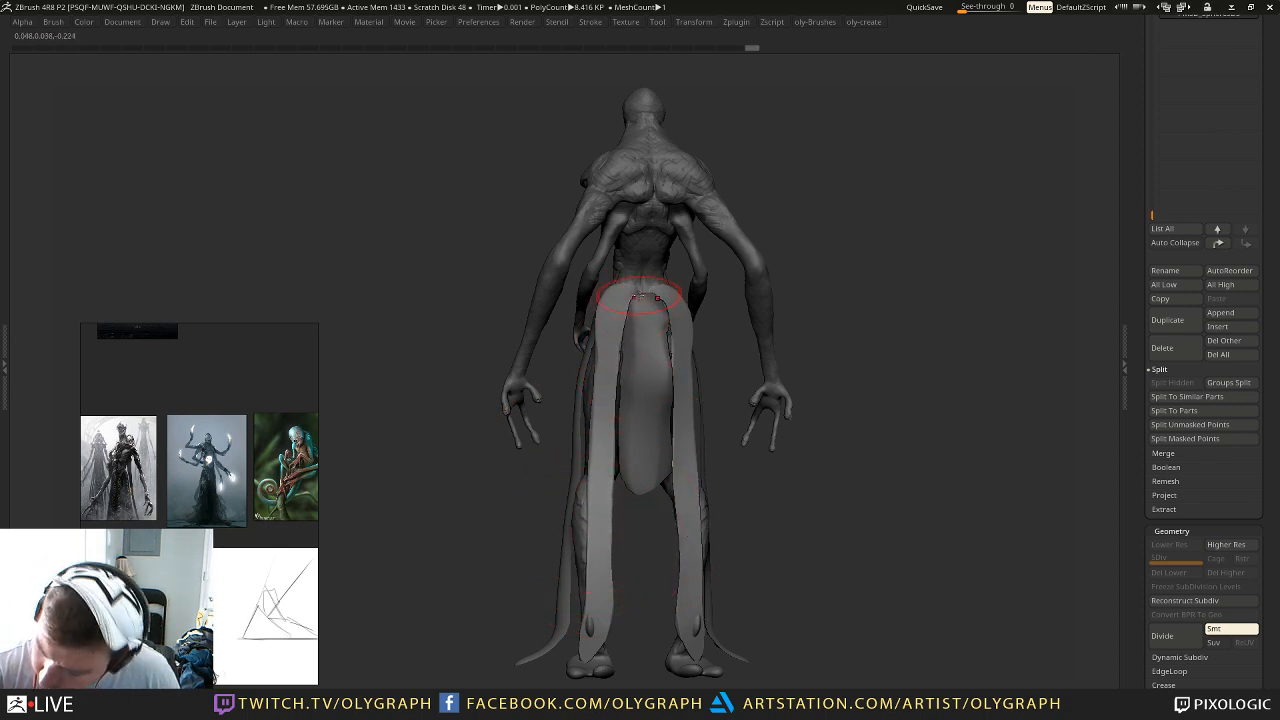
# Step: Examine the creature from the front and enlarge the grey robed-skeleton reference to study its upper body
pyautogui.press('f')
pyautogui.moveTo(811, 143); pyautogui.dragTo(900, 184)
pyautogui.keyDown('alt'); pyautogui.moveTo(777, 170); pyautogui.dragTo(777, 220); pyautogui.keyUp('alt')
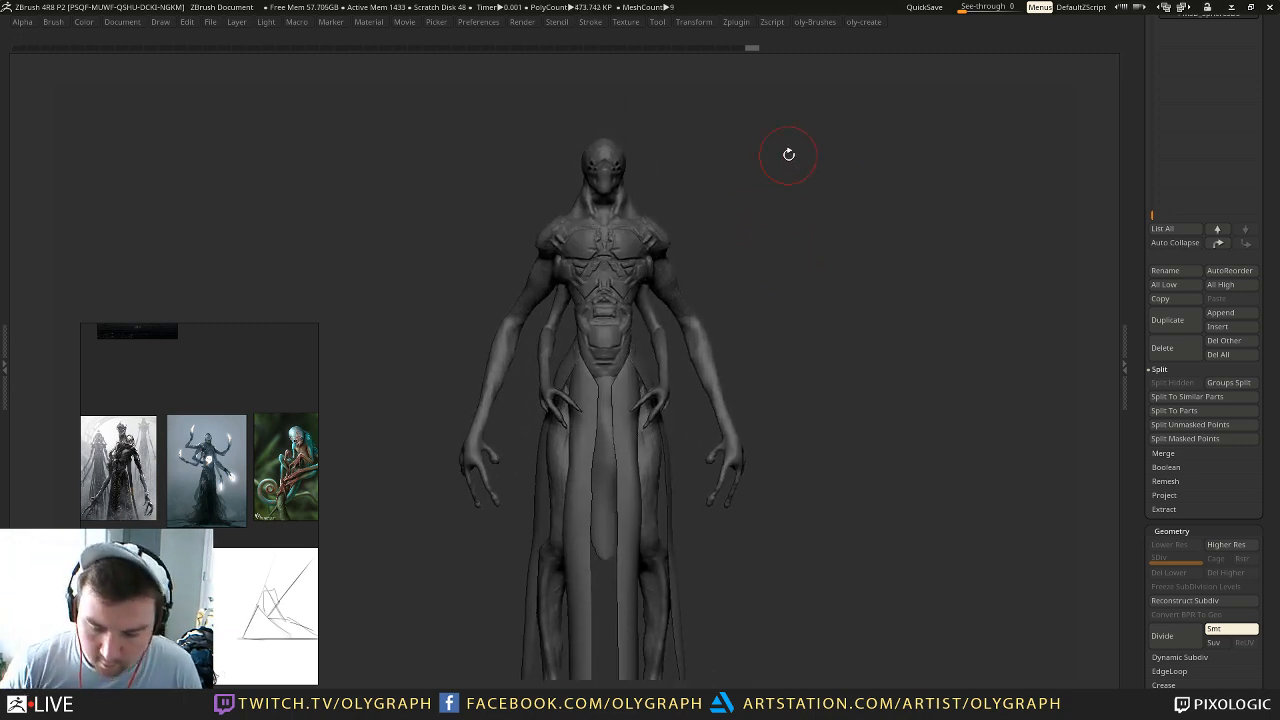
pyautogui.scroll(2, 135, 478)
pyautogui.moveTo(180, 476); pyautogui.dragTo(92, 474, button='middle')
pyautogui.scroll(2, 180, 480)
pyautogui.moveTo(180, 480); pyautogui.dragTo(423, 509, button='middle')
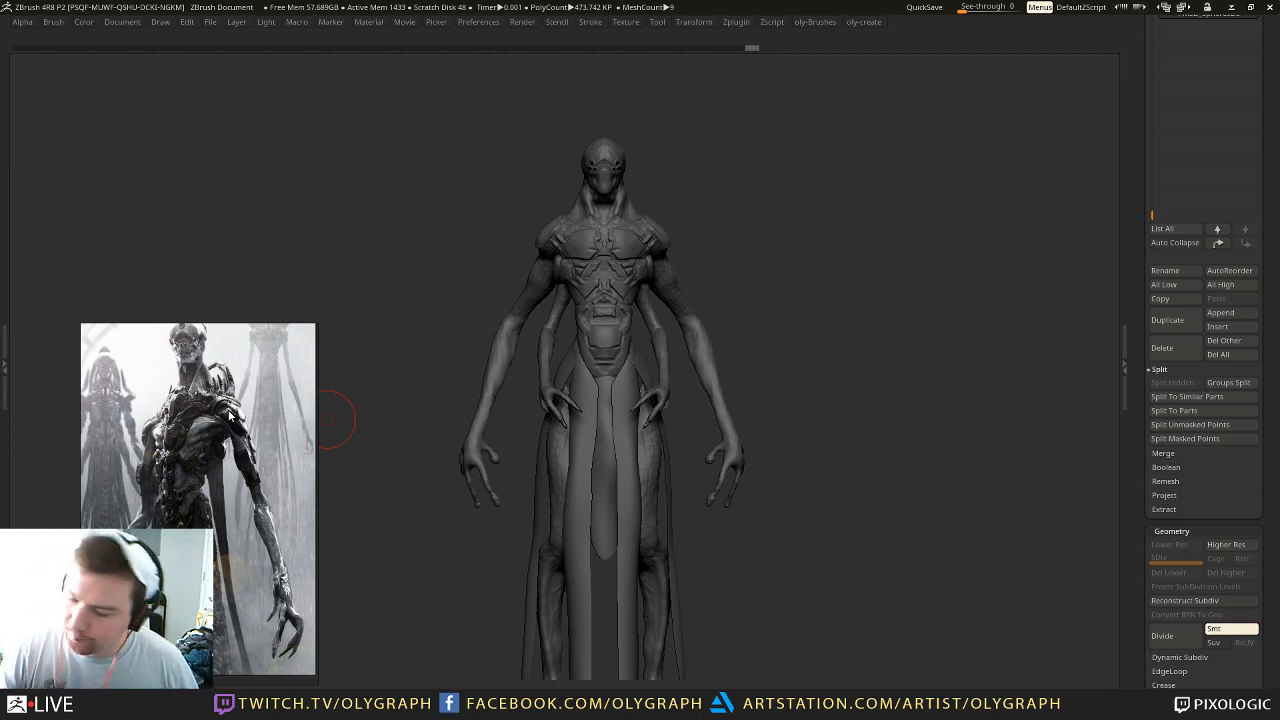
# Step: Make the Skin_SciFi_Creature_07 body the active subtool
pyautogui.moveTo(1146, 179); pyautogui.dragTo(1147, 293)
pyautogui.moveTo(1150, 459); pyautogui.dragTo(1150, 263)
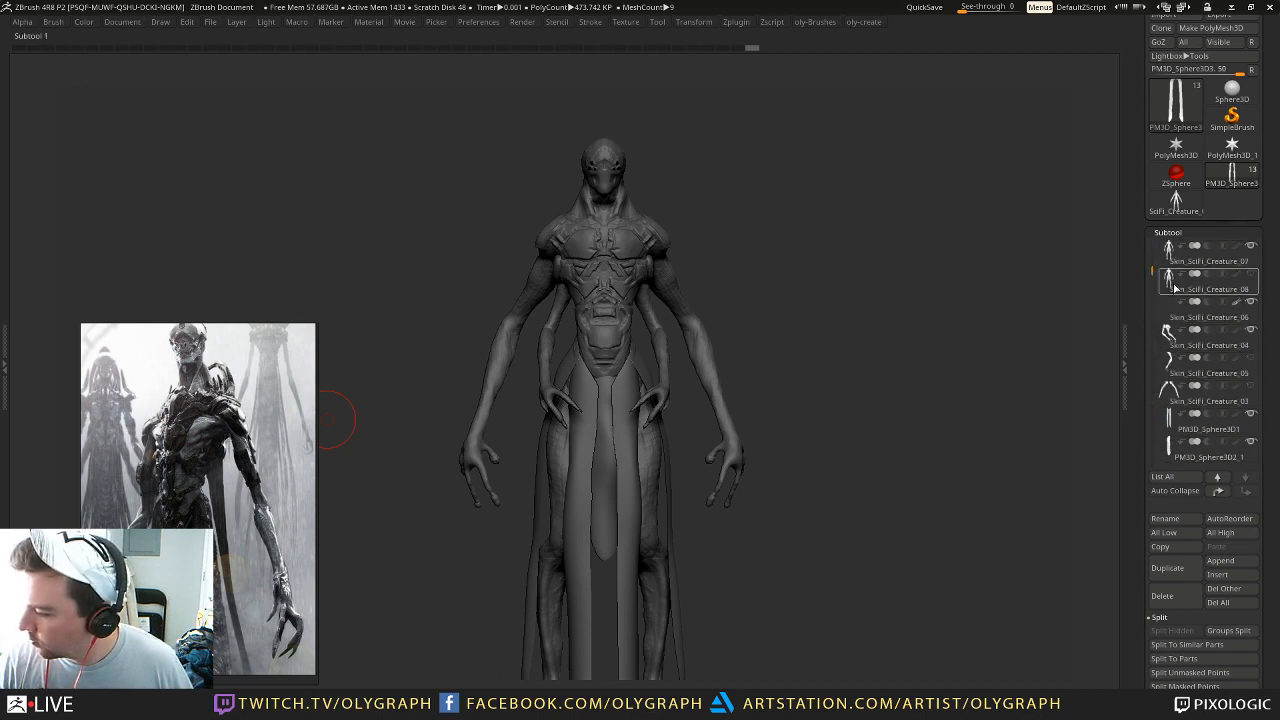
pyautogui.click(1177, 284)
pyautogui.keyDown('shift'); pyautogui.moveTo(913, 365); pyautogui.dragTo(934, 363); pyautogui.keyUp('shift')
pyautogui.press('Up')
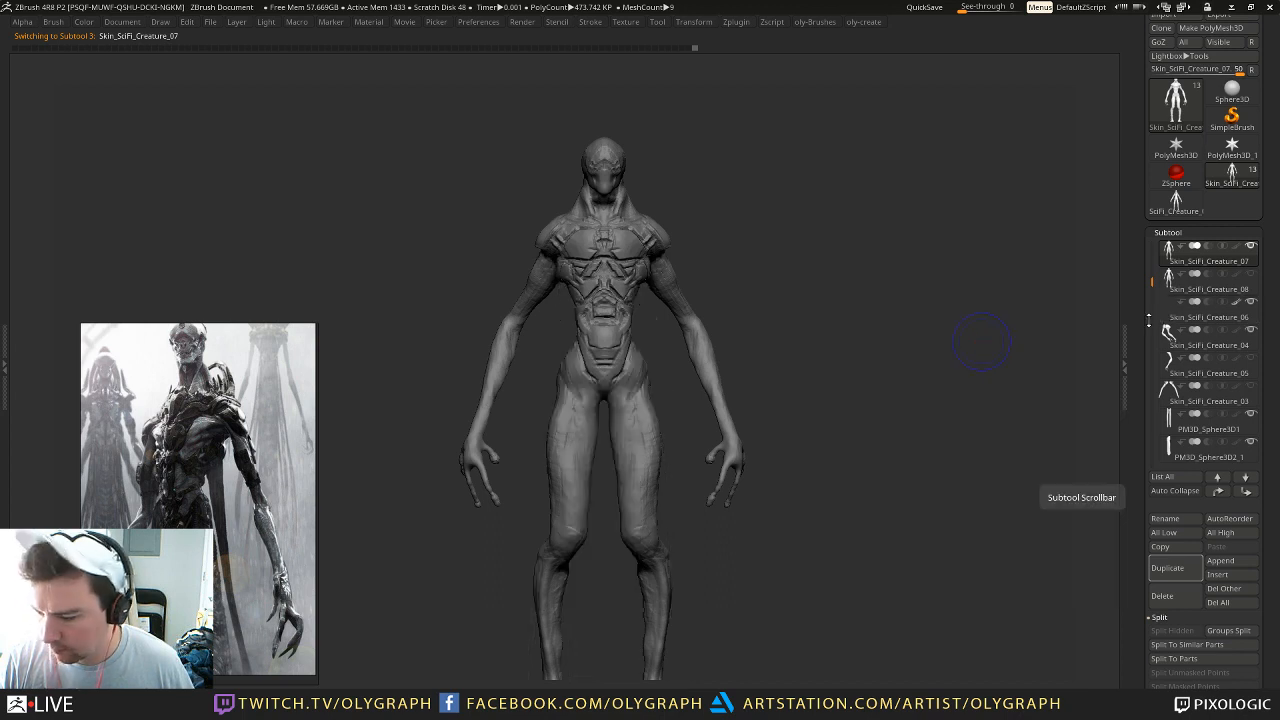
# Step: Build up diagonal raised plates over the hip bones above the front strips with the ClayTubes brush
pyautogui.moveTo(986, 314); pyautogui.dragTo(884, 348)
pyautogui.press('b')
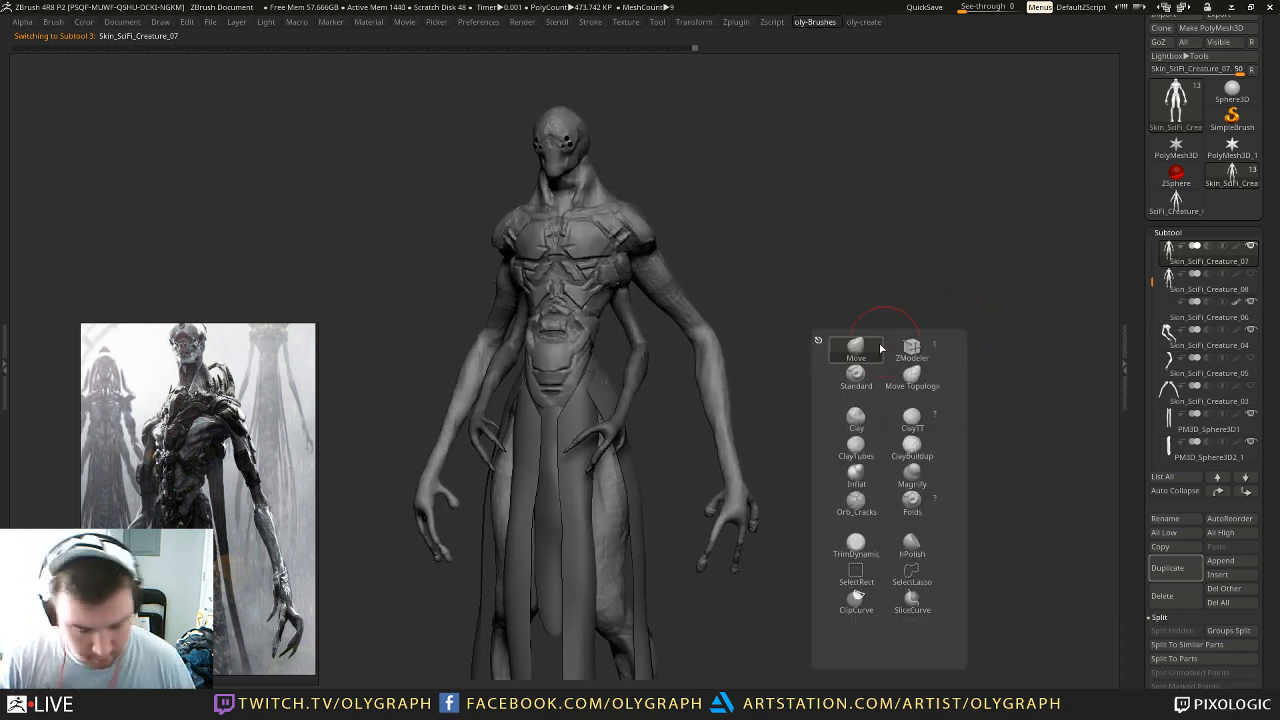
pyautogui.click(856, 447)
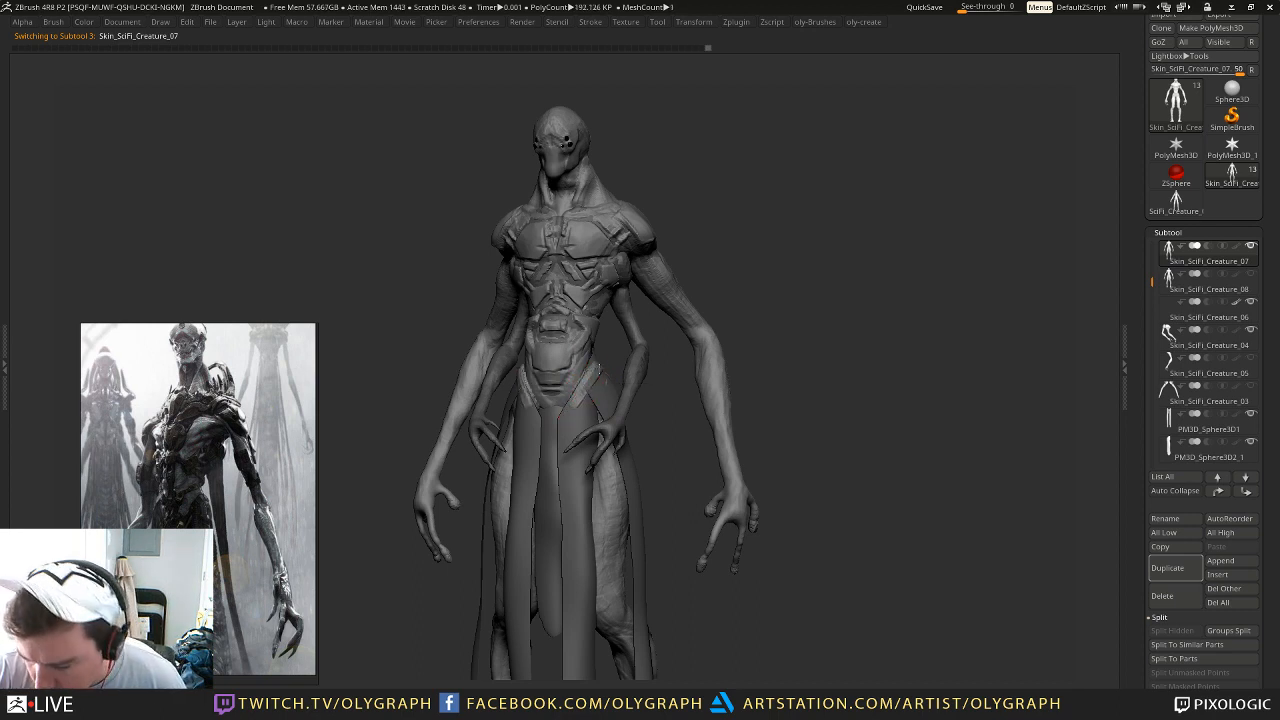
pyautogui.moveTo(567, 415); pyautogui.dragTo(561, 421)
pyautogui.press('b')
pyautogui.press('s')
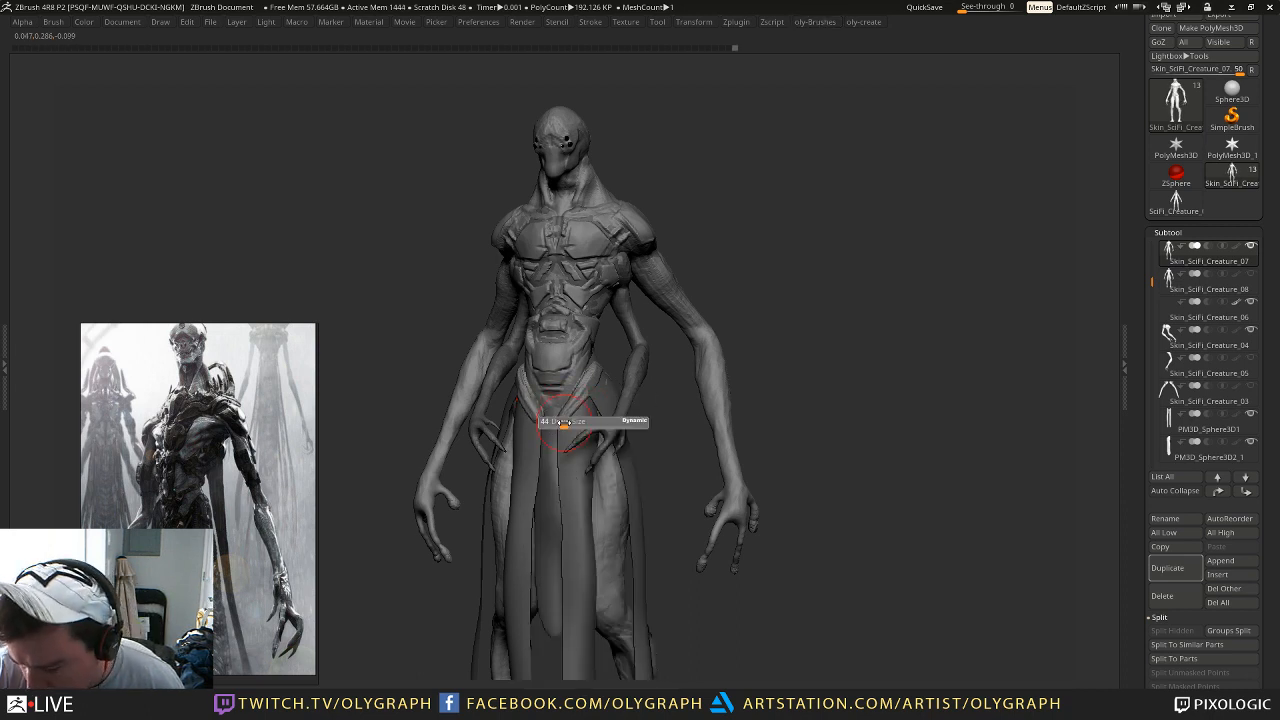
pyautogui.press('b')
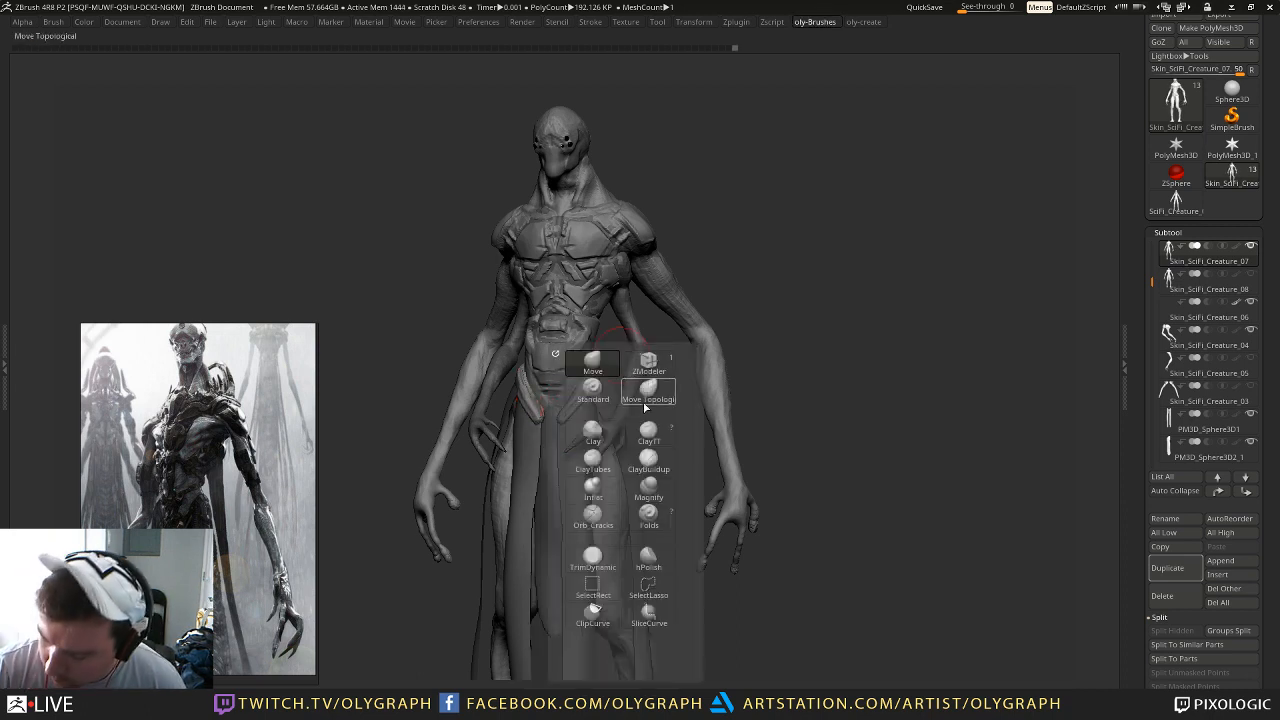
pyautogui.click(605, 456)
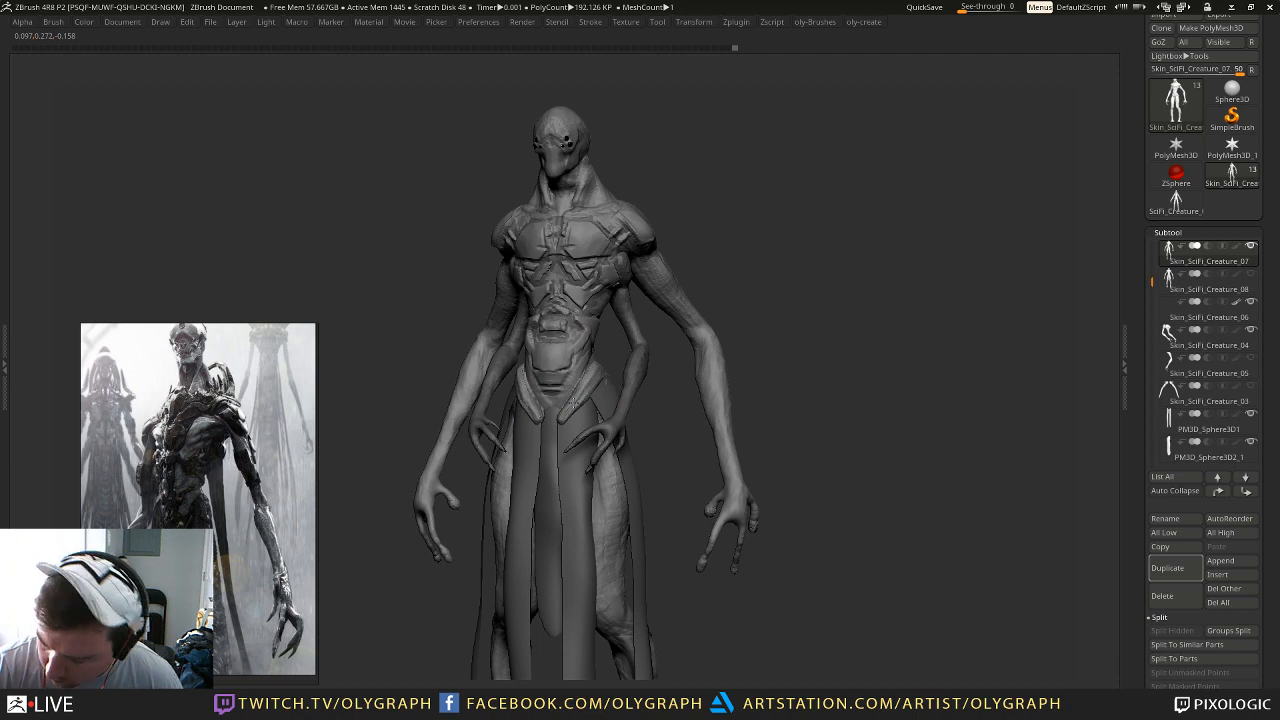
# Step: Refine the hip plates around the waist, working from the back and the front
pyautogui.moveTo(710, 263); pyautogui.dragTo(578, 368)
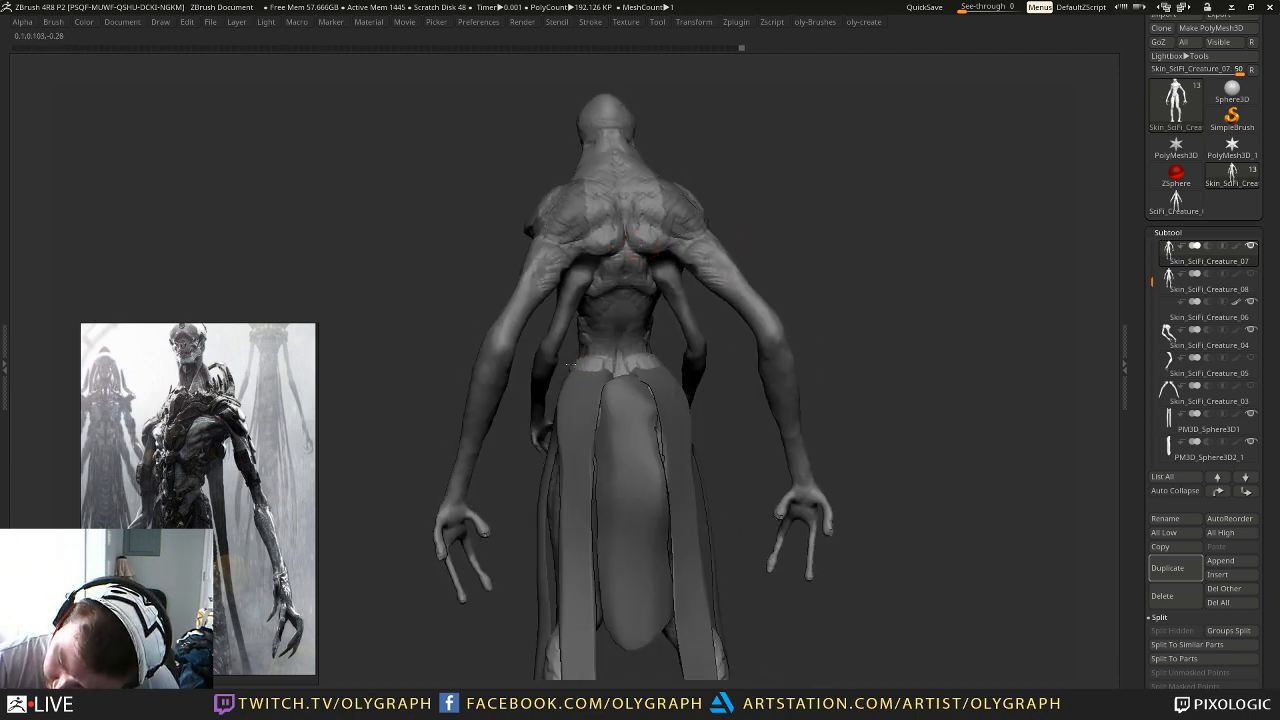
pyautogui.moveTo(518, 479)
pyautogui.mouseDown()
pyautogui.moveTo(500, 590)
pyautogui.moveTo(680, 340)
pyautogui.moveTo(759, 295)
pyautogui.mouseUp()
pyautogui.press('b')
pyautogui.click(612, 311)
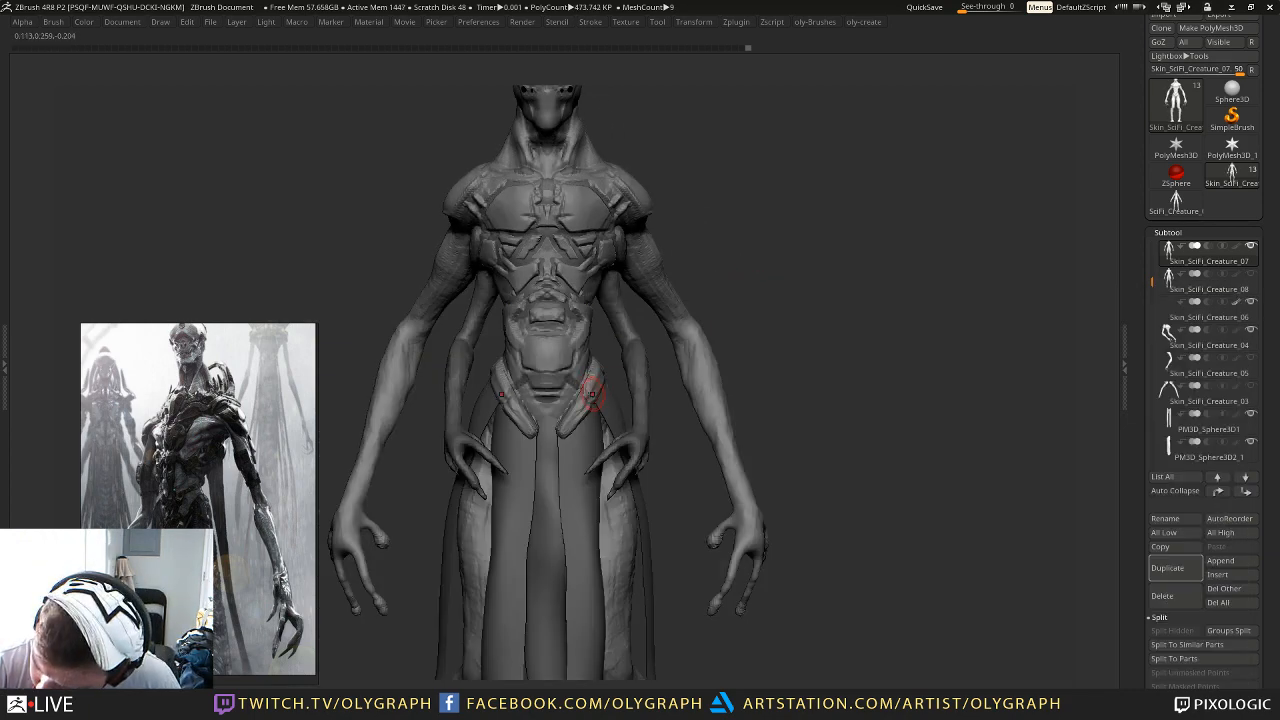
pyautogui.keyDown('alt'); pyautogui.moveTo(757, 259); pyautogui.dragTo(709, 273); pyautogui.keyUp('alt')
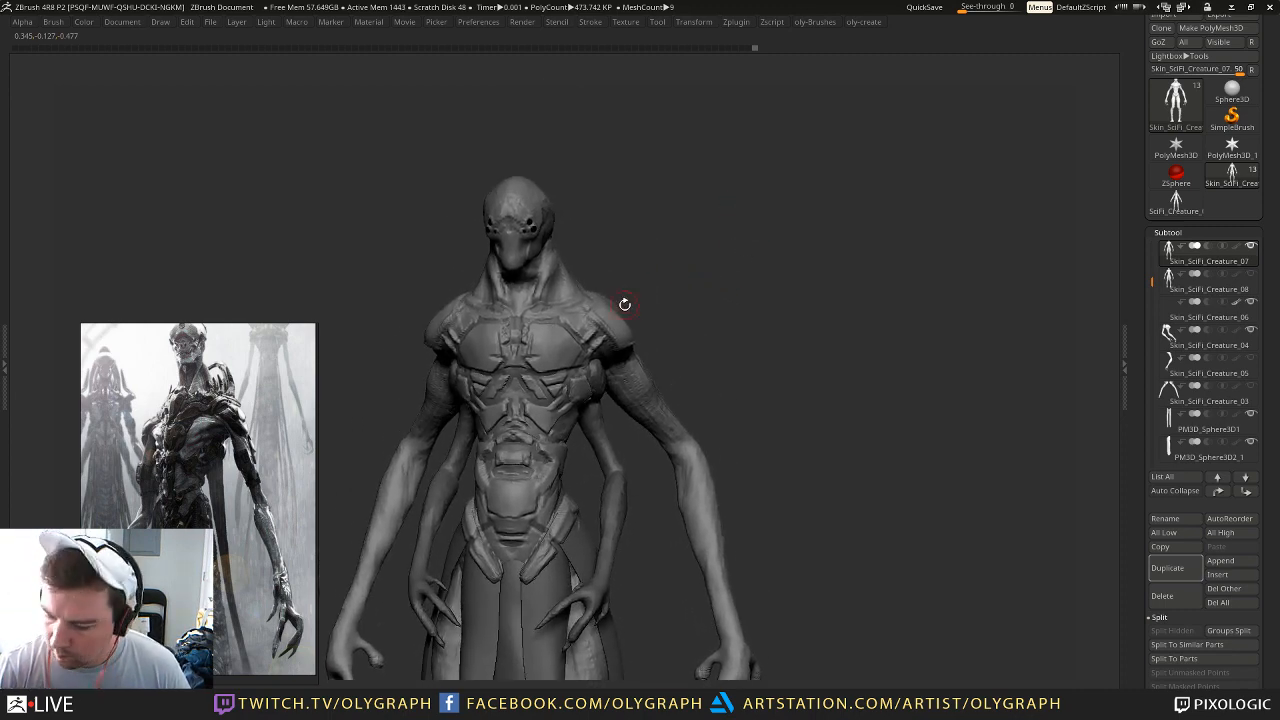
# Step: Pull two pointed spikes upward from the top of each shoulder beside the neck, undoing unwanted strokes
pyautogui.moveTo(755, 233); pyautogui.dragTo(722, 258)
pyautogui.press('space')
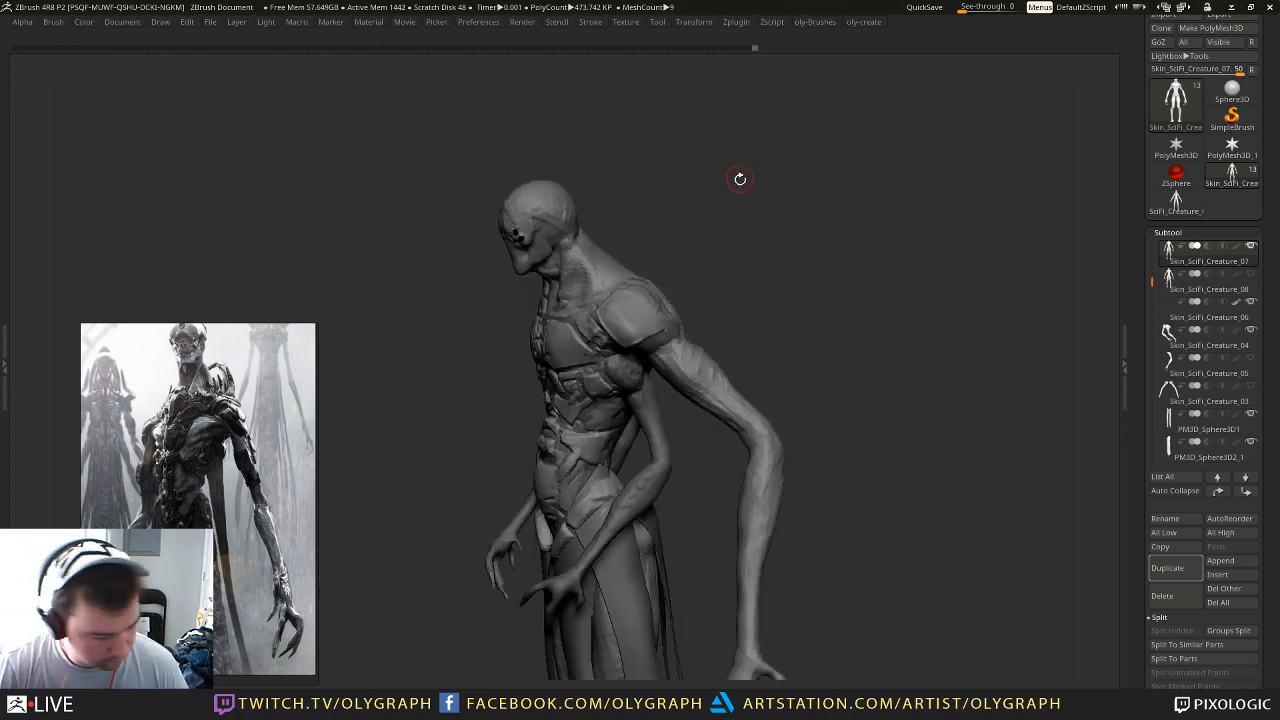
pyautogui.press('b')
pyautogui.press('s')
pyautogui.press('t')
pyautogui.moveTo(676, 147)
pyautogui.mouseDown()
pyautogui.moveTo(650, 262)
pyautogui.moveTo(598, 295)
pyautogui.moveTo(650, 261)
pyautogui.moveTo(634, 234)
pyautogui.moveTo(671, 240)
pyautogui.moveTo(666, 214)
pyautogui.moveTo(650, 262)
pyautogui.moveTo(613, 288)
pyautogui.moveTo(628, 239)
pyautogui.mouseUp()
pyautogui.hotkey('ctrl', 'z')
pyautogui.press('s')
pyautogui.click(615, 278)
pyautogui.hotkey('ctrl', 'z')
pyautogui.press('s')
pyautogui.click(613, 277)
pyautogui.moveTo(667, 232)
pyautogui.mouseDown()
pyautogui.moveTo(703, 203)
pyautogui.moveTo(691, 208)
pyautogui.moveTo(696, 240)
pyautogui.mouseUp()
pyautogui.press('b')
pyautogui.click(675, 258)
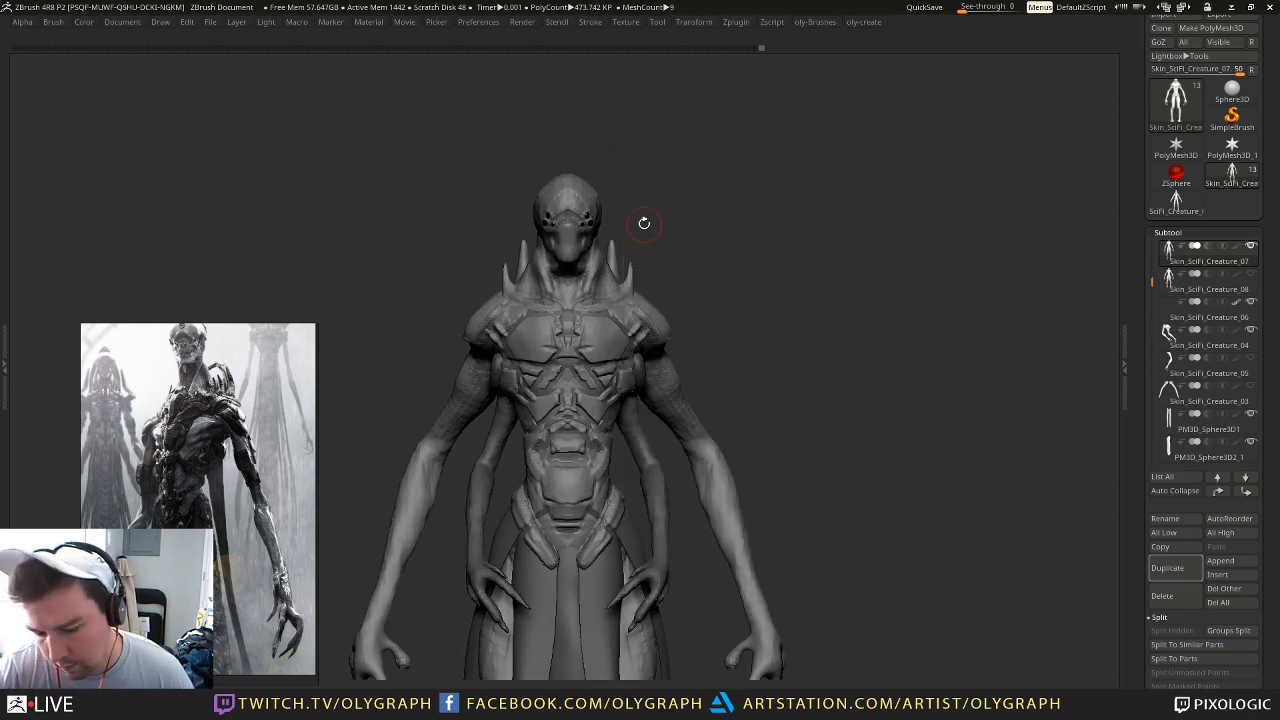
# Step: Pull an additional pair of spikes up from the upper back close to the neck, working from behind
pyautogui.moveTo(614, 255)
pyautogui.mouseDown()
pyautogui.moveTo(616, 240)
pyautogui.moveTo(694, 194)
pyautogui.moveTo(749, 197)
pyautogui.moveTo(749, 160)
pyautogui.moveTo(797, 203)
pyautogui.moveTo(763, 151)
pyautogui.moveTo(797, 158)
pyautogui.mouseUp()
pyautogui.press('s')
pyautogui.press('b')
pyautogui.press('s')
pyautogui.press('t')
pyautogui.press('s')
pyautogui.moveTo(677, 224); pyautogui.dragTo(667, 224)
pyautogui.press('s')
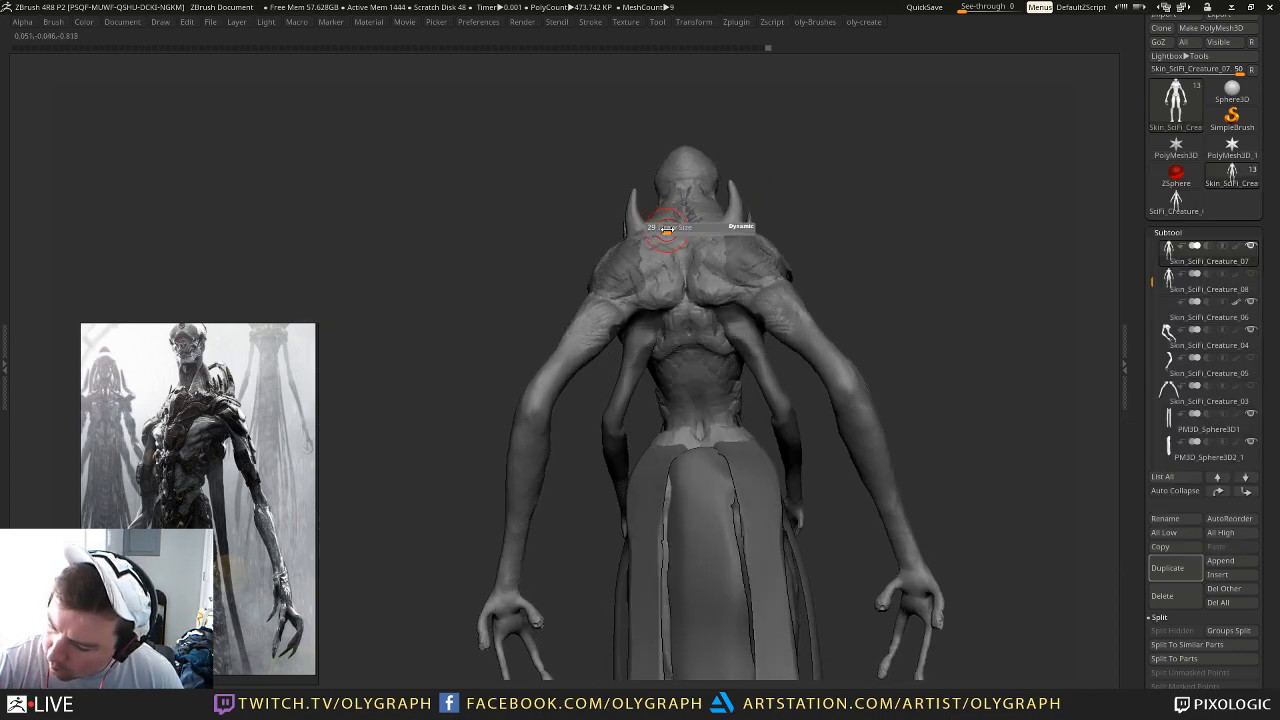
pyautogui.press('b')
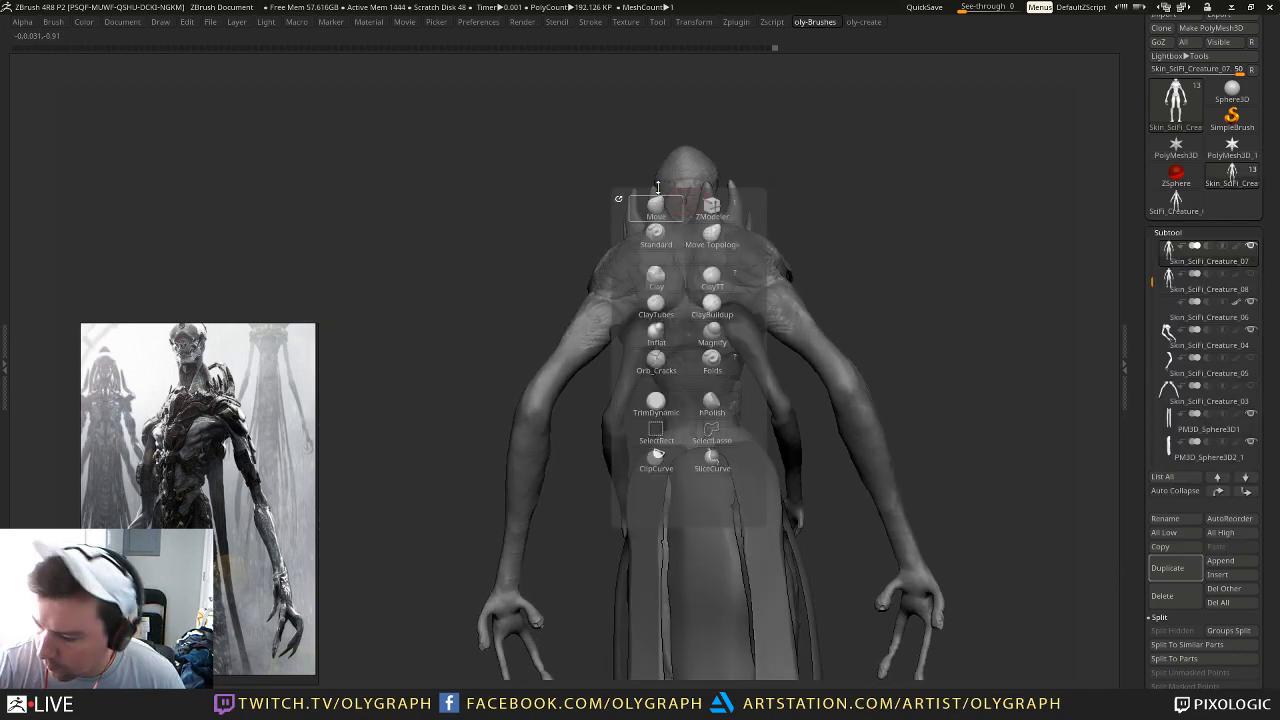
pyautogui.click(662, 208)
pyautogui.press('s')
pyautogui.press('b')
pyautogui.click(647, 221)
pyautogui.press('s')
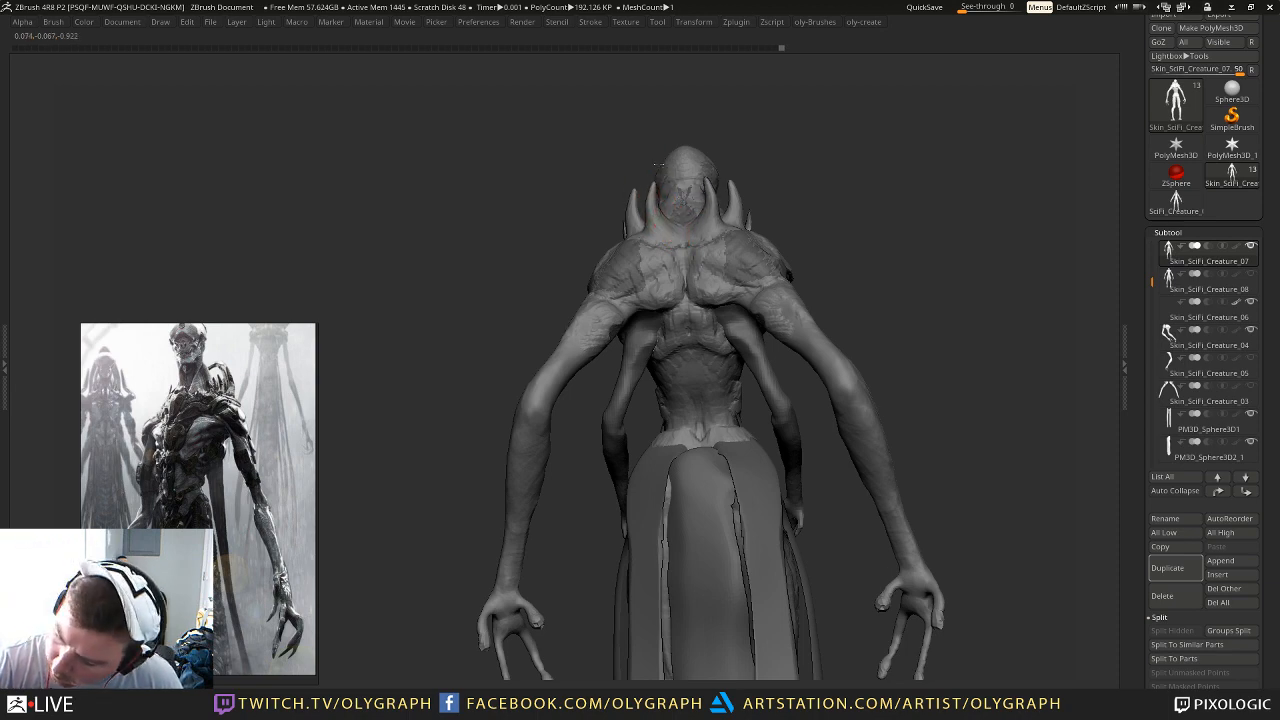
# Step: Try to pull a small spike out of each collarbone in front of the shoulder spikes
pyautogui.moveTo(594, 189)
pyautogui.mouseDown()
pyautogui.moveTo(747, 142)
pyautogui.moveTo(787, 189)
pyautogui.mouseUp()
pyautogui.press('s')
pyautogui.click(788, 172)
pyautogui.press('b')
pyautogui.press('c')
pyautogui.press('b')
pyautogui.keyDown('alt'); pyautogui.moveTo(789, 158); pyautogui.dragTo(797, 169); pyautogui.keyUp('alt')
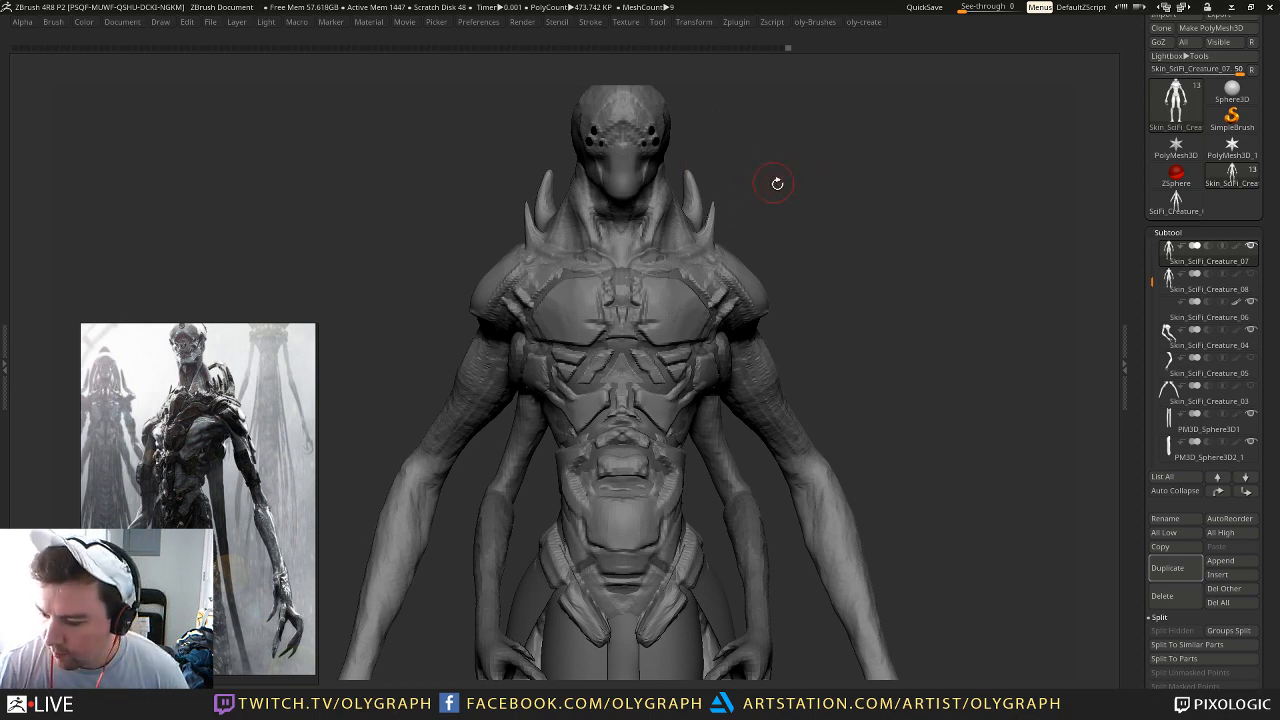
pyautogui.moveTo(768, 178); pyautogui.dragTo(726, 205)
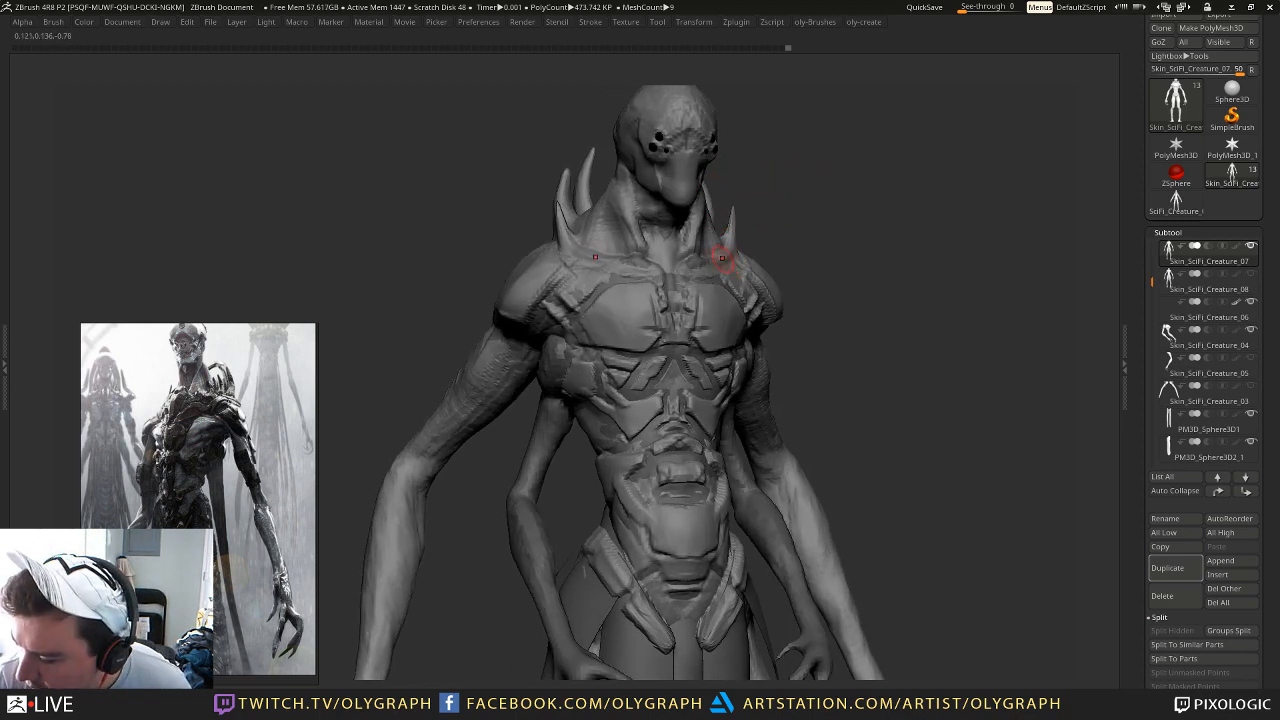
pyautogui.moveTo(776, 208); pyautogui.dragTo(749, 252)
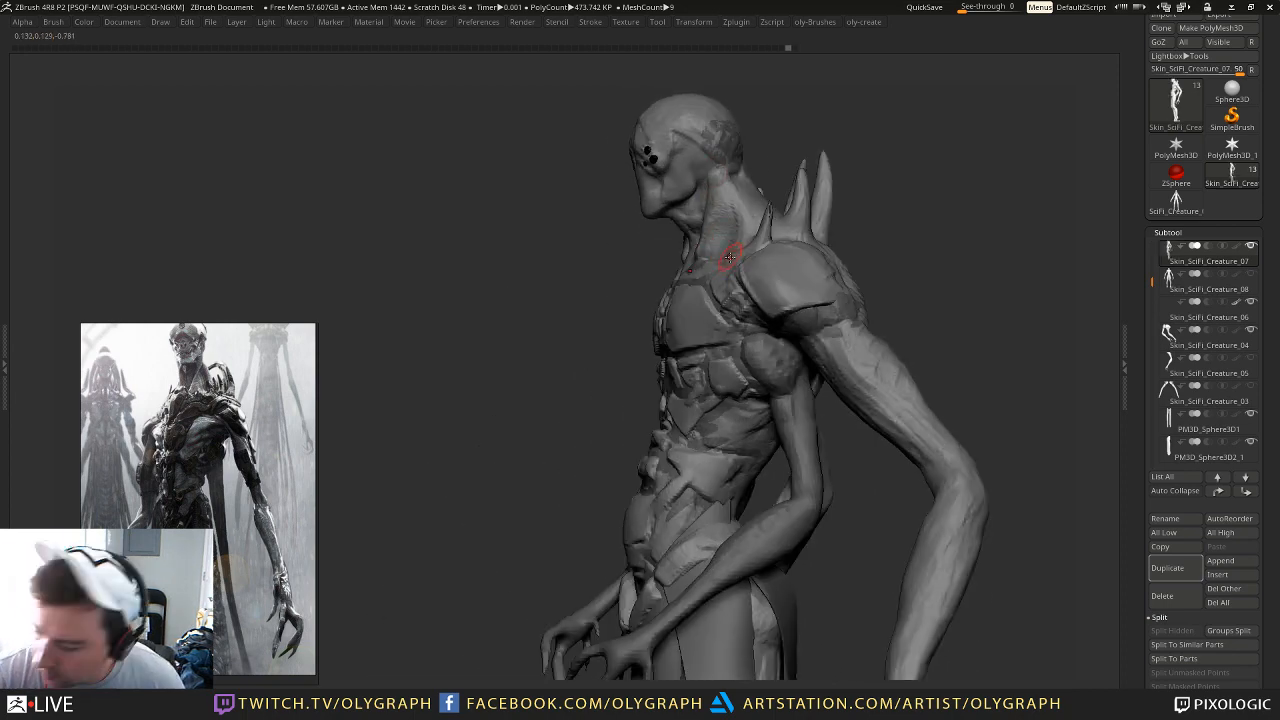
pyautogui.press('1')
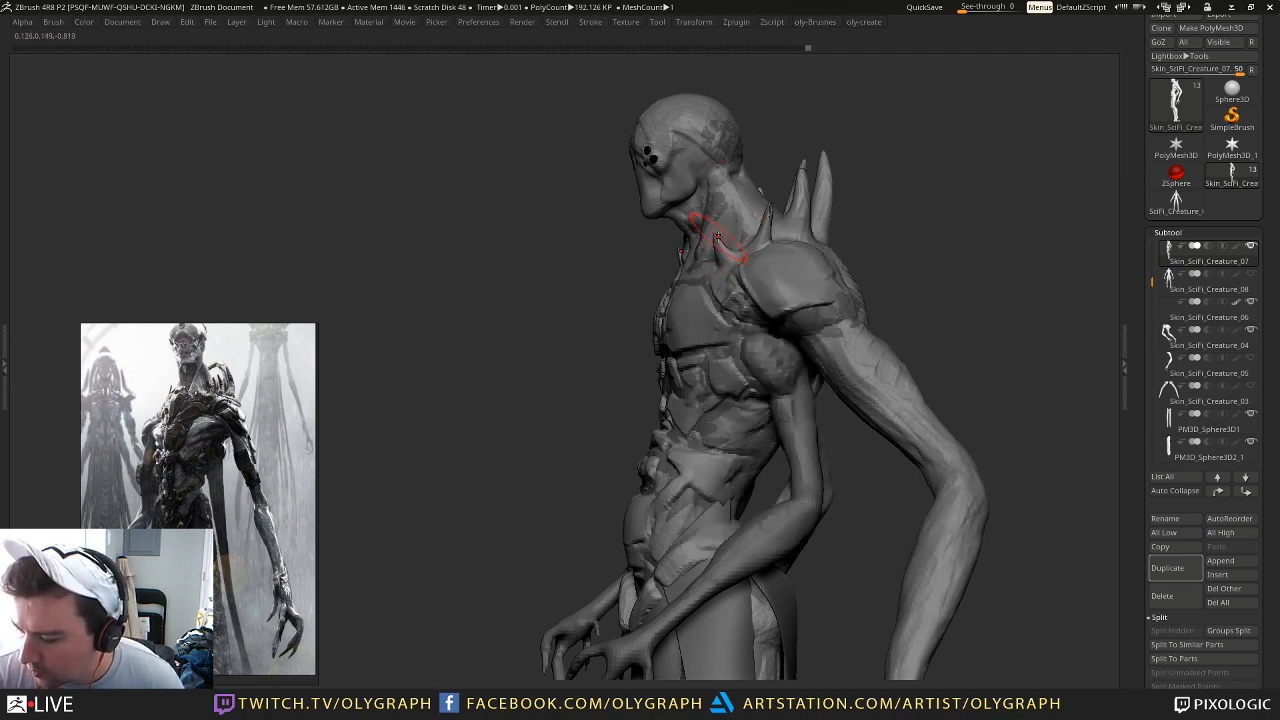
# Step: Draw a short pointed spike outward from each collarbone and shape it from several angles
pyautogui.moveTo(830, 222)
pyautogui.mouseDown()
pyautogui.moveTo(853, 203)
pyautogui.moveTo(777, 149)
pyautogui.moveTo(826, 194)
pyautogui.moveTo(809, 160)
pyautogui.moveTo(776, 193)
pyautogui.mouseUp()
pyautogui.press('s')
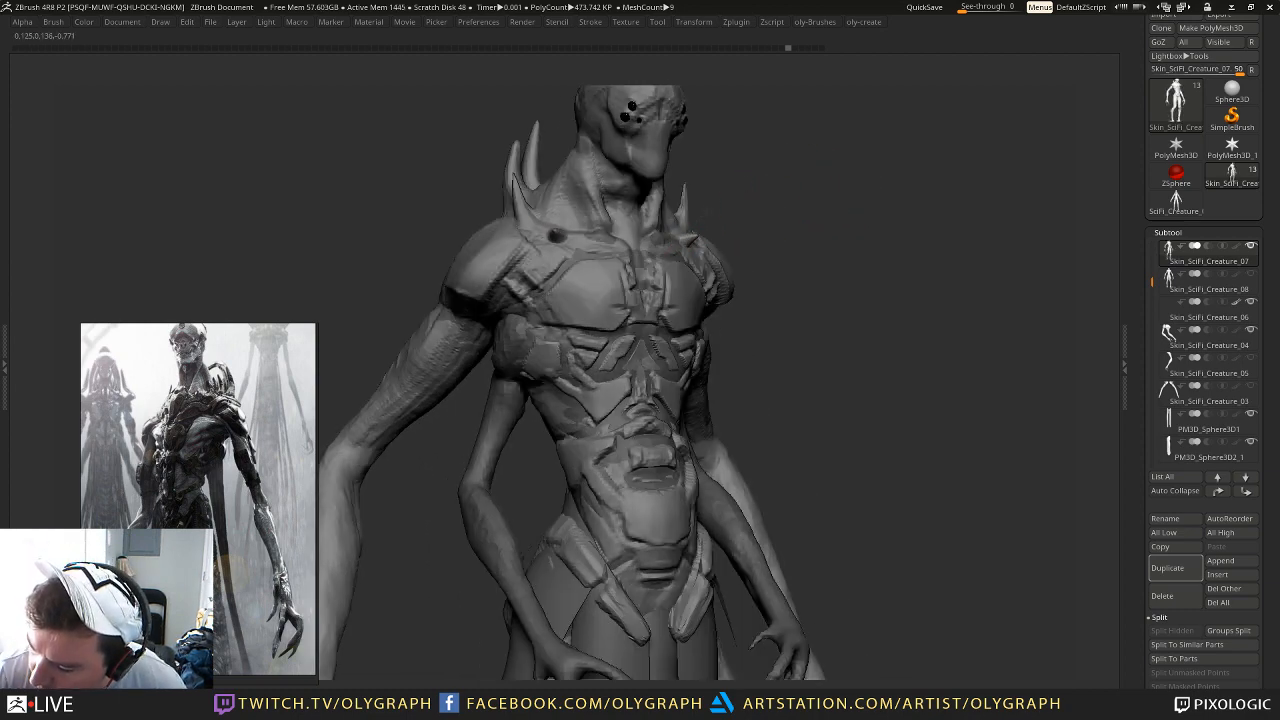
pyautogui.moveTo(743, 201); pyautogui.dragTo(700, 229)
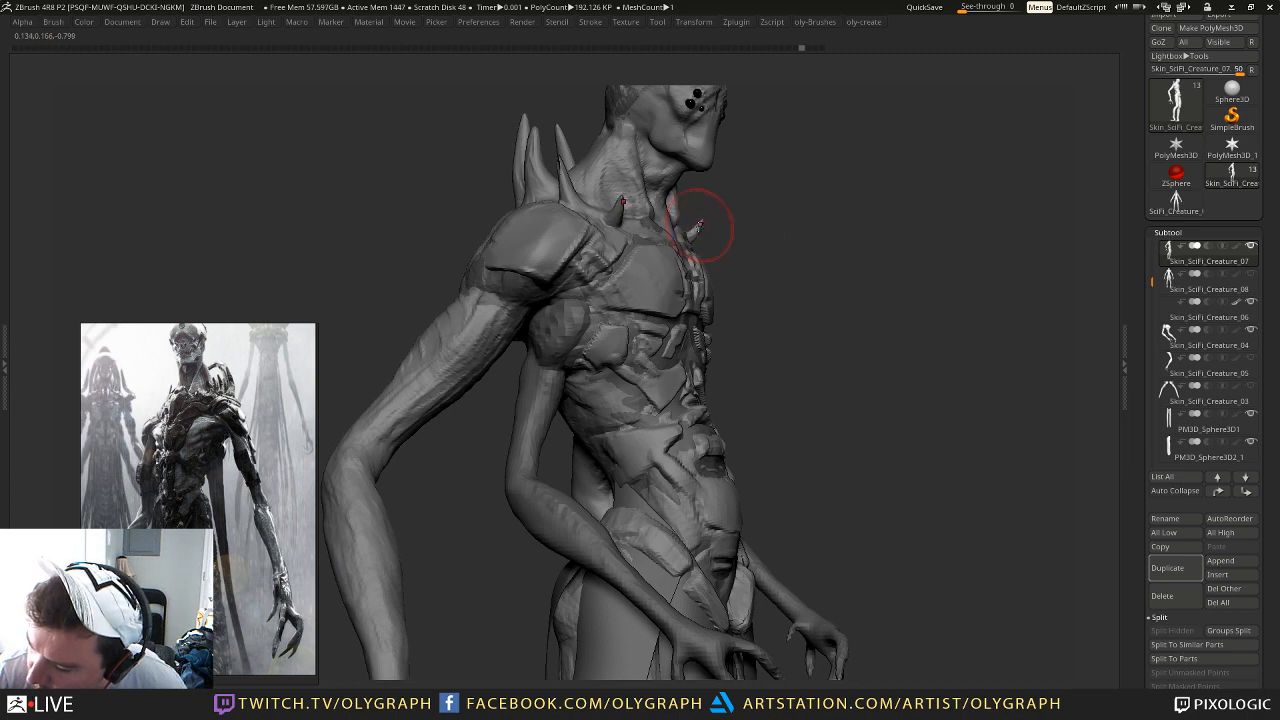
pyautogui.moveTo(718, 201); pyautogui.dragTo(820, 240)
pyautogui.moveTo(820, 240)
pyautogui.mouseDown()
pyautogui.moveTo(800, 229)
pyautogui.moveTo(823, 212)
pyautogui.moveTo(806, 191)
pyautogui.moveTo(787, 214)
pyautogui.moveTo(794, 234)
pyautogui.mouseUp()
# Step: Build up the edge of the shoulder plate beside the collarbone spike with a small ClayTubes brush
pyautogui.press('b')
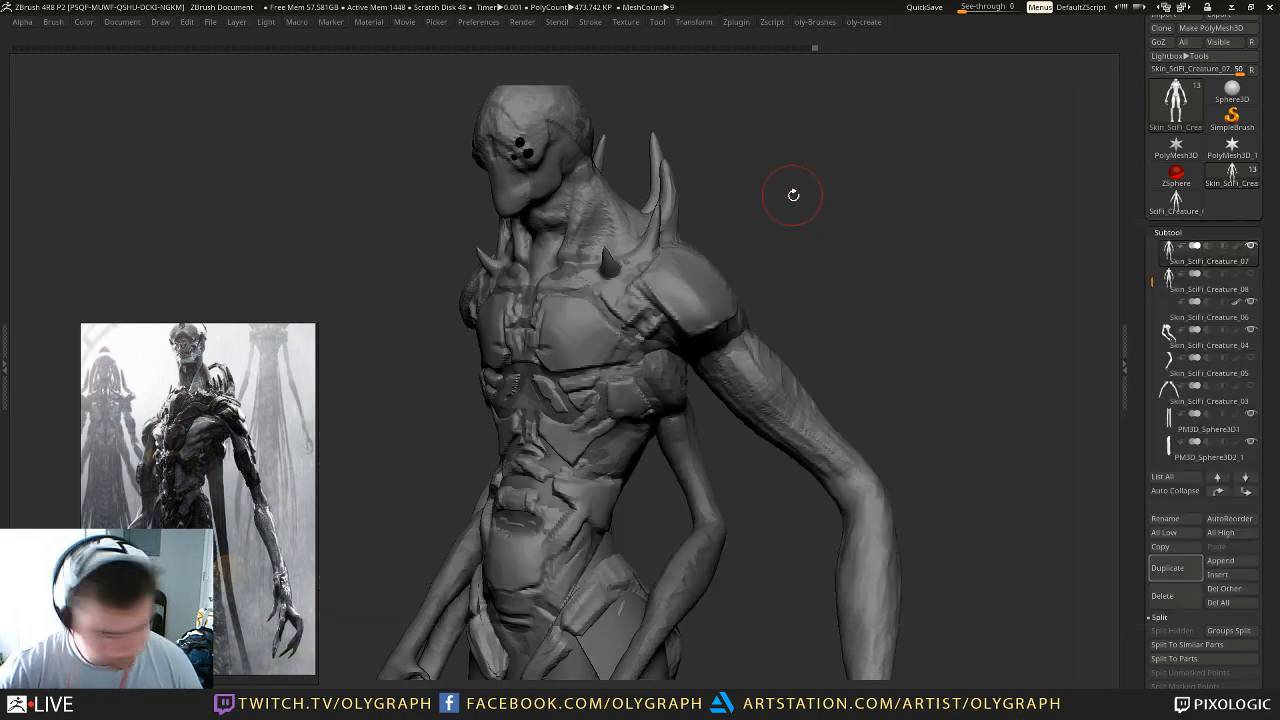
pyautogui.press('b')
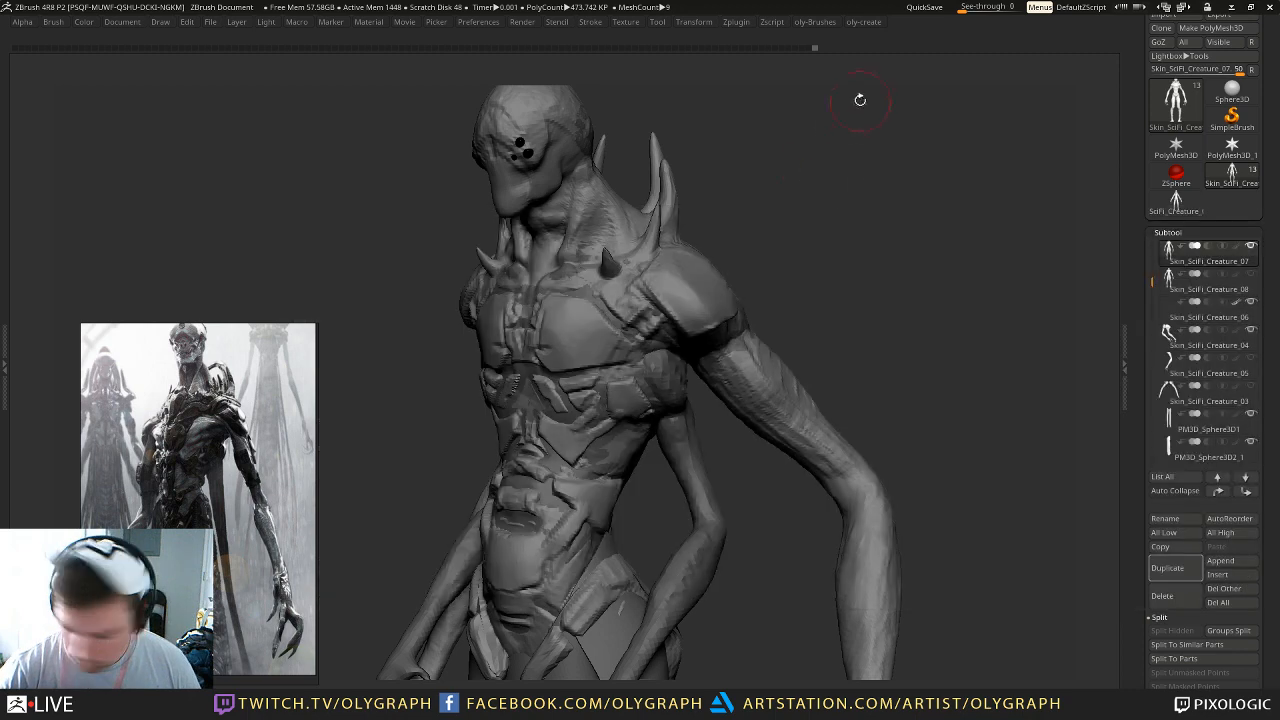
pyautogui.hotkey('ctrl', 'b')
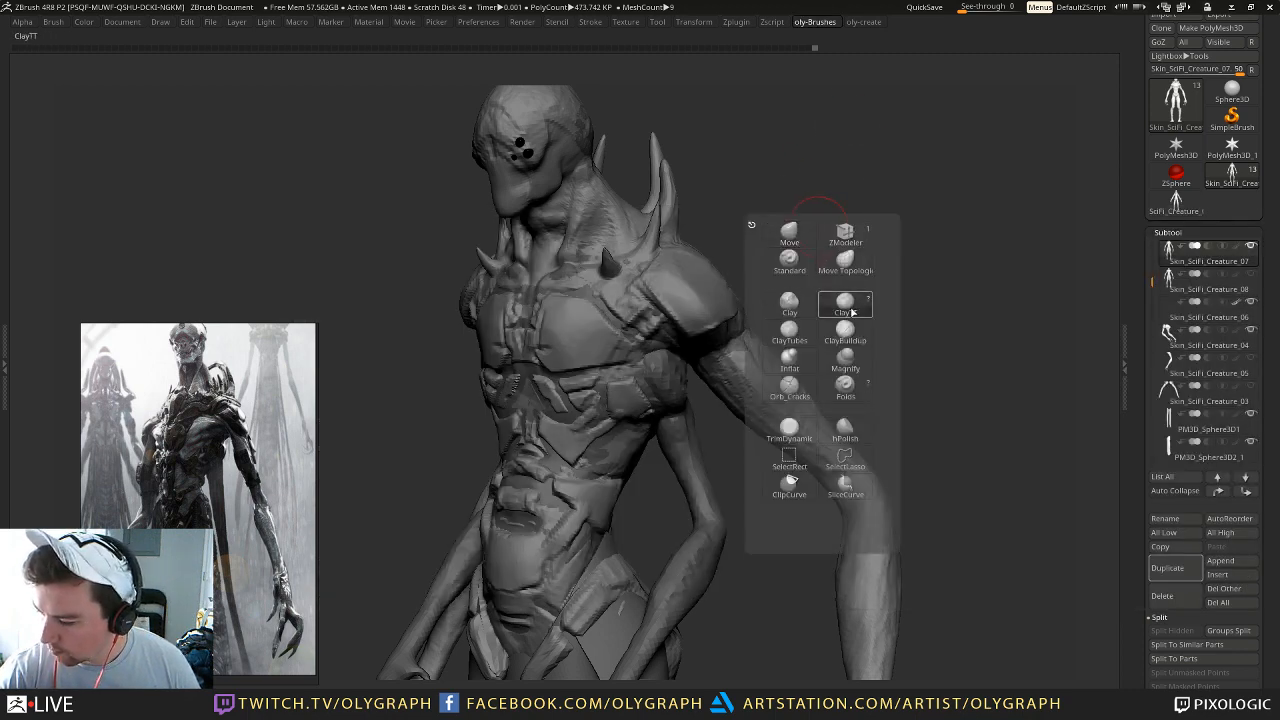
pyautogui.click(807, 340)
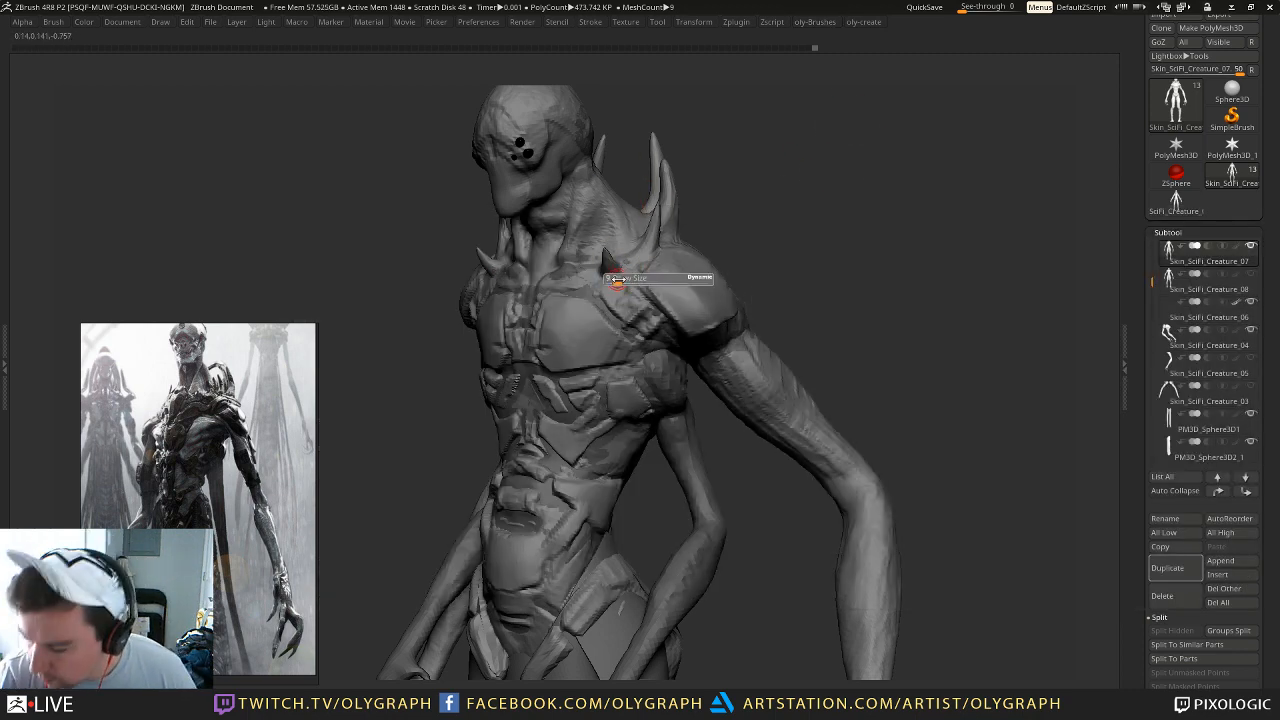
pyautogui.moveTo(718, 203); pyautogui.dragTo(738, 234)
pyautogui.press('s')
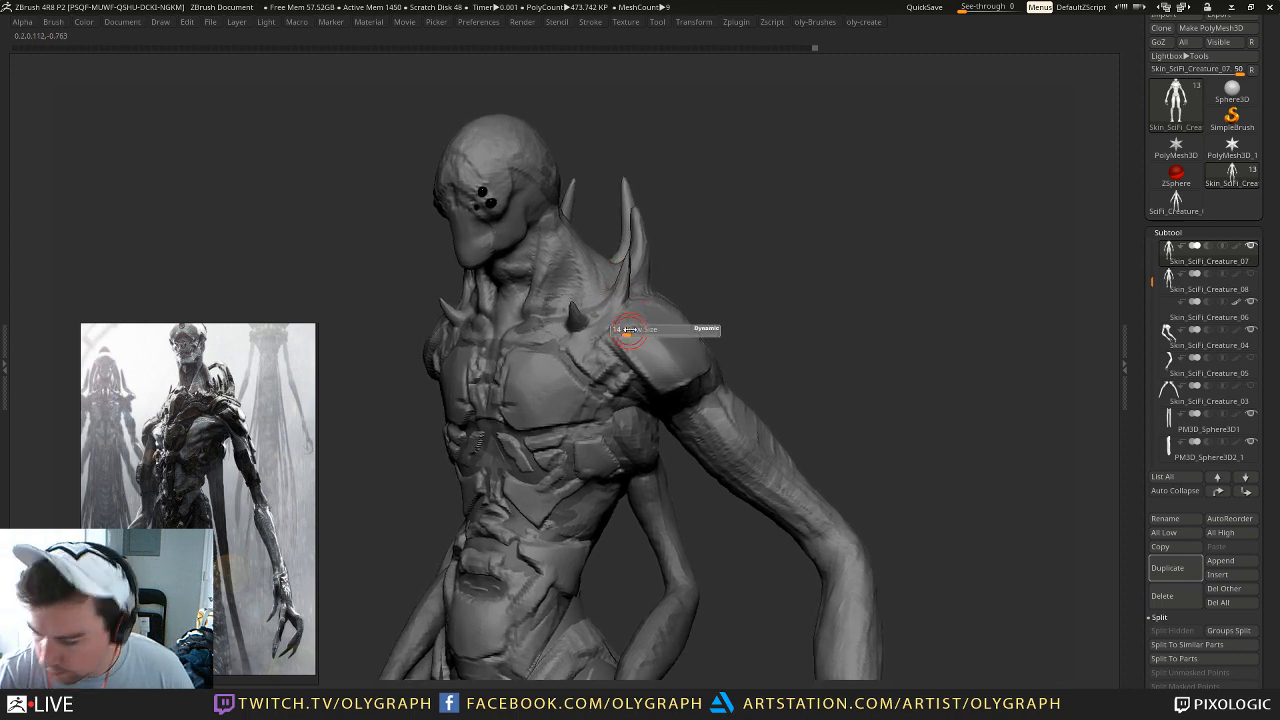
pyautogui.click(628, 331)
pyautogui.press('u')
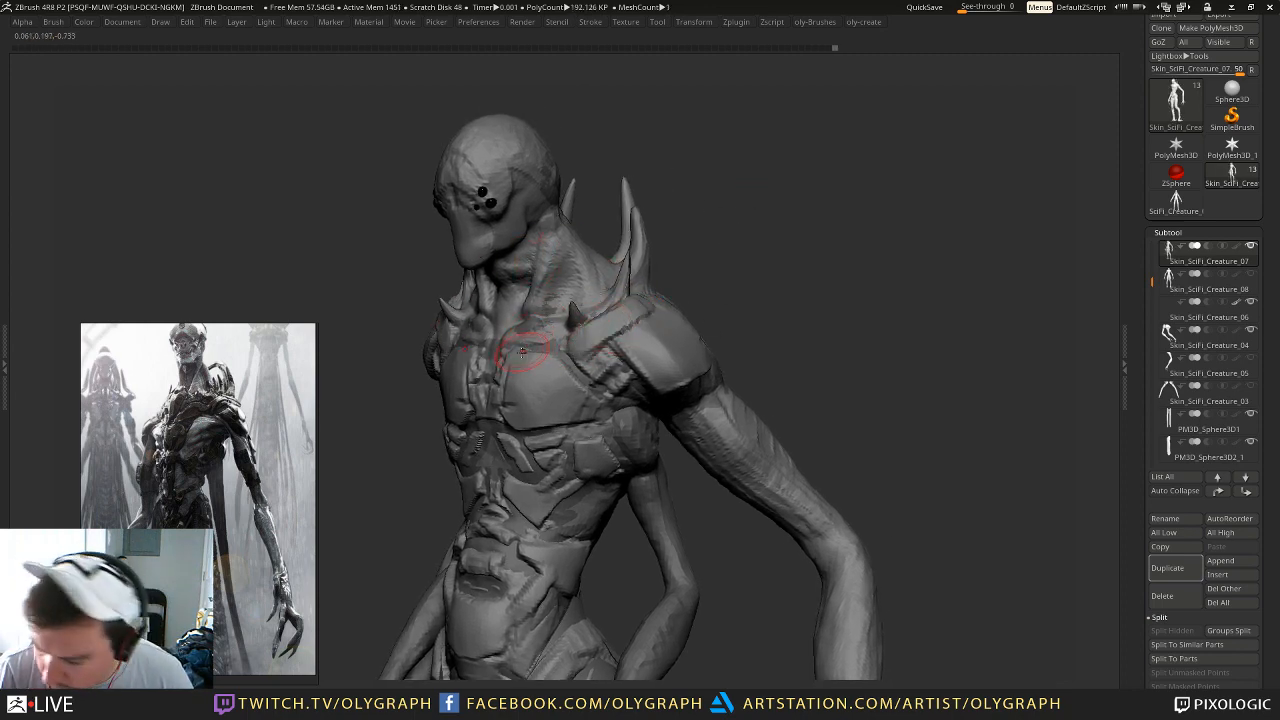
# Step: Extend the collarbone ridge across the upper chest above the pectoral plates
pyautogui.moveTo(539, 345); pyautogui.dragTo(551, 341)
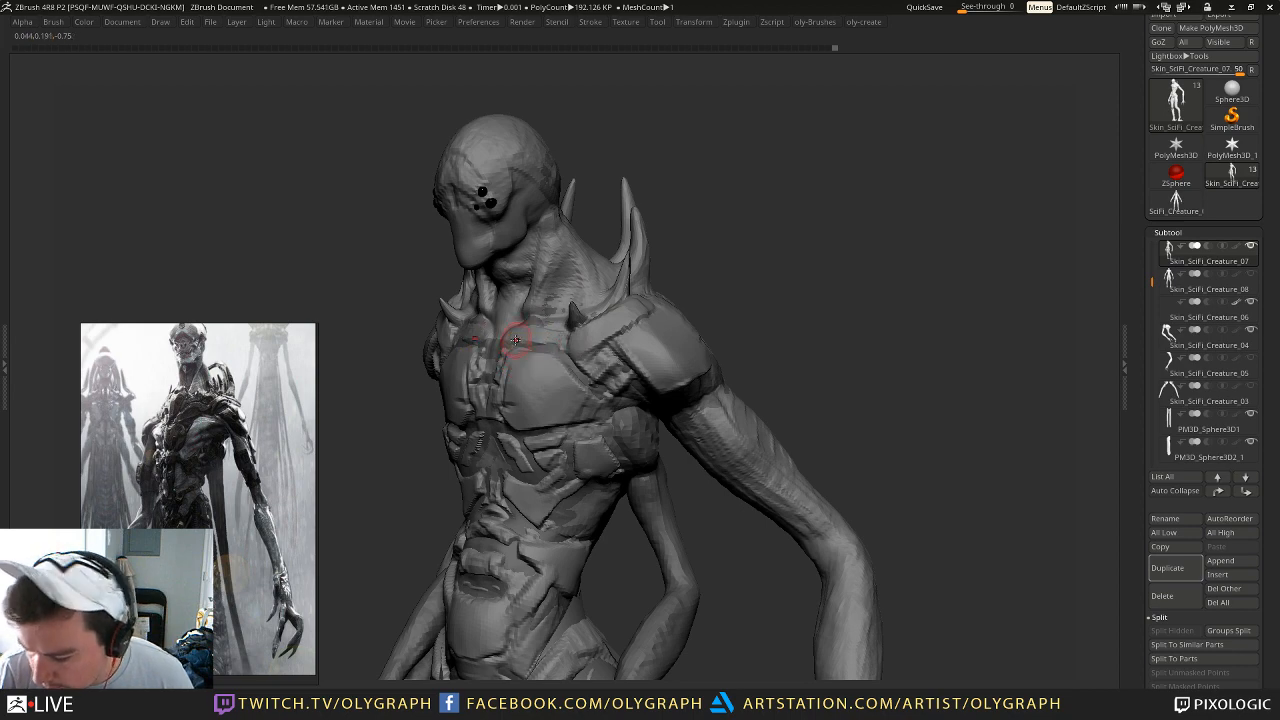
pyautogui.press('s')
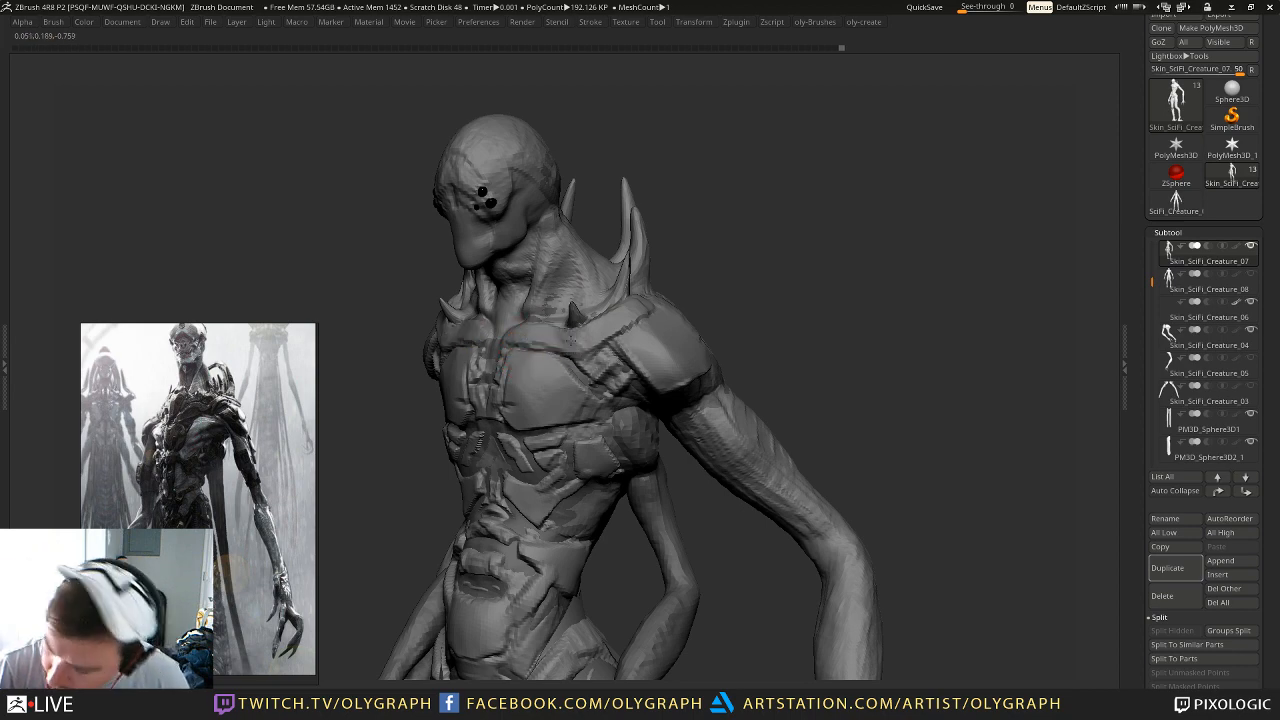
pyautogui.keyDown('shift'); pyautogui.moveTo(718, 248); pyautogui.dragTo(745, 242); pyautogui.keyUp('shift')
pyautogui.moveTo(703, 242); pyautogui.dragTo(660, 232)
pyautogui.keyDown('alt'); pyautogui.moveTo(660, 232); pyautogui.dragTo(668, 267); pyautogui.keyUp('alt')
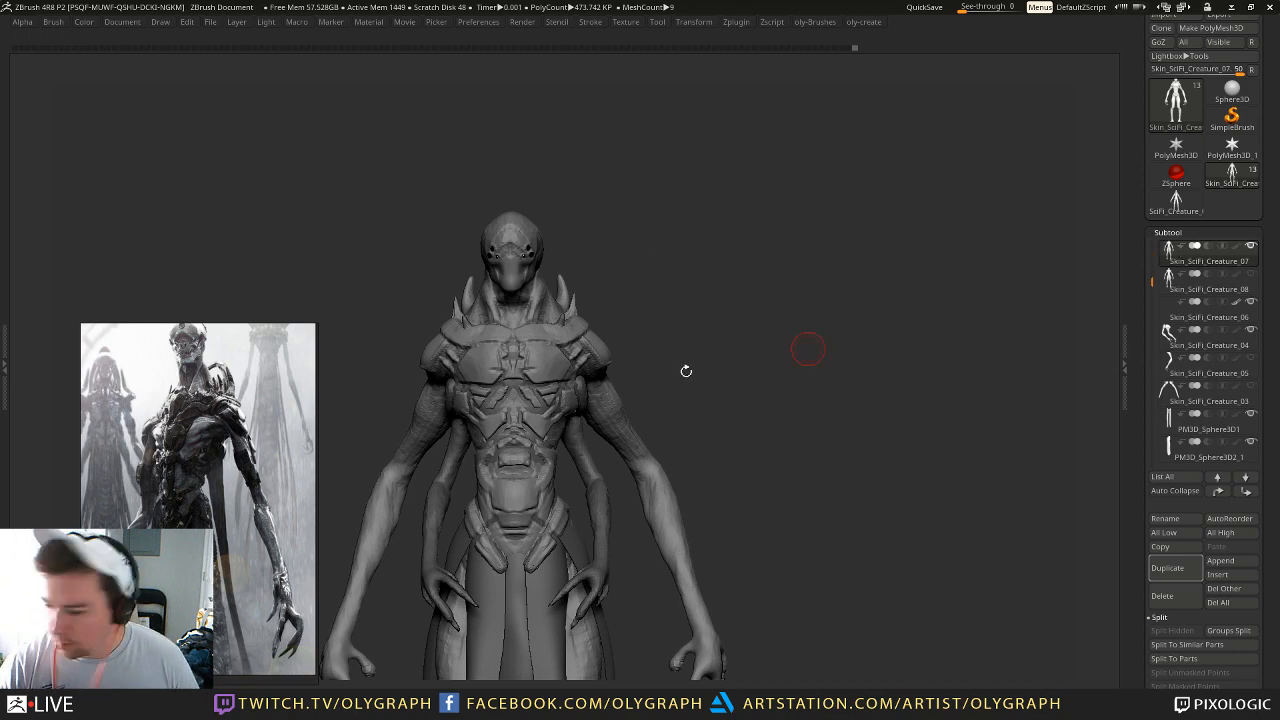
# Step: Duplicate the creature body subtool and make the copy active for building a separate chest piece
pyautogui.press('Down')
pyautogui.hotkey('alt', 's')
pyautogui.moveTo(640, 331); pyautogui.dragTo(590, 335)
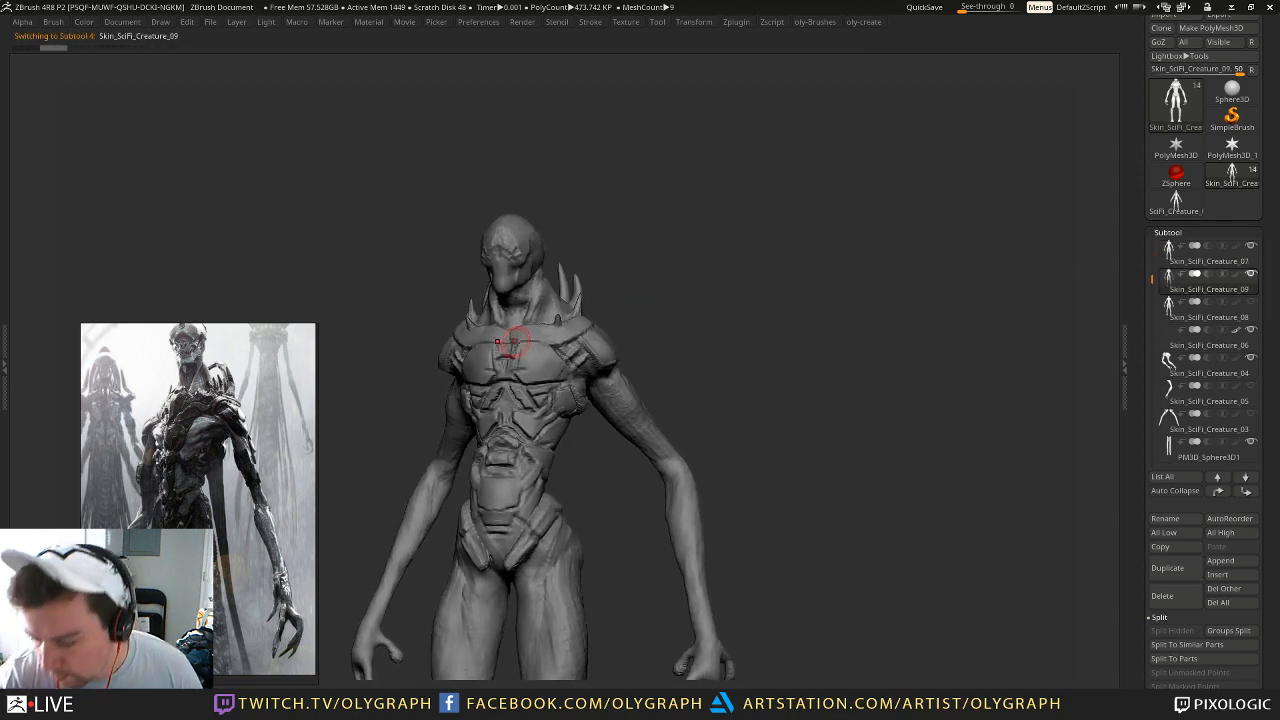
pyautogui.moveTo(598, 286); pyautogui.dragTo(650, 284)
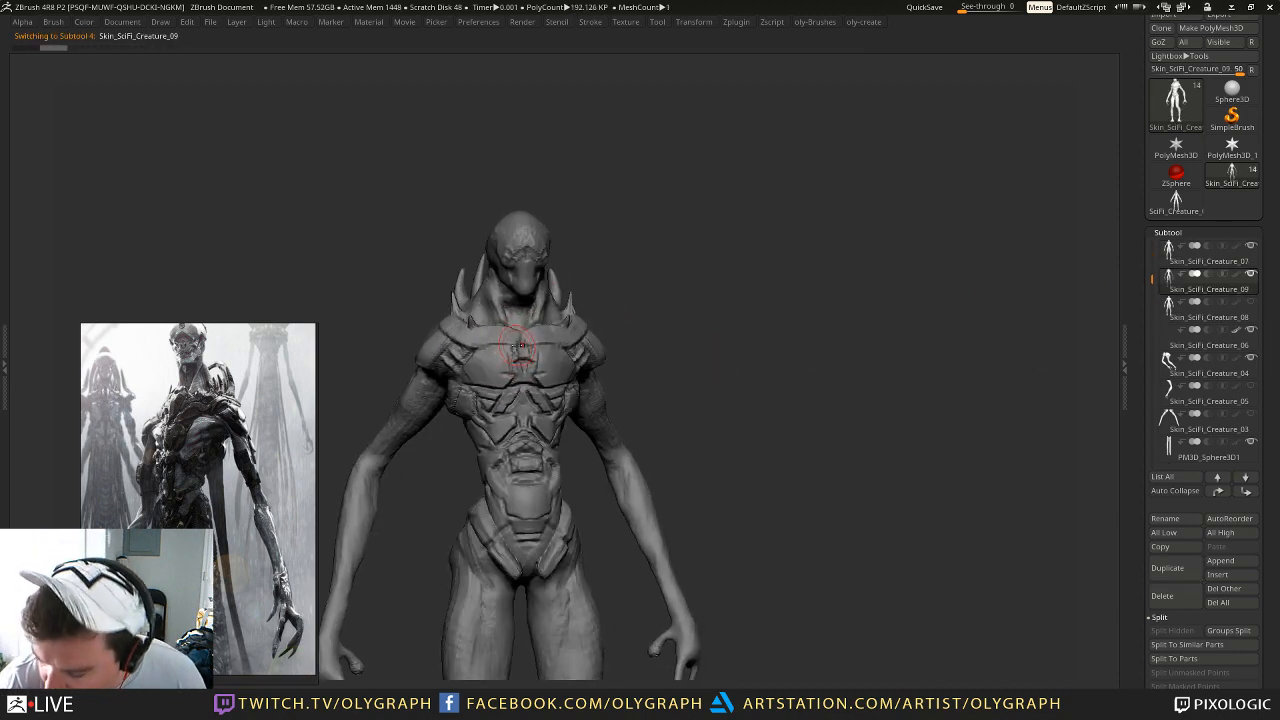
# Step: Mask the chest and upper abdomen of the body copy with rectangular mask selections
pyautogui.keyDown('ctrl'); pyautogui.moveTo(520, 400); pyautogui.dragTo(535, 433); pyautogui.keyUp('ctrl')
pyautogui.keyDown('ctrl'); pyautogui.moveTo(493, 343); pyautogui.dragTo(543, 398); pyautogui.keyUp('ctrl')
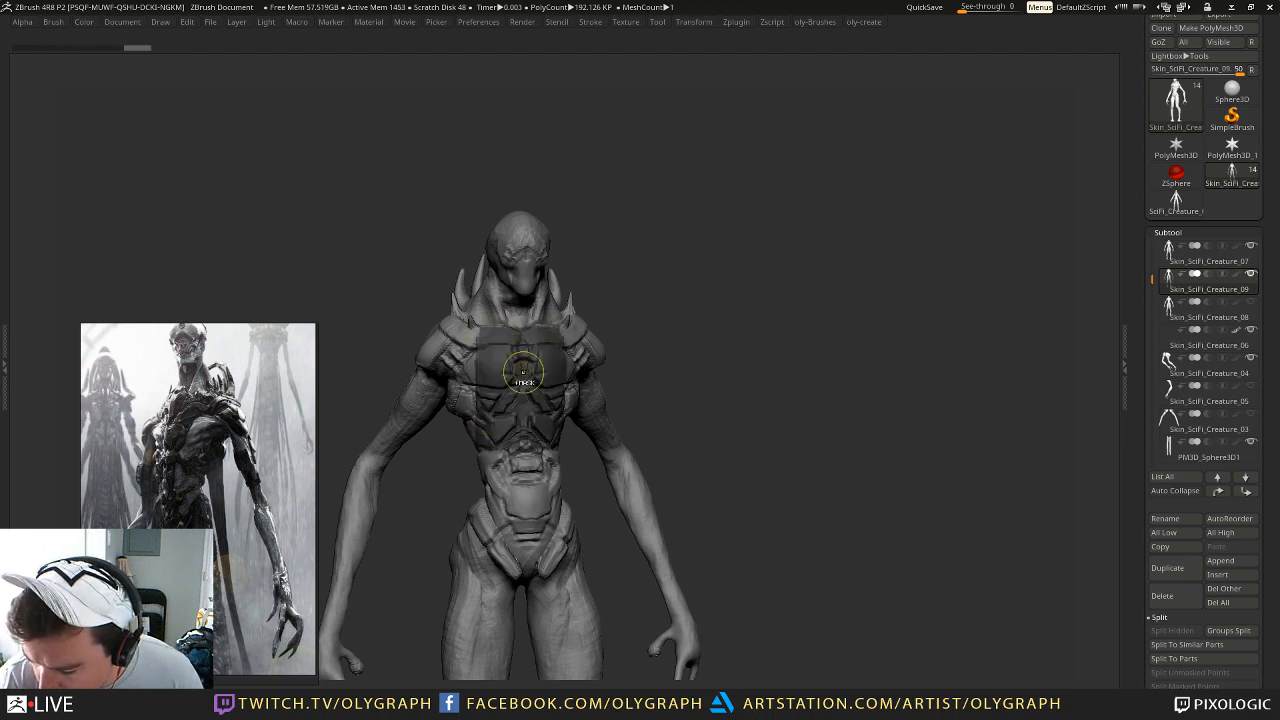
pyautogui.keyDown('ctrl'); pyautogui.keyDown('alt'); pyautogui.moveTo(474, 452); pyautogui.dragTo(505, 510); pyautogui.keyUp('alt'); pyautogui.keyUp('ctrl')
pyautogui.moveTo(638, 363); pyautogui.dragTo(680, 329)
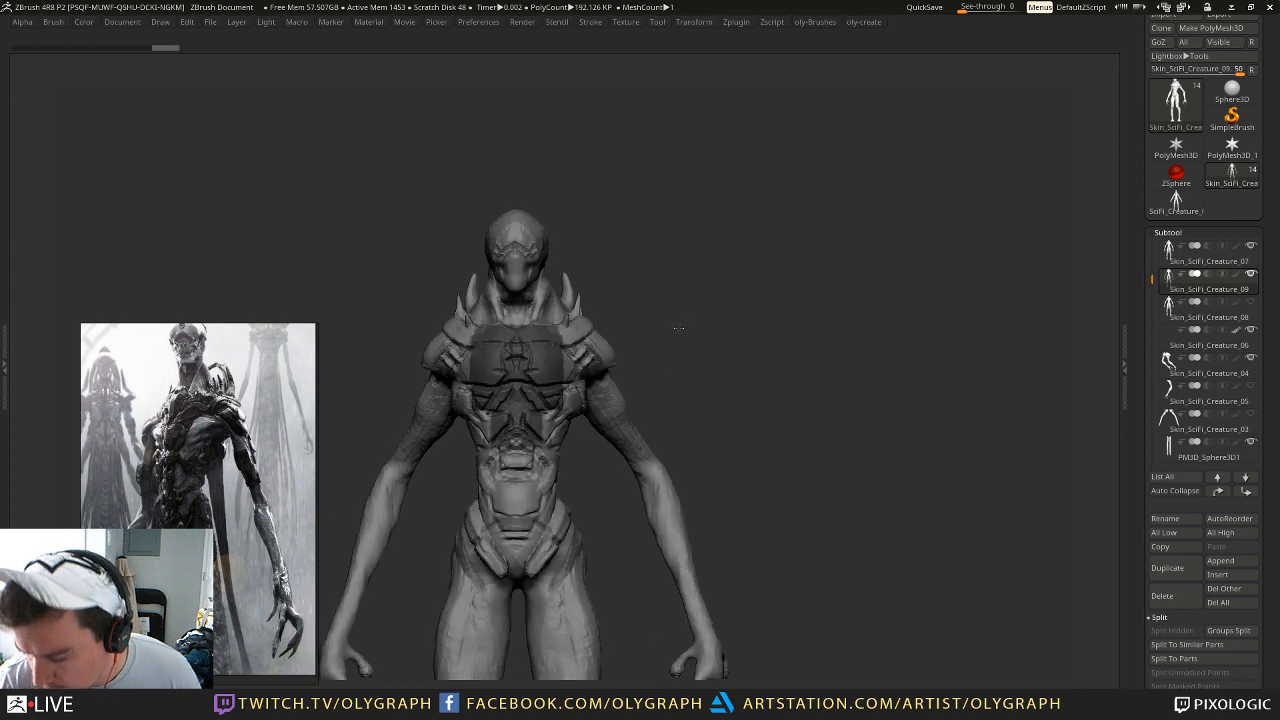
pyautogui.keyDown('ctrl'); pyautogui.moveTo(459, 317); pyautogui.dragTo(540, 437); pyautogui.keyUp('ctrl')
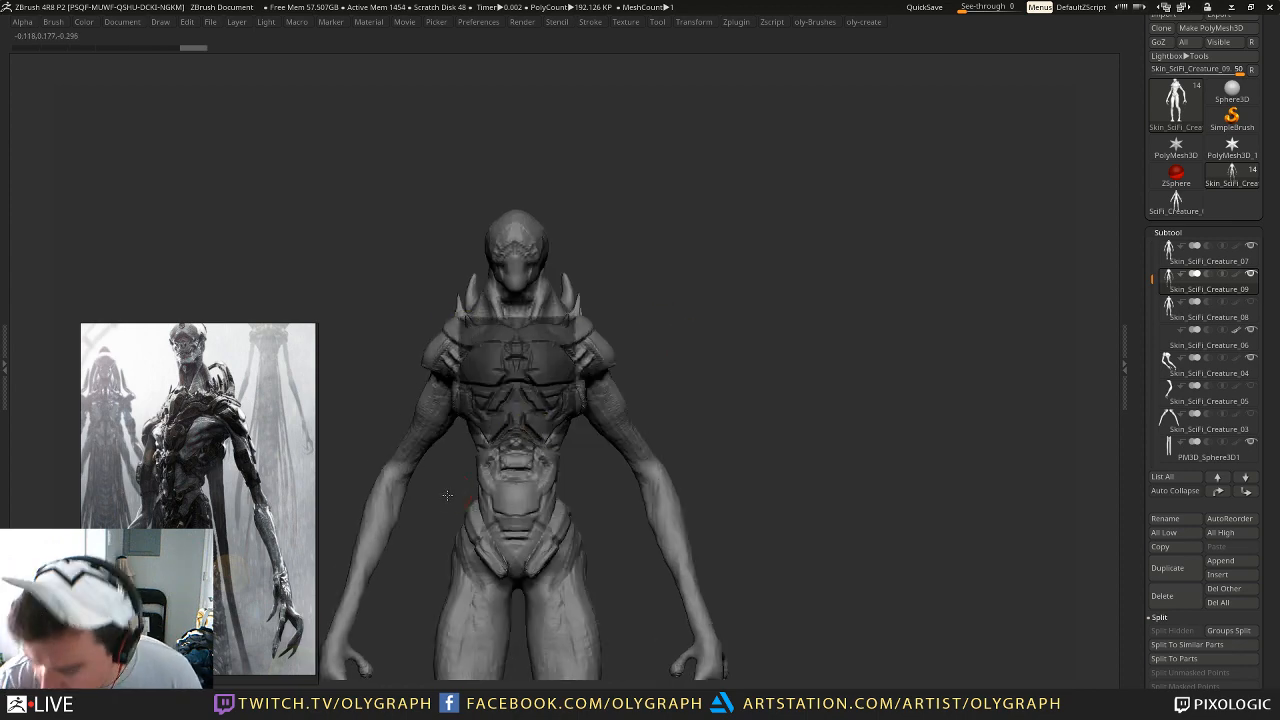
# Step: Refine the torso mask with further rectangular selections from other angles, undoing the unwanted mask change
pyautogui.moveTo(449, 495); pyautogui.dragTo(565, 484)
pyautogui.keyDown('ctrl'); pyautogui.moveTo(347, 233); pyautogui.dragTo(468, 504); pyautogui.keyUp('ctrl')
pyautogui.moveTo(680, 380); pyautogui.dragTo(661, 310)
pyautogui.keyDown('ctrl'); pyautogui.moveTo(680, 265); pyautogui.dragTo(504, 492); pyautogui.keyUp('ctrl')
pyautogui.moveTo(722, 318)
pyautogui.keyDown('shift'); pyautogui.mouseDown()
pyautogui.moveTo(759, 307)
pyautogui.moveTo(714, 303)
pyautogui.moveTo(743, 328)
pyautogui.mouseUp(); pyautogui.keyUp('shift')
pyautogui.hotkey('shift', 's')
pyautogui.hotkey('shift', 's')
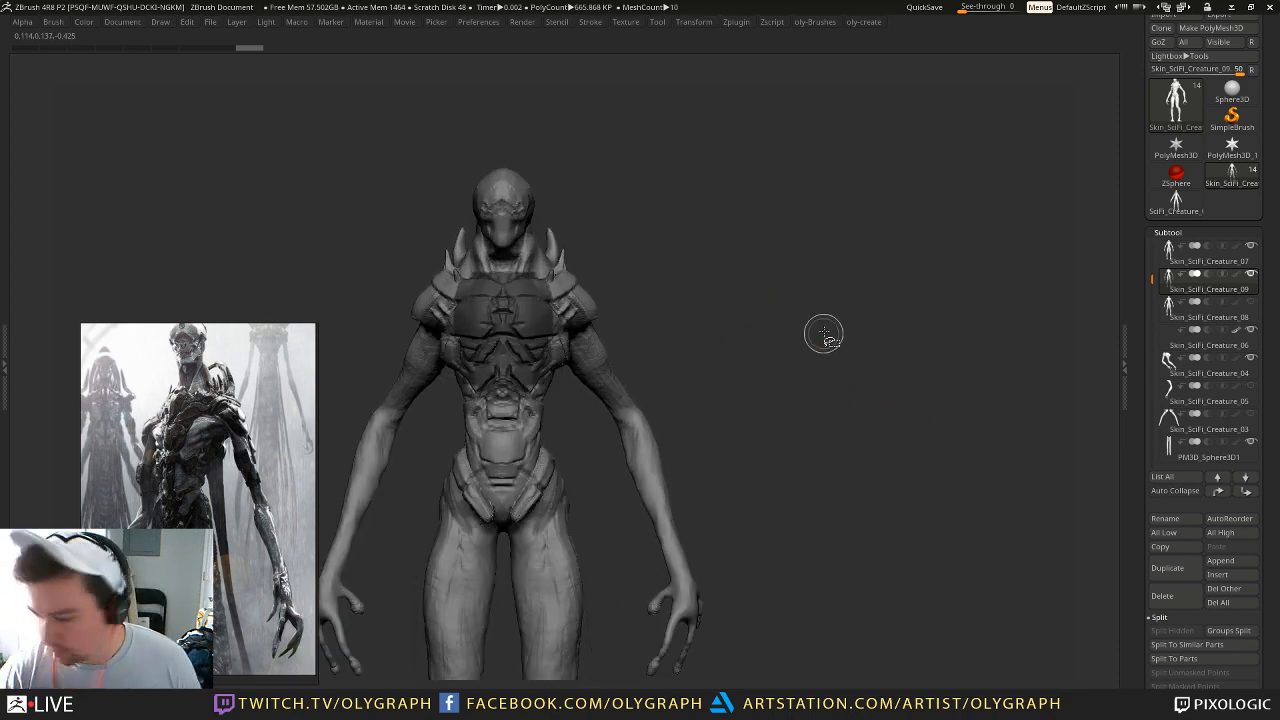
pyautogui.keyDown('ctrl'); pyautogui.moveTo(709, 268); pyautogui.dragTo(707, 264); pyautogui.keyUp('ctrl')
pyautogui.hotkey('ctrl', 'z')
# Step: Hide the unmasked parts of the body copy and clear the mask, leaving only the torso front visible
pyautogui.moveTo(1140, 516); pyautogui.dragTo(1135, 278)
pyautogui.moveTo(1182, 192); pyautogui.dragTo(1183, 207)
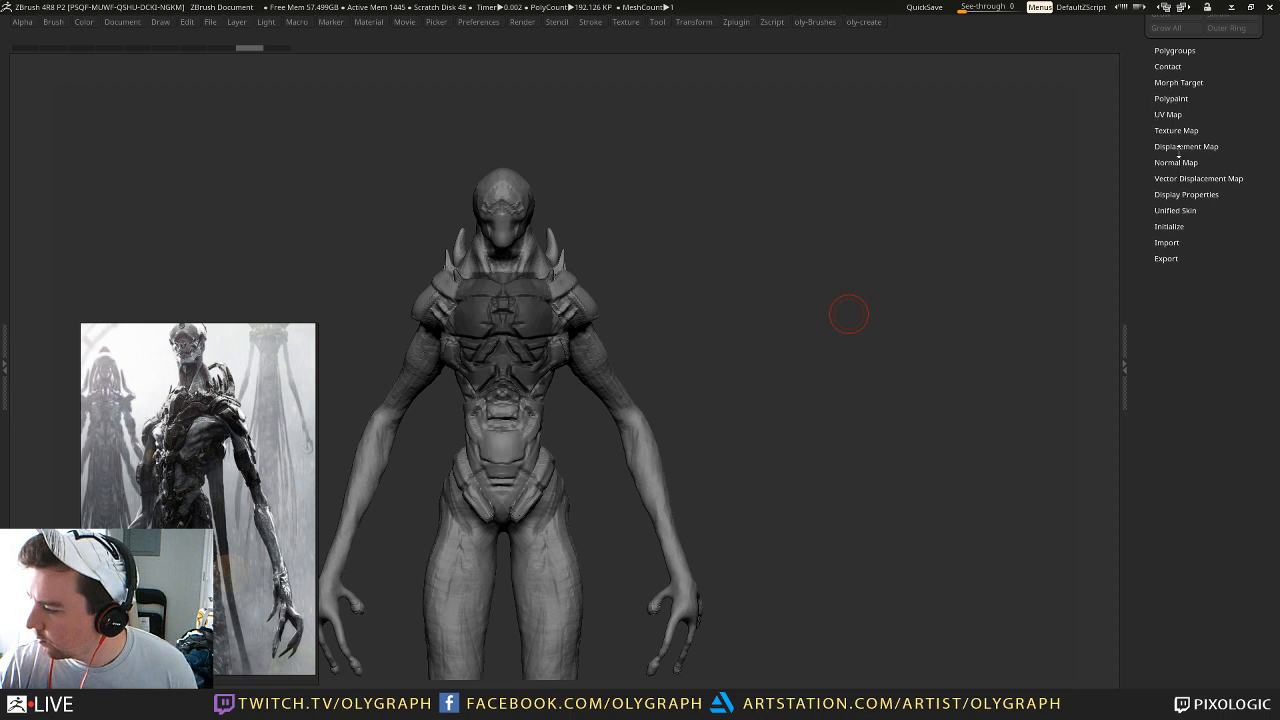
pyautogui.moveTo(1148, 162); pyautogui.dragTo(1150, 232)
pyautogui.click(1191, 203)
pyautogui.keyDown('ctrl'); pyautogui.moveTo(911, 286); pyautogui.dragTo(892, 290); pyautogui.keyUp('ctrl')
# Step: Delete the lower subdivision levels of the body copy, then delete its hidden geometry
pyautogui.keyDown('alt'); pyautogui.moveTo(840, 284); pyautogui.dragTo(723, 280); pyautogui.keyUp('alt')
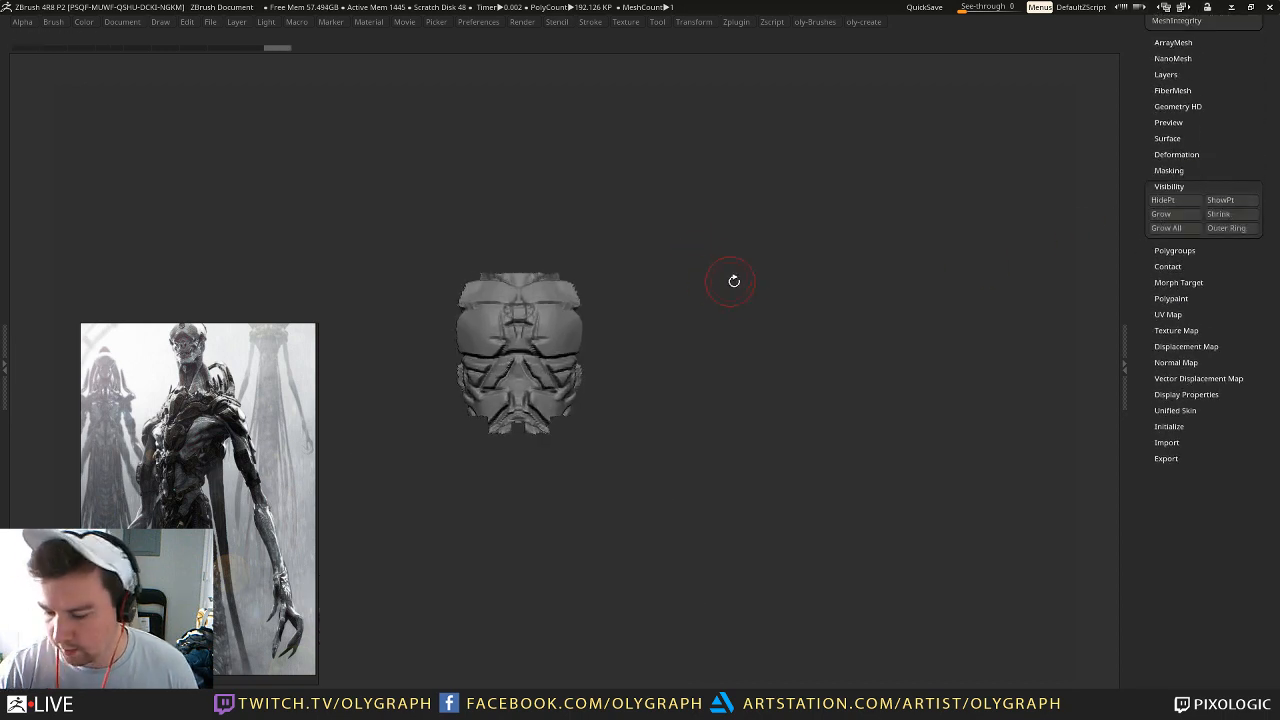
pyautogui.press('2')
pyautogui.click(712, 503)
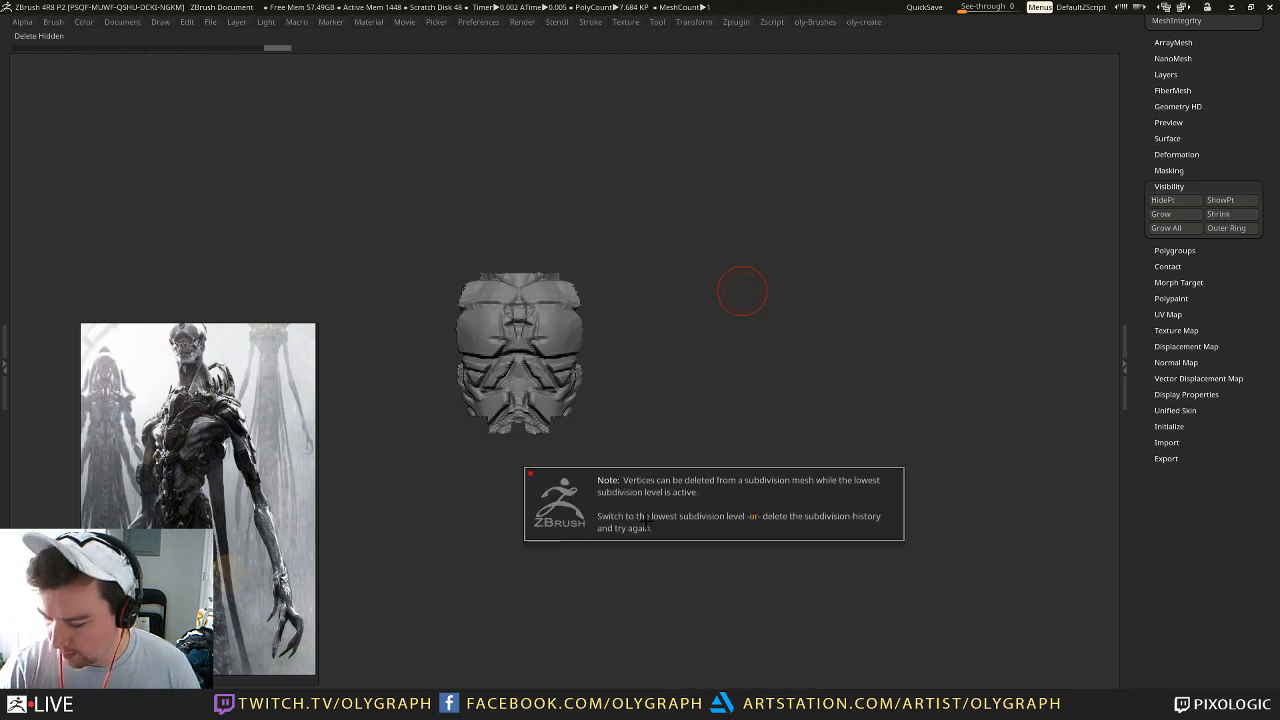
pyautogui.press('2')
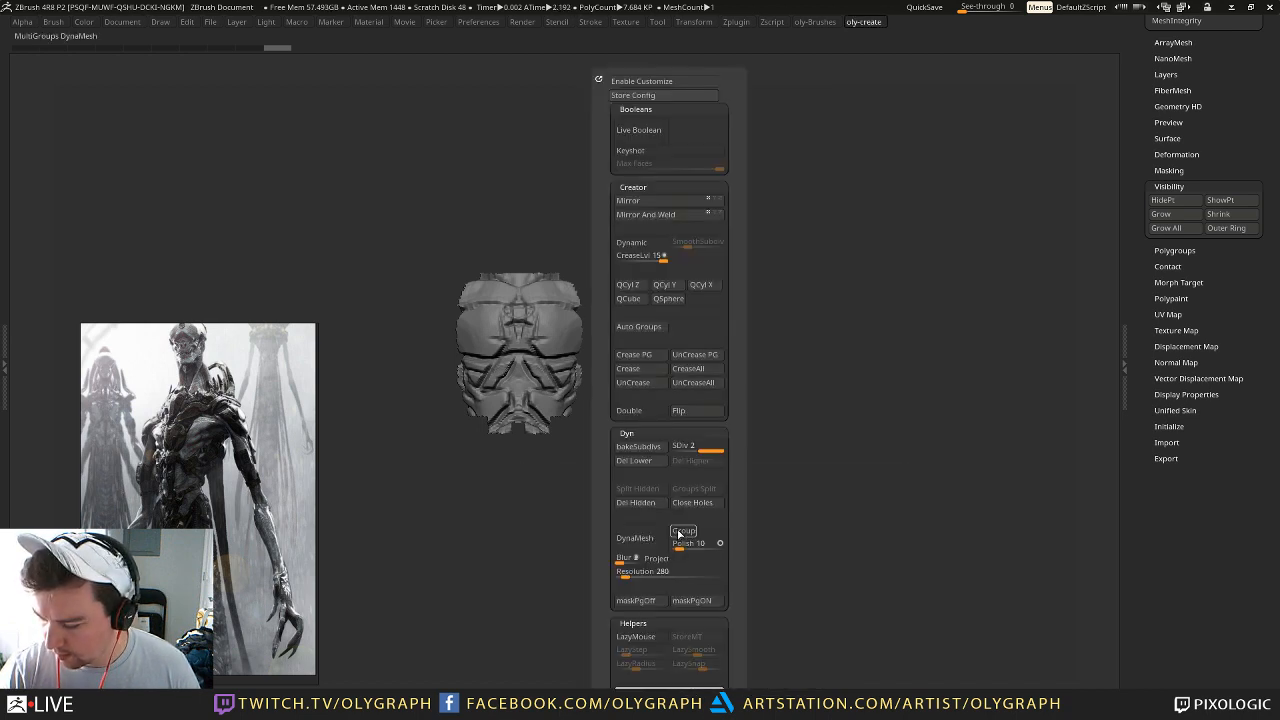
pyautogui.click(640, 468)
pyautogui.press('2')
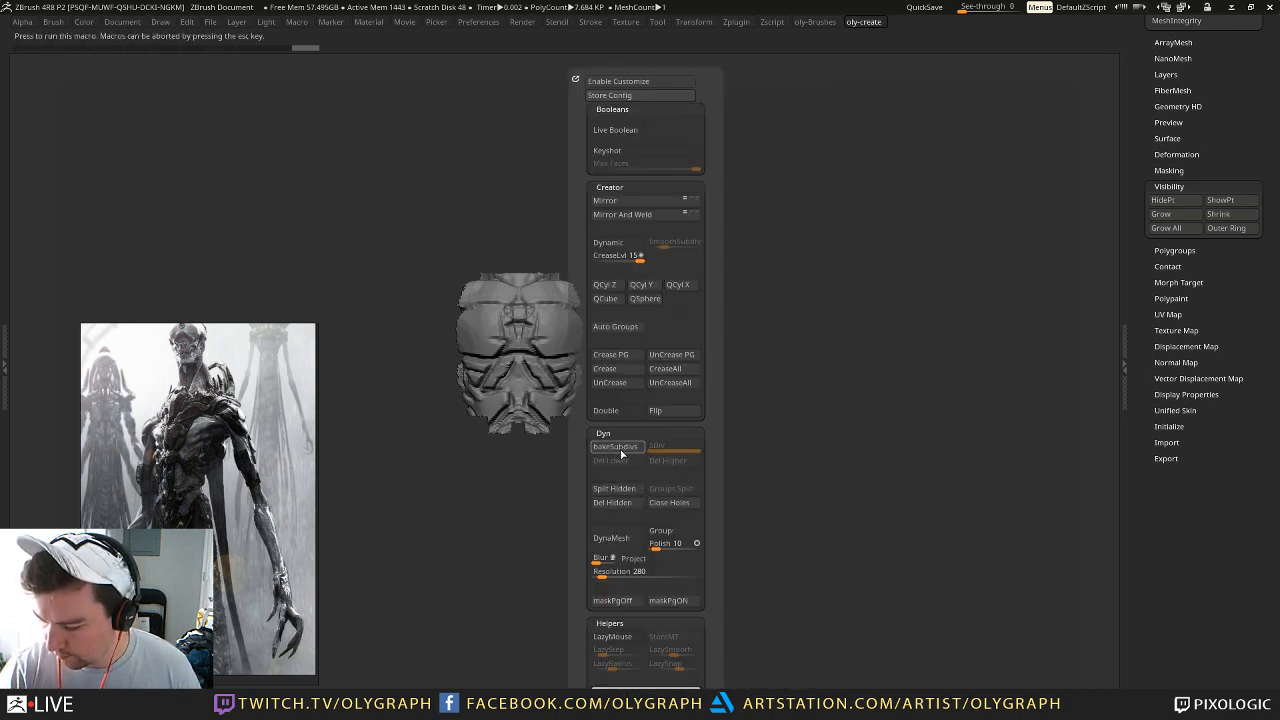
# Step: Flatten the sculpted detail off the extracted torso piece with a large brush
pyautogui.press('b')
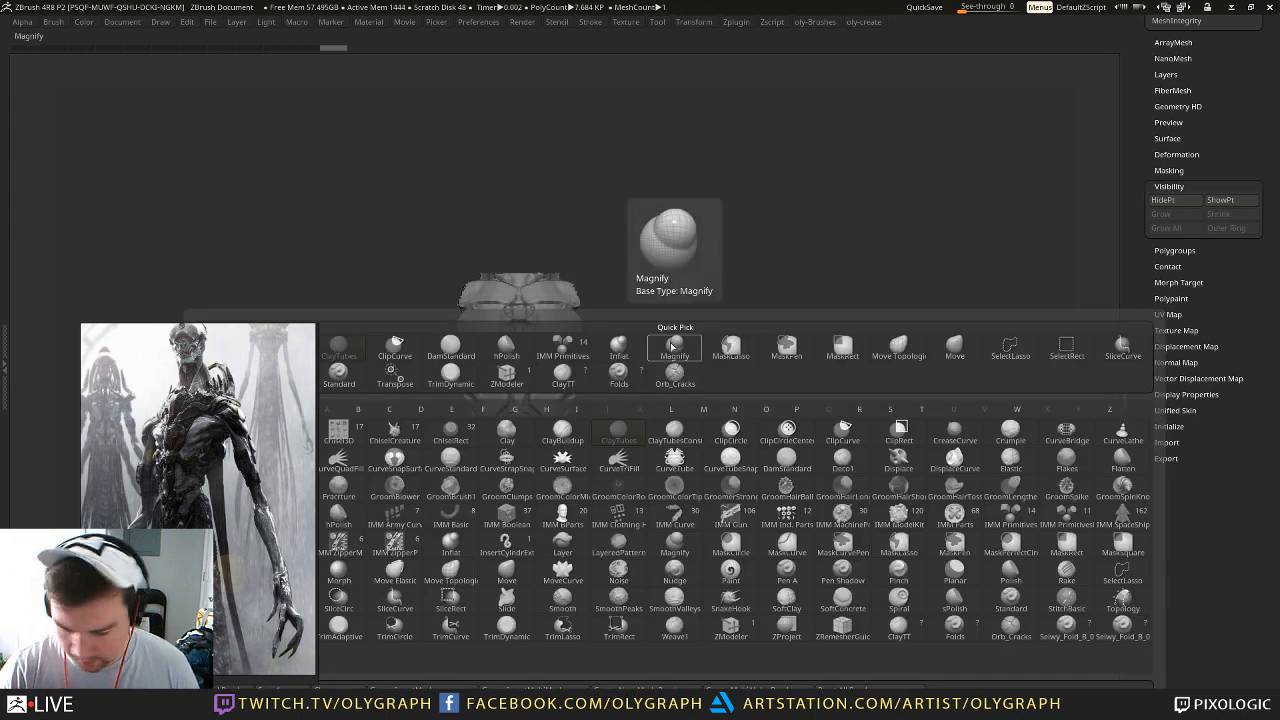
pyautogui.click(351, 632)
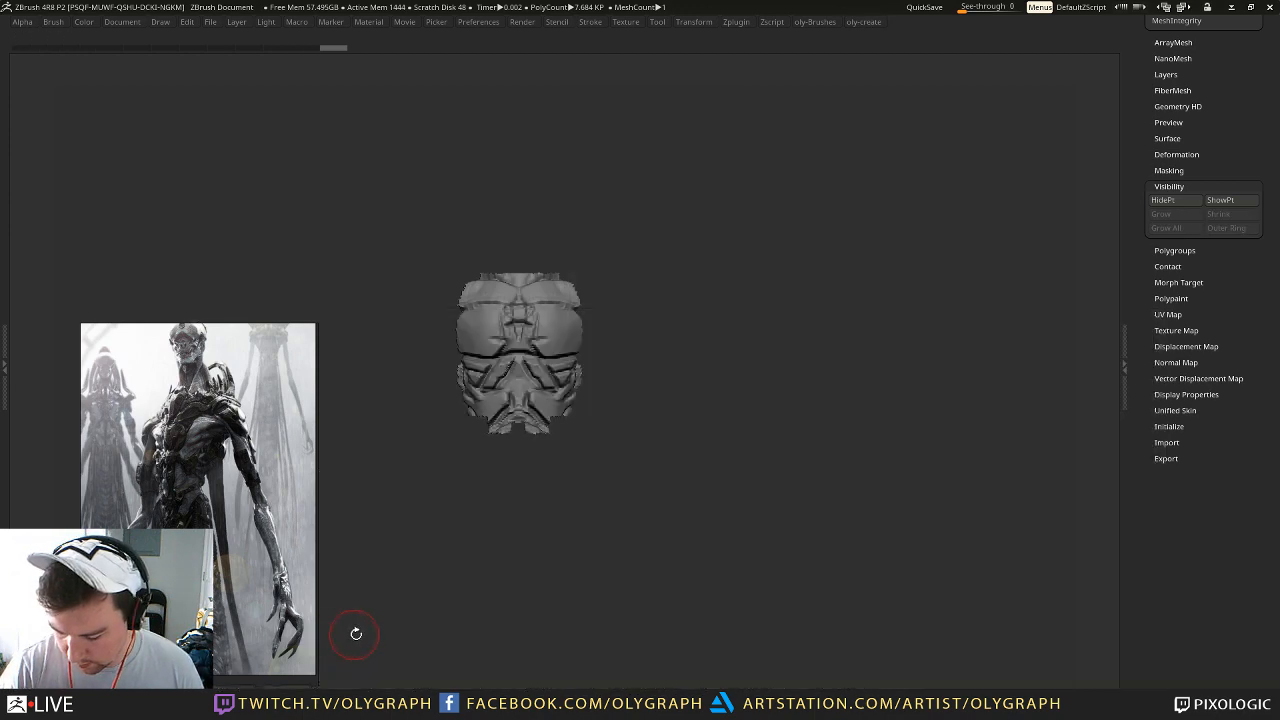
pyautogui.press('b')
pyautogui.press('t')
pyautogui.press('f')
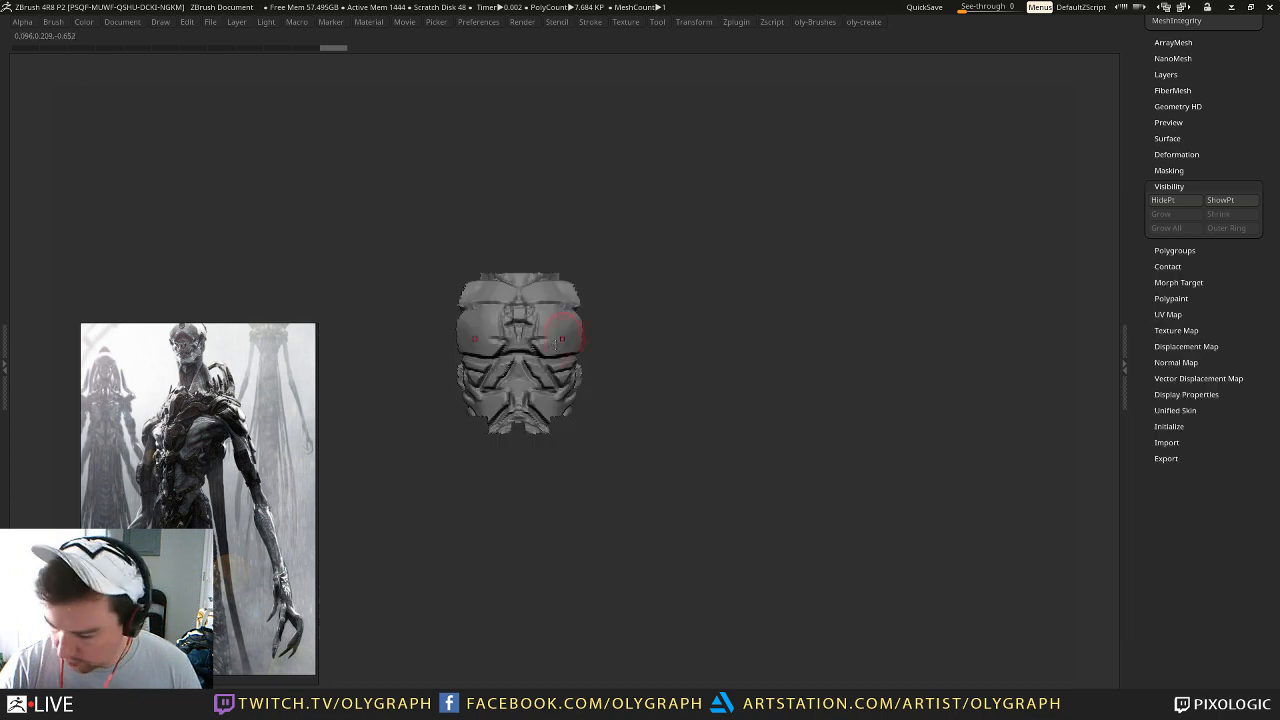
pyautogui.moveTo(538, 348)
pyautogui.mouseDown()
pyautogui.moveTo(487, 393)
pyautogui.moveTo(522, 364)
pyautogui.mouseUp()
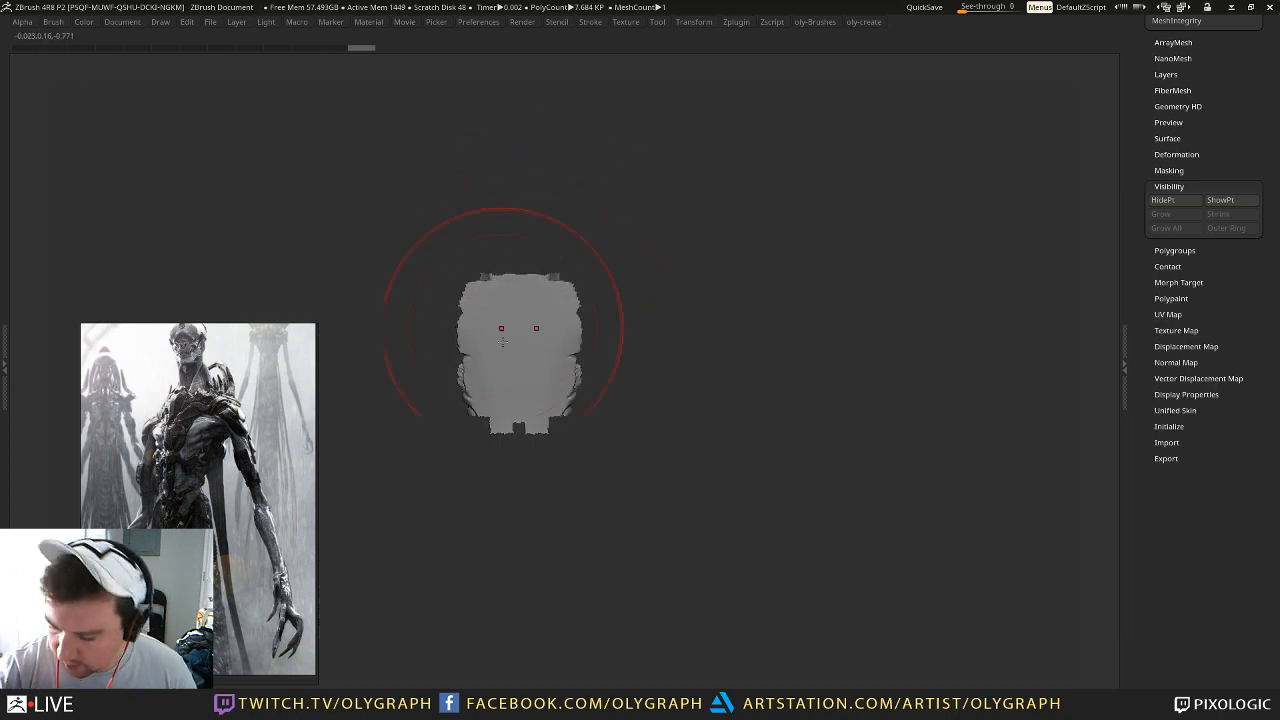
# Step: Slice the torso piece along its sides, top and bottom and isolate the central rectangle
pyautogui.hotkey('shift', 'f')
pyautogui.keyDown('ctrl'); pyautogui.keyDown('shift'); pyautogui.moveTo(579, 217); pyautogui.dragTo(577, 494); pyautogui.keyUp('shift'); pyautogui.keyUp('ctrl')
pyautogui.hotkey('ctrl', 'w')
pyautogui.keyDown('ctrl'); pyautogui.keyDown('shift'); pyautogui.moveTo(472, 464); pyautogui.dragTo(477, 210); pyautogui.keyUp('shift'); pyautogui.keyUp('ctrl')
pyautogui.keyDown('ctrl'); pyautogui.keyDown('shift'); pyautogui.moveTo(583, 208); pyautogui.dragTo(567, 540); pyautogui.keyUp('shift'); pyautogui.keyUp('ctrl')
pyautogui.keyDown('ctrl'); pyautogui.keyDown('shift'); pyautogui.moveTo(429, 296); pyautogui.dragTo(636, 298); pyautogui.keyUp('shift'); pyautogui.keyUp('ctrl')
pyautogui.keyDown('ctrl'); pyautogui.keyDown('shift'); pyautogui.moveTo(644, 403); pyautogui.dragTo(402, 405); pyautogui.keyUp('shift'); pyautogui.keyUp('ctrl')
pyautogui.keyDown('ctrl'); pyautogui.keyDown('shift'); pyautogui.click(539, 354); pyautogui.keyUp('shift'); pyautogui.keyUp('ctrl')
# Step: Delete the hidden margins around the rectangular chest panel
pyautogui.moveTo(690, 330); pyautogui.dragTo(704, 307)
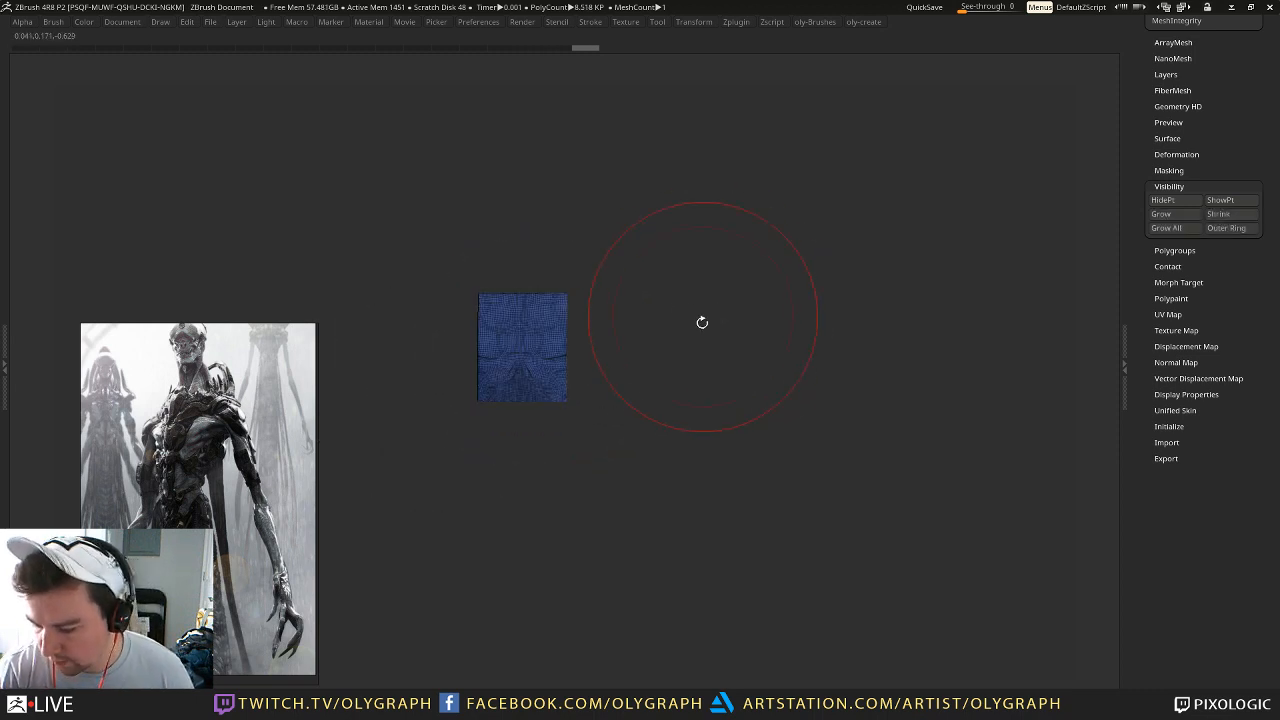
pyautogui.press('2')
pyautogui.click(693, 503)
pyautogui.keyDown('shift'); pyautogui.moveTo(508, 503); pyautogui.dragTo(594, 434); pyautogui.keyUp('shift')
# Step: Reshape the outline of the chest panel to follow the torso using a large Move brush
pyautogui.press('1')
pyautogui.click(580, 305)
pyautogui.hotkey('shift', 'f')
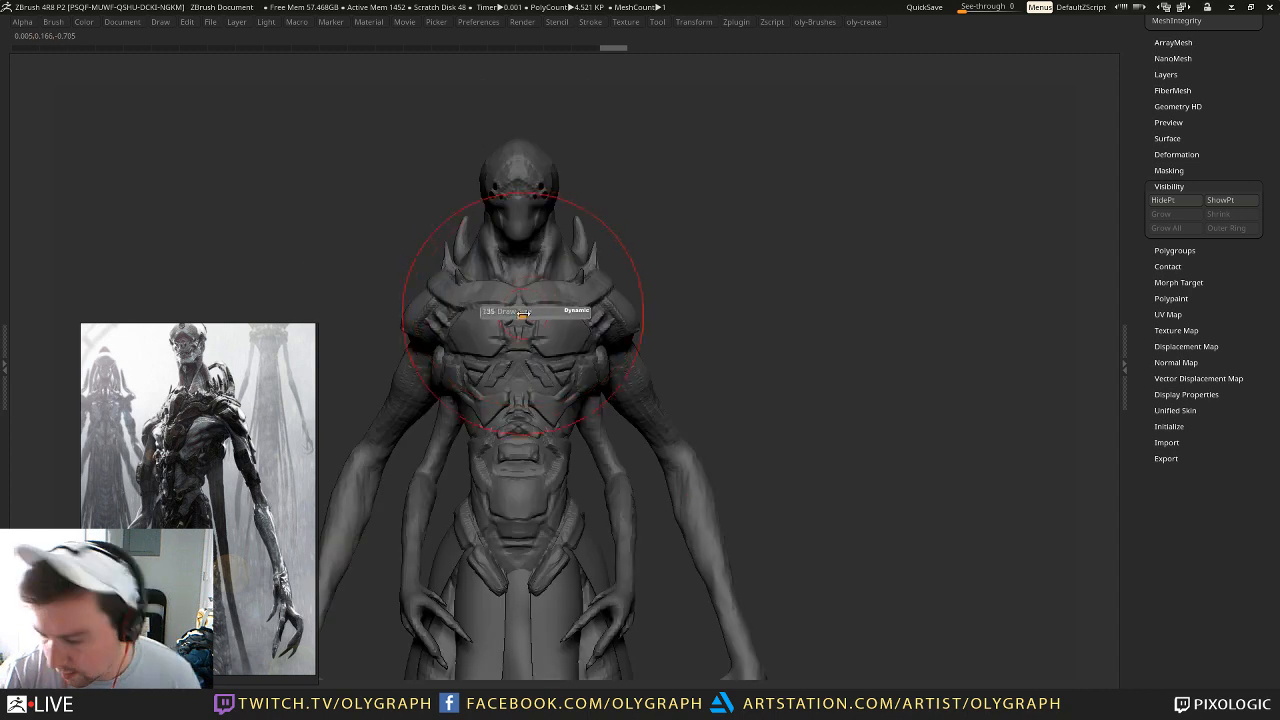
pyautogui.press('s')
pyautogui.moveTo(480, 336); pyautogui.dragTo(469, 425)
pyautogui.click(480, 358)
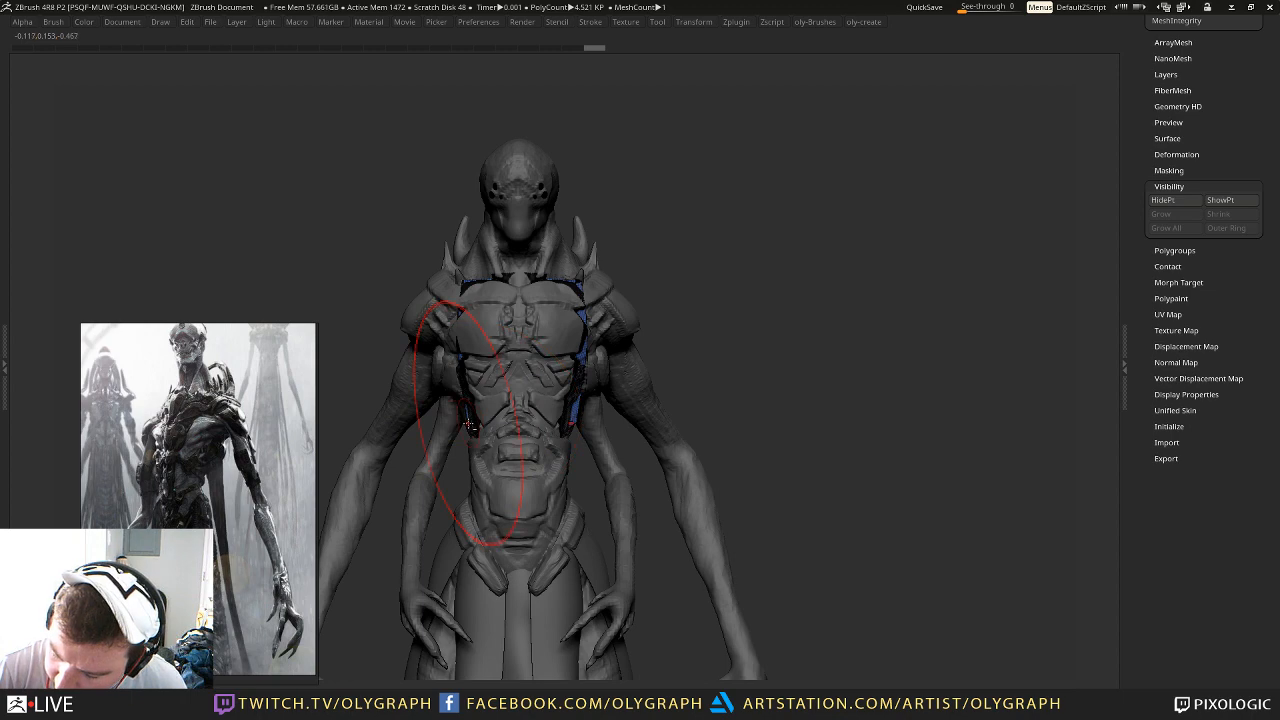
pyautogui.keyDown('alt'); pyautogui.click(457, 281); pyautogui.keyUp('alt')
pyautogui.moveTo(680, 217)
pyautogui.mouseDown()
pyautogui.moveTo(650, 213)
pyautogui.moveTo(690, 215)
pyautogui.mouseUp()
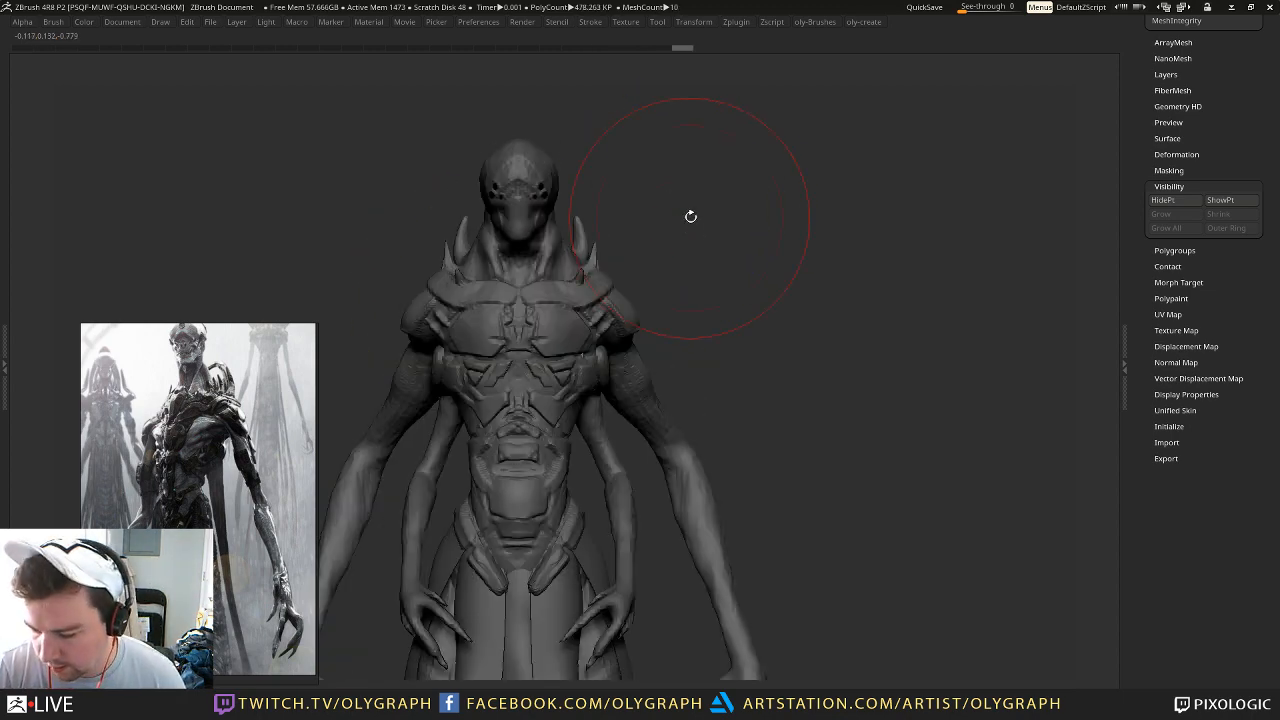
# Step: Build up a raised vertical plate in the middle of the chest panel with ClayTubes strokes
pyautogui.press('b')
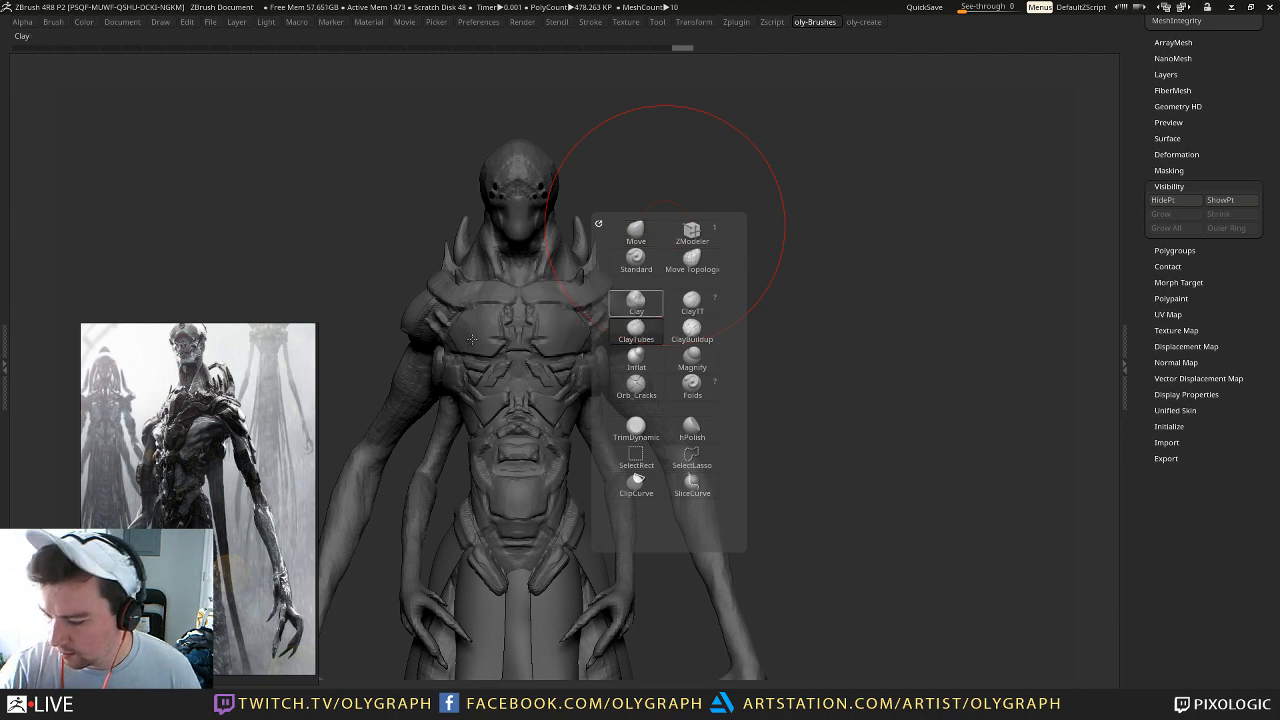
pyautogui.click(645, 334)
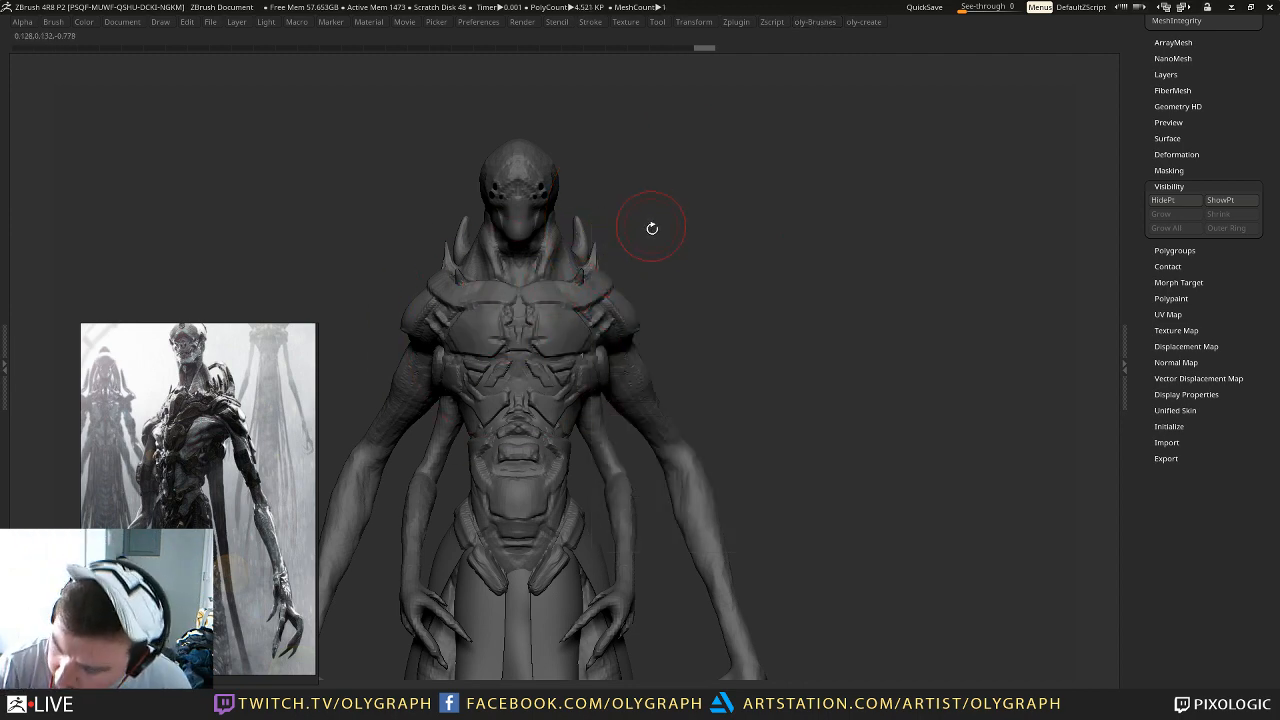
pyautogui.hotkey('alt', 's')
pyautogui.moveTo(505, 358); pyautogui.dragTo(508, 414)
pyautogui.moveTo(490, 308)
pyautogui.mouseDown()
pyautogui.moveTo(494, 412)
pyautogui.moveTo(518, 422)
pyautogui.mouseUp()
pyautogui.moveTo(488, 308); pyautogui.dragTo(498, 402)
pyautogui.moveTo(541, 352); pyautogui.dragTo(528, 430)
pyautogui.moveTo(529, 514); pyautogui.dragTo(563, 497)
pyautogui.hotkey('shift', 'f')
pyautogui.hotkey('shift', 'f')
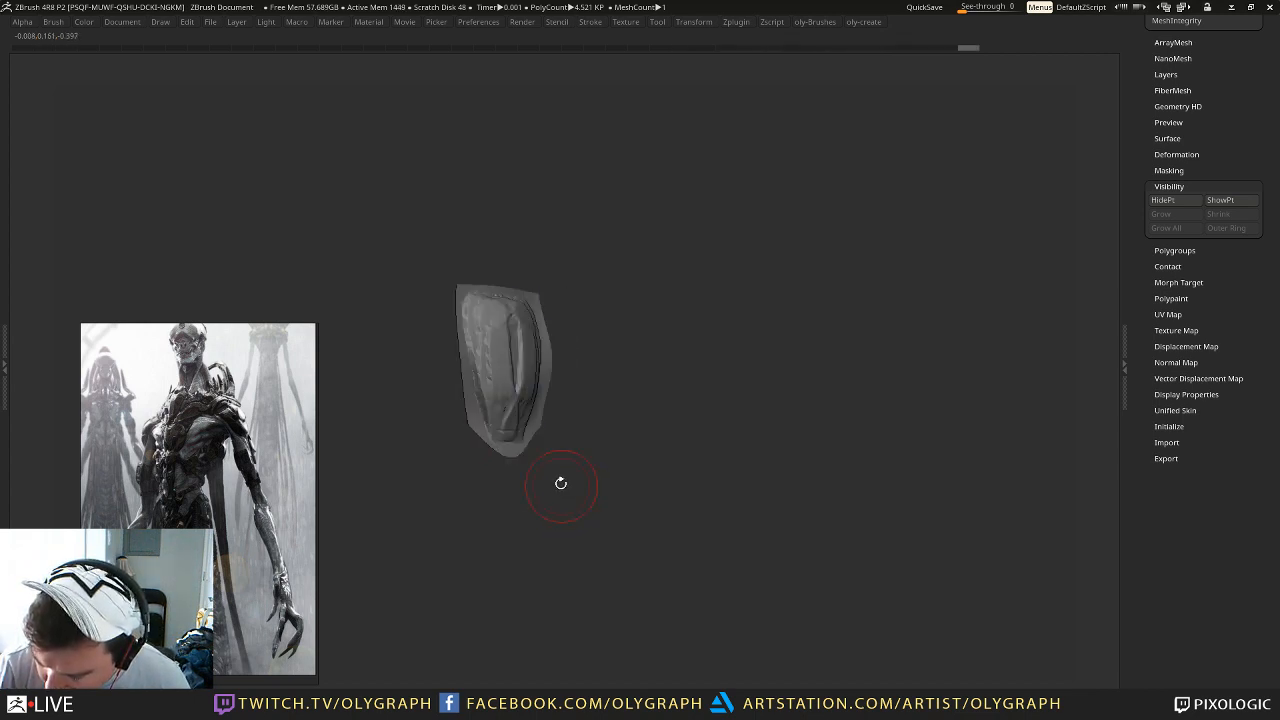
pyautogui.keyDown('shift'); pyautogui.moveTo(590, 330); pyautogui.dragTo(600, 294); pyautogui.keyUp('shift')
# Step: Enlarge the brush and thicken the raised chest plate with long vertical strokes down both sides
pyautogui.hotkey('alt', 's')
pyautogui.keyDown('alt'); pyautogui.click(506, 367); pyautogui.keyUp('alt')
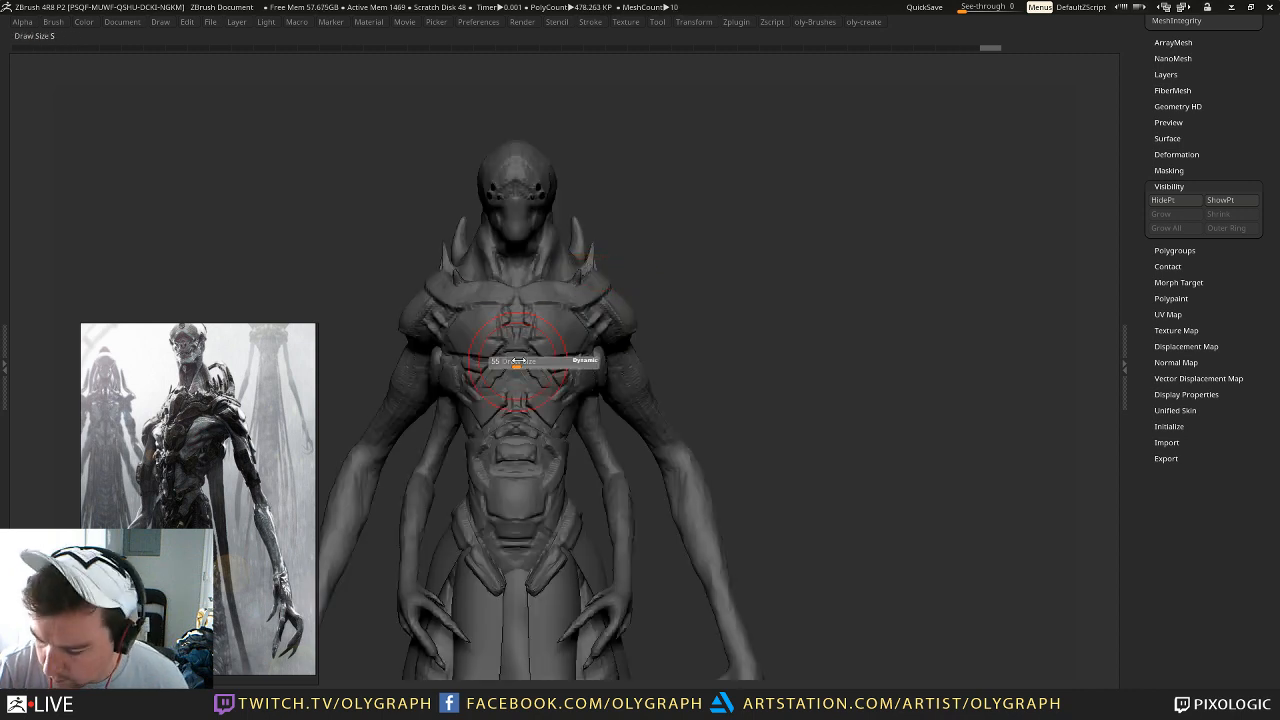
pyautogui.hotkey('alt', 's')
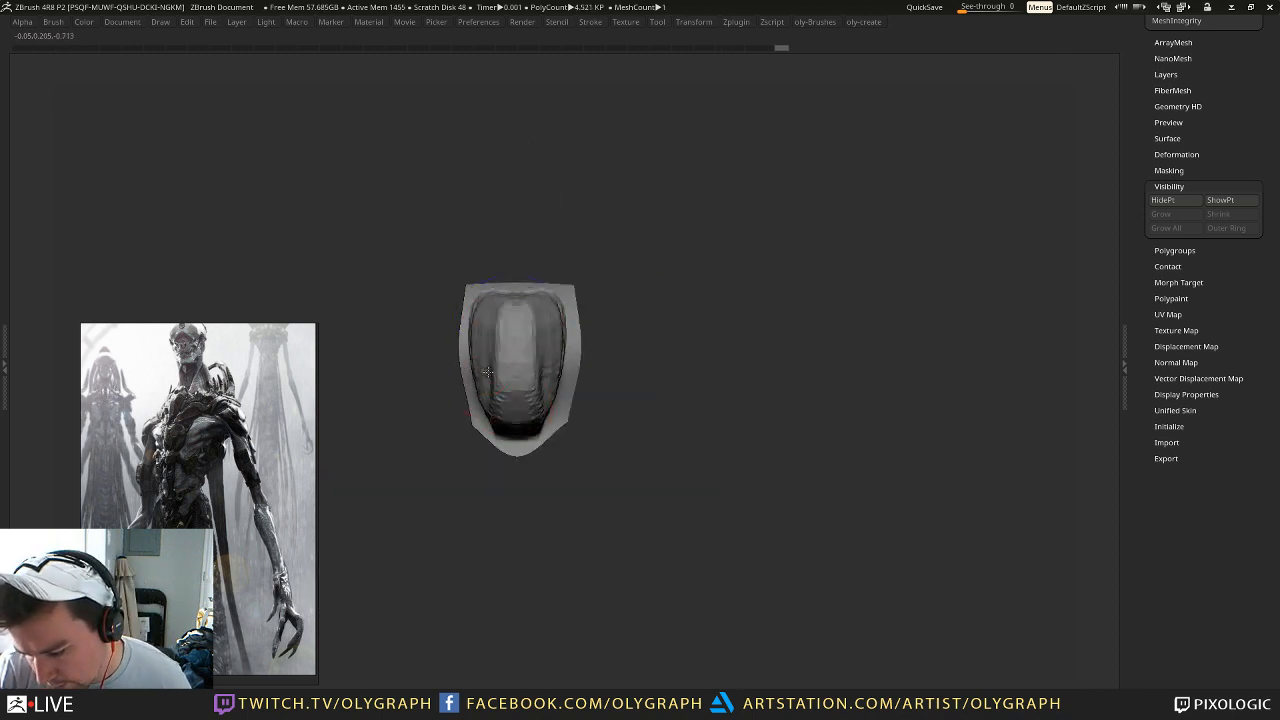
pyautogui.moveTo(487, 334); pyautogui.dragTo(508, 417)
pyautogui.moveTo(495, 330); pyautogui.dragTo(503, 412)
pyautogui.moveTo(497, 352); pyautogui.dragTo(508, 422)
pyautogui.moveTo(672, 310); pyautogui.dragTo(623, 315)
# Step: Slice off the flat rim around the raised chest plate on all sides and isolate the plate
pyautogui.moveTo(477, 491)
pyautogui.keyDown('ctrl'); pyautogui.keyDown('shift'); pyautogui.mouseDown()
pyautogui.moveTo(437, 228)
pyautogui.moveTo(500, 222)
pyautogui.mouseUp(); pyautogui.keyUp('shift'); pyautogui.keyUp('ctrl')
pyautogui.moveTo(436, 296)
pyautogui.keyDown('ctrl'); pyautogui.keyDown('shift'); pyautogui.mouseDown()
pyautogui.moveTo(613, 264)
pyautogui.moveTo(615, 251)
pyautogui.moveTo(603, 284)
pyautogui.mouseUp(); pyautogui.keyUp('shift'); pyautogui.keyUp('ctrl')
pyautogui.keyDown('ctrl'); pyautogui.keyDown('shift'); pyautogui.moveTo(547, 201); pyautogui.dragTo(585, 423); pyautogui.keyUp('shift'); pyautogui.keyUp('ctrl')
pyautogui.moveTo(610, 217)
pyautogui.keyDown('ctrl'); pyautogui.keyDown('shift'); pyautogui.mouseDown()
pyautogui.moveTo(555, 441)
pyautogui.moveTo(619, 401)
pyautogui.moveTo(464, 440)
pyautogui.mouseUp(); pyautogui.keyUp('shift'); pyautogui.keyUp('ctrl')
pyautogui.hotkey('shift', 'f')
pyautogui.moveTo(662, 348); pyautogui.dragTo(629, 331)
pyautogui.keyDown('ctrl'); pyautogui.keyDown('shift'); pyautogui.click(550, 365); pyautogui.keyUp('shift'); pyautogui.keyUp('ctrl')
pyautogui.moveTo(666, 283); pyautogui.dragTo(684, 318)
# Step: Delete the hidden rim of the chest plate and close its open back
pyautogui.press('2')
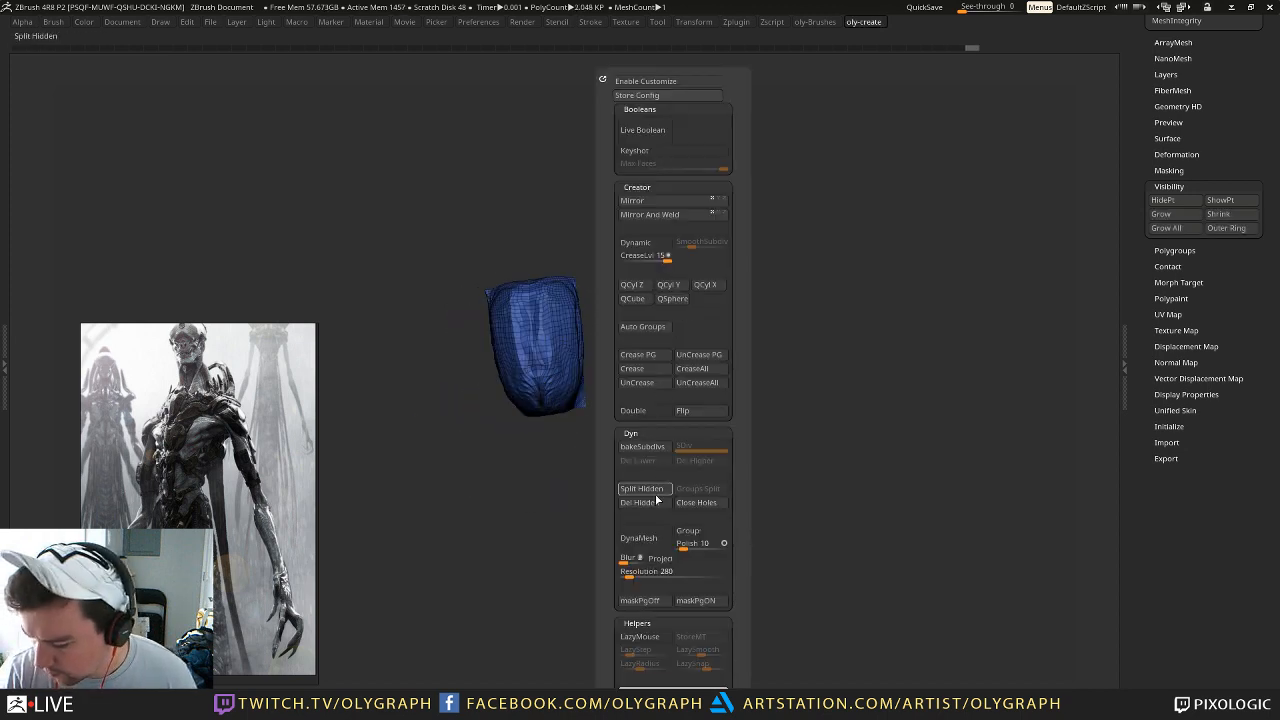
pyautogui.click(657, 504)
pyautogui.click(697, 502)
pyautogui.moveTo(575, 532); pyautogui.dragTo(526, 524)
pyautogui.press('2')
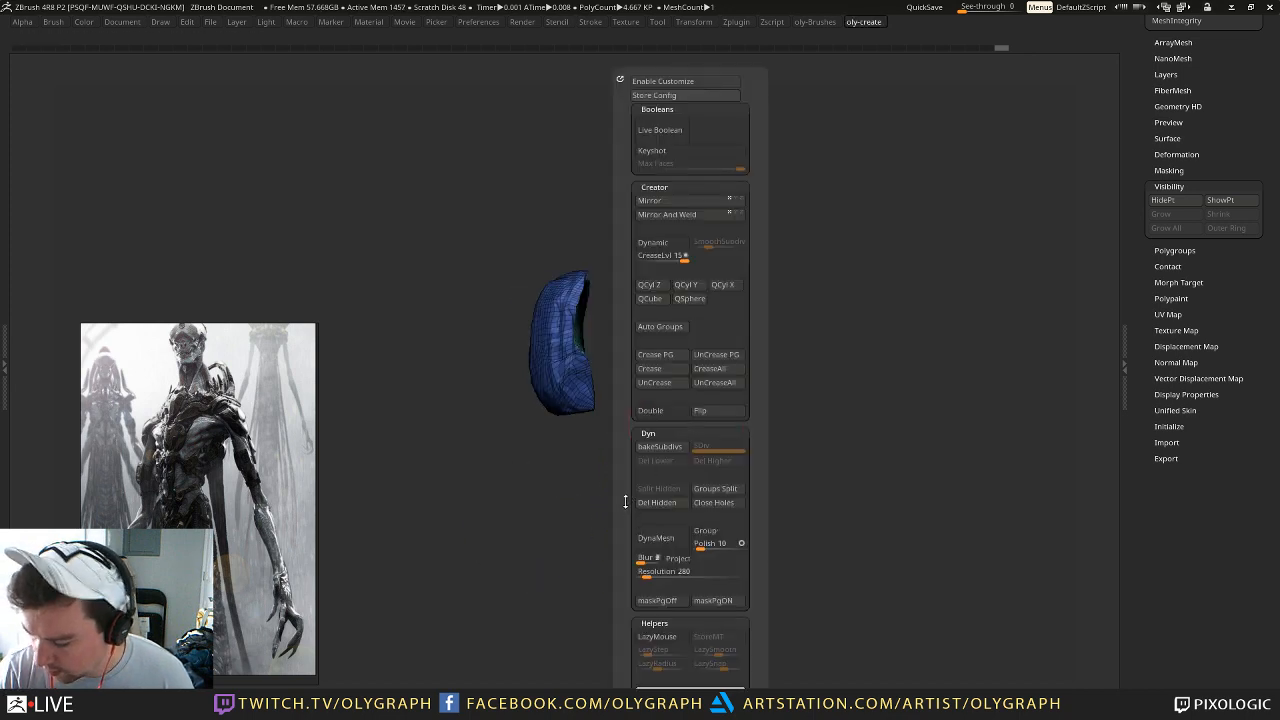
# Step: Remesh the closed chest plate with DynaMesh and bring the whole creature back into view without the wireframe
pyautogui.scroll(3, 635, 381)
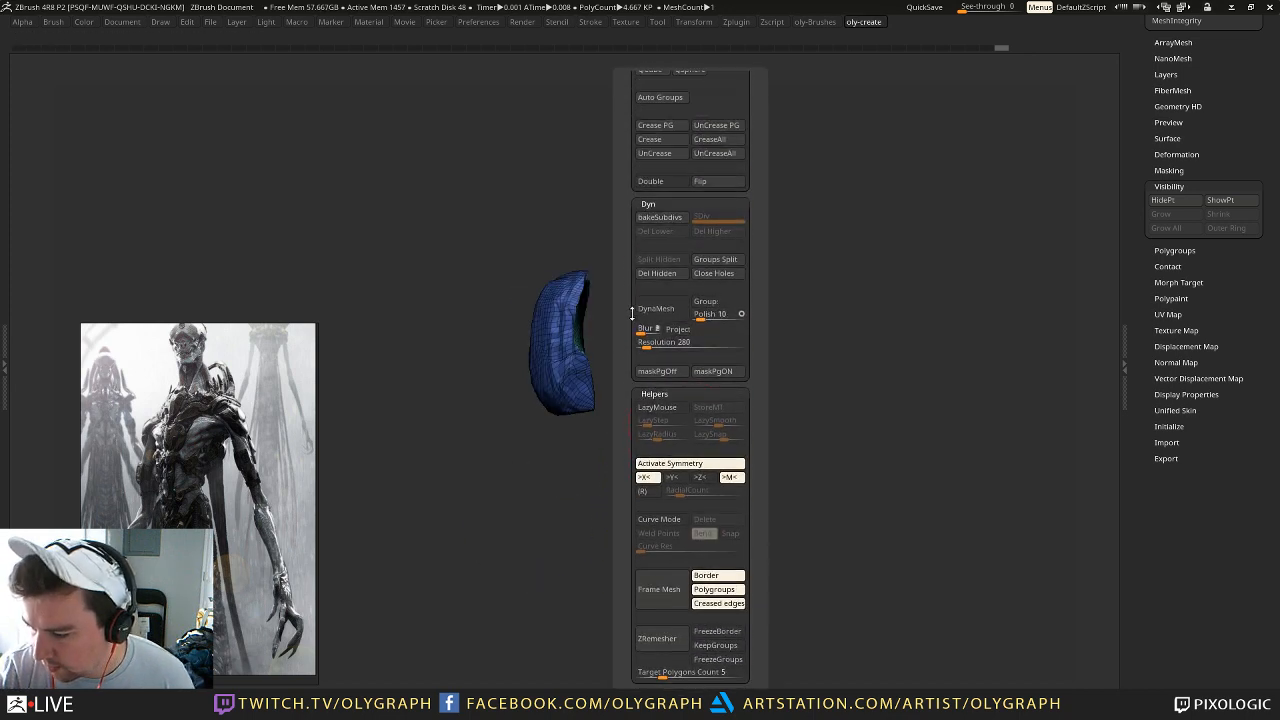
pyautogui.click(673, 313)
pyautogui.moveTo(626, 329); pyautogui.dragTo(704, 311)
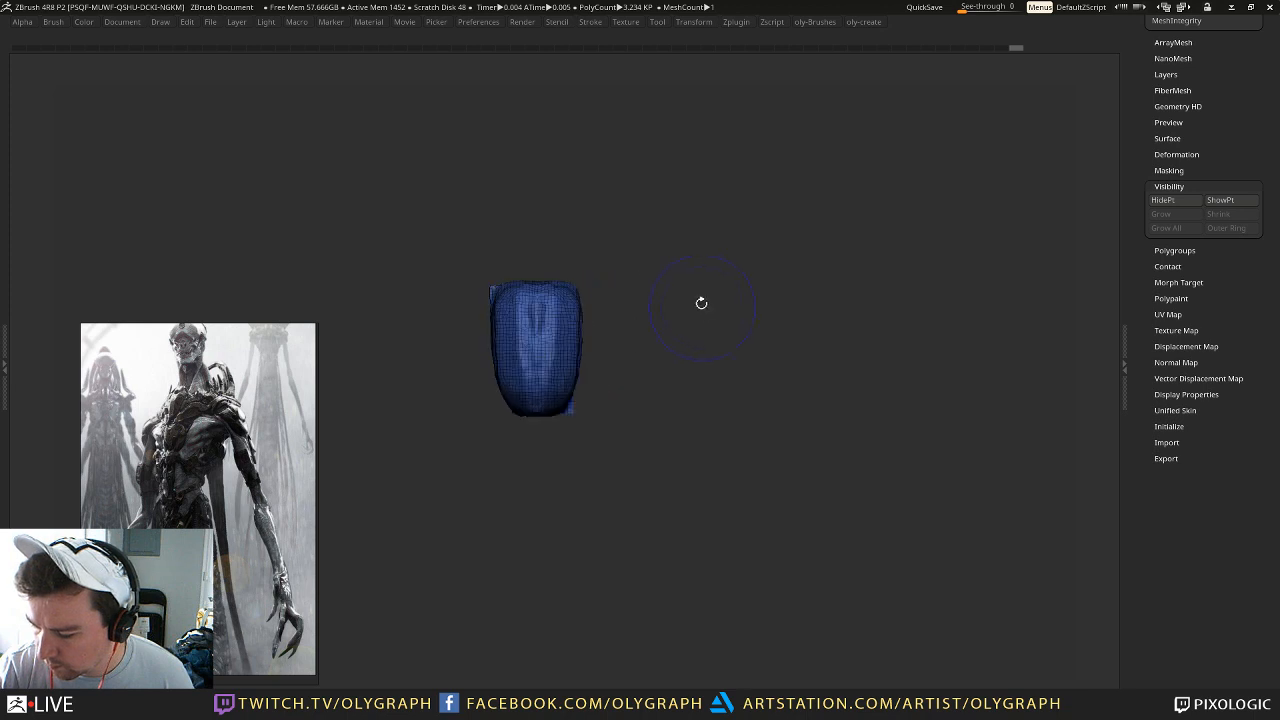
pyautogui.hotkey('alt', 's')
pyautogui.hotkey('shift', 'f')
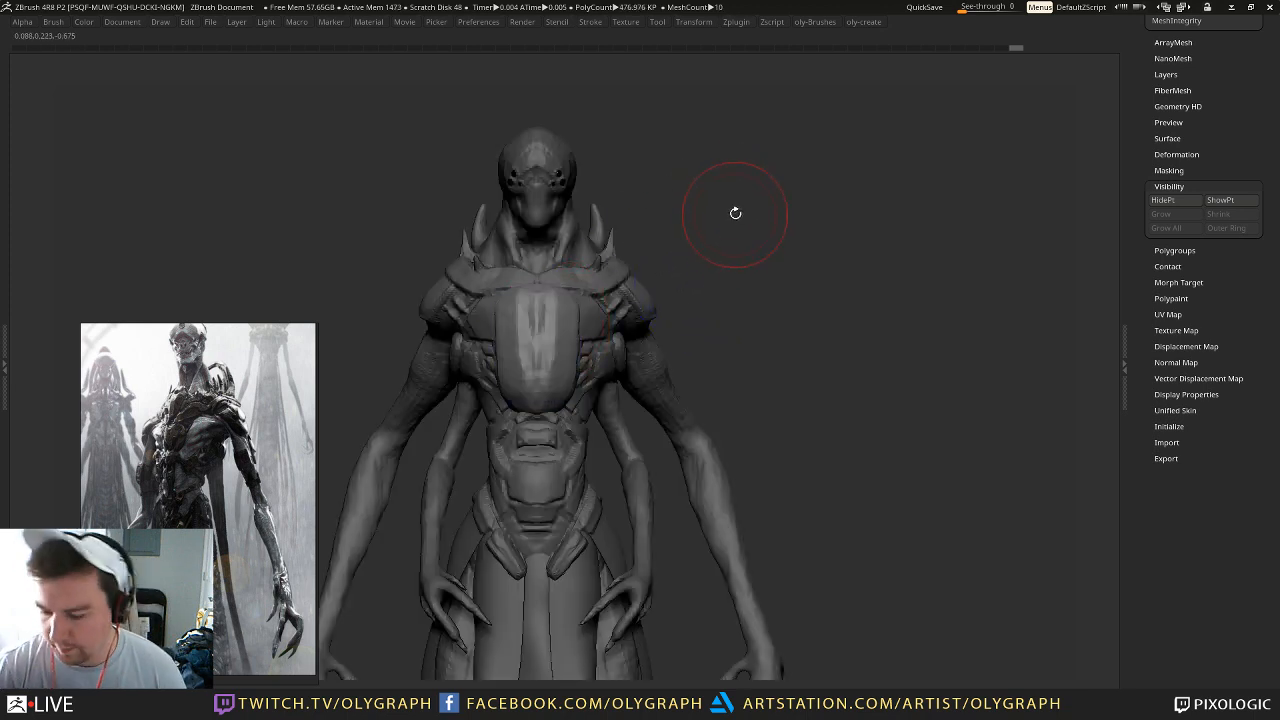
# Step: Pull the chest plate's sides inward at the waist and its upper corners outward toward the shoulders
pyautogui.keyDown('alt'); pyautogui.moveTo(734, 215); pyautogui.dragTo(741, 240); pyautogui.keyUp('alt')
pyautogui.press('1')
pyautogui.click(717, 244)
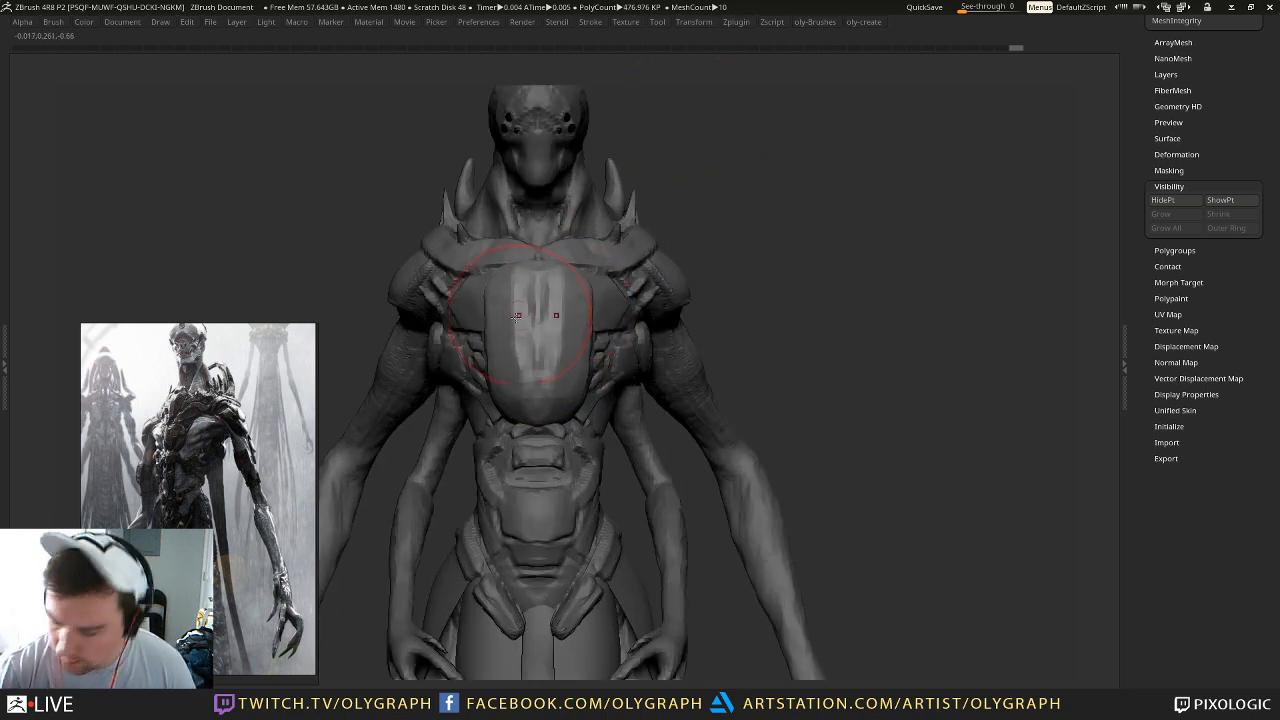
pyautogui.moveTo(489, 358); pyautogui.dragTo(507, 365)
pyautogui.moveTo(488, 299); pyautogui.dragTo(468, 275)
pyautogui.keyDown('alt'); pyautogui.moveTo(697, 214); pyautogui.dragTo(699, 190); pyautogui.keyUp('alt')
# Step: Refine the chest plate's front profile from the side around its narrow waist
pyautogui.moveTo(699, 190)
pyautogui.mouseDown()
pyautogui.moveTo(657, 189)
pyautogui.moveTo(743, 189)
pyautogui.moveTo(508, 277)
pyautogui.moveTo(545, 260)
pyautogui.moveTo(520, 266)
pyautogui.mouseUp()
pyautogui.moveTo(619, 248)
pyautogui.keyDown('shift'); pyautogui.mouseDown()
pyautogui.moveTo(600, 248)
pyautogui.moveTo(626, 186)
pyautogui.moveTo(636, 227)
pyautogui.moveTo(606, 234)
pyautogui.moveTo(626, 217)
pyautogui.moveTo(618, 250)
pyautogui.mouseUp(); pyautogui.keyUp('shift')
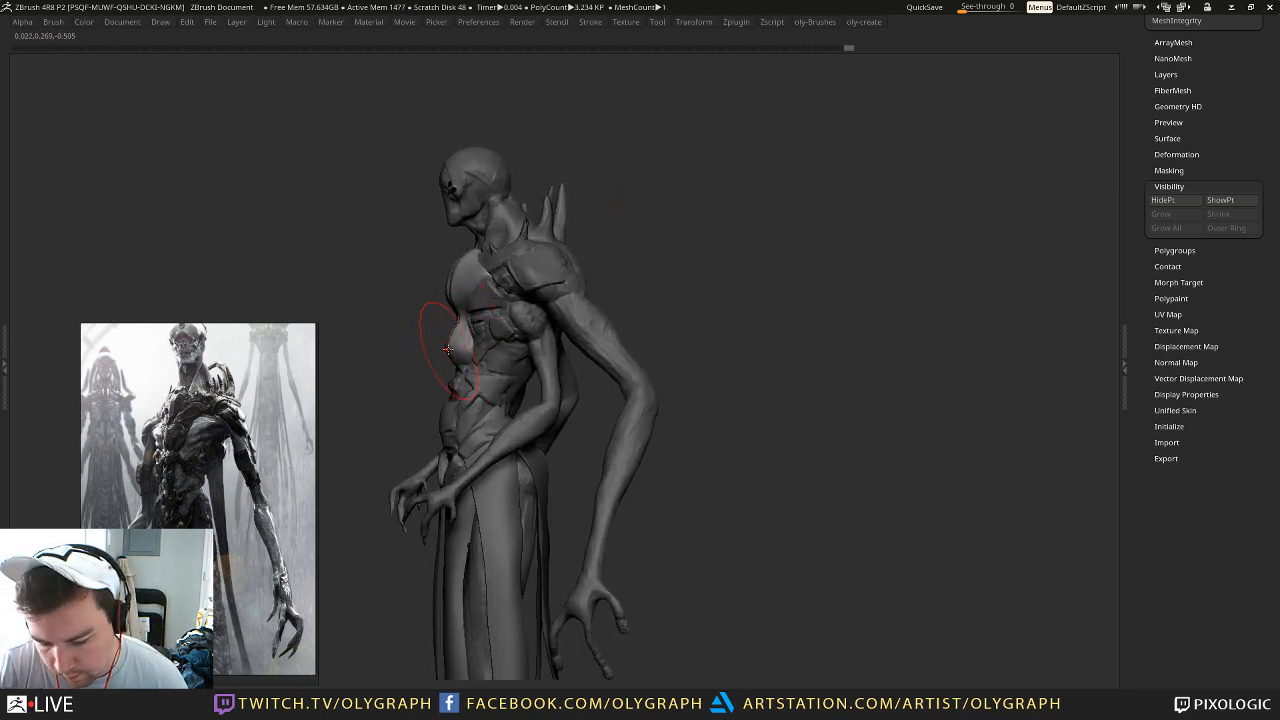
pyautogui.moveTo(452, 327); pyautogui.dragTo(443, 326)
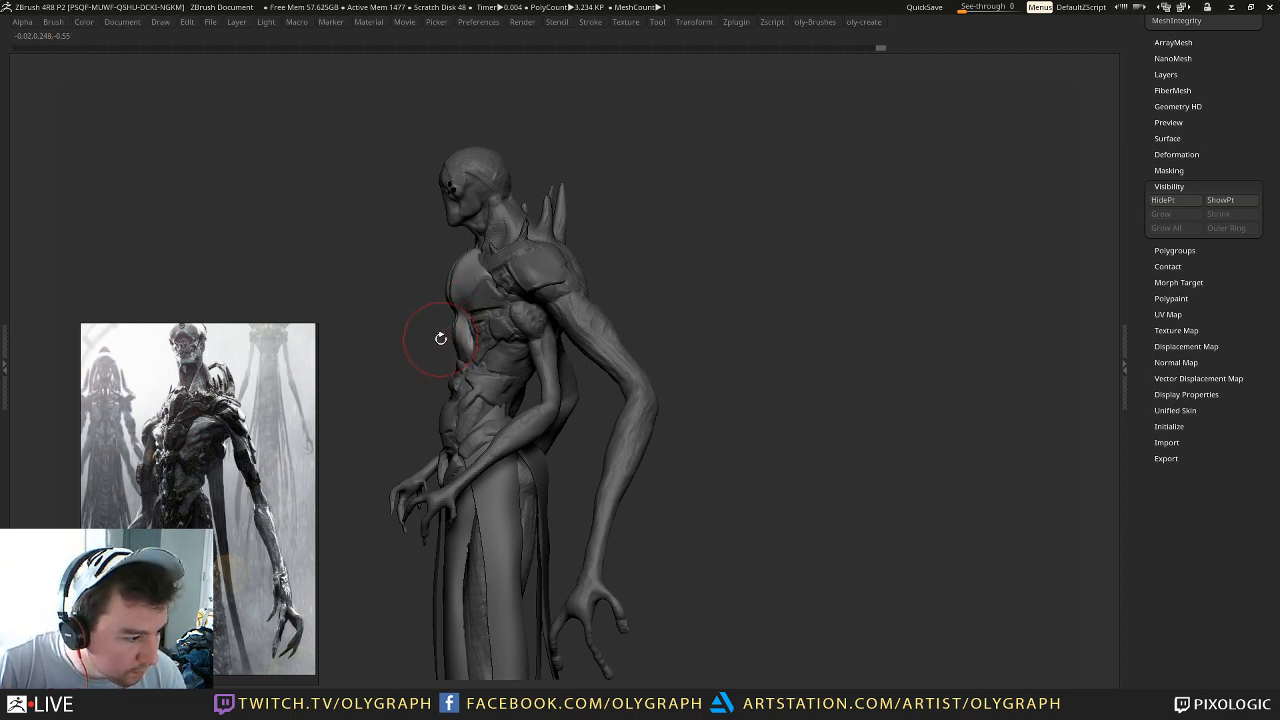
pyautogui.keyDown('shift'); pyautogui.moveTo(437, 345); pyautogui.dragTo(450, 390); pyautogui.keyUp('shift')
# Step: Assign a single polygroup to the isolated body and try to slice it diagonally below the ribs
pyautogui.keyDown('ctrl'); pyautogui.keyDown('shift'); pyautogui.click(493, 345); pyautogui.keyUp('shift'); pyautogui.keyUp('ctrl')
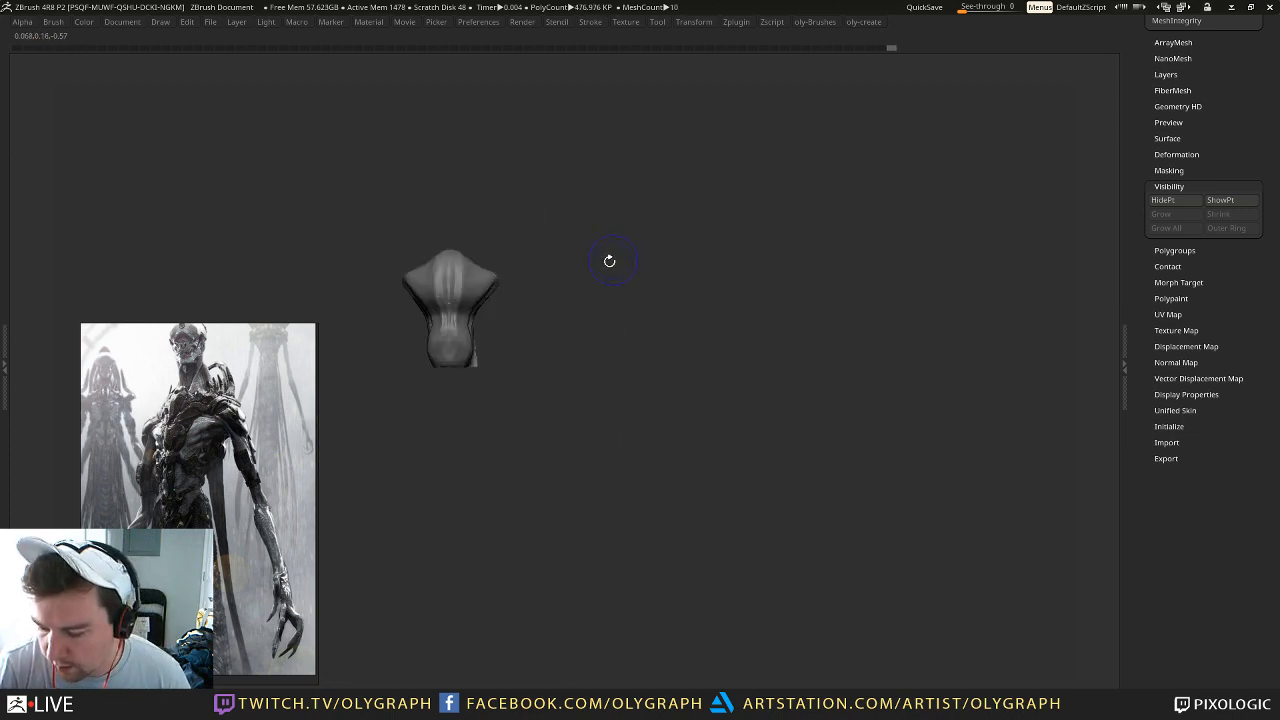
pyautogui.keyDown('alt'); pyautogui.click(504, 330); pyautogui.keyUp('alt')
pyautogui.moveTo(645, 251); pyautogui.dragTo(664, 258)
pyautogui.moveTo(664, 258)
pyautogui.keyDown('alt'); pyautogui.mouseDown()
pyautogui.moveTo(680, 288)
pyautogui.moveTo(654, 223)
pyautogui.moveTo(668, 192)
pyautogui.moveTo(547, 383)
pyautogui.mouseUp(); pyautogui.keyUp('alt')
pyautogui.hotkey('shift', 'f')
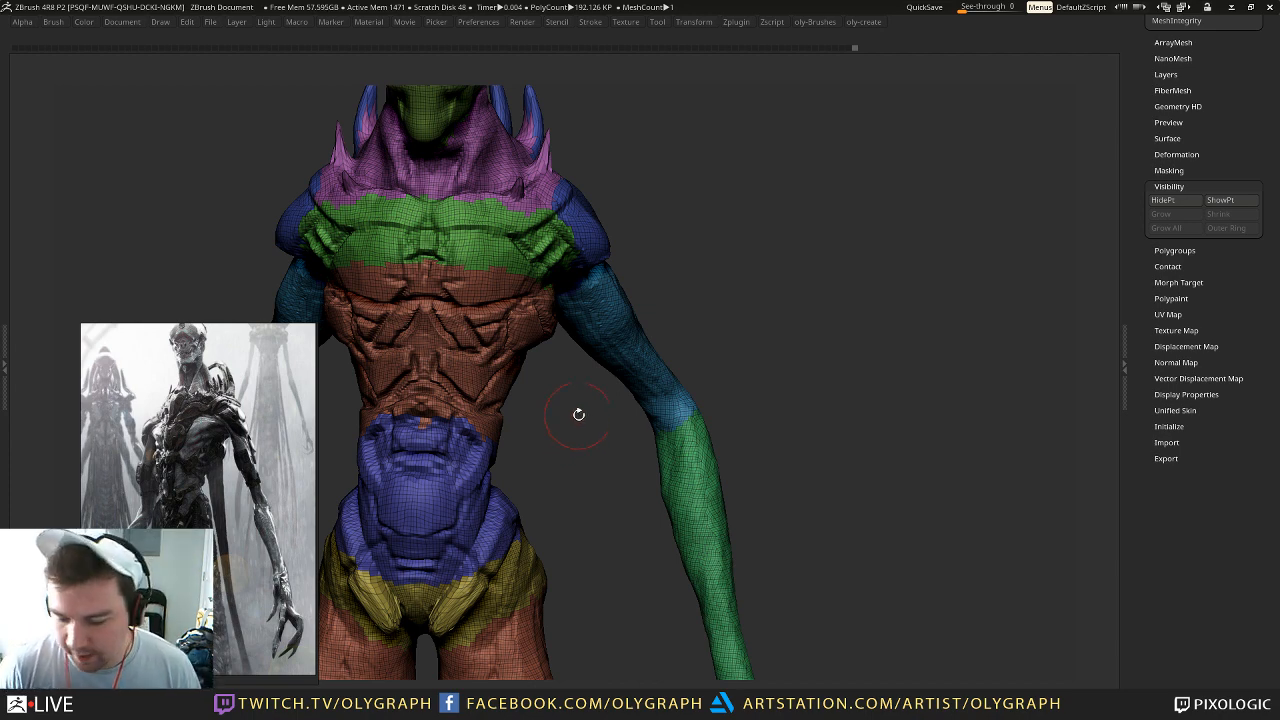
pyautogui.moveTo(531, 514); pyautogui.dragTo(622, 472)
pyautogui.hotkey('ctrl', 'w')
pyautogui.moveTo(831, 225); pyautogui.dragTo(794, 263)
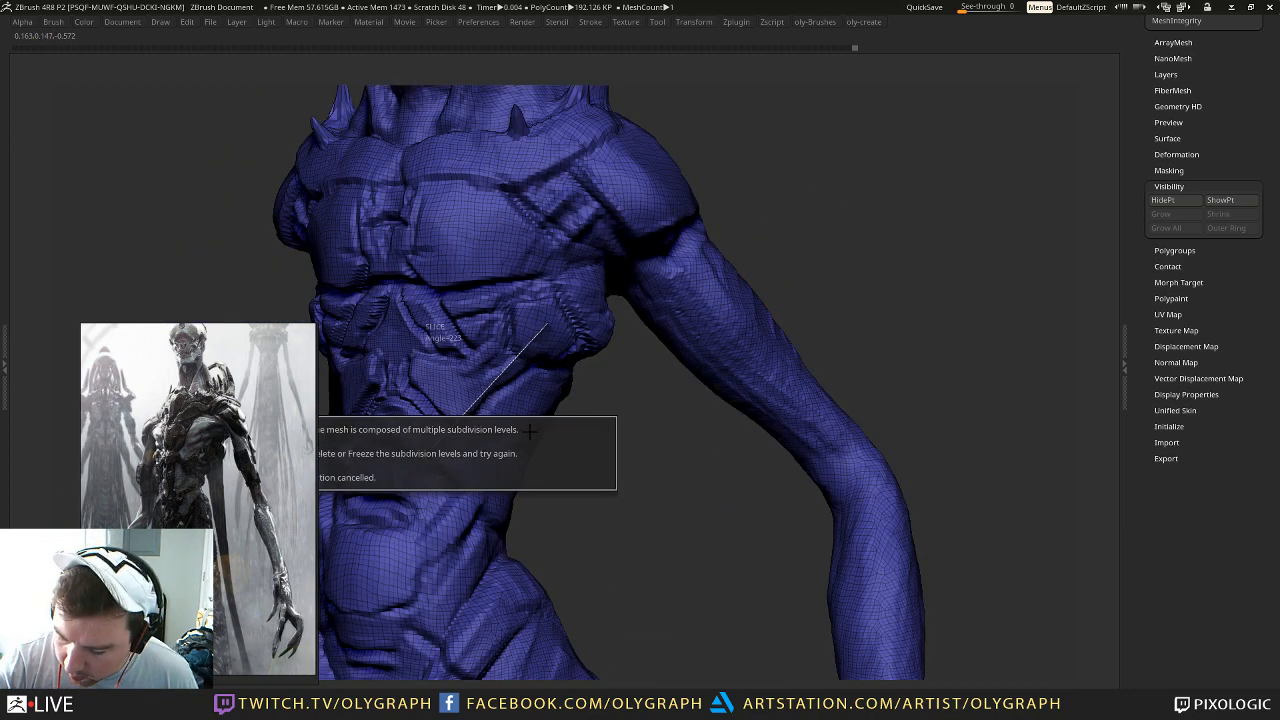
# Step: Delete the body's lower subdivision levels
pyautogui.press('space')
pyautogui.moveTo(1156, 221); pyautogui.dragTo(1131, 223)
pyautogui.press('space')
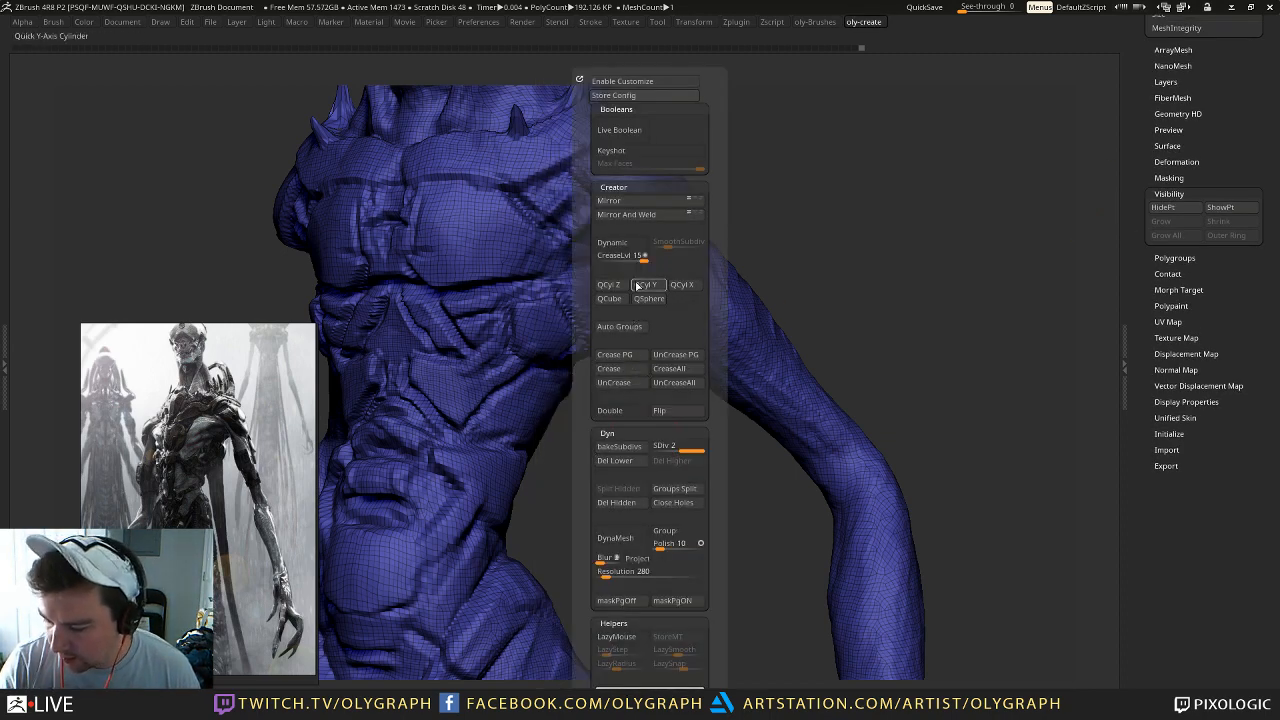
pyautogui.press('space')
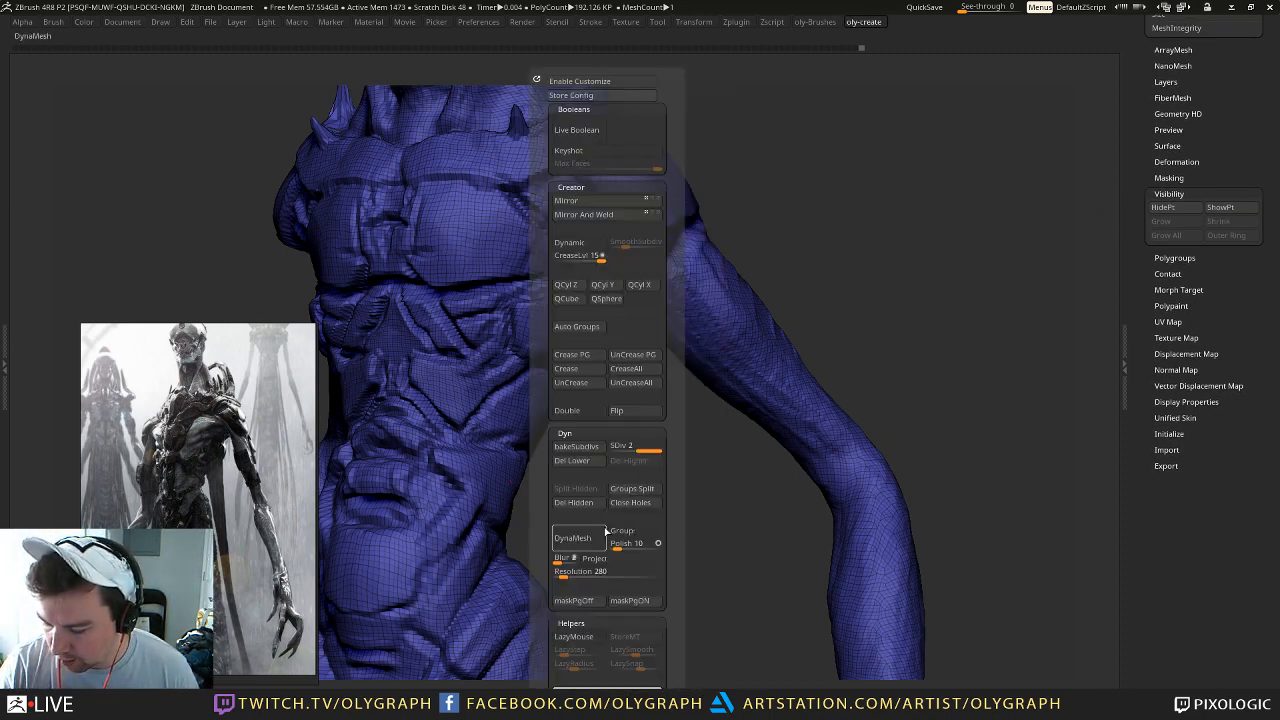
# Step: Slice out a triangular patch below the ribs, cut off its narrow inner tip and isolate the remaining piece
pyautogui.keyDown('ctrl'); pyautogui.keyDown('shift'); pyautogui.moveTo(565, 537); pyautogui.dragTo(390, 358); pyautogui.keyUp('shift'); pyautogui.keyUp('ctrl')
pyautogui.keyDown('ctrl'); pyautogui.keyDown('shift'); pyautogui.moveTo(535, 380); pyautogui.dragTo(385, 355); pyautogui.keyUp('shift'); pyautogui.keyUp('ctrl')
pyautogui.keyDown('ctrl'); pyautogui.keyDown('shift'); pyautogui.moveTo(575, 318); pyautogui.dragTo(408, 466); pyautogui.keyUp('shift'); pyautogui.keyUp('ctrl')
pyautogui.keyDown('ctrl'); pyautogui.keyDown('shift'); pyautogui.click(457, 398); pyautogui.keyUp('shift'); pyautogui.keyUp('ctrl')
pyautogui.moveTo(628, 461)
pyautogui.mouseDown()
pyautogui.moveTo(663, 466)
pyautogui.moveTo(650, 464)
pyautogui.mouseUp()
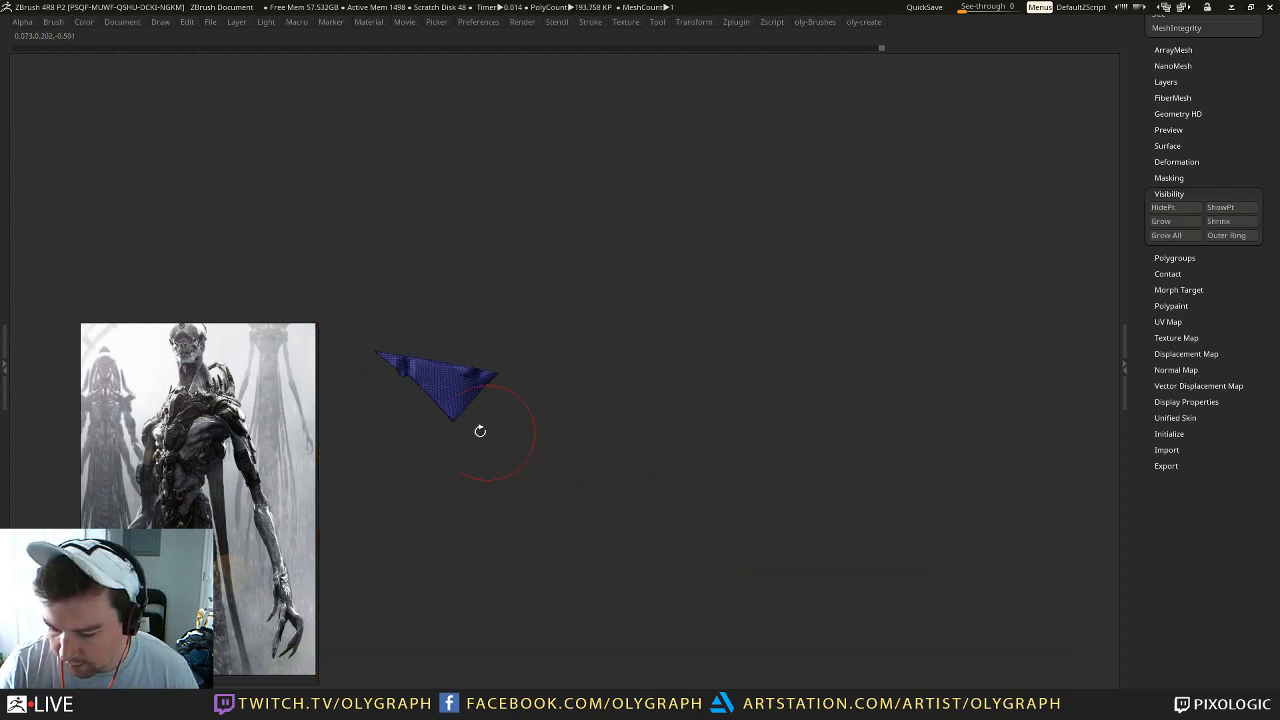
pyautogui.keyDown('ctrl'); pyautogui.keyDown('shift'); pyautogui.moveTo(409, 413); pyautogui.dragTo(434, 279); pyautogui.keyUp('shift'); pyautogui.keyUp('ctrl')
pyautogui.keyDown('ctrl'); pyautogui.keyDown('shift'); pyautogui.click(463, 380); pyautogui.keyUp('shift'); pyautogui.keyUp('ctrl')
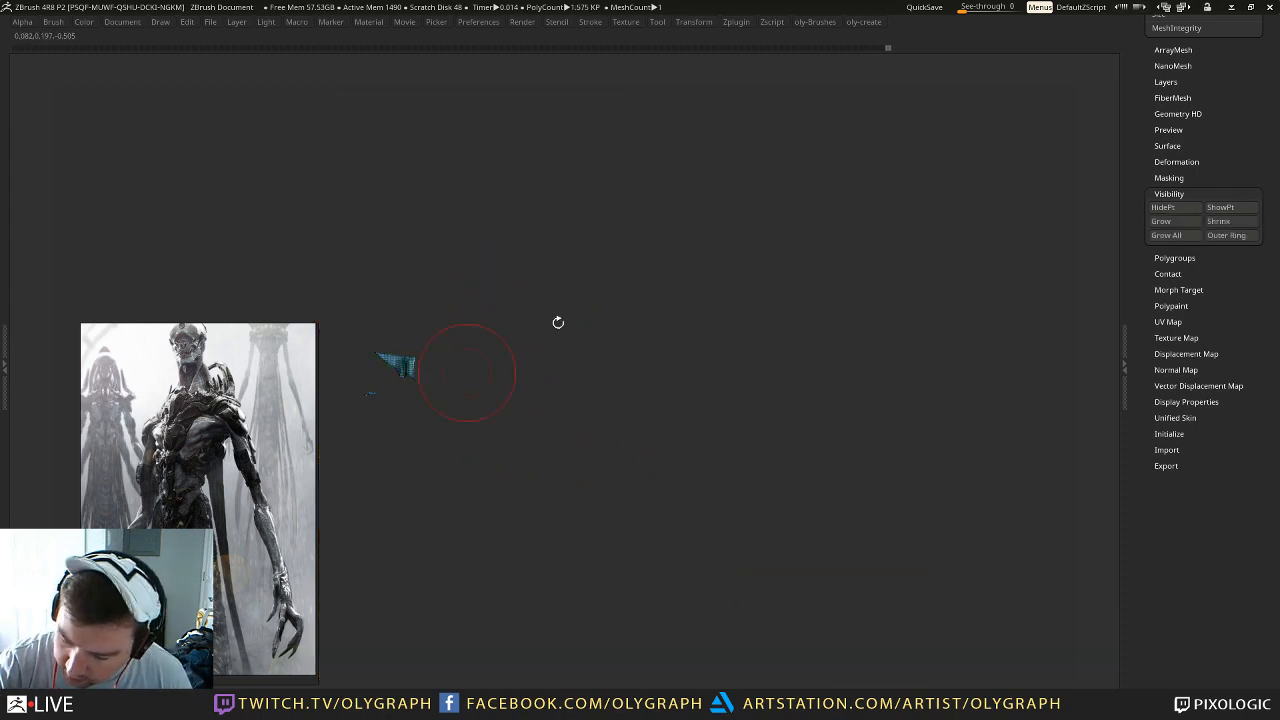
pyautogui.keyDown('ctrl'); pyautogui.keyDown('shift'); pyautogui.click(594, 320); pyautogui.keyUp('shift'); pyautogui.keyUp('ctrl')
pyautogui.keyDown('ctrl'); pyautogui.keyDown('shift'); pyautogui.click(460, 385); pyautogui.keyUp('shift'); pyautogui.keyUp('ctrl')
# Step: Delete all hidden geometry around the isolated rib patch
pyautogui.moveTo(506, 409); pyautogui.dragTo(522, 449)
pyautogui.press('2')
pyautogui.moveTo(474, 540); pyautogui.dragTo(474, 524)
pyautogui.click(509, 488)
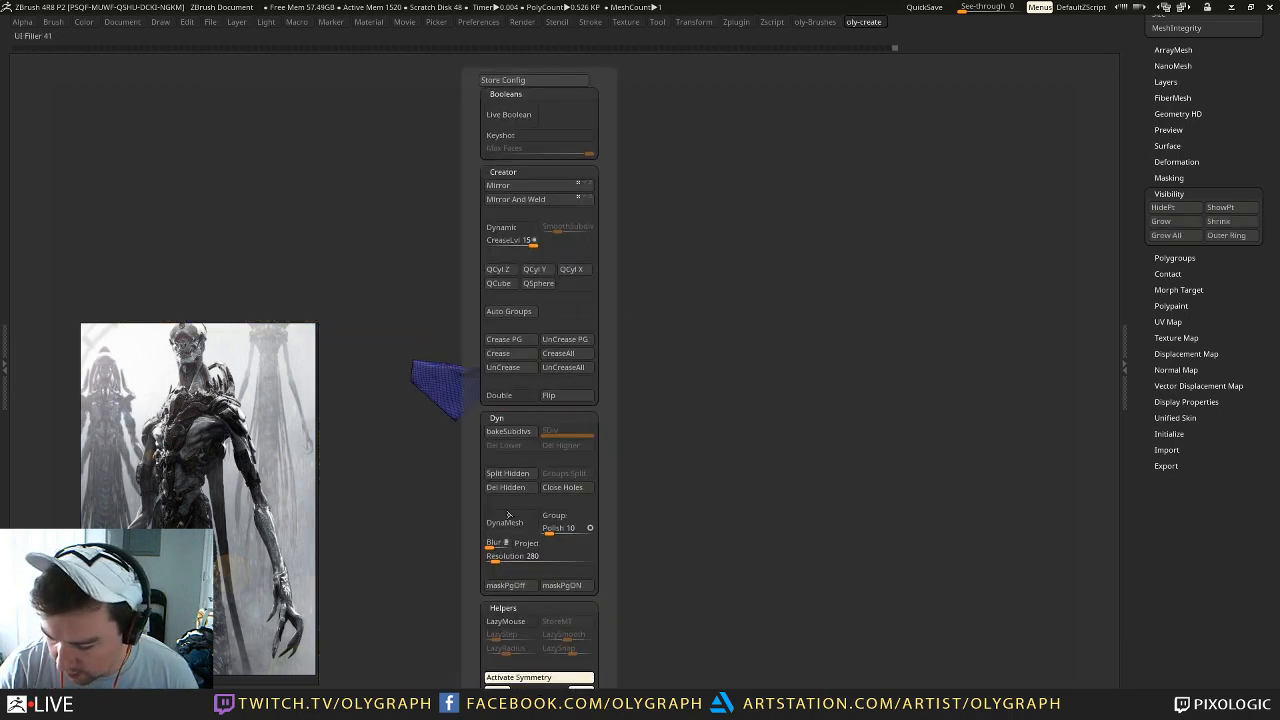
pyautogui.click(509, 492)
pyautogui.press('1')
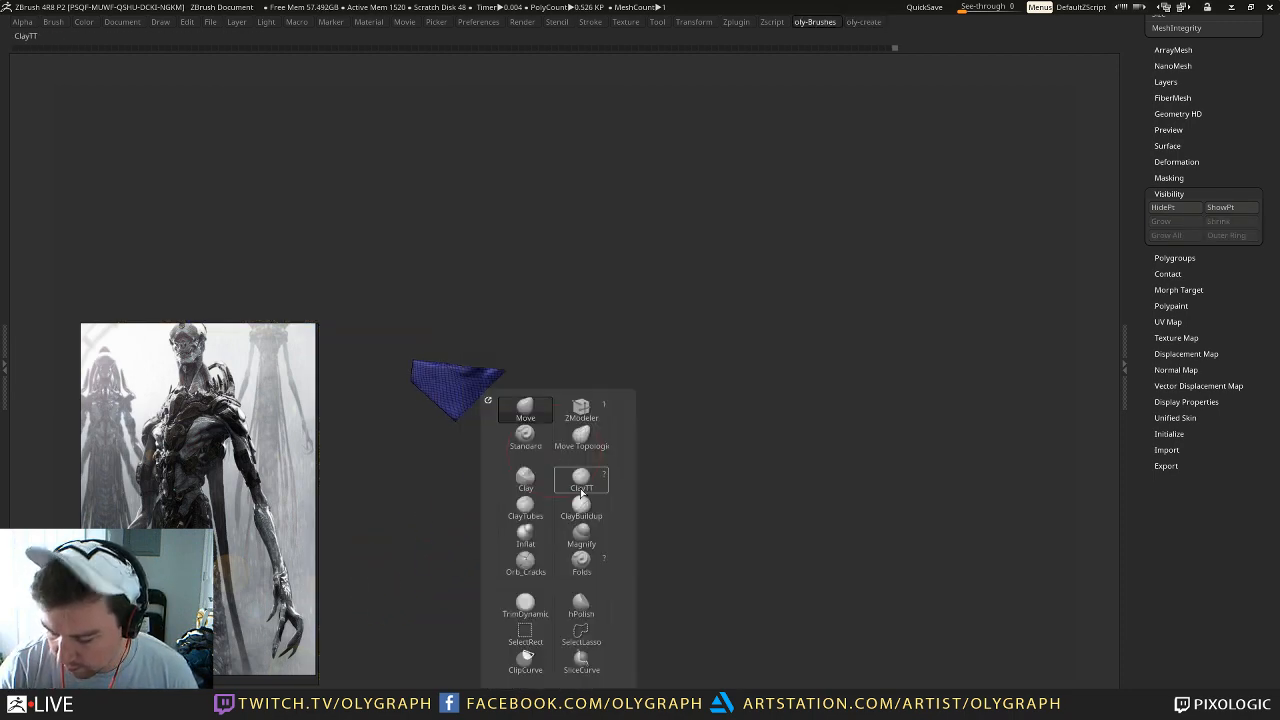
pyautogui.click(540, 611)
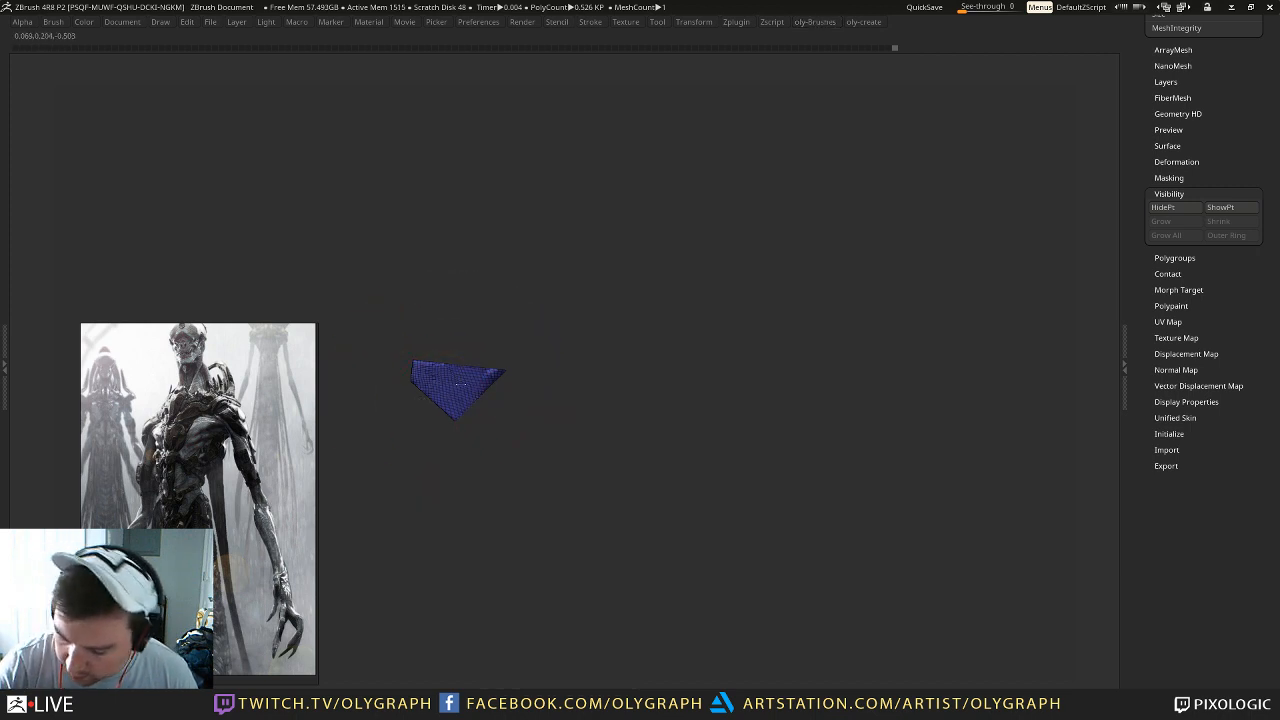
# Step: Try to retopologize the rib patch with ZRemesher while symmetry is active
pyautogui.hotkey('shift', 'f')
pyautogui.moveTo(594, 308); pyautogui.dragTo(594, 384)
pyautogui.moveTo(545, 304); pyautogui.dragTo(574, 290)
pyautogui.hotkey('shift', 'f')
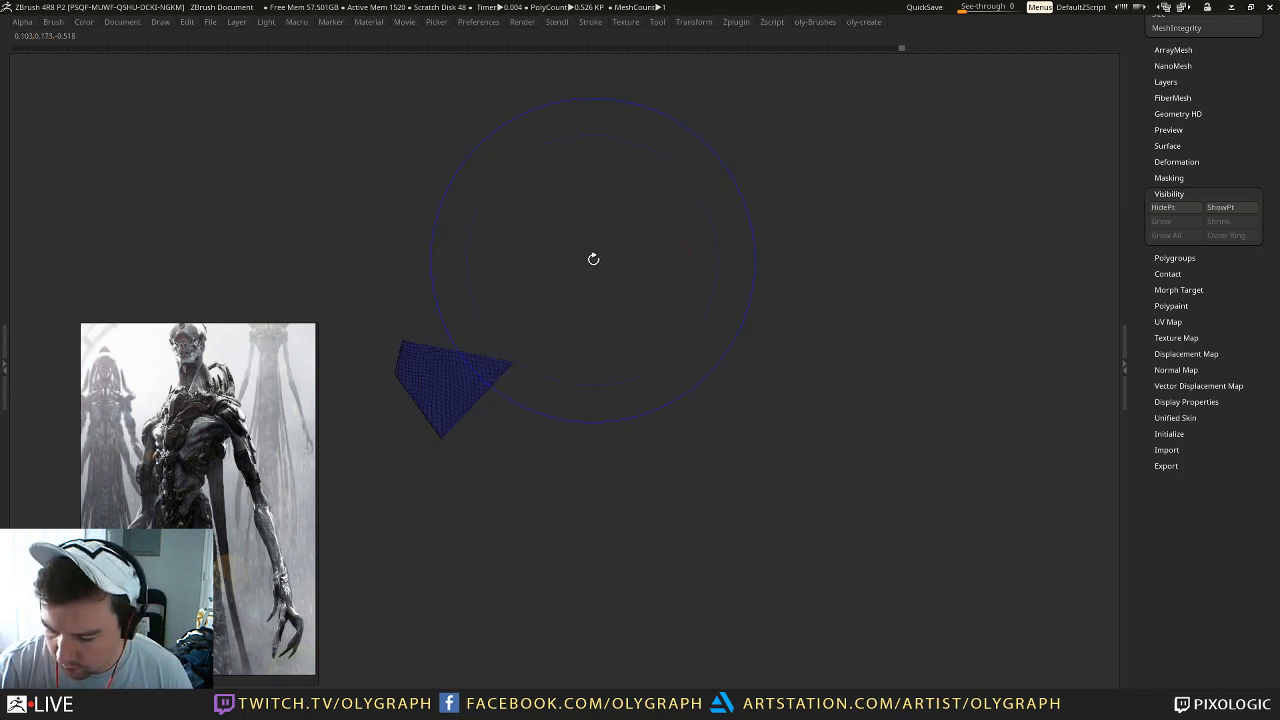
pyautogui.press('2')
pyautogui.scroll(-5, 535, 475)
pyautogui.click(578, 470)
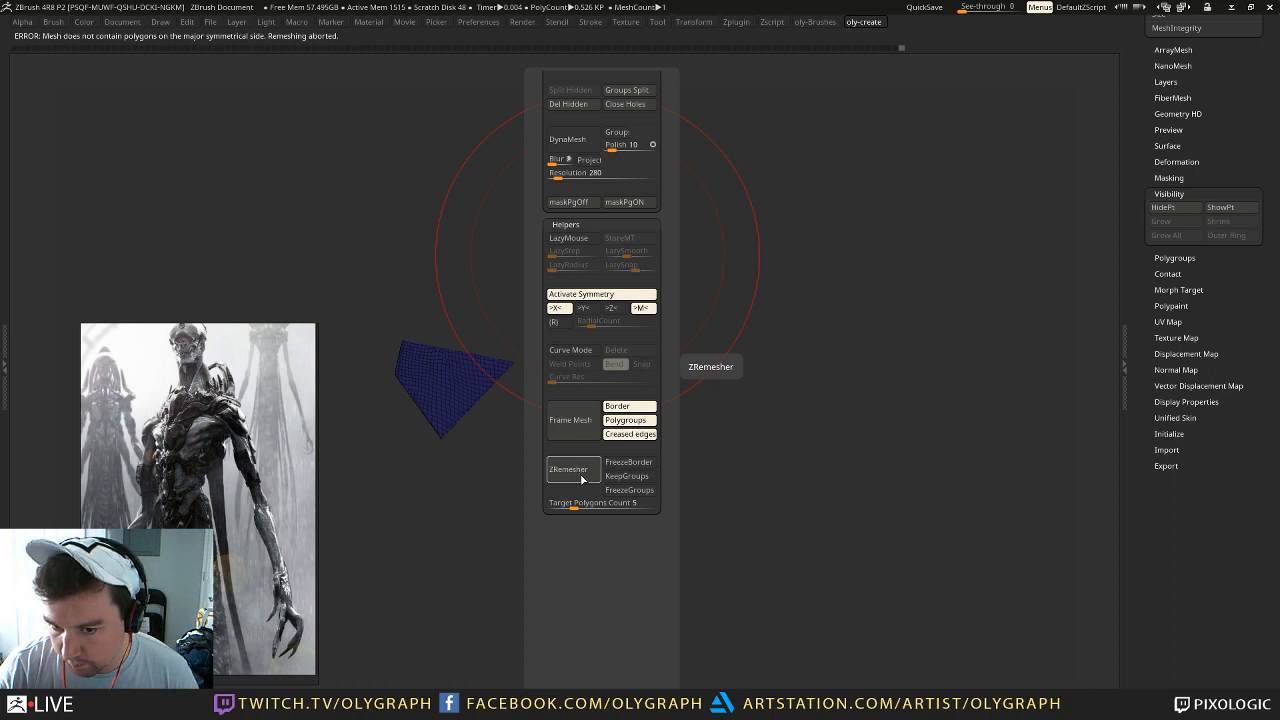
pyautogui.moveTo(489, 416); pyautogui.dragTo(541, 463)
pyautogui.press('2')
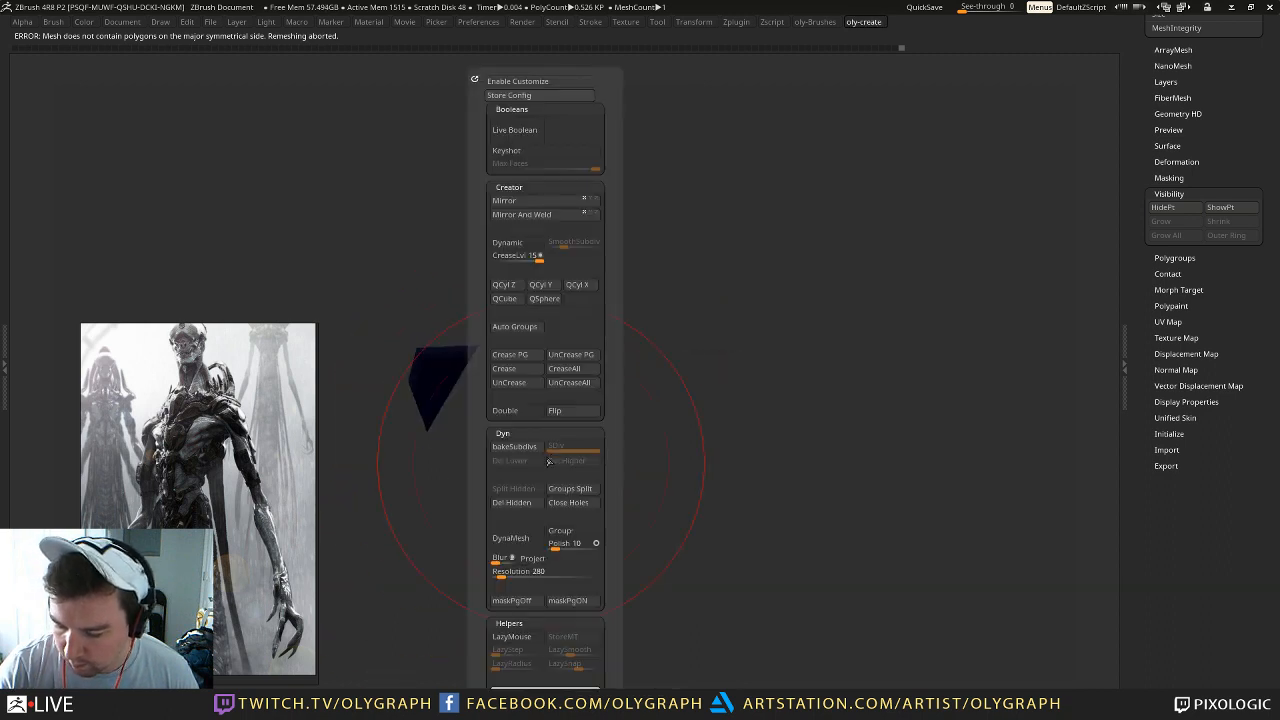
# Step: Isolate the main rib patch, delete its hidden stray polygons and try ZRemesher again
pyautogui.moveTo(481, 544); pyautogui.dragTo(483, 498)
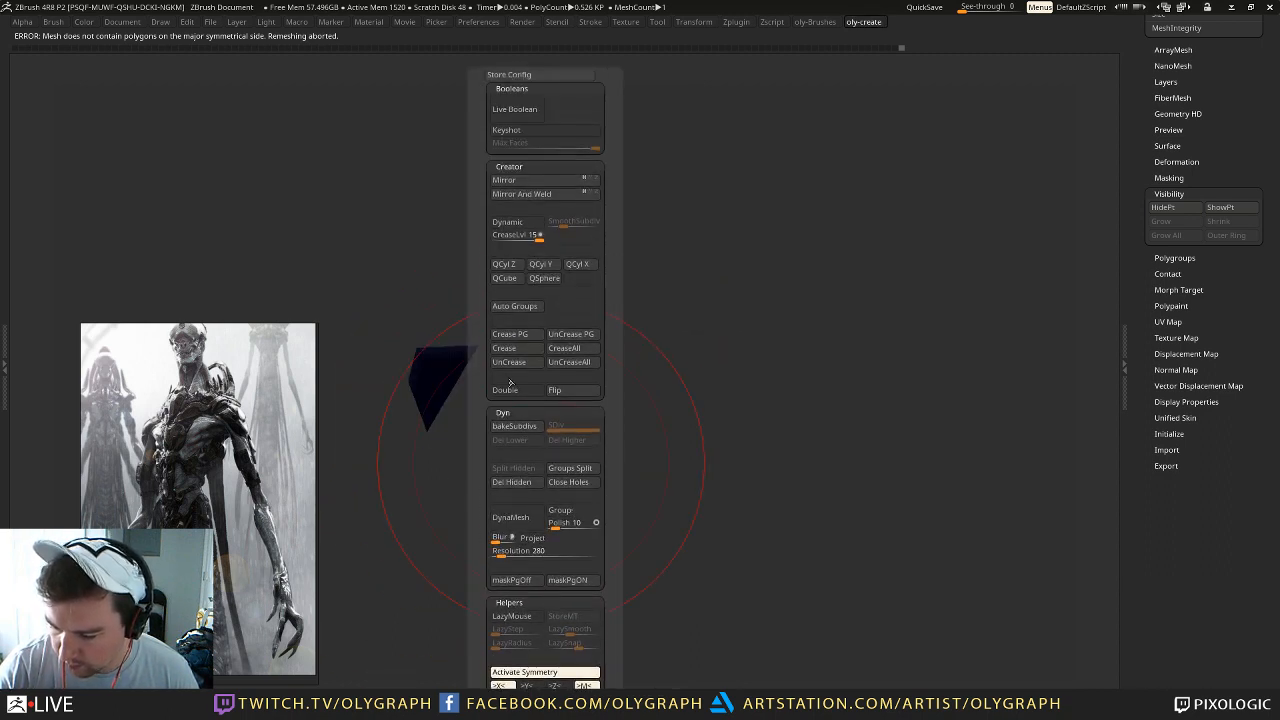
pyautogui.keyDown('ctrl'); pyautogui.keyDown('shift'); pyautogui.click(443, 382); pyautogui.keyUp('shift'); pyautogui.keyUp('ctrl')
pyautogui.moveTo(517, 403); pyautogui.dragTo(501, 391)
pyautogui.press('2')
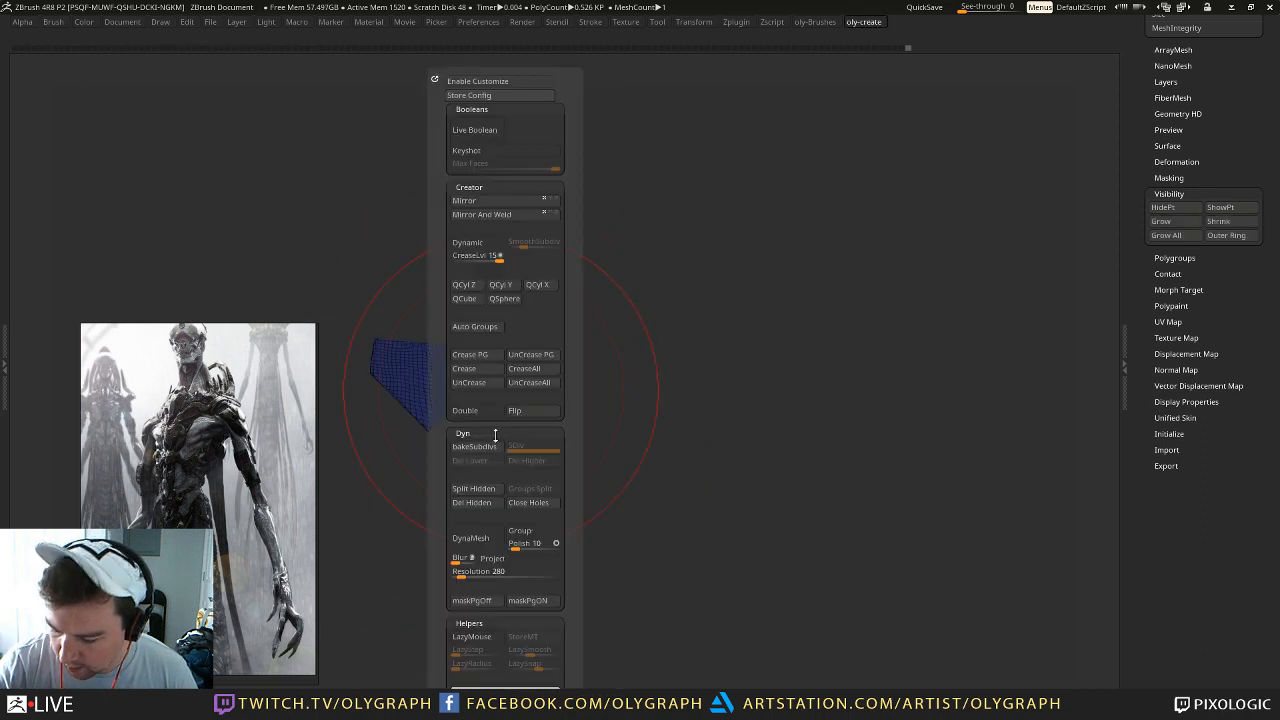
pyautogui.click(476, 502)
pyautogui.press('2')
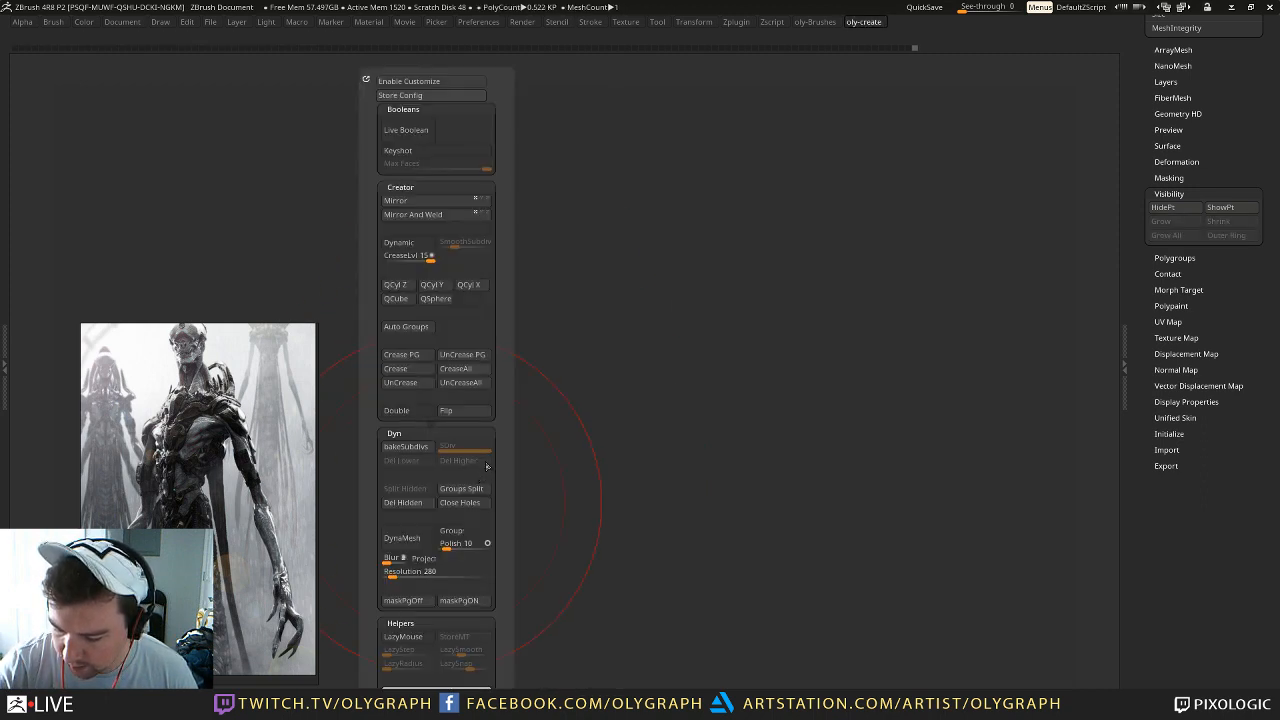
pyautogui.moveTo(374, 620); pyautogui.dragTo(371, 440)
pyautogui.click(414, 486)
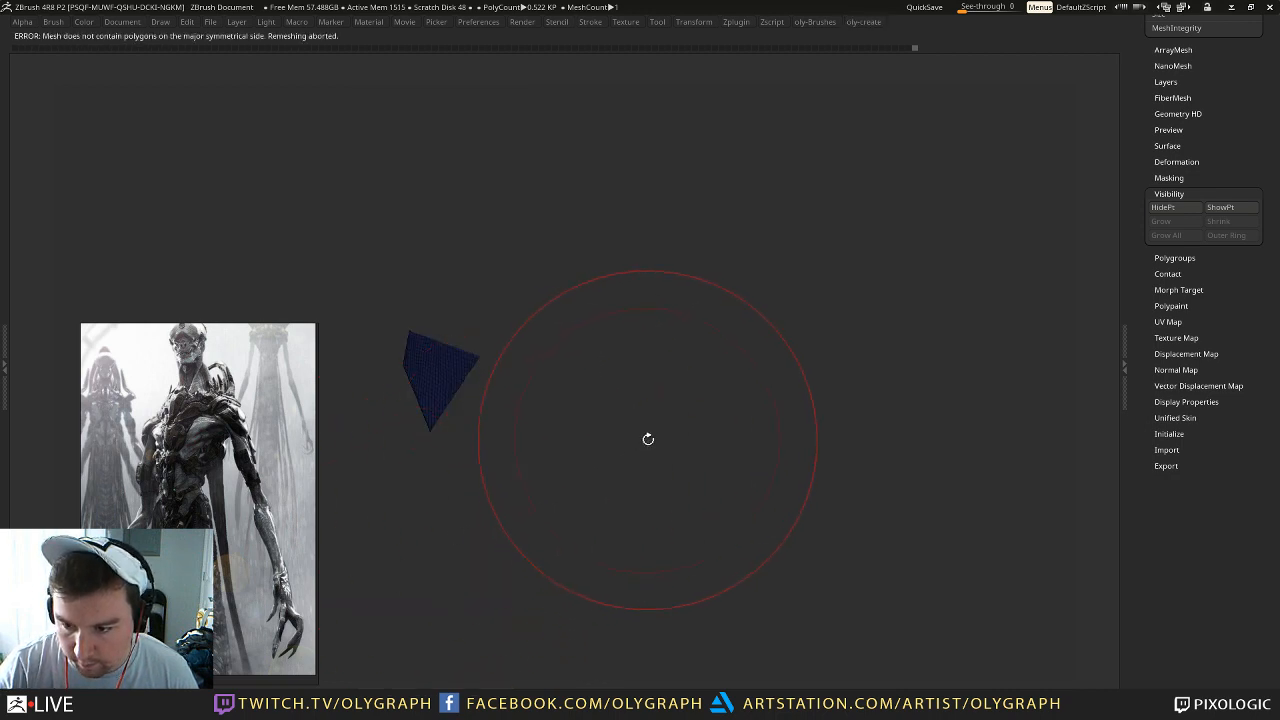
pyautogui.moveTo(644, 442)
pyautogui.mouseDown()
pyautogui.moveTo(574, 323)
pyautogui.moveTo(685, 400)
pyautogui.moveTo(590, 372)
pyautogui.moveTo(634, 380)
pyautogui.mouseUp()
# Step: Turn off symmetry and remesh the rib patch with ZRemesher
pyautogui.keyDown('alt'); pyautogui.moveTo(502, 485); pyautogui.dragTo(778, 468); pyautogui.keyUp('alt')
pyautogui.press('f')
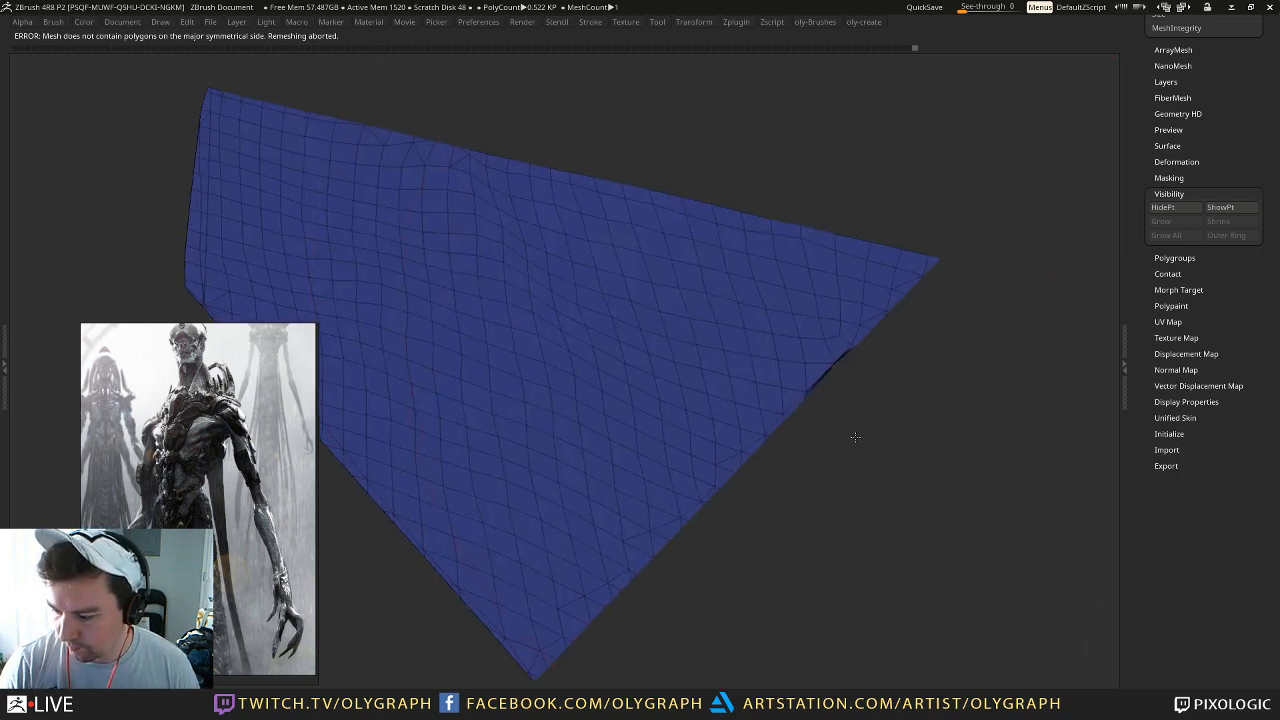
pyautogui.keyDown('alt'); pyautogui.moveTo(866, 446); pyautogui.dragTo(681, 324); pyautogui.keyUp('alt')
pyautogui.press('2')
pyautogui.moveTo(615, 514); pyautogui.dragTo(608, 432)
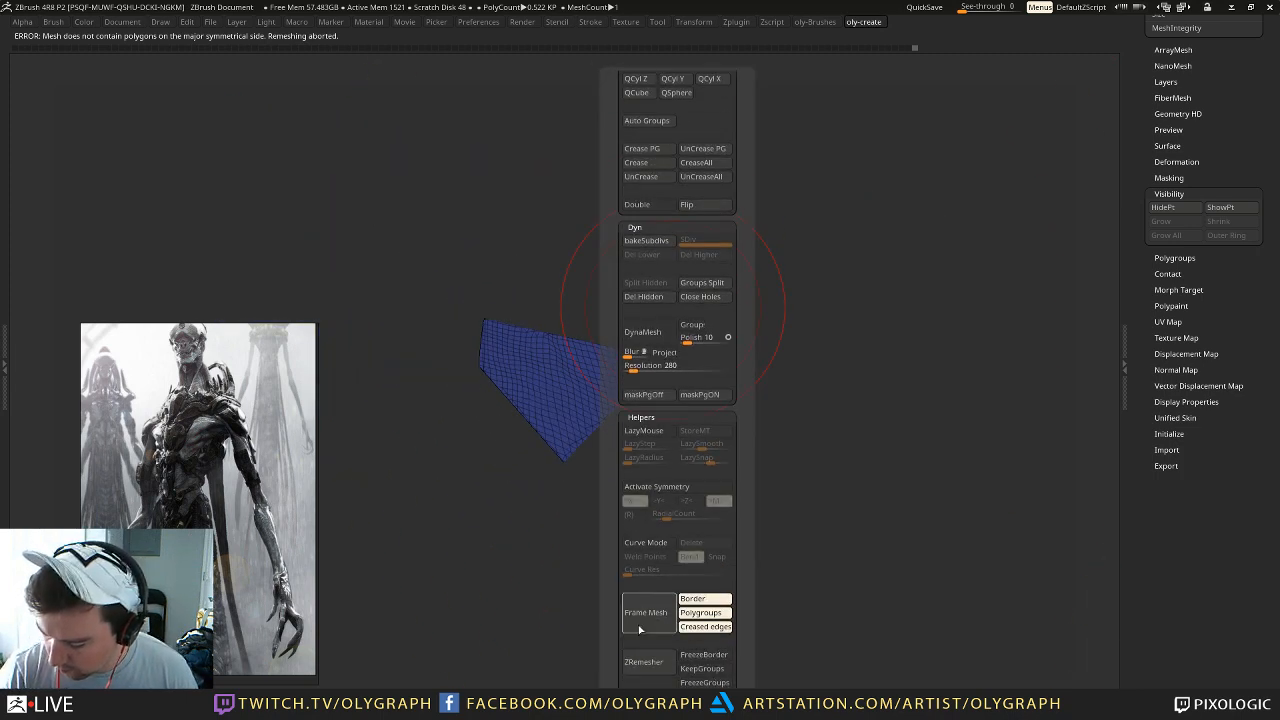
pyautogui.click(645, 662)
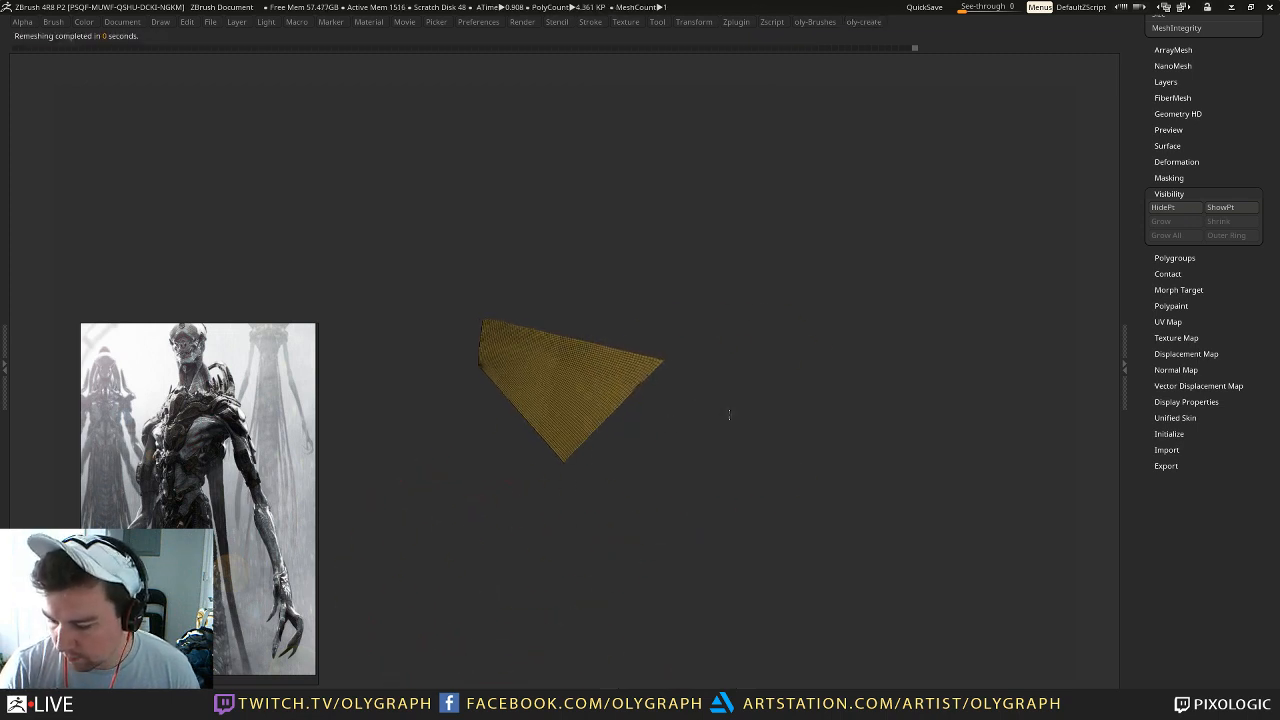
# Step: Remesh the rib patch once more into a much coarser quad grid
pyautogui.keyDown('alt'); pyautogui.moveTo(730, 415); pyautogui.dragTo(729, 423); pyautogui.keyUp('alt')
pyautogui.press('2')
pyautogui.moveTo(666, 531); pyautogui.dragTo(659, 391)
pyautogui.click(713, 421)
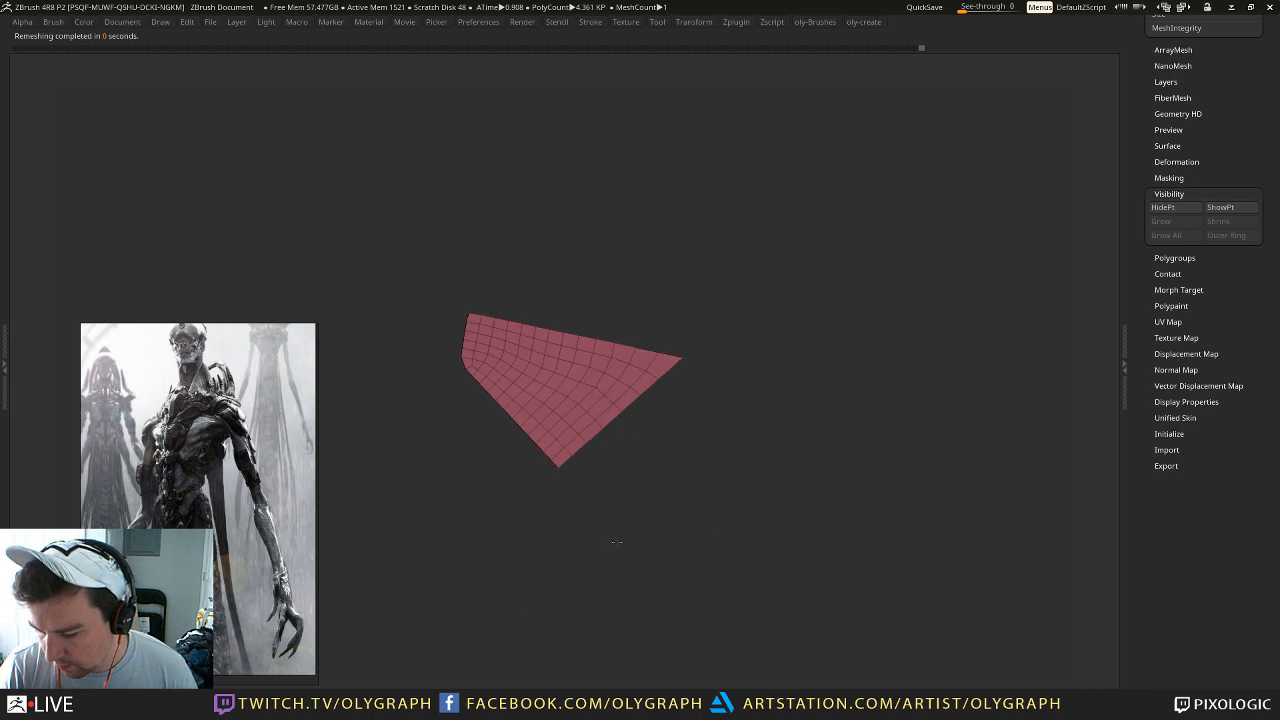
# Step: Extrude all polygons of the rib patch into a thin slab with ZModeler
pyautogui.press('1')
pyautogui.click(510, 354)
pyautogui.press('s')
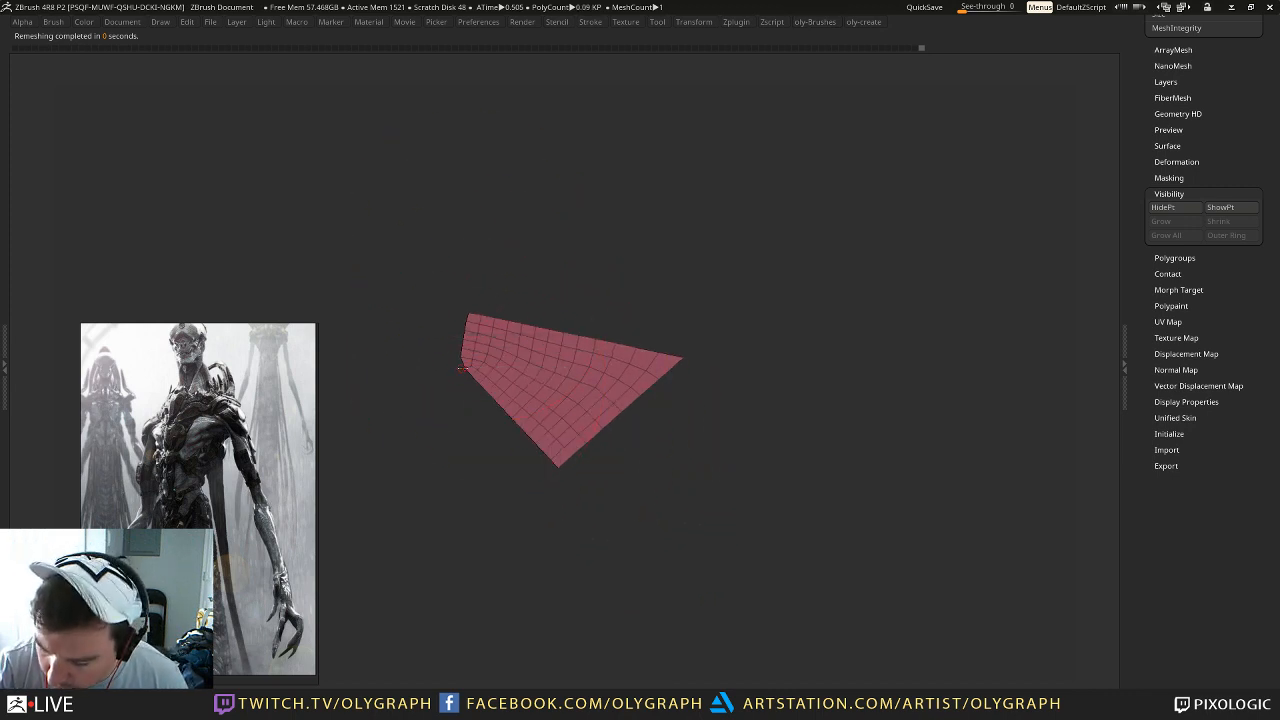
pyautogui.keyDown('ctrl'); pyautogui.moveTo(447, 408); pyautogui.dragTo(458, 454, button='right'); pyautogui.keyUp('ctrl')
pyautogui.moveTo(444, 375)
pyautogui.mouseDown()
pyautogui.moveTo(463, 366)
pyautogui.moveTo(457, 443)
pyautogui.moveTo(643, 389)
pyautogui.moveTo(594, 354)
pyautogui.mouseUp()
pyautogui.press('1')
pyautogui.click(661, 398)
pyautogui.press('space')
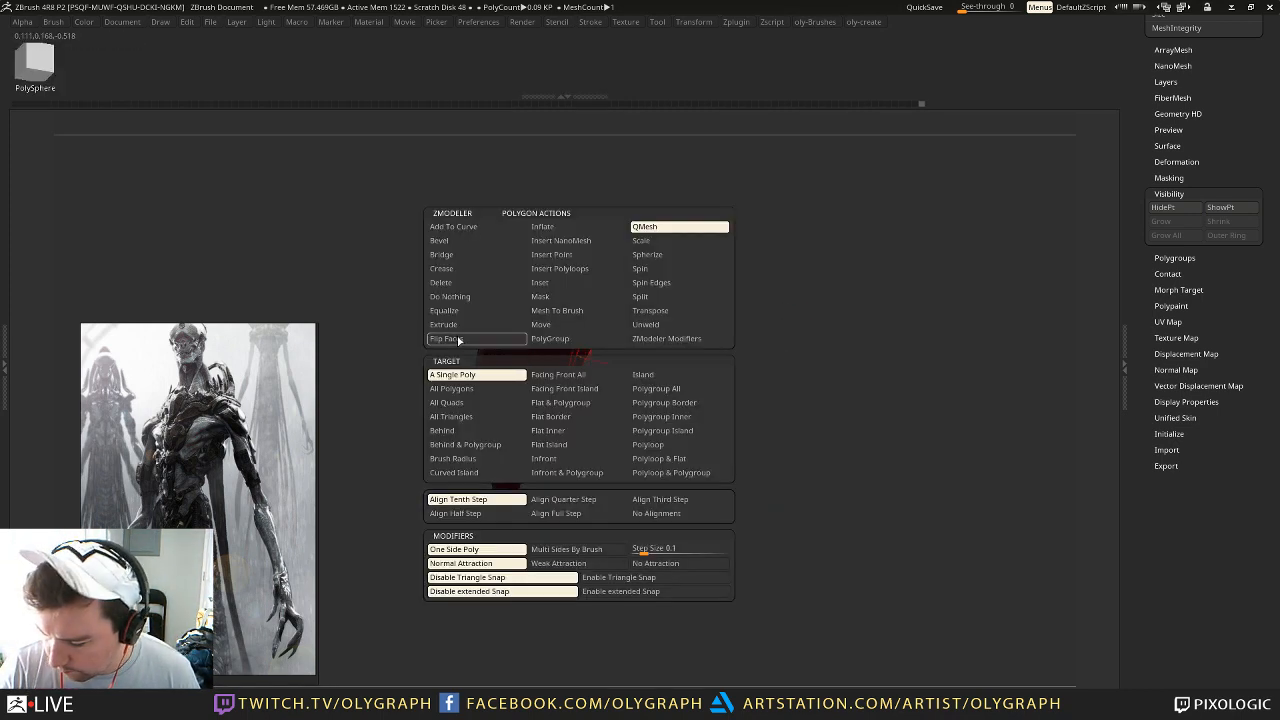
pyautogui.click(464, 326)
pyautogui.click(512, 390)
pyautogui.moveTo(558, 372); pyautogui.dragTo(603, 349)
# Step: Smooth the rib slab with dynamic subdivision and show it with the whole creature without the wireframe
pyautogui.moveTo(685, 363)
pyautogui.mouseDown()
pyautogui.moveTo(649, 354)
pyautogui.moveTo(694, 371)
pyautogui.moveTo(680, 387)
pyautogui.mouseUp()
pyautogui.press('b')
pyautogui.click(678, 388)
pyautogui.keyDown('alt'); pyautogui.moveTo(652, 268); pyautogui.dragTo(826, 229); pyautogui.keyUp('alt')
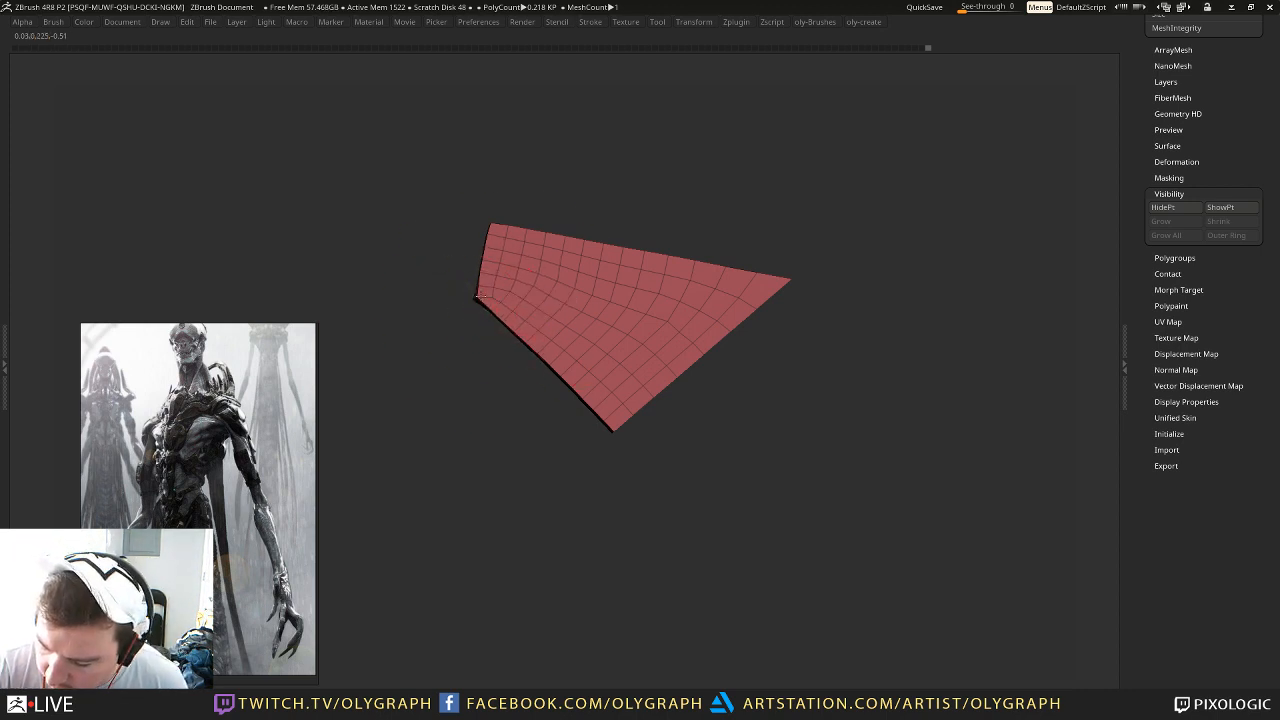
pyautogui.press('s')
pyautogui.press('d')
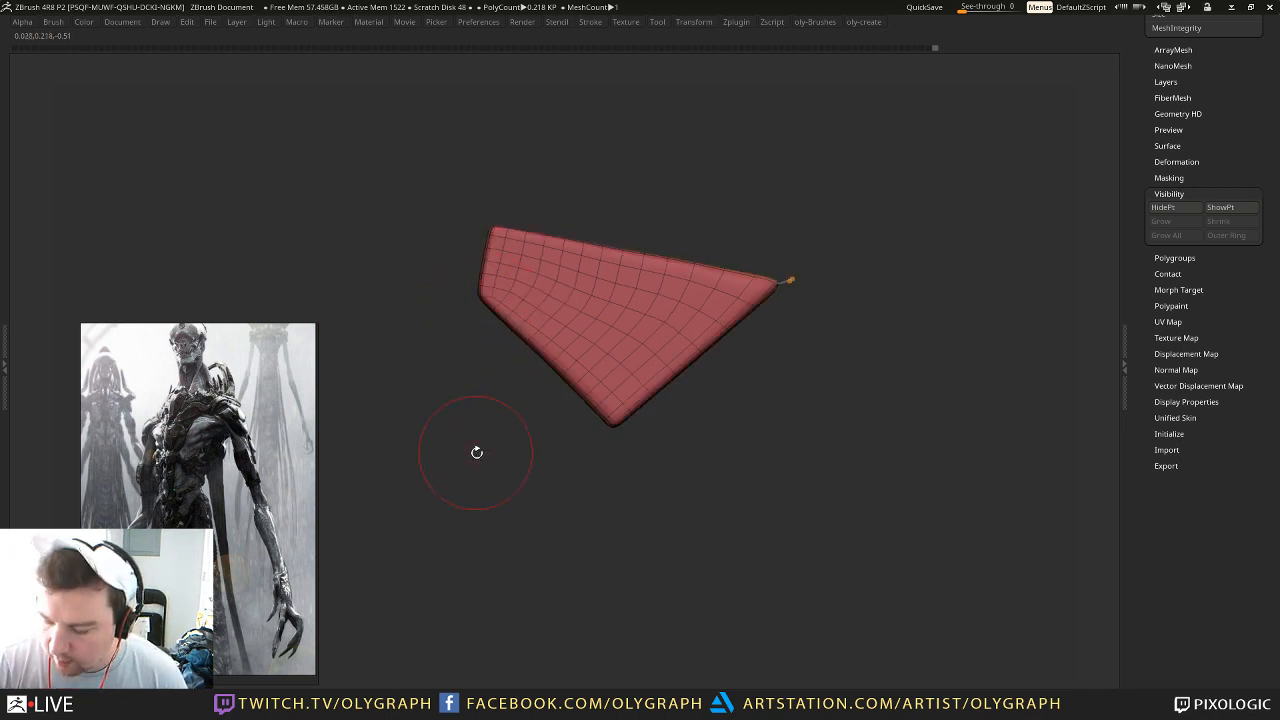
pyautogui.keyDown('alt'); pyautogui.moveTo(474, 446); pyautogui.dragTo(451, 389); pyautogui.keyUp('alt')
pyautogui.hotkey('shift', 'f')
pyautogui.hotkey('alt', 's')
pyautogui.keyDown('alt'); pyautogui.moveTo(752, 377); pyautogui.dragTo(745, 194); pyautogui.keyUp('alt')
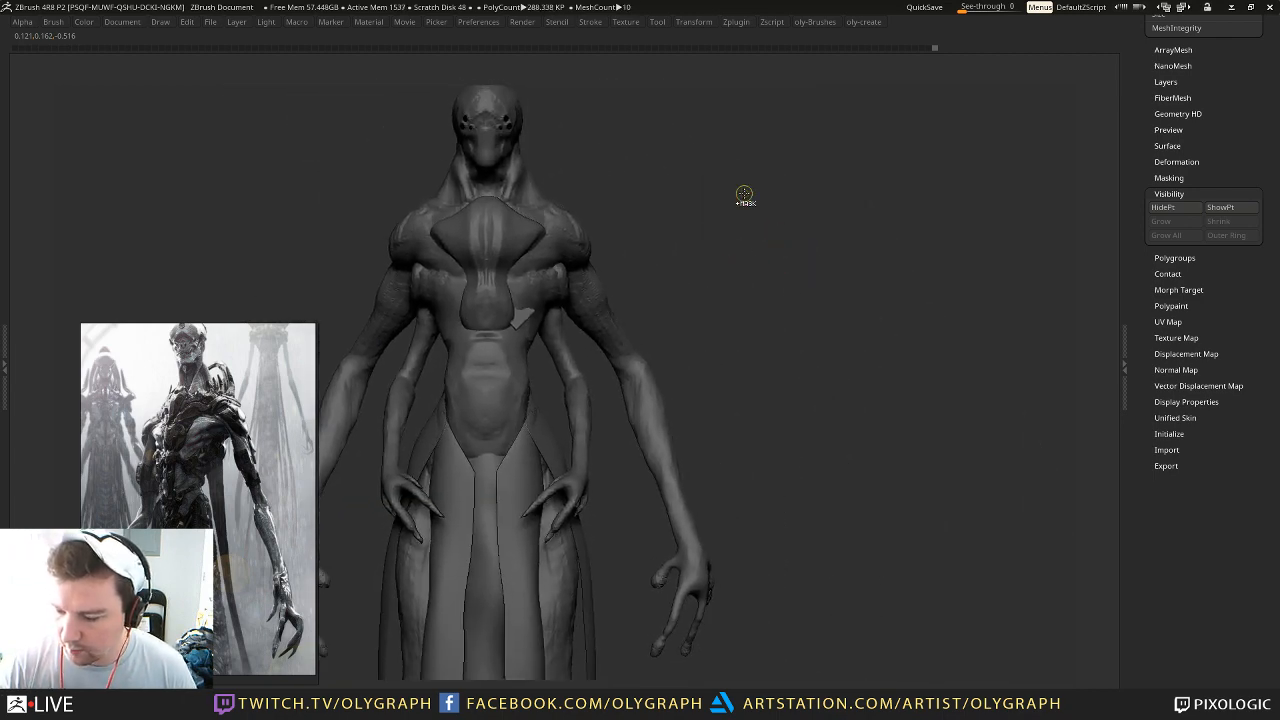
# Step: Undo the rib patch work and restore the body's full sculpted detail and subdivision levels
pyautogui.moveTo(1142, 128); pyautogui.dragTo(1138, 380)
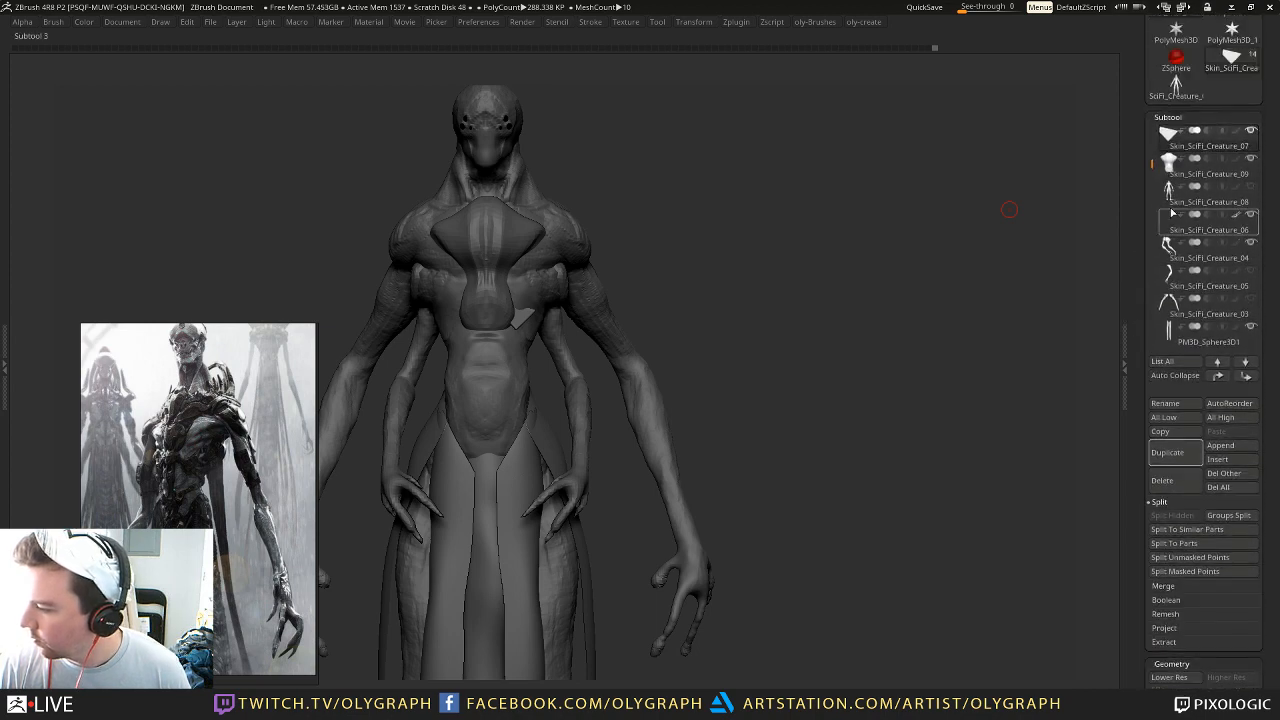
pyautogui.hotkey('ctrl', 'z')
pyautogui.hotkey('ctrl', 'z')
pyautogui.hotkey('ctrl', 'z')
pyautogui.hotkey('ctrl', 'z')
pyautogui.hotkey('ctrl', 'z')
pyautogui.hotkey('ctrl', 'z')
pyautogui.hotkey('ctrl', 'z')
pyautogui.hotkey('ctrl', 'z')
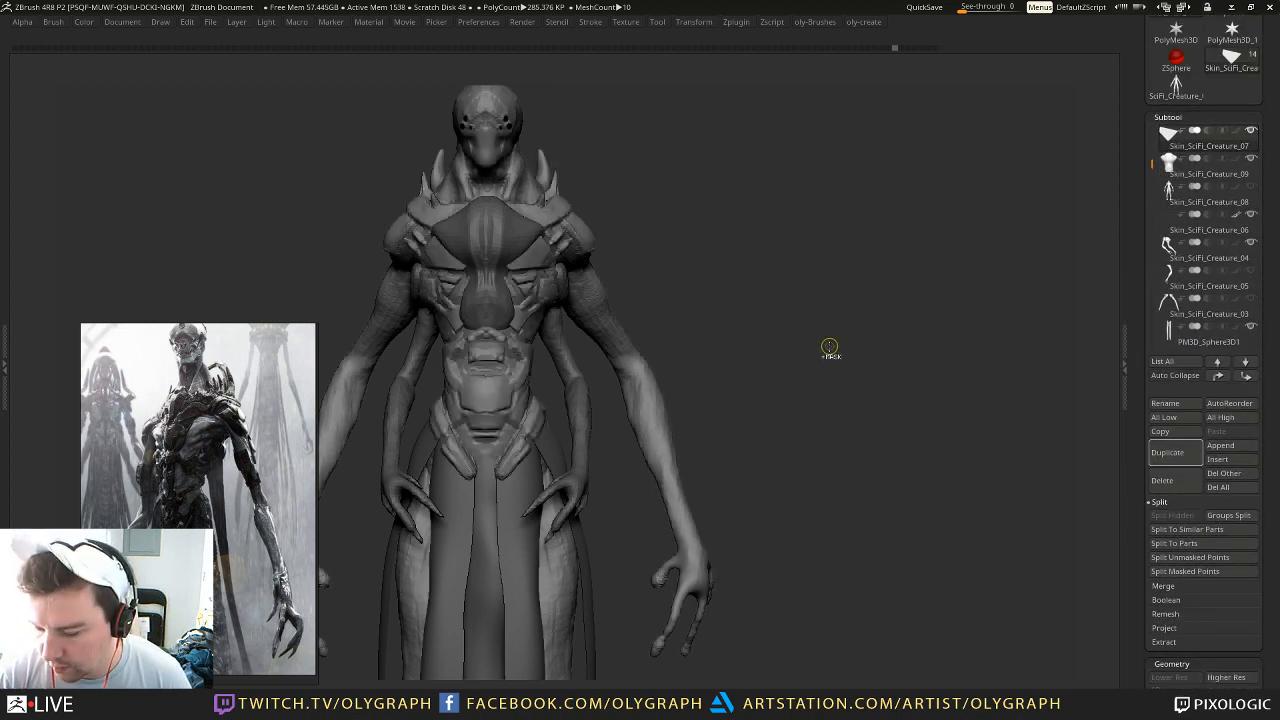
pyautogui.hotkey('ctrl', 'shift', 'z')
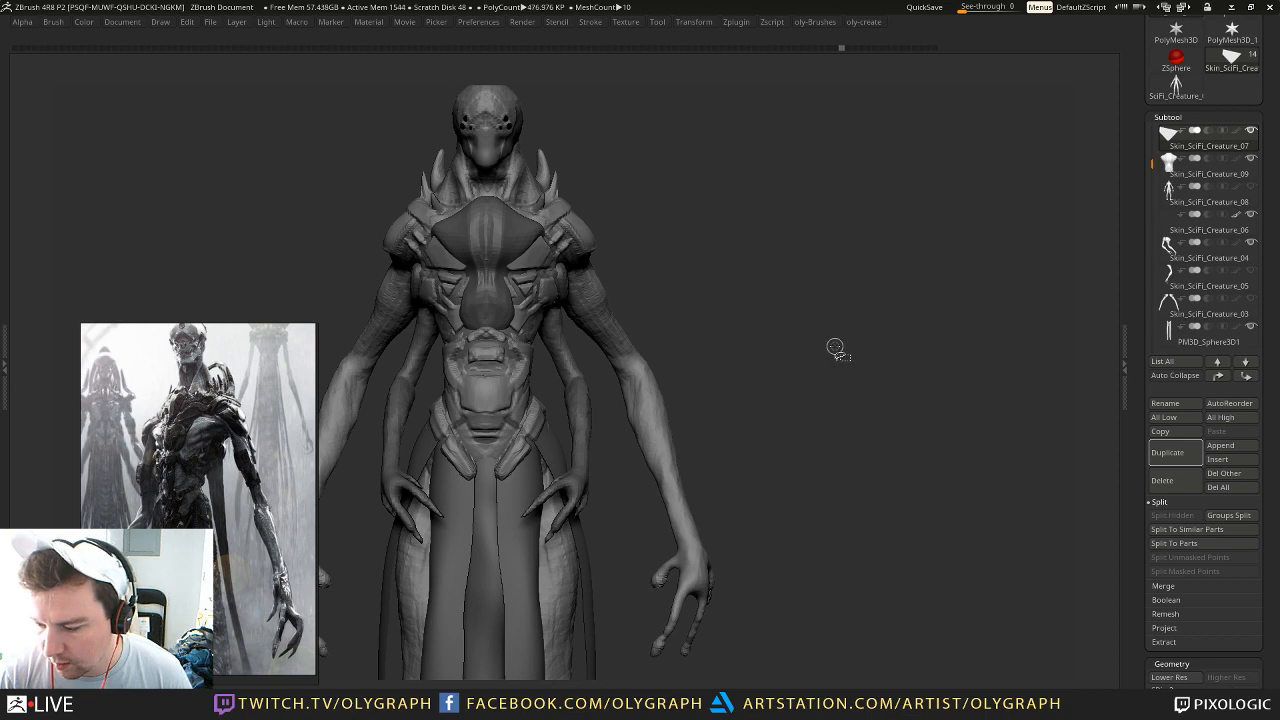
# Step: Inspect the creature's torso and existing chest plate from the front and from a three-quarter angle
pyautogui.moveTo(839, 346)
pyautogui.keyDown('alt'); pyautogui.mouseDown()
pyautogui.moveTo(823, 310)
pyautogui.moveTo(849, 293)
pyautogui.moveTo(842, 285)
pyautogui.mouseUp(); pyautogui.keyUp('alt')
pyautogui.moveTo(842, 285)
pyautogui.mouseDown()
pyautogui.moveTo(829, 297)
pyautogui.moveTo(848, 293)
pyautogui.mouseUp()
pyautogui.press('1')
pyautogui.click(816, 304)
pyautogui.keyDown('alt'); pyautogui.moveTo(729, 198); pyautogui.dragTo(752, 262); pyautogui.keyUp('alt')
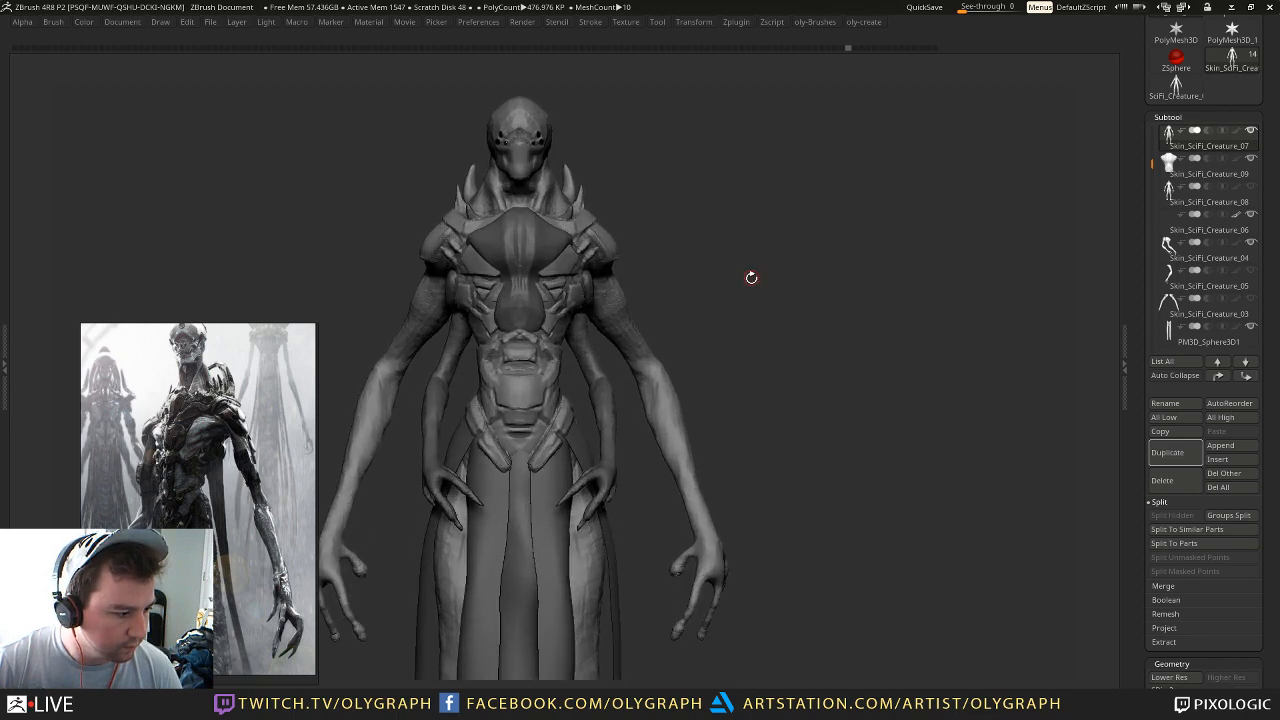
pyautogui.moveTo(724, 201)
pyautogui.mouseDown()
pyautogui.moveTo(749, 223)
pyautogui.moveTo(687, 218)
pyautogui.mouseUp()
pyautogui.press('1')
pyautogui.click(598, 257)
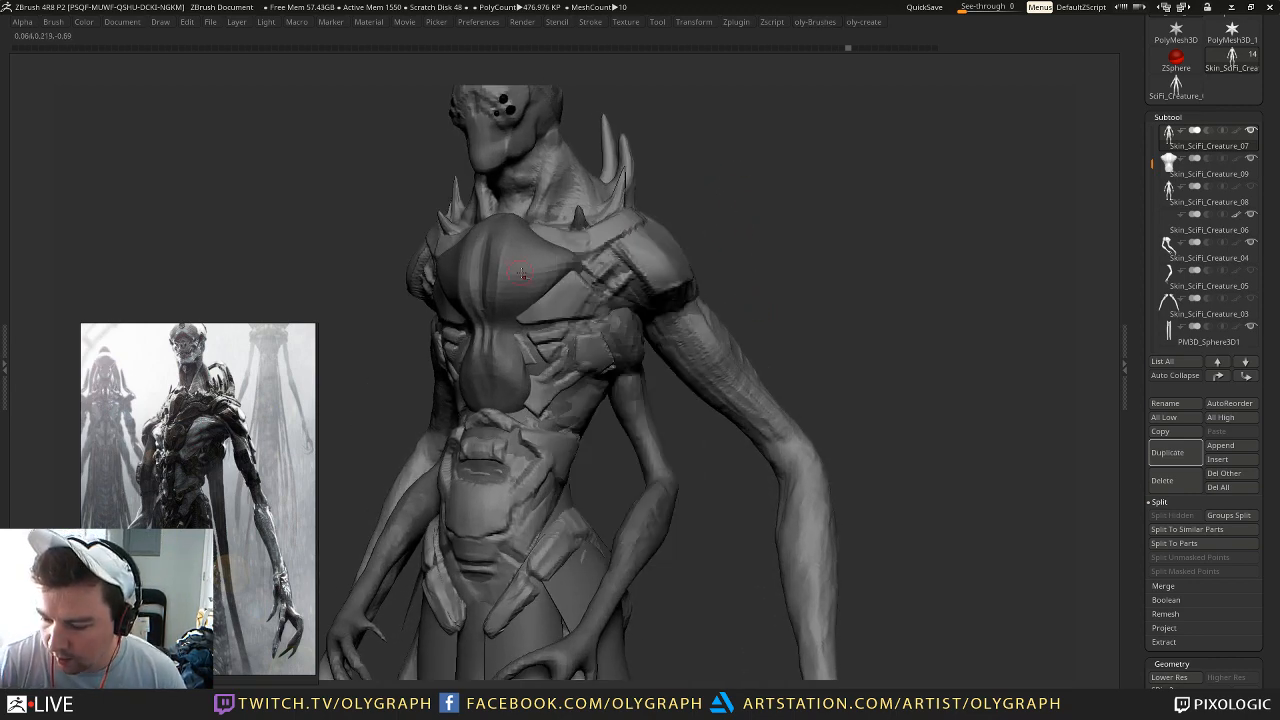
# Step: Make the chest plate subtool active and flatten its central ridge with the TrimDynamic brush
pyautogui.keyDown('alt'); pyautogui.click(522, 255); pyautogui.keyUp('alt')
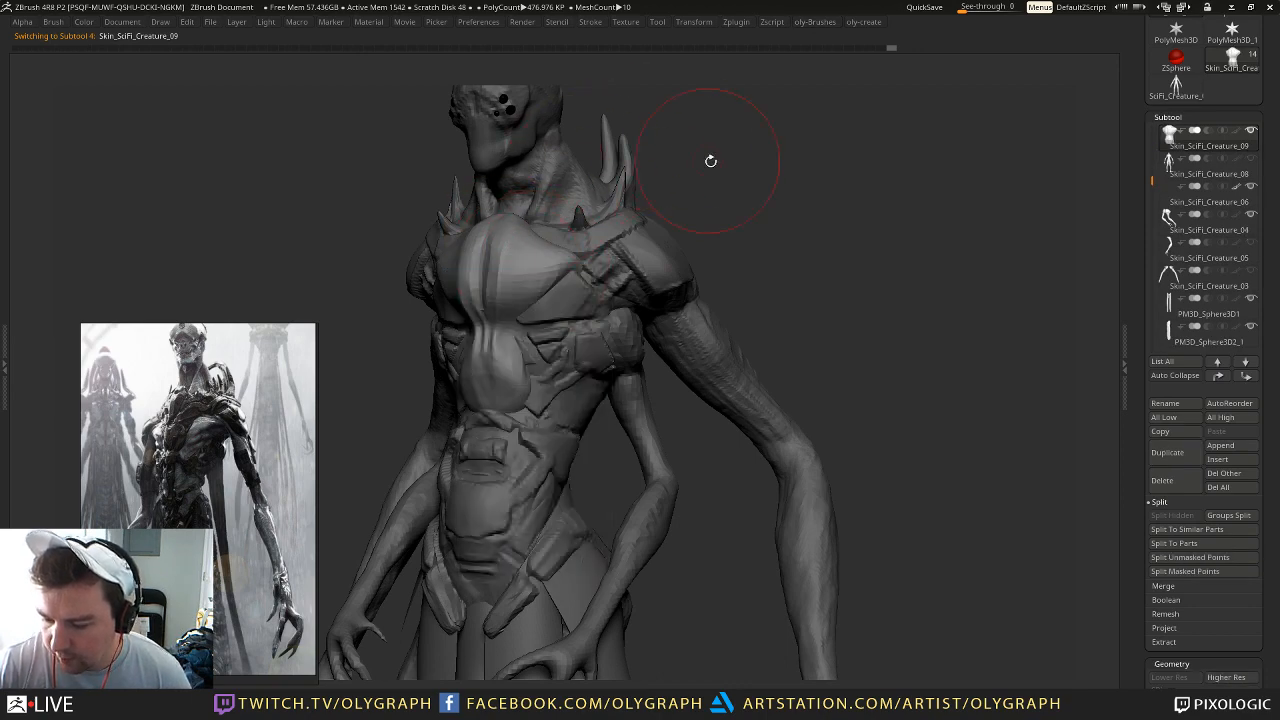
pyautogui.press('1')
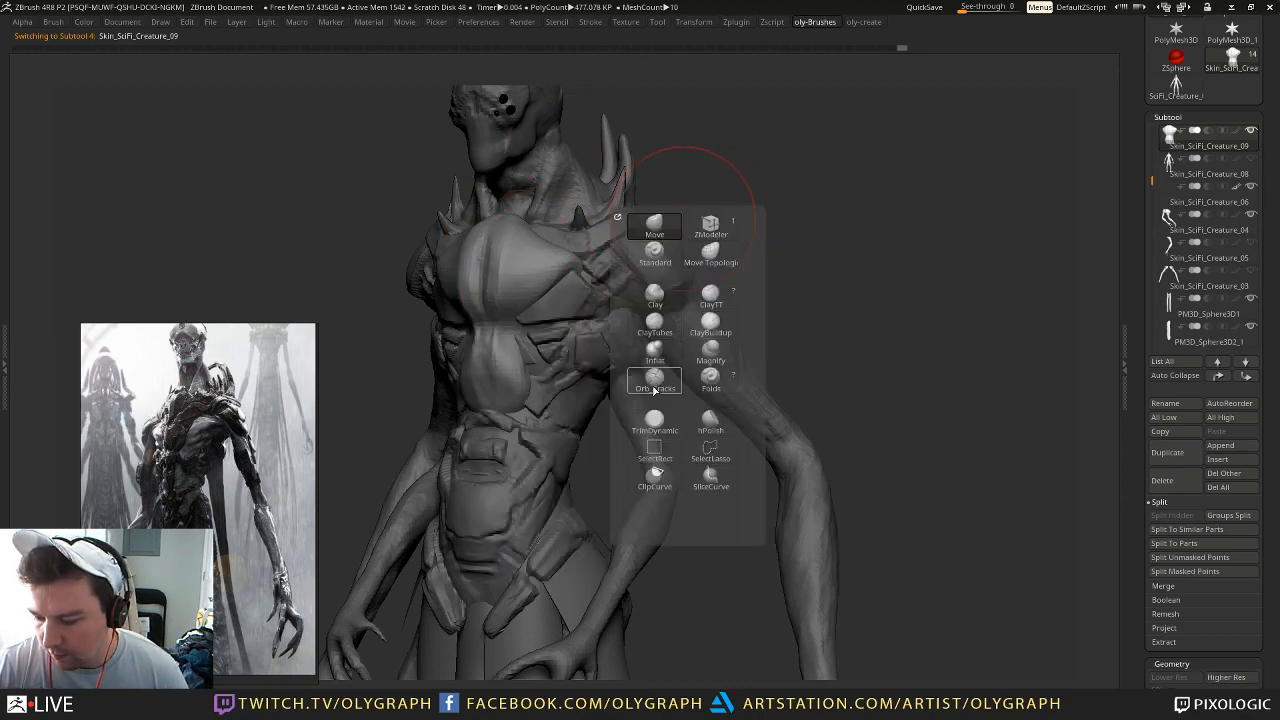
pyautogui.click(655, 422)
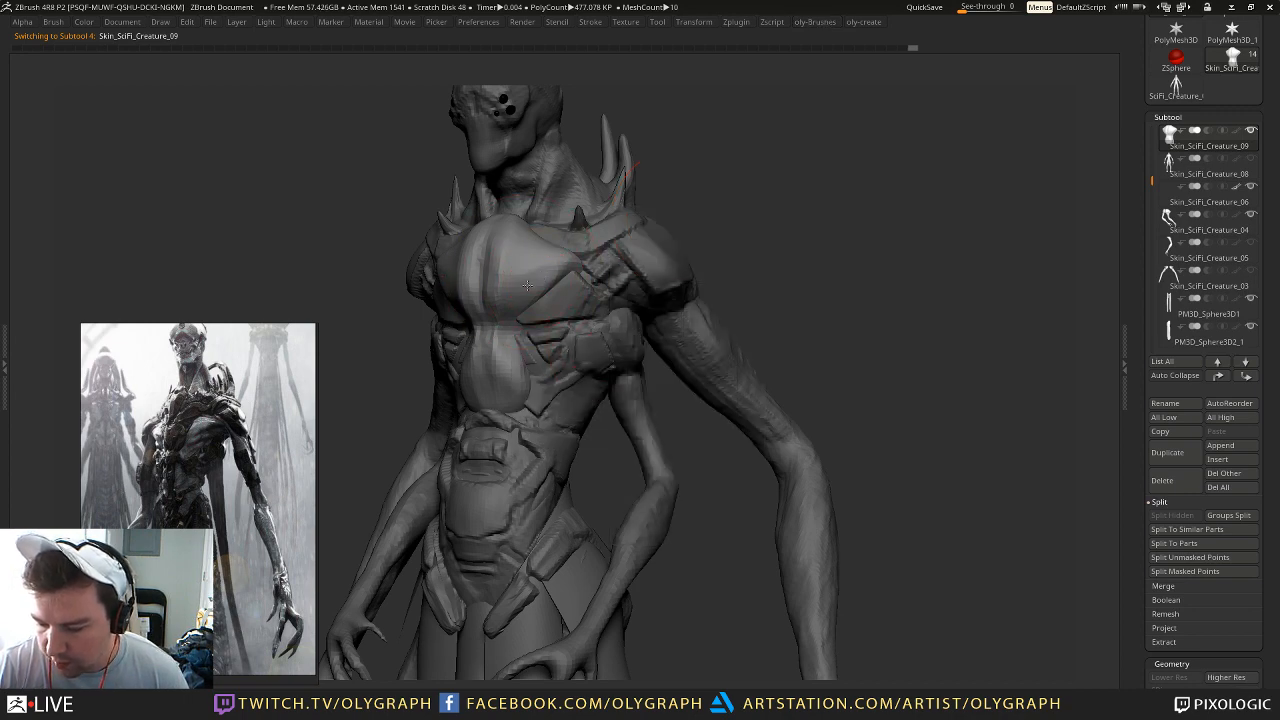
pyautogui.moveTo(517, 271)
pyautogui.mouseDown()
pyautogui.moveTo(499, 293)
pyautogui.moveTo(475, 278)
pyautogui.mouseUp()
pyautogui.moveTo(474, 302); pyautogui.dragTo(556, 294, button='right')
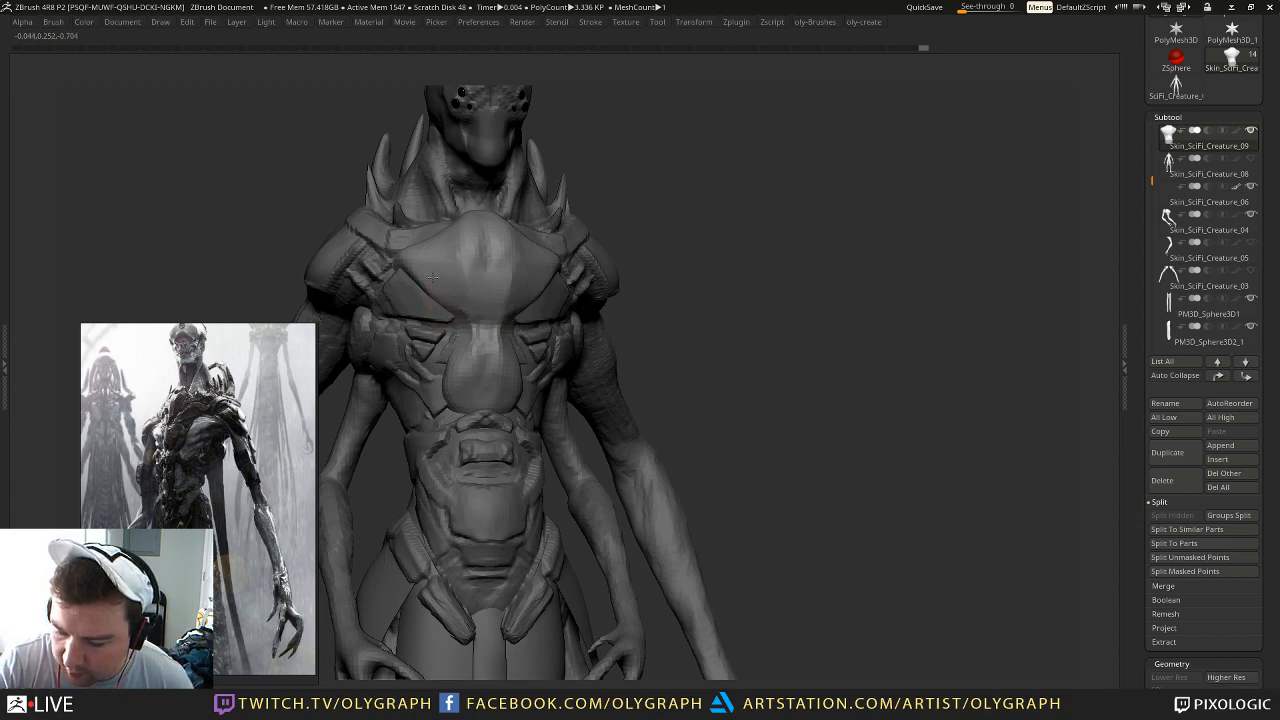
pyautogui.moveTo(610, 217)
pyautogui.mouseDown()
pyautogui.moveTo(677, 186)
pyautogui.moveTo(644, 165)
pyautogui.mouseUp()
# Step: Cut curved notches into both lower sides of the upper chest plate with ClipCurve and even out its centre surface
pyautogui.press('space')
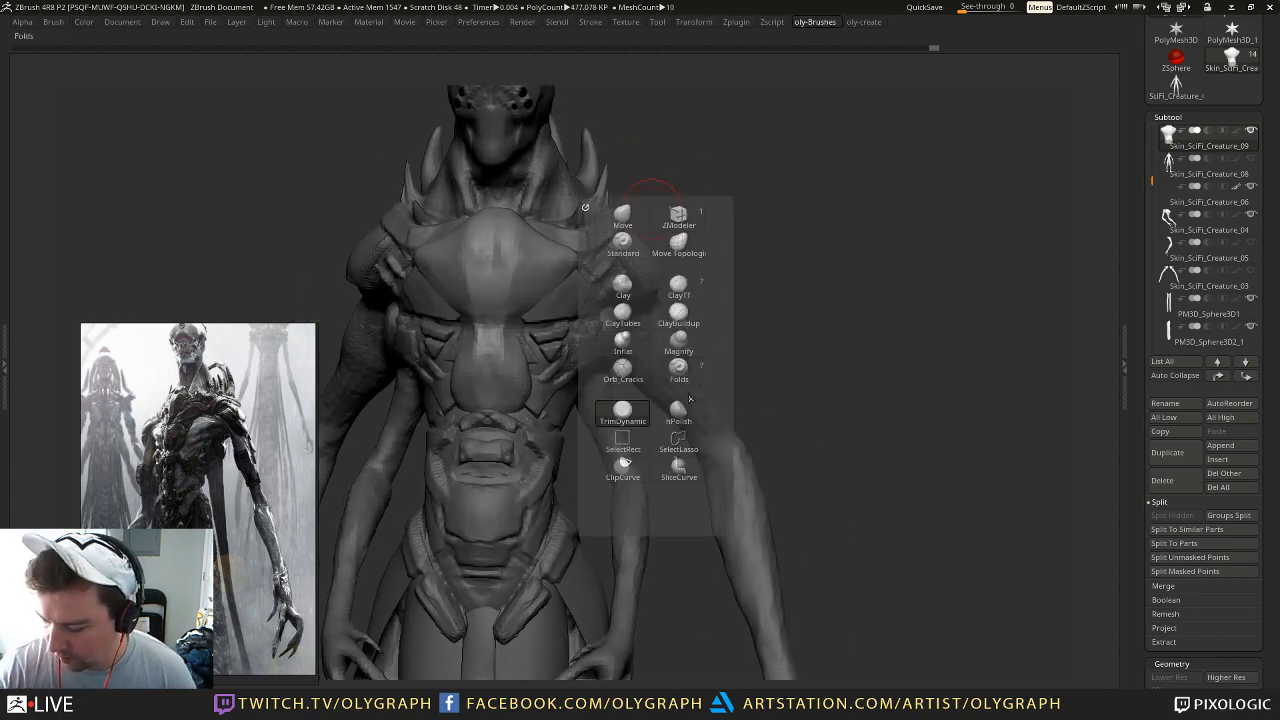
pyautogui.click(622, 466)
pyautogui.keyDown('ctrl'); pyautogui.keyDown('shift'); pyautogui.moveTo(686, 276); pyautogui.dragTo(543, 280); pyautogui.keyUp('shift'); pyautogui.keyUp('ctrl')
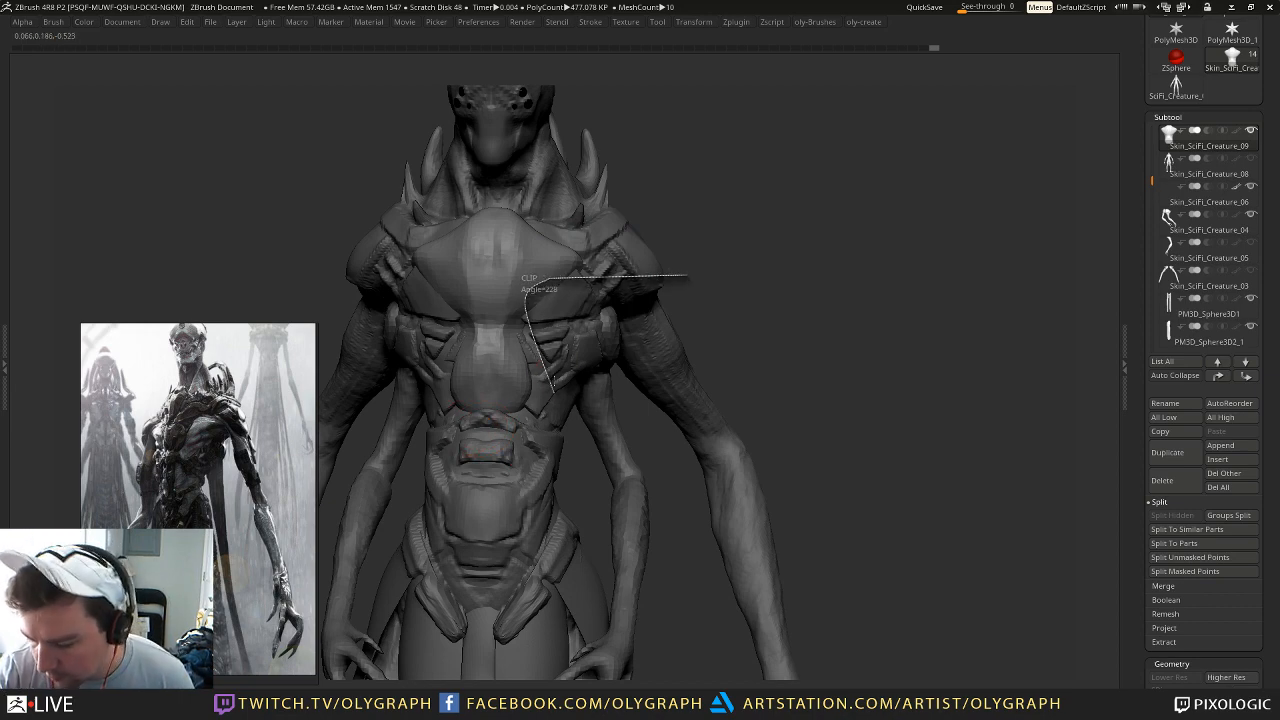
pyautogui.moveTo(666, 275)
pyautogui.keyDown('ctrl'); pyautogui.keyDown('shift'); pyautogui.mouseDown()
pyautogui.moveTo(551, 275)
pyautogui.moveTo(522, 298)
pyautogui.mouseUp(); pyautogui.keyUp('shift'); pyautogui.keyUp('ctrl')
pyautogui.keyDown('alt'); pyautogui.moveTo(716, 214); pyautogui.dragTo(720, 270); pyautogui.keyUp('alt')
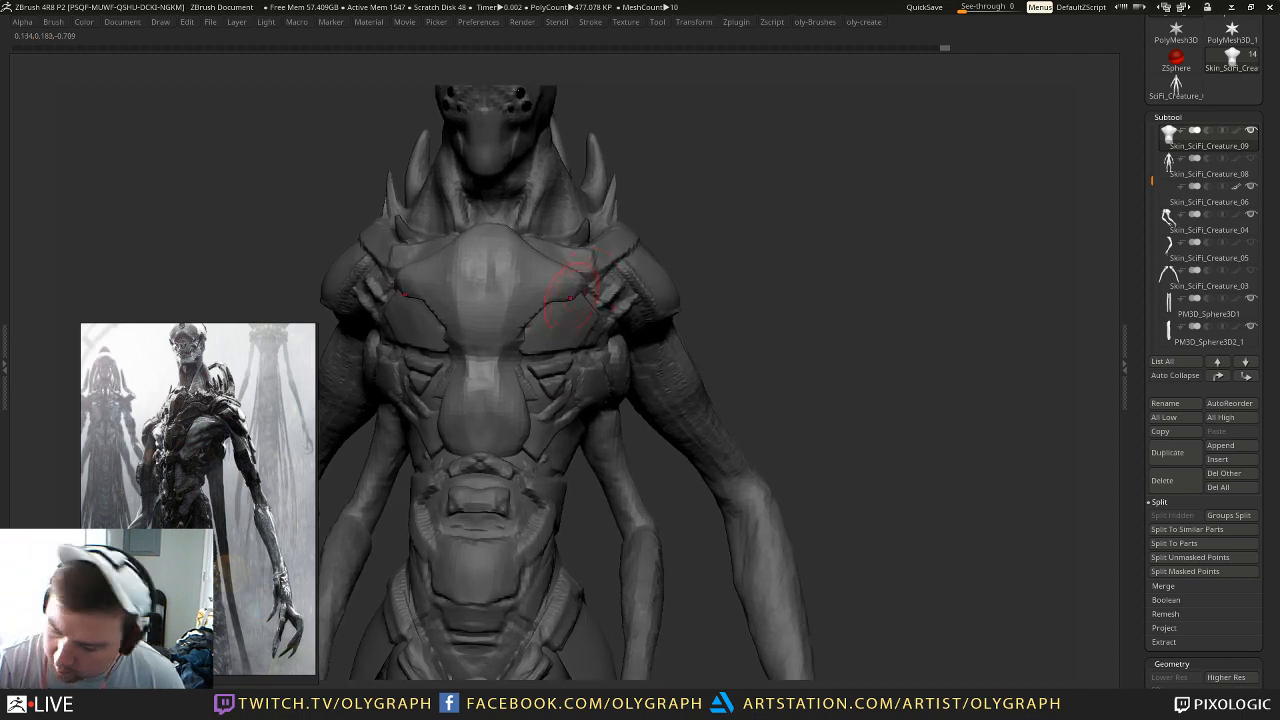
pyautogui.press('b')
pyautogui.click(622, 469)
pyautogui.moveTo(510, 311)
pyautogui.mouseDown()
pyautogui.moveTo(517, 266)
pyautogui.moveTo(495, 288)
pyautogui.mouseUp()
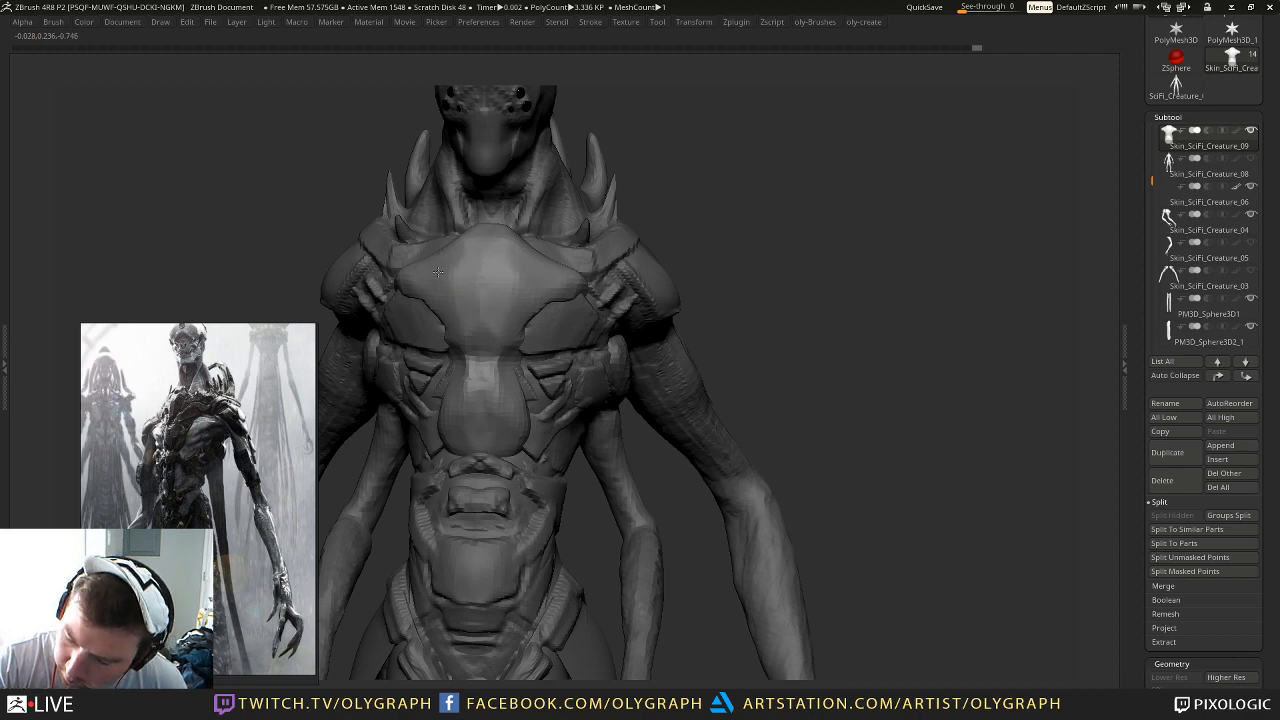
# Step: Clip the chest plate's upper edges beside the neck and trim back its pointed outer tips
pyautogui.moveTo(697, 248)
pyautogui.keyDown('alt'); pyautogui.mouseDown()
pyautogui.moveTo(654, 163)
pyautogui.moveTo(706, 243)
pyautogui.moveTo(673, 210)
pyautogui.moveTo(651, 117)
pyautogui.moveTo(737, 174)
pyautogui.moveTo(740, 149)
pyautogui.moveTo(586, 186)
pyautogui.moveTo(590, 212)
pyautogui.mouseUp(); pyautogui.keyUp('alt')
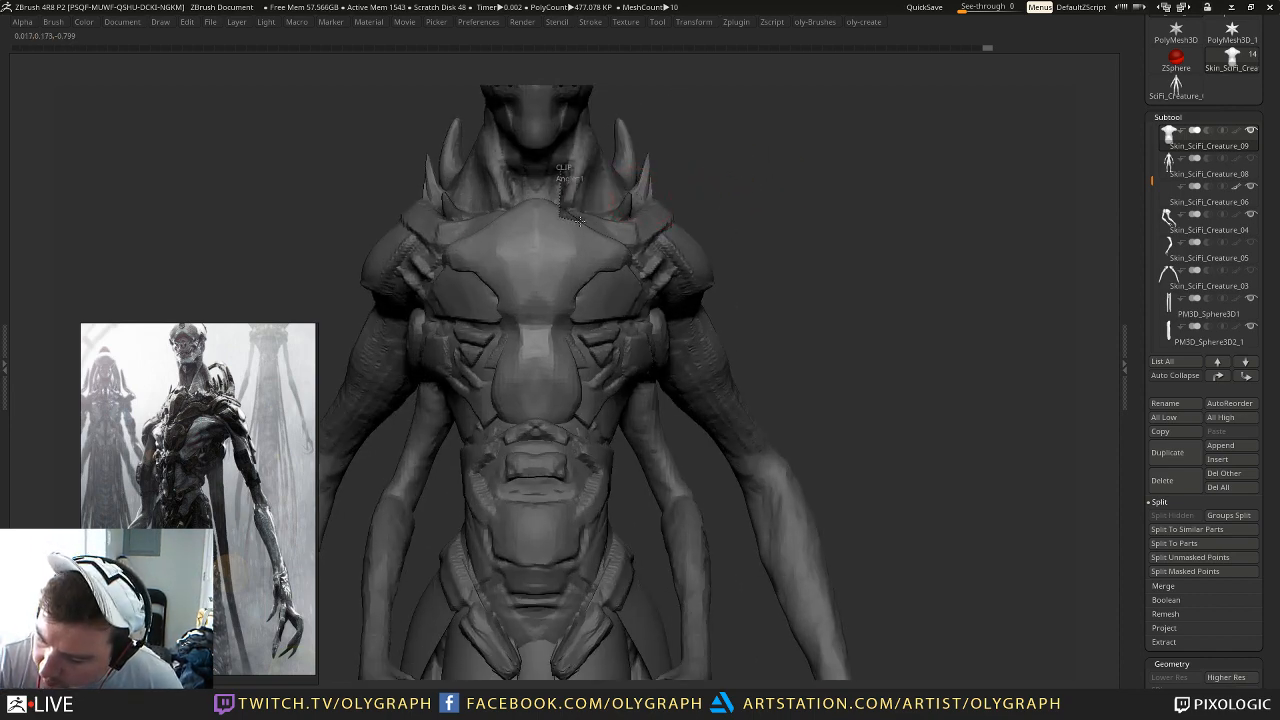
pyautogui.keyDown('alt'); pyautogui.moveTo(713, 134); pyautogui.dragTo(712, 163); pyautogui.keyUp('alt')
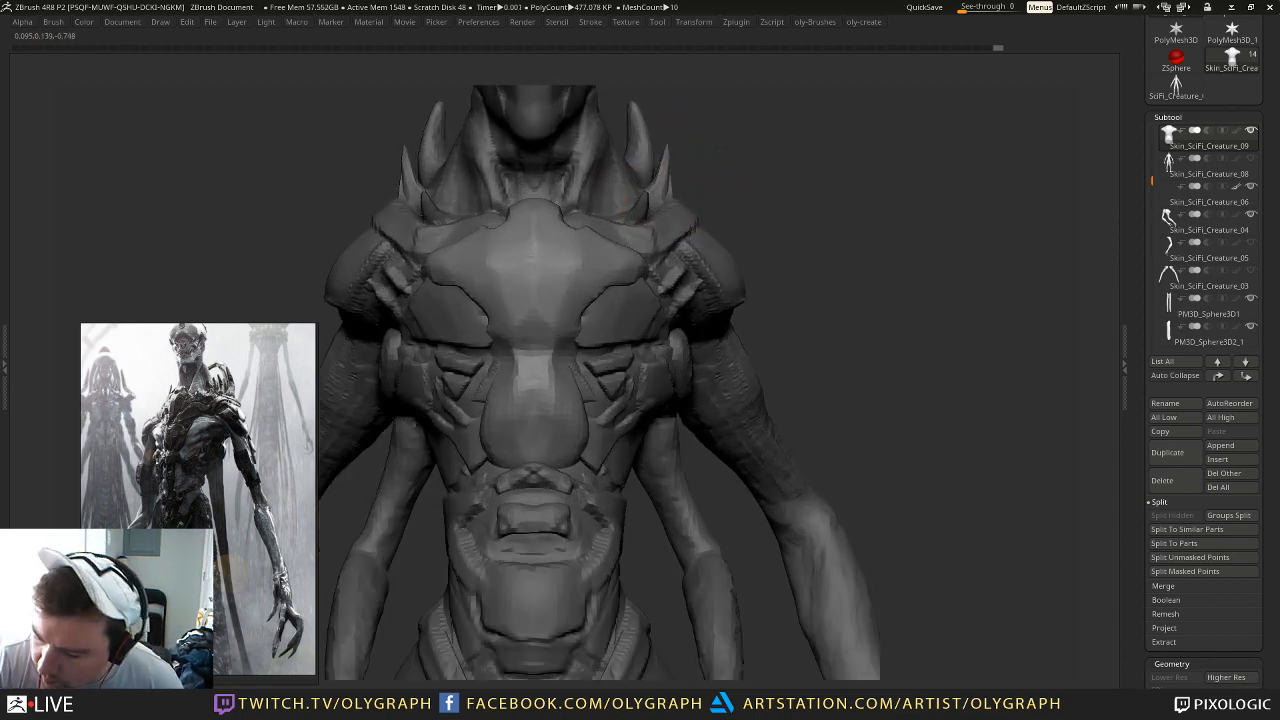
pyautogui.press('1')
pyautogui.click(583, 223)
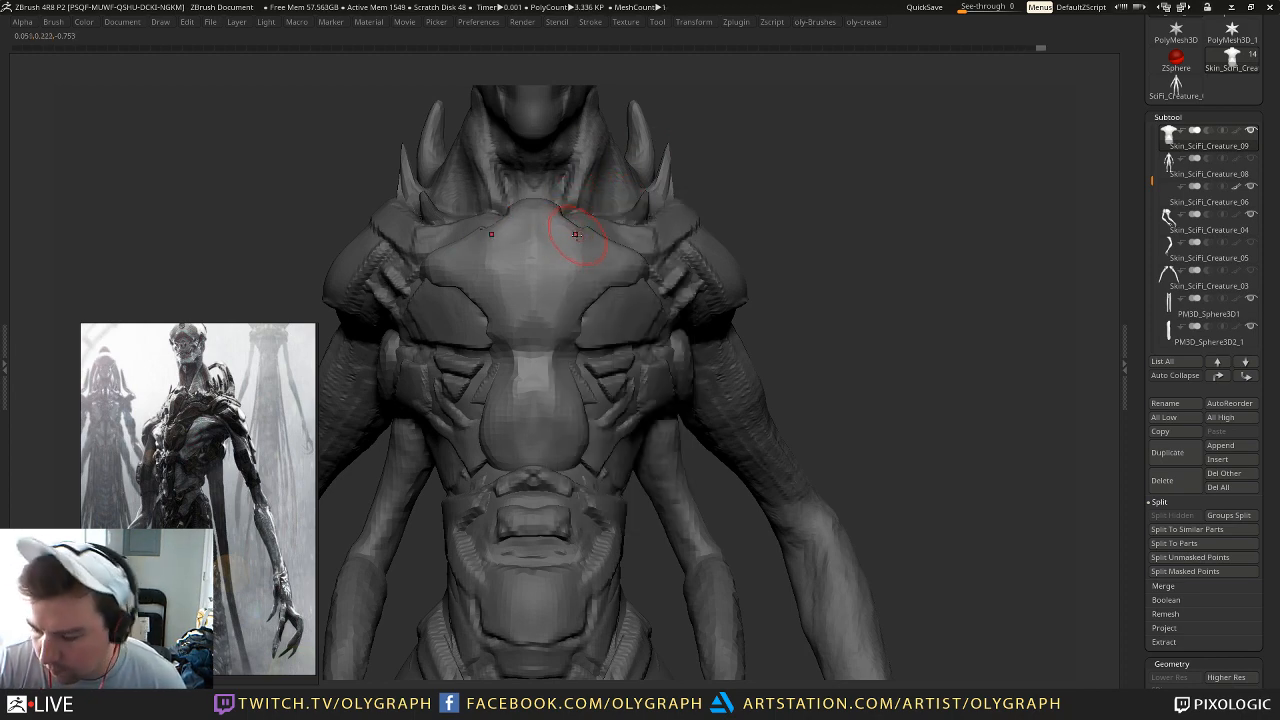
pyautogui.press('1')
pyautogui.click(608, 232)
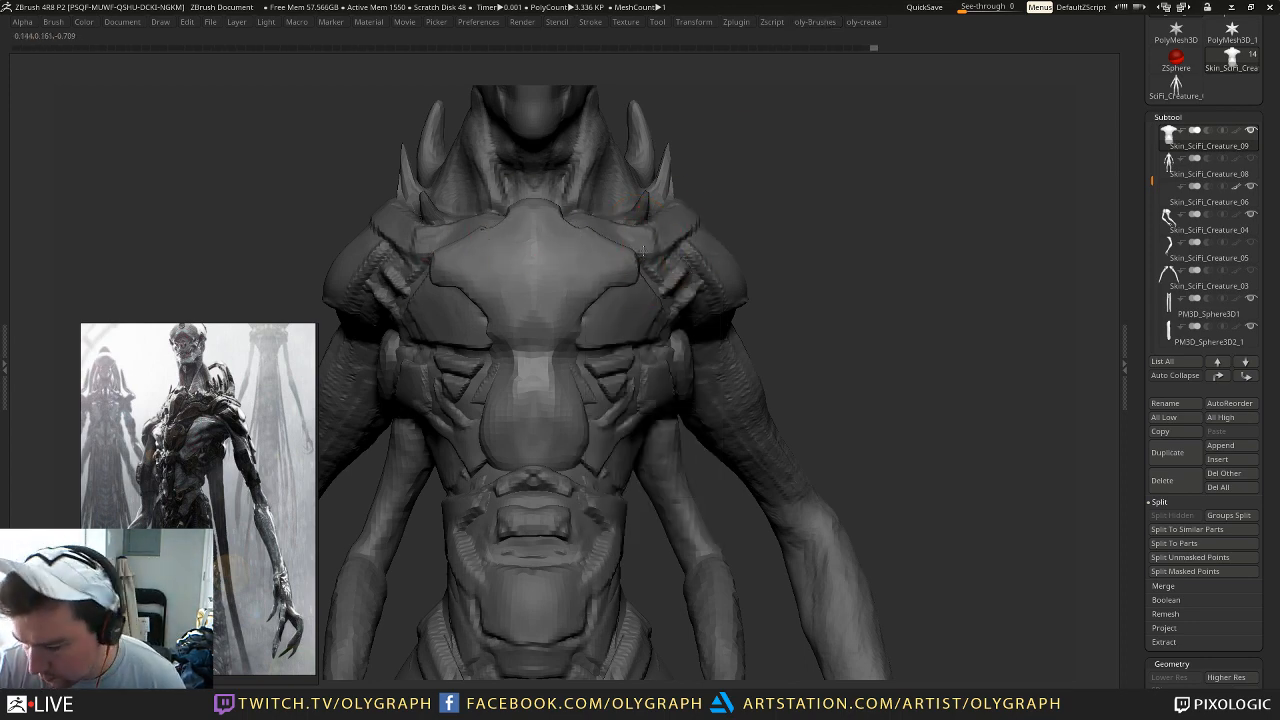
pyautogui.press('b')
pyautogui.click(632, 279)
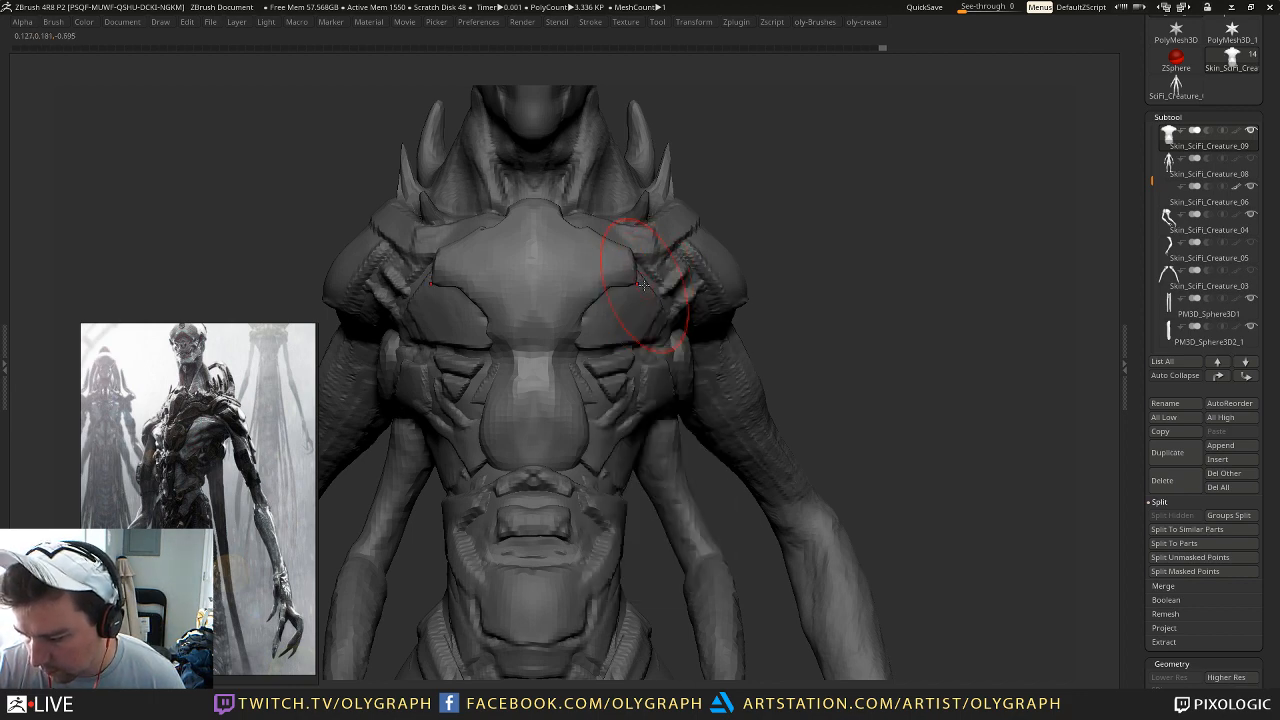
# Step: Carve a U-shaped groove into the chest plate just below its upper centre peak
pyautogui.keyDown('alt'); pyautogui.moveTo(697, 160); pyautogui.dragTo(701, 109); pyautogui.keyUp('alt')
pyautogui.press('b')
pyautogui.press('c')
pyautogui.press('b')
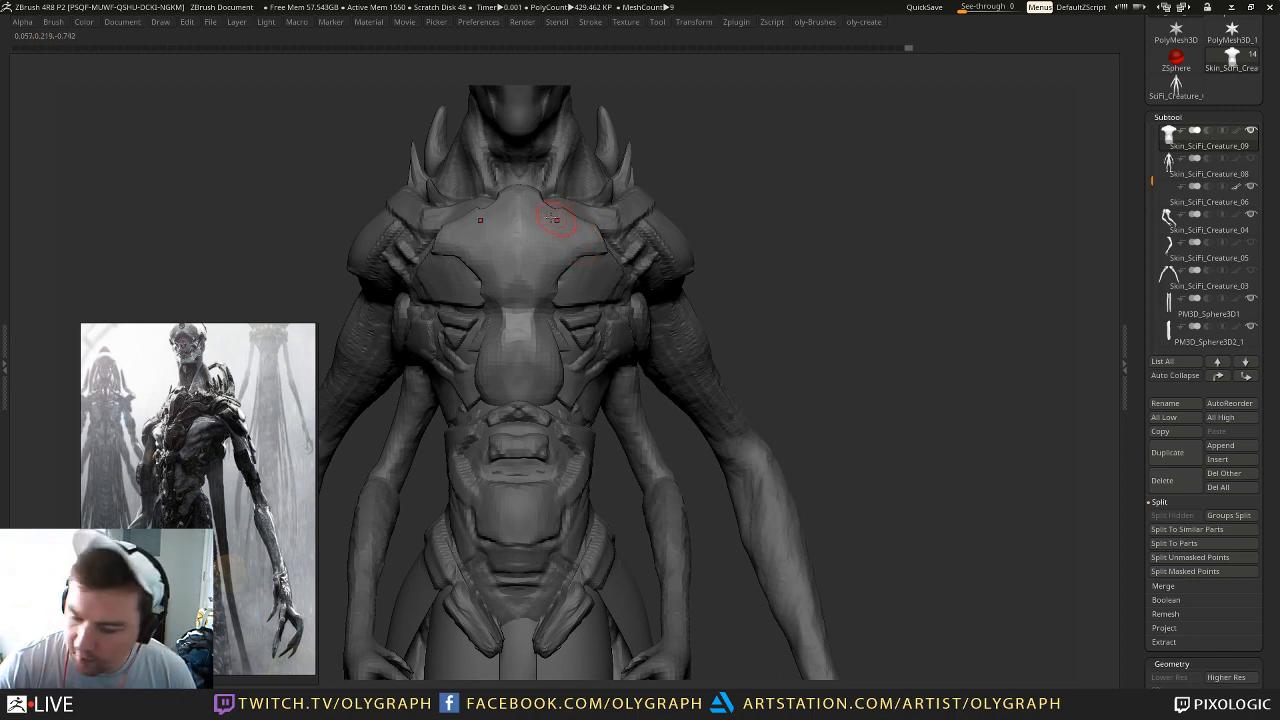
pyautogui.moveTo(484, 244)
pyautogui.mouseDown()
pyautogui.moveTo(480, 221)
pyautogui.moveTo(510, 255)
pyautogui.moveTo(479, 209)
pyautogui.mouseUp()
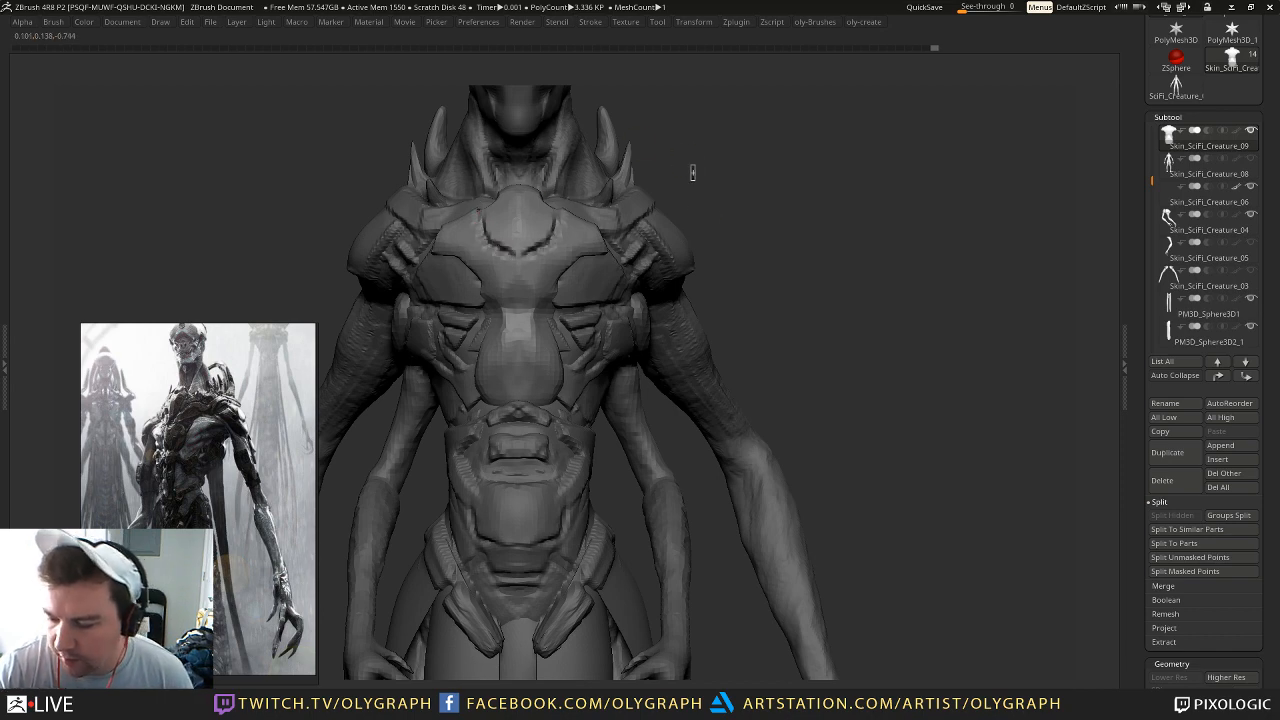
# Step: Carve mirrored creases running down the middle of the chest plate toward its lower lobe
pyautogui.moveTo(694, 206); pyautogui.dragTo(709, 163)
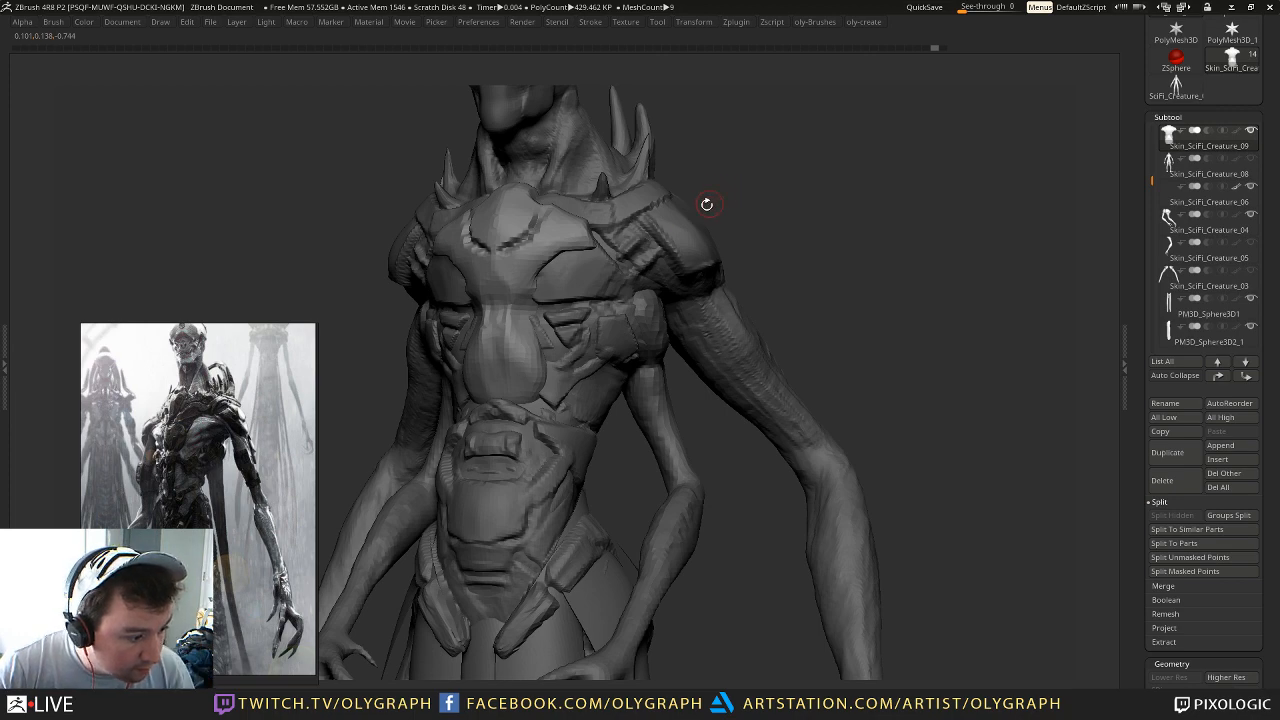
pyautogui.moveTo(713, 199); pyautogui.dragTo(633, 97)
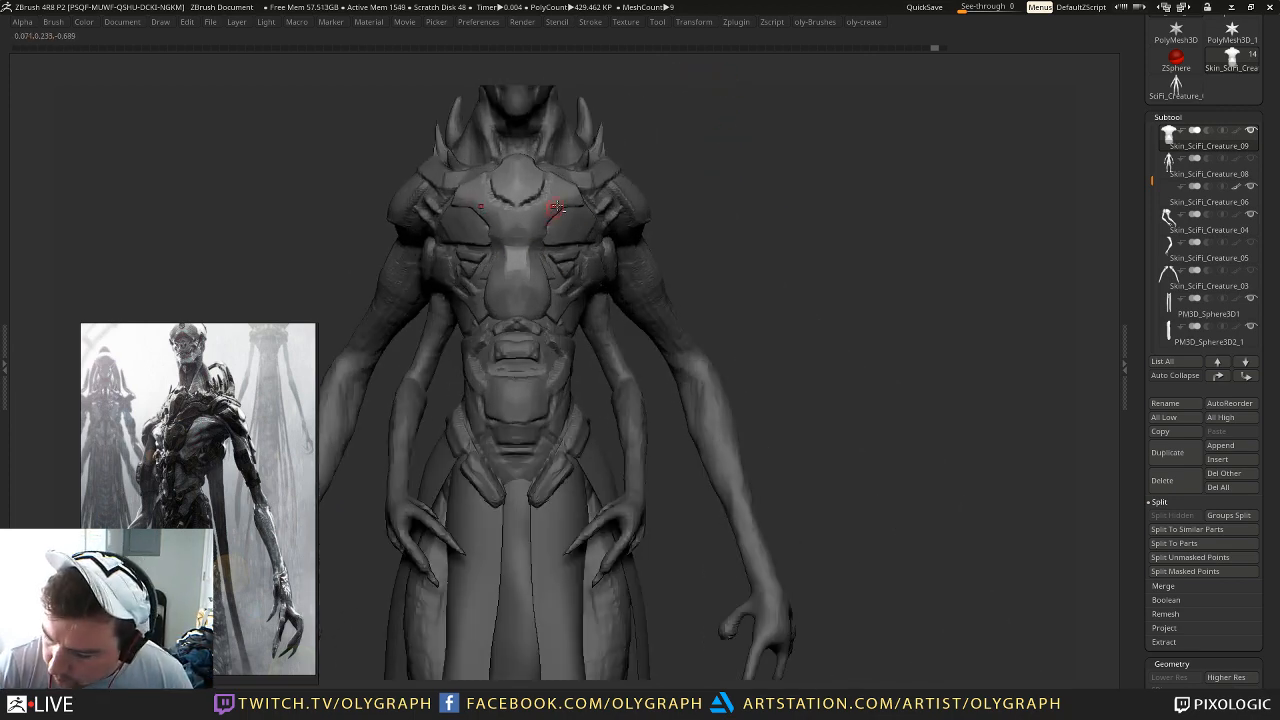
pyautogui.keyDown('alt'); pyautogui.moveTo(703, 211); pyautogui.dragTo(621, 98); pyautogui.keyUp('alt')
pyautogui.press('s')
pyautogui.moveTo(660, 190)
pyautogui.keyDown('alt'); pyautogui.mouseDown()
pyautogui.moveTo(674, 229)
pyautogui.moveTo(651, 217)
pyautogui.moveTo(657, 172)
pyautogui.mouseUp(); pyautogui.keyUp('alt')
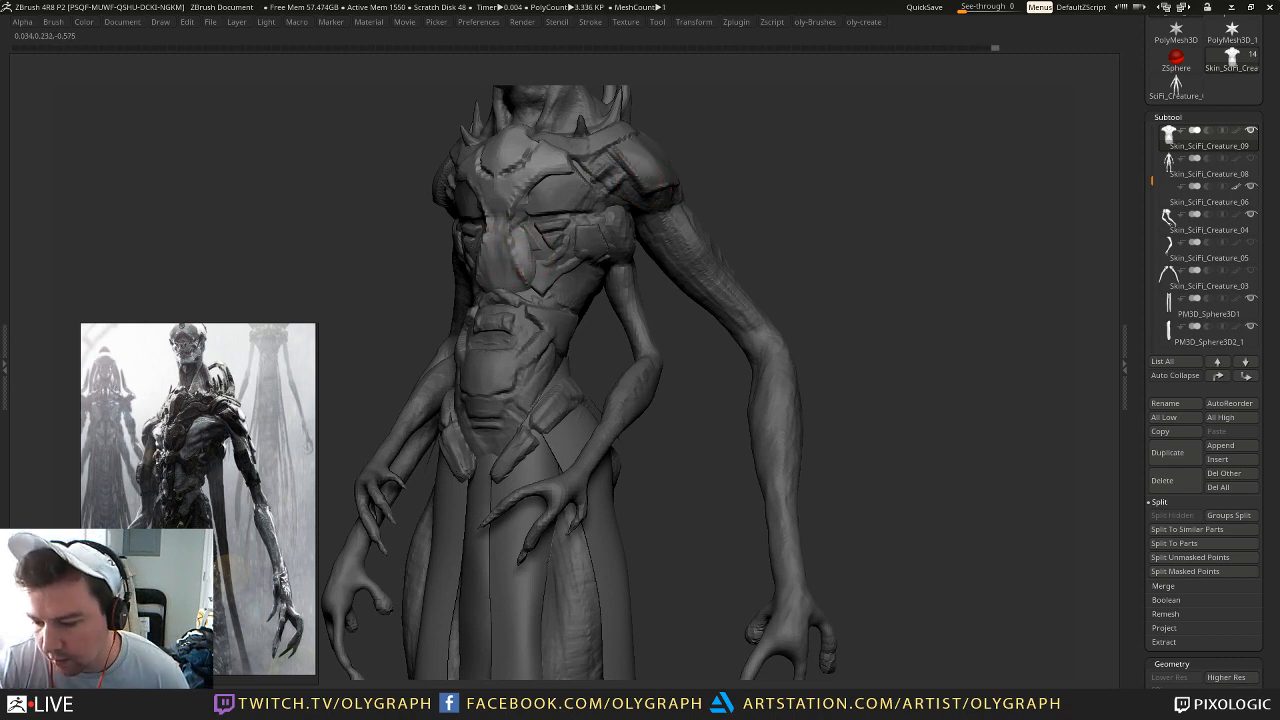
pyautogui.moveTo(532, 214); pyautogui.dragTo(550, 213)
pyautogui.moveTo(706, 135)
pyautogui.mouseDown()
pyautogui.moveTo(742, 152)
pyautogui.moveTo(722, 160)
pyautogui.moveTo(720, 141)
pyautogui.moveTo(732, 148)
pyautogui.mouseUp()
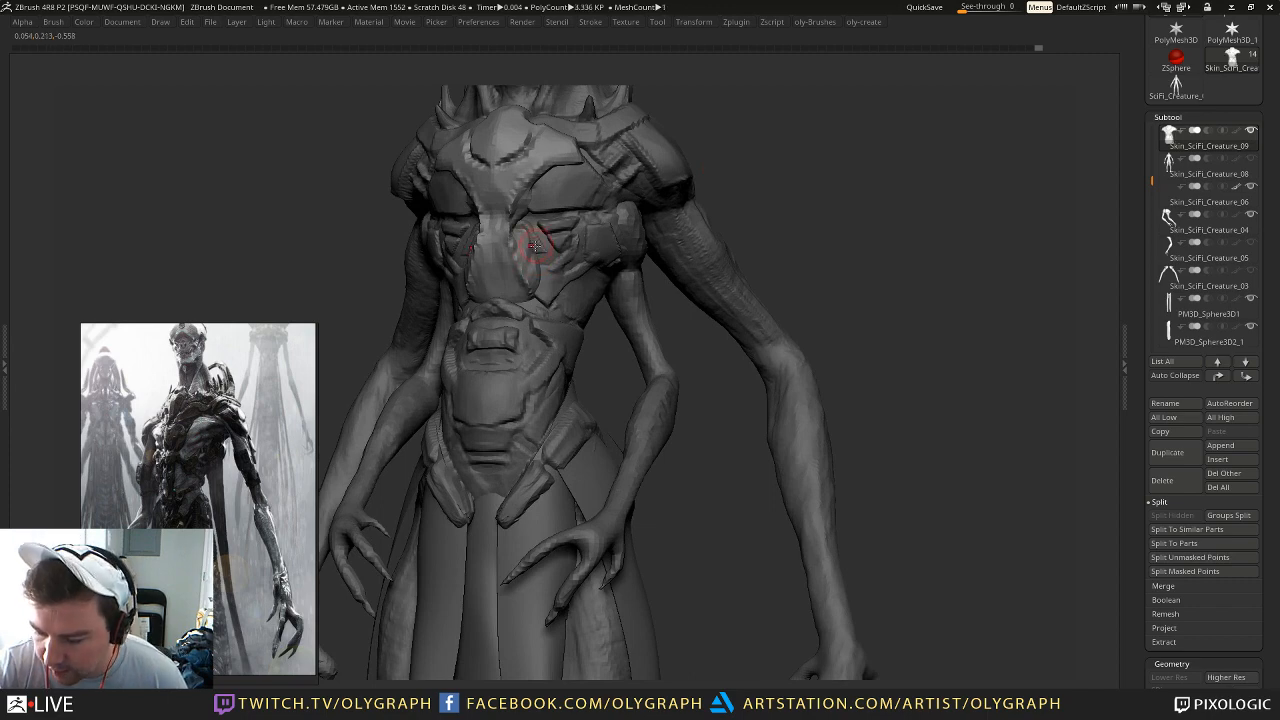
pyautogui.moveTo(704, 214)
pyautogui.keyDown('alt'); pyautogui.mouseDown()
pyautogui.moveTo(706, 146)
pyautogui.moveTo(686, 177)
pyautogui.moveTo(726, 254)
pyautogui.mouseUp(); pyautogui.keyUp('alt')
# Step: Push the chest plate's lower end upward into a shorter, arched edge above the abdomen
pyautogui.press('b')
pyautogui.click(691, 256)
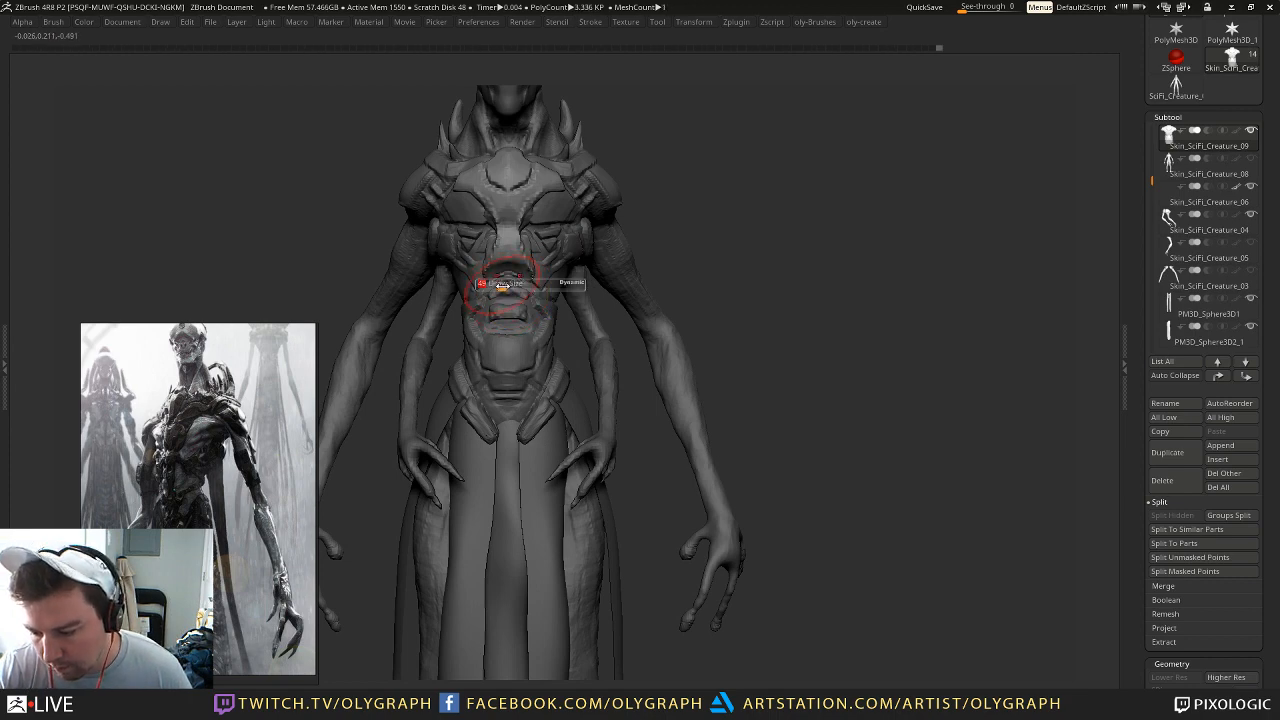
pyautogui.moveTo(510, 262); pyautogui.dragTo(512, 256)
pyautogui.moveTo(656, 136)
pyautogui.mouseDown()
pyautogui.moveTo(651, 146)
pyautogui.moveTo(645, 118)
pyautogui.mouseUp()
pyautogui.moveTo(645, 118)
pyautogui.mouseDown()
pyautogui.moveTo(631, 163)
pyautogui.moveTo(718, 157)
pyautogui.moveTo(657, 166)
pyautogui.moveTo(657, 191)
pyautogui.moveTo(650, 170)
pyautogui.moveTo(672, 266)
pyautogui.mouseUp()
# Step: Make the body subtool Skin_SciFi_Creature_07 active in place of the overlapping body copy
pyautogui.keyDown('alt'); pyautogui.click(542, 208); pyautogui.keyUp('alt')
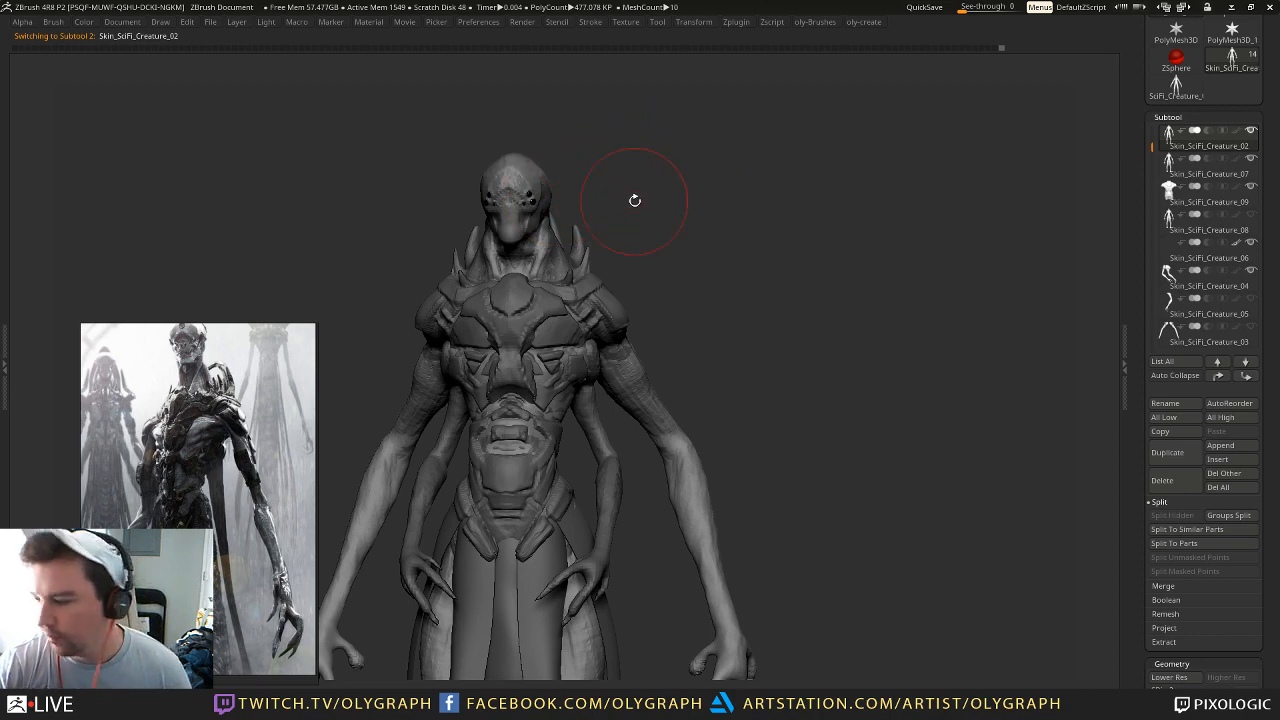
pyautogui.click(1170, 143)
pyautogui.click(1170, 170)
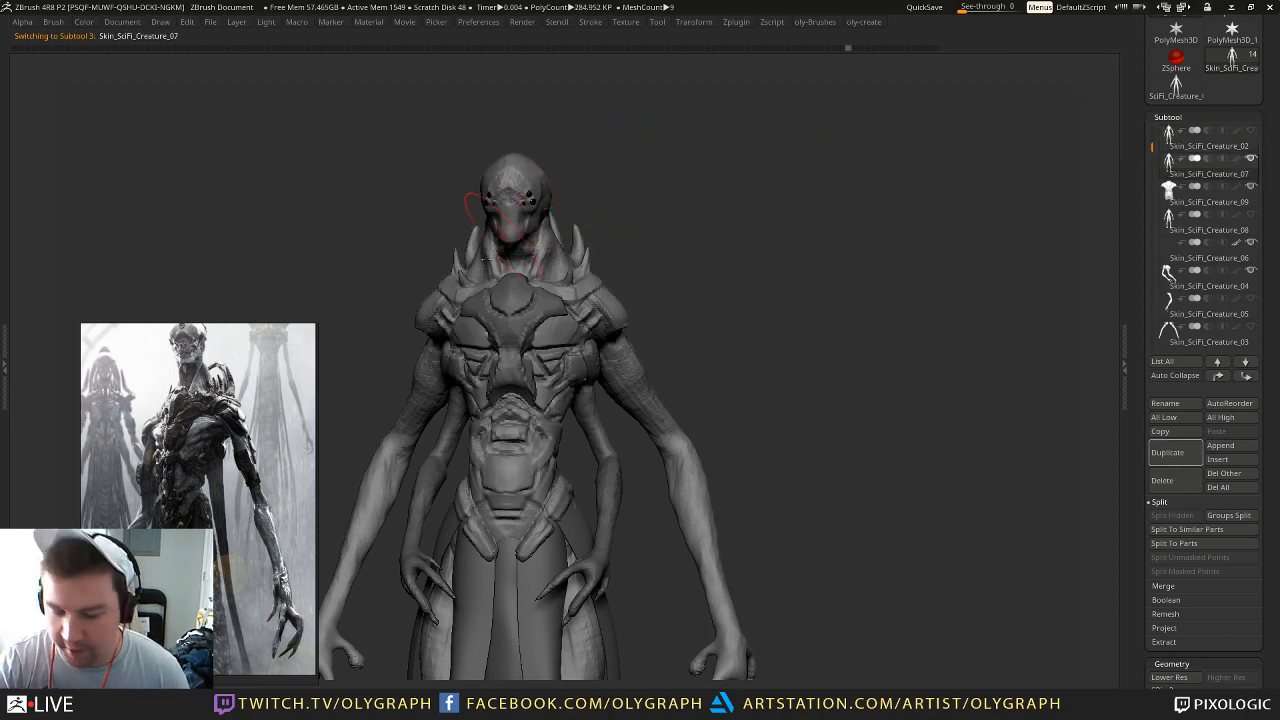
pyautogui.click(546, 197)
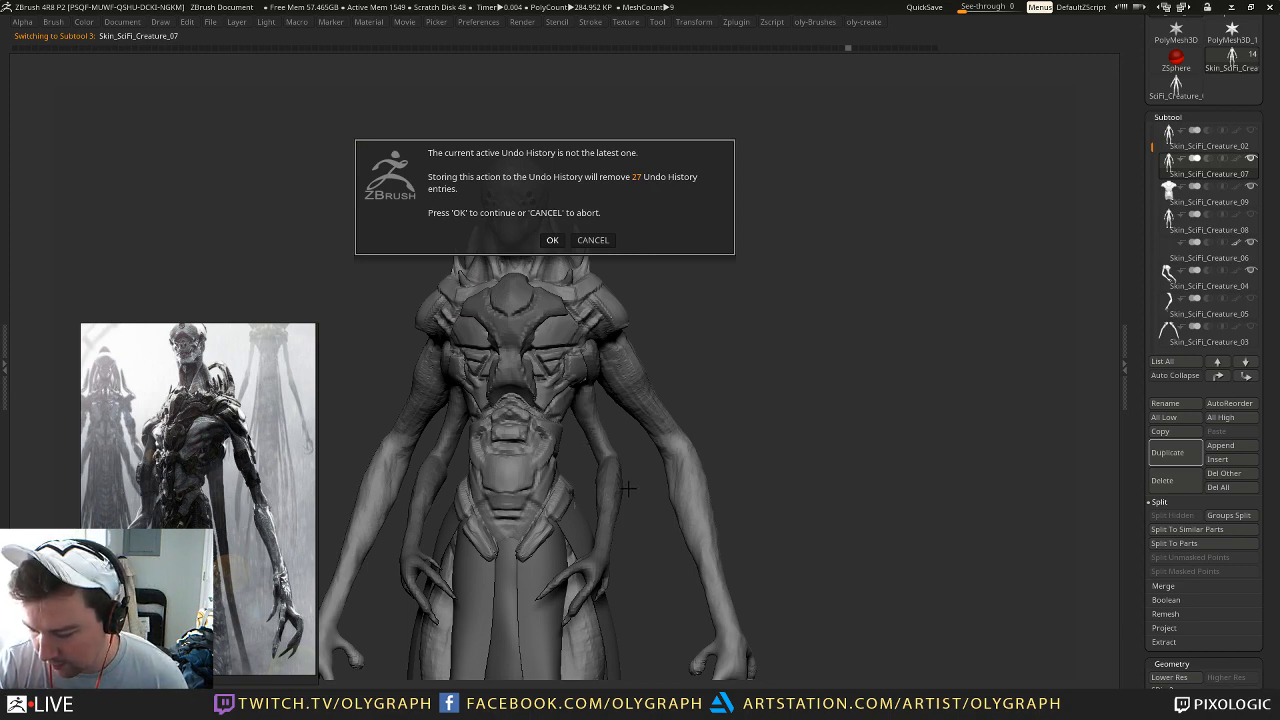
pyautogui.click(605, 240)
pyautogui.click(546, 205)
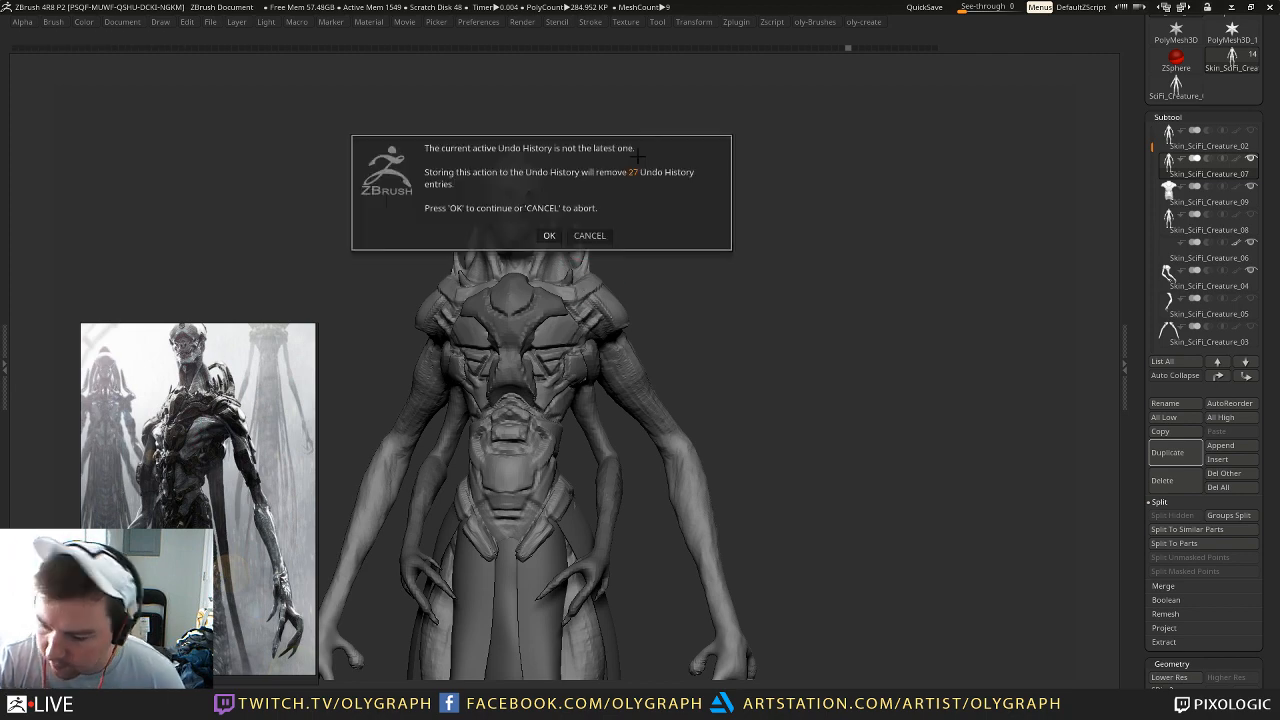
pyautogui.click(598, 236)
# Step: Reshape the mirrored spikes on the body's shoulders, pulling the outer pair inward into slimmer, curved horns
pyautogui.moveTo(603, 149)
pyautogui.mouseDown()
pyautogui.moveTo(631, 175)
pyautogui.moveTo(609, 134)
pyautogui.moveTo(624, 168)
pyautogui.moveTo(624, 150)
pyautogui.moveTo(599, 169)
pyautogui.moveTo(616, 149)
pyautogui.moveTo(680, 162)
pyautogui.moveTo(636, 275)
pyautogui.mouseUp()
pyautogui.press('s')
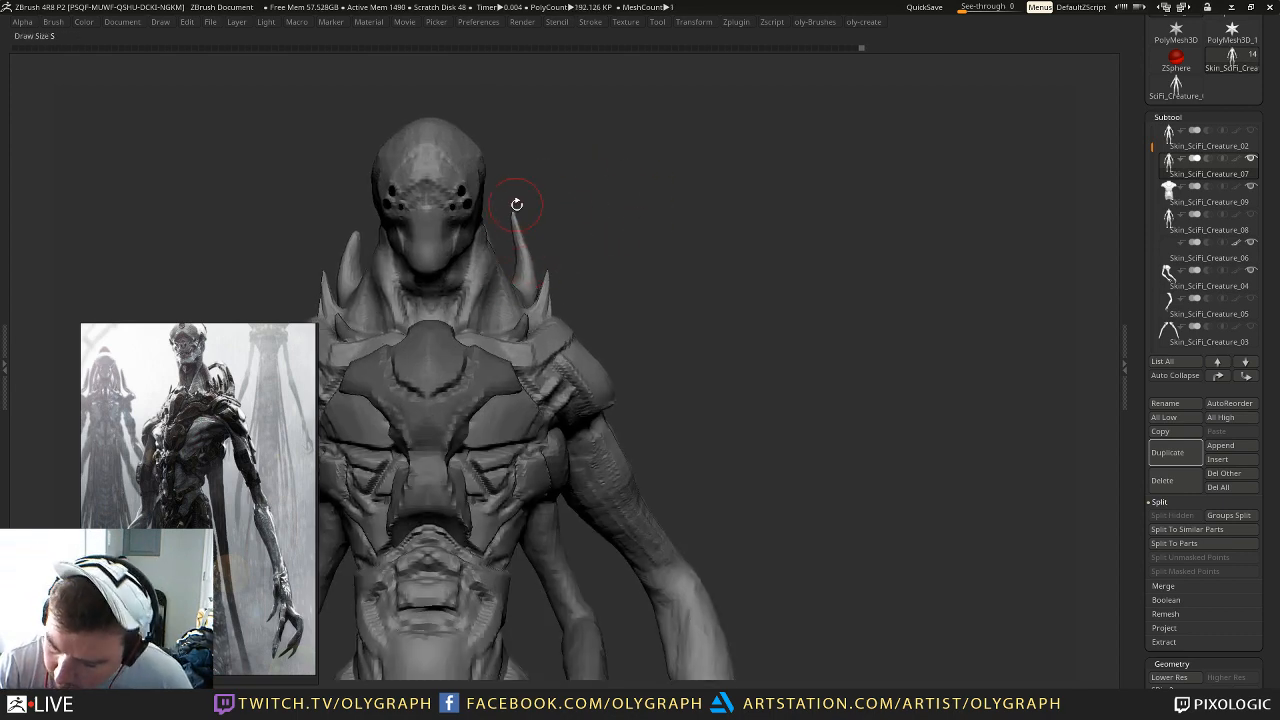
pyautogui.moveTo(511, 210)
pyautogui.mouseDown()
pyautogui.moveTo(530, 258)
pyautogui.moveTo(513, 238)
pyautogui.mouseUp()
pyautogui.moveTo(594, 198)
pyautogui.keyDown('alt'); pyautogui.mouseDown()
pyautogui.moveTo(583, 197)
pyautogui.moveTo(637, 194)
pyautogui.mouseUp(); pyautogui.keyUp('alt')
pyautogui.press('s')
pyautogui.moveTo(594, 244); pyautogui.dragTo(581, 244)
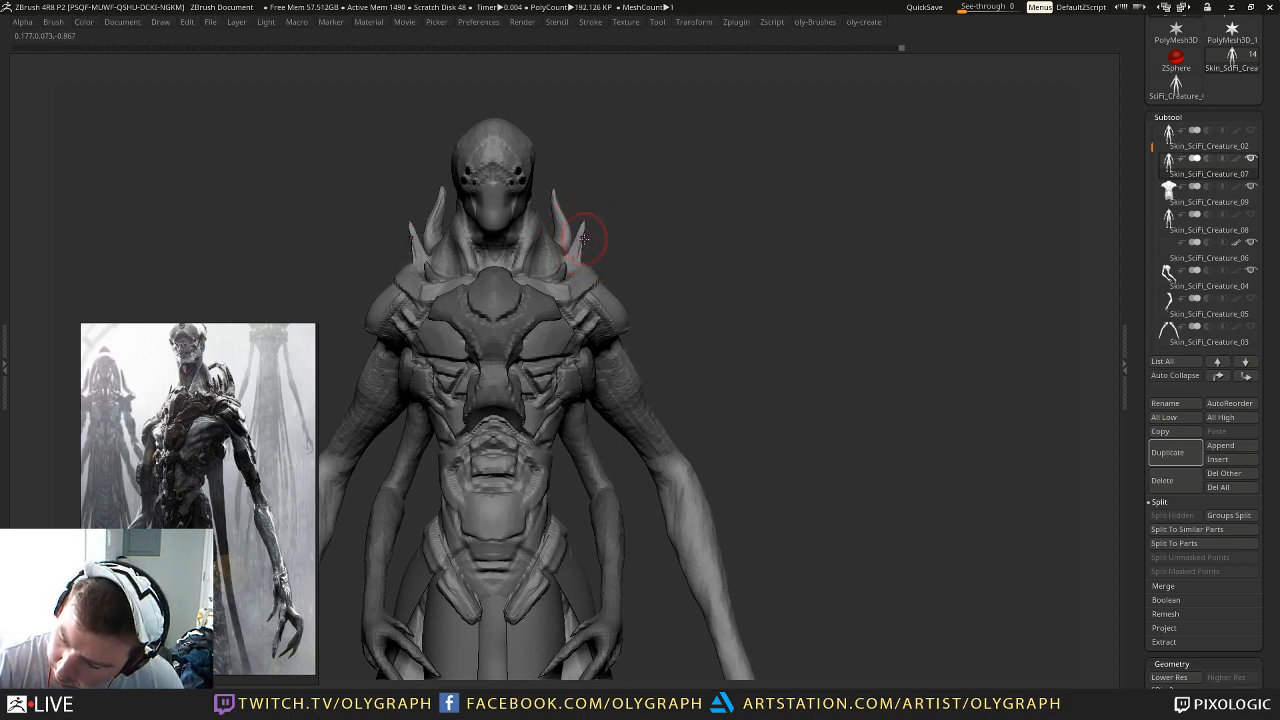
pyautogui.press('s')
pyautogui.moveTo(575, 254); pyautogui.dragTo(570, 254)
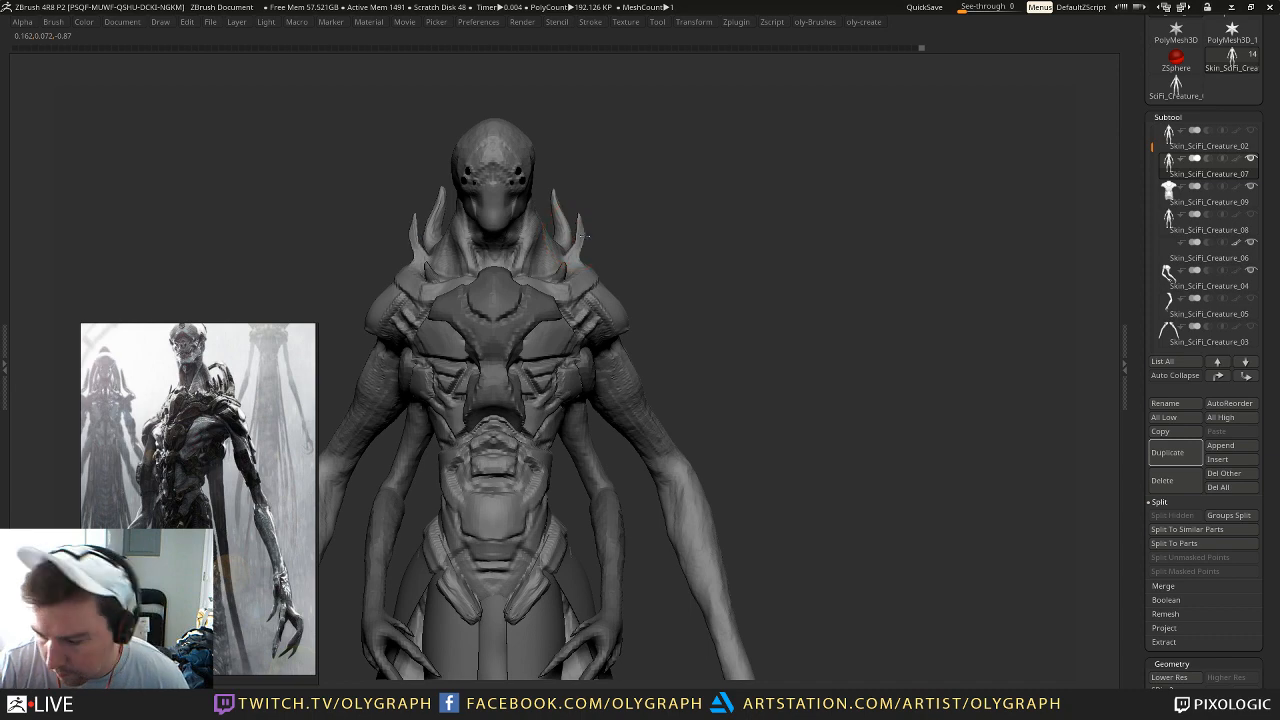
# Step: Adjust the curvature of the taller spikes beside the neck, working from the front and side
pyautogui.moveTo(645, 209)
pyautogui.keyDown('alt'); pyautogui.mouseDown()
pyautogui.moveTo(621, 167)
pyautogui.moveTo(644, 188)
pyautogui.mouseUp(); pyautogui.keyUp('alt')
pyautogui.press('s')
pyautogui.moveTo(561, 208); pyautogui.dragTo(555, 203)
pyautogui.moveTo(558, 202); pyautogui.dragTo(561, 195)
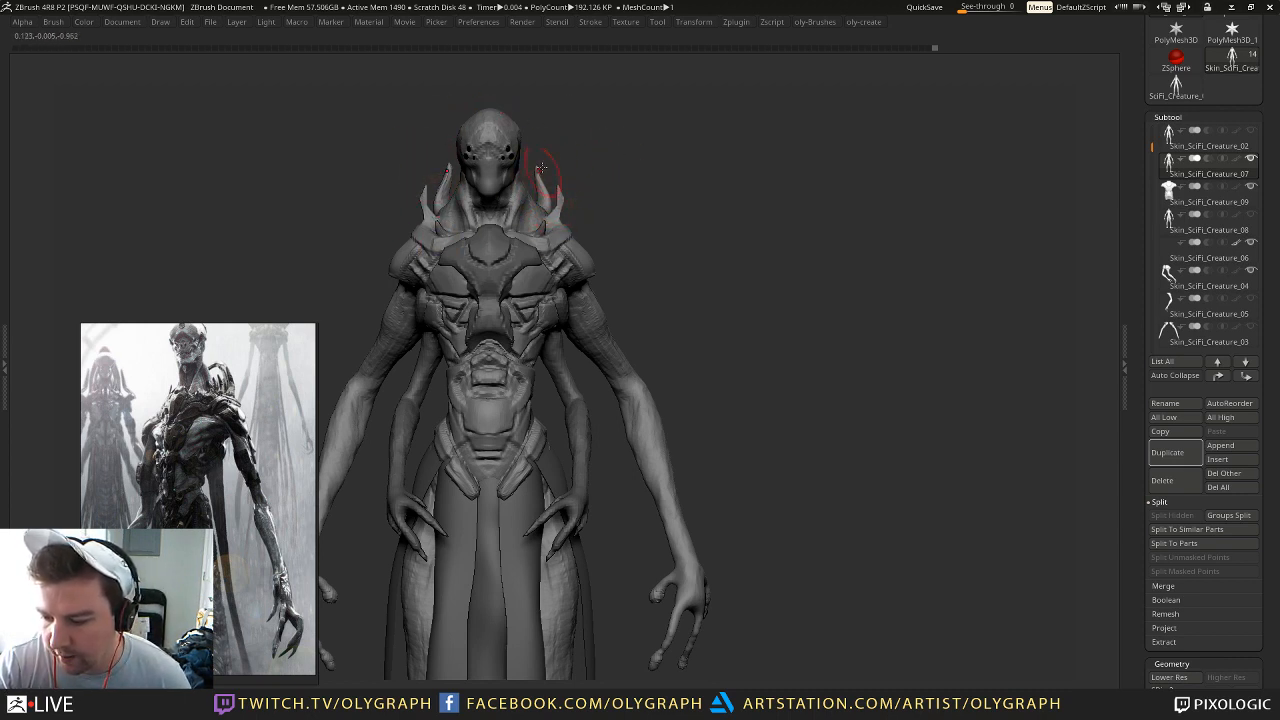
pyautogui.moveTo(640, 148); pyautogui.dragTo(585, 153)
pyautogui.press('s')
pyautogui.moveTo(560, 206); pyautogui.dragTo(571, 205)
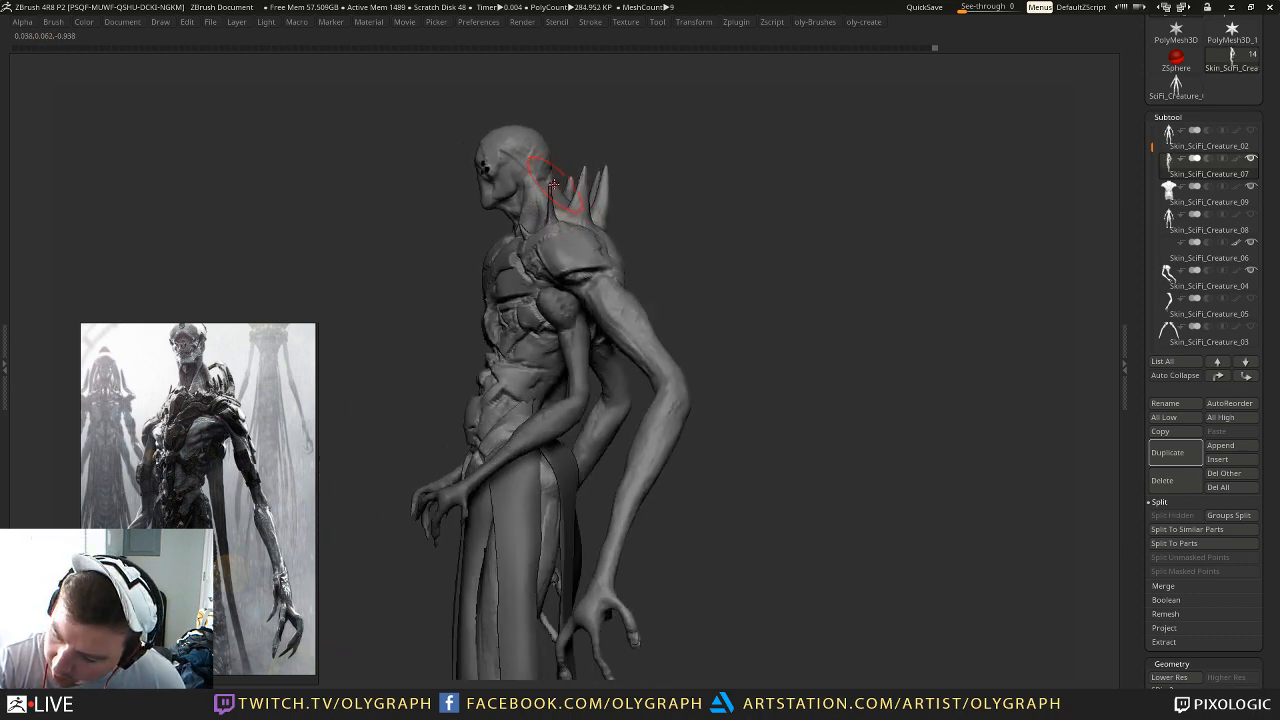
pyautogui.moveTo(634, 89); pyautogui.dragTo(600, 199)
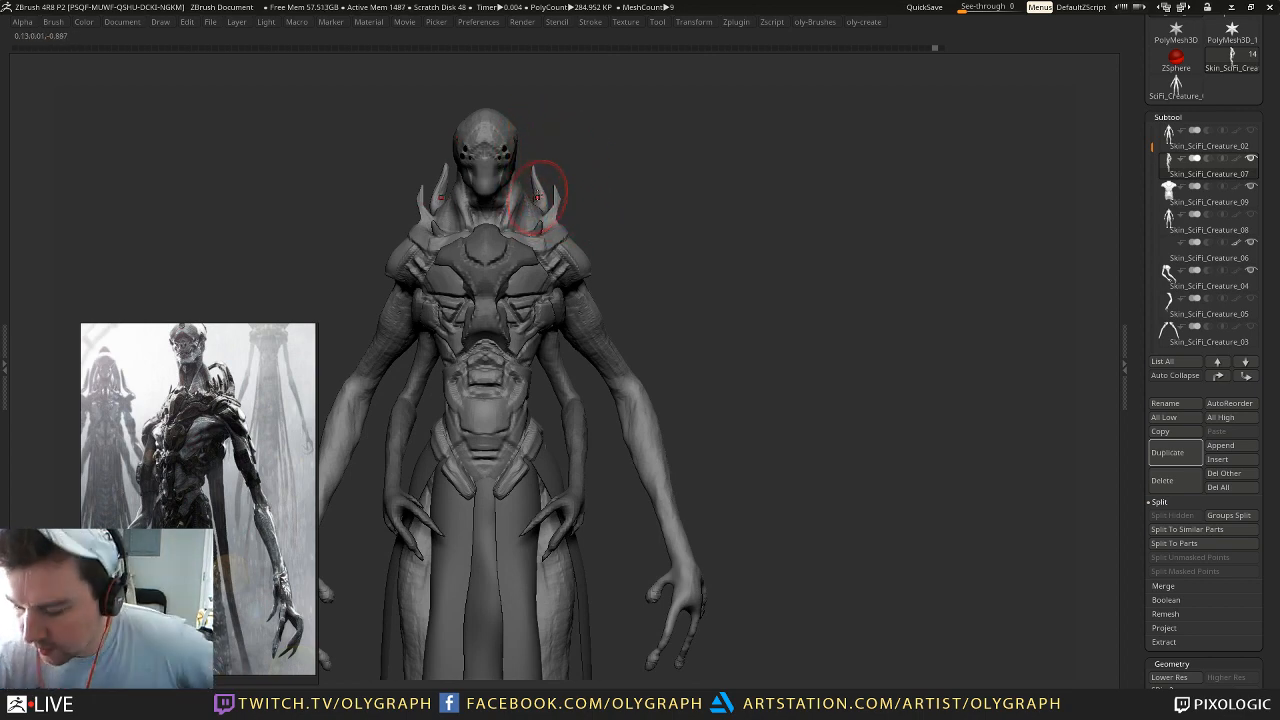
# Step: Refine the tips and bend of the small outer shoulder spikes from the front
pyautogui.keyDown('alt'); pyautogui.moveTo(602, 152); pyautogui.dragTo(584, 205); pyautogui.keyUp('alt')
pyautogui.press('s')
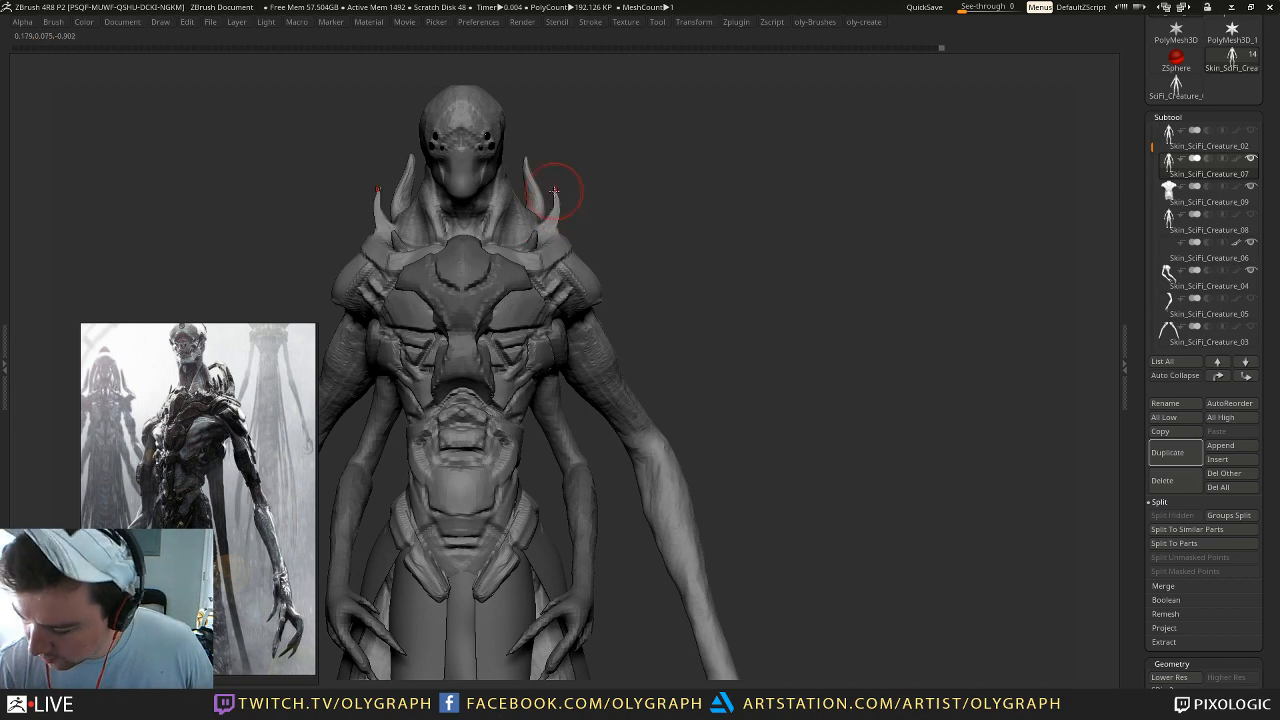
pyautogui.moveTo(592, 207)
pyautogui.mouseDown()
pyautogui.moveTo(640, 205)
pyautogui.moveTo(597, 233)
pyautogui.moveTo(582, 226)
pyautogui.mouseUp()
pyautogui.press('s')
pyautogui.press('s')
# Step: Reshape the mirrored shoulder spikes from behind, refining the bend and slimness of the taller ones with an adjusted brush size
pyautogui.moveTo(656, 182)
pyautogui.mouseDown()
pyautogui.moveTo(629, 129)
pyautogui.moveTo(701, 122)
pyautogui.moveTo(529, 143)
pyautogui.mouseUp()
pyautogui.press('s')
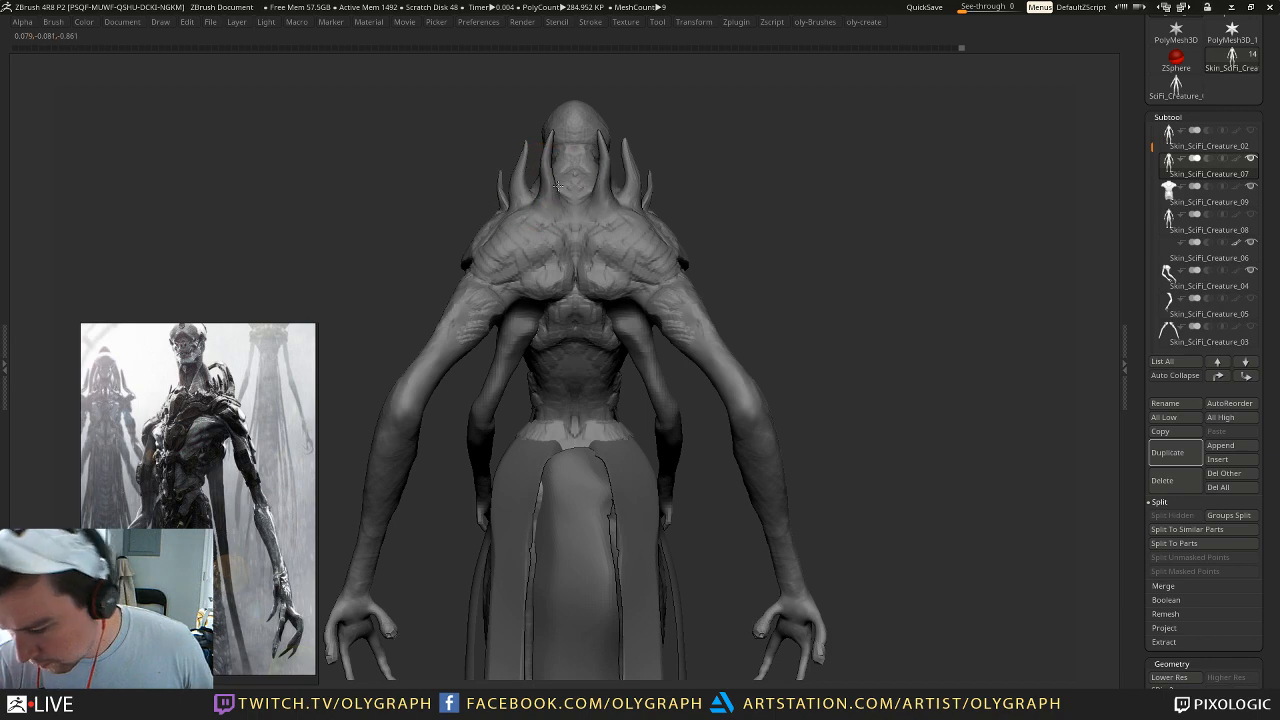
pyautogui.press('s')
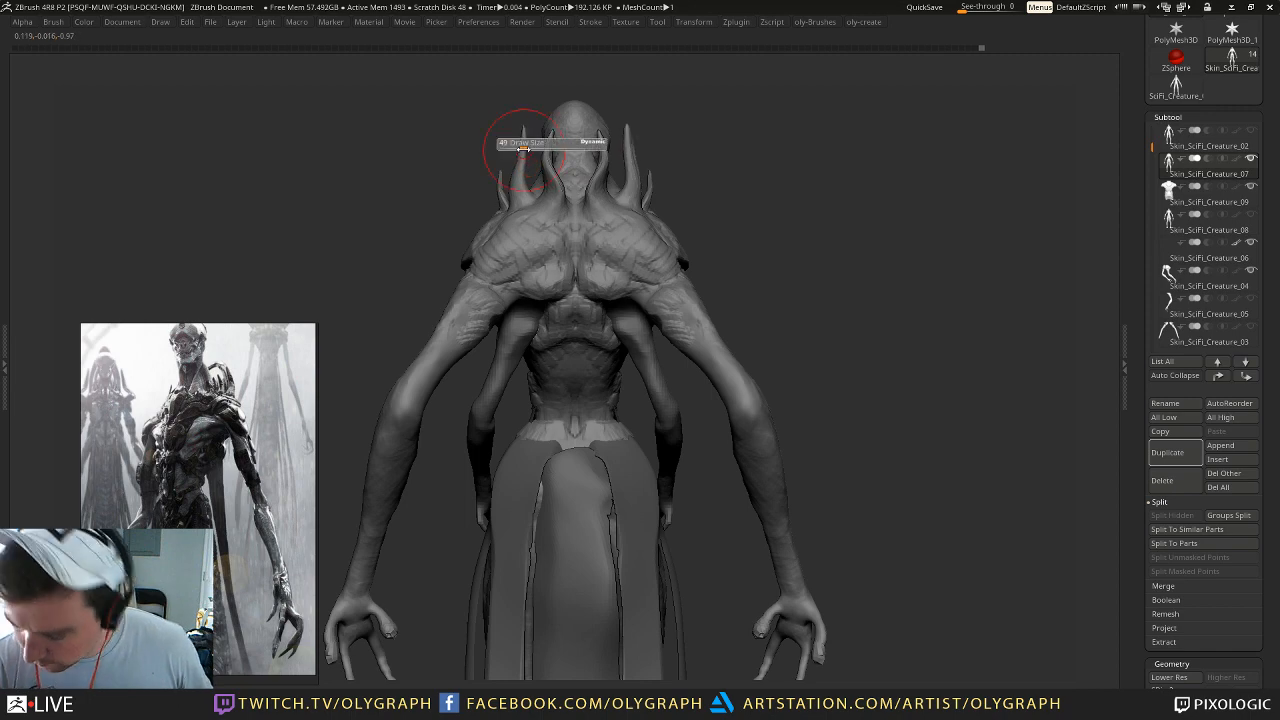
pyautogui.moveTo(520, 150); pyautogui.dragTo(523, 154)
pyautogui.moveTo(665, 115); pyautogui.dragTo(634, 224)
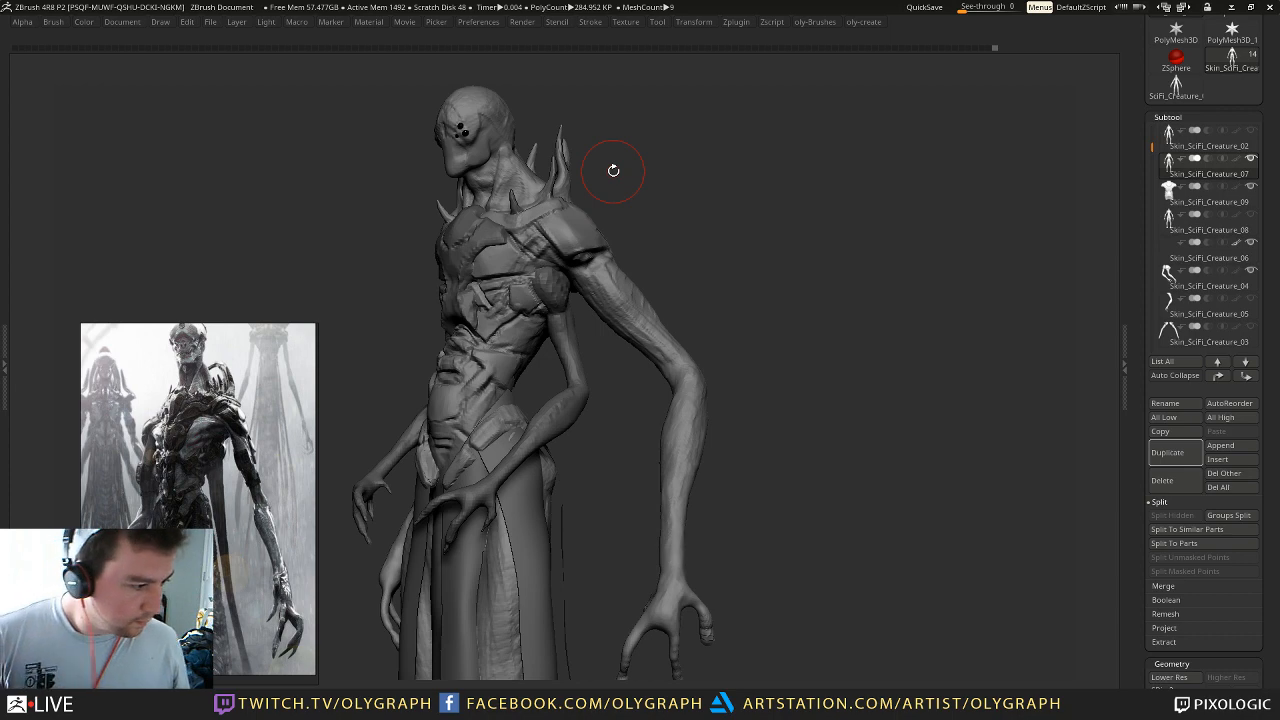
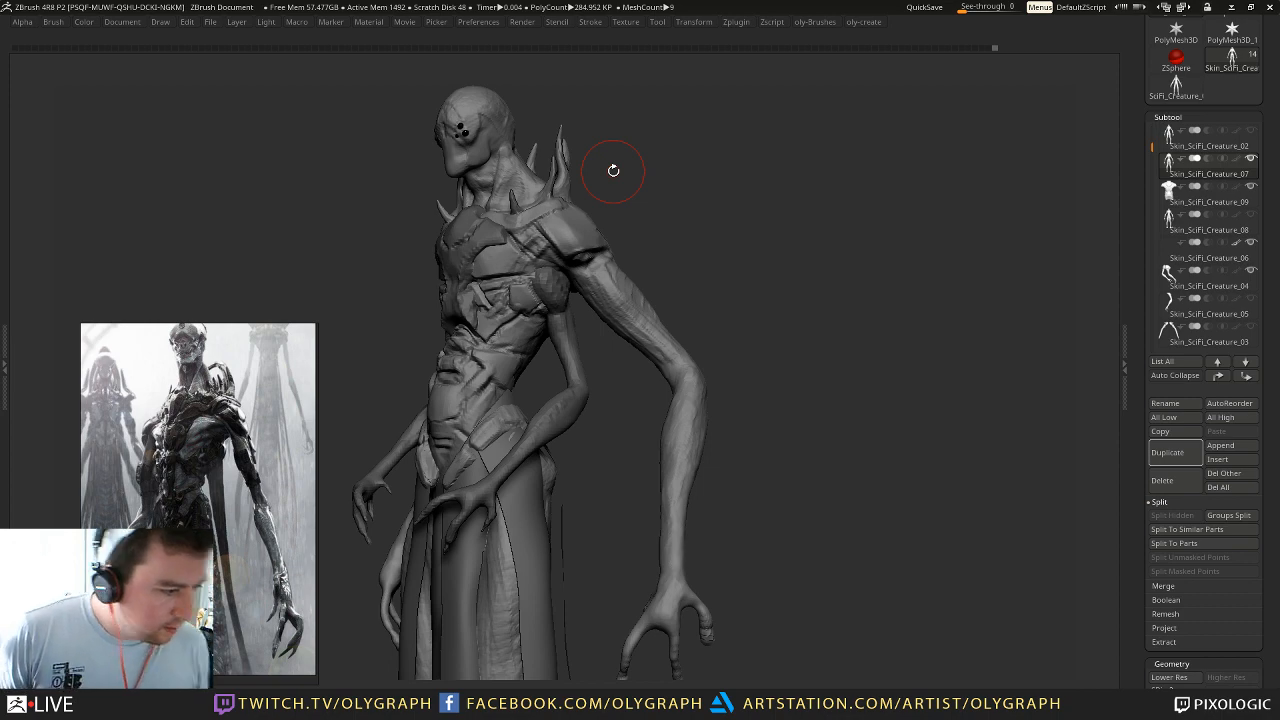
# Step: Adjust the shape of the long arms and hands from the front and side, and undo the last stroke
pyautogui.moveTo(613, 171); pyautogui.dragTo(718, 112)
pyautogui.keyDown('alt'); pyautogui.moveTo(731, 252); pyautogui.dragTo(764, 236); pyautogui.keyUp('alt')
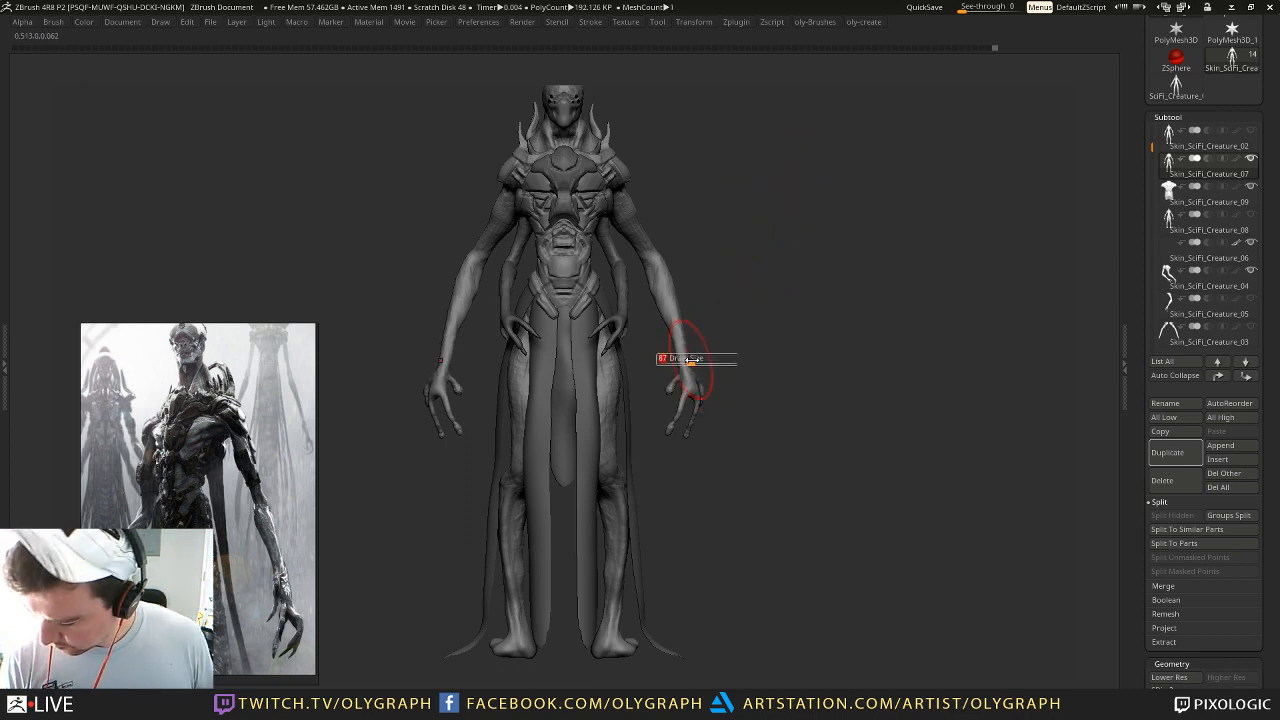
pyautogui.moveTo(691, 395)
pyautogui.mouseDown(button='right')
pyautogui.moveTo(760, 383)
pyautogui.moveTo(710, 390)
pyautogui.mouseUp(button='right')
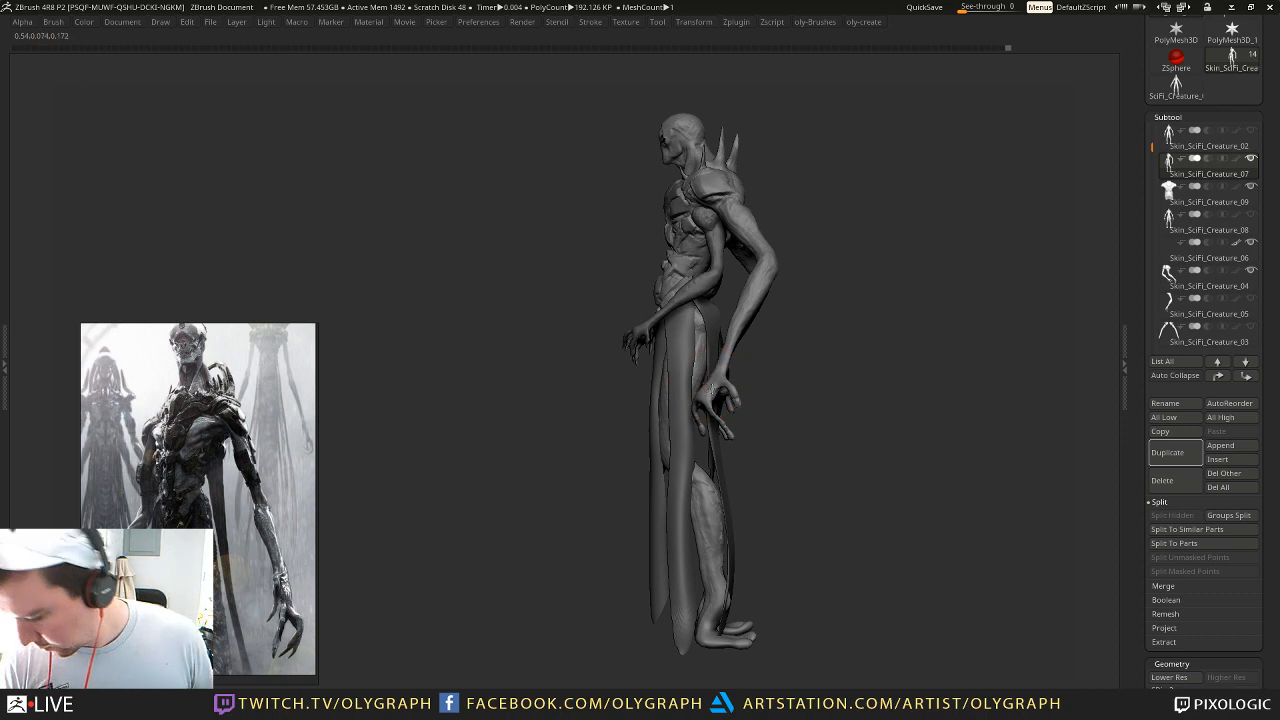
pyautogui.moveTo(738, 348)
pyautogui.mouseDown(button='right')
pyautogui.moveTo(837, 300)
pyautogui.moveTo(820, 289)
pyautogui.moveTo(823, 322)
pyautogui.moveTo(477, 400)
pyautogui.moveTo(690, 310)
pyautogui.moveTo(749, 260)
pyautogui.moveTo(719, 266)
pyautogui.moveTo(707, 246)
pyautogui.moveTo(766, 303)
pyautogui.moveTo(724, 302)
pyautogui.moveTo(706, 229)
pyautogui.moveTo(725, 112)
pyautogui.moveTo(634, 123)
pyautogui.moveTo(711, 211)
pyautogui.moveTo(659, 170)
pyautogui.moveTo(563, 151)
pyautogui.moveTo(613, 180)
pyautogui.moveTo(714, 149)
pyautogui.moveTo(604, 180)
pyautogui.mouseUp(button='right')
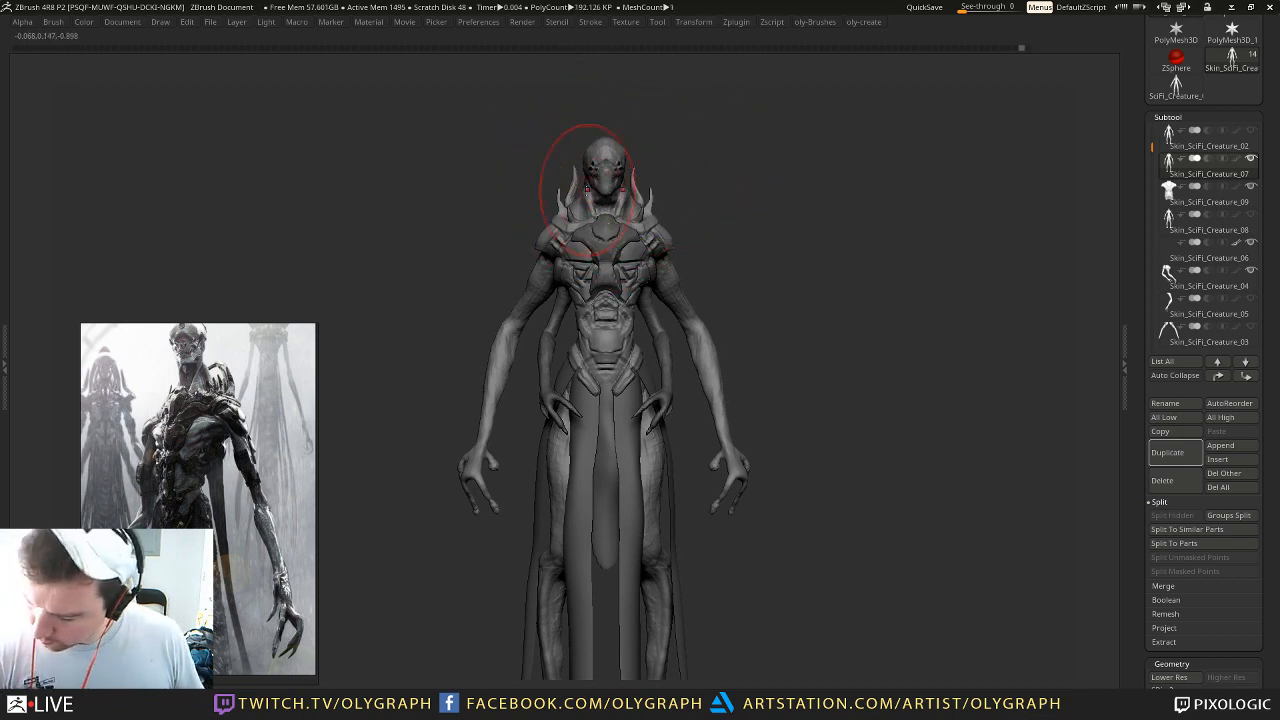
pyautogui.hotkey('ctrl', 'z')
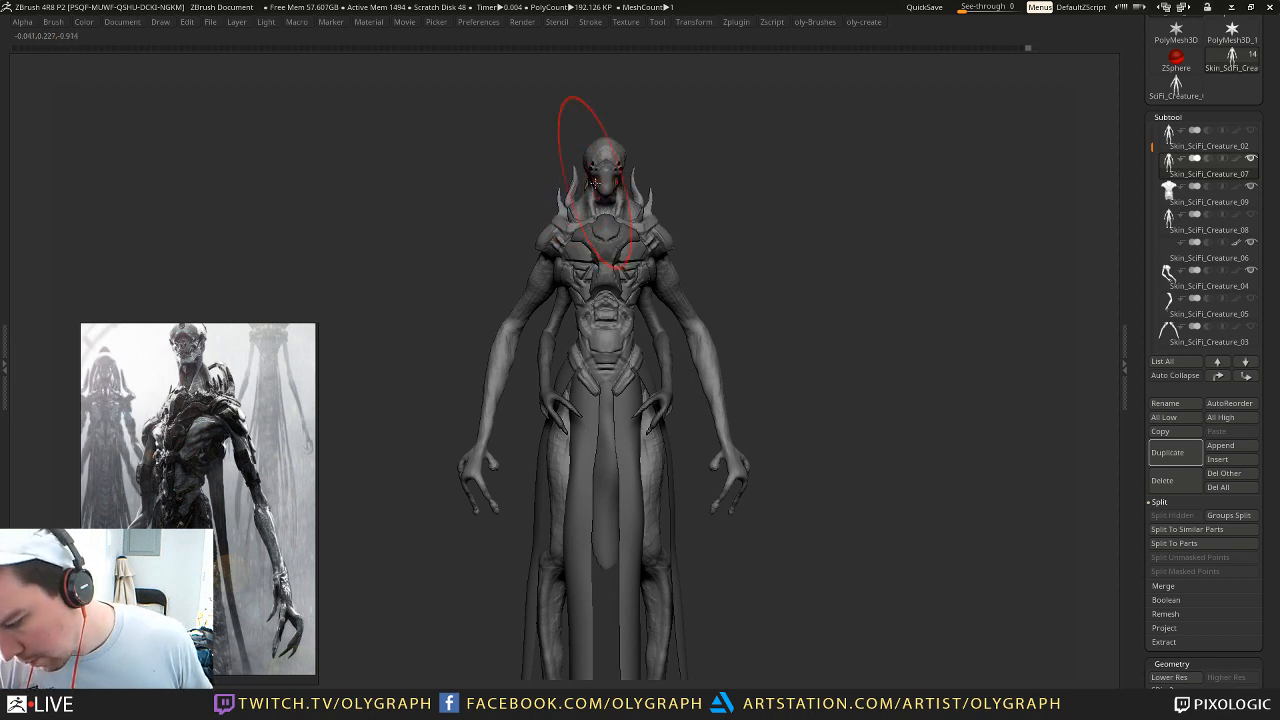
# Step: Reshape the creature's head in side profile with a draw size of 156
pyautogui.moveTo(450, 181); pyautogui.dragTo(605, 167)
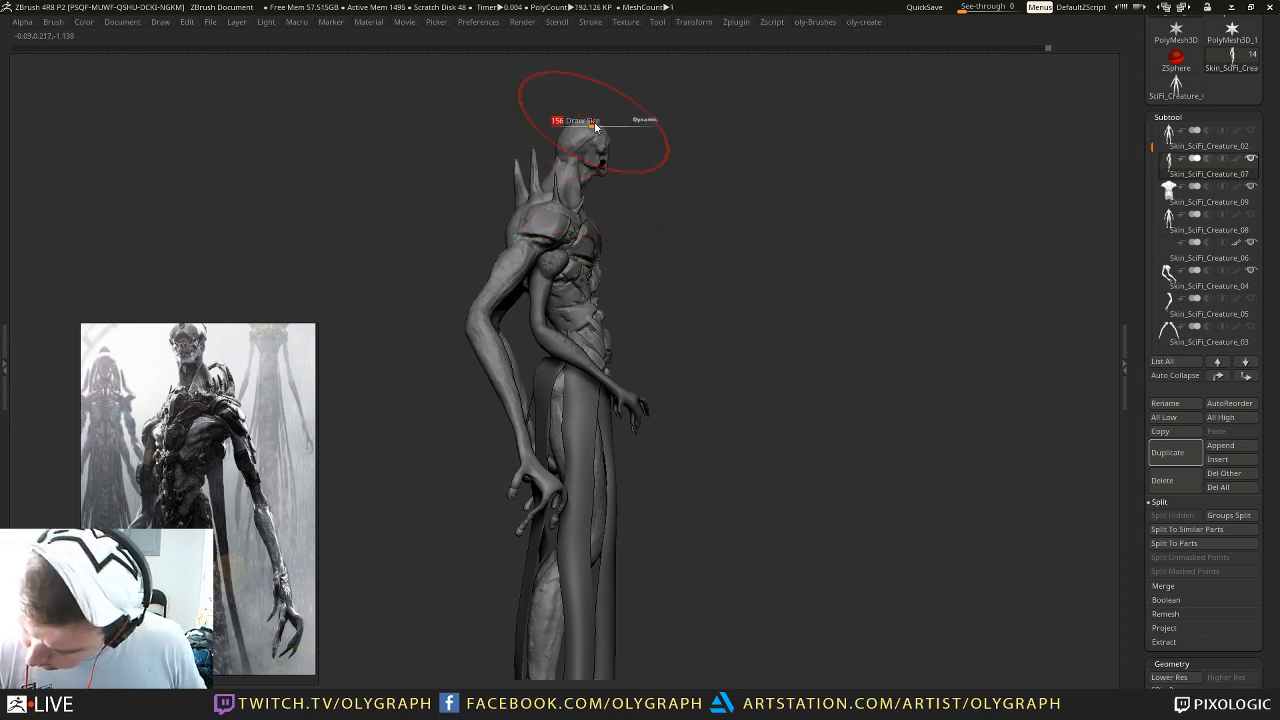
pyautogui.moveTo(712, 128); pyautogui.dragTo(612, 92)
pyautogui.moveTo(674, 149); pyautogui.dragTo(723, 159)
# Step: Make the eye subtool Skin_SciFi_Creature_06 active and move the eyes to fit the reshaped head
pyautogui.keyDown('alt'); pyautogui.moveTo(723, 159); pyautogui.dragTo(659, 312); pyautogui.keyUp('alt')
pyautogui.keyDown('alt'); pyautogui.click(634, 197); pyautogui.keyUp('alt')
pyautogui.press('w')
pyautogui.moveTo(633, 206); pyautogui.dragTo(633, 327)
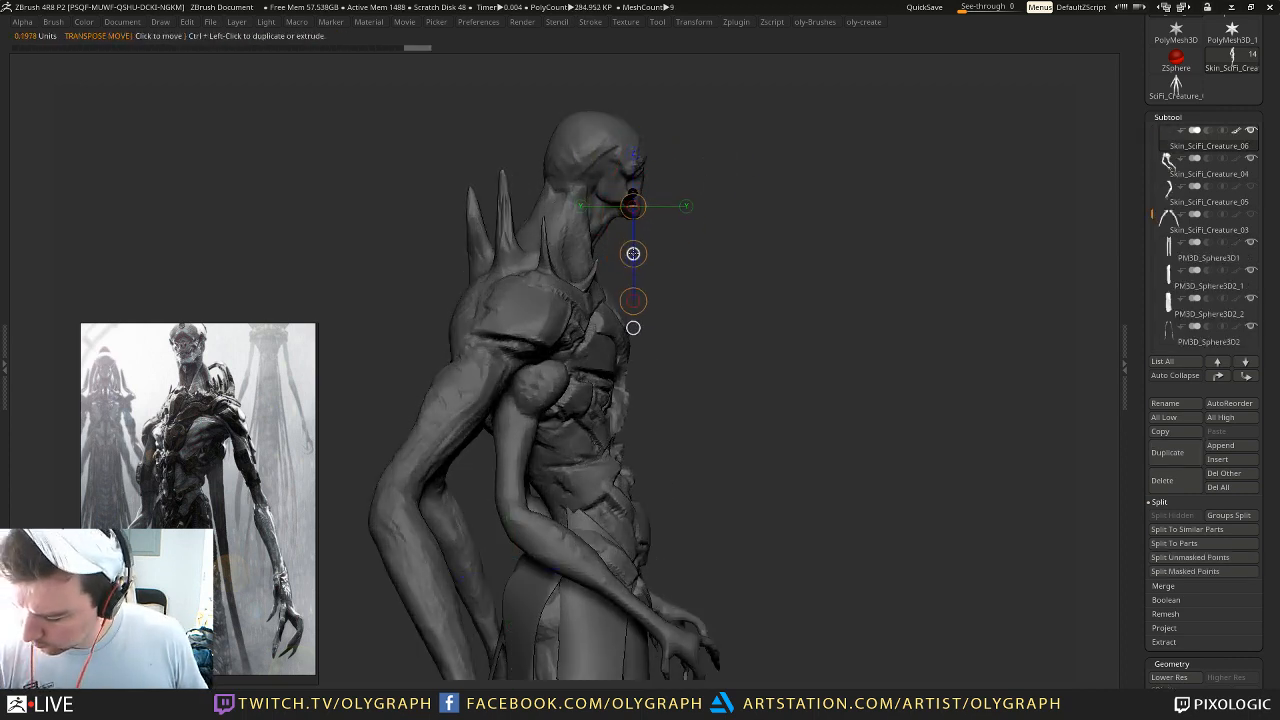
pyautogui.press('q')
pyautogui.moveTo(720, 177); pyautogui.dragTo(630, 175)
pyautogui.keyDown('alt'); pyautogui.moveTo(733, 203); pyautogui.dragTo(729, 160); pyautogui.keyUp('alt')
pyautogui.keyDown('alt'); pyautogui.moveTo(785, 204); pyautogui.dragTo(731, 151); pyautogui.keyUp('alt')
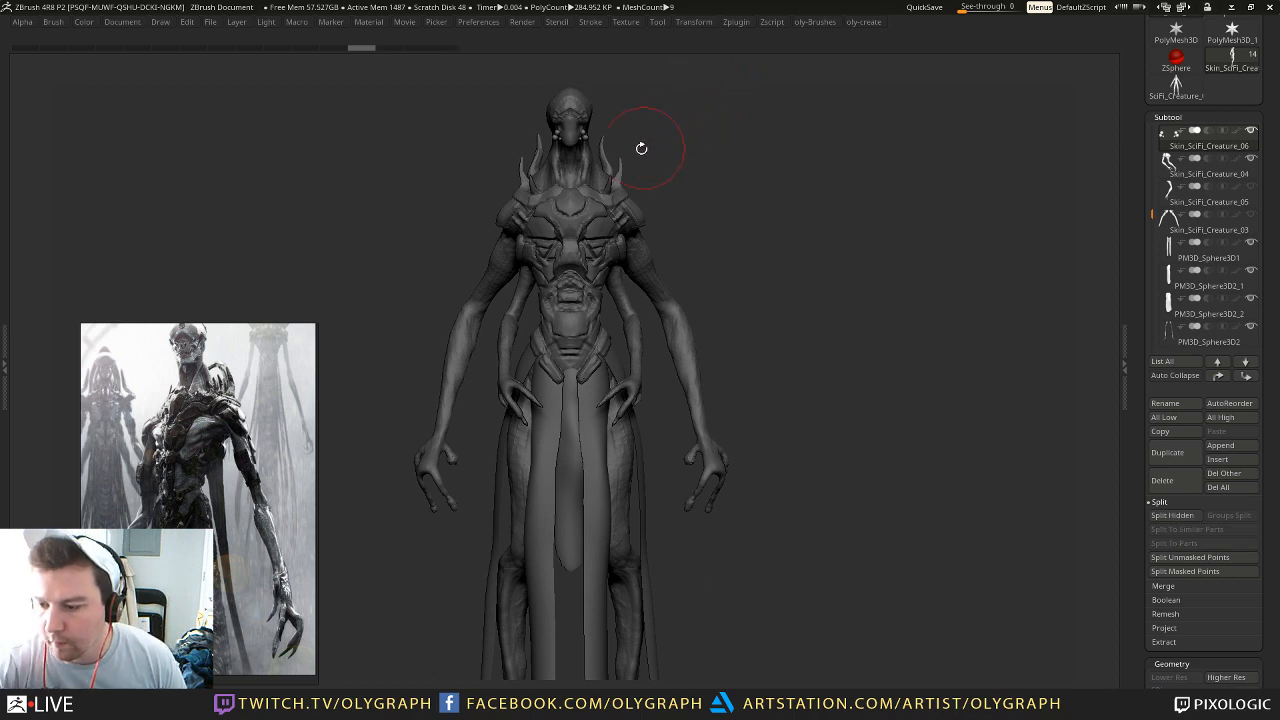
# Step: Restore the eyes' latest placement, check it with Transpose Move, and make the body subtool Skin_SciFi_Creature_07 active
pyautogui.keyDown('alt'); pyautogui.click(610, 135); pyautogui.keyUp('alt')
pyautogui.hotkey('ctrl', 'shift', 'z')
pyautogui.press('w')
pyautogui.moveTo(579, 137)
pyautogui.mouseDown()
pyautogui.moveTo(563, 190)
pyautogui.moveTo(579, 193)
pyautogui.mouseUp()
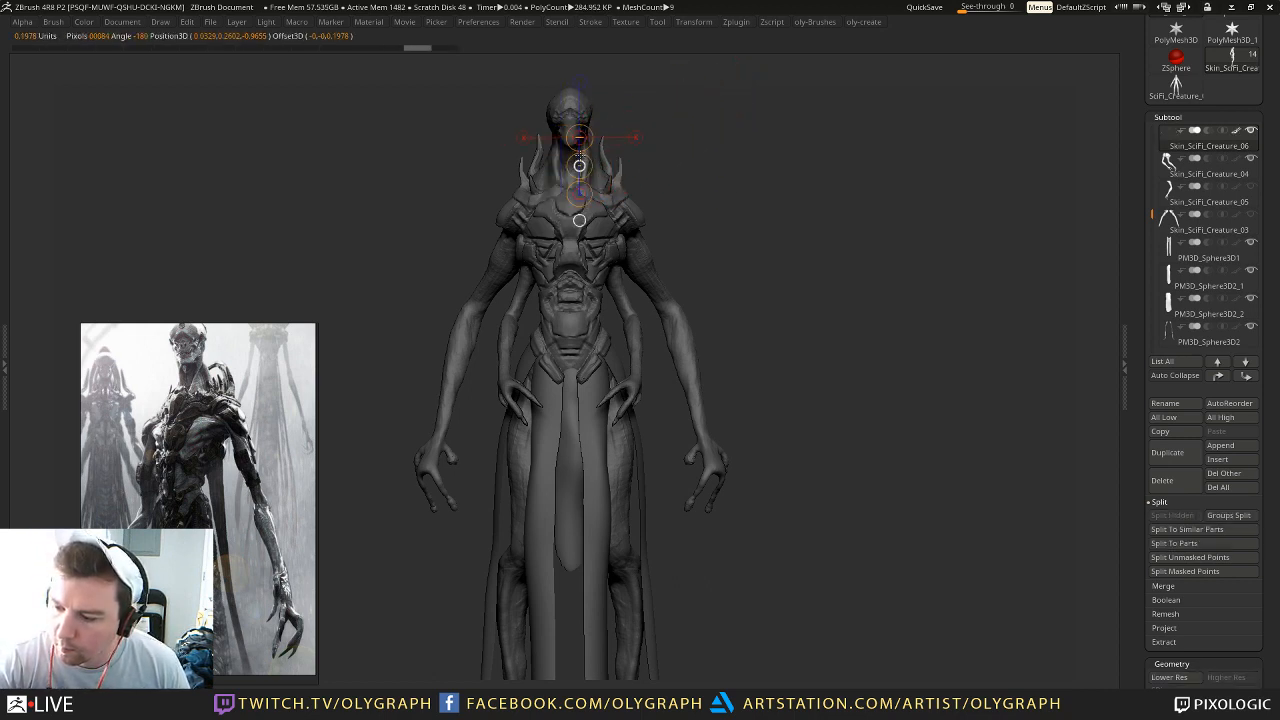
pyautogui.press('q')
pyautogui.keyDown('alt'); pyautogui.click(577, 160); pyautogui.keyUp('alt')
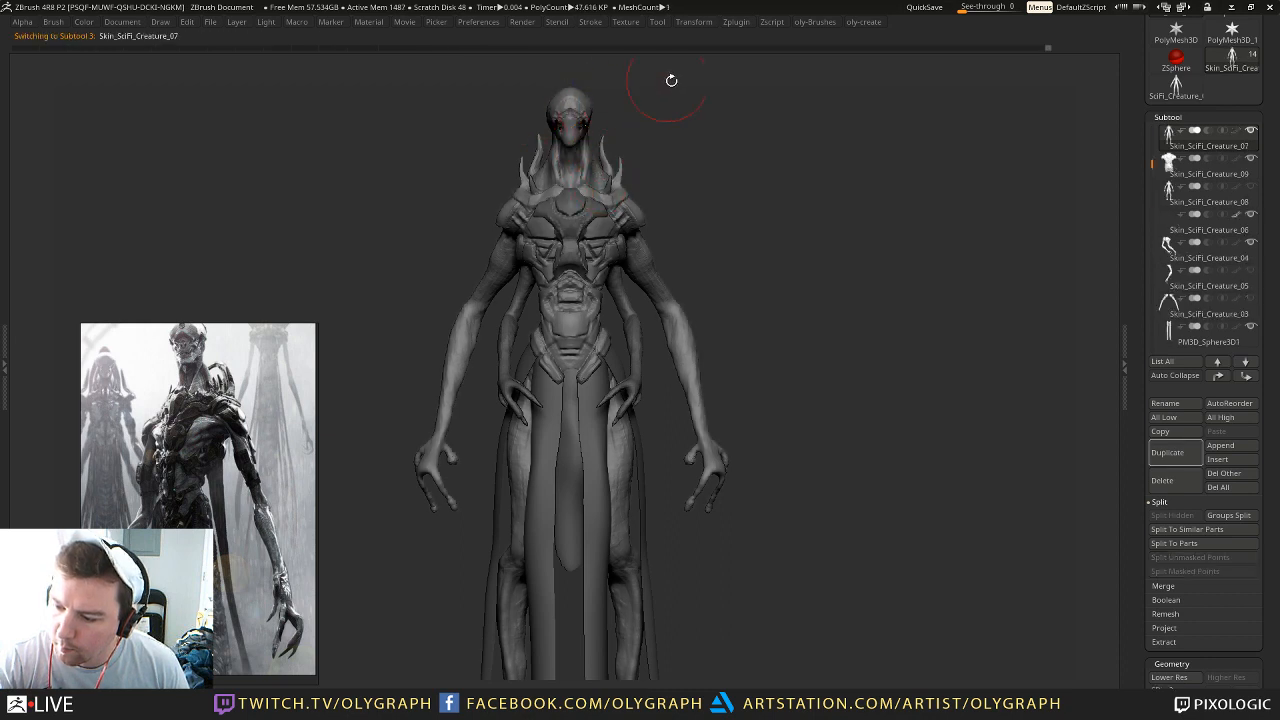
pyautogui.keyDown('alt'); pyautogui.click(572, 127); pyautogui.keyUp('alt')
# Step: Adjust the shape of the head and neck from the side and front with a smaller brush
pyautogui.moveTo(415, 130); pyautogui.dragTo(543, 145)
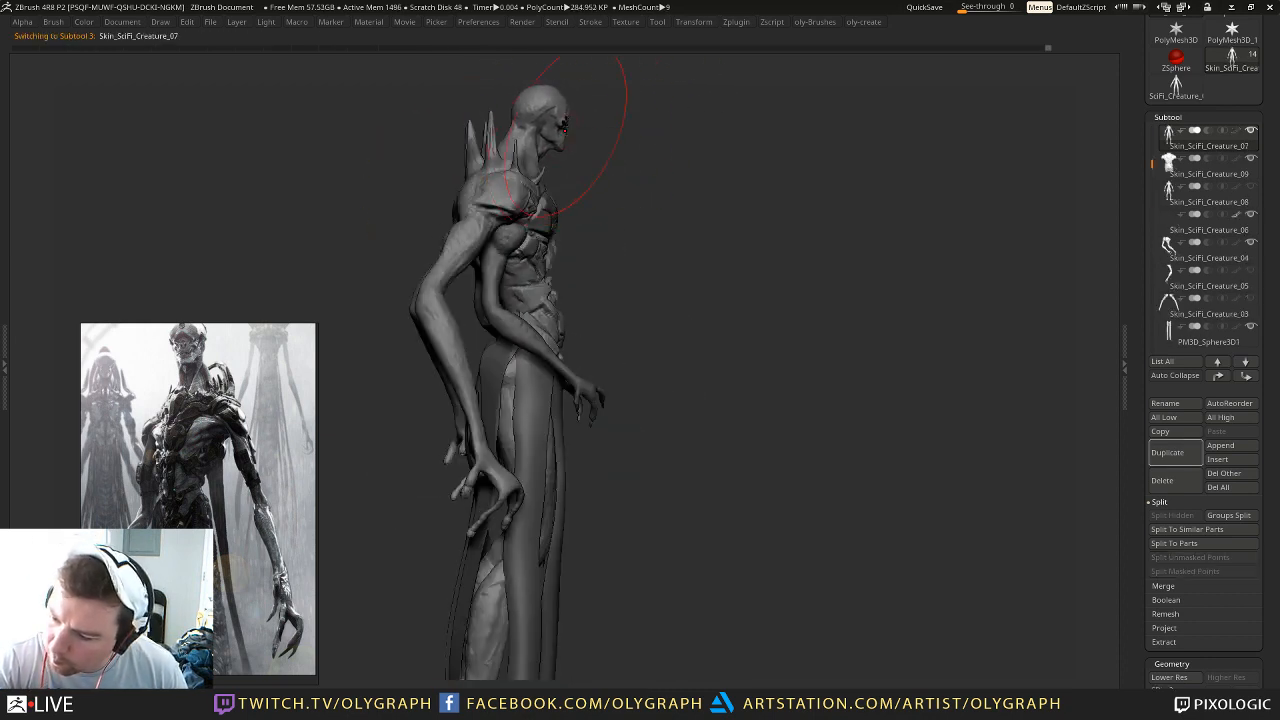
pyautogui.keyDown('shift'); pyautogui.moveTo(654, 147); pyautogui.dragTo(626, 140); pyautogui.keyUp('shift')
pyautogui.keyDown('alt'); pyautogui.moveTo(714, 146); pyautogui.dragTo(699, 232); pyautogui.keyUp('alt')
pyautogui.press('s')
pyautogui.moveTo(656, 292); pyautogui.dragTo(667, 292)
pyautogui.press('s')
pyautogui.moveTo(695, 243)
pyautogui.keyDown('shift'); pyautogui.mouseDown()
pyautogui.moveTo(760, 223)
pyautogui.moveTo(706, 206)
pyautogui.moveTo(701, 151)
pyautogui.moveTo(694, 206)
pyautogui.moveTo(709, 203)
pyautogui.mouseUp(); pyautogui.keyUp('shift')
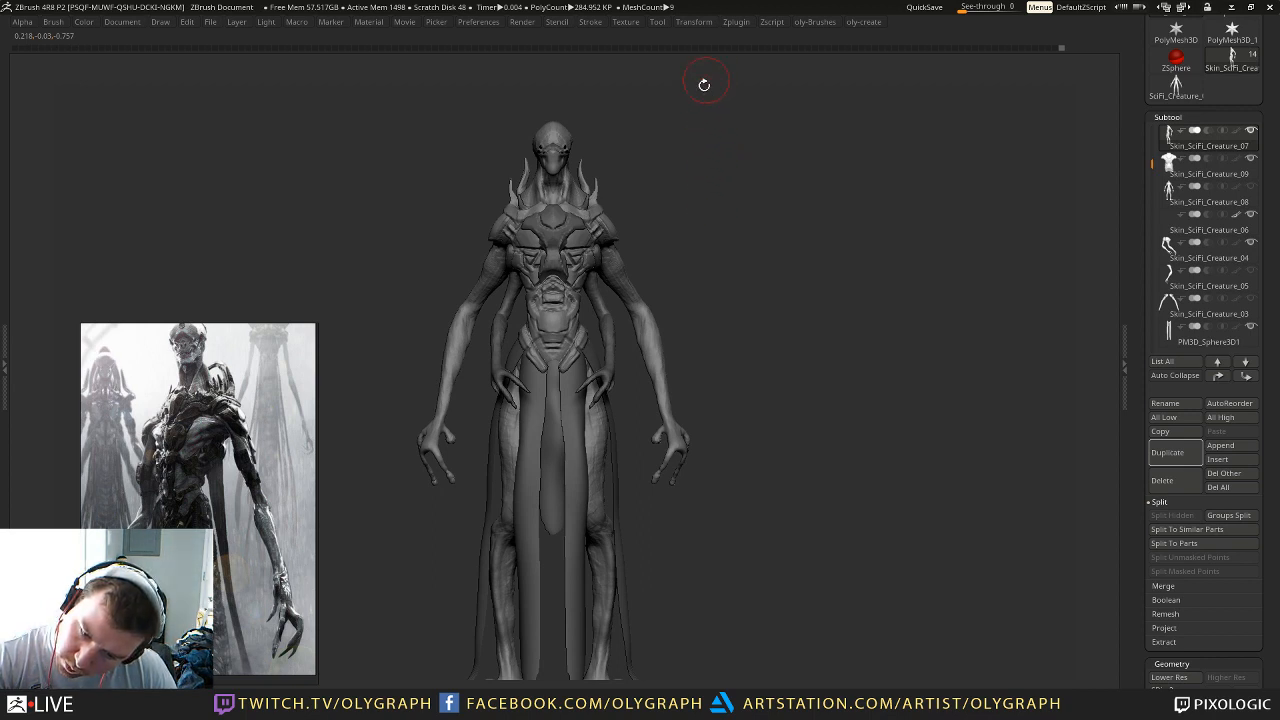
# Step: Build out the top and back of the skull in side profile with small strokes at varying brush sizes
pyautogui.moveTo(724, 133); pyautogui.dragTo(608, 130)
pyautogui.press('s')
pyautogui.click(609, 146)
pyautogui.press('s')
pyautogui.click(598, 134)
pyautogui.press('s')
pyautogui.click(602, 131)
pyautogui.press('s')
pyautogui.click(612, 158)
pyautogui.press('s')
pyautogui.click(603, 133)
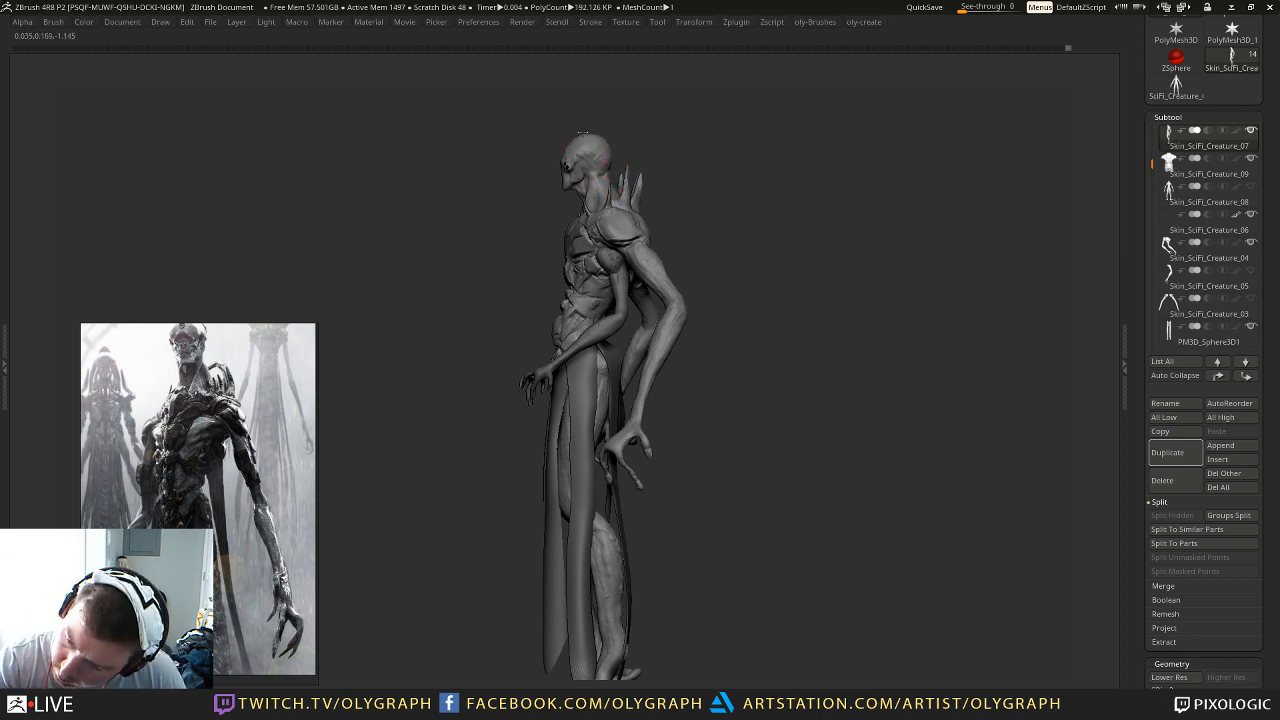
pyautogui.moveTo(599, 118); pyautogui.dragTo(718, 149)
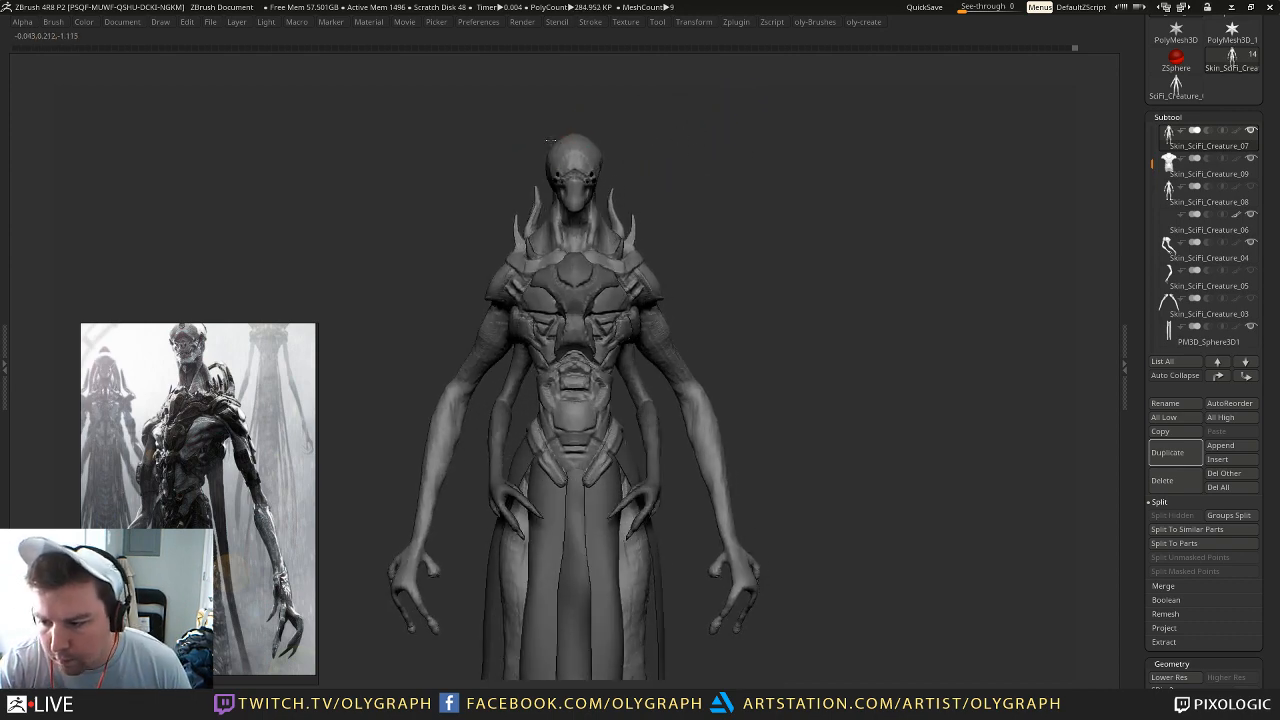
# Step: Round out the cranium into a smooth dome, working from the front and three-quarter side
pyautogui.moveTo(560, 120)
pyautogui.keyDown('alt'); pyautogui.mouseDown()
pyautogui.moveTo(643, 112)
pyautogui.moveTo(641, 124)
pyautogui.moveTo(738, 143)
pyautogui.moveTo(719, 163)
pyautogui.mouseUp(); pyautogui.keyUp('alt')
pyautogui.press('space')
pyautogui.click(690, 325)
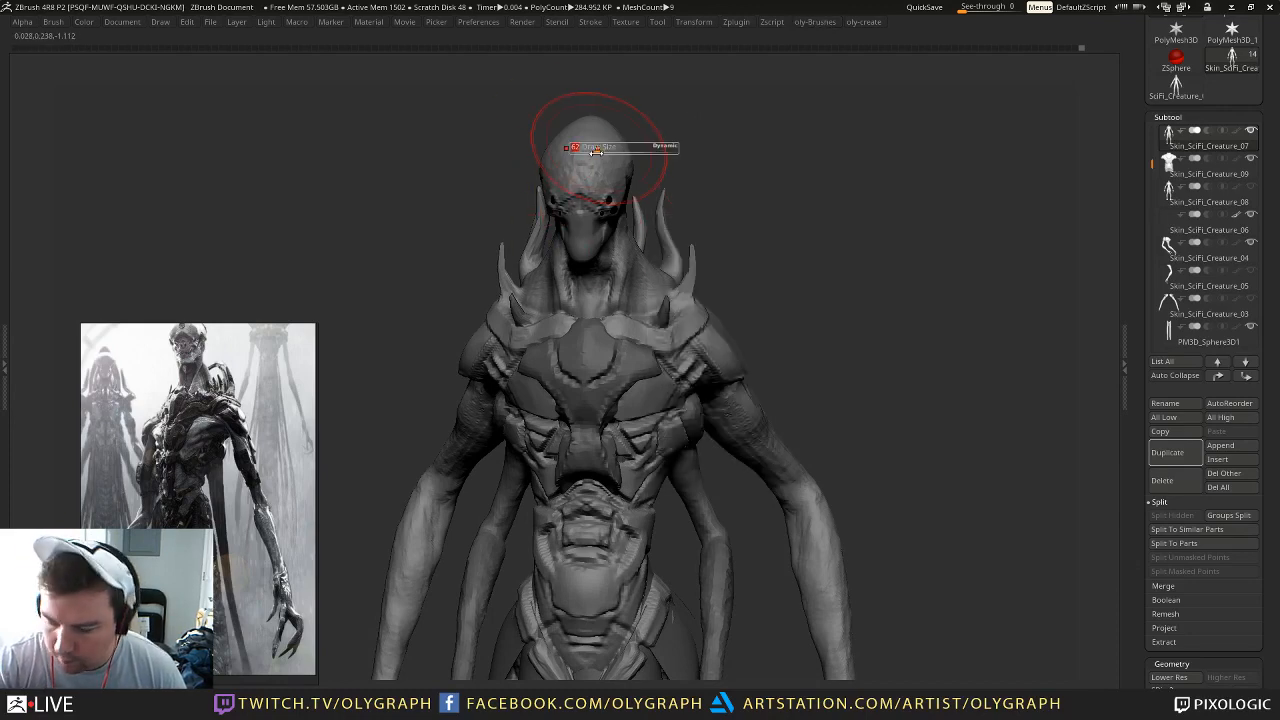
pyautogui.press('s')
pyautogui.moveTo(583, 160); pyautogui.dragTo(570, 160)
pyautogui.moveTo(512, 152); pyautogui.dragTo(585, 158)
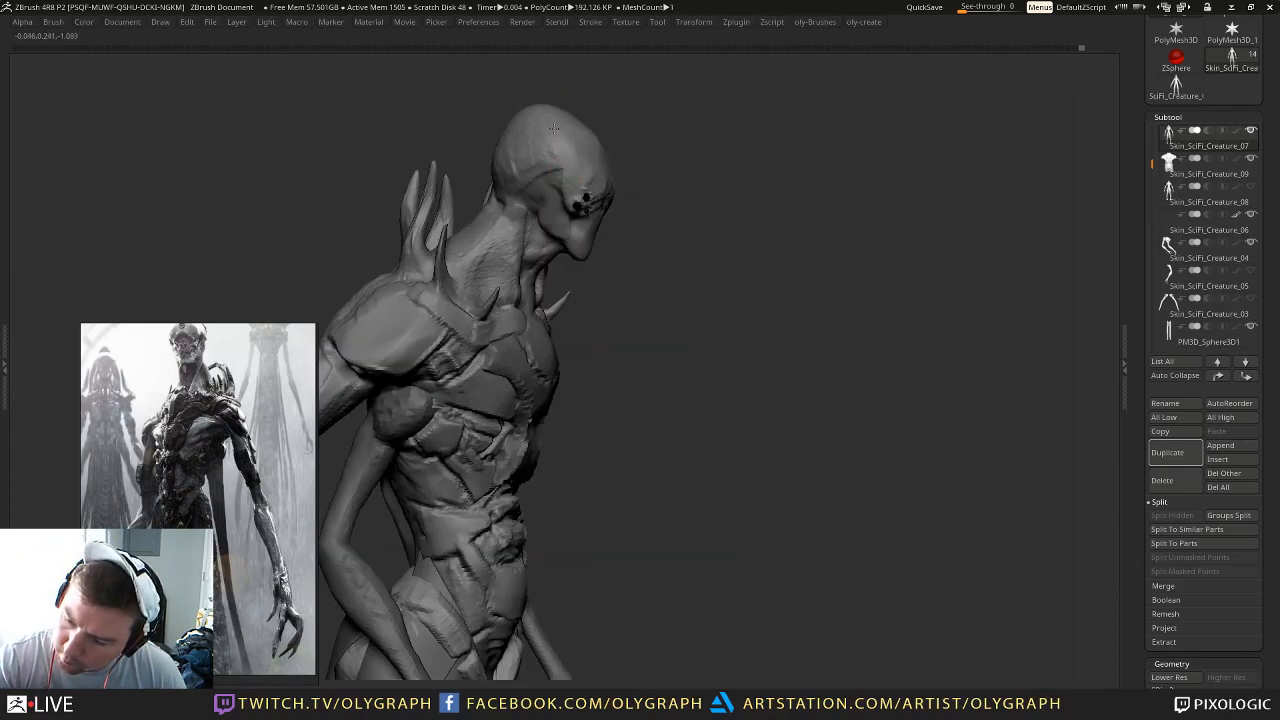
pyautogui.moveTo(508, 128); pyautogui.dragTo(626, 120)
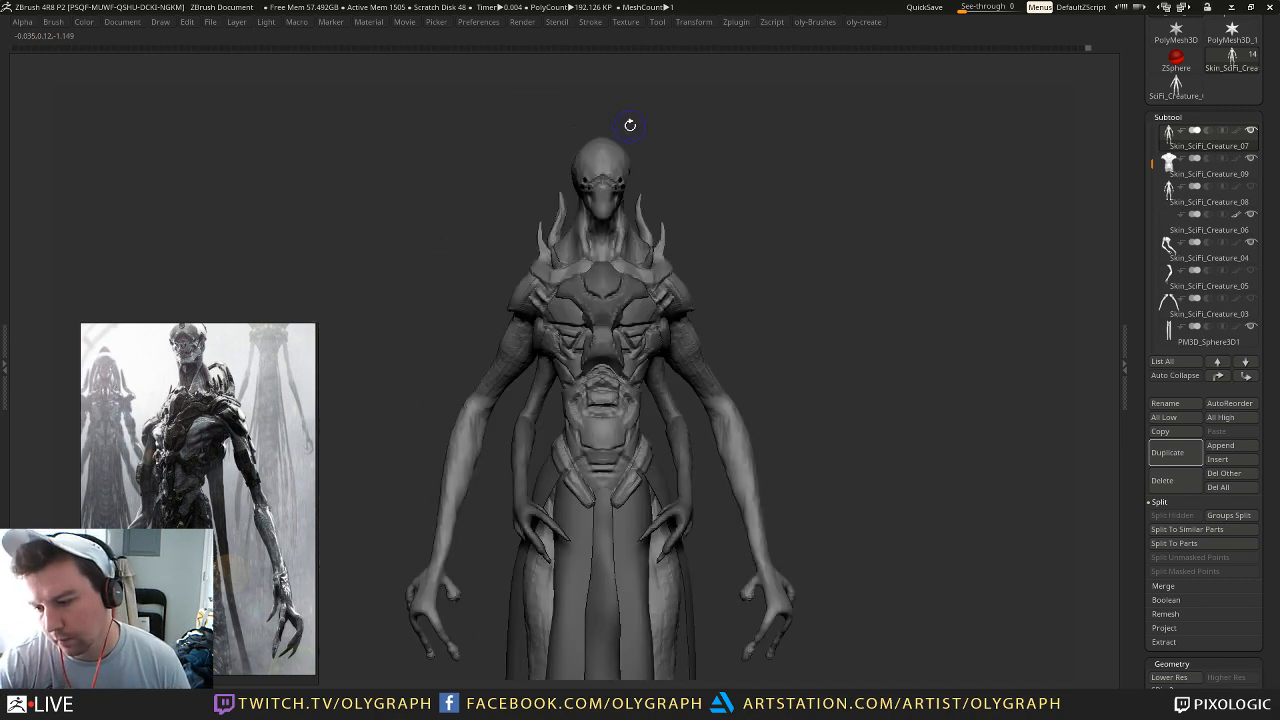
# Step: Examine the reference board, comparing the robed figures with the torso and arms of the red-and-black armored humanoid
pyautogui.scroll(-5, 254, 455)
pyautogui.scroll(5, 254, 455)
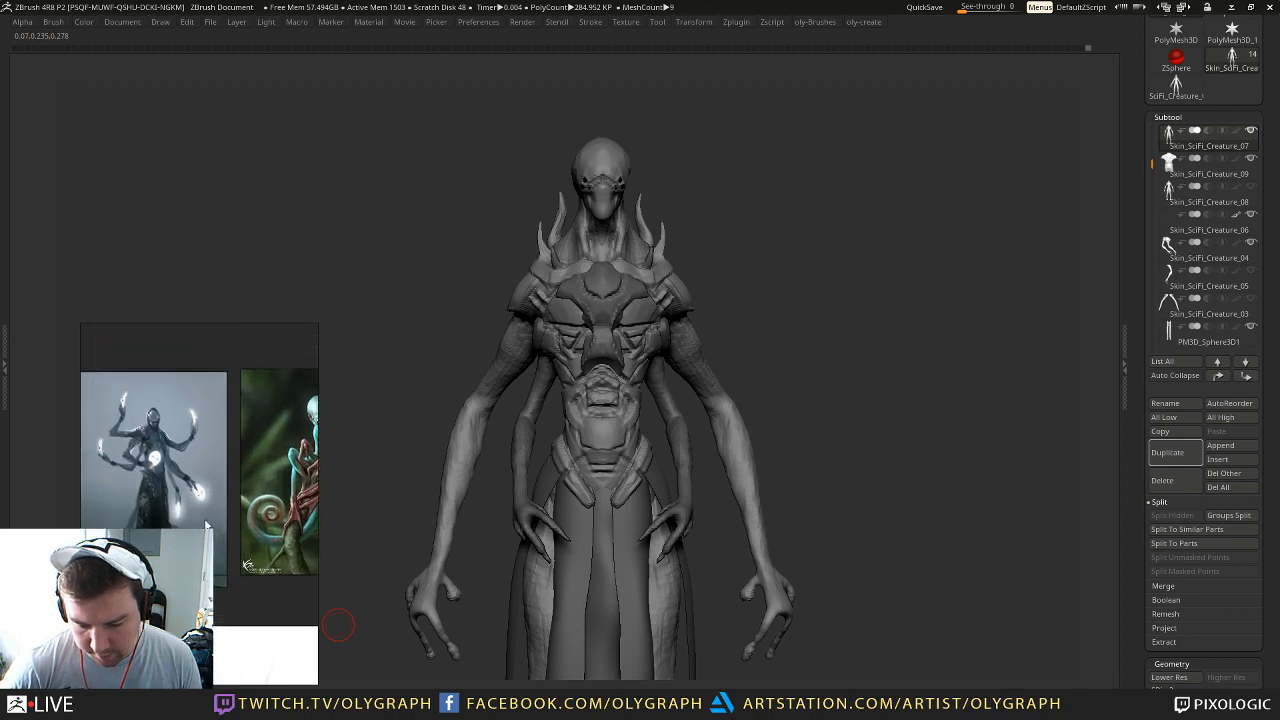
pyautogui.moveTo(174, 508); pyautogui.dragTo(182, 528, button='middle')
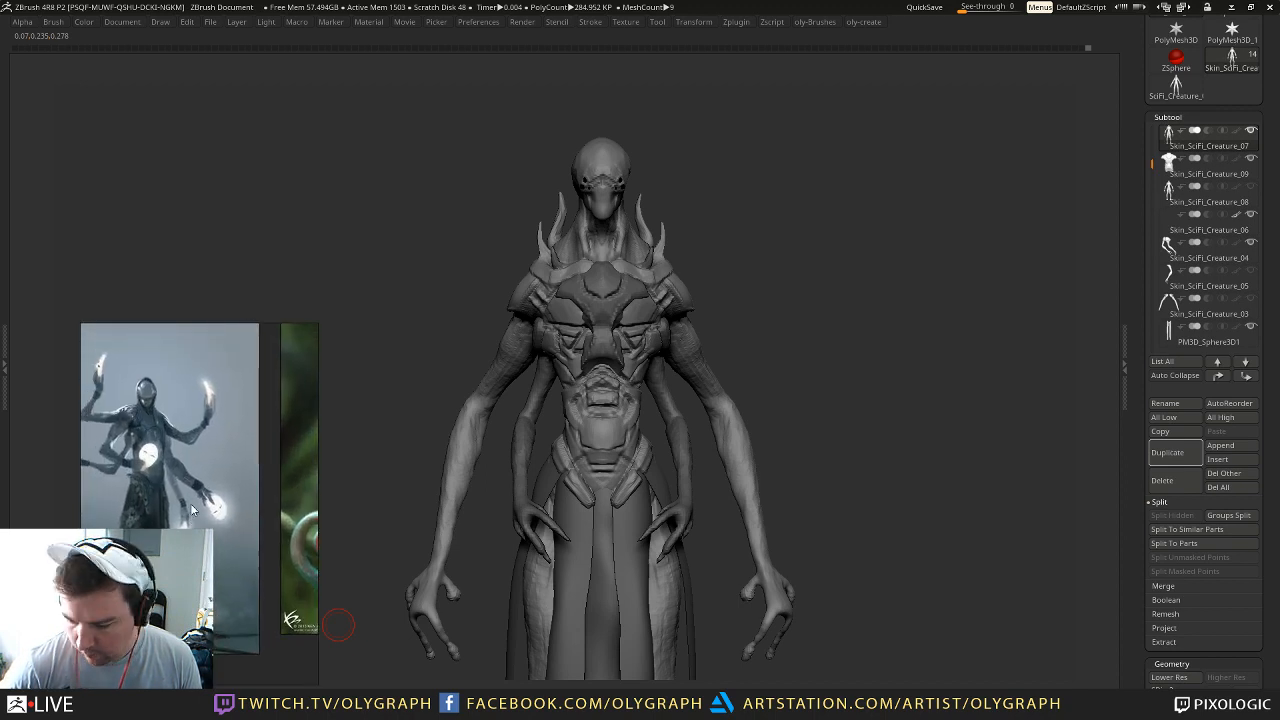
pyautogui.scroll(-3, 190, 524)
pyautogui.scroll(-1, 190, 524)
pyautogui.moveTo(163, 348); pyautogui.dragTo(250, 532, button='middle')
pyautogui.scroll(-2, 250, 532)
pyautogui.moveTo(181, 460); pyautogui.dragTo(190, 500, button='middle')
pyautogui.scroll(3, 190, 500)
pyautogui.moveTo(303, 438); pyautogui.dragTo(170, 510, button='middle')
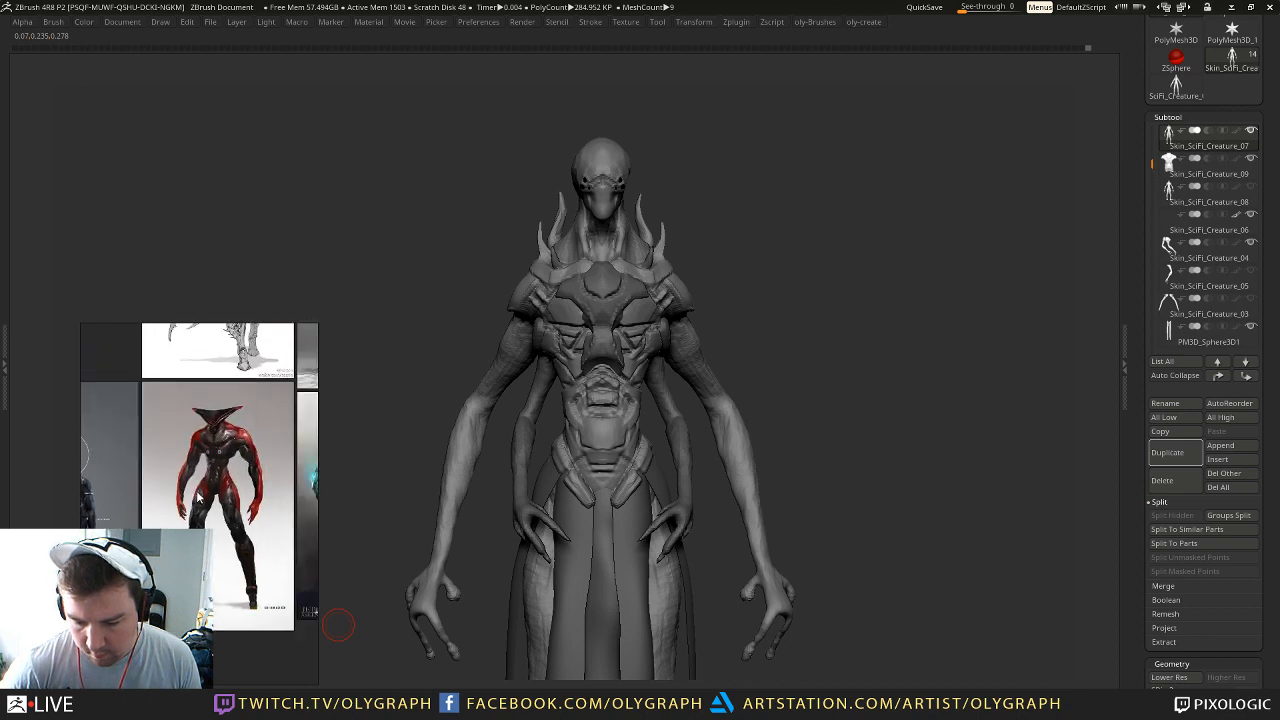
pyautogui.scroll(3, 197, 497)
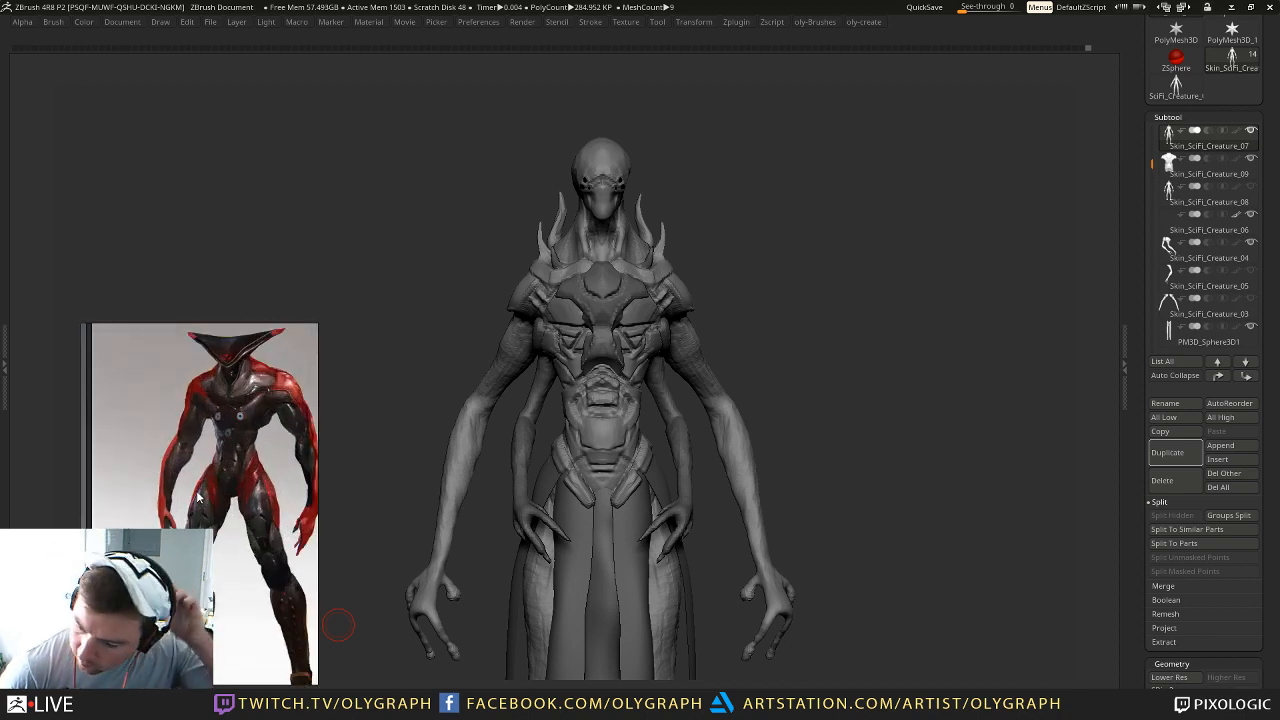
pyautogui.scroll(4, 198, 497)
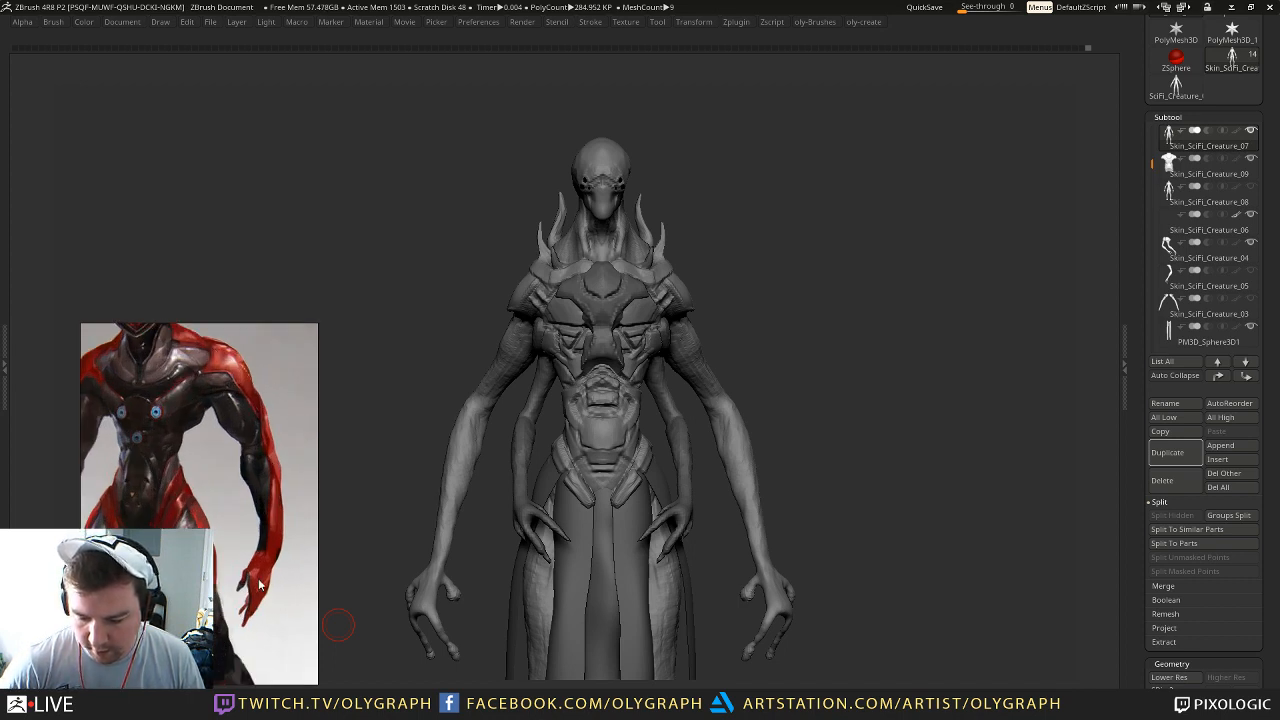
# Step: Sculpt long muscle strands into the mirrored upper arms below the shoulder armor, after the red-and-black reference
pyautogui.moveTo(618, 260)
pyautogui.mouseDown()
pyautogui.moveTo(800, 286)
pyautogui.moveTo(729, 234)
pyautogui.moveTo(677, 271)
pyautogui.mouseUp()
pyautogui.press('s')
pyautogui.press('s')
pyautogui.moveTo(650, 328); pyautogui.dragTo(656, 345)
pyautogui.press('1')
pyautogui.click(642, 341)
pyautogui.press('s')
pyautogui.moveTo(626, 303); pyautogui.dragTo(625, 298)
pyautogui.press('b')
pyautogui.click(647, 277)
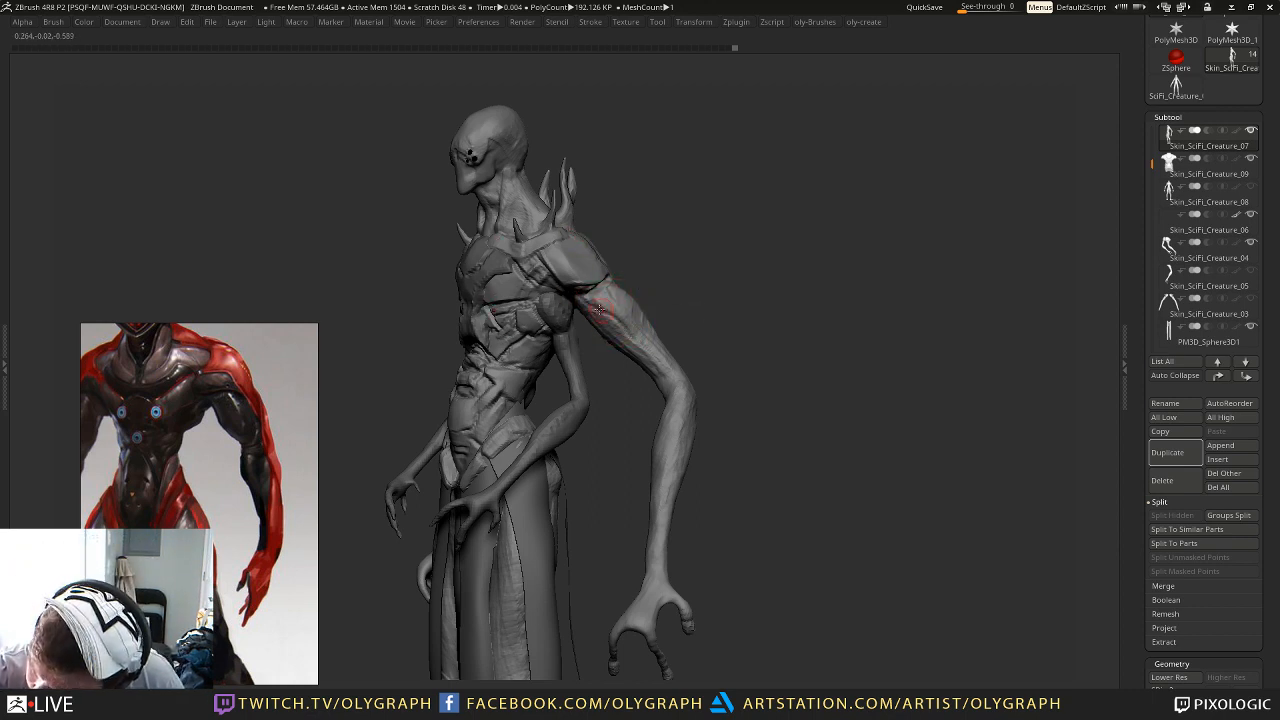
# Step: Extend the muscle lines past the elbows along the long forearms and onto the back of the arms
pyautogui.moveTo(667, 320)
pyautogui.mouseDown()
pyautogui.moveTo(683, 381)
pyautogui.moveTo(672, 389)
pyautogui.mouseUp()
pyautogui.press('s')
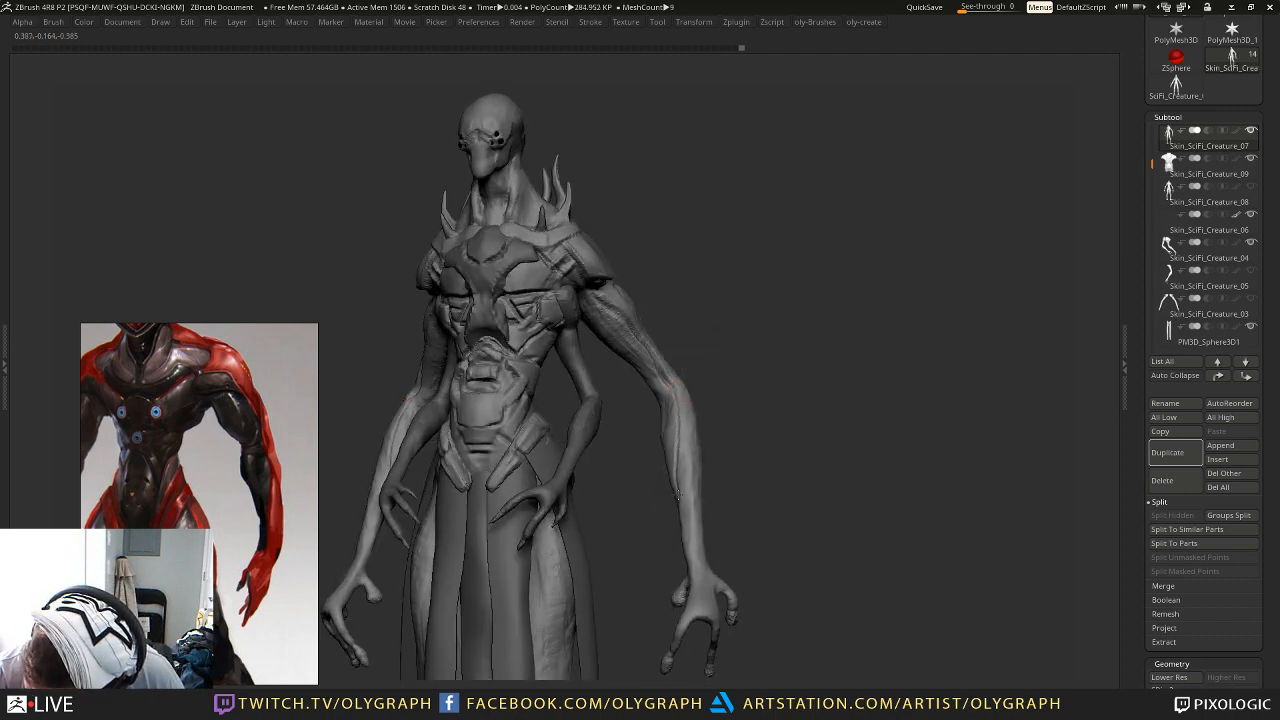
pyautogui.moveTo(703, 284); pyautogui.dragTo(655, 285)
pyautogui.press('b')
pyautogui.click(710, 470)
pyautogui.moveTo(757, 174); pyautogui.dragTo(692, 203)
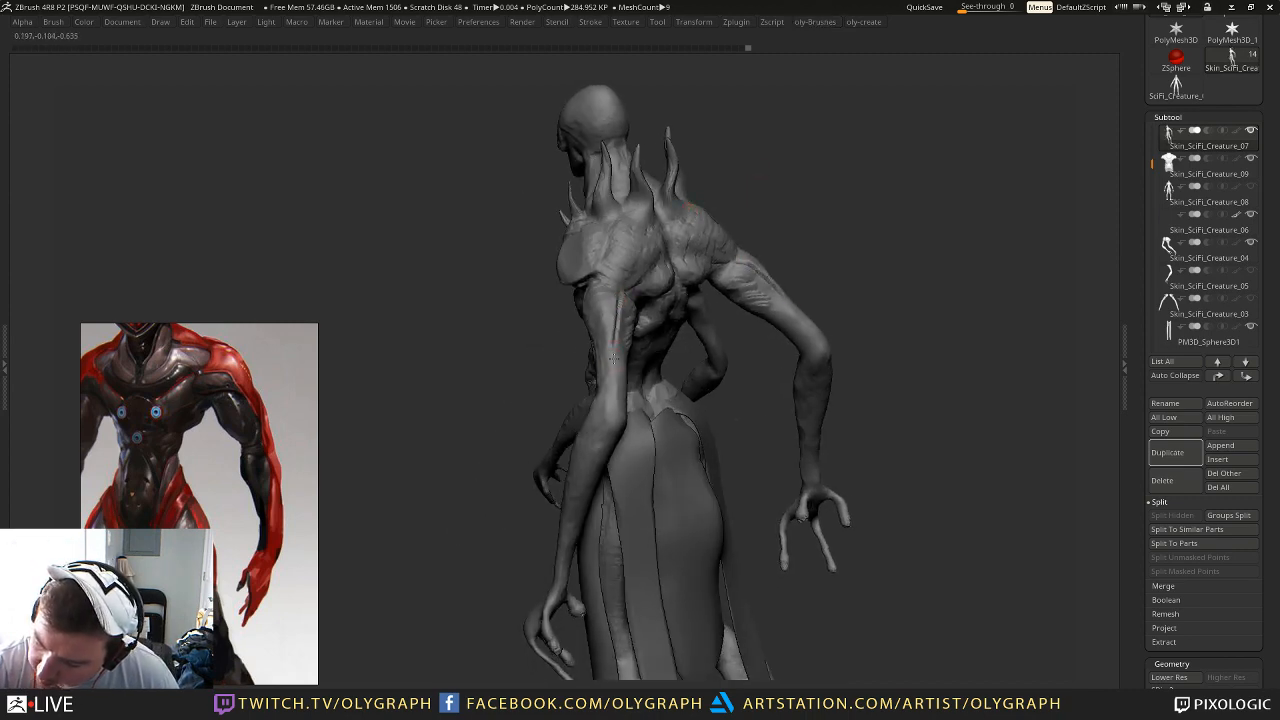
# Step: Refine the arm muscle strands from behind and check the arms' forms from the front and side
pyautogui.moveTo(589, 481); pyautogui.dragTo(525, 546, button='right')
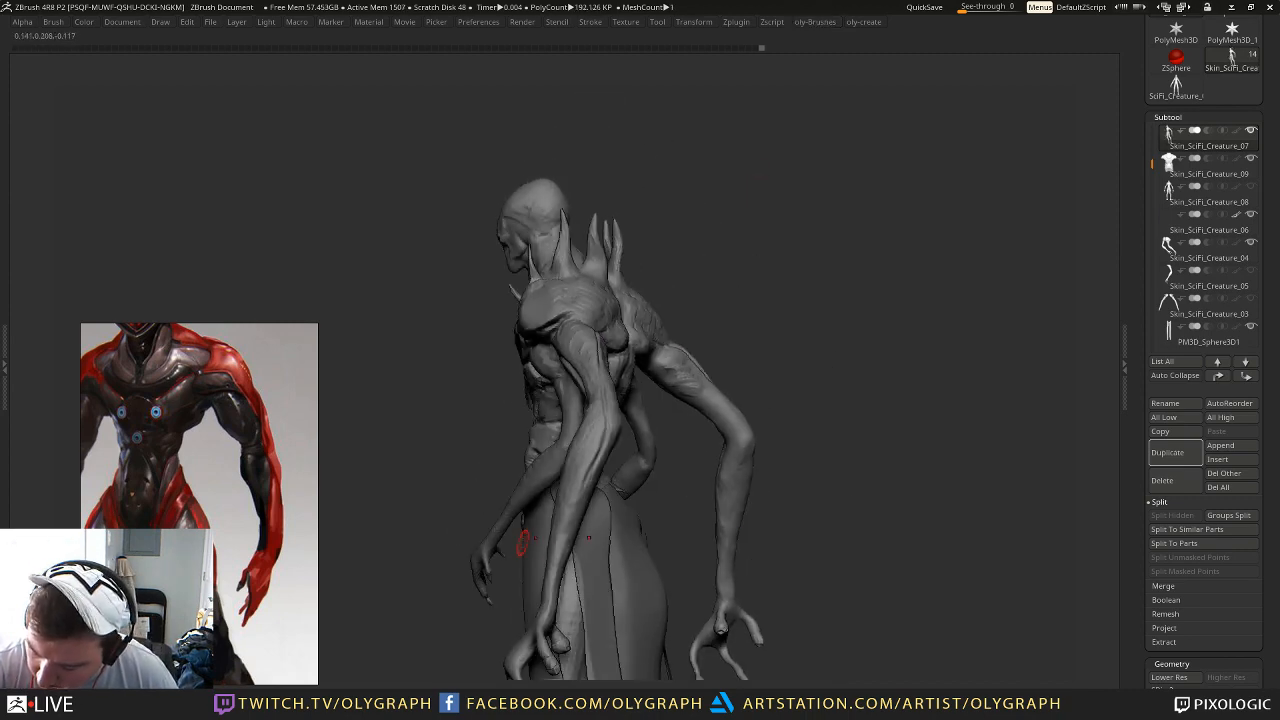
pyautogui.moveTo(702, 313)
pyautogui.mouseDown(button='right')
pyautogui.moveTo(777, 311)
pyautogui.moveTo(689, 346)
pyautogui.moveTo(757, 300)
pyautogui.moveTo(733, 284)
pyautogui.moveTo(785, 318)
pyautogui.mouseUp(button='right')
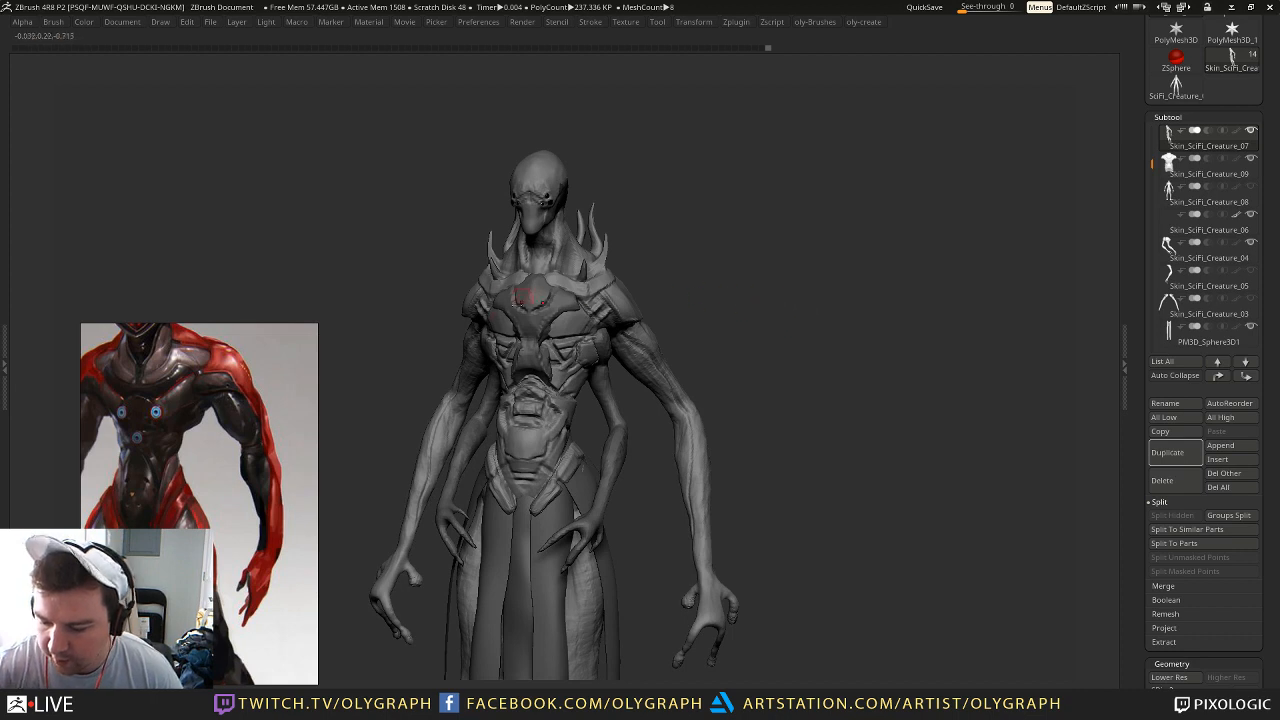
pyautogui.moveTo(652, 333)
pyautogui.mouseDown(button='right')
pyautogui.moveTo(714, 240)
pyautogui.moveTo(550, 260)
pyautogui.mouseUp(button='right')
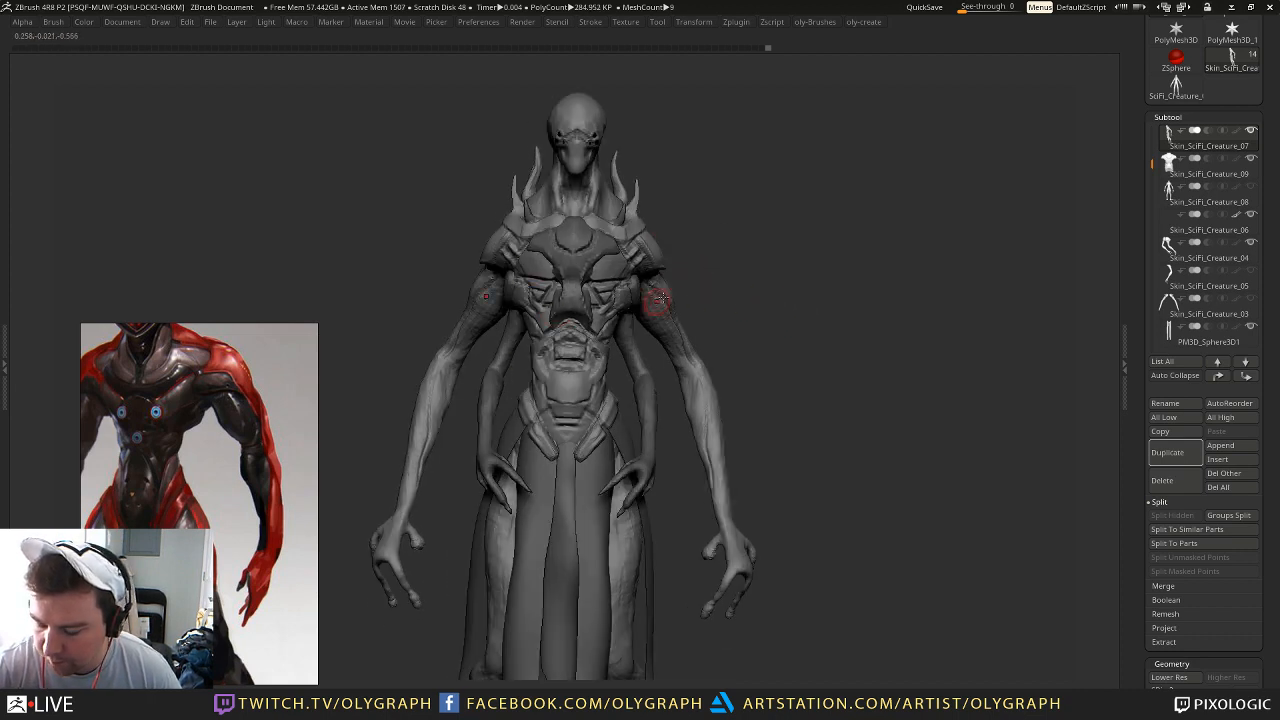
pyautogui.moveTo(657, 352)
pyautogui.mouseDown(button='right')
pyautogui.moveTo(734, 277)
pyautogui.moveTo(620, 256)
pyautogui.mouseUp(button='right')
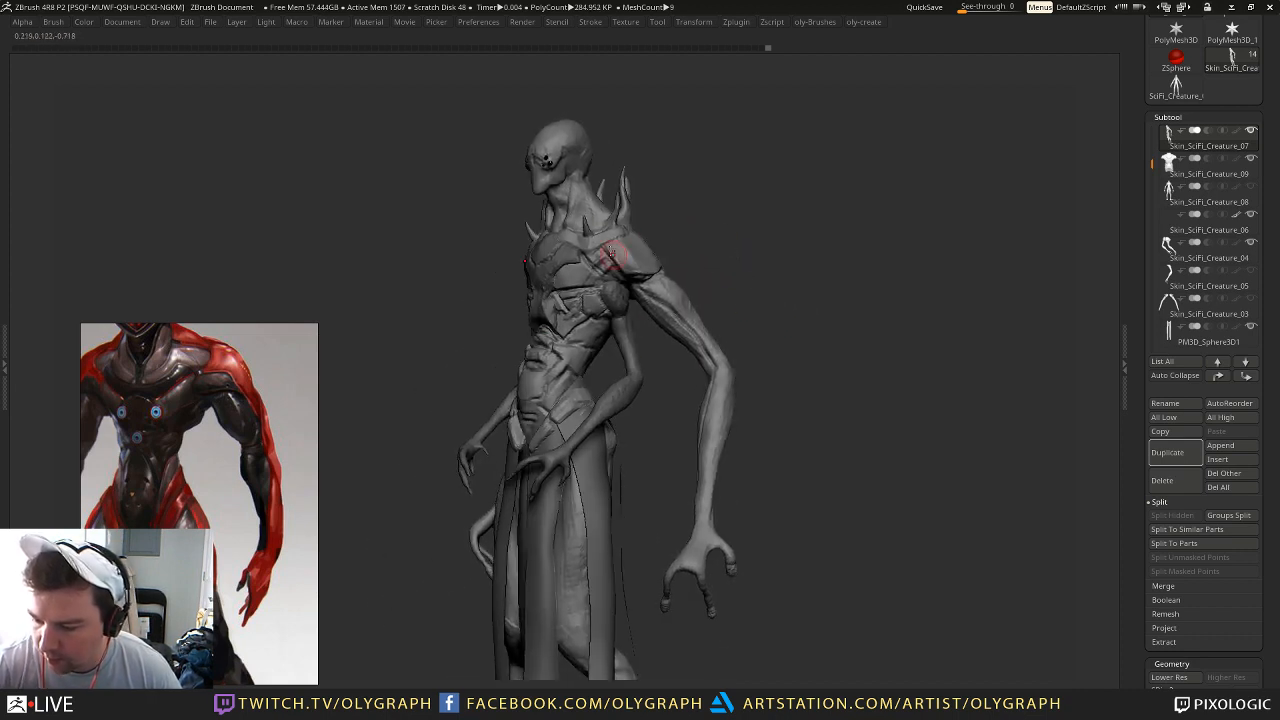
pyautogui.moveTo(764, 218)
pyautogui.mouseDown(button='right')
pyautogui.moveTo(726, 234)
pyautogui.moveTo(747, 253)
pyautogui.moveTo(571, 289)
pyautogui.mouseUp(button='right')
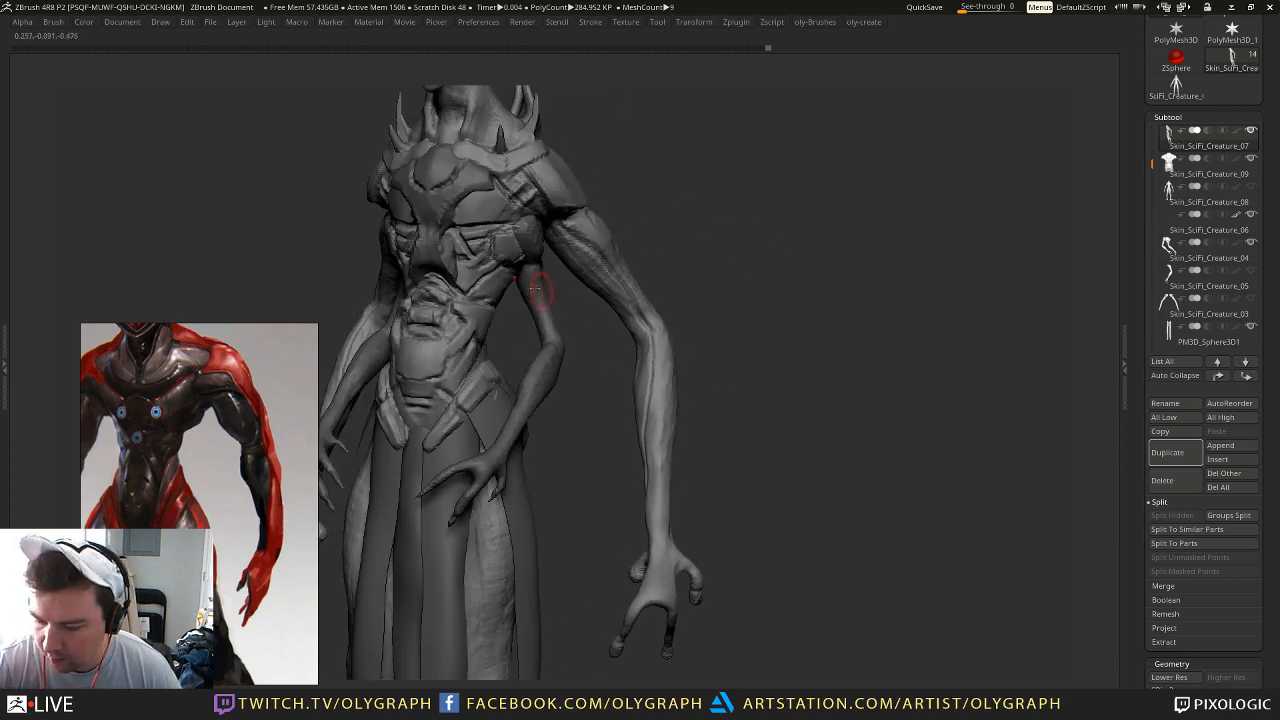
# Step: Deepen the muscle groove from the inner elbow down the long forearm, repeating the strokes to strengthen it
pyautogui.moveTo(692, 200)
pyautogui.mouseDown()
pyautogui.moveTo(726, 234)
pyautogui.moveTo(706, 280)
pyautogui.moveTo(720, 286)
pyautogui.mouseUp()
pyautogui.press('1')
pyautogui.click(704, 328)
pyautogui.moveTo(652, 388)
pyautogui.mouseDown()
pyautogui.moveTo(615, 410)
pyautogui.moveTo(612, 446)
pyautogui.mouseUp()
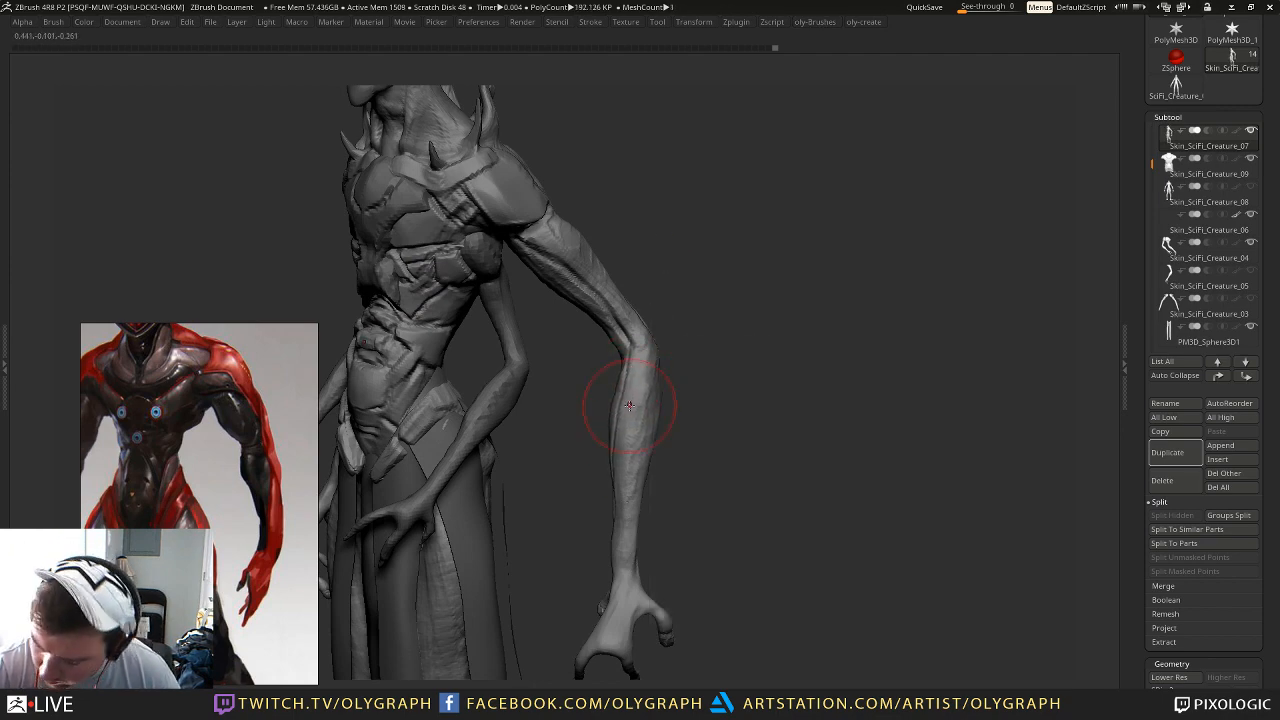
pyautogui.press('1')
pyautogui.click(630, 286)
# Step: Sculpt a tendon-like line along the upper arm from the shoulder armor to the elbow, and undo the last stroke
pyautogui.press('s')
pyautogui.click(632, 353)
pyautogui.moveTo(640, 340); pyautogui.dragTo(647, 346)
pyautogui.press('s')
pyautogui.moveTo(519, 238)
pyautogui.mouseDown()
pyautogui.moveTo(553, 241)
pyautogui.moveTo(636, 338)
pyautogui.mouseUp()
pyautogui.click(535, 238)
pyautogui.hotkey('ctrl', 'z')
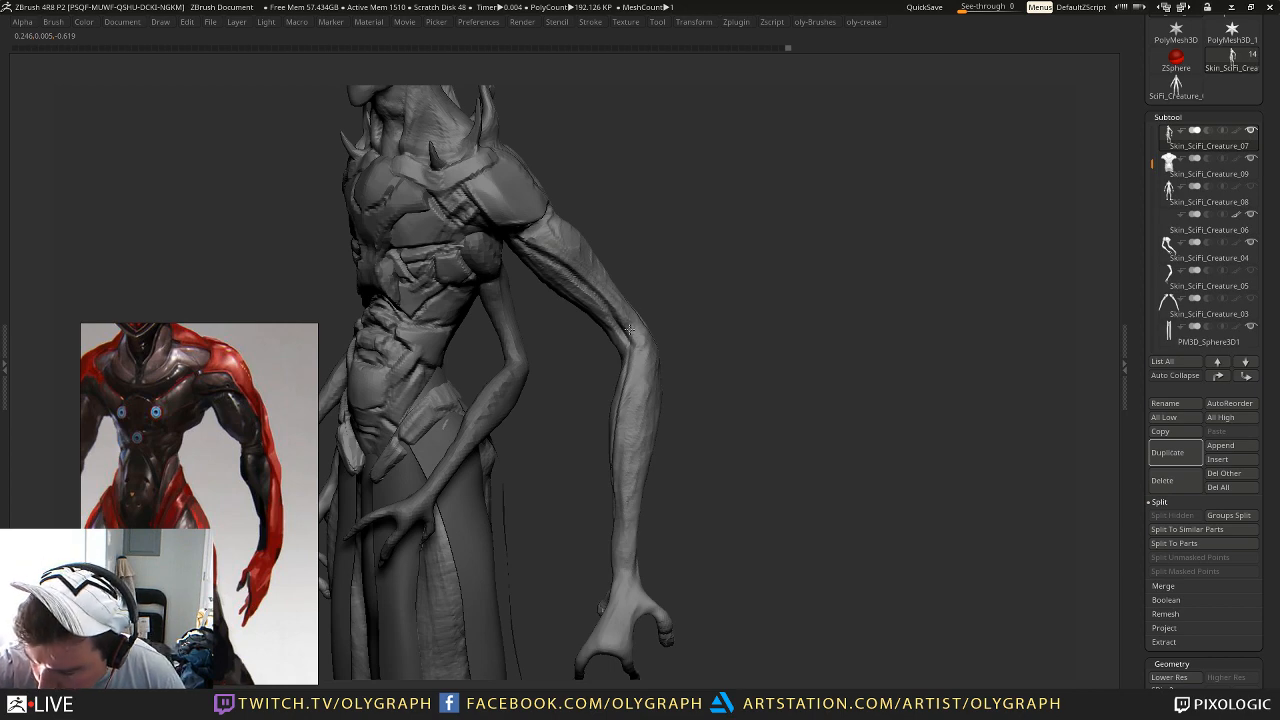
# Step: Adjust the inner contour of the long forearm below the elbow with the Move brush
pyautogui.press('f')
pyautogui.moveTo(723, 271)
pyautogui.mouseDown()
pyautogui.moveTo(706, 271)
pyautogui.moveTo(727, 295)
pyautogui.moveTo(720, 337)
pyautogui.mouseUp()
pyautogui.press('b')
pyautogui.click(692, 357)
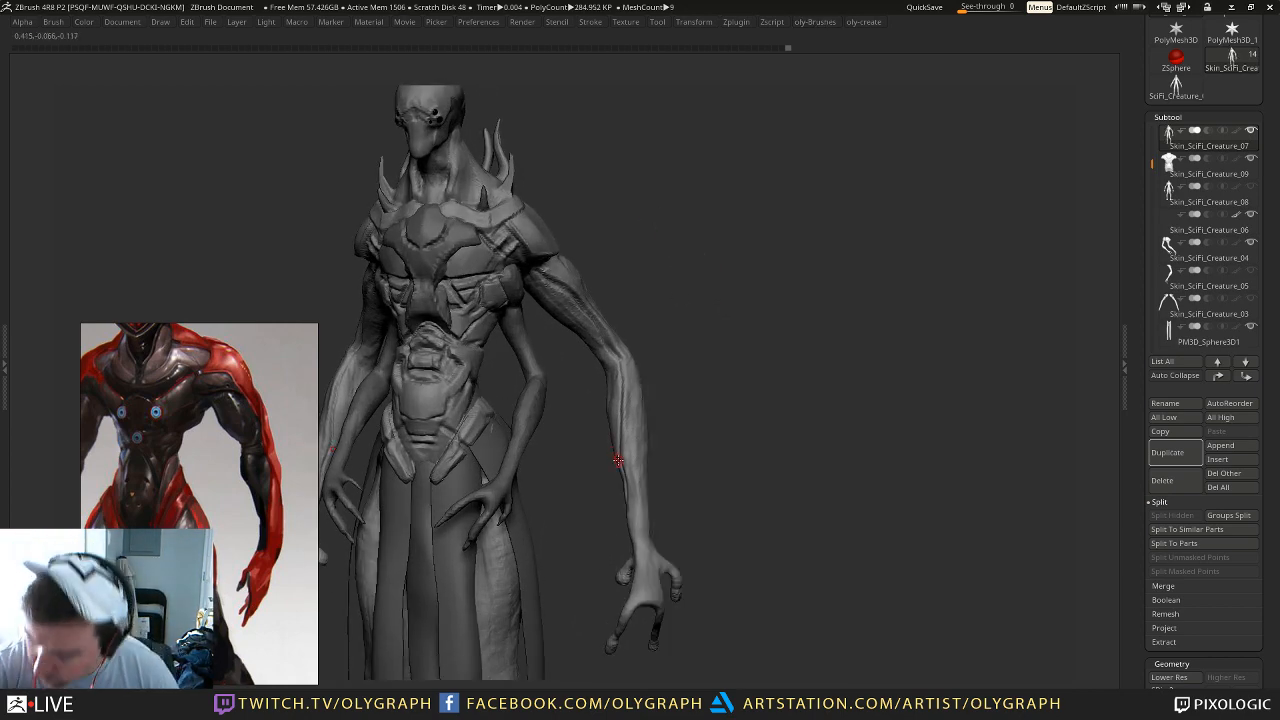
pyautogui.press('s')
pyautogui.moveTo(622, 430); pyautogui.dragTo(625, 474)
pyautogui.press('s')
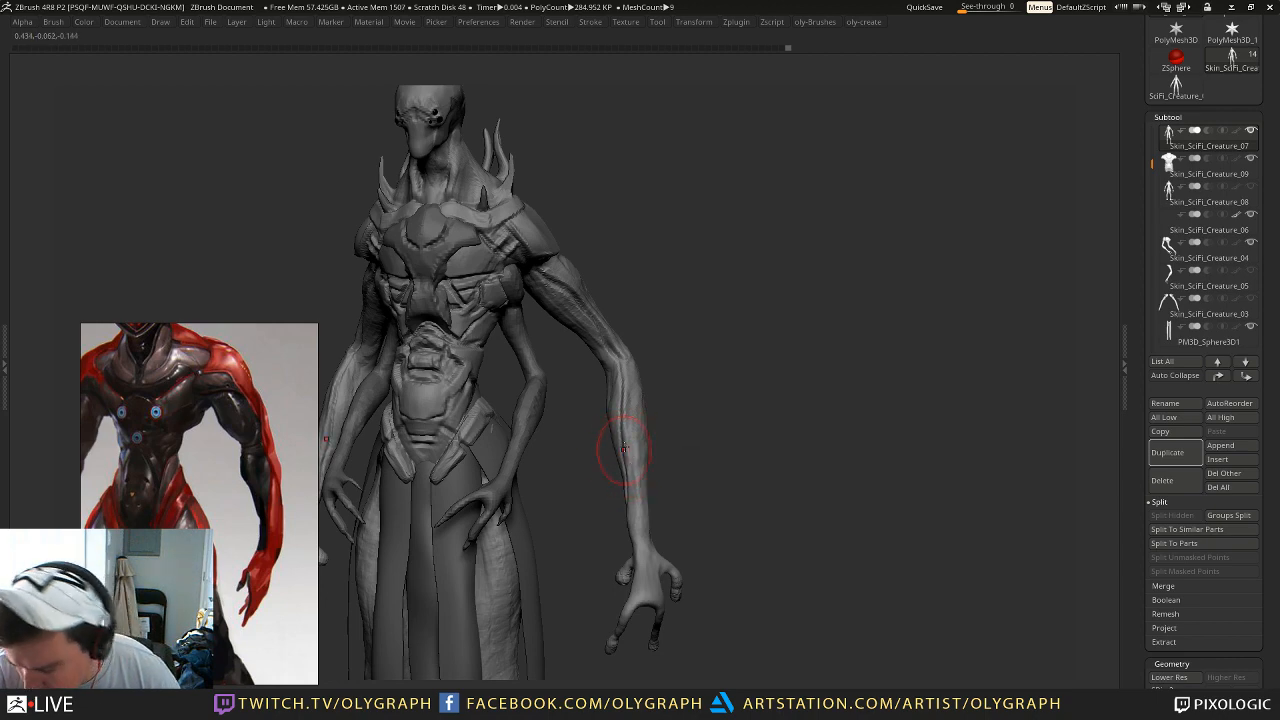
# Step: Reshape the outline of the long arm from the upper arm across the elbow to the forearm
pyautogui.press('b')
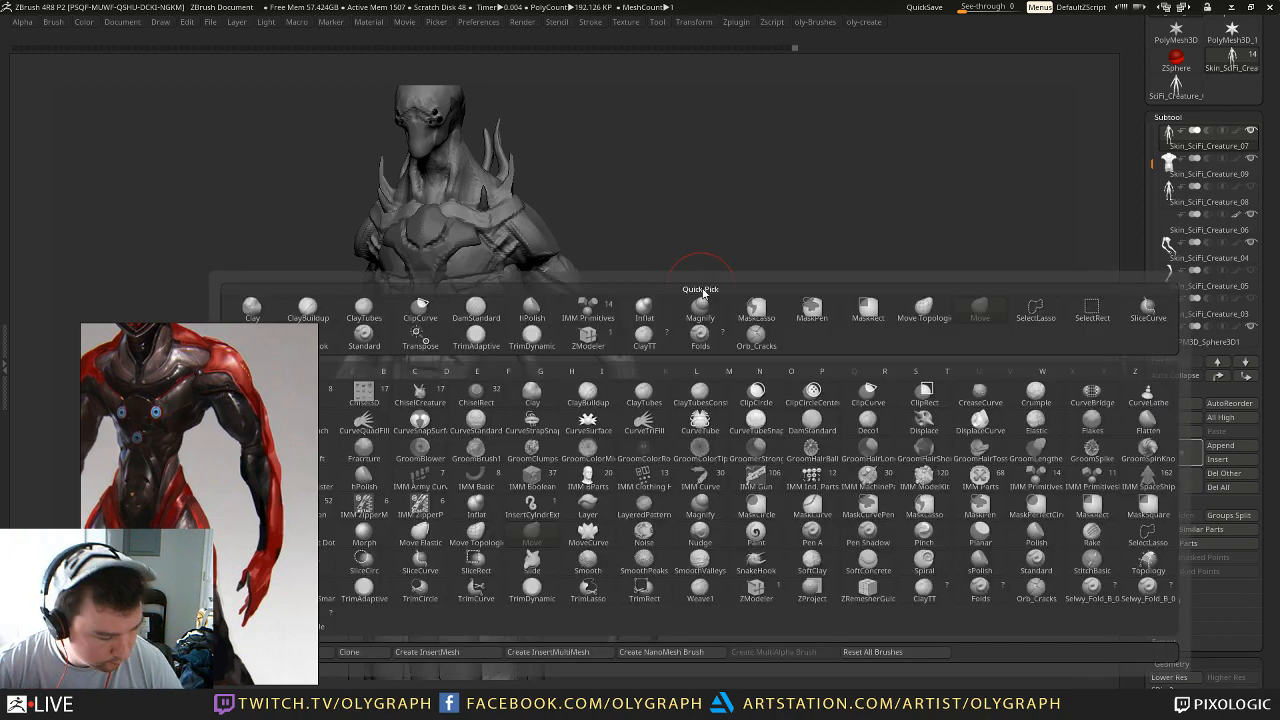
pyautogui.moveTo(701, 283); pyautogui.dragTo(597, 251)
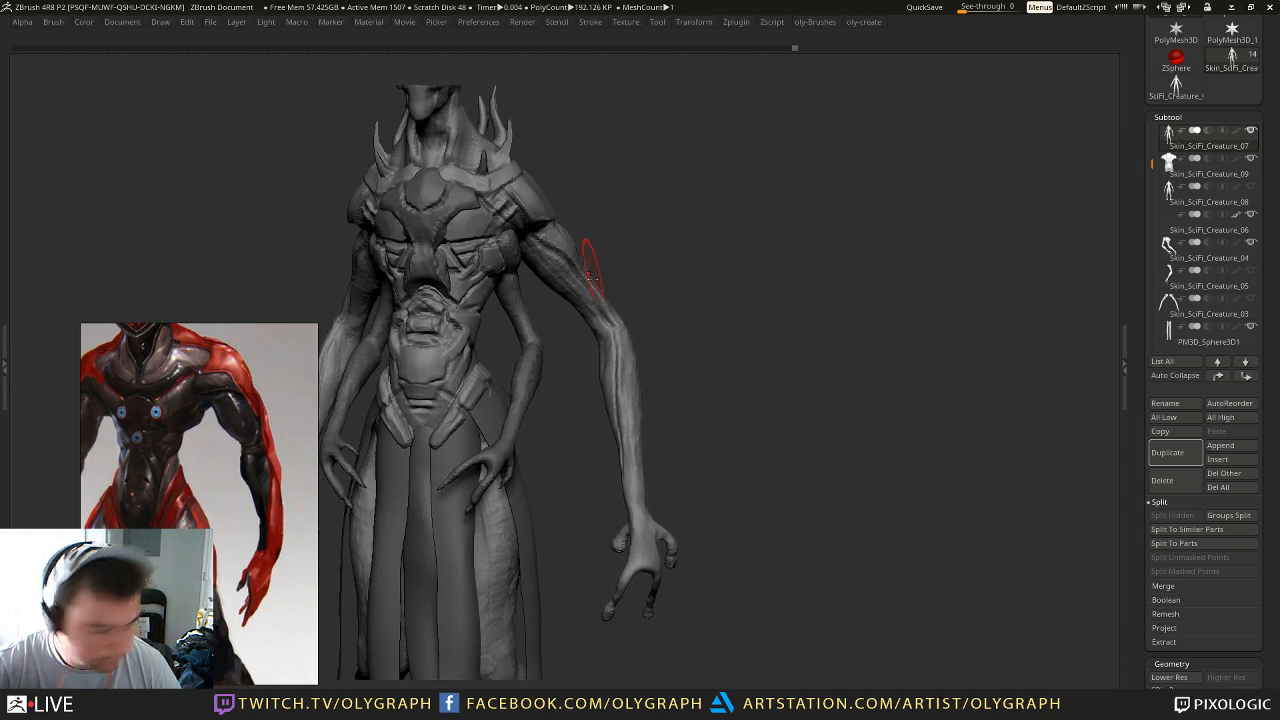
pyautogui.press('s')
pyautogui.moveTo(613, 324); pyautogui.dragTo(616, 430)
pyautogui.moveTo(577, 246); pyautogui.dragTo(604, 315)
pyautogui.press('b')
pyautogui.click(609, 265)
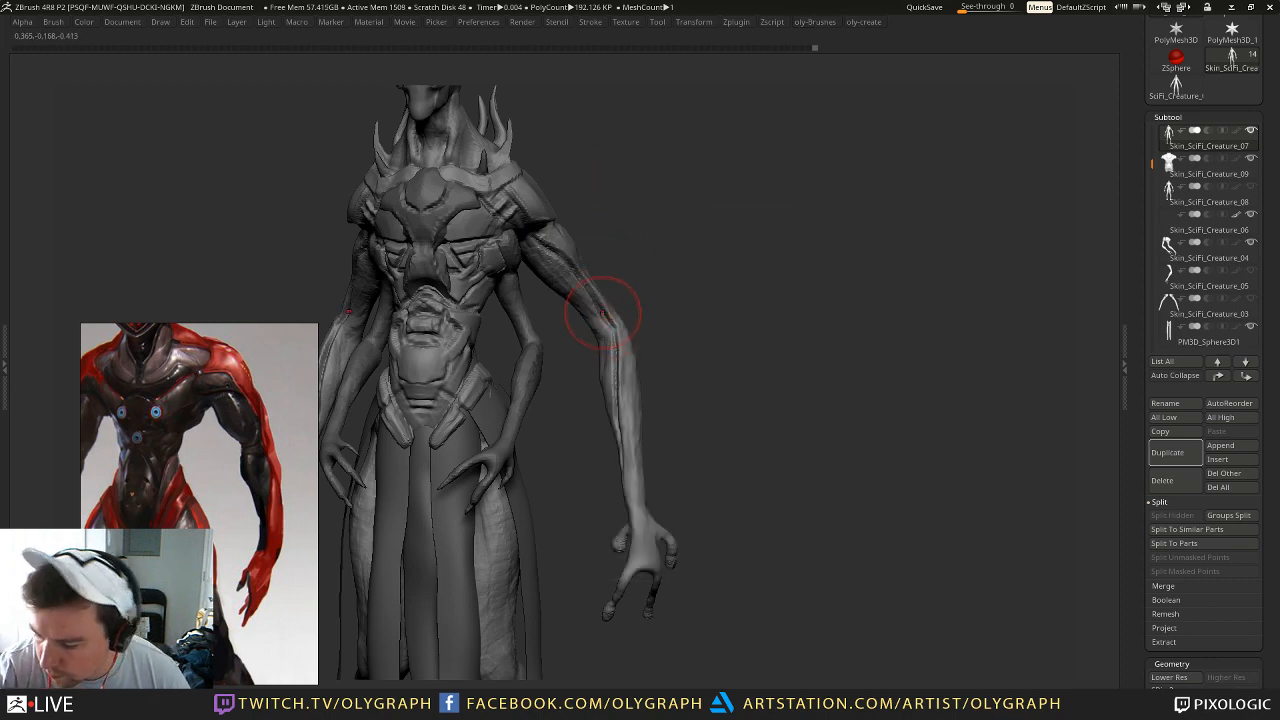
# Step: Flatten the muscle surfaces on the side of the long arm and forearm with the TrimDynamic brush
pyautogui.press('f')
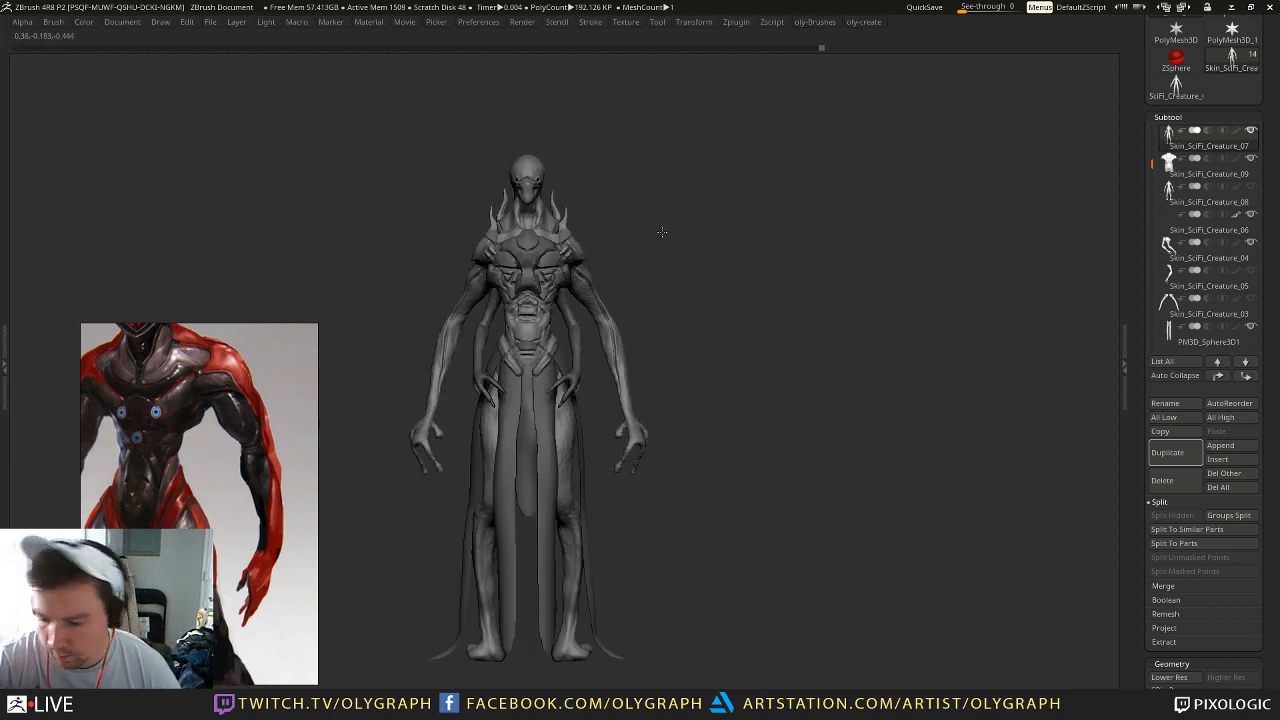
pyautogui.moveTo(662, 232)
pyautogui.mouseDown()
pyautogui.moveTo(581, 265)
pyautogui.moveTo(571, 337)
pyautogui.moveTo(577, 241)
pyautogui.moveTo(620, 304)
pyautogui.moveTo(609, 336)
pyautogui.mouseUp()
pyautogui.moveTo(533, 440); pyautogui.dragTo(577, 440)
pyautogui.moveTo(715, 200); pyautogui.dragTo(766, 197)
pyautogui.press('space')
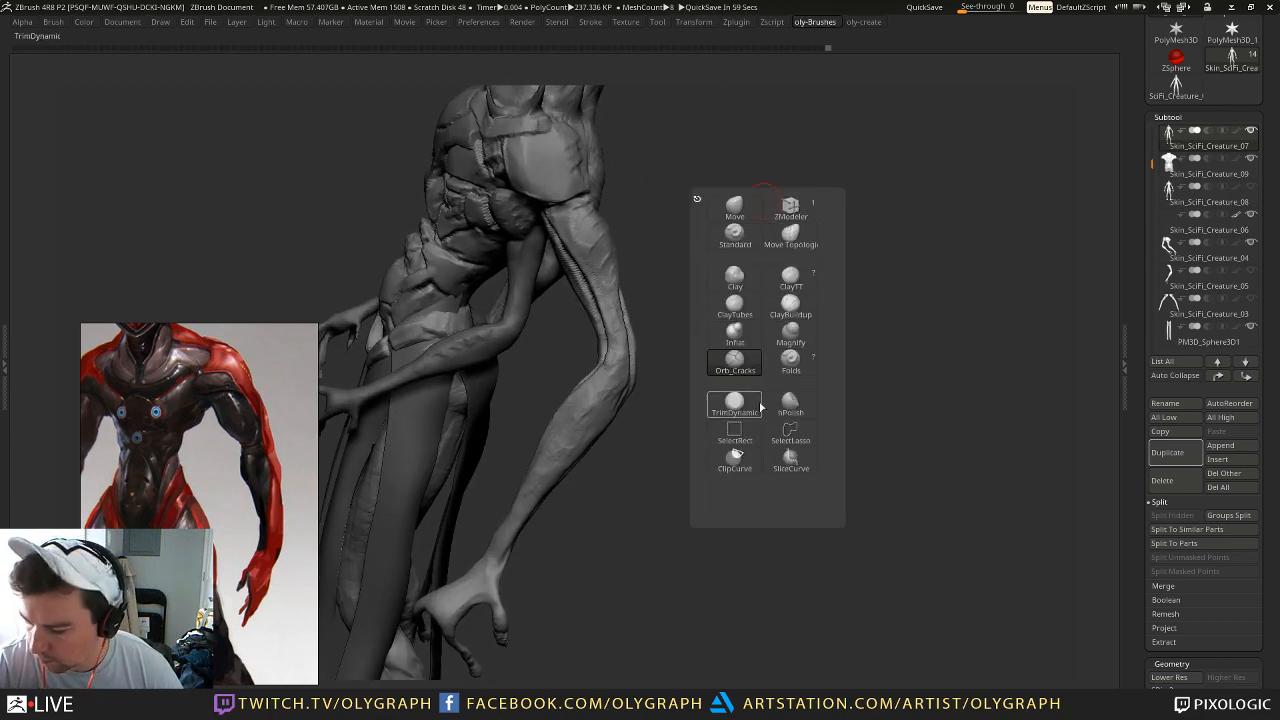
pyautogui.click(735, 360)
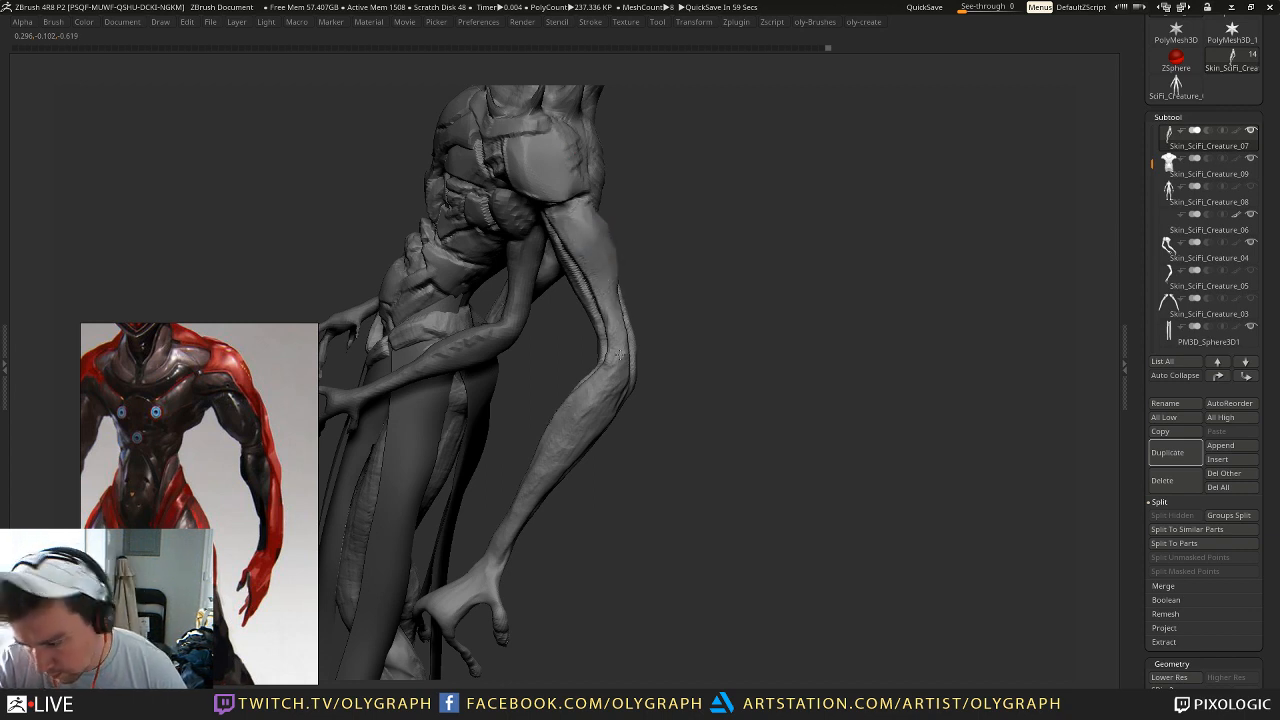
pyautogui.moveTo(688, 396)
pyautogui.mouseDown()
pyautogui.moveTo(632, 388)
pyautogui.moveTo(726, 317)
pyautogui.mouseUp()
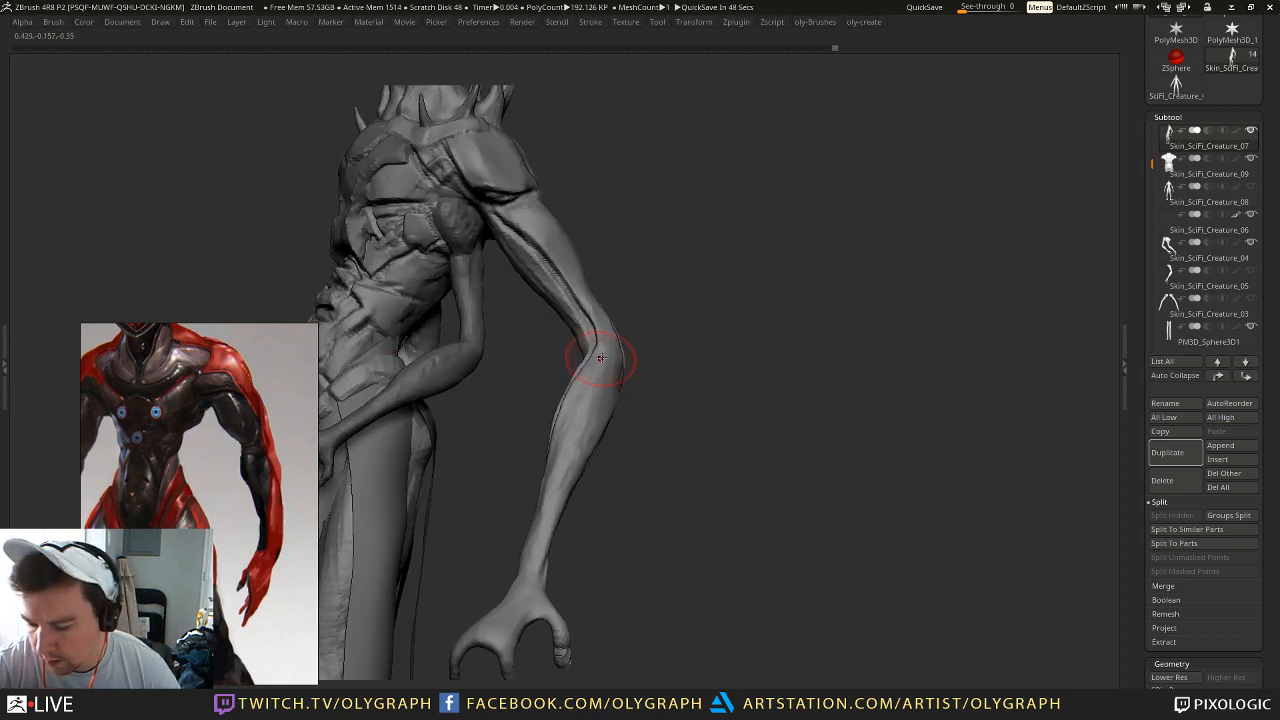
pyautogui.moveTo(575, 413); pyautogui.dragTo(537, 543)
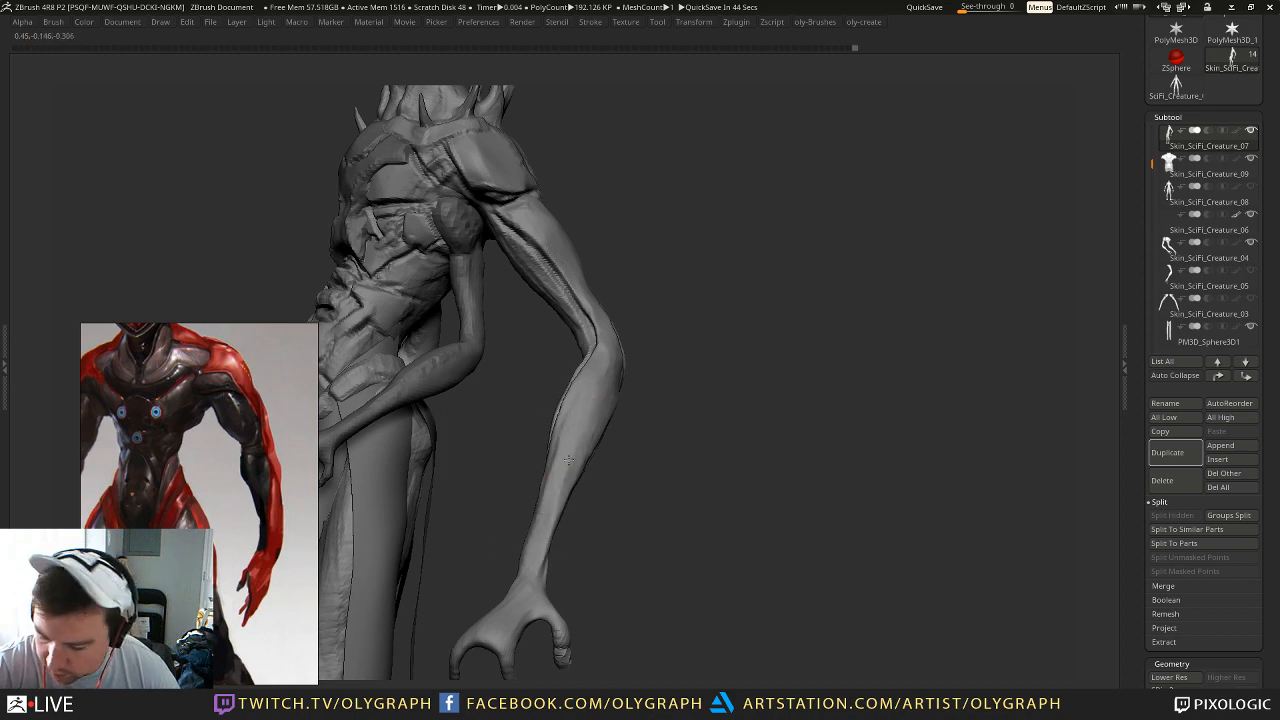
# Step: Flatten the forearm's inner edge near the wrist, try a stroke at the elbow, and undo the last stroke
pyautogui.moveTo(549, 492); pyautogui.dragTo(520, 517, button='right')
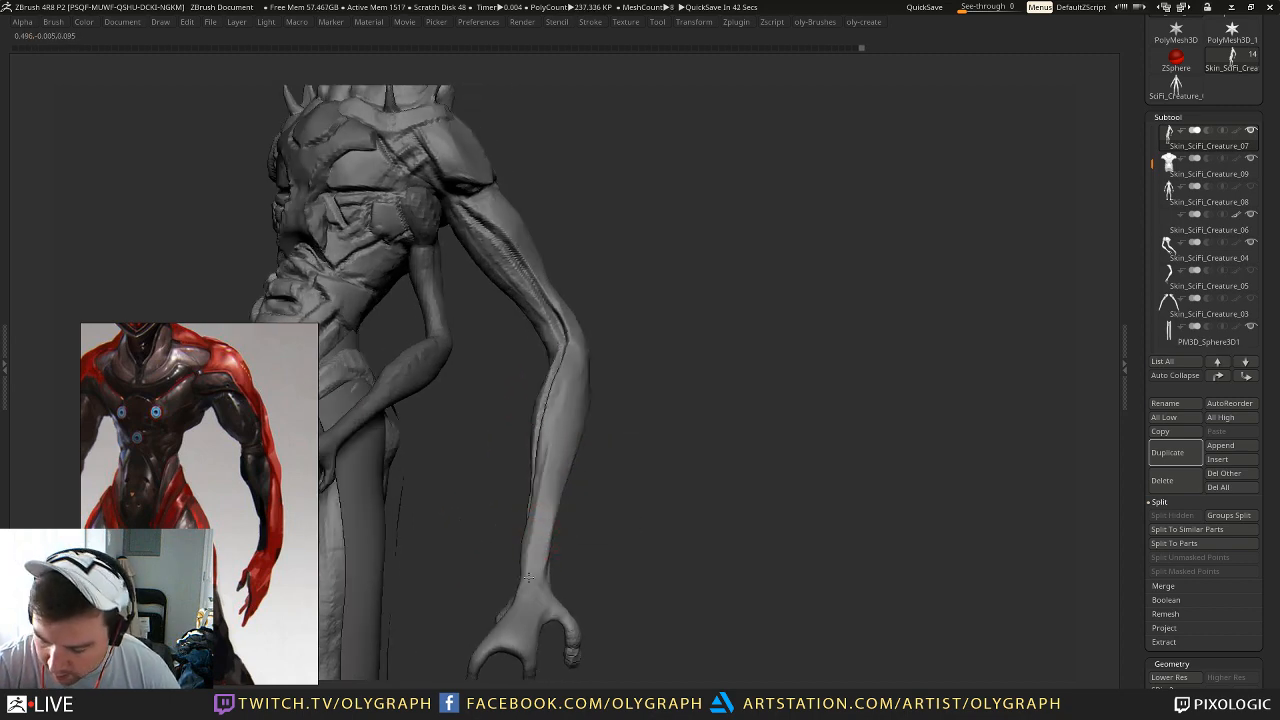
pyautogui.moveTo(523, 571); pyautogui.dragTo(535, 519)
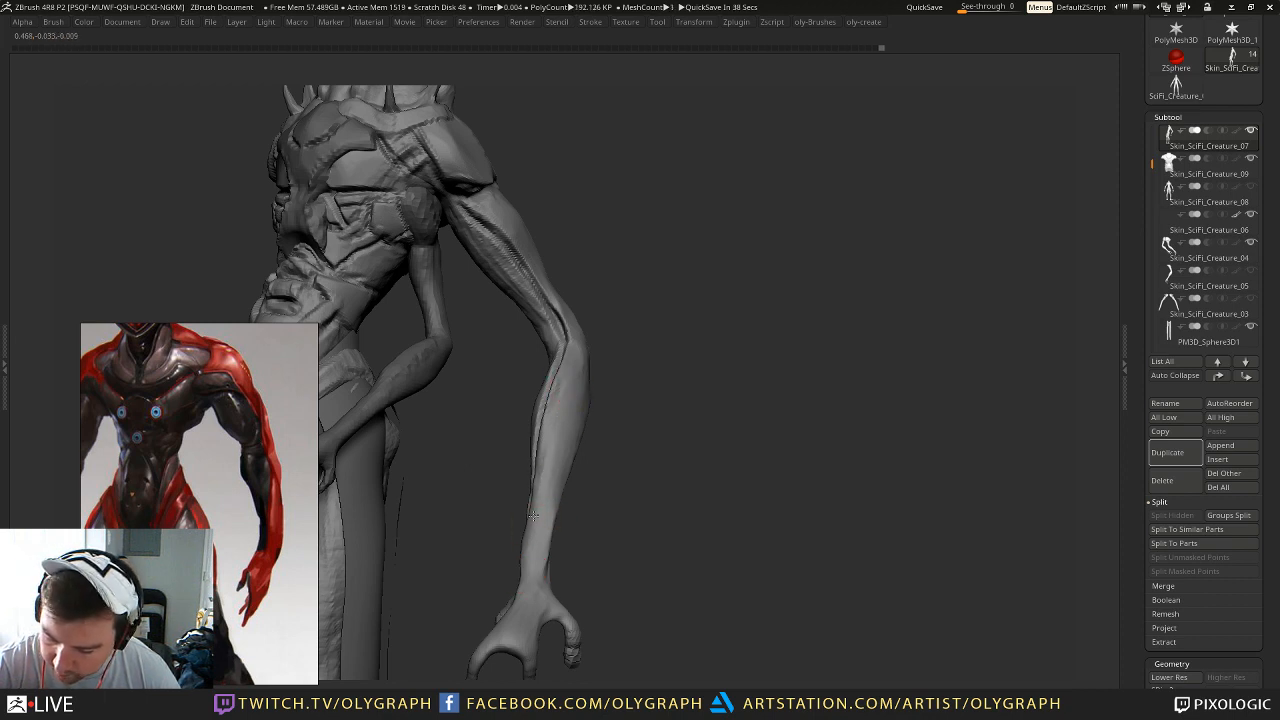
pyautogui.moveTo(586, 350)
pyautogui.mouseDown()
pyautogui.moveTo(585, 334)
pyautogui.moveTo(567, 374)
pyautogui.moveTo(566, 360)
pyautogui.mouseUp()
pyautogui.hotkey('ctrl', 'z')
# Step: Smooth out the planes beside the groove on the forearm's front and along the upper arm muscles
pyautogui.moveTo(641, 330)
pyautogui.keyDown('alt'); pyautogui.mouseDown()
pyautogui.moveTo(637, 260)
pyautogui.moveTo(666, 290)
pyautogui.moveTo(651, 275)
pyautogui.moveTo(646, 323)
pyautogui.moveTo(663, 349)
pyautogui.moveTo(650, 362)
pyautogui.mouseUp(); pyautogui.keyUp('alt')
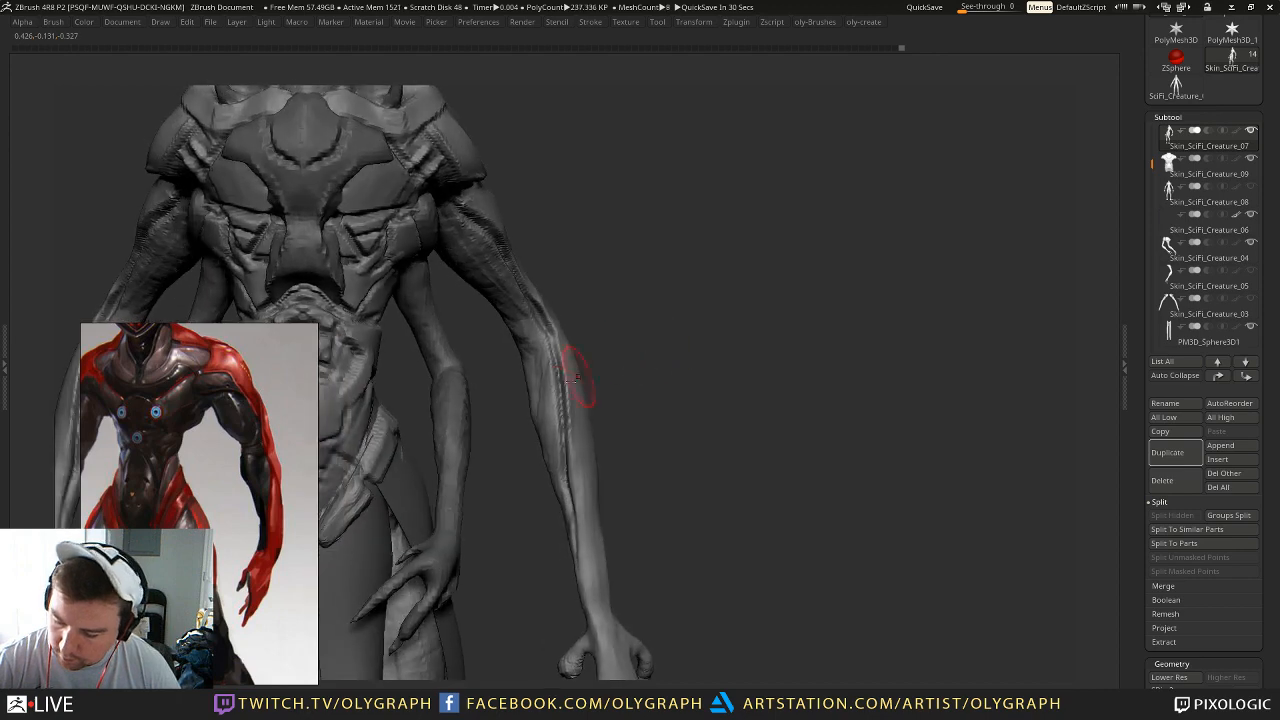
pyautogui.moveTo(558, 376); pyautogui.dragTo(572, 495)
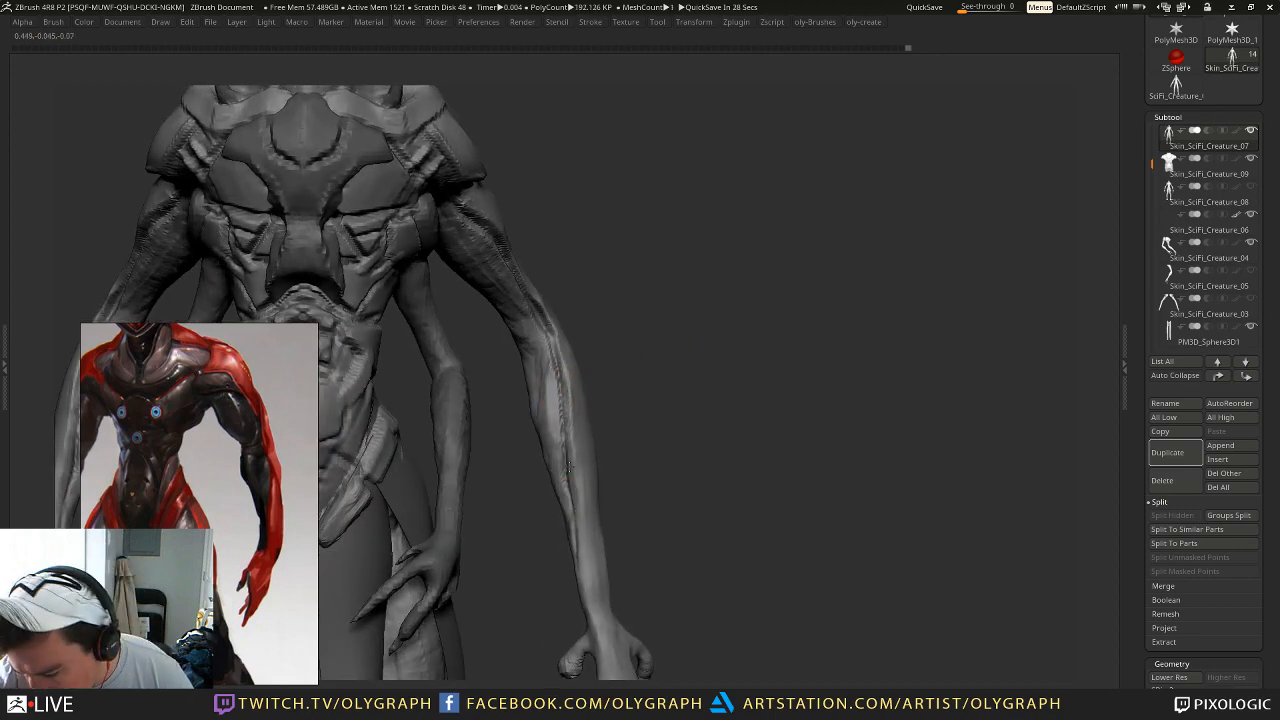
pyautogui.moveTo(570, 408); pyautogui.dragTo(574, 452)
pyautogui.moveTo(605, 316); pyautogui.dragTo(545, 414)
pyautogui.moveTo(498, 355); pyautogui.dragTo(541, 398)
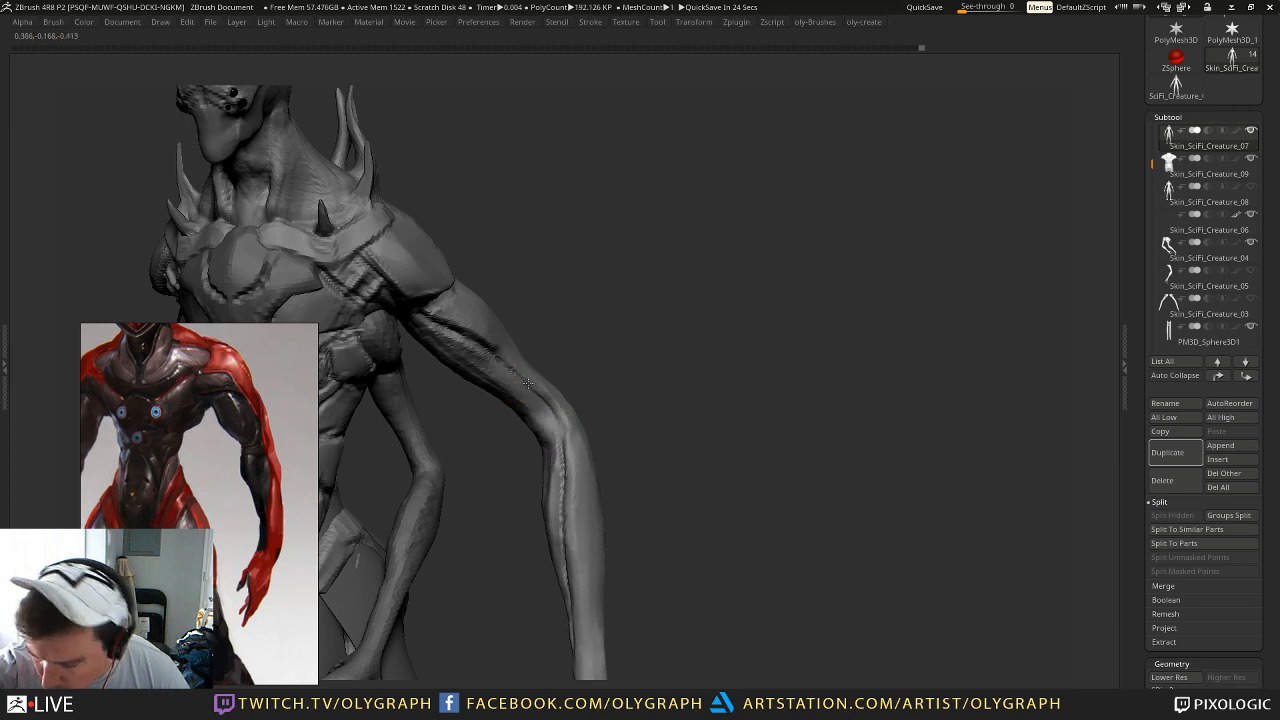
pyautogui.moveTo(418, 313); pyautogui.dragTo(481, 344)
# Step: Sculpt fold-like muscle creases fanning from beneath the shoulder armor down the upper arm
pyautogui.moveTo(614, 350)
pyautogui.keyDown('alt'); pyautogui.mouseDown()
pyautogui.moveTo(612, 274)
pyautogui.moveTo(634, 308)
pyautogui.moveTo(613, 308)
pyautogui.moveTo(691, 303)
pyautogui.moveTo(623, 260)
pyautogui.moveTo(714, 226)
pyautogui.moveTo(689, 213)
pyautogui.moveTo(703, 249)
pyautogui.moveTo(677, 209)
pyautogui.mouseUp(); pyautogui.keyUp('alt')
pyautogui.press('b')
pyautogui.press('f')
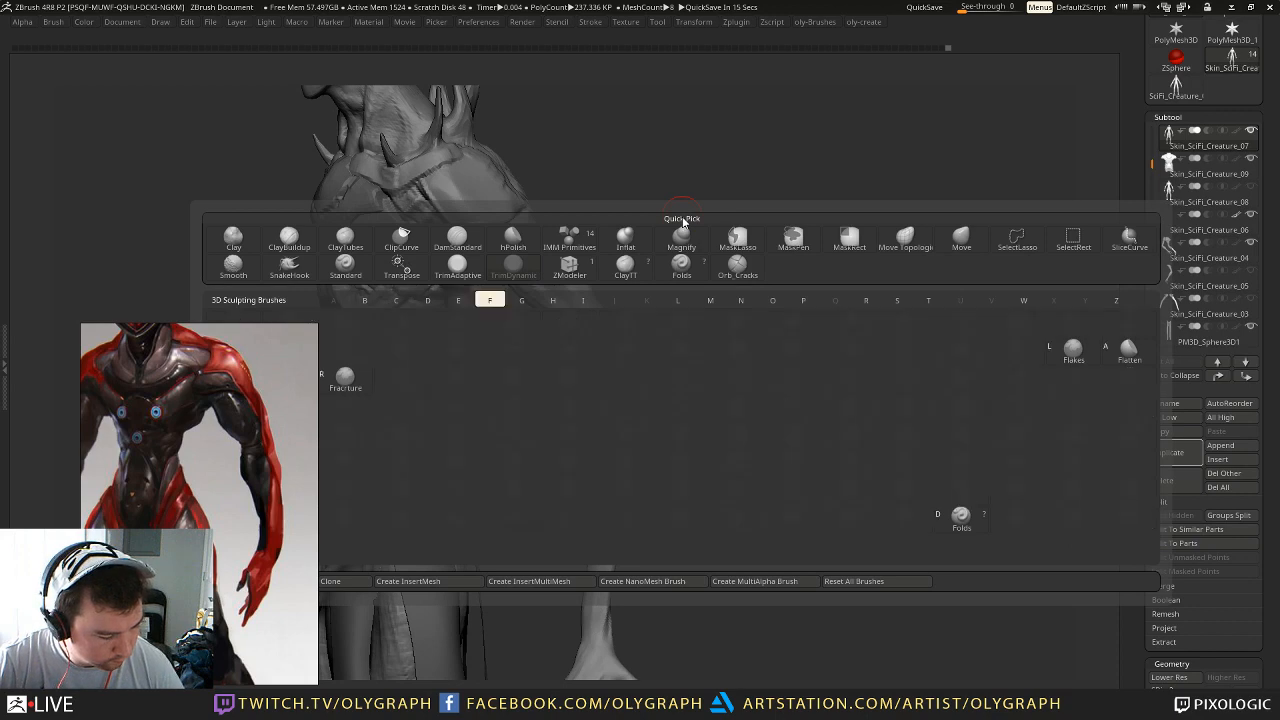
pyautogui.press('o')
pyautogui.moveTo(489, 238)
pyautogui.mouseDown()
pyautogui.moveTo(553, 244)
pyautogui.moveTo(556, 259)
pyautogui.moveTo(512, 254)
pyautogui.moveTo(546, 268)
pyautogui.mouseUp()
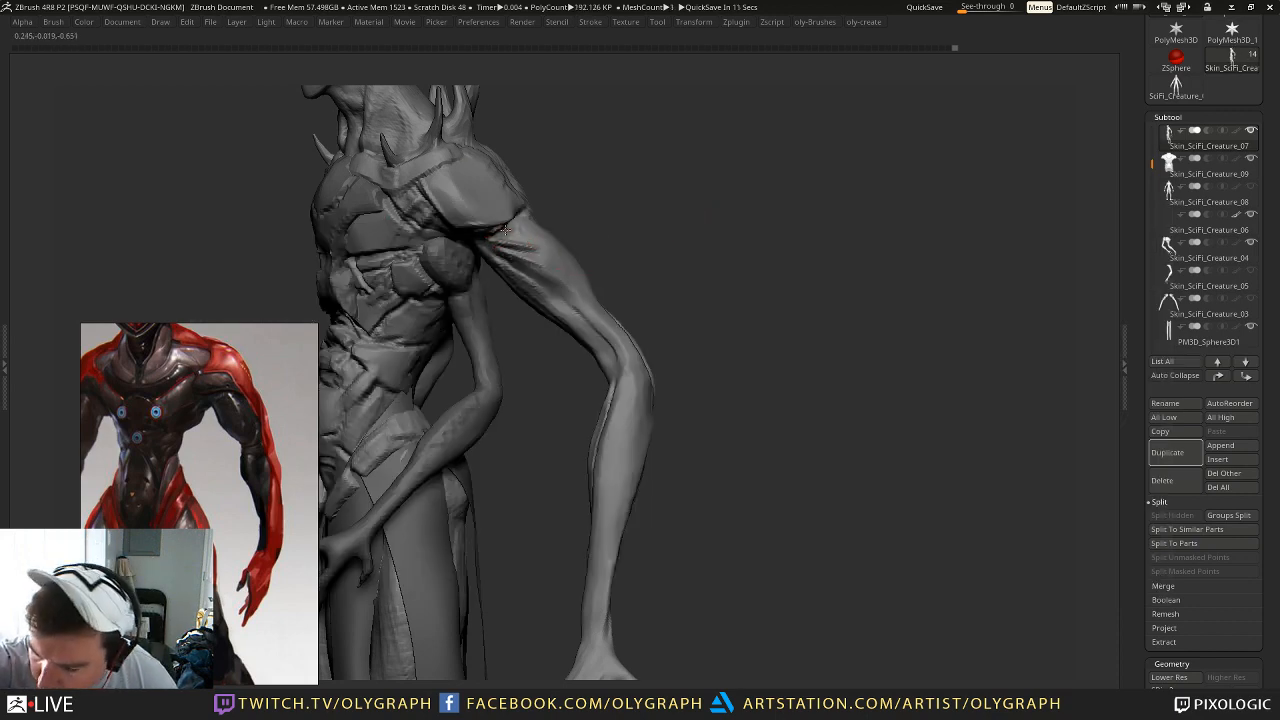
pyautogui.moveTo(584, 213); pyautogui.dragTo(608, 229)
pyautogui.keyDown('alt'); pyautogui.moveTo(498, 145); pyautogui.dragTo(517, 198); pyautogui.keyUp('alt')
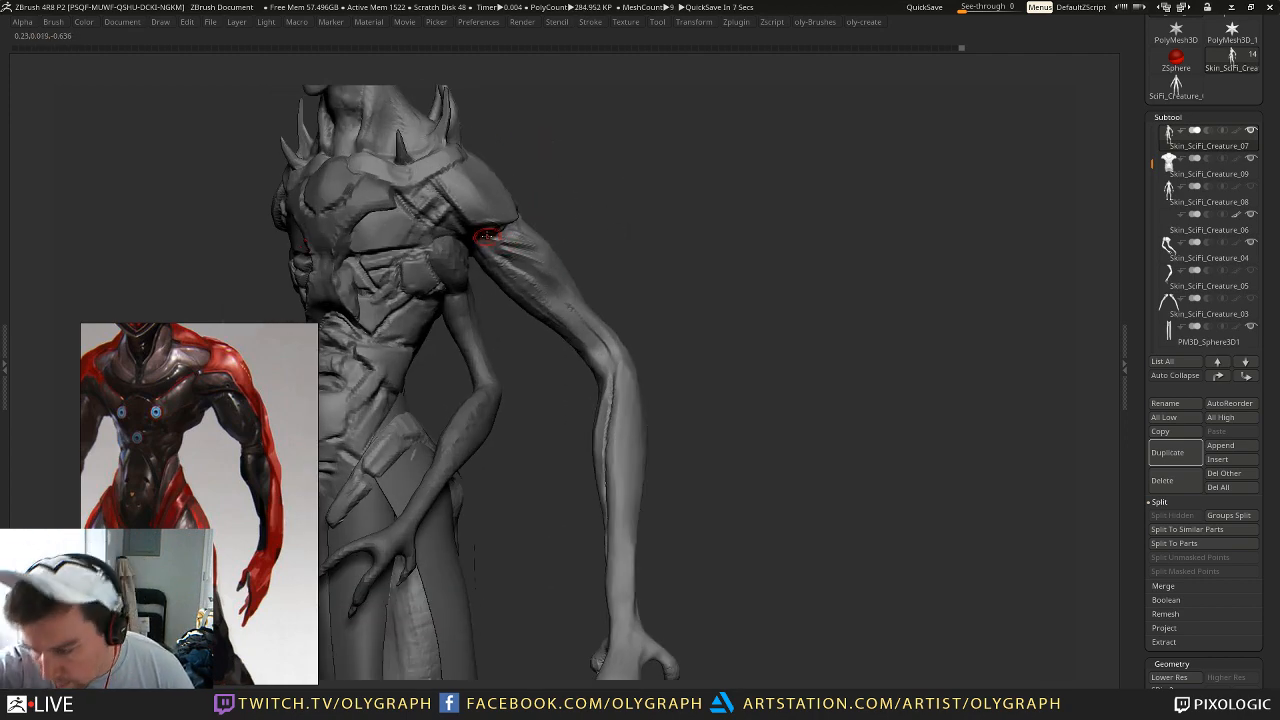
pyautogui.moveTo(489, 243); pyautogui.dragTo(561, 292)
pyautogui.press('s')
pyautogui.click(553, 282)
pyautogui.keyDown('alt'); pyautogui.moveTo(637, 301); pyautogui.dragTo(604, 217); pyautogui.keyUp('alt')
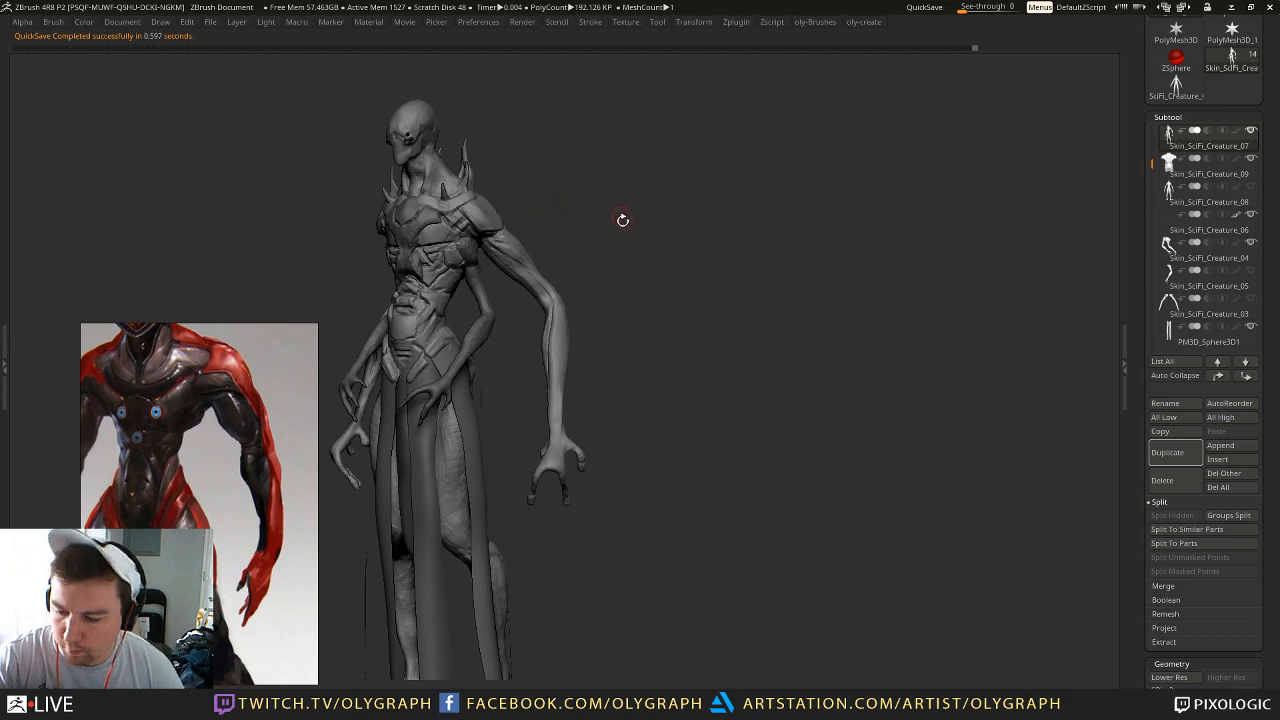
# Step: Refine the elbow and forearm silhouette of the long arm from the side
pyautogui.keyDown('alt'); pyautogui.moveTo(620, 209); pyautogui.dragTo(589, 314); pyautogui.keyUp('alt')
pyautogui.moveTo(561, 454); pyautogui.dragTo(574, 329)
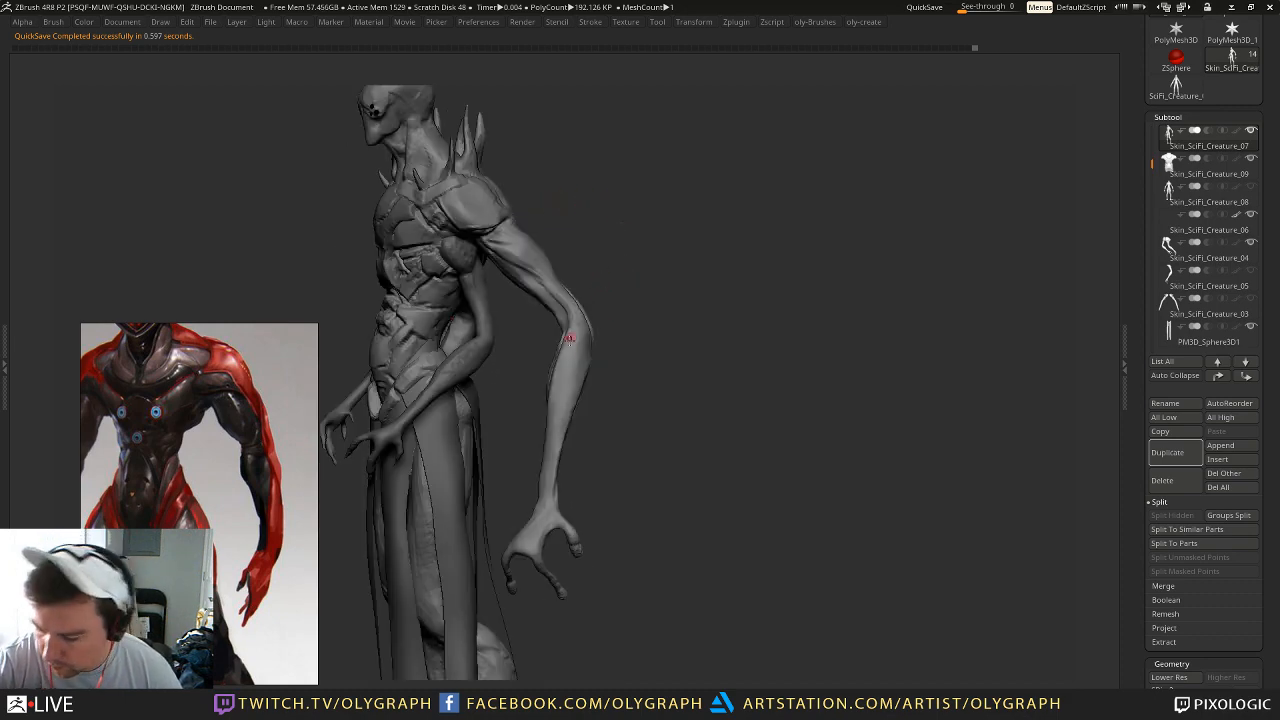
pyautogui.moveTo(601, 270)
pyautogui.mouseDown()
pyautogui.moveTo(560, 275)
pyautogui.moveTo(620, 300)
pyautogui.mouseUp()
pyautogui.press('b')
pyautogui.press('Escape')
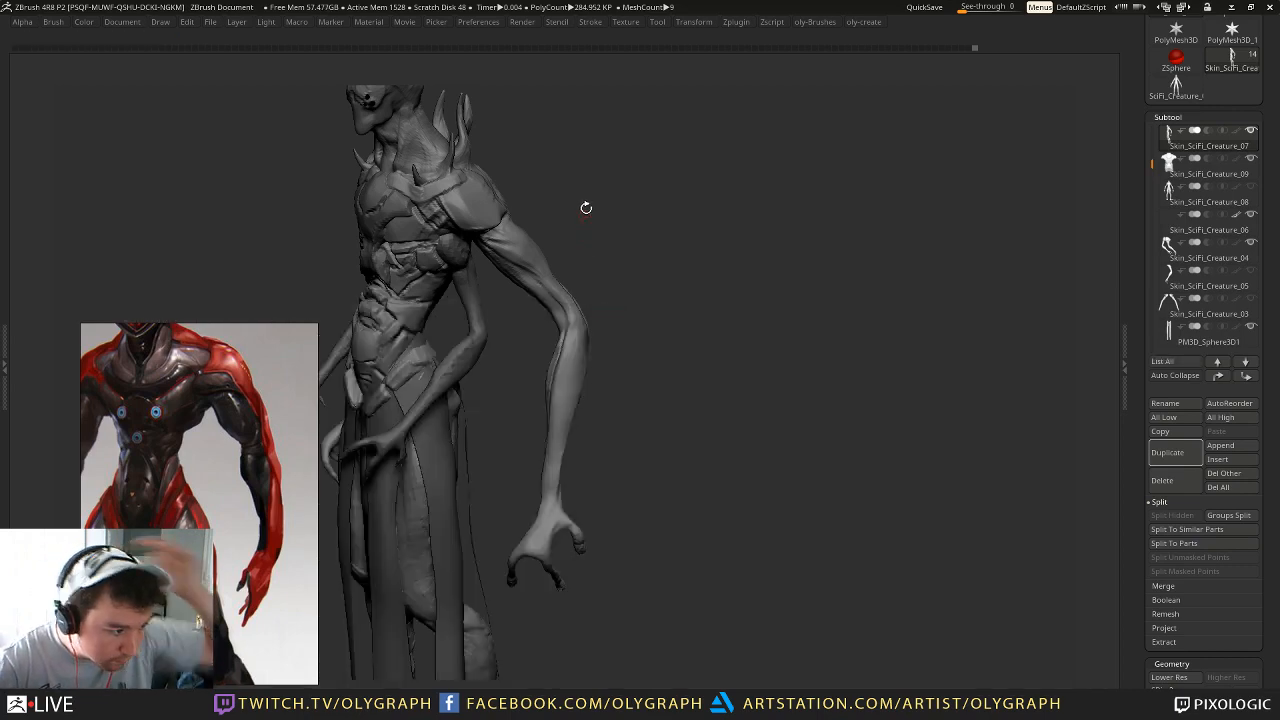
pyautogui.moveTo(608, 269); pyautogui.dragTo(571, 309)
pyautogui.moveTo(616, 268)
pyautogui.keyDown('alt'); pyautogui.mouseDown()
pyautogui.moveTo(626, 234)
pyautogui.moveTo(651, 257)
pyautogui.moveTo(645, 274)
pyautogui.moveTo(689, 240)
pyautogui.moveTo(698, 138)
pyautogui.moveTo(734, 191)
pyautogui.mouseUp(); pyautogui.keyUp('alt')
# Step: Adjust the shape of both long forearms symmetrically from the front
pyautogui.press('space')
pyautogui.click(728, 207)
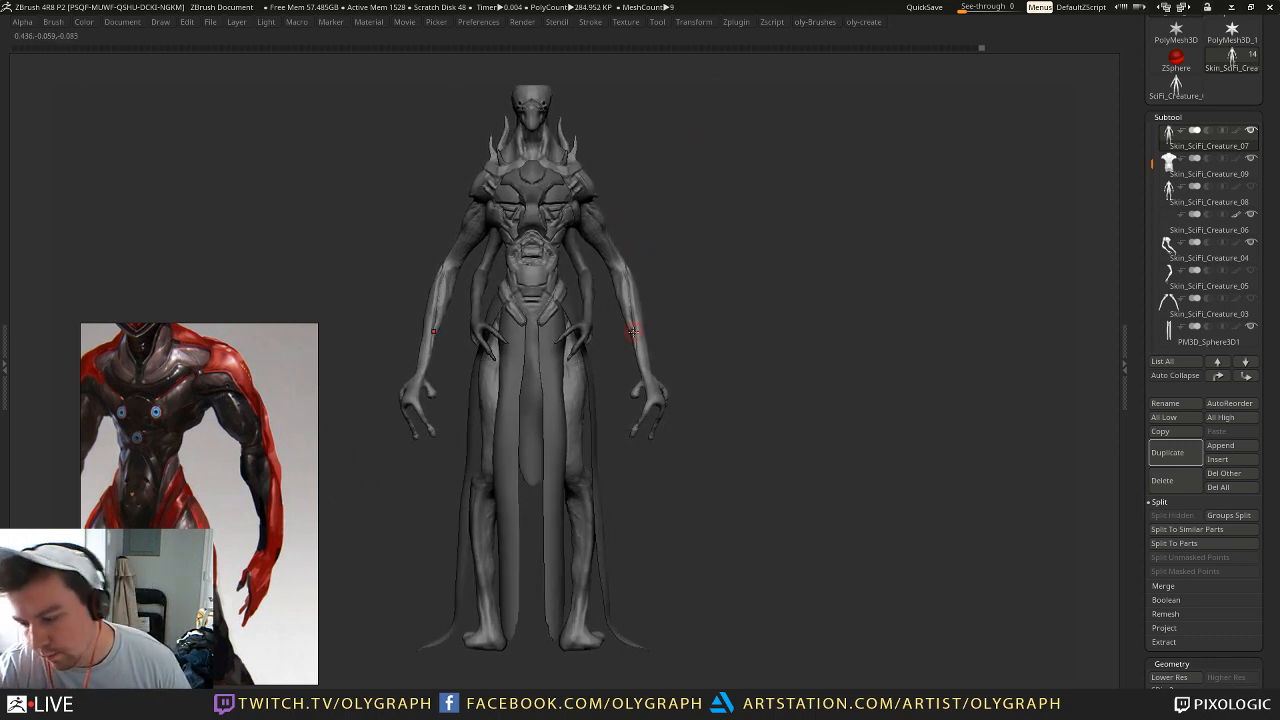
pyautogui.moveTo(656, 364); pyautogui.dragTo(656, 330)
pyautogui.moveTo(642, 285); pyautogui.dragTo(641, 278)
# Step: Sculpt fine muscle grooves along the front of the upper arm down to the inner elbow
pyautogui.moveTo(703, 219)
pyautogui.keyDown('alt'); pyautogui.mouseDown()
pyautogui.moveTo(710, 179)
pyautogui.moveTo(680, 194)
pyautogui.moveTo(746, 196)
pyautogui.moveTo(666, 197)
pyautogui.moveTo(685, 186)
pyautogui.moveTo(706, 245)
pyautogui.moveTo(711, 197)
pyautogui.mouseUp(); pyautogui.keyUp('alt')
pyautogui.press('b')
pyautogui.press('m')
pyautogui.press('v')
pyautogui.press('s')
pyautogui.click(572, 276)
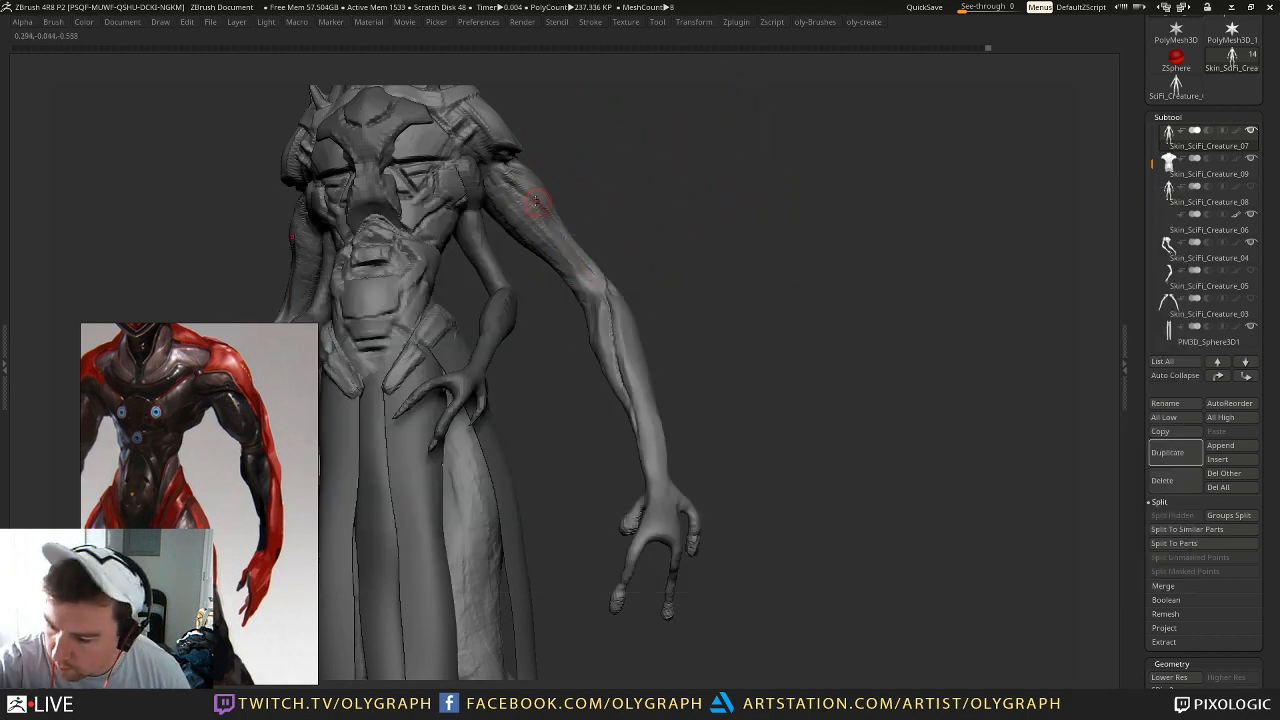
pyautogui.moveTo(554, 236); pyautogui.dragTo(563, 247)
pyautogui.moveTo(524, 199); pyautogui.dragTo(540, 217)
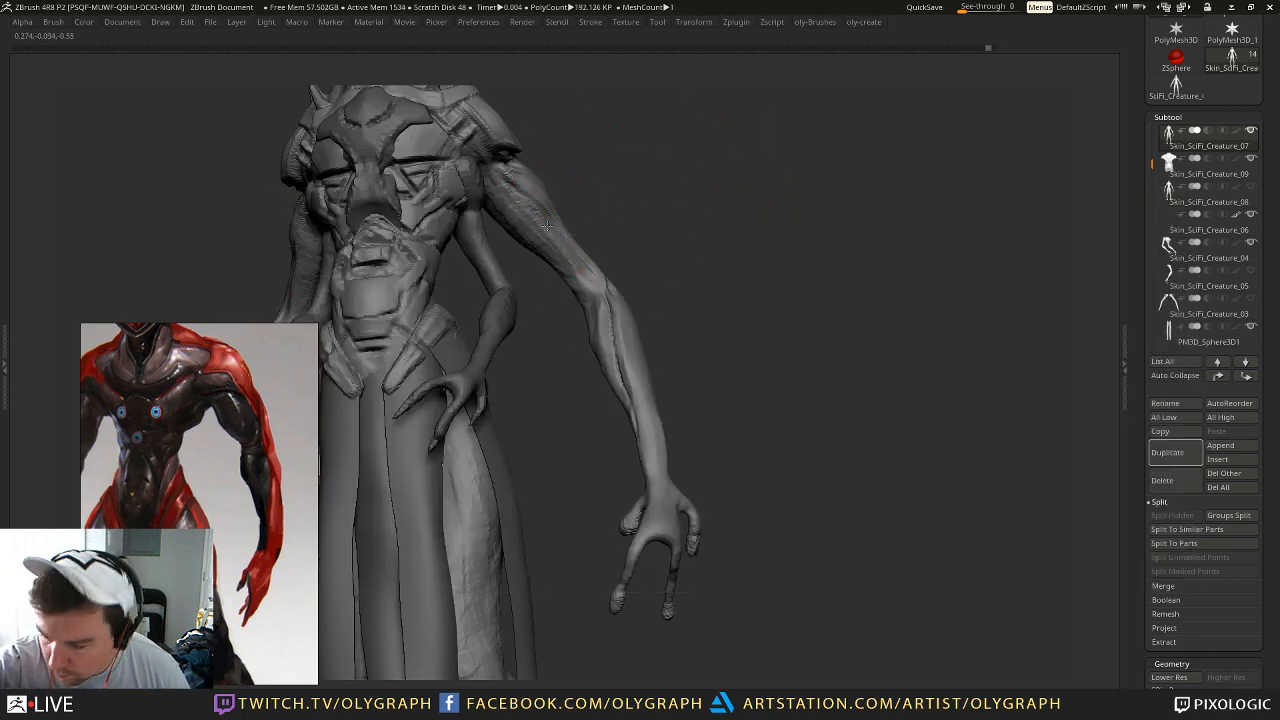
pyautogui.moveTo(578, 295); pyautogui.dragTo(576, 297)
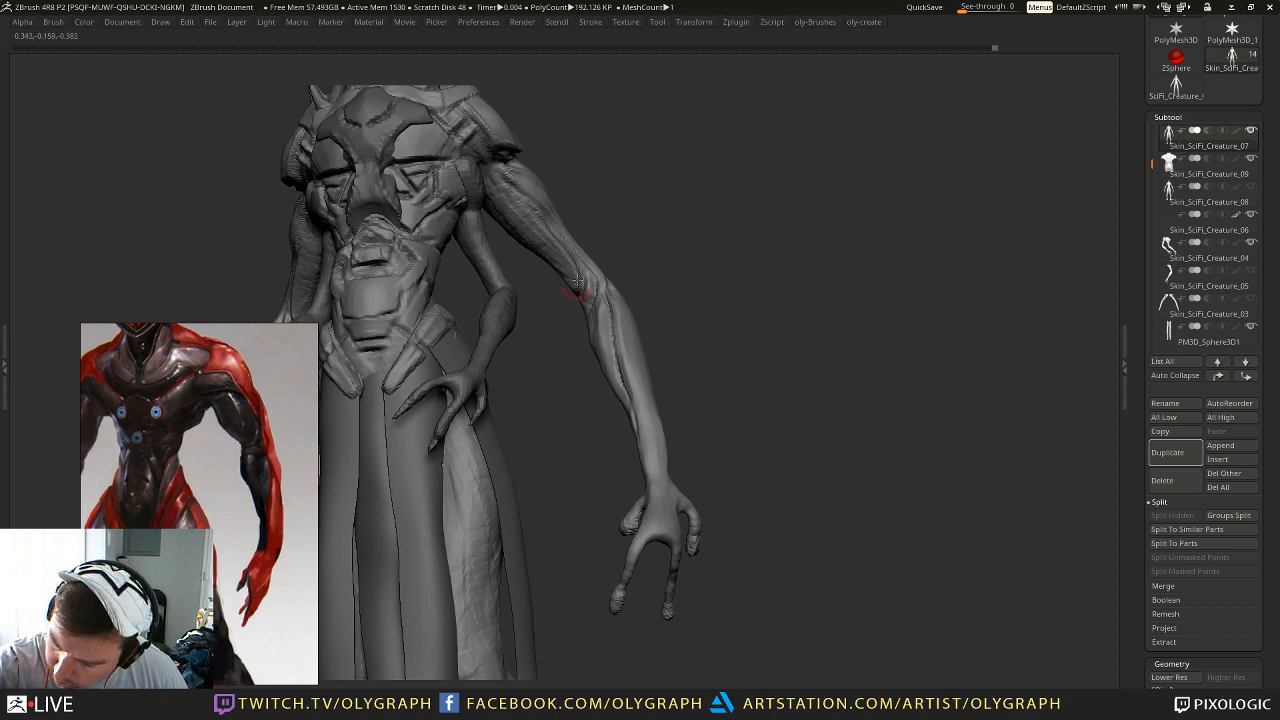
# Step: Flatten the upper arm muscles with the TrimDynamic brush, working from the front and below
pyautogui.moveTo(685, 269)
pyautogui.keyDown('alt'); pyautogui.mouseDown()
pyautogui.moveTo(700, 197)
pyautogui.moveTo(677, 191)
pyautogui.moveTo(711, 249)
pyautogui.moveTo(654, 197)
pyautogui.moveTo(698, 212)
pyautogui.moveTo(680, 245)
pyautogui.mouseUp(); pyautogui.keyUp('alt')
pyautogui.press('space')
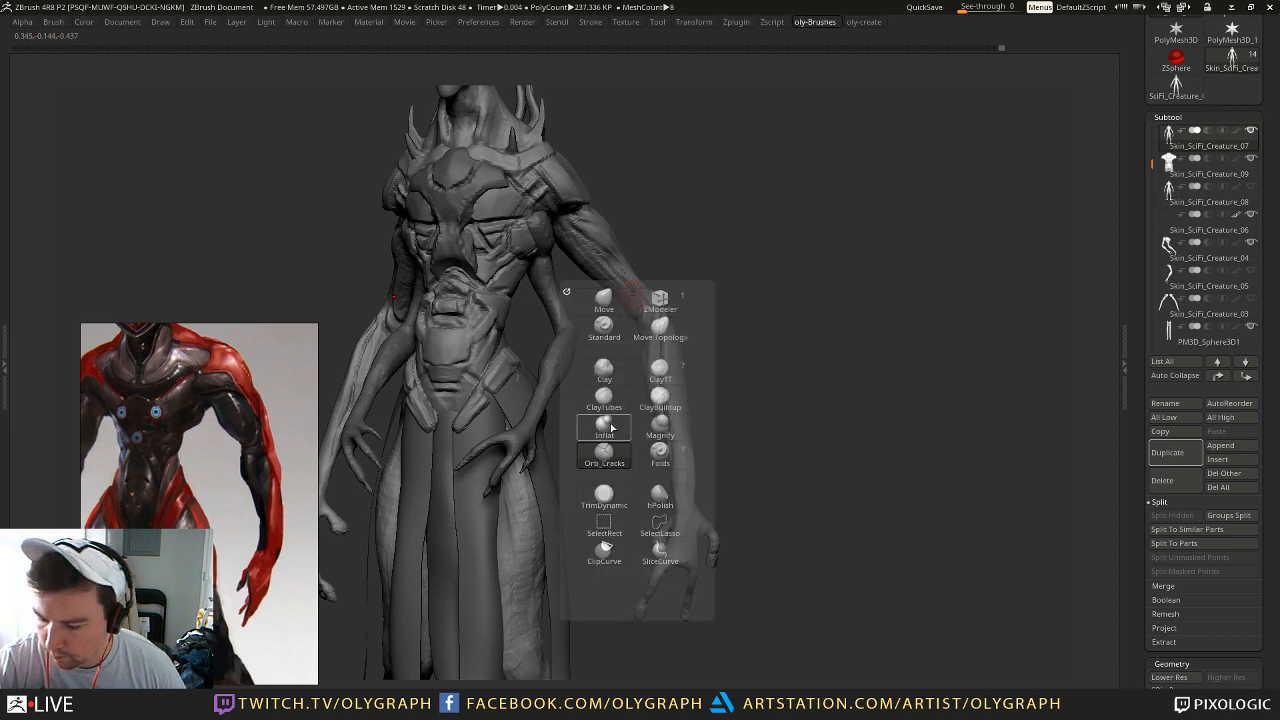
pyautogui.click(604, 494)
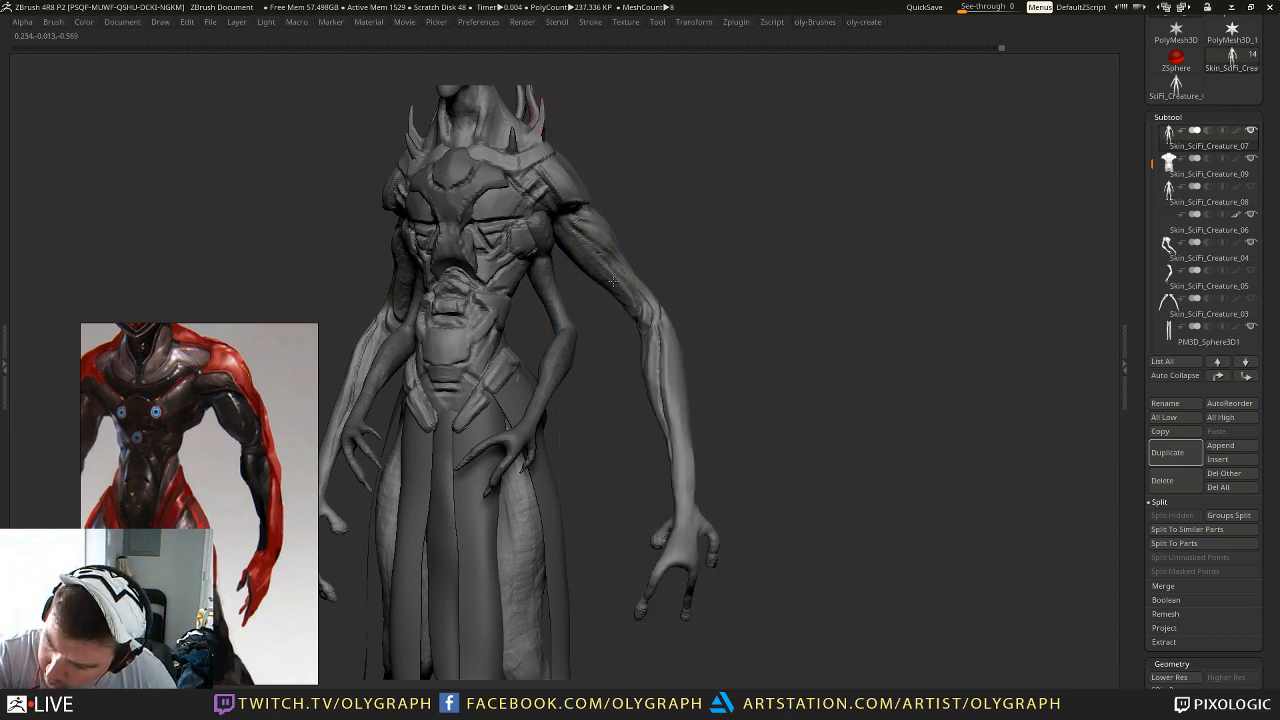
pyautogui.moveTo(705, 400)
pyautogui.mouseDown()
pyautogui.moveTo(690, 340)
pyautogui.moveTo(605, 280)
pyautogui.mouseUp()
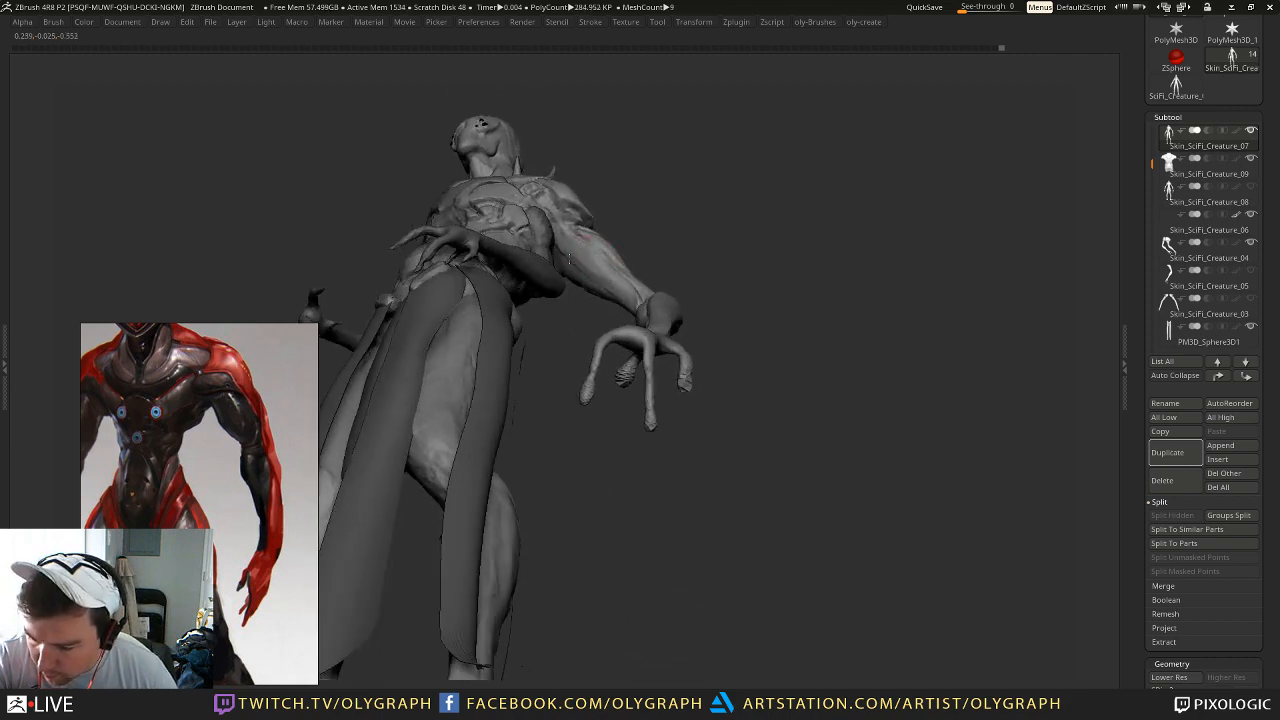
# Step: Refine the opposite upper arm where it meets the armpit, checking its form from the side
pyautogui.moveTo(649, 273)
pyautogui.keyDown('shift'); pyautogui.mouseDown()
pyautogui.moveTo(643, 203)
pyautogui.moveTo(660, 230)
pyautogui.moveTo(623, 234)
pyautogui.moveTo(678, 219)
pyautogui.moveTo(700, 243)
pyautogui.mouseUp(); pyautogui.keyUp('shift')
pyautogui.press('b')
pyautogui.click(684, 255)
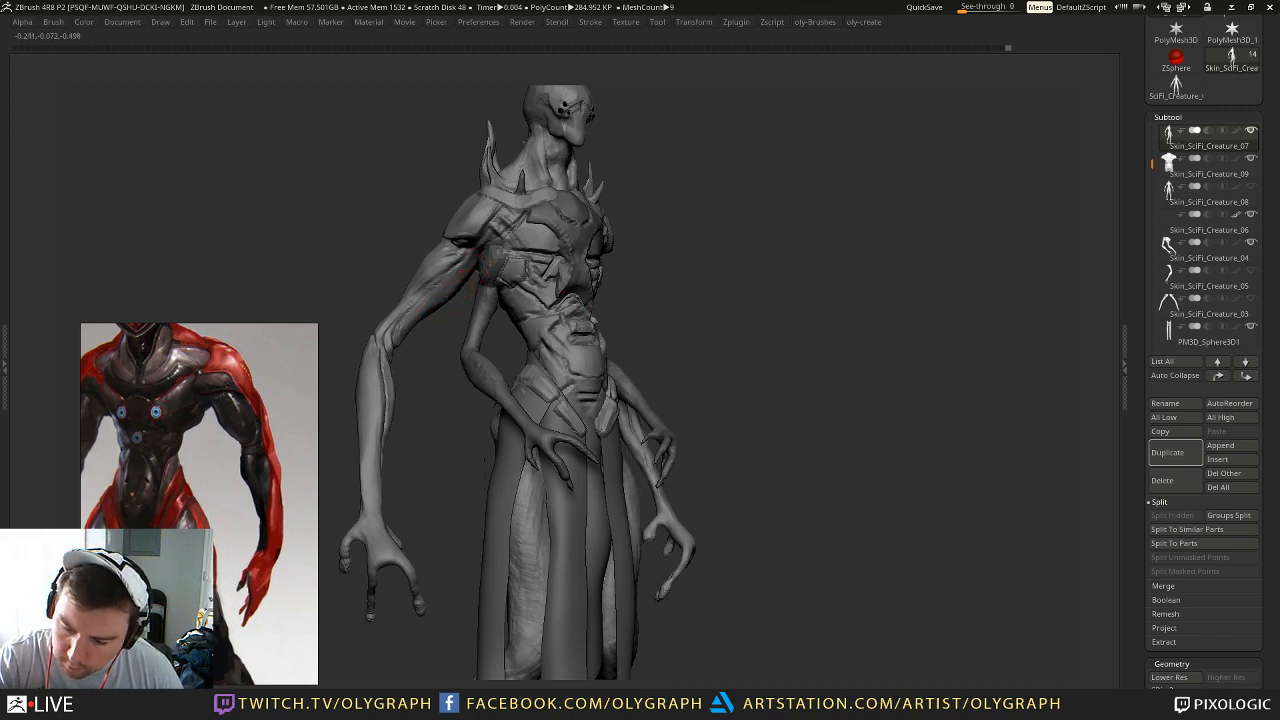
pyautogui.keyDown('alt'); pyautogui.moveTo(437, 309); pyautogui.dragTo(480, 371); pyautogui.keyUp('alt')
pyautogui.keyDown('alt'); pyautogui.moveTo(710, 242); pyautogui.dragTo(638, 240); pyautogui.keyUp('alt')
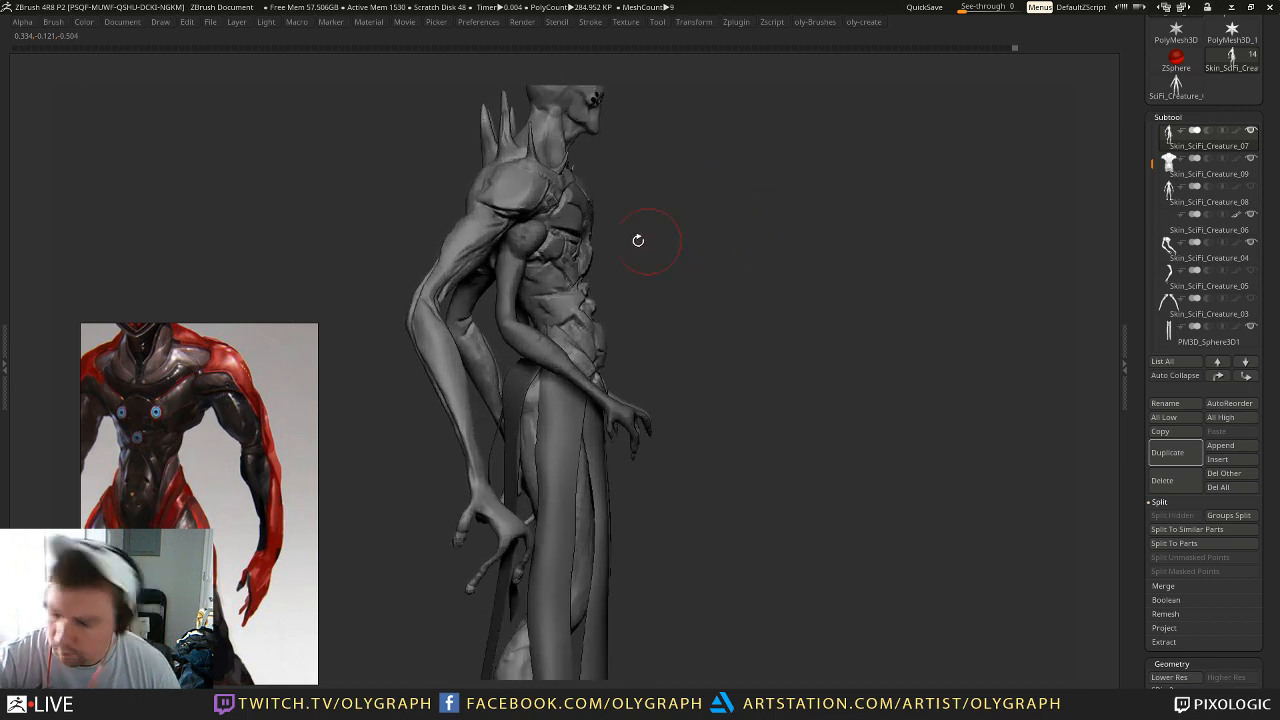
# Step: Switch to the chest armor subtool Skin_SciFi_Creature_09 and pull the chest plate forward in side view
pyautogui.keyDown('alt'); pyautogui.click(591, 213); pyautogui.keyUp('alt')
pyautogui.press('s')
pyautogui.press('s')
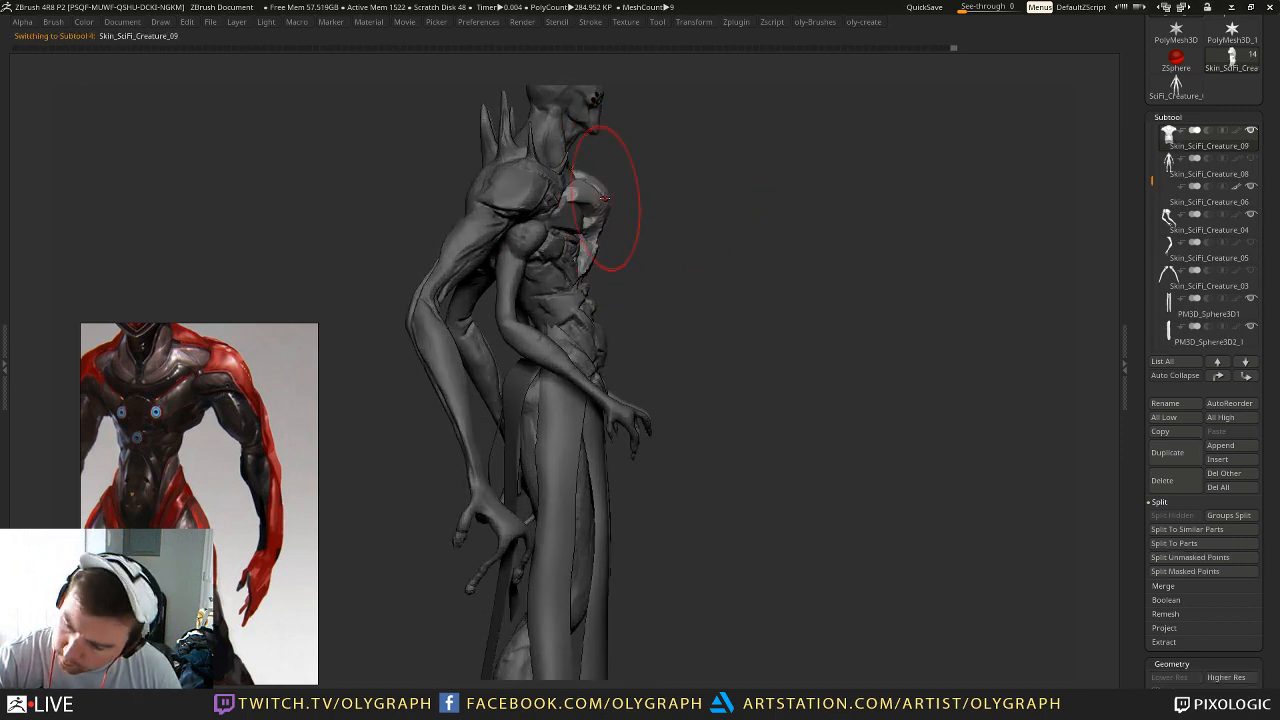
pyautogui.moveTo(645, 200); pyautogui.dragTo(692, 217)
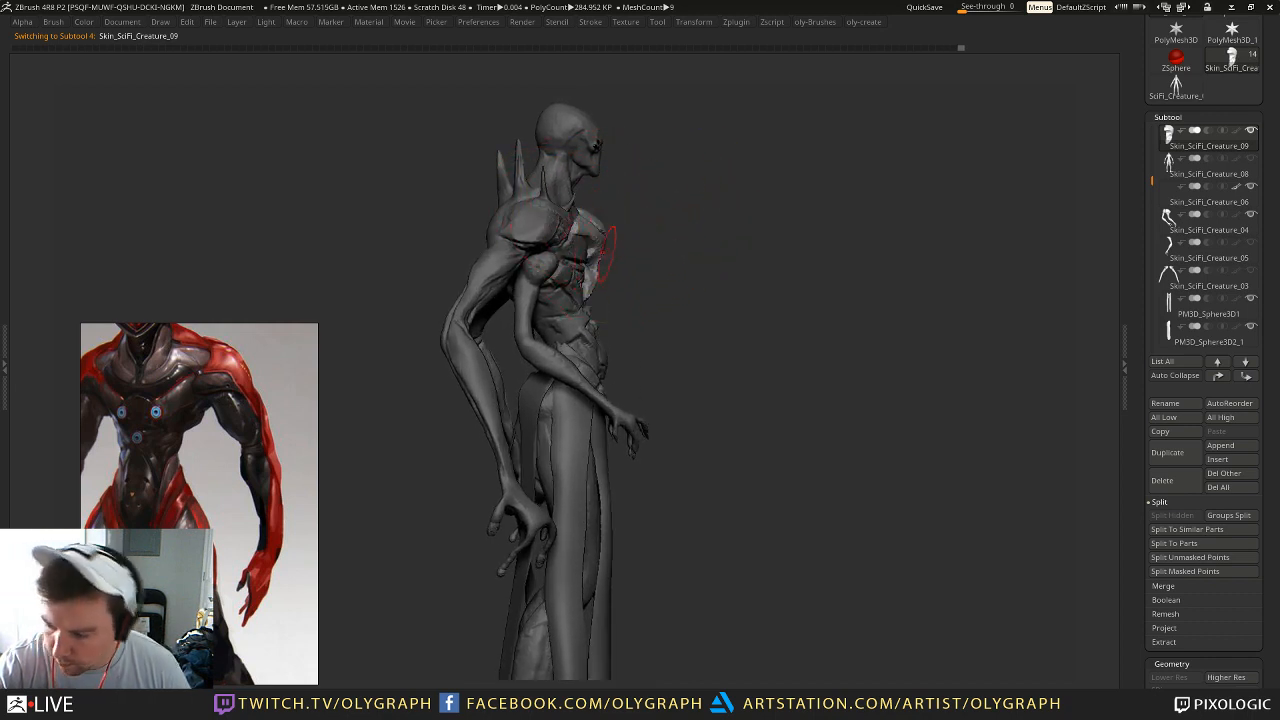
pyautogui.moveTo(634, 229); pyautogui.dragTo(700, 120)
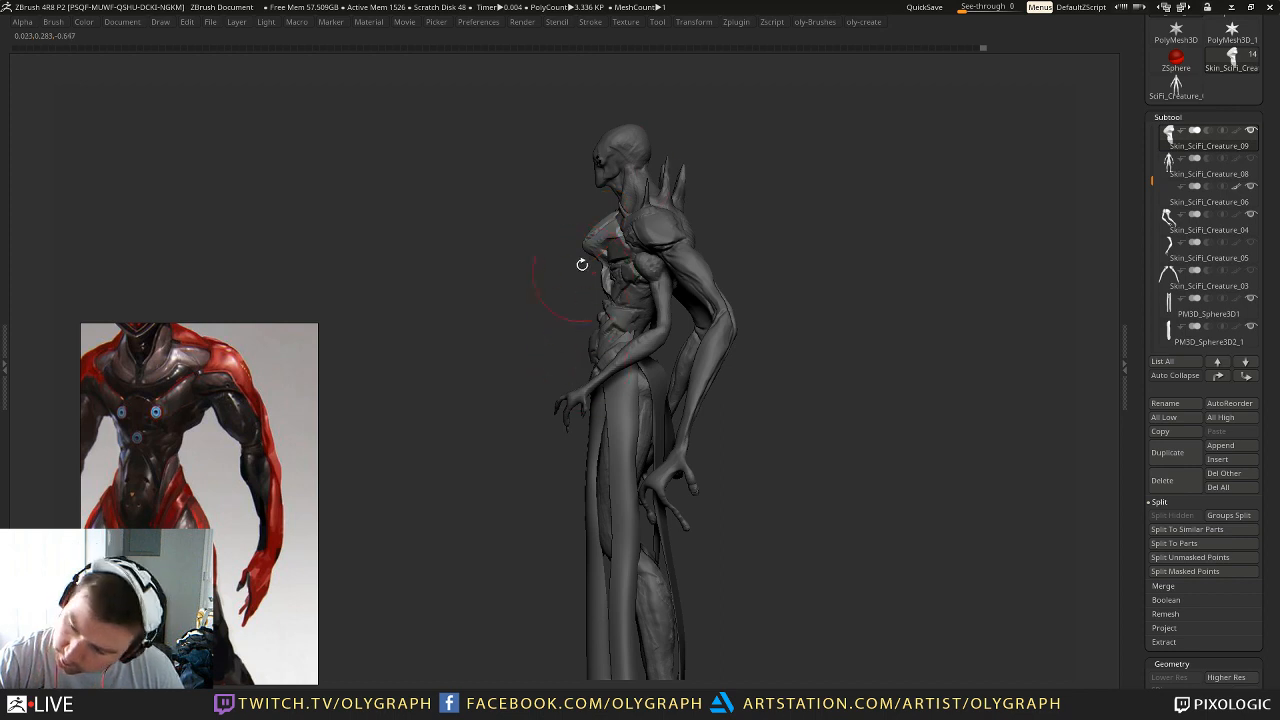
pyautogui.moveTo(610, 244); pyautogui.dragTo(587, 244)
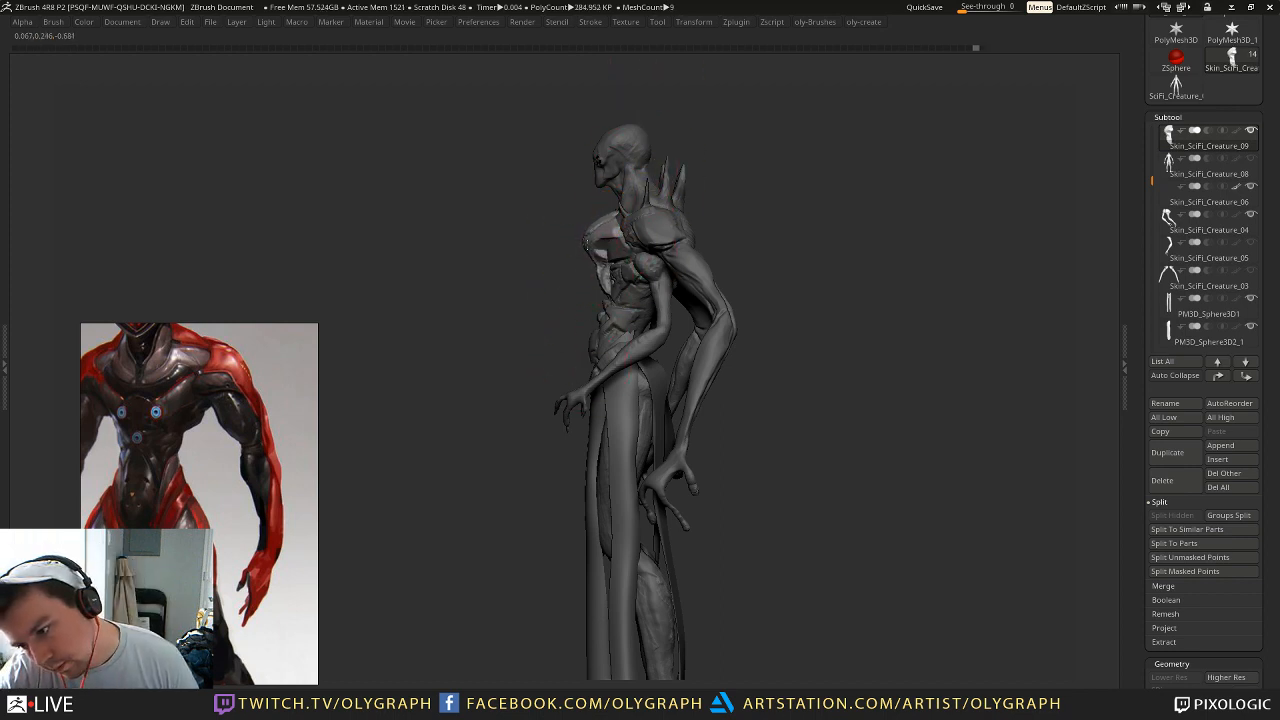
# Step: Adjust the upper middle of the chest armor from the front with a resized brush
pyautogui.moveTo(543, 321); pyautogui.dragTo(658, 318)
pyautogui.press('s')
pyautogui.moveTo(645, 240); pyautogui.dragTo(632, 239)
pyautogui.press('s')
pyautogui.moveTo(780, 165)
pyautogui.mouseDown()
pyautogui.moveTo(725, 157)
pyautogui.moveTo(725, 186)
pyautogui.mouseUp()
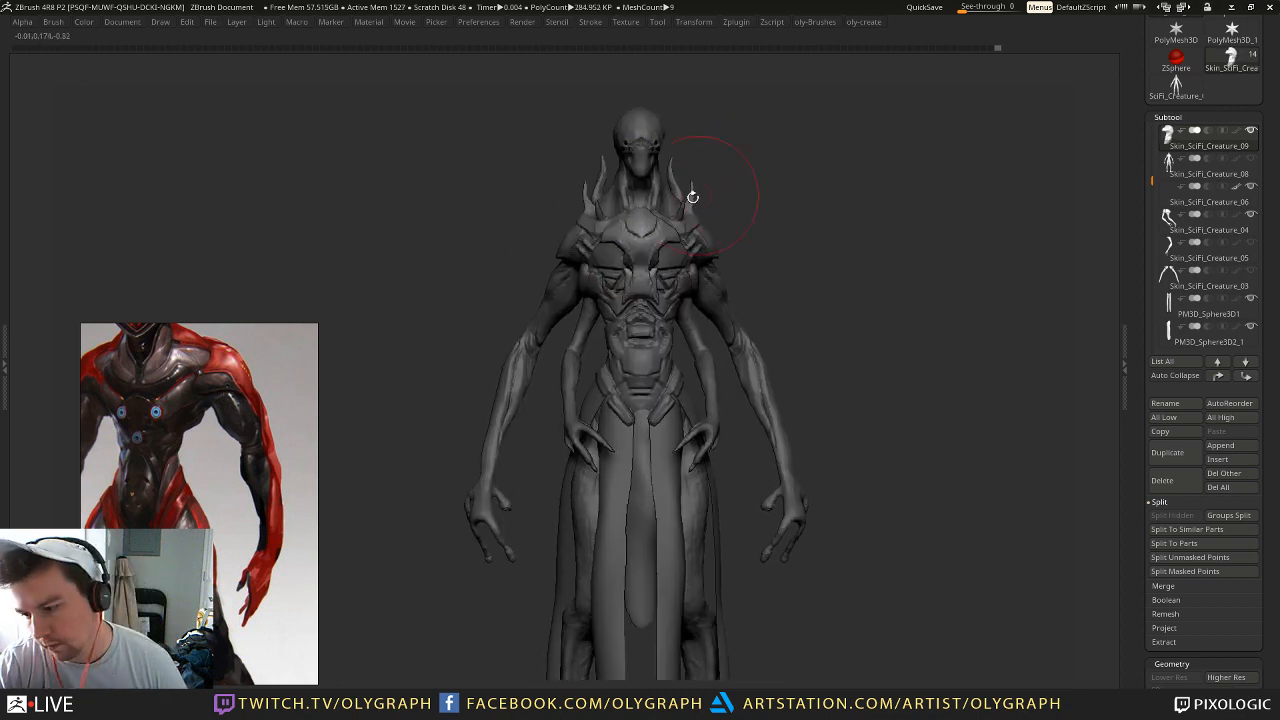
# Step: Nudge the shoulder edges of the chest armor from the front with a resized brush, checking the form at an angle
pyautogui.press('s')
pyautogui.moveTo(591, 251); pyautogui.dragTo(582, 251)
pyautogui.moveTo(602, 241); pyautogui.dragTo(589, 242)
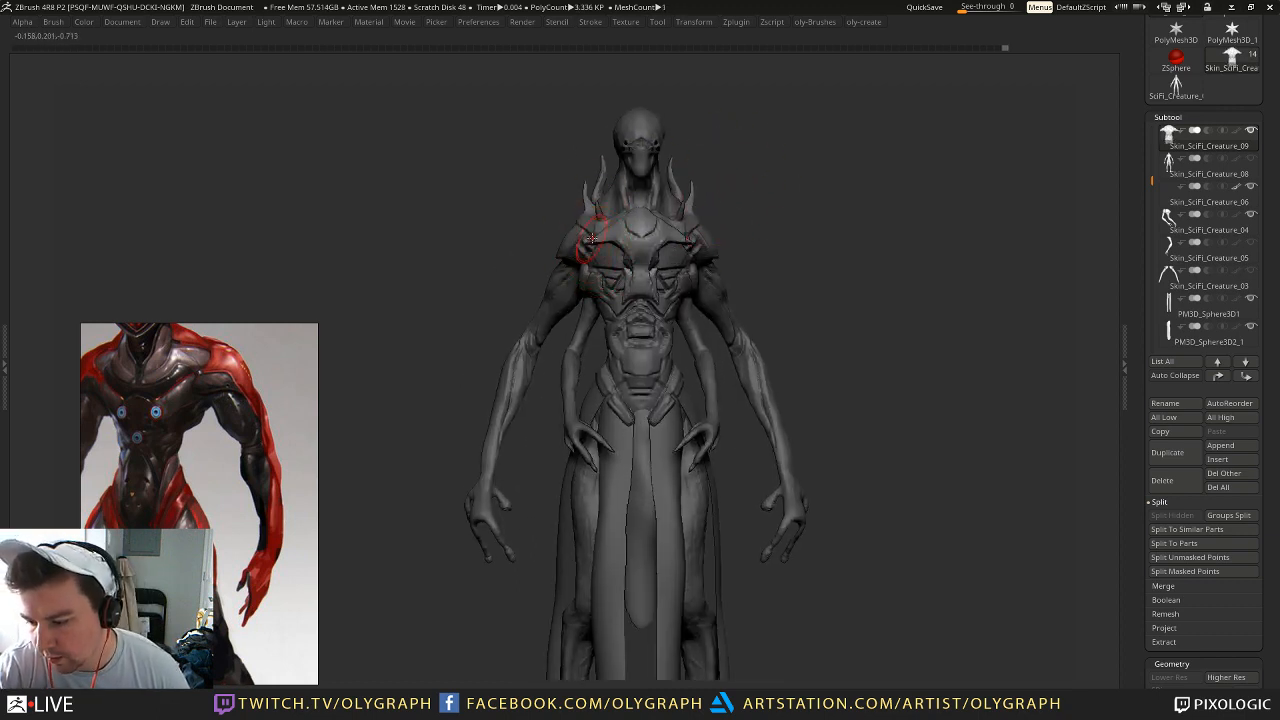
pyautogui.press('s')
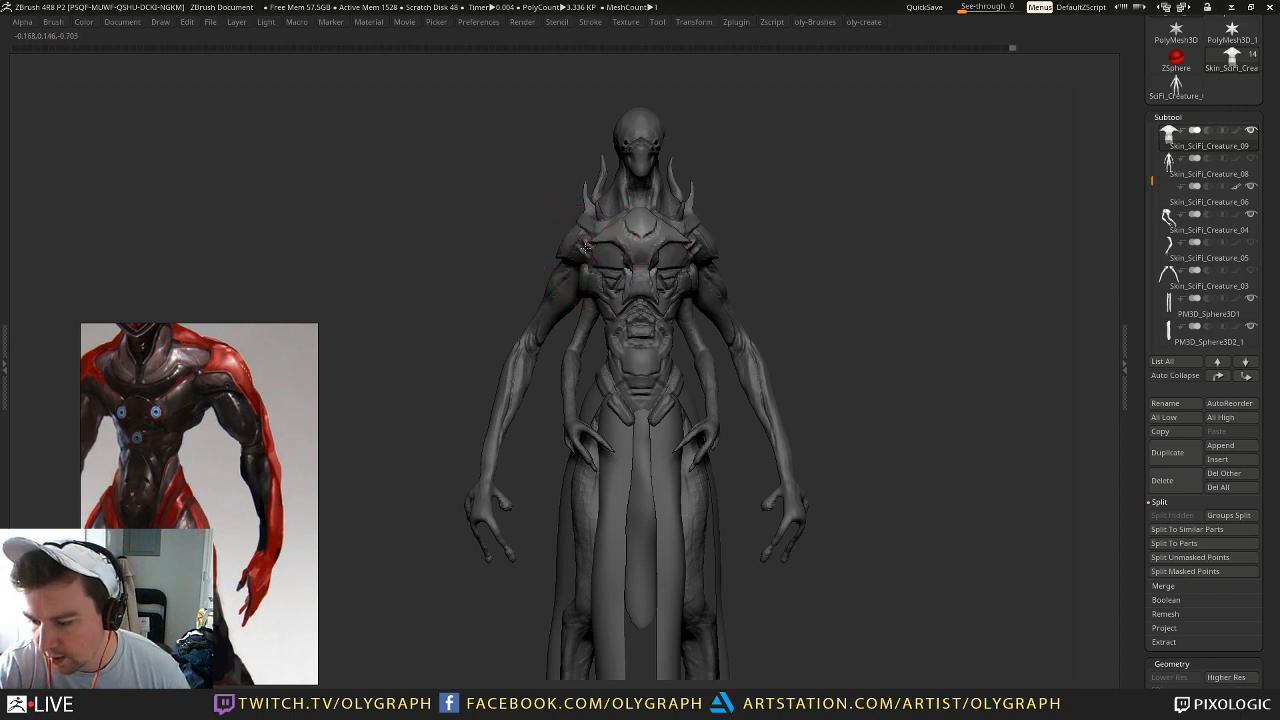
pyautogui.moveTo(592, 256); pyautogui.dragTo(584, 257)
pyautogui.press('s')
pyautogui.press('s')
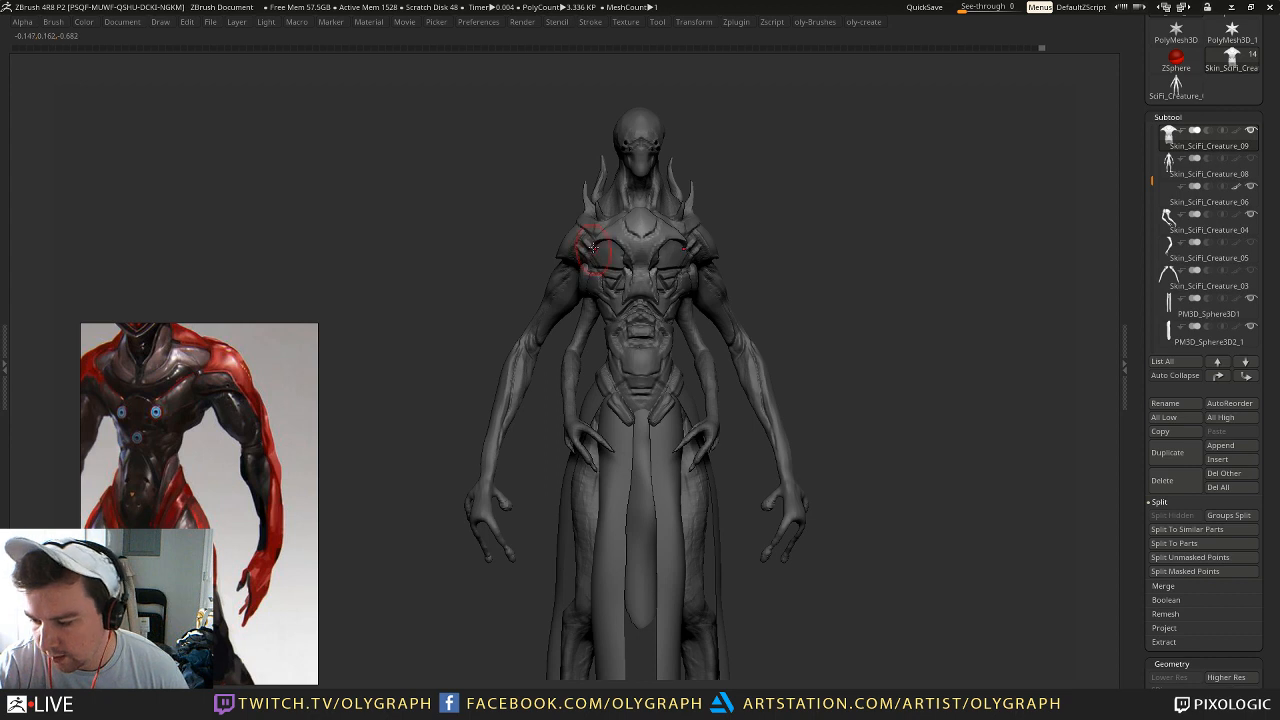
pyautogui.moveTo(751, 180)
pyautogui.mouseDown()
pyautogui.moveTo(737, 163)
pyautogui.moveTo(757, 186)
pyautogui.moveTo(794, 177)
pyautogui.moveTo(768, 201)
pyautogui.moveTo(698, 156)
pyautogui.moveTo(614, 195)
pyautogui.moveTo(601, 254)
pyautogui.mouseUp()
pyautogui.press('s')
pyautogui.moveTo(654, 213); pyautogui.dragTo(620, 158)
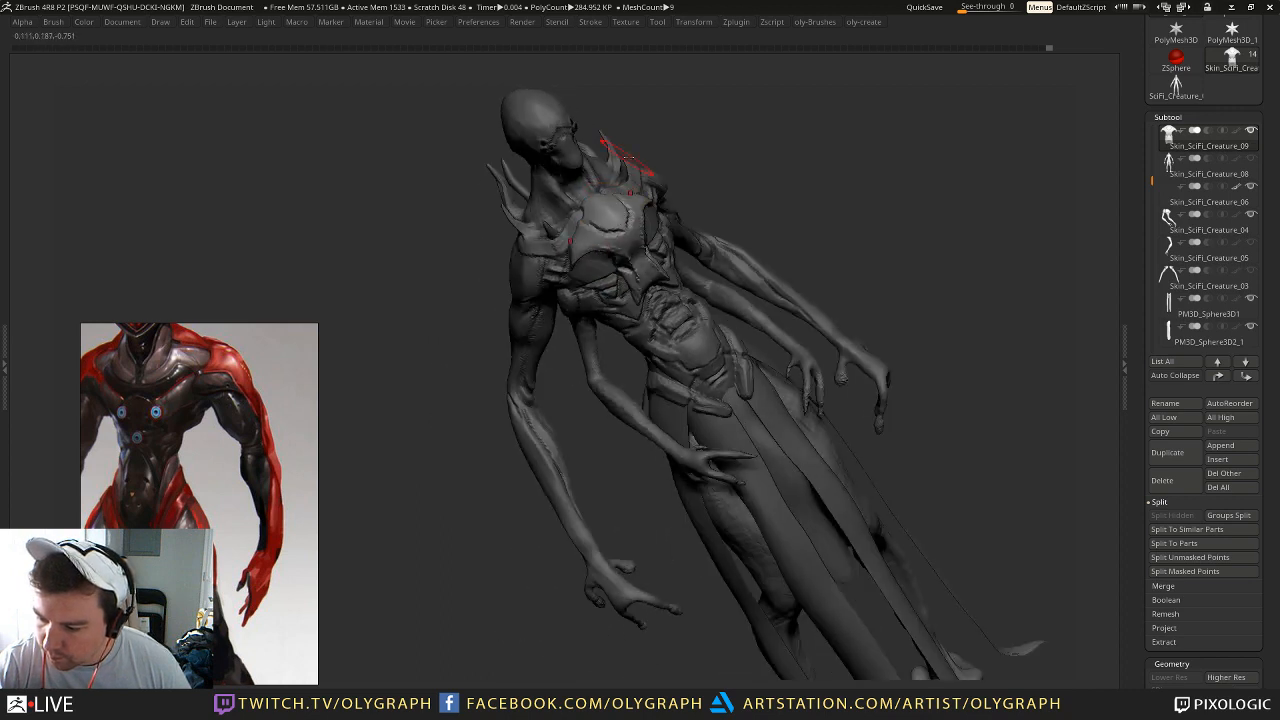
# Step: Show the hidden interface and paint a mask over the rounded patch at the upper middle of the chest armor with MaskPen
pyautogui.keyDown('ctrl'); pyautogui.click(608, 218); pyautogui.keyUp('ctrl')
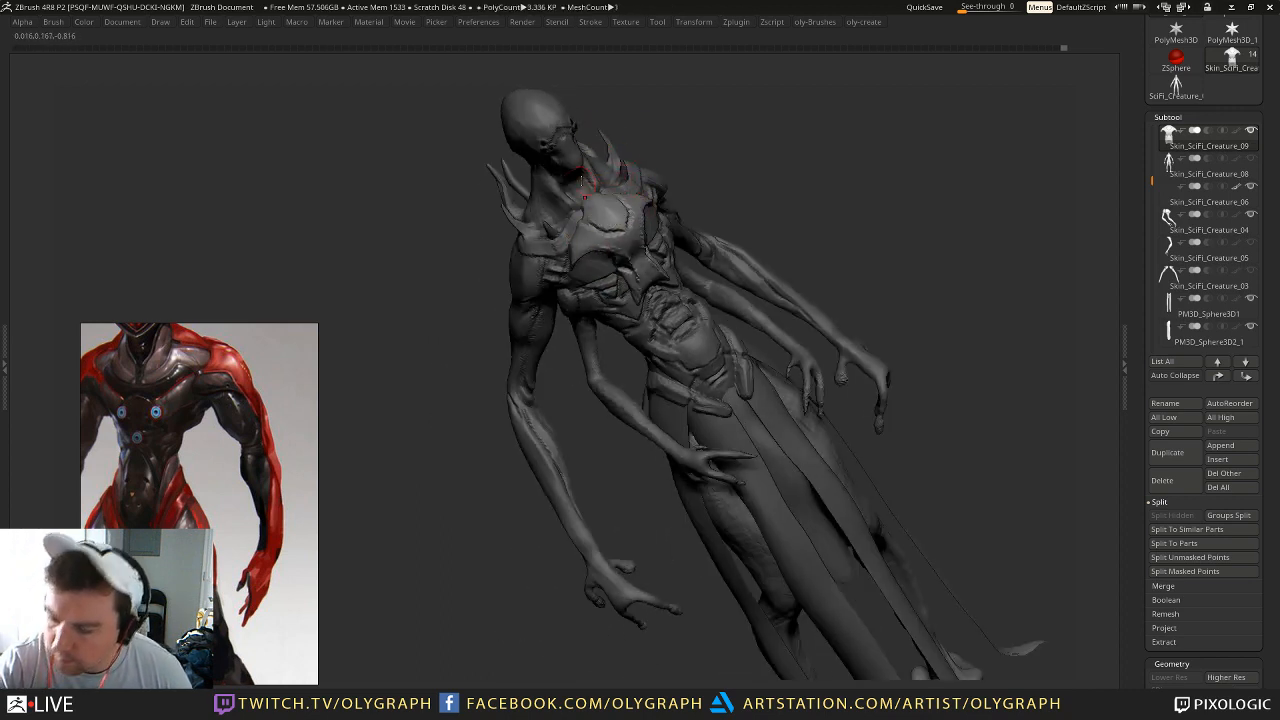
pyautogui.press('Tab')
pyautogui.keyDown('ctrl'); pyautogui.click(58, 110); pyautogui.keyUp('ctrl')
pyautogui.keyDown('ctrl'); pyautogui.click(158, 114); pyautogui.keyUp('ctrl')
pyautogui.keyDown('alt'); pyautogui.moveTo(492, 248); pyautogui.dragTo(461, 325); pyautogui.keyUp('alt')
pyautogui.press('s')
pyautogui.moveTo(593, 317); pyautogui.dragTo(569, 313)
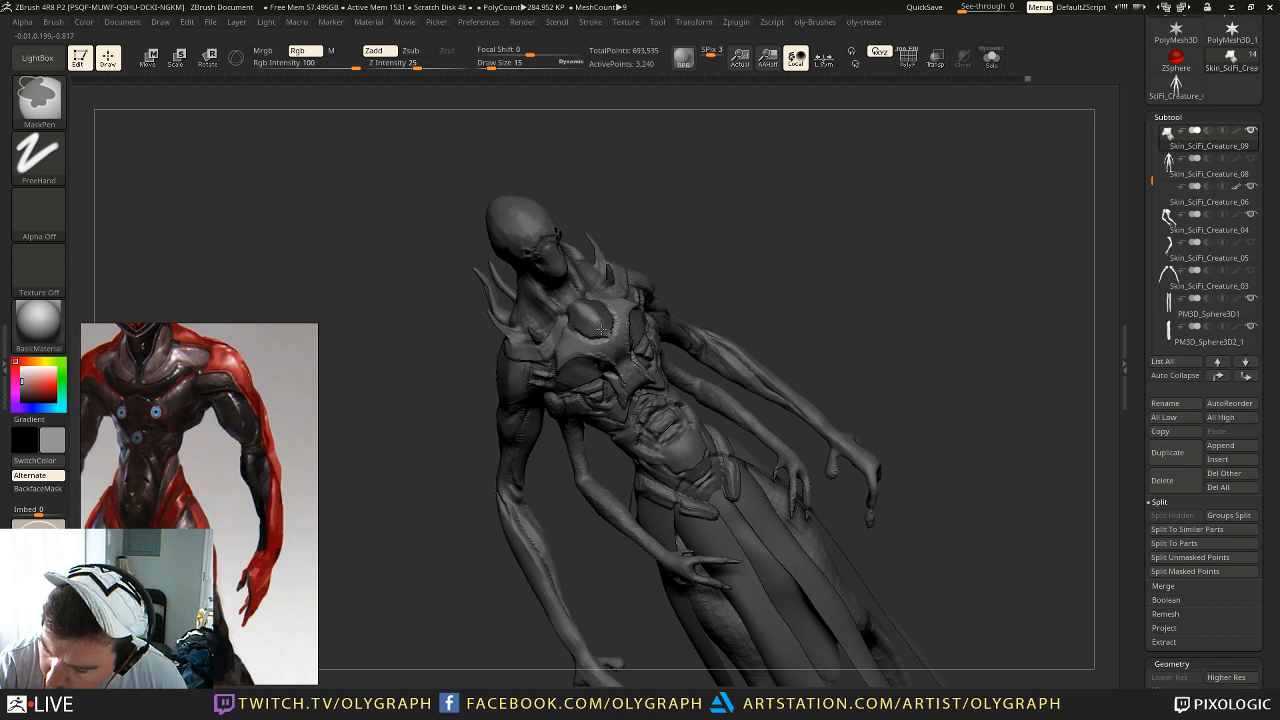
pyautogui.keyDown('ctrl'); pyautogui.moveTo(576, 302); pyautogui.dragTo(597, 328); pyautogui.keyUp('ctrl')
# Step: Invert the mask on the upper chest patch, shift the unmasked area with the Move transform, and clear the mask
pyautogui.keyDown('ctrl'); pyautogui.click(690, 228); pyautogui.keyUp('ctrl')
pyautogui.moveTo(697, 217); pyautogui.dragTo(790, 220)
pyautogui.press('w')
pyautogui.moveTo(582, 321); pyautogui.dragTo(584, 292)
pyautogui.press('q')
pyautogui.keyDown('ctrl'); pyautogui.moveTo(680, 250); pyautogui.dragTo(688, 262); pyautogui.keyUp('ctrl')
pyautogui.moveTo(682, 260); pyautogui.dragTo(615, 256)
# Step: Carve creases with the Orb_Cracks brush around the upper chest patch and down the inner edge of the chest opening
pyautogui.moveTo(724, 282)
pyautogui.keyDown('alt'); pyautogui.mouseDown()
pyautogui.moveTo(695, 218)
pyautogui.moveTo(750, 198)
pyautogui.moveTo(751, 239)
pyautogui.moveTo(790, 235)
pyautogui.mouseUp(); pyautogui.keyUp('alt')
pyautogui.moveTo(782, 222)
pyautogui.mouseDown()
pyautogui.moveTo(774, 165)
pyautogui.moveTo(747, 172)
pyautogui.moveTo(768, 200)
pyautogui.moveTo(748, 203)
pyautogui.moveTo(757, 194)
pyautogui.moveTo(756, 223)
pyautogui.moveTo(750, 208)
pyautogui.mouseUp()
pyautogui.press('b')
pyautogui.press('o')
pyautogui.press('c')
pyautogui.press('s')
pyautogui.click(566, 265)
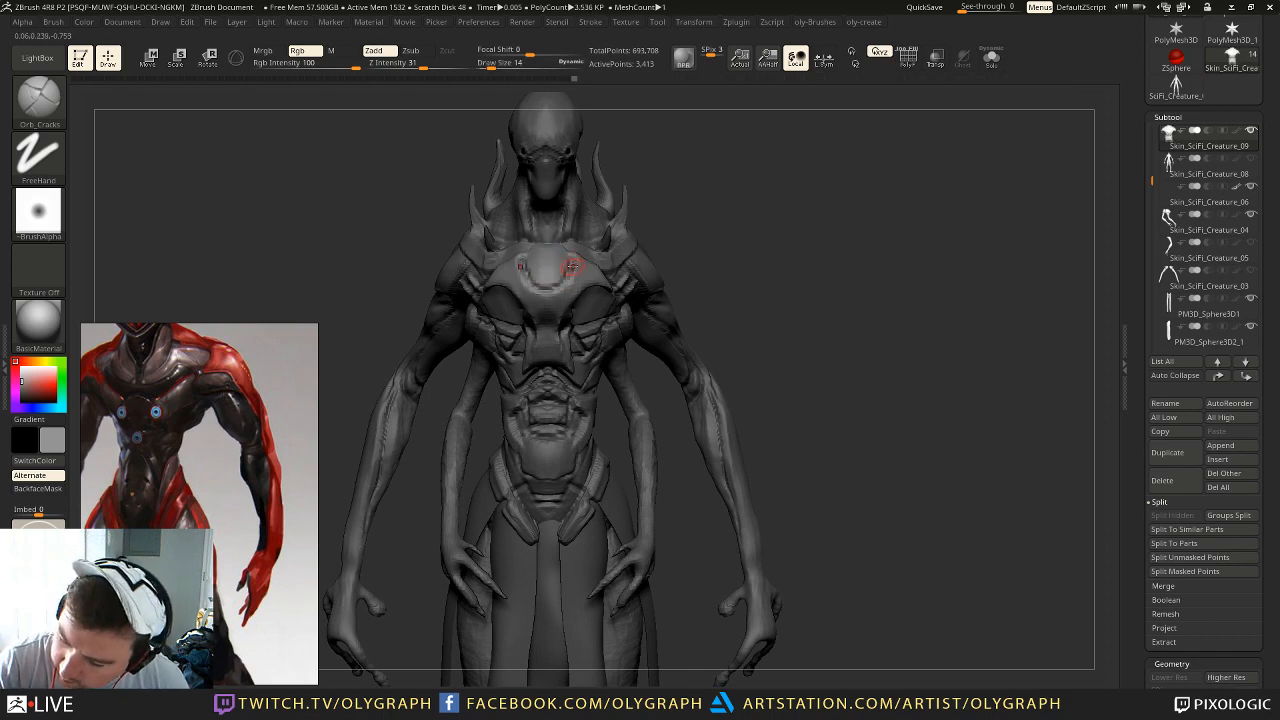
pyautogui.moveTo(676, 240)
pyautogui.keyDown('alt'); pyautogui.mouseDown()
pyautogui.moveTo(674, 211)
pyautogui.moveTo(697, 234)
pyautogui.moveTo(694, 209)
pyautogui.moveTo(711, 225)
pyautogui.moveTo(528, 251)
pyautogui.mouseUp(); pyautogui.keyUp('alt')
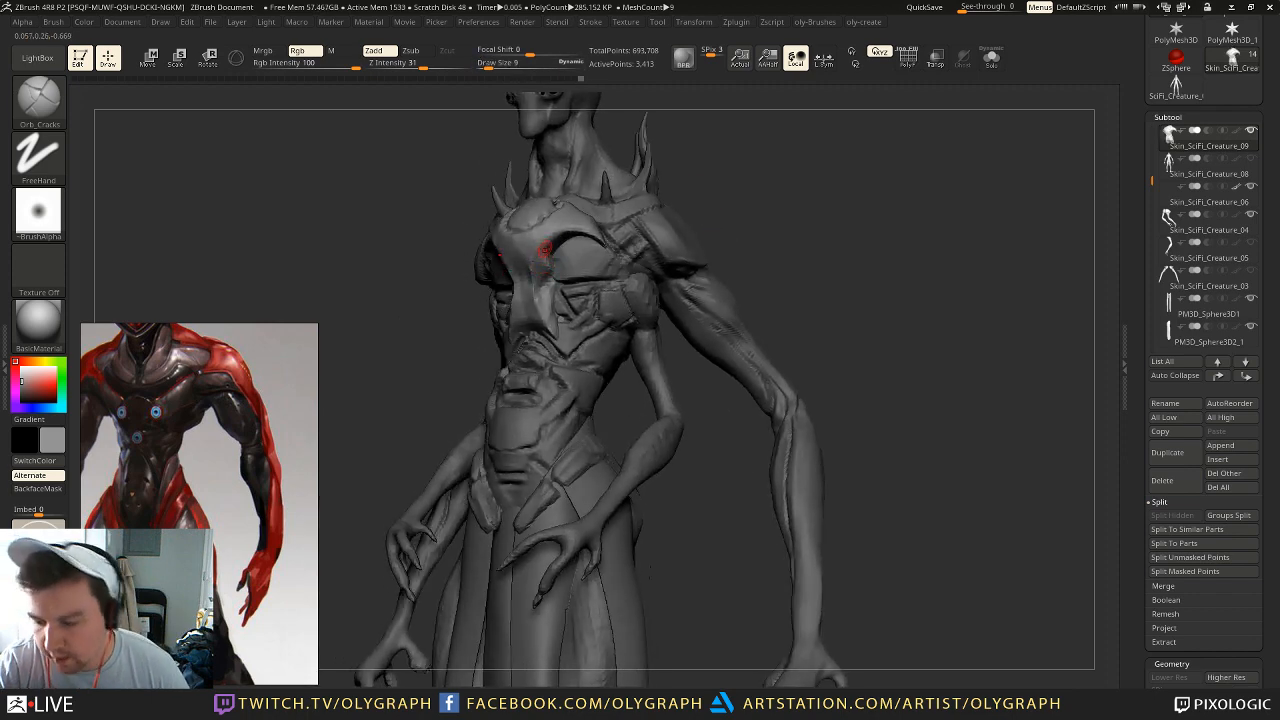
pyautogui.moveTo(536, 299); pyautogui.dragTo(547, 329)
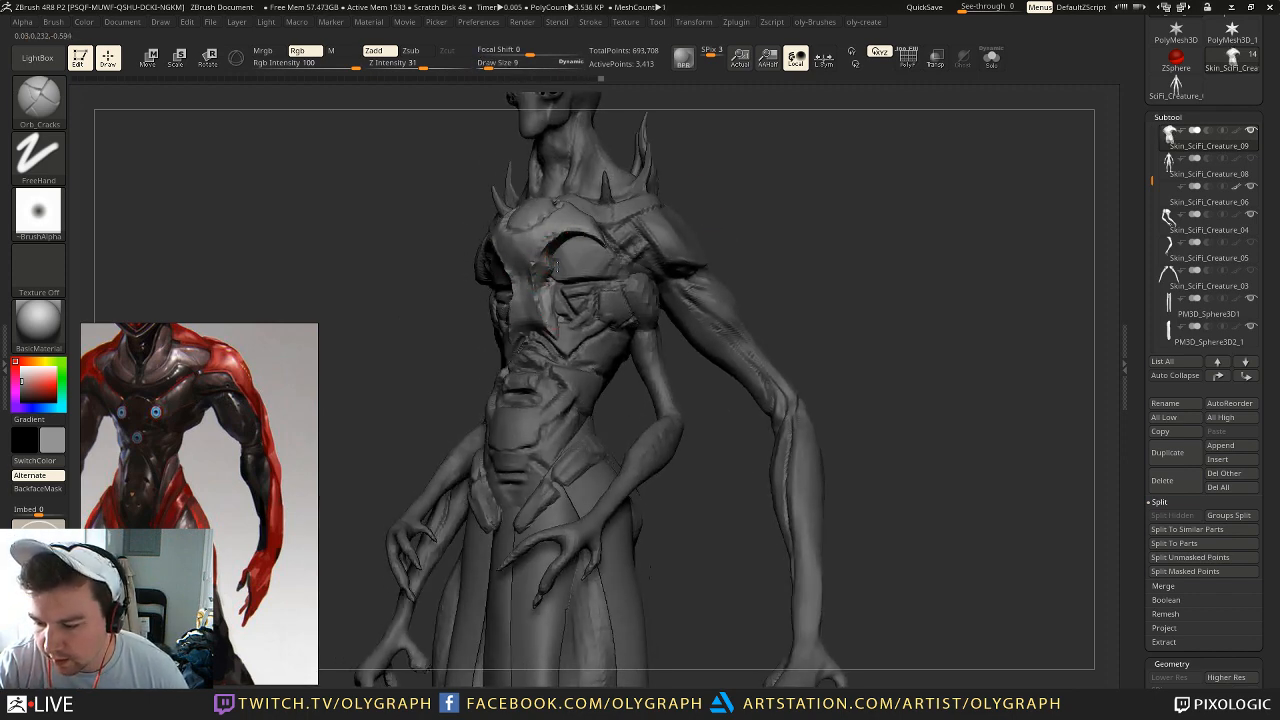
# Step: Raise the DynaMesh resolution and remesh the chest armor for finer sculpting
pyautogui.moveTo(694, 190)
pyautogui.keyDown('alt'); pyautogui.mouseDown()
pyautogui.moveTo(692, 164)
pyautogui.moveTo(717, 157)
pyautogui.moveTo(716, 183)
pyautogui.mouseUp(); pyautogui.keyUp('alt')
pyautogui.moveTo(716, 183); pyautogui.dragTo(723, 226)
pyautogui.press('2')
pyautogui.scroll(-5, 652, 391)
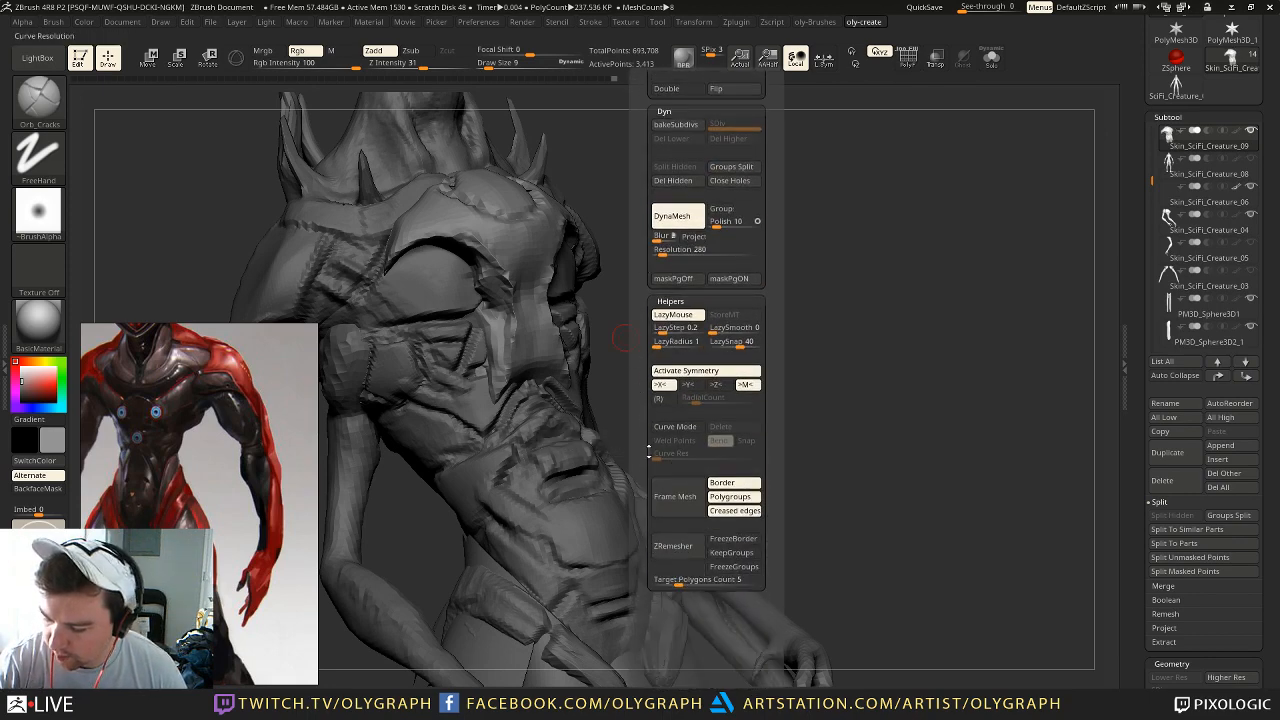
pyautogui.scroll(3, 656, 461)
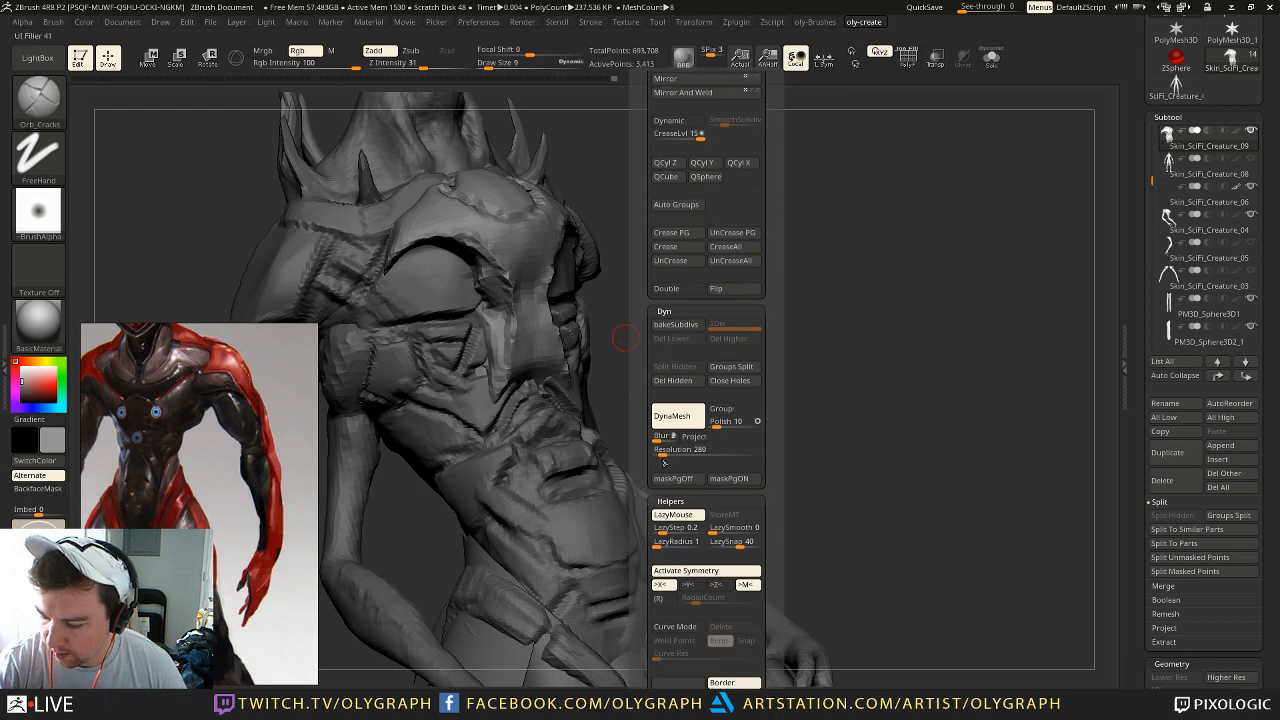
pyautogui.click(668, 451)
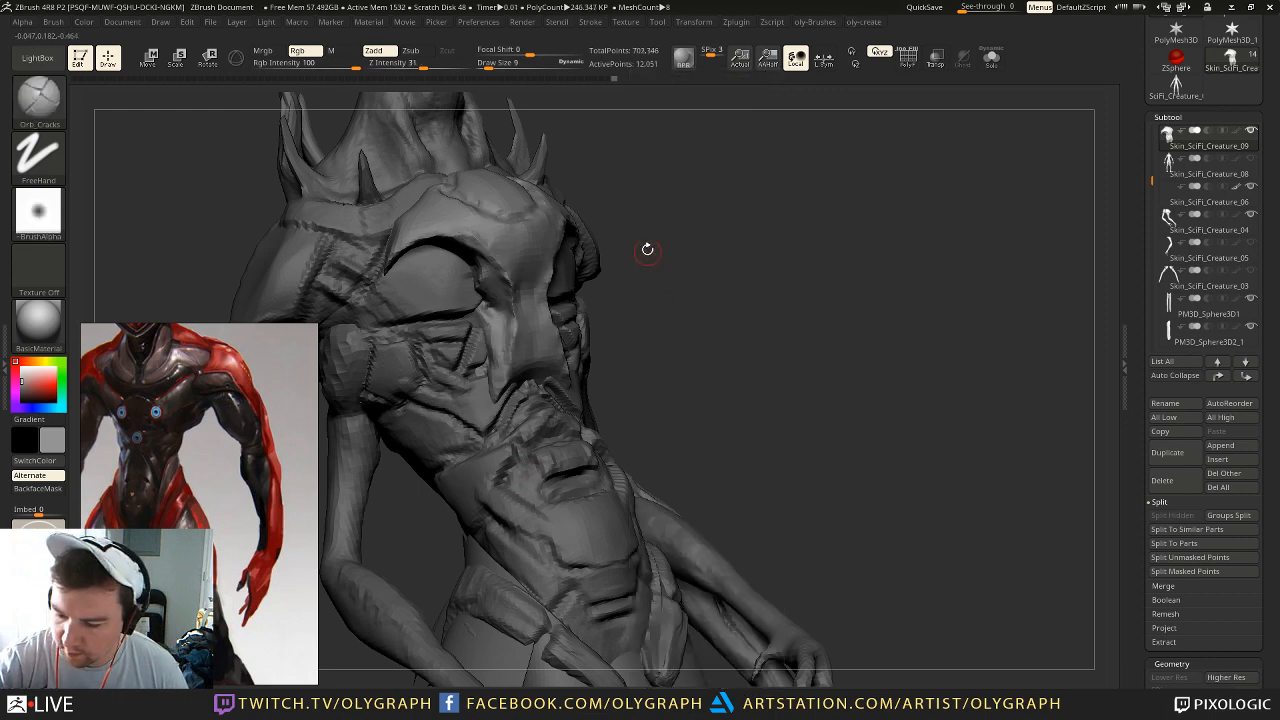
# Step: Refine the inner edges of the chest openings with Orb_Cracks at size 5 and the Move brush at size 31
pyautogui.moveTo(651, 257); pyautogui.dragTo(583, 207)
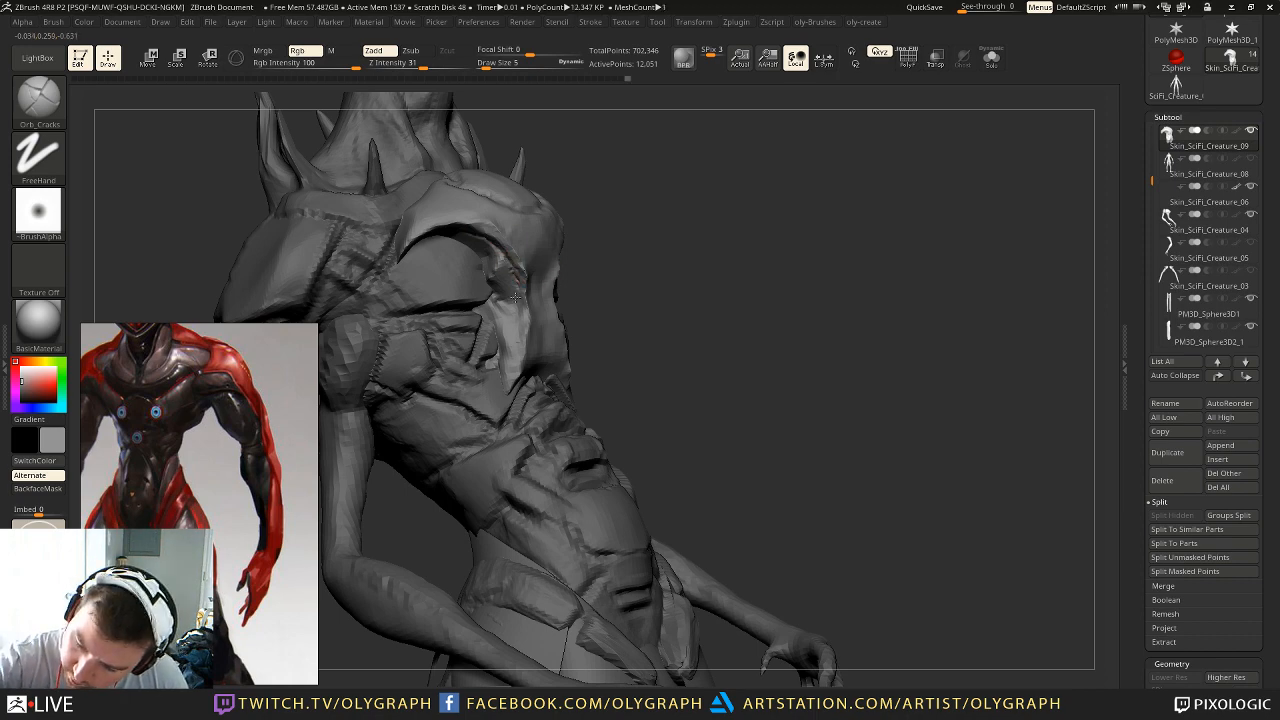
pyautogui.moveTo(640, 246)
pyautogui.keyDown('alt'); pyautogui.mouseDown()
pyautogui.moveTo(643, 186)
pyautogui.moveTo(686, 207)
pyautogui.moveTo(664, 235)
pyautogui.mouseUp(); pyautogui.keyUp('alt')
pyautogui.press('b')
pyautogui.click(644, 250)
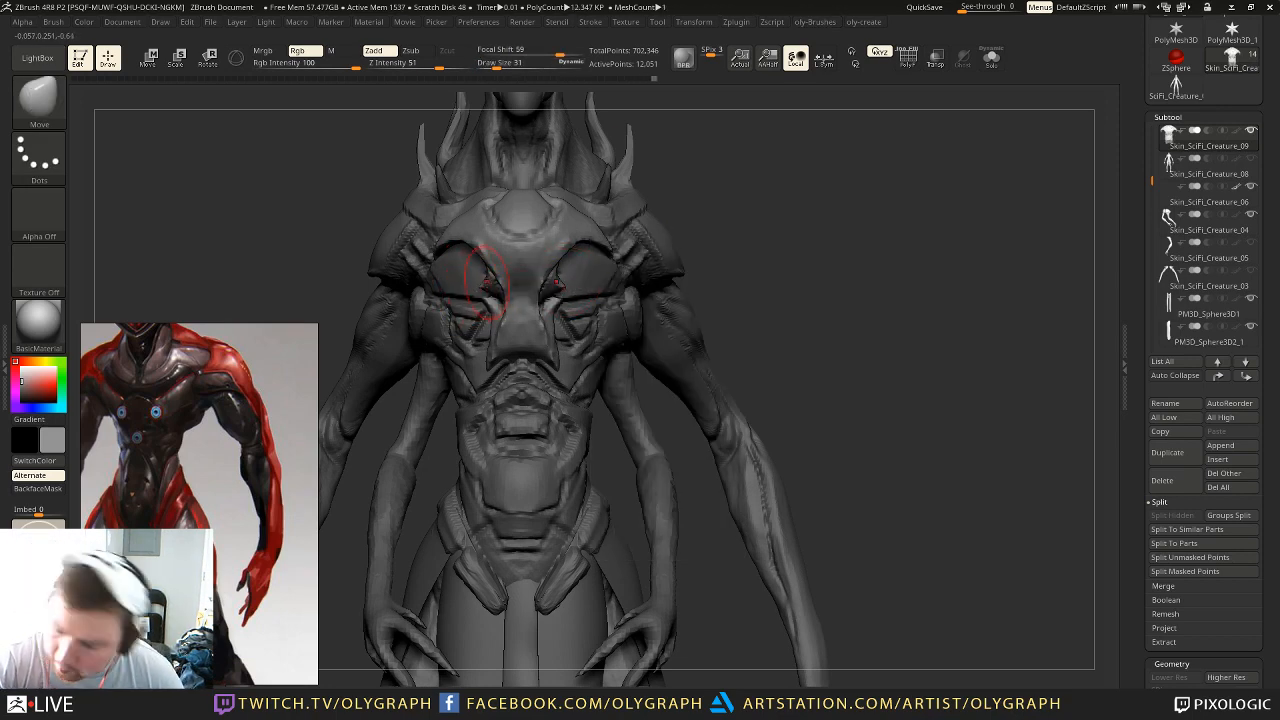
pyautogui.moveTo(732, 196)
pyautogui.keyDown('alt'); pyautogui.mouseDown()
pyautogui.moveTo(680, 183)
pyautogui.moveTo(725, 188)
pyautogui.moveTo(672, 192)
pyautogui.moveTo(694, 257)
pyautogui.moveTo(634, 253)
pyautogui.mouseUp(); pyautogui.keyUp('alt')
# Step: Carve the inside rim of the chest opening in side view with the Orb_Cracks brush at size 14
pyautogui.press('b')
pyautogui.click(437, 370)
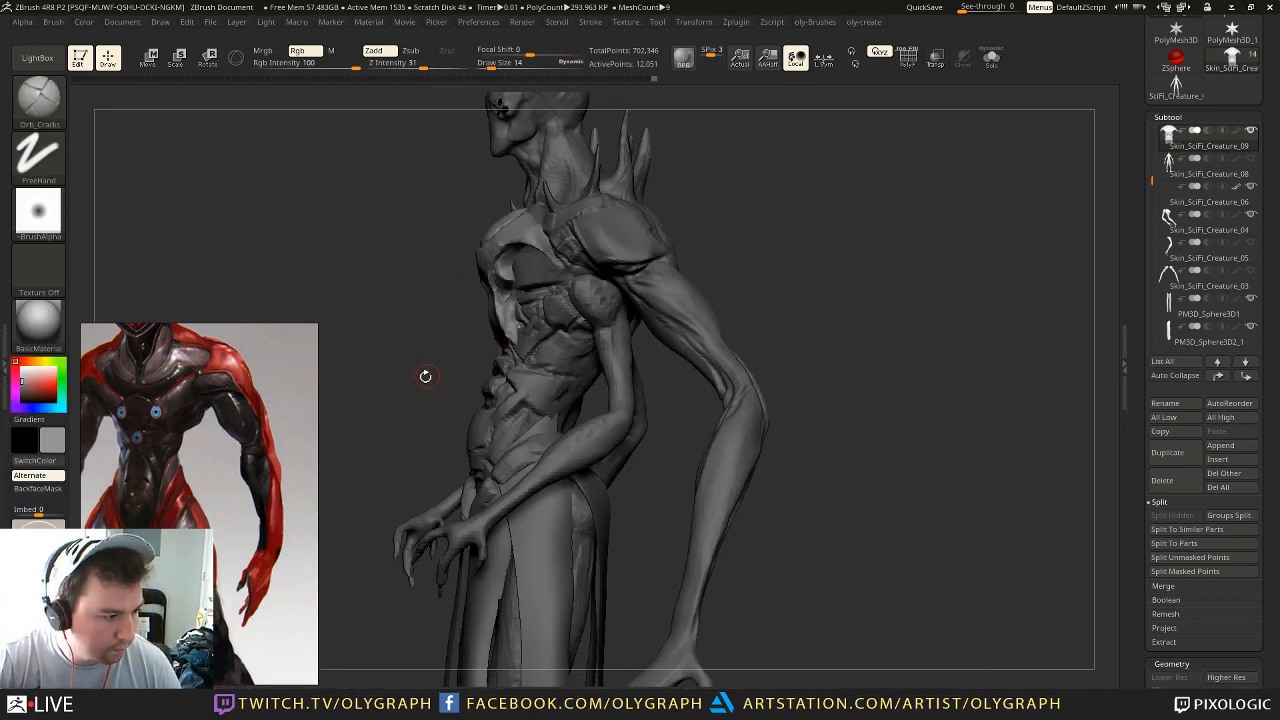
pyautogui.moveTo(416, 396)
pyautogui.mouseDown()
pyautogui.moveTo(543, 255)
pyautogui.moveTo(524, 286)
pyautogui.mouseUp()
pyautogui.press('s')
pyautogui.click(521, 263)
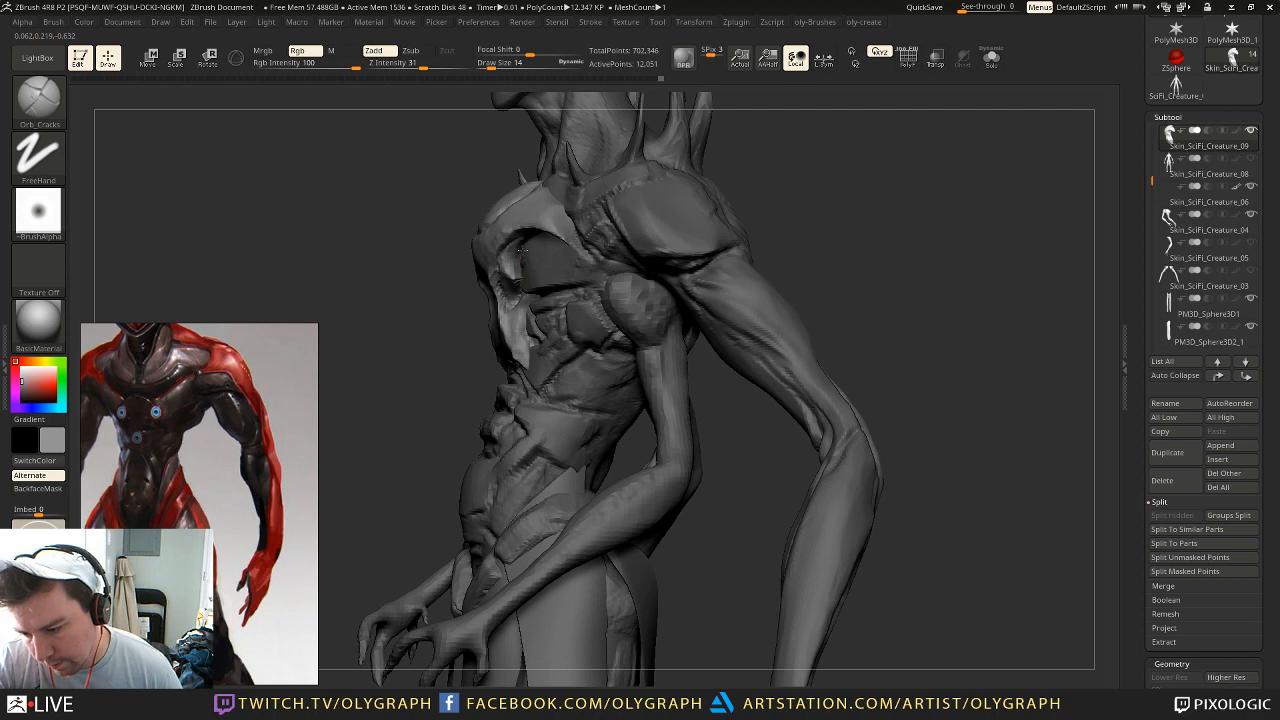
# Step: Cut a horizontal crease across the sternum and a short one down its side with Orb_Cracks at sizes 10 and 9
pyautogui.moveTo(415, 385); pyautogui.dragTo(676, 166)
pyautogui.keyDown('alt'); pyautogui.moveTo(686, 254); pyautogui.dragTo(708, 226); pyautogui.keyUp('alt')
pyautogui.keyDown('alt'); pyautogui.moveTo(708, 226); pyautogui.dragTo(714, 271); pyautogui.keyUp('alt')
pyautogui.press('[')
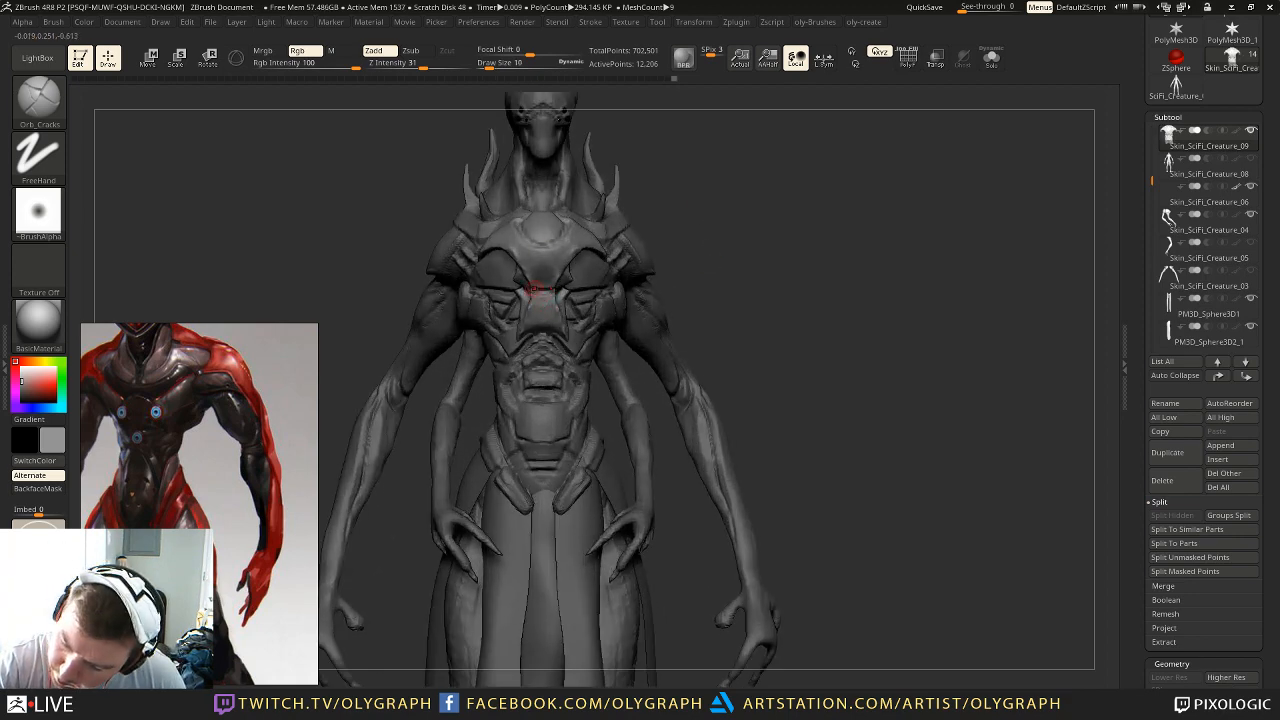
pyautogui.moveTo(743, 179)
pyautogui.mouseDown()
pyautogui.moveTo(724, 223)
pyautogui.moveTo(745, 224)
pyautogui.mouseUp()
pyautogui.moveTo(542, 289); pyautogui.dragTo(556, 286)
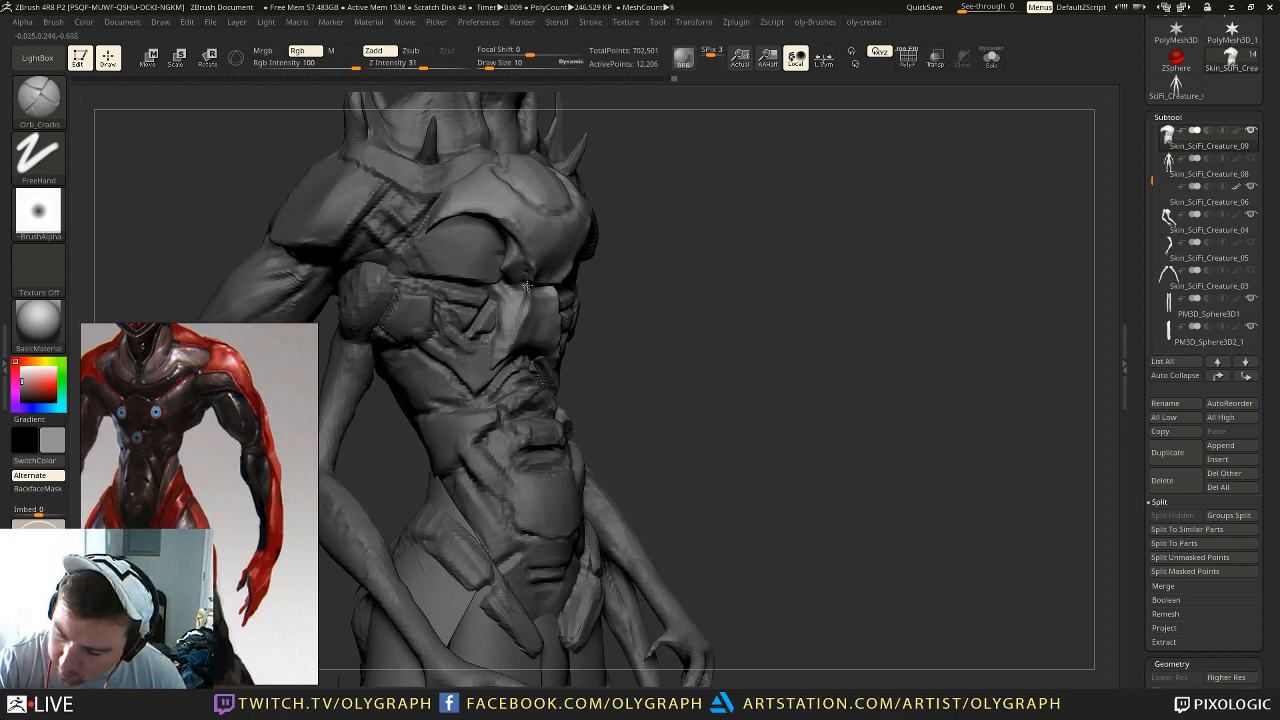
pyautogui.moveTo(624, 229); pyautogui.dragTo(592, 232)
pyautogui.moveTo(523, 293); pyautogui.dragTo(528, 309)
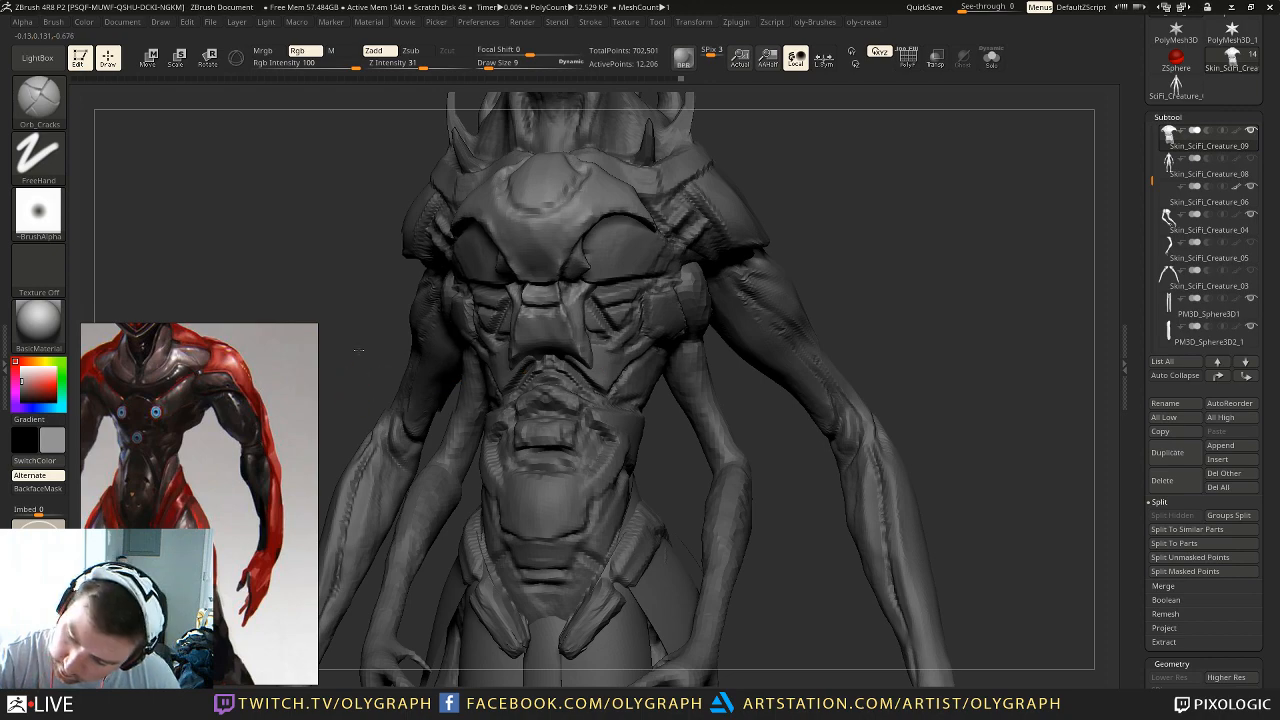
pyautogui.moveTo(359, 350); pyautogui.dragTo(575, 288)
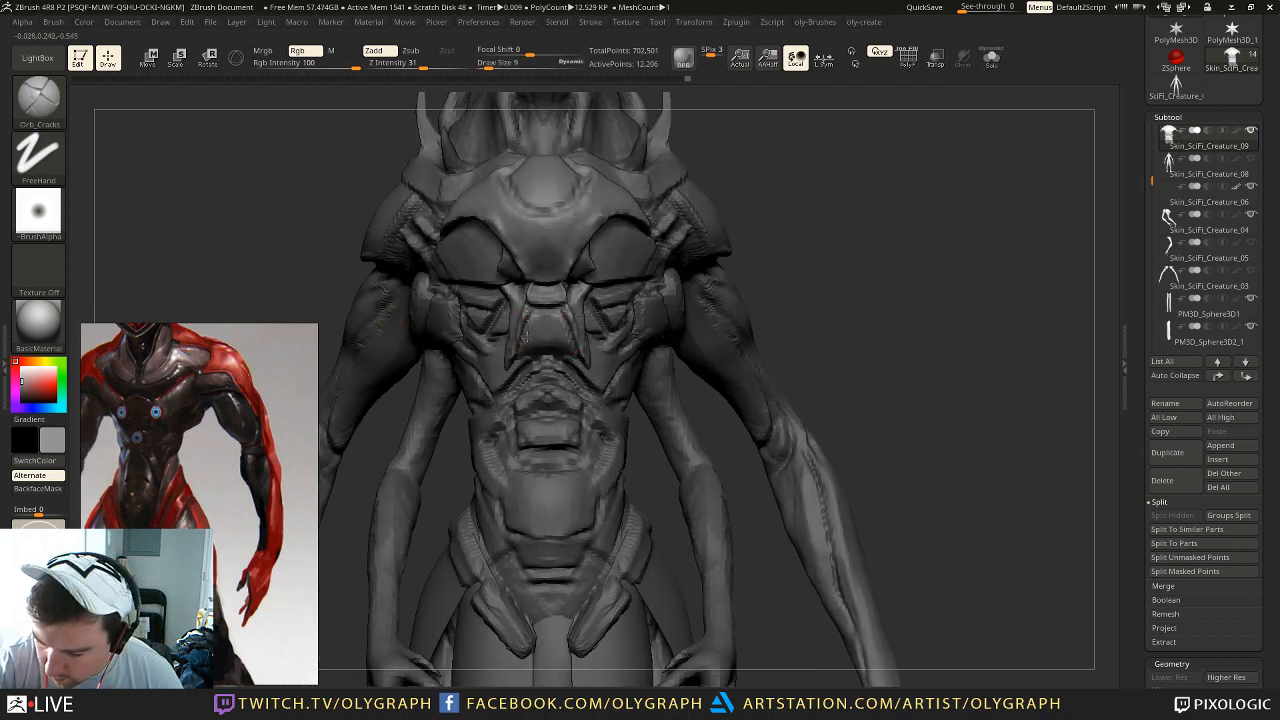
# Step: Divide the central sternum plate into stacked segments and adjust their shape, resizing the brush between strokes
pyautogui.moveTo(771, 204)
pyautogui.keyDown('alt'); pyautogui.mouseDown()
pyautogui.moveTo(712, 197)
pyautogui.moveTo(740, 252)
pyautogui.mouseUp(); pyautogui.keyUp('alt')
pyautogui.press('space')
pyautogui.click(714, 272)
pyautogui.press('s')
pyautogui.click(562, 348)
pyautogui.press('s')
pyautogui.click(545, 348)
pyautogui.press('s')
pyautogui.moveTo(545, 348); pyautogui.dragTo(537, 335)
pyautogui.click(541, 344)
pyautogui.press('s')
pyautogui.click(542, 333)
pyautogui.press('s')
pyautogui.moveTo(655, 305)
pyautogui.mouseDown()
pyautogui.moveTo(597, 297)
pyautogui.moveTo(571, 262)
pyautogui.mouseUp()
# Step: Carve slanted creases from the lower sternum toward the ribs with the Orb_Cracks brush at size 7
pyautogui.press('b')
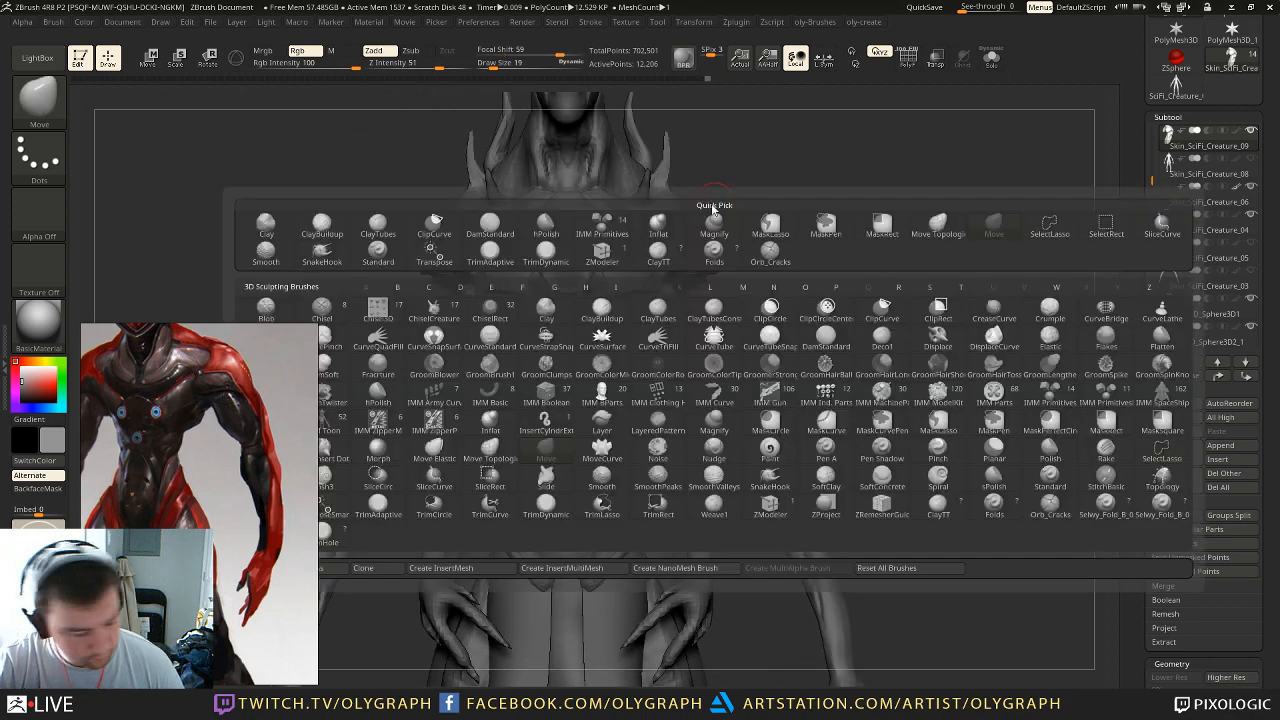
pyautogui.press('o')
pyautogui.press('s')
pyautogui.click(590, 356)
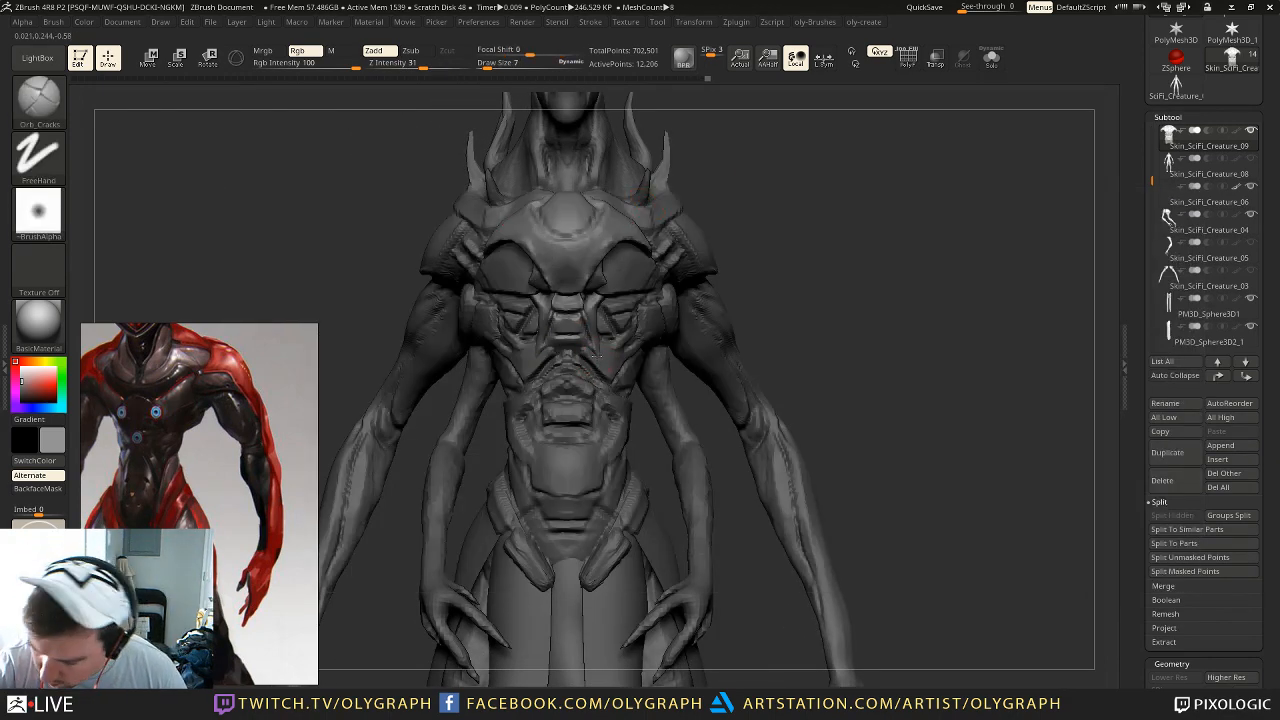
pyautogui.moveTo(590, 343); pyautogui.dragTo(605, 373)
pyautogui.moveTo(742, 238)
pyautogui.keyDown('alt'); pyautogui.mouseDown()
pyautogui.moveTo(740, 172)
pyautogui.moveTo(765, 192)
pyautogui.moveTo(745, 196)
pyautogui.mouseUp(); pyautogui.keyUp('alt')
pyautogui.keyDown('alt'); pyautogui.moveTo(745, 196); pyautogui.dragTo(774, 266); pyautogui.keyUp('alt')
# Step: Reshape the slanted rib strips beside the lower sternum with the Move brush at sizes 12 to 21
pyautogui.press('b')
pyautogui.press('m')
pyautogui.press('v')
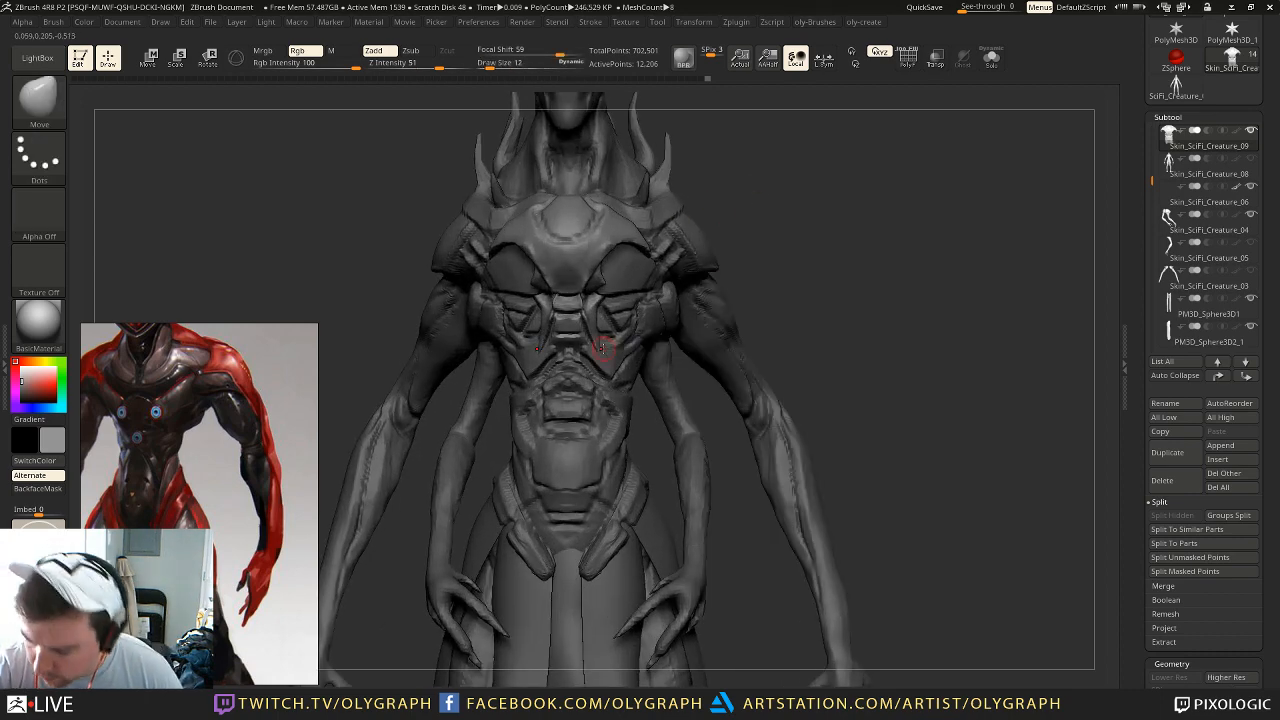
pyautogui.press('s')
pyautogui.moveTo(616, 349); pyautogui.dragTo(608, 333)
pyautogui.press('s')
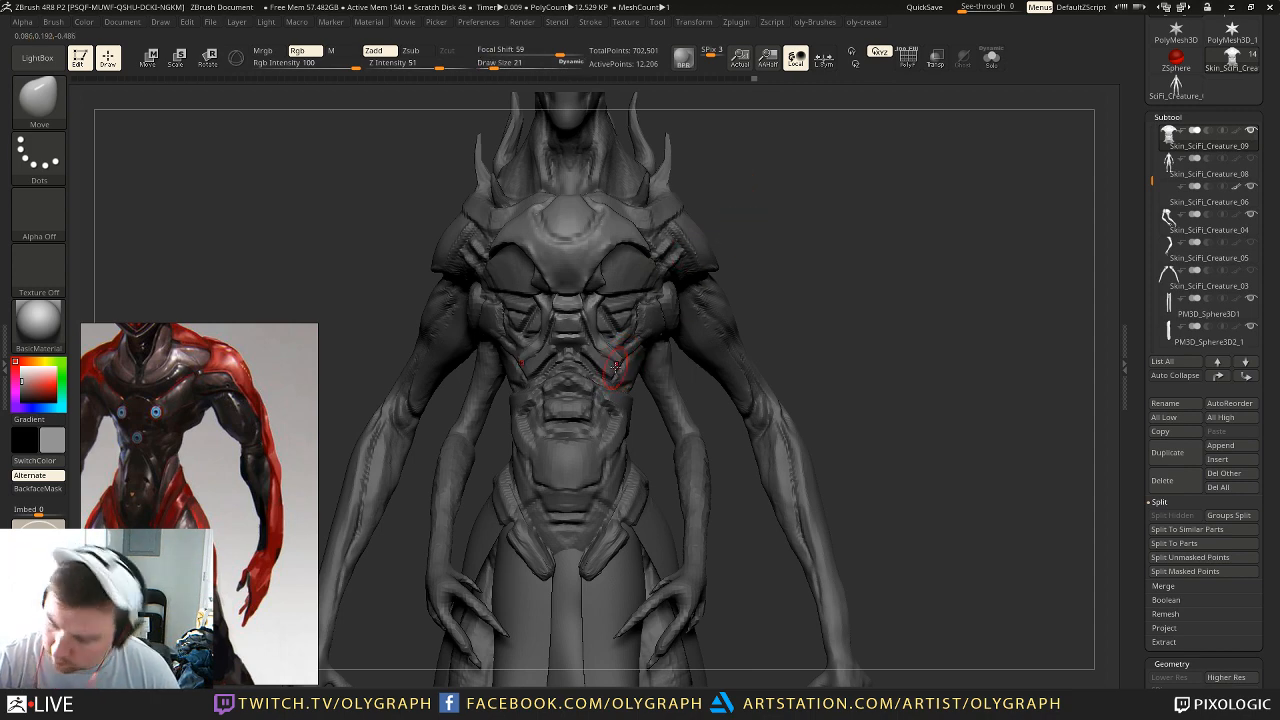
pyautogui.keyDown('alt'); pyautogui.click(615, 365); pyautogui.keyUp('alt')
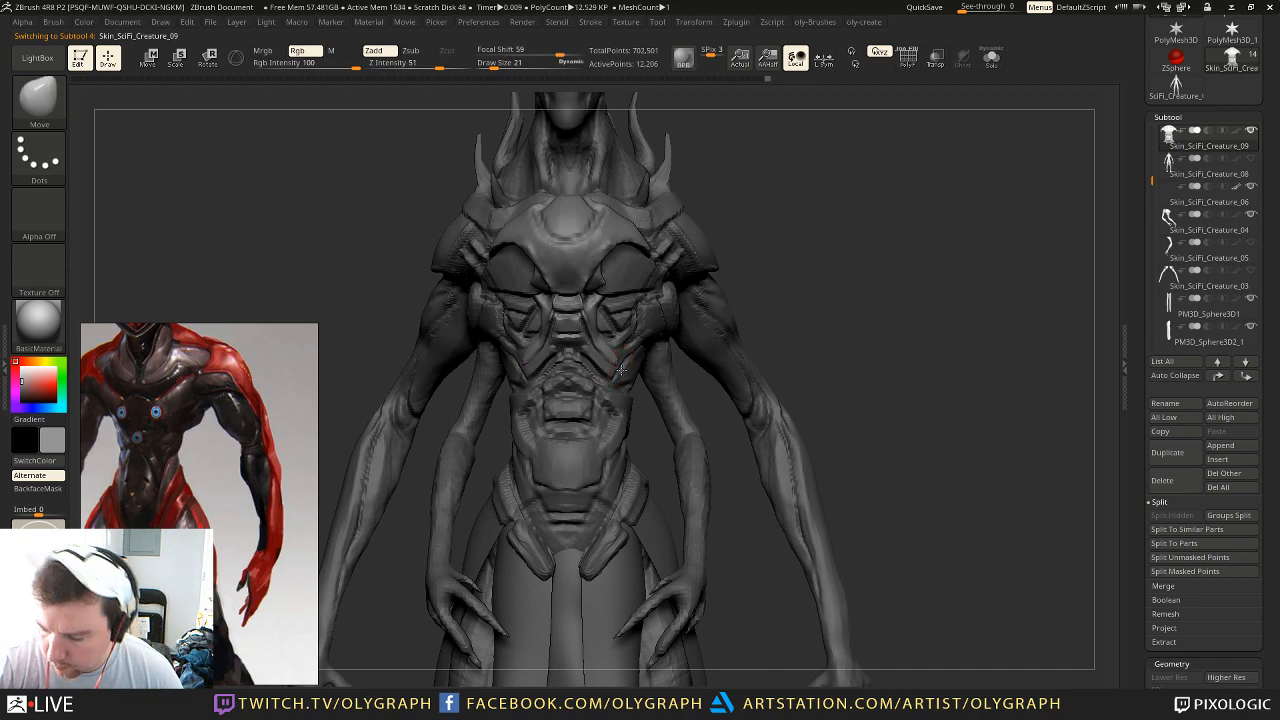
# Step: Check the whole figure at an angle and adjust the slanted rib strip with the Move brush at size 11
pyautogui.moveTo(751, 263)
pyautogui.keyDown('alt'); pyautogui.mouseDown()
pyautogui.moveTo(729, 184)
pyautogui.moveTo(771, 197)
pyautogui.moveTo(714, 184)
pyautogui.mouseUp(); pyautogui.keyUp('alt')
pyautogui.press('s')
pyautogui.click(733, 197)
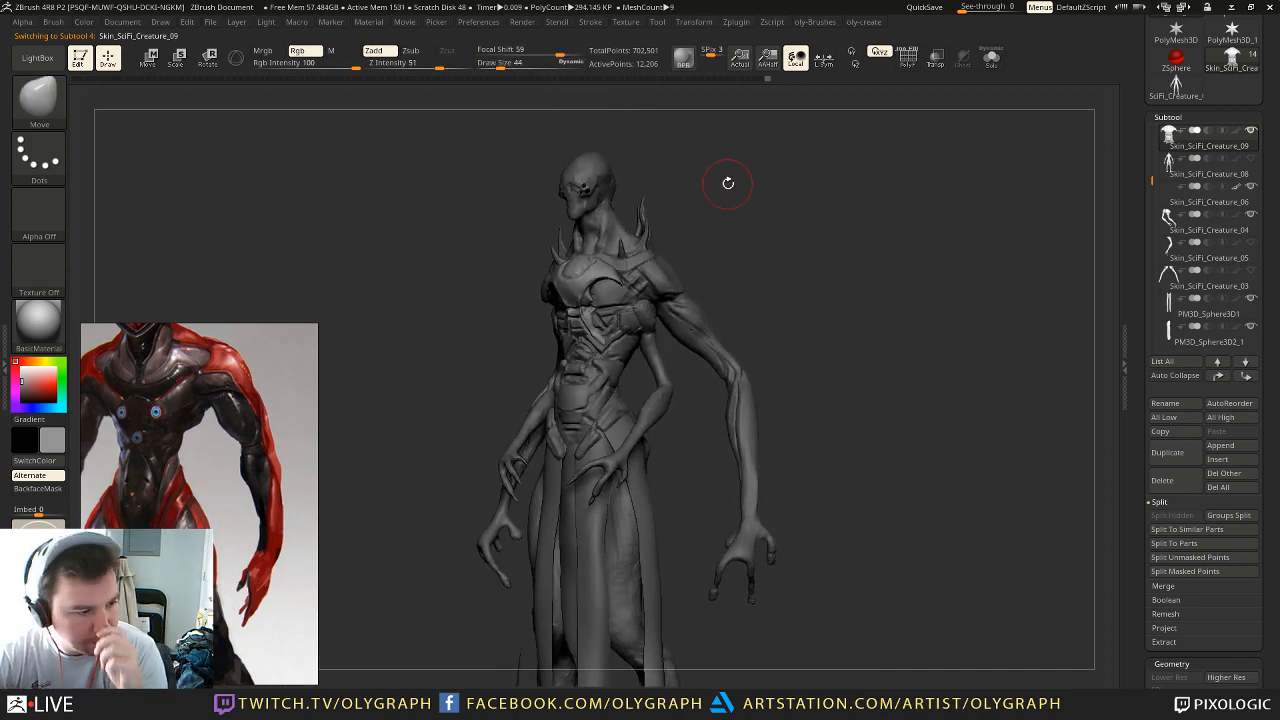
pyautogui.press('o')
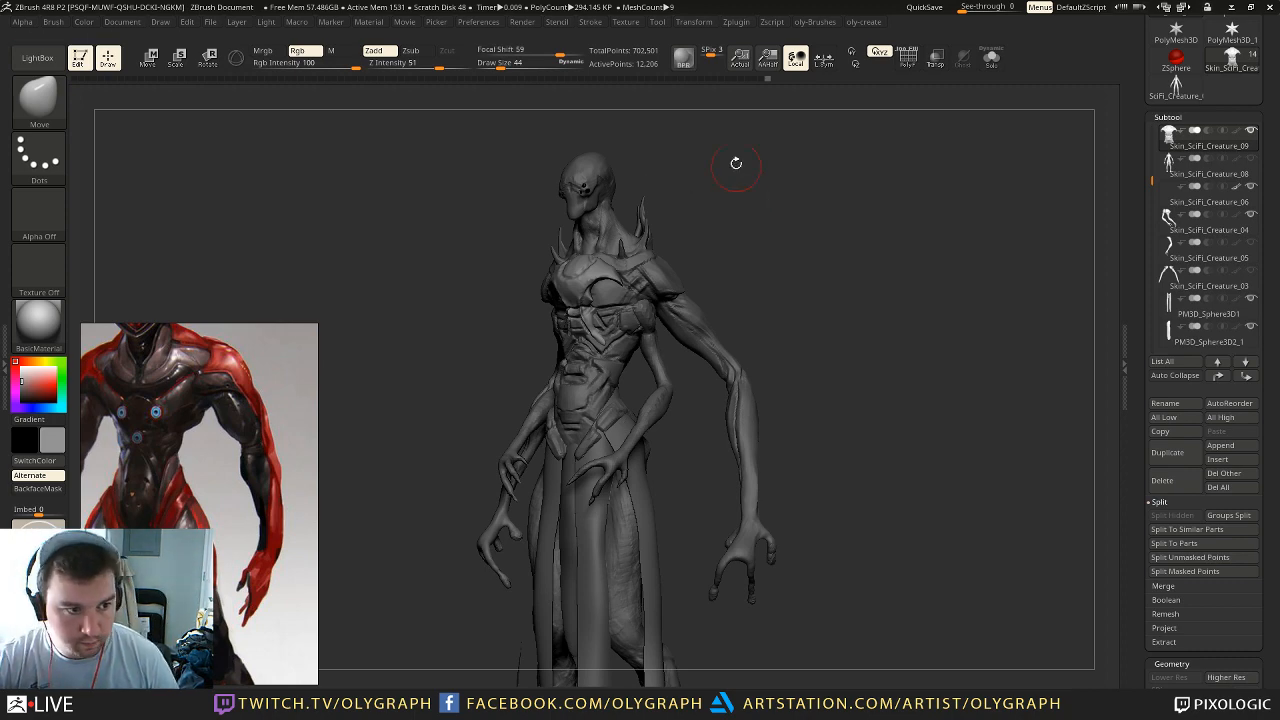
pyautogui.keyDown('alt'); pyautogui.moveTo(726, 191); pyautogui.dragTo(742, 284); pyautogui.keyUp('alt')
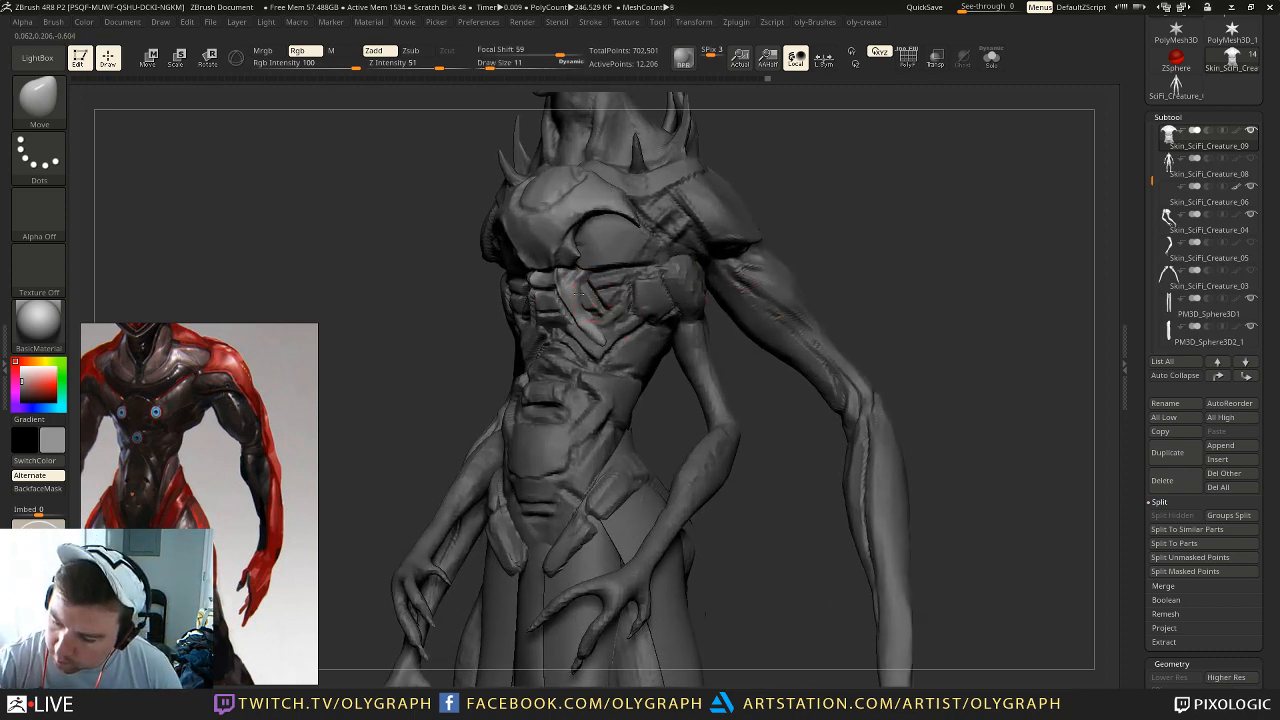
# Step: Deepen the creases around the slanted rib strip with the Orb_Cracks brush at size 10
pyautogui.press('b')
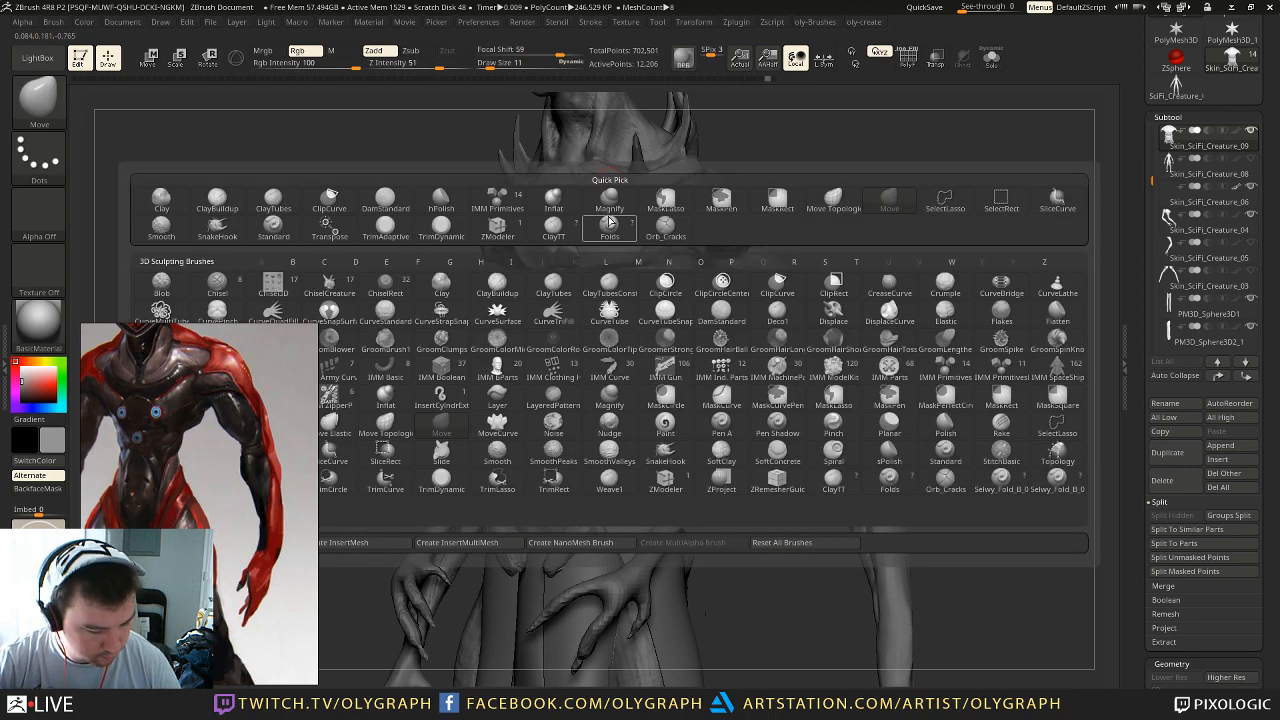
pyautogui.press('o')
pyautogui.press('c')
pyautogui.press('s')
pyautogui.click(590, 281)
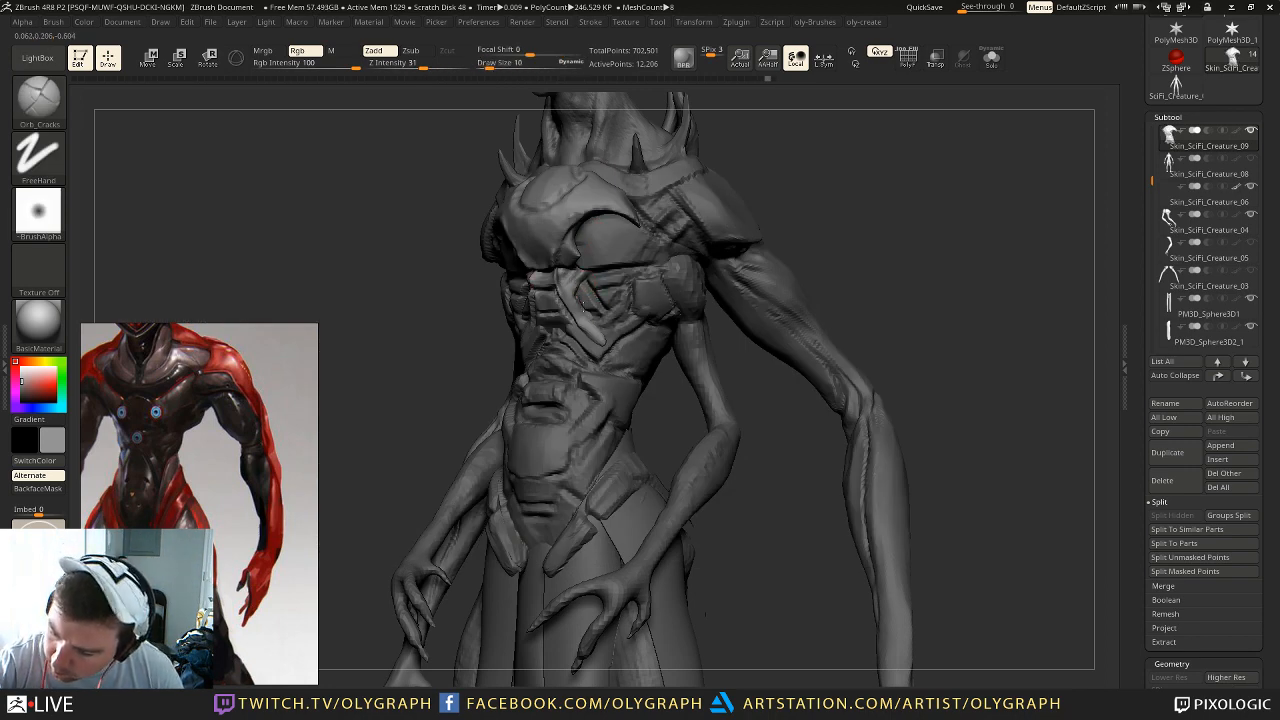
pyautogui.keyDown('alt'); pyautogui.moveTo(791, 187); pyautogui.dragTo(768, 250); pyautogui.keyUp('alt')
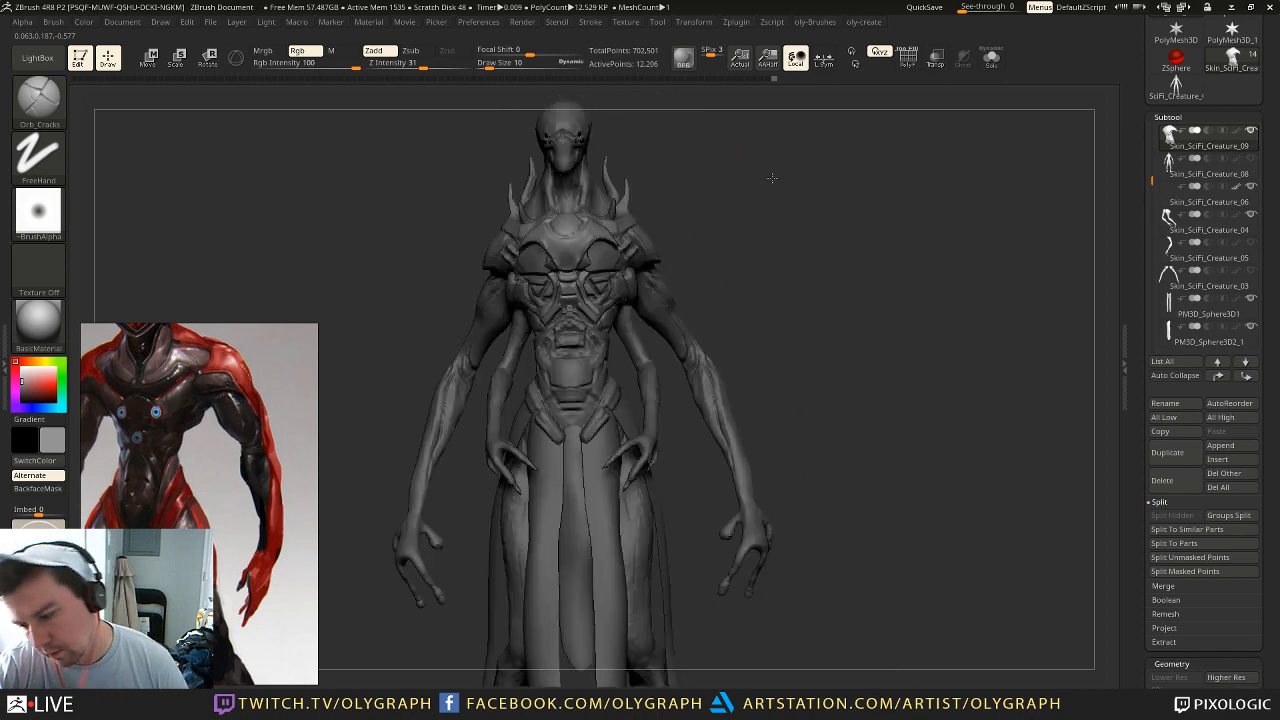
pyautogui.moveTo(592, 284); pyautogui.dragTo(570, 327)
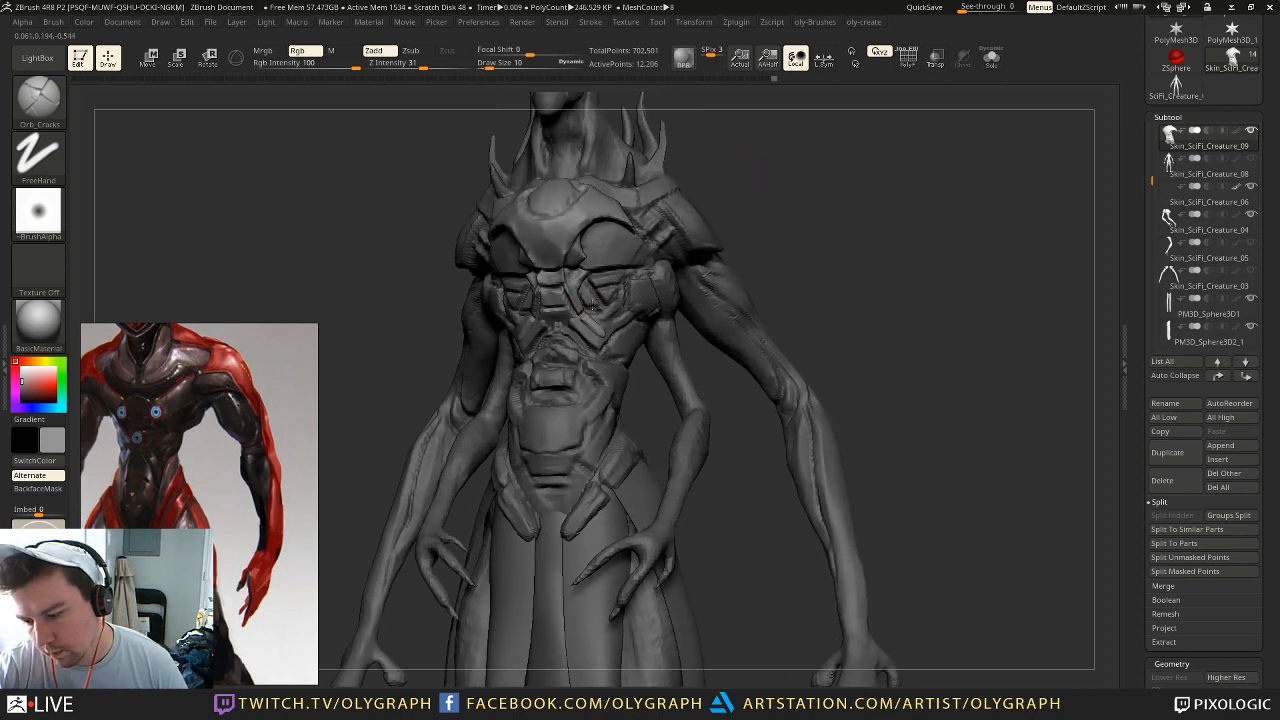
# Step: Carve a small rounded plate into the chest just above the segmented sternum with Orb_Cracks at size 7
pyautogui.moveTo(800, 176)
pyautogui.keyDown('alt'); pyautogui.mouseDown()
pyautogui.moveTo(769, 151)
pyautogui.moveTo(789, 174)
pyautogui.moveTo(757, 183)
pyautogui.moveTo(731, 156)
pyautogui.moveTo(703, 180)
pyautogui.moveTo(731, 206)
pyautogui.moveTo(728, 296)
pyautogui.mouseUp(); pyautogui.keyUp('alt')
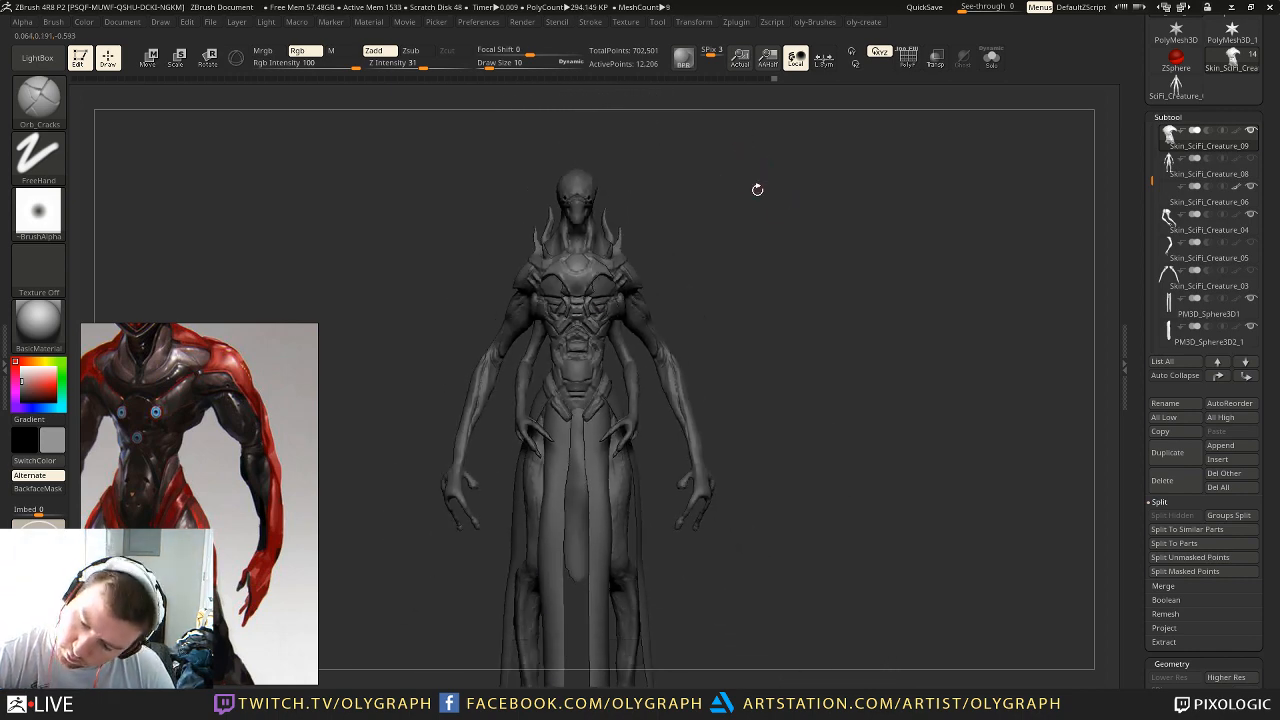
pyautogui.hotkey('shift', 's')
pyautogui.moveTo(762, 190)
pyautogui.keyDown('alt'); pyautogui.mouseDown()
pyautogui.moveTo(740, 151)
pyautogui.moveTo(706, 223)
pyautogui.moveTo(674, 194)
pyautogui.moveTo(723, 210)
pyautogui.moveTo(703, 203)
pyautogui.moveTo(685, 270)
pyautogui.mouseUp(); pyautogui.keyUp('alt')
pyautogui.moveTo(548, 258); pyautogui.dragTo(527, 268)
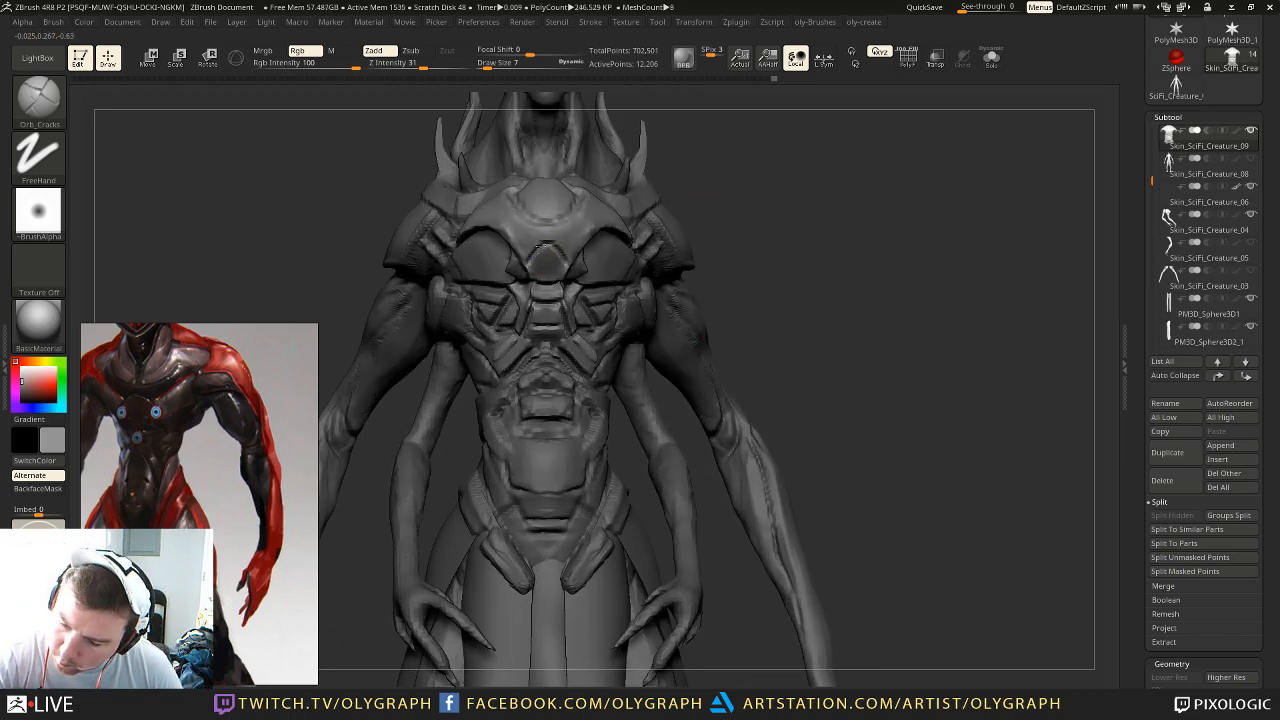
# Step: Reshape the inner surface of the hollows beneath the pectoral plates with the Move brush at sizes 29 to 31
pyautogui.moveTo(688, 200)
pyautogui.keyDown('alt'); pyautogui.mouseDown()
pyautogui.moveTo(671, 132)
pyautogui.moveTo(666, 171)
pyautogui.moveTo(761, 153)
pyautogui.moveTo(709, 163)
pyautogui.moveTo(736, 217)
pyautogui.moveTo(689, 174)
pyautogui.moveTo(751, 172)
pyautogui.mouseUp(); pyautogui.keyUp('alt')
pyautogui.press('1')
pyautogui.click(658, 211)
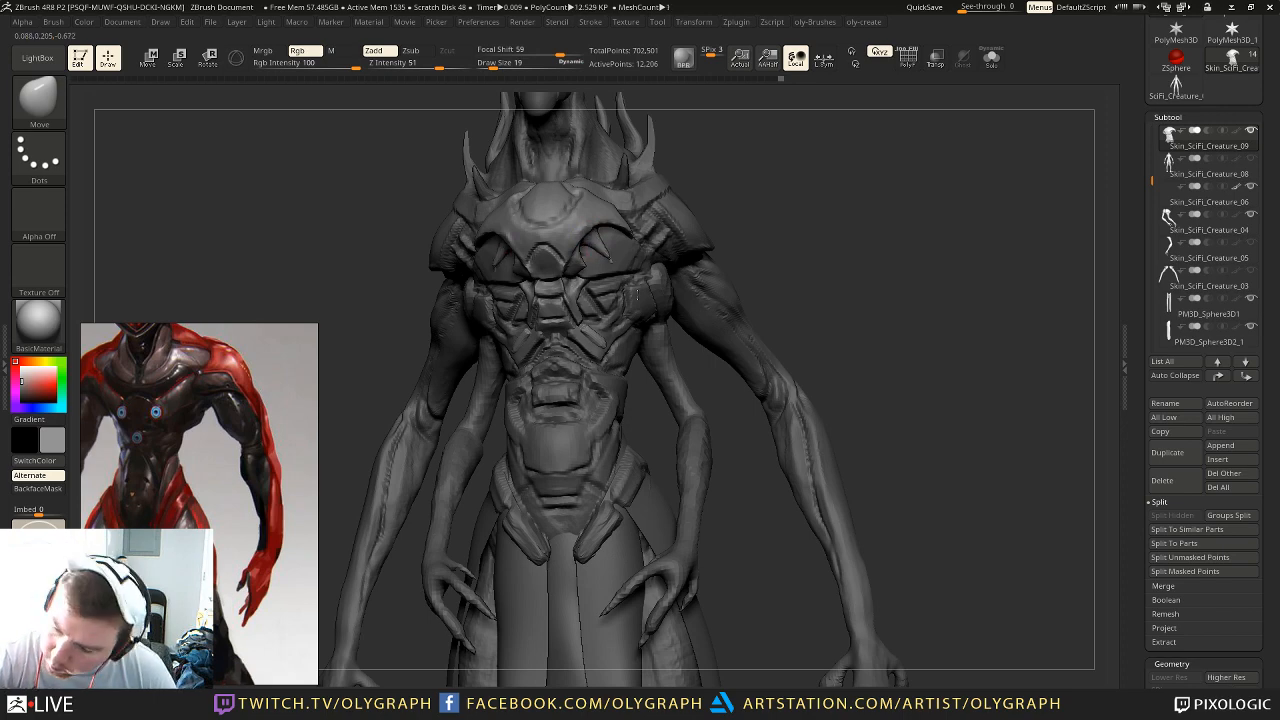
pyautogui.press(']')
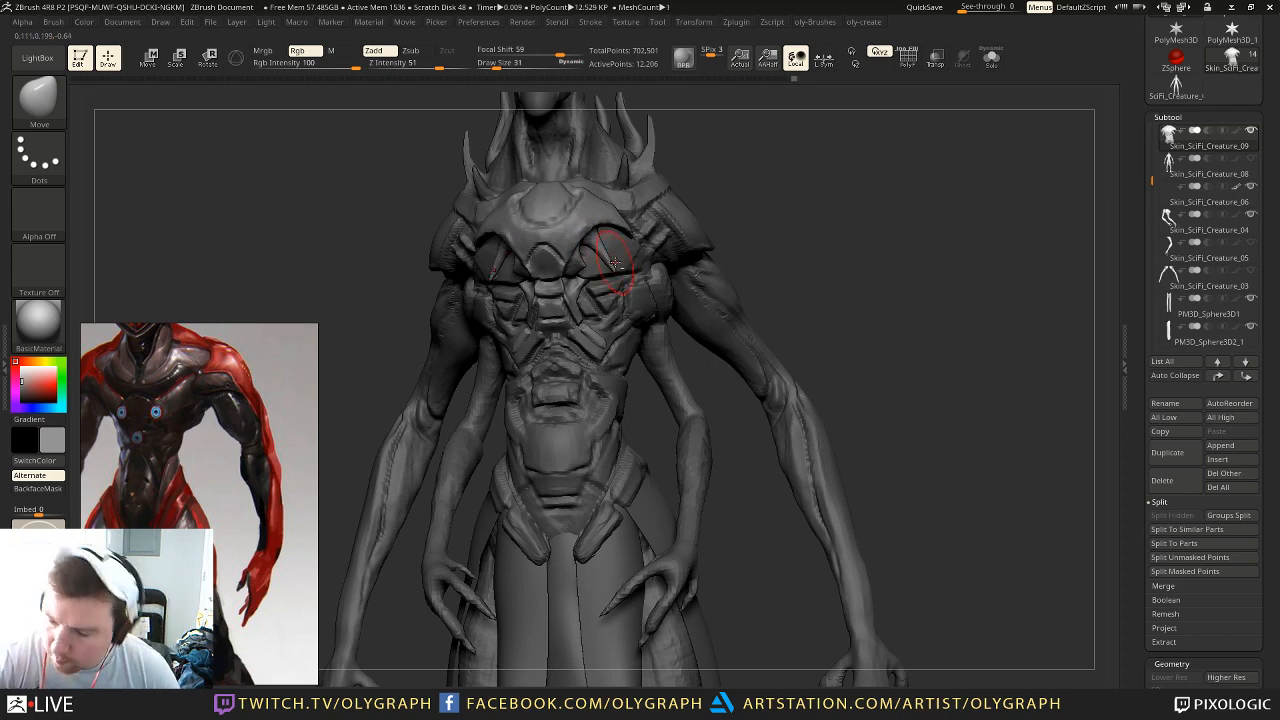
pyautogui.moveTo(760, 171)
pyautogui.keyDown('shift'); pyautogui.mouseDown()
pyautogui.moveTo(780, 148)
pyautogui.moveTo(720, 154)
pyautogui.moveTo(748, 197)
pyautogui.moveTo(714, 167)
pyautogui.moveTo(764, 252)
pyautogui.mouseUp(); pyautogui.keyUp('shift')
pyautogui.press('s')
pyautogui.moveTo(616, 260); pyautogui.dragTo(621, 260)
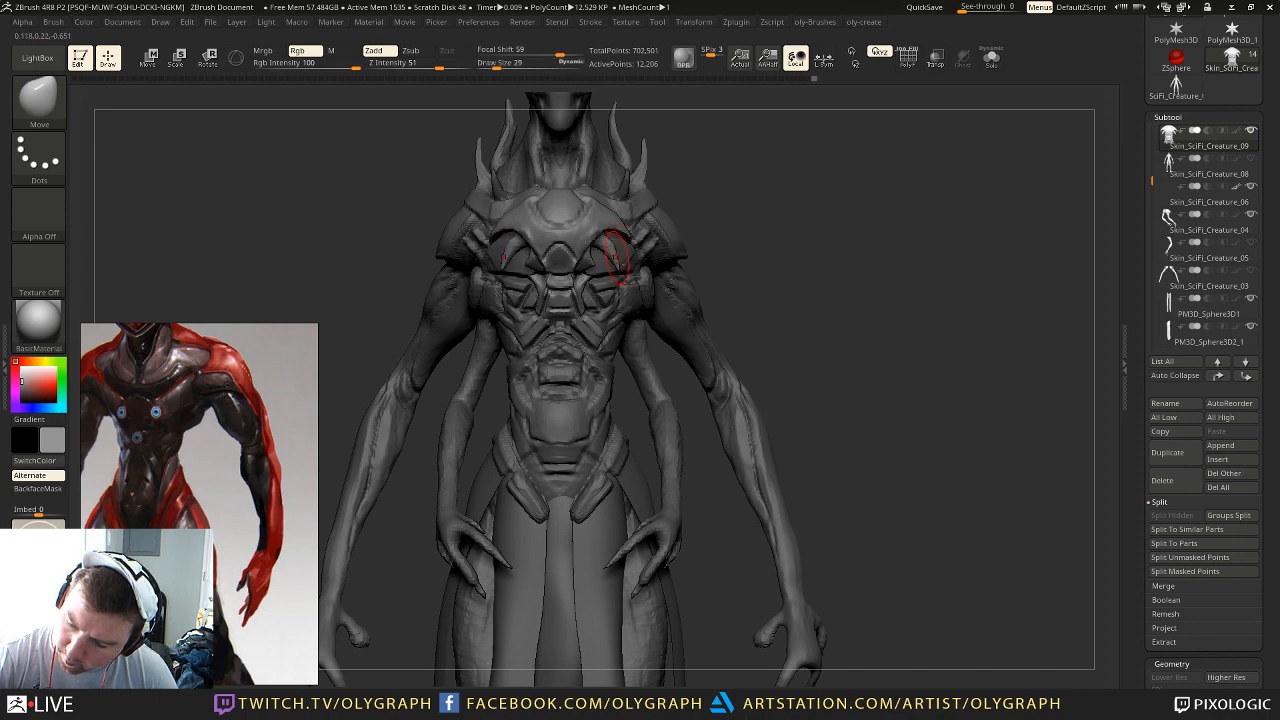
# Step: Adjust the depth of the pectoral hollow from the side with the Move brush at size 48
pyautogui.keyDown('alt'); pyautogui.moveTo(714, 219); pyautogui.dragTo(676, 172); pyautogui.keyUp('alt')
pyautogui.keyDown('alt'); pyautogui.moveTo(709, 243); pyautogui.dragTo(740, 208); pyautogui.keyUp('alt')
pyautogui.keyDown('alt'); pyautogui.moveTo(740, 208); pyautogui.dragTo(713, 318); pyautogui.keyUp('alt')
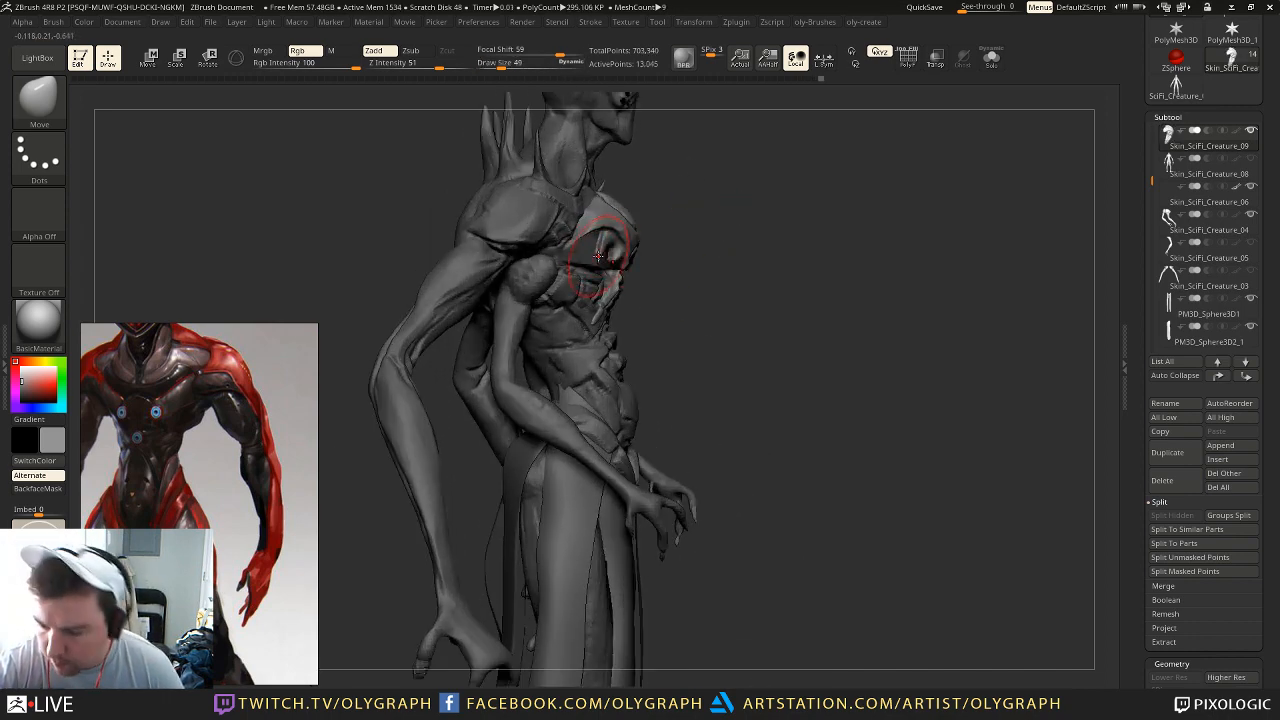
pyautogui.press('s')
pyautogui.moveTo(603, 239); pyautogui.dragTo(597, 240)
pyautogui.moveTo(705, 245); pyautogui.dragTo(596, 257)
# Step: Refine the curved strip inside the pectoral hollow with the Move brush at sizes 17 to 22 and smooth its lower end
pyautogui.press('s')
pyautogui.keyDown('alt'); pyautogui.moveTo(785, 238); pyautogui.dragTo(788, 365); pyautogui.keyUp('alt')
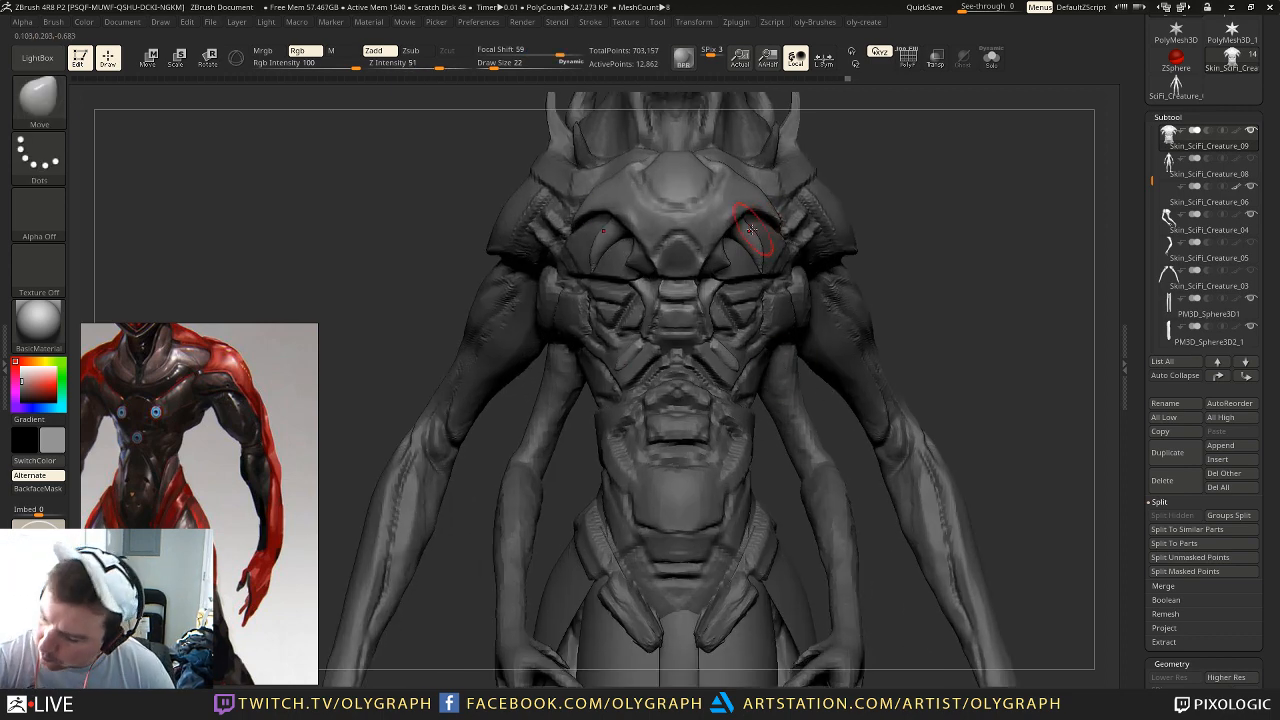
pyautogui.press('s')
pyautogui.press('s')
pyautogui.press('s')
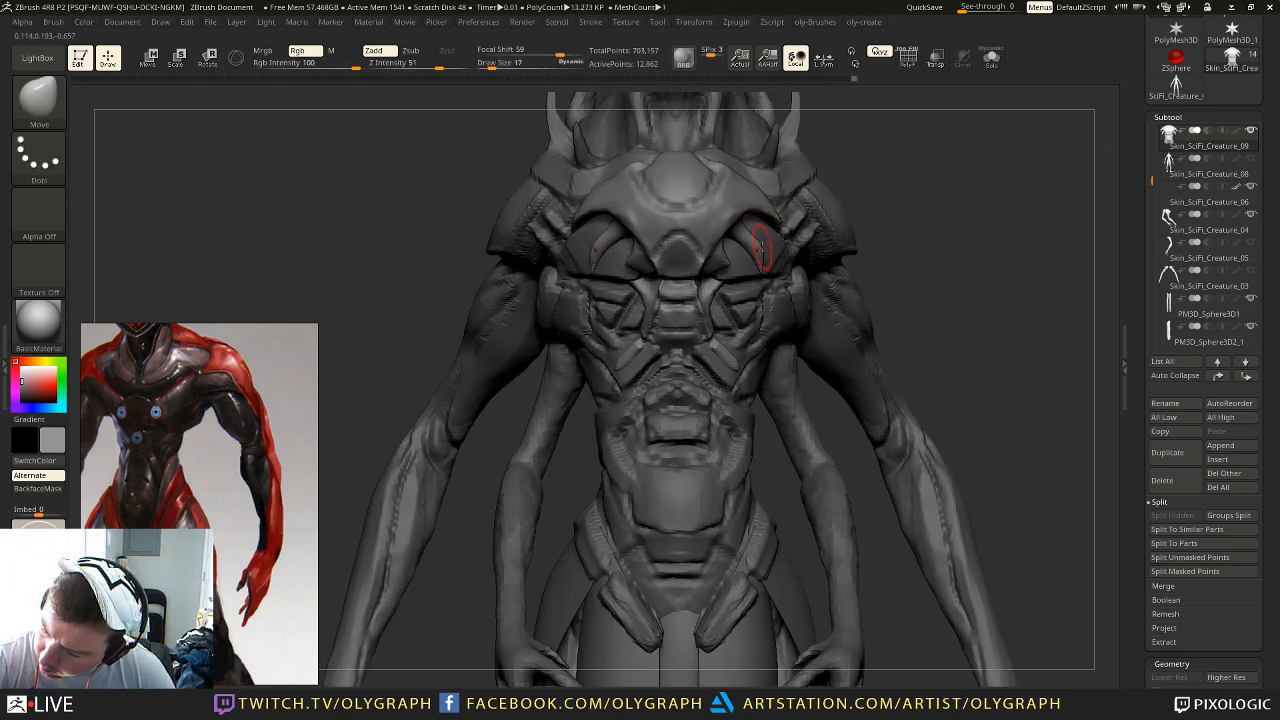
pyautogui.moveTo(752, 248); pyautogui.dragTo(749, 248)
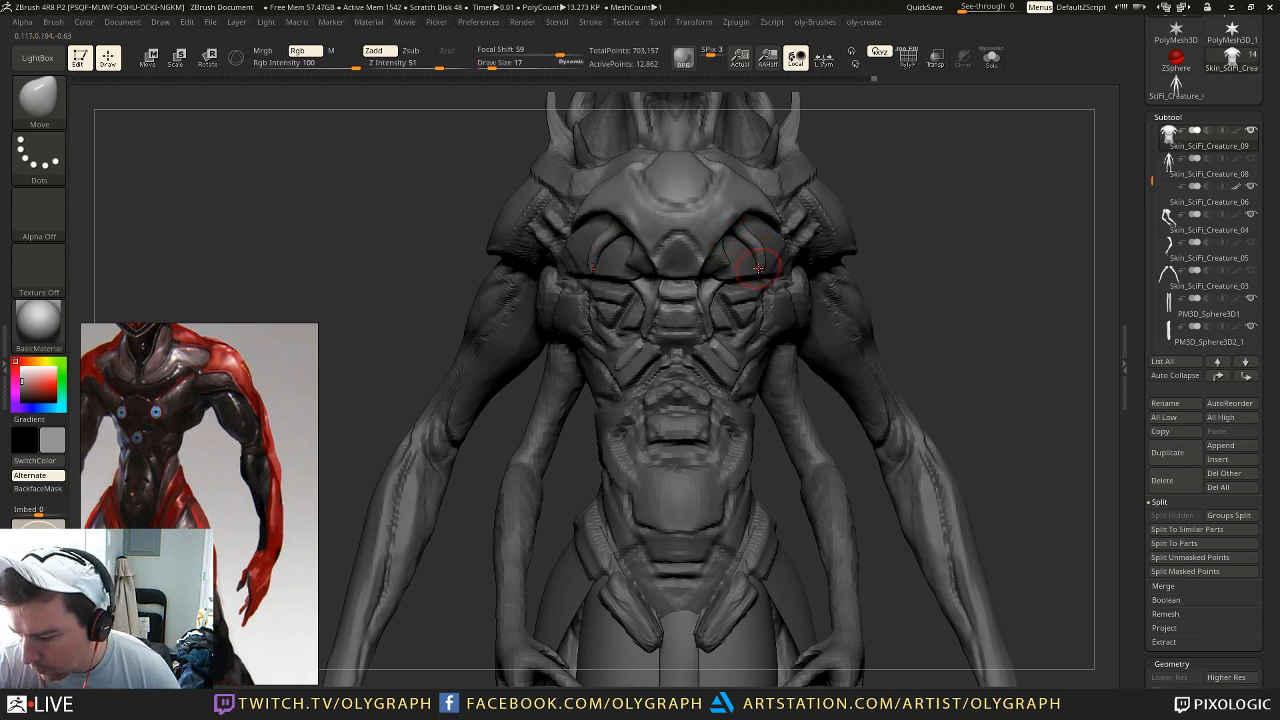
pyautogui.press('shift')
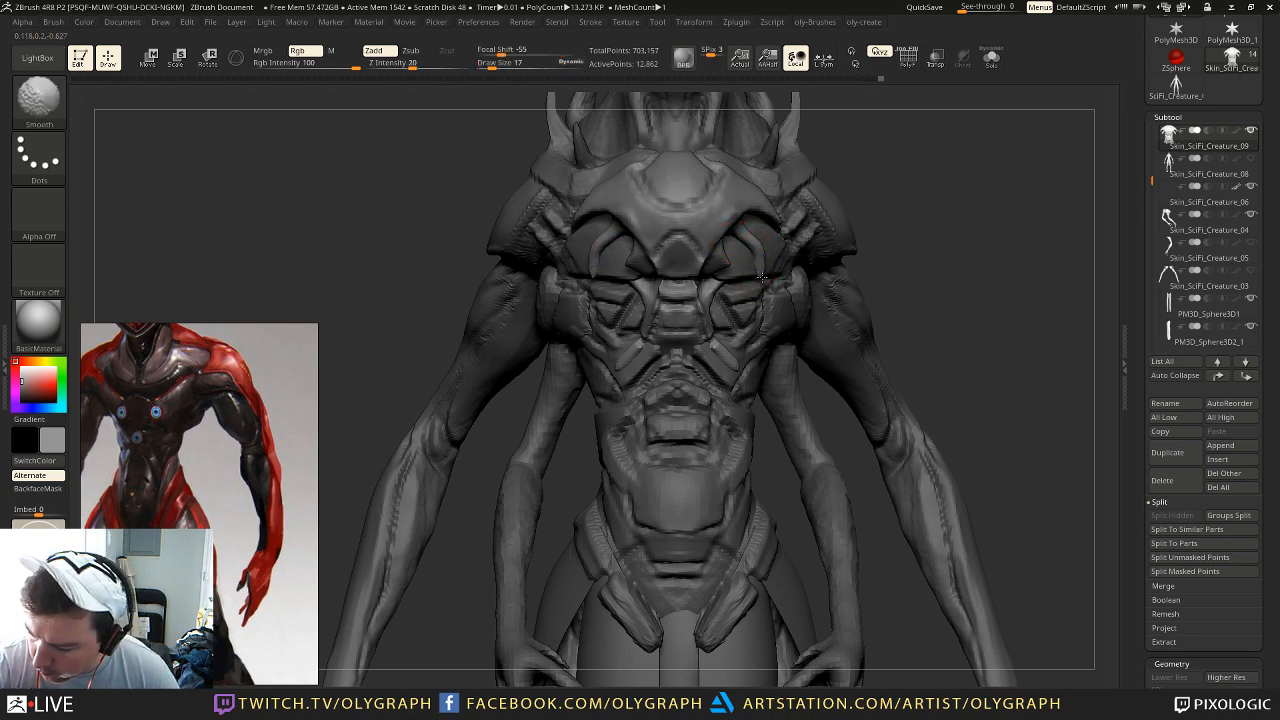
pyautogui.hotkey('ctrl', 'z')
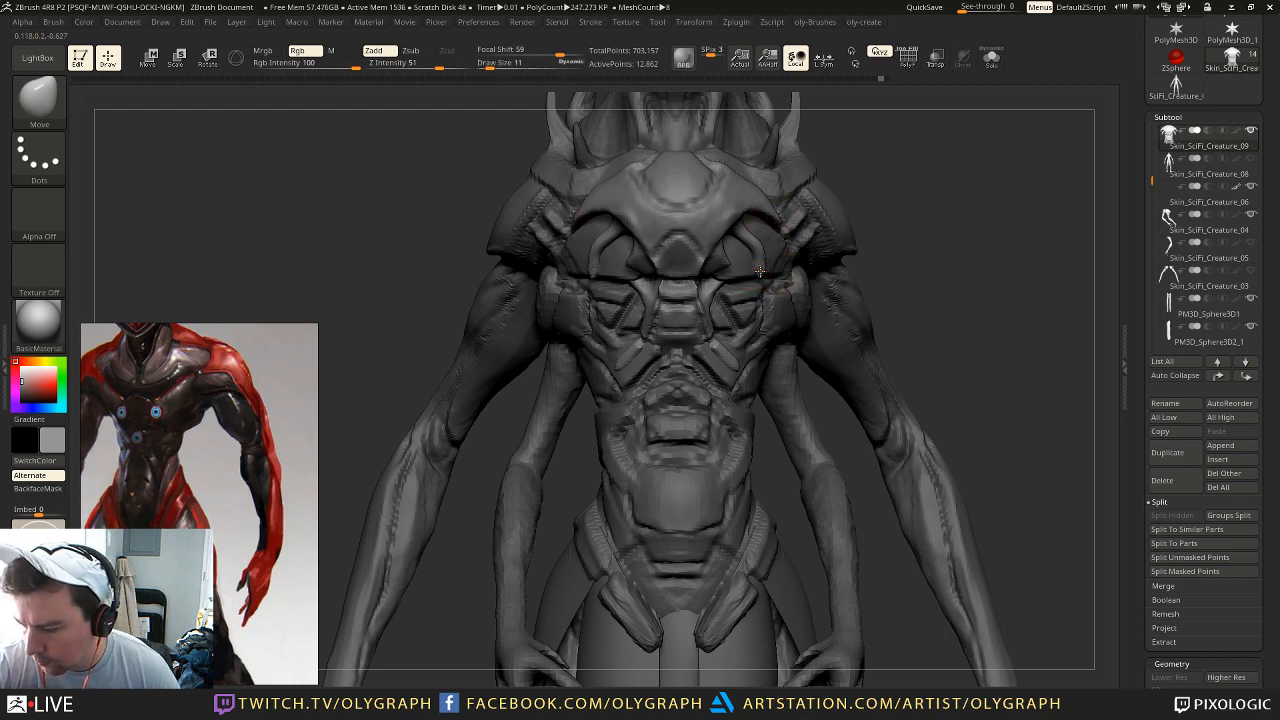
pyautogui.keyDown('shift'); pyautogui.moveTo(762, 271); pyautogui.dragTo(756, 271); pyautogui.keyUp('shift')
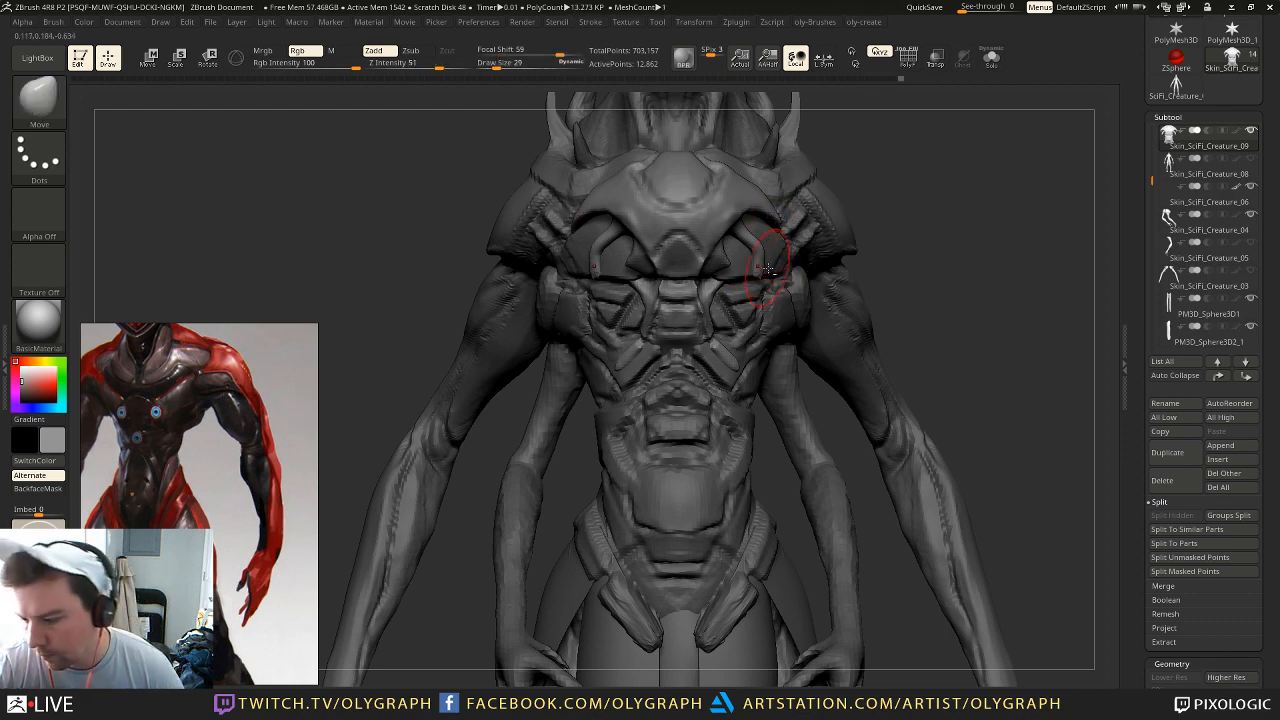
# Step: Sharpen the creases along the curved strip in the pectoral hollow with the Orb_Cracks brush at size 9
pyautogui.press('b')
pyautogui.press('o')
pyautogui.press('c')
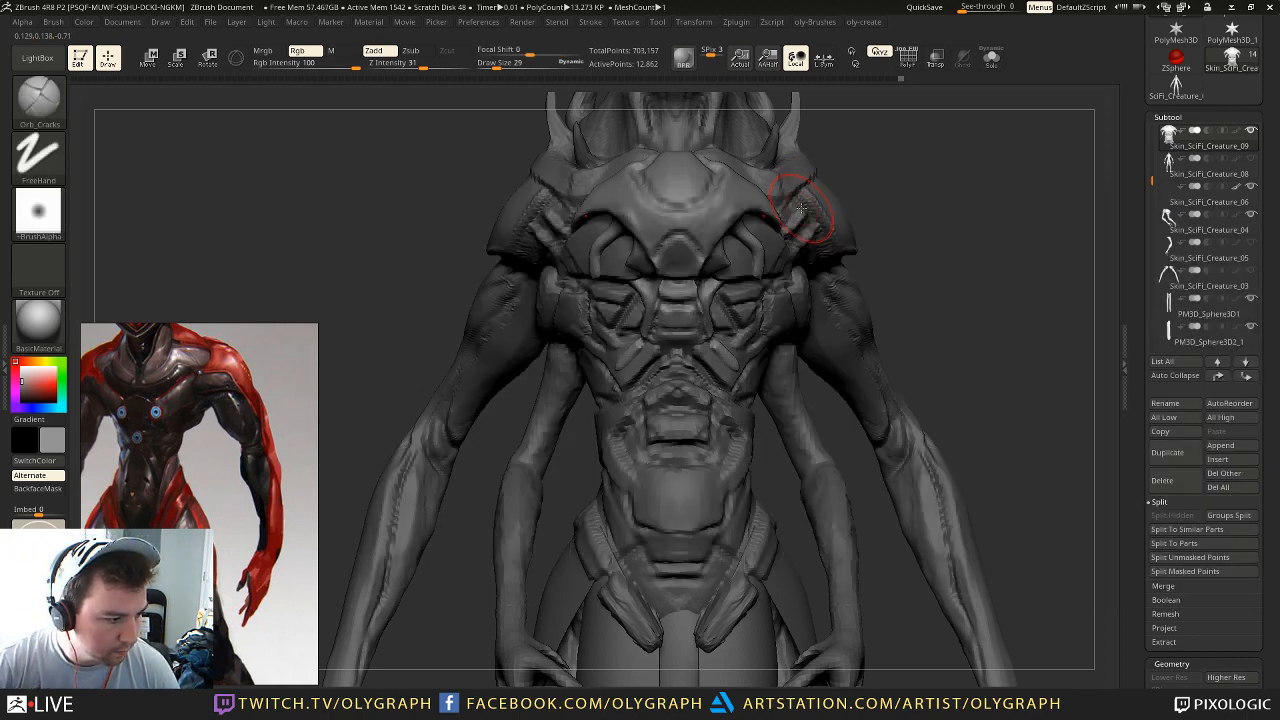
pyautogui.press('[')
pyautogui.press('[')
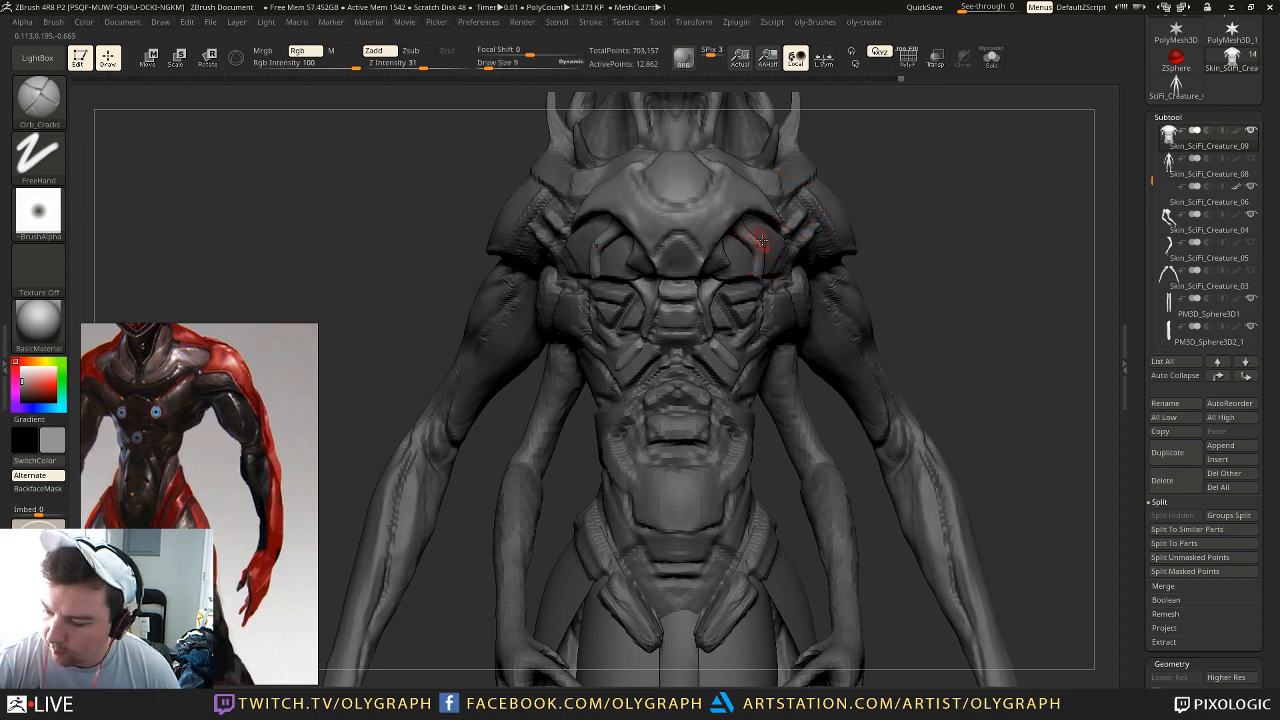
pyautogui.press('f')
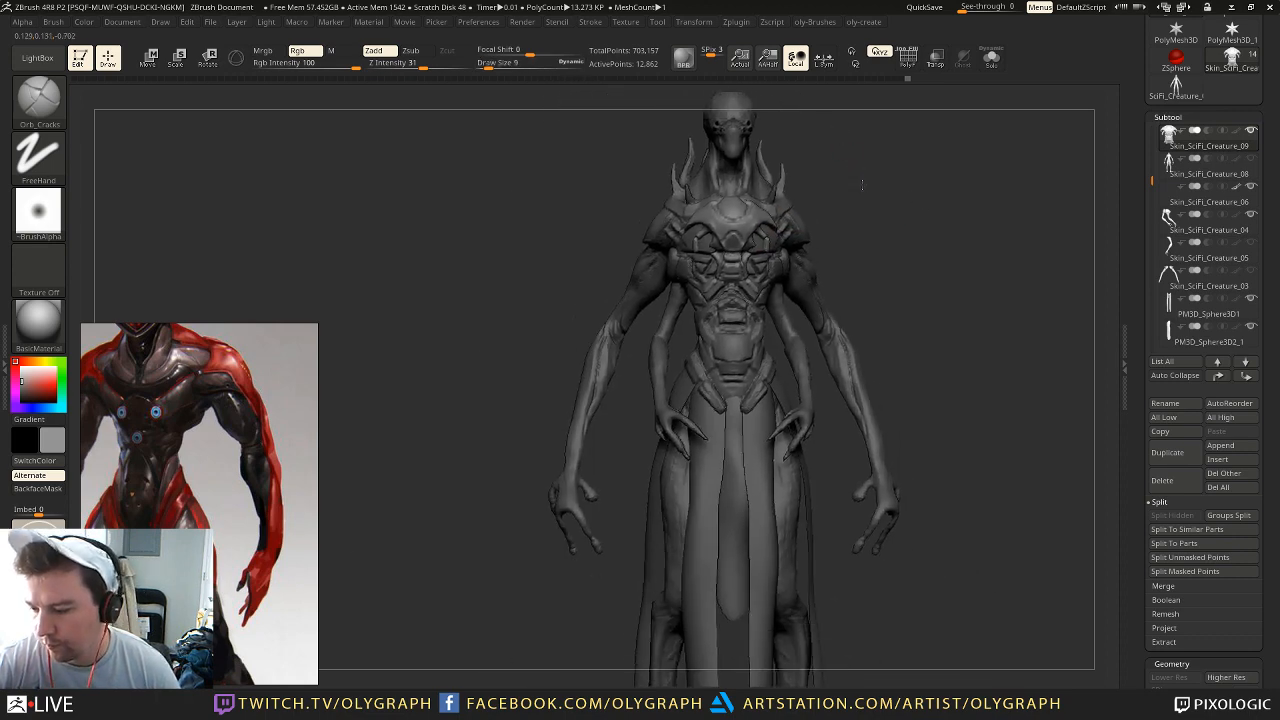
# Step: Adjust the chest armor's shape from angled and side views with the Move brush
pyautogui.moveTo(809, 176)
pyautogui.keyDown('shift'); pyautogui.mouseDown()
pyautogui.moveTo(840, 211)
pyautogui.moveTo(739, 198)
pyautogui.mouseUp(); pyautogui.keyUp('shift')
pyautogui.press('b')
pyautogui.click(800, 216)
pyautogui.moveTo(831, 149)
pyautogui.mouseDown()
pyautogui.moveTo(690, 260)
pyautogui.moveTo(674, 251)
pyautogui.mouseUp()
pyautogui.press('s')
pyautogui.moveTo(606, 320)
pyautogui.mouseDown()
pyautogui.moveTo(620, 359)
pyautogui.moveTo(668, 338)
pyautogui.mouseUp()
pyautogui.press('s')
pyautogui.moveTo(736, 224); pyautogui.dragTo(740, 224)
pyautogui.moveTo(752, 224)
pyautogui.keyDown('alt'); pyautogui.mouseDown()
pyautogui.moveTo(766, 183)
pyautogui.moveTo(743, 246)
pyautogui.moveTo(699, 157)
pyautogui.moveTo(737, 186)
pyautogui.moveTo(731, 203)
pyautogui.moveTo(771, 188)
pyautogui.moveTo(738, 214)
pyautogui.moveTo(729, 194)
pyautogui.moveTo(732, 249)
pyautogui.moveTo(718, 206)
pyautogui.moveTo(732, 181)
pyautogui.moveTo(726, 243)
pyautogui.moveTo(678, 245)
pyautogui.moveTo(703, 246)
pyautogui.moveTo(677, 222)
pyautogui.mouseUp(); pyautogui.keyUp('alt')
pyautogui.press('s')
# Step: Reshape the shoulders and upper arms of the small arms, subtool Skin_SciFi_Creature_04, with the Move brush at sizes 103 and 49
pyautogui.keyDown('alt'); pyautogui.click(668, 330); pyautogui.keyUp('alt')
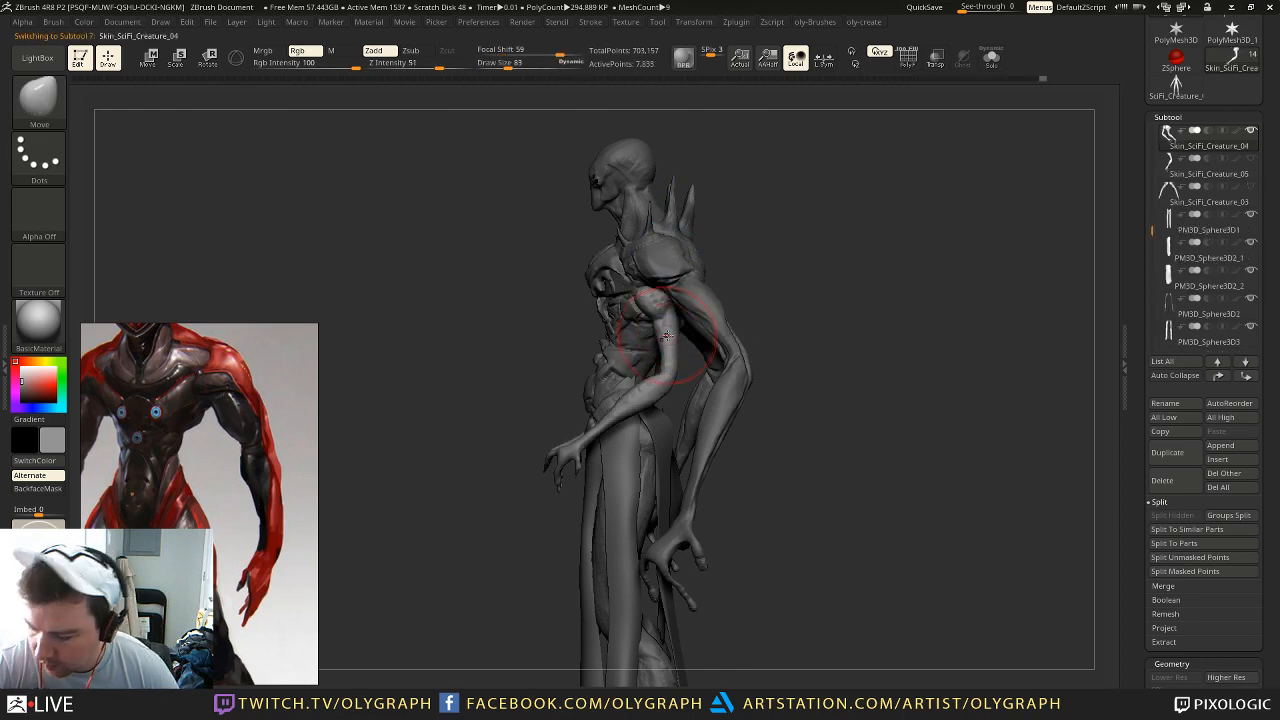
pyautogui.press('s')
pyautogui.moveTo(638, 314); pyautogui.dragTo(663, 330)
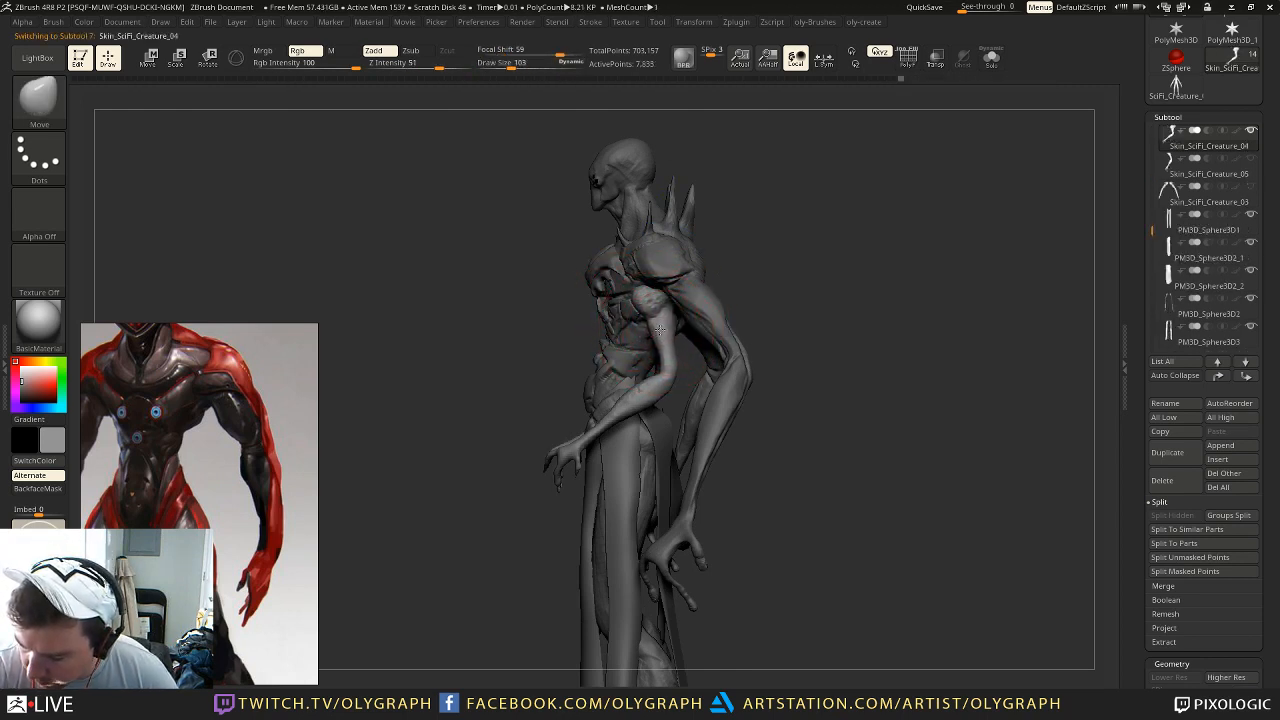
pyautogui.moveTo(750, 233)
pyautogui.keyDown('shift'); pyautogui.mouseDown()
pyautogui.moveTo(737, 220)
pyautogui.moveTo(776, 199)
pyautogui.moveTo(786, 237)
pyautogui.mouseUp(); pyautogui.keyUp('shift')
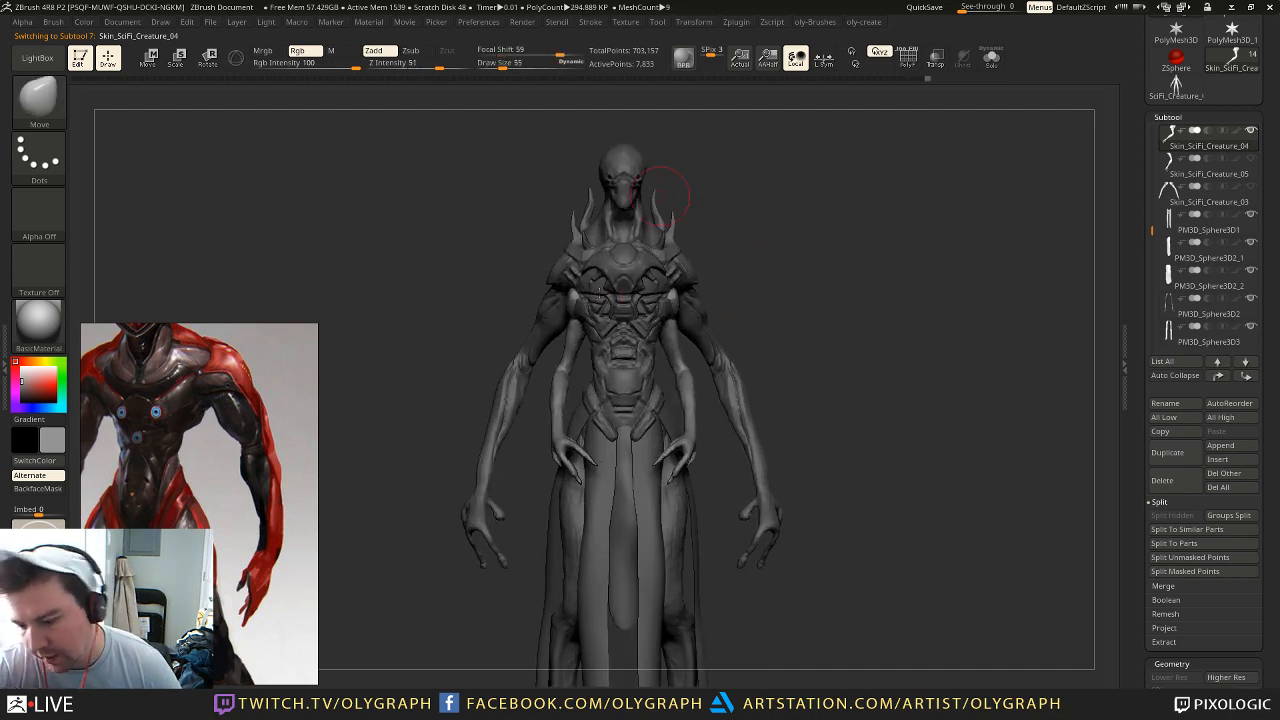
pyautogui.press('s')
pyautogui.moveTo(583, 291); pyautogui.dragTo(566, 292)
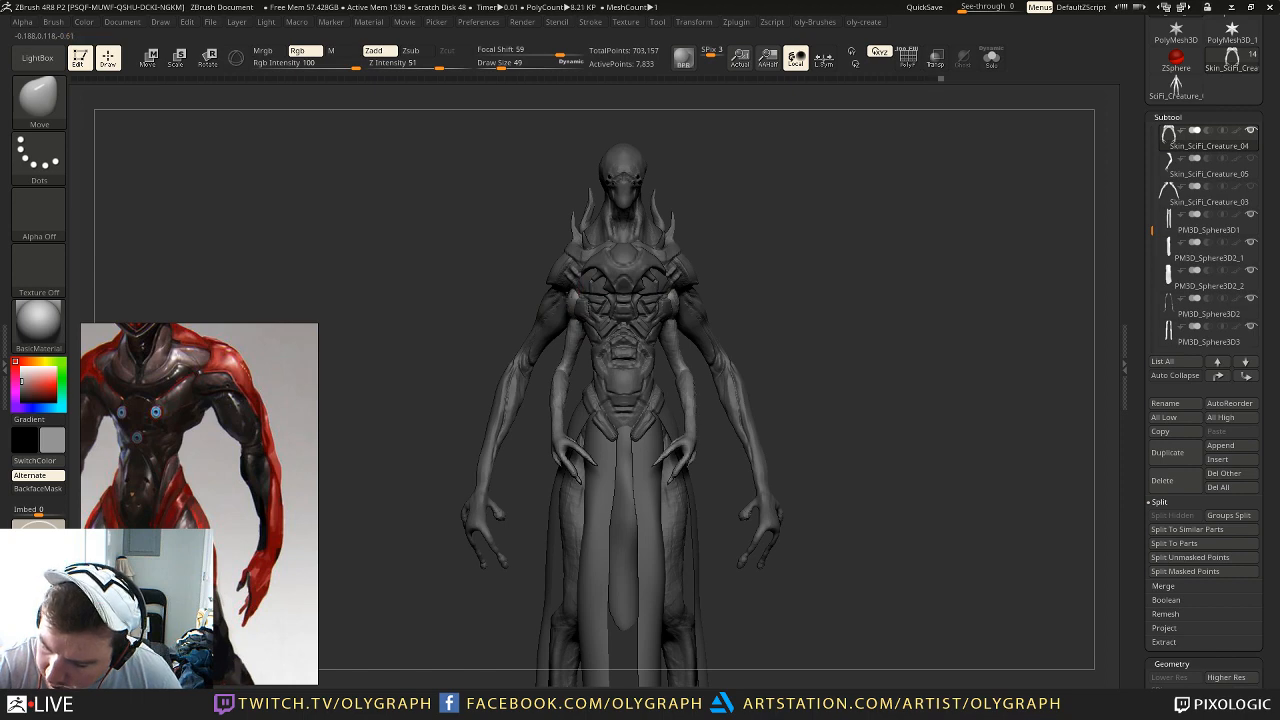
# Step: Adjust the Skin_SciFi_Creature_07 subtool near the armpit with the Move brush and set up TrimDynamic at size 19
pyautogui.moveTo(480, 360); pyautogui.dragTo(486, 421)
pyautogui.moveTo(882, 182); pyautogui.dragTo(750, 228)
pyautogui.keyDown('alt'); pyautogui.click(655, 328); pyautogui.keyUp('alt')
pyautogui.press('s')
pyautogui.moveTo(660, 333); pyautogui.dragTo(625, 315)
pyautogui.press('b')
pyautogui.click(720, 476)
pyautogui.press('s')
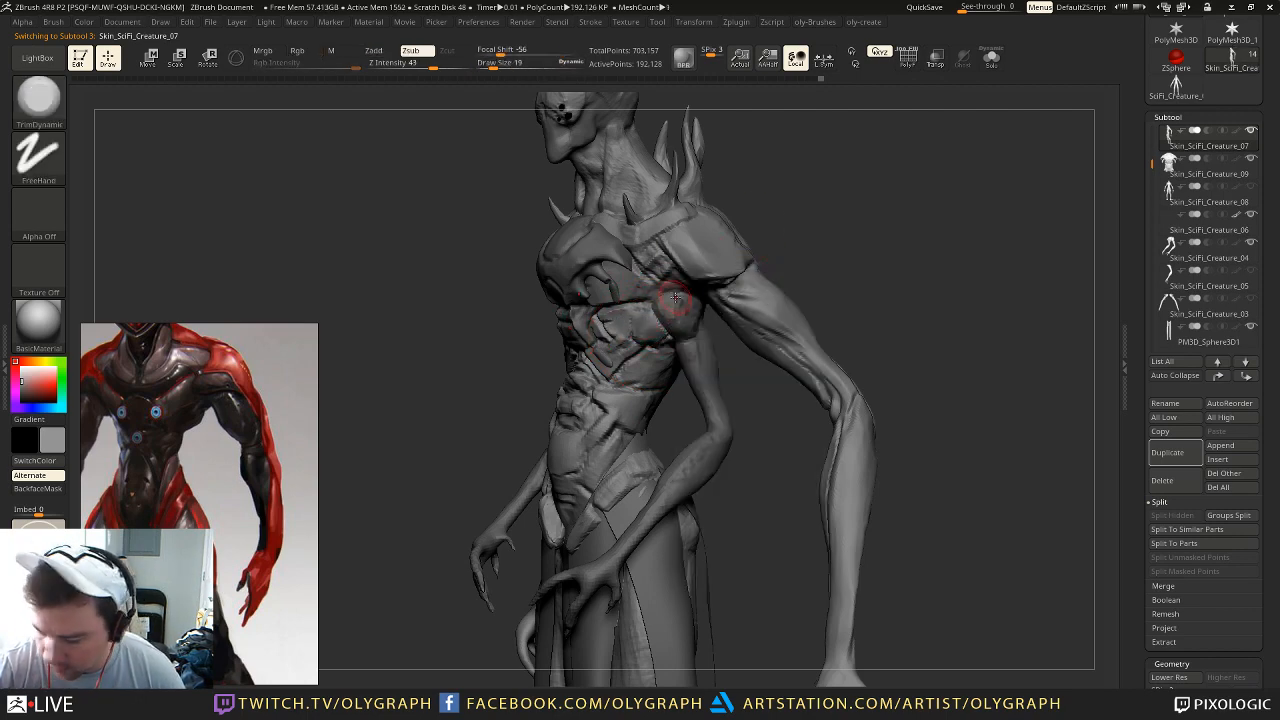
# Step: Build up the rib pad below the armpit with the ClayTubes brush and flatten it with TrimDynamic
pyautogui.press('b')
pyautogui.press('c')
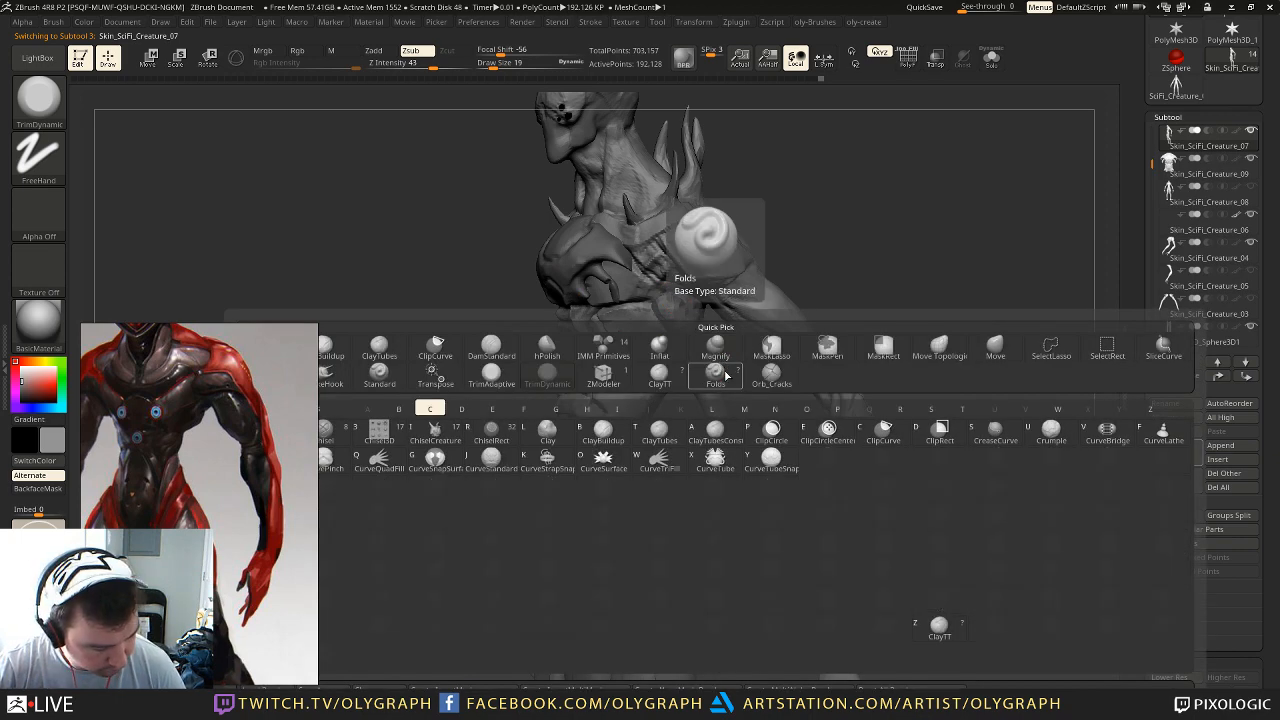
pyautogui.press('t')
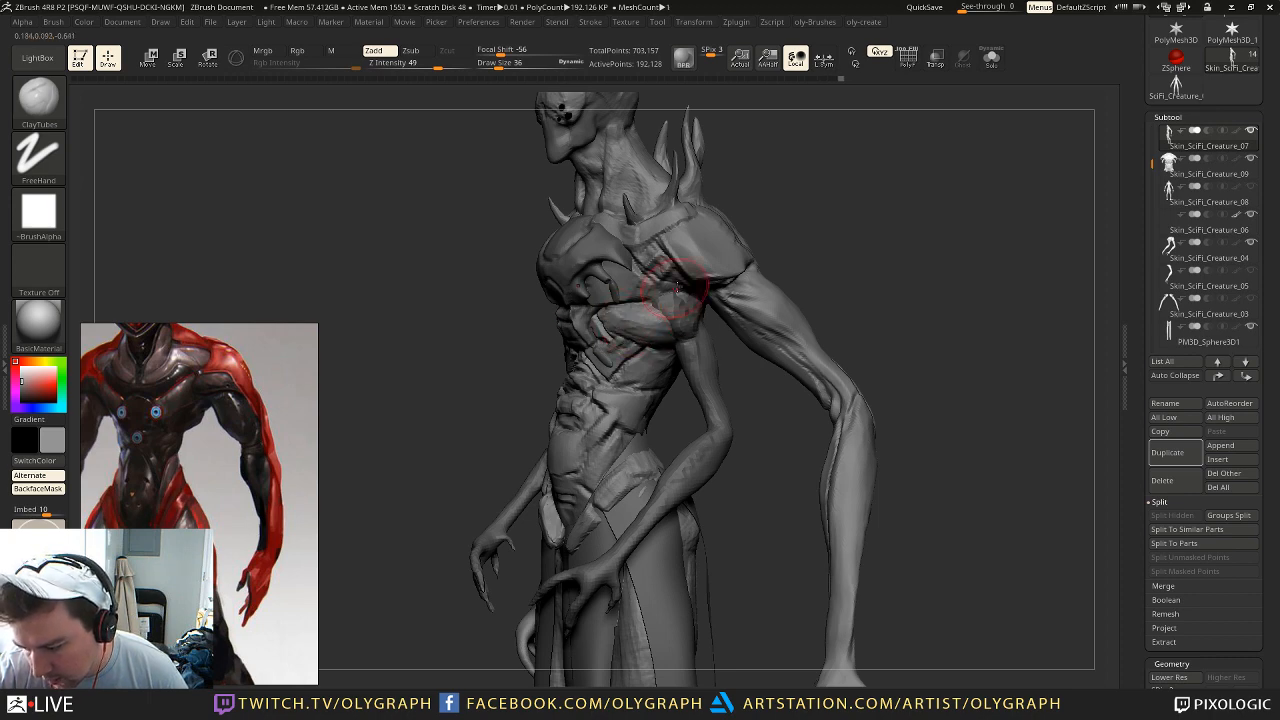
pyautogui.press('b')
pyautogui.press('t')
pyautogui.press('d')
pyautogui.moveTo(660, 314); pyautogui.dragTo(624, 320)
# Step: Carve fine crack lines along the rib pad with the Orb_Cracks brush at draw size 12
pyautogui.press('b')
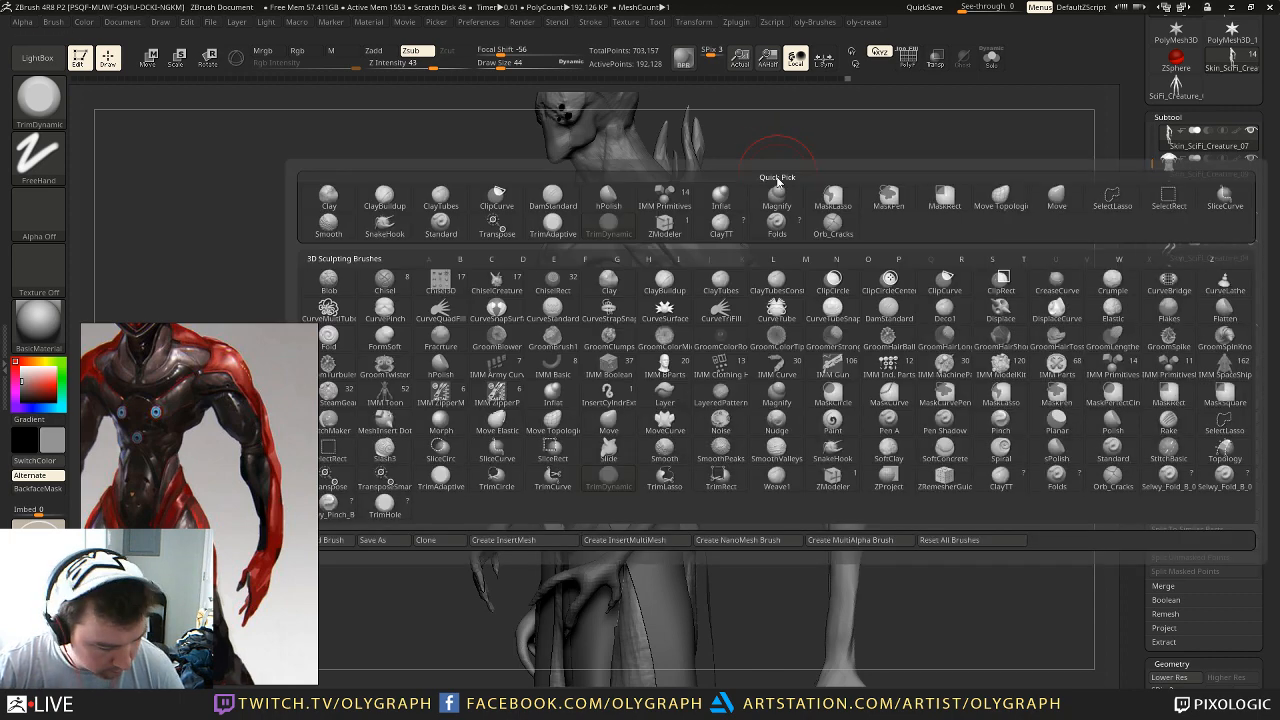
pyautogui.press('o')
pyautogui.press('c')
pyautogui.press('[')
pyautogui.press('[')
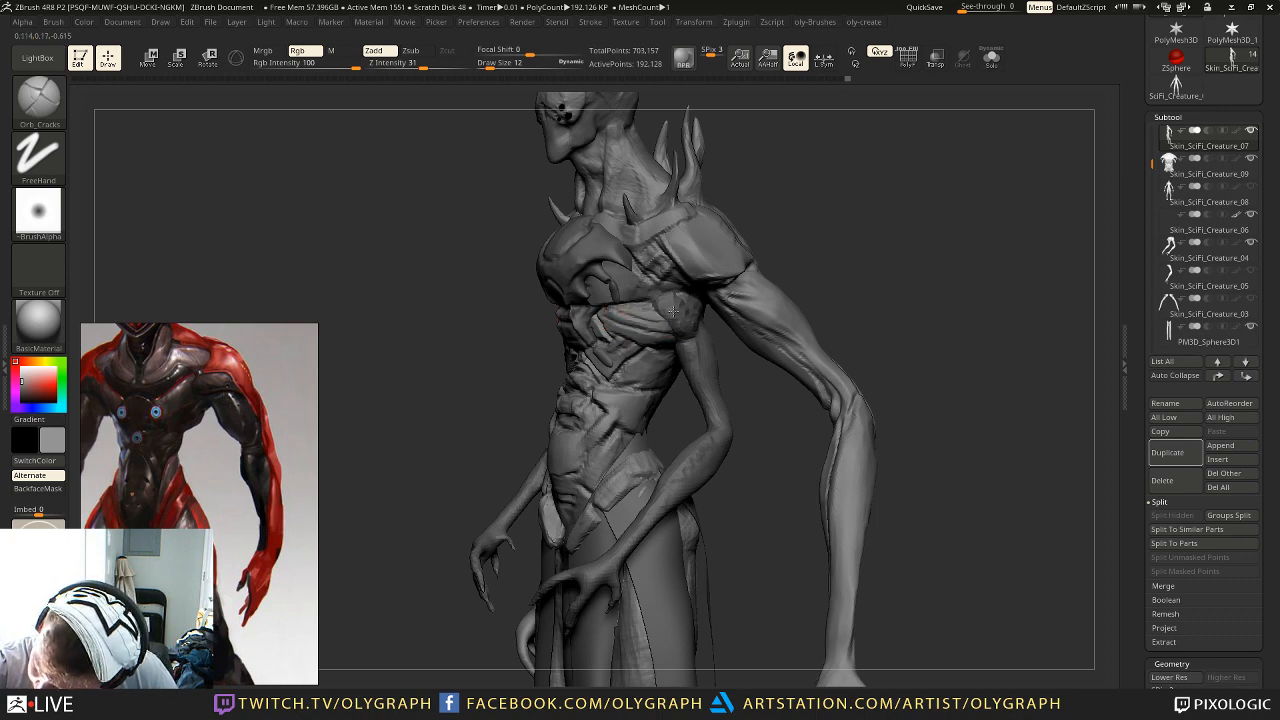
# Step: Adjust the outer and lower contour of the rib pads with the Move brush
pyautogui.moveTo(778, 240)
pyautogui.keyDown('alt'); pyautogui.mouseDown()
pyautogui.moveTo(783, 198)
pyautogui.moveTo(811, 203)
pyautogui.moveTo(822, 262)
pyautogui.moveTo(808, 266)
pyautogui.mouseUp(); pyautogui.keyUp('alt')
pyautogui.press('b')
pyautogui.click(780, 283)
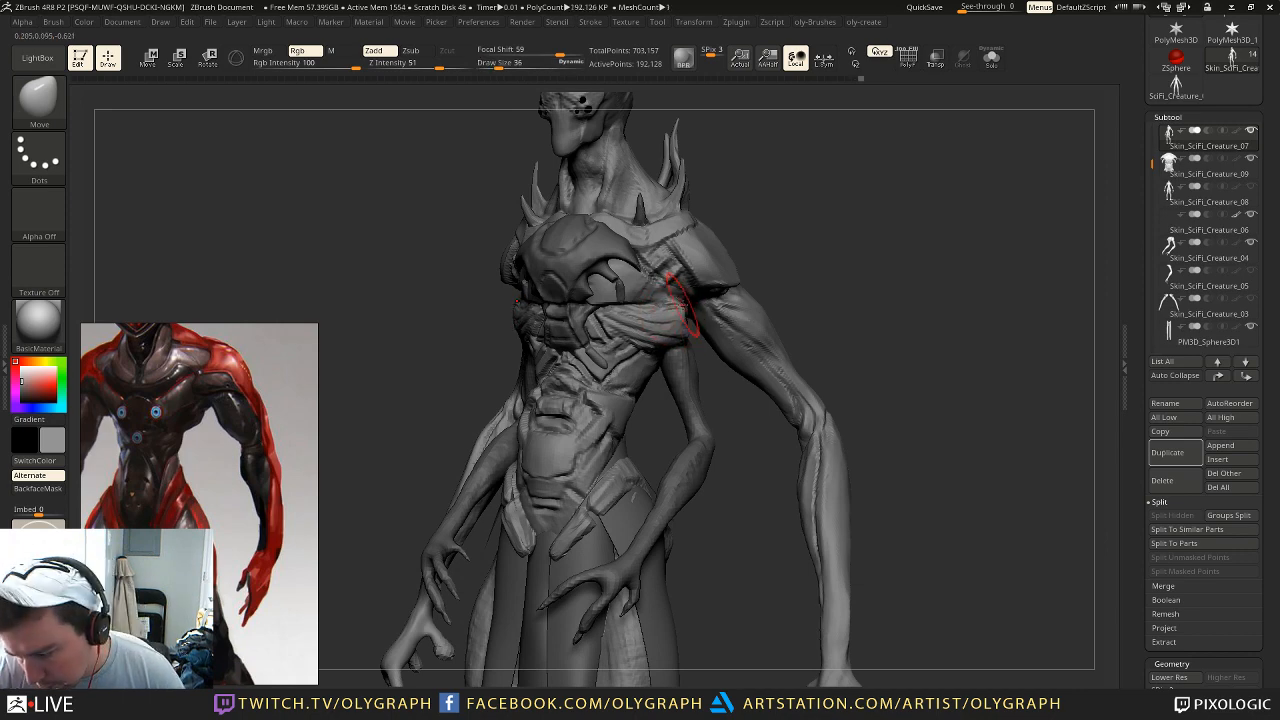
pyautogui.keyDown('shift'); pyautogui.moveTo(765, 240); pyautogui.dragTo(777, 240); pyautogui.keyUp('shift')
pyautogui.moveTo(660, 328); pyautogui.dragTo(663, 320)
pyautogui.moveTo(727, 244)
pyautogui.keyDown('alt'); pyautogui.mouseDown()
pyautogui.moveTo(717, 214)
pyautogui.moveTo(738, 232)
pyautogui.moveTo(752, 299)
pyautogui.mouseUp(); pyautogui.keyUp('alt')
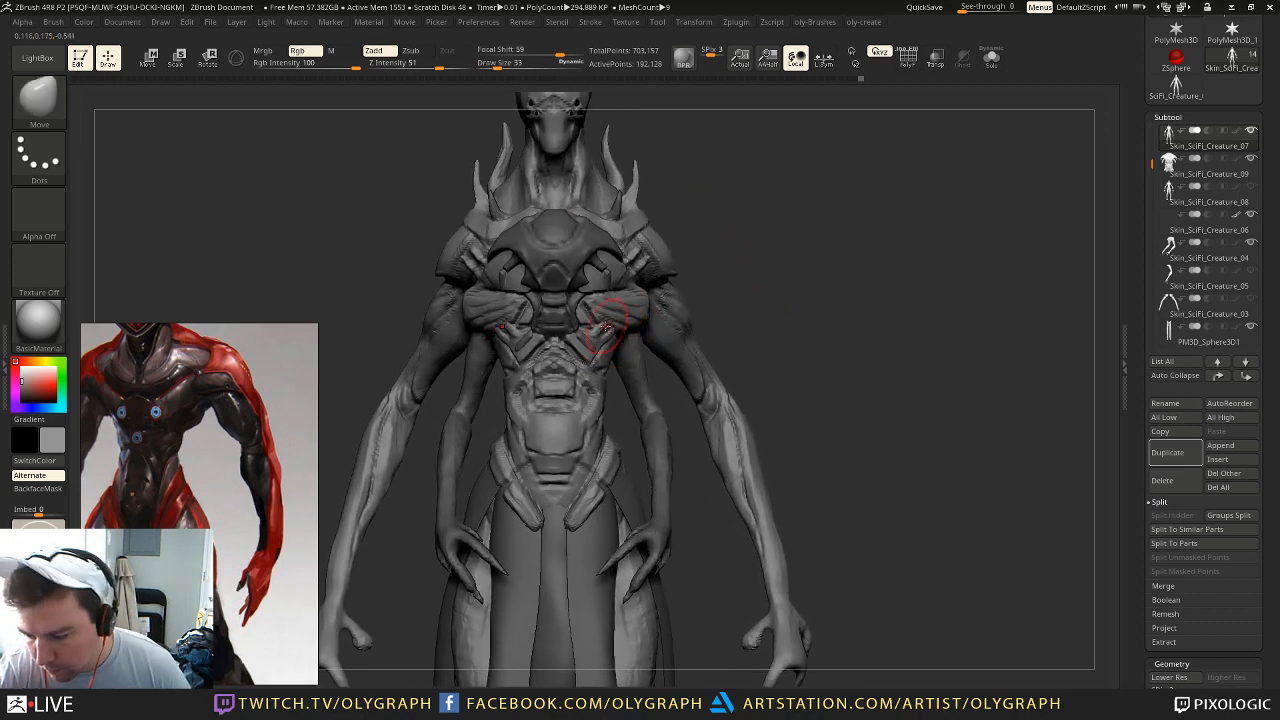
# Step: Reshape the sides of the chest in front view using the Move brush at draw size 69
pyautogui.moveTo(742, 231)
pyautogui.keyDown('alt'); pyautogui.mouseDown()
pyautogui.moveTo(708, 197)
pyautogui.moveTo(734, 244)
pyautogui.mouseUp(); pyautogui.keyUp('alt')
pyautogui.moveTo(734, 244)
pyautogui.mouseDown()
pyautogui.moveTo(766, 245)
pyautogui.moveTo(696, 220)
pyautogui.moveTo(729, 223)
pyautogui.mouseUp()
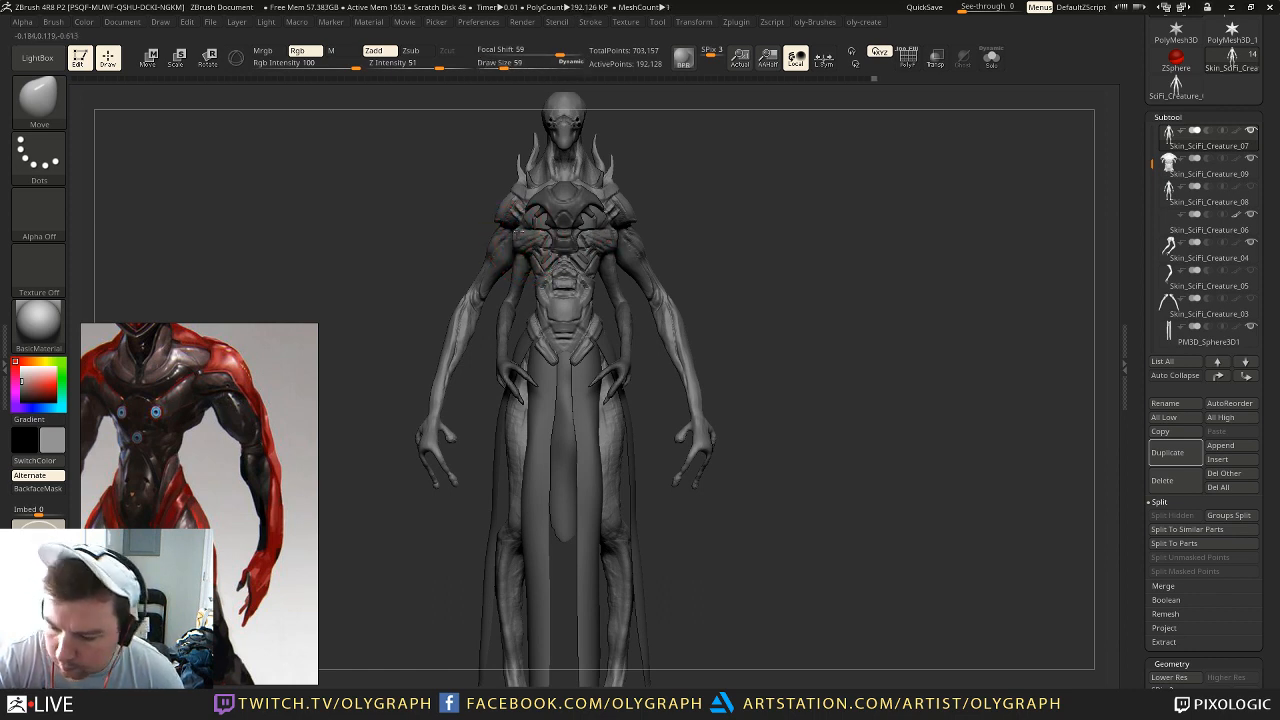
pyautogui.press('s')
pyautogui.moveTo(519, 237); pyautogui.dragTo(510, 237)
pyautogui.moveTo(680, 199)
pyautogui.keyDown('alt'); pyautogui.mouseDown()
pyautogui.moveTo(660, 185)
pyautogui.moveTo(662, 222)
pyautogui.mouseUp(); pyautogui.keyUp('alt')
pyautogui.press('s')
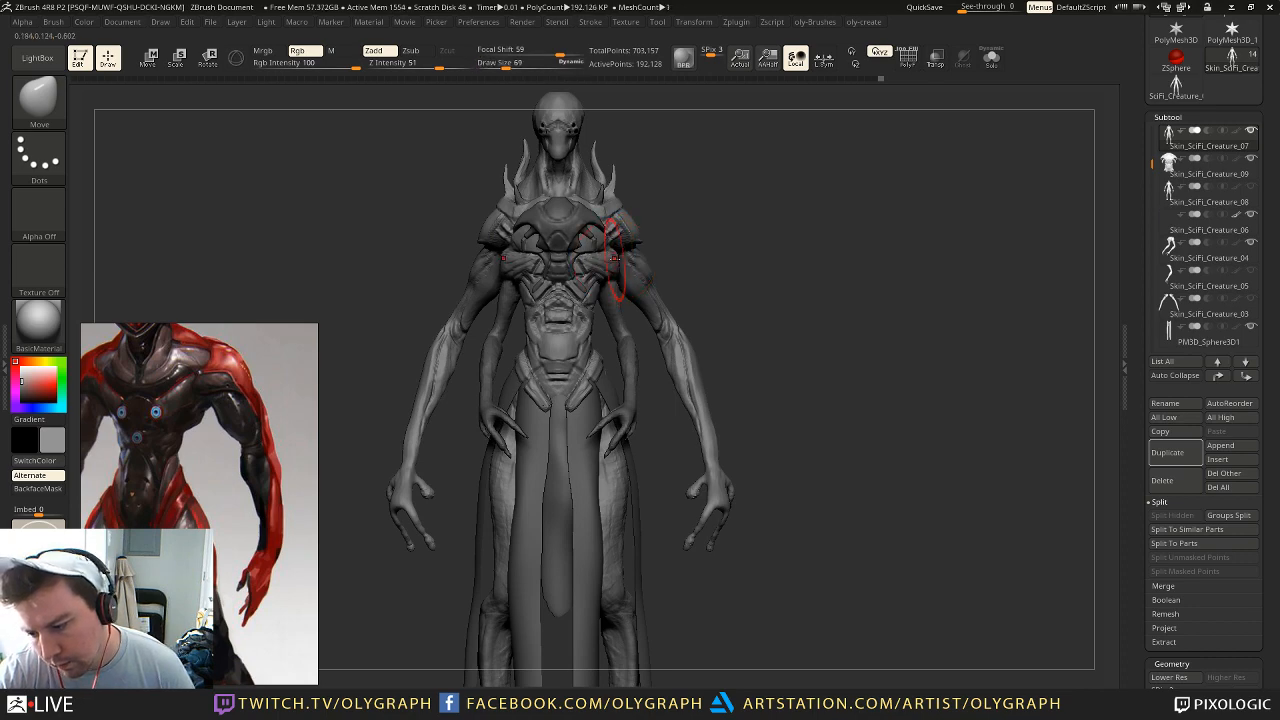
pyautogui.moveTo(615, 260); pyautogui.dragTo(618, 258)
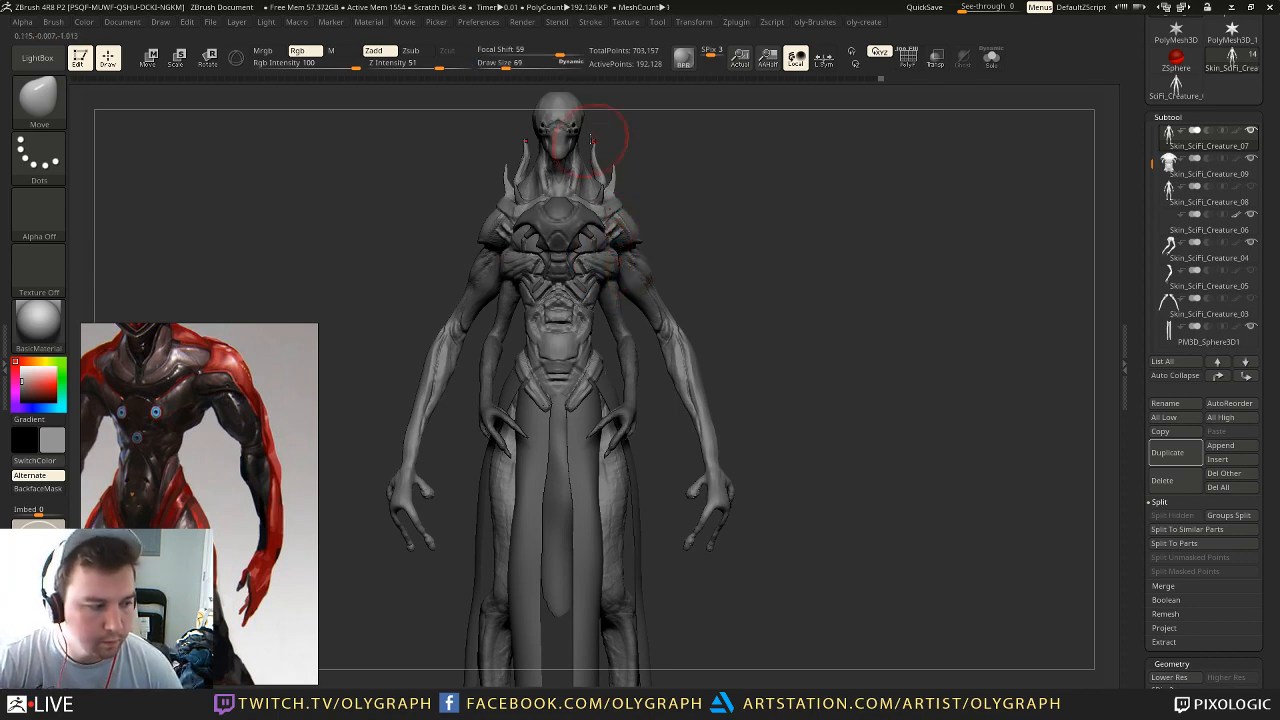
# Step: Refine the flank silhouette just below the rib pads with a larger Move brush
pyautogui.moveTo(674, 226)
pyautogui.keyDown('alt'); pyautogui.mouseDown()
pyautogui.moveTo(671, 194)
pyautogui.moveTo(655, 201)
pyautogui.moveTo(654, 189)
pyautogui.moveTo(712, 190)
pyautogui.moveTo(685, 198)
pyautogui.mouseUp(); pyautogui.keyUp('alt')
pyautogui.press('s')
pyautogui.moveTo(636, 289)
pyautogui.mouseDown()
pyautogui.moveTo(660, 289)
pyautogui.moveTo(620, 292)
pyautogui.mouseUp()
pyautogui.press('s')
pyautogui.moveTo(615, 280); pyautogui.dragTo(619, 278)
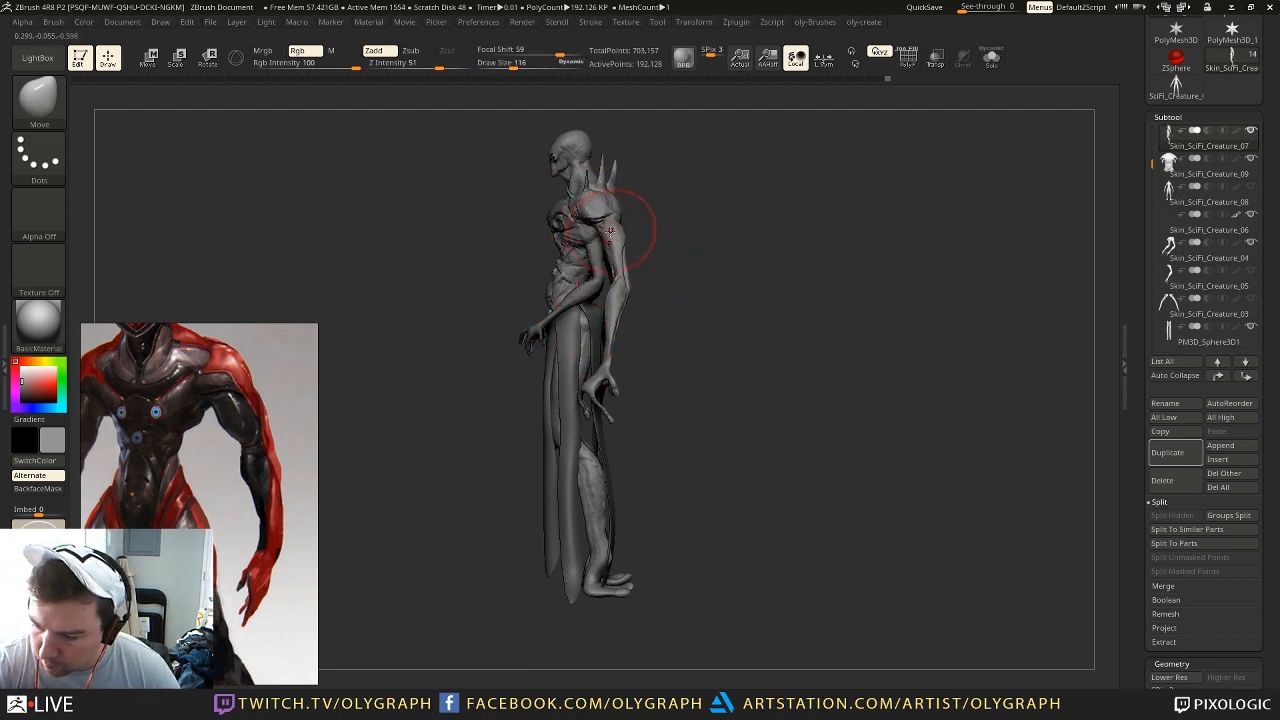
# Step: Adjust the creature's waist and hip silhouette from the side with the Move brush
pyautogui.moveTo(632, 203)
pyautogui.mouseDown()
pyautogui.moveTo(686, 206)
pyautogui.moveTo(646, 211)
pyautogui.mouseUp()
pyautogui.moveTo(570, 328); pyautogui.dragTo(573, 328)
pyautogui.press('s')
pyautogui.moveTo(573, 328)
pyautogui.mouseDown()
pyautogui.moveTo(583, 374)
pyautogui.moveTo(572, 338)
pyautogui.mouseUp()
pyautogui.press('s')
pyautogui.press('s')
pyautogui.moveTo(683, 216)
pyautogui.keyDown('shift'); pyautogui.mouseDown()
pyautogui.moveTo(726, 214)
pyautogui.moveTo(714, 260)
pyautogui.moveTo(686, 216)
pyautogui.mouseUp(); pyautogui.keyUp('shift')
pyautogui.press('s')
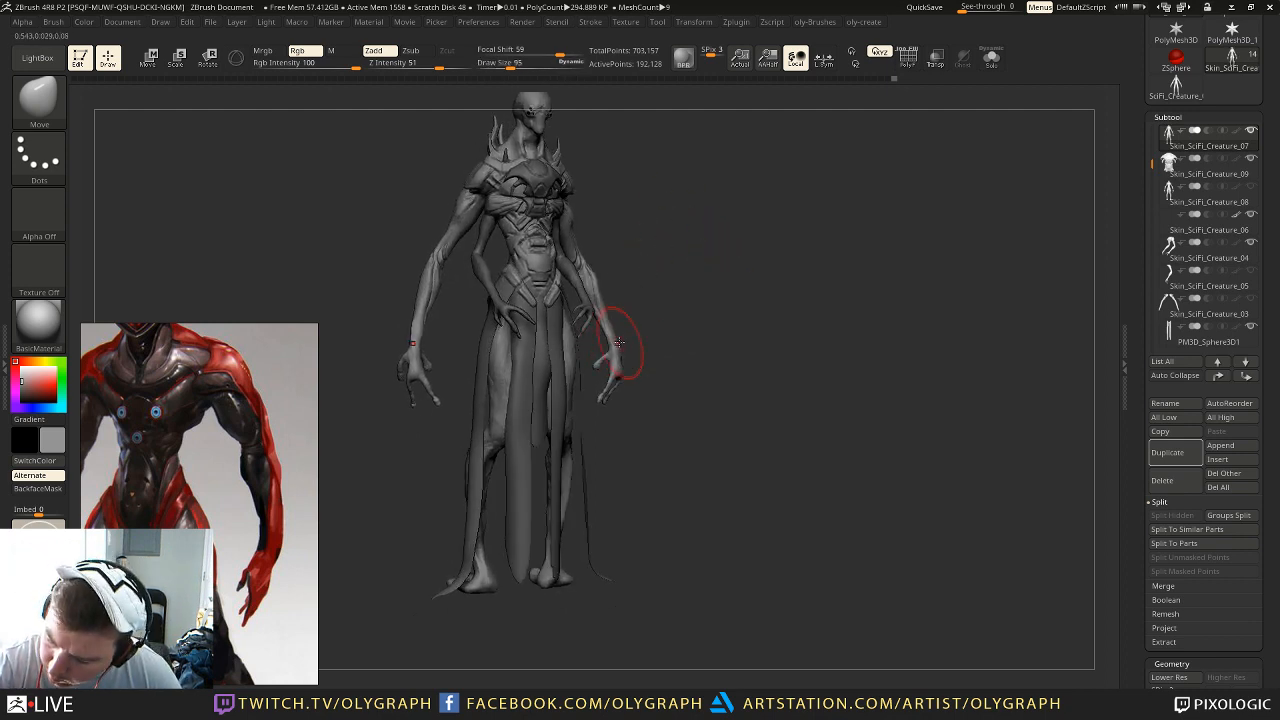
# Step: Reshape the forearms and wrists of the long arms with the Move brush
pyautogui.keyDown('shift'); pyautogui.moveTo(686, 234); pyautogui.dragTo(636, 236); pyautogui.keyUp('shift')
pyautogui.press('s')
pyautogui.moveTo(612, 328); pyautogui.dragTo(622, 328)
pyautogui.moveTo(704, 278); pyautogui.dragTo(740, 281)
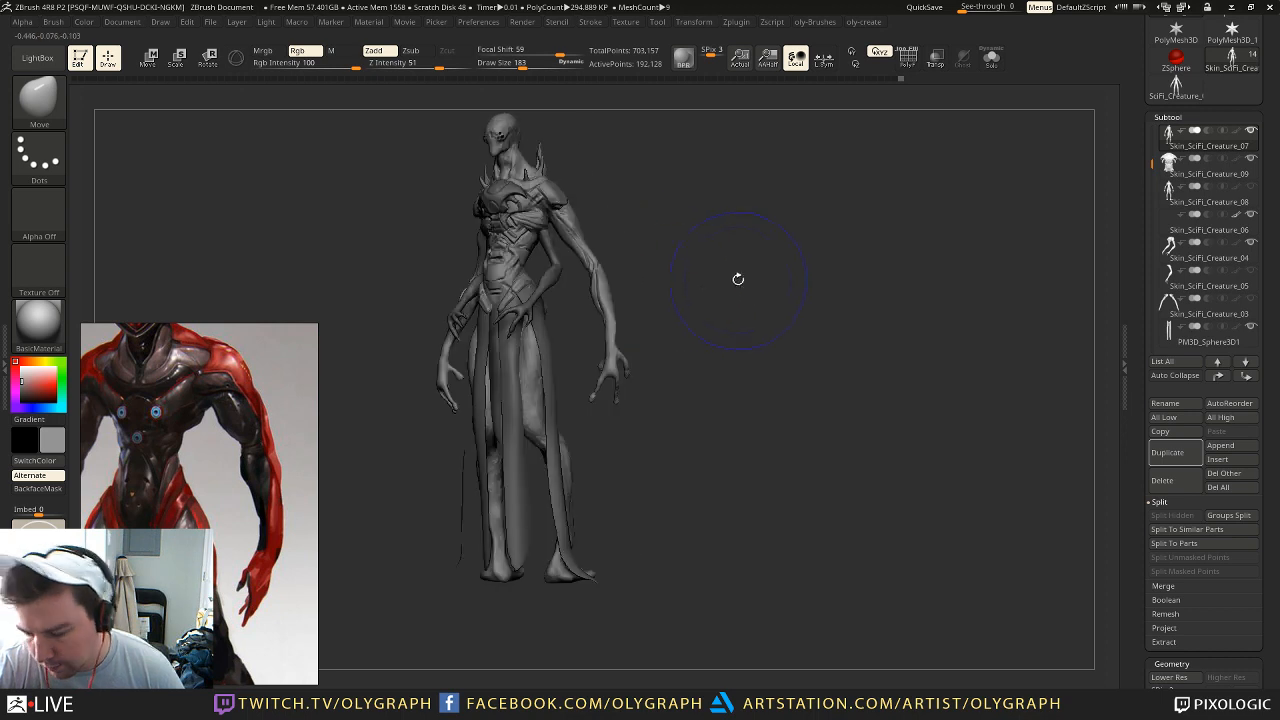
# Step: Mask everything except the long arms' hands and rotate the hands slightly in side view
pyautogui.hotkey('alt', 's')
pyautogui.keyDown('ctrl'); pyautogui.moveTo(657, 334); pyautogui.dragTo(582, 421); pyautogui.keyUp('ctrl')
pyautogui.keyDown('ctrl'); pyautogui.click(632, 431); pyautogui.keyUp('ctrl')
pyautogui.keyDown('shift'); pyautogui.moveTo(705, 305); pyautogui.dragTo(645, 308); pyautogui.keyUp('shift')
pyautogui.keyDown('ctrl'); pyautogui.moveTo(678, 242); pyautogui.dragTo(577, 342); pyautogui.keyUp('ctrl')
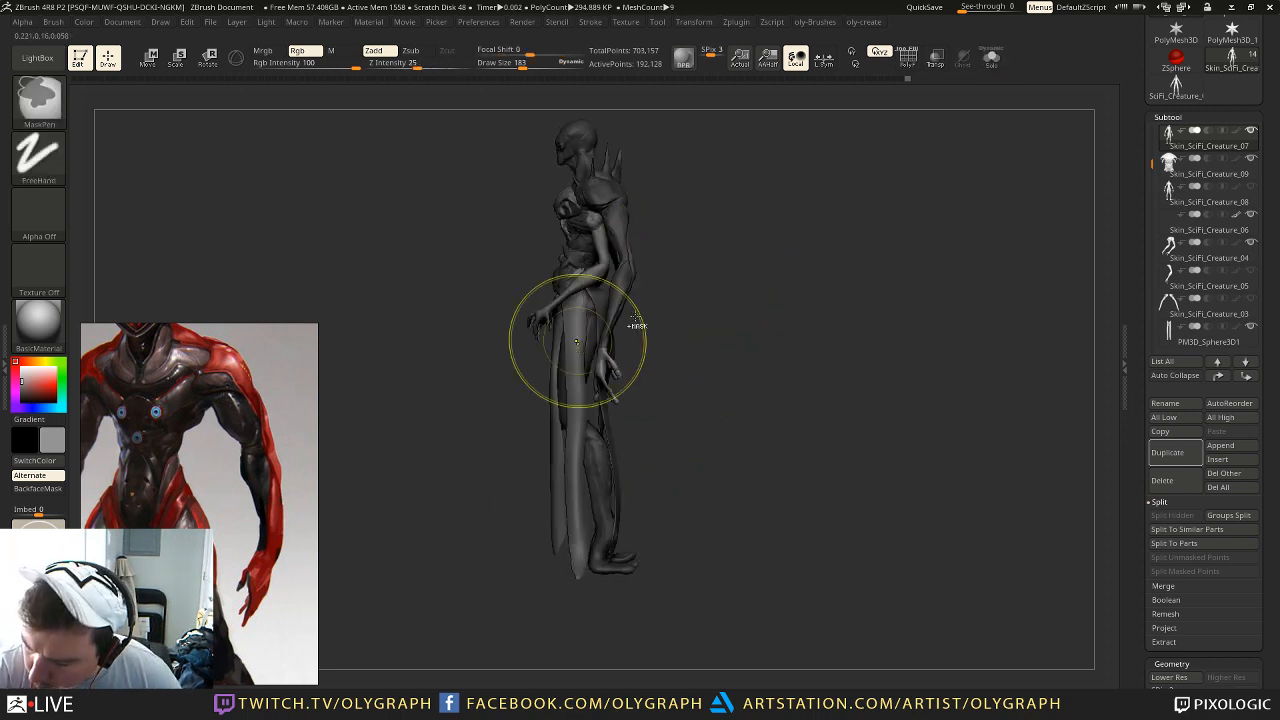
pyautogui.press('r')
pyautogui.moveTo(600, 300); pyautogui.dragTo(603, 487)
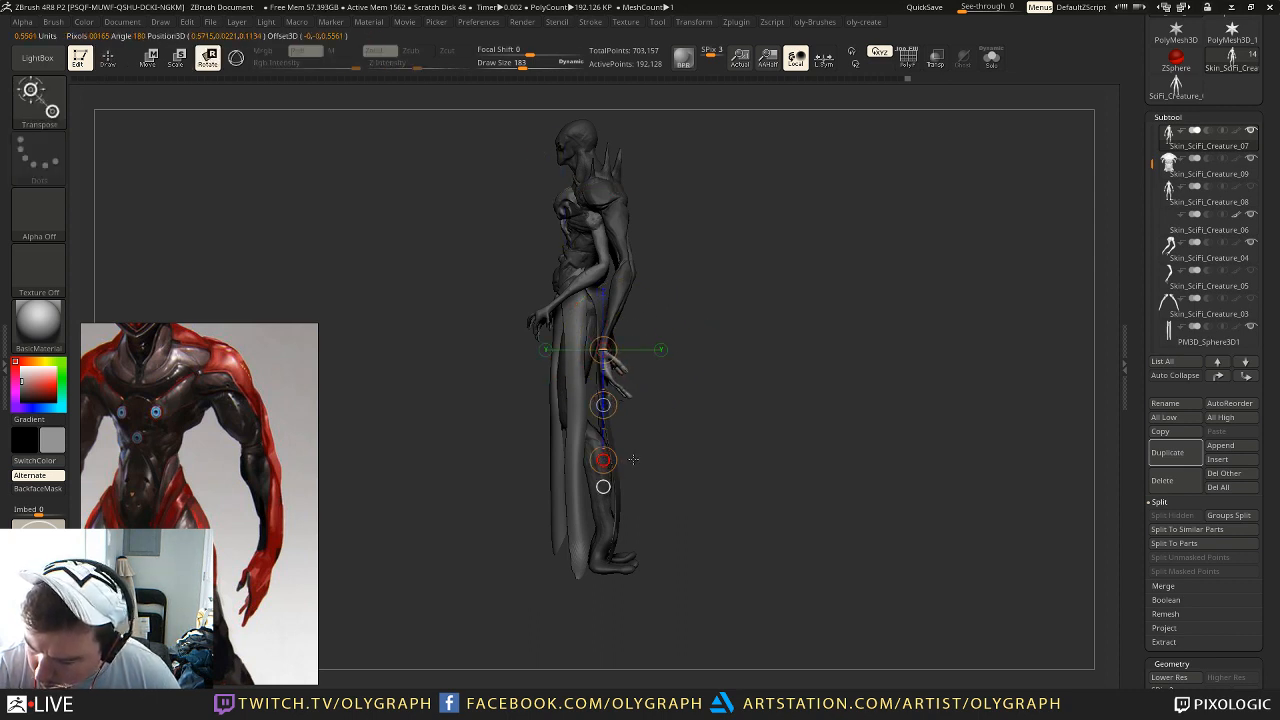
pyautogui.press('q')
pyautogui.moveTo(677, 286)
pyautogui.mouseDown()
pyautogui.moveTo(726, 257)
pyautogui.moveTo(717, 263)
pyautogui.moveTo(782, 259)
pyautogui.mouseUp()
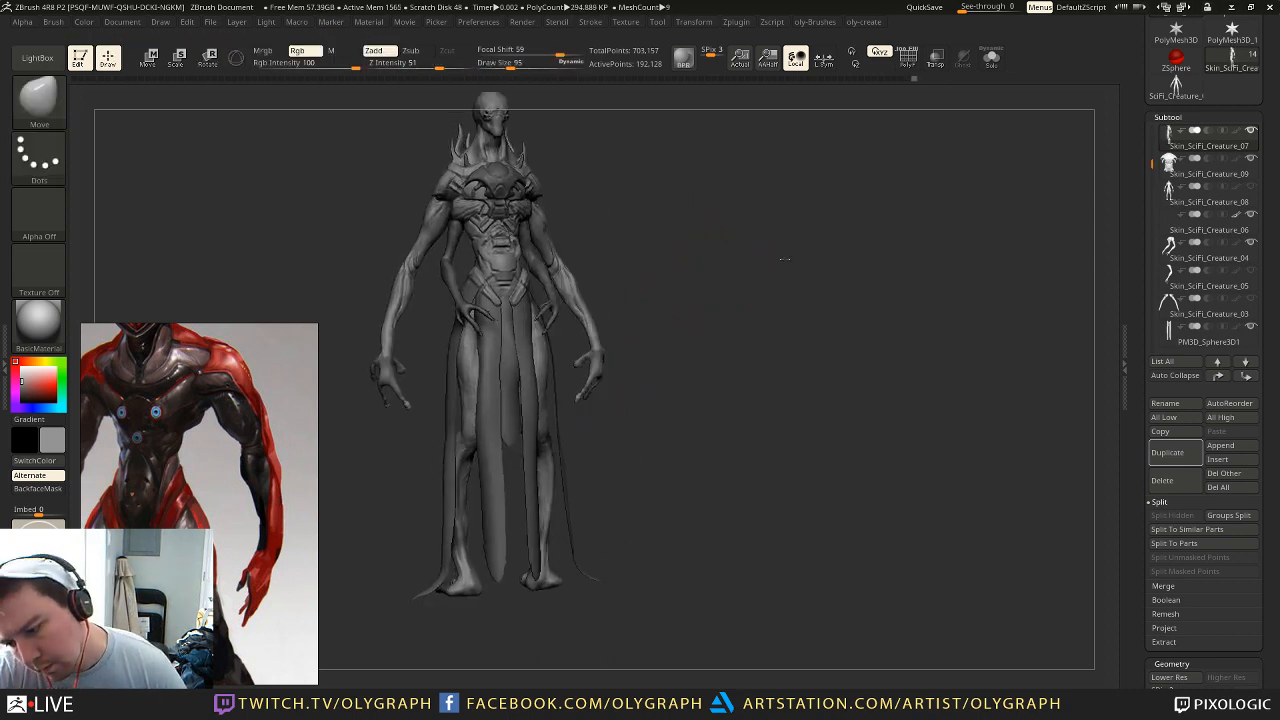
# Step: Carve crack lines into the side of the shoulder with the Orb_Cracks brush
pyautogui.moveTo(697, 214)
pyautogui.mouseDown()
pyautogui.moveTo(734, 257)
pyautogui.moveTo(811, 265)
pyautogui.moveTo(966, 229)
pyautogui.moveTo(969, 214)
pyautogui.moveTo(743, 207)
pyautogui.moveTo(729, 223)
pyautogui.moveTo(754, 226)
pyautogui.moveTo(660, 232)
pyautogui.moveTo(714, 234)
pyautogui.moveTo(740, 214)
pyautogui.moveTo(734, 246)
pyautogui.moveTo(693, 241)
pyautogui.mouseUp()
pyautogui.press('s')
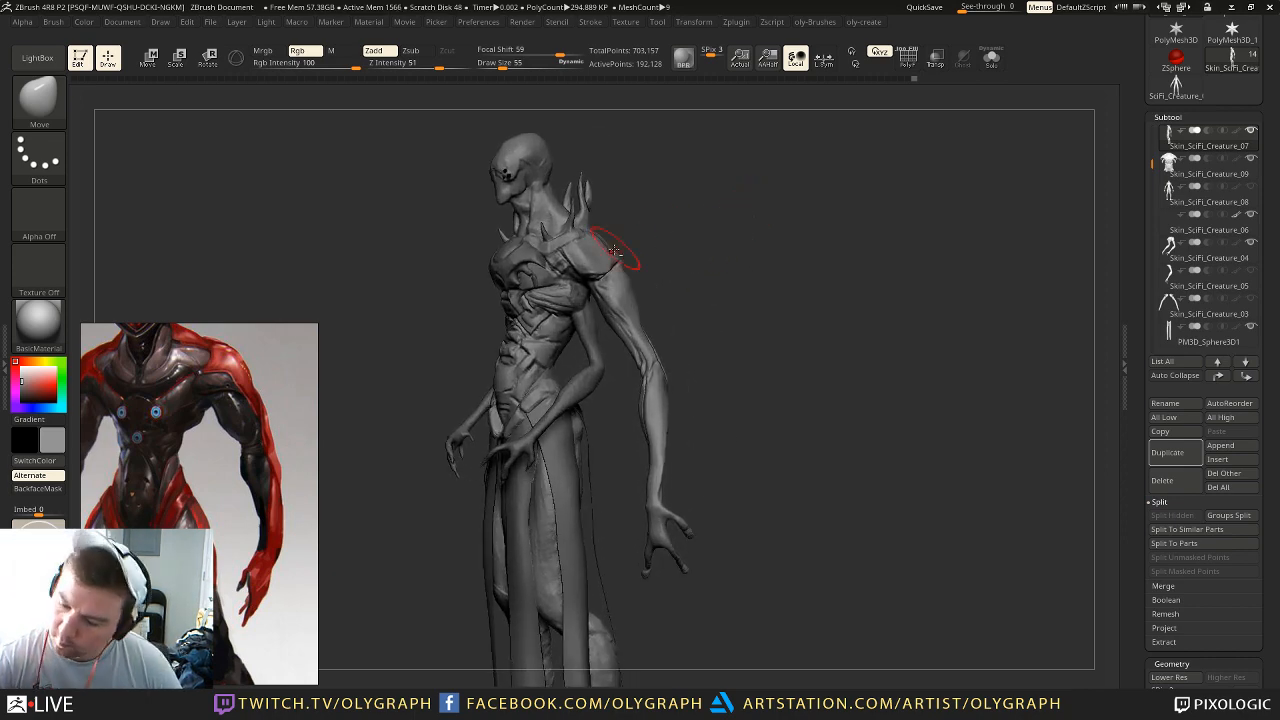
pyautogui.moveTo(724, 192); pyautogui.dragTo(700, 216)
pyautogui.press('b')
pyautogui.press('o')
pyautogui.press('c')
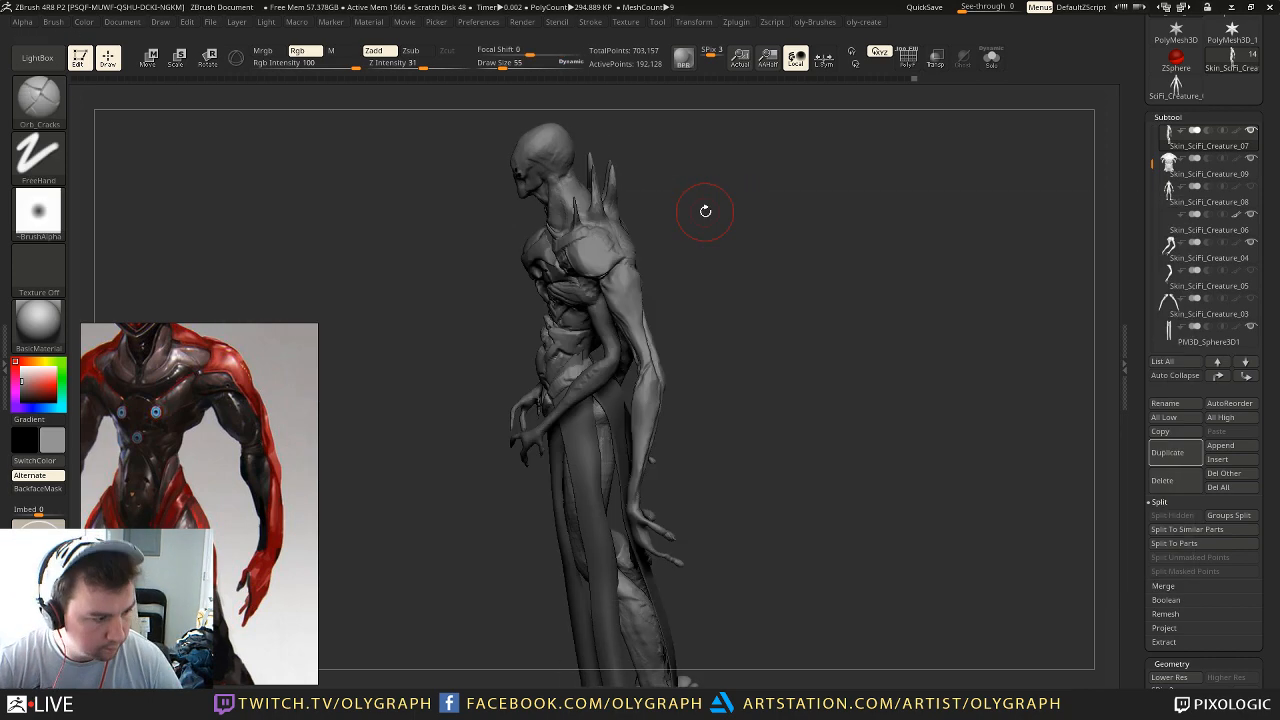
pyautogui.moveTo(722, 169)
pyautogui.mouseDown()
pyautogui.moveTo(751, 231)
pyautogui.moveTo(632, 303)
pyautogui.moveTo(637, 289)
pyautogui.moveTo(635, 322)
pyautogui.mouseUp()
pyautogui.press('s')
pyautogui.press('s')
# Step: Carve the border of the rear shoulder plates with Orb_Cracks at draw sizes 17 and 27
pyautogui.moveTo(722, 190)
pyautogui.mouseDown()
pyautogui.moveTo(774, 188)
pyautogui.moveTo(745, 212)
pyautogui.moveTo(692, 215)
pyautogui.mouseUp()
pyautogui.press('s')
pyautogui.moveTo(641, 343); pyautogui.dragTo(640, 343)
pyautogui.moveTo(735, 208); pyautogui.dragTo(664, 296)
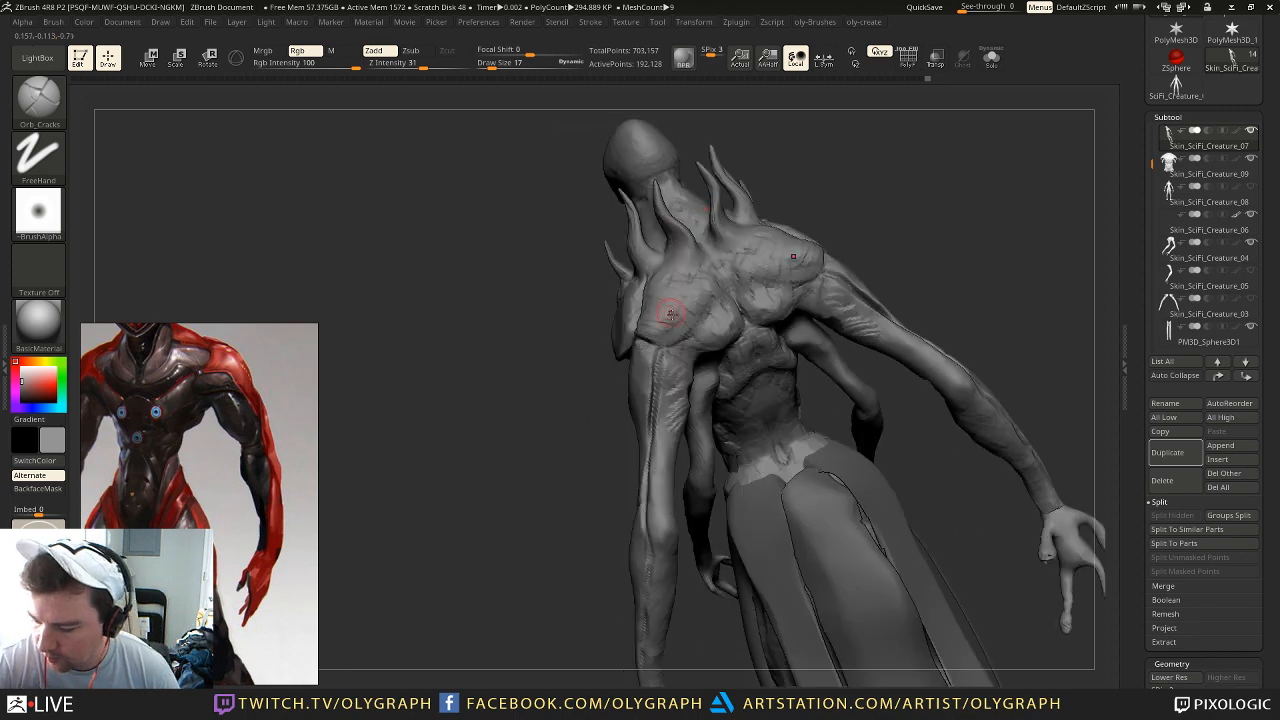
pyautogui.moveTo(597, 420)
pyautogui.mouseDown()
pyautogui.moveTo(789, 228)
pyautogui.moveTo(817, 231)
pyautogui.mouseUp()
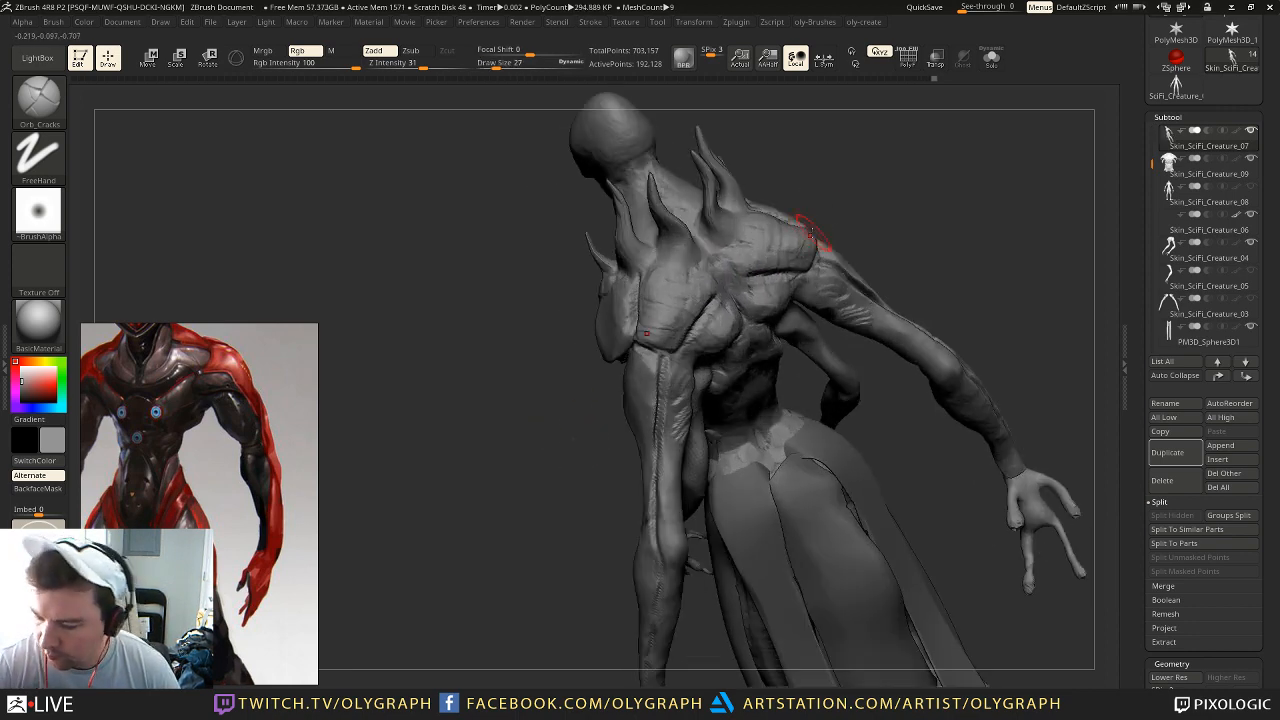
# Step: Flatten the surface of the rear shoulder plates with the TrimDynamic brush at draw size 44
pyautogui.press('space')
pyautogui.click(770, 431)
pyautogui.press('[')
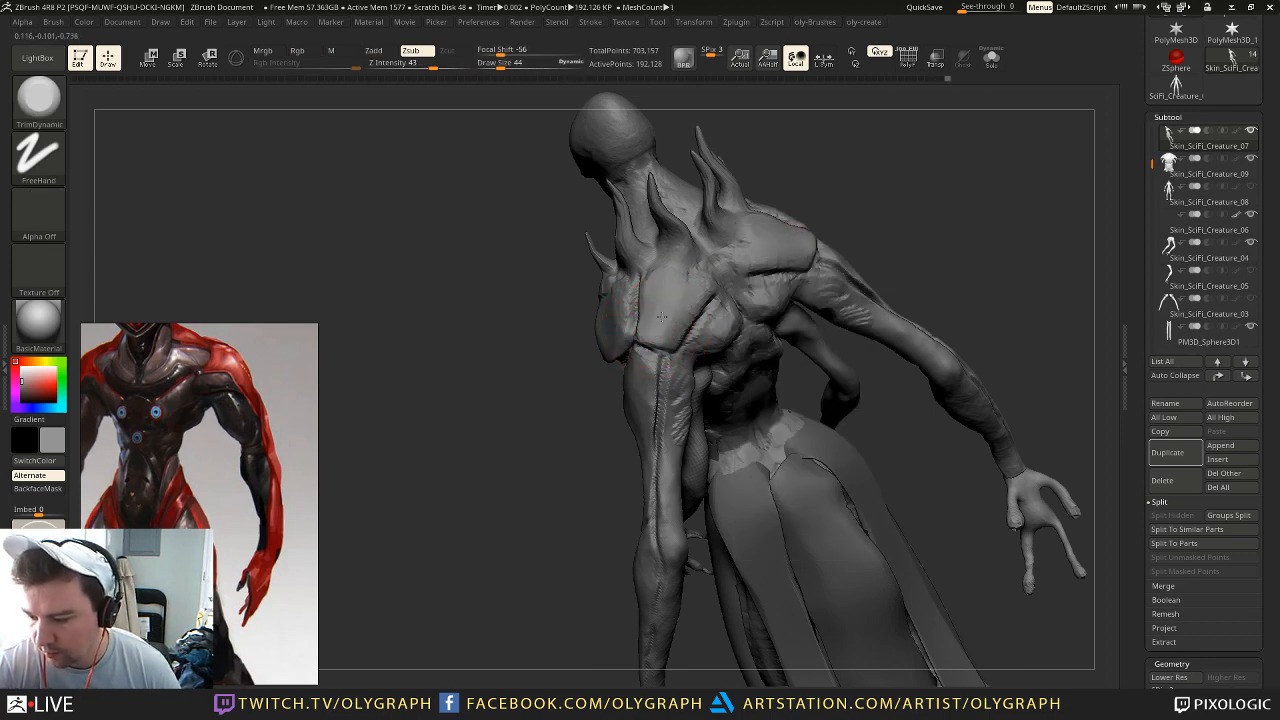
pyautogui.moveTo(677, 321); pyautogui.dragTo(672, 284)
pyautogui.moveTo(560, 426)
pyautogui.mouseDown()
pyautogui.moveTo(750, 412)
pyautogui.moveTo(554, 404)
pyautogui.mouseUp()
# Step: Carve angular panel lines into the rear shoulder plates with Orb_Cracks at draw size 9
pyautogui.press('b')
pyautogui.click(609, 368)
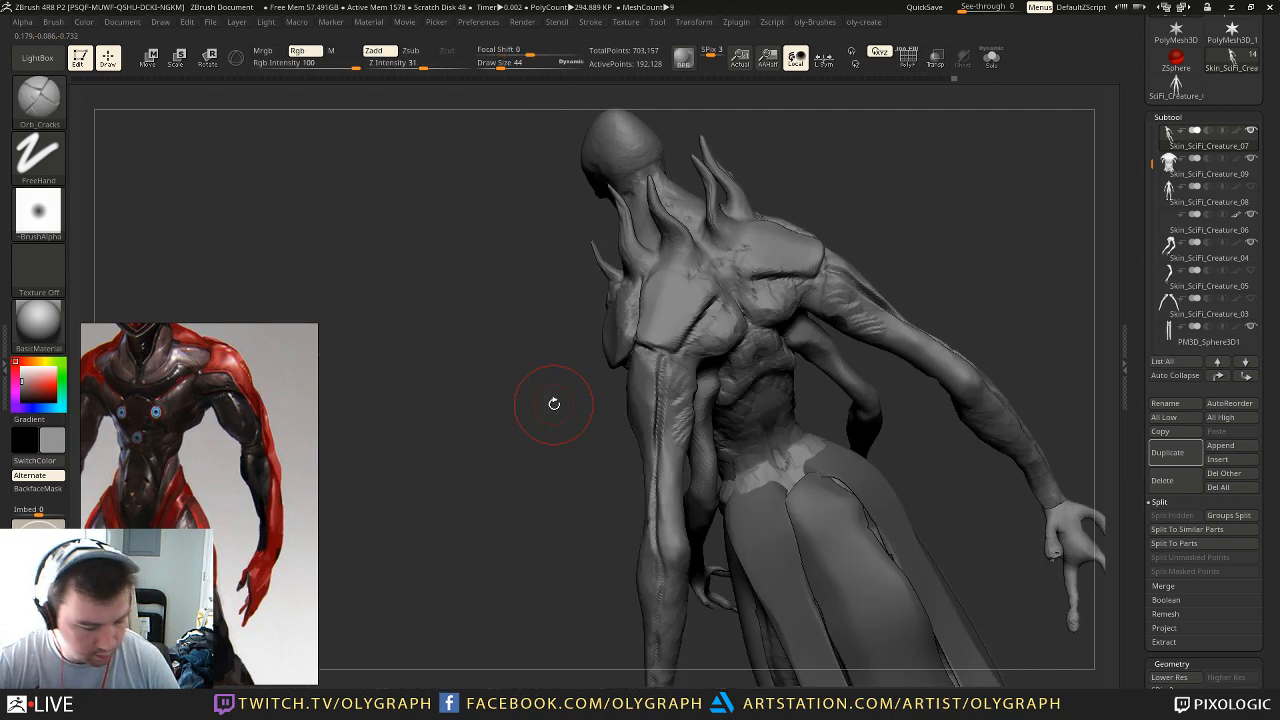
pyautogui.press('s')
pyautogui.moveTo(660, 301); pyautogui.dragTo(649, 300)
pyautogui.press(']')
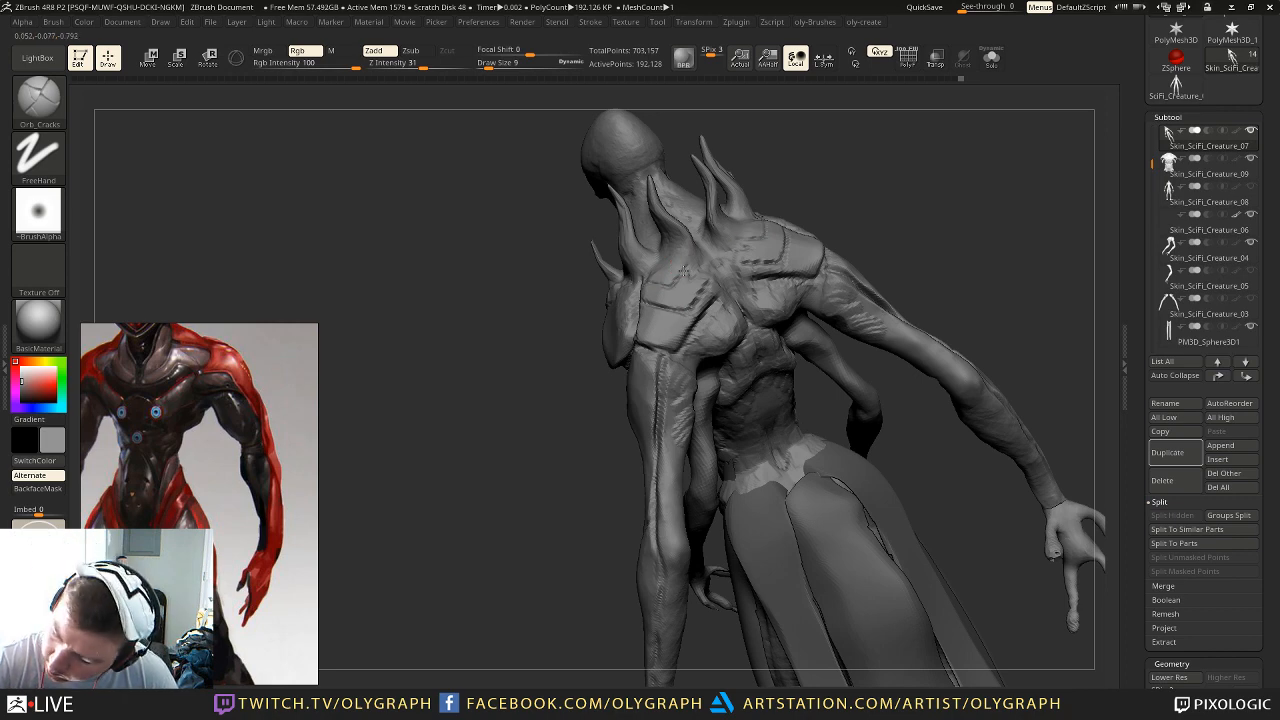
# Step: Add further panel lines near the spike bases and the plates' outer edge with Orb_Cracks at draw sizes 14 and 9
pyautogui.press('s')
pyautogui.click(644, 280)
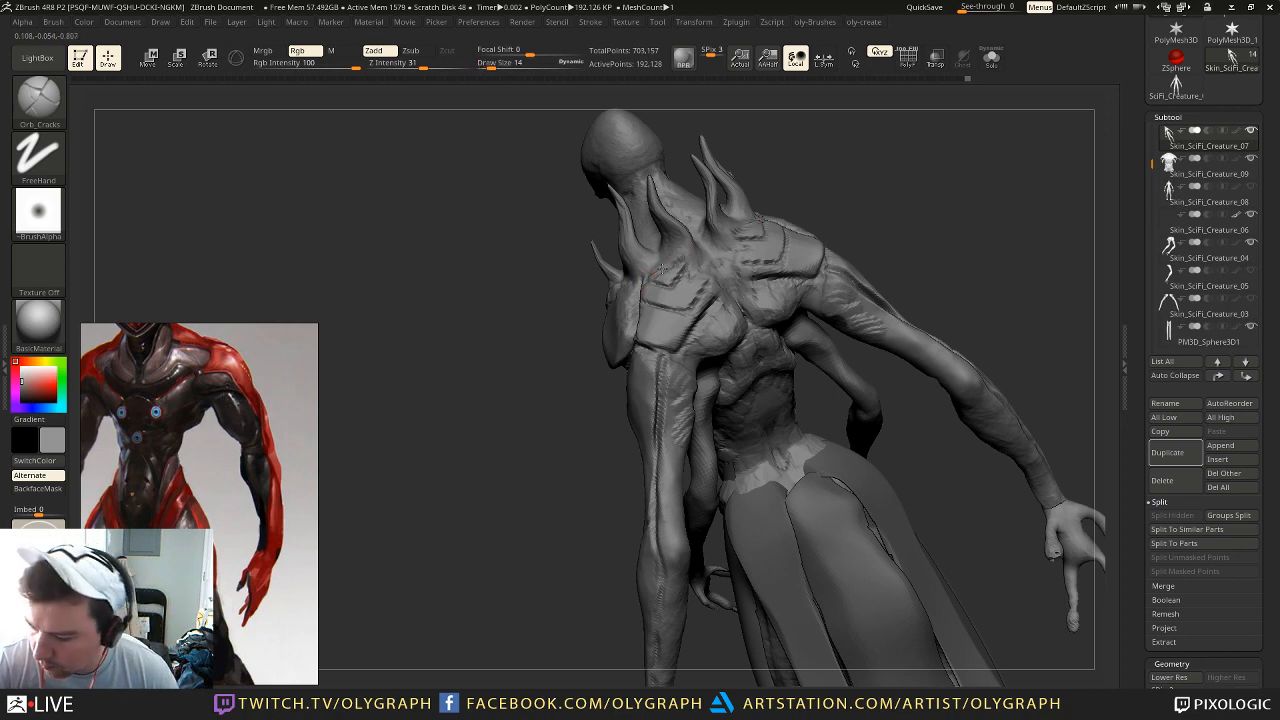
pyautogui.moveTo(802, 210); pyautogui.dragTo(628, 312)
pyautogui.press('s')
pyautogui.click(633, 320)
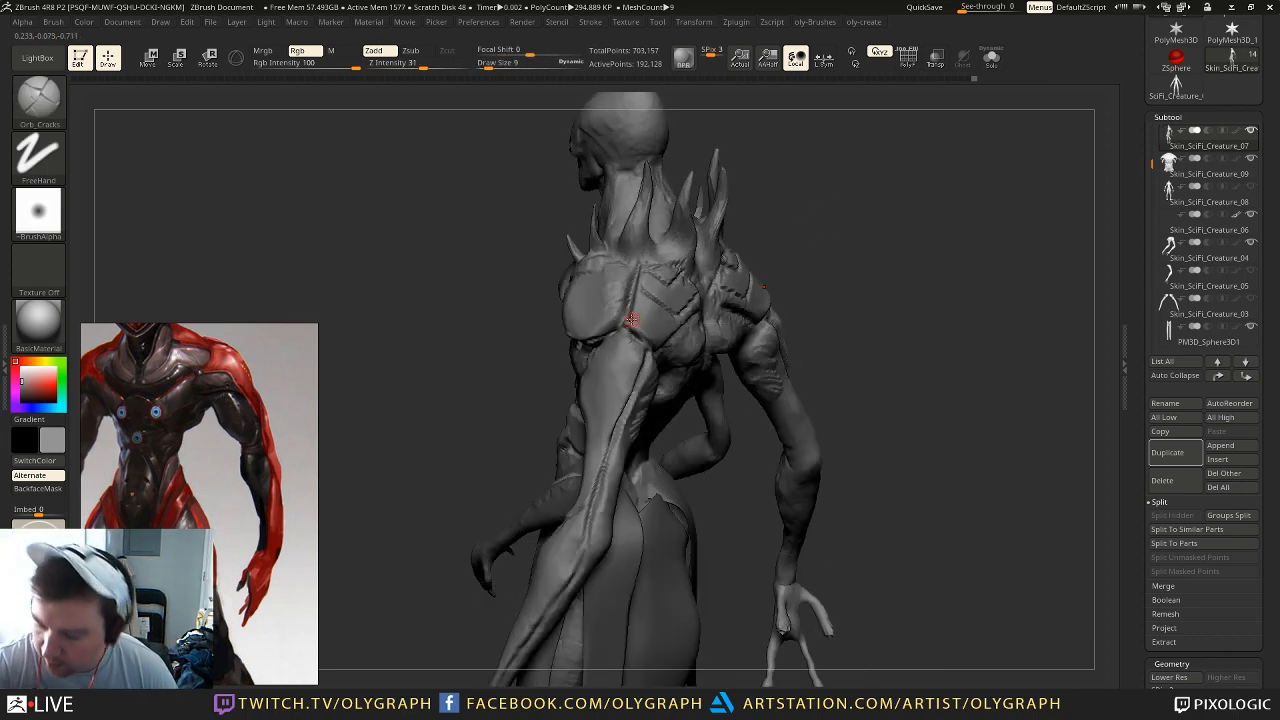
# Step: Build up the upper back and the bases of the shoulder spikes with the ClayTubes brush
pyautogui.moveTo(763, 141); pyautogui.dragTo(827, 229)
pyautogui.press('f')
pyautogui.press('b')
pyautogui.press('c')
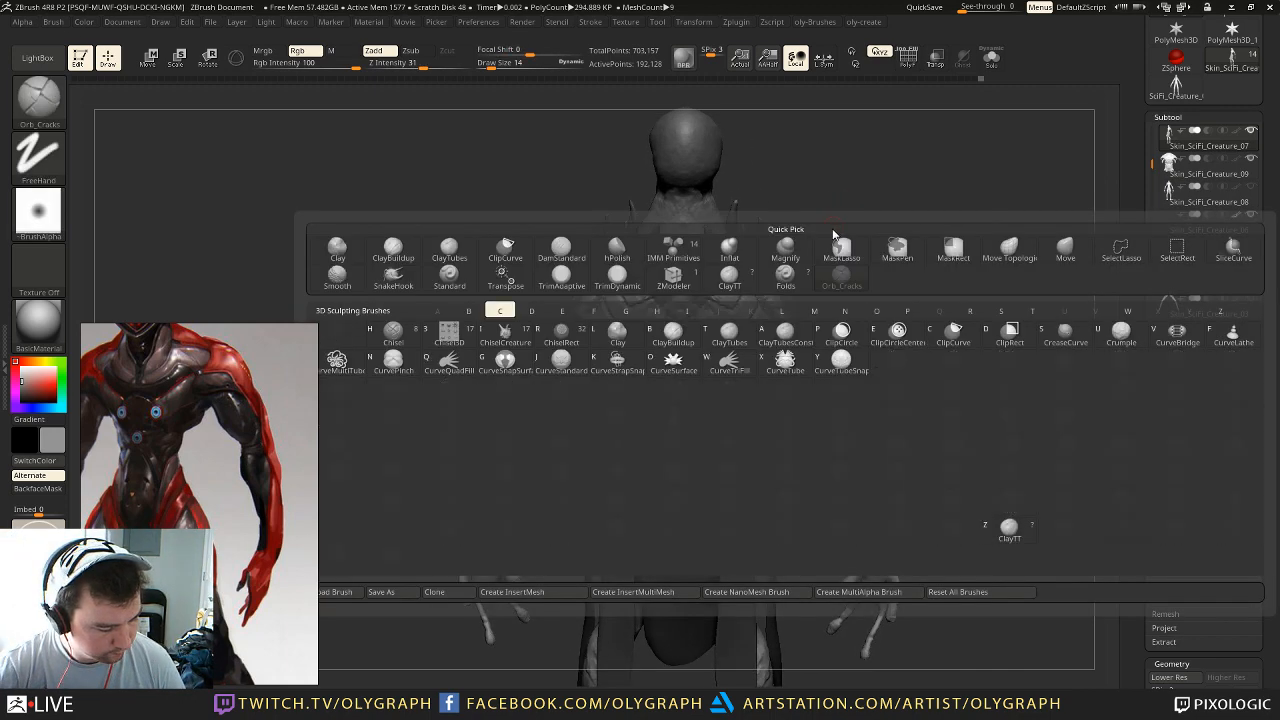
pyautogui.press('t')
pyautogui.moveTo(815, 207); pyautogui.dragTo(700, 271)
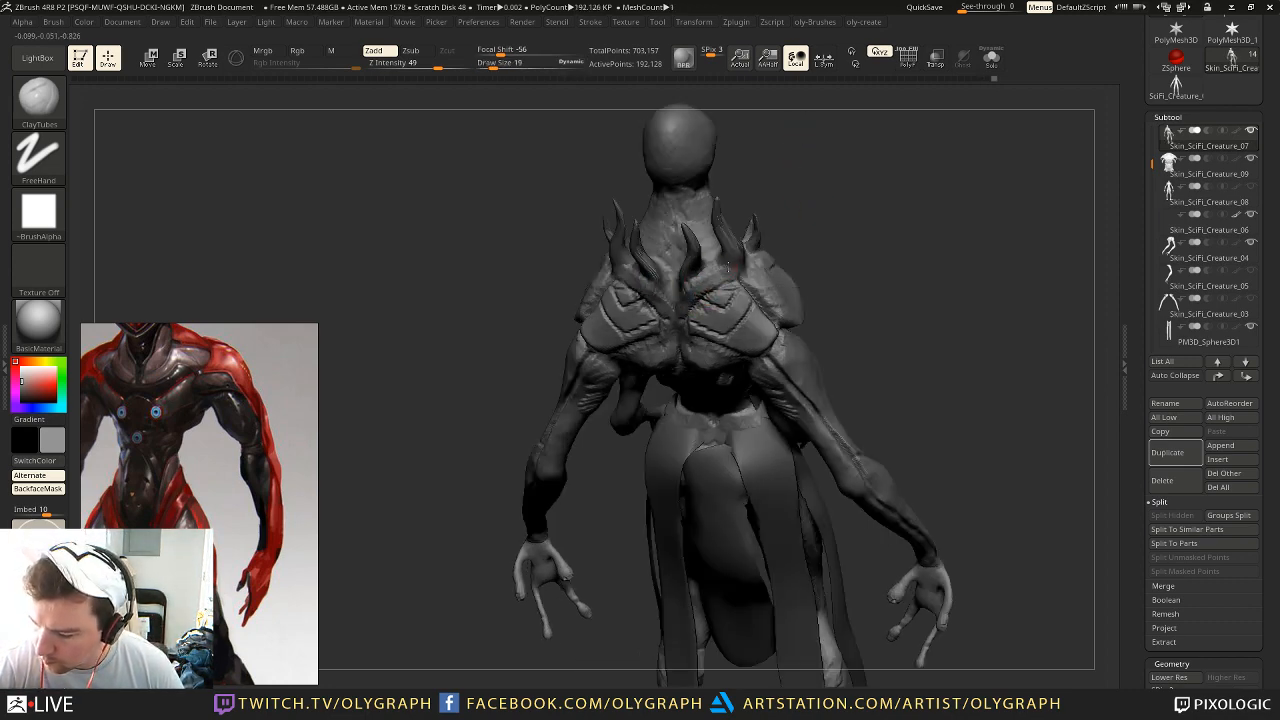
pyautogui.moveTo(814, 222); pyautogui.dragTo(758, 258)
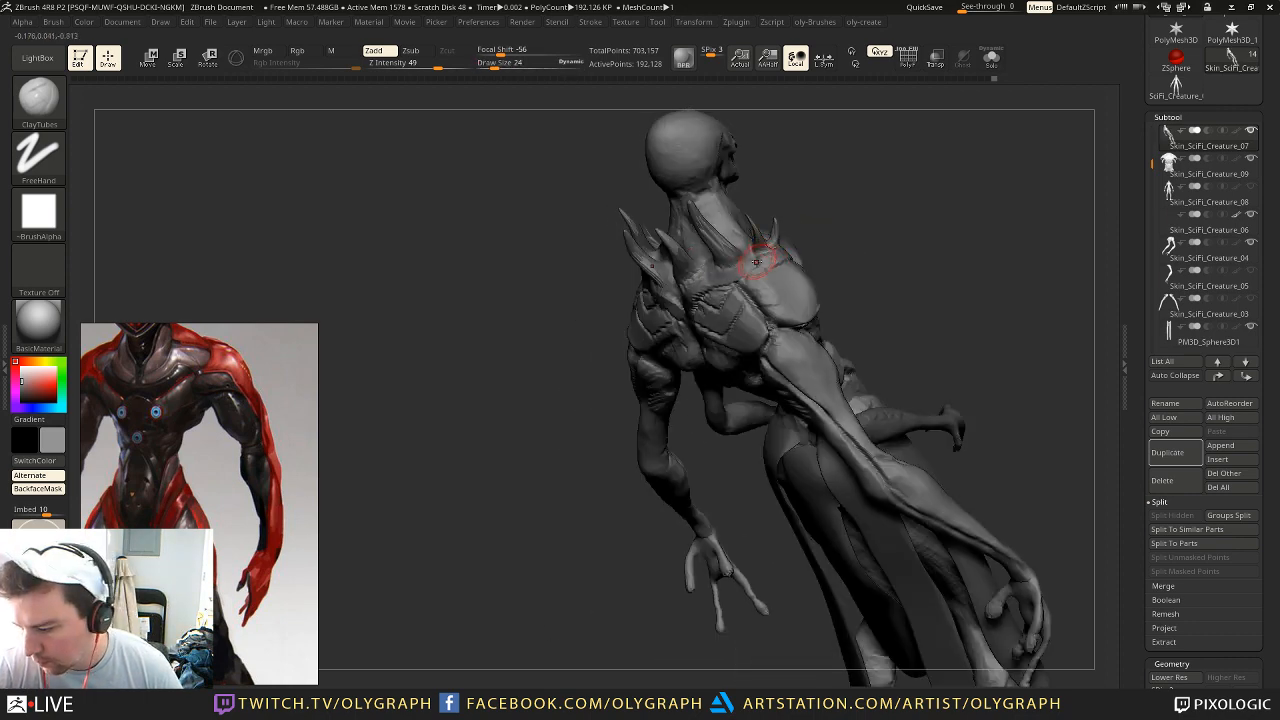
pyautogui.moveTo(814, 228)
pyautogui.mouseDown()
pyautogui.moveTo(880, 197)
pyautogui.moveTo(837, 166)
pyautogui.moveTo(777, 211)
pyautogui.moveTo(837, 220)
pyautogui.moveTo(850, 200)
pyautogui.moveTo(754, 168)
pyautogui.moveTo(774, 209)
pyautogui.moveTo(790, 206)
pyautogui.moveTo(768, 197)
pyautogui.moveTo(707, 230)
pyautogui.mouseUp()
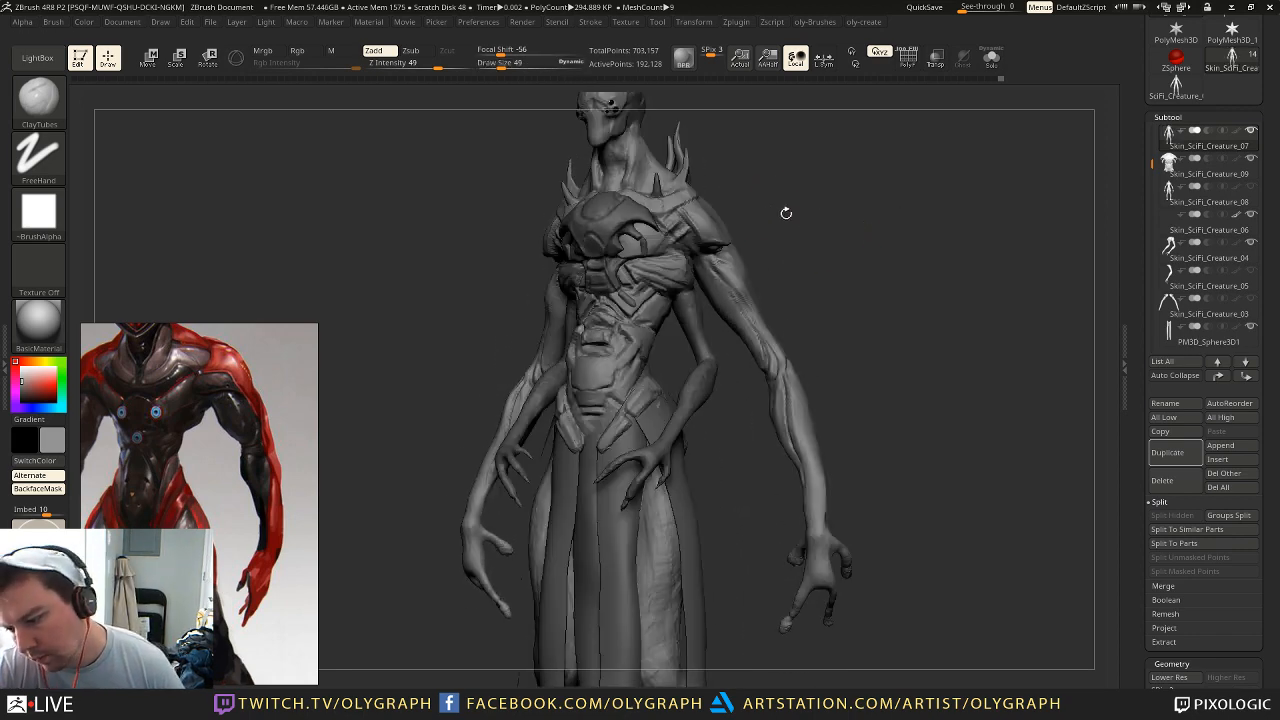
# Step: Flatten the front of the rib pads with the TrimDynamic brush at draw size 31
pyautogui.press('space')
pyautogui.click(748, 433)
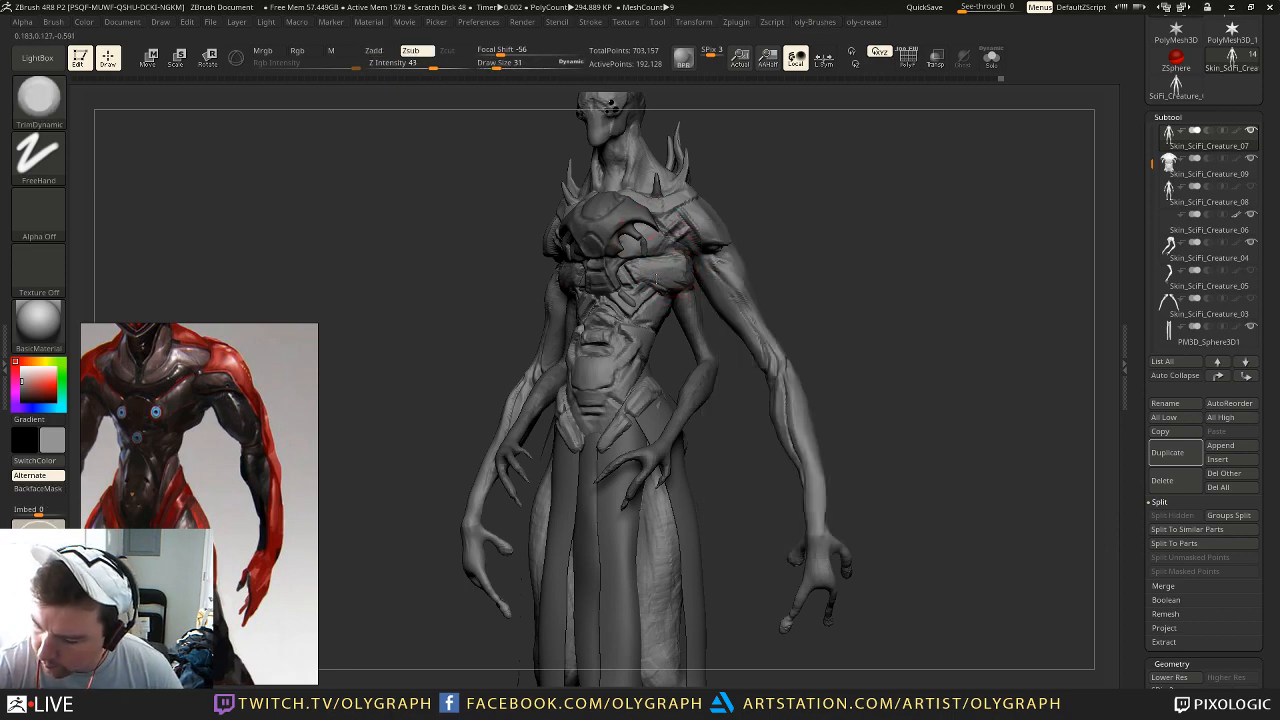
pyautogui.moveTo(757, 205)
pyautogui.keyDown('alt'); pyautogui.mouseDown()
pyautogui.moveTo(751, 180)
pyautogui.moveTo(775, 216)
pyautogui.moveTo(714, 166)
pyautogui.moveTo(737, 220)
pyautogui.moveTo(753, 211)
pyautogui.mouseUp(); pyautogui.keyUp('alt')
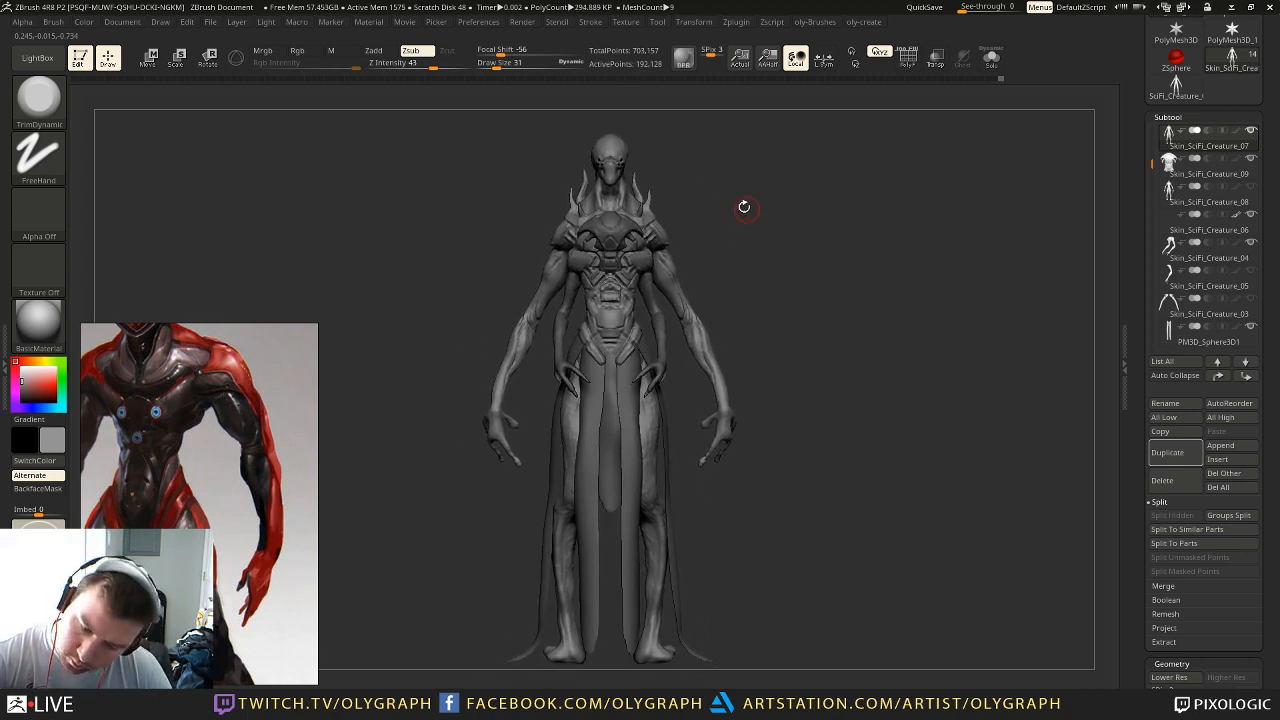
# Step: Adjust the tall spikes beside the neck with the Move brush at draw size 62
pyautogui.press('b')
pyautogui.press('m')
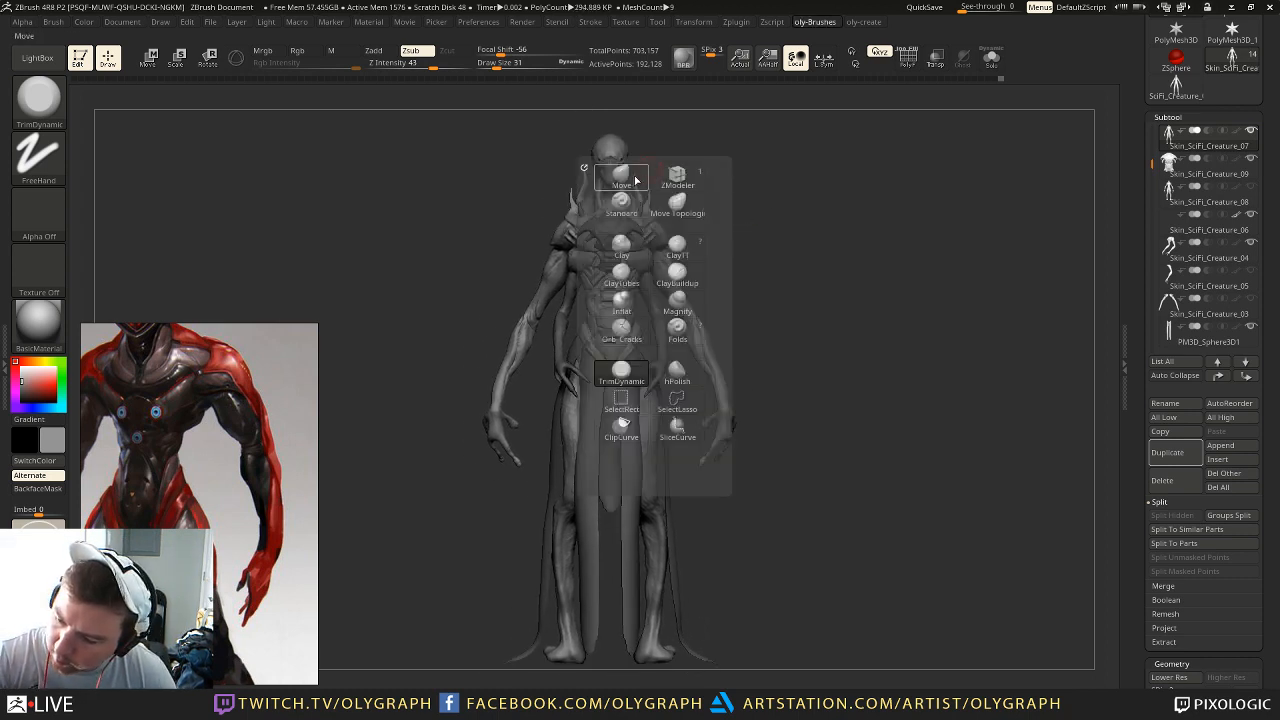
pyautogui.press('v')
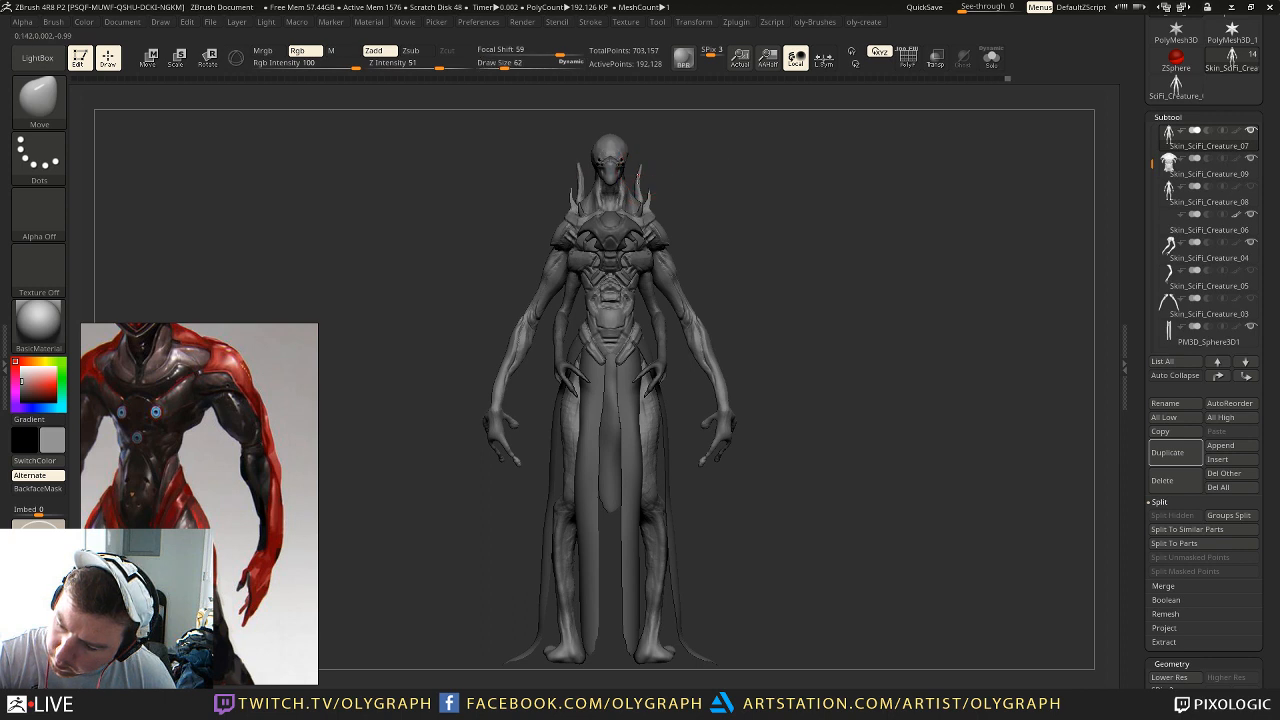
pyautogui.keyDown('shift'); pyautogui.moveTo(642, 168); pyautogui.dragTo(637, 187); pyautogui.keyUp('shift')
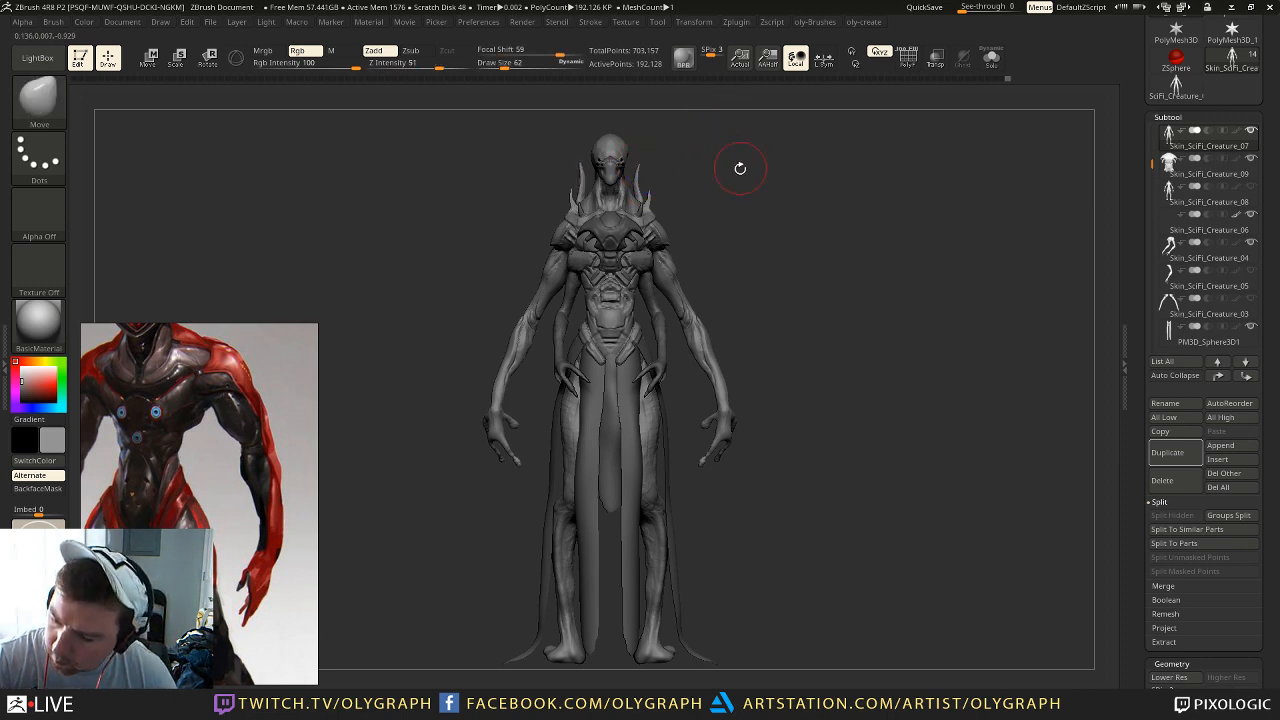
# Step: Apply Mirror And Weld to the creature's body mesh
pyautogui.press('2')
pyautogui.scroll(-2, 674, 466)
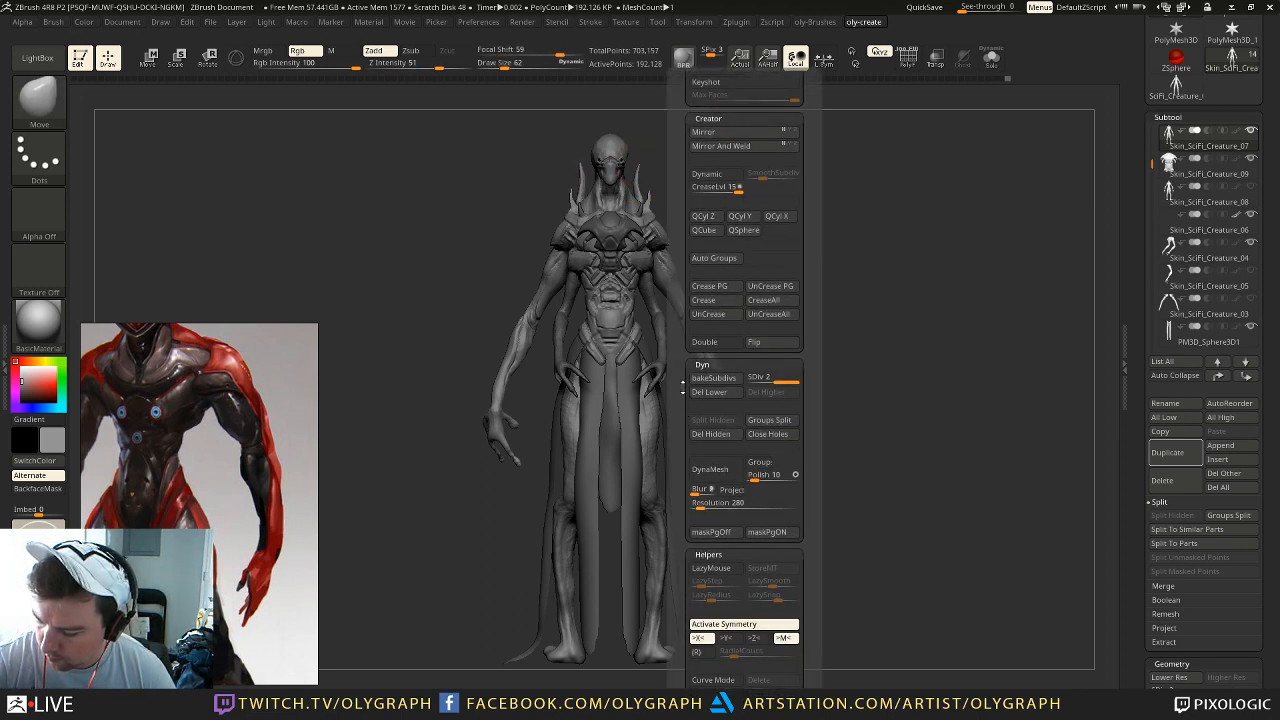
pyautogui.click(763, 145)
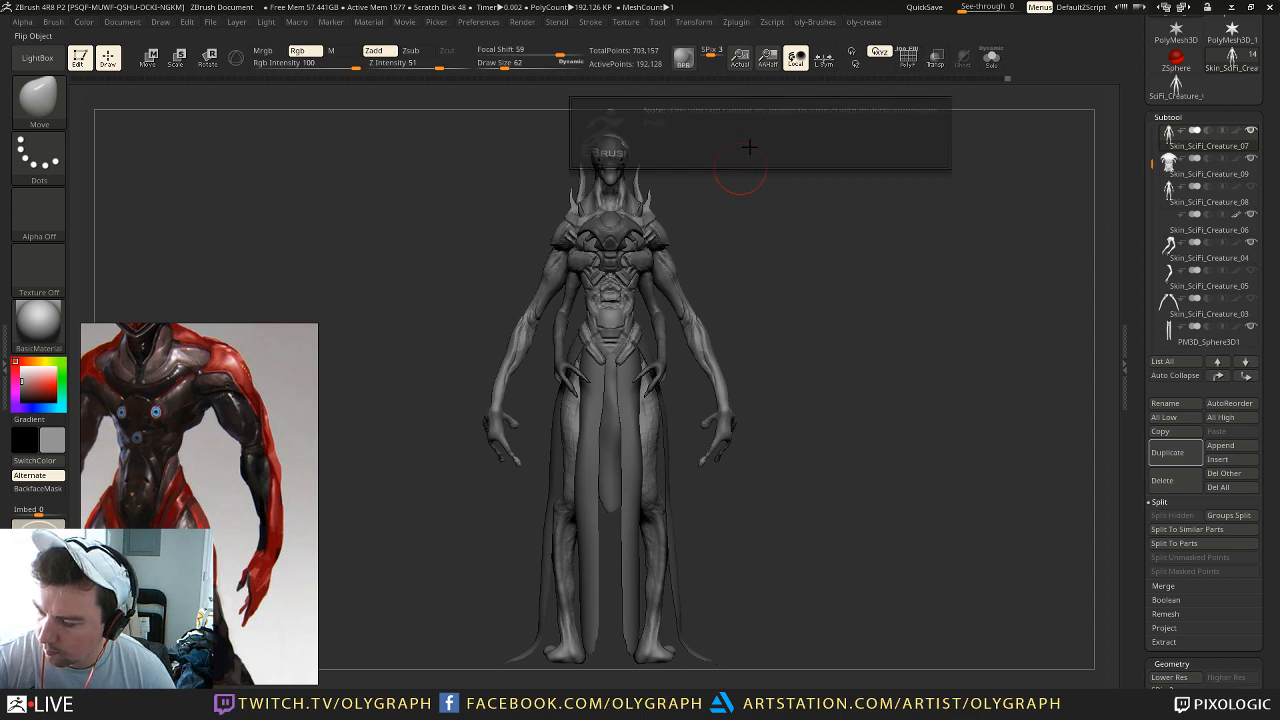
# Step: Lengthen the tall spikes beside the neck with the Move brush at draw size 49
pyautogui.press('2')
pyautogui.click(740, 462)
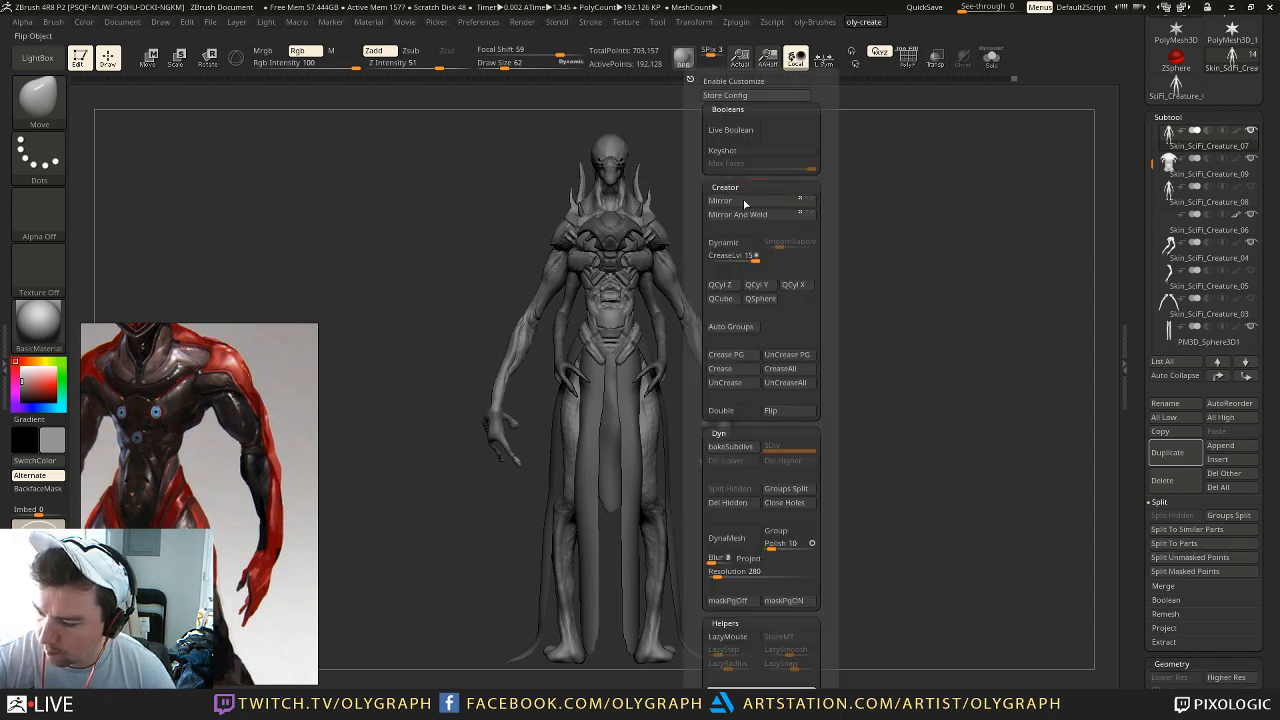
pyautogui.moveTo(744, 179)
pyautogui.keyDown('alt'); pyautogui.mouseDown()
pyautogui.moveTo(748, 191)
pyautogui.moveTo(691, 251)
pyautogui.moveTo(655, 262)
pyautogui.mouseUp(); pyautogui.keyUp('alt')
pyautogui.press('s')
pyautogui.press('s')
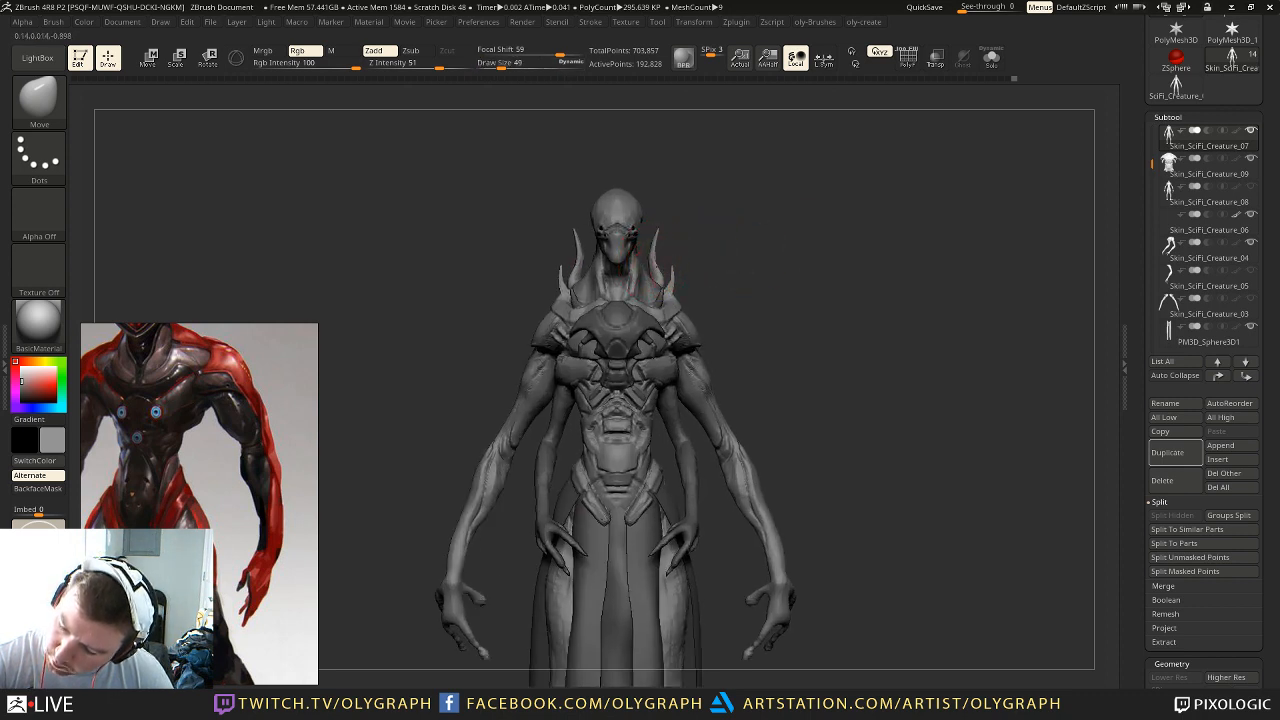
pyautogui.moveTo(673, 213)
pyautogui.mouseDown()
pyautogui.moveTo(700, 190)
pyautogui.moveTo(677, 186)
pyautogui.moveTo(660, 245)
pyautogui.mouseUp()
# Step: Raise the DynaMesh resolution above 280 and remesh the creature's body
pyautogui.press('2')
pyautogui.moveTo(714, 396); pyautogui.dragTo(688, 338)
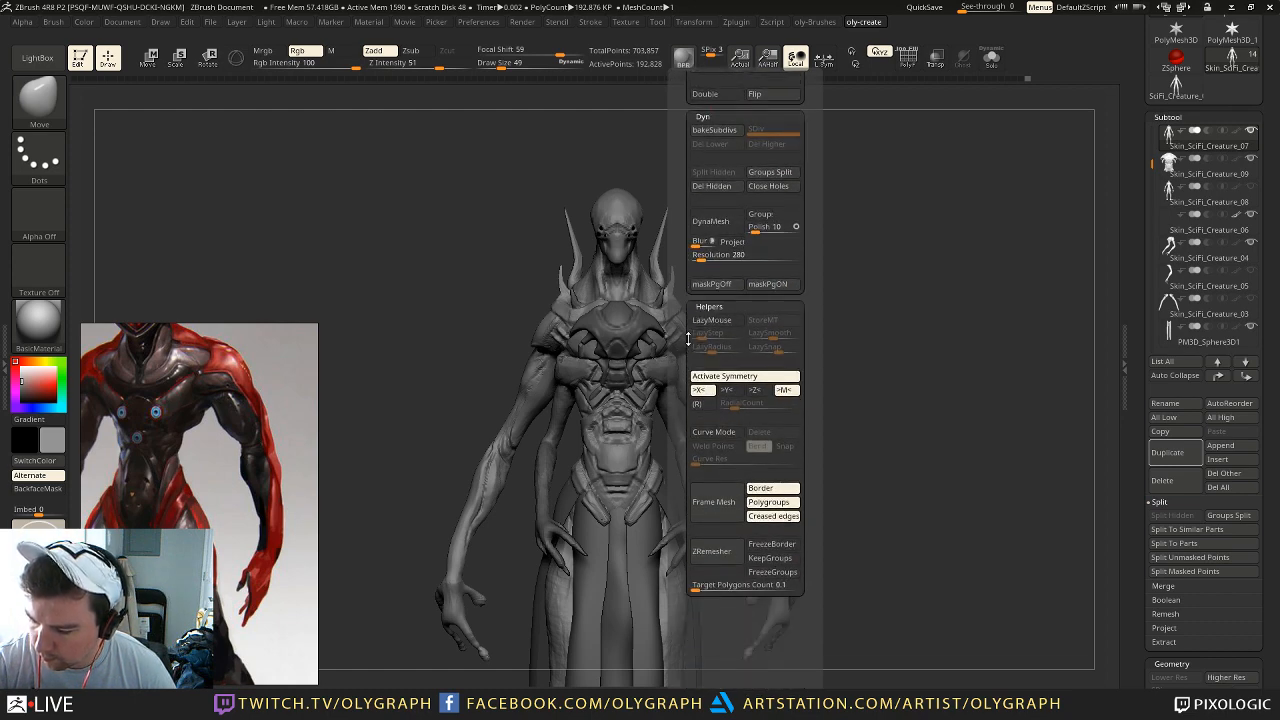
pyautogui.moveTo(702, 258); pyautogui.dragTo(707, 258)
pyautogui.click(716, 221)
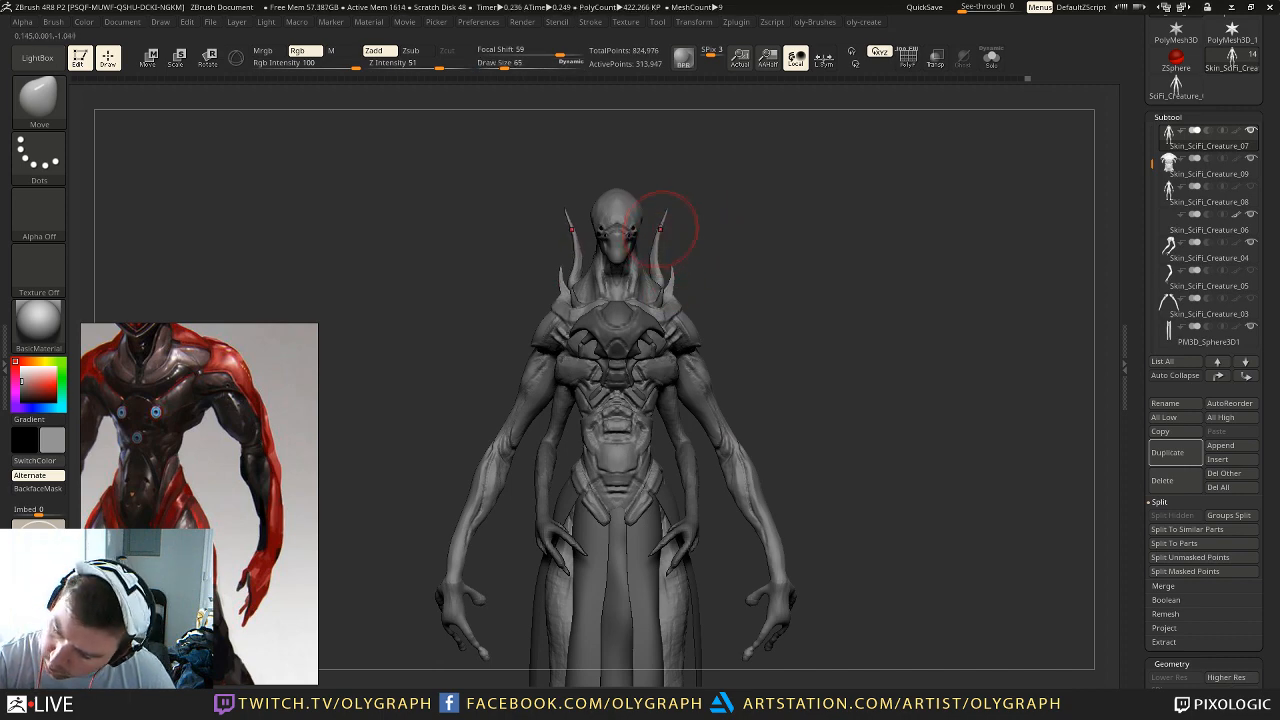
# Step: Thicken the neck and shoulder spikes with the Inflat brush at draw sizes from 46 down to 39
pyautogui.press('b')
pyautogui.click(722, 361)
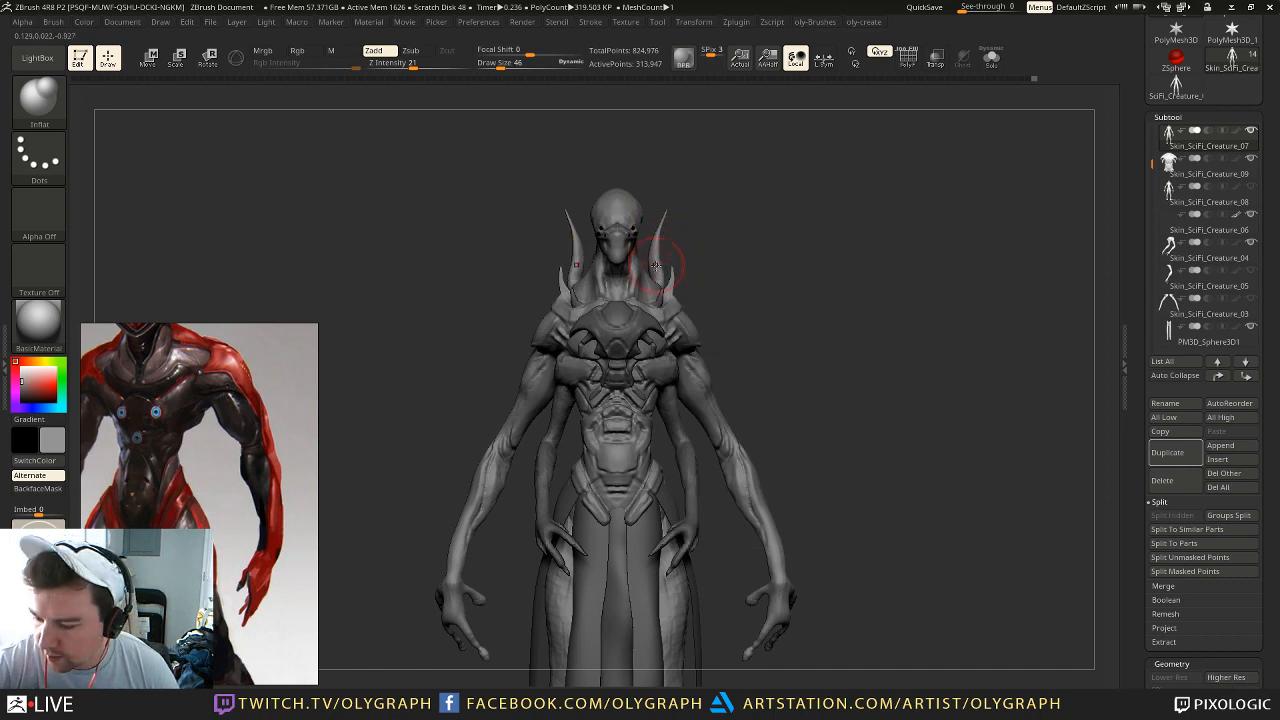
pyautogui.moveTo(751, 206); pyautogui.dragTo(677, 257)
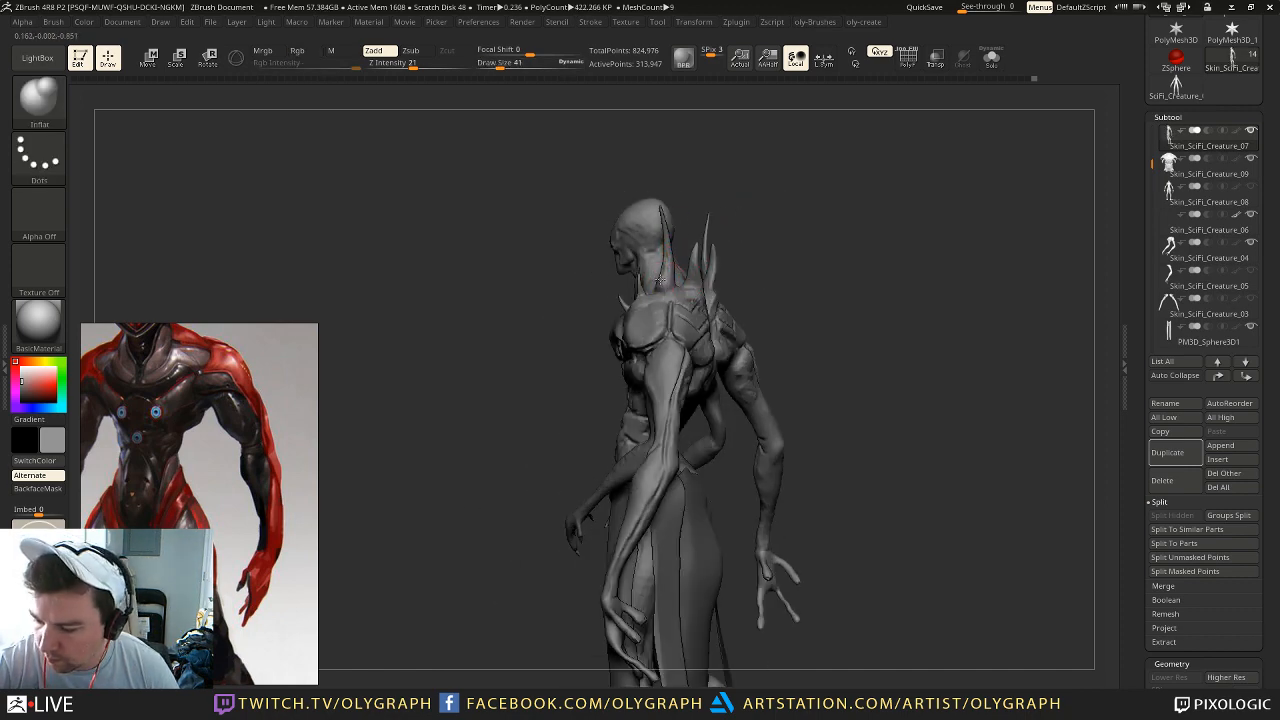
pyautogui.moveTo(667, 284); pyautogui.dragTo(662, 208)
pyautogui.moveTo(760, 203)
pyautogui.keyDown('shift'); pyautogui.mouseDown()
pyautogui.moveTo(743, 175)
pyautogui.moveTo(766, 203)
pyautogui.moveTo(758, 250)
pyautogui.mouseUp(); pyautogui.keyUp('shift')
pyautogui.press('ctrl')
pyautogui.moveTo(619, 265); pyautogui.dragTo(602, 194)
pyautogui.keyDown('alt'); pyautogui.moveTo(836, 181); pyautogui.dragTo(808, 203); pyautogui.keyUp('alt')
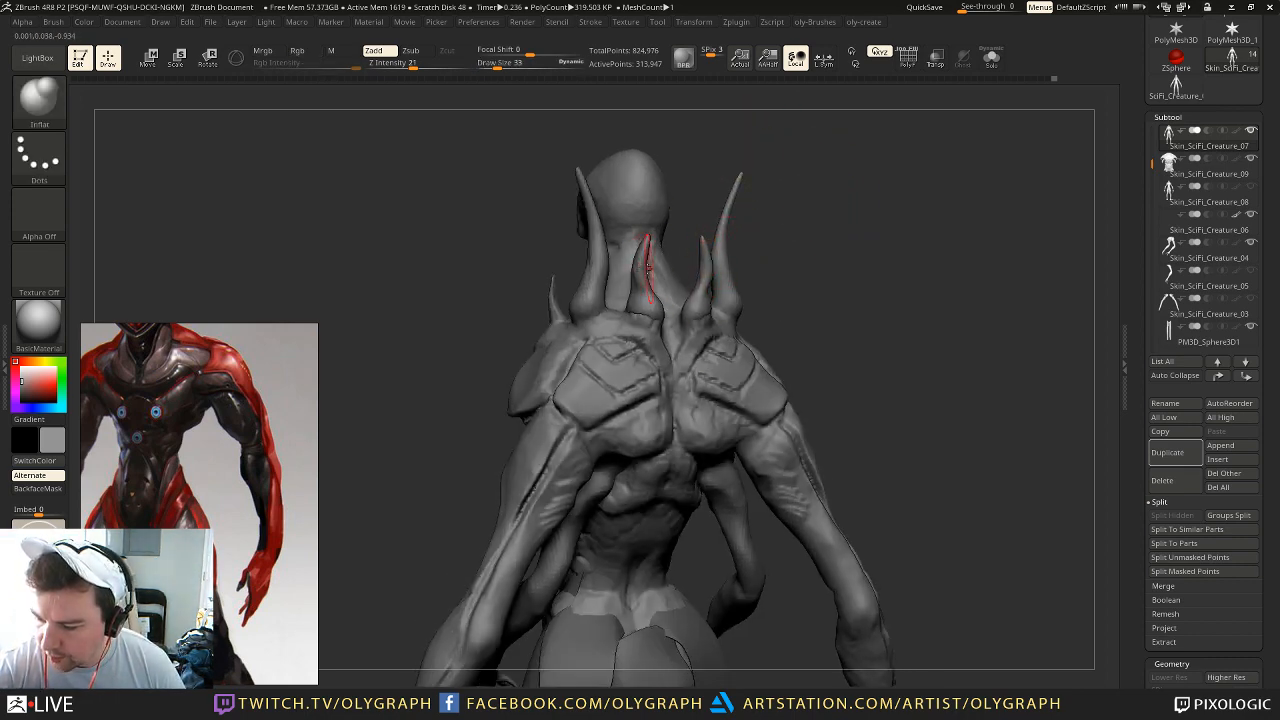
pyautogui.moveTo(841, 113)
pyautogui.keyDown('shift'); pyautogui.mouseDown()
pyautogui.moveTo(826, 209)
pyautogui.moveTo(814, 186)
pyautogui.moveTo(763, 241)
pyautogui.moveTo(667, 305)
pyautogui.mouseUp(); pyautogui.keyUp('shift')
# Step: Reshape the smaller spikes on the upper back with the Move brush, starting at draw size 27
pyautogui.press('space')
pyautogui.click(810, 225)
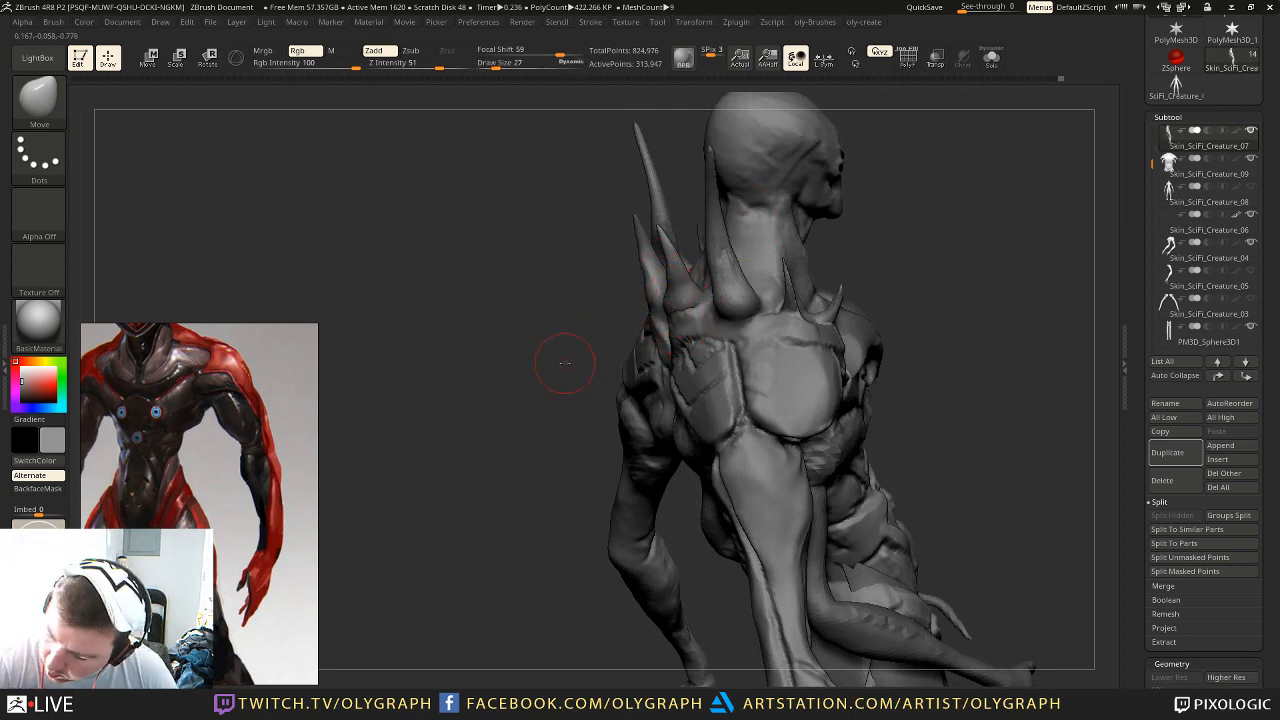
pyautogui.keyDown('shift'); pyautogui.moveTo(564, 361); pyautogui.dragTo(586, 271); pyautogui.keyUp('shift')
pyautogui.keyDown('alt'); pyautogui.moveTo(787, 204); pyautogui.dragTo(802, 345); pyautogui.keyUp('alt')
pyautogui.moveTo(714, 403); pyautogui.dragTo(698, 478)
pyautogui.press('s')
pyautogui.moveTo(580, 332)
pyautogui.mouseDown()
pyautogui.moveTo(568, 303)
pyautogui.moveTo(544, 306)
pyautogui.moveTo(523, 332)
pyautogui.mouseUp()
pyautogui.press('s')
pyautogui.press('s')
pyautogui.moveTo(612, 238); pyautogui.dragTo(609, 237)
# Step: Adjust the silhouette of the neck spikes and rear shoulders with the Move brush, ending at draw size 62
pyautogui.moveTo(652, 450); pyautogui.dragTo(654, 146)
pyautogui.moveTo(673, 199)
pyautogui.mouseDown()
pyautogui.moveTo(814, 190)
pyautogui.moveTo(766, 194)
pyautogui.mouseUp()
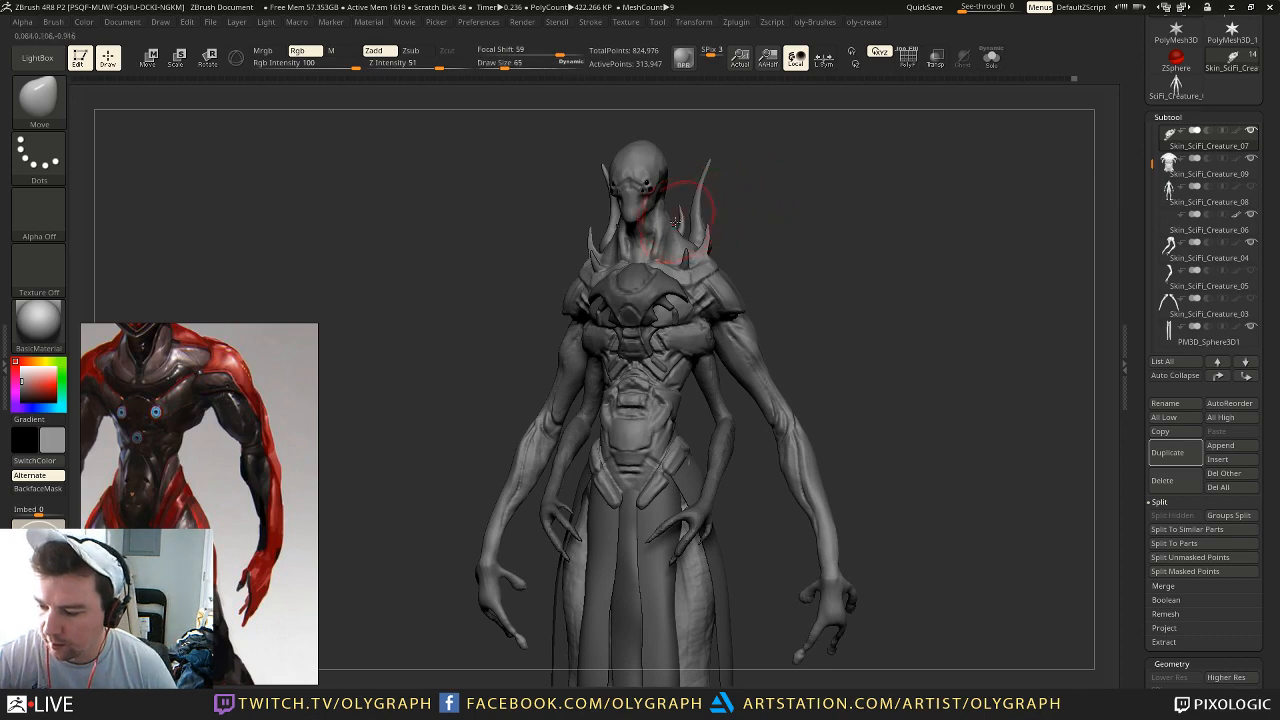
pyautogui.press('s')
pyautogui.moveTo(679, 204)
pyautogui.mouseDown()
pyautogui.moveTo(751, 189)
pyautogui.moveTo(674, 240)
pyautogui.mouseUp()
pyautogui.press('s')
pyautogui.press('s')
pyautogui.moveTo(790, 195)
pyautogui.mouseDown()
pyautogui.moveTo(730, 168)
pyautogui.moveTo(815, 207)
pyautogui.moveTo(761, 198)
pyautogui.moveTo(751, 252)
pyautogui.mouseUp()
pyautogui.press('s')
pyautogui.moveTo(624, 262); pyautogui.dragTo(632, 262)
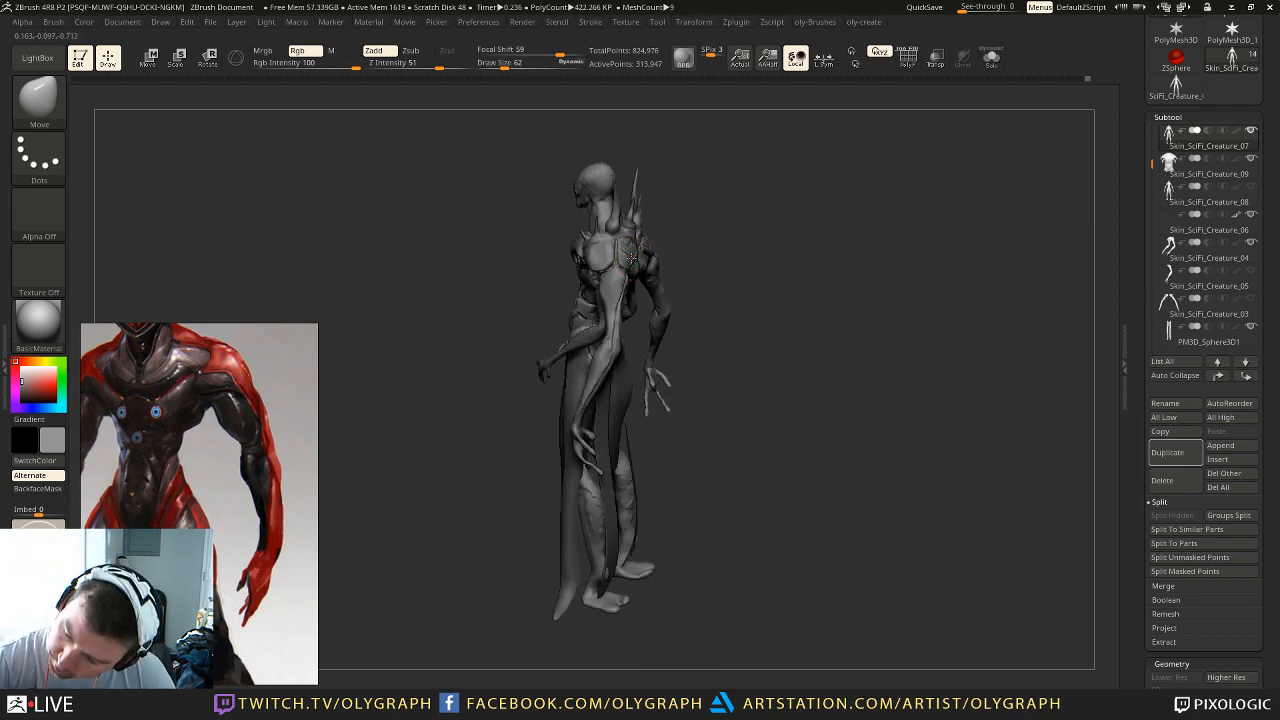
# Step: Carve lines into the upper back and shoulder plates with the Orb_Cracks brush at draw sizes 24 and 14
pyautogui.moveTo(716, 190)
pyautogui.keyDown('shift'); pyautogui.mouseDown()
pyautogui.moveTo(682, 156)
pyautogui.moveTo(780, 246)
pyautogui.mouseUp(); pyautogui.keyUp('shift')
pyautogui.press('b')
pyautogui.press('o')
pyautogui.press('c')
pyautogui.press('s')
pyautogui.moveTo(612, 280); pyautogui.dragTo(603, 280)
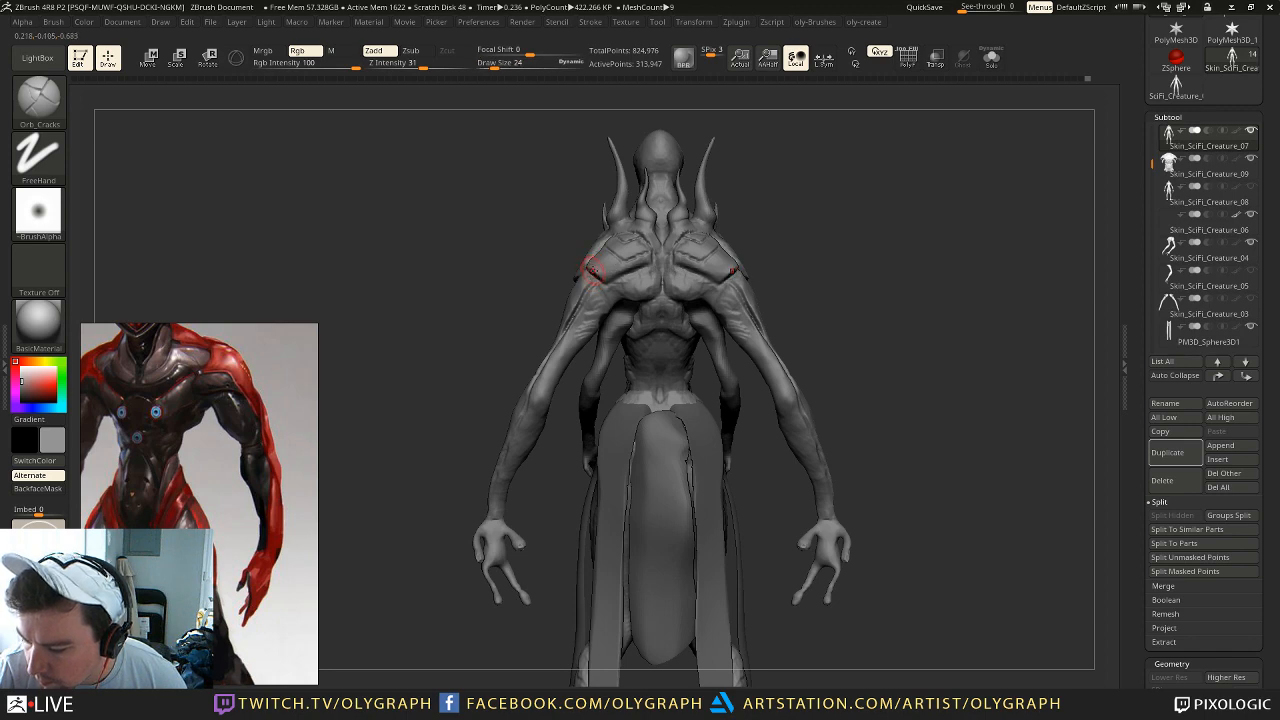
pyautogui.press('s')
pyautogui.click(611, 279)
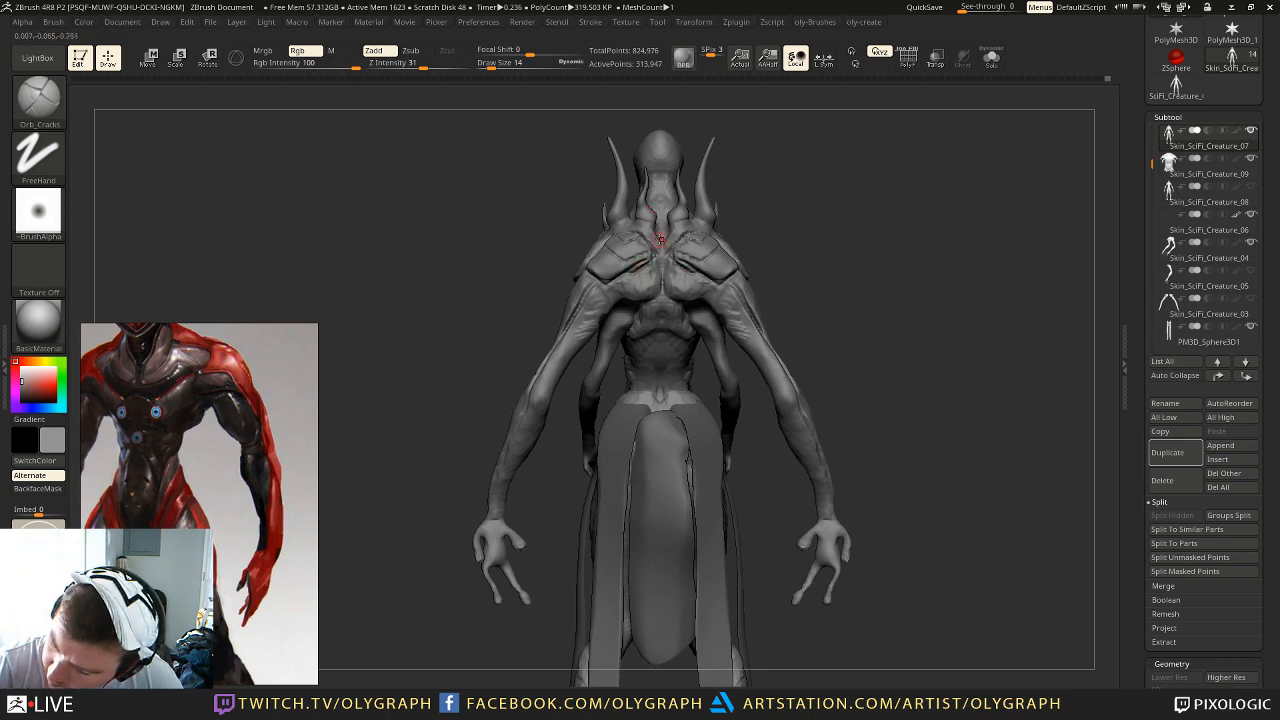
pyautogui.keyDown('alt'); pyautogui.moveTo(795, 173); pyautogui.dragTo(752, 205); pyautogui.keyUp('alt')
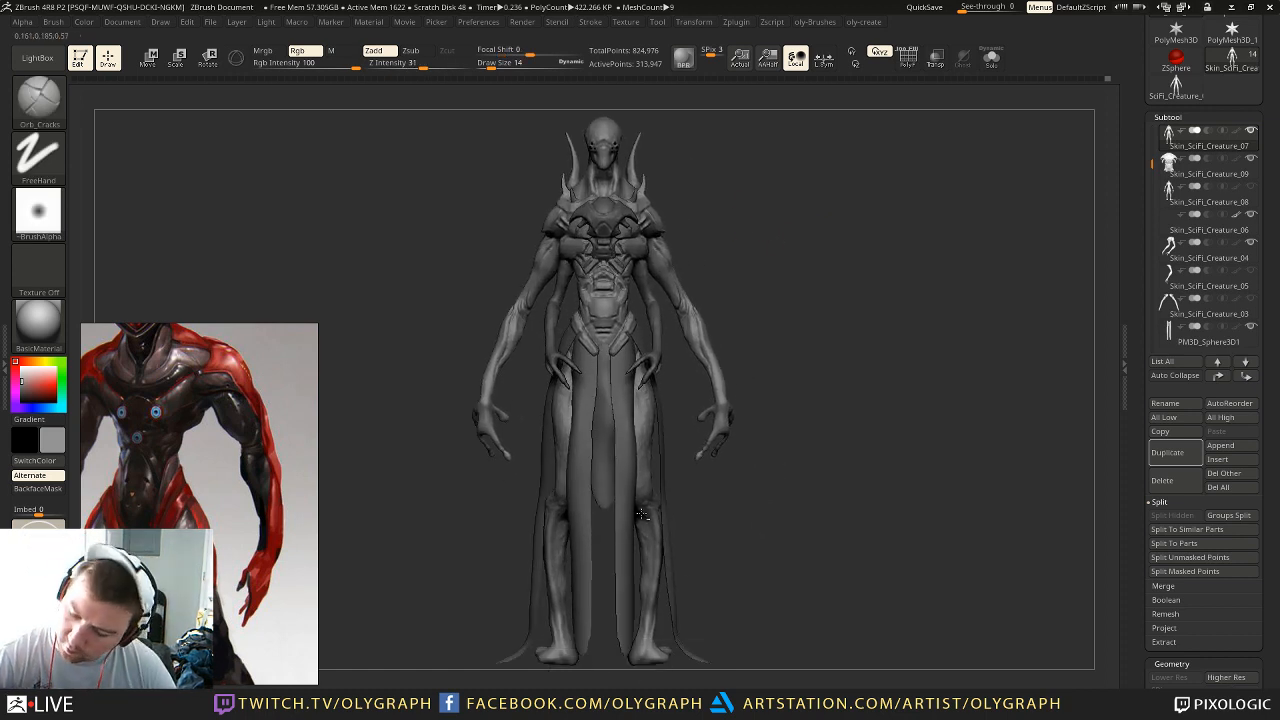
# Step: Adjust the ankles and lower legs with the Move brush, using draw sizes 108 and 83
pyautogui.keyDown('alt'); pyautogui.moveTo(716, 584); pyautogui.dragTo(710, 580); pyautogui.keyUp('alt')
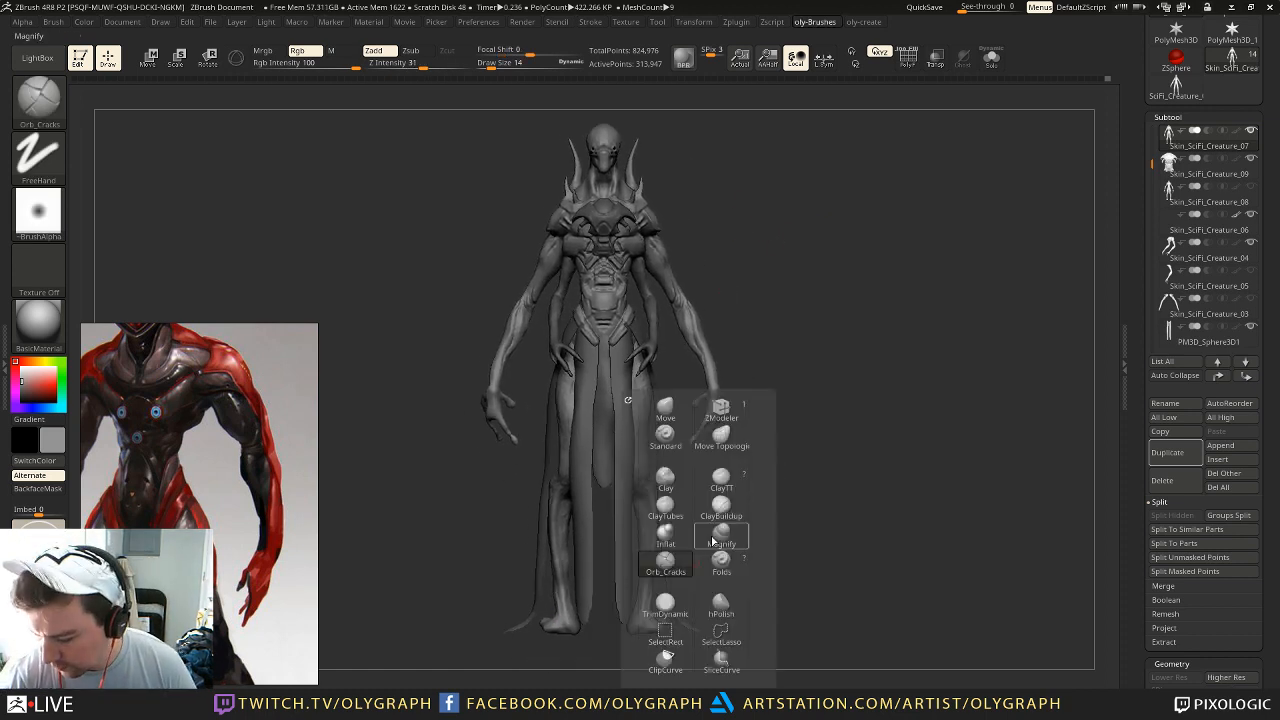
pyautogui.press('b')
pyautogui.press('m')
pyautogui.press('v')
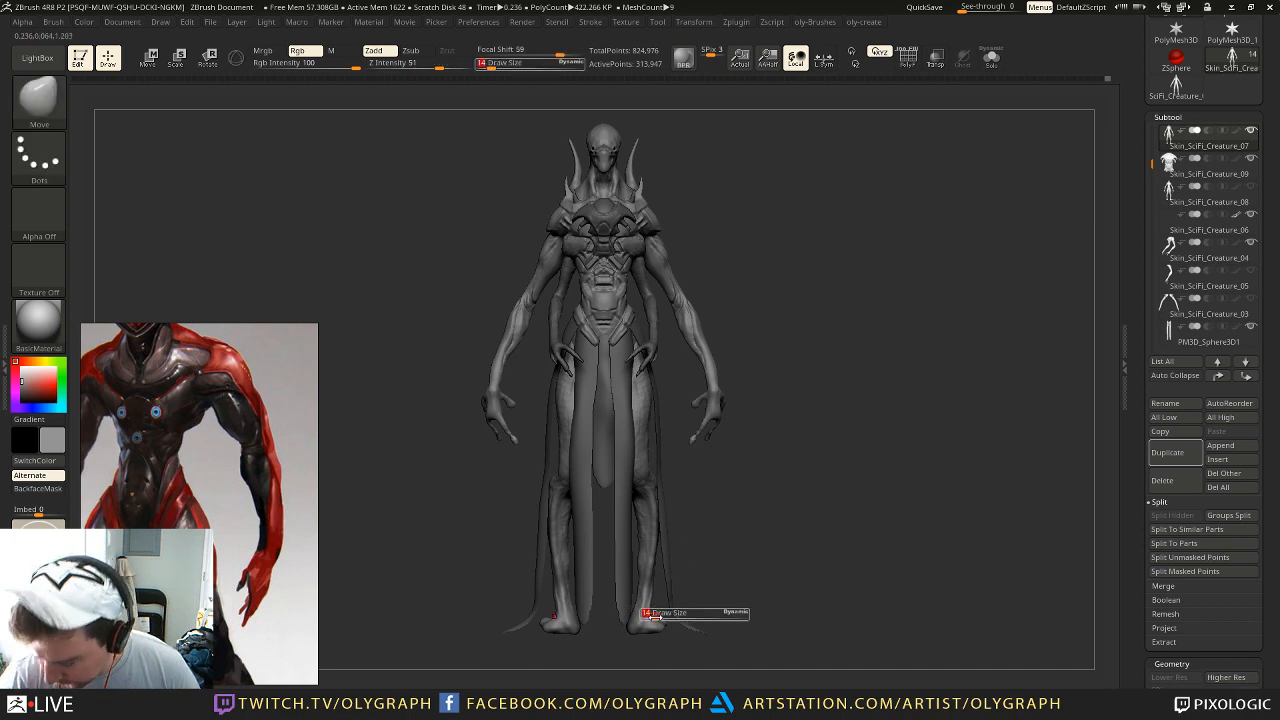
pyautogui.press(']')
pyautogui.press(']')
pyautogui.press(']')
pyautogui.moveTo(652, 621); pyautogui.dragTo(645, 609)
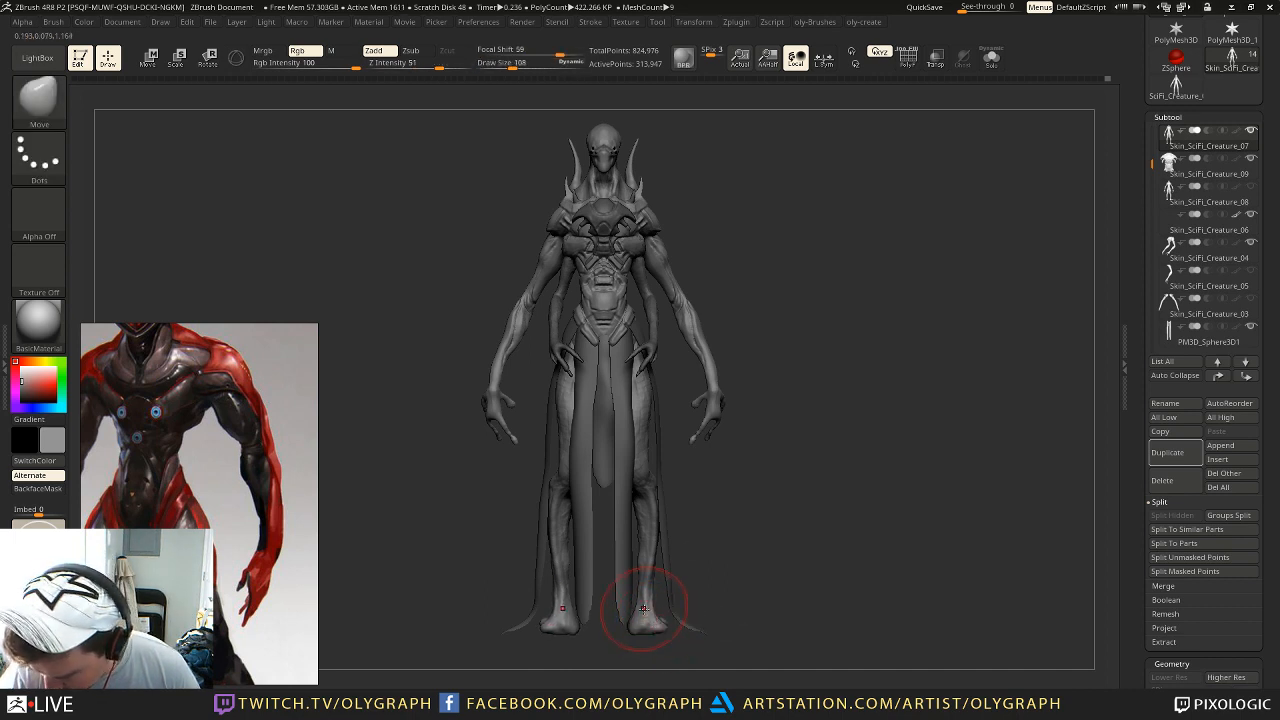
pyautogui.press('[')
pyautogui.press('s')
pyautogui.click(645, 566)
pyautogui.moveTo(740, 505)
pyautogui.keyDown('alt'); pyautogui.mouseDown()
pyautogui.moveTo(731, 466)
pyautogui.moveTo(760, 517)
pyautogui.moveTo(762, 500)
pyautogui.moveTo(764, 560)
pyautogui.mouseUp(); pyautogui.keyUp('alt')
# Step: Adjust the outline of the body mesh's forearms with the Move brush and set the draw size to 130
pyautogui.keyDown('alt'); pyautogui.click(586, 237); pyautogui.keyUp('alt')
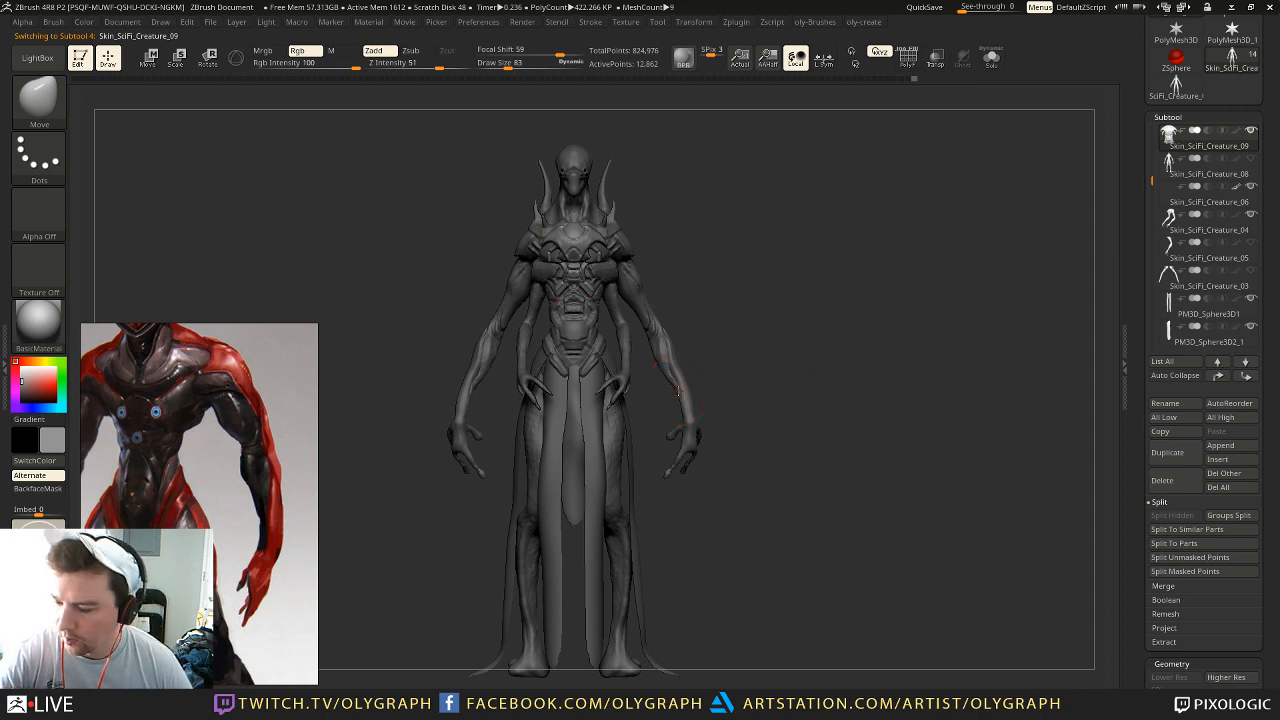
pyautogui.keyDown('alt'); pyautogui.click(677, 390); pyautogui.keyUp('alt')
pyautogui.moveTo(672, 370); pyautogui.dragTo(678, 365)
pyautogui.press(']')
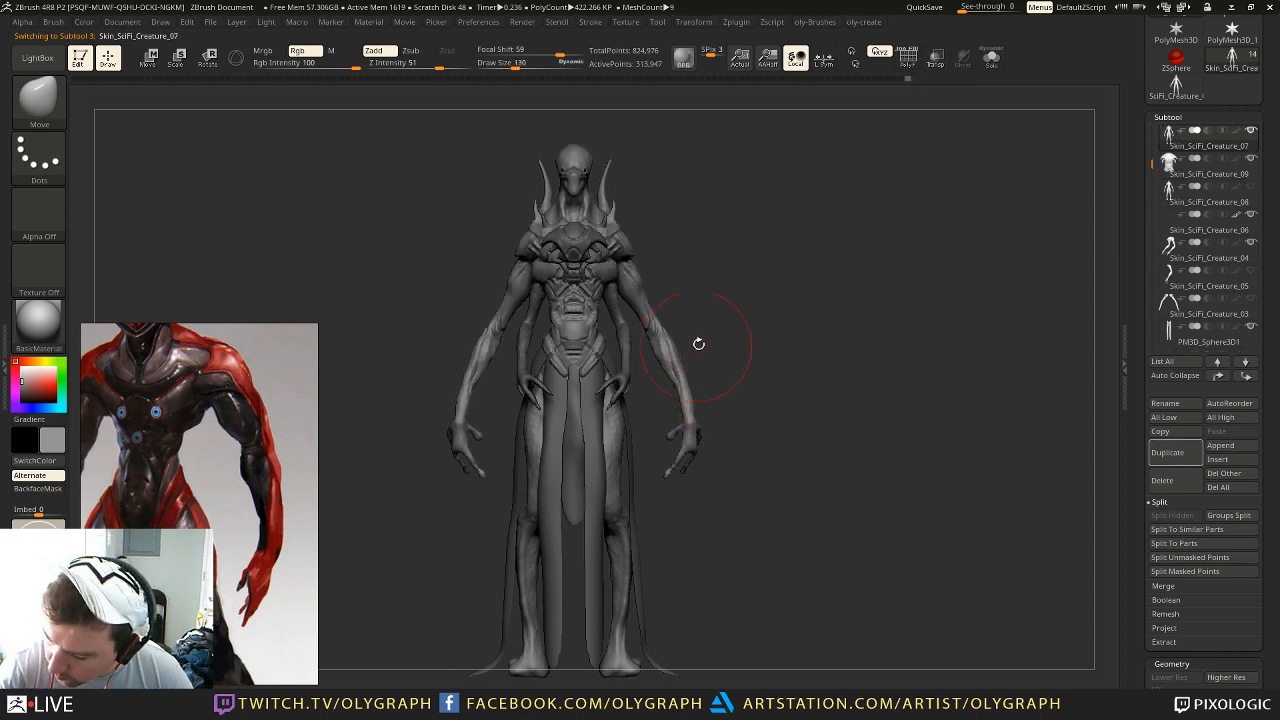
# Step: Append a PolyMesh3D star as a new subtool and move it above the creature's head
pyautogui.click(1220, 445)
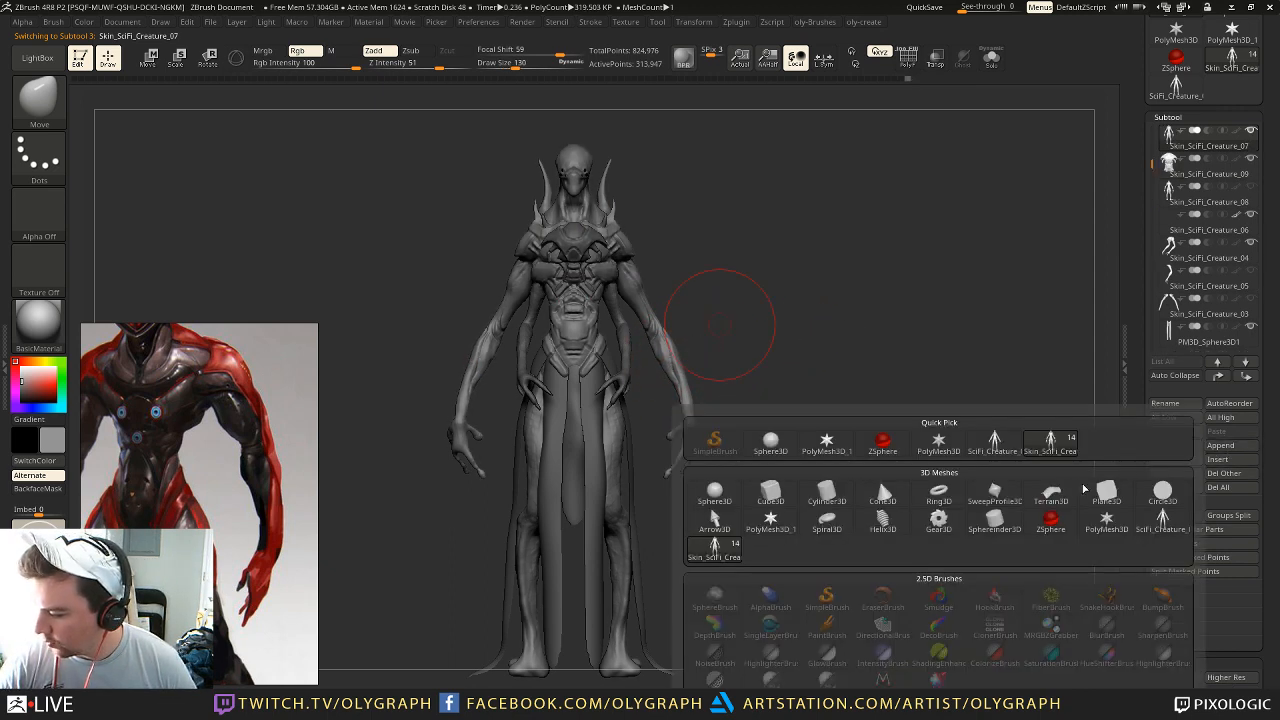
pyautogui.click(935, 448)
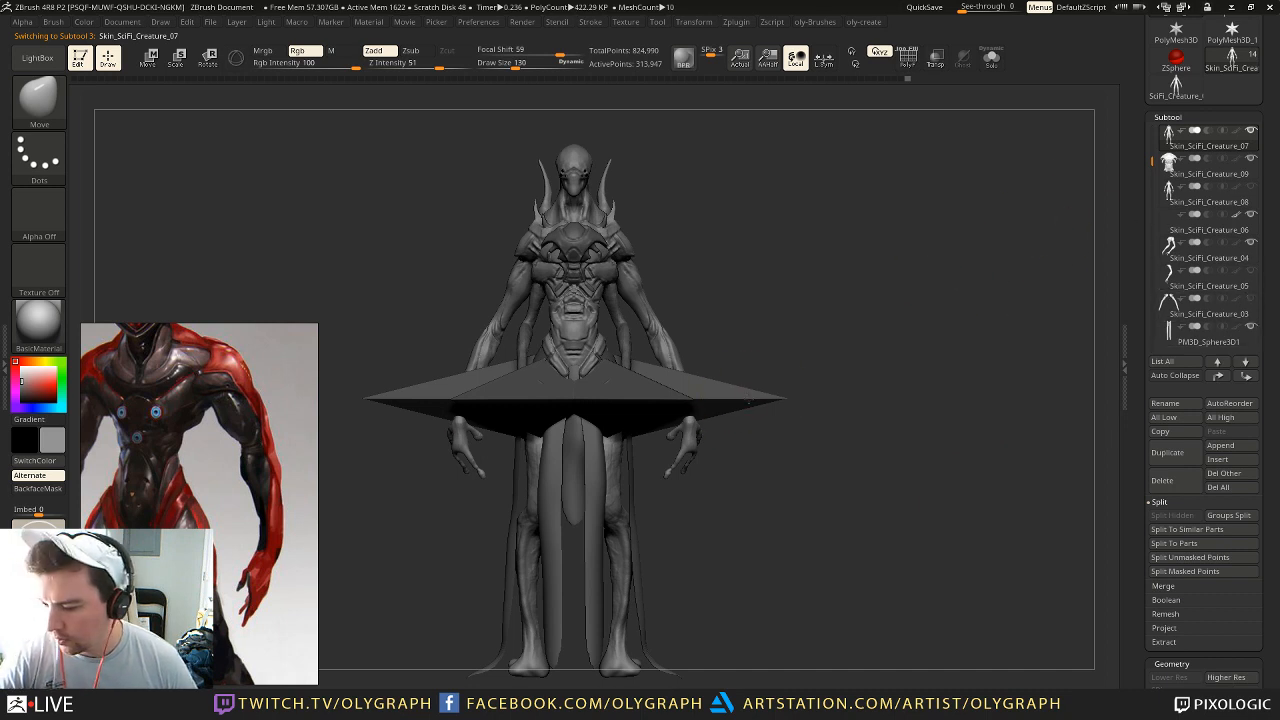
pyautogui.press('w')
pyautogui.moveTo(747, 478)
pyautogui.mouseDown()
pyautogui.moveTo(747, 560)
pyautogui.moveTo(744, 143)
pyautogui.moveTo(838, 200)
pyautogui.moveTo(816, 310)
pyautogui.mouseUp()
pyautogui.keyDown('shift'); pyautogui.moveTo(702, 290); pyautogui.dragTo(702, 430); pyautogui.keyUp('shift')
pyautogui.moveTo(702, 360)
pyautogui.mouseDown()
pyautogui.moveTo(694, 248)
pyautogui.moveTo(646, 242)
pyautogui.moveTo(841, 251)
pyautogui.mouseUp()
# Step: Scale down the star above the creature and move it to the first place in the subtool order
pyautogui.press('r')
pyautogui.moveTo(730, 251)
pyautogui.mouseDown()
pyautogui.moveTo(1149, 208)
pyautogui.moveTo(1142, 200)
pyautogui.mouseUp()
pyautogui.press('e')
pyautogui.moveTo(841, 251); pyautogui.dragTo(732, 250)
pyautogui.moveTo(841, 251); pyautogui.dragTo(800, 250)
pyautogui.keyDown('shift'); pyautogui.click(1217, 376); pyautogui.keyUp('shift')
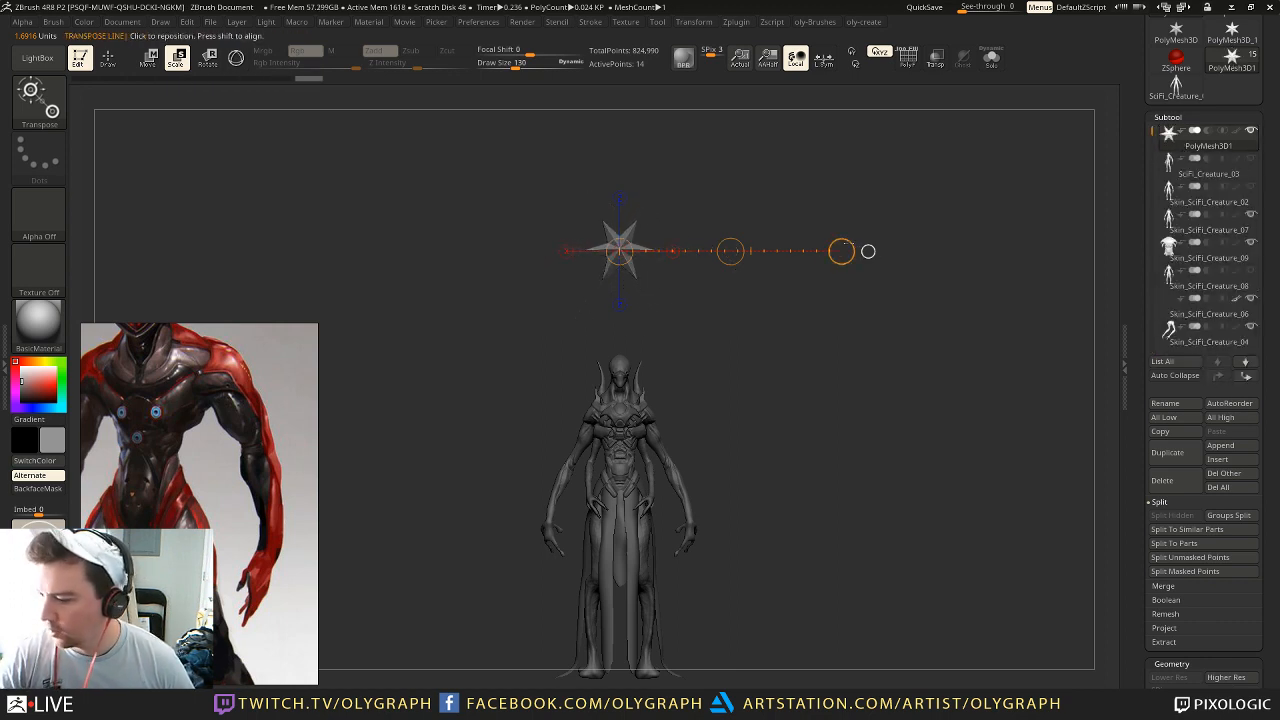
# Step: Move the star closer to the creature's head and subdivide it three times to subdivision level 4
pyautogui.press('w')
pyautogui.moveTo(731, 251); pyautogui.dragTo(731, 291)
pyautogui.press('b')
pyautogui.click(704, 326)
pyautogui.keyDown('ctrl'); pyautogui.click(624, 290); pyautogui.keyUp('ctrl')
pyautogui.keyDown('ctrl'); pyautogui.click(678, 253); pyautogui.keyUp('ctrl')
pyautogui.moveTo(628, 294)
pyautogui.keyDown('shift'); pyautogui.mouseDown()
pyautogui.moveTo(614, 283)
pyautogui.moveTo(614, 294)
pyautogui.mouseUp(); pyautogui.keyUp('shift')
pyautogui.keyDown('ctrl'); pyautogui.moveTo(729, 260); pyautogui.dragTo(799, 357, button='right'); pyautogui.keyUp('ctrl')
pyautogui.hotkey('ctrl', 'd')
pyautogui.hotkey('ctrl', 'd')
pyautogui.hotkey('ctrl', 'd')
pyautogui.press('c')
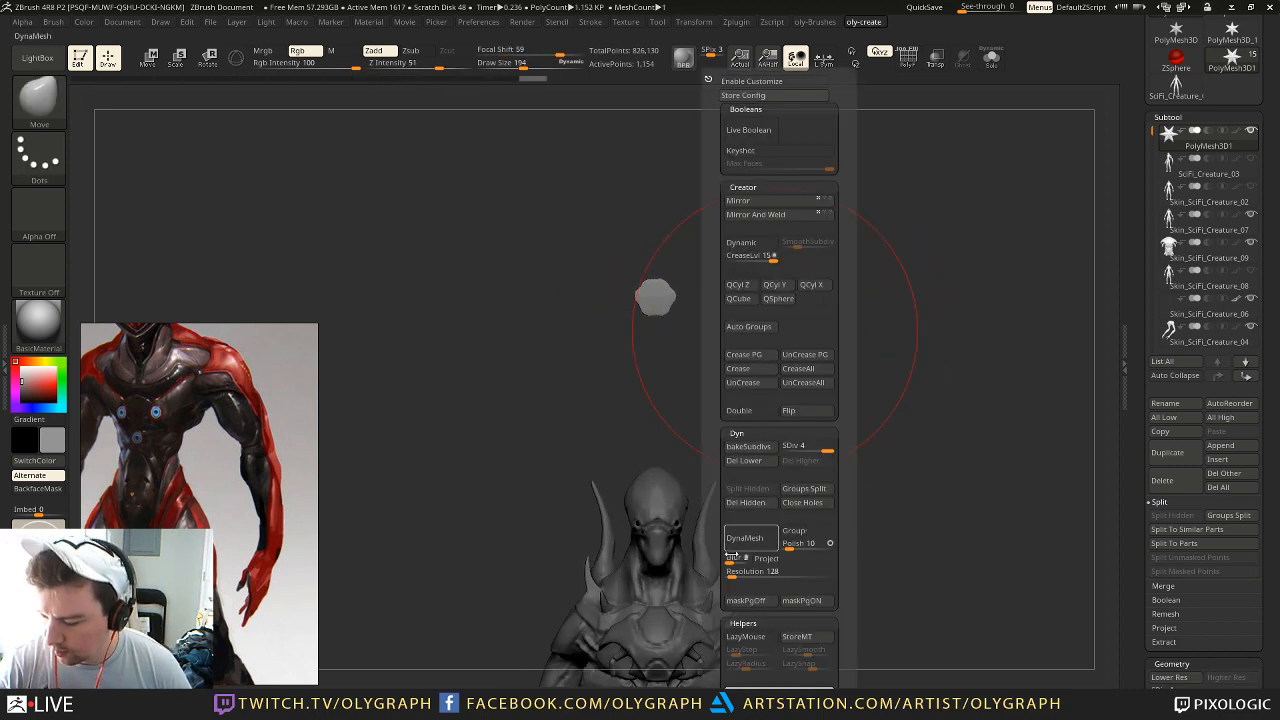
# Step: Inflate the subdivided star into a rounded ball with the Inflat brush at draw size 194, and scale it down
pyautogui.press('b')
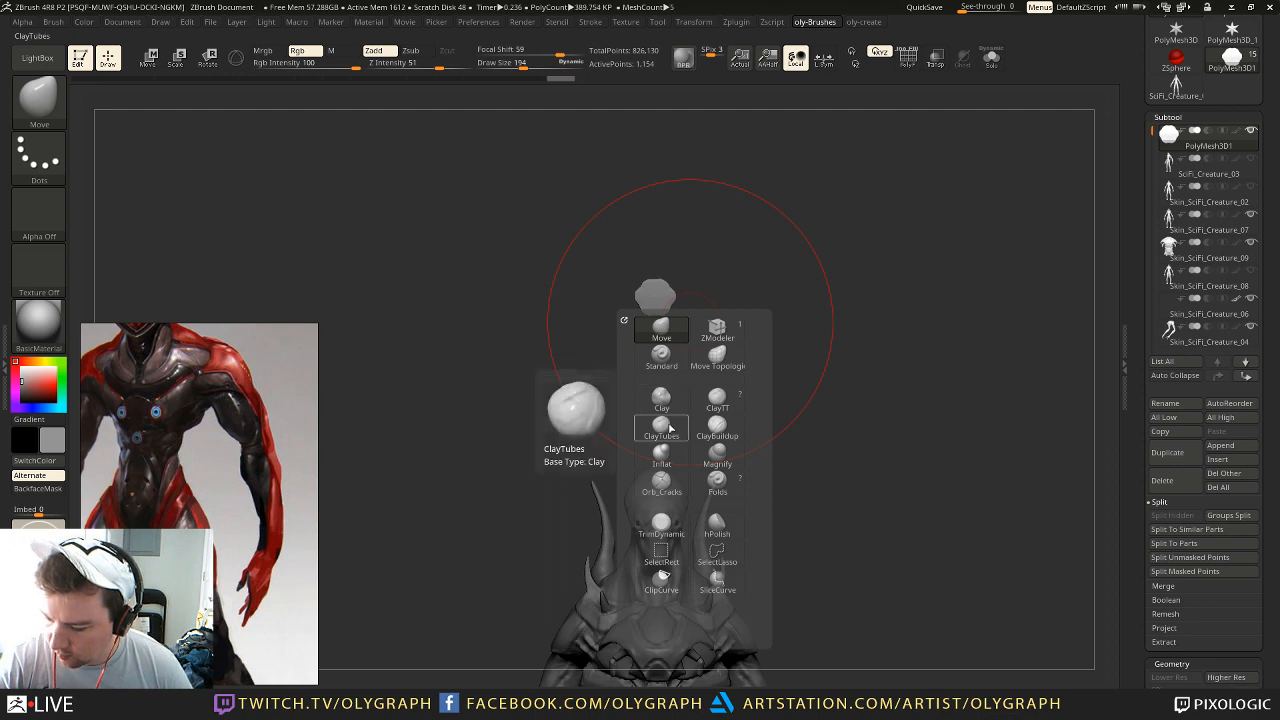
pyautogui.click(661, 455)
pyautogui.moveTo(655, 293); pyautogui.dragTo(657, 287)
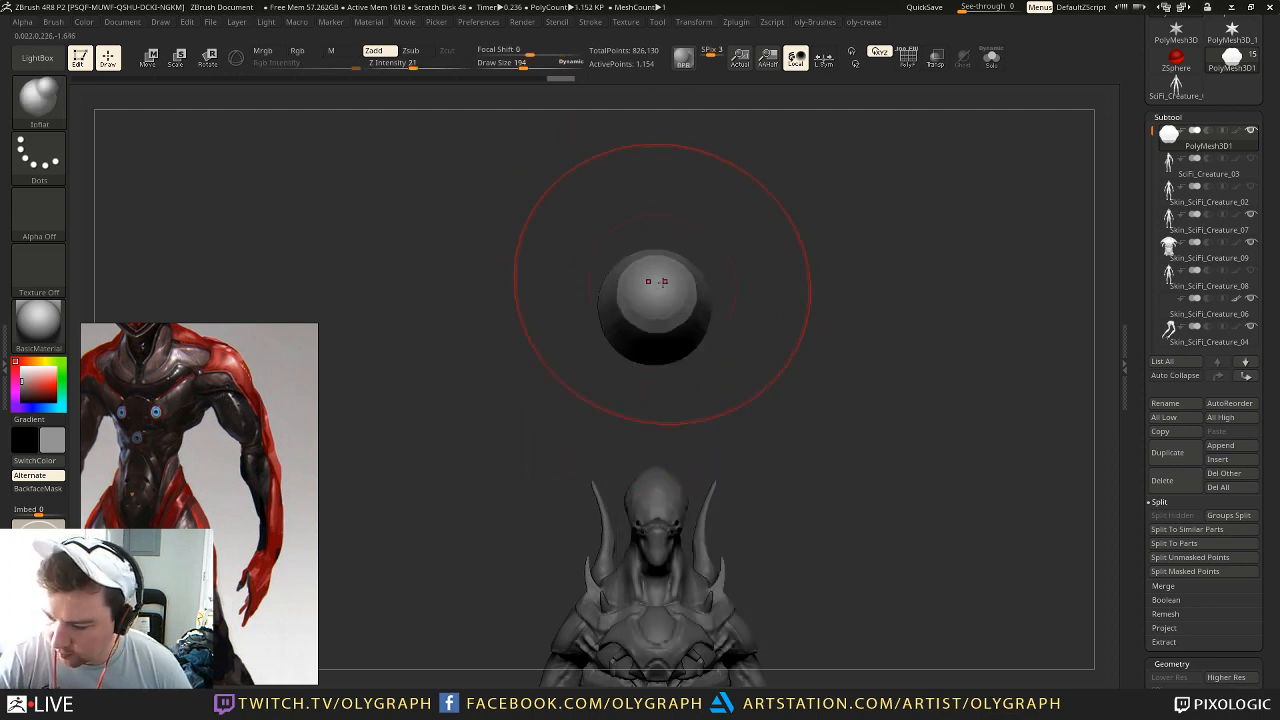
pyautogui.moveTo(749, 286); pyautogui.dragTo(820, 263)
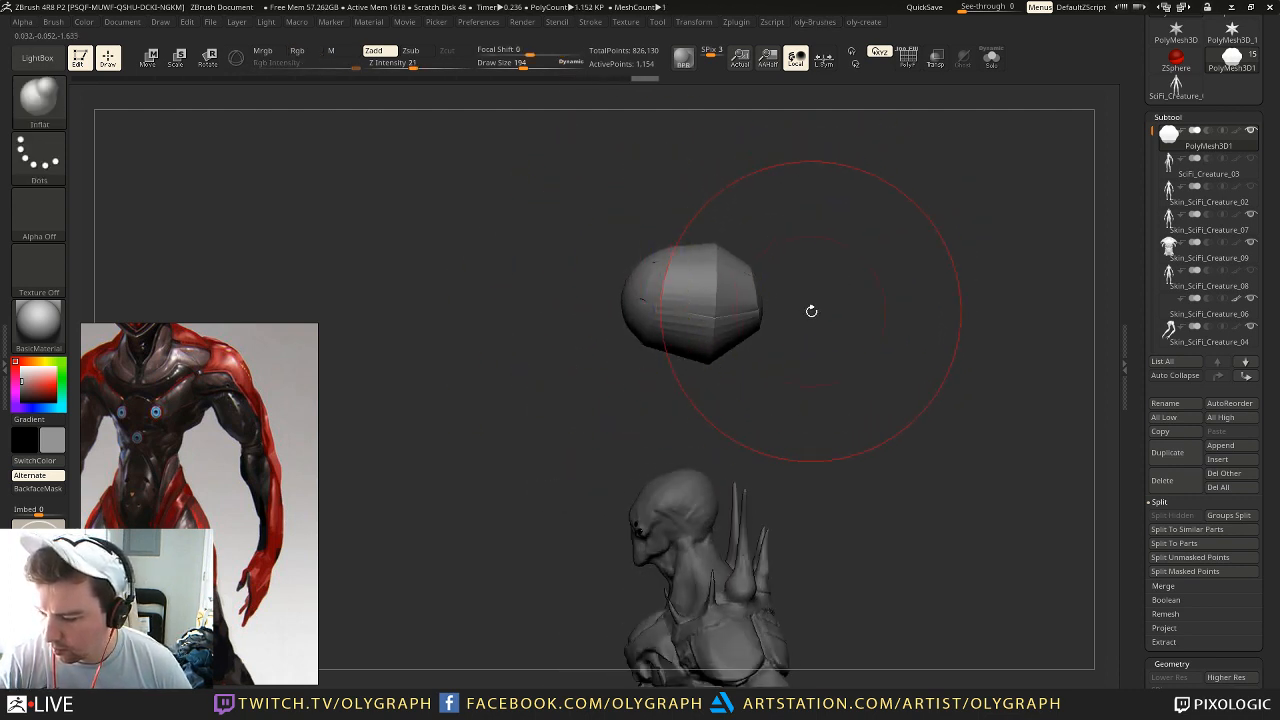
pyautogui.press('e')
pyautogui.moveTo(697, 320)
pyautogui.mouseDown()
pyautogui.moveTo(834, 288)
pyautogui.moveTo(756, 321)
pyautogui.mouseUp()
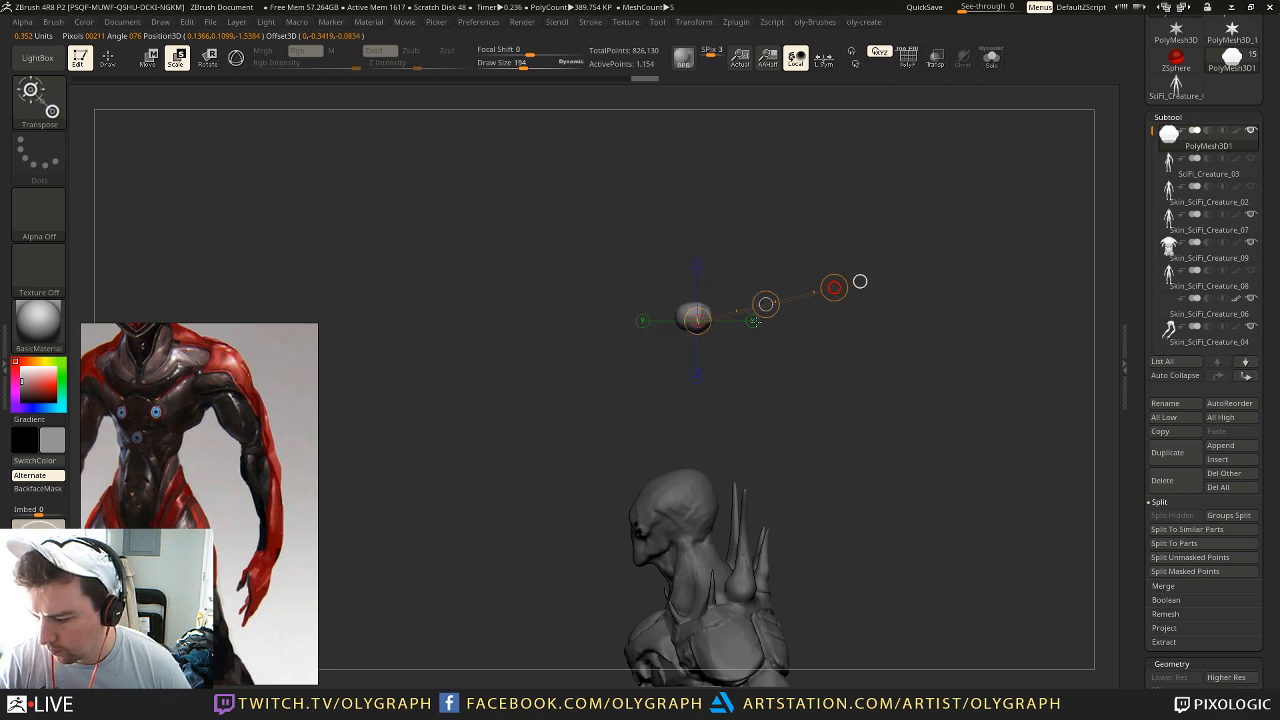
pyautogui.press('q')
pyautogui.moveTo(788, 391)
pyautogui.keyDown('shift'); pyautogui.mouseDown()
pyautogui.moveTo(836, 398)
pyautogui.moveTo(803, 346)
pyautogui.moveTo(798, 396)
pyautogui.moveTo(818, 351)
pyautogui.mouseUp(); pyautogui.keyUp('shift')
# Step: Lower the DynaMesh resolution below 128 and remesh the small ball above the head
pyautogui.press('2')
pyautogui.moveTo(760, 492); pyautogui.dragTo(758, 358)
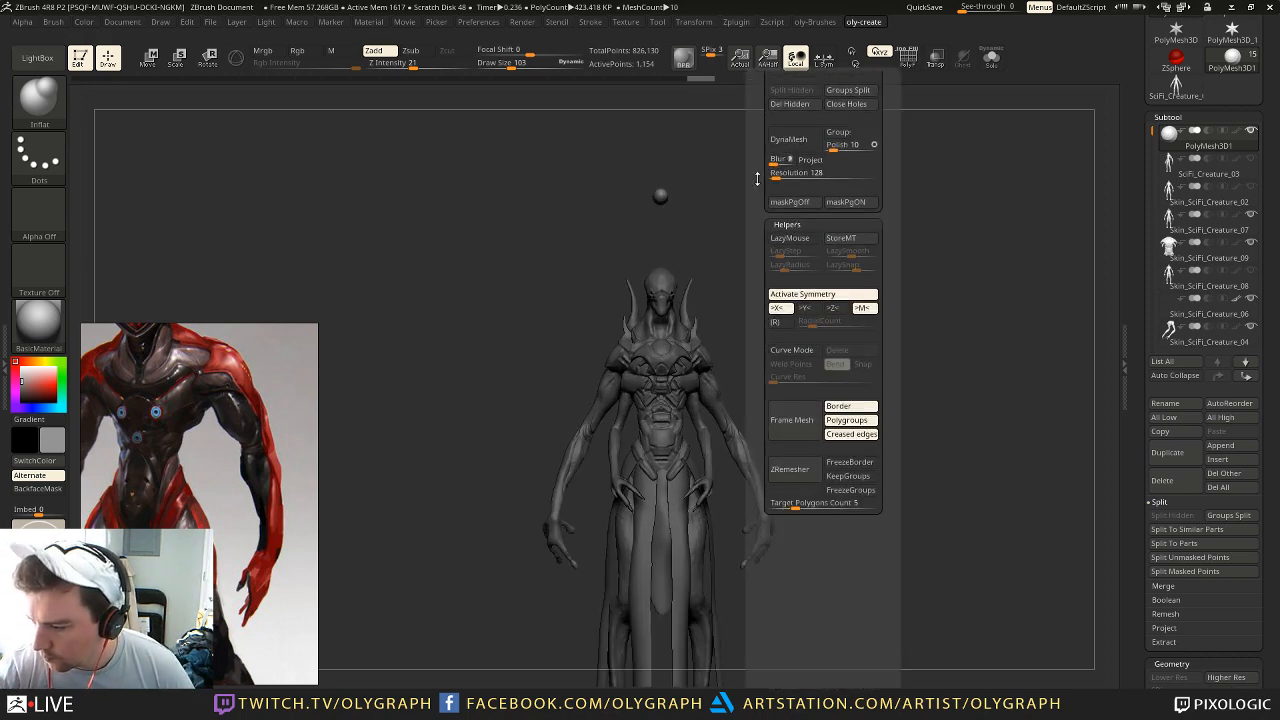
pyautogui.moveTo(779, 174); pyautogui.dragTo(773, 174)
pyautogui.click(788, 140)
pyautogui.moveTo(658, 275); pyautogui.dragTo(740, 166)
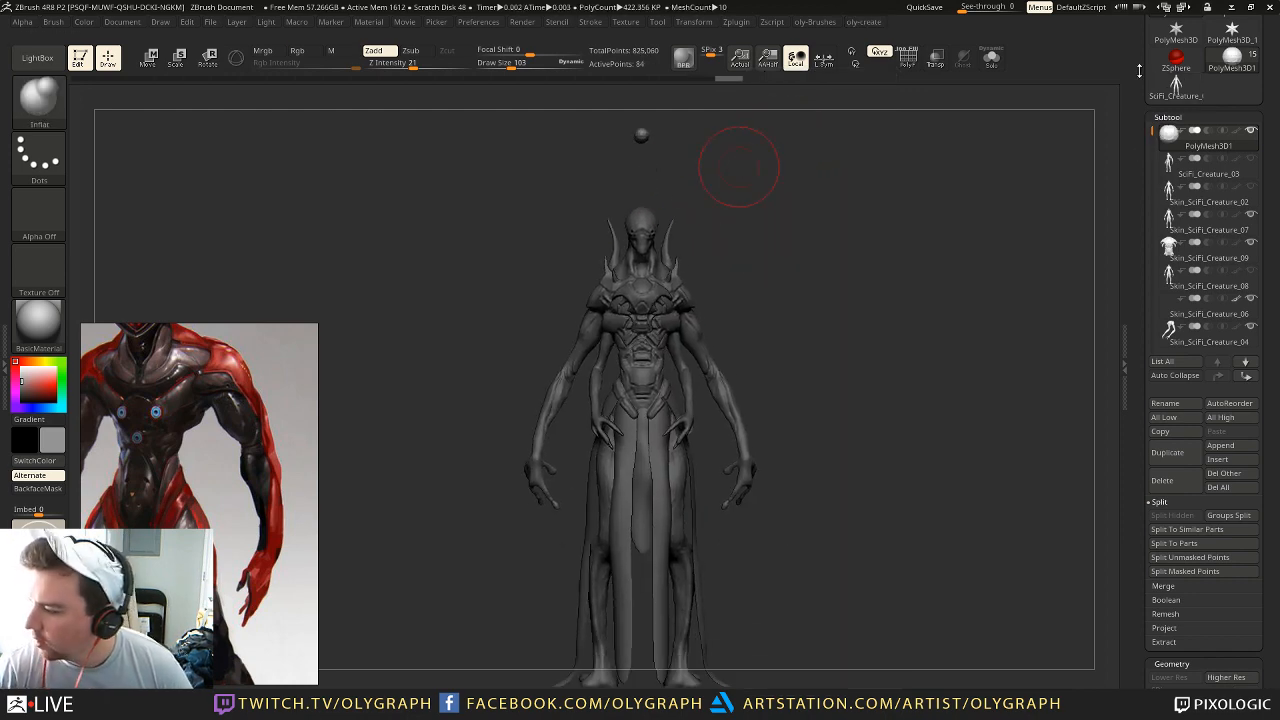
# Step: Save the tool as SciFi_Creature_04 in the project's Zbrush folder
pyautogui.moveTo(1153, 76); pyautogui.dragTo(1143, 140)
pyautogui.click(1236, 43)
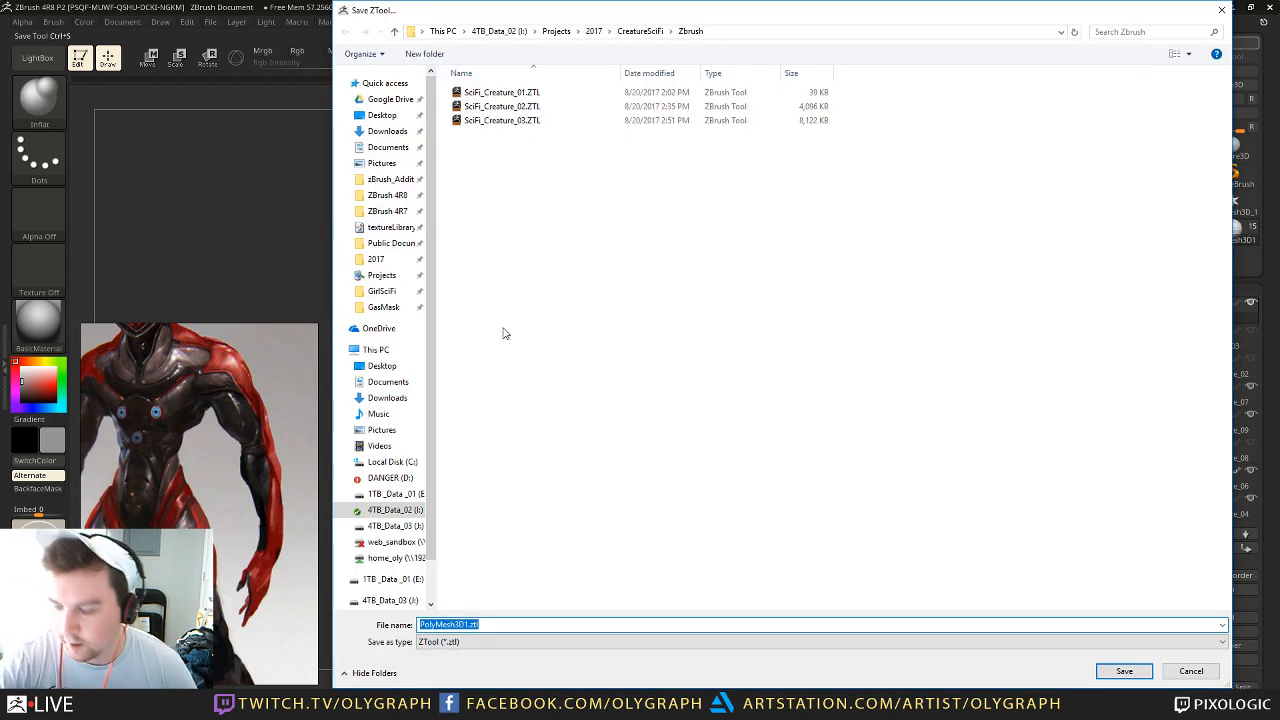
pyautogui.click(566, 121)
pyautogui.click(481, 625)
pyautogui.click(479, 625)
pyautogui.write('4')
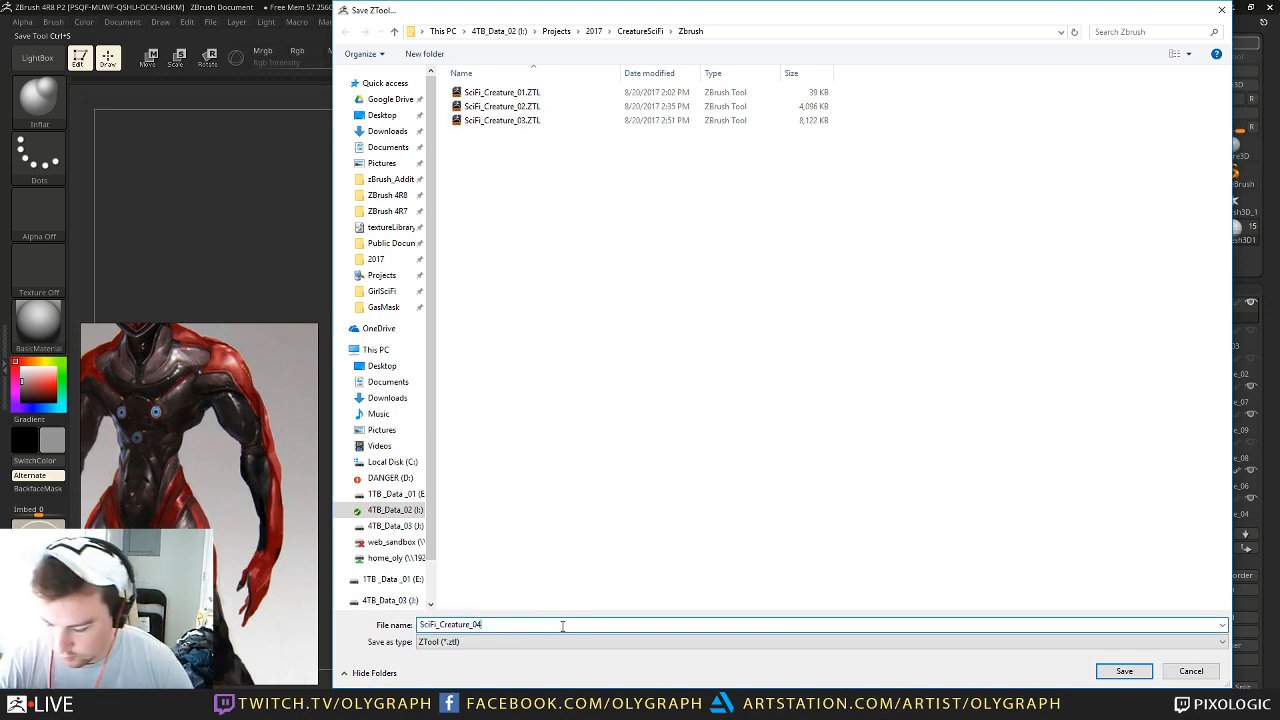
pyautogui.press('Return')
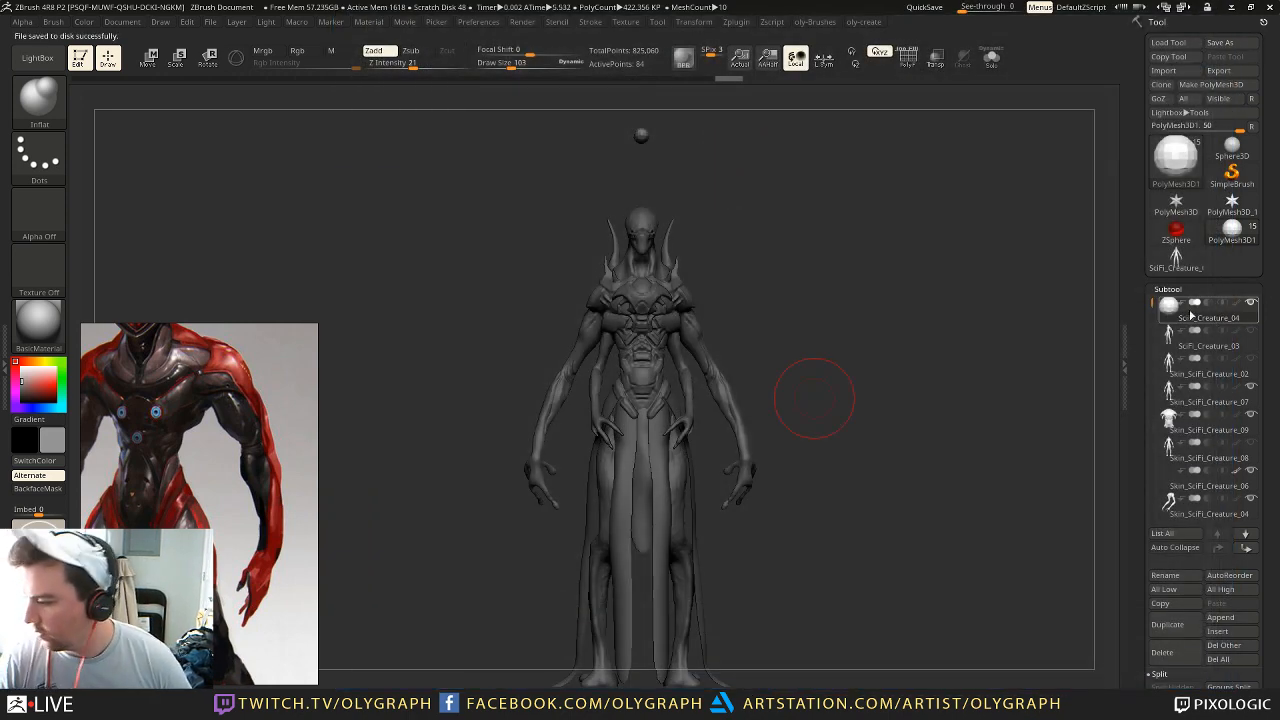
# Step: Make the small SciFi_Creature_04 ball the active subtool and hide the surrounding interface controls
pyautogui.keyDown('alt'); pyautogui.moveTo(828, 284); pyautogui.dragTo(827, 313); pyautogui.keyUp('alt')
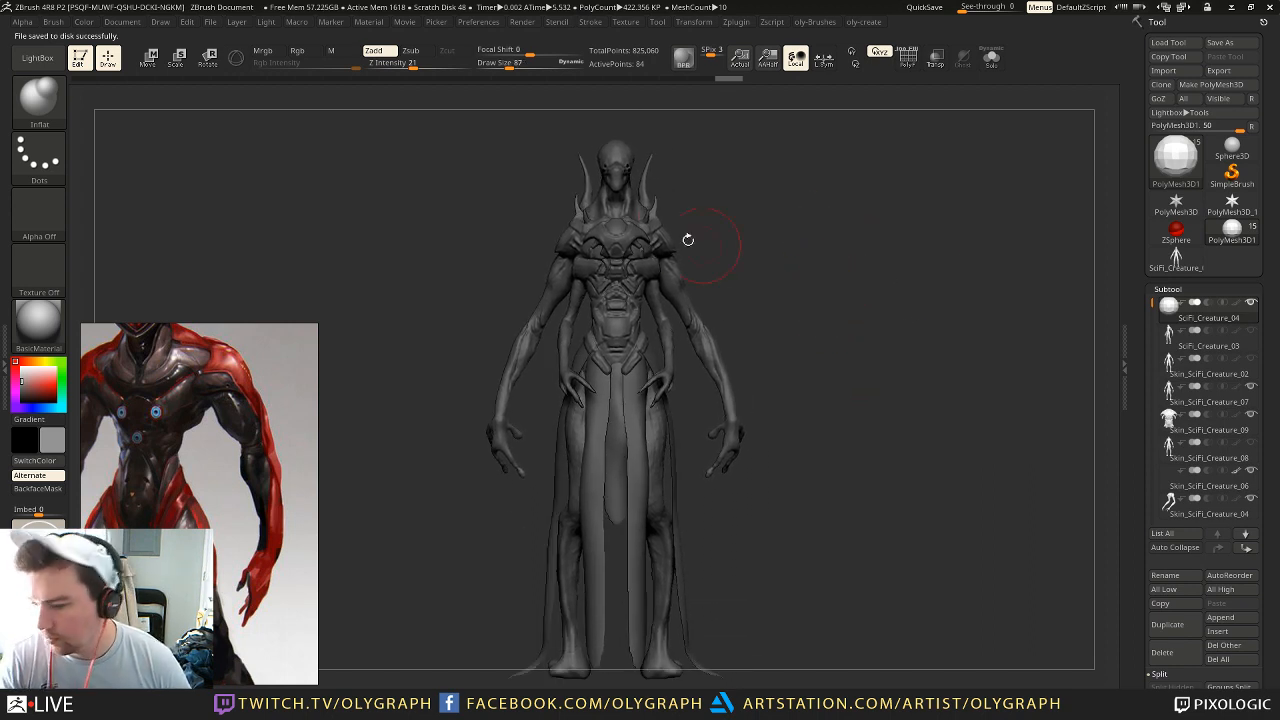
pyautogui.keyDown('alt'); pyautogui.click(615, 253); pyautogui.keyUp('alt')
pyautogui.keyDown('alt'); pyautogui.click(577, 257); pyautogui.keyUp('alt')
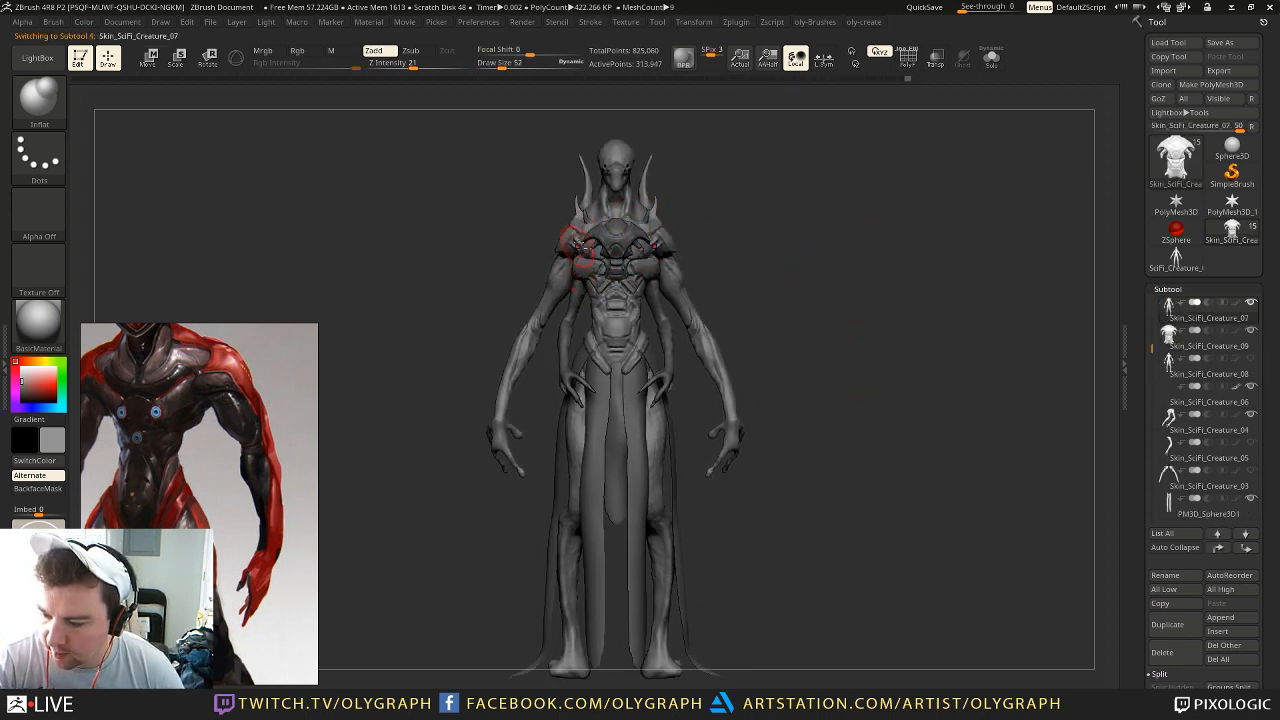
pyautogui.keyDown('alt'); pyautogui.click(561, 272); pyautogui.keyUp('alt')
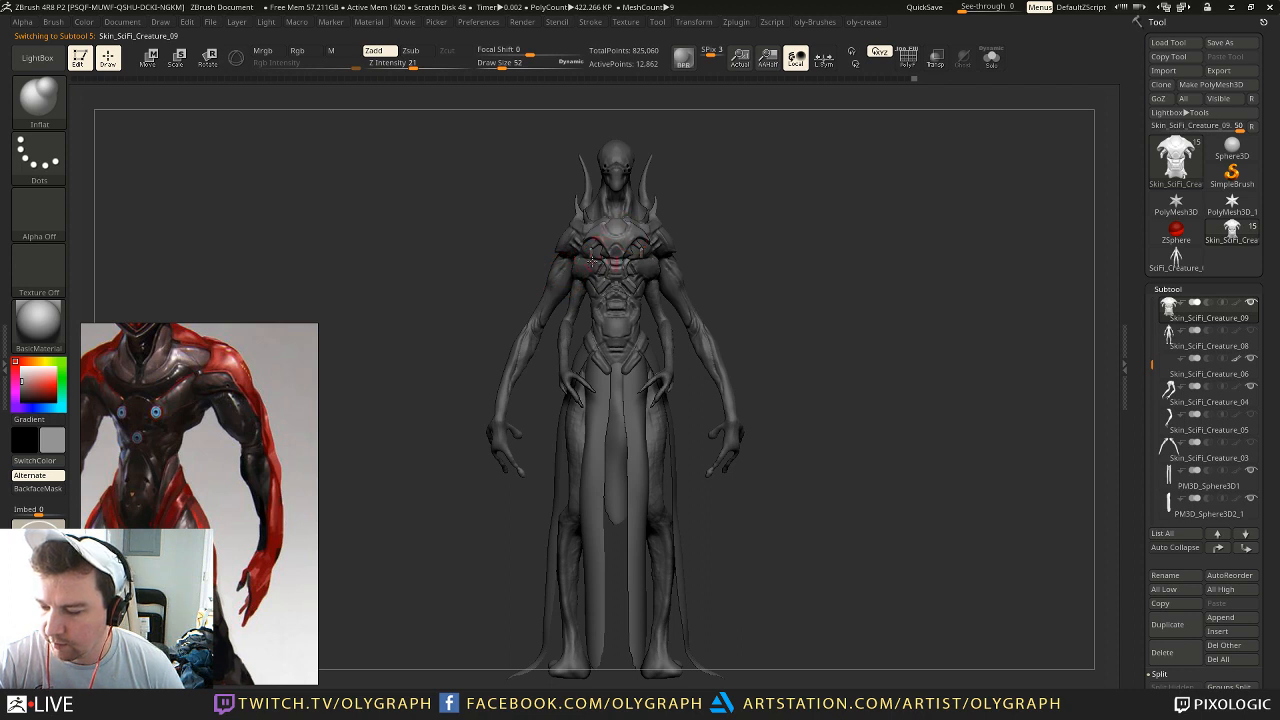
pyautogui.moveTo(748, 177)
pyautogui.keyDown('alt'); pyautogui.mouseDown()
pyautogui.moveTo(748, 280)
pyautogui.moveTo(687, 206)
pyautogui.moveTo(714, 220)
pyautogui.moveTo(766, 200)
pyautogui.moveTo(752, 192)
pyautogui.moveTo(770, 186)
pyautogui.moveTo(741, 170)
pyautogui.mouseUp(); pyautogui.keyUp('alt')
pyautogui.keyDown('alt'); pyautogui.click(616, 165); pyautogui.keyUp('alt')
pyautogui.press('Tab')
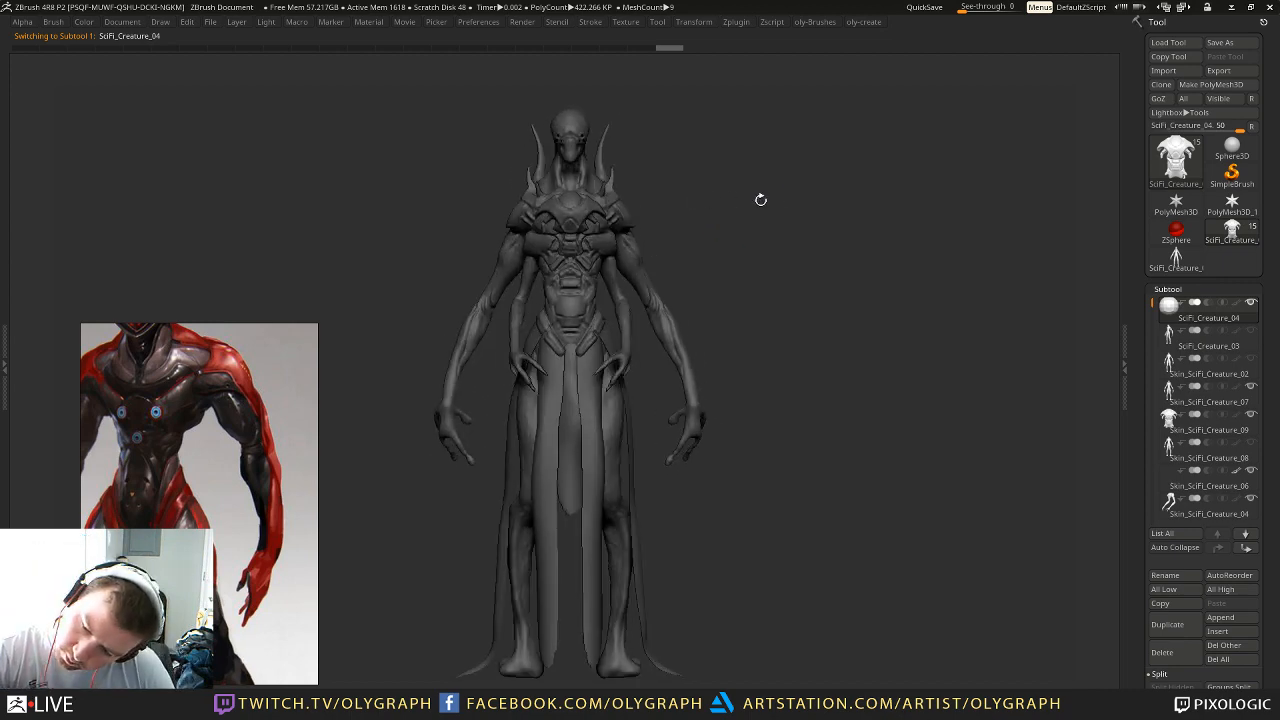
# Step: Bring back the hidden interface controls and try the MatCap Gray material on the creature
pyautogui.press('Tab')
pyautogui.click(38, 320)
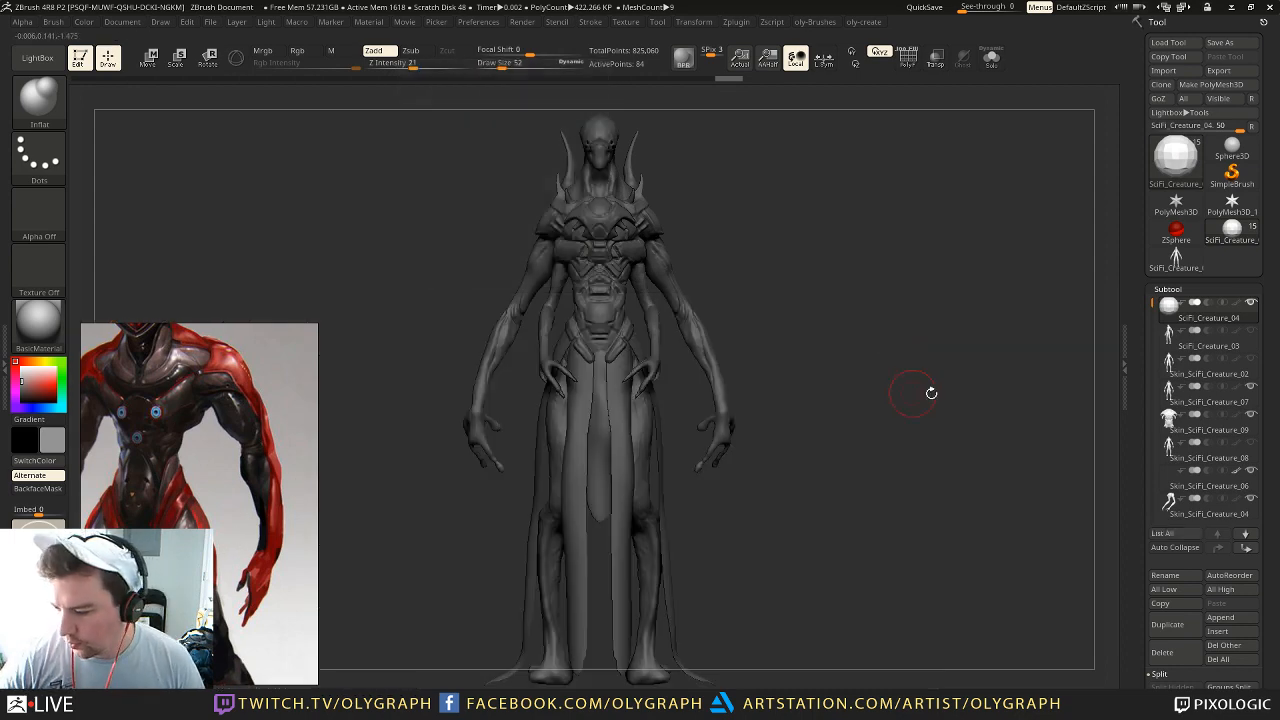
pyautogui.click(38, 320)
pyautogui.click(778, 380)
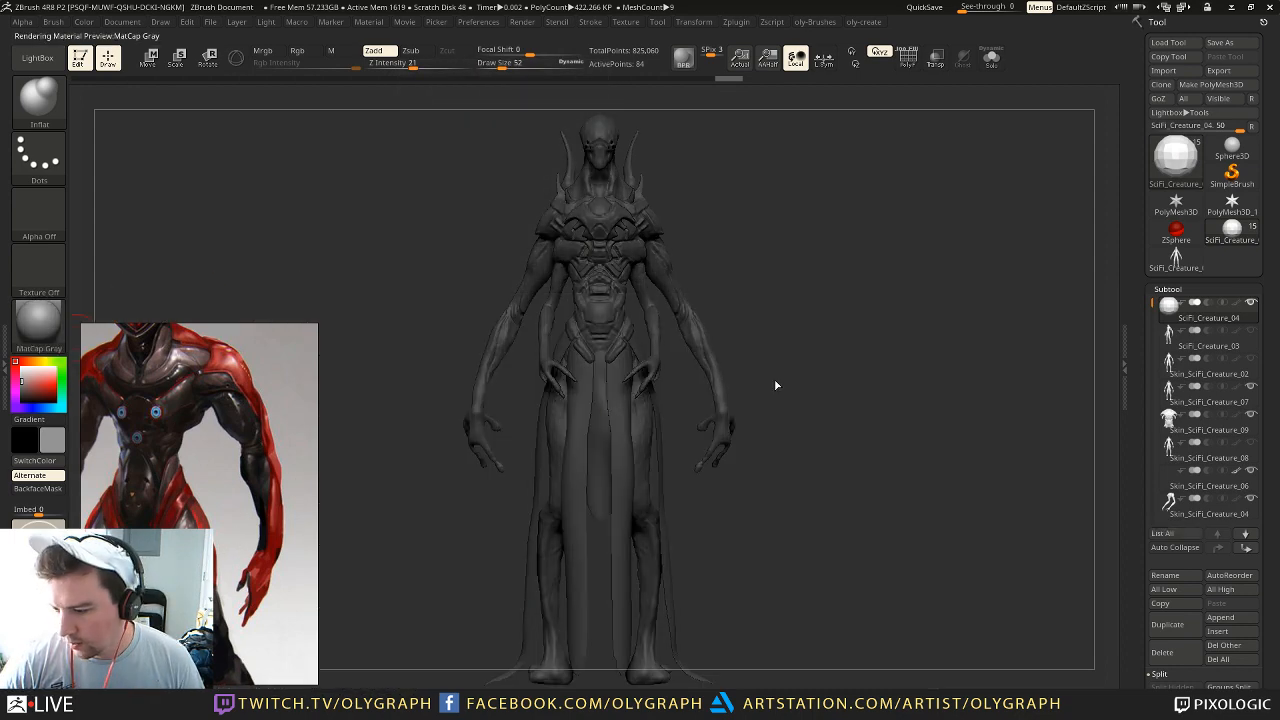
# Step: Choose a lighter current colour and switch the creature's material to Longhi
pyautogui.keyDown('alt'); pyautogui.moveTo(803, 286); pyautogui.dragTo(819, 274); pyautogui.keyUp('alt')
pyautogui.moveTo(24, 384); pyautogui.dragTo(20, 374)
pyautogui.moveTo(240, 442); pyautogui.dragTo(244, 250)
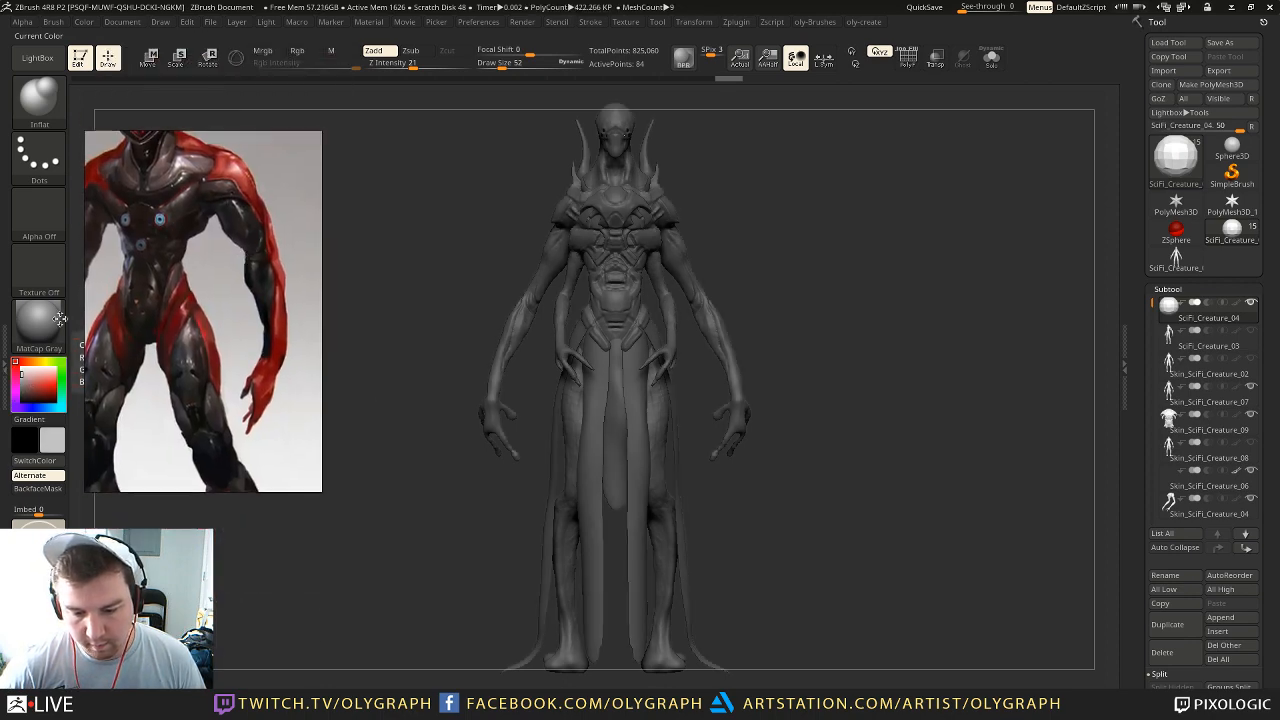
pyautogui.click(49, 330)
pyautogui.click(156, 429)
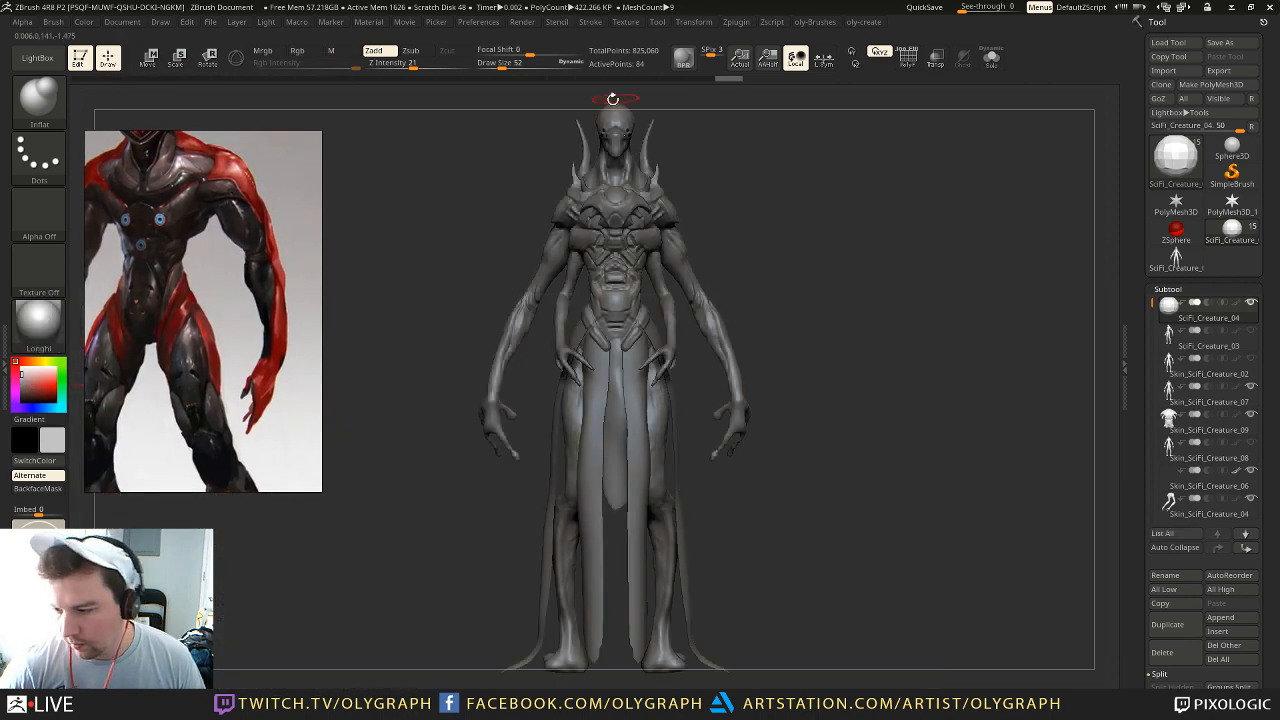
# Step: Hide the surrounding interface controls again and move the reference image back down
pyautogui.press('Tab')
pyautogui.moveTo(417, 232)
pyautogui.mouseDown()
pyautogui.moveTo(434, 226)
pyautogui.moveTo(392, 228)
pyautogui.mouseUp()
pyautogui.moveTo(175, 217); pyautogui.dragTo(131, 409)
pyautogui.moveTo(334, 236); pyautogui.dragTo(581, 247)
pyautogui.keyDown('alt'); pyautogui.moveTo(883, 261); pyautogui.dragTo(861, 252); pyautogui.keyUp('alt')
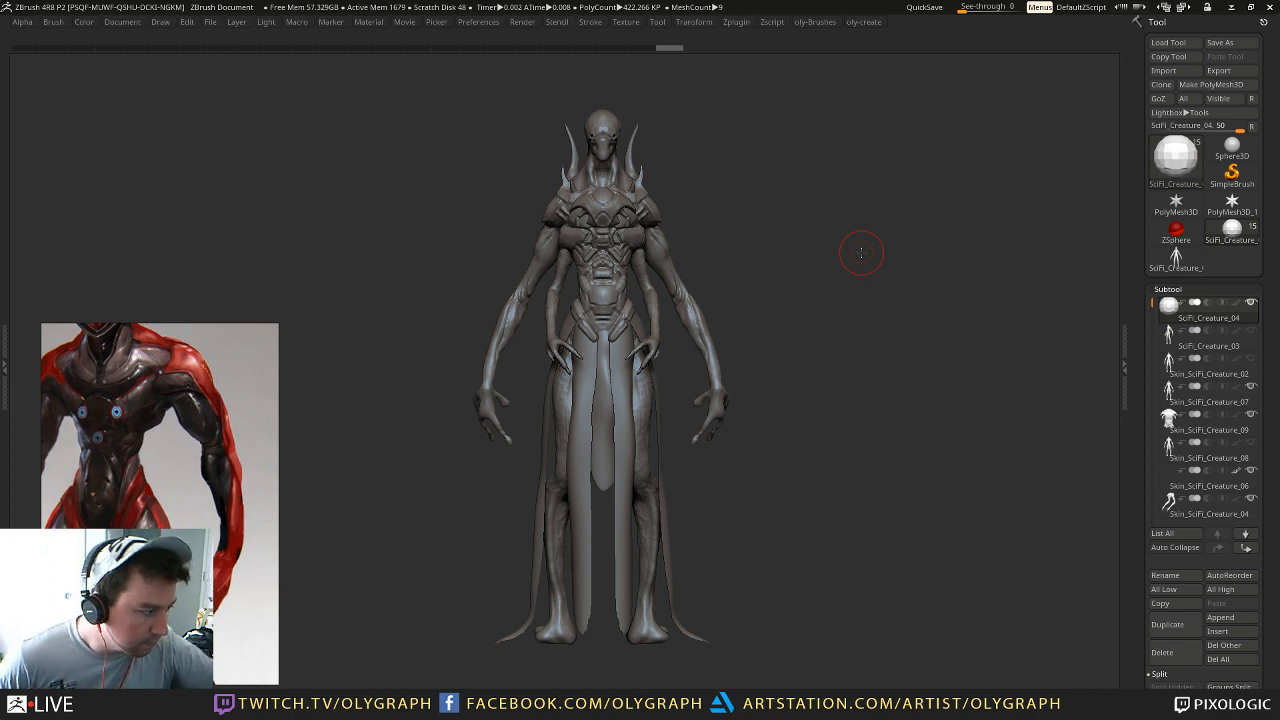
# Step: Make the body subtool Skin_SciFi_Creature_07 active and work on the shoulder pad from the side
pyautogui.moveTo(756, 170)
pyautogui.keyDown('alt'); pyautogui.mouseDown()
pyautogui.moveTo(760, 297)
pyautogui.moveTo(730, 293)
pyautogui.mouseUp(); pyautogui.keyUp('alt')
pyautogui.press('b')
pyautogui.click(738, 221)
pyautogui.keyDown('alt'); pyautogui.click(686, 220); pyautogui.keyUp('alt')
pyautogui.moveTo(768, 252)
pyautogui.mouseDown()
pyautogui.moveTo(722, 248)
pyautogui.moveTo(827, 155)
pyautogui.moveTo(647, 170)
pyautogui.mouseUp()
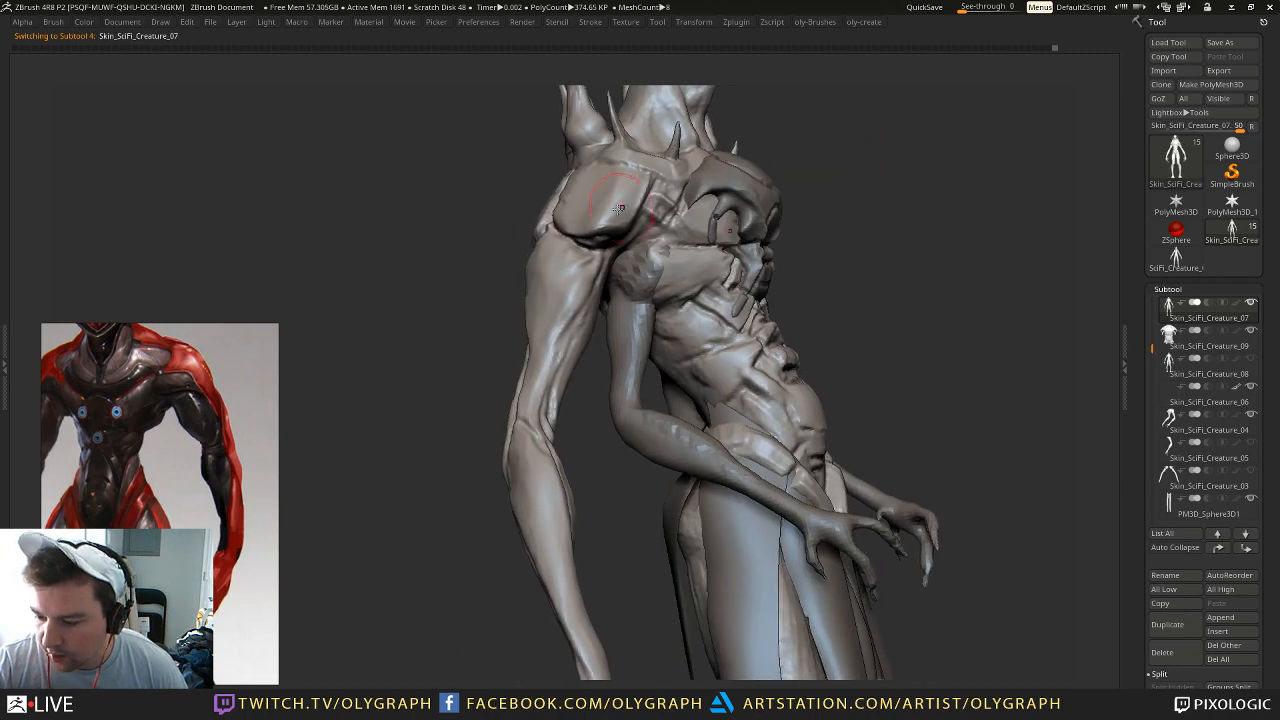
pyautogui.moveTo(573, 210); pyautogui.dragTo(603, 197)
# Step: Adjust the draw size and sculpt folds where the front of the shoulder pad meets the chest
pyautogui.moveTo(905, 130); pyautogui.dragTo(776, 99)
pyautogui.moveTo(771, 207); pyautogui.dragTo(785, 197)
pyautogui.press('s')
pyautogui.moveTo(791, 205); pyautogui.dragTo(783, 211)
pyautogui.press('s')
pyautogui.moveTo(781, 208); pyautogui.dragTo(811, 129)
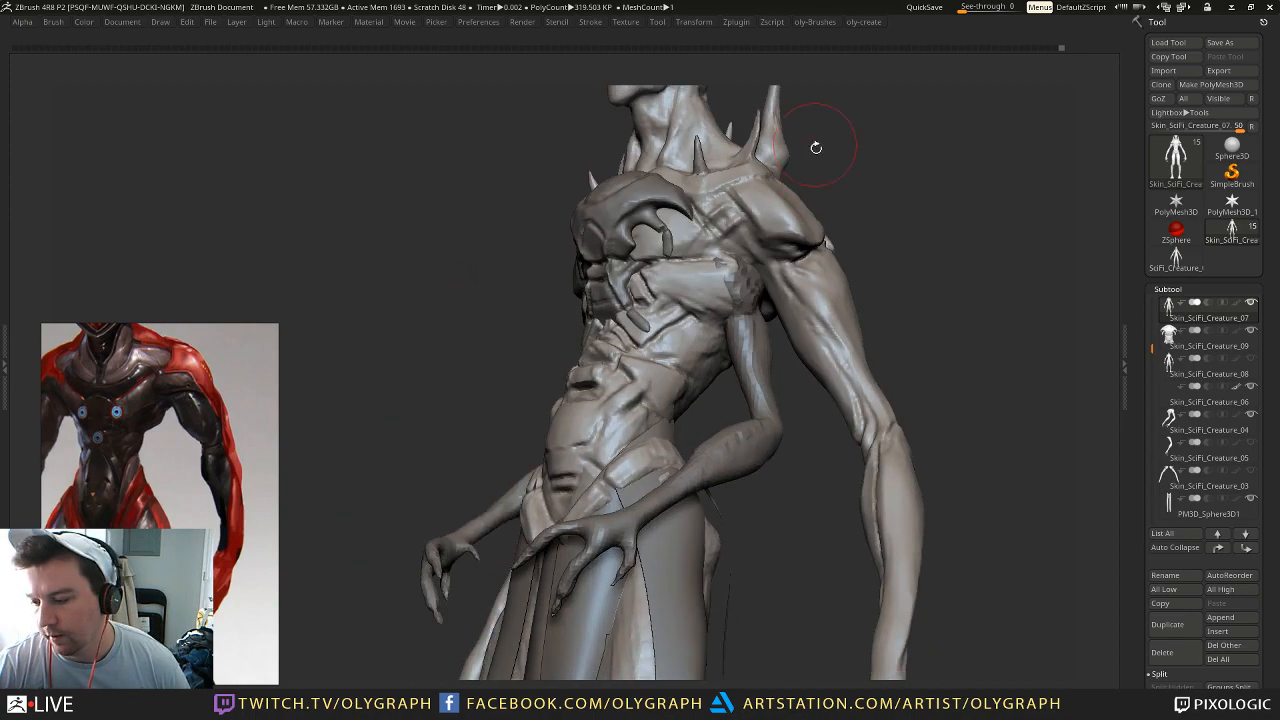
pyautogui.moveTo(860, 177); pyautogui.dragTo(805, 211)
pyautogui.moveTo(694, 286); pyautogui.dragTo(862, 198)
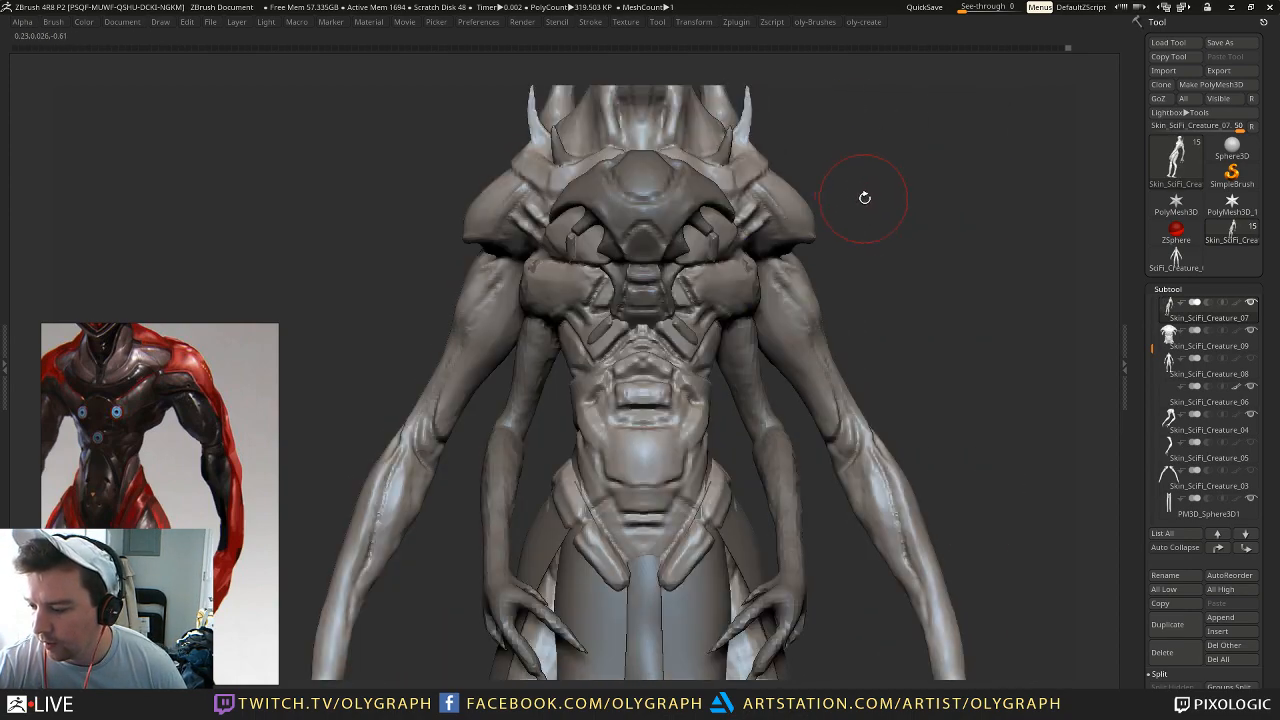
# Step: Carve parallel grooves between the chest and the shoulder pad with the DamStandard brush
pyautogui.press('b')
pyautogui.press('d')
pyautogui.press('s')
pyautogui.press('s')
pyautogui.click(760, 208)
pyautogui.moveTo(796, 213); pyautogui.dragTo(789, 128)
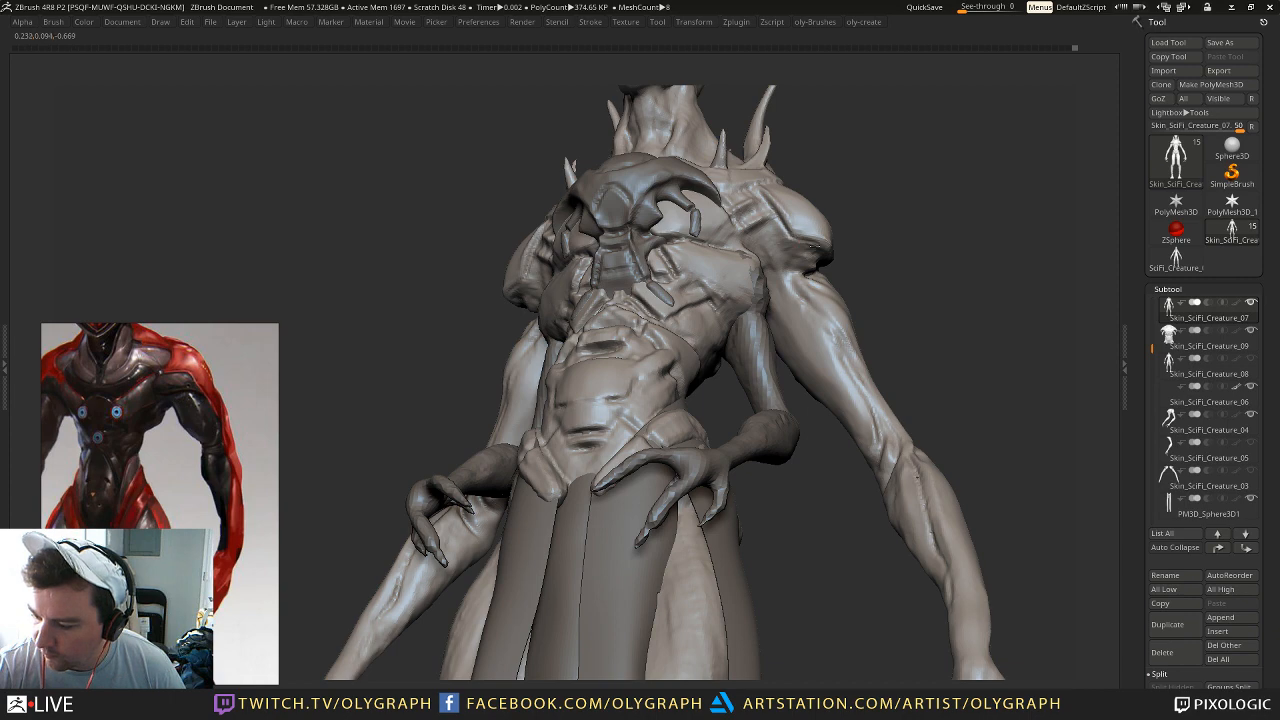
pyautogui.moveTo(861, 165); pyautogui.dragTo(820, 189)
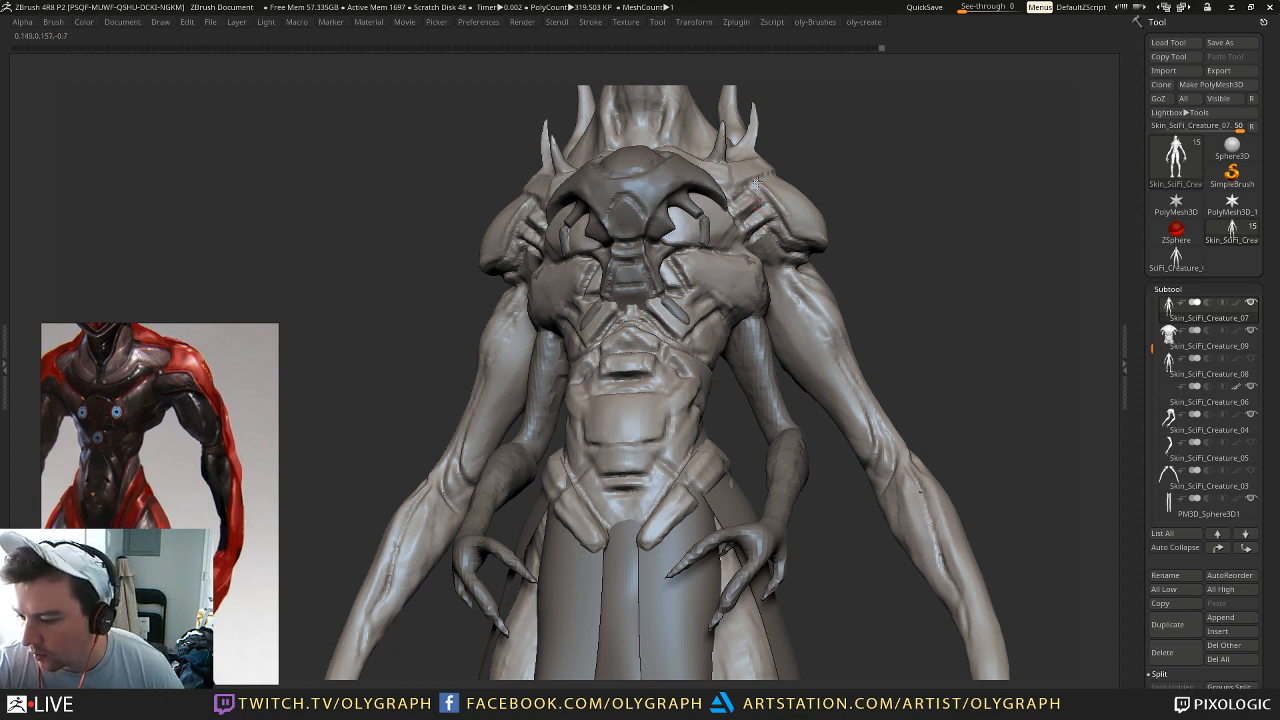
pyautogui.moveTo(880, 136); pyautogui.dragTo(749, 206)
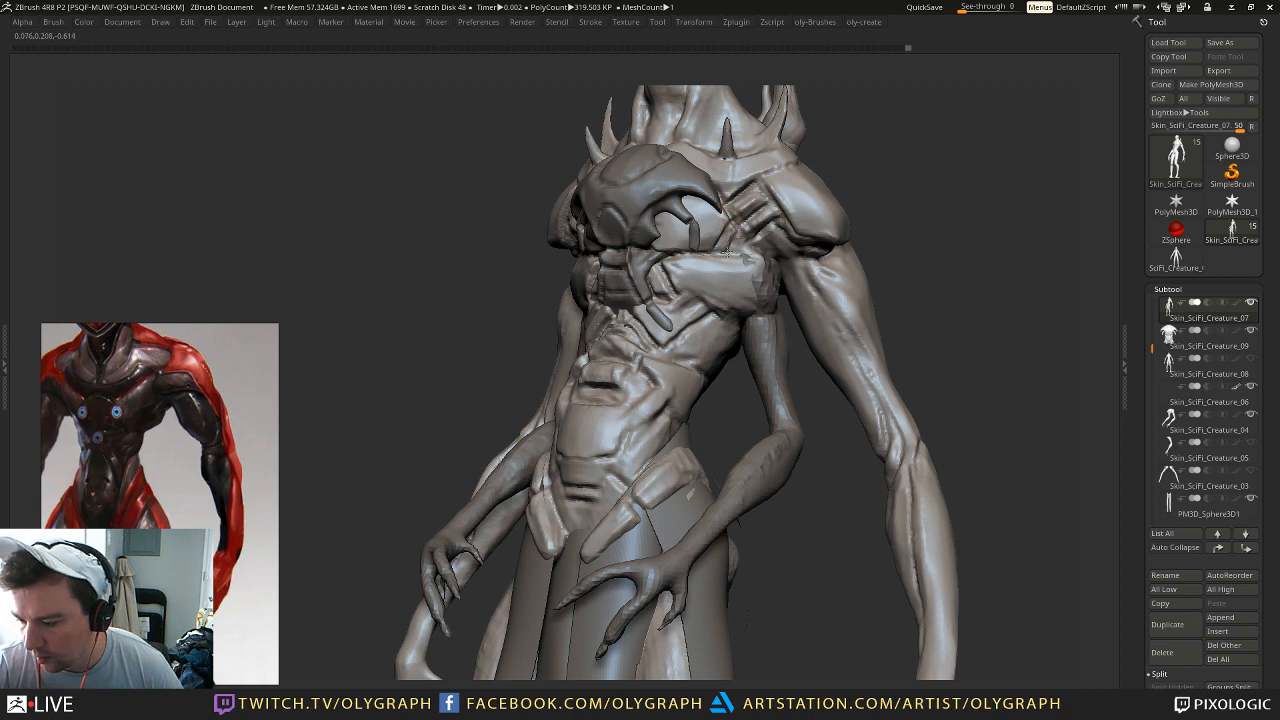
pyautogui.moveTo(878, 163)
pyautogui.mouseDown()
pyautogui.moveTo(831, 160)
pyautogui.moveTo(740, 228)
pyautogui.mouseUp()
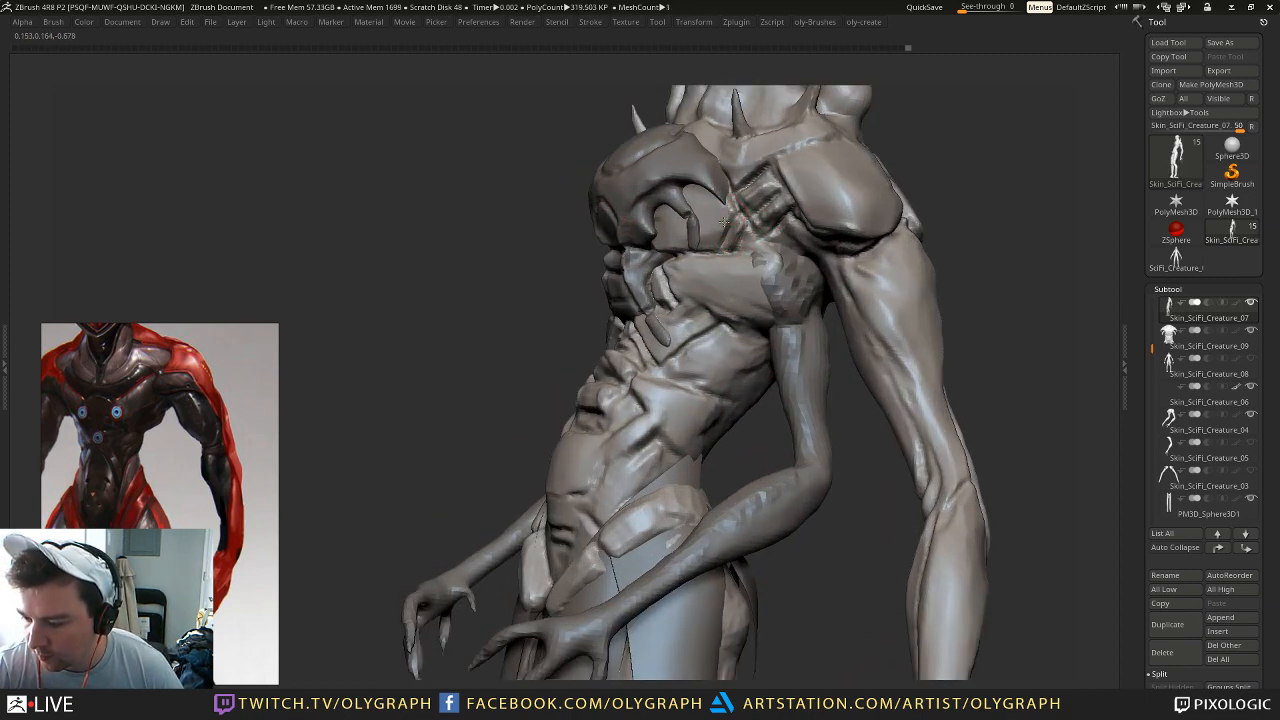
# Step: Pull the outer ends of the shoulder pads outwards with the Move brush at an adjusted draw size
pyautogui.moveTo(953, 136)
pyautogui.mouseDown()
pyautogui.moveTo(972, 146)
pyautogui.moveTo(778, 168)
pyautogui.moveTo(843, 186)
pyautogui.mouseUp()
pyautogui.press('b')
pyautogui.click(814, 199)
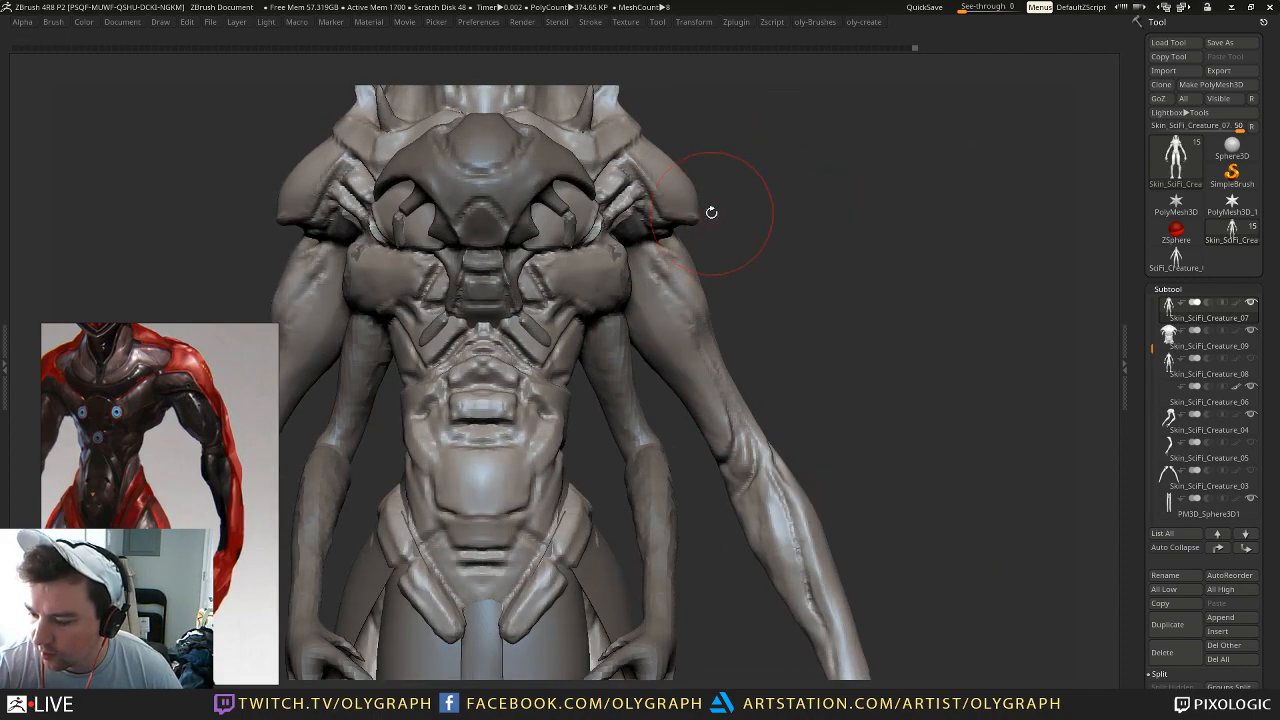
pyautogui.press('s')
pyautogui.moveTo(778, 178); pyautogui.dragTo(691, 217)
pyautogui.press('s')
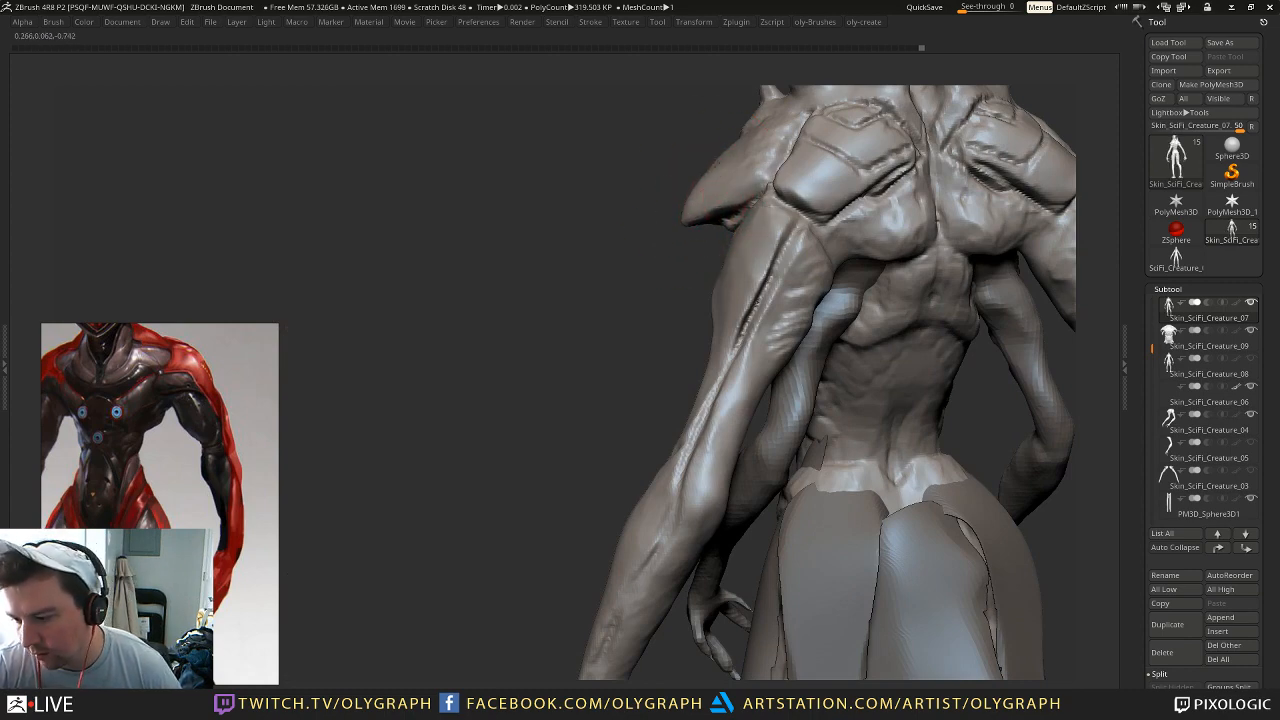
# Step: Shape the shoulder pads into downward-curving points, working from the back, above and front
pyautogui.moveTo(680, 165)
pyautogui.mouseDown()
pyautogui.moveTo(755, 174)
pyautogui.moveTo(780, 160)
pyautogui.moveTo(757, 145)
pyautogui.moveTo(766, 129)
pyautogui.moveTo(743, 180)
pyautogui.mouseUp()
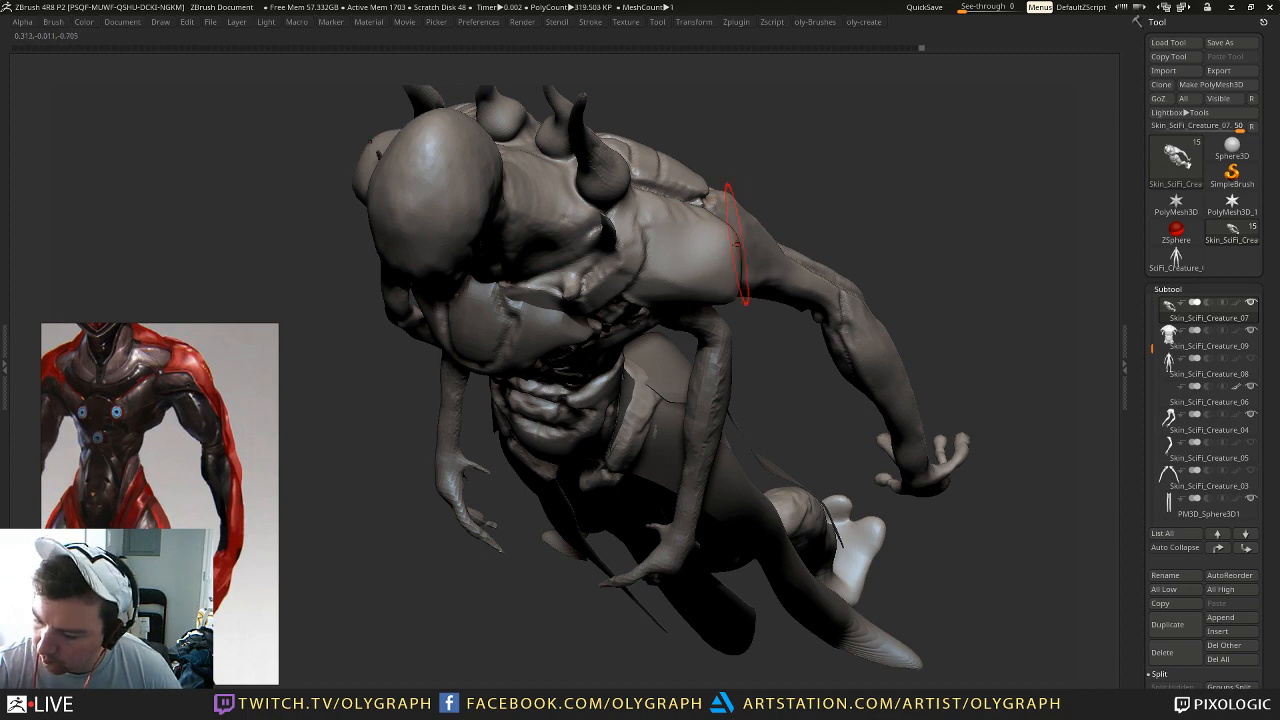
pyautogui.keyDown('shift'); pyautogui.moveTo(812, 168); pyautogui.dragTo(773, 127); pyautogui.keyUp('shift')
pyautogui.moveTo(786, 178)
pyautogui.keyDown('alt'); pyautogui.mouseDown()
pyautogui.moveTo(763, 160)
pyautogui.moveTo(691, 229)
pyautogui.mouseUp(); pyautogui.keyUp('alt')
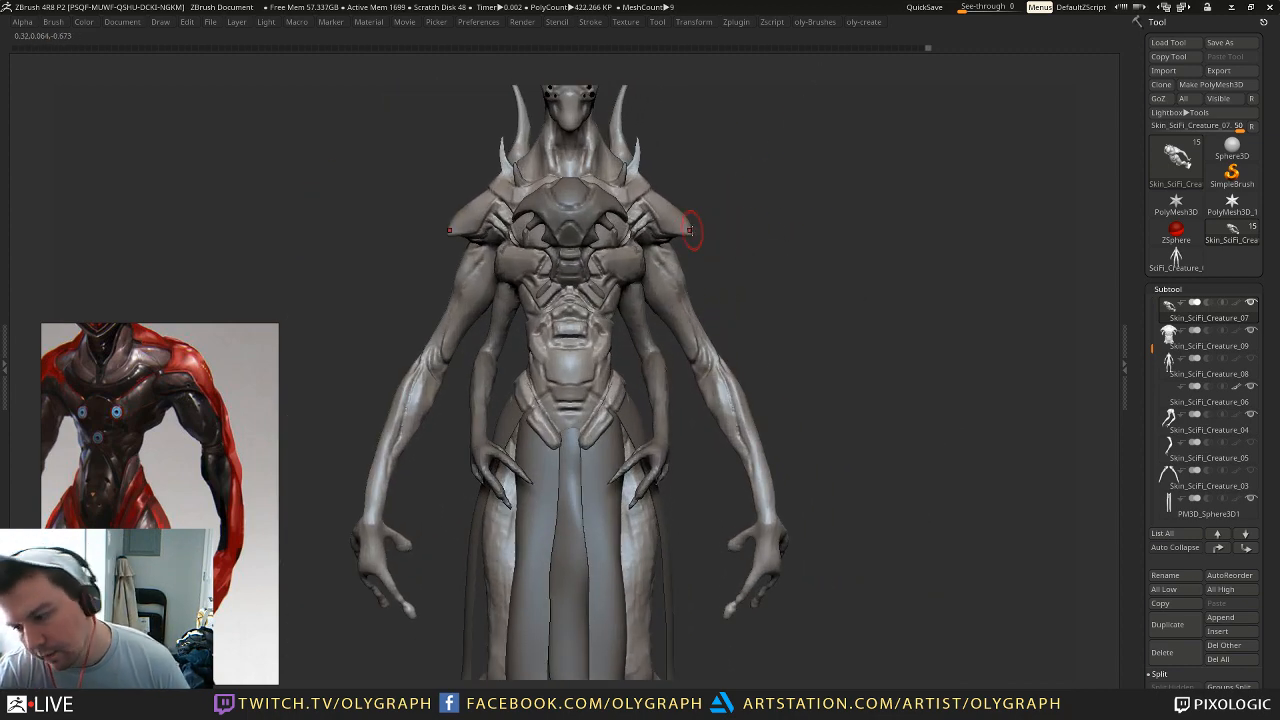
pyautogui.moveTo(766, 182)
pyautogui.keyDown('alt'); pyautogui.mouseDown()
pyautogui.moveTo(794, 277)
pyautogui.moveTo(722, 225)
pyautogui.moveTo(684, 264)
pyautogui.moveTo(790, 262)
pyautogui.moveTo(754, 240)
pyautogui.moveTo(729, 175)
pyautogui.moveTo(676, 259)
pyautogui.moveTo(705, 268)
pyautogui.mouseUp(); pyautogui.keyUp('alt')
pyautogui.press('s')
pyautogui.press('s')
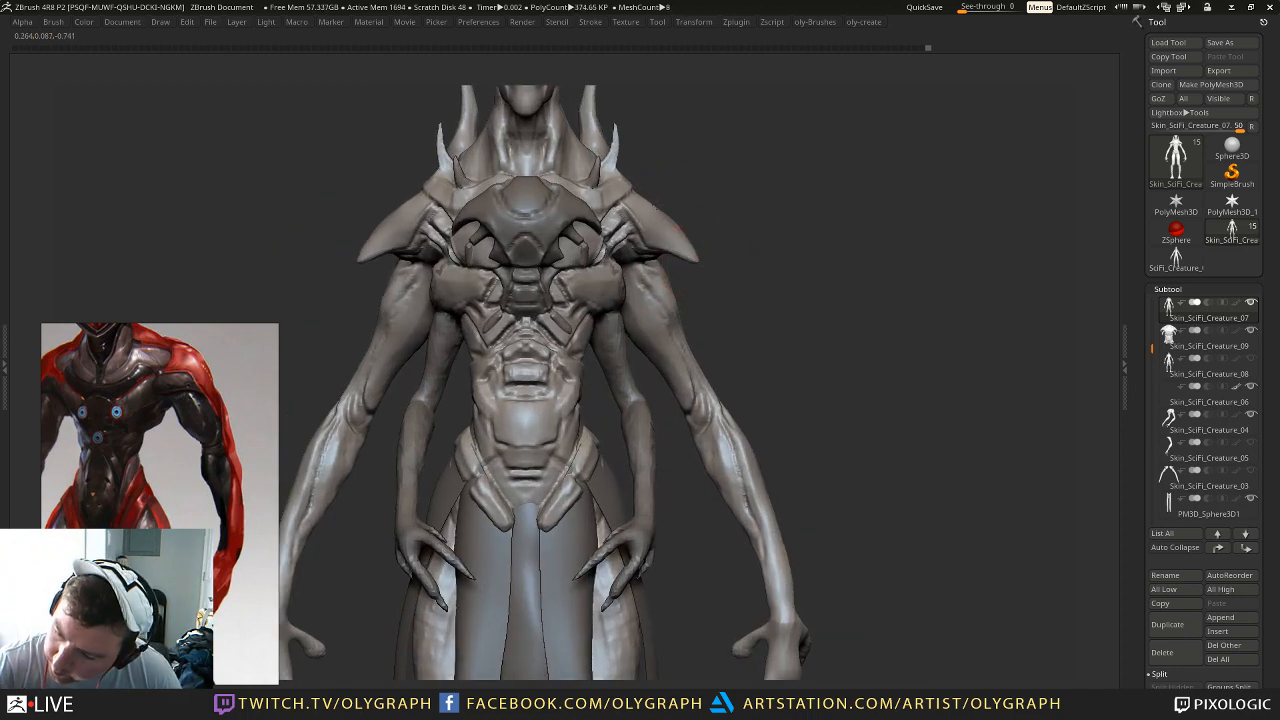
# Step: Refine the profile of the pointed shoulder pads from the side, adjusting the draw size
pyautogui.moveTo(685, 231)
pyautogui.mouseDown()
pyautogui.moveTo(713, 225)
pyautogui.moveTo(714, 270)
pyautogui.moveTo(761, 235)
pyautogui.moveTo(700, 235)
pyautogui.moveTo(731, 182)
pyautogui.moveTo(794, 166)
pyautogui.moveTo(762, 185)
pyautogui.moveTo(783, 171)
pyautogui.moveTo(780, 223)
pyautogui.mouseUp()
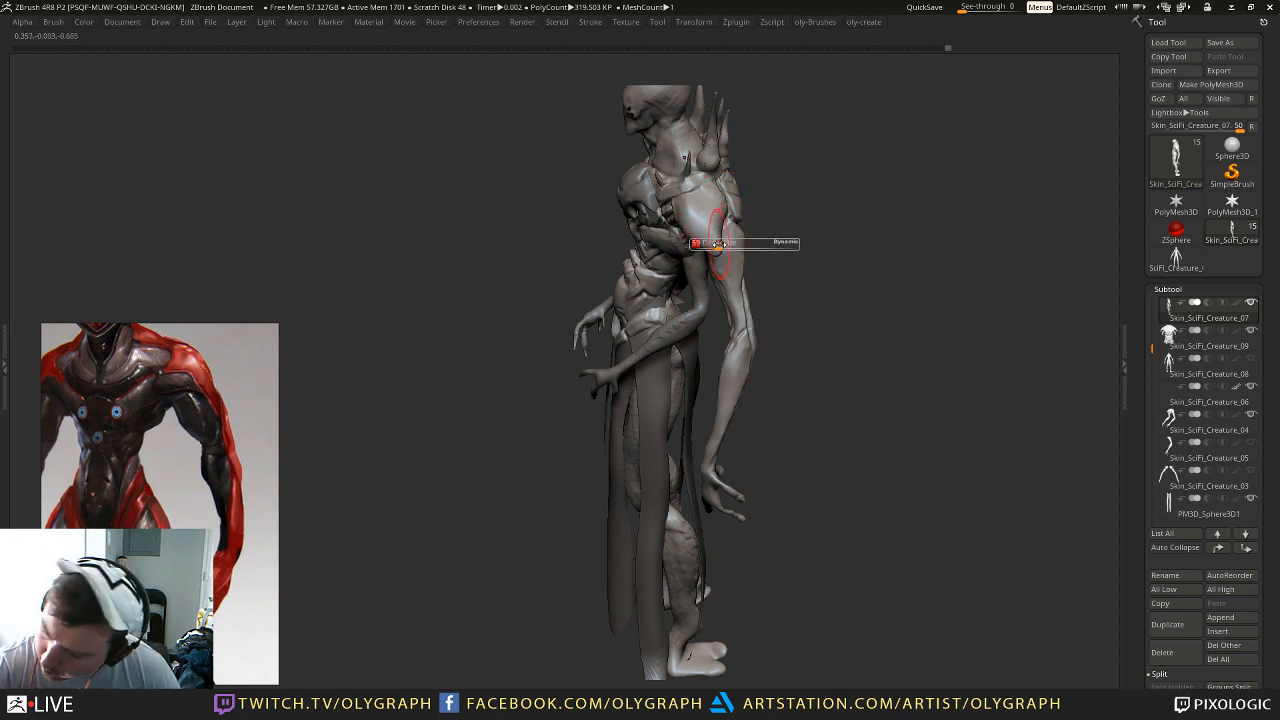
pyautogui.moveTo(770, 190)
pyautogui.keyDown('shift'); pyautogui.mouseDown()
pyautogui.moveTo(803, 146)
pyautogui.moveTo(774, 171)
pyautogui.moveTo(820, 180)
pyautogui.moveTo(772, 203)
pyautogui.moveTo(774, 180)
pyautogui.moveTo(780, 220)
pyautogui.moveTo(803, 206)
pyautogui.moveTo(790, 171)
pyautogui.moveTo(766, 199)
pyautogui.mouseUp(); pyautogui.keyUp('shift')
pyautogui.press('Tab')
pyautogui.press('Tab')
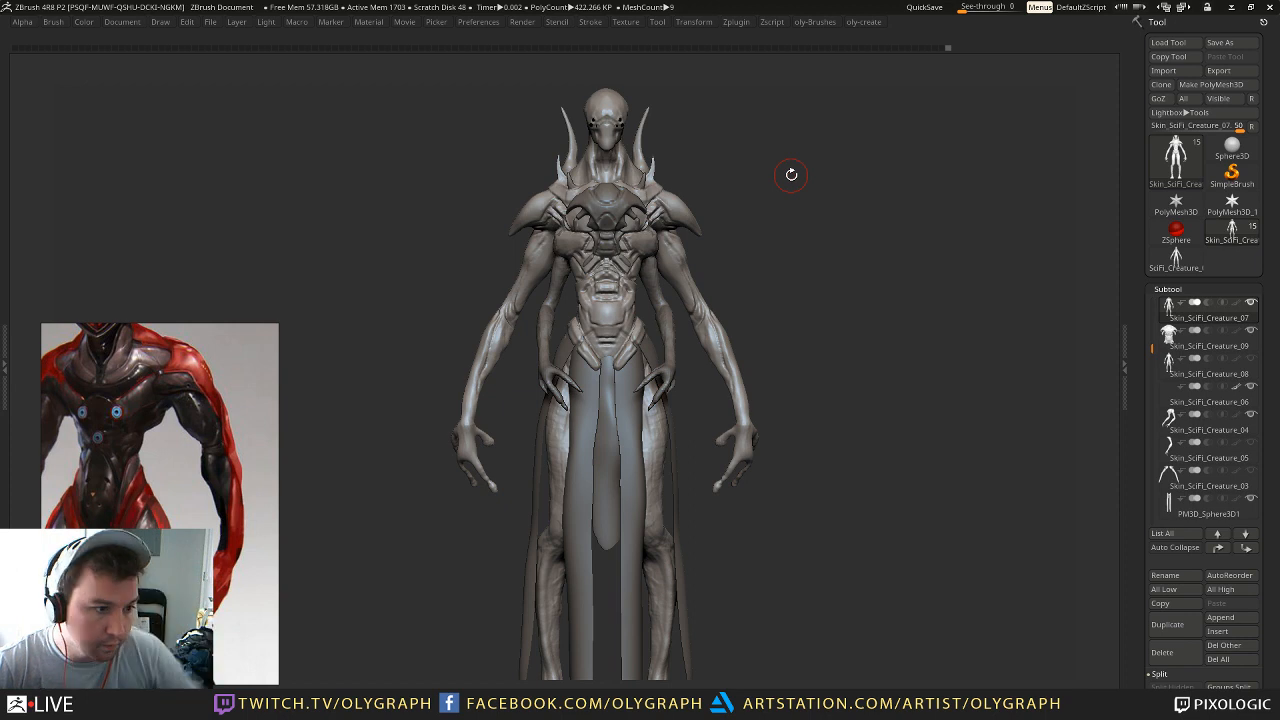
# Step: Make the small ball above the head the active subtool and examine the creature's full-body silhouette
pyautogui.moveTo(758, 155)
pyautogui.mouseDown()
pyautogui.moveTo(786, 197)
pyautogui.moveTo(772, 387)
pyautogui.moveTo(634, 205)
pyautogui.mouseUp()
pyautogui.keyDown('alt'); pyautogui.click(583, 110); pyautogui.keyUp('alt')
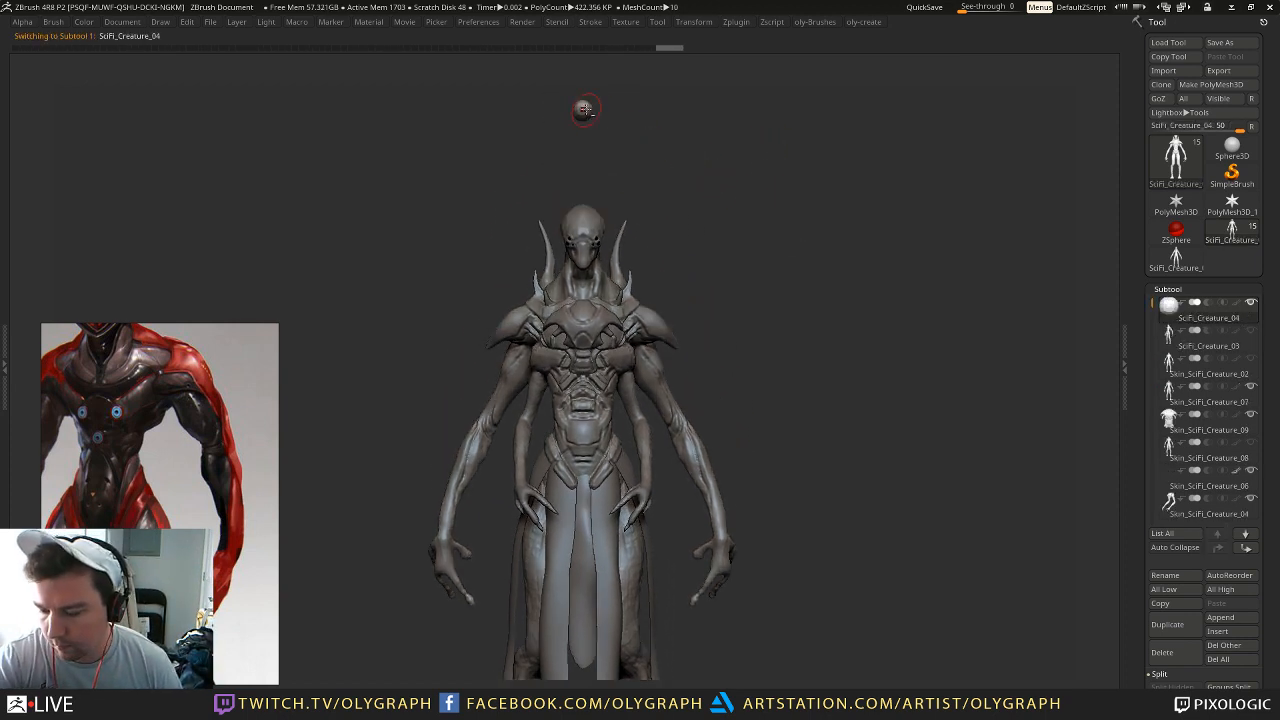
pyautogui.keyDown('alt'); pyautogui.moveTo(698, 257); pyautogui.dragTo(731, 217); pyautogui.keyUp('alt')
pyautogui.press('Tab')
pyautogui.press('Tab')
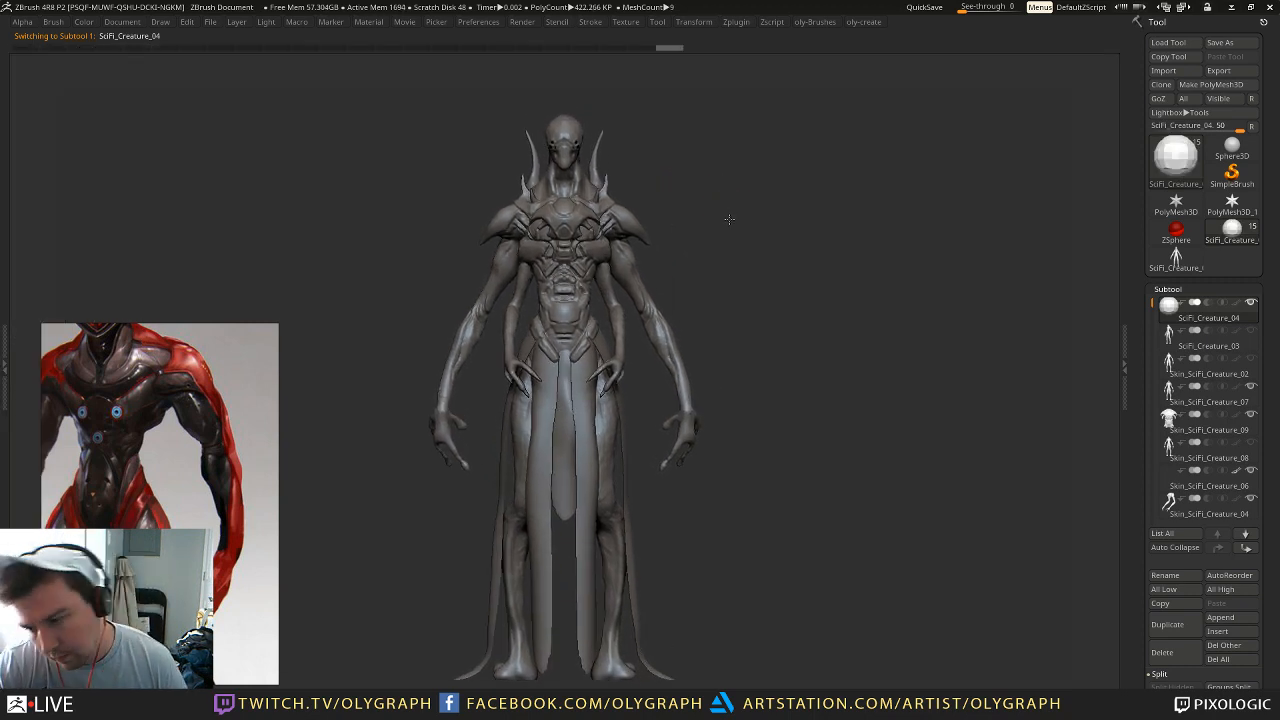
# Step: Make the body subtool active through the foot and select the TrimDynamic brush
pyautogui.keyDown('alt'); pyautogui.click(617, 668); pyautogui.keyUp('alt')
pyautogui.press('b')
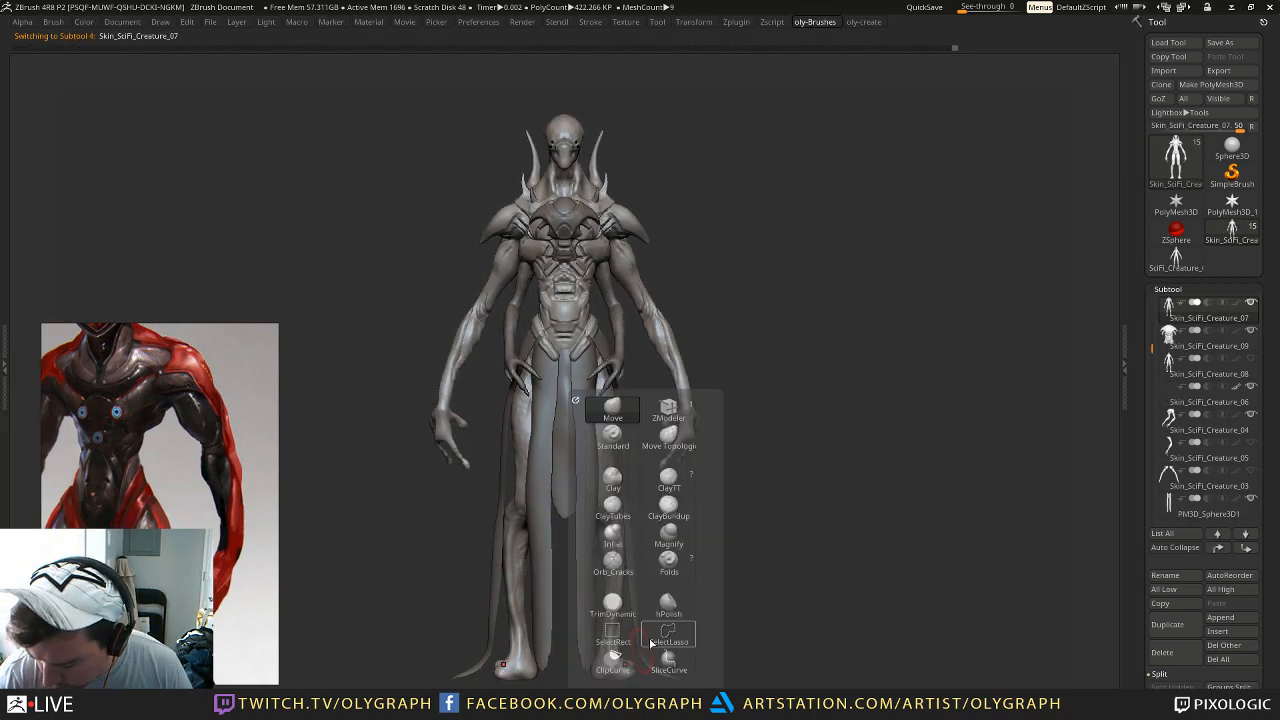
pyautogui.click(613, 604)
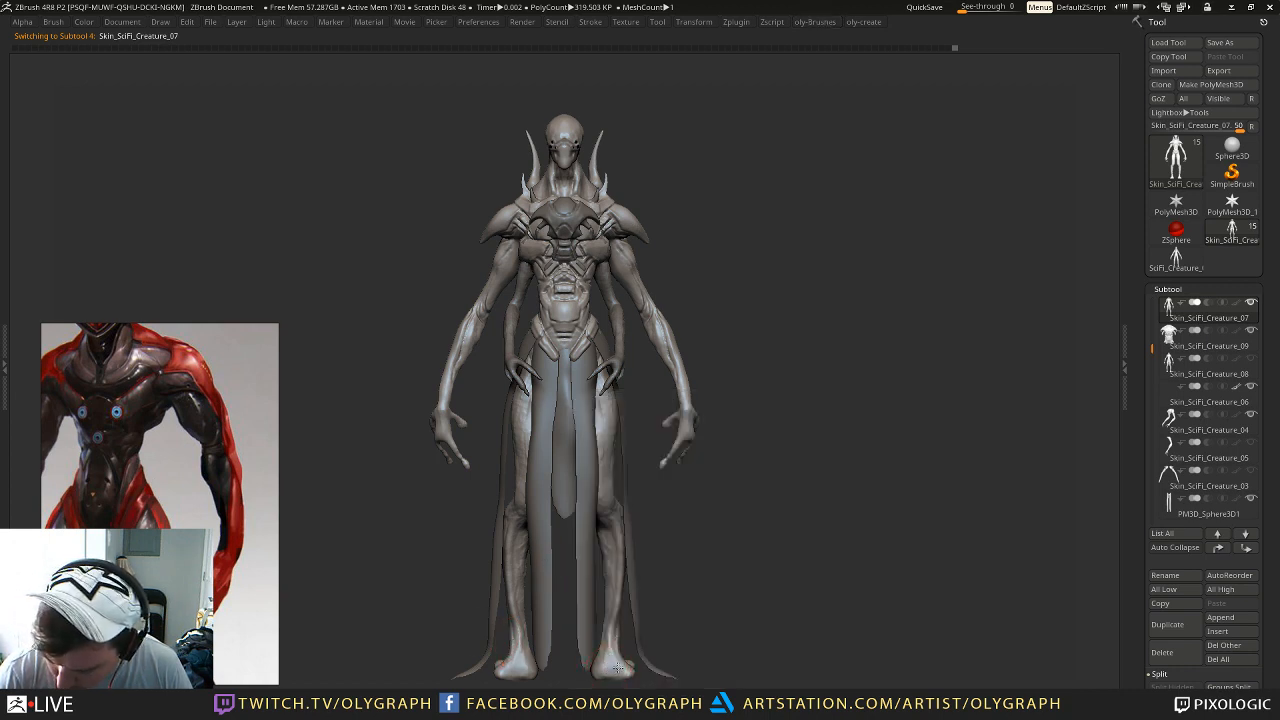
pyautogui.moveTo(759, 495); pyautogui.dragTo(765, 465)
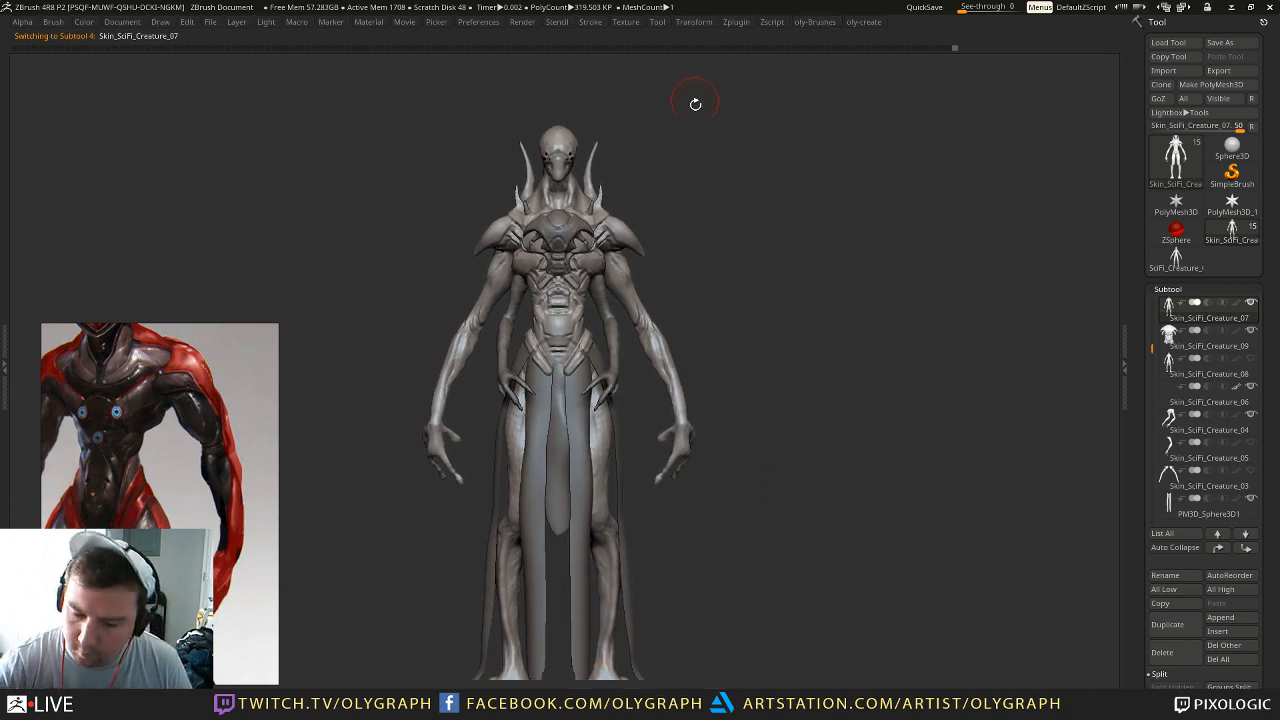
pyautogui.moveTo(691, 82); pyautogui.dragTo(734, 249)
pyautogui.keyDown('alt'); pyautogui.click(583, 163); pyautogui.keyUp('alt')
pyautogui.keyDown('alt'); pyautogui.moveTo(609, 169); pyautogui.dragTo(709, 145); pyautogui.keyUp('alt')
# Step: Make the body subtool active and sculpt round details beside the abdominal plate with the ClayTubes brush
pyautogui.keyDown('alt'); pyautogui.click(606, 370); pyautogui.keyUp('alt')
pyautogui.press('space')
pyautogui.click(715, 354)
pyautogui.hotkey('shift', 's')
pyautogui.hotkey('shift', 's')
pyautogui.press('space')
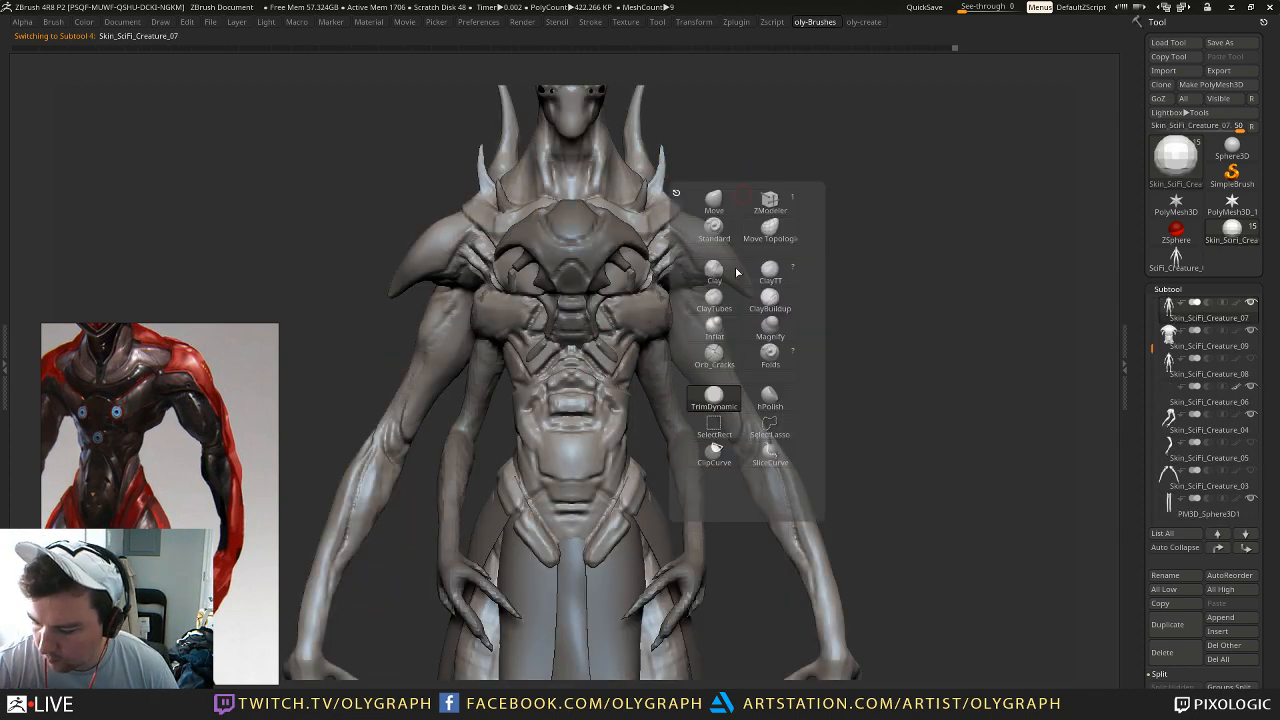
pyautogui.click(725, 305)
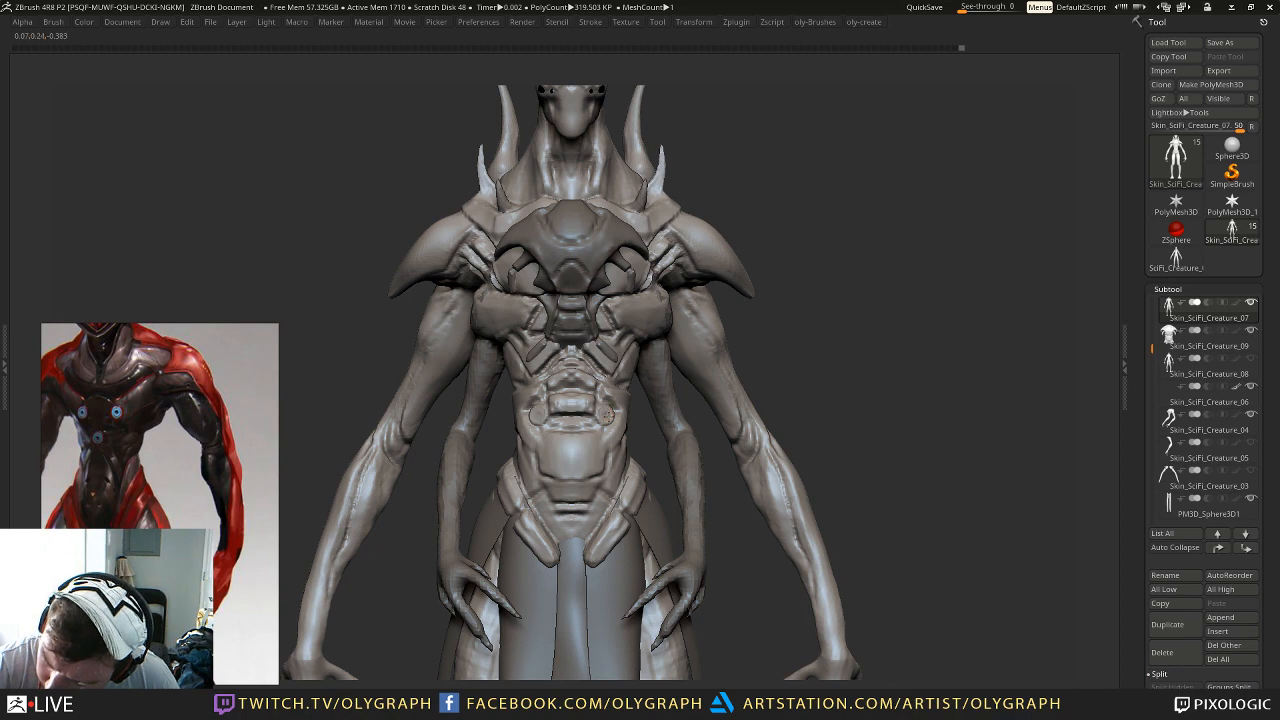
pyautogui.moveTo(748, 310)
pyautogui.keyDown('alt'); pyautogui.mouseDown()
pyautogui.moveTo(714, 182)
pyautogui.moveTo(763, 286)
pyautogui.moveTo(671, 277)
pyautogui.moveTo(728, 251)
pyautogui.moveTo(742, 310)
pyautogui.mouseUp(); pyautogui.keyUp('alt')
pyautogui.moveTo(742, 310); pyautogui.dragTo(655, 318)
# Step: Sculpt small round sockets on the lower ribs and both sides of the abdomen with the ClayBuildup brush
pyautogui.press('b')
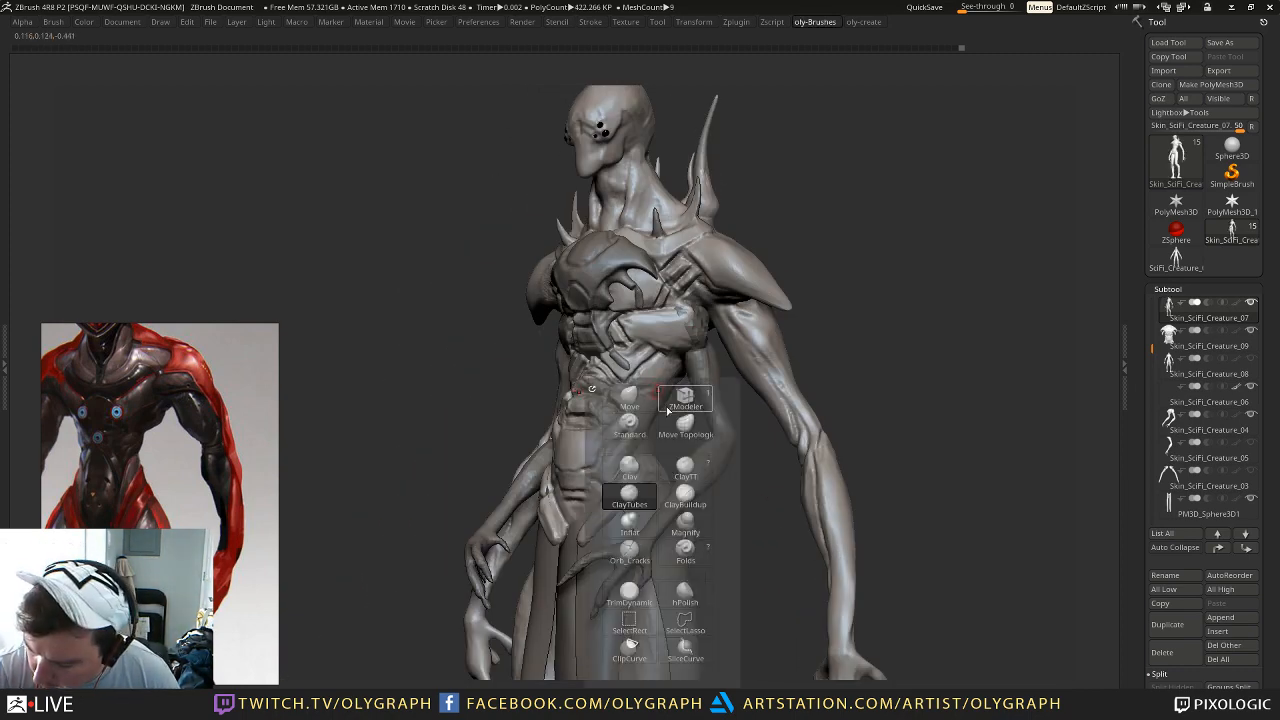
pyautogui.click(686, 497)
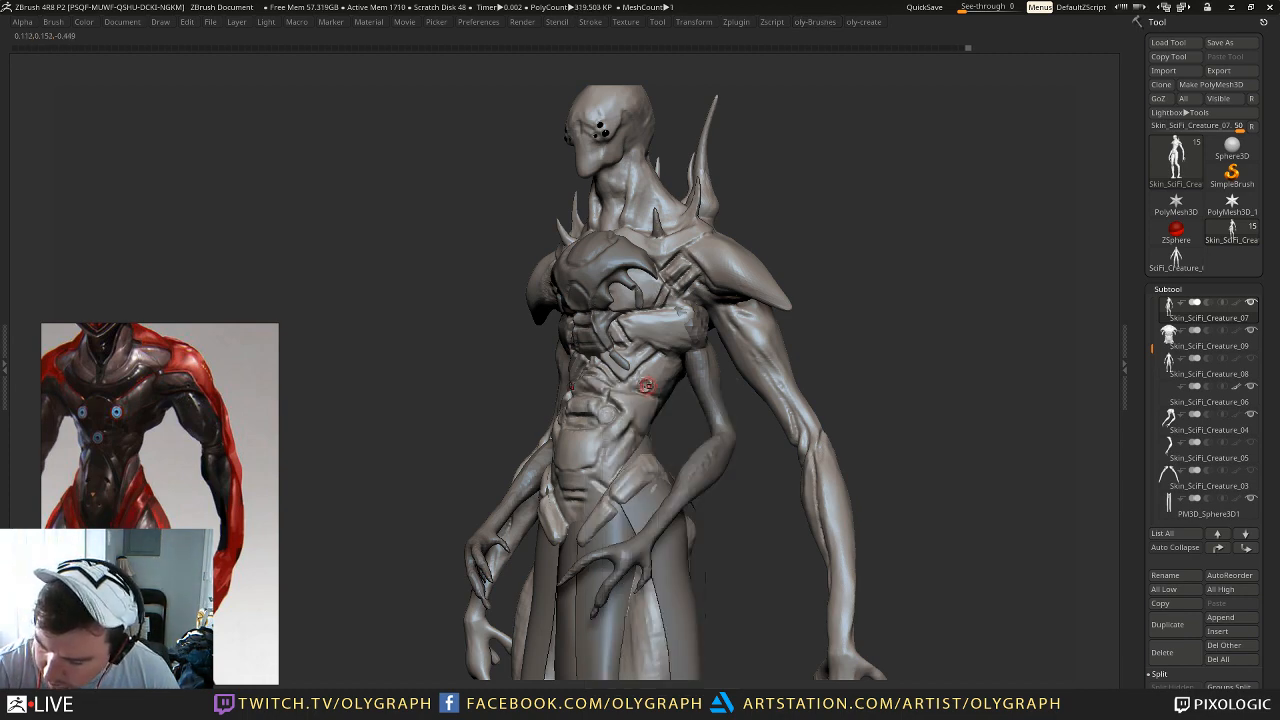
pyautogui.keyDown('alt'); pyautogui.moveTo(820, 251); pyautogui.dragTo(800, 290); pyautogui.keyUp('alt')
pyautogui.moveTo(626, 427); pyautogui.dragTo(622, 425)
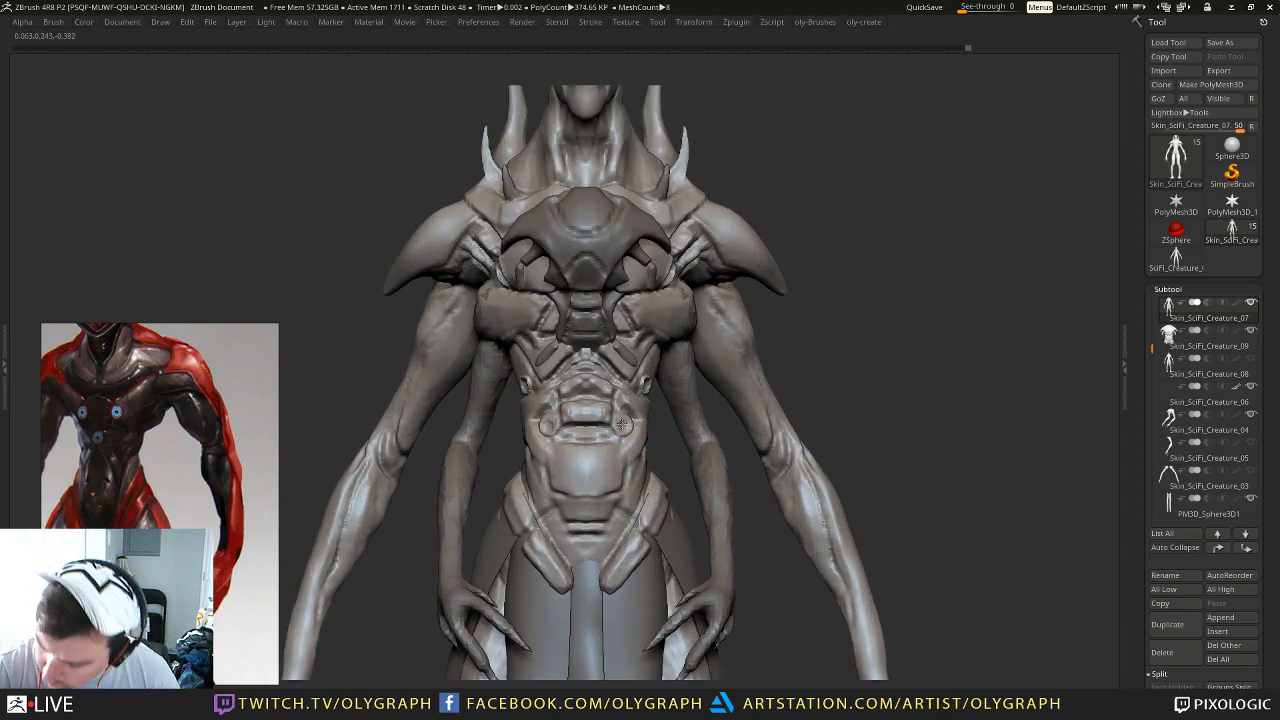
pyautogui.moveTo(812, 264)
pyautogui.keyDown('alt'); pyautogui.mouseDown()
pyautogui.moveTo(748, 196)
pyautogui.moveTo(800, 268)
pyautogui.mouseUp(); pyautogui.keyUp('alt')
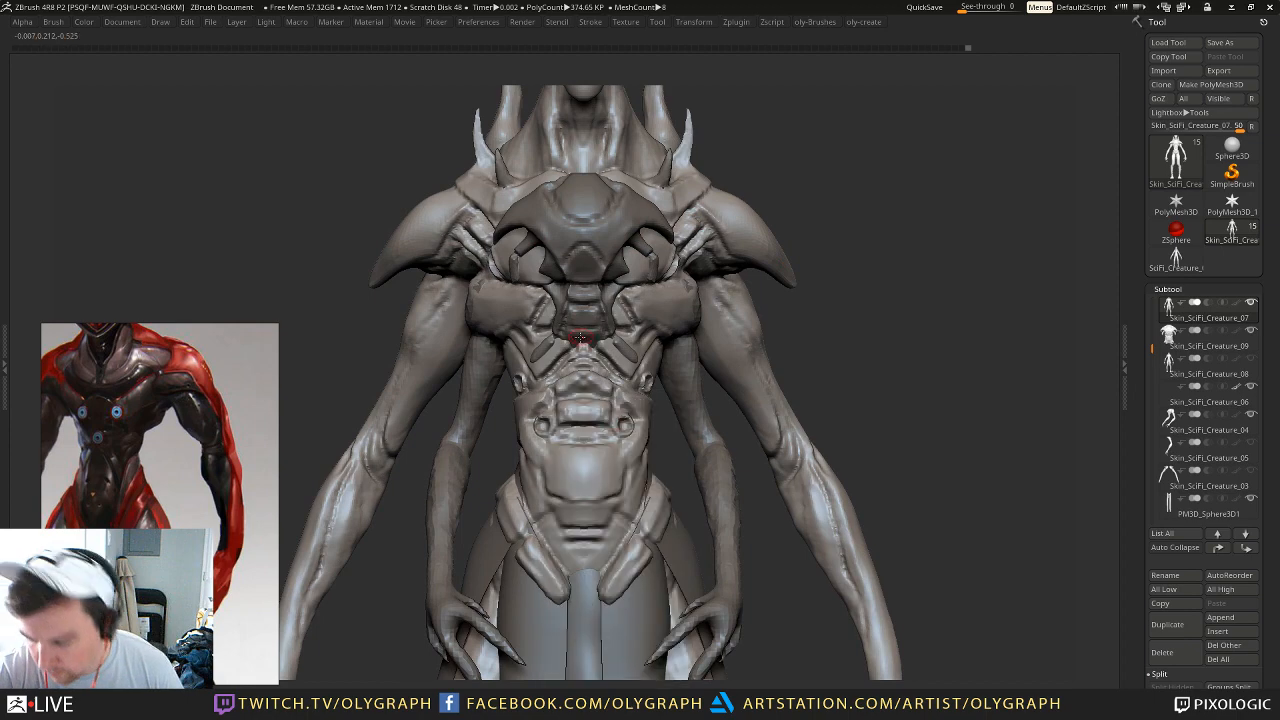
# Step: Refine the curved tips of the shoulder pads with the Move brush
pyautogui.press('b')
pyautogui.press('m')
pyautogui.press('v')
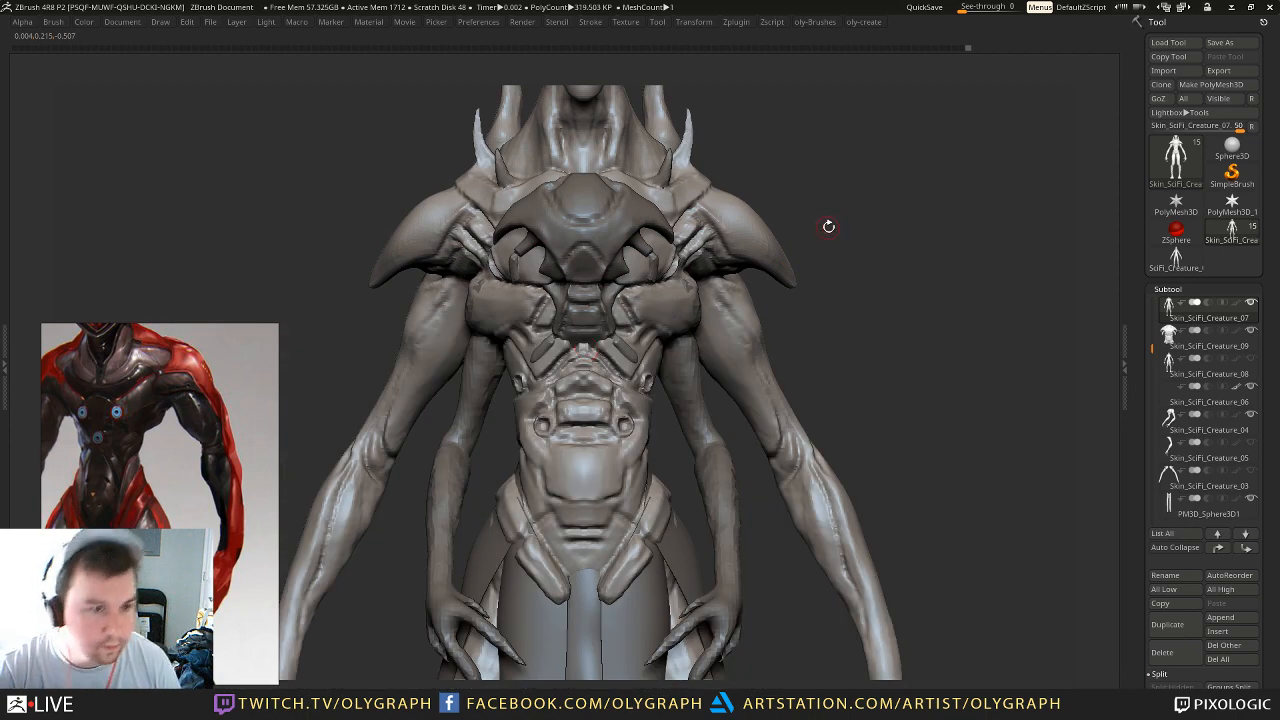
pyautogui.keyDown('alt'); pyautogui.moveTo(828, 227); pyautogui.dragTo(831, 268); pyautogui.keyUp('alt')
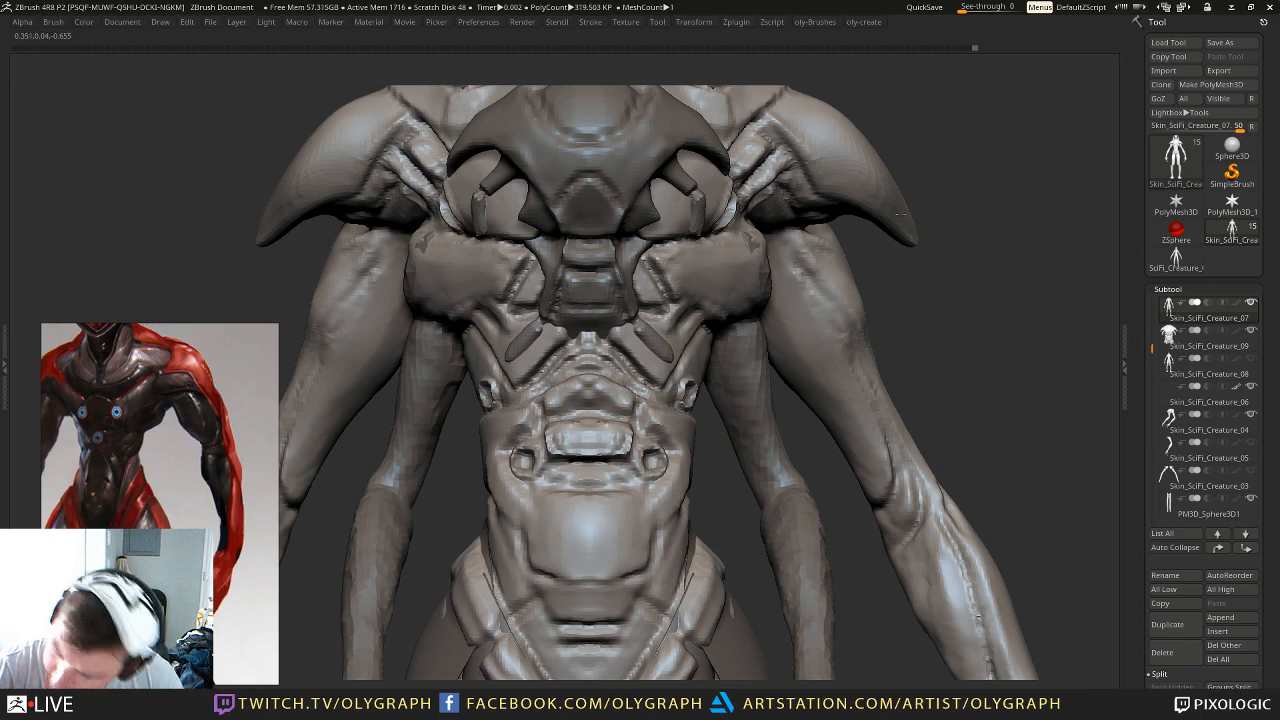
# Step: Make the chest armour Skin_SciFi_Creature_09 active and reshape its upper edge from a three-quarter angle
pyautogui.moveTo(935, 158)
pyautogui.keyDown('alt'); pyautogui.mouseDown()
pyautogui.moveTo(929, 129)
pyautogui.moveTo(863, 197)
pyautogui.moveTo(857, 227)
pyautogui.moveTo(846, 180)
pyautogui.moveTo(801, 187)
pyautogui.moveTo(921, 172)
pyautogui.moveTo(859, 171)
pyautogui.moveTo(830, 190)
pyautogui.mouseUp(); pyautogui.keyUp('alt')
pyautogui.keyDown('alt'); pyautogui.click(720, 255); pyautogui.keyUp('alt')
pyautogui.press('b')
pyautogui.click(719, 250)
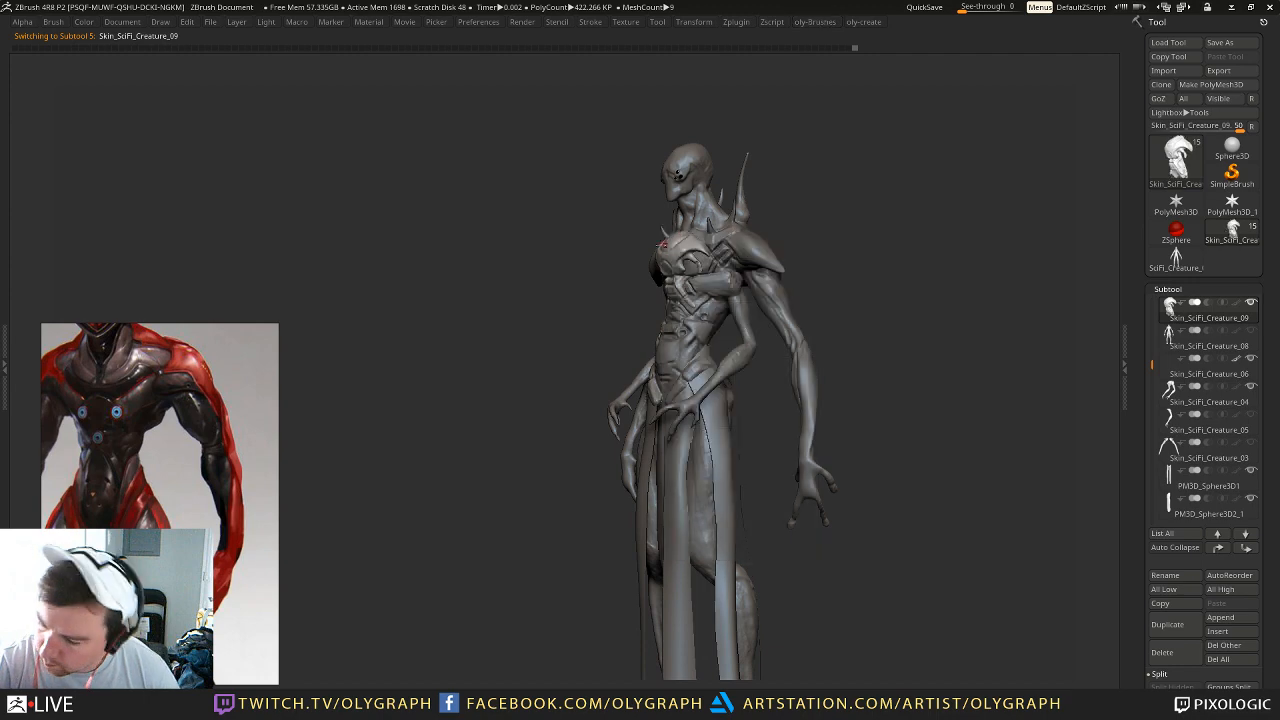
pyautogui.moveTo(838, 166); pyautogui.dragTo(752, 200)
pyautogui.keyDown('alt'); pyautogui.click(664, 216); pyautogui.keyUp('alt')
pyautogui.moveTo(752, 203)
pyautogui.mouseDown()
pyautogui.moveTo(807, 207)
pyautogui.moveTo(763, 203)
pyautogui.moveTo(766, 220)
pyautogui.moveTo(733, 172)
pyautogui.moveTo(763, 221)
pyautogui.moveTo(869, 217)
pyautogui.moveTo(754, 218)
pyautogui.moveTo(829, 402)
pyautogui.mouseUp()
pyautogui.press('s')
pyautogui.moveTo(765, 250); pyautogui.dragTo(725, 258)
# Step: Make the body subtool Skin_SciFi_Creature_07 active and refine the tendon on the side of the neck with the Move brush
pyautogui.keyDown('alt'); pyautogui.click(643, 318); pyautogui.keyUp('alt')
pyautogui.moveTo(782, 207); pyautogui.dragTo(738, 198)
pyautogui.press('b')
pyautogui.press('m')
pyautogui.press('v')
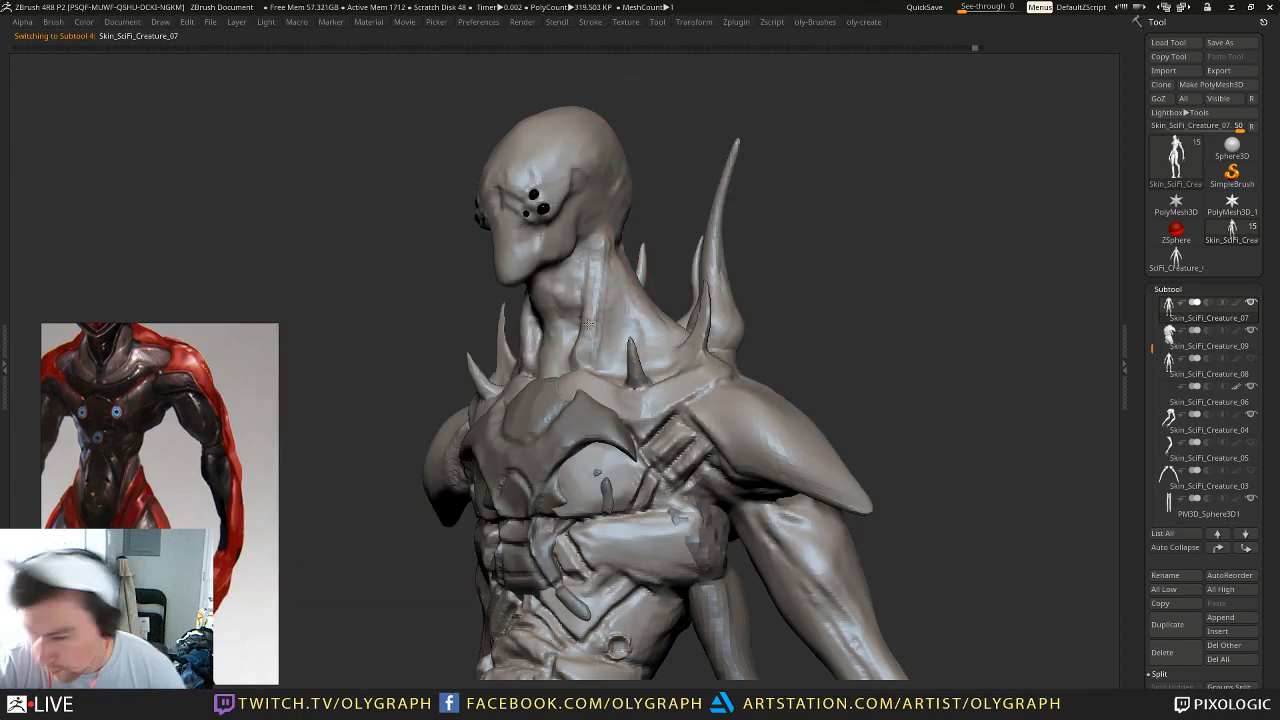
pyautogui.moveTo(594, 246); pyautogui.dragTo(594, 334)
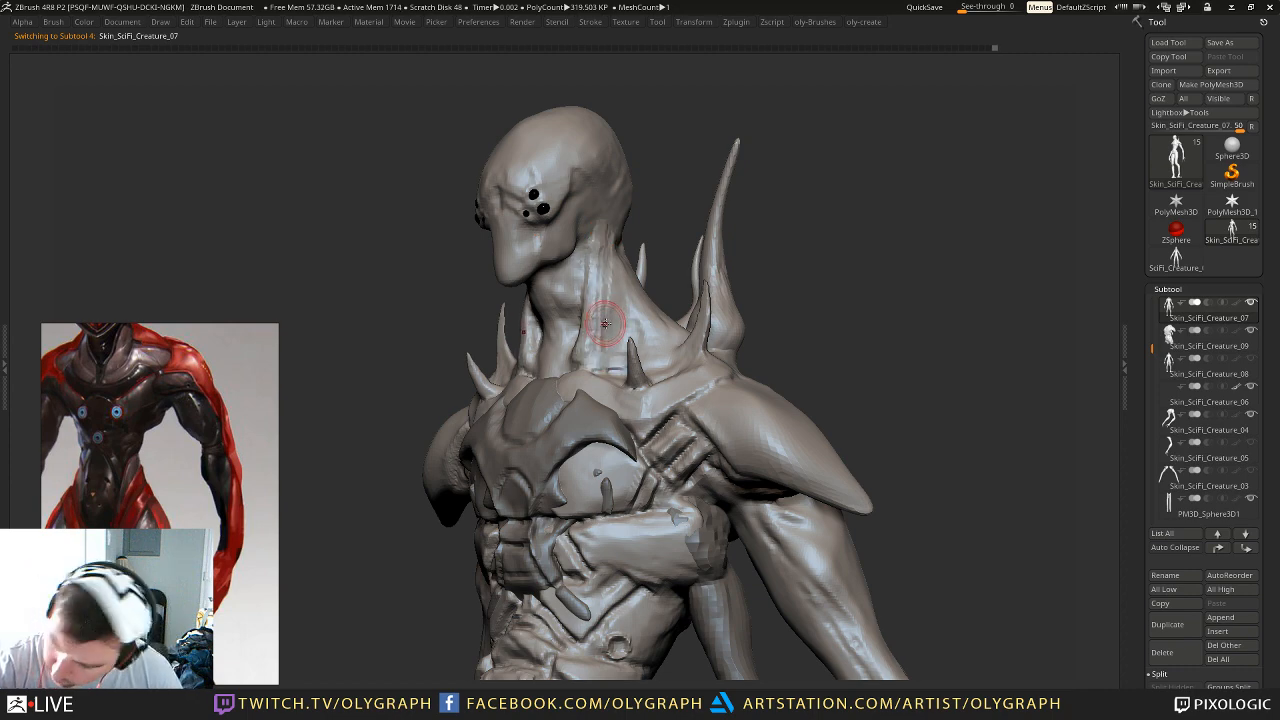
pyautogui.moveTo(615, 264); pyautogui.dragTo(621, 238)
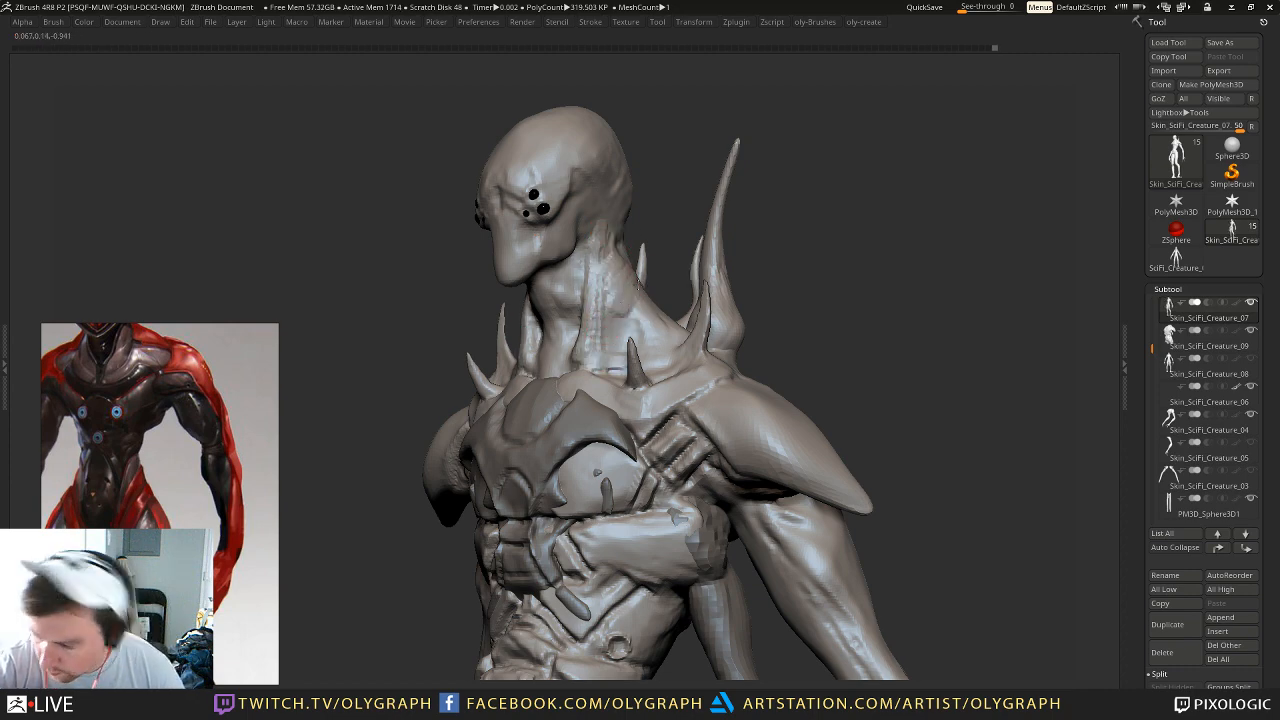
# Step: Refine the hollows on both sides of the neck base where it meets the shoulders
pyautogui.moveTo(650, 318); pyautogui.dragTo(664, 338)
pyautogui.keyDown('shift'); pyautogui.moveTo(764, 248); pyautogui.dragTo(797, 244); pyautogui.keyUp('shift')
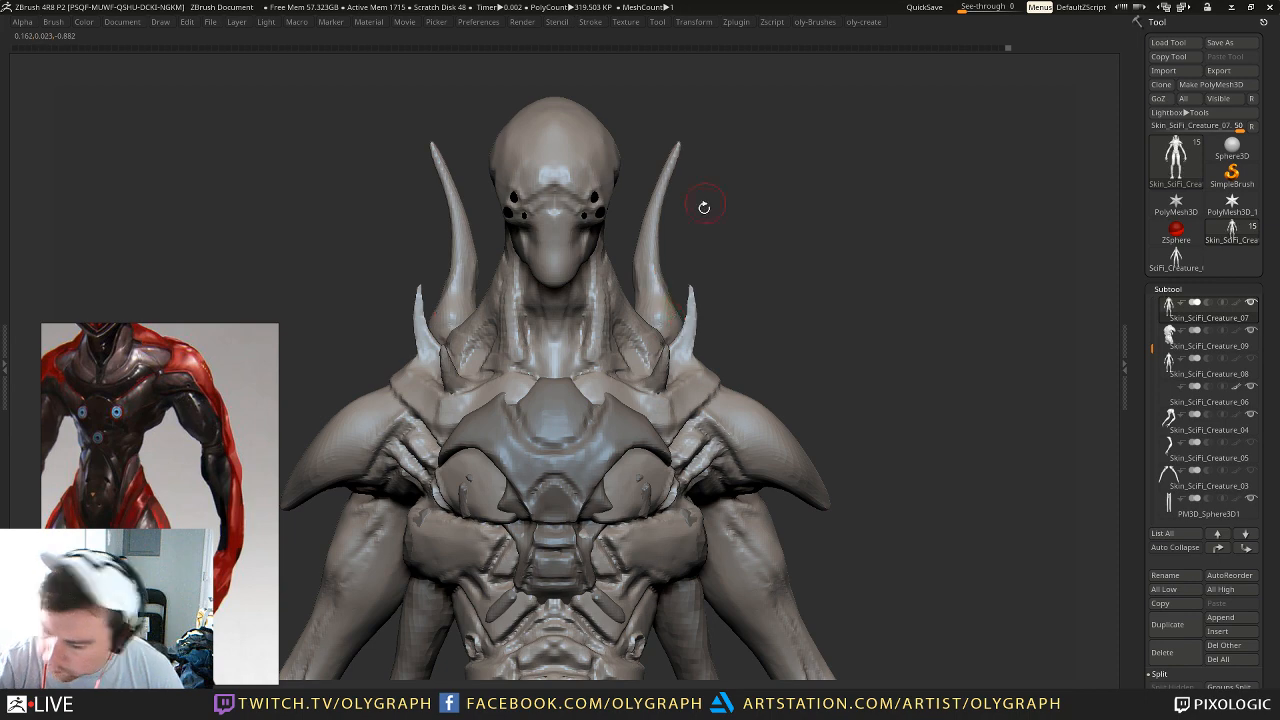
pyautogui.moveTo(709, 191); pyautogui.dragTo(624, 348)
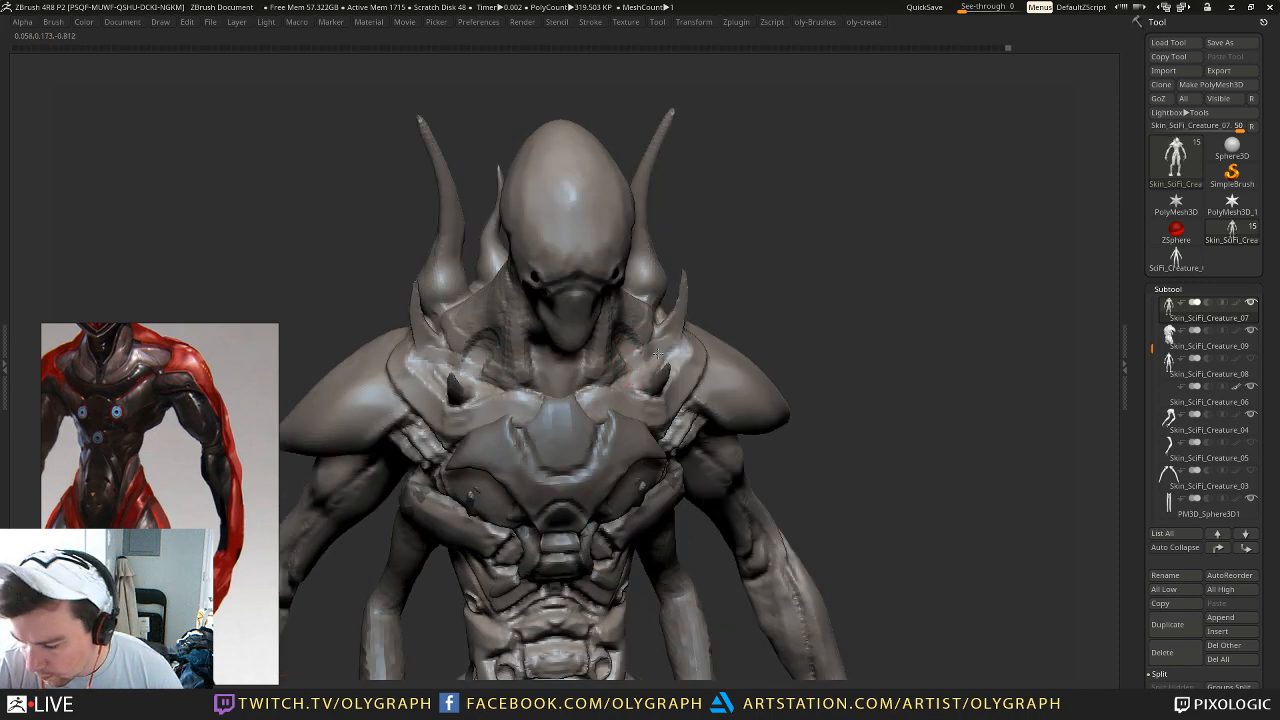
pyautogui.moveTo(769, 288)
pyautogui.mouseDown()
pyautogui.moveTo(757, 240)
pyautogui.moveTo(717, 197)
pyautogui.moveTo(746, 224)
pyautogui.moveTo(706, 294)
pyautogui.mouseUp()
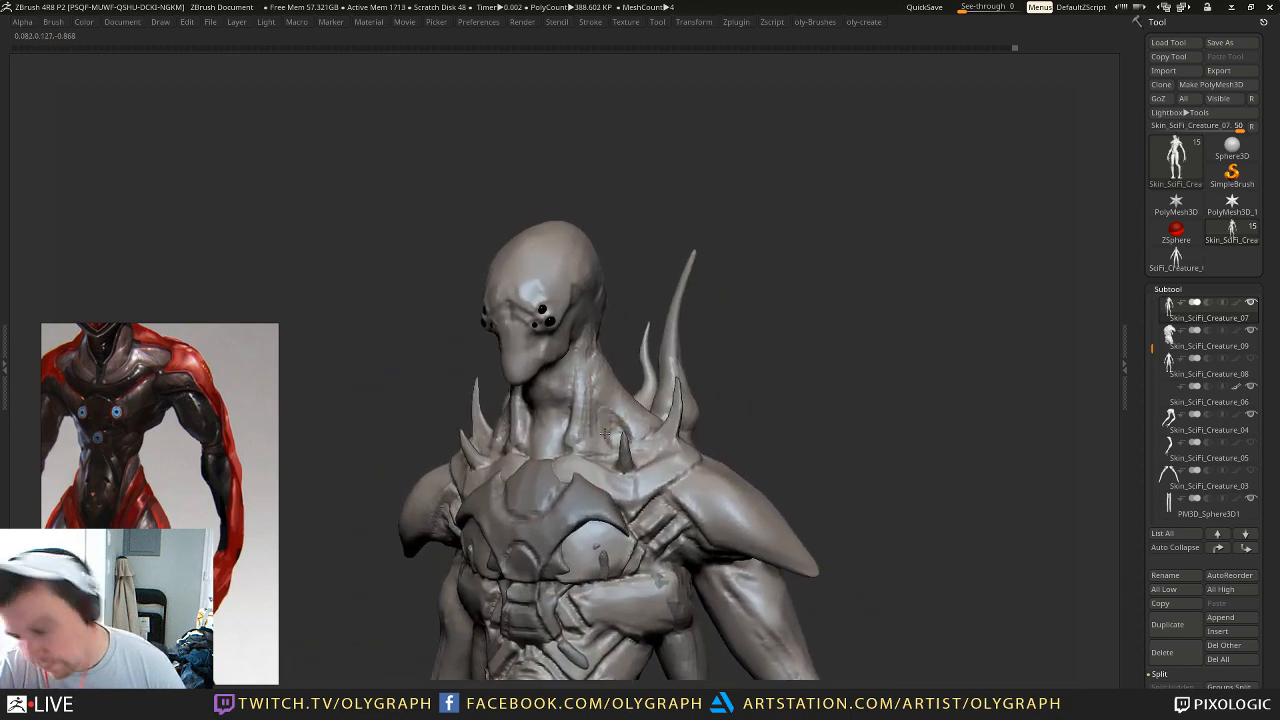
pyautogui.keyDown('alt'); pyautogui.moveTo(734, 249); pyautogui.dragTo(709, 201); pyautogui.keyUp('alt')
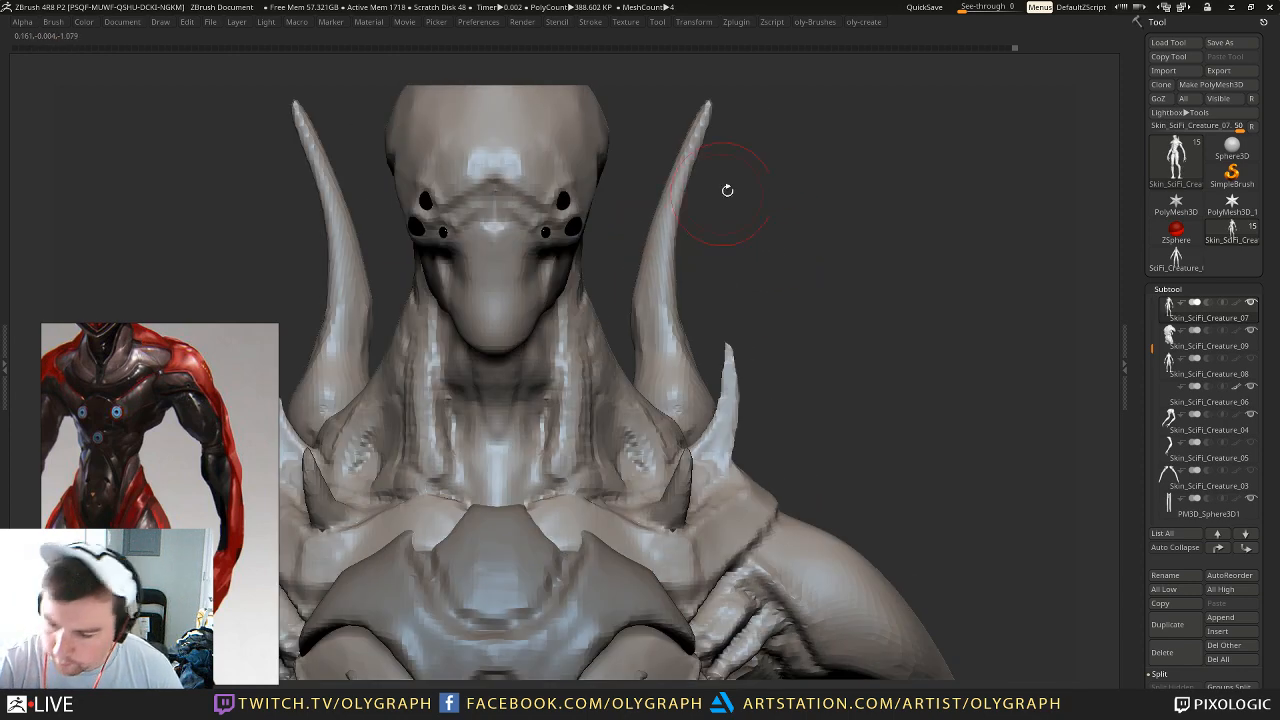
pyautogui.moveTo(787, 259)
pyautogui.keyDown('alt'); pyautogui.mouseDown()
pyautogui.moveTo(800, 286)
pyautogui.moveTo(760, 257)
pyautogui.moveTo(771, 209)
pyautogui.moveTo(774, 242)
pyautogui.mouseUp(); pyautogui.keyUp('alt')
pyautogui.hotkey('ctrl', 'd')
pyautogui.hotkey('ctrl', 'd')
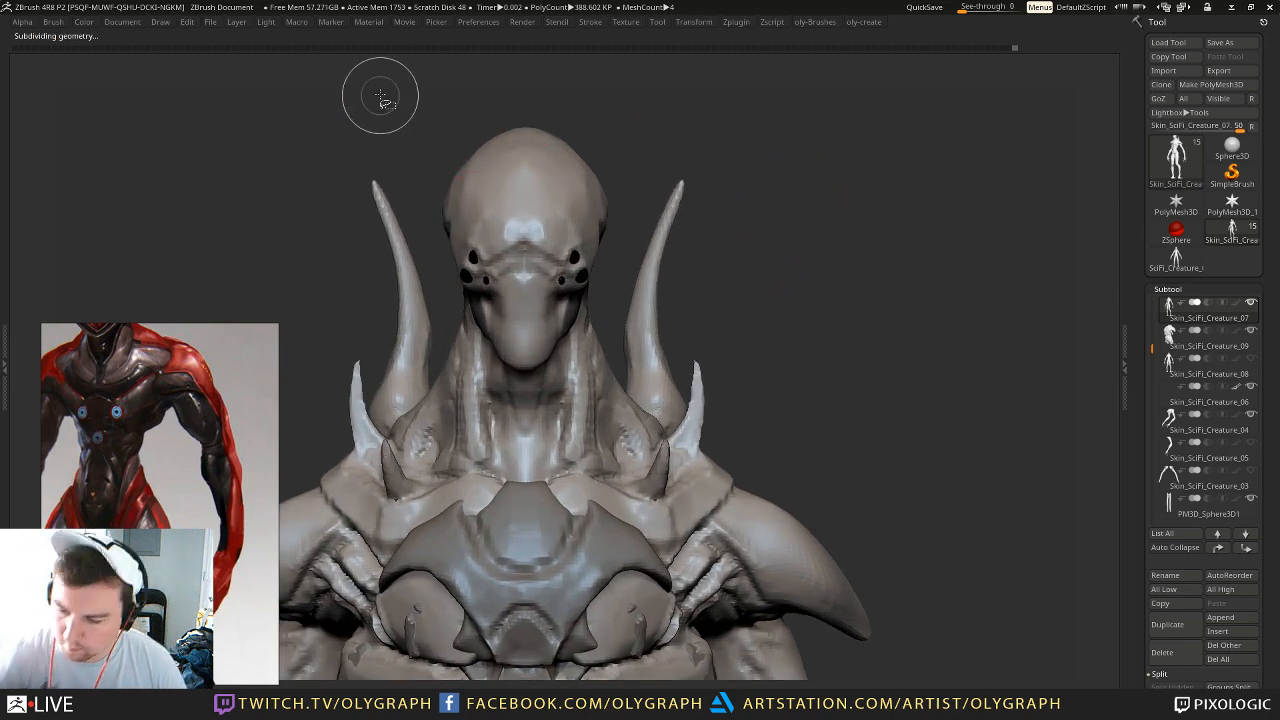
pyautogui.hotkey('shift', 'd')
pyautogui.moveTo(769, 177); pyautogui.dragTo(777, 216)
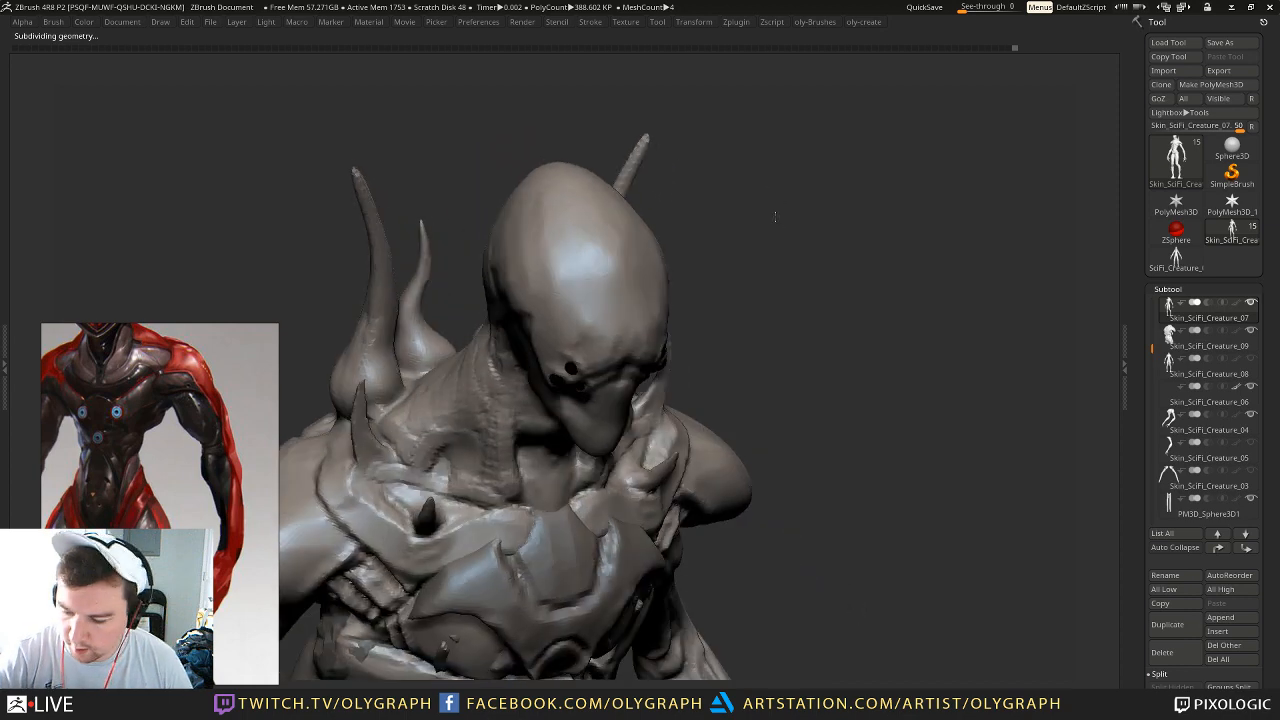
pyautogui.moveTo(427, 374)
pyautogui.keyDown('ctrl'); pyautogui.mouseDown()
pyautogui.moveTo(391, 412)
pyautogui.moveTo(442, 454)
pyautogui.mouseUp(); pyautogui.keyUp('ctrl')
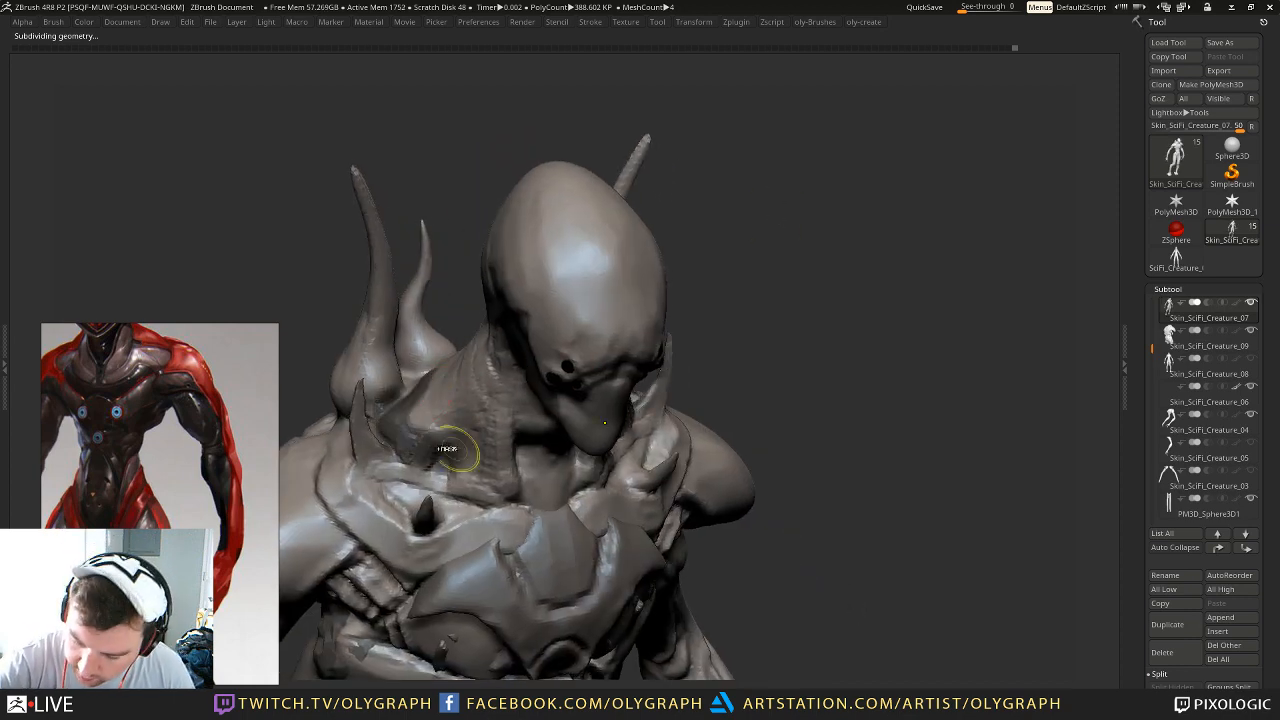
pyautogui.hotkey('ctrl', 'z')
# Step: Mask the whole head and neck of the body mesh, covering front, sides and back down to the collar
pyautogui.moveTo(418, 394)
pyautogui.keyDown('ctrl'); pyautogui.mouseDown()
pyautogui.moveTo(398, 438)
pyautogui.moveTo(505, 484)
pyautogui.moveTo(408, 441)
pyautogui.moveTo(458, 365)
pyautogui.moveTo(515, 440)
pyautogui.moveTo(533, 490)
pyautogui.mouseUp(); pyautogui.keyUp('ctrl')
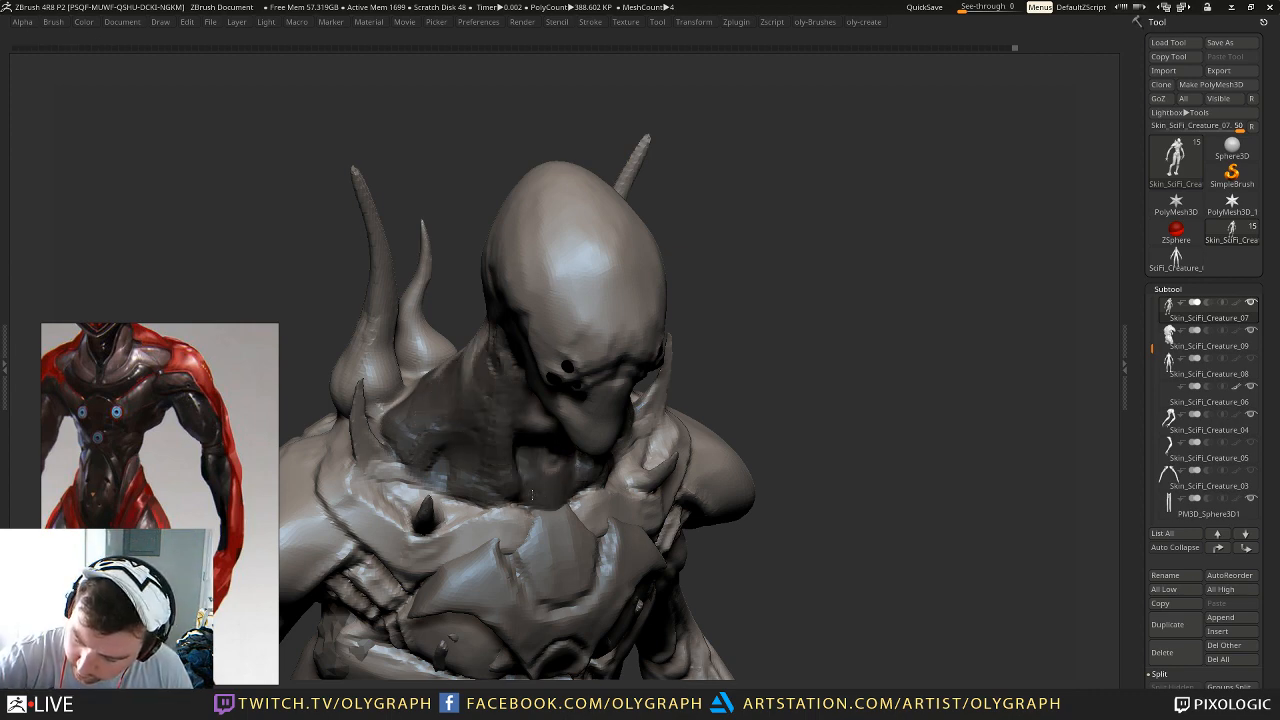
pyautogui.moveTo(688, 359); pyautogui.dragTo(651, 337)
pyautogui.keyDown('ctrl'); pyautogui.moveTo(682, 210); pyautogui.dragTo(628, 304); pyautogui.keyUp('ctrl')
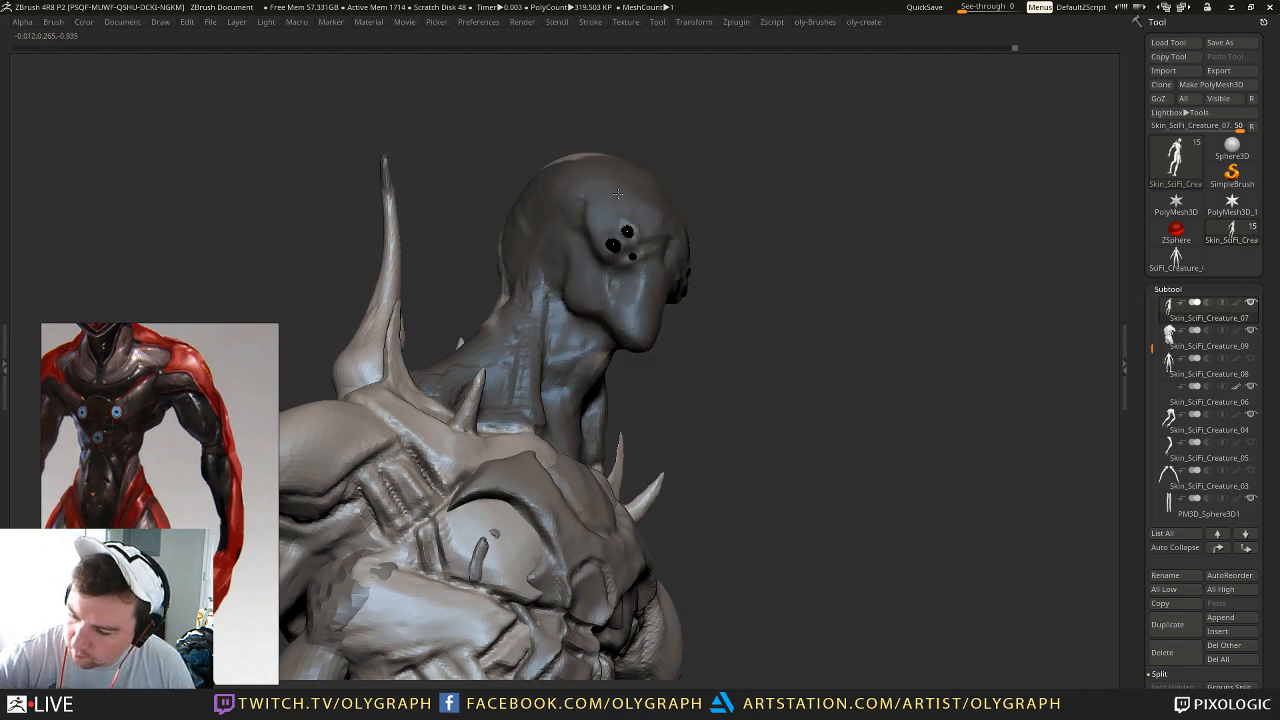
pyautogui.moveTo(488, 182)
pyautogui.mouseDown()
pyautogui.moveTo(770, 190)
pyautogui.moveTo(800, 262)
pyautogui.mouseUp()
pyautogui.moveTo(706, 409)
pyautogui.keyDown('ctrl'); pyautogui.mouseDown()
pyautogui.moveTo(726, 428)
pyautogui.moveTo(690, 482)
pyautogui.mouseUp(); pyautogui.keyUp('ctrl')
pyautogui.keyDown('ctrl'); pyautogui.moveTo(667, 300); pyautogui.dragTo(666, 170); pyautogui.keyUp('ctrl')
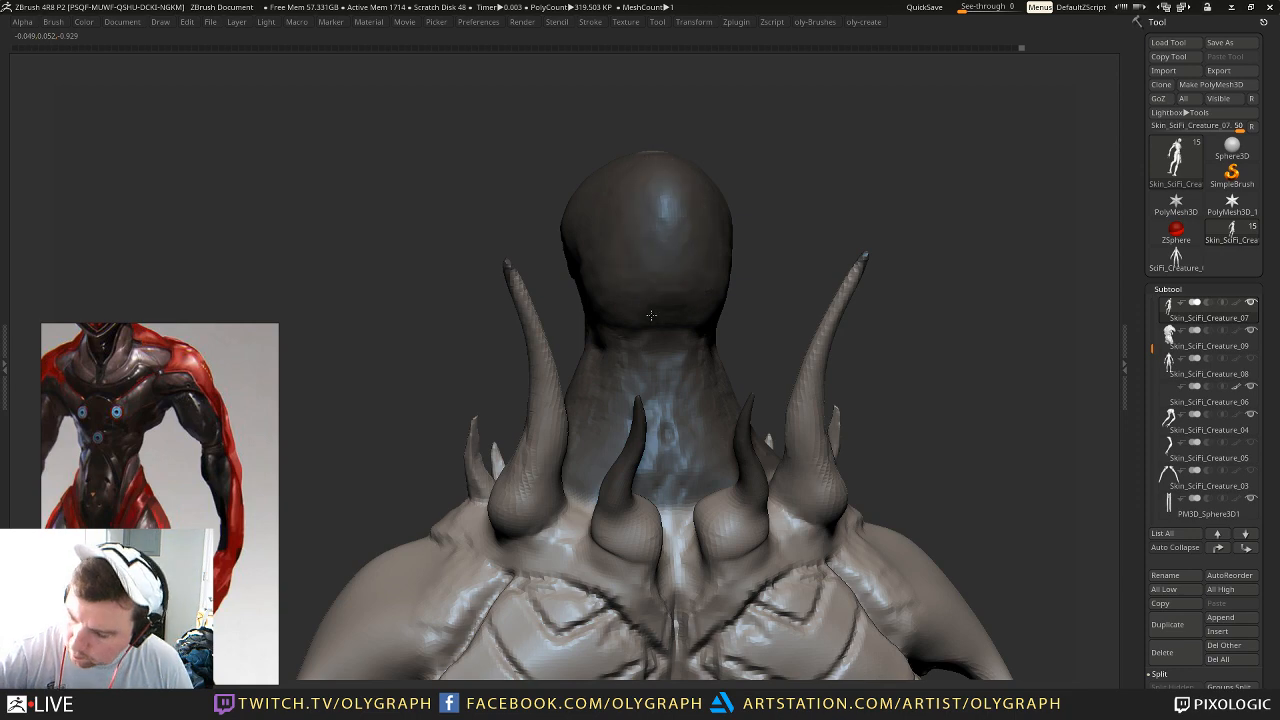
pyautogui.moveTo(941, 267); pyautogui.dragTo(874, 397)
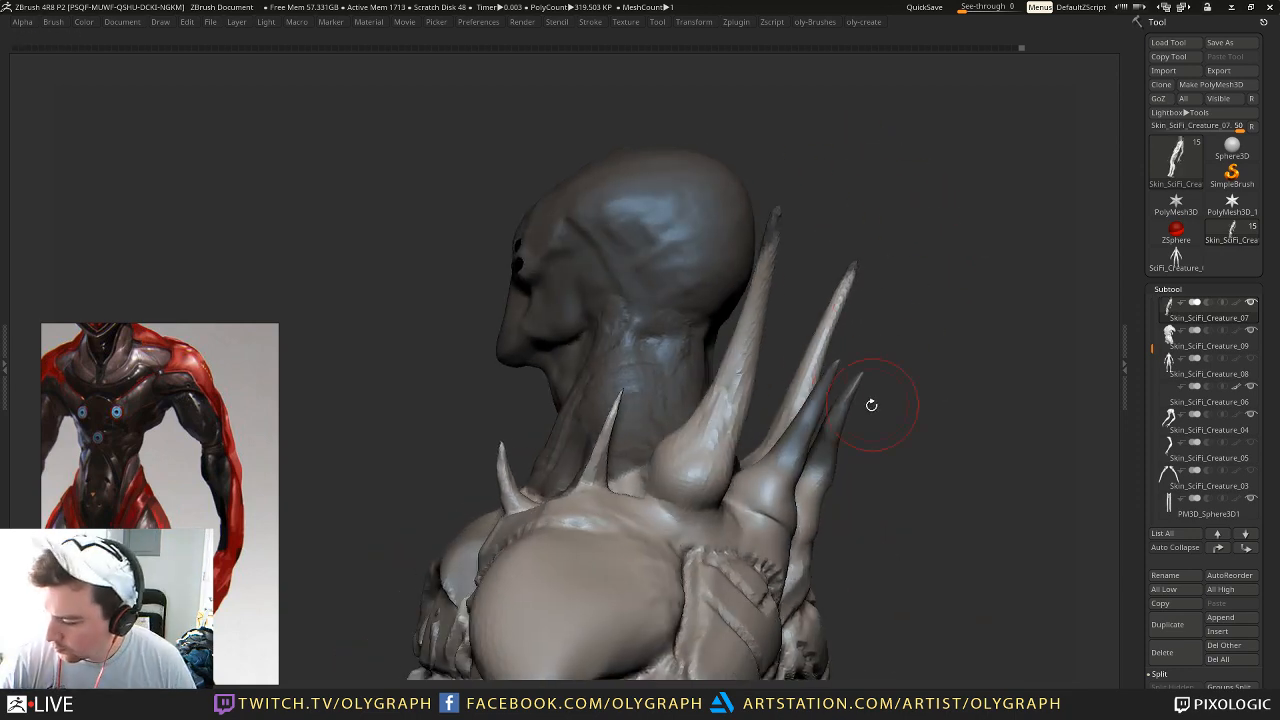
pyautogui.moveTo(960, 318)
pyautogui.mouseDown()
pyautogui.moveTo(894, 322)
pyautogui.moveTo(884, 299)
pyautogui.mouseUp()
pyautogui.moveTo(720, 195); pyautogui.dragTo(463, 203)
# Step: Preview the masked head and neck by hiding the other points, restore visibility and duplicate the body subtool
pyautogui.moveTo(1136, 385); pyautogui.dragTo(1136, 258)
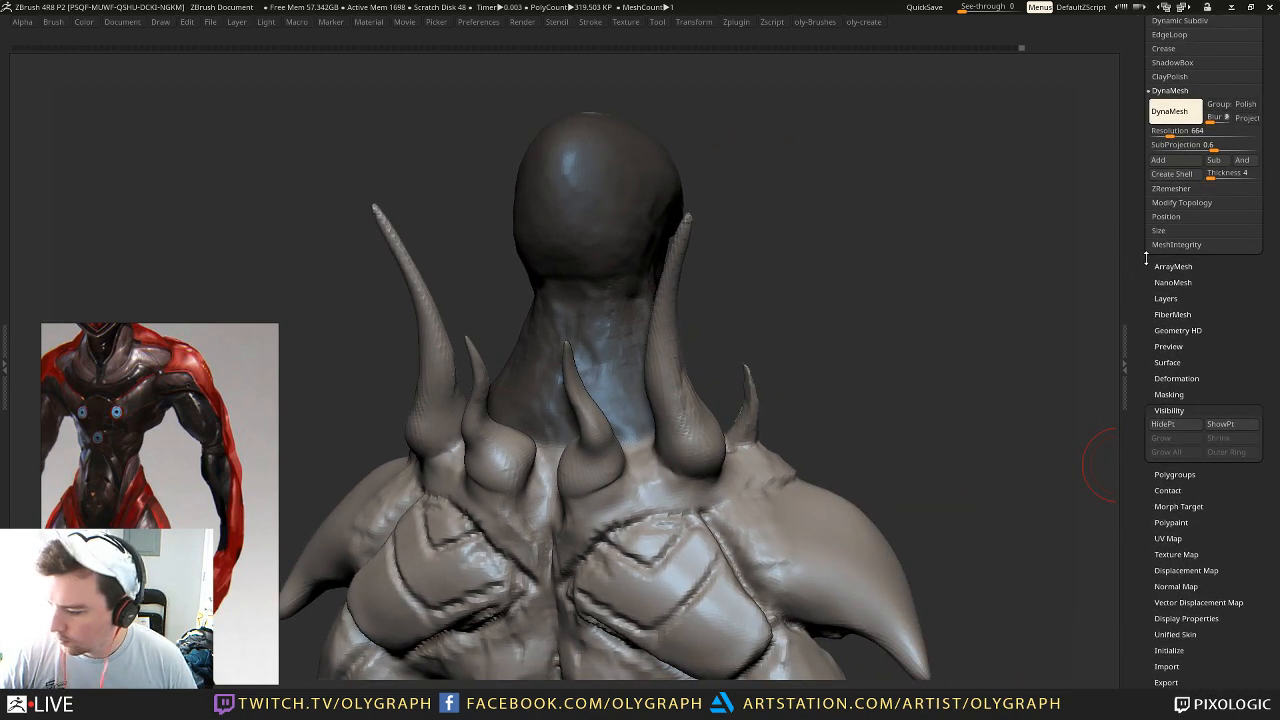
pyautogui.click(1172, 426)
pyautogui.moveTo(866, 291); pyautogui.dragTo(926, 294)
pyautogui.keyDown('ctrl'); pyautogui.keyDown('shift'); pyautogui.click(888, 312); pyautogui.keyUp('shift'); pyautogui.keyUp('ctrl')
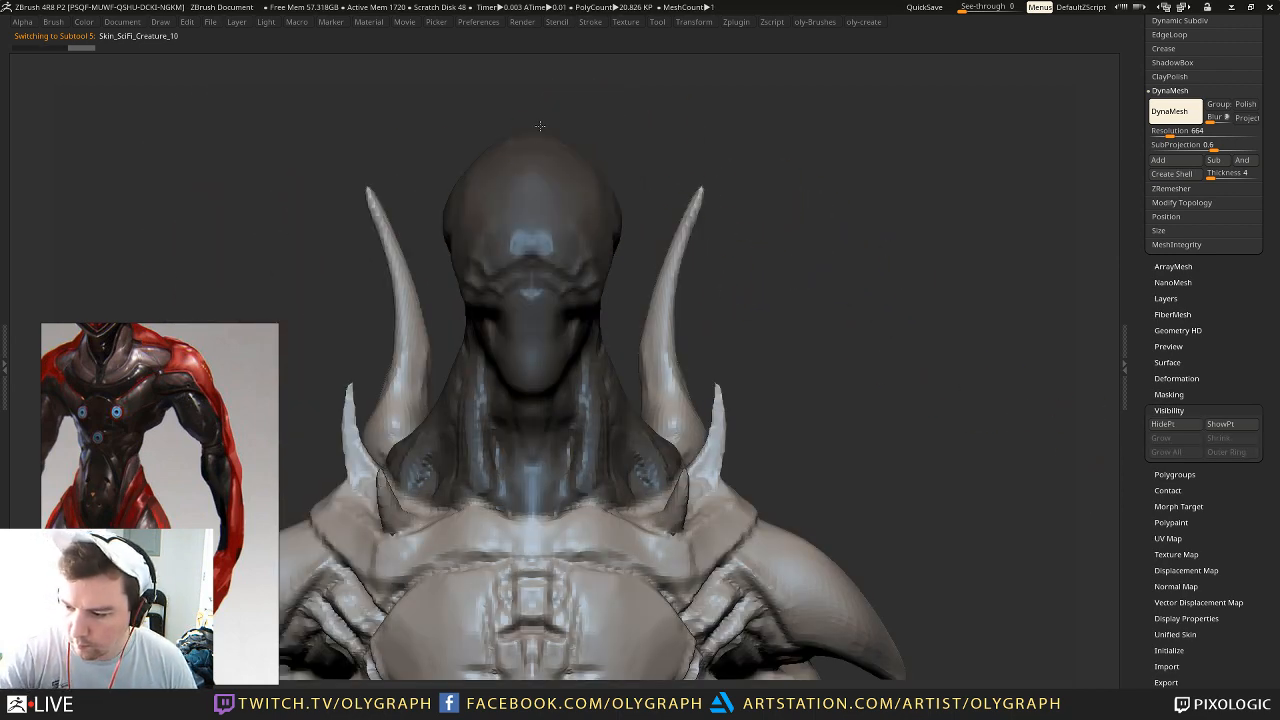
# Step: On the duplicate Skin_SciFi_Creature_10, mask the missed patch atop the head, isolate the head and neck, and delete the hidden body
pyautogui.click(1185, 427)
pyautogui.moveTo(803, 338); pyautogui.dragTo(473, 395)
pyautogui.keyDown('ctrl'); pyautogui.keyDown('shift'); pyautogui.click(787, 326); pyautogui.keyUp('shift'); pyautogui.keyUp('ctrl')
pyautogui.moveTo(680, 229)
pyautogui.mouseDown()
pyautogui.moveTo(791, 351)
pyautogui.moveTo(838, 376)
pyautogui.moveTo(698, 215)
pyautogui.mouseUp()
pyautogui.click(1180, 424)
pyautogui.keyDown('alt'); pyautogui.moveTo(937, 403); pyautogui.dragTo(861, 322); pyautogui.keyUp('alt')
pyautogui.press('2')
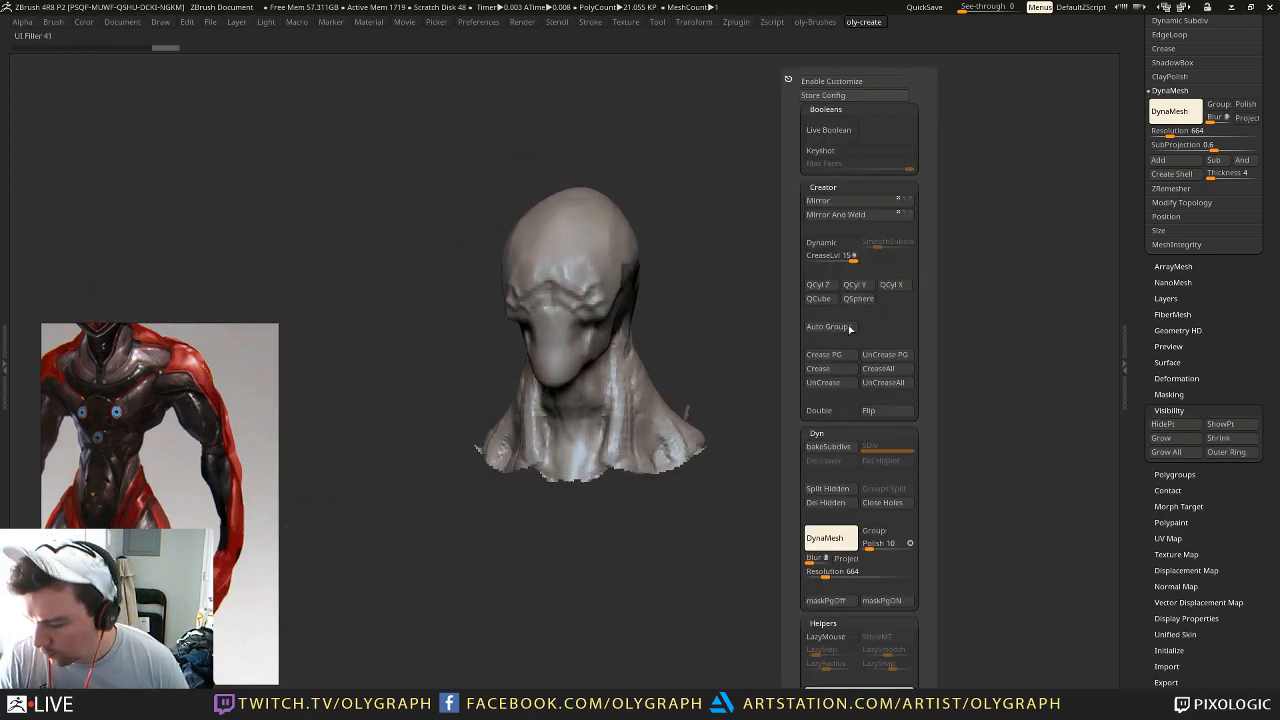
pyautogui.click(829, 504)
pyautogui.moveTo(869, 386); pyautogui.dragTo(770, 506)
pyautogui.hotkey('ctrl', 'z')
# Step: On the original body subtool, invert the mask, preview the head removal and correct the mask on the missed crown patch
pyautogui.keyDown('alt'); pyautogui.click(781, 518); pyautogui.keyUp('alt')
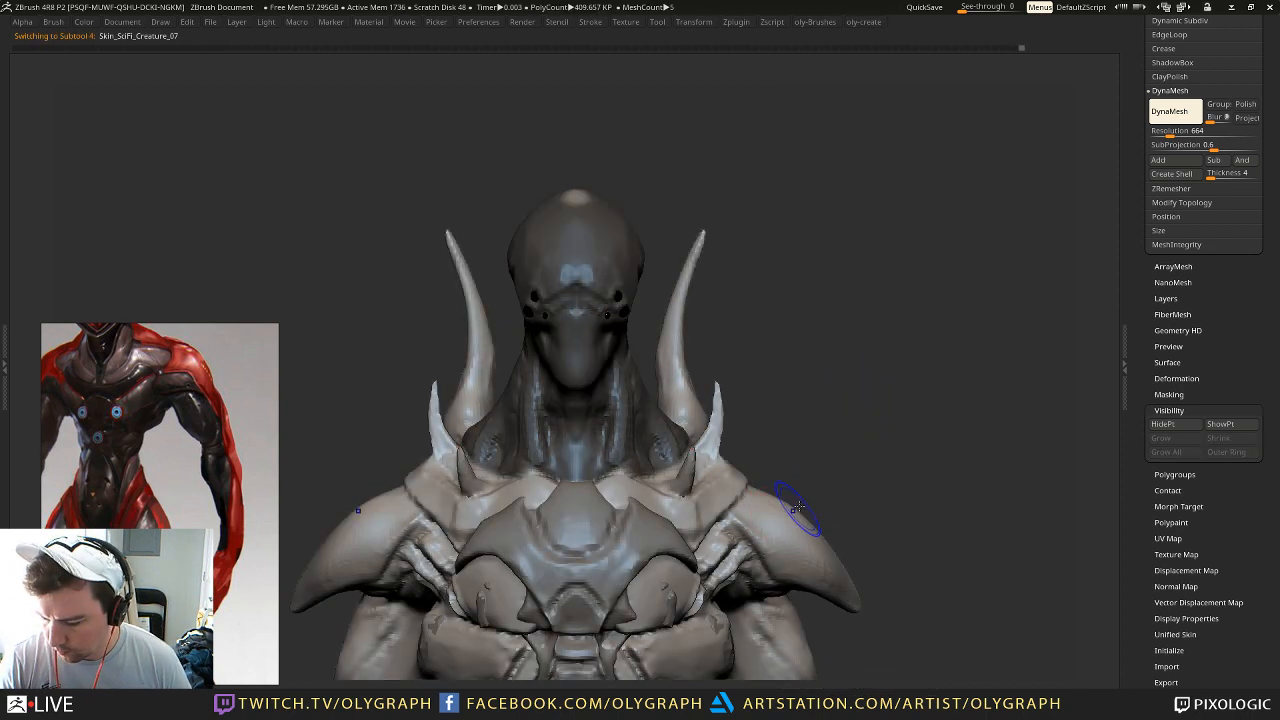
pyautogui.keyDown('ctrl'); pyautogui.click(1010, 474); pyautogui.keyUp('ctrl')
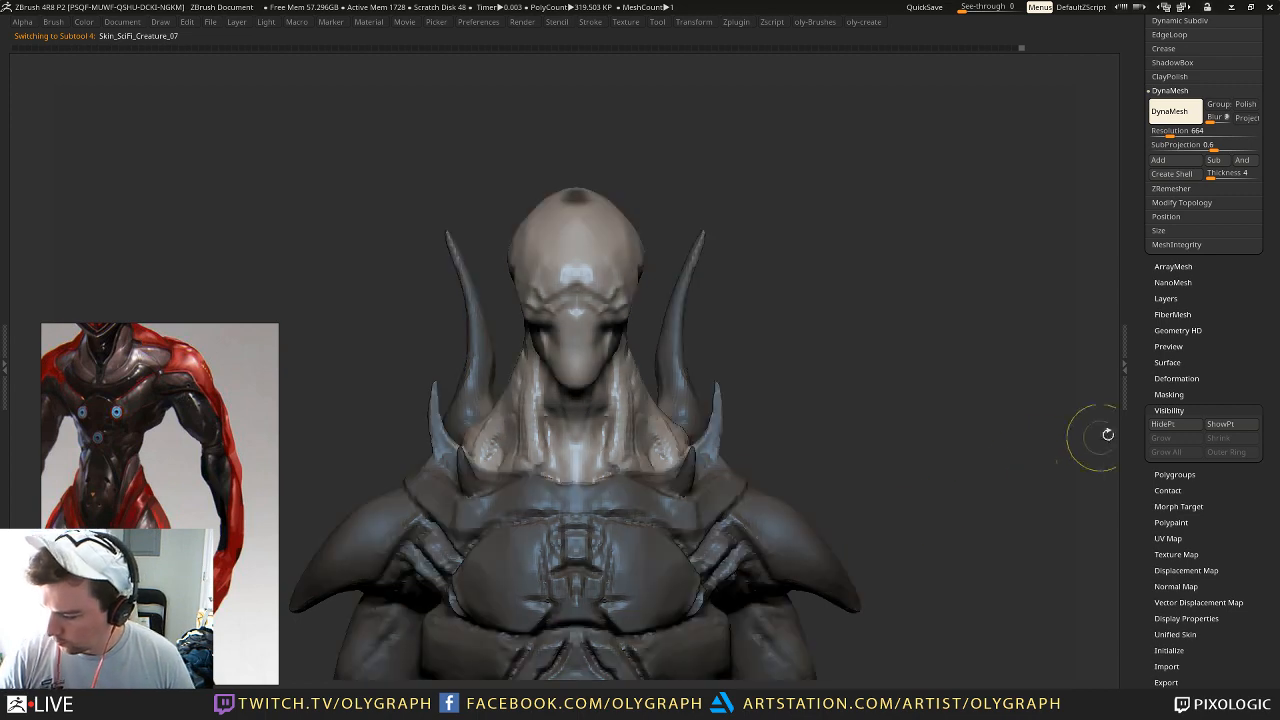
pyautogui.click(1187, 427)
pyautogui.moveTo(880, 338); pyautogui.dragTo(872, 385)
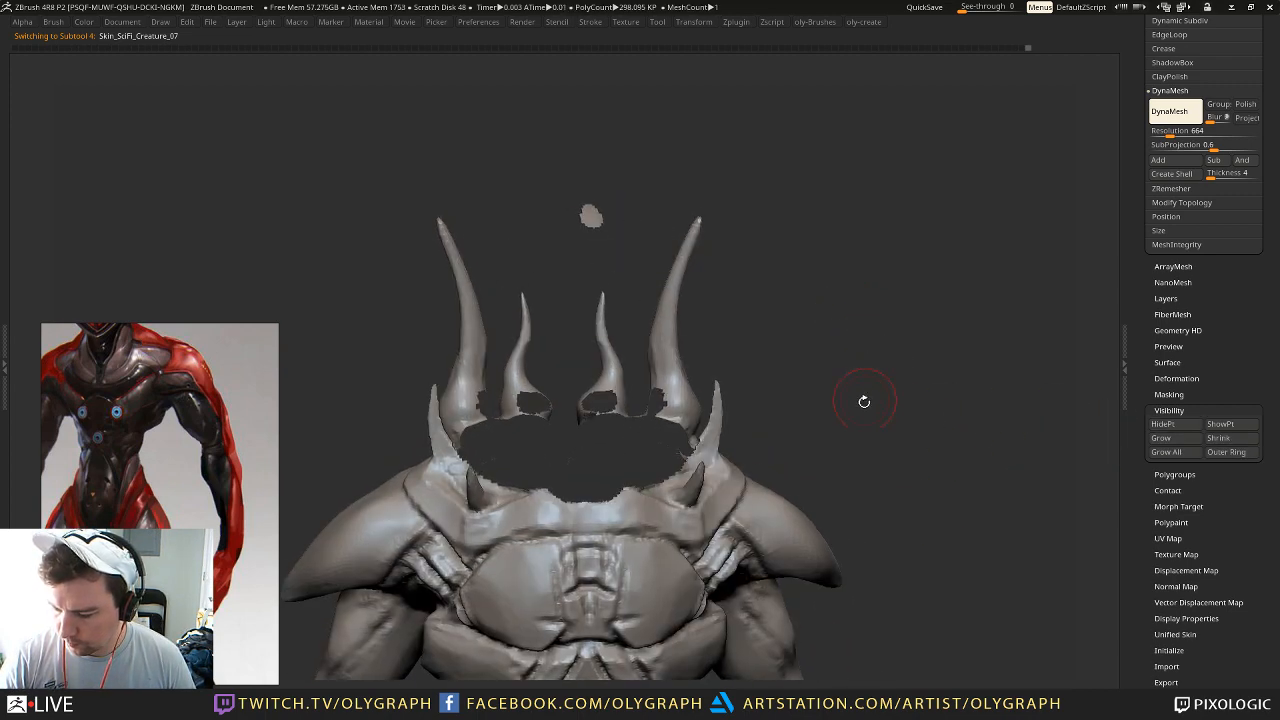
pyautogui.keyDown('ctrl'); pyautogui.keyDown('shift'); pyautogui.click(860, 335); pyautogui.keyUp('shift'); pyautogui.keyUp('ctrl')
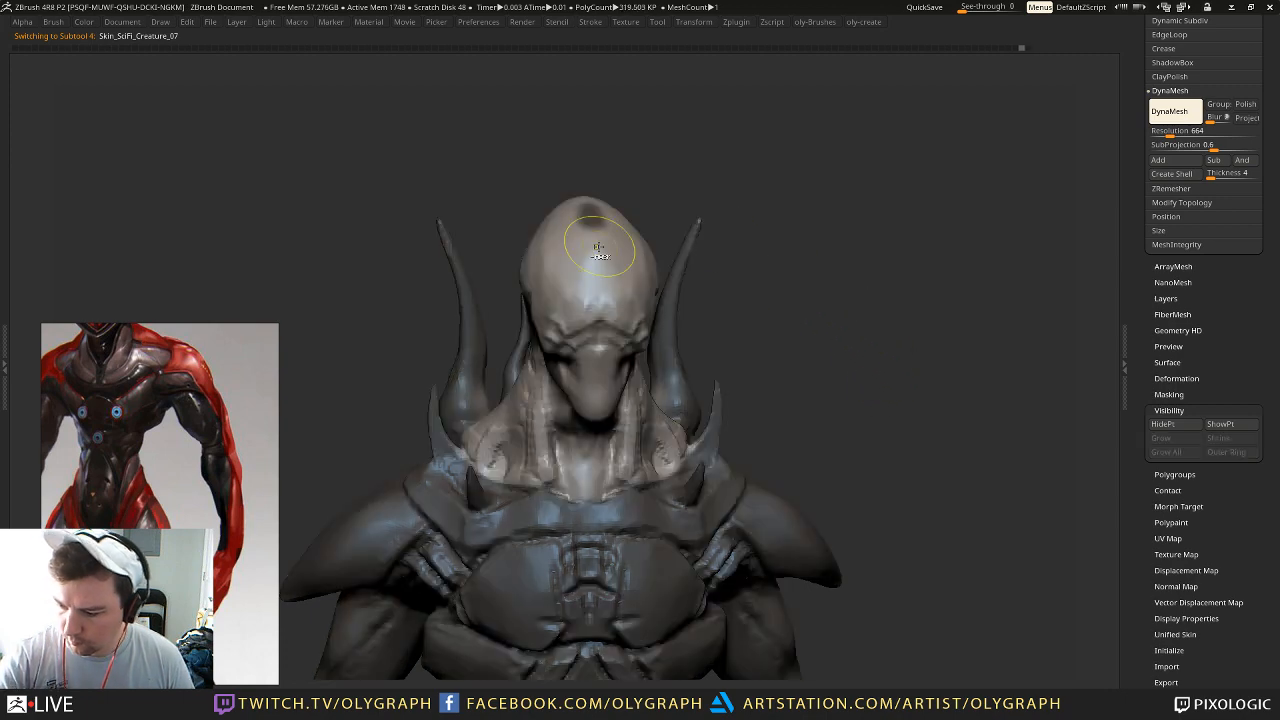
pyautogui.moveTo(765, 292); pyautogui.dragTo(766, 394)
pyautogui.moveTo(432, 190); pyautogui.dragTo(565, 162)
pyautogui.moveTo(798, 146); pyautogui.dragTo(772, 120)
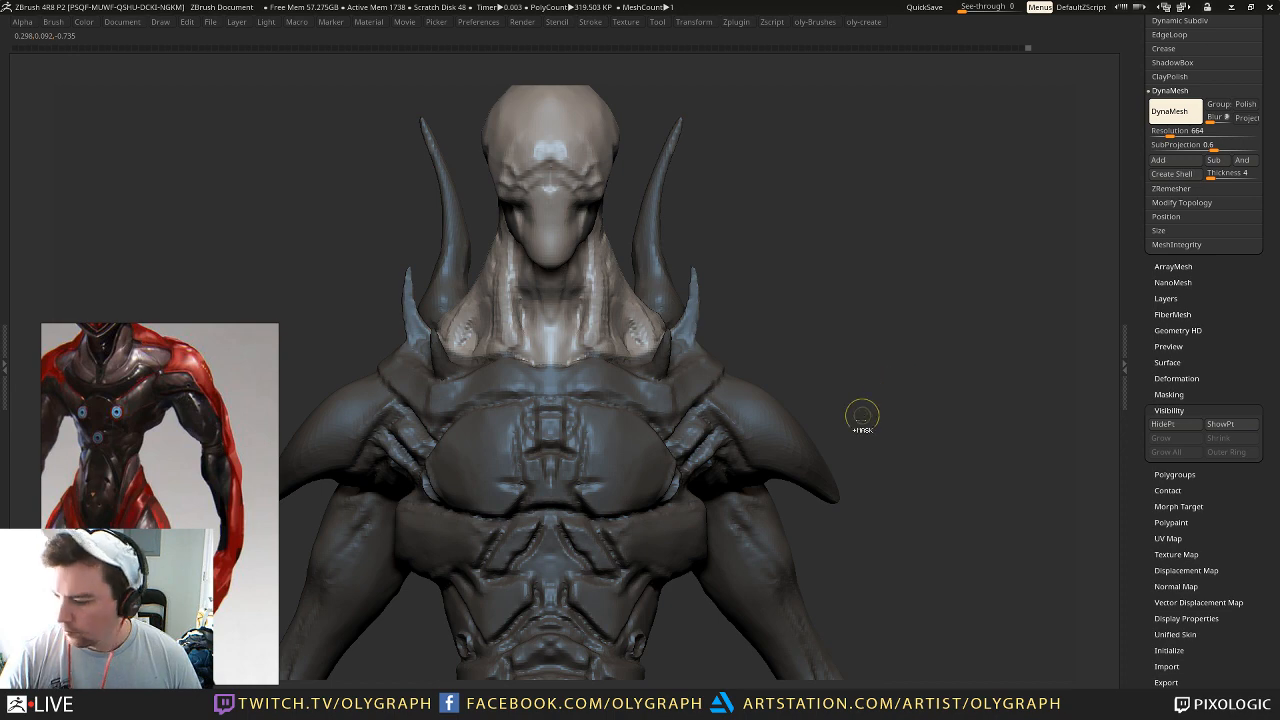
# Step: Hide the head and neck of the original body, delete the hidden geometry and close the resulting hole
pyautogui.keyDown('ctrl'); pyautogui.click(918, 447); pyautogui.keyUp('ctrl')
pyautogui.click(1173, 430)
pyautogui.moveTo(815, 462); pyautogui.dragTo(882, 476)
pyautogui.press('2')
pyautogui.click(875, 507)
pyautogui.click(915, 506)
pyautogui.keyDown('ctrl'); pyautogui.keyDown('shift'); pyautogui.click(886, 323); pyautogui.keyUp('shift'); pyautogui.keyUp('ctrl')
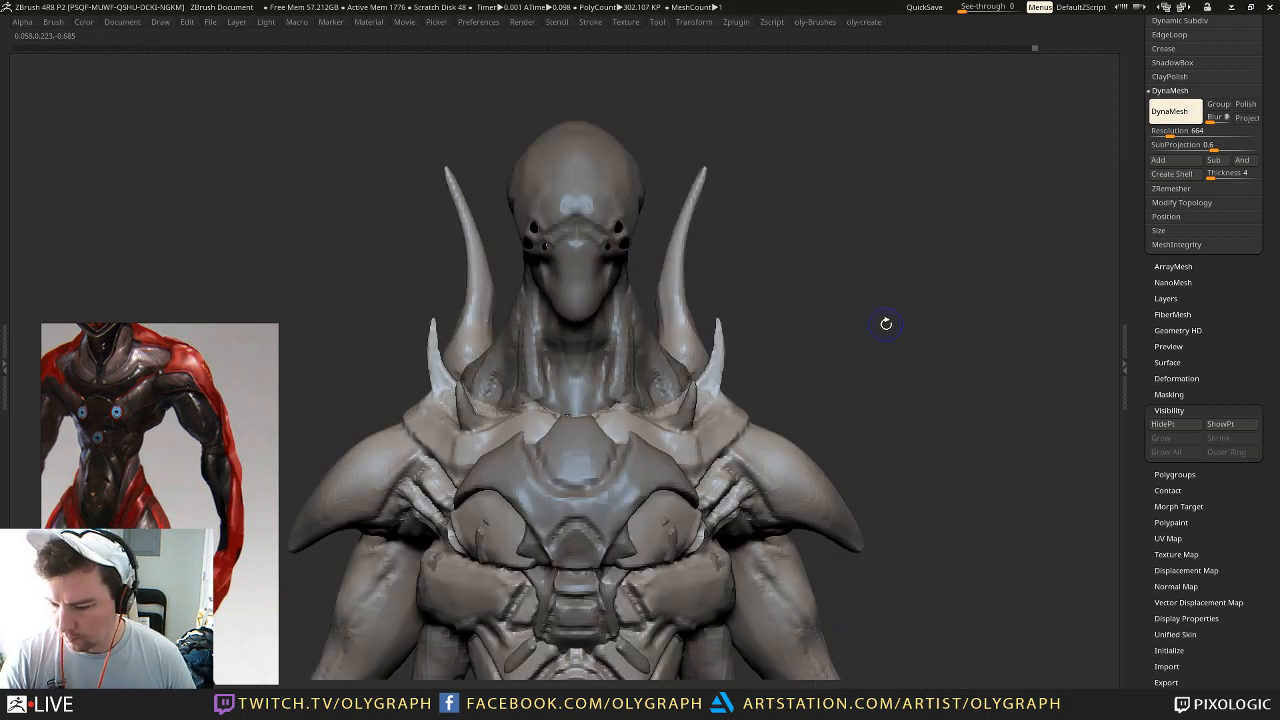
# Step: Make the separated head Skin_SciFi_Creature_10 active, close its open neck hole and remesh it
pyautogui.keyDown('alt'); pyautogui.click(641, 331); pyautogui.keyUp('alt')
pyautogui.moveTo(839, 221); pyautogui.dragTo(879, 282)
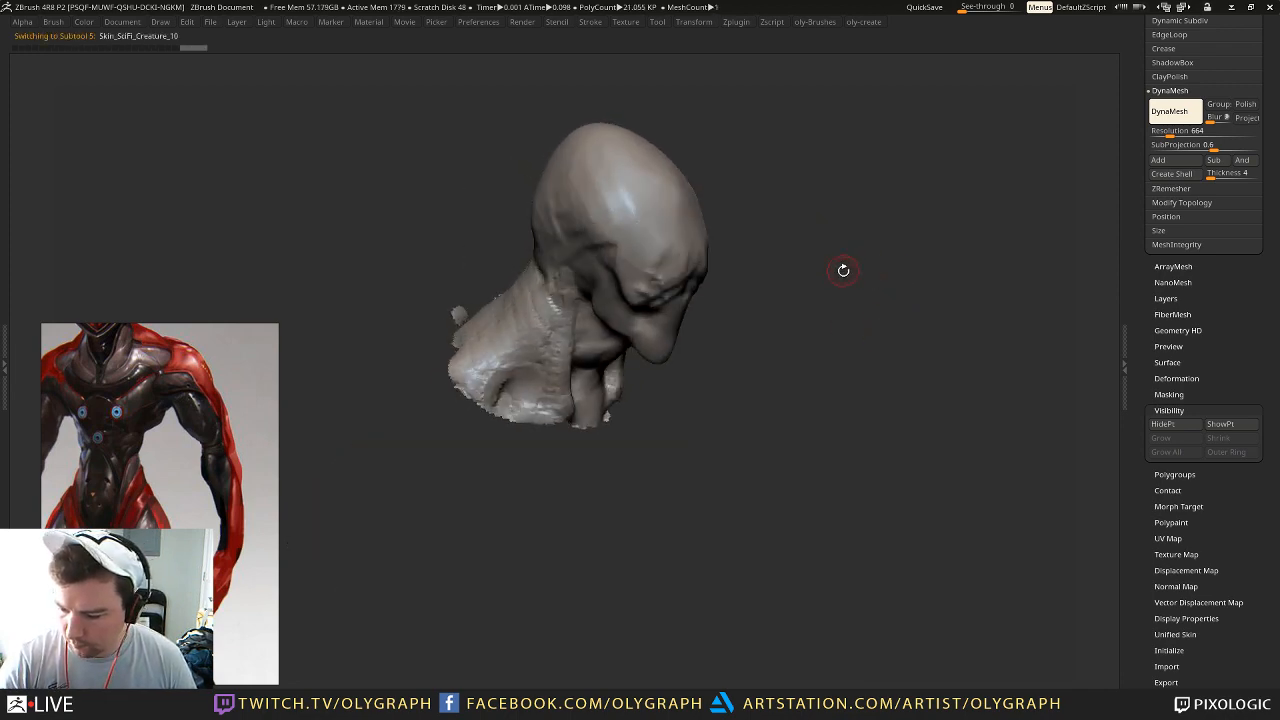
pyautogui.press('2')
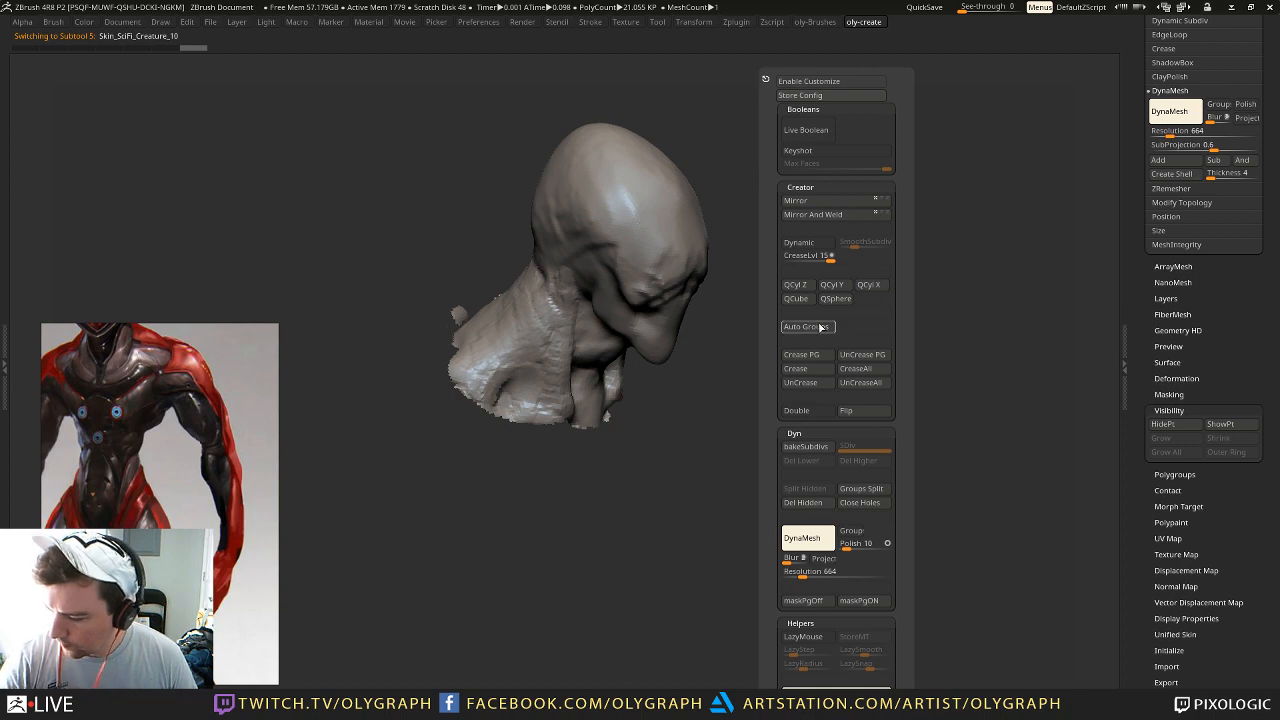
pyautogui.hotkey('shift', 'f')
pyautogui.moveTo(771, 315); pyautogui.dragTo(759, 475)
pyautogui.press('2')
pyautogui.click(729, 502)
pyautogui.moveTo(603, 586); pyautogui.dragTo(628, 506)
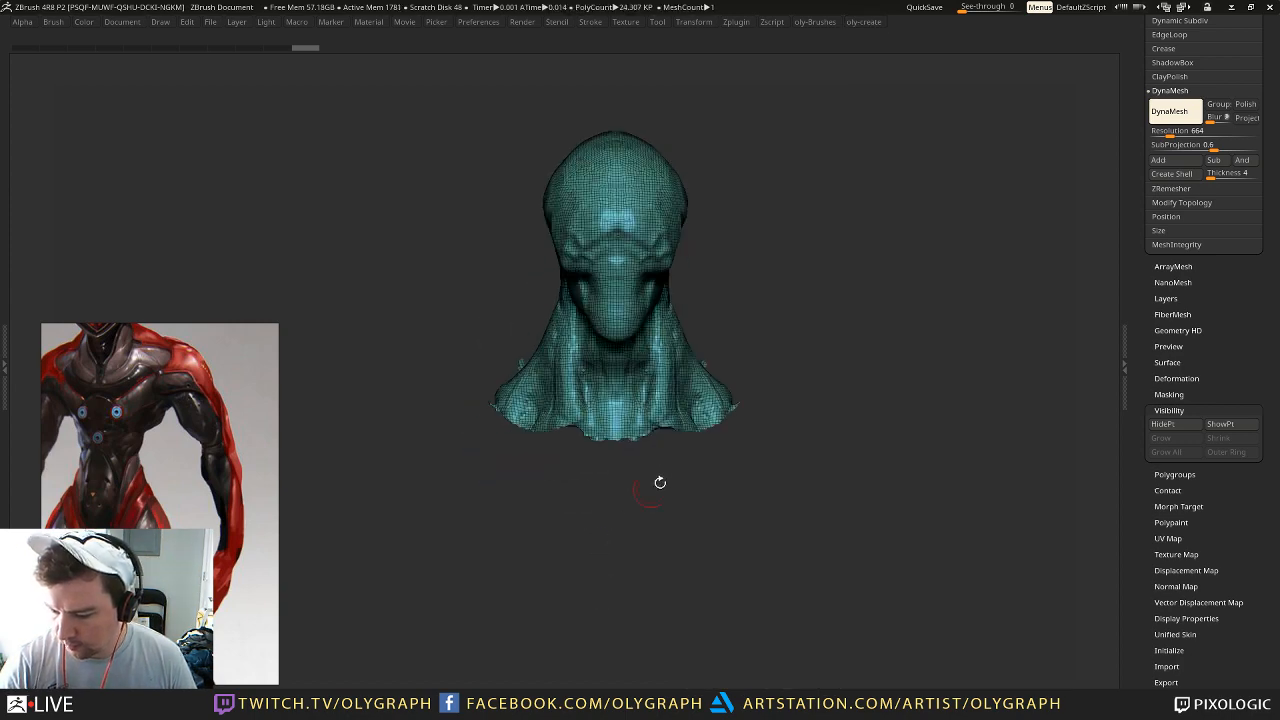
pyautogui.keyDown('alt'); pyautogui.moveTo(834, 411); pyautogui.dragTo(810, 470); pyautogui.keyUp('alt')
pyautogui.keyDown('ctrl'); pyautogui.moveTo(810, 470); pyautogui.dragTo(831, 417); pyautogui.keyUp('ctrl')
pyautogui.moveTo(710, 497)
pyautogui.keyDown('shift'); pyautogui.mouseDown()
pyautogui.moveTo(468, 476)
pyautogui.moveTo(717, 493)
pyautogui.mouseUp(); pyautogui.keyUp('shift')
pyautogui.moveTo(719, 426)
pyautogui.mouseDown()
pyautogui.moveTo(802, 427)
pyautogui.moveTo(877, 343)
pyautogui.moveTo(854, 377)
pyautogui.moveTo(822, 385)
pyautogui.moveTo(888, 384)
pyautogui.moveTo(863, 403)
pyautogui.moveTo(846, 349)
pyautogui.mouseUp()
# Step: Apply Auto Groups to the head, isolate its main piece and delete the hidden loose fragments
pyautogui.press('space')
pyautogui.click(809, 330)
pyautogui.keyDown('ctrl'); pyautogui.keyDown('shift'); pyautogui.click(668, 437); pyautogui.keyUp('shift'); pyautogui.keyUp('ctrl')
pyautogui.press('space')
pyautogui.click(857, 502)
pyautogui.hotkey('alt', 'shift', 's')
pyautogui.press('space')
pyautogui.click(822, 380)
pyautogui.hotkey('shift', 'f')
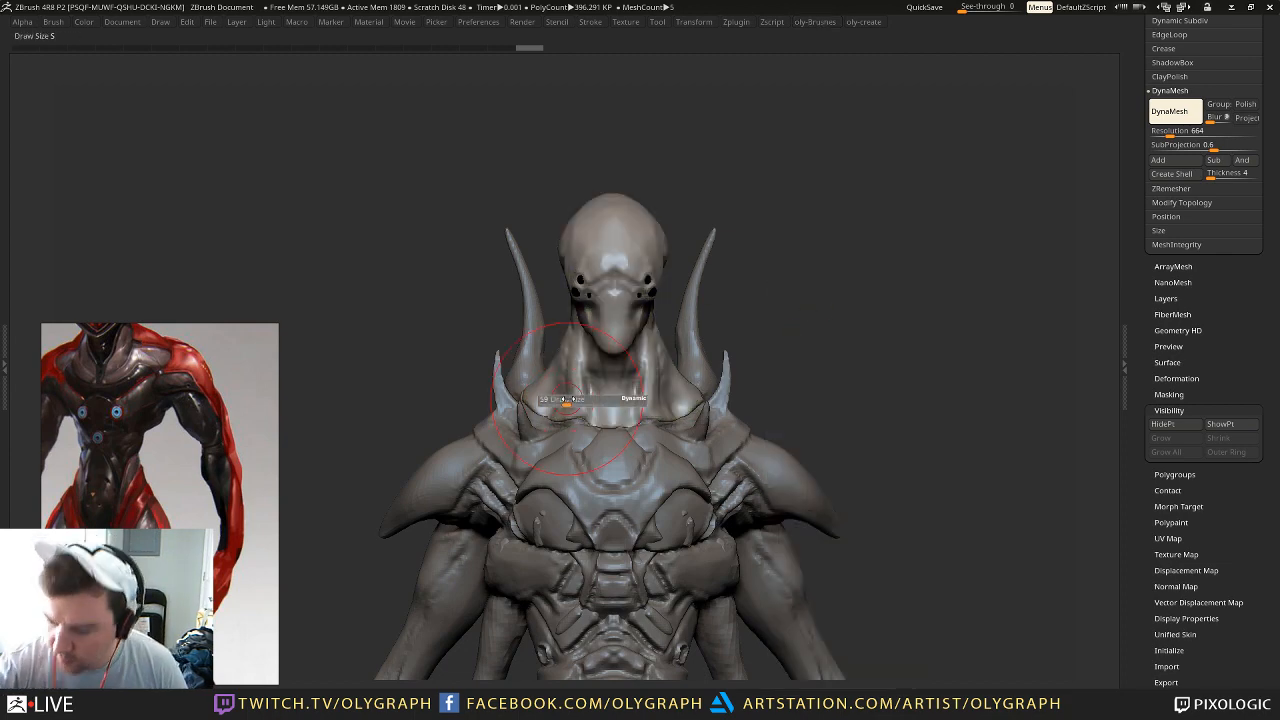
# Step: Adjust the draw size and reshape the separated neck's lower sides and tendons with the Move brush
pyautogui.hotkey('alt', 'shift', 's')
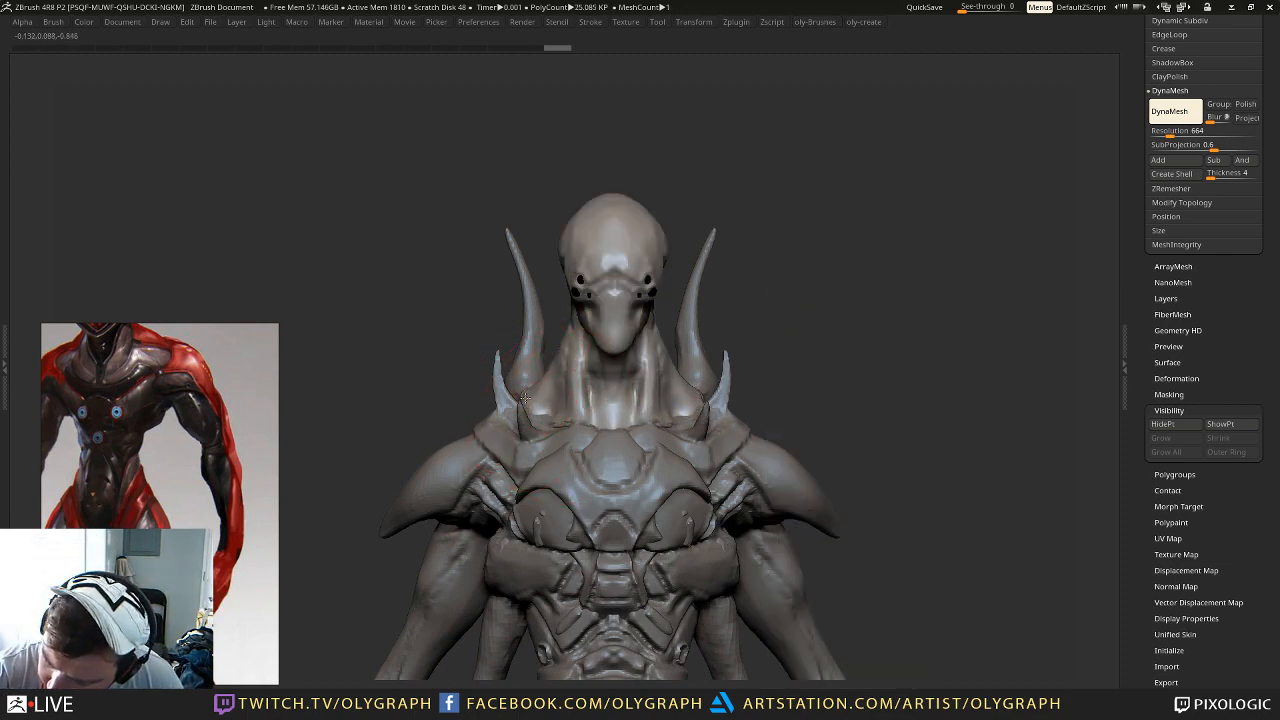
pyautogui.keyDown('alt'); pyautogui.moveTo(795, 220); pyautogui.dragTo(666, 194); pyautogui.keyUp('alt')
pyautogui.moveTo(704, 305)
pyautogui.keyDown('alt'); pyautogui.mouseDown()
pyautogui.moveTo(714, 251)
pyautogui.moveTo(711, 307)
pyautogui.moveTo(720, 263)
pyautogui.moveTo(740, 268)
pyautogui.moveTo(726, 271)
pyautogui.moveTo(719, 313)
pyautogui.moveTo(714, 271)
pyautogui.moveTo(714, 291)
pyautogui.moveTo(785, 300)
pyautogui.moveTo(709, 271)
pyautogui.mouseUp(); pyautogui.keyUp('alt')
pyautogui.keyDown('alt'); pyautogui.moveTo(702, 215); pyautogui.dragTo(800, 330); pyautogui.keyUp('alt')
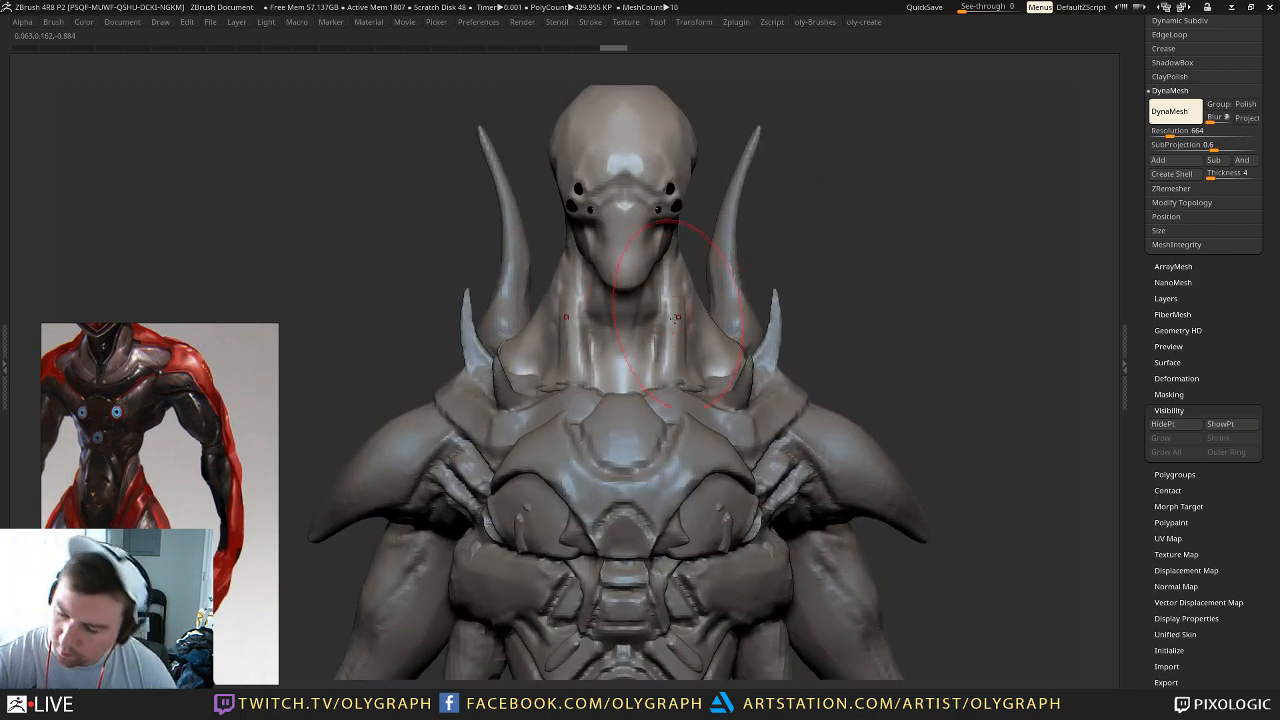
pyautogui.press('s')
pyautogui.moveTo(674, 331); pyautogui.dragTo(678, 324)
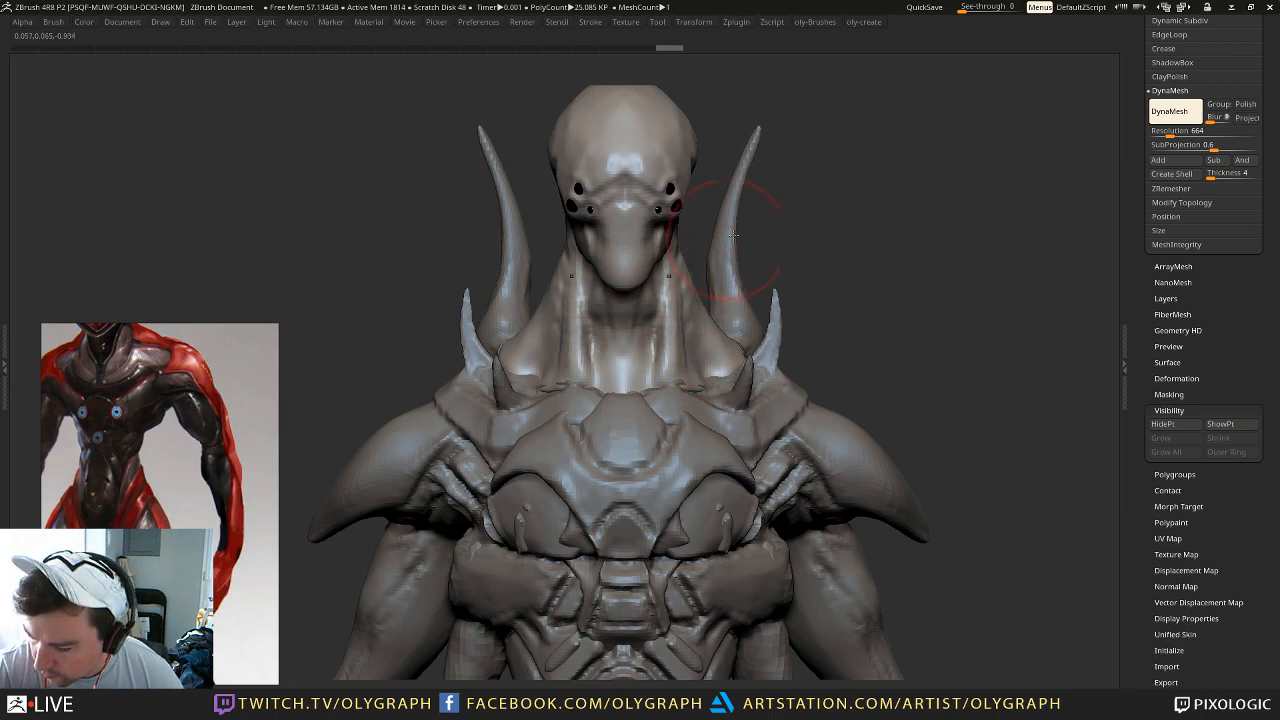
pyautogui.keyDown('alt'); pyautogui.moveTo(845, 180); pyautogui.dragTo(797, 291); pyautogui.keyUp('alt')
pyautogui.moveTo(880, 268)
pyautogui.mouseDown()
pyautogui.moveTo(820, 254)
pyautogui.moveTo(837, 236)
pyautogui.mouseUp()
# Step: Build up and smooth the side of the neck with the ClayTT brush
pyautogui.press('b')
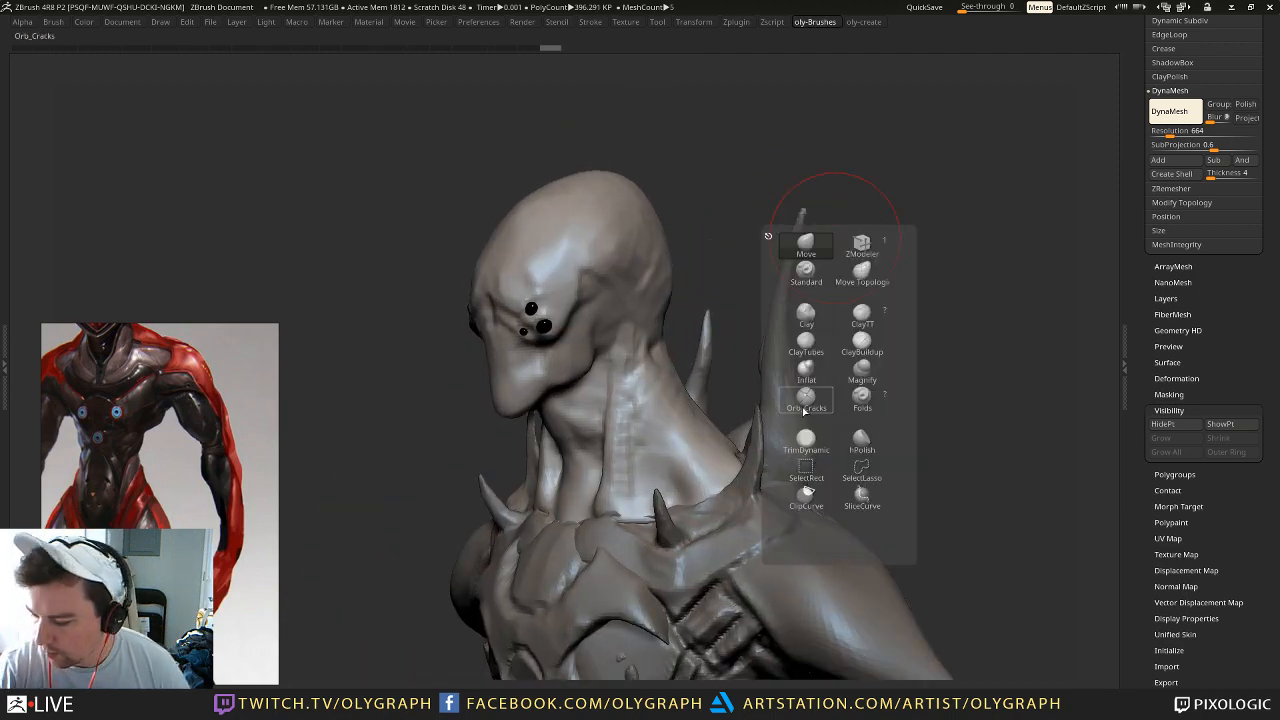
pyautogui.click(864, 315)
pyautogui.press('s')
pyautogui.moveTo(662, 366); pyautogui.dragTo(646, 364)
pyautogui.keyDown('alt'); pyautogui.moveTo(833, 281); pyautogui.dragTo(790, 272); pyautogui.keyUp('alt')
pyautogui.keyDown('shift'); pyautogui.moveTo(790, 272); pyautogui.dragTo(780, 266); pyautogui.keyUp('shift')
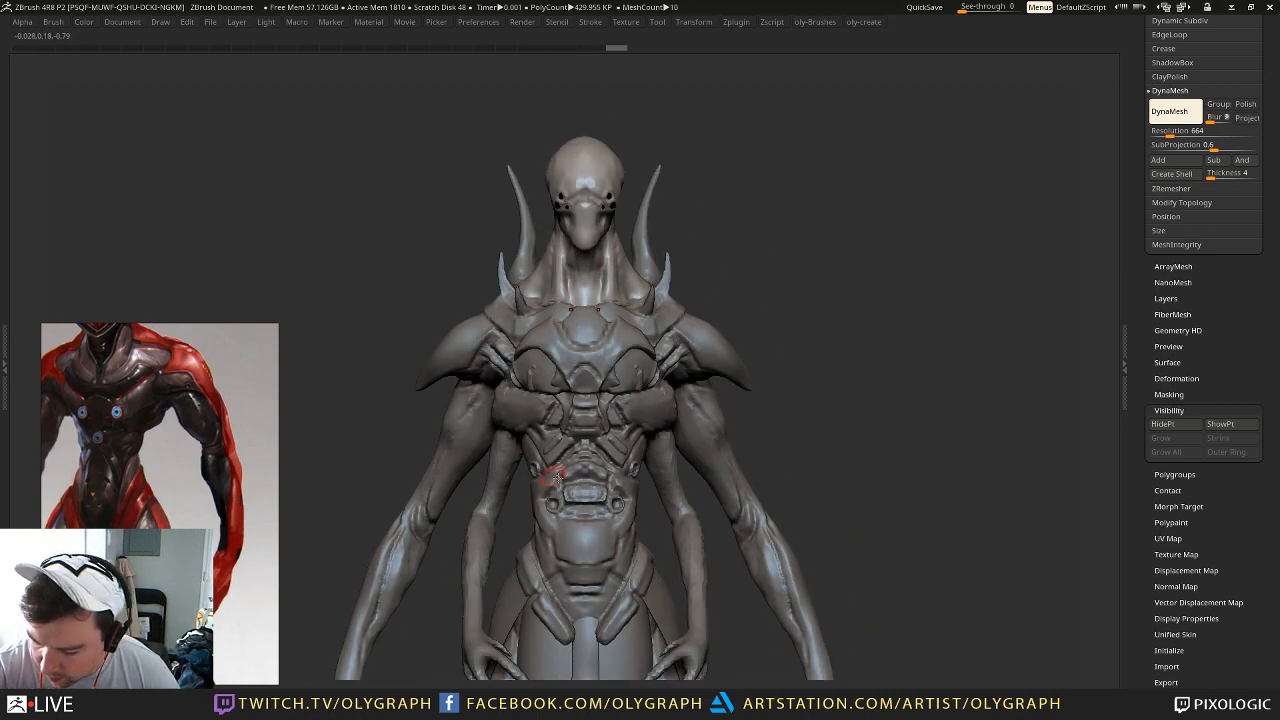
pyautogui.moveTo(786, 257); pyautogui.dragTo(730, 236)
pyautogui.keyDown('shift'); pyautogui.moveTo(730, 236); pyautogui.dragTo(810, 243); pyautogui.keyUp('shift')
# Step: Set the DynaMesh resolution to 1096 and remesh the head and neck subtool
pyautogui.keyDown('alt'); pyautogui.moveTo(738, 280); pyautogui.dragTo(773, 208); pyautogui.keyUp('alt')
pyautogui.press('2')
pyautogui.moveTo(739, 488); pyautogui.dragTo(739, 448)
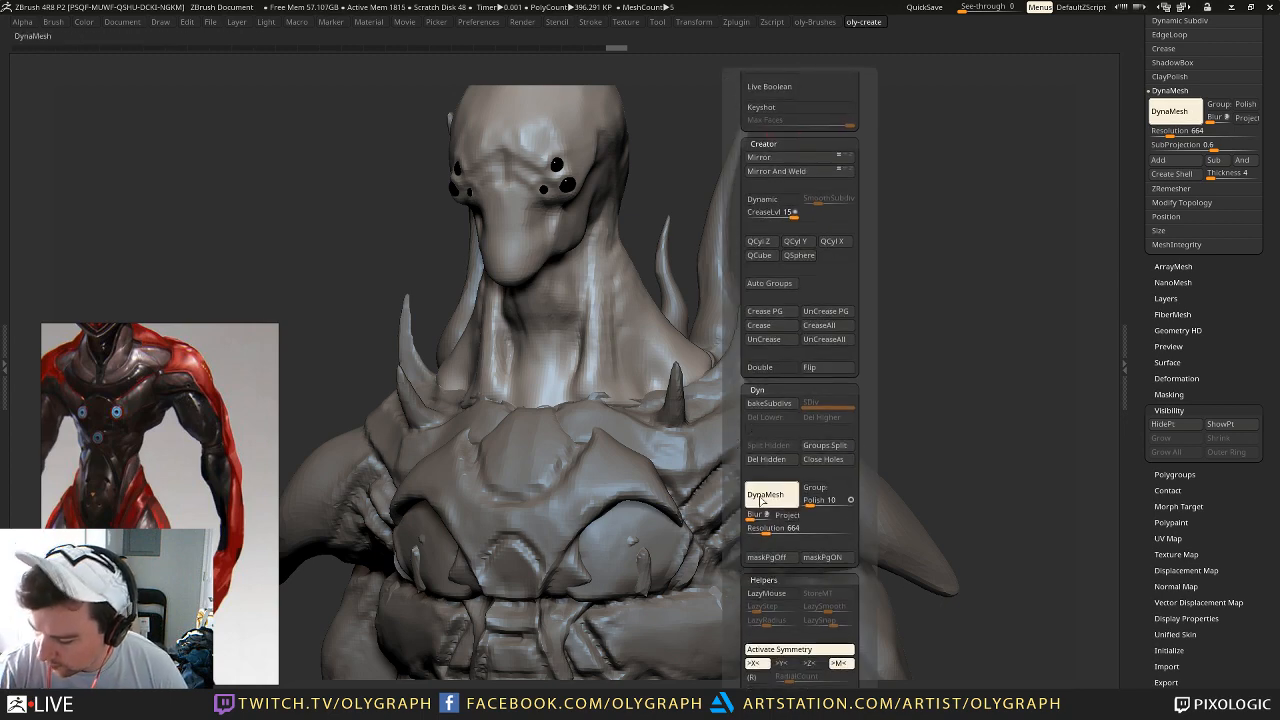
pyautogui.moveTo(766, 532); pyautogui.dragTo(777, 532)
pyautogui.keyDown('ctrl'); pyautogui.moveTo(831, 207); pyautogui.dragTo(807, 271); pyautogui.keyUp('ctrl')
pyautogui.hotkey('shift', 'f')
pyautogui.hotkey('shift', 'f')
# Step: Build up the tendons along the side of the neck with the ClayTubes brush
pyautogui.press('1')
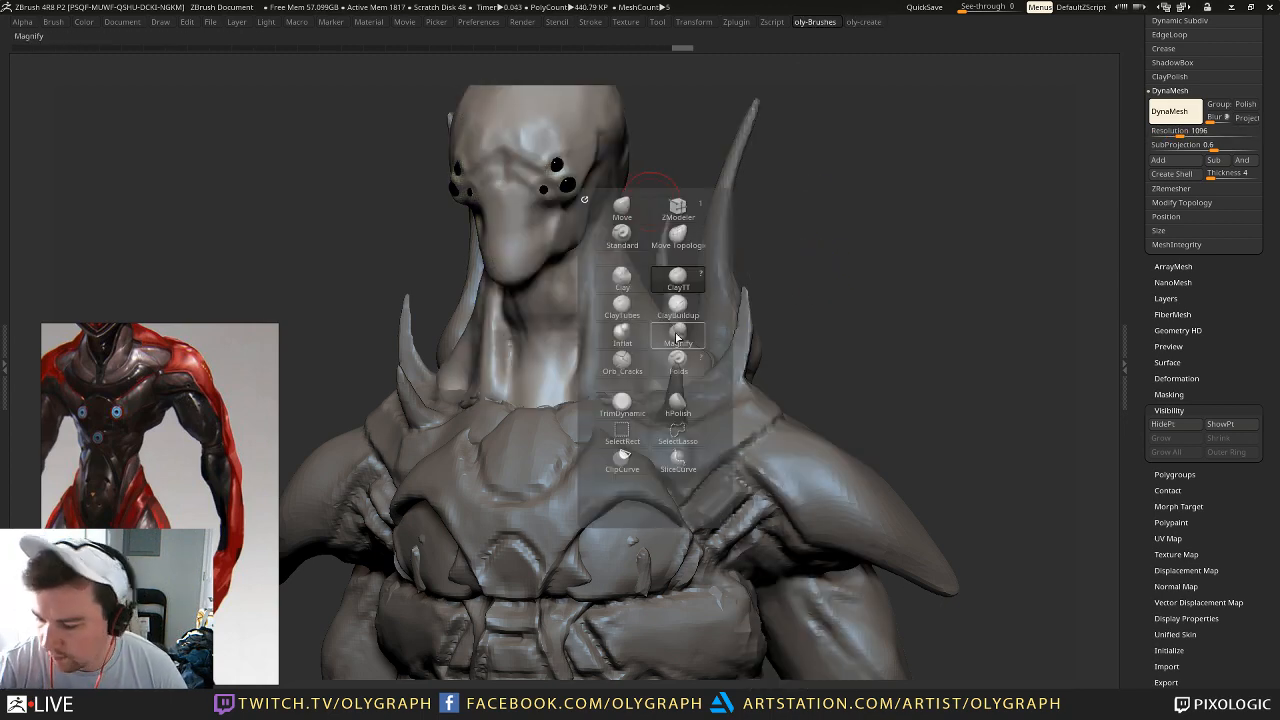
pyautogui.click(600, 272)
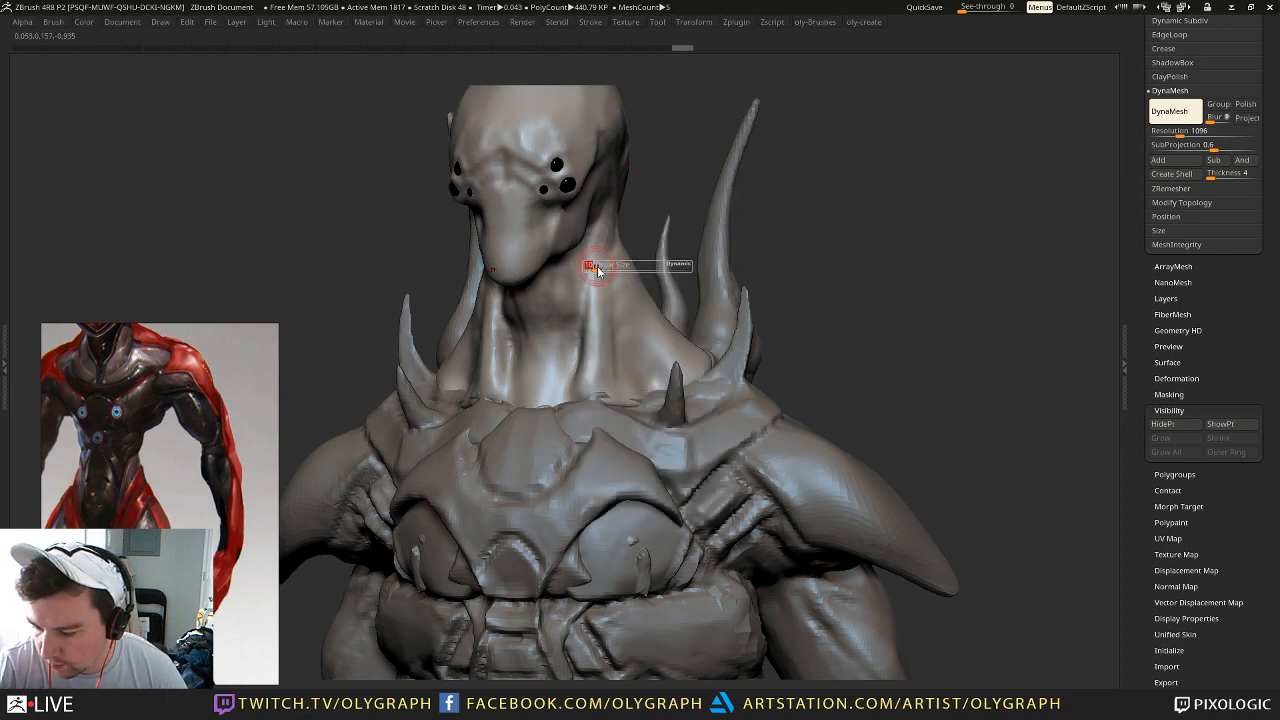
pyautogui.moveTo(597, 286); pyautogui.dragTo(613, 294)
pyautogui.press('1')
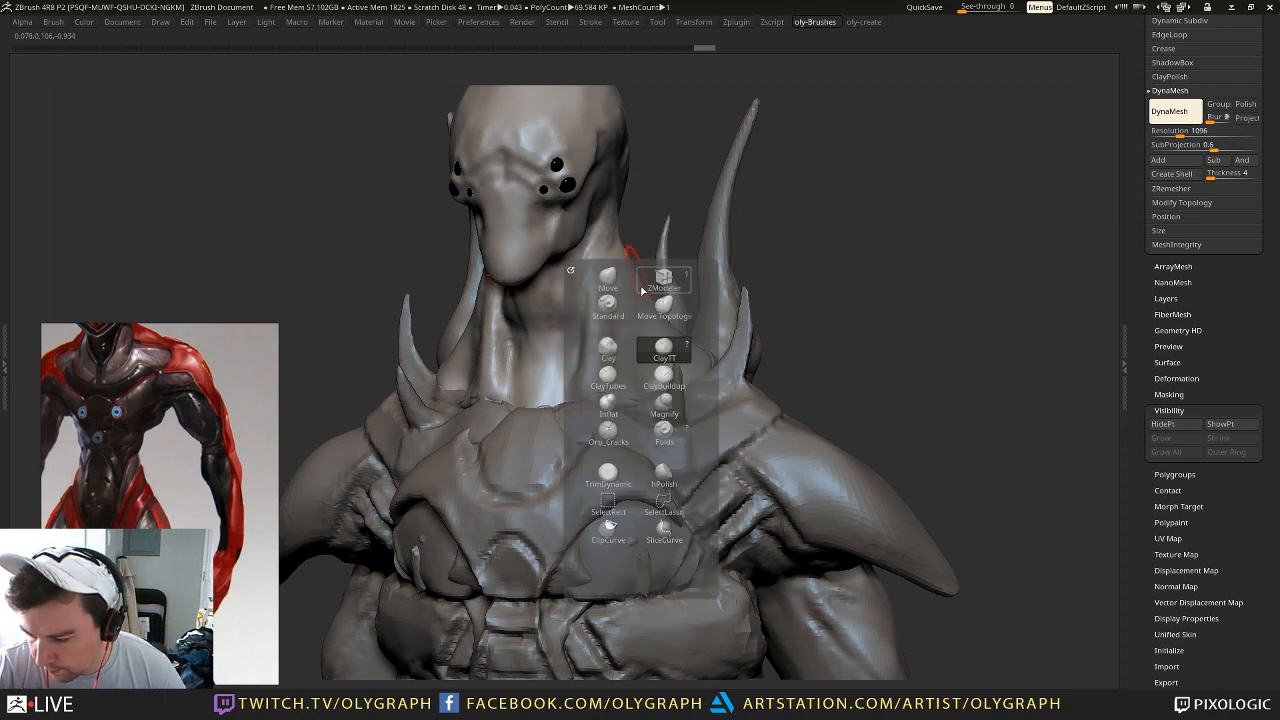
pyautogui.click(626, 382)
pyautogui.moveTo(612, 232); pyautogui.dragTo(584, 352)
pyautogui.moveTo(587, 306); pyautogui.dragTo(573, 396)
# Step: Sculpt muscle strands down the front of the throat below the chin with the ClayTubes brush
pyautogui.keyDown('shift'); pyautogui.moveTo(738, 178); pyautogui.dragTo(846, 196); pyautogui.keyUp('shift')
pyautogui.moveTo(512, 280)
pyautogui.mouseDown()
pyautogui.moveTo(491, 266)
pyautogui.moveTo(494, 316)
pyautogui.mouseUp()
pyautogui.moveTo(496, 324)
pyautogui.mouseDown()
pyautogui.moveTo(544, 342)
pyautogui.moveTo(508, 364)
pyautogui.mouseUp()
pyautogui.moveTo(512, 364); pyautogui.dragTo(530, 399)
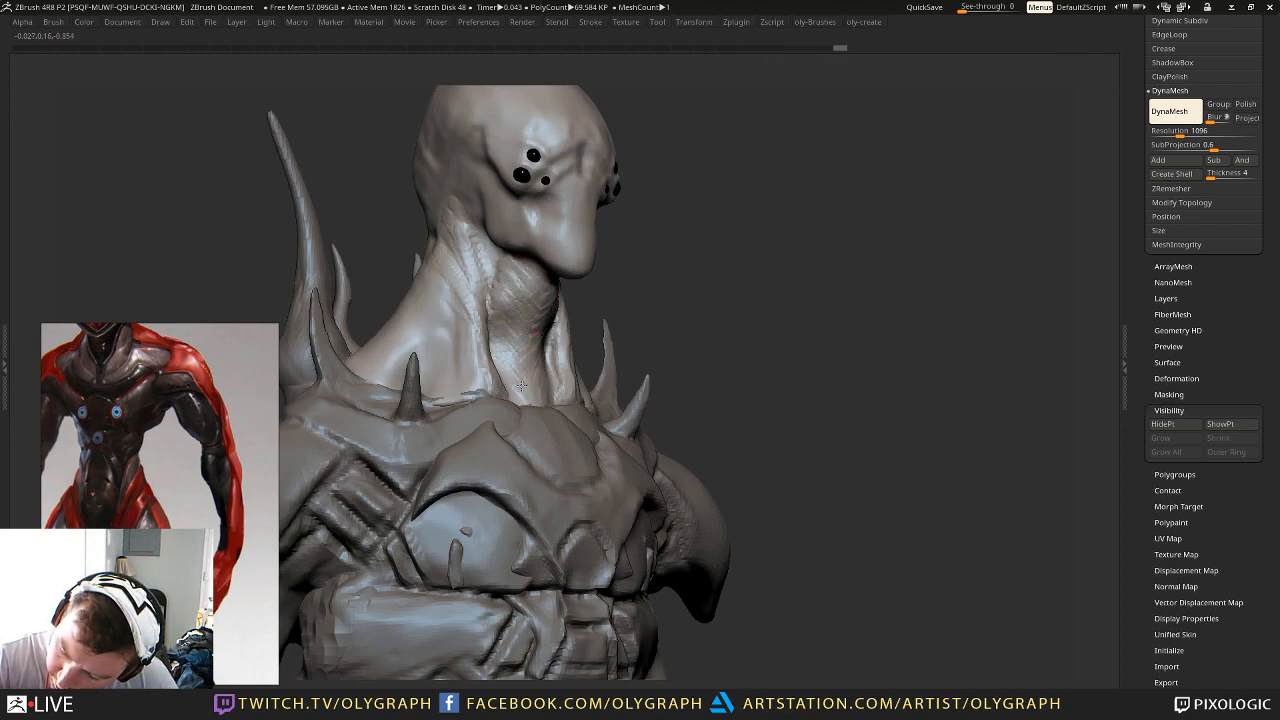
pyautogui.moveTo(663, 254); pyautogui.dragTo(480, 290)
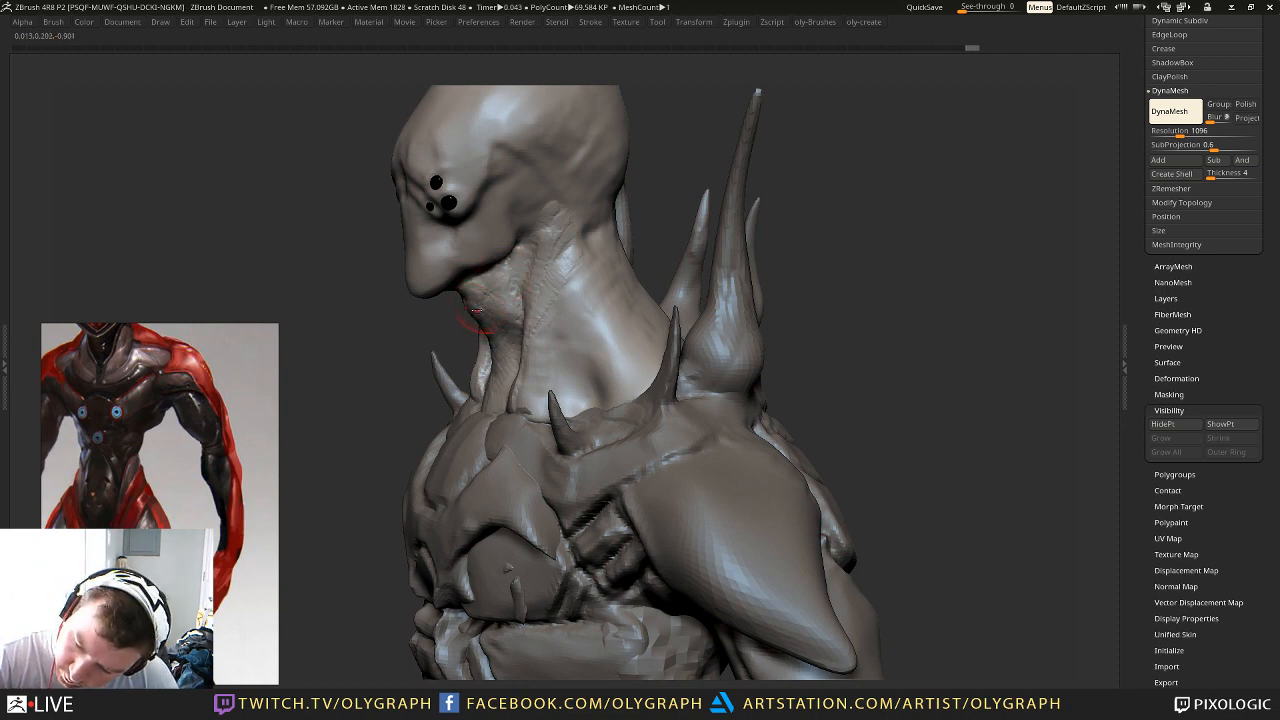
pyautogui.moveTo(376, 400); pyautogui.dragTo(574, 337)
# Step: Carve creases into the upper throat under the chin with the DamStandard brush
pyautogui.press('b')
pyautogui.click(590, 347)
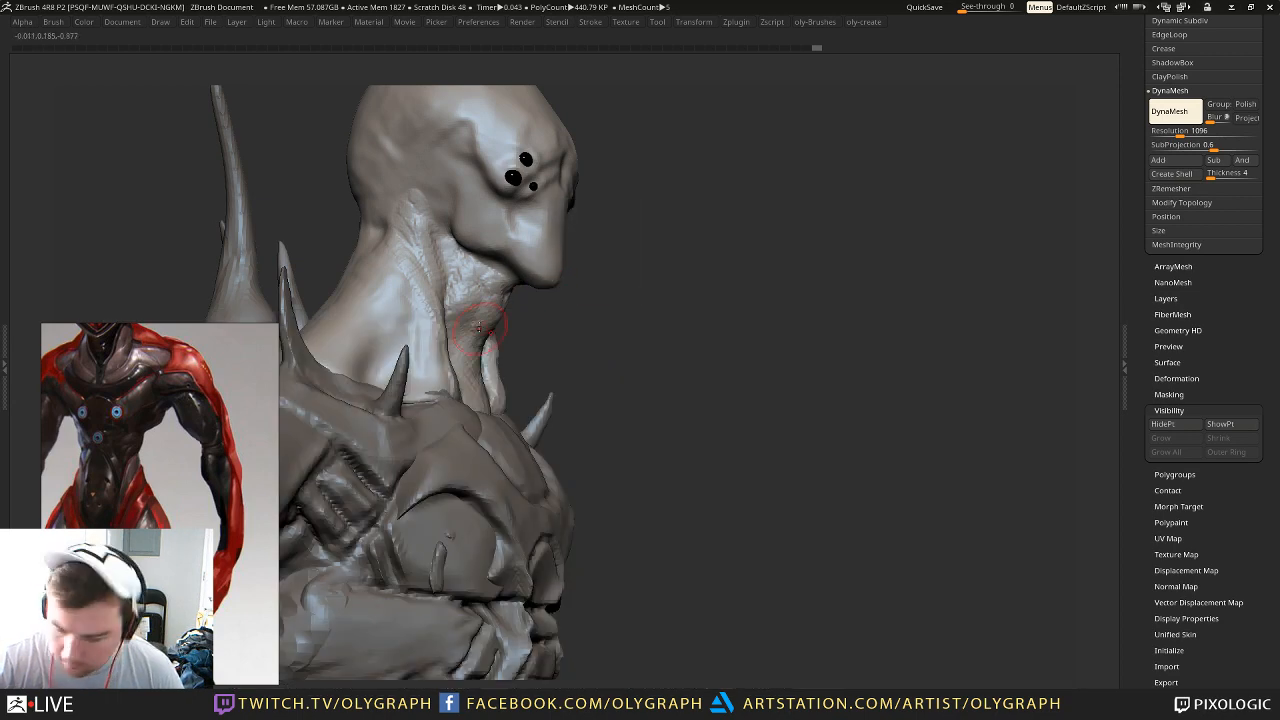
pyautogui.press('Tab')
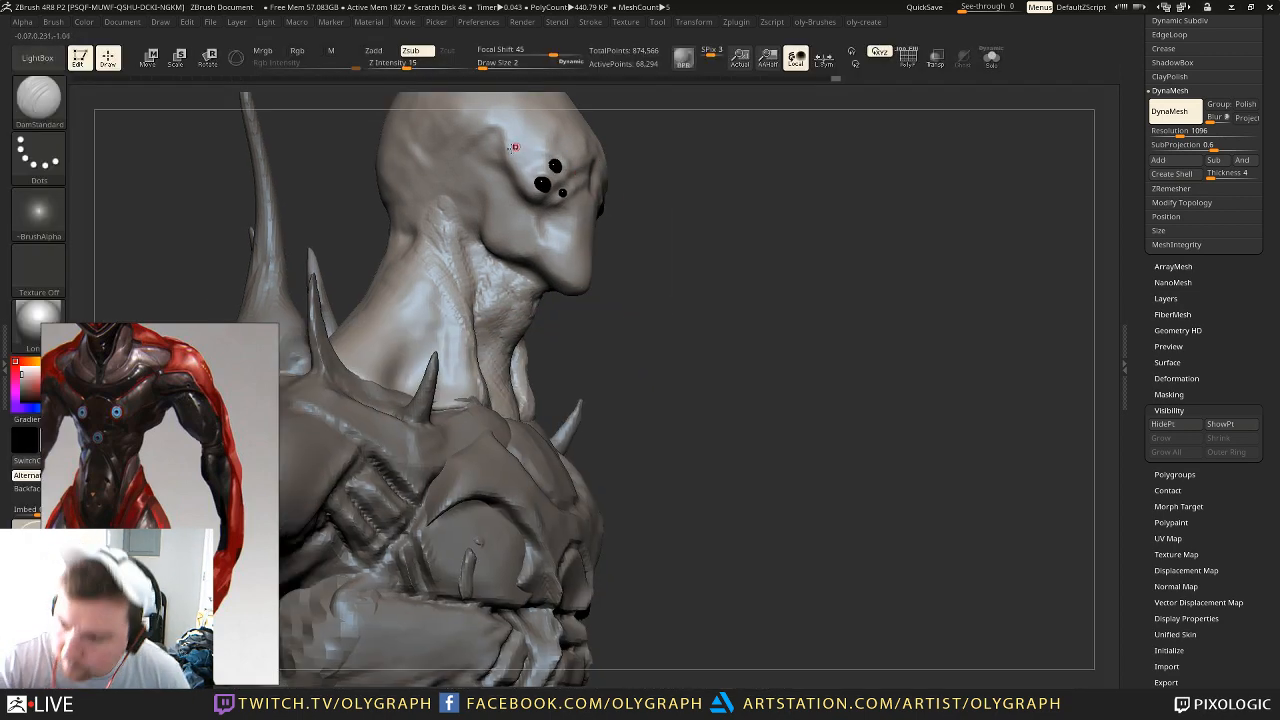
pyautogui.press('s')
pyautogui.click(523, 314)
pyautogui.press('s')
pyautogui.moveTo(516, 300)
pyautogui.mouseDown()
pyautogui.moveTo(497, 352)
pyautogui.moveTo(506, 367)
pyautogui.mouseUp()
pyautogui.click(514, 317)
# Step: Cut converging creases down the middle of the lower throat with the DamStandard brush at draw size 6
pyautogui.moveTo(615, 309); pyautogui.dragTo(560, 300)
pyautogui.press('[')
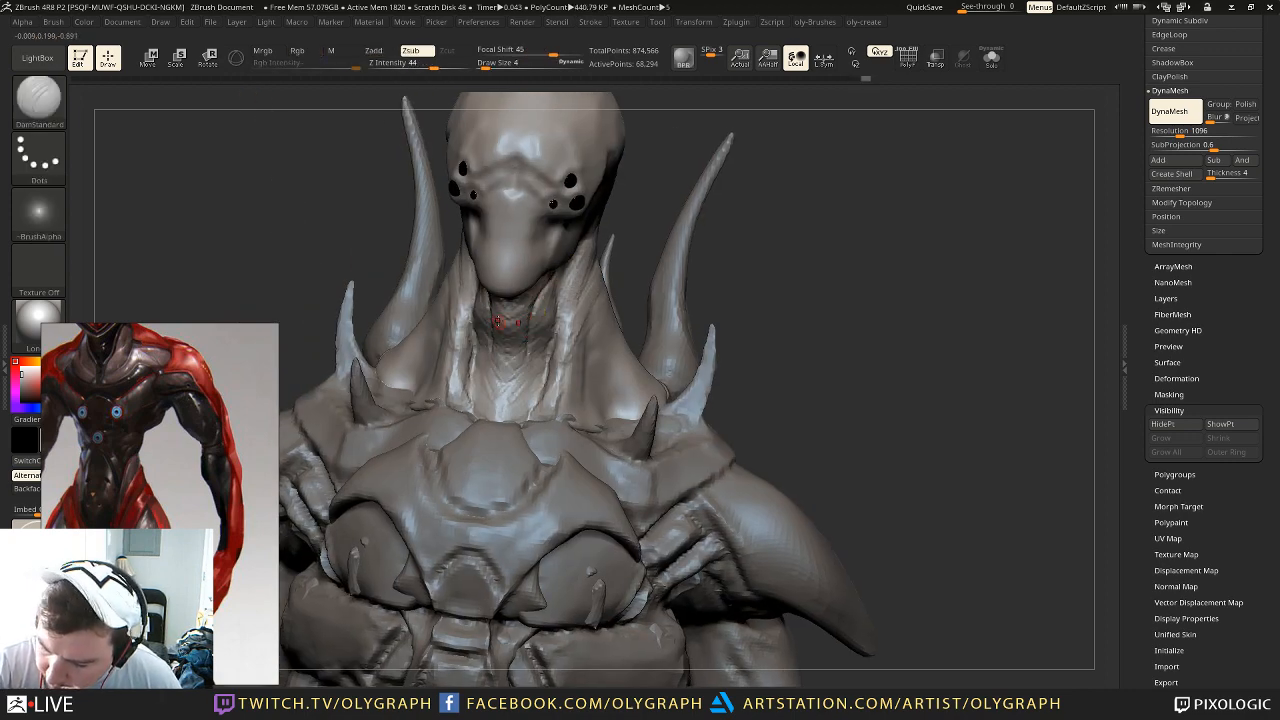
pyautogui.moveTo(752, 176)
pyautogui.keyDown('shift'); pyautogui.mouseDown()
pyautogui.moveTo(769, 169)
pyautogui.moveTo(737, 197)
pyautogui.mouseUp(); pyautogui.keyUp('shift')
pyautogui.press('s')
pyautogui.click(517, 366)
pyautogui.moveTo(517, 366); pyautogui.dragTo(519, 366)
pyautogui.moveTo(499, 355); pyautogui.dragTo(520, 409)
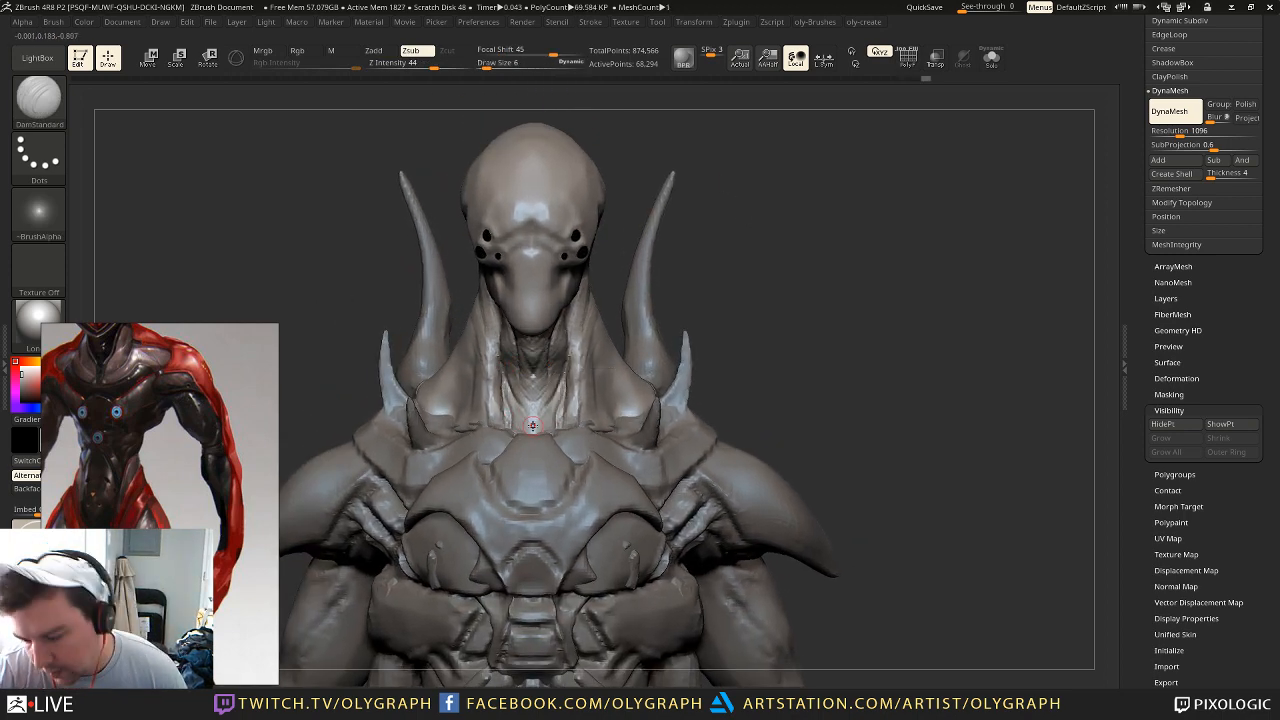
pyautogui.moveTo(724, 221); pyautogui.dragTo(726, 199)
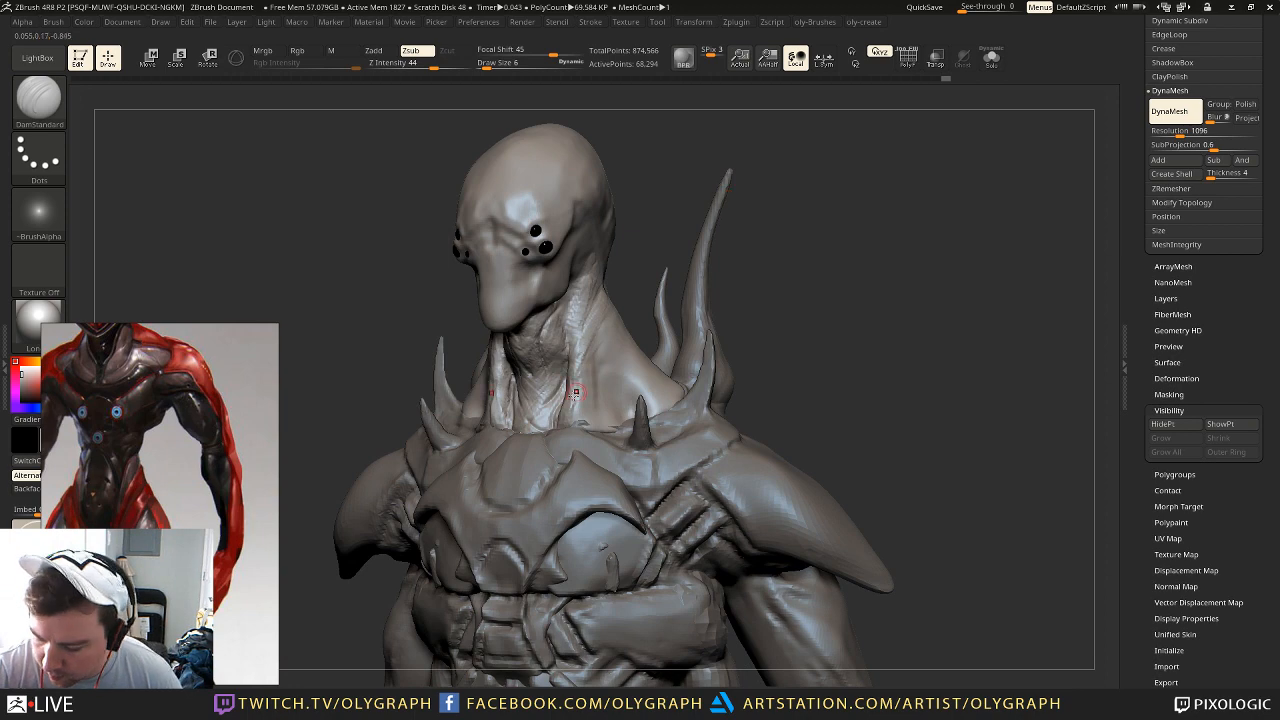
# Step: Fill out and soften the throat between the neck tendons with the ClayTubes and ClayTT brushes
pyautogui.press('b')
pyautogui.press('c')
pyautogui.press('t')
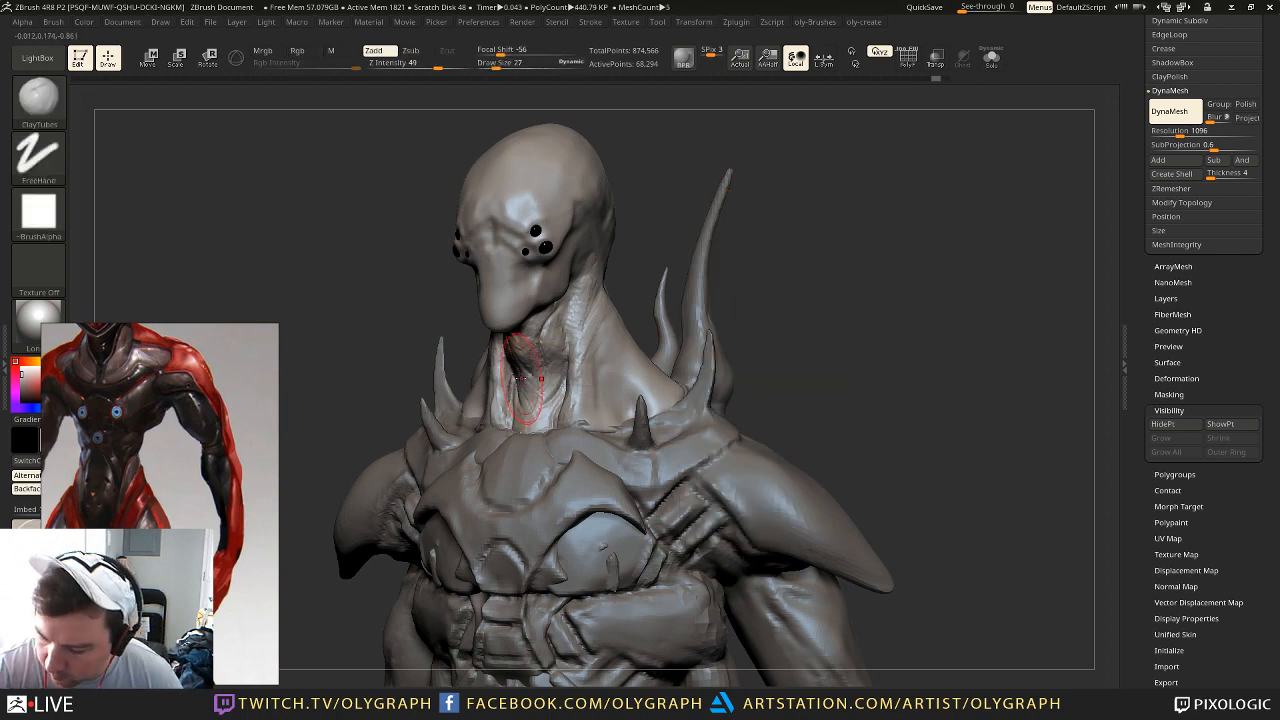
pyautogui.moveTo(513, 389)
pyautogui.mouseDown()
pyautogui.moveTo(520, 352)
pyautogui.moveTo(555, 362)
pyautogui.mouseUp()
pyautogui.press('b')
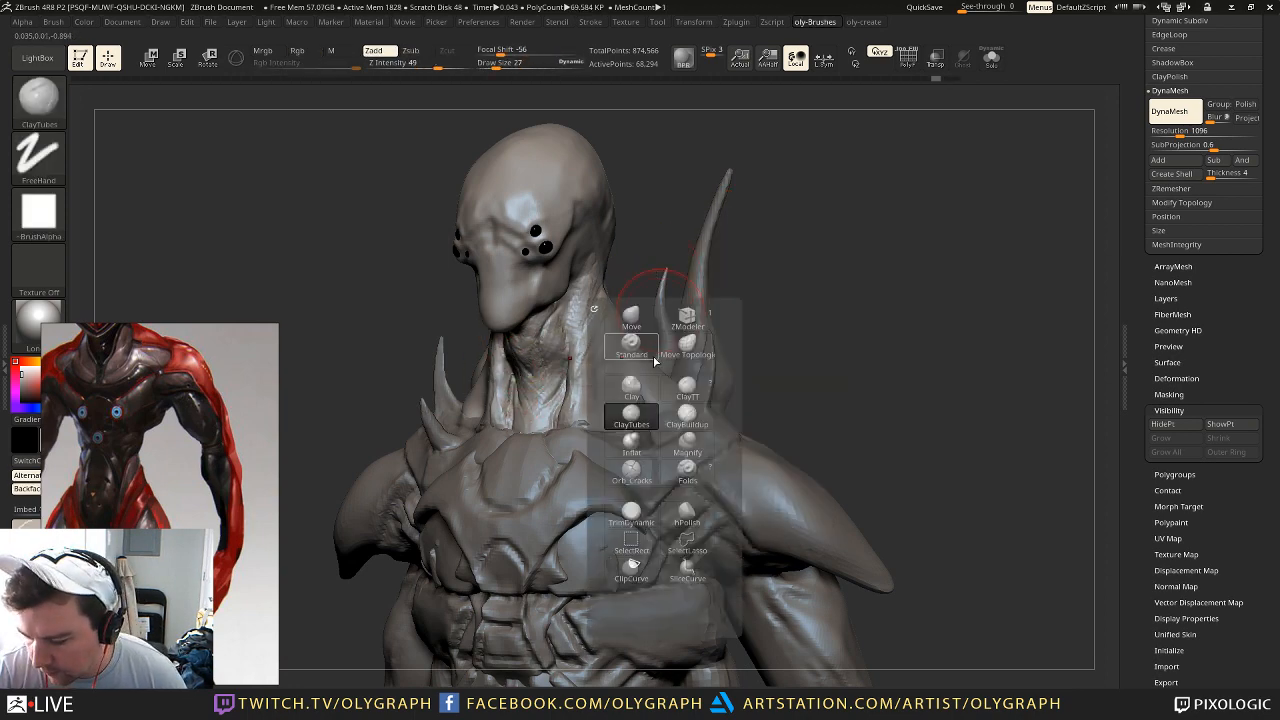
pyautogui.click(689, 396)
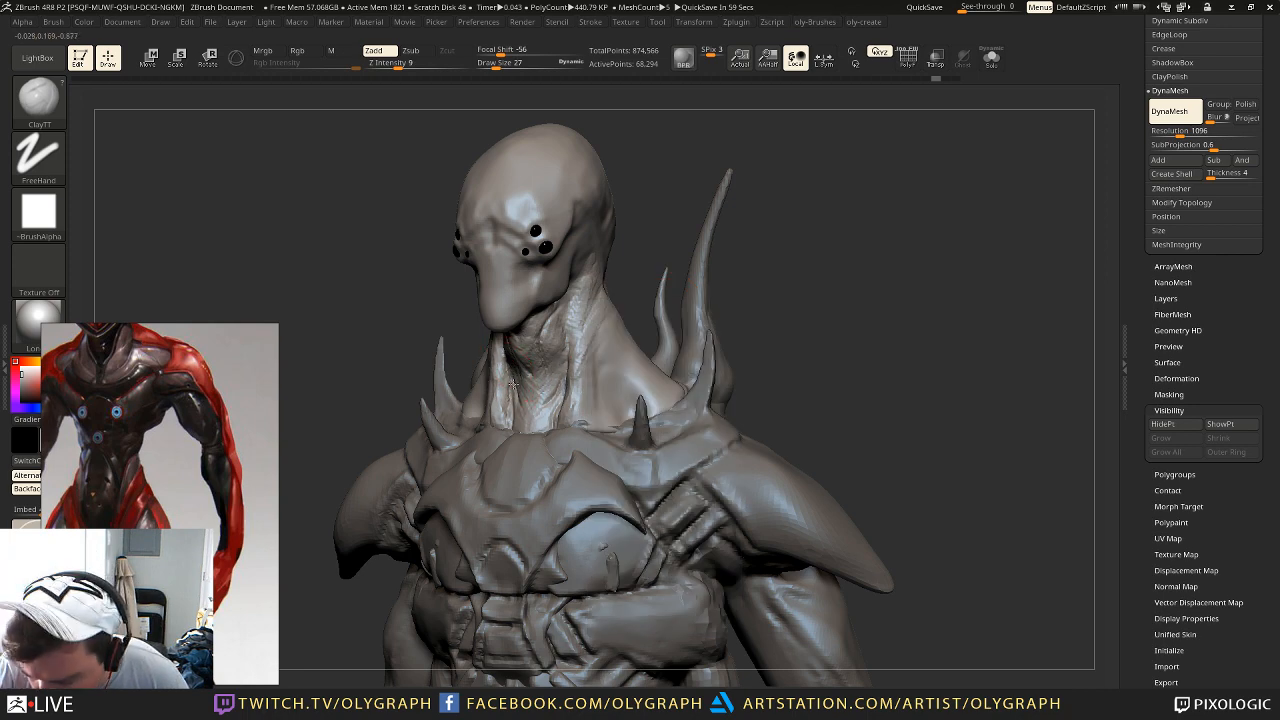
pyautogui.moveTo(657, 223)
pyautogui.keyDown('shift'); pyautogui.mouseDown()
pyautogui.moveTo(600, 277)
pyautogui.moveTo(616, 281)
pyautogui.moveTo(607, 369)
pyautogui.mouseUp(); pyautogui.keyUp('shift')
pyautogui.press('s')
pyautogui.moveTo(584, 415); pyautogui.dragTo(589, 415)
# Step: Carve folds down the outer sides of the neck with the DamStandard brush at draw size 10, softening them with Smooth
pyautogui.press('b')
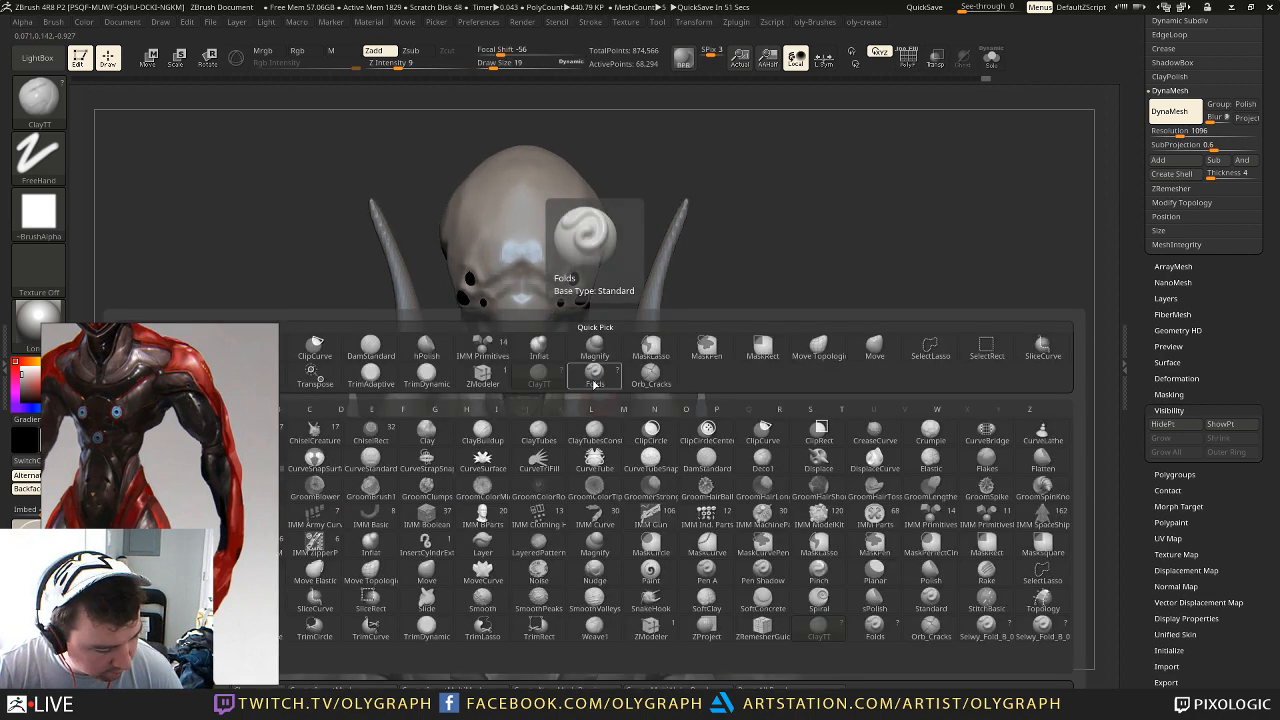
pyautogui.press('d')
pyautogui.press('s')
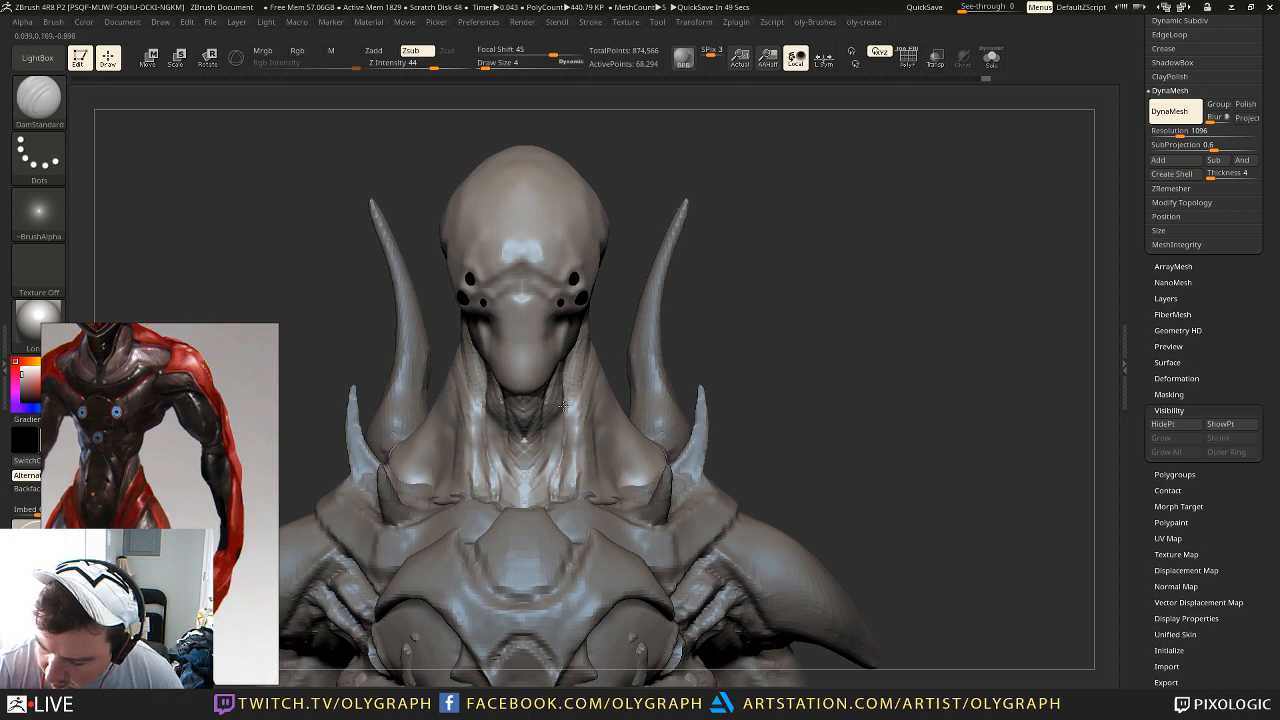
pyautogui.moveTo(595, 410); pyautogui.dragTo(609, 483)
pyautogui.hotkey('ctrl', 'z')
pyautogui.moveTo(593, 428); pyautogui.dragTo(590, 500)
pyautogui.moveTo(737, 294)
pyautogui.keyDown('alt'); pyautogui.mouseDown()
pyautogui.moveTo(686, 220)
pyautogui.moveTo(749, 283)
pyautogui.moveTo(705, 318)
pyautogui.mouseUp(); pyautogui.keyUp('alt')
pyautogui.hotkey('ctrl', 'z')
pyautogui.press('s')
pyautogui.click(605, 417)
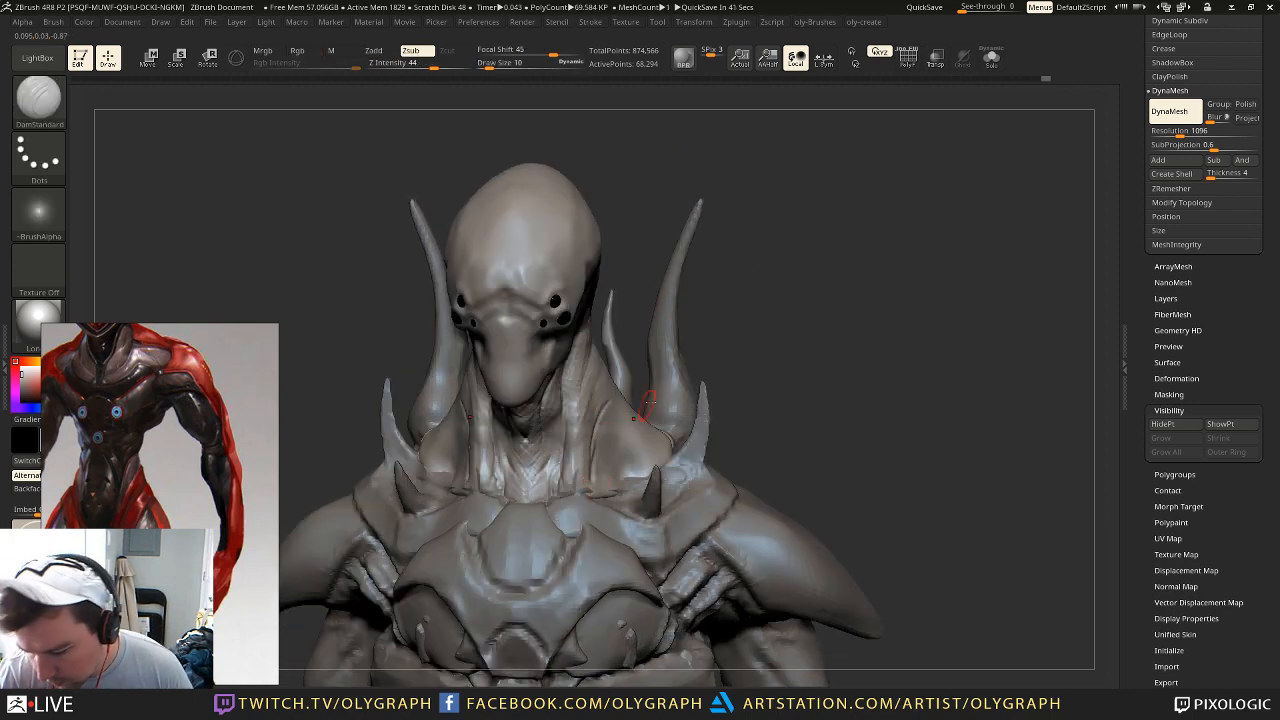
pyautogui.moveTo(593, 472); pyautogui.dragTo(591, 496)
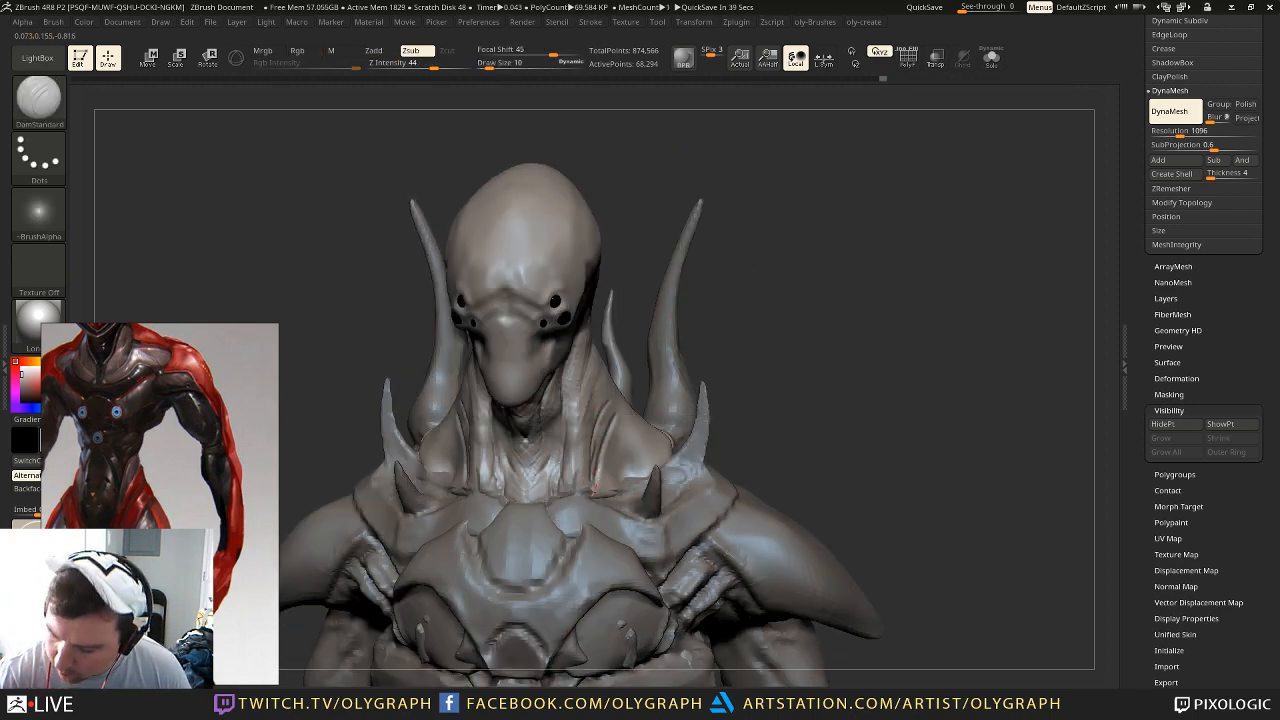
pyautogui.keyDown('shift'); pyautogui.moveTo(766, 316); pyautogui.dragTo(601, 403); pyautogui.keyUp('shift')
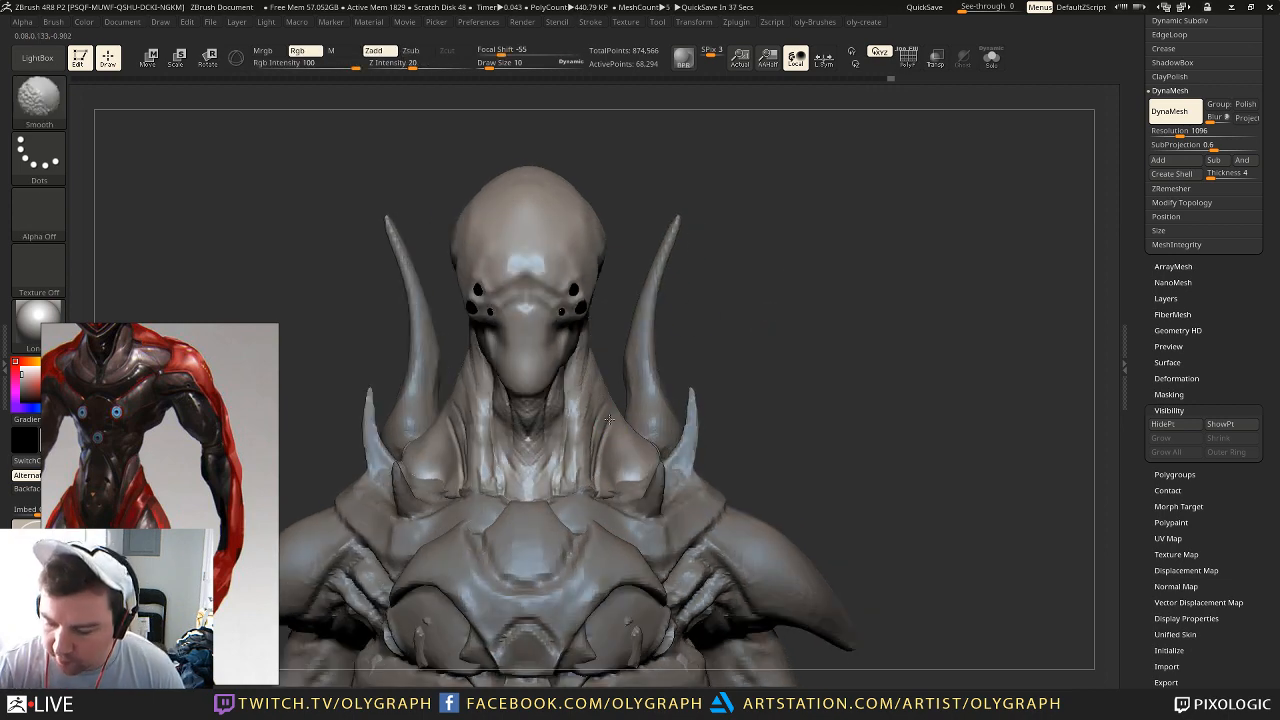
# Step: Carve a vertical groove down the middle of the face and a horizontal mouth slit with DamStandard at draw size 4
pyautogui.moveTo(757, 260)
pyautogui.keyDown('alt'); pyautogui.mouseDown()
pyautogui.moveTo(754, 326)
pyautogui.moveTo(815, 330)
pyautogui.mouseUp(); pyautogui.keyUp('alt')
pyautogui.press('1')
pyautogui.press('s')
pyautogui.moveTo(569, 382); pyautogui.dragTo(565, 382)
pyautogui.press('s')
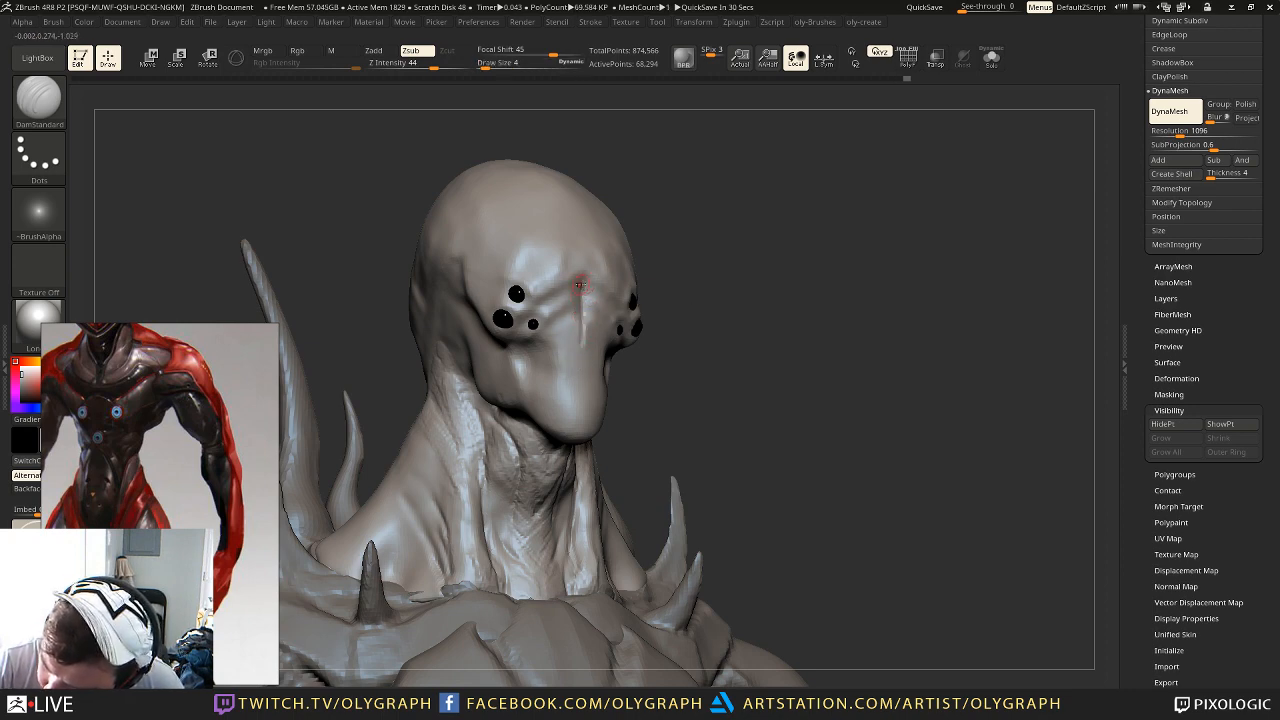
pyautogui.moveTo(583, 349); pyautogui.dragTo(585, 370)
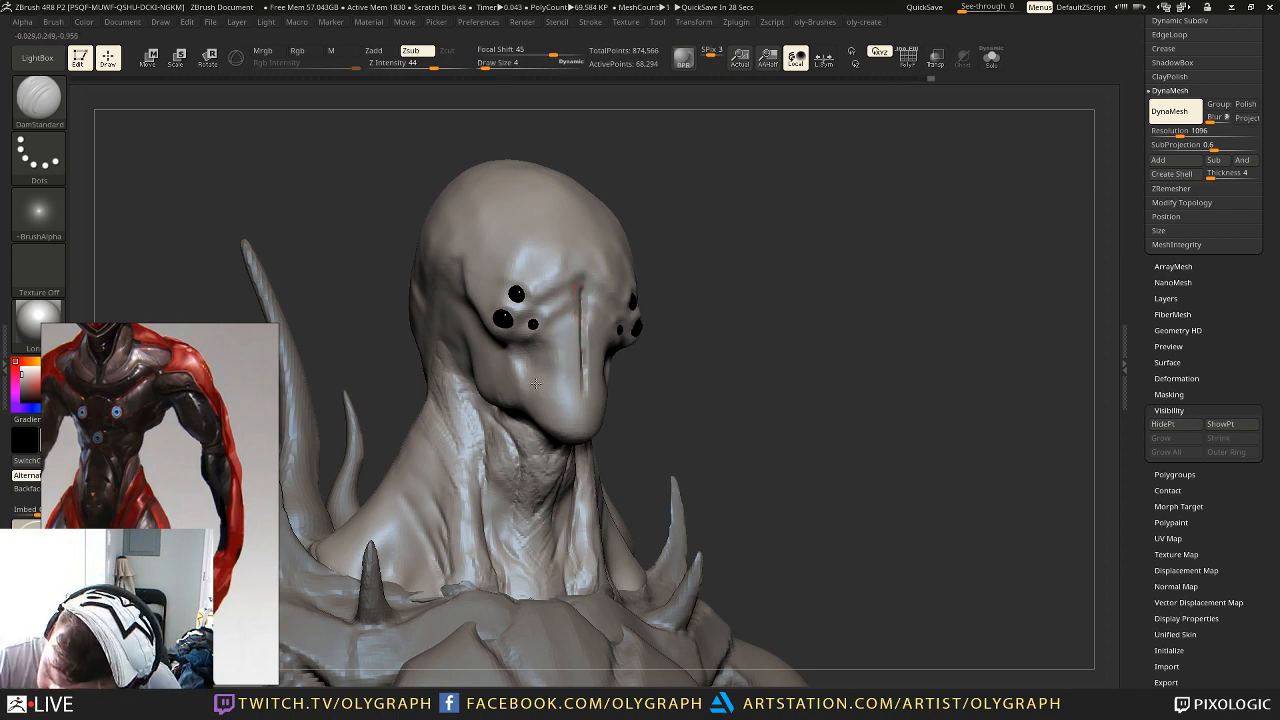
pyautogui.hotkey('ctrl', 'z')
pyautogui.hotkey('ctrl', 'z')
pyautogui.moveTo(666, 331); pyautogui.dragTo(594, 335)
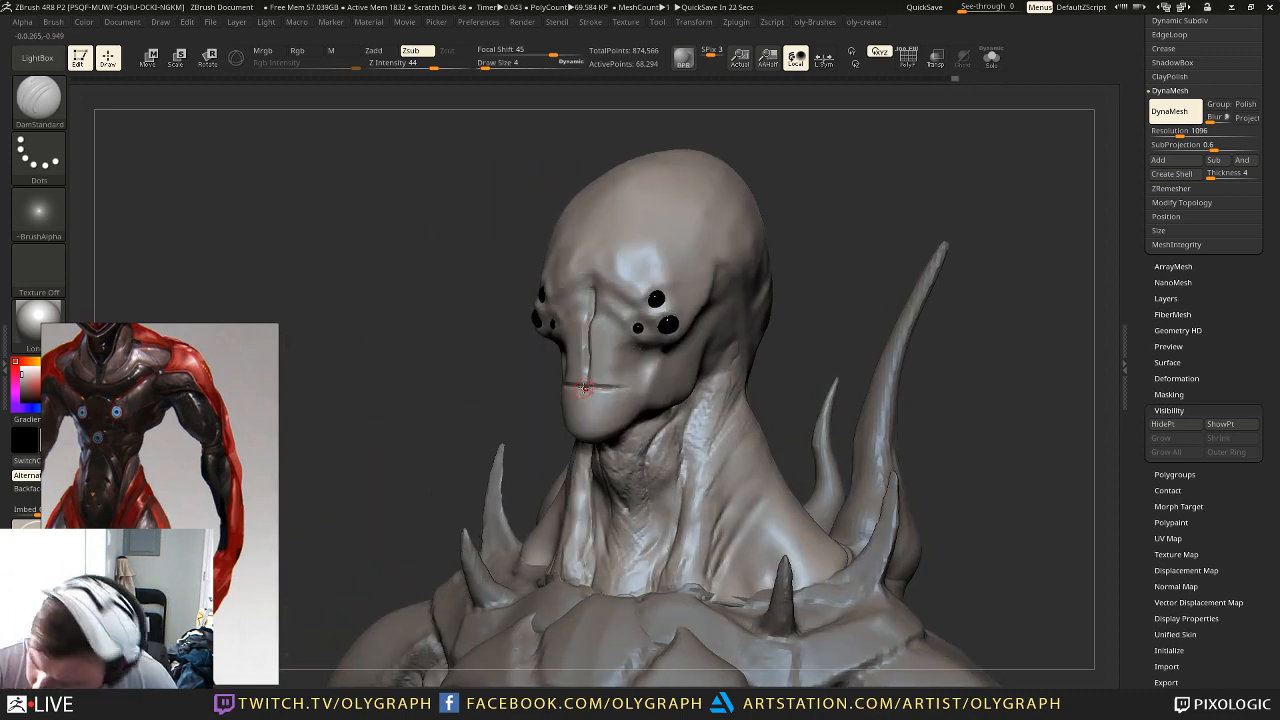
# Step: Adjust the shape of the mouth line and its corners with the Move brush
pyautogui.moveTo(506, 434)
pyautogui.mouseDown()
pyautogui.moveTo(463, 394)
pyautogui.moveTo(723, 286)
pyautogui.moveTo(654, 283)
pyautogui.moveTo(757, 314)
pyautogui.mouseUp()
pyautogui.press('b')
pyautogui.click(730, 330)
pyautogui.press('s')
pyautogui.moveTo(590, 390); pyautogui.dragTo(547, 381)
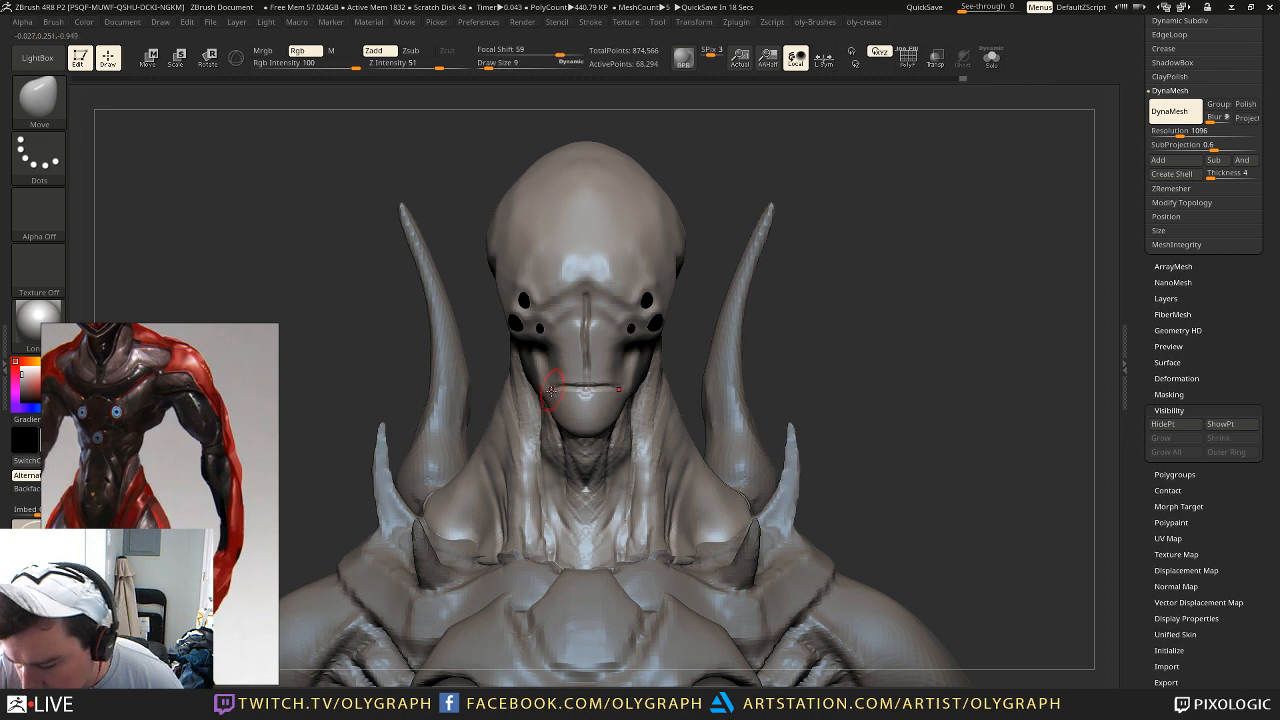
pyautogui.keyDown('alt'); pyautogui.moveTo(792, 320); pyautogui.dragTo(768, 264); pyautogui.keyUp('alt')
pyautogui.moveTo(768, 264); pyautogui.dragTo(793, 378)
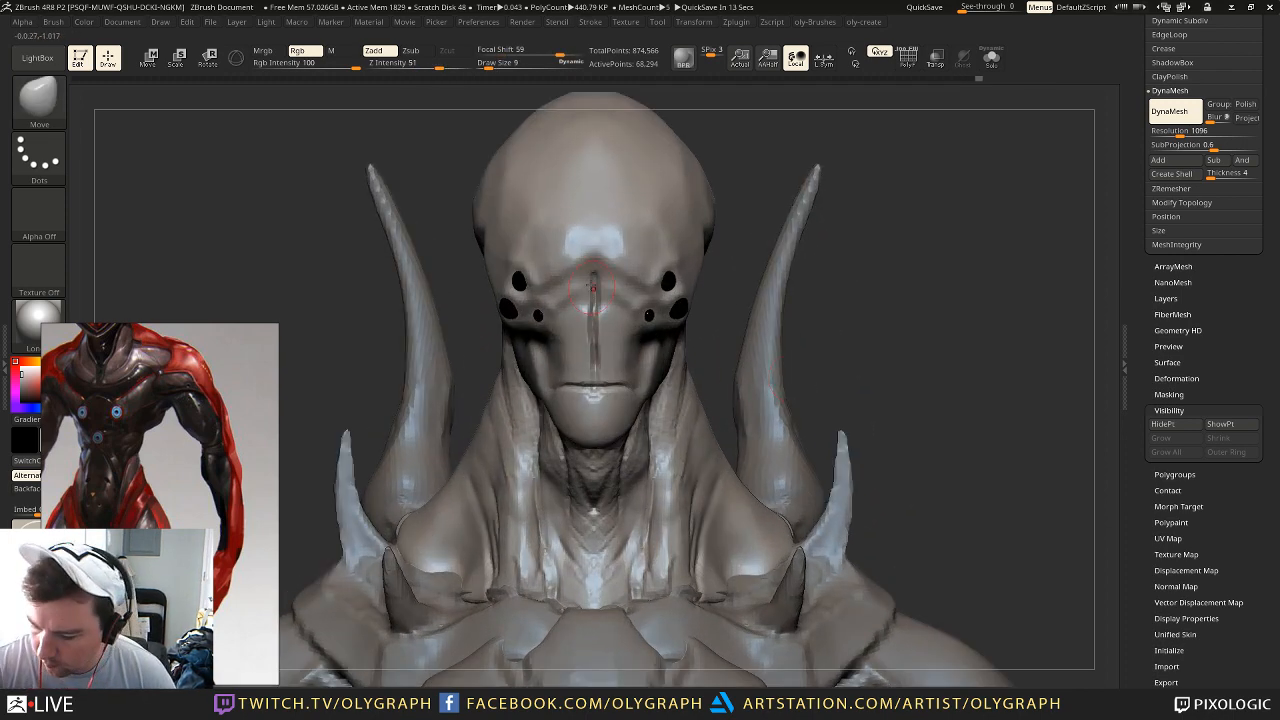
# Step: Raise ridges alongside the vertical facial groove with the Standard brush, starting at draw size 14
pyautogui.press('b')
pyautogui.press('s')
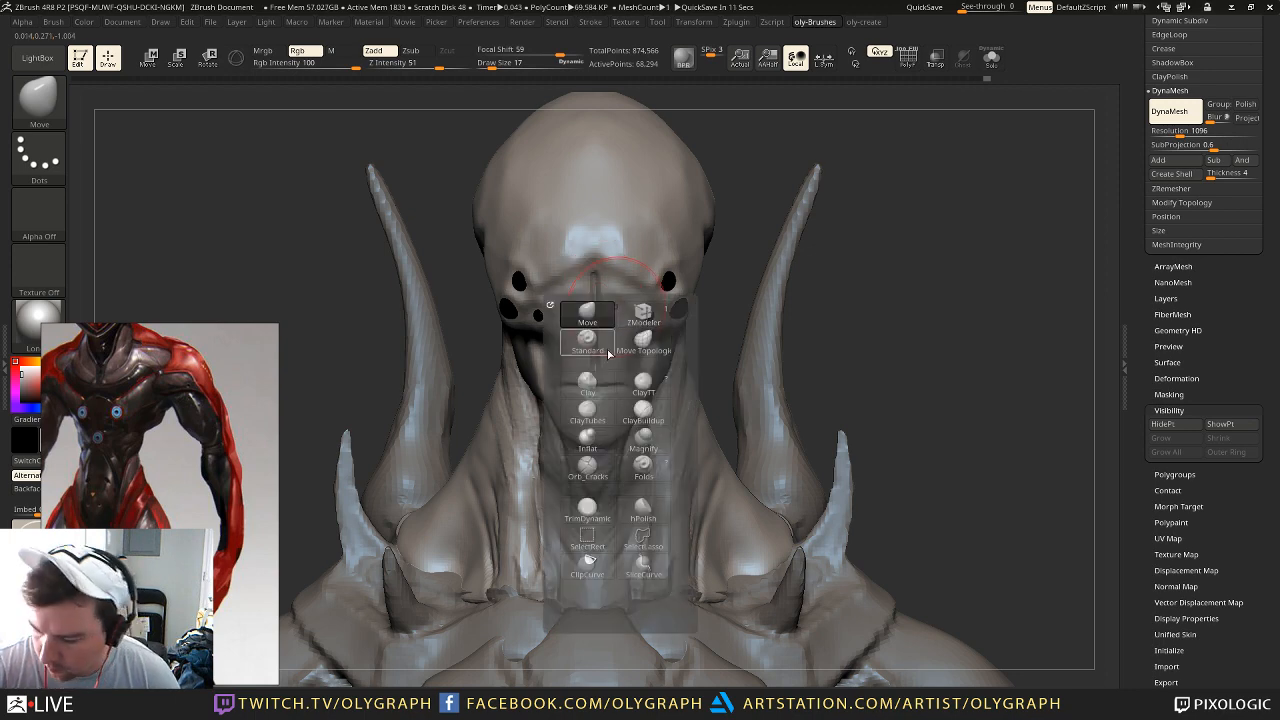
pyautogui.press('t')
pyautogui.press('s')
pyautogui.click(593, 285)
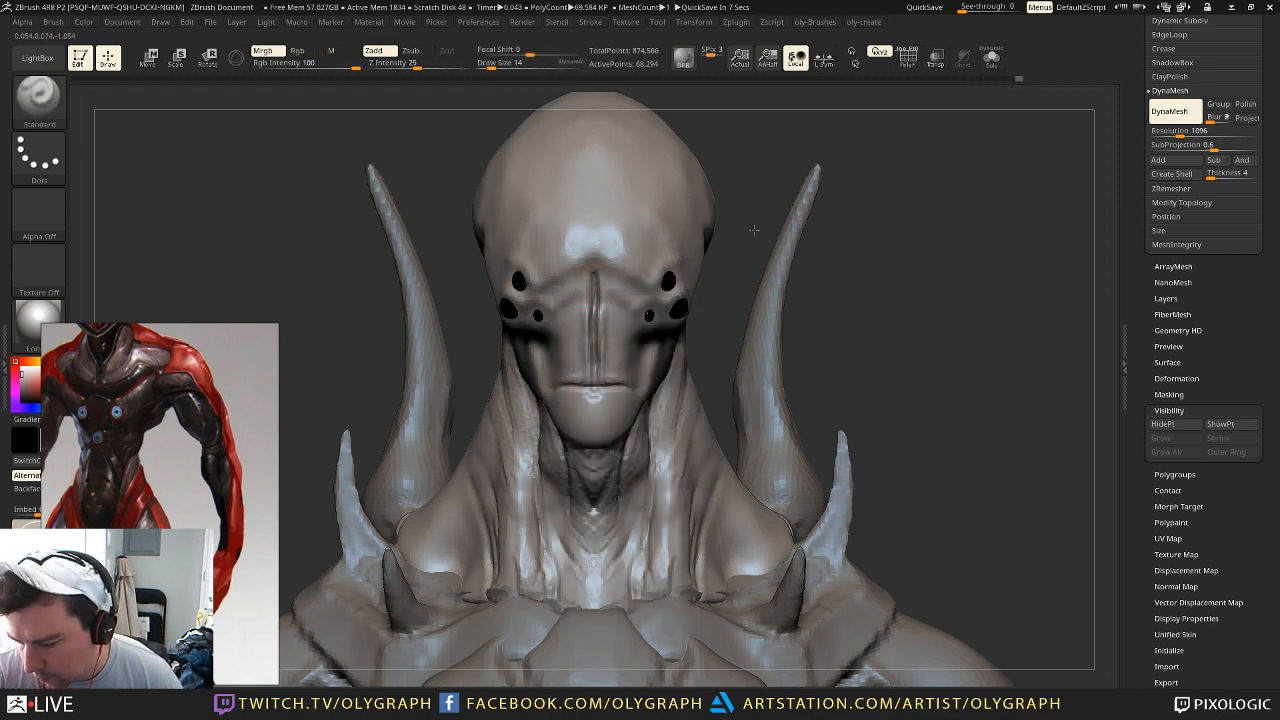
pyautogui.moveTo(718, 320); pyautogui.dragTo(650, 308)
pyautogui.press('s')
pyautogui.click(572, 336)
pyautogui.press('s')
pyautogui.click(593, 345)
# Step: Build up the chin and the area around the mouth with the Standard brush, enlarging its draw size to 36
pyautogui.moveTo(711, 287)
pyautogui.mouseDown()
pyautogui.moveTo(713, 270)
pyautogui.moveTo(687, 287)
pyautogui.moveTo(663, 214)
pyautogui.moveTo(704, 245)
pyautogui.moveTo(731, 354)
pyautogui.mouseUp()
pyautogui.press('s')
pyautogui.click(561, 391)
pyautogui.moveTo(694, 306)
pyautogui.keyDown('alt'); pyautogui.mouseDown()
pyautogui.moveTo(729, 234)
pyautogui.moveTo(724, 296)
pyautogui.mouseUp(); pyautogui.keyUp('alt')
pyautogui.press('s')
pyautogui.click(608, 371)
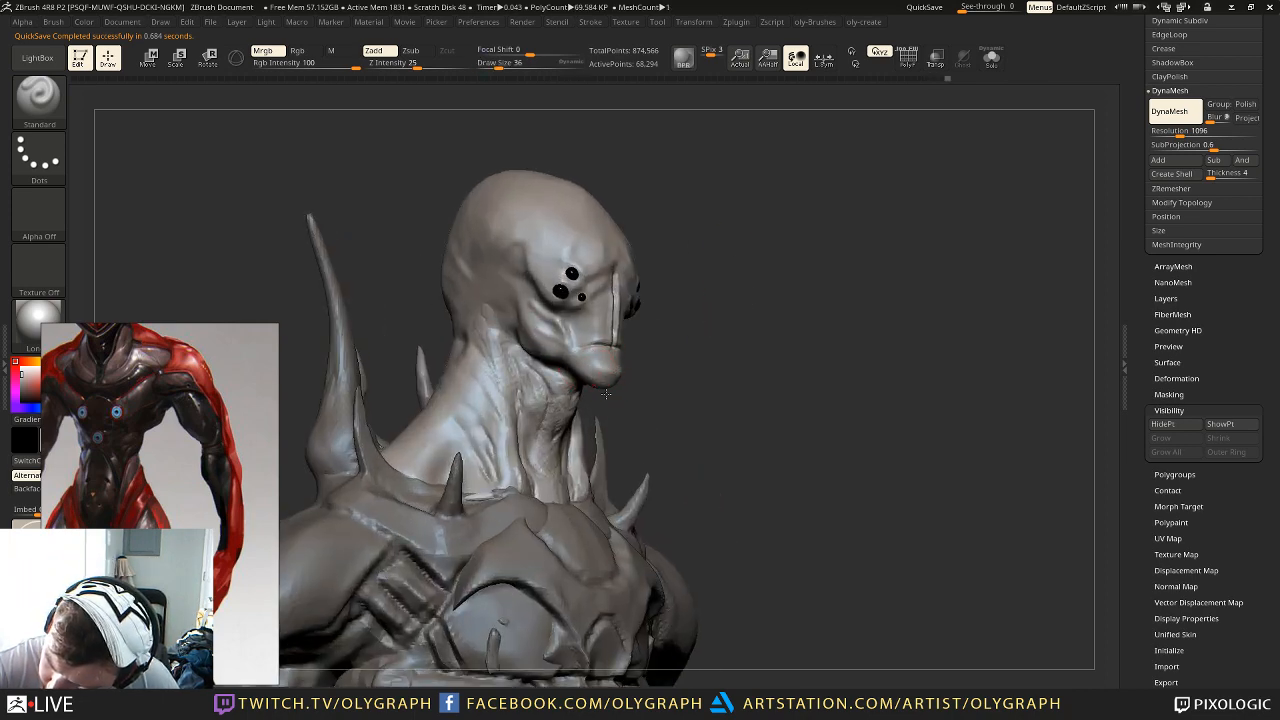
# Step: Flatten and smooth the chin's surface with the TrimDynamic brush at draw size 14
pyautogui.press('b')
pyautogui.press('t')
pyautogui.press('d')
pyautogui.press('s')
pyautogui.click(597, 373)
pyautogui.keyDown('shift'); pyautogui.moveTo(606, 376); pyautogui.dragTo(602, 367); pyautogui.keyUp('shift')
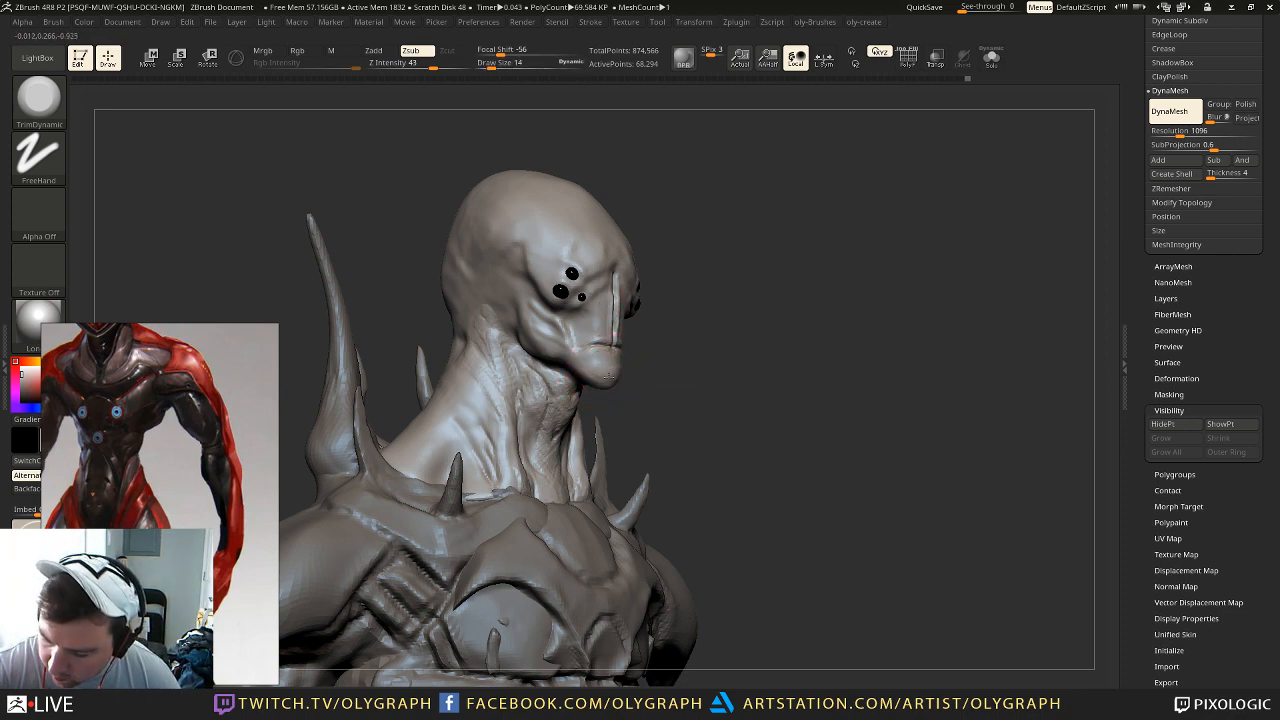
pyautogui.moveTo(605, 373)
pyautogui.mouseDown(button='right')
pyautogui.moveTo(749, 194)
pyautogui.moveTo(717, 234)
pyautogui.moveTo(718, 197)
pyautogui.mouseUp(button='right')
# Step: Carve an arched brow crease over the top of the facial groove with the Orb_Cracks brush at draw size 5
pyautogui.press('b')
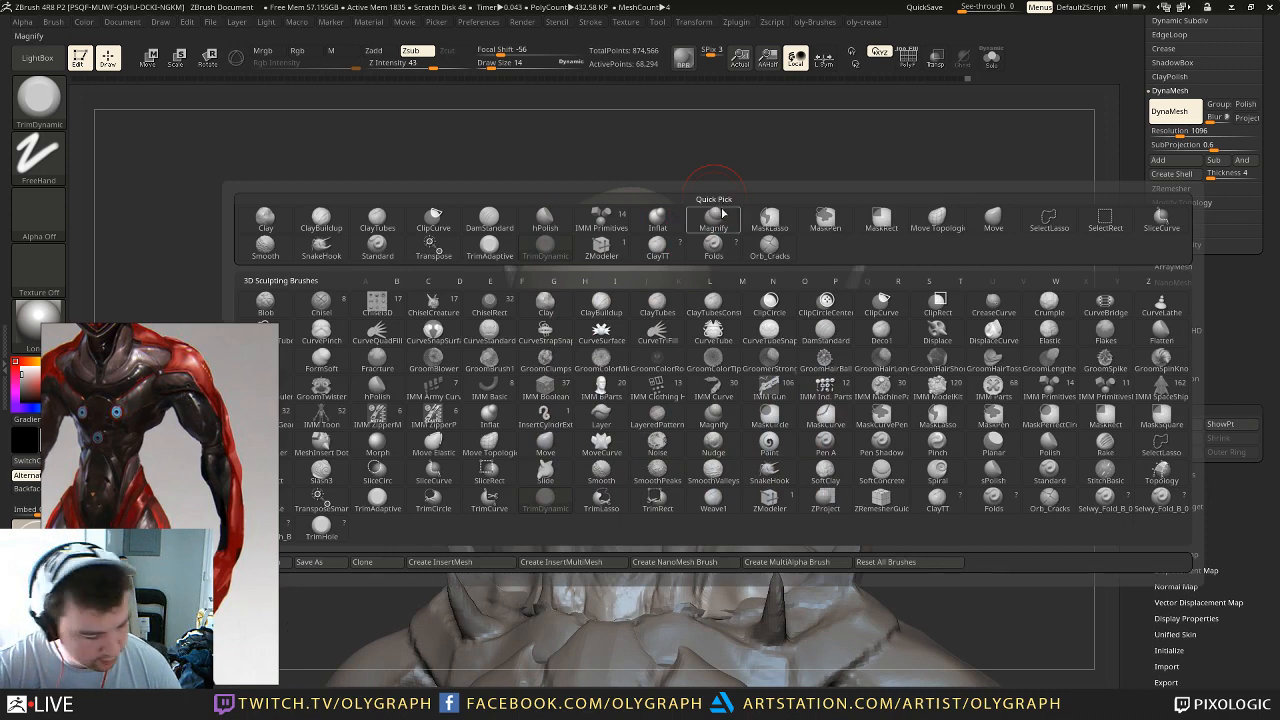
pyautogui.click(720, 215)
pyautogui.press('[')
pyautogui.press(']')
pyautogui.moveTo(461, 432); pyautogui.dragTo(590, 300, button='right')
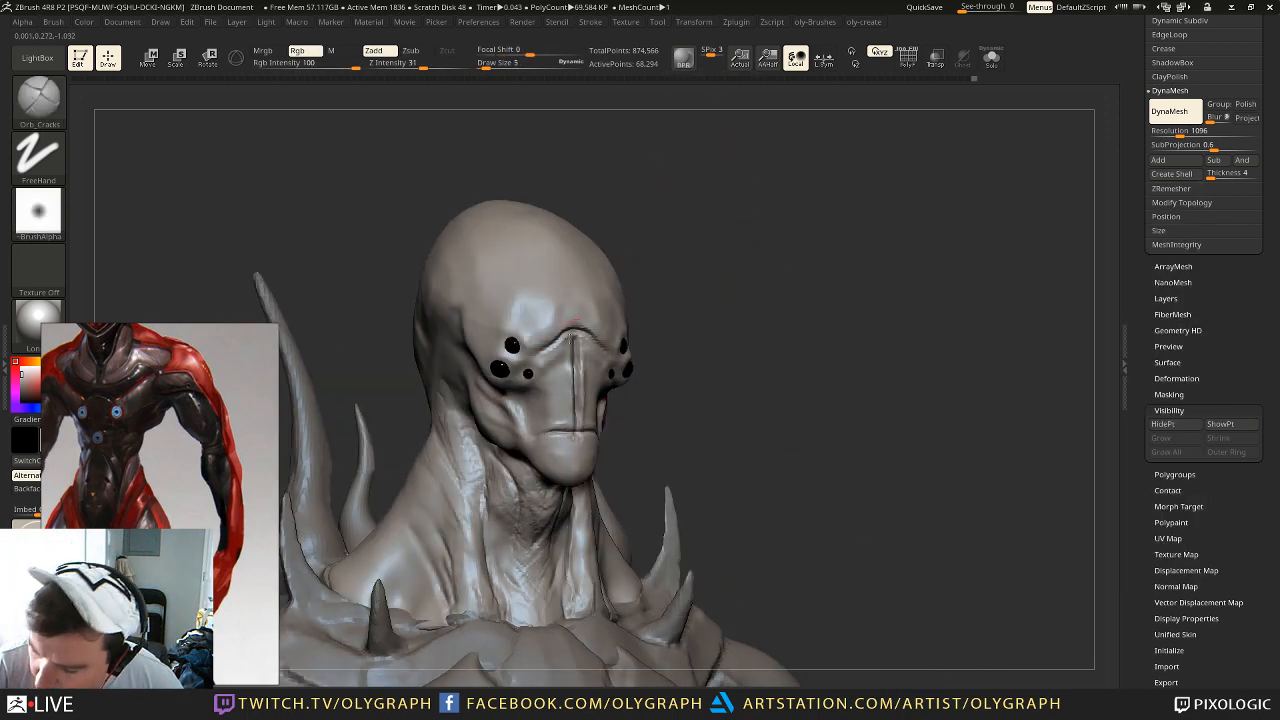
# Step: Cut a crease at the temple and lines from the eyes towards the facial groove with the Orb_Cracks brush
pyautogui.moveTo(490, 340); pyautogui.dragTo(449, 307, button='right')
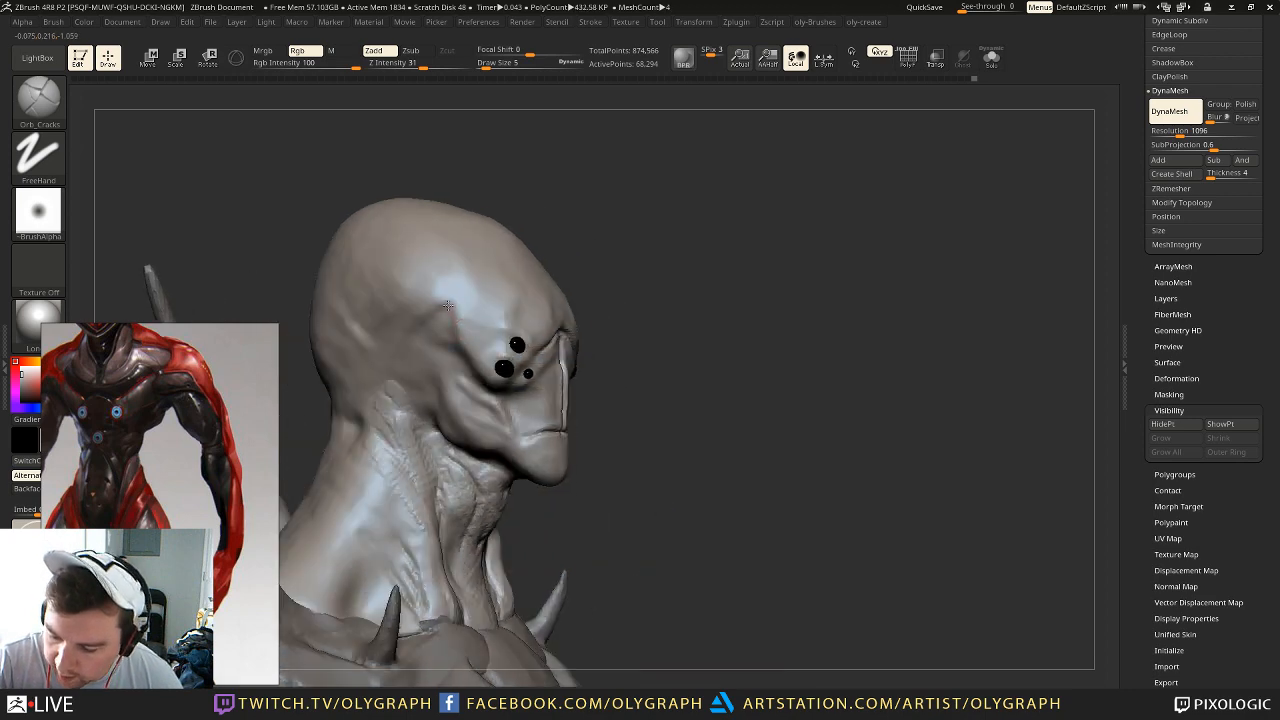
pyautogui.moveTo(643, 283); pyautogui.dragTo(501, 394, button='right')
pyautogui.moveTo(690, 259)
pyautogui.mouseDown(button='right')
pyautogui.moveTo(697, 231)
pyautogui.moveTo(553, 369)
pyautogui.mouseUp(button='right')
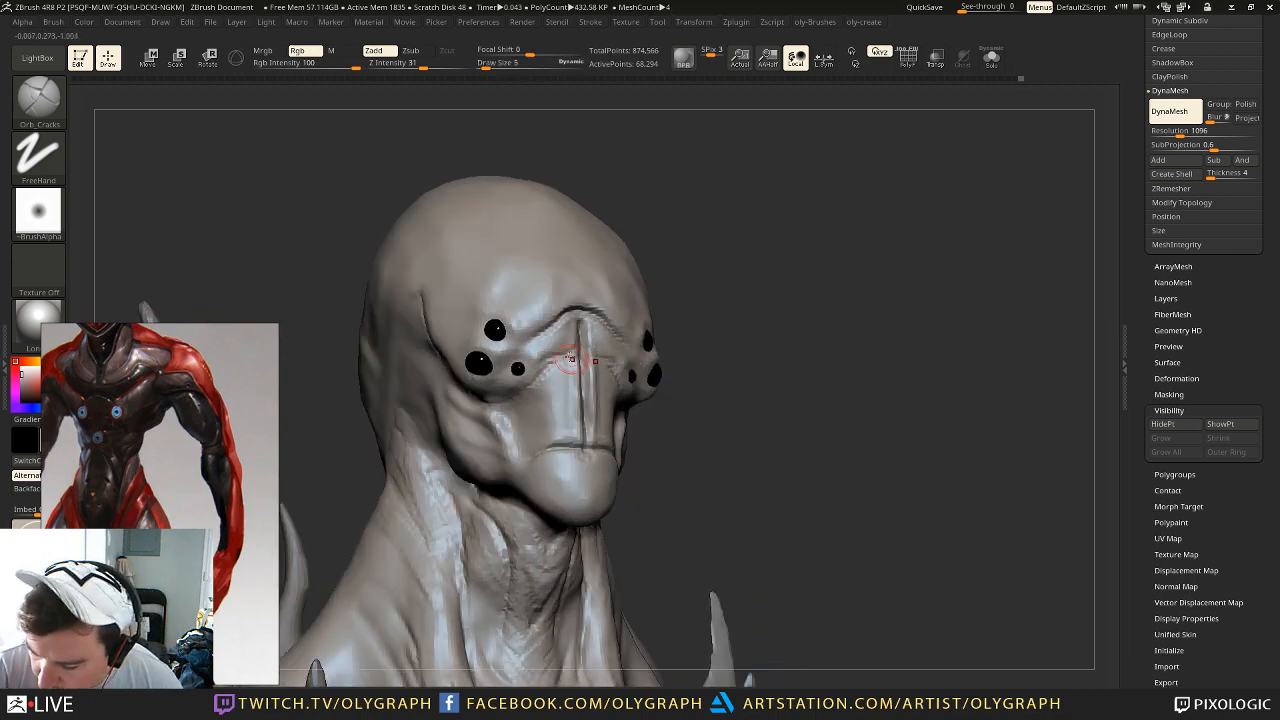
pyautogui.press('f')
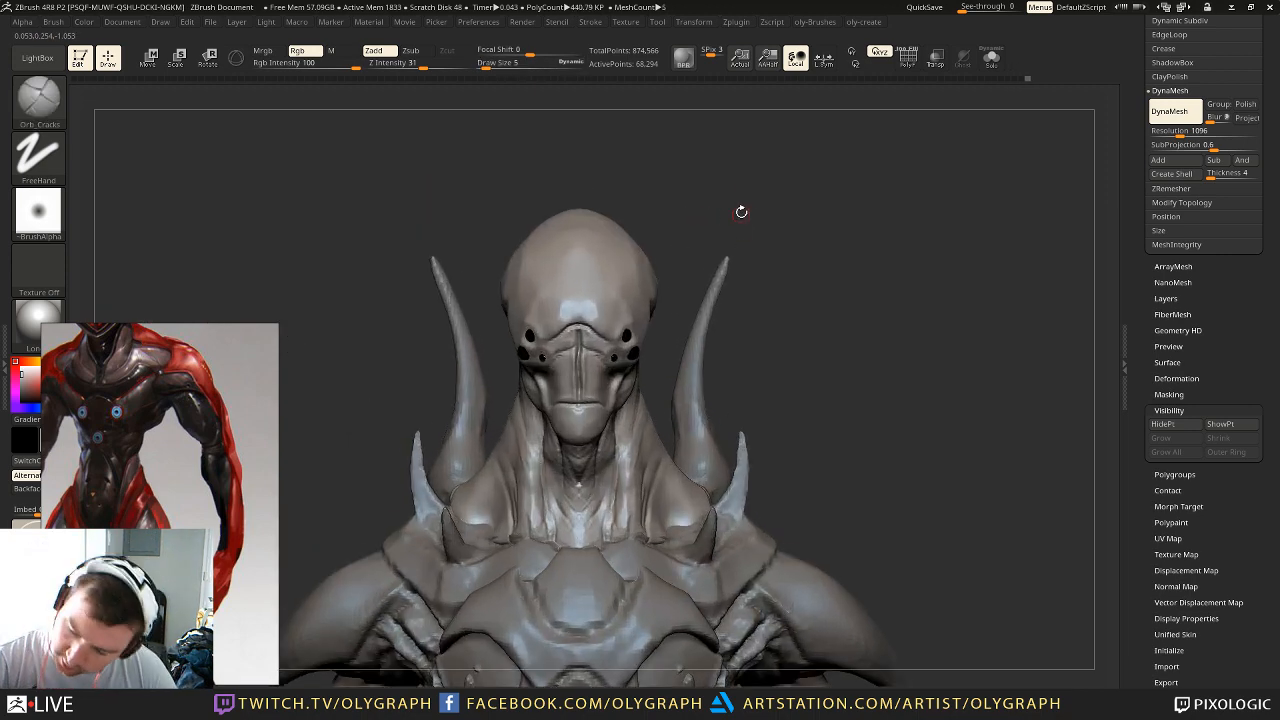
pyautogui.moveTo(711, 153)
pyautogui.mouseDown(button='right')
pyautogui.moveTo(674, 203)
pyautogui.moveTo(806, 177)
pyautogui.moveTo(741, 160)
pyautogui.mouseUp(button='right')
# Step: Carve fine creases beneath the eye cluster with the Orb_Cracks brush, adjusting its draw size
pyautogui.moveTo(552, 449)
pyautogui.mouseDown(button='right')
pyautogui.moveTo(552, 509)
pyautogui.moveTo(666, 354)
pyautogui.mouseUp(button='right')
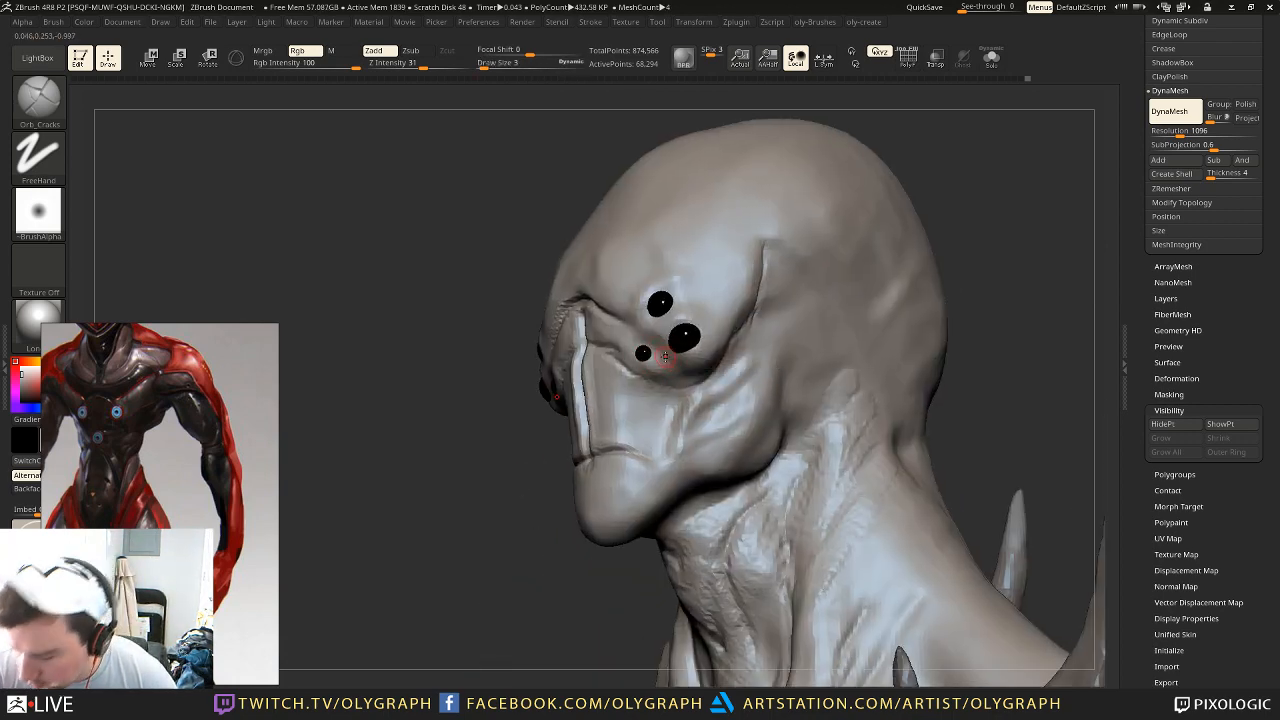
pyautogui.press('s')
pyautogui.click(710, 372)
pyautogui.moveTo(674, 368); pyautogui.dragTo(714, 369)
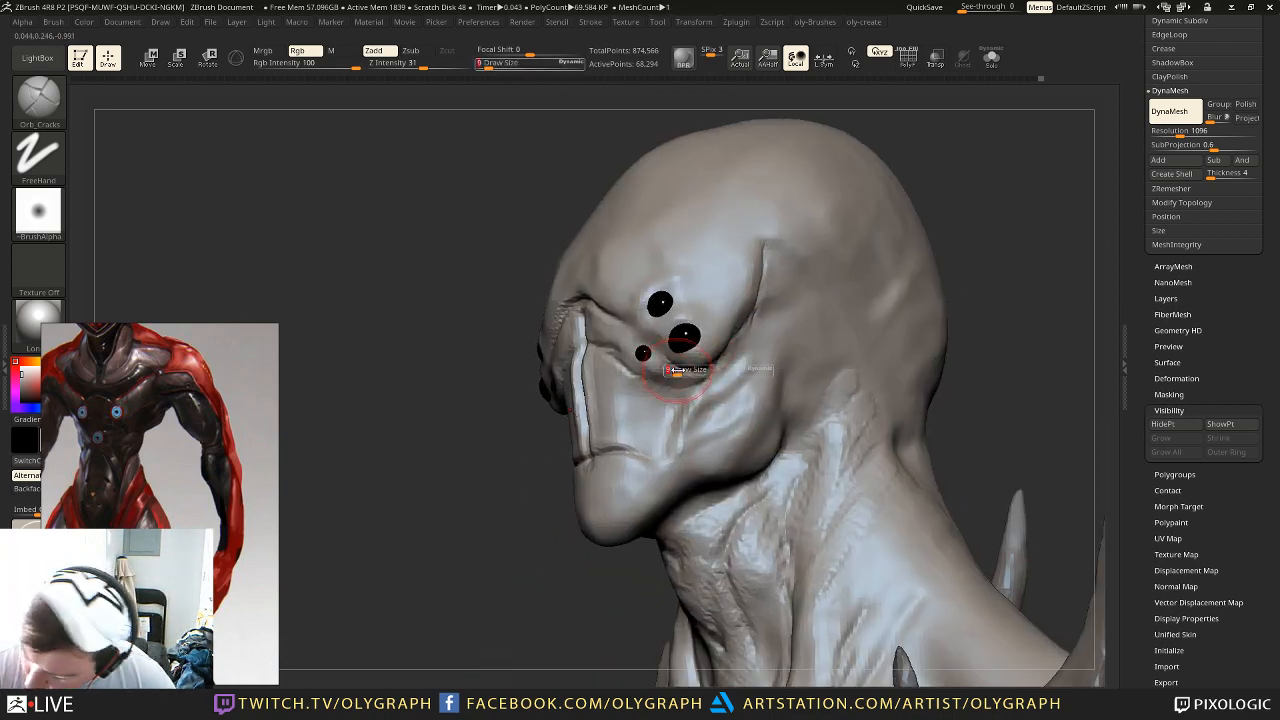
pyautogui.press('s')
pyautogui.click(659, 373)
pyautogui.moveTo(670, 381); pyautogui.dragTo(709, 372)
# Step: Carve the temple crease behind the eye cluster with the Orb_Cracks brush and smooth the surface around it
pyautogui.moveTo(504, 530); pyautogui.dragTo(524, 494)
pyautogui.moveTo(827, 170)
pyautogui.mouseDown()
pyautogui.moveTo(834, 180)
pyautogui.moveTo(690, 190)
pyautogui.moveTo(694, 202)
pyautogui.mouseUp()
pyautogui.press('s')
pyautogui.click(726, 366)
pyautogui.moveTo(730, 318); pyautogui.dragTo(764, 288)
pyautogui.press('shift')
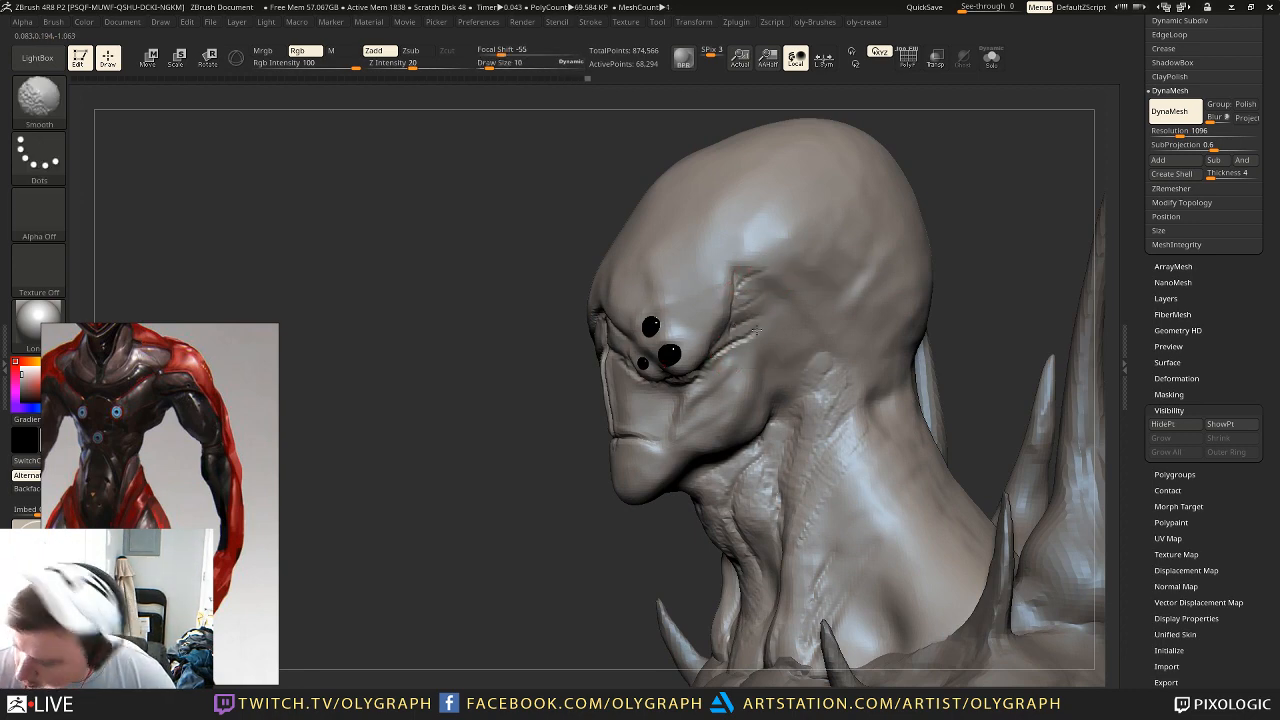
# Step: Build up fleshy rims around the eye cluster with the Standard brush at draw size 21
pyautogui.moveTo(548, 420)
pyautogui.keyDown('alt'); pyautogui.mouseDown()
pyautogui.moveTo(554, 466)
pyautogui.moveTo(617, 463)
pyautogui.moveTo(583, 446)
pyautogui.moveTo(846, 203)
pyautogui.moveTo(874, 220)
pyautogui.moveTo(886, 360)
pyautogui.mouseUp(); pyautogui.keyUp('alt')
pyautogui.press('b')
pyautogui.click(673, 360)
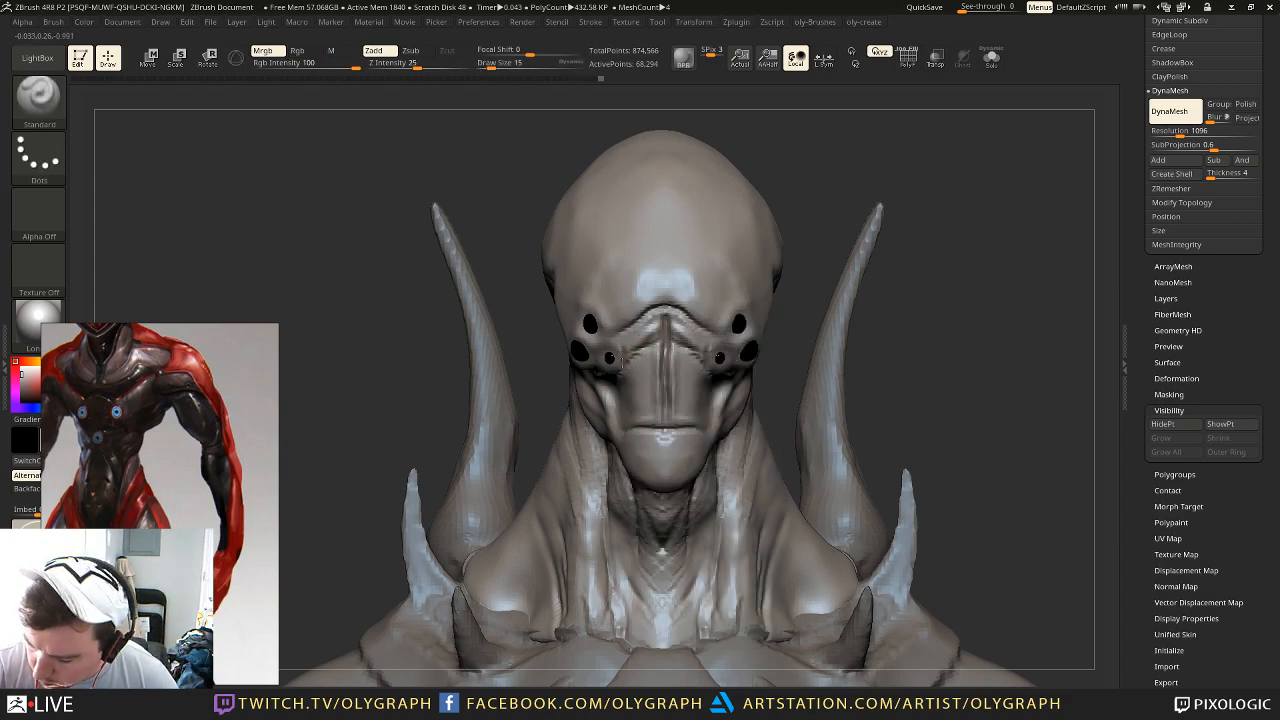
pyautogui.moveTo(840, 172); pyautogui.dragTo(688, 274)
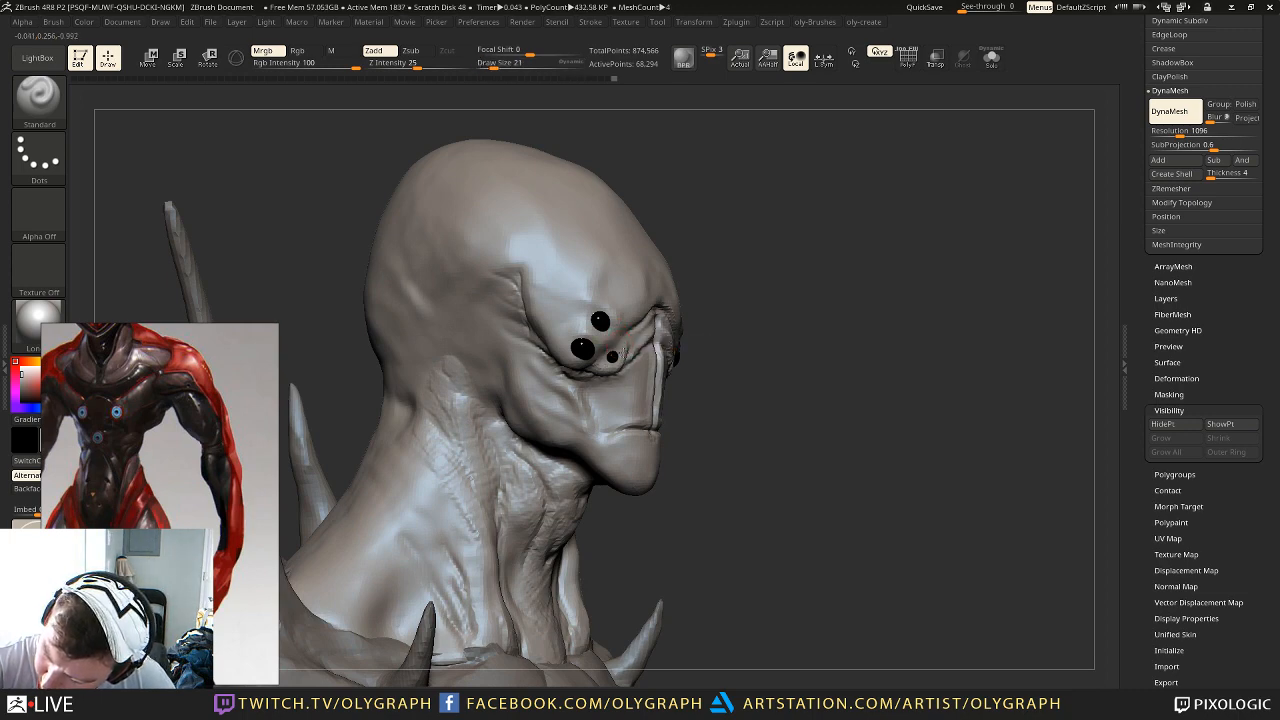
pyautogui.moveTo(596, 368)
pyautogui.mouseDown()
pyautogui.moveTo(571, 338)
pyautogui.moveTo(586, 367)
pyautogui.moveTo(574, 362)
pyautogui.mouseUp()
pyautogui.moveTo(790, 290)
pyautogui.mouseDown()
pyautogui.moveTo(712, 304)
pyautogui.moveTo(738, 318)
pyautogui.mouseUp()
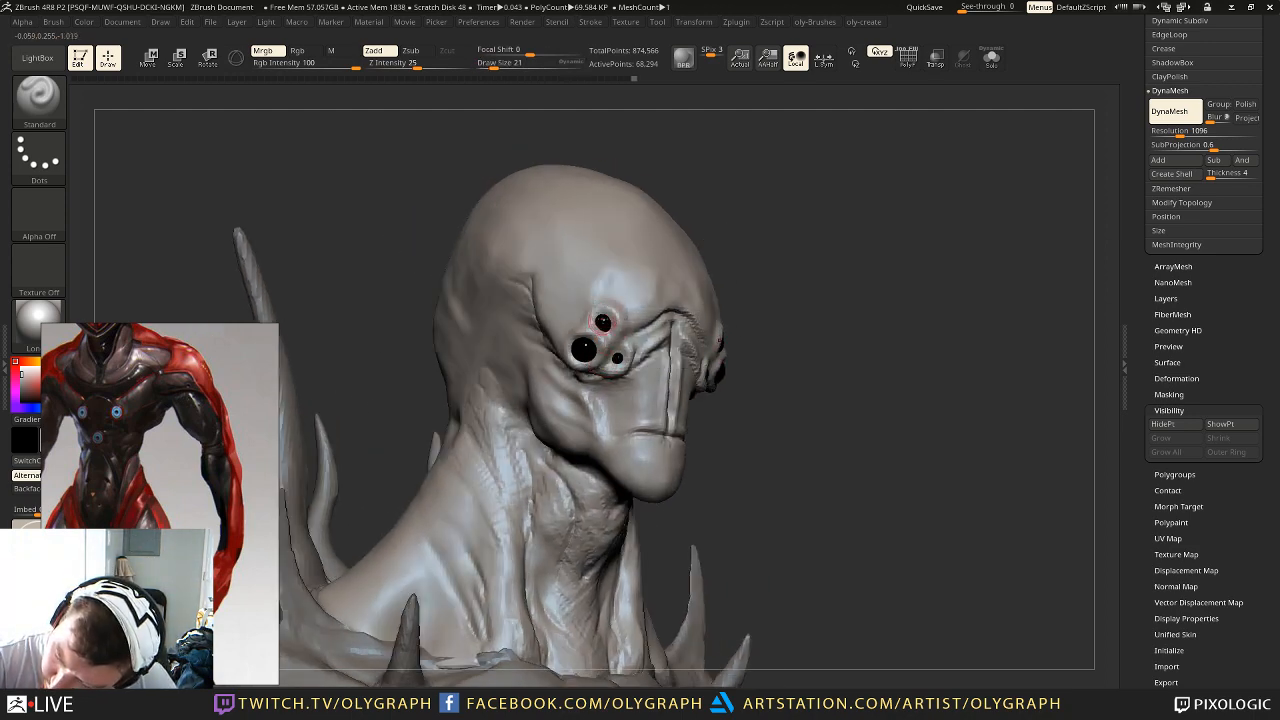
pyautogui.moveTo(700, 215)
pyautogui.mouseDown()
pyautogui.moveTo(940, 211)
pyautogui.moveTo(949, 189)
pyautogui.moveTo(690, 224)
pyautogui.mouseUp()
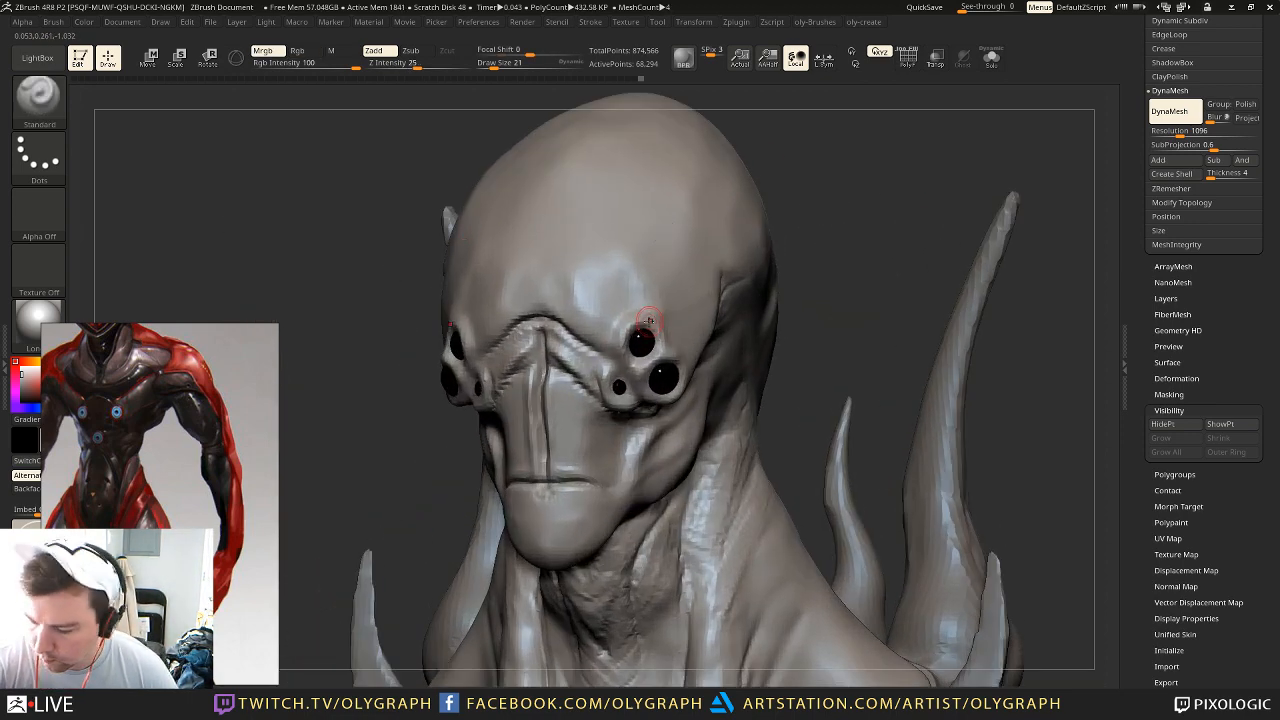
# Step: Raise the skin above the upper eye at draw size 19 and the centre of the brow at draw size 11
pyautogui.press('s')
pyautogui.click(638, 339)
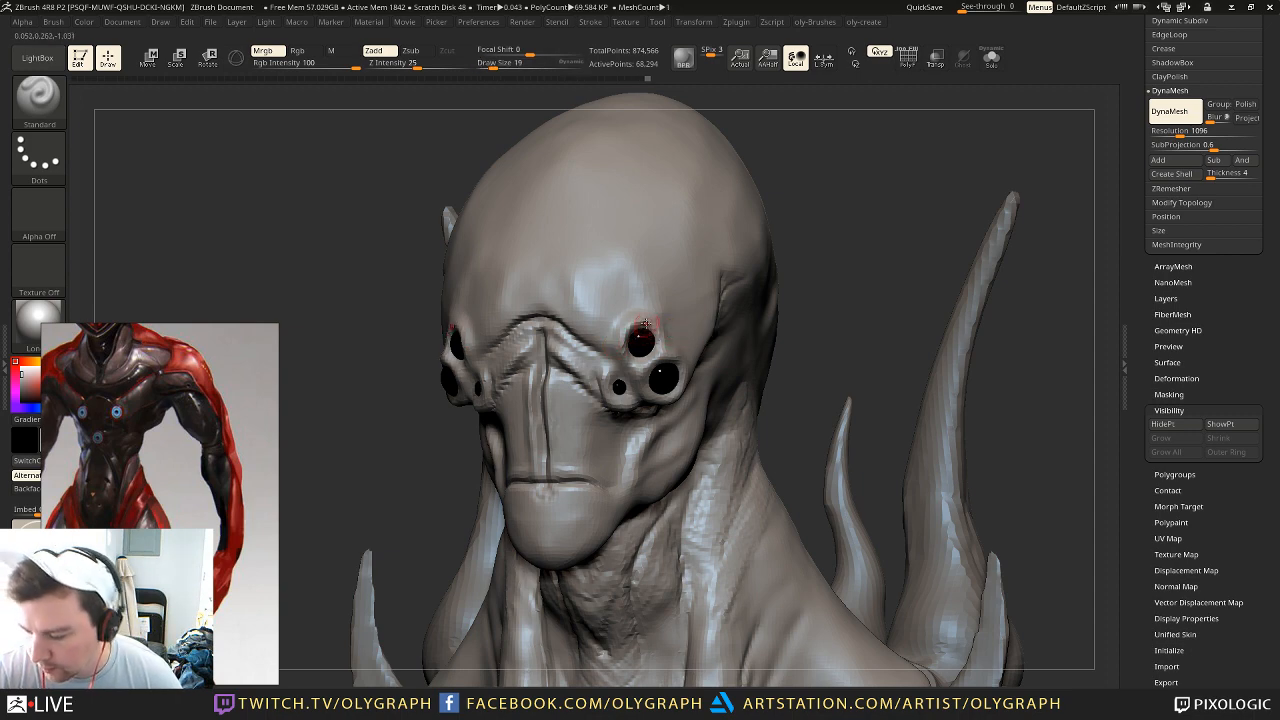
pyautogui.keyDown('alt'); pyautogui.moveTo(443, 523); pyautogui.dragTo(477, 449); pyautogui.keyUp('alt')
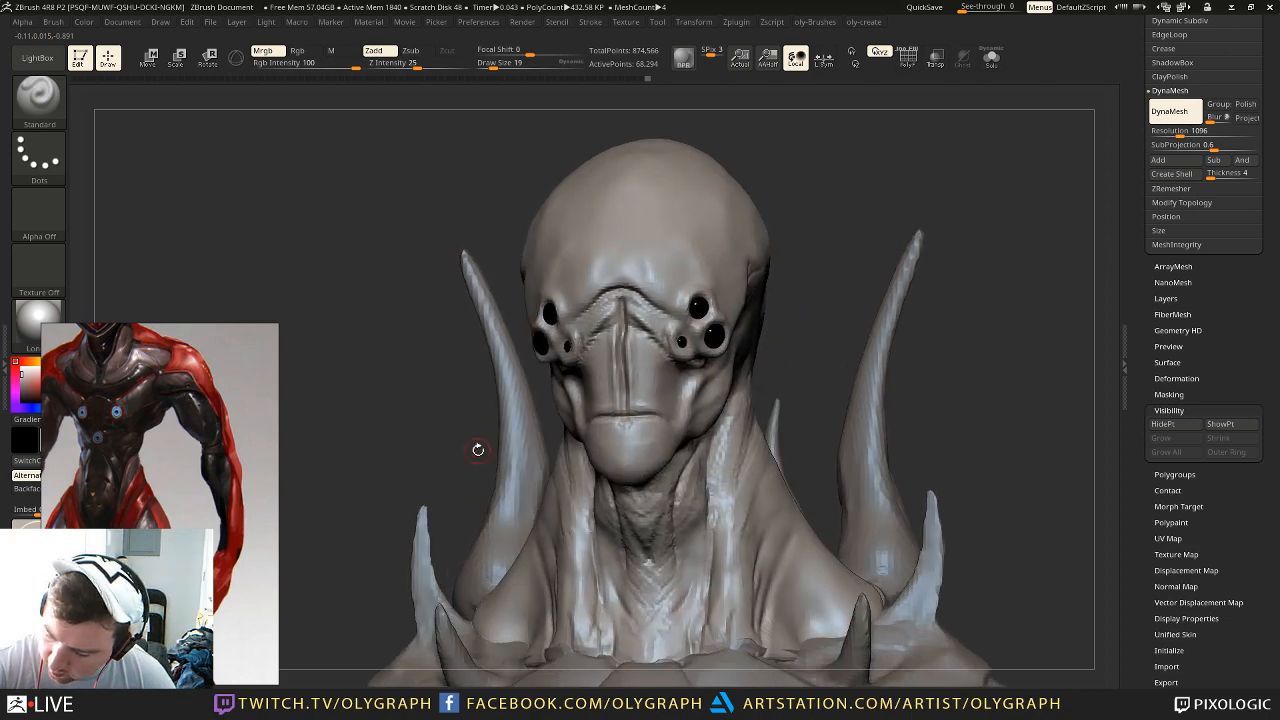
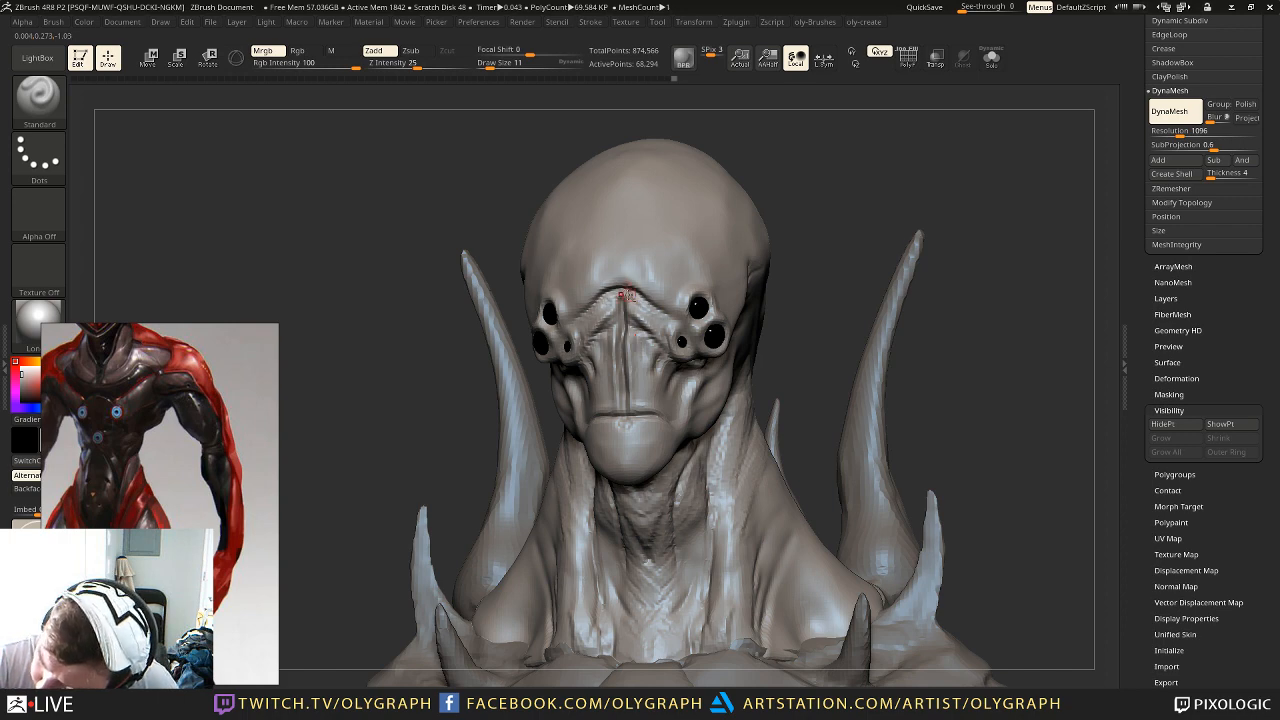
pyautogui.moveTo(817, 237)
pyautogui.keyDown('alt'); pyautogui.mouseDown()
pyautogui.moveTo(783, 180)
pyautogui.moveTo(792, 219)
pyautogui.moveTo(737, 234)
pyautogui.moveTo(780, 206)
pyautogui.mouseUp(); pyautogui.keyUp('alt')
# Step: Cut fold creases across the nape with the DamStandard brush at draw size 6, isolating the head and neck
pyautogui.press('b')
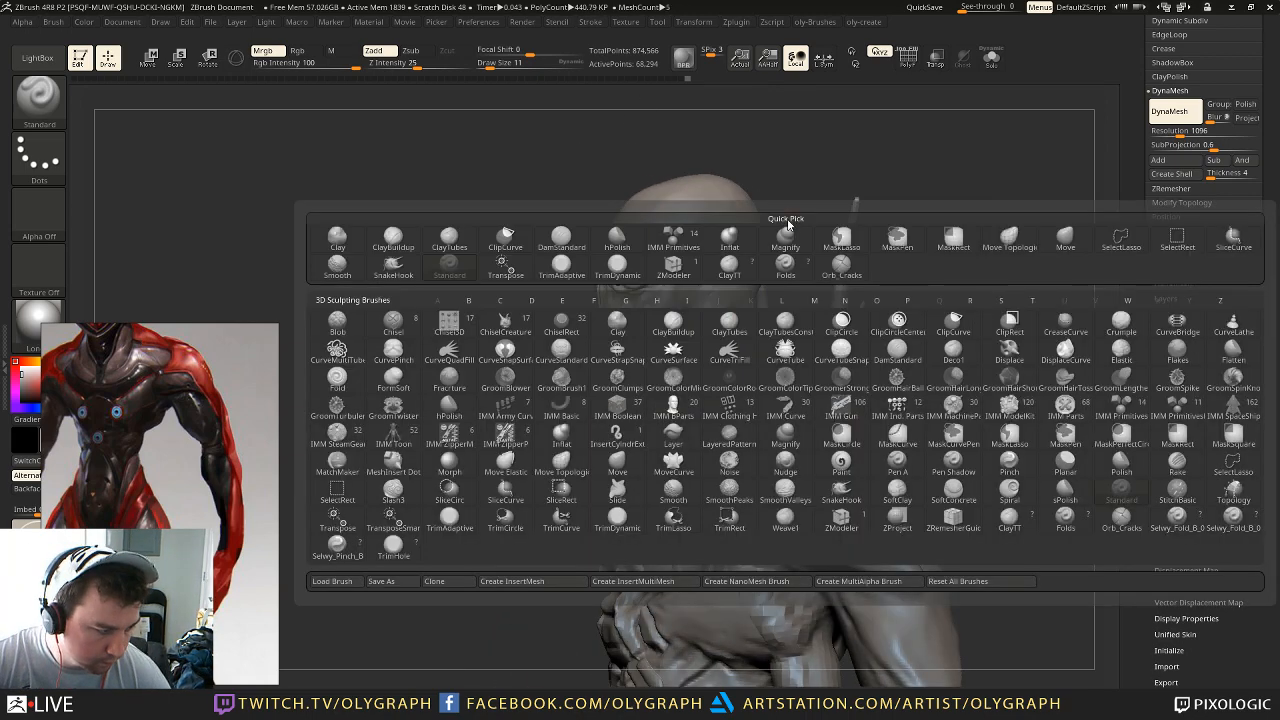
pyautogui.press('d')
pyautogui.press('s')
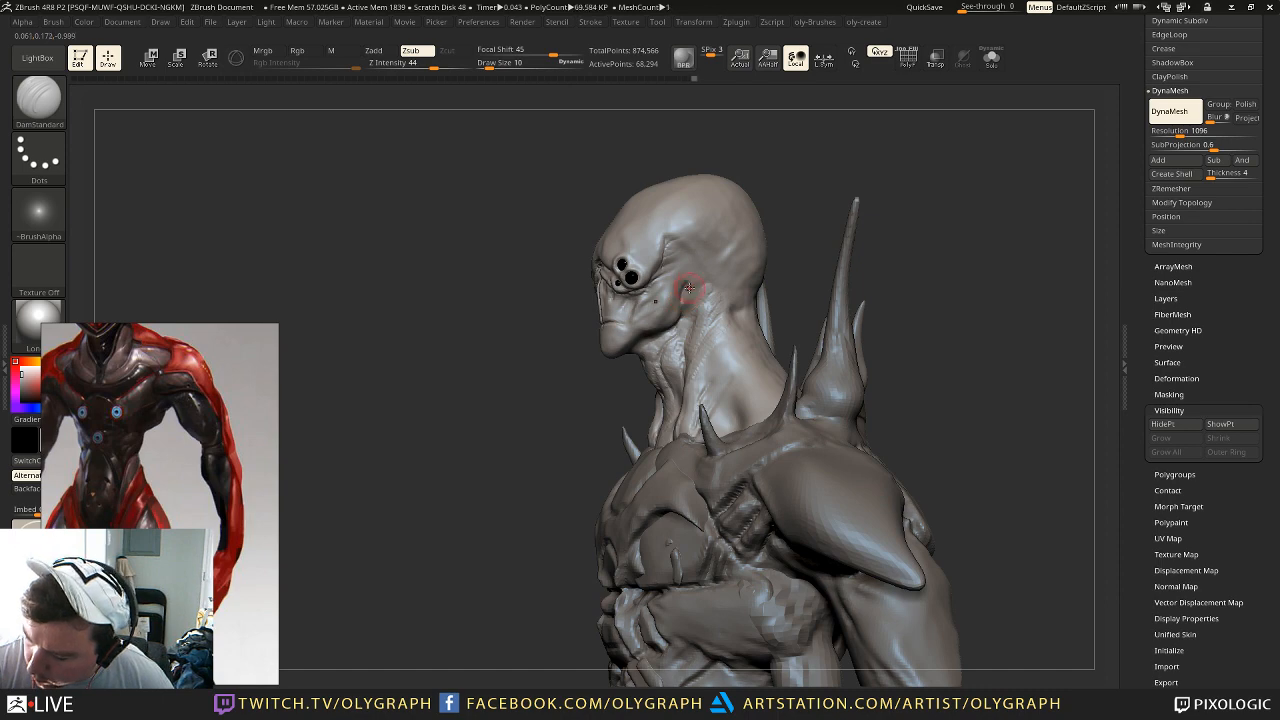
pyautogui.moveTo(797, 186); pyautogui.dragTo(728, 205)
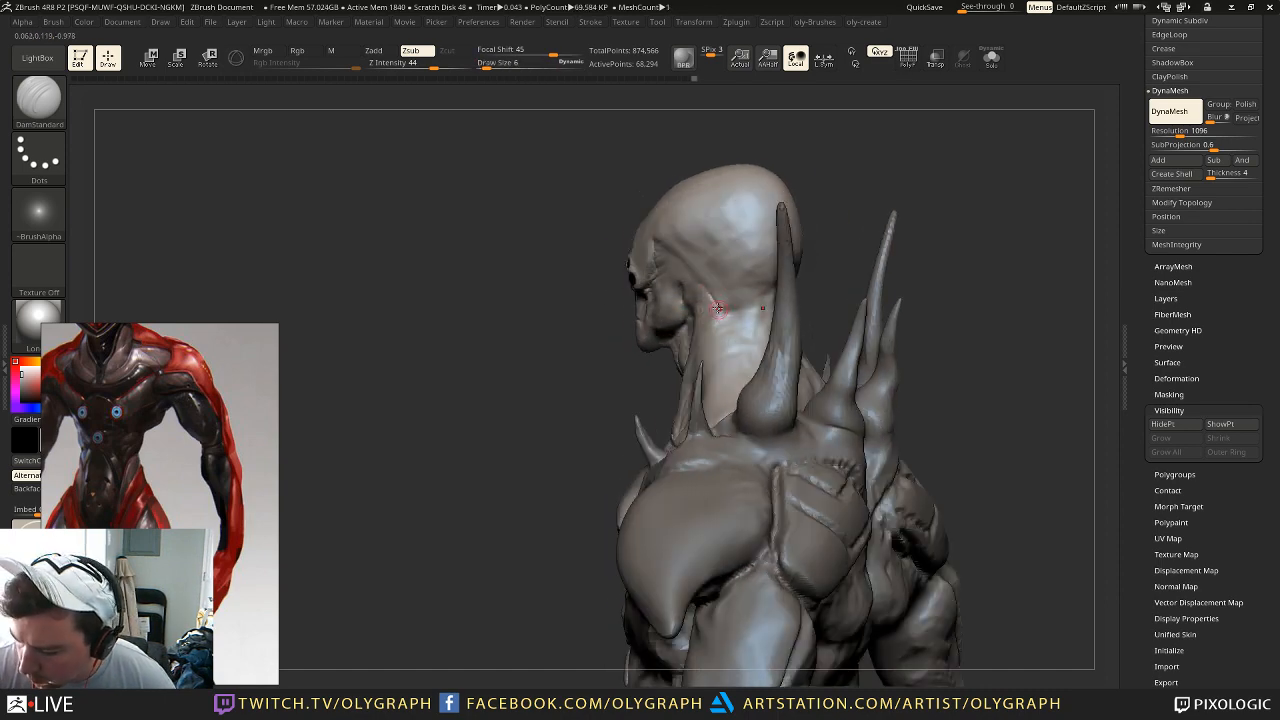
pyautogui.moveTo(845, 207)
pyautogui.mouseDown()
pyautogui.moveTo(765, 220)
pyautogui.moveTo(793, 213)
pyautogui.mouseUp()
pyautogui.hotkey('shift', 's')
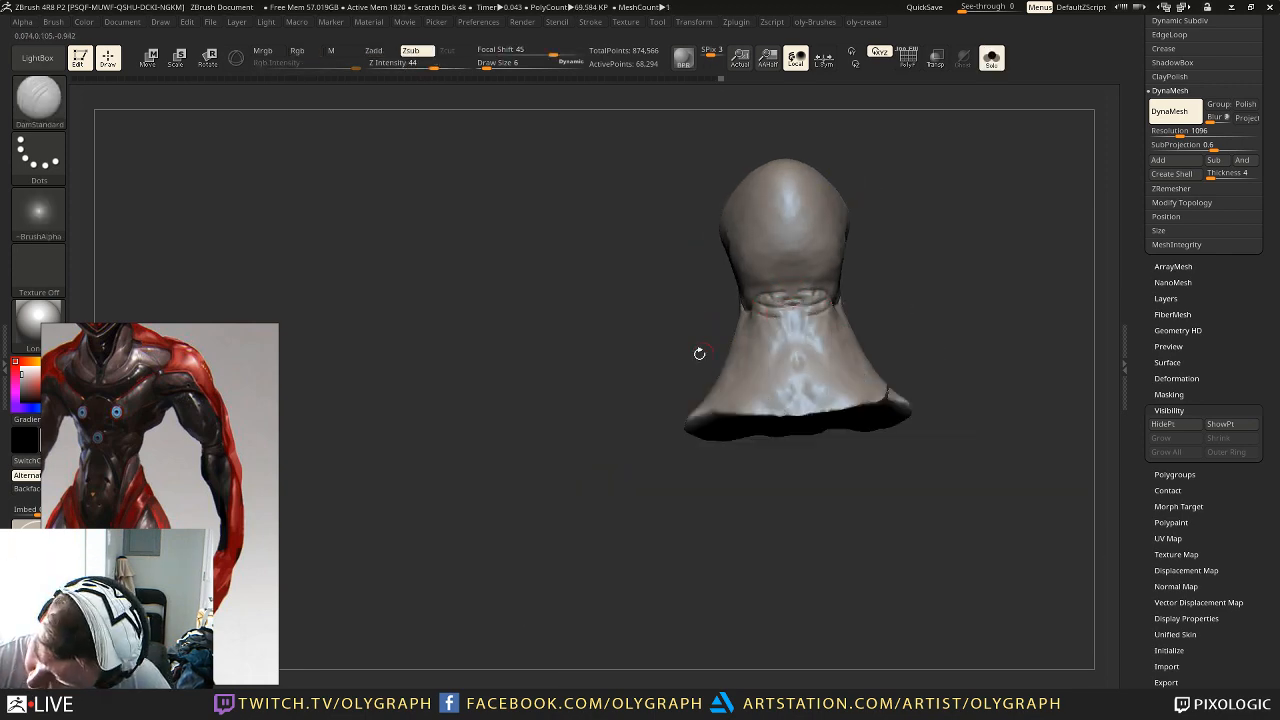
pyautogui.moveTo(723, 339); pyautogui.dragTo(757, 312)
pyautogui.moveTo(858, 238)
pyautogui.mouseDown()
pyautogui.moveTo(848, 214)
pyautogui.moveTo(877, 239)
pyautogui.mouseUp()
# Step: Bulk up the nape folds with the Standard brush at draw size 22 and show the whole creature again
pyautogui.press('1')
pyautogui.click(862, 276)
pyautogui.press('s')
pyautogui.click(742, 318)
pyautogui.moveTo(738, 322); pyautogui.dragTo(761, 338)
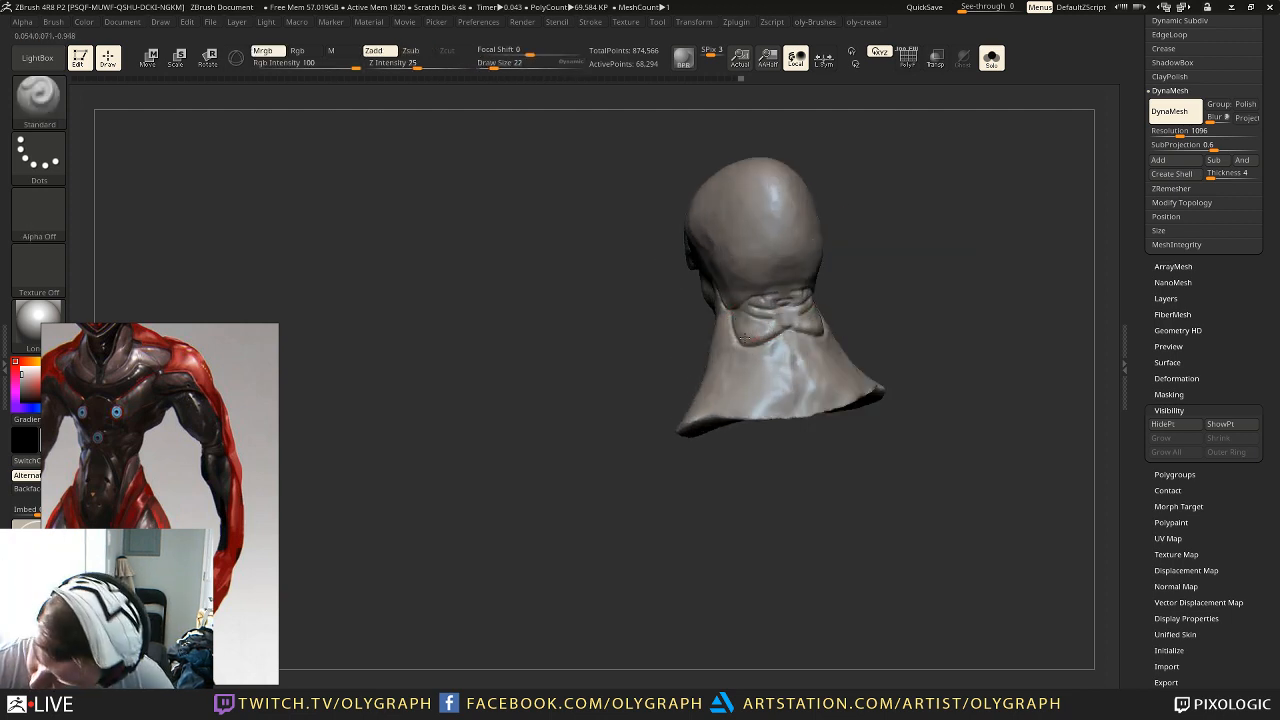
pyautogui.moveTo(681, 495); pyautogui.dragTo(751, 431)
pyautogui.hotkey('shift', 's')
pyautogui.moveTo(848, 190)
pyautogui.keyDown('alt'); pyautogui.mouseDown()
pyautogui.moveTo(841, 159)
pyautogui.moveTo(811, 209)
pyautogui.moveTo(820, 229)
pyautogui.moveTo(888, 237)
pyautogui.moveTo(837, 229)
pyautogui.moveTo(785, 242)
pyautogui.moveTo(846, 209)
pyautogui.moveTo(835, 307)
pyautogui.mouseUp(); pyautogui.keyUp('alt')
# Step: Flatten the side of the head behind the temple with the TrimDynamic brush at draw size 36
pyautogui.press('s')
pyautogui.click(658, 317)
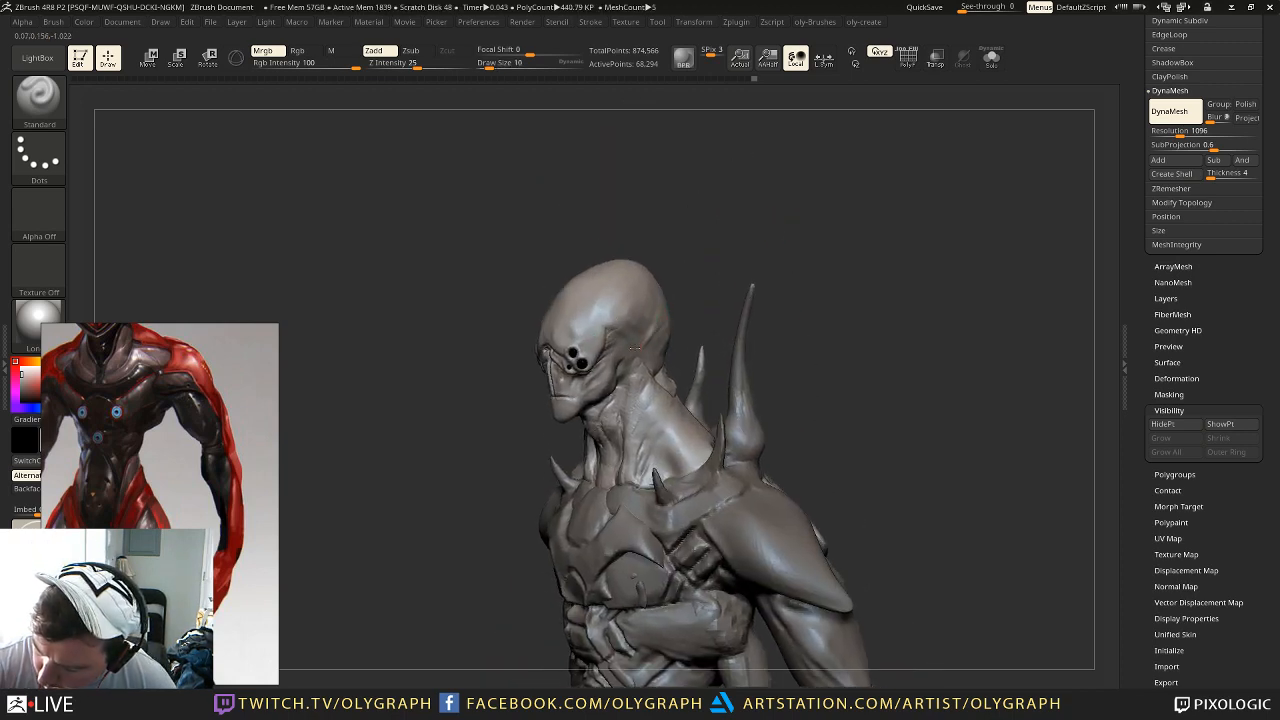
pyautogui.press('b')
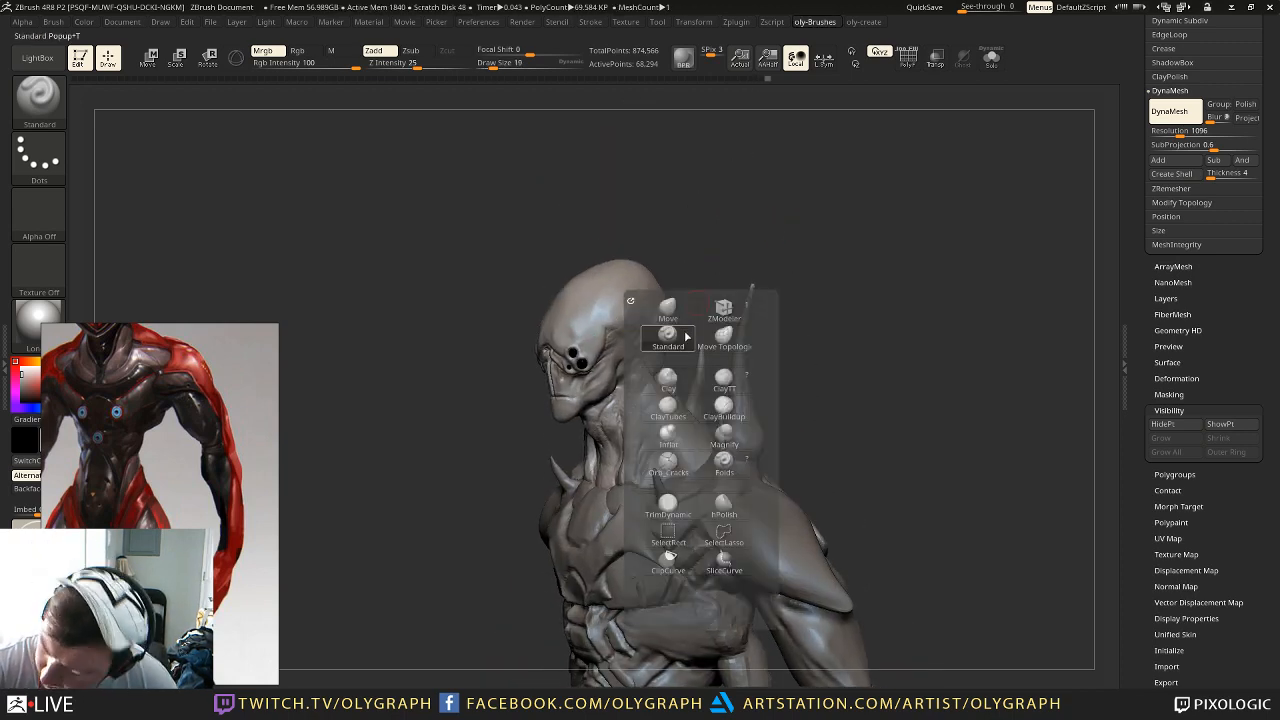
pyautogui.click(665, 505)
pyautogui.press('s')
pyautogui.click(642, 328)
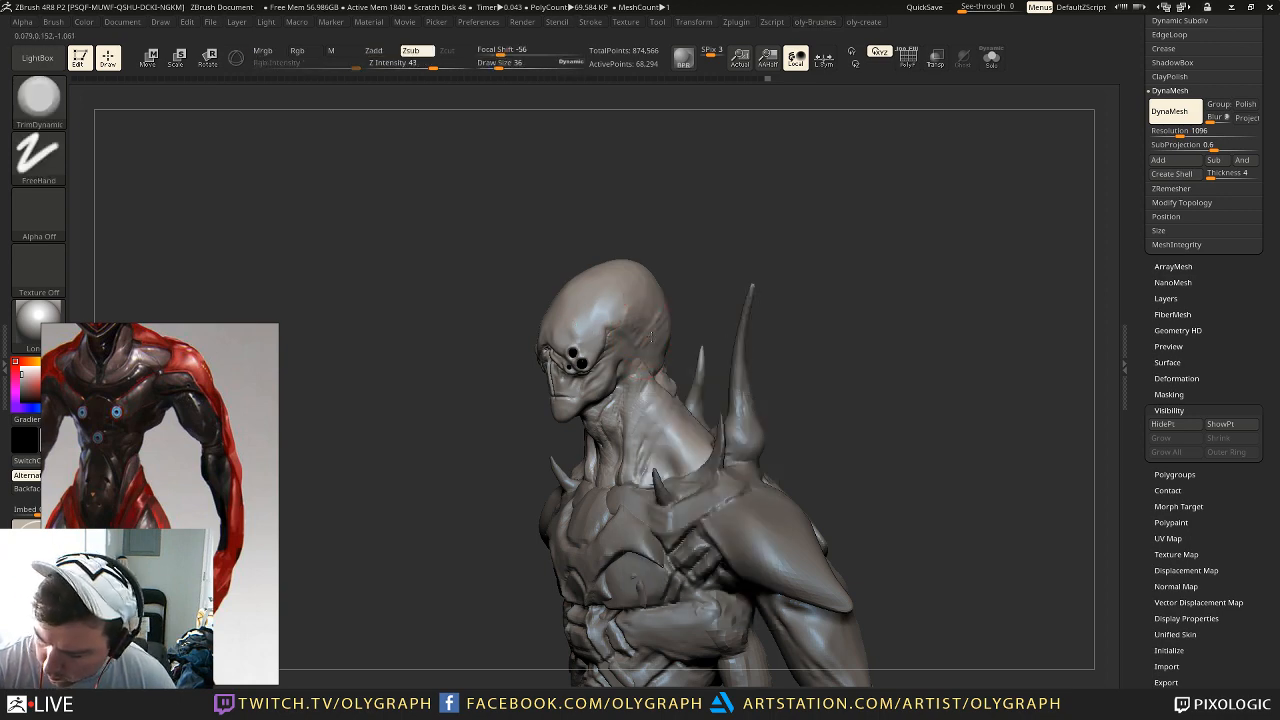
pyautogui.moveTo(678, 247)
pyautogui.mouseDown()
pyautogui.moveTo(726, 234)
pyautogui.moveTo(743, 263)
pyautogui.moveTo(788, 245)
pyautogui.mouseUp()
# Step: Pull small horns out of the temple ridge on both sides of the head with the SnakeHook brush at draw size 5
pyautogui.press('b')
pyautogui.press('b')
pyautogui.press('d')
pyautogui.press('s')
pyautogui.press('b')
pyautogui.press('s')
pyautogui.press('h')
pyautogui.moveTo(709, 237); pyautogui.dragTo(639, 344)
pyautogui.press('s')
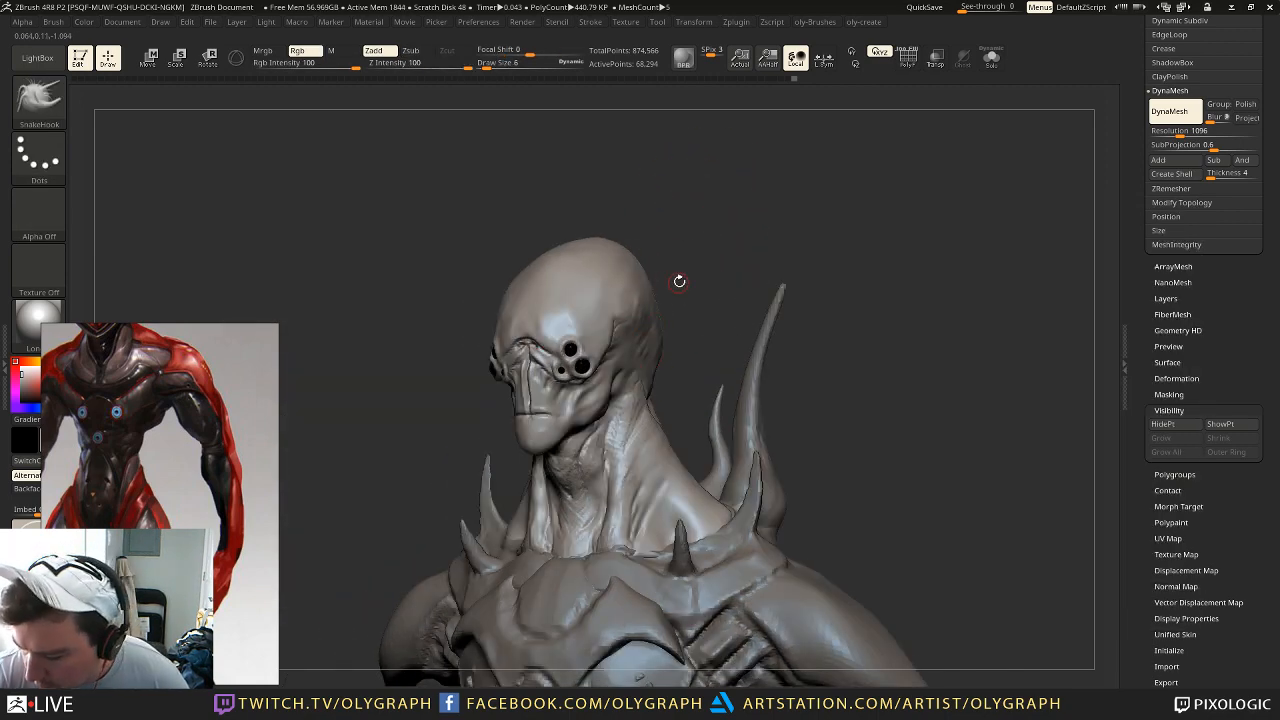
pyautogui.moveTo(665, 270)
pyautogui.keyDown('shift'); pyautogui.mouseDown()
pyautogui.moveTo(694, 272)
pyautogui.moveTo(620, 320)
pyautogui.mouseUp(); pyautogui.keyUp('shift')
pyautogui.press('s')
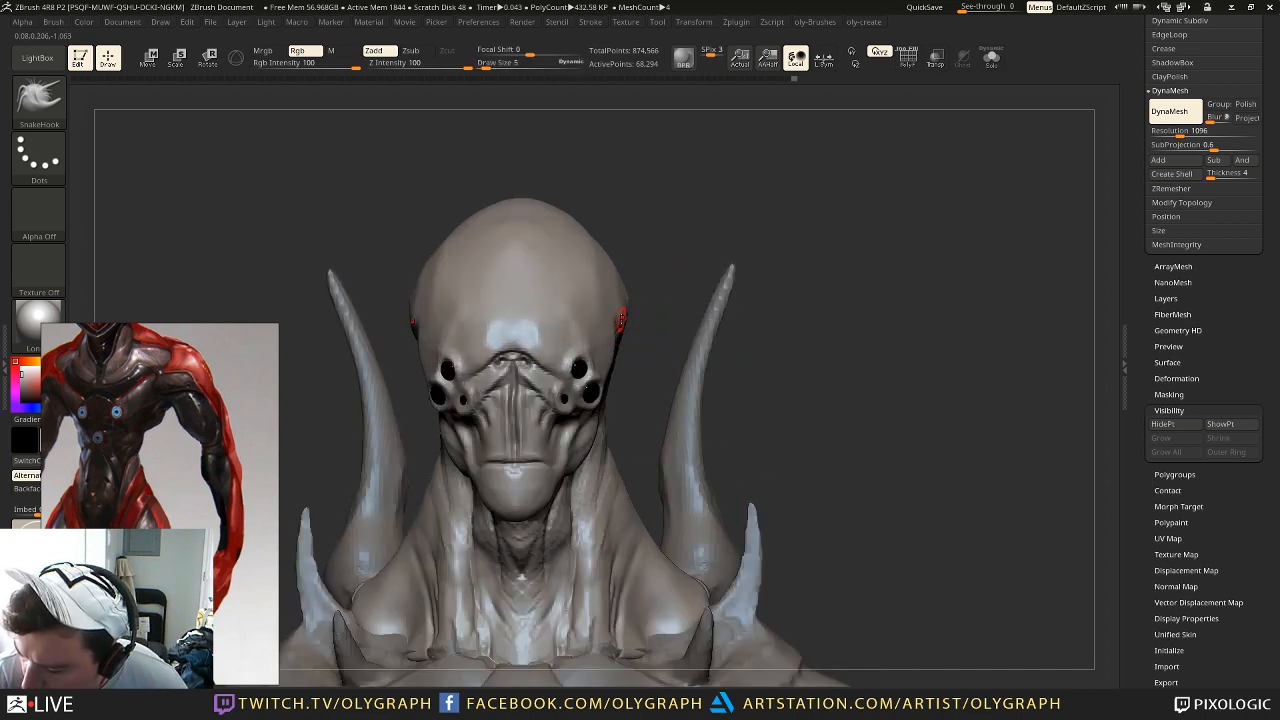
pyautogui.moveTo(668, 247); pyautogui.dragTo(650, 298)
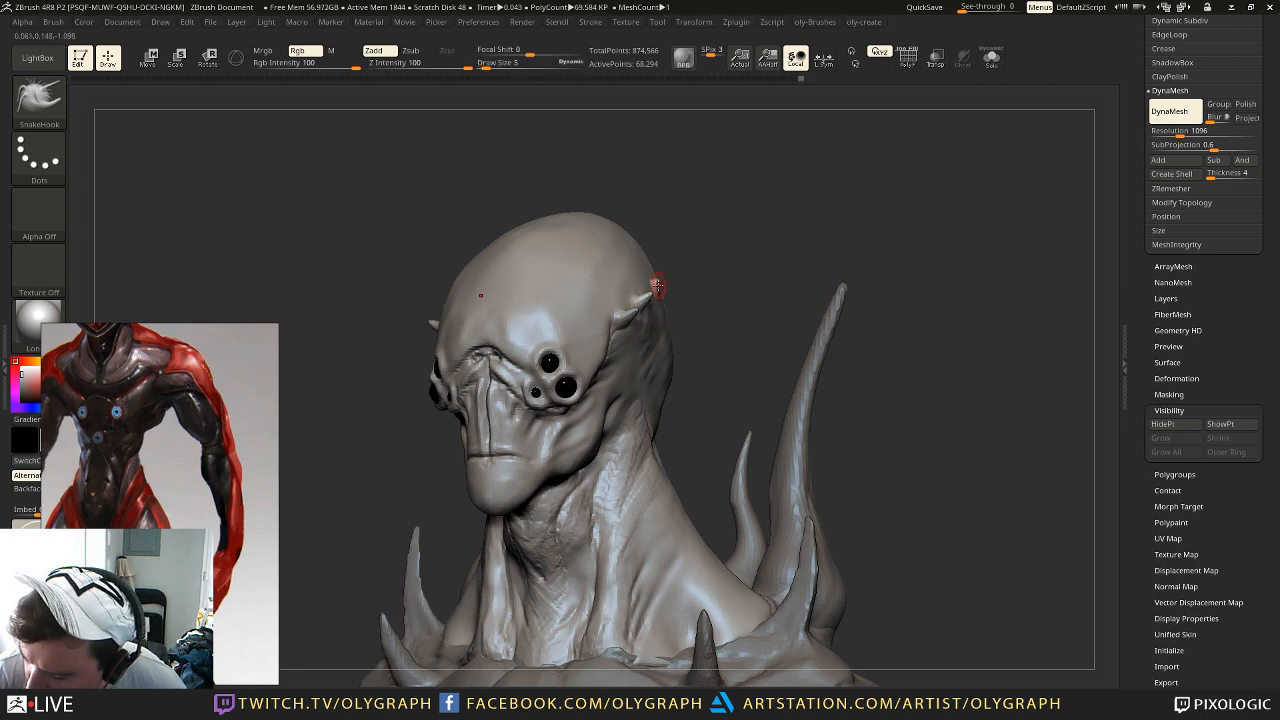
# Step: Pull further temple spikes and a row of tiny spikes behind the jaw with the SnakeHook brush at draw size 3
pyautogui.press('s')
pyautogui.moveTo(669, 270)
pyautogui.mouseDown()
pyautogui.moveTo(737, 226)
pyautogui.moveTo(791, 243)
pyautogui.moveTo(729, 175)
pyautogui.moveTo(817, 258)
pyautogui.moveTo(795, 223)
pyautogui.mouseUp()
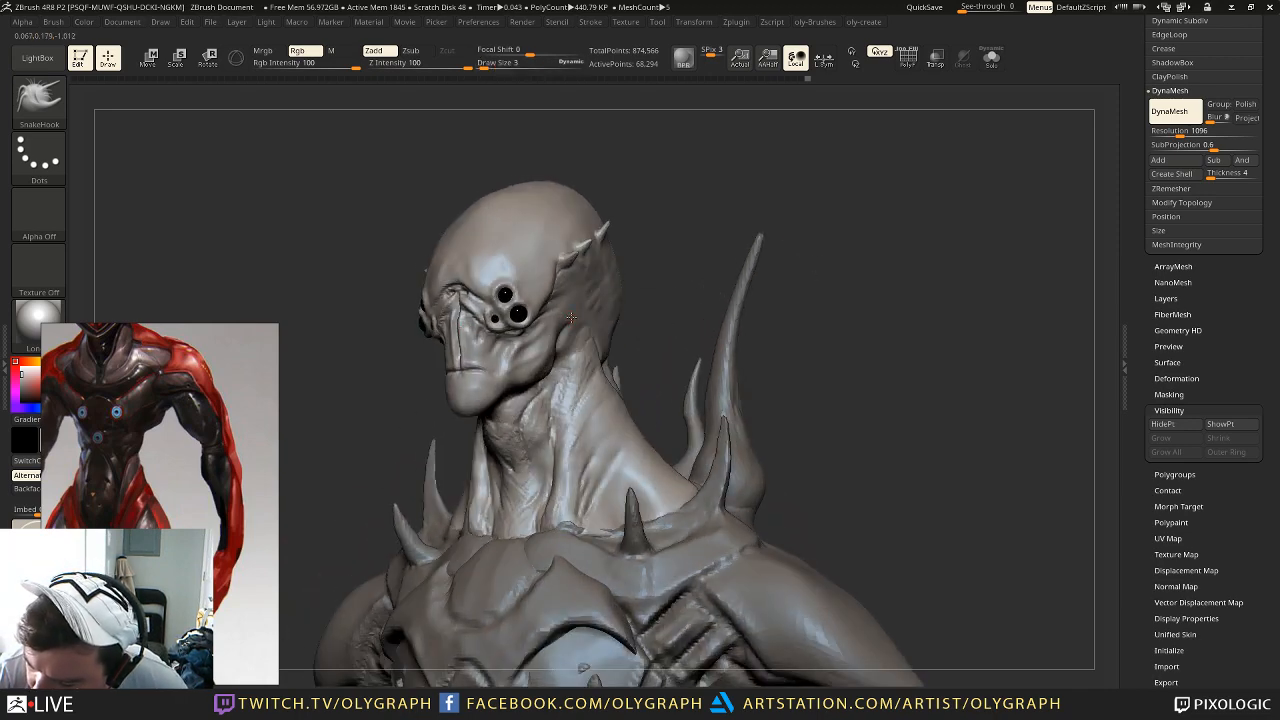
pyautogui.moveTo(651, 303)
pyautogui.mouseDown()
pyautogui.moveTo(600, 294)
pyautogui.moveTo(584, 313)
pyautogui.mouseUp()
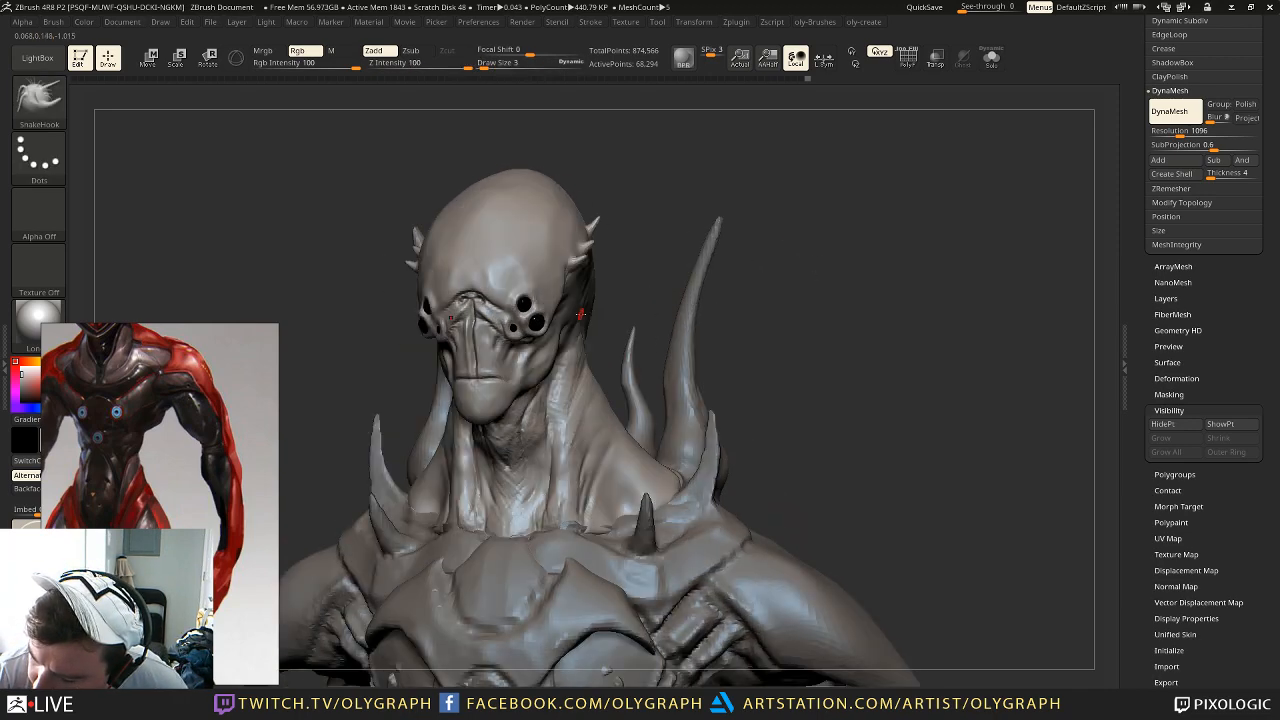
pyautogui.moveTo(633, 275)
pyautogui.mouseDown()
pyautogui.moveTo(723, 246)
pyautogui.moveTo(708, 226)
pyautogui.mouseUp()
pyautogui.moveTo(708, 226)
pyautogui.keyDown('shift'); pyautogui.mouseDown()
pyautogui.moveTo(729, 266)
pyautogui.moveTo(766, 280)
pyautogui.moveTo(705, 265)
pyautogui.moveTo(615, 282)
pyautogui.moveTo(651, 237)
pyautogui.moveTo(746, 248)
pyautogui.moveTo(706, 280)
pyautogui.moveTo(680, 277)
pyautogui.moveTo(669, 246)
pyautogui.moveTo(729, 303)
pyautogui.moveTo(767, 281)
pyautogui.mouseUp(); pyautogui.keyUp('shift')
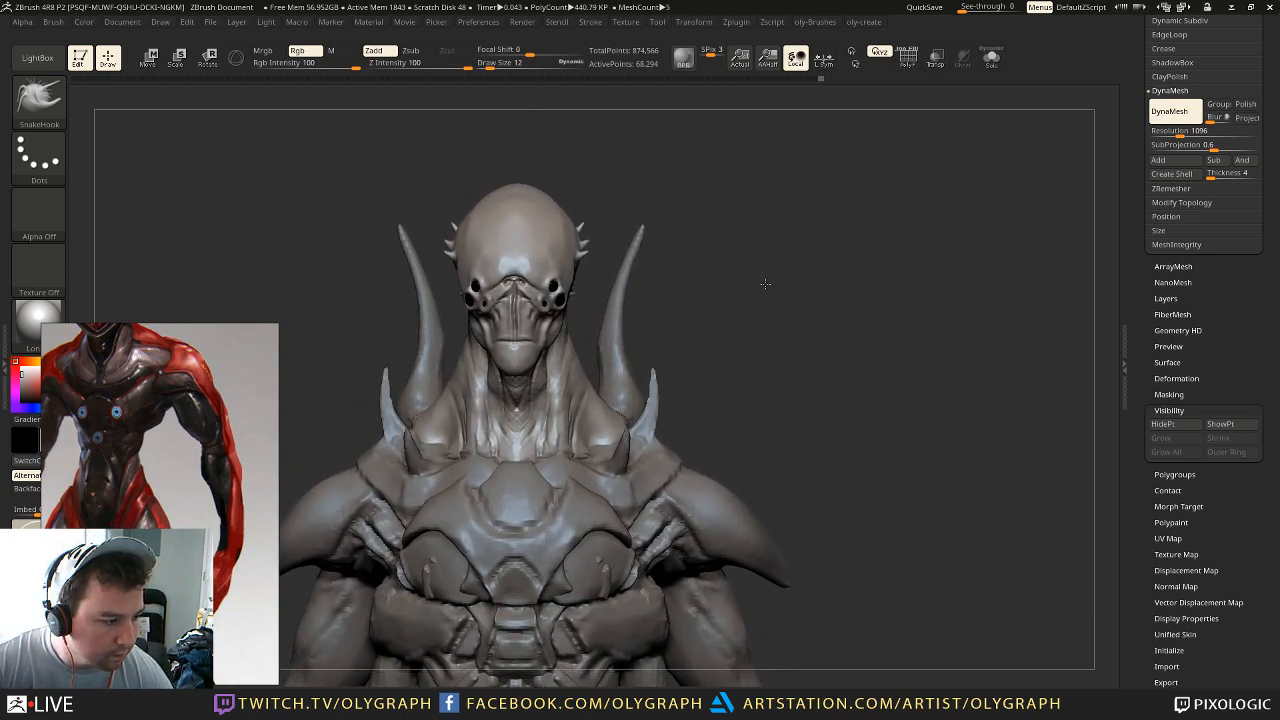
# Step: Cut creases around the bases of the head spikes with the DamStandard brush at draw size 3
pyautogui.moveTo(765, 284)
pyautogui.keyDown('alt'); pyautogui.mouseDown()
pyautogui.moveTo(753, 285)
pyautogui.moveTo(731, 180)
pyautogui.moveTo(774, 217)
pyautogui.moveTo(717, 184)
pyautogui.mouseUp(); pyautogui.keyUp('alt')
pyautogui.press('b')
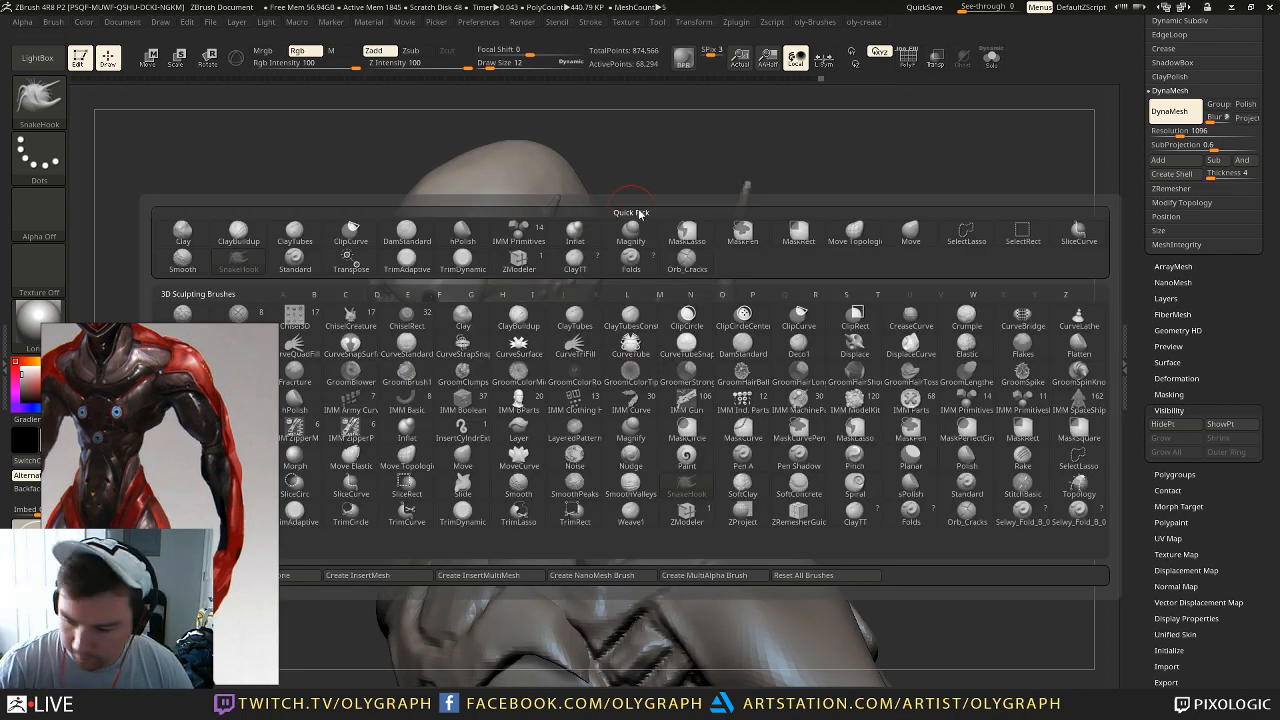
pyautogui.press('d')
pyautogui.press('s')
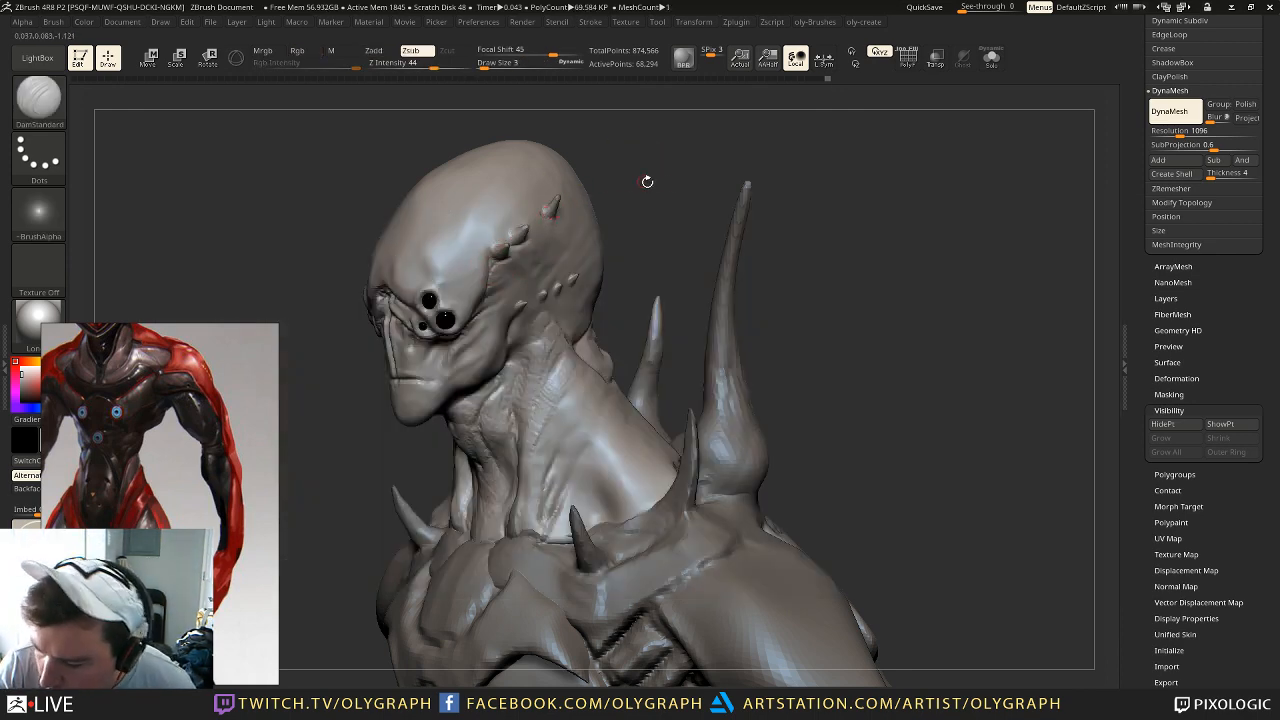
pyautogui.keyDown('alt'); pyautogui.moveTo(631, 179); pyautogui.dragTo(606, 183); pyautogui.keyUp('alt')
pyautogui.moveTo(710, 230)
pyautogui.keyDown('alt'); pyautogui.mouseDown()
pyautogui.moveTo(660, 194)
pyautogui.moveTo(711, 234)
pyautogui.moveTo(661, 205)
pyautogui.moveTo(674, 243)
pyautogui.moveTo(677, 203)
pyautogui.moveTo(634, 223)
pyautogui.mouseUp(); pyautogui.keyUp('alt')
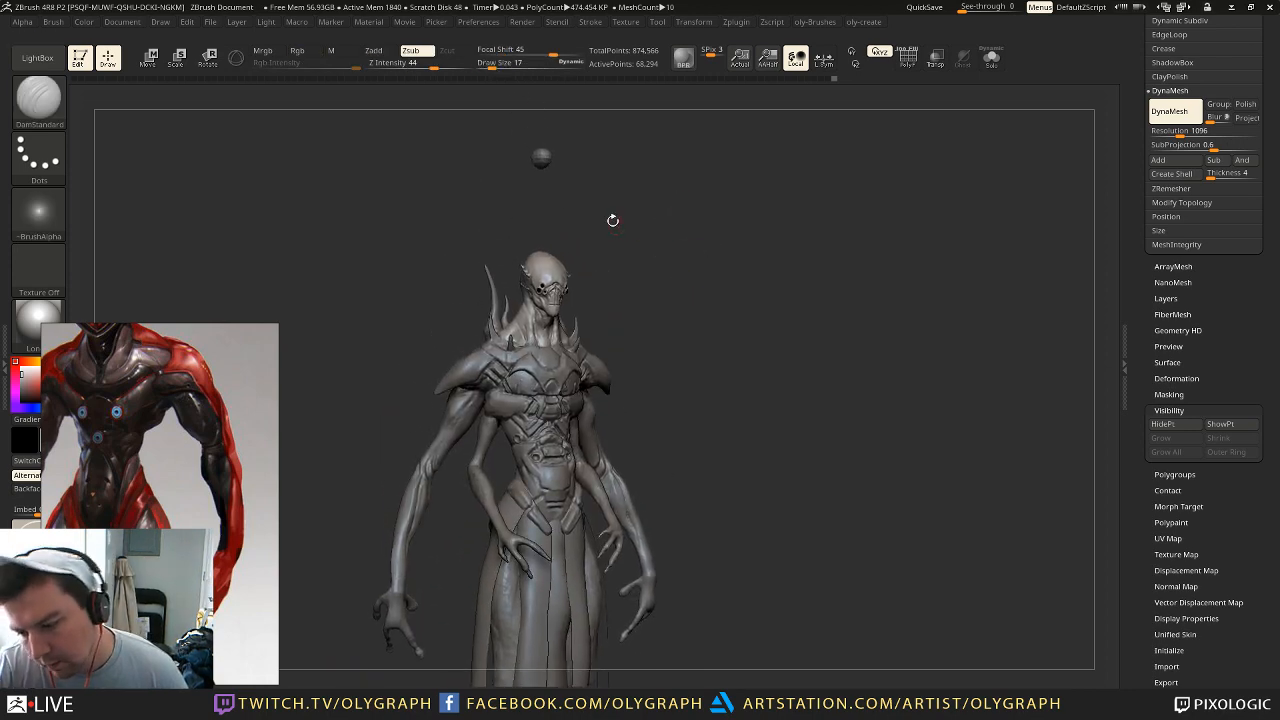
# Step: Isolate the head and neck subtool and build up the nape folds with the ClayTubes brush at draw size 14
pyautogui.keyDown('alt'); pyautogui.click(546, 157); pyautogui.keyUp('alt')
pyautogui.keyDown('alt'); pyautogui.moveTo(658, 278); pyautogui.dragTo(764, 262); pyautogui.keyUp('alt')
pyautogui.keyDown('alt'); pyautogui.click(587, 295); pyautogui.keyUp('alt')
pyautogui.hotkey('alt', 's')
pyautogui.moveTo(663, 214)
pyautogui.mouseDown()
pyautogui.moveTo(652, 203)
pyautogui.moveTo(660, 263)
pyautogui.moveTo(624, 145)
pyautogui.mouseUp()
pyautogui.press('b')
pyautogui.press('c')
pyautogui.press('t')
pyautogui.moveTo(581, 399)
pyautogui.mouseDown()
pyautogui.moveTo(543, 432)
pyautogui.moveTo(590, 390)
pyautogui.mouseUp()
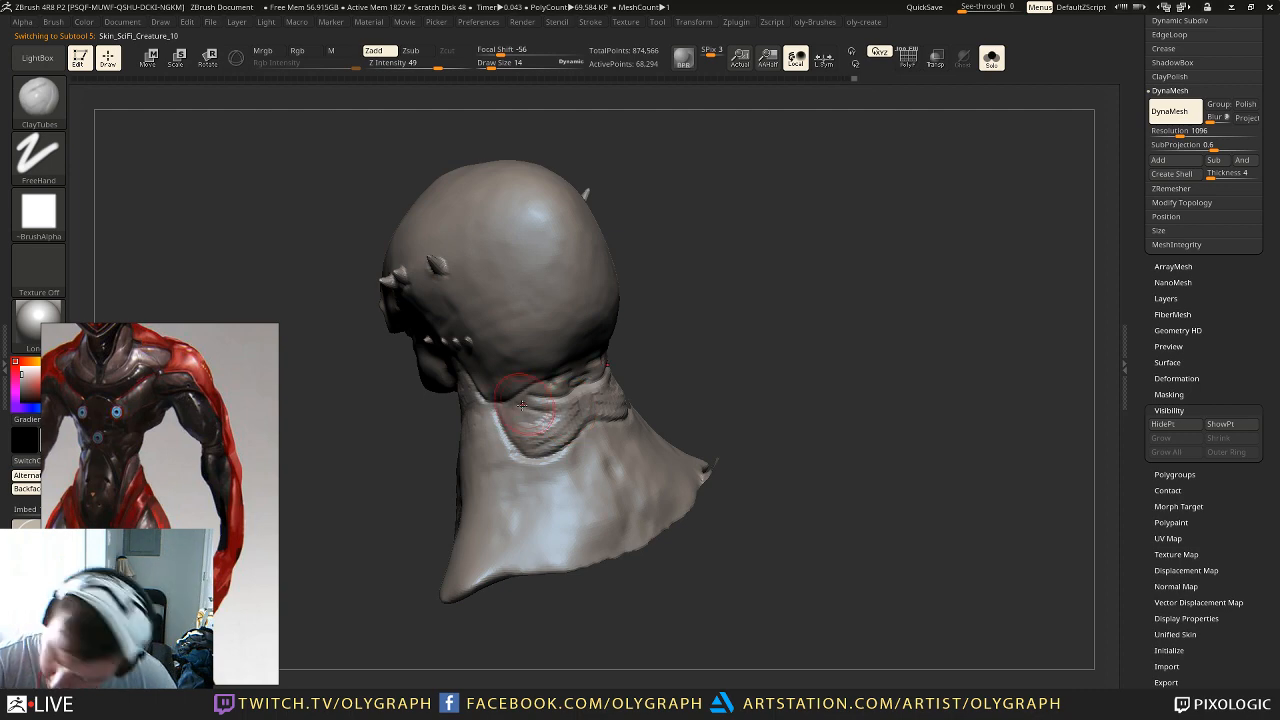
pyautogui.moveTo(578, 440); pyautogui.dragTo(590, 430)
pyautogui.keyDown('alt'); pyautogui.moveTo(660, 335); pyautogui.dragTo(635, 283); pyautogui.keyUp('alt')
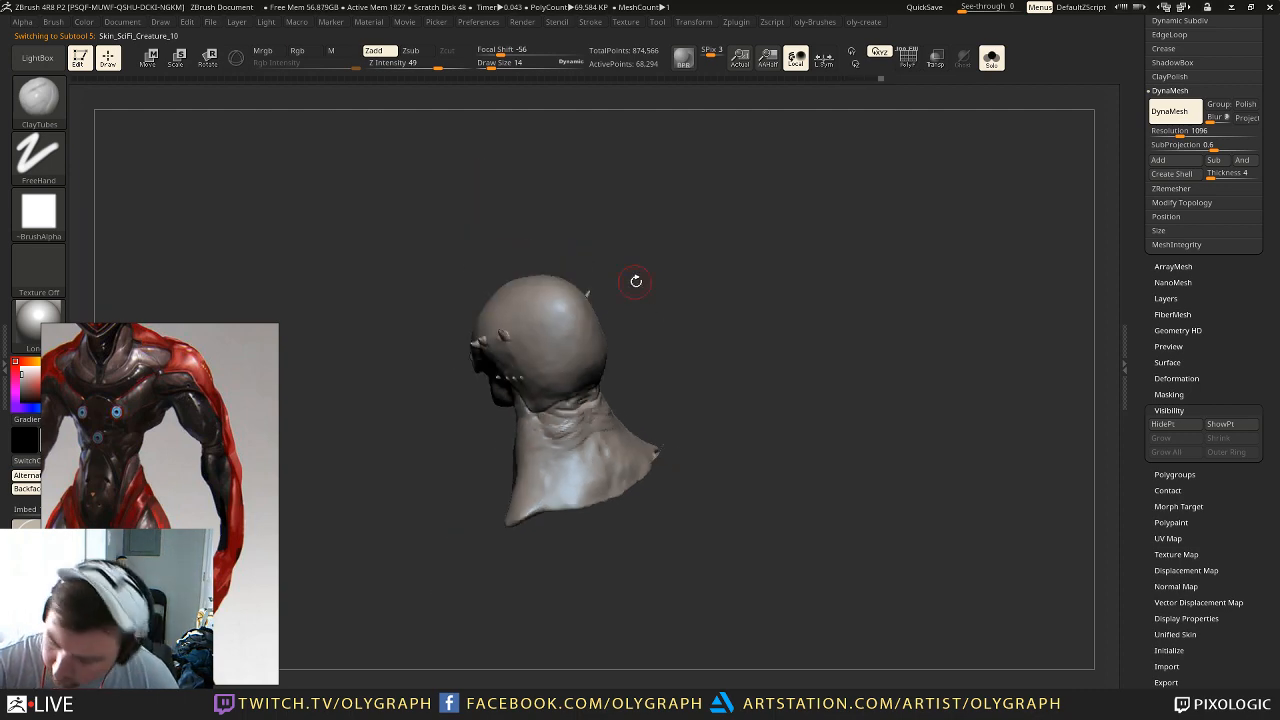
# Step: Show the whole creature and carve vertical grooves down the back of the neck with the DamStandard brush at draw size 11
pyautogui.hotkey('alt', 's')
pyautogui.moveTo(649, 188)
pyautogui.mouseDown()
pyautogui.moveTo(732, 196)
pyautogui.moveTo(638, 256)
pyautogui.mouseUp()
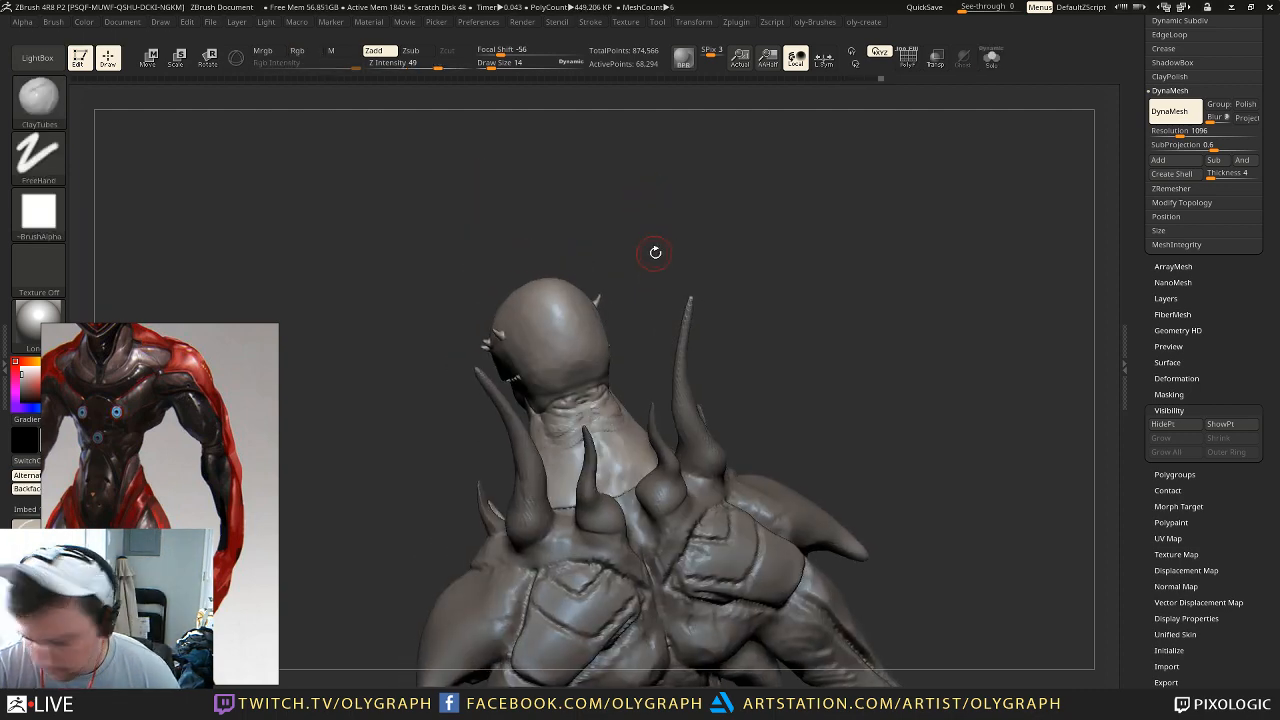
pyautogui.press('b')
pyautogui.press('d')
pyautogui.press('s')
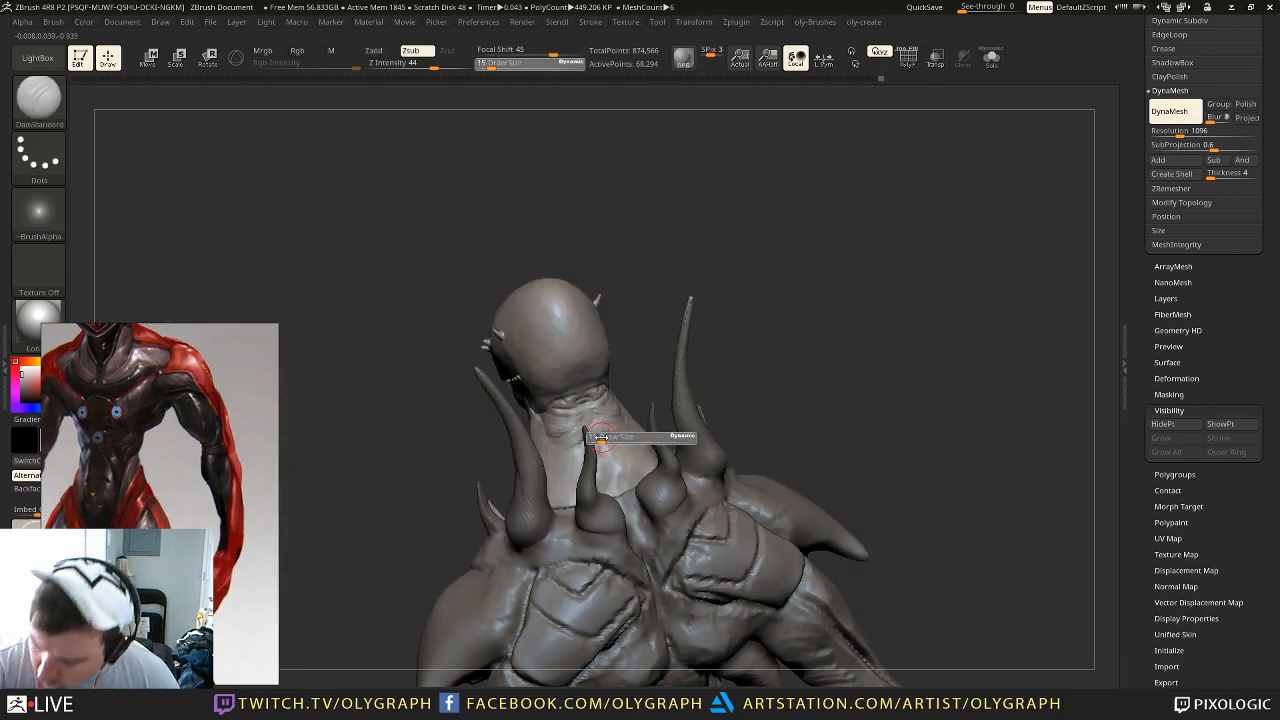
pyautogui.moveTo(528, 399); pyautogui.dragTo(557, 505)
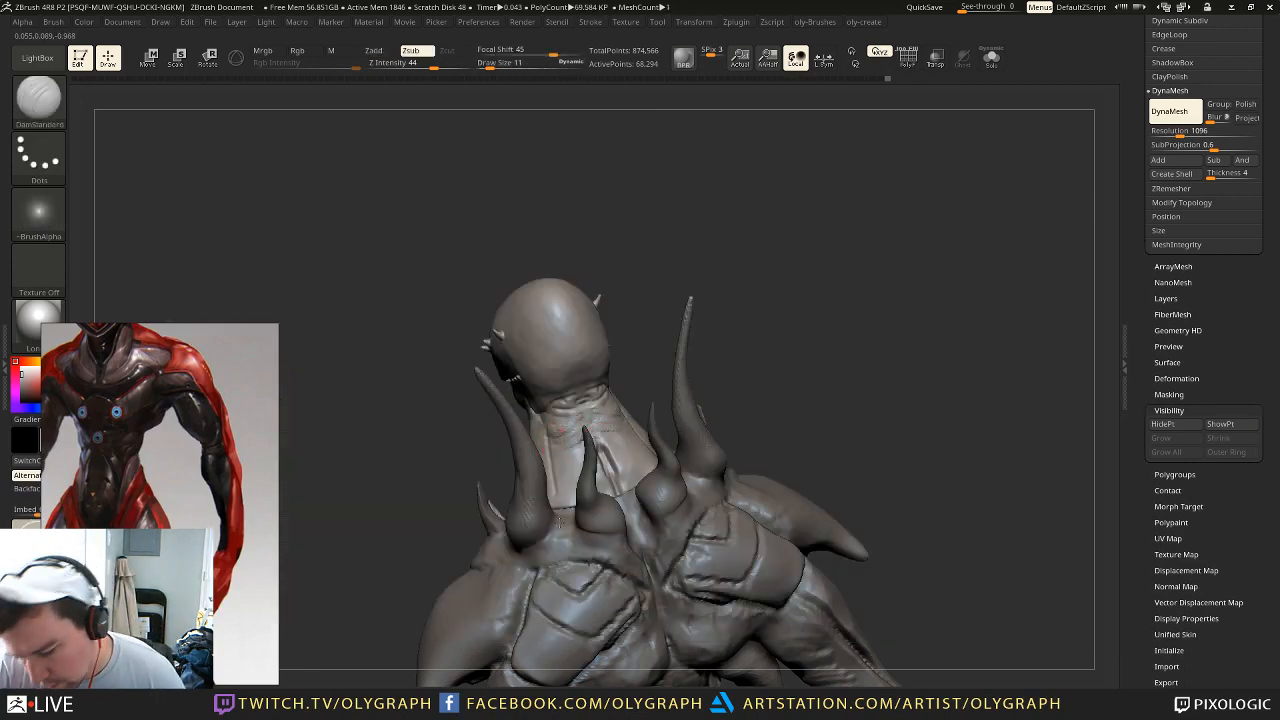
pyautogui.keyDown('alt'); pyautogui.moveTo(648, 328); pyautogui.dragTo(708, 299); pyautogui.keyUp('alt')
pyautogui.moveTo(663, 197); pyautogui.dragTo(683, 237)
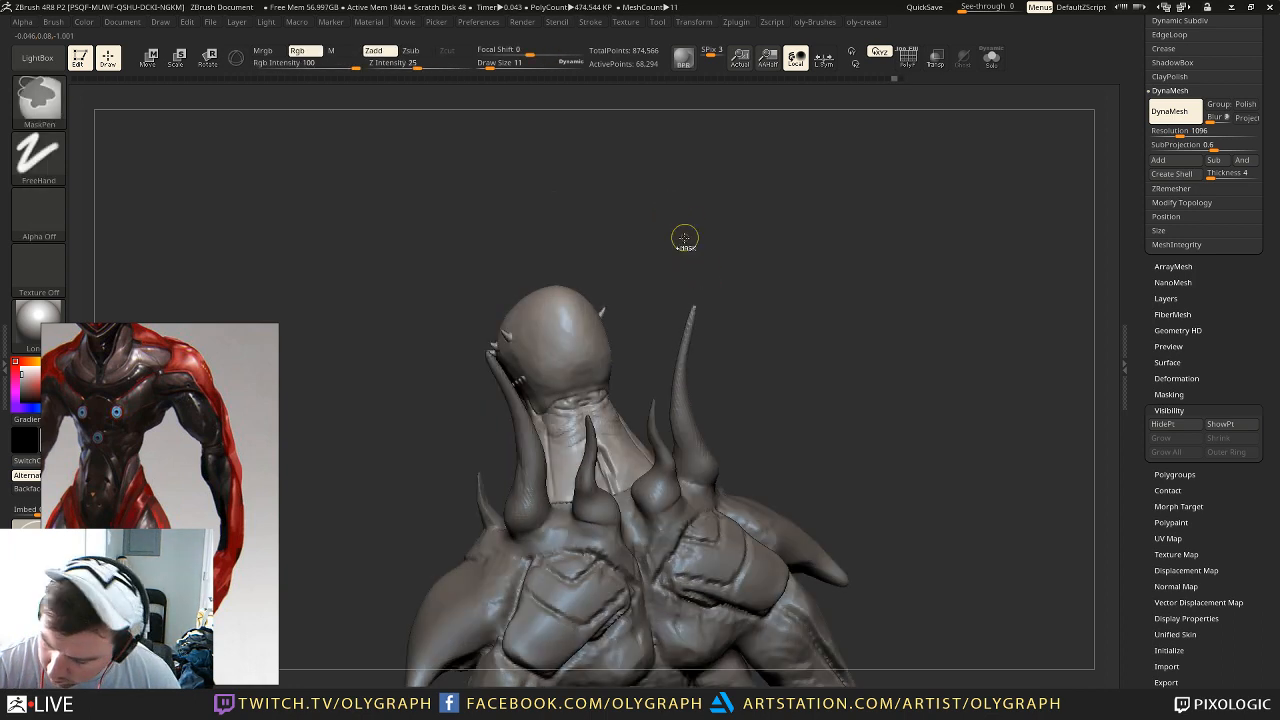
# Step: Build up the muscle bands between the rear neck grooves with the ClayTubes brush at draw size 15, isolating the head temporarily
pyautogui.press('b')
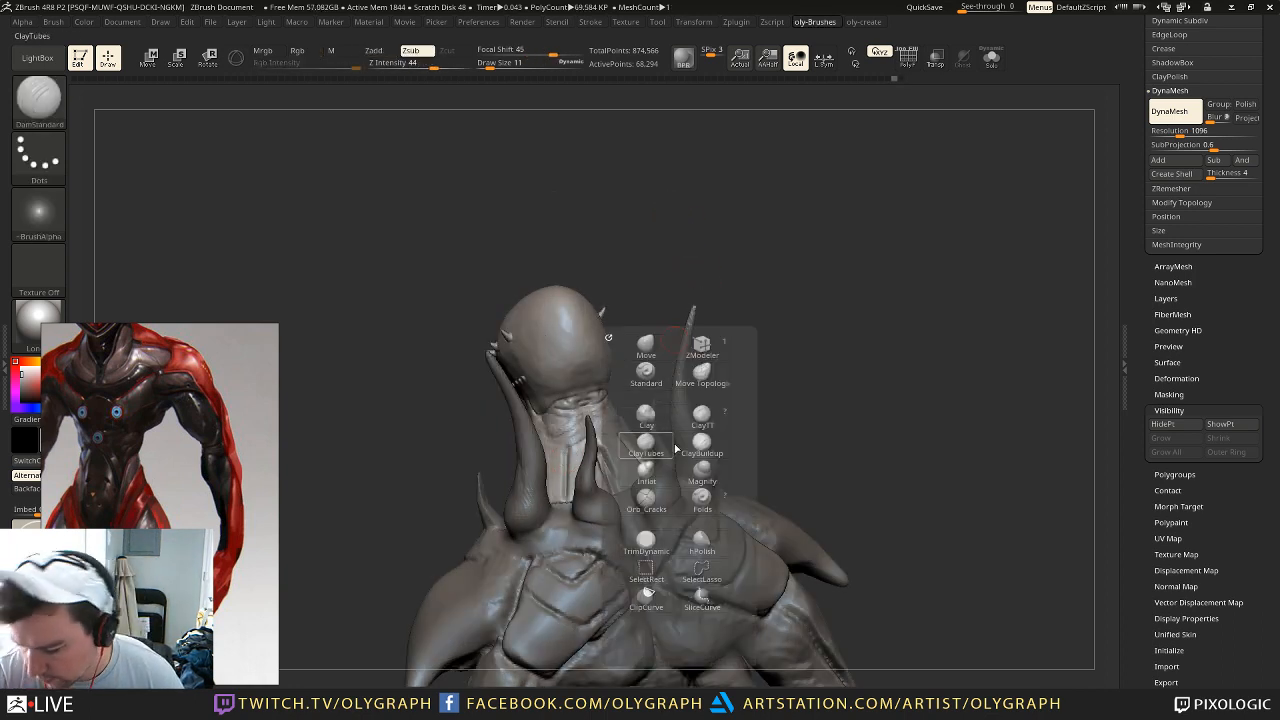
pyautogui.click(650, 446)
pyautogui.hotkey('ctrl', 'shift', 's')
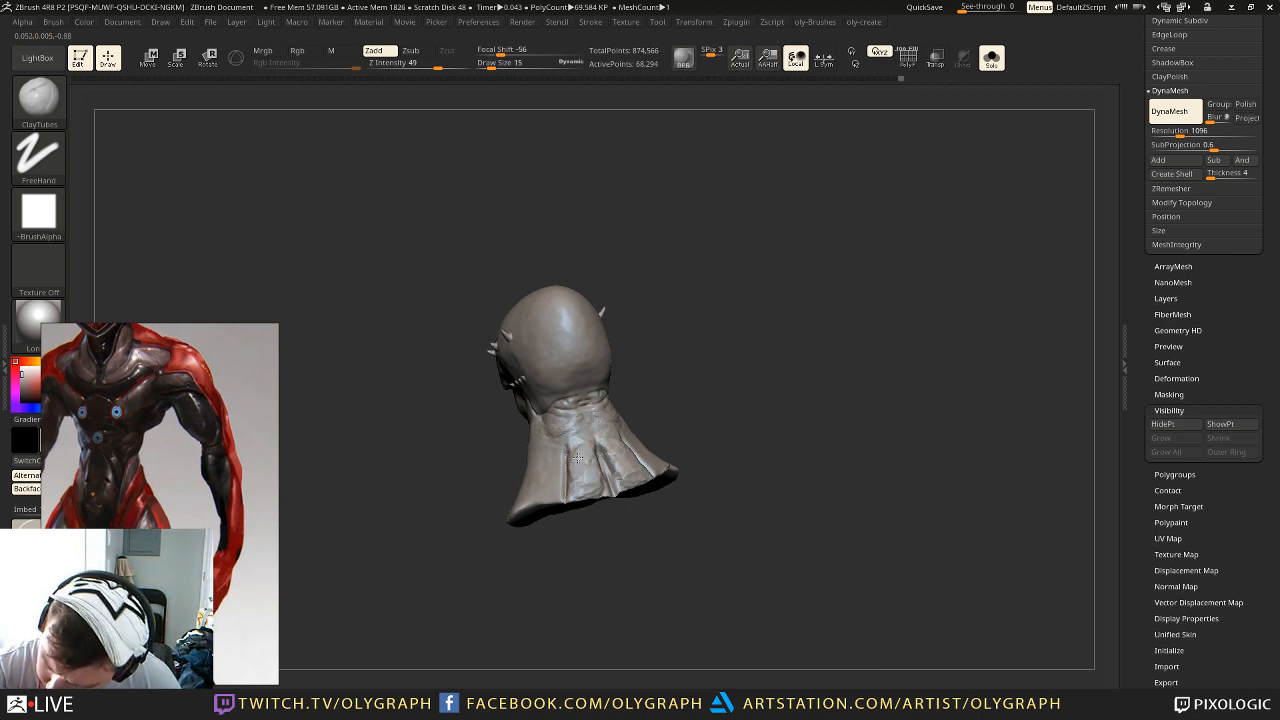
pyautogui.moveTo(660, 325); pyautogui.dragTo(673, 272)
pyautogui.hotkey('ctrl', 'shift', 's')
# Step: Show the whole creature, select the body skin subtool and flatten the leg surfaces with the TrimDynamic brush at draw size 41
pyautogui.keyDown('alt'); pyautogui.click(591, 235); pyautogui.keyUp('alt')
pyautogui.moveTo(733, 402)
pyautogui.keyDown('alt'); pyautogui.mouseDown()
pyautogui.moveTo(681, 246)
pyautogui.moveTo(708, 295)
pyautogui.mouseUp(); pyautogui.keyUp('alt')
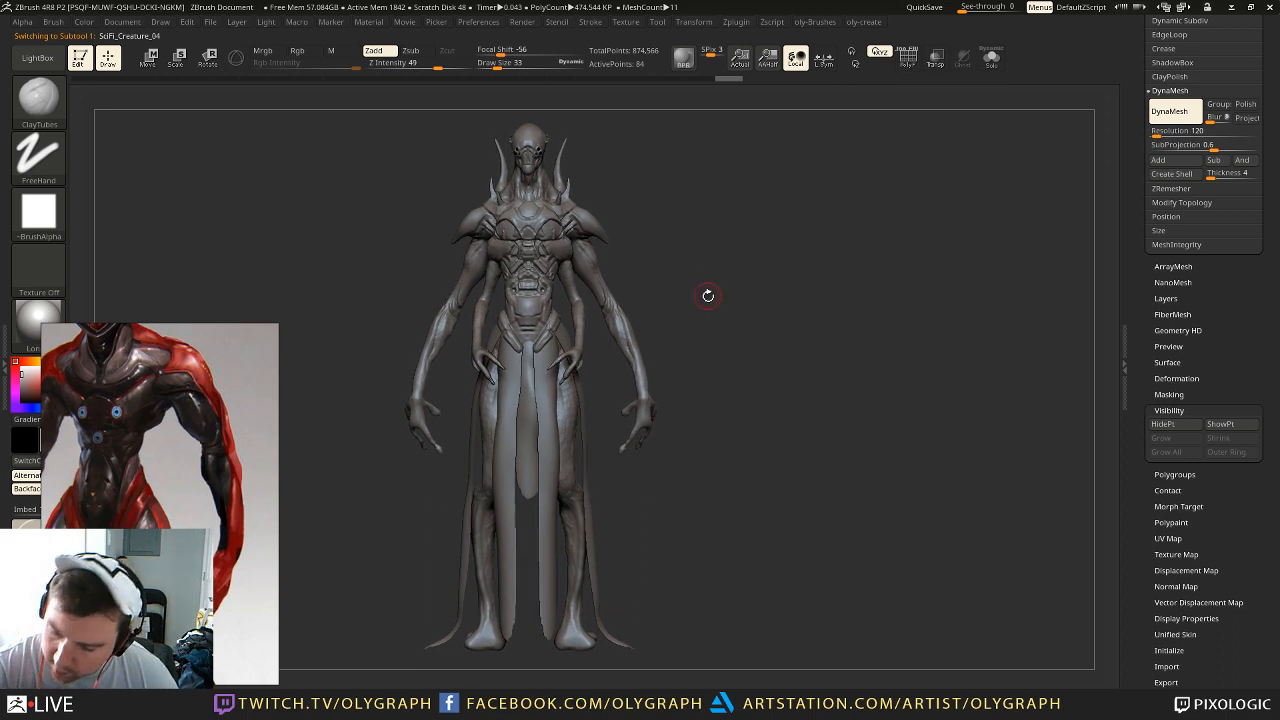
pyautogui.keyDown('alt'); pyautogui.click(573, 417); pyautogui.keyUp('alt')
pyautogui.press('b')
pyautogui.click(557, 604)
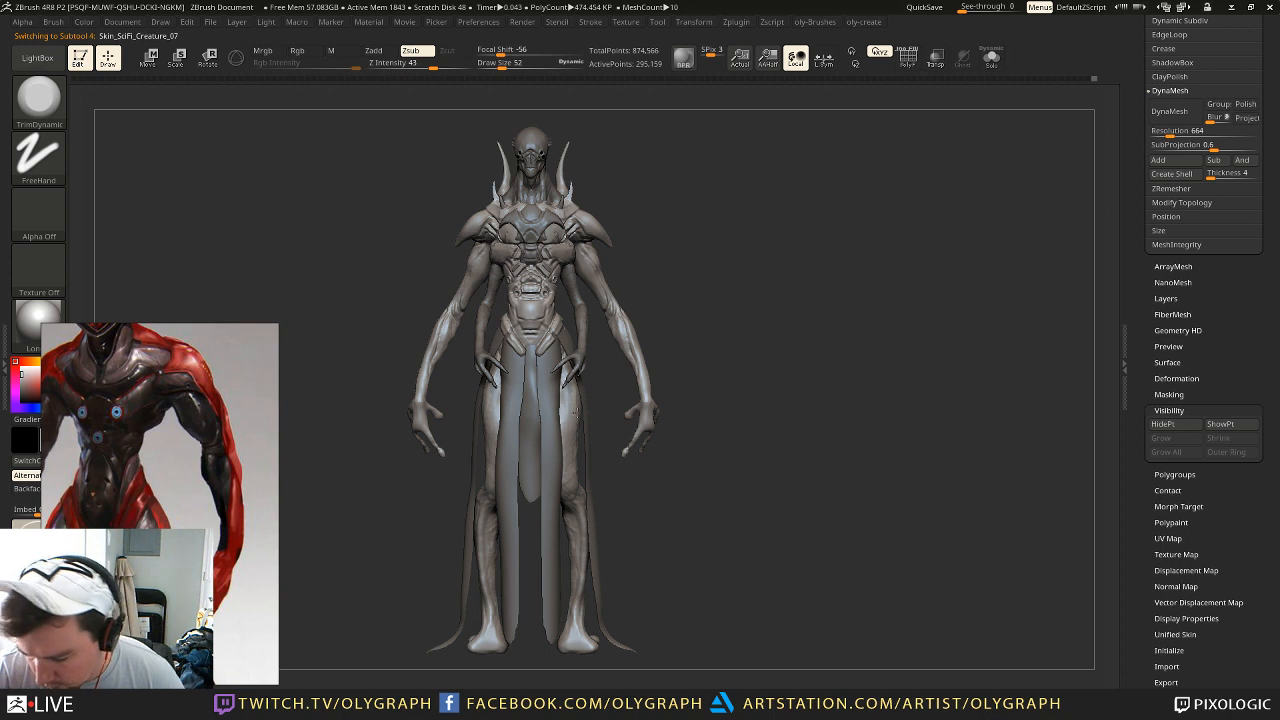
pyautogui.press('[')
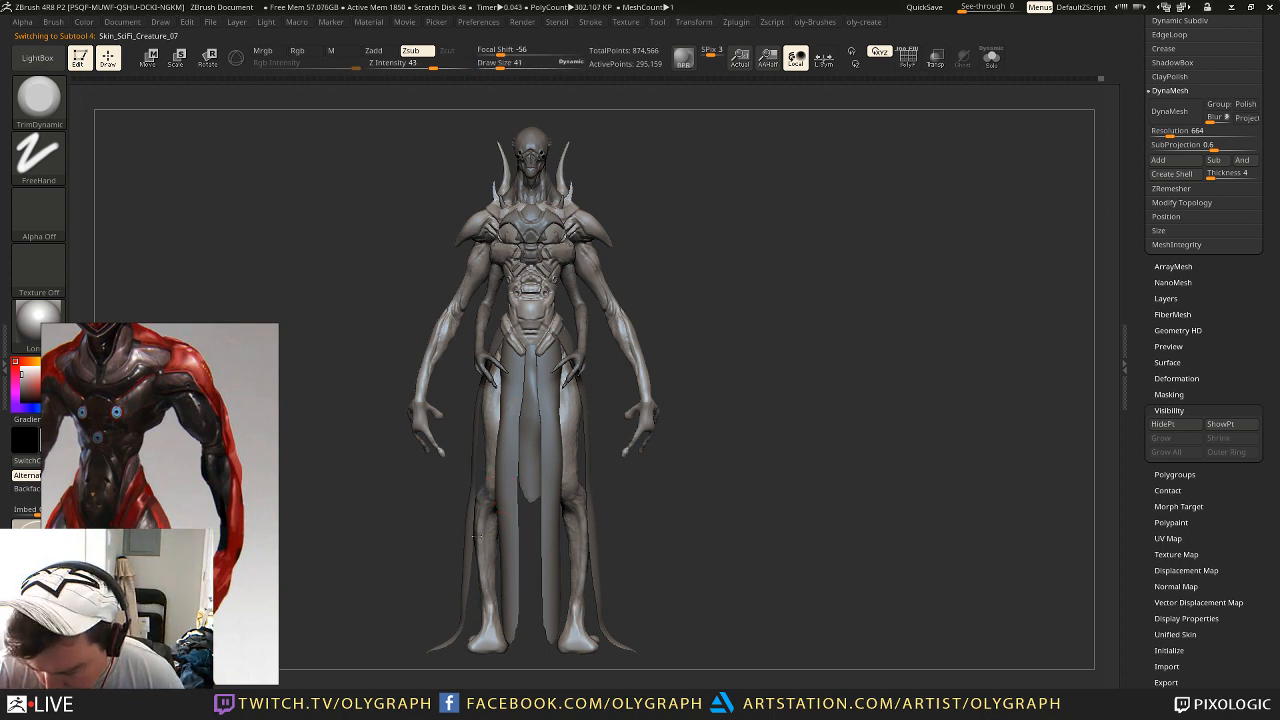
pyautogui.press('f')
pyautogui.press('f')
pyautogui.press('f')
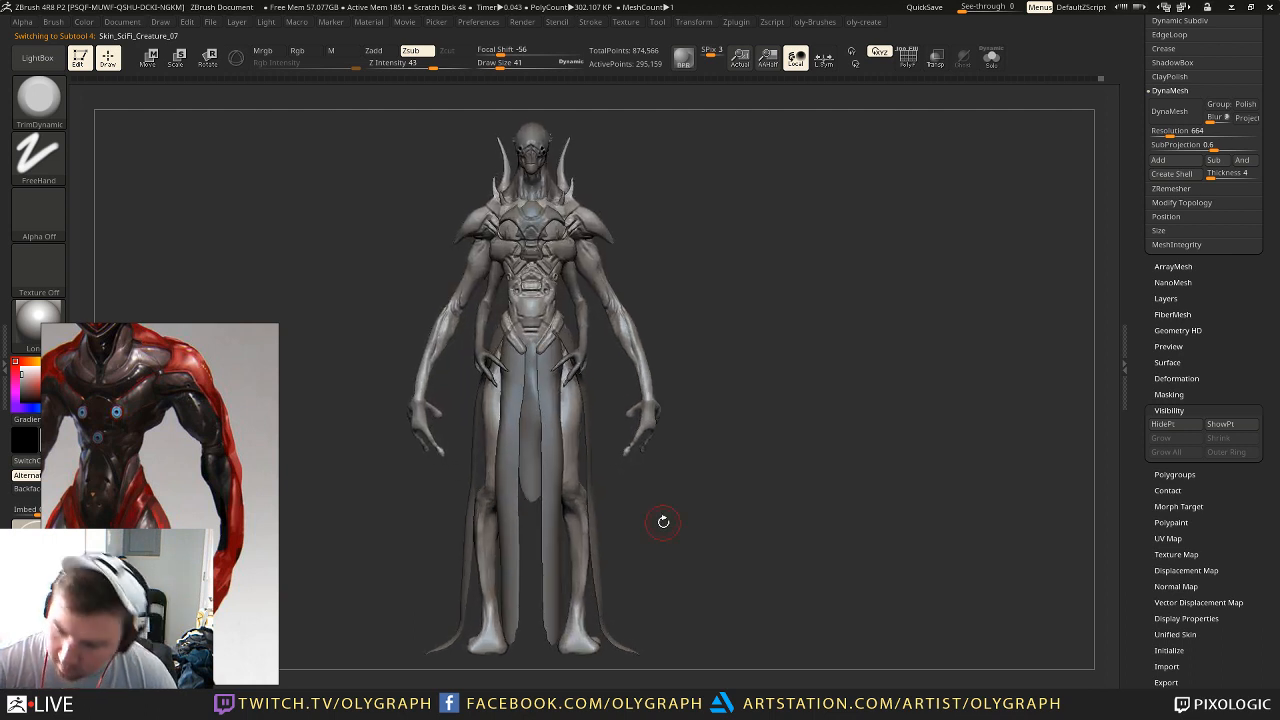
# Step: Bend the tall shoulder horns of the body into curved shapes with the Move brush at draw size 52
pyautogui.moveTo(715, 230)
pyautogui.keyDown('alt'); pyautogui.mouseDown()
pyautogui.moveTo(755, 345)
pyautogui.moveTo(671, 209)
pyautogui.moveTo(695, 271)
pyautogui.mouseUp(); pyautogui.keyUp('alt')
pyautogui.keyDown('alt'); pyautogui.click(573, 160); pyautogui.keyUp('alt')
pyautogui.press('s')
pyautogui.click(686, 246)
pyautogui.keyDown('alt'); pyautogui.moveTo(722, 183); pyautogui.dragTo(718, 214); pyautogui.keyUp('alt')
pyautogui.press('b')
pyautogui.press('m')
pyautogui.press('v')
pyautogui.keyDown('alt'); pyautogui.click(580, 181); pyautogui.keyUp('alt')
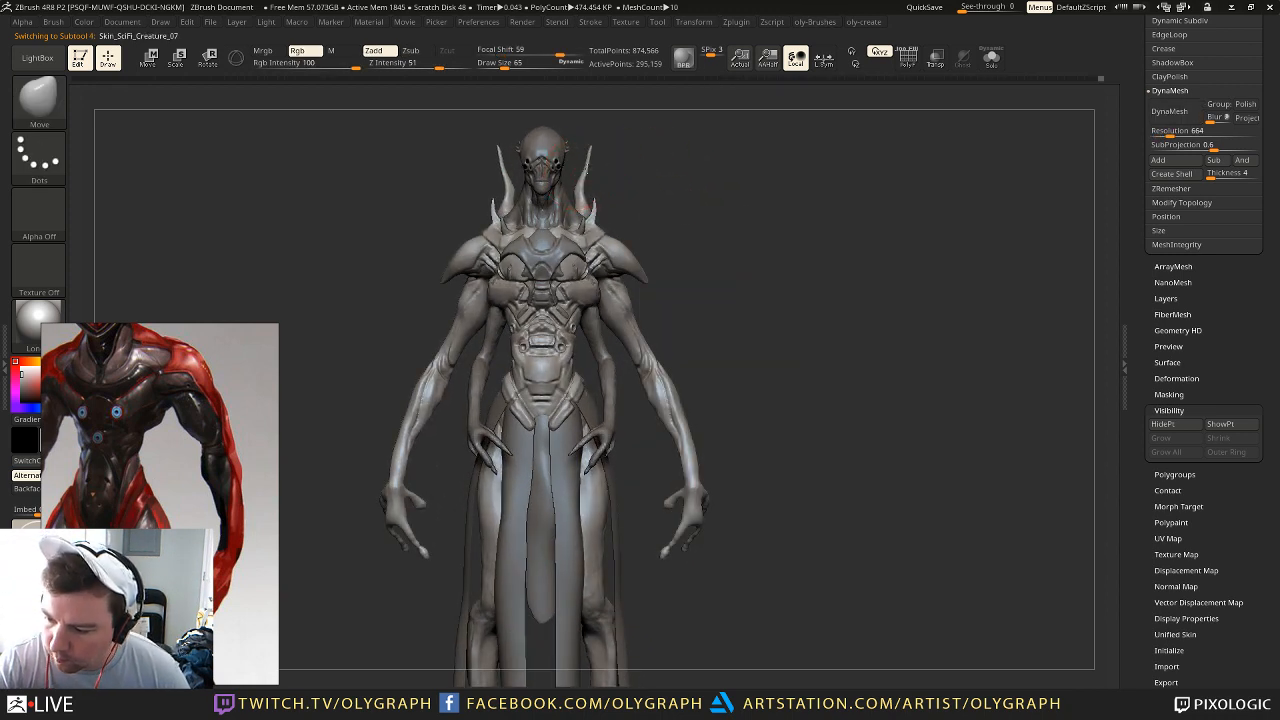
pyautogui.keyDown('alt'); pyautogui.moveTo(679, 160); pyautogui.dragTo(875, 168); pyautogui.keyUp('alt')
pyautogui.moveTo(800, 150); pyautogui.dragTo(858, 131)
pyautogui.keyDown('alt'); pyautogui.moveTo(652, 166); pyautogui.dragTo(658, 212); pyautogui.keyUp('alt')
pyautogui.press('s')
pyautogui.moveTo(592, 212)
pyautogui.mouseDown()
pyautogui.moveTo(630, 211)
pyautogui.moveTo(554, 199)
pyautogui.moveTo(580, 203)
pyautogui.moveTo(601, 171)
pyautogui.mouseUp()
pyautogui.press('s')
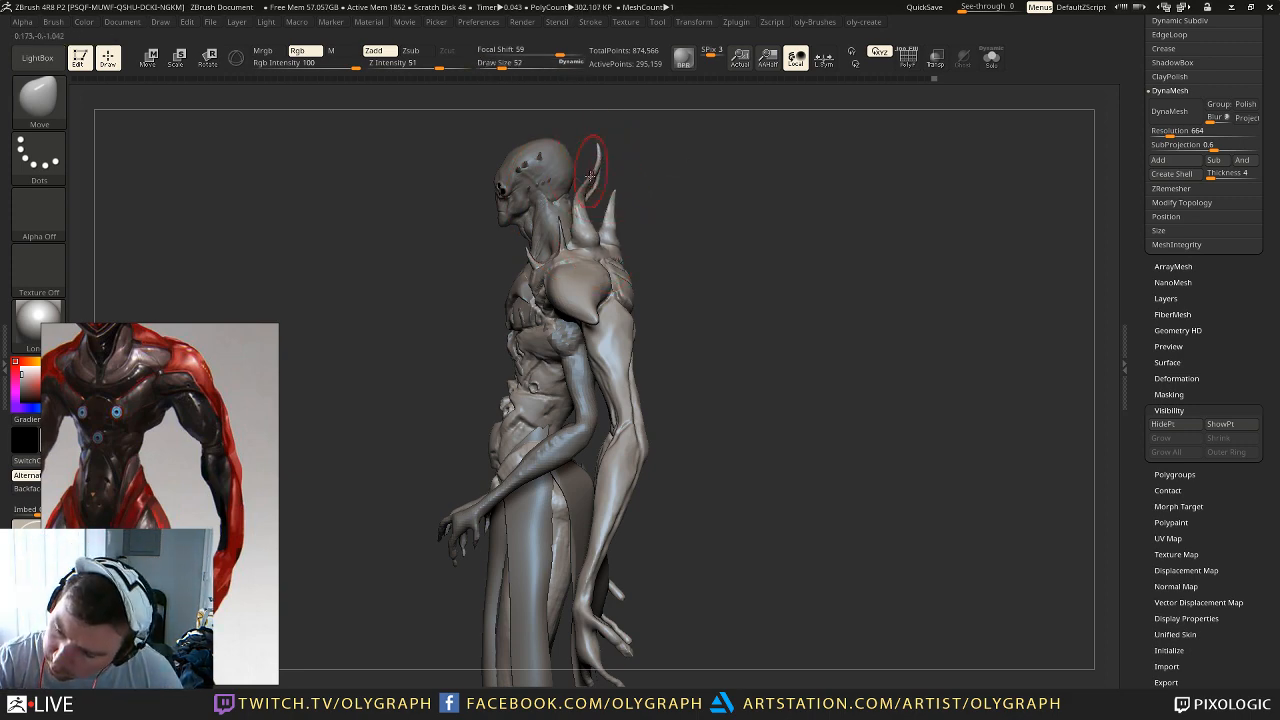
# Step: Bend the small outer shoulder spikes outward from the front with the Move brush at draw size 36
pyautogui.moveTo(646, 180); pyautogui.dragTo(746, 166)
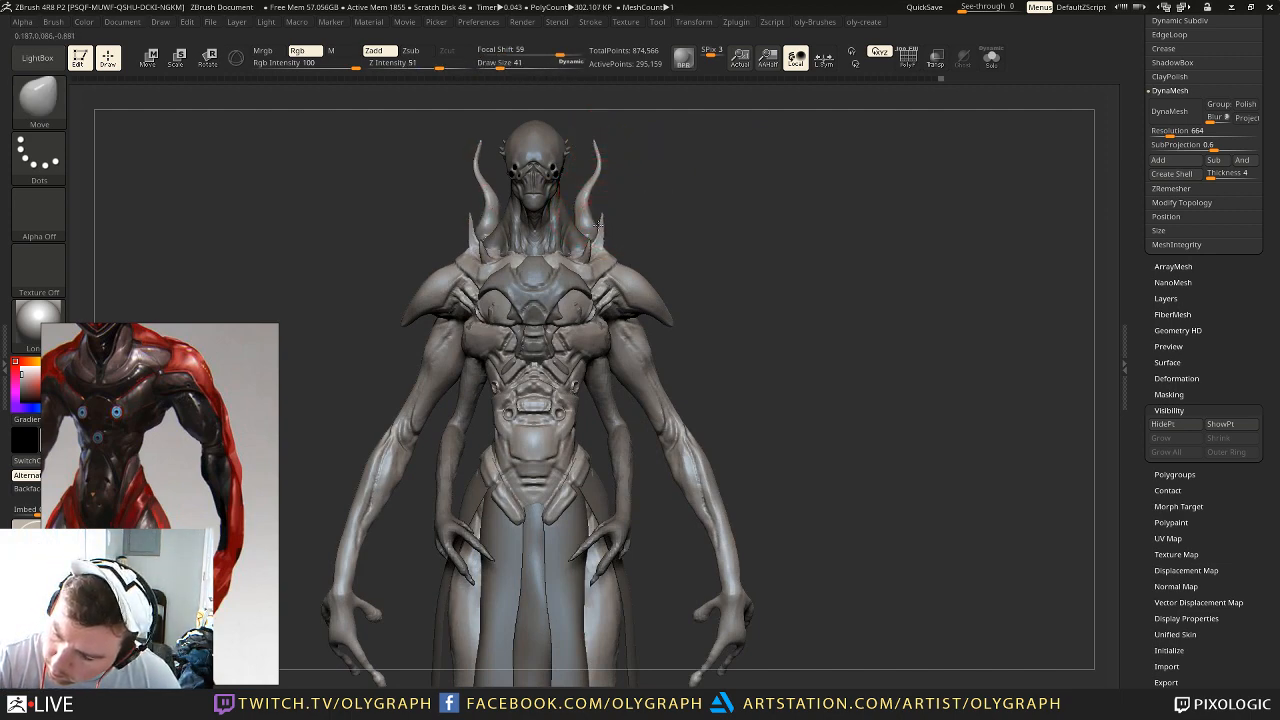
pyautogui.press(']')
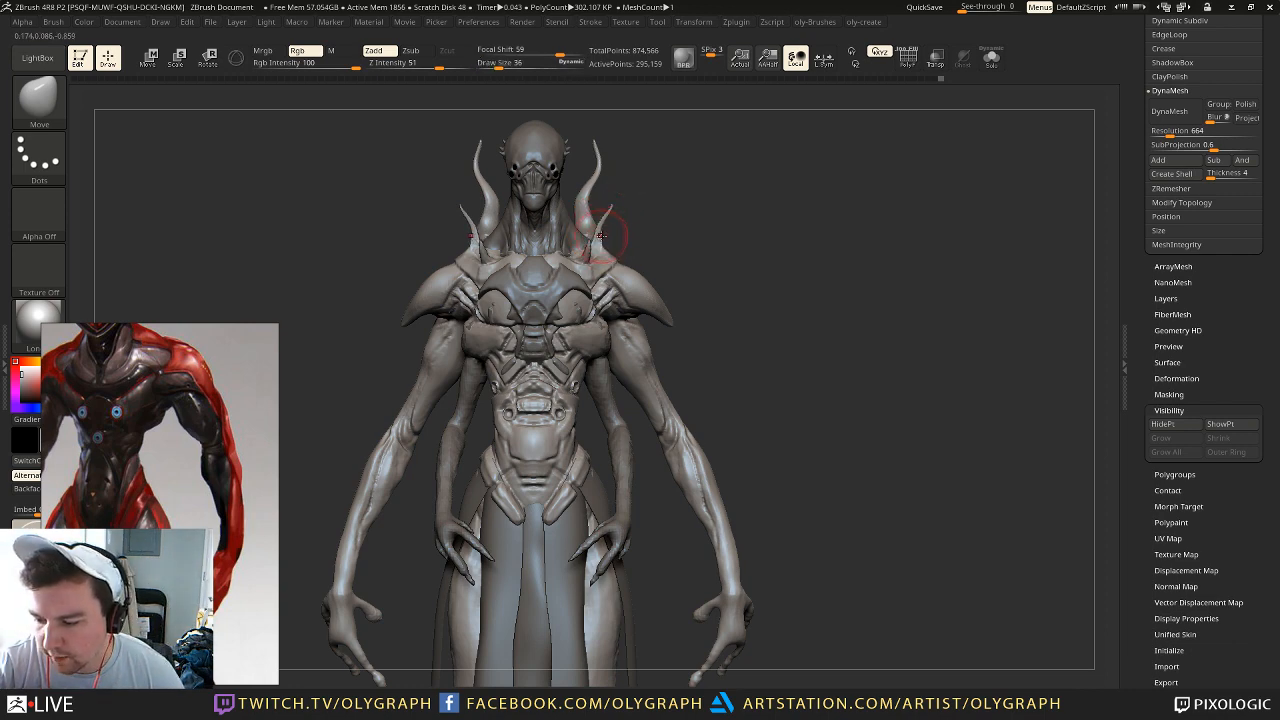
pyautogui.press(']')
# Step: Refine the rear shoulder spikes and the shoulder outline with the Move brush, using draw size 62 in the front view
pyautogui.press('b')
pyautogui.moveTo(652, 111)
pyautogui.keyDown('alt'); pyautogui.mouseDown()
pyautogui.moveTo(667, 207)
pyautogui.moveTo(654, 206)
pyautogui.moveTo(694, 194)
pyautogui.moveTo(706, 256)
pyautogui.mouseUp(); pyautogui.keyUp('alt')
pyautogui.press('[')
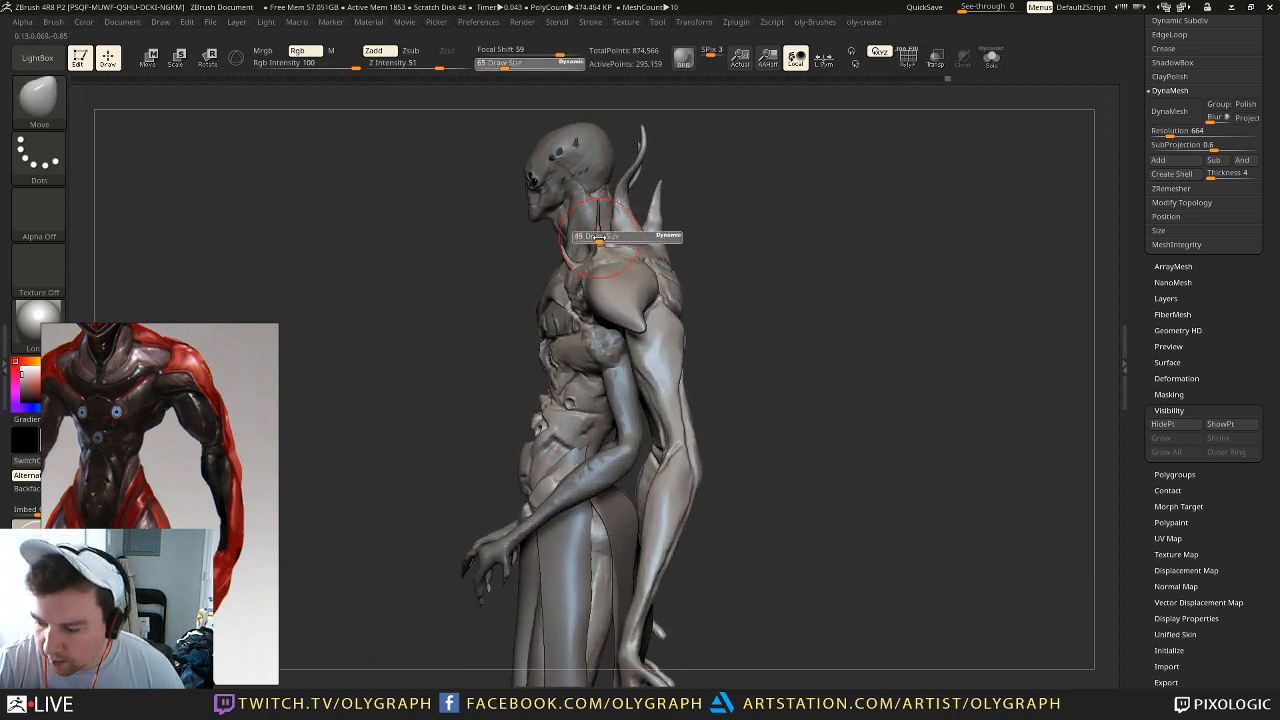
pyautogui.press('[')
pyautogui.press(']')
pyautogui.press(']')
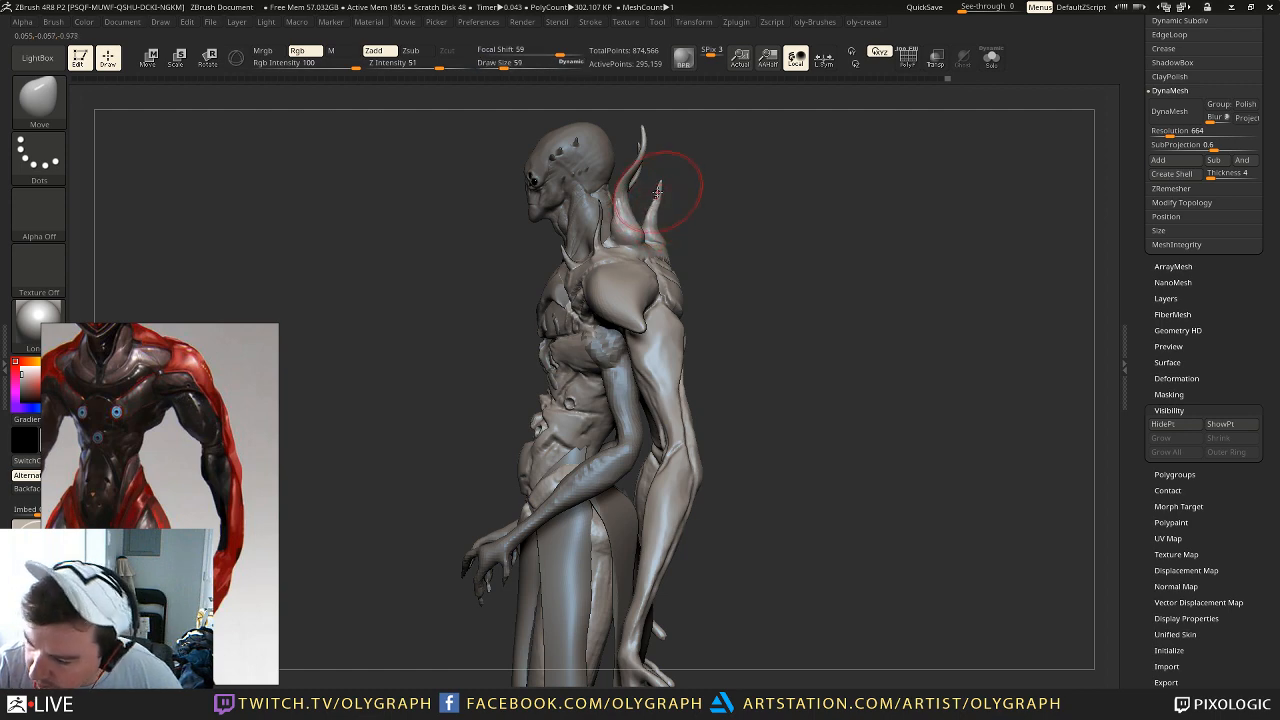
pyautogui.press('[')
pyautogui.keyDown('alt'); pyautogui.moveTo(679, 171); pyautogui.dragTo(705, 136); pyautogui.keyUp('alt')
pyautogui.press('s')
pyautogui.moveTo(754, 176); pyautogui.dragTo(754, 176)
pyautogui.moveTo(758, 178)
pyautogui.keyDown('alt'); pyautogui.mouseDown()
pyautogui.moveTo(672, 188)
pyautogui.moveTo(686, 169)
pyautogui.moveTo(694, 203)
pyautogui.moveTo(693, 190)
pyautogui.moveTo(671, 229)
pyautogui.mouseUp(); pyautogui.keyUp('alt')
pyautogui.keyDown('alt'); pyautogui.click(622, 147); pyautogui.keyUp('alt')
pyautogui.keyDown('alt'); pyautogui.click(600, 265); pyautogui.keyUp('alt')
pyautogui.press('s')
pyautogui.moveTo(600, 265); pyautogui.dragTo(608, 268)
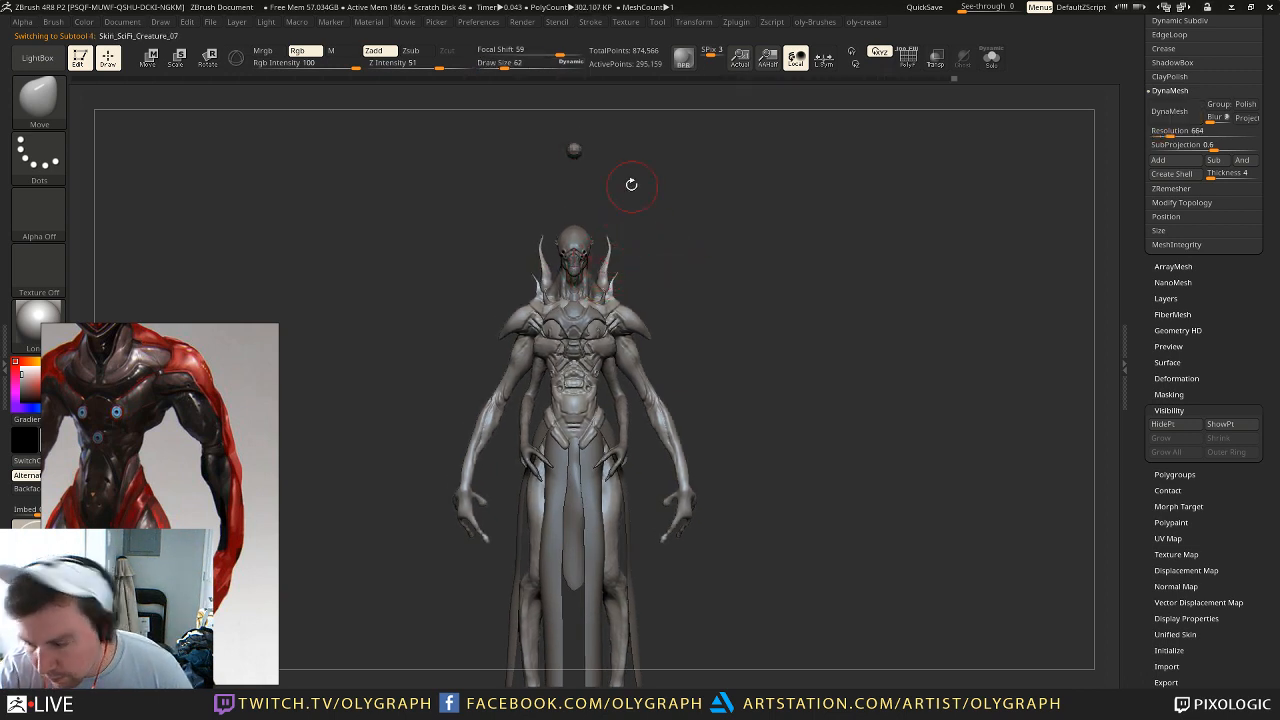
# Step: Select the smaller lower arms and adjust their shape with the Move brush at draw size 79
pyautogui.keyDown('alt'); pyautogui.click(576, 152); pyautogui.keyUp('alt')
pyautogui.moveTo(688, 246)
pyautogui.keyDown('alt'); pyautogui.mouseDown()
pyautogui.moveTo(649, 218)
pyautogui.moveTo(664, 249)
pyautogui.moveTo(684, 216)
pyautogui.moveTo(672, 214)
pyautogui.moveTo(705, 213)
pyautogui.moveTo(660, 200)
pyautogui.moveTo(672, 212)
pyautogui.moveTo(632, 218)
pyautogui.moveTo(684, 199)
pyautogui.moveTo(678, 235)
pyautogui.moveTo(647, 148)
pyautogui.mouseUp(); pyautogui.keyUp('alt')
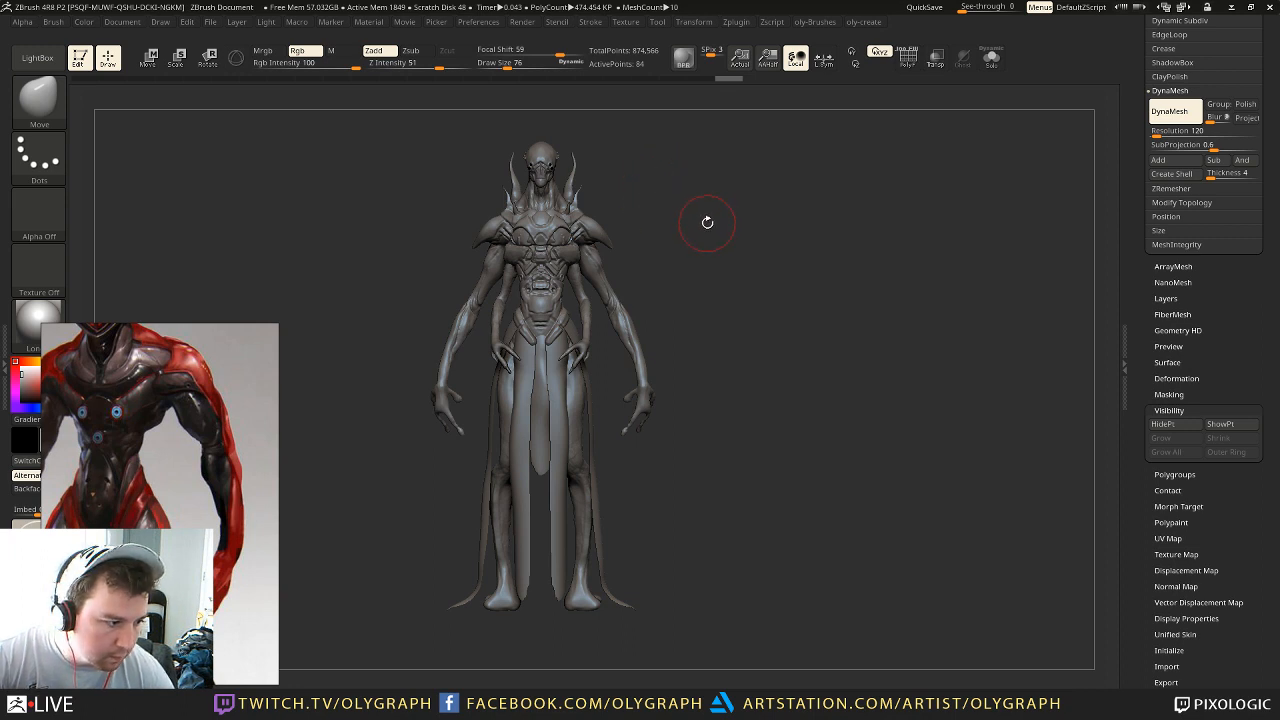
pyautogui.moveTo(705, 238)
pyautogui.mouseDown()
pyautogui.moveTo(702, 248)
pyautogui.moveTo(695, 231)
pyautogui.mouseUp()
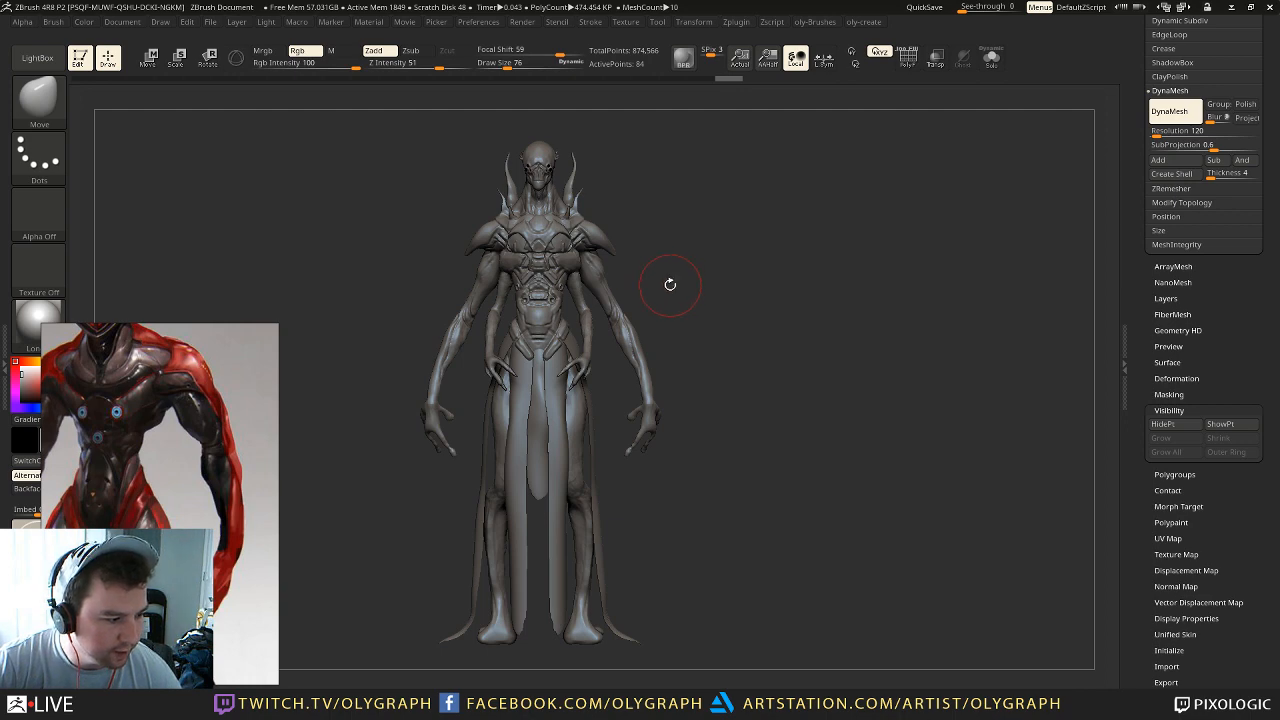
pyautogui.keyDown('alt'); pyautogui.moveTo(670, 277); pyautogui.dragTo(686, 271); pyautogui.keyUp('alt')
pyautogui.press('b')
pyautogui.click(587, 388)
pyautogui.keyDown('alt'); pyautogui.click(585, 382); pyautogui.keyUp('alt')
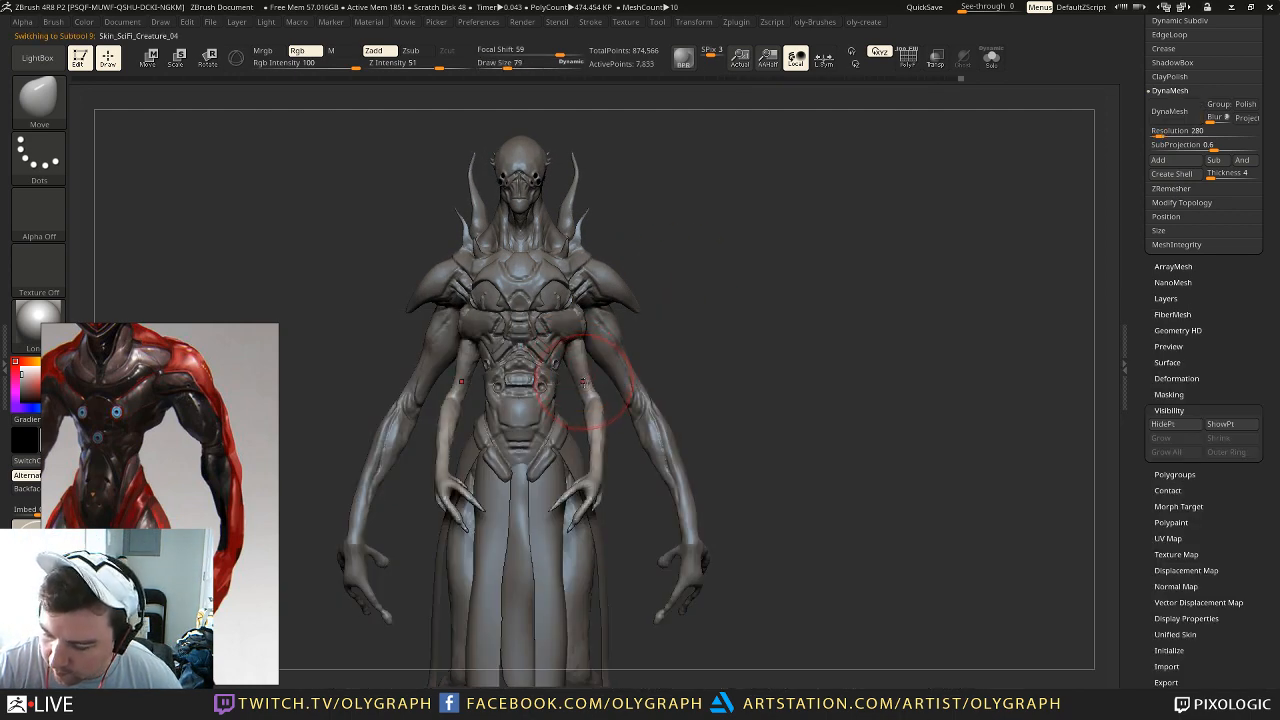
pyautogui.moveTo(657, 249); pyautogui.dragTo(712, 219)
# Step: Select the body skin and flatten the shoulder blade surfaces on the back with the TrimDynamic brush at draw size 36
pyautogui.keyDown('alt'); pyautogui.moveTo(540, 108); pyautogui.dragTo(542, 125); pyautogui.keyUp('alt')
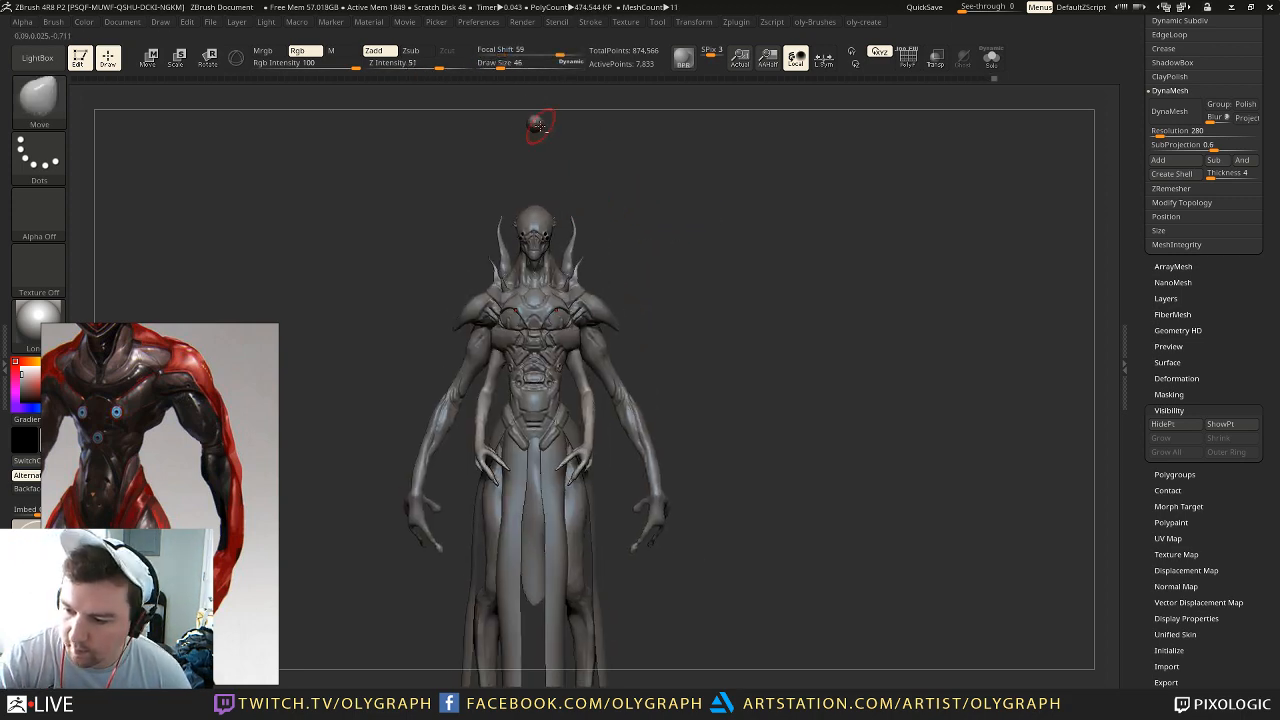
pyautogui.keyDown('alt'); pyautogui.click(538, 123); pyautogui.keyUp('alt')
pyautogui.moveTo(606, 194)
pyautogui.keyDown('alt'); pyautogui.mouseDown()
pyautogui.moveTo(659, 265)
pyautogui.moveTo(662, 240)
pyautogui.moveTo(717, 243)
pyautogui.moveTo(785, 219)
pyautogui.mouseUp(); pyautogui.keyUp('alt')
pyautogui.moveTo(684, 196)
pyautogui.keyDown('shift'); pyautogui.mouseDown()
pyautogui.moveTo(731, 231)
pyautogui.moveTo(748, 292)
pyautogui.mouseUp(); pyautogui.keyUp('shift')
pyautogui.keyDown('alt'); pyautogui.click(637, 269); pyautogui.keyUp('alt')
pyautogui.press('b')
pyautogui.click(614, 475)
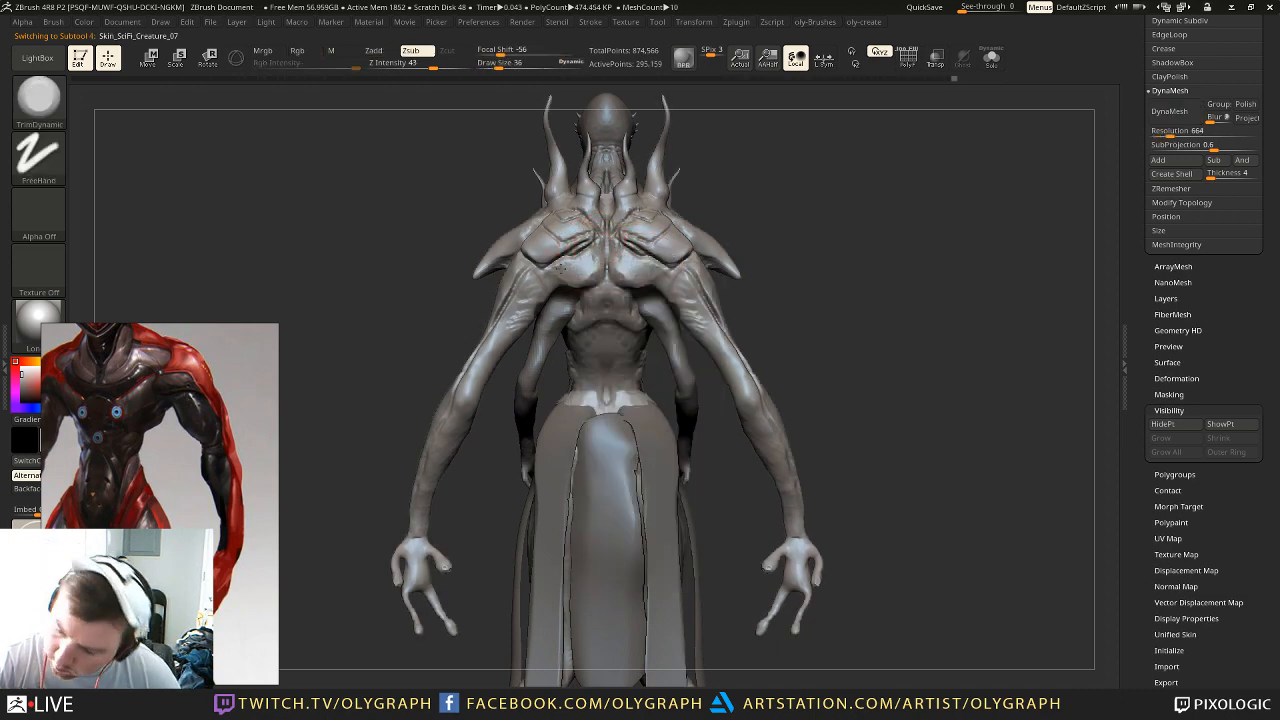
pyautogui.moveTo(584, 271); pyautogui.dragTo(597, 293)
pyautogui.moveTo(724, 214)
pyautogui.keyDown('alt'); pyautogui.mouseDown()
pyautogui.moveTo(720, 194)
pyautogui.moveTo(727, 218)
pyautogui.mouseUp(); pyautogui.keyUp('alt')
# Step: Adjust the lower edge of the shoulder blades and the shoulder outline with the Move brush at draw size 52
pyautogui.press('b')
pyautogui.click(591, 312)
pyautogui.press('s')
pyautogui.moveTo(588, 281); pyautogui.dragTo(587, 295)
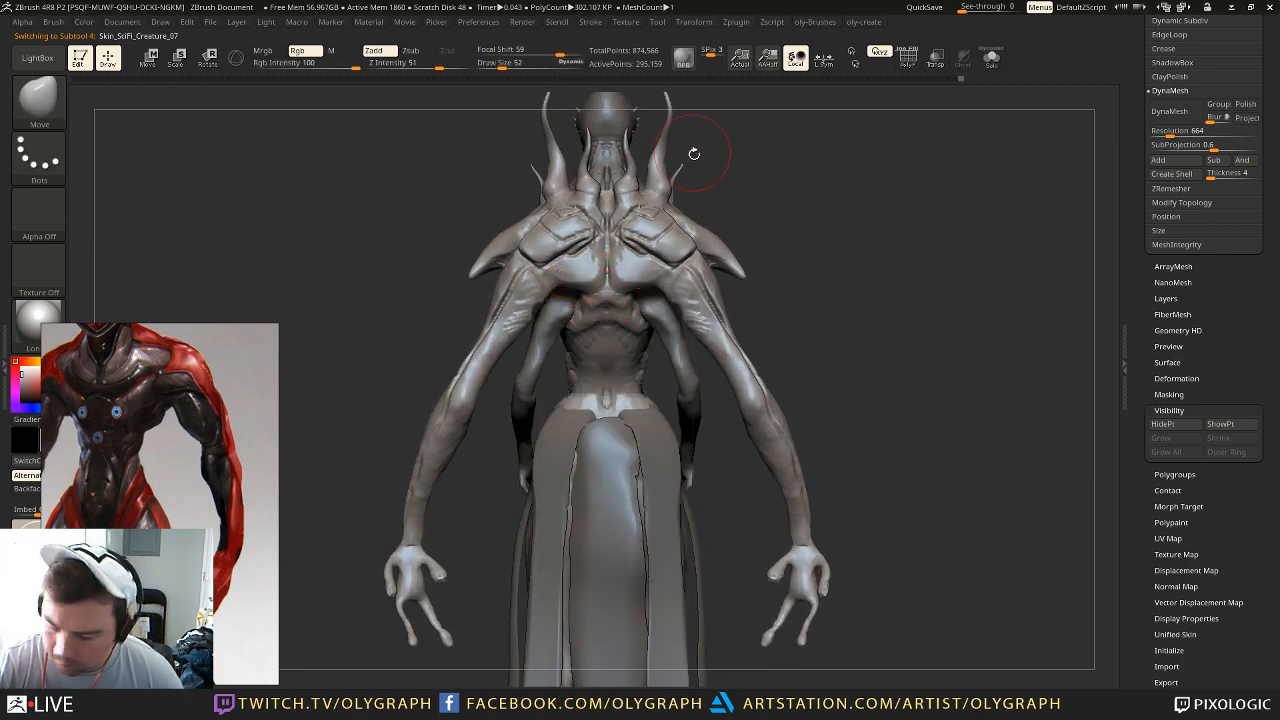
# Step: Carve creases between the shoulder blades with the Orb_Cracks brush at draw size 21
pyautogui.press('b')
pyautogui.press('o')
pyautogui.press('c')
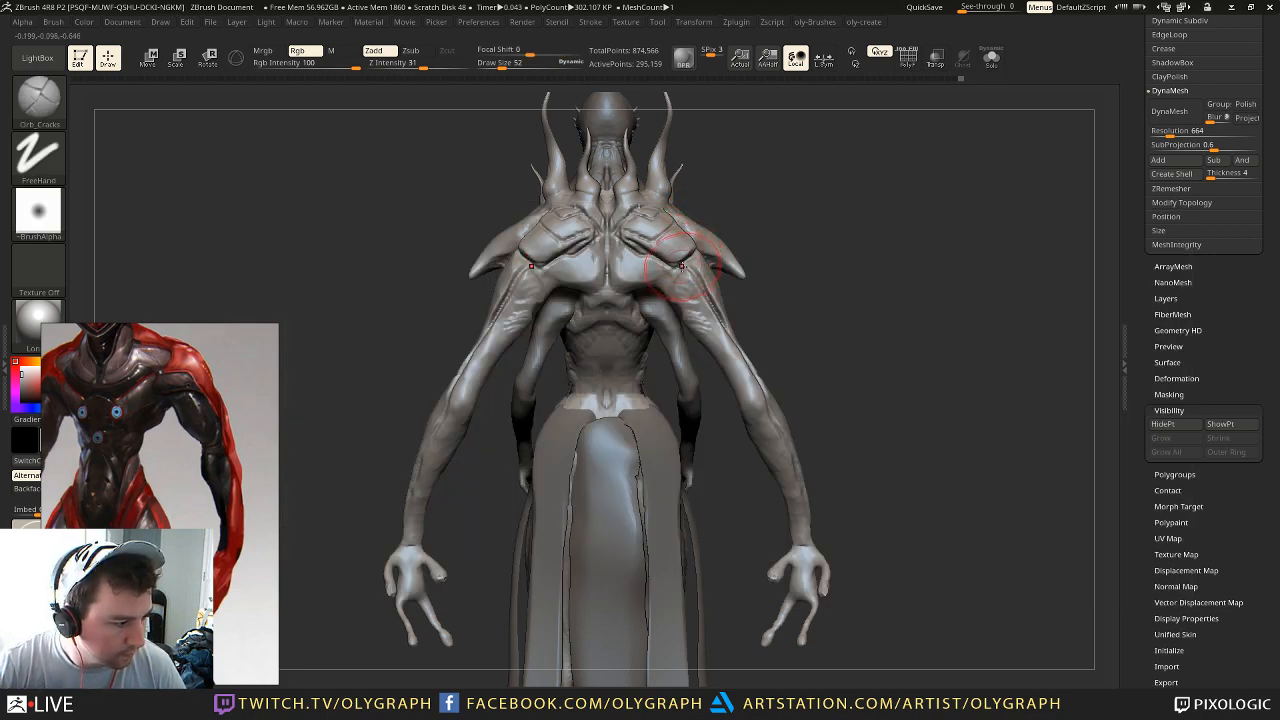
pyautogui.press('s')
pyautogui.moveTo(573, 272); pyautogui.dragTo(564, 273)
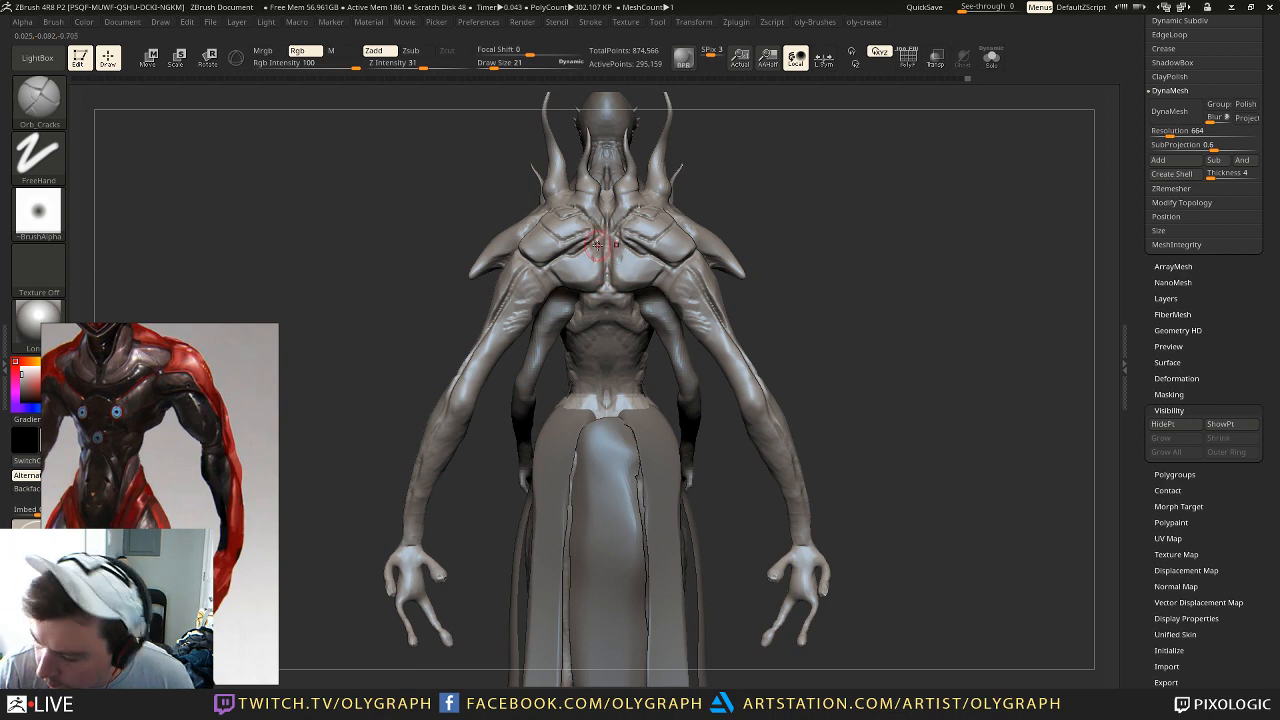
# Step: Carve vertebra outlines down the middle of the back with the Orb_Cracks brush at draw size 11
pyautogui.moveTo(736, 176)
pyautogui.keyDown('alt'); pyautogui.mouseDown()
pyautogui.moveTo(674, 198)
pyautogui.moveTo(720, 238)
pyautogui.moveTo(706, 200)
pyautogui.moveTo(722, 194)
pyautogui.mouseUp(); pyautogui.keyUp('alt')
pyautogui.press('s')
pyautogui.moveTo(525, 347)
pyautogui.mouseDown()
pyautogui.moveTo(516, 372)
pyautogui.moveTo(538, 366)
pyautogui.moveTo(530, 440)
pyautogui.moveTo(533, 406)
pyautogui.moveTo(538, 430)
pyautogui.mouseUp()
pyautogui.press('s')
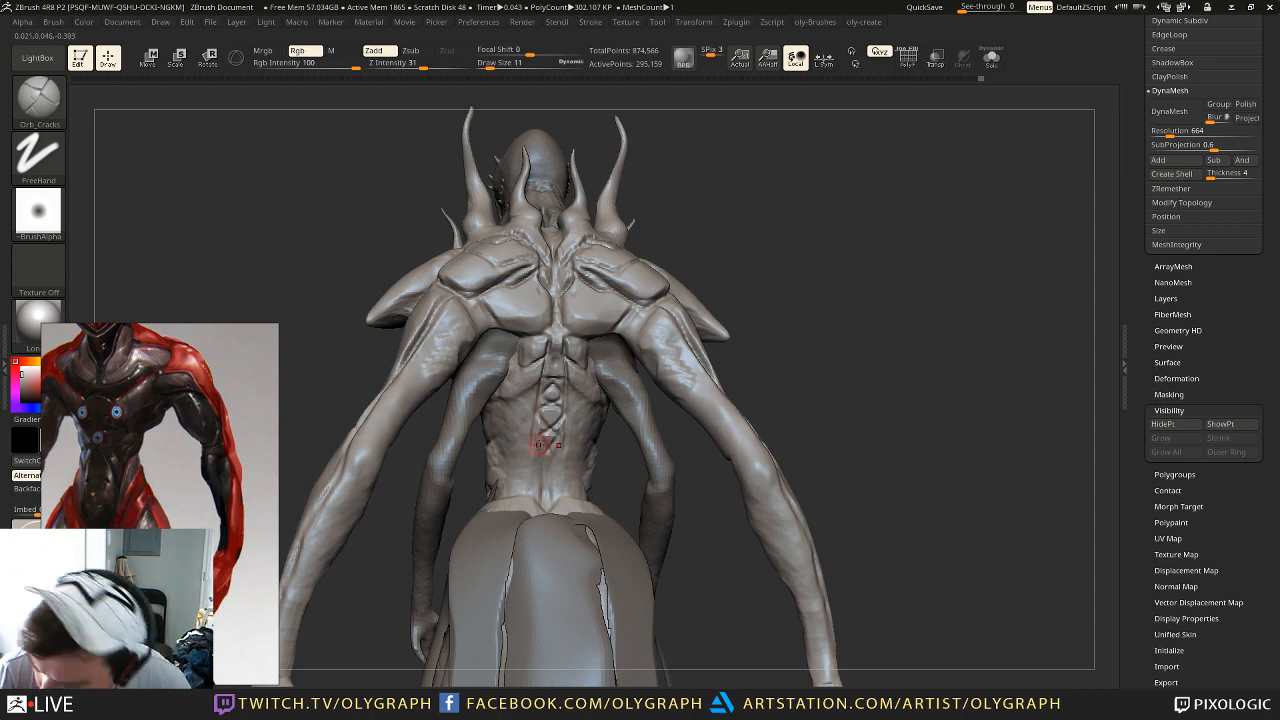
pyautogui.keyDown('alt'); pyautogui.moveTo(753, 272); pyautogui.dragTo(697, 288); pyautogui.keyUp('alt')
pyautogui.moveTo(651, 173)
pyautogui.mouseDown()
pyautogui.moveTo(686, 223)
pyautogui.moveTo(740, 246)
pyautogui.moveTo(667, 236)
pyautogui.mouseUp()
# Step: Build up the vertebrae along the spine with the ClayTubes brush
pyautogui.press('space')
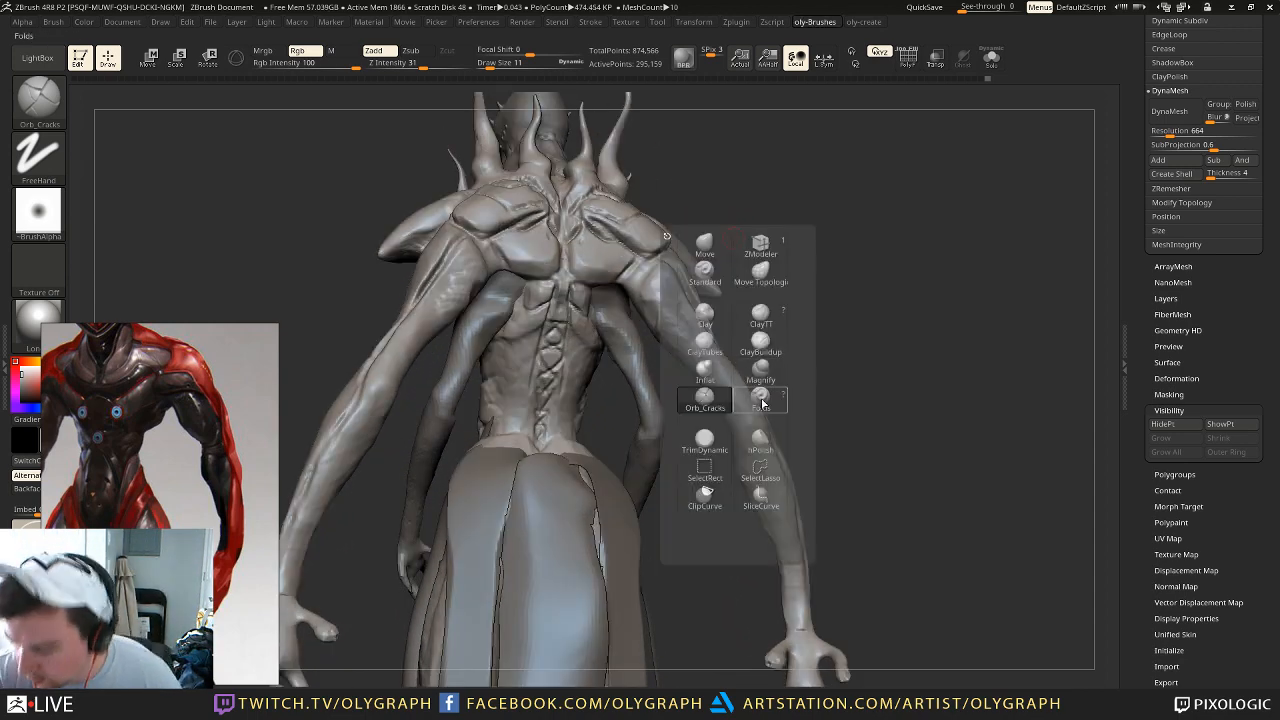
pyautogui.click(705, 342)
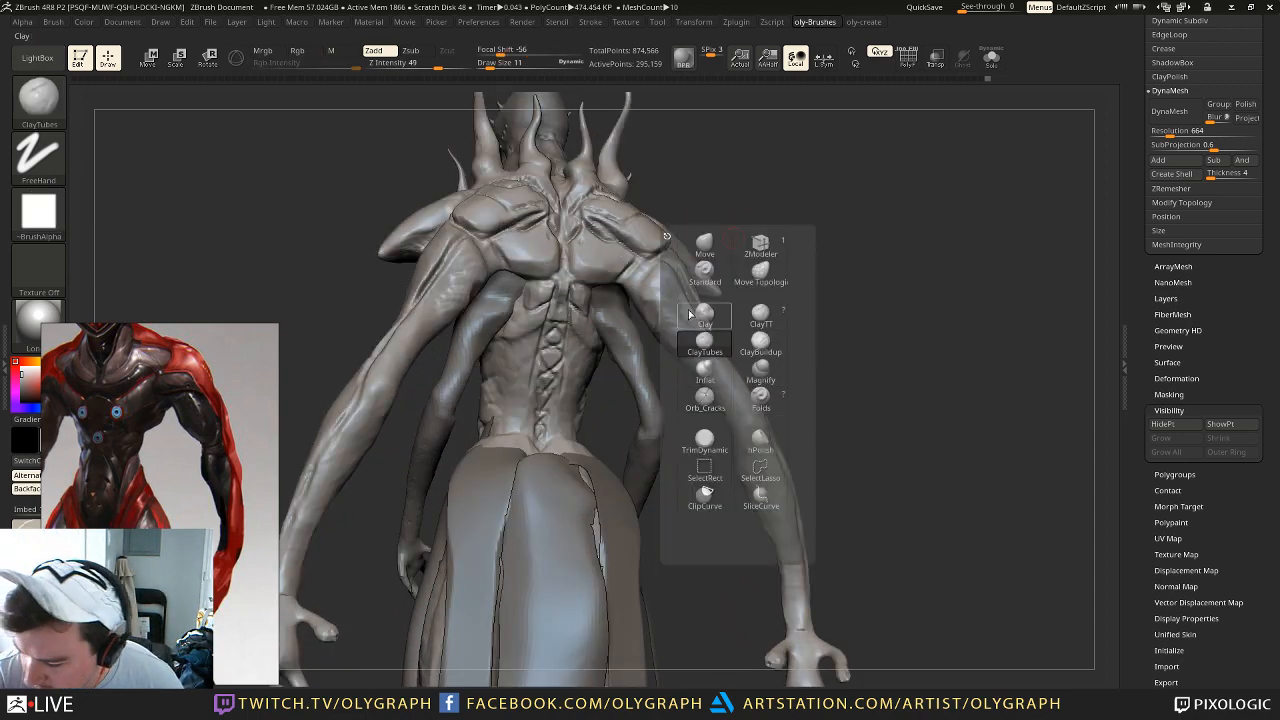
pyautogui.press('s')
pyautogui.click(553, 338)
pyautogui.moveTo(552, 312)
pyautogui.mouseDown()
pyautogui.moveTo(561, 361)
pyautogui.moveTo(535, 421)
pyautogui.mouseUp()
pyautogui.moveTo(735, 267)
pyautogui.mouseDown()
pyautogui.moveTo(723, 203)
pyautogui.moveTo(714, 284)
pyautogui.moveTo(814, 286)
pyautogui.moveTo(717, 286)
pyautogui.mouseUp()
# Step: Sharpen the grooves around the vertebrae and lower back with the Orb_Cracks brush at draw size 11
pyautogui.press('f')
pyautogui.press('b')
pyautogui.press('o')
pyautogui.press('c')
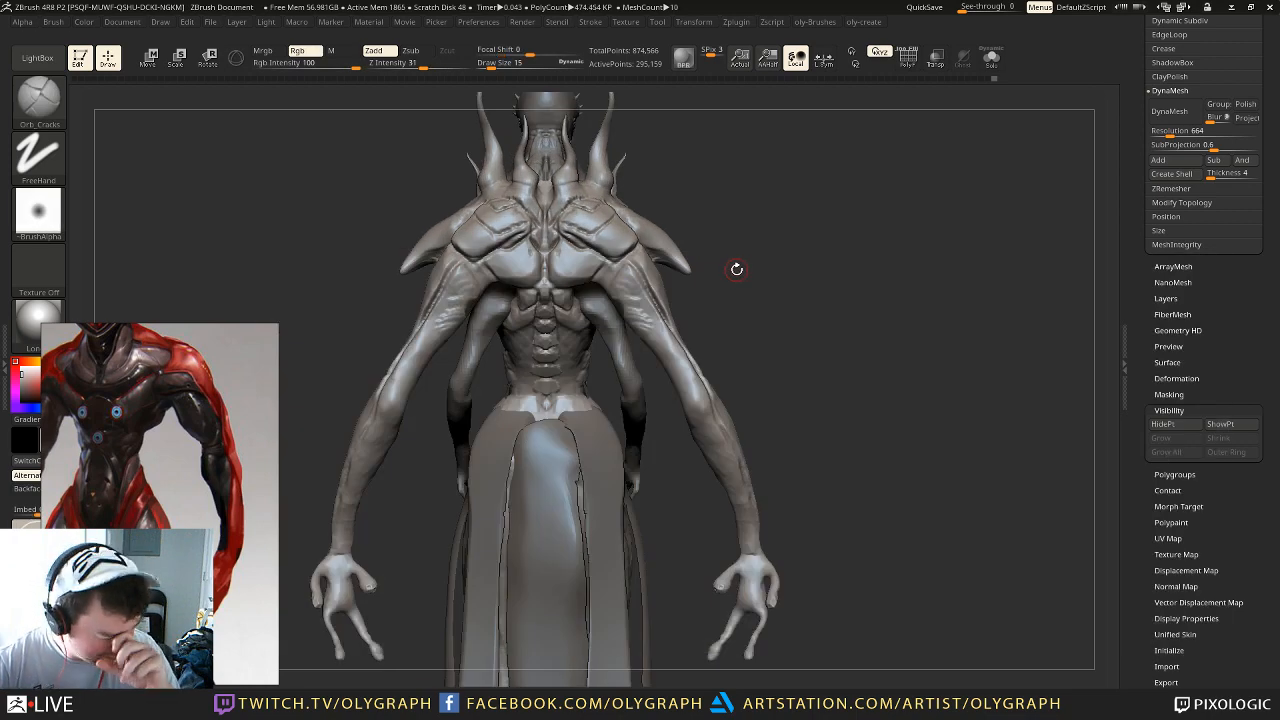
pyautogui.keyDown('alt'); pyautogui.moveTo(730, 222); pyautogui.dragTo(735, 225); pyautogui.keyUp('alt')
pyautogui.press('[')
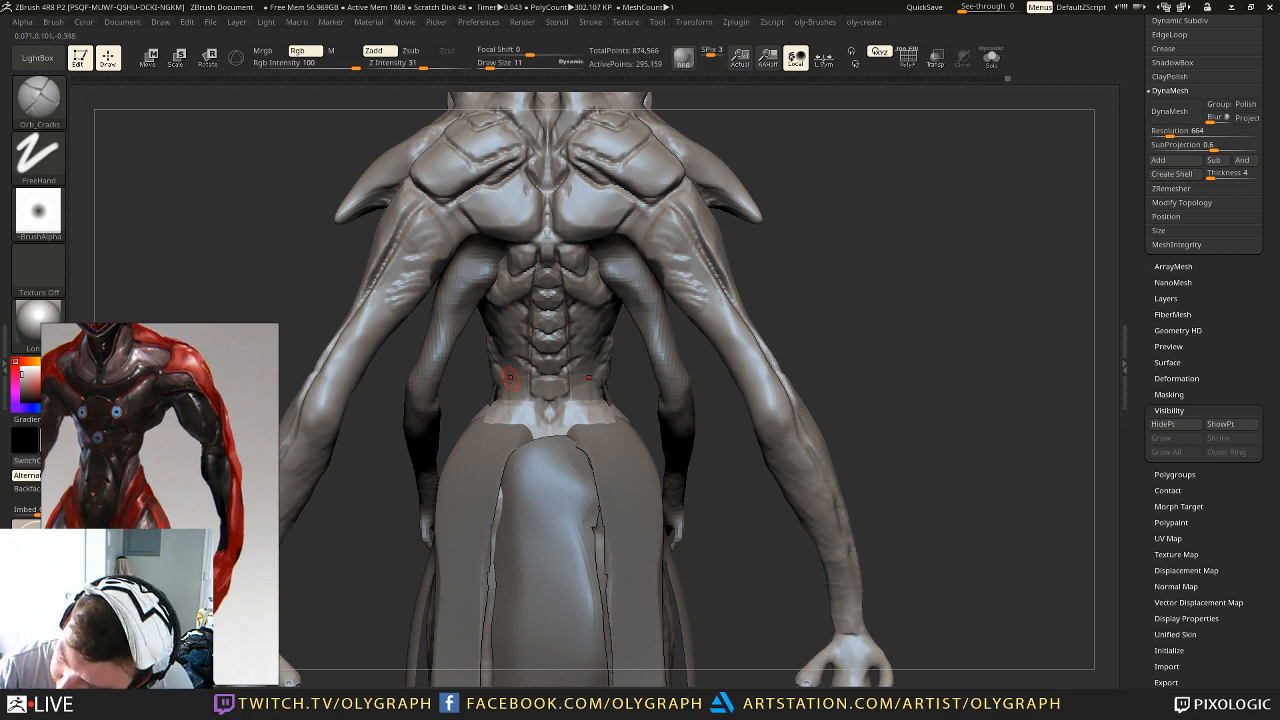
# Step: Cut rib creases on both sides of the spine with the Orb_Cracks brush at draw size 15
pyautogui.press('f')
pyautogui.moveTo(740, 217); pyautogui.dragTo(756, 217)
pyautogui.moveTo(756, 217)
pyautogui.keyDown('alt'); pyautogui.mouseDown()
pyautogui.moveTo(768, 239)
pyautogui.moveTo(683, 229)
pyautogui.moveTo(856, 195)
pyautogui.moveTo(763, 186)
pyautogui.moveTo(745, 198)
pyautogui.mouseUp(); pyautogui.keyUp('alt')
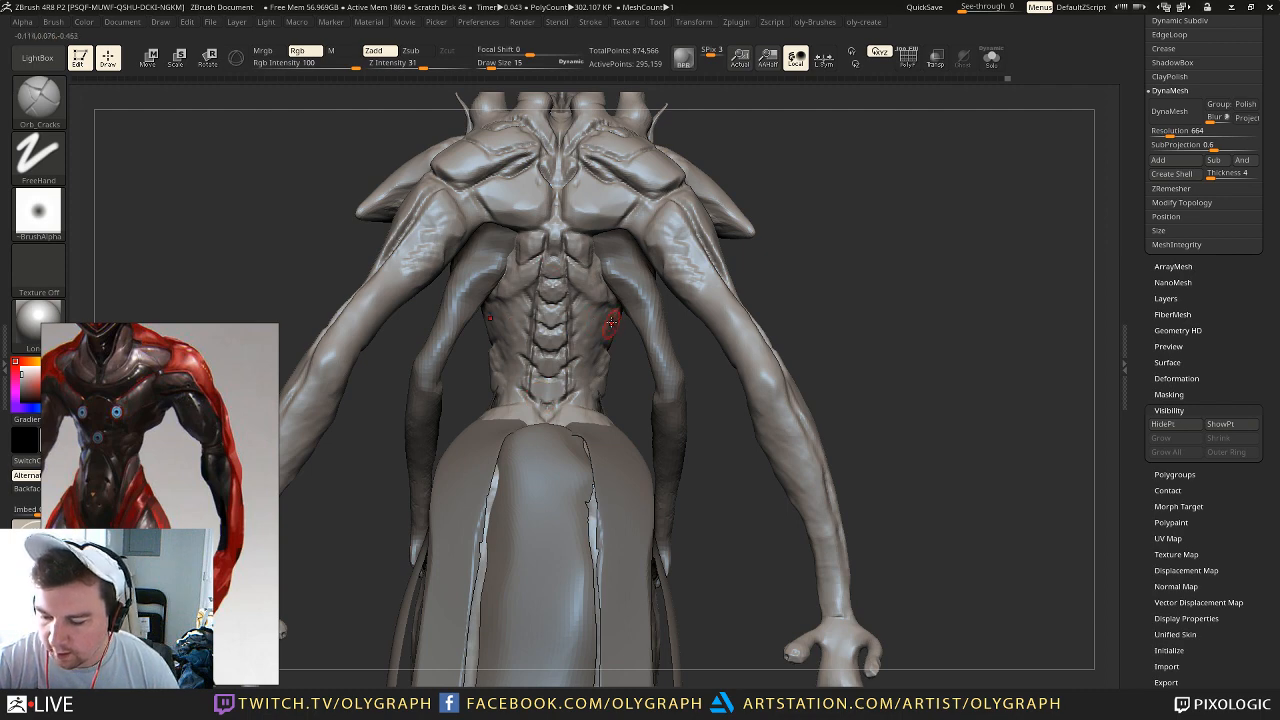
pyautogui.press('s')
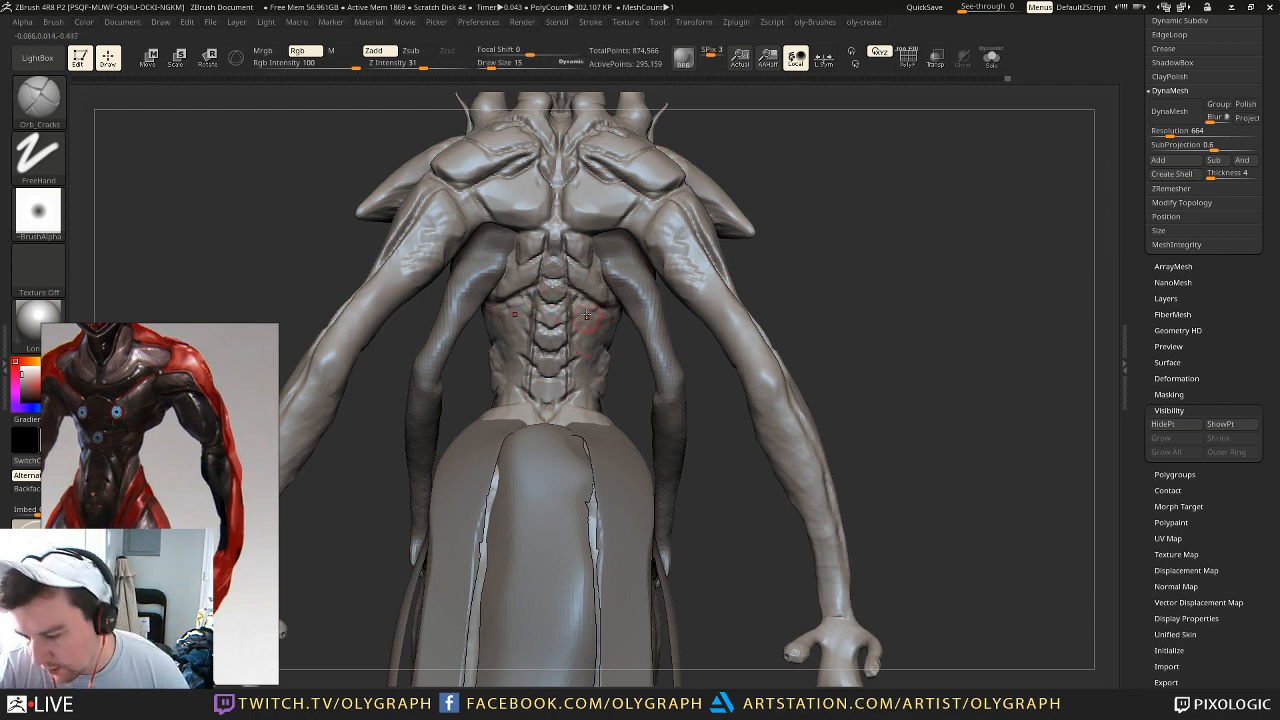
# Step: Isolate the body and build up the flank beside the lower spine with the ClayTubes brush at draw size 27
pyautogui.moveTo(480, 368)
pyautogui.mouseDown(button='right')
pyautogui.moveTo(626, 366)
pyautogui.moveTo(500, 364)
pyautogui.moveTo(566, 345)
pyautogui.mouseUp(button='right')
pyautogui.press('space')
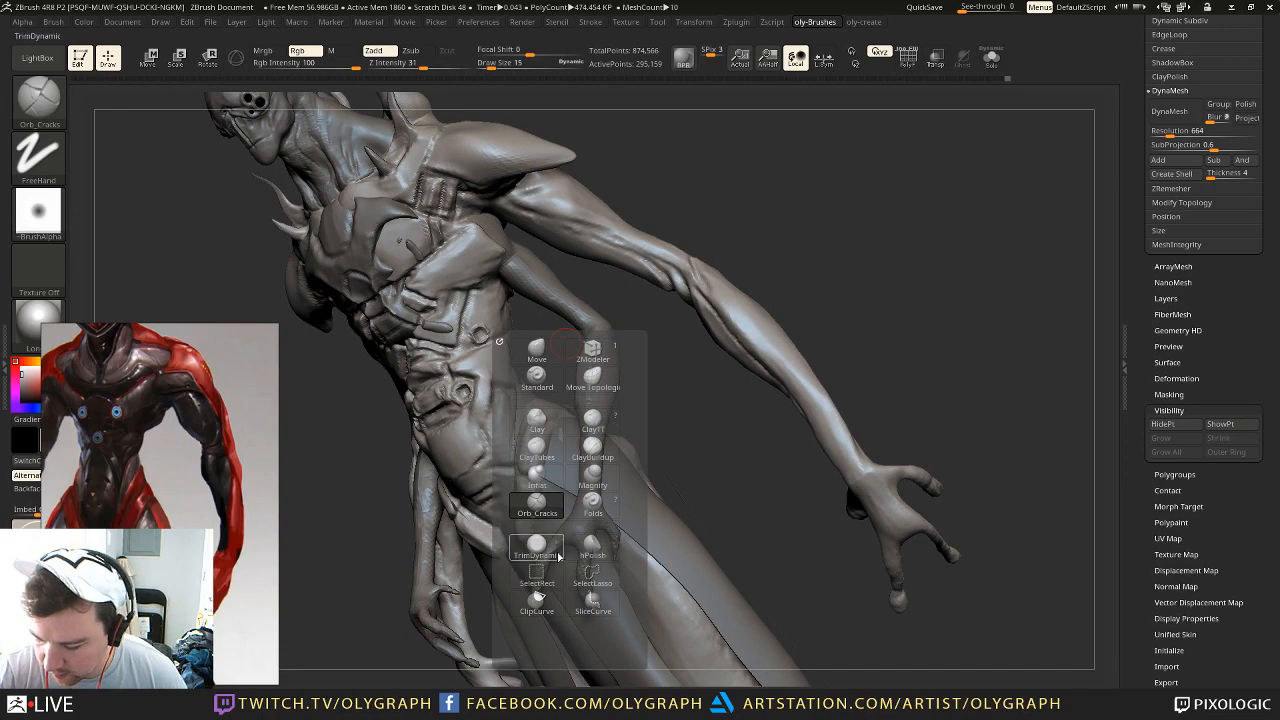
pyautogui.click(592, 447)
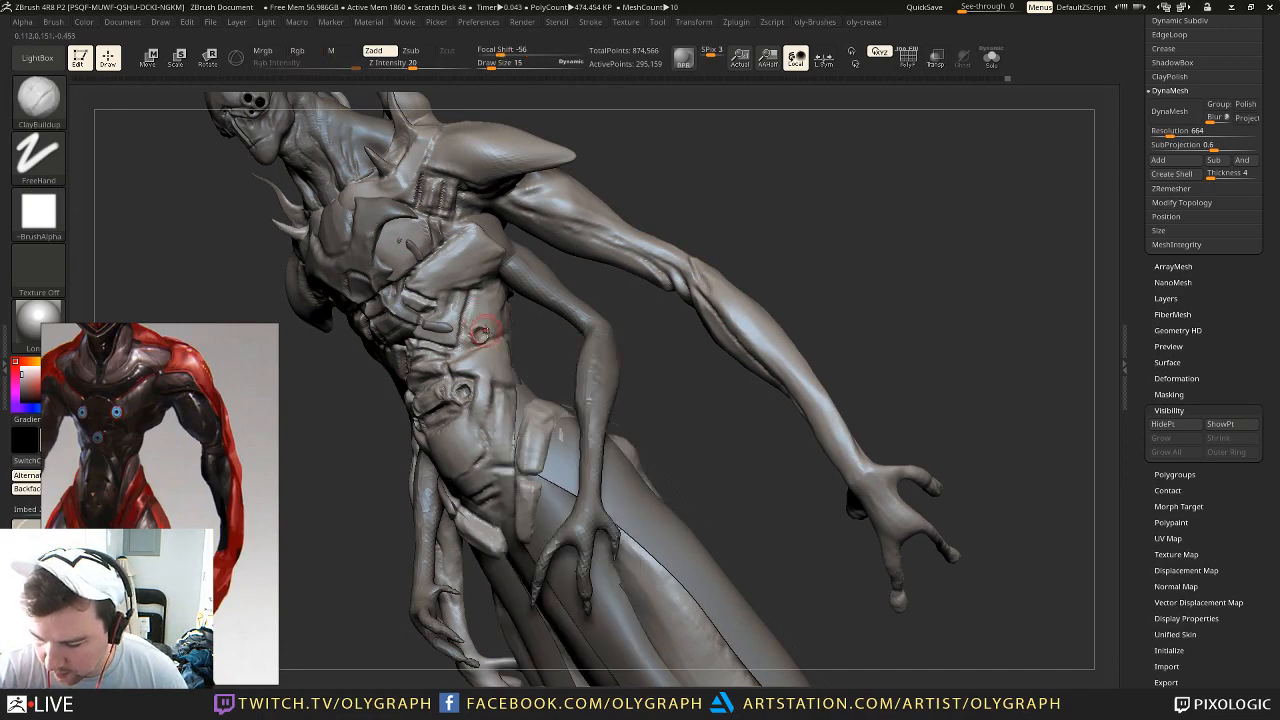
pyautogui.moveTo(519, 329); pyautogui.dragTo(490, 358, button='right')
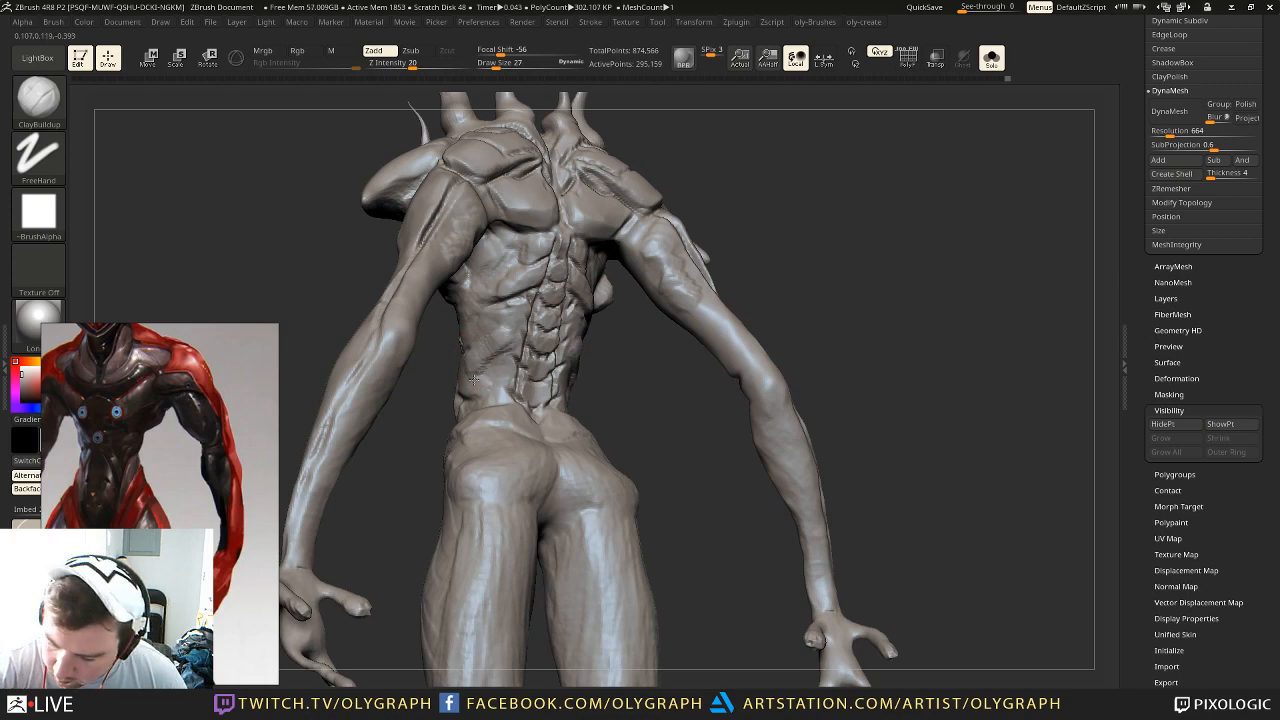
pyautogui.press('space')
pyautogui.click(517, 430)
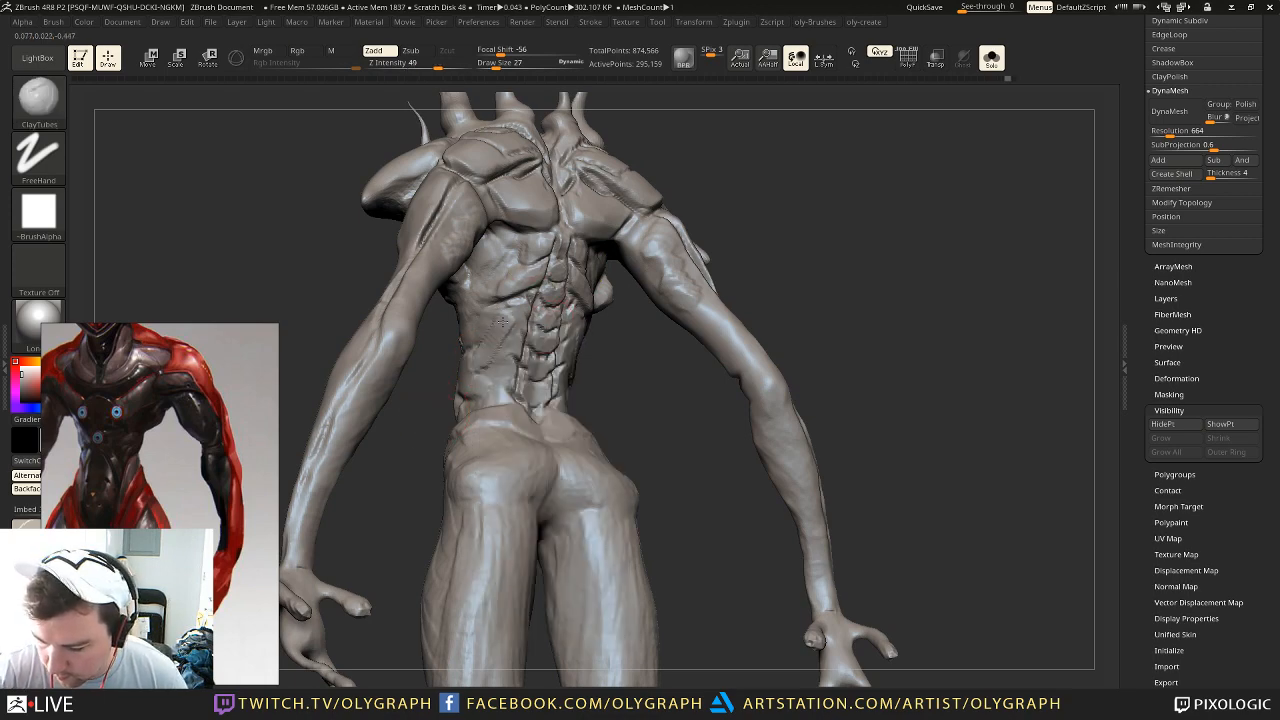
pyautogui.moveTo(503, 371); pyautogui.dragTo(472, 327)
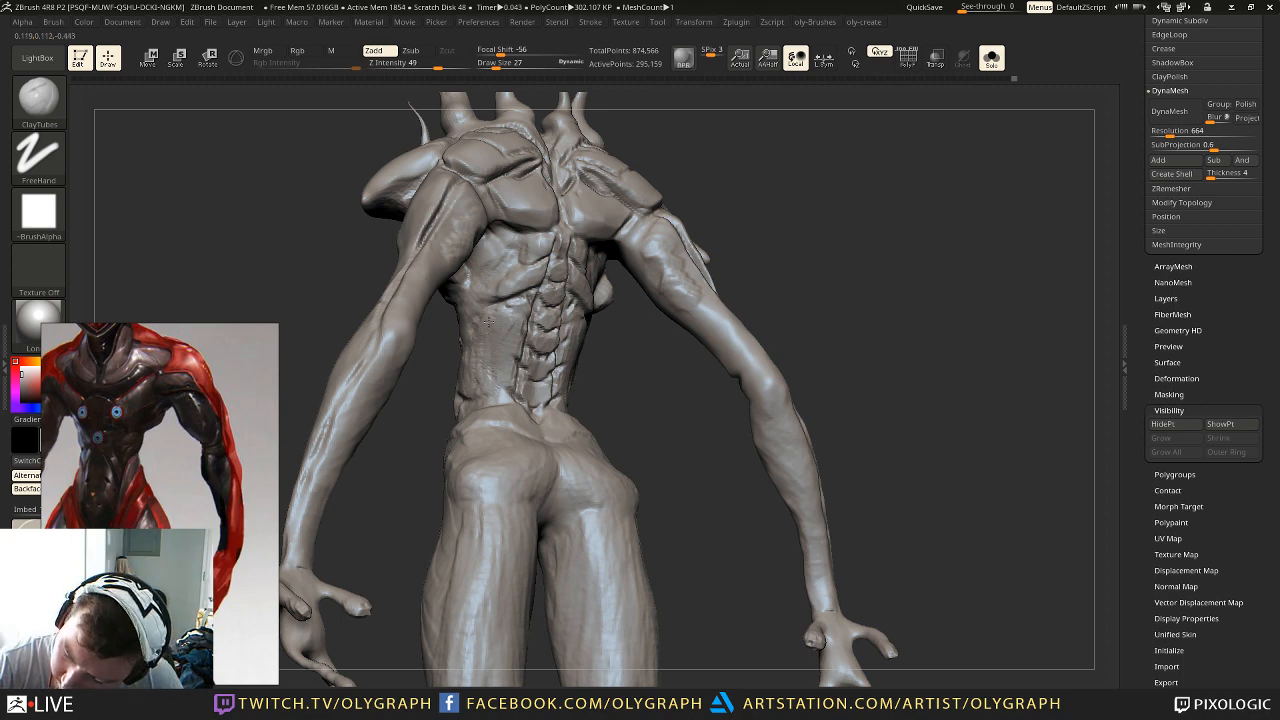
# Step: Flatten the built-up flank with the TrimDynamic brush at draw size 24 and show the whole creature again
pyautogui.press('space')
pyautogui.click(484, 528)
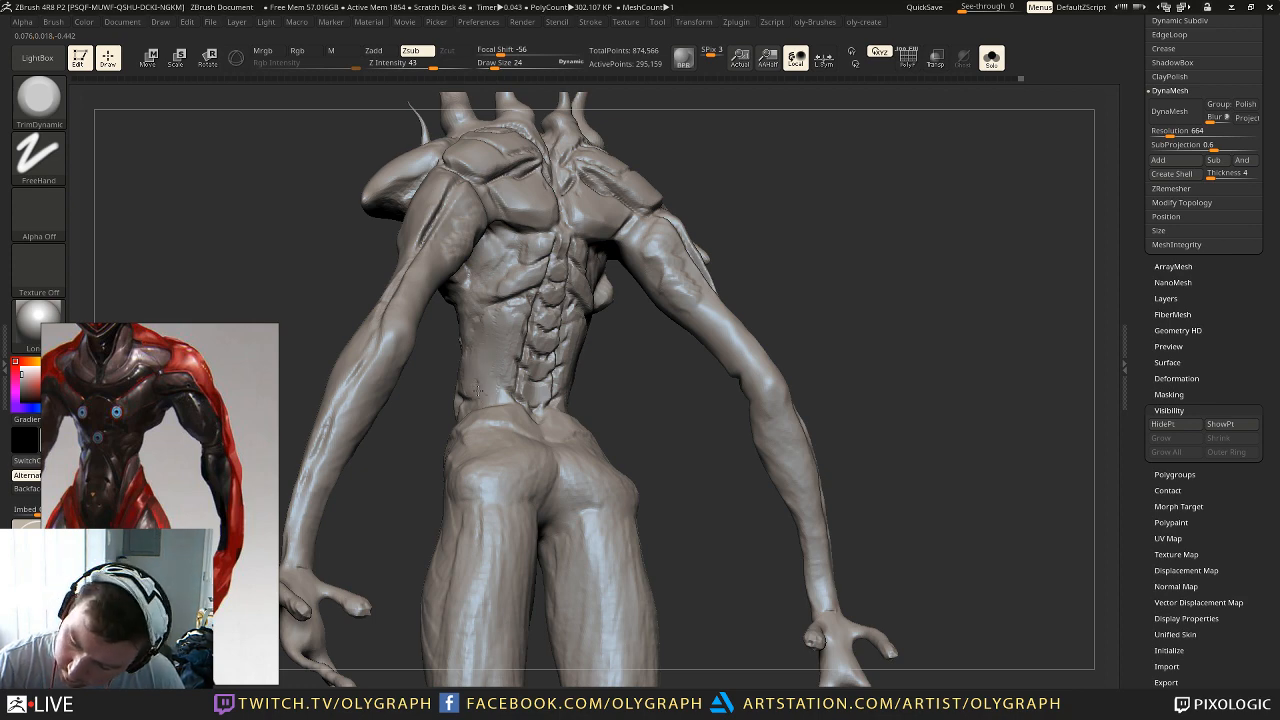
pyautogui.keyDown('alt'); pyautogui.moveTo(694, 235); pyautogui.dragTo(776, 258); pyautogui.keyUp('alt')
pyautogui.hotkey('alt', 's')
pyautogui.moveTo(782, 240); pyautogui.dragTo(767, 228)
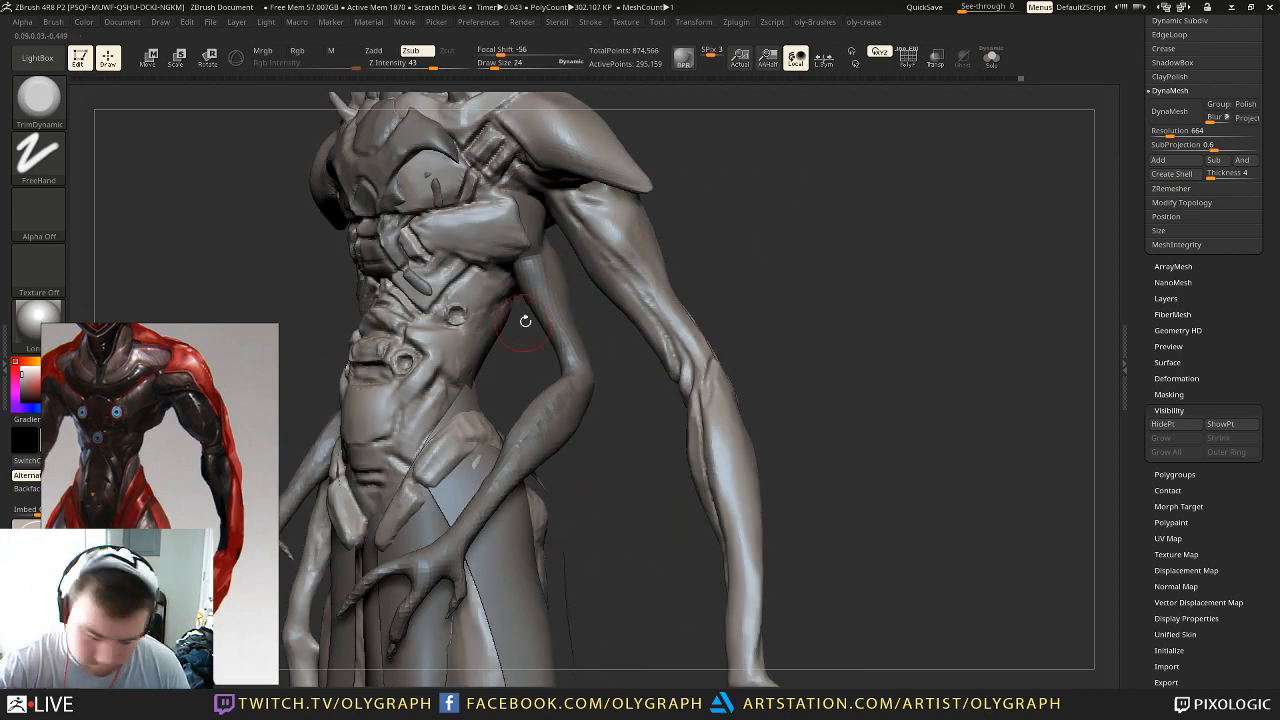
# Step: Sculpt thin fold creases across the side of the abdomen near the round ports with the Folds brush at draw size 5
pyautogui.press('b')
pyautogui.click(531, 376)
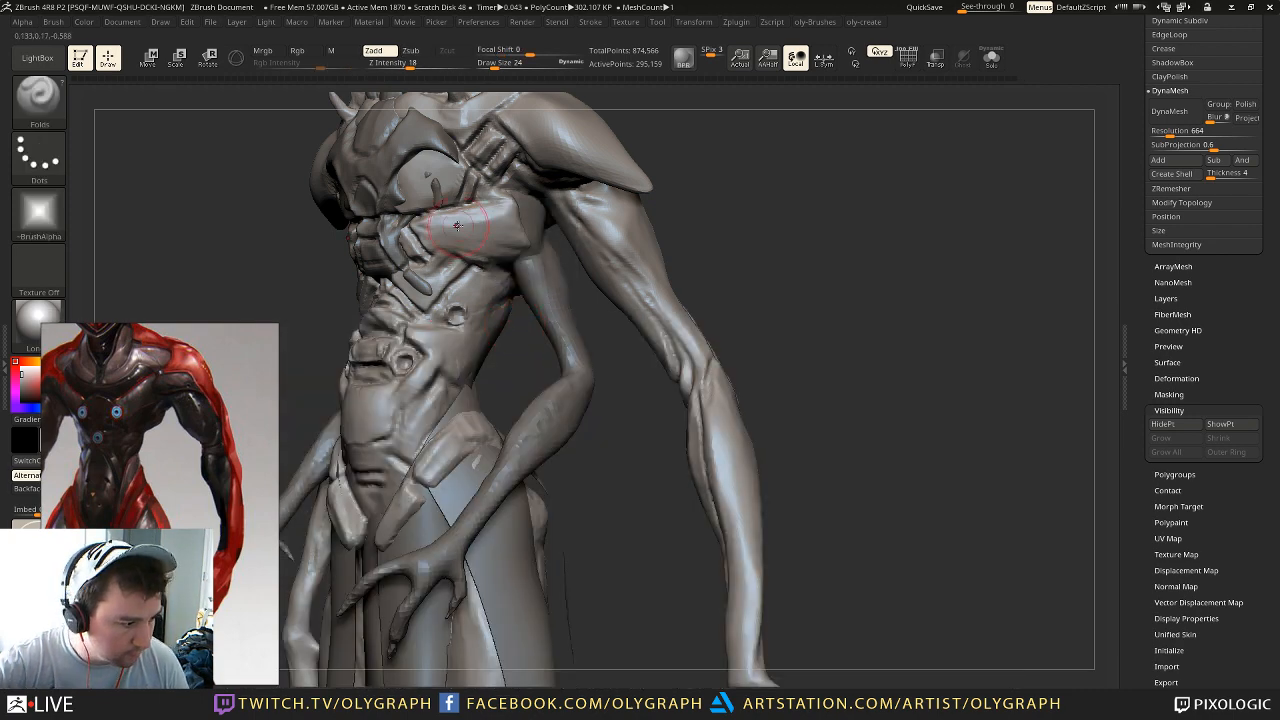
pyautogui.press('s')
pyautogui.moveTo(434, 340); pyautogui.dragTo(425, 340)
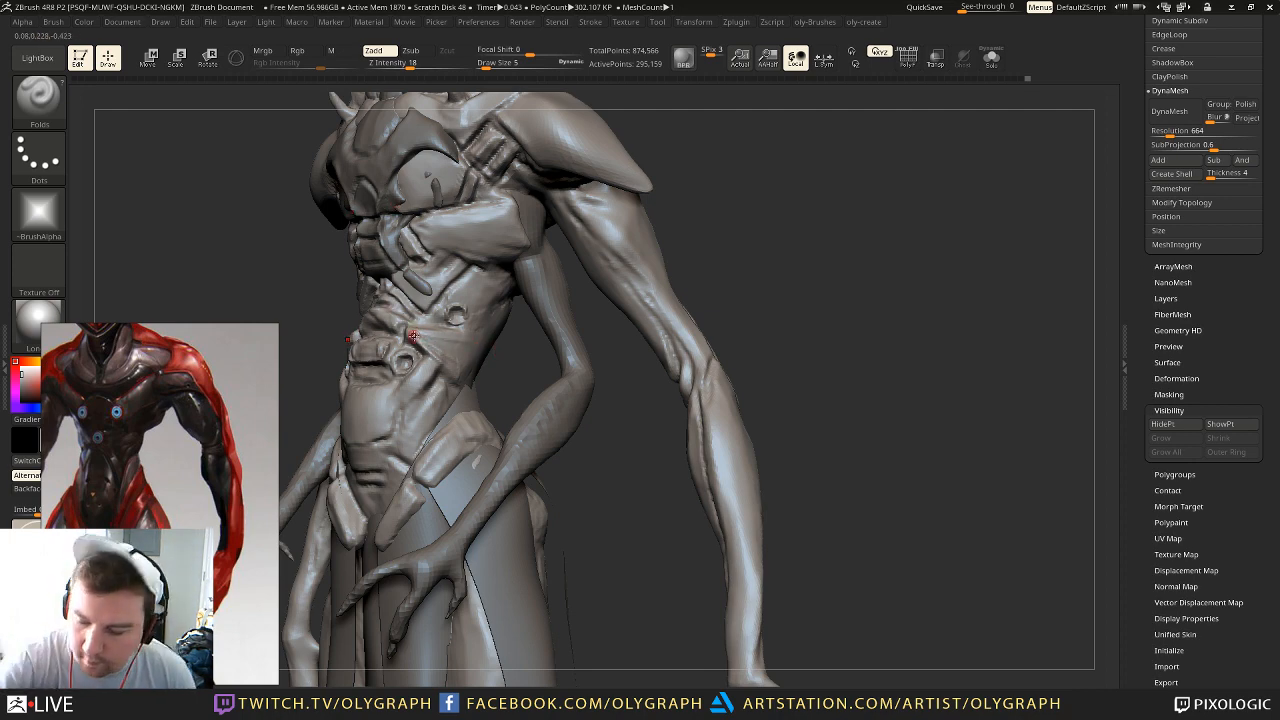
# Step: Sculpt further fold creases beside the round ports on the side of the abdomen with the Folds brush at draw size 7
pyautogui.press(']')
pyautogui.press(']')
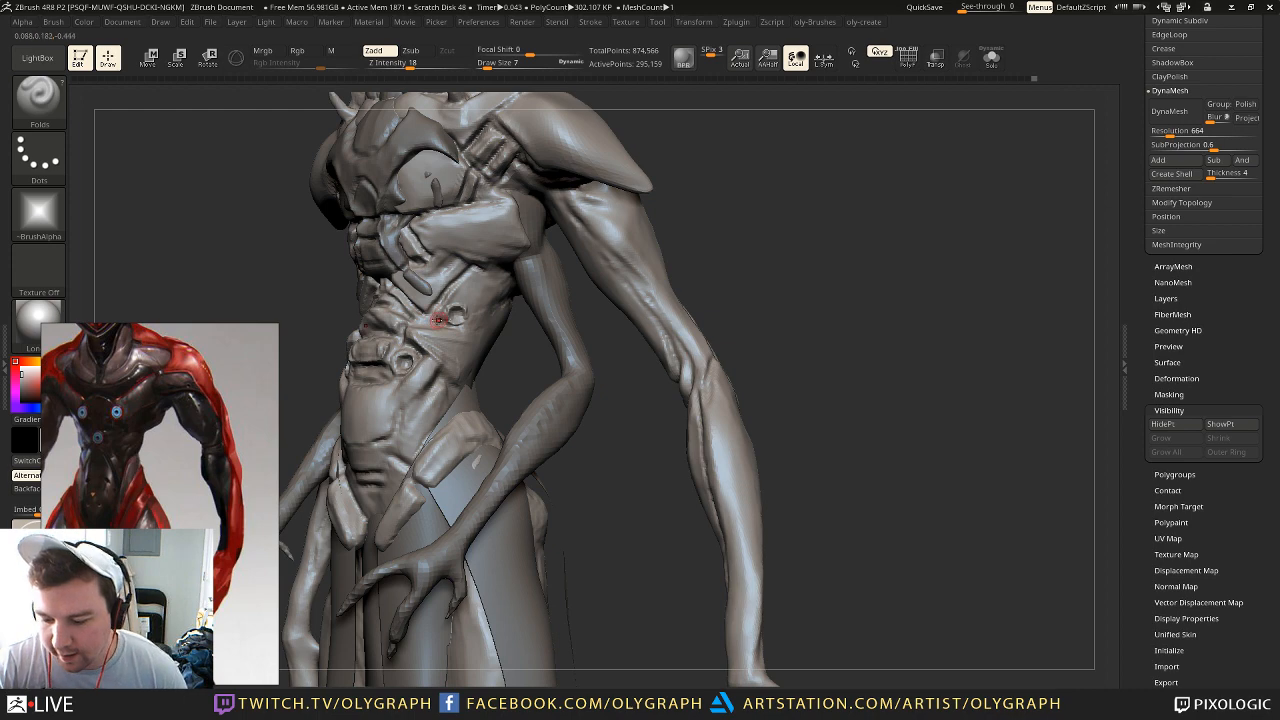
pyautogui.moveTo(456, 327); pyautogui.dragTo(428, 321)
pyautogui.moveTo(511, 354)
pyautogui.mouseDown()
pyautogui.moveTo(462, 352)
pyautogui.moveTo(516, 352)
pyautogui.mouseUp()
pyautogui.press('s')
pyautogui.moveTo(480, 270); pyautogui.dragTo(476, 270)
# Step: Sculpt muscle folds on the lower back beside the spine with the Folds brush, varying the draw size from 4 to 14
pyautogui.moveTo(622, 292); pyautogui.dragTo(530, 306)
pyautogui.press('s')
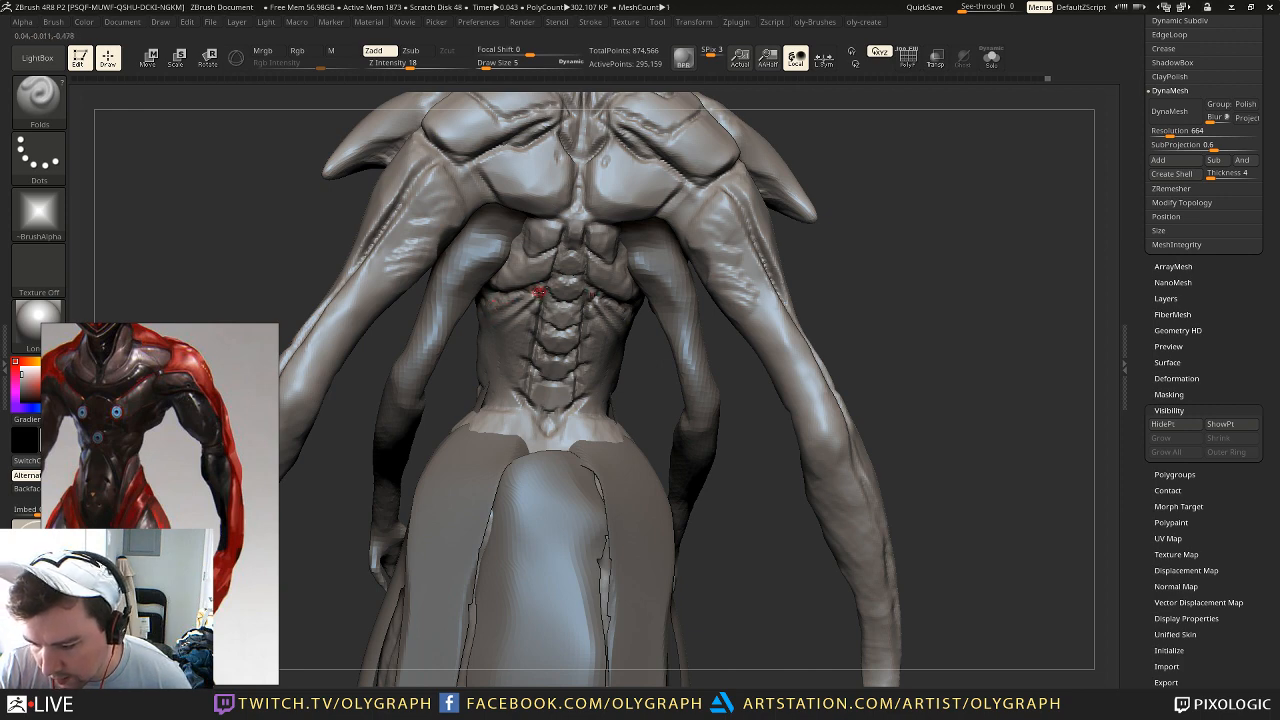
pyautogui.moveTo(496, 399); pyautogui.dragTo(522, 403)
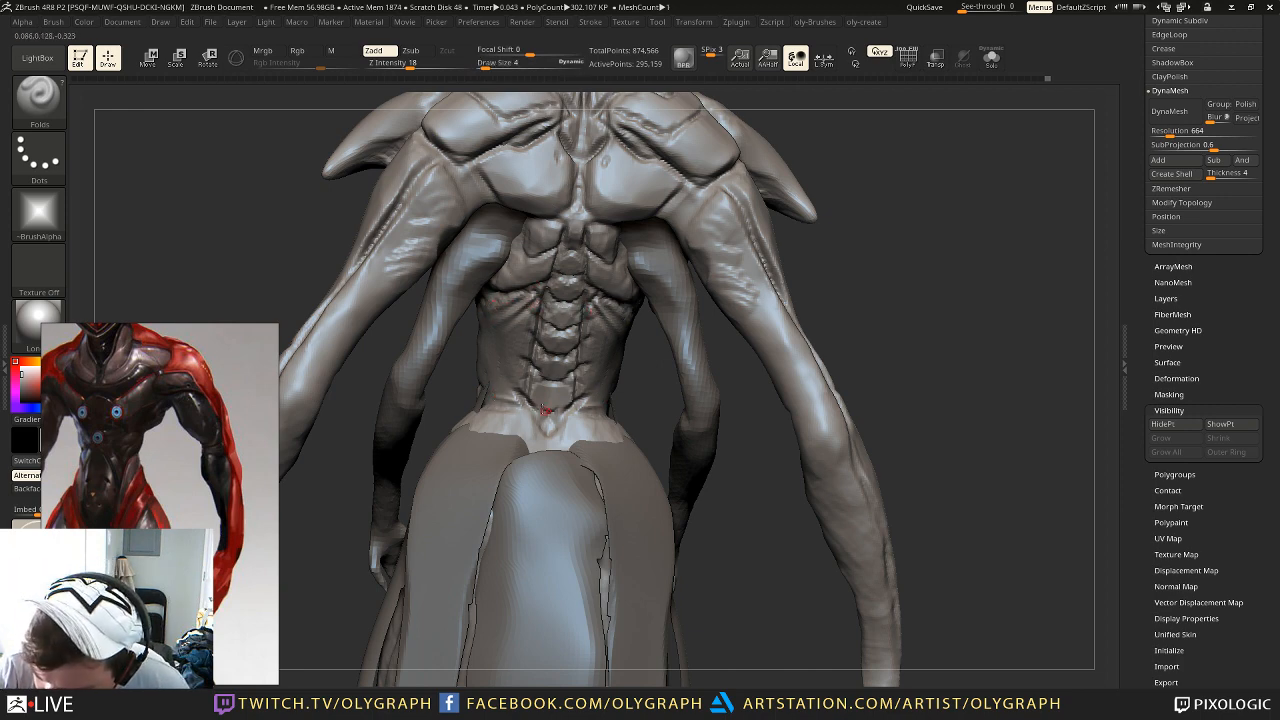
pyautogui.press('shift')
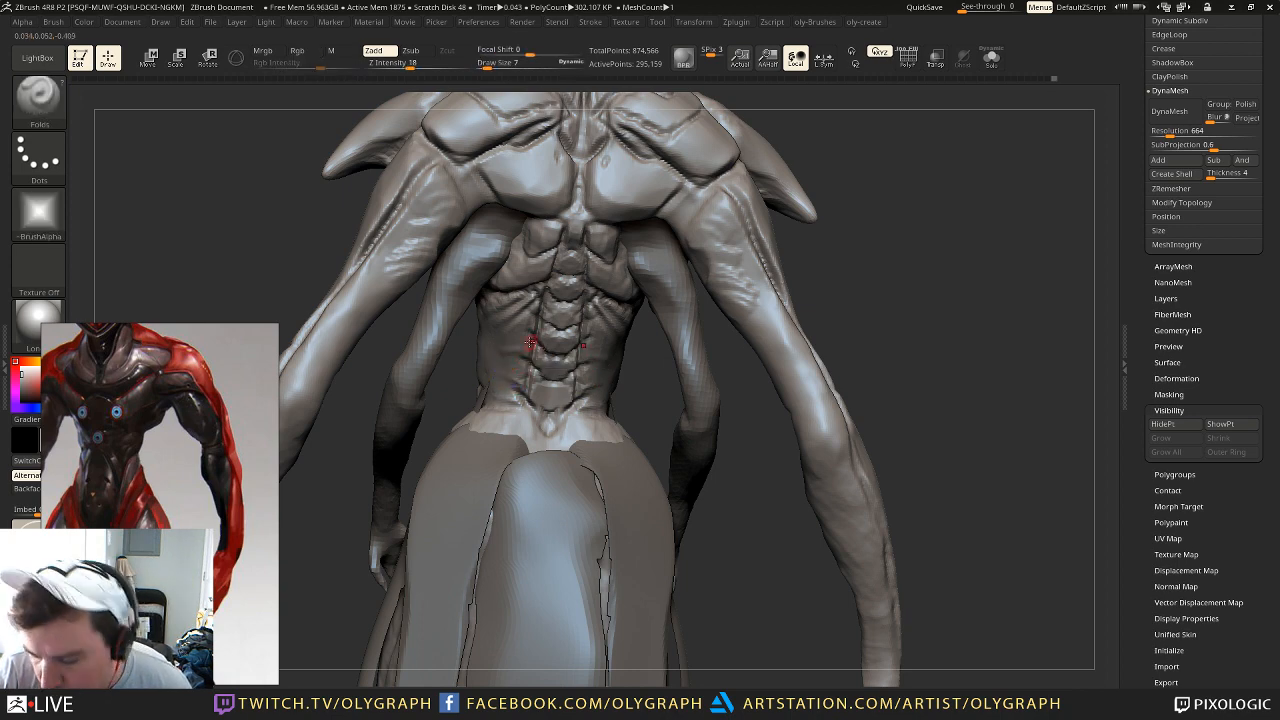
pyautogui.press('s')
pyautogui.click(528, 336)
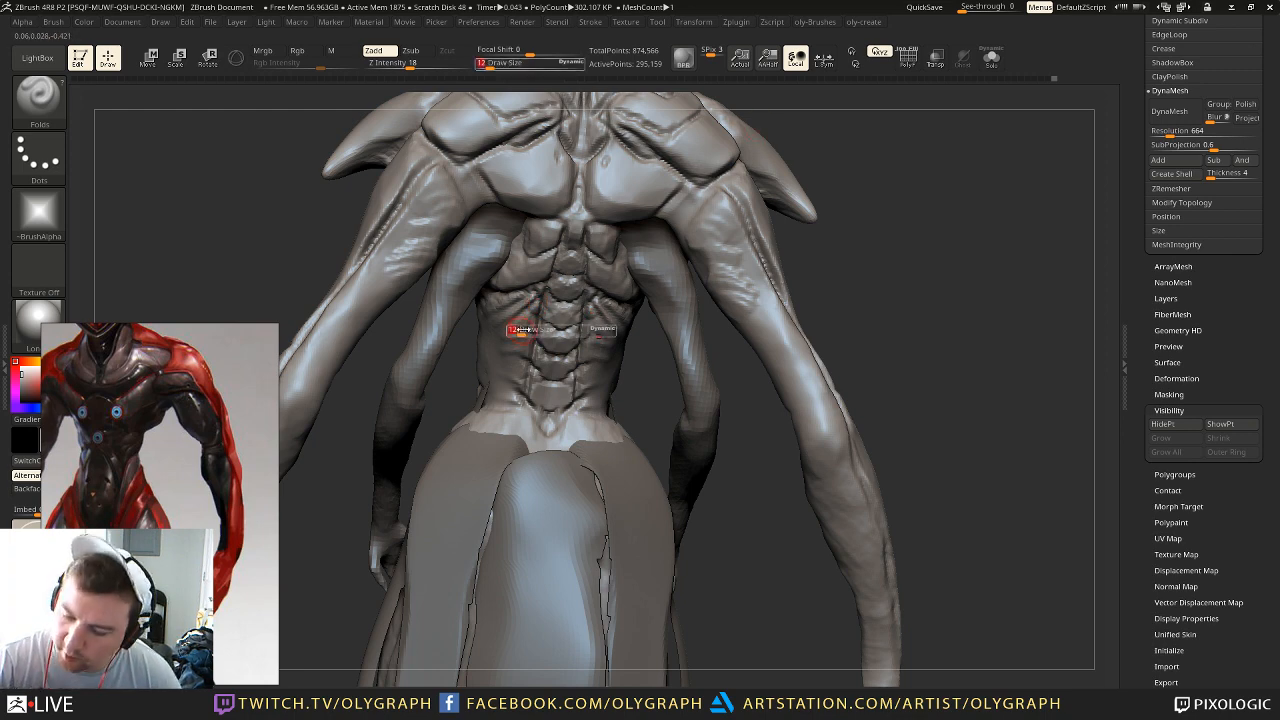
pyautogui.press('shift')
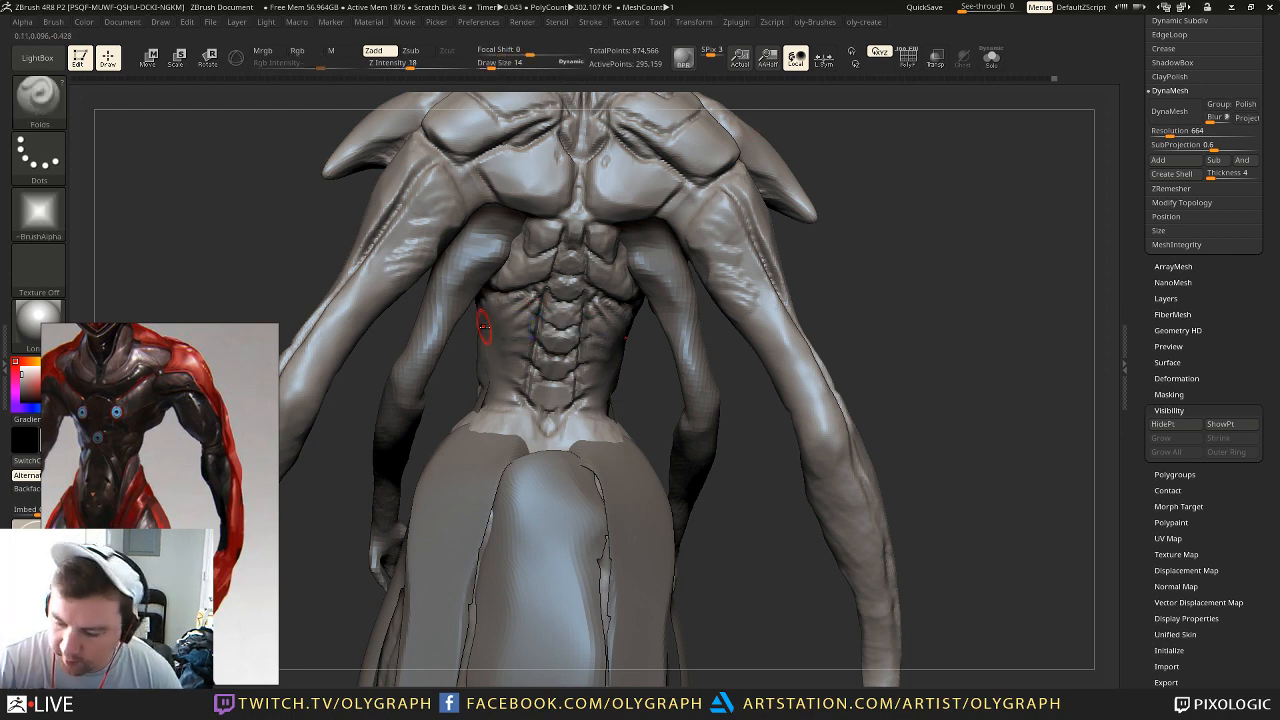
pyautogui.press('s')
pyautogui.click(536, 309)
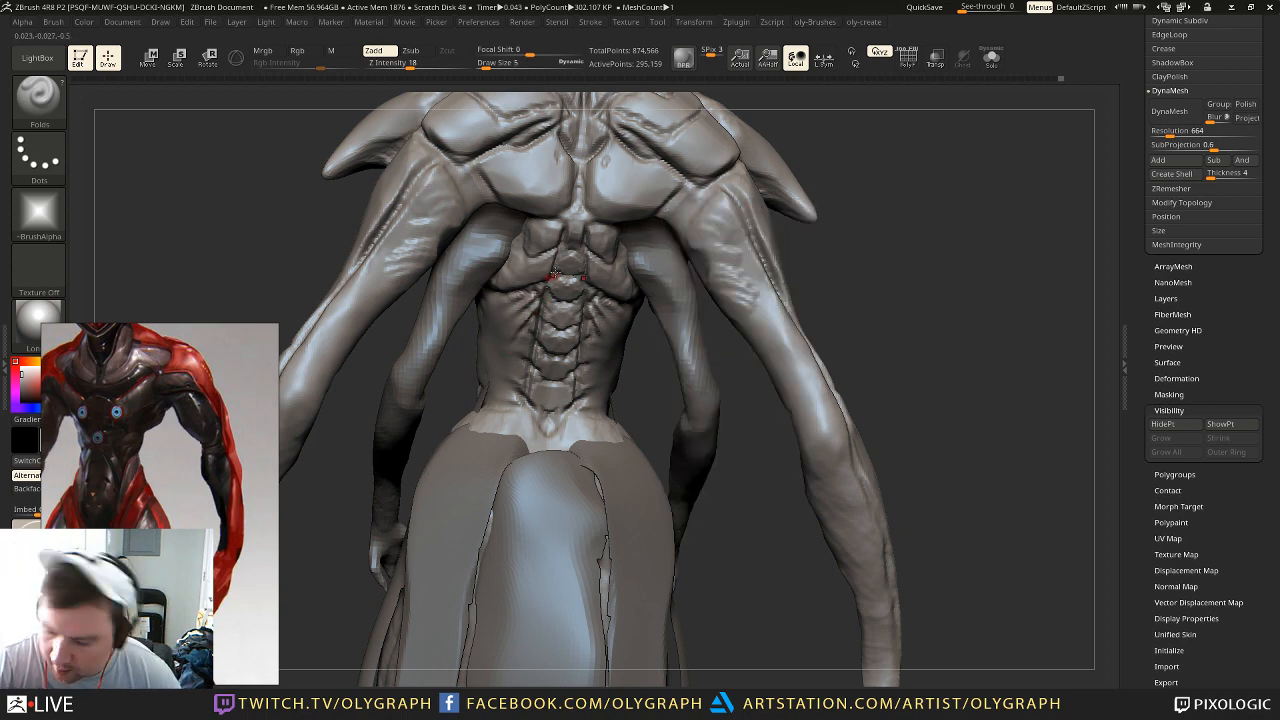
# Step: Add a fold under the ribs beside the spine with the Folds brush at draw size 5 and soften it with the Smooth brush
pyautogui.press('f')
pyautogui.keyDown('shift'); pyautogui.moveTo(735, 160); pyautogui.dragTo(582, 242); pyautogui.keyUp('shift')
pyautogui.moveTo(530, 306); pyautogui.dragTo(512, 328)
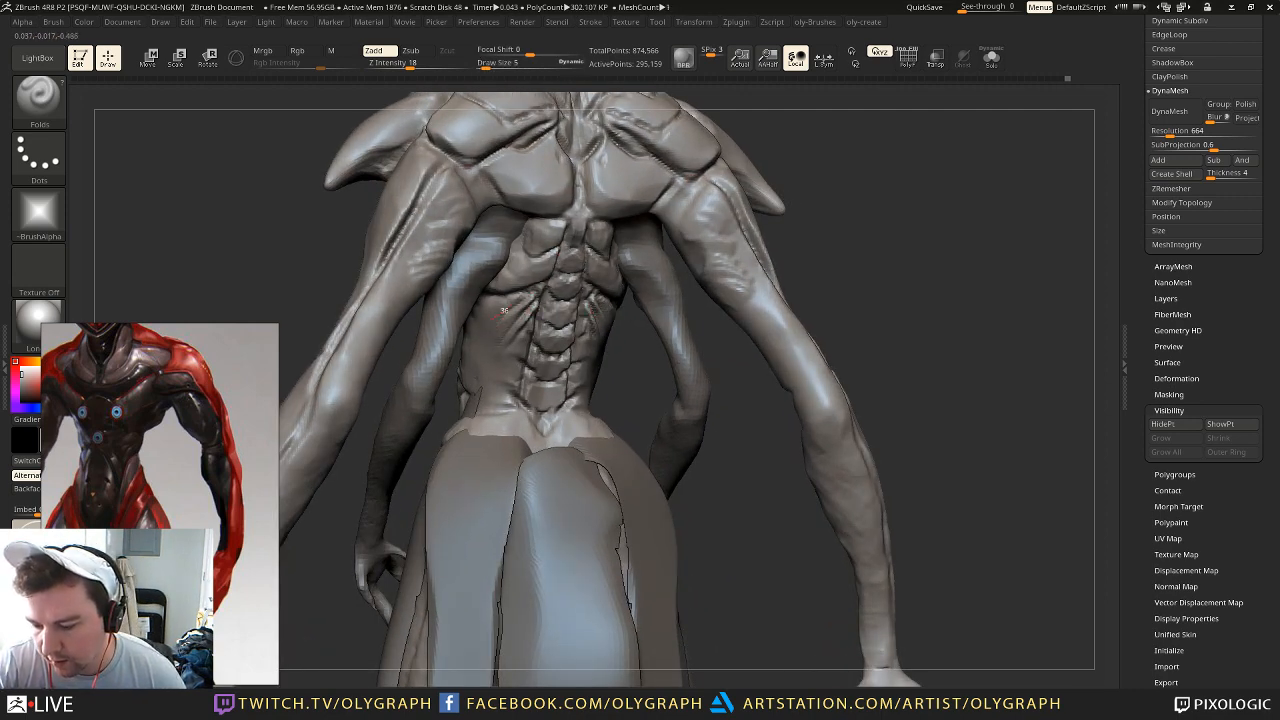
pyautogui.press('shift')
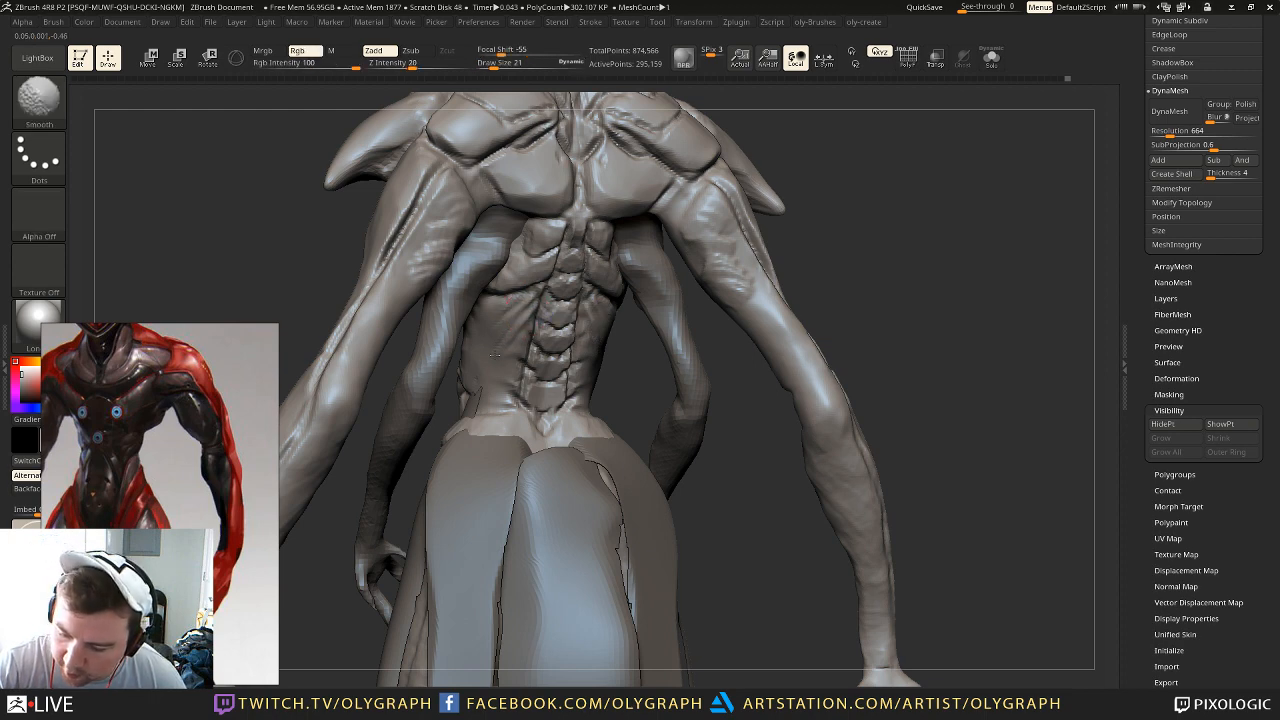
pyautogui.press('shift')
pyautogui.press('[')
pyautogui.press('shift')
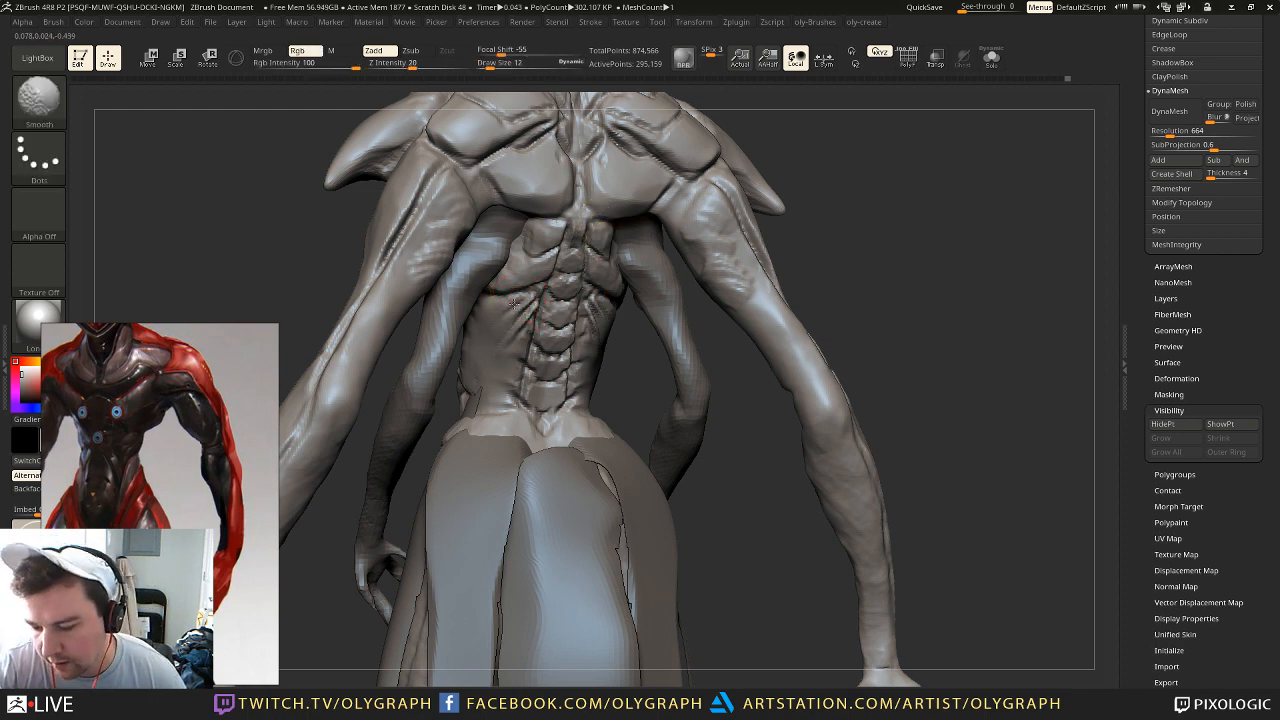
pyautogui.keyDown('shift'); pyautogui.moveTo(620, 371); pyautogui.dragTo(590, 362); pyautogui.keyUp('shift')
pyautogui.press('shift')
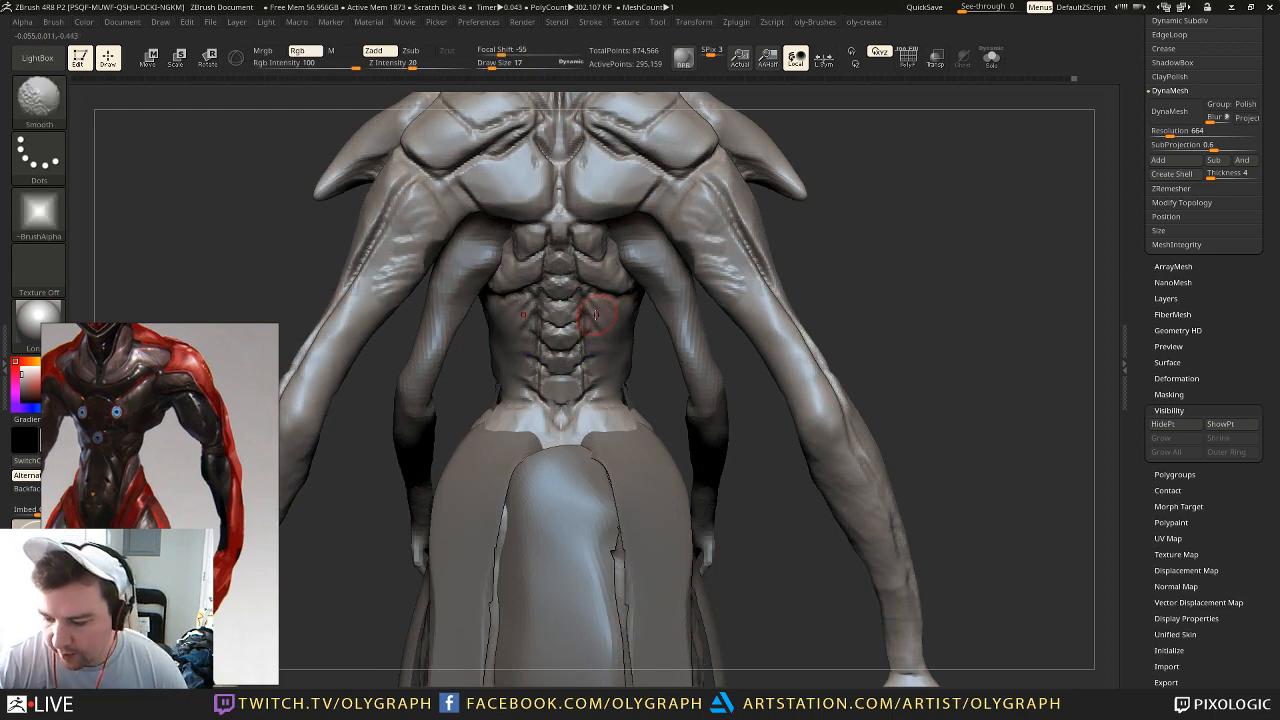
# Step: Shape the flank folds beside the spine with the Folds brush at draw sizes 9 and 15, smoothing them at draw size 11
pyautogui.press('[')
pyautogui.press('[')
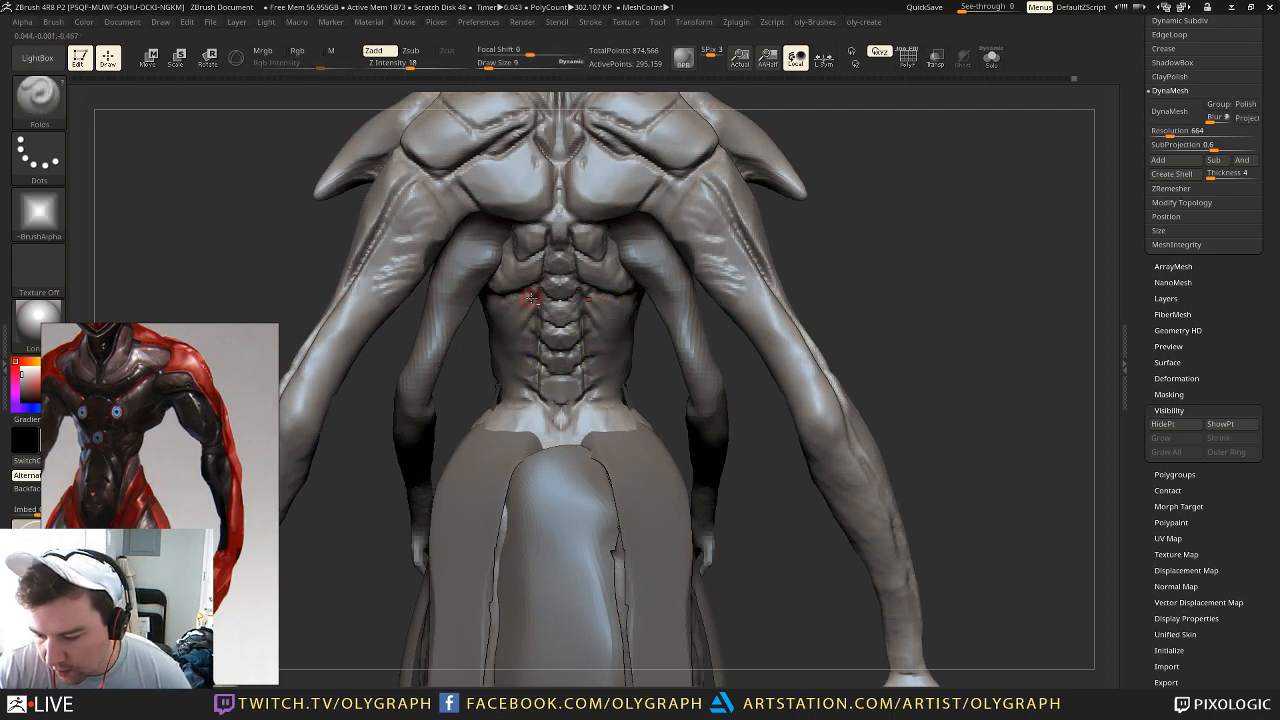
pyautogui.press(']')
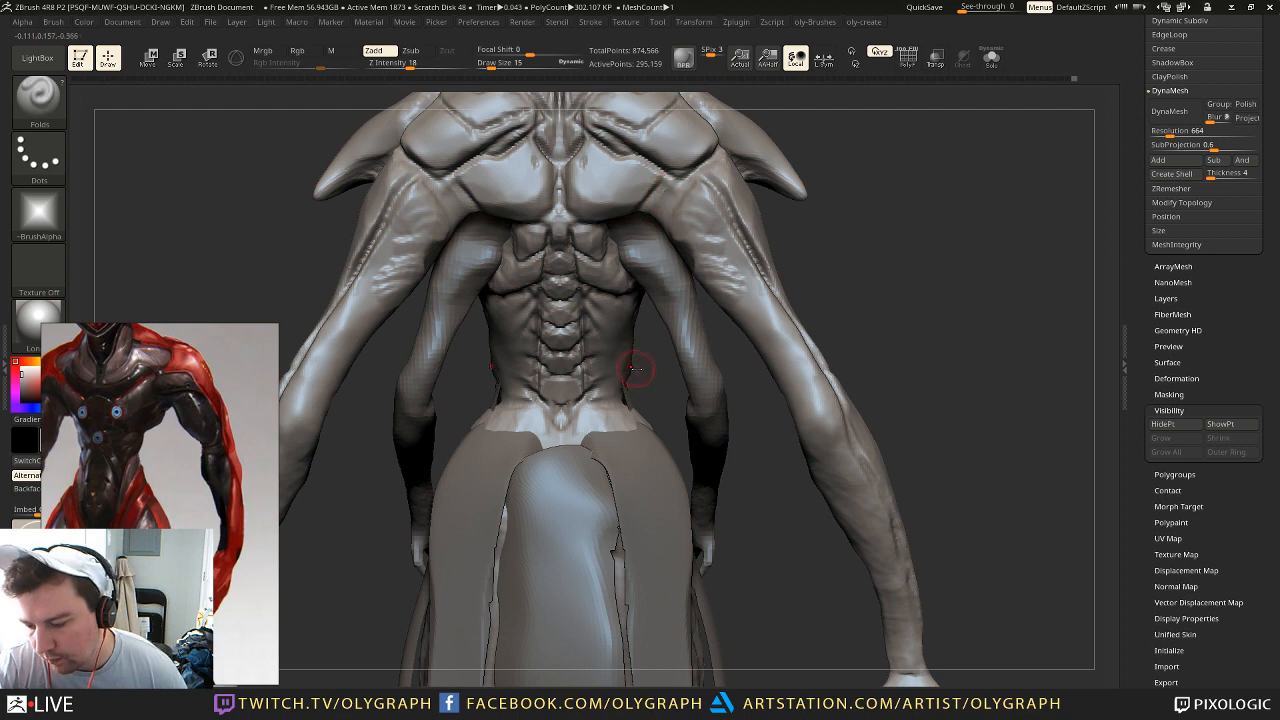
pyautogui.press('shift')
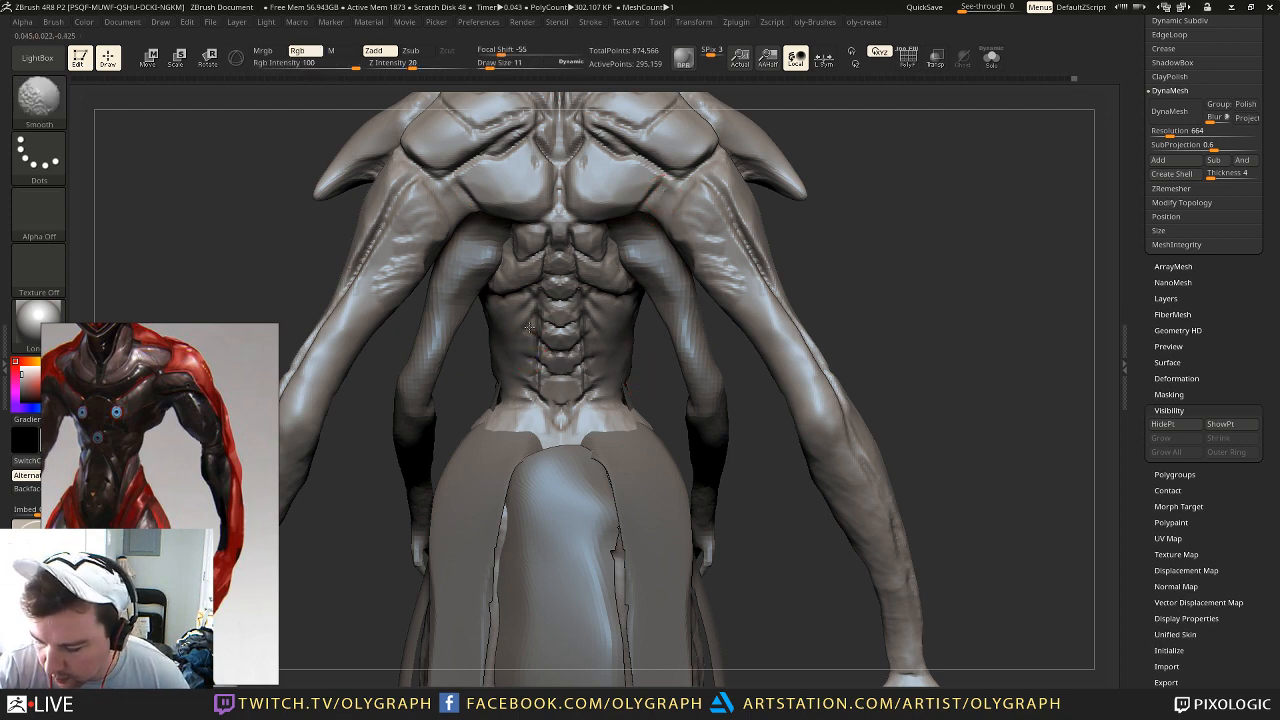
pyautogui.keyDown('shift'); pyautogui.moveTo(532, 340); pyautogui.dragTo(529, 368); pyautogui.keyUp('shift')
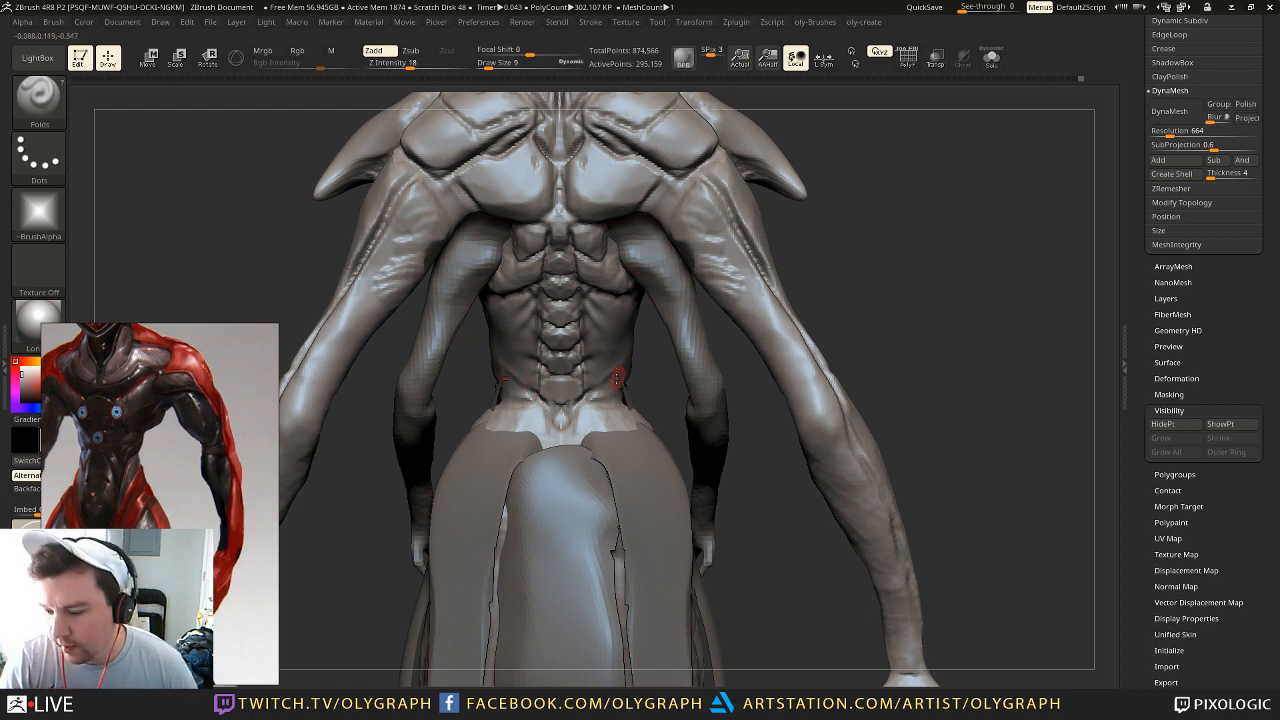
# Step: Cut creases around the upper round port on the abdomen with the Orb_Cracks brush at draw size 9 and smooth them
pyautogui.moveTo(385, 571)
pyautogui.keyDown('alt'); pyautogui.mouseDown()
pyautogui.moveTo(362, 560)
pyautogui.moveTo(437, 549)
pyautogui.moveTo(790, 420)
pyautogui.moveTo(857, 268)
pyautogui.moveTo(803, 293)
pyautogui.moveTo(826, 289)
pyautogui.mouseUp(); pyautogui.keyUp('alt')
pyautogui.press('s')
pyautogui.press('shift')
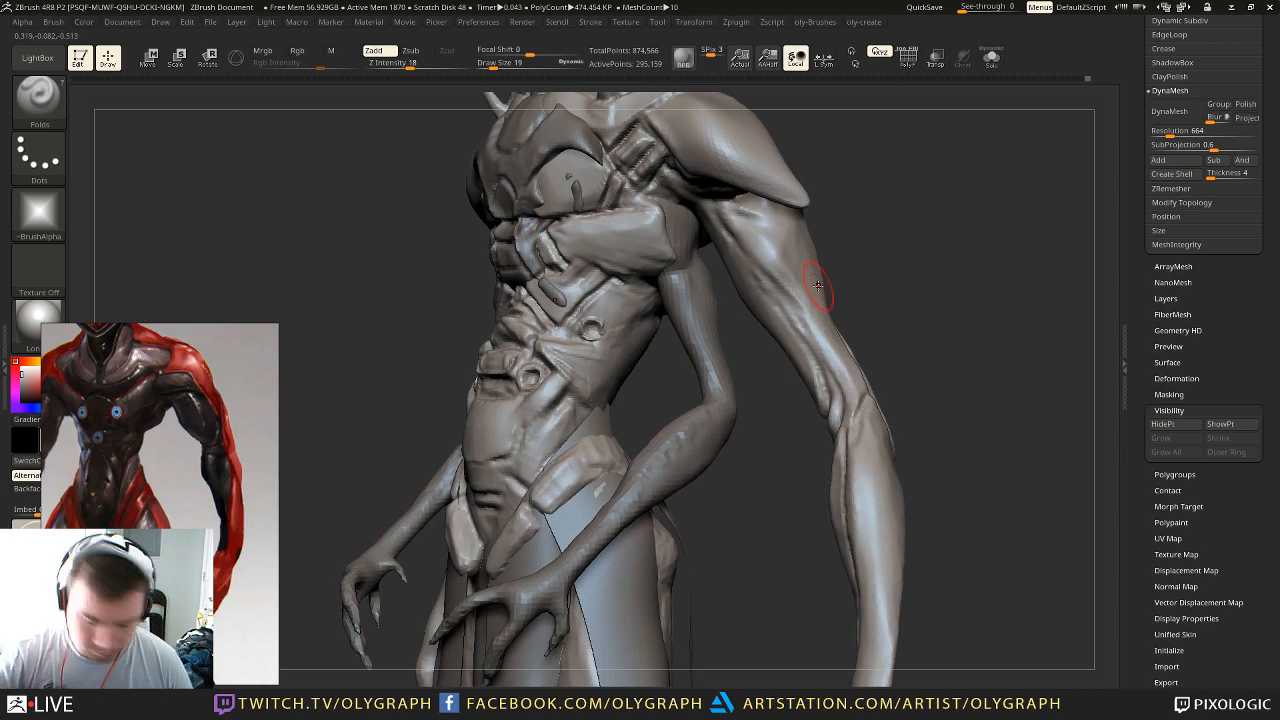
pyautogui.press('b')
pyautogui.click(556, 352)
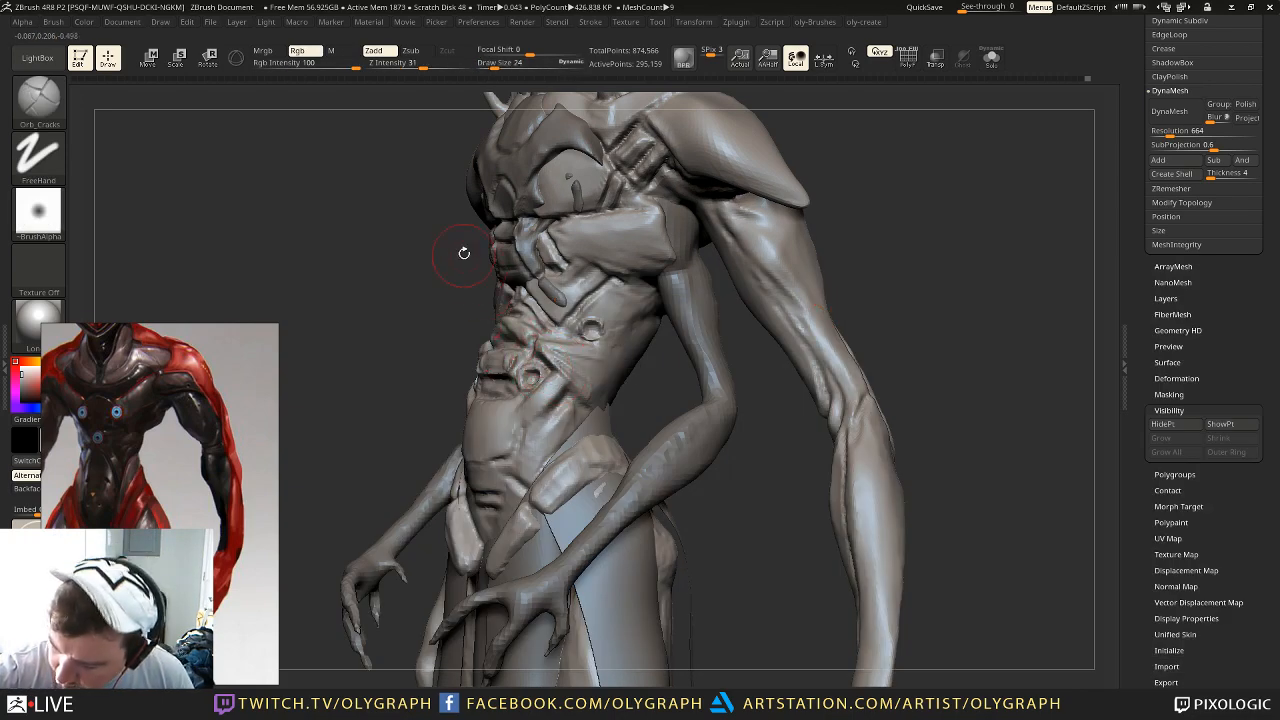
pyautogui.moveTo(544, 350)
pyautogui.mouseDown()
pyautogui.moveTo(586, 404)
pyautogui.moveTo(571, 386)
pyautogui.moveTo(584, 400)
pyautogui.moveTo(643, 395)
pyautogui.moveTo(646, 438)
pyautogui.moveTo(561, 345)
pyautogui.moveTo(582, 342)
pyautogui.moveTo(566, 332)
pyautogui.mouseUp()
pyautogui.press('s')
pyautogui.press('s')
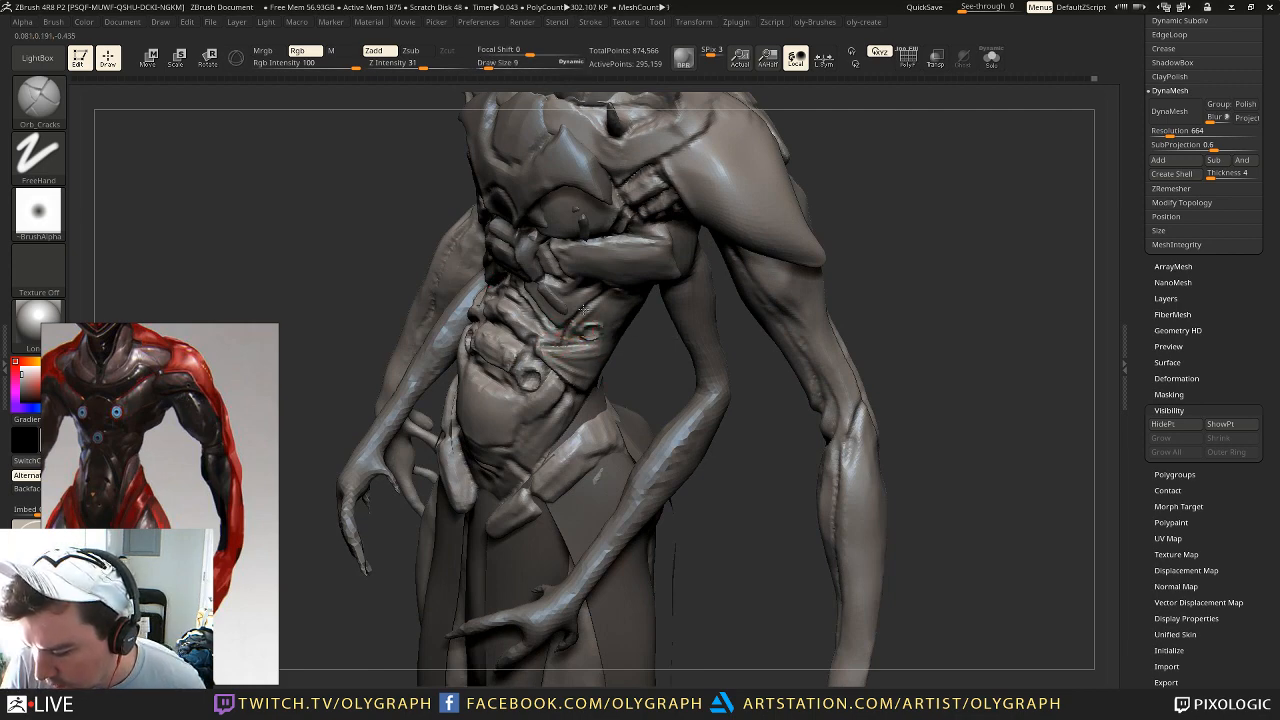
pyautogui.moveTo(640, 351); pyautogui.dragTo(566, 344)
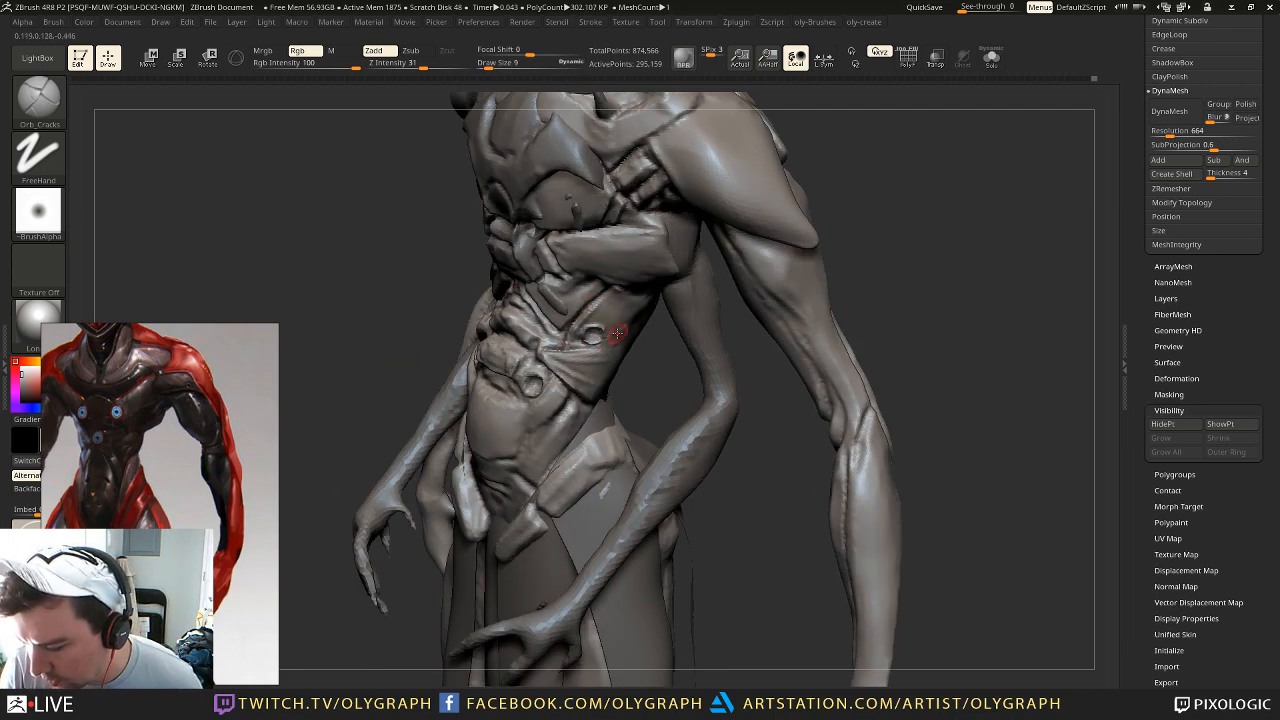
pyautogui.press('shift')
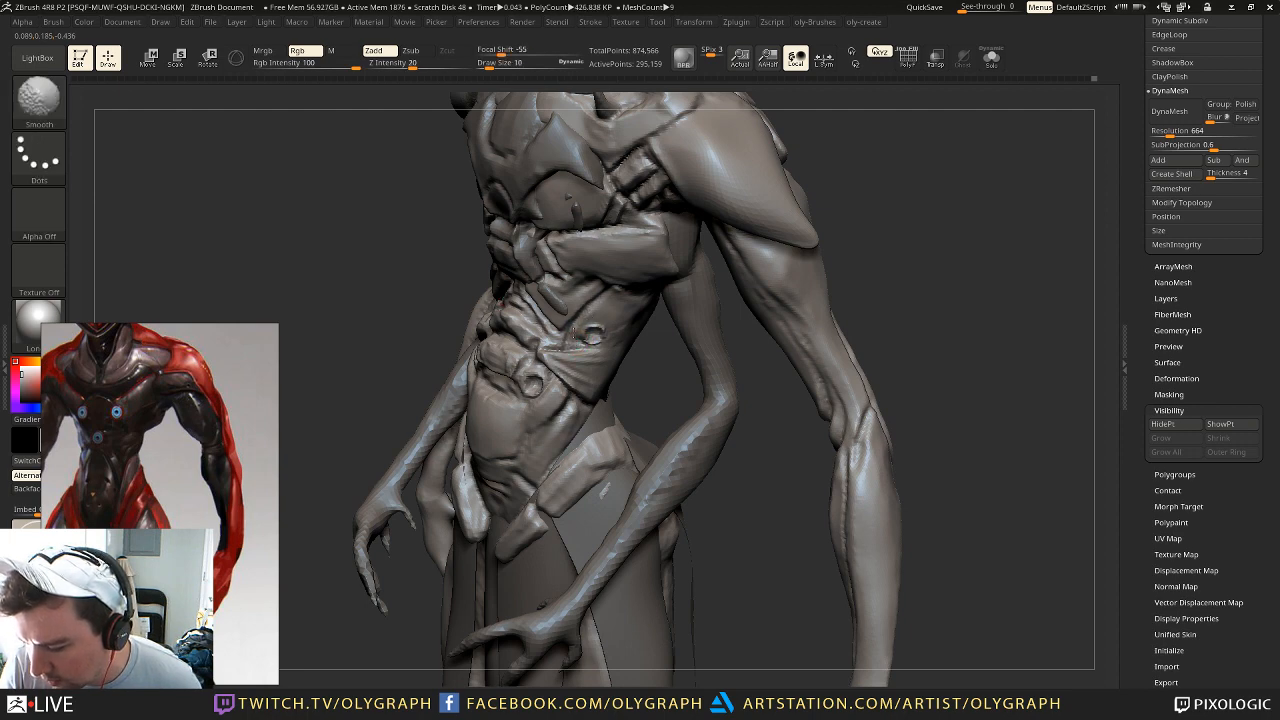
# Step: Sculpt small folds above the upper round port on the abdomen with the Folds brush at draw sizes 6 and 5
pyautogui.press('b')
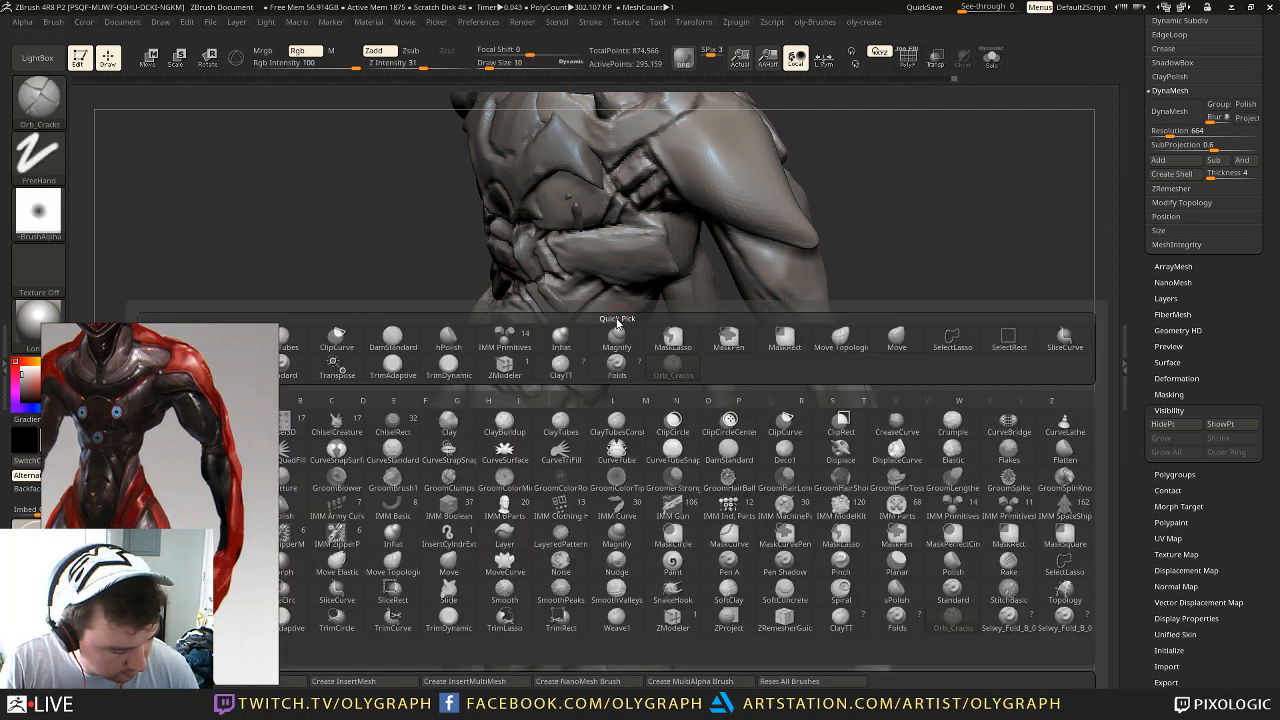
pyautogui.press('f')
pyautogui.press('o')
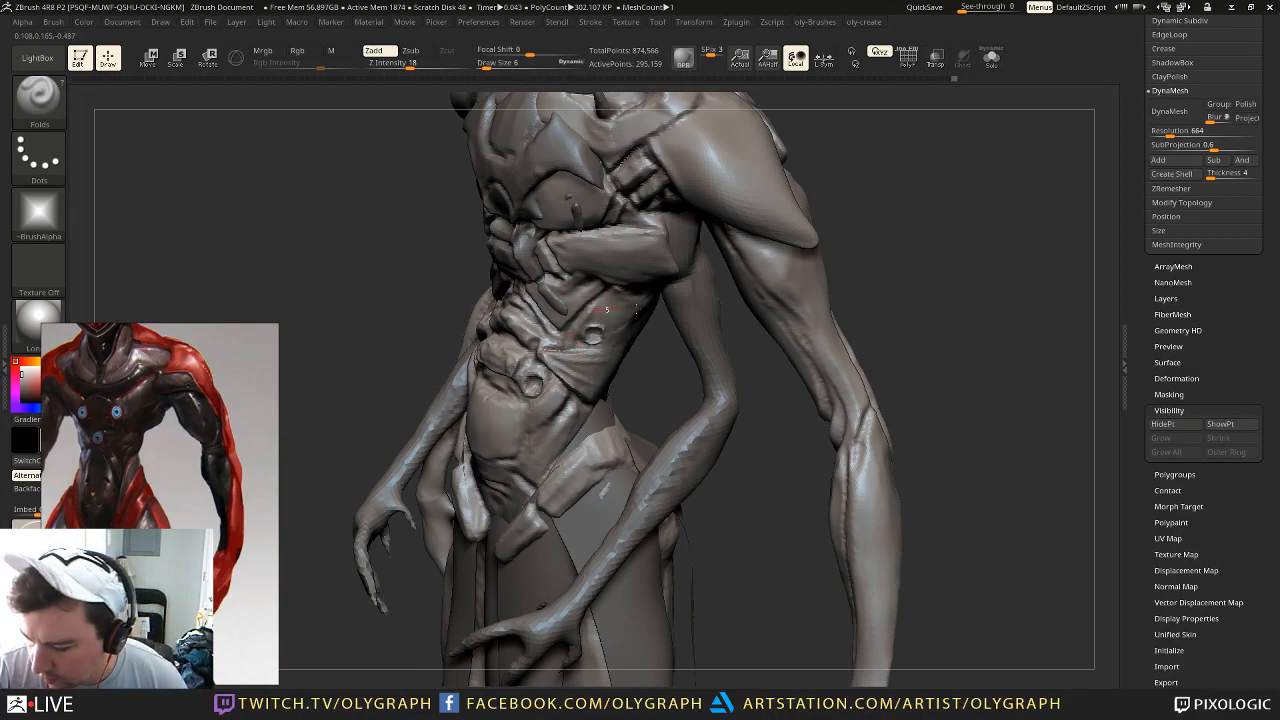
pyautogui.moveTo(651, 384)
pyautogui.mouseDown()
pyautogui.moveTo(620, 374)
pyautogui.moveTo(672, 352)
pyautogui.moveTo(661, 349)
pyautogui.moveTo(646, 397)
pyautogui.moveTo(607, 386)
pyautogui.moveTo(641, 411)
pyautogui.moveTo(551, 317)
pyautogui.moveTo(634, 378)
pyautogui.mouseUp()
# Step: Sculpt a diagonal crease across the side of the abdomen below the upper round port with the Standard brush at draw size 12
pyautogui.press('space')
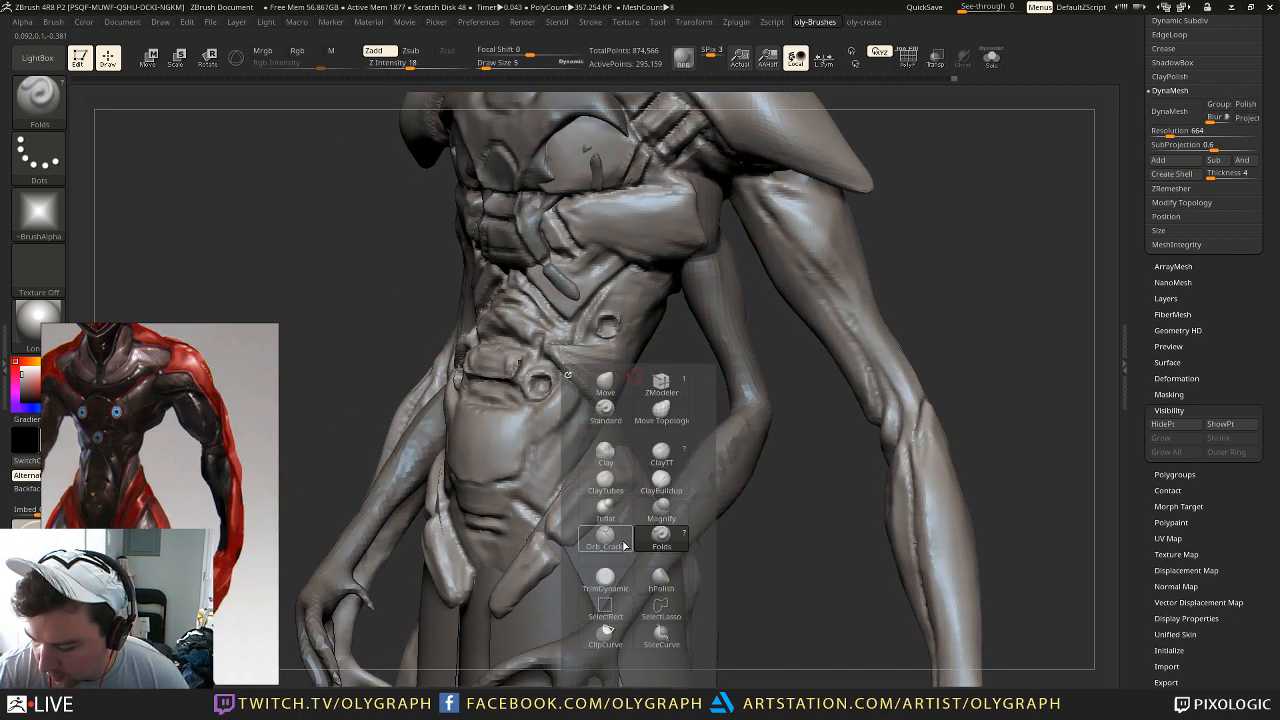
pyautogui.click(612, 408)
pyautogui.press('s')
pyautogui.moveTo(567, 360); pyautogui.dragTo(570, 361)
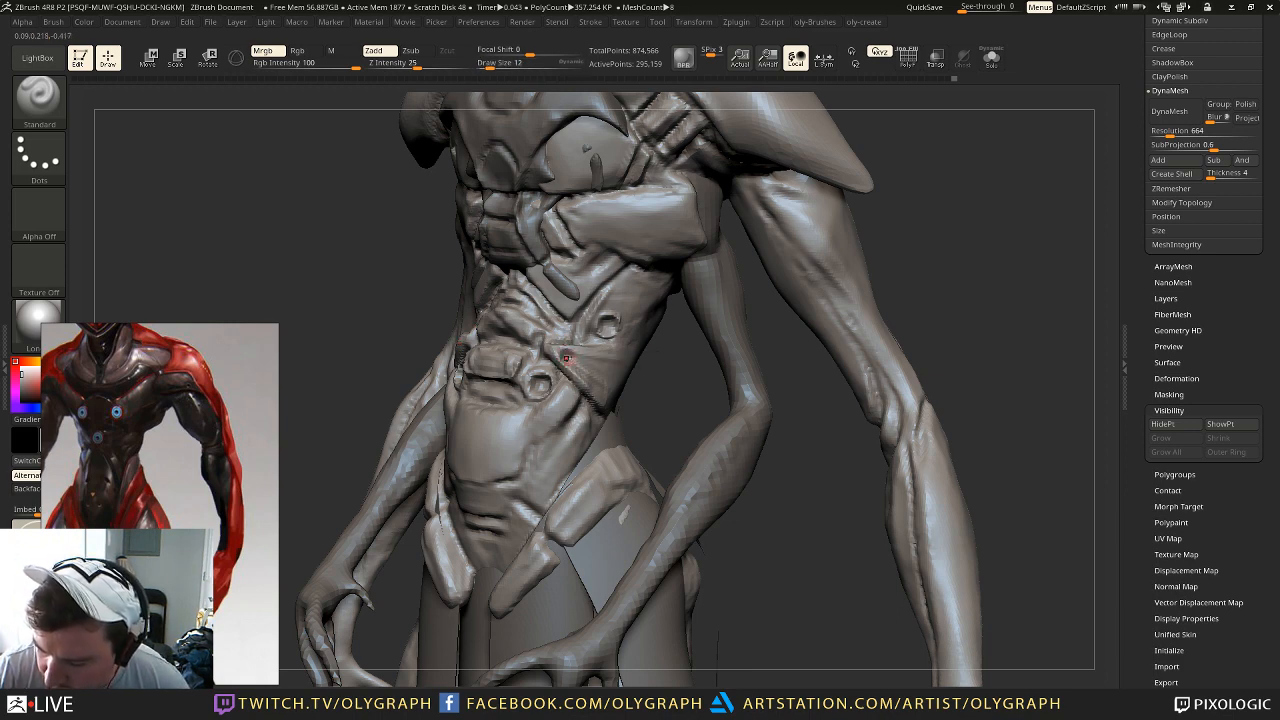
pyautogui.press('s')
pyautogui.moveTo(630, 285)
pyautogui.mouseDown()
pyautogui.moveTo(618, 288)
pyautogui.moveTo(628, 273)
pyautogui.mouseUp()
# Step: Rework the back muscles beside the spine with the Standard brush at draw sizes 14 and 15 and smooth the surface
pyautogui.moveTo(677, 405)
pyautogui.keyDown('alt'); pyautogui.mouseDown()
pyautogui.moveTo(801, 160)
pyautogui.moveTo(786, 202)
pyautogui.moveTo(791, 165)
pyautogui.mouseUp(); pyautogui.keyUp('alt')
pyautogui.keyDown('alt'); pyautogui.moveTo(752, 336); pyautogui.dragTo(770, 482); pyautogui.keyUp('alt')
pyautogui.press('s')
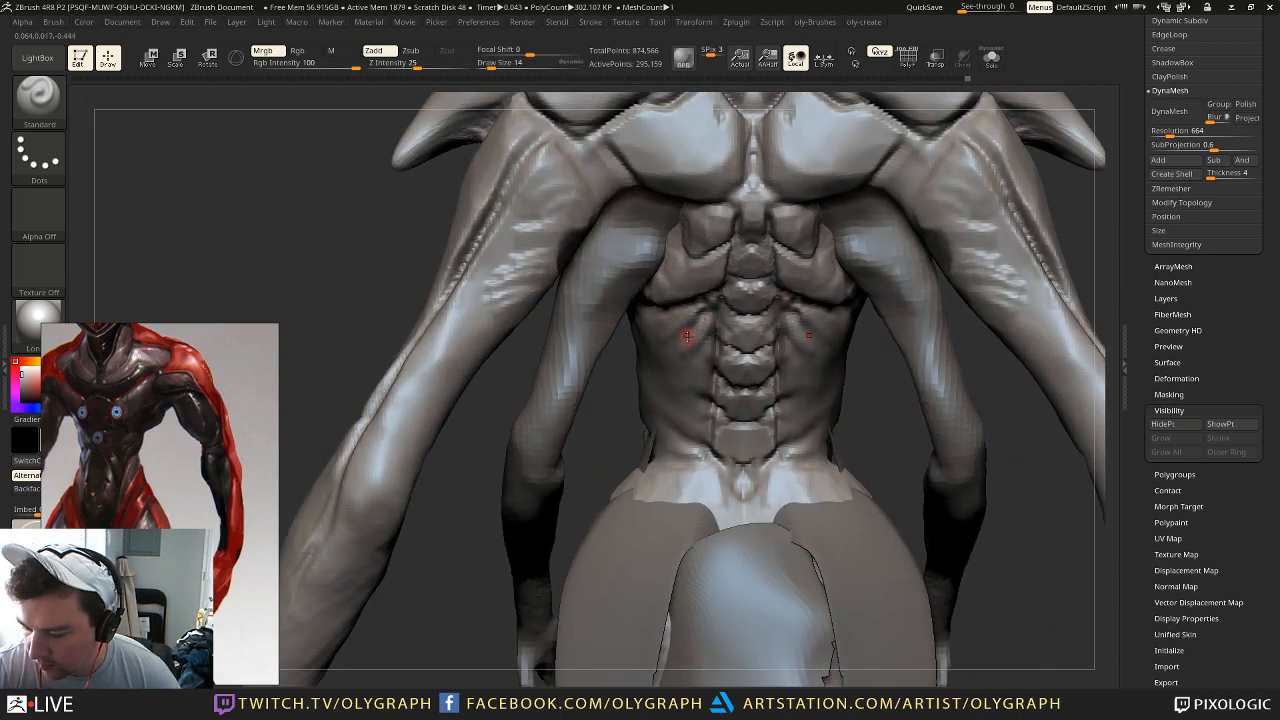
pyautogui.press('shift')
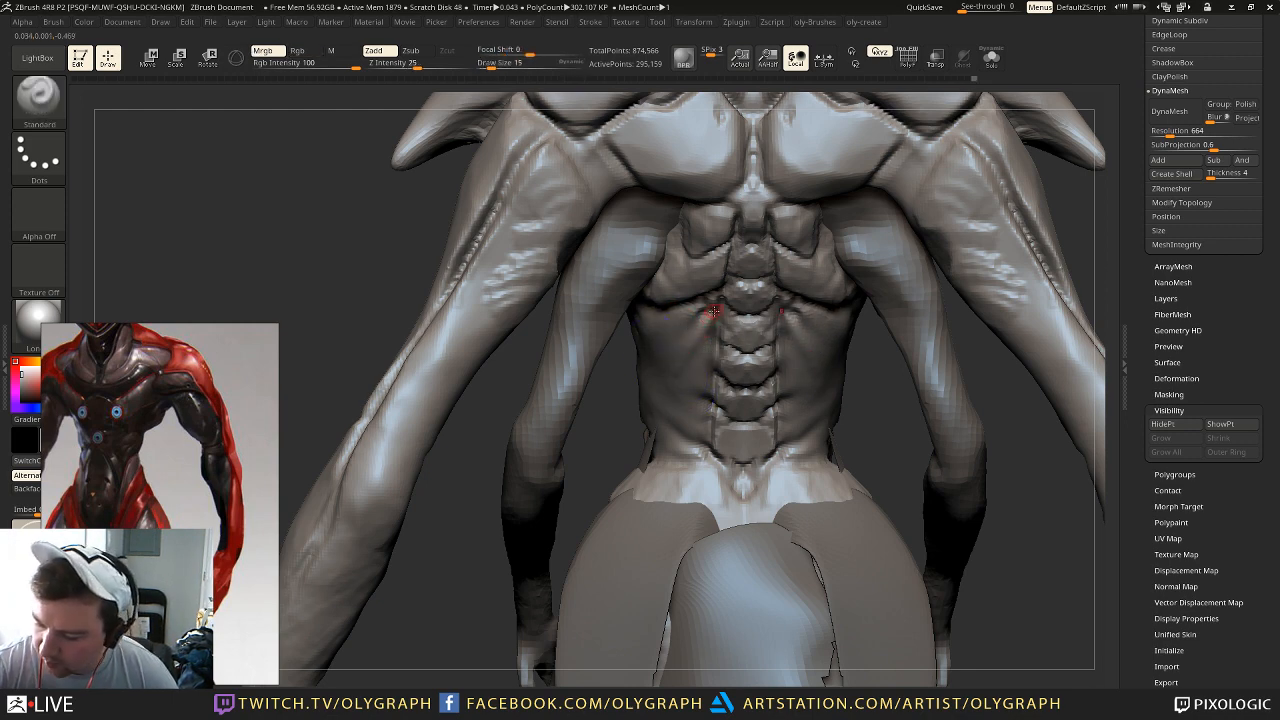
pyautogui.press('shift')
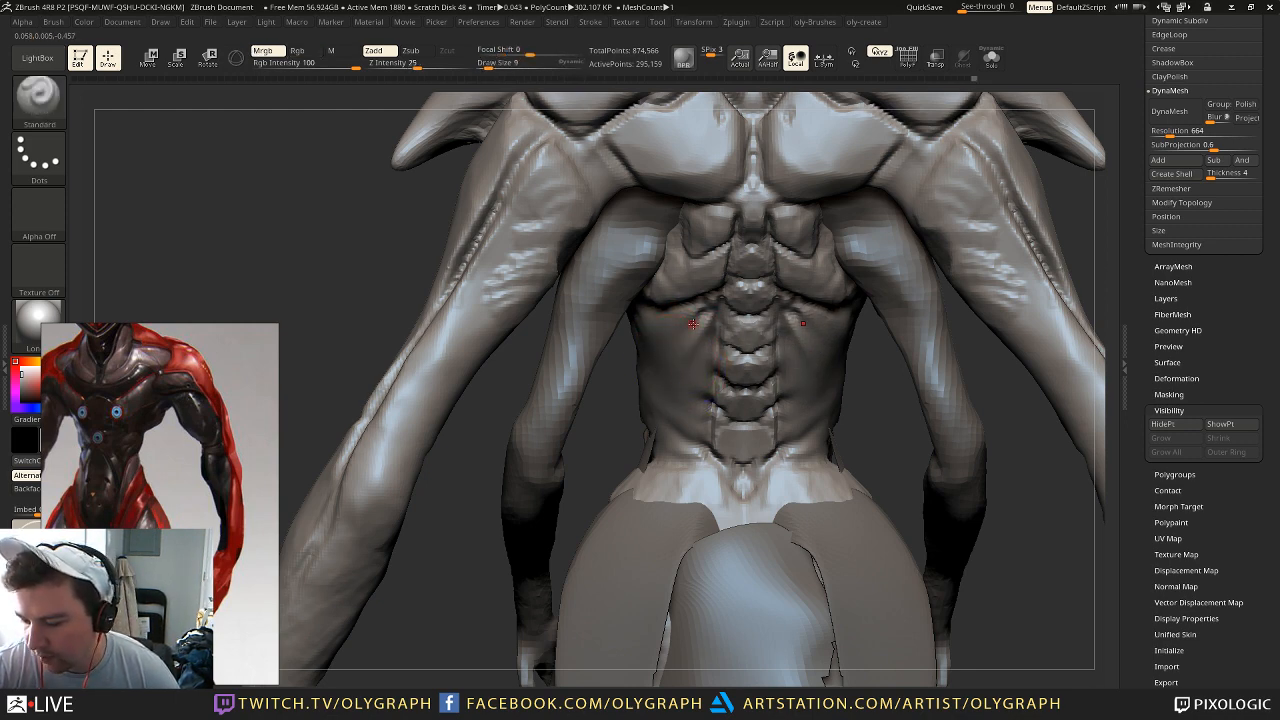
# Step: Sculpt diagonal folds fanning out from the spine below the ribs with the Folds brush at draw size 9 and smooth them
pyautogui.press('b')
pyautogui.press('f')
pyautogui.press('o')
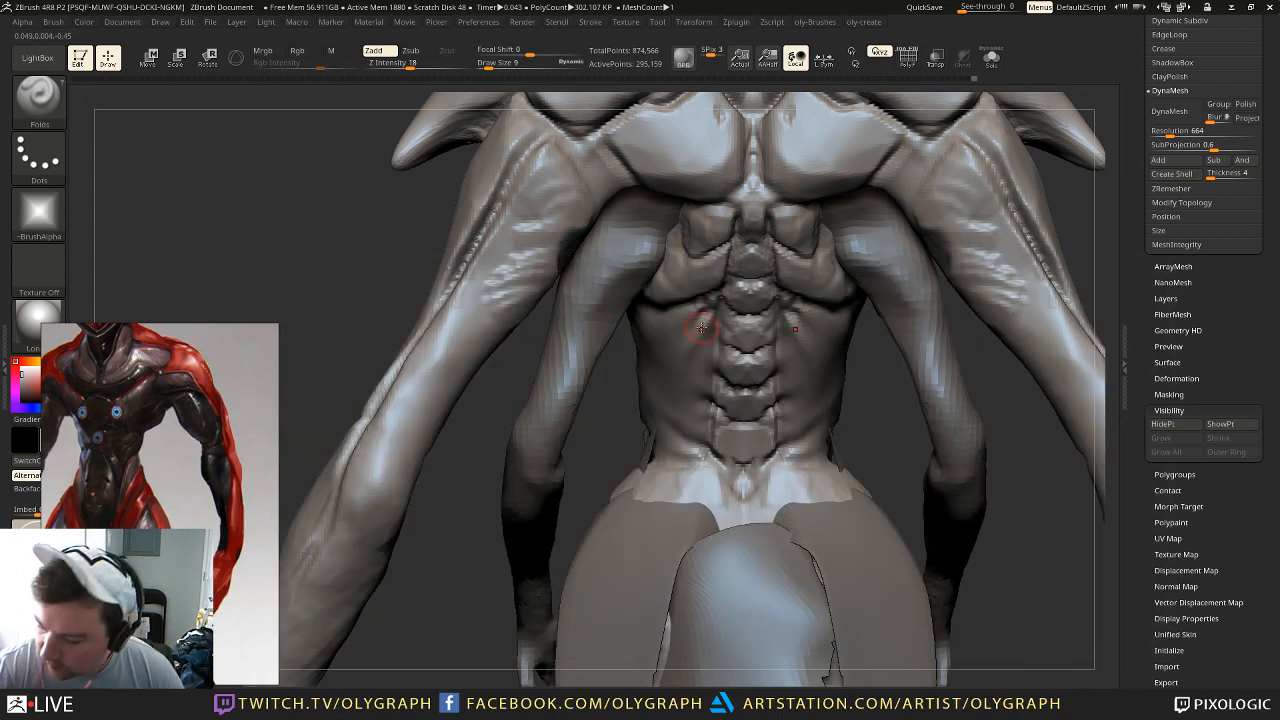
pyautogui.moveTo(710, 294)
pyautogui.mouseDown()
pyautogui.moveTo(686, 318)
pyautogui.moveTo(706, 337)
pyautogui.mouseUp()
pyautogui.press('s')
pyautogui.click(664, 341)
pyautogui.press('shift')
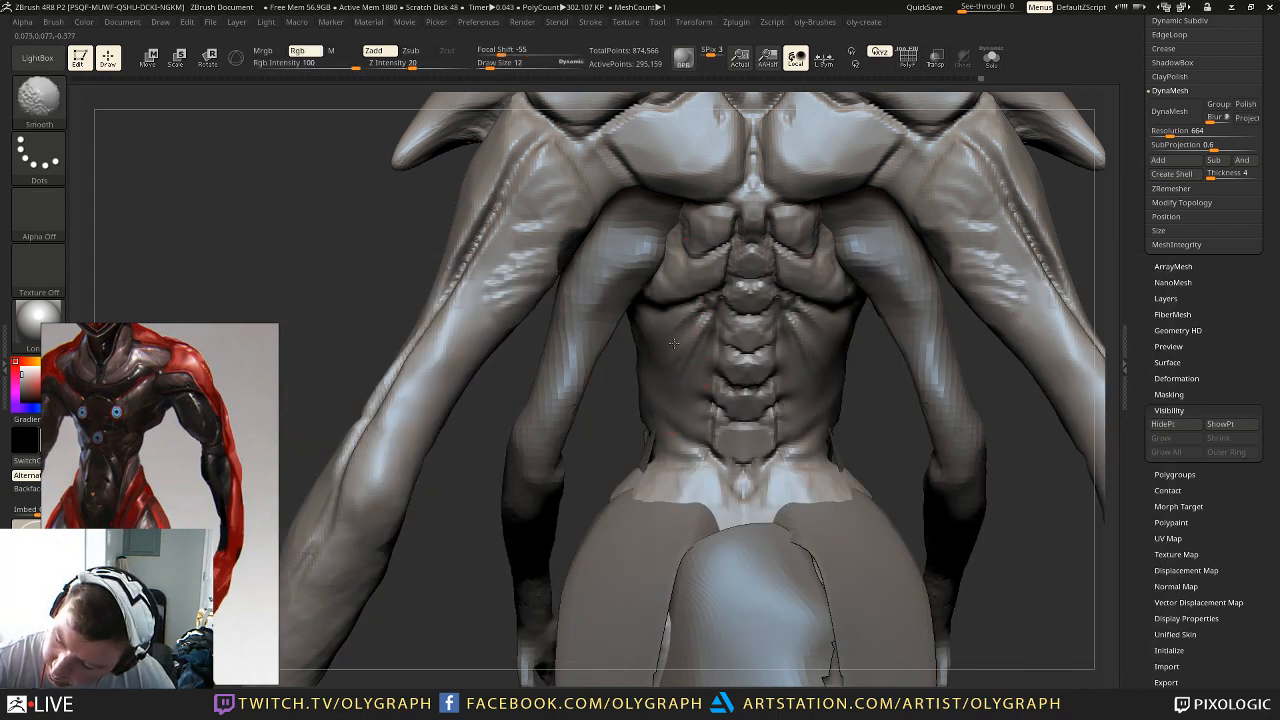
# Step: Sculpt soft folds on the lower back and flank with the Folds brush at draw size 11 and smooth them
pyautogui.keyDown('alt'); pyautogui.moveTo(600, 451); pyautogui.dragTo(623, 291); pyautogui.keyUp('alt')
pyautogui.moveTo(899, 213)
pyautogui.keyDown('alt'); pyautogui.mouseDown()
pyautogui.moveTo(829, 177)
pyautogui.moveTo(838, 280)
pyautogui.mouseUp(); pyautogui.keyUp('alt')
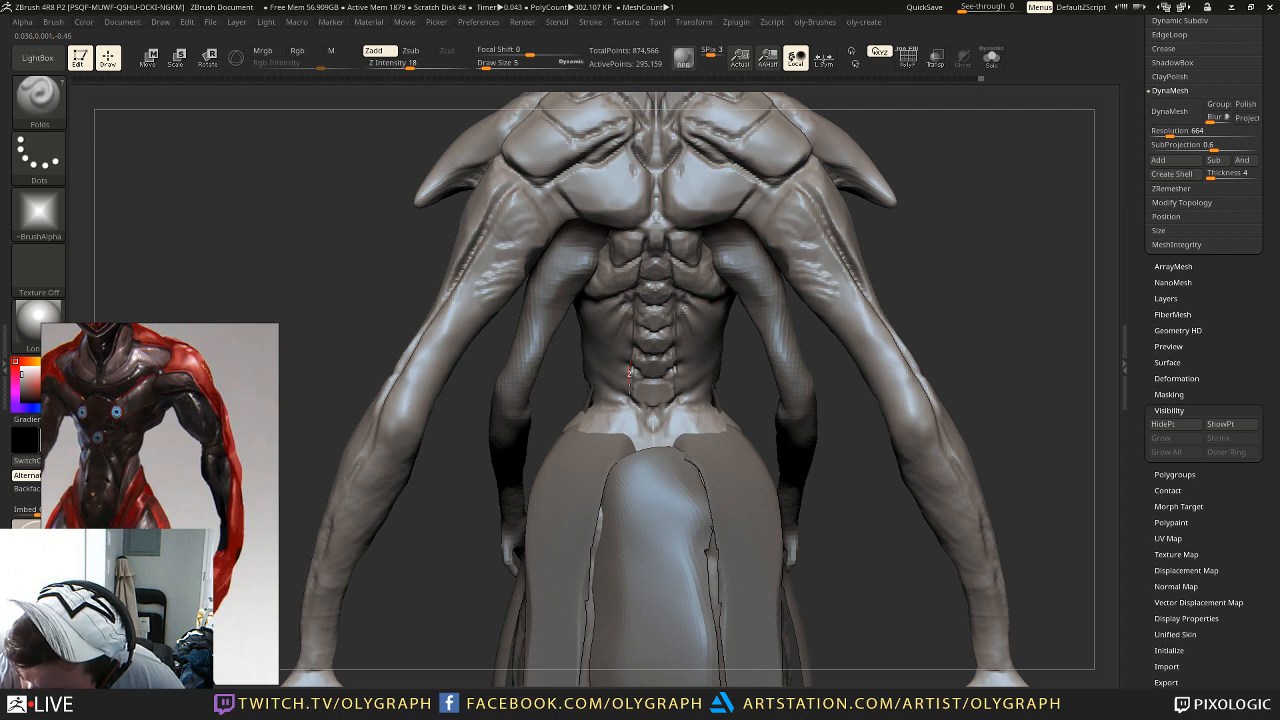
pyautogui.keyDown('alt'); pyautogui.moveTo(874, 236); pyautogui.dragTo(826, 209); pyautogui.keyUp('alt')
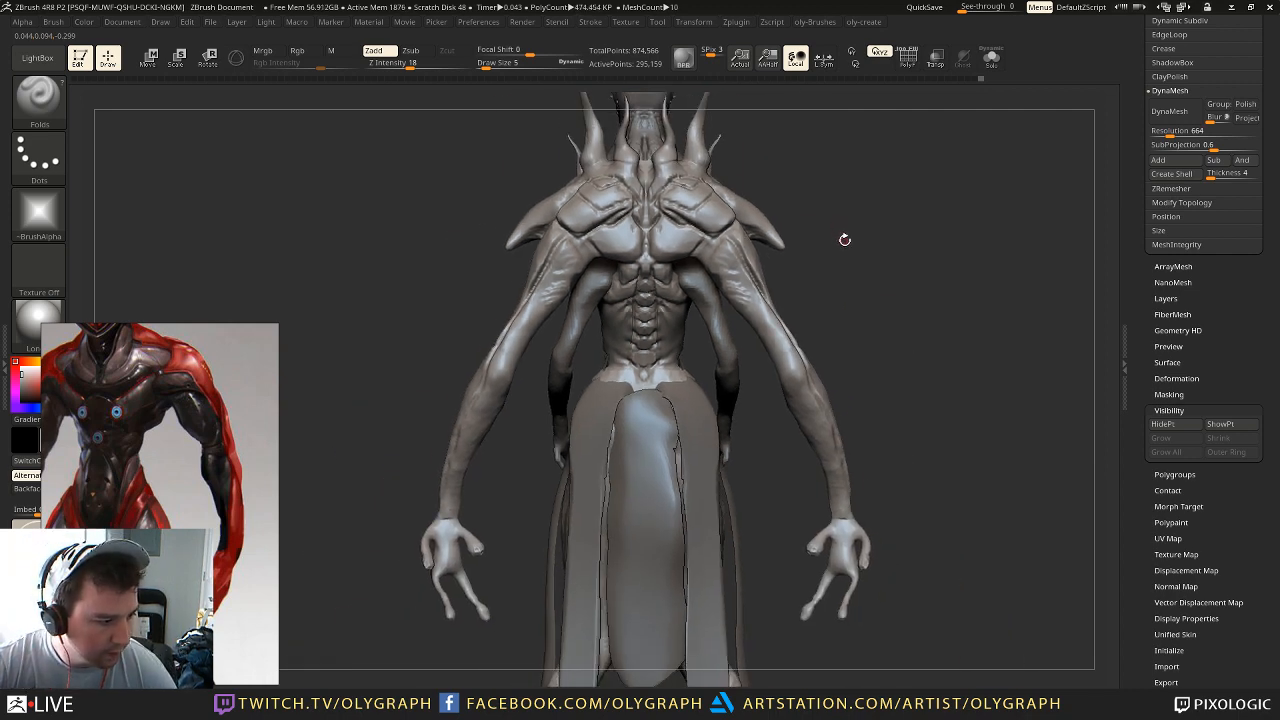
pyautogui.keyDown('alt'); pyautogui.moveTo(843, 223); pyautogui.dragTo(919, 201); pyautogui.keyUp('alt')
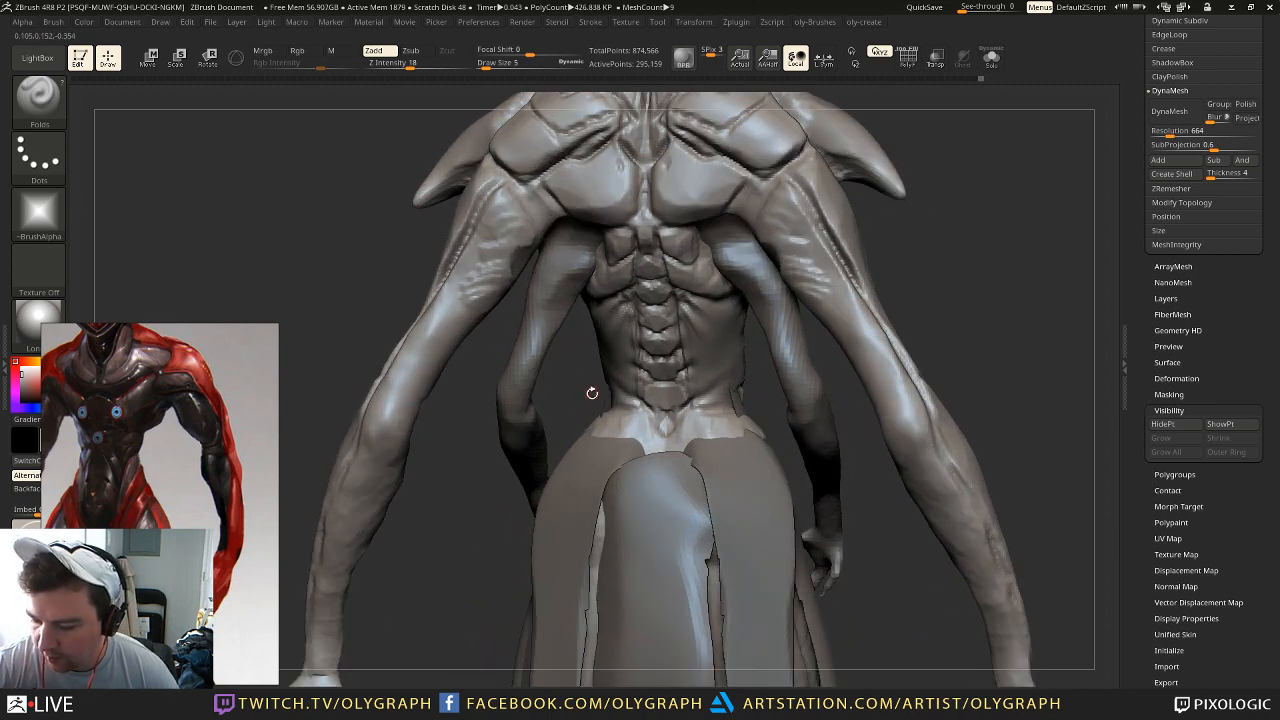
pyautogui.moveTo(685, 340); pyautogui.dragTo(697, 319)
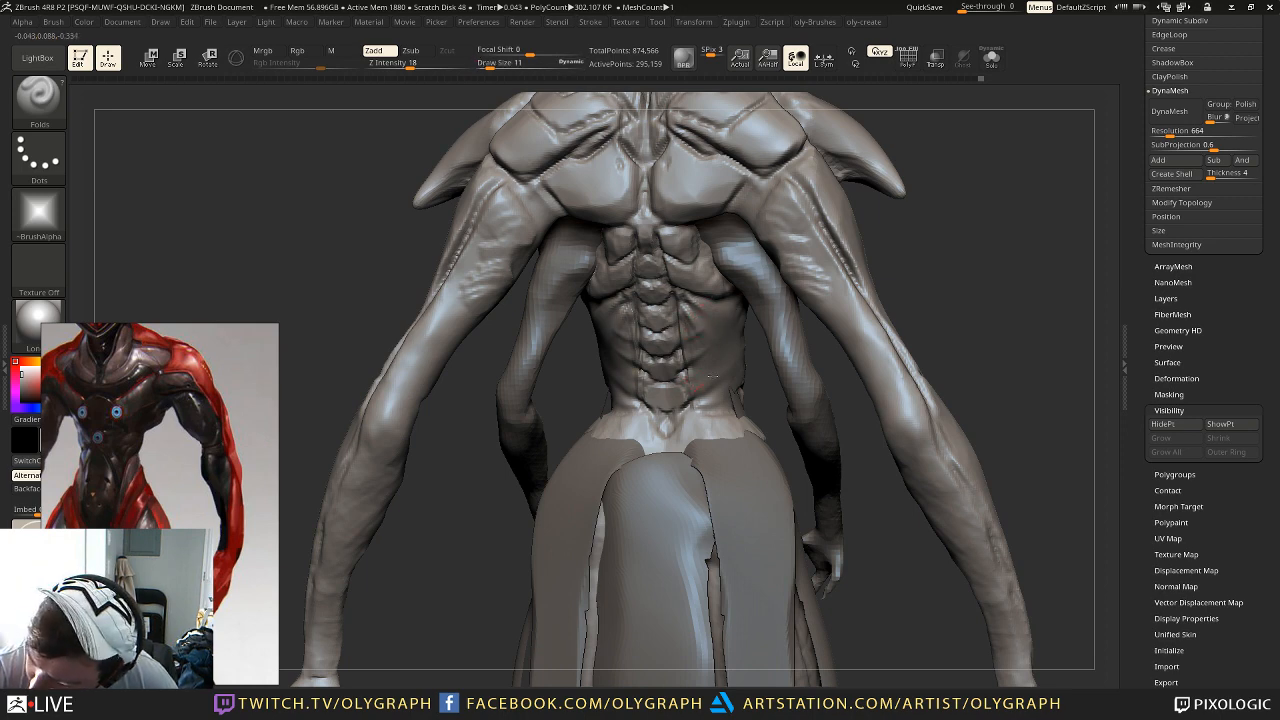
pyautogui.press('shift')
# Step: Refine and smooth the folds on the side of the abdomen with the Folds brush at draw sizes 1 and 5
pyautogui.moveTo(958, 217); pyautogui.dragTo(740, 235)
pyautogui.moveTo(879, 397); pyautogui.dragTo(808, 385)
pyautogui.press('s')
pyautogui.press('shift')
pyautogui.moveTo(686, 330); pyautogui.dragTo(683, 334)
pyautogui.press('s')
pyautogui.press('[')
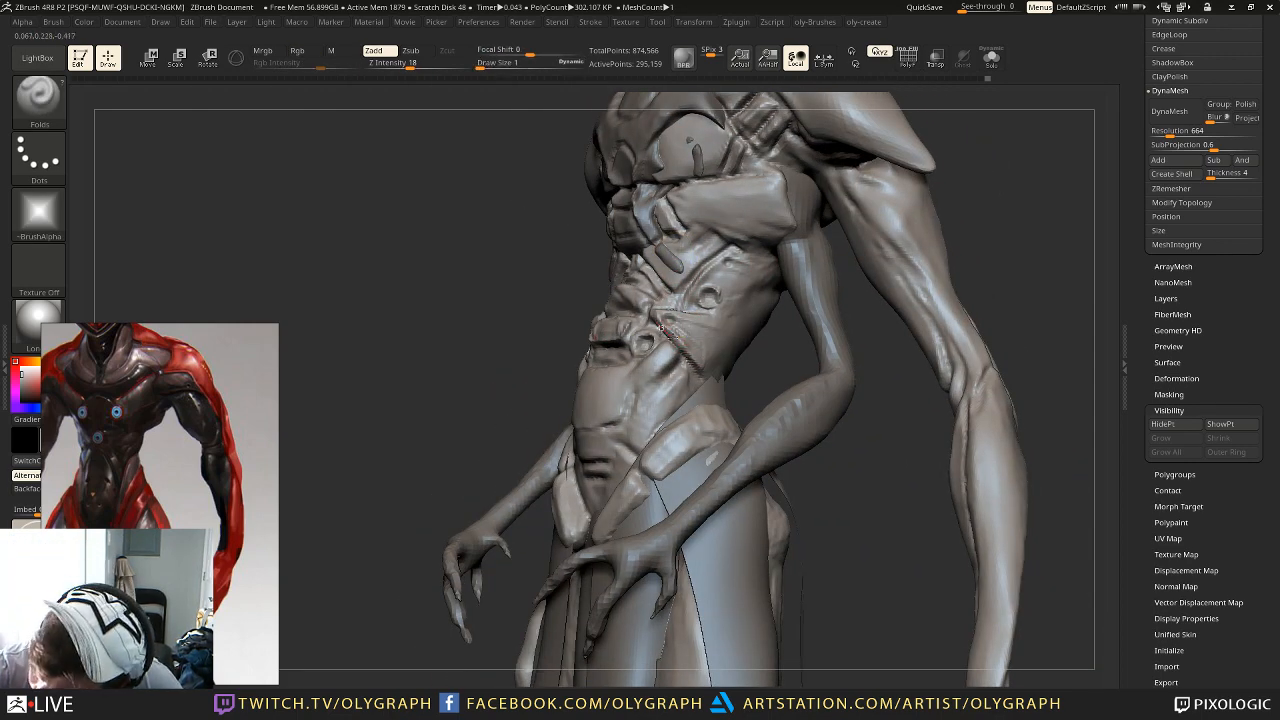
pyautogui.moveTo(775, 345)
pyautogui.keyDown('alt'); pyautogui.mouseDown()
pyautogui.moveTo(788, 208)
pyautogui.moveTo(834, 229)
pyautogui.moveTo(814, 189)
pyautogui.moveTo(826, 340)
pyautogui.moveTo(819, 209)
pyautogui.mouseUp(); pyautogui.keyUp('alt')
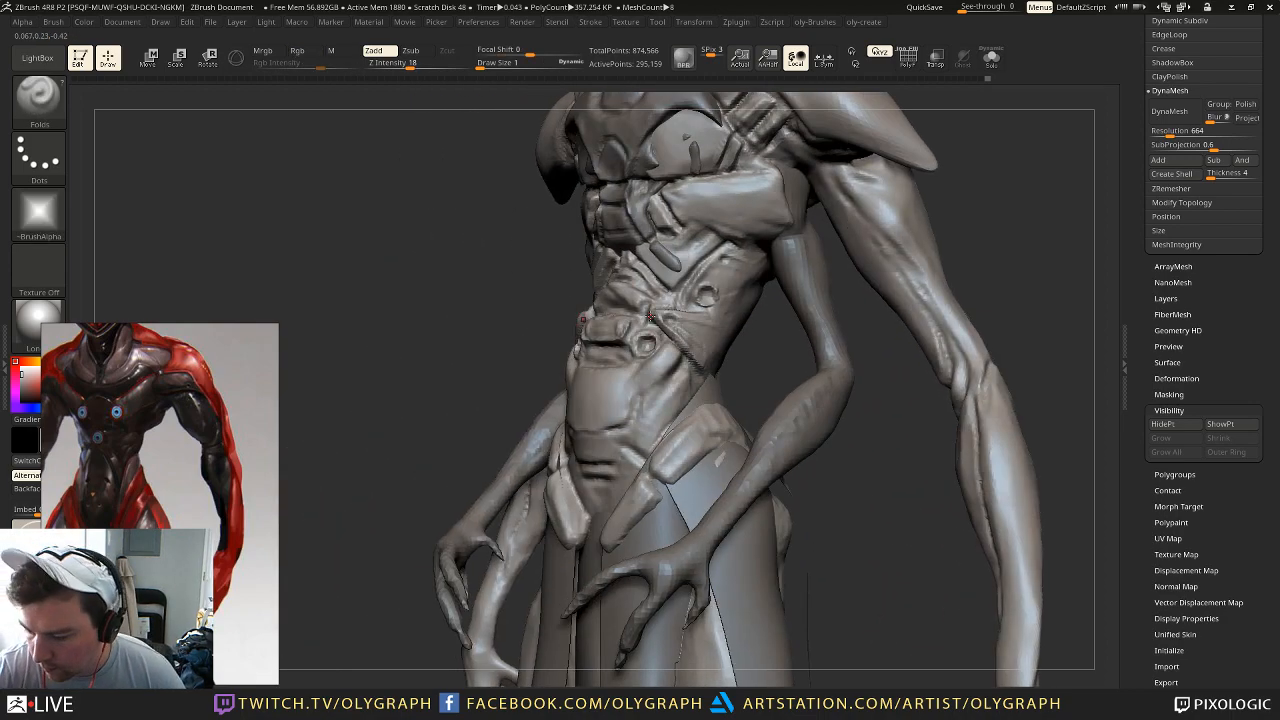
pyautogui.keyDown('alt'); pyautogui.moveTo(767, 357); pyautogui.dragTo(787, 210); pyautogui.keyUp('alt')
pyautogui.keyDown('shift'); pyautogui.moveTo(787, 210); pyautogui.dragTo(801, 208); pyautogui.keyUp('shift')
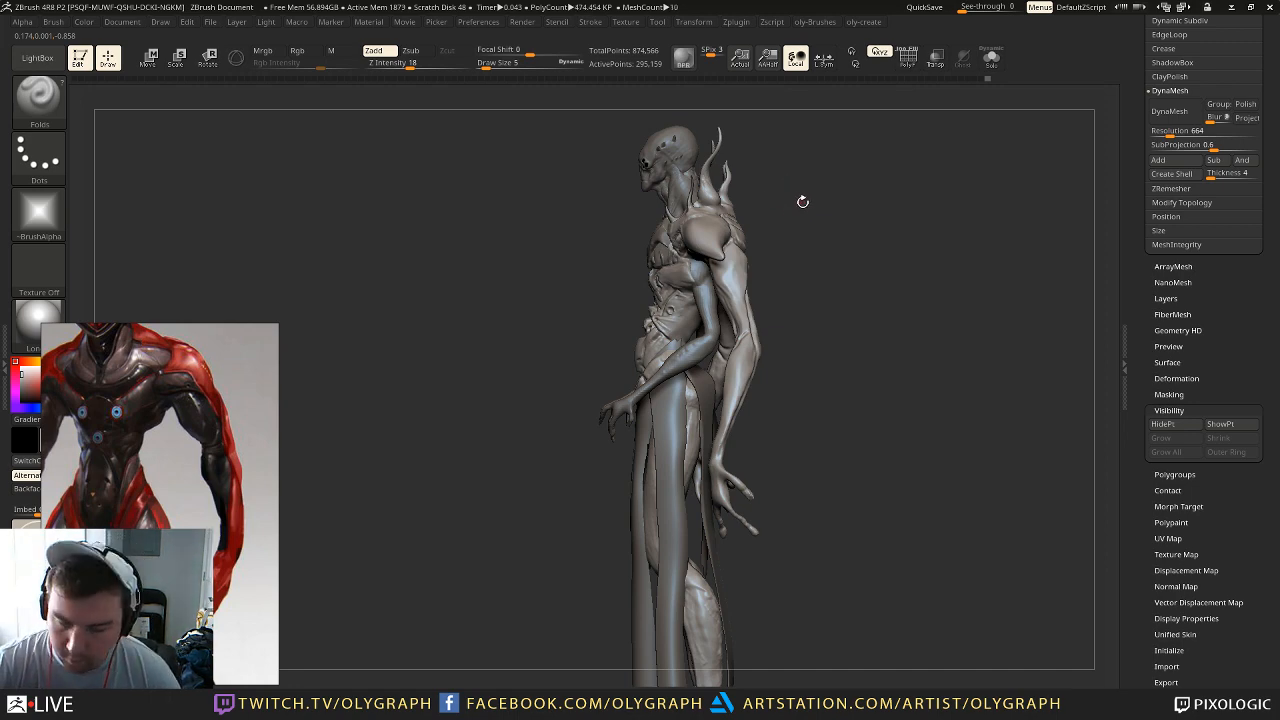
pyautogui.moveTo(799, 215); pyautogui.dragTo(798, 328)
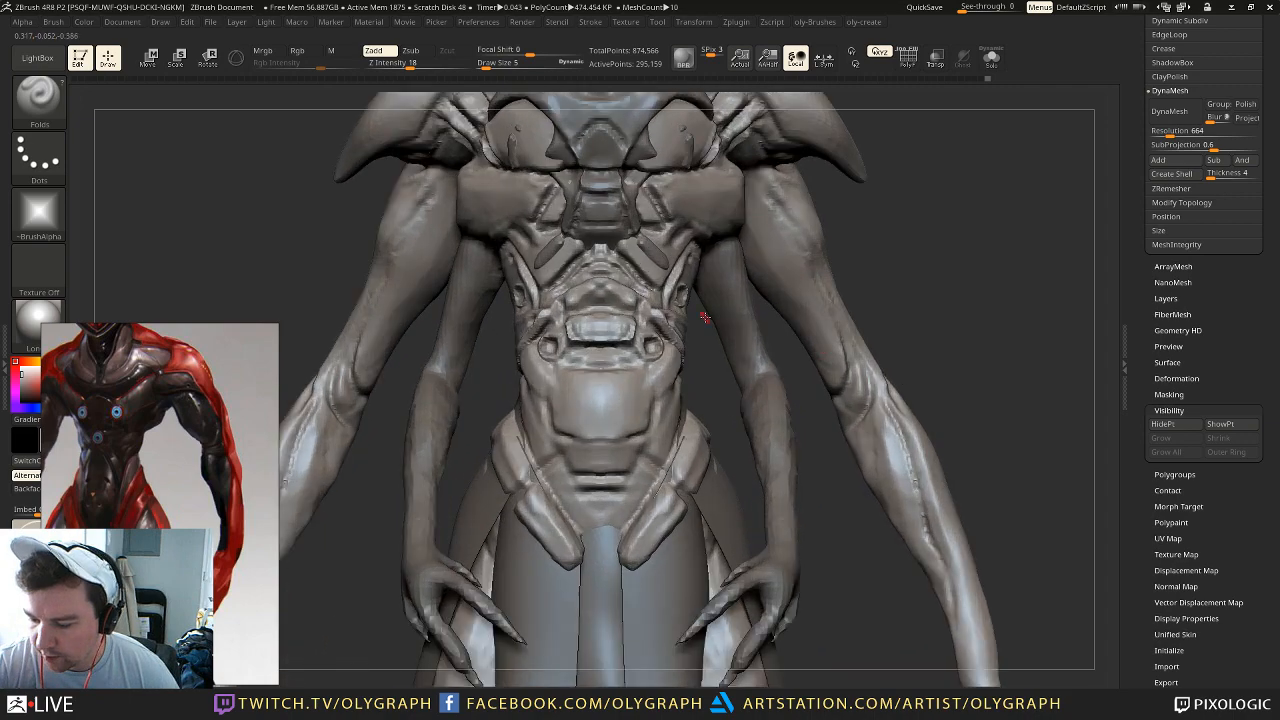
# Step: Carve sharp creases into the abdomen between the two round ports with the Orb_Cracks brush at draw sizes 9 and 5
pyautogui.press('b')
pyautogui.click(711, 338)
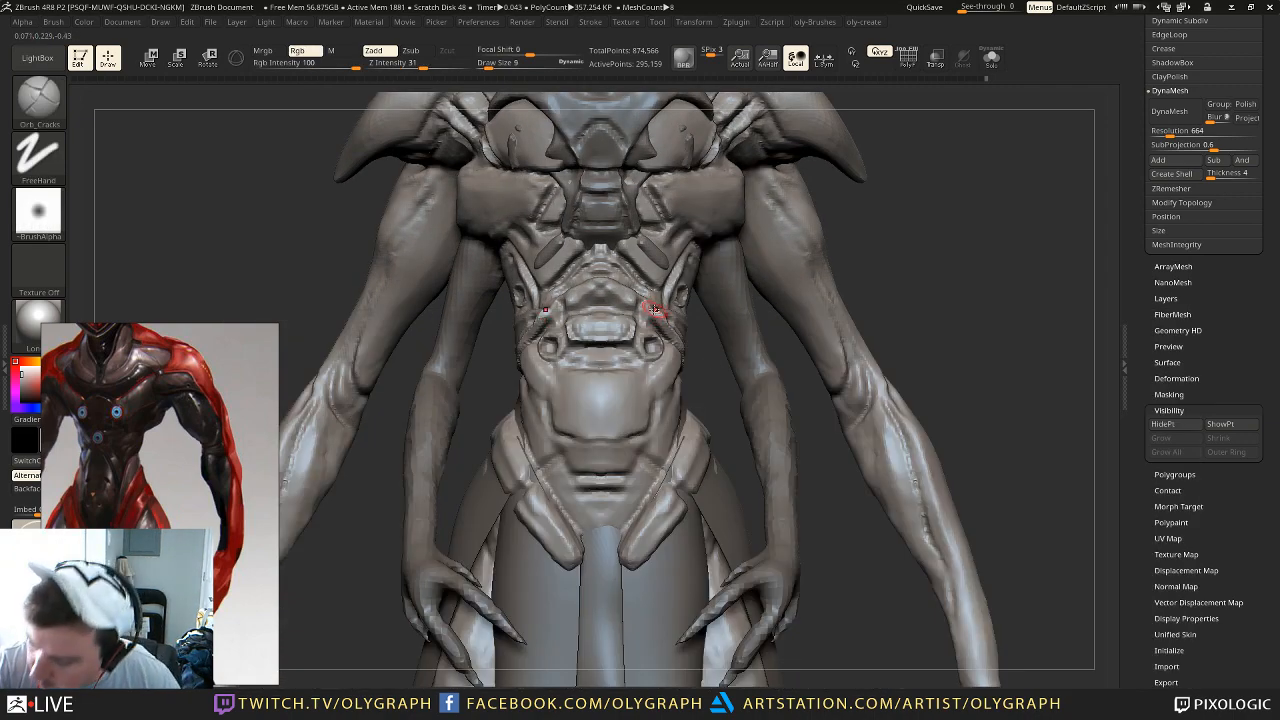
pyautogui.moveTo(700, 354); pyautogui.dragTo(675, 302, button='right')
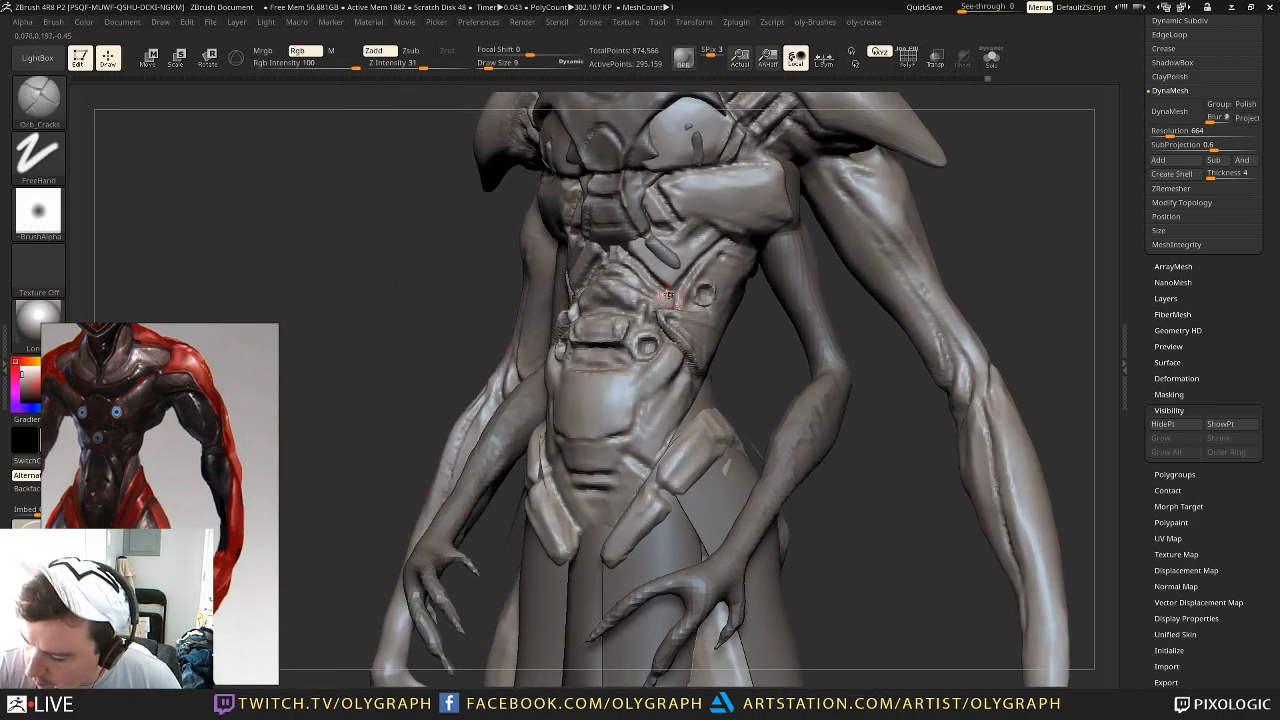
pyautogui.moveTo(471, 358); pyautogui.dragTo(458, 374)
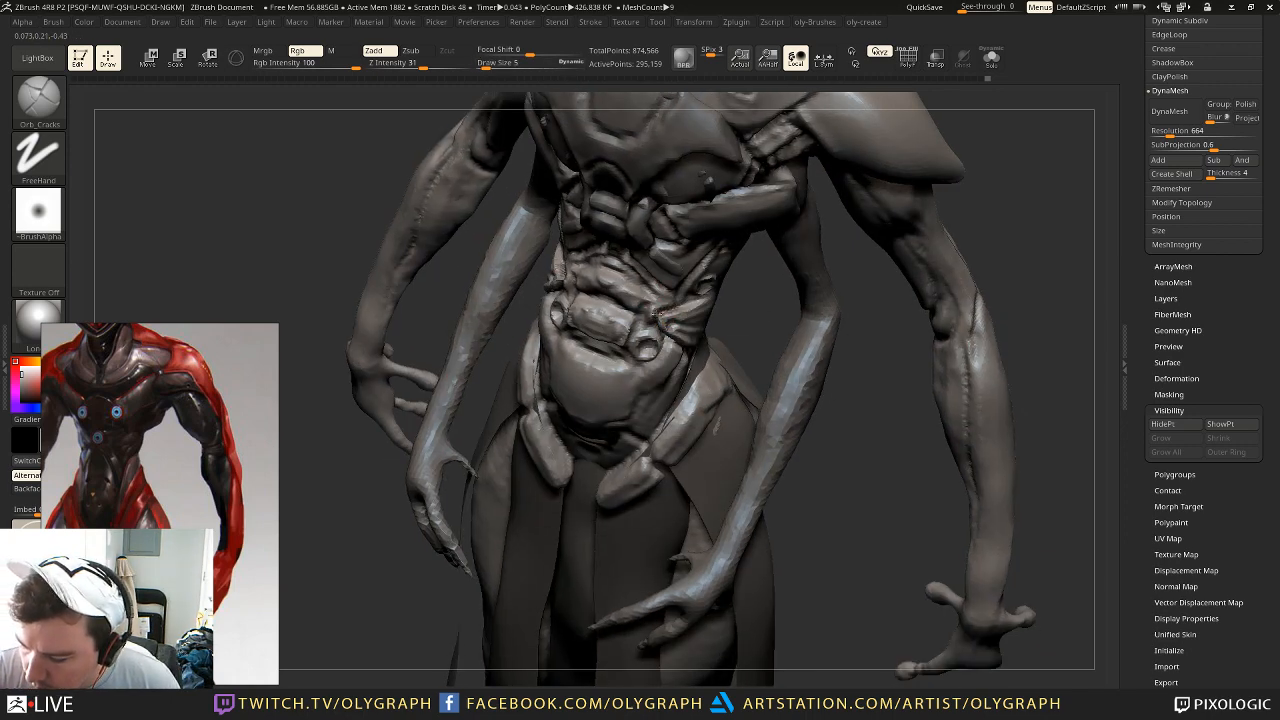
pyautogui.moveTo(734, 288); pyautogui.dragTo(686, 287, button='right')
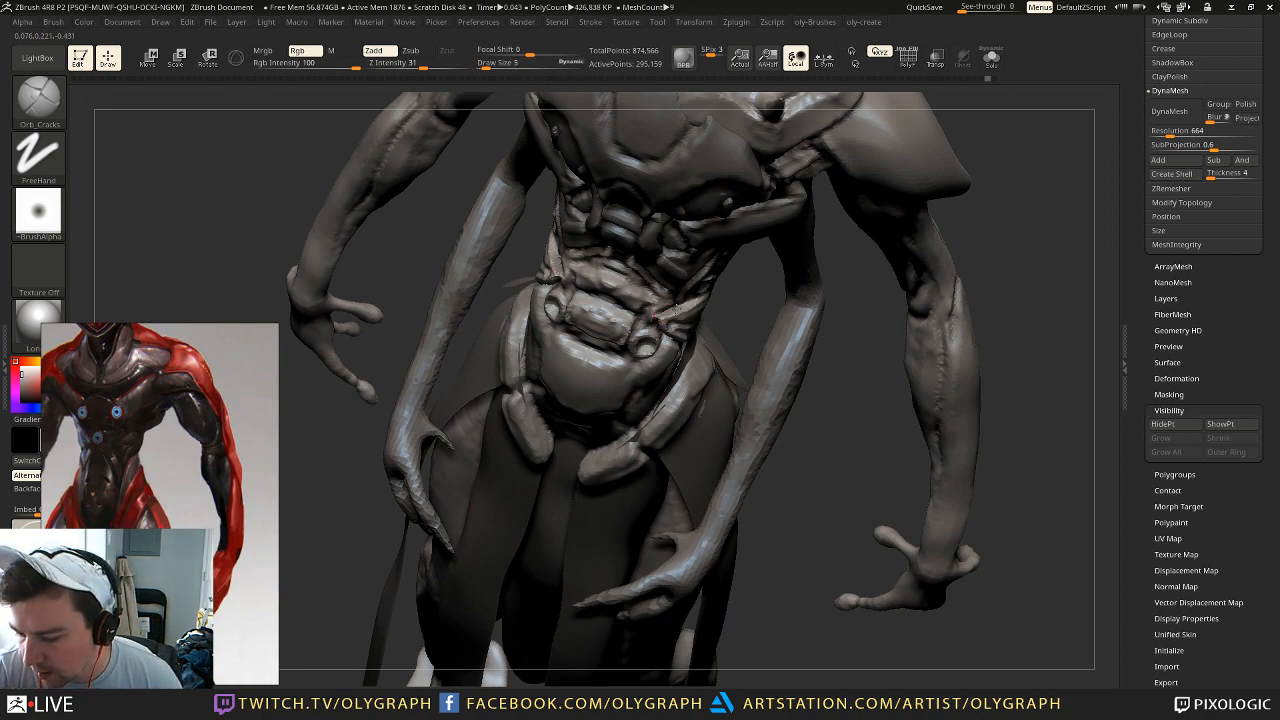
pyautogui.moveTo(668, 340); pyautogui.dragTo(718, 278, button='right')
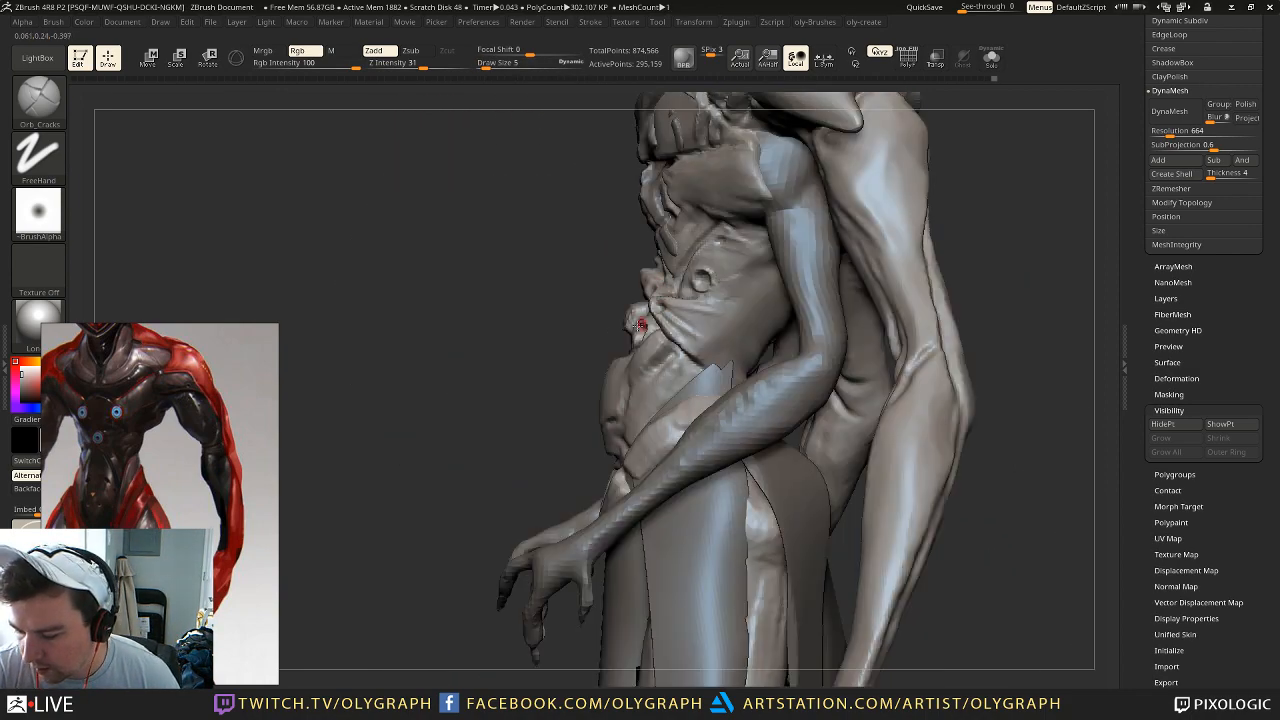
pyautogui.moveTo(654, 316); pyautogui.dragTo(591, 343, button='right')
# Step: Adjust the front end of the diagonal side crease above the lower round port with the Move brush at draw sizes 10 to 12
pyautogui.press('1')
pyautogui.click(646, 451)
pyautogui.press('[')
pyautogui.press('[')
pyautogui.press('[')
pyautogui.press('[')
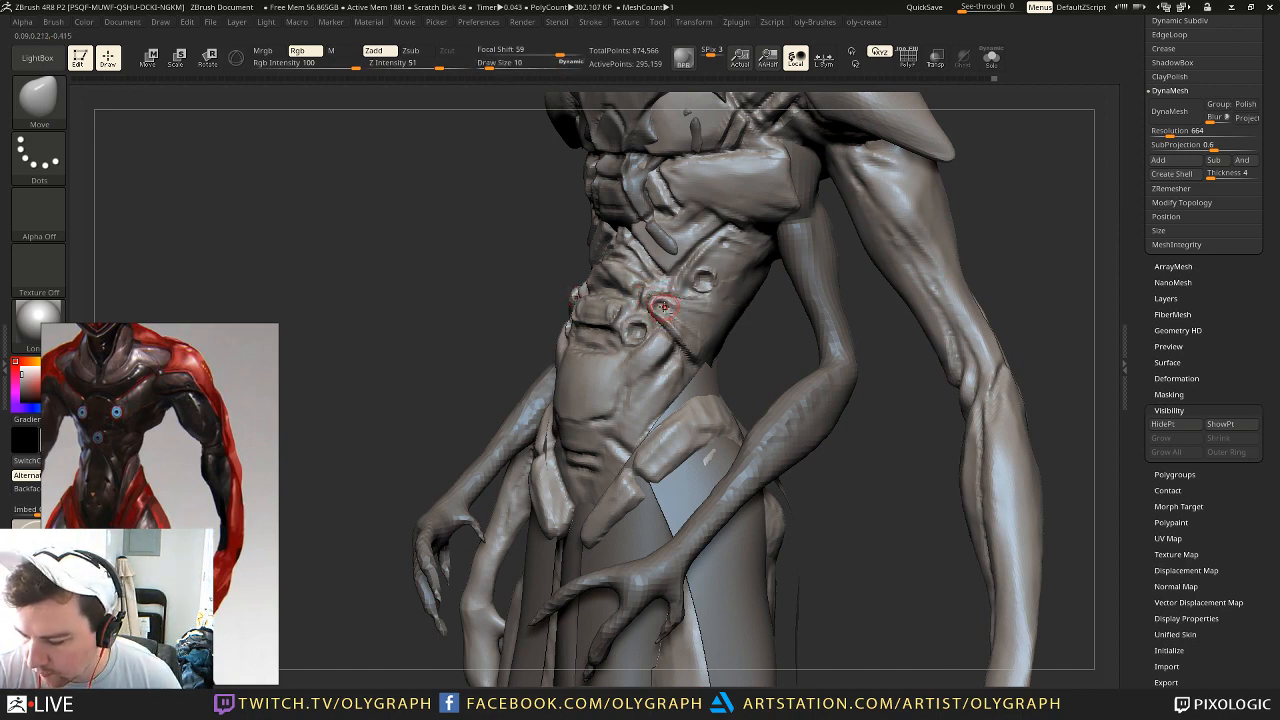
pyautogui.press('[')
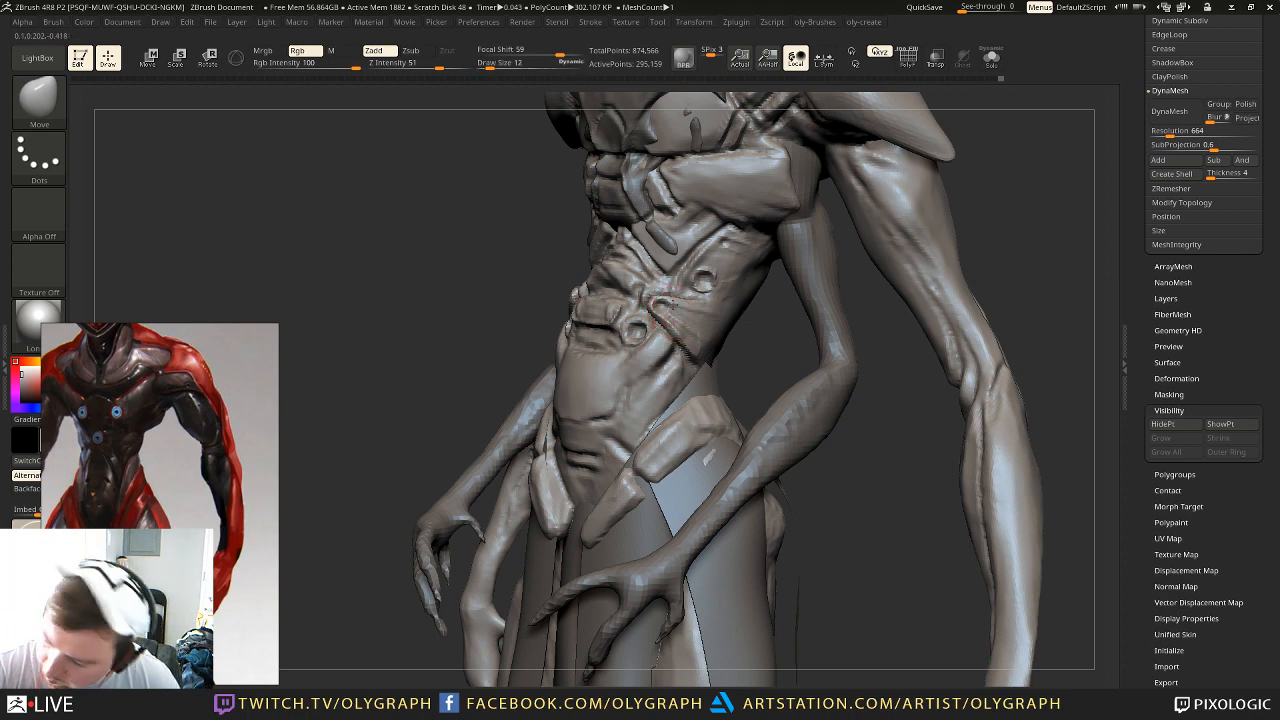
pyautogui.press('s')
pyautogui.click(664, 303)
pyautogui.moveTo(763, 339); pyautogui.dragTo(643, 294)
pyautogui.moveTo(482, 492); pyautogui.dragTo(513, 488)
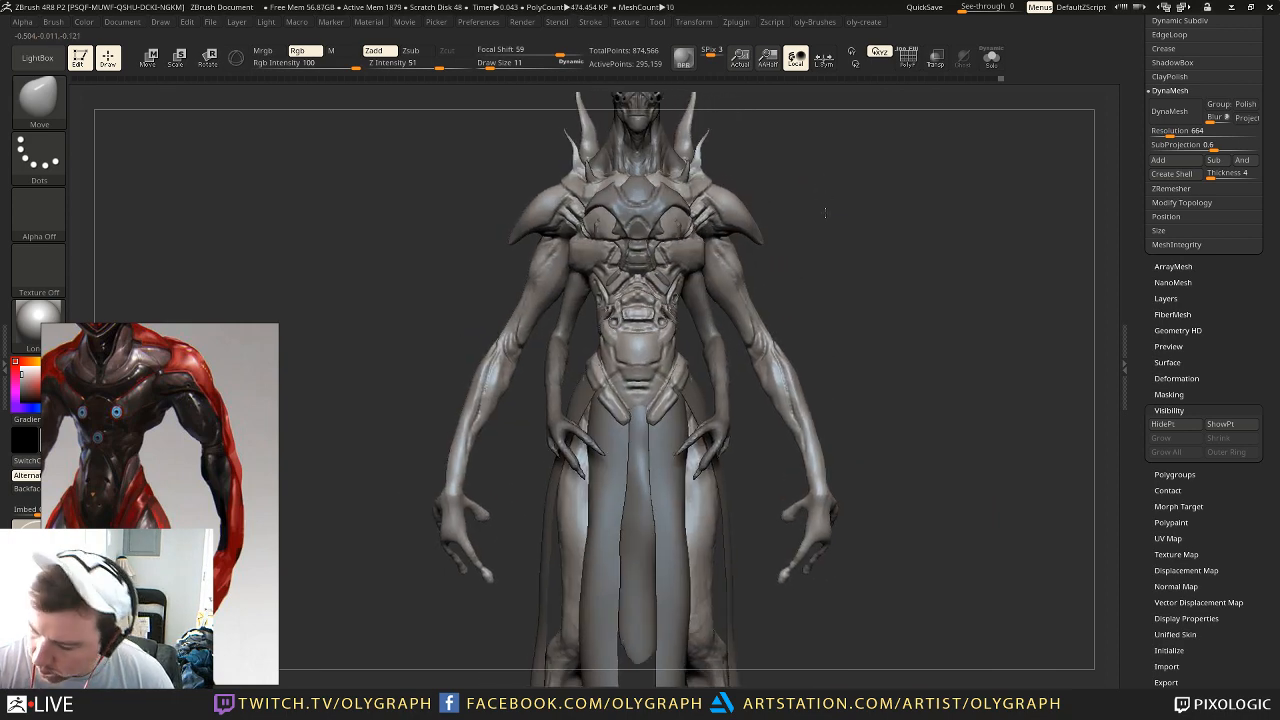
# Step: Mask the triangular side panel between the two round ports with the MaskPen brush at draw size 9 and invert the mask
pyautogui.keyDown('alt'); pyautogui.moveTo(823, 198); pyautogui.dragTo(835, 290); pyautogui.keyUp('alt')
pyautogui.press('s')
pyautogui.moveTo(652, 318); pyautogui.dragTo(664, 310)
pyautogui.press('s')
pyautogui.hotkey('ctrl', 'z')
pyautogui.press('s')
pyautogui.moveTo(738, 318); pyautogui.dragTo(688, 318)
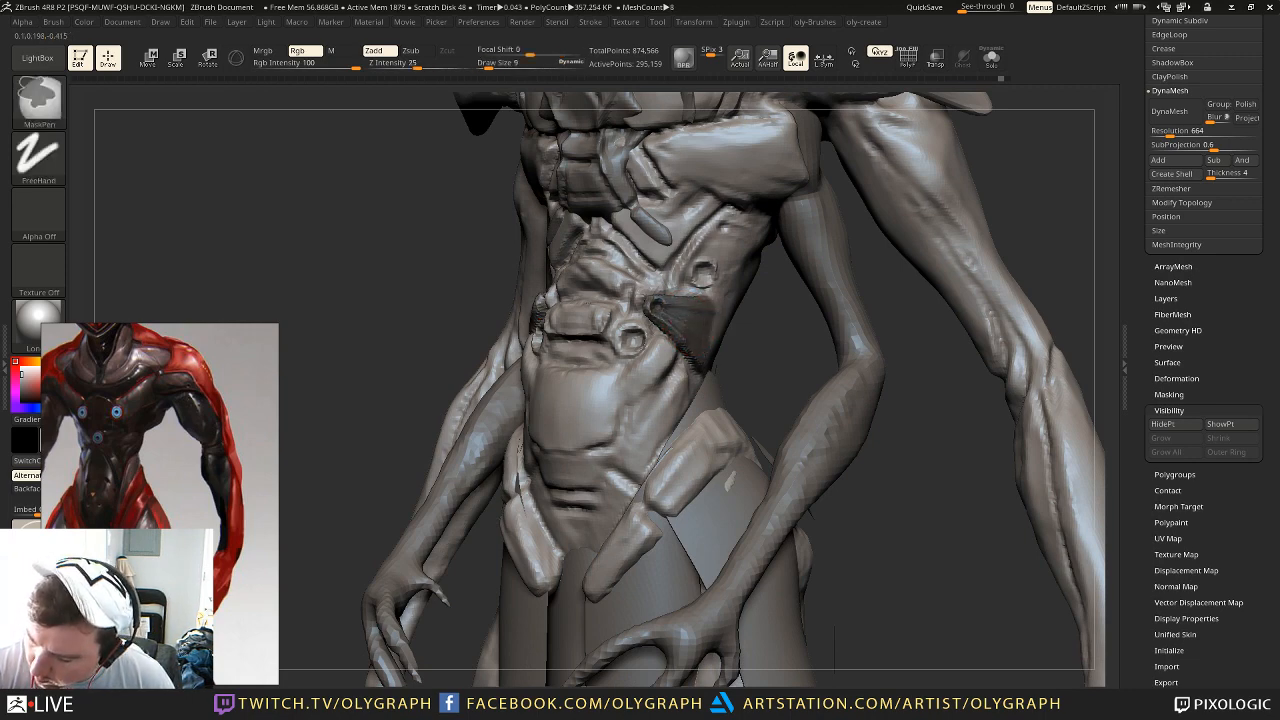
pyautogui.keyDown('ctrl'); pyautogui.click(764, 344); pyautogui.keyUp('ctrl')
# Step: Reshape the unmasked triangular side panel with the Move brush at draw size 44 and clear the mask
pyautogui.moveTo(766, 344); pyautogui.dragTo(808, 344)
pyautogui.press('s')
pyautogui.moveTo(650, 308); pyautogui.dragTo(657, 310)
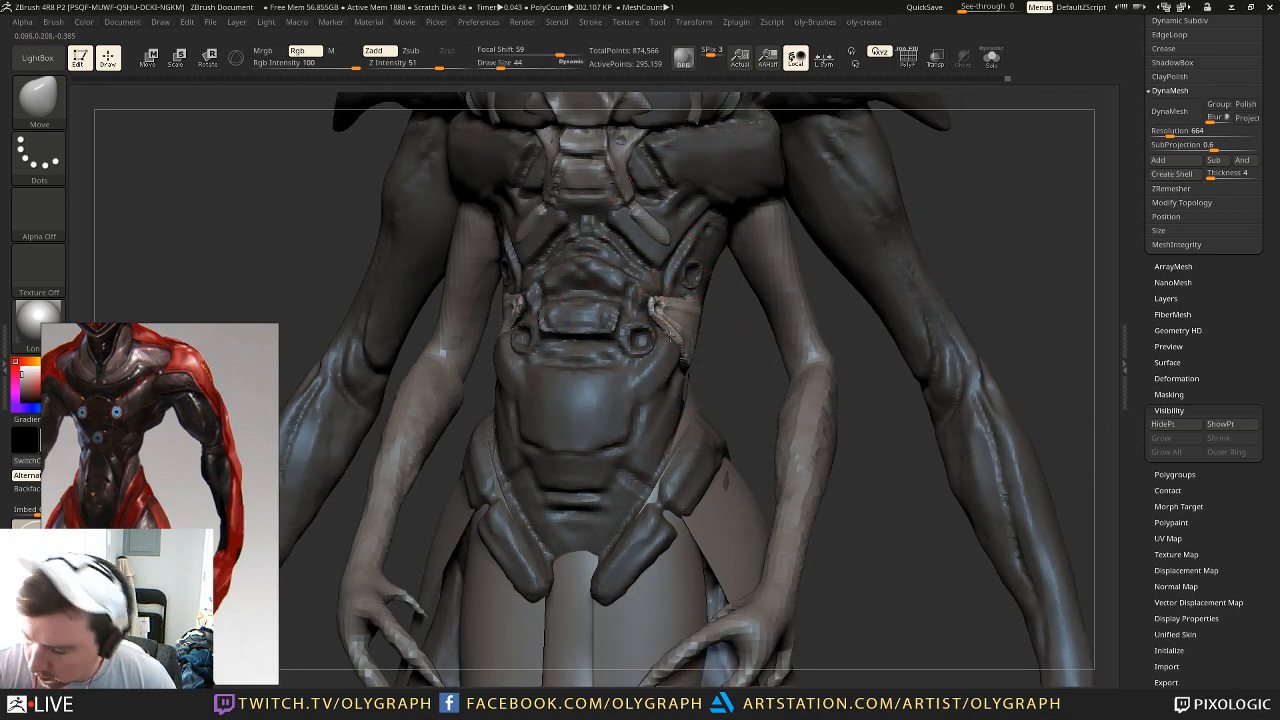
pyautogui.press('s')
pyautogui.moveTo(654, 318); pyautogui.dragTo(646, 318)
pyautogui.moveTo(714, 350)
pyautogui.keyDown('ctrl'); pyautogui.mouseDown()
pyautogui.moveTo(725, 374)
pyautogui.moveTo(712, 187)
pyautogui.mouseUp(); pyautogui.keyUp('ctrl')
pyautogui.moveTo(811, 213)
pyautogui.mouseDown()
pyautogui.moveTo(650, 235)
pyautogui.moveTo(750, 252)
pyautogui.mouseUp()
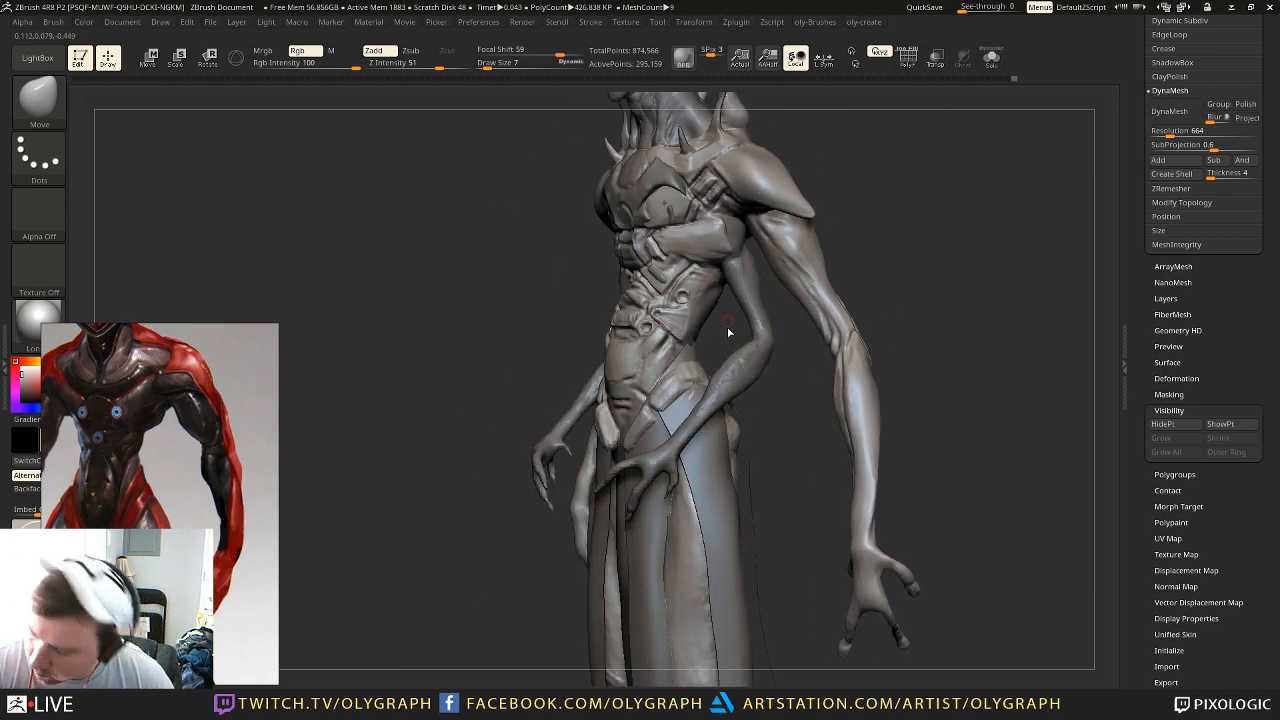
# Step: Flatten the side of the torso around the upper round port with the TrimDynamic brush at draw size 19
pyautogui.press('1')
pyautogui.click(698, 522)
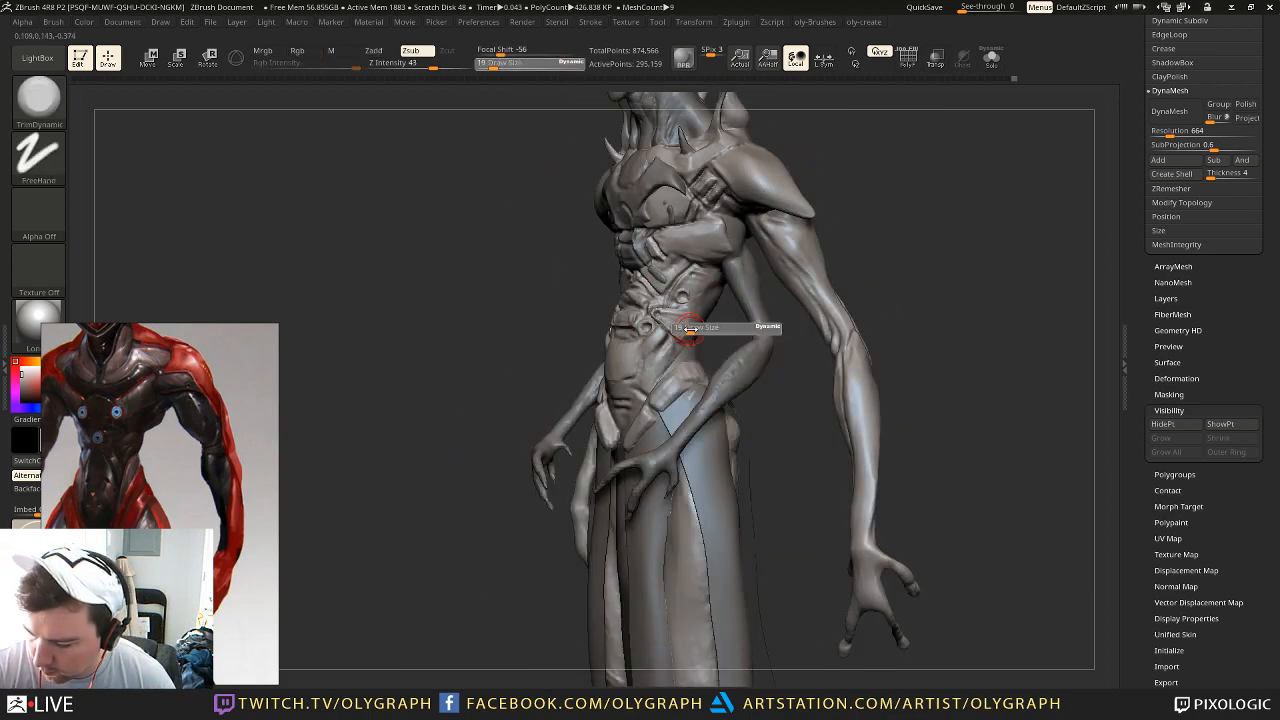
pyautogui.moveTo(745, 325); pyautogui.dragTo(731, 264)
pyautogui.press('[')
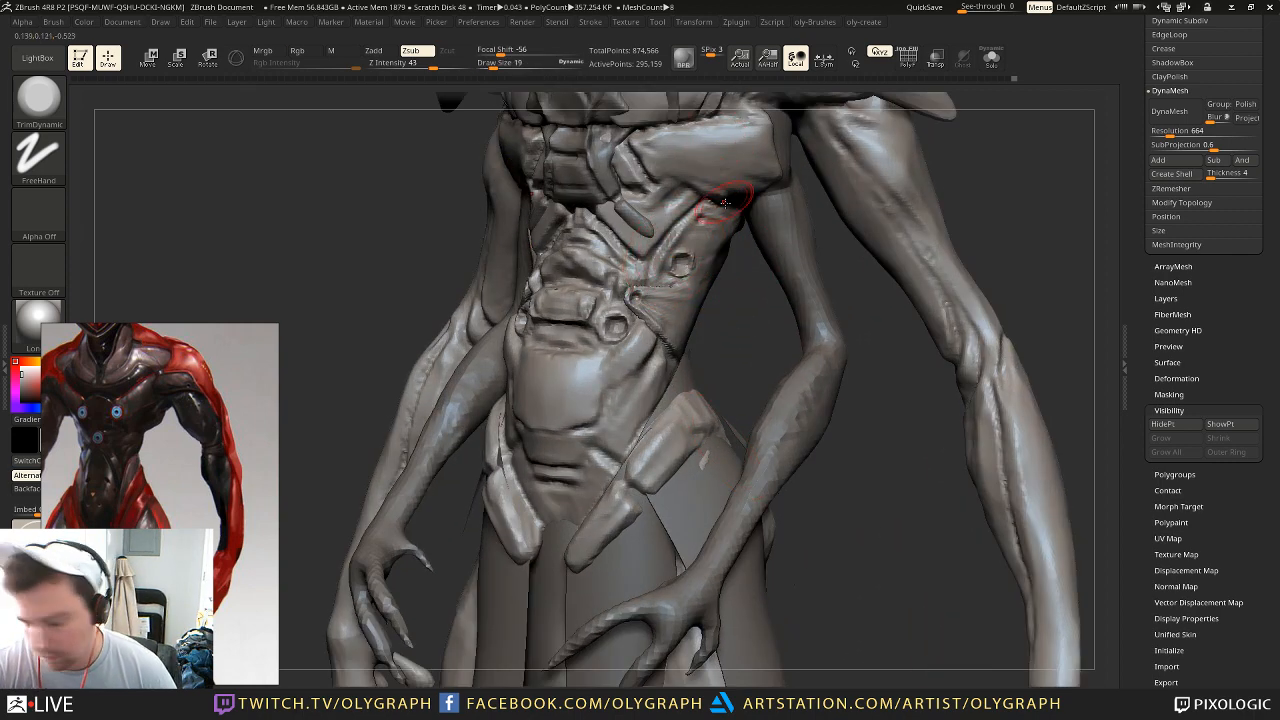
# Step: Mask the panel around the upper round port with the MaskPen brush at draw size 19 and invert the mask
pyautogui.press('ctrl')
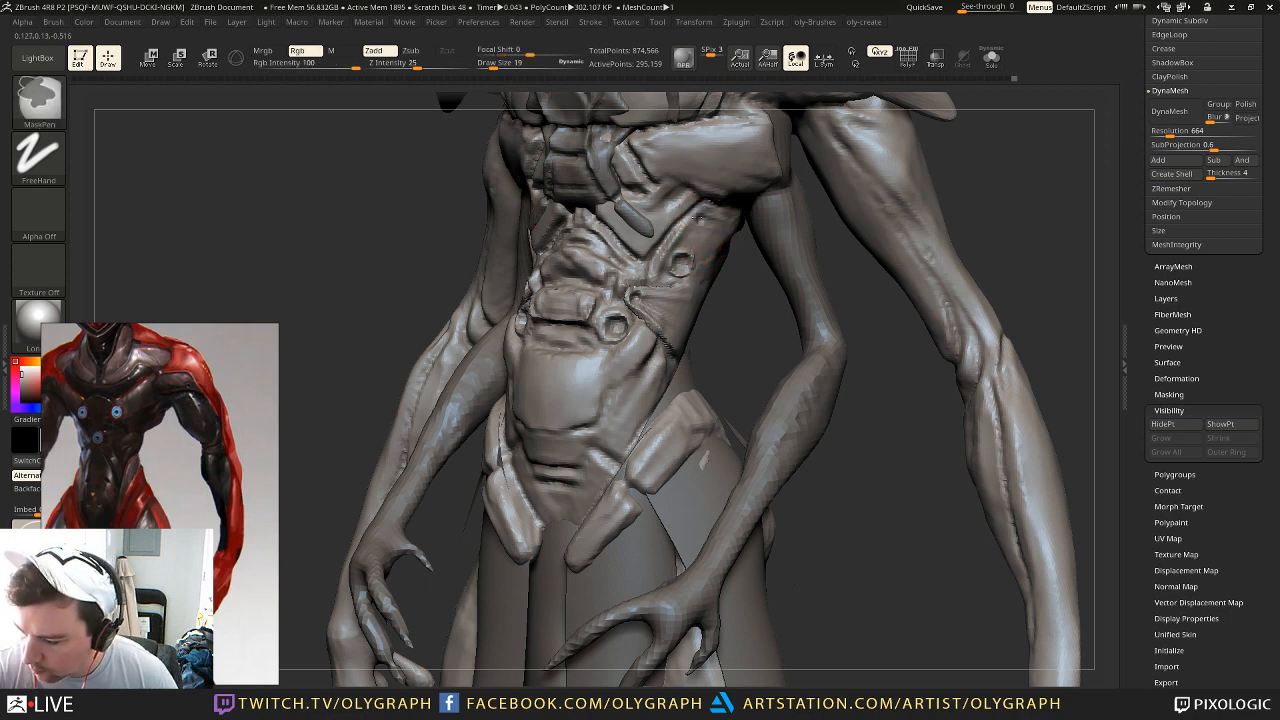
pyautogui.moveTo(698, 218)
pyautogui.keyDown('ctrl'); pyautogui.mouseDown()
pyautogui.moveTo(666, 266)
pyautogui.moveTo(729, 232)
pyautogui.mouseUp(); pyautogui.keyUp('ctrl')
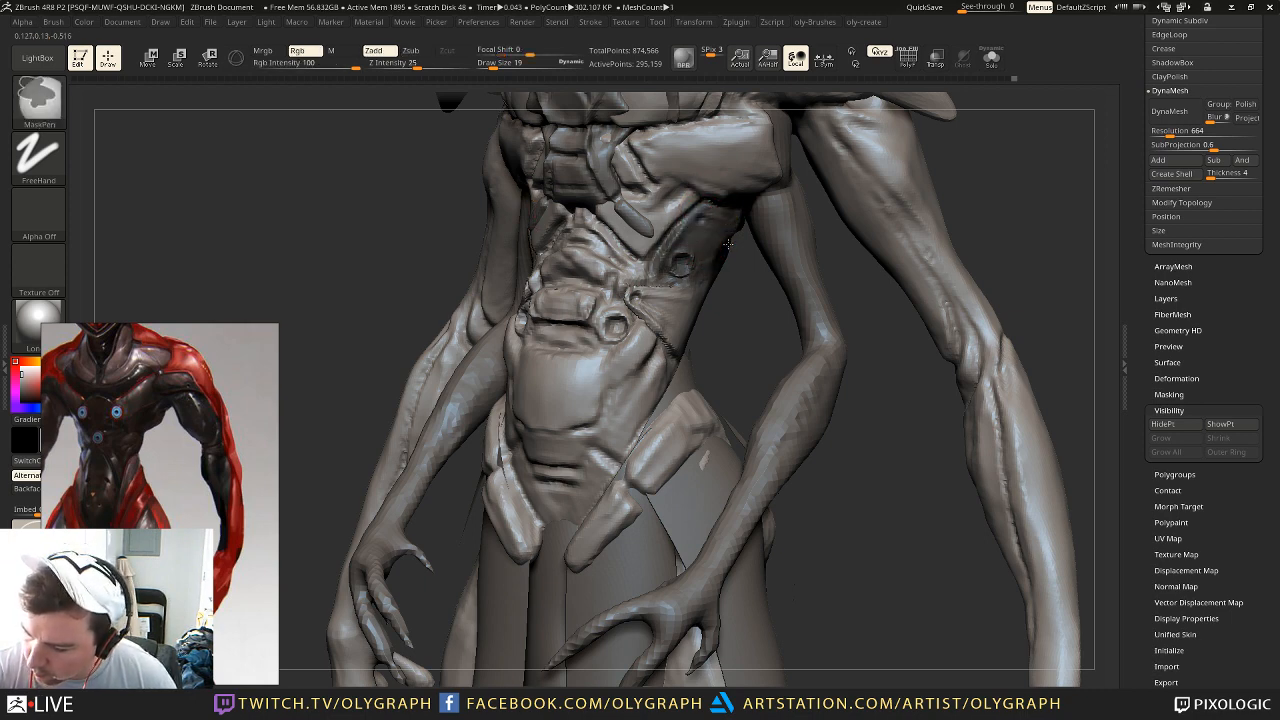
pyautogui.keyDown('ctrl'); pyautogui.click(746, 268); pyautogui.keyUp('ctrl')
# Step: Reshape the unmasked panel around the upper port with the Move brush at draw size 12, clear the mask and isolate the body
pyautogui.press('1')
pyautogui.click(673, 247)
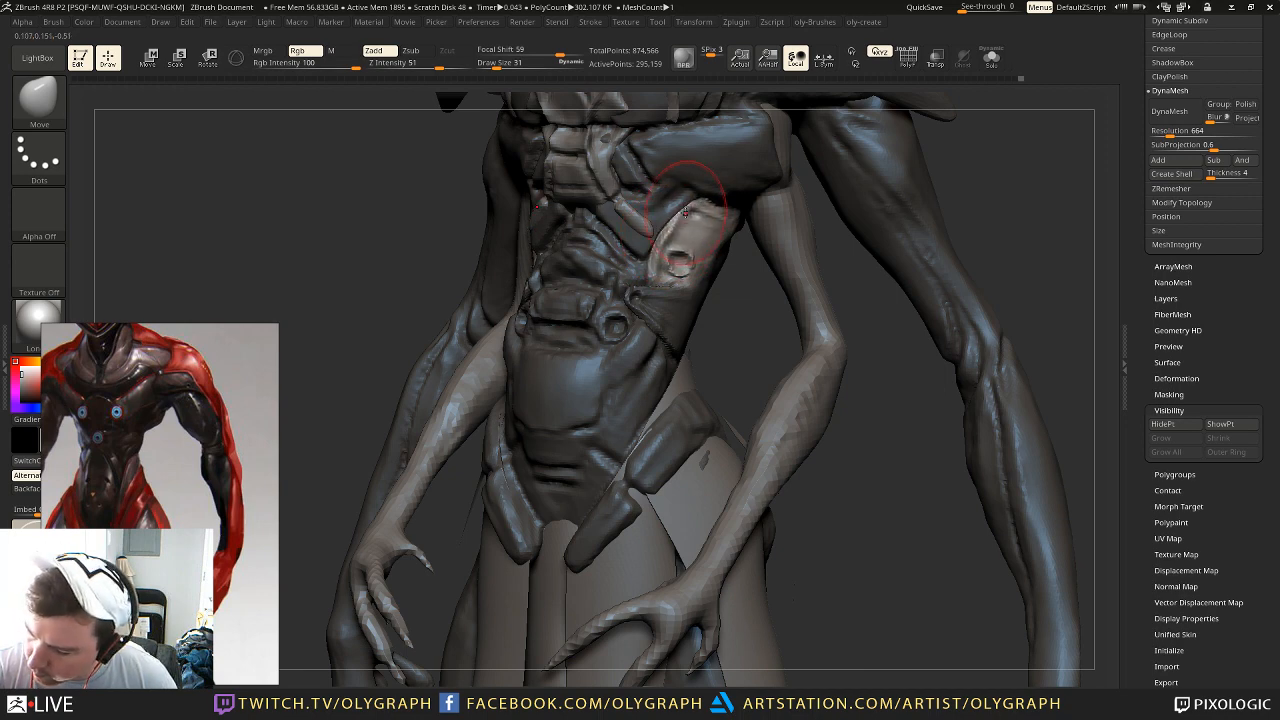
pyautogui.hotkey('ctrl', 'z')
pyautogui.press('s')
pyautogui.moveTo(703, 227); pyautogui.dragTo(690, 227)
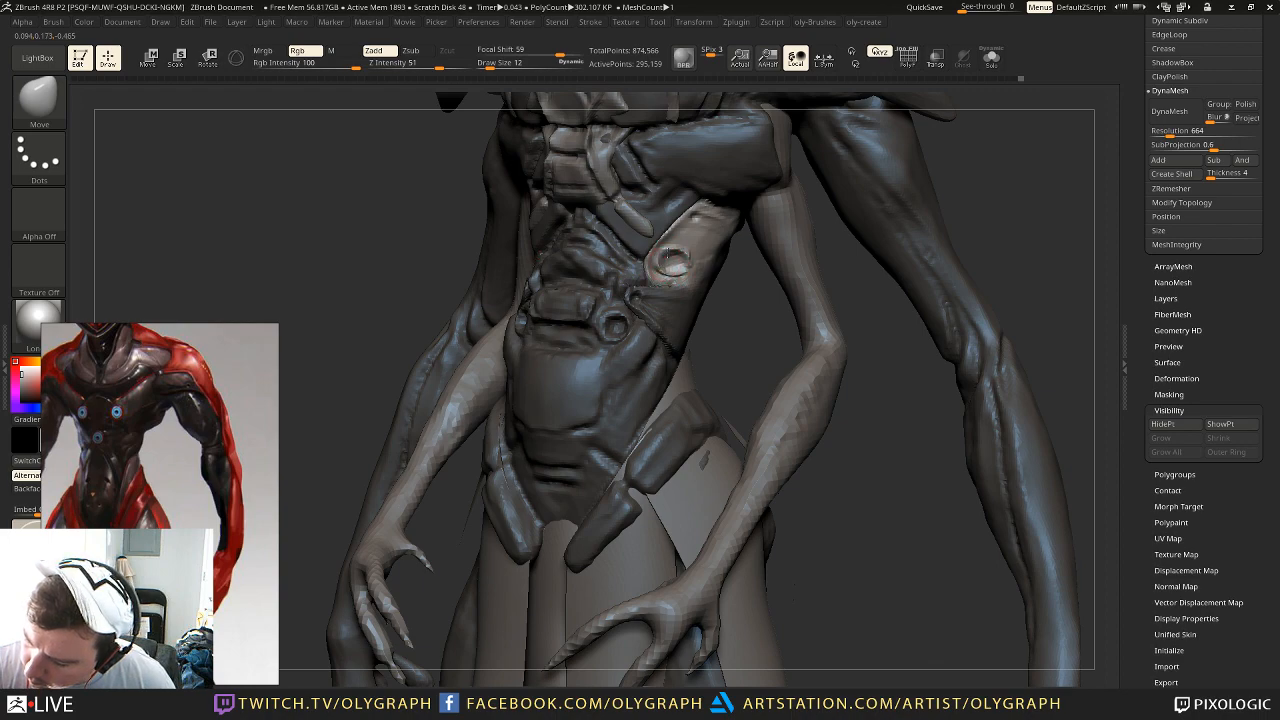
pyautogui.moveTo(738, 324)
pyautogui.keyDown('ctrl'); pyautogui.mouseDown(button='right')
pyautogui.moveTo(723, 297)
pyautogui.moveTo(840, 183)
pyautogui.moveTo(821, 157)
pyautogui.moveTo(811, 183)
pyautogui.moveTo(866, 177)
pyautogui.moveTo(866, 203)
pyautogui.mouseUp(button='right'); pyautogui.keyUp('ctrl')
pyautogui.moveTo(809, 130)
pyautogui.mouseDown(button='right')
pyautogui.moveTo(819, 207)
pyautogui.moveTo(860, 159)
pyautogui.mouseUp(button='right')
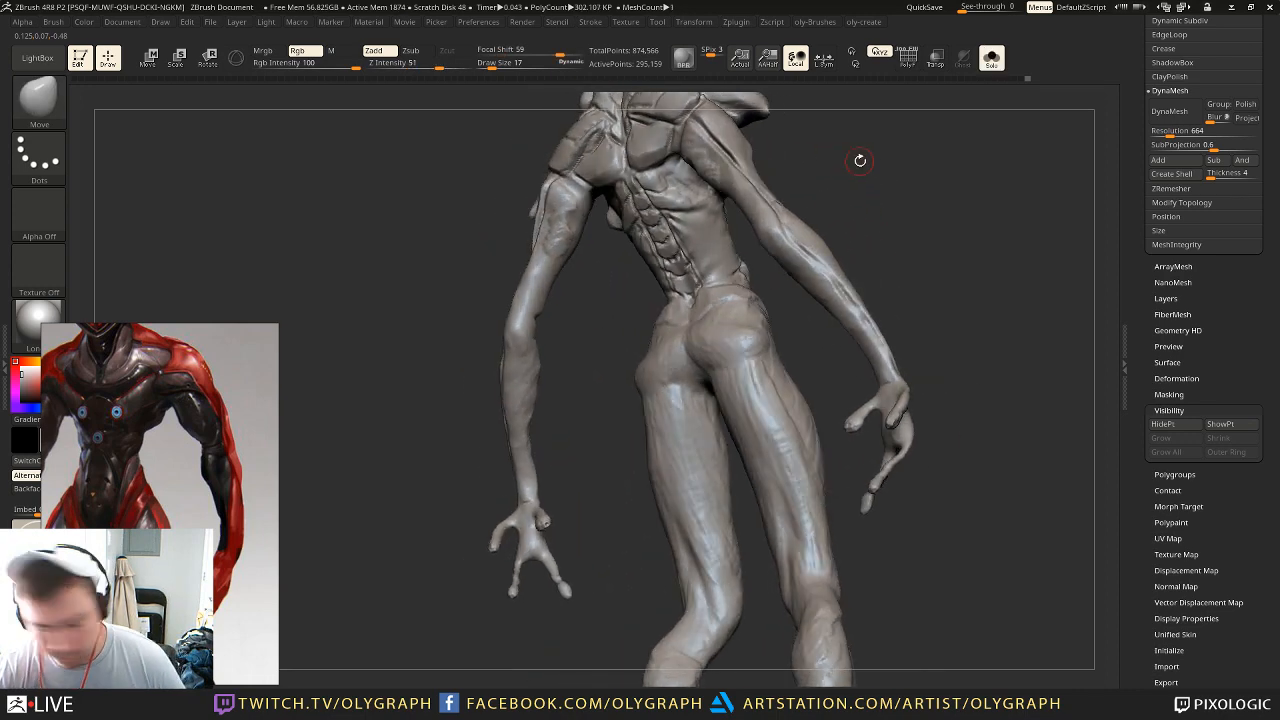
# Step: Carve creases along the flank below the ribcage with the Orb_Cracks brush at draw sizes 17 and 15
pyautogui.press('1')
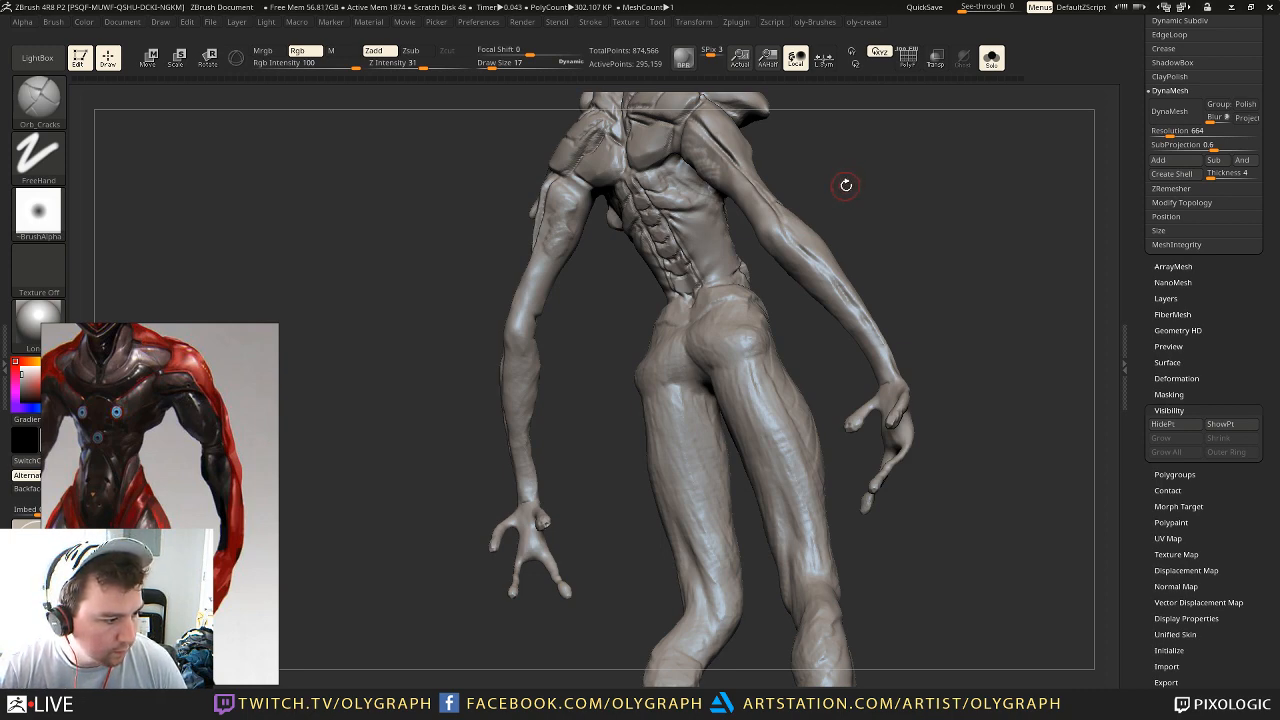
pyautogui.moveTo(841, 167)
pyautogui.mouseDown(button='right')
pyautogui.moveTo(830, 215)
pyautogui.moveTo(751, 206)
pyautogui.moveTo(652, 271)
pyautogui.mouseUp(button='right')
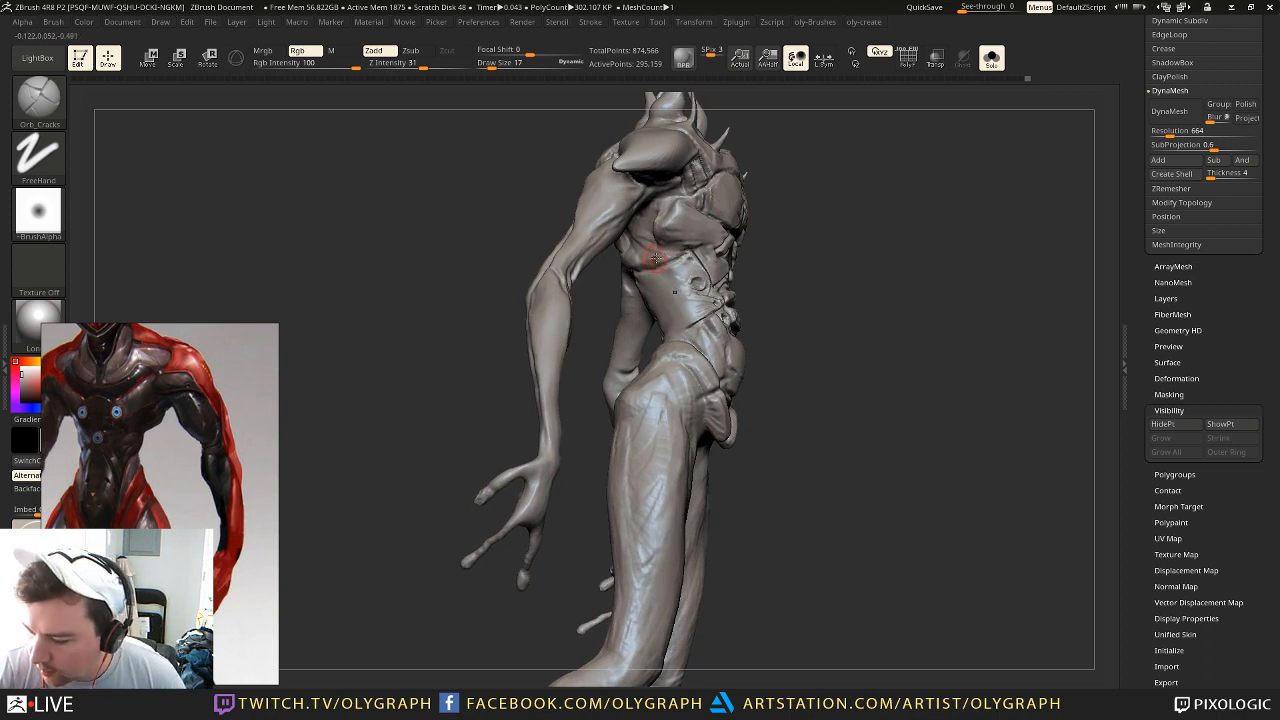
pyautogui.press('[')
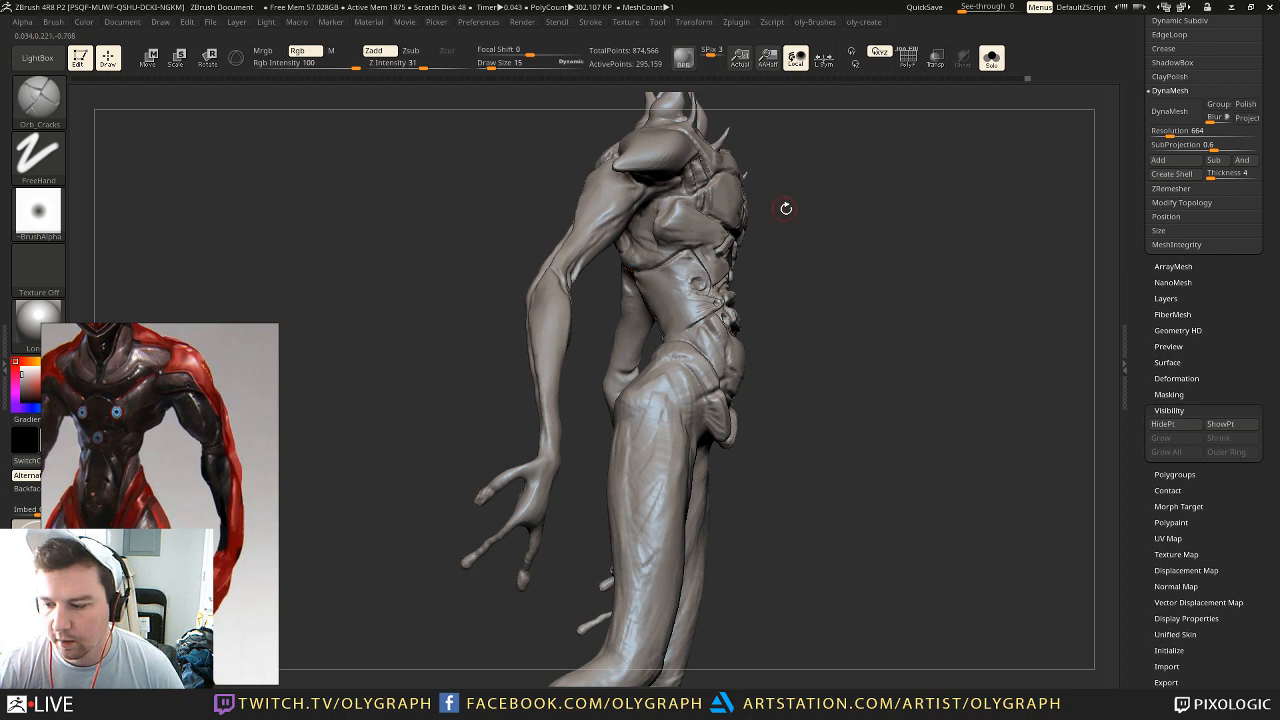
# Step: Flatten the flank surface below the ribs with the TrimDynamic brush at draw size 14
pyautogui.keyDown('alt'); pyautogui.moveTo(778, 206); pyautogui.dragTo(791, 232); pyautogui.keyUp('alt')
pyautogui.press('b')
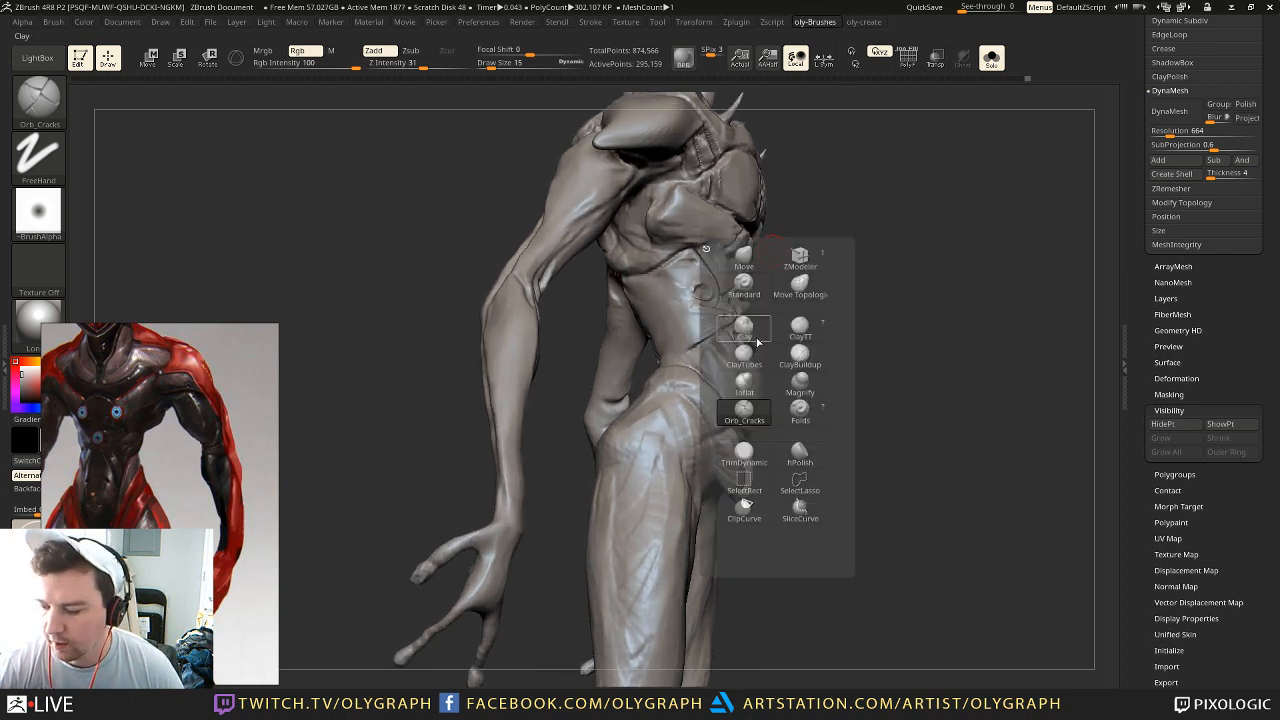
pyautogui.click(744, 452)
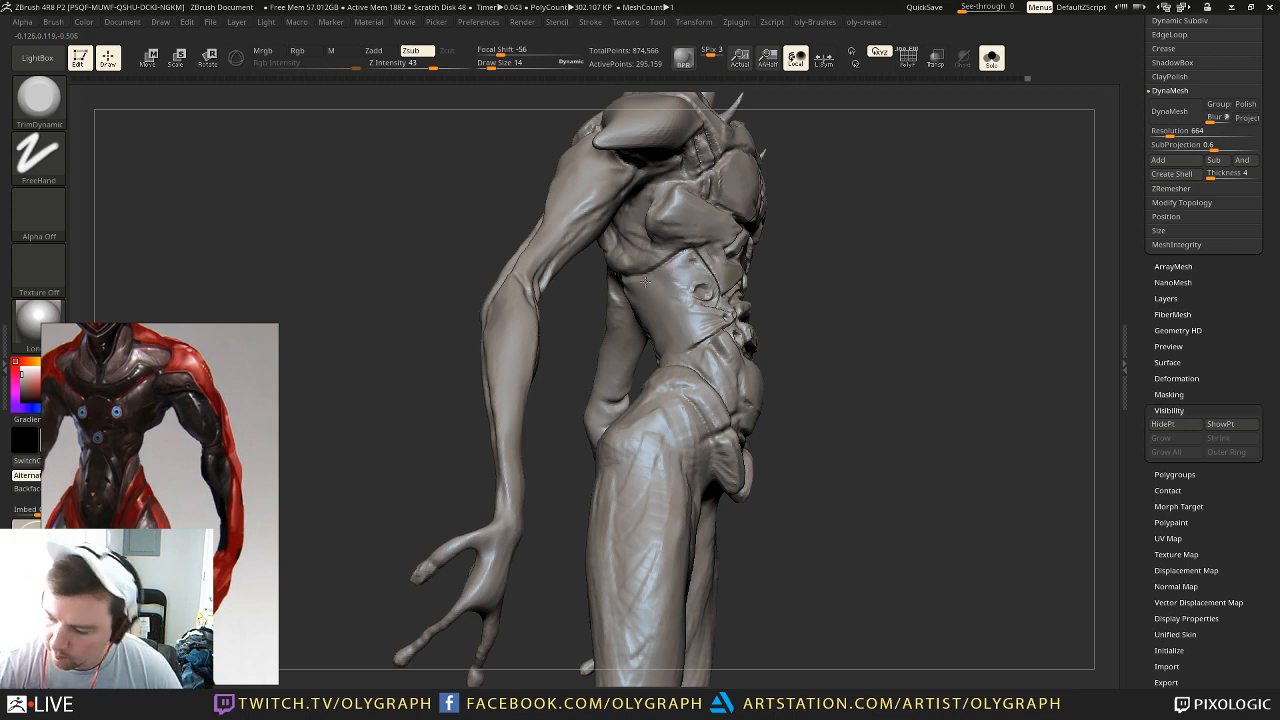
pyautogui.moveTo(851, 166)
pyautogui.mouseDown()
pyautogui.moveTo(823, 166)
pyautogui.moveTo(864, 212)
pyautogui.moveTo(841, 98)
pyautogui.mouseUp()
# Step: Adjust the waist silhouette from the front with all parts shown, using the Move brush at draw size 41
pyautogui.moveTo(876, 226)
pyautogui.keyDown('shift'); pyautogui.mouseDown()
pyautogui.moveTo(891, 238)
pyautogui.moveTo(898, 196)
pyautogui.moveTo(887, 230)
pyautogui.mouseUp(); pyautogui.keyUp('shift')
pyautogui.press('b')
pyautogui.press('m')
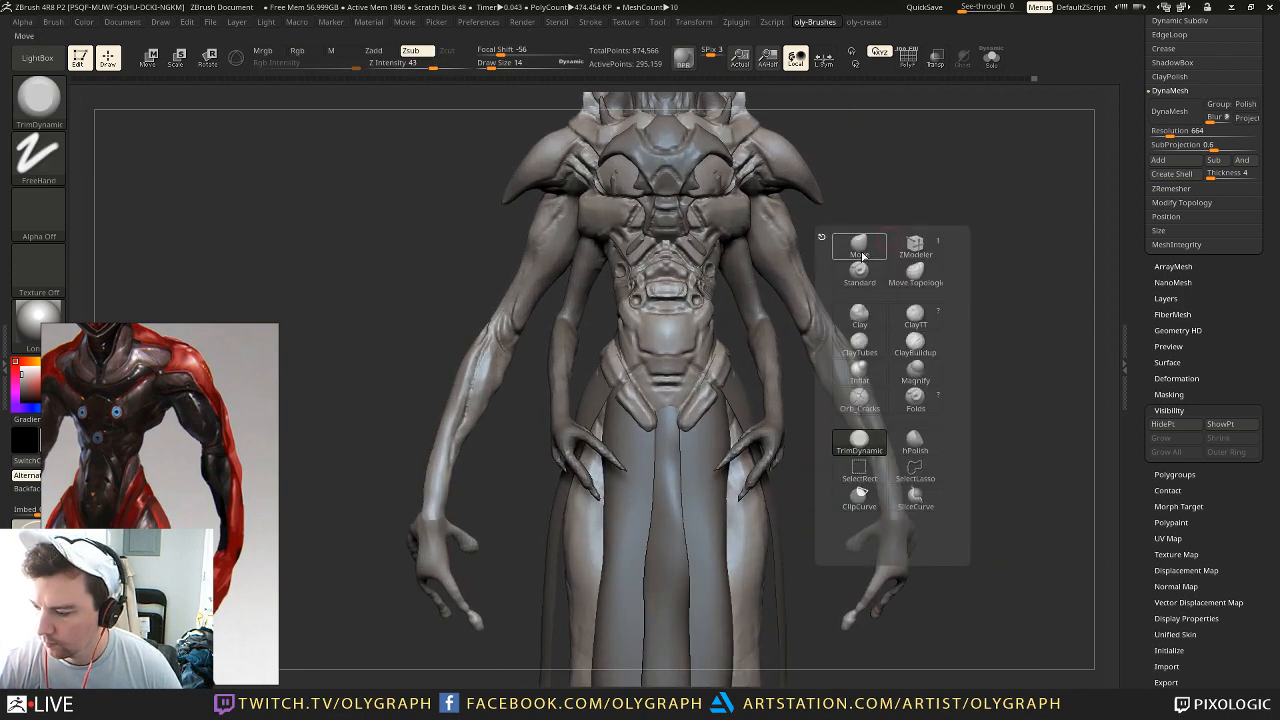
pyautogui.press('v')
pyautogui.press('[')
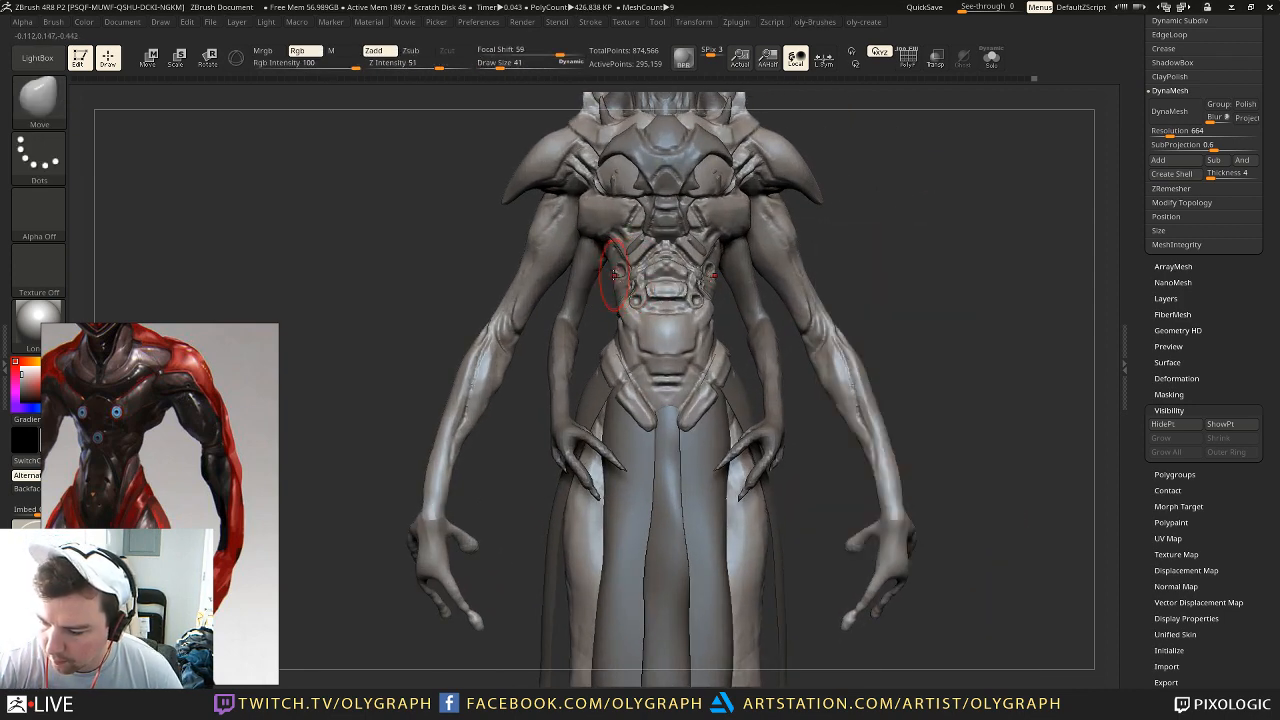
pyautogui.moveTo(871, 205)
pyautogui.keyDown('alt'); pyautogui.mouseDown()
pyautogui.moveTo(843, 174)
pyautogui.moveTo(817, 209)
pyautogui.moveTo(783, 209)
pyautogui.moveTo(820, 209)
pyautogui.moveTo(833, 253)
pyautogui.moveTo(803, 211)
pyautogui.moveTo(803, 245)
pyautogui.moveTo(718, 201)
pyautogui.mouseUp(); pyautogui.keyUp('alt')
# Step: Reselect the Skin_SciFi_Creature_07 body and reshape the abdomen around the ports with the Move brush at draw sizes 29 and 19
pyautogui.keyDown('alt'); pyautogui.click(614, 160); pyautogui.keyUp('alt')
pyautogui.press('s')
pyautogui.keyDown('alt'); pyautogui.moveTo(718, 201); pyautogui.dragTo(724, 250); pyautogui.keyUp('alt')
pyautogui.moveTo(724, 250)
pyautogui.keyDown('alt'); pyautogui.mouseDown()
pyautogui.moveTo(734, 200)
pyautogui.moveTo(705, 207)
pyautogui.moveTo(797, 208)
pyautogui.moveTo(748, 199)
pyautogui.moveTo(715, 270)
pyautogui.mouseUp(); pyautogui.keyUp('alt')
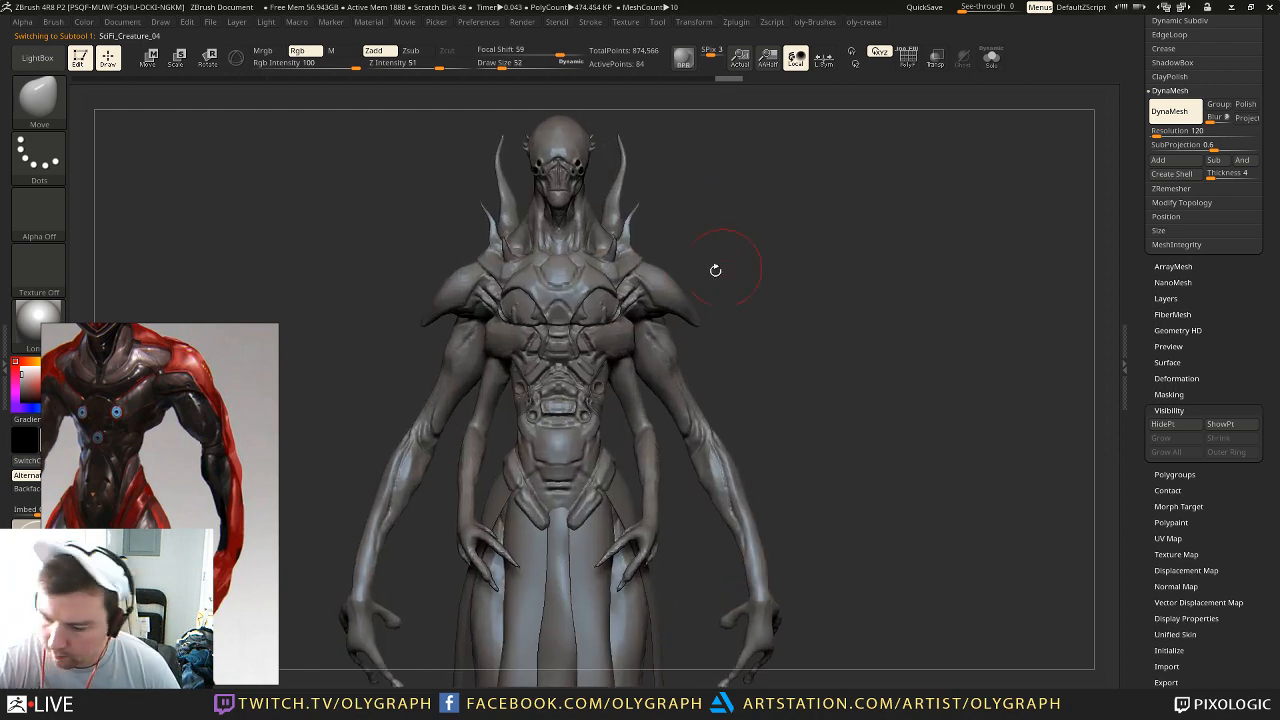
pyautogui.keyDown('alt'); pyautogui.click(540, 405); pyautogui.keyUp('alt')
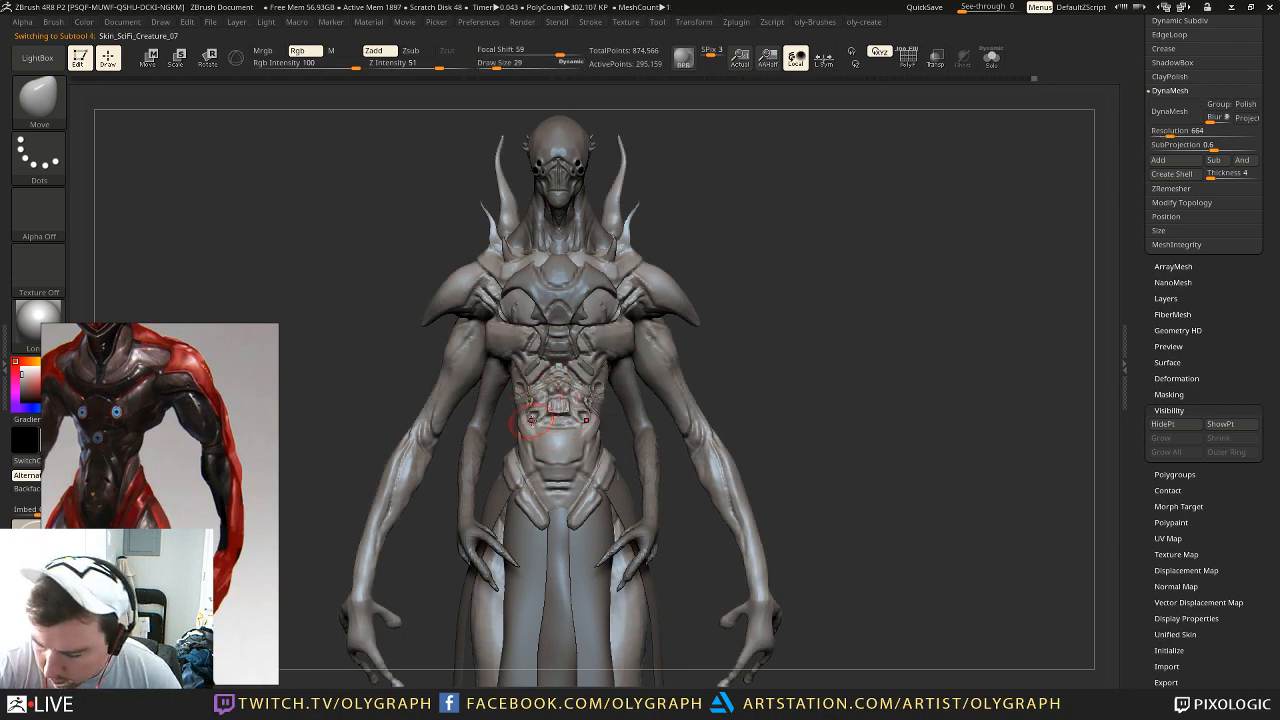
pyautogui.moveTo(722, 280)
pyautogui.keyDown('alt'); pyautogui.mouseDown()
pyautogui.moveTo(740, 167)
pyautogui.moveTo(783, 224)
pyautogui.moveTo(551, 312)
pyautogui.moveTo(568, 340)
pyautogui.mouseUp(); pyautogui.keyUp('alt')
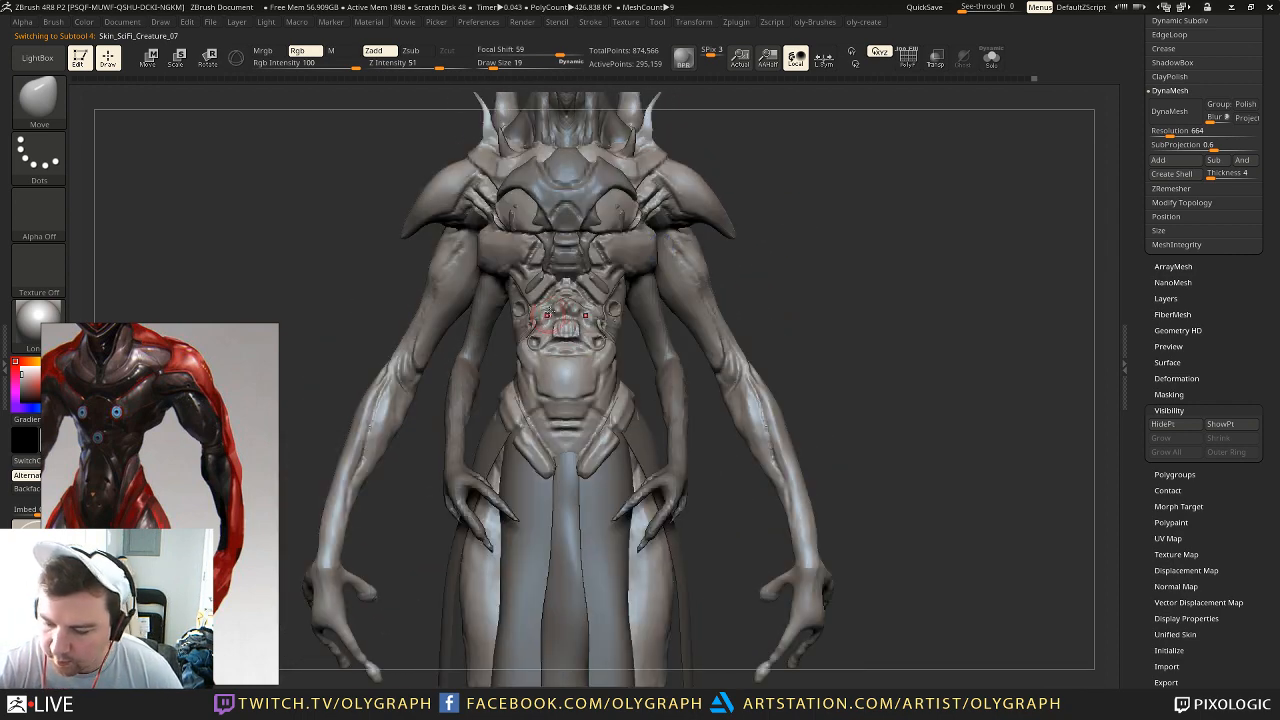
pyautogui.press('s')
pyautogui.moveTo(540, 297); pyautogui.dragTo(546, 299)
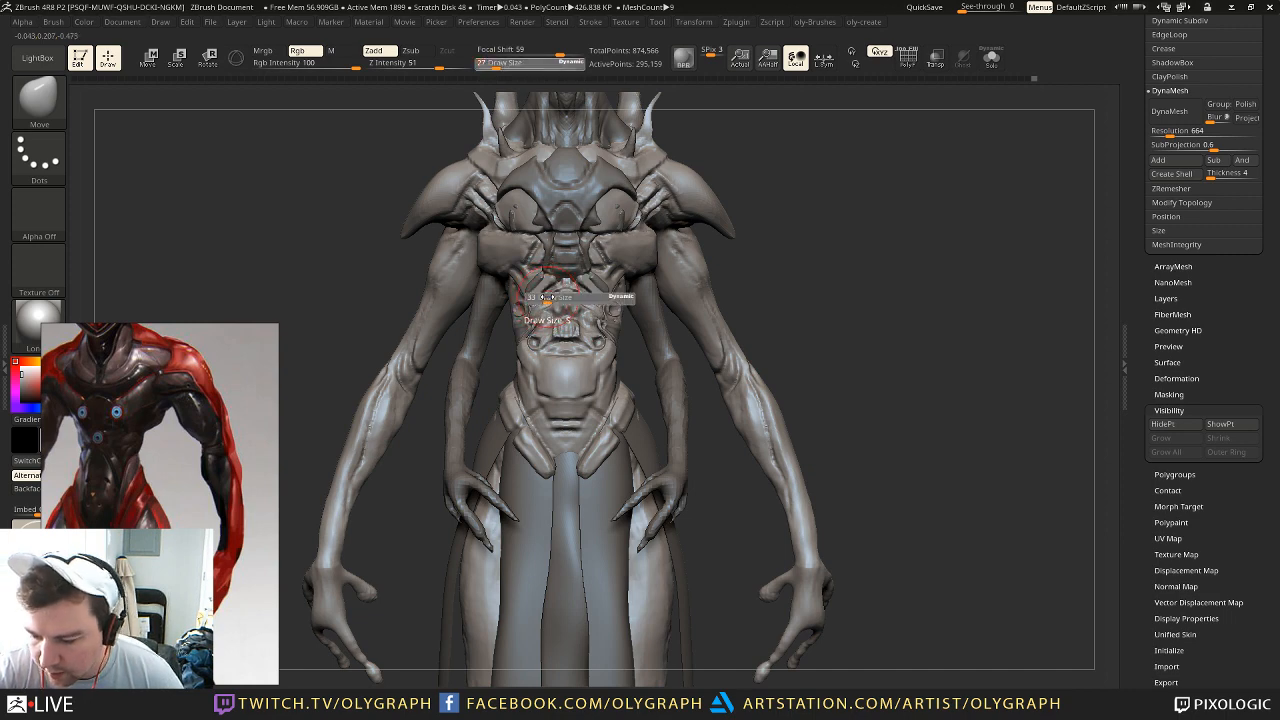
pyautogui.keyDown('alt'); pyautogui.moveTo(831, 166); pyautogui.dragTo(775, 260); pyautogui.keyUp('alt')
# Step: Carve creases into the lower abdomen with the Orb_Cracks brush at draw sizes 14, 17 and 10
pyautogui.press('b')
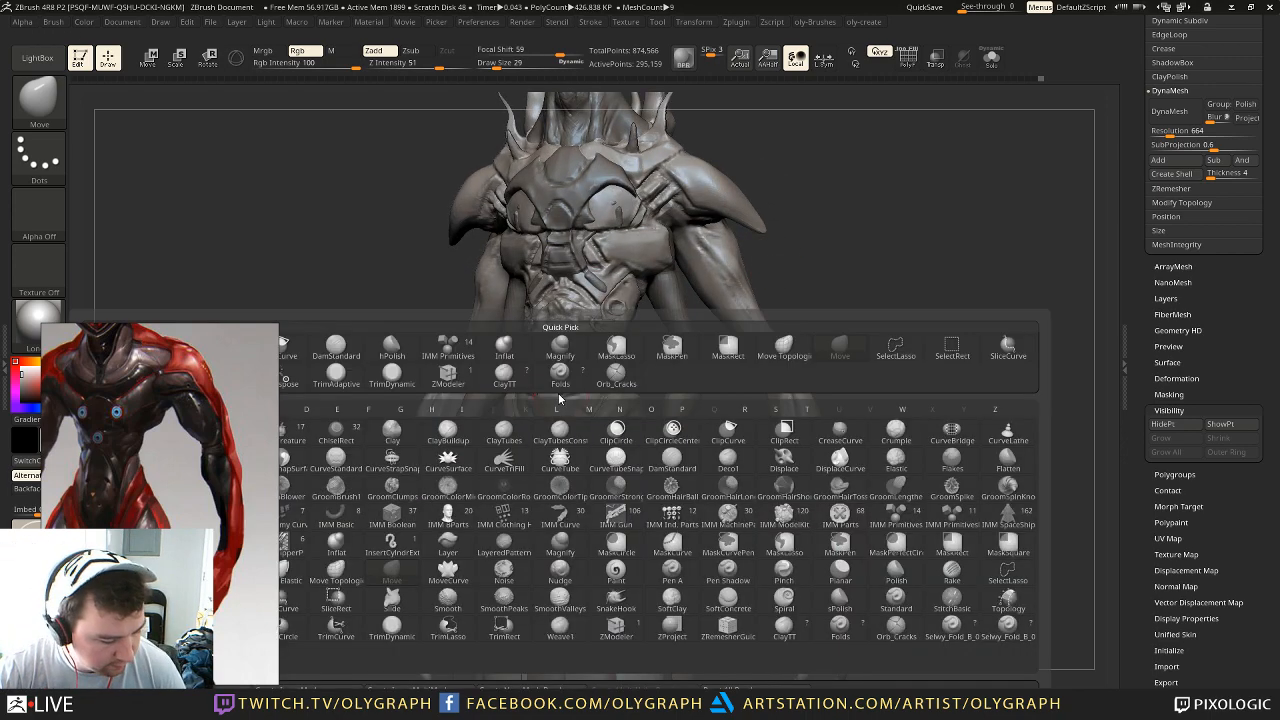
pyautogui.click(555, 348)
pyautogui.press('s')
pyautogui.moveTo(557, 358); pyautogui.dragTo(549, 345)
pyautogui.press('s')
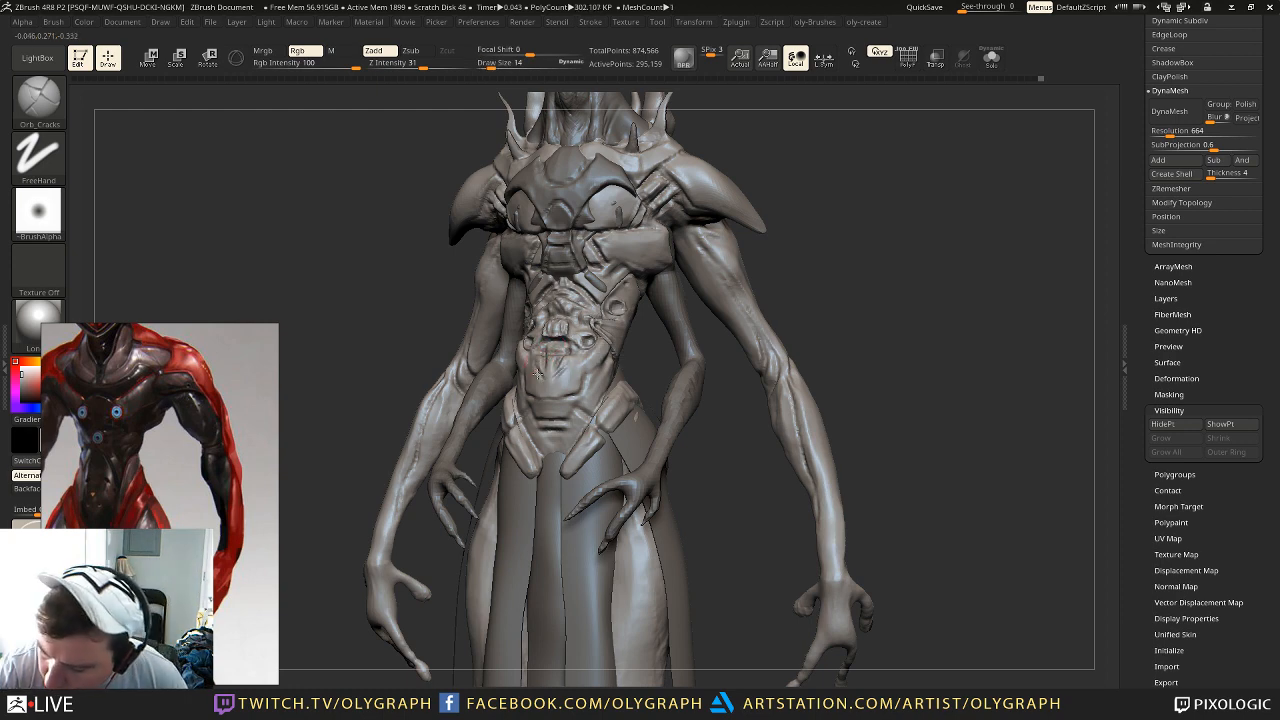
pyautogui.moveTo(365, 364); pyautogui.dragTo(432, 366)
pyautogui.press('s')
pyautogui.moveTo(521, 366); pyautogui.dragTo(528, 366)
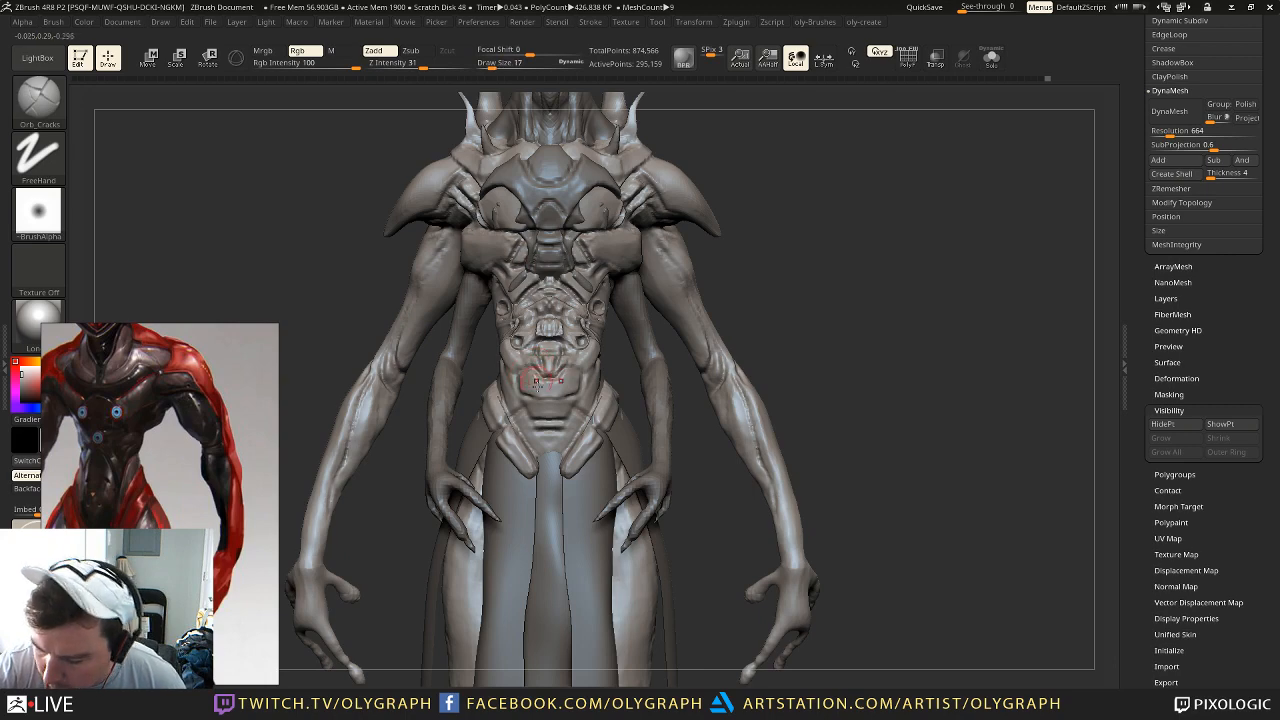
pyautogui.keyDown('alt'); pyautogui.moveTo(778, 249); pyautogui.dragTo(724, 320); pyautogui.keyUp('alt')
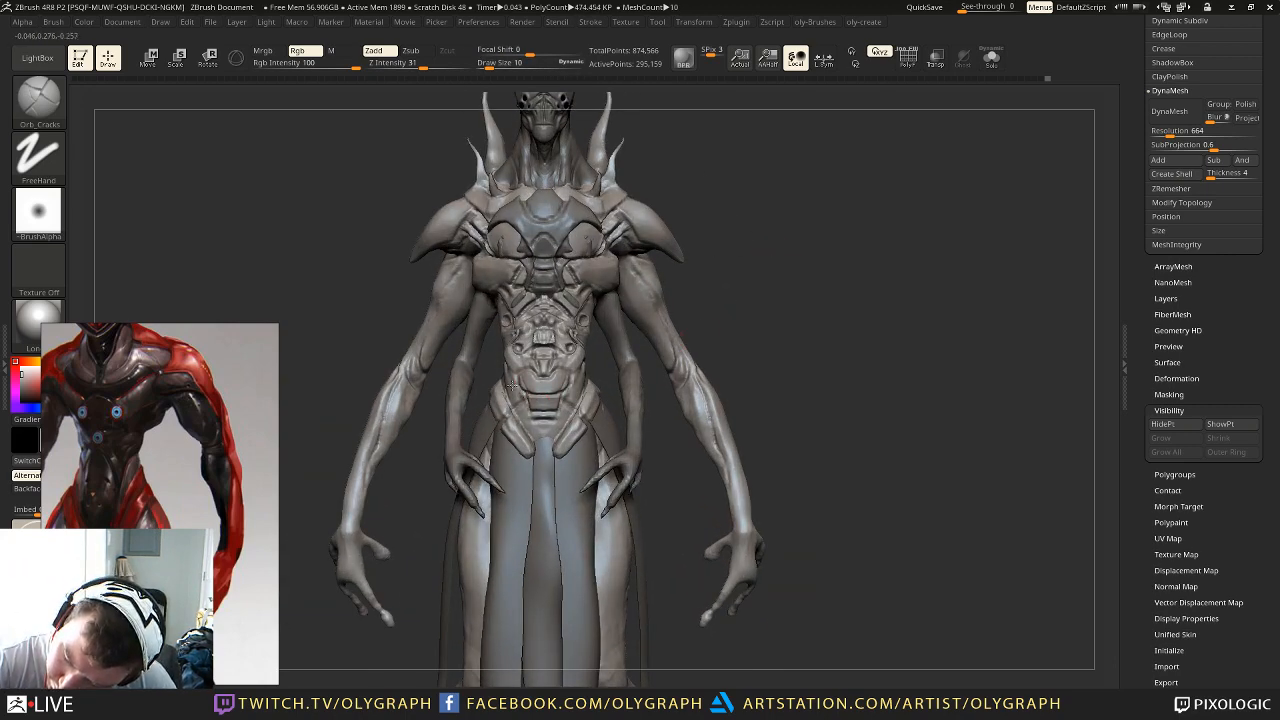
# Step: Check the upper figure with the SciFi_Creature_04 part selected, and reselect the Skin_SciFi_Creature_07 body
pyautogui.keyDown('alt'); pyautogui.moveTo(714, 264); pyautogui.dragTo(660, 168); pyautogui.keyUp('alt')
pyautogui.keyDown('alt'); pyautogui.moveTo(671, 226); pyautogui.dragTo(700, 212); pyautogui.keyUp('alt')
pyautogui.moveTo(718, 145)
pyautogui.keyDown('alt'); pyautogui.mouseDown()
pyautogui.moveTo(700, 231)
pyautogui.moveTo(708, 262)
pyautogui.moveTo(617, 162)
pyautogui.moveTo(640, 246)
pyautogui.moveTo(643, 206)
pyautogui.moveTo(652, 233)
pyautogui.moveTo(683, 226)
pyautogui.moveTo(669, 231)
pyautogui.moveTo(650, 206)
pyautogui.moveTo(651, 229)
pyautogui.mouseUp(); pyautogui.keyUp('alt')
pyautogui.keyDown('alt'); pyautogui.click(553, 152); pyautogui.keyUp('alt')
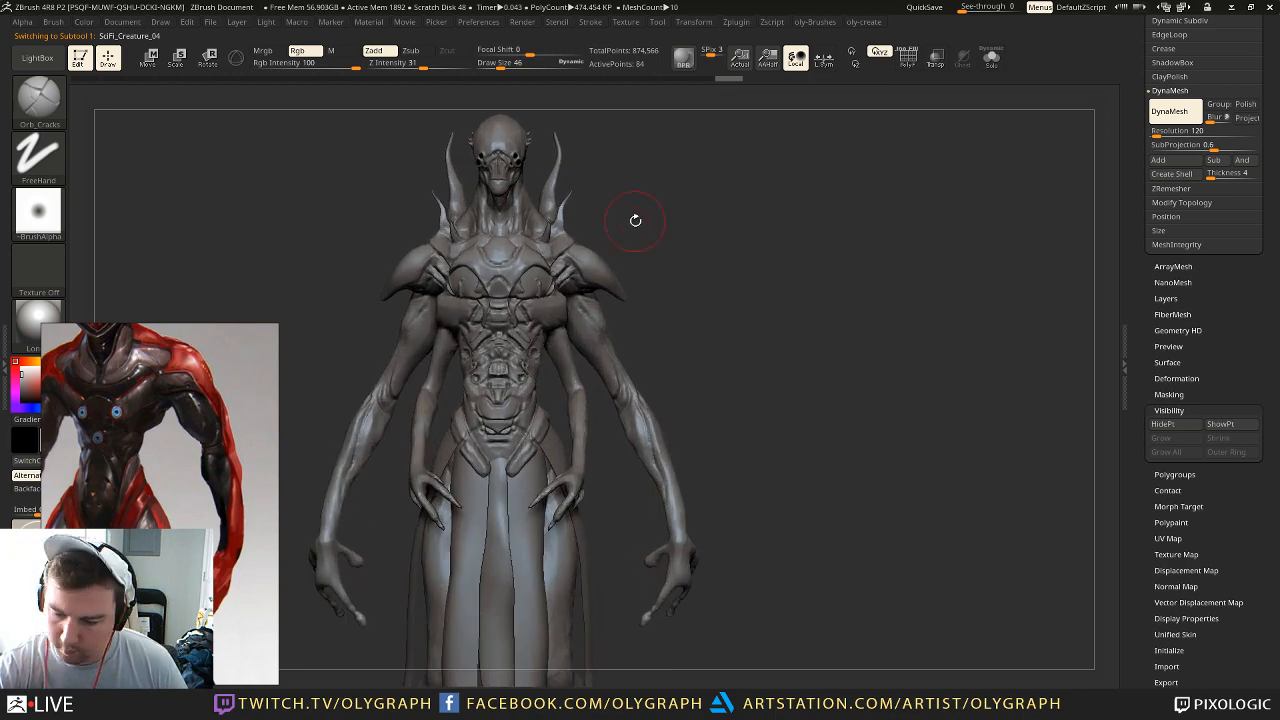
pyautogui.keyDown('alt'); pyautogui.click(539, 314); pyautogui.keyUp('alt')
pyautogui.press('s')
pyautogui.moveTo(546, 320); pyautogui.dragTo(560, 321)
pyautogui.moveTo(633, 242); pyautogui.dragTo(555, 265)
pyautogui.press('b')
pyautogui.press('m')
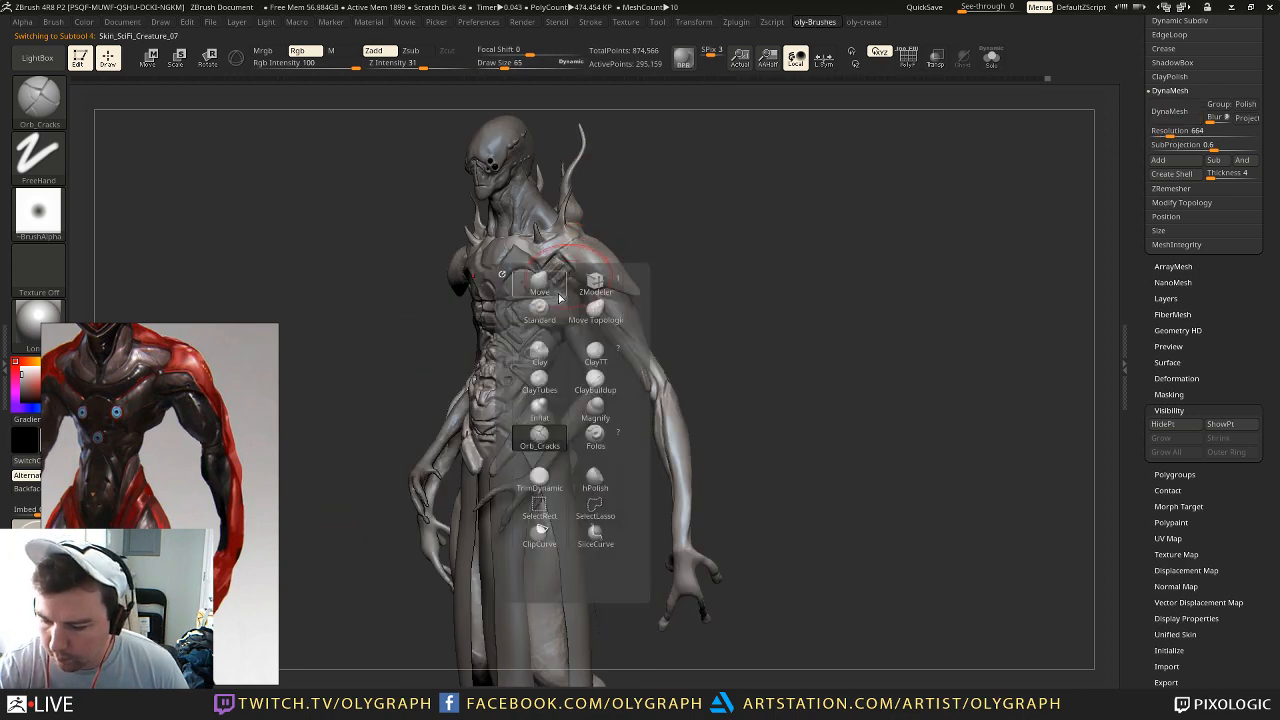
pyautogui.press('v')
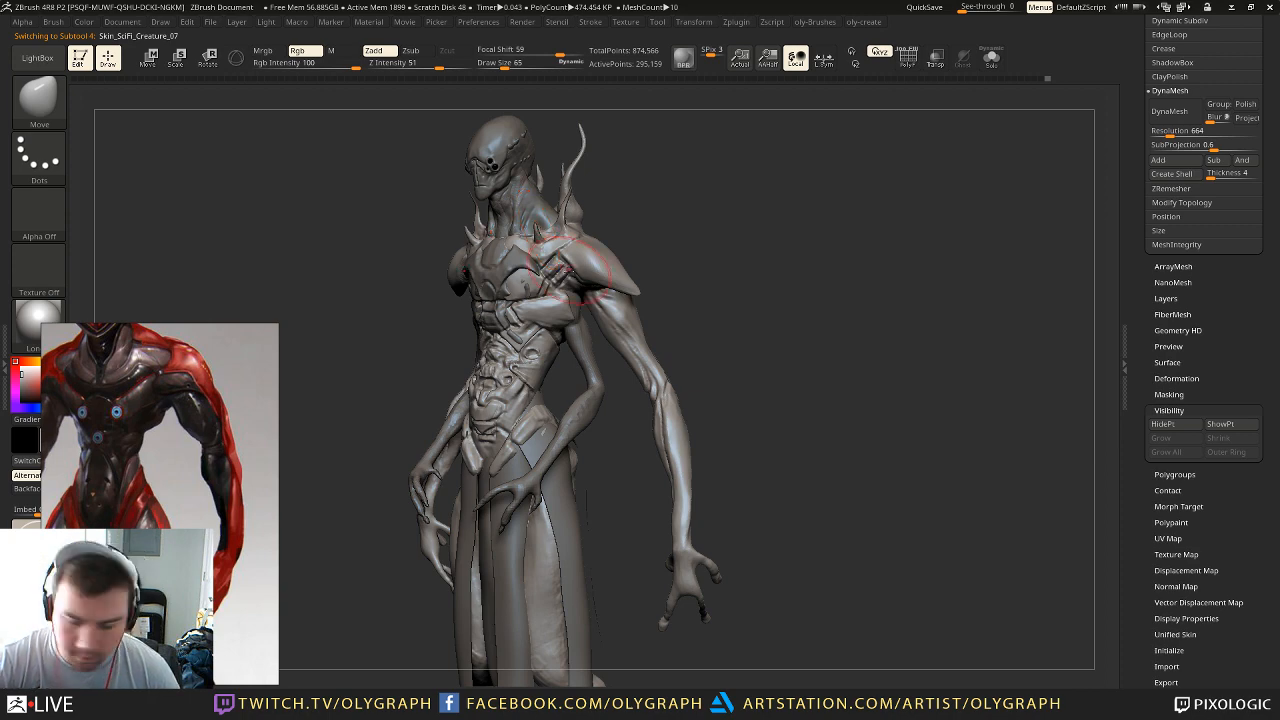
# Step: Carve creases around the ribcage below the chest plate with the Orb_Cracks brush at draw sizes 14 and 11
pyautogui.press('b')
pyautogui.press('o')
pyautogui.press('c')
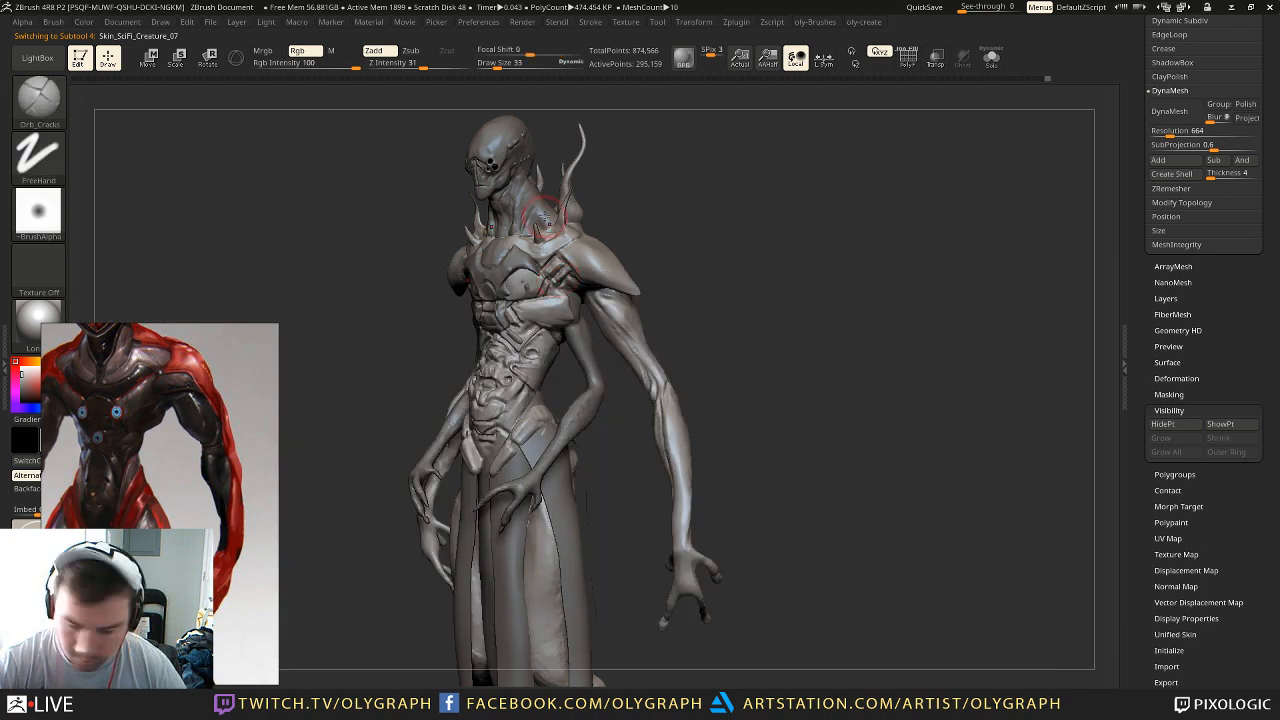
pyautogui.keyDown('alt'); pyautogui.moveTo(648, 200); pyautogui.dragTo(583, 262); pyautogui.keyUp('alt')
pyautogui.press('[')
pyautogui.press('[')
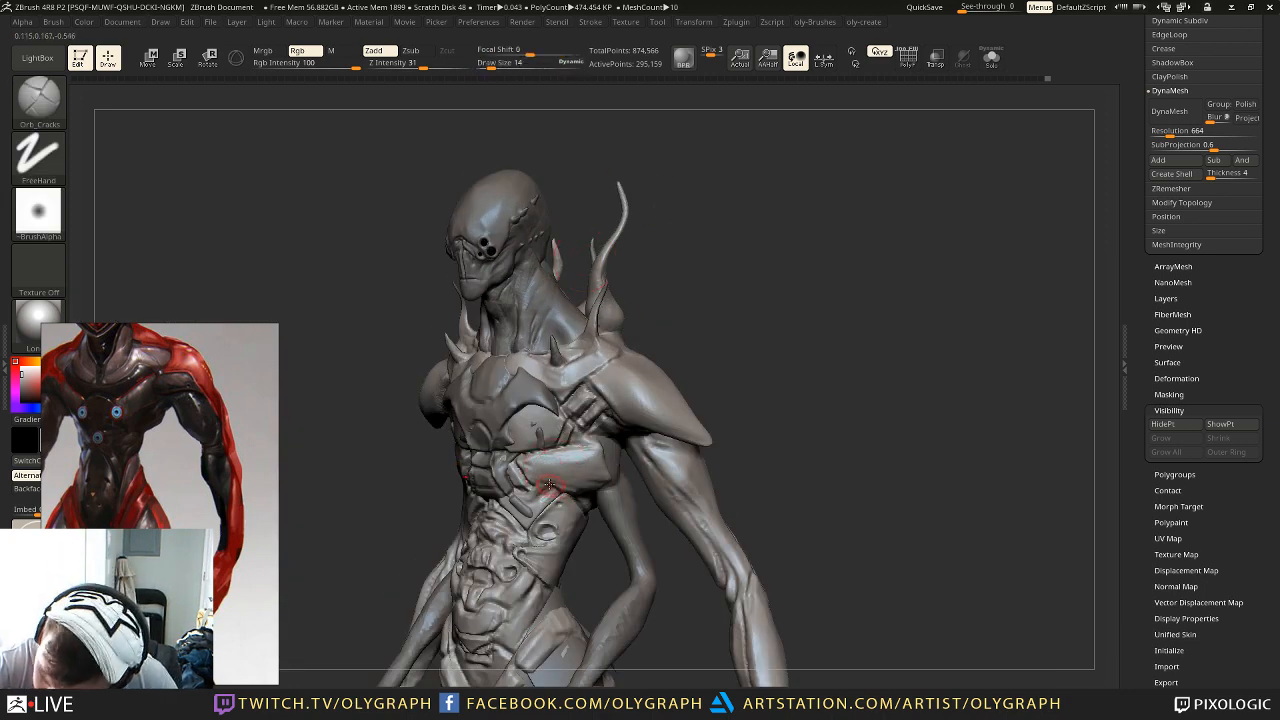
pyautogui.press('[')
pyautogui.moveTo(513, 459); pyautogui.dragTo(538, 493)
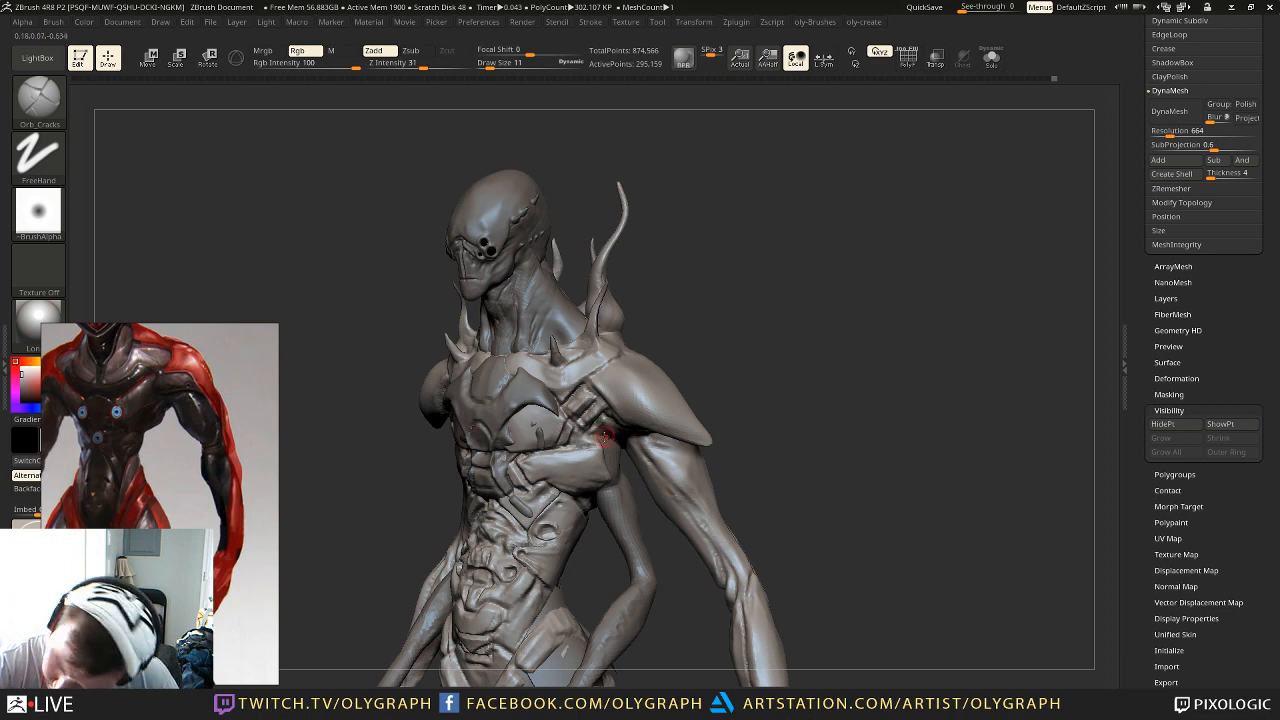
# Step: Reshape the side of the ribcage beneath the armpit with the Move brush at draw sizes 41, 29 and 27
pyautogui.moveTo(742, 320)
pyautogui.mouseDown()
pyautogui.moveTo(704, 296)
pyautogui.moveTo(730, 300)
pyautogui.mouseUp()
pyautogui.press('s')
pyautogui.moveTo(590, 482); pyautogui.dragTo(611, 488)
pyautogui.press('s')
pyautogui.moveTo(714, 363)
pyautogui.keyDown('alt'); pyautogui.mouseDown()
pyautogui.moveTo(703, 320)
pyautogui.moveTo(720, 323)
pyautogui.moveTo(743, 356)
pyautogui.moveTo(686, 329)
pyautogui.mouseUp(); pyautogui.keyUp('alt')
pyautogui.press('b')
pyautogui.press('m')
pyautogui.press('v')
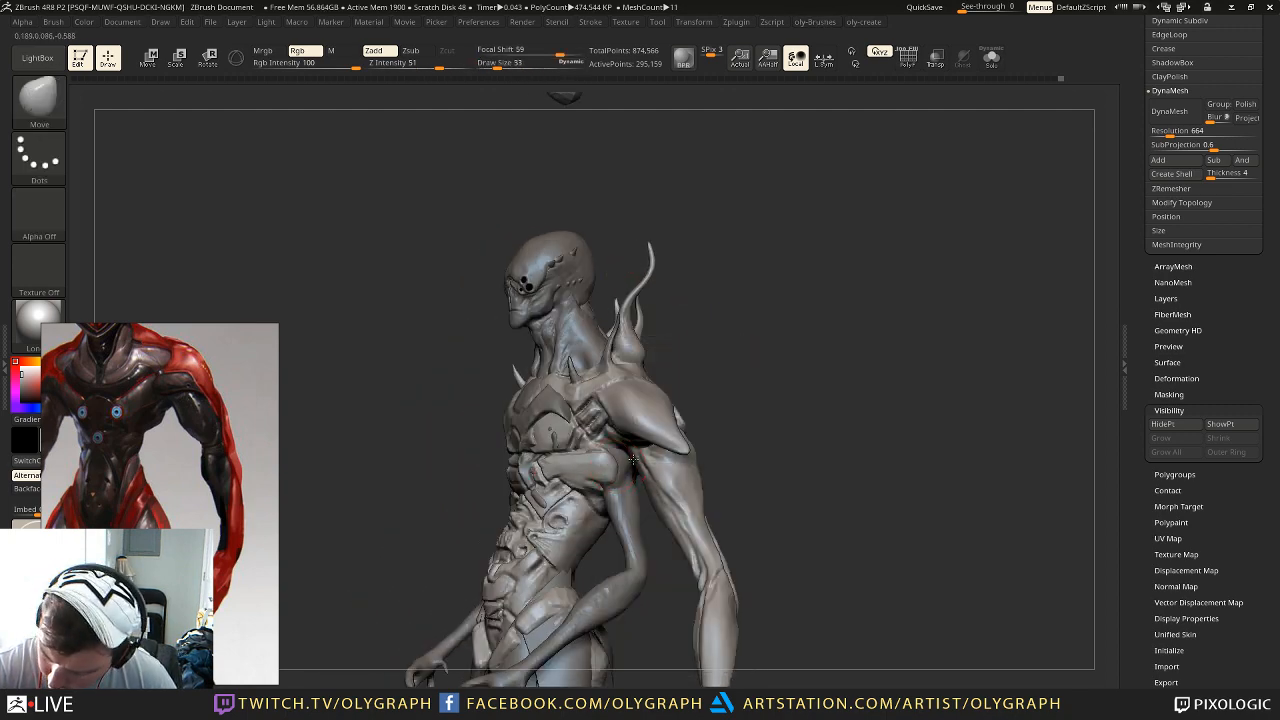
pyautogui.press(']')
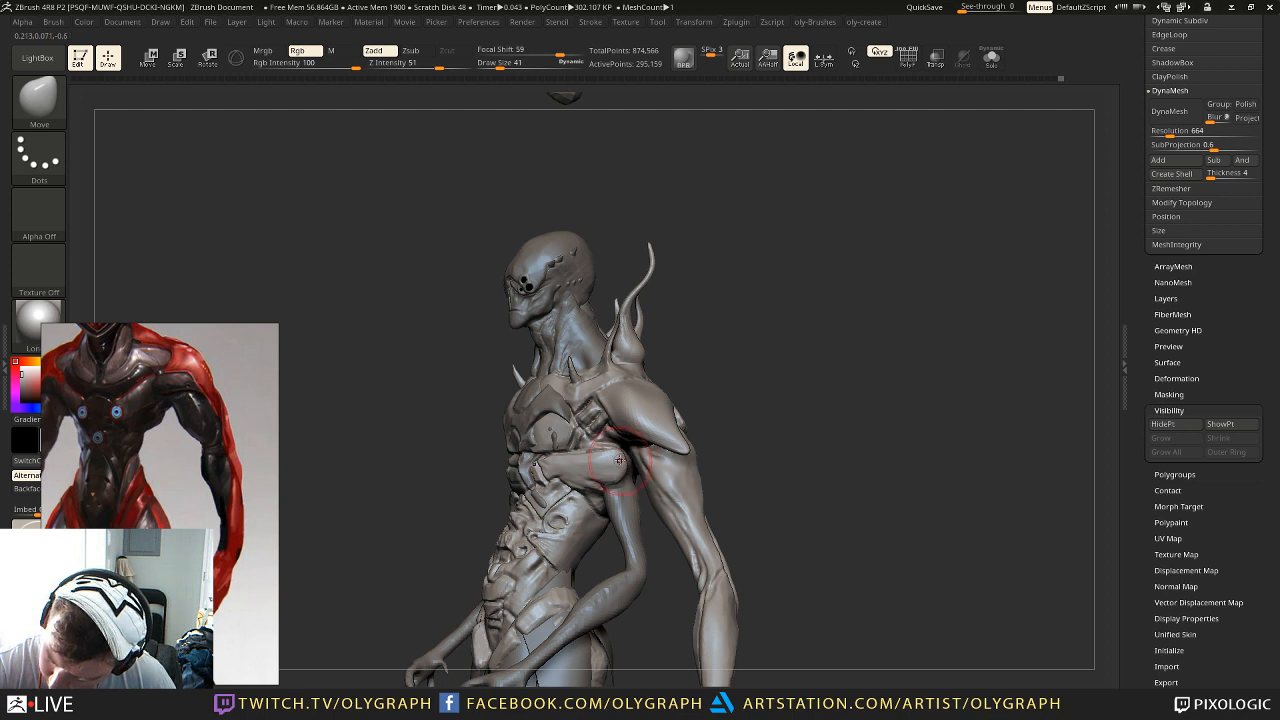
pyautogui.press('[')
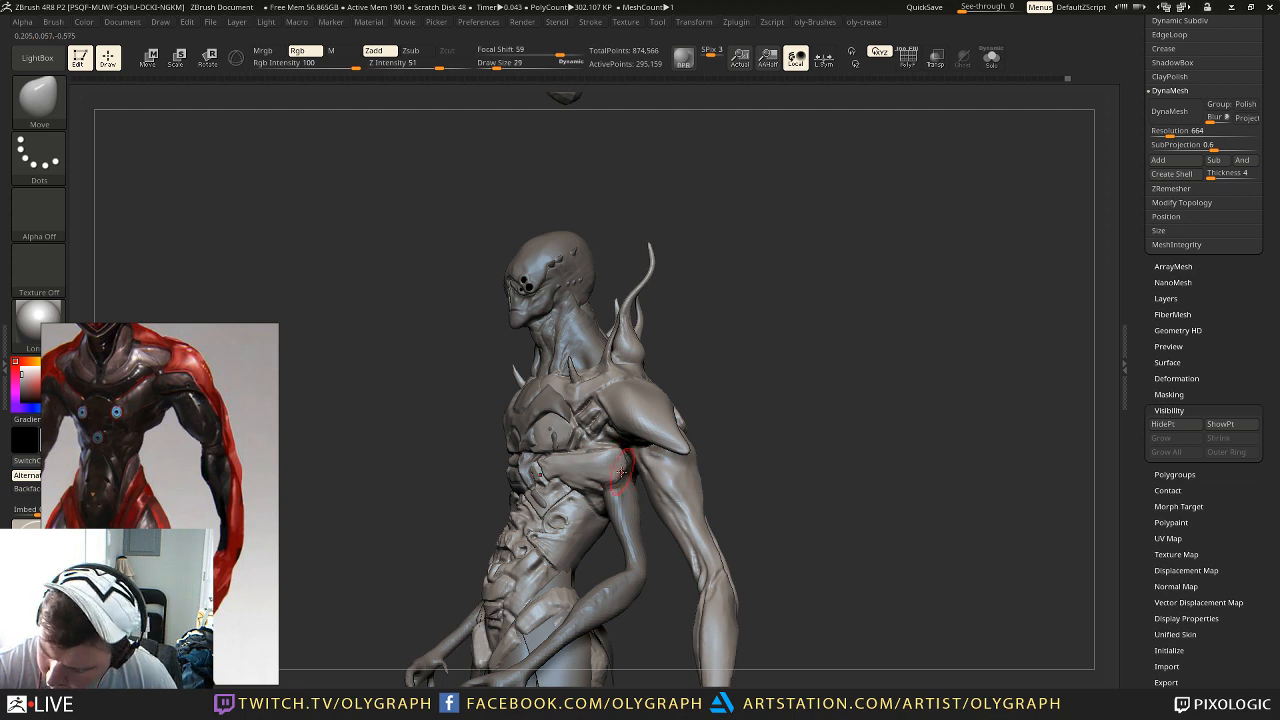
pyautogui.press('[')
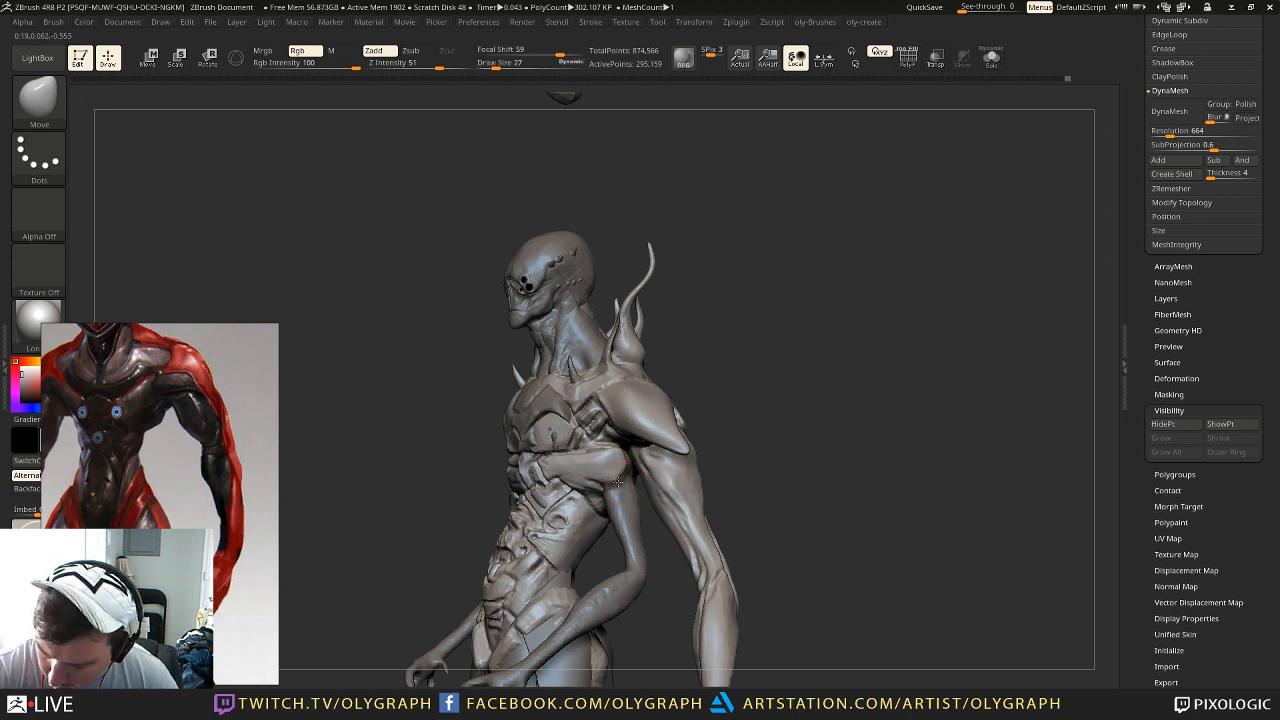
pyautogui.moveTo(703, 331)
pyautogui.mouseDown()
pyautogui.moveTo(706, 309)
pyautogui.moveTo(716, 340)
pyautogui.moveTo(680, 323)
pyautogui.moveTo(651, 260)
pyautogui.moveTo(694, 360)
pyautogui.moveTo(653, 303)
pyautogui.moveTo(698, 314)
pyautogui.moveTo(641, 304)
pyautogui.moveTo(686, 382)
pyautogui.moveTo(702, 348)
pyautogui.moveTo(669, 328)
pyautogui.mouseUp()
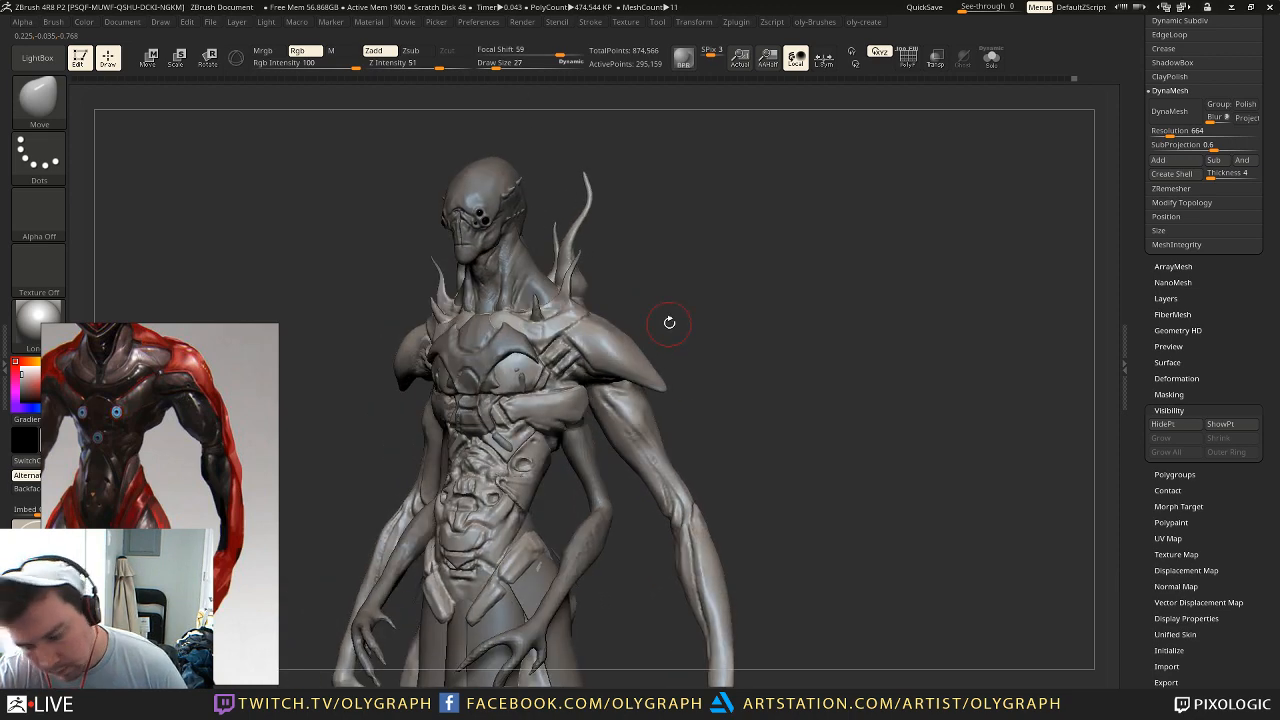
# Step: Sharpen the creases under the side chest plate with the Orb_Cracks brush at draw size 12
pyautogui.press('b')
pyautogui.press('o')
pyautogui.press('c')
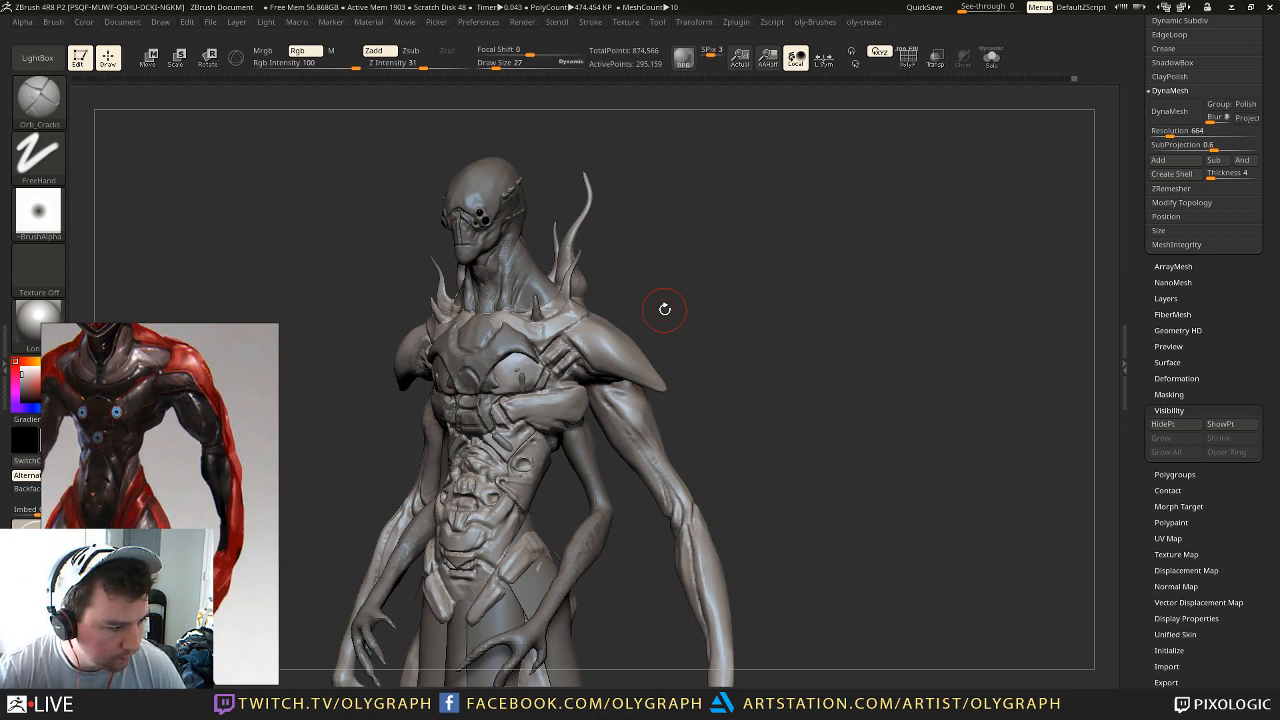
pyautogui.press('s')
pyautogui.click(555, 420)
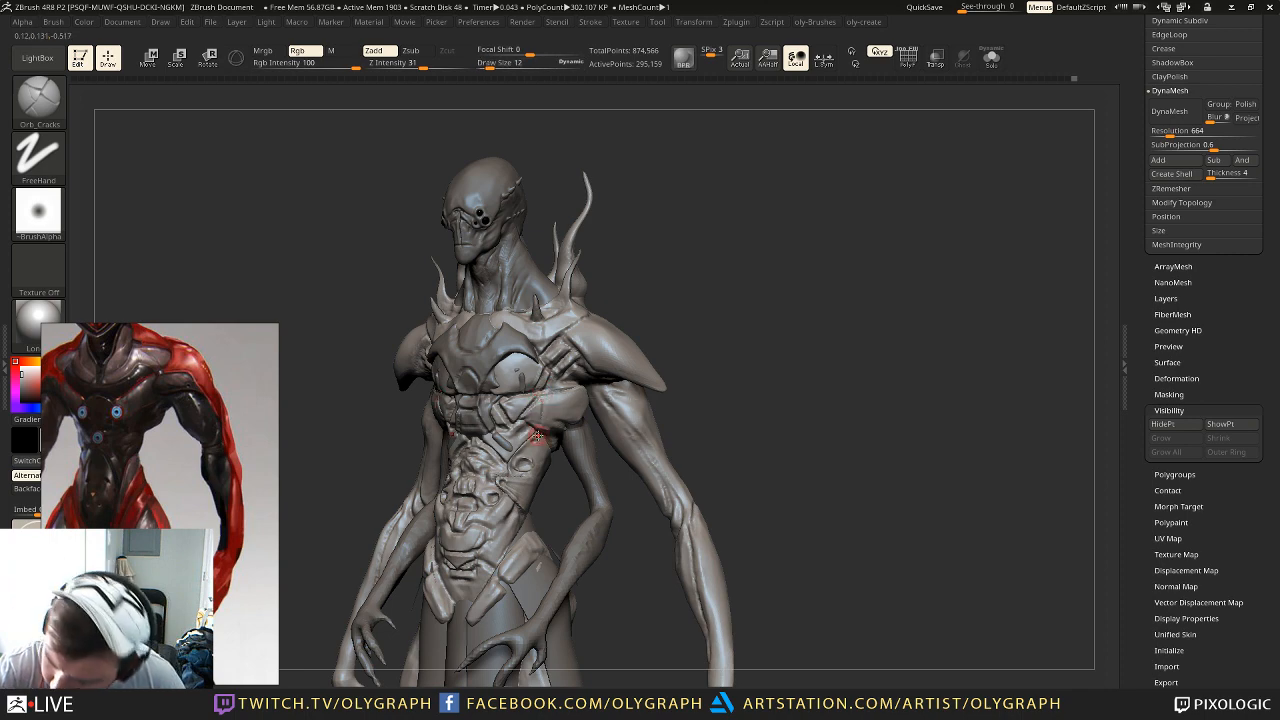
pyautogui.moveTo(607, 345)
pyautogui.mouseDown()
pyautogui.moveTo(637, 274)
pyautogui.moveTo(707, 329)
pyautogui.mouseUp()
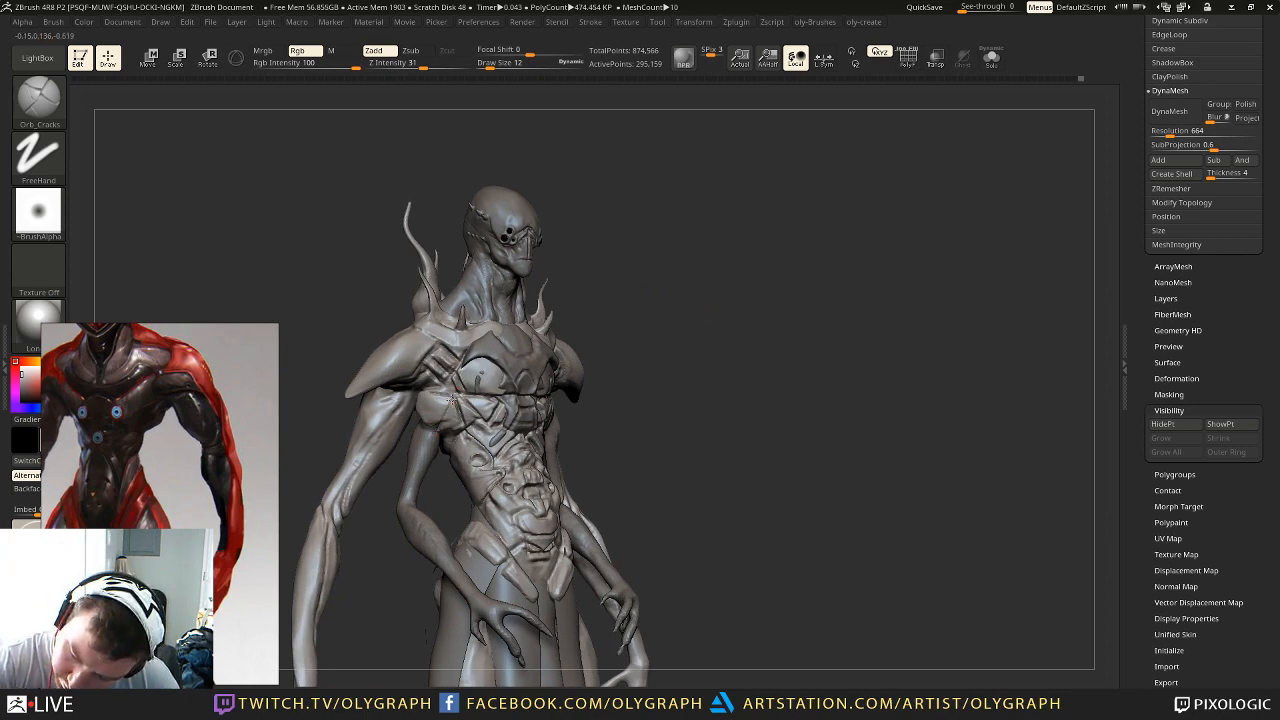
# Step: Review the whole creature from head to feet in front view with the SciFi_Creature_04 part selected
pyautogui.moveTo(598, 336)
pyautogui.mouseDown()
pyautogui.moveTo(657, 286)
pyautogui.moveTo(643, 301)
pyautogui.mouseUp()
pyautogui.moveTo(645, 287)
pyautogui.mouseDown()
pyautogui.moveTo(712, 272)
pyautogui.moveTo(737, 180)
pyautogui.mouseUp()
pyautogui.keyDown('shift'); pyautogui.moveTo(677, 151); pyautogui.dragTo(654, 147); pyautogui.keyUp('shift')
pyautogui.keyDown('alt'); pyautogui.click(619, 139); pyautogui.keyUp('alt')
pyautogui.keyDown('alt'); pyautogui.moveTo(738, 203); pyautogui.dragTo(651, 127); pyautogui.keyUp('alt')
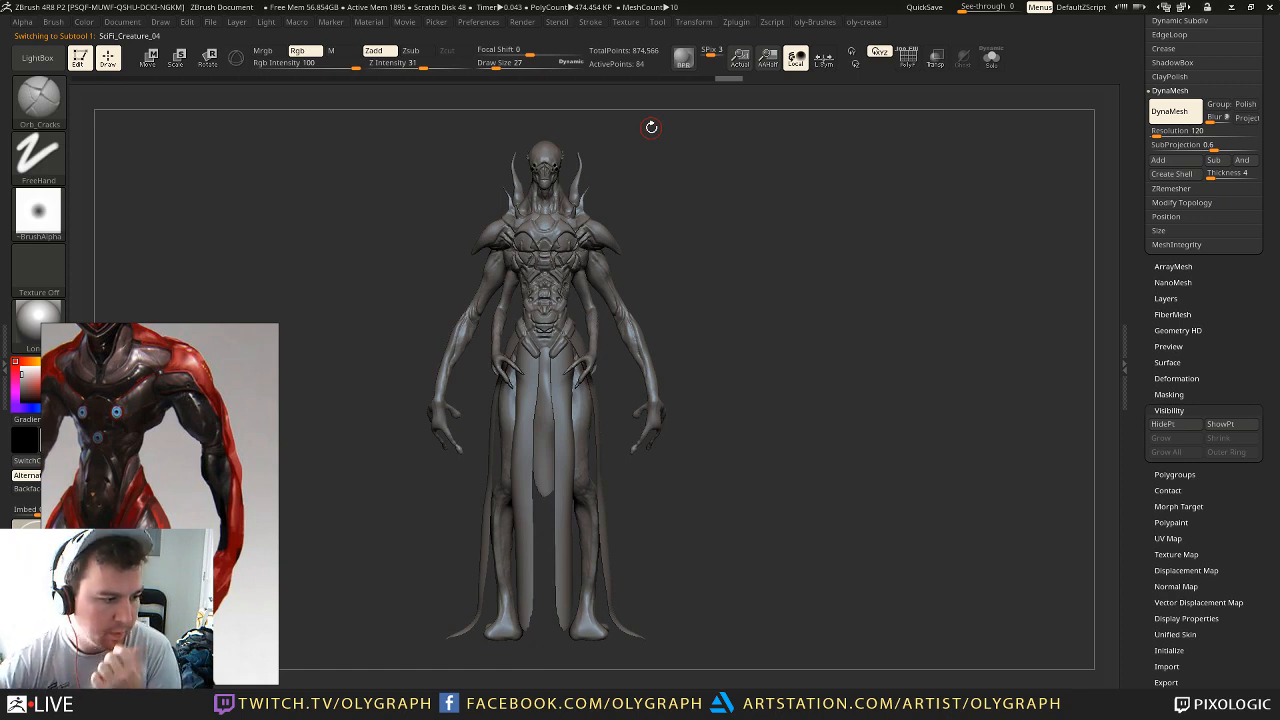
# Step: Select the Skin_SciFi_Creature_04 secondary arms and adjust their upper arms with the Move brush at draw size 83
pyautogui.moveTo(691, 211); pyautogui.dragTo(591, 376)
pyautogui.keyDown('alt'); pyautogui.click(591, 376); pyautogui.keyUp('alt')
pyautogui.press('b')
pyautogui.press('m')
pyautogui.press('v')
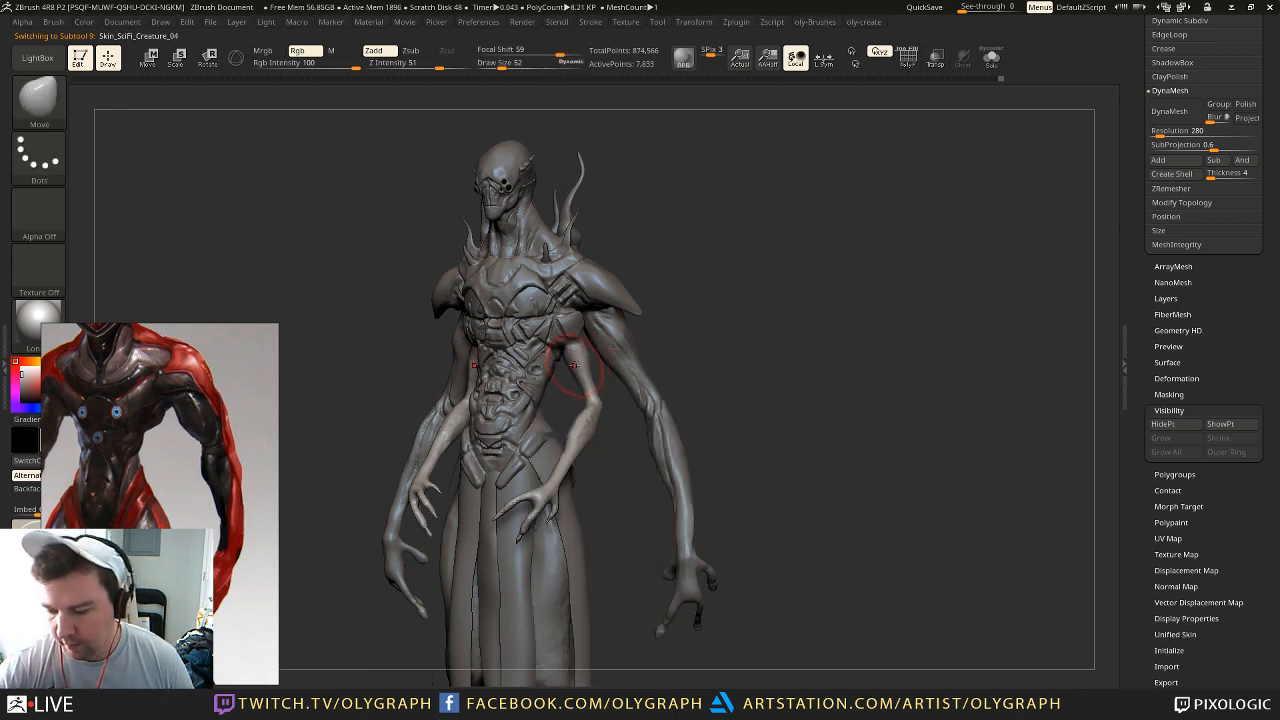
pyautogui.press(']')
pyautogui.moveTo(568, 362); pyautogui.dragTo(574, 352)
pyautogui.moveTo(649, 249); pyautogui.dragTo(619, 220)
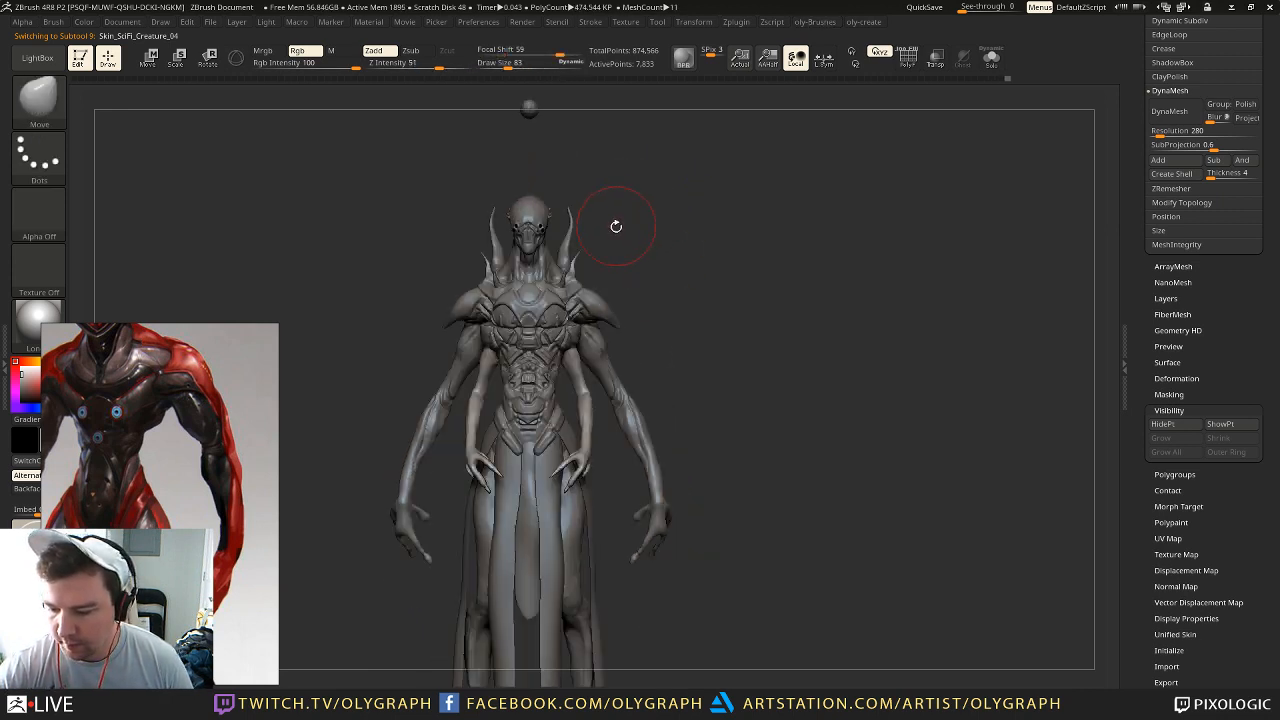
# Step: Hide the surrounding interface and examine the creature's full silhouette from the front and side
pyautogui.press('Tab')
pyautogui.moveTo(819, 327)
pyautogui.keyDown('alt'); pyautogui.mouseDown()
pyautogui.moveTo(803, 334)
pyautogui.moveTo(795, 306)
pyautogui.moveTo(792, 350)
pyautogui.moveTo(815, 412)
pyautogui.moveTo(806, 267)
pyautogui.mouseUp(); pyautogui.keyUp('alt')
pyautogui.keyDown('alt'); pyautogui.click(564, 111); pyautogui.keyUp('alt')
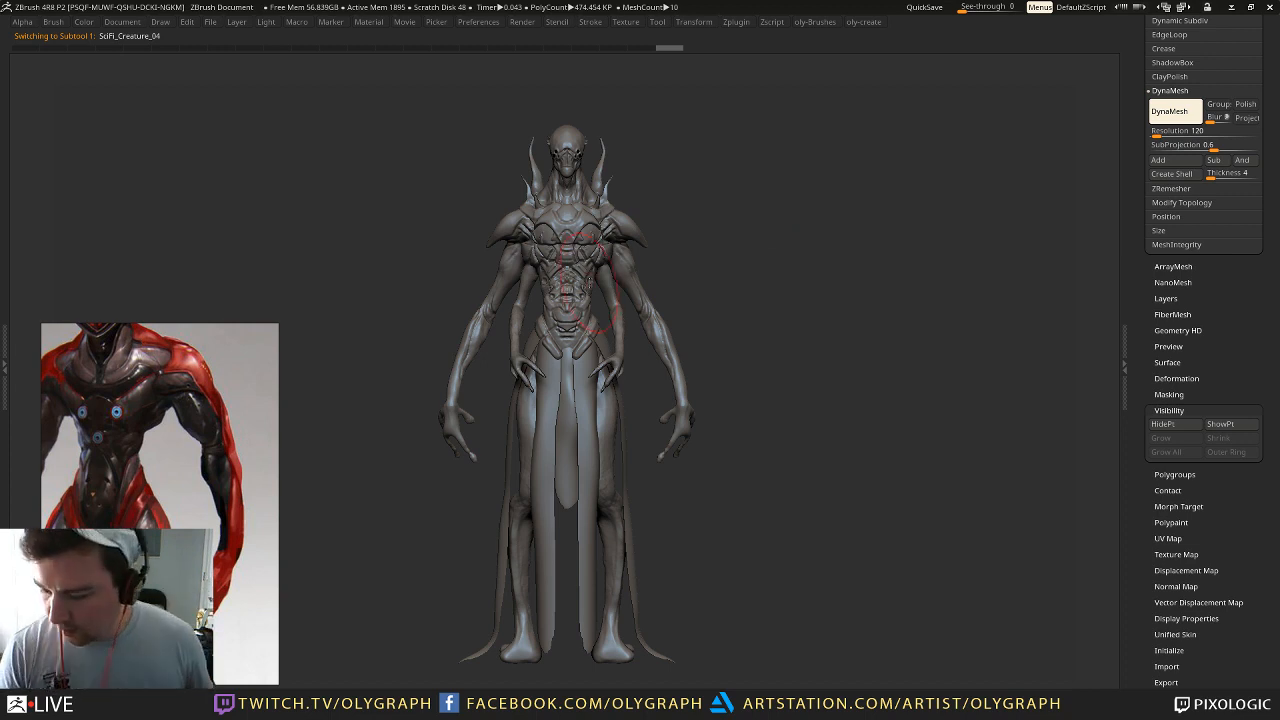
pyautogui.moveTo(700, 199)
pyautogui.mouseDown()
pyautogui.moveTo(640, 212)
pyautogui.moveTo(657, 221)
pyautogui.moveTo(562, 228)
pyautogui.moveTo(567, 238)
pyautogui.mouseUp()
pyautogui.keyDown('alt'); pyautogui.click(563, 229); pyautogui.keyUp('alt')
pyautogui.press('s')
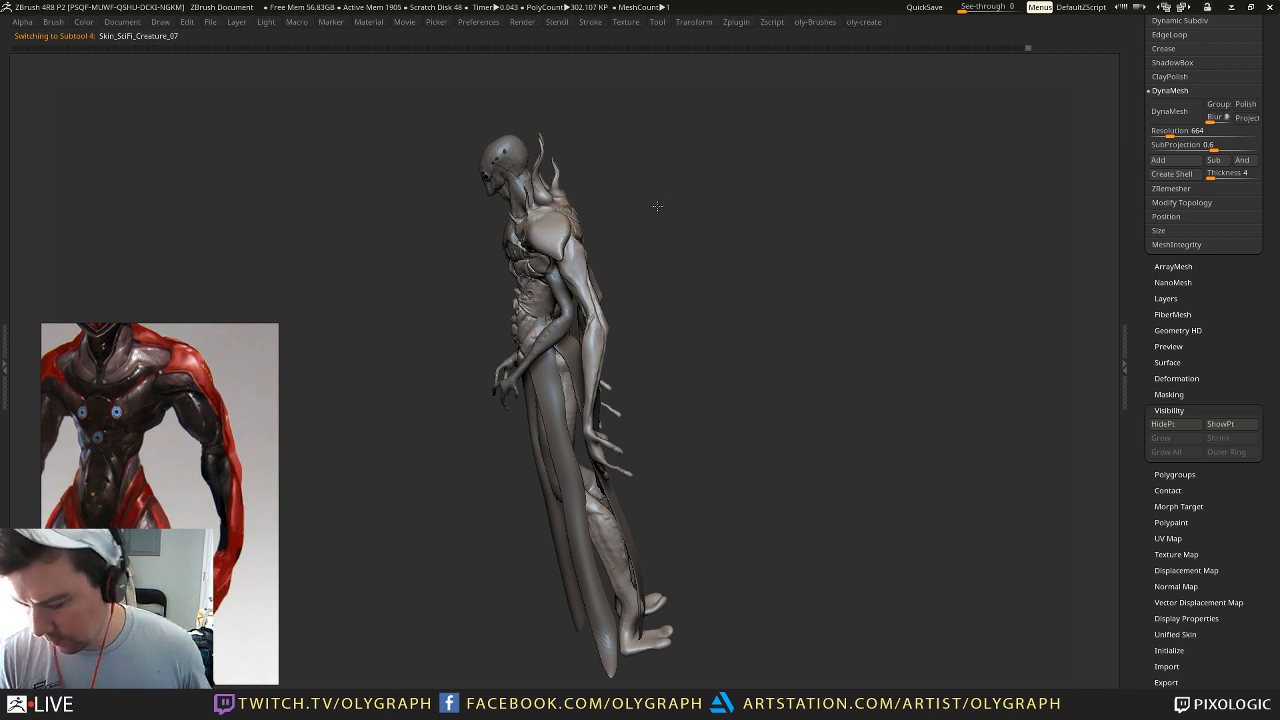
pyautogui.keyDown('shift'); pyautogui.moveTo(658, 206); pyautogui.dragTo(692, 195); pyautogui.keyUp('shift')
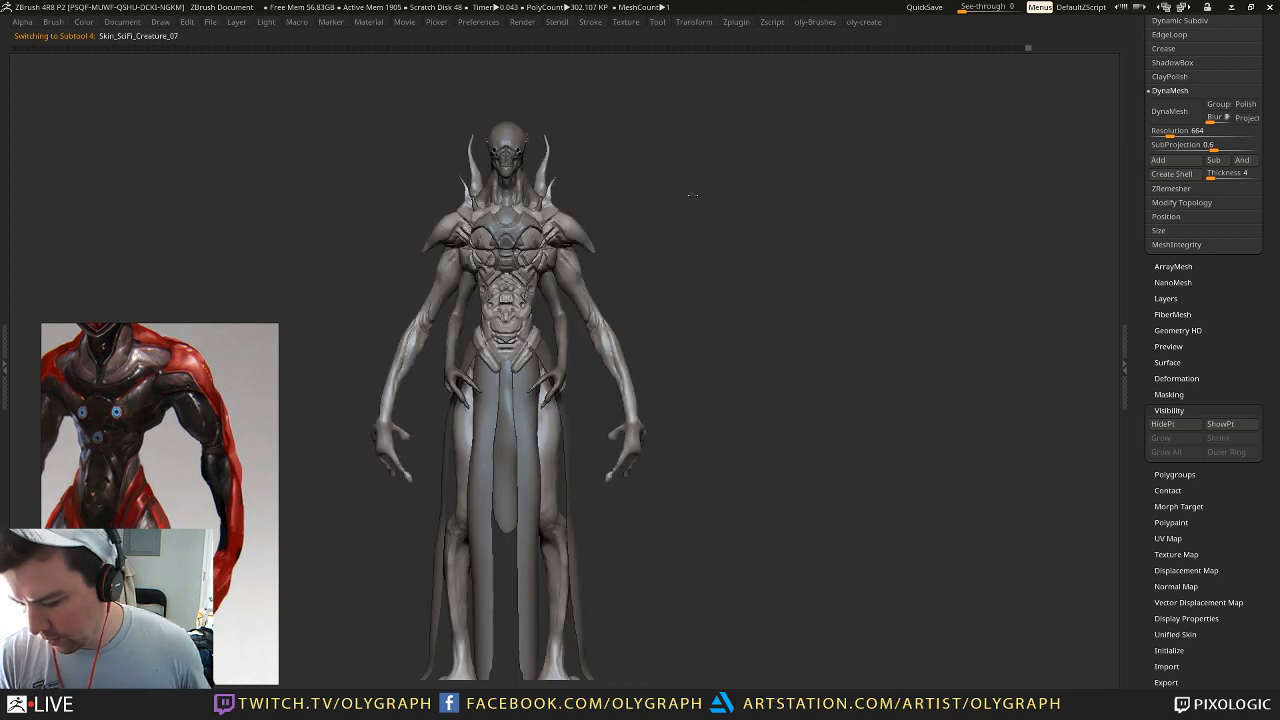
pyautogui.press('s')
pyautogui.moveTo(661, 196)
pyautogui.keyDown('alt'); pyautogui.mouseDown()
pyautogui.moveTo(661, 165)
pyautogui.moveTo(637, 247)
pyautogui.moveTo(642, 189)
pyautogui.mouseUp(); pyautogui.keyUp('alt')
pyautogui.click(601, 217)
pyautogui.keyDown('alt'); pyautogui.click(498, 148); pyautogui.keyUp('alt')
pyautogui.moveTo(686, 225)
pyautogui.keyDown('alt'); pyautogui.mouseDown()
pyautogui.moveTo(697, 243)
pyautogui.moveTo(688, 223)
pyautogui.mouseUp(); pyautogui.keyUp('alt')
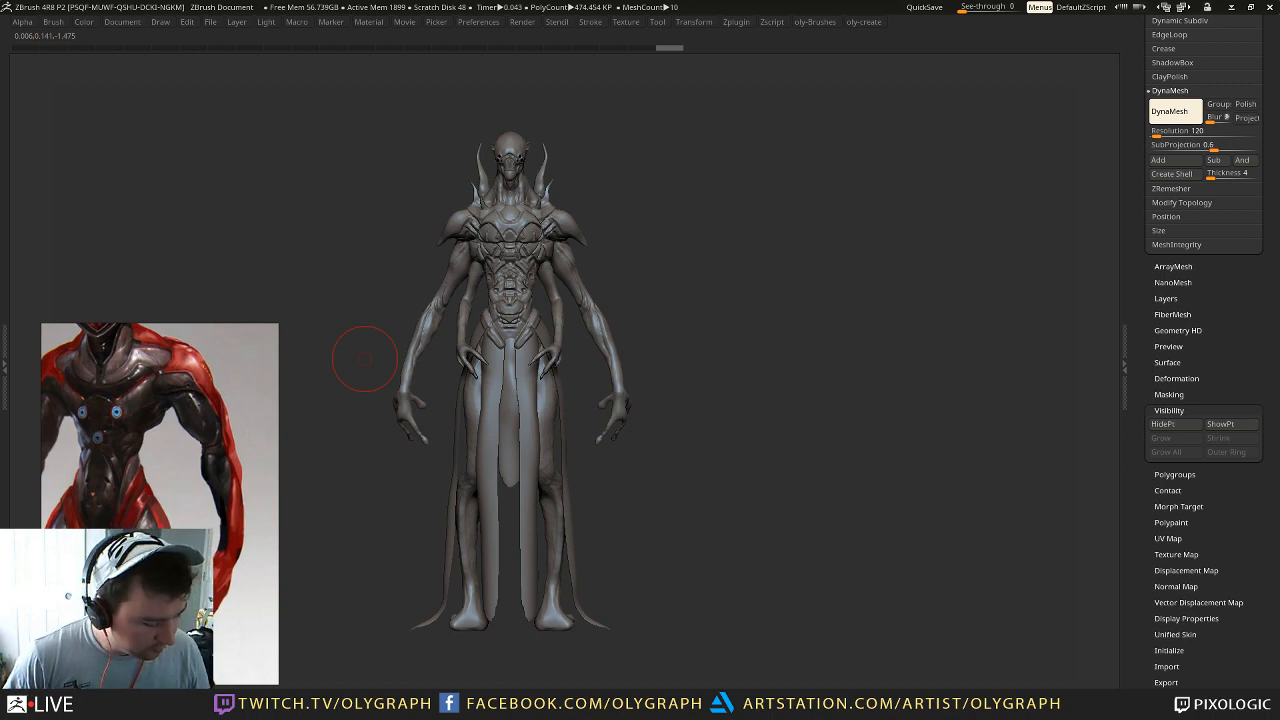
# Step: Switch to the browser with the ZBrush Summit 2017 site, maximize it and open the 2017 Presenters page
pyautogui.moveTo(0, 280); pyautogui.dragTo(688, 116)
pyautogui.click(254, 296)
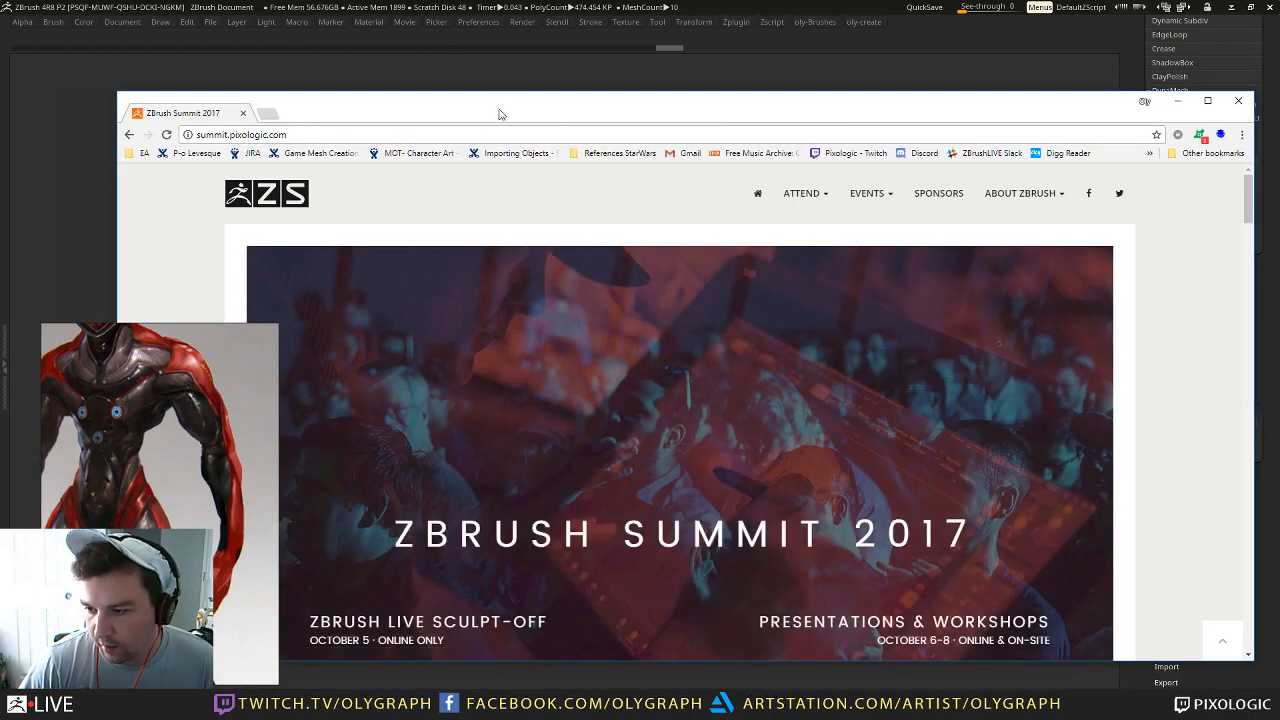
pyautogui.doubleClick(500, 113)
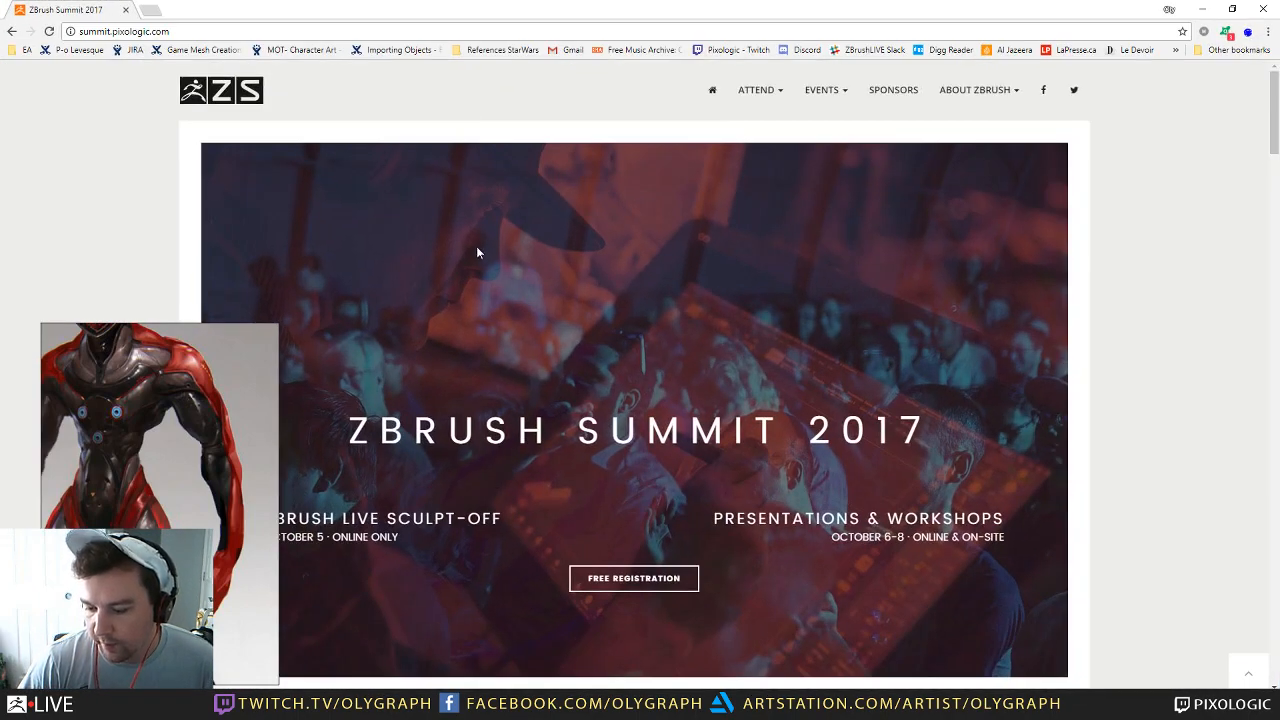
pyautogui.scroll(-9, 451, 229)
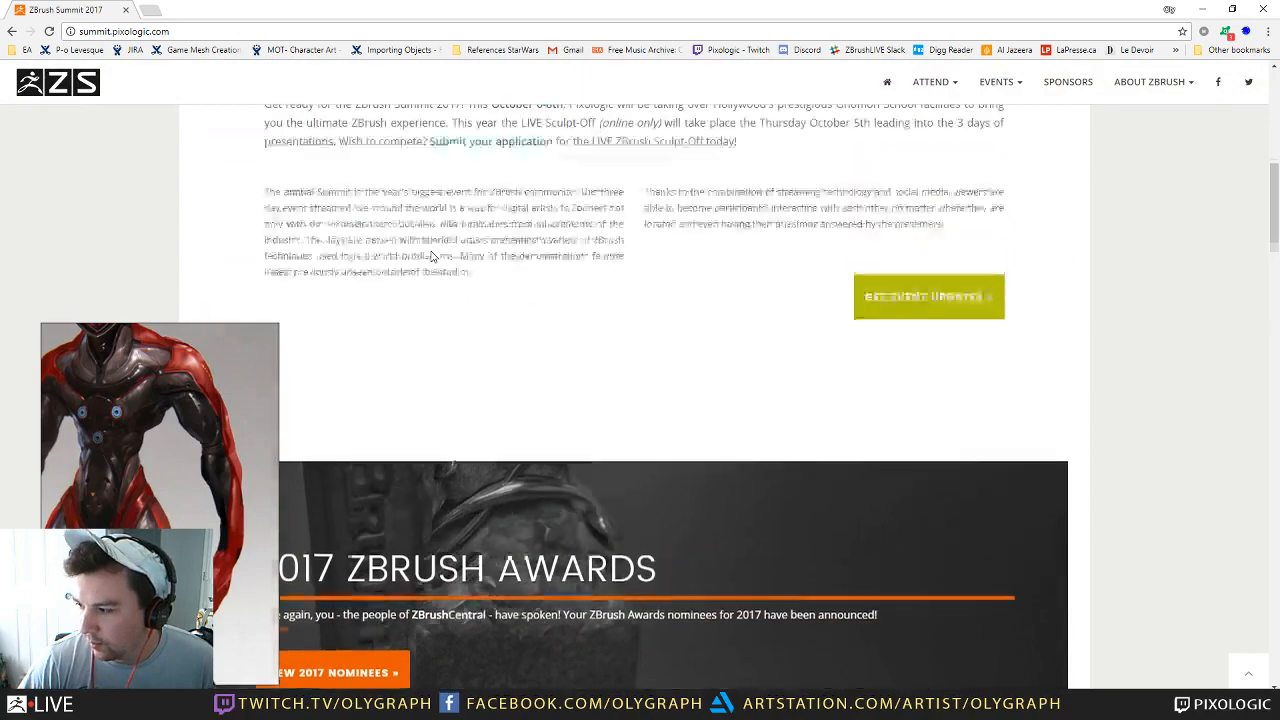
pyautogui.scroll(-3, 430, 258)
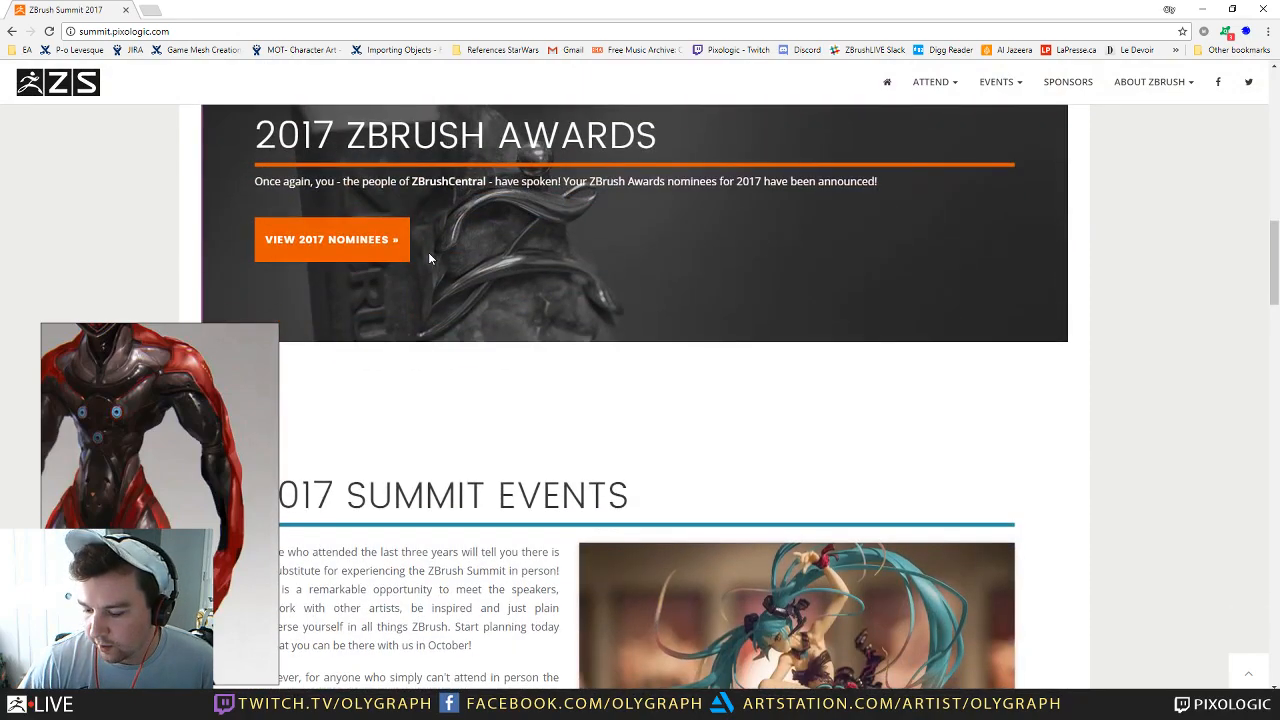
pyautogui.scroll(-3, 429, 258)
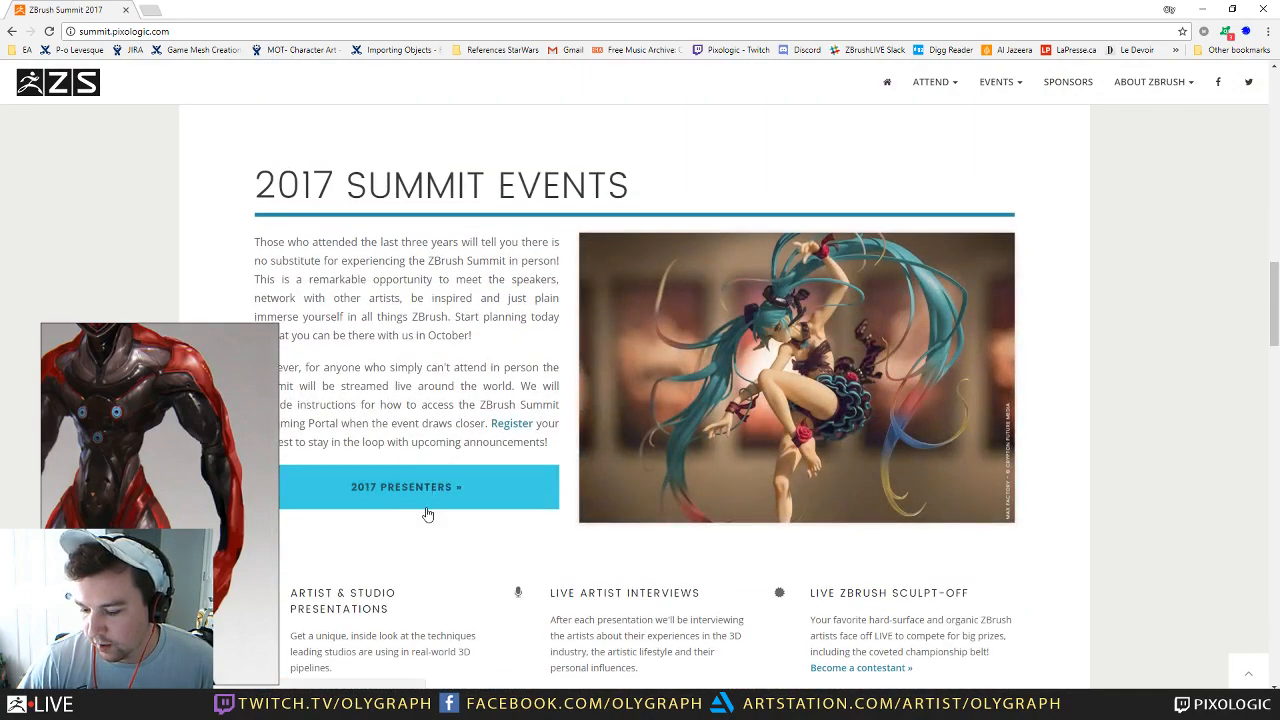
pyautogui.click(428, 490)
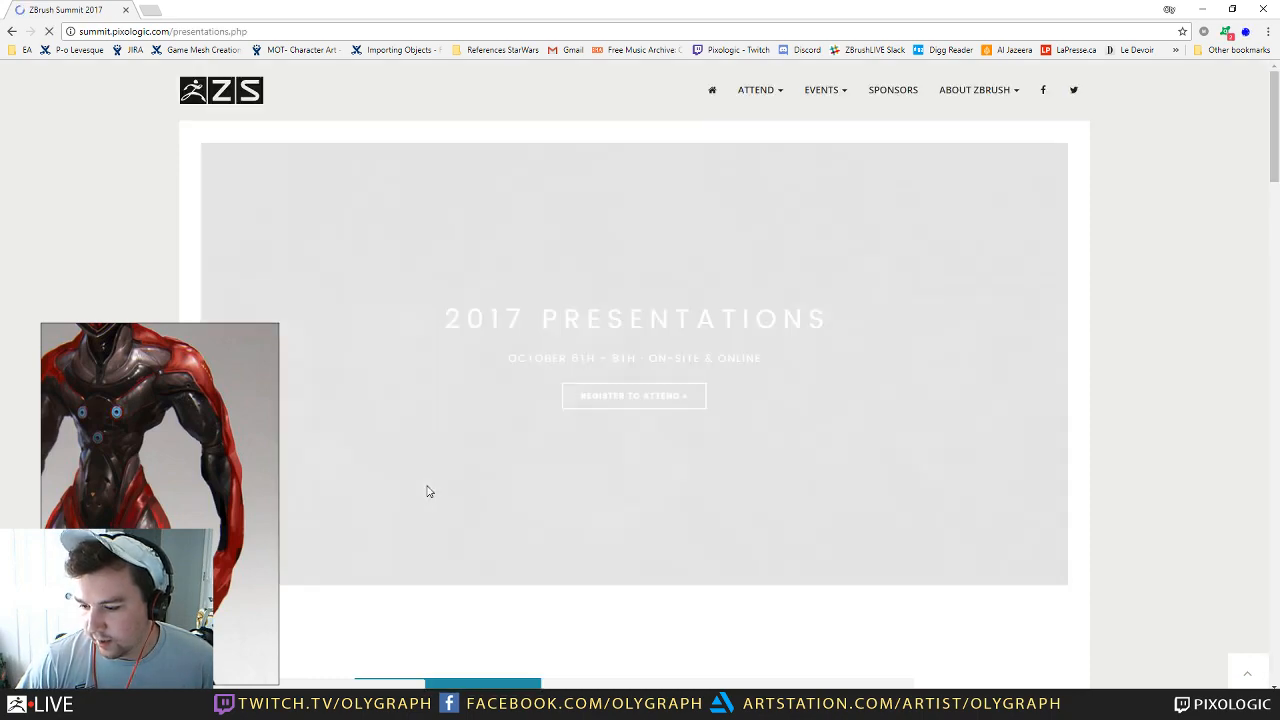
# Step: Read through the Friday presentation schedule down to the 4:00 Sketch-2-Screen session
pyautogui.scroll(-2, 418, 375)
pyautogui.scroll(-4, 418, 378)
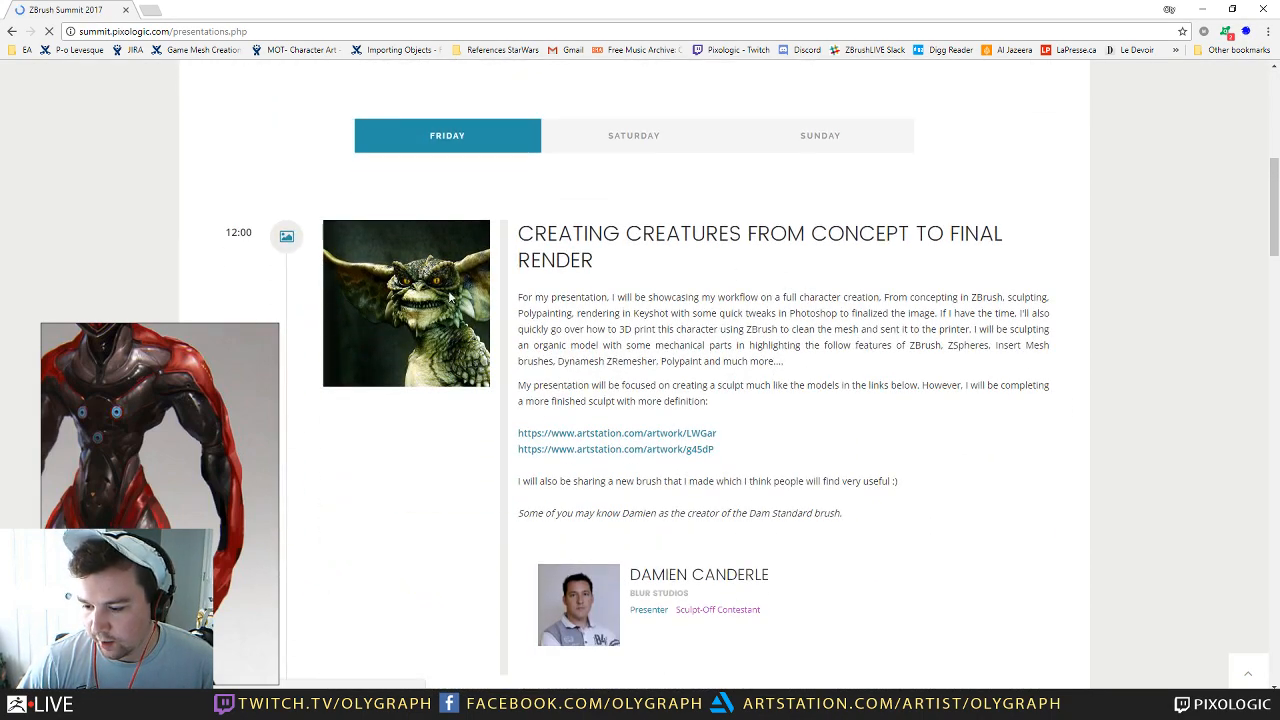
pyautogui.scroll(-9, 432, 330)
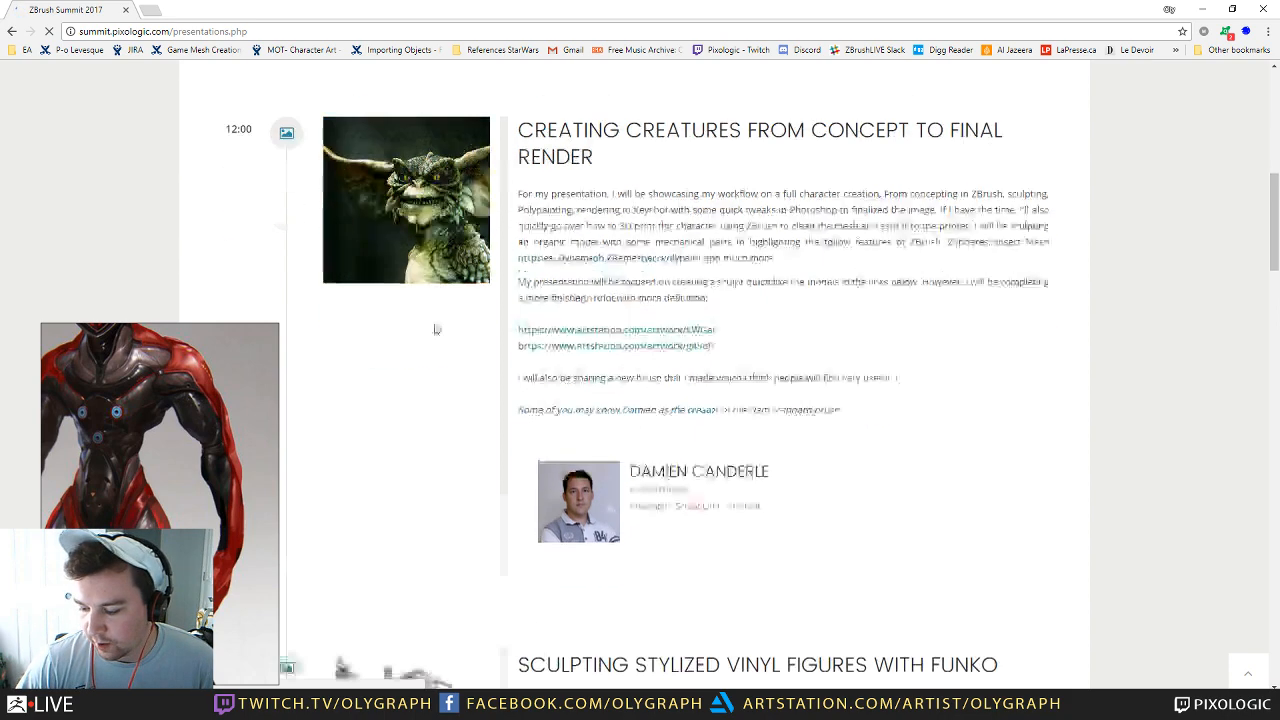
pyautogui.scroll(-7, 431, 327)
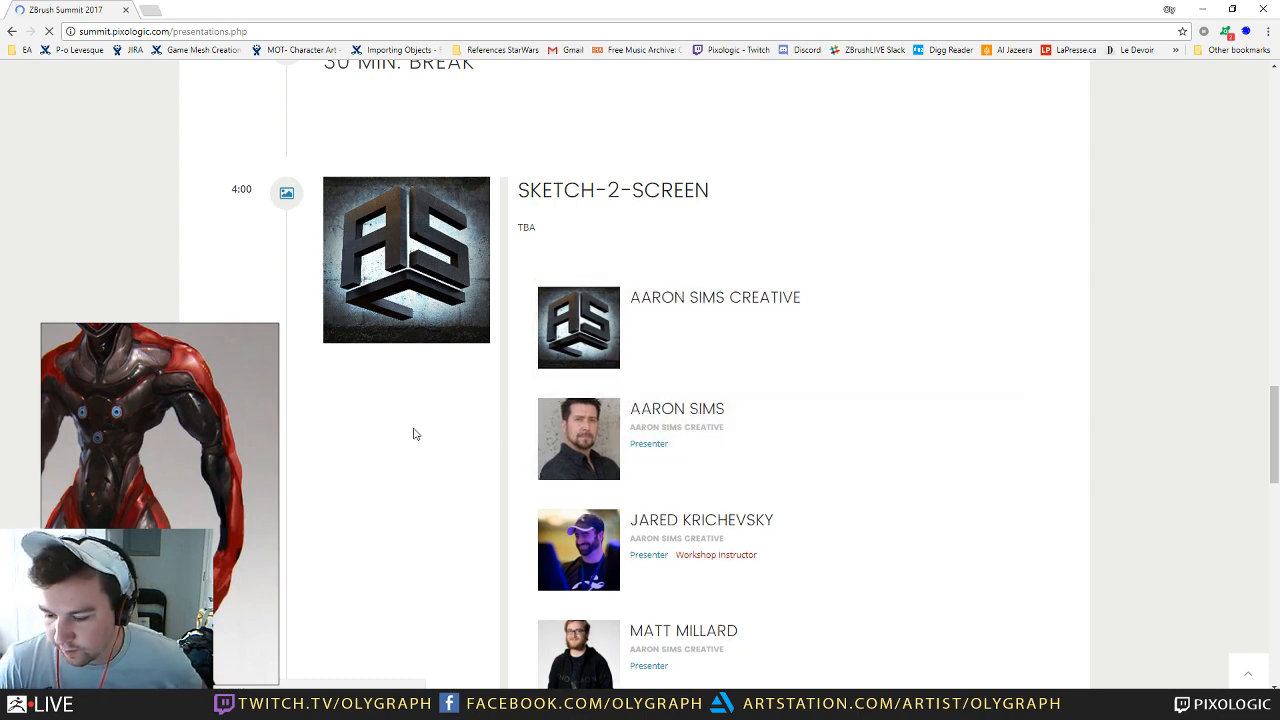
pyautogui.scroll(-1, 415, 434)
pyautogui.scroll(-2, 415, 434)
pyautogui.scroll(2, 415, 434)
pyautogui.scroll(1, 415, 434)
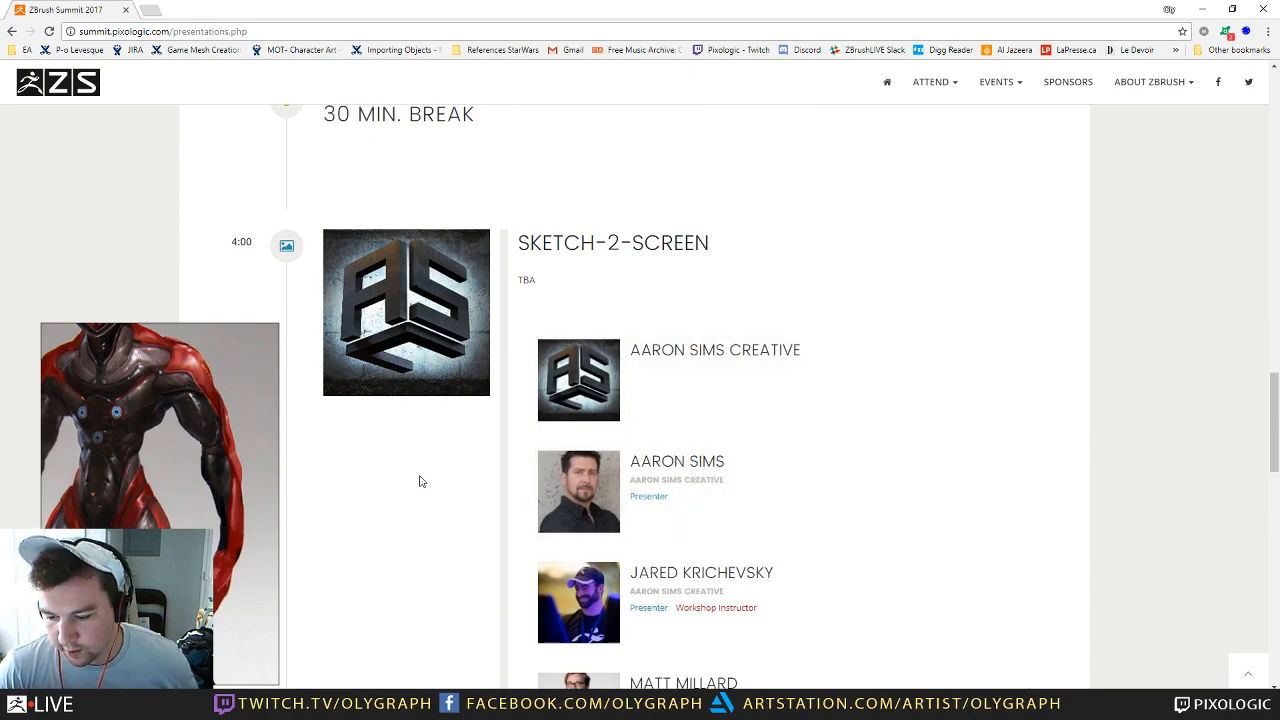
# Step: Read the rest of the Friday schedule down to the 6:00 session The Character Art of Horizon Zero Dawn
pyautogui.scroll(-4, 420, 480)
pyautogui.scroll(-3, 420, 481)
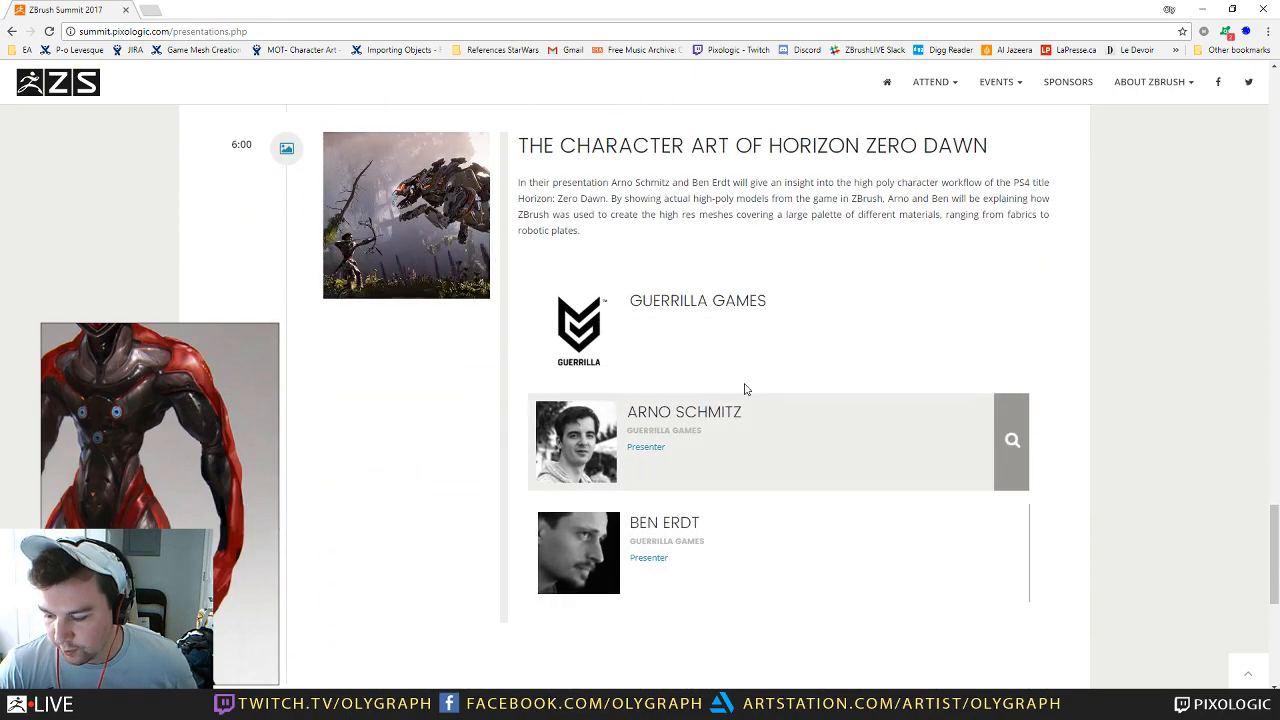
# Step: Show the Sunday presentation schedule and examine the 2:00 EA Motive session with its list of presenters
pyautogui.scroll(20, 478, 427)
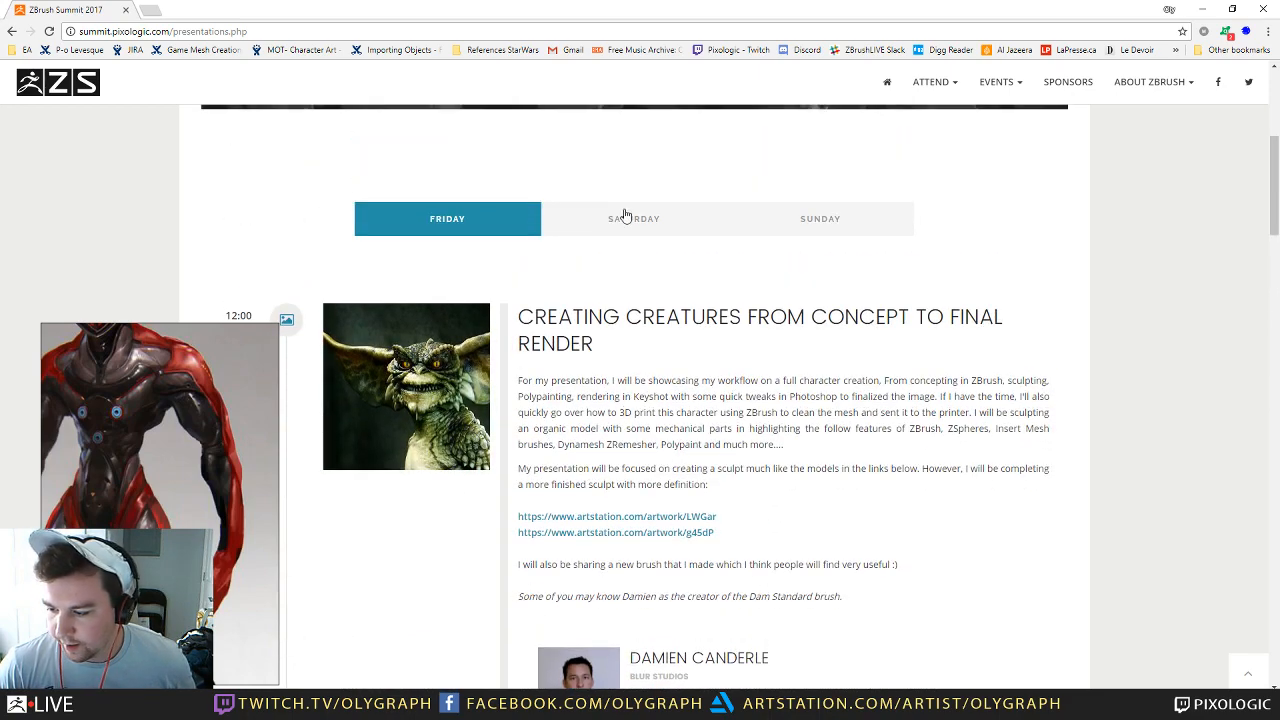
pyautogui.click(875, 232)
pyautogui.scroll(-10, 874, 240)
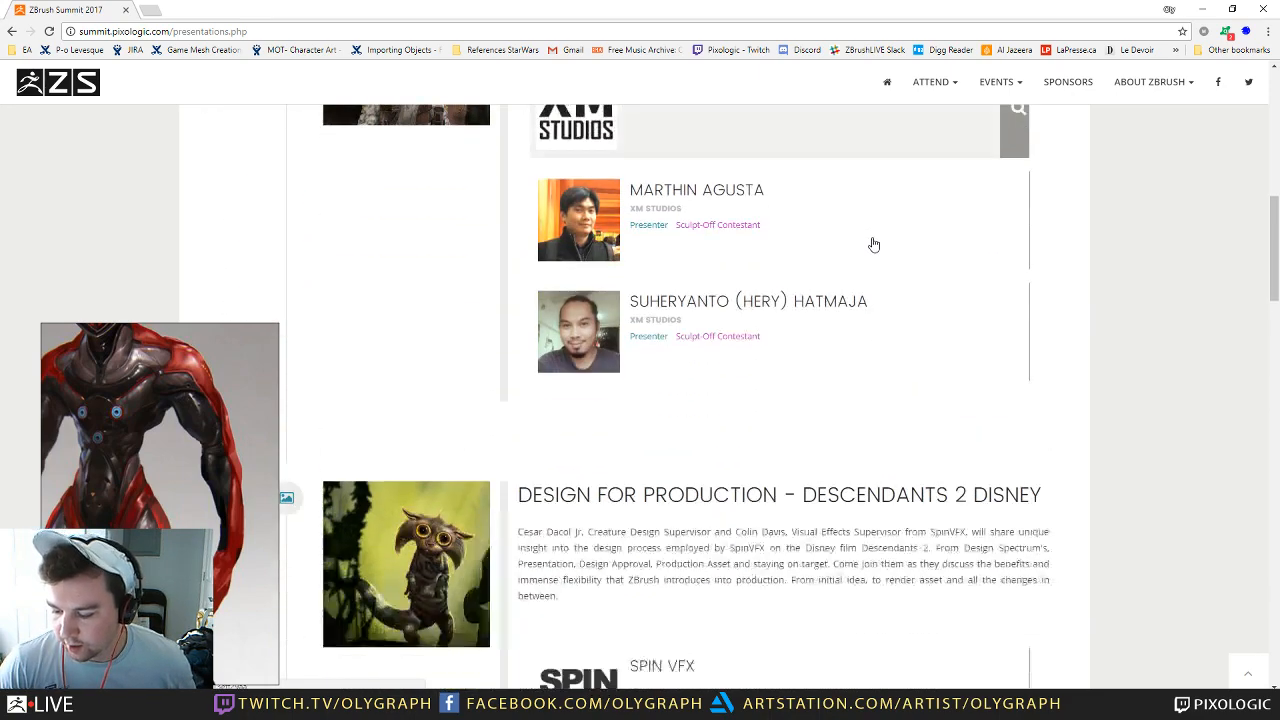
pyautogui.scroll(-4, 873, 244)
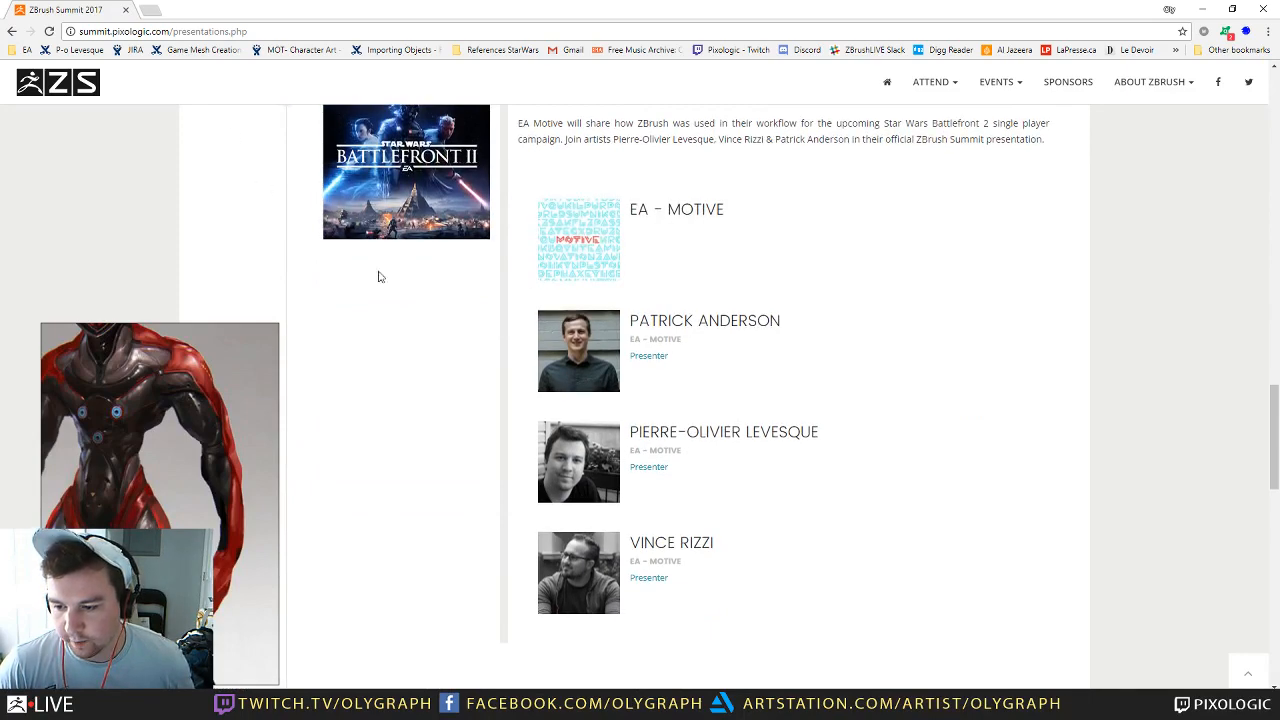
pyautogui.scroll(2, 380, 290)
pyautogui.scroll(-3, 381, 300)
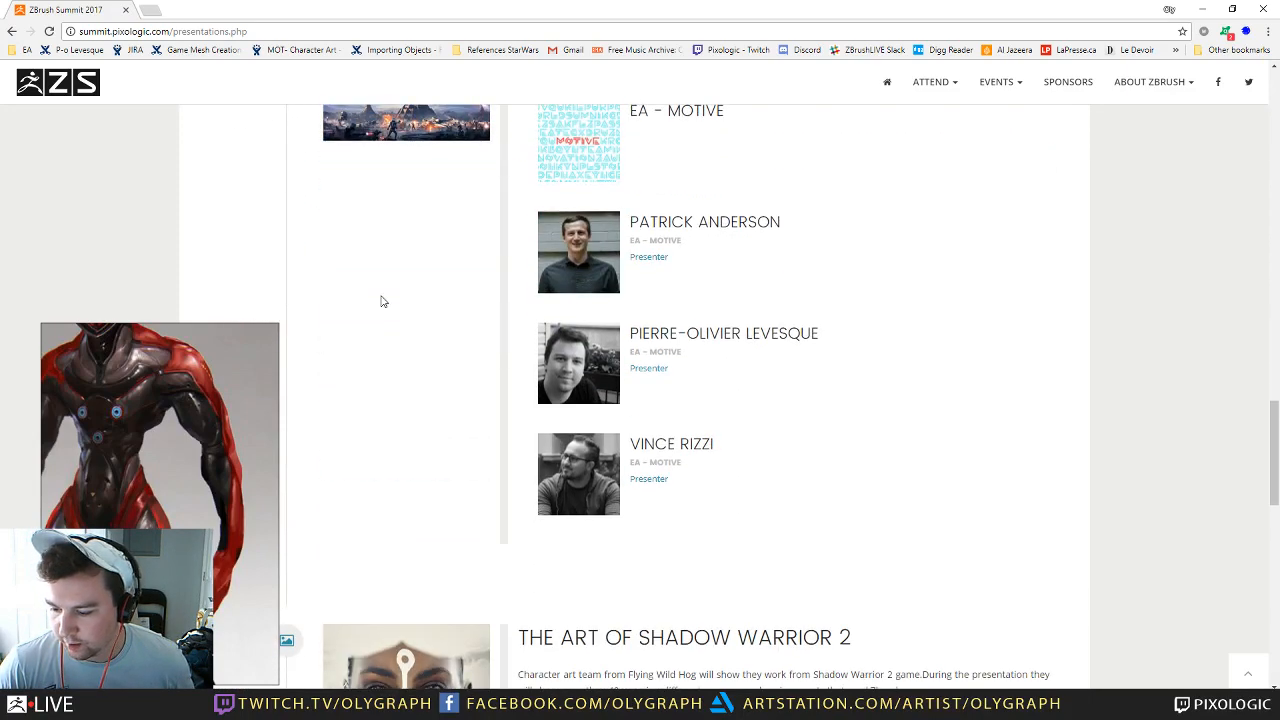
pyautogui.scroll(2, 380, 300)
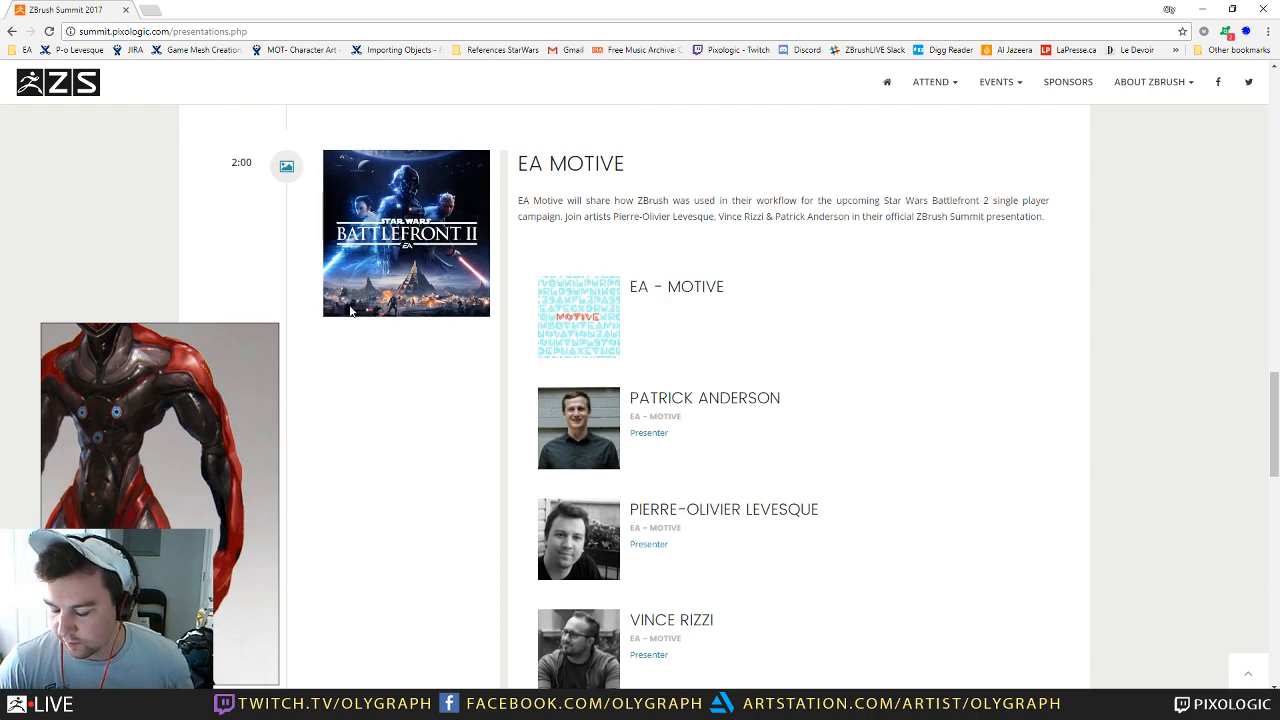
# Step: Open the Summit home page, read down to the 2016 ZBrush Summit Highlights, and switch back to ZBrush
pyautogui.scroll(15, 367, 378)
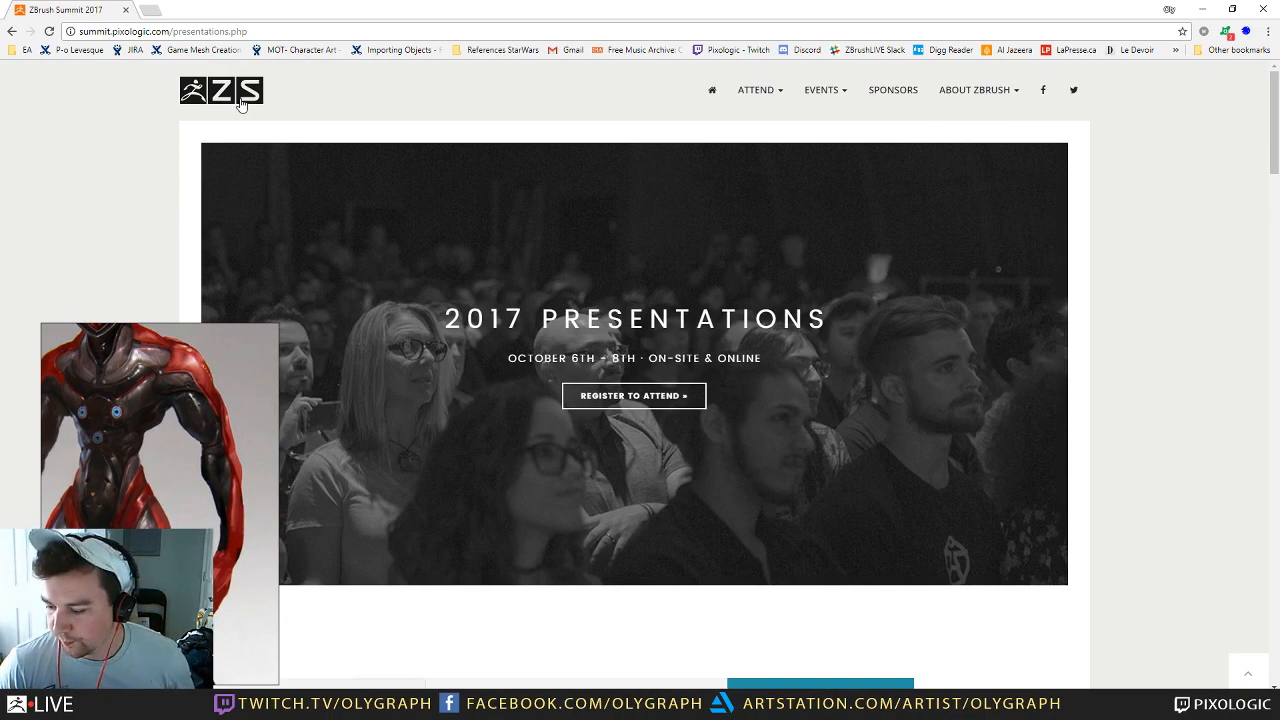
pyautogui.click(241, 104)
pyautogui.scroll(-4, 530, 280)
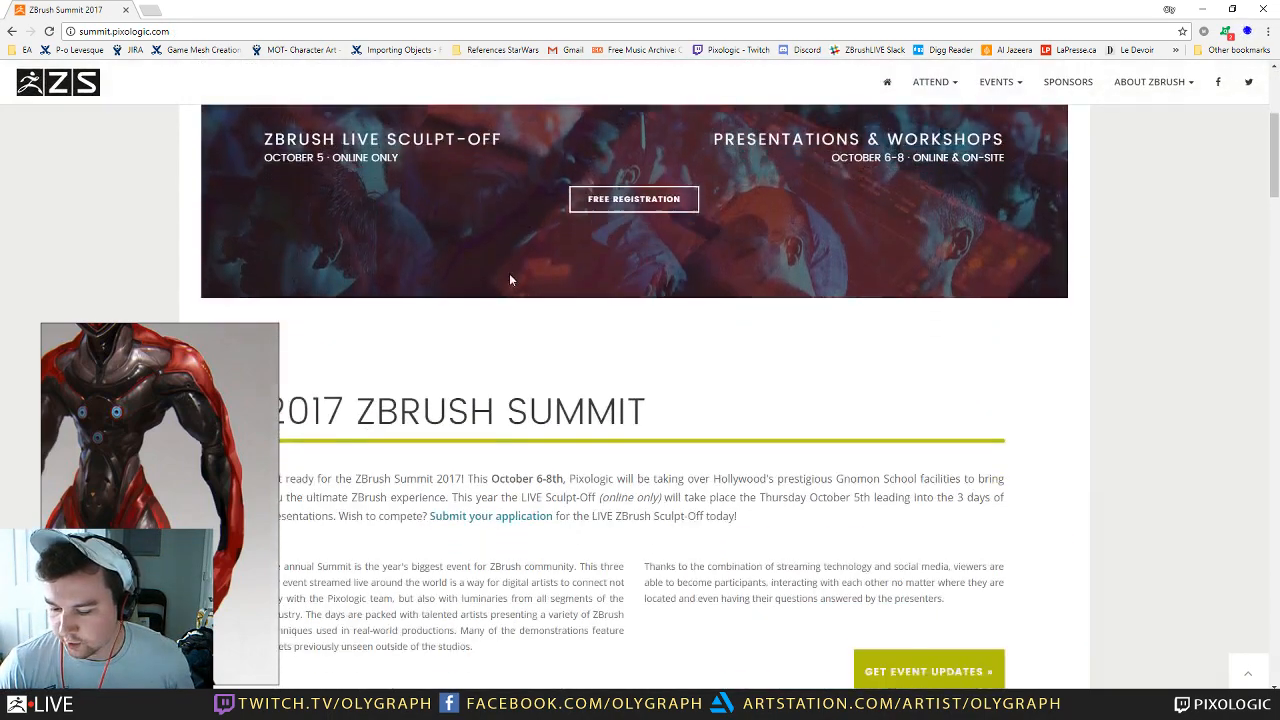
pyautogui.scroll(-5, 512, 279)
pyautogui.scroll(-8, 512, 326)
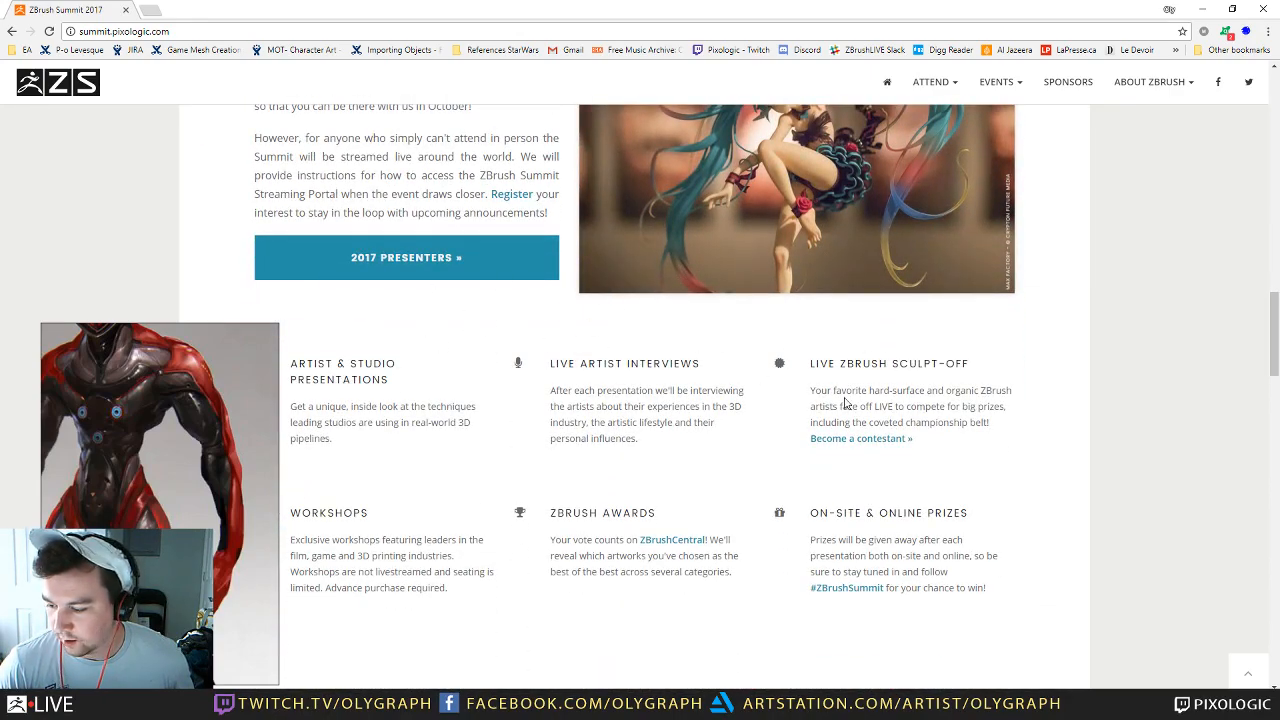
pyautogui.scroll(-5, 565, 346)
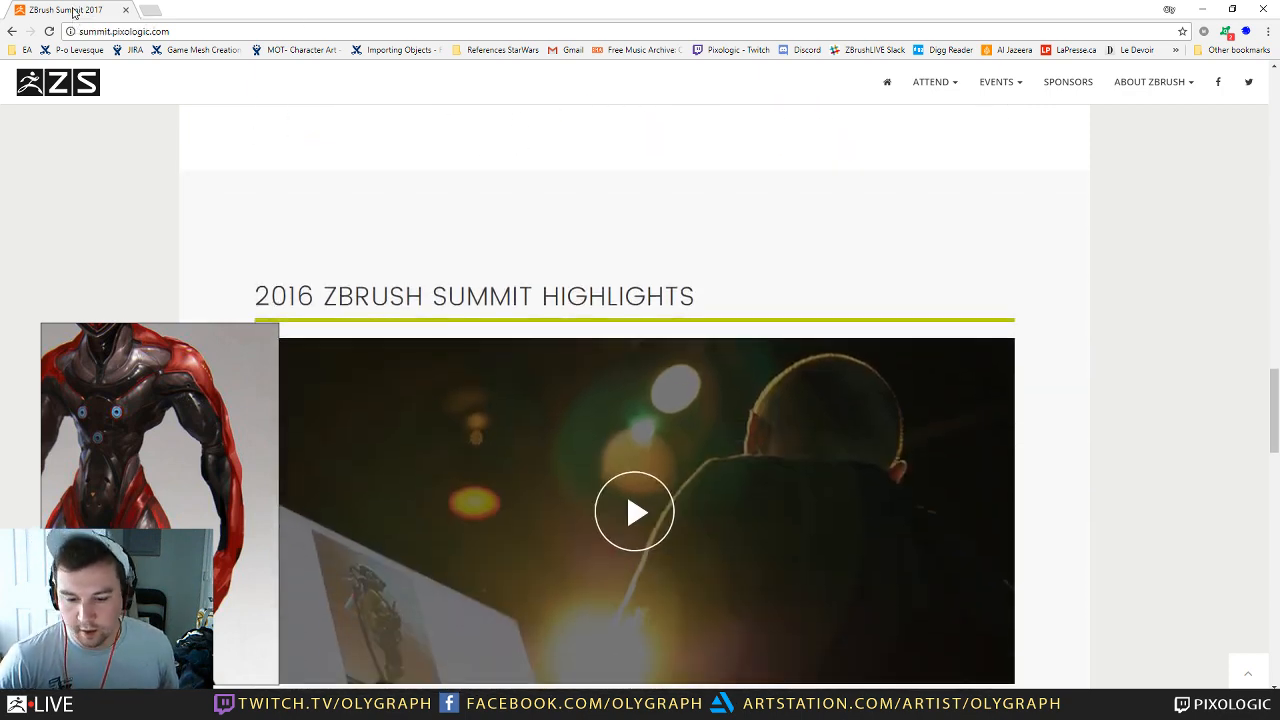
pyautogui.hotkey('alt', 'Tab')
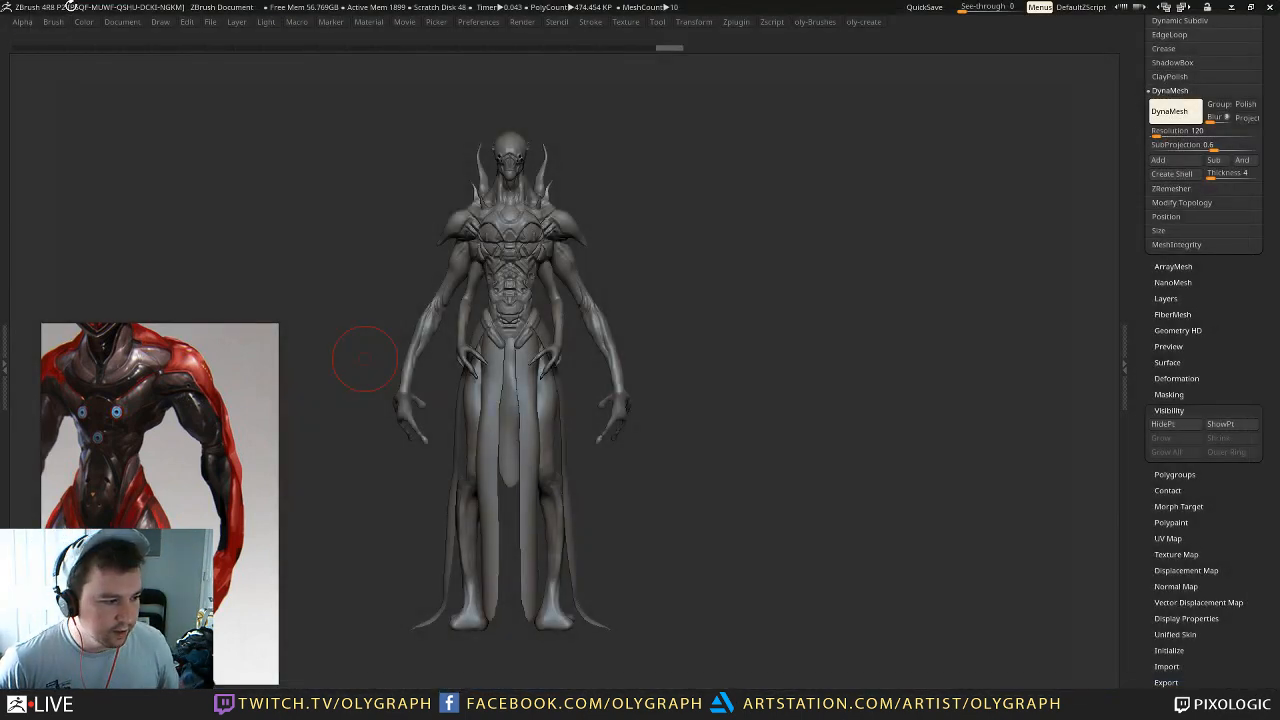